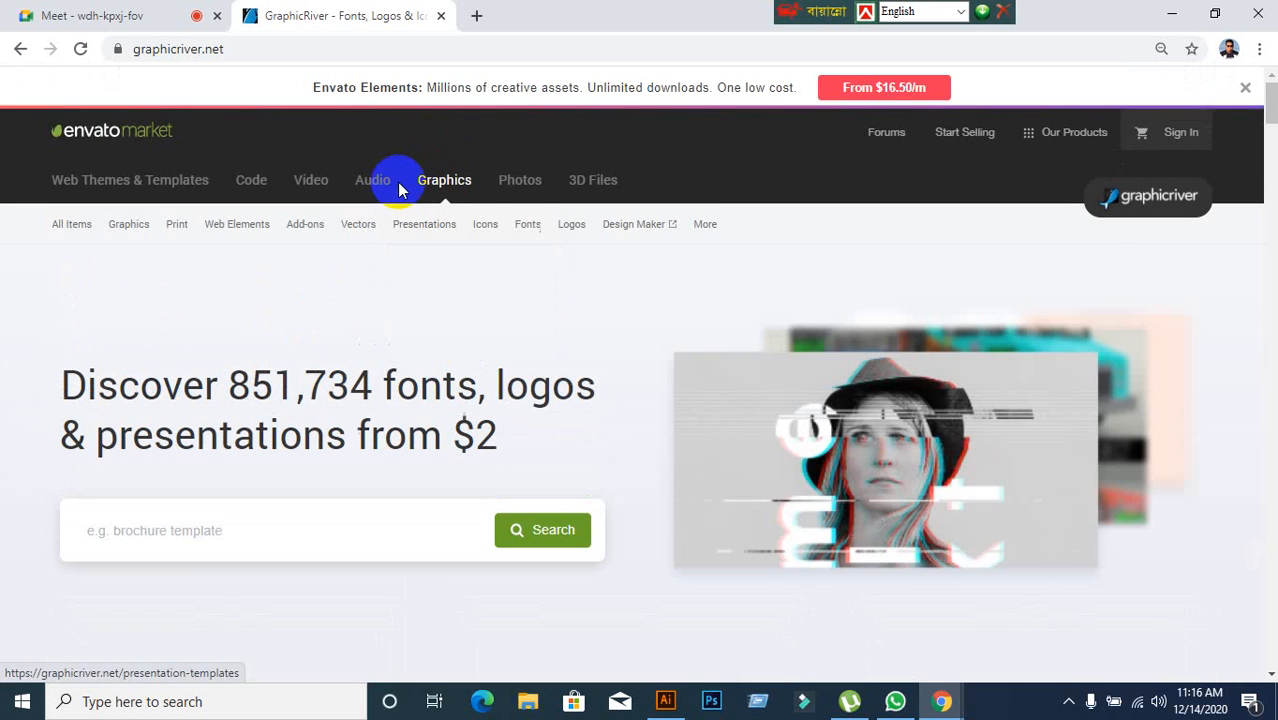
# Step: Search the GraphicRiver library for "one page calendar"
pyautogui.scroll(-2, 444, 280)
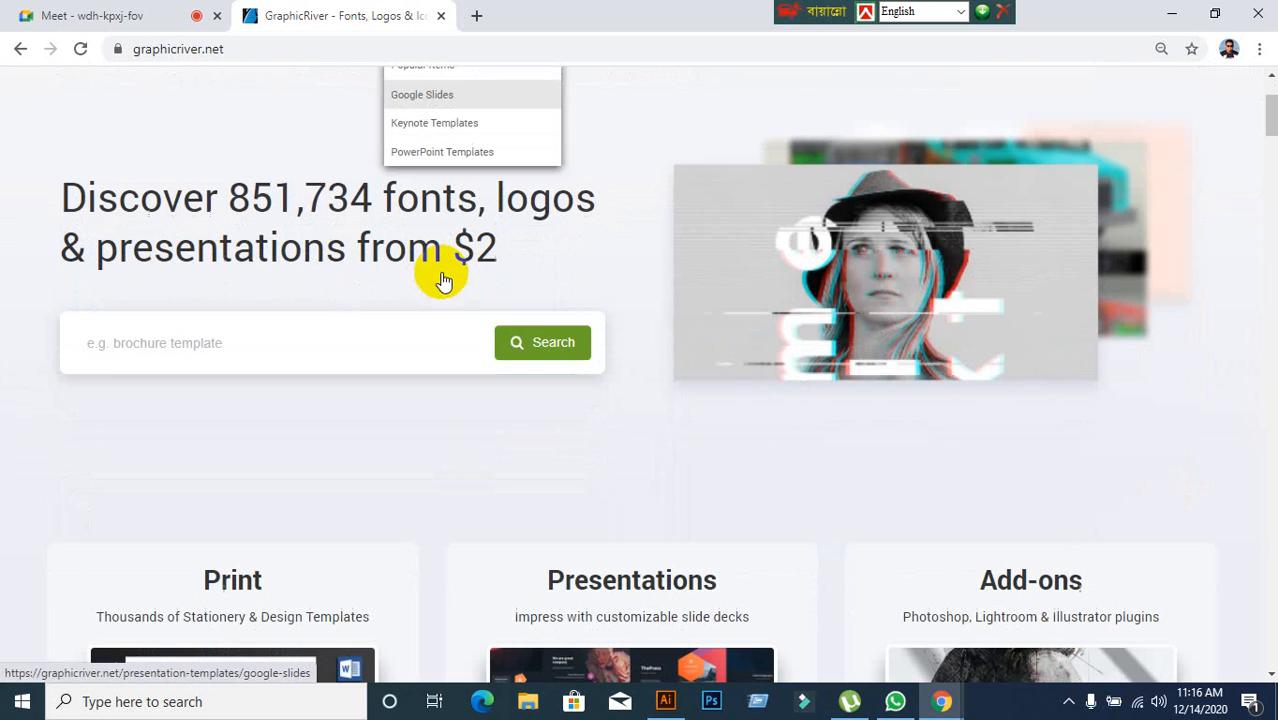
pyautogui.click(334, 330)
pyautogui.write('one')
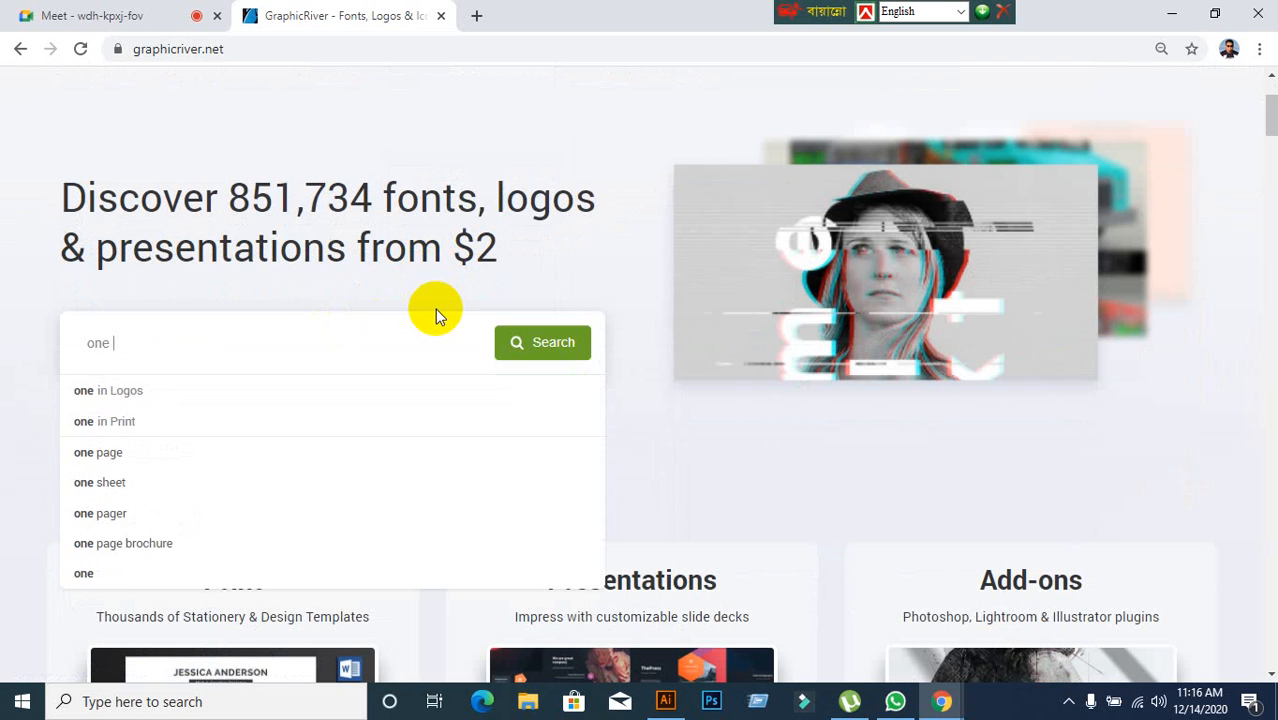
pyautogui.write(' page')
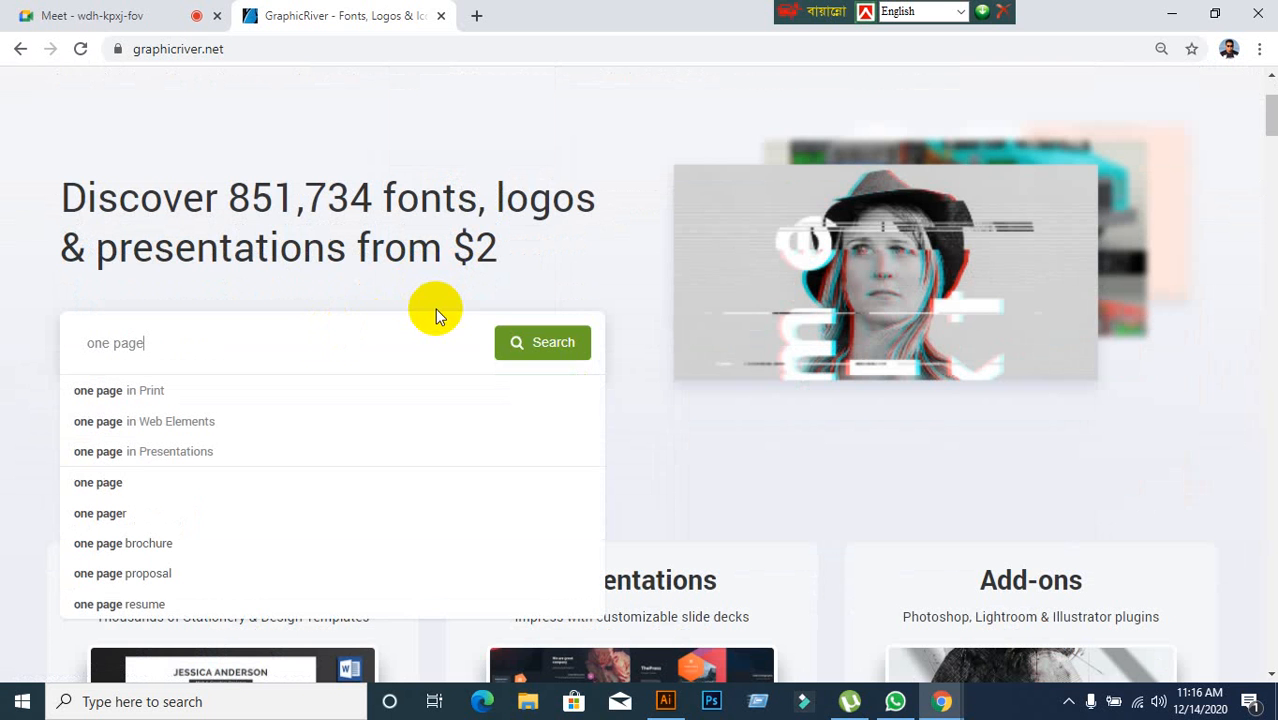
pyautogui.write(' cla')
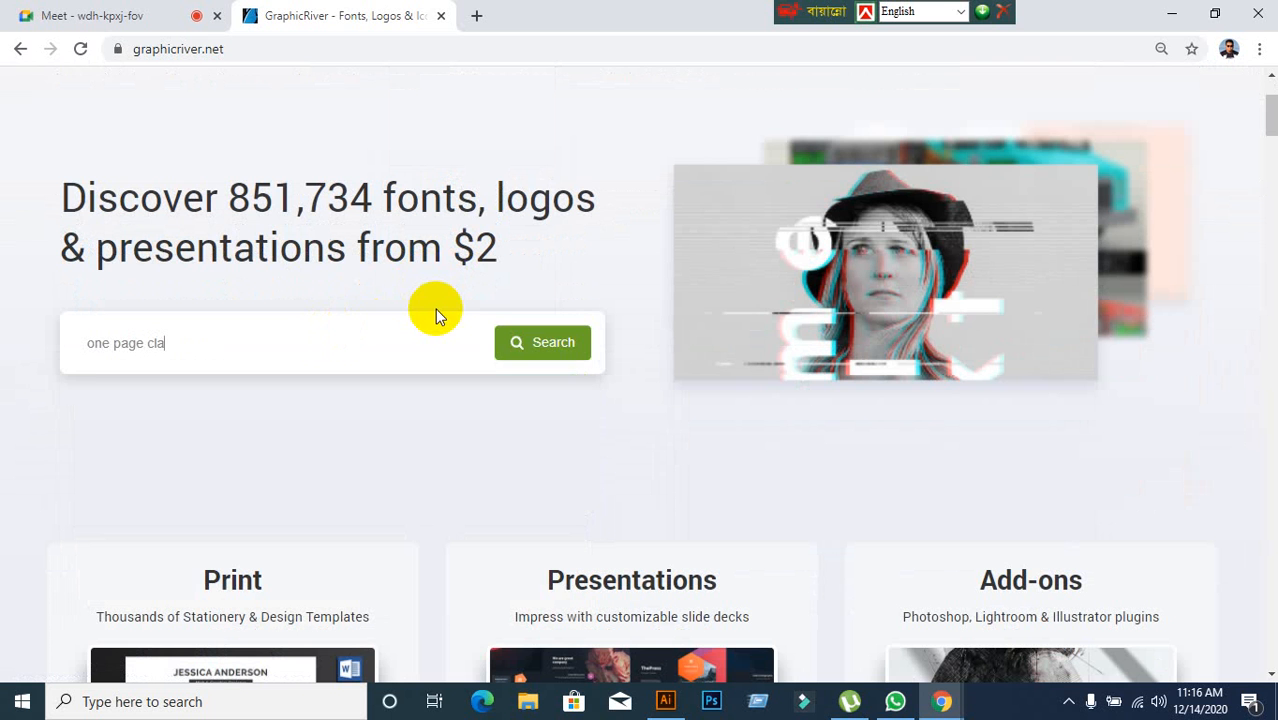
pyautogui.press('BackSpace')
pyautogui.press('BackSpace')
pyautogui.write('a')
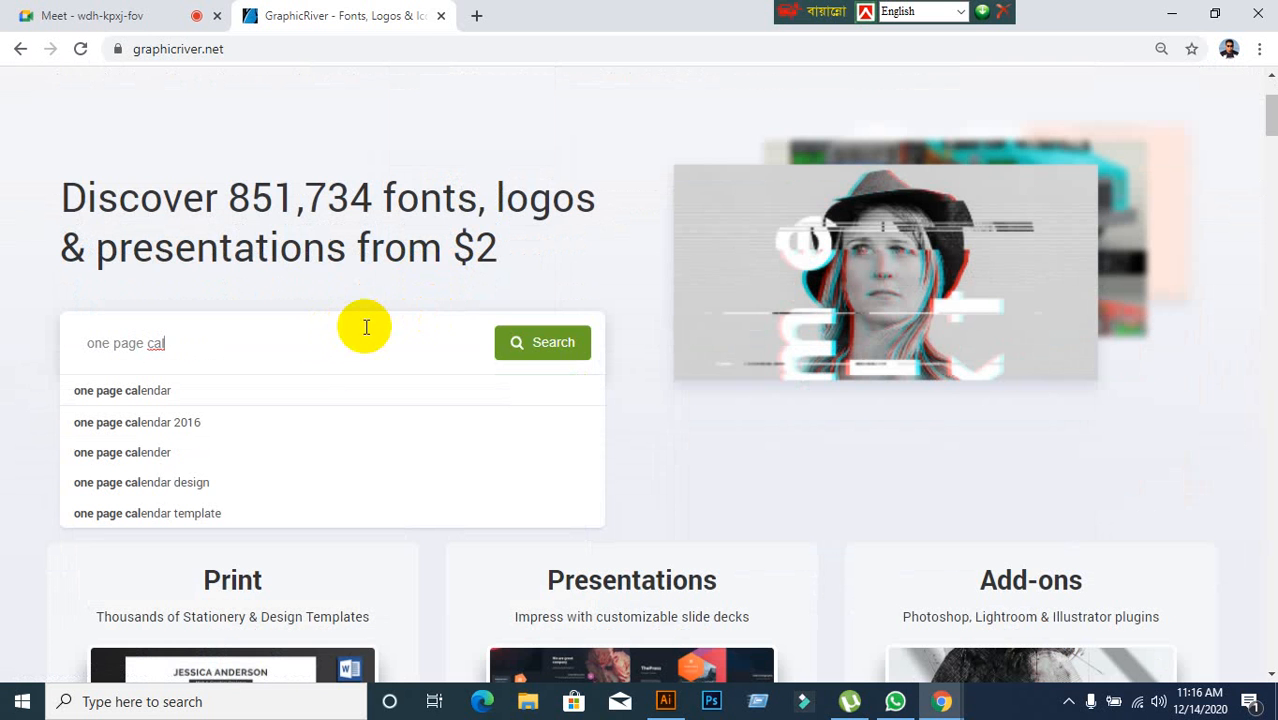
pyautogui.click(115, 391)
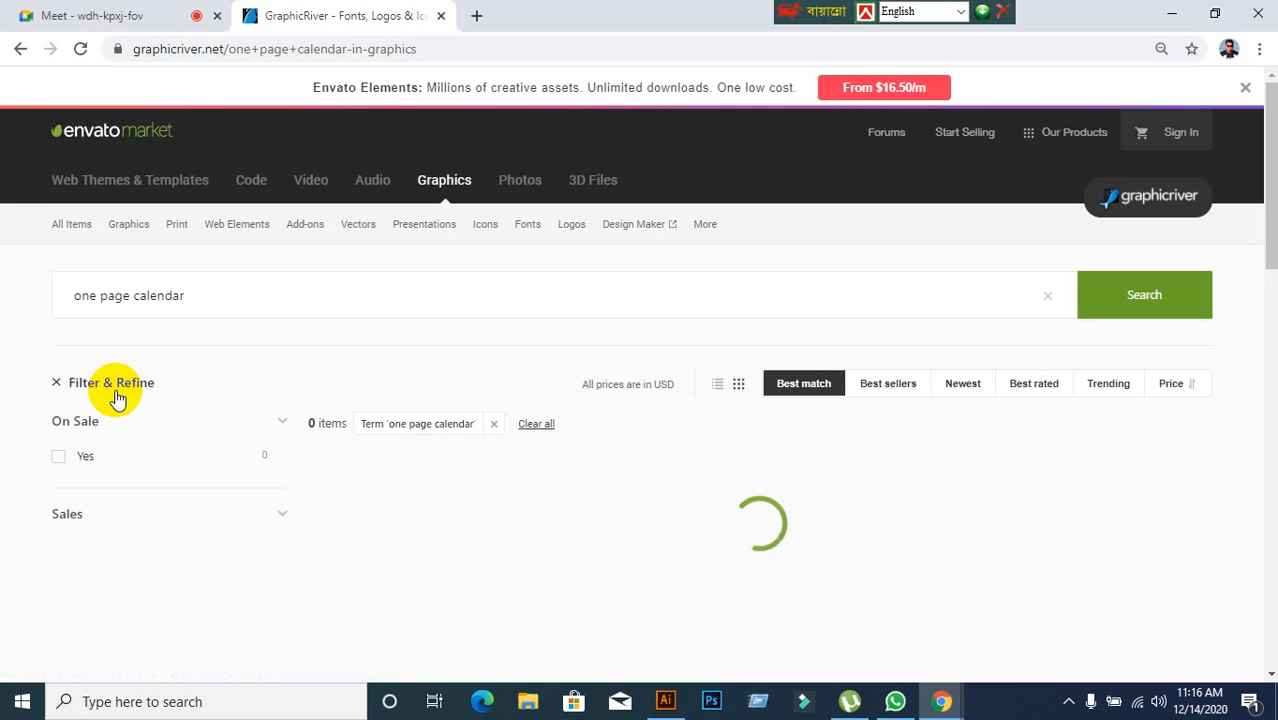
# Step: Check the Google Meet call and return to the calendar search results
pyautogui.scroll(-1, 380, 363)
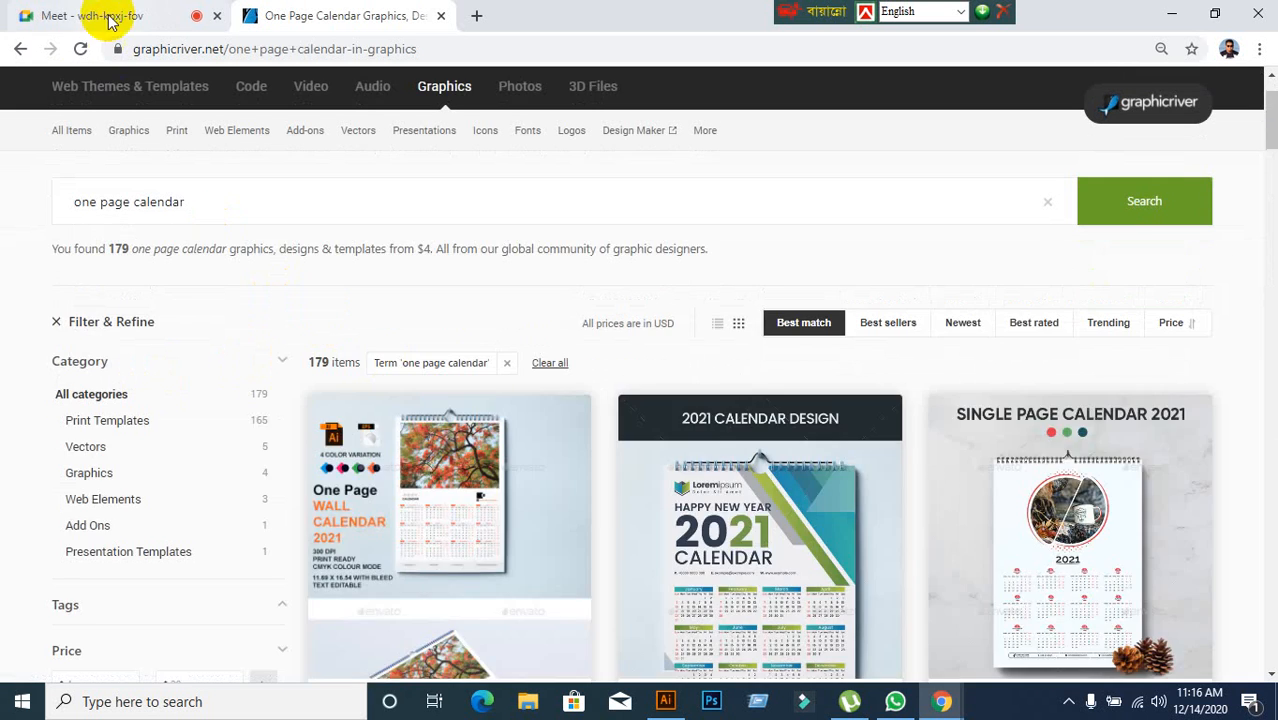
pyautogui.click(108, 15)
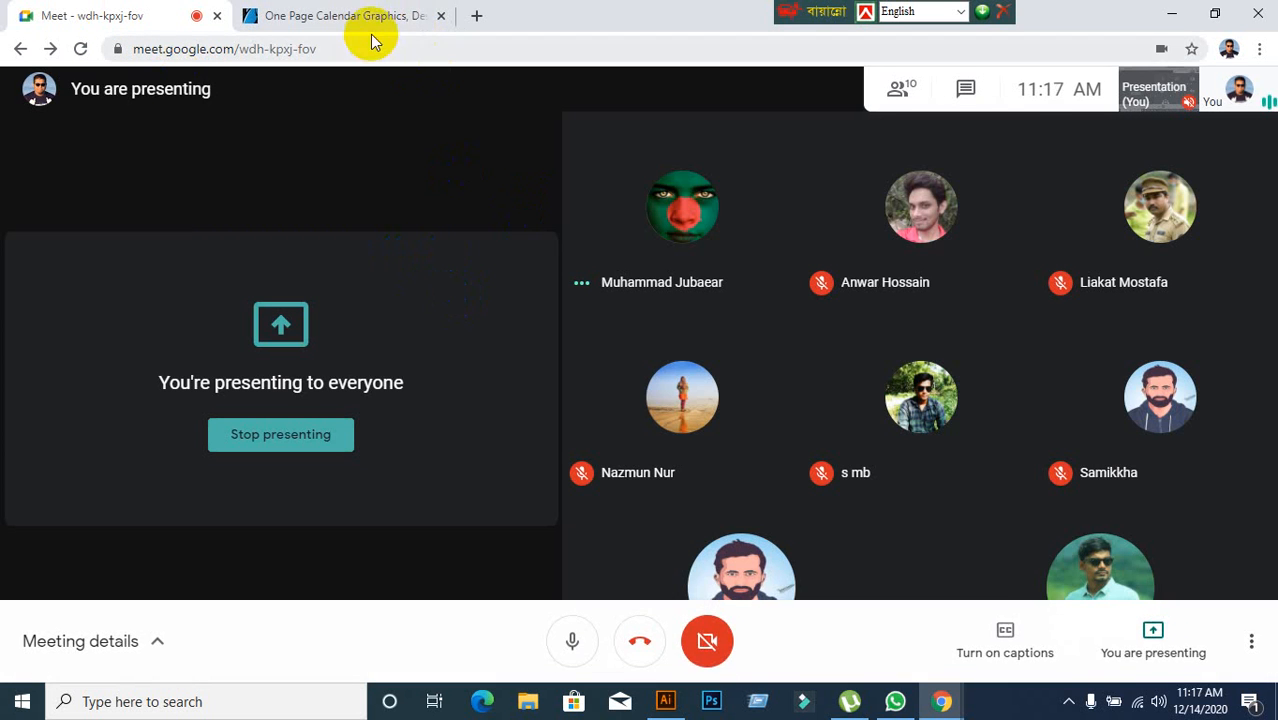
pyautogui.click(371, 16)
# Step: Browse the calendar results and open the One Page Wall Calendar 2021 listing with the planet and mountain artwork
pyautogui.scroll(-3, 561, 330)
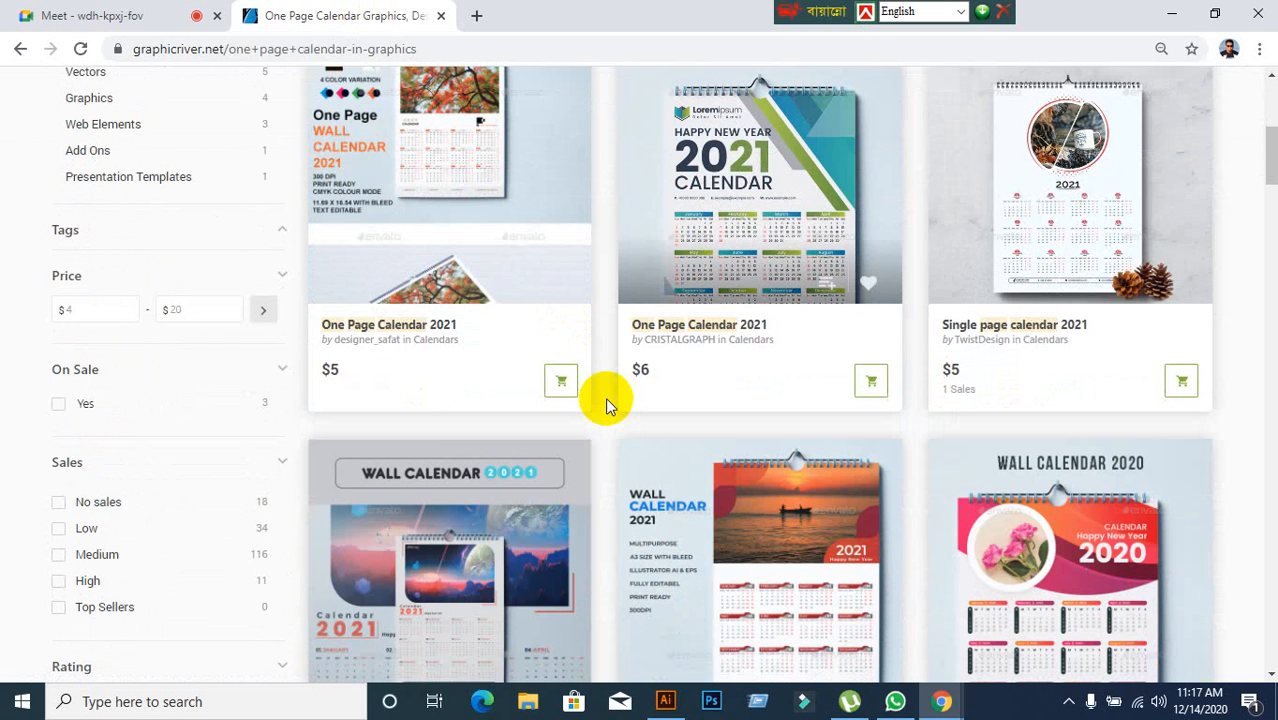
pyautogui.scroll(-2, 605, 397)
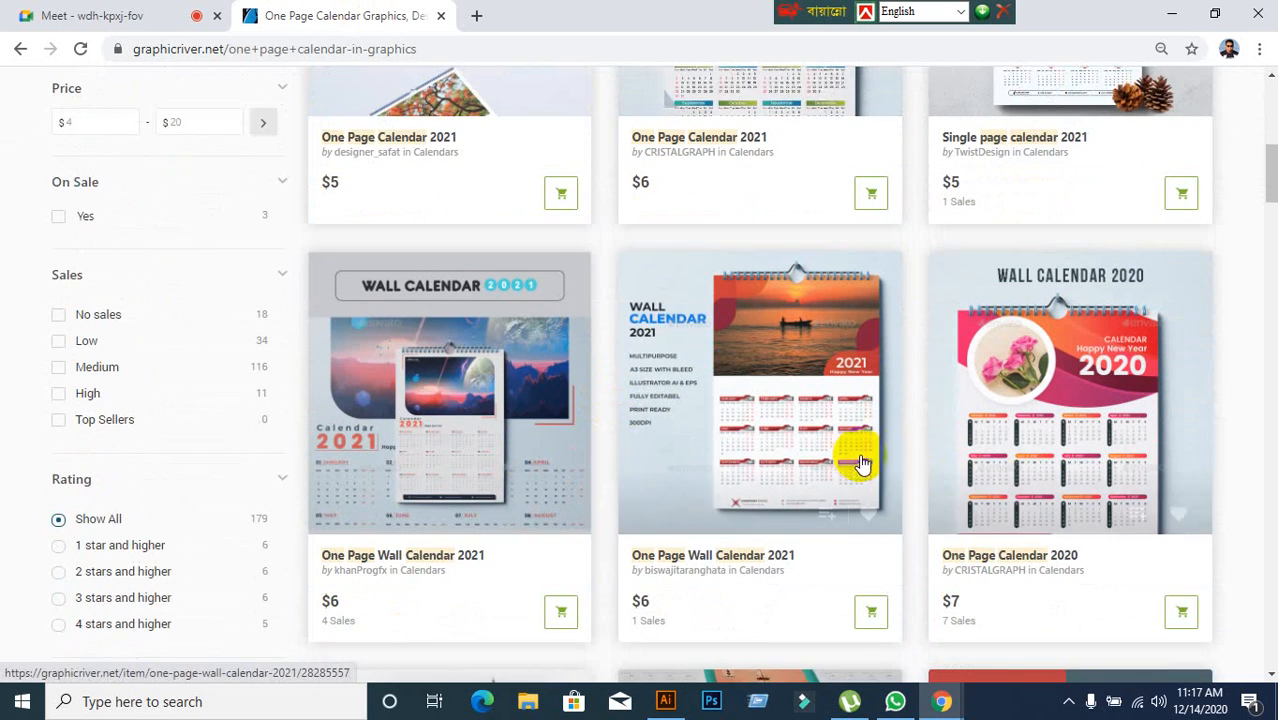
pyautogui.scroll(-2, 800, 455)
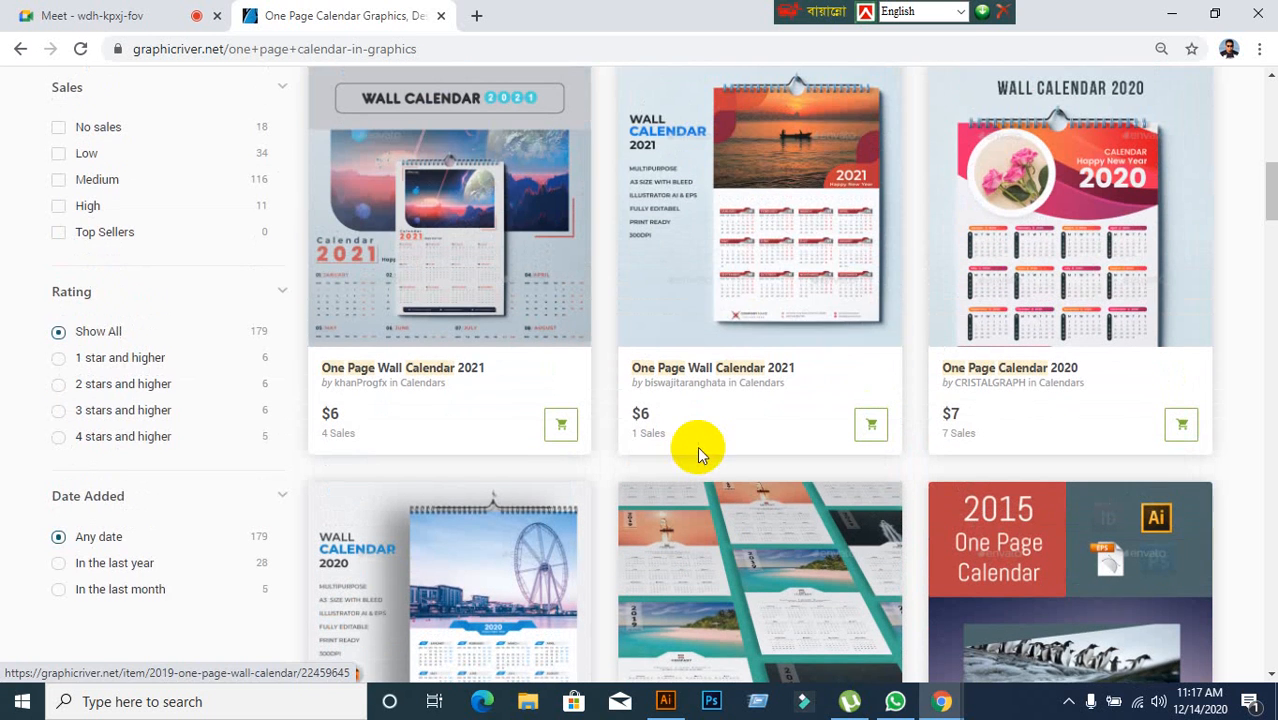
pyautogui.click(519, 286)
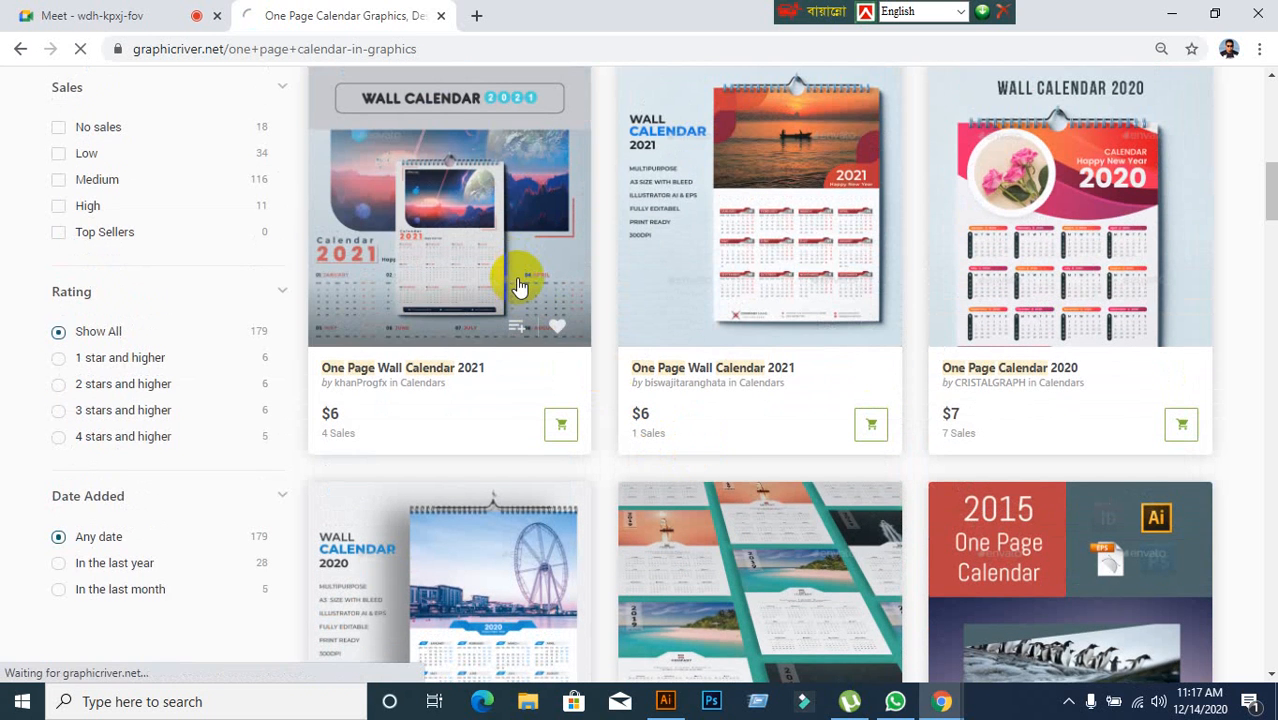
# Step: Examine the wall calendar's preview images, color variations and item description
pyautogui.scroll(-5, 499, 410)
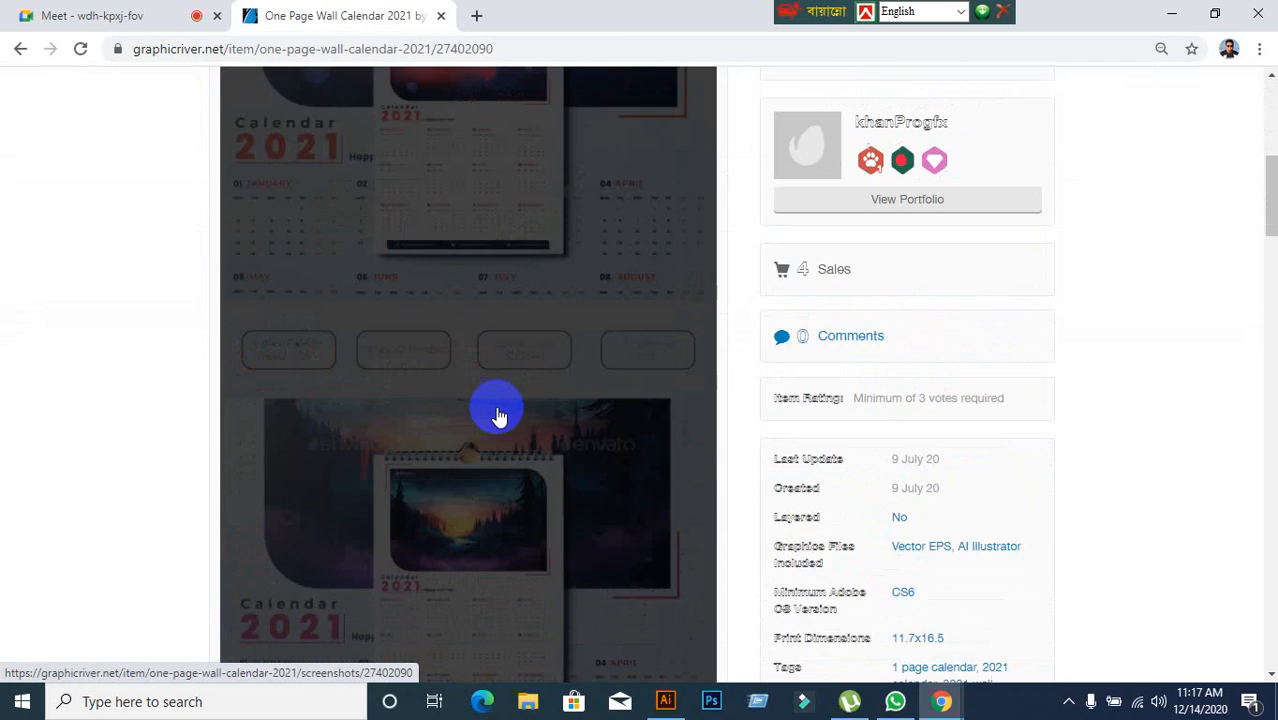
pyautogui.scroll(-2, 499, 415)
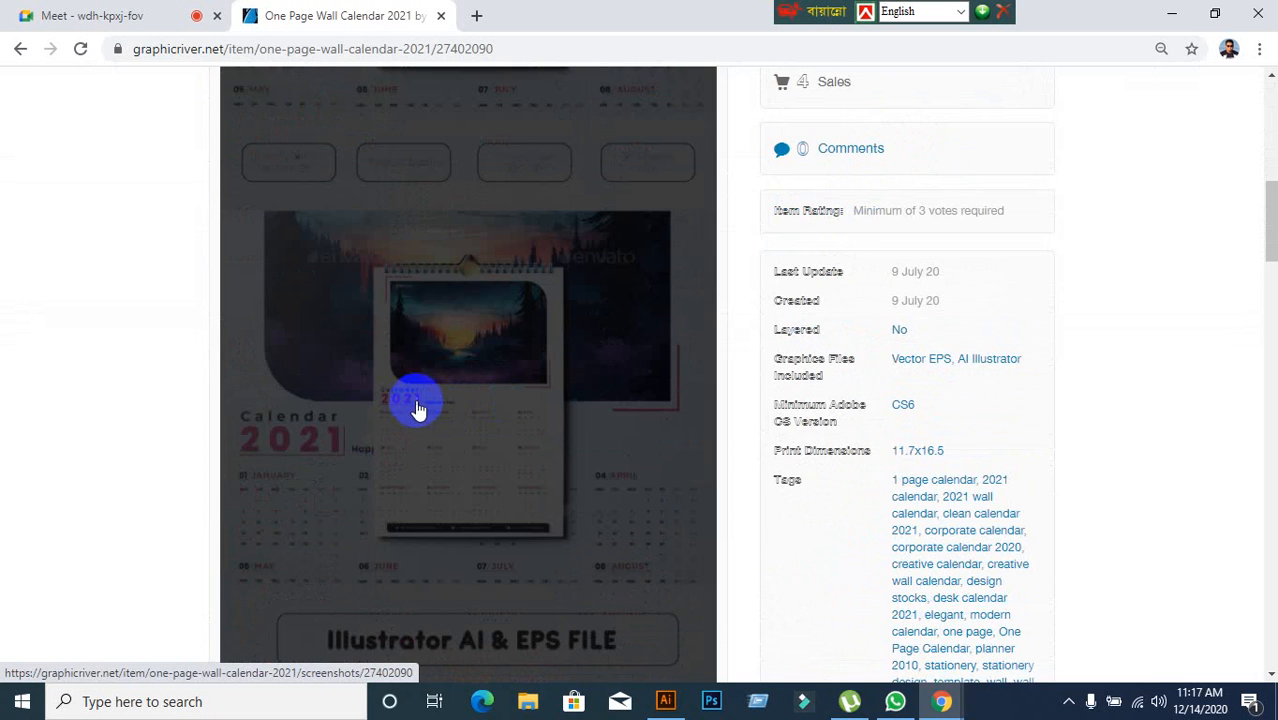
pyautogui.scroll(-1, 420, 408)
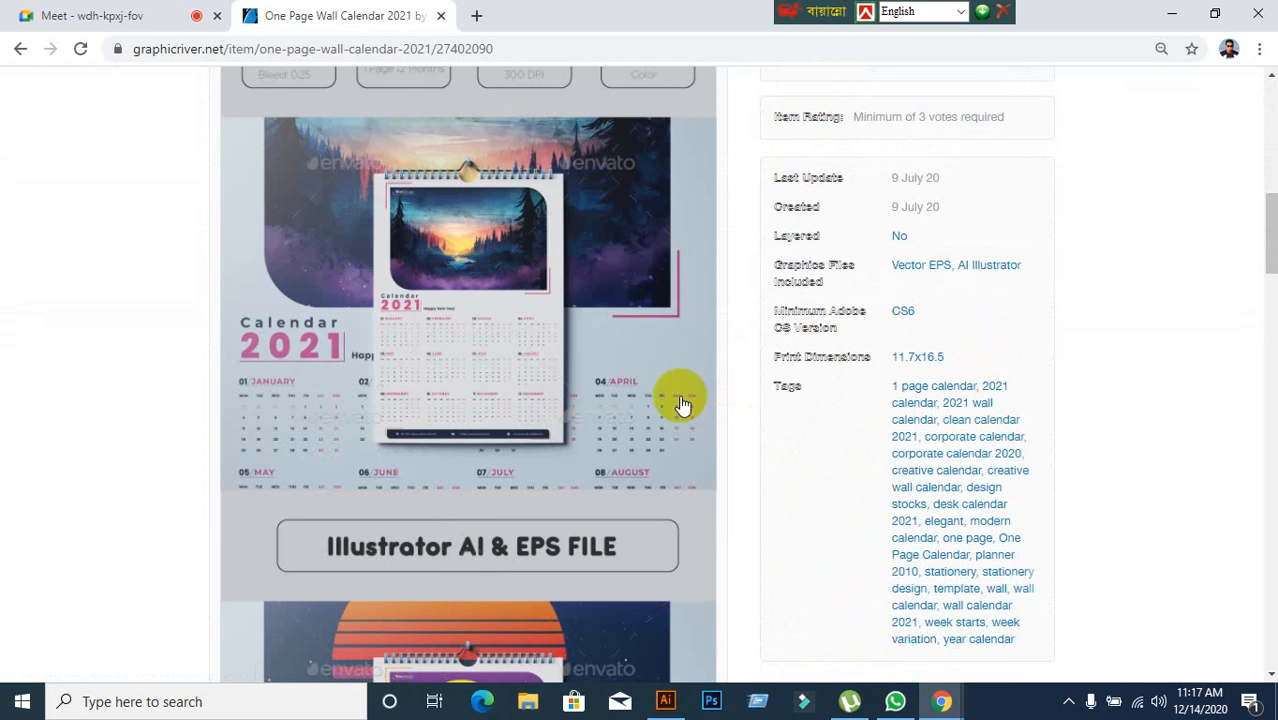
pyautogui.scroll(-10, 633, 402)
pyautogui.scroll(-5, 520, 478)
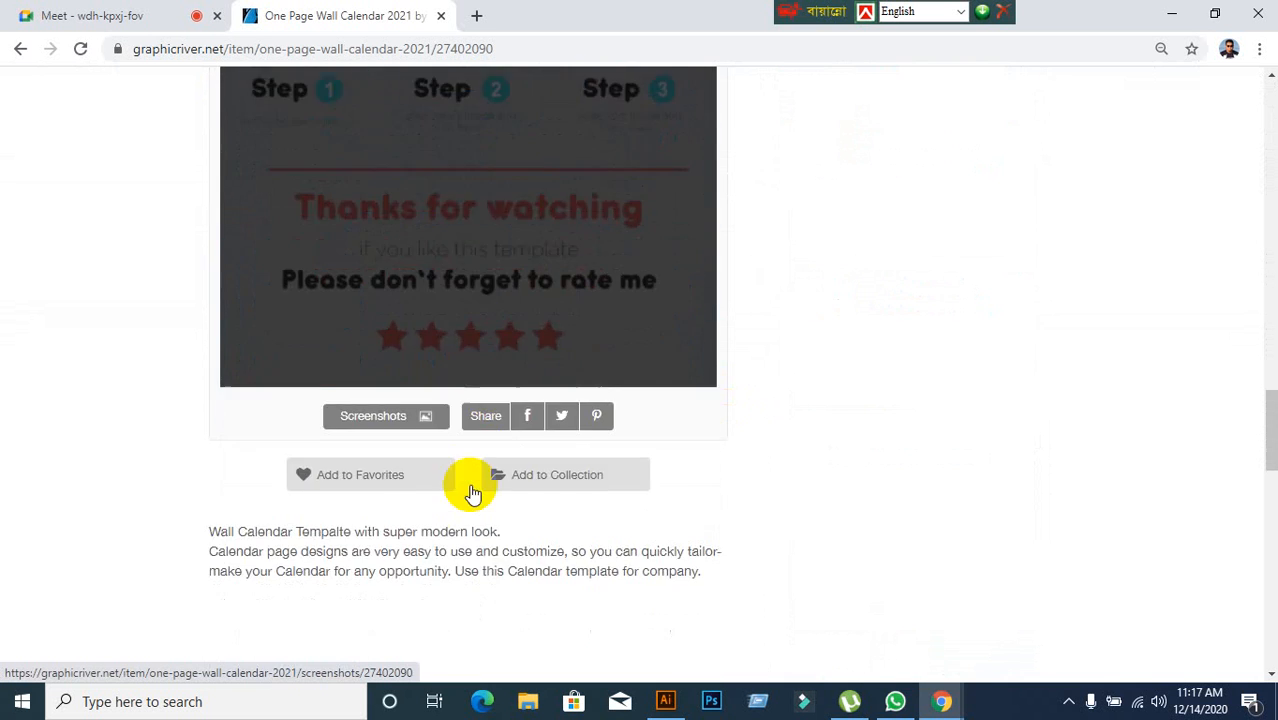
# Step: Return to the search results and open the One Page Wall Calendar 2020 listing with the Ferris wheel picture
pyautogui.click(12, 50)
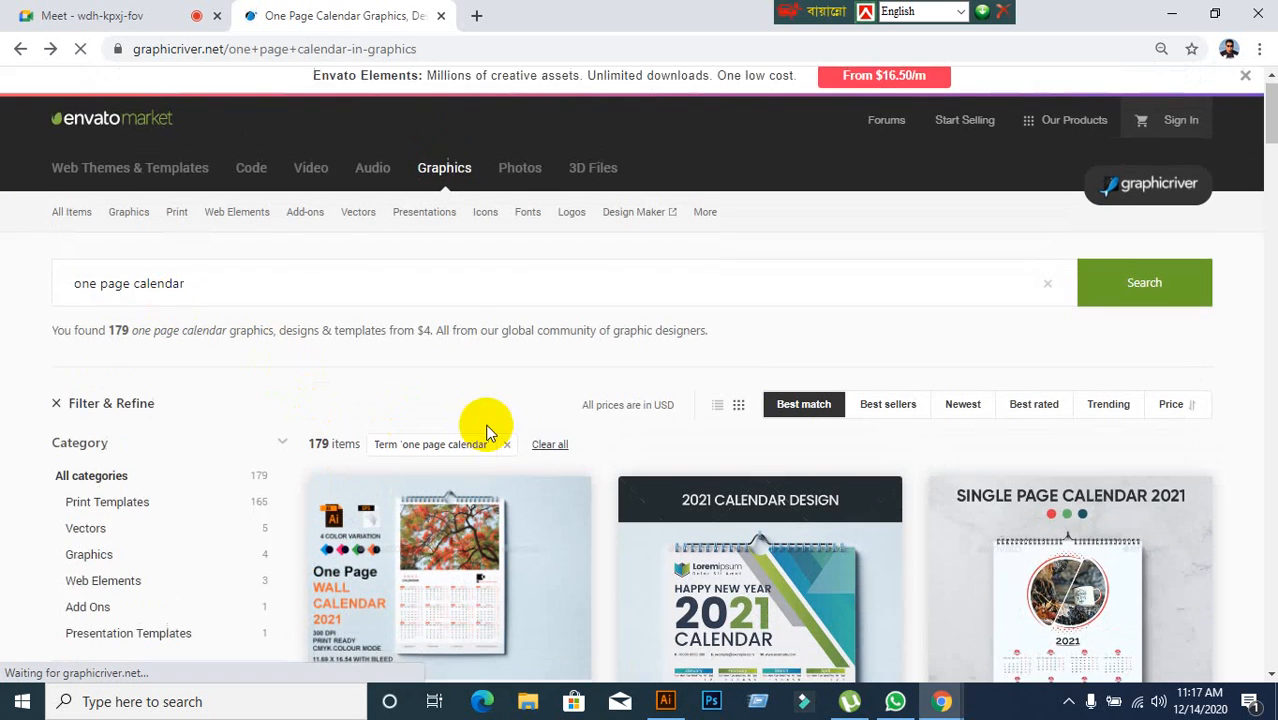
pyautogui.scroll(-8, 485, 423)
pyautogui.scroll(-2, 486, 432)
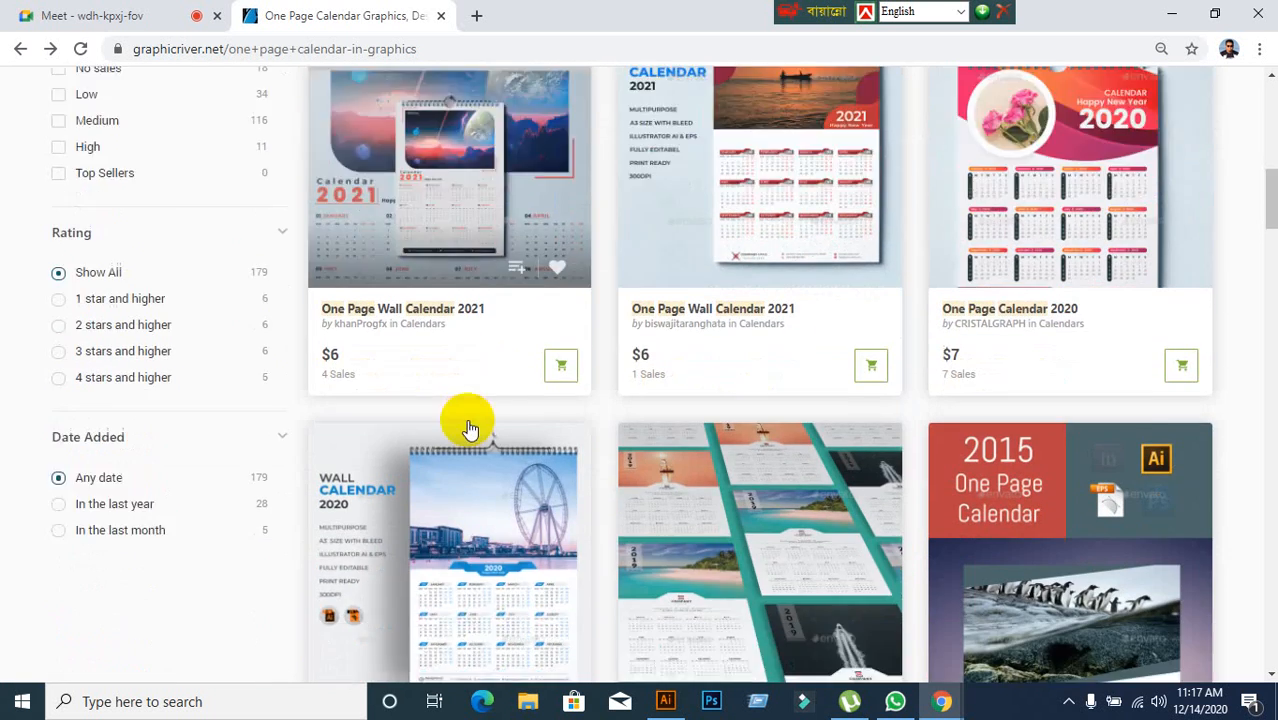
pyautogui.scroll(2, 591, 428)
pyautogui.scroll(-2, 581, 432)
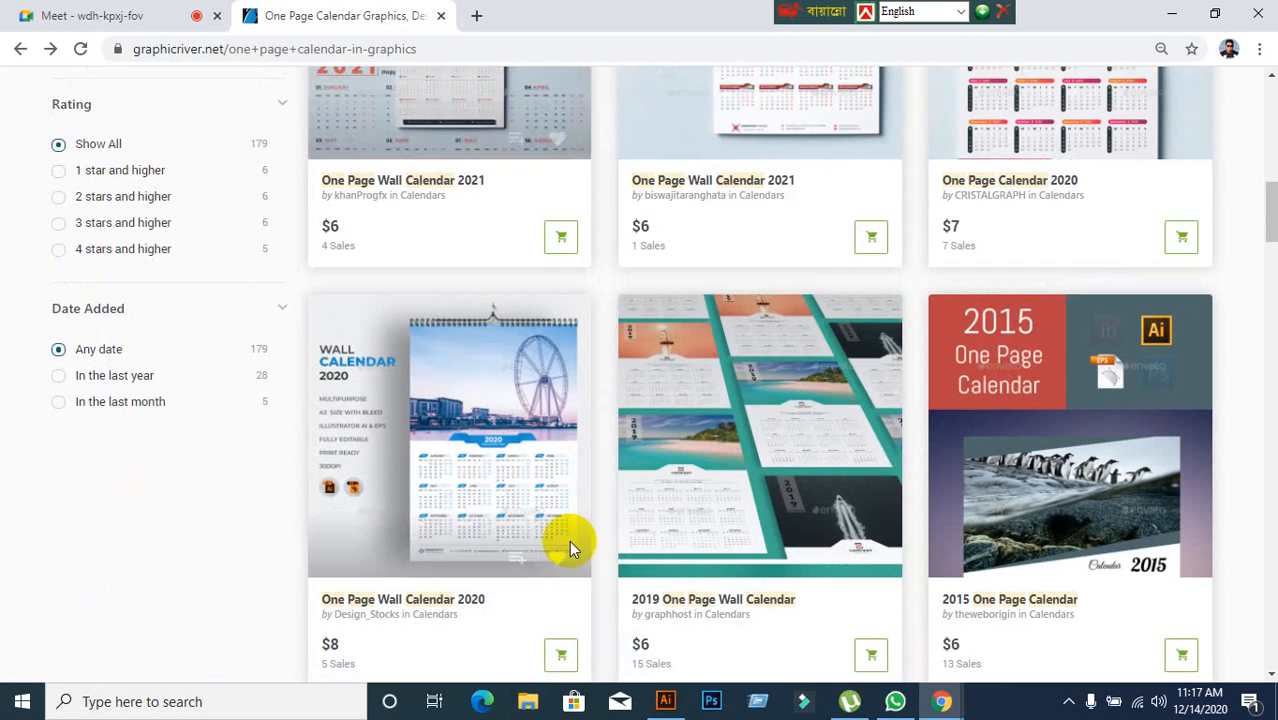
pyautogui.click(465, 445)
# Step: Examine the 2020 wall calendar's preview layouts and item details, and return to the search results
pyautogui.scroll(-8, 527, 470)
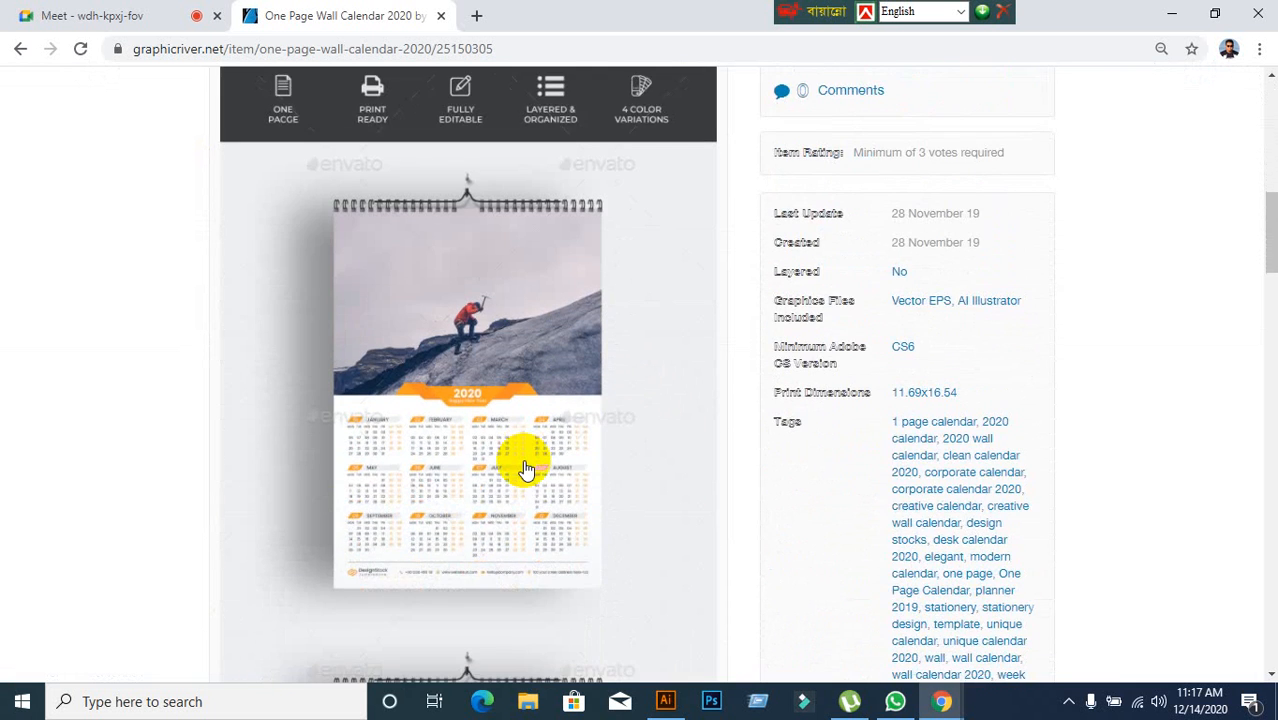
pyautogui.scroll(2, 522, 455)
pyautogui.click(20, 49)
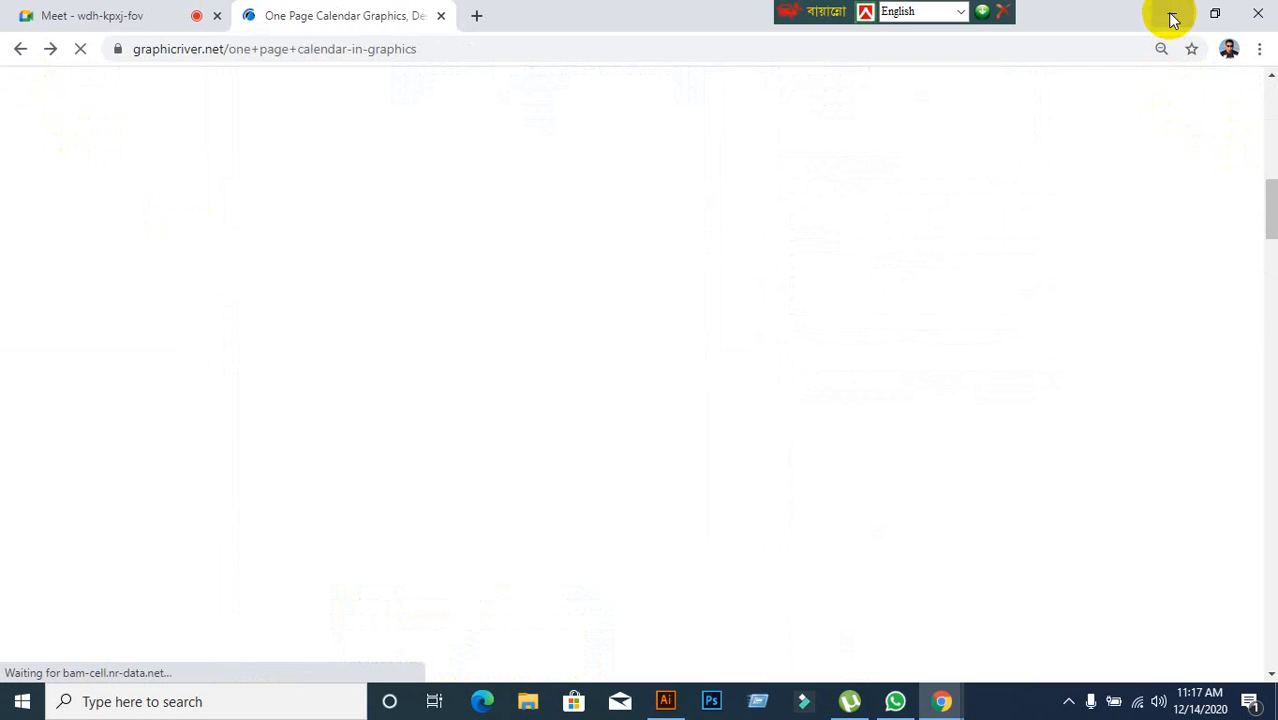
# Step: Switch to Illustrator and start a new document with its units set to inches
pyautogui.click(1173, 16)
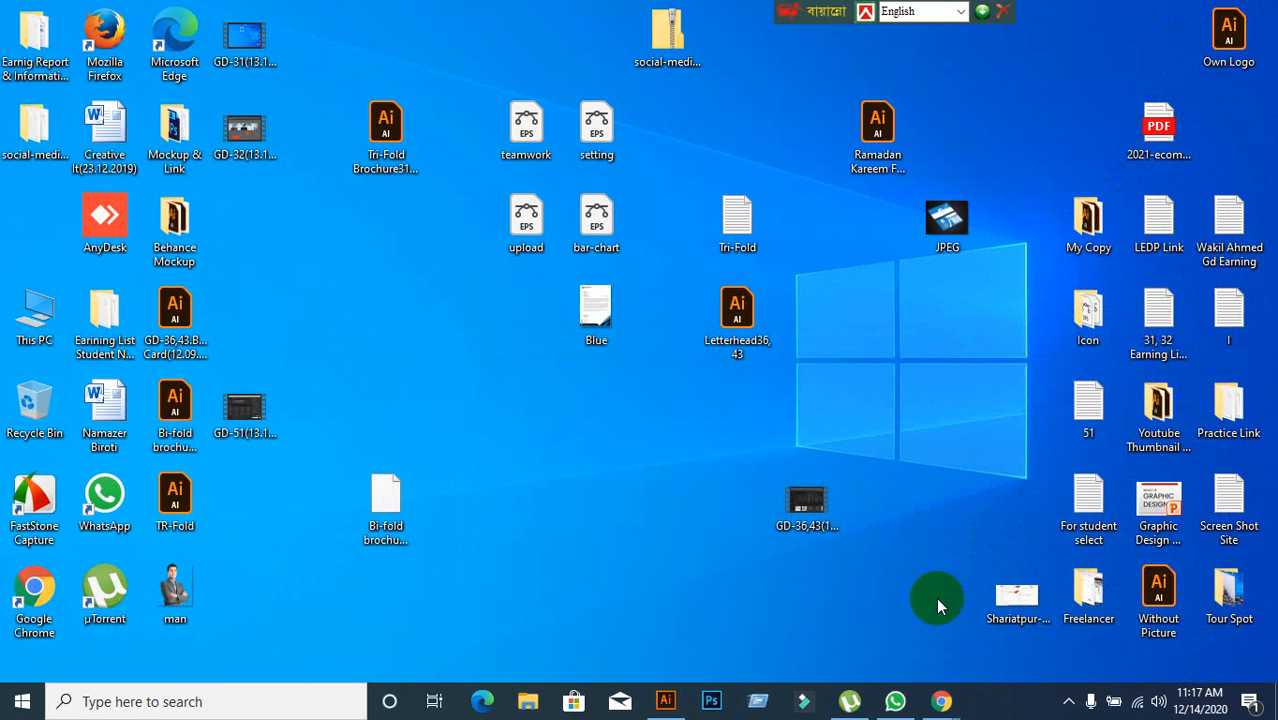
pyautogui.click(665, 701)
pyautogui.click(88, 205)
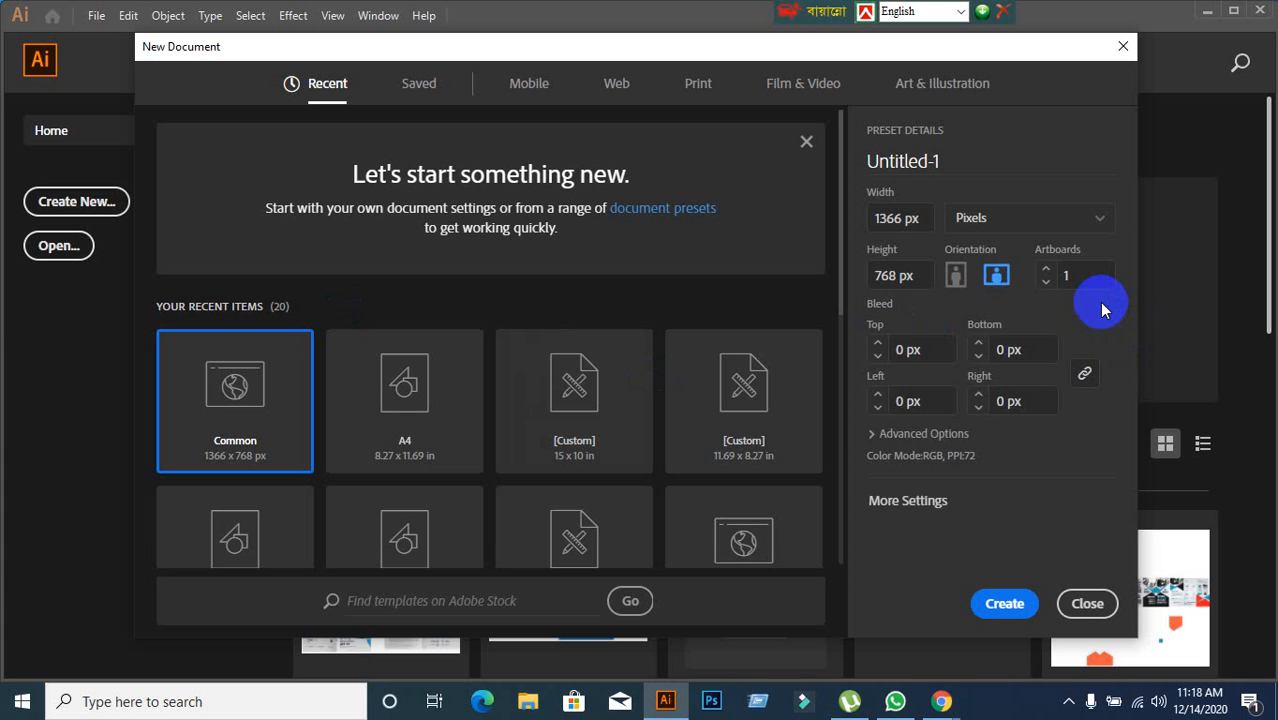
pyautogui.click(1092, 222)
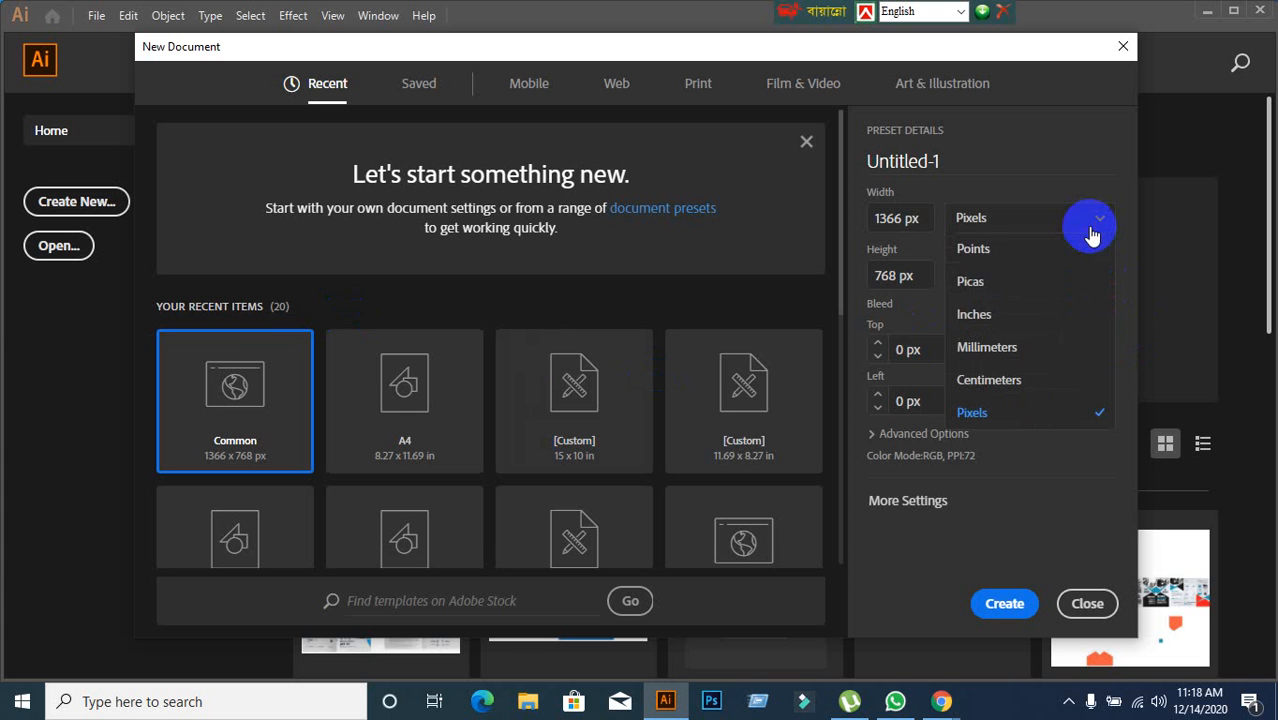
pyautogui.click(975, 314)
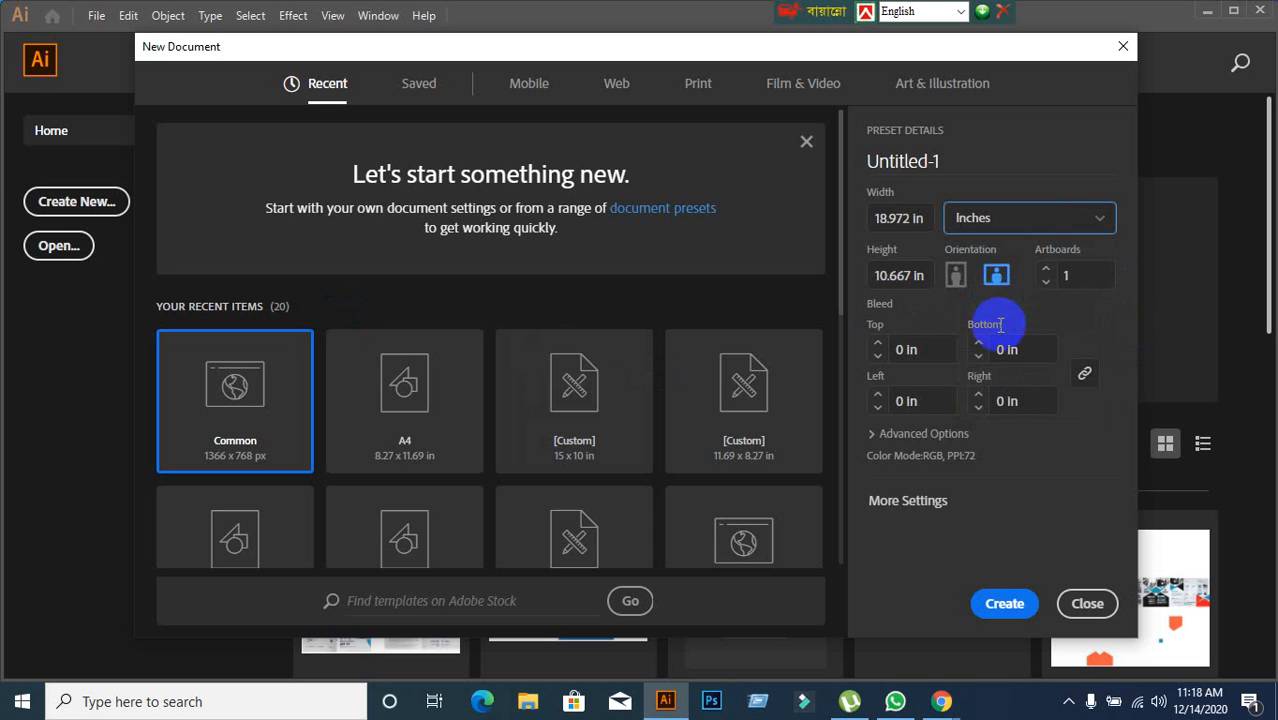
# Step: In the new document's detailed settings, apply the Print profile, A3 size and inches as units
pyautogui.click(885, 505)
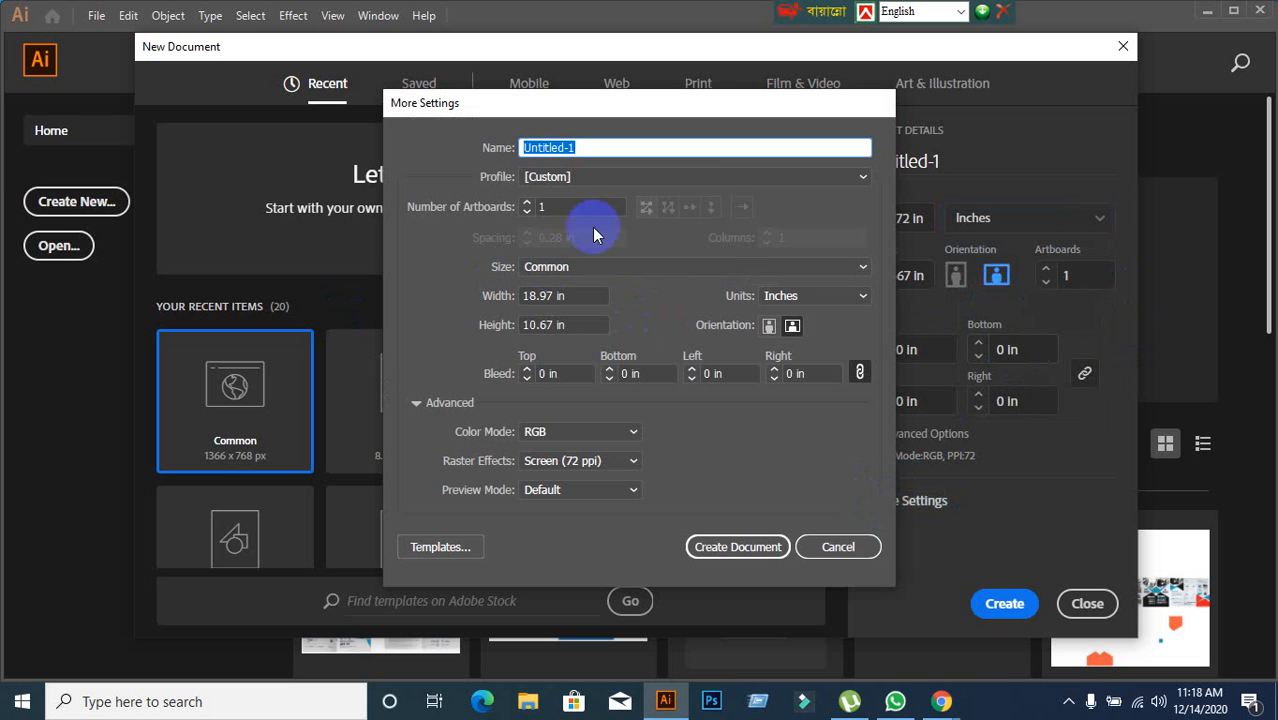
pyautogui.click(720, 176)
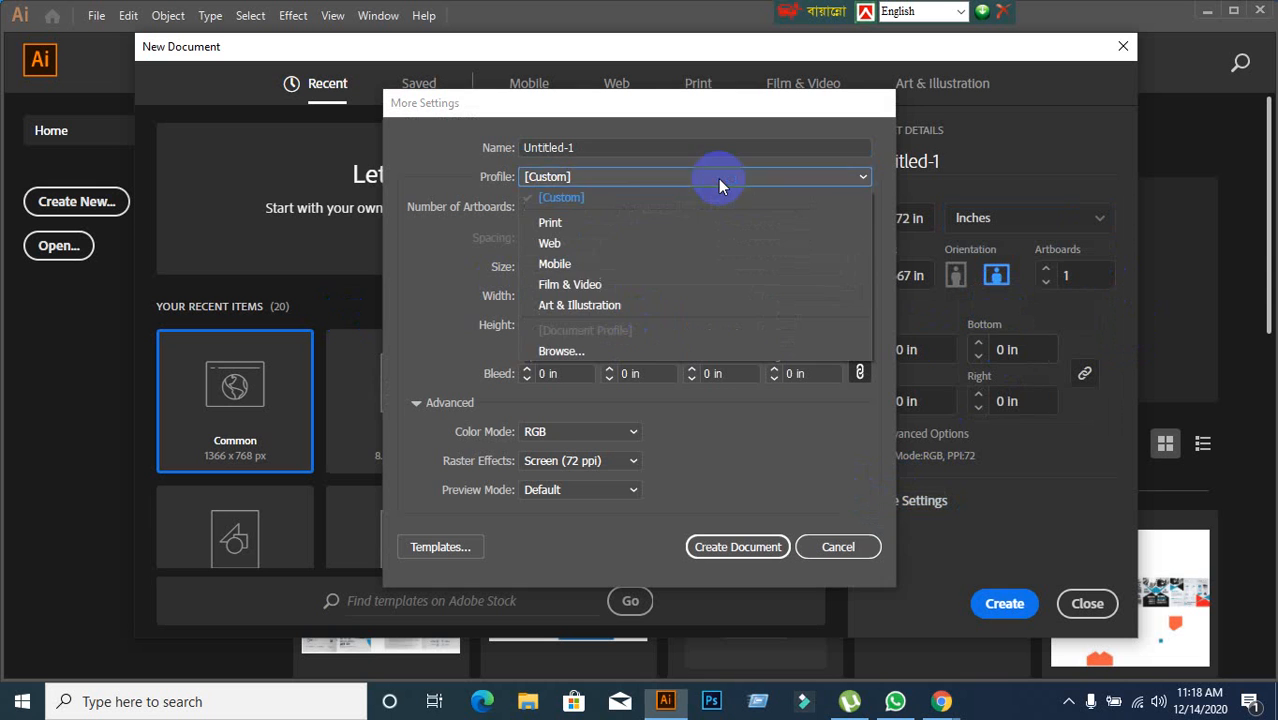
pyautogui.click(575, 225)
pyautogui.click(676, 266)
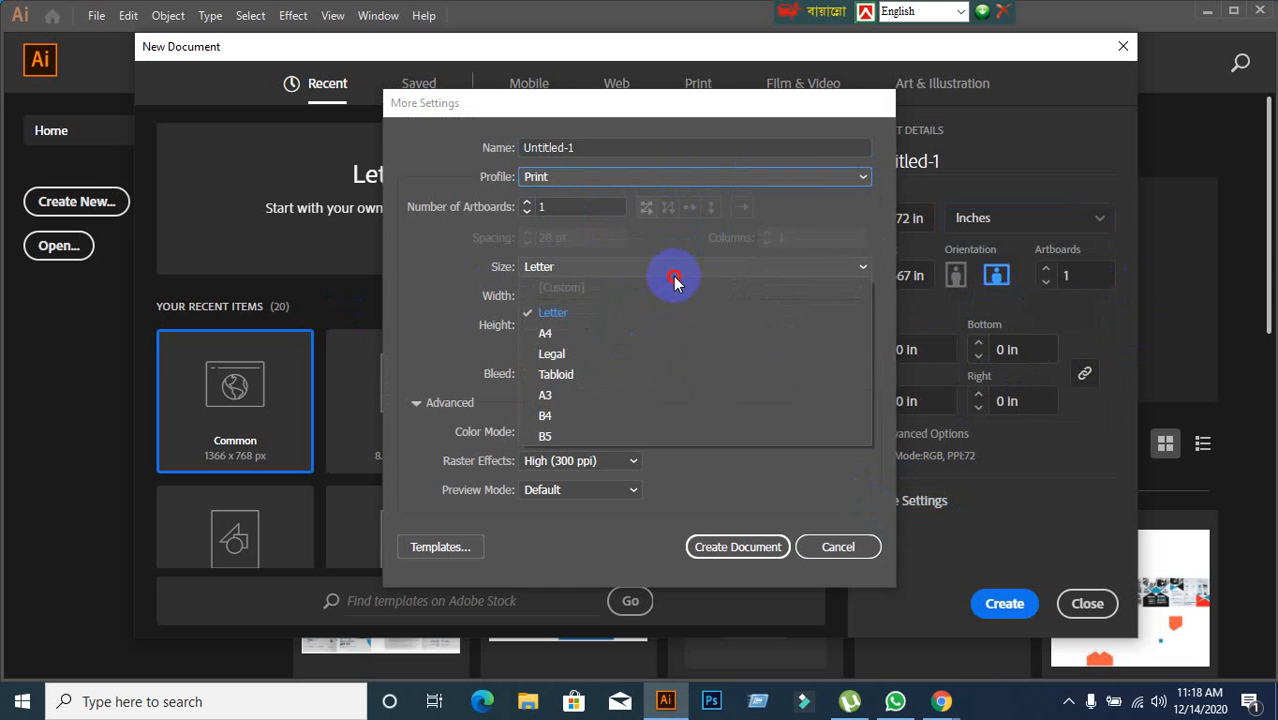
pyautogui.click(559, 393)
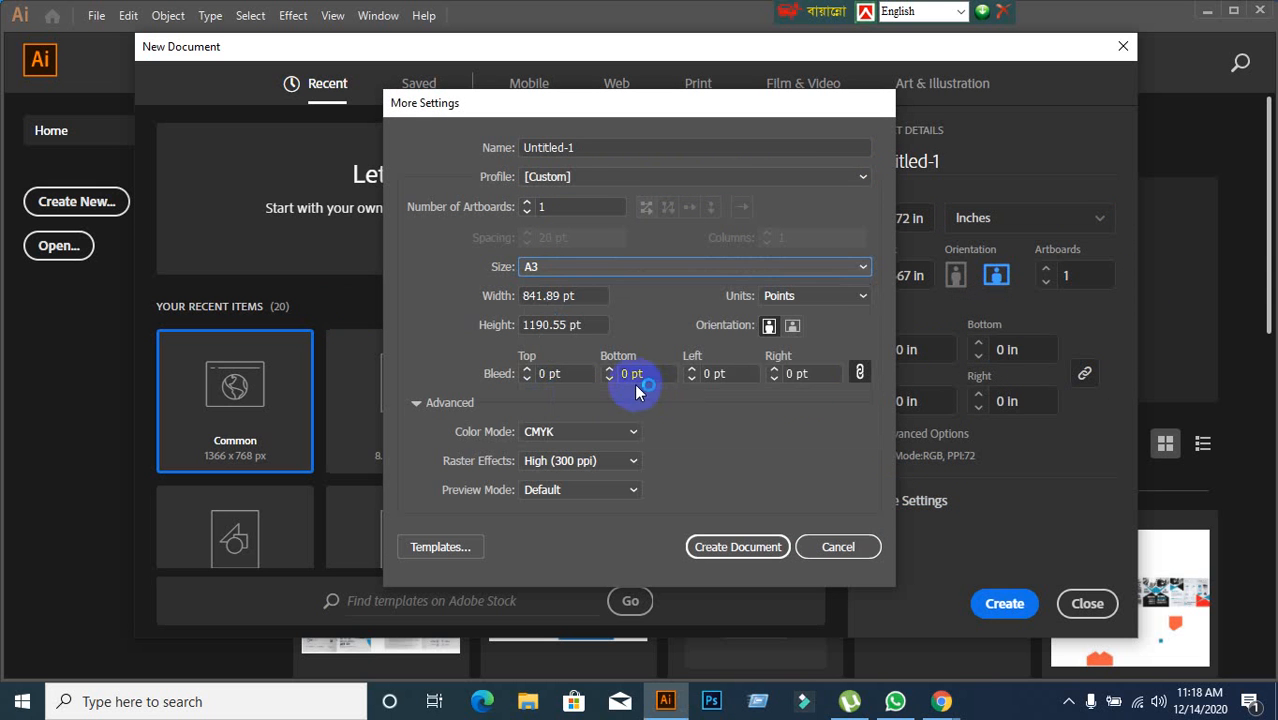
pyautogui.click(819, 312)
pyautogui.click(802, 355)
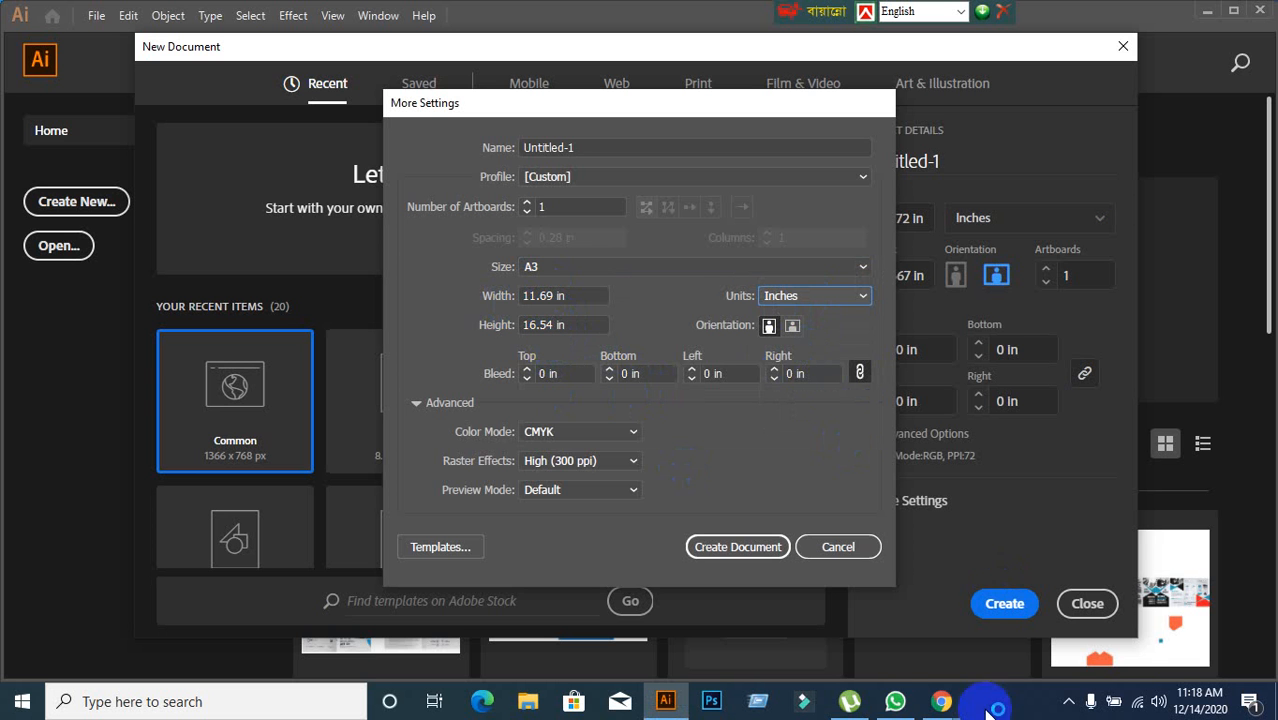
# Step: Switch back to Chrome and reopen the One Page Wall Calendar 2021 listing with the planet and mountain artwork
pyautogui.click(830, 625)
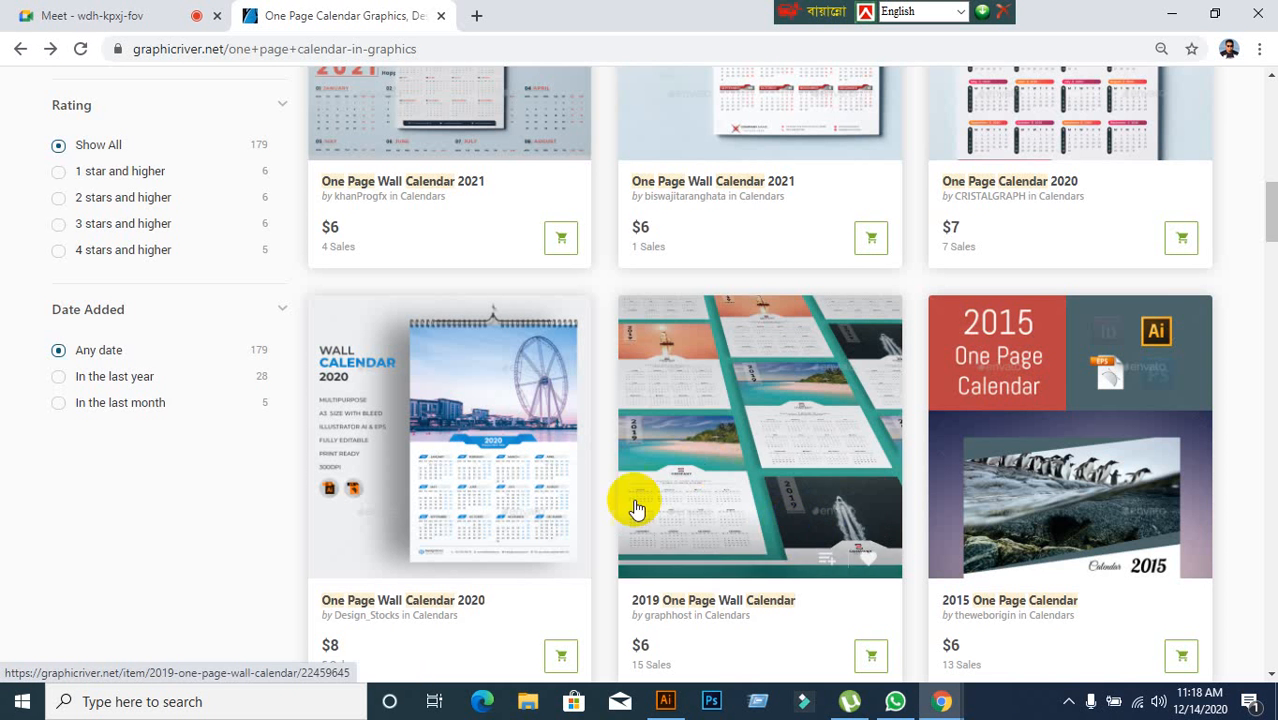
pyautogui.scroll(3, 480, 420)
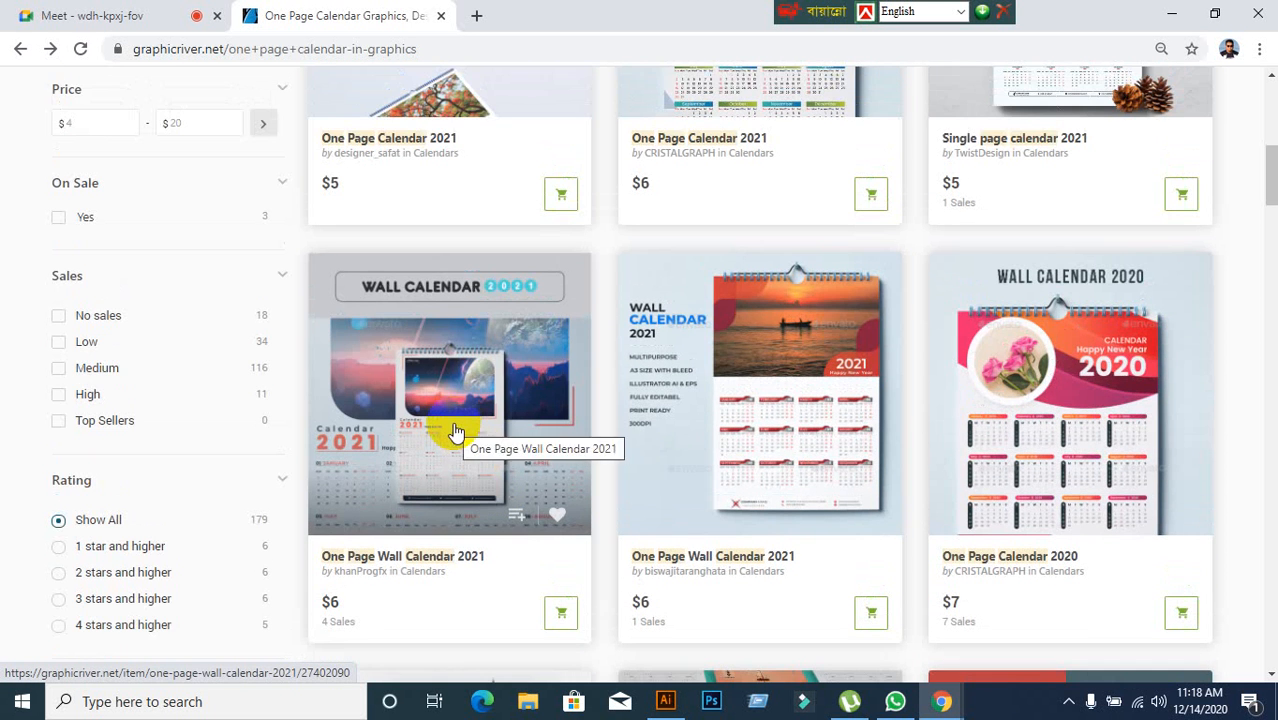
pyautogui.scroll(1, 508, 436)
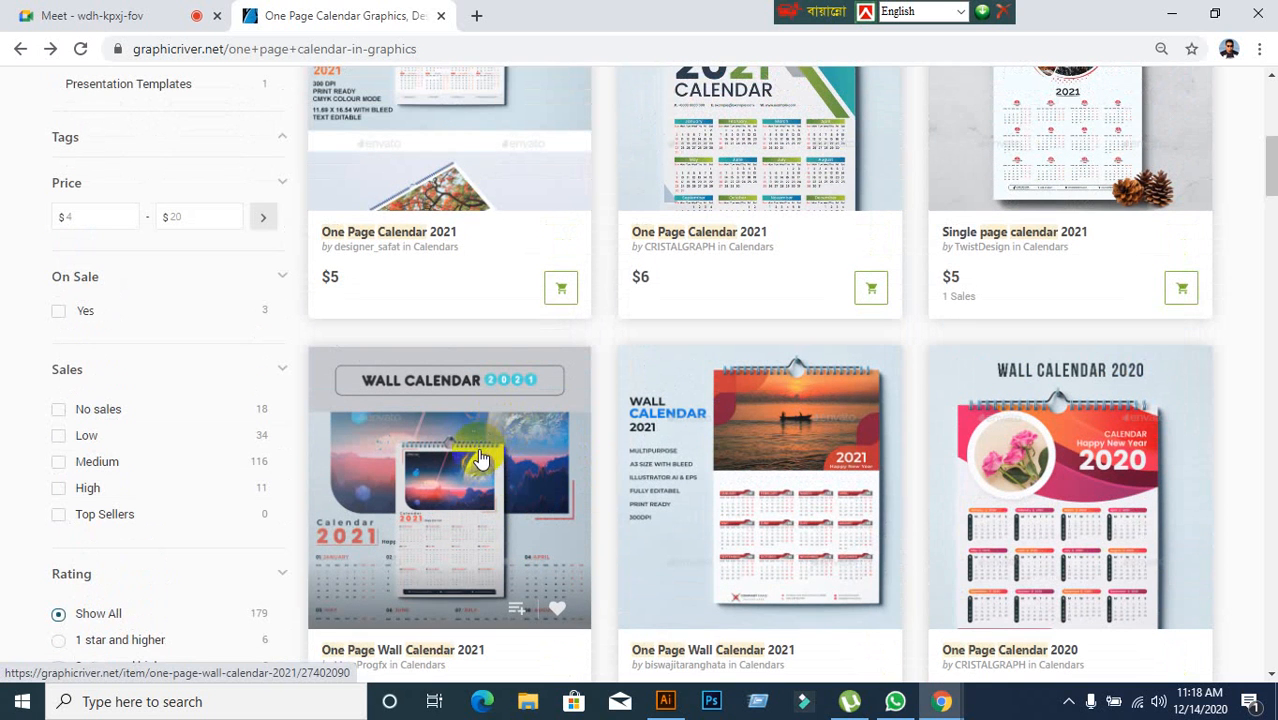
pyautogui.click(490, 485)
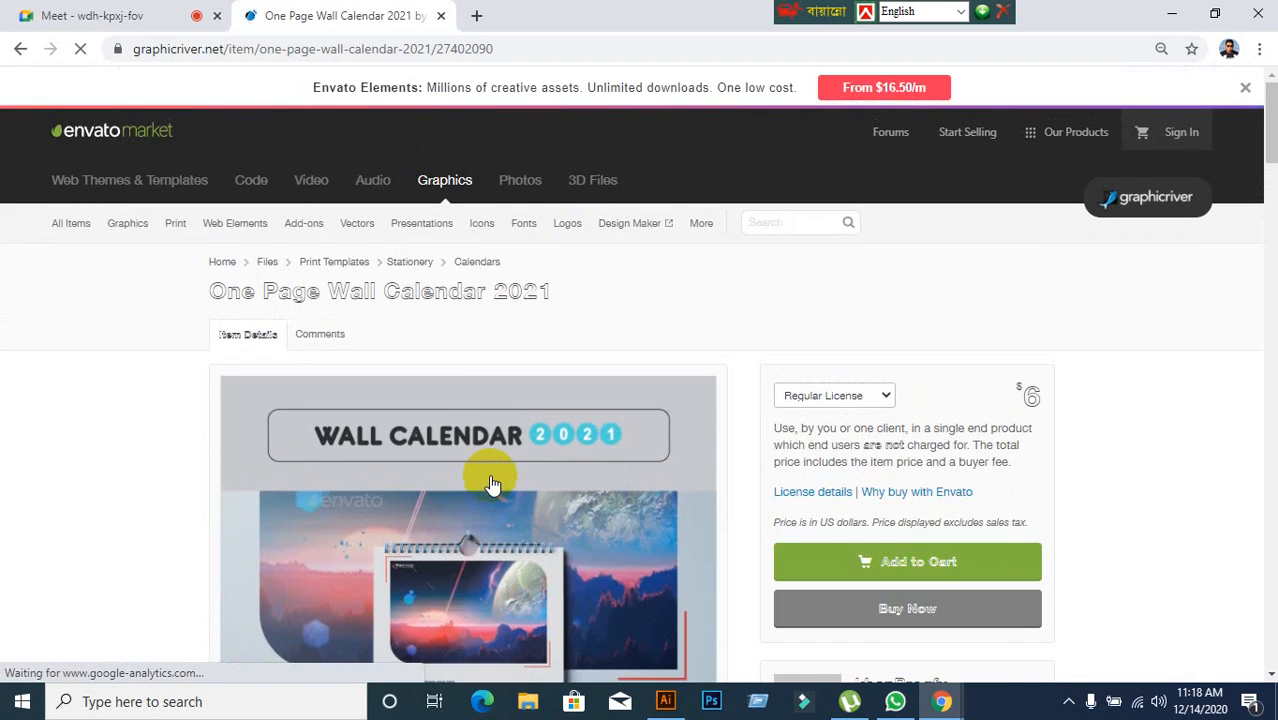
pyautogui.click(482, 483)
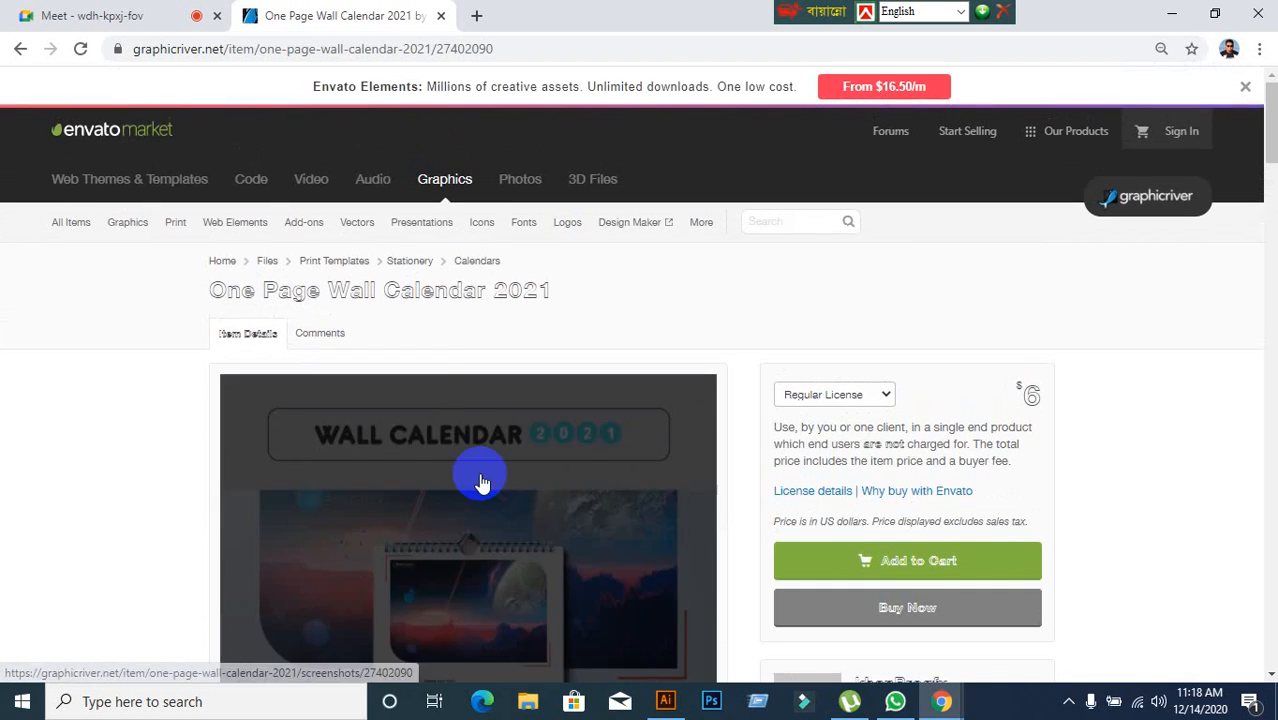
# Step: Check the listing's print dimensions, then switch to Illustrator and cancel the new document setup
pyautogui.scroll(-10, 482, 483)
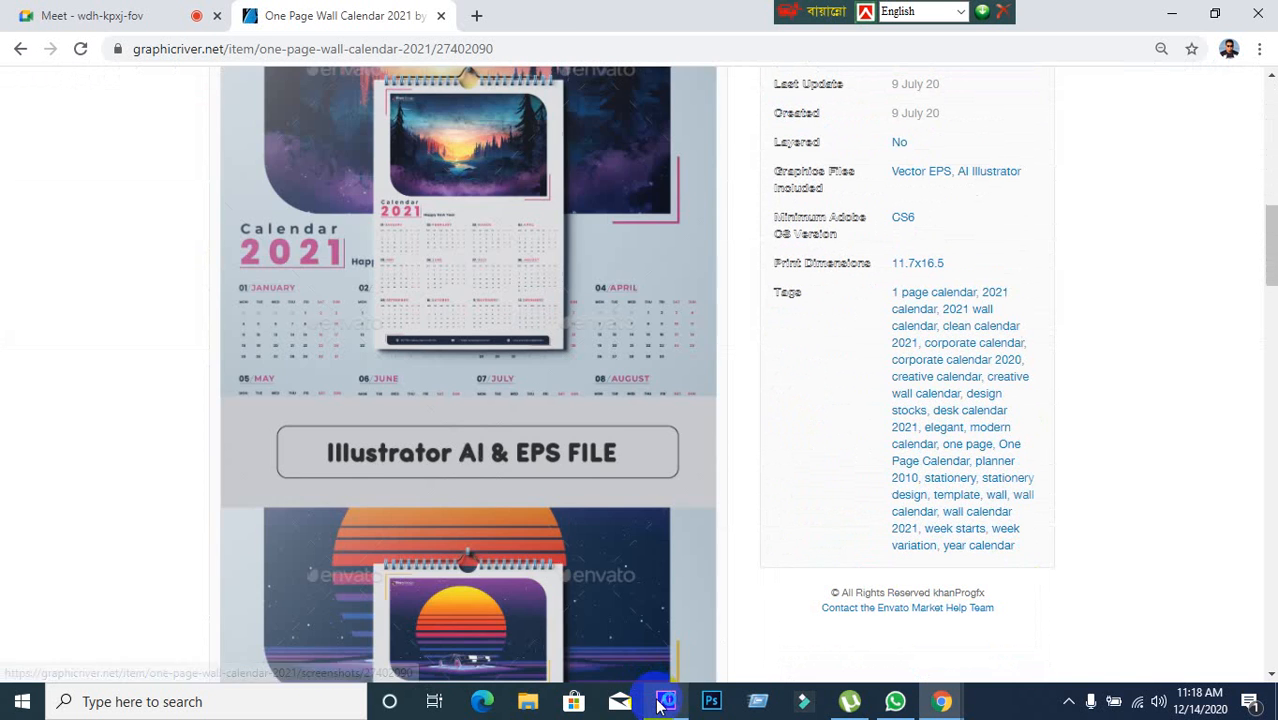
pyautogui.click(660, 705)
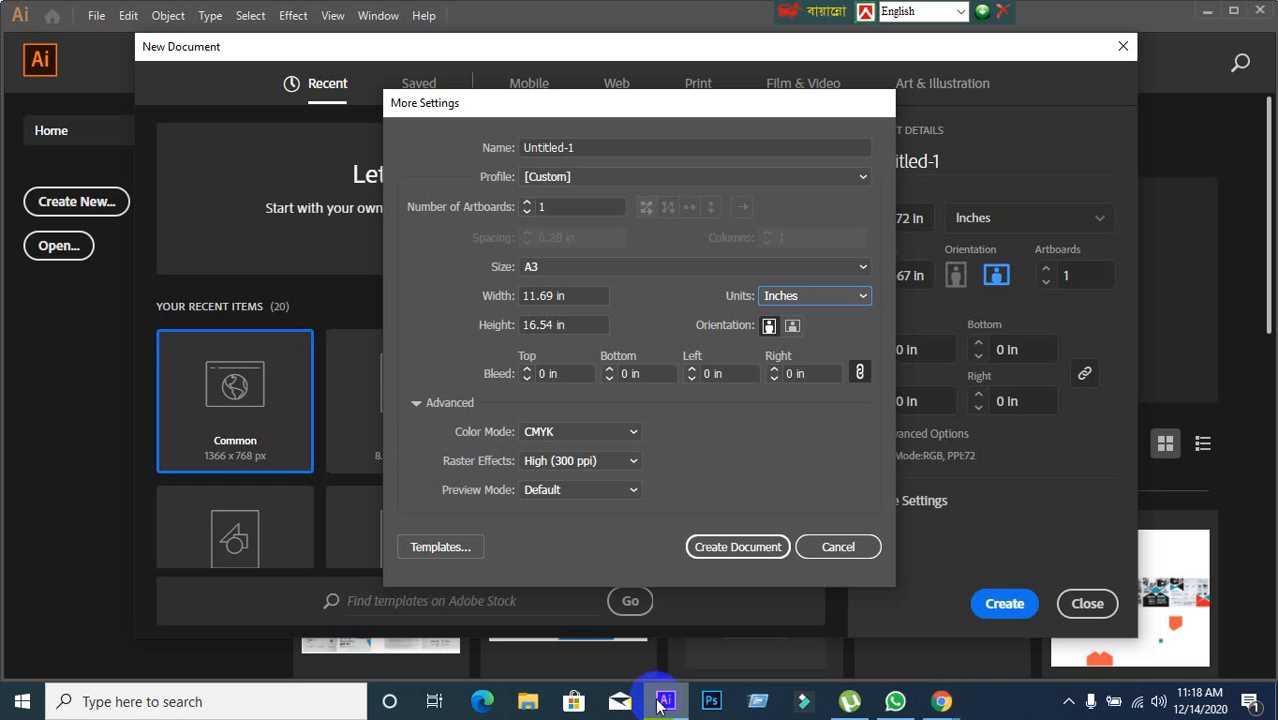
pyautogui.click(835, 547)
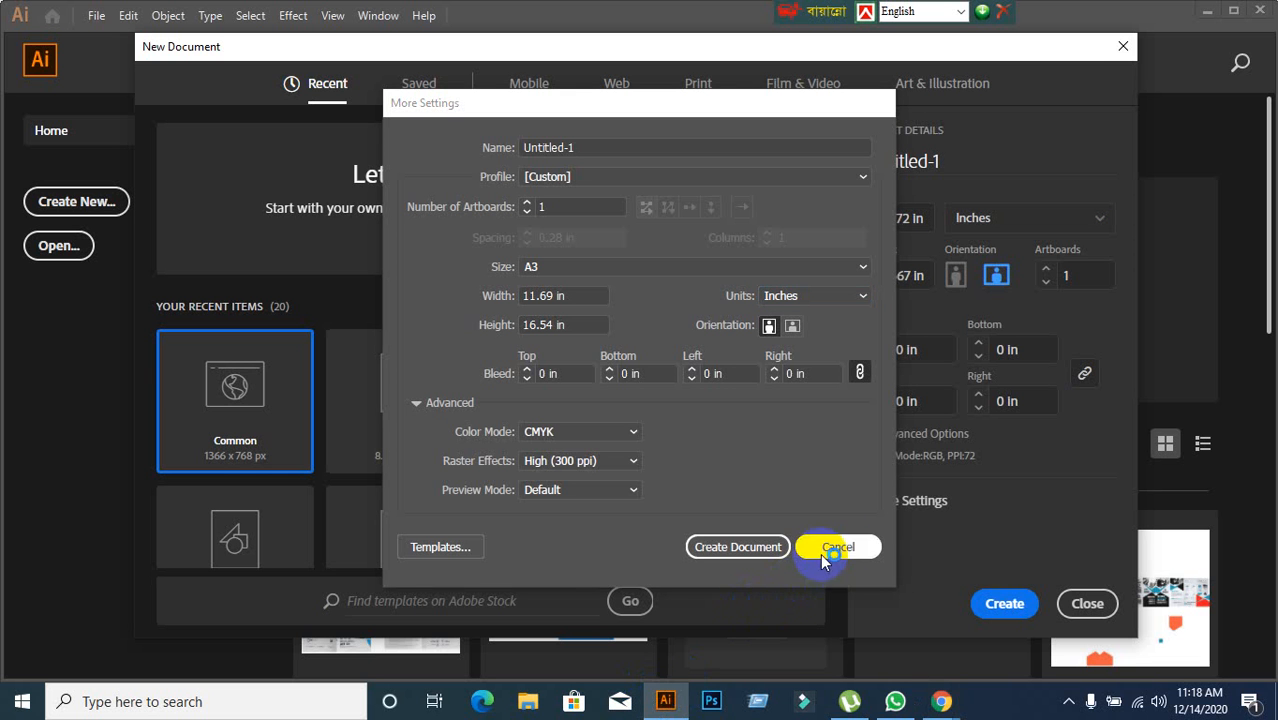
pyautogui.click(1100, 602)
# Step: Switch back to Chrome and return from the calendar listing to the one page calendar search results
pyautogui.moveTo(946, 697)
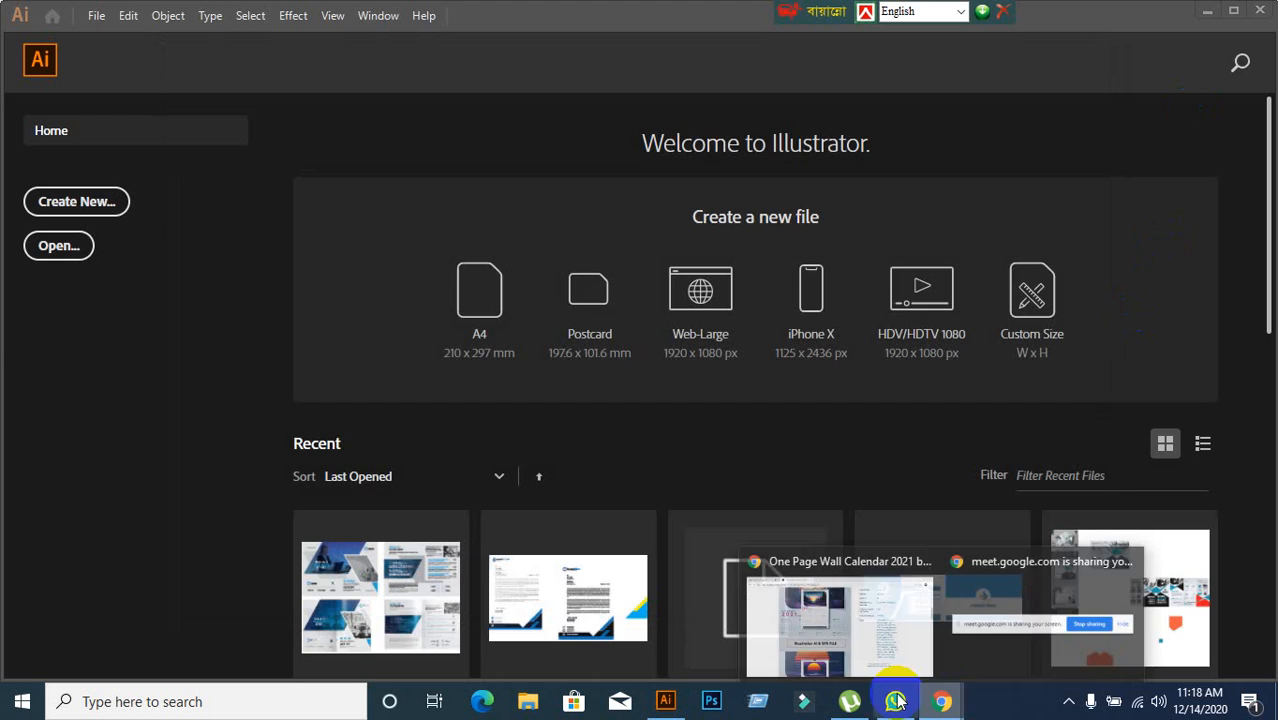
pyautogui.click(847, 633)
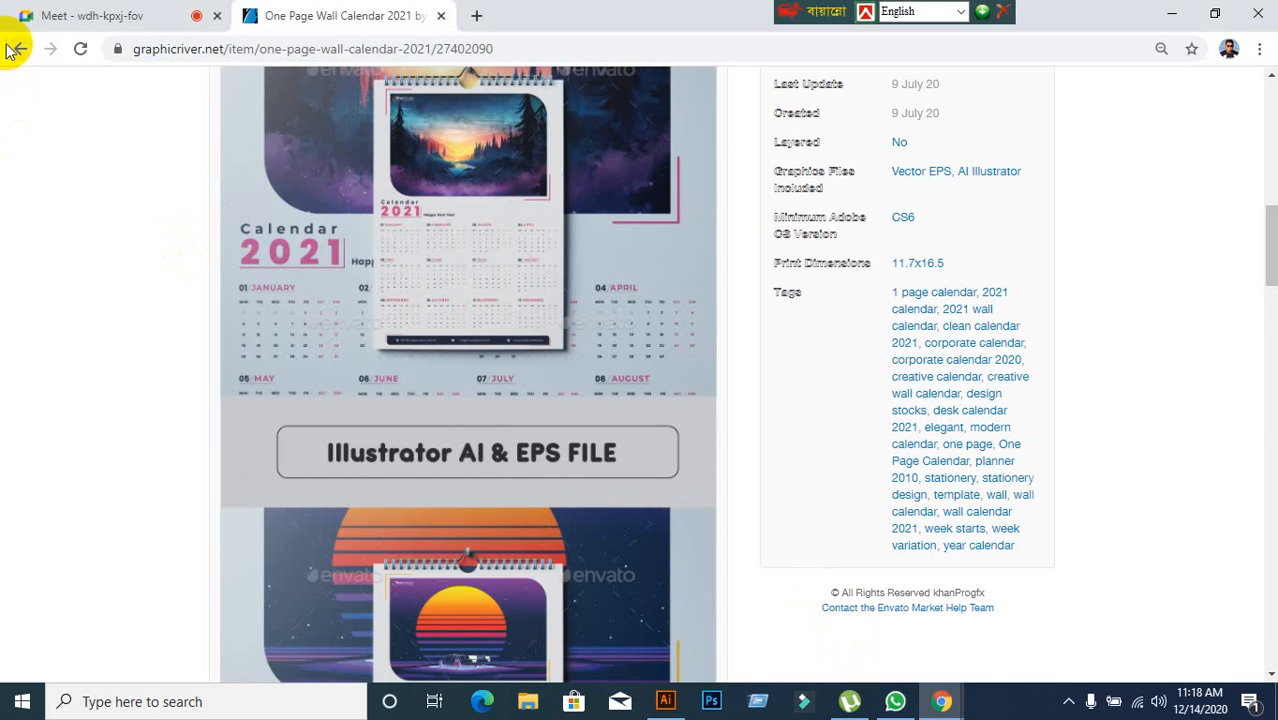
pyautogui.click(12, 49)
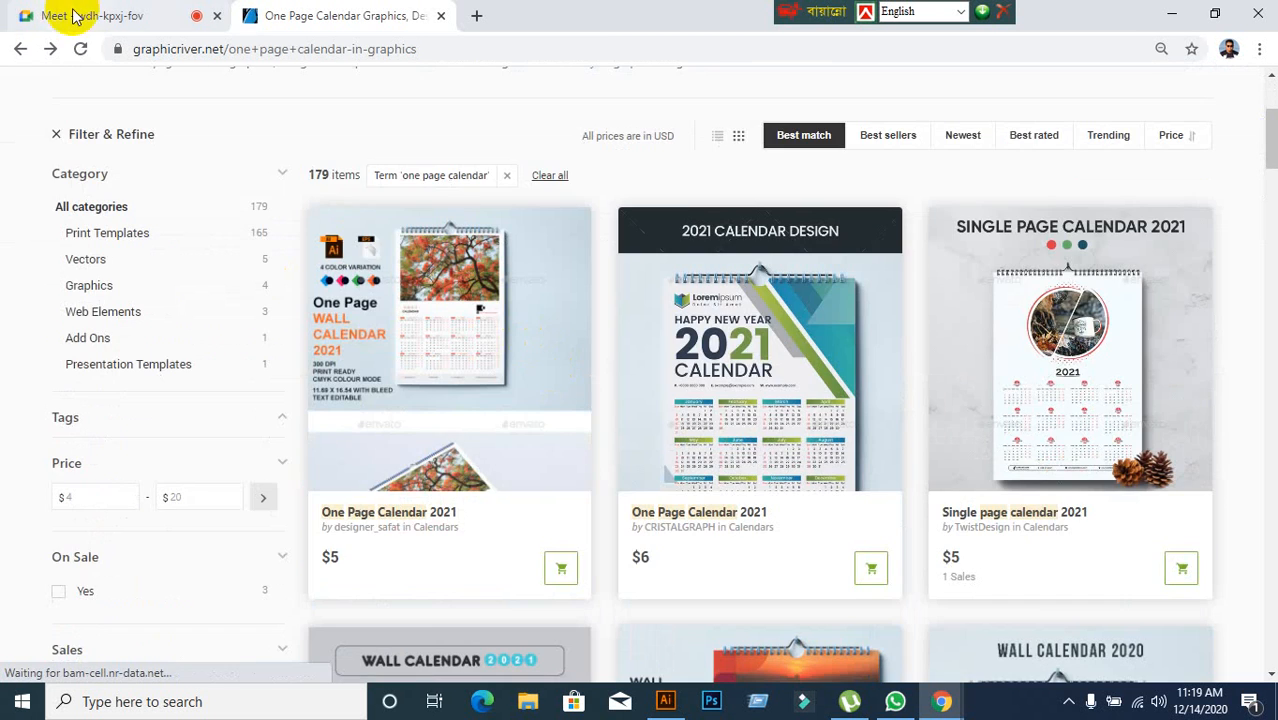
# Step: Check the Google Meet call's participants and return to the calendar search results
pyautogui.click(60, 16)
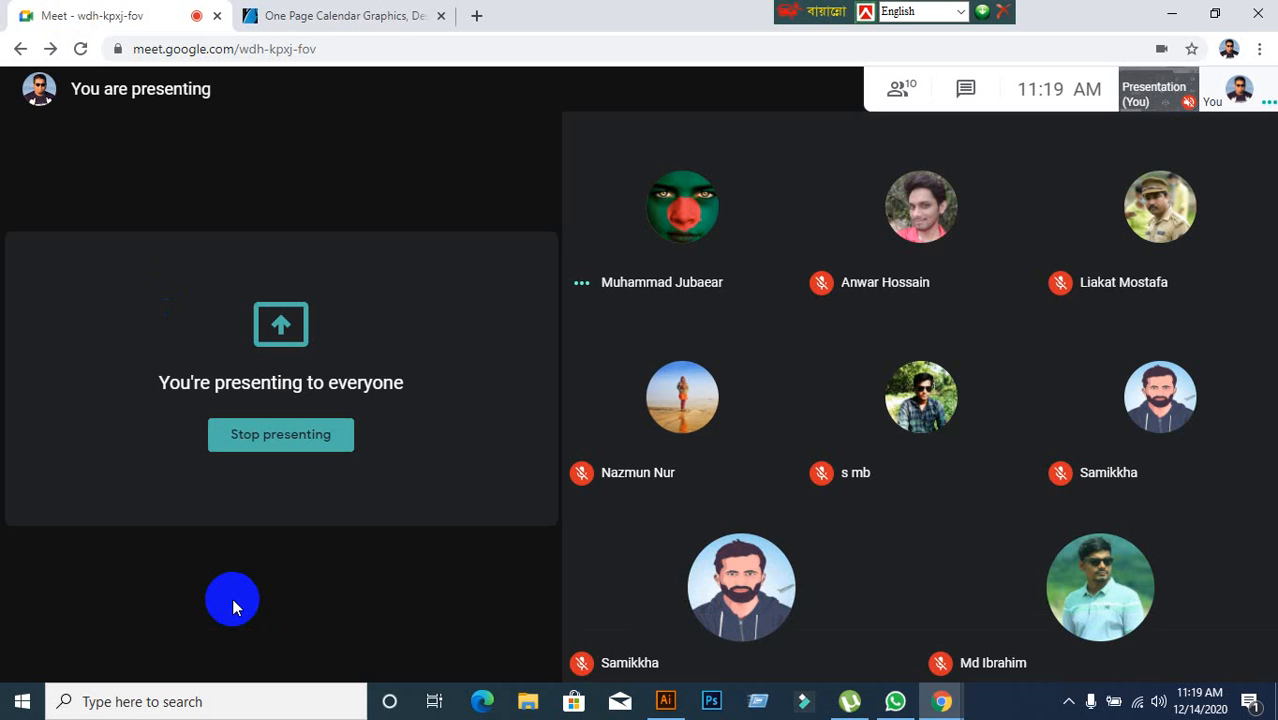
pyautogui.click(371, 20)
pyautogui.scroll(-8, 608, 290)
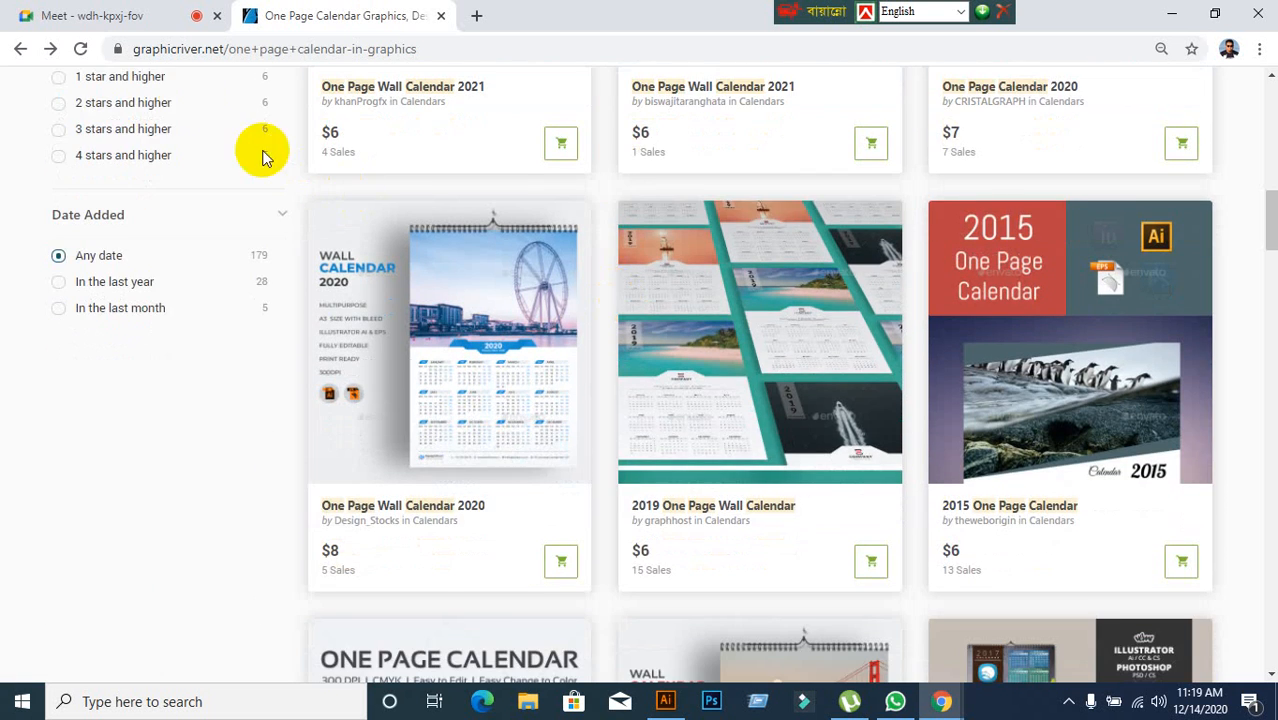
pyautogui.click(134, 20)
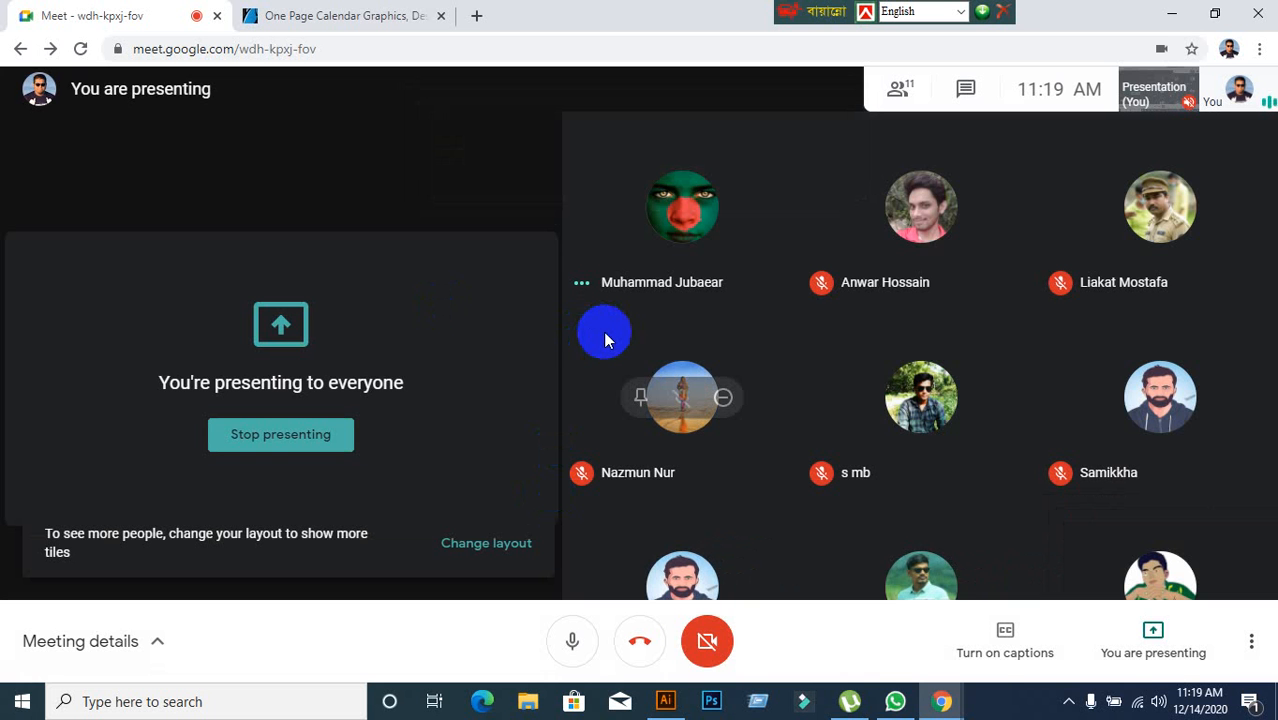
pyautogui.click(355, 17)
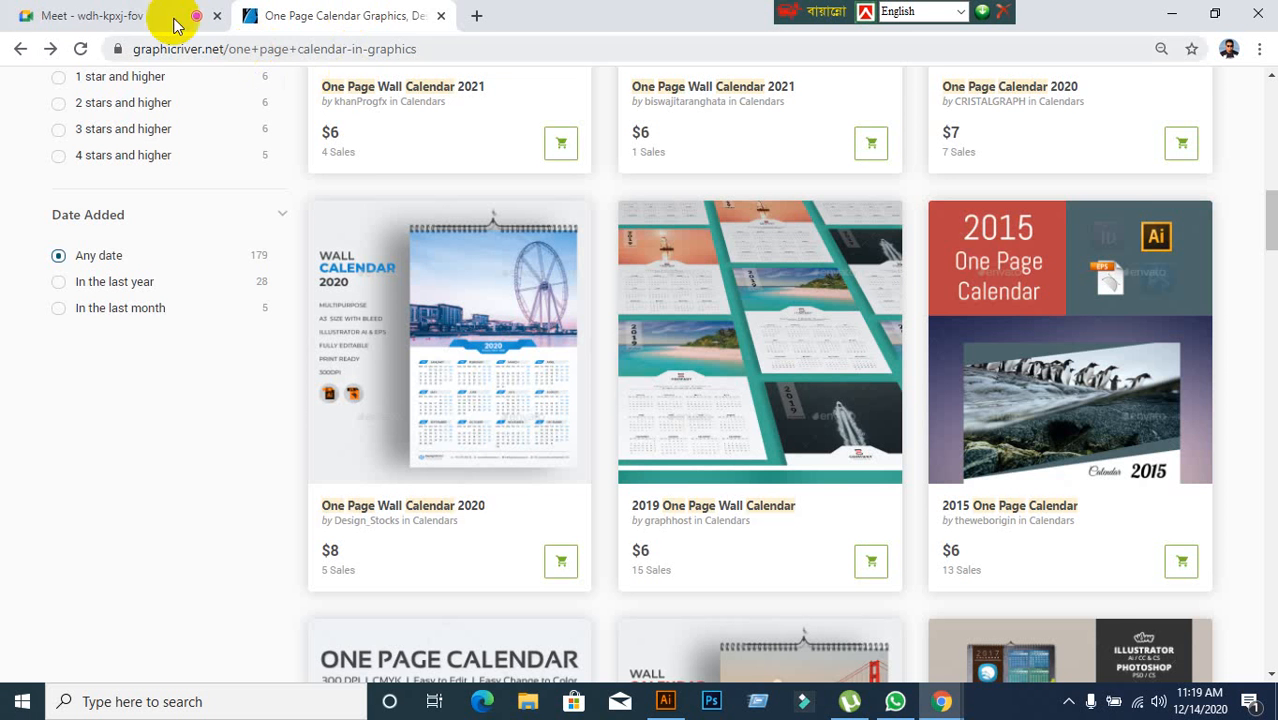
pyautogui.click(170, 18)
pyautogui.click(334, 14)
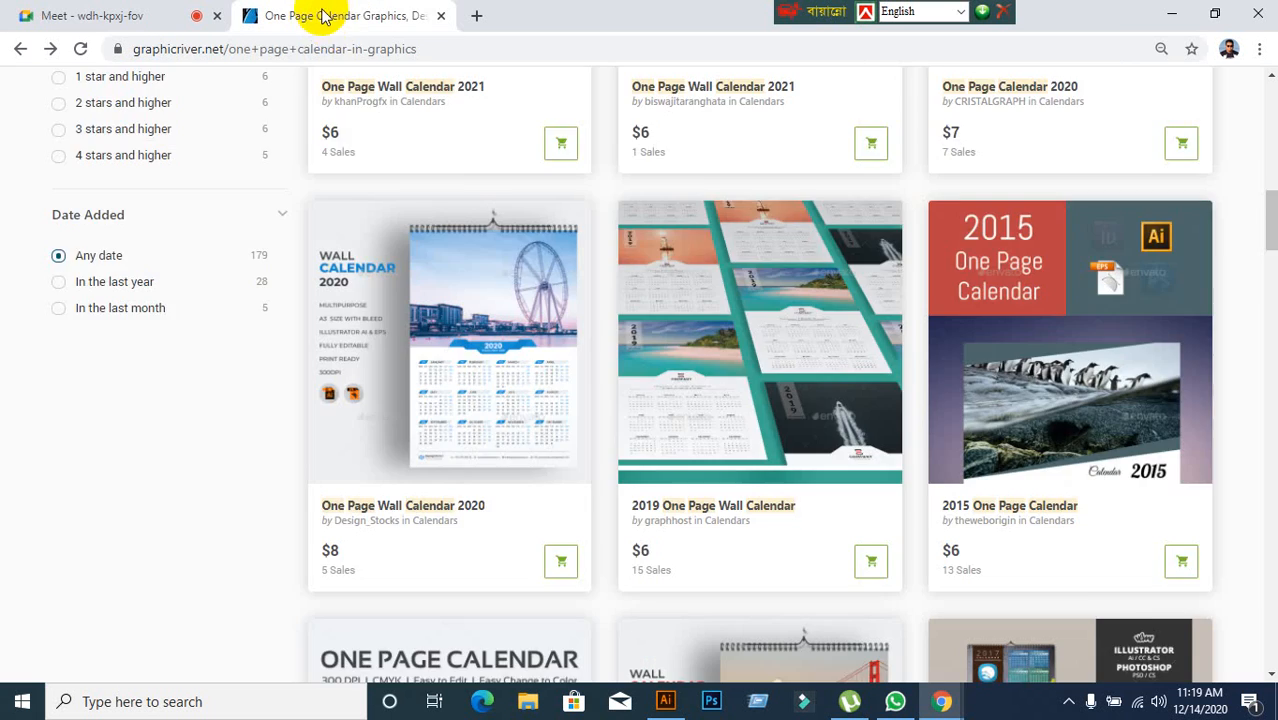
# Step: Browse the one page calendar results and open the One Page Wall Calendar 2021 listing with the planet and mountain artwork
pyautogui.scroll(-4, 560, 280)
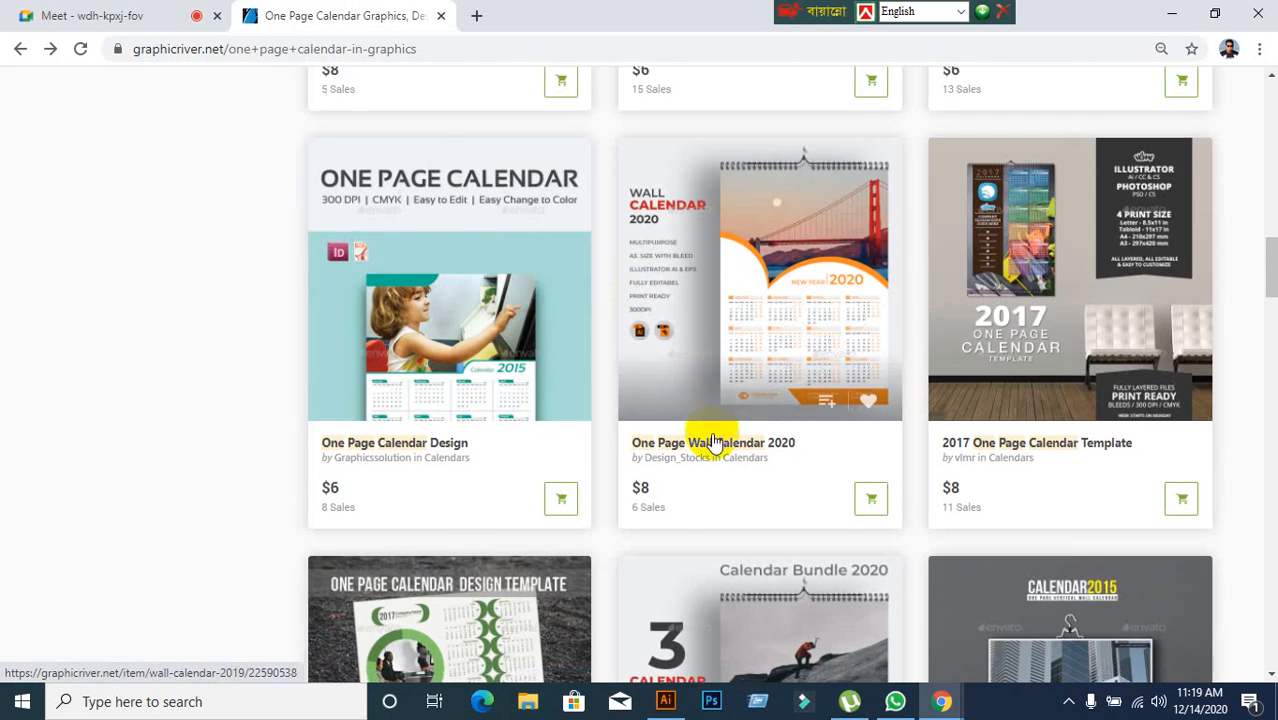
pyautogui.scroll(-1, 711, 434)
pyautogui.scroll(6, 642, 371)
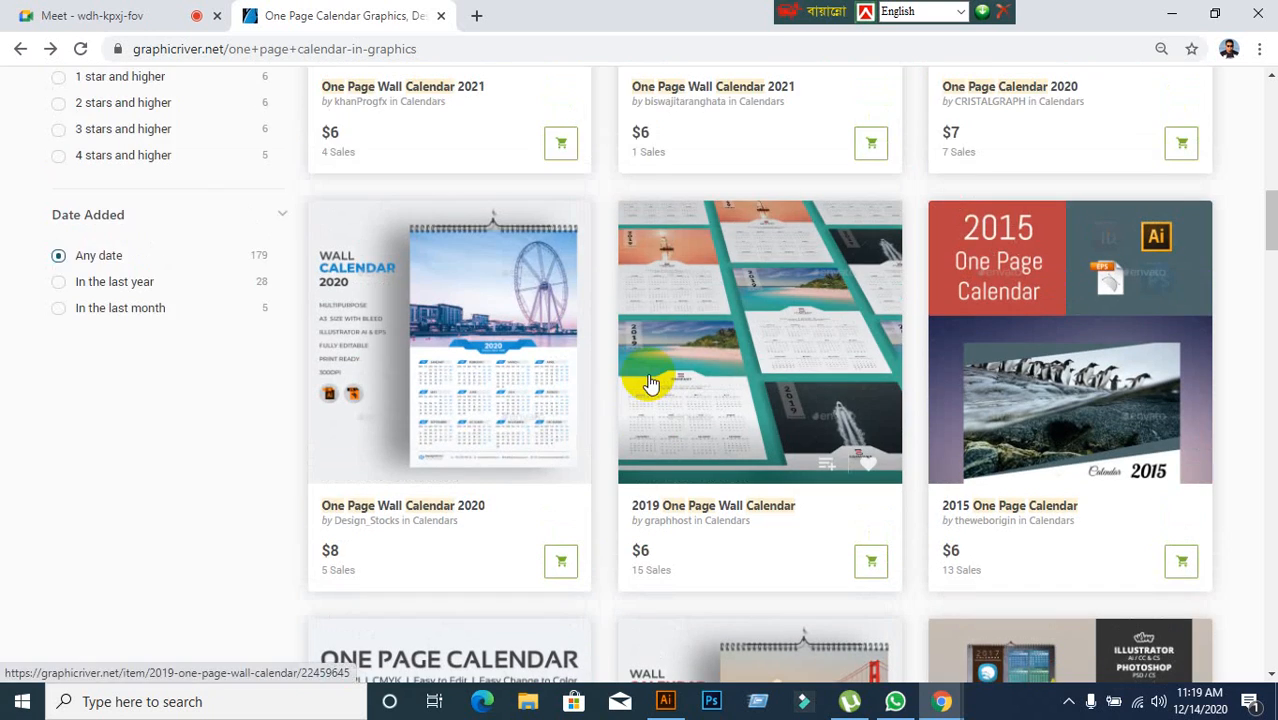
pyautogui.scroll(2, 648, 381)
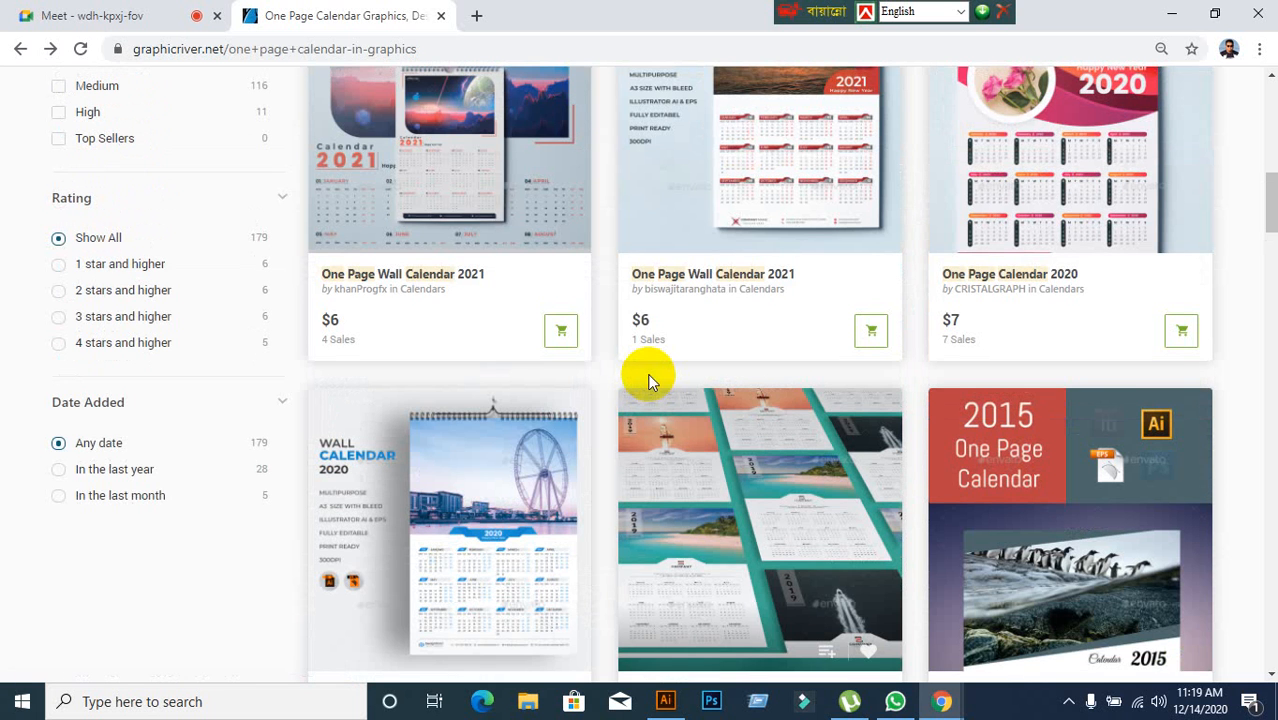
pyautogui.scroll(1, 648, 381)
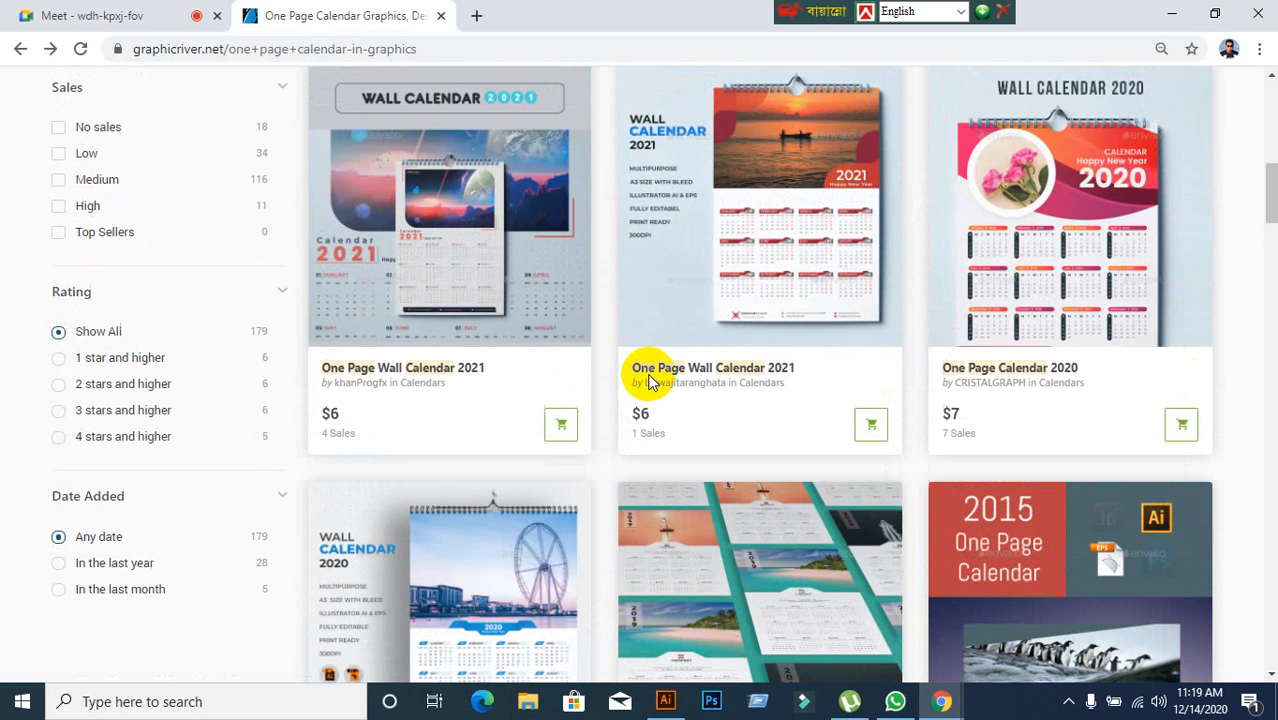
pyautogui.click(530, 272)
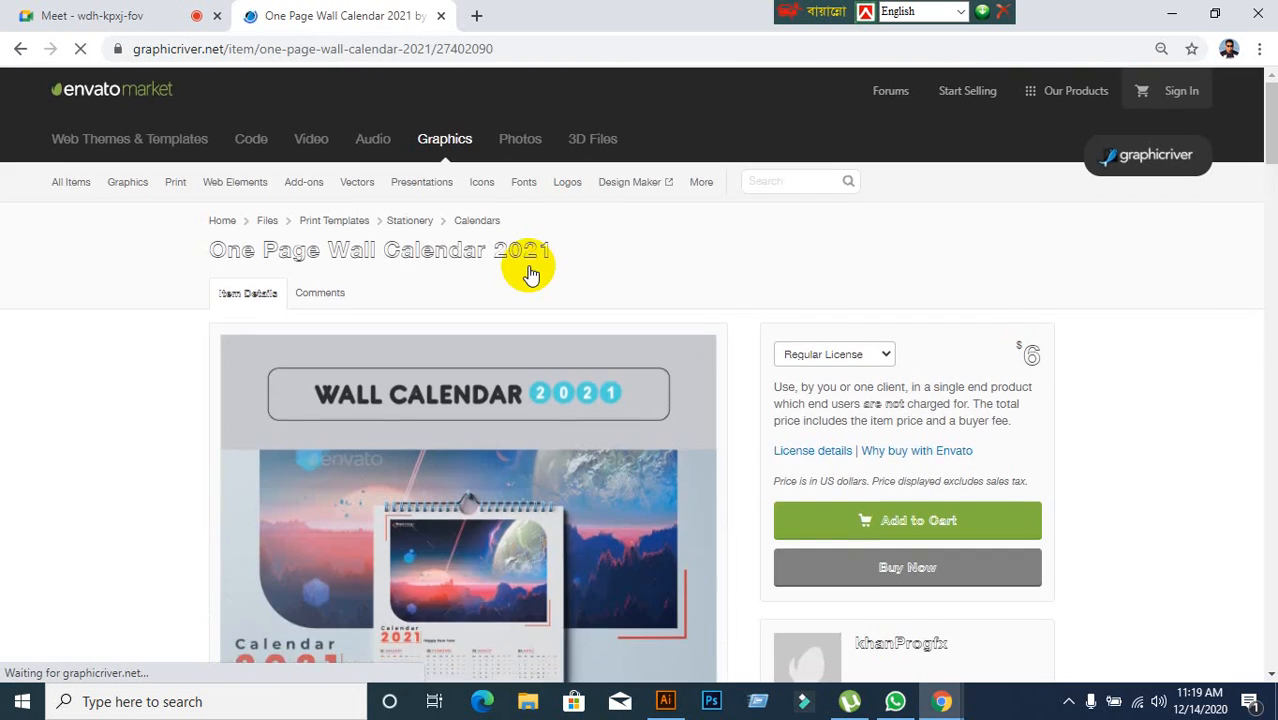
# Step: Look through the listing's preview images and open the planet and mountain calendar mockup in the enlarged screenshot viewer
pyautogui.scroll(-10, 530, 272)
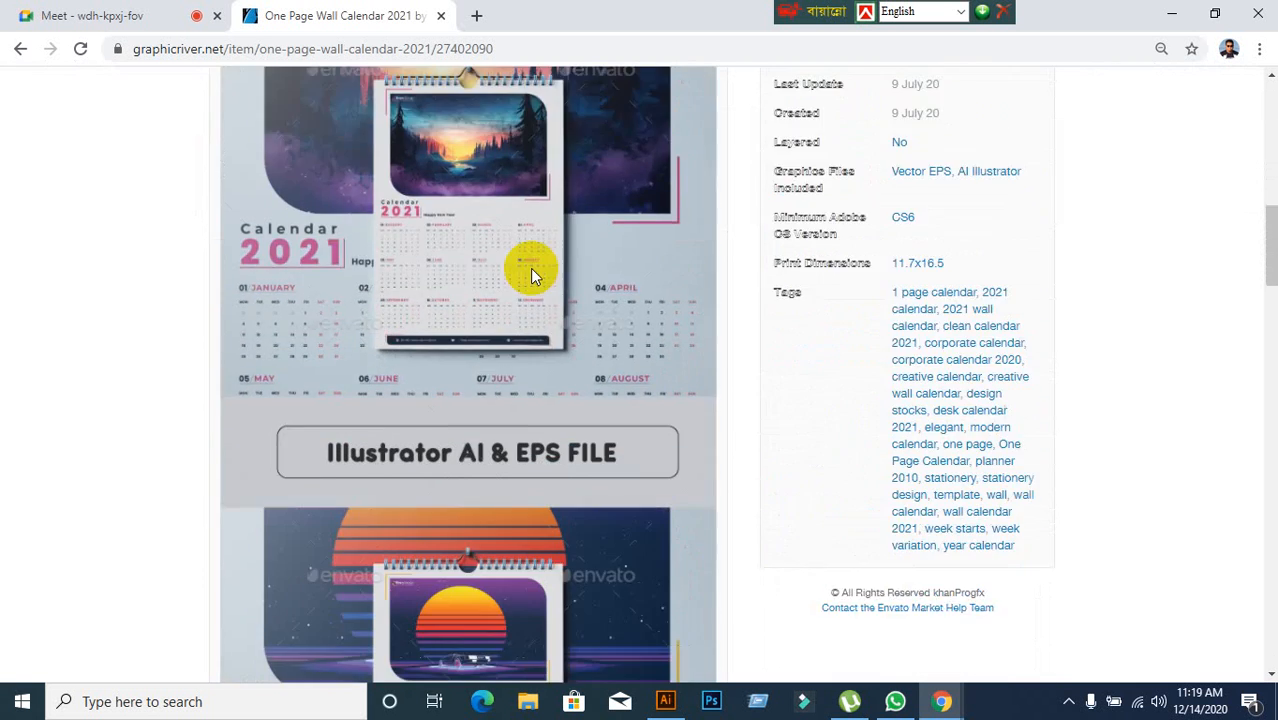
pyautogui.scroll(-9, 530, 272)
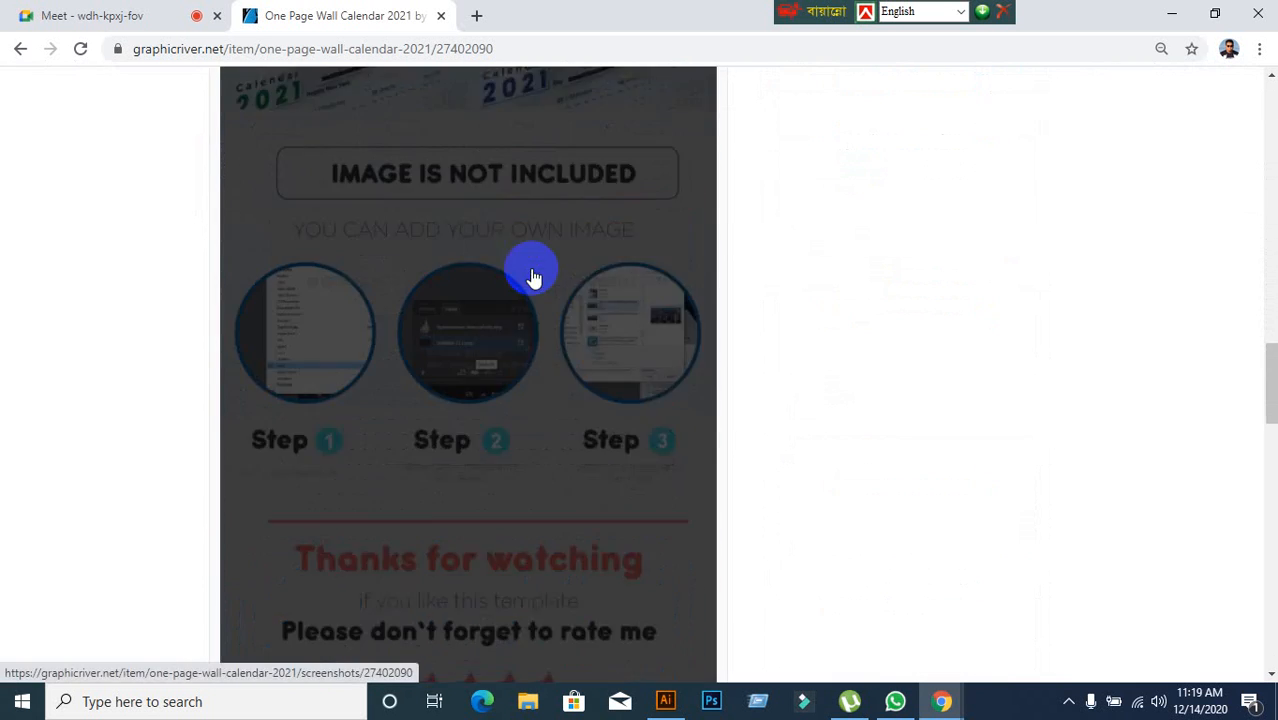
pyautogui.scroll(-5, 492, 291)
pyautogui.scroll(10, 490, 295)
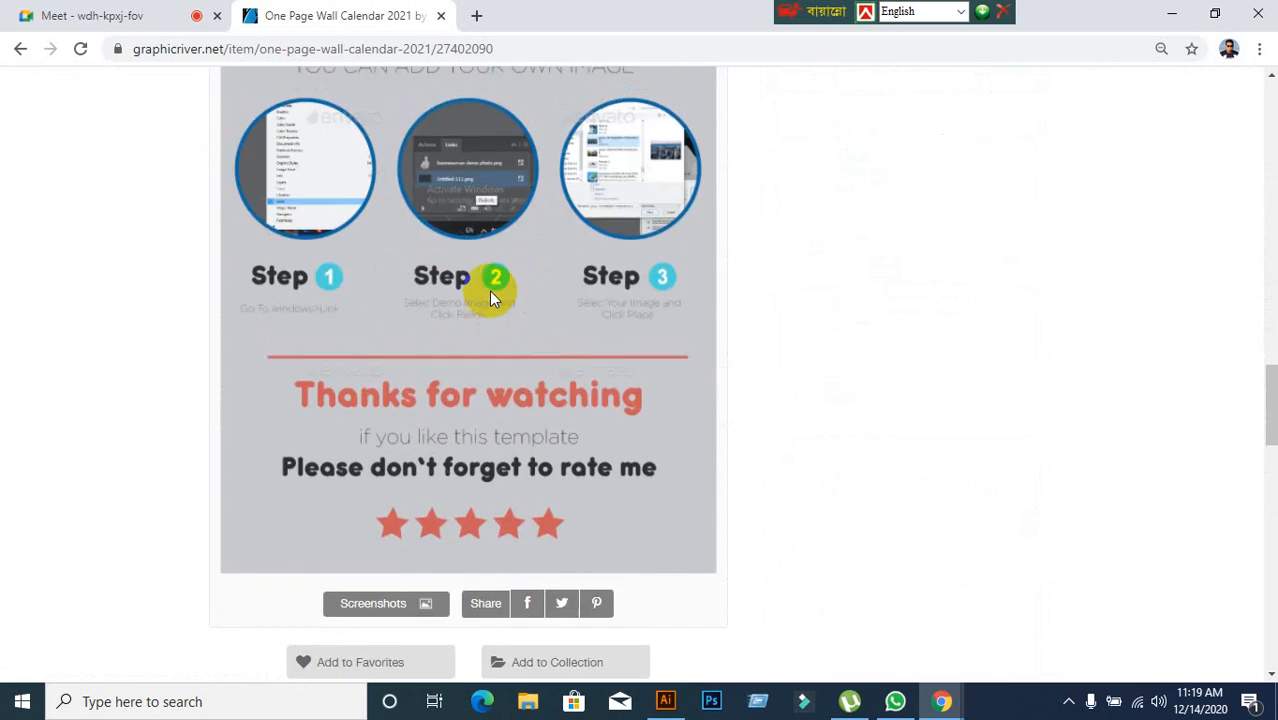
pyautogui.scroll(8, 489, 291)
pyautogui.click(490, 291)
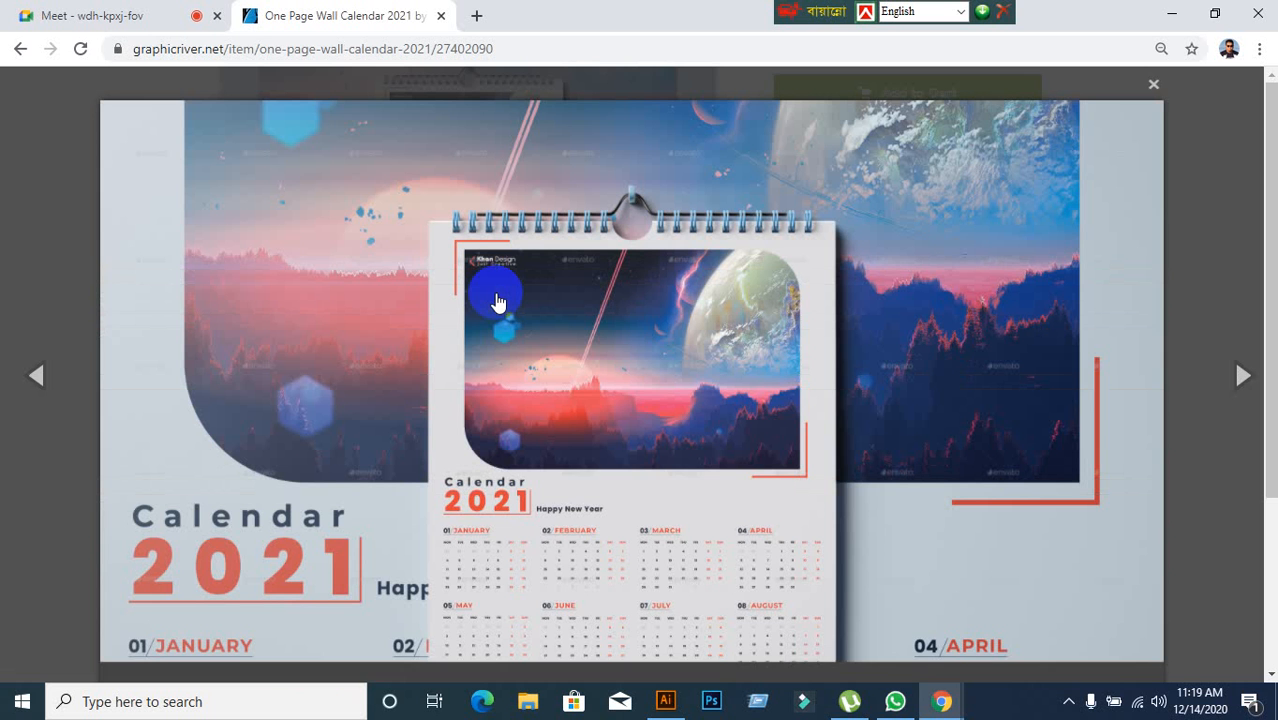
pyautogui.scroll(-3, 685, 357)
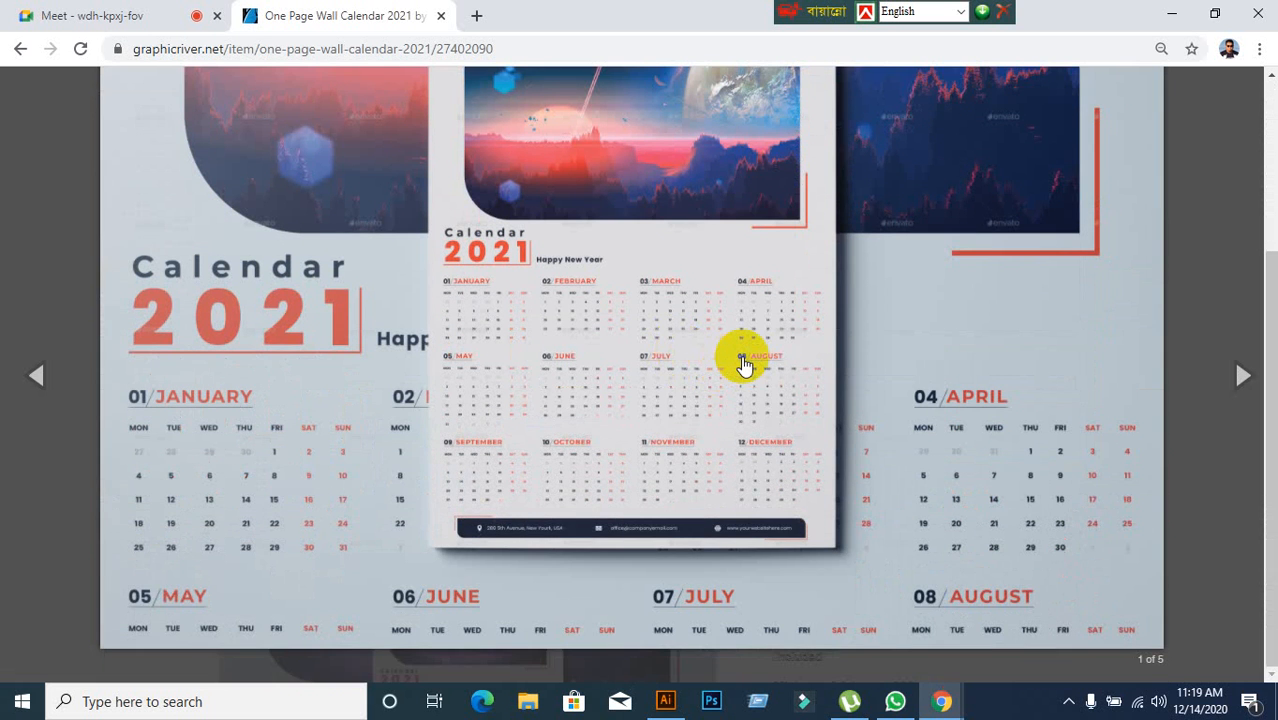
pyautogui.scroll(1, 745, 365)
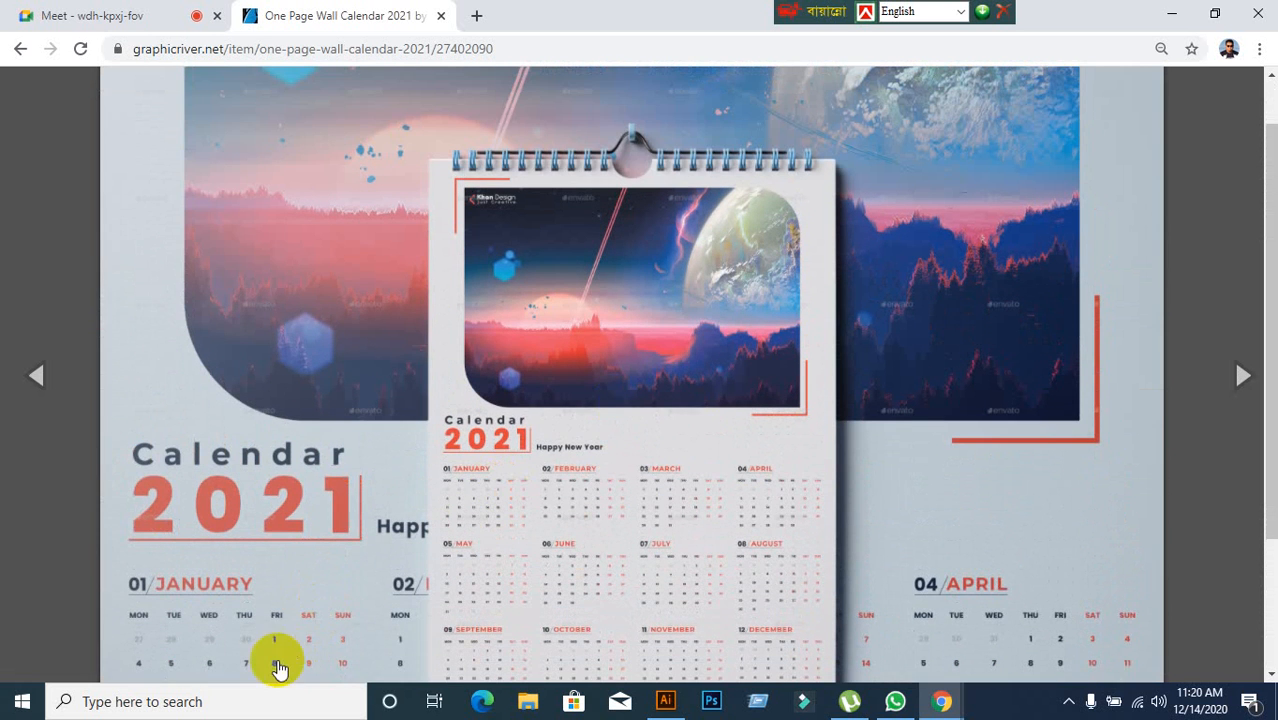
# Step: Launch Snipping Tool and capture a rectangular snip around the hanging calendar sheet, from its spiral binding to its footer bar
pyautogui.click(228, 700)
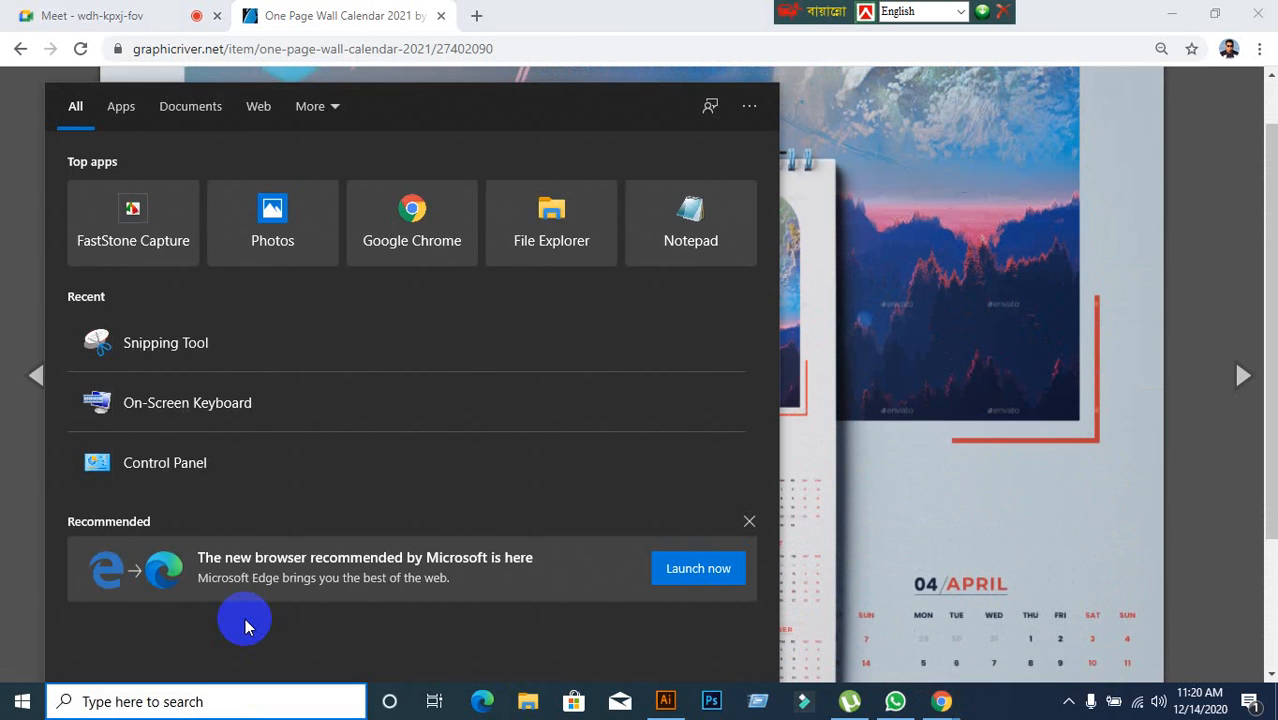
pyautogui.write('sn')
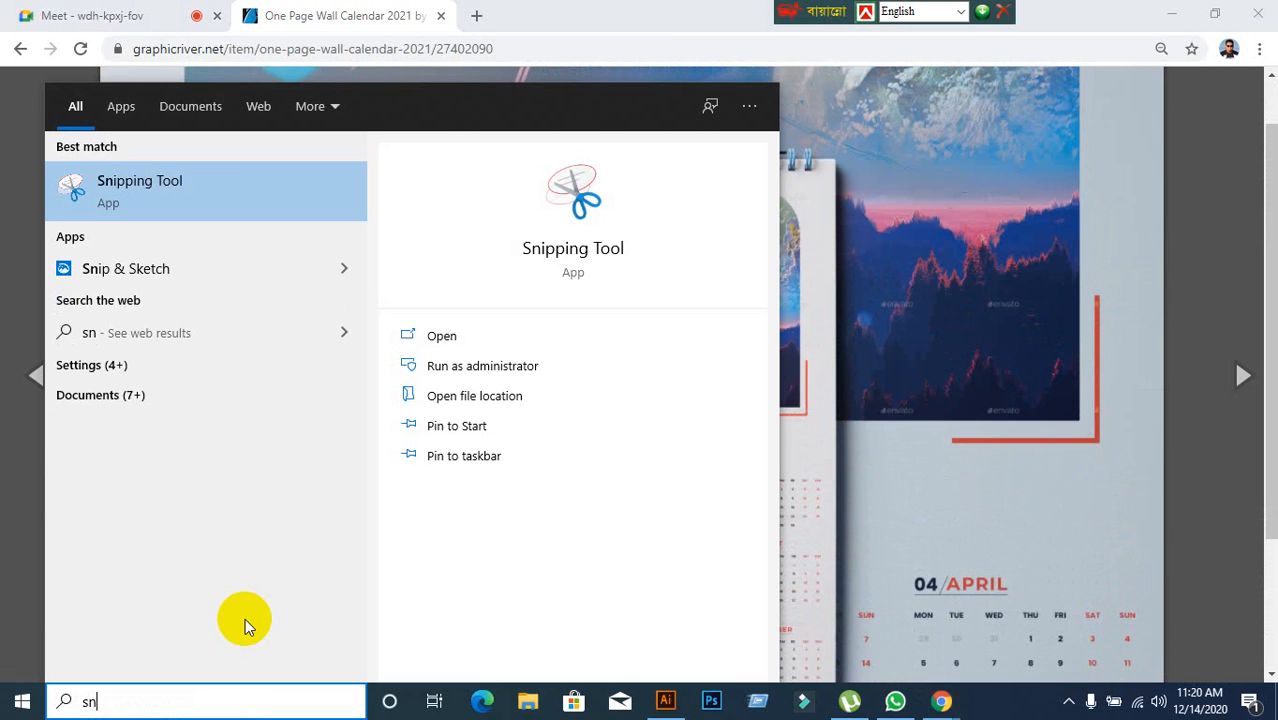
pyautogui.click(214, 198)
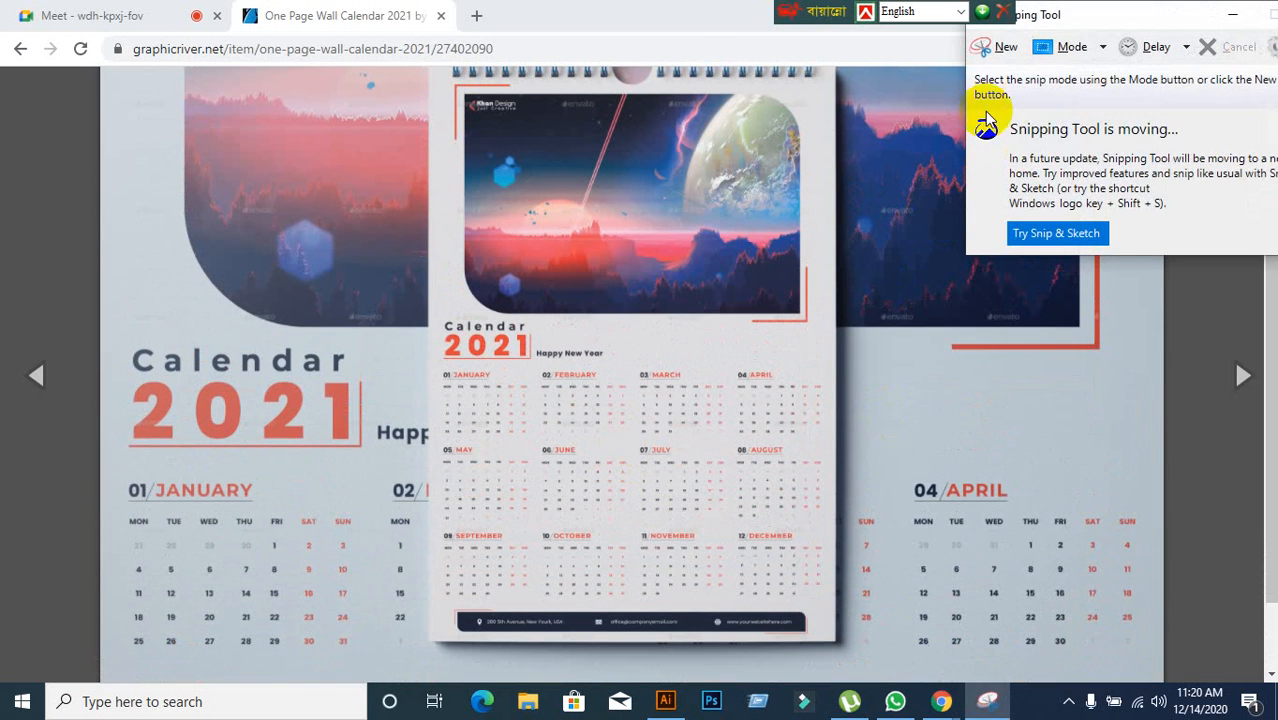
pyautogui.click(999, 46)
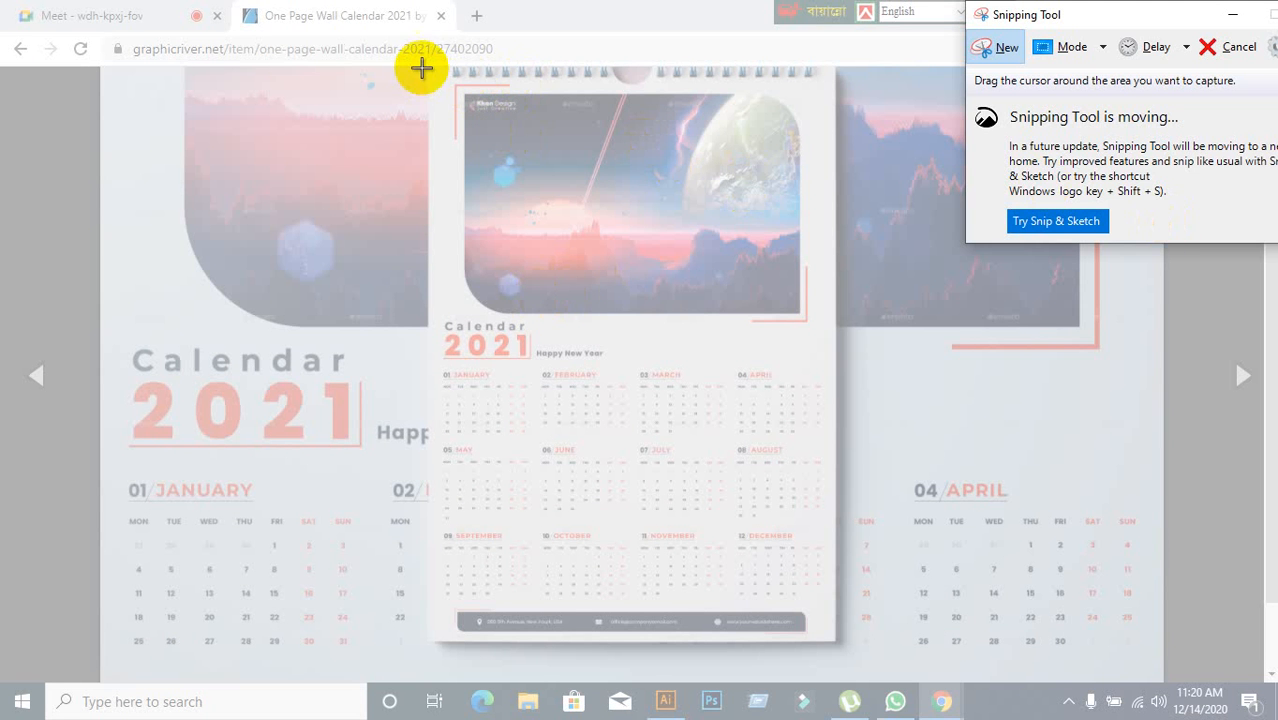
pyautogui.moveTo(421, 64); pyautogui.dragTo(857, 653)
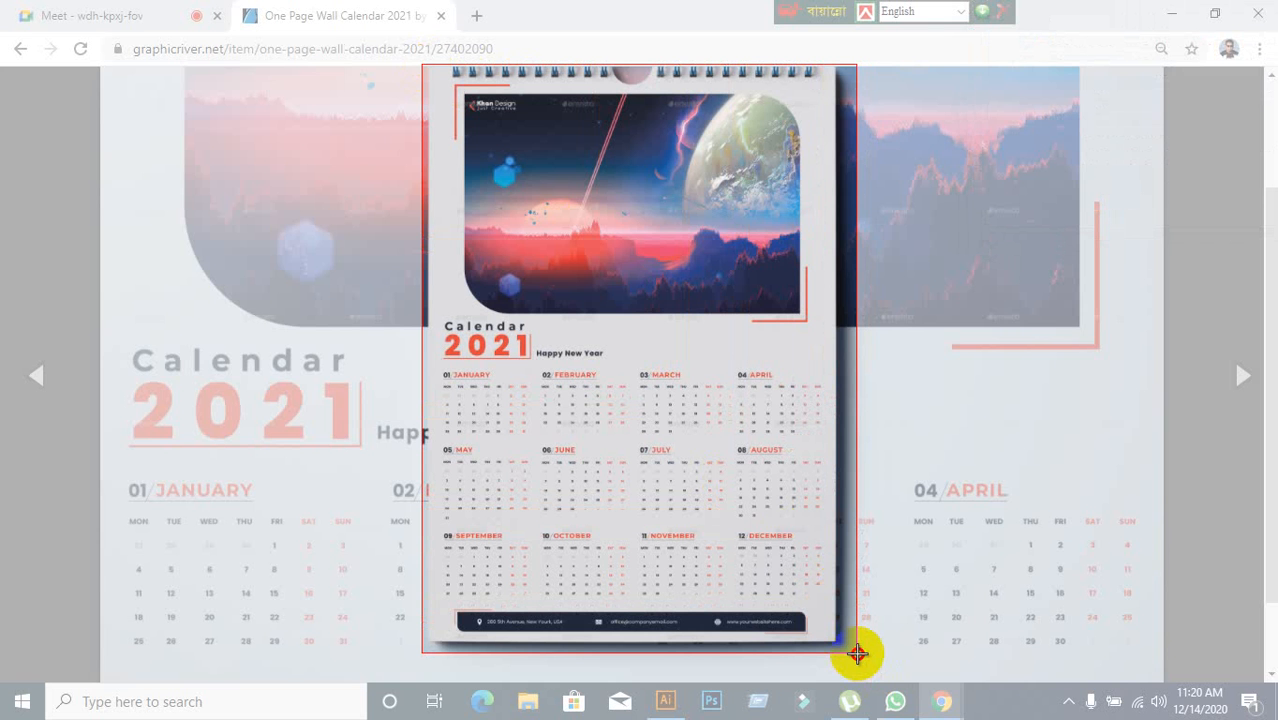
pyautogui.moveTo(857, 653); pyautogui.dragTo(857, 653)
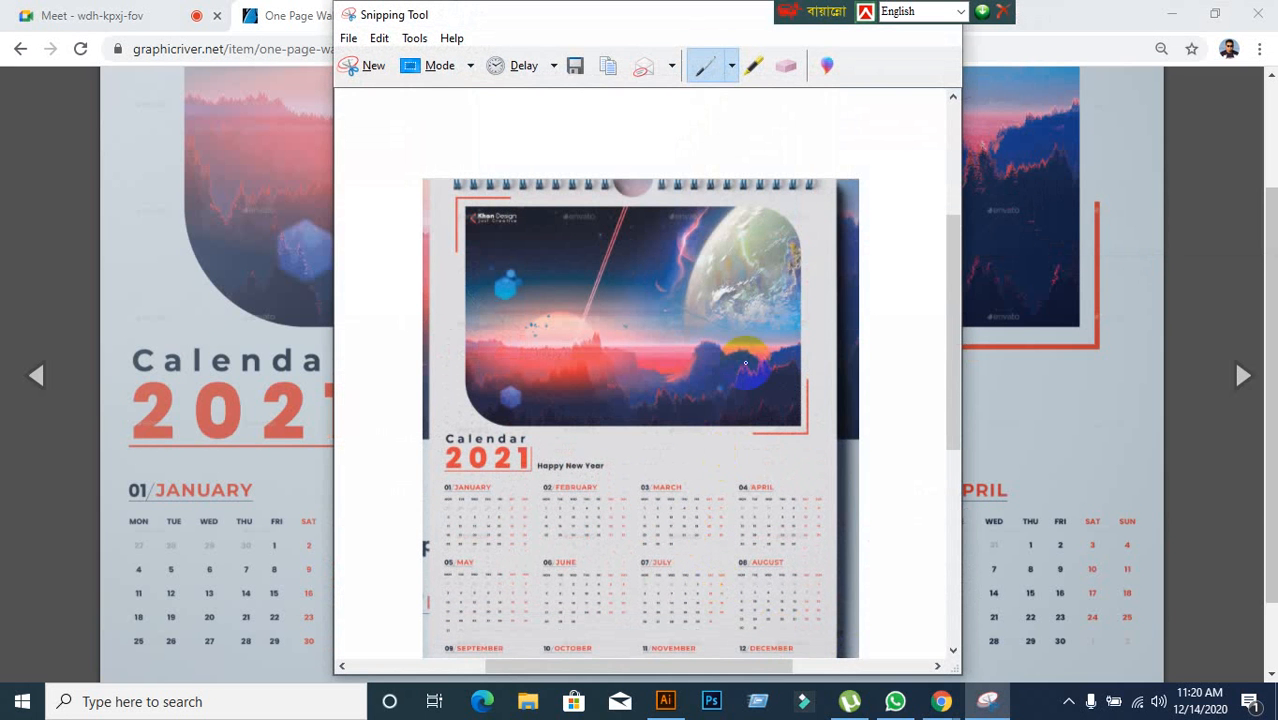
# Step: Copy the calendar snip to the clipboard, close Snipping Tool without saving, and switch to Illustrator
pyautogui.click(606, 64)
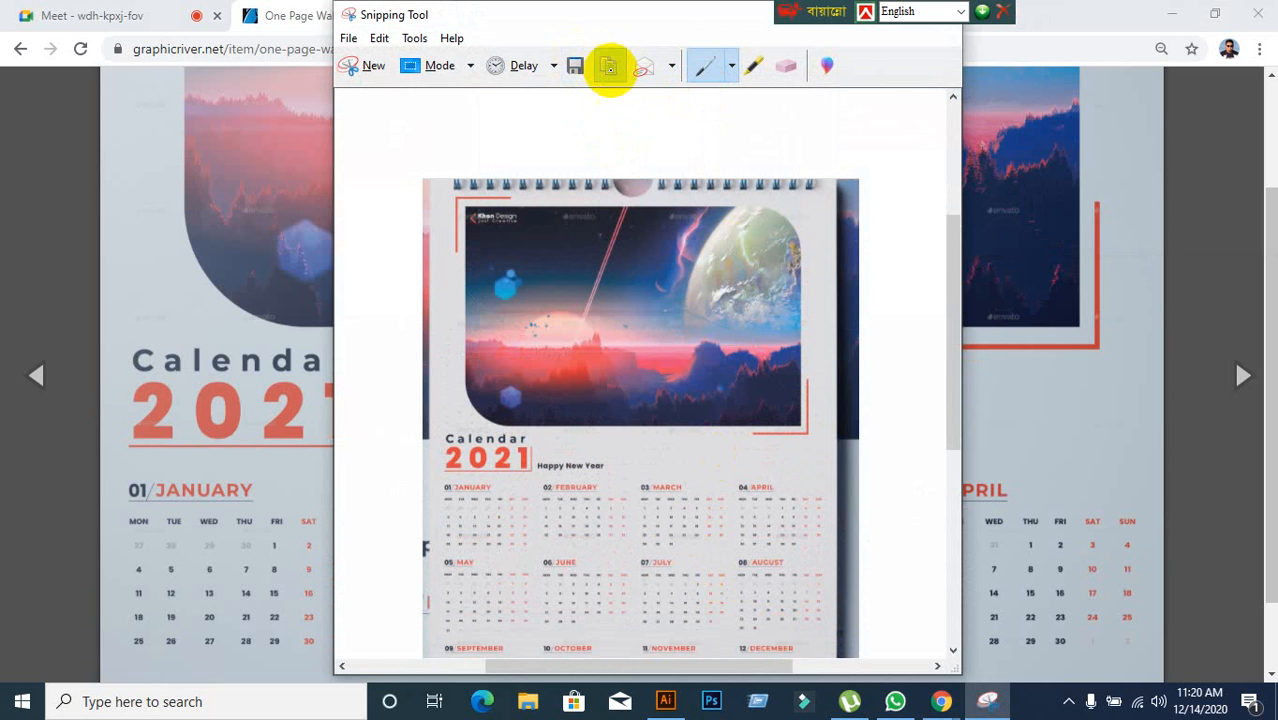
pyautogui.moveTo(608, 23); pyautogui.dragTo(588, 67)
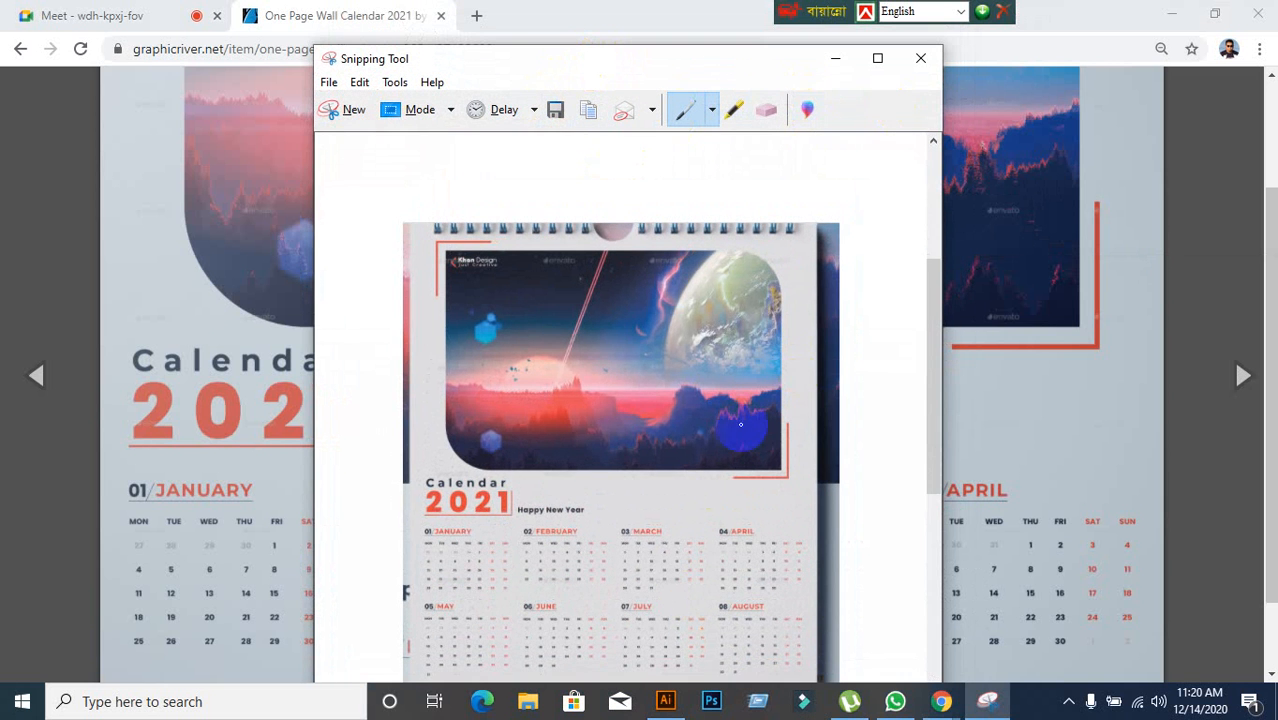
pyautogui.scroll(-1, 727, 528)
pyautogui.scroll(-3, 692, 505)
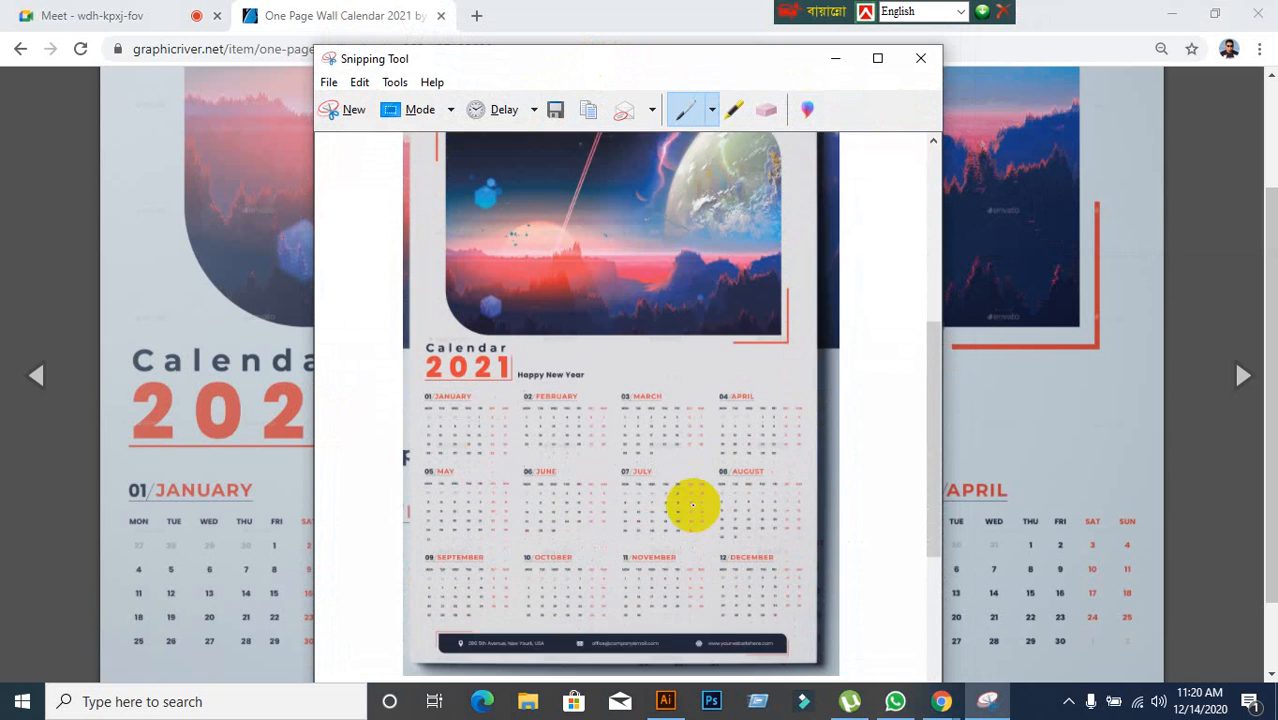
pyautogui.scroll(-2, 685, 515)
pyautogui.scroll(1, 602, 238)
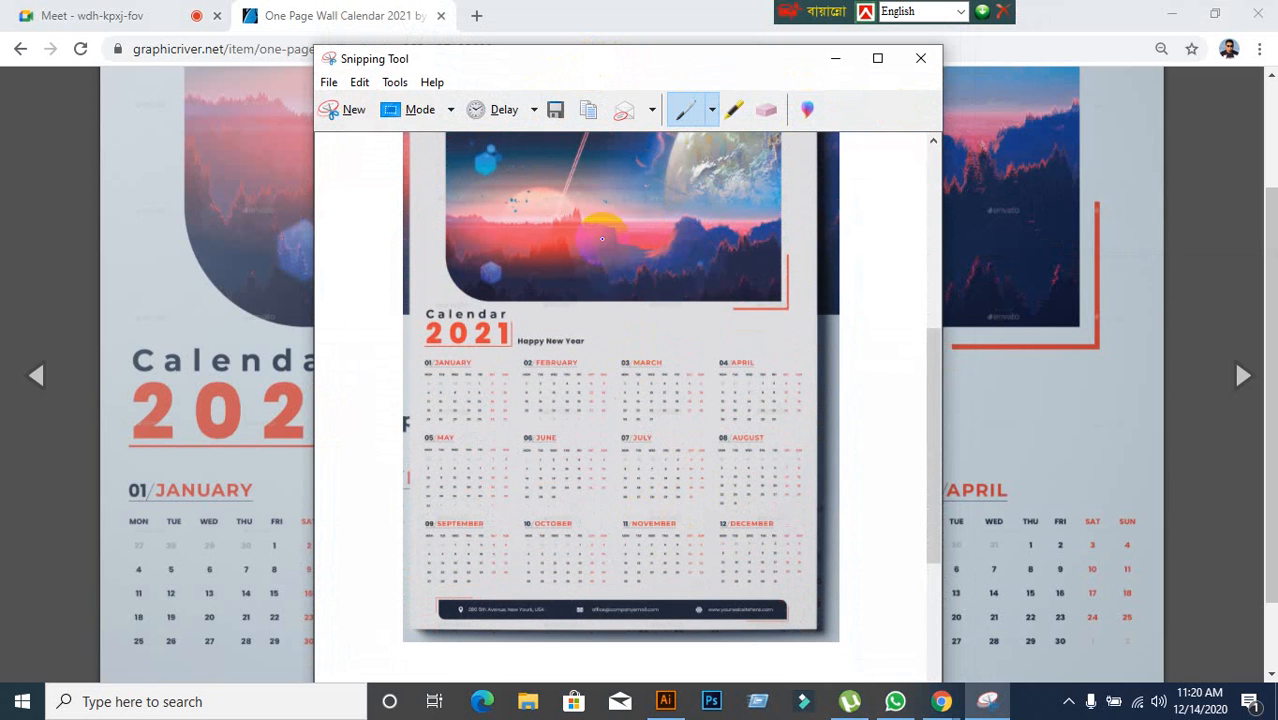
pyautogui.click(921, 60)
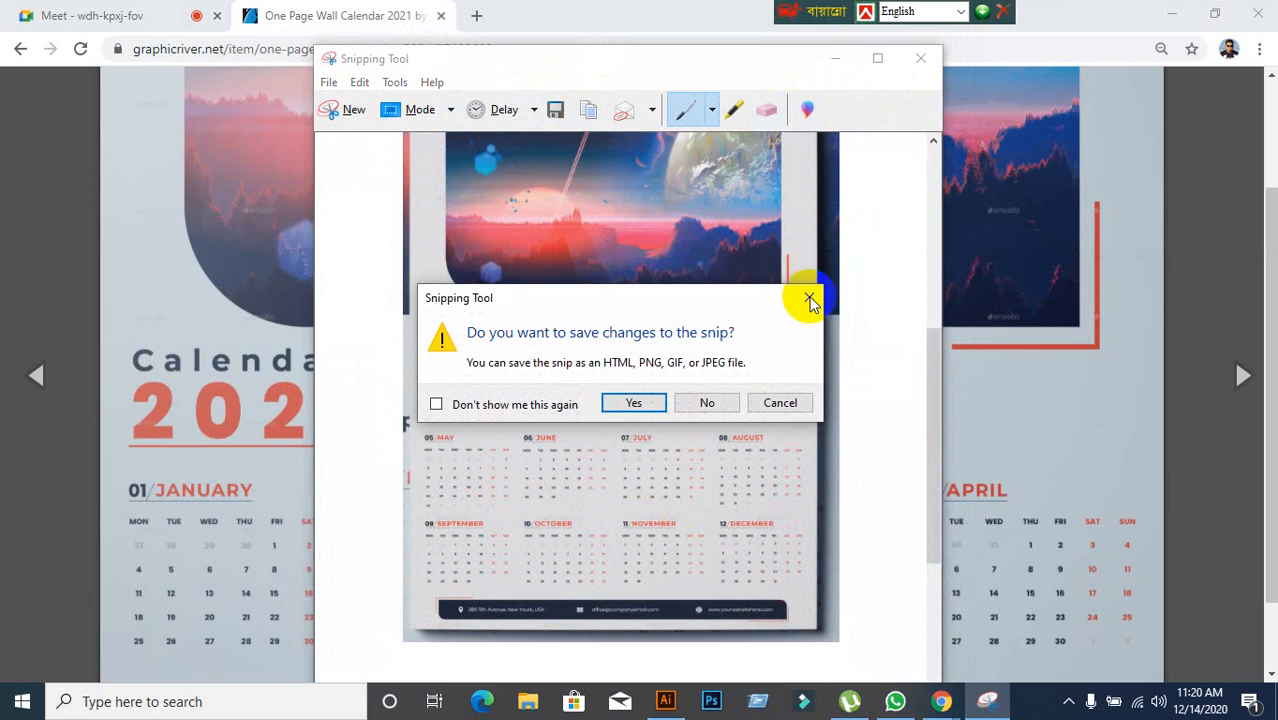
pyautogui.click(731, 402)
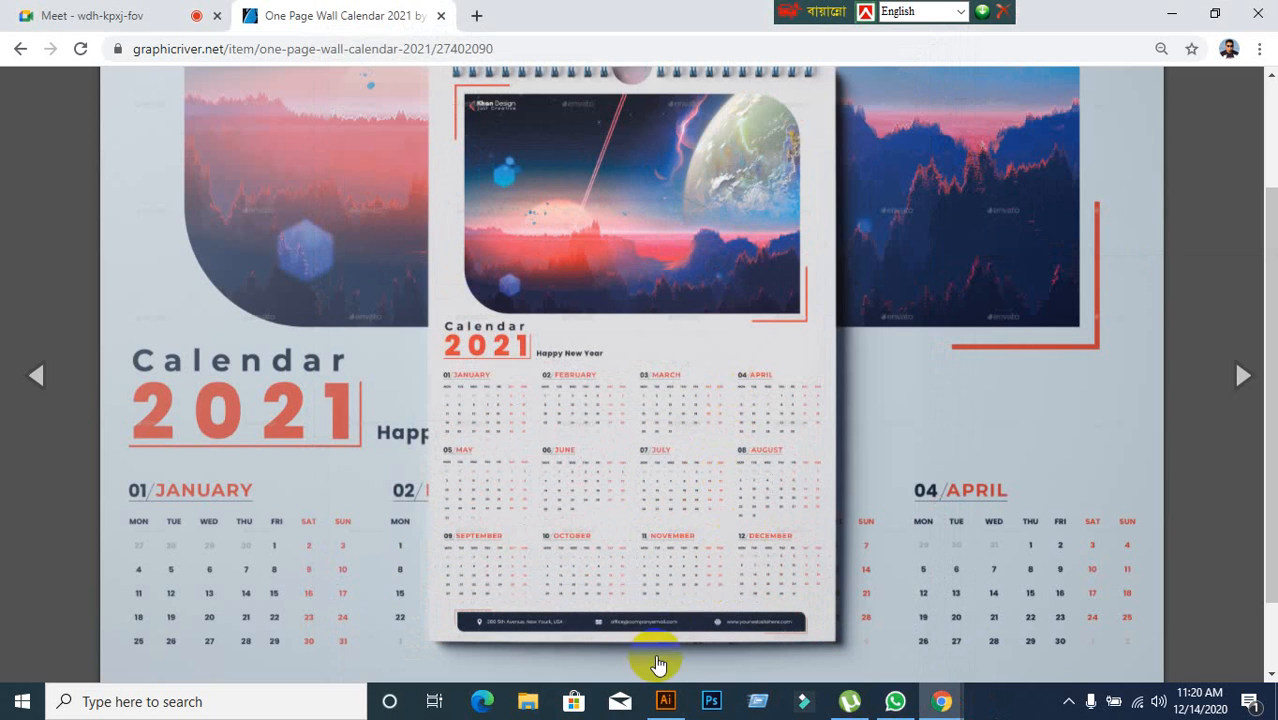
pyautogui.click(667, 703)
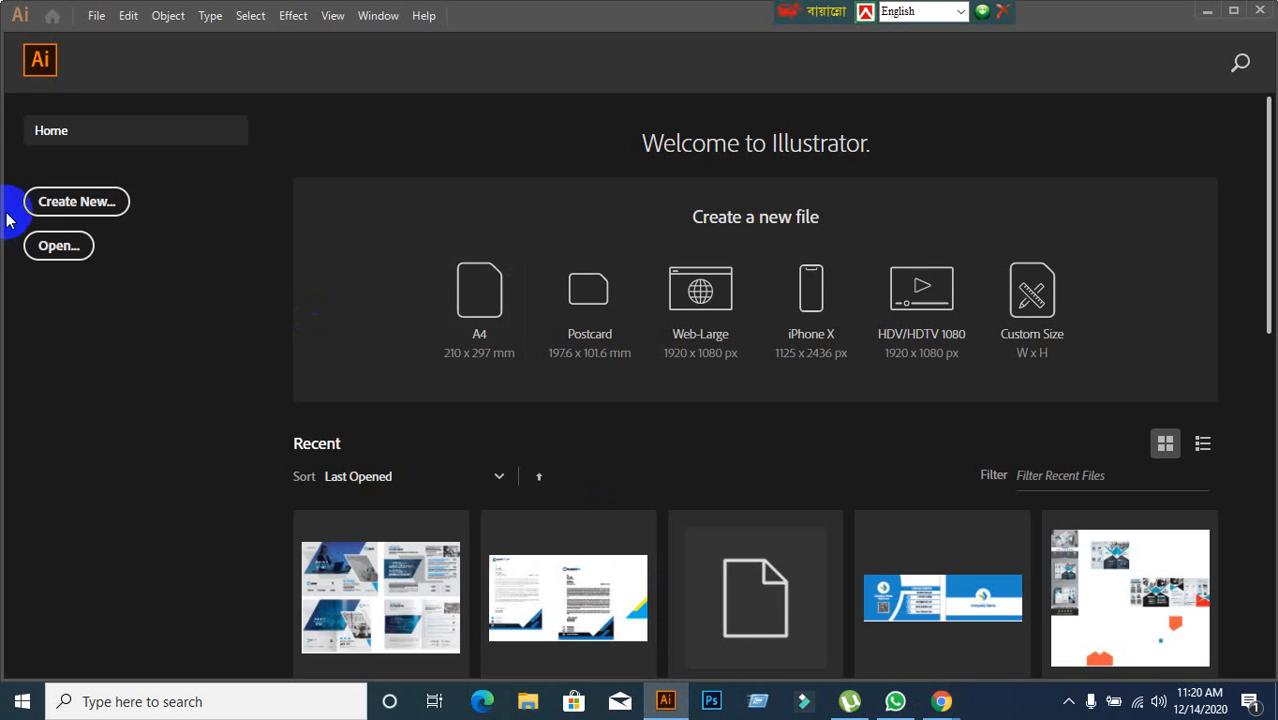
# Step: Start a new document with detailed settings, choosing the Print profile and the A3 size
pyautogui.click(40, 201)
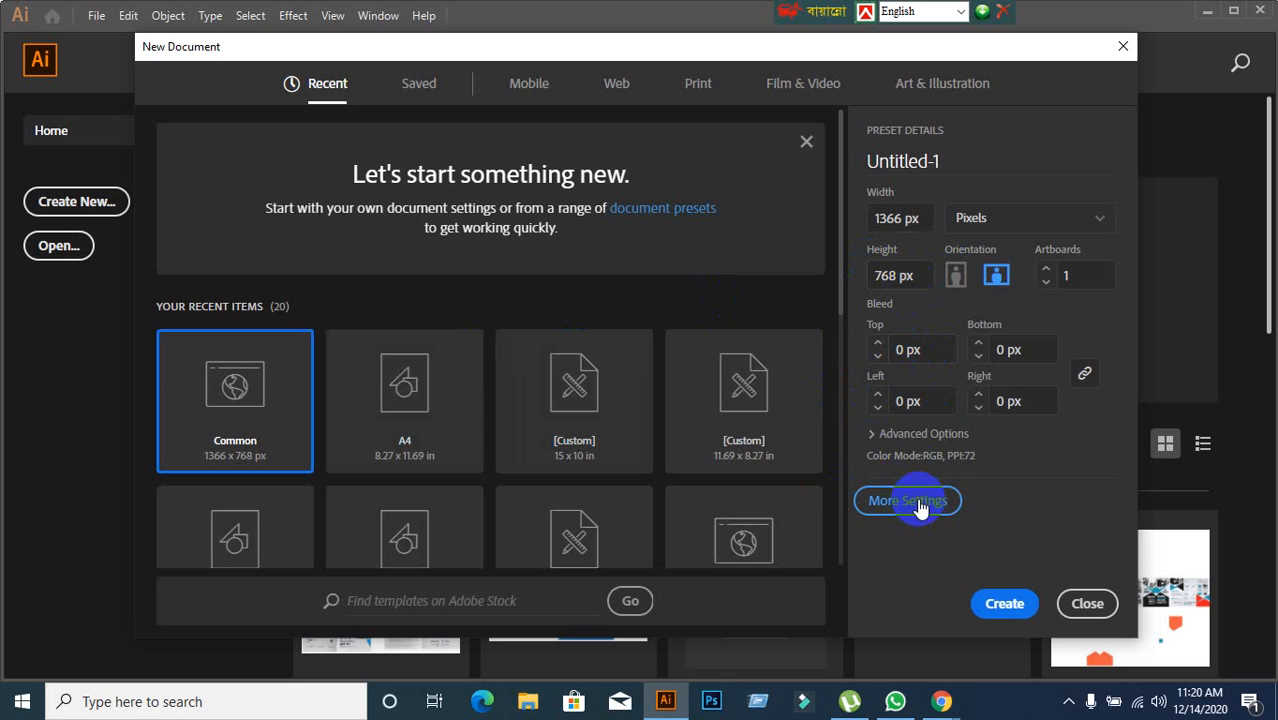
pyautogui.click(918, 504)
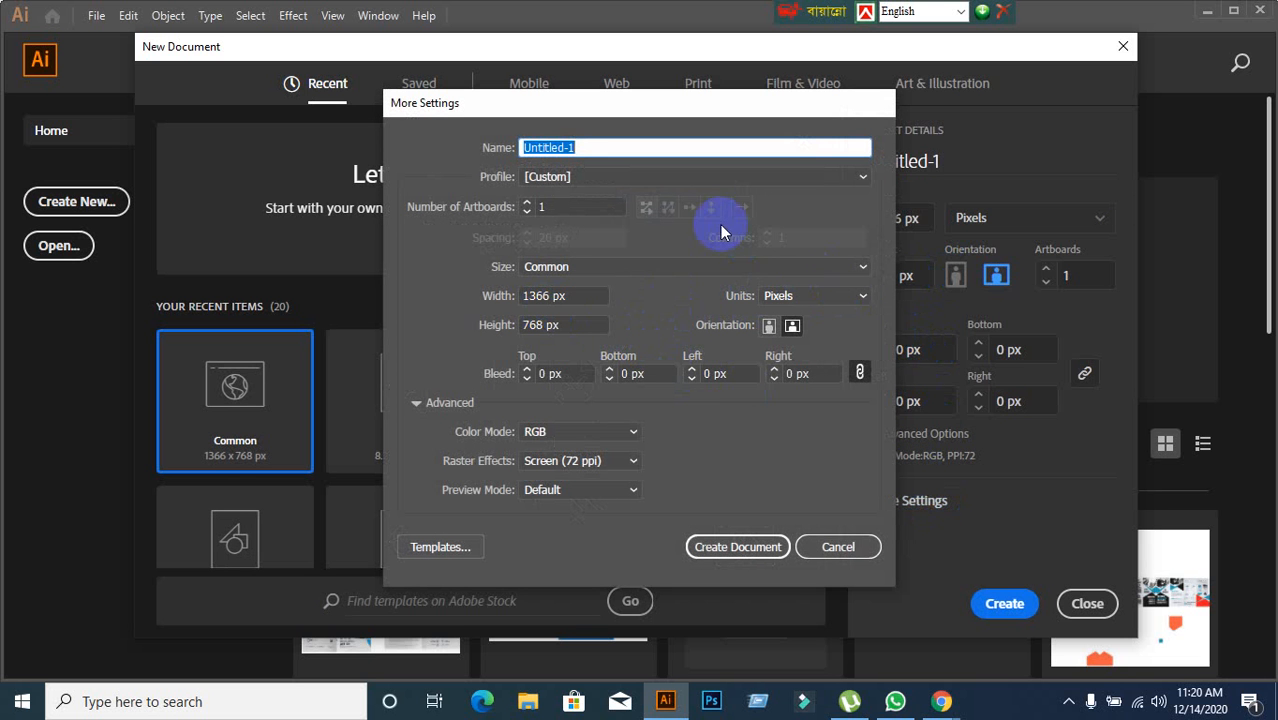
pyautogui.click(805, 177)
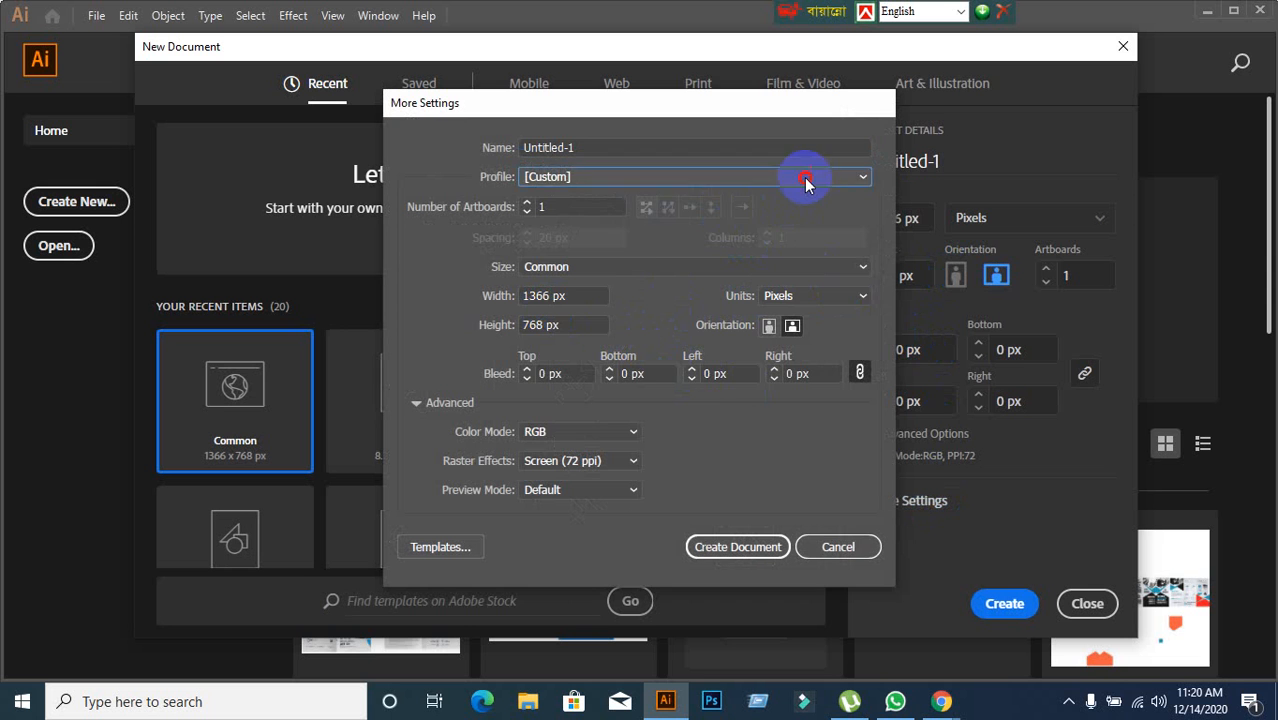
pyautogui.click(550, 222)
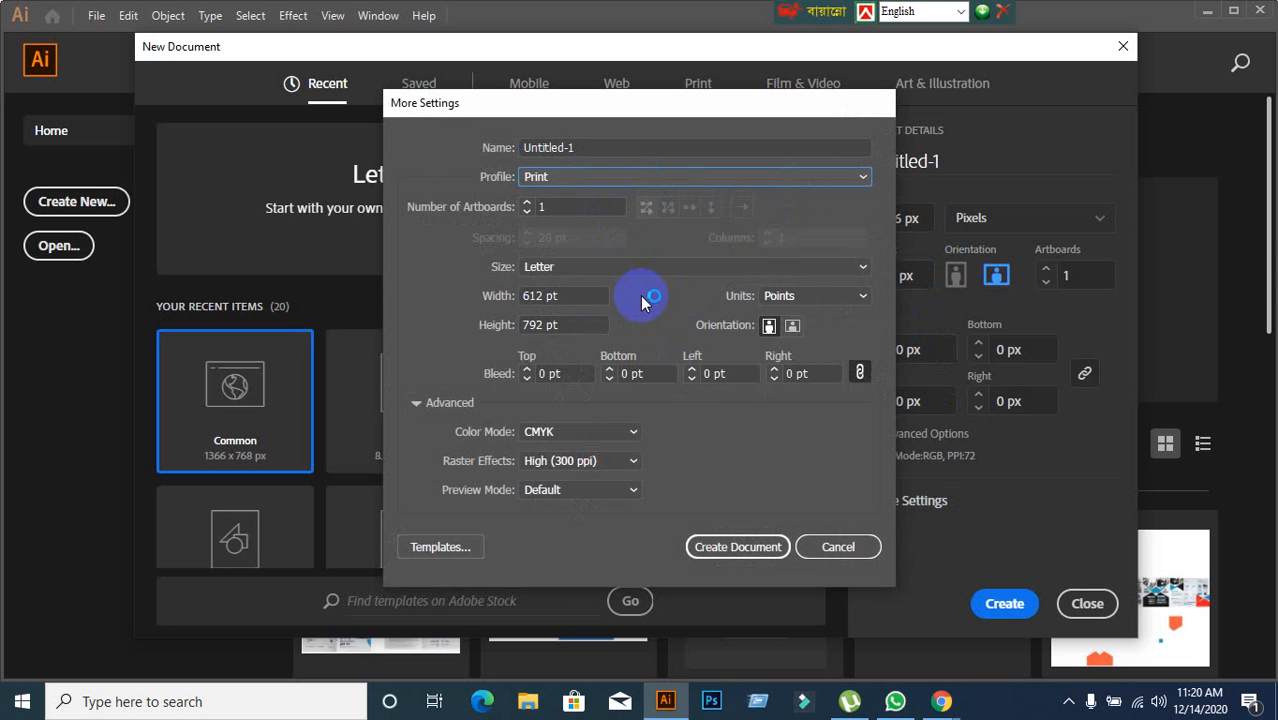
pyautogui.click(657, 276)
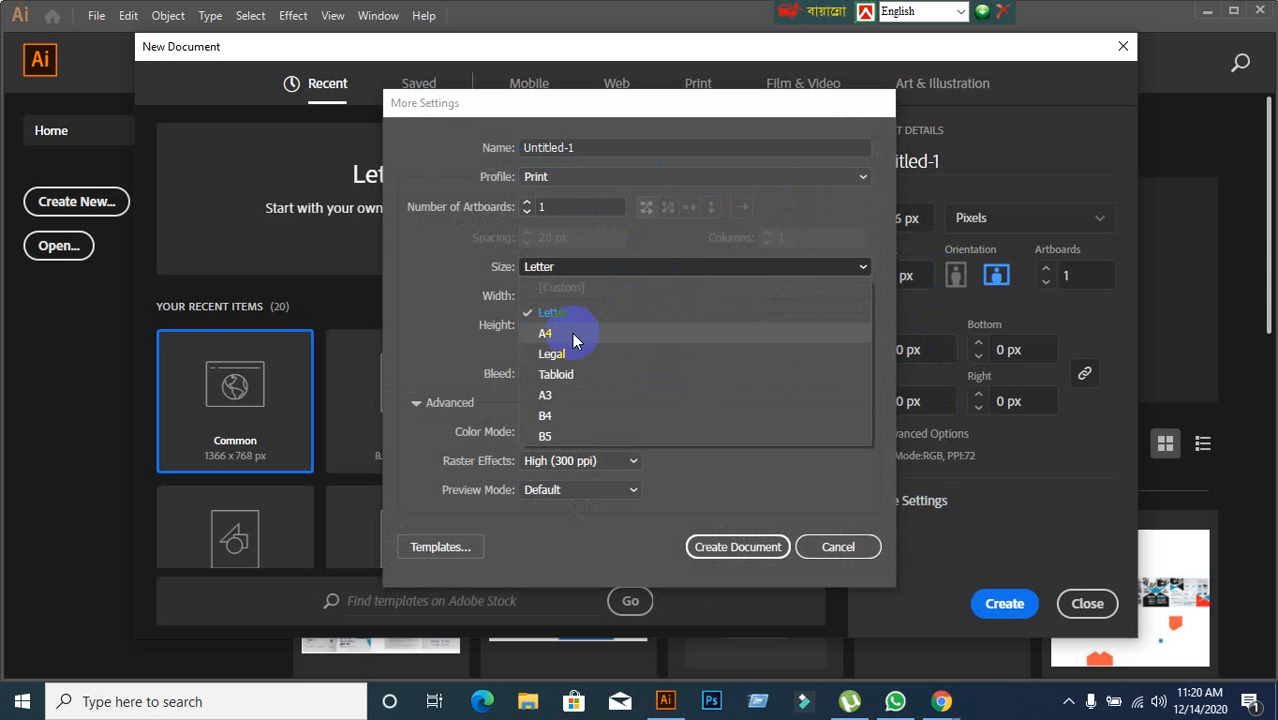
pyautogui.click(545, 395)
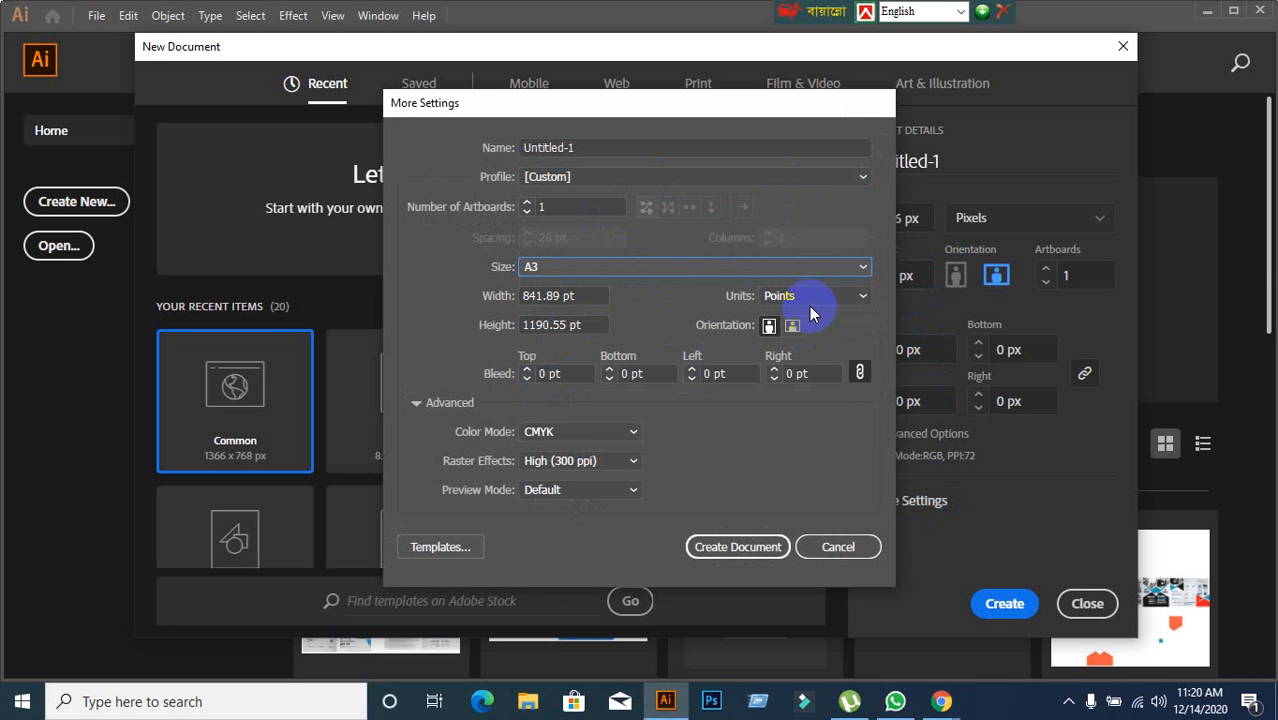
# Step: Set the document units to inches and the bleed to 0.125 in on all sides, and create the document
pyautogui.click(810, 299)
pyautogui.click(806, 360)
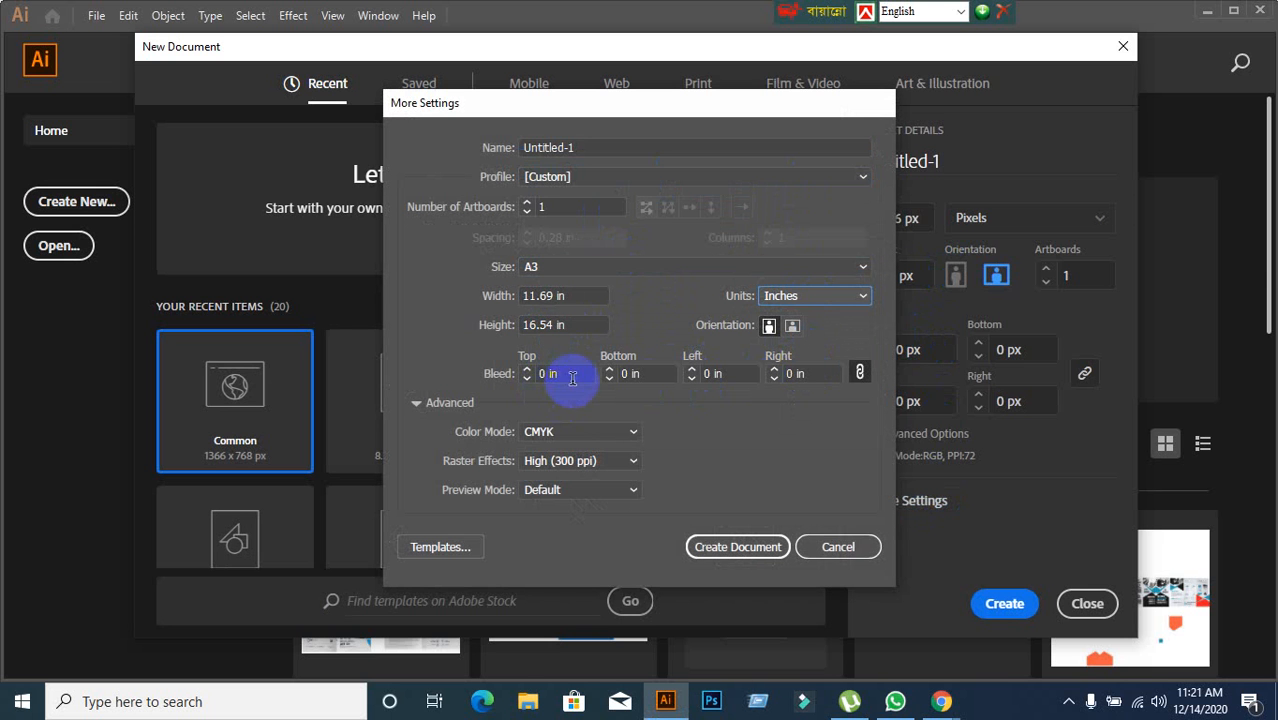
pyautogui.click(497, 375)
pyautogui.write('0.125')
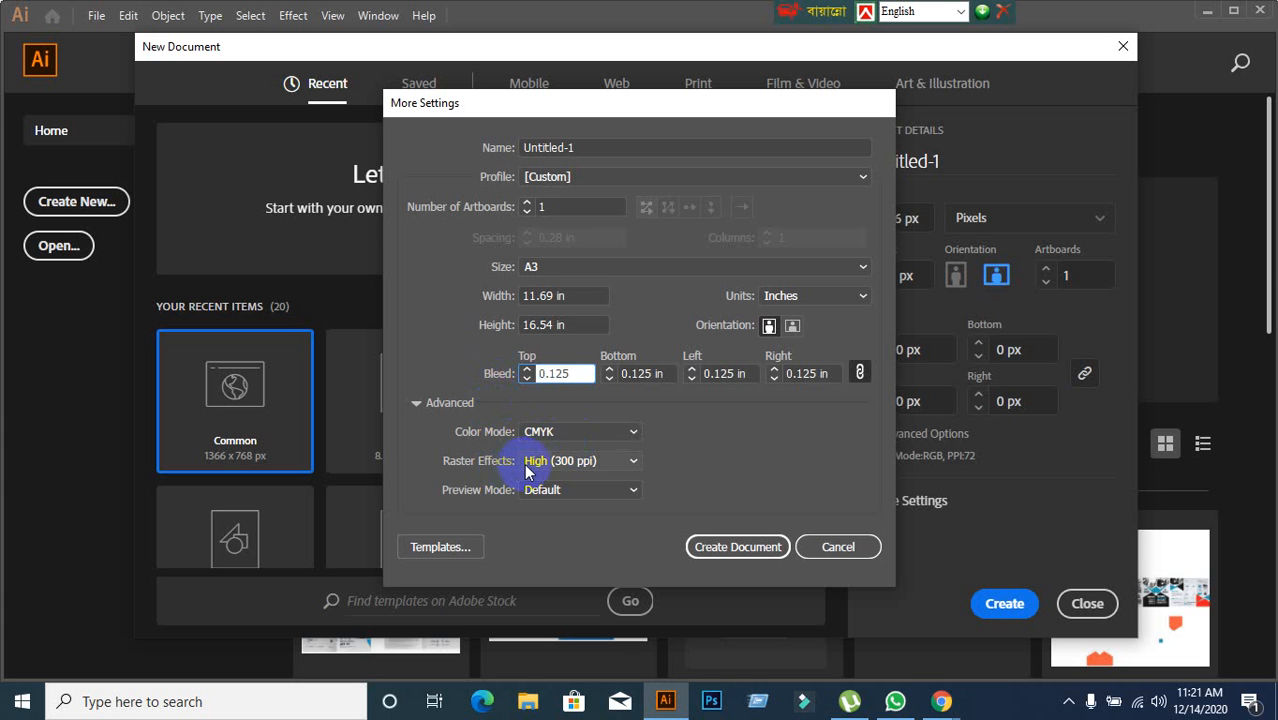
pyautogui.click(697, 558)
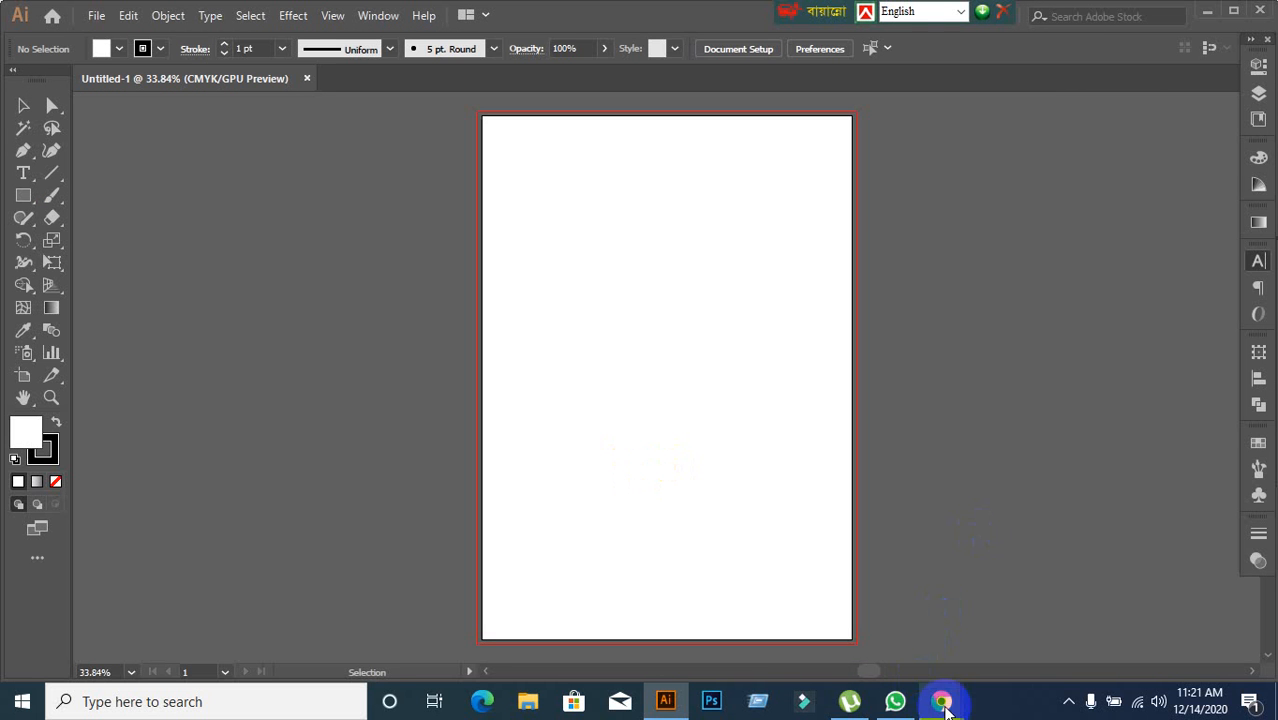
# Step: Paste the calendar snip, move it off the artboard to its left side, and enlarge it proportionally
pyautogui.hotkey('ctrl', 'v')
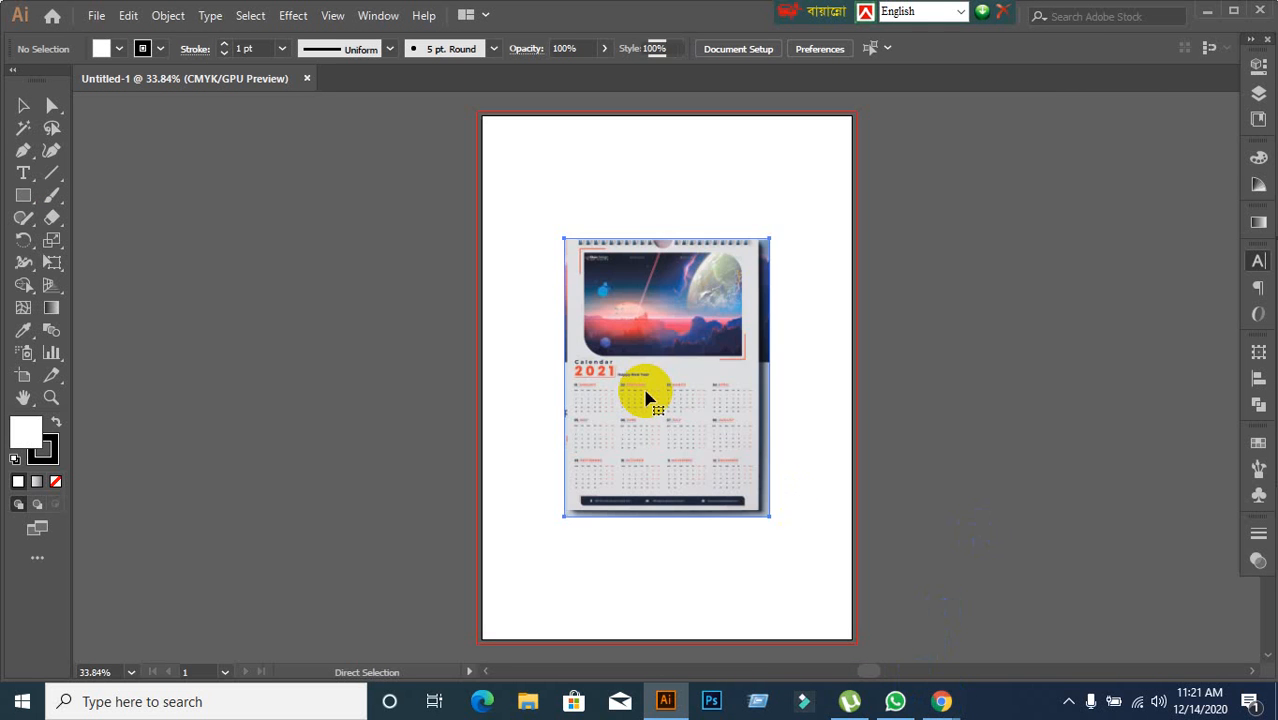
pyautogui.moveTo(650, 388); pyautogui.dragTo(325, 292)
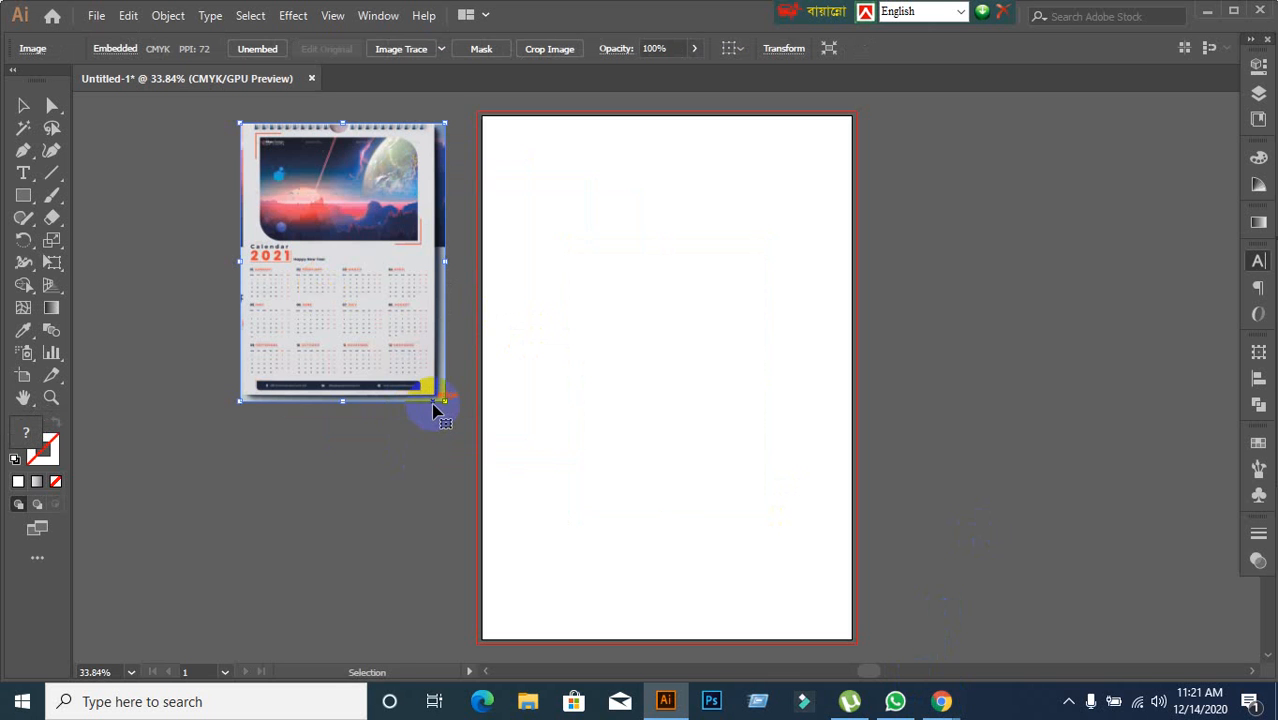
pyautogui.moveTo(440, 402); pyautogui.dragTo(544, 625)
pyautogui.moveTo(482, 465); pyautogui.dragTo(398, 447)
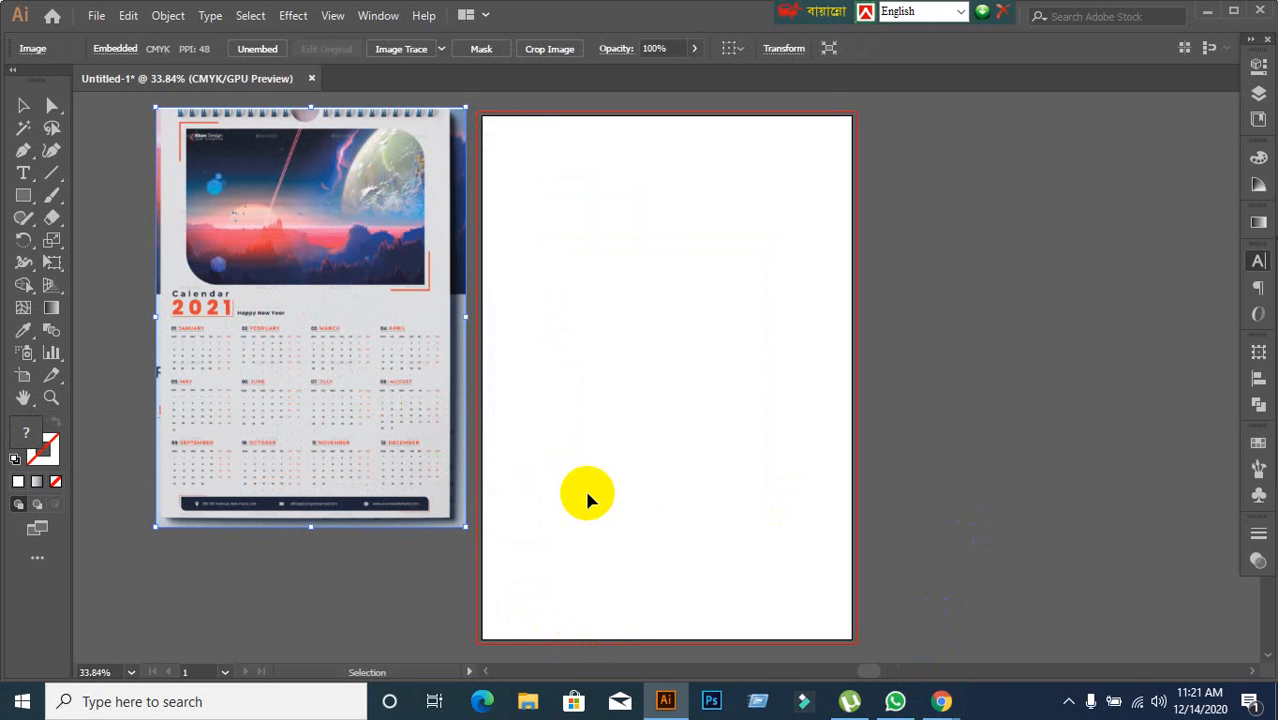
# Step: Switch to Chrome, close the enlarged mockup preview, and examine the listing's print dimensions, features and fonts used
pyautogui.moveTo(940, 700)
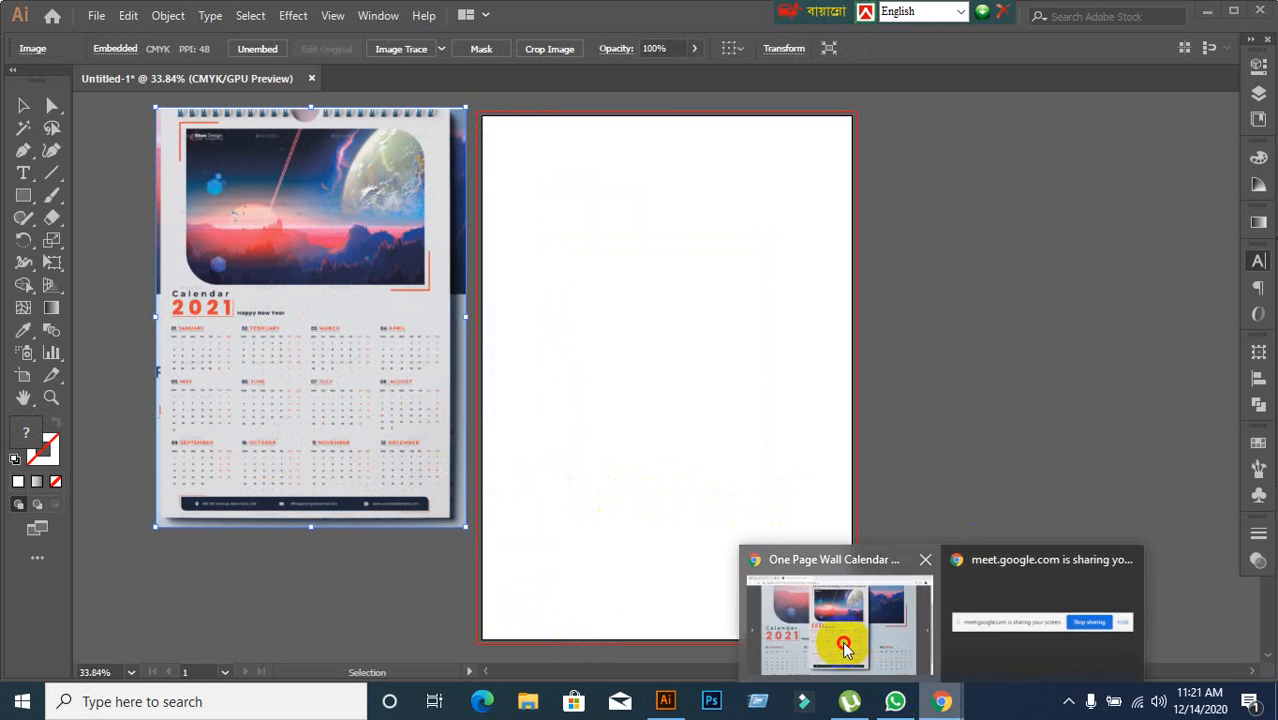
pyautogui.click(842, 640)
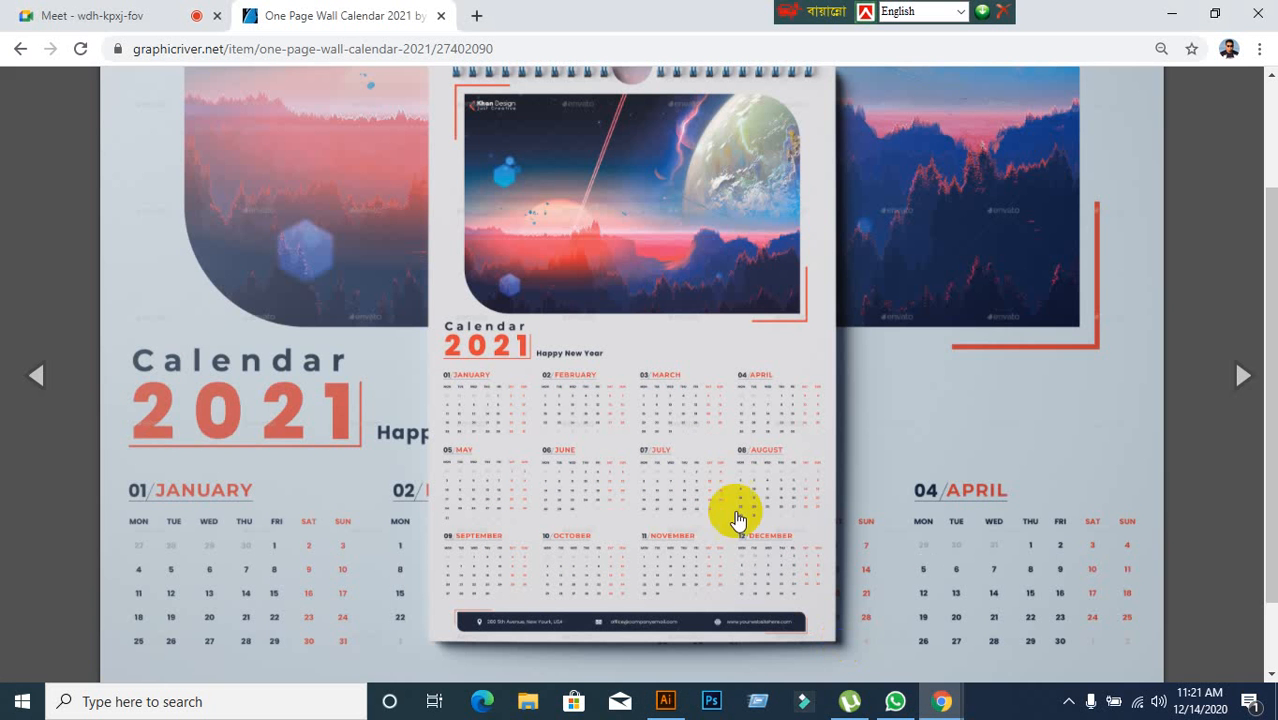
pyautogui.click(620, 217)
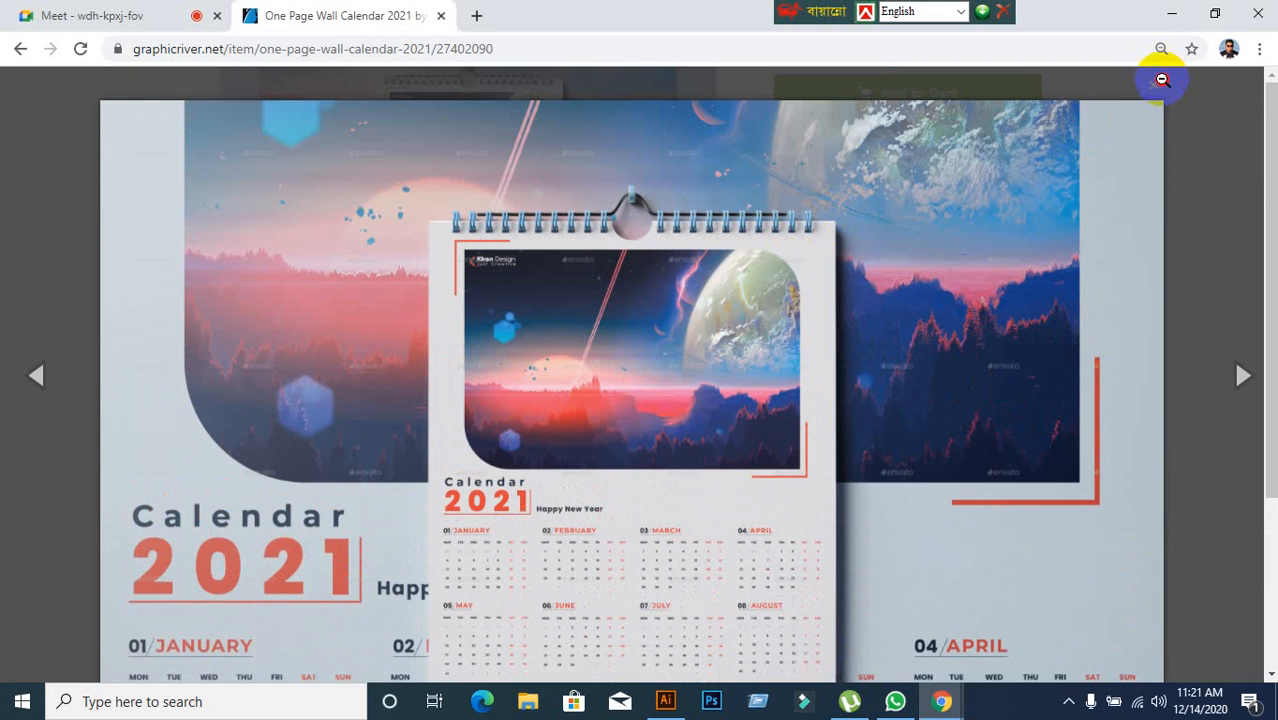
pyautogui.click(1162, 80)
pyautogui.scroll(-5, 979, 252)
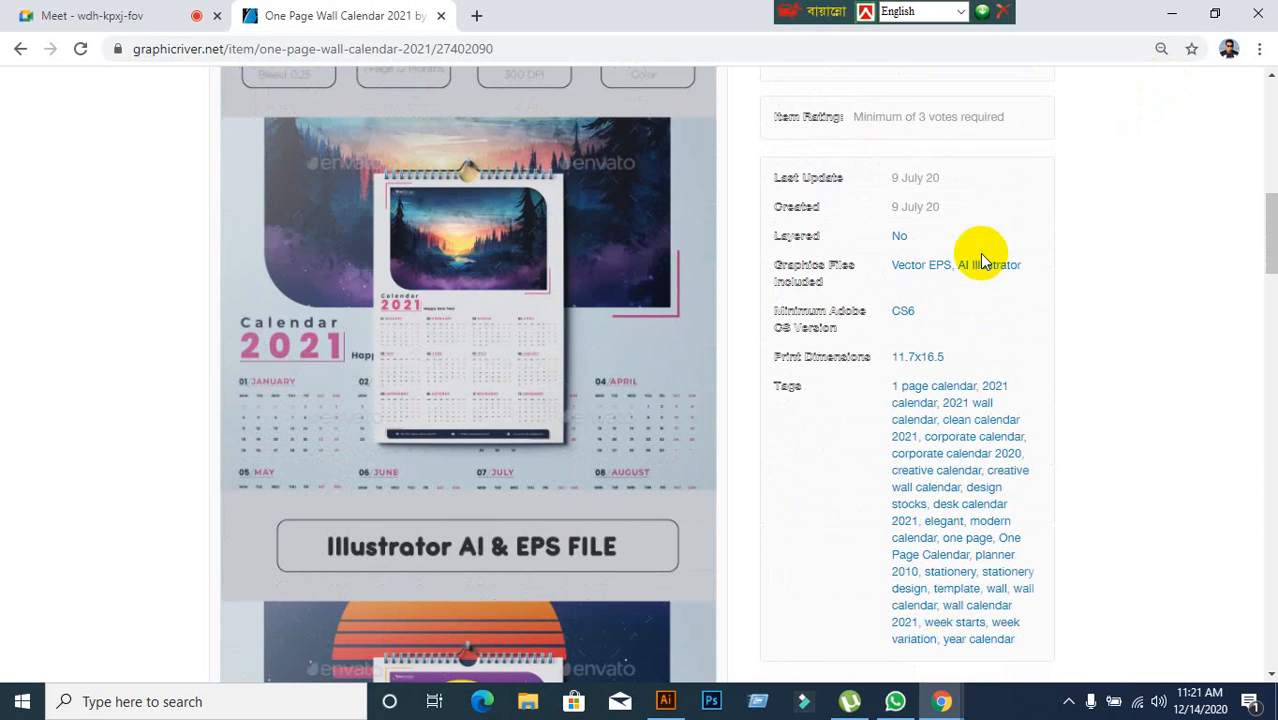
pyautogui.scroll(-20, 979, 253)
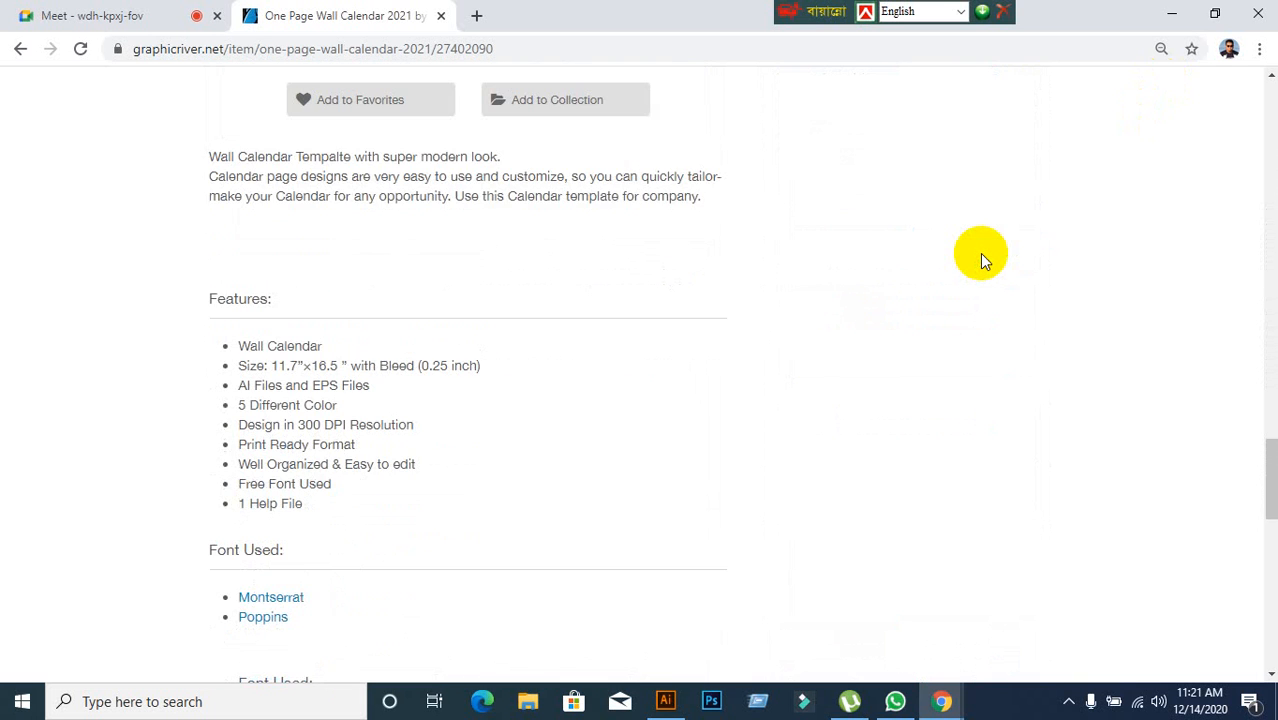
pyautogui.scroll(-1, 979, 253)
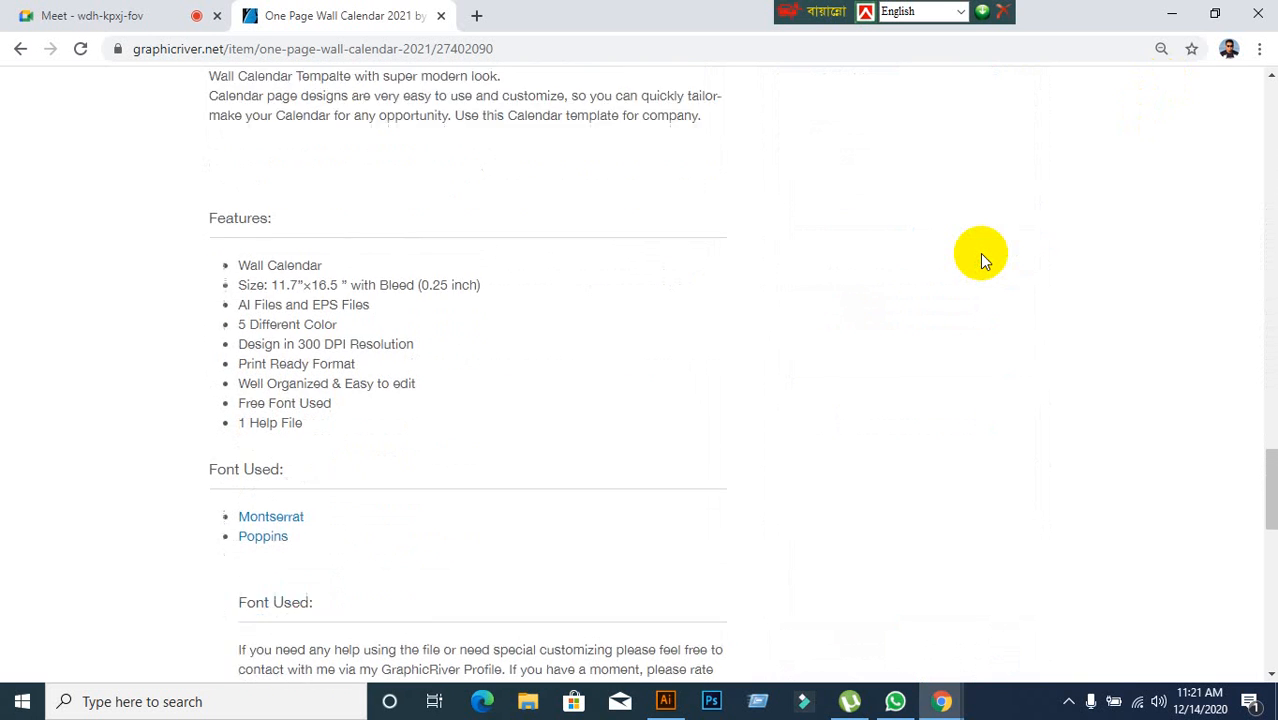
pyautogui.scroll(8, 979, 253)
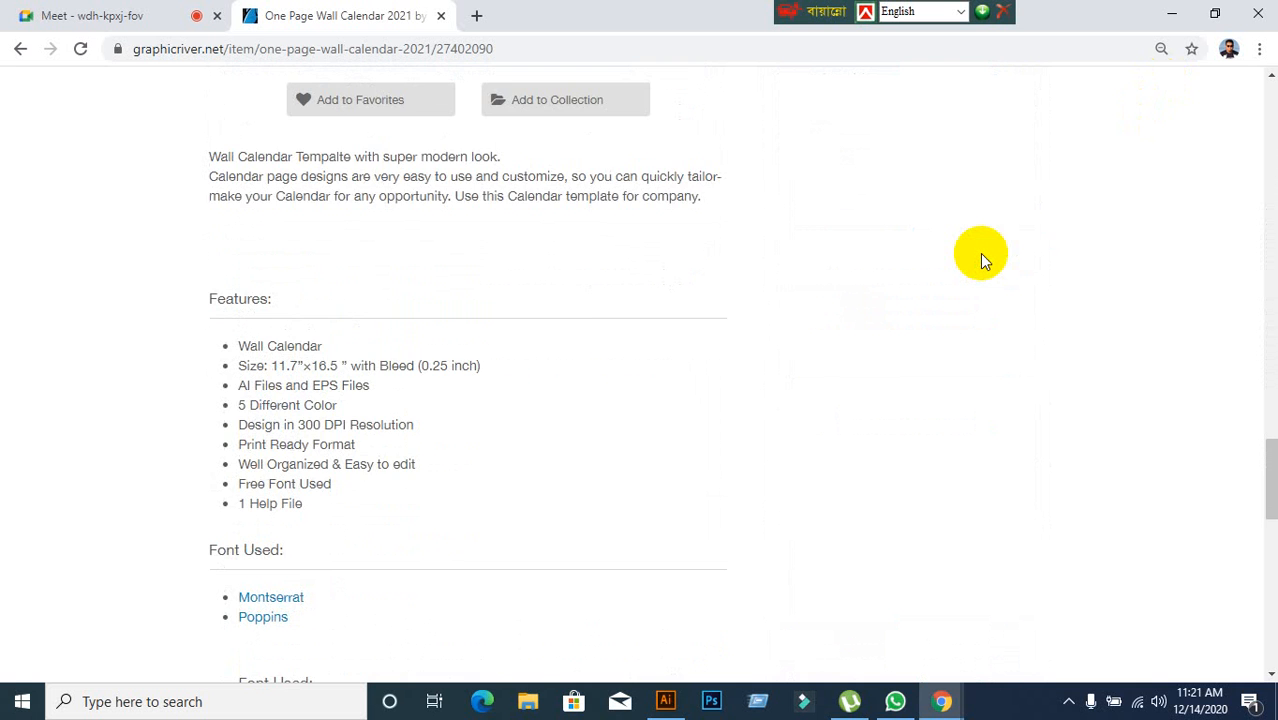
pyautogui.scroll(12, 979, 253)
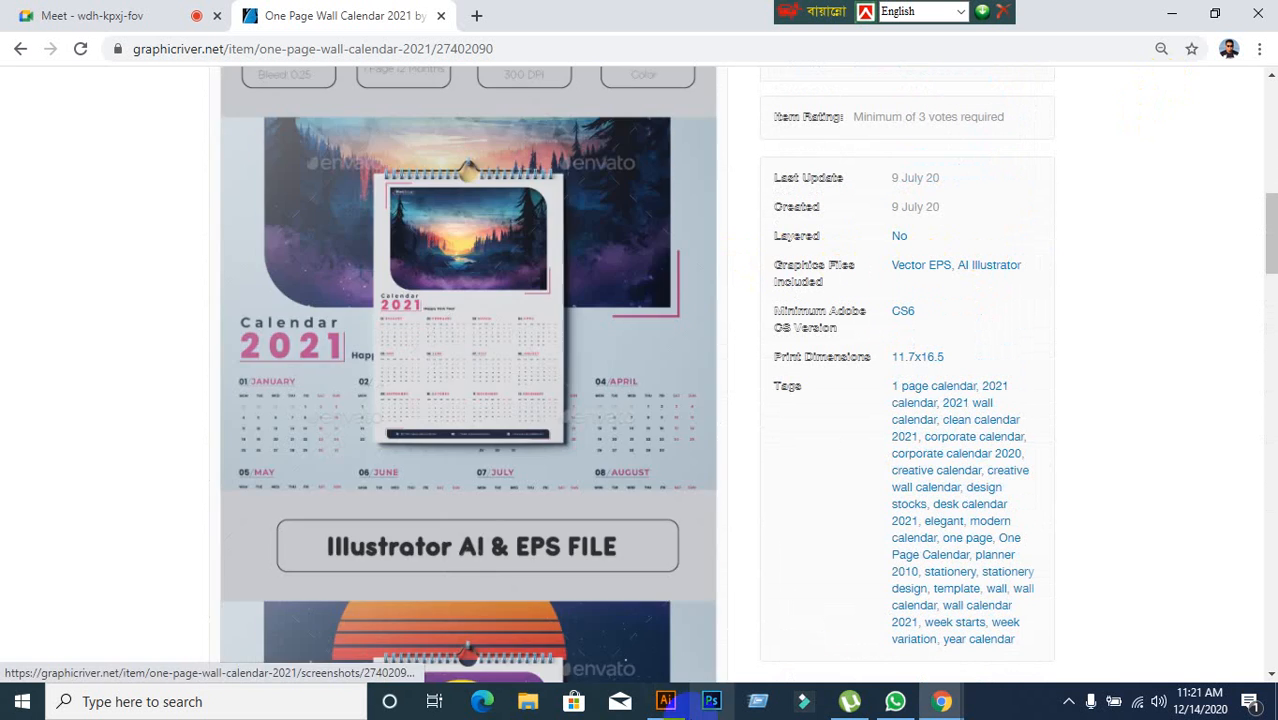
# Step: Switch back to Illustrator and enlarge the calendar reference image to about the artboard's width
pyautogui.click(672, 700)
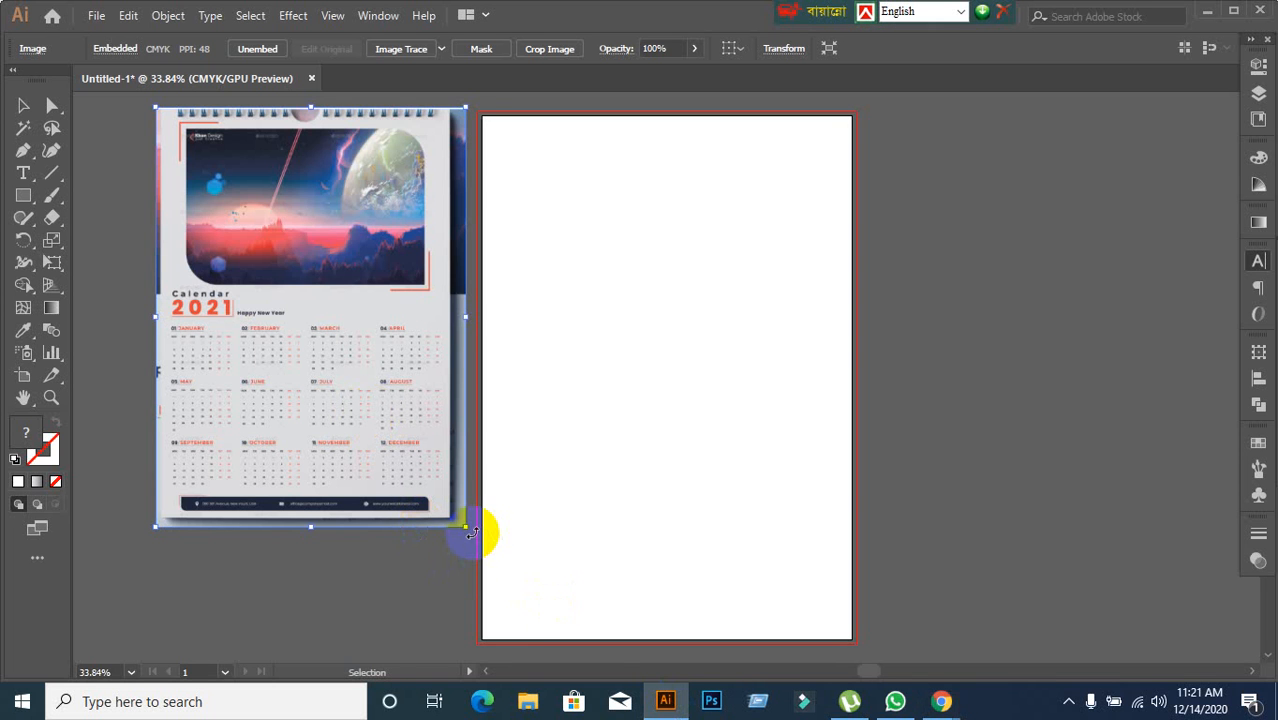
pyautogui.moveTo(471, 532); pyautogui.dragTo(520, 545)
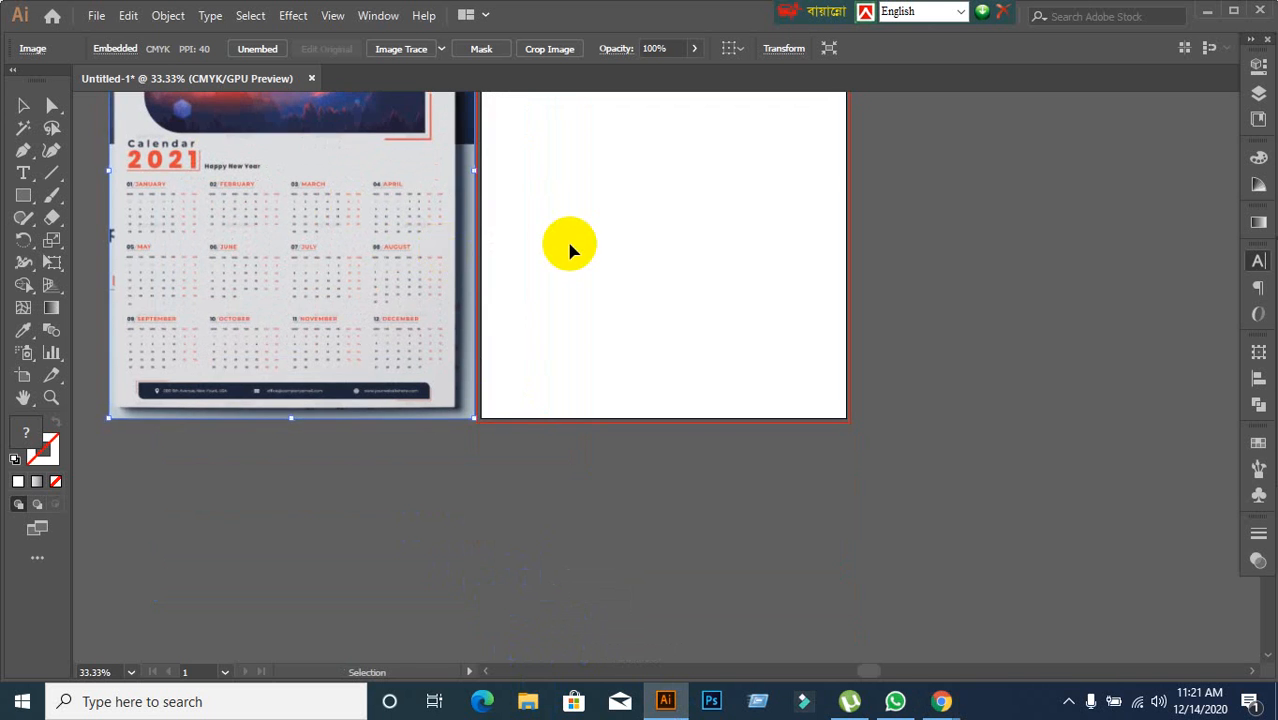
pyautogui.scroll(-1, 580, 245)
pyautogui.moveTo(573, 220); pyautogui.dragTo(622, 345)
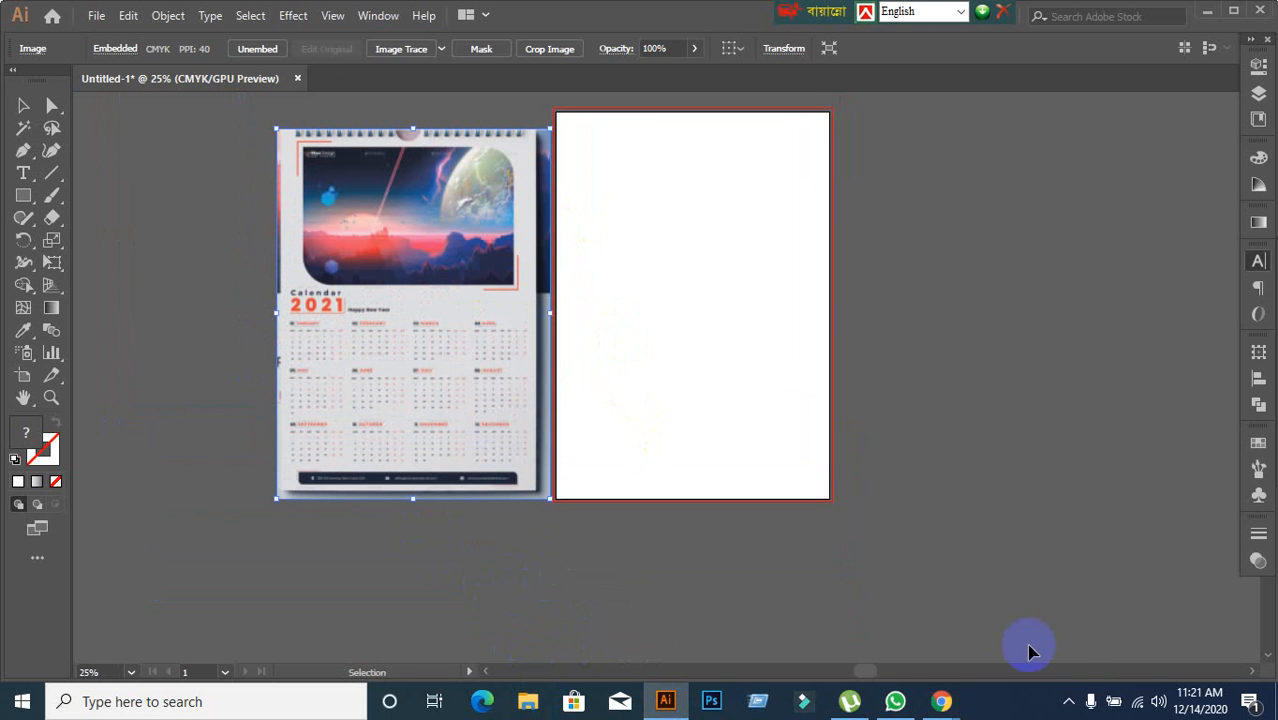
# Step: Recheck the size and bleed in the features section of the Chrome calendar listing, and return to Illustrator
pyautogui.moveTo(941, 700)
pyautogui.click(898, 680)
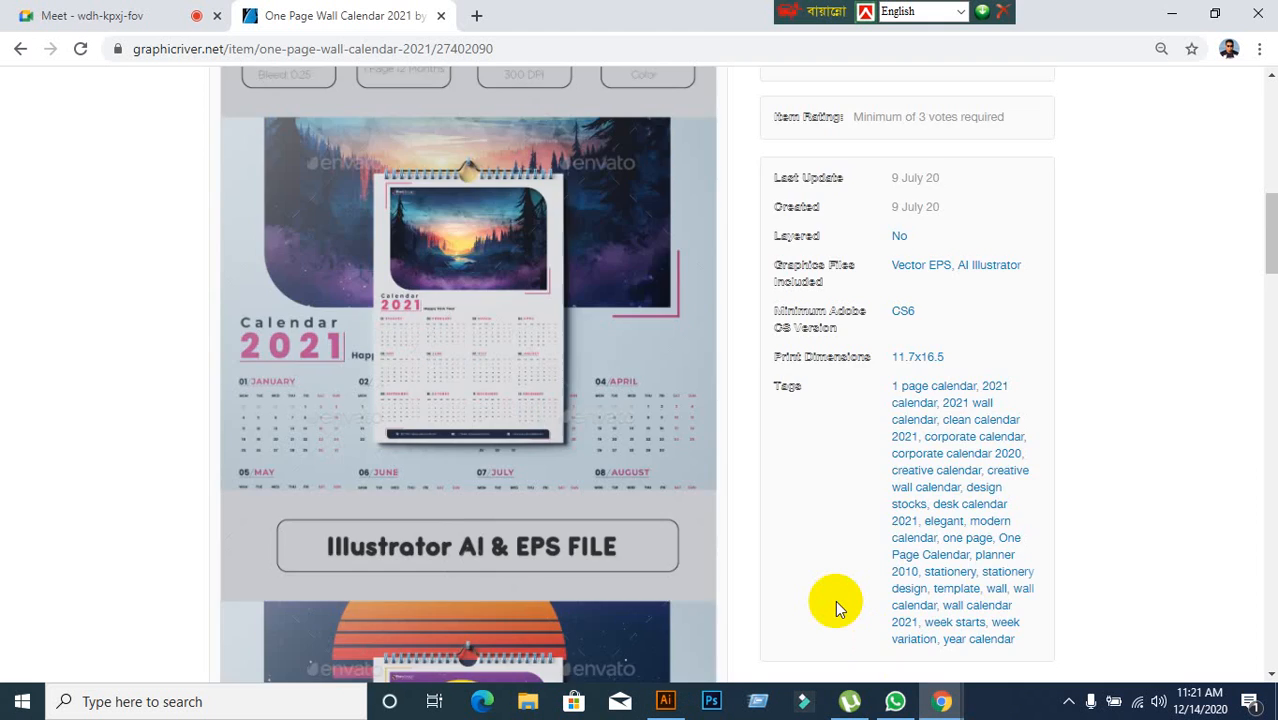
pyautogui.scroll(-15, 827, 598)
pyautogui.scroll(1, 827, 598)
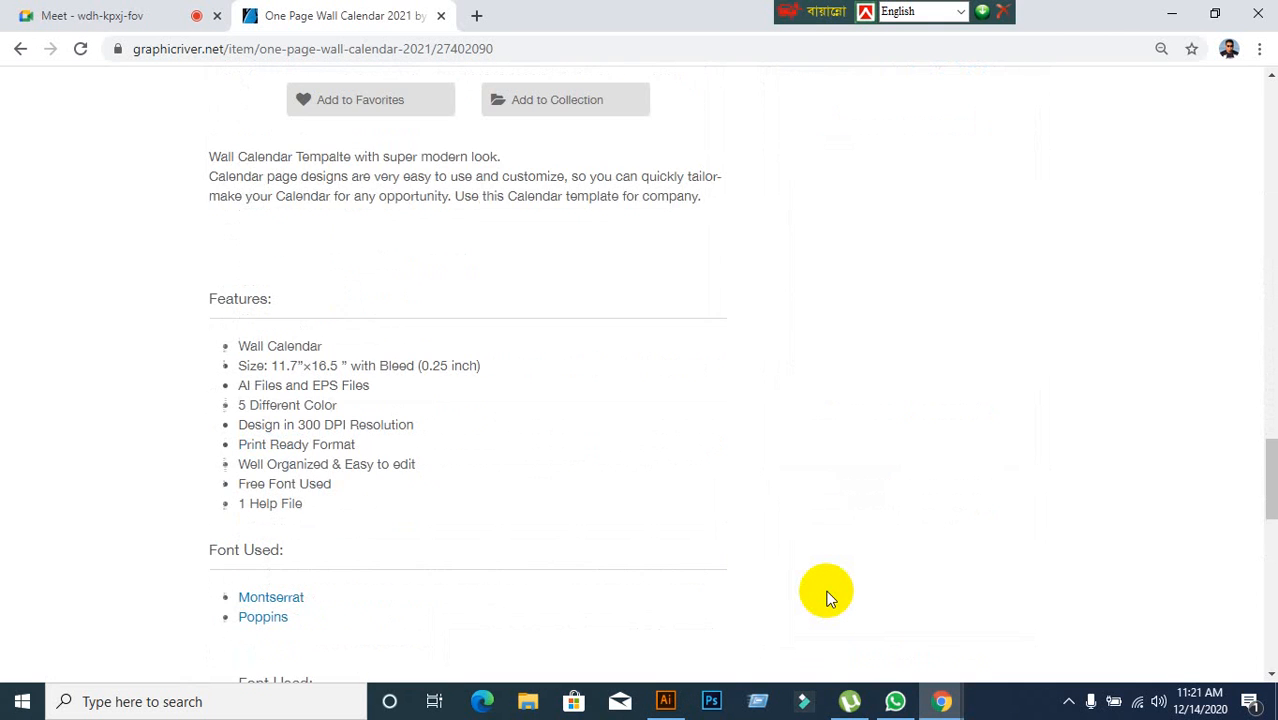
pyautogui.scroll(5, 827, 592)
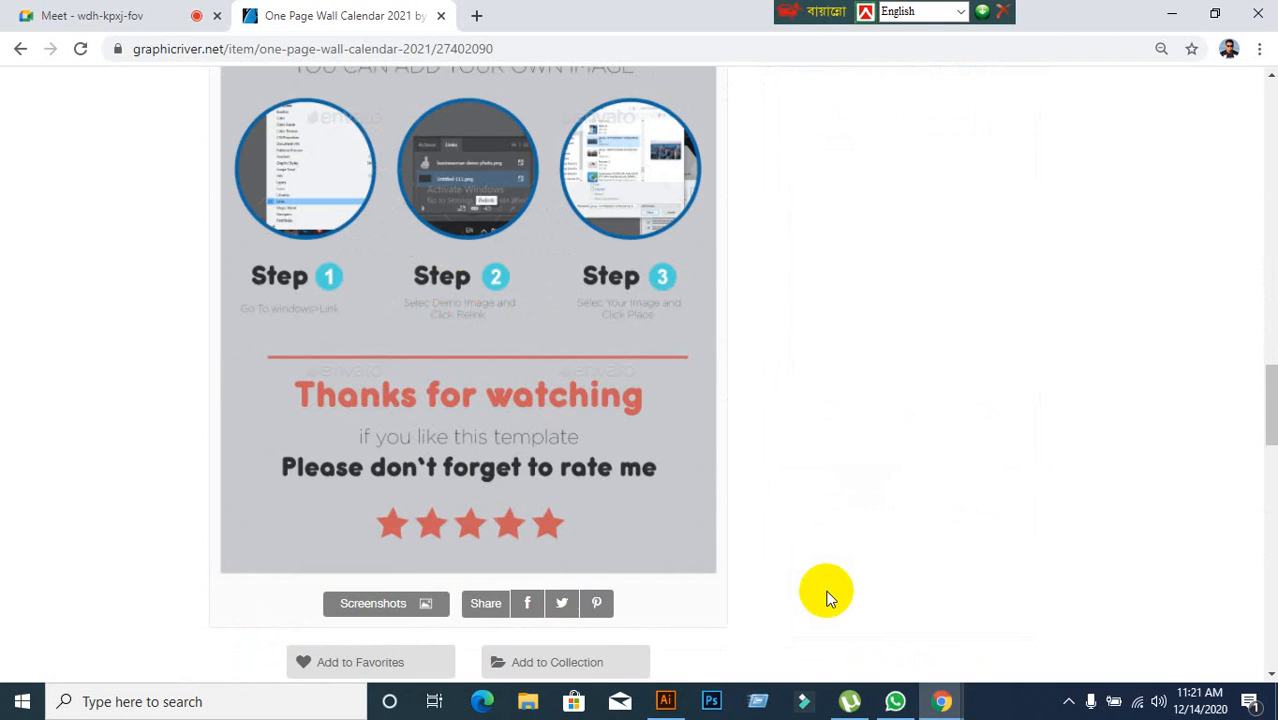
pyautogui.click(665, 701)
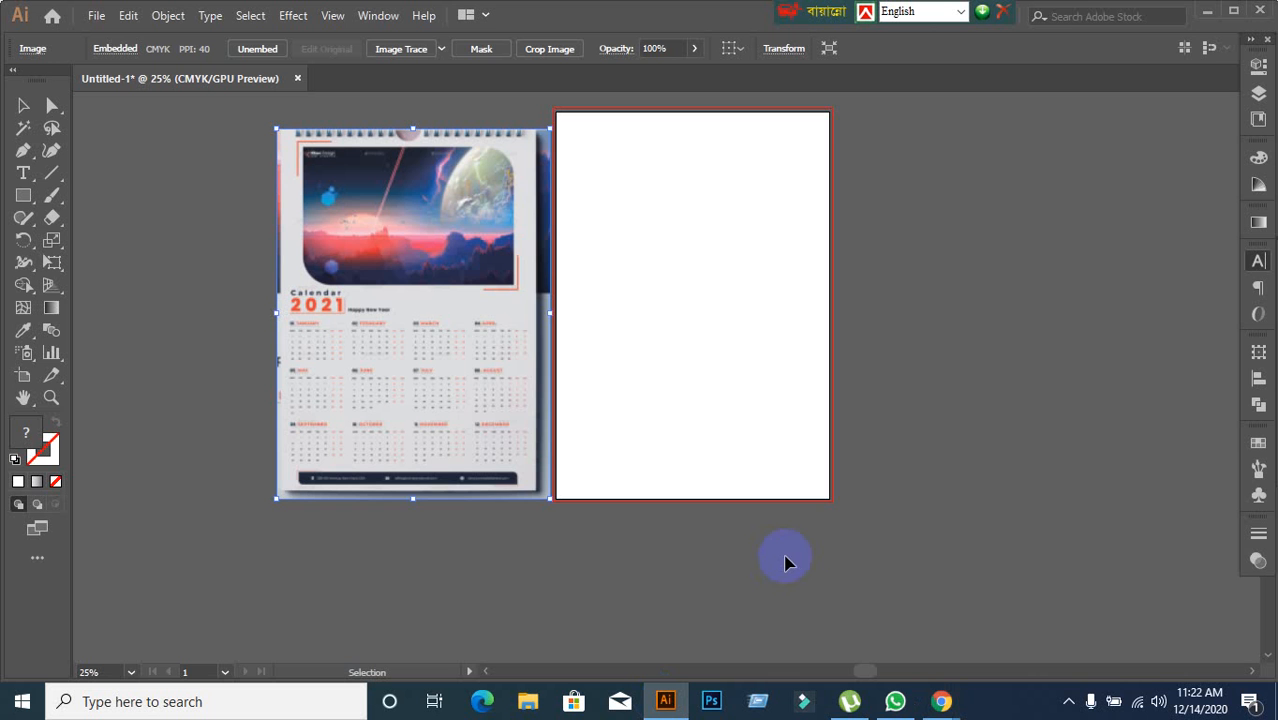
# Step: Move the calendar reference image farther left to leave a gap beside the artboard, and deselect it
pyautogui.moveTo(436, 331); pyautogui.dragTo(385, 331)
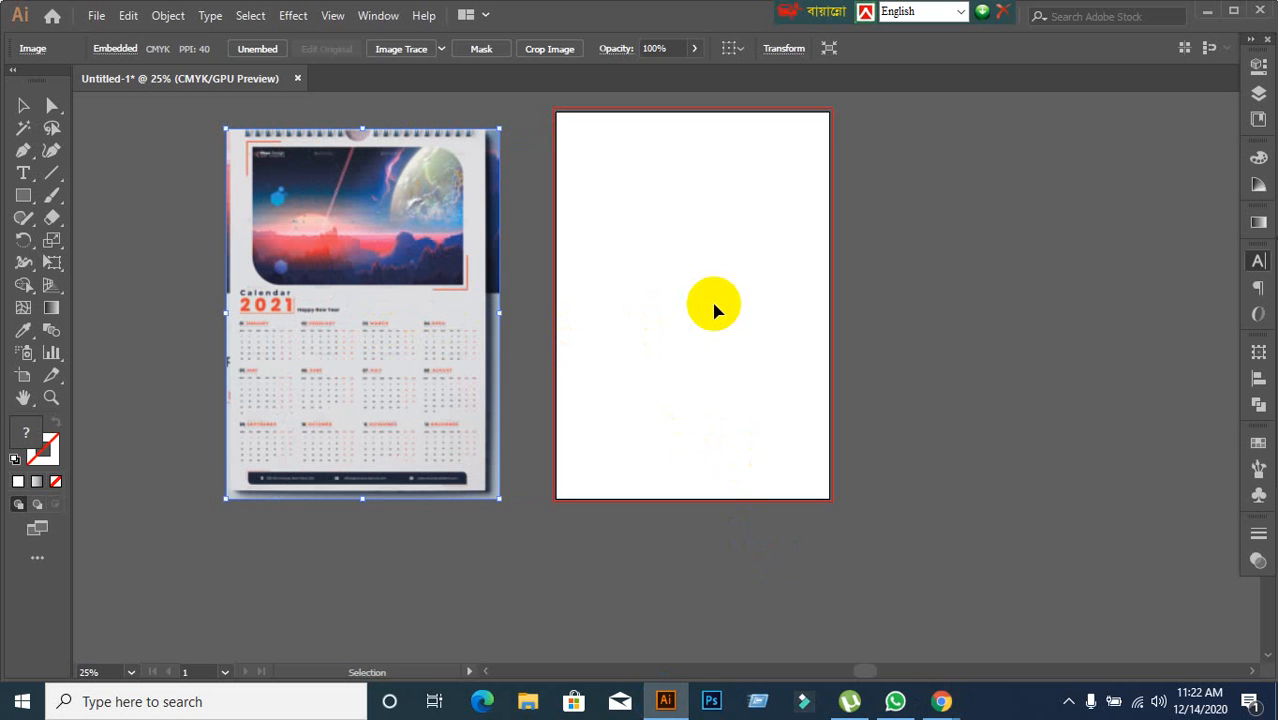
pyautogui.click(700, 215)
pyautogui.scroll(1, 673, 160)
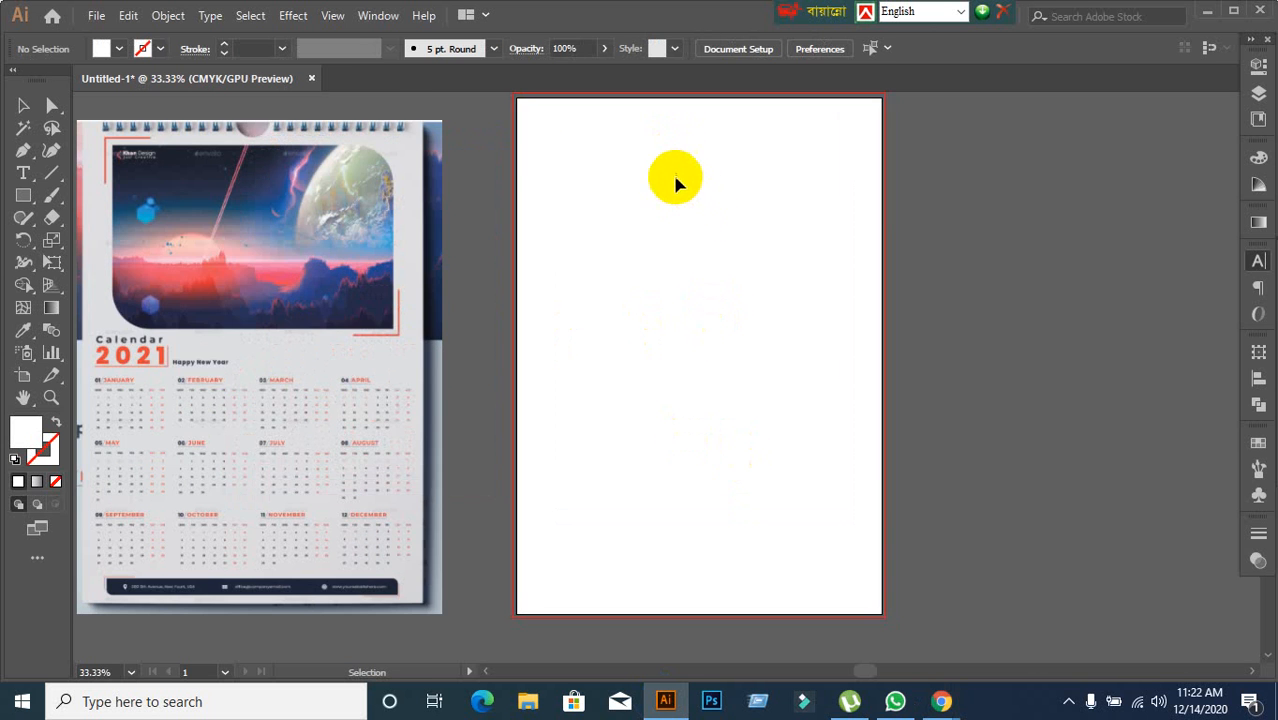
pyautogui.scroll(-1, 697, 248)
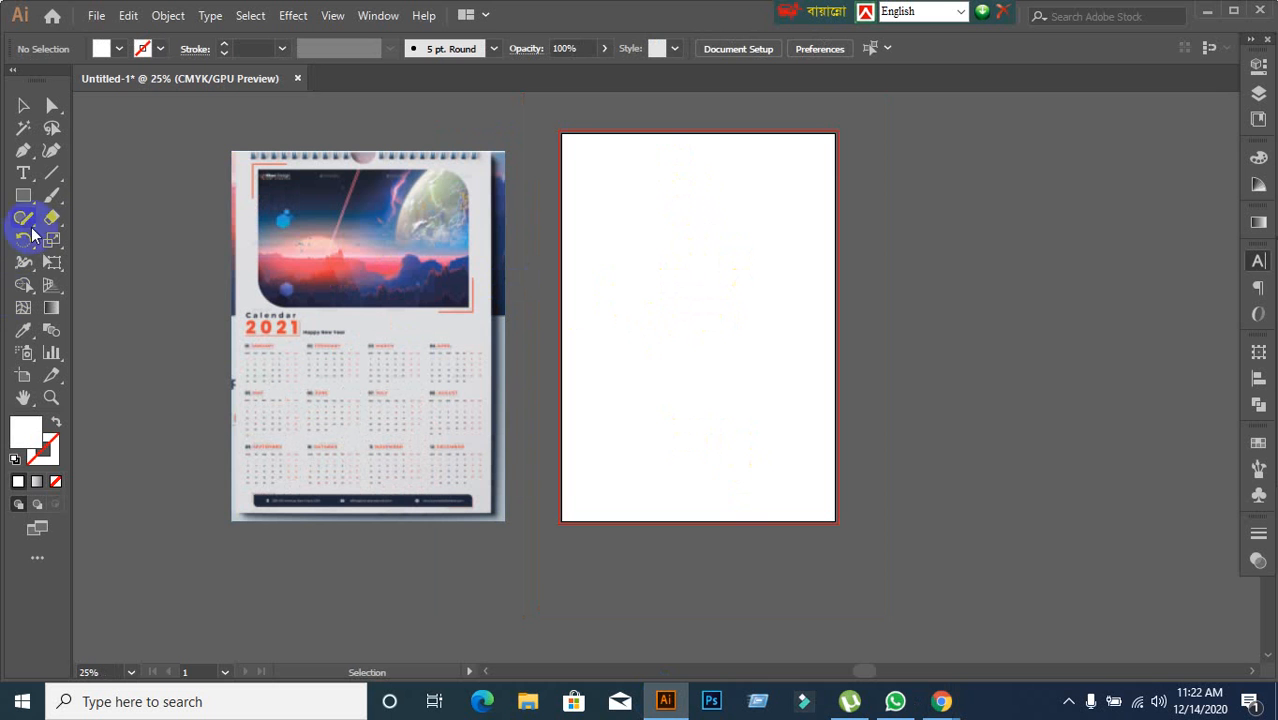
# Step: Draw a white rectangle without a stroke over the whole artboard, about 11.69 by 16.54 in, and deselect it
pyautogui.click(22, 197)
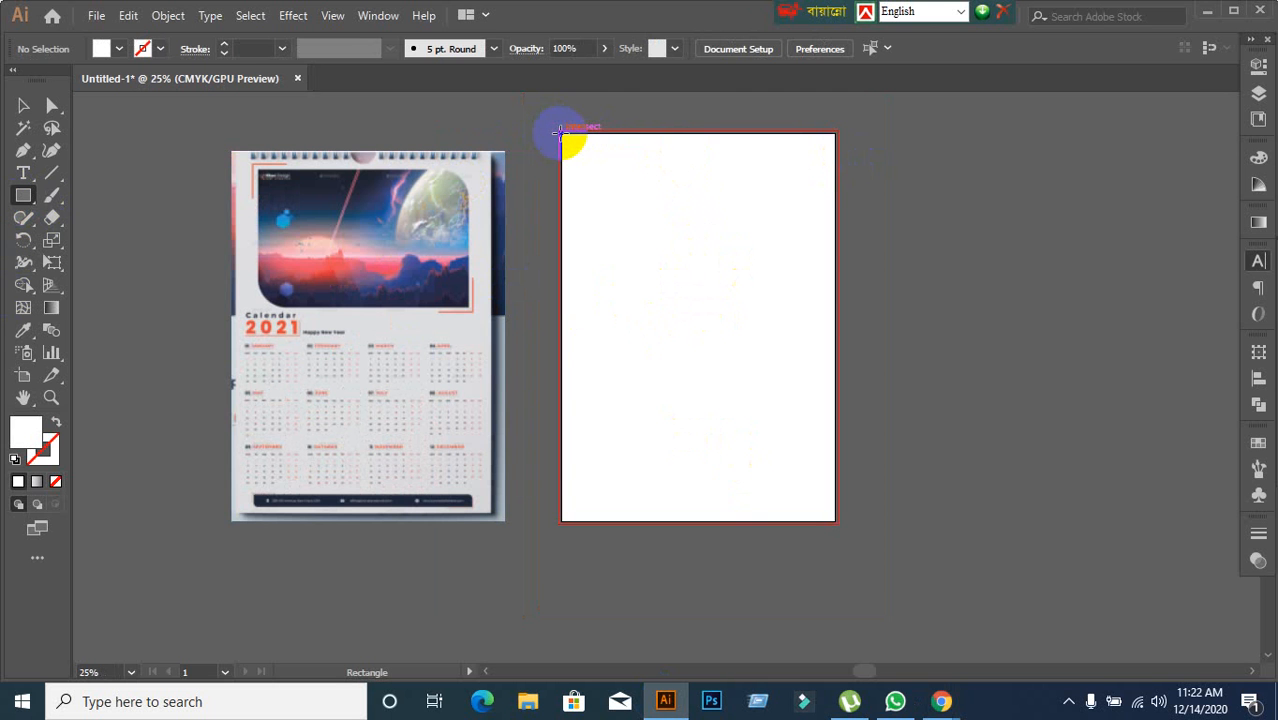
pyautogui.moveTo(561, 132); pyautogui.dragTo(835, 520)
pyautogui.scroll(2, 849, 540)
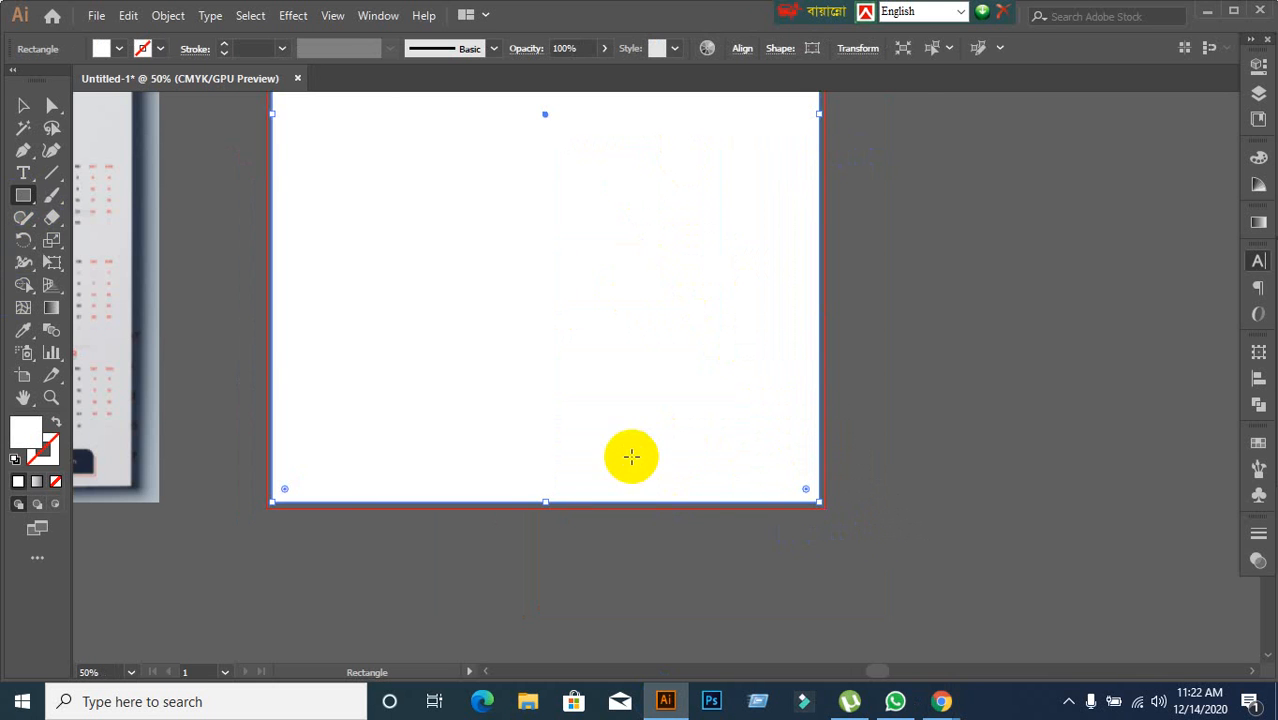
pyautogui.scroll(-1, 628, 456)
pyautogui.hotkey('ctrl', 'shift', 'a')
pyautogui.scroll(-2, 763, 472)
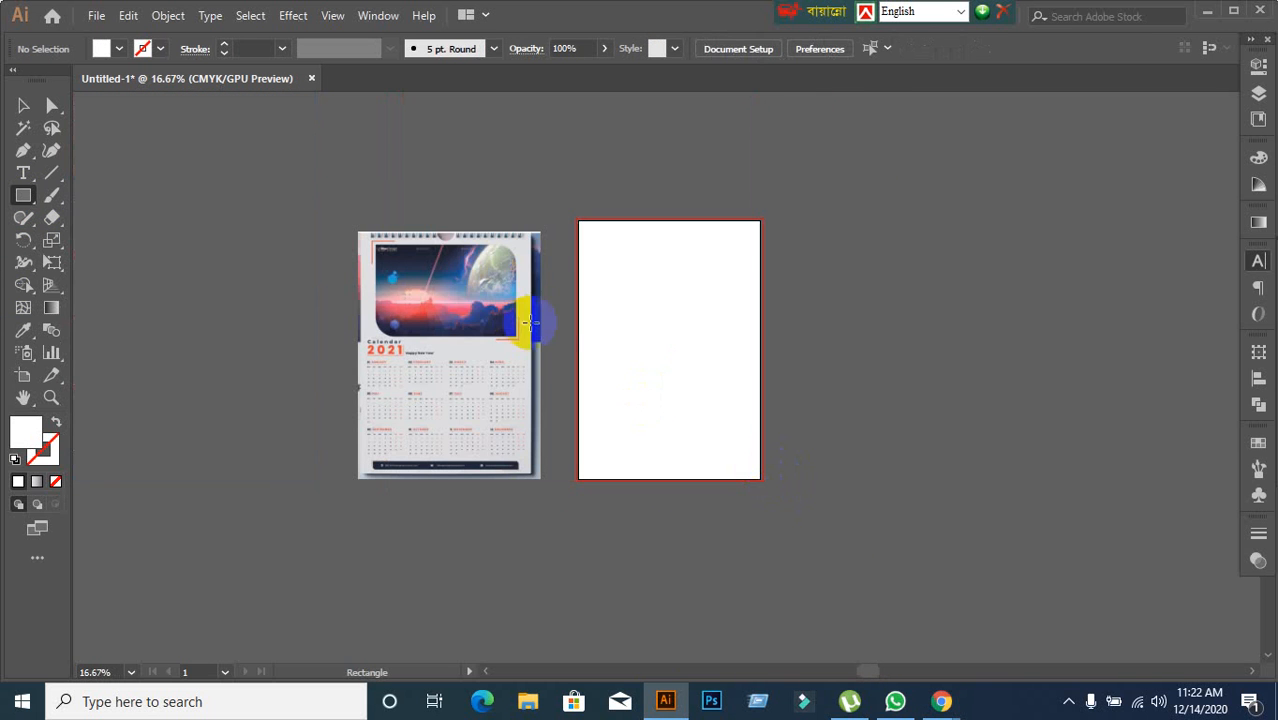
pyautogui.click(571, 322)
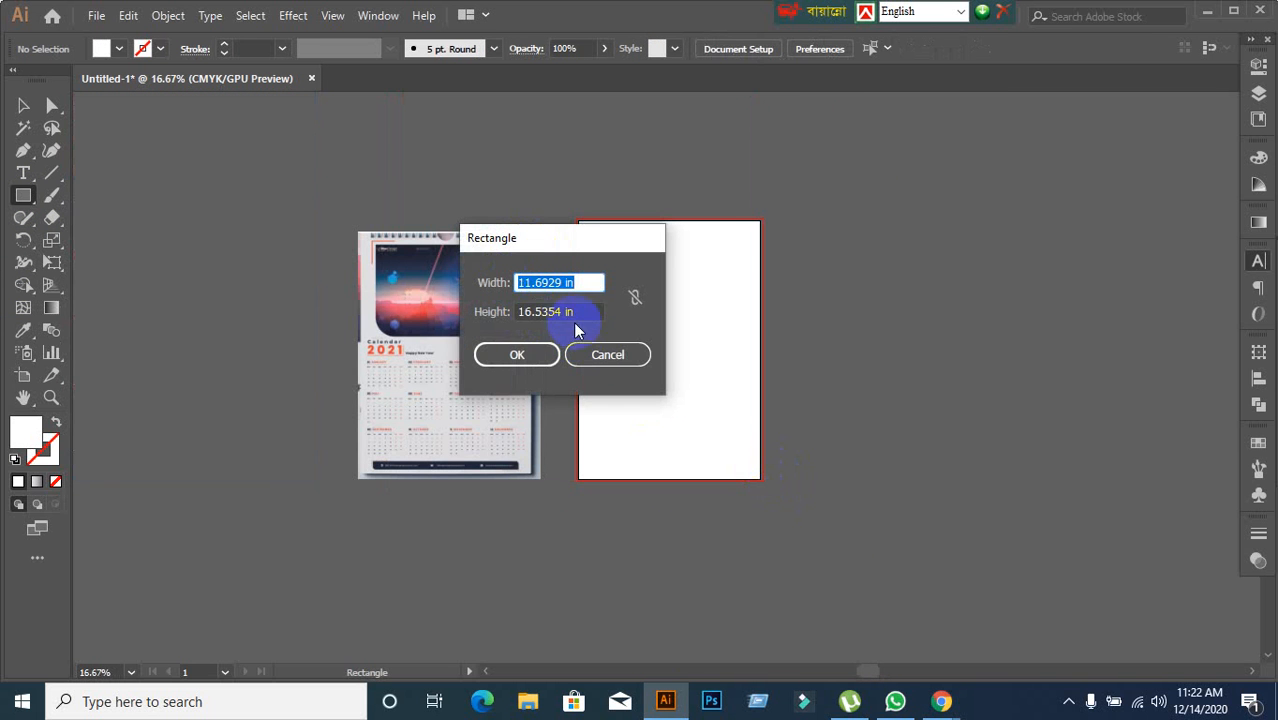
pyautogui.click(608, 355)
pyautogui.scroll(2, 670, 257)
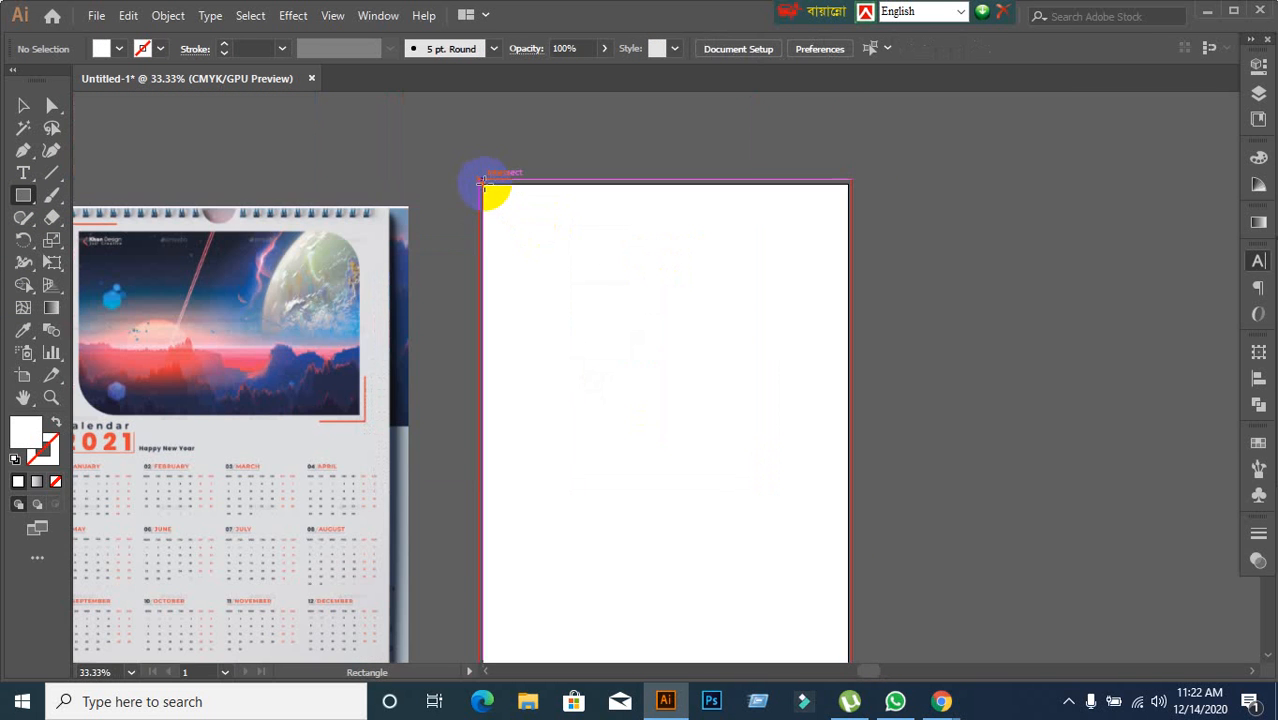
# Step: Draw a white rectangle without a stroke across the artboard and examine its upper-left corner against the bleed line
pyautogui.scroll(-1, 520, 214)
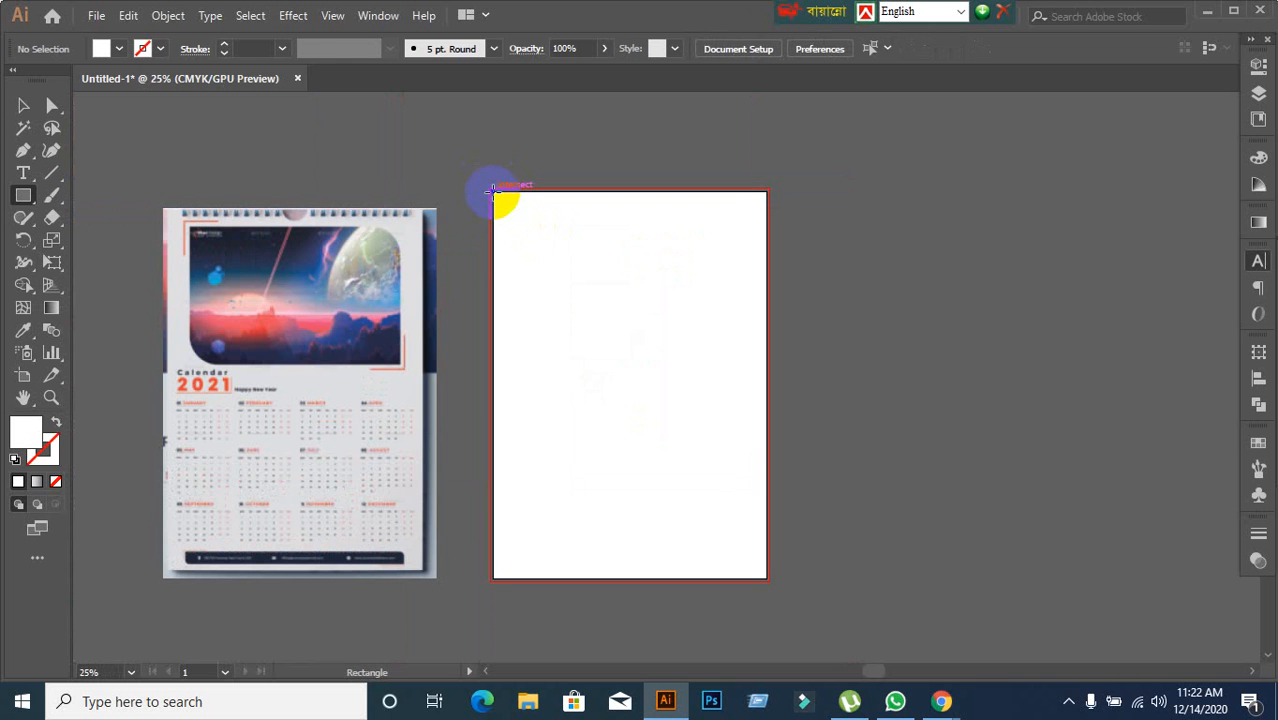
pyautogui.moveTo(492, 190); pyautogui.dragTo(763, 574)
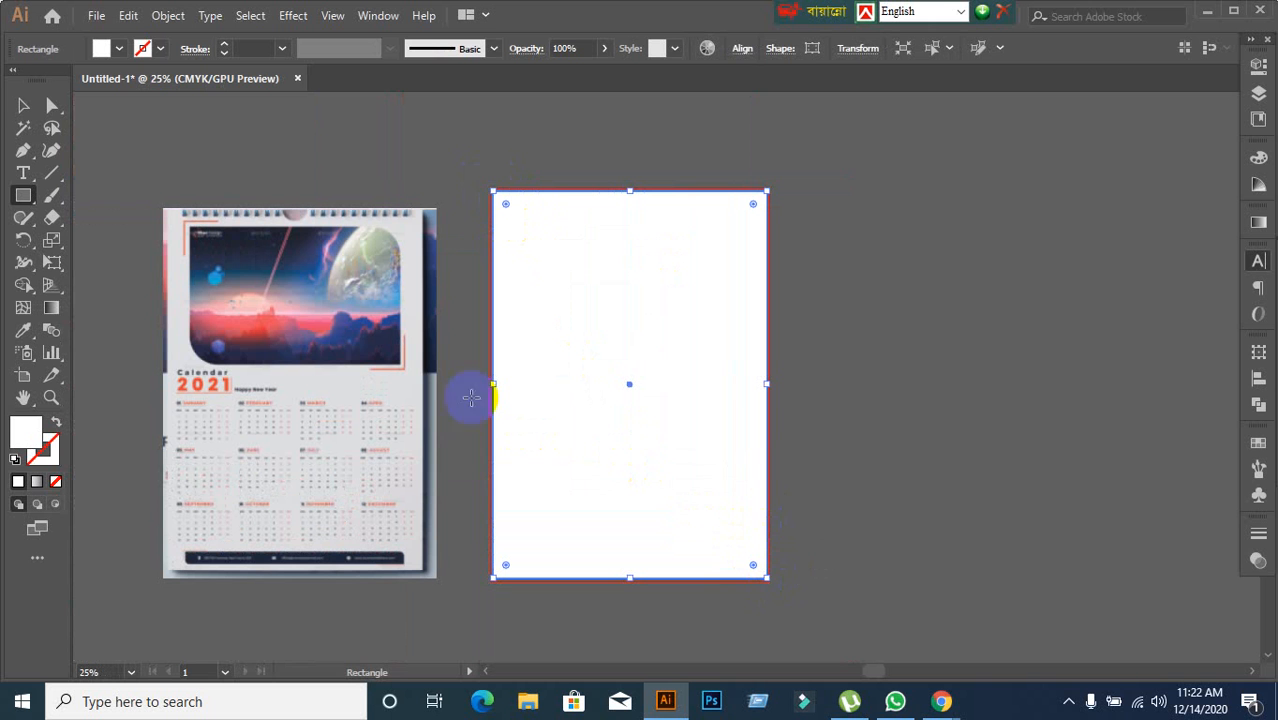
pyautogui.click(20, 106)
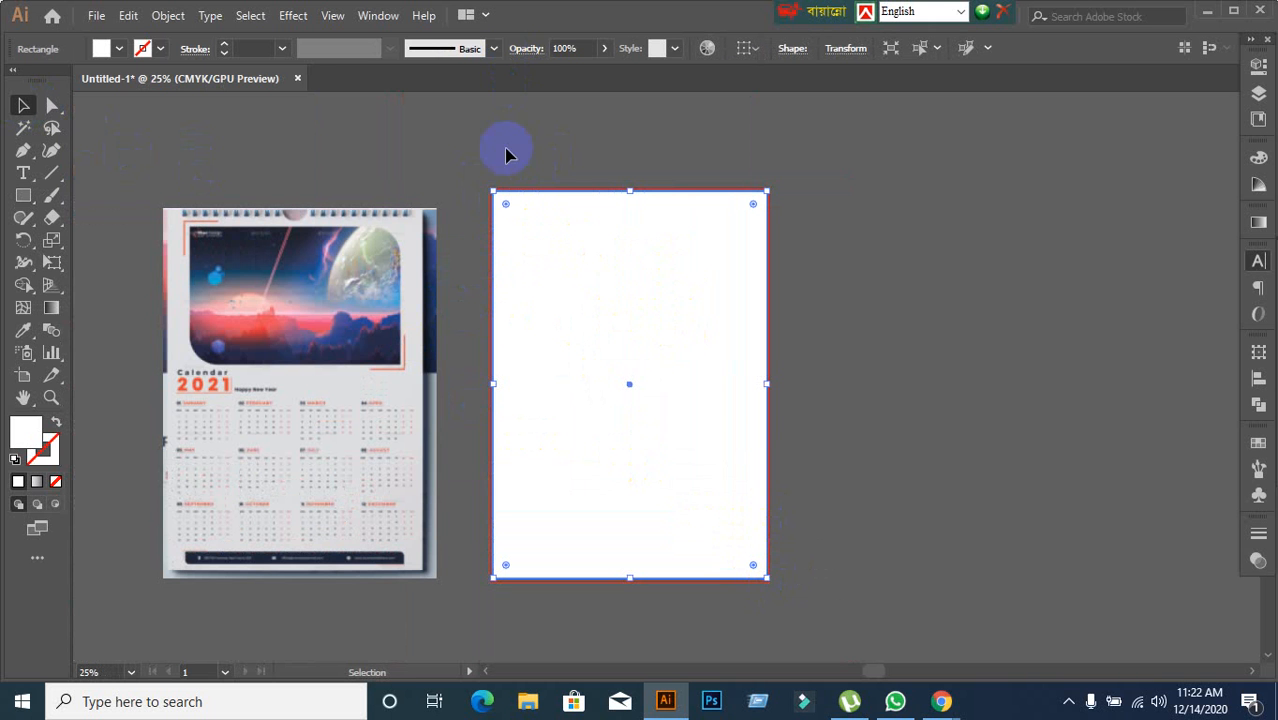
pyautogui.scroll(5, 505, 180)
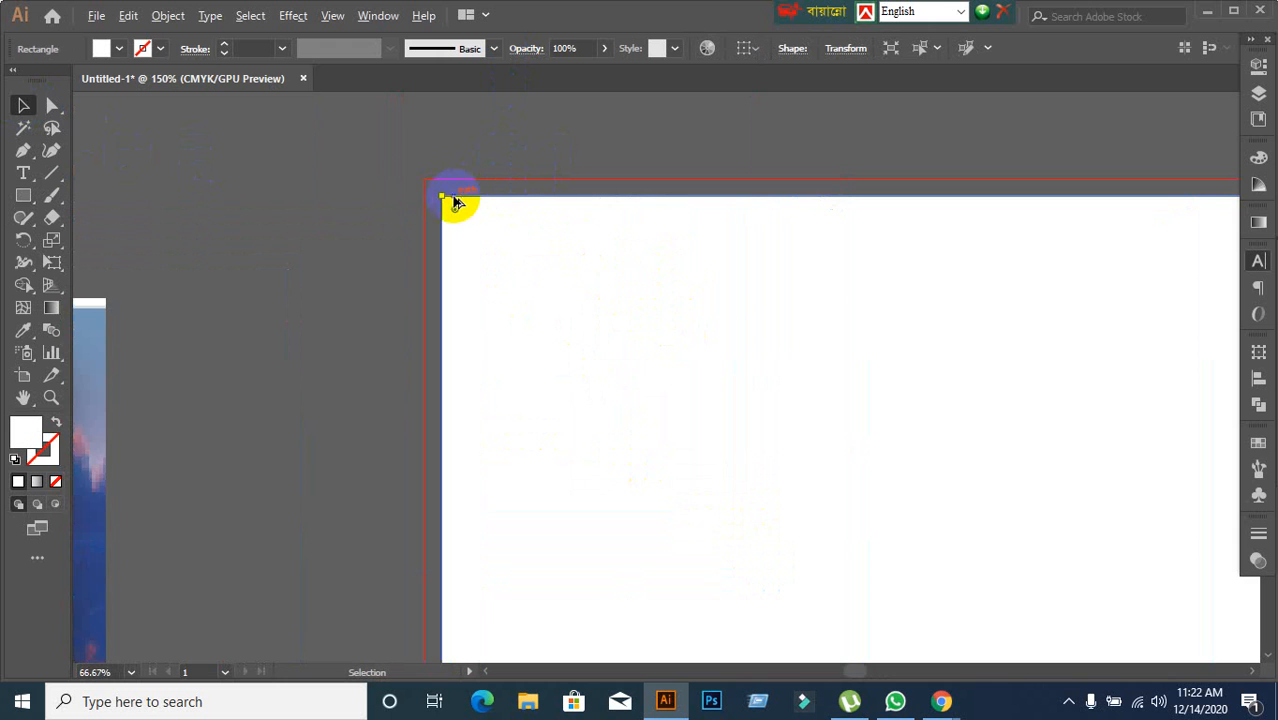
pyautogui.scroll(5, 410, 199)
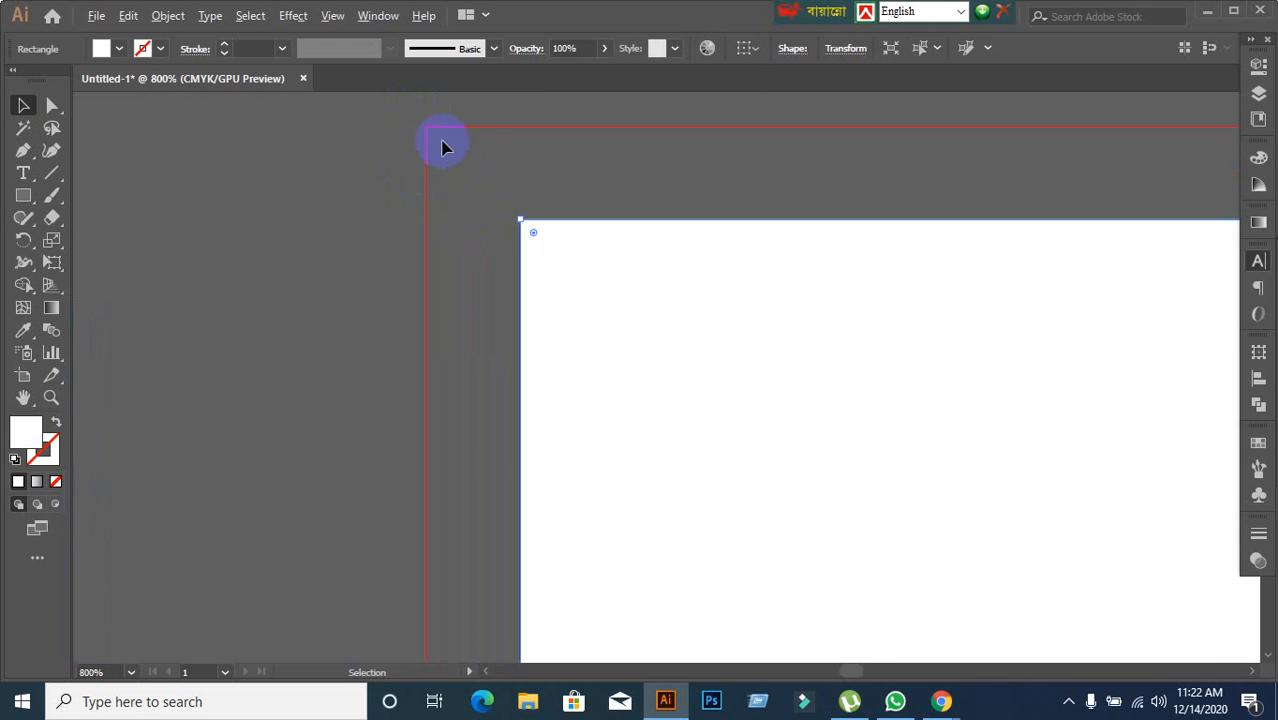
pyautogui.scroll(3, 442, 146)
pyautogui.scroll(-8, 493, 187)
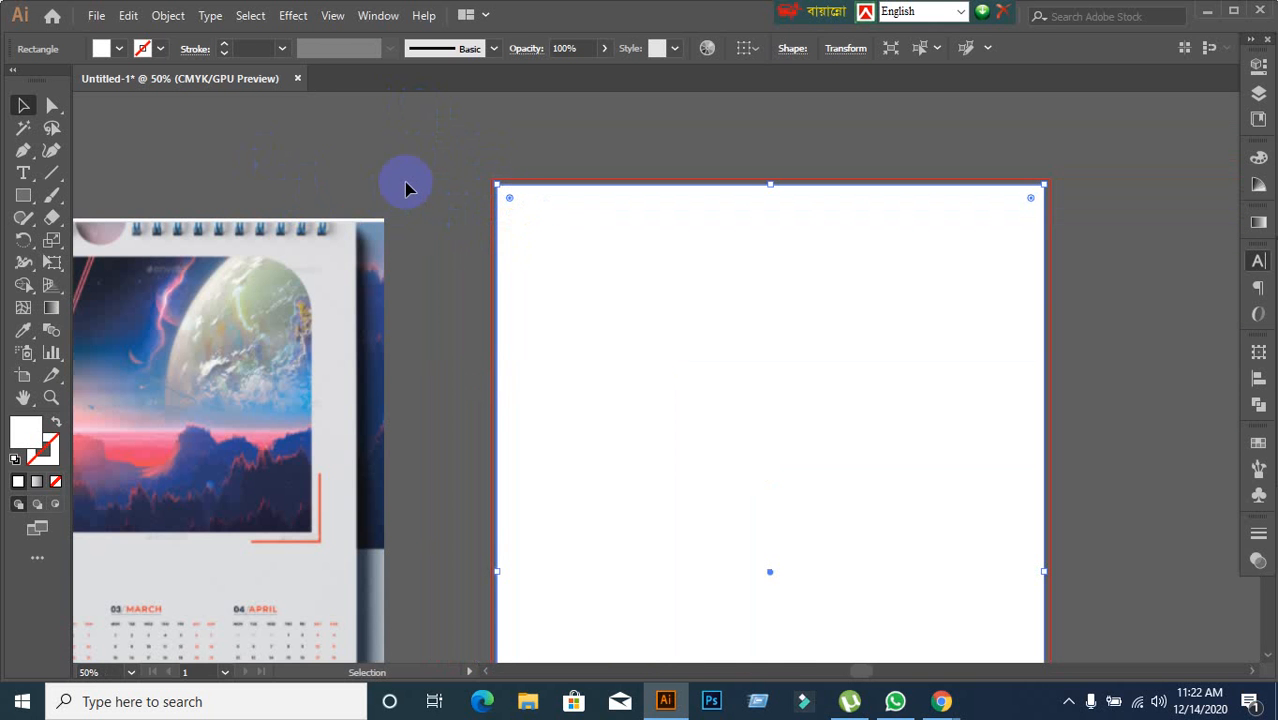
pyautogui.click(168, 15)
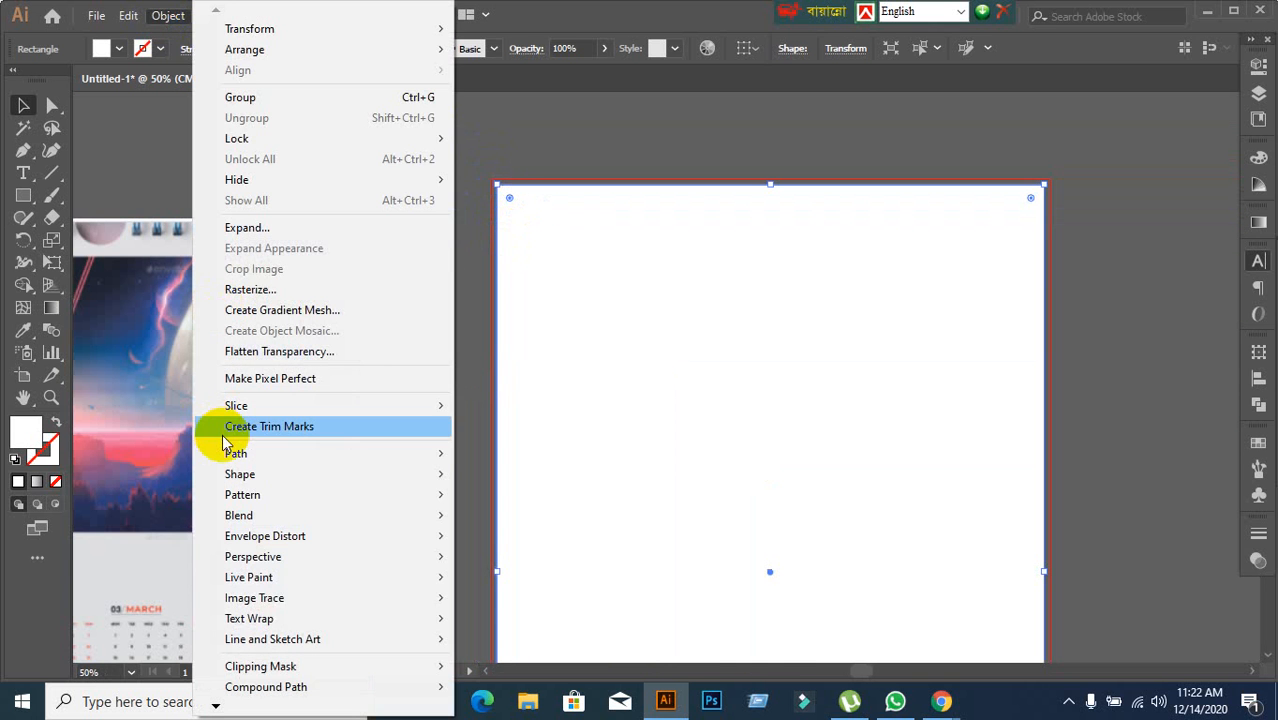
pyautogui.moveTo(230, 453)
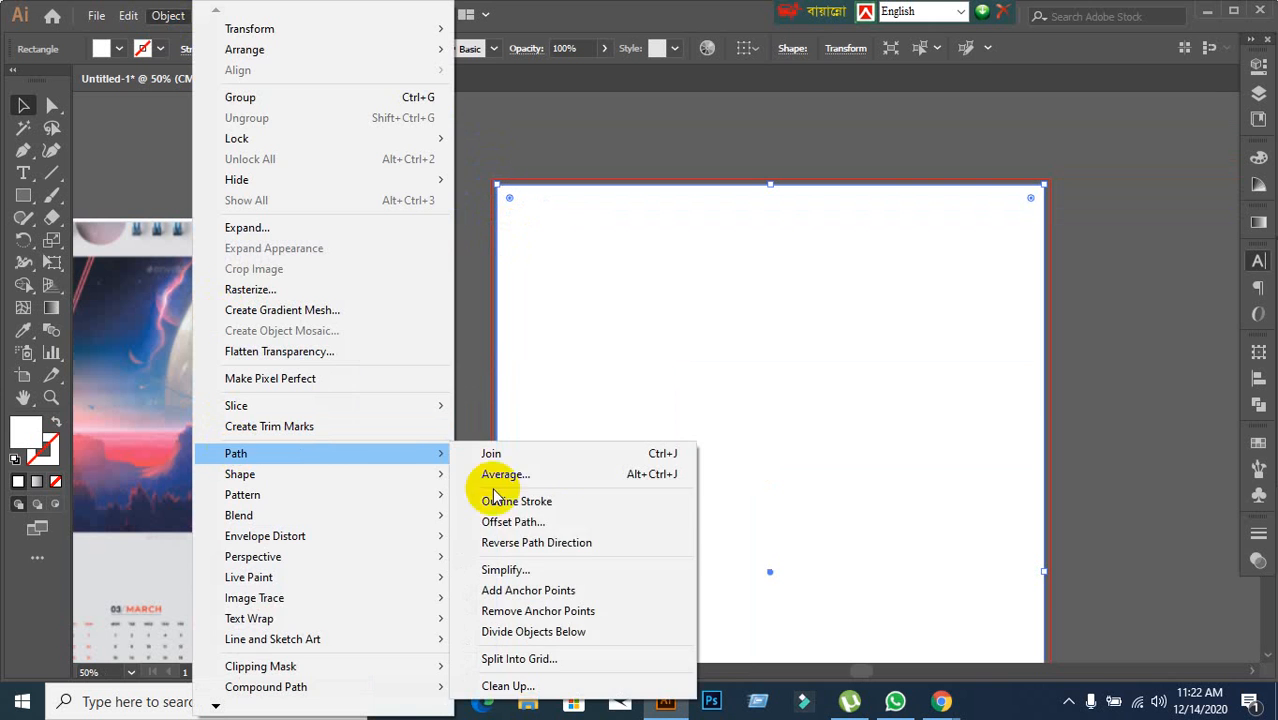
pyautogui.click(568, 524)
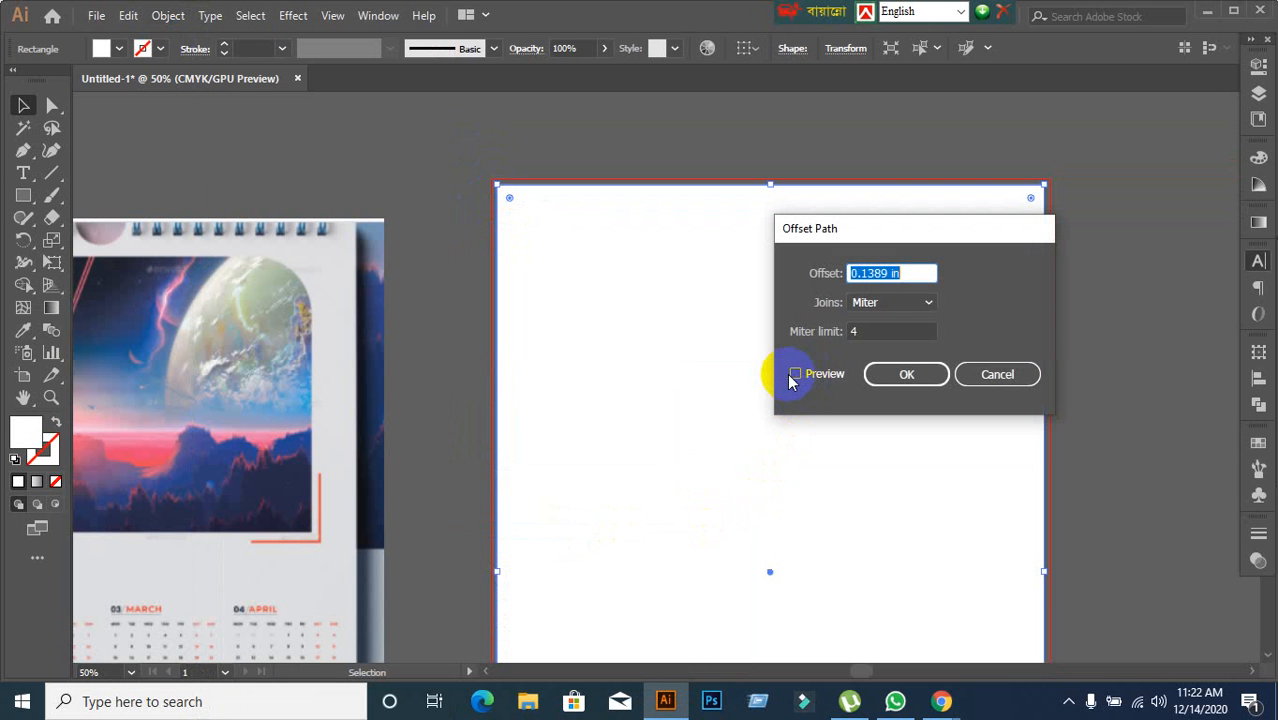
pyautogui.click(795, 375)
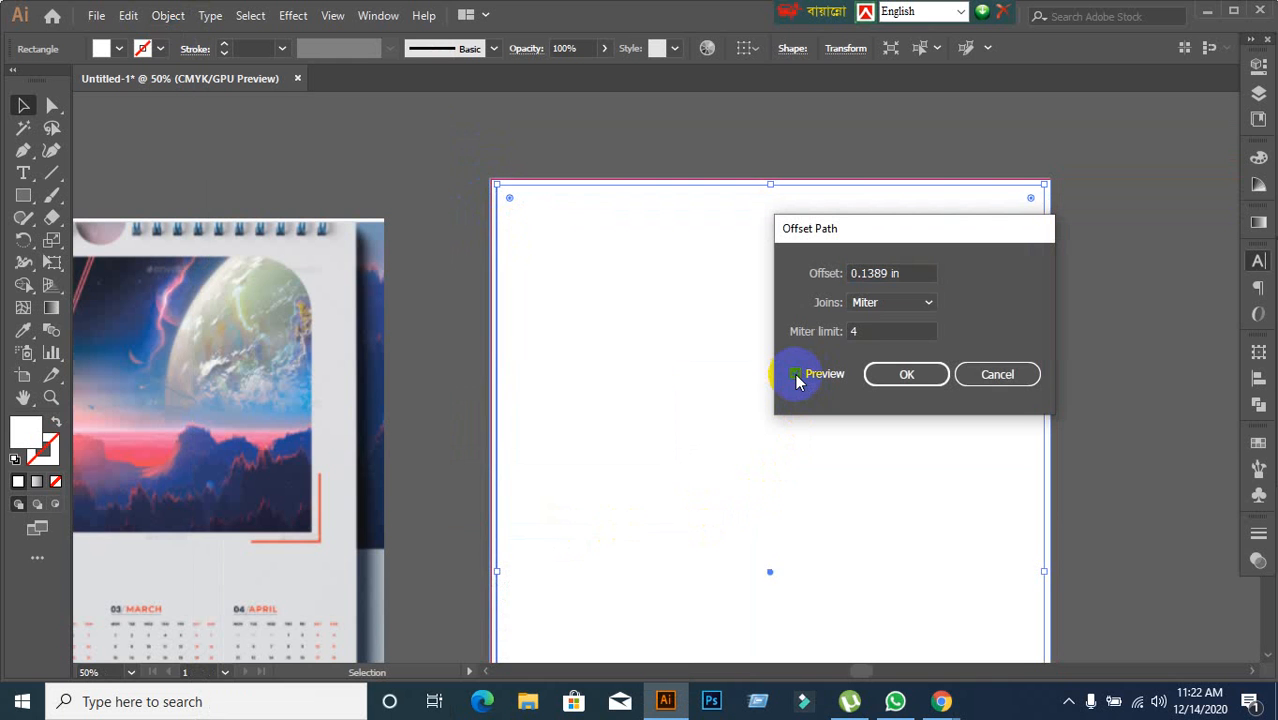
pyautogui.doubleClick(906, 272)
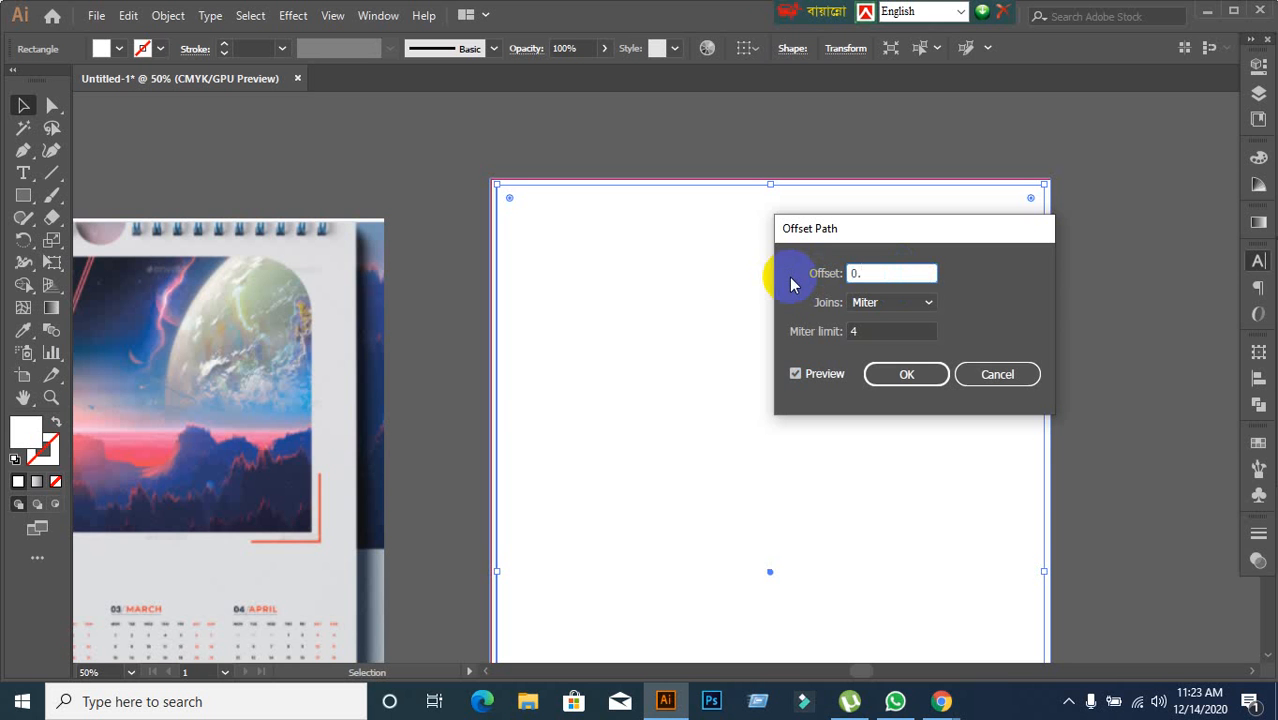
pyautogui.write('0.')
pyautogui.click(1030, 374)
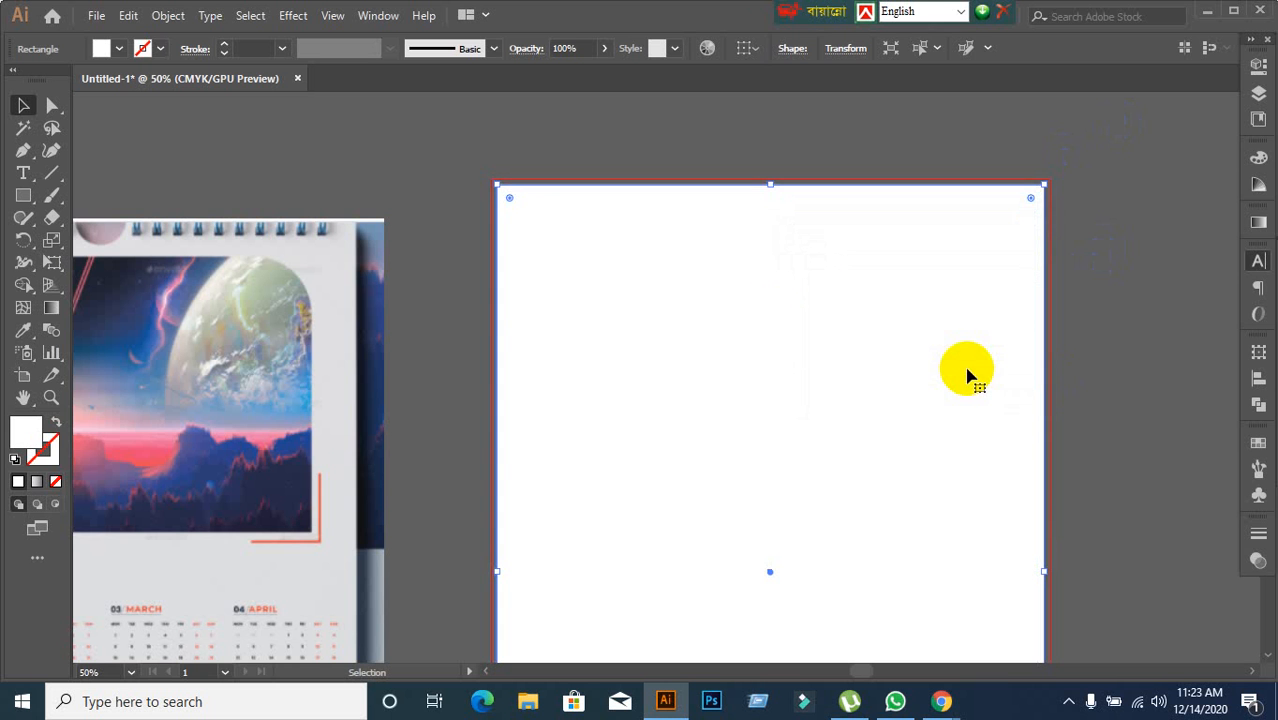
# Step: Redraw the white rectangle snapped to the artboard's opposite corners, check the Smart Guides setting, and deselect it
pyautogui.click(1138, 420)
pyautogui.scroll(-3, 967, 431)
pyautogui.scroll(2, 965, 433)
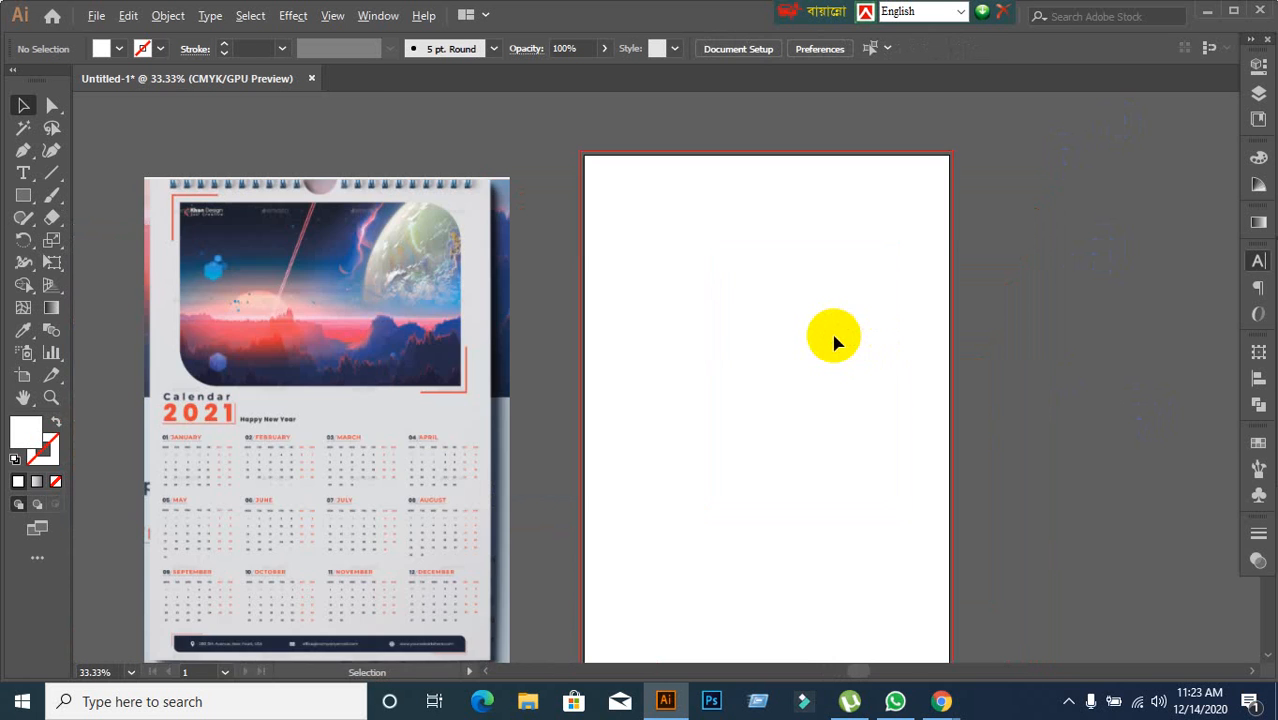
pyautogui.click(24, 196)
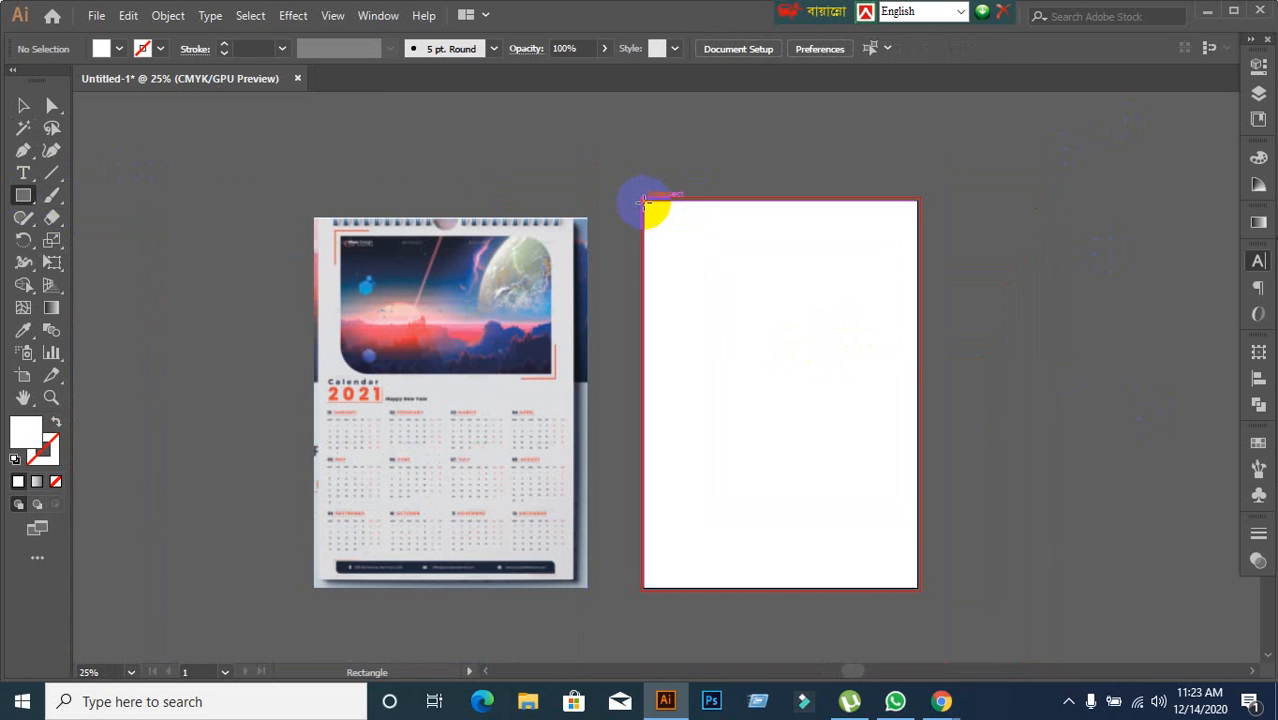
pyautogui.moveTo(644, 200); pyautogui.dragTo(917, 578)
pyautogui.moveTo(917, 605); pyautogui.dragTo(917, 586)
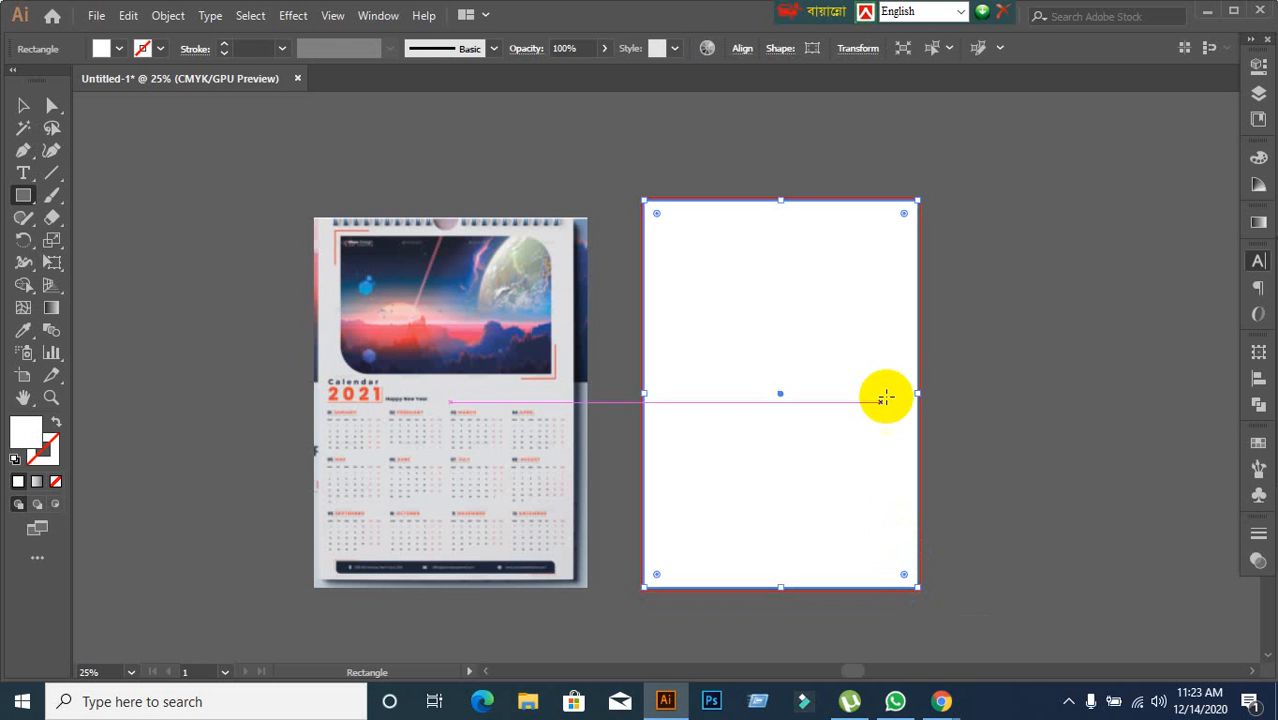
pyautogui.click(334, 15)
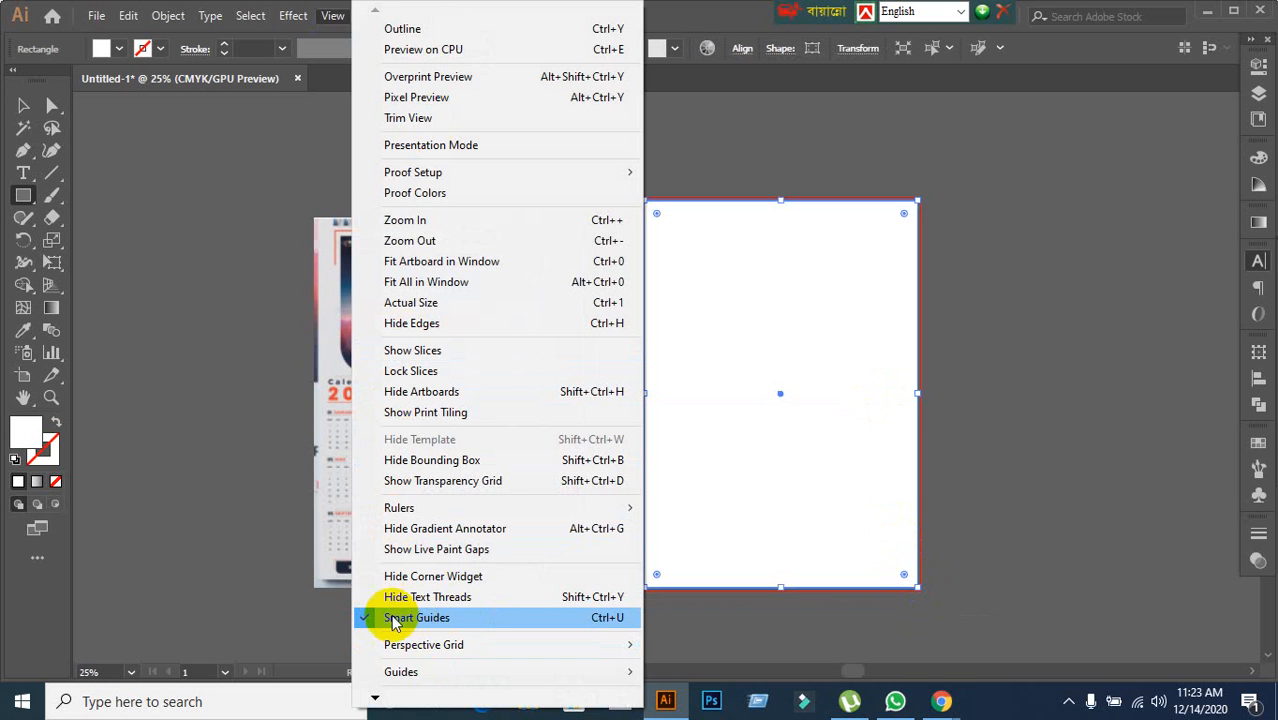
pyautogui.click(27, 93)
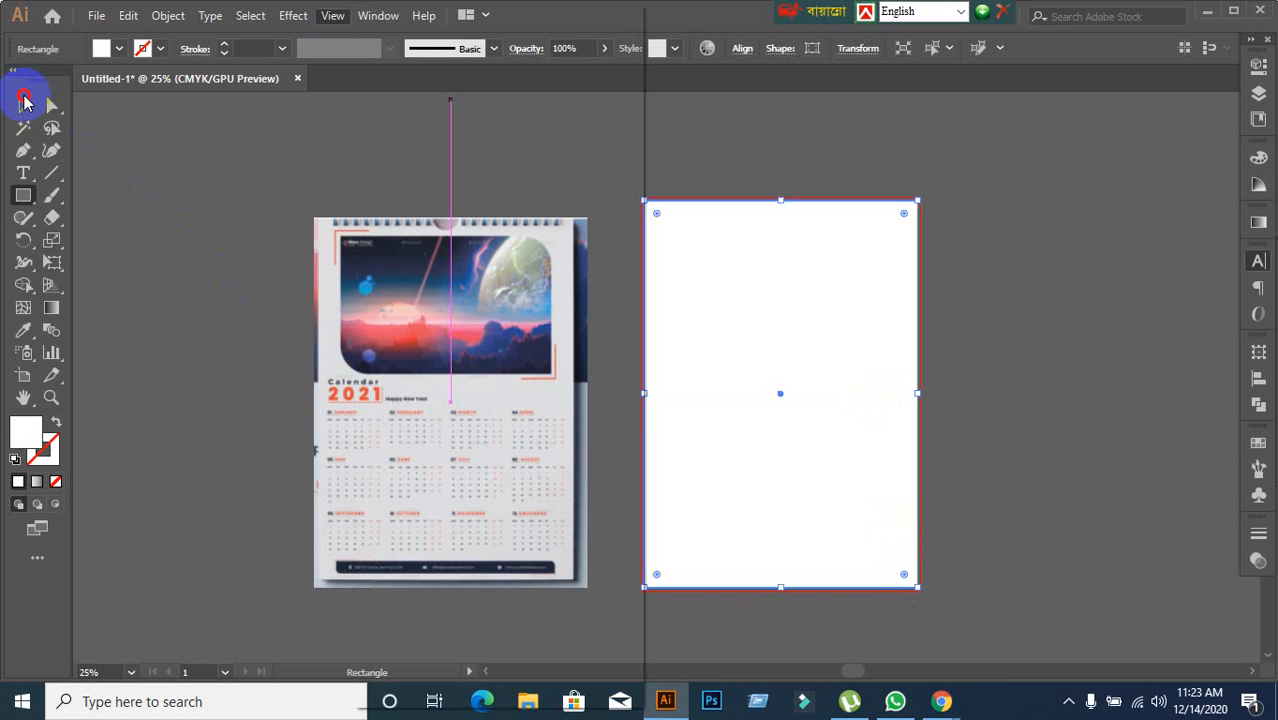
pyautogui.click(88, 229)
pyautogui.scroll(1, 590, 272)
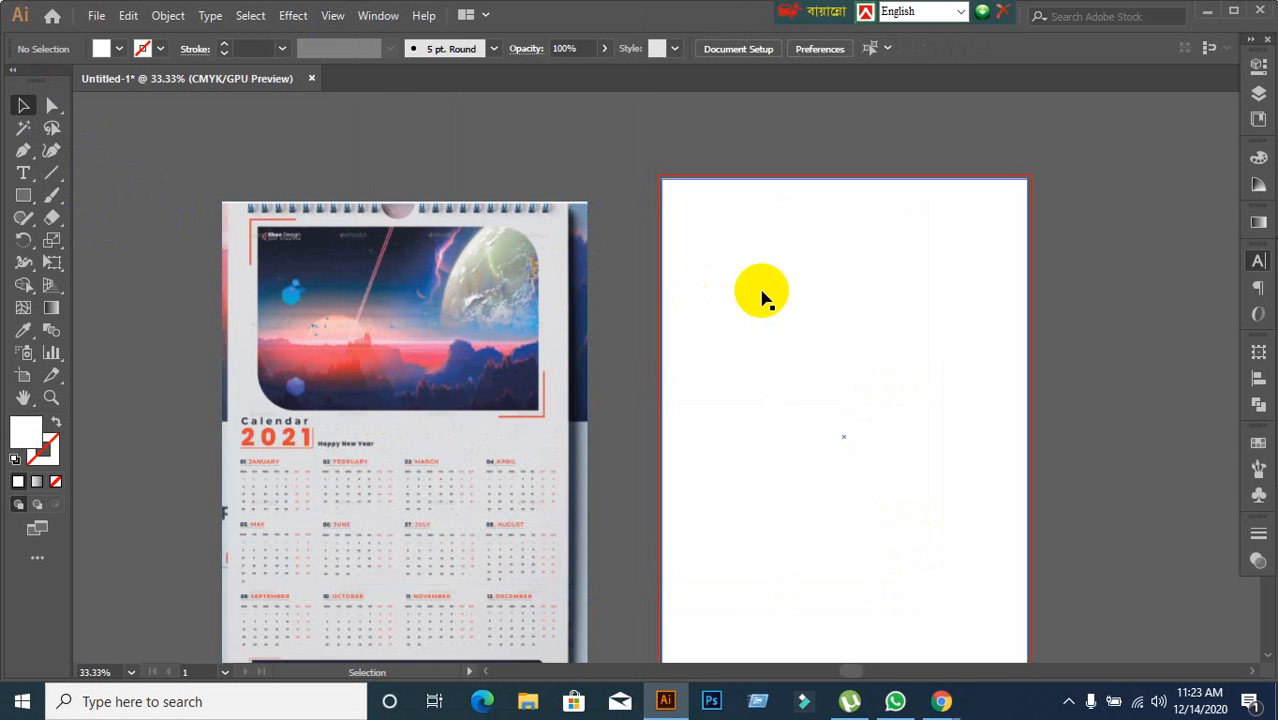
# Step: Offset the artboard-sized rectangle outward by 0.125 in to the bleed edge and lock the offset rectangle
pyautogui.scroll(2, 764, 297)
pyautogui.scroll(-1, 673, 297)
pyautogui.click(673, 297)
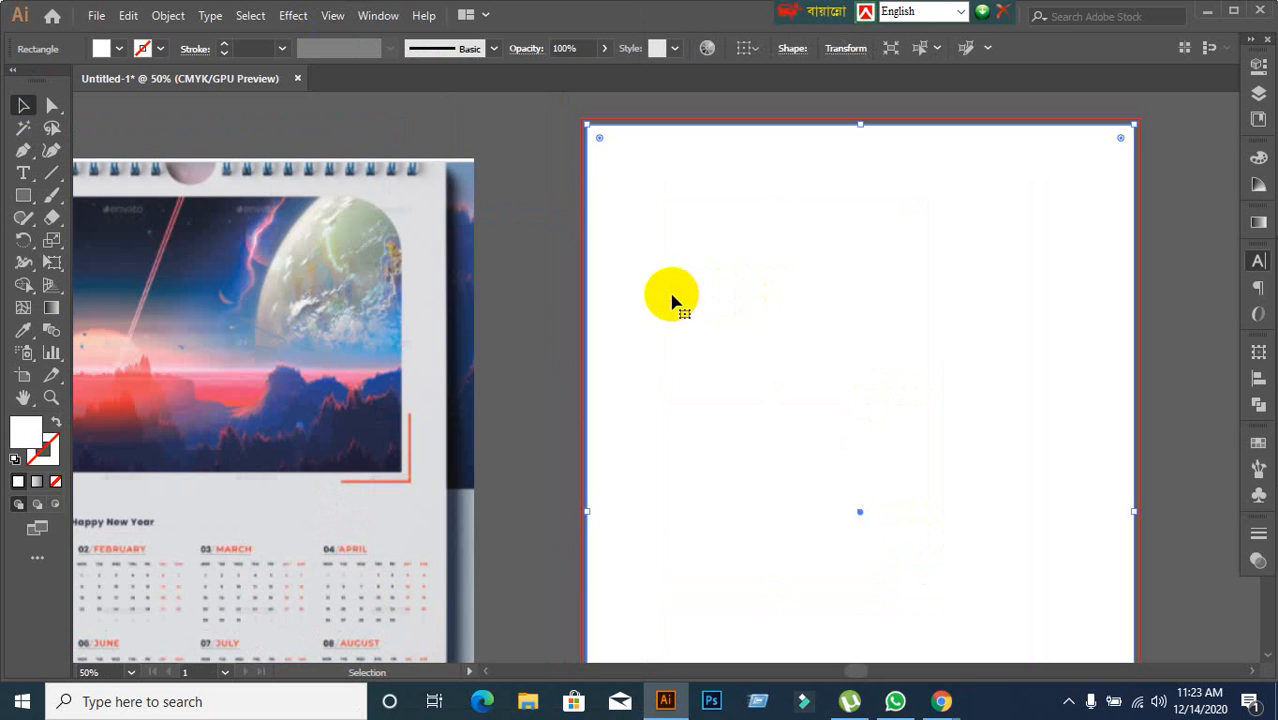
pyautogui.click(163, 16)
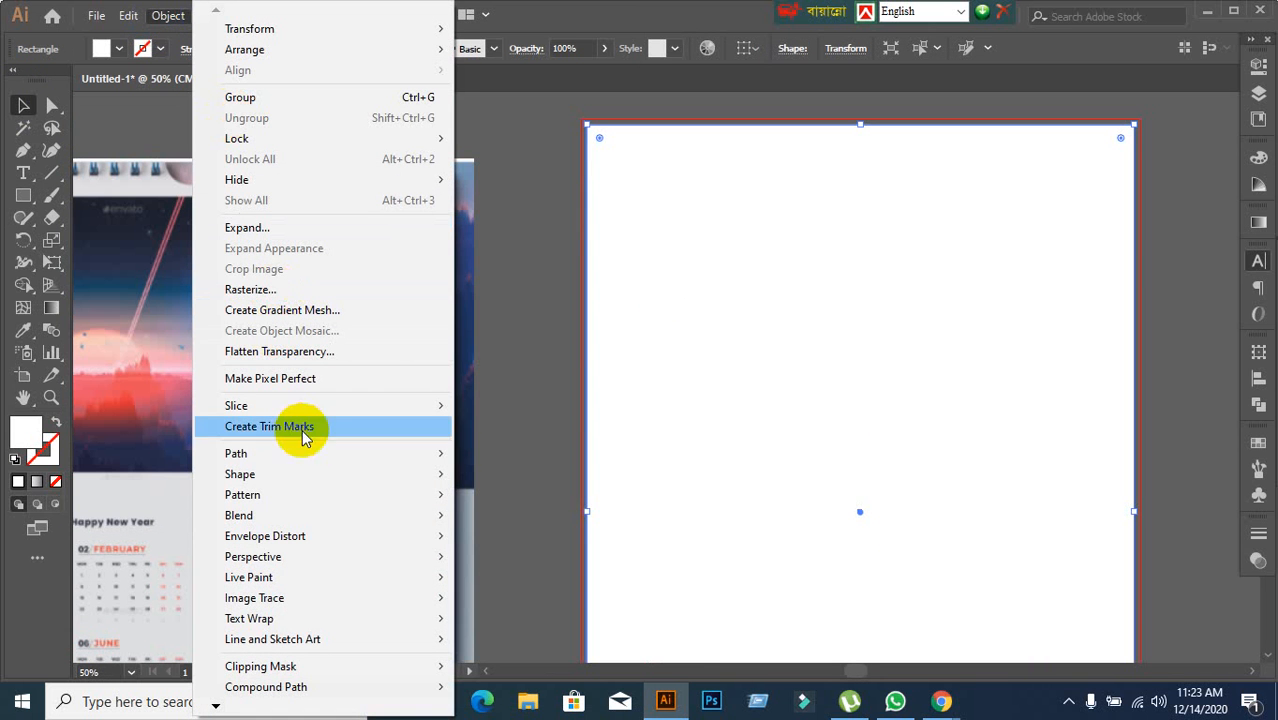
pyautogui.moveTo(305, 452)
pyautogui.click(530, 521)
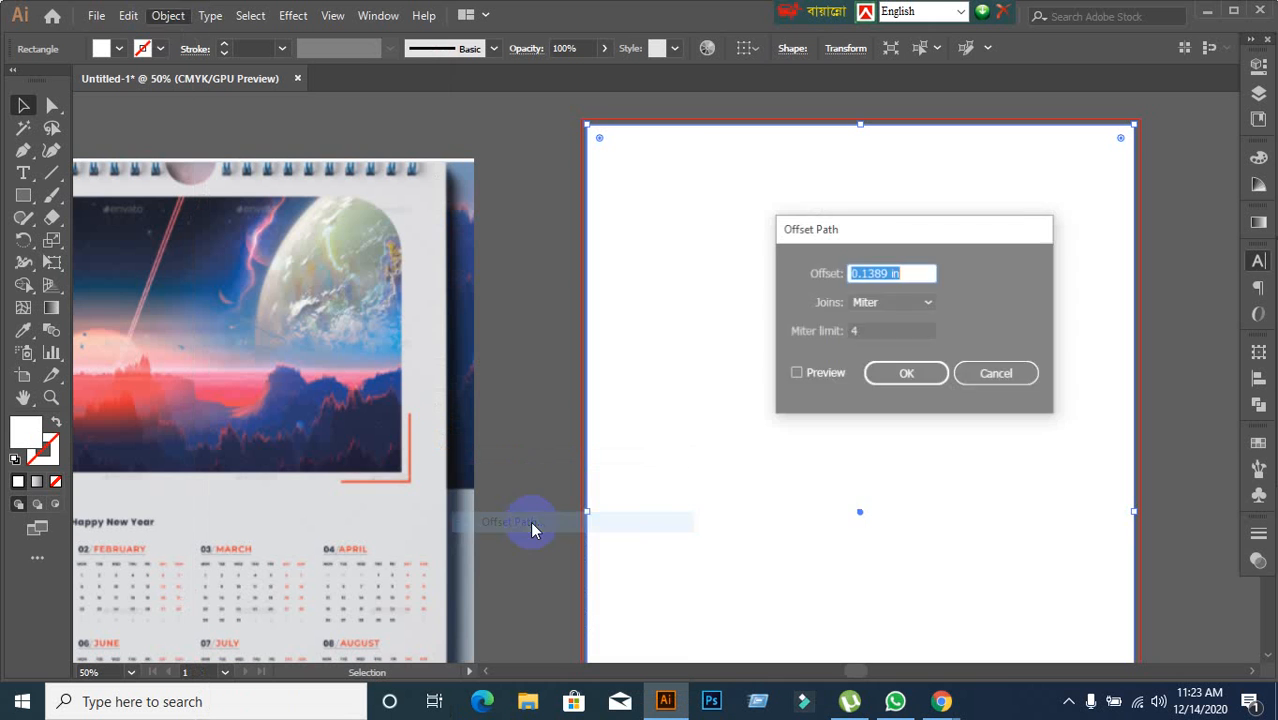
pyautogui.click(796, 374)
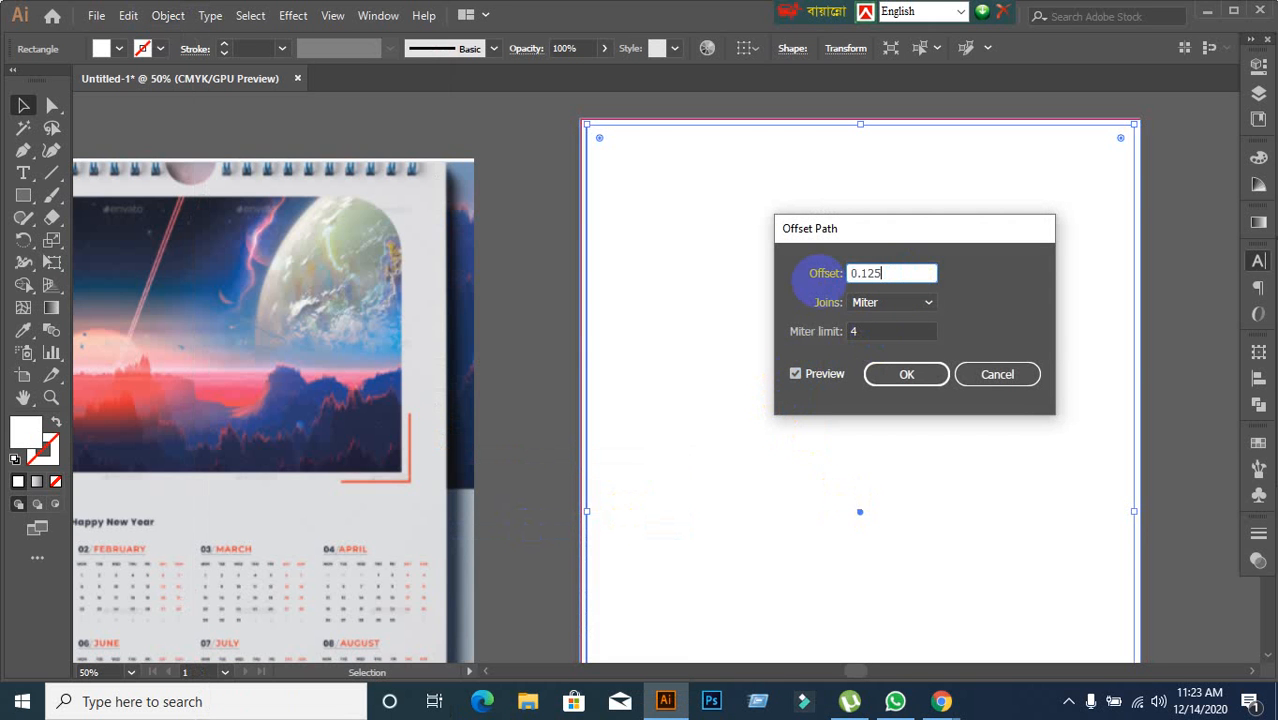
pyautogui.press('Return')
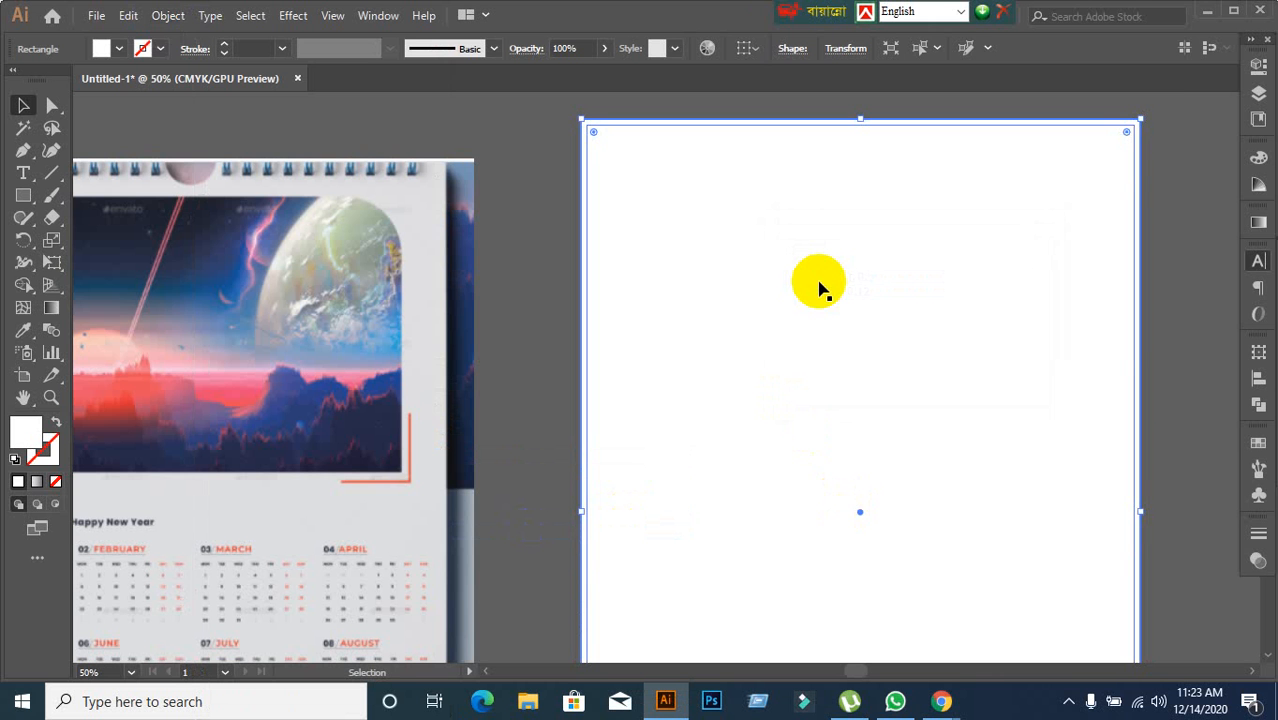
pyautogui.hotkey('ctrl', 'shift', 'a')
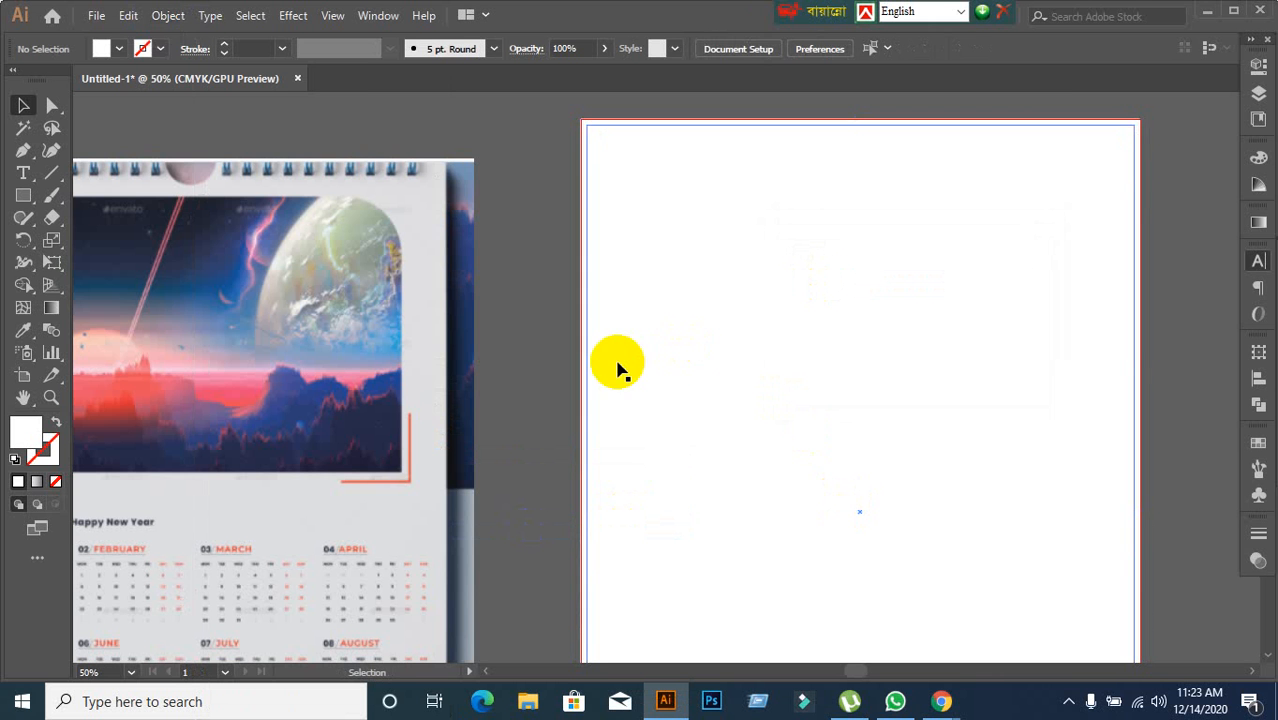
# Step: Offset the artboard-sized rectangle inward by -0.5 in with mitered joins to create the inner margin
pyautogui.scroll(-1, 617, 366)
pyautogui.click(697, 407)
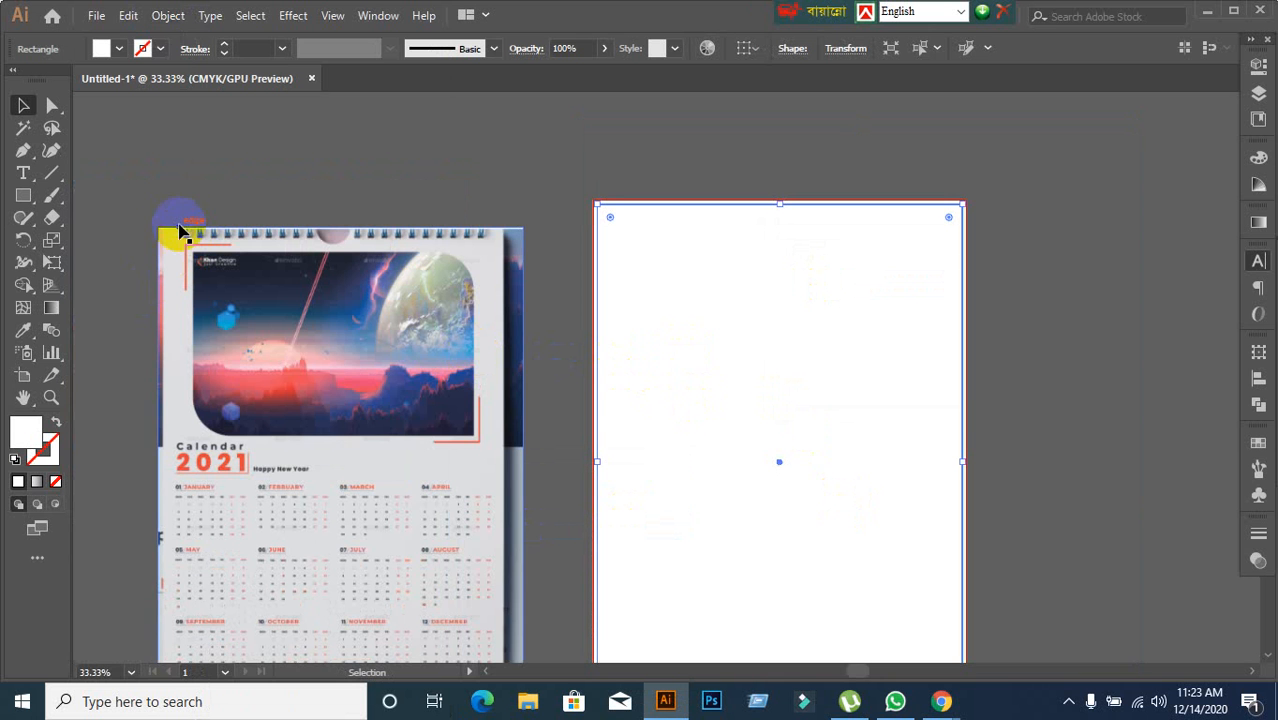
pyautogui.scroll(-2, 166, 169)
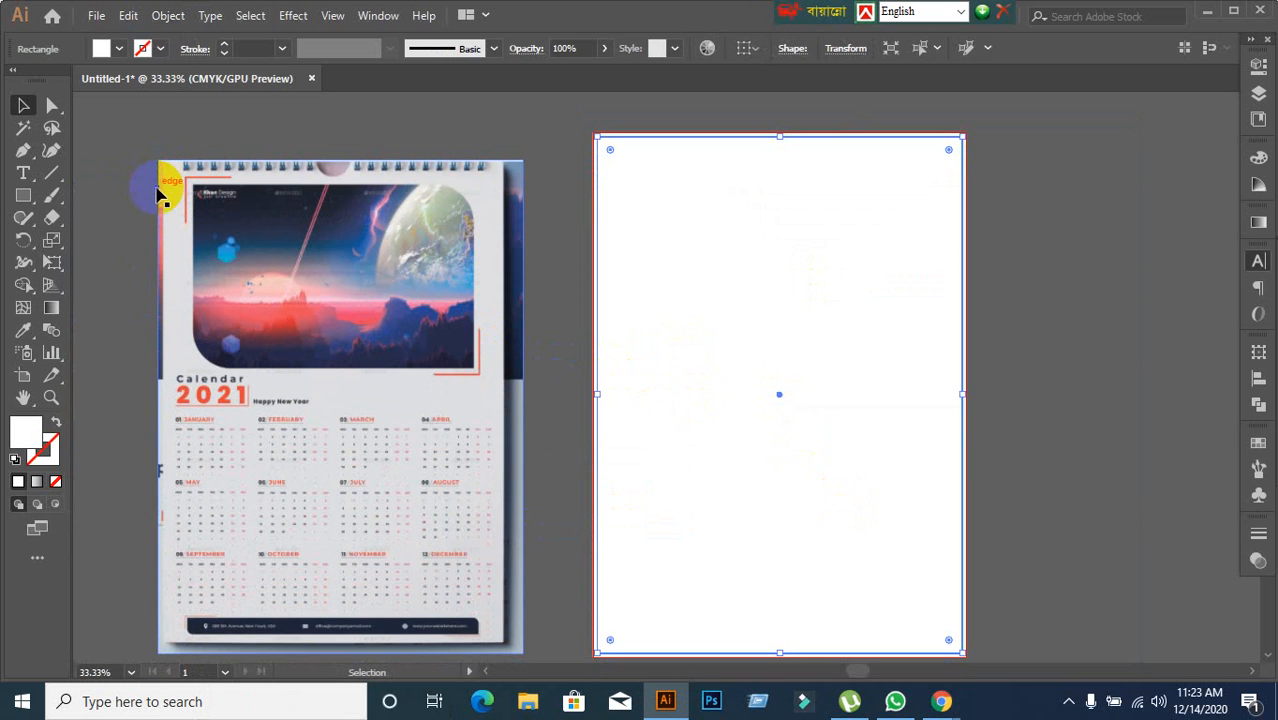
pyautogui.click(166, 15)
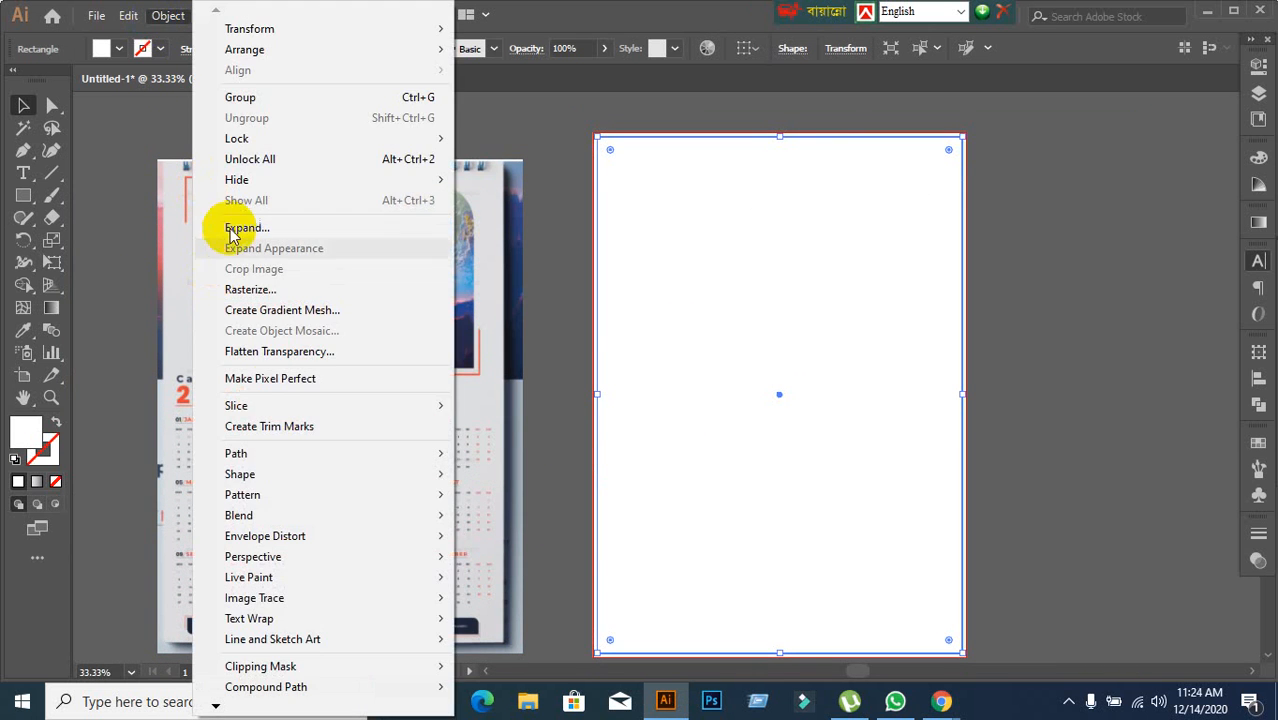
pyautogui.moveTo(270, 455)
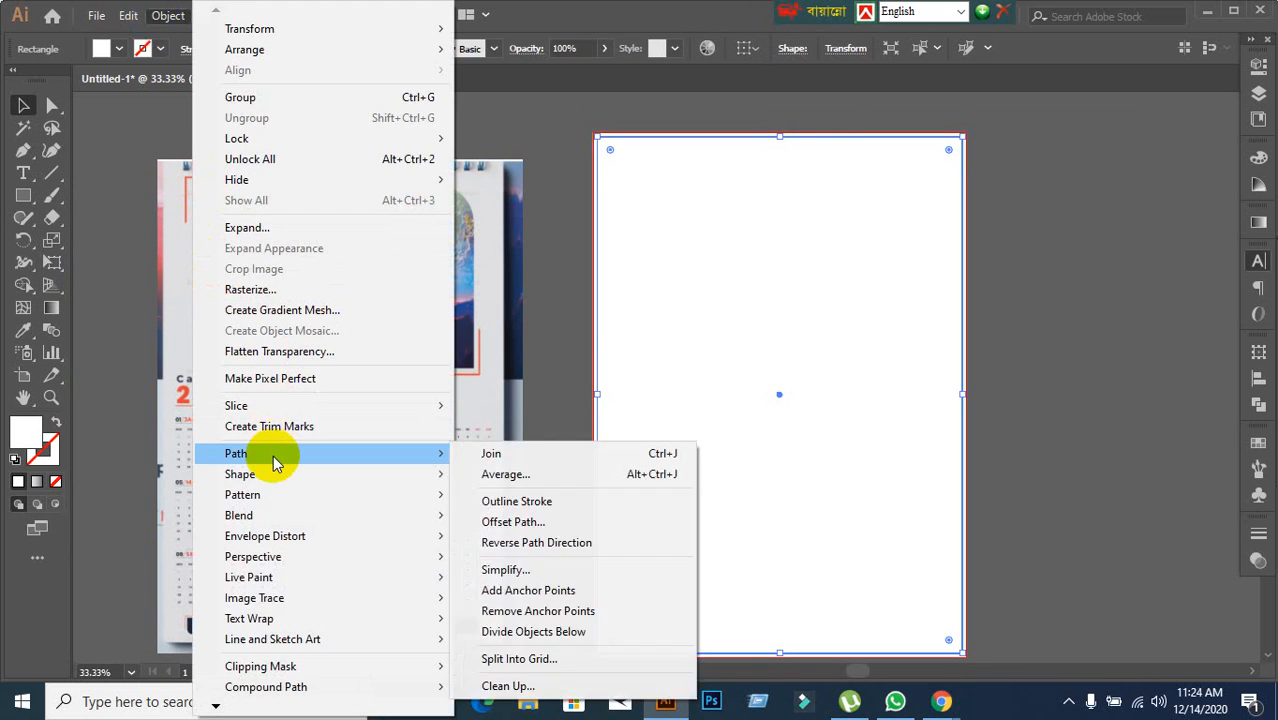
pyautogui.click(538, 523)
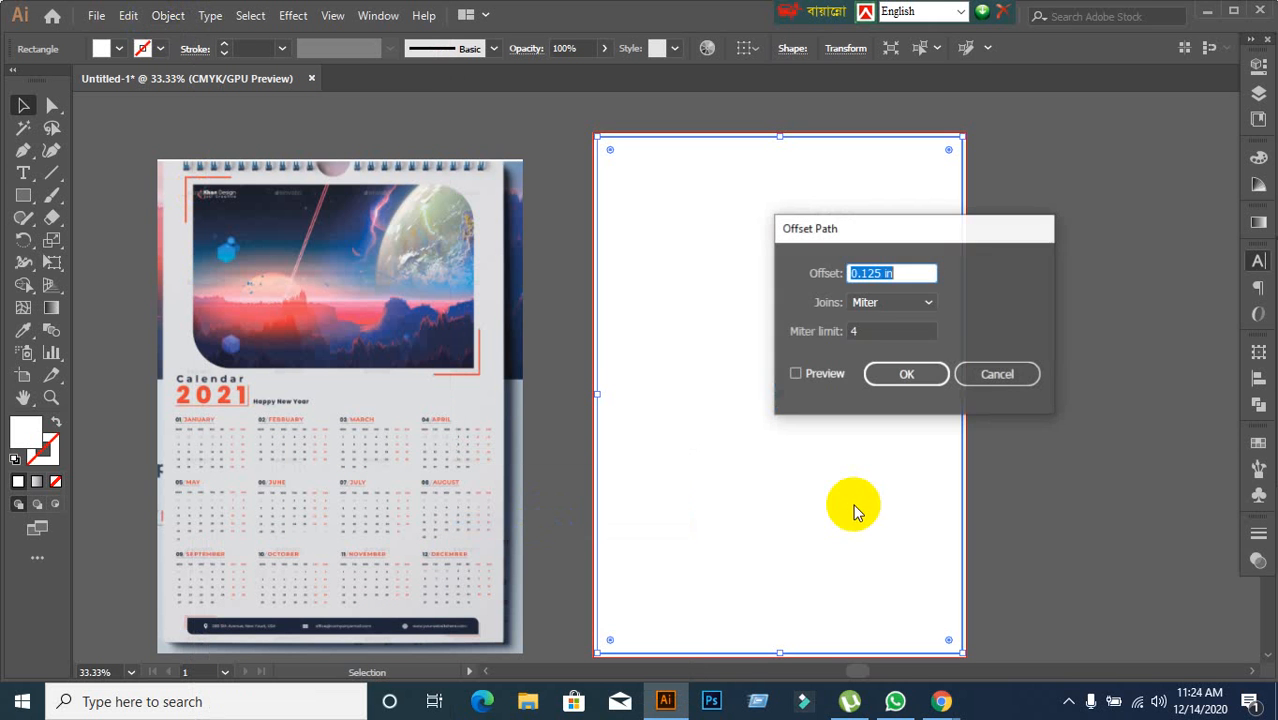
pyautogui.click(795, 376)
pyautogui.moveTo(913, 276); pyautogui.dragTo(826, 268)
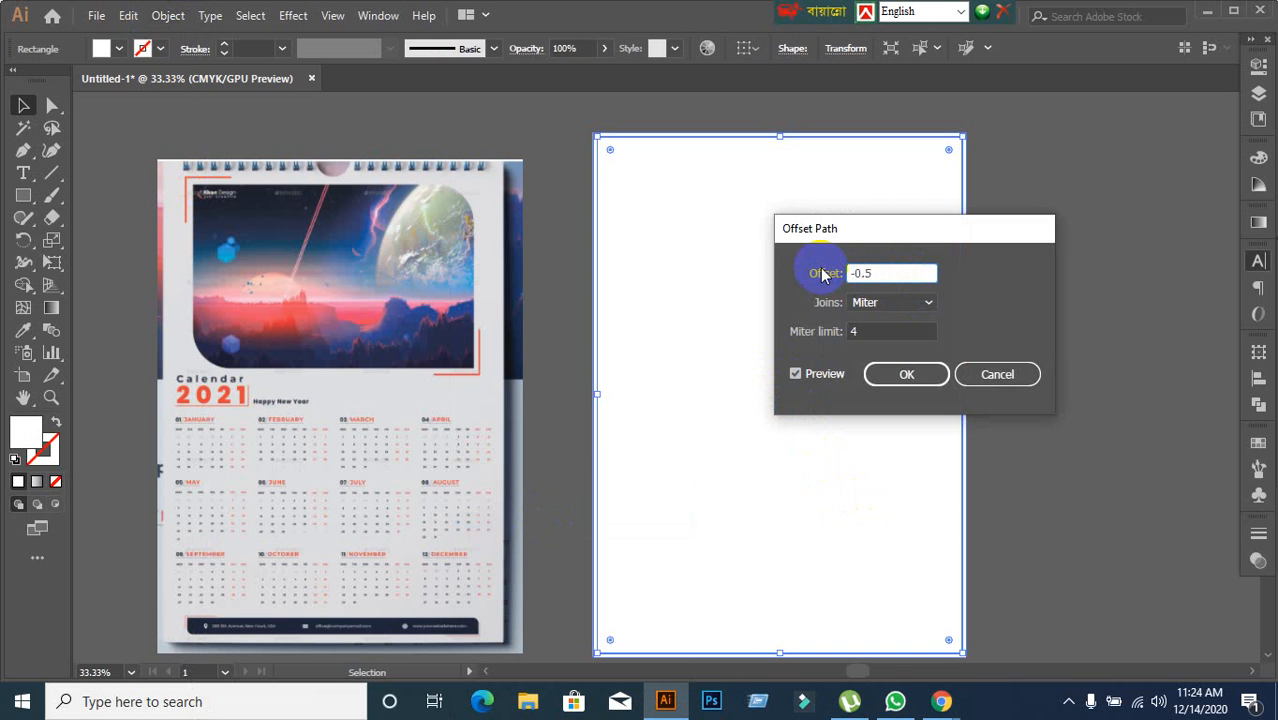
pyautogui.click(906, 374)
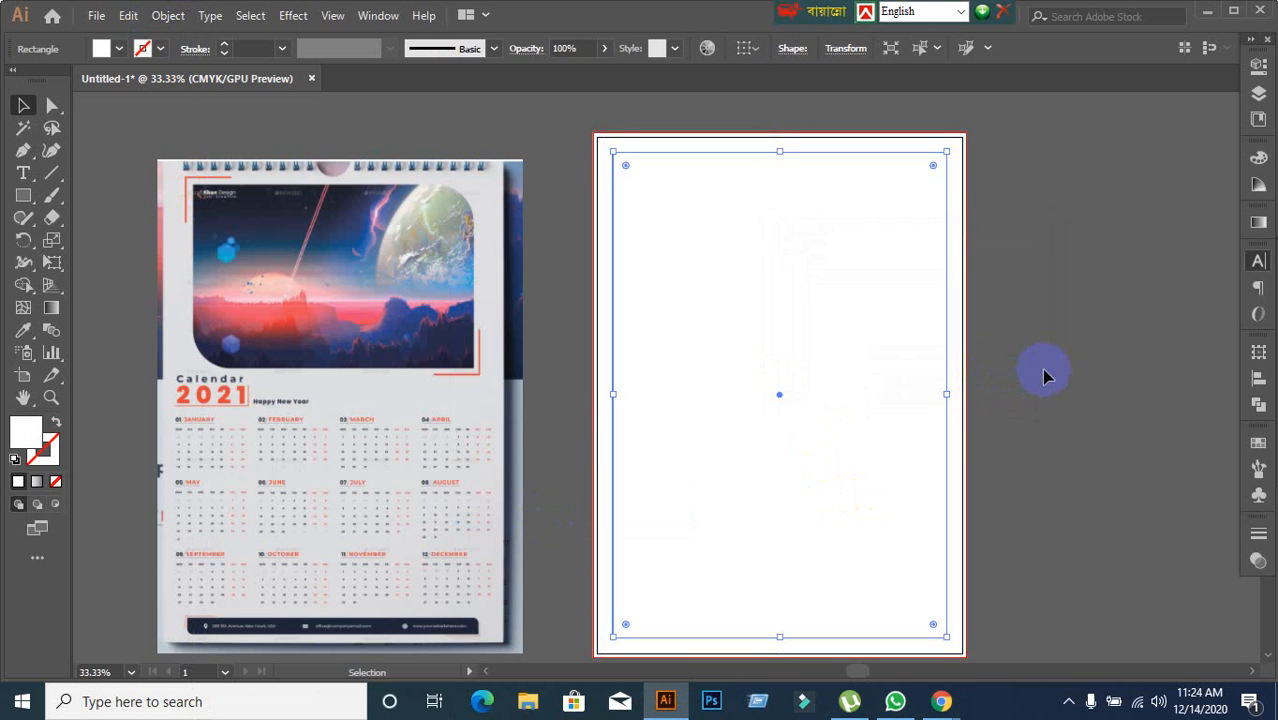
# Step: Select the artboard-sized rectangle and its inset copy together and convert both into guides
pyautogui.click(843, 380)
pyautogui.click(548, 262)
pyautogui.rightClick(707, 300)
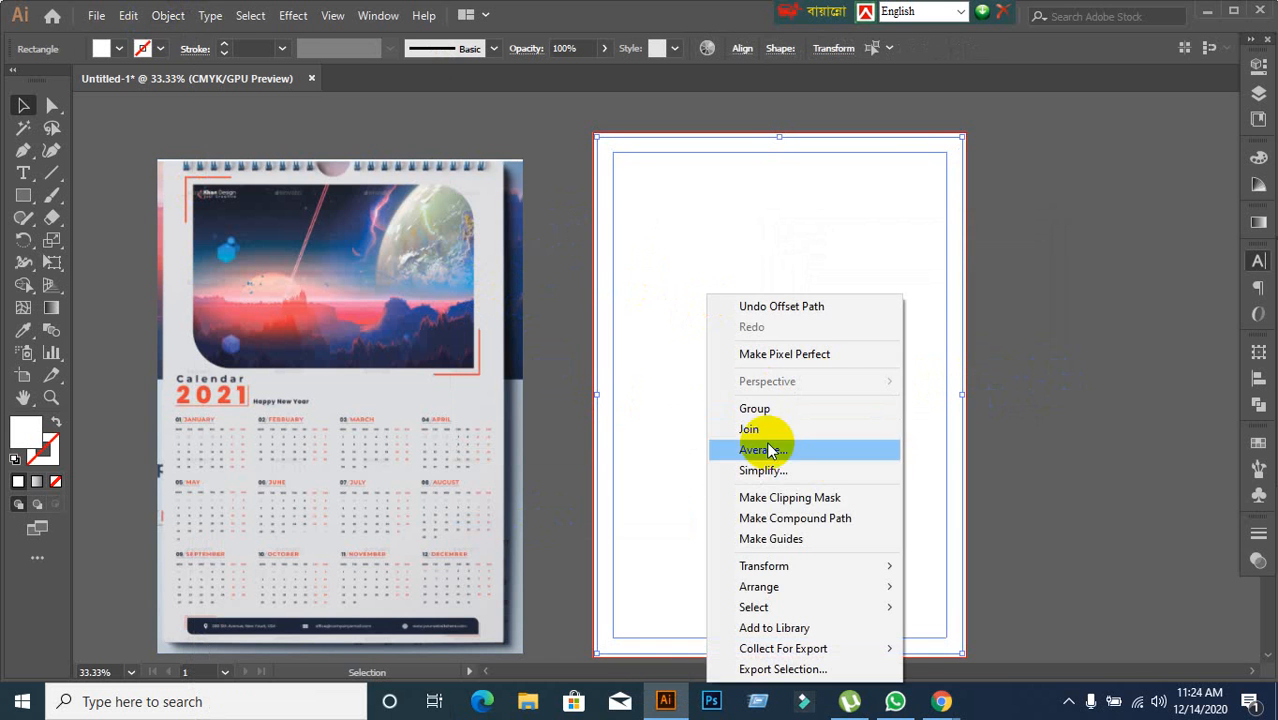
pyautogui.click(752, 539)
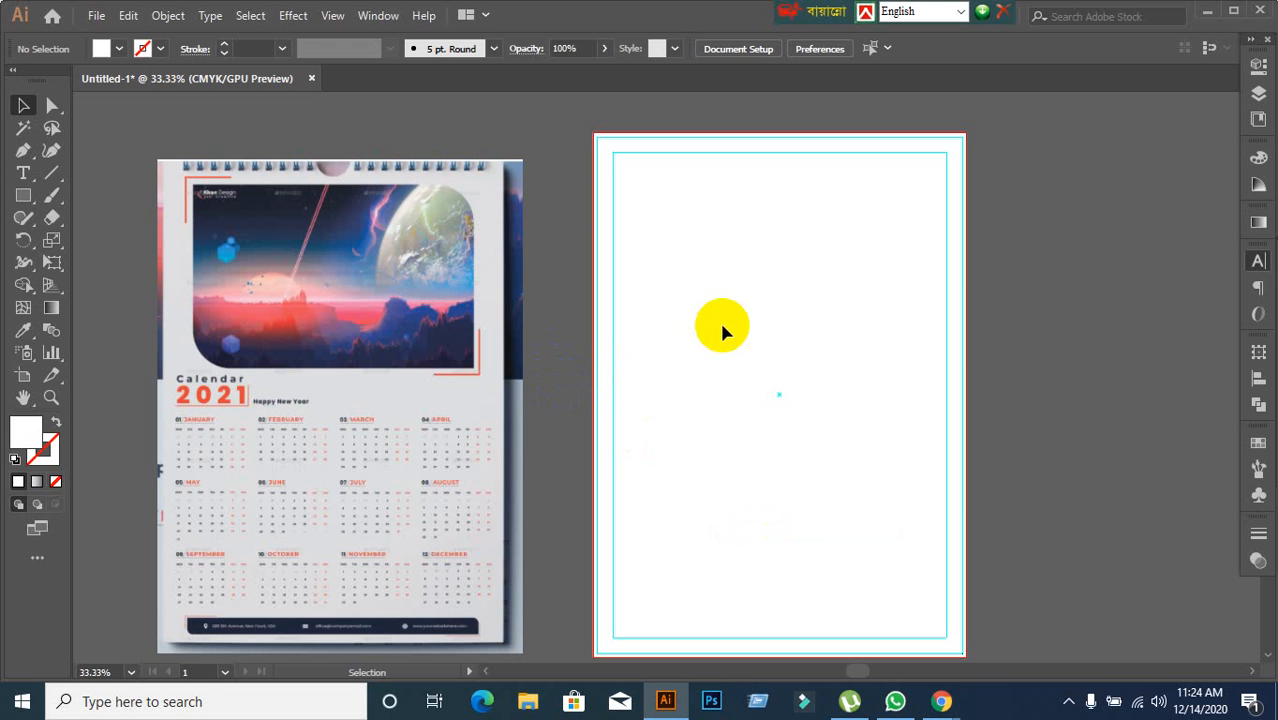
pyautogui.click(331, 322)
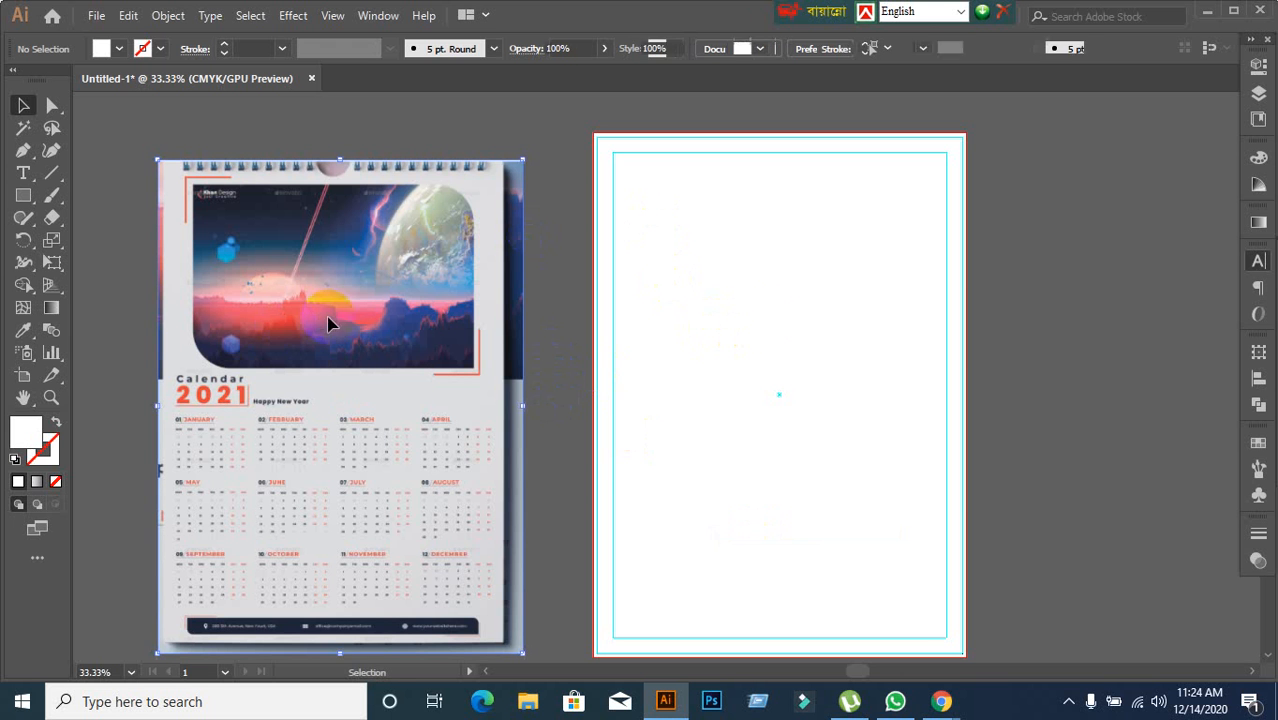
pyautogui.click(1004, 457)
pyautogui.scroll(-2, 1004, 459)
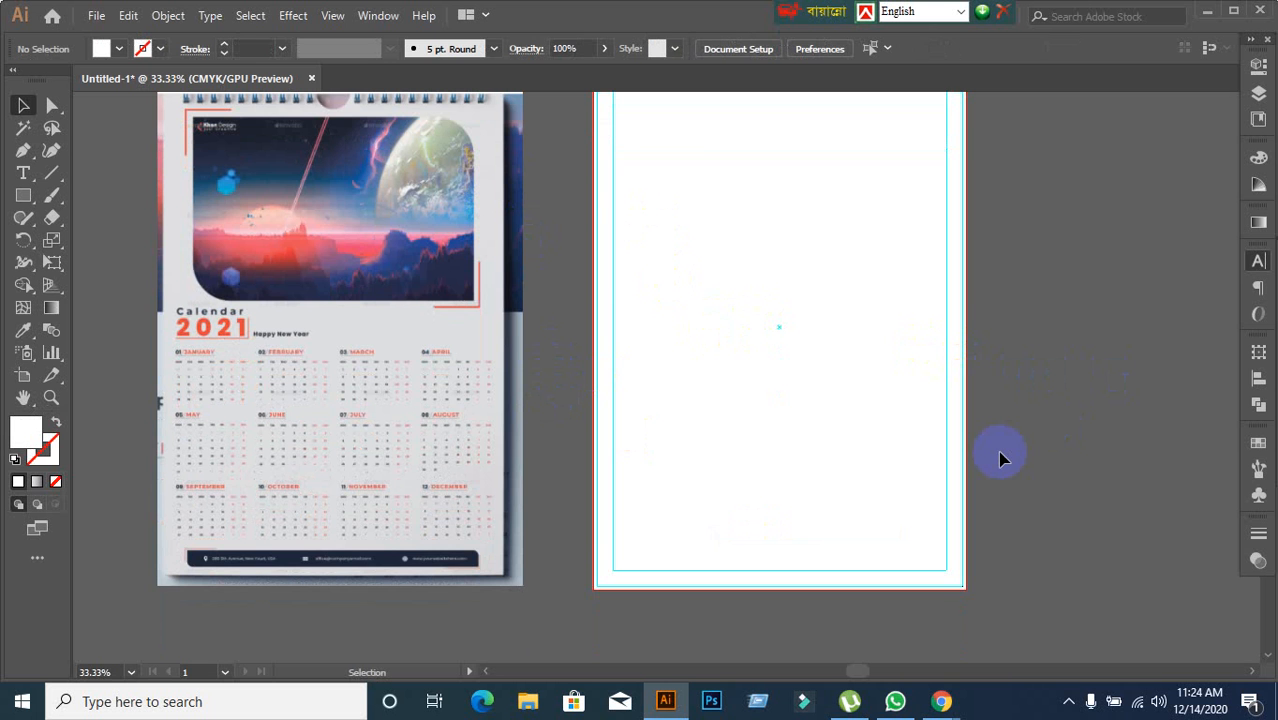
# Step: Move the calendar reference image beside the artboard so their top edges line up, and deselect it
pyautogui.scroll(1, 866, 416)
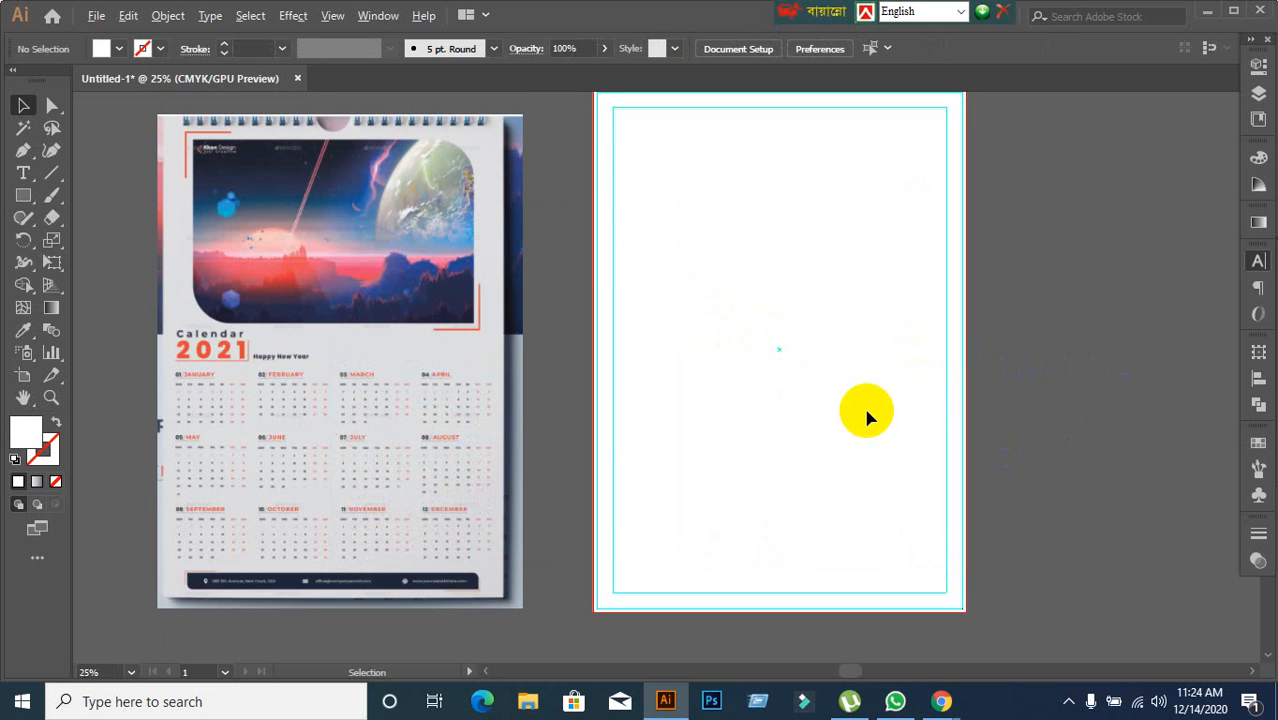
pyautogui.moveTo(834, 414); pyautogui.dragTo(775, 393)
pyautogui.scroll(-1, 769, 393)
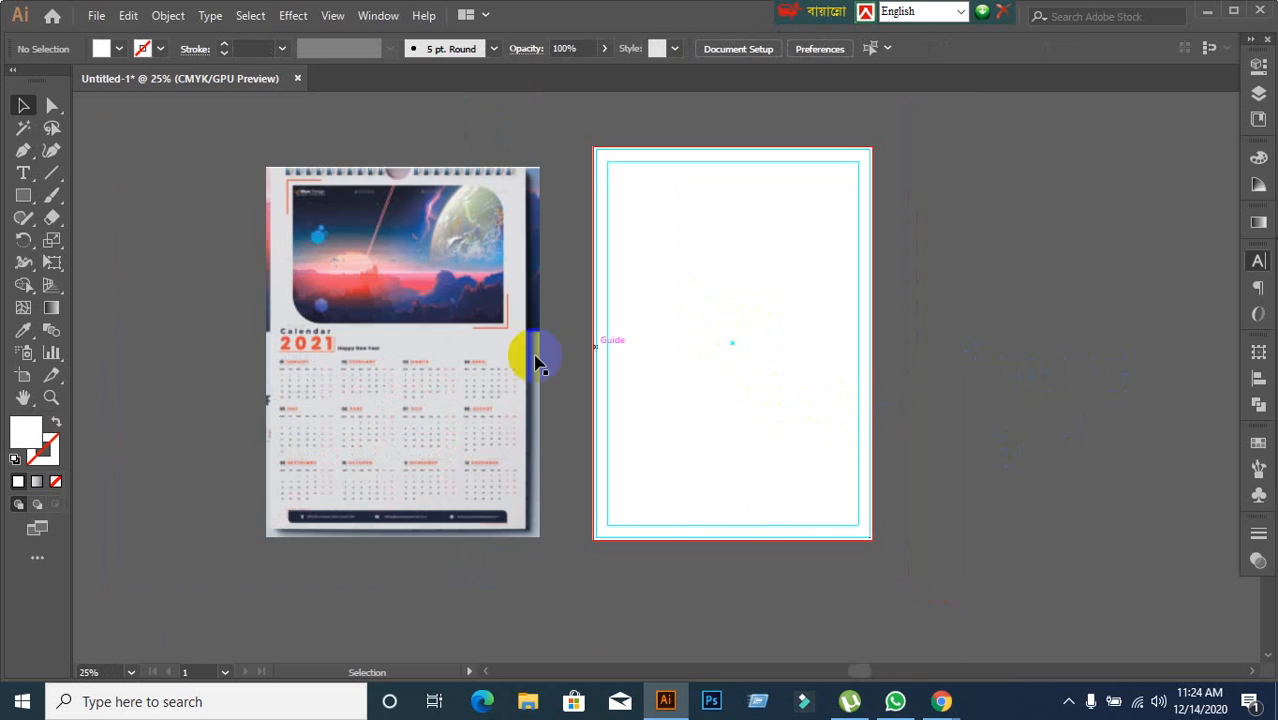
pyautogui.moveTo(415, 343); pyautogui.dragTo(415, 271)
pyautogui.moveTo(990, 342); pyautogui.dragTo(912, 332)
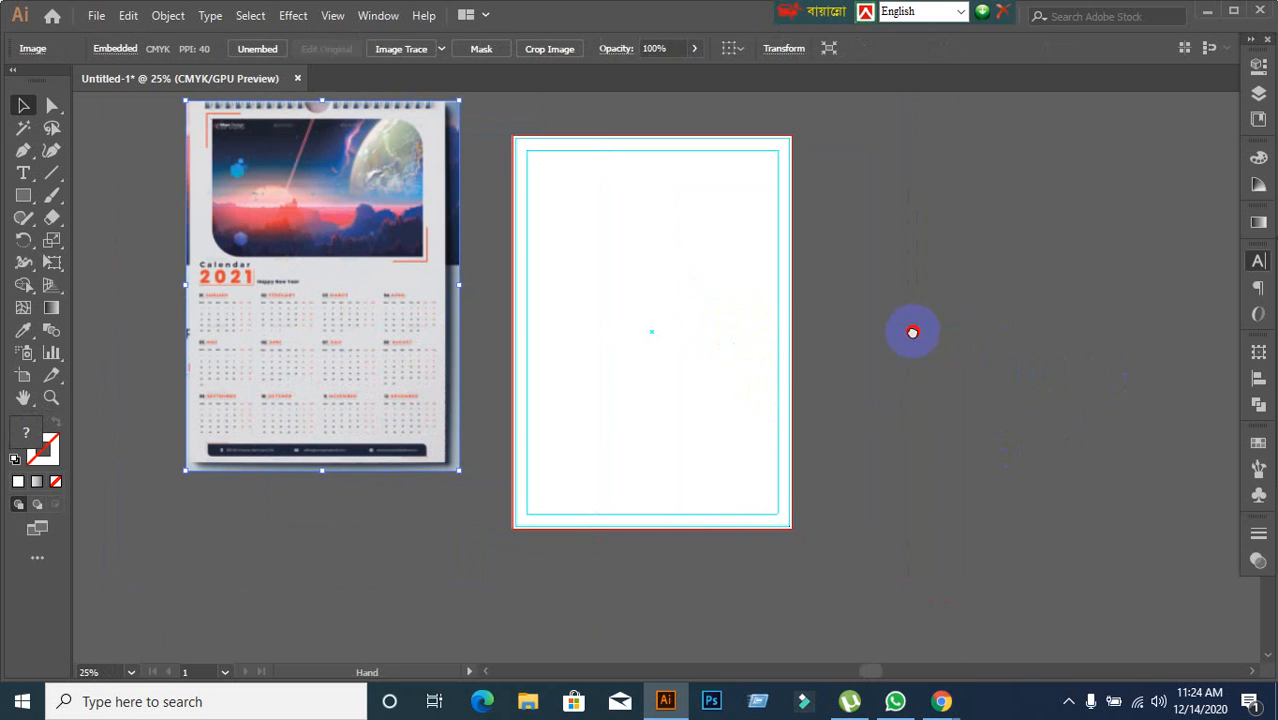
pyautogui.click(853, 467)
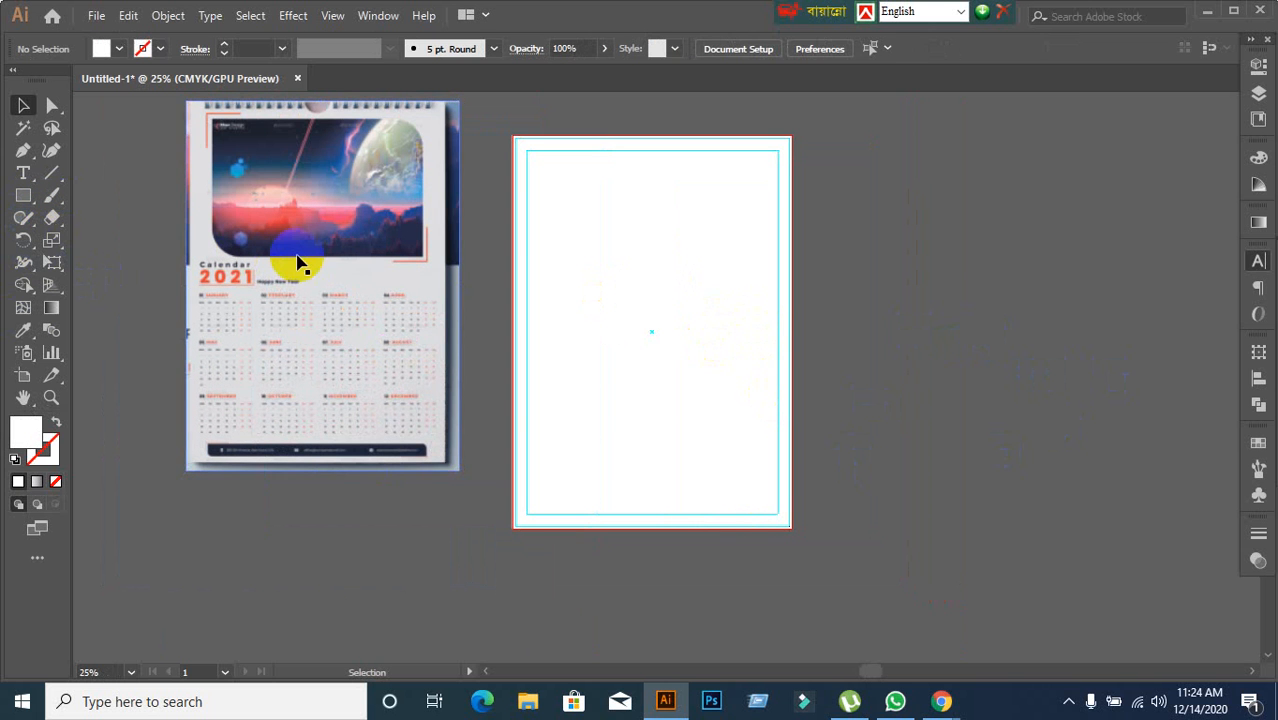
pyautogui.moveTo(298, 264); pyautogui.dragTo(298, 294)
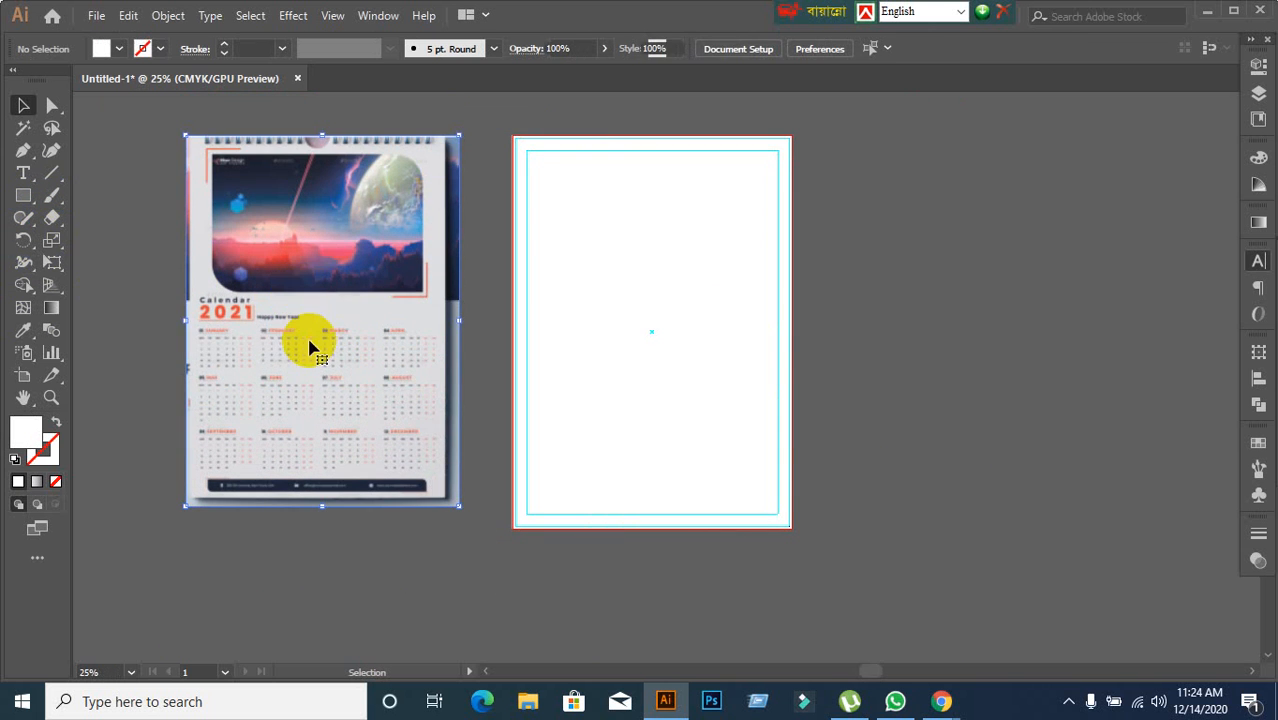
pyautogui.click(148, 314)
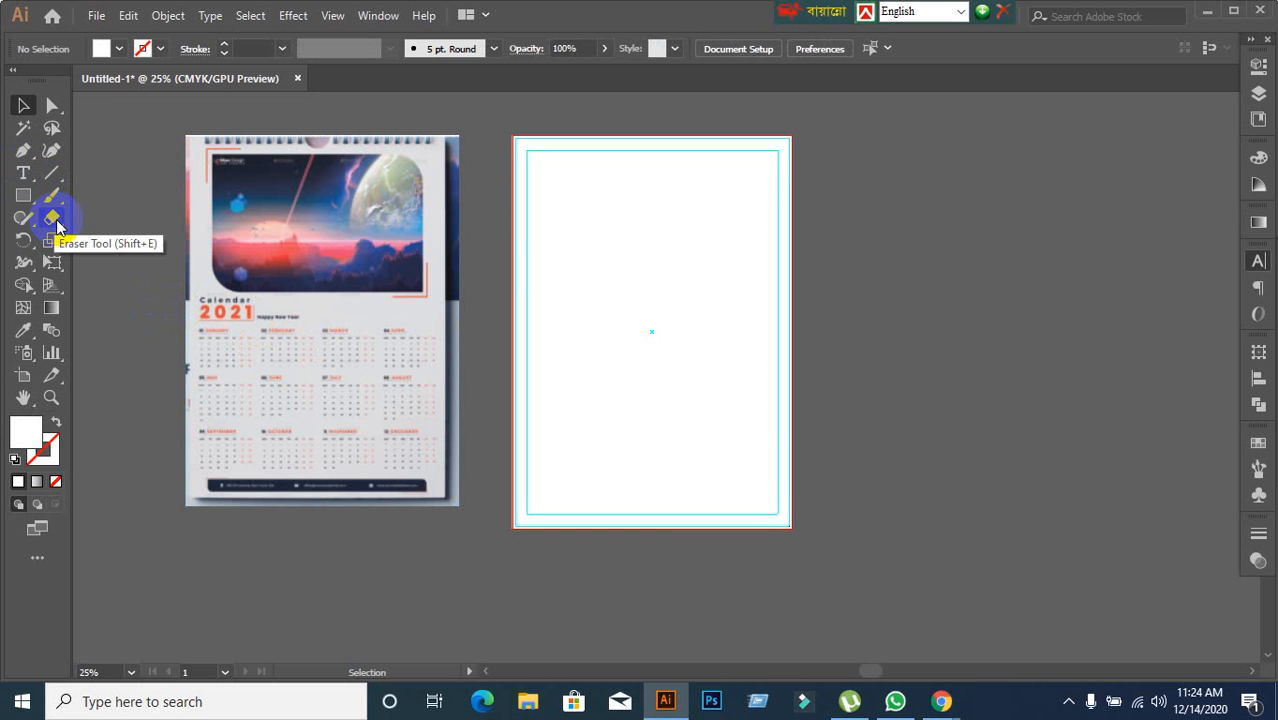
# Step: Draw an area type frame about 10.7 by 6.4 in across the page's lower half, between the side margin guides
pyautogui.moveTo(17, 177); pyautogui.dragTo(120, 180)
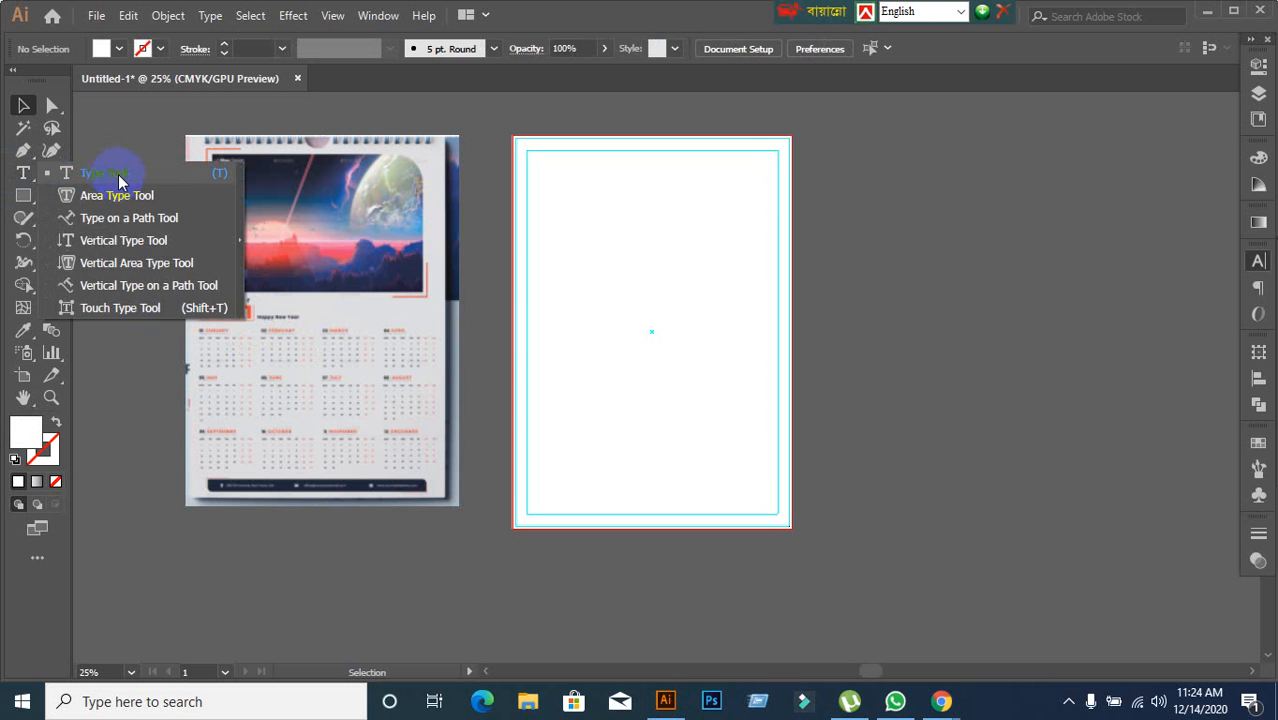
pyautogui.moveTo(120, 180); pyautogui.dragTo(120, 178)
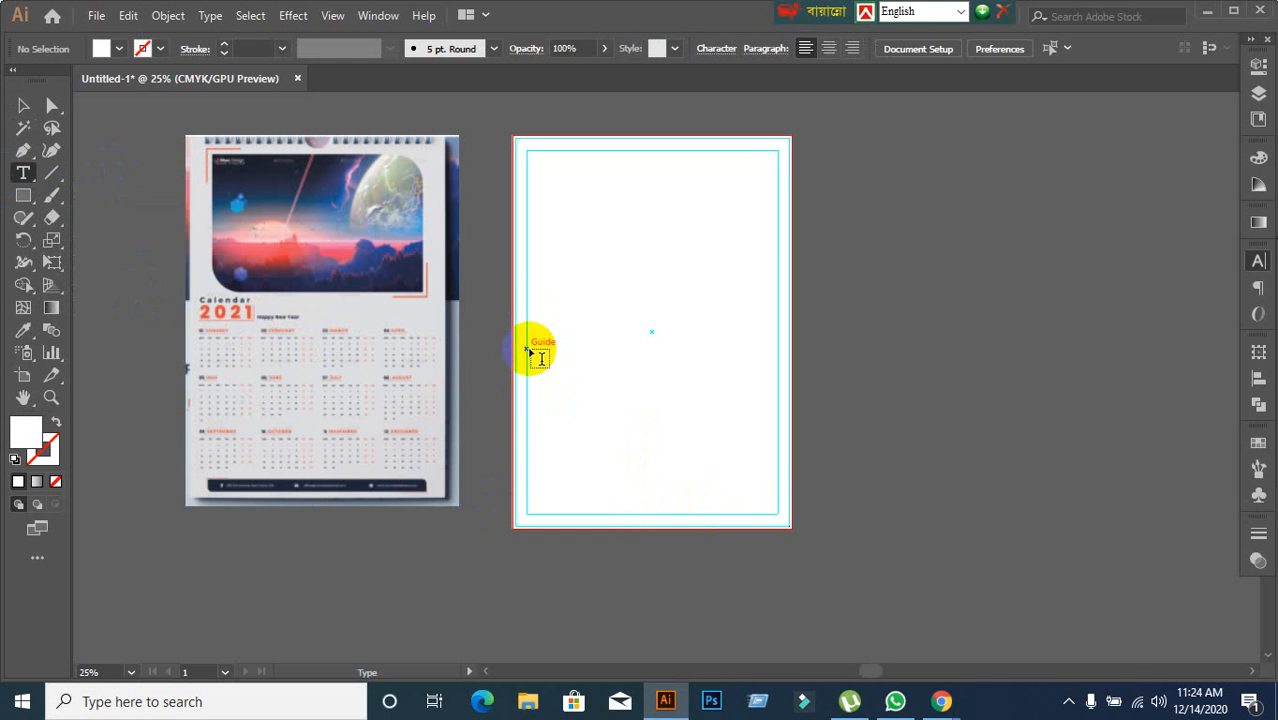
pyautogui.moveTo(530, 350); pyautogui.dragTo(783, 508)
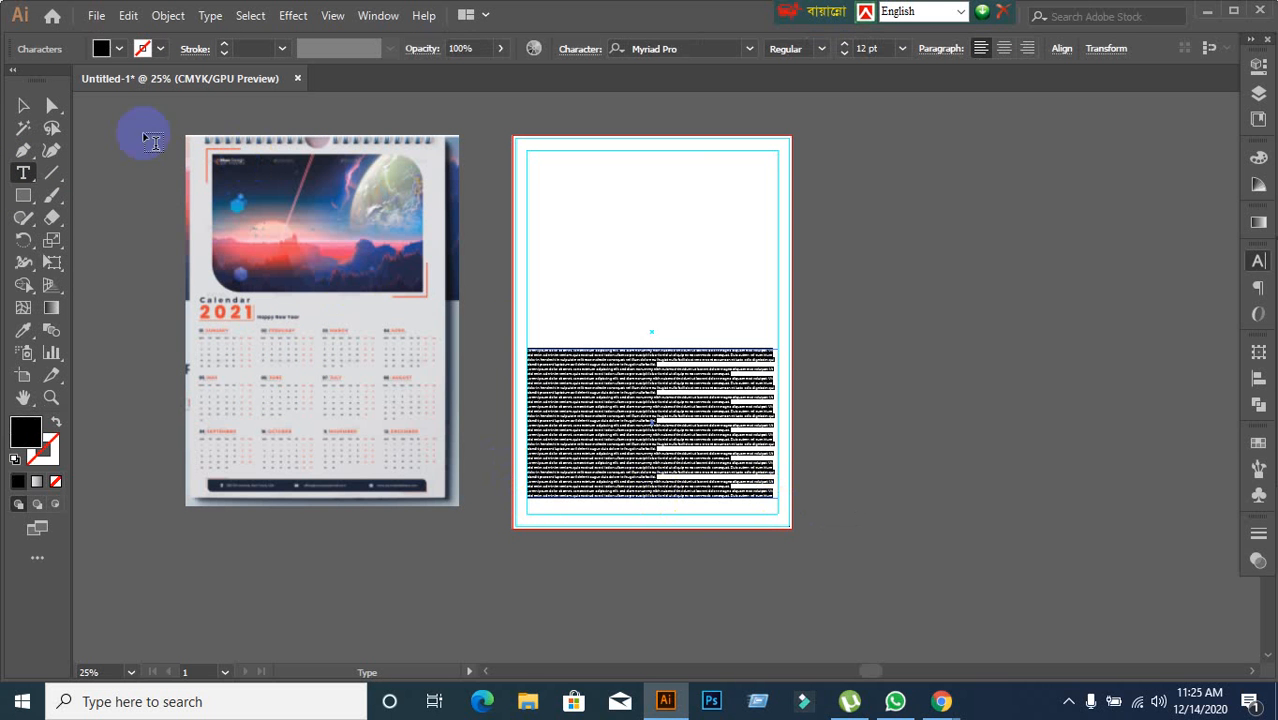
pyautogui.click(24, 108)
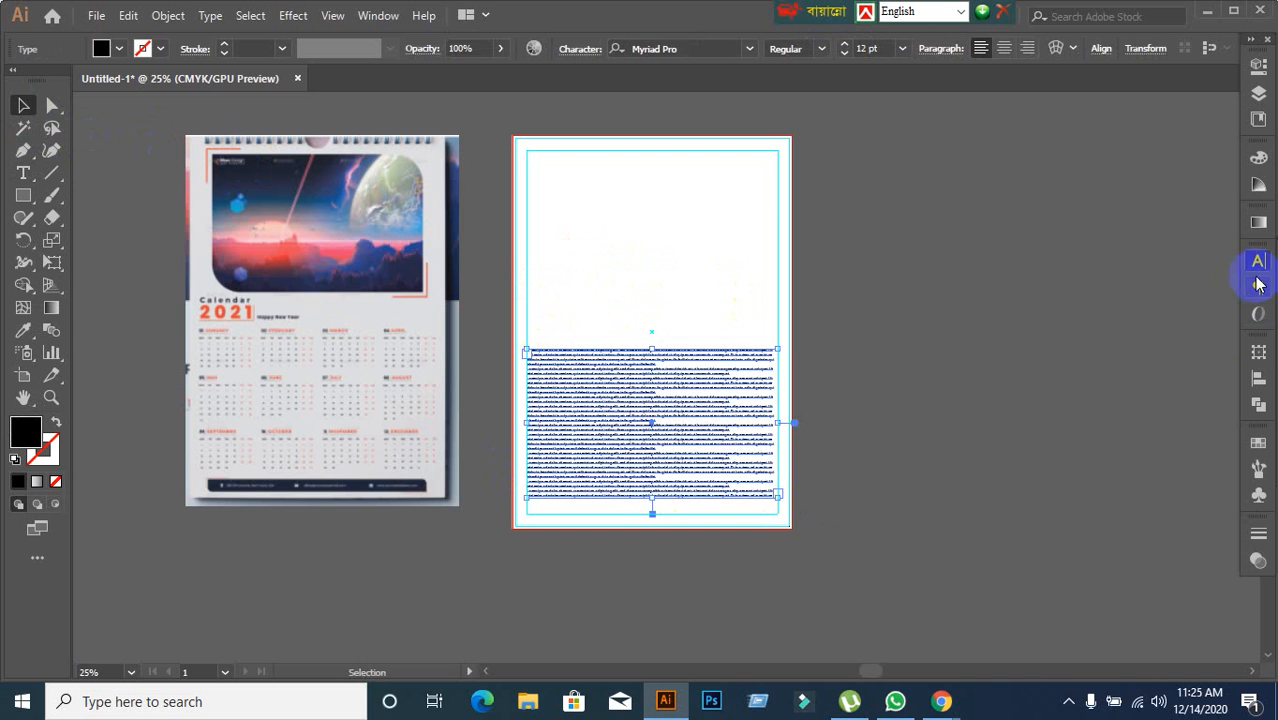
# Step: Center-align the placeholder text in the area type frame
pyautogui.scroll(2, 683, 232)
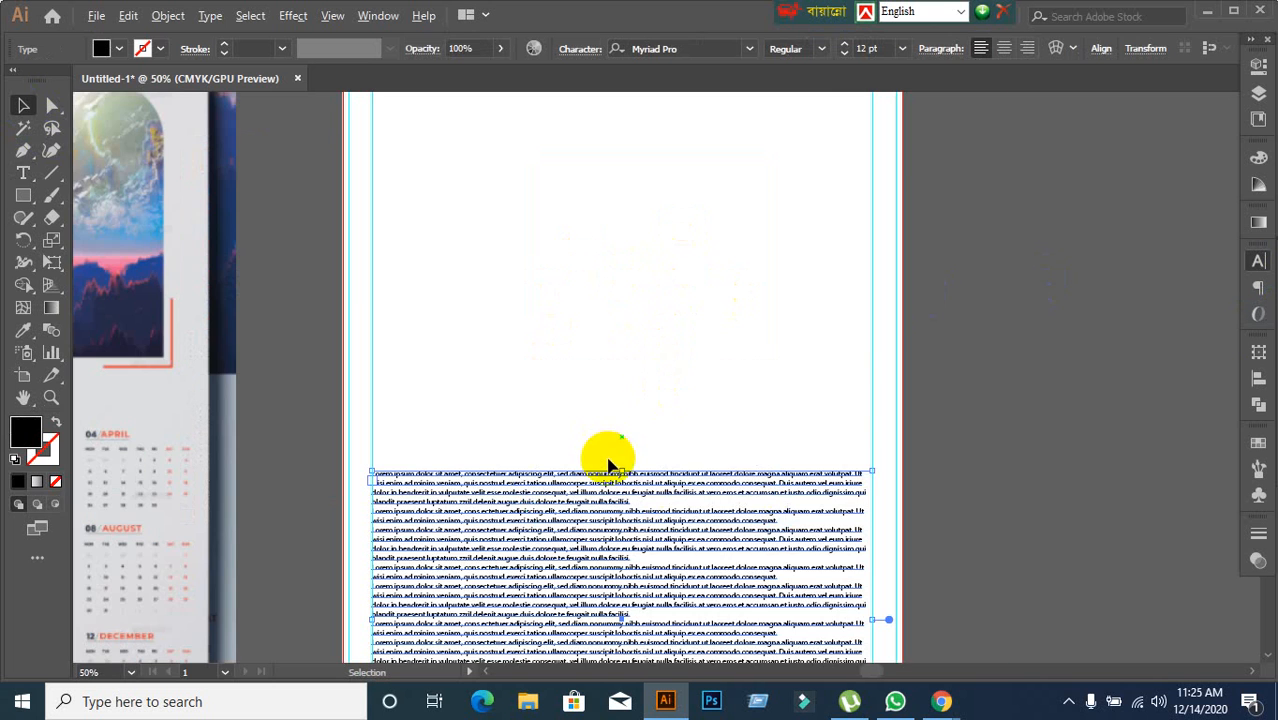
pyautogui.scroll(2, 608, 460)
pyautogui.moveTo(626, 457); pyautogui.dragTo(676, 262)
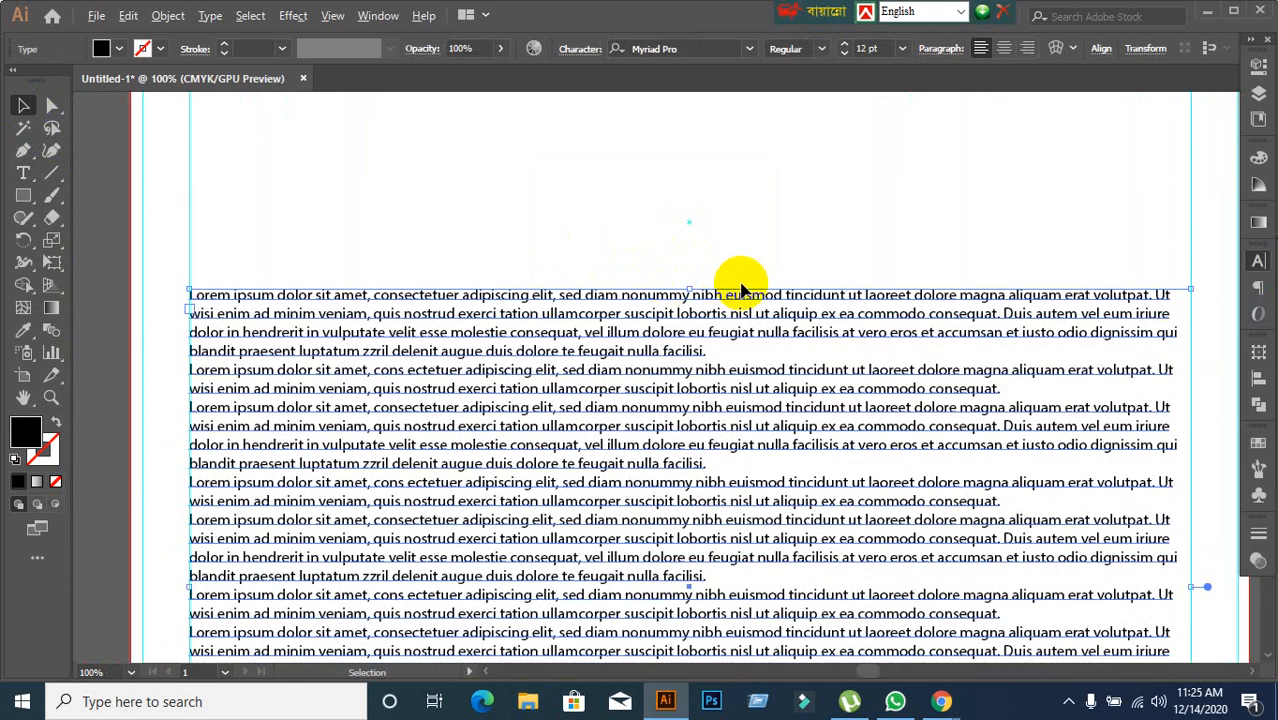
pyautogui.scroll(-1, 736, 285)
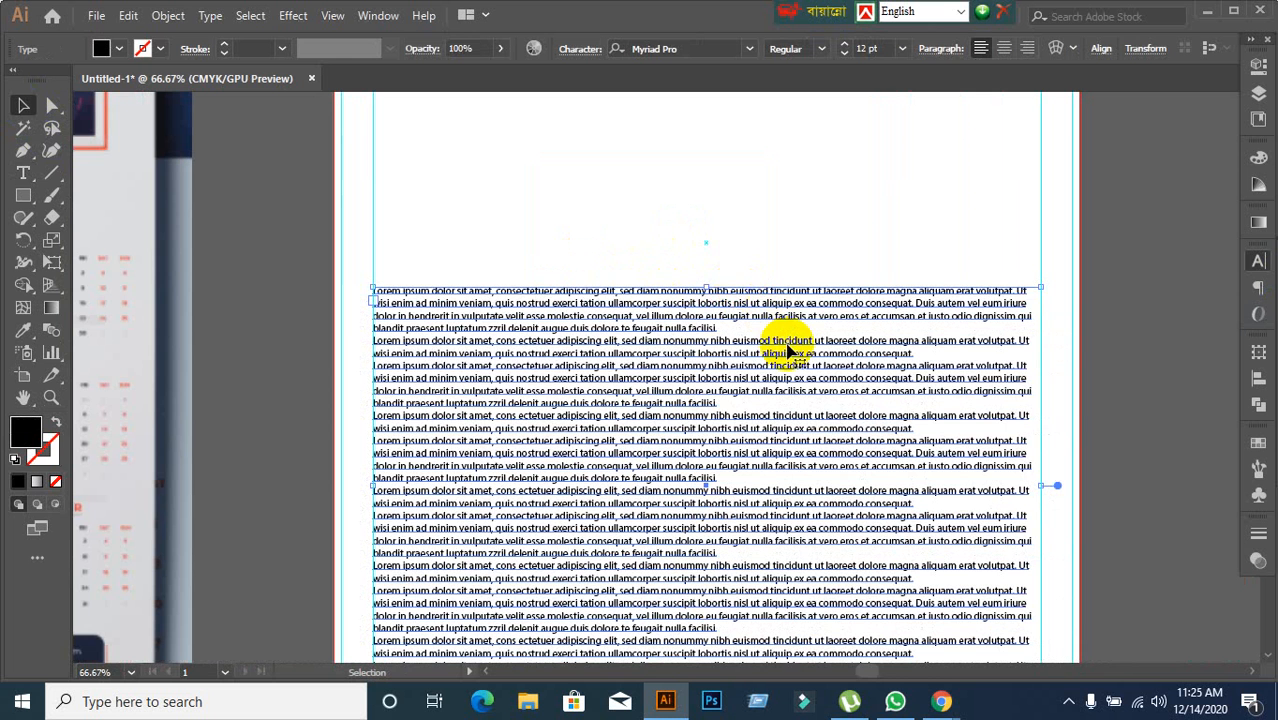
pyautogui.click(1259, 262)
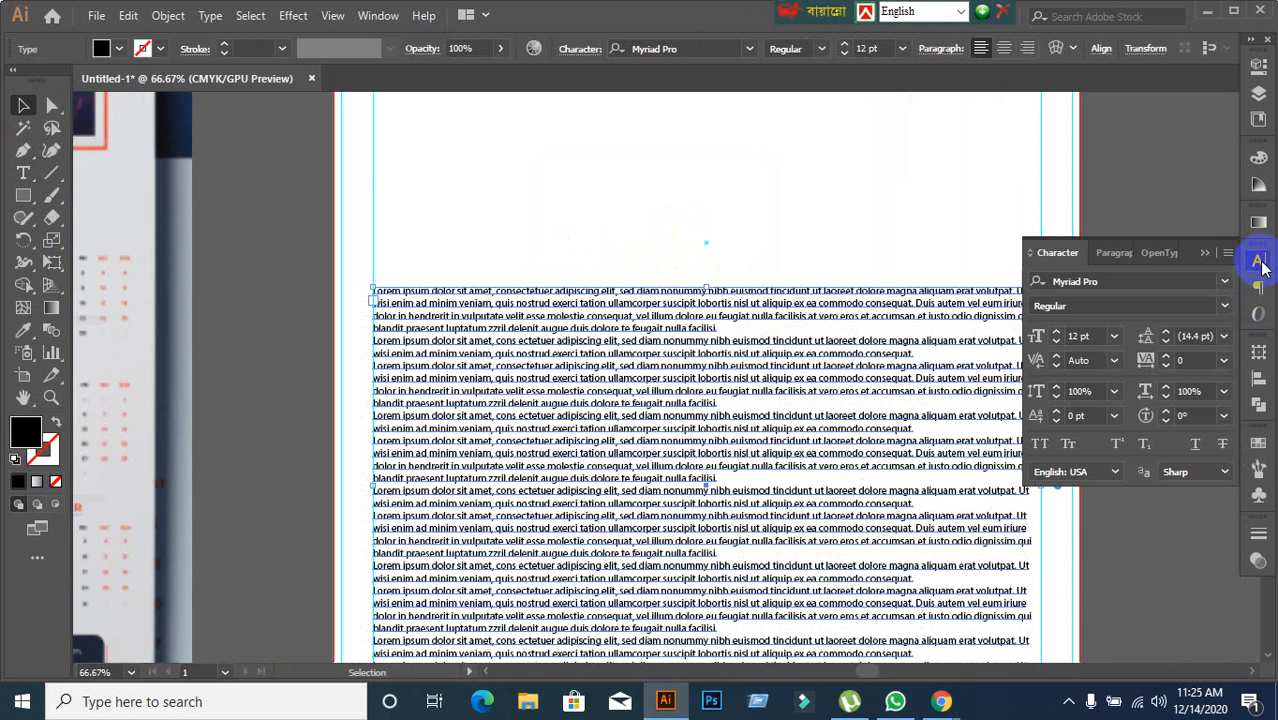
pyautogui.click(1118, 254)
pyautogui.click(1070, 283)
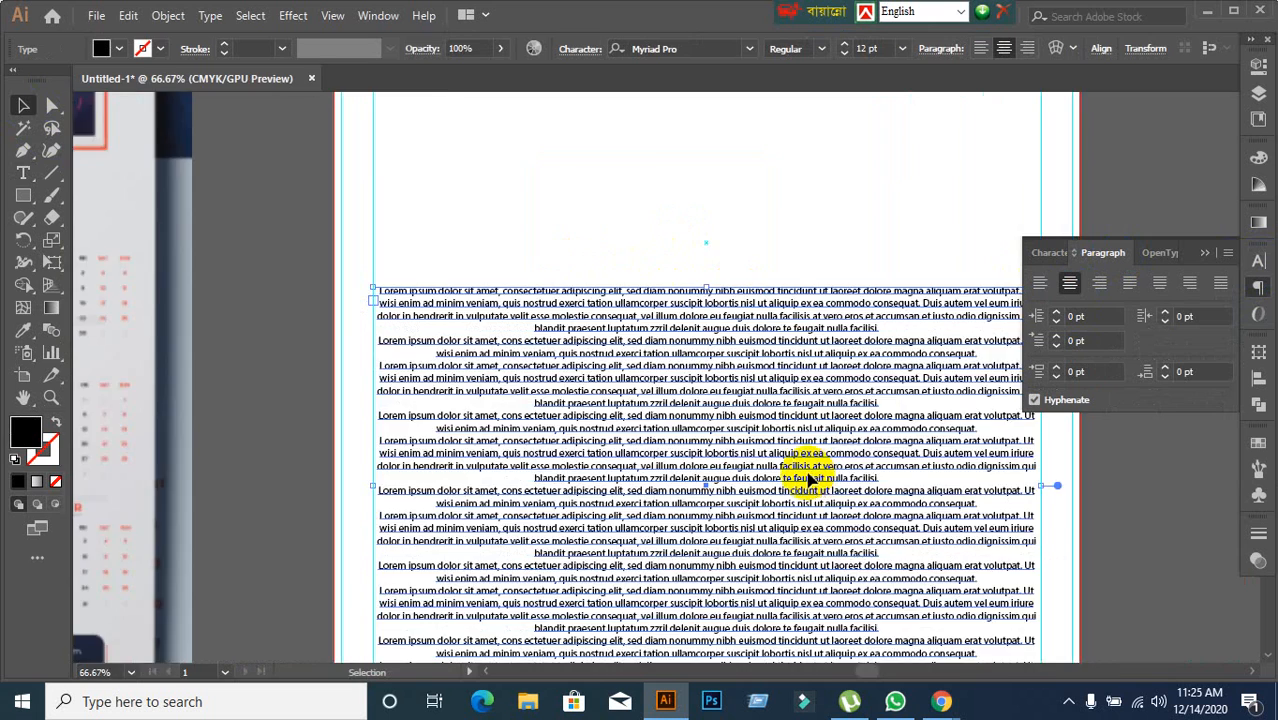
pyautogui.scroll(-1, 810, 478)
pyautogui.scroll(1, 810, 495)
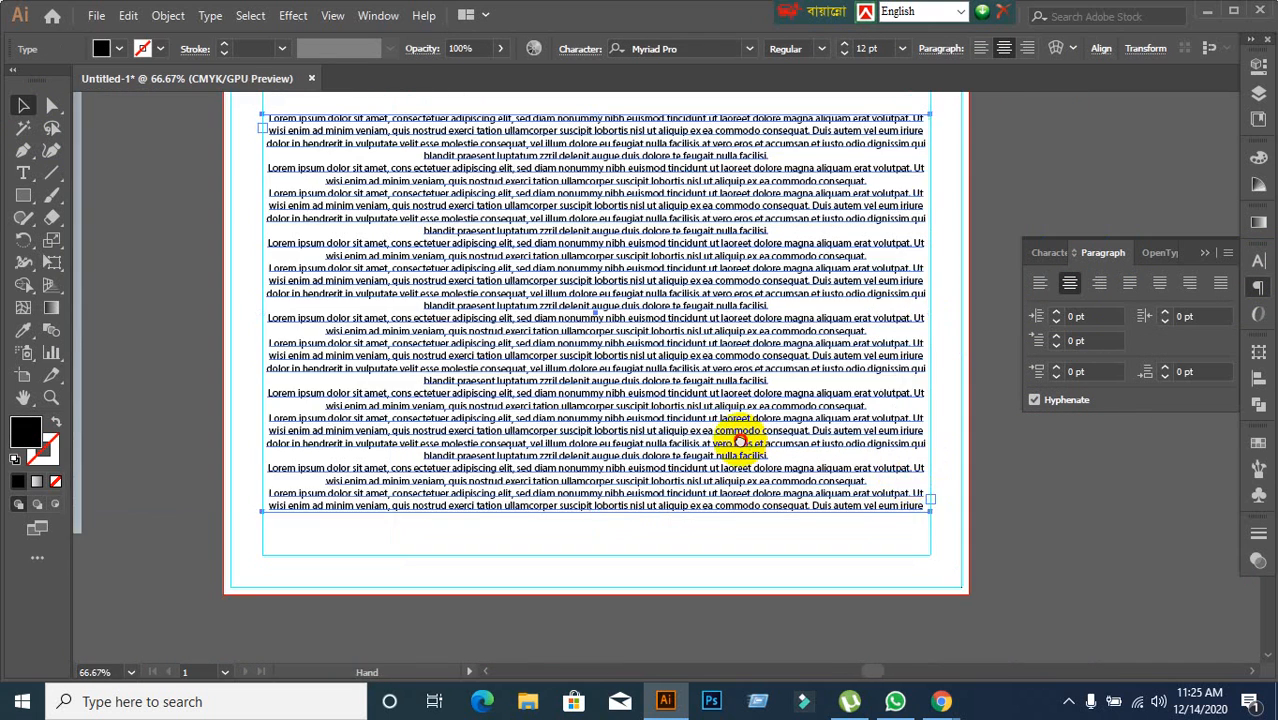
pyautogui.scroll(-1, 760, 460)
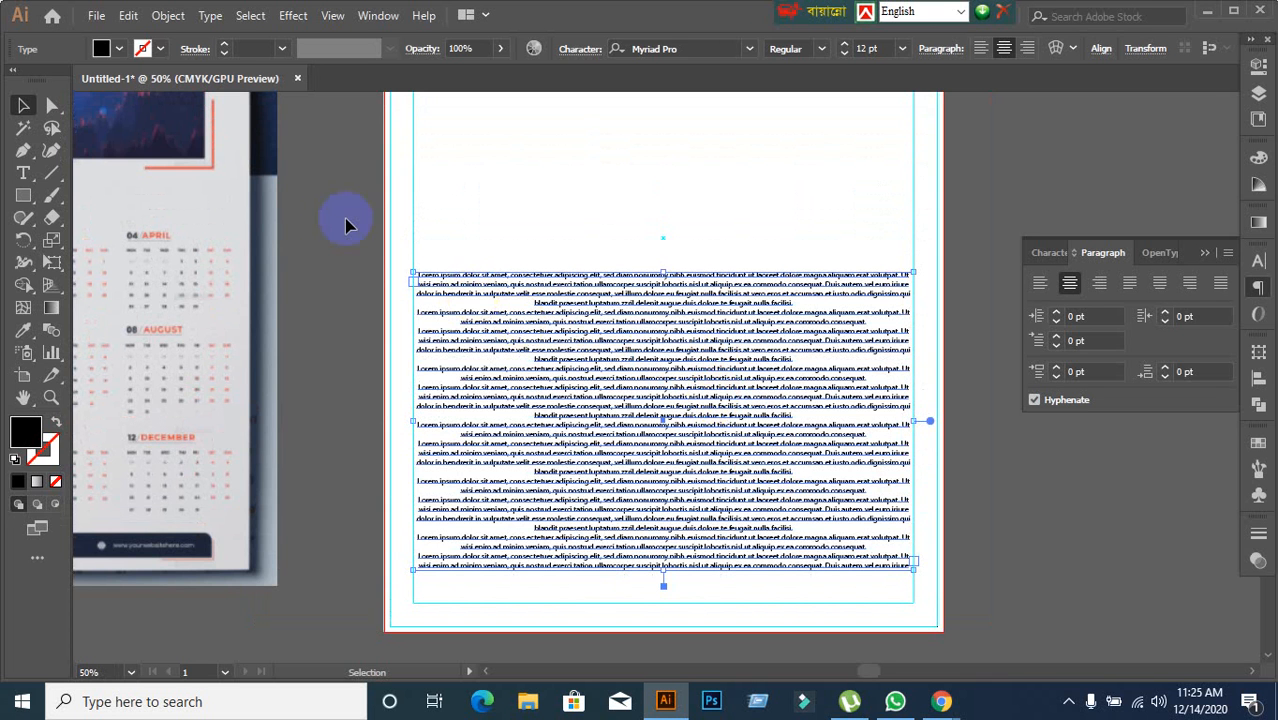
pyautogui.click(208, 16)
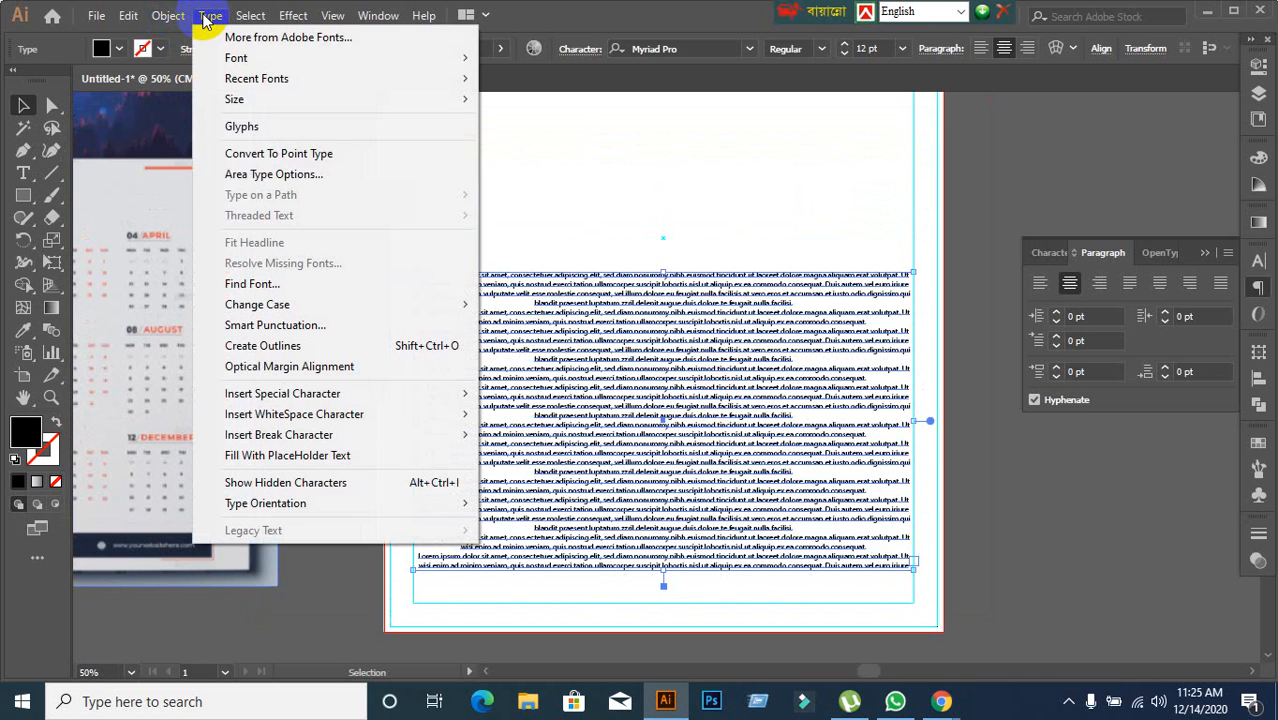
pyautogui.click(270, 176)
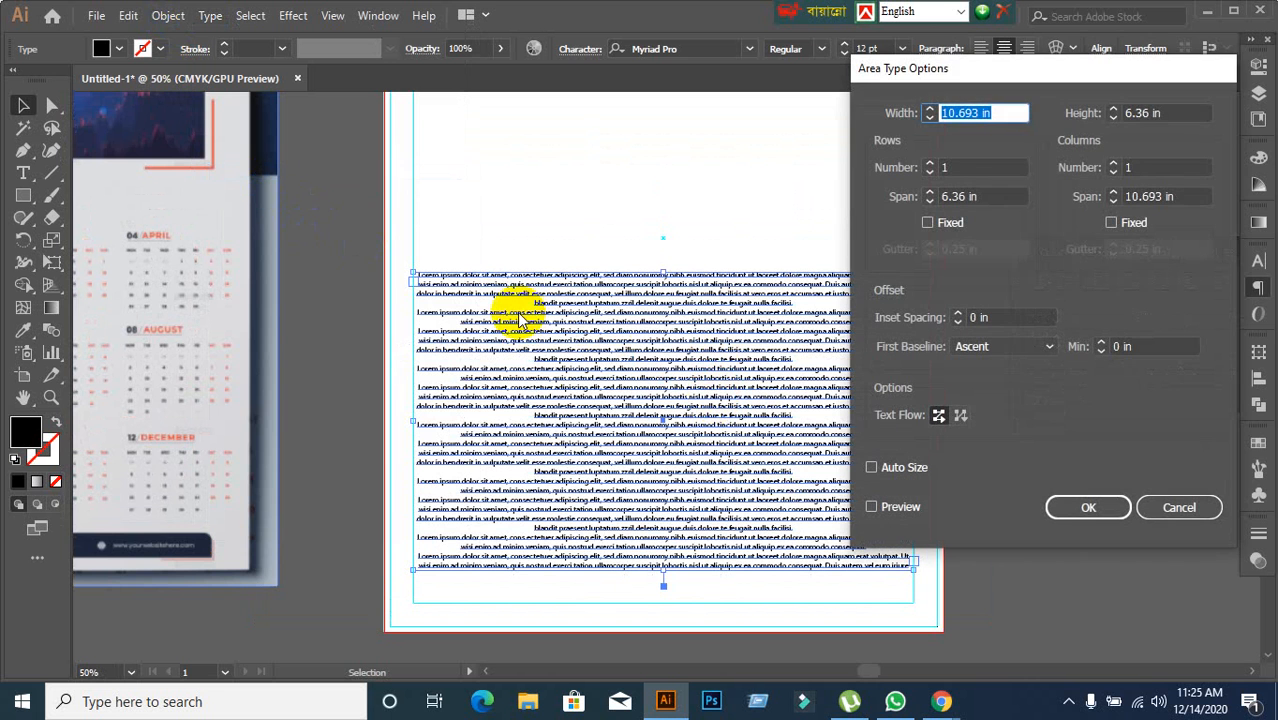
pyautogui.click(872, 510)
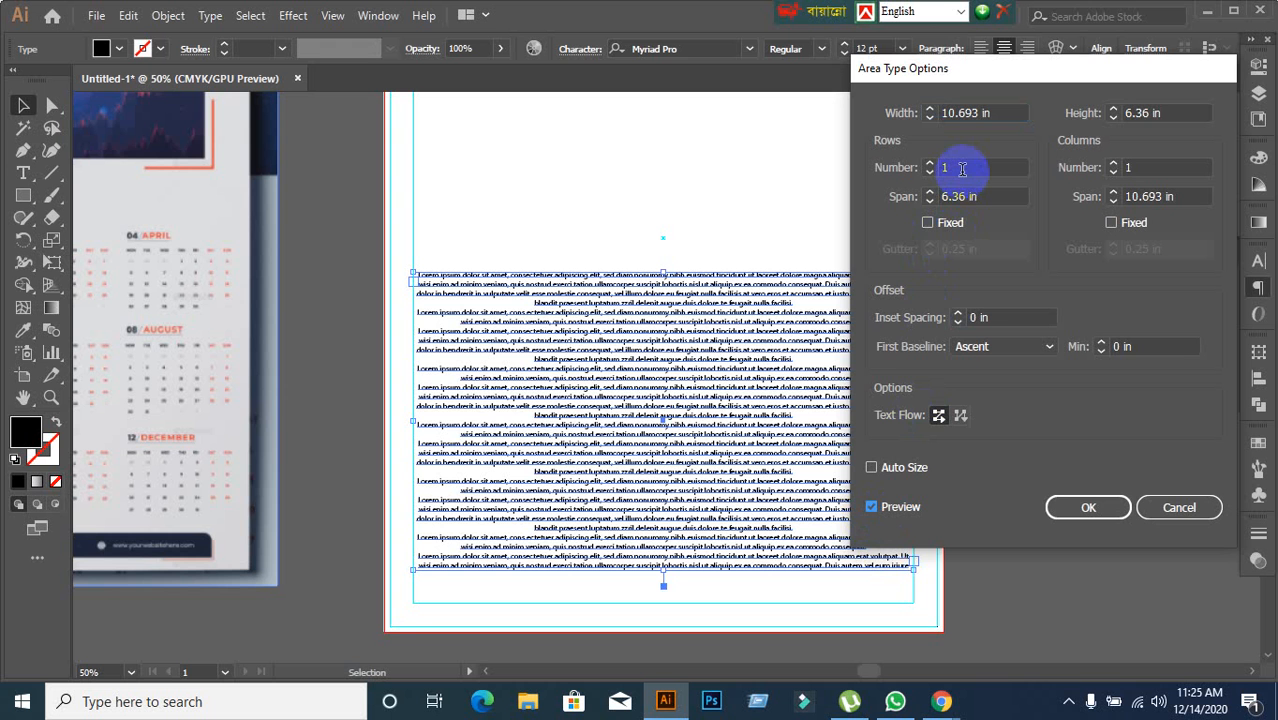
pyautogui.click(1162, 508)
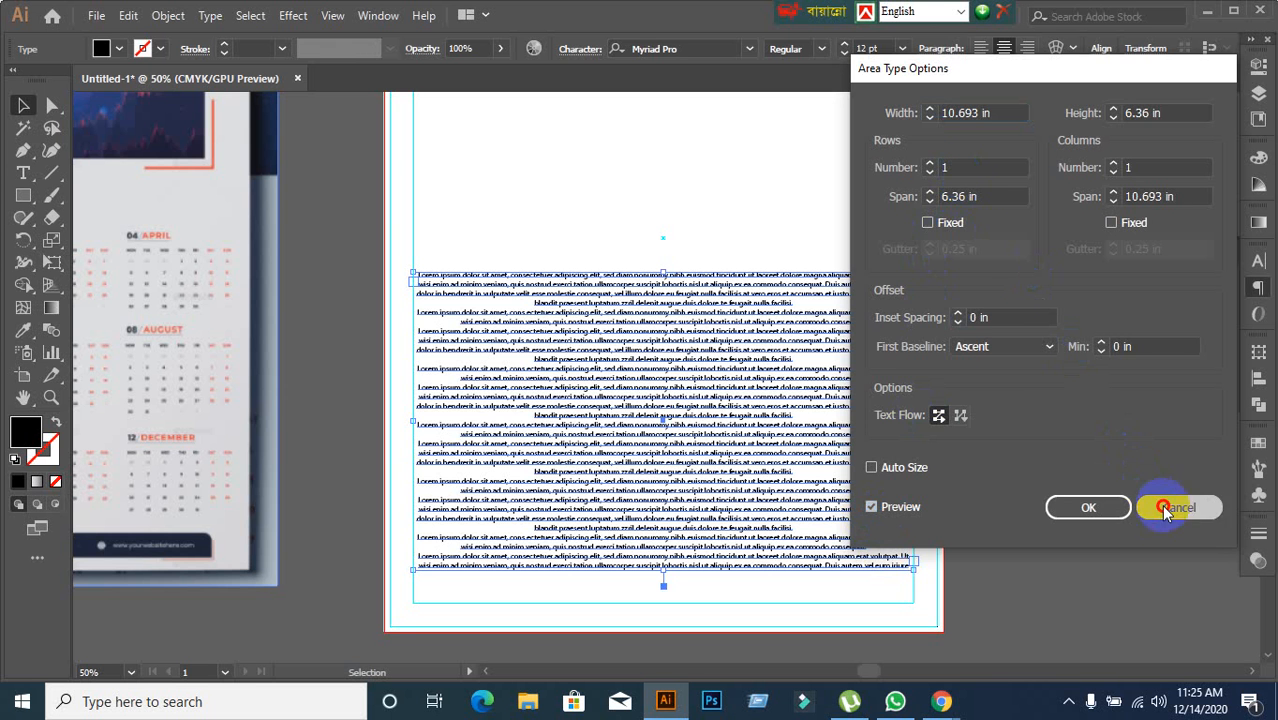
# Step: Delete all the placeholder text from the area type frame and keep the empty frame selected
pyautogui.press('t')
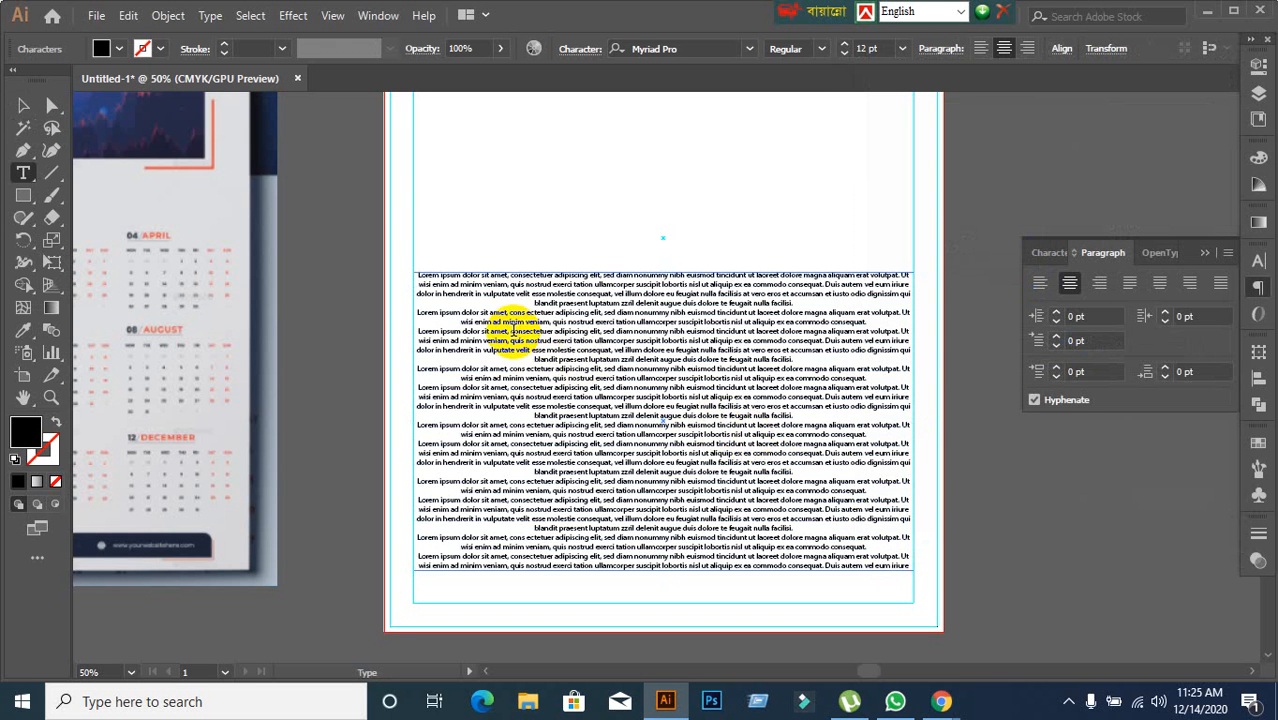
pyautogui.moveTo(416, 276); pyautogui.dragTo(925, 563)
pyautogui.press('BackSpace')
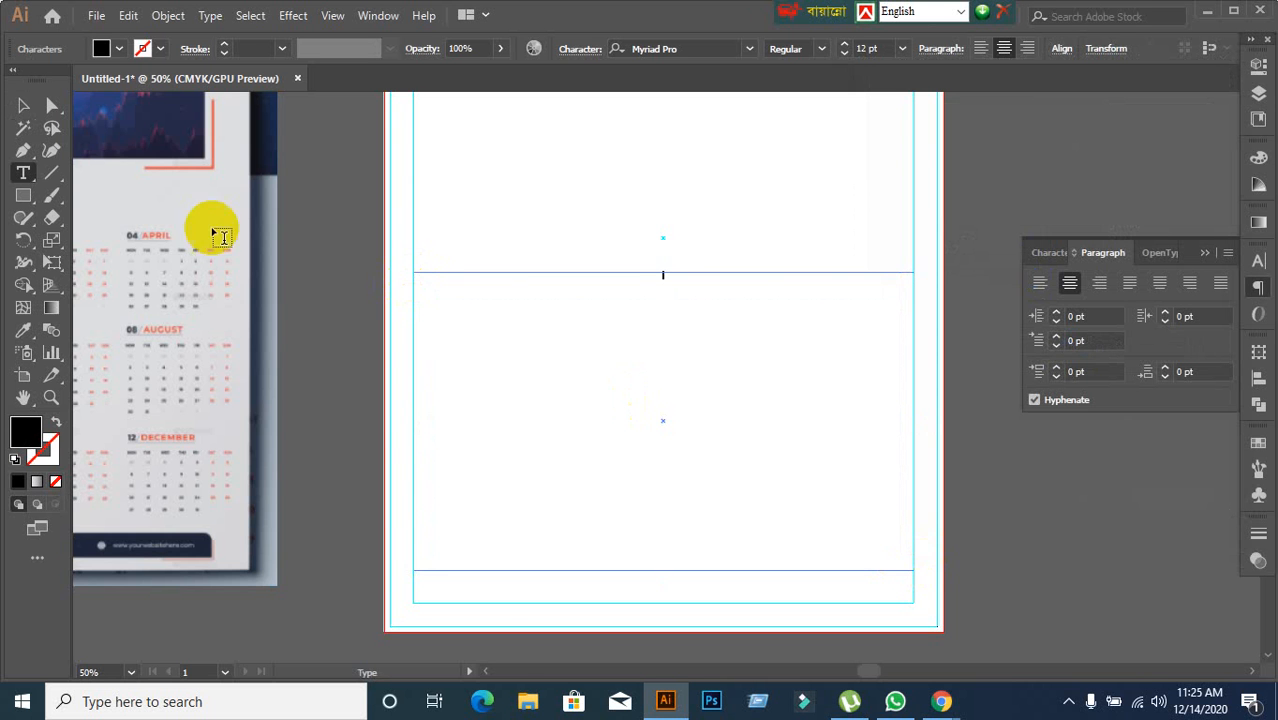
pyautogui.click(24, 106)
# Step: Examine the month grids in the reference calendar and reselect the empty text frame on the page
pyautogui.moveTo(399, 389); pyautogui.dragTo(670, 390)
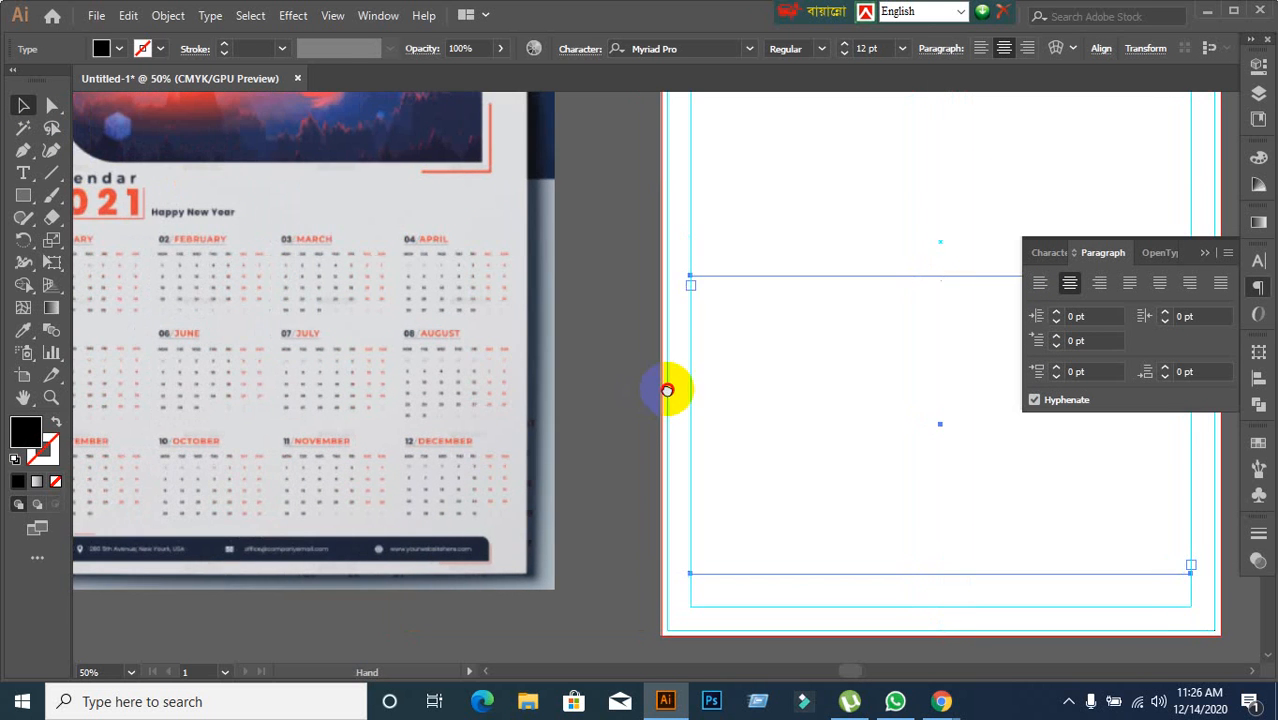
pyautogui.scroll(1, 225, 336)
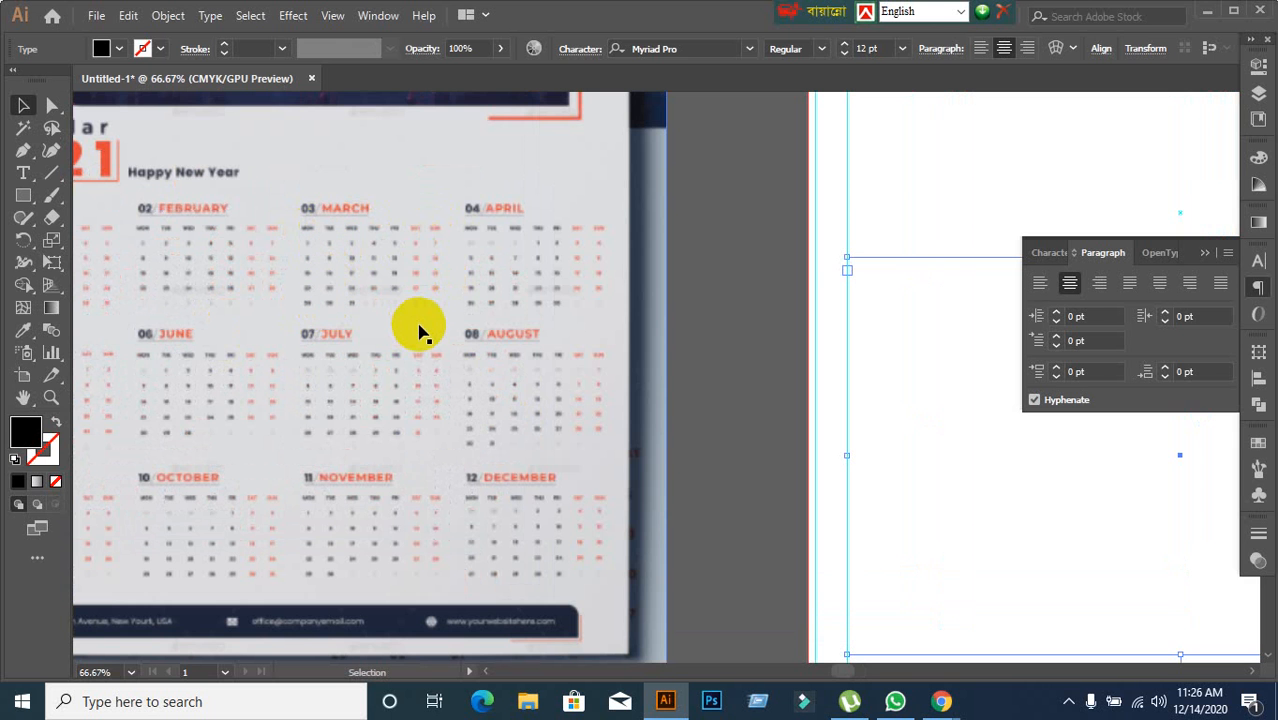
pyautogui.hotkey('ctrl', '-')
pyautogui.hotkey('ctrl', '-')
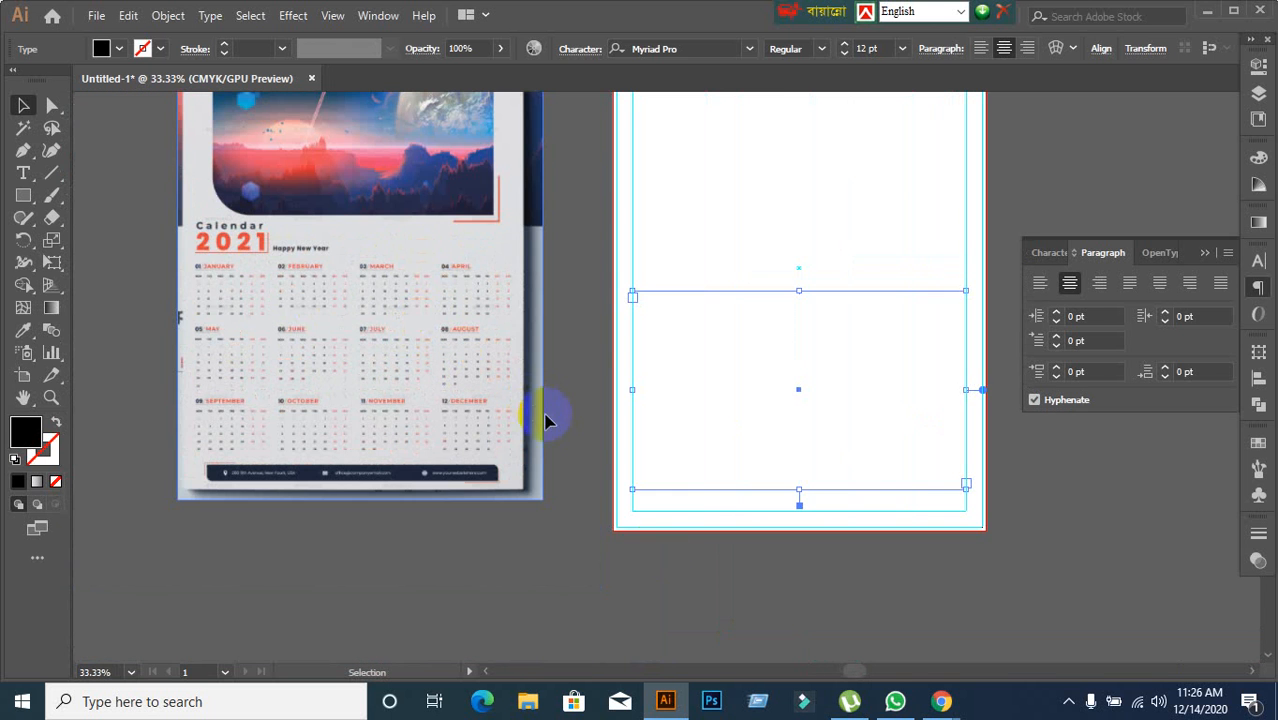
pyautogui.click(677, 569)
pyautogui.moveTo(725, 235); pyautogui.dragTo(833, 494)
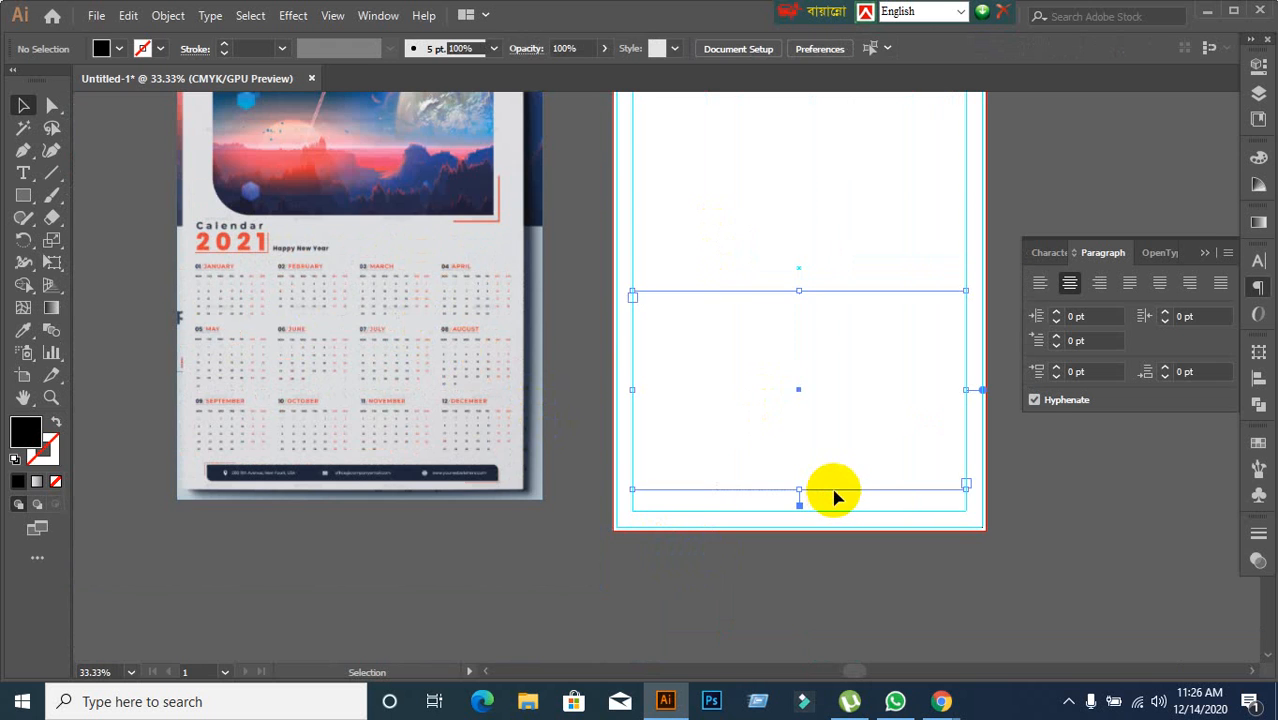
pyautogui.scroll(2, 835, 497)
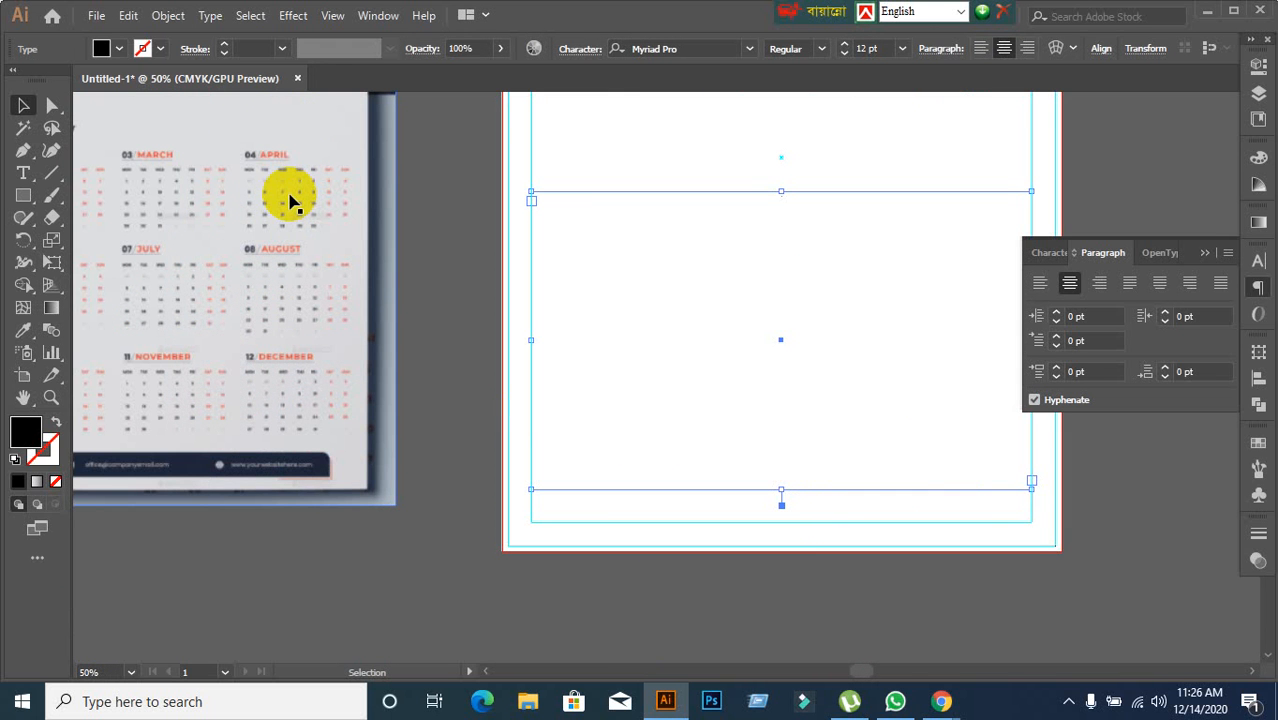
# Step: Set the empty text frame's area type options to 7 rows and 7 columns with the preview on
pyautogui.click(168, 17)
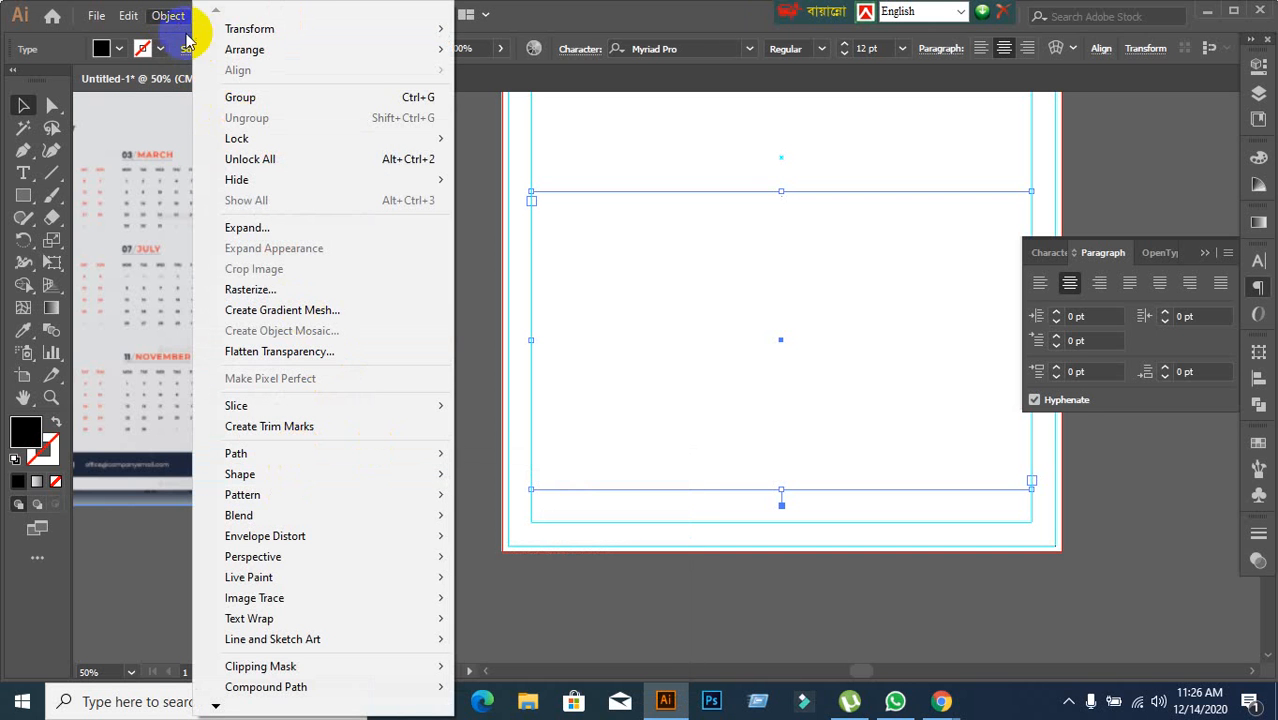
pyautogui.click(575, 26)
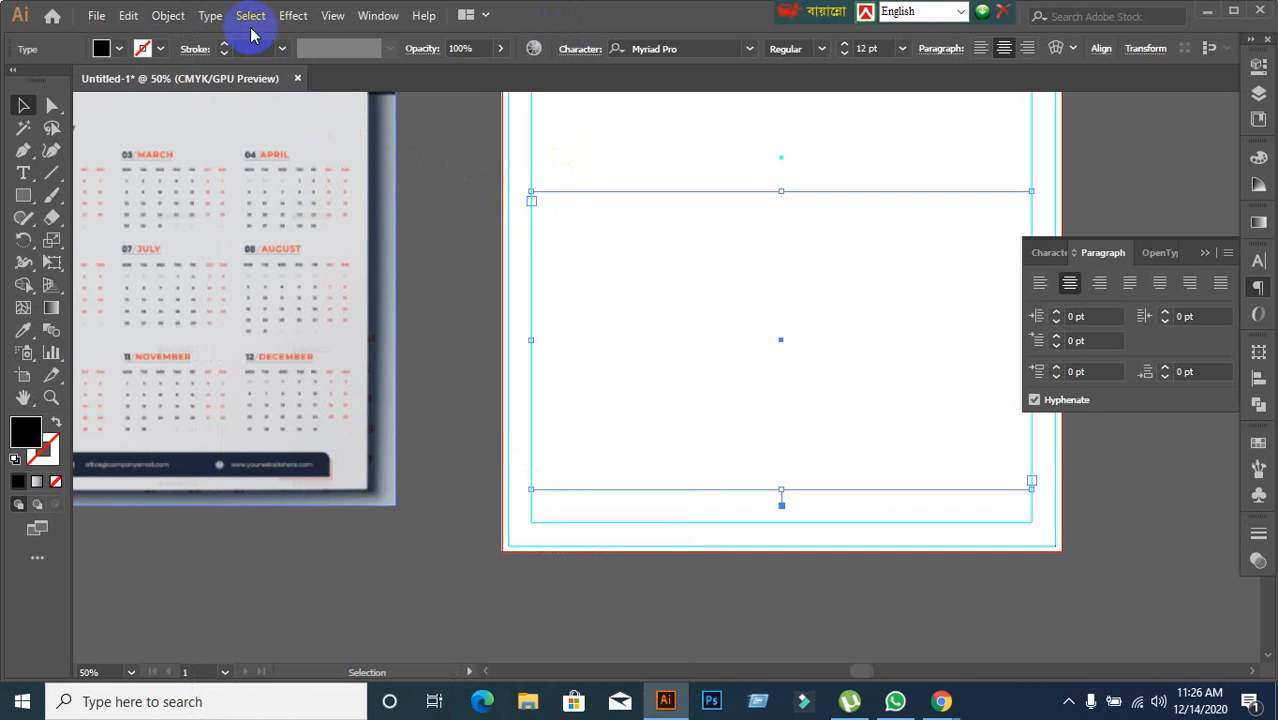
pyautogui.click(210, 15)
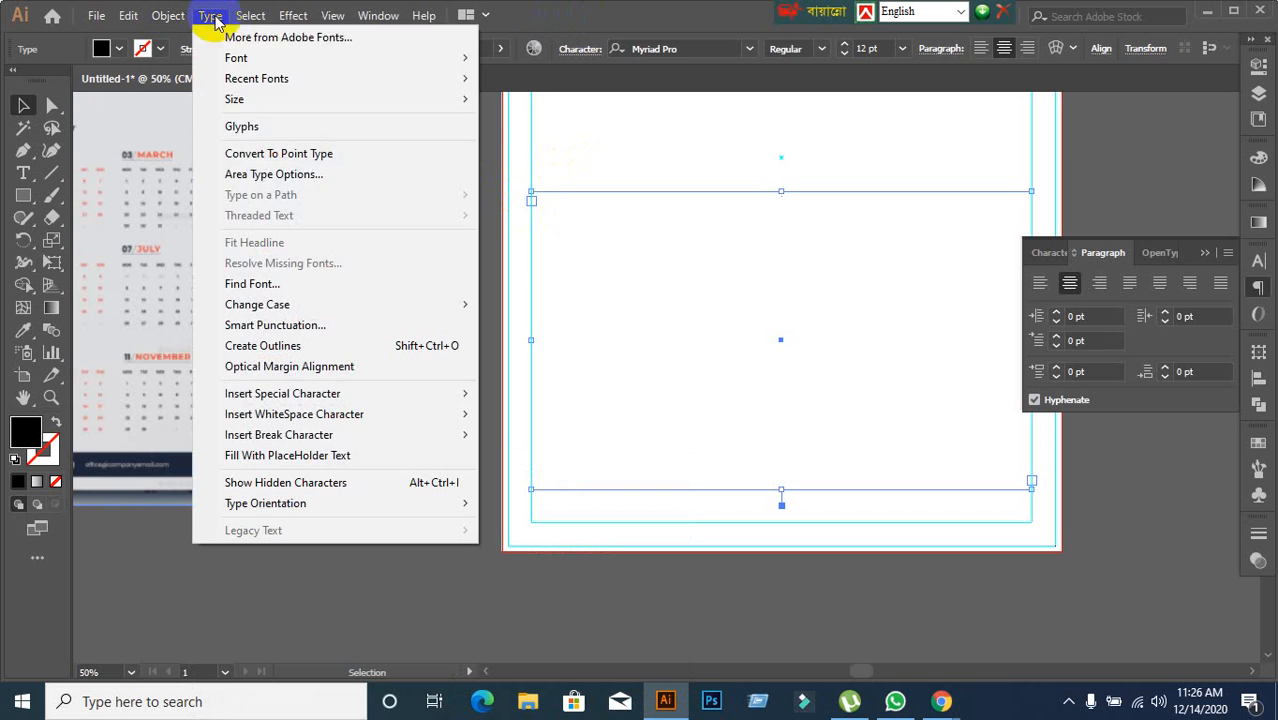
pyautogui.click(247, 178)
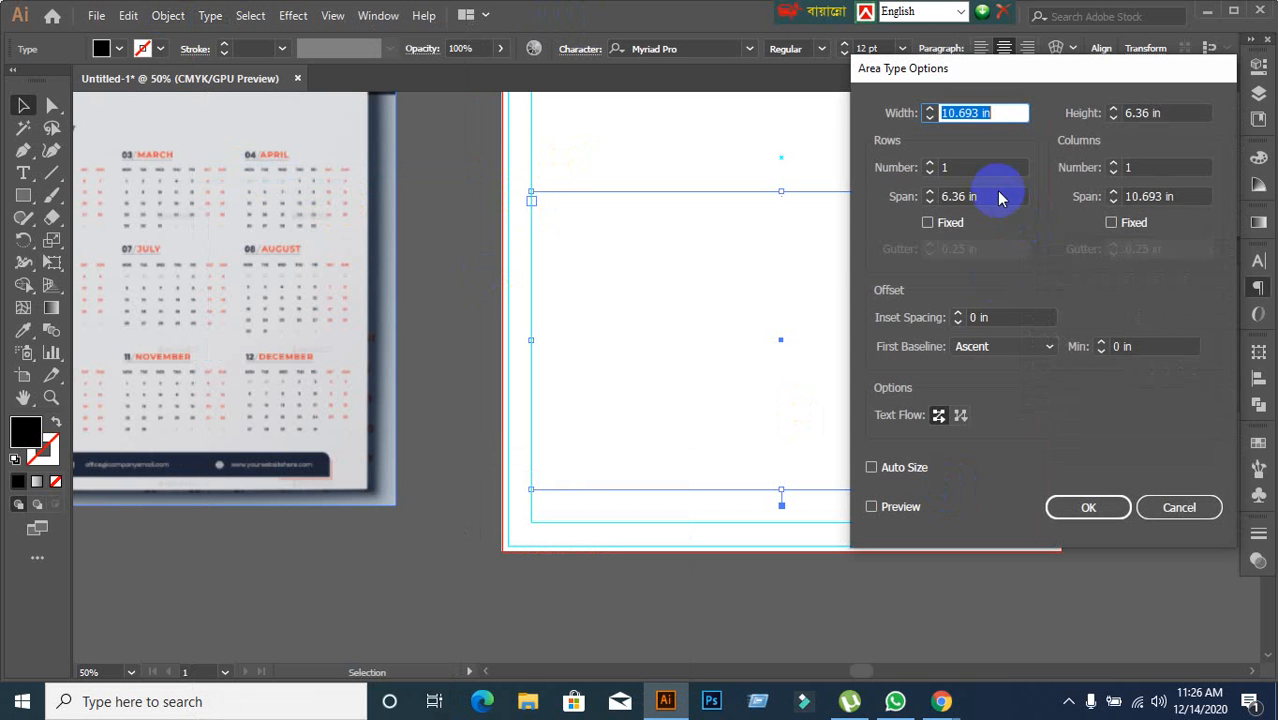
pyautogui.moveTo(982, 167); pyautogui.dragTo(852, 176)
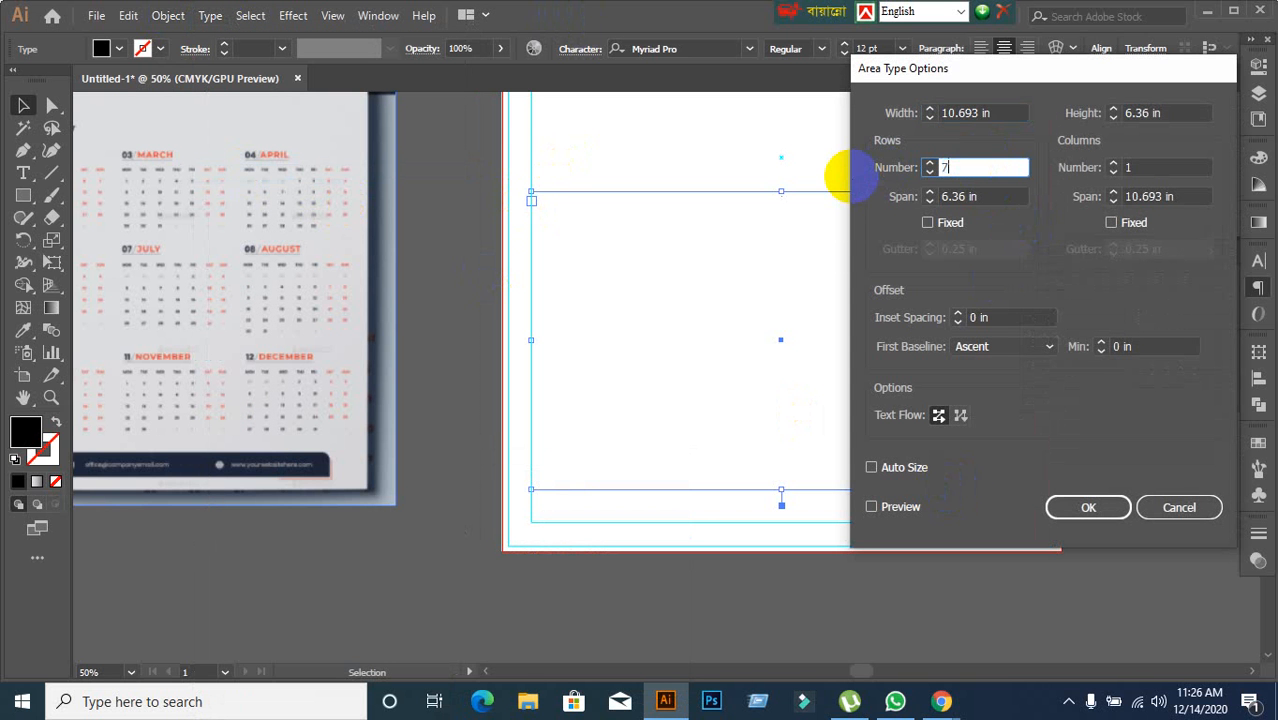
pyautogui.moveTo(1142, 167); pyautogui.dragTo(1074, 182)
pyautogui.write('7')
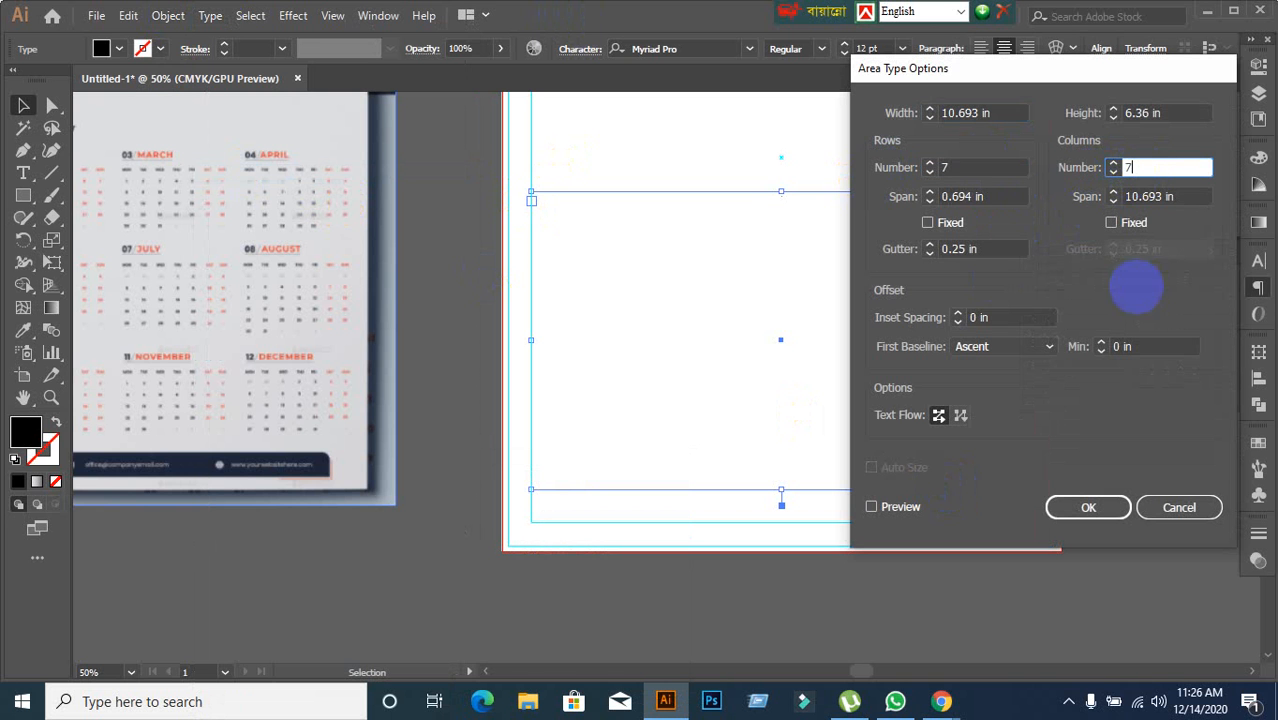
pyautogui.click(872, 507)
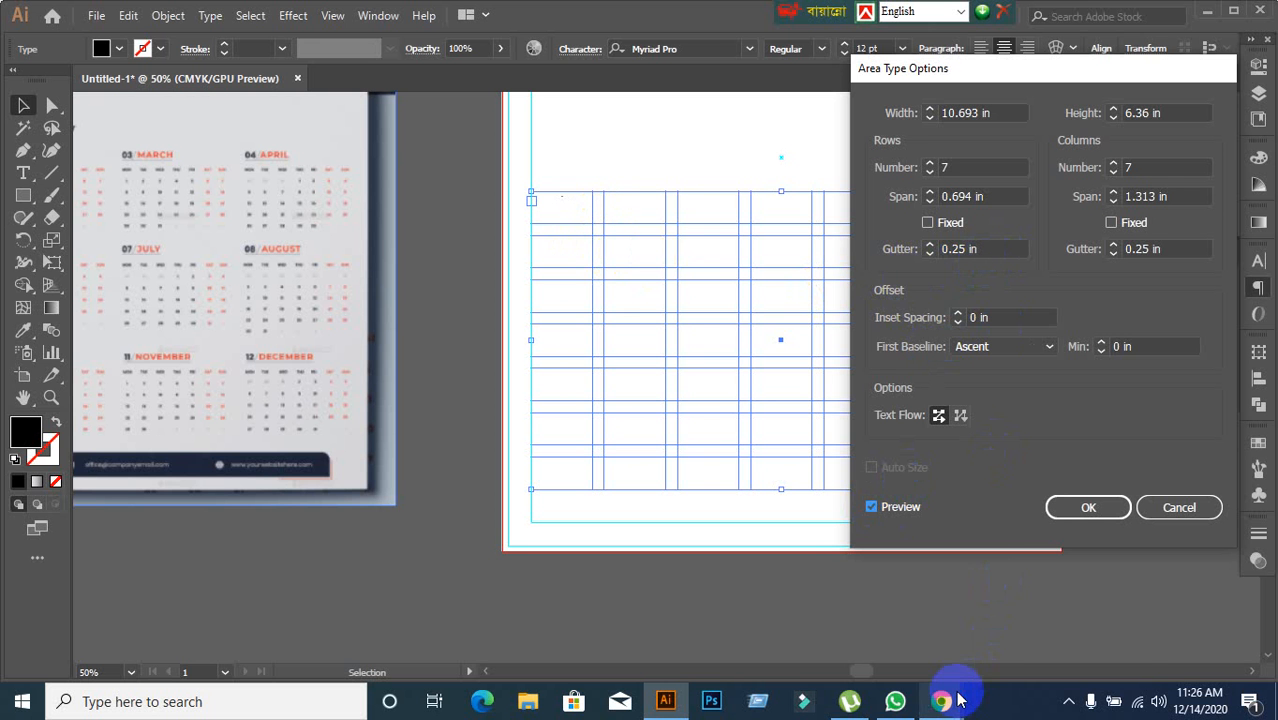
# Step: Switch to the Google Meet call in Chrome, admit the waiting participant, and return to Illustrator
pyautogui.moveTo(955, 696)
pyautogui.click(868, 615)
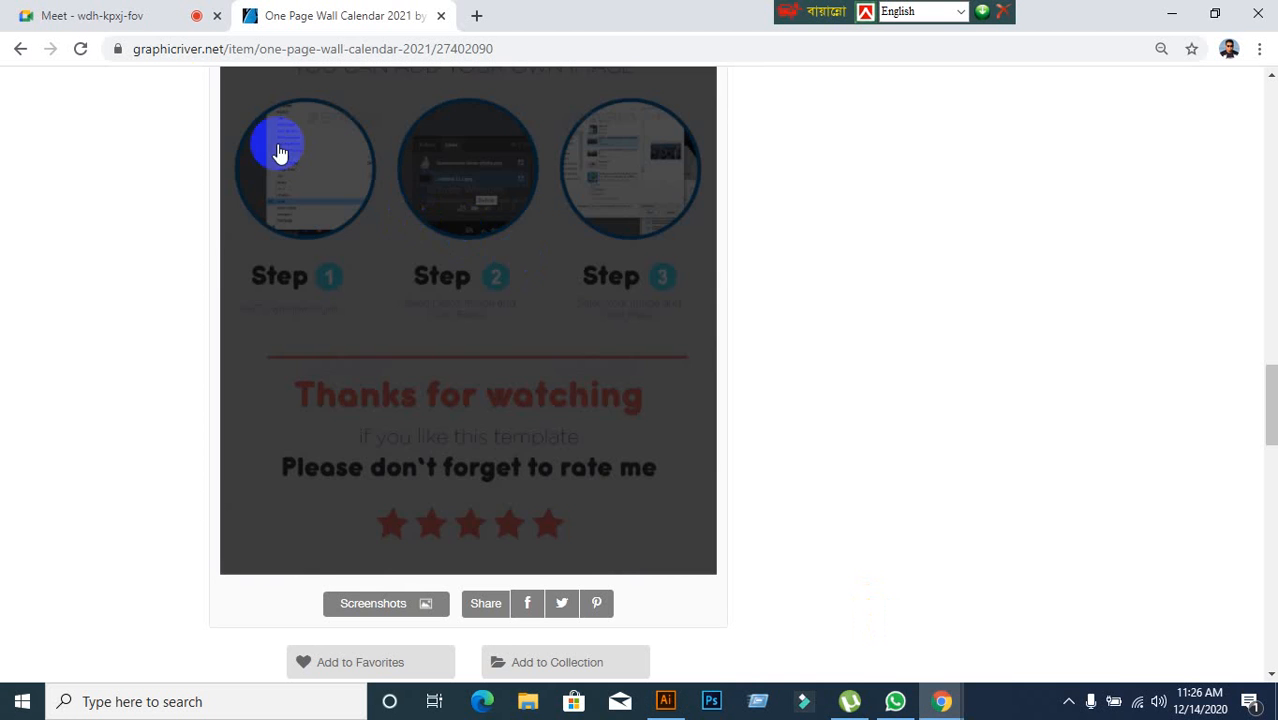
pyautogui.click(100, 18)
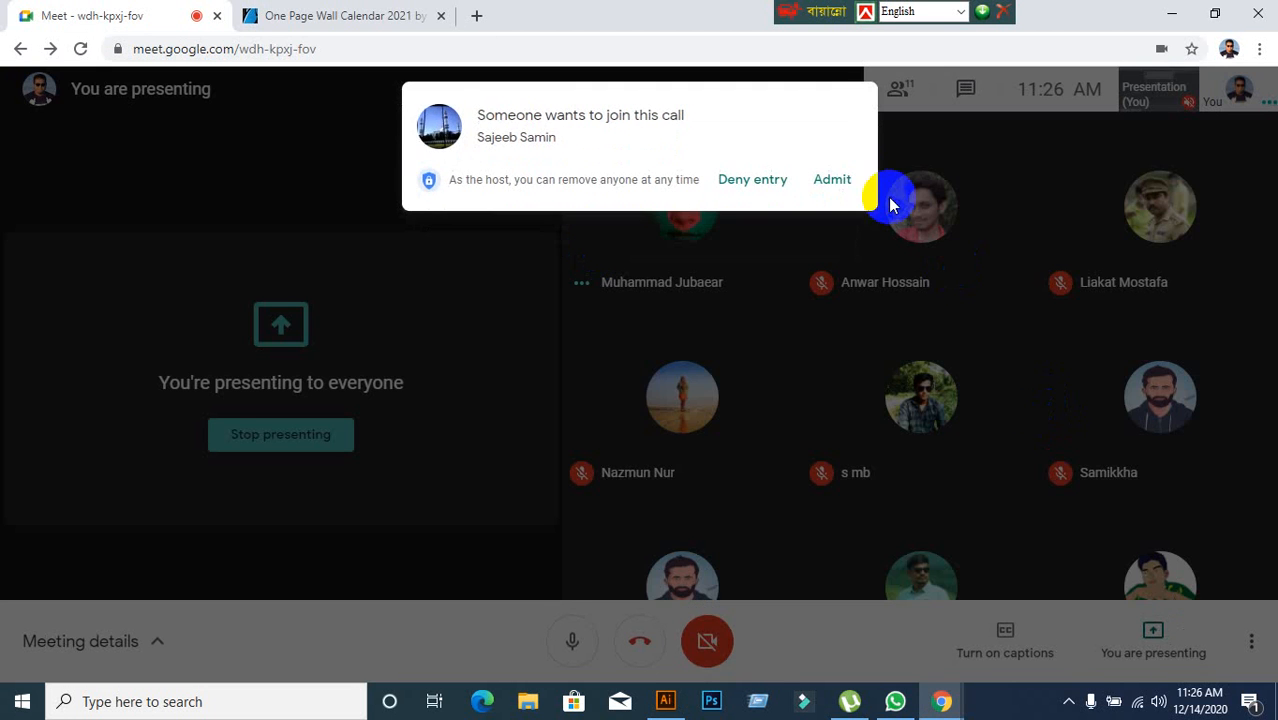
pyautogui.click(833, 180)
pyautogui.click(670, 704)
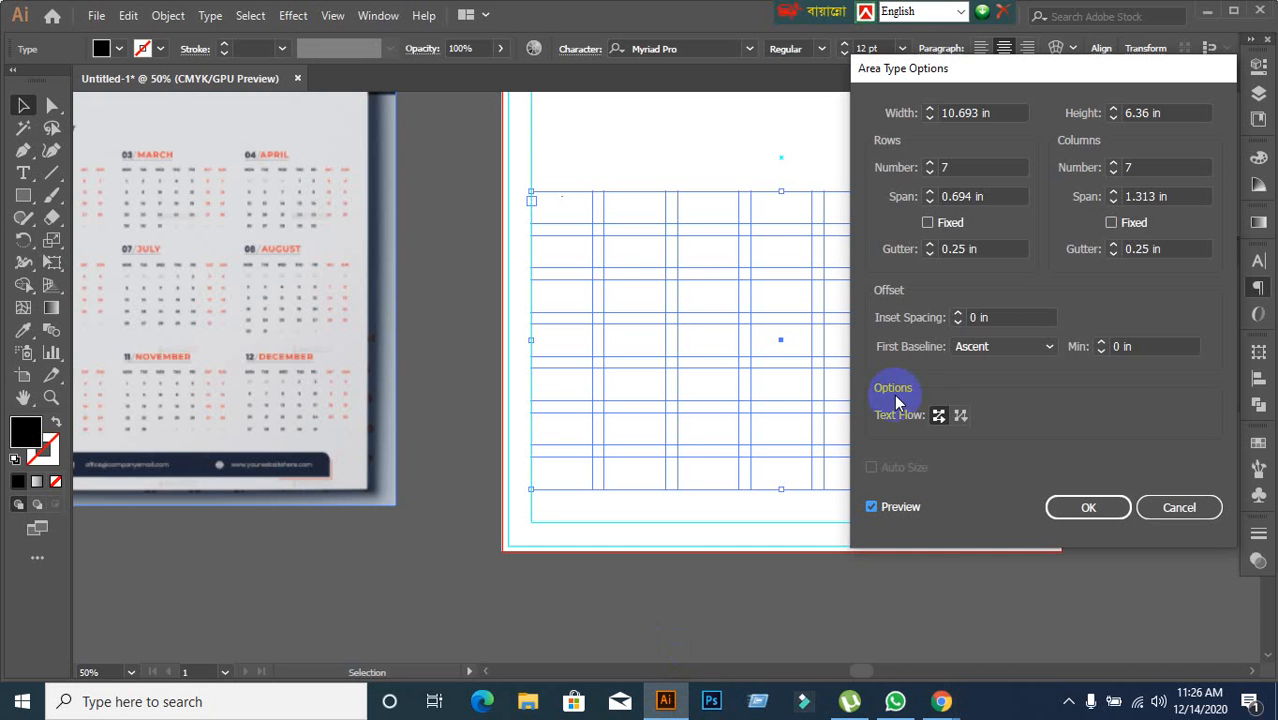
# Step: Set both the row and column gutters of the text frame to 0 in and apply the area type options
pyautogui.click(1001, 250)
pyautogui.press('Down')
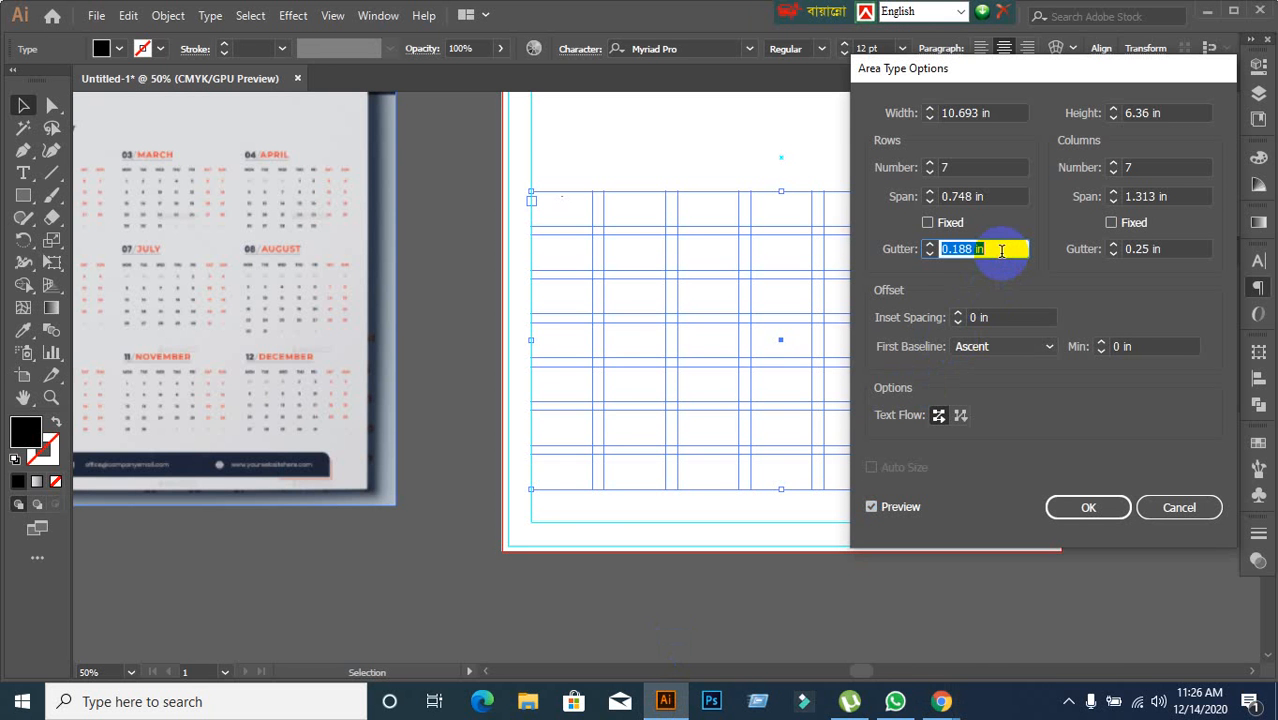
pyautogui.press('Up')
pyautogui.press('Up')
pyautogui.press('Up')
pyautogui.press('Up')
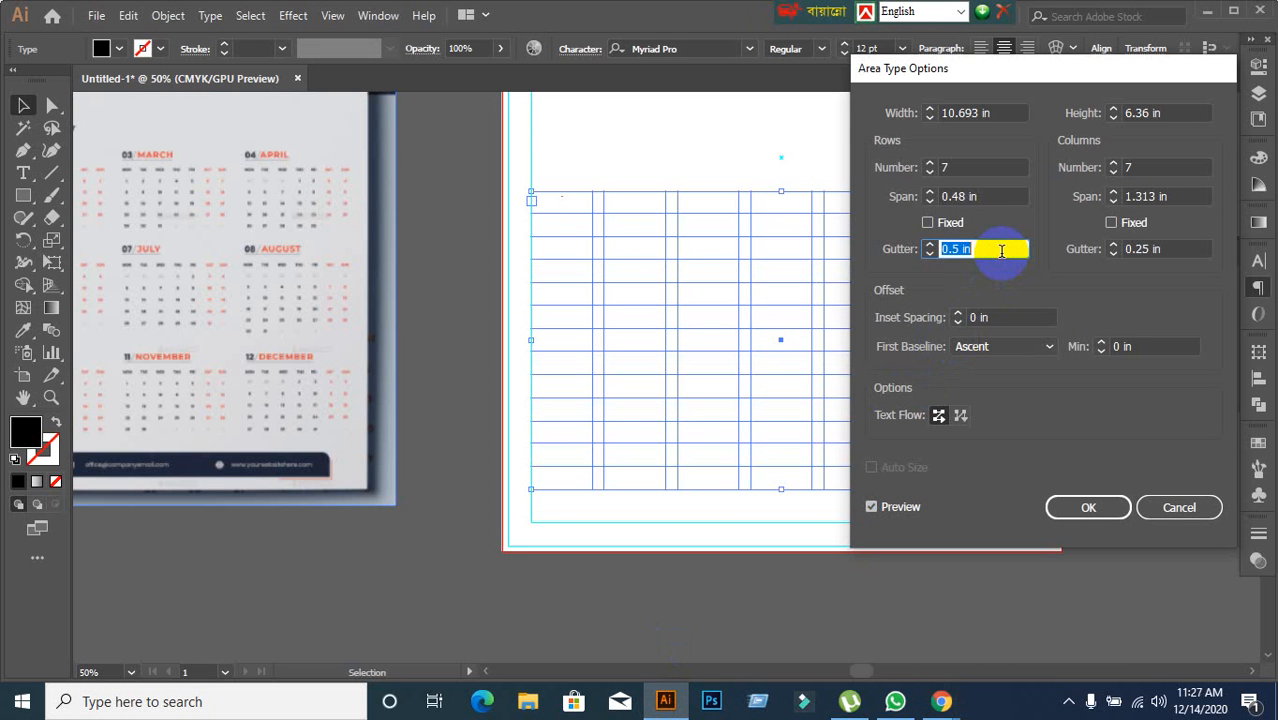
pyautogui.write('0')
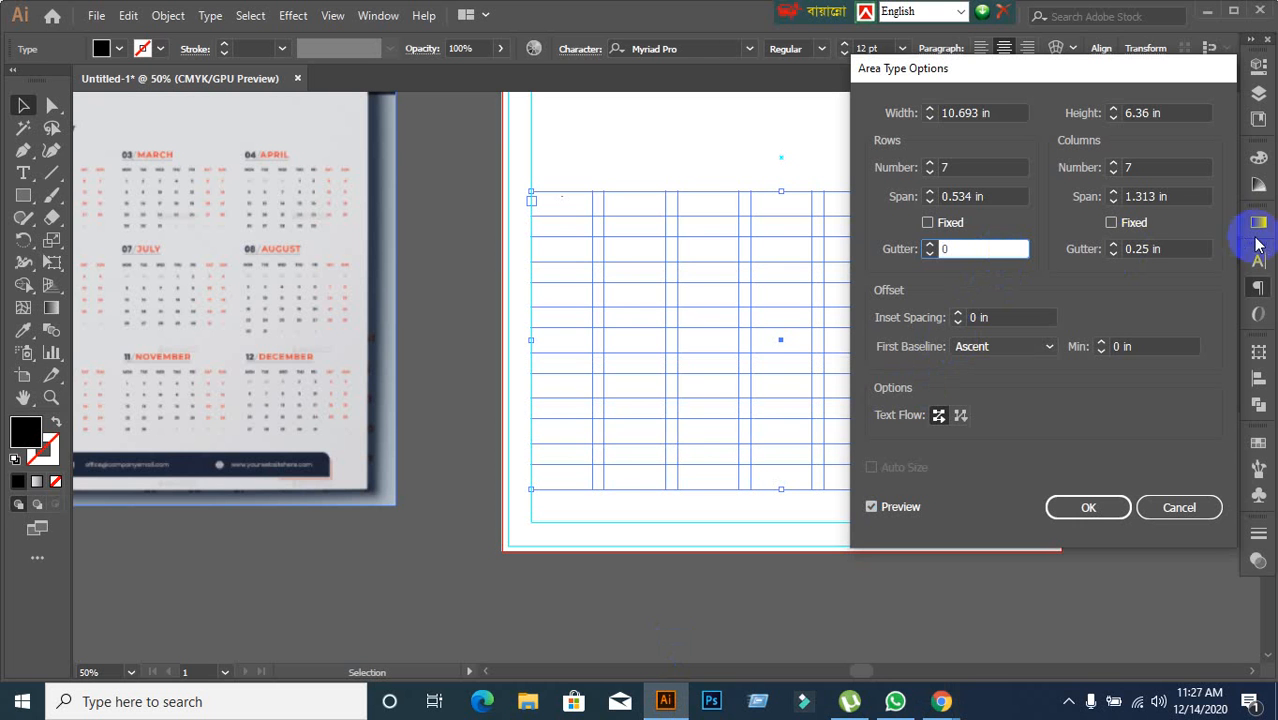
pyautogui.click(1099, 251)
pyautogui.write('0')
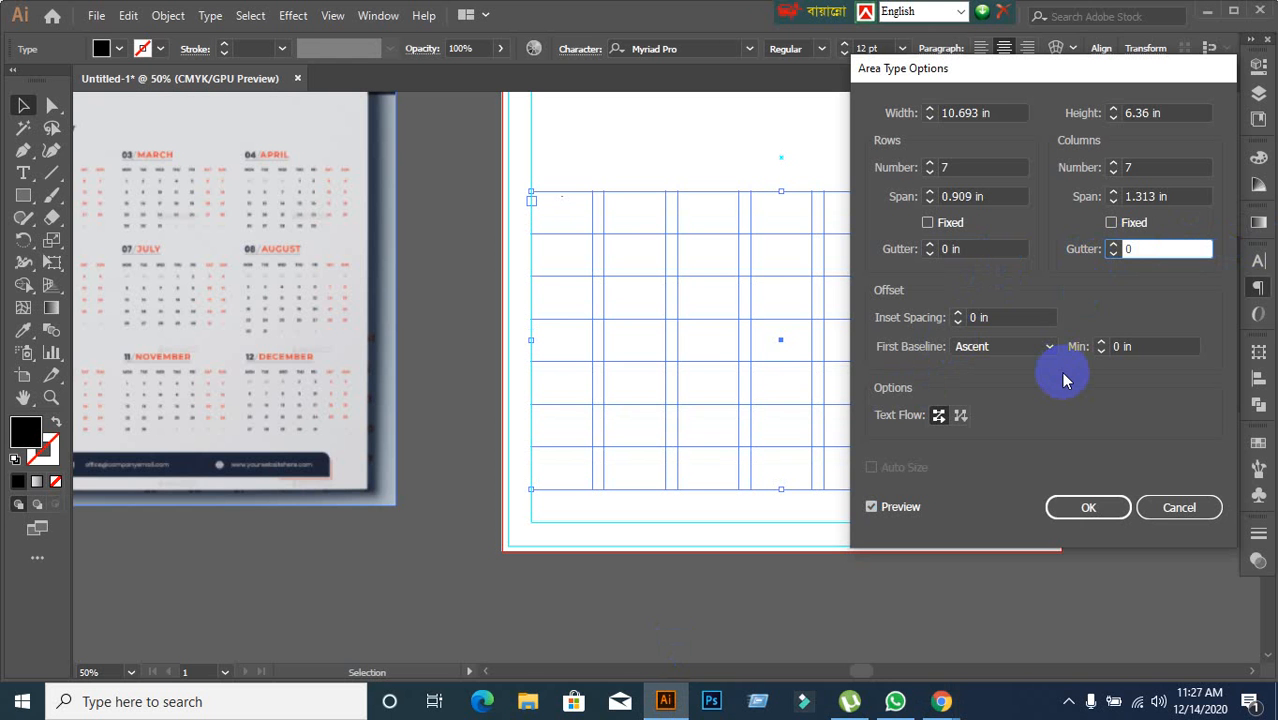
pyautogui.click(1084, 506)
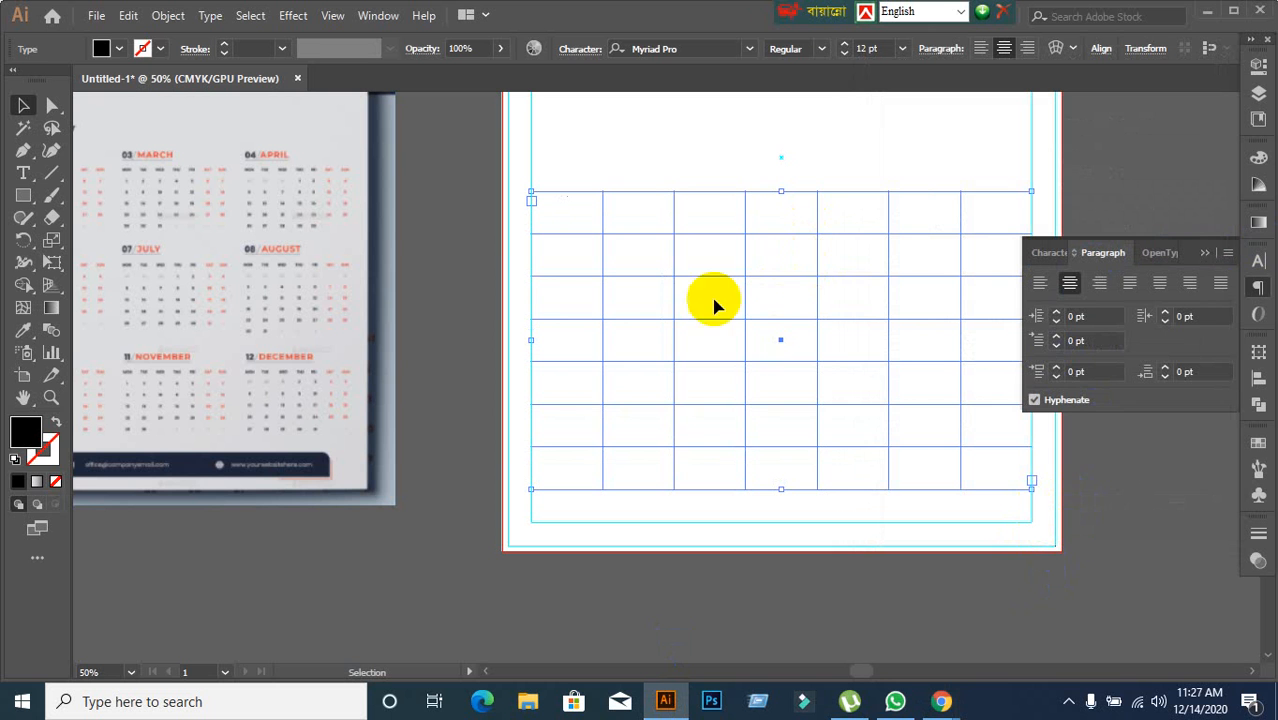
# Step: Enter the weekday names Sat, Sun, Mon and Tue on separate lines from the start of the text grid
pyautogui.click(26, 174)
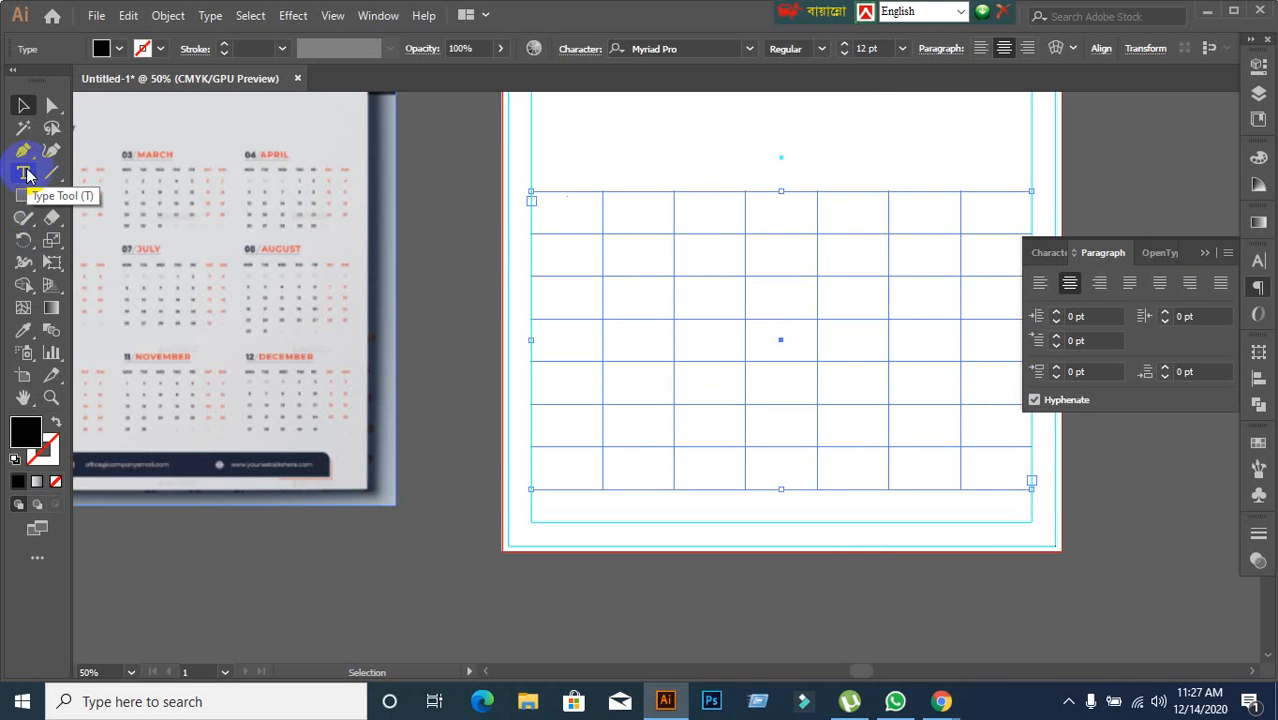
pyautogui.click(26, 174)
pyautogui.scroll(2, 499, 188)
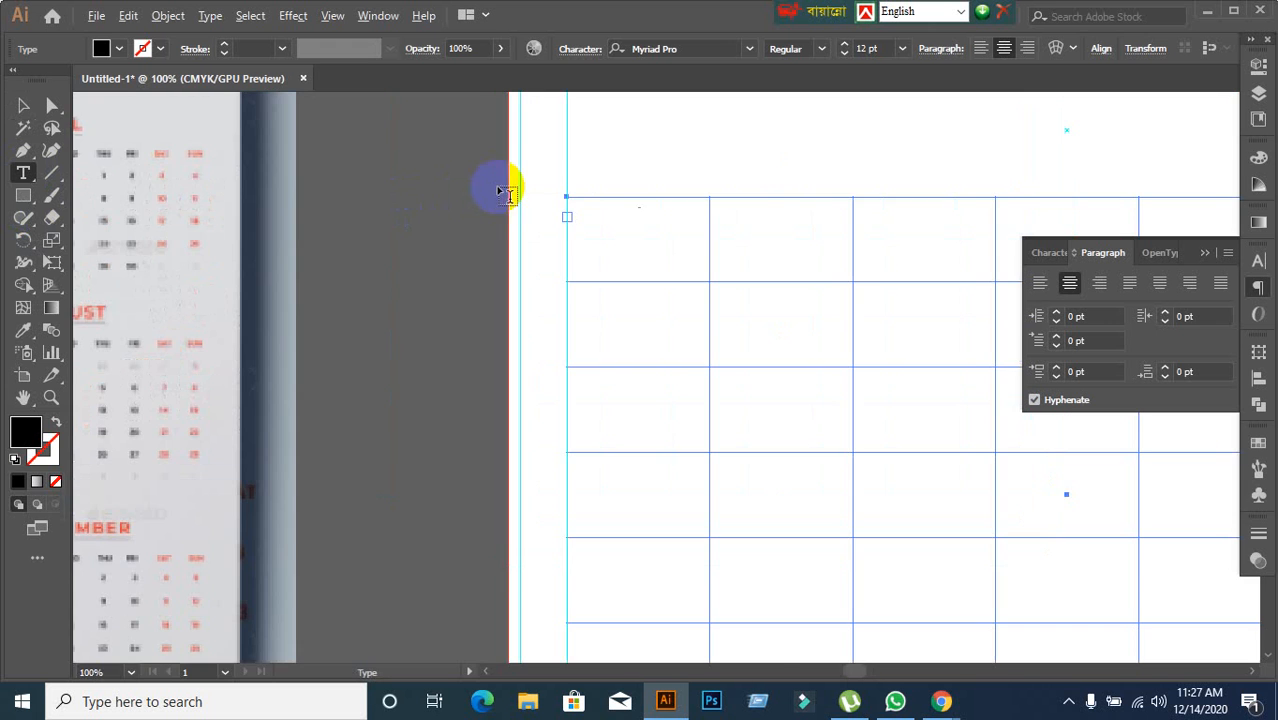
pyautogui.scroll(3, 566, 200)
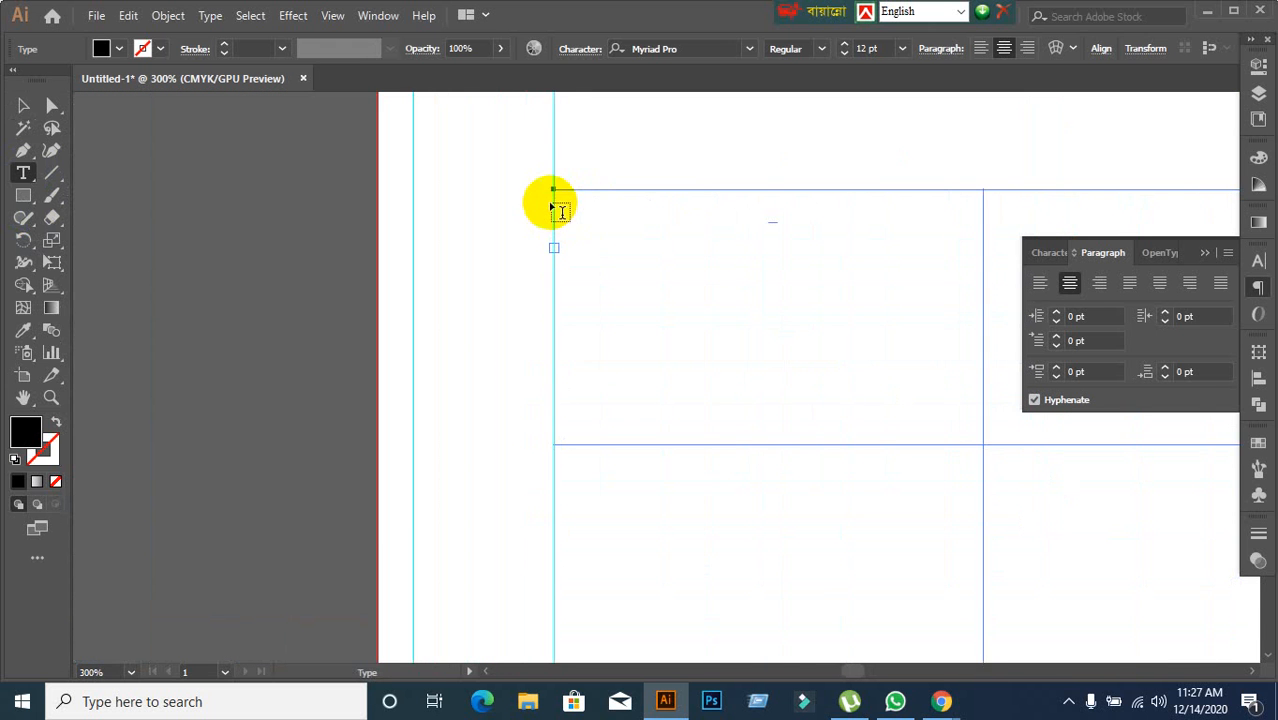
pyautogui.scroll(1, 542, 178)
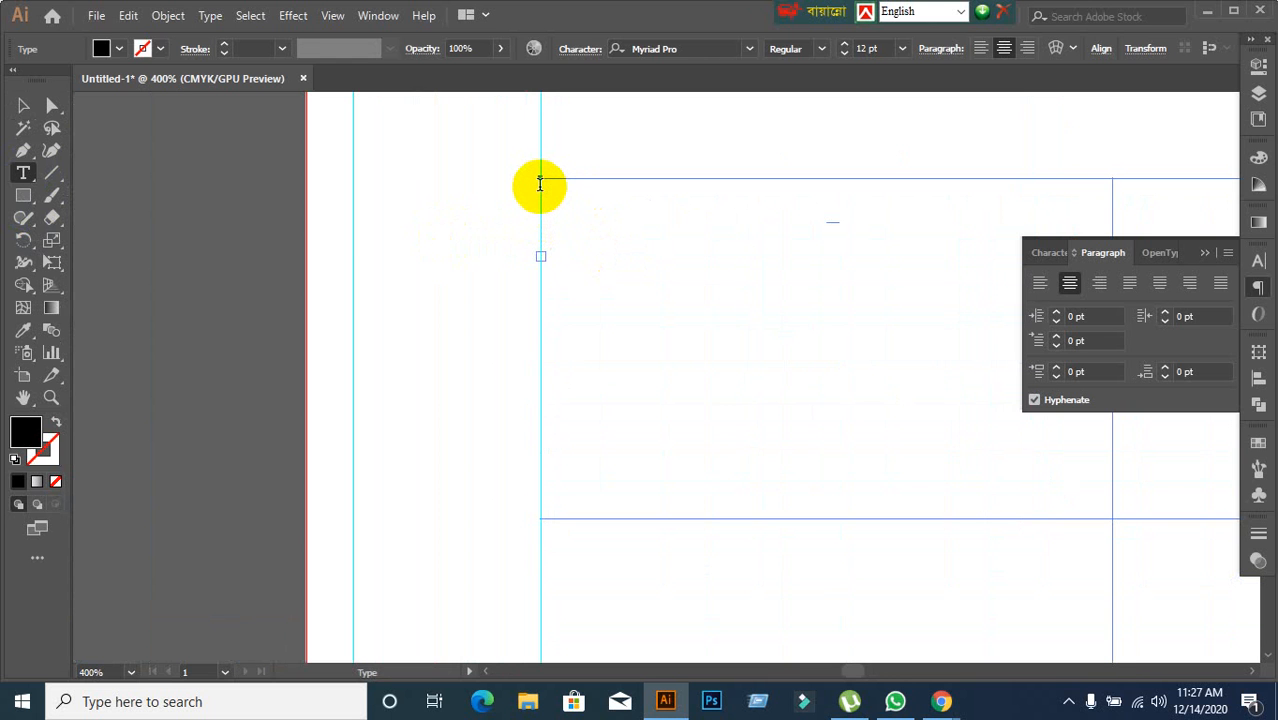
pyautogui.click(540, 184)
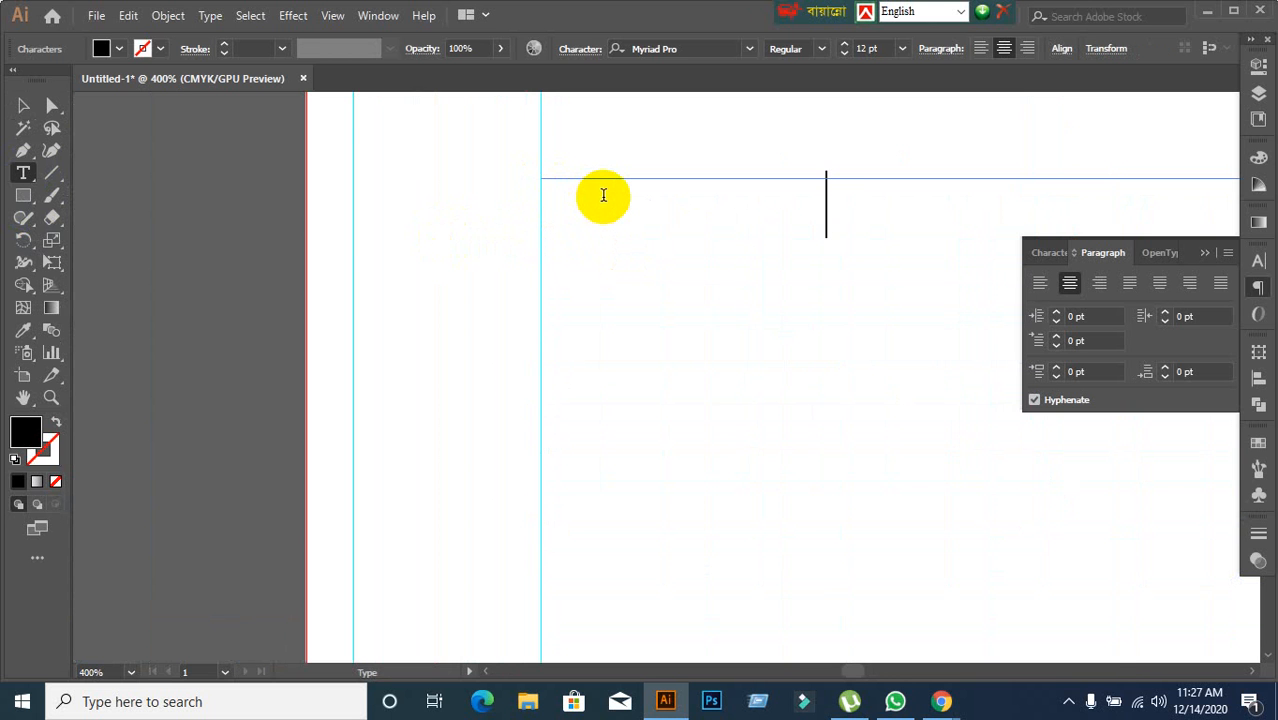
pyautogui.write('Sat')
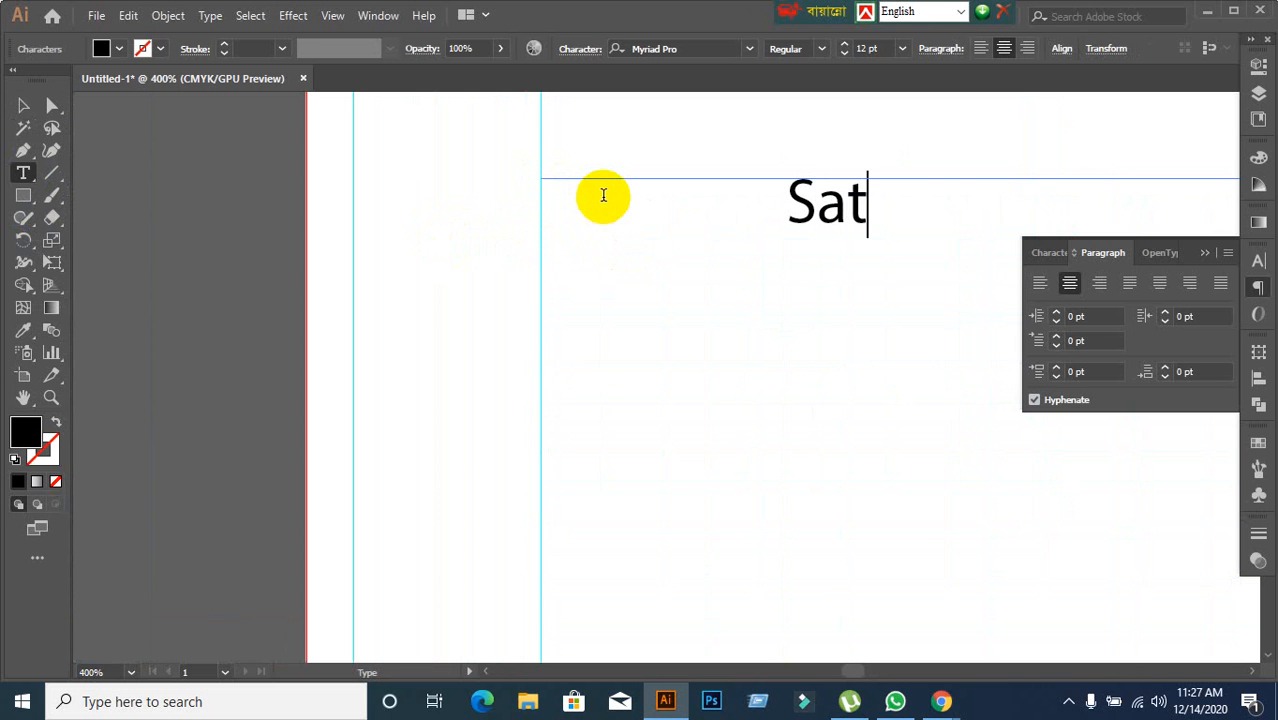
pyautogui.press('Return')
pyautogui.write('Sun')
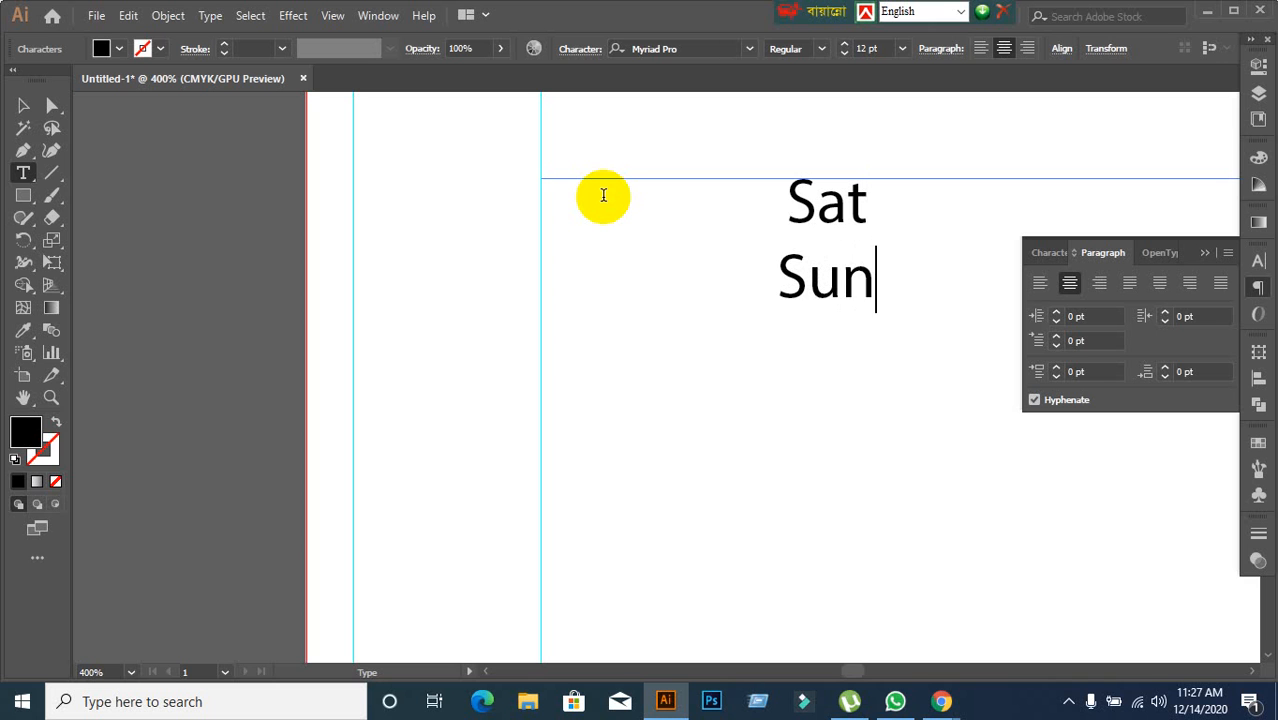
pyautogui.press('Return')
pyautogui.write('Mon')
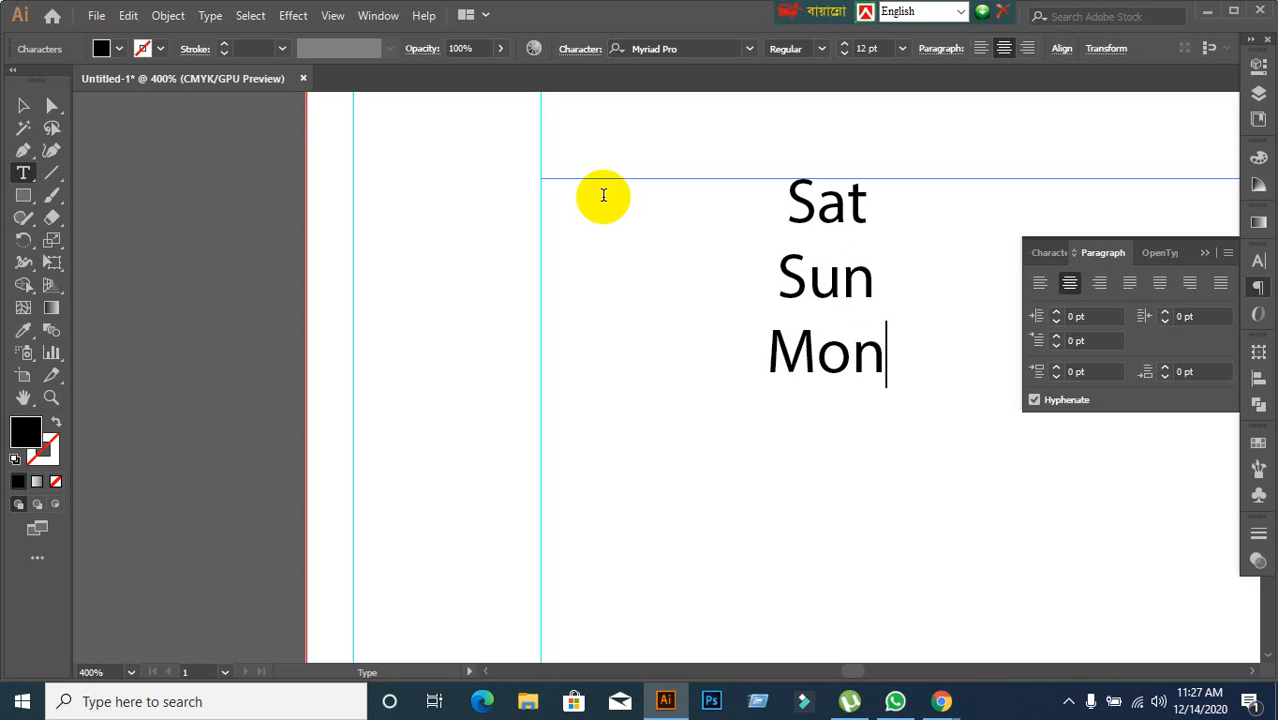
pyautogui.press('Return')
pyautogui.write('T')
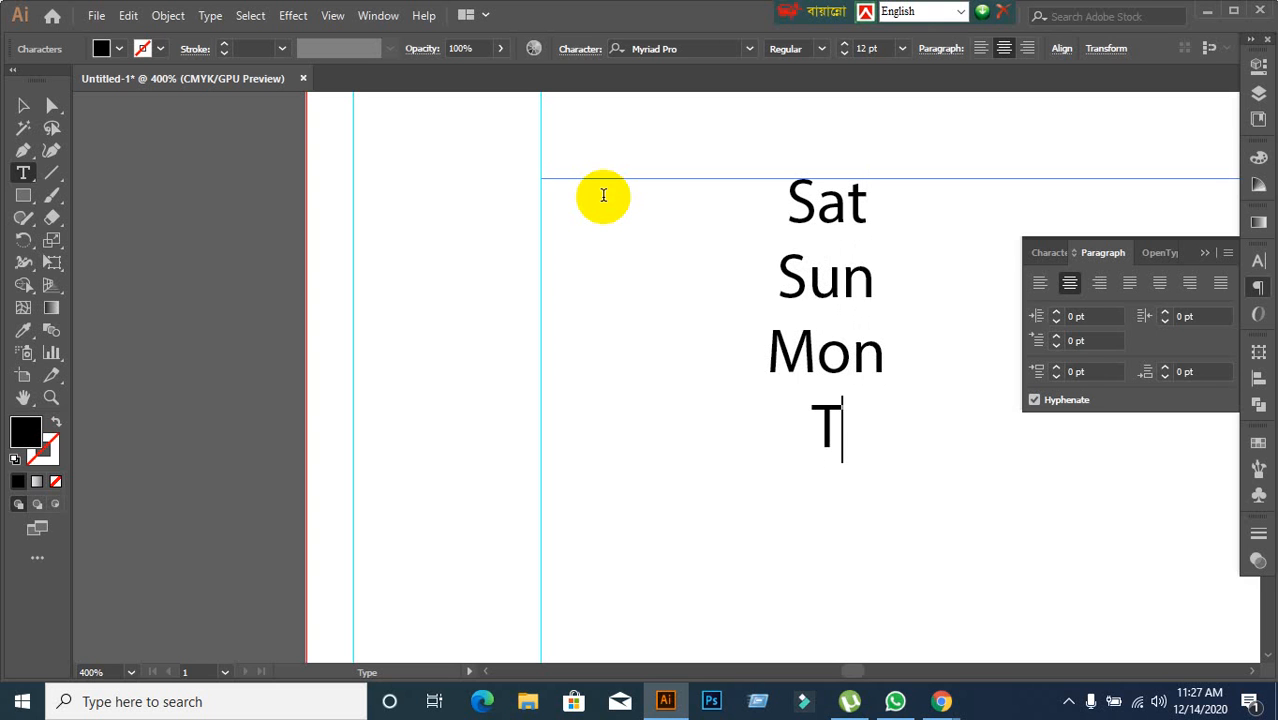
pyautogui.write('ue')
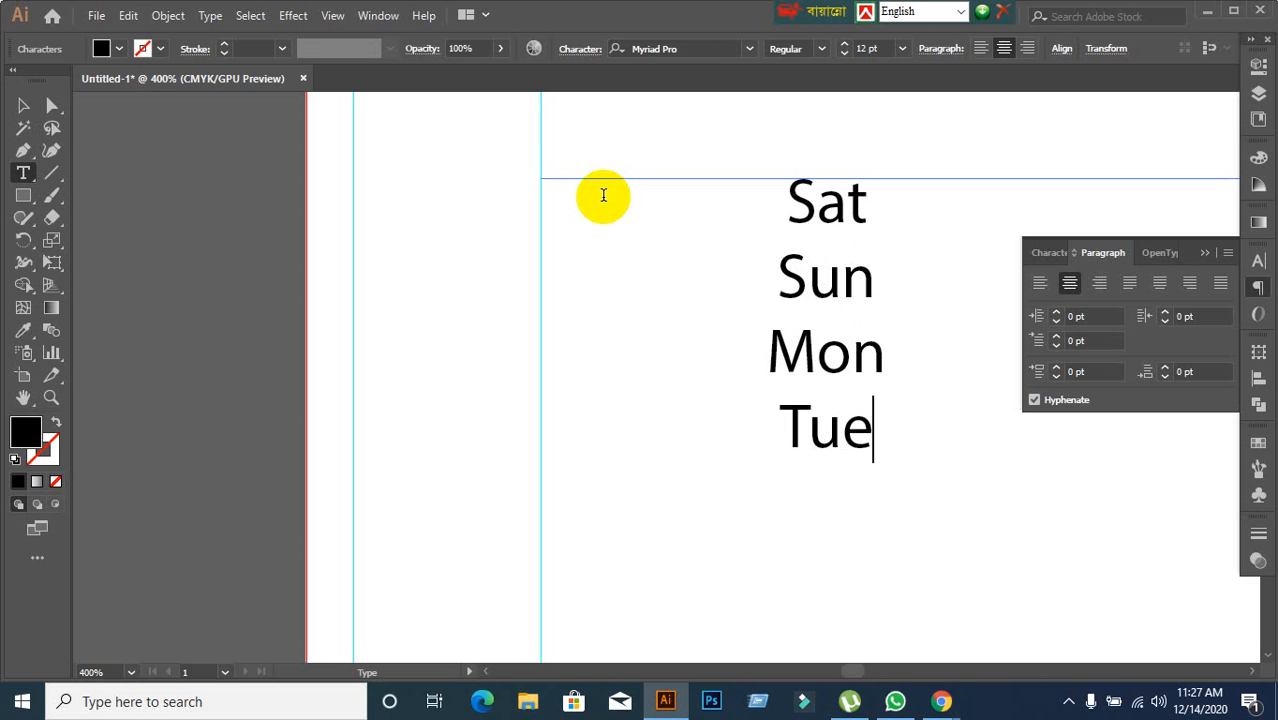
# Step: Continue the weekday list with Wed, Thu and Fri on separate lines and finish editing the text
pyautogui.press('Return')
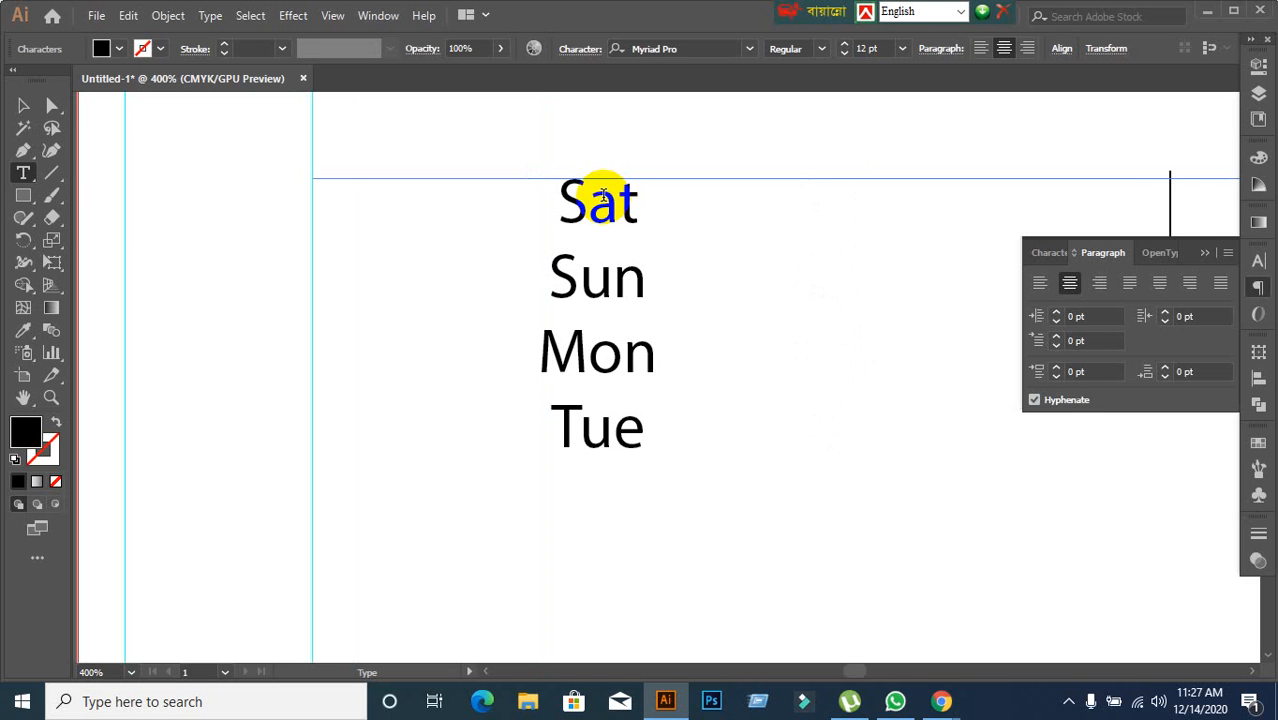
pyautogui.write('Wed')
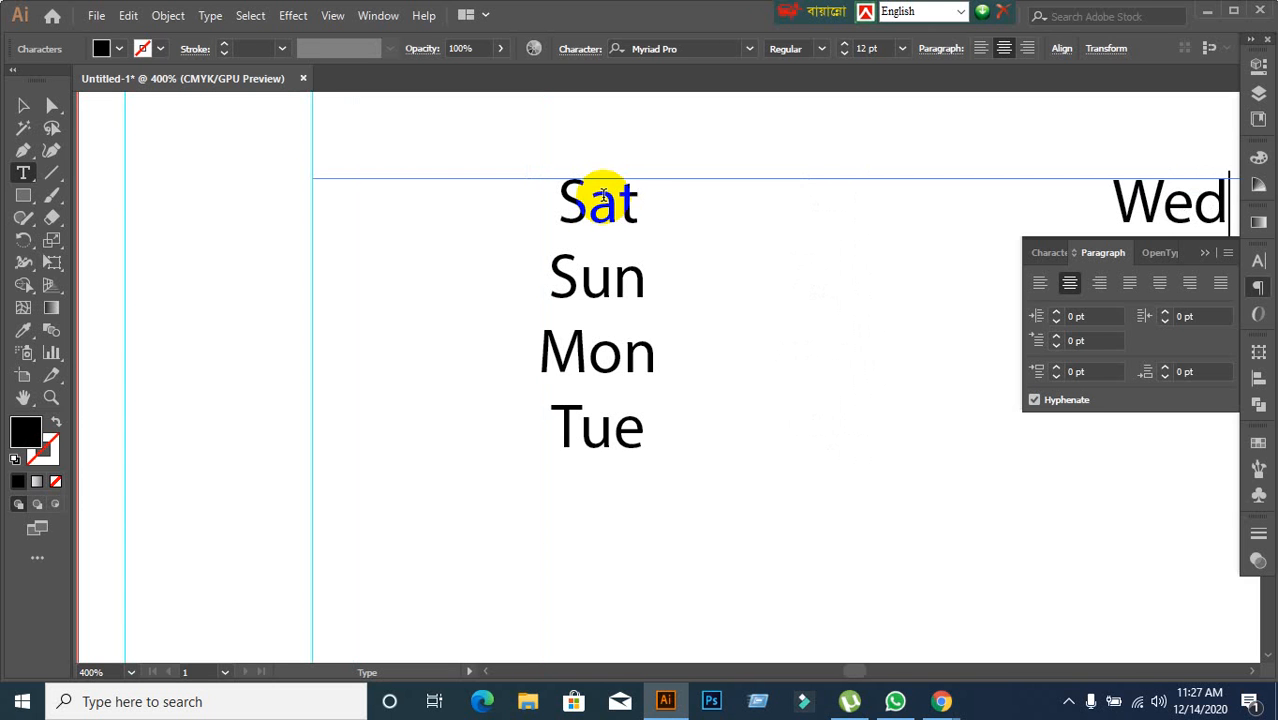
pyautogui.click(1201, 255)
pyautogui.press('Return')
pyautogui.write('\\')
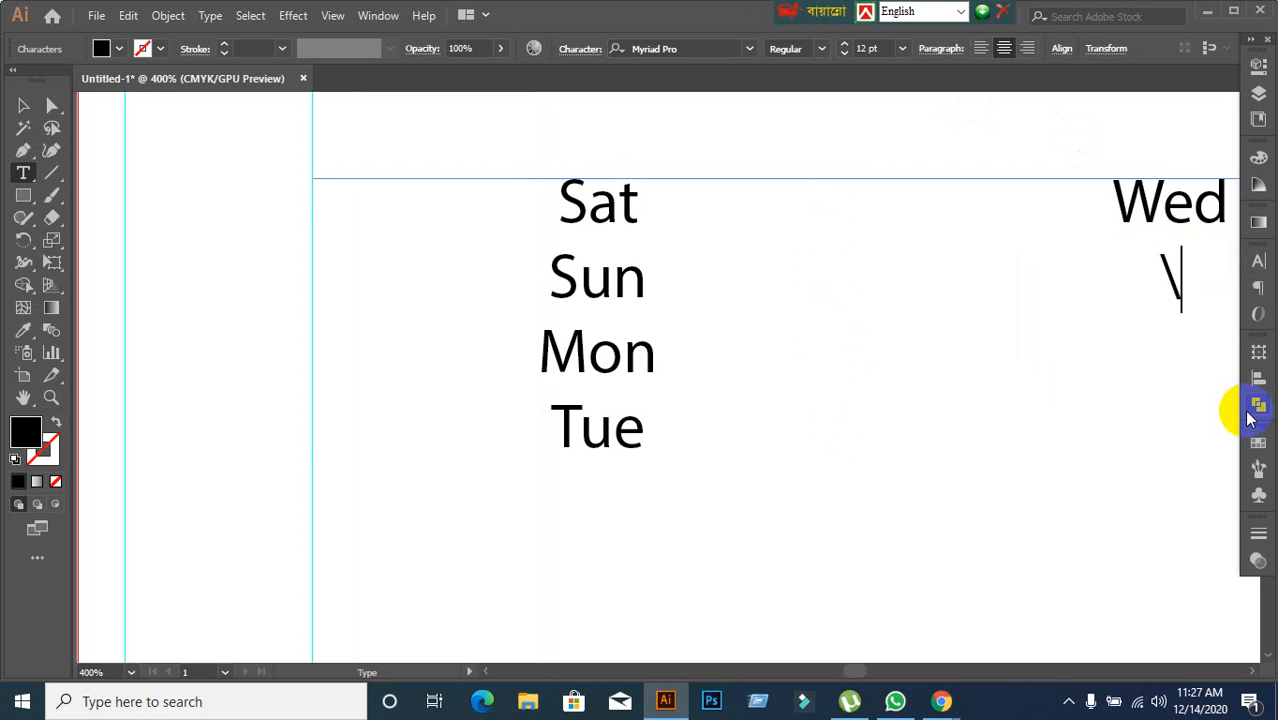
pyautogui.press('BackSpace')
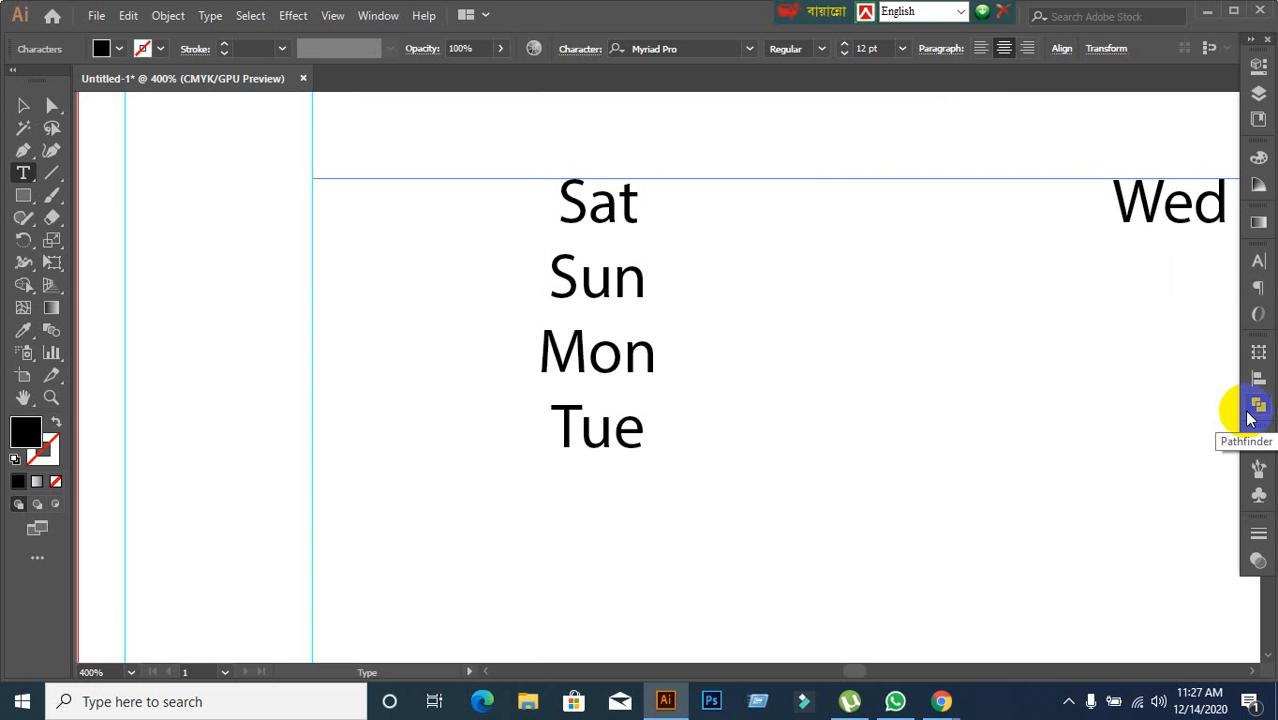
pyautogui.write('Thu')
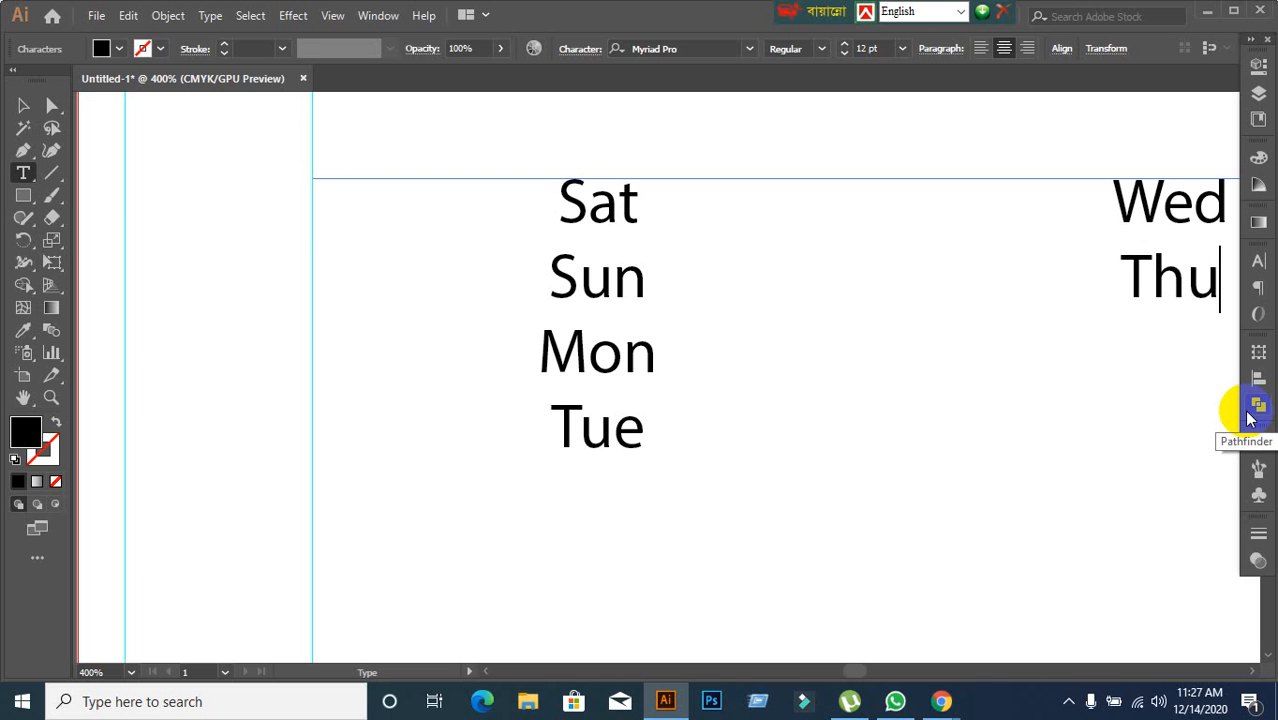
pyautogui.press('Return')
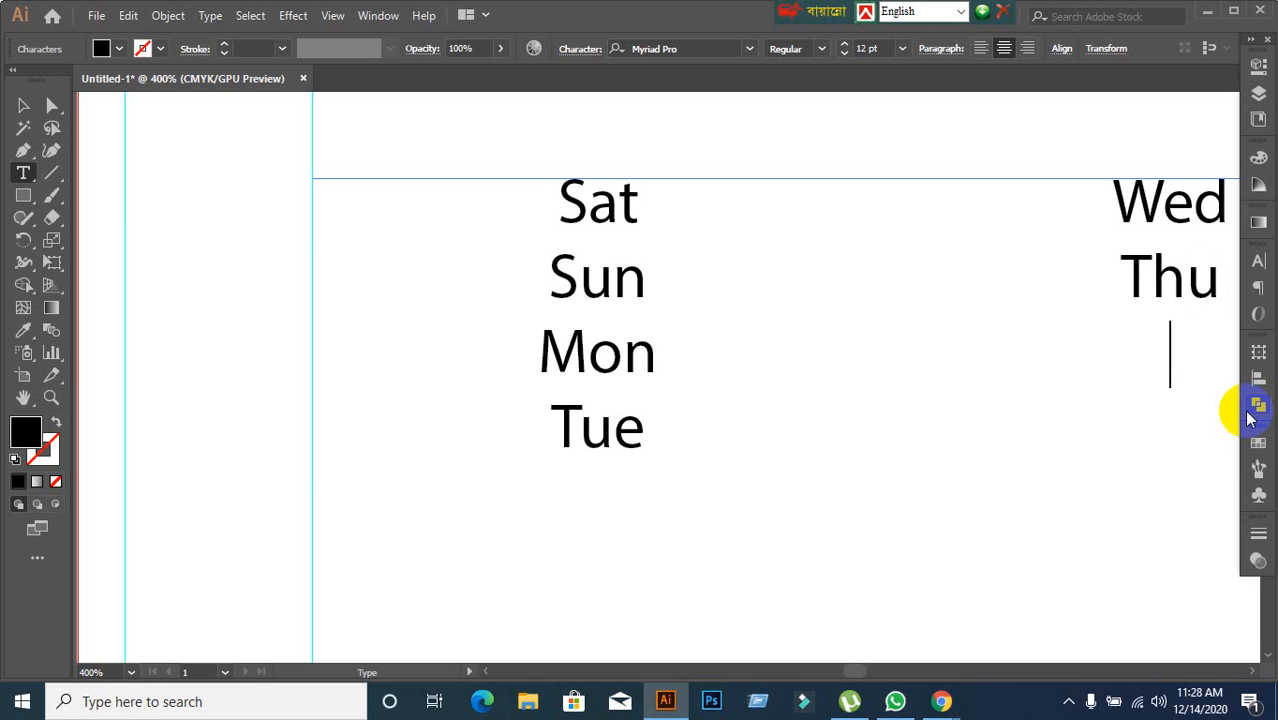
pyautogui.write('Fri')
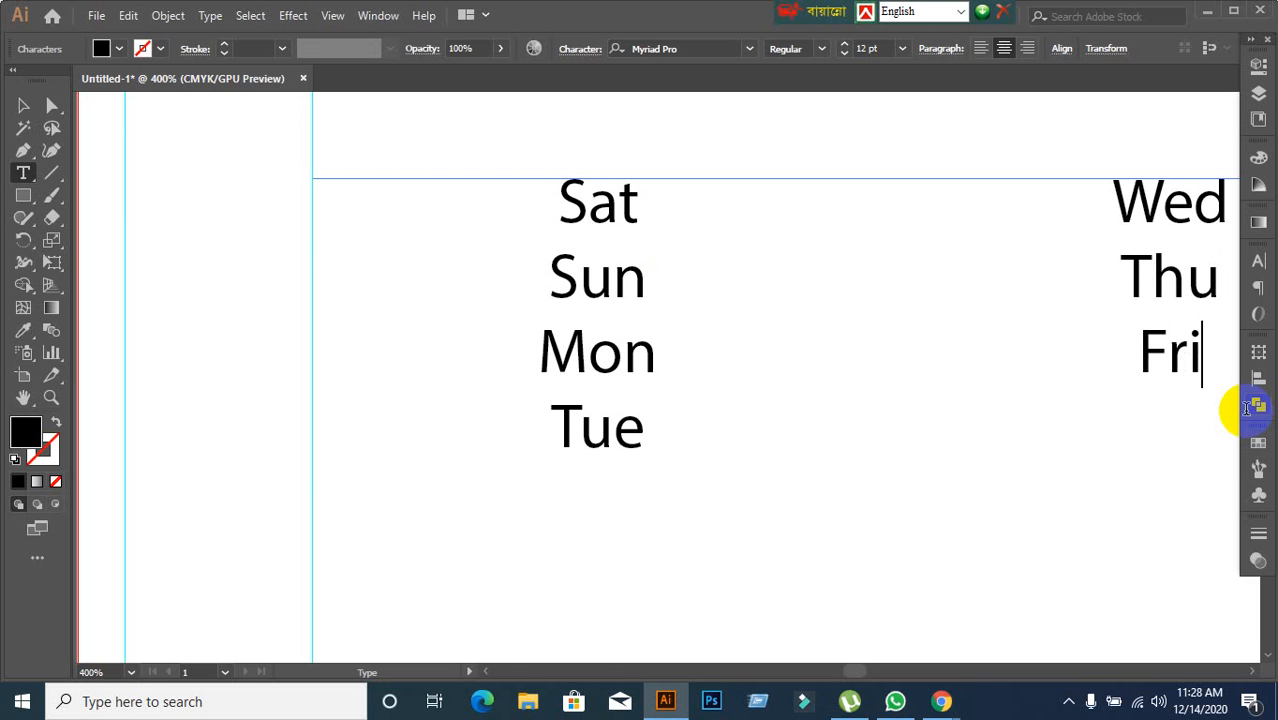
pyautogui.click(26, 105)
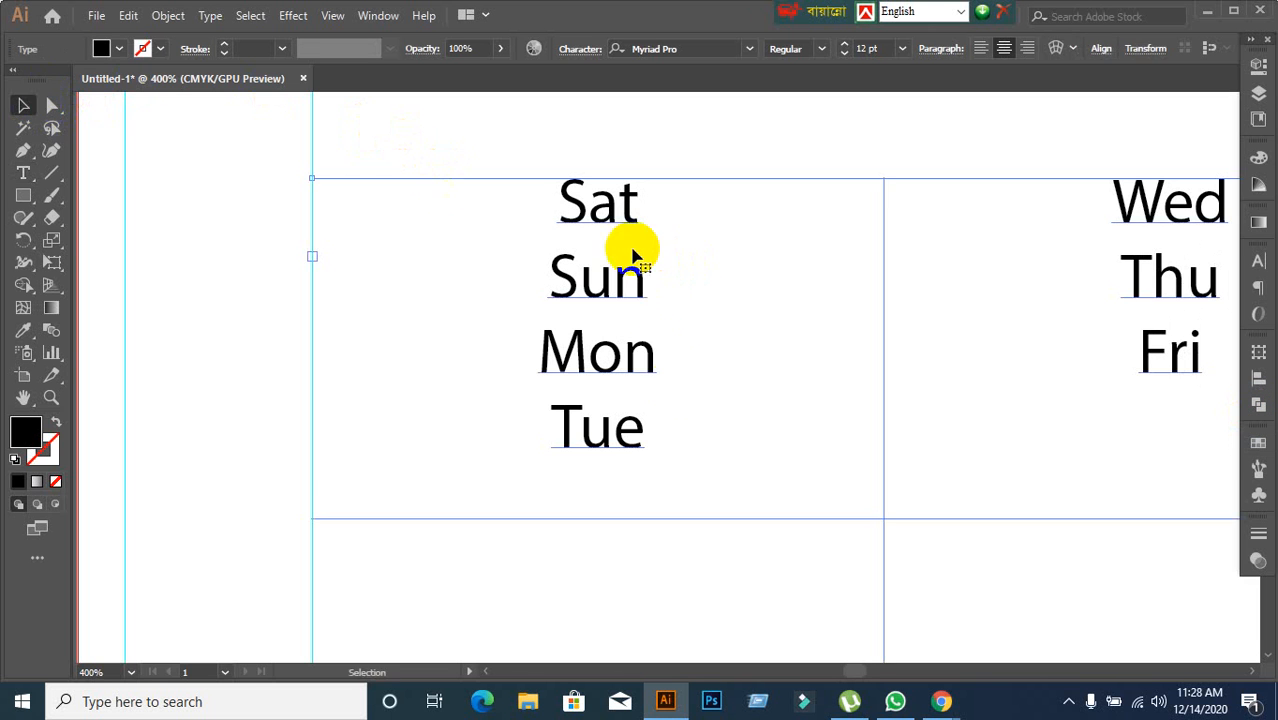
pyautogui.scroll(-3, 677, 373)
pyautogui.scroll(-1, 677, 373)
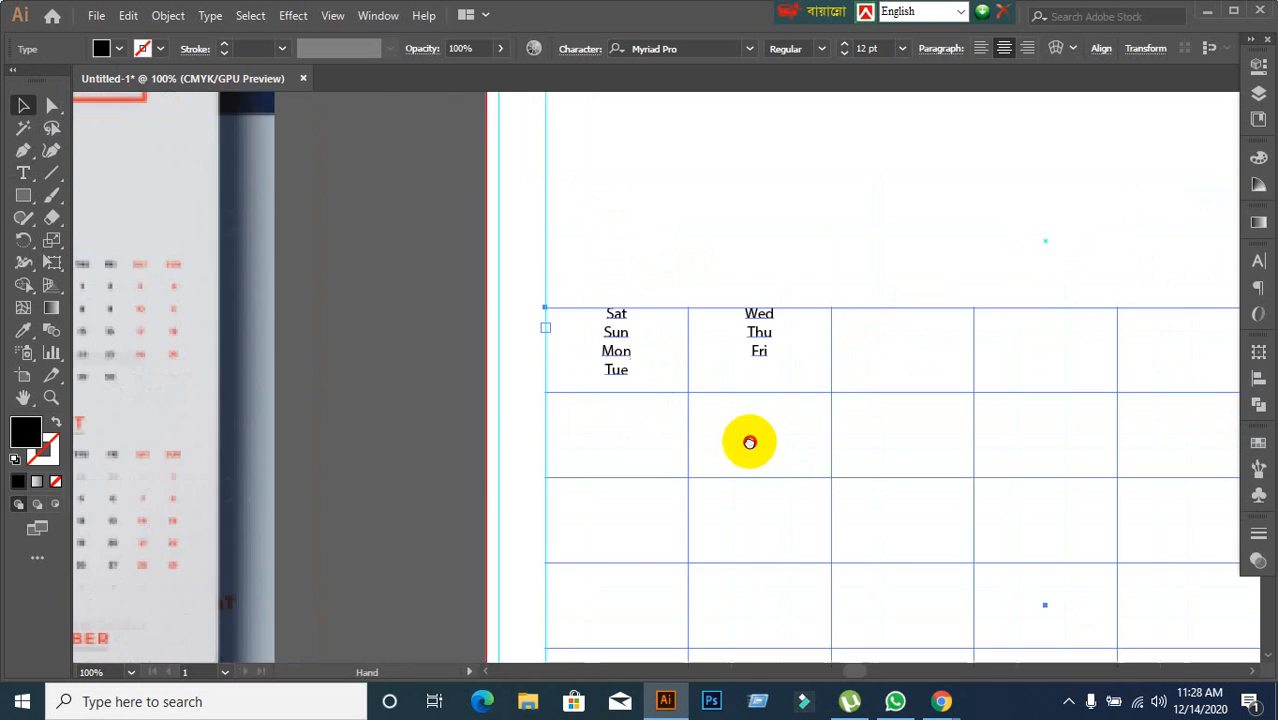
pyautogui.moveTo(747, 442); pyautogui.dragTo(579, 251)
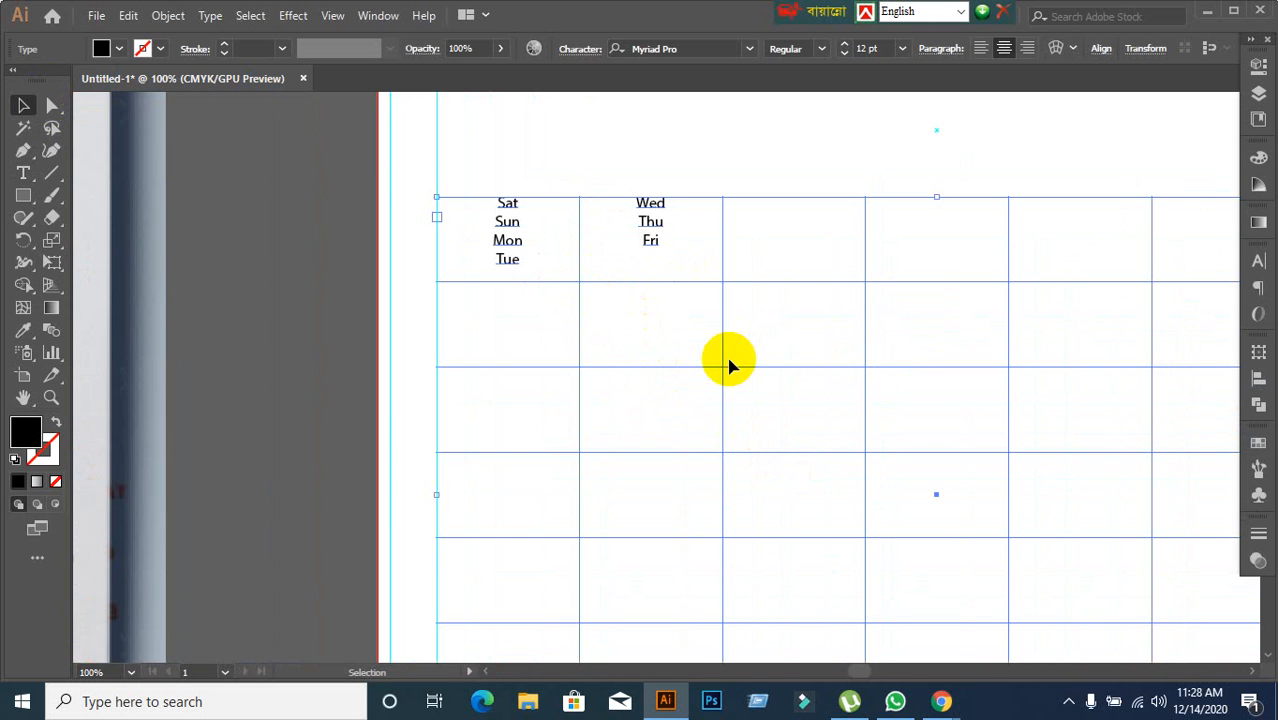
# Step: Select all the weekday names in the text grid and convert them to All Caps
pyautogui.moveTo(730, 366); pyautogui.dragTo(562, 297)
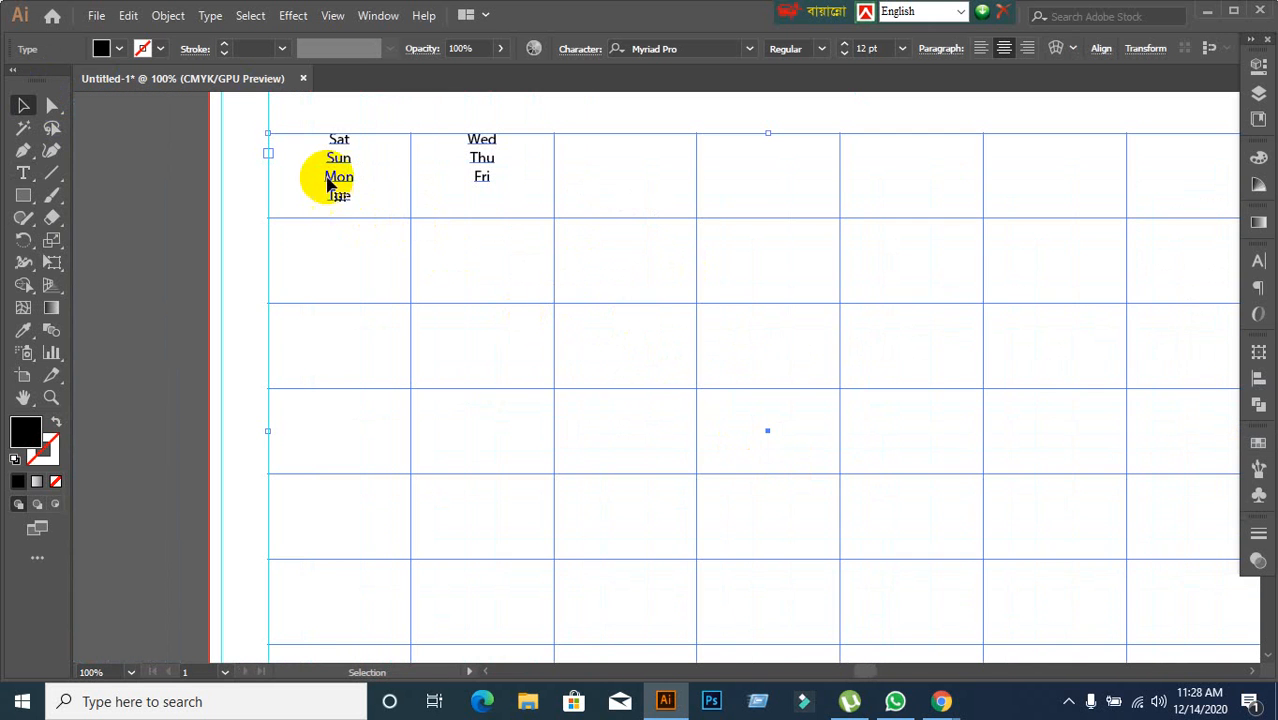
pyautogui.hotkey('ctrl', 'shift', 'a')
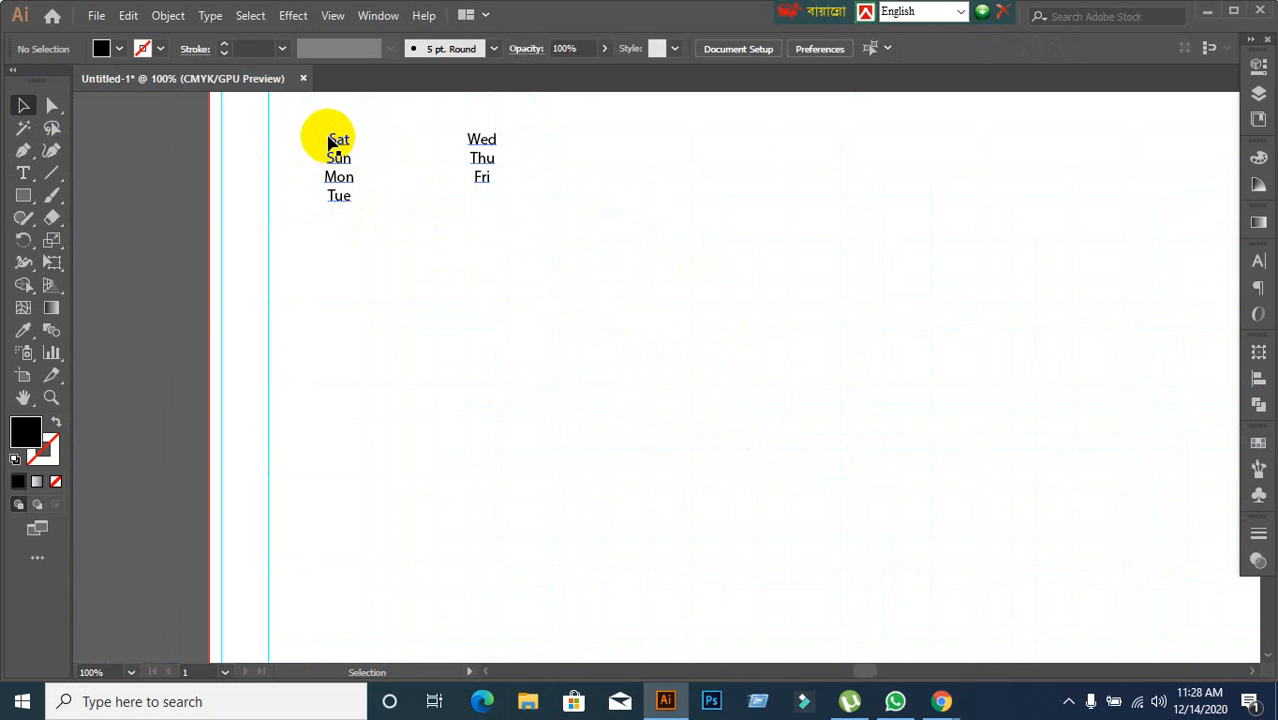
pyautogui.doubleClick(329, 141)
pyautogui.doubleClick(329, 141)
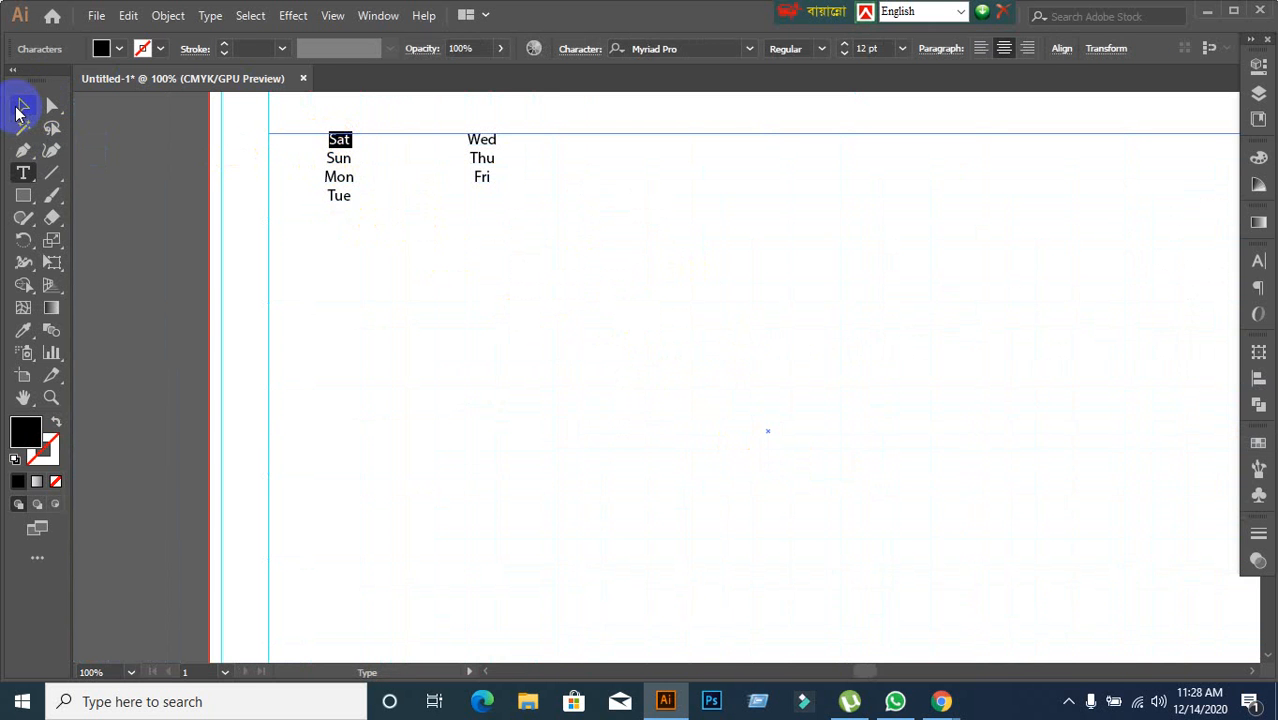
pyautogui.click(18, 108)
pyautogui.scroll(-2, 182, 259)
pyautogui.moveTo(194, 276); pyautogui.dragTo(488, 324)
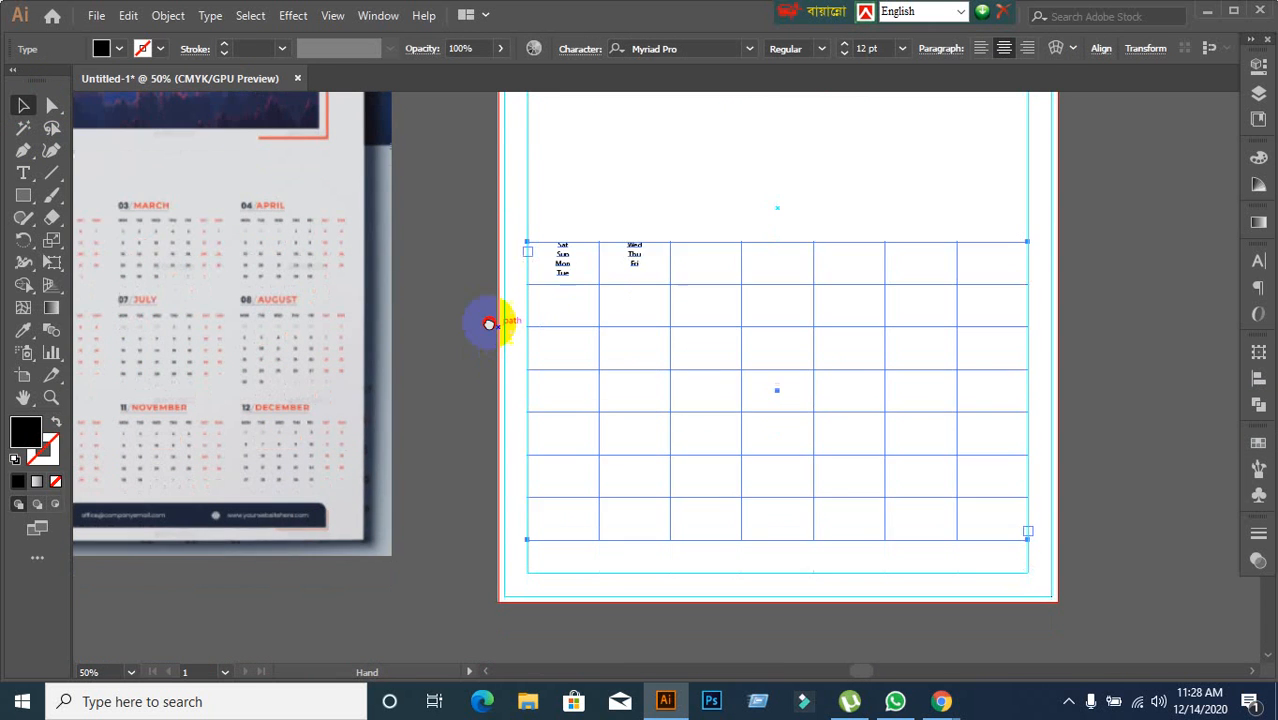
pyautogui.scroll(2, 590, 285)
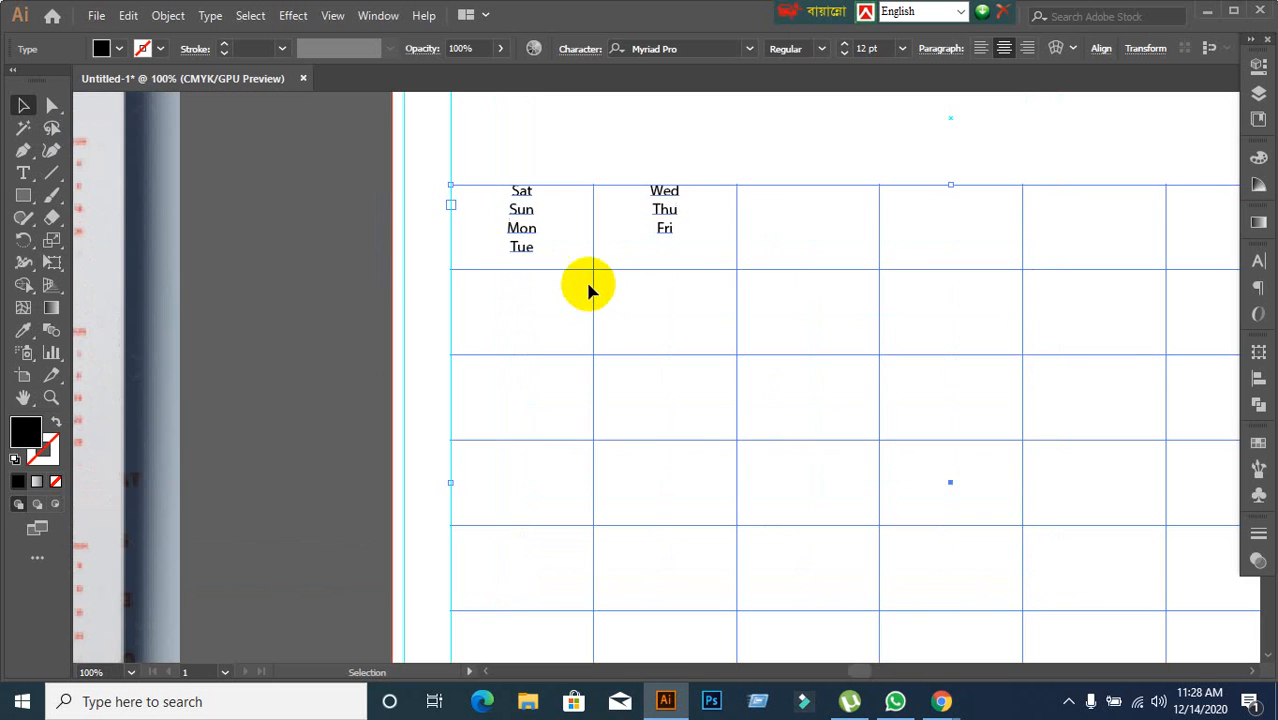
pyautogui.doubleClick(515, 200)
pyautogui.moveTo(502, 191); pyautogui.dragTo(713, 242)
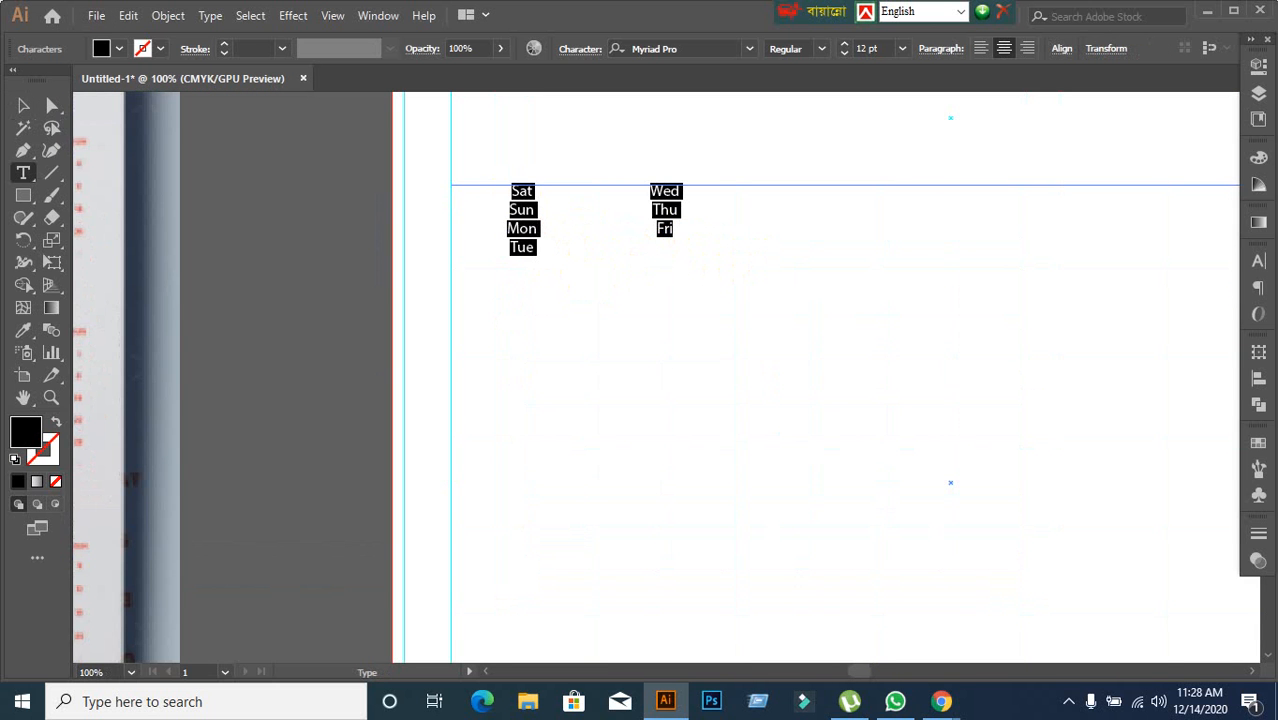
pyautogui.click(1258, 263)
pyautogui.click(1040, 445)
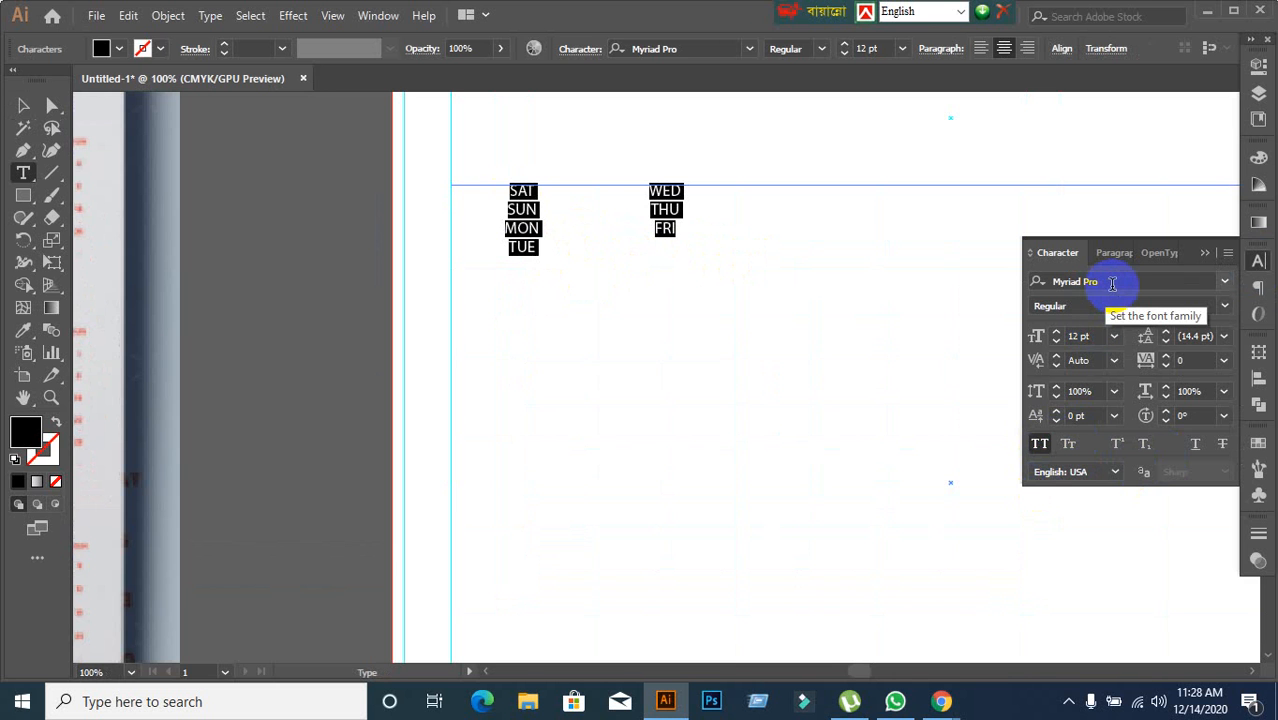
# Step: Examine the lettering and layout of the month date grids in the placed reference calendar
pyautogui.click(1112, 283)
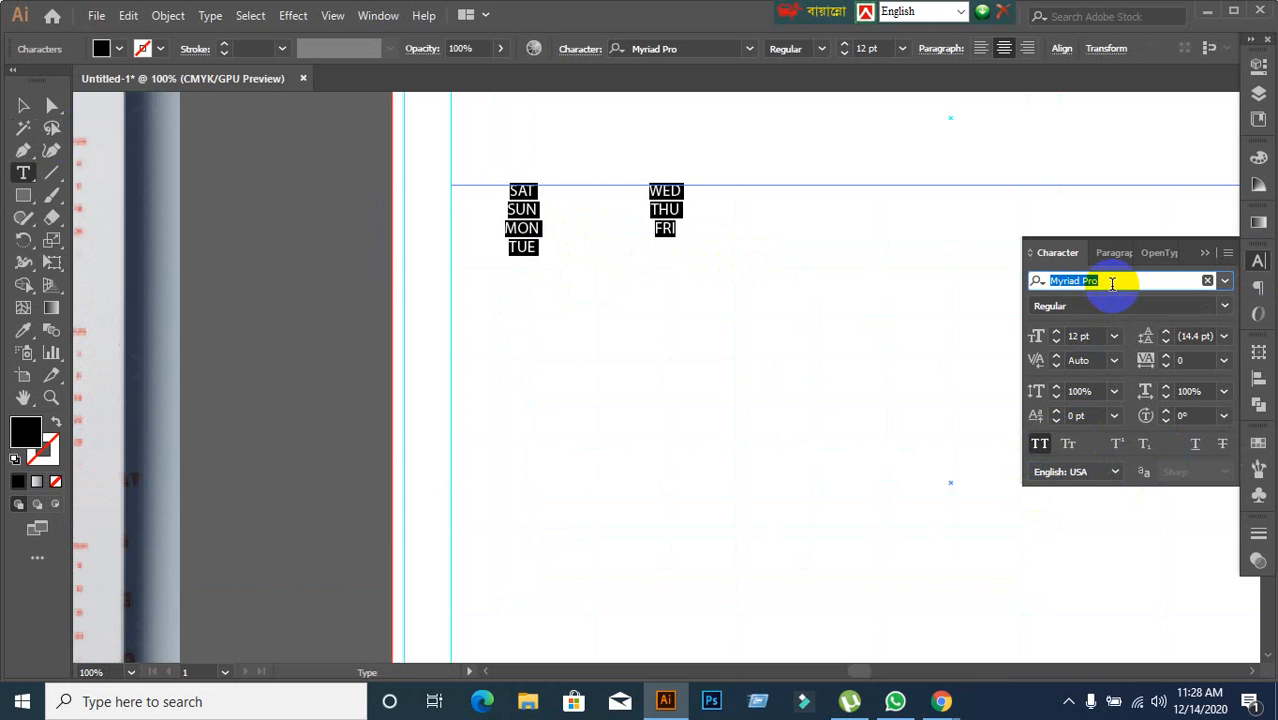
pyautogui.click(24, 104)
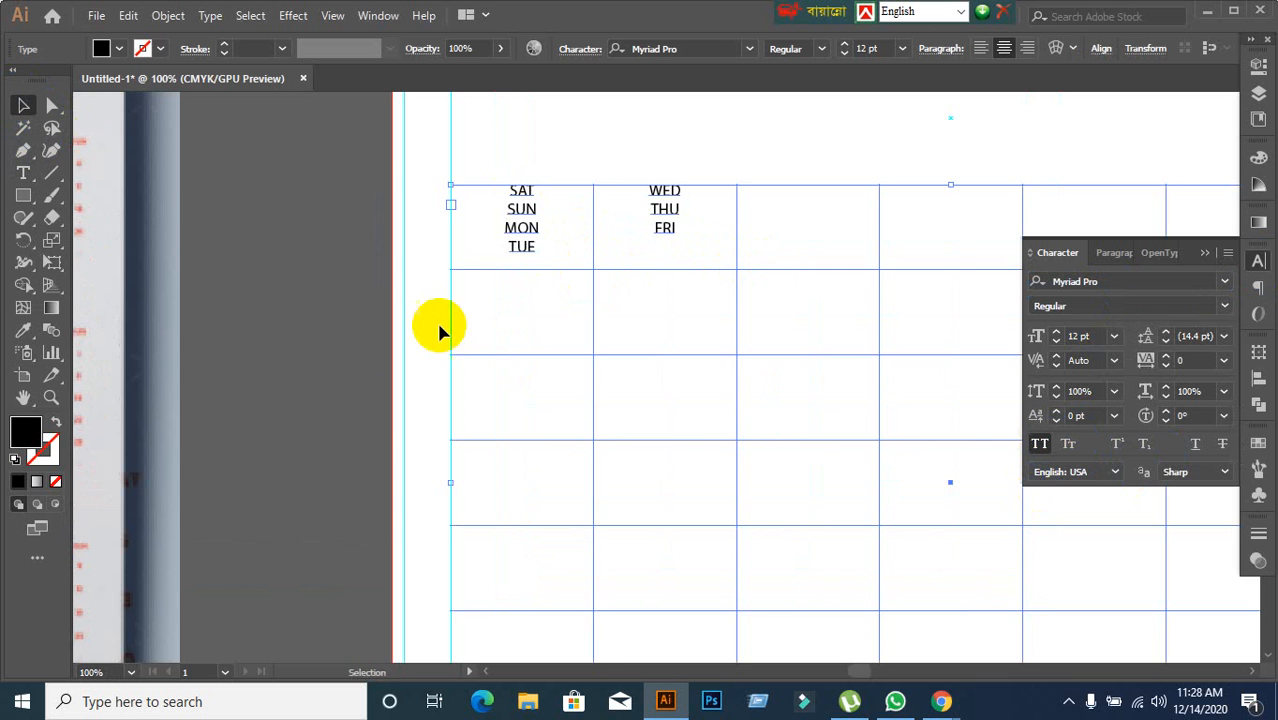
pyautogui.hscroll(-5, 400, 350)
pyautogui.scroll(-3, 403, 362)
pyautogui.scroll(-1, 403, 362)
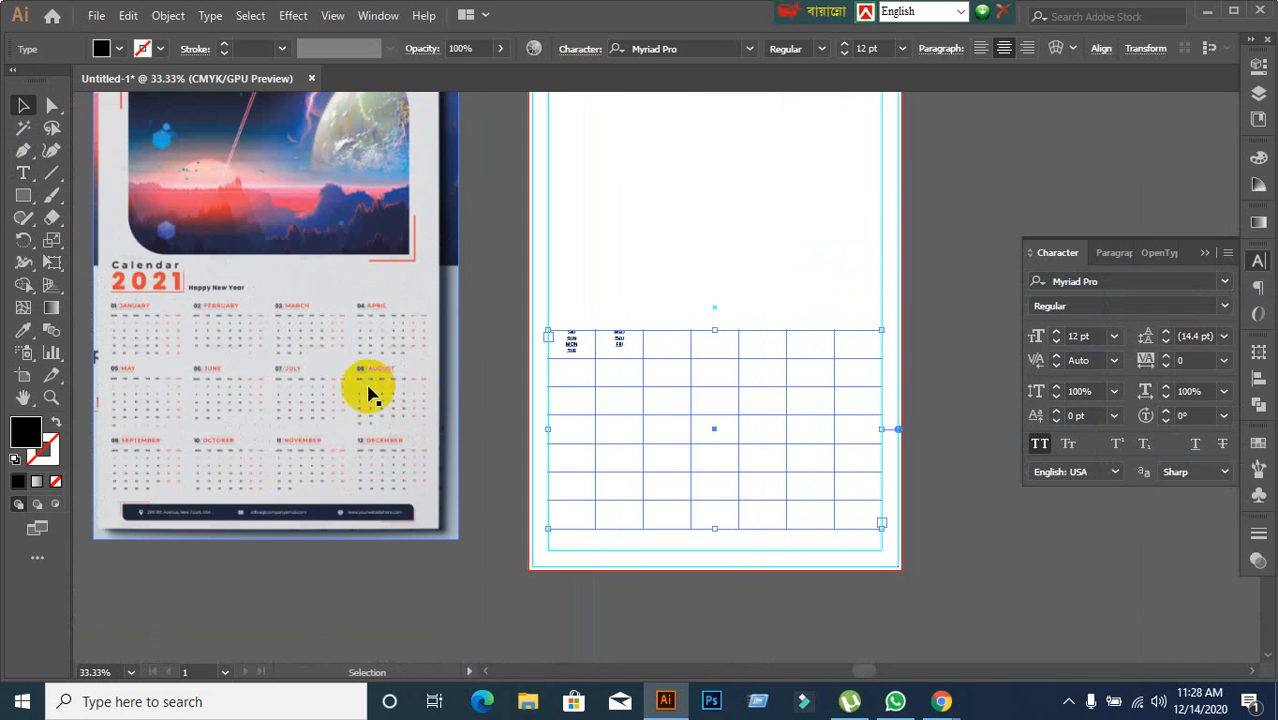
pyautogui.scroll(1, 371, 385)
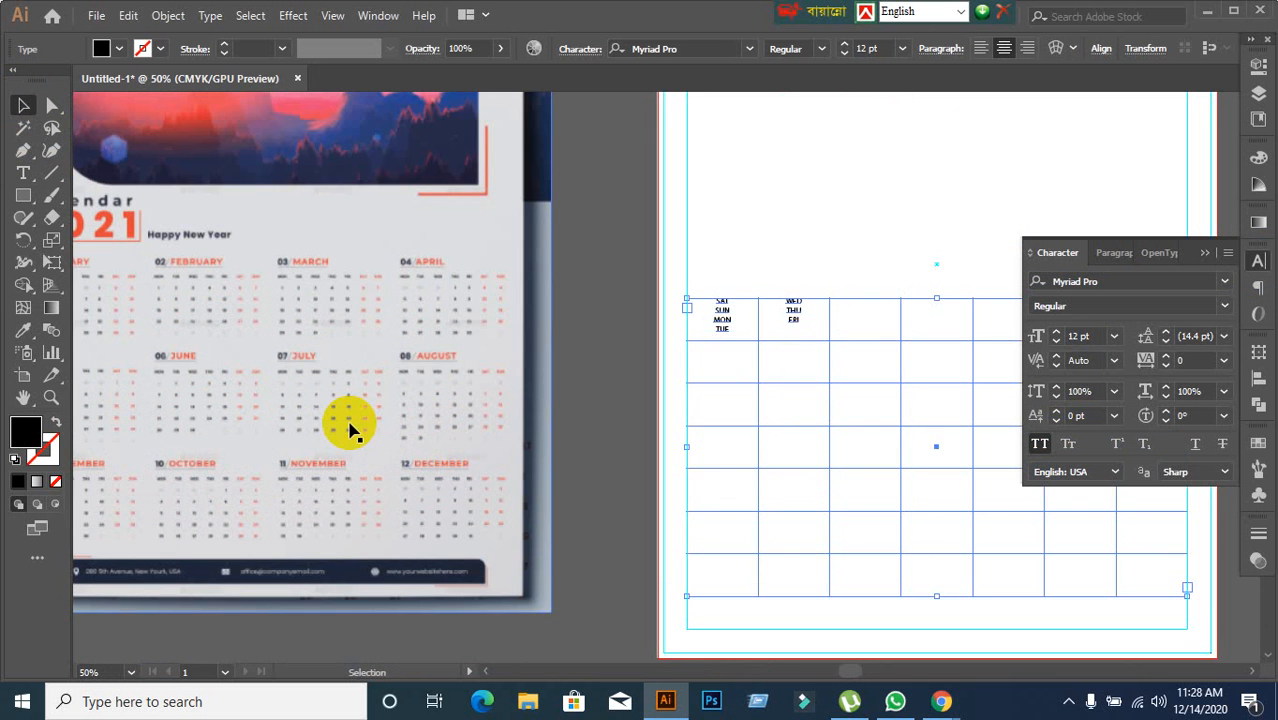
pyautogui.scroll(-1, 350, 430)
pyautogui.moveTo(388, 428); pyautogui.dragTo(78, 380)
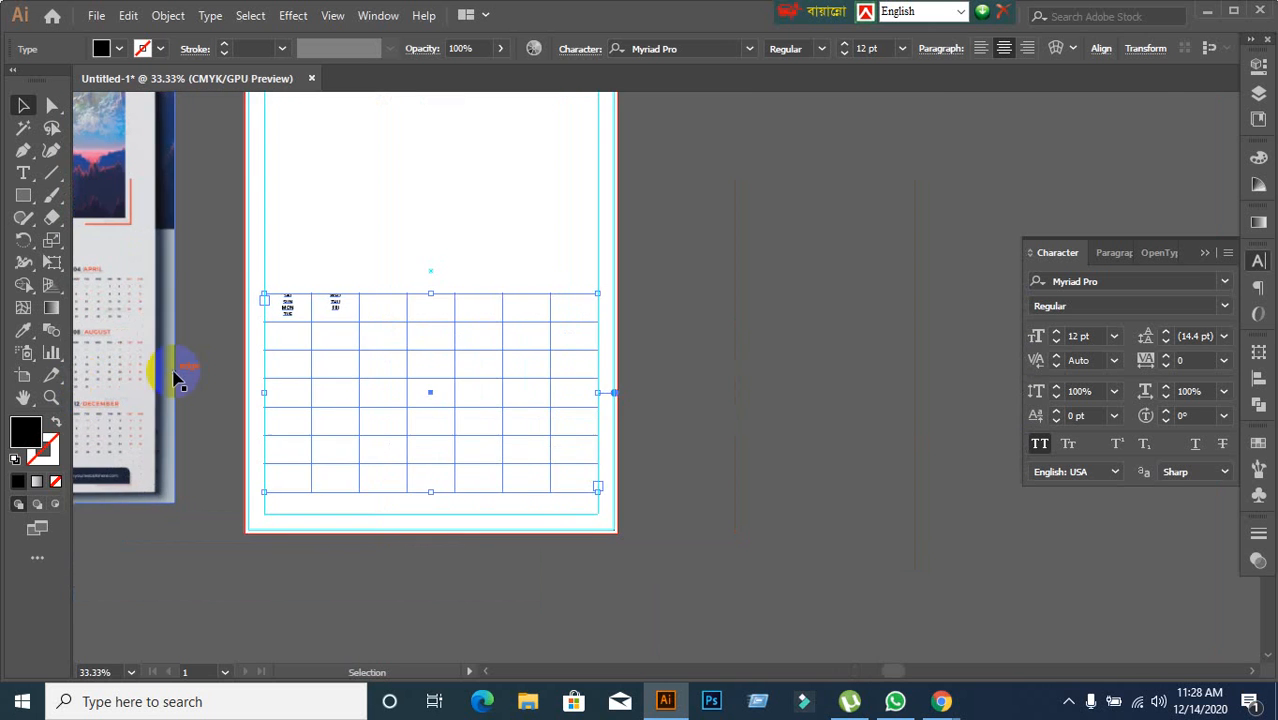
pyautogui.moveTo(199, 387); pyautogui.dragTo(365, 414)
pyautogui.scroll(2, 380, 414)
# Step: Set all the weekday names in the Montserrat font with the ExtraBold style
pyautogui.click(480, 424)
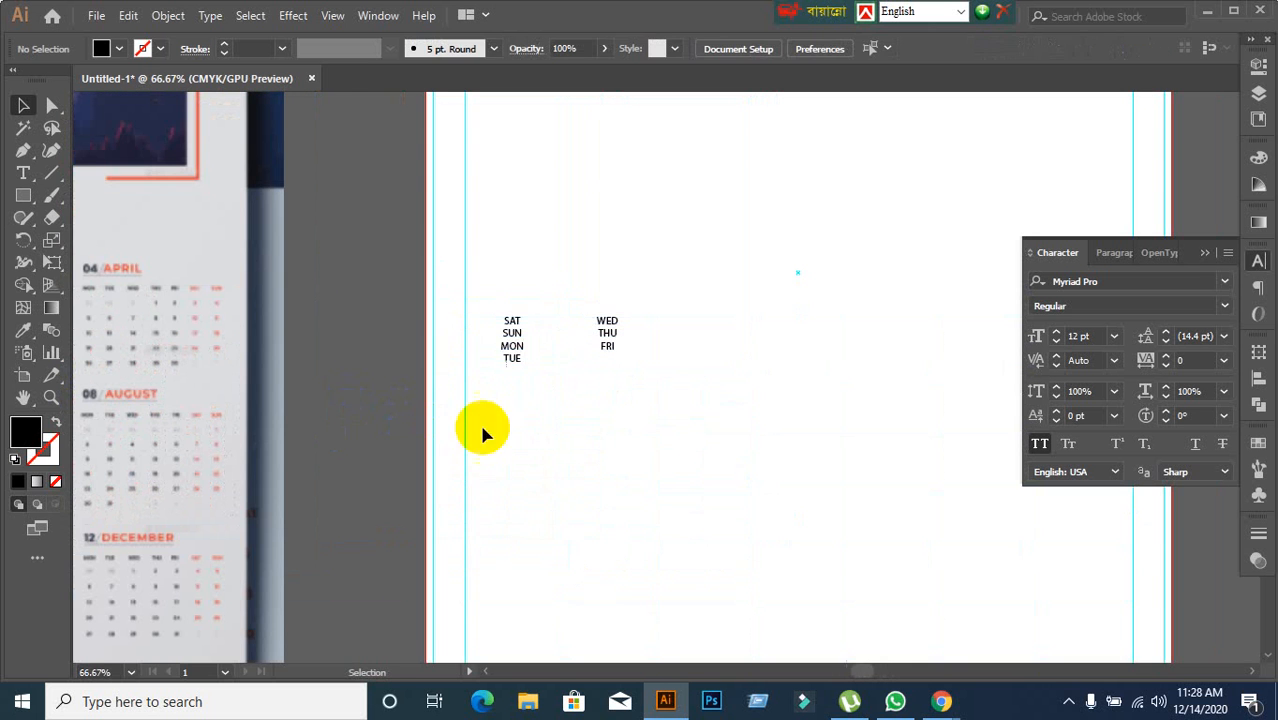
pyautogui.click(508, 345)
pyautogui.doubleClick(505, 318)
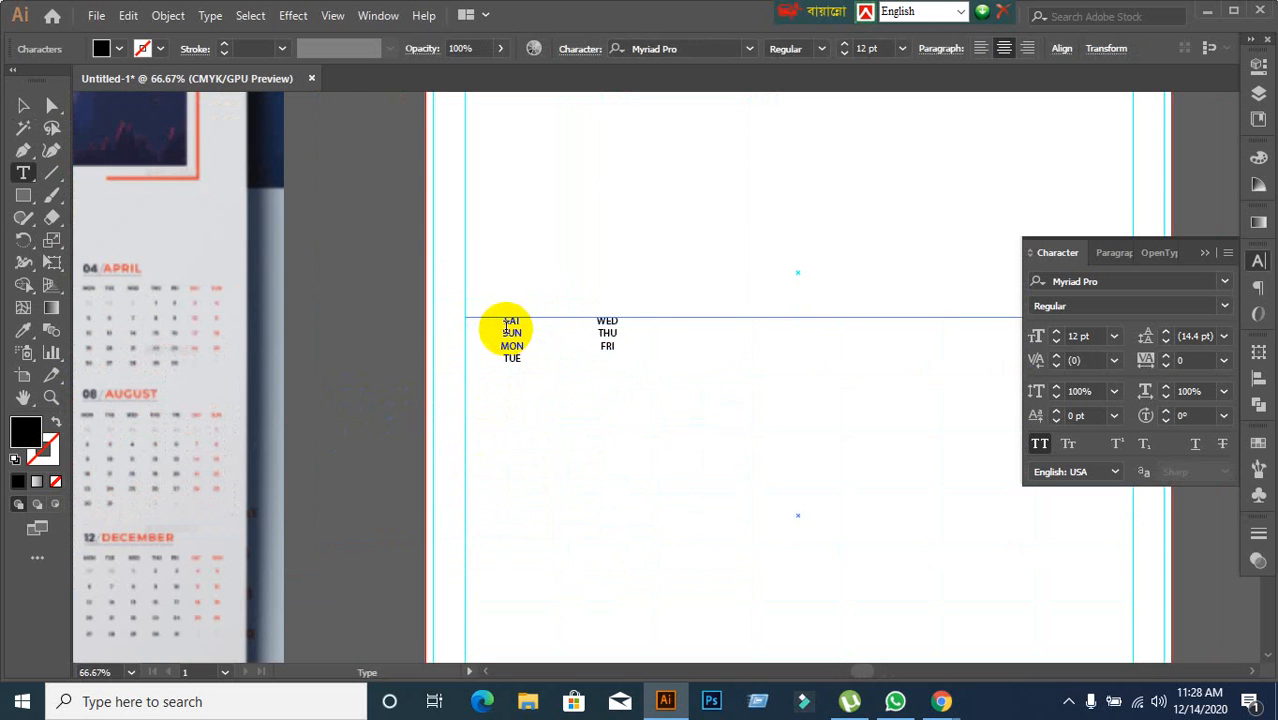
pyautogui.moveTo(505, 318); pyautogui.dragTo(673, 377)
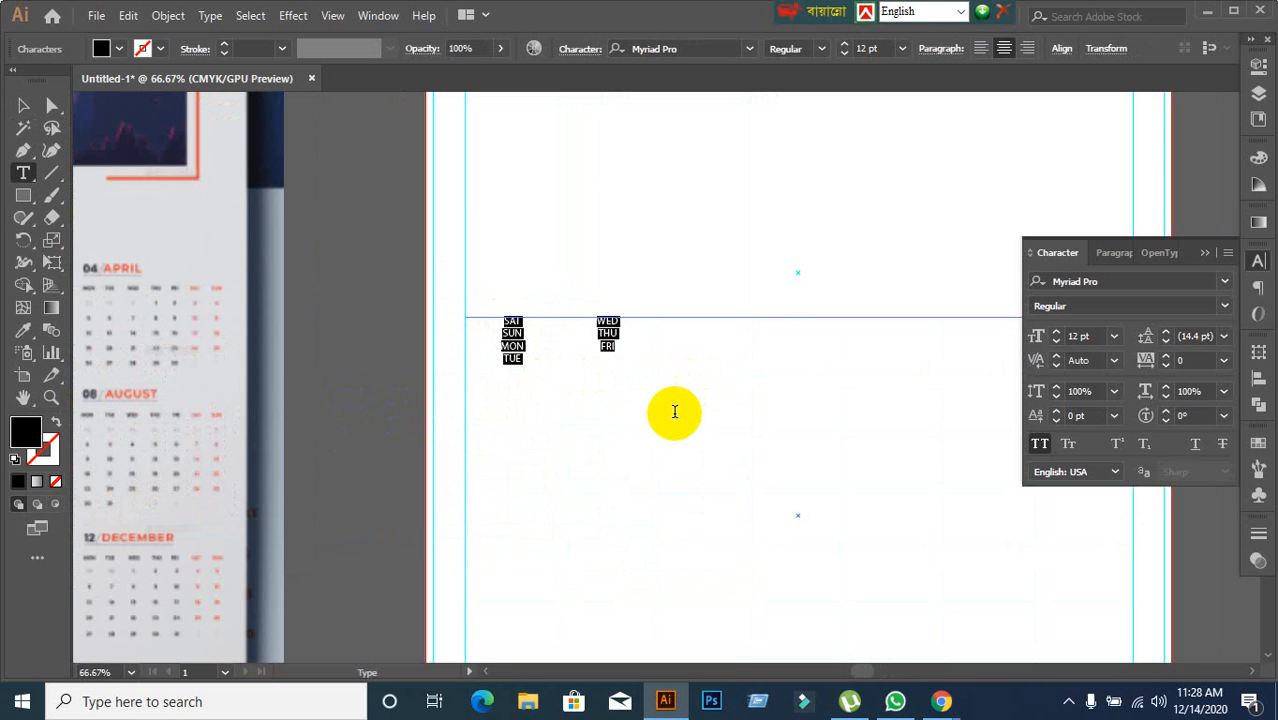
pyautogui.click(1100, 278)
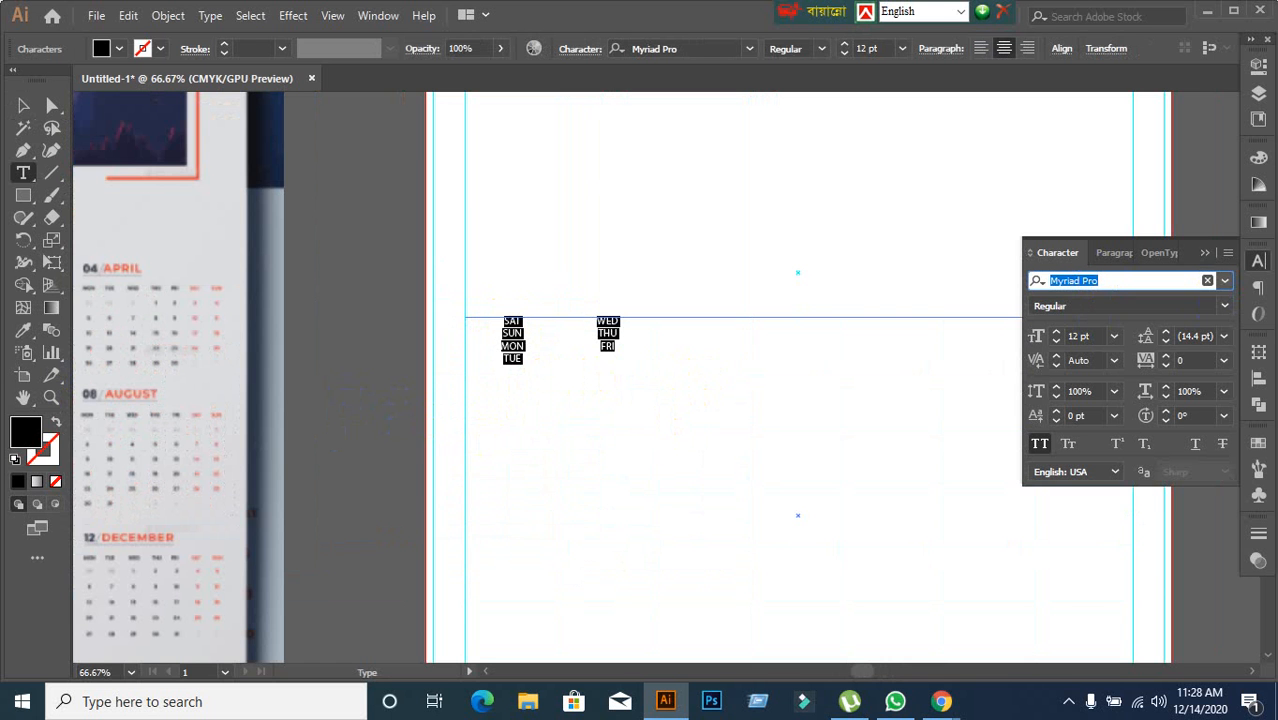
pyautogui.write('Mo')
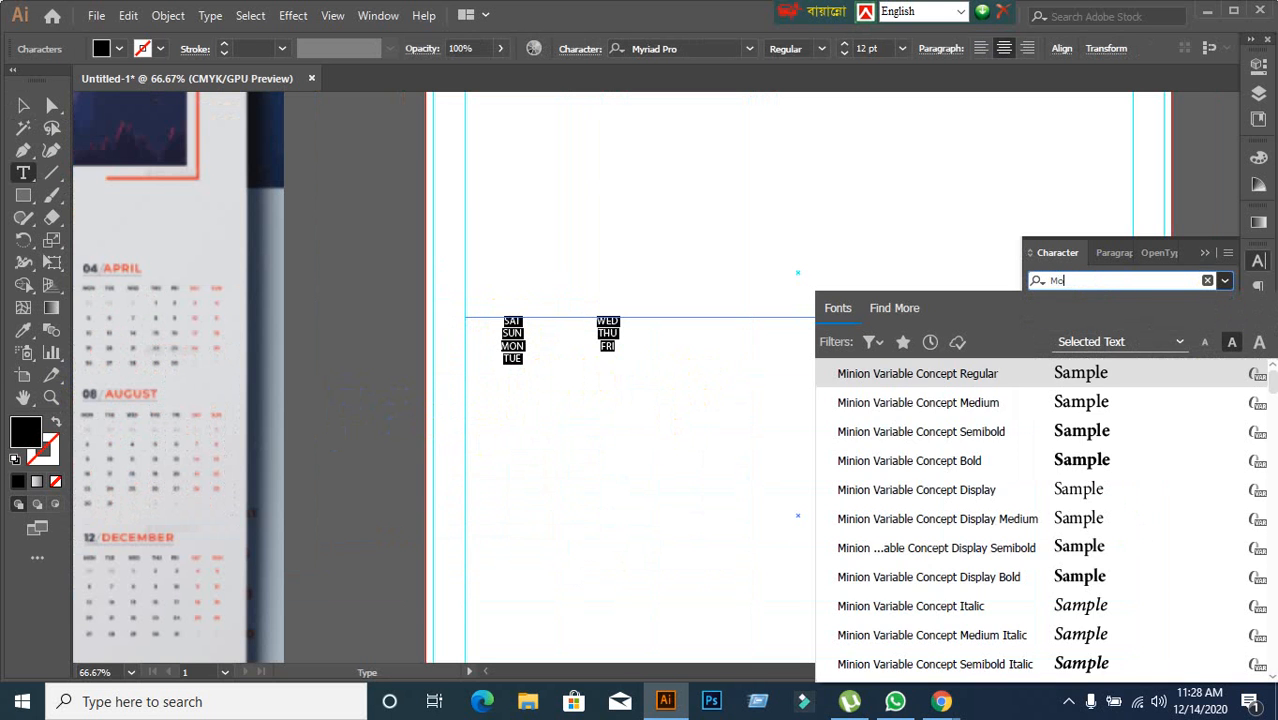
pyautogui.write('n')
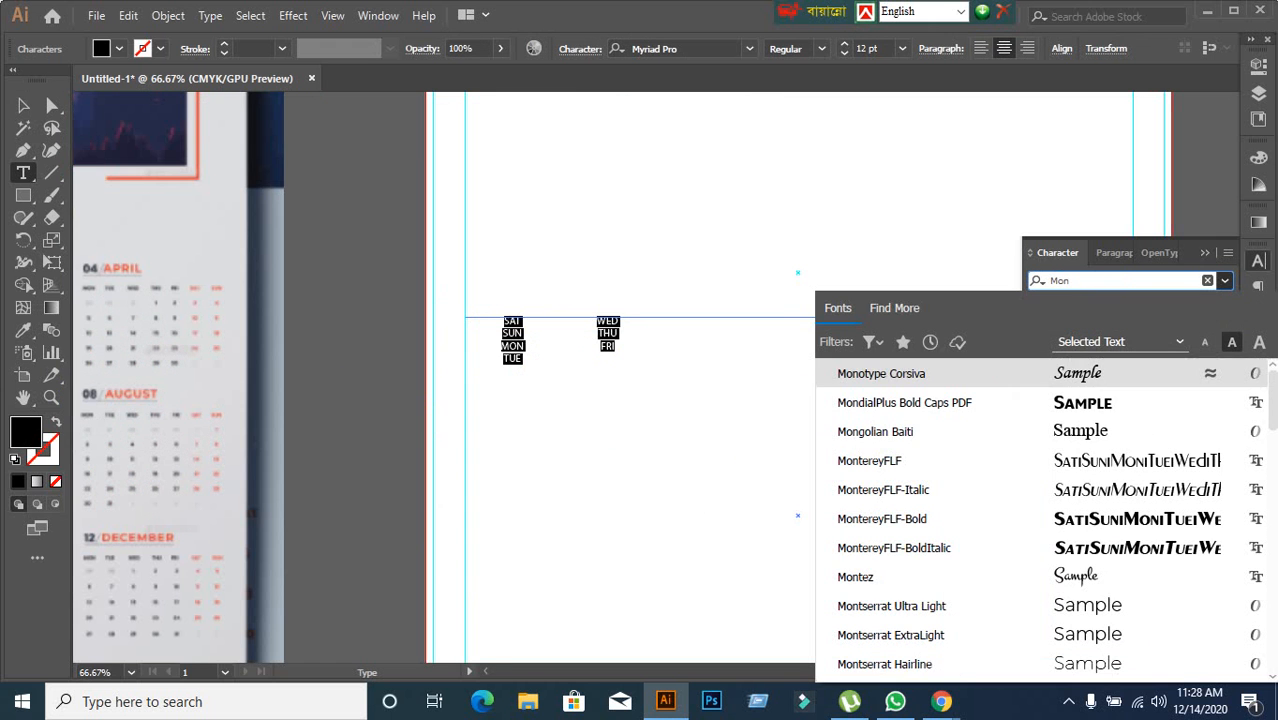
pyautogui.click(890, 607)
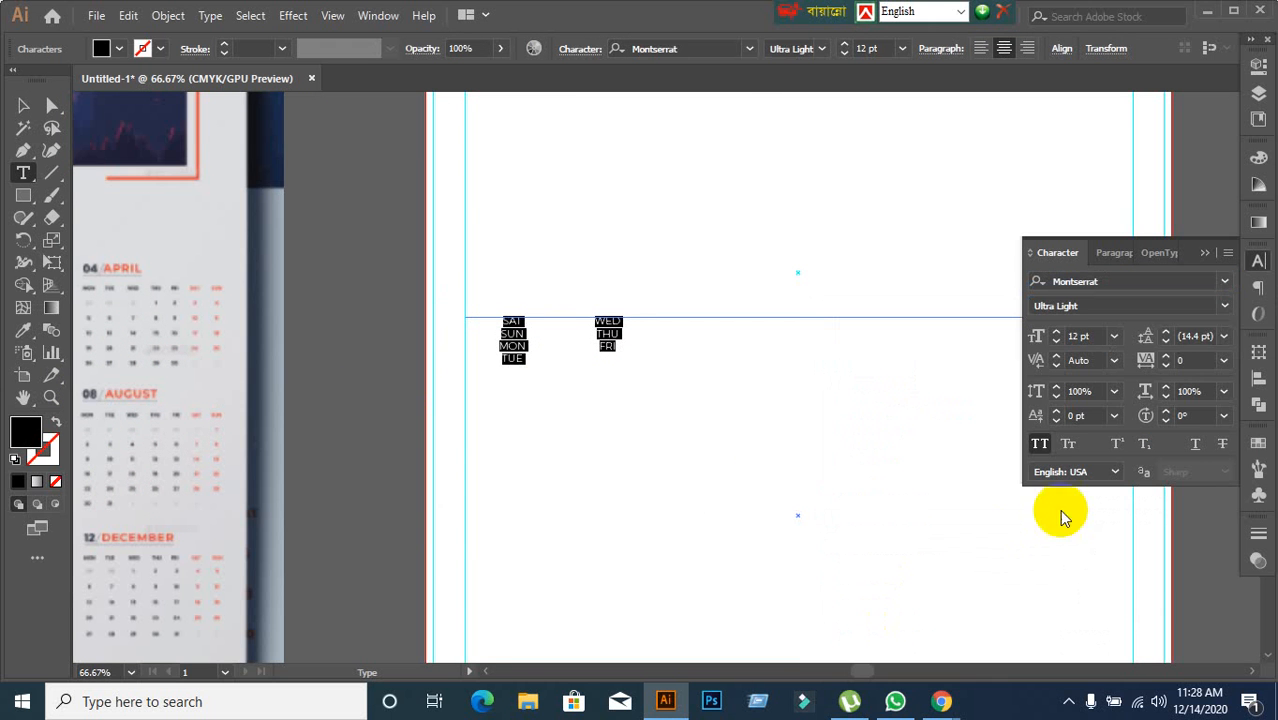
pyautogui.click(1222, 310)
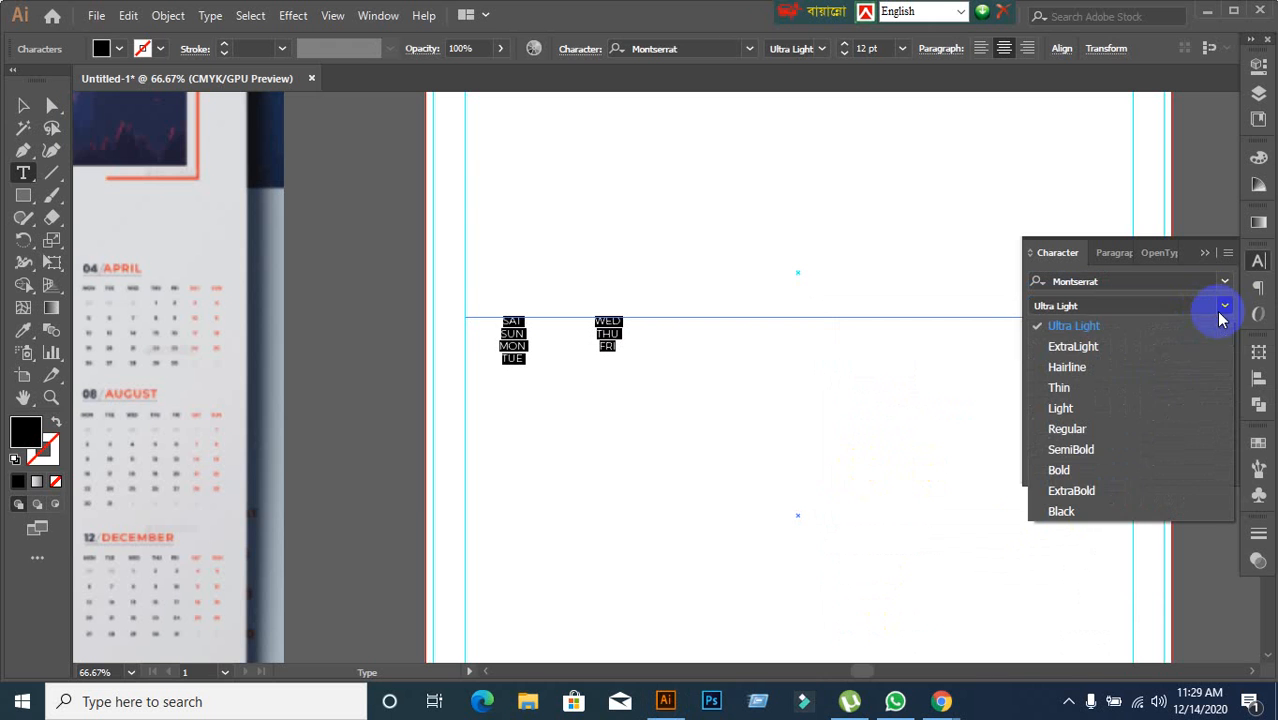
pyautogui.click(1087, 497)
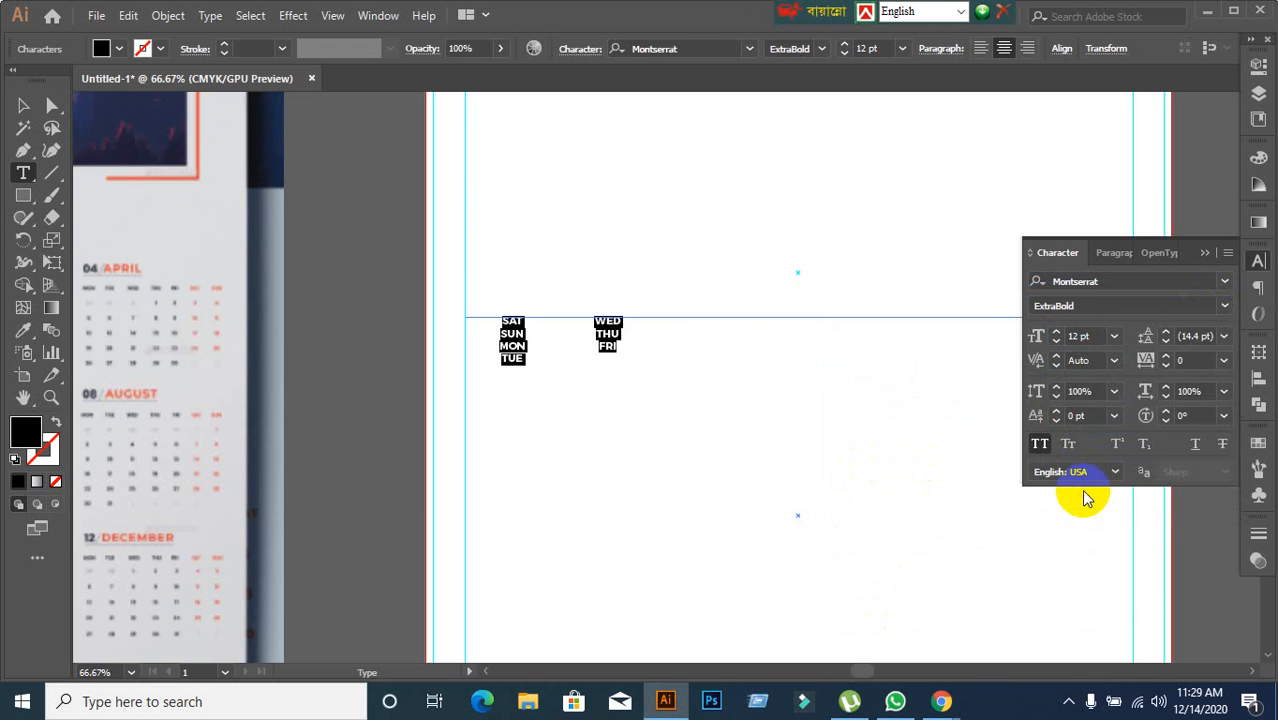
# Step: Enlarge the weekday names to 34 pt so each name takes its own cell in the first grid row
pyautogui.doubleClick(1101, 338)
pyautogui.scroll(8, 1101, 338)
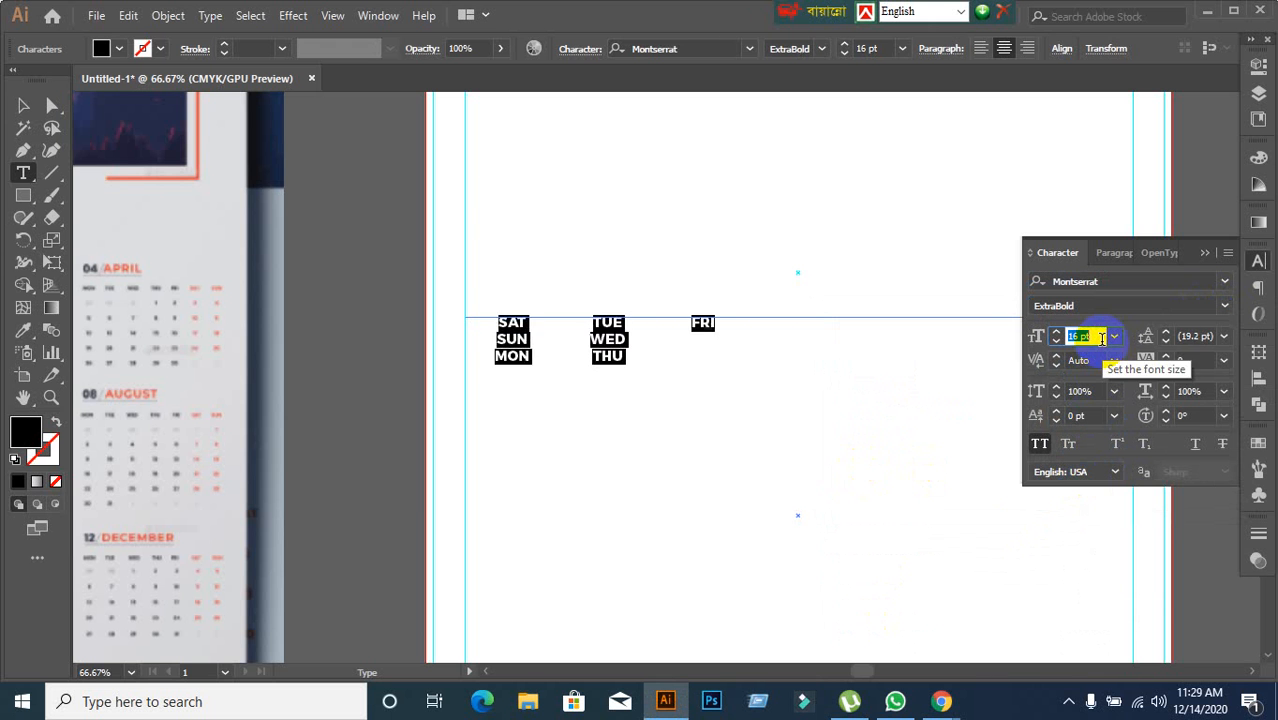
pyautogui.scroll(6, 1101, 338)
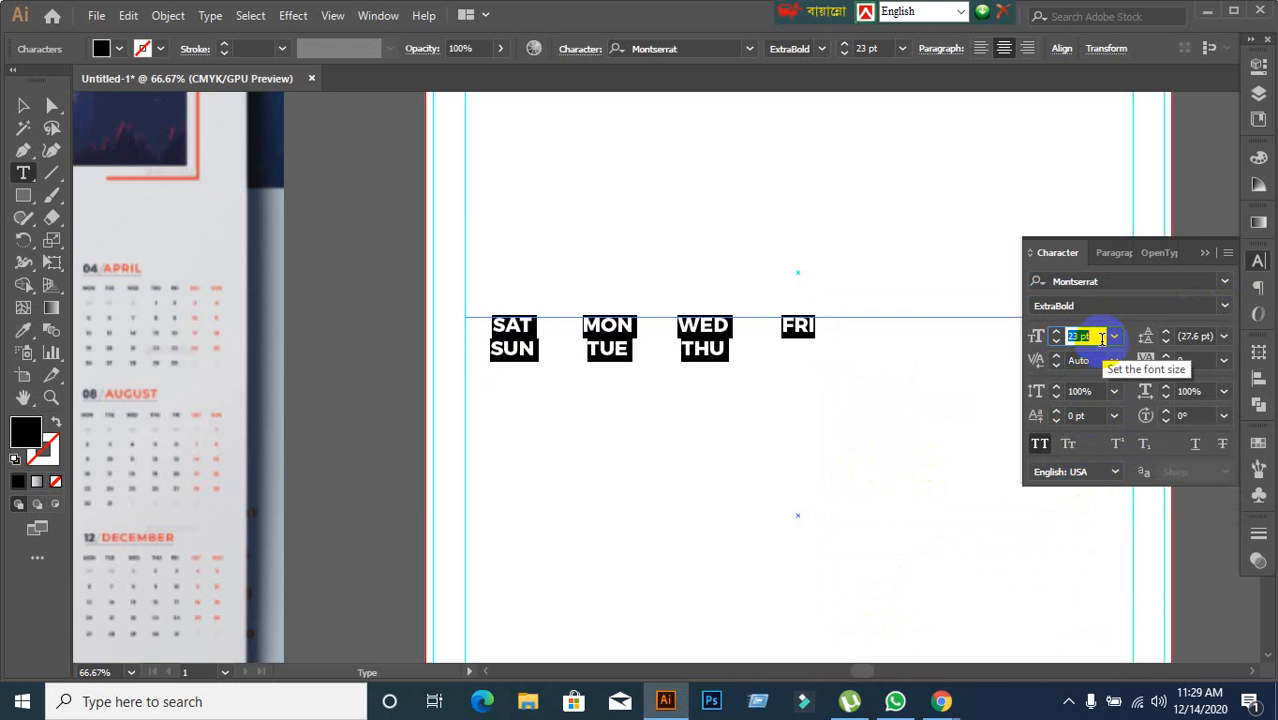
pyautogui.scroll(8, 1101, 338)
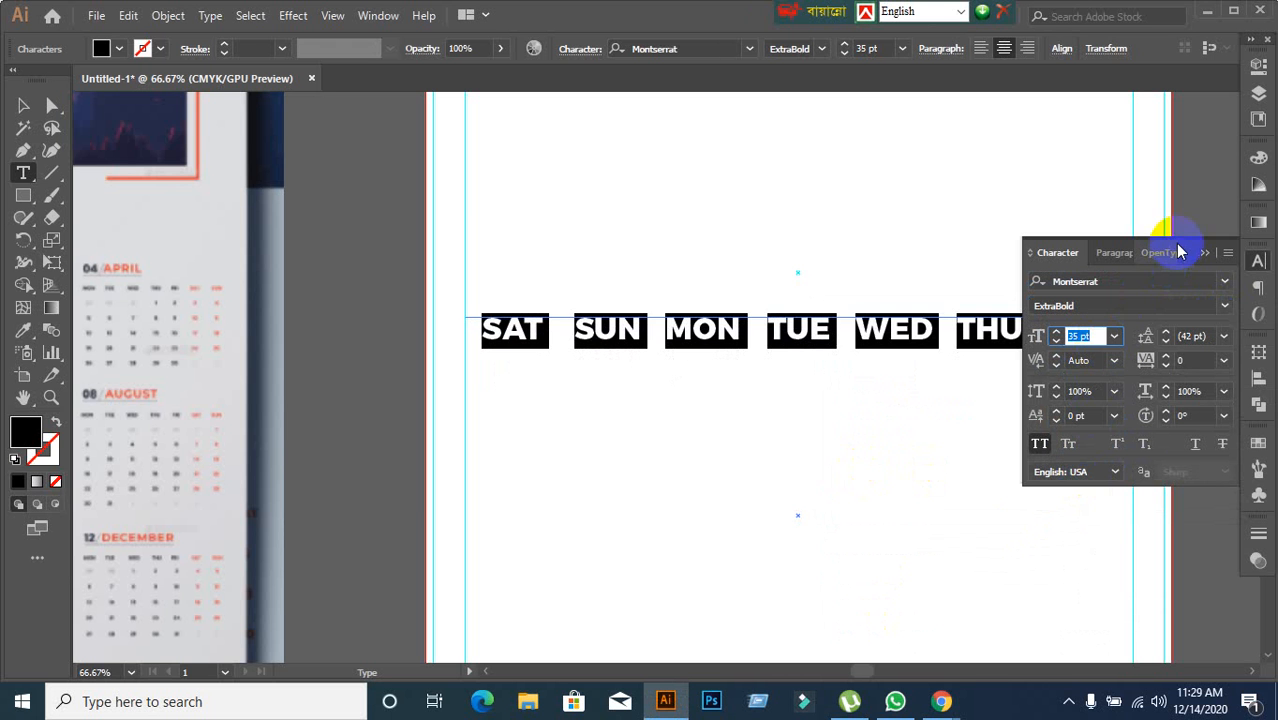
pyautogui.scroll(-2, 929, 337)
pyautogui.scroll(-3, 929, 337)
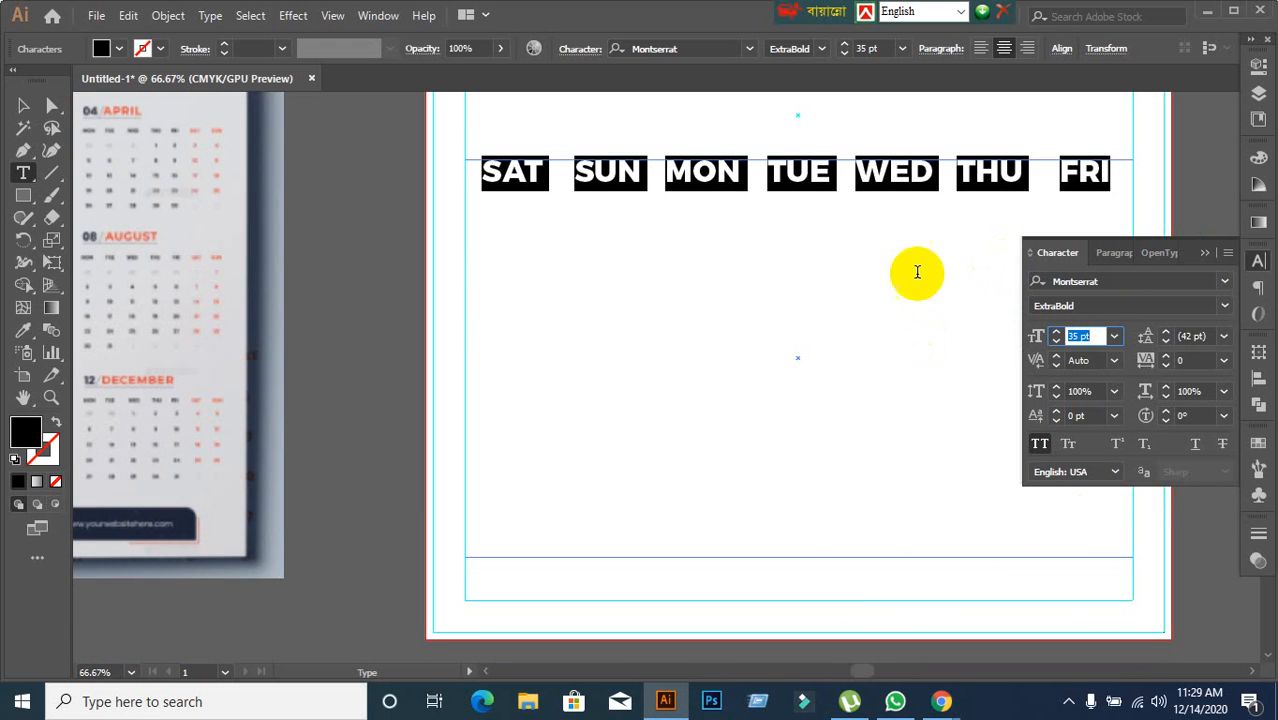
pyautogui.doubleClick(1093, 172)
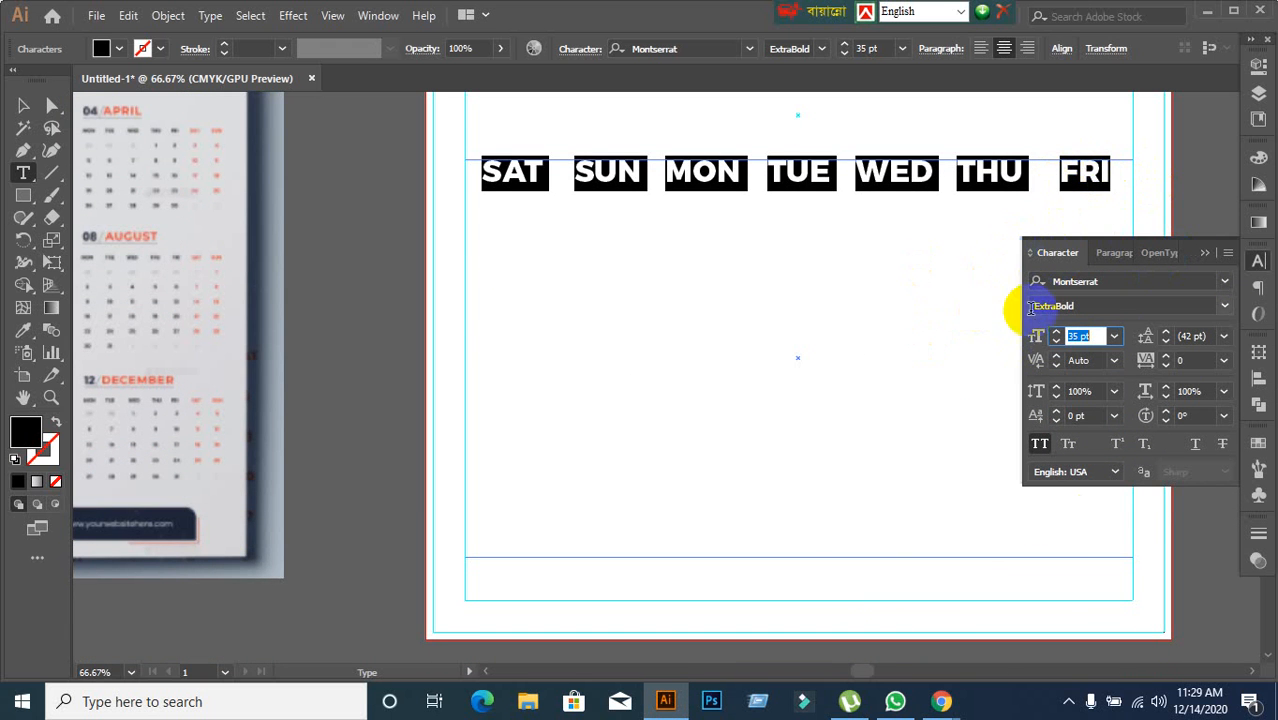
pyautogui.click(1098, 338)
pyautogui.press('Down')
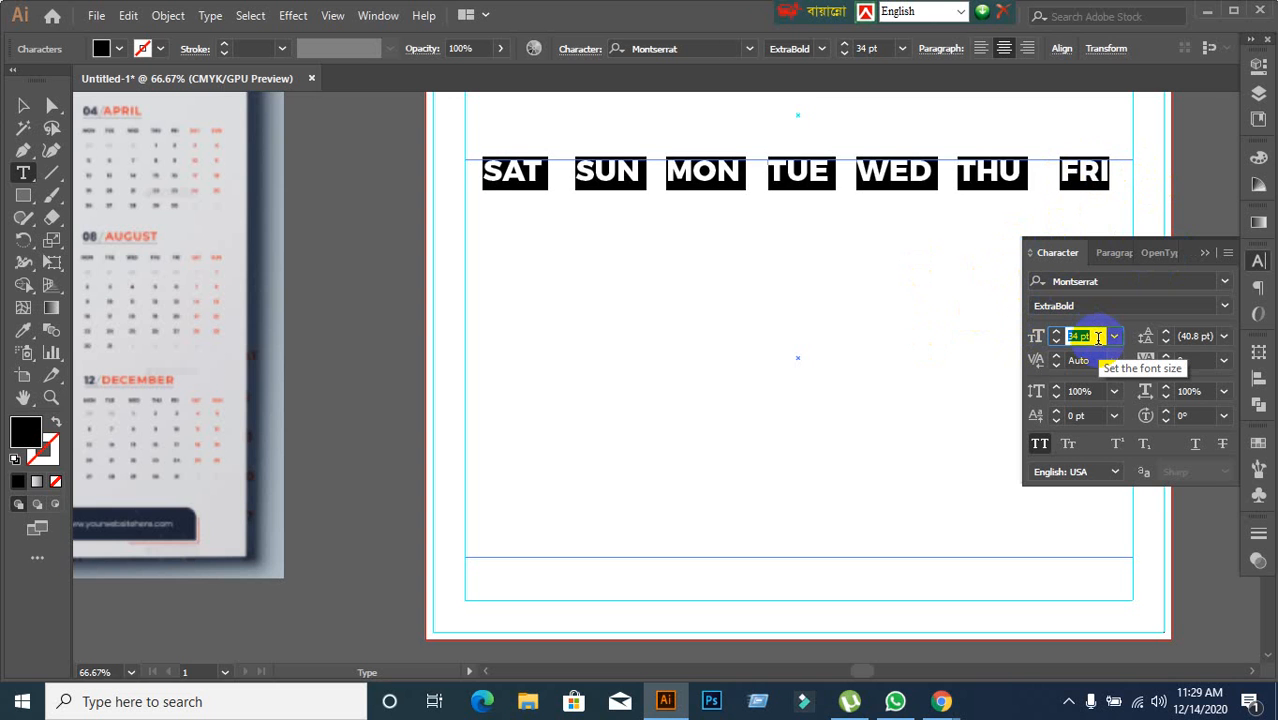
pyautogui.press('Down')
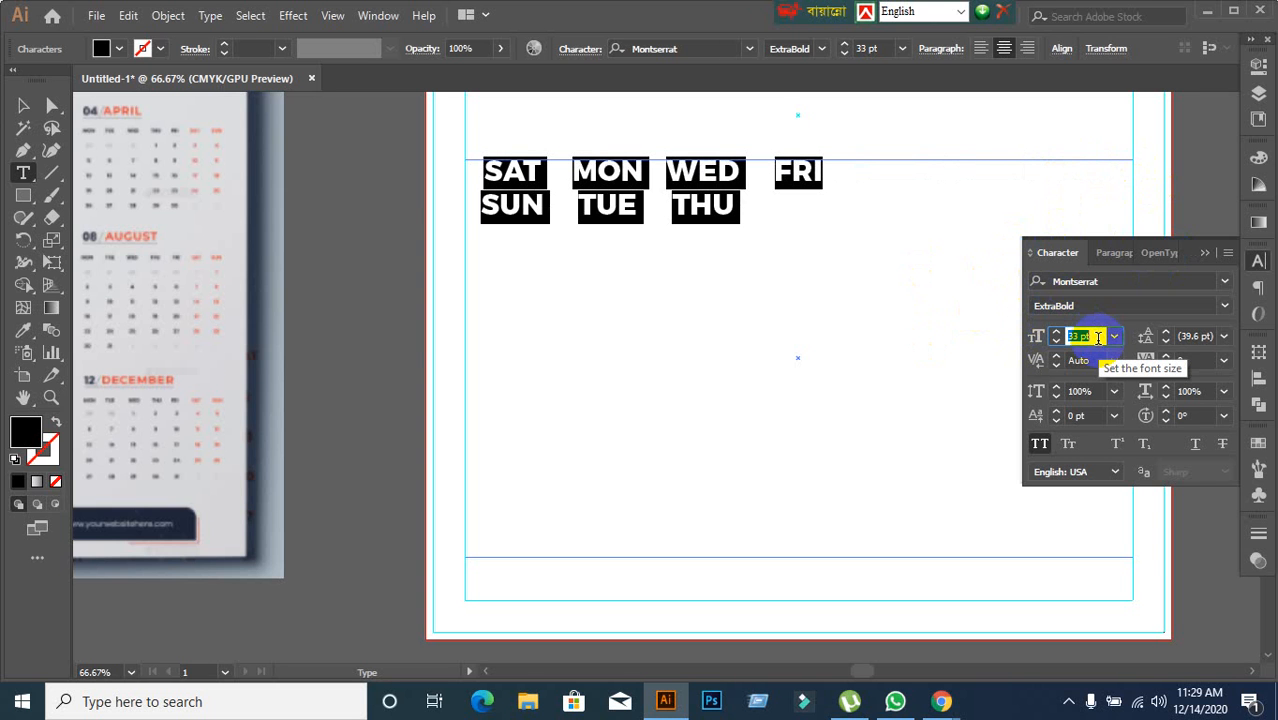
pyautogui.press('Up')
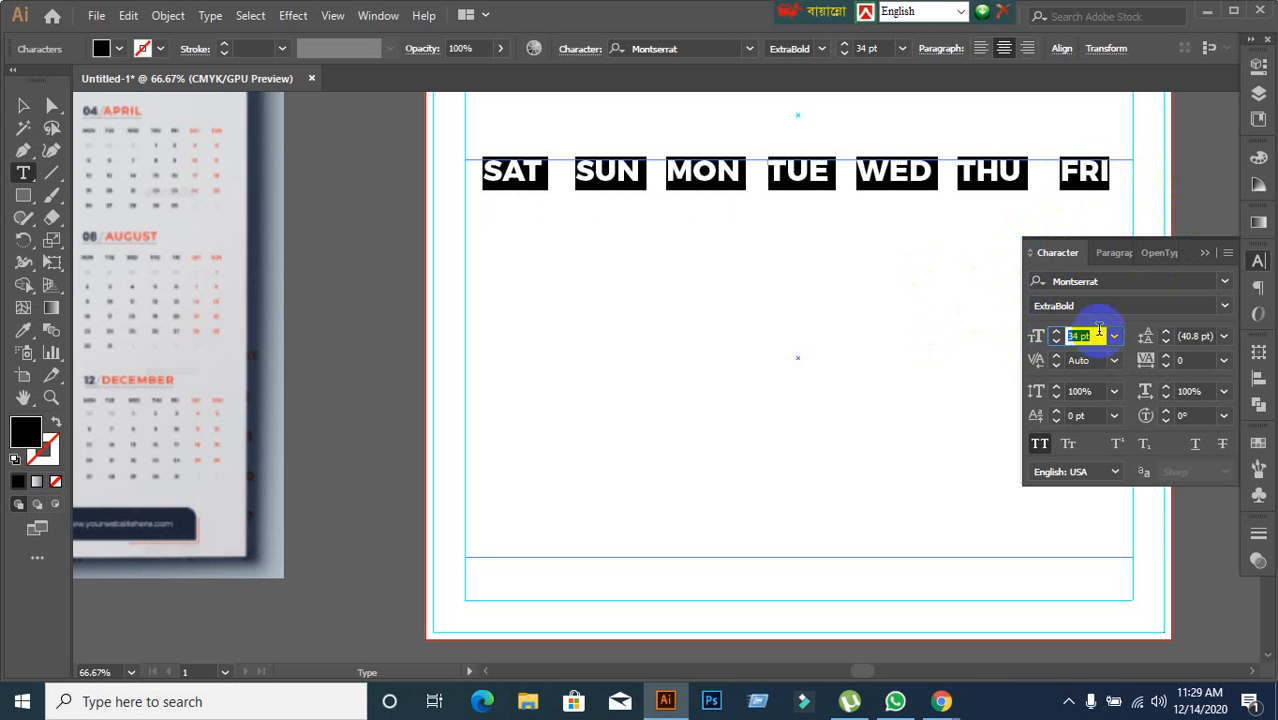
# Step: Change the font style of all the weekday names to SemiBold
pyautogui.moveTo(1098, 176); pyautogui.dragTo(462, 172)
pyautogui.click(1072, 172)
pyautogui.doubleClick(1078, 172)
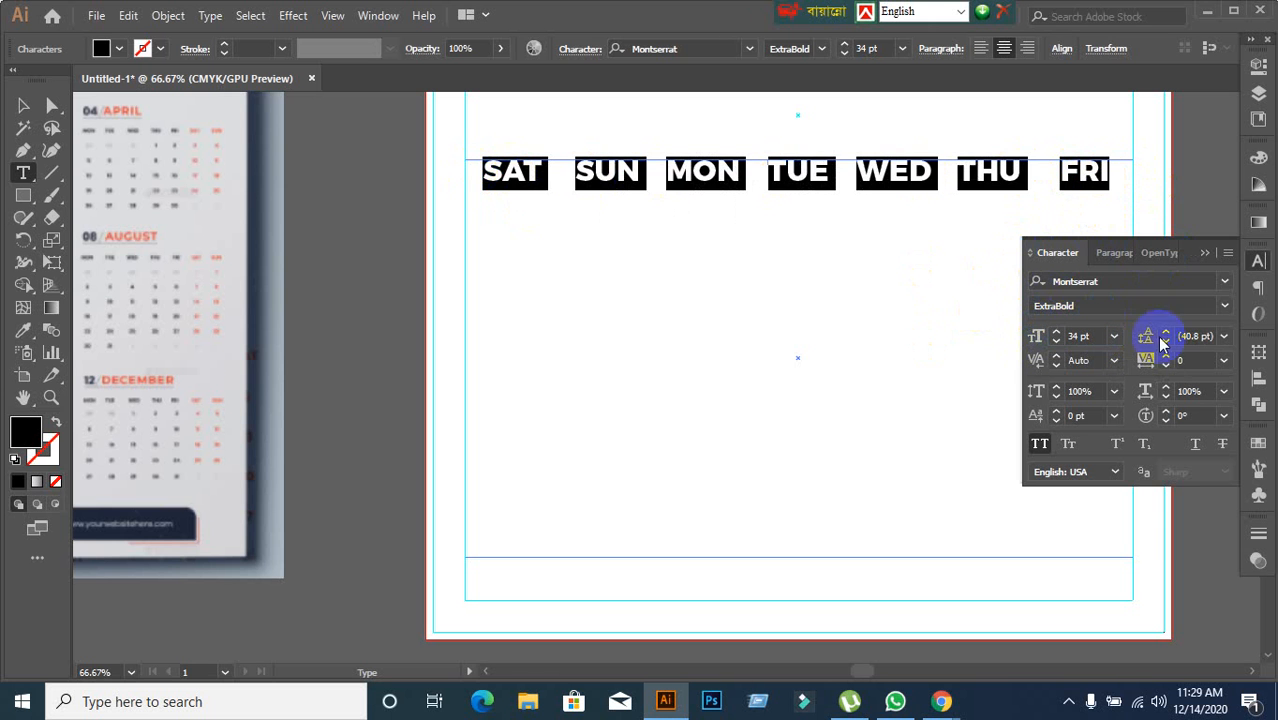
pyautogui.click(1224, 305)
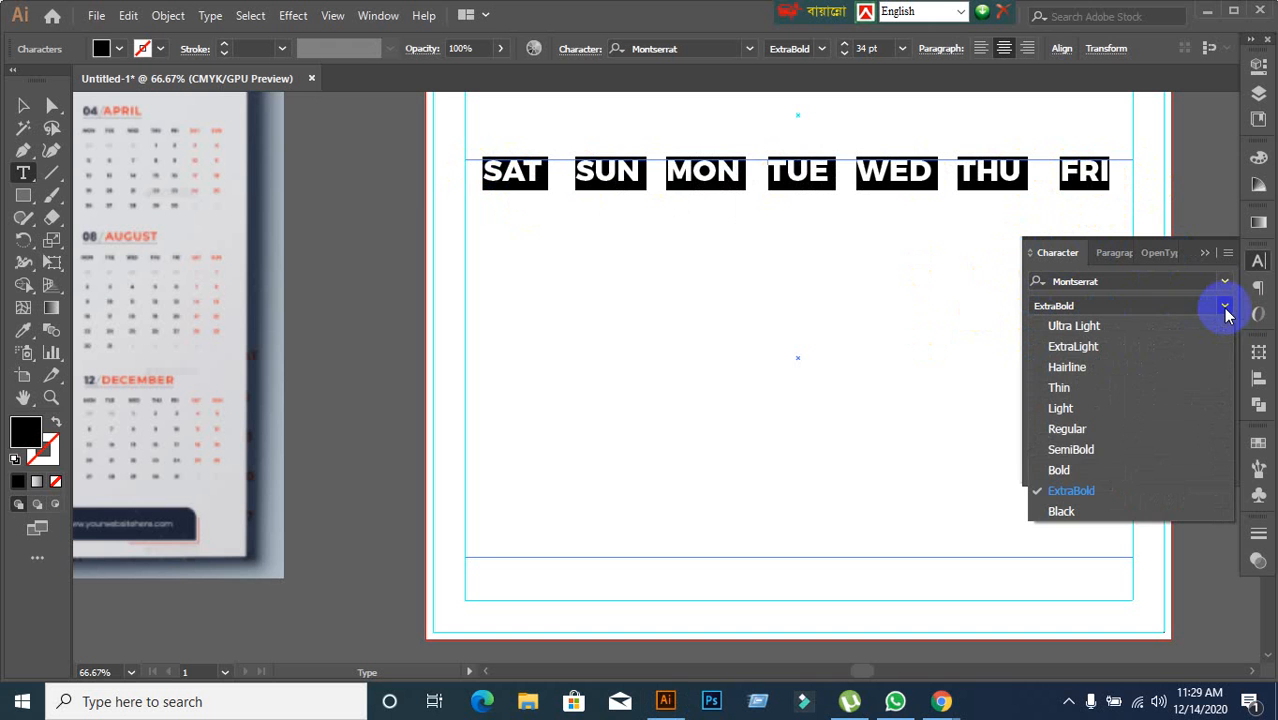
pyautogui.click(1071, 450)
# Step: Fill the first two grid rows below the weekday names with the dates 1 to 14, one per cell
pyautogui.click(1107, 185)
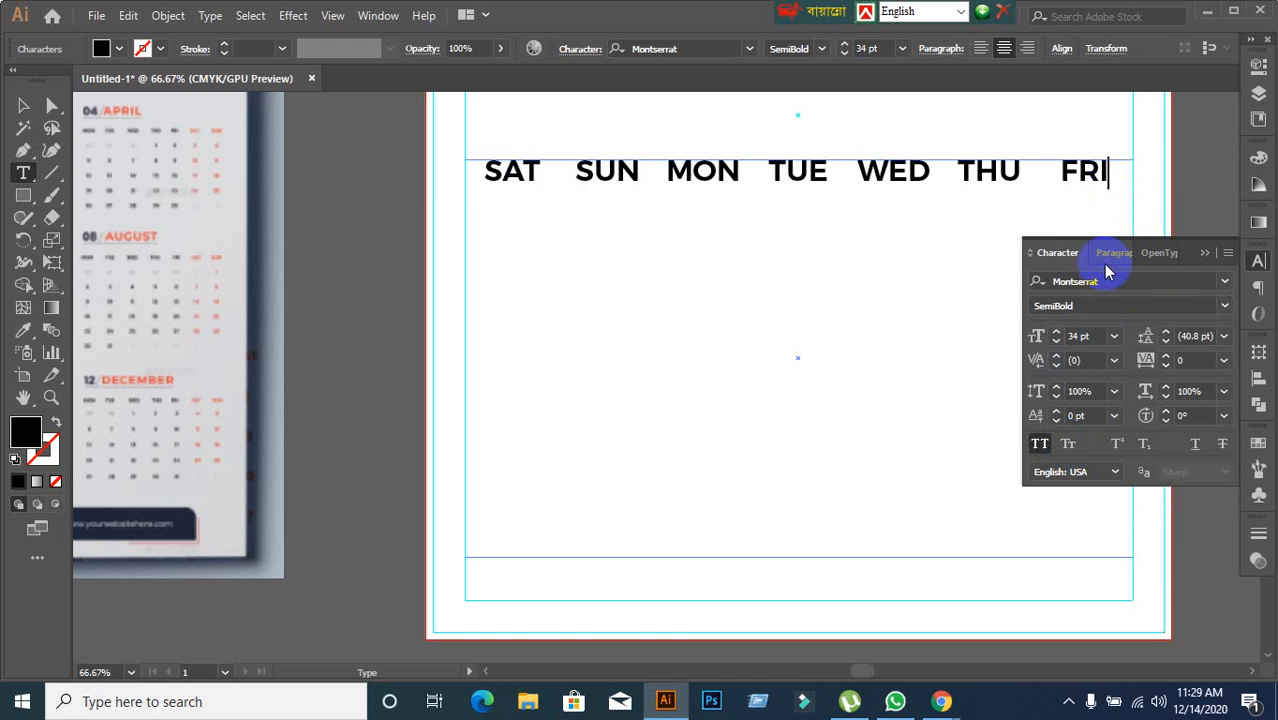
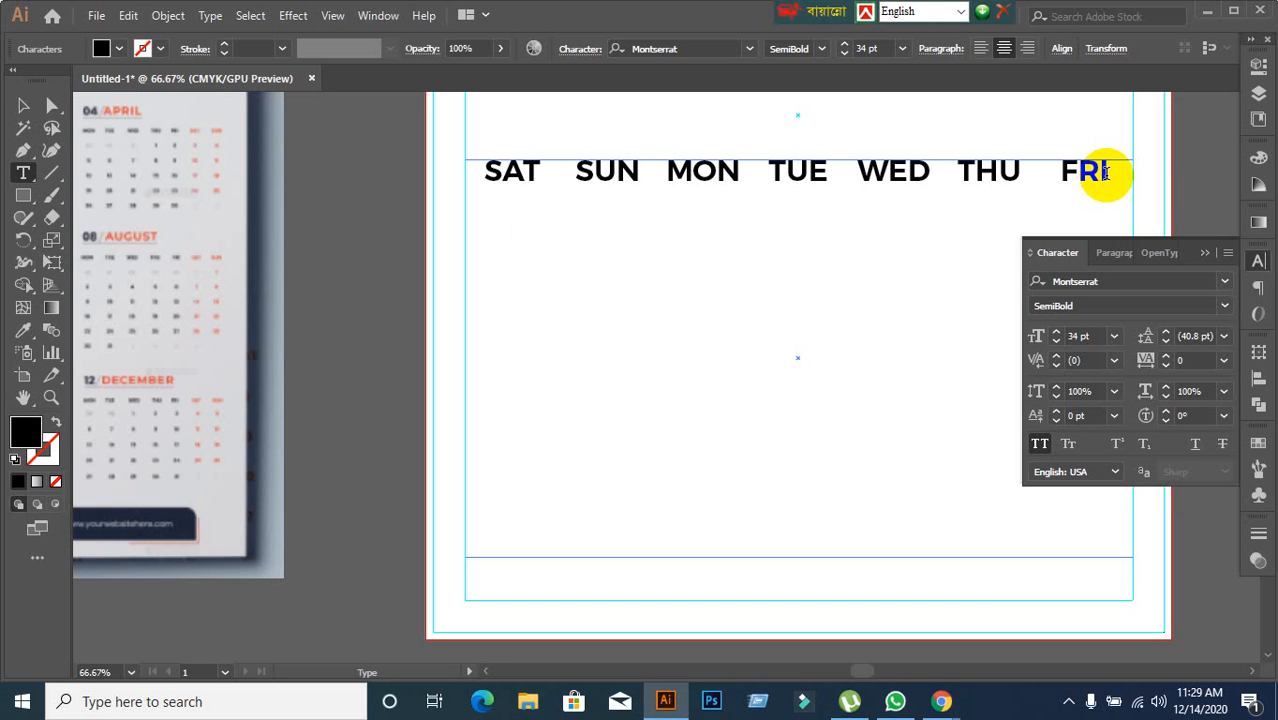
pyautogui.write('1 2 3 4 5 6 7')
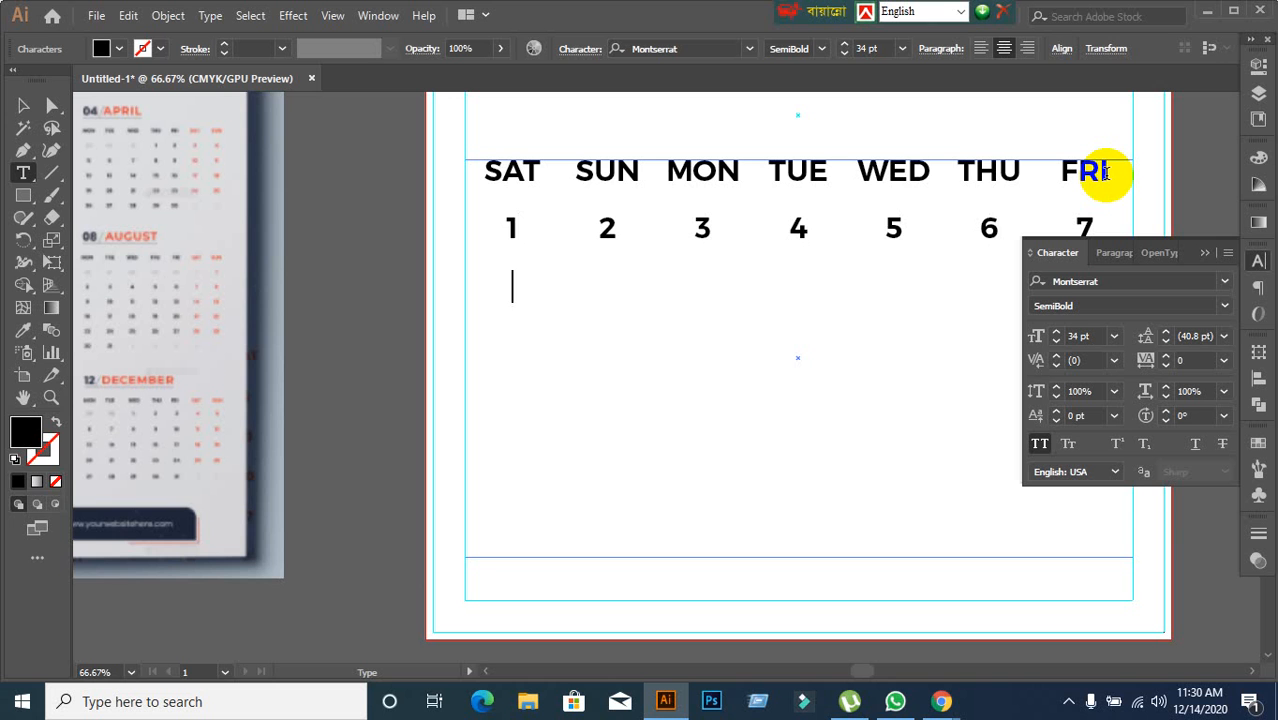
pyautogui.write('0')
pyautogui.press('Tab')
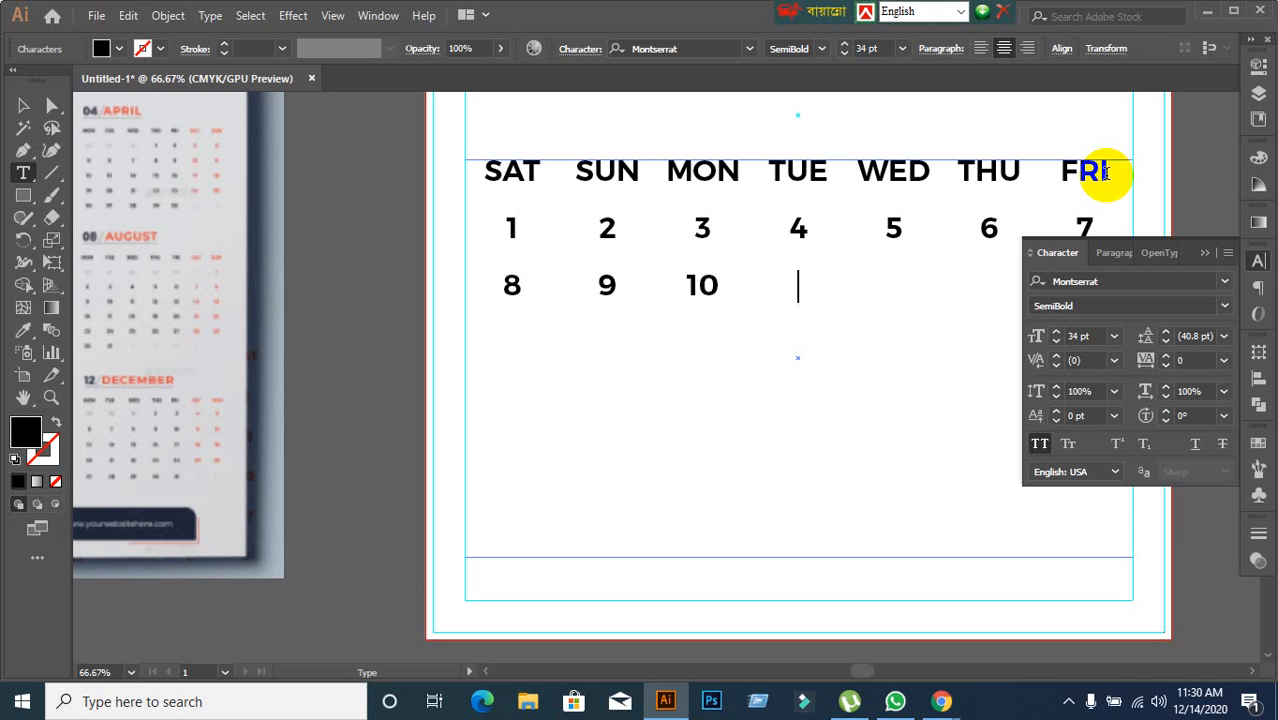
pyautogui.write('12\t')
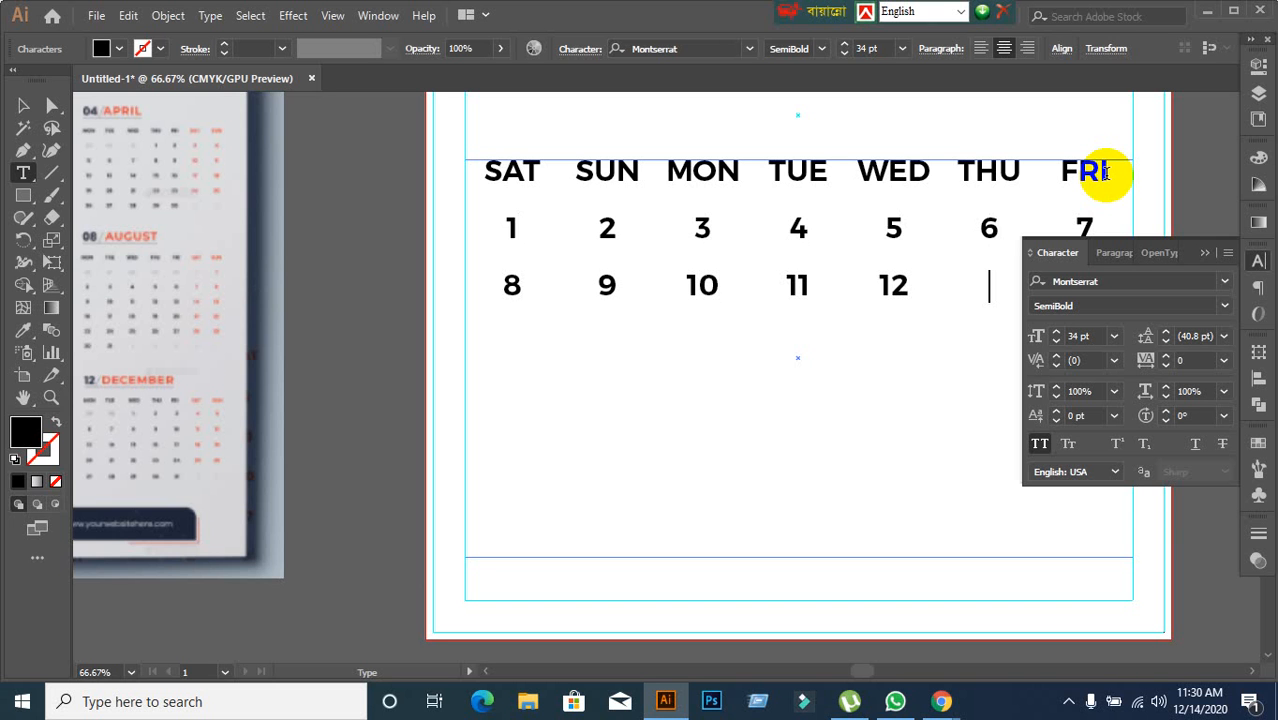
pyautogui.write('13 ')
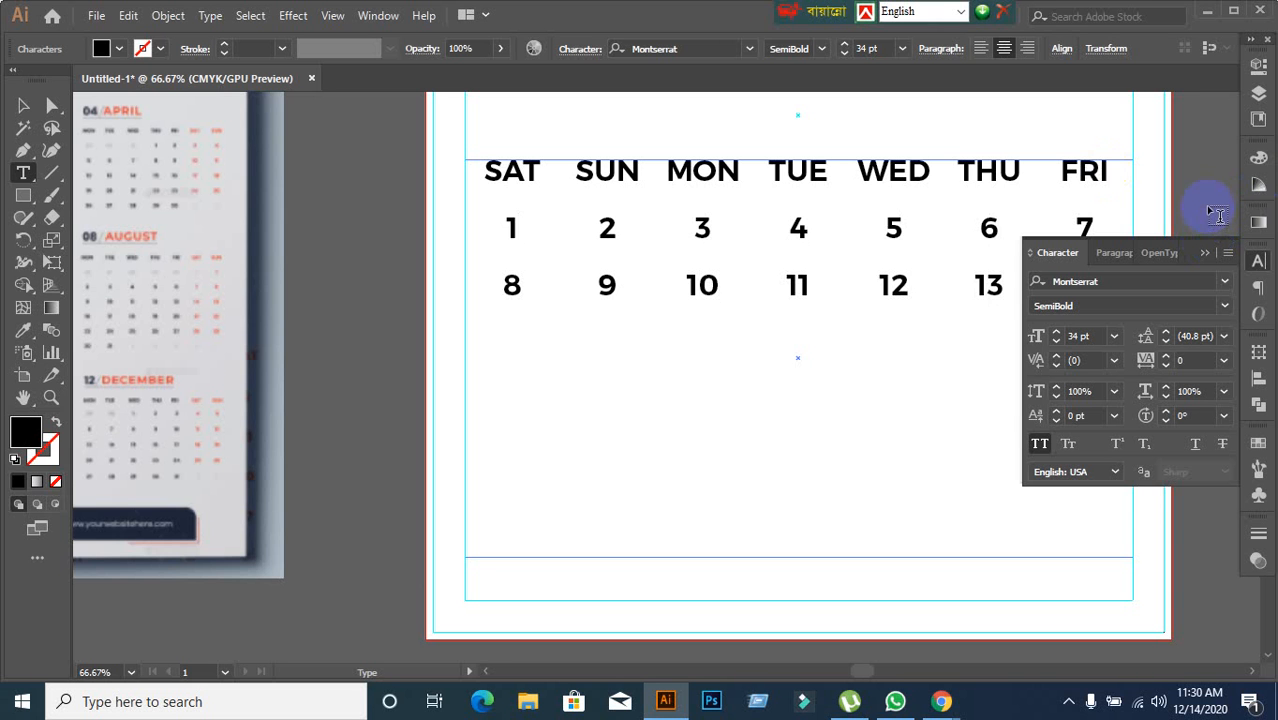
# Step: Enter the dates 15 to 21 across the third date row of the grid
pyautogui.write('15\t16')
pyautogui.press('Tab')
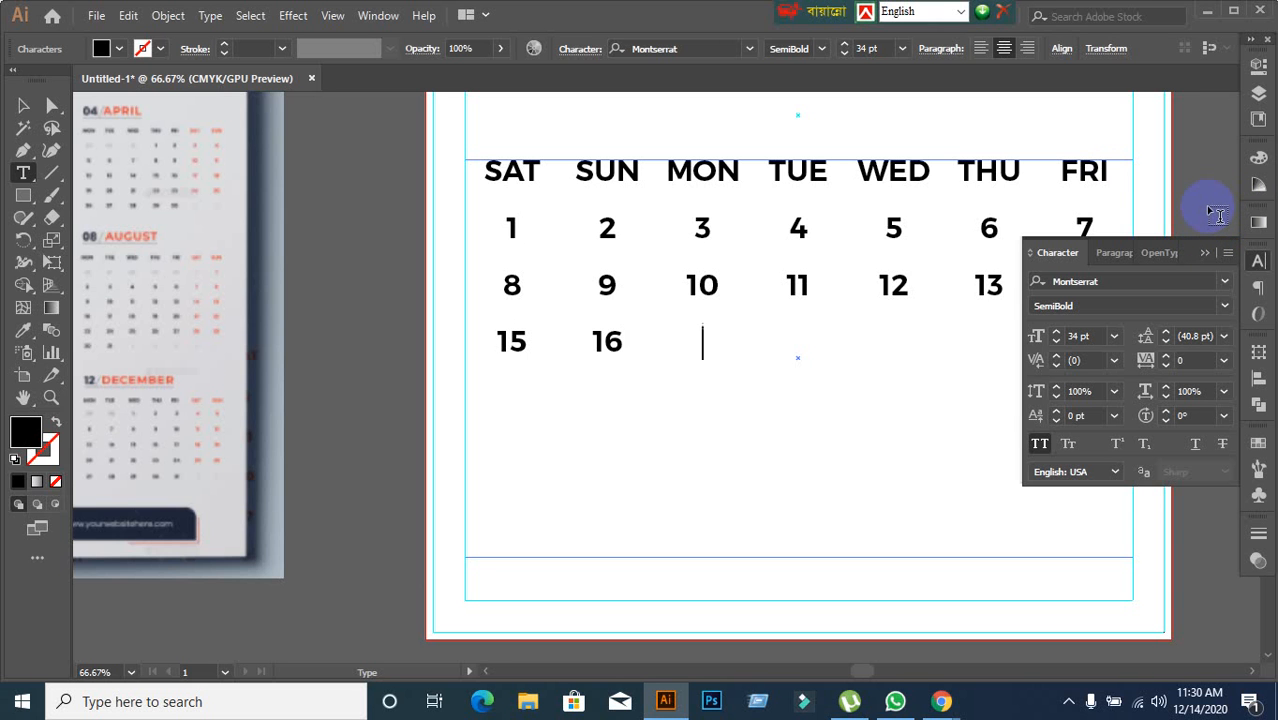
pyautogui.write('17 18 ')
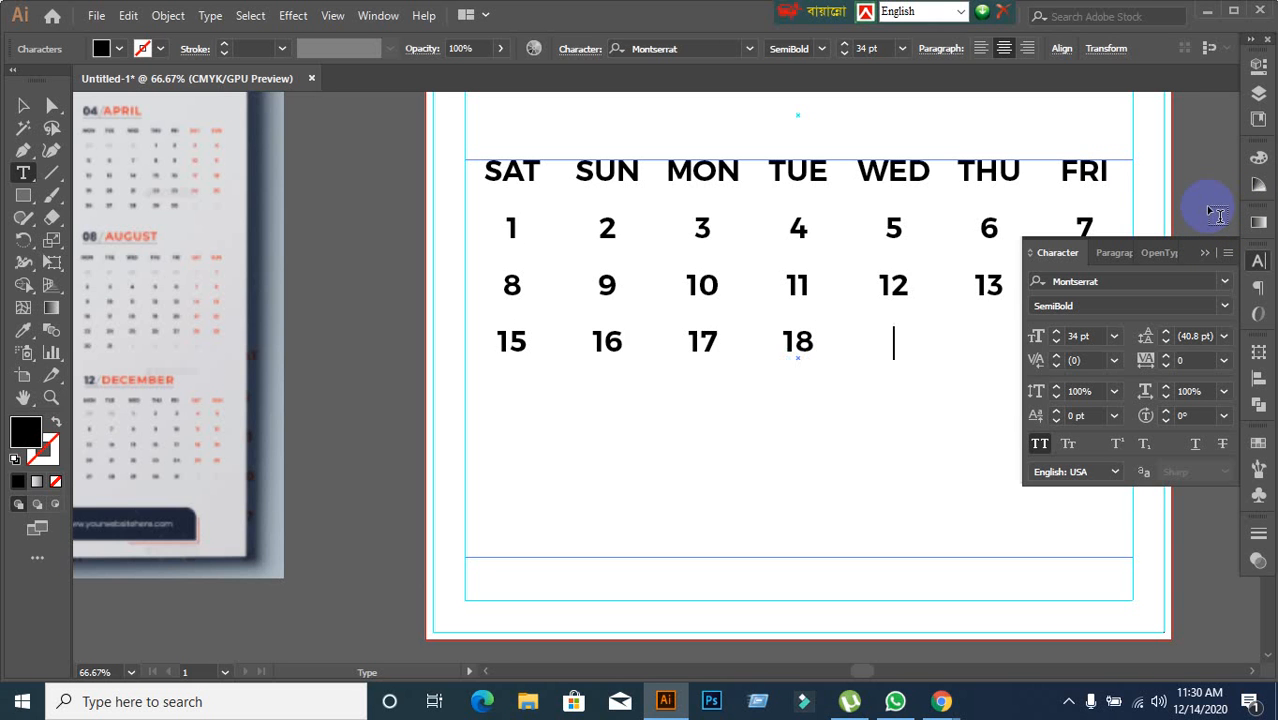
pyautogui.write('19 2')
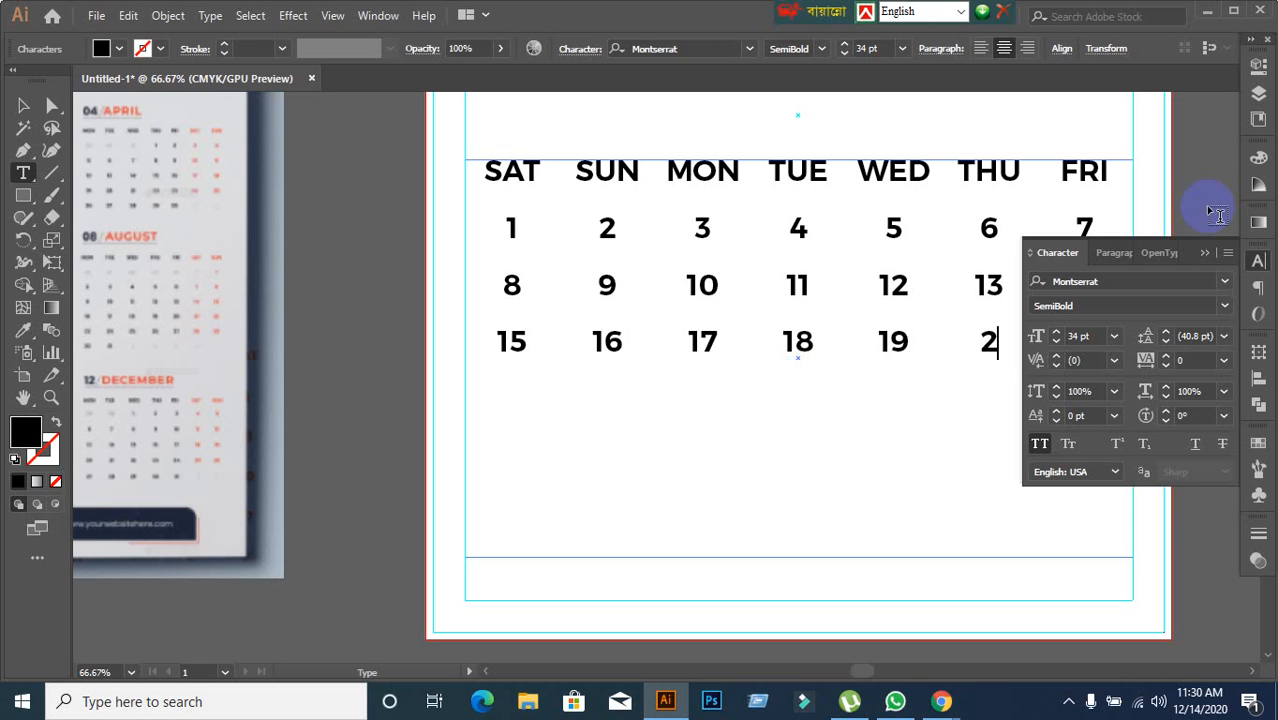
pyautogui.write('0 ')
# Step: Enter the dates 22 to 28 across the fourth date row, correcting the mistyped first cell to 22
pyautogui.write('23')
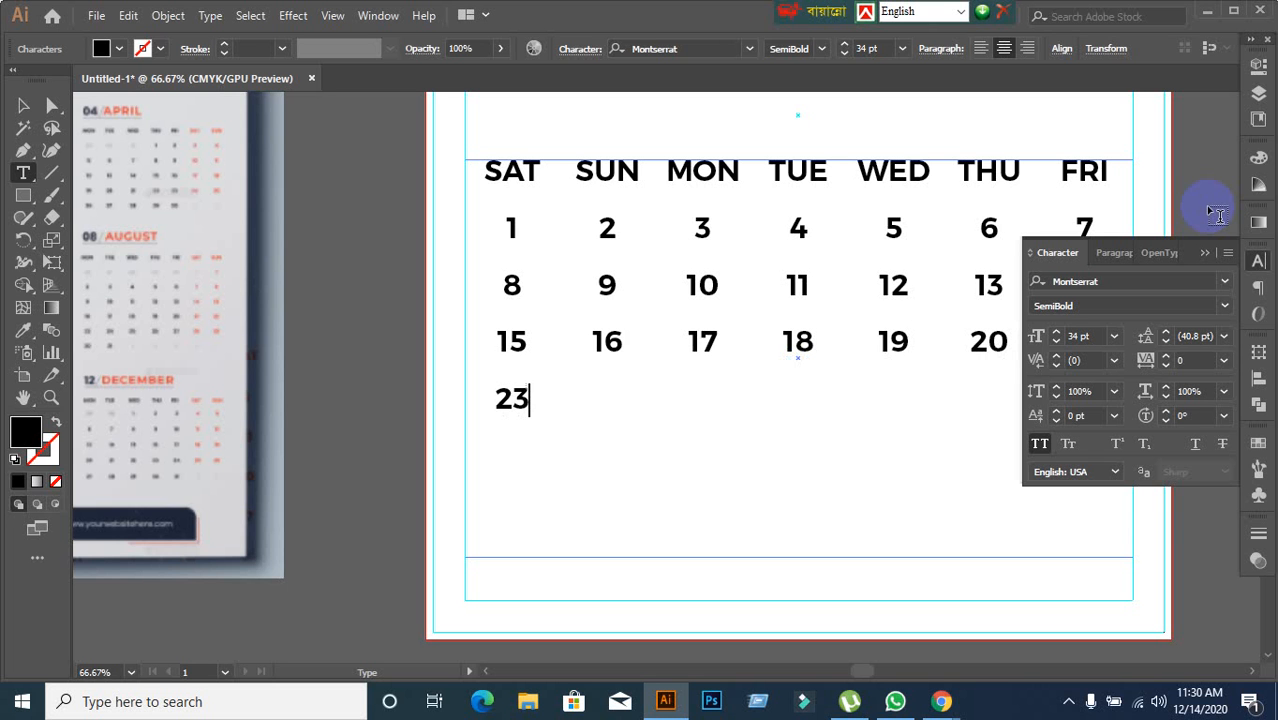
pyautogui.press('BackSpace')
pyautogui.write('23 2')
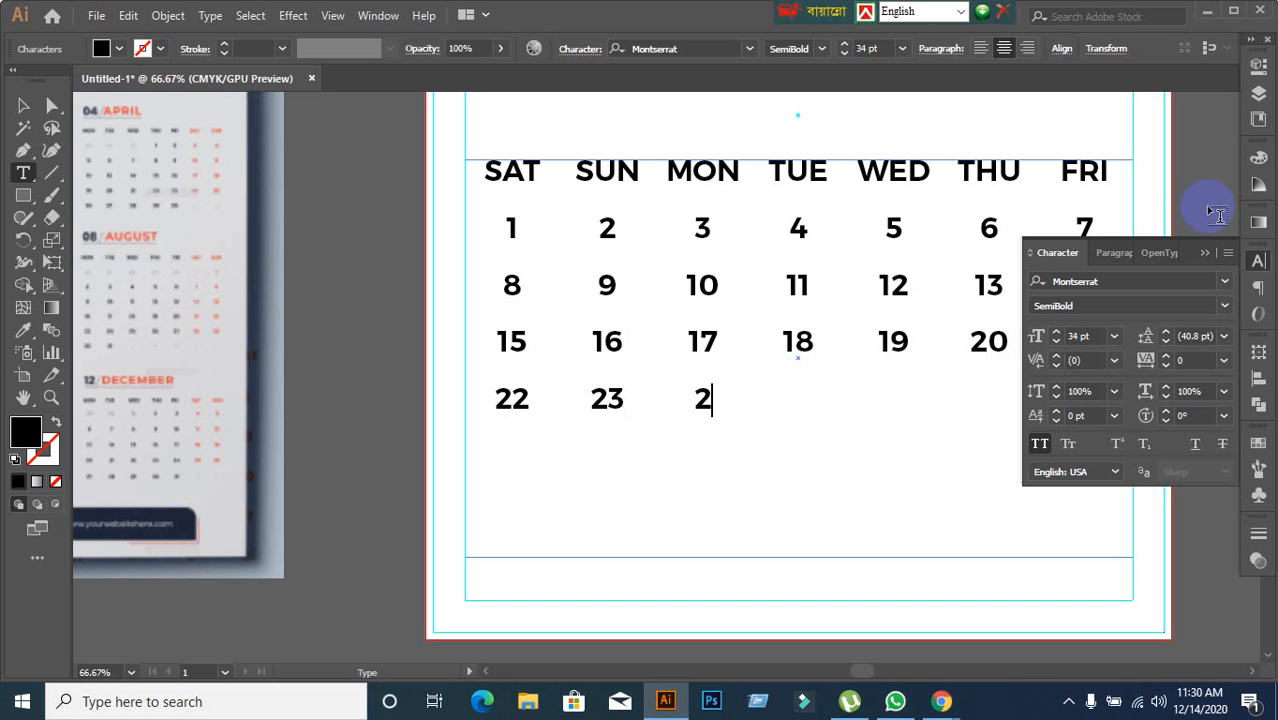
pyautogui.write('4')
pyautogui.press('Tab')
pyautogui.write('25')
pyautogui.press('Tab')
pyautogui.write('26 2')
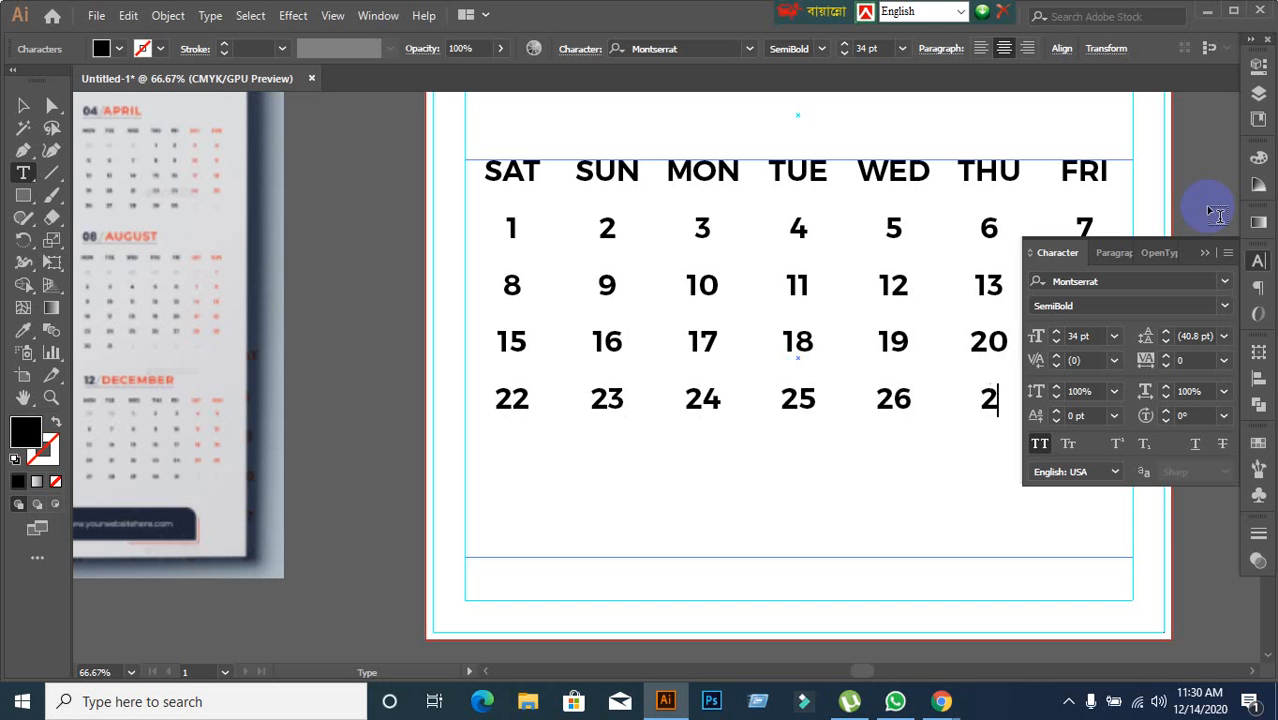
pyautogui.write('7 ')
# Step: Enter 29 and 30 in the first two cells of the fifth date row and finish editing the text
pyautogui.write('29 ')
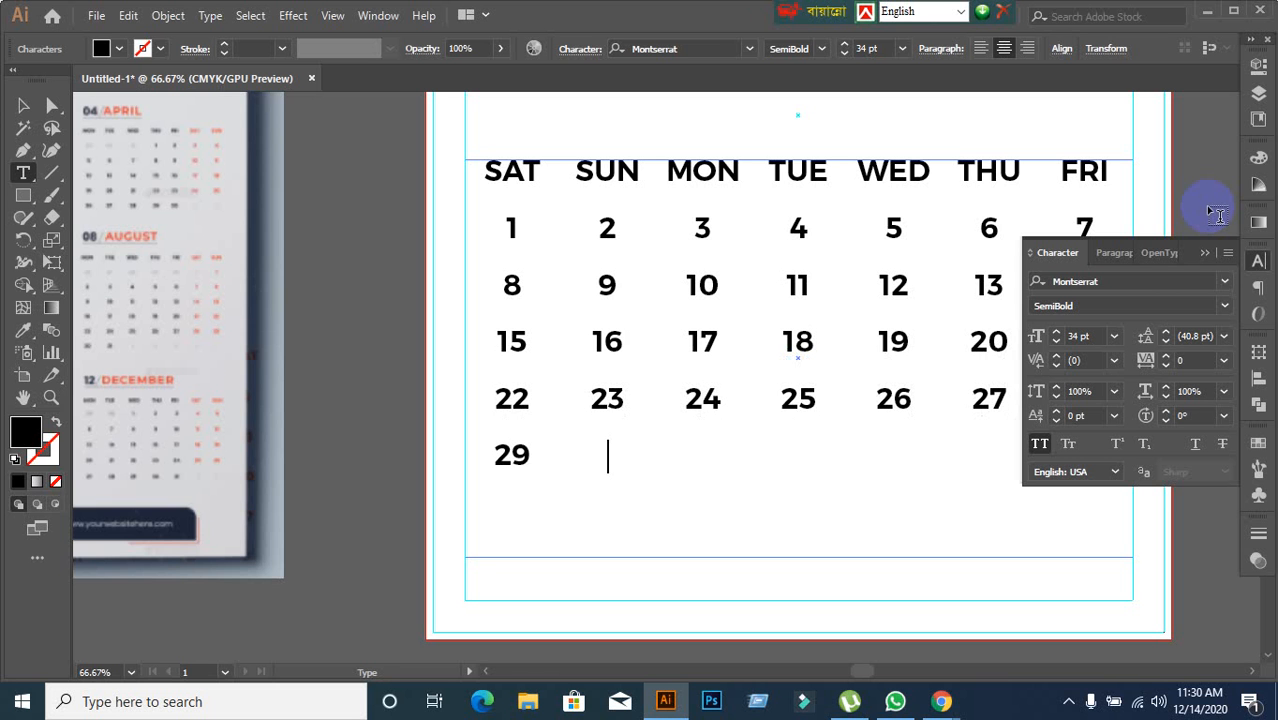
pyautogui.write('30')
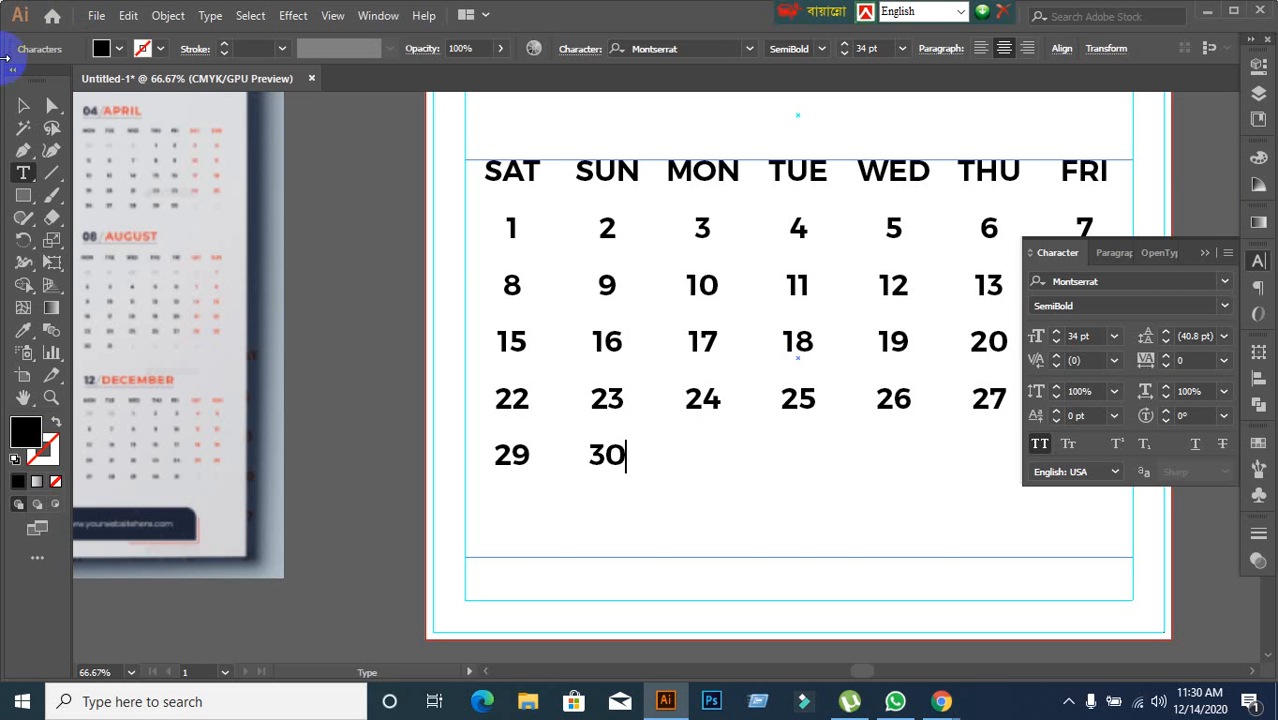
pyautogui.click(25, 110)
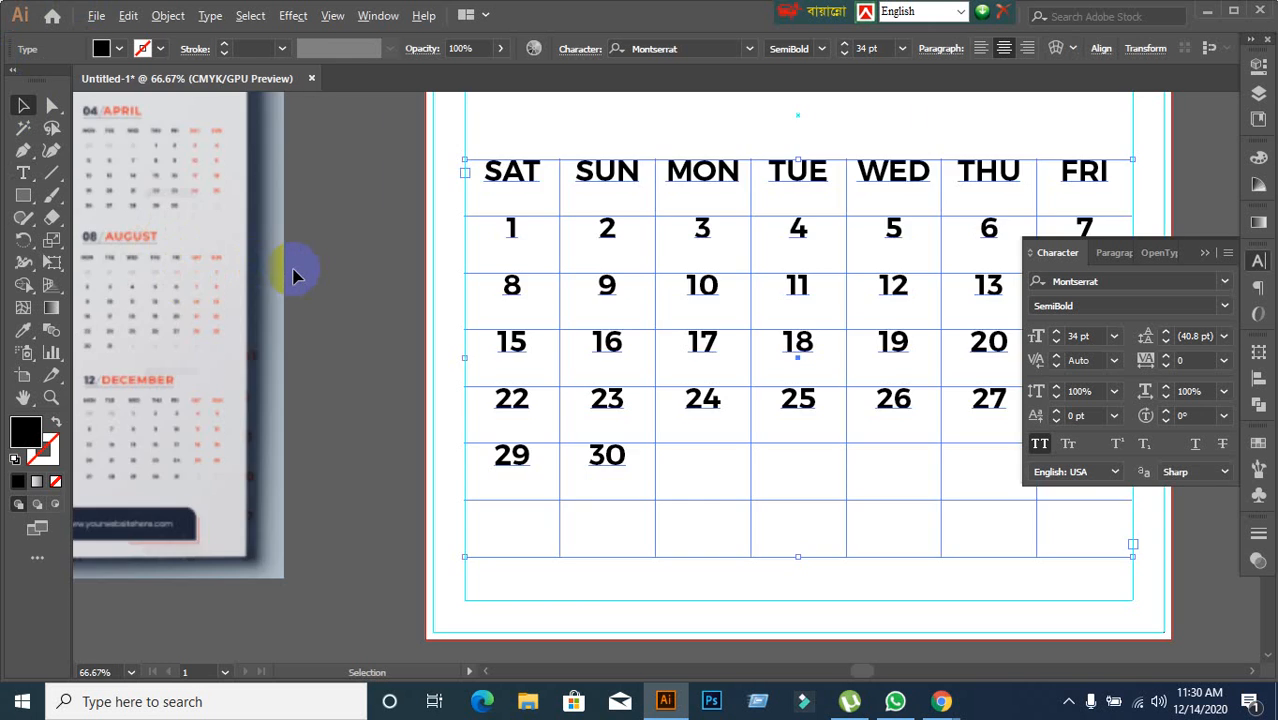
# Step: Move the placed reference calendar image farther away from the artboard and deselect it
pyautogui.keyDown('alt'); pyautogui.scroll(-2, 293, 273); pyautogui.keyUp('alt')
pyautogui.press('space')
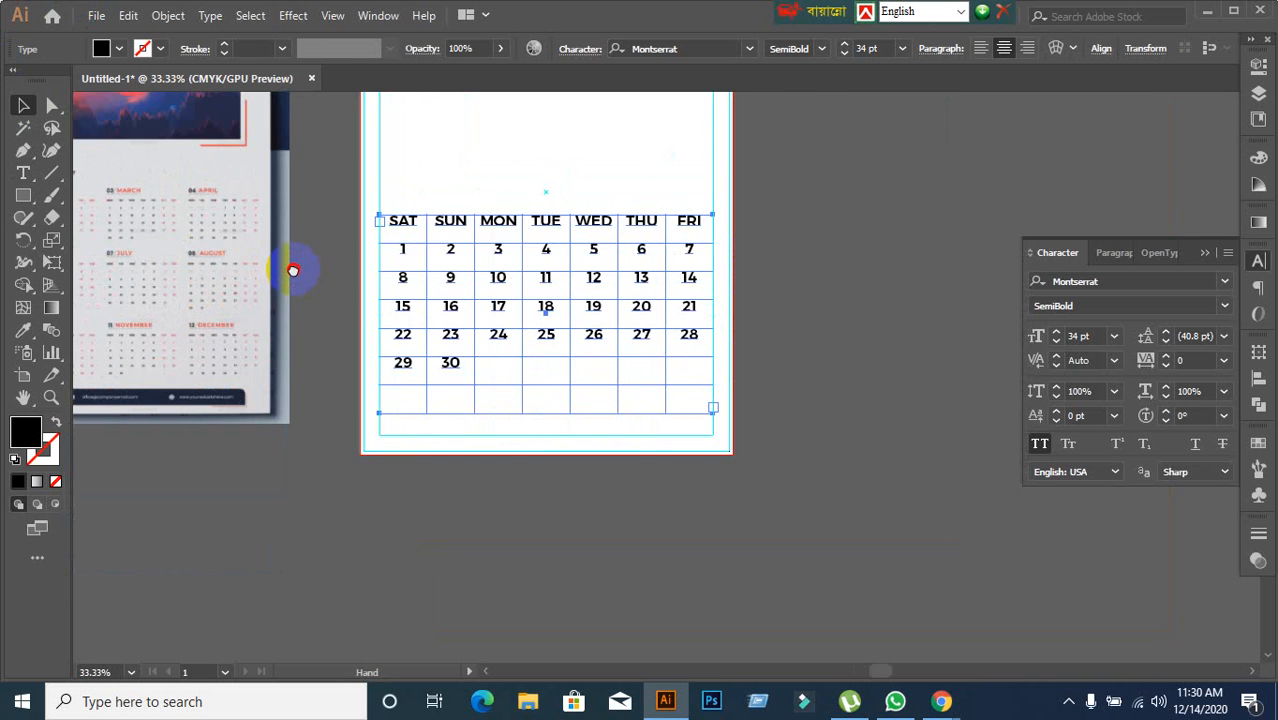
pyautogui.moveTo(293, 270); pyautogui.dragTo(499, 308)
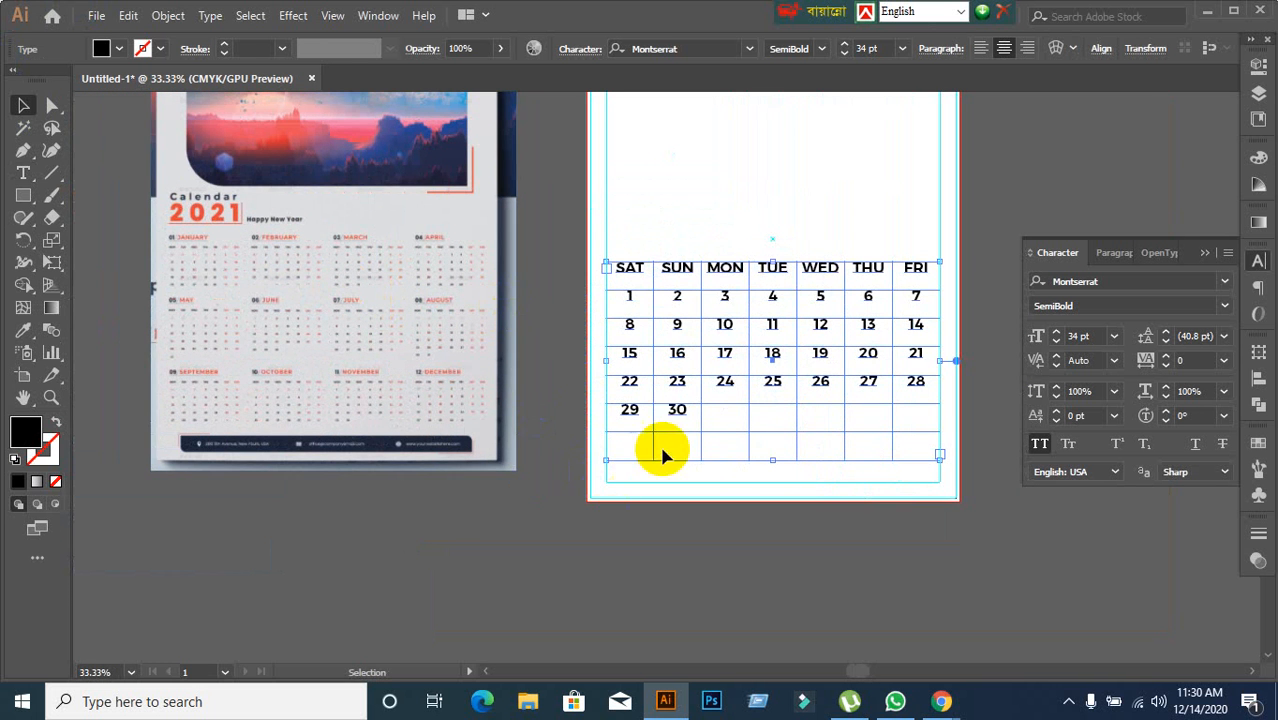
pyautogui.scroll(2, 676, 418)
pyautogui.scroll(-2, 676, 420)
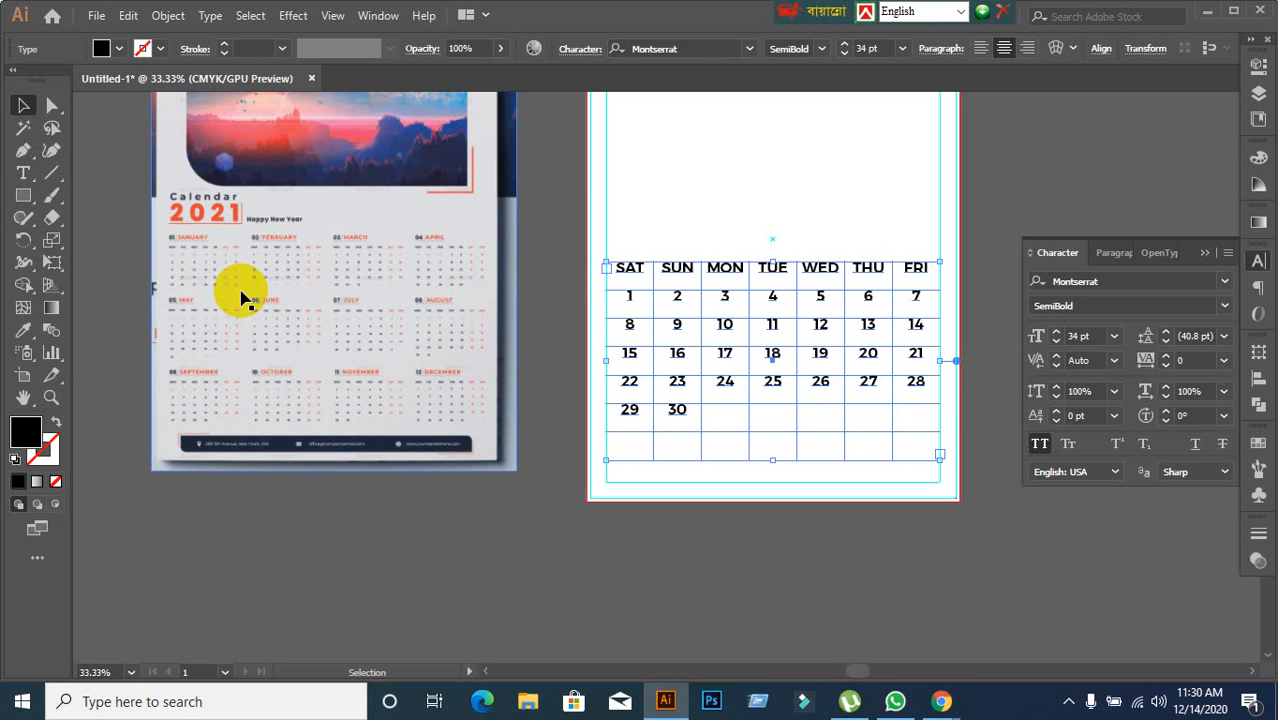
pyautogui.moveTo(365, 335); pyautogui.dragTo(273, 343)
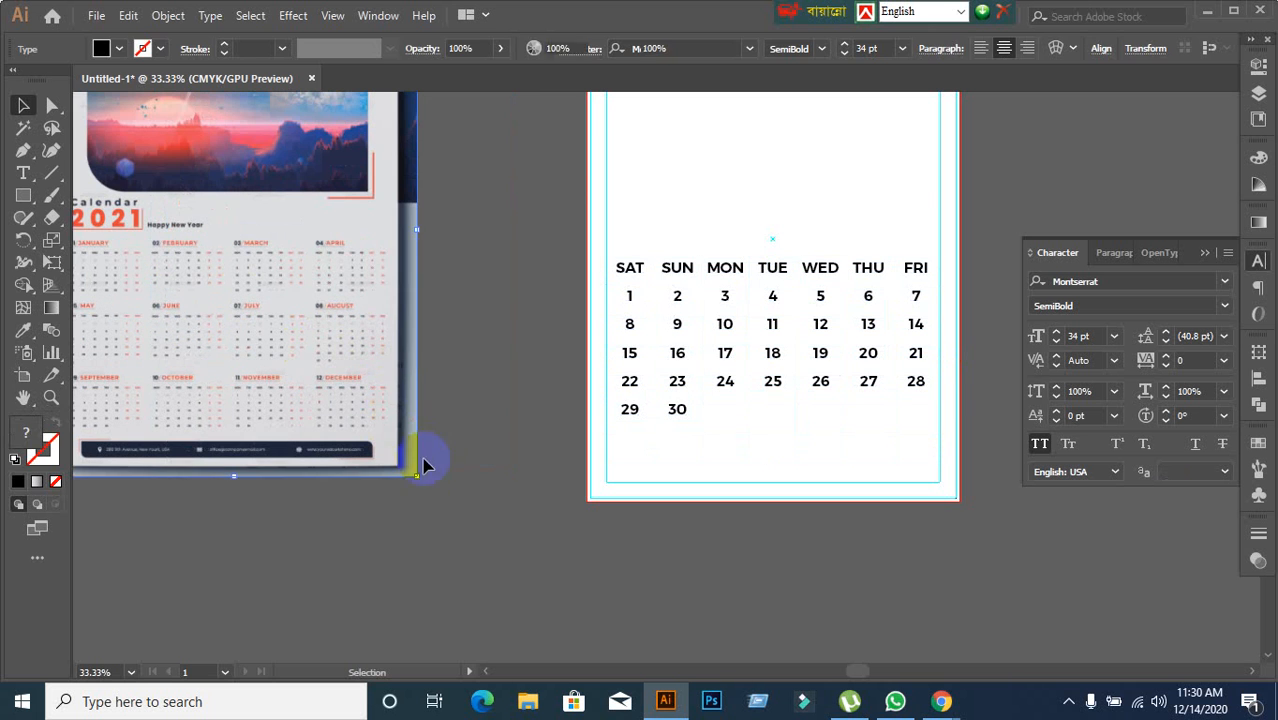
pyautogui.click(432, 488)
# Step: Try to shrink the full-width date grid to the size of a single month block by resizing its text frame
pyautogui.click(633, 360)
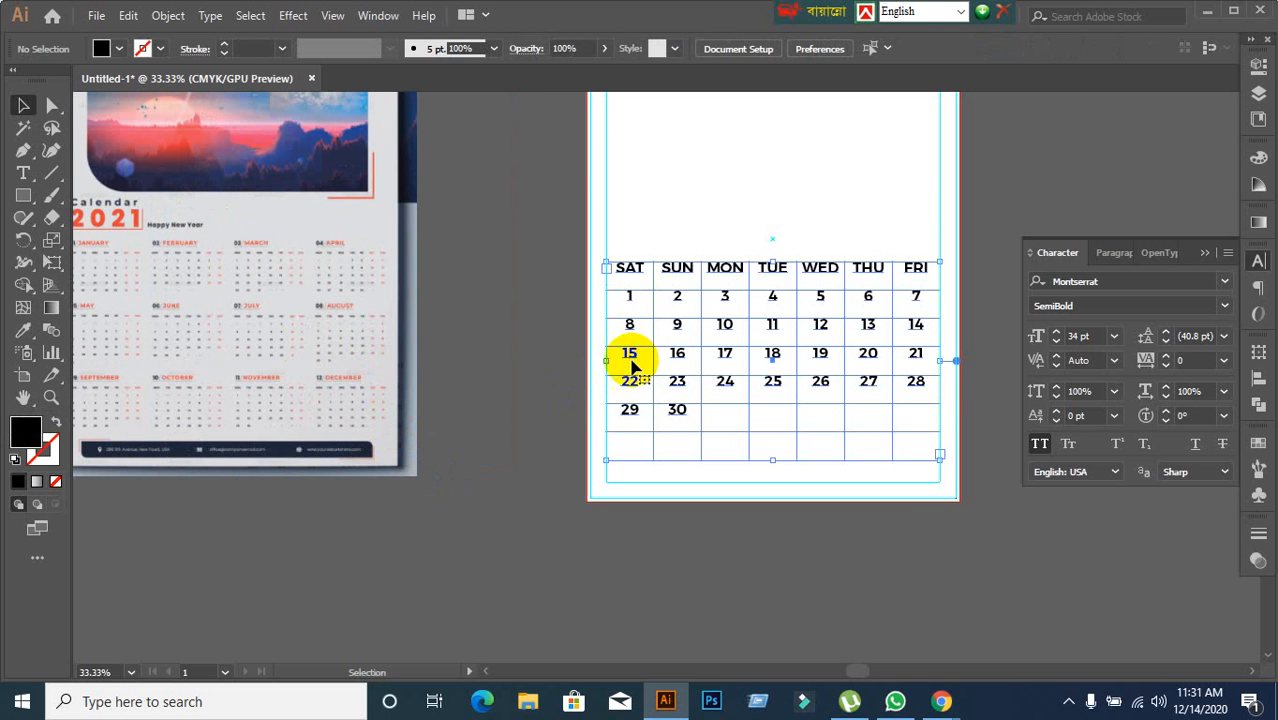
pyautogui.scroll(1, 965, 516)
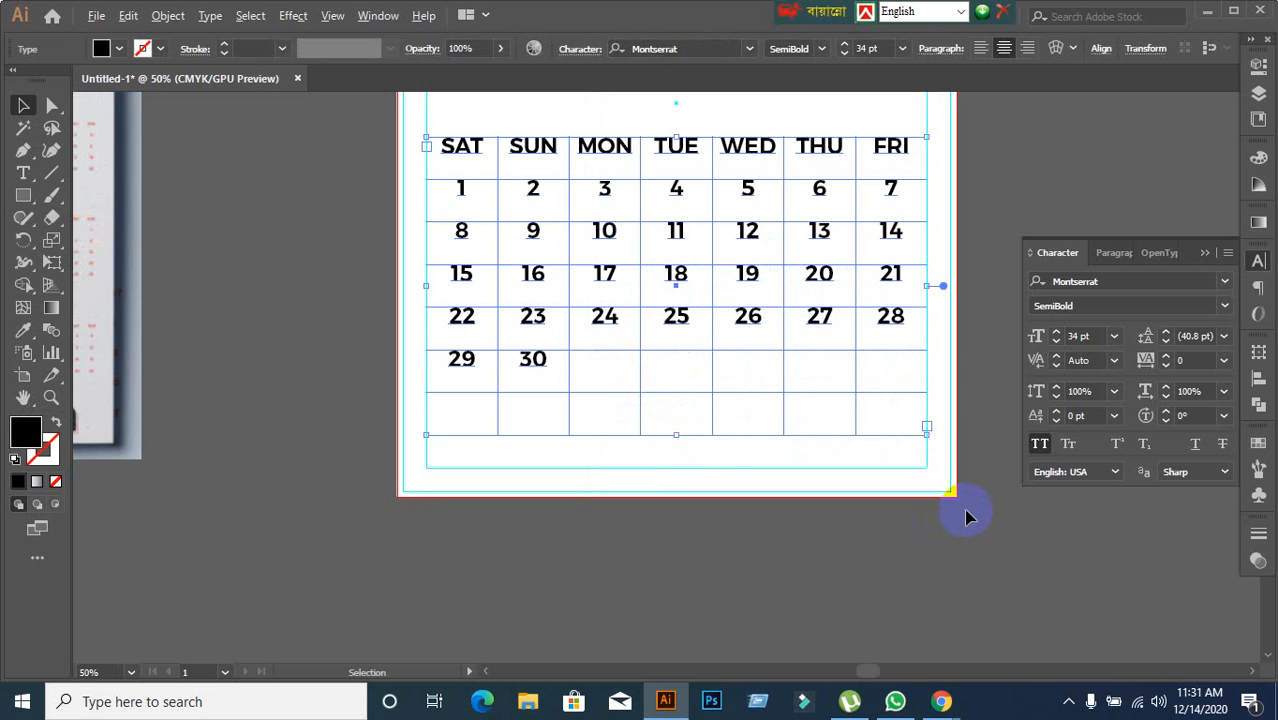
pyautogui.moveTo(927, 430); pyautogui.dragTo(606, 229)
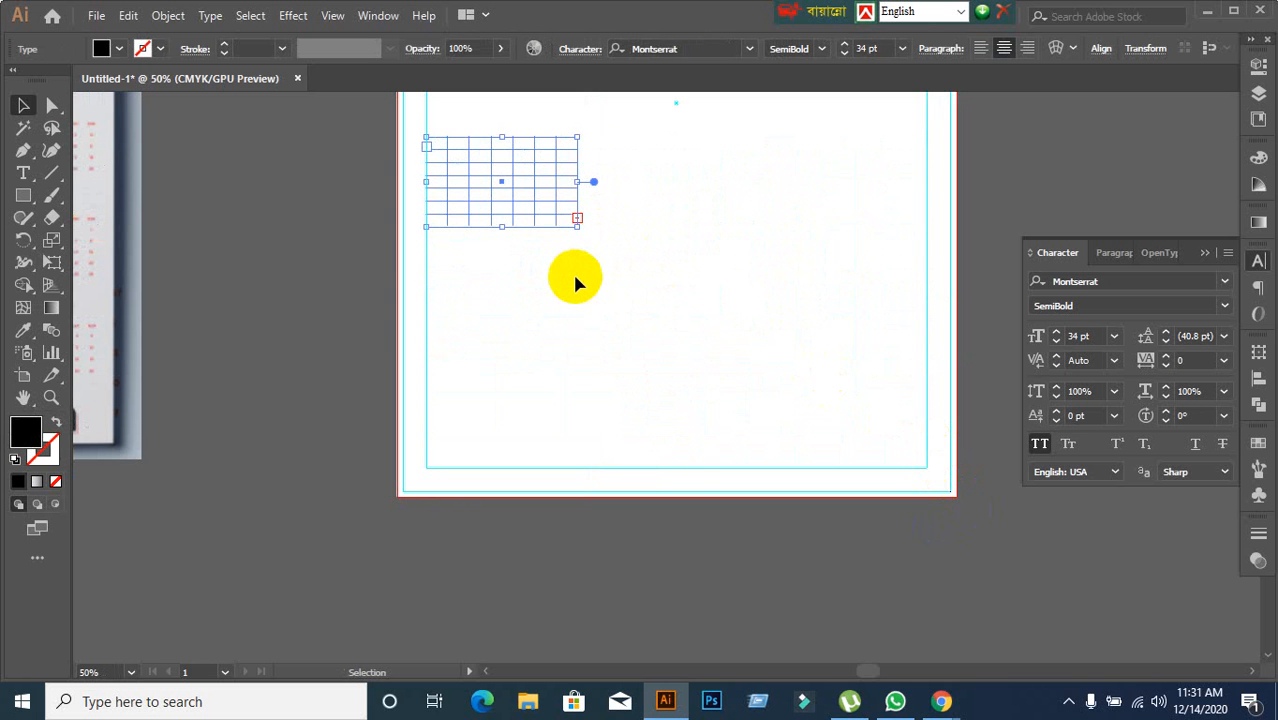
pyautogui.hotkey('ctrl', 'z')
pyautogui.click(338, 289)
pyautogui.scroll(-1, 358, 303)
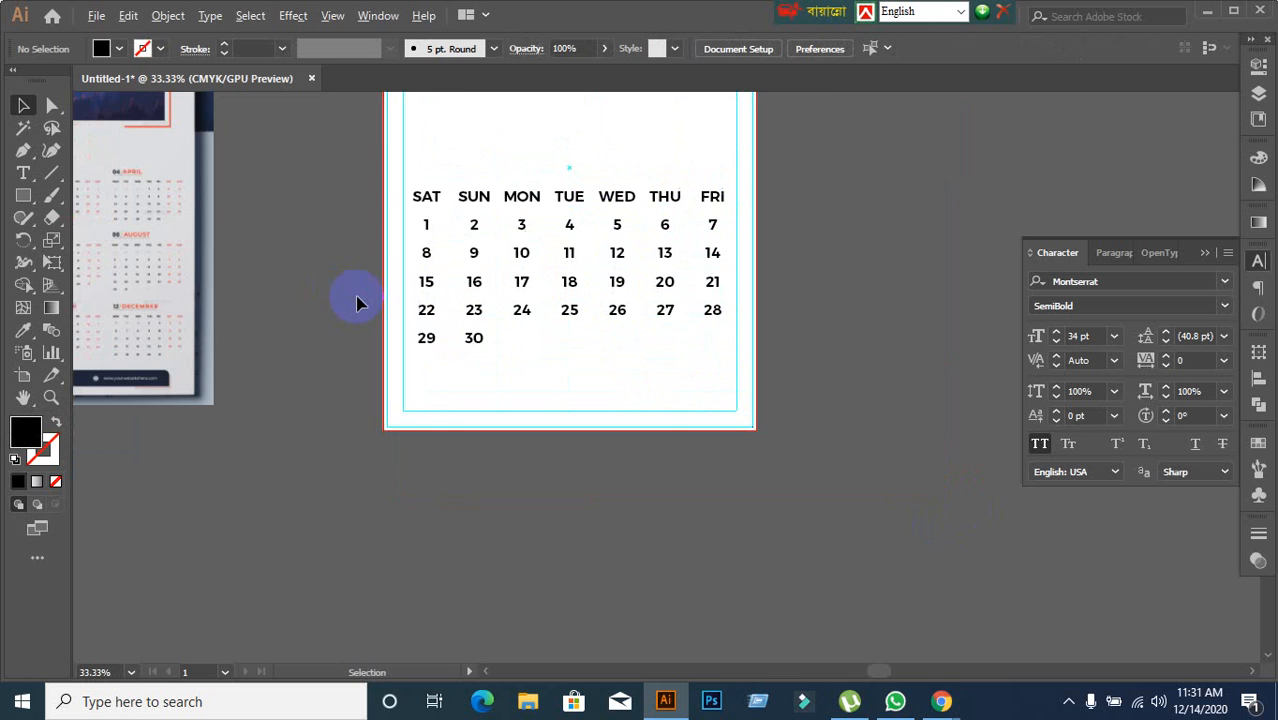
pyautogui.moveTo(341, 287); pyautogui.dragTo(496, 319)
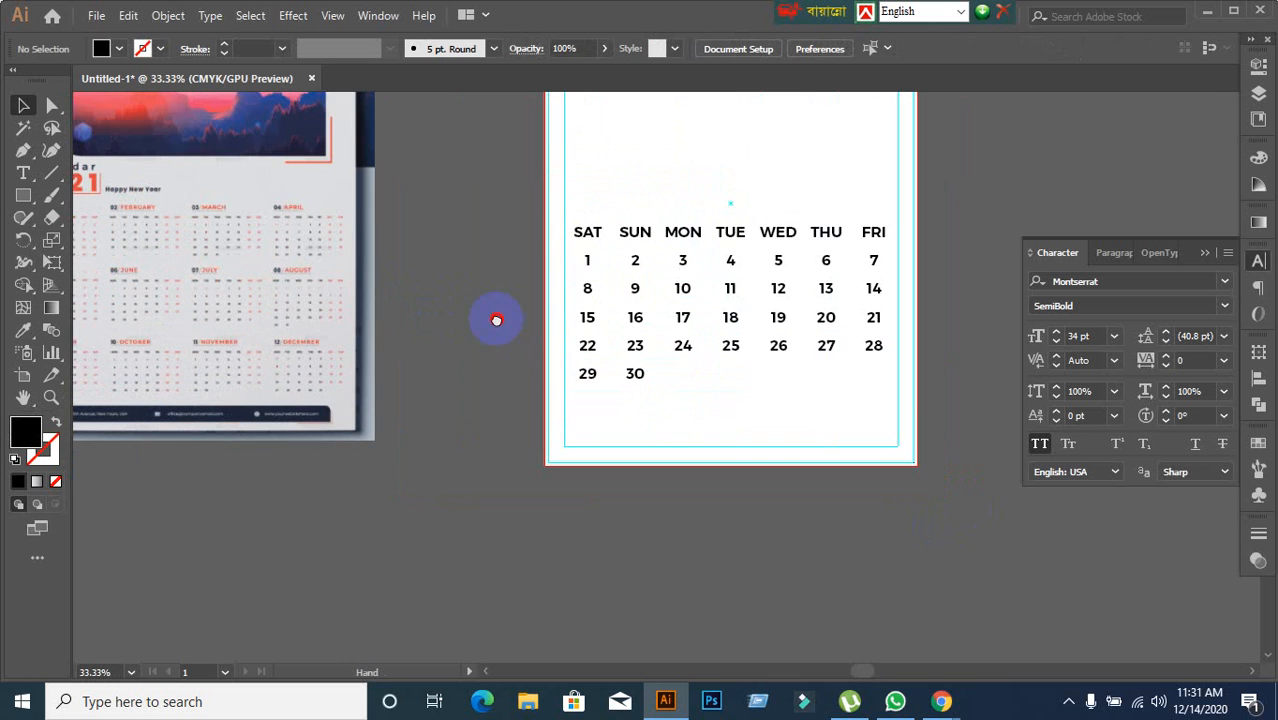
pyautogui.click(588, 289)
pyautogui.click(508, 342)
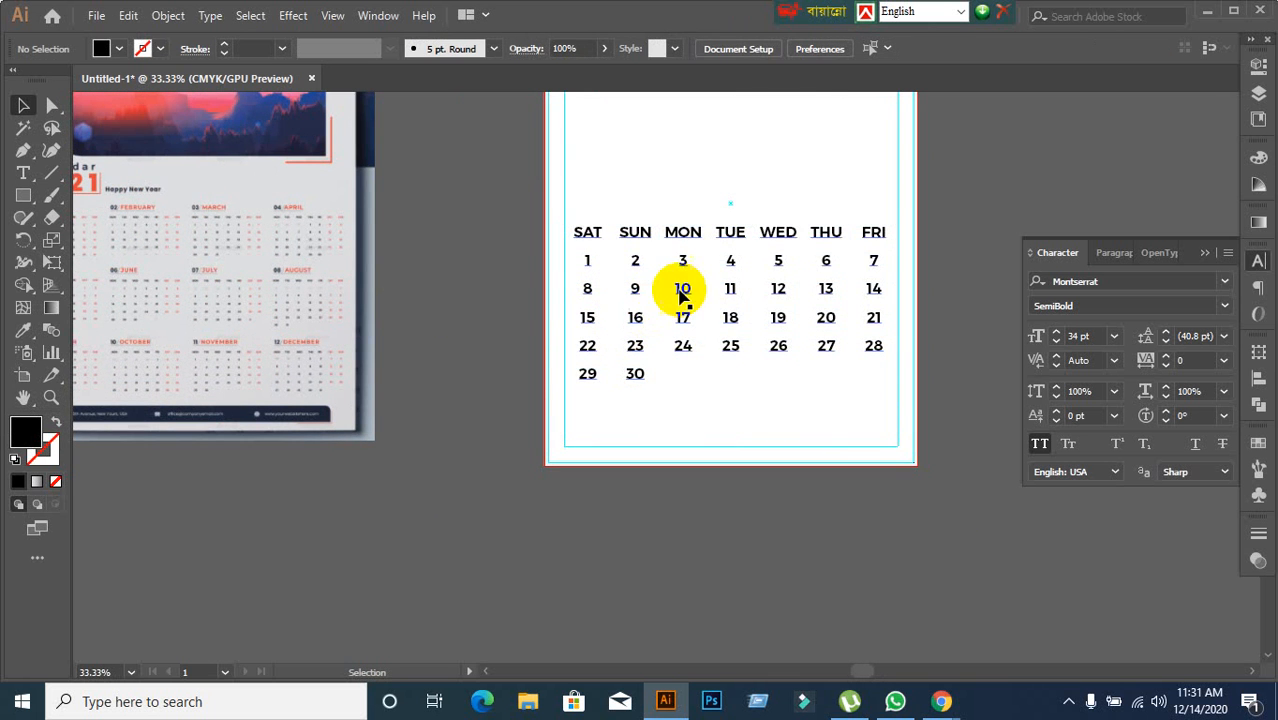
pyautogui.click(783, 290)
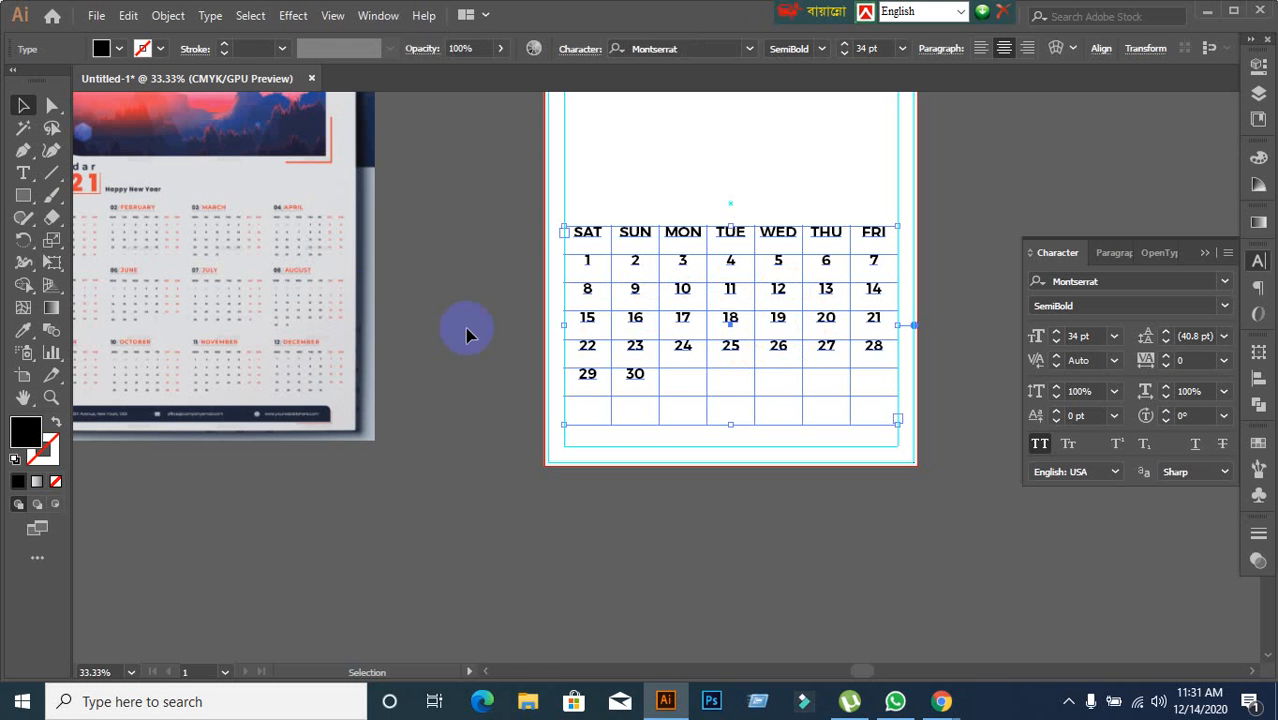
pyautogui.click(466, 376)
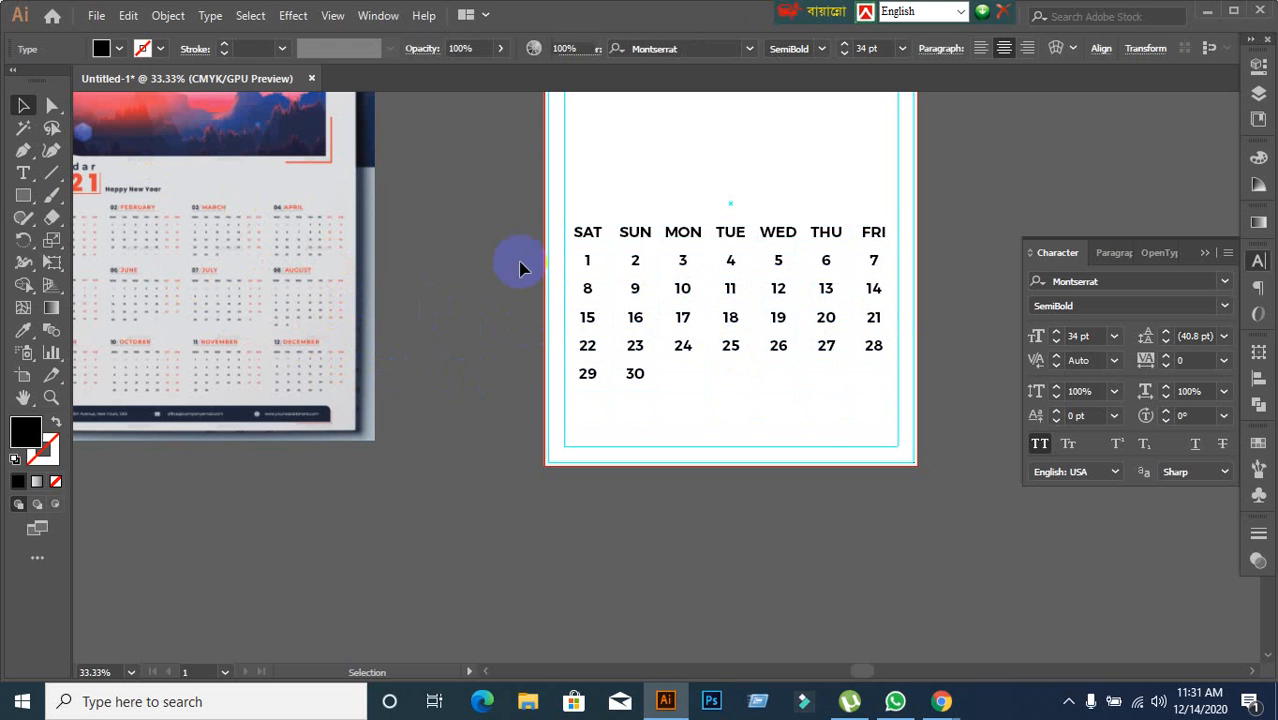
# Step: Delete the full-width area type grid with its weekday names and dates from the artboard
pyautogui.click(597, 243)
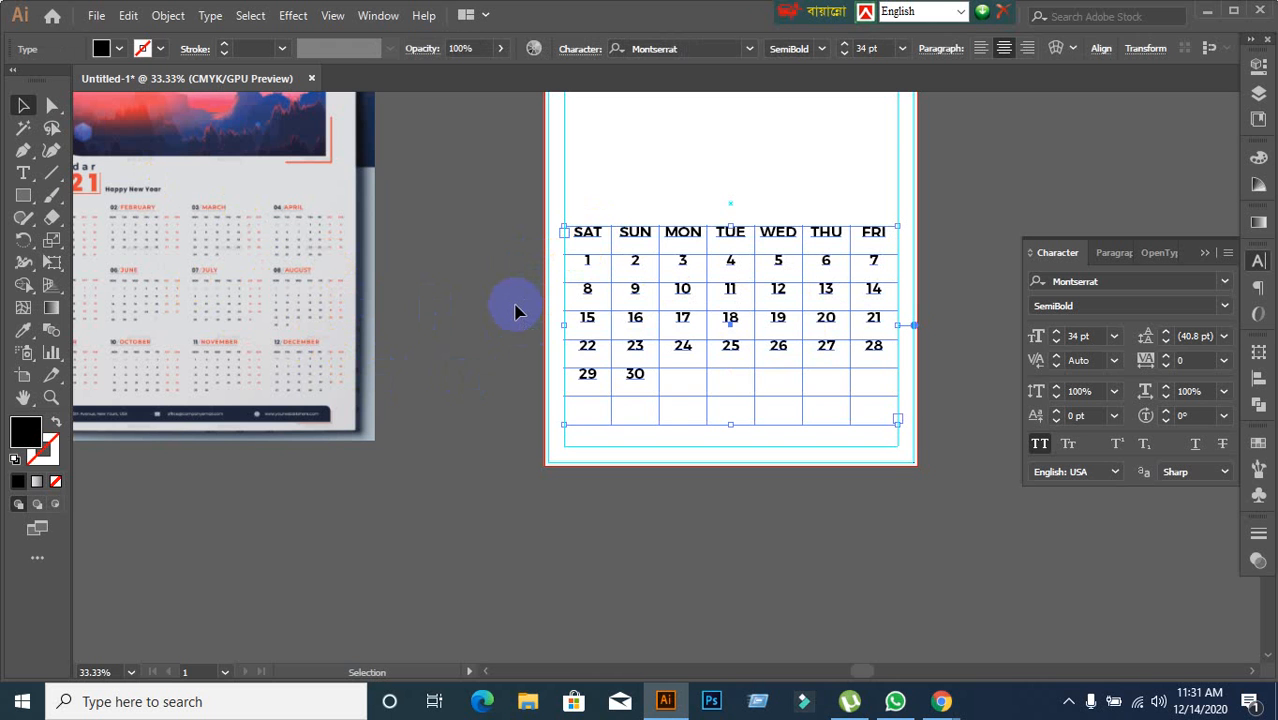
pyautogui.click(515, 312)
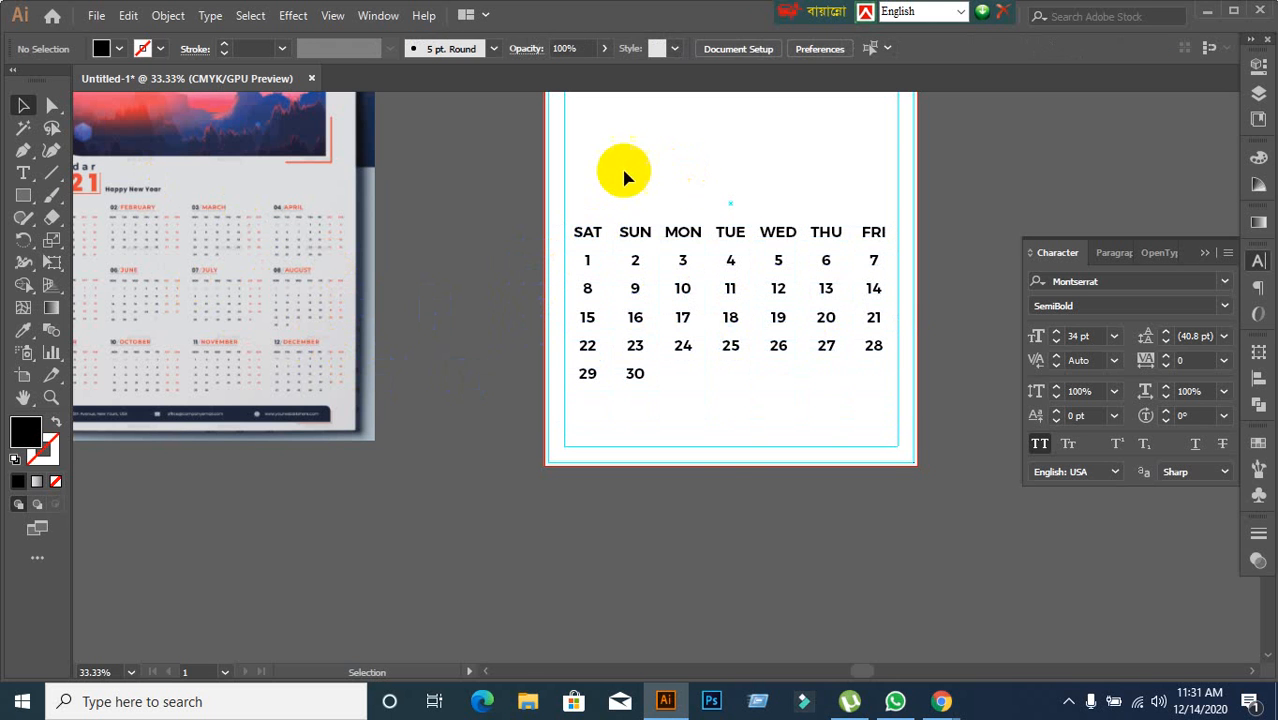
pyautogui.click(724, 449)
pyautogui.press('Delete')
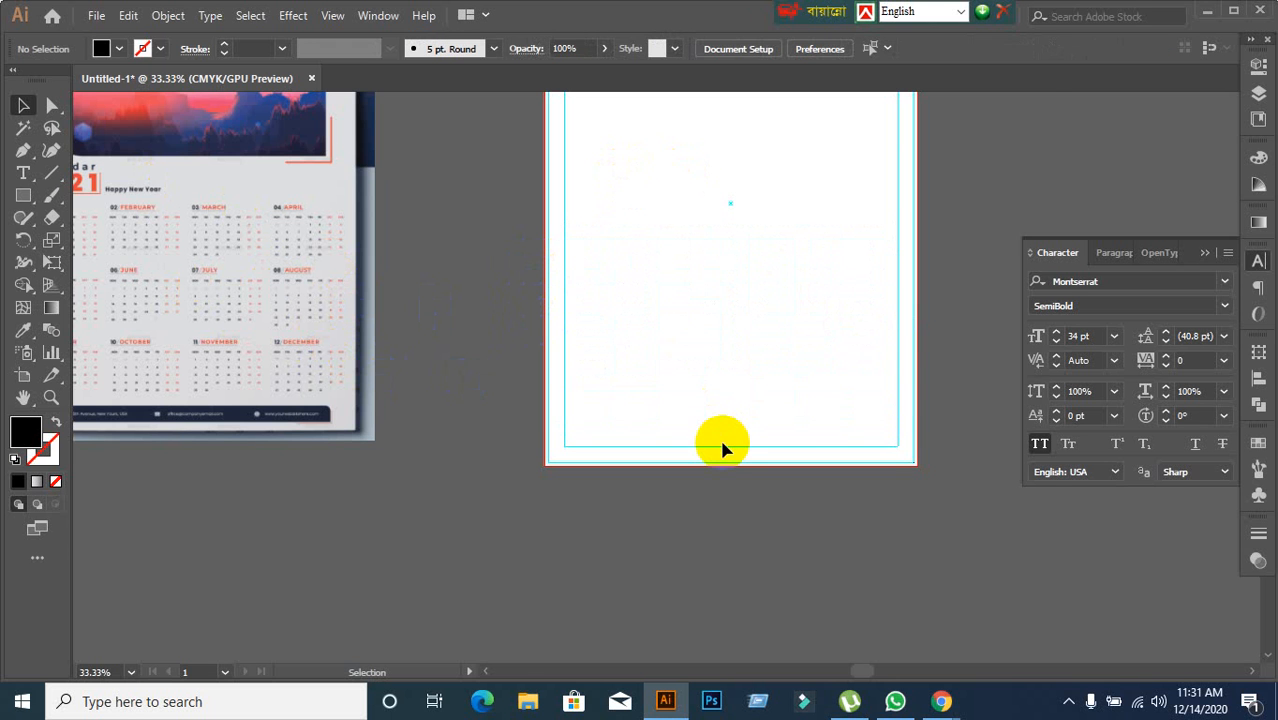
# Step: Draw a small new area text frame just inside the left margin of the artboard, sized for one month block
pyautogui.scroll(1, 642, 238)
pyautogui.moveTo(605, 283)
pyautogui.mouseDown()
pyautogui.moveTo(590, 254)
pyautogui.moveTo(787, 268)
pyautogui.moveTo(658, 267)
pyautogui.moveTo(591, 297)
pyautogui.mouseUp()
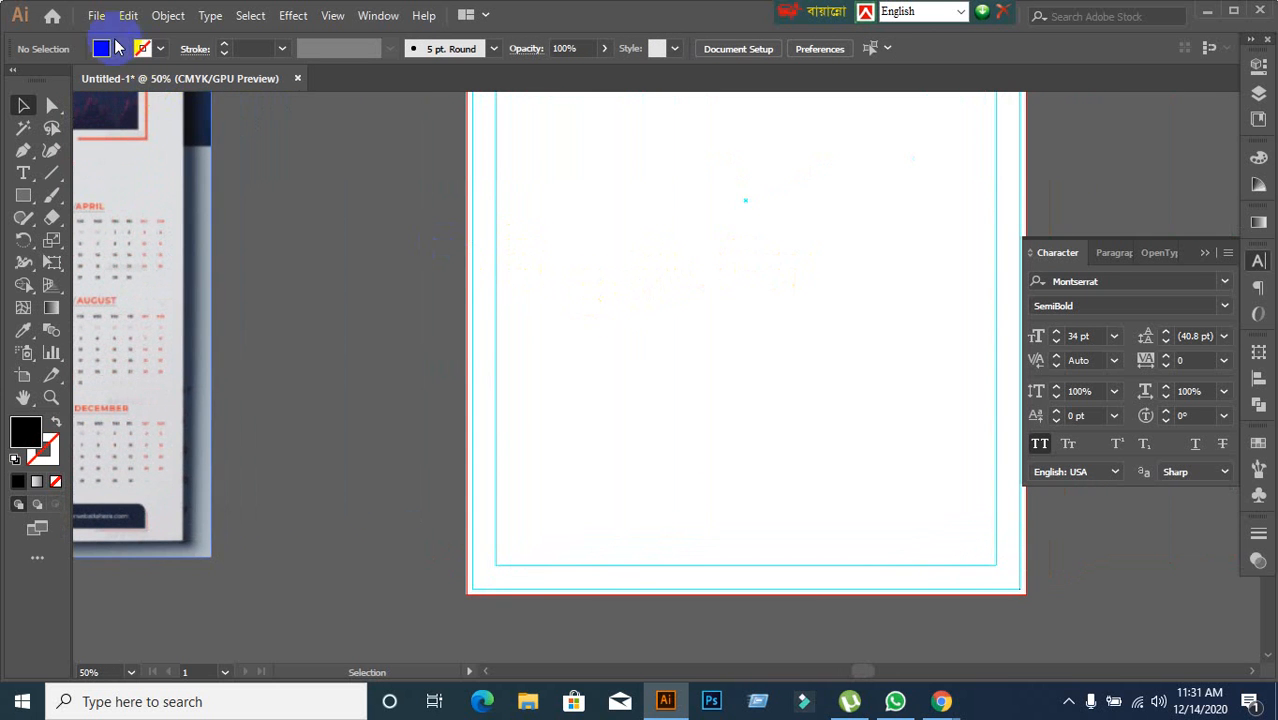
pyautogui.click(23, 173)
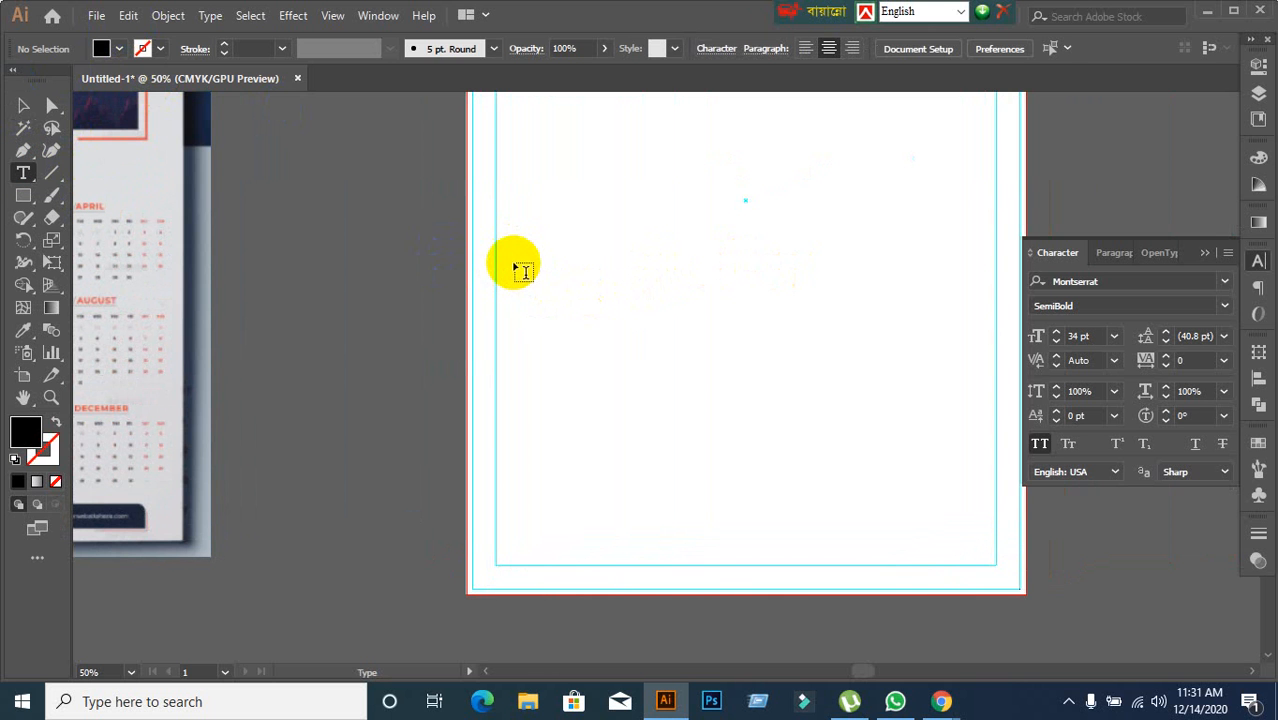
pyautogui.moveTo(507, 262); pyautogui.dragTo(634, 357)
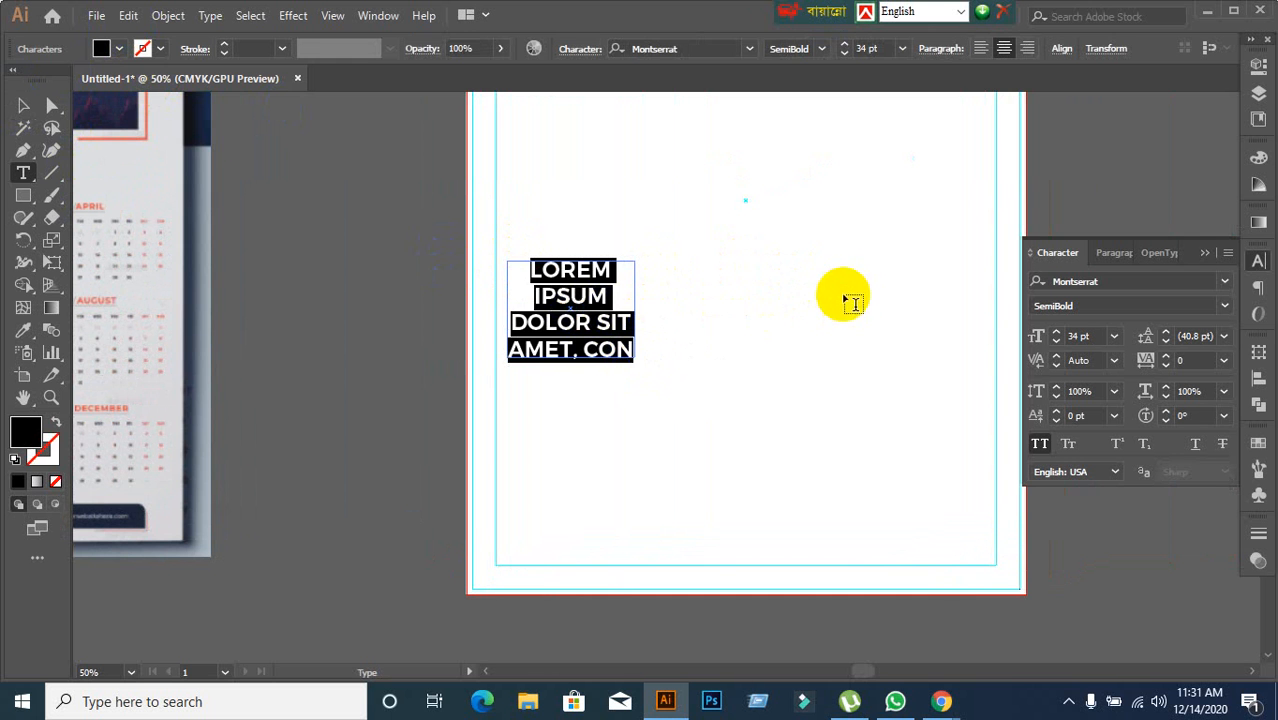
pyautogui.scroll(2, 754, 313)
pyautogui.scroll(-1, 754, 313)
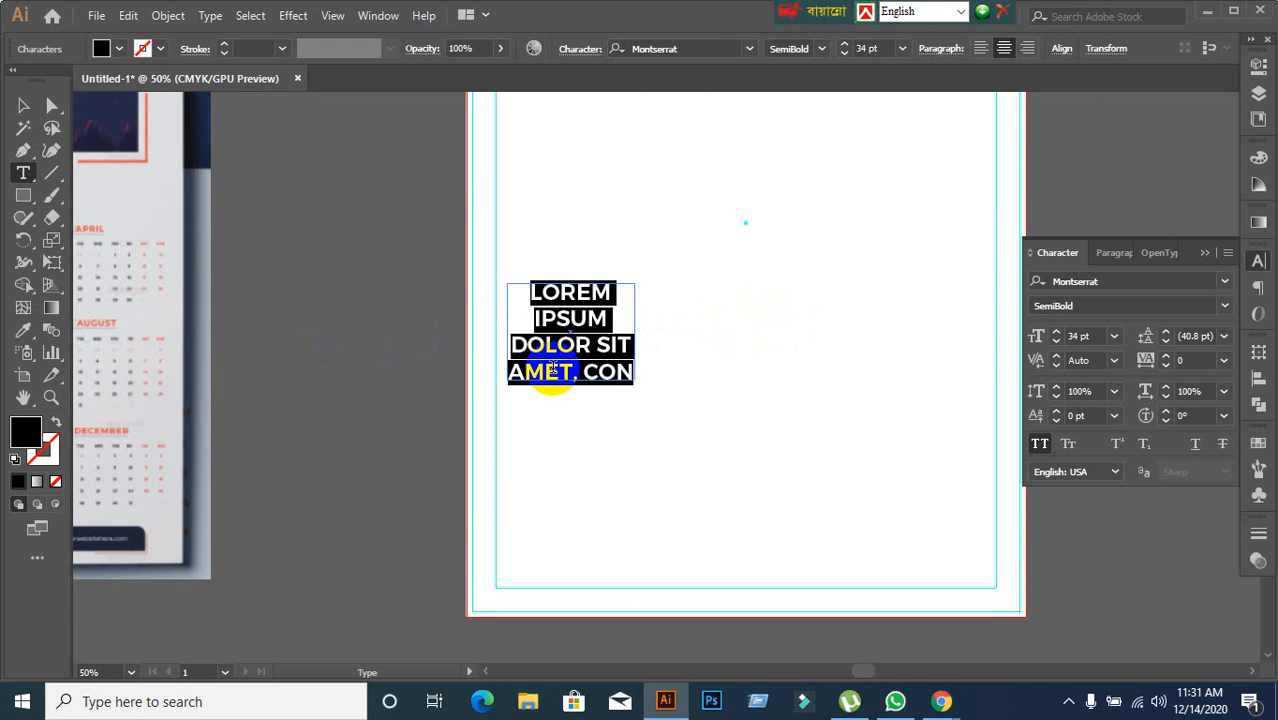
pyautogui.scroll(-2, 562, 372)
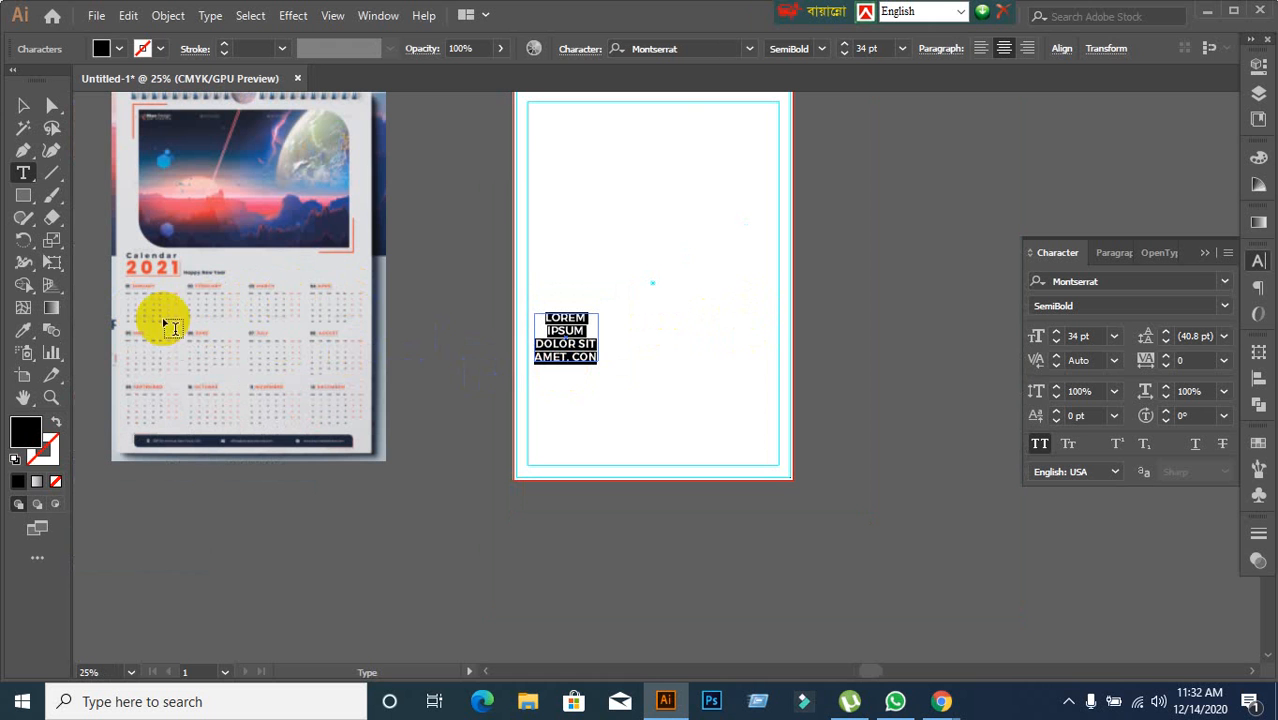
# Step: Delete the small placeholder text frame inside the left margin of the artboard
pyautogui.scroll(2, 543, 337)
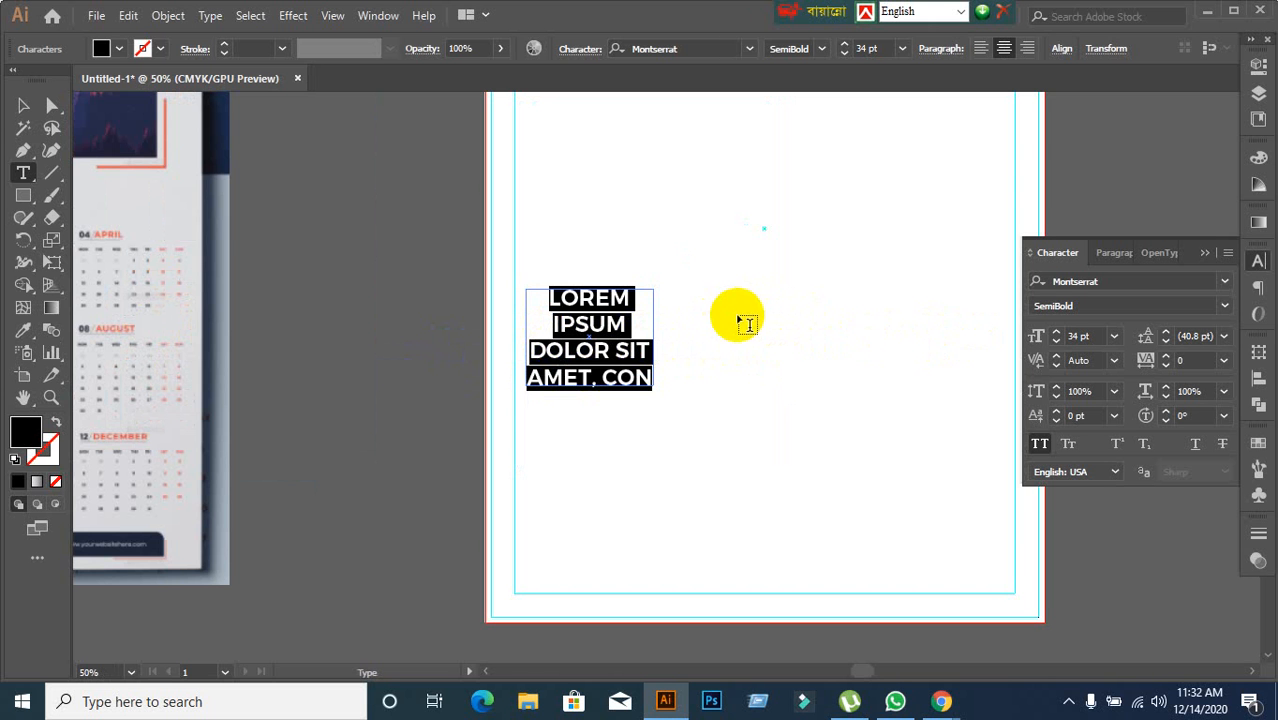
pyautogui.click(23, 105)
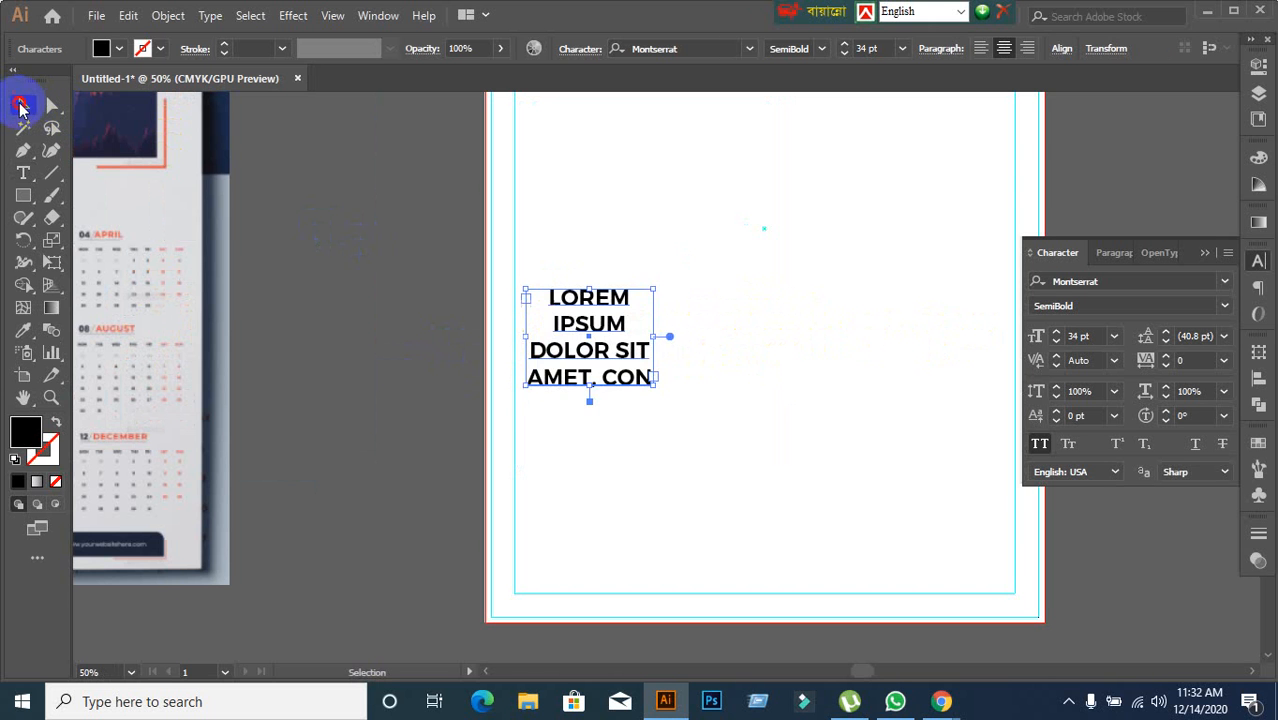
pyautogui.click(439, 349)
pyautogui.moveTo(530, 248); pyautogui.dragTo(676, 497)
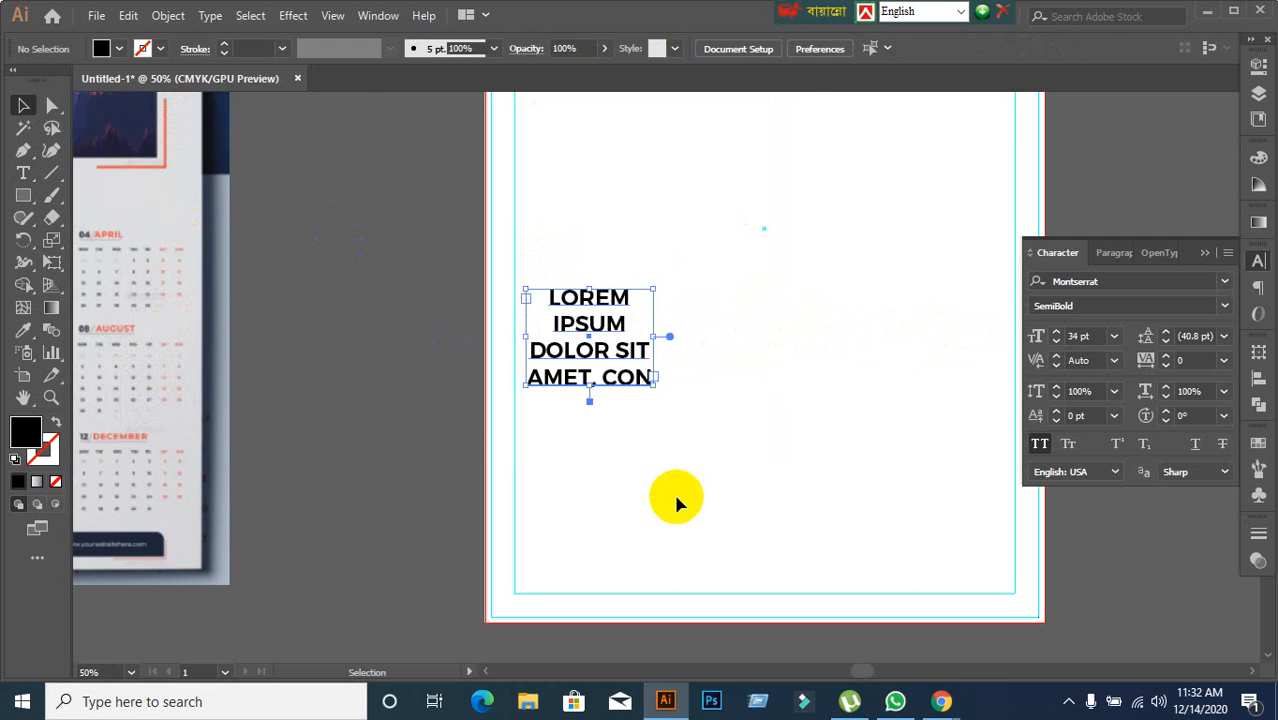
pyautogui.press('Delete')
pyautogui.hotkey('ctrl', '-')
pyautogui.moveTo(660, 427); pyautogui.dragTo(578, 358)
pyautogui.hotkey('ctrl', '+')
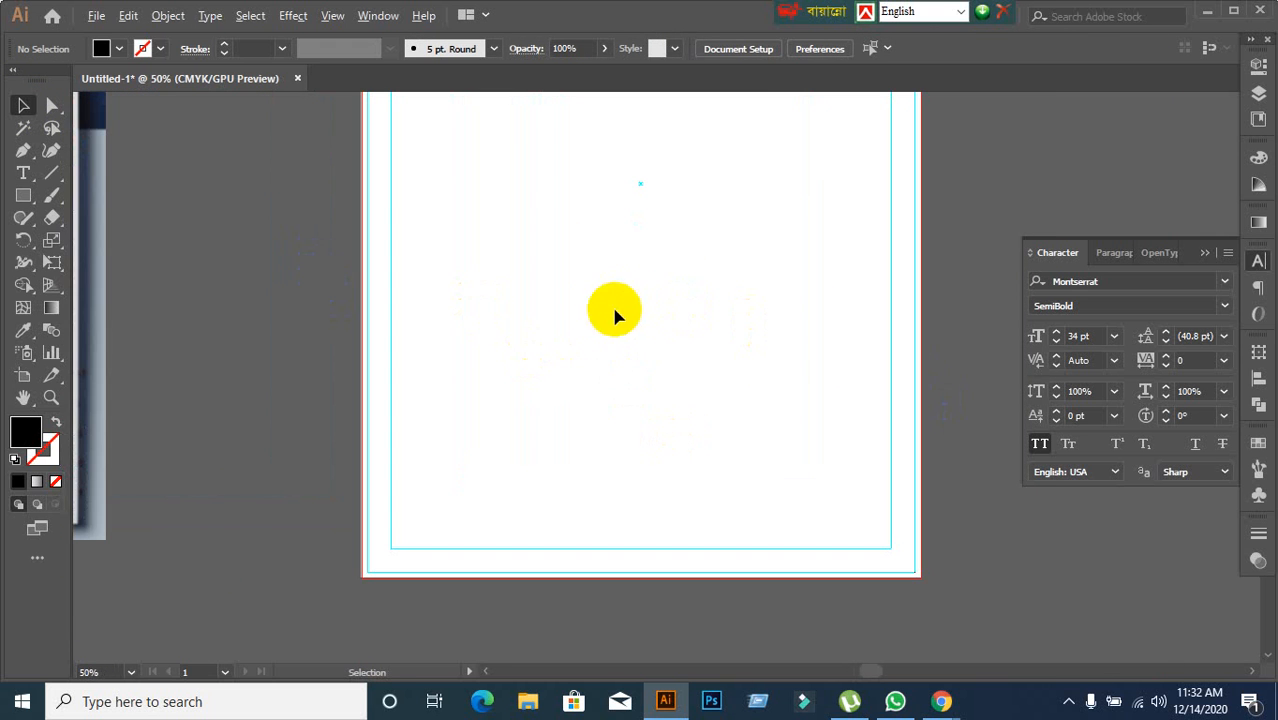
pyautogui.click(28, 199)
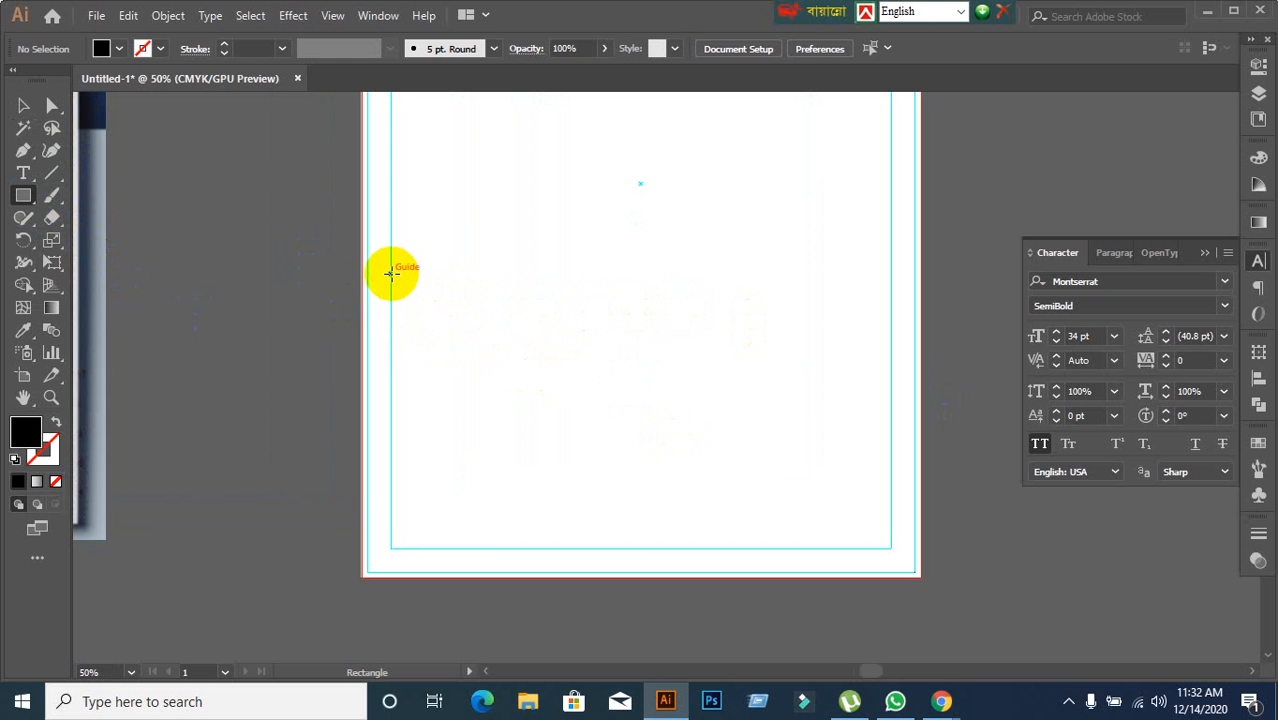
pyautogui.moveTo(391, 276); pyautogui.dragTo(506, 381)
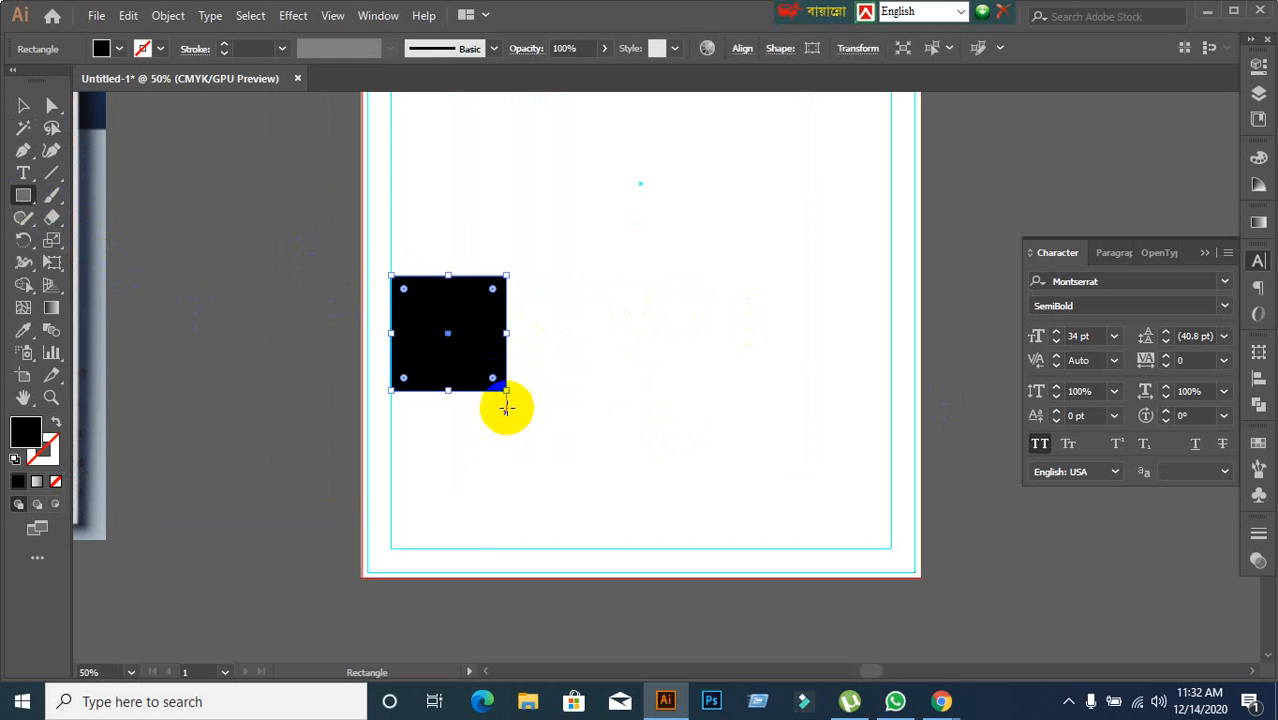
pyautogui.press('Delete')
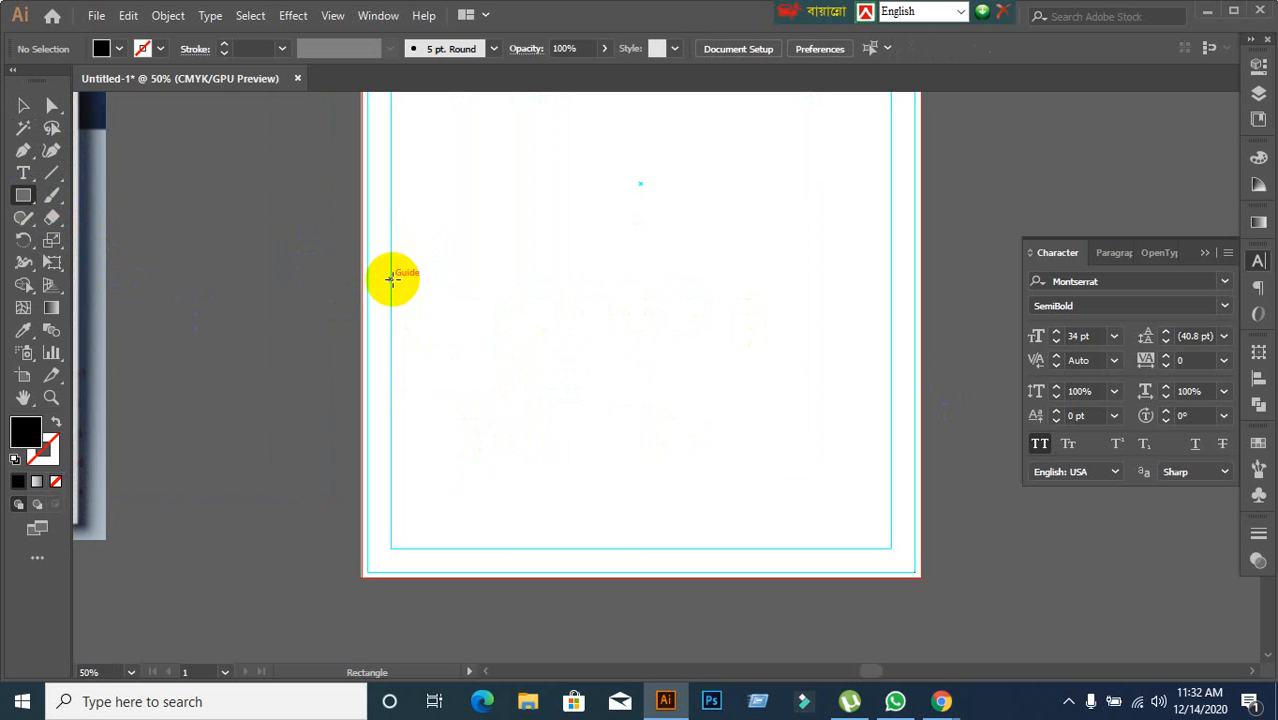
# Step: Draw a black rectangle spanning both side margin guides in the artboard's lower part, about 10.69 in wide and 2.42 in high
pyautogui.moveTo(391, 280); pyautogui.dragTo(891, 391)
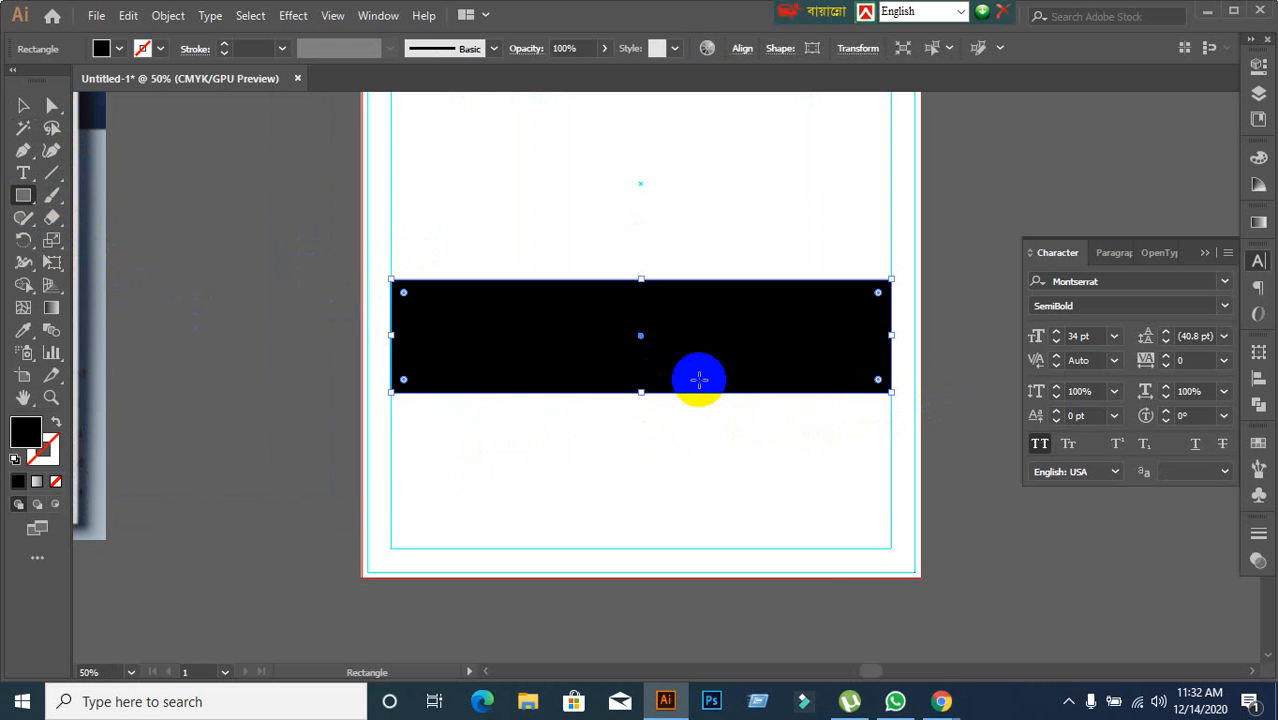
pyautogui.scroll(-1, 657, 378)
pyautogui.scroll(1, 589, 392)
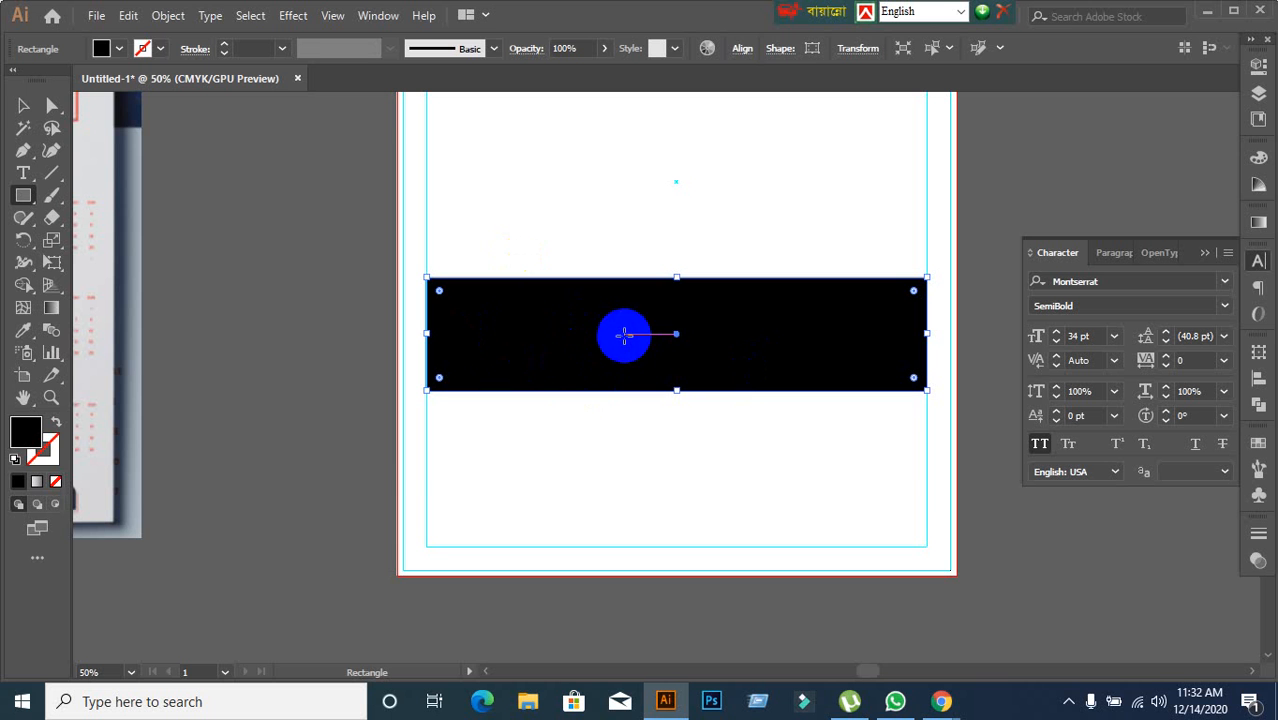
pyautogui.click(23, 105)
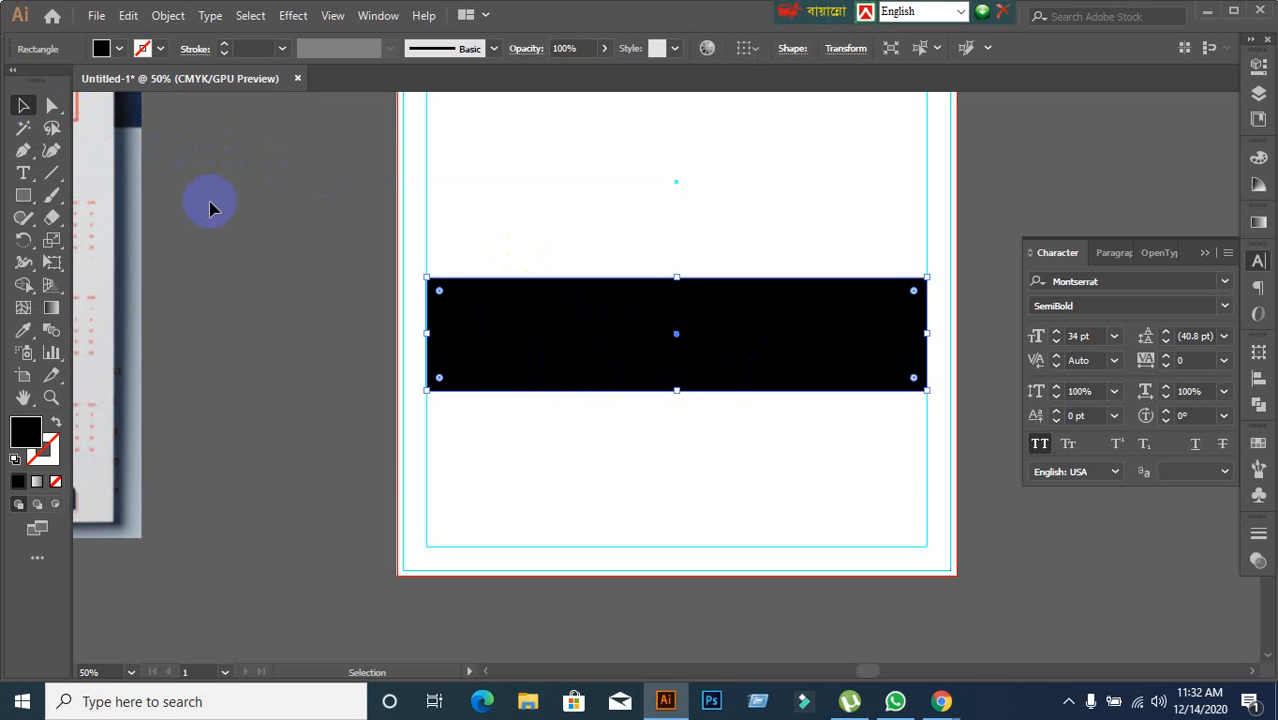
pyautogui.click(168, 15)
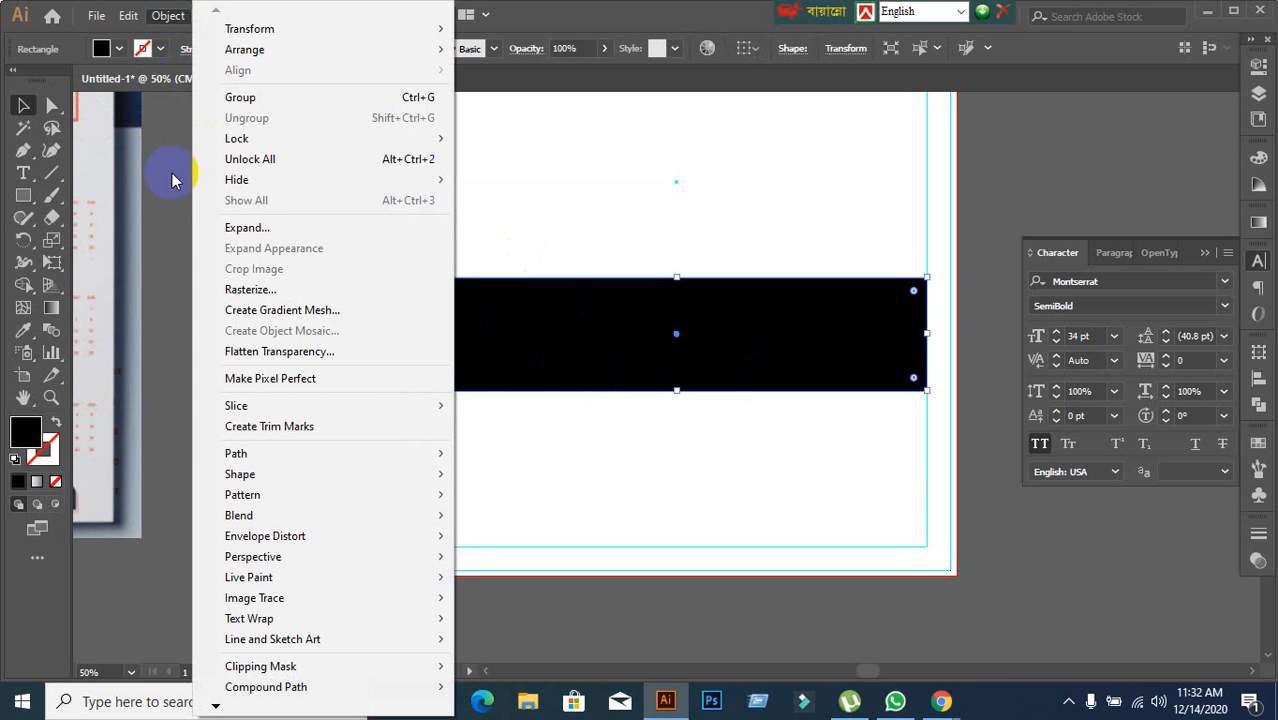
pyautogui.moveTo(232, 453)
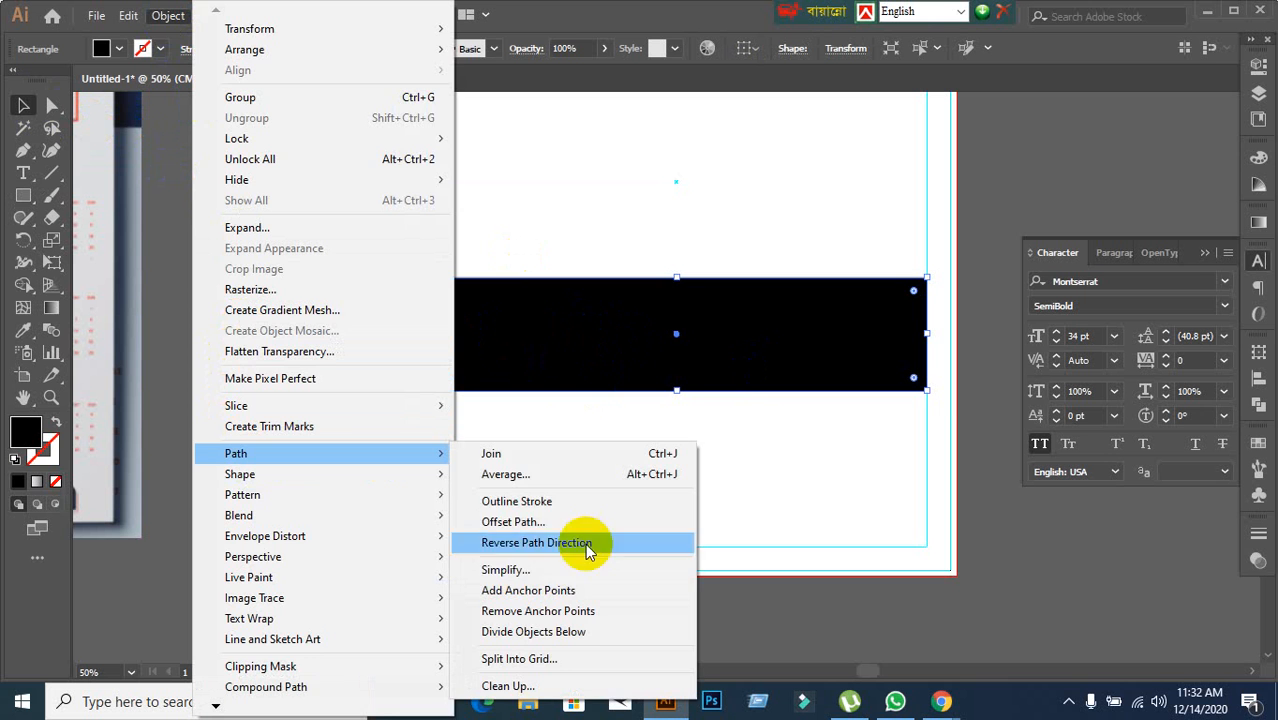
pyautogui.click(550, 522)
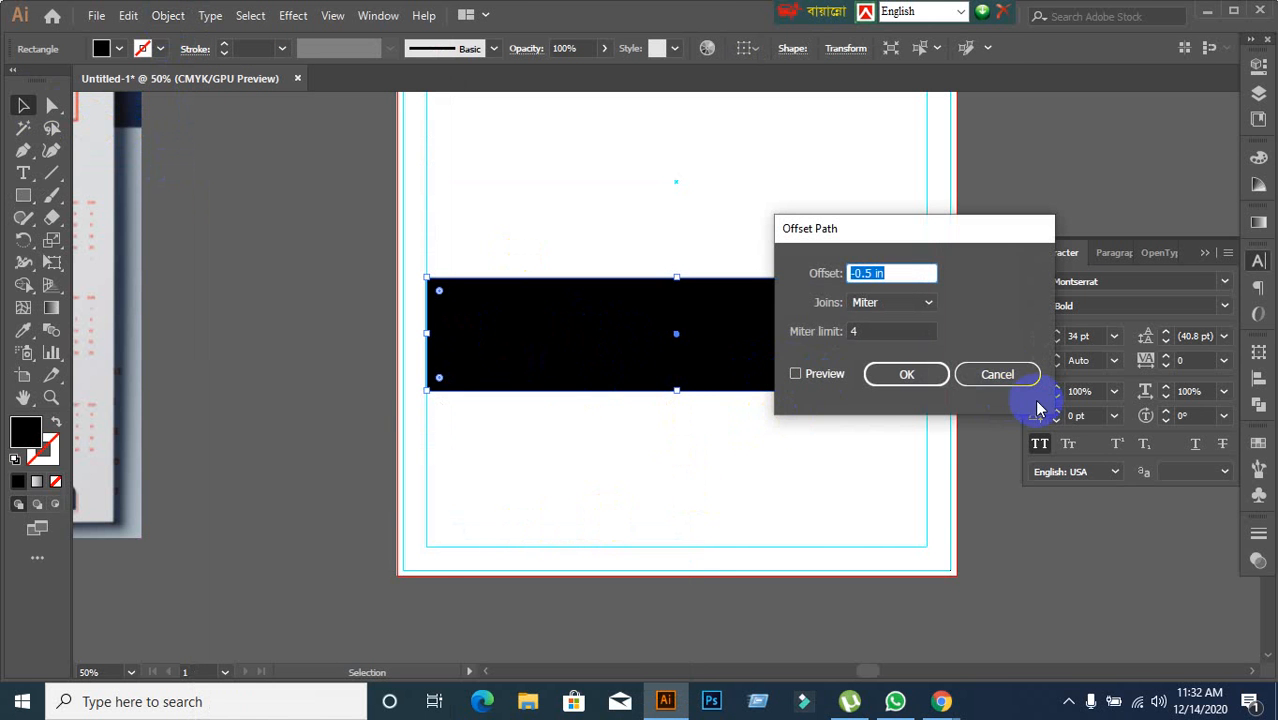
pyautogui.click(973, 378)
# Step: Try Split Into Grid on the wide rectangle with three columns and a 0 in gutter, with preview on
pyautogui.click(167, 15)
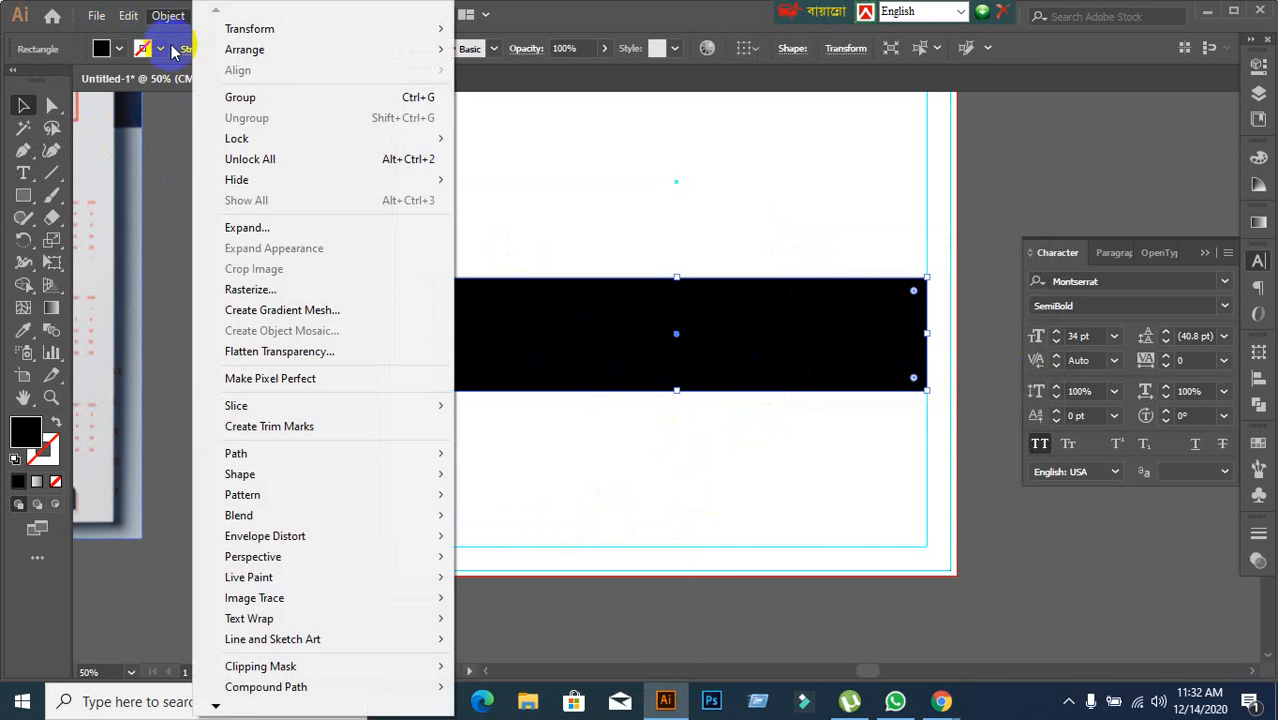
pyautogui.moveTo(238, 458)
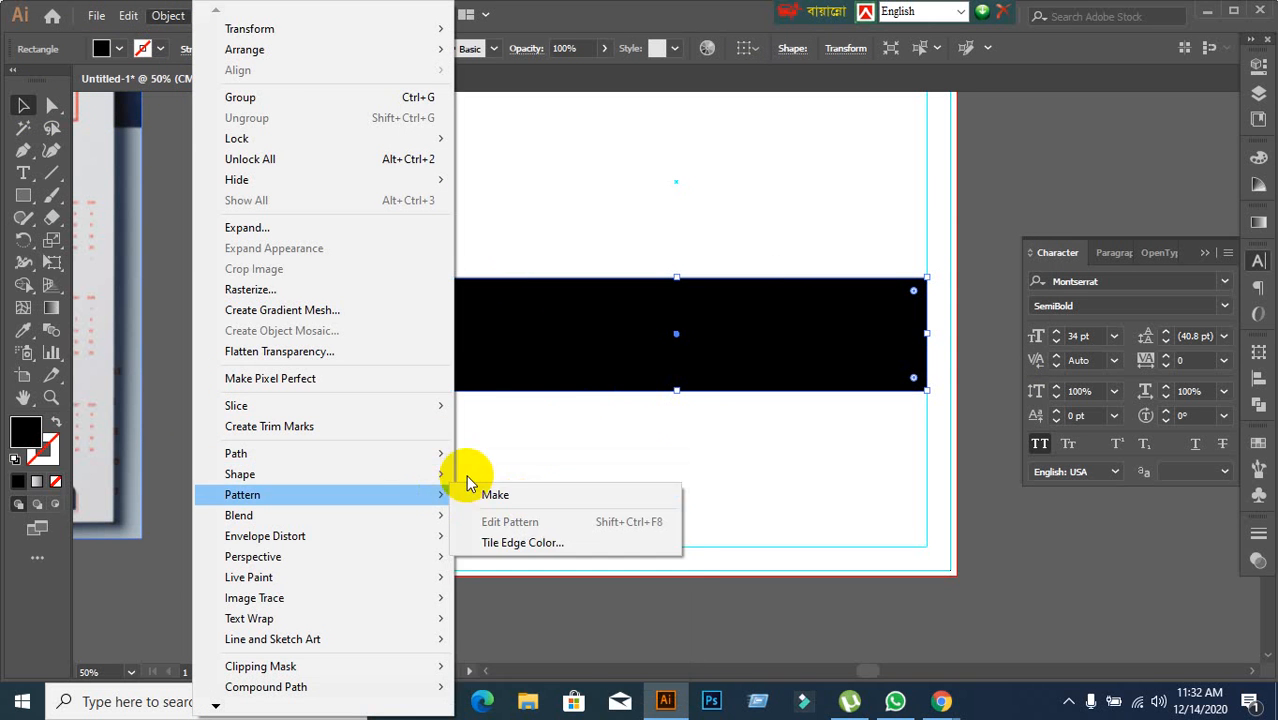
pyautogui.click(519, 658)
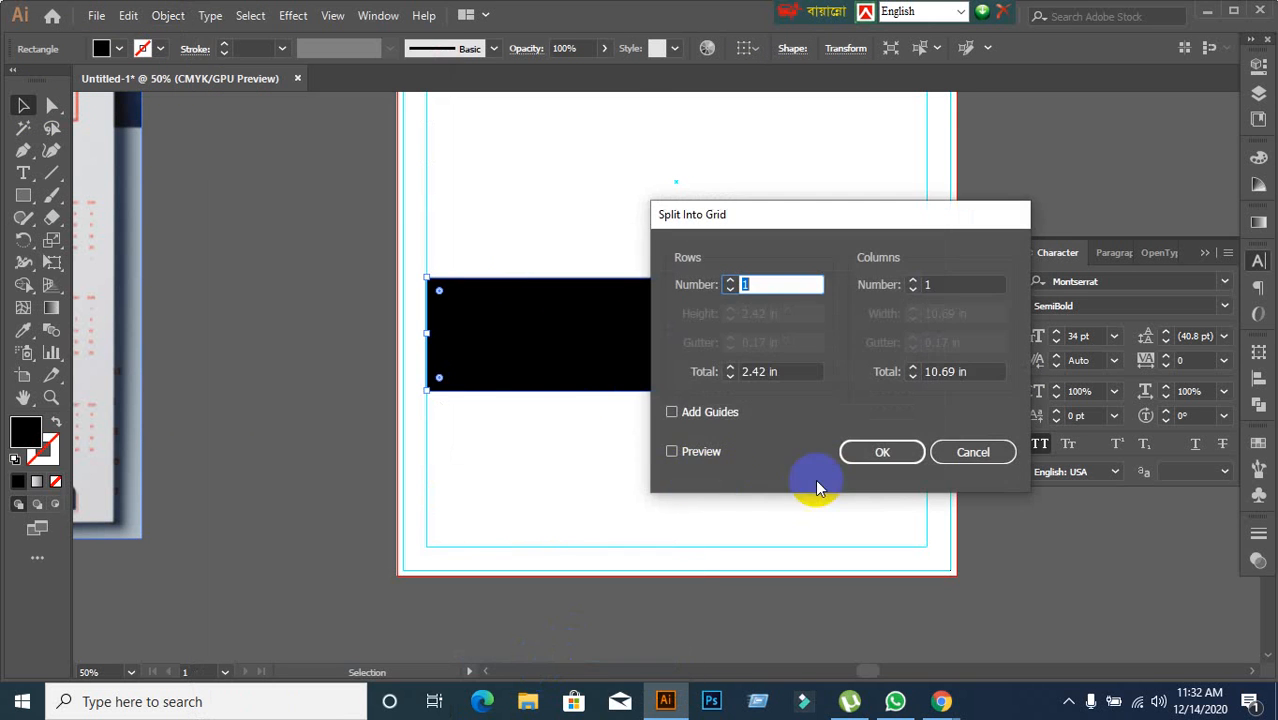
pyautogui.click(673, 453)
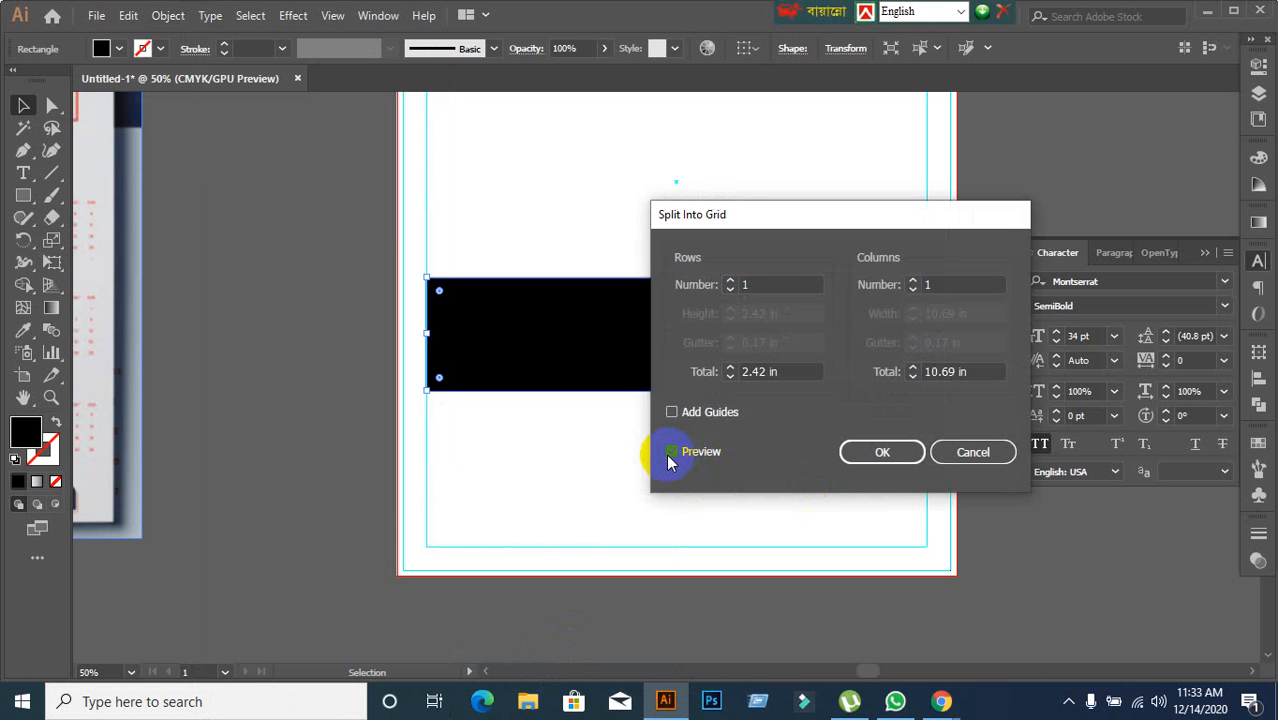
pyautogui.click(926, 286)
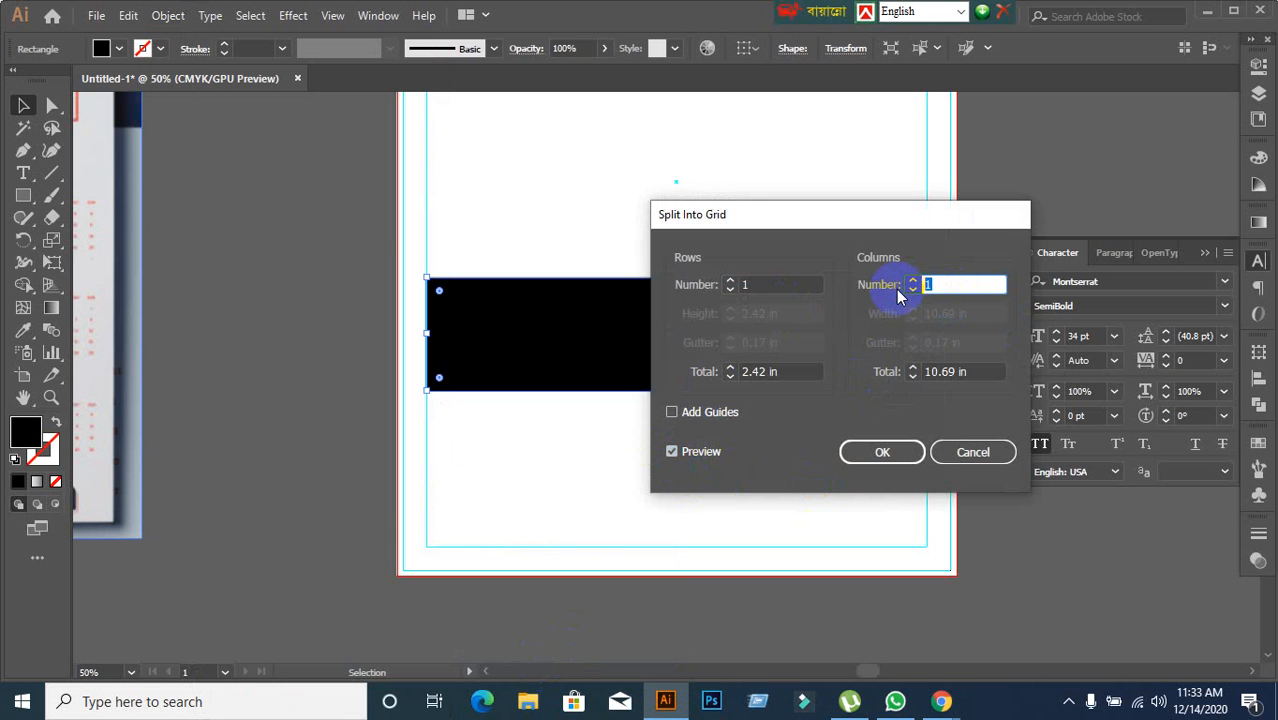
pyautogui.write('2')
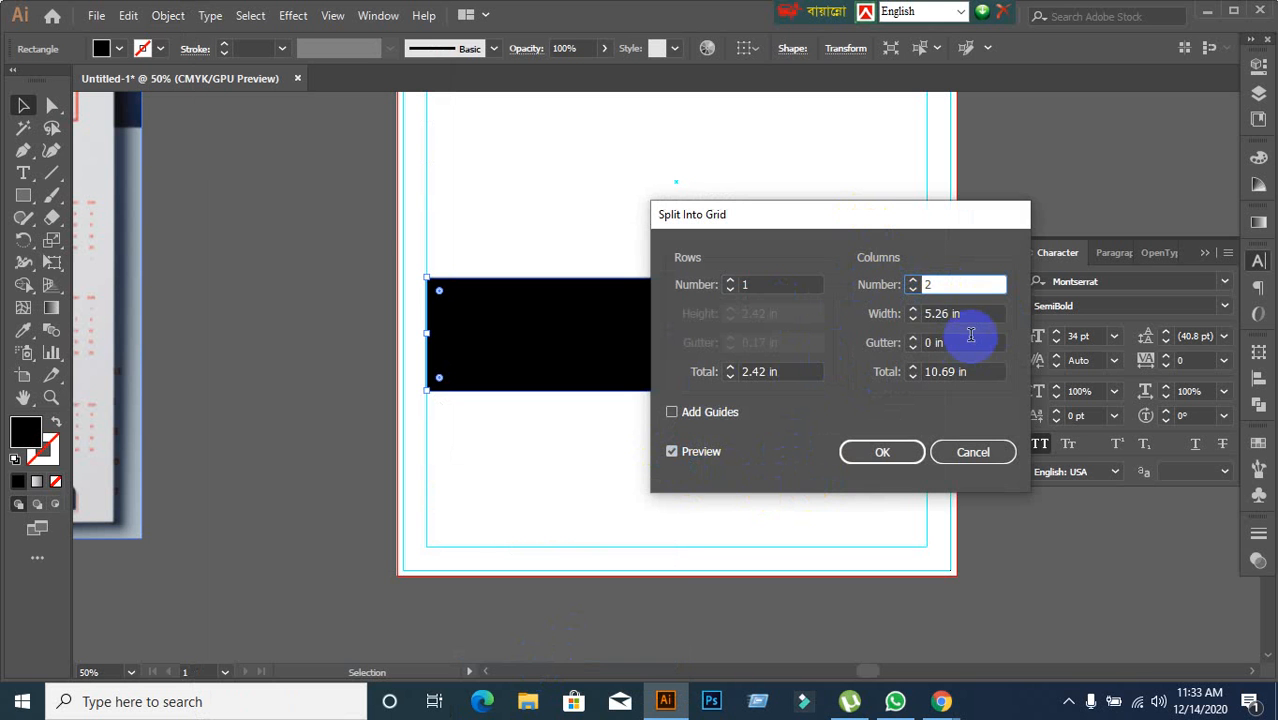
pyautogui.press('BackSpace')
pyautogui.write('3')
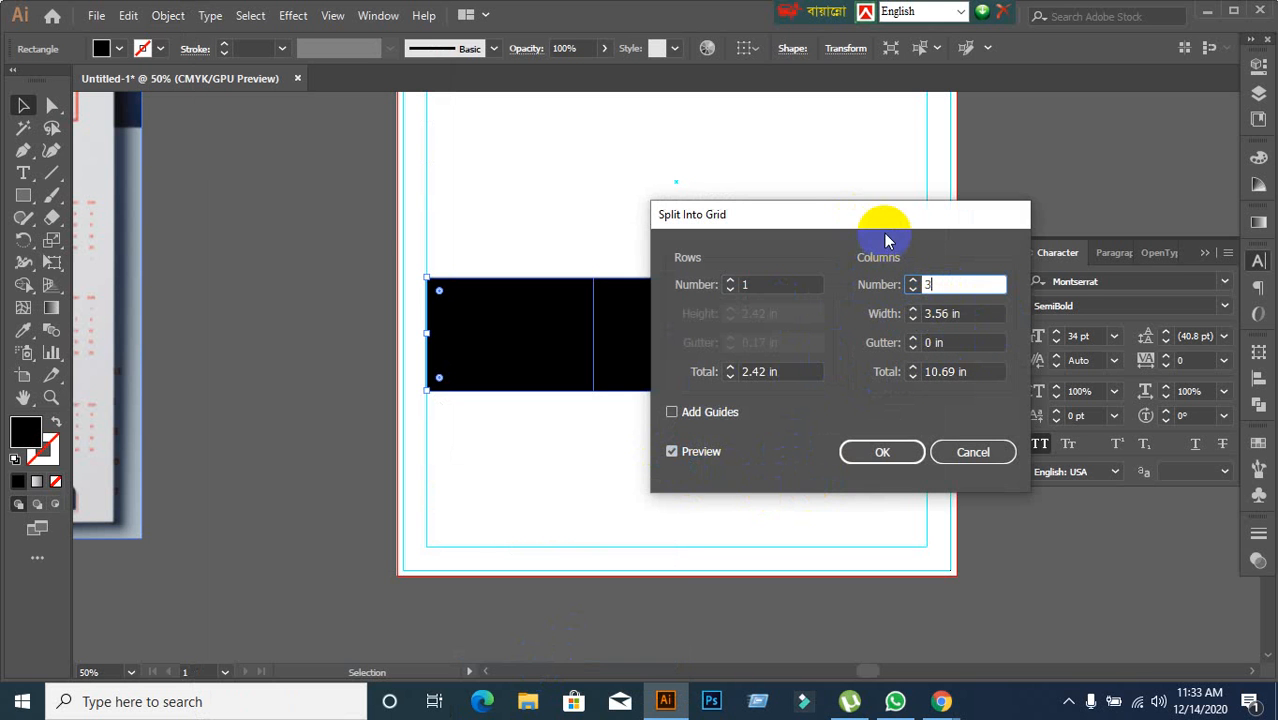
pyautogui.moveTo(884, 214); pyautogui.dragTo(1040, 187)
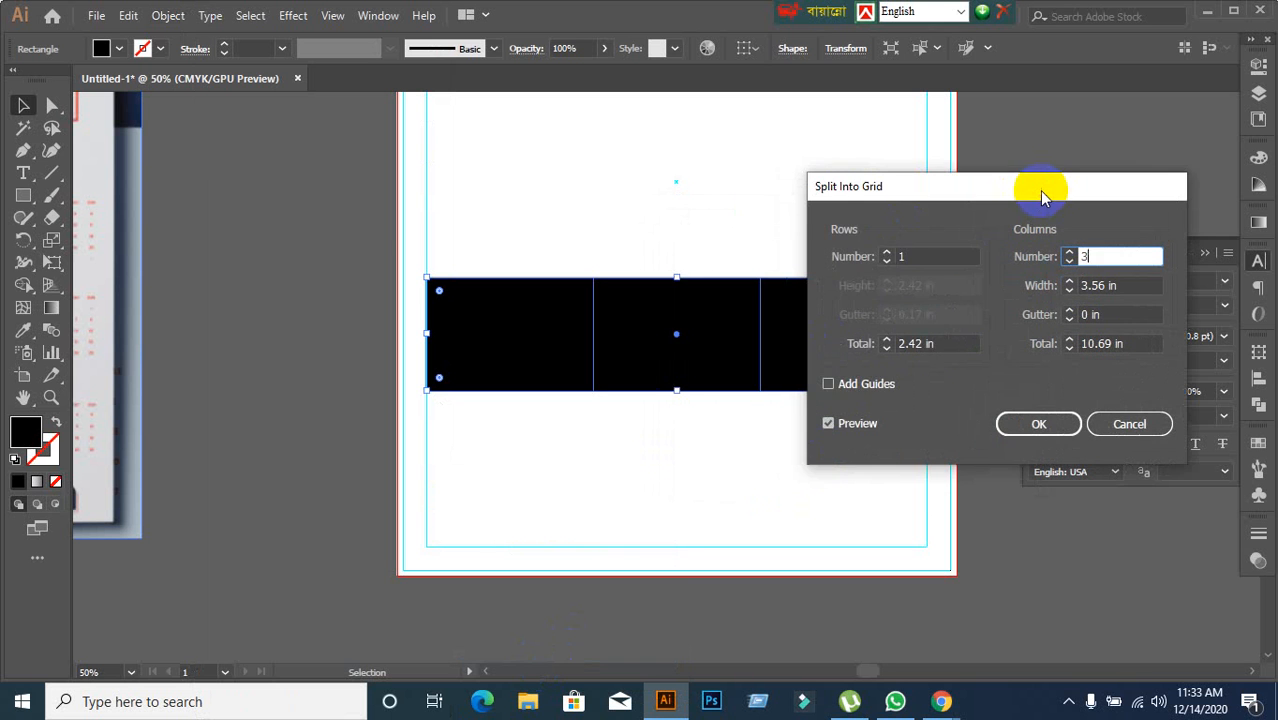
# Step: Try a four-column split with a total height of 2.4 in and total width of 10.7 in, and discard it
pyautogui.click(947, 345)
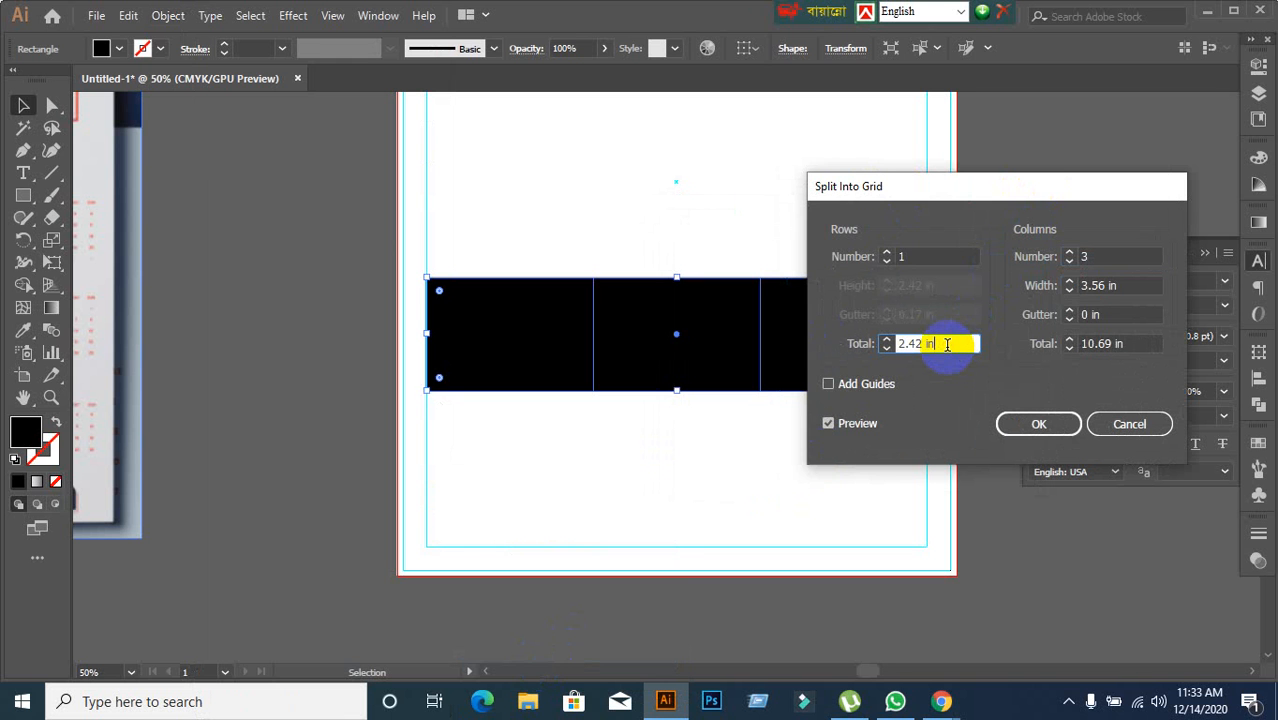
pyautogui.press('Up')
pyautogui.press('Down')
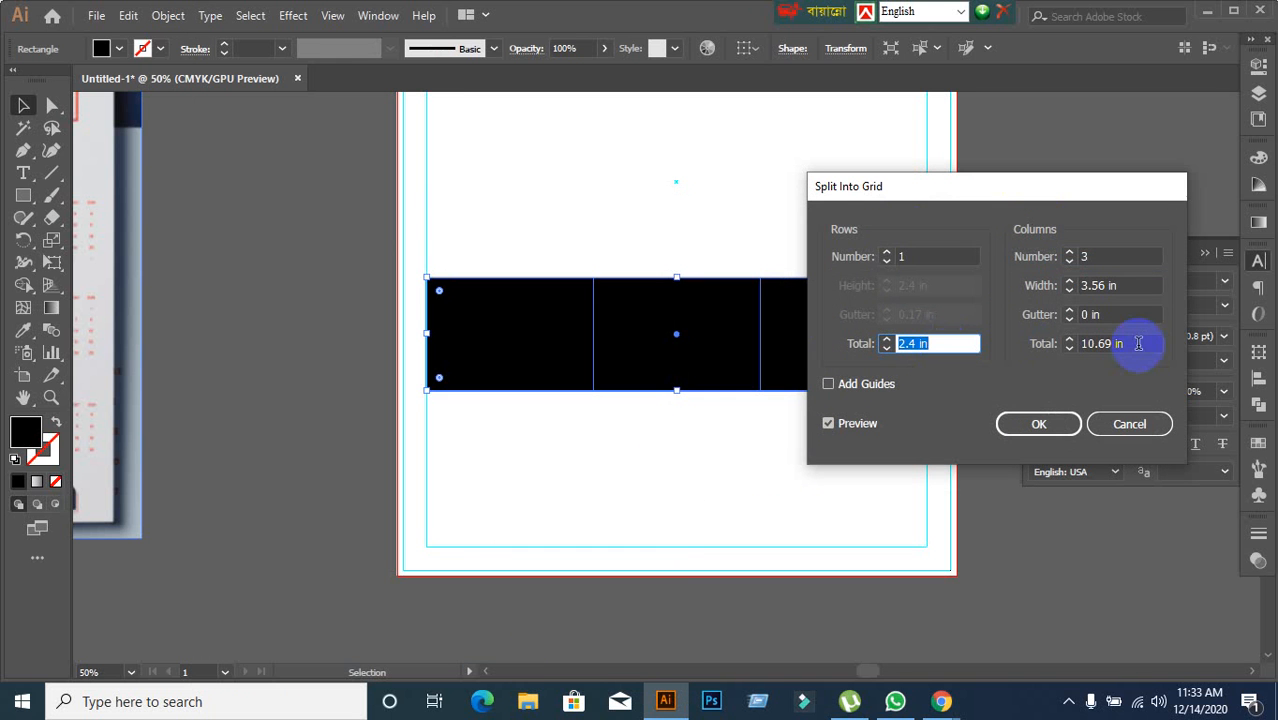
pyautogui.click(1110, 258)
pyautogui.press('Up')
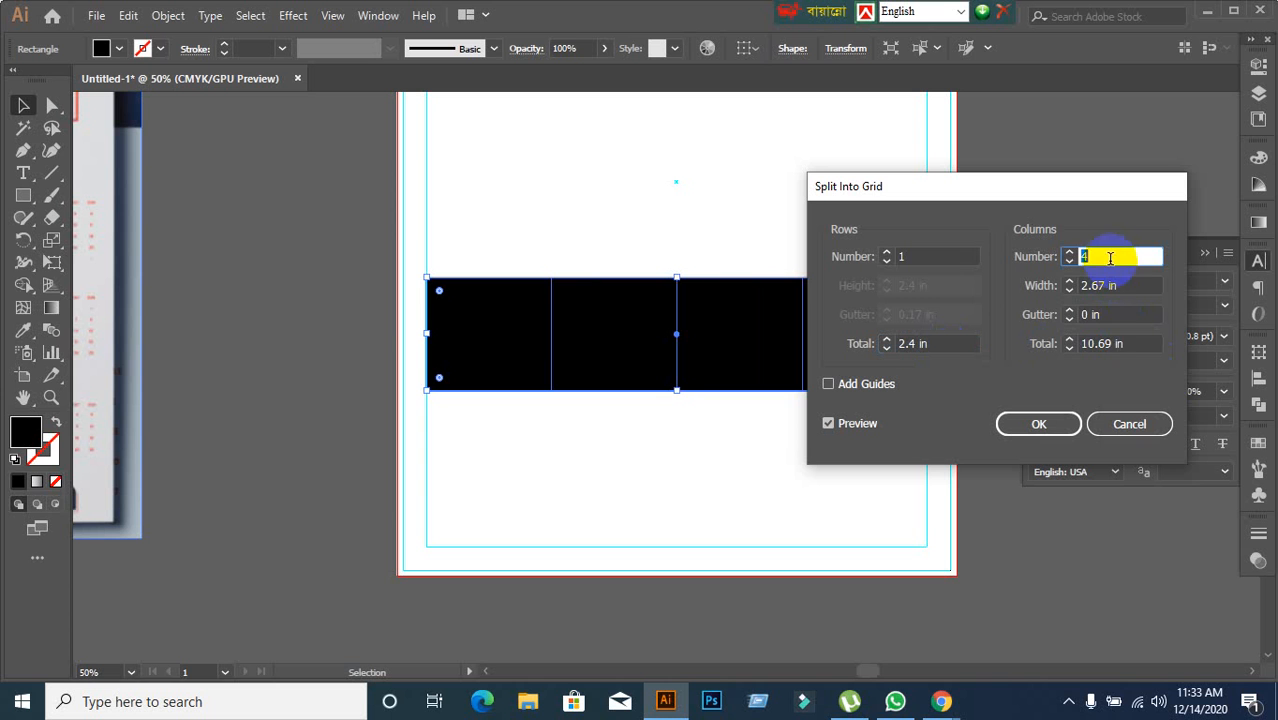
pyautogui.click(1121, 344)
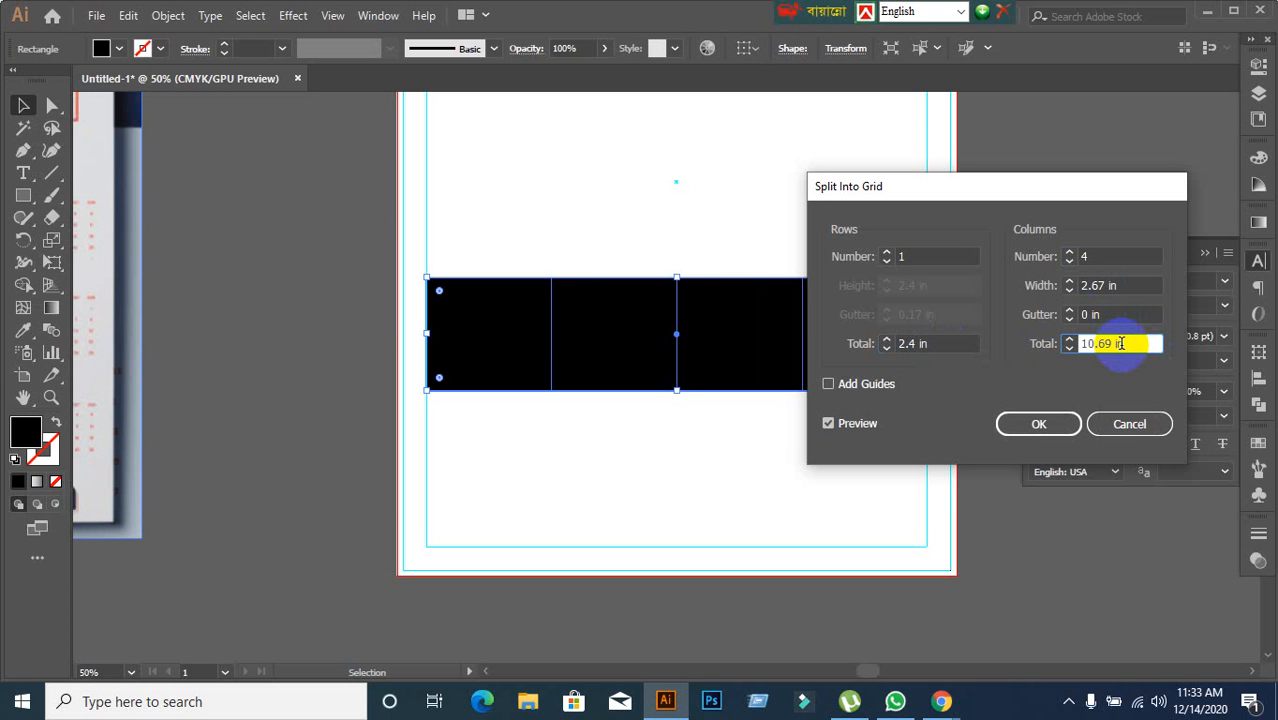
pyautogui.press('Up')
pyautogui.press('Up')
pyautogui.press('Up')
pyautogui.press('Down')
pyautogui.press('Down')
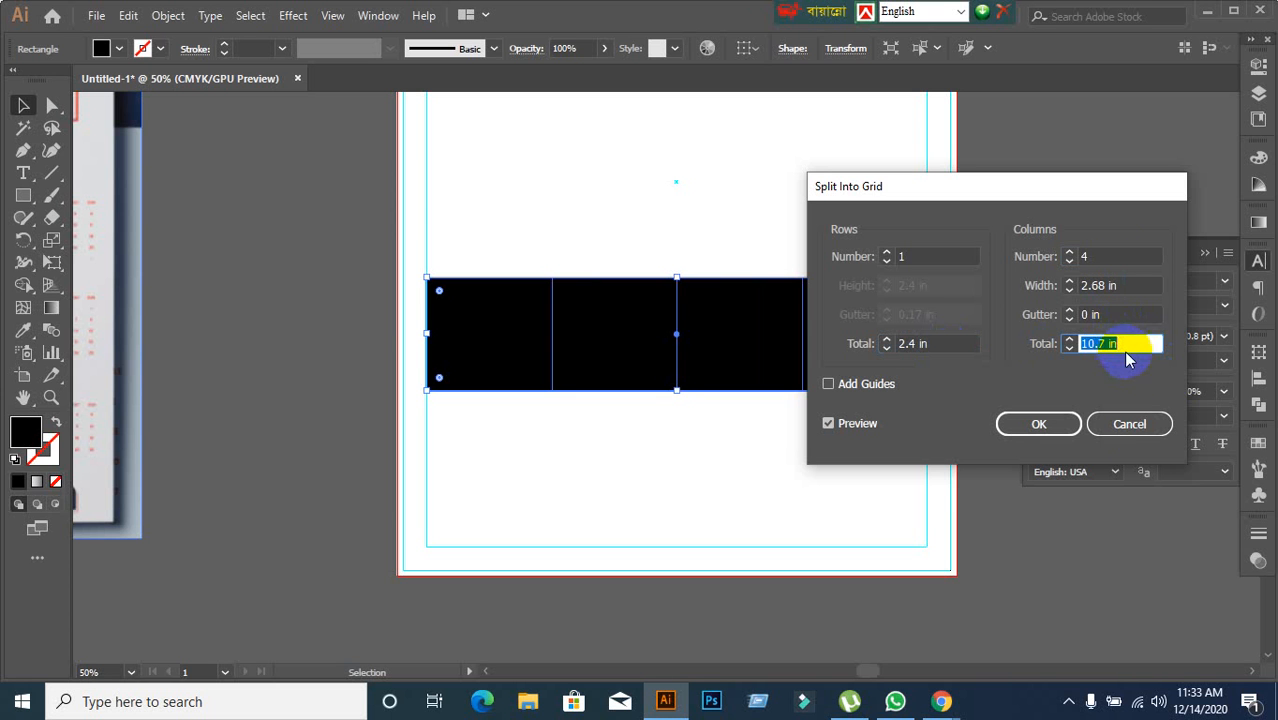
pyautogui.click(1129, 424)
# Step: Start Split Into Grid on the wide rectangle again, with preview on and four columns
pyautogui.click(442, 305)
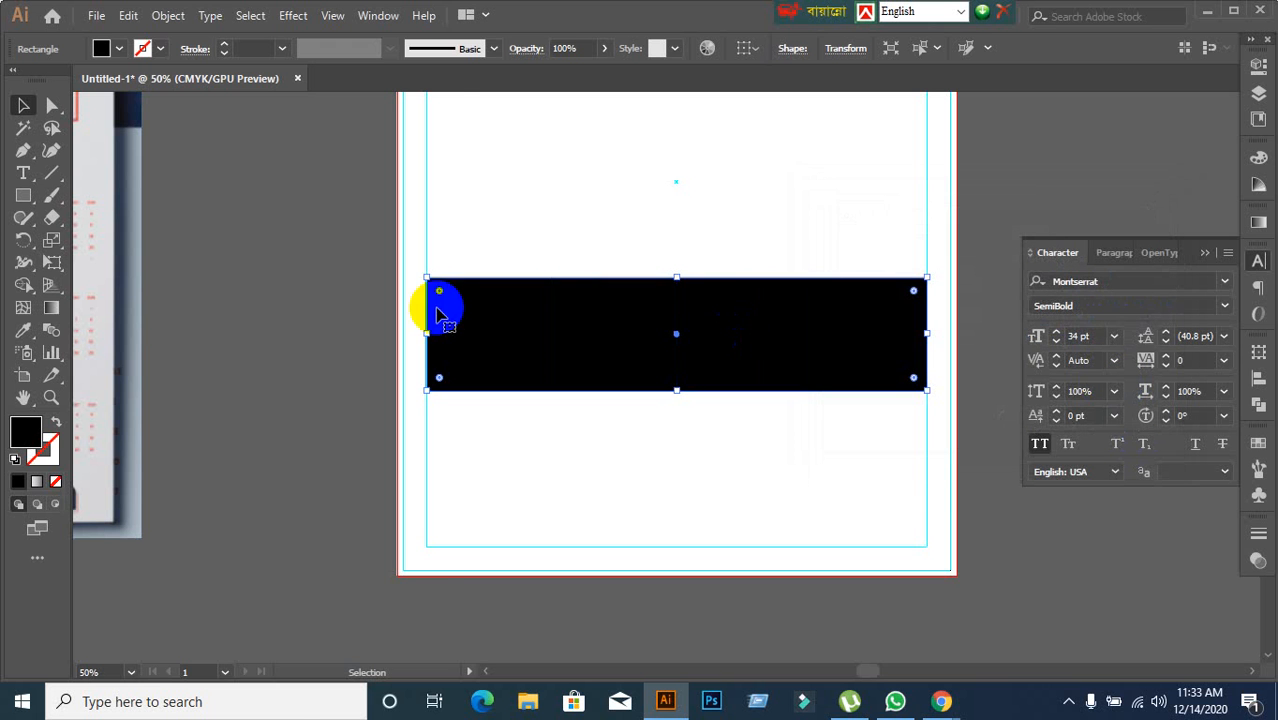
pyautogui.click(168, 15)
pyautogui.moveTo(265, 456)
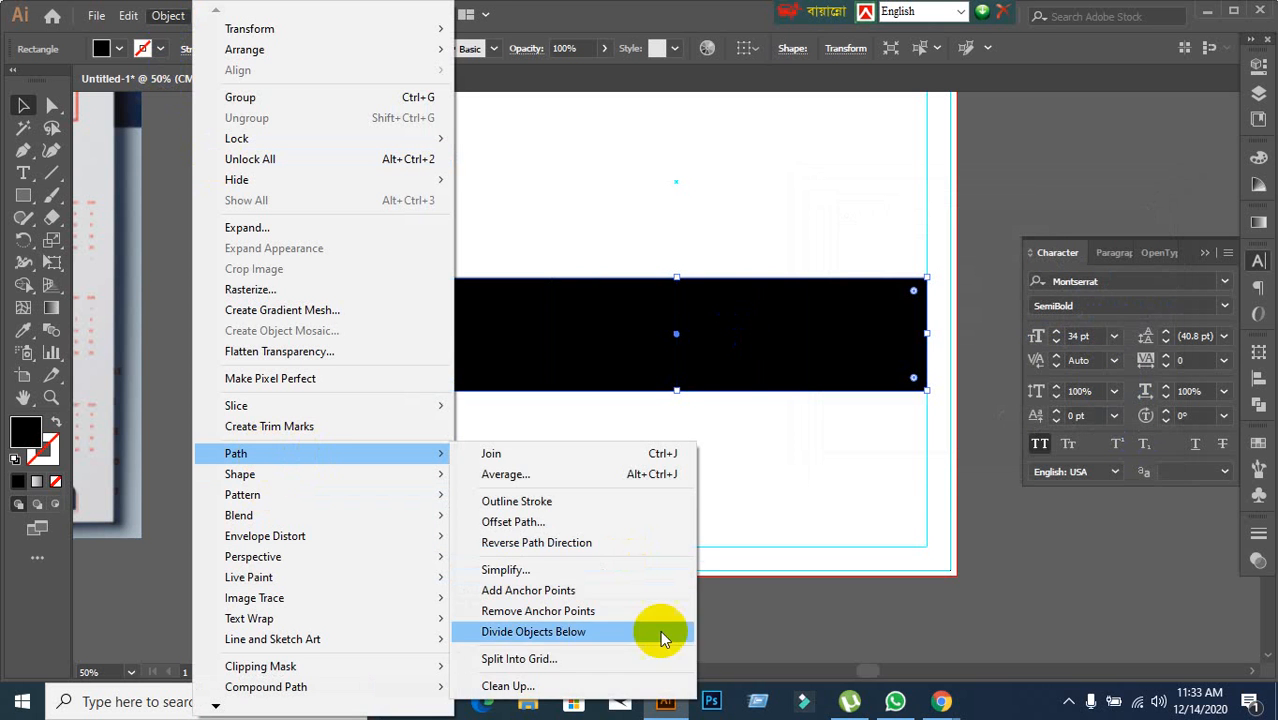
pyautogui.click(598, 660)
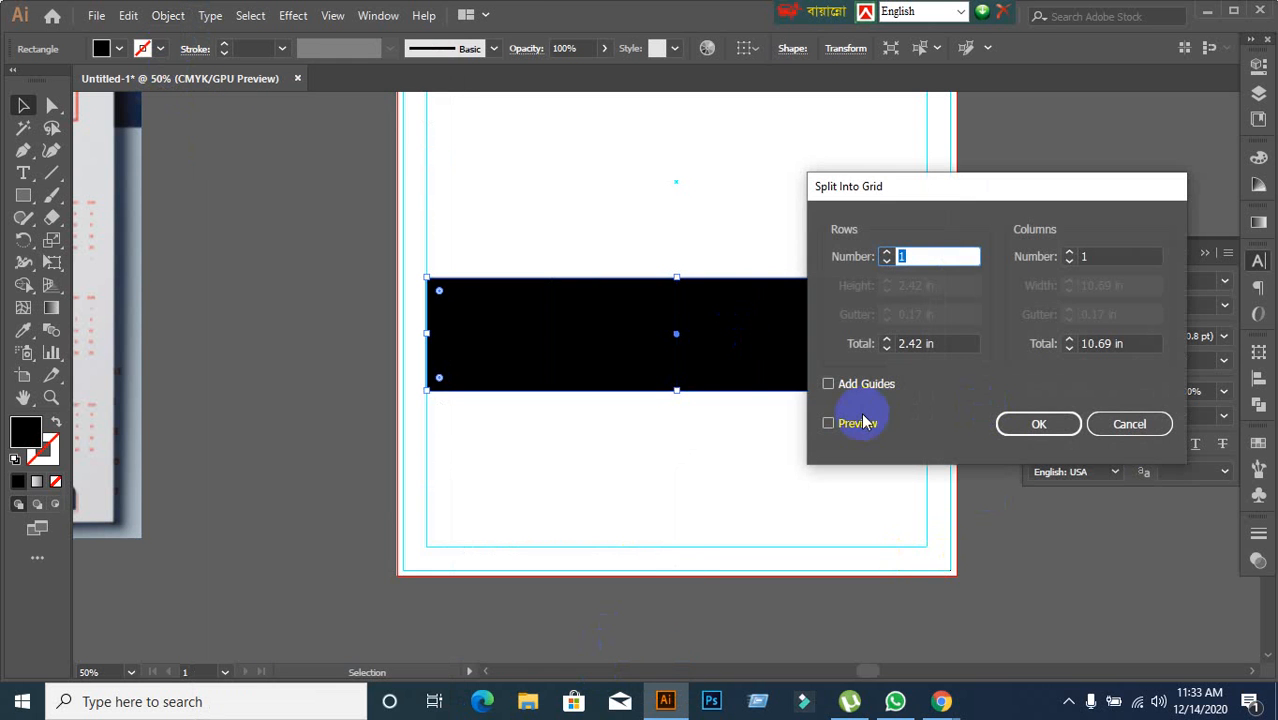
pyautogui.click(829, 423)
pyautogui.click(1109, 258)
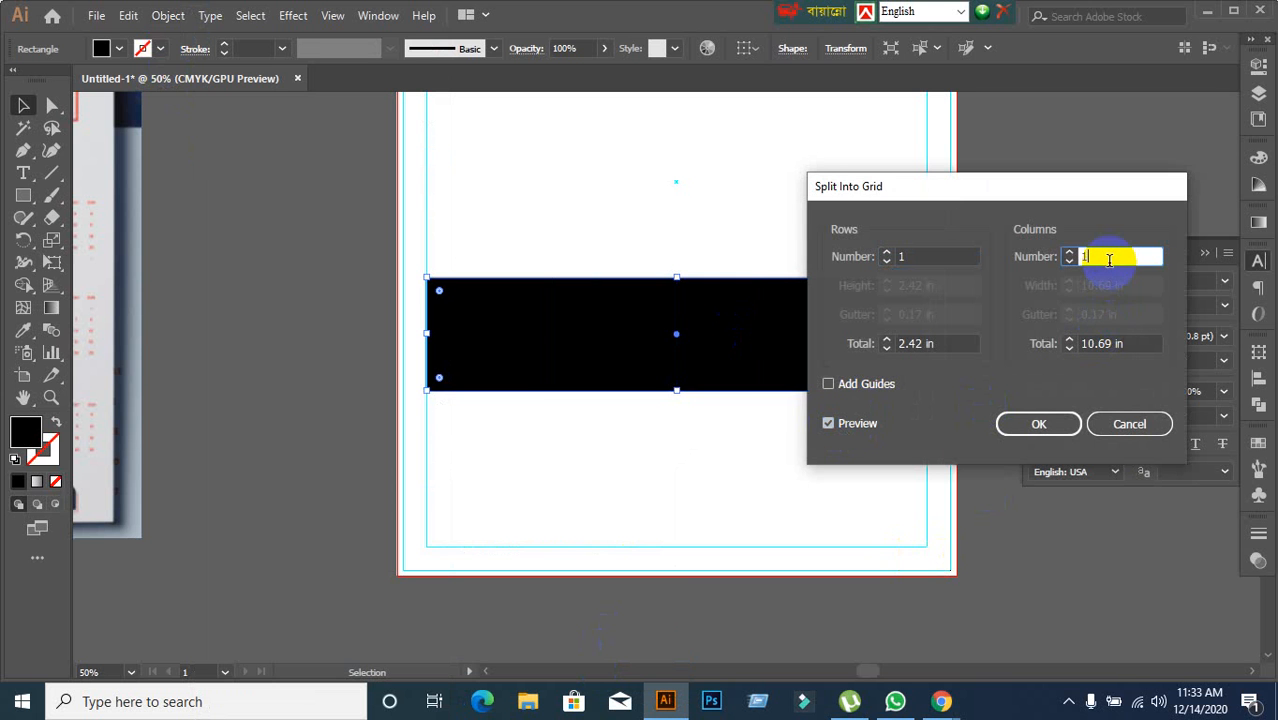
pyautogui.press('Up')
pyautogui.press('Up')
pyautogui.press('Up')
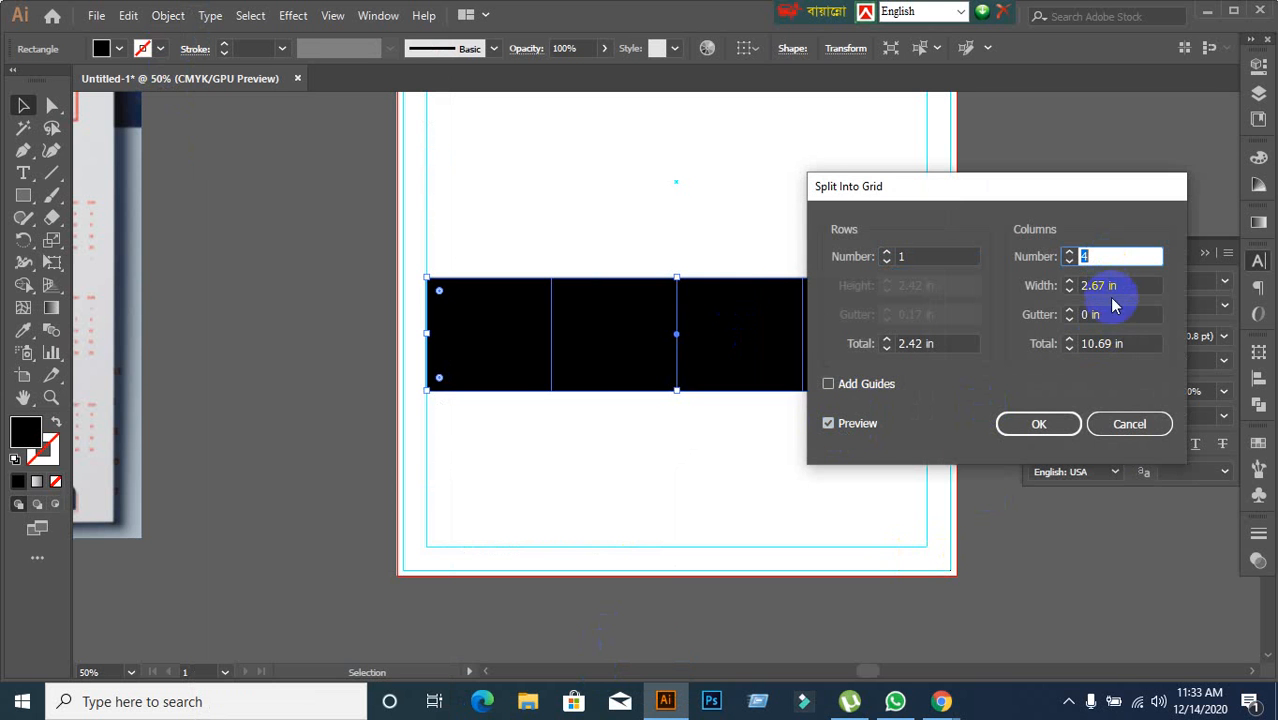
# Step: Set the column gutter to 0.2 in and apply the grid split to the rectangle
pyautogui.click(1111, 315)
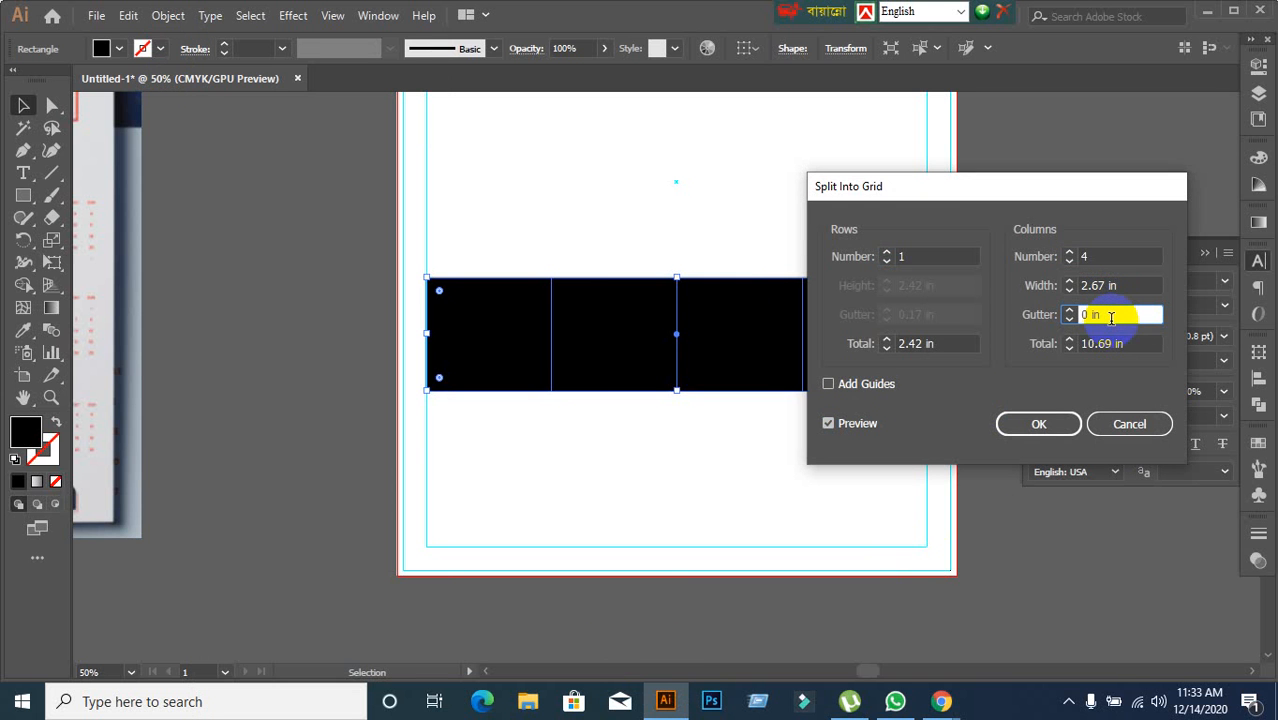
pyautogui.press('Up')
pyautogui.press('Up')
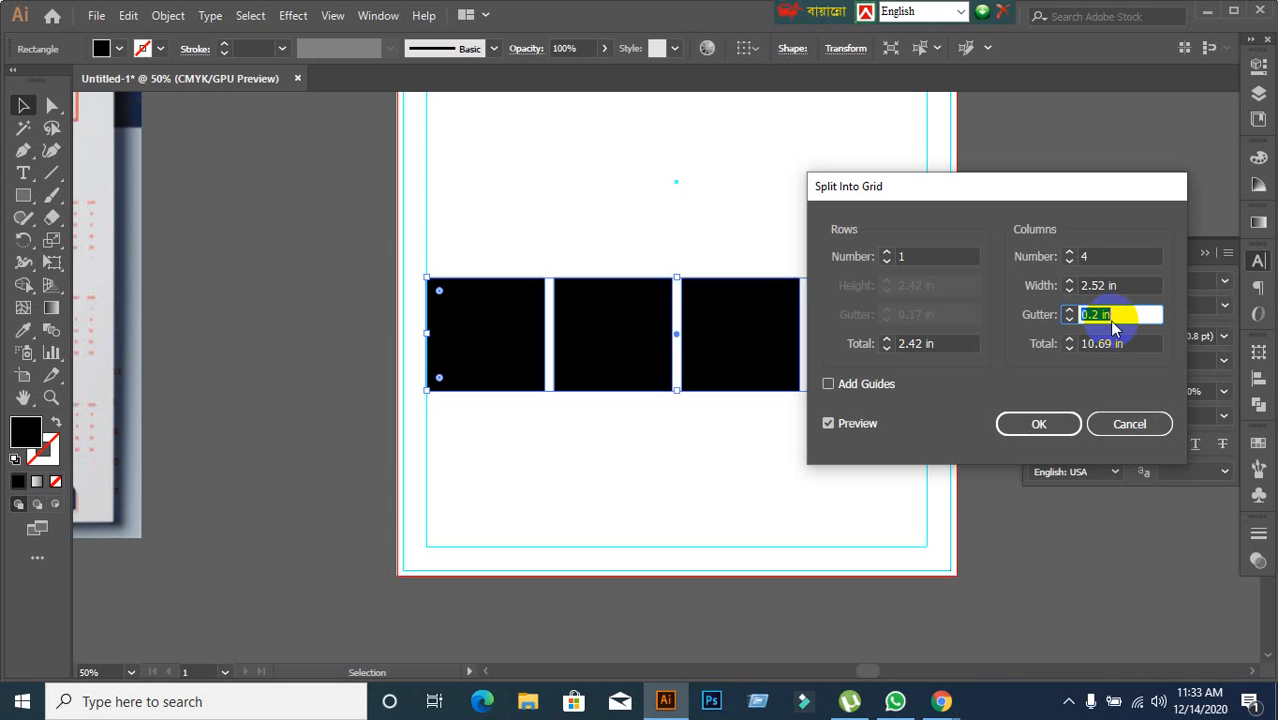
pyautogui.click(1060, 432)
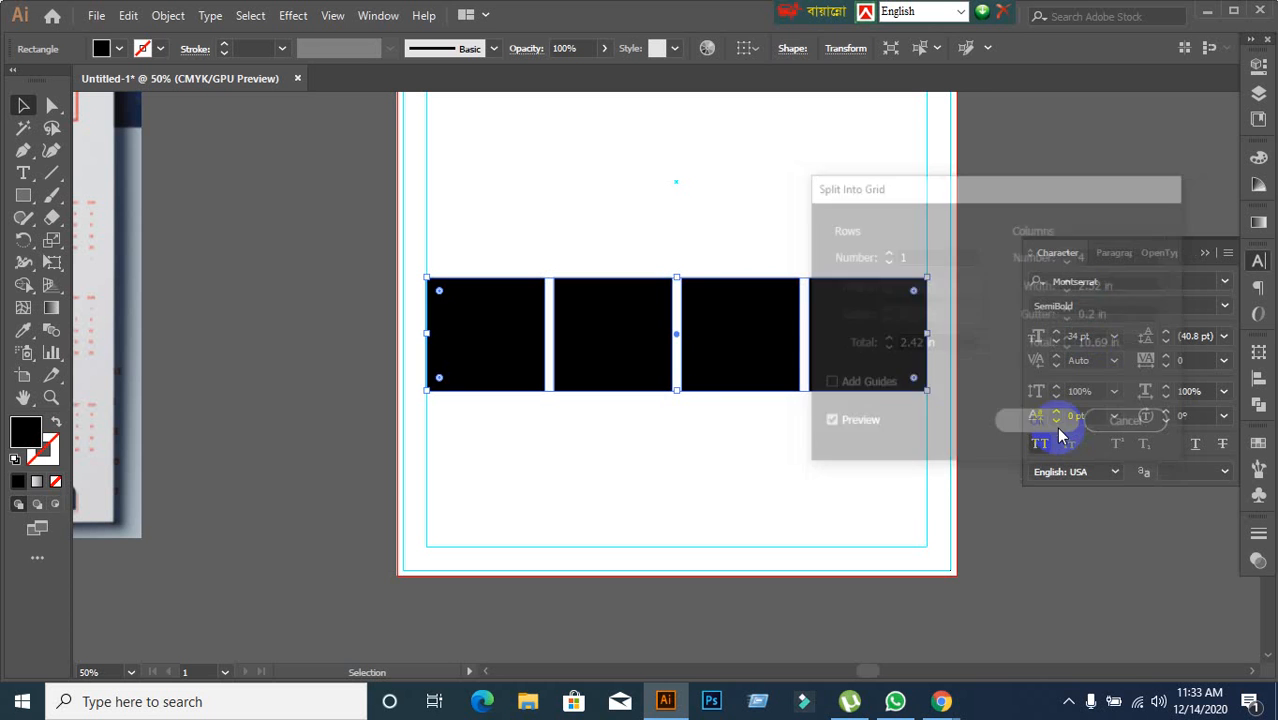
pyautogui.click(23, 106)
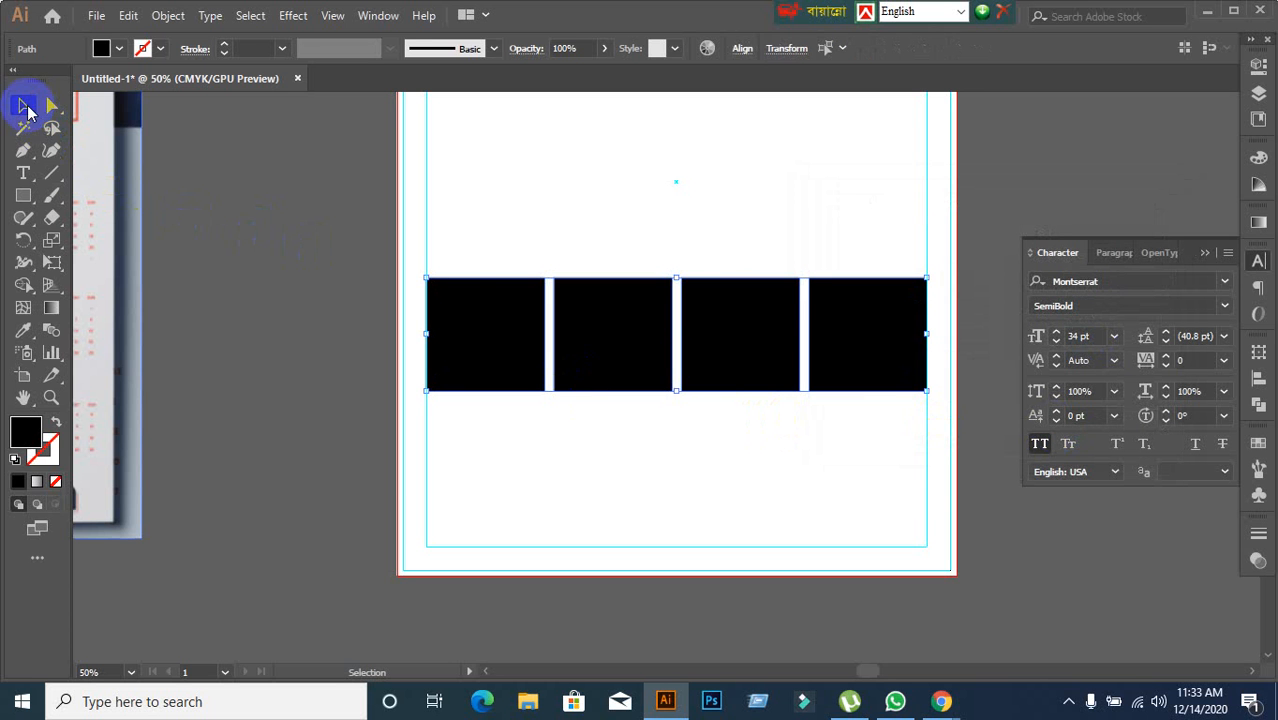
pyautogui.click(236, 358)
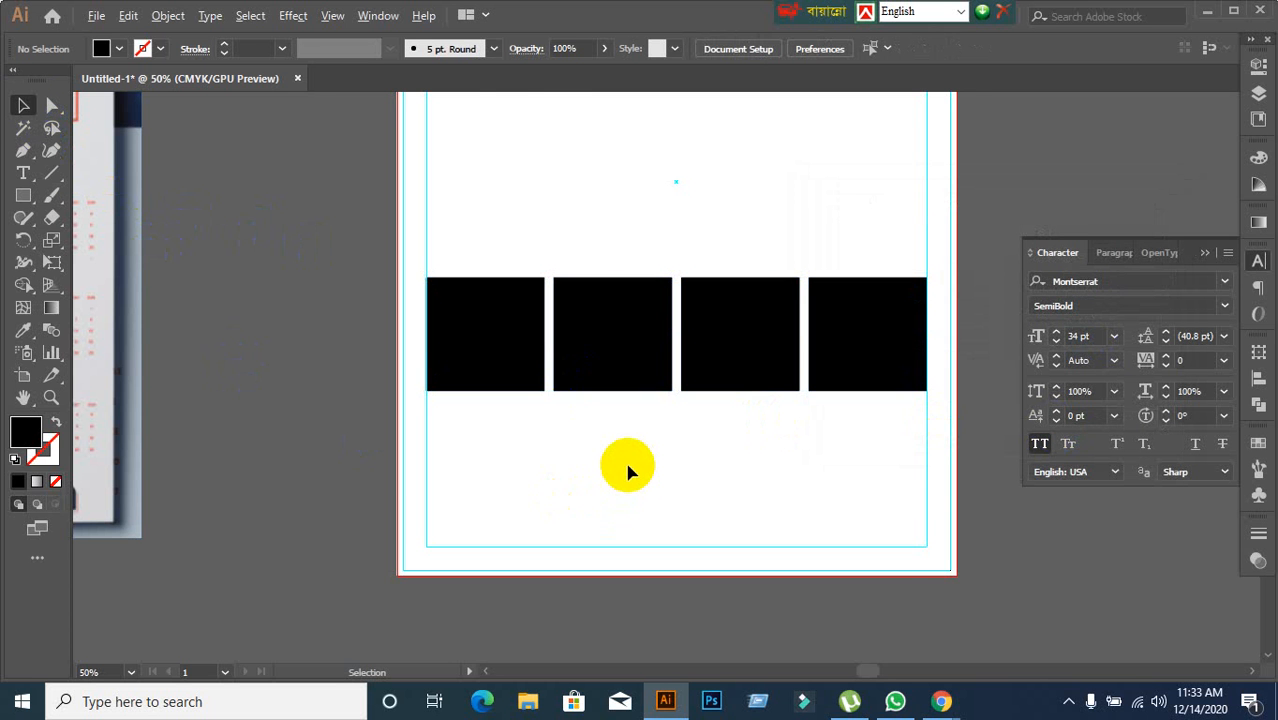
pyautogui.scroll(-1, 582, 457)
pyautogui.scroll(1, 530, 462)
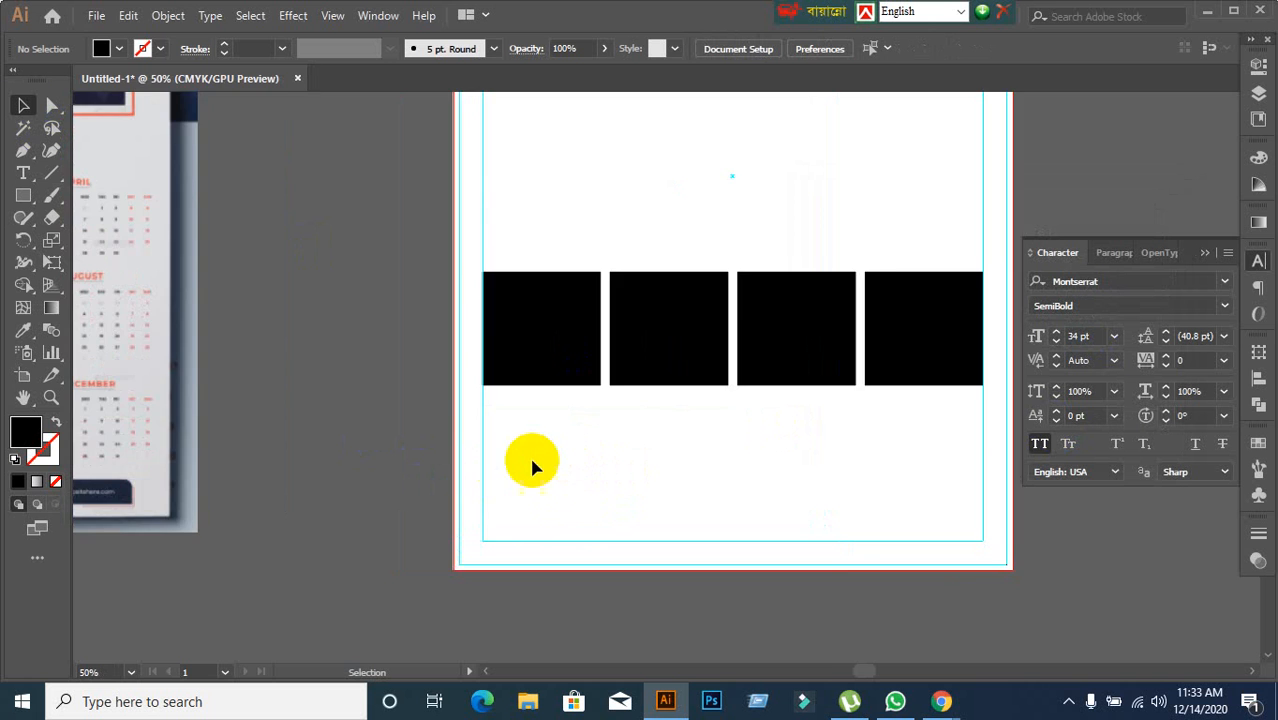
pyautogui.scroll(-1, 530, 462)
pyautogui.moveTo(542, 465); pyautogui.dragTo(699, 408)
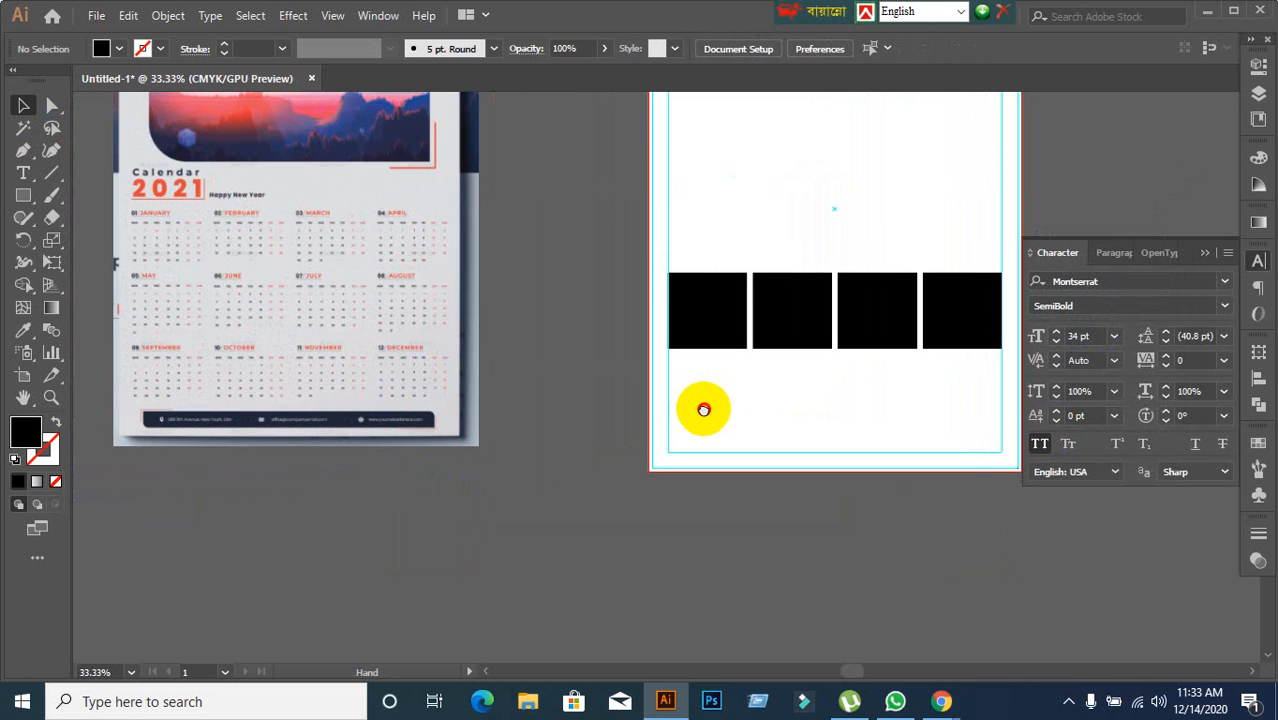
pyautogui.scroll(1, 826, 420)
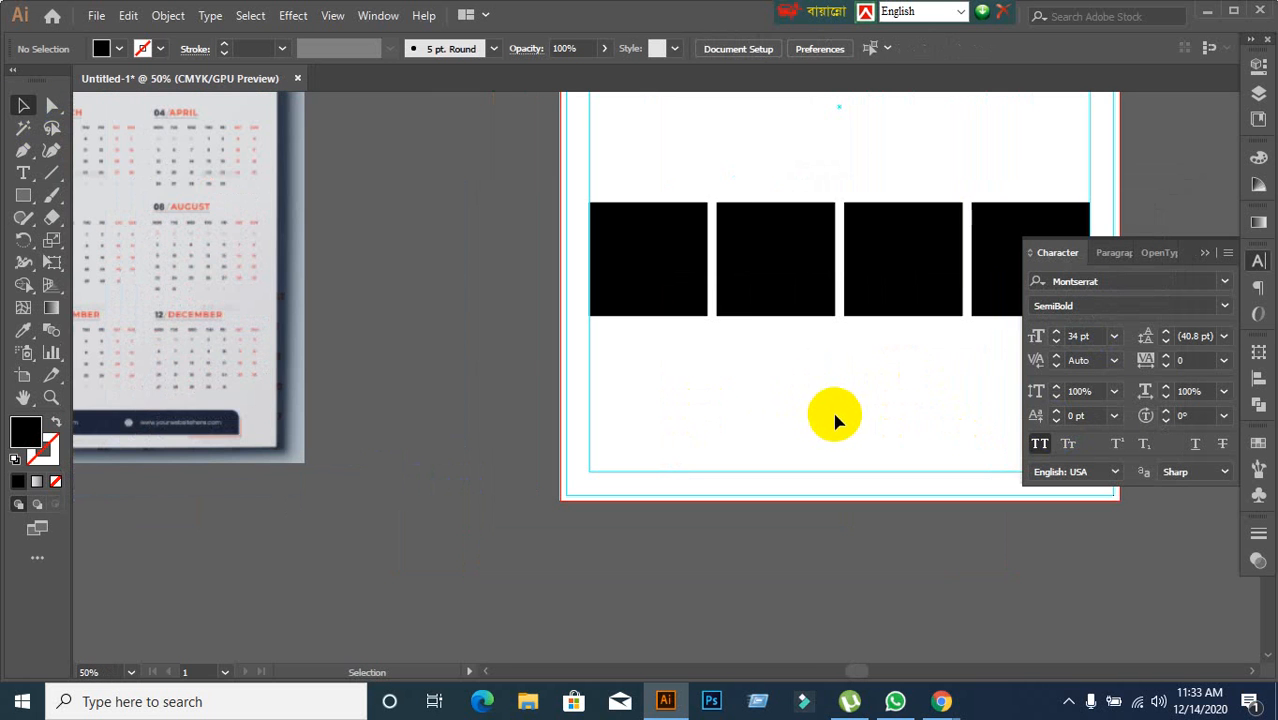
pyautogui.moveTo(865, 414); pyautogui.dragTo(750, 401)
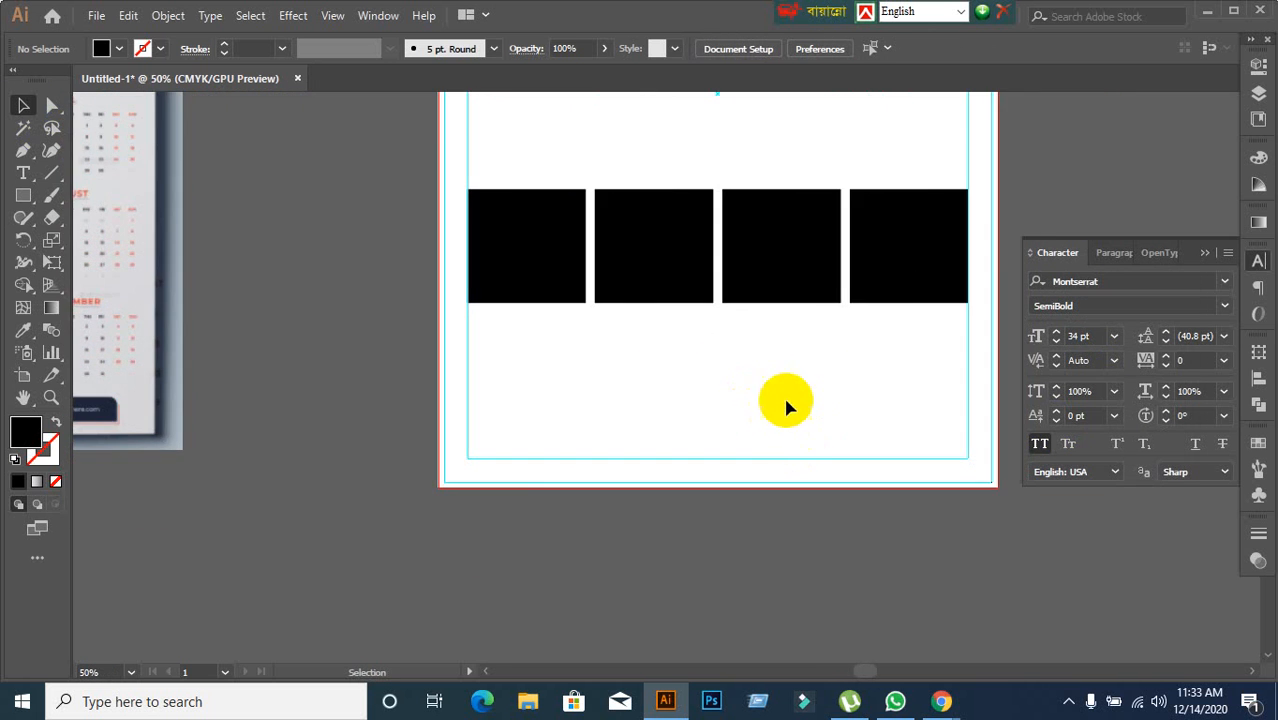
# Step: Try deleting the three black blocks beside the leftmost one, and restore them
pyautogui.click(722, 251)
pyautogui.moveTo(620, 162); pyautogui.dragTo(951, 345)
pyautogui.press('Delete')
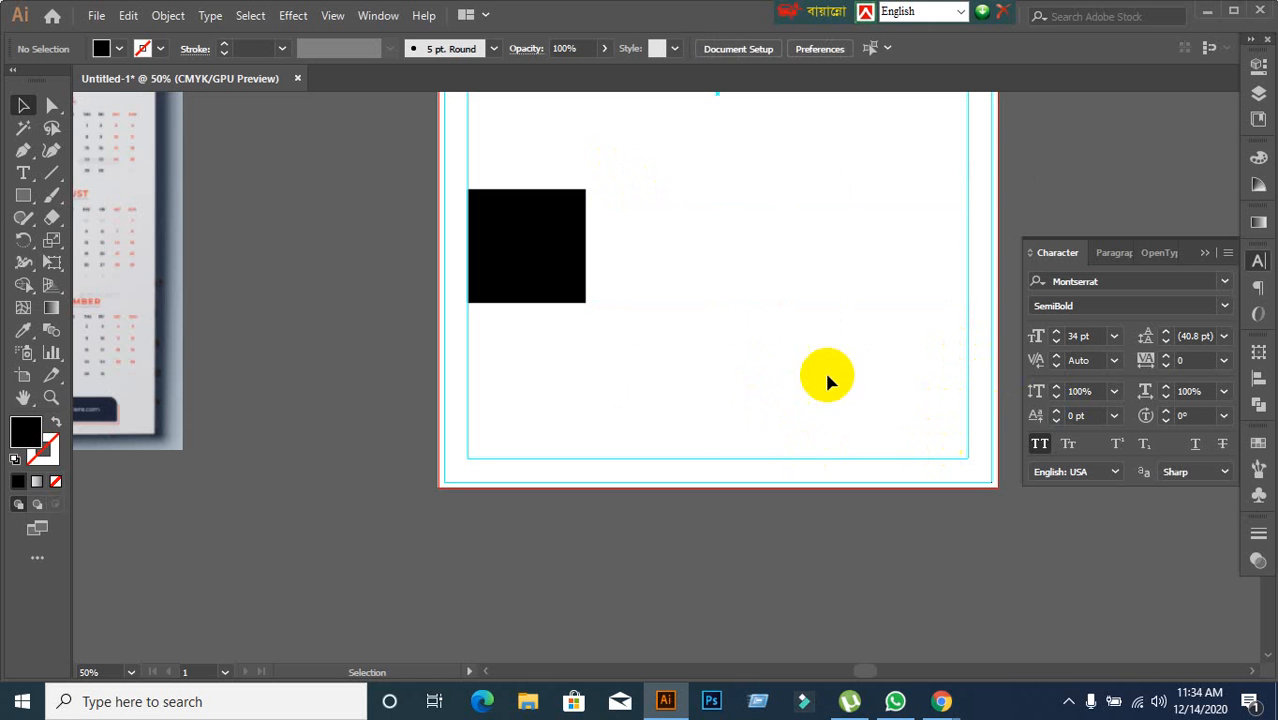
pyautogui.hotkey('ctrl', 'z')
pyautogui.click(760, 374)
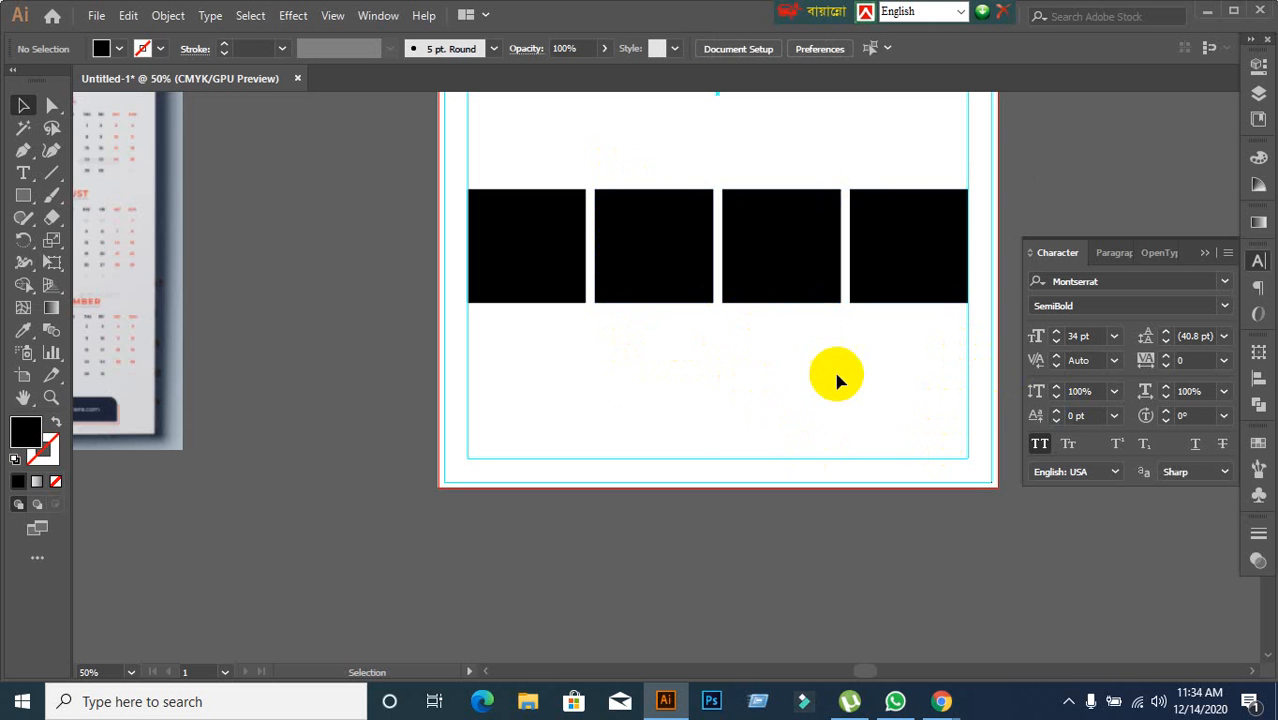
pyautogui.moveTo(625, 146); pyautogui.dragTo(880, 345)
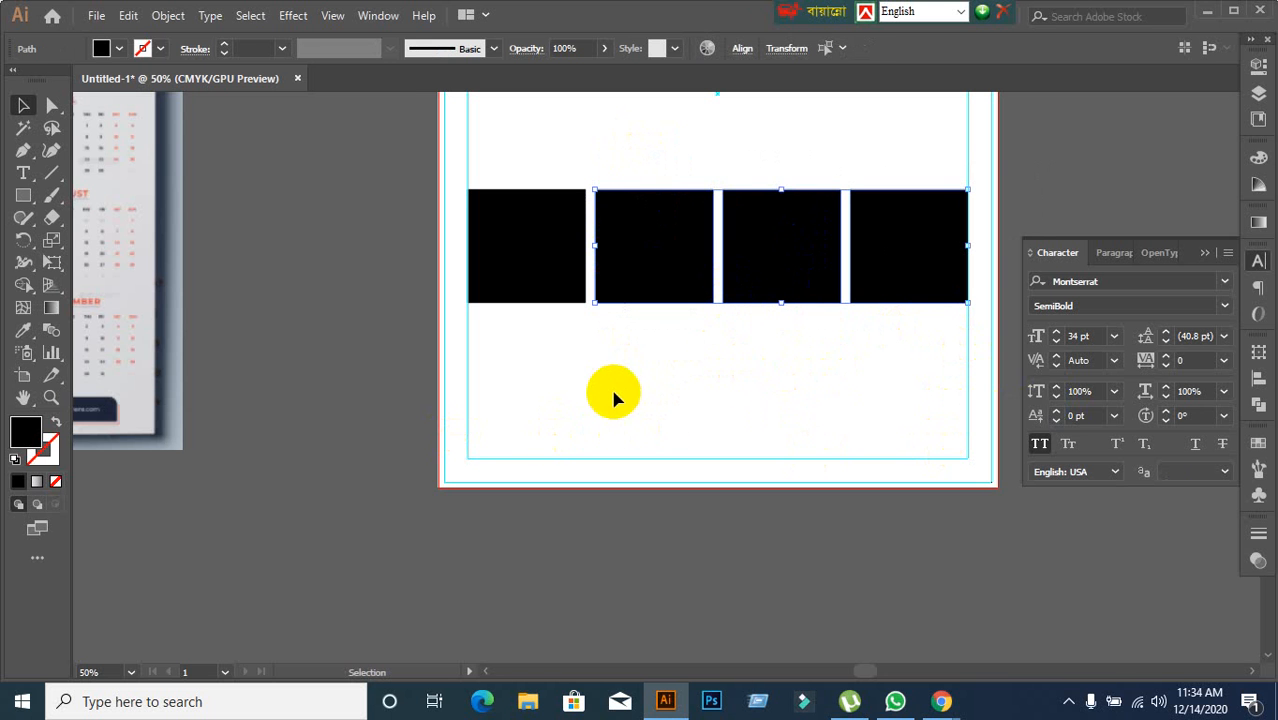
pyautogui.click(626, 405)
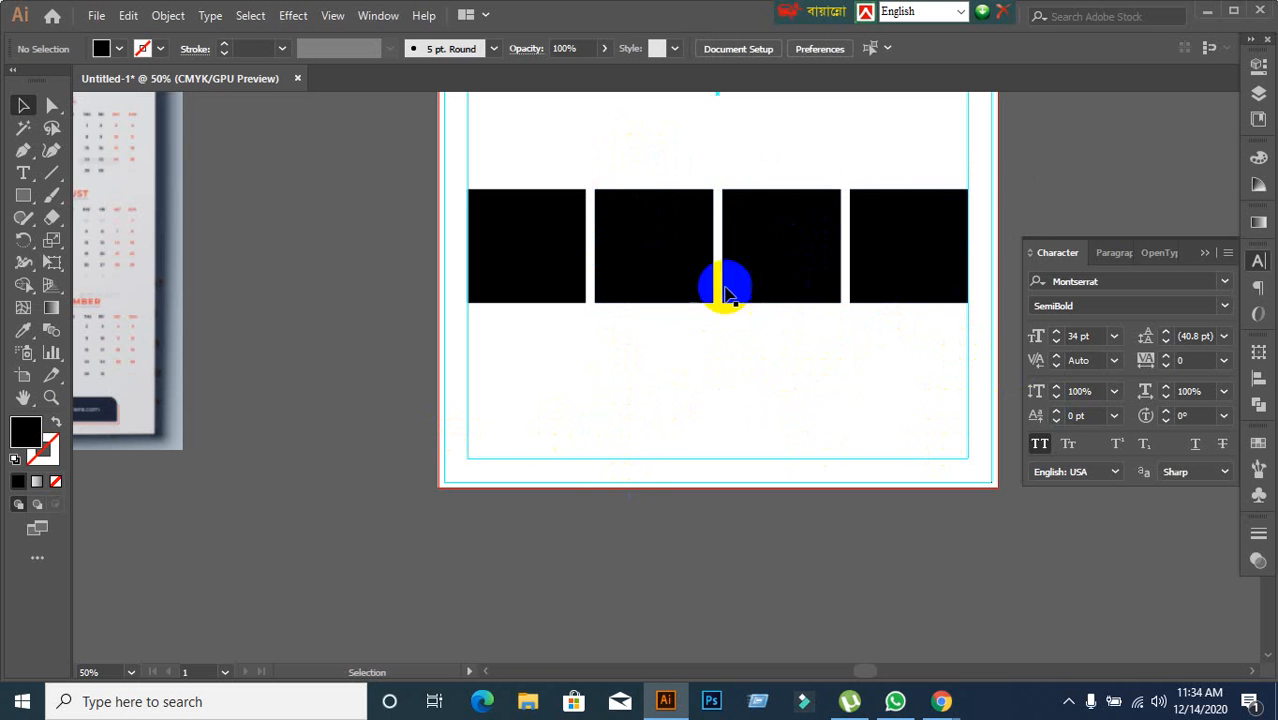
pyautogui.moveTo(647, 89); pyautogui.dragTo(690, 271)
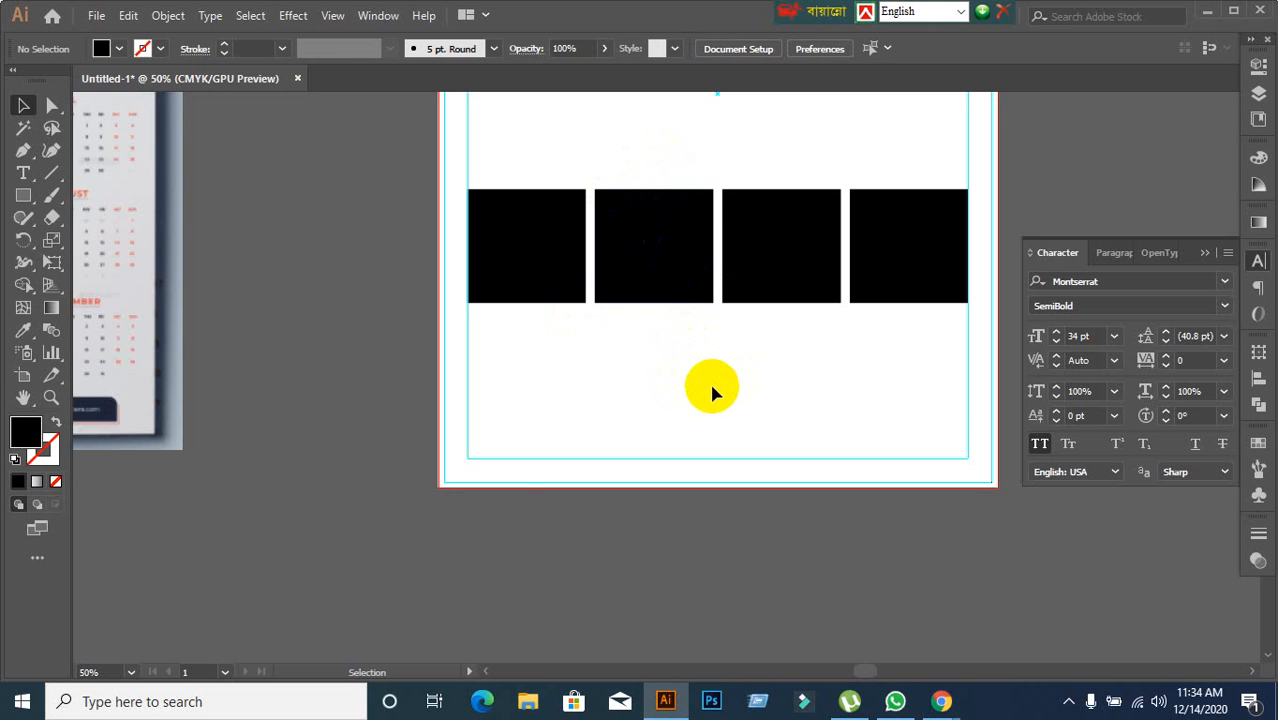
pyautogui.scroll(-1, 712, 393)
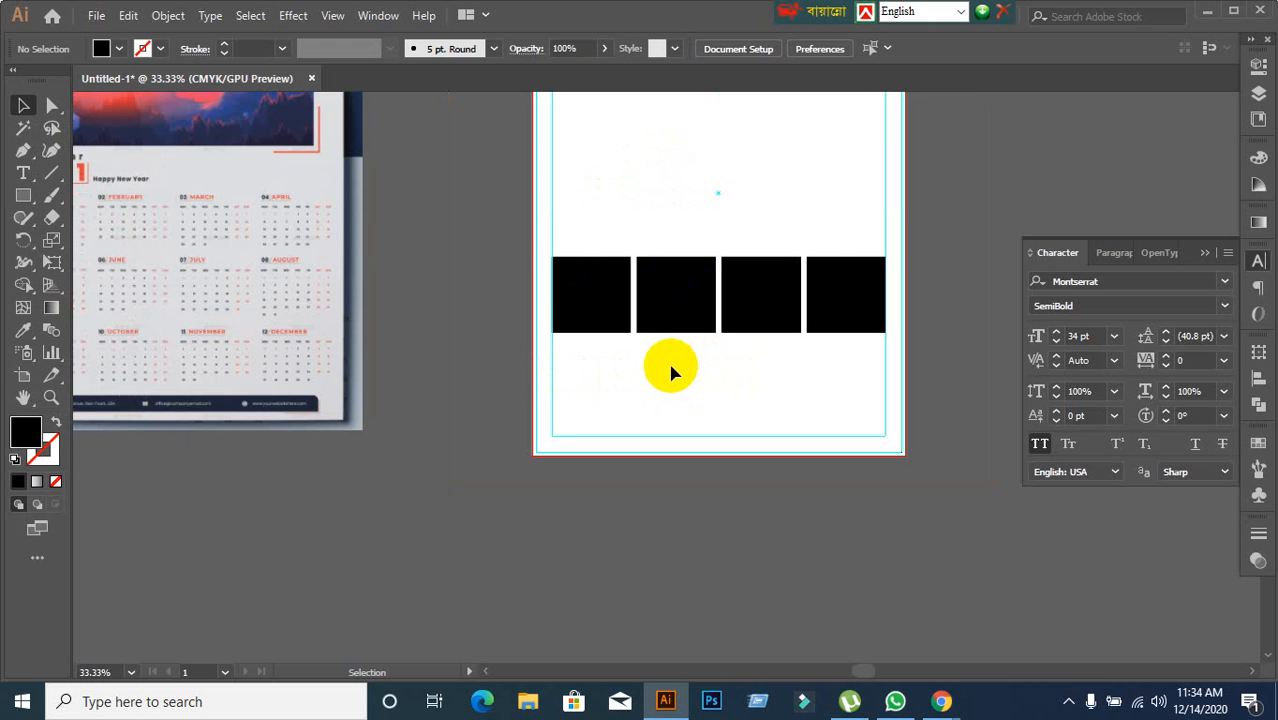
pyautogui.scroll(2, 707, 322)
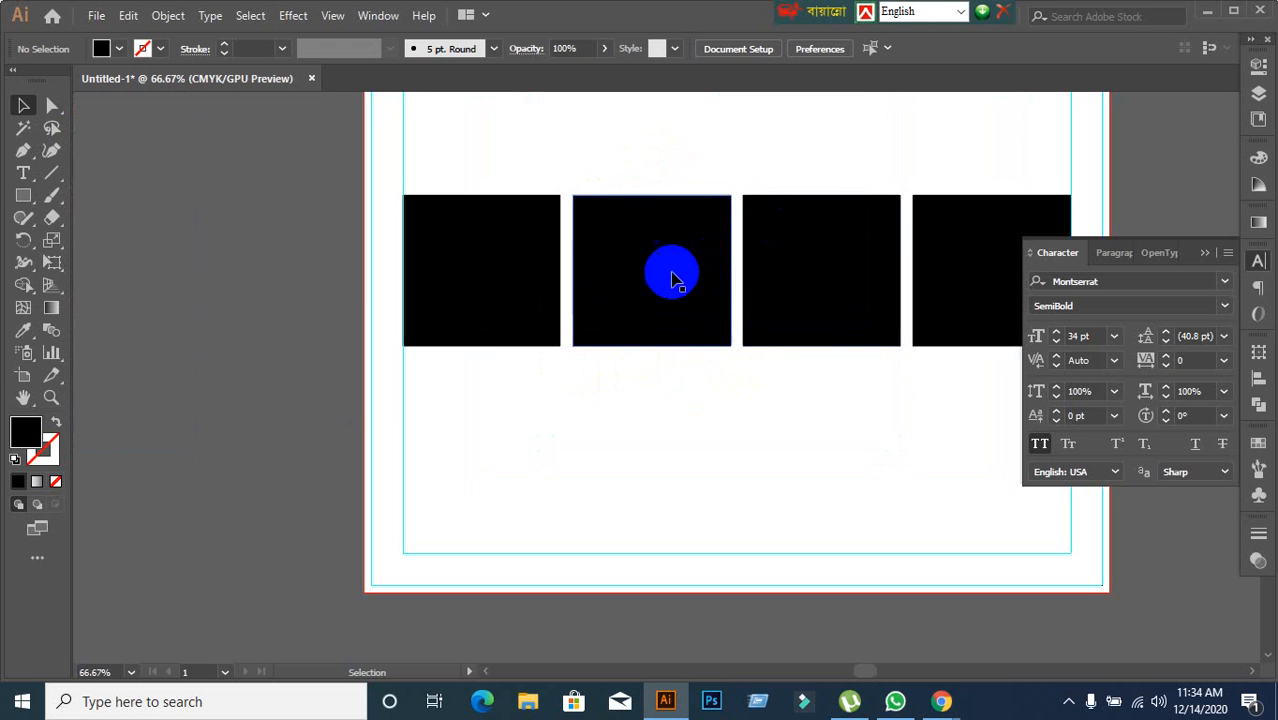
pyautogui.scroll(-1, 648, 171)
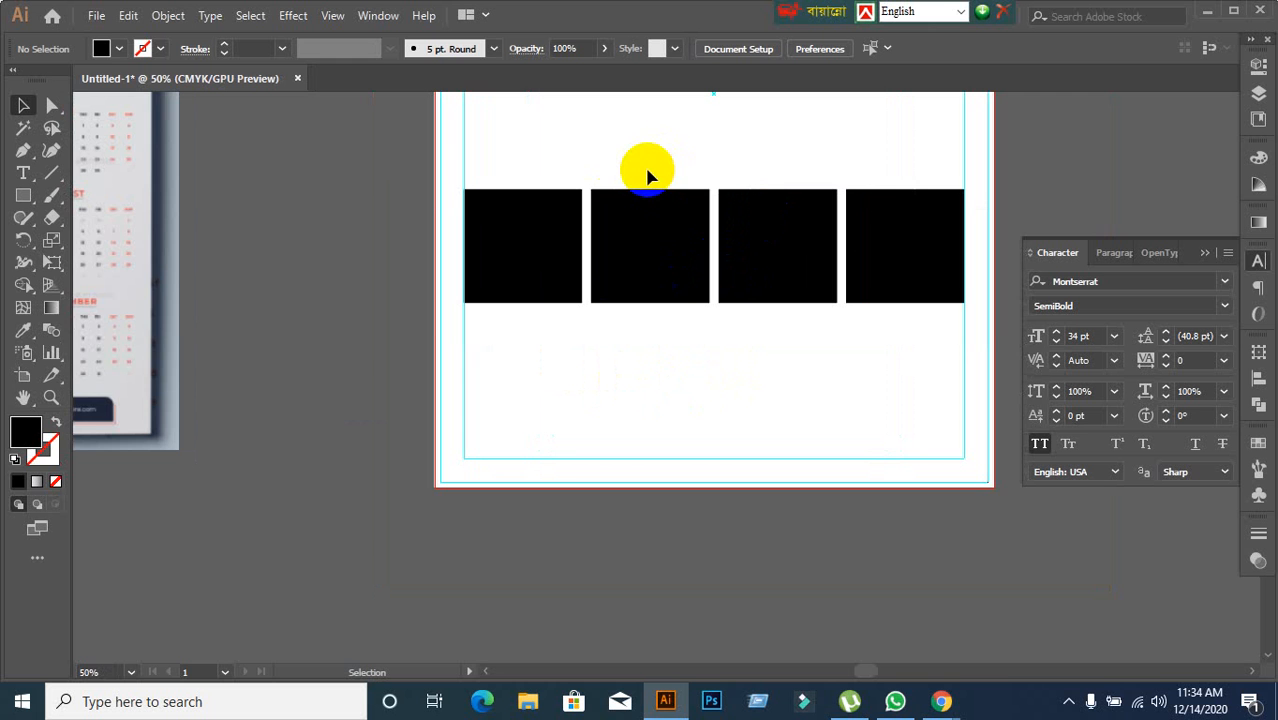
pyautogui.scroll(1, 634, 160)
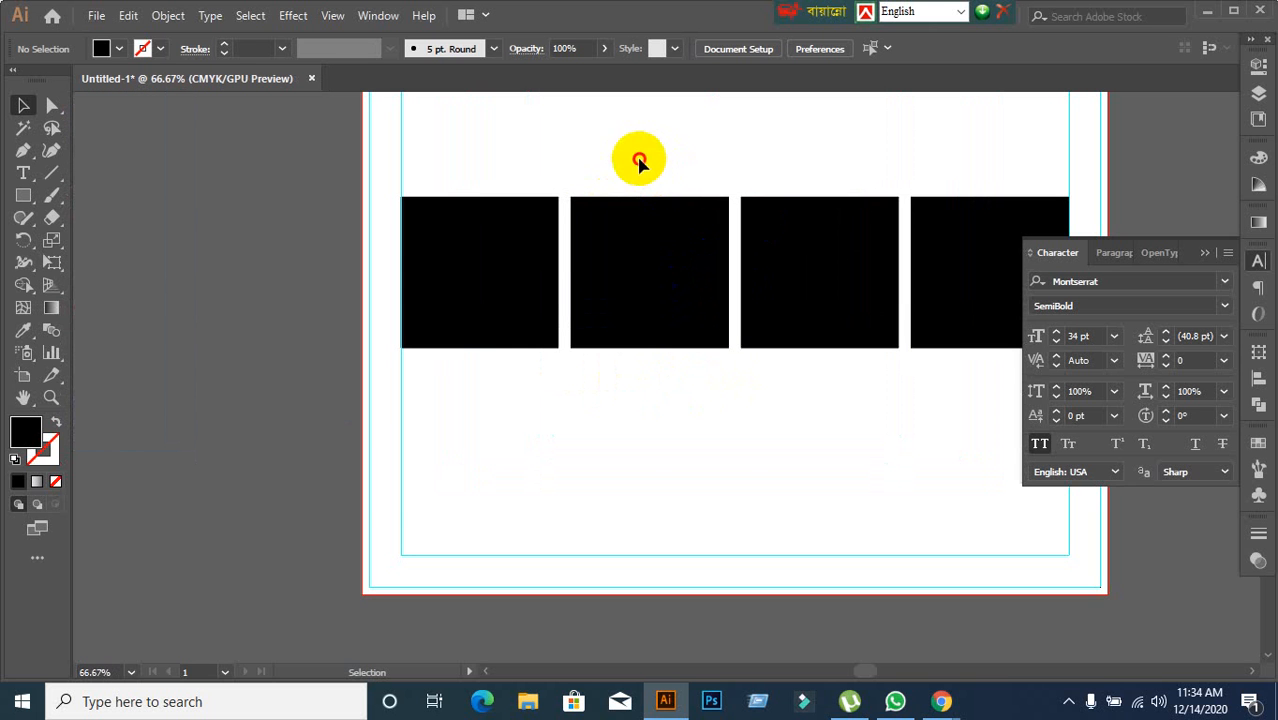
# Step: Delete the second, third and fourth black blocks of the row, keeping only the leftmost one
pyautogui.moveTo(636, 157); pyautogui.dragTo(970, 333)
pyautogui.press('Delete')
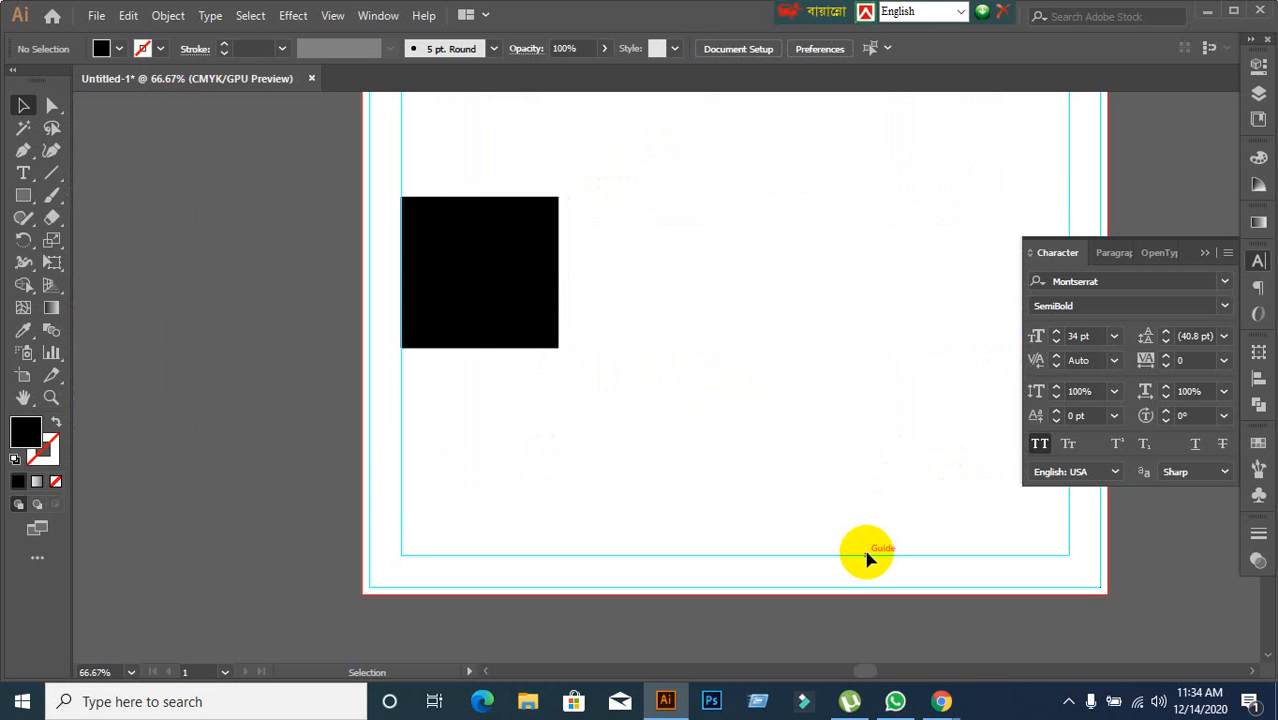
pyautogui.scroll(-2, 766, 400)
pyautogui.scroll(1, 668, 382)
pyautogui.click(608, 305)
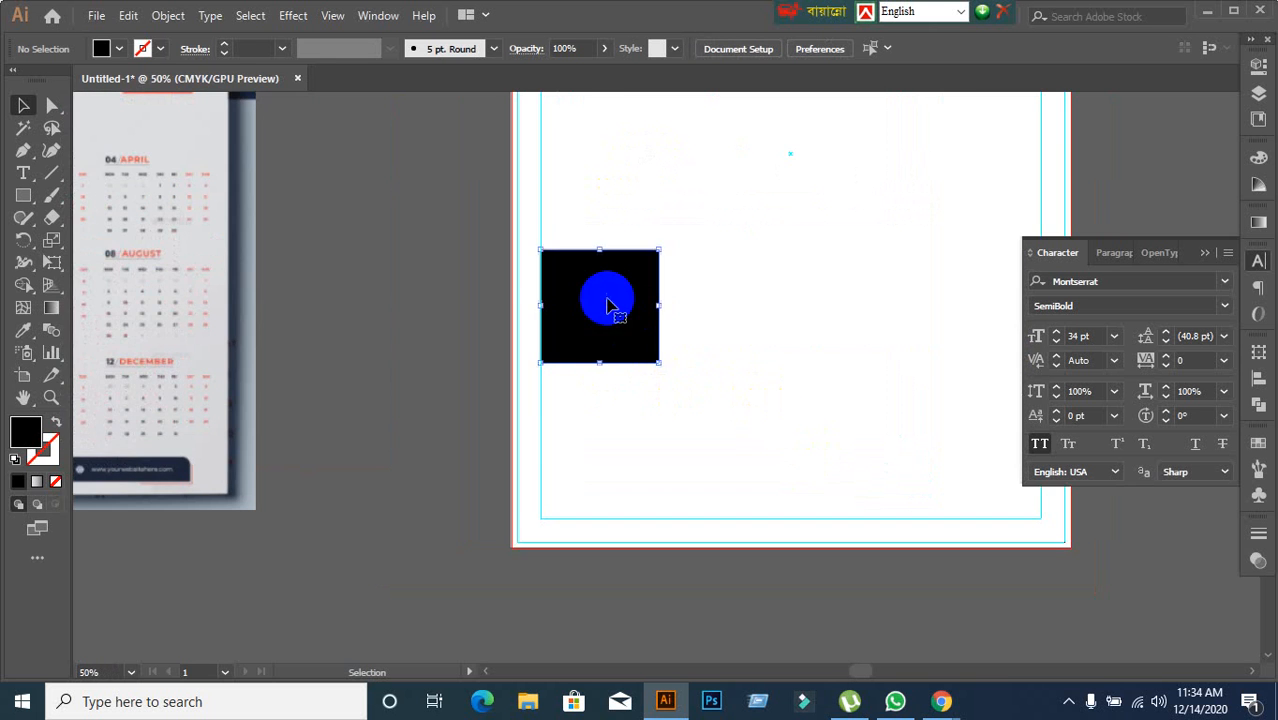
pyautogui.click(785, 418)
# Step: Draw an area type frame over the remaining black block, matching the block's size
pyautogui.scroll(2, 632, 322)
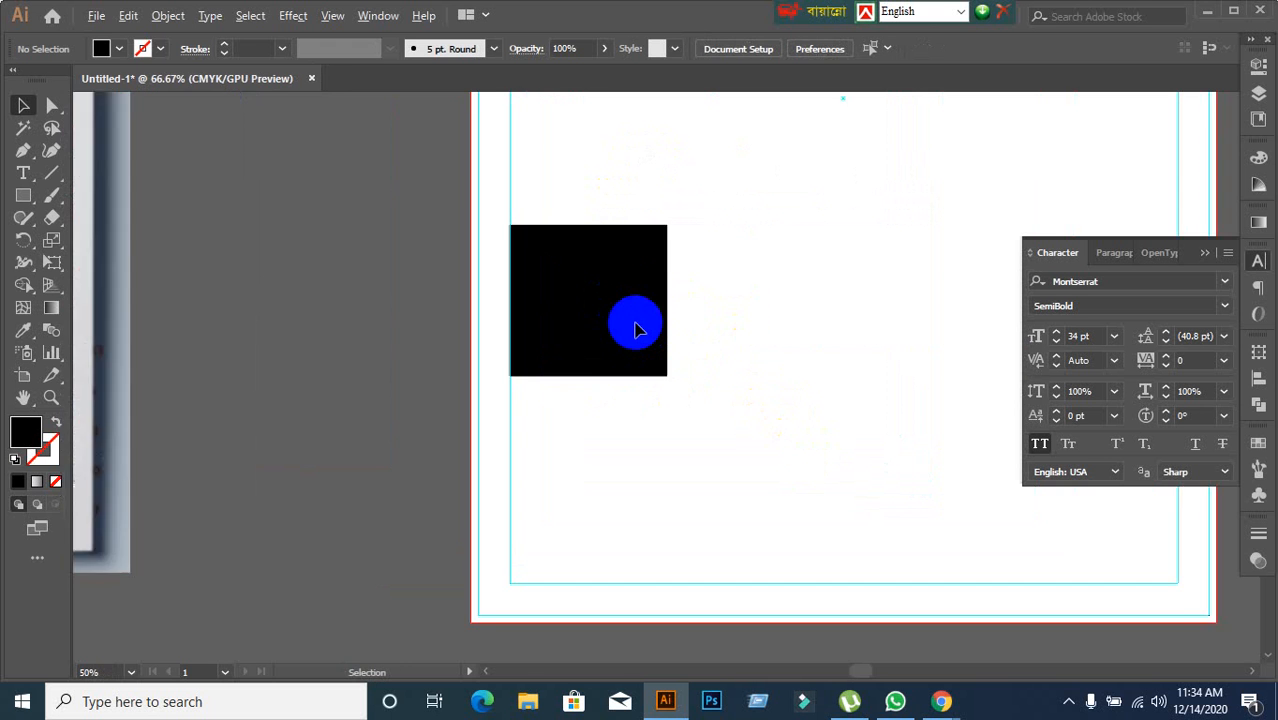
pyautogui.scroll(-1, 632, 322)
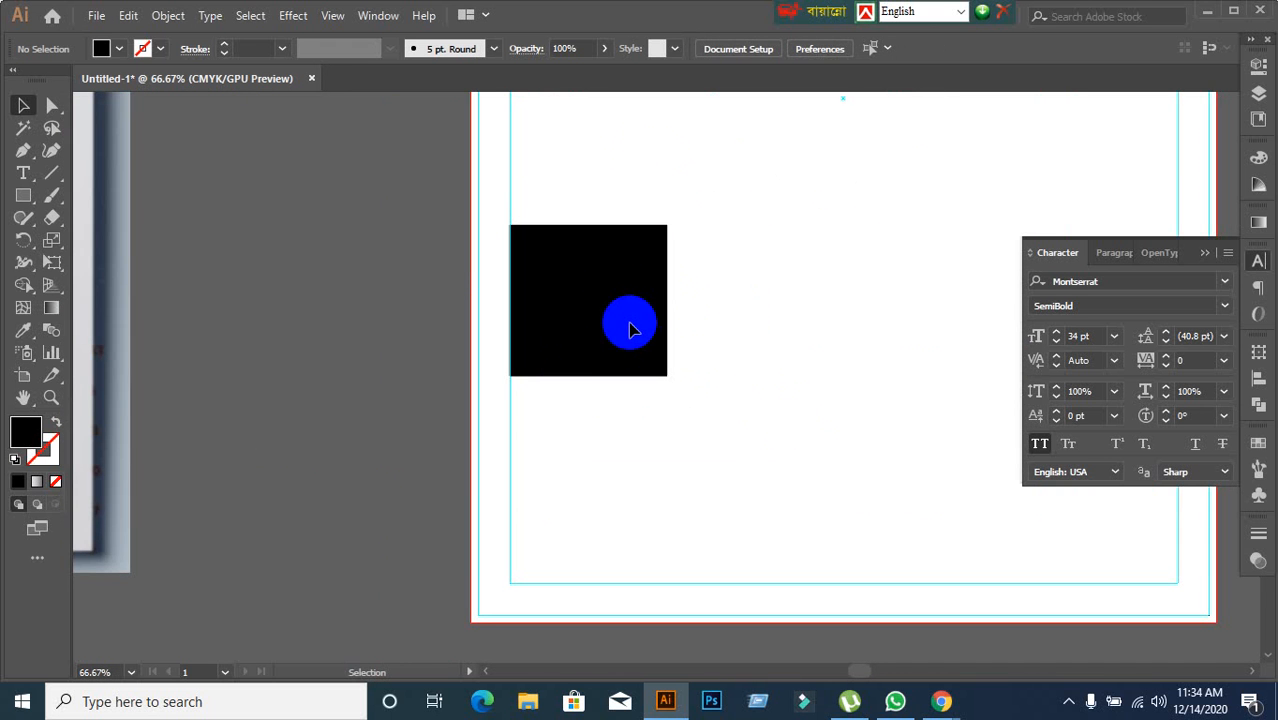
pyautogui.click(23, 173)
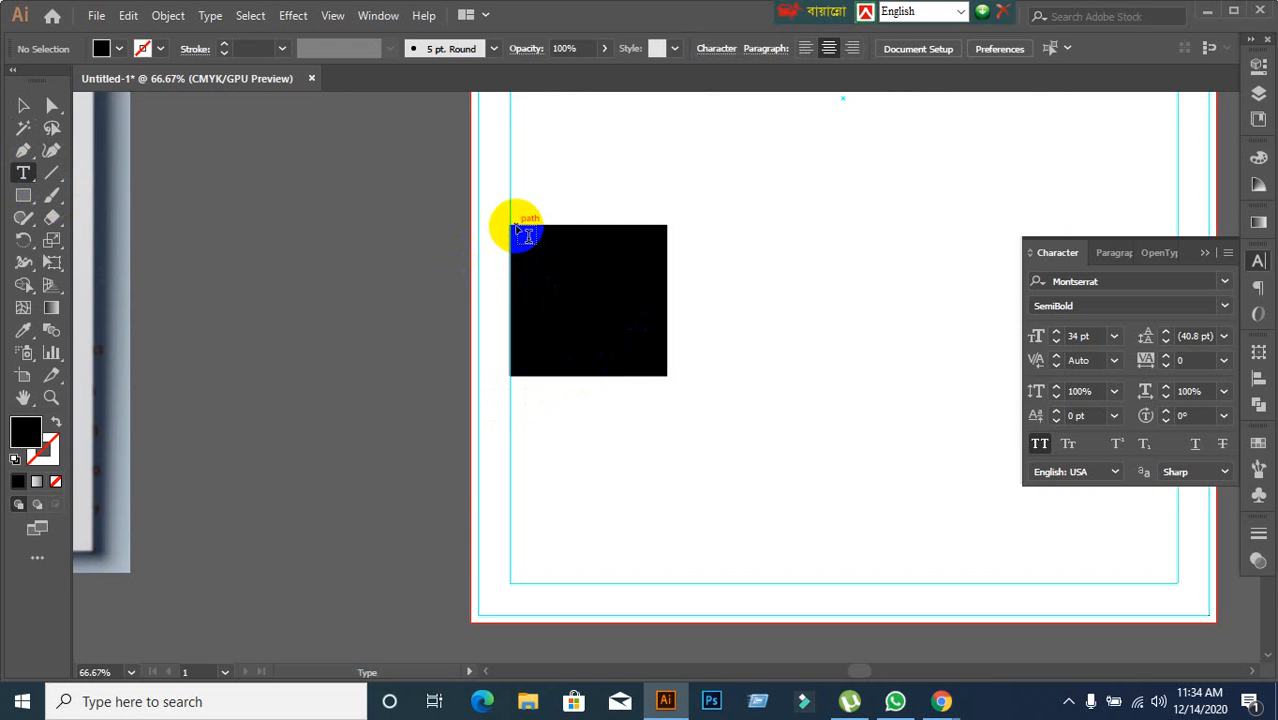
pyautogui.moveTo(509, 226)
pyautogui.mouseDown()
pyautogui.moveTo(684, 392)
pyautogui.moveTo(660, 375)
pyautogui.mouseUp()
pyautogui.click(26, 110)
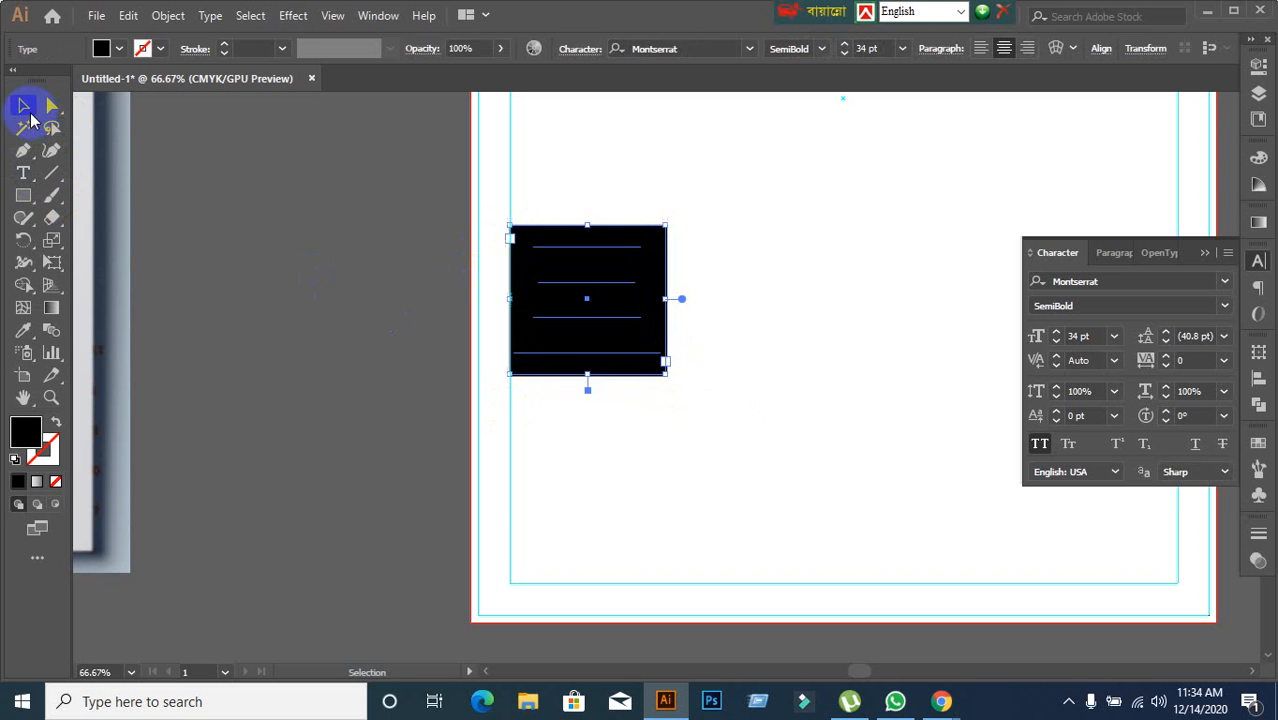
# Step: Unlock all objects and delete the black block and the white background rectangle that cover the text frame
pyautogui.hotkey('ctrl', 'z')
pyautogui.hotkey('ctrl', 'alt', '2')
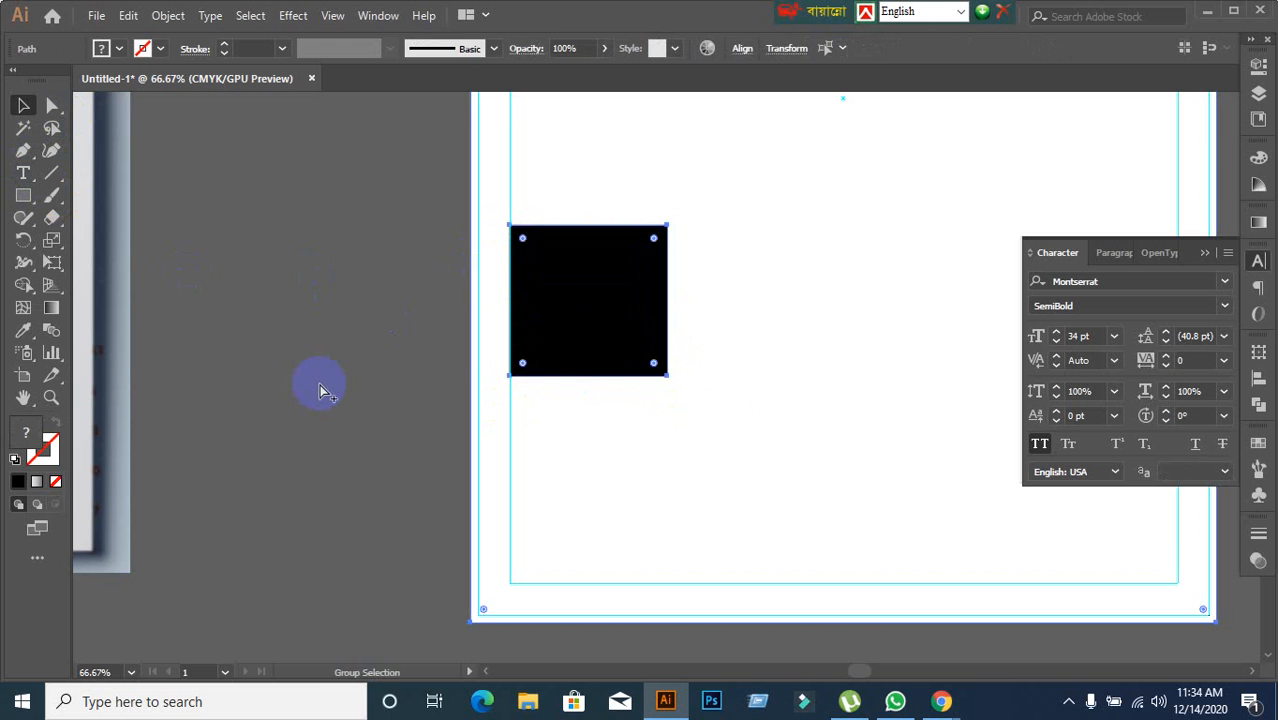
pyautogui.click(218, 460)
pyautogui.click(566, 362)
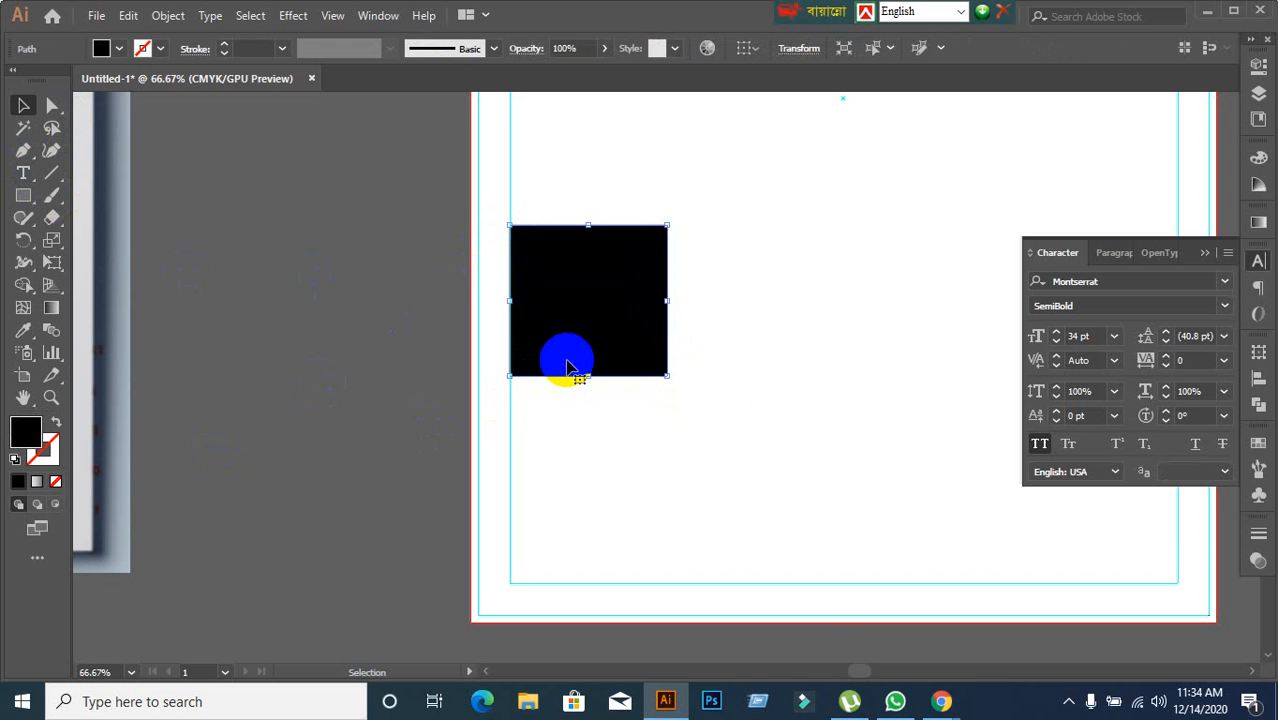
pyautogui.press('Delete')
pyautogui.keyDown('ctrl'); pyautogui.click(635, 211); pyautogui.keyUp('ctrl')
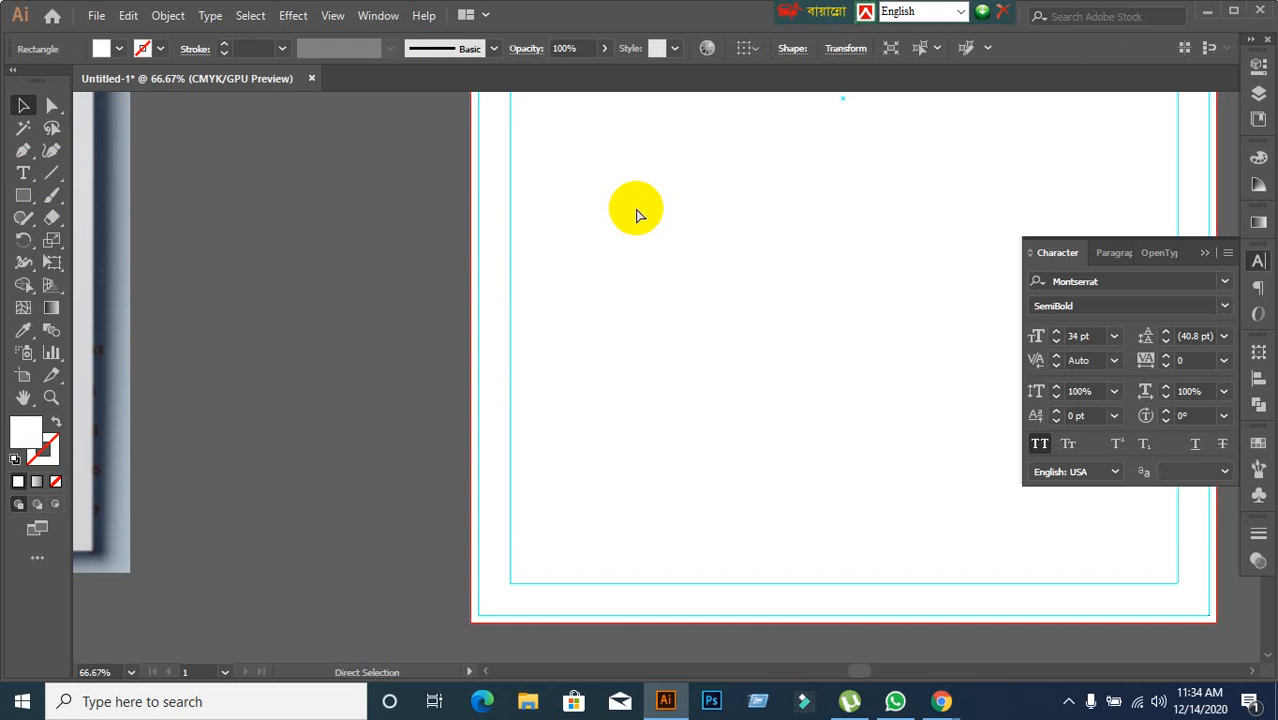
pyautogui.press('Delete')
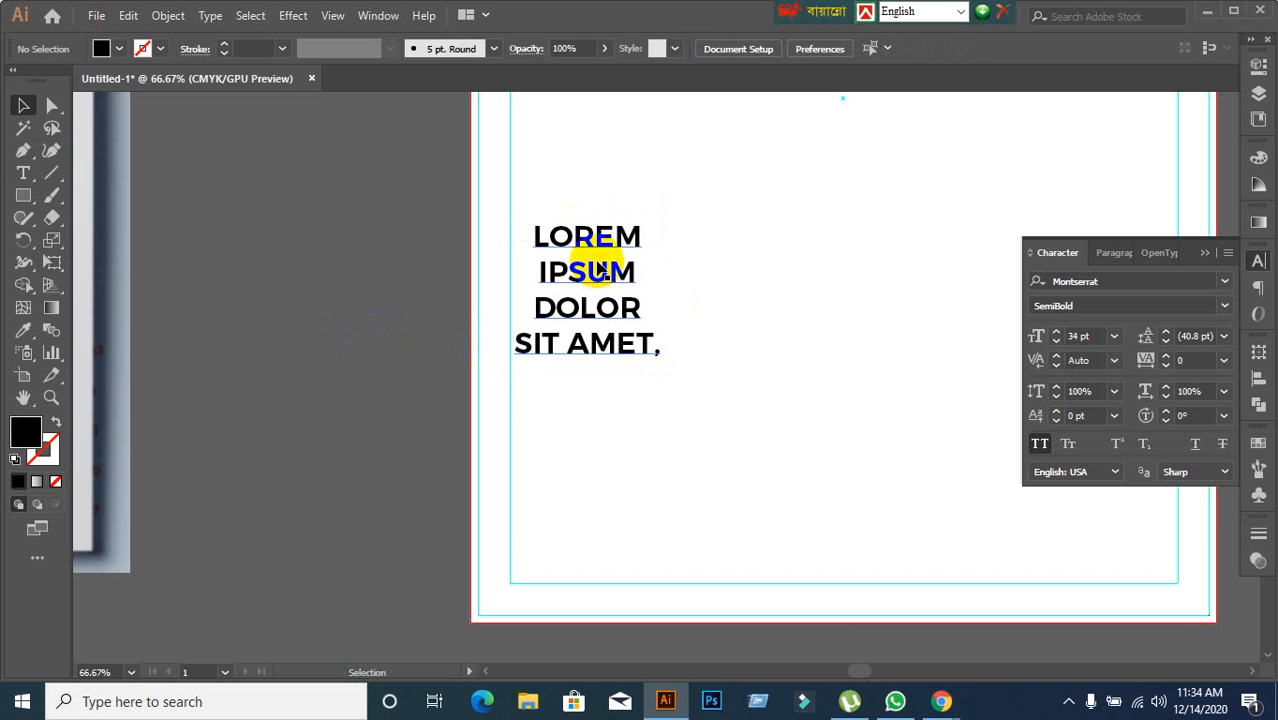
# Step: Clear all the lorem ipsum placeholder text from the area type frame
pyautogui.click(598, 272)
pyautogui.doubleClick(559, 274)
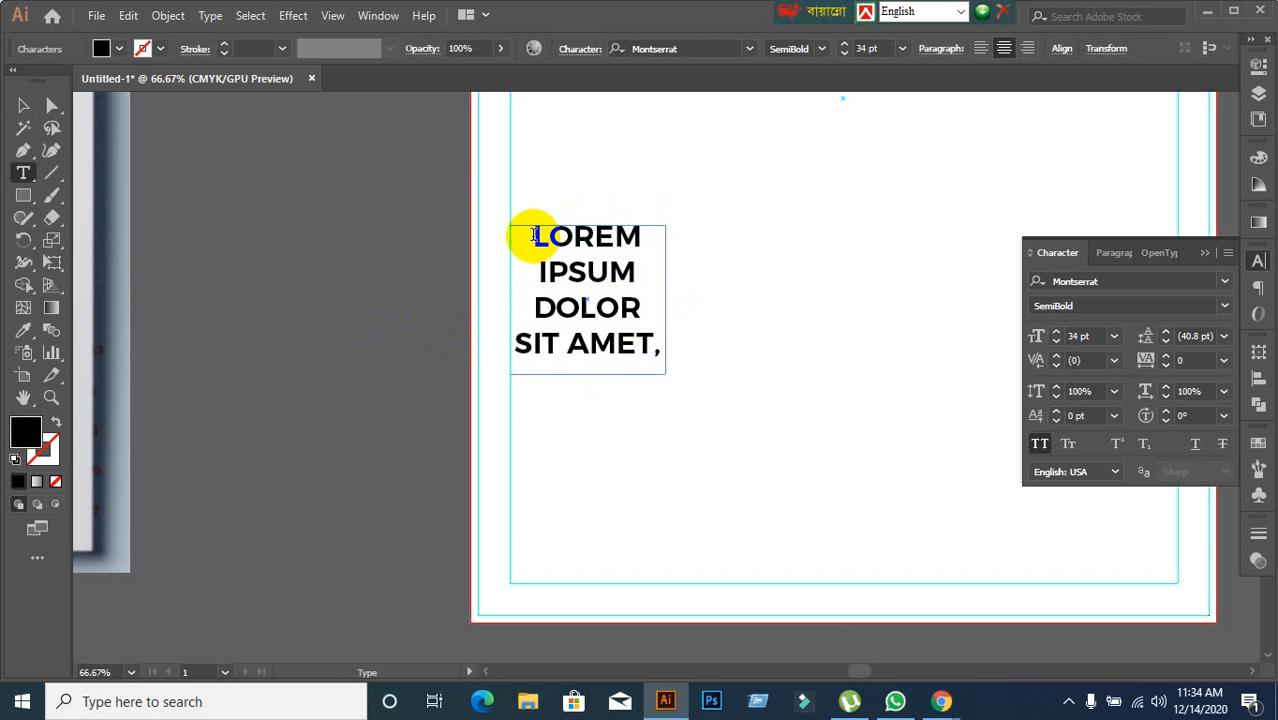
pyautogui.moveTo(535, 235); pyautogui.dragTo(659, 366)
pyautogui.press('BackSpace')
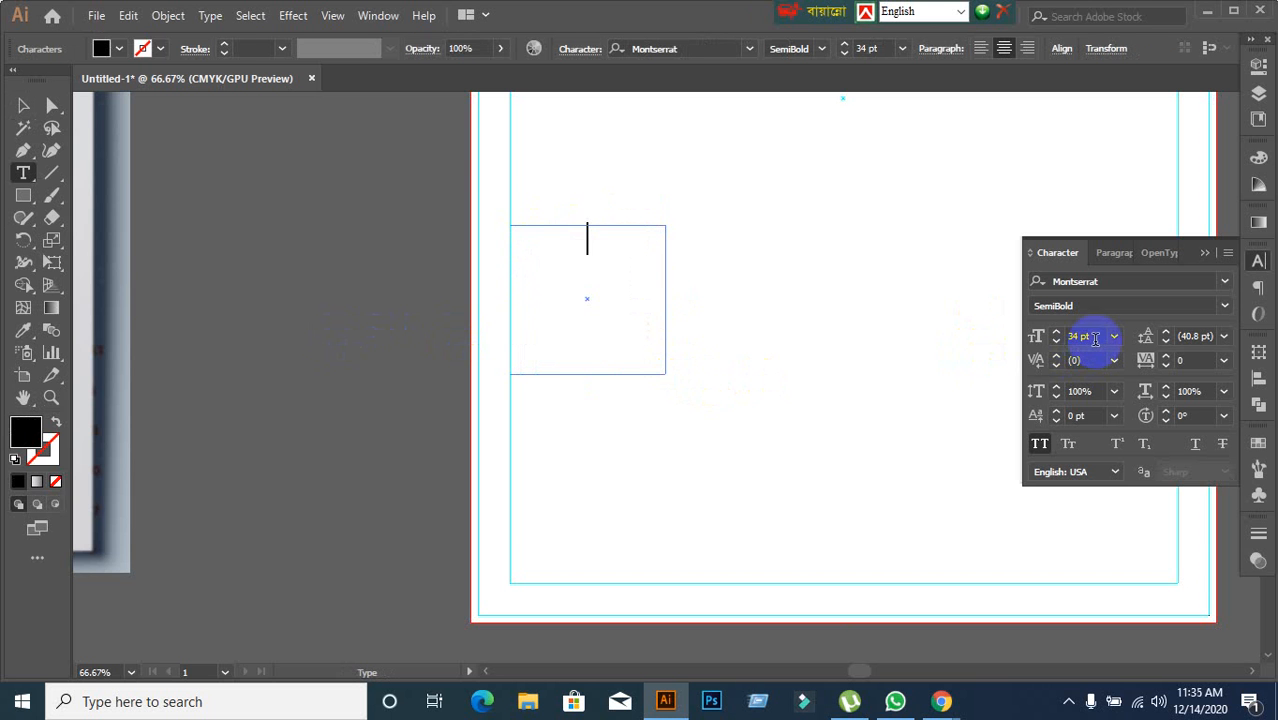
# Step: Try to set the font size of the emptied text frame to 28 pt
pyautogui.click(1092, 337)
pyautogui.write('28')
pyautogui.press('Return')
# Step: Open Area Type Options for the empty text frame and set 7 rows and 7 columns, with preview on
pyautogui.click(27, 106)
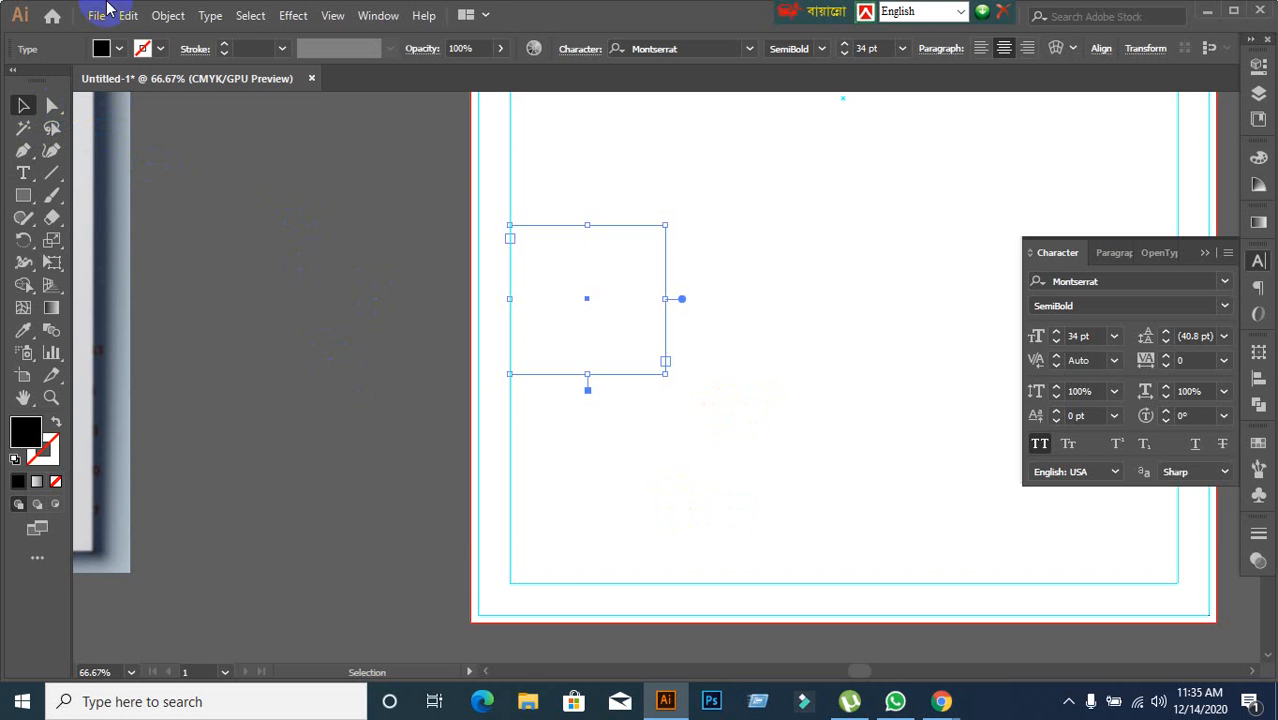
pyautogui.click(211, 18)
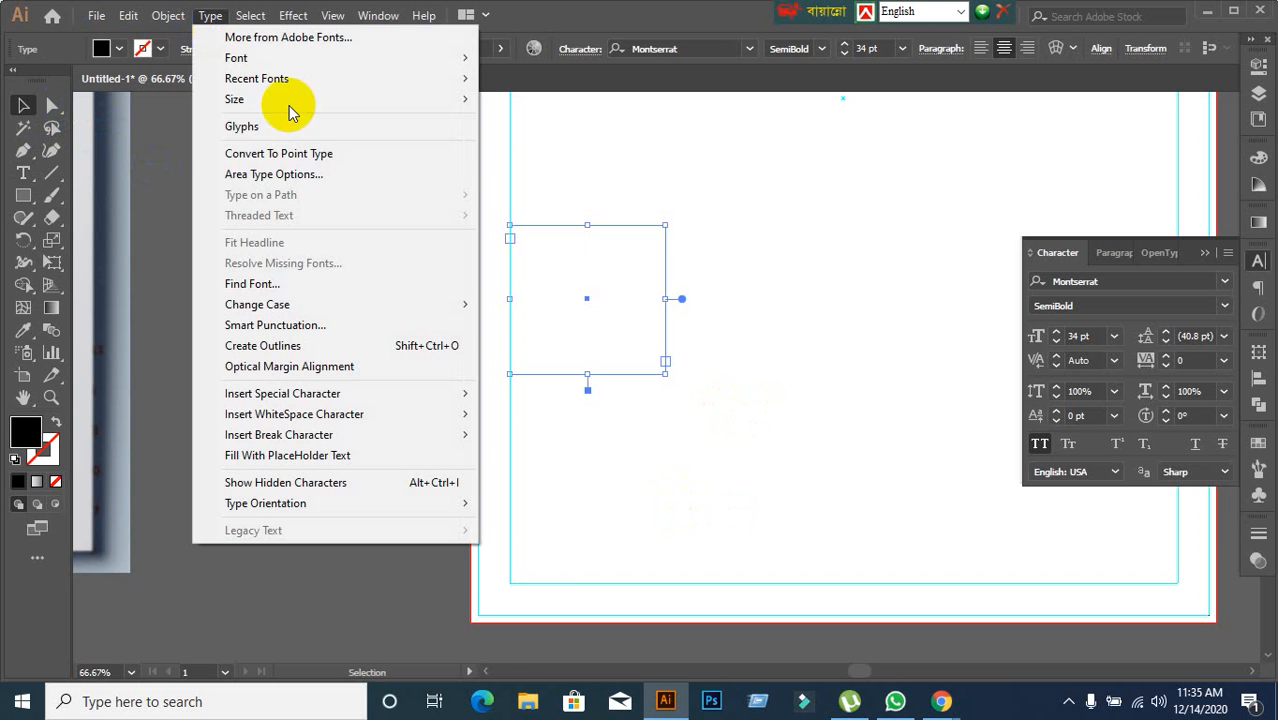
pyautogui.click(305, 174)
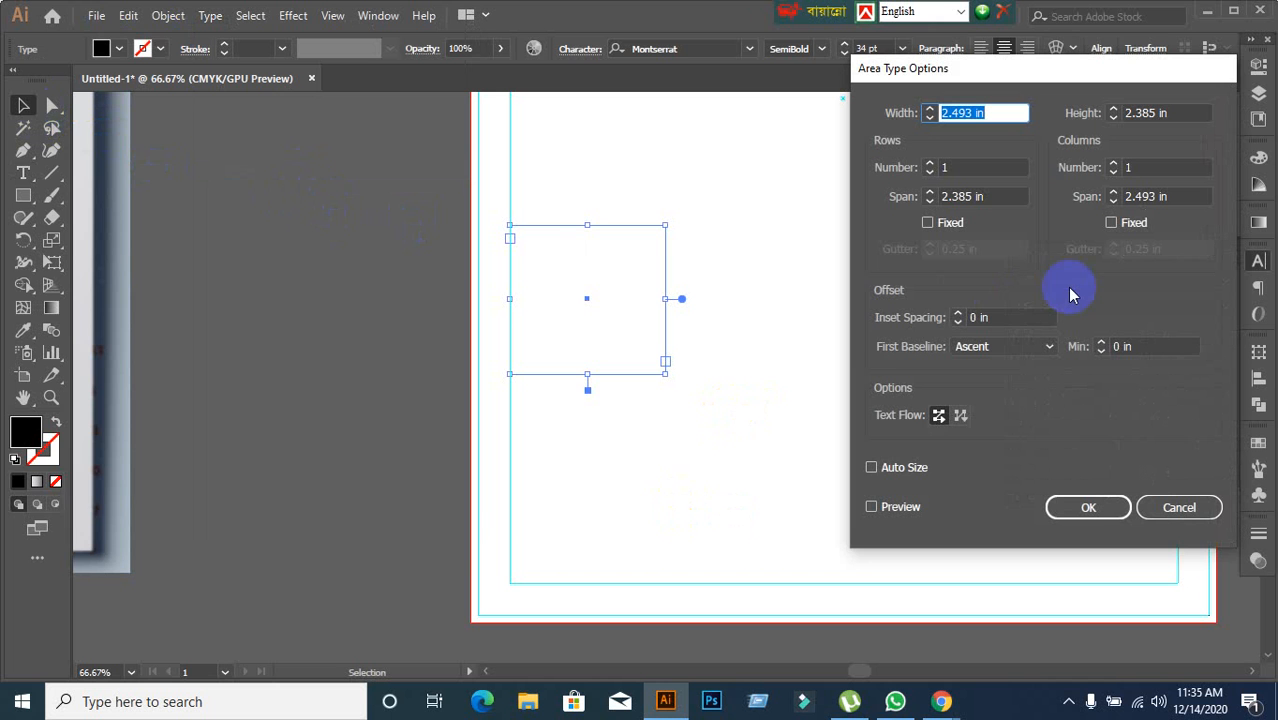
pyautogui.click(872, 507)
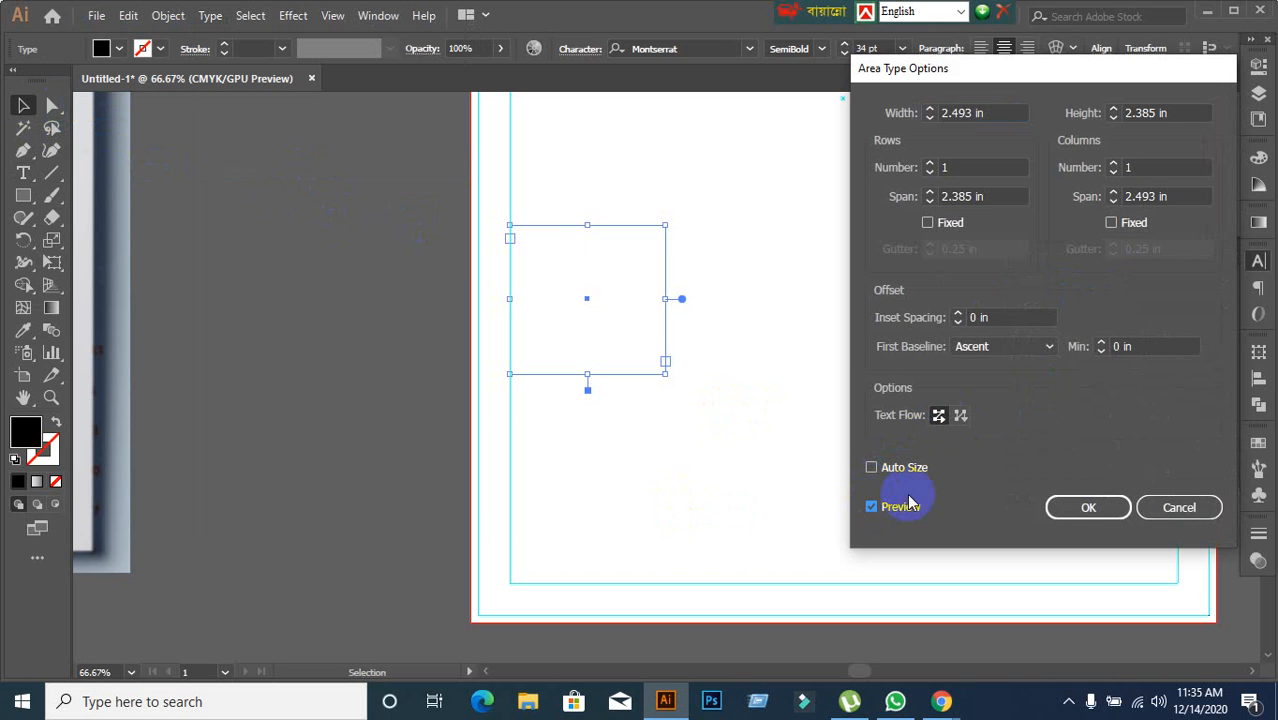
pyautogui.click(969, 166)
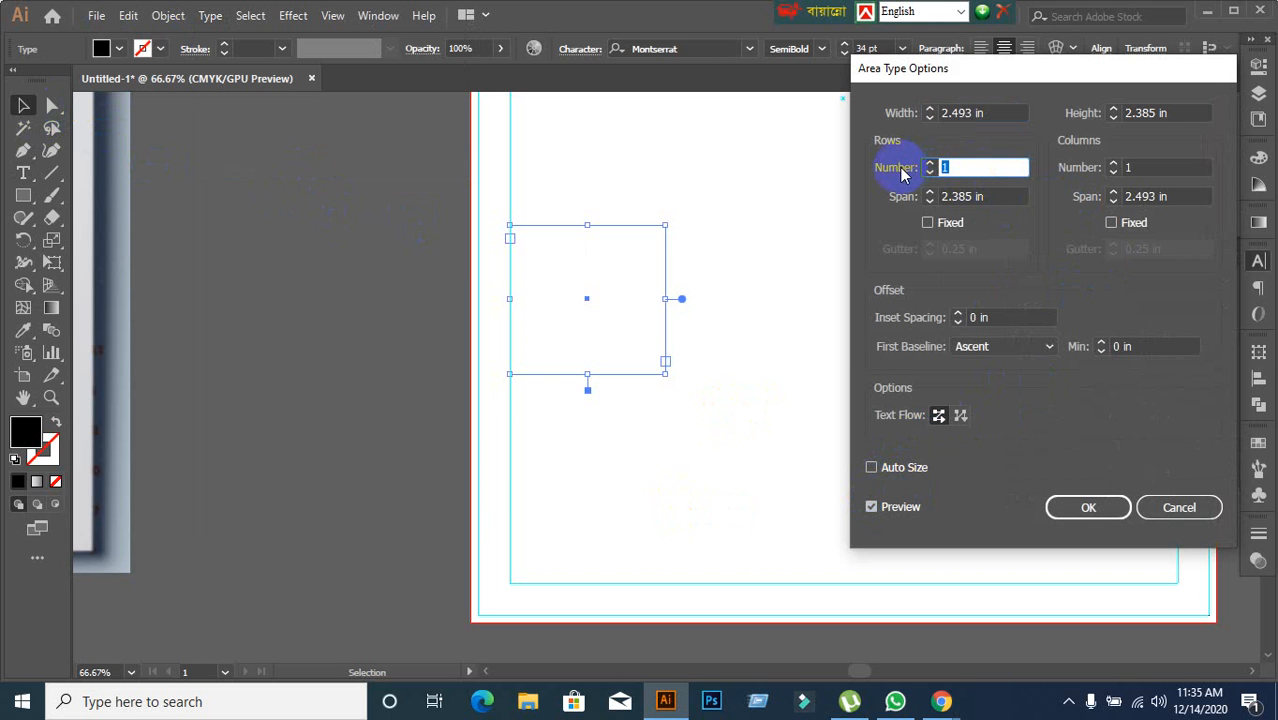
pyautogui.write('7')
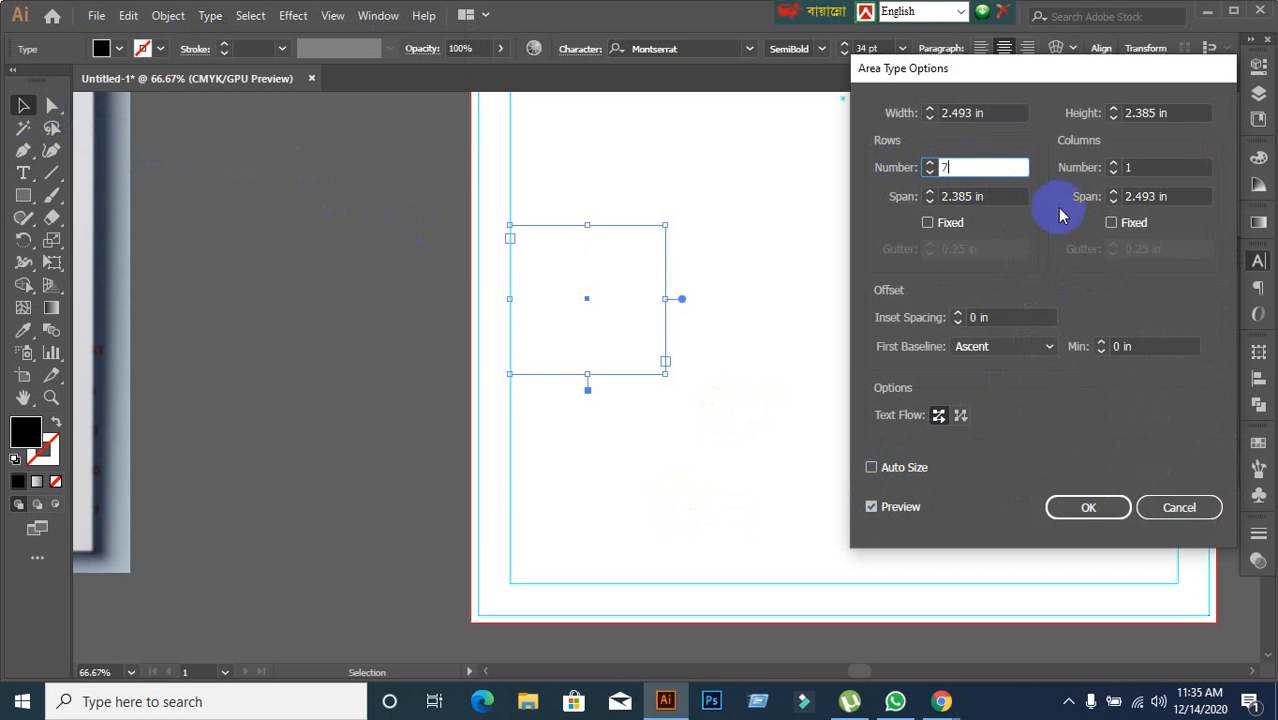
pyautogui.click(1168, 167)
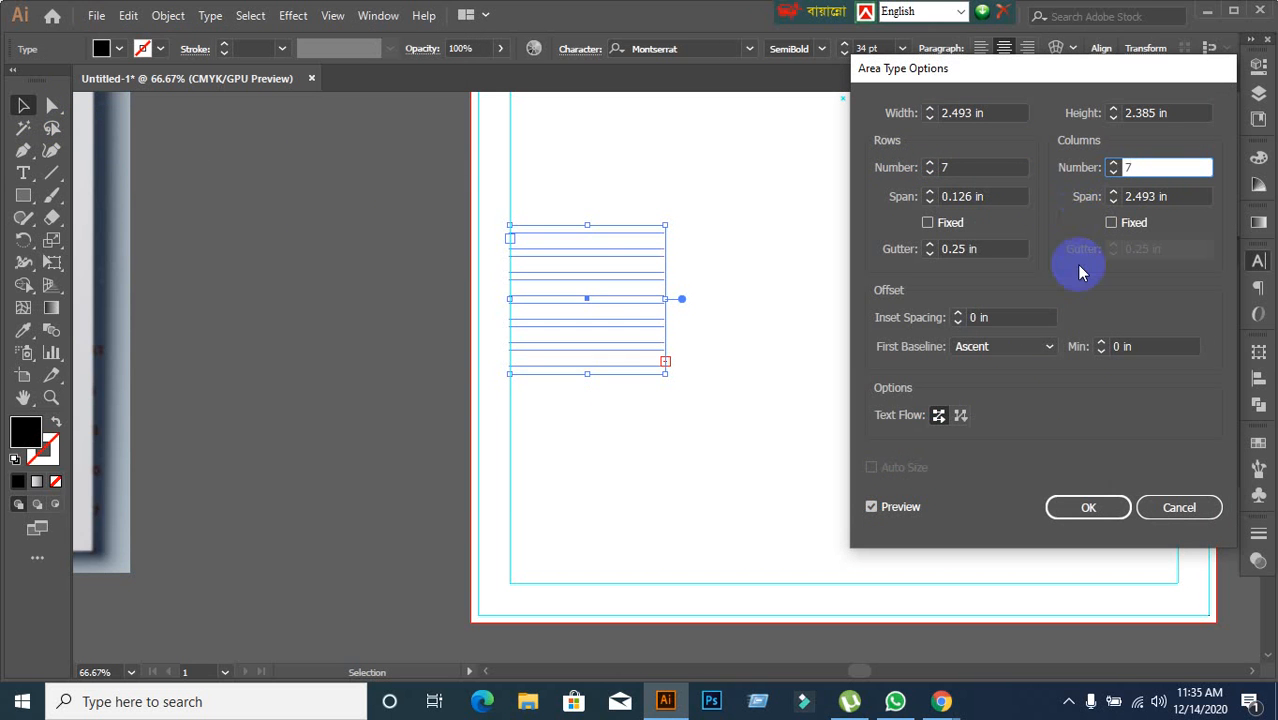
pyautogui.click(882, 507)
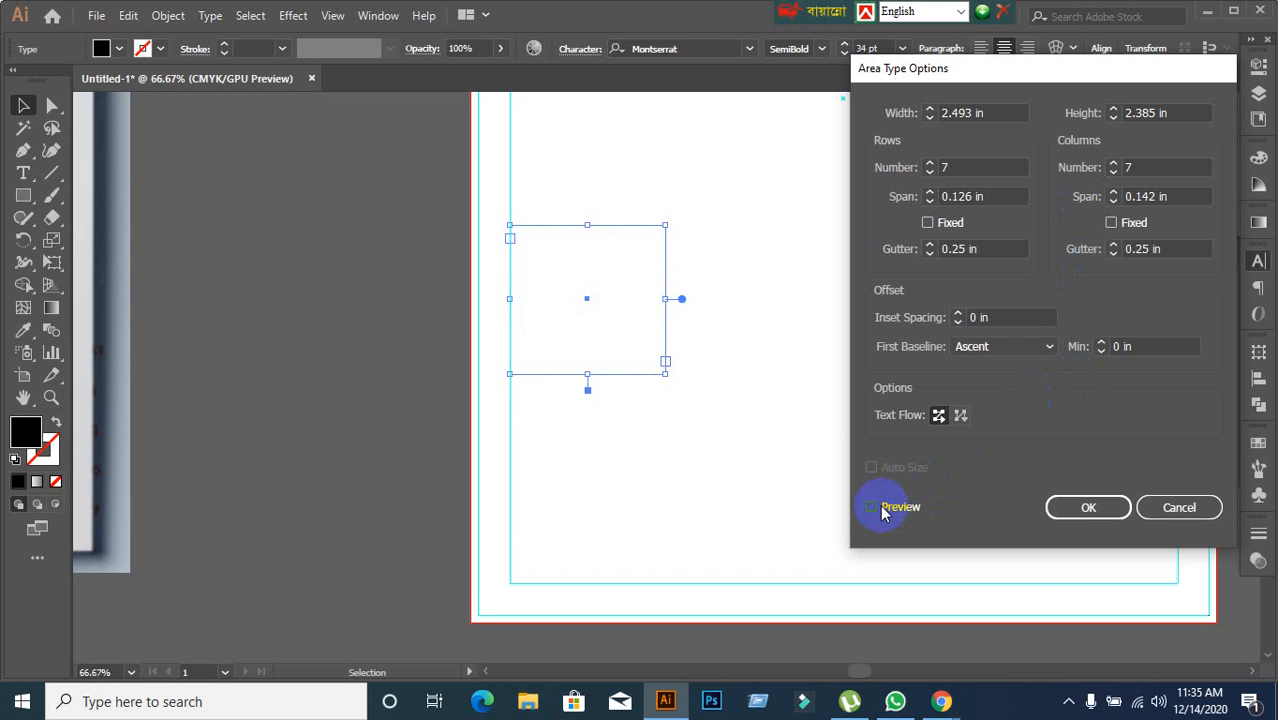
pyautogui.click(882, 507)
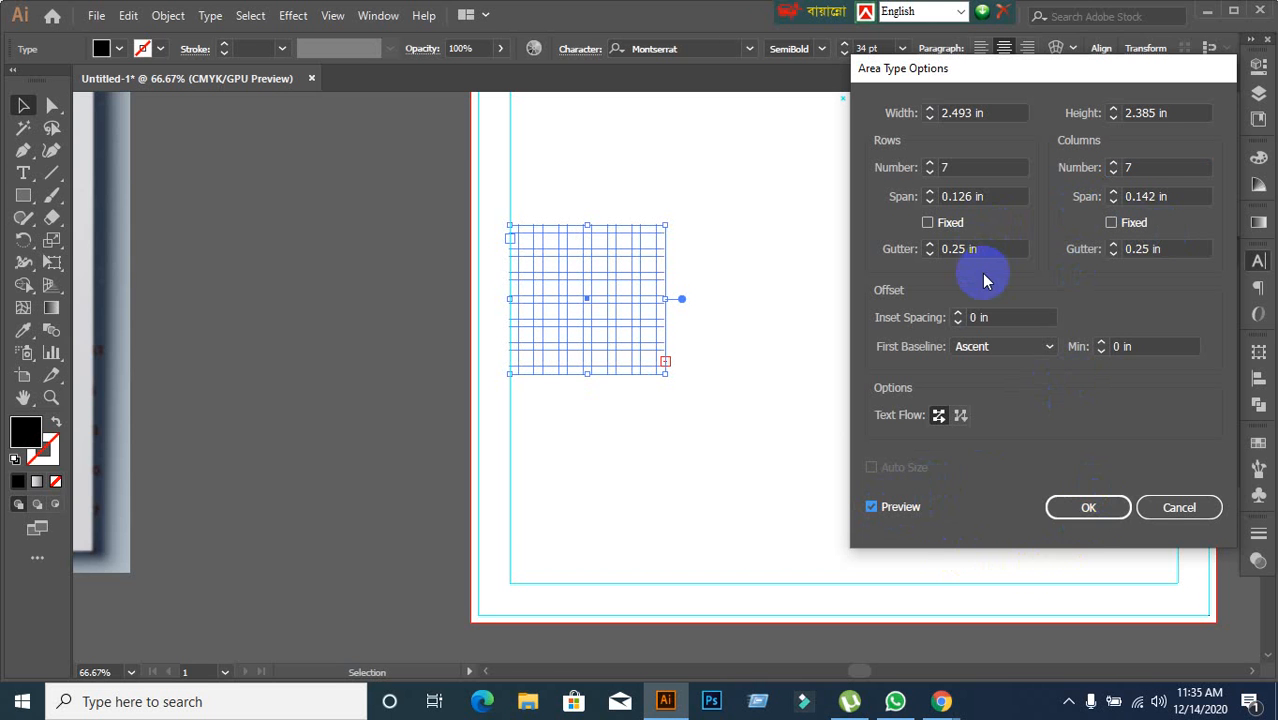
# Step: Set the row and column gutters to 0 in and apply the Area Type Options to the text frame
pyautogui.click(897, 262)
pyautogui.write('0')
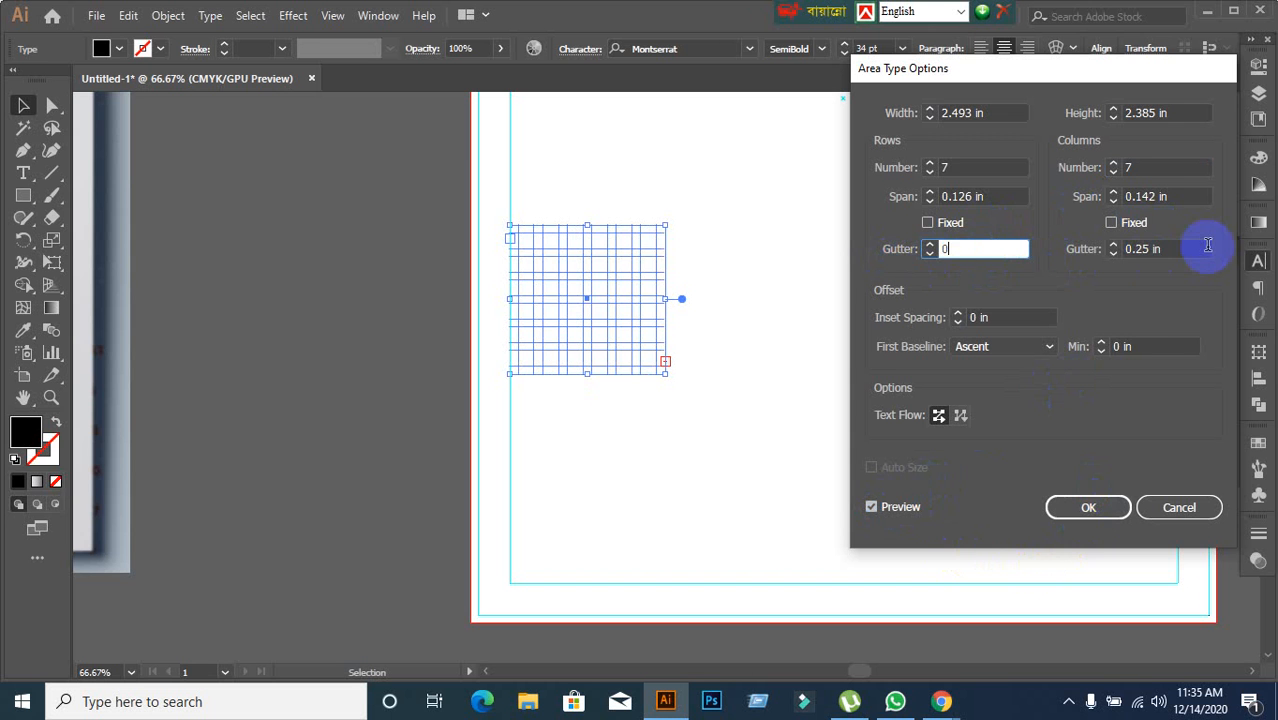
pyautogui.click(1160, 249)
pyautogui.write('0')
pyautogui.click(871, 507)
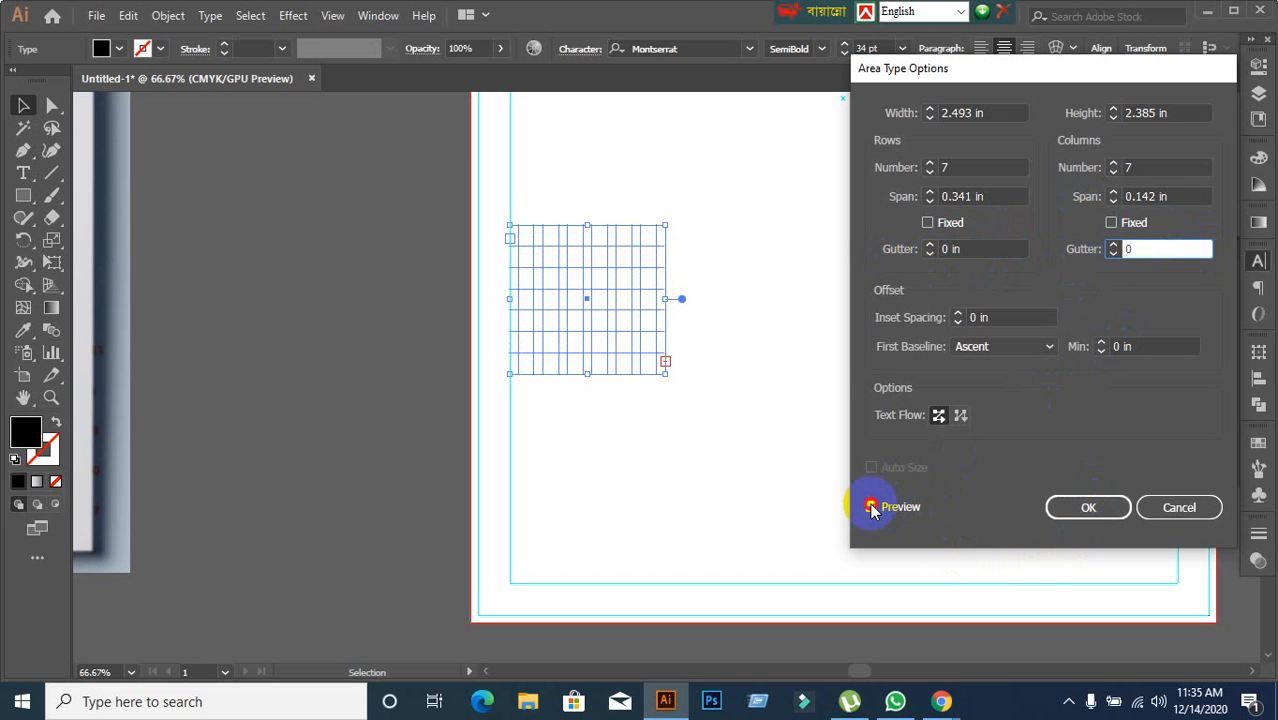
pyautogui.click(871, 507)
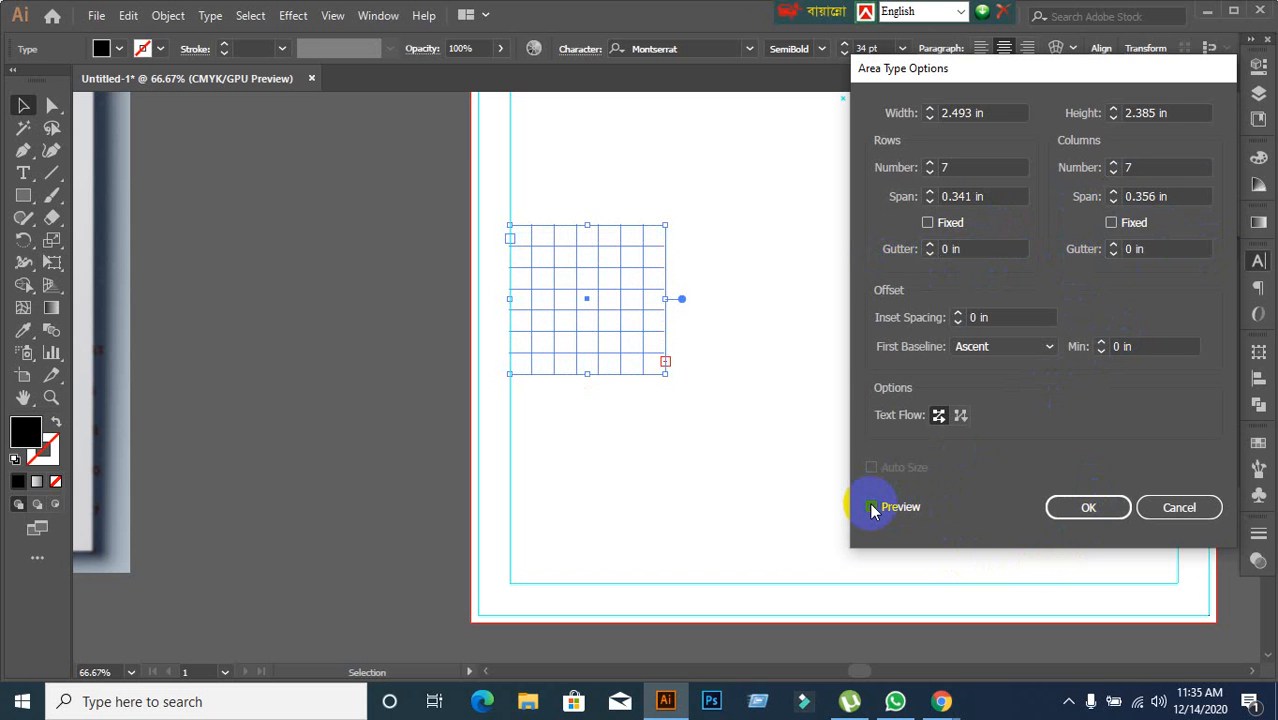
pyautogui.click(1072, 508)
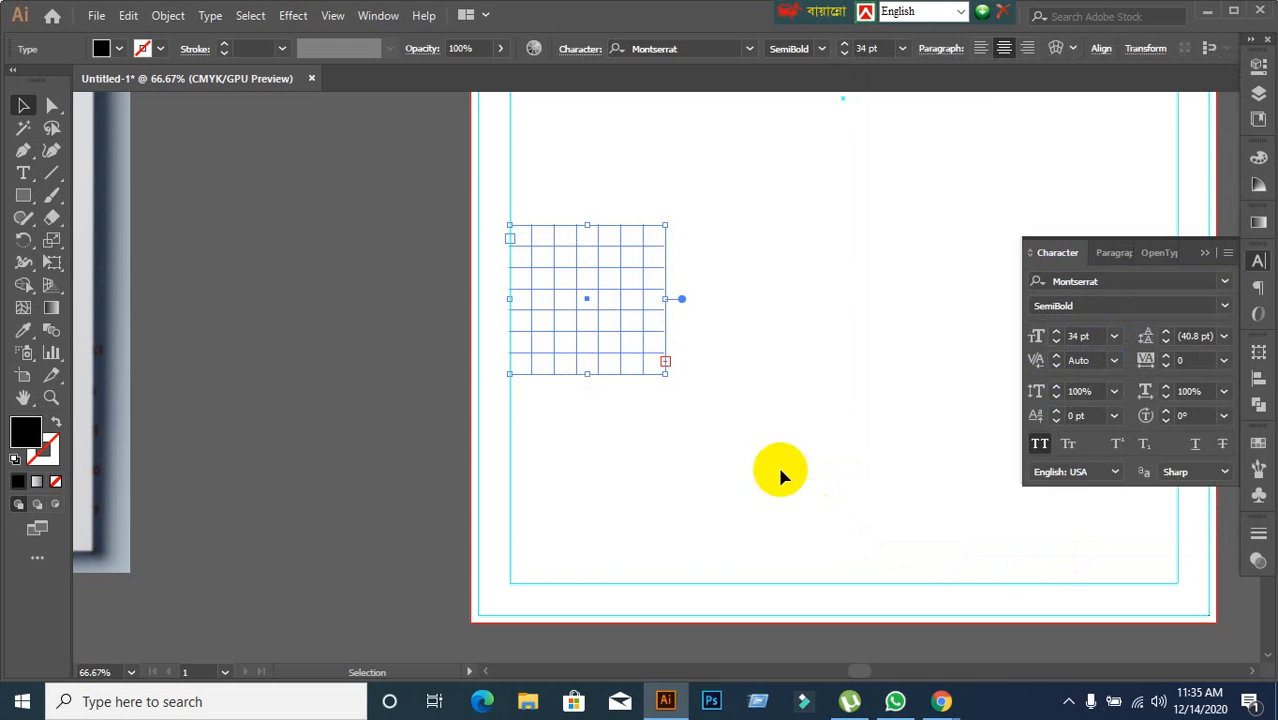
# Step: Reselect the grid text frame and try to place the text cursor in its first cell
pyautogui.scroll(1, 530, 307)
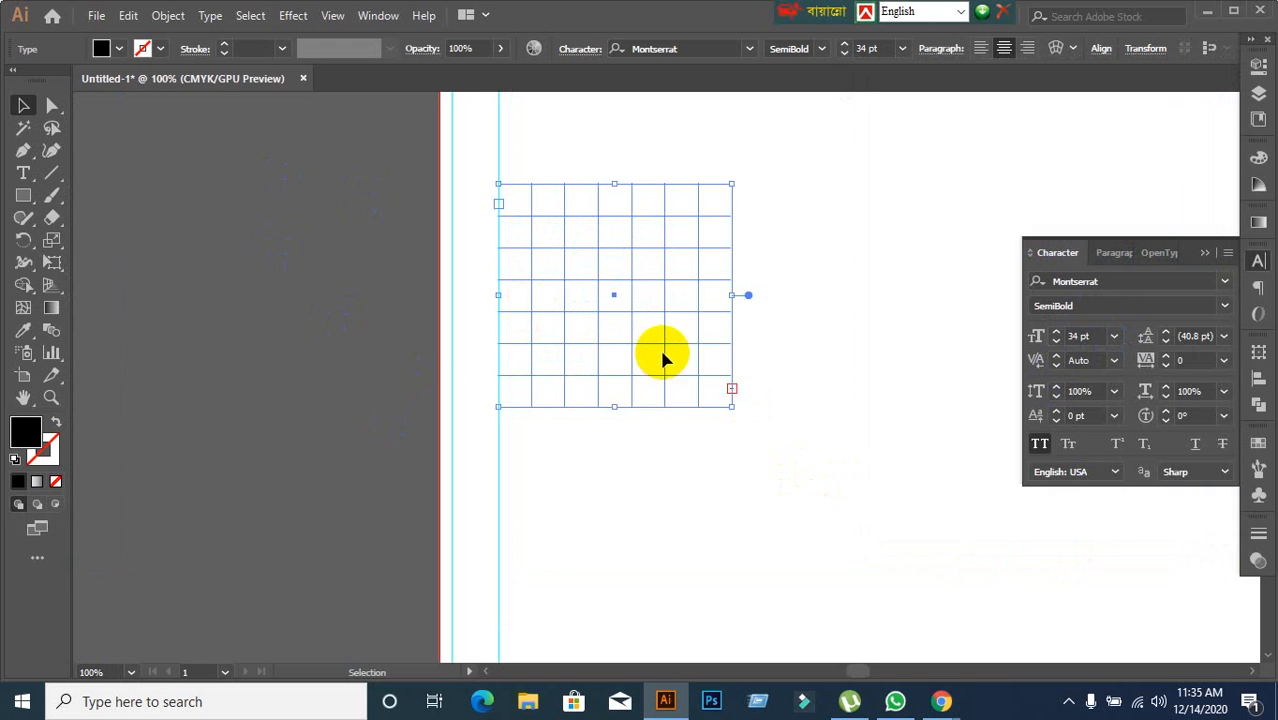
pyautogui.click(806, 412)
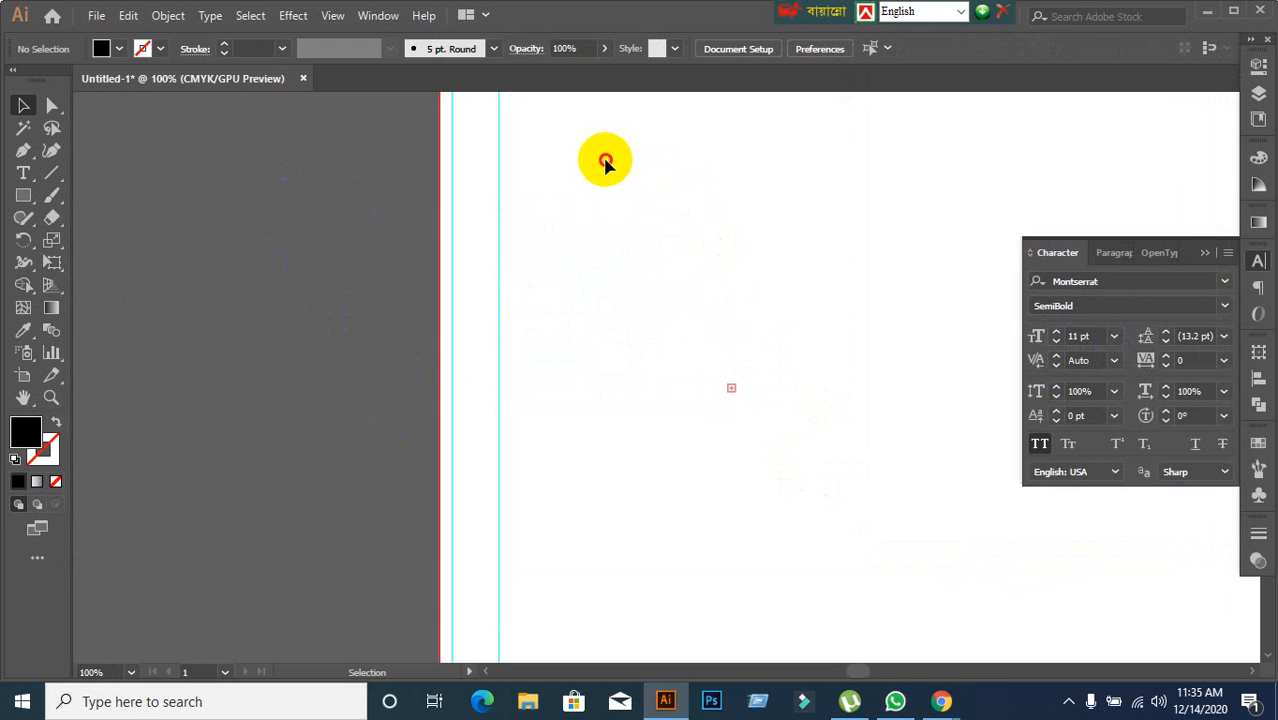
pyautogui.moveTo(605, 163); pyautogui.dragTo(827, 500)
pyautogui.click(699, 408)
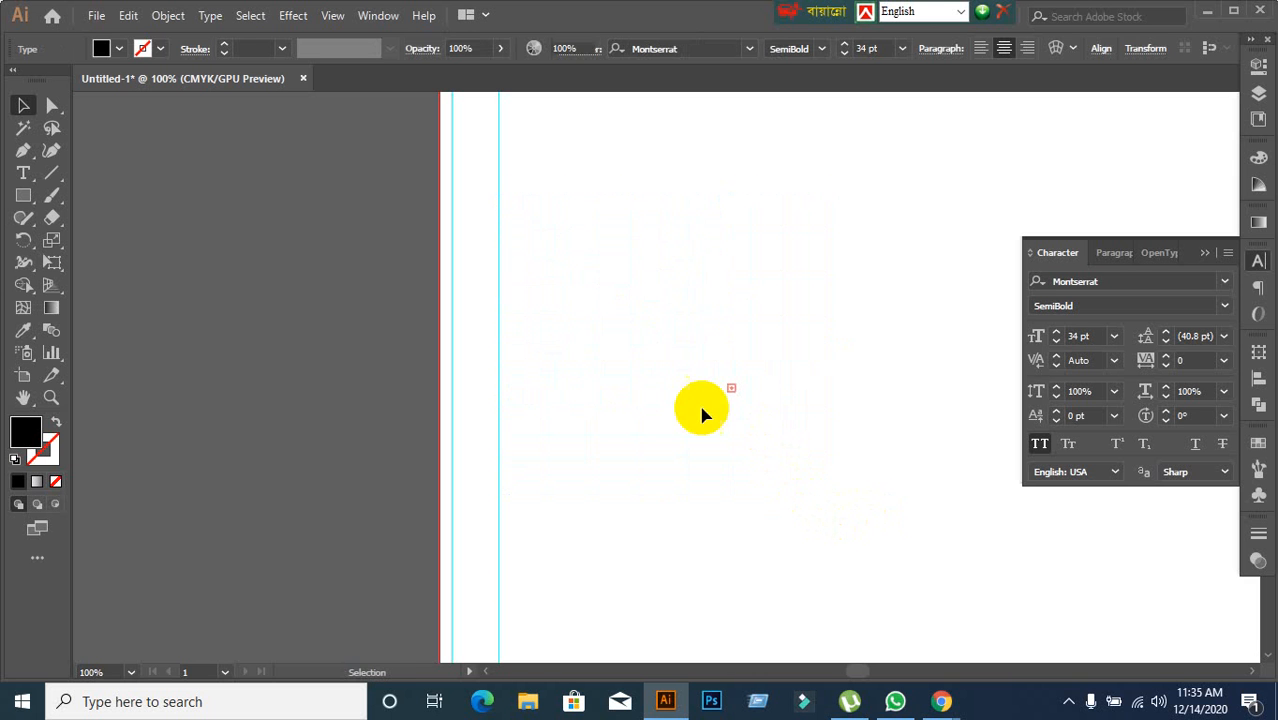
pyautogui.moveTo(562, 157); pyautogui.dragTo(701, 447)
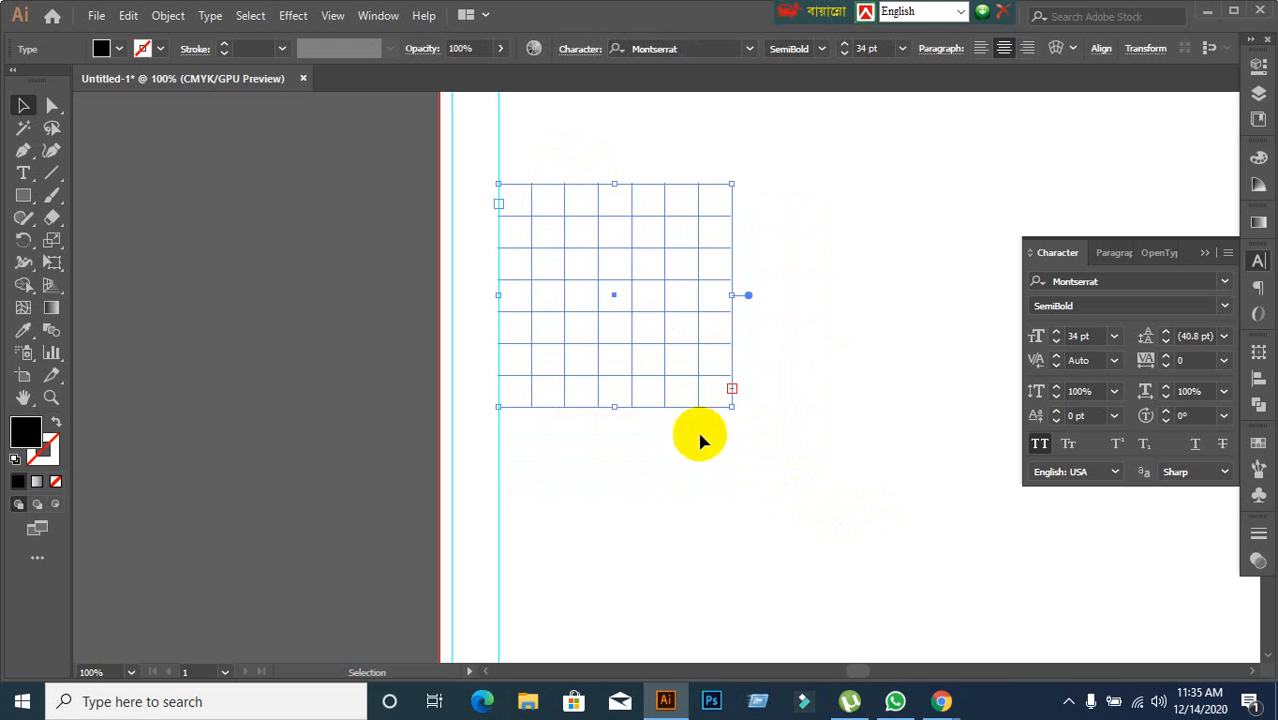
pyautogui.scroll(1, 531, 218)
pyautogui.scroll(4, 531, 218)
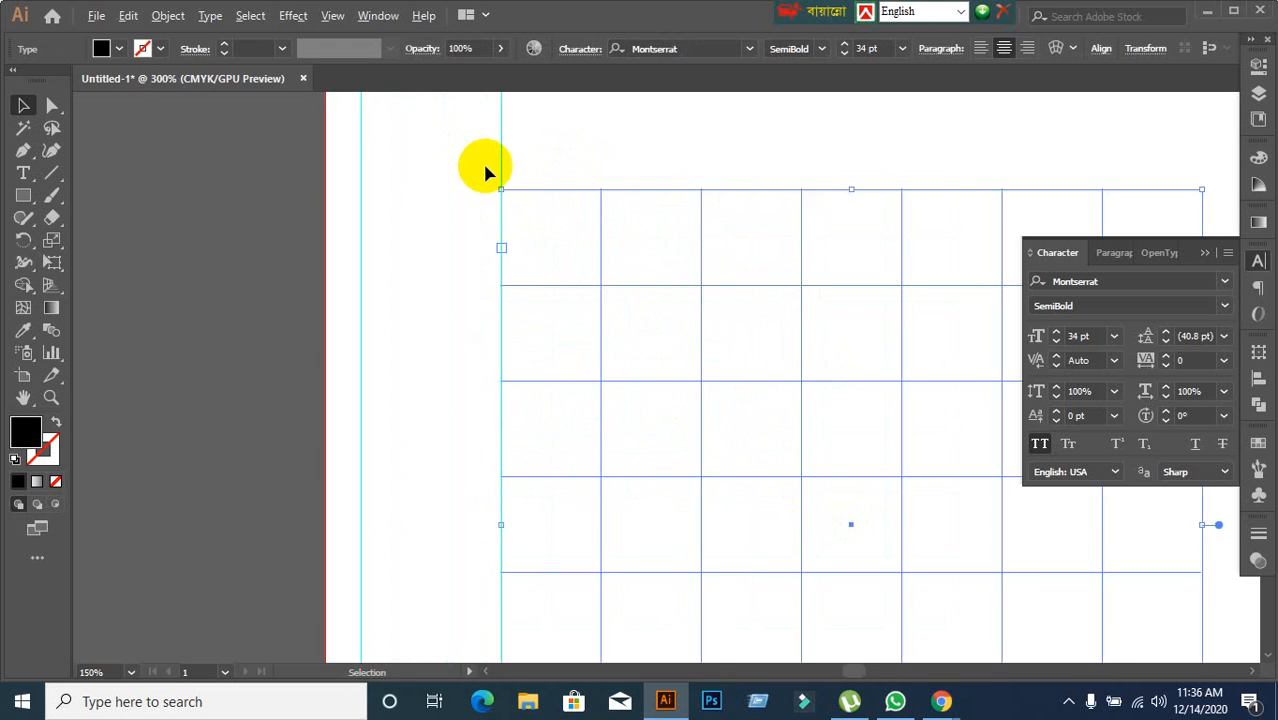
pyautogui.click(23, 173)
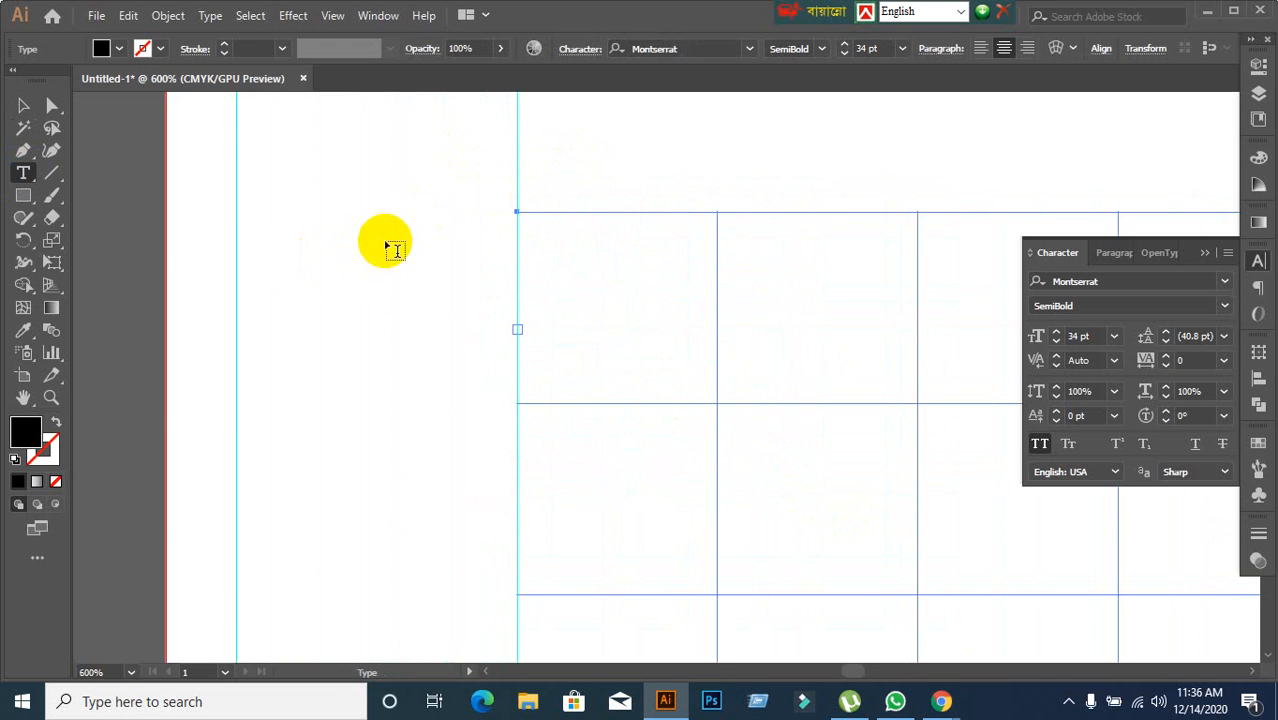
pyautogui.click(516, 222)
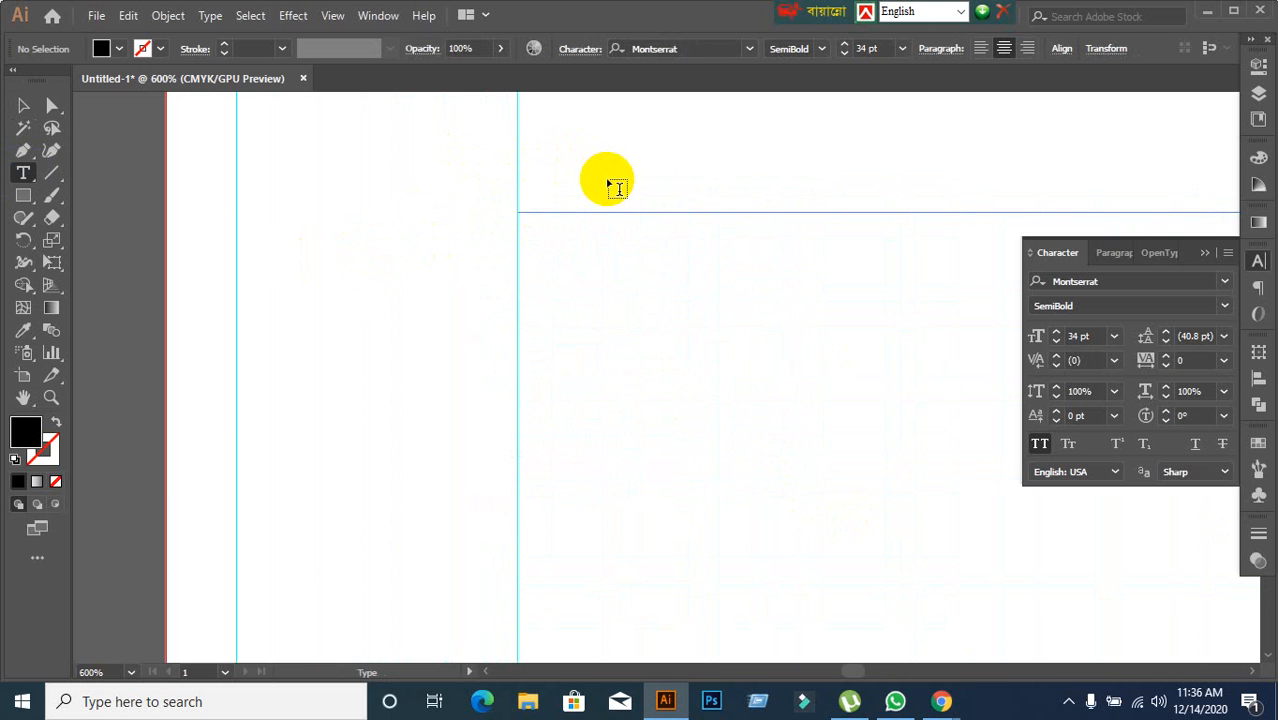
pyautogui.hotkey('ctrl', '1')
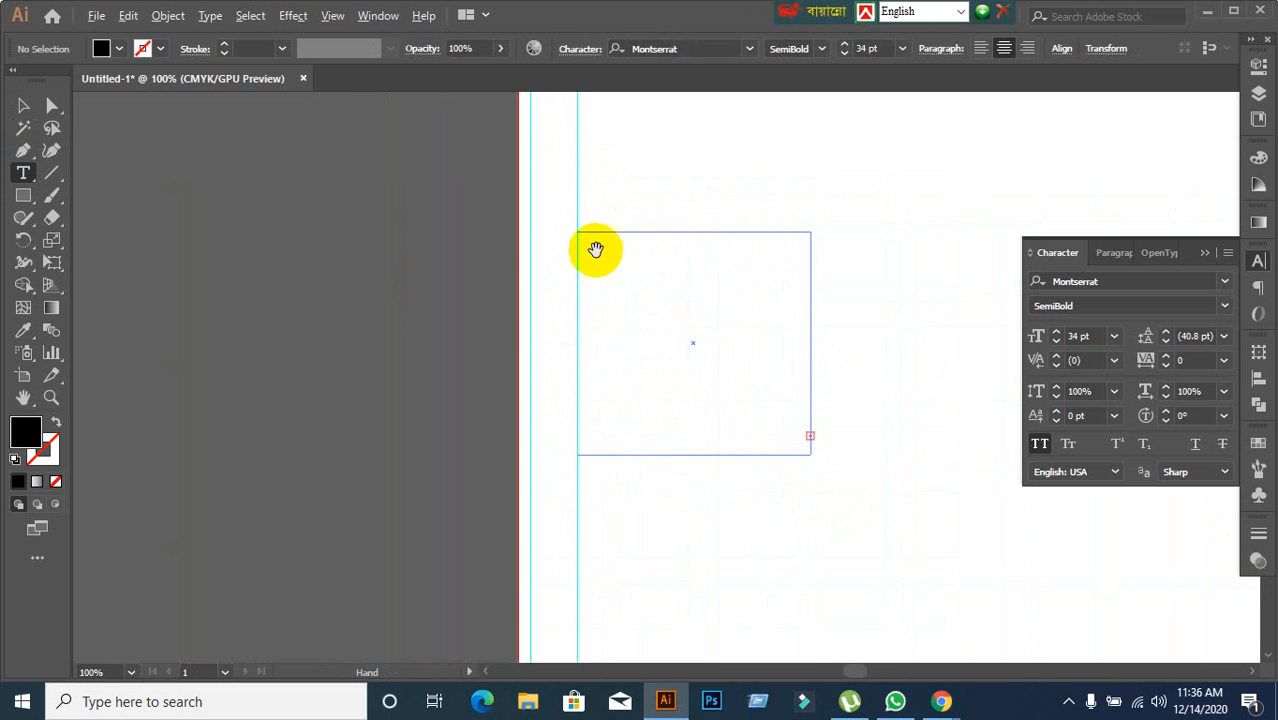
pyautogui.click(20, 105)
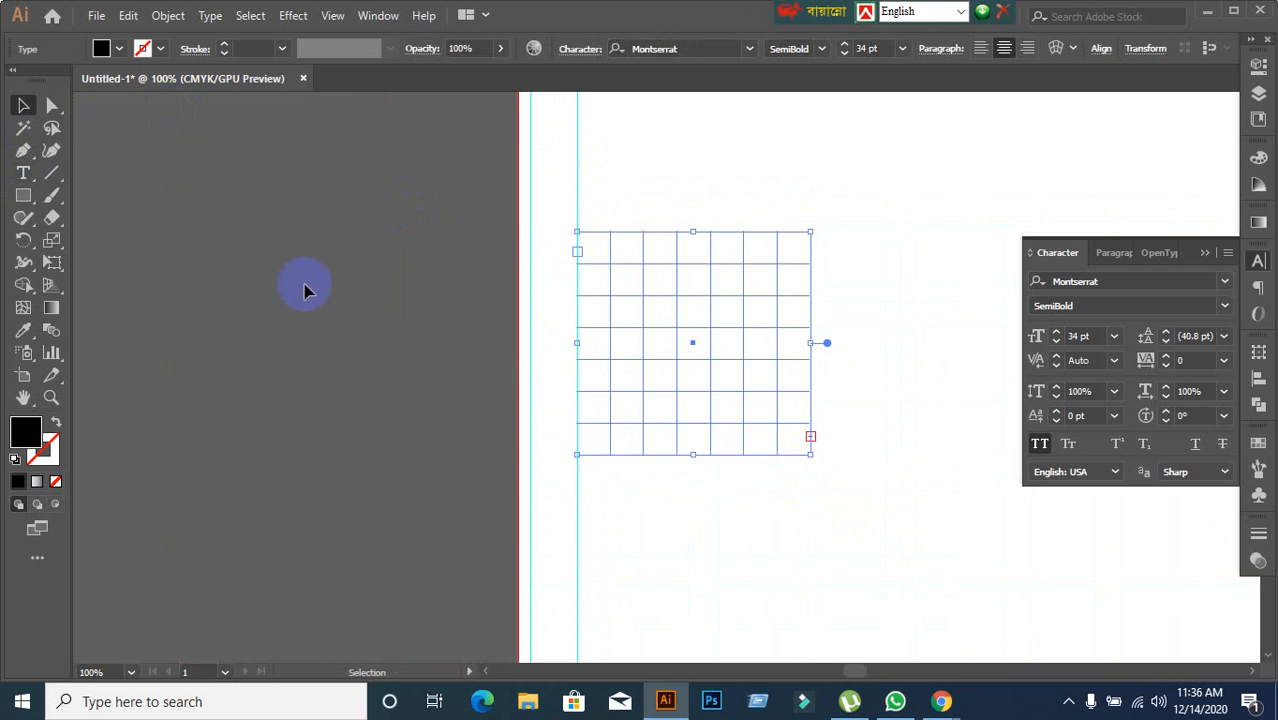
# Step: Select the grid text frame and reduce its font size to 11 pt
pyautogui.scroll(3, 609, 266)
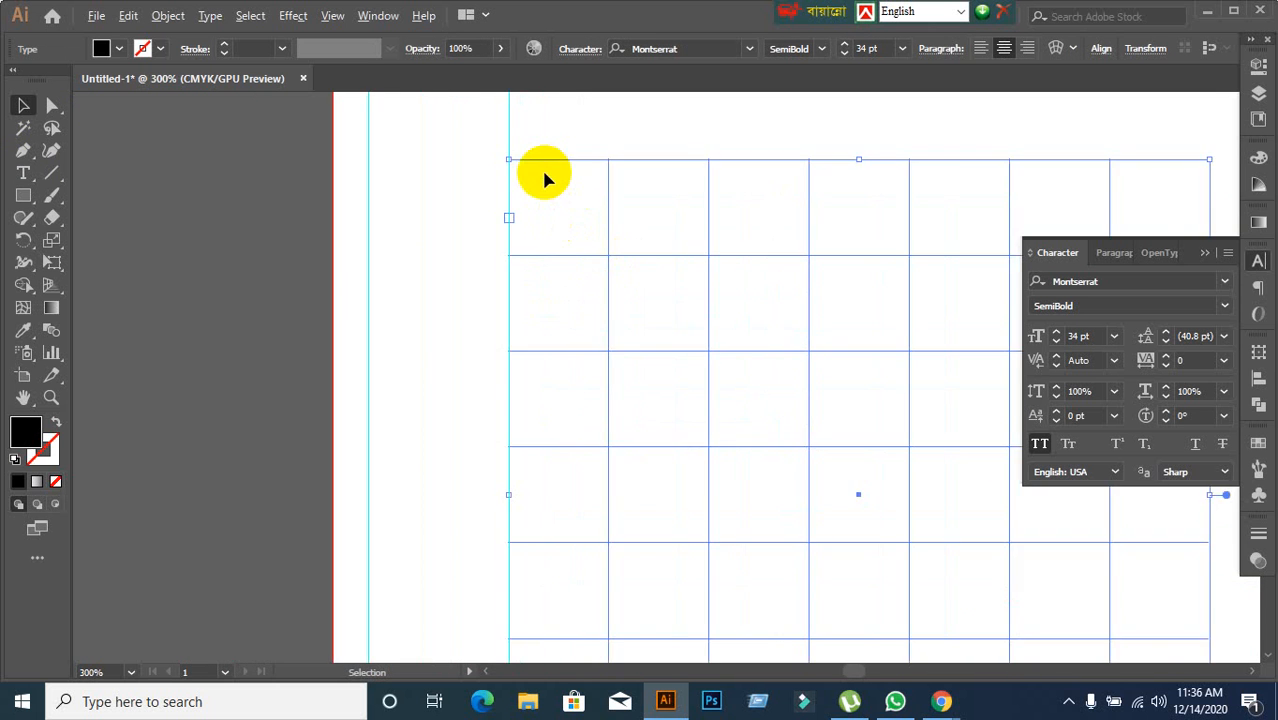
pyautogui.scroll(1, 544, 177)
pyautogui.scroll(-2, 544, 177)
pyautogui.scroll(-1, 620, 235)
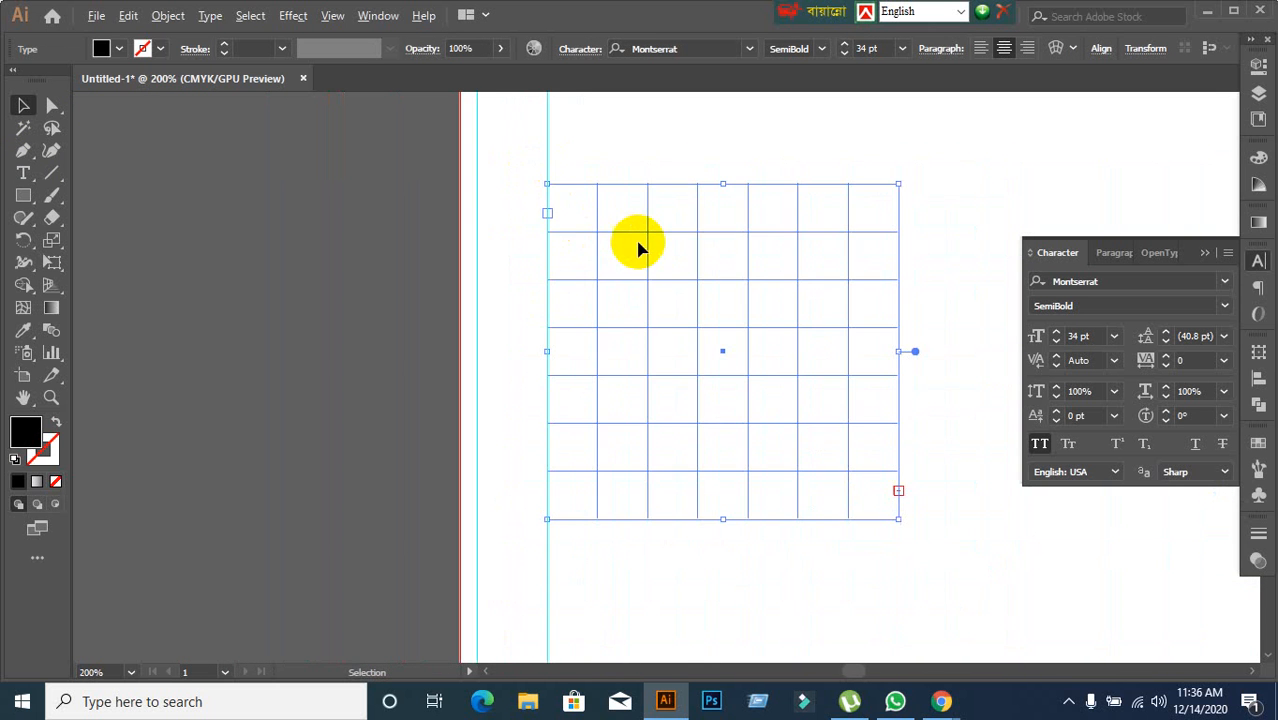
pyautogui.click(575, 200)
pyautogui.moveTo(548, 137); pyautogui.dragTo(699, 342)
pyautogui.click(1098, 337)
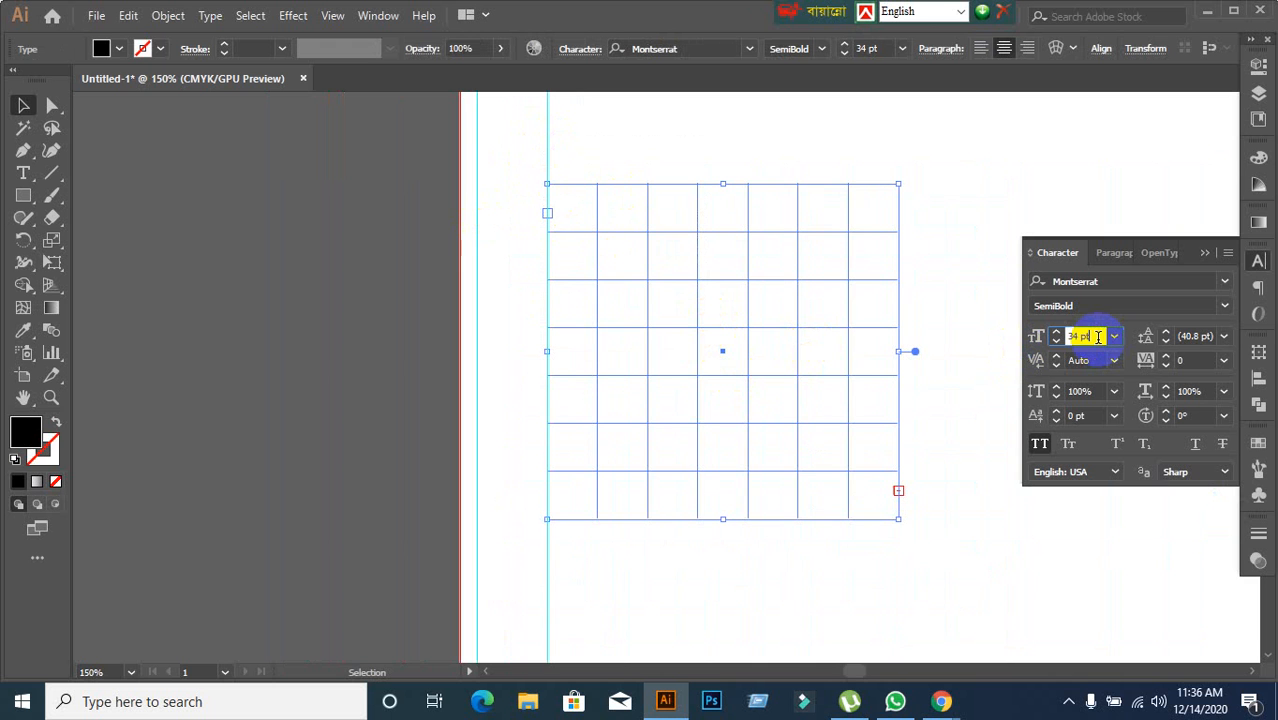
pyautogui.scroll(-6, 1098, 338)
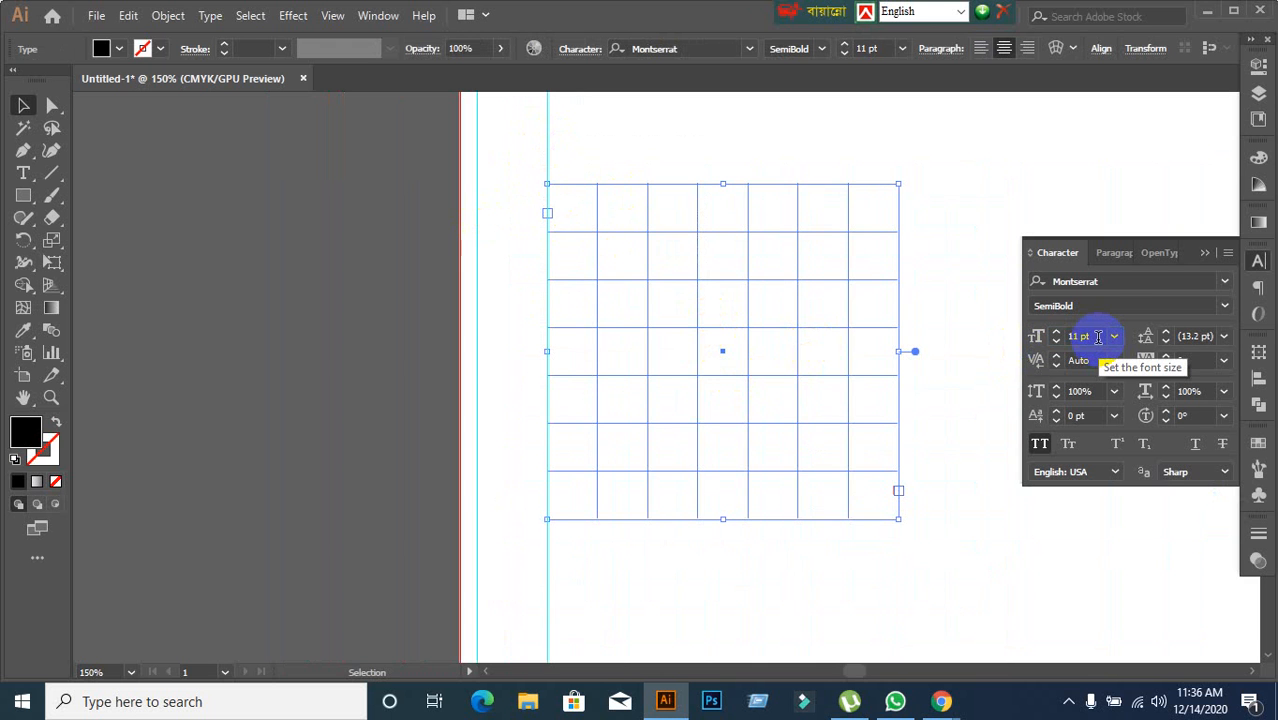
# Step: Reselect the grid text frame and reduce its font size to 0.1 pt
pyautogui.click(941, 395)
pyautogui.moveTo(692, 122); pyautogui.dragTo(863, 447)
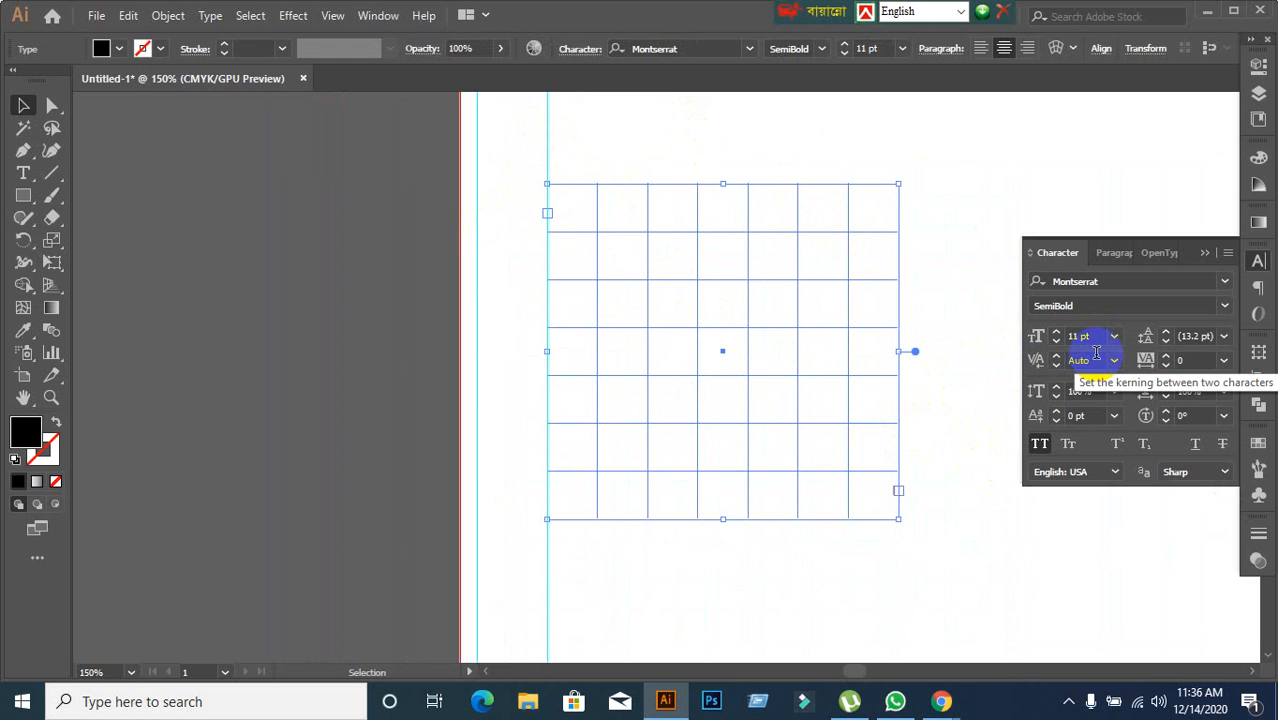
pyautogui.click(1094, 358)
pyautogui.click(1098, 336)
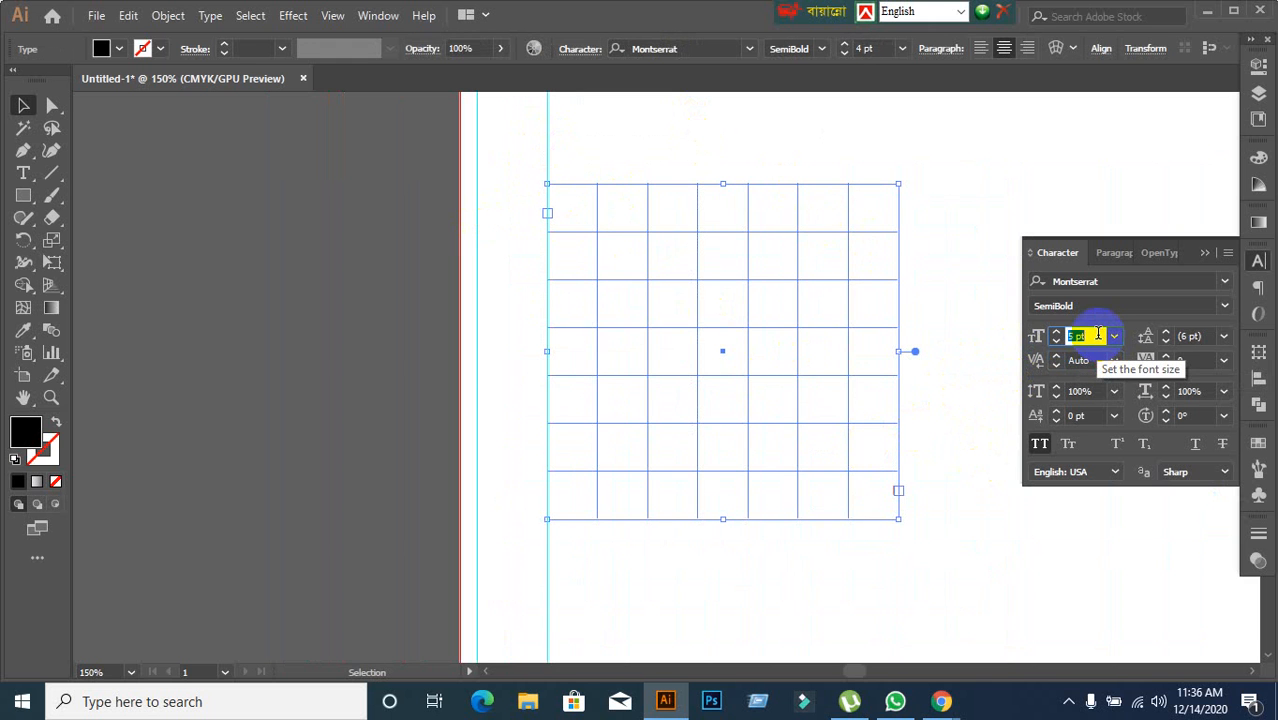
pyautogui.click(962, 350)
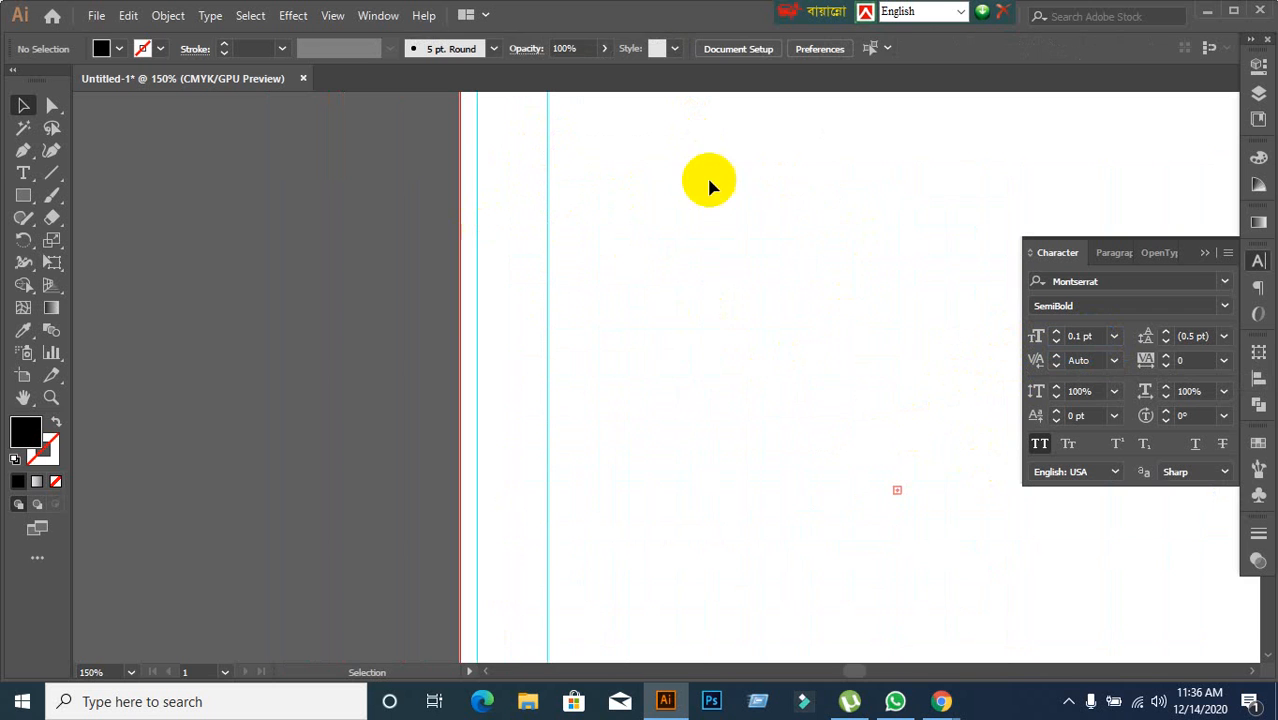
# Step: Select the grid text frame and set its font size to 13 pt
pyautogui.moveTo(665, 149); pyautogui.dragTo(840, 470)
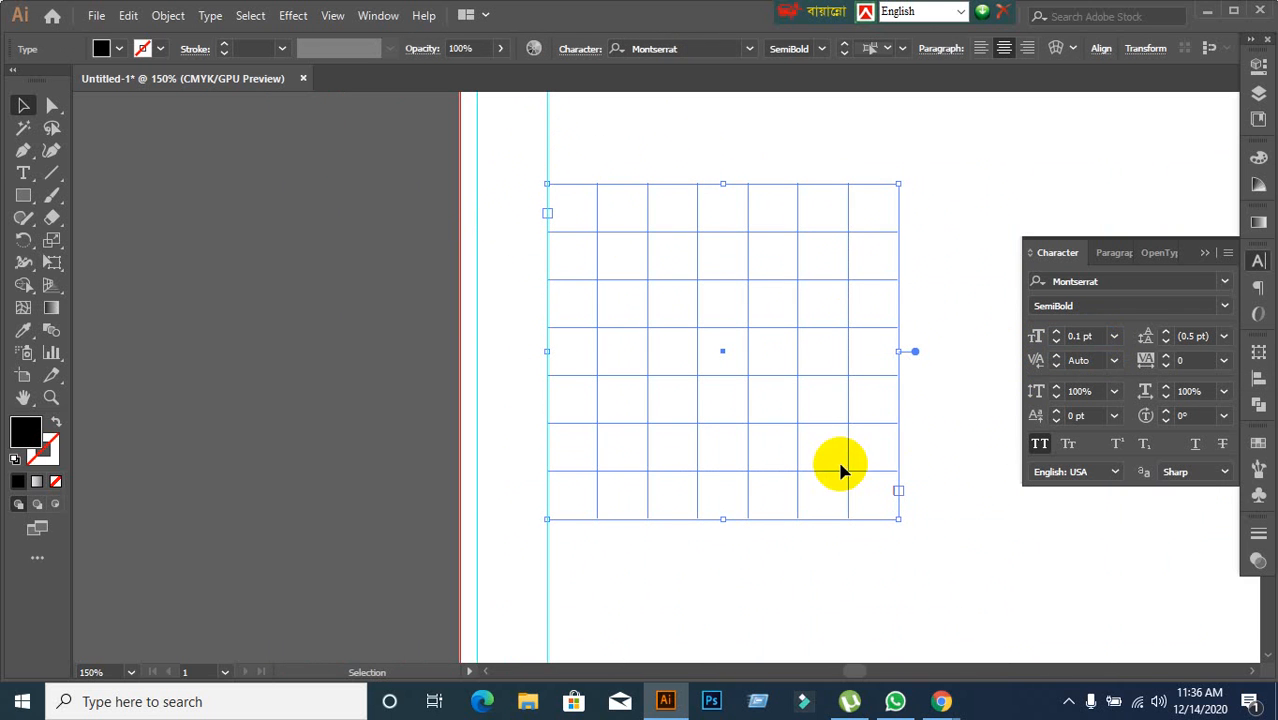
pyautogui.click(1101, 335)
pyautogui.write('4')
pyautogui.press('Return')
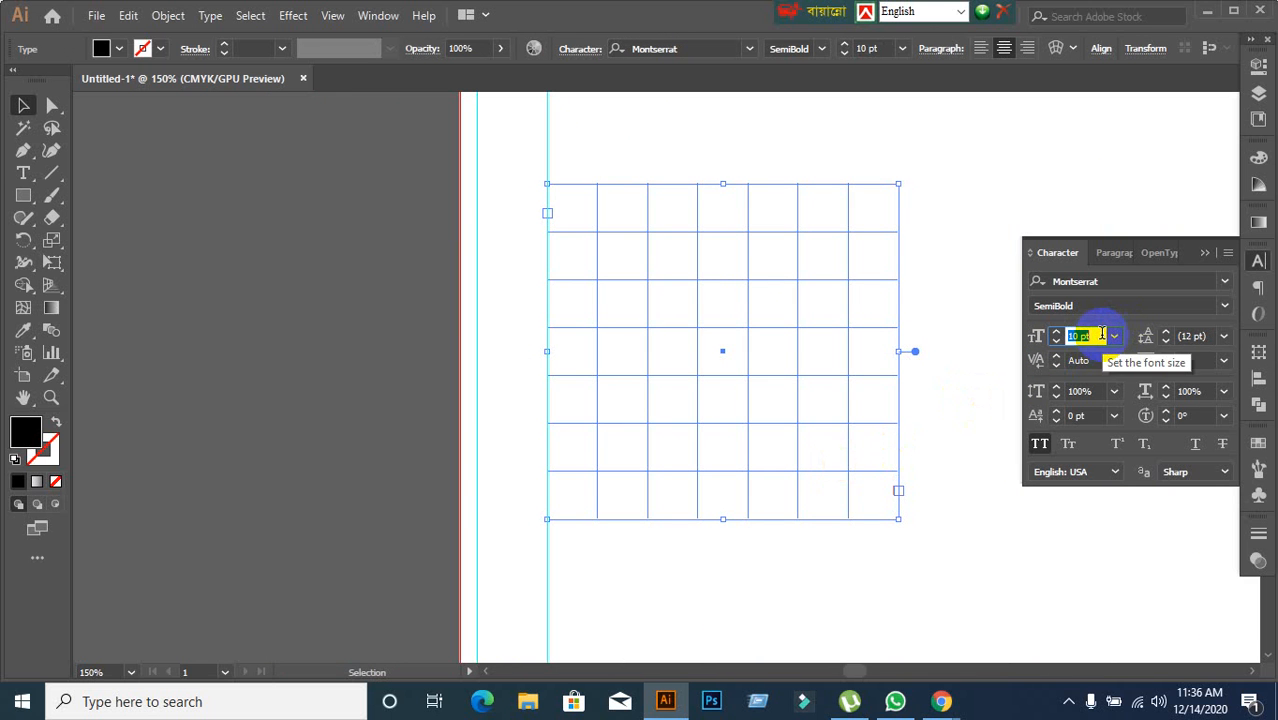
pyautogui.write('13')
pyautogui.press('Return')
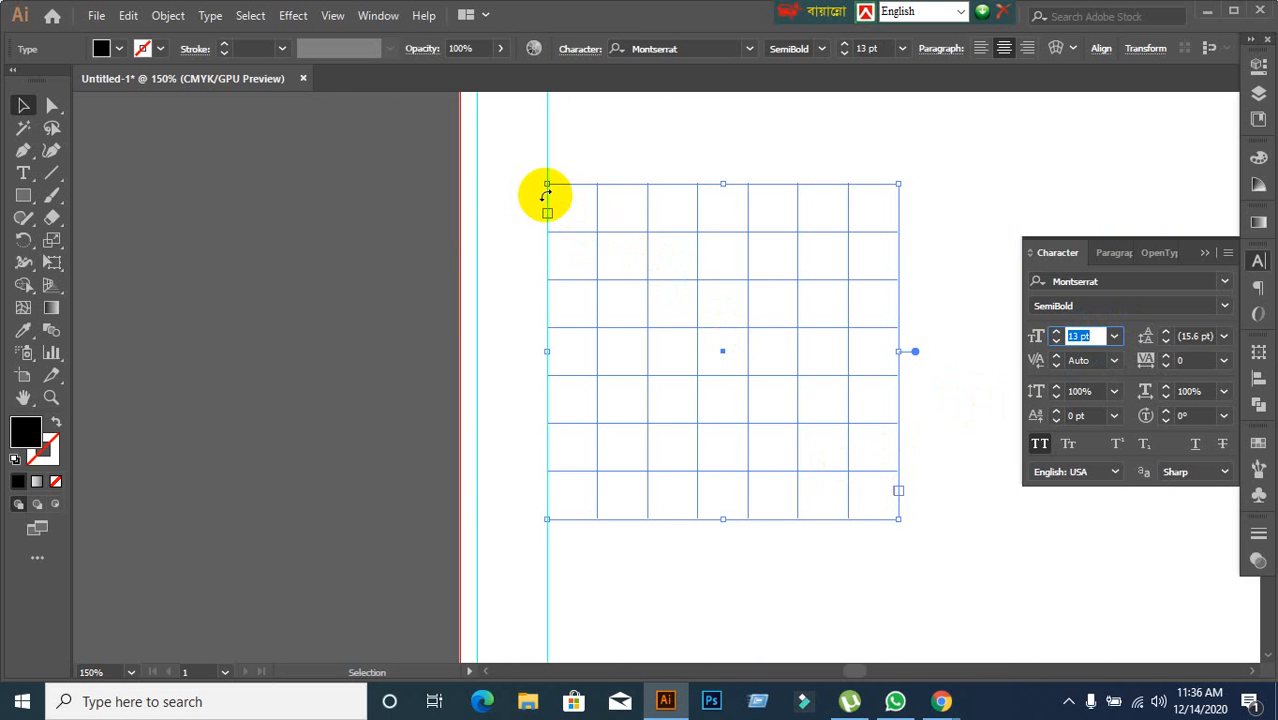
# Step: Try to enter the weekday headings SAT, SUN and MON across the grid's first row
pyautogui.scroll(2, 593, 228)
pyautogui.click(20, 174)
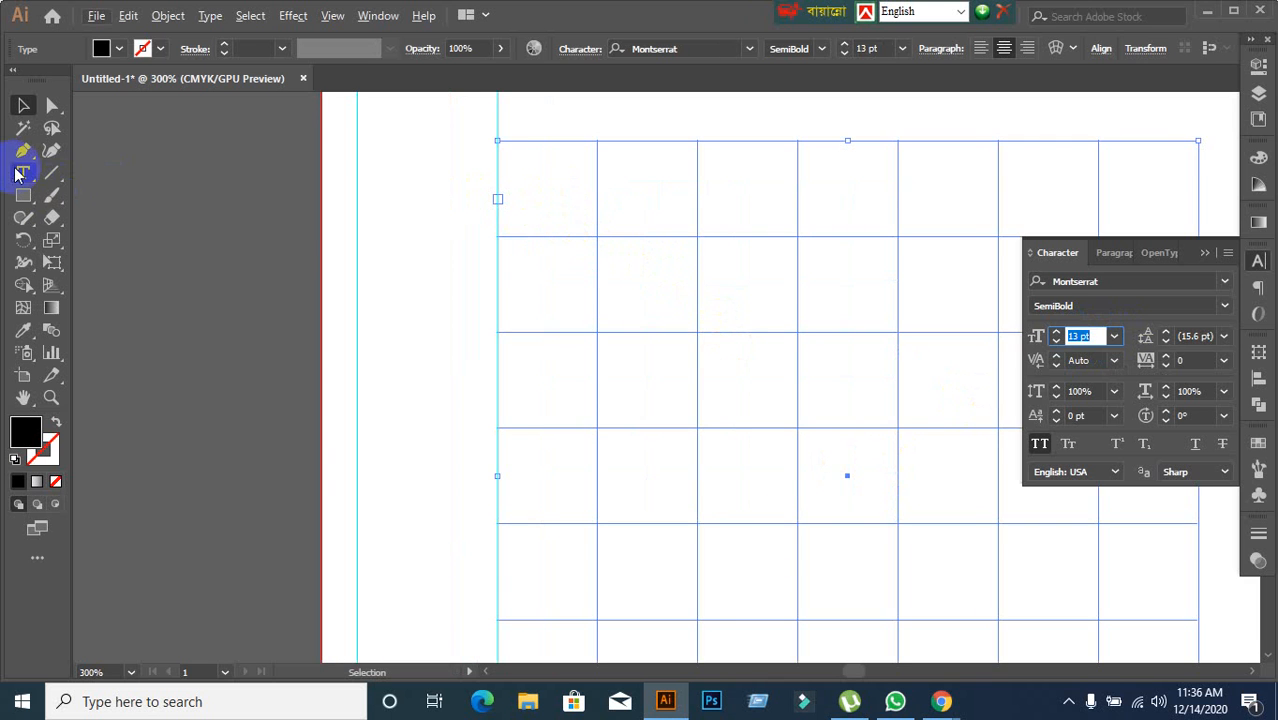
pyautogui.click(500, 151)
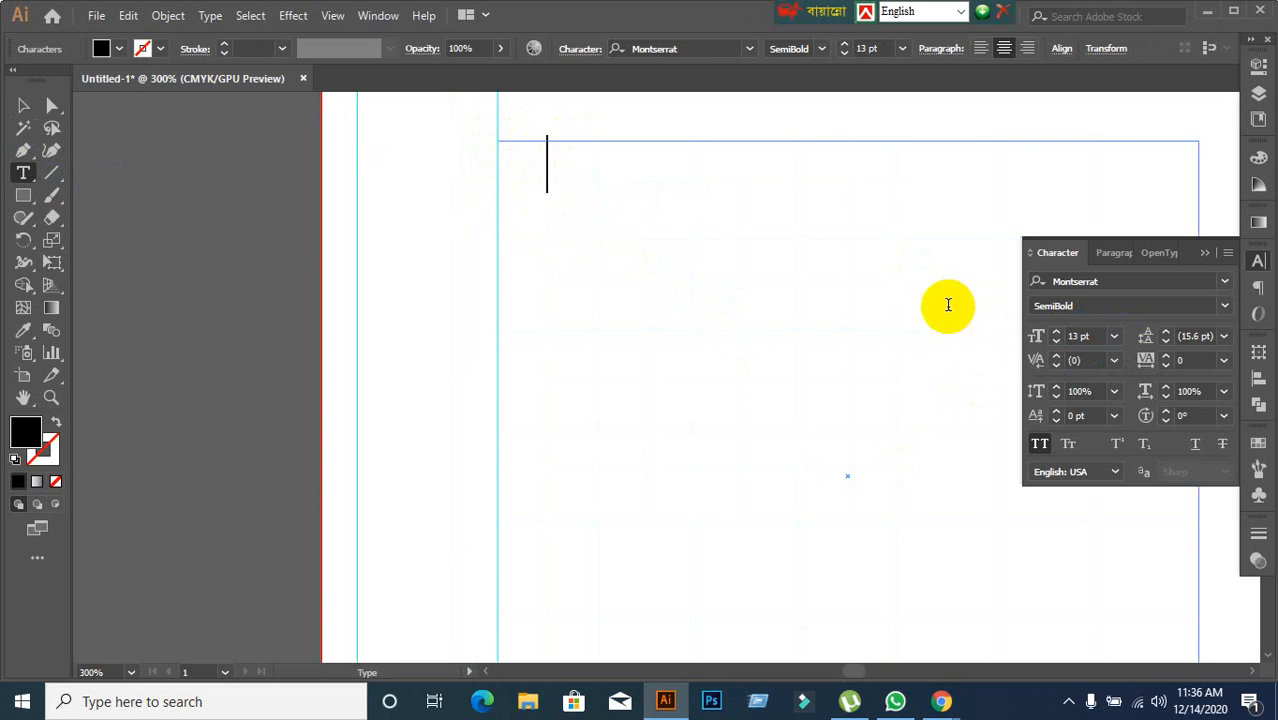
pyautogui.write('SAT')
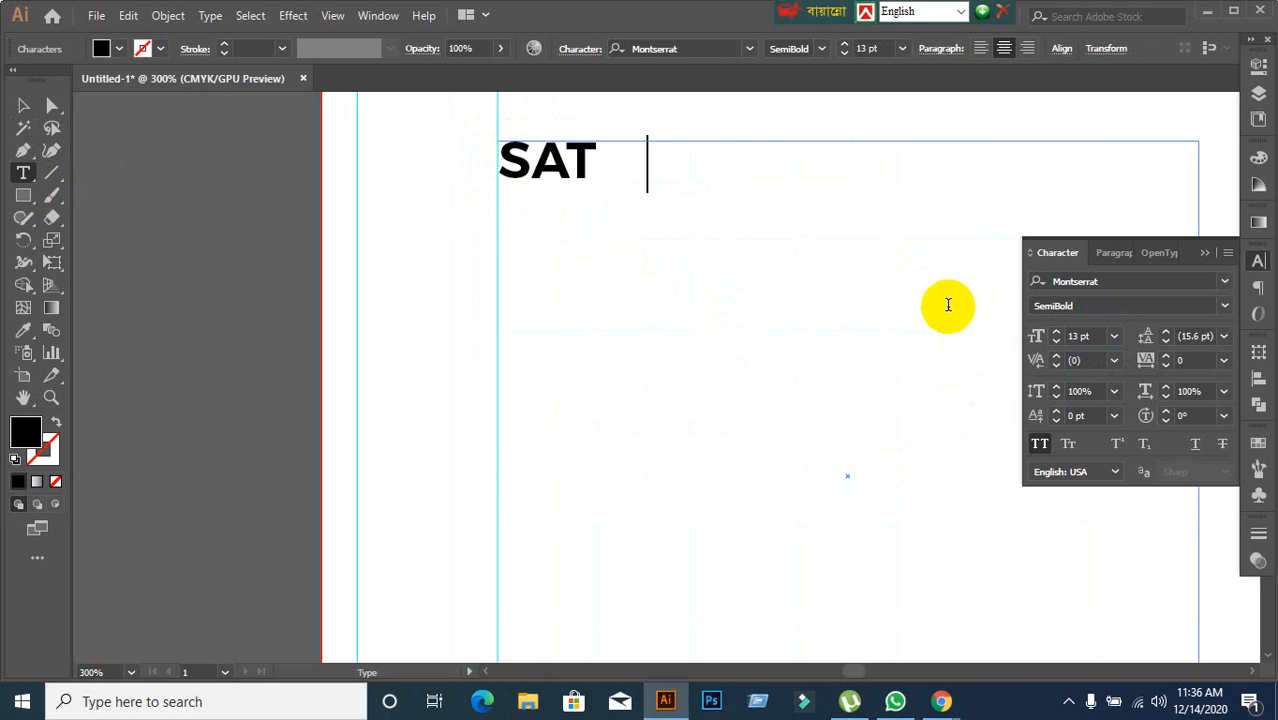
pyautogui.write('    SA U')
pyautogui.press('BackSpace')
pyautogui.press('BackSpace')
pyautogui.press('BackSpace')
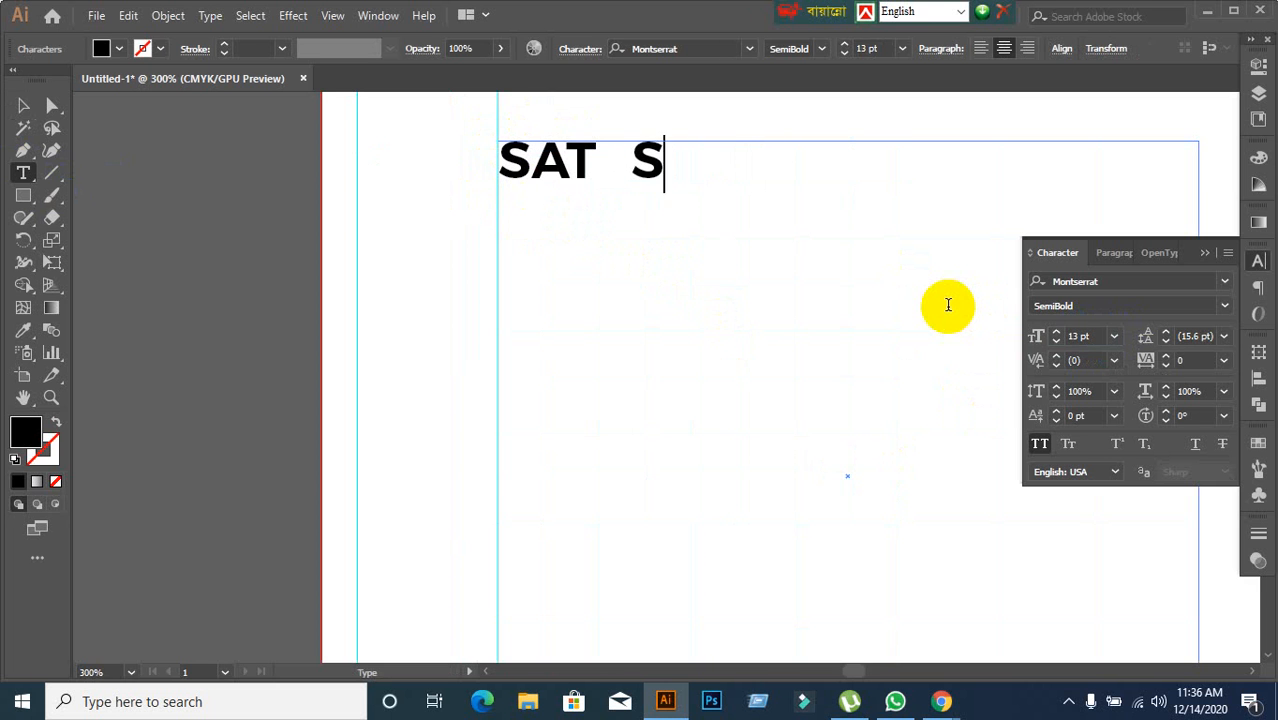
pyautogui.press('BackSpace')
pyautogui.write('SU')
pyautogui.press('Tab')
pyautogui.write('N')
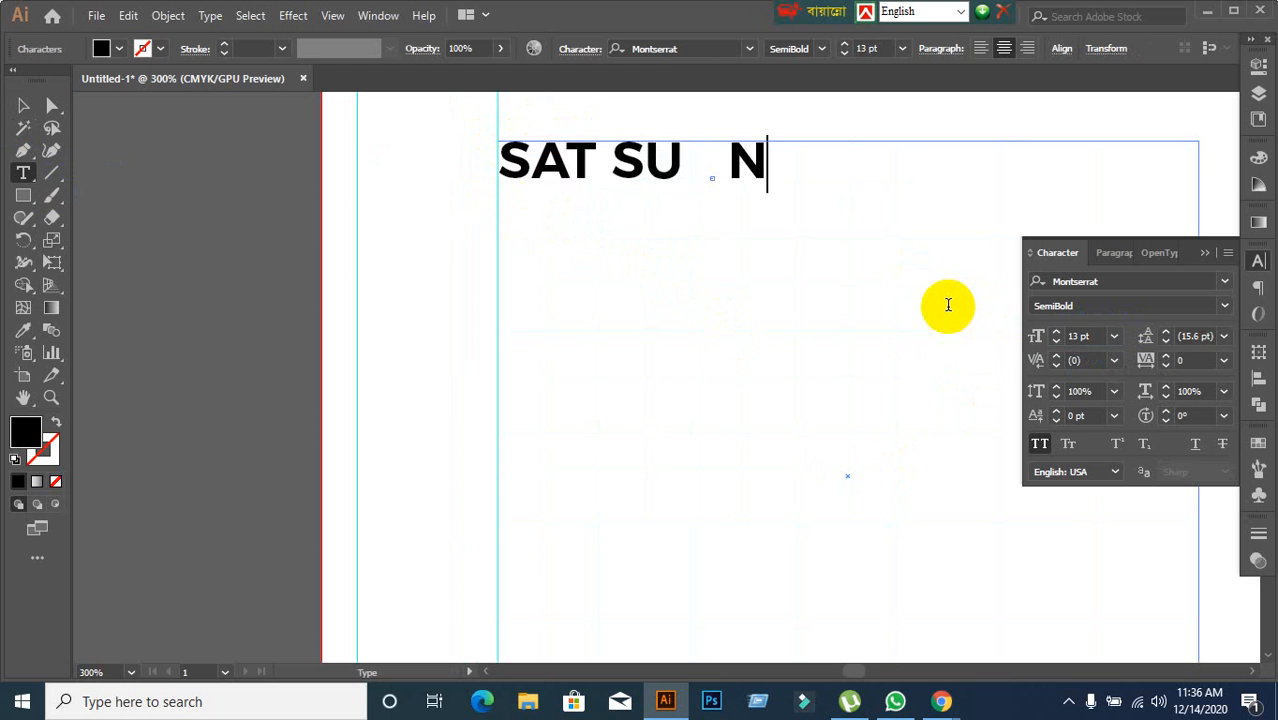
pyautogui.press('Tab')
pyautogui.write('MO')
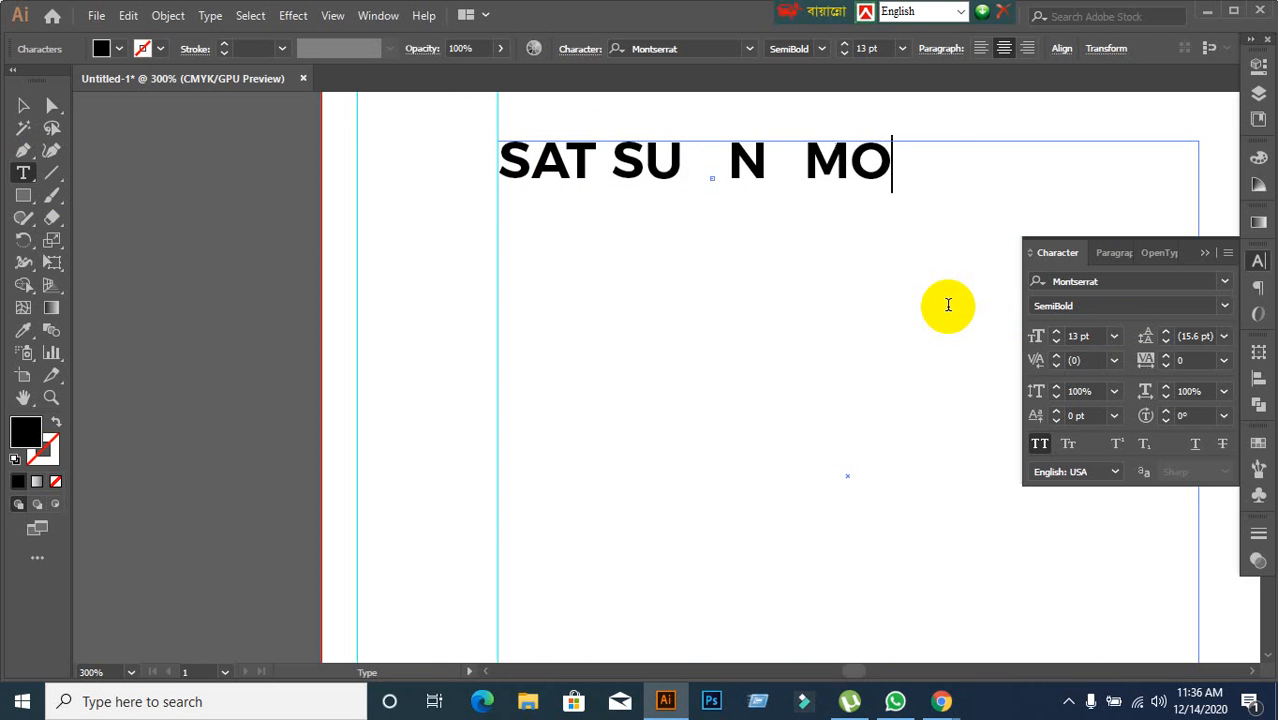
pyautogui.press('Tab')
pyautogui.write('N')
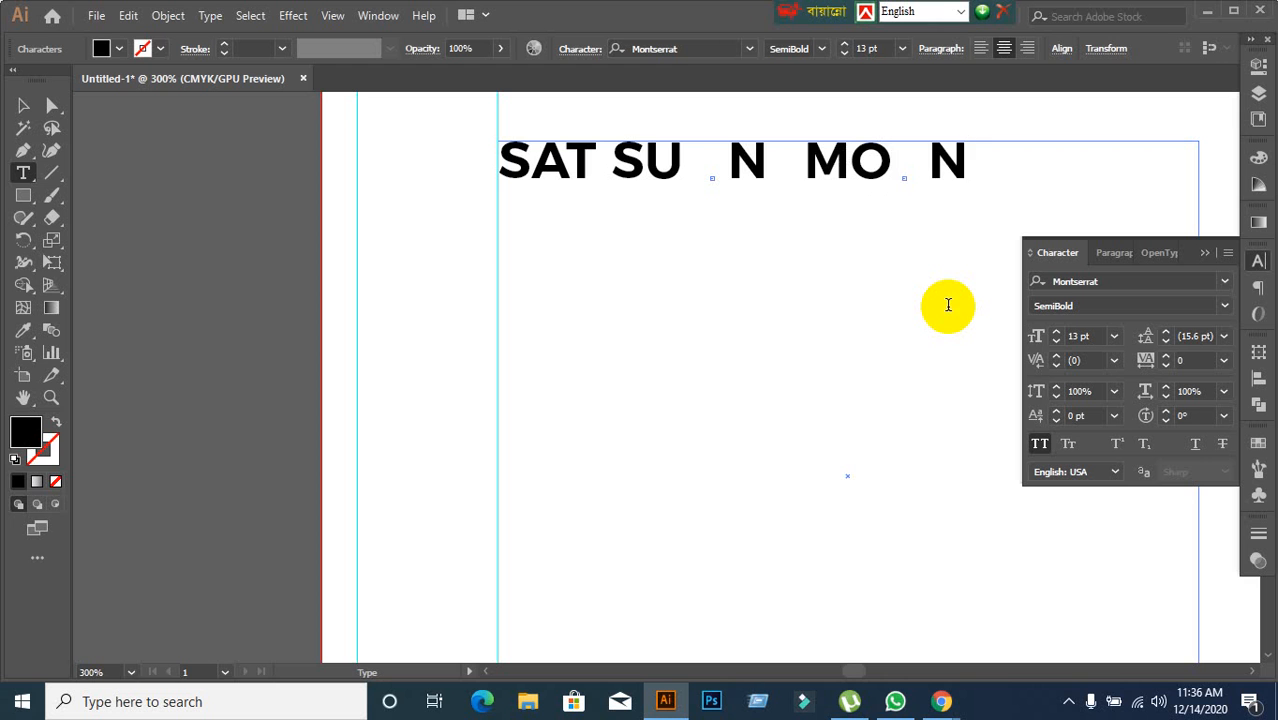
# Step: Clear all the weekday text from the grid's first row
pyautogui.press('BackSpace')
pyautogui.press('BackSpace')
pyautogui.press('BackSpace')
pyautogui.press('BackSpace')
pyautogui.press('BackSpace')
pyautogui.press('BackSpace')
pyautogui.press('BackSpace')
pyautogui.press('BackSpace')
pyautogui.press('BackSpace')
pyautogui.press('BackSpace')
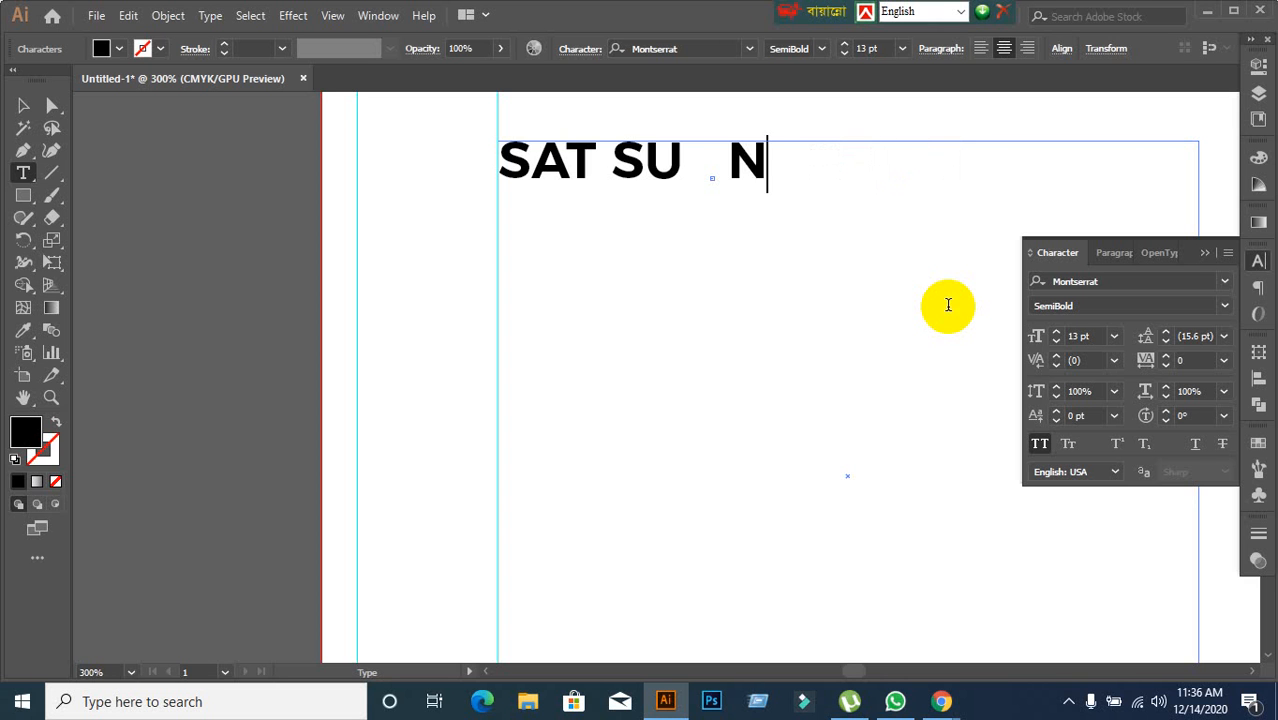
pyautogui.press('BackSpace')
pyautogui.press('BackSpace')
pyautogui.press('BackSpace')
pyautogui.press('BackSpace')
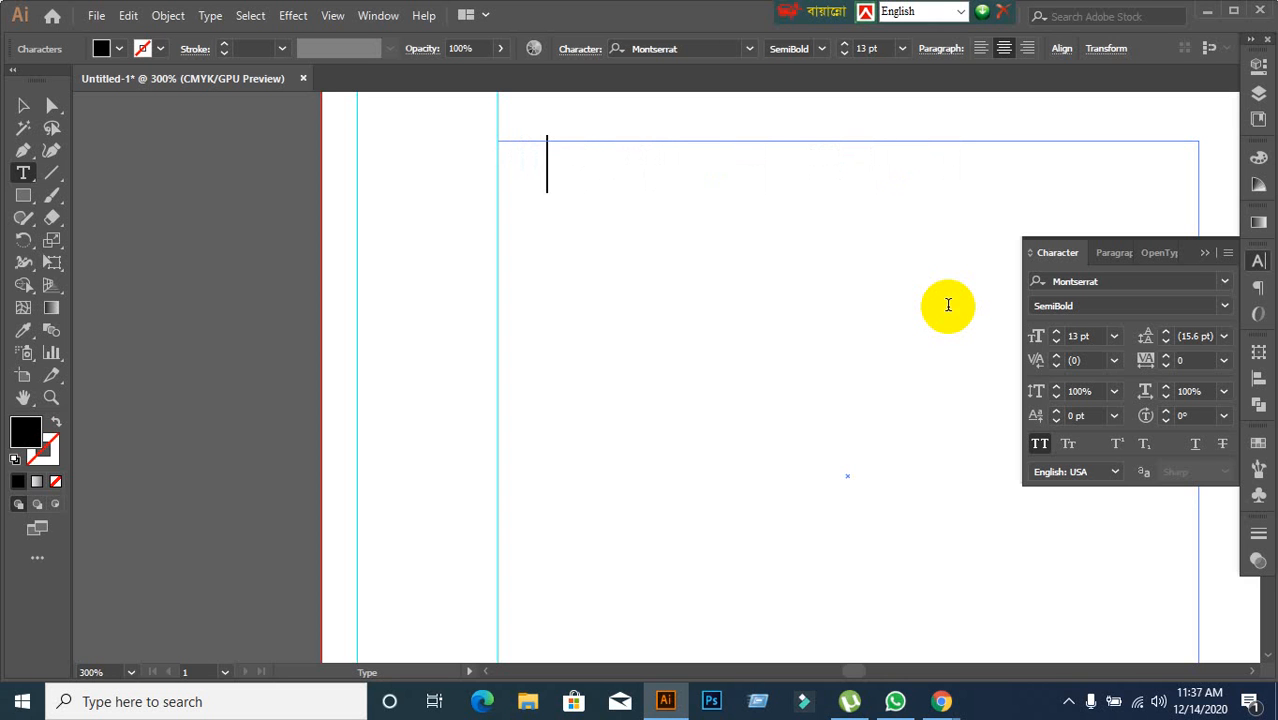
pyautogui.write('SA')
pyautogui.press('BackSpace')
pyautogui.press('BackSpace')
# Step: Turn off All Caps for the first cell and fill the grid's first row with the headings sat, SU and N
pyautogui.click(1039, 443)
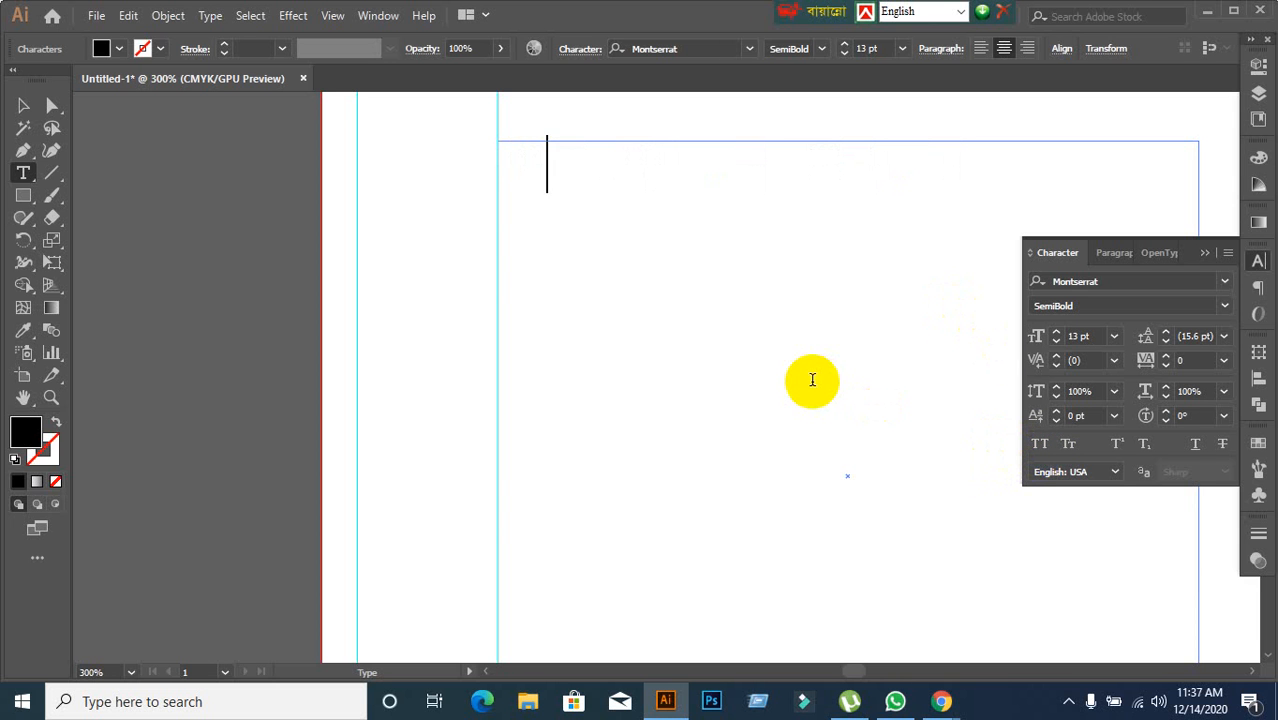
pyautogui.write('sat')
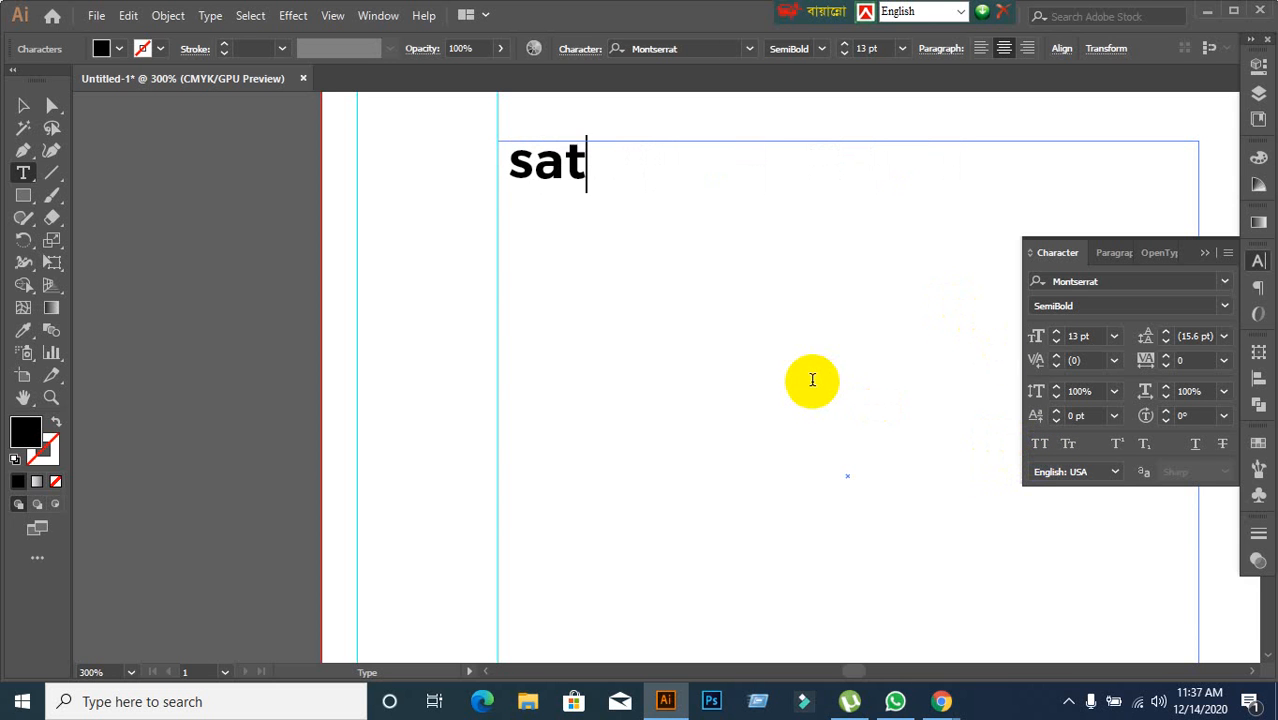
pyautogui.press('Right')
pyautogui.write('SU')
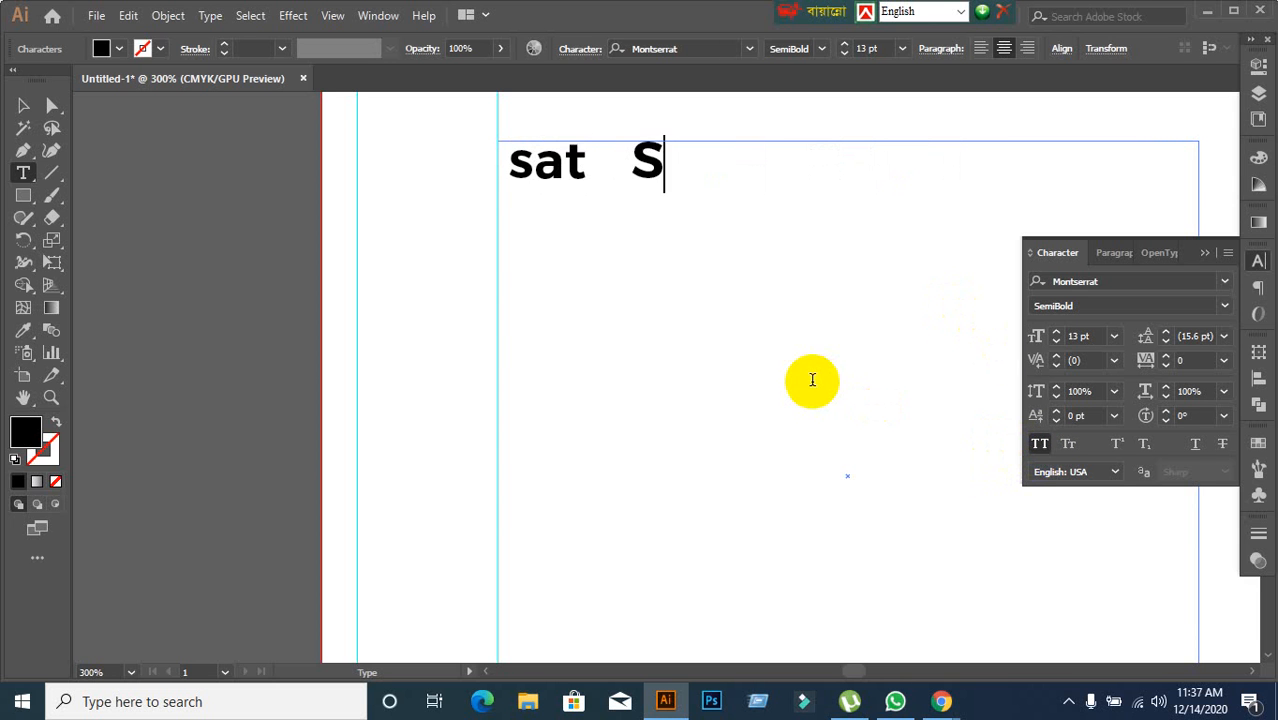
pyautogui.press('Tab')
pyautogui.write('N')
pyautogui.press('Tab')
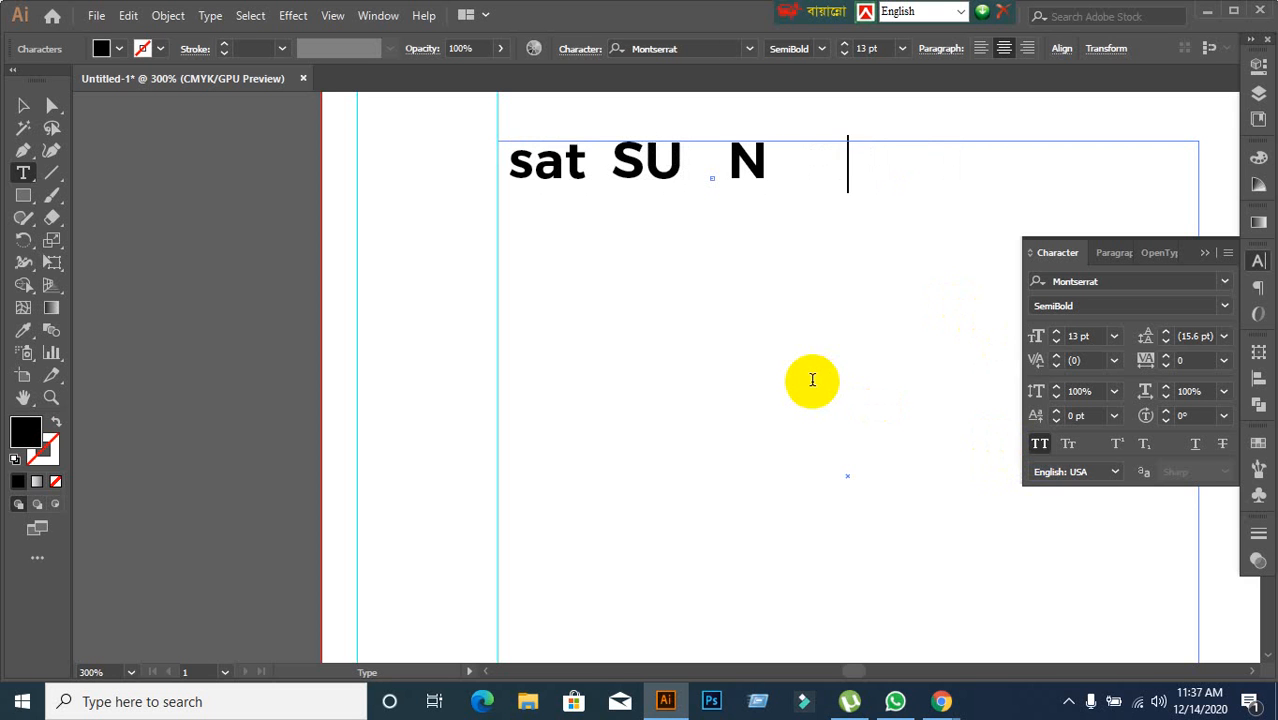
# Step: Continue the grid's first row with MO, N, TU and E in separate cells, and move to the second row
pyautogui.write('MO')
pyautogui.press('Tab')
pyautogui.write('N')
pyautogui.press('Tab')
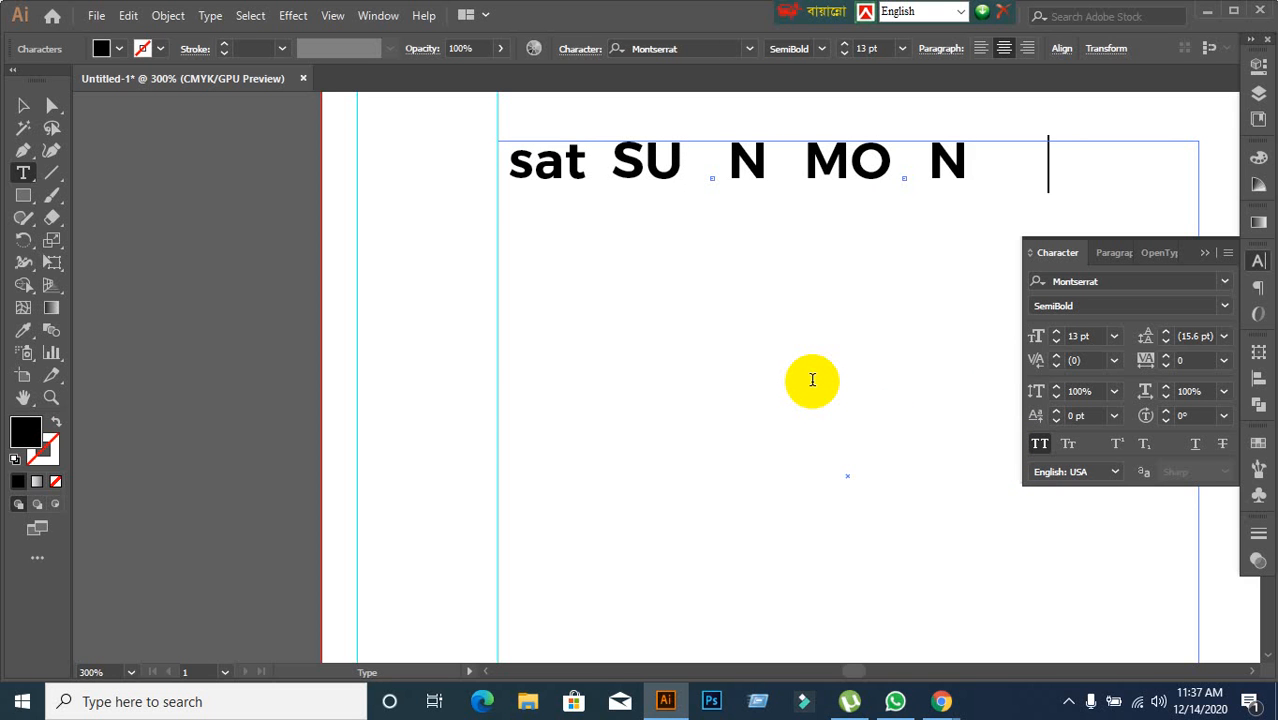
pyautogui.write('TU')
pyautogui.press('Tab')
pyautogui.write('E')
pyautogui.press('Return')
pyautogui.write('WE')
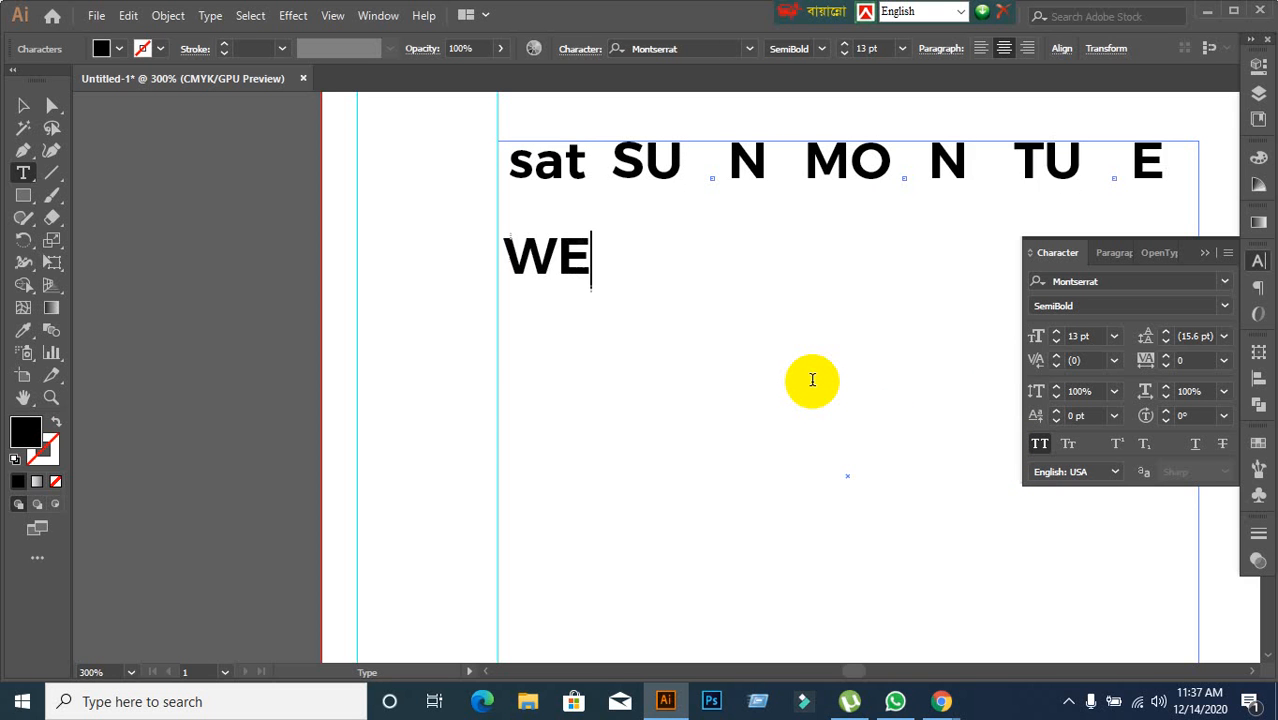
pyautogui.press('Tab')
pyautogui.write('D')
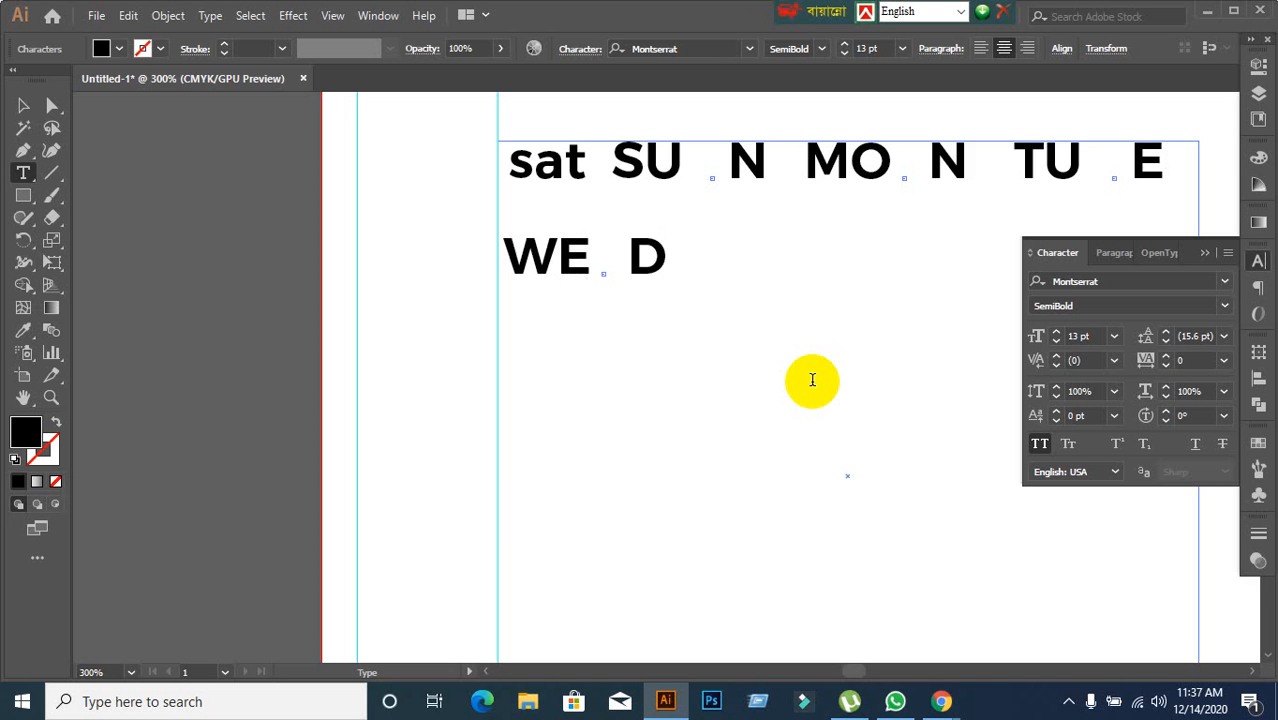
pyautogui.press('BackSpace')
pyautogui.press('BackSpace')
pyautogui.press('BackSpace')
pyautogui.press('BackSpace')
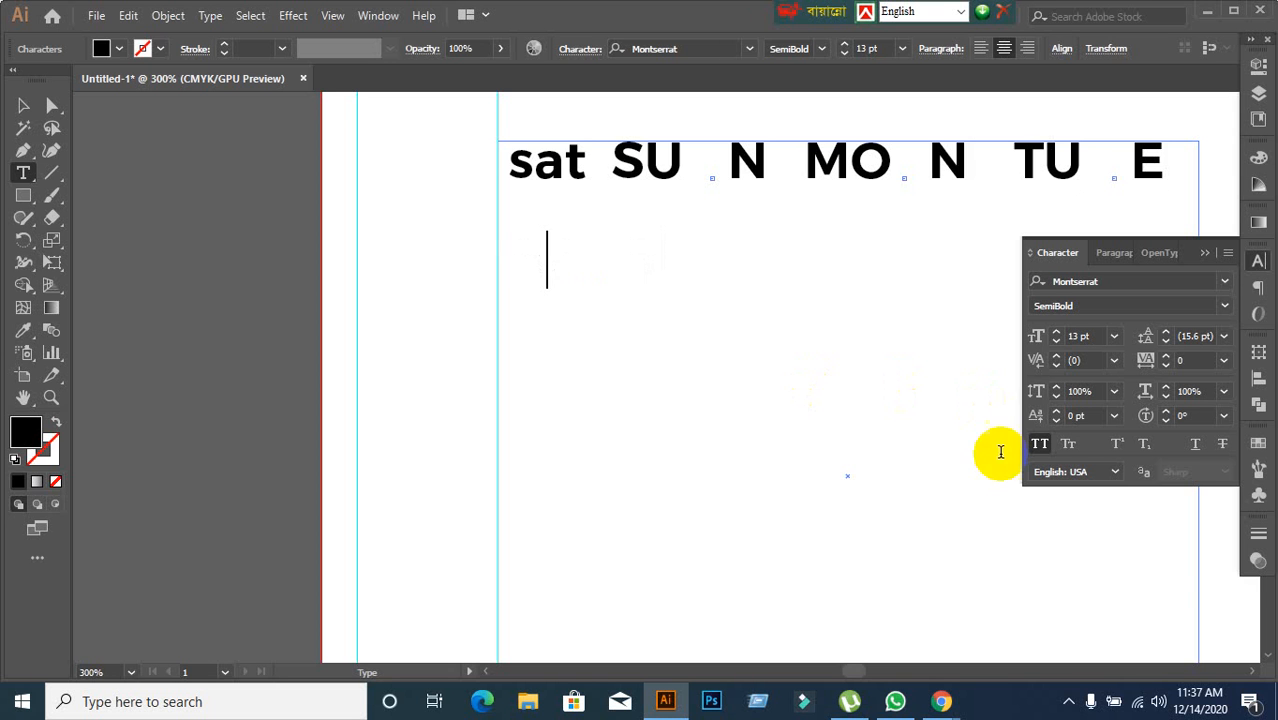
# Step: Fill the grid's second row with lowercase we and d, and with TH and U in All Caps
pyautogui.write('we')
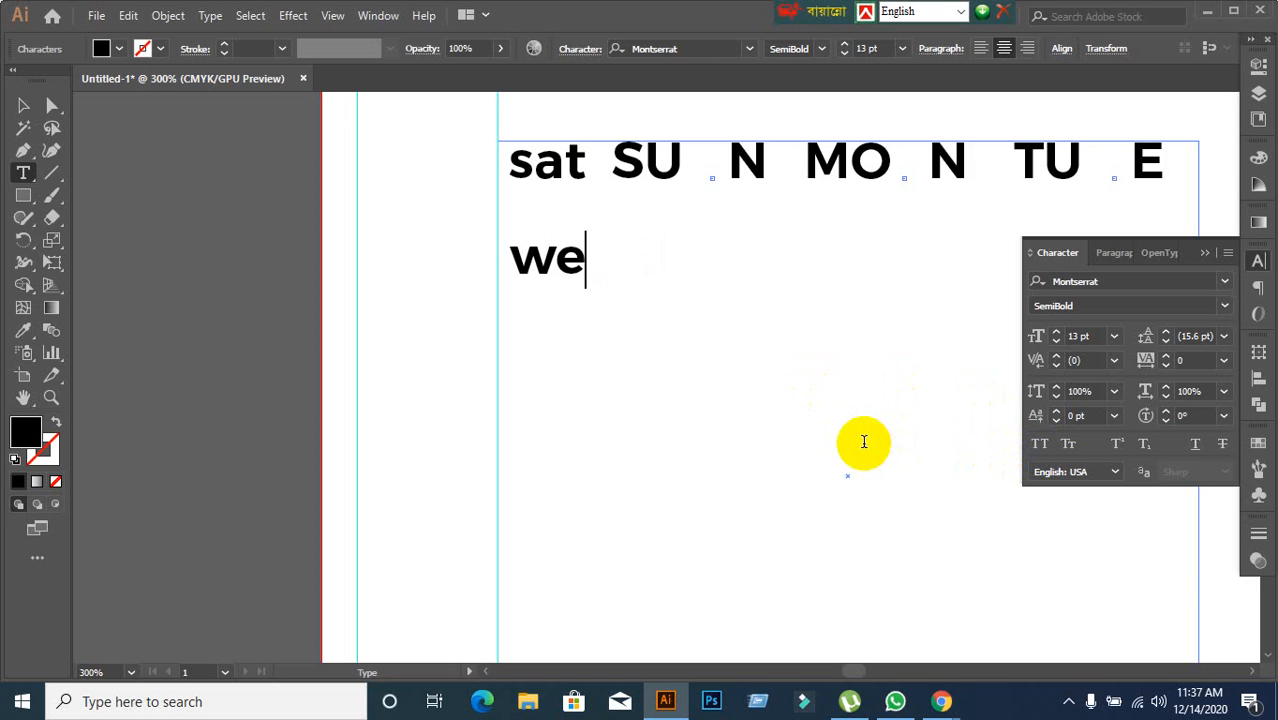
pyautogui.press('Tab')
pyautogui.write('d')
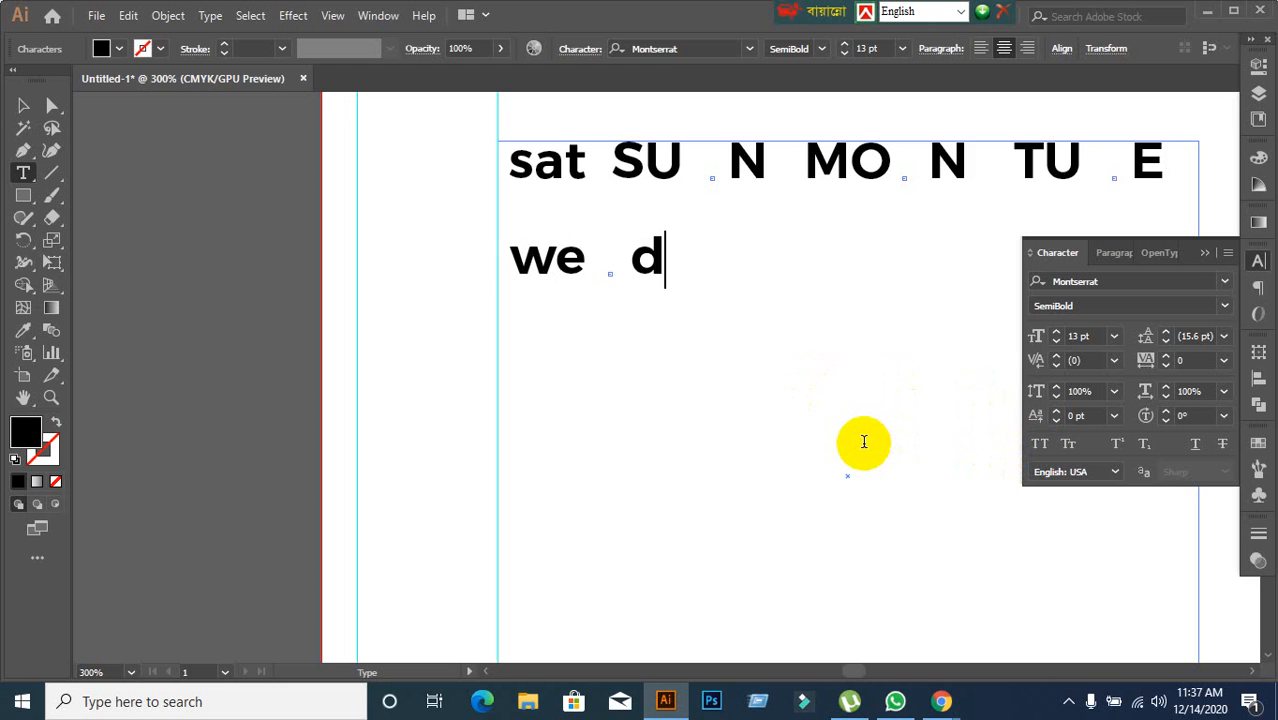
pyautogui.press('Tab')
pyautogui.hotkey('ctrl', 'shift', 'k')
pyautogui.write('th')
pyautogui.press('Tab')
pyautogui.write('u')
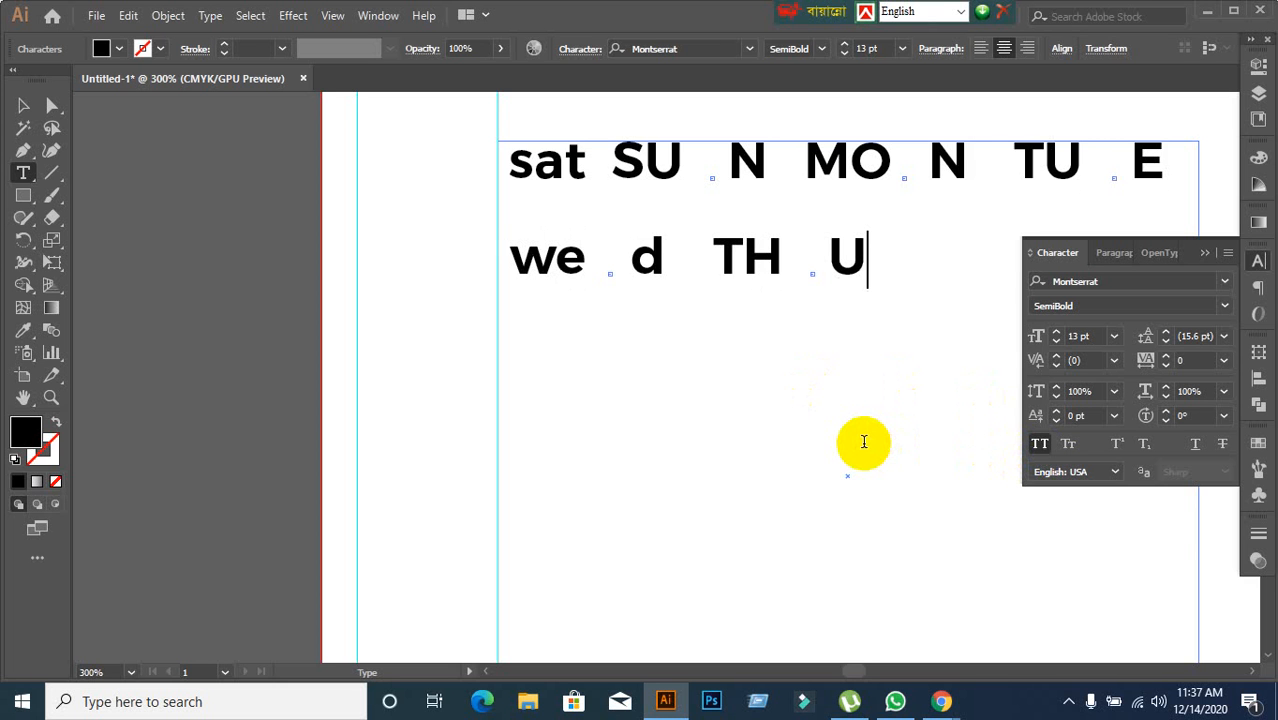
# Step: Add the tabbed entry "frr" after THU and turn off All Caps for the last two day names
pyautogui.press('Tab')
pyautogui.write('fr')
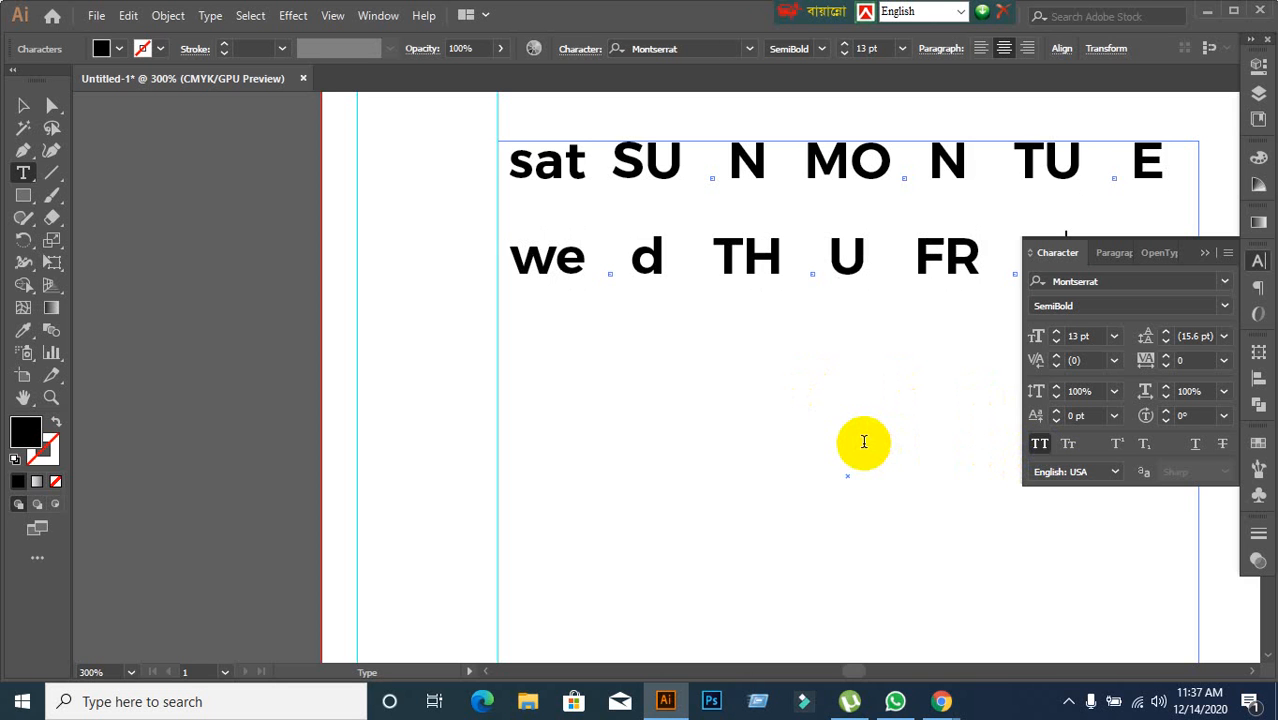
pyautogui.click(1206, 258)
pyautogui.moveTo(1068, 258); pyautogui.dragTo(750, 290)
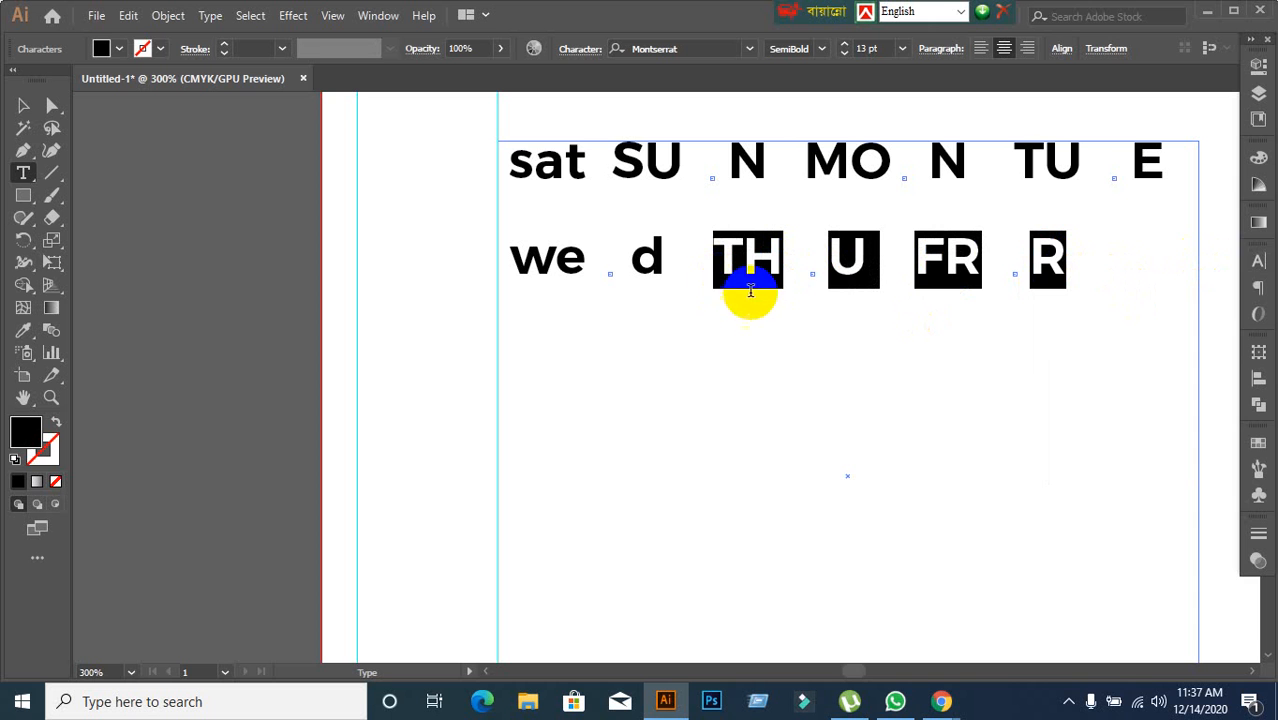
pyautogui.click(1258, 261)
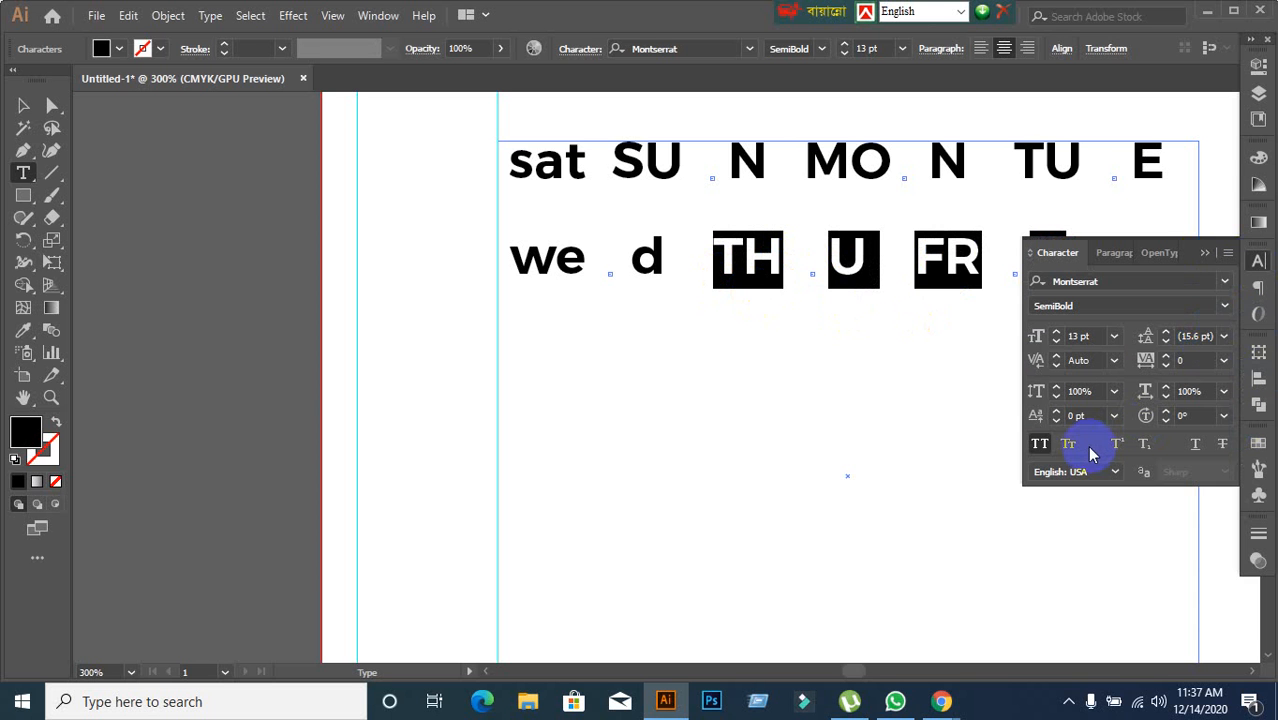
pyautogui.click(1041, 443)
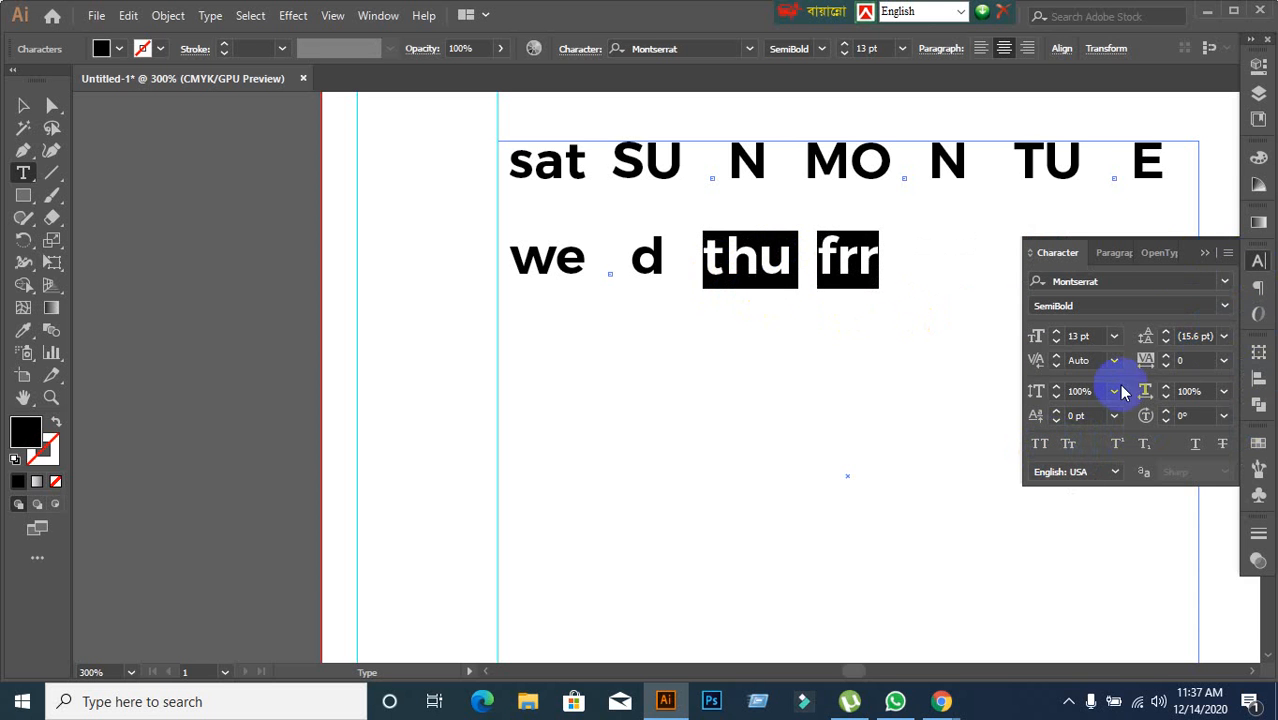
# Step: Correct the last day name from "frr" to "fri"
pyautogui.click(1206, 256)
pyautogui.click(873, 263)
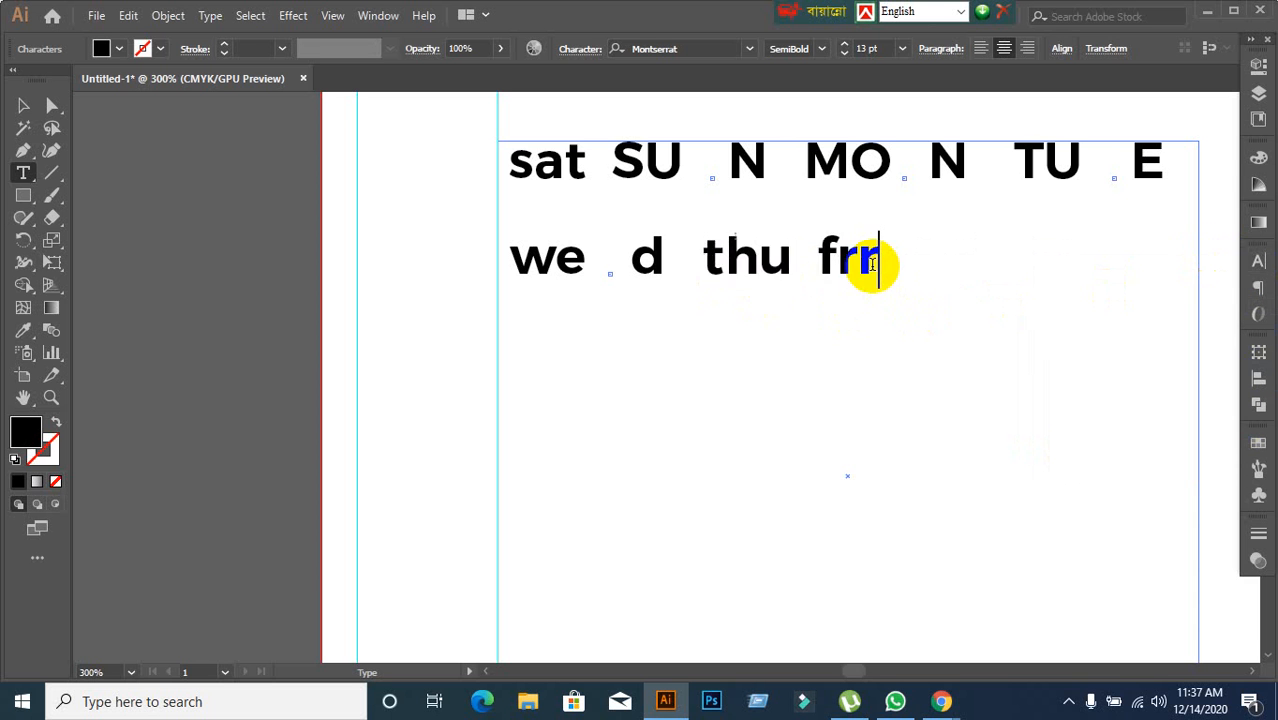
pyautogui.press('BackSpace')
pyautogui.write('i')
# Step: Turn off All Caps for the SUN, MON and TUE entries in the weekday row
pyautogui.moveTo(882, 260); pyautogui.dragTo(628, 195)
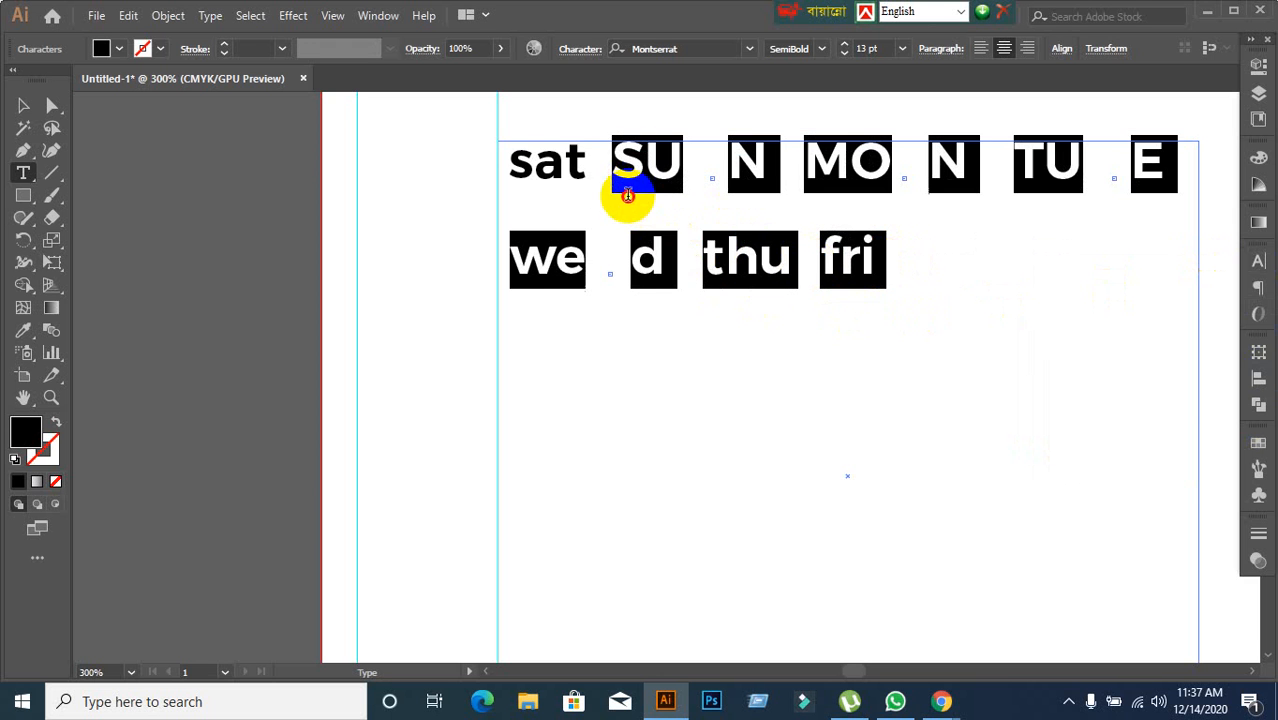
pyautogui.click(866, 270)
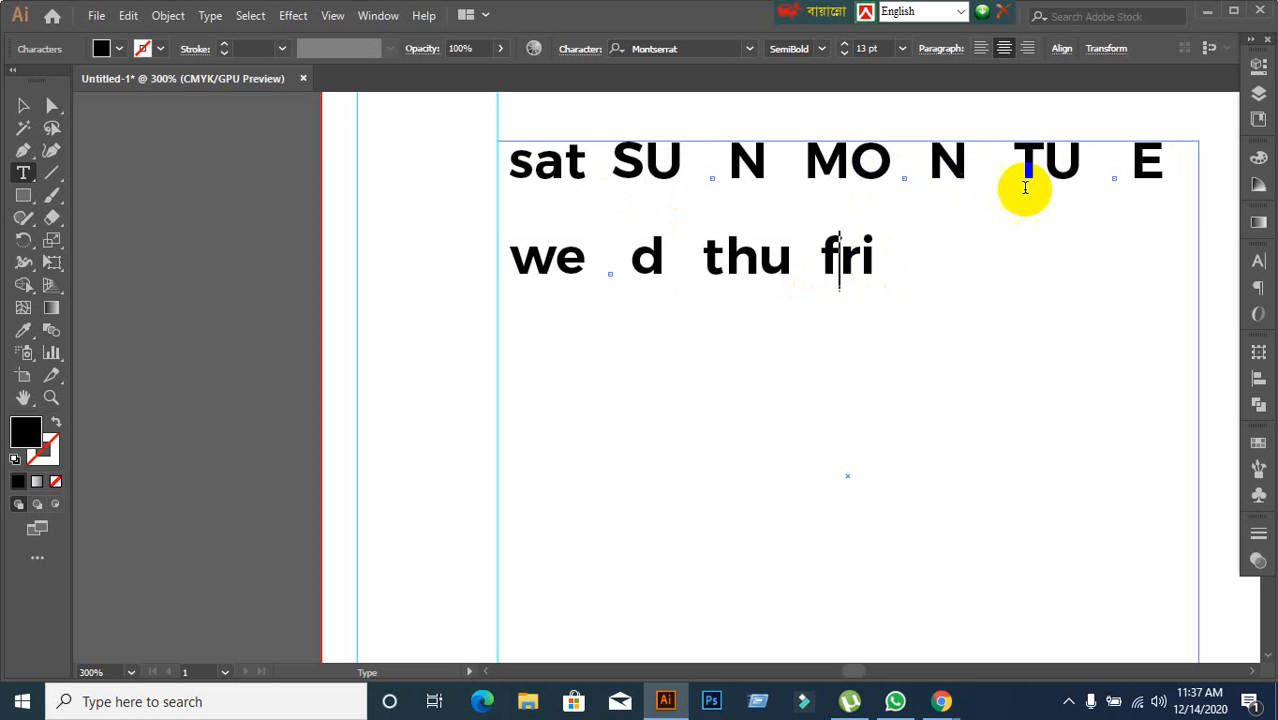
pyautogui.moveTo(1175, 160); pyautogui.dragTo(620, 157)
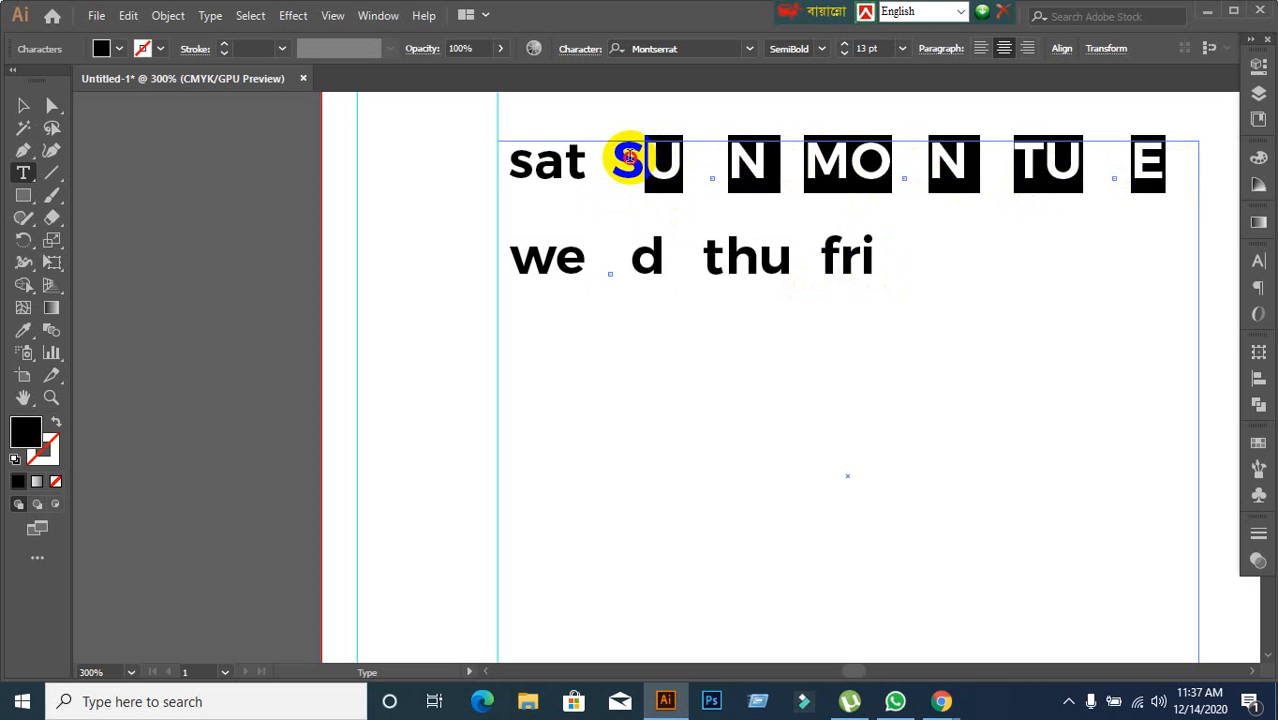
pyautogui.click(1258, 272)
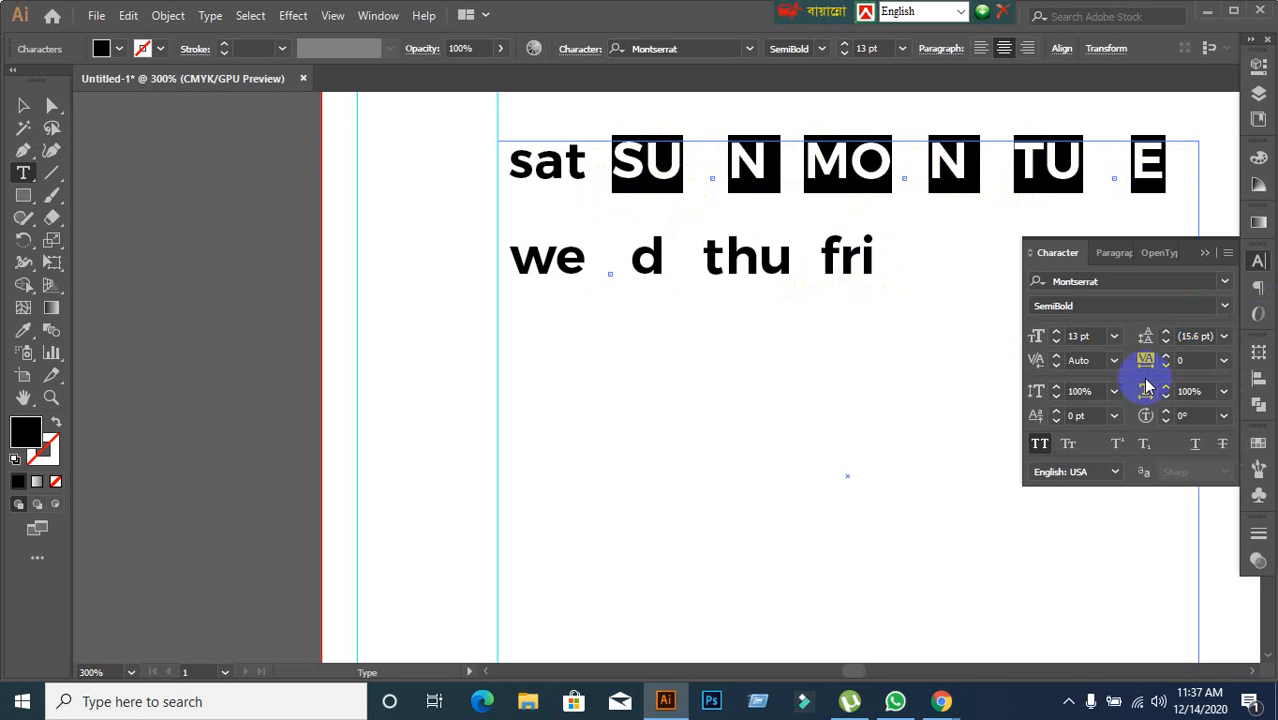
pyautogui.click(1042, 445)
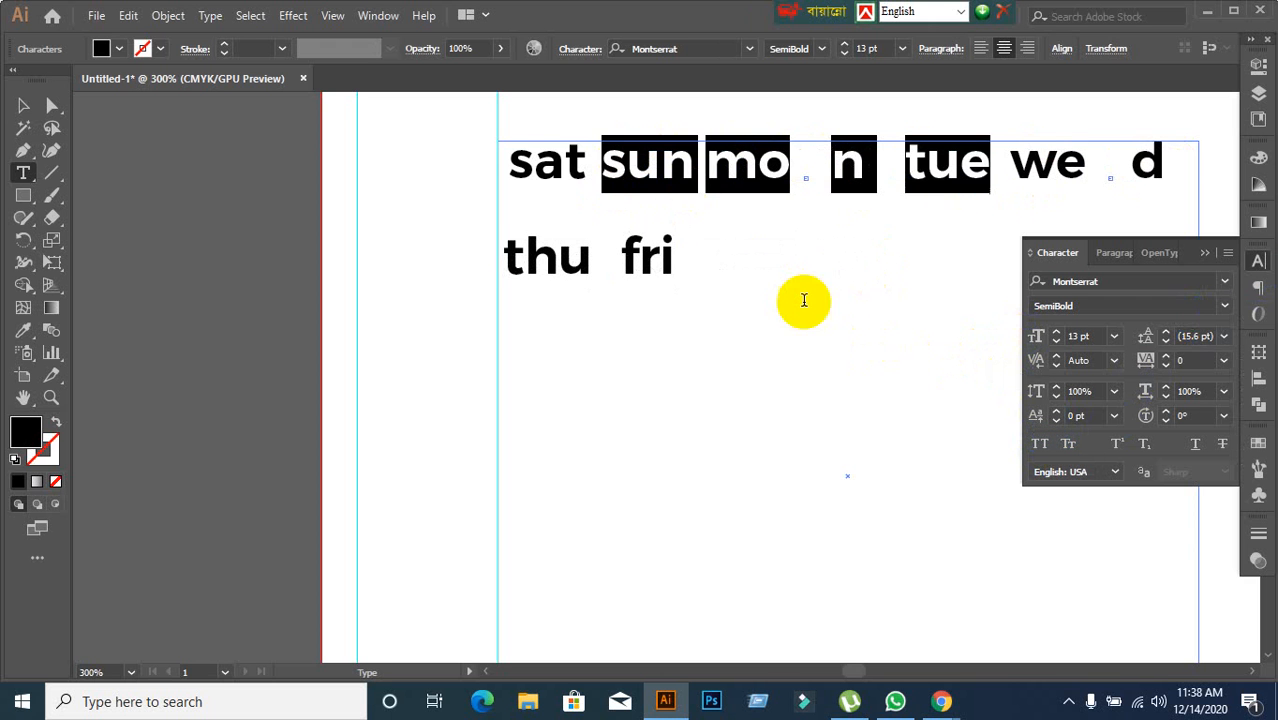
# Step: Apply All Caps to all the day names from sat to fri
pyautogui.click(673, 264)
pyautogui.moveTo(673, 264); pyautogui.dragTo(519, 206)
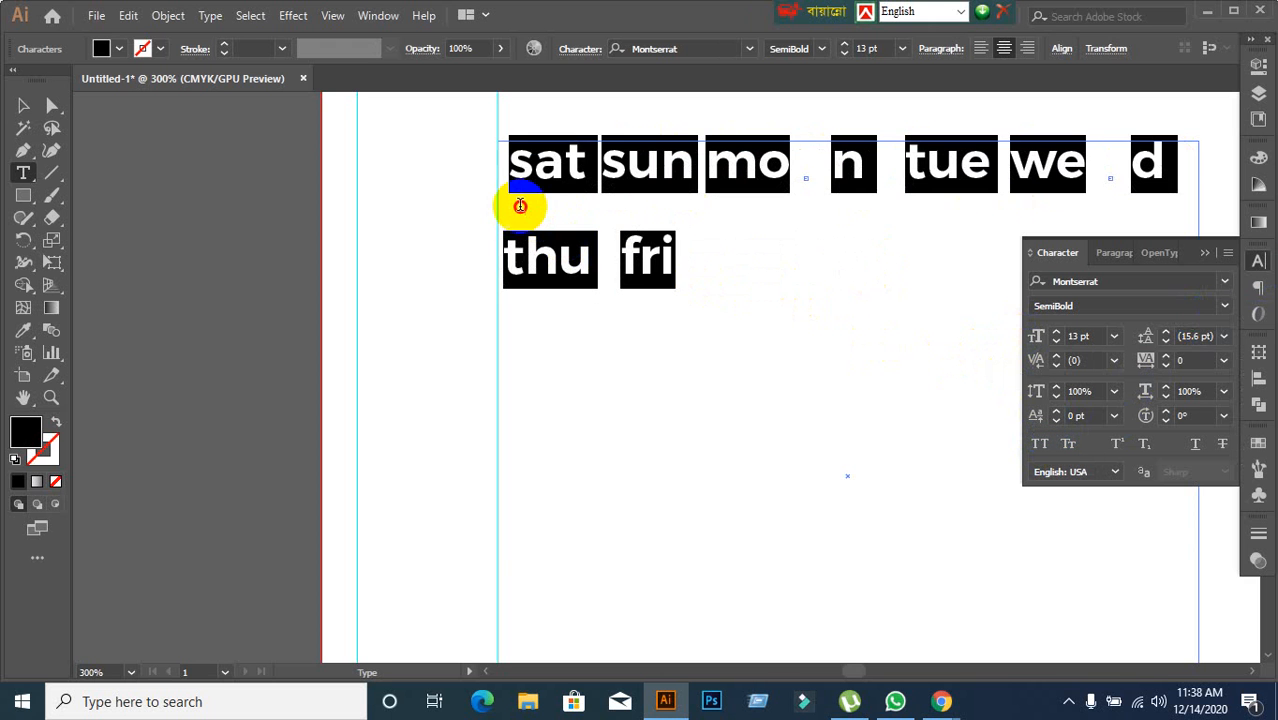
pyautogui.click(1041, 444)
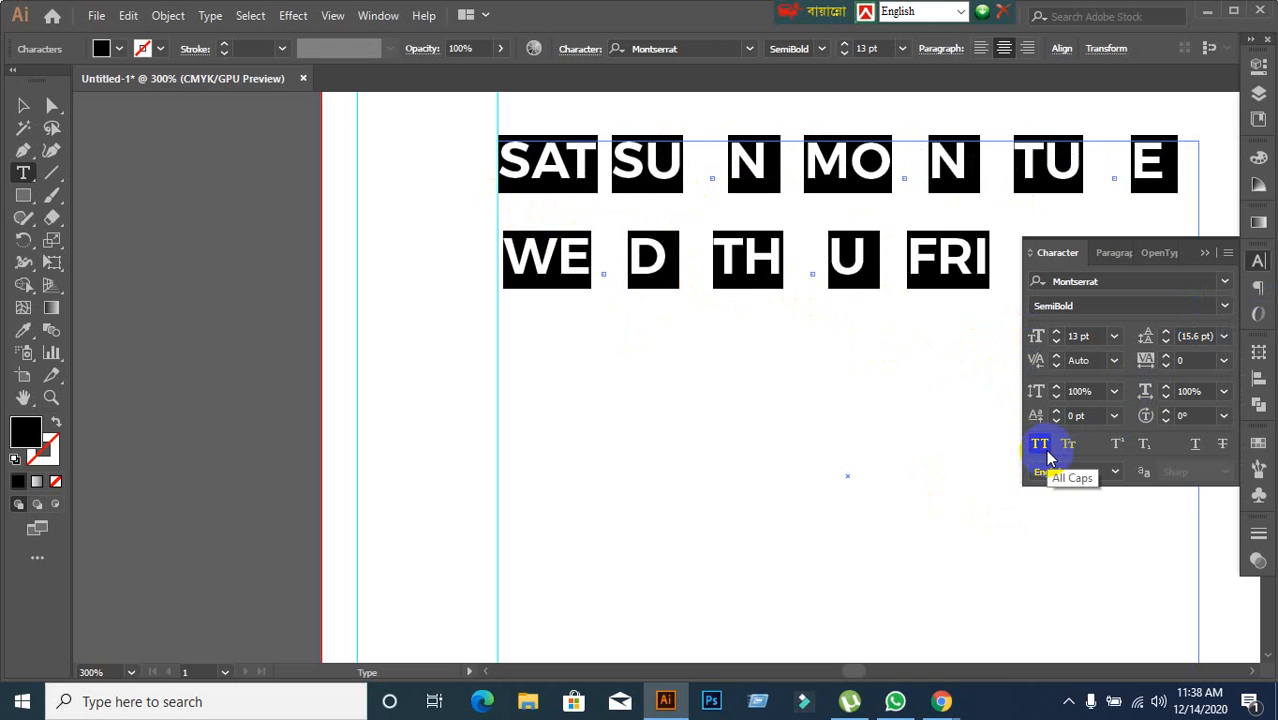
# Step: Set the font size of all the day names to 10 pt
pyautogui.click(1090, 337)
pyautogui.write('11')
pyautogui.press('Return')
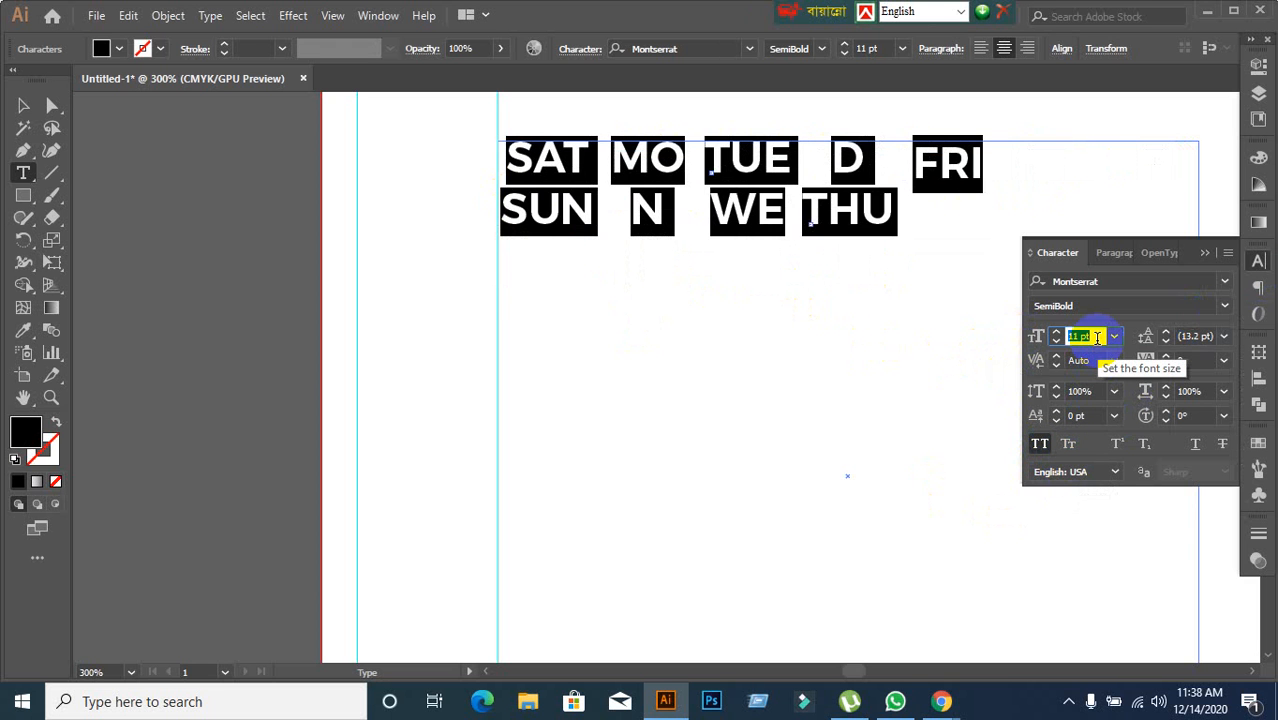
pyautogui.press('Down')
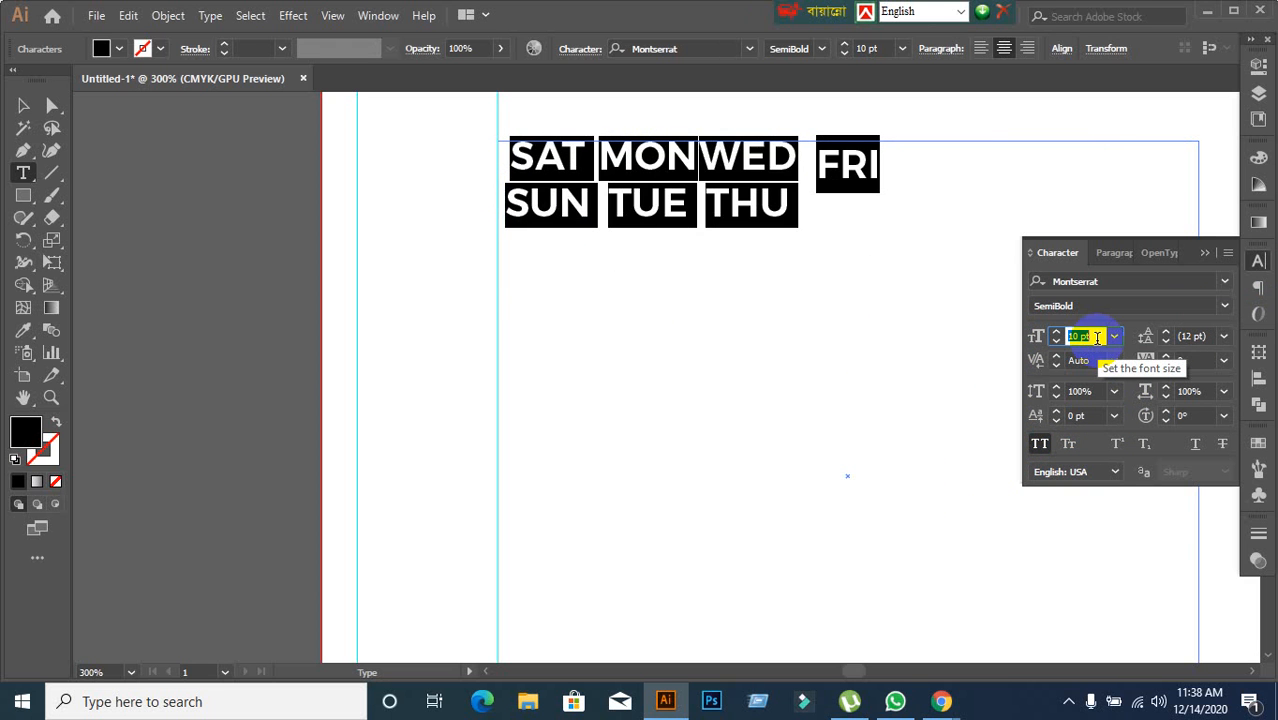
pyautogui.press('Up')
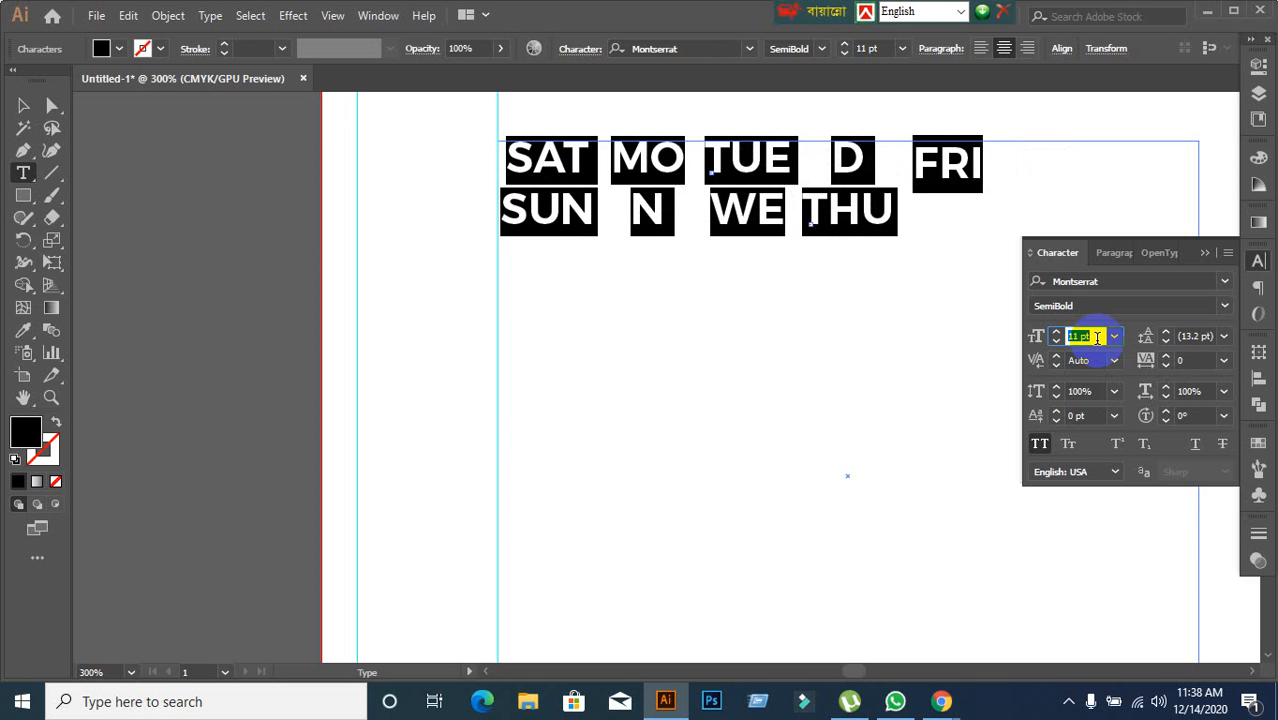
pyautogui.press('Down')
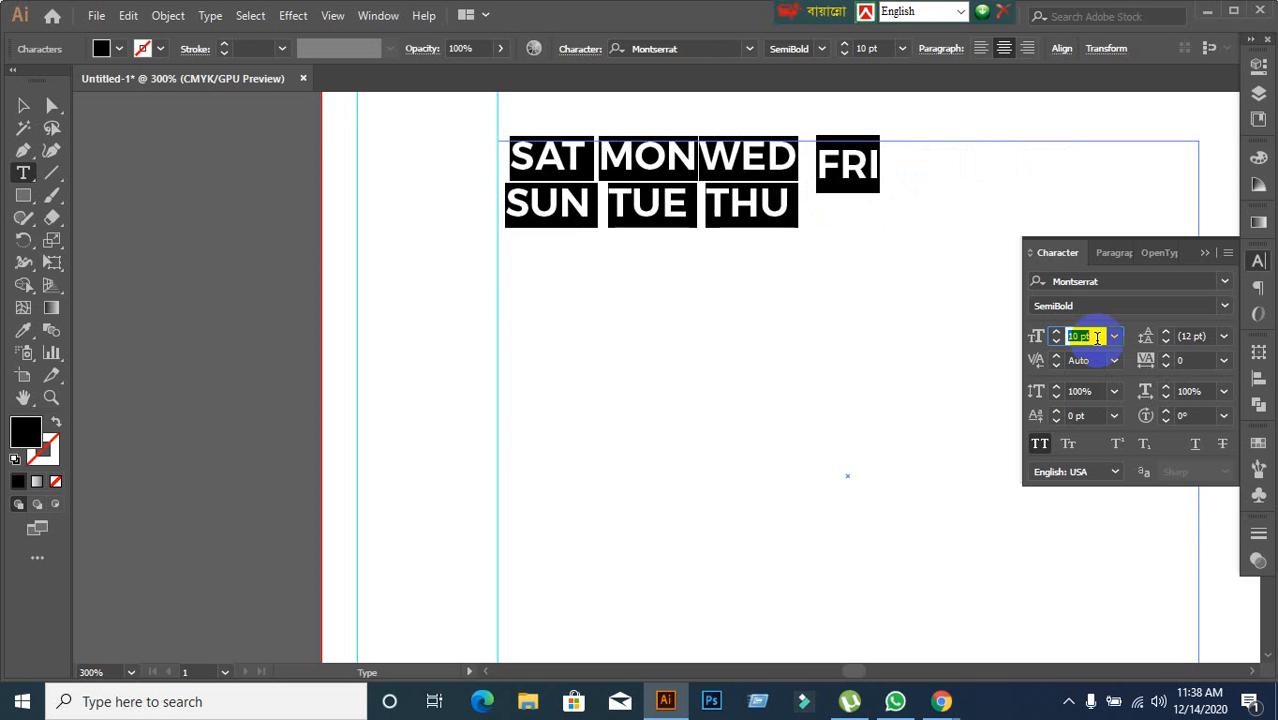
# Step: Increase the leading of all the day names to 22 pt
pyautogui.click(1213, 338)
pyautogui.press('Up')
pyautogui.press('Up')
pyautogui.press('Up')
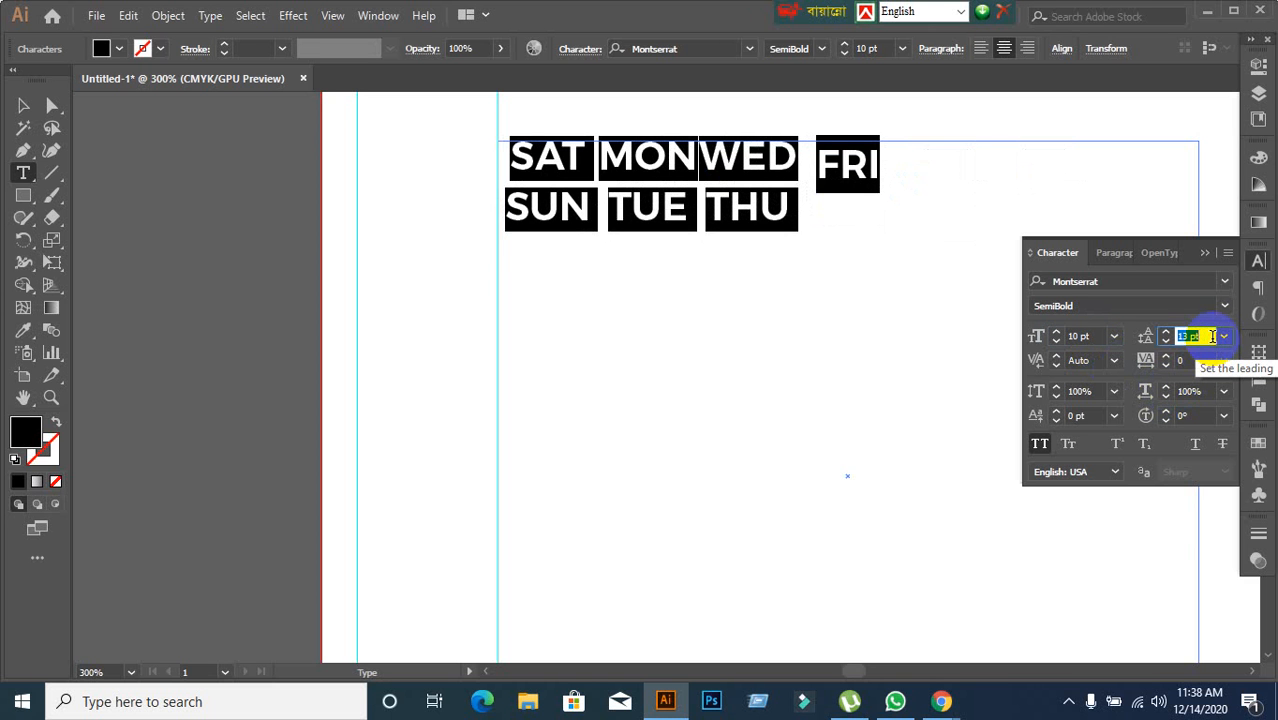
pyautogui.press('Up')
pyautogui.press('Down')
pyautogui.press('Down')
pyautogui.press('Down')
pyautogui.press('Up')
pyautogui.press('Up')
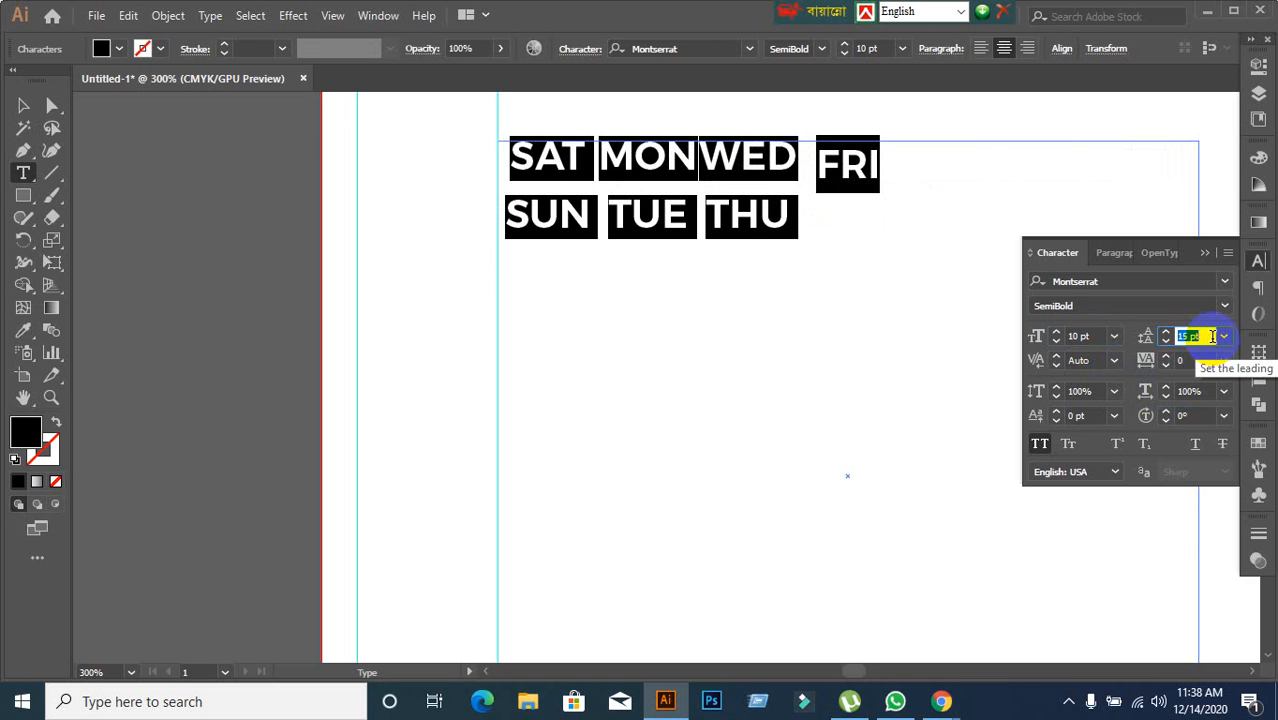
pyautogui.press('Up')
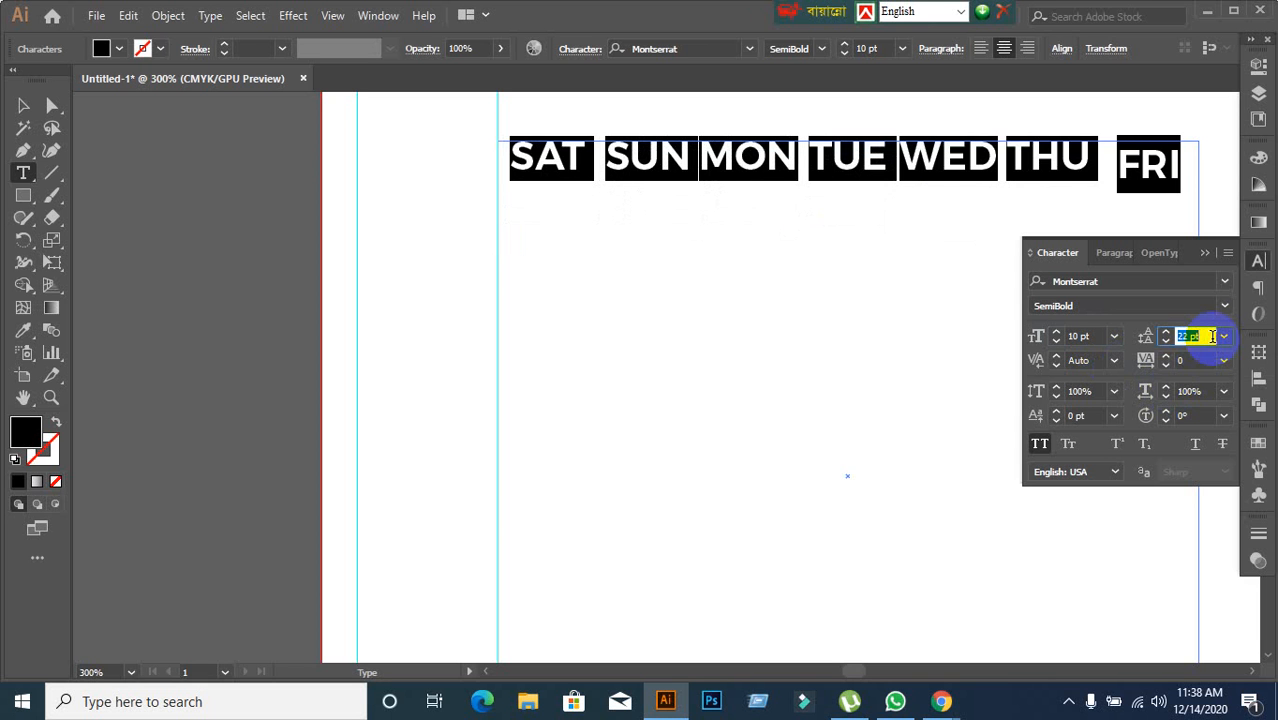
pyautogui.click(1152, 188)
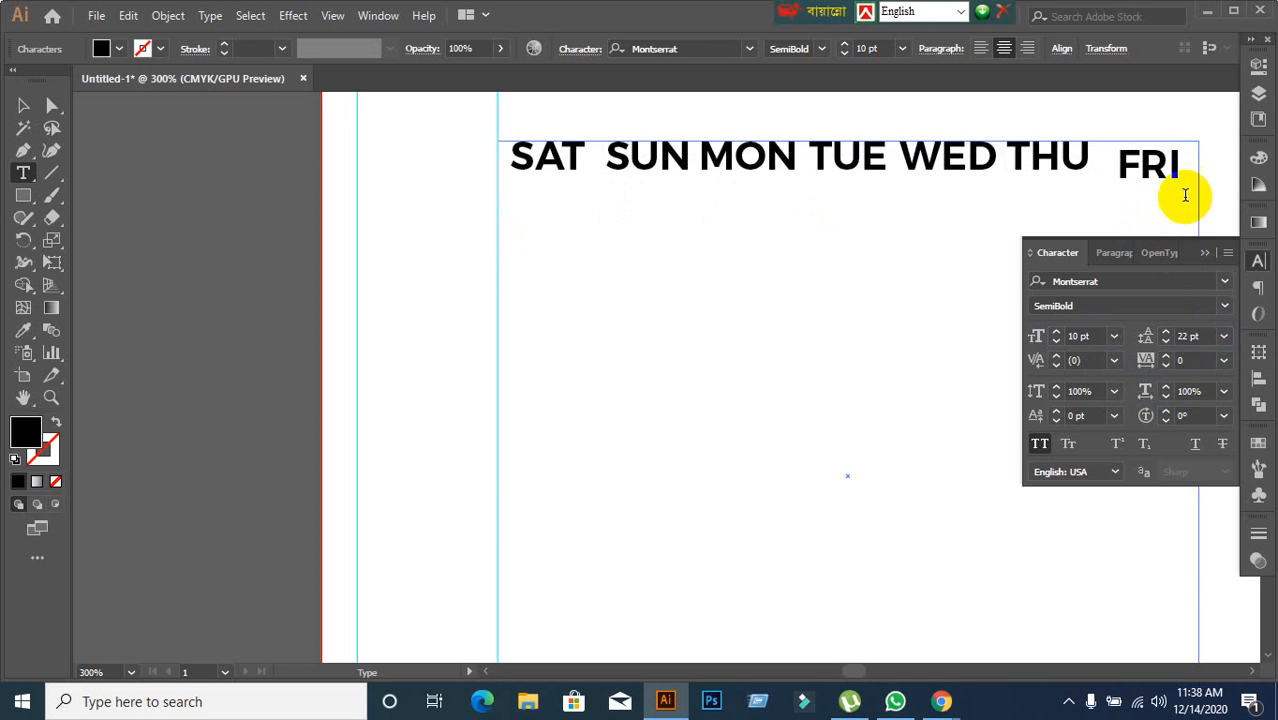
pyautogui.click(1115, 160)
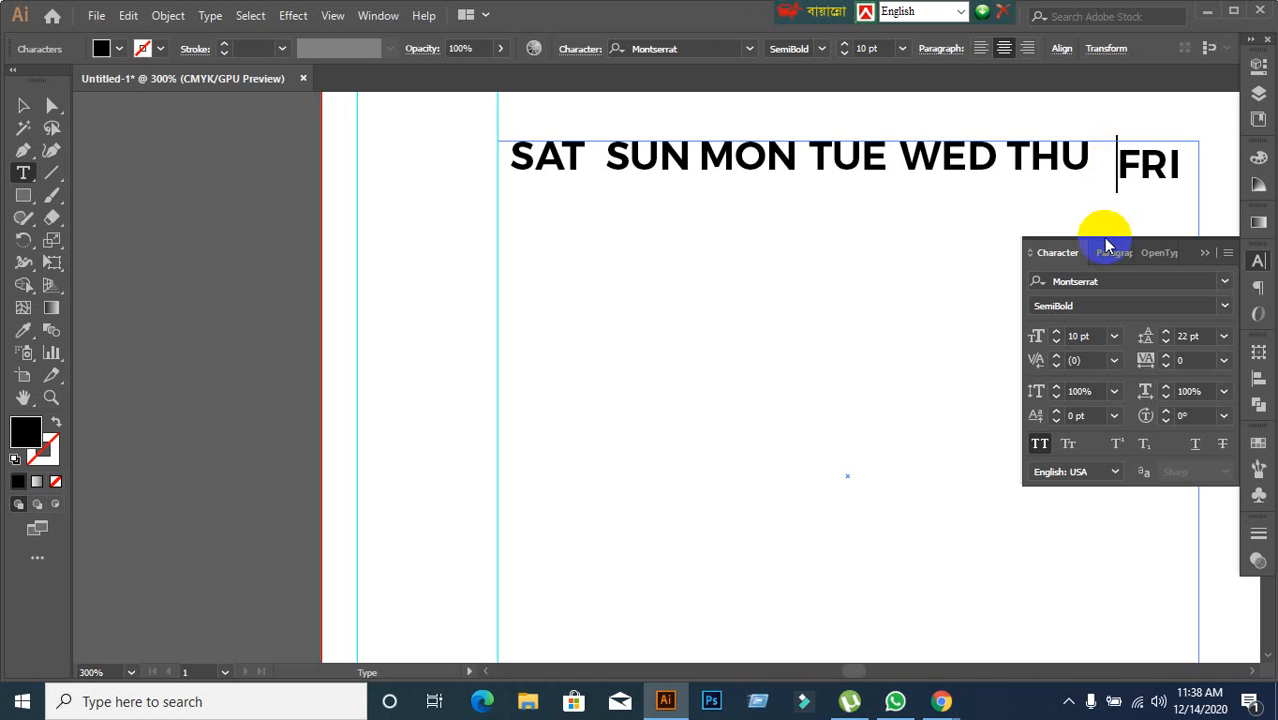
pyautogui.press('BackSpace')
pyautogui.press('BackSpace')
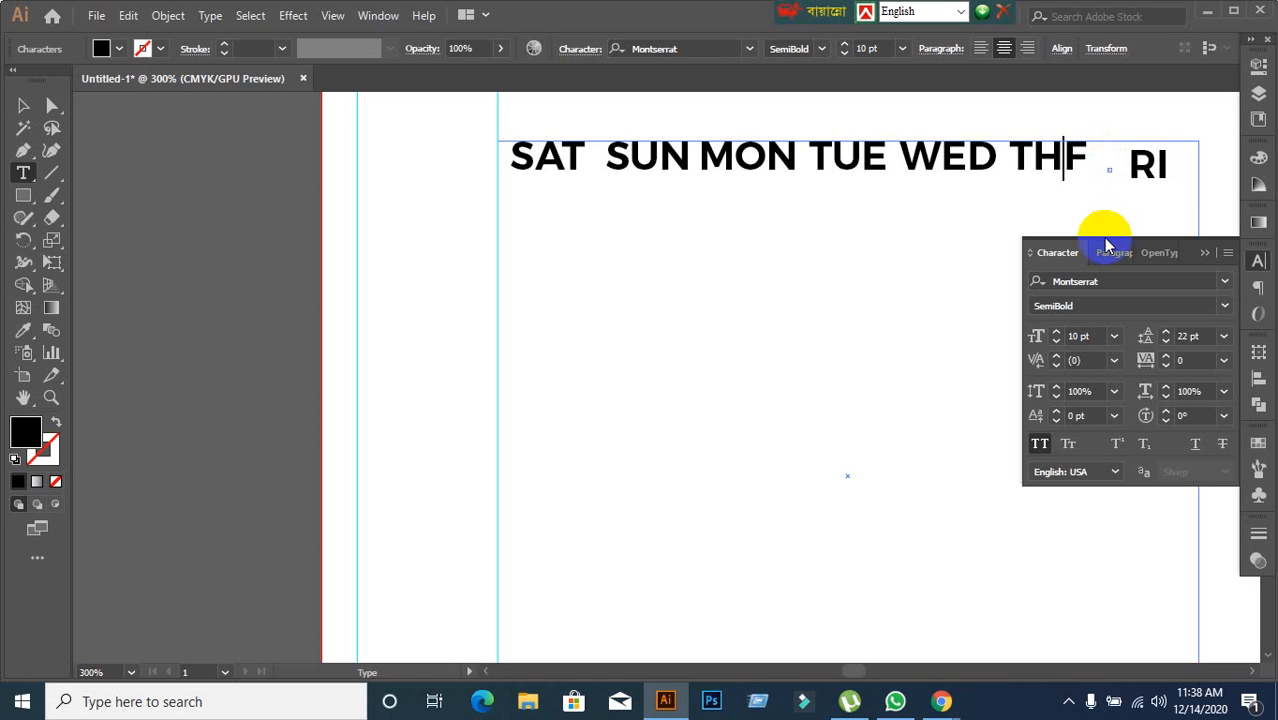
pyautogui.hotkey('ctrl', 'z')
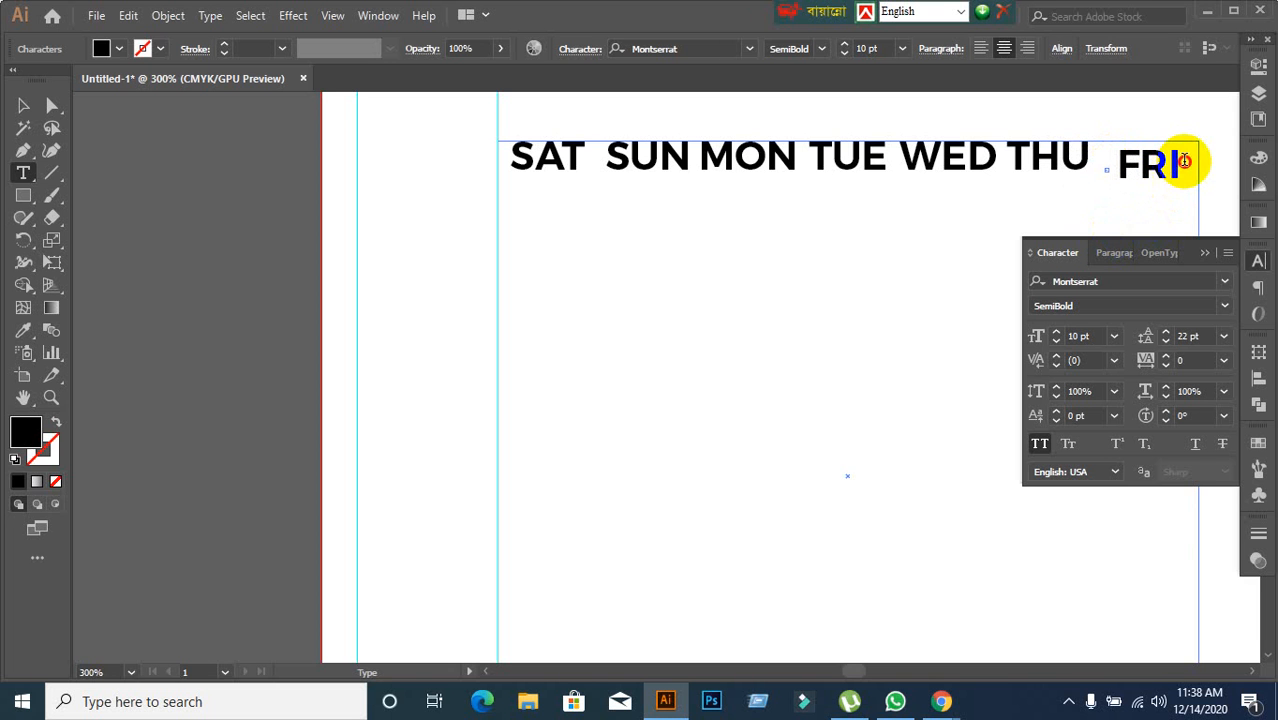
pyautogui.click(1181, 158)
pyautogui.press('BackSpace')
pyautogui.press('BackSpace')
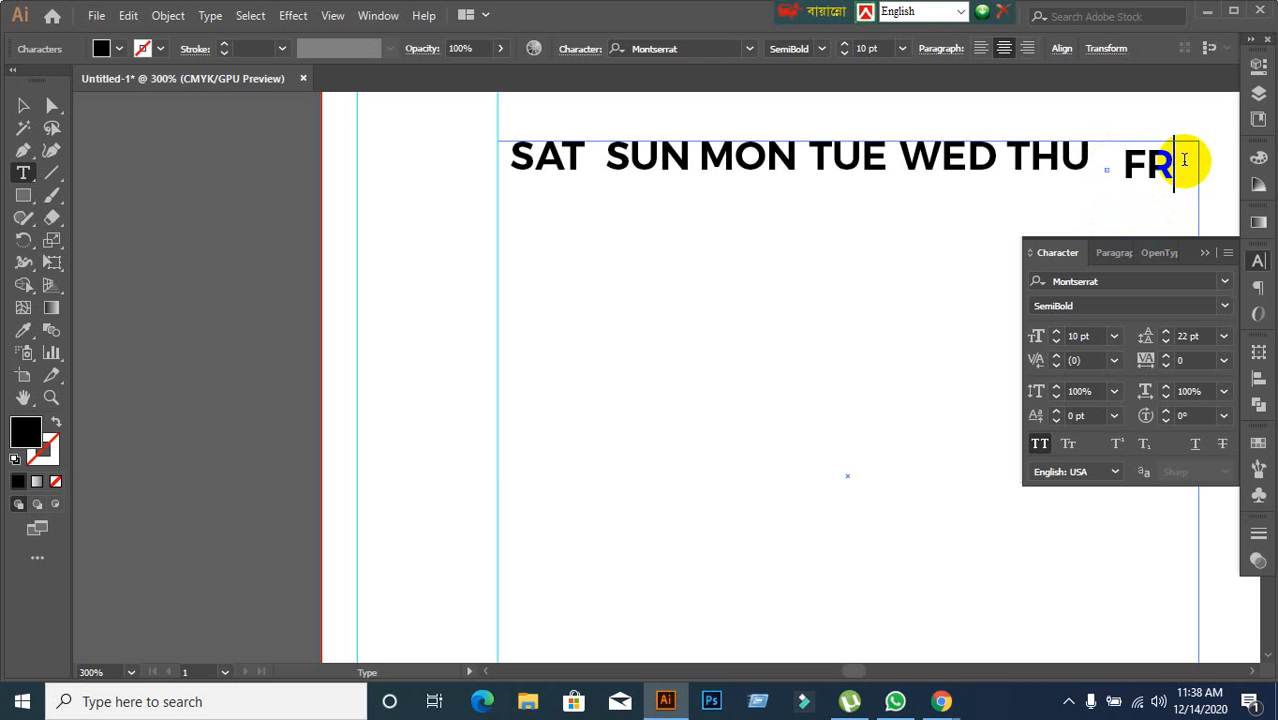
pyautogui.hotkey('ctrl', 'z')
pyautogui.hotkey('ctrl', 'z')
# Step: Select all the day names and reduce their leading to 17 pt
pyautogui.hotkey('ctrl', 'a')
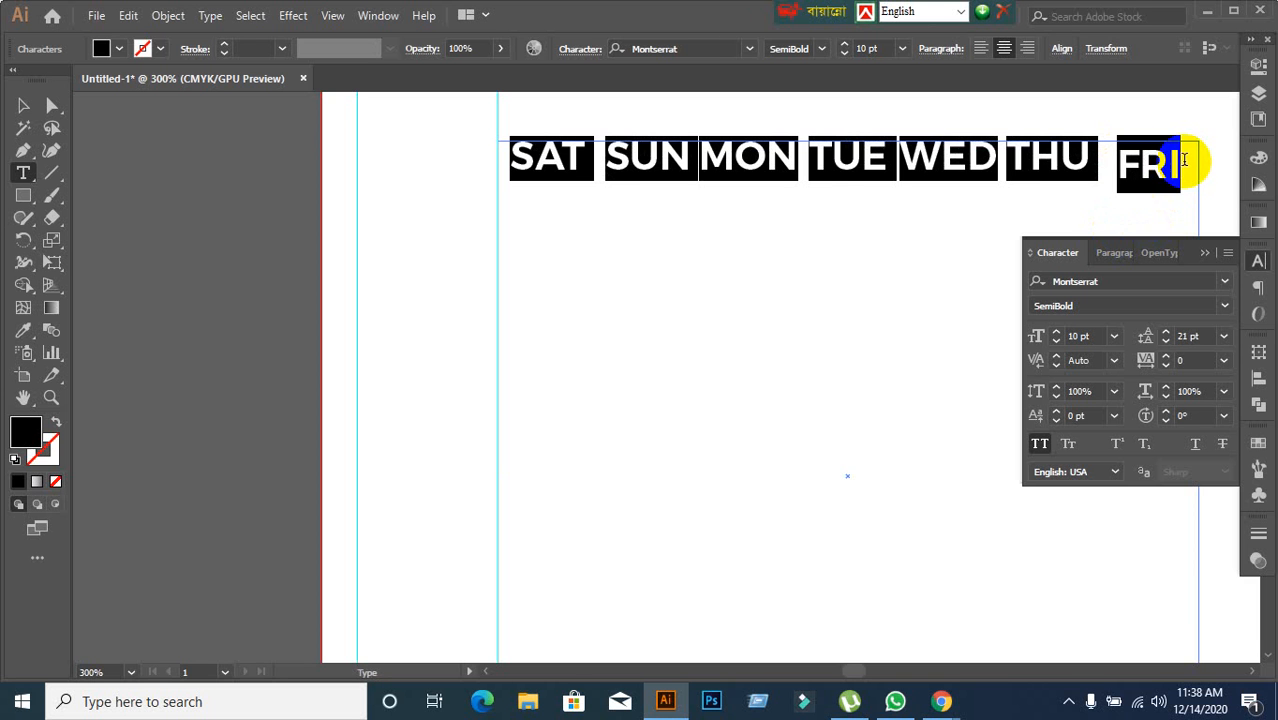
pyautogui.doubleClick(1141, 172)
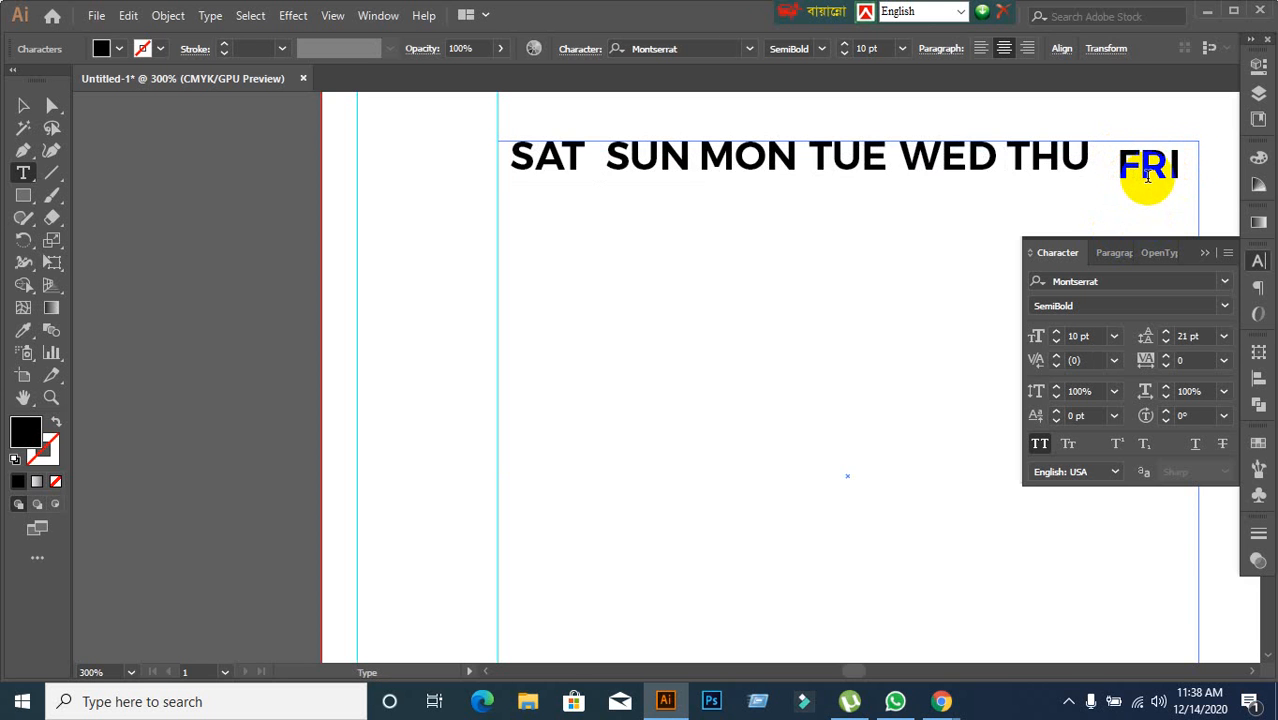
pyautogui.hotkey('ctrl', 'a')
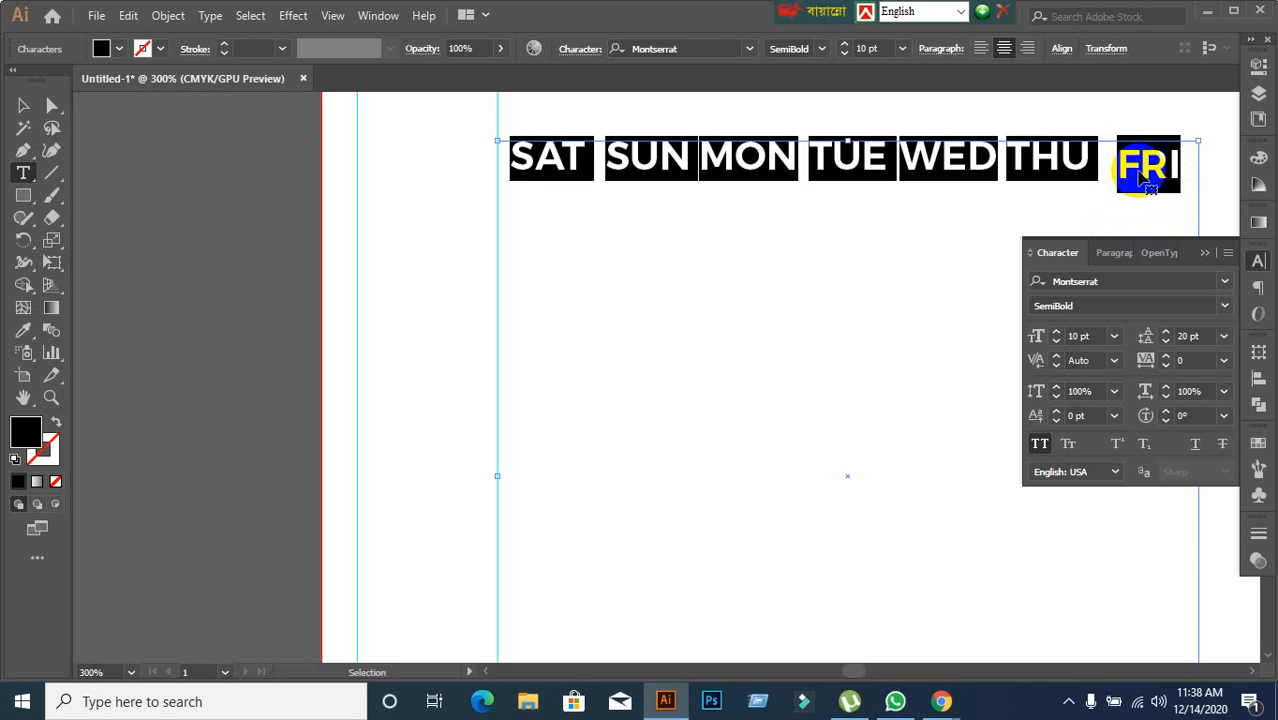
pyautogui.hotkey('alt', 'Up')
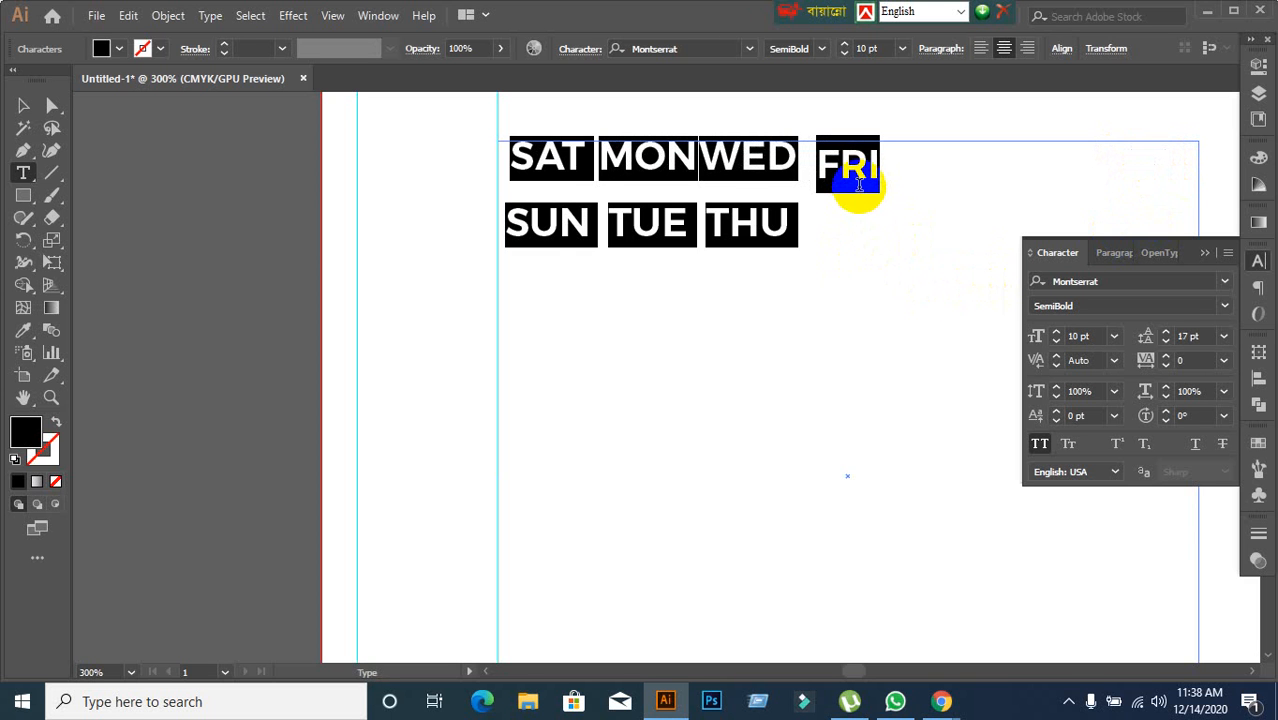
# Step: Delete the misaligned FRI entry and the empty space after WED
pyautogui.click(822, 171)
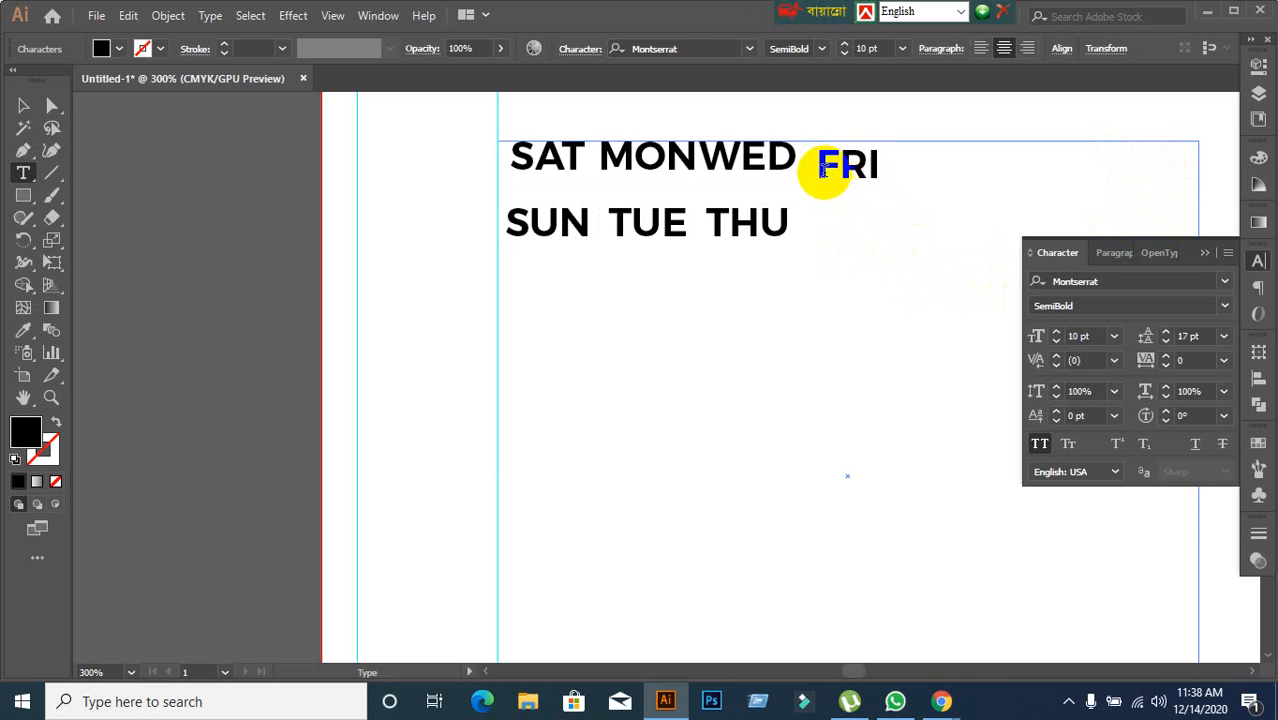
pyautogui.moveTo(822, 171); pyautogui.dragTo(879, 172)
pyautogui.press('BackSpace')
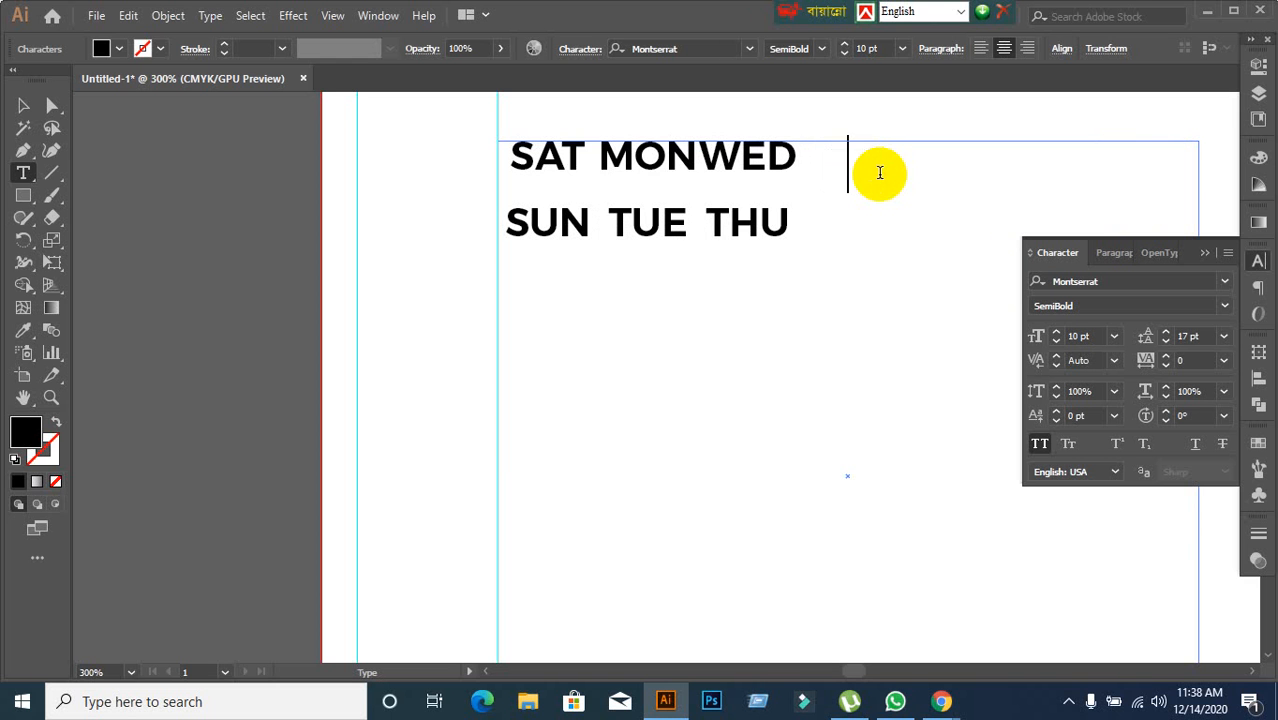
pyautogui.moveTo(799, 159); pyautogui.dragTo(876, 181)
pyautogui.press('BackSpace')
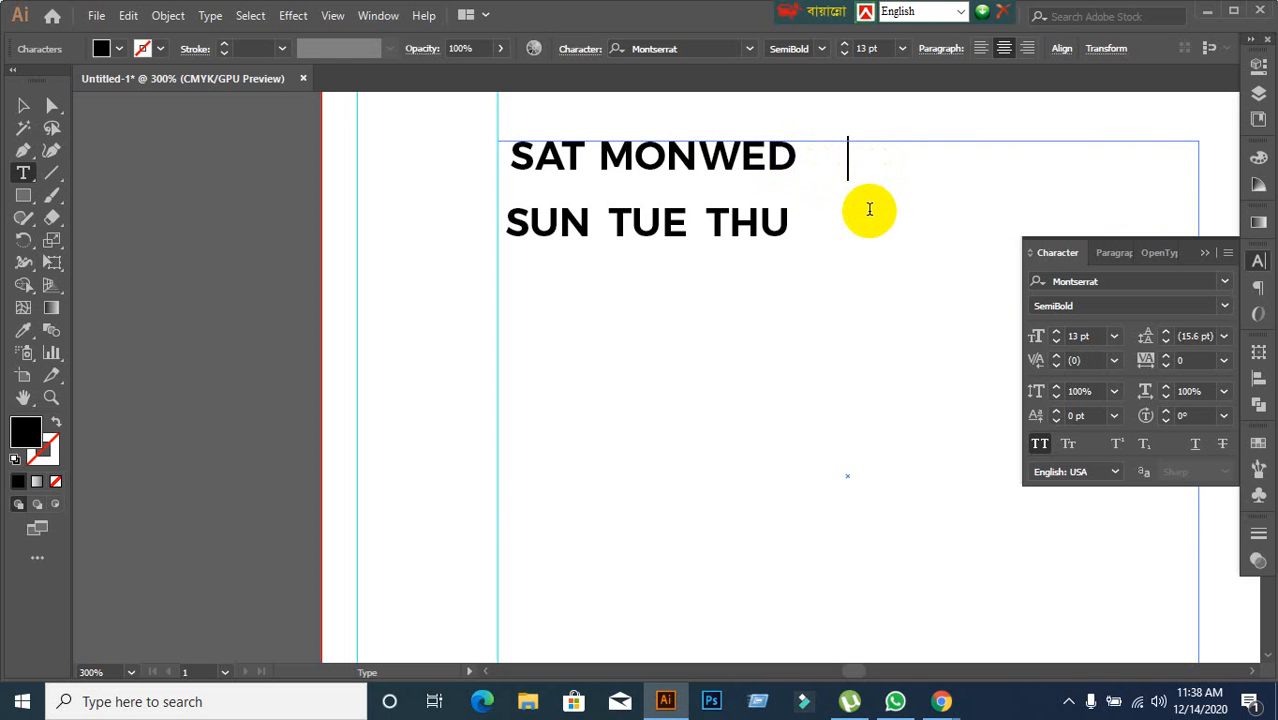
# Step: Remove the day names SAT through WED from the text frame
pyautogui.click(796, 160)
pyautogui.hotkey('ctrl', 'z')
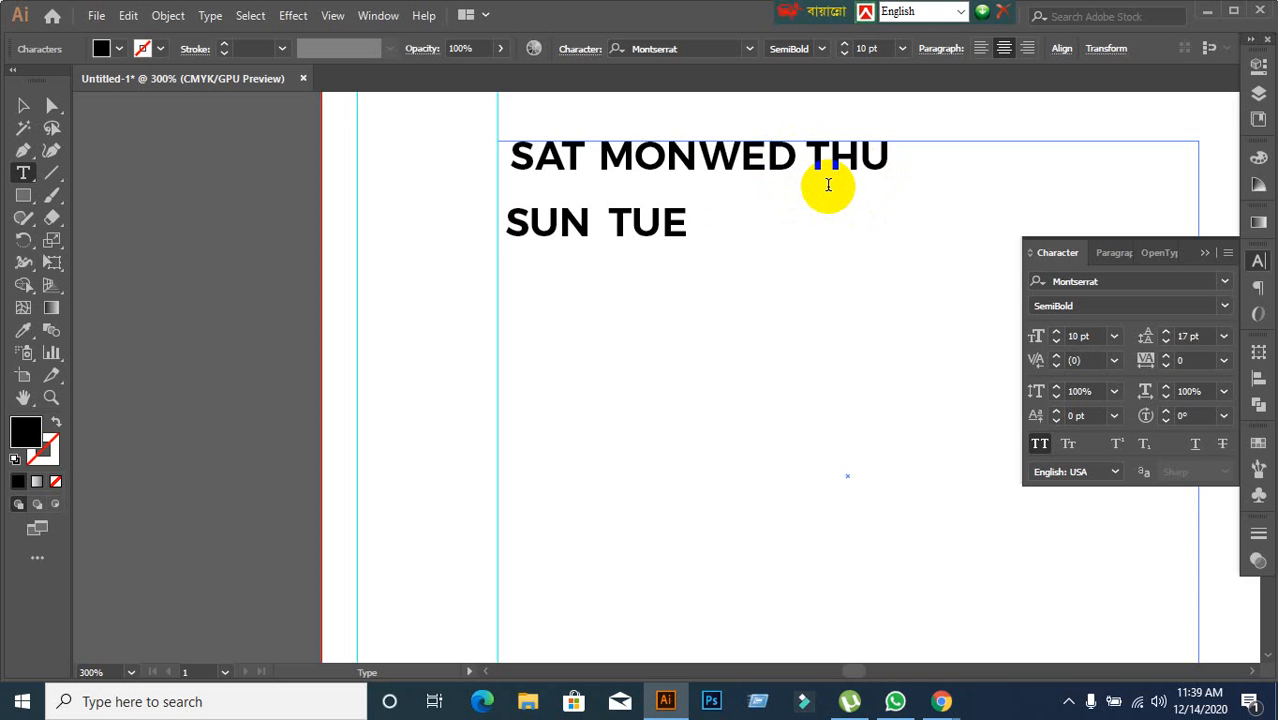
pyautogui.hotkey('ctrl', 'z')
pyautogui.hotkey('ctrl', 'z')
pyautogui.hotkey('ctrl', 'z')
pyautogui.hotkey('ctrl', 'z')
pyautogui.hotkey('ctrl', 'z')
pyautogui.hotkey('ctrl', 'z')
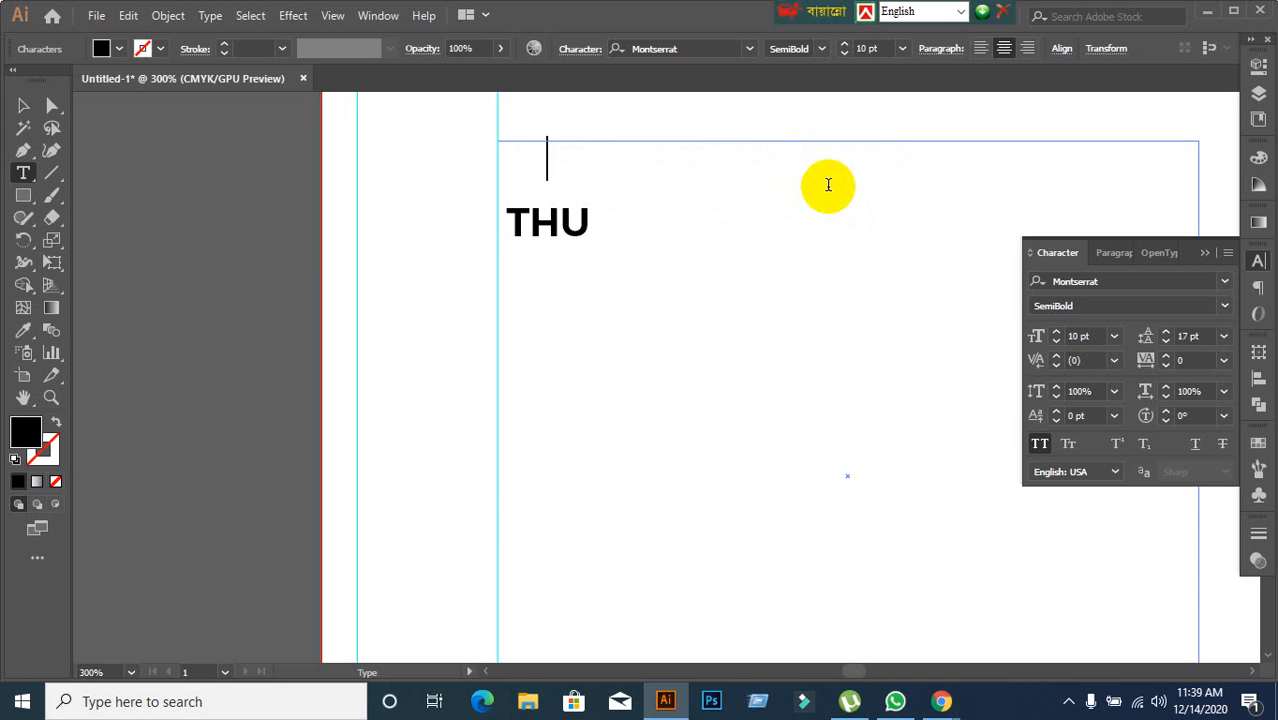
# Step: Delete the remaining THU entry and its line break to empty the text frame
pyautogui.click(608, 228)
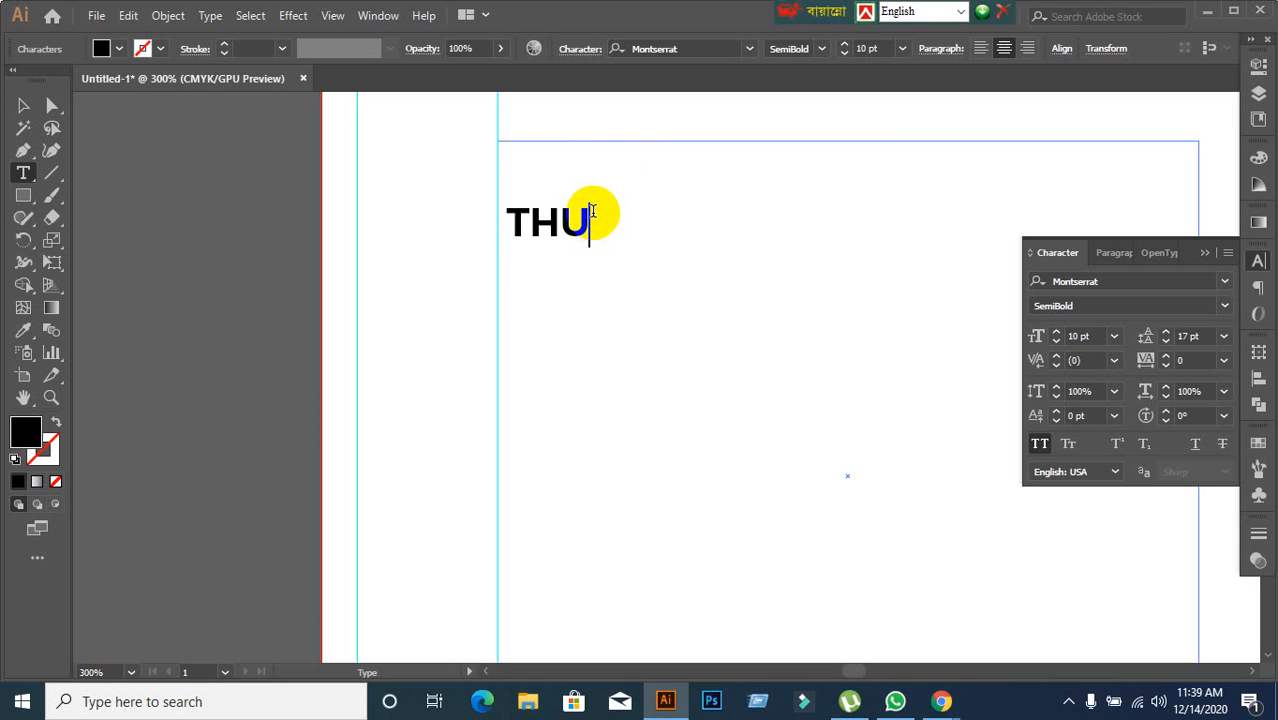
pyautogui.press('BackSpace')
pyautogui.press('BackSpace')
pyautogui.press('BackSpace')
pyautogui.press('BackSpace')
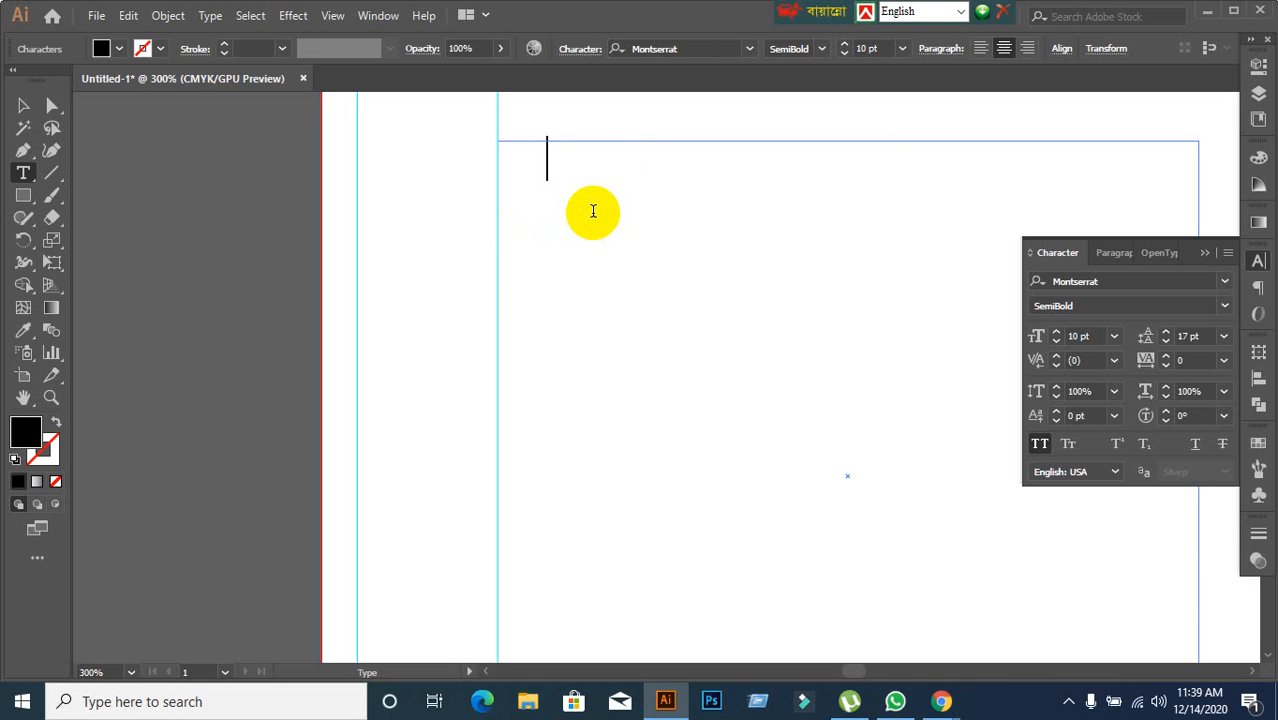
# Step: Turn off All Caps and enter sat, sun, mon, tue, wed, thu and fri as successive entries in the text frame
pyautogui.click(1045, 446)
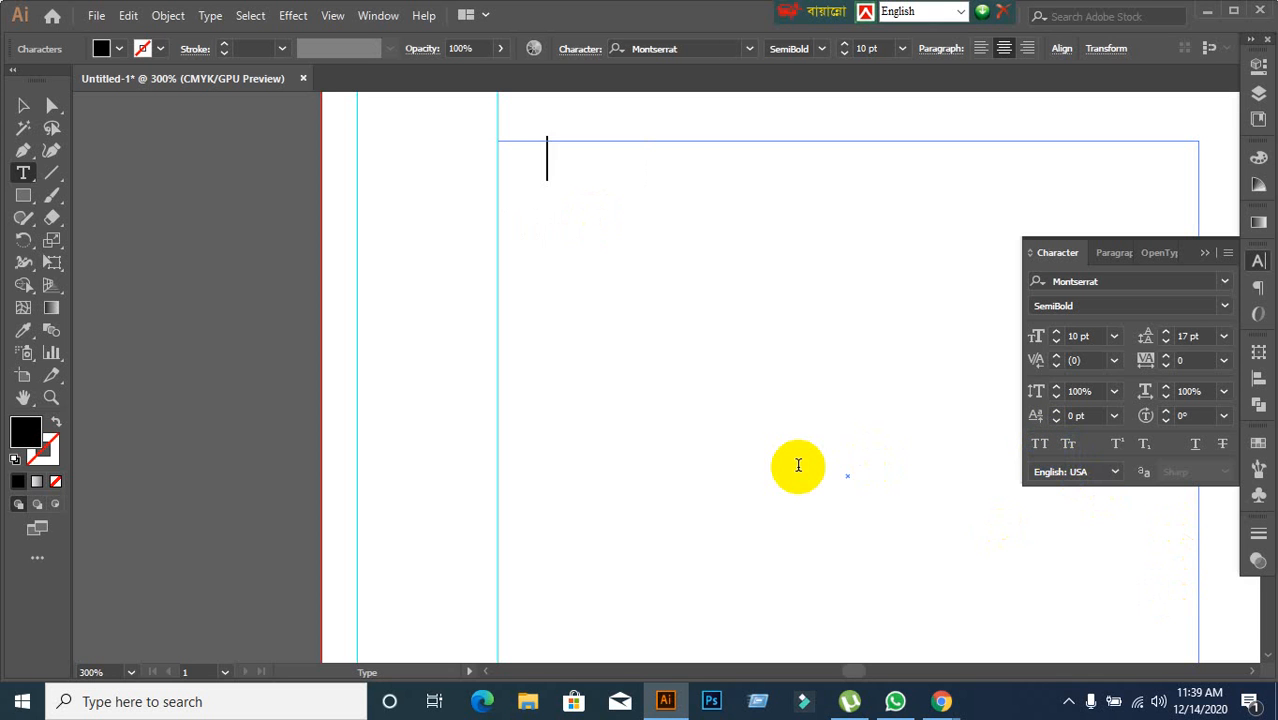
pyautogui.write('sat')
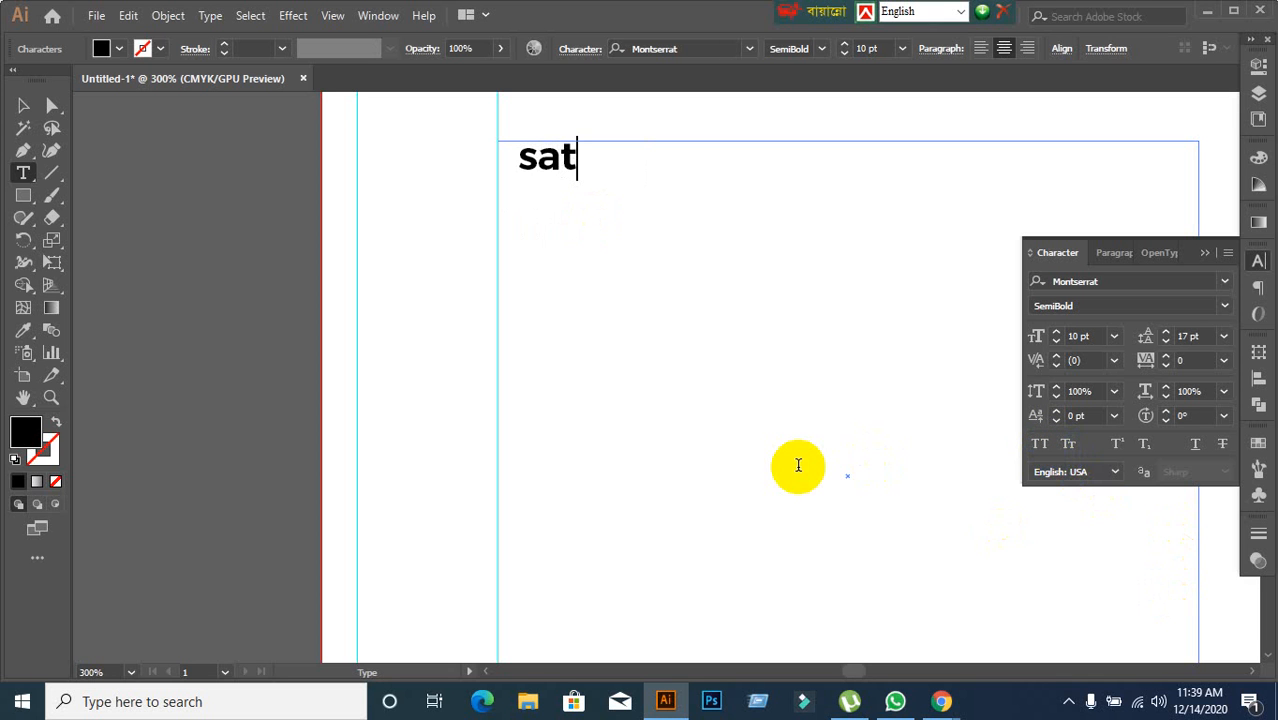
pyautogui.press('Return')
pyautogui.write('sun')
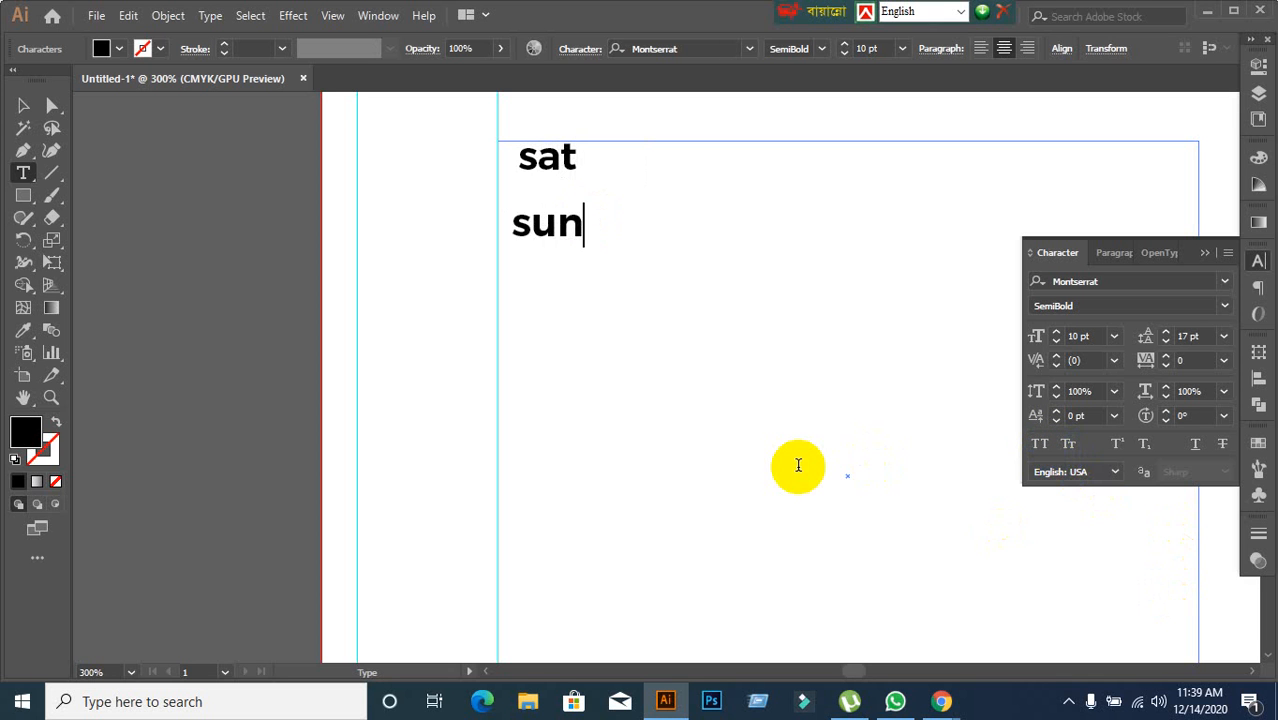
pyautogui.press('Up')
pyautogui.write('mon')
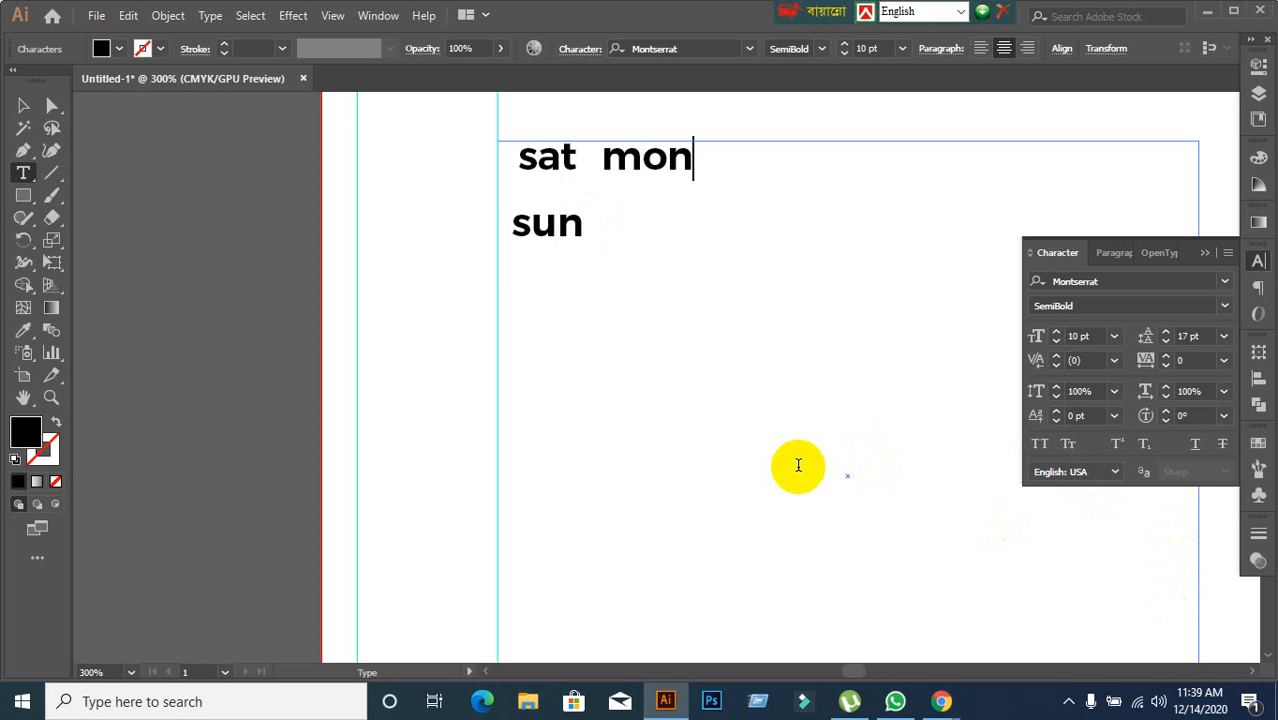
pyautogui.press('Down')
pyautogui.write('tue')
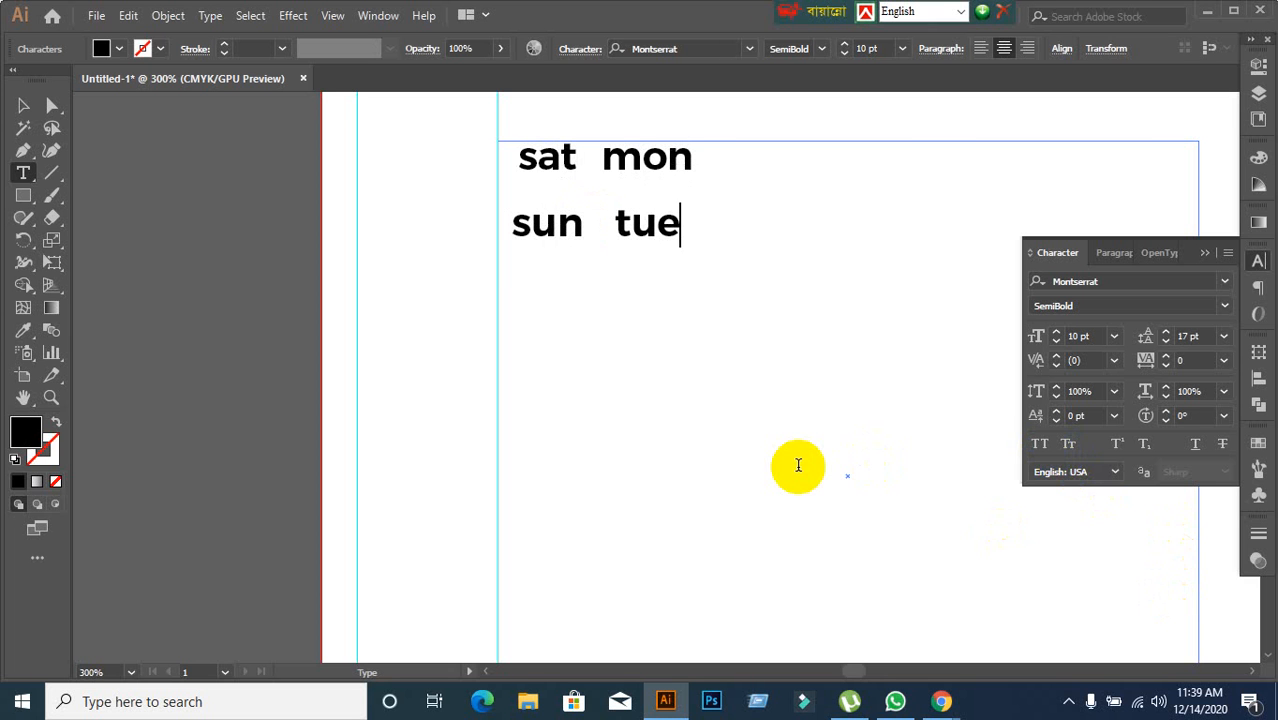
pyautogui.press('Up')
pyautogui.write('wed')
pyautogui.press('Down')
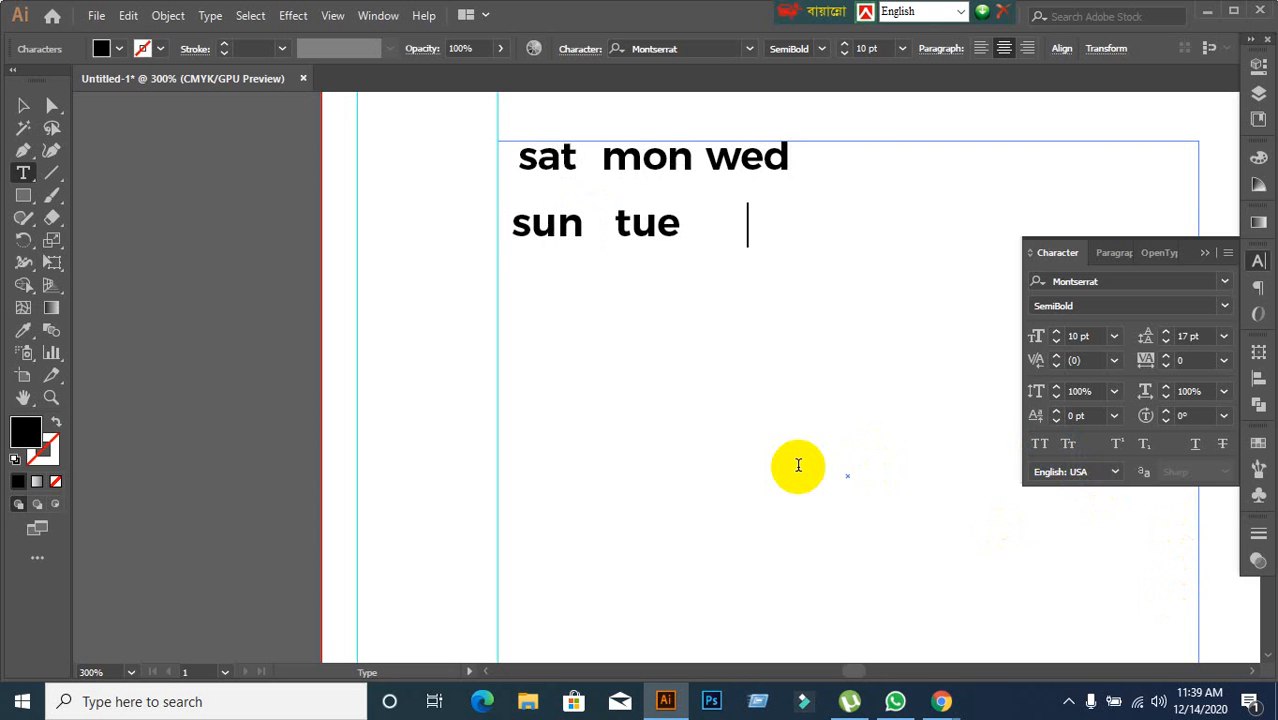
pyautogui.write('thu')
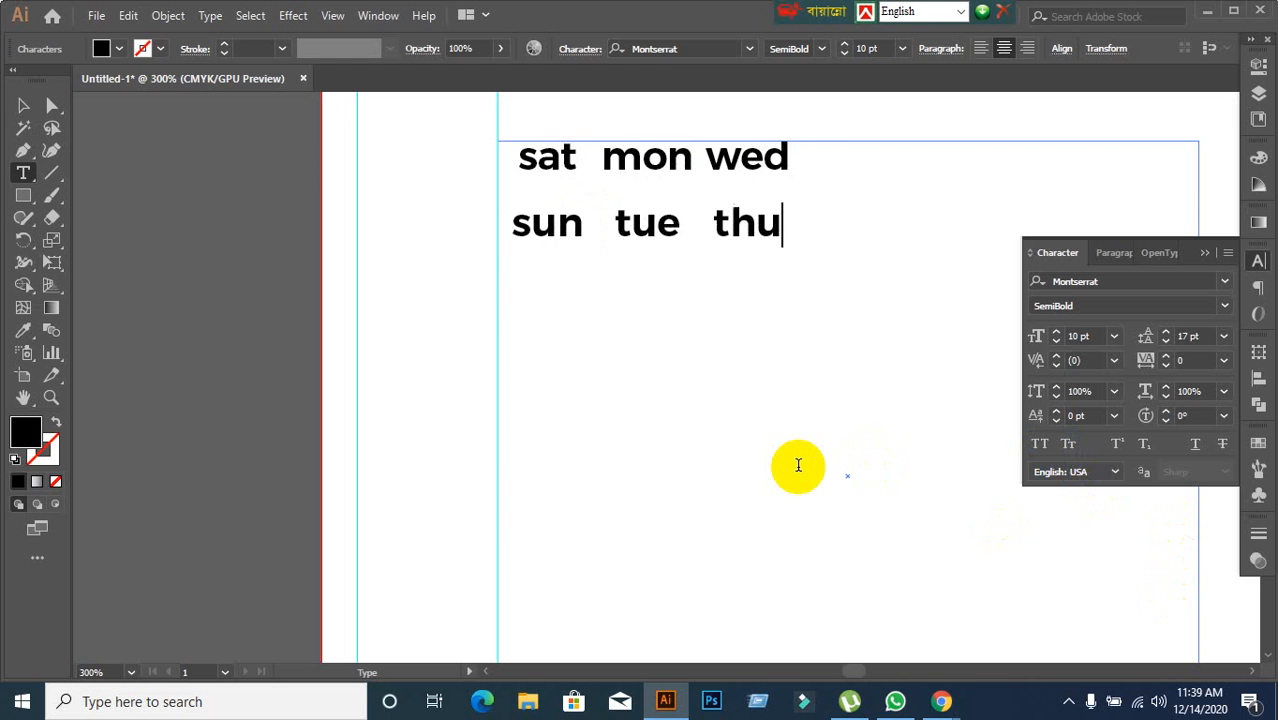
pyautogui.press('Up')
pyautogui.write('fri')
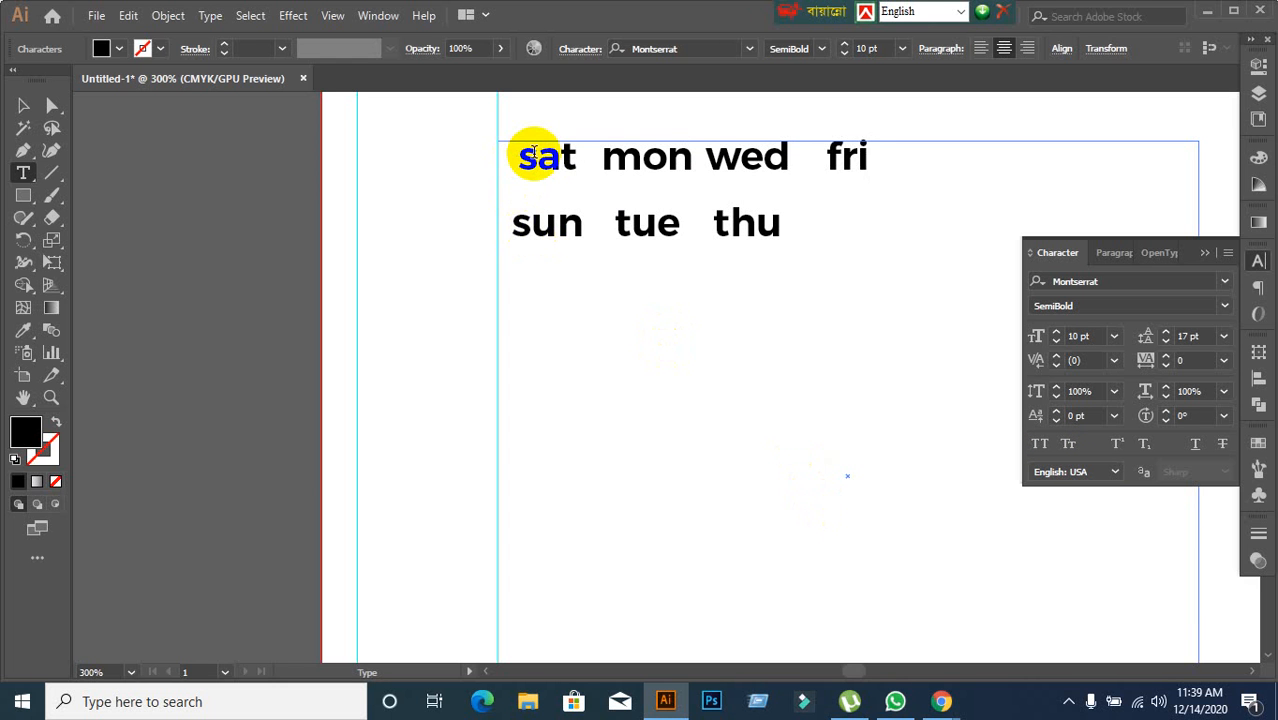
# Step: Select all seven day names in the text frame and apply All Caps to them
pyautogui.moveTo(544, 162); pyautogui.dragTo(610, 184)
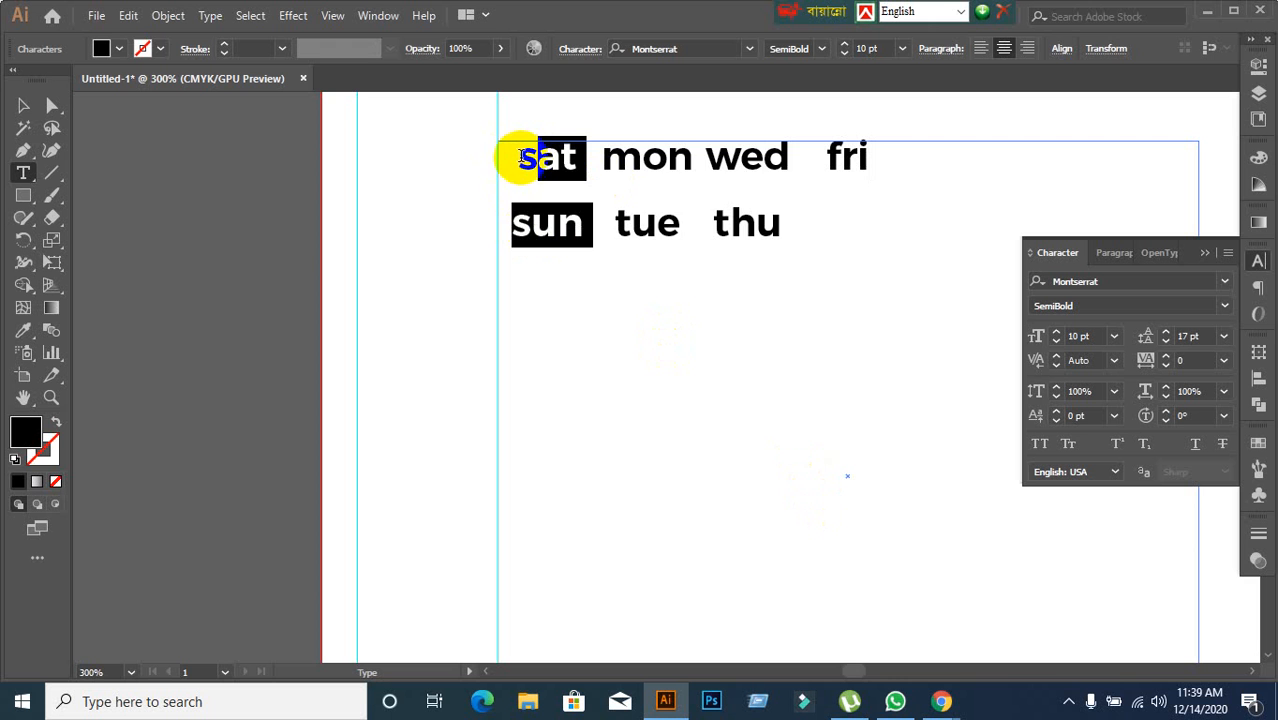
pyautogui.moveTo(517, 158); pyautogui.dragTo(799, 251)
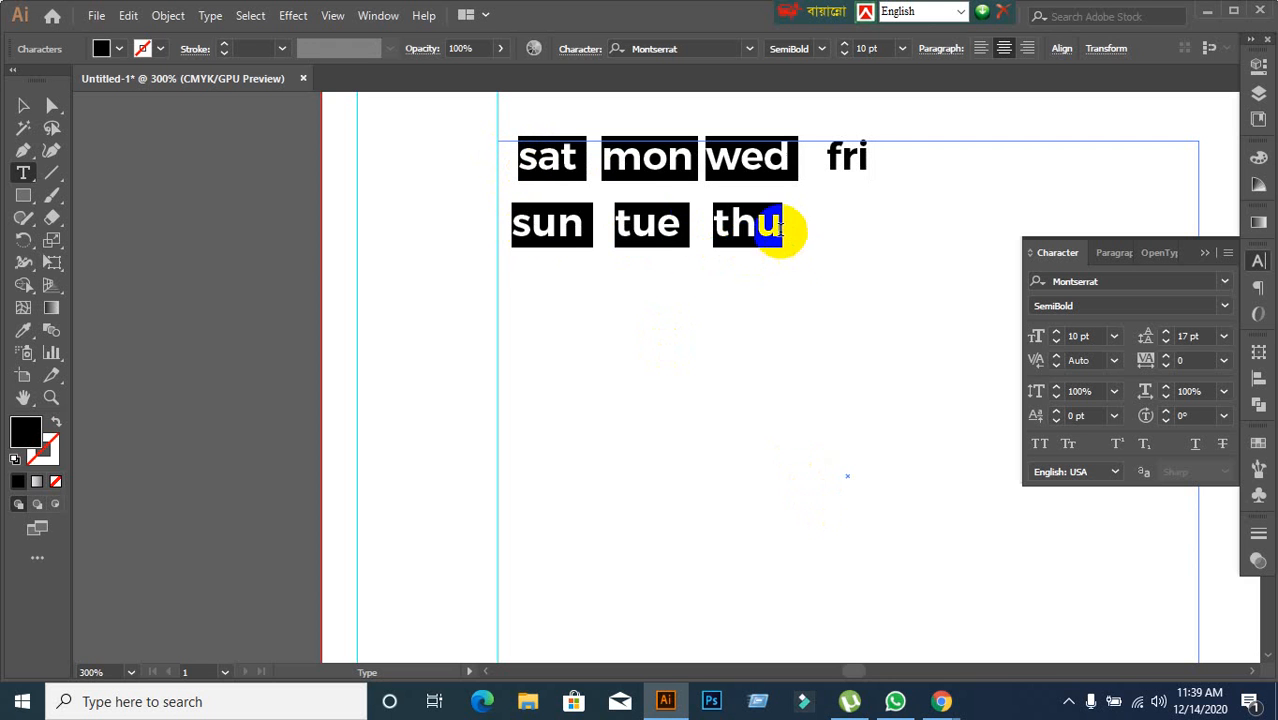
pyautogui.moveTo(528, 163); pyautogui.dragTo(913, 222)
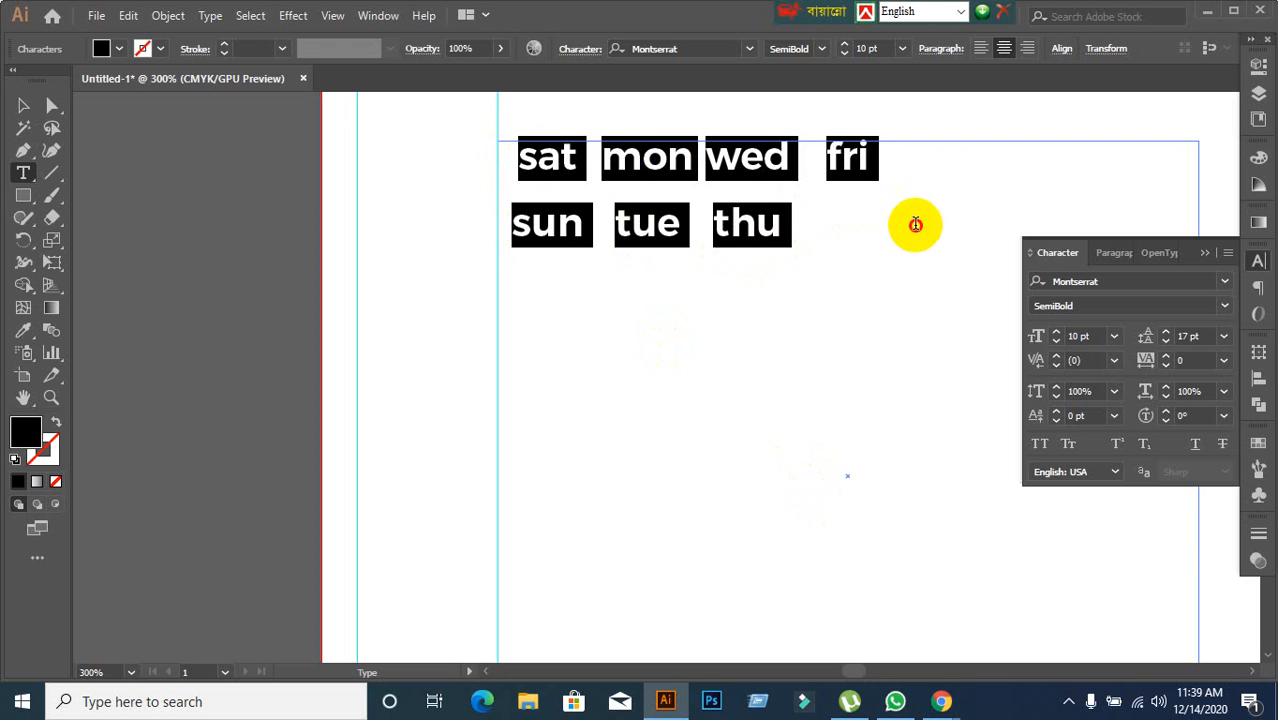
pyautogui.click(1041, 443)
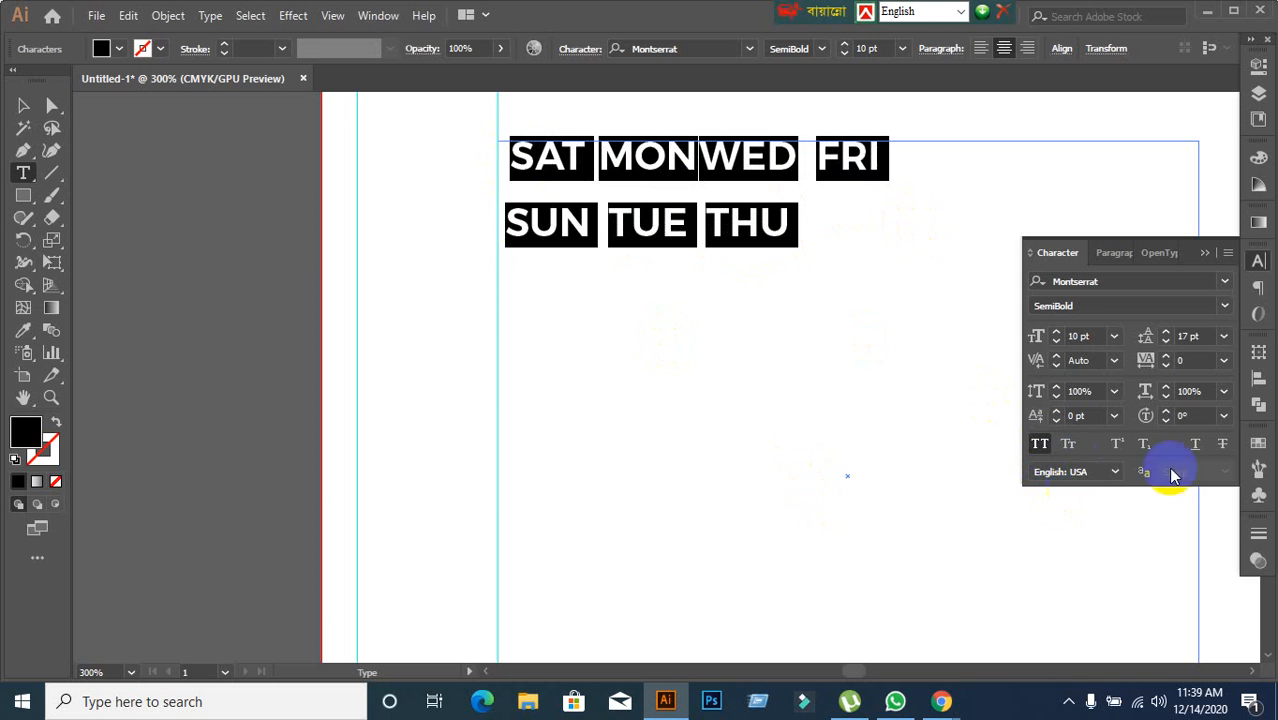
# Step: Try a font size of 11 pt on the day names and restore 10 pt
pyautogui.click(1090, 337)
pyautogui.write('11')
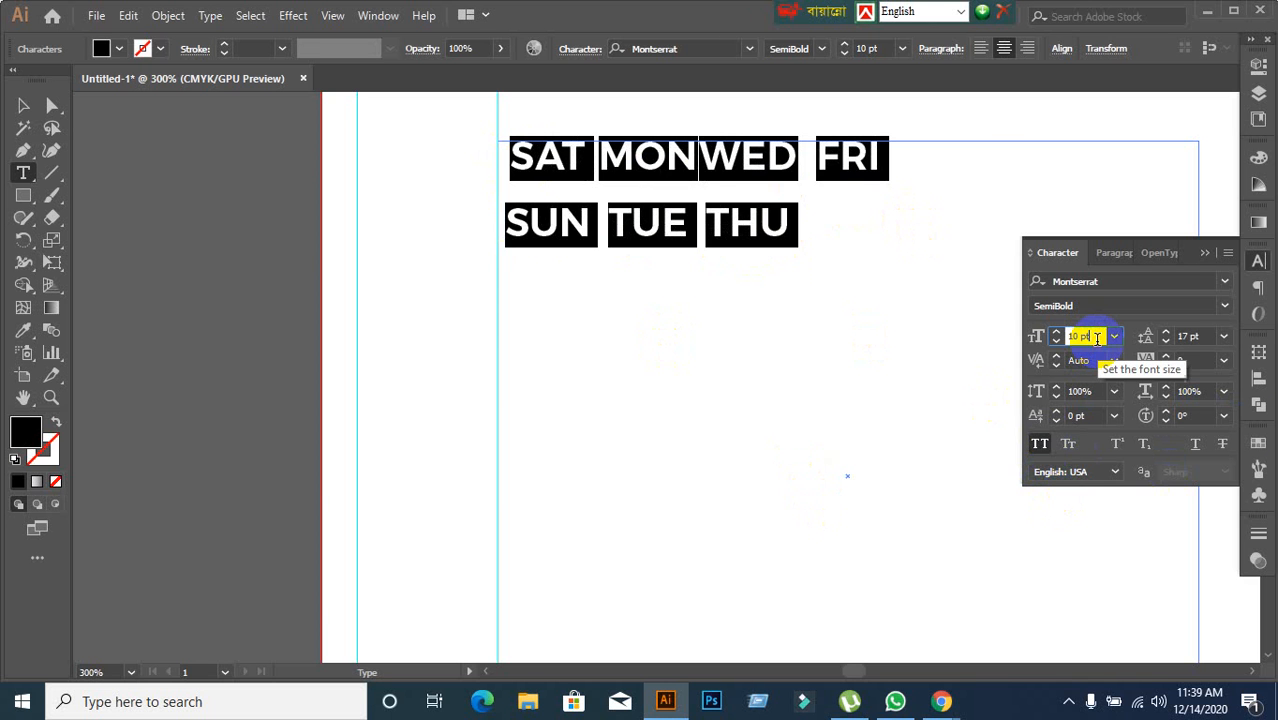
pyautogui.press('Return')
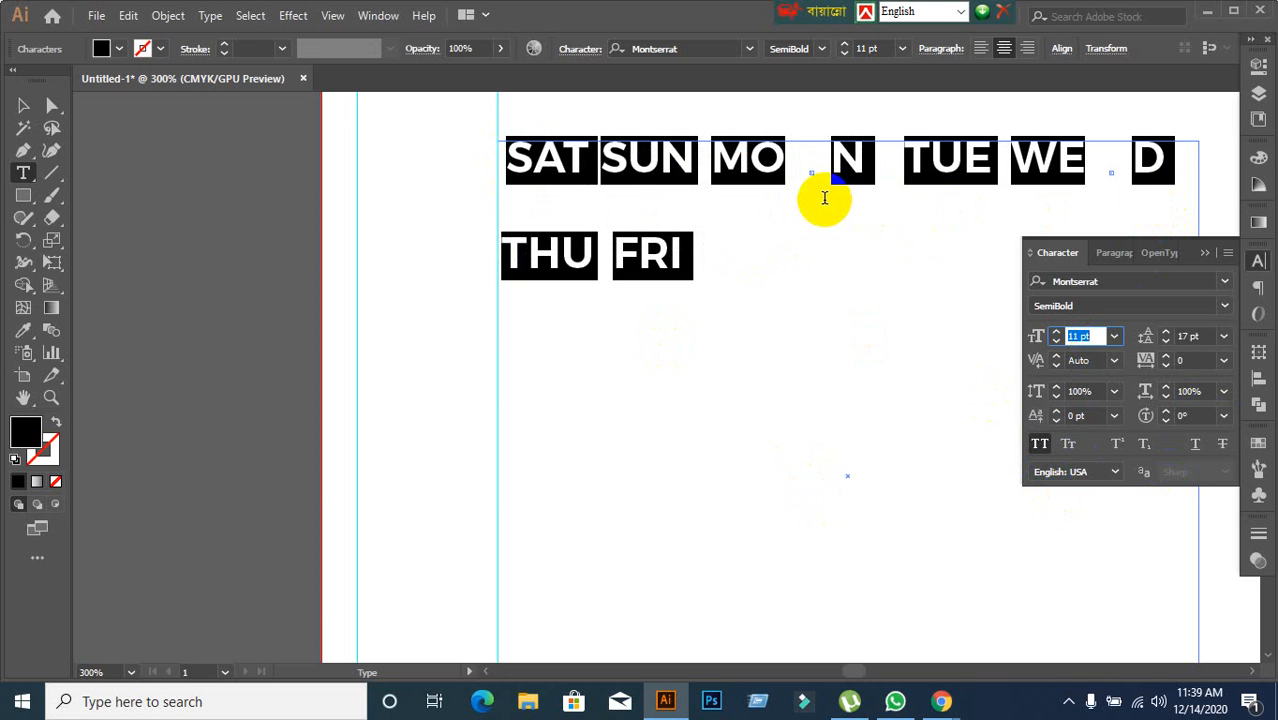
pyautogui.write('10')
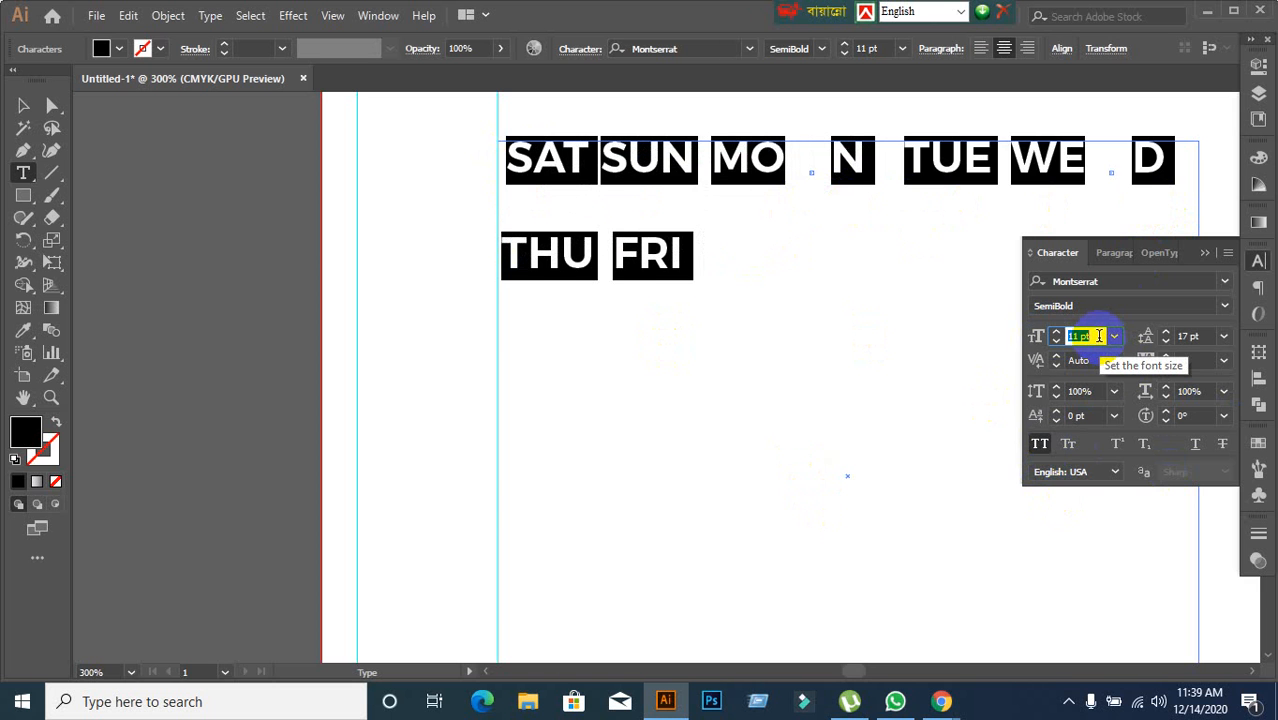
pyautogui.press('Return')
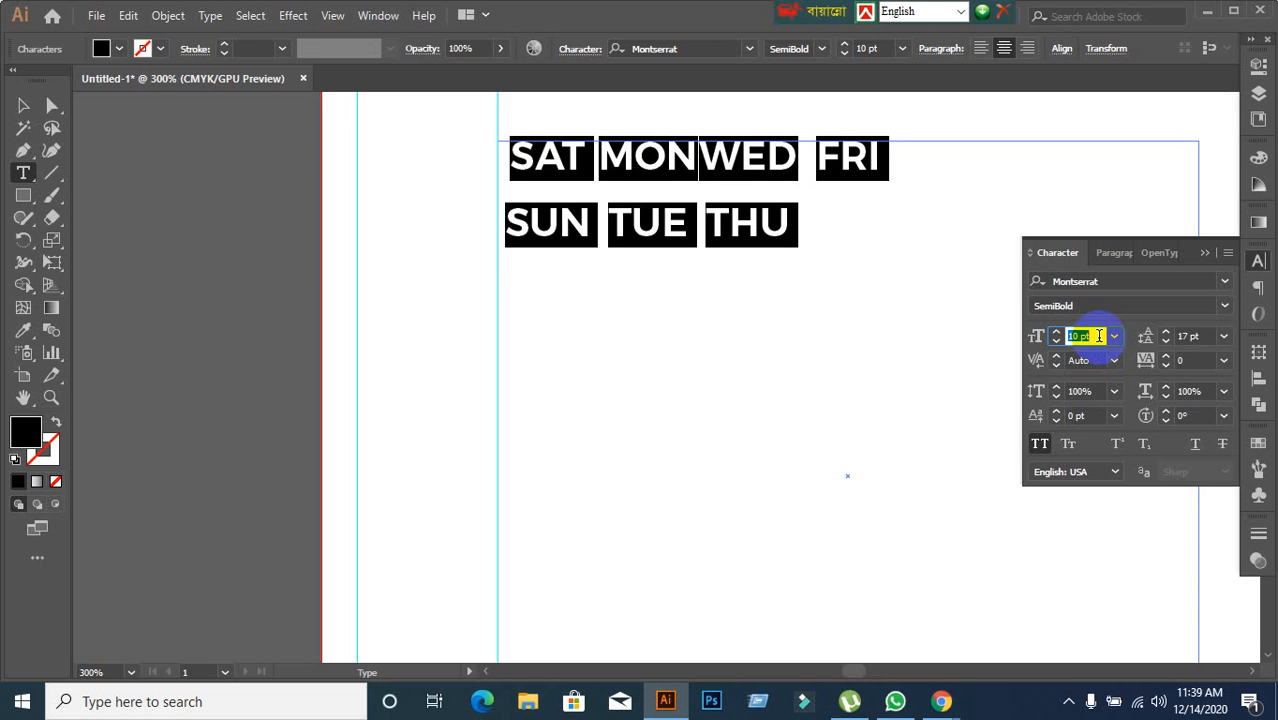
# Step: Try font sizes from 6 pt up to 12 pt on the day names and return to 10 pt
pyautogui.press('Down')
pyautogui.press('Down')
pyautogui.press('Down')
pyautogui.press('Down')
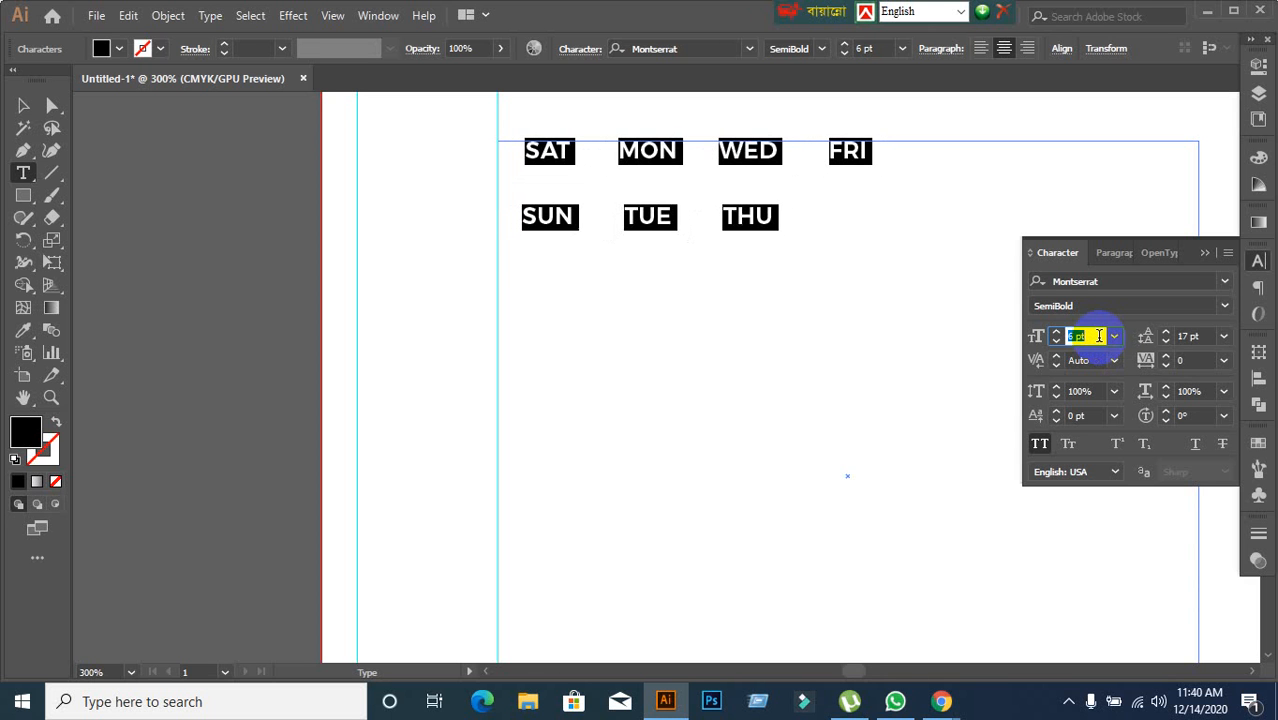
pyautogui.press('Up')
pyautogui.press('Up')
pyautogui.press('Up')
pyautogui.press('Up')
pyautogui.press('Up')
pyautogui.press('Up')
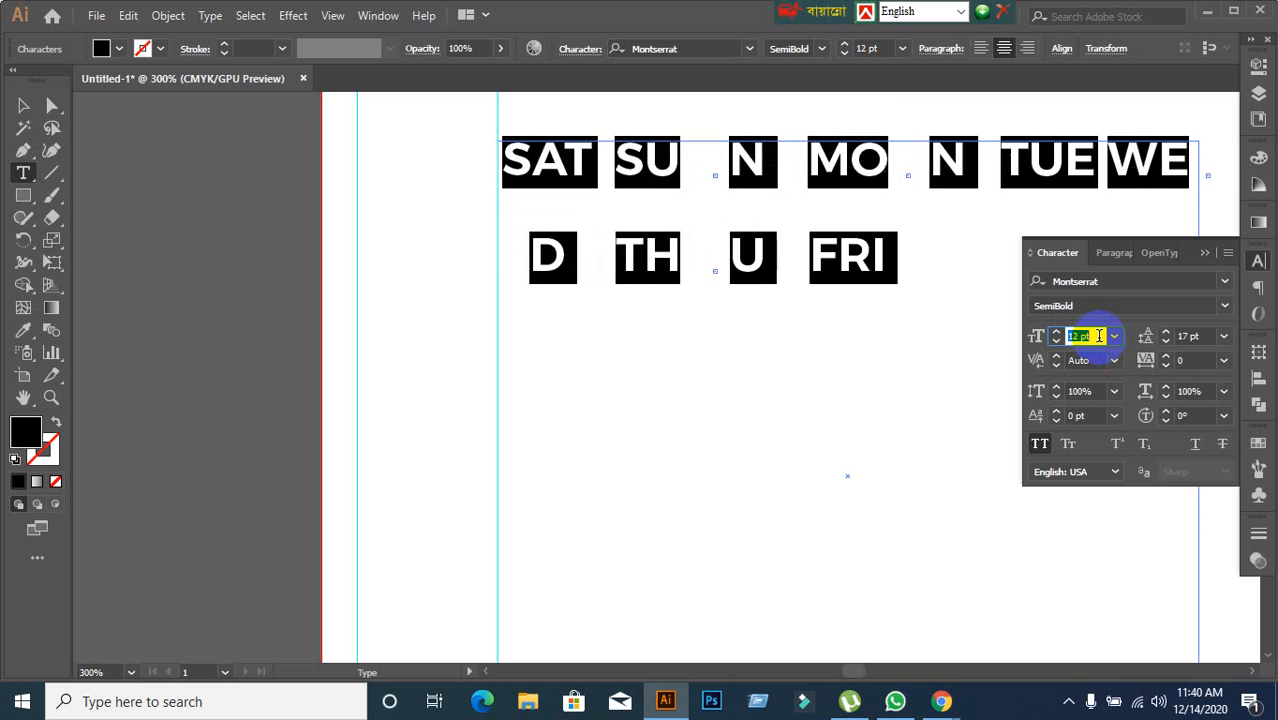
pyautogui.press('Down')
pyautogui.press('Down')
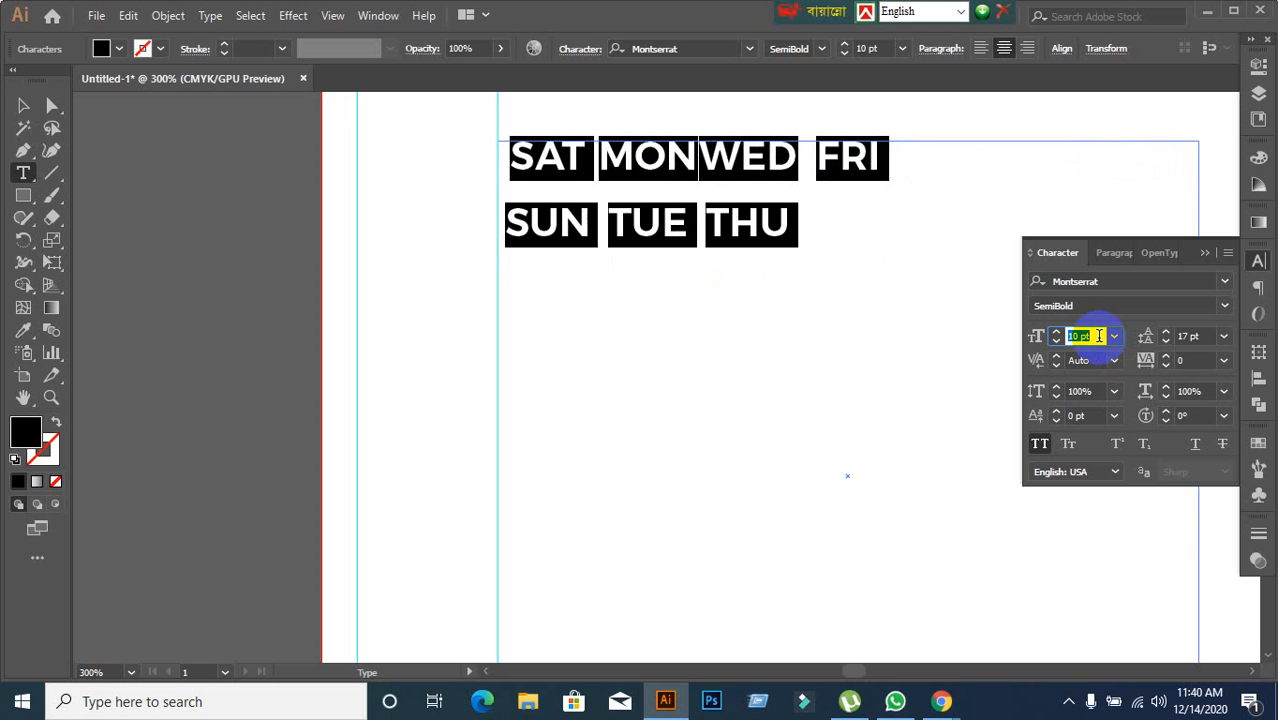
# Step: Set the leading of the selected day names to 18 pt
pyautogui.click(1207, 335)
pyautogui.press('Up')
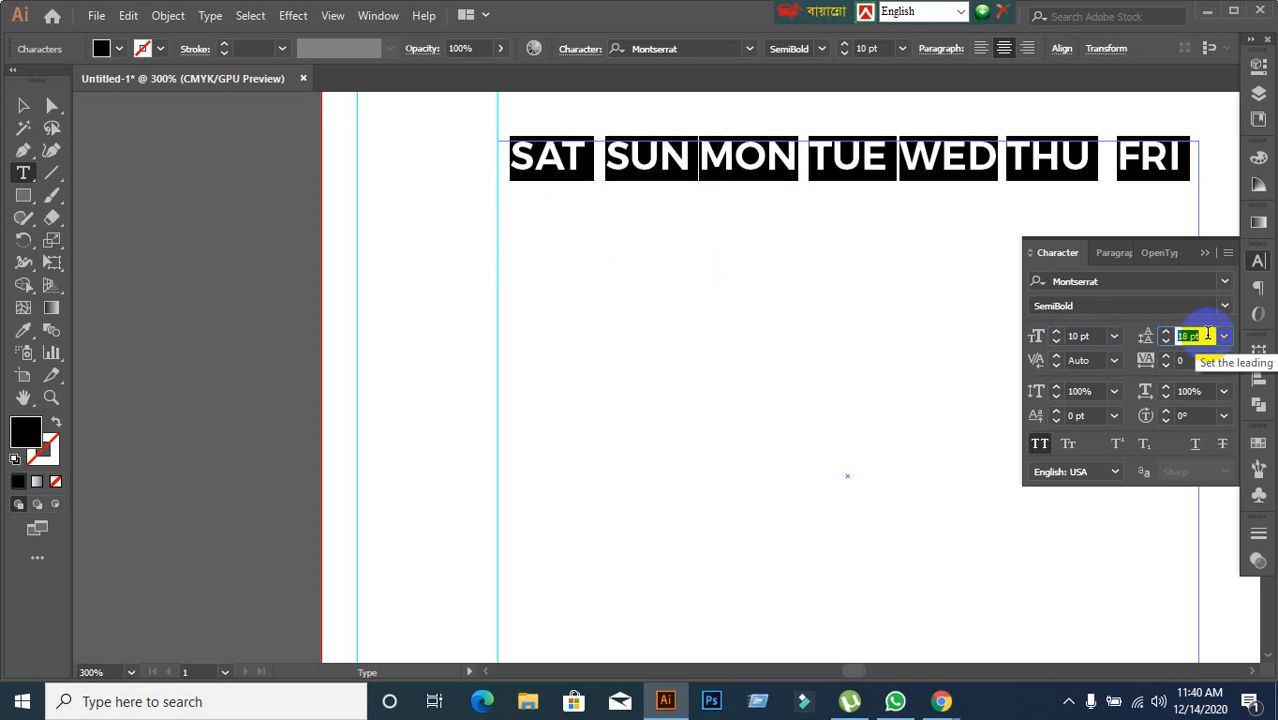
pyautogui.press('Down')
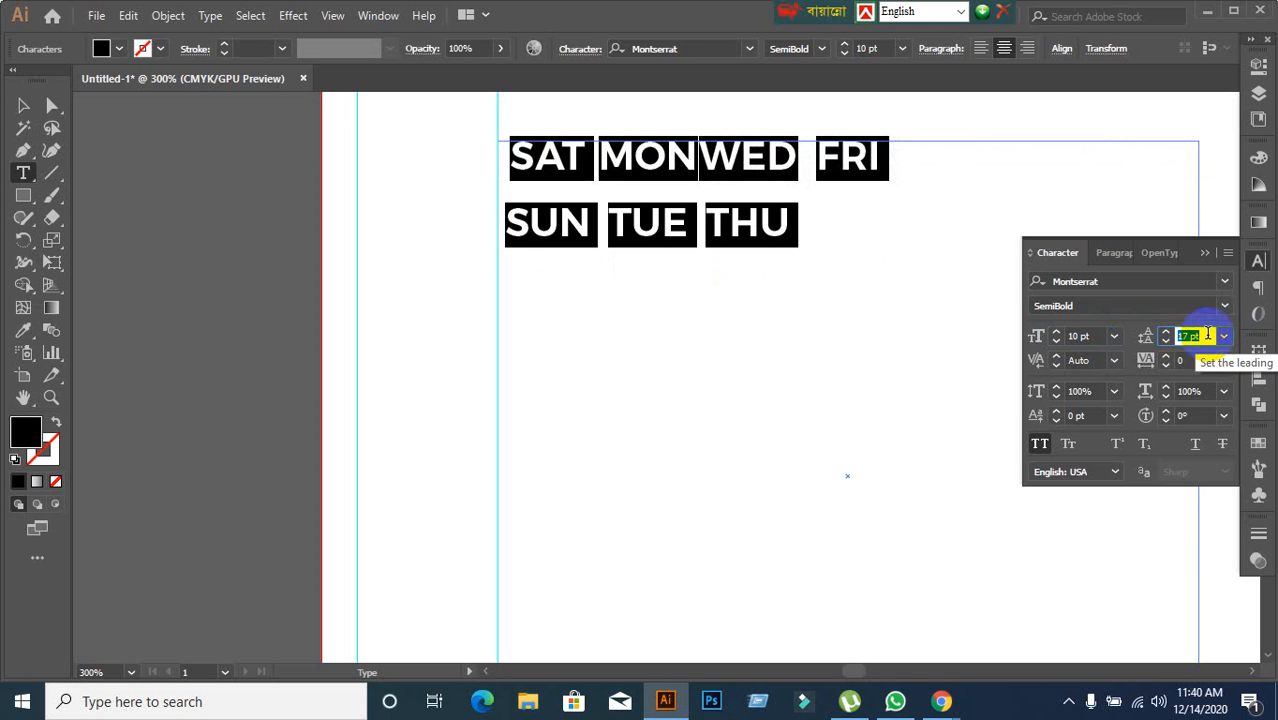
pyautogui.press('Up')
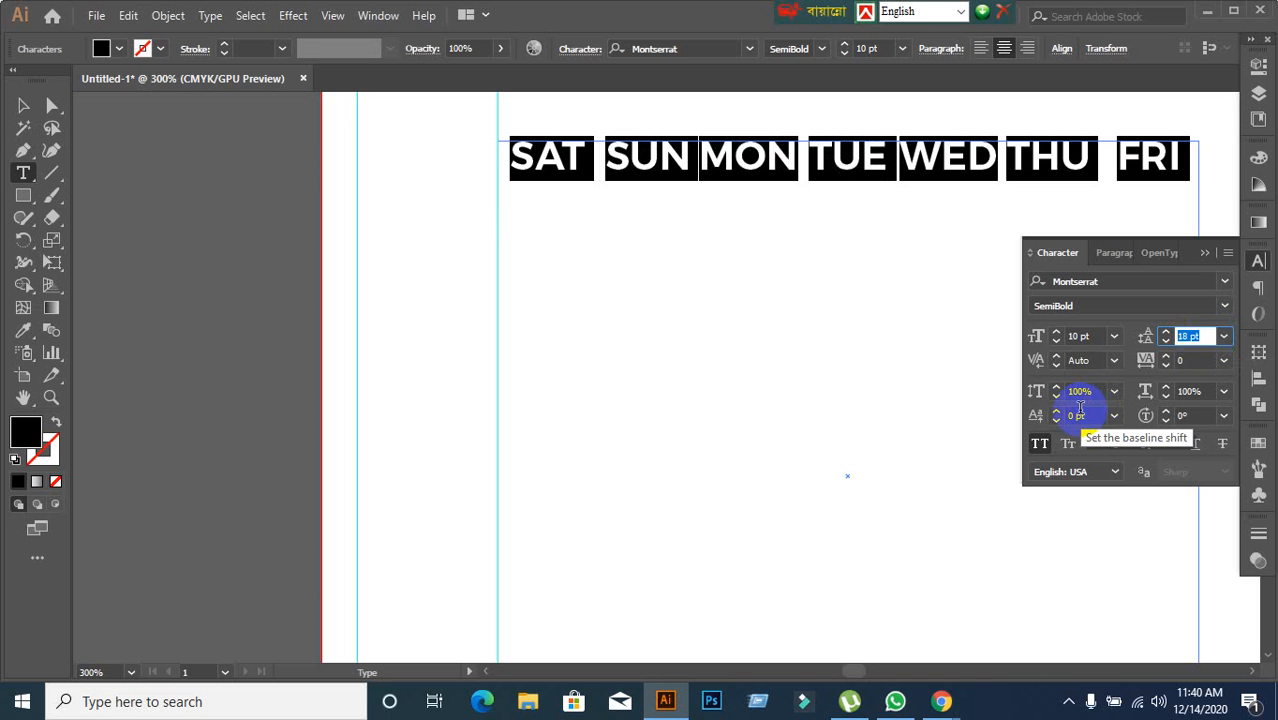
# Step: Compare font sizes of 9 pt and 8 pt on the day names, return to 10 pt and deselect the text
pyautogui.click(1097, 336)
pyautogui.press('Down')
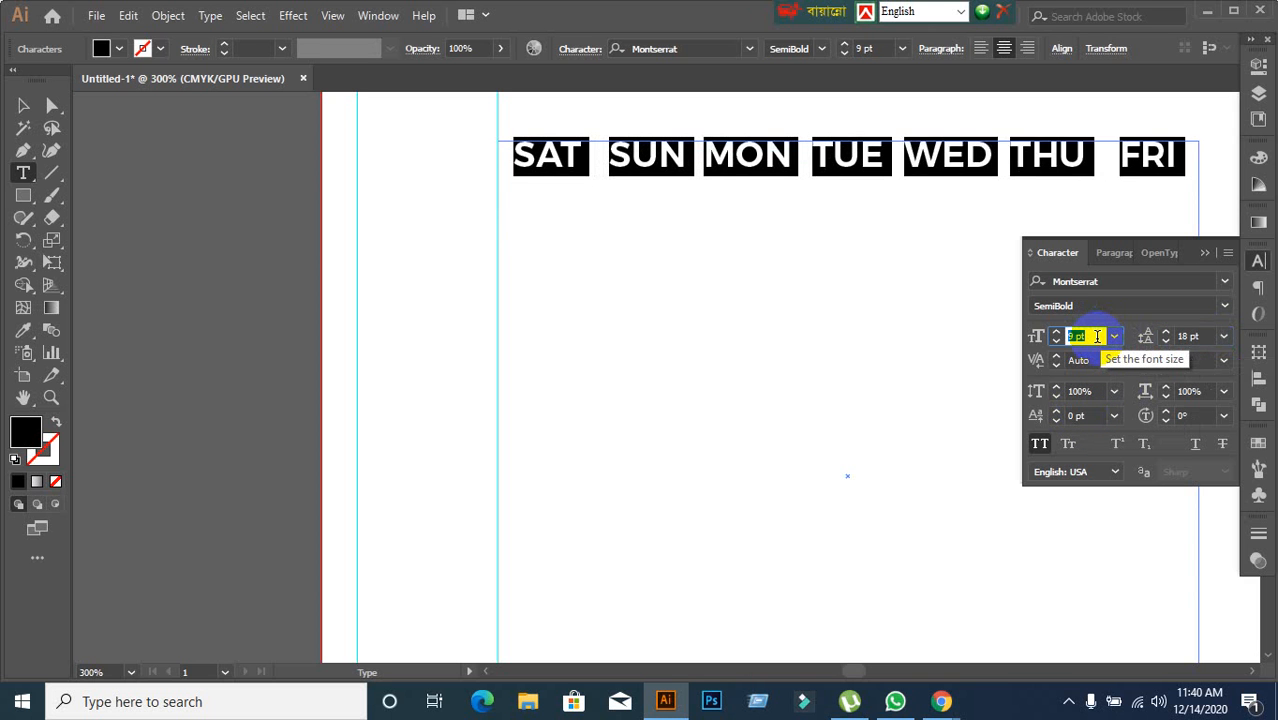
pyautogui.press('Down')
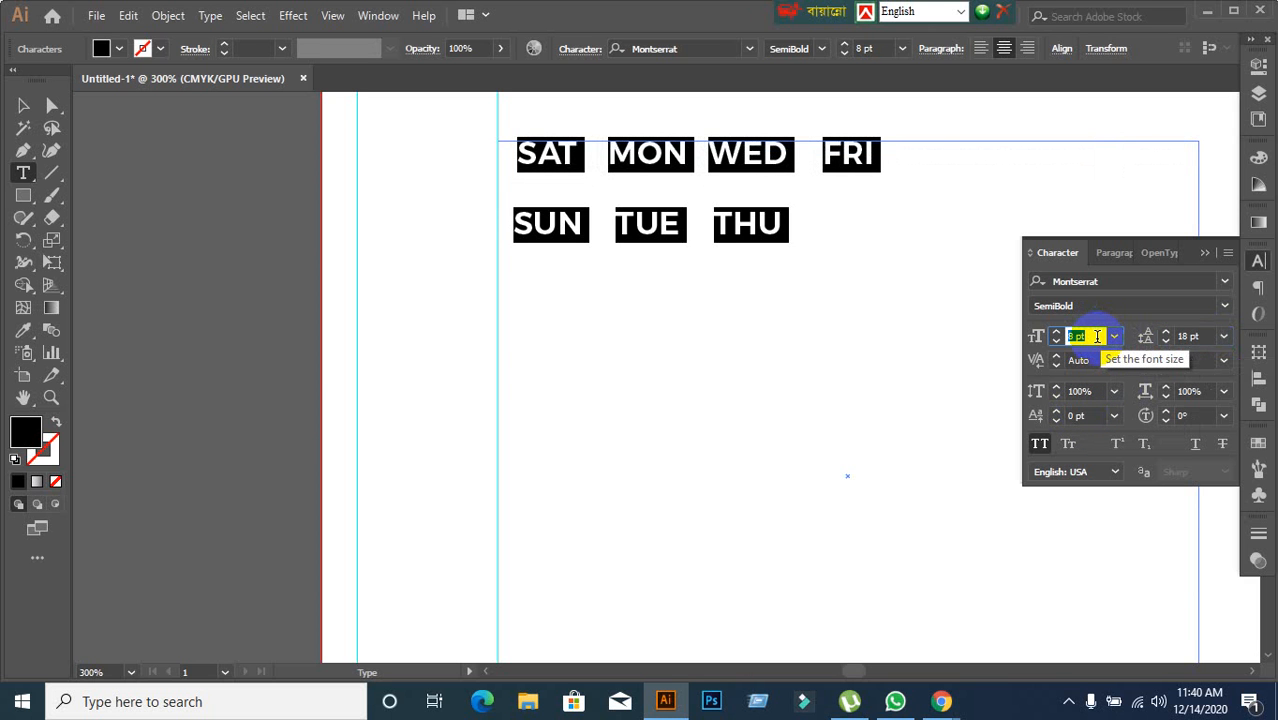
pyautogui.press('Up')
pyautogui.press('Up')
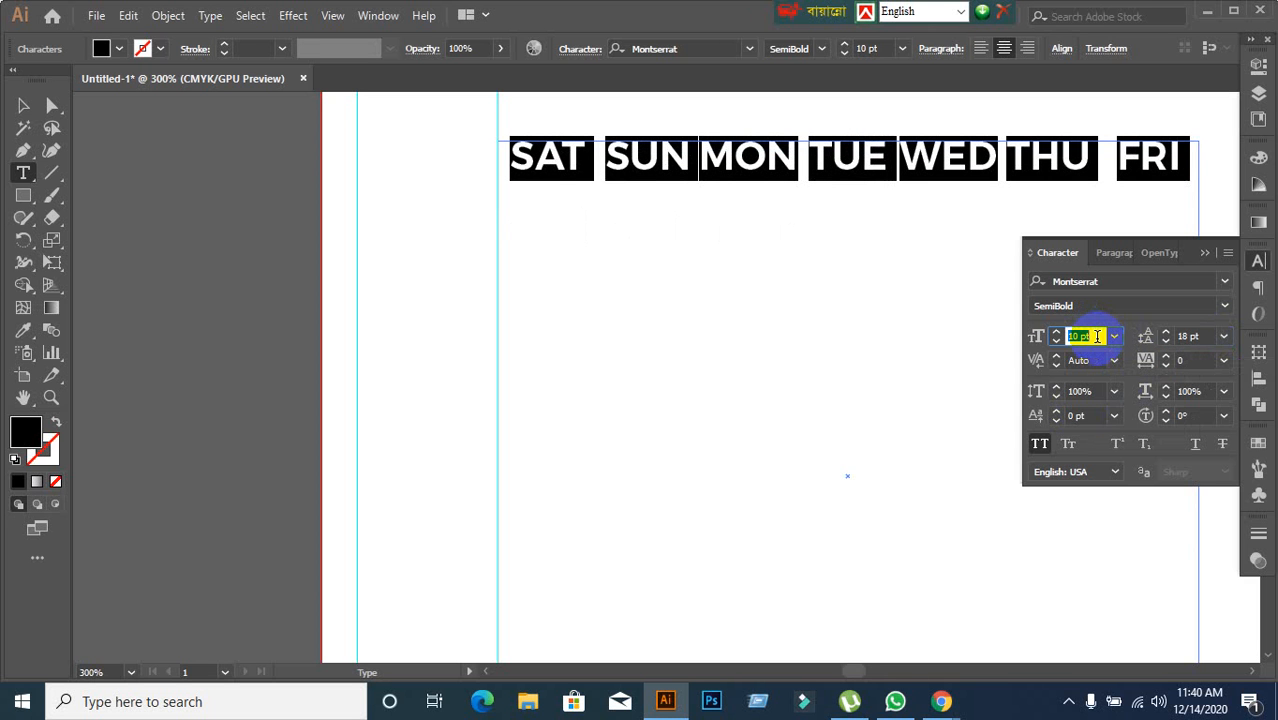
pyautogui.press('Down')
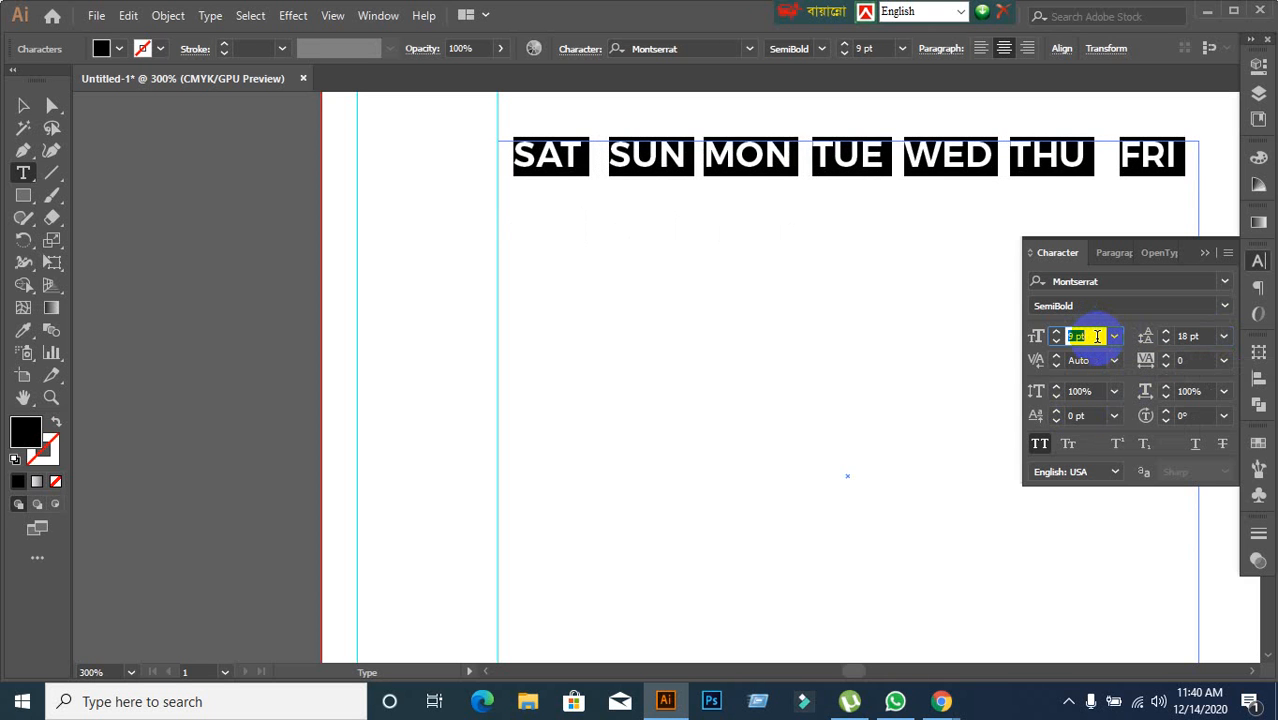
pyautogui.press('Up')
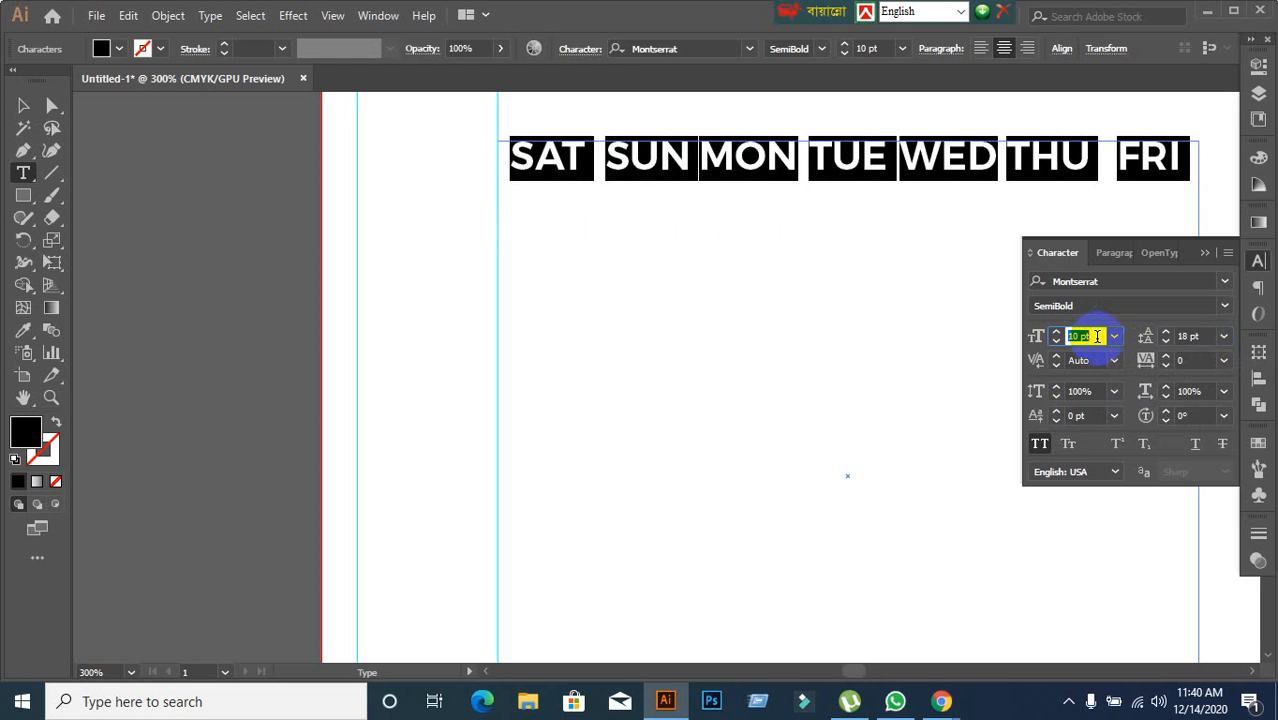
pyautogui.click(1152, 212)
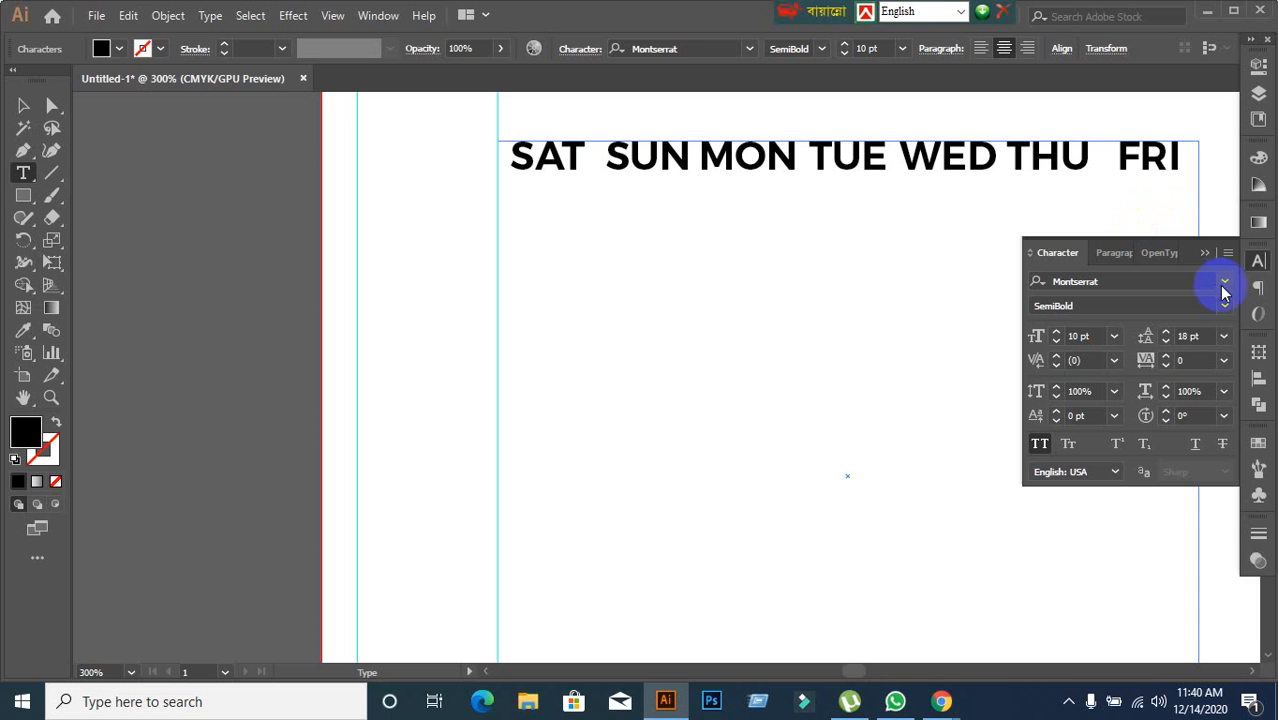
pyautogui.click(1206, 256)
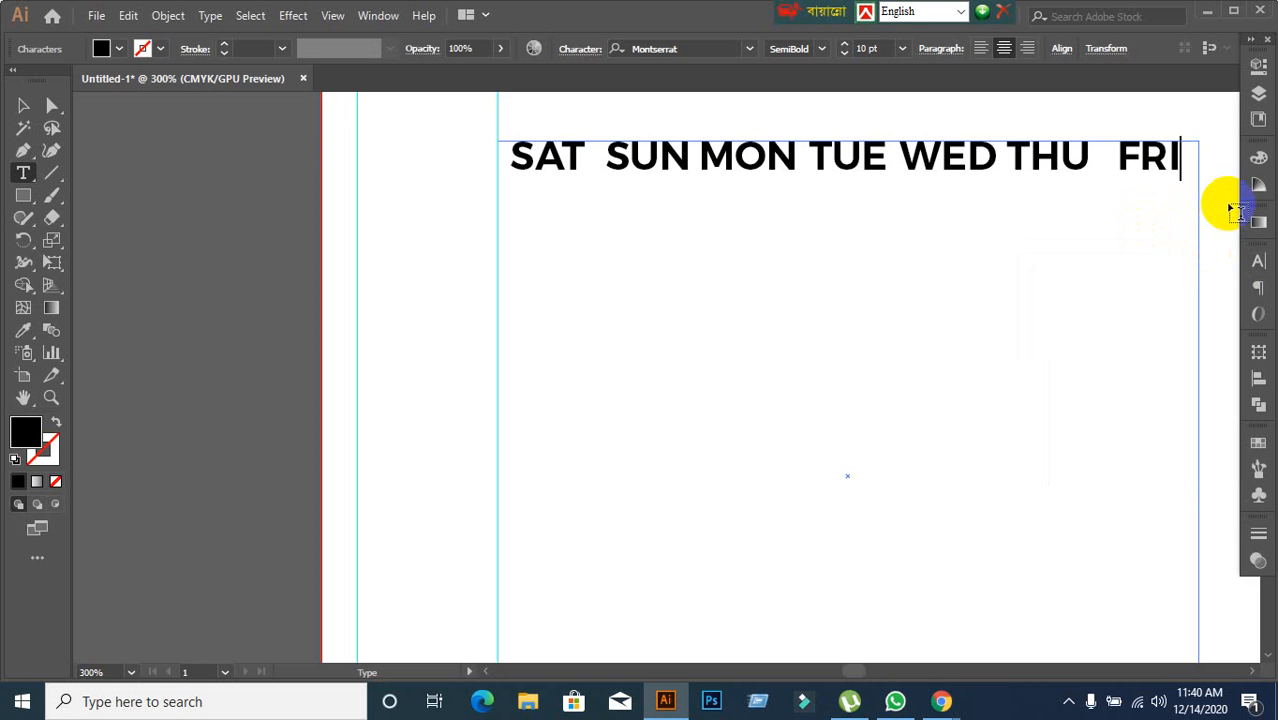
# Step: Examine the paragraph settings of WED and of the row of day names
pyautogui.doubleClick(964, 163)
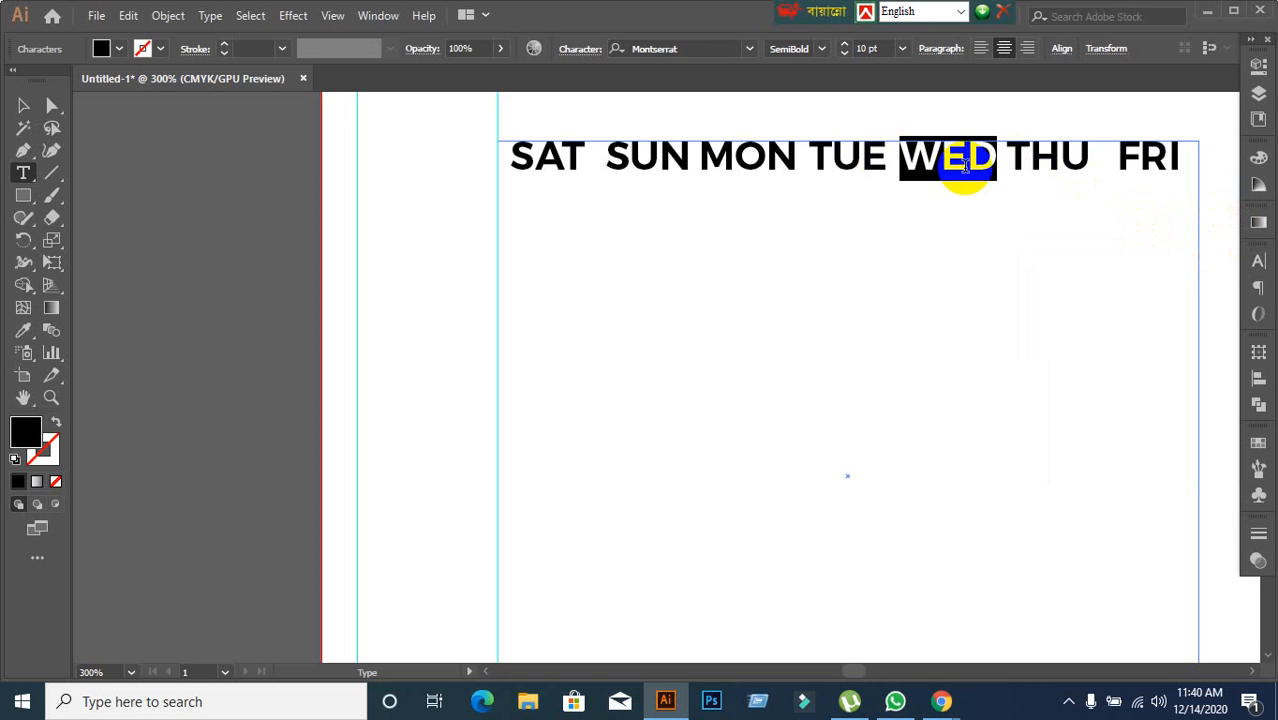
pyautogui.click(1257, 262)
pyautogui.click(1118, 253)
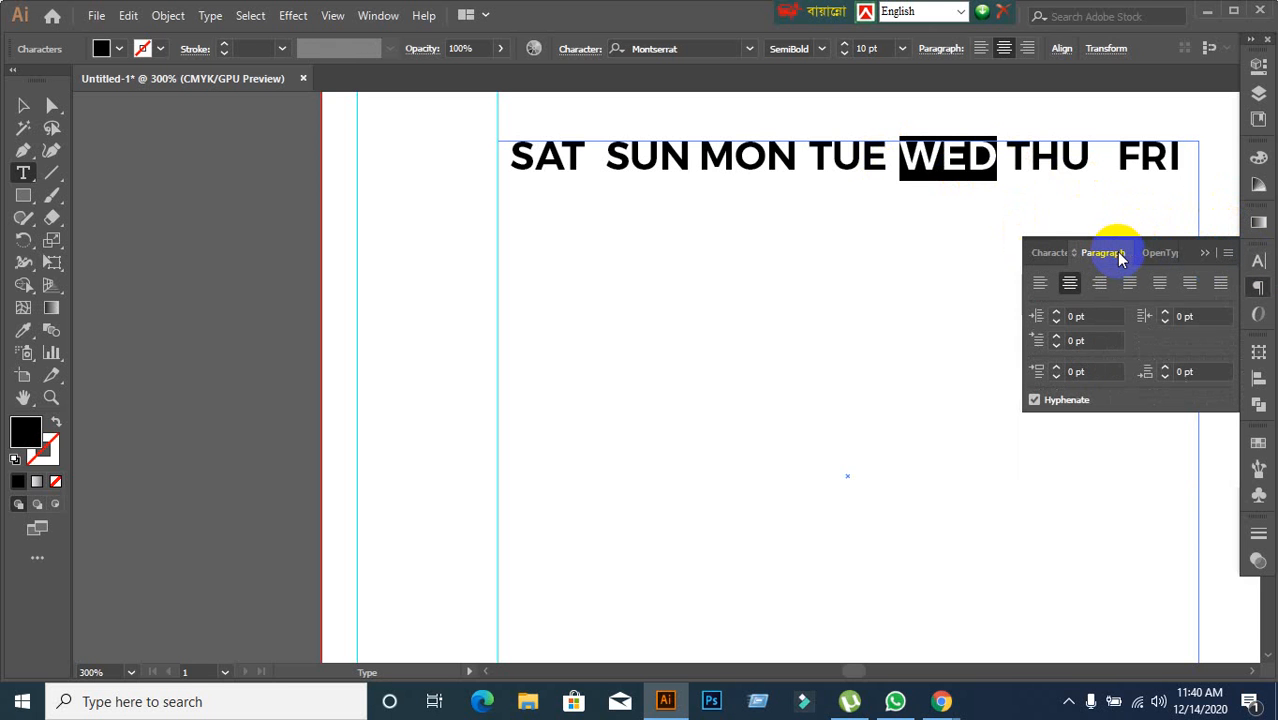
pyautogui.click(1171, 161)
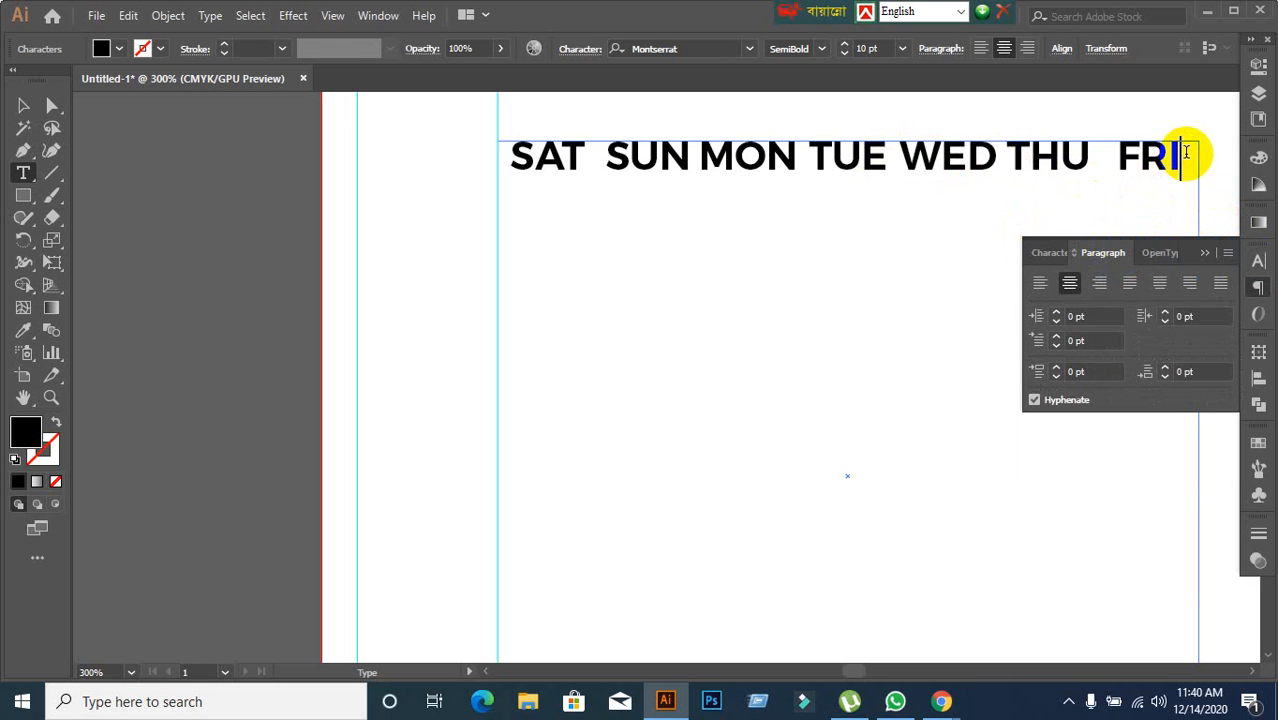
pyautogui.moveTo(1178, 152); pyautogui.dragTo(522, 177)
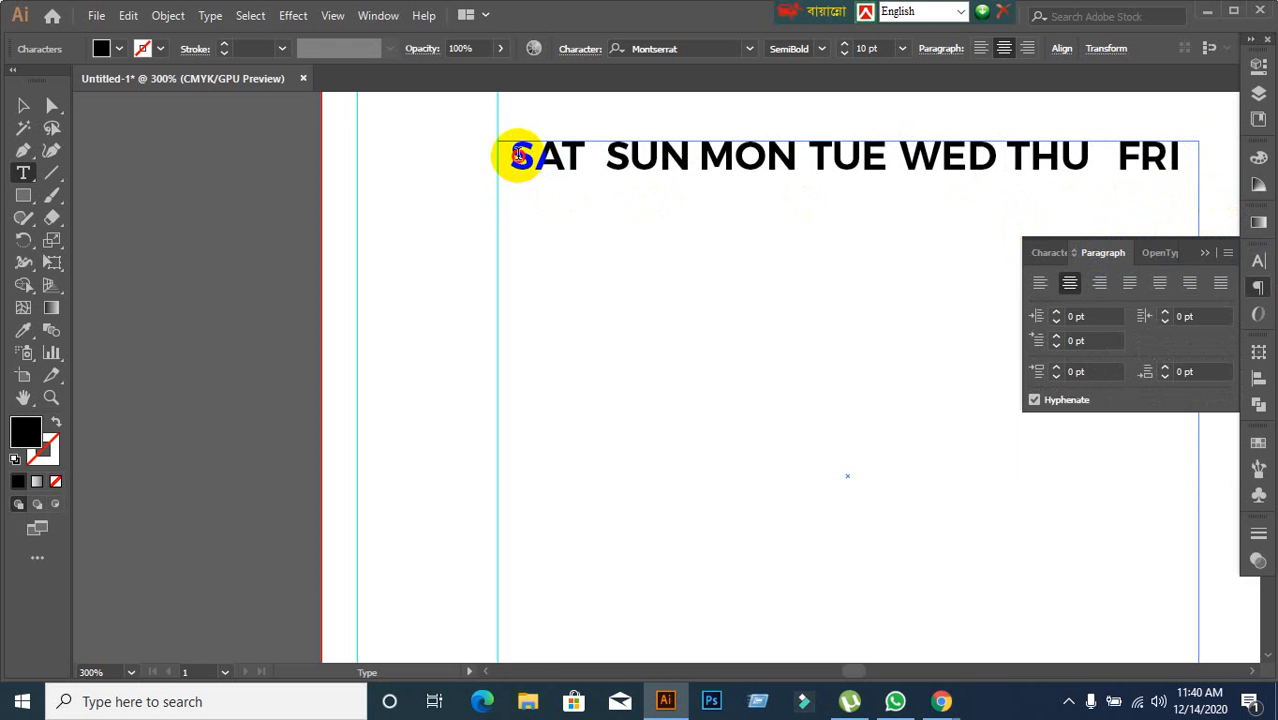
pyautogui.moveTo(512, 156); pyautogui.dragTo(1158, 171)
# Step: Add a first row of tab-separated date numbers, 1 to 7, beneath the weekday names
pyautogui.click(1178, 157)
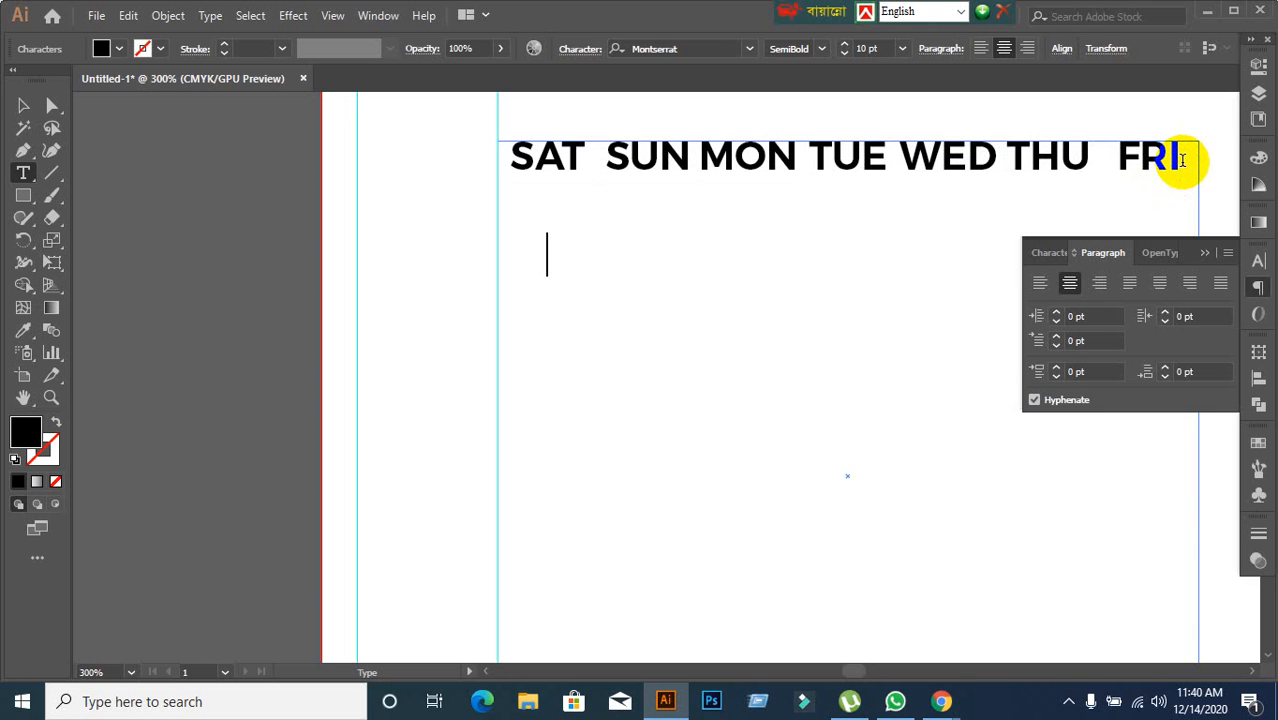
pyautogui.press('Return')
pyautogui.write('1\t2')
pyautogui.press('Tab')
pyautogui.write('3')
pyautogui.press('Tab')
pyautogui.write('4')
pyautogui.press('Tab')
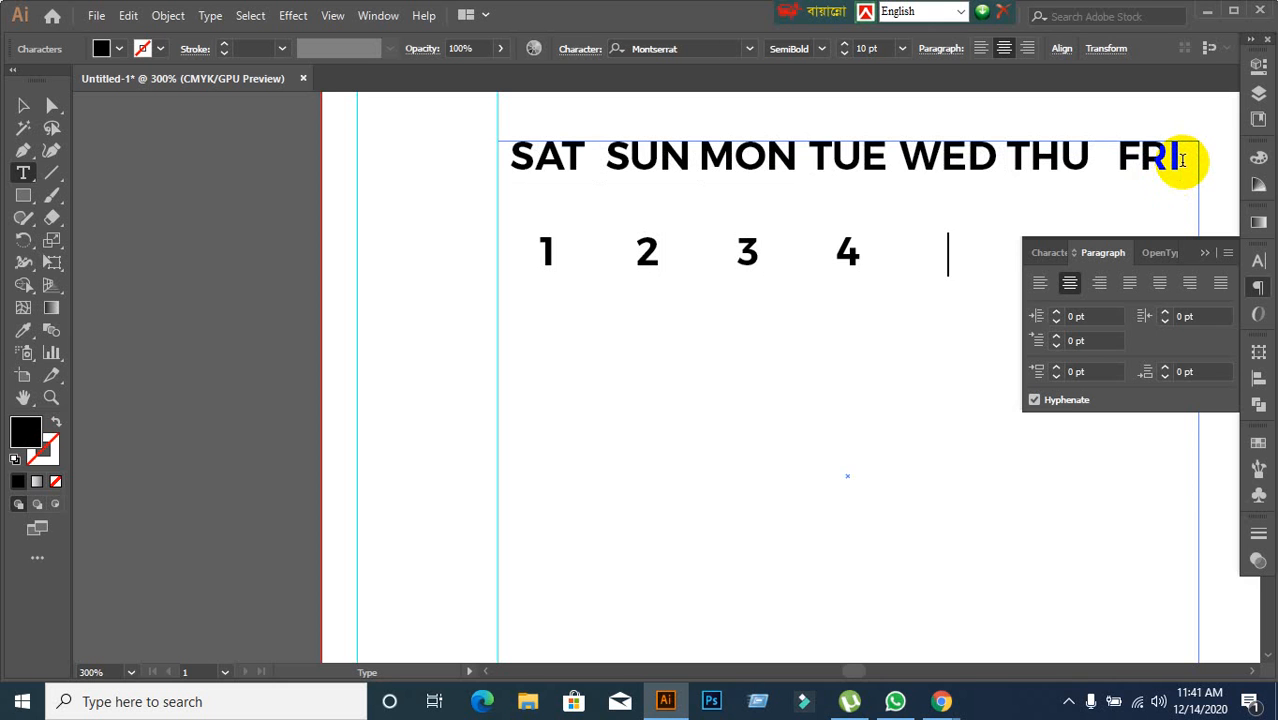
pyautogui.write('5')
pyautogui.click(1205, 253)
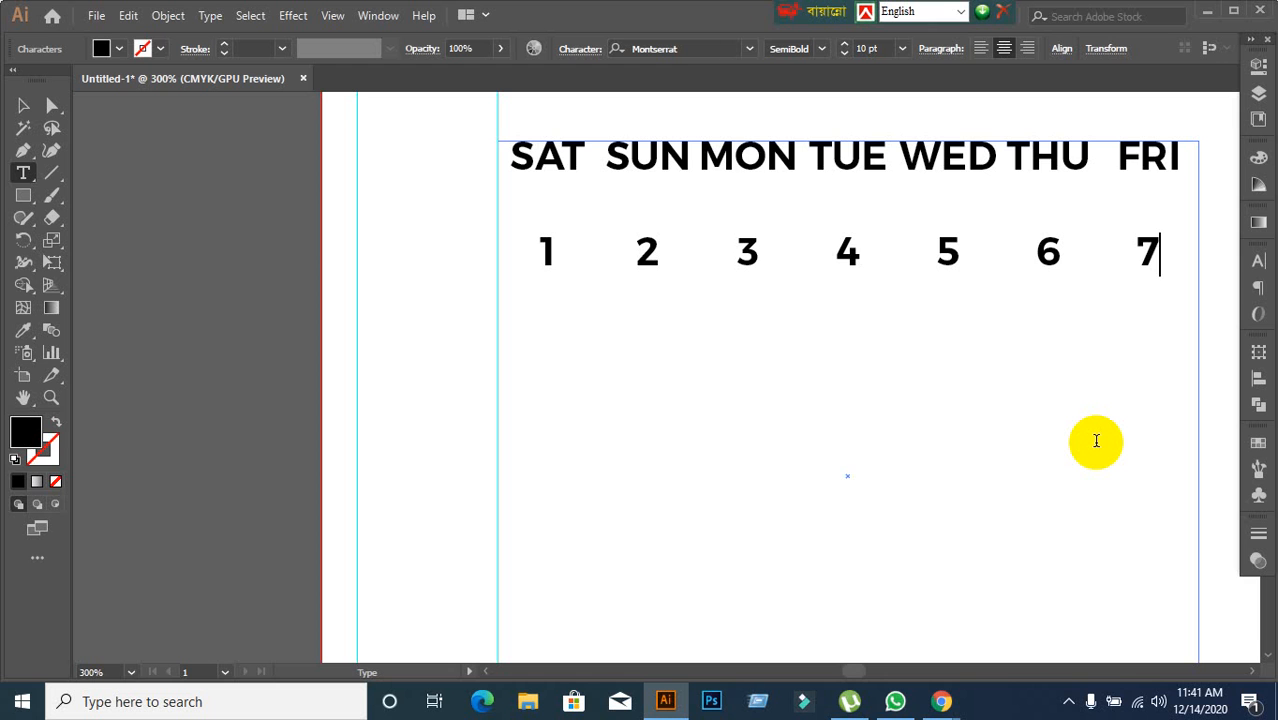
# Step: Begin a second row of date numbers with 8, 9, 10 and 11, separated by tabs
pyautogui.press('Return')
pyautogui.write('8')
pyautogui.press('Tab')
pyautogui.write('9')
pyautogui.press('Tab')
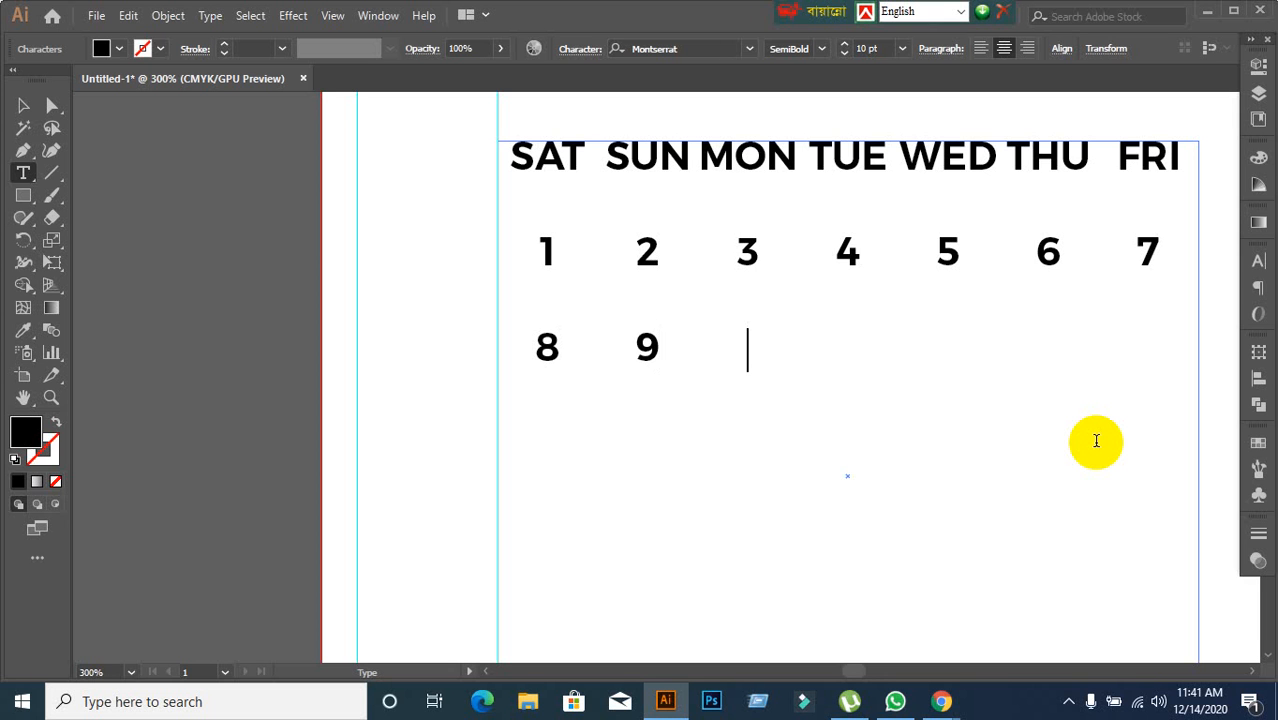
pyautogui.write('10')
pyautogui.press('Tab')
pyautogui.write('11')
pyautogui.press('Tab')
pyautogui.write('13')
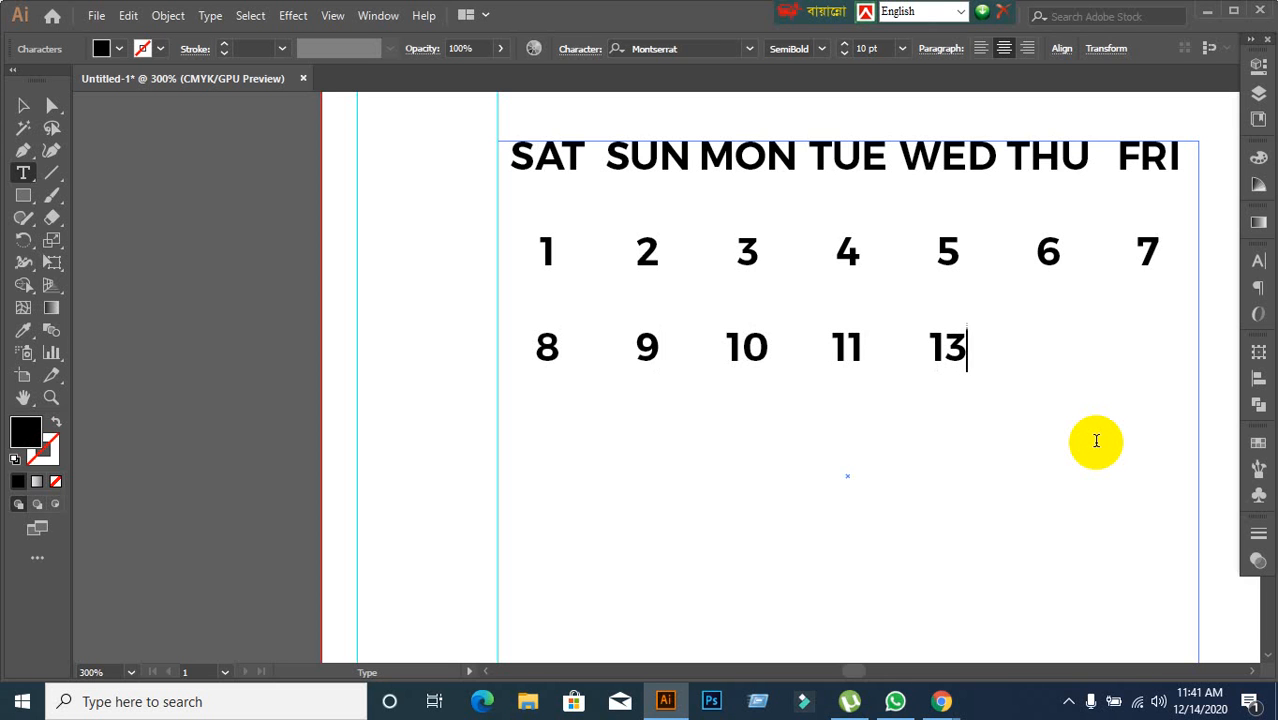
pyautogui.press('Tab')
pyautogui.write('14')
pyautogui.press('Tab')
pyautogui.write('15')
pyautogui.press('Return')
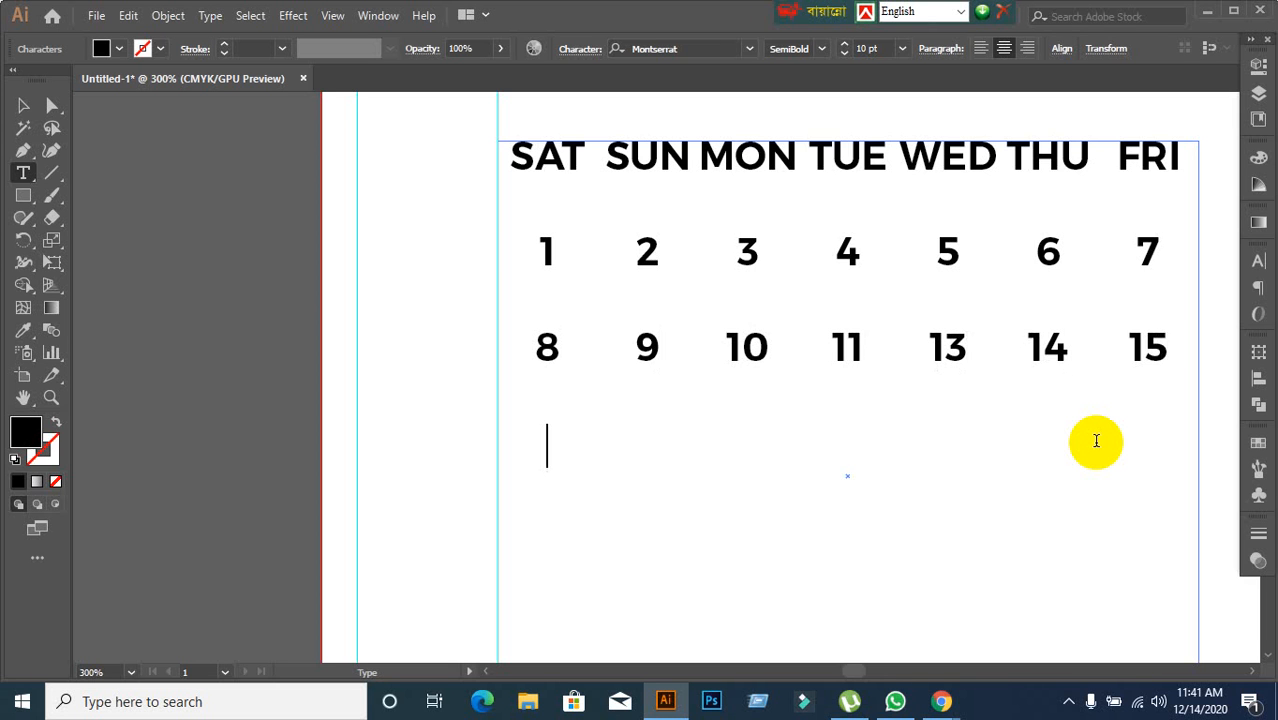
pyautogui.write('16')
pyautogui.press('Tab')
pyautogui.write('17')
pyautogui.press('Tab')
pyautogui.write('18')
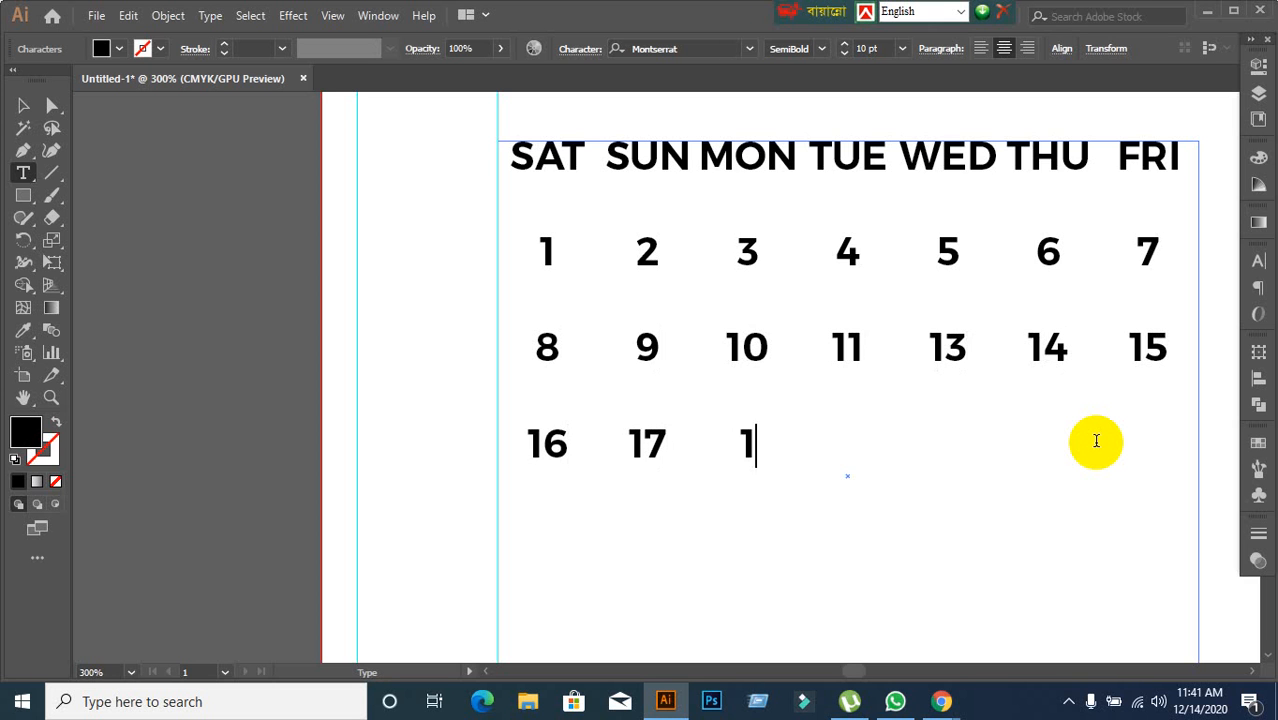
pyautogui.press('Tab')
pyautogui.write('19')
pyautogui.press('Tab')
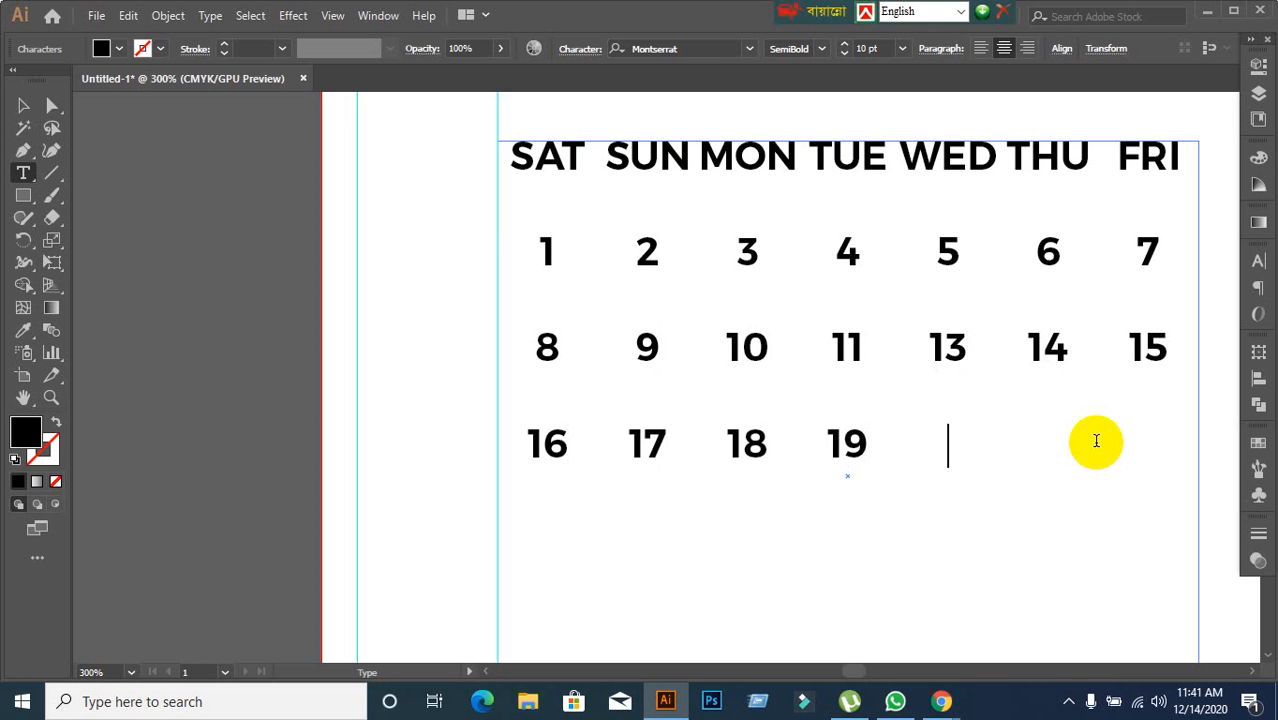
pyautogui.press('BackSpace')
pyautogui.press('BackSpace')
pyautogui.press('BackSpace')
pyautogui.press('BackSpace')
pyautogui.press('BackSpace')
pyautogui.press('BackSpace')
pyautogui.press('BackSpace')
pyautogui.press('BackSpace')
pyautogui.press('BackSpace')
pyautogui.press('BackSpace')
pyautogui.press('BackSpace')
pyautogui.press('BackSpace')
pyautogui.press('BackSpace')
pyautogui.press('BackSpace')
pyautogui.press('BackSpace')
pyautogui.press('BackSpace')
pyautogui.press('BackSpace')
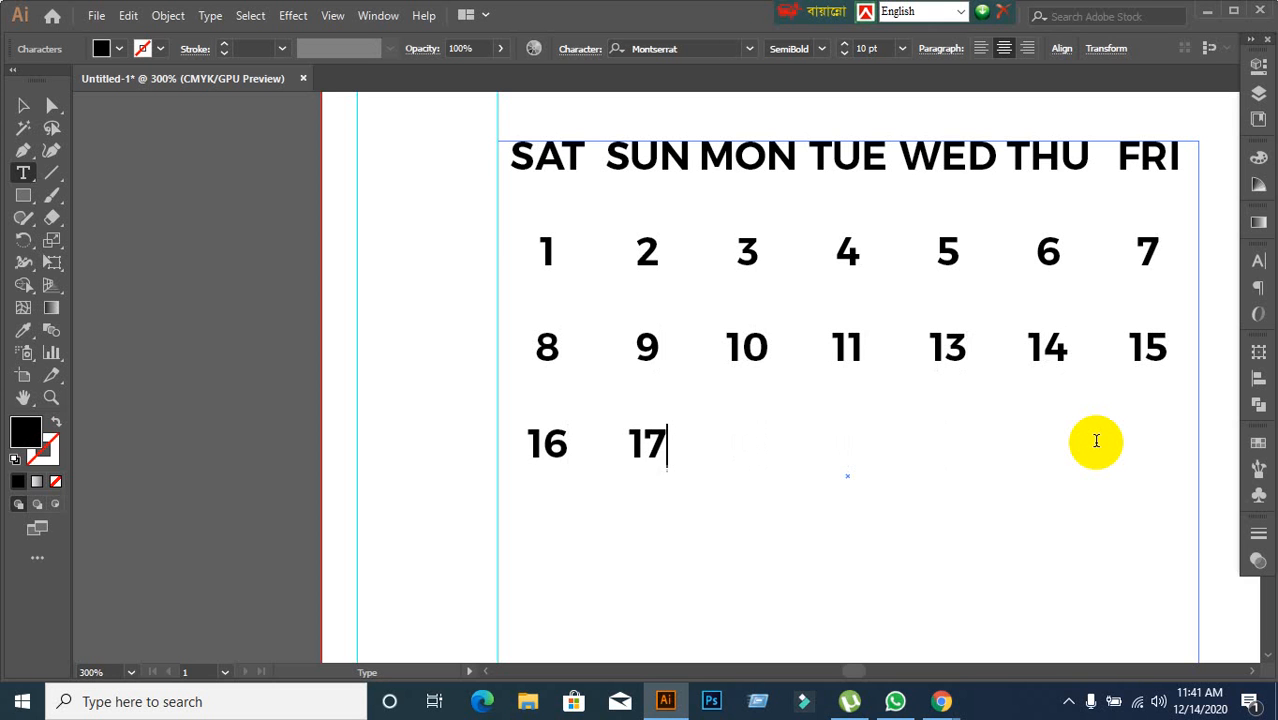
pyautogui.press('BackSpace')
pyautogui.press('BackSpace')
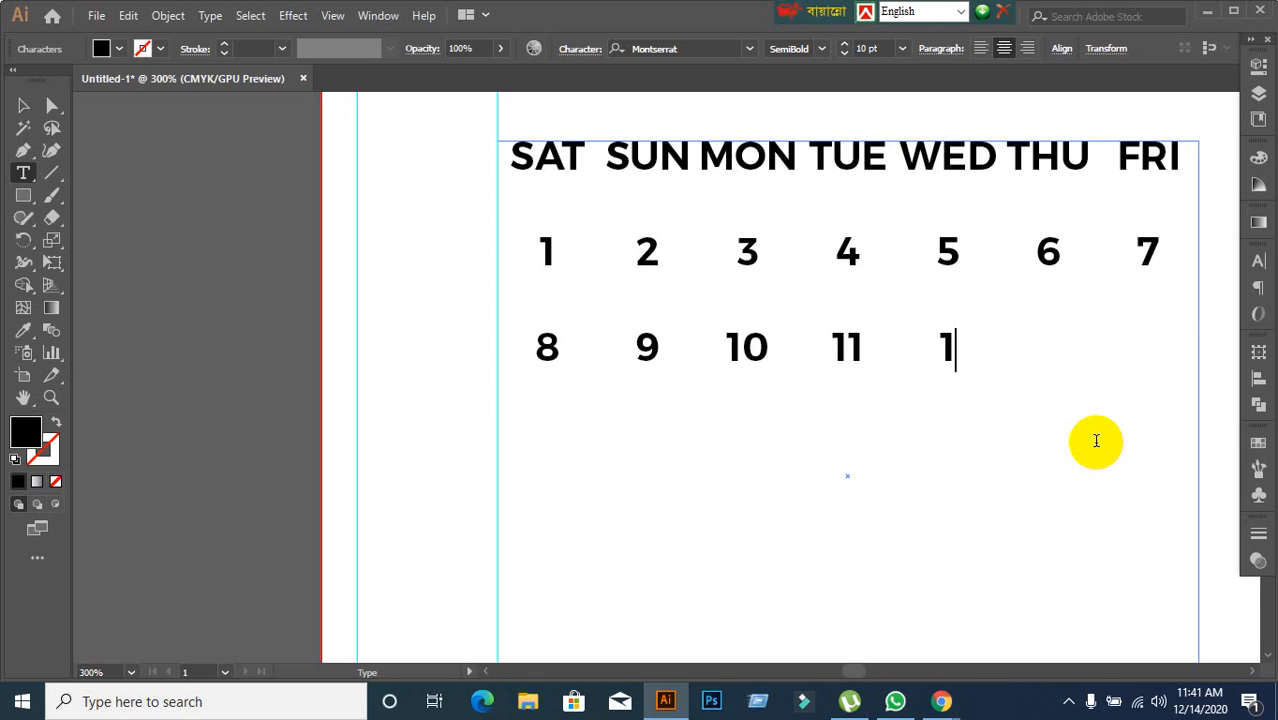
pyautogui.press('BackSpace')
# Step: Complete the second date row with 12, 13 and 14 in the WED, THU and FRI columns
pyautogui.write('12')
pyautogui.press('Tab')
pyautogui.write('13')
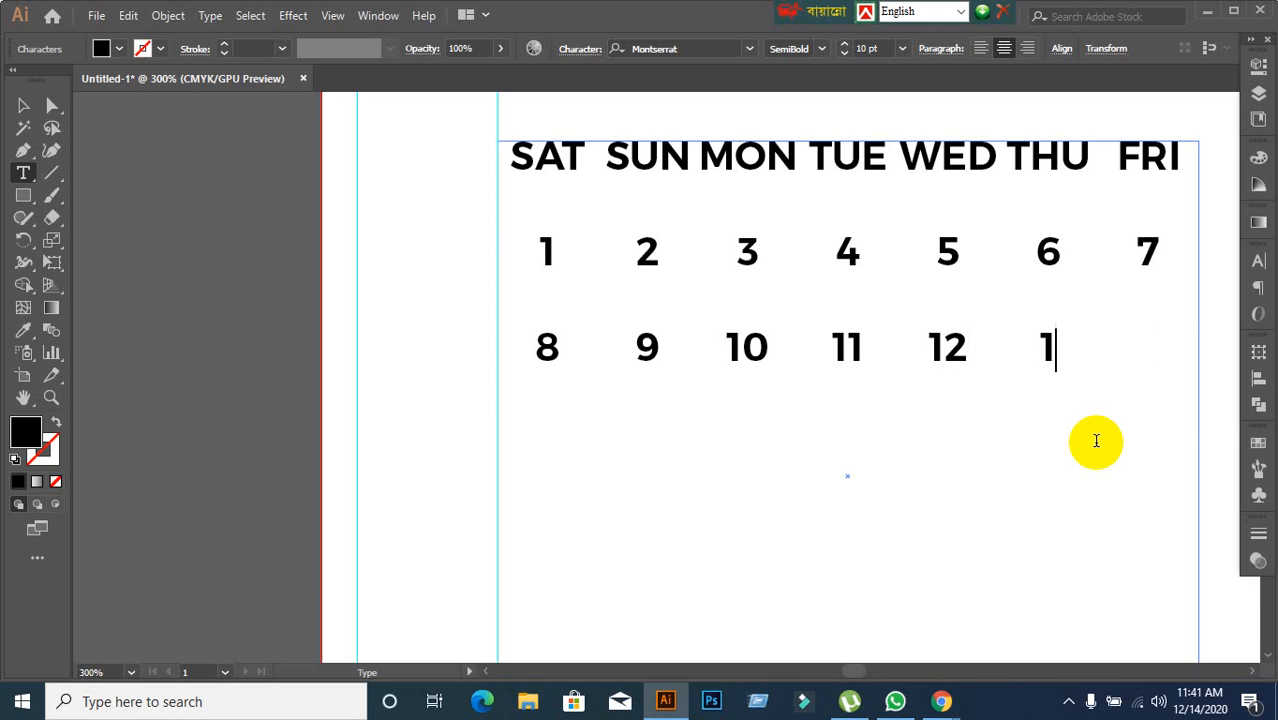
pyautogui.press('Tab')
pyautogui.write('14')
# Step: Add a third row of tab-separated date numbers, 15 to 21
pyautogui.press('Return')
pyautogui.write('15')
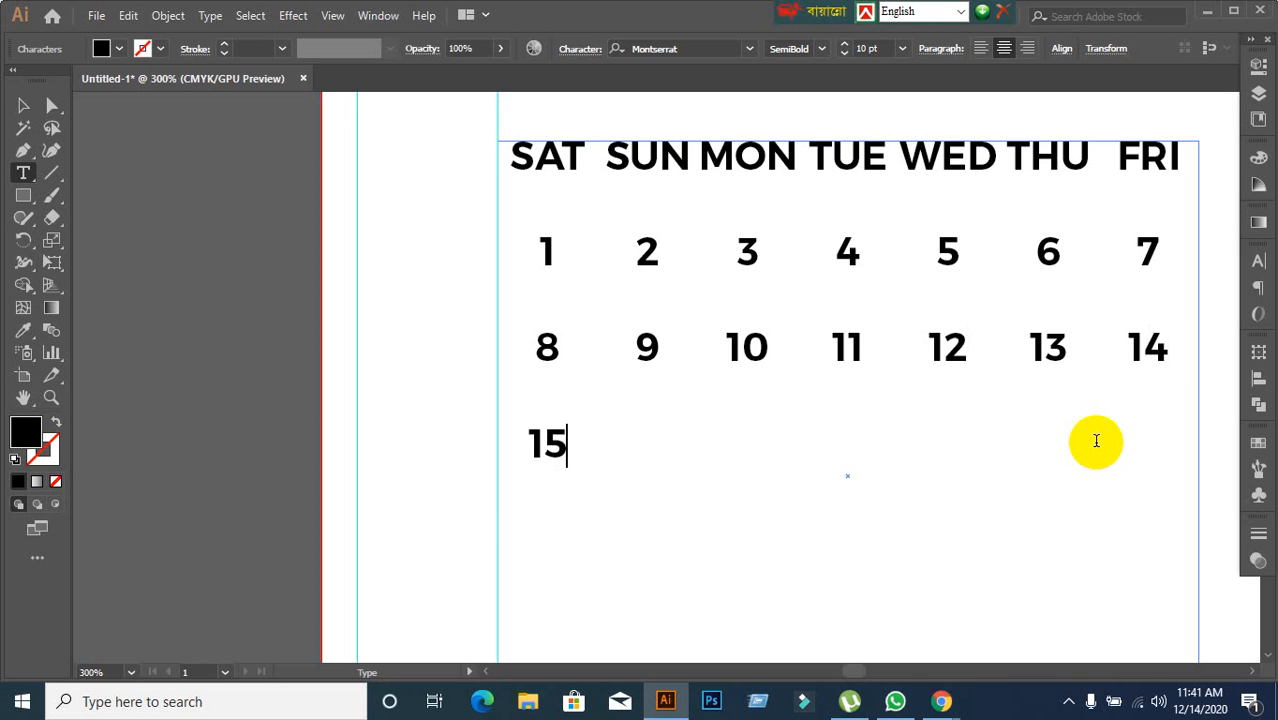
pyautogui.press('Tab')
pyautogui.write('16')
pyautogui.press('Tab')
pyautogui.write('17')
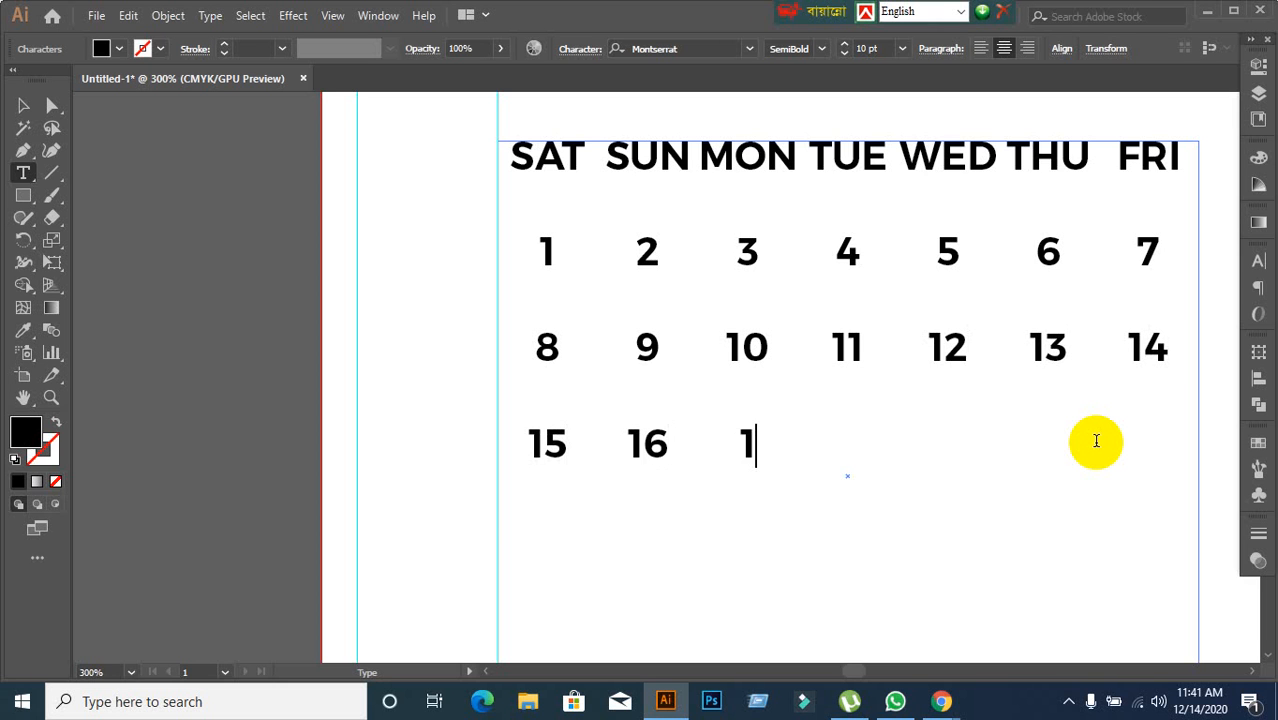
pyautogui.press('Tab')
pyautogui.write('18')
pyautogui.press('Tab')
pyautogui.write('19 ')
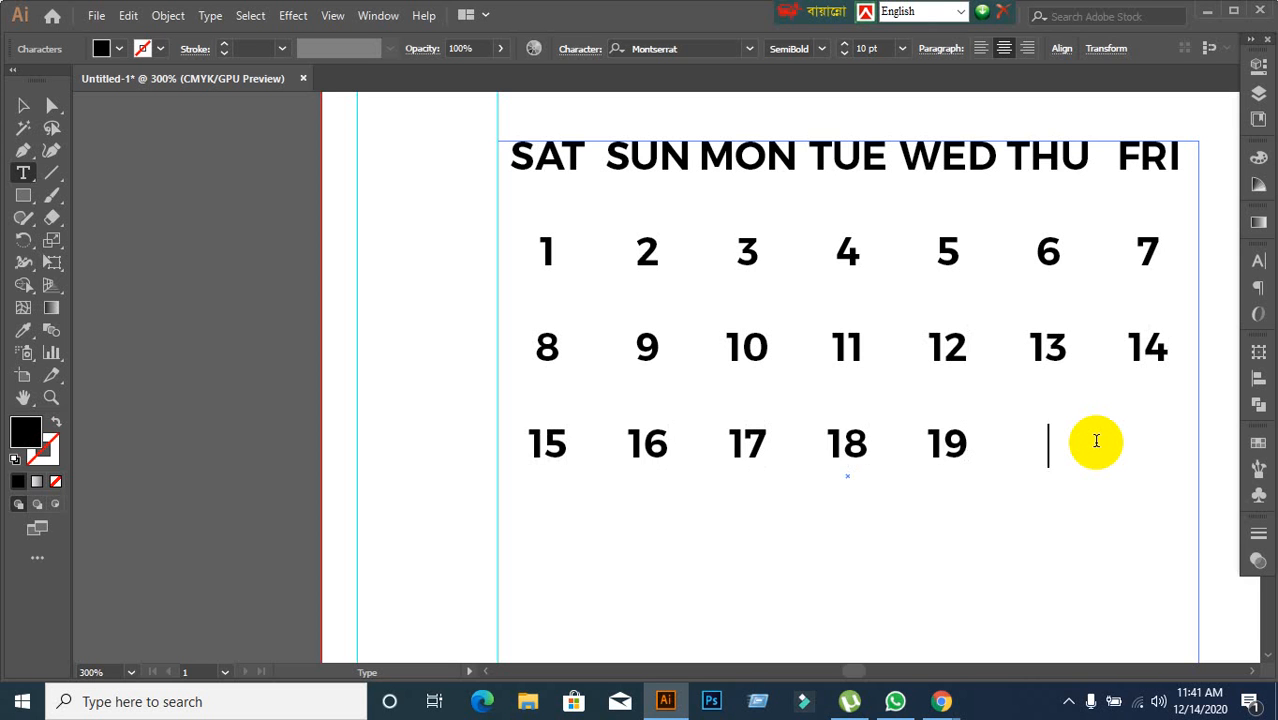
pyautogui.write('20')
pyautogui.press('Tab')
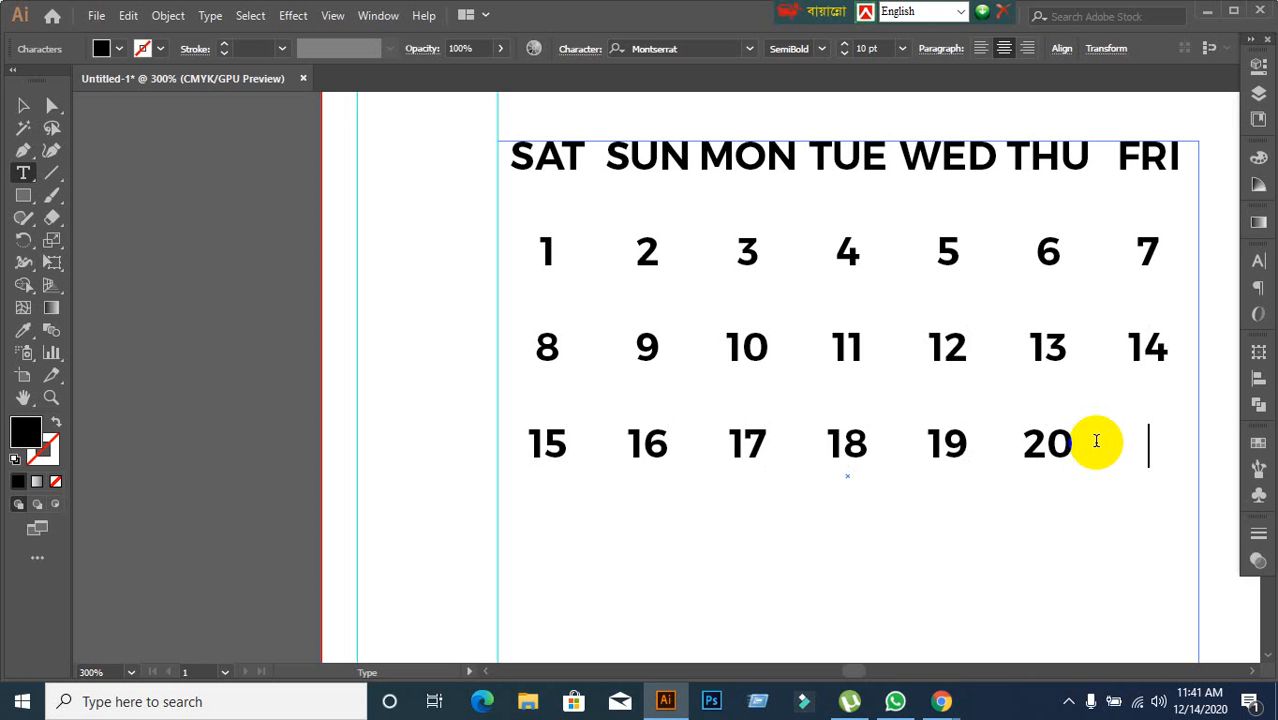
pyautogui.write('21')
# Step: Add a fourth row of tab-separated date numbers, 22 to 28
pyautogui.press('Return')
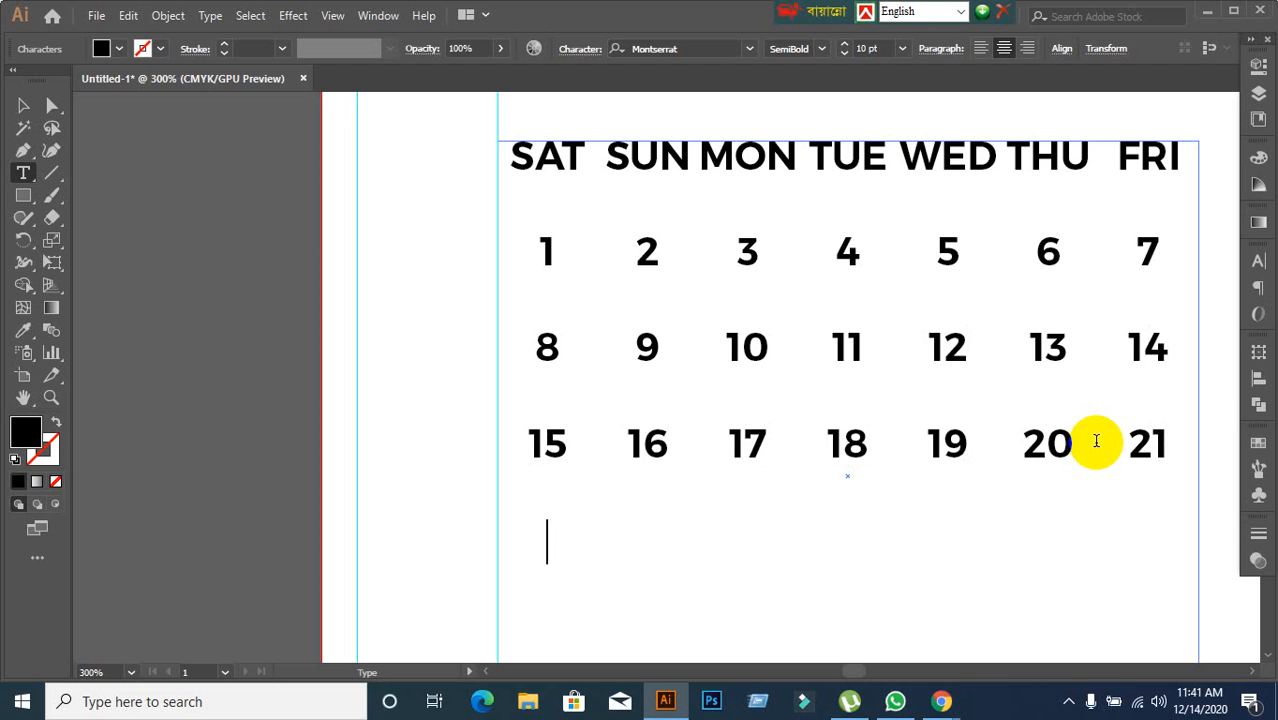
pyautogui.write('22')
pyautogui.press('Tab')
pyautogui.write('23')
pyautogui.press('Tab')
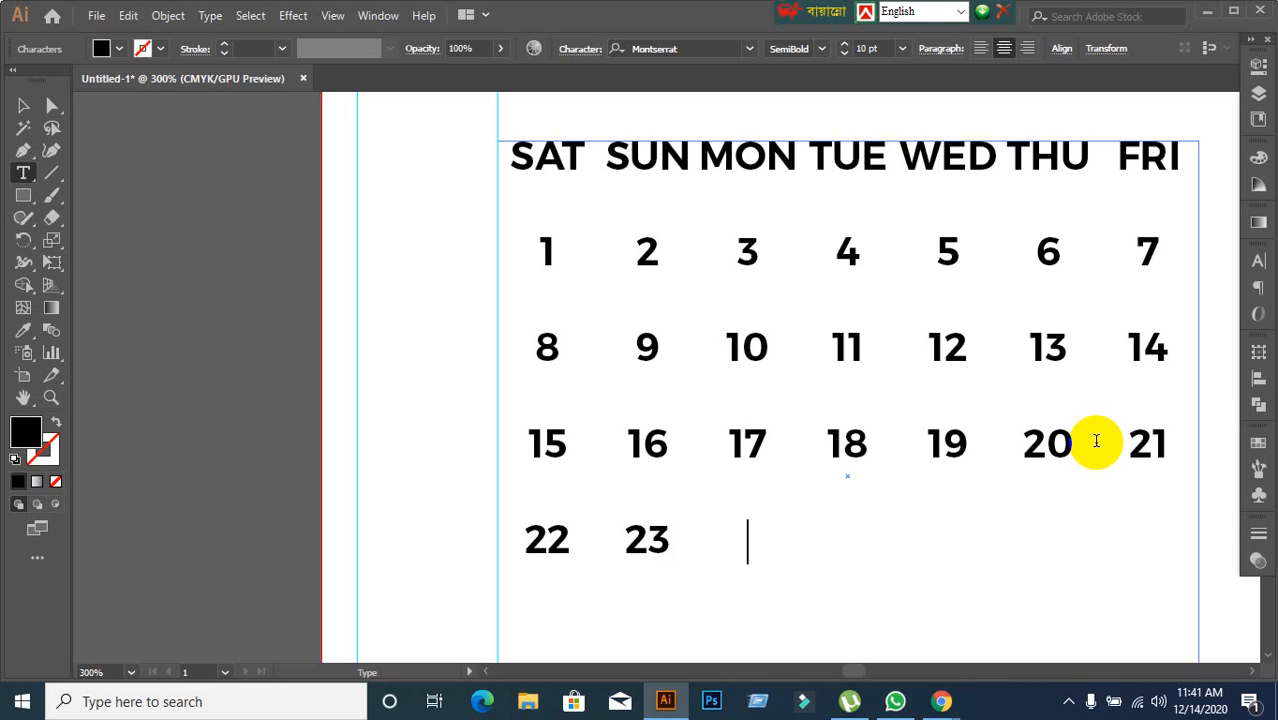
pyautogui.write('24')
pyautogui.press('Tab')
pyautogui.write('25')
pyautogui.press('Tab')
pyautogui.write('26')
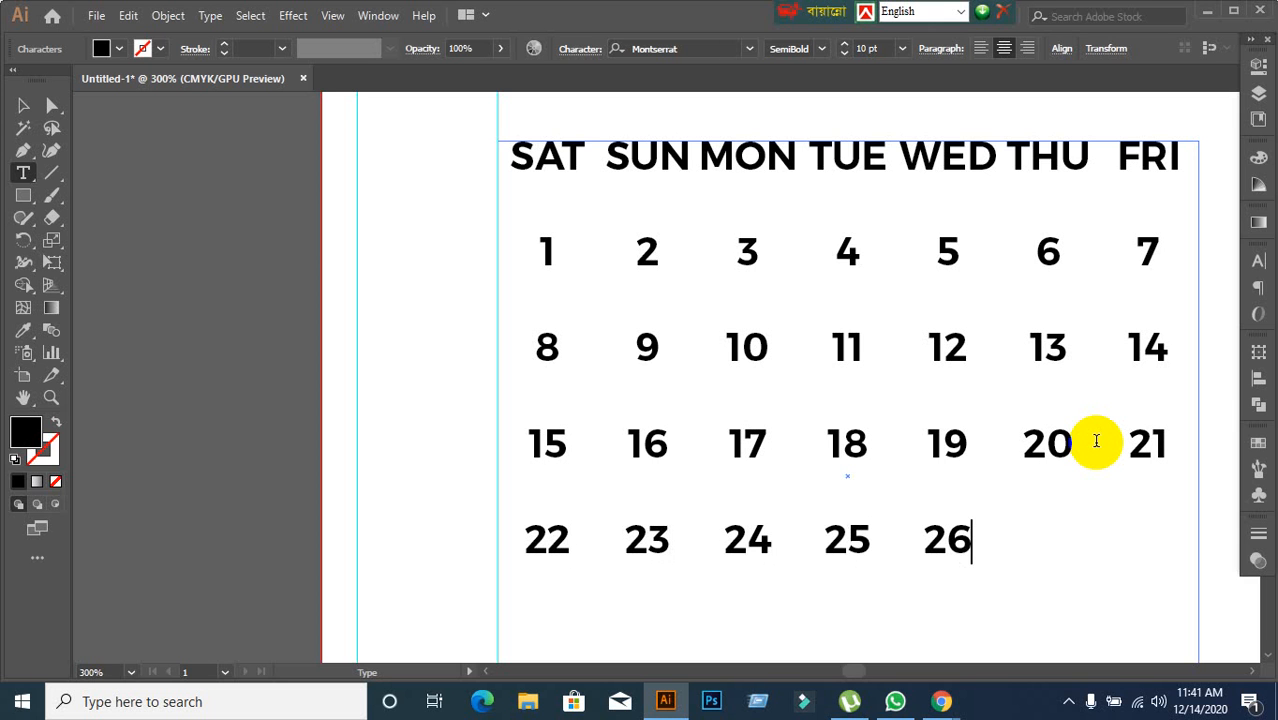
pyautogui.press('Tab')
pyautogui.write('27')
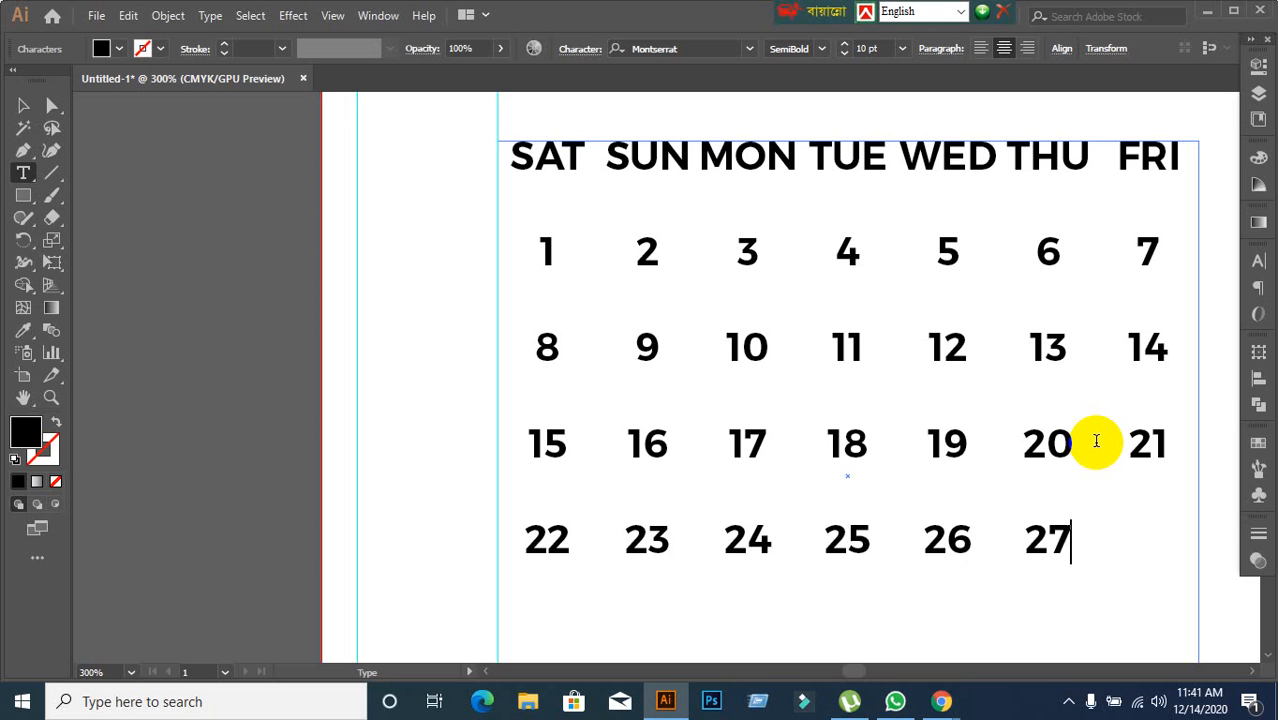
pyautogui.press('Tab')
pyautogui.write('28')
# Step: Add a last row with the dates 29, 30 and 31 and finish editing the calendar text
pyautogui.press('Return')
pyautogui.write('29')
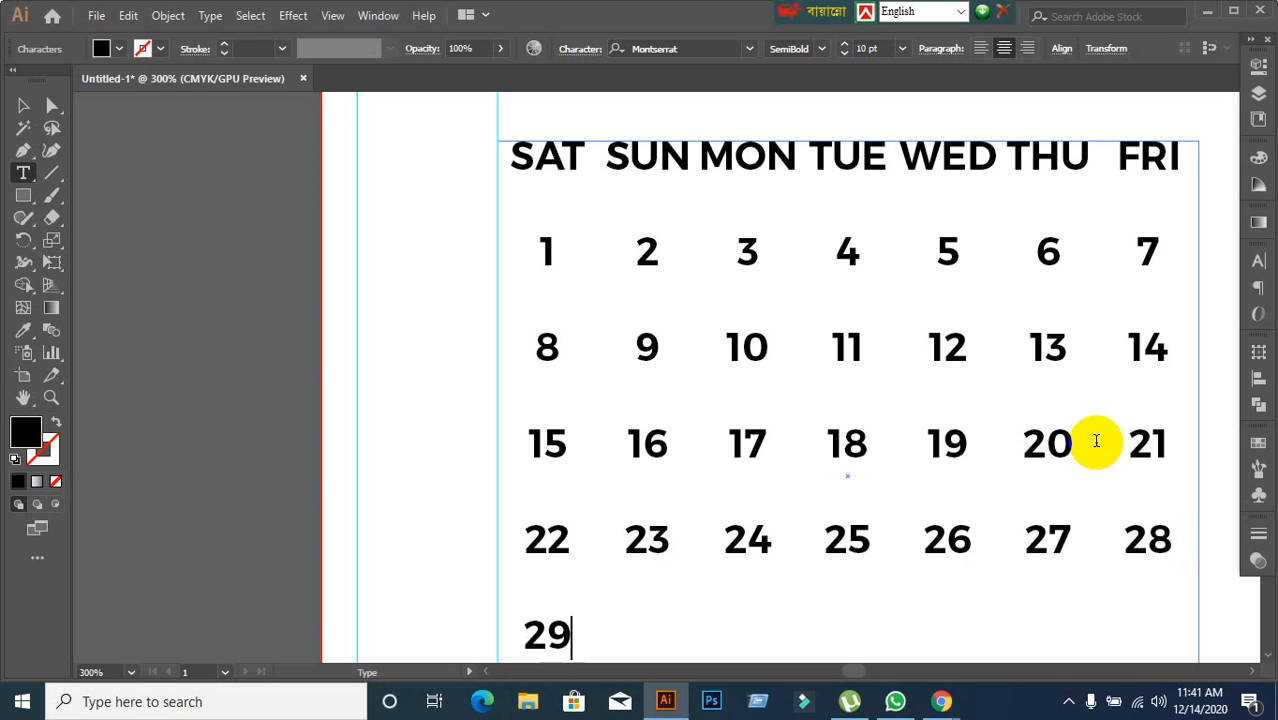
pyautogui.press('Tab')
pyautogui.write('30')
pyautogui.press('Tab')
pyautogui.write('31')
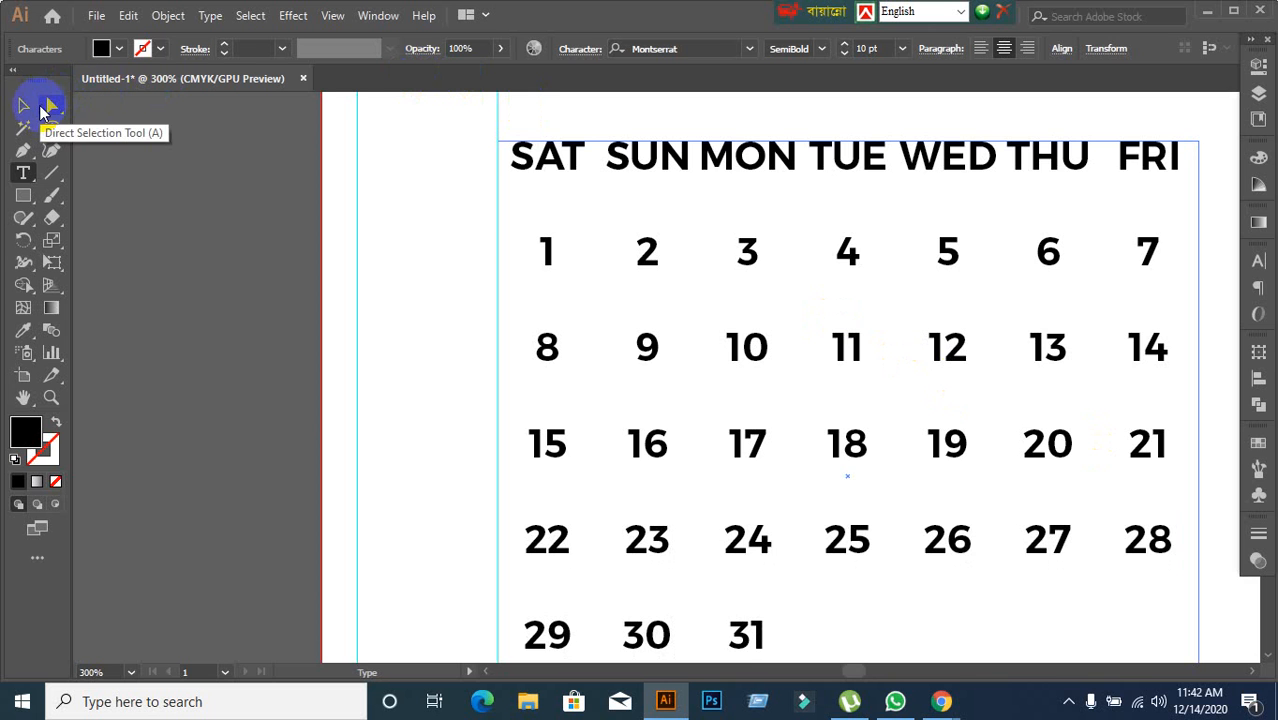
pyautogui.click(23, 106)
# Step: Examine the calendar text frame's size on the page and the alignment of its dates within the grid cells
pyautogui.scroll(-2, 458, 288)
pyautogui.scroll(-4, 458, 288)
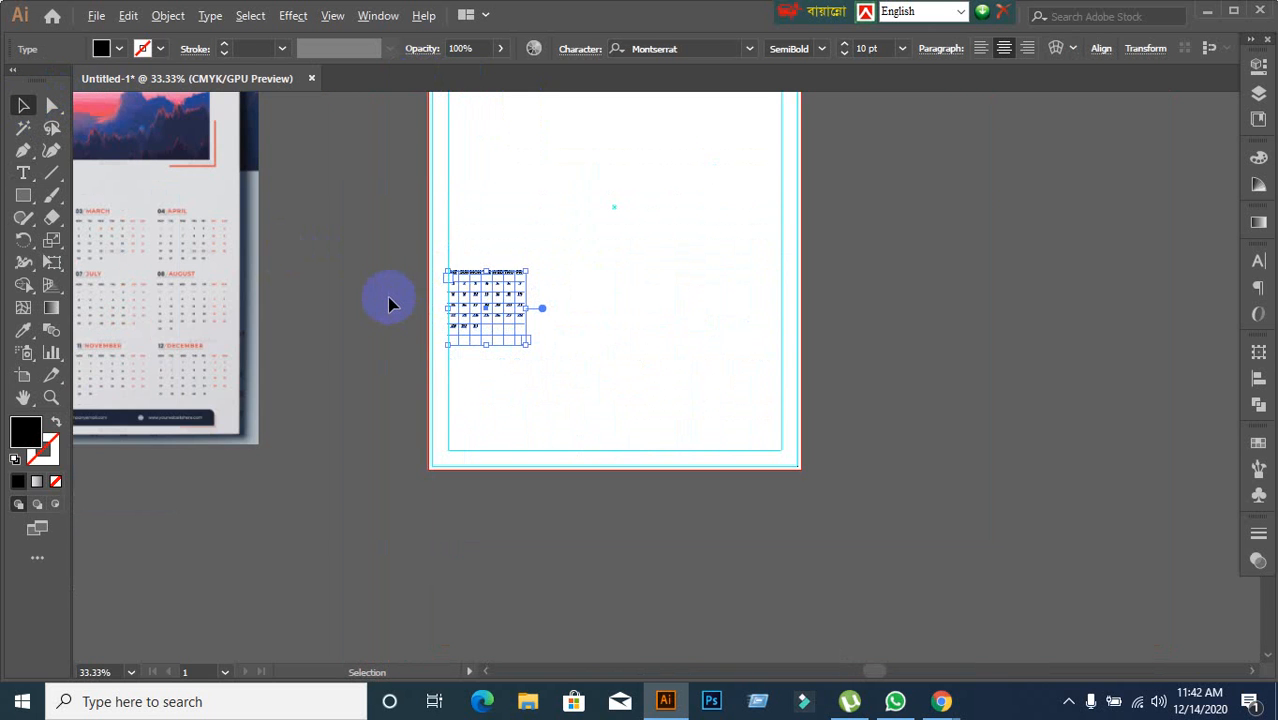
pyautogui.scroll(-1, 387, 298)
pyautogui.scroll(5, 385, 314)
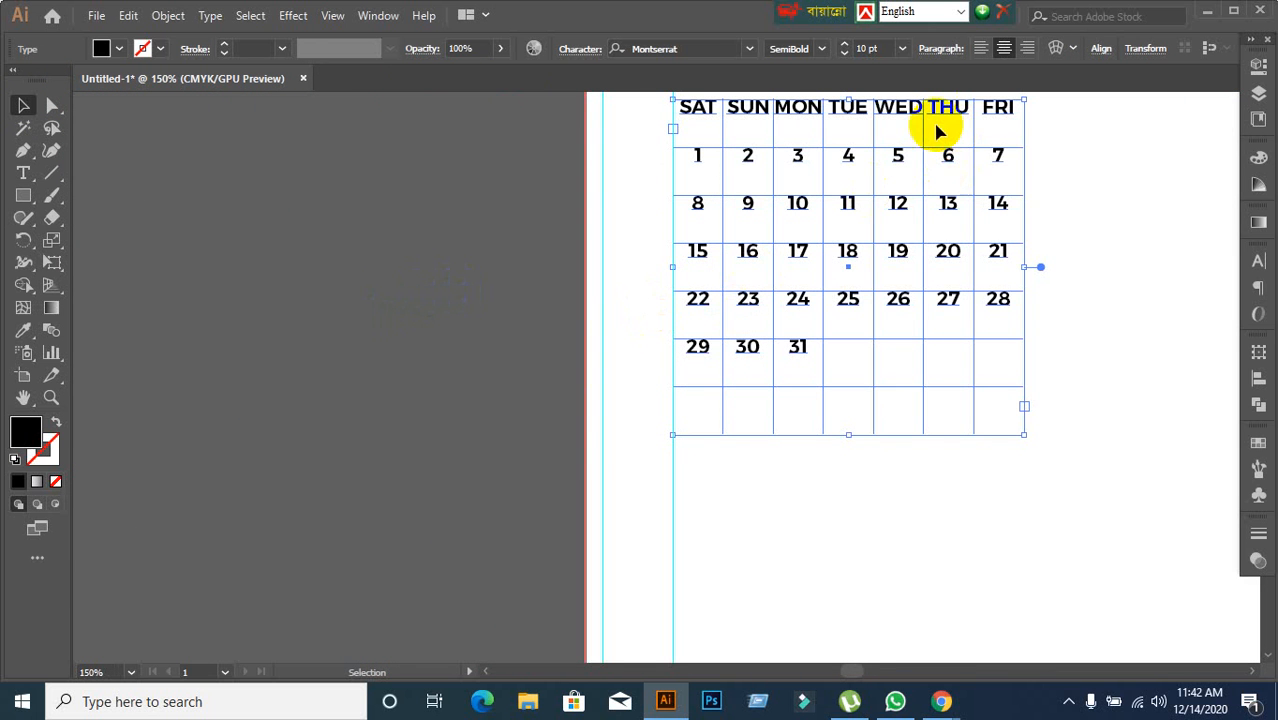
pyautogui.scroll(1, 937, 125)
pyautogui.scroll(2, 915, 143)
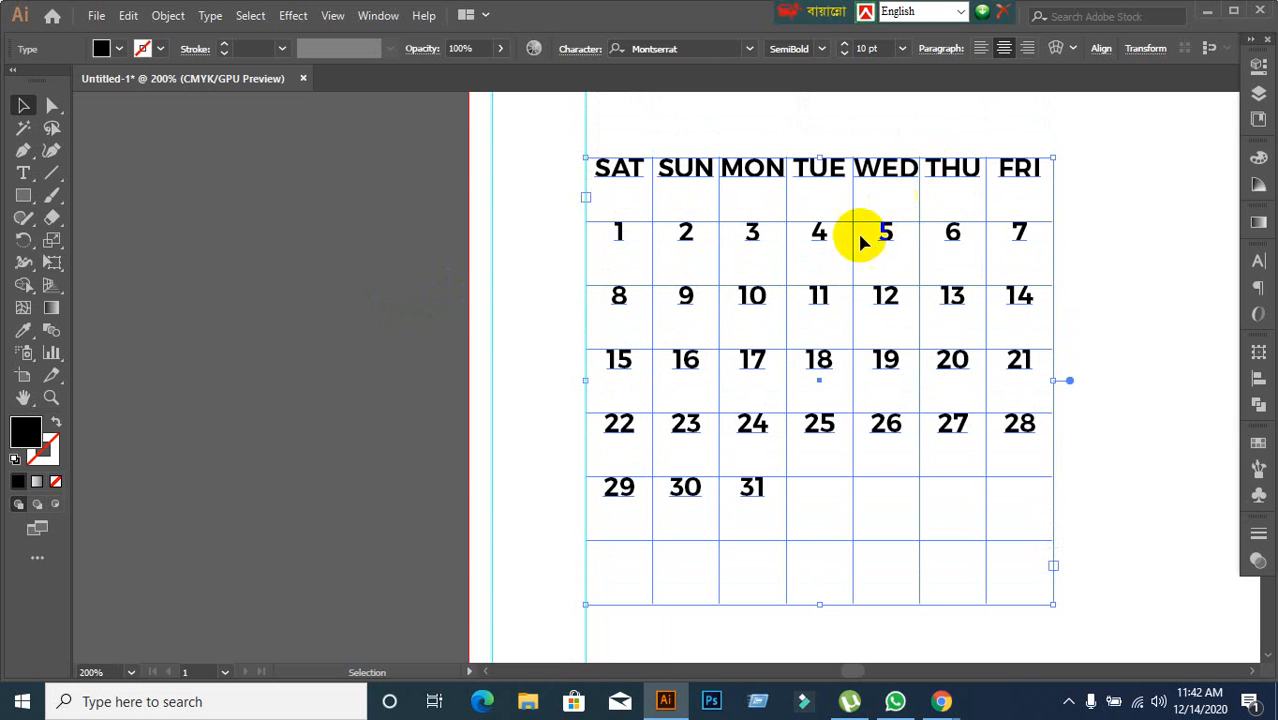
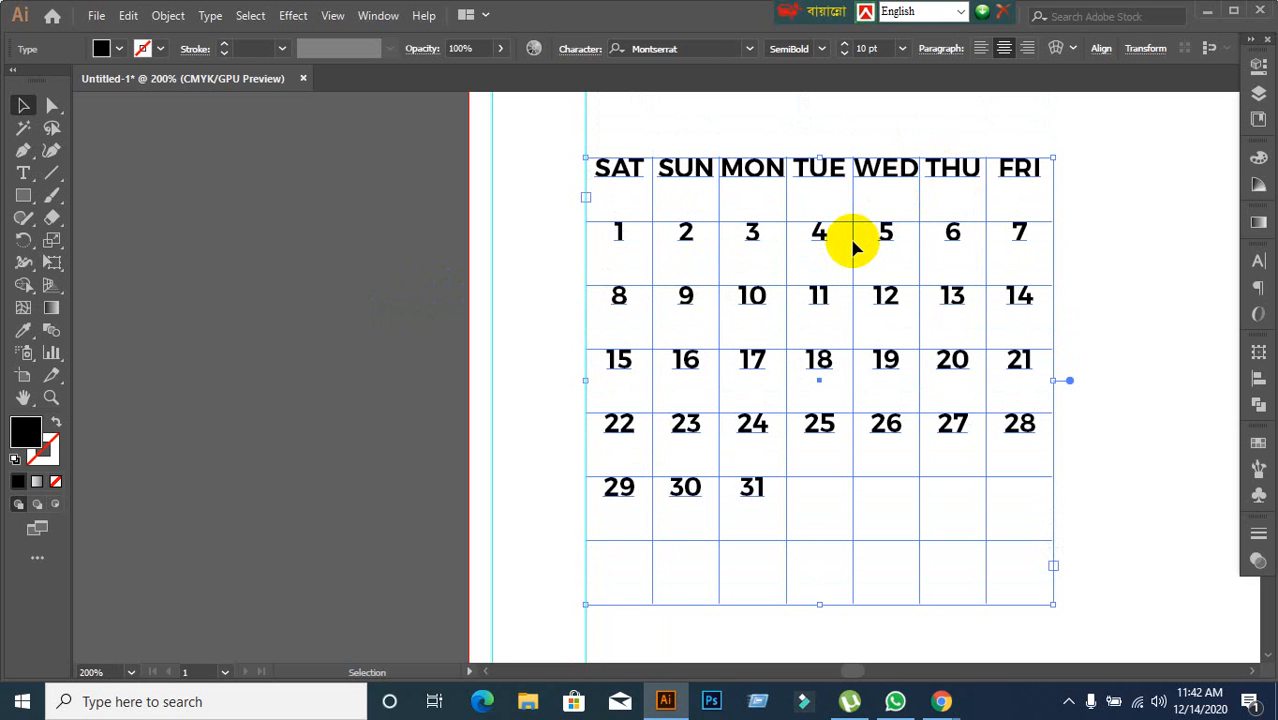
pyautogui.scroll(1, 870, 200)
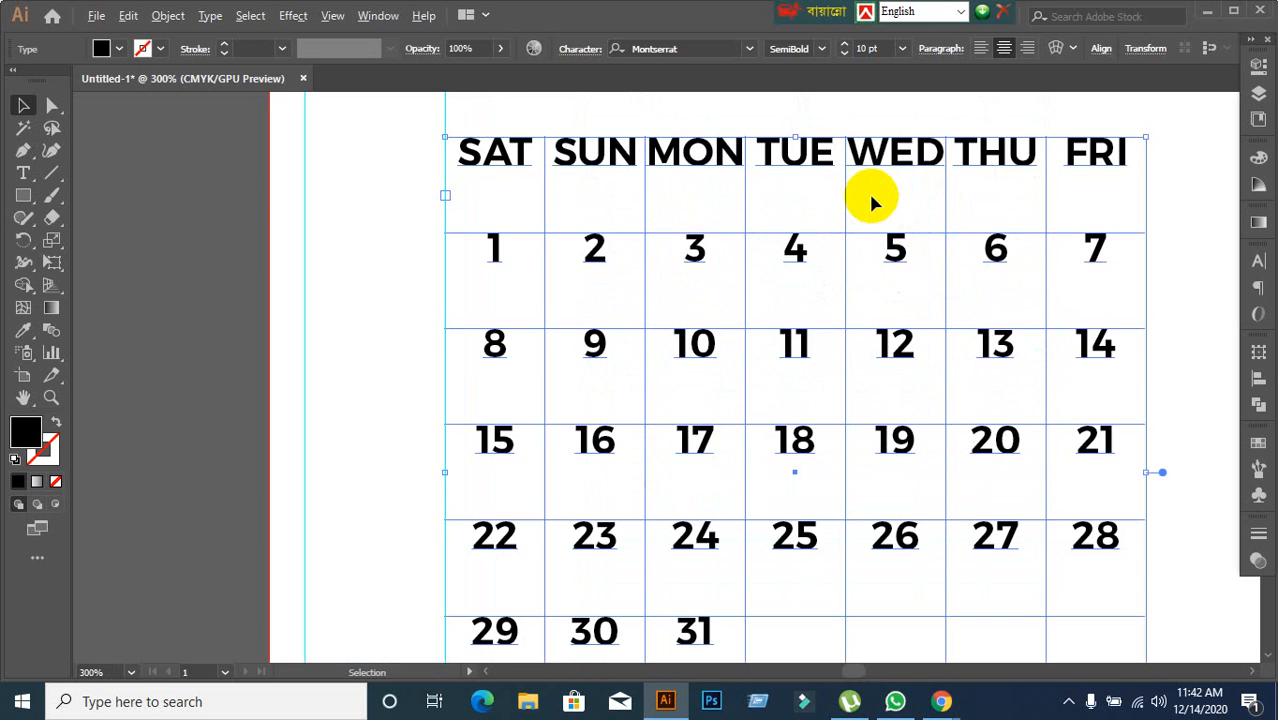
pyautogui.scroll(-1, 870, 200)
# Step: Change the font of all the date numbers, 1 to 31, to Poppins Regular
pyautogui.doubleClick(619, 229)
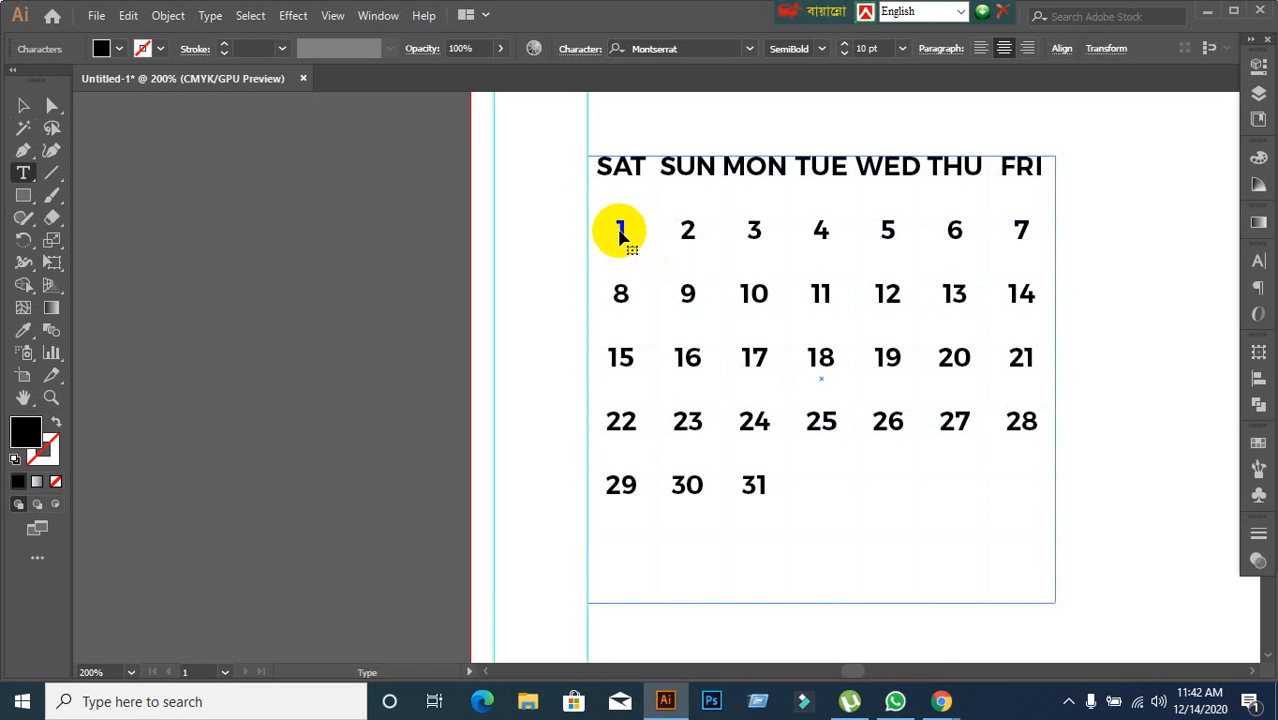
pyautogui.moveTo(614, 222); pyautogui.dragTo(996, 488)
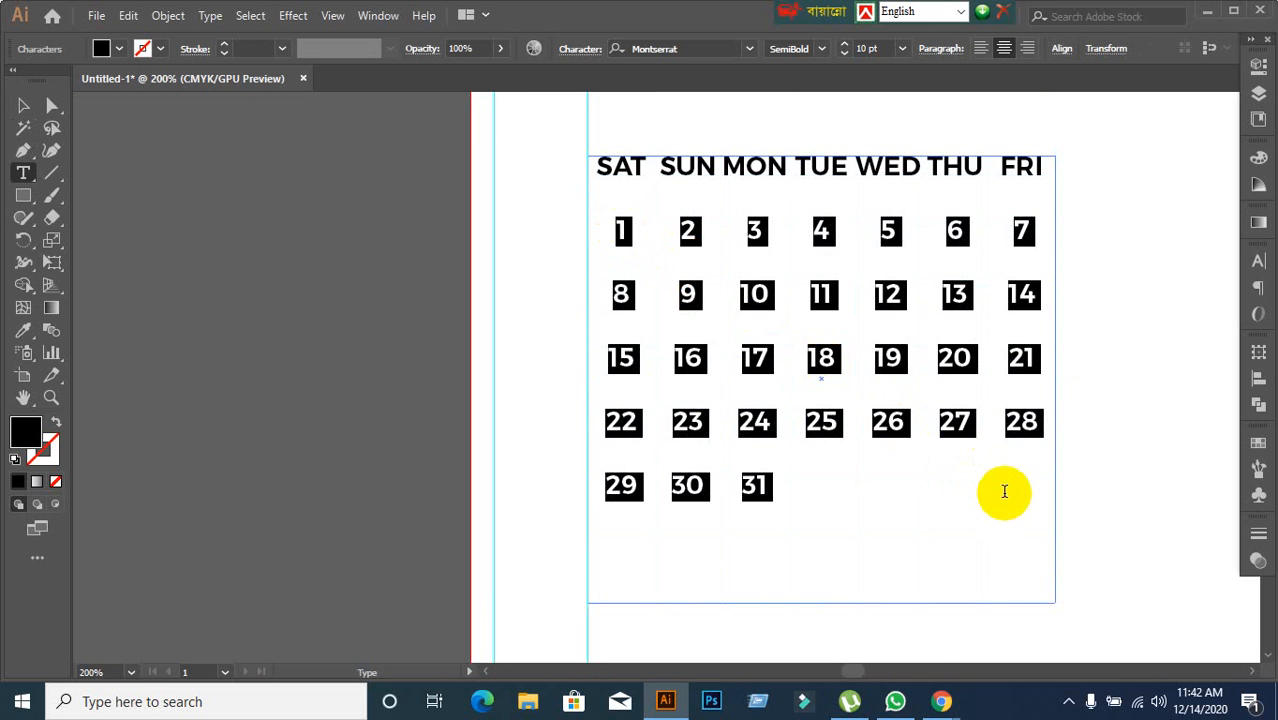
pyautogui.click(679, 296)
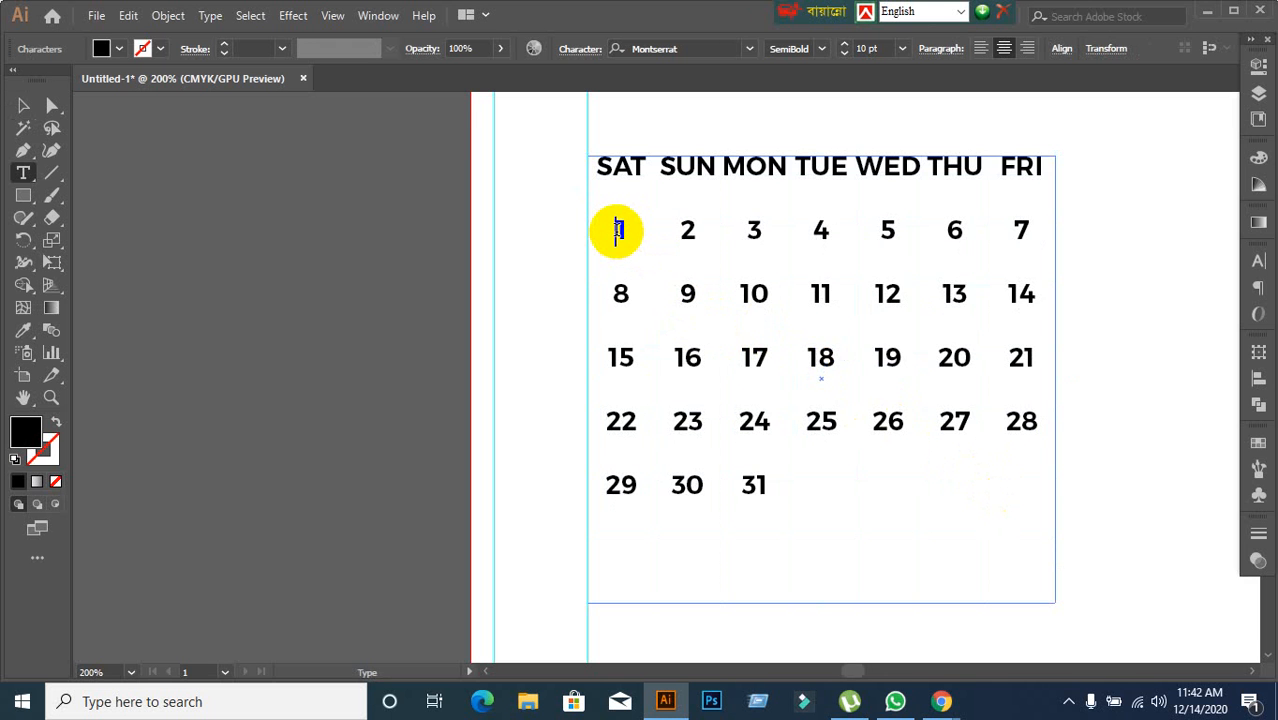
pyautogui.moveTo(619, 229); pyautogui.dragTo(856, 479)
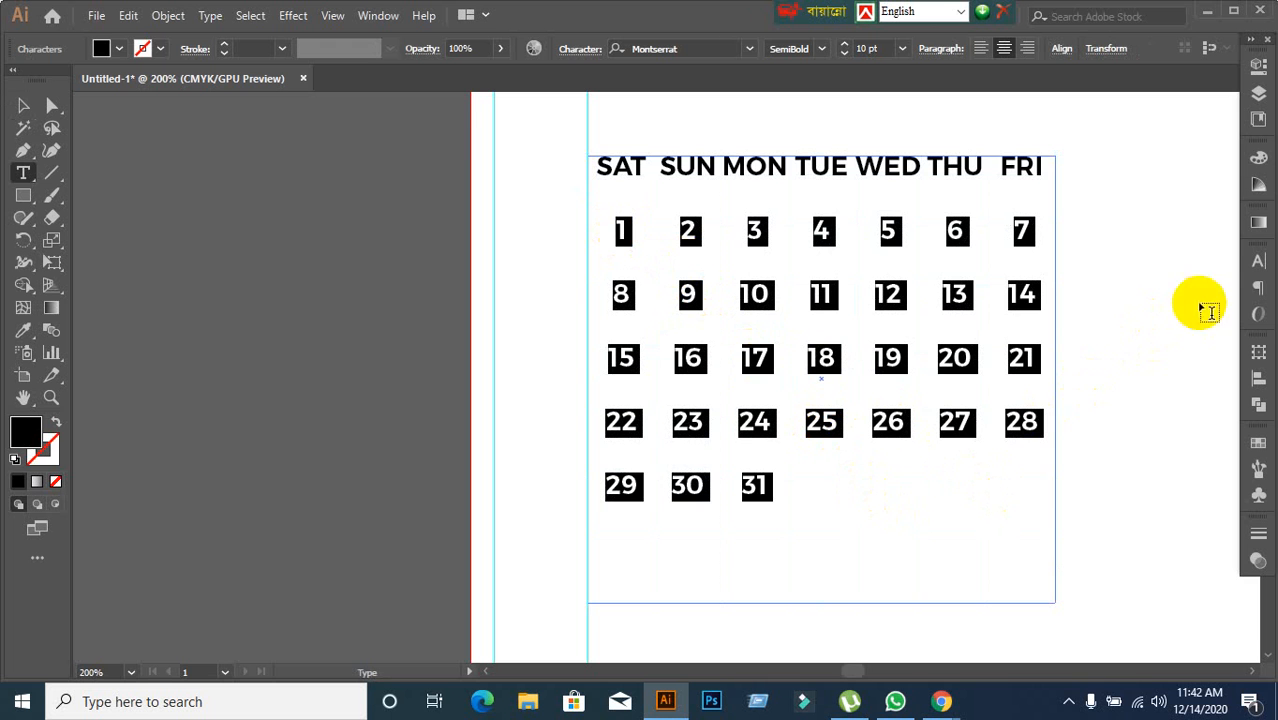
pyautogui.click(1256, 263)
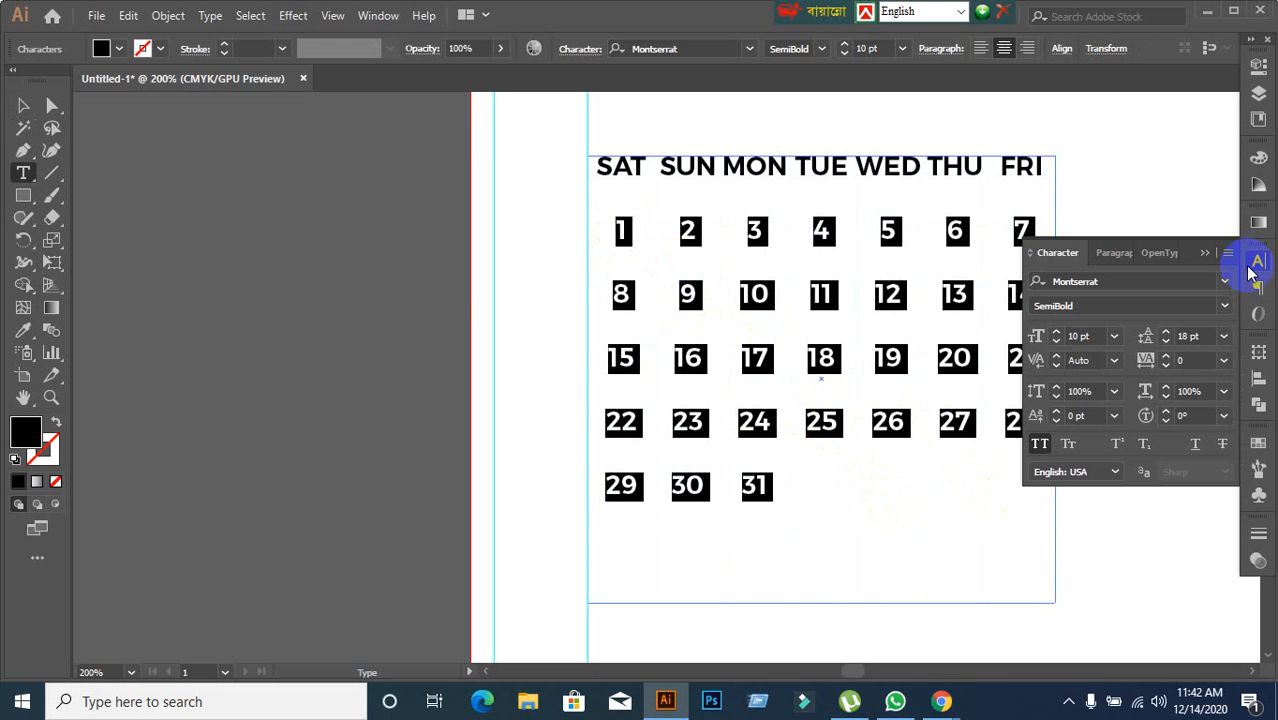
pyautogui.click(1117, 281)
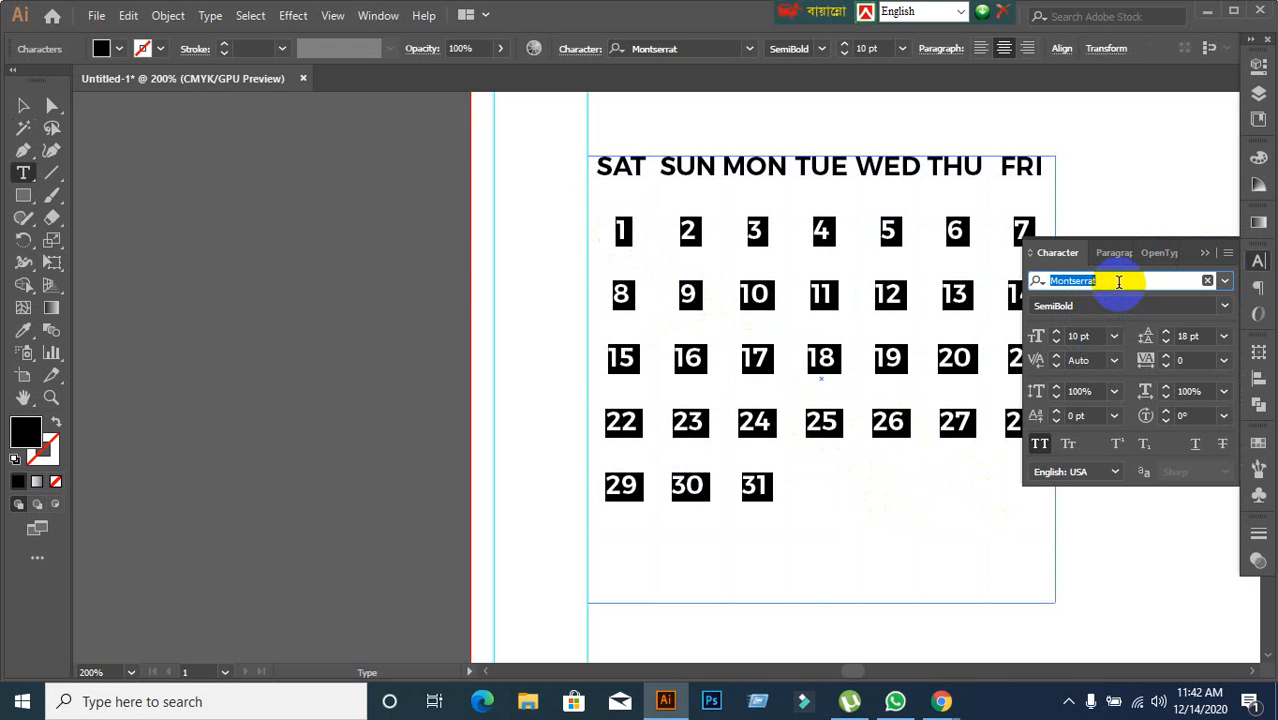
pyautogui.write('Po')
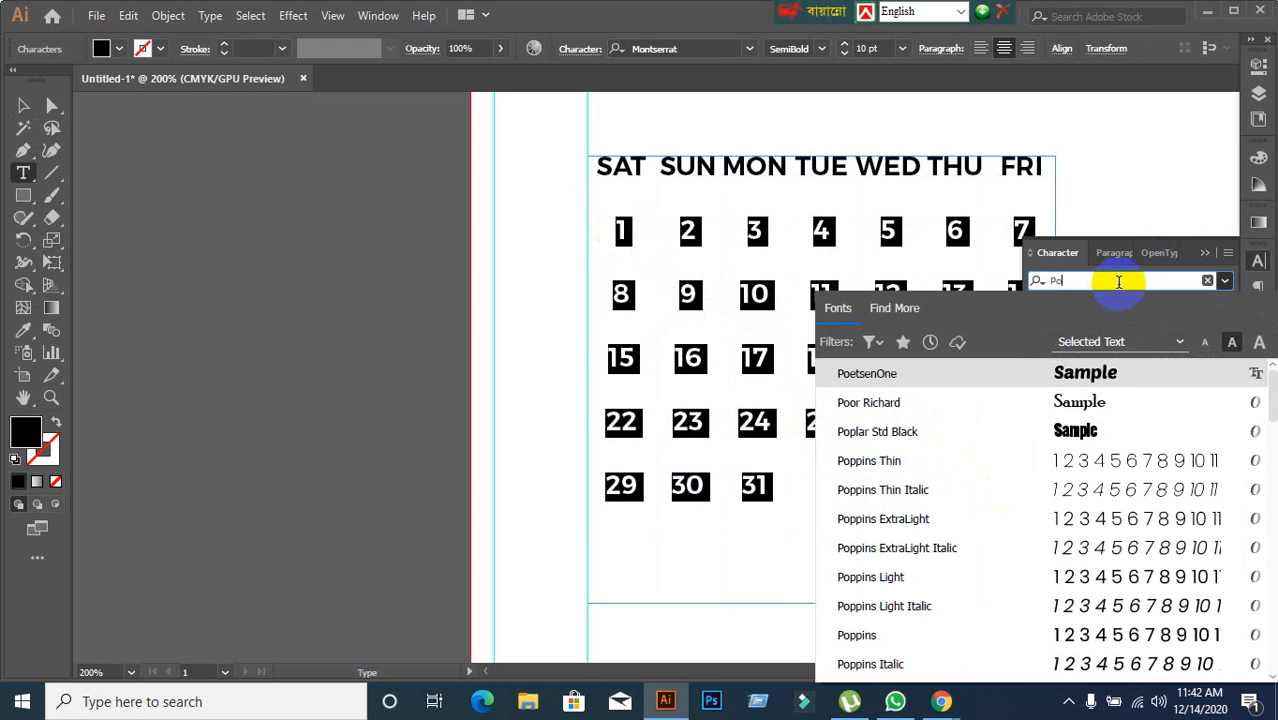
pyautogui.write('p')
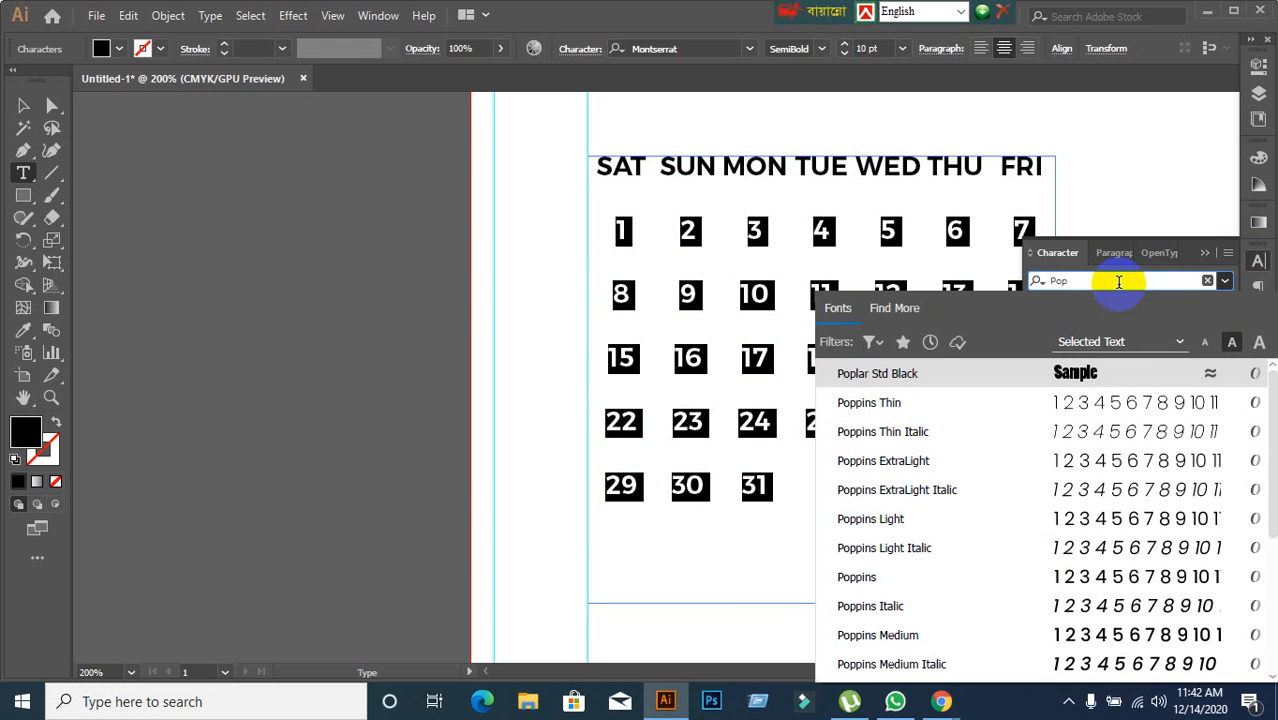
pyautogui.click(856, 576)
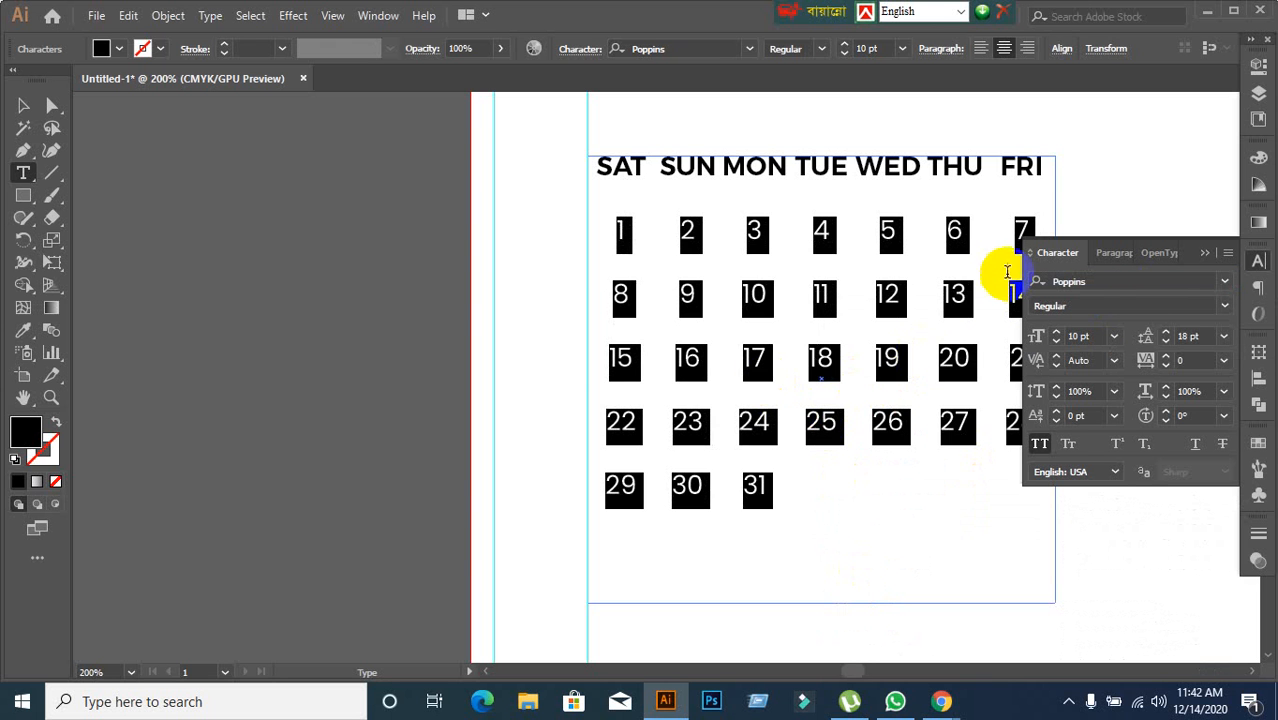
# Step: Examine the restyled date numbers in the calendar frame and compare the page with the reference calendar design
pyautogui.click(916, 359)
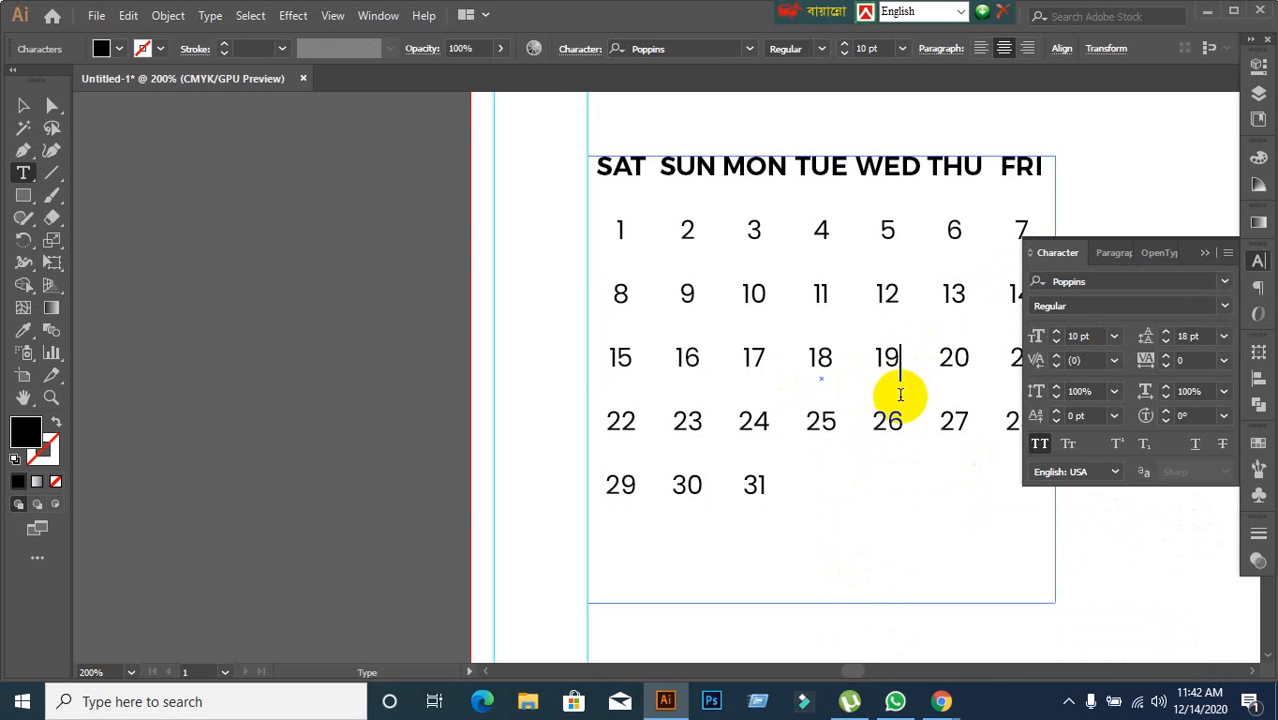
pyautogui.scroll(-1, 900, 395)
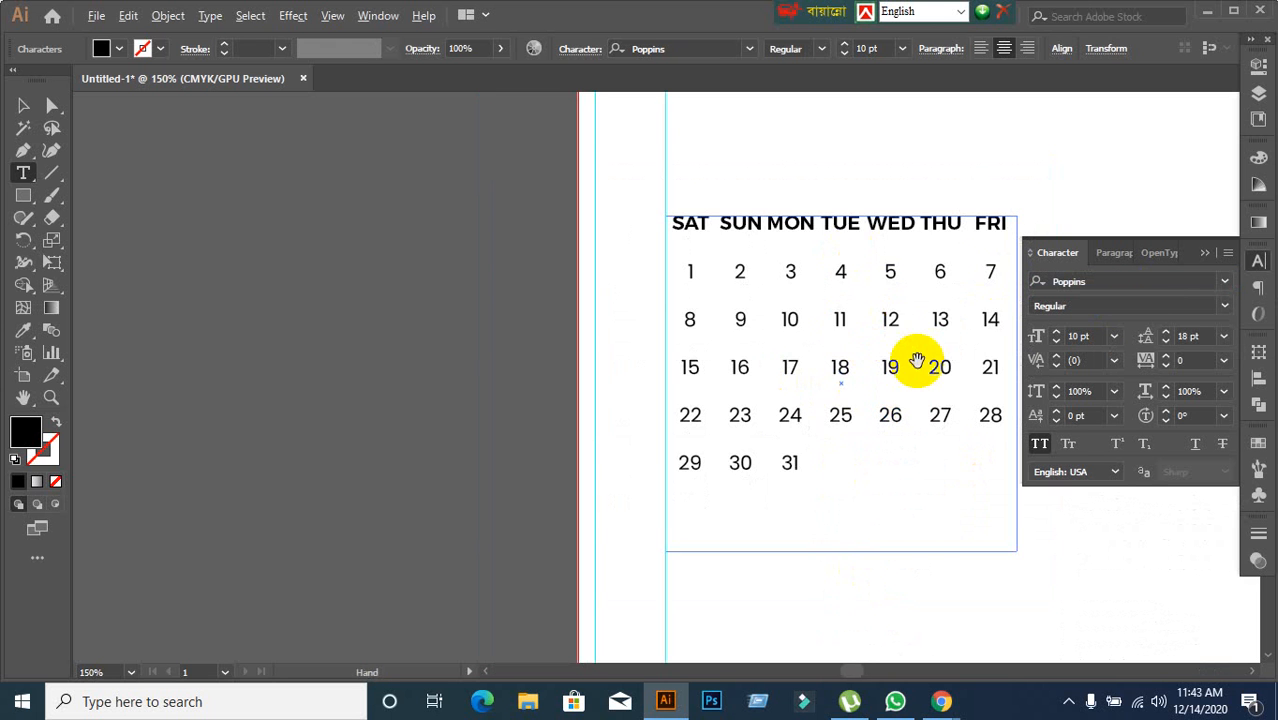
pyautogui.scroll(1, 916, 359)
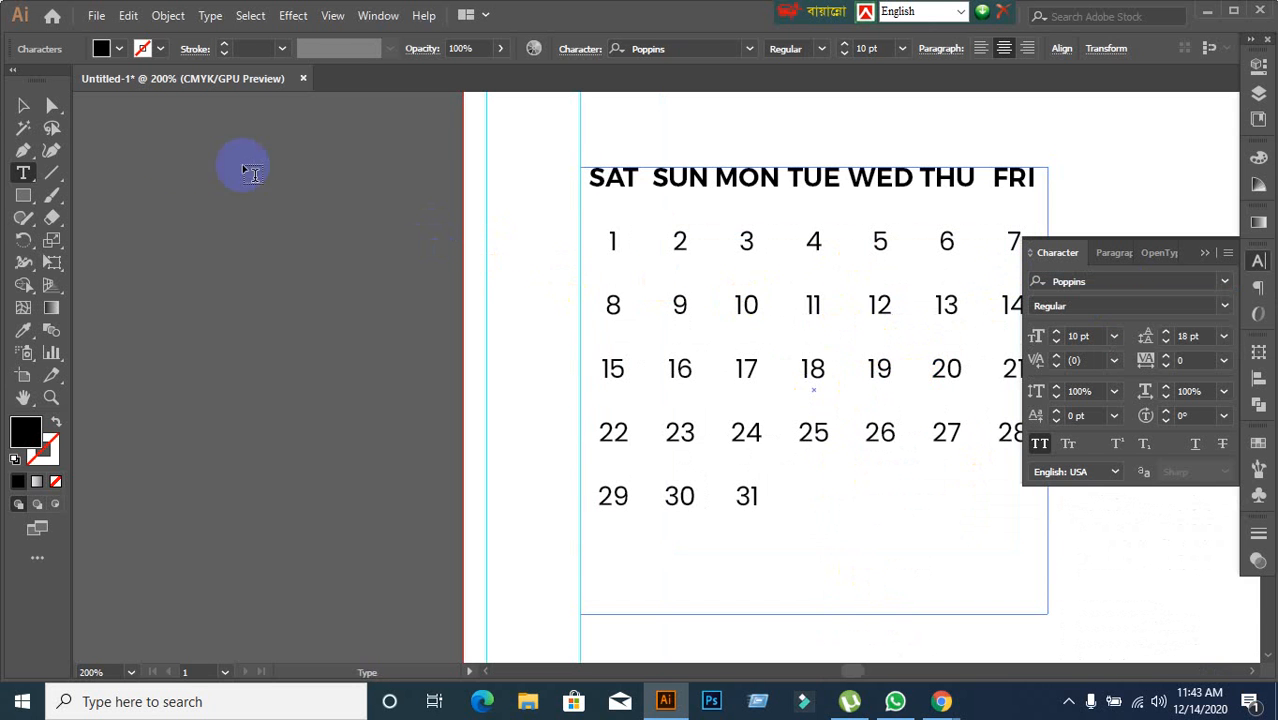
pyautogui.click(23, 106)
pyautogui.scroll(-3, 328, 322)
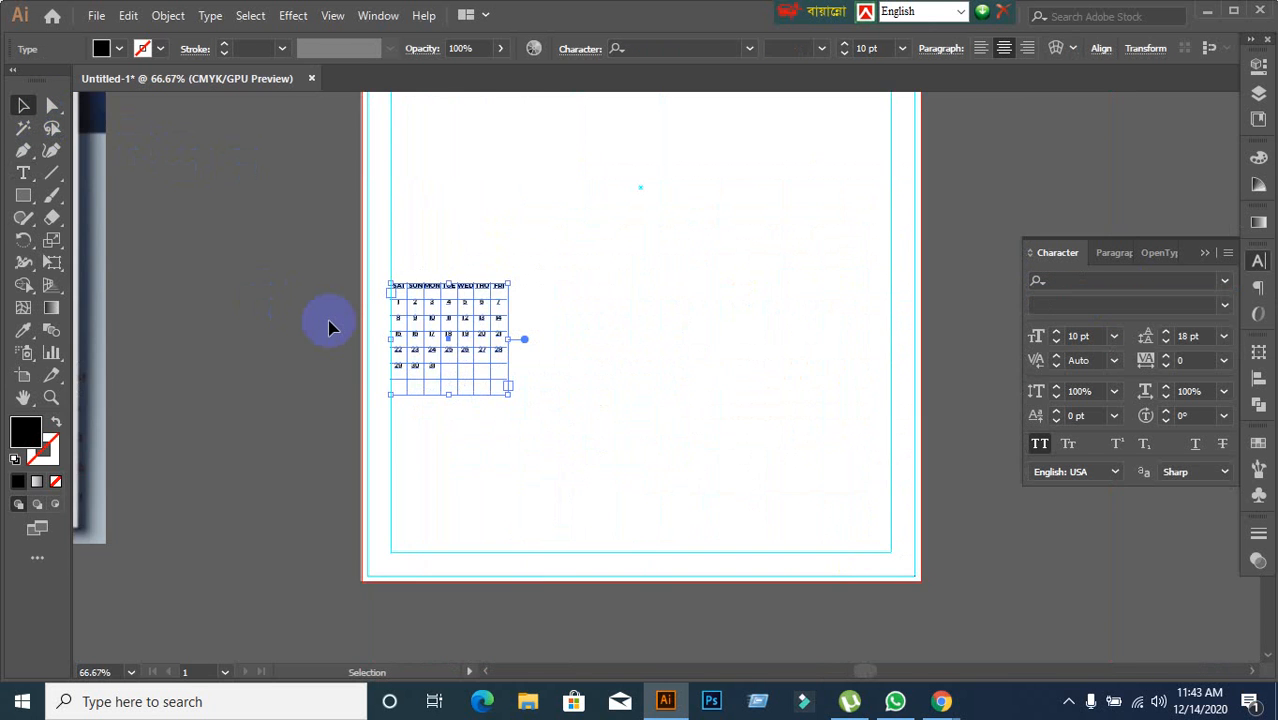
pyautogui.scroll(-1, 330, 328)
pyautogui.moveTo(330, 328); pyautogui.dragTo(510, 327)
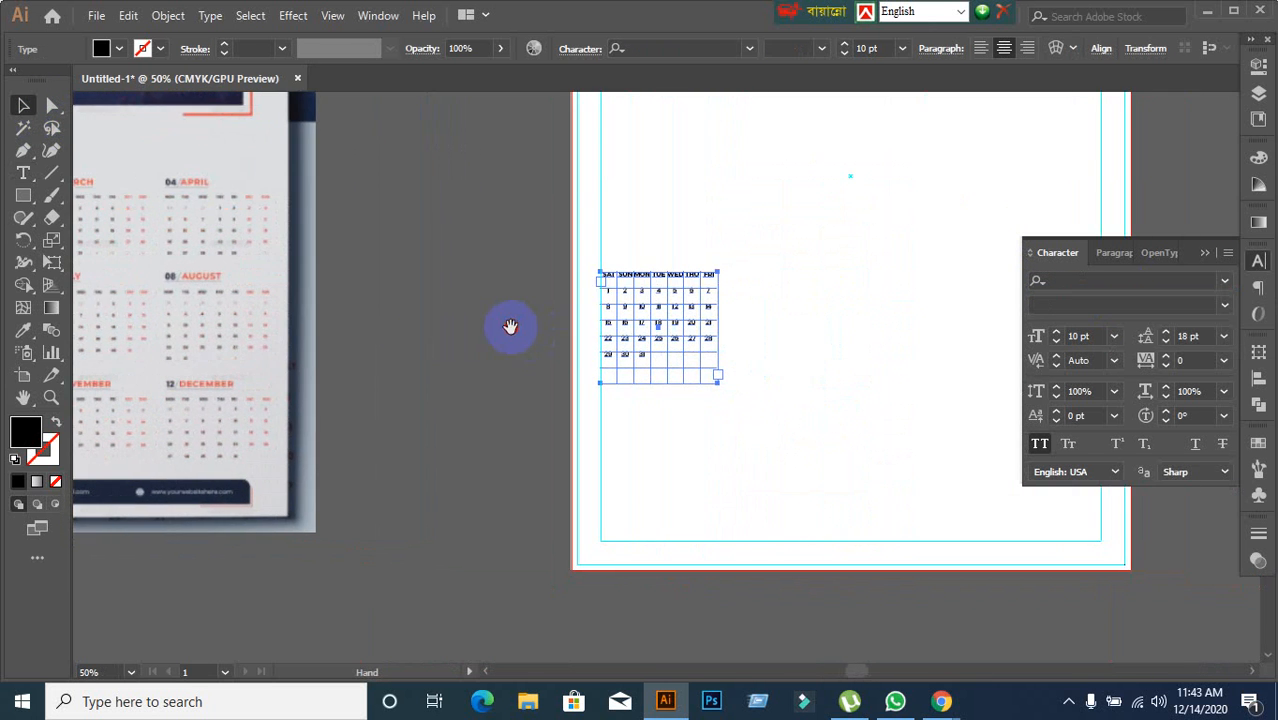
pyautogui.scroll(2, 742, 345)
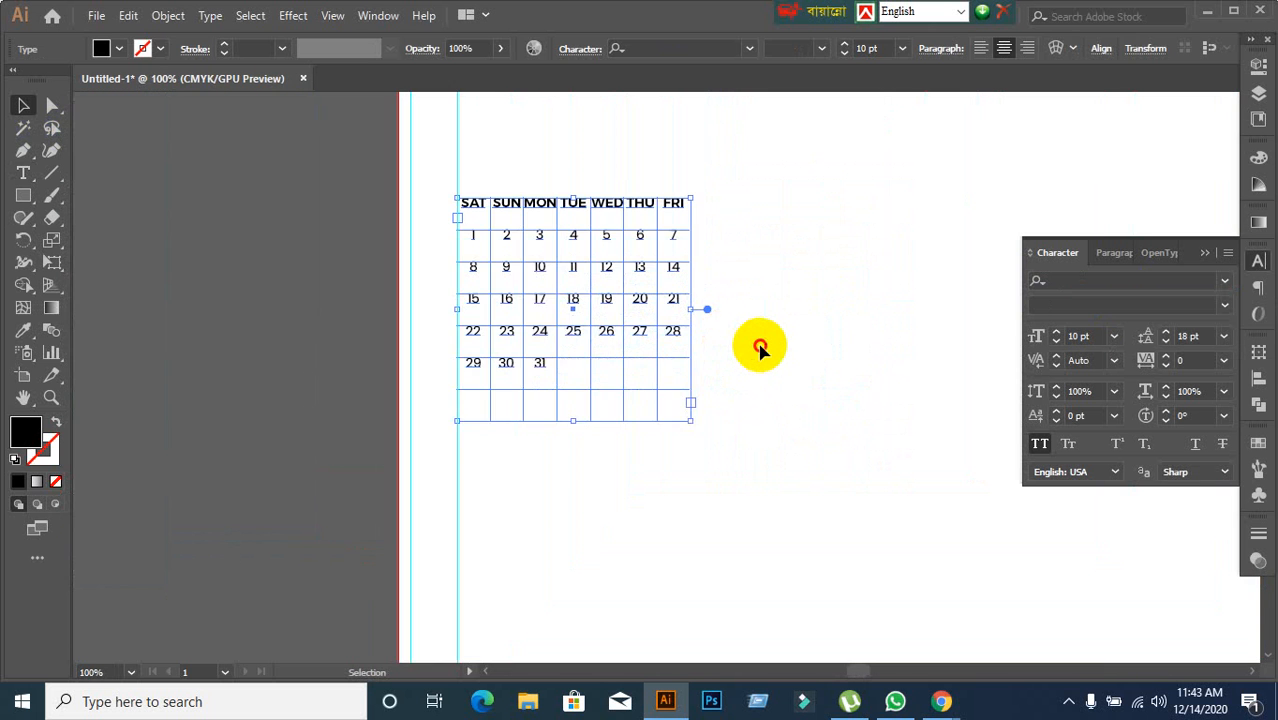
pyautogui.click(760, 347)
pyautogui.scroll(2, 757, 348)
pyautogui.scroll(-1, 713, 334)
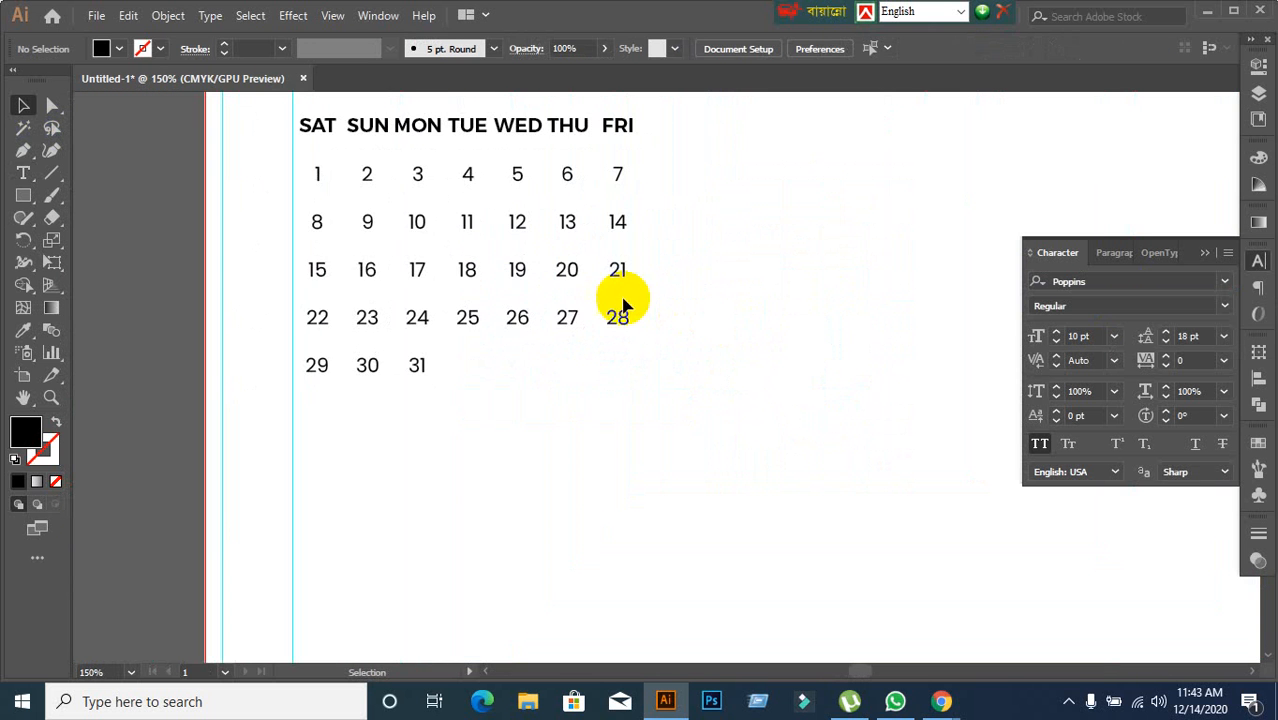
pyautogui.moveTo(514, 300); pyautogui.dragTo(625, 357)
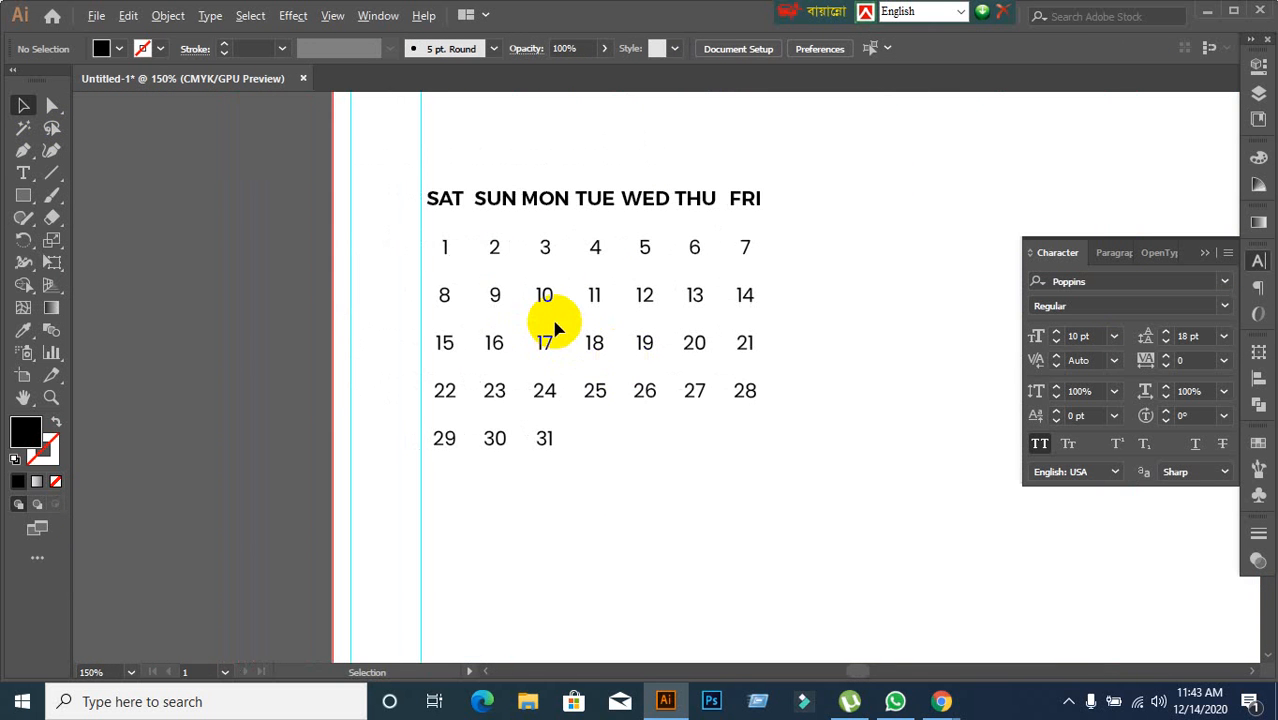
pyautogui.scroll(1, 556, 328)
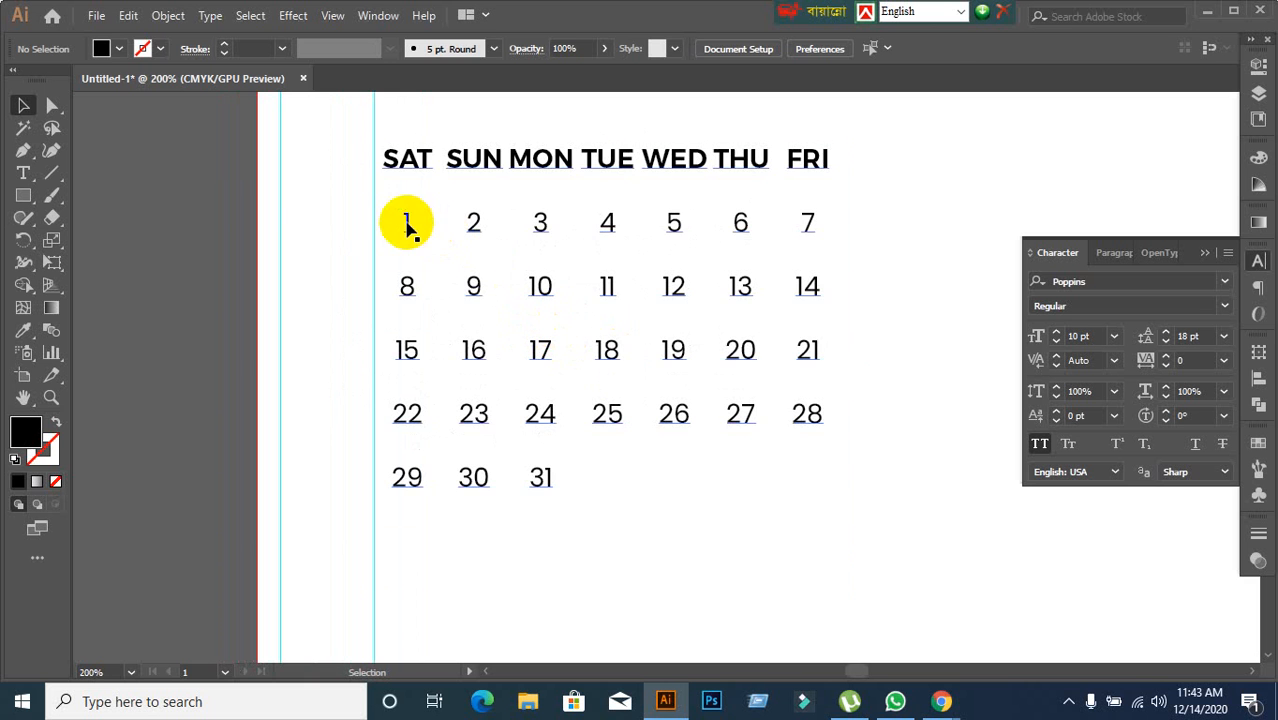
pyautogui.click(408, 229)
pyautogui.doubleClick(408, 229)
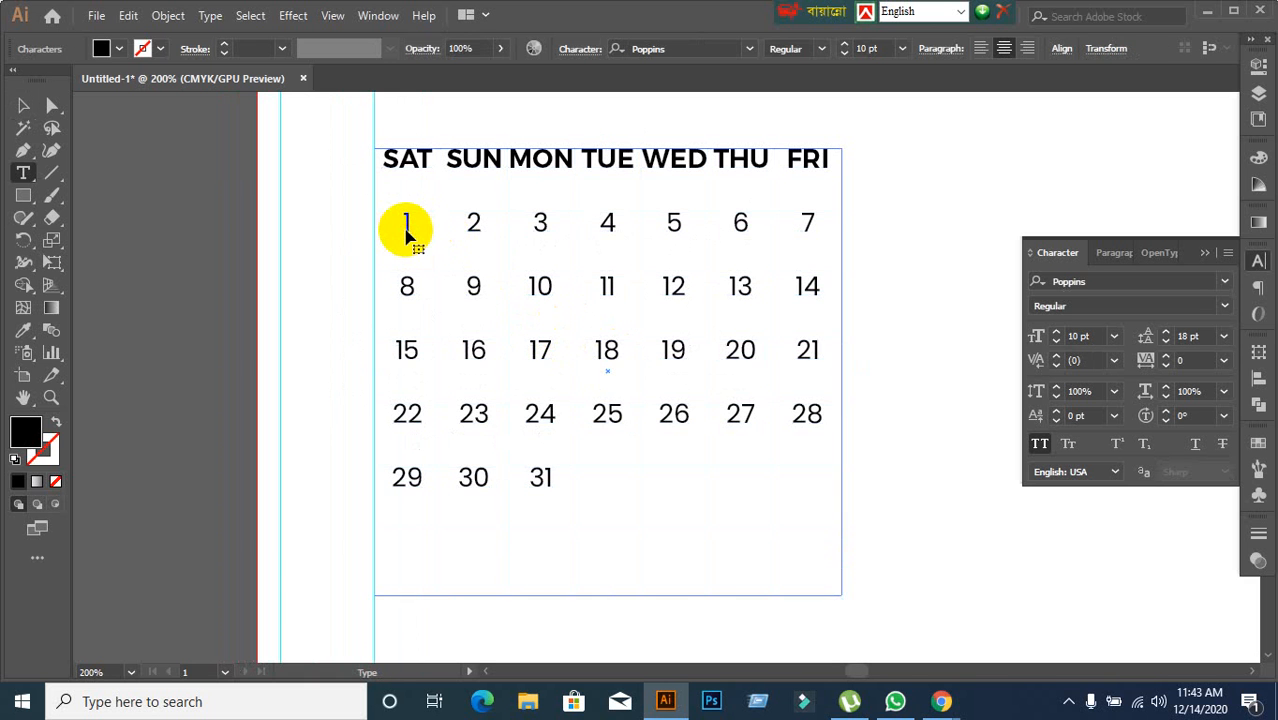
pyautogui.moveTo(408, 229); pyautogui.dragTo(782, 488)
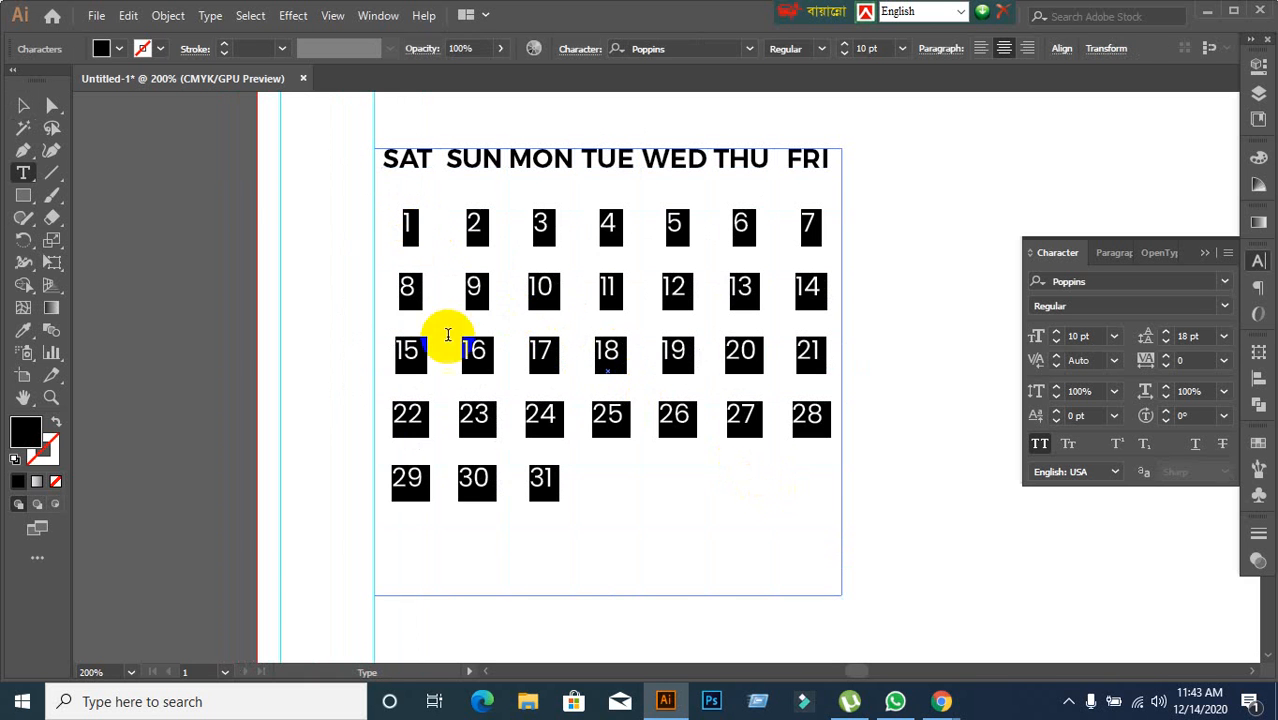
pyautogui.click(25, 106)
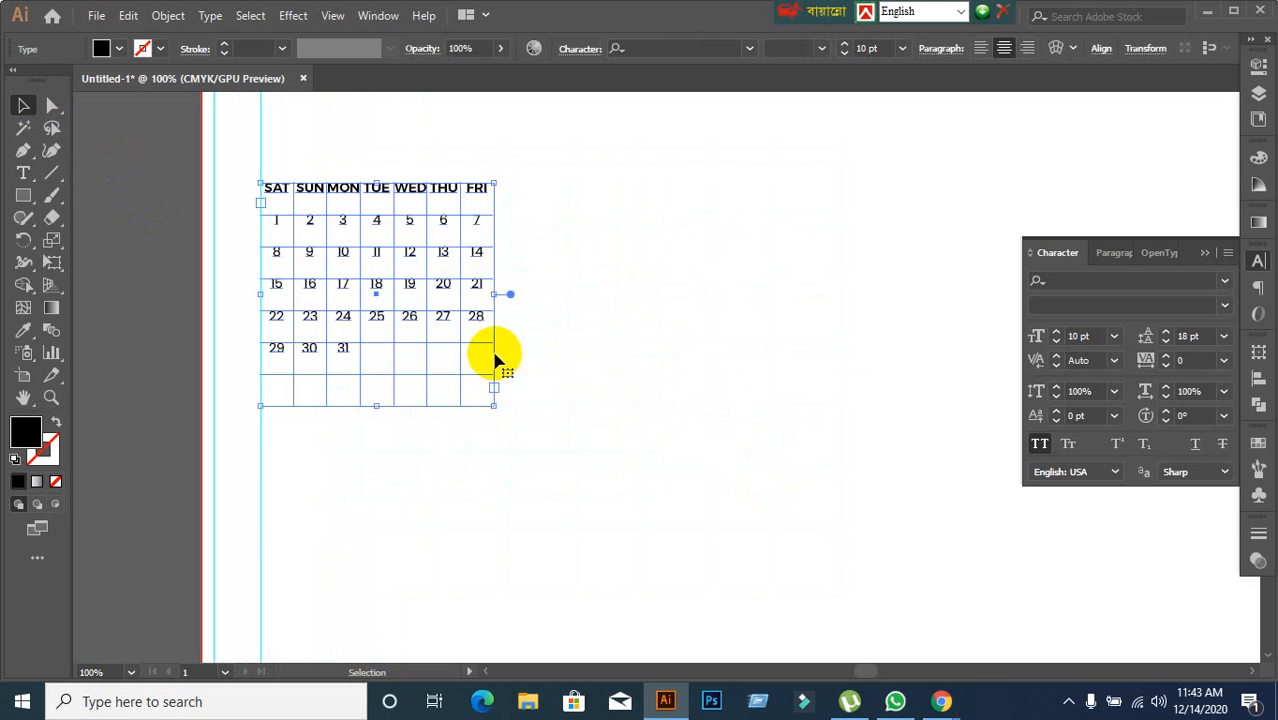
# Step: Move the calendar text frame slightly so its left edge sits just inside the page's left margin guide
pyautogui.scroll(-1, 658, 382)
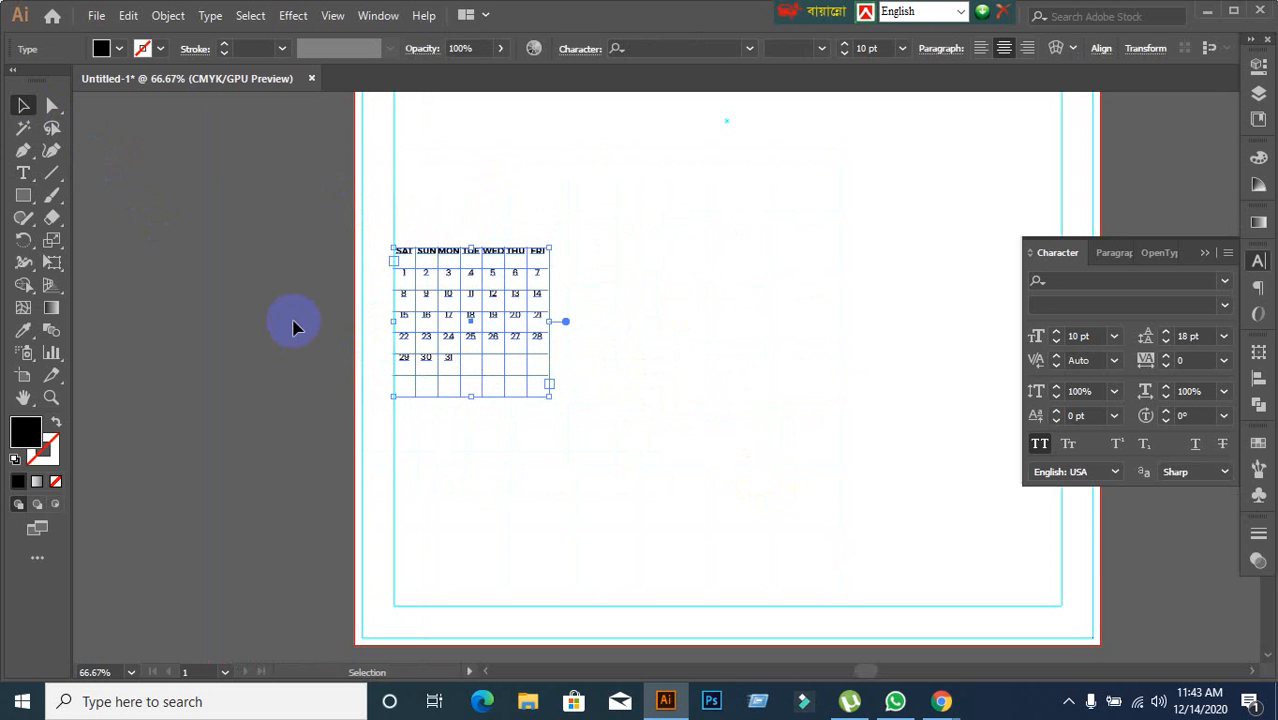
pyautogui.scroll(1, 491, 455)
pyautogui.scroll(2, 471, 472)
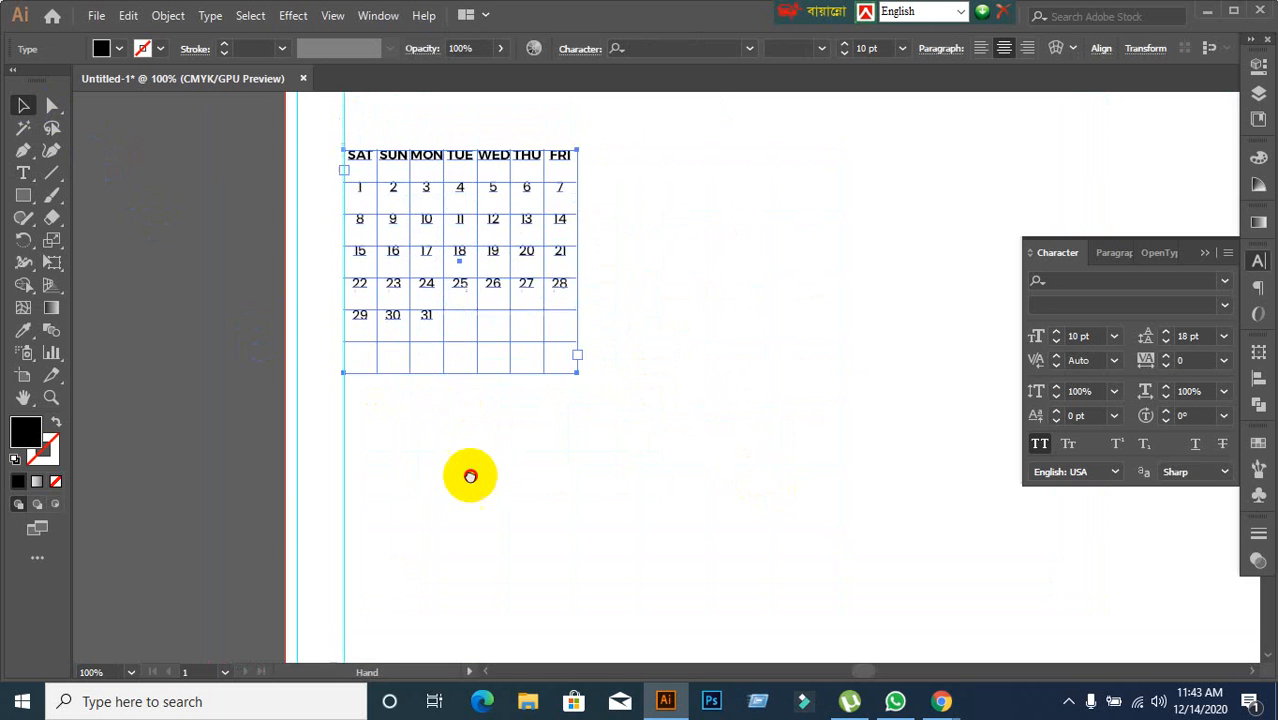
pyautogui.moveTo(446, 228); pyautogui.dragTo(453, 125)
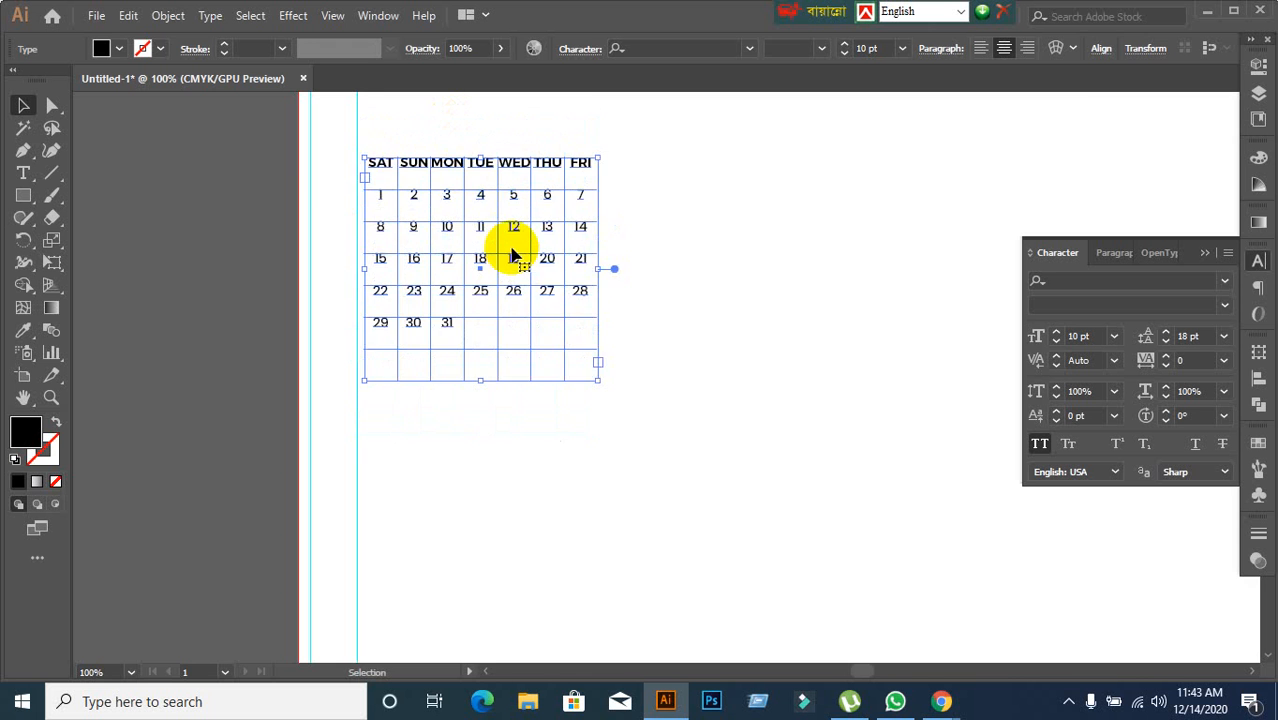
pyautogui.scroll(-1, 513, 251)
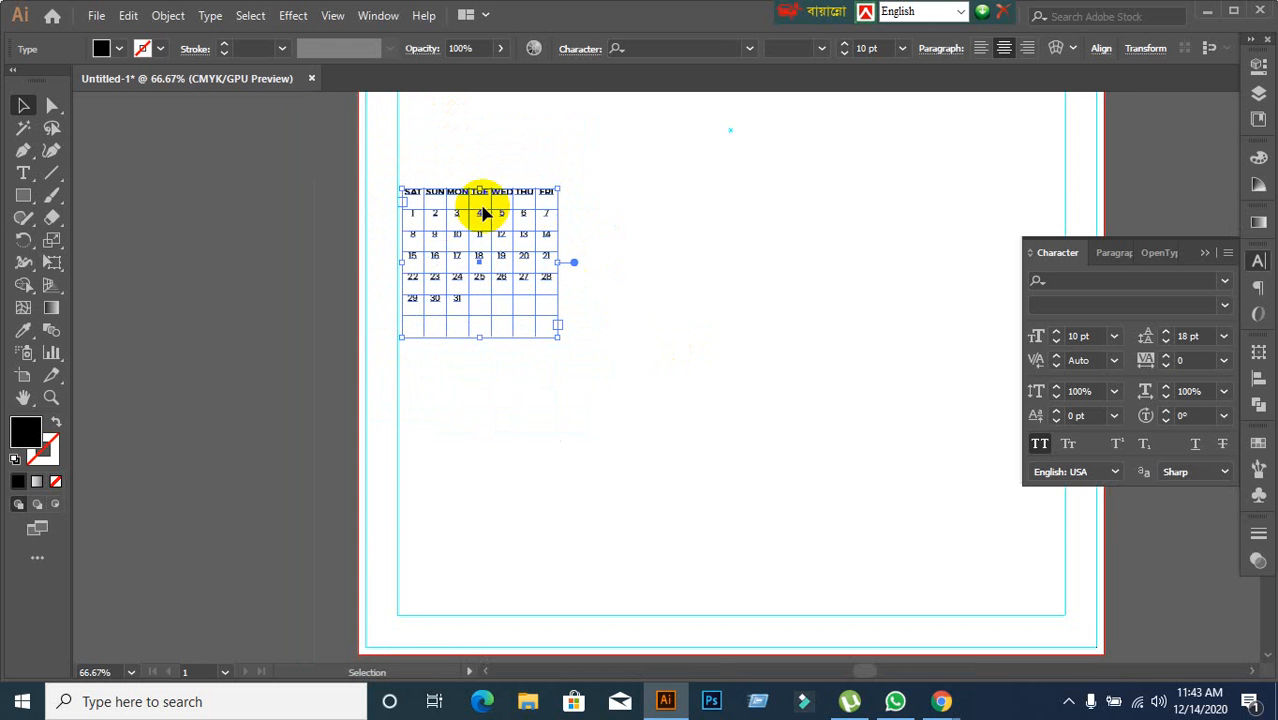
pyautogui.moveTo(693, 314); pyautogui.dragTo(590, 293)
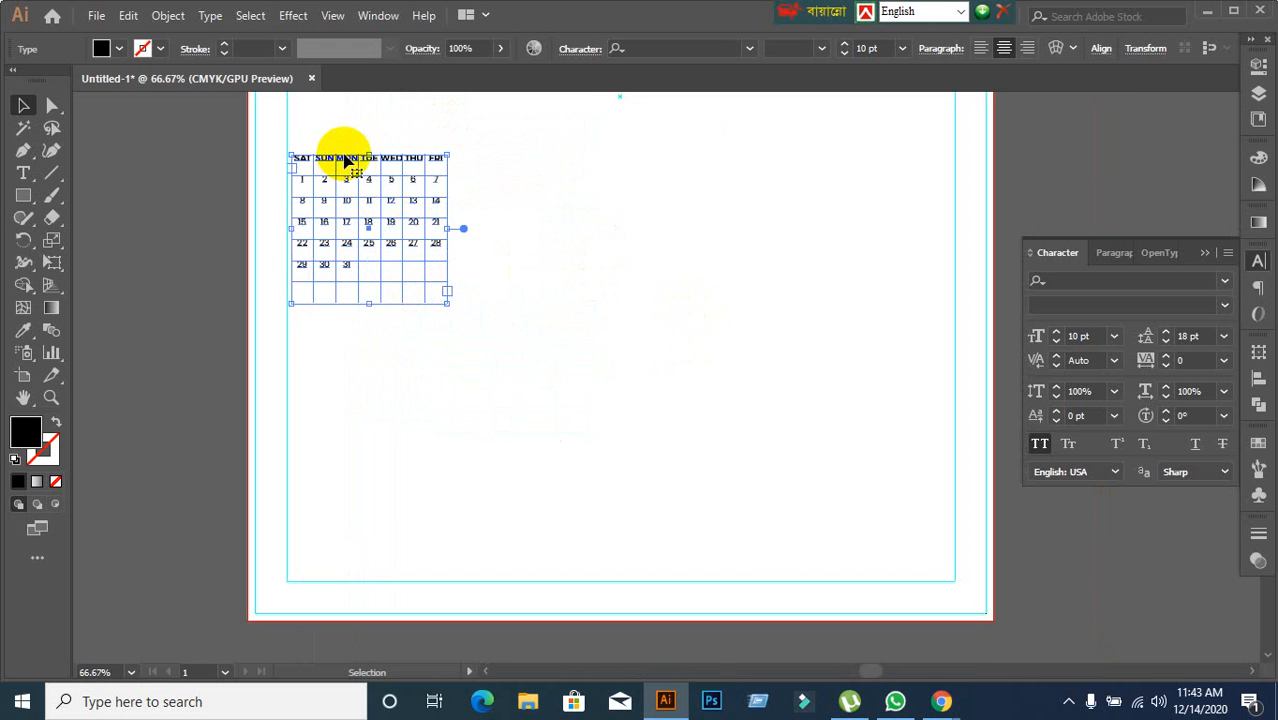
# Step: Try a row of four calendars by copying the frame sideways at equal spacing, and delete the three copies
pyautogui.moveTo(345, 160); pyautogui.dragTo(529, 170)
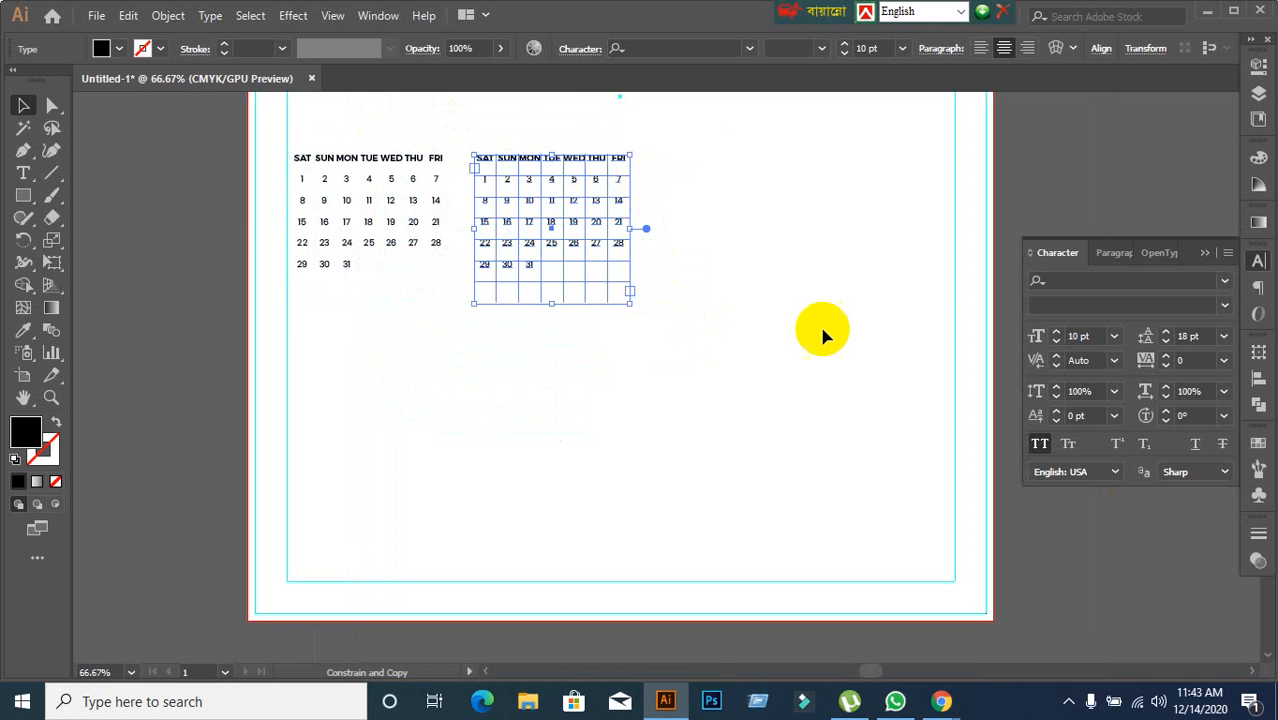
pyautogui.hotkey('ctrl', 'd')
pyautogui.hotkey('ctrl', 'd')
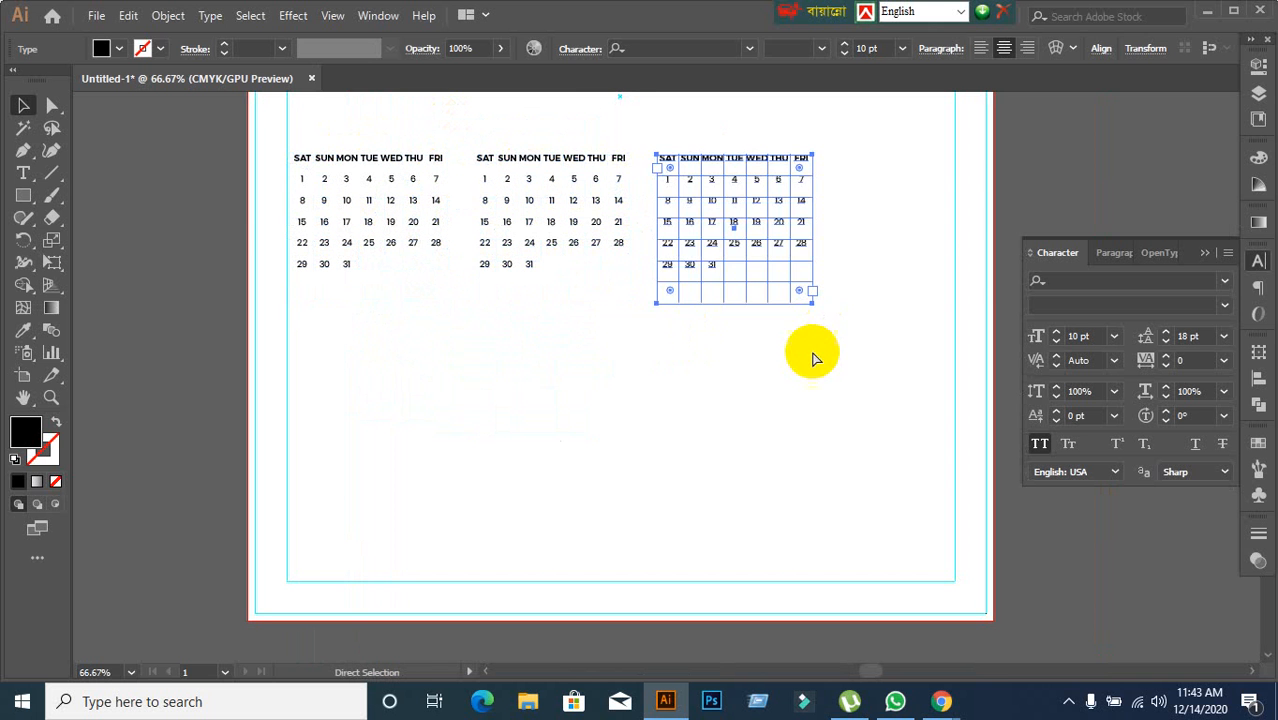
pyautogui.click(739, 447)
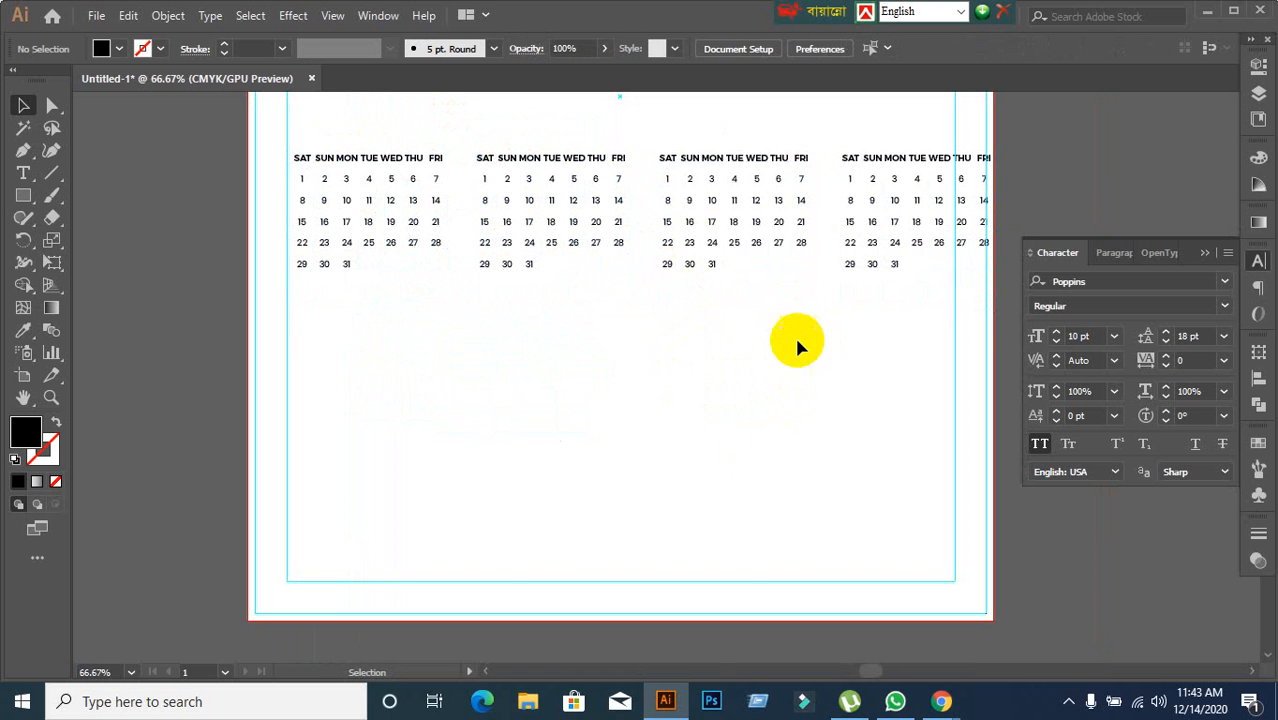
pyautogui.moveTo(339, 134); pyautogui.dragTo(1005, 316)
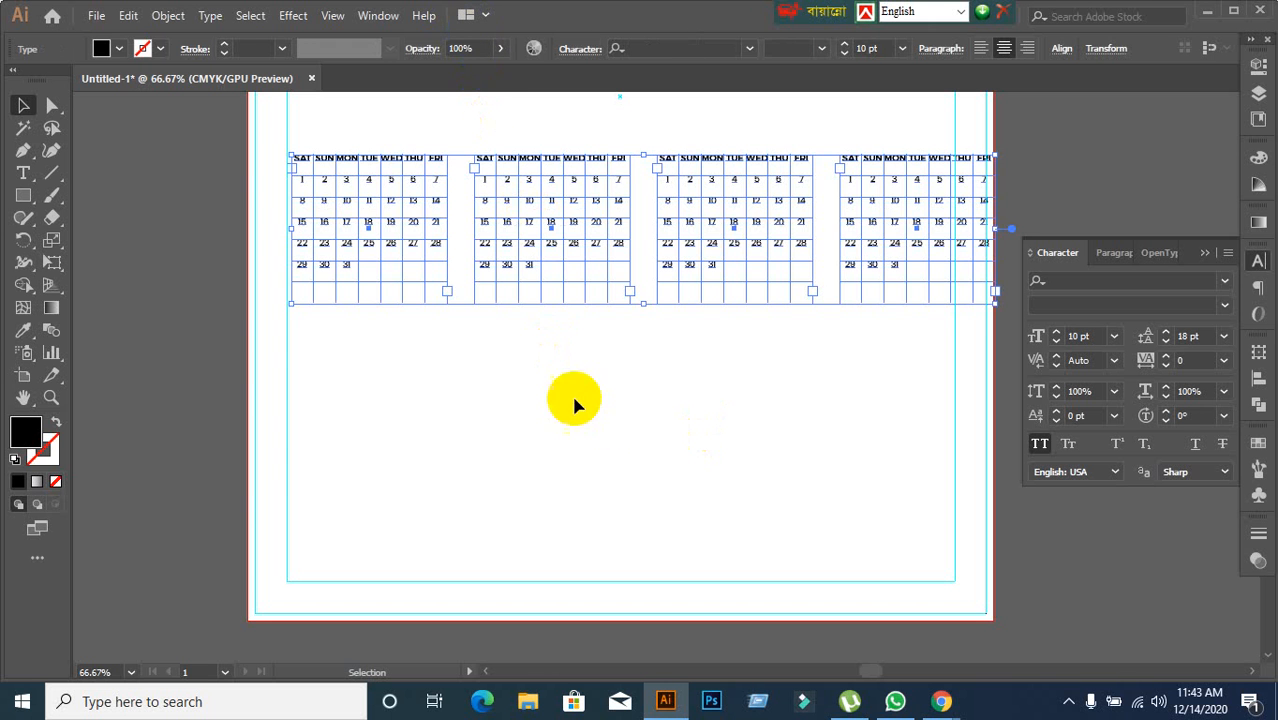
pyautogui.click(566, 368)
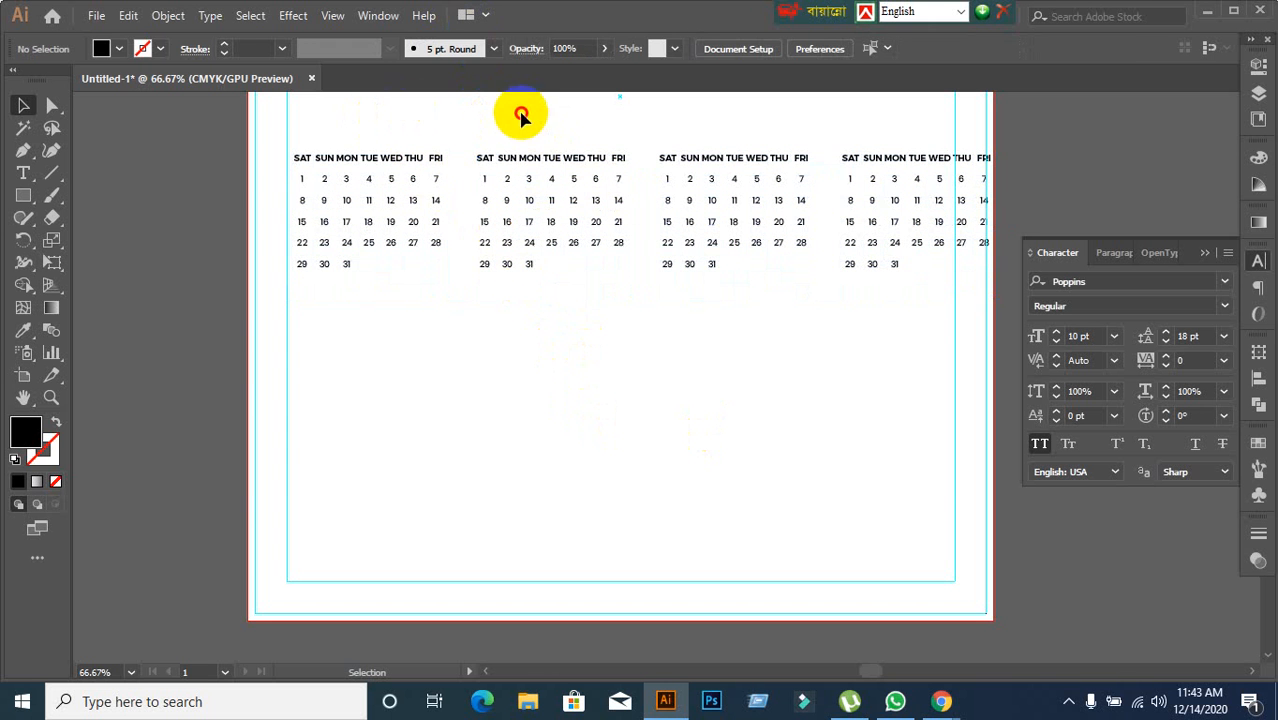
pyautogui.moveTo(520, 113); pyautogui.dragTo(932, 249)
pyautogui.press('Delete')
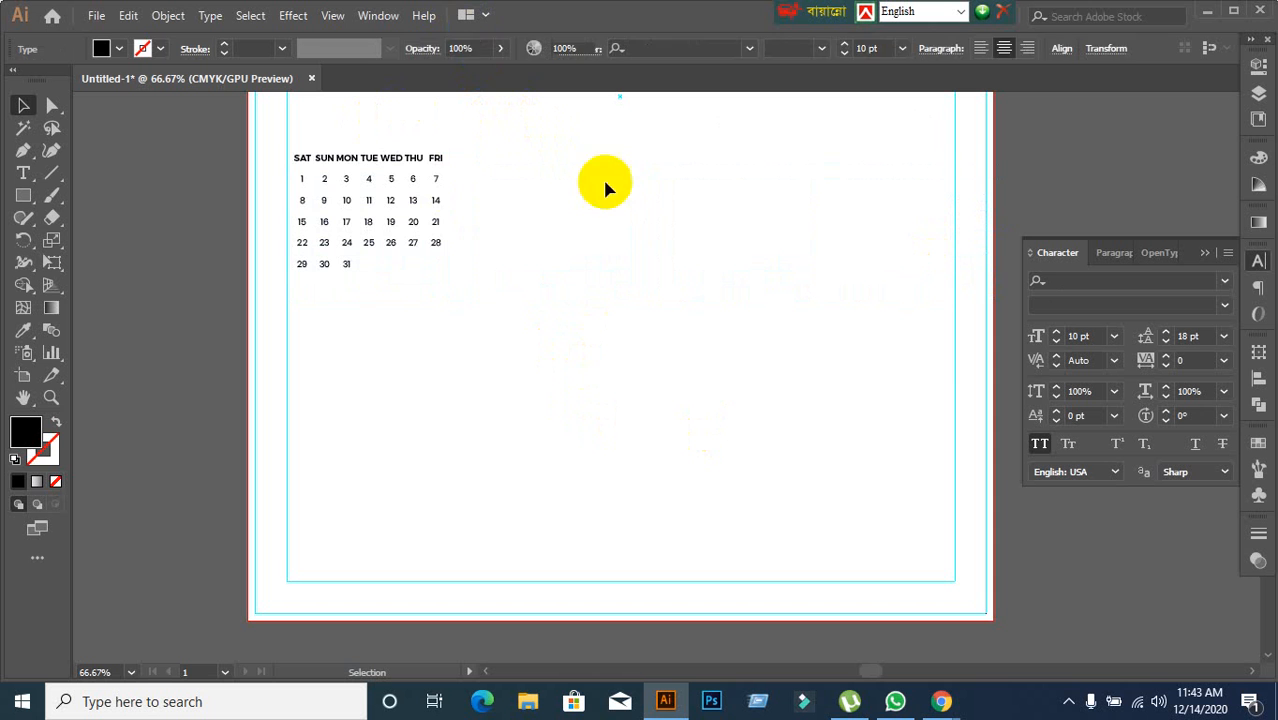
# Step: Copy the calendar frame sideways with a narrow gap and repeat the copy twice to form a row of four
pyautogui.click(343, 163)
pyautogui.moveTo(343, 163); pyautogui.dragTo(515, 174)
pyautogui.hotkey('ctrl', 'd')
pyautogui.hotkey('ctrl', 'd')
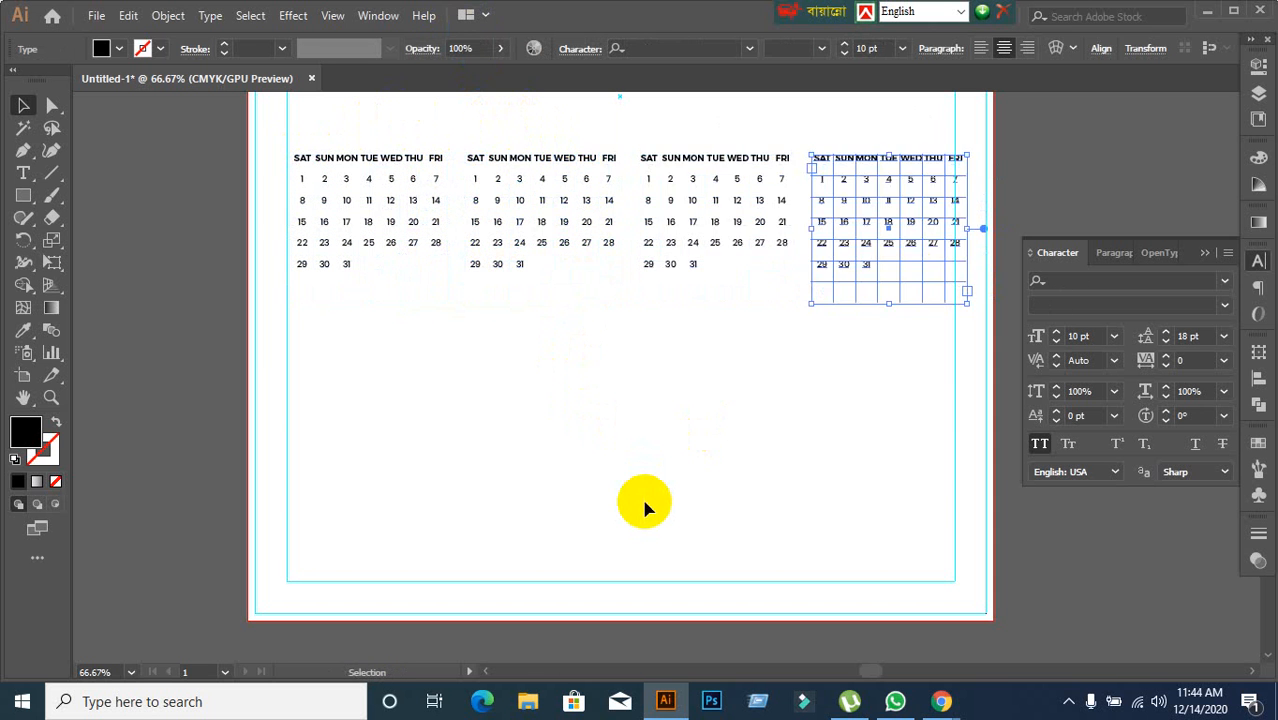
# Step: Copy the row of four calendars directly below itself and repeat the copy once to make three rows
pyautogui.click(622, 456)
pyautogui.moveTo(300, 116); pyautogui.dragTo(907, 334)
pyautogui.moveTo(398, 168); pyautogui.dragTo(404, 289)
pyautogui.hotkey('ctrl', 'd')
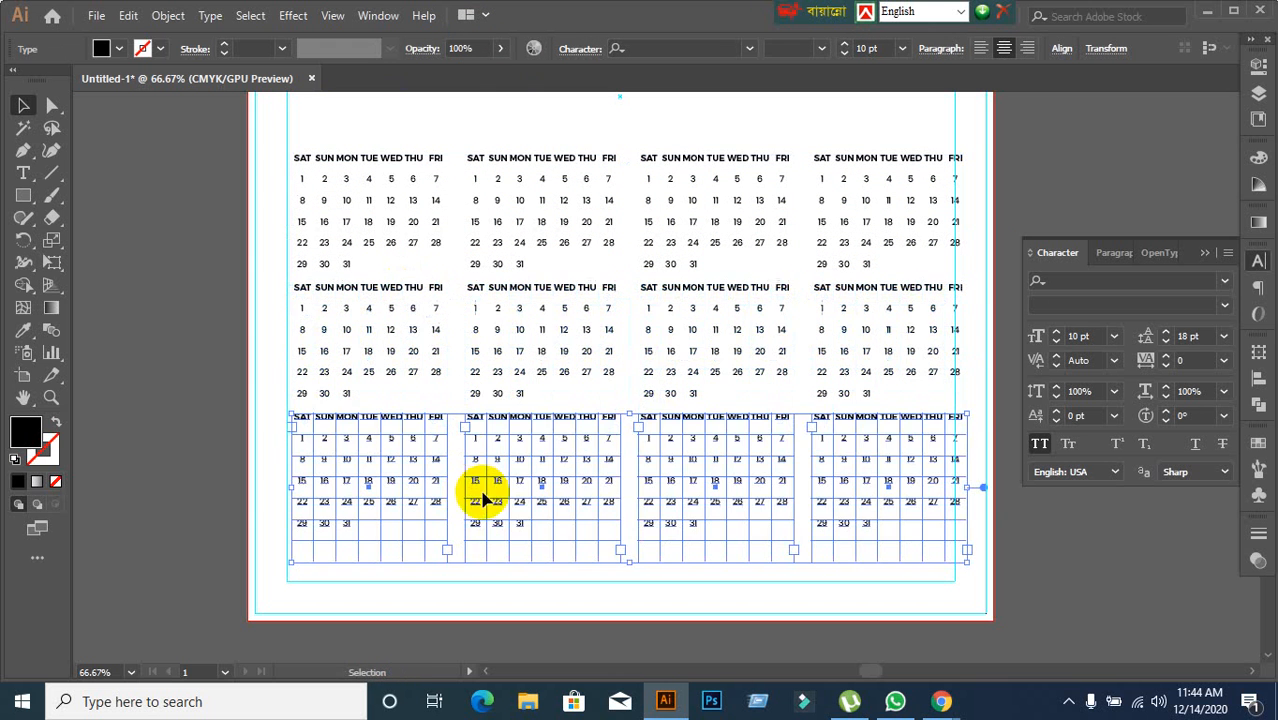
pyautogui.click(185, 399)
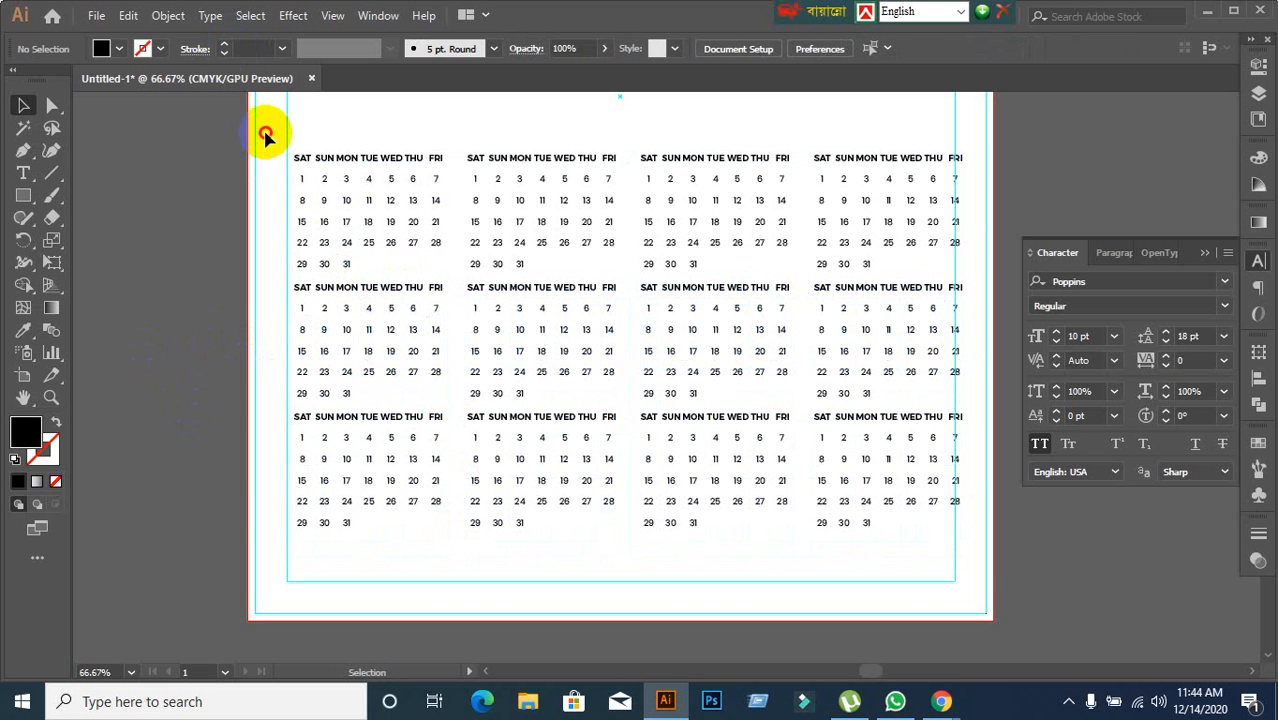
# Step: Group all twelve calendars and center the group horizontally on the artboard
pyautogui.moveTo(265, 135); pyautogui.dragTo(980, 567)
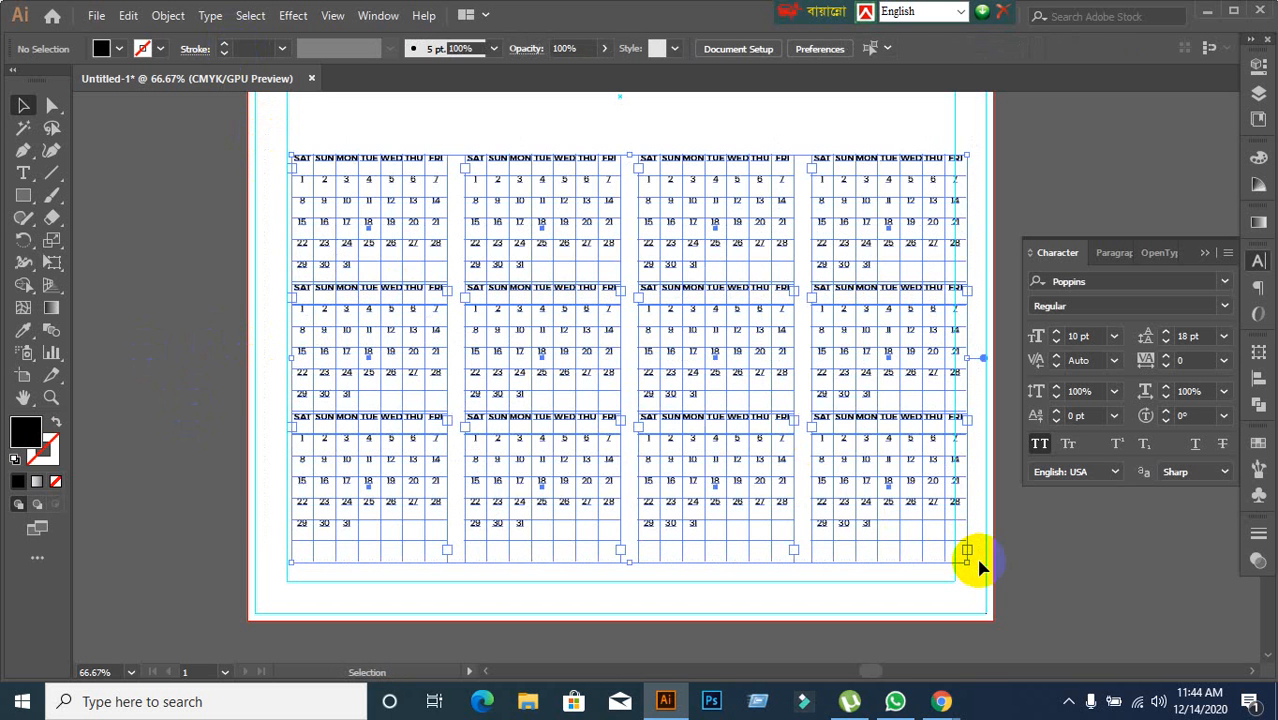
pyautogui.hotkey('ctrl', 'g')
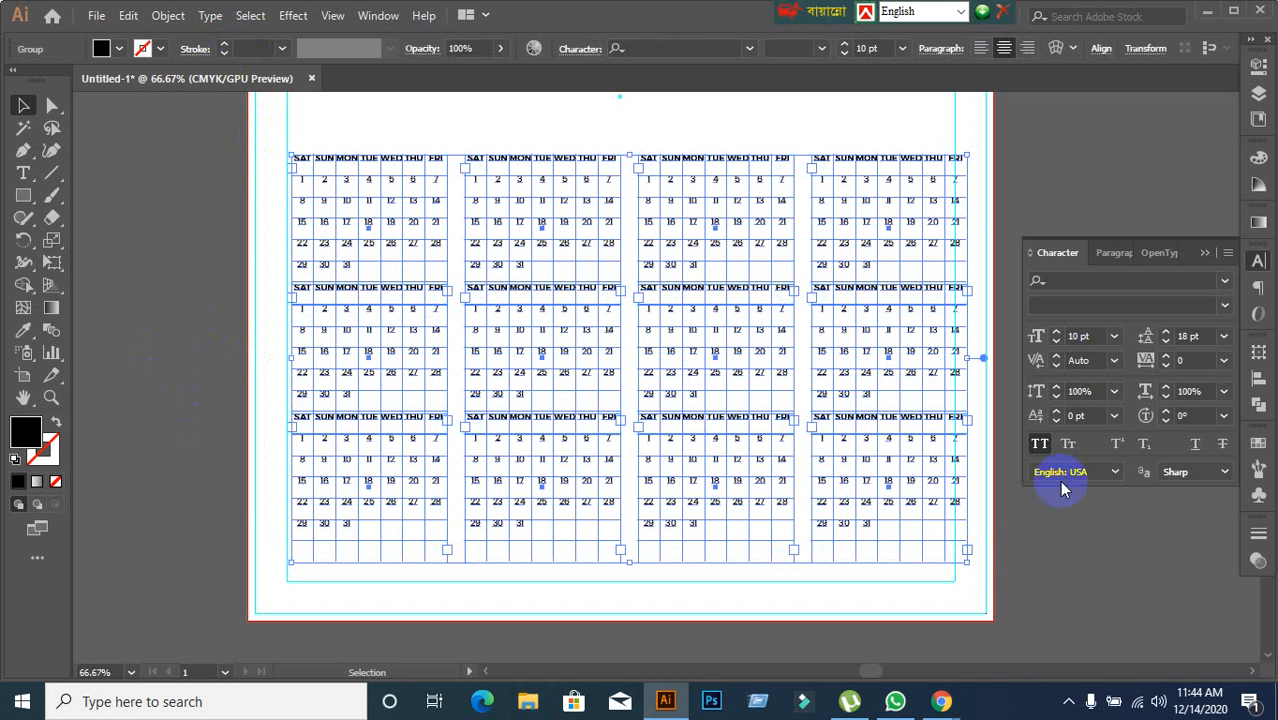
pyautogui.click(1262, 392)
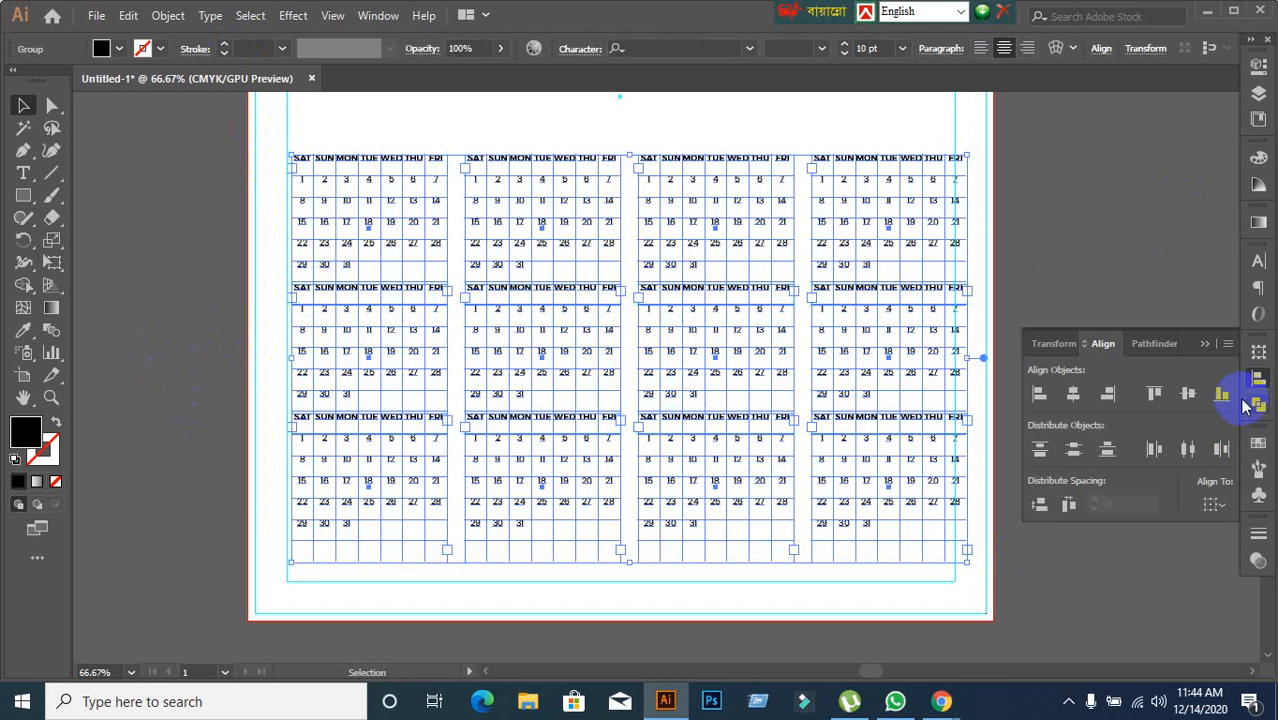
pyautogui.click(1212, 504)
pyautogui.click(1170, 572)
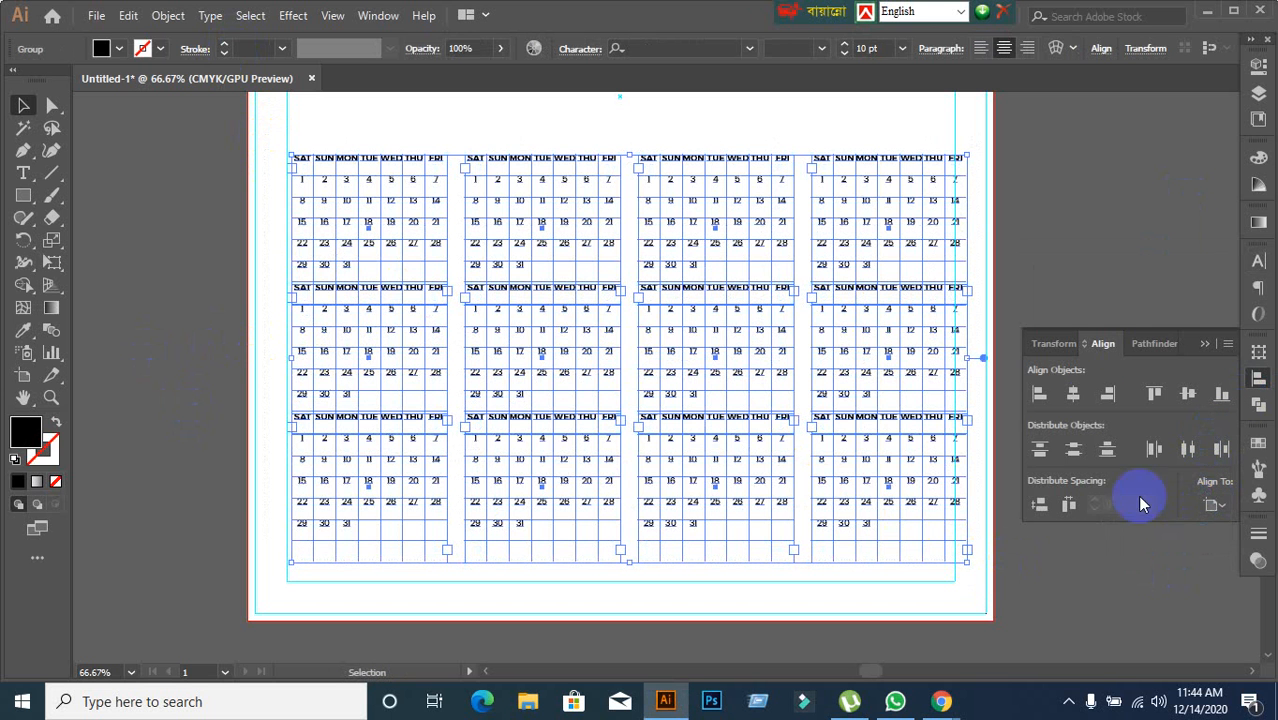
pyautogui.click(1086, 397)
pyautogui.click(793, 381)
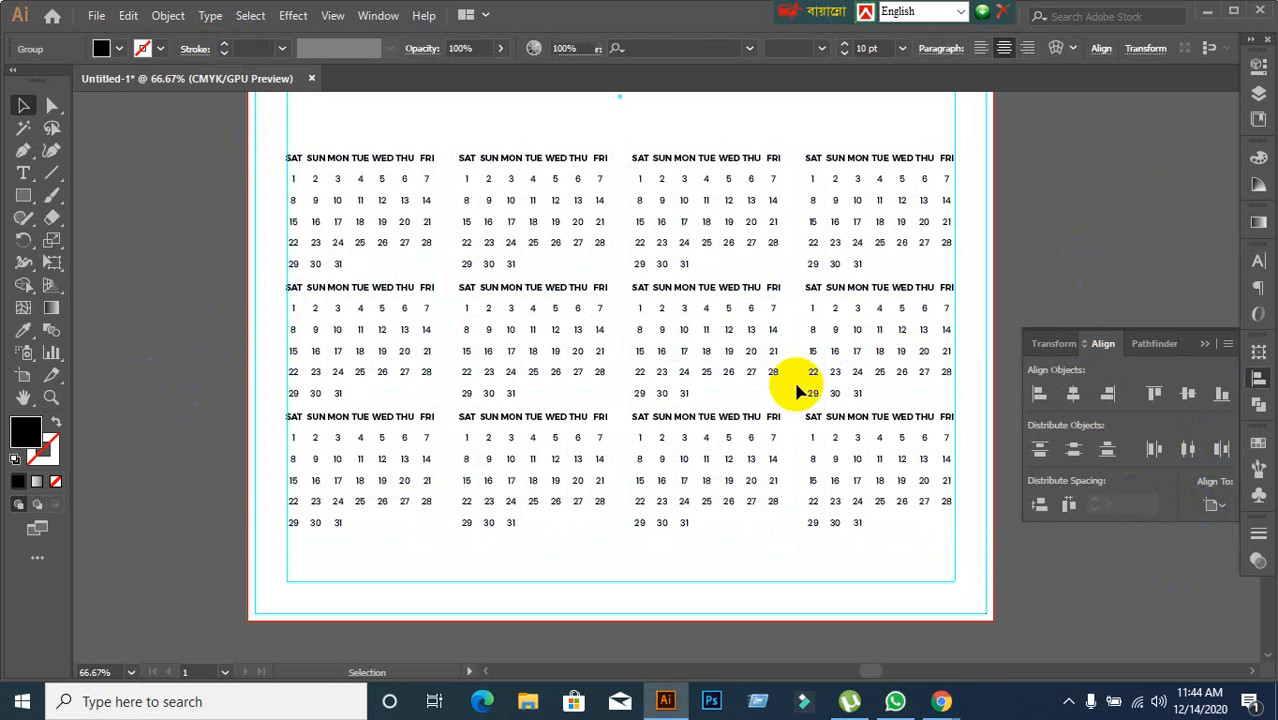
# Step: Ungroup the twelve calendars and deselect them
pyautogui.click(388, 170)
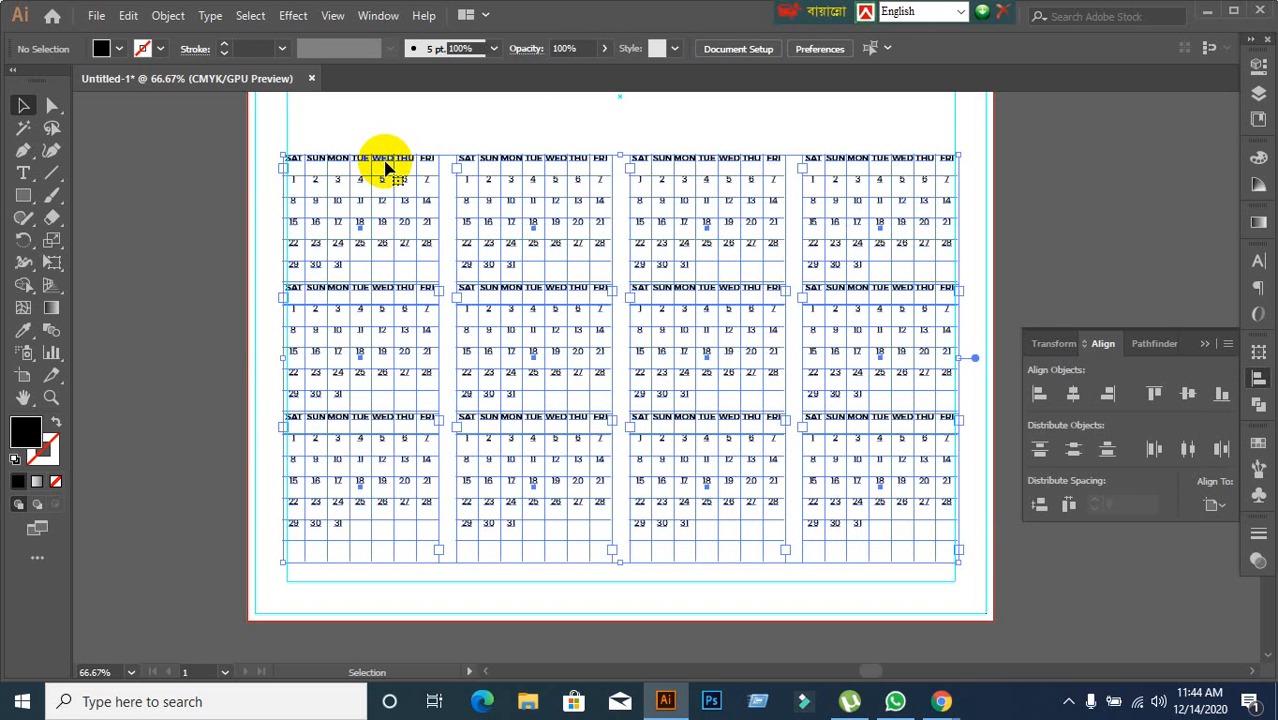
pyautogui.rightClick(388, 170)
pyautogui.click(308, 337)
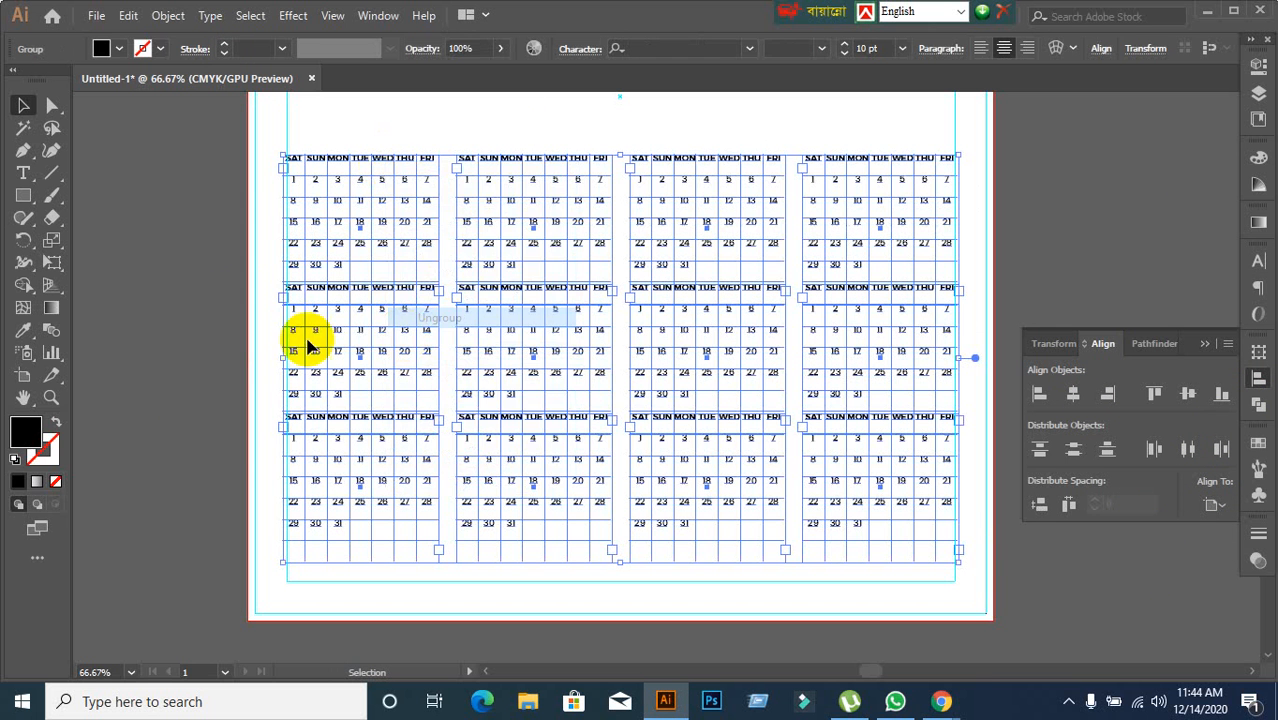
pyautogui.click(163, 285)
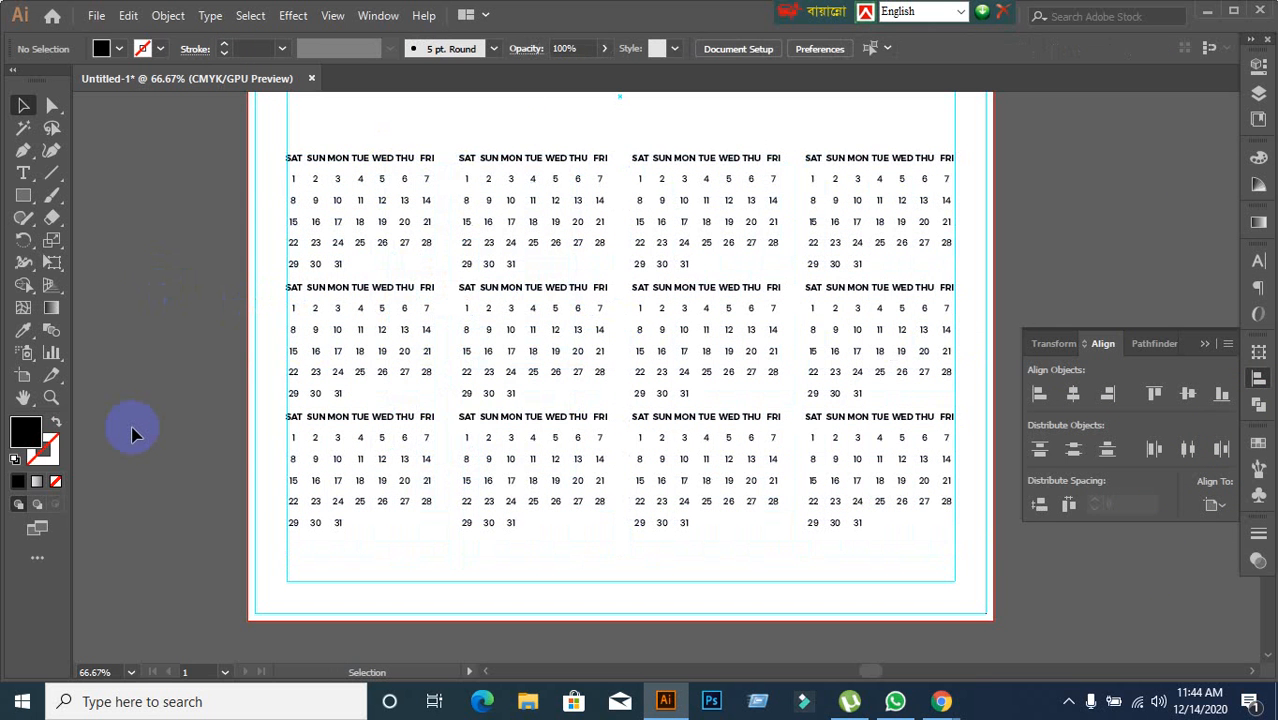
pyautogui.scroll(1, 340, 318)
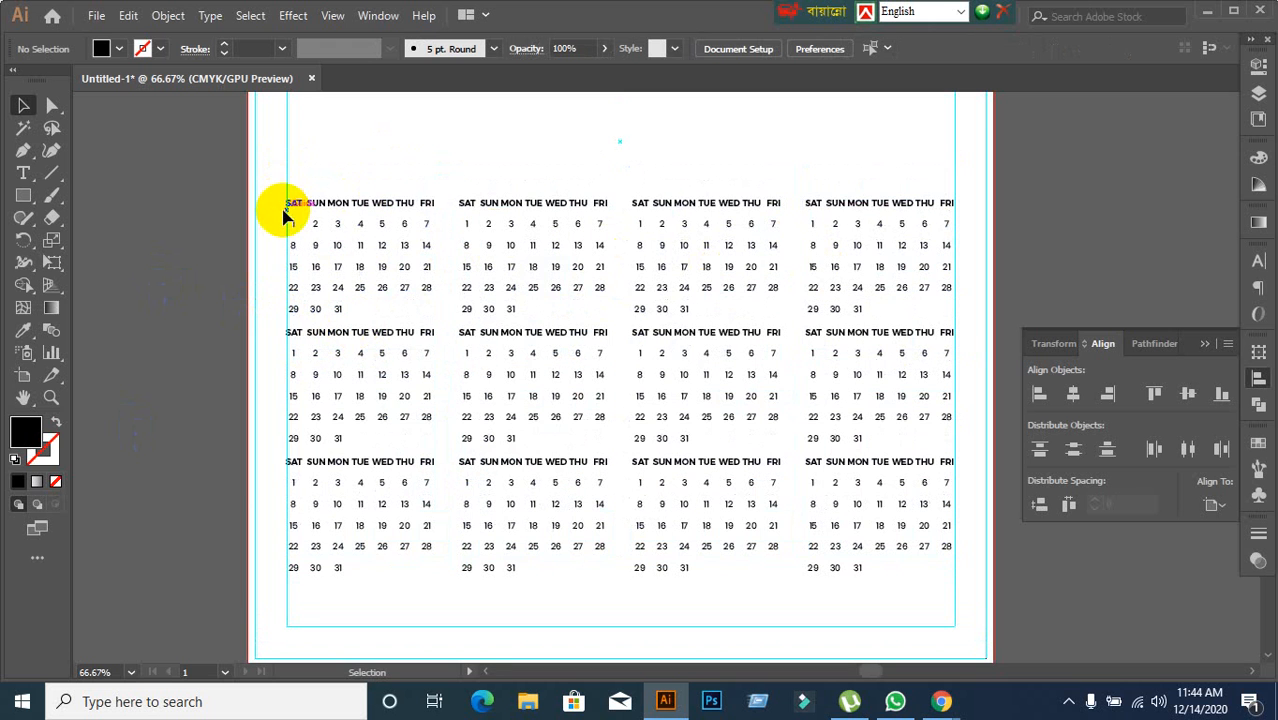
pyautogui.scroll(3, 575, 335)
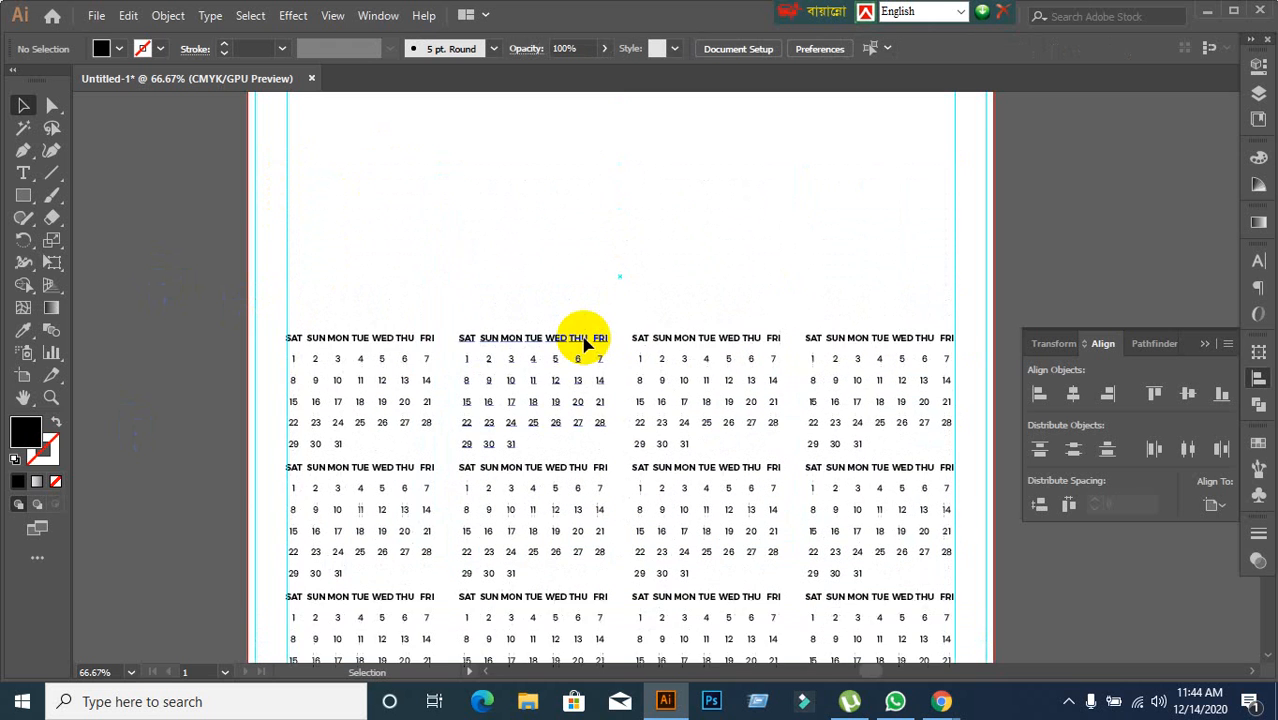
pyautogui.scroll(-3, 585, 350)
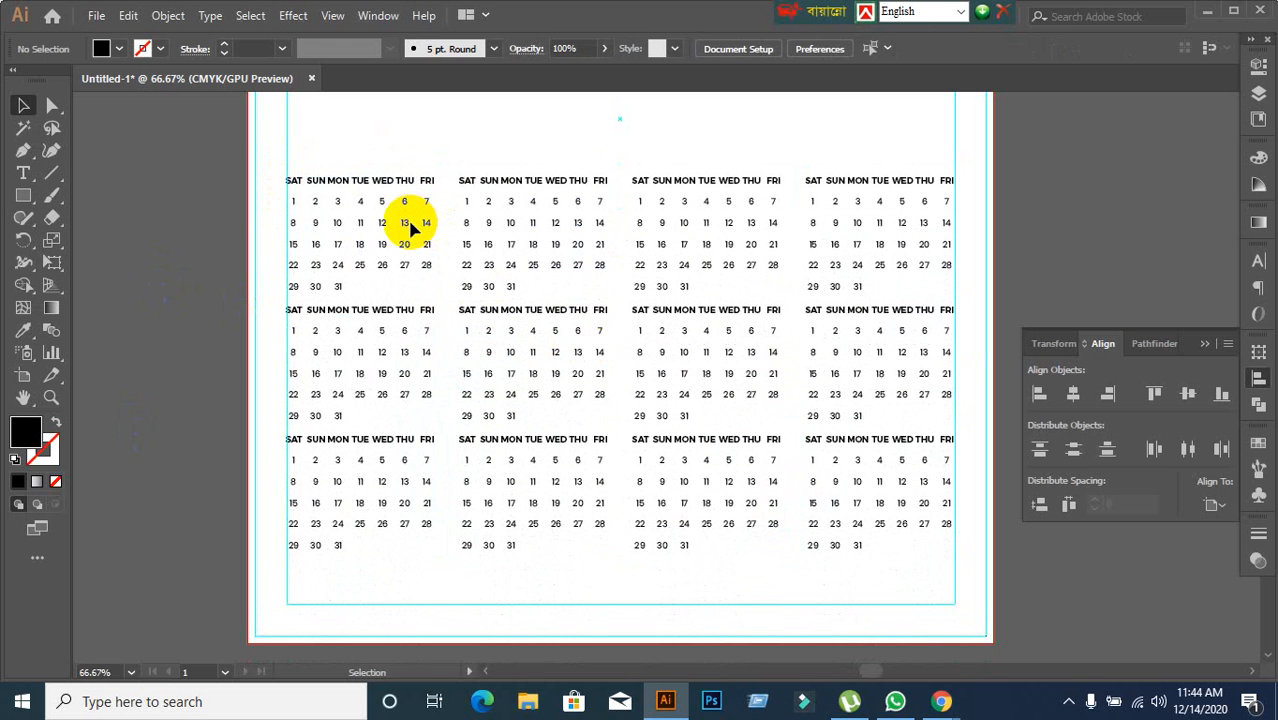
pyautogui.click(380, 228)
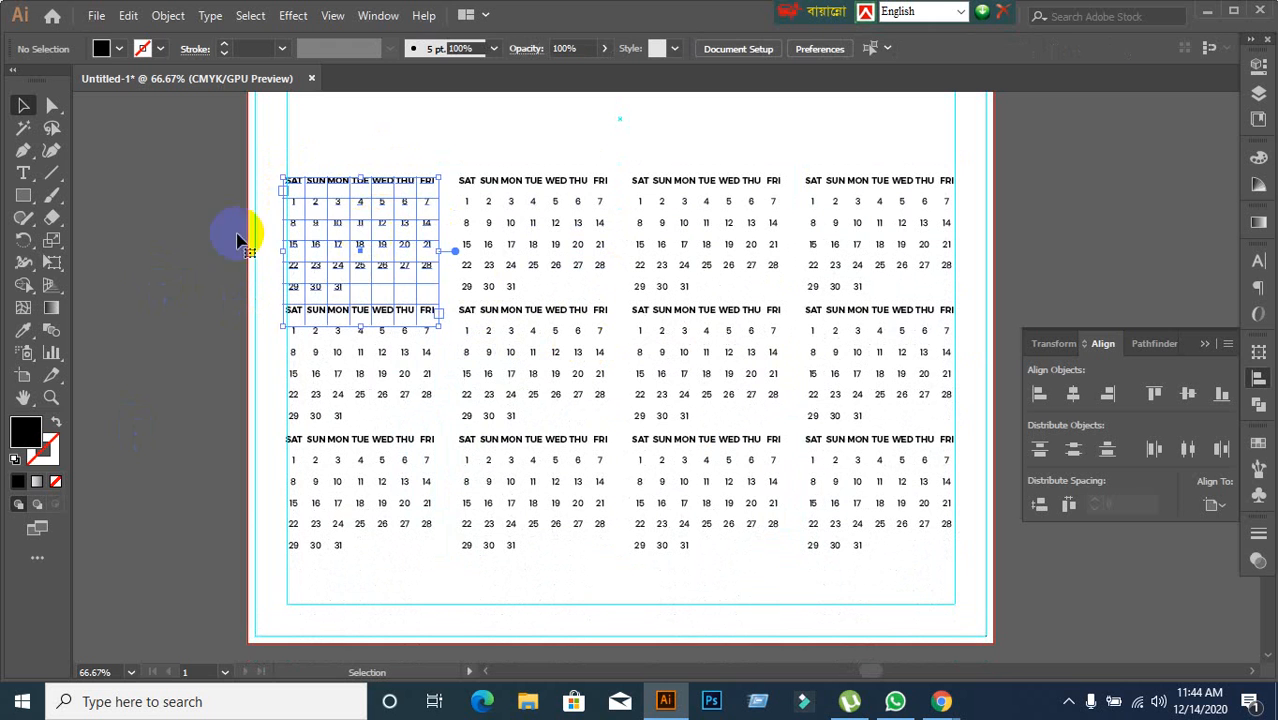
pyautogui.click(200, 238)
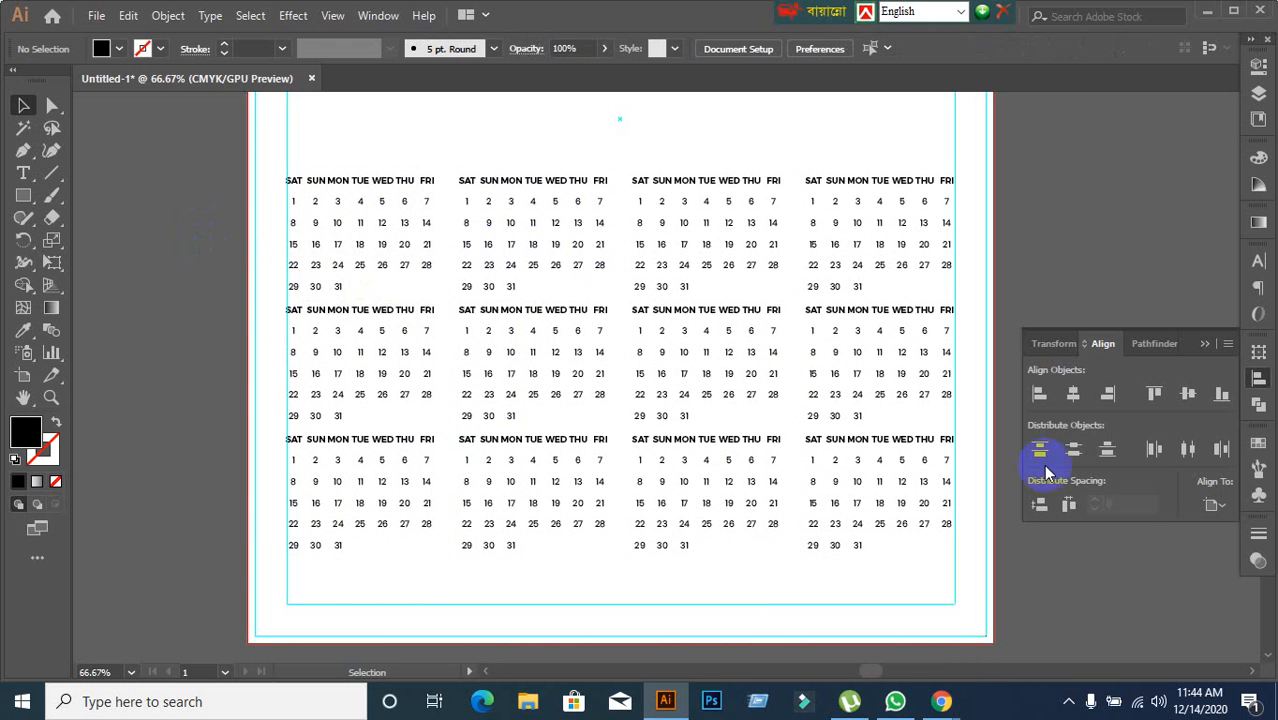
# Step: Switch to Chrome and open a new browser tab for looking up a reference calendar
pyautogui.moveTo(935, 703)
pyautogui.click(850, 685)
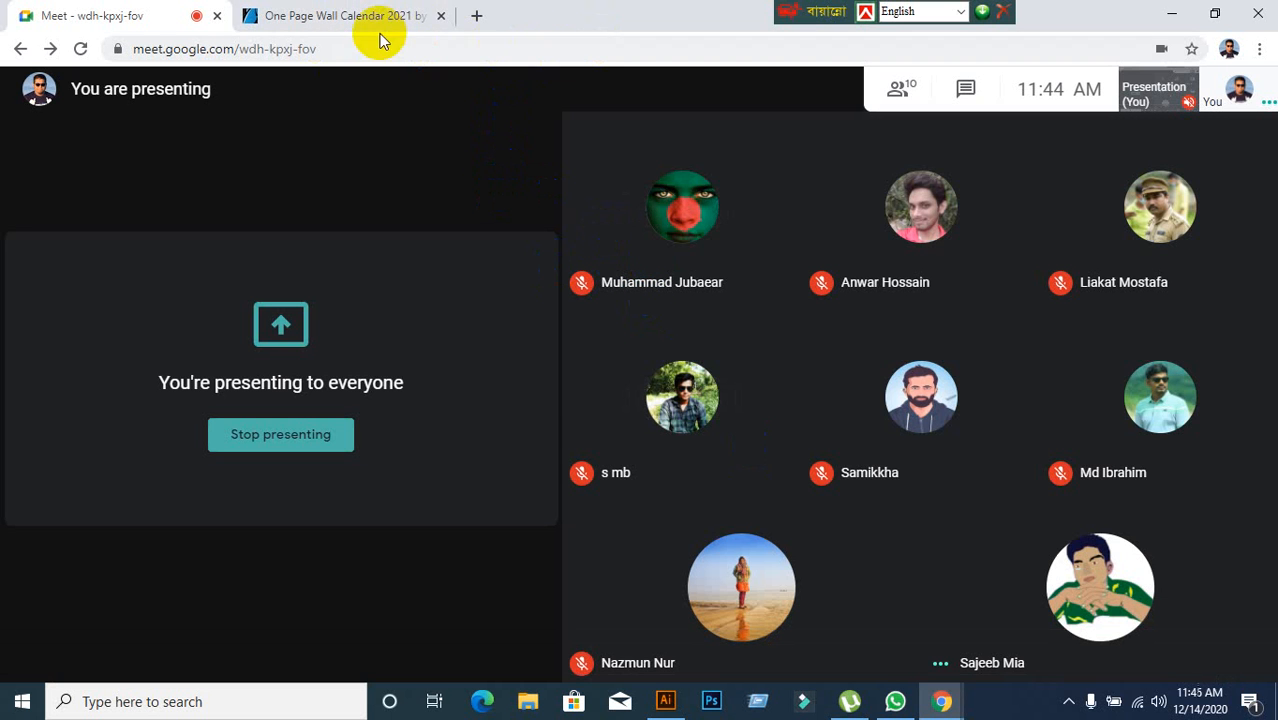
pyautogui.click(477, 20)
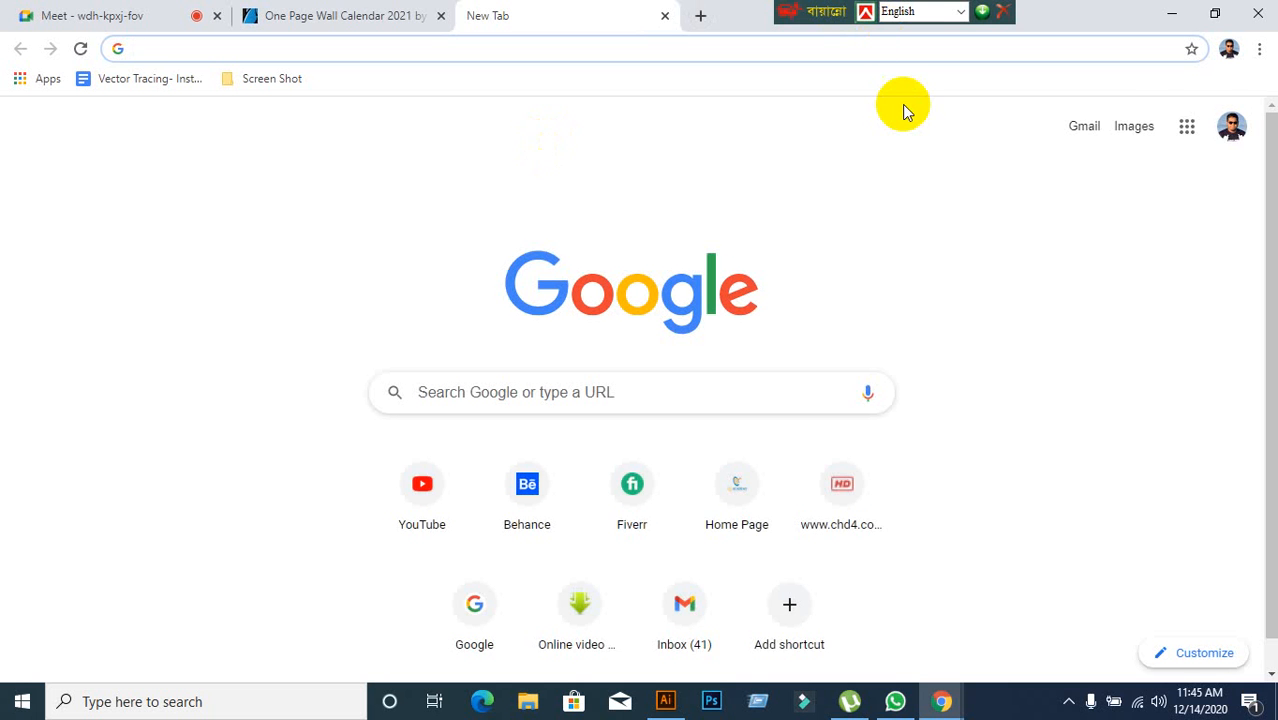
pyautogui.scroll(-1, 903, 110)
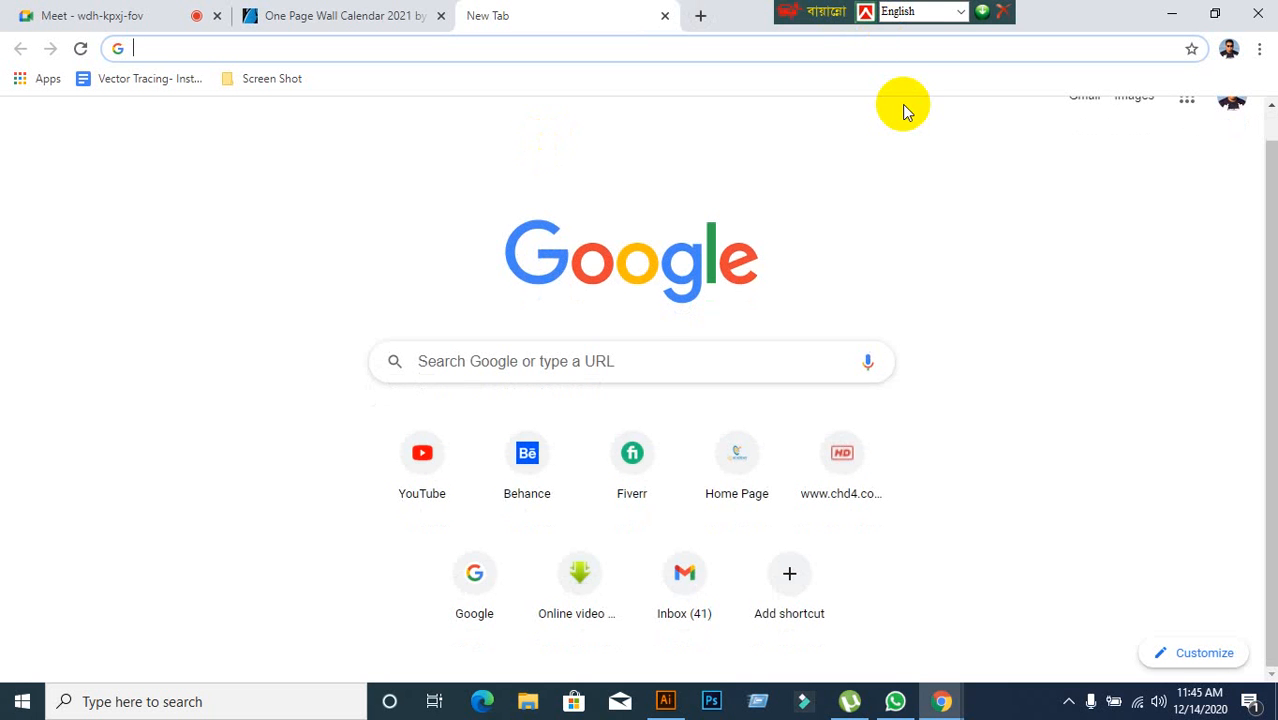
# Step: Search Google for "time & date"
pyautogui.click(576, 350)
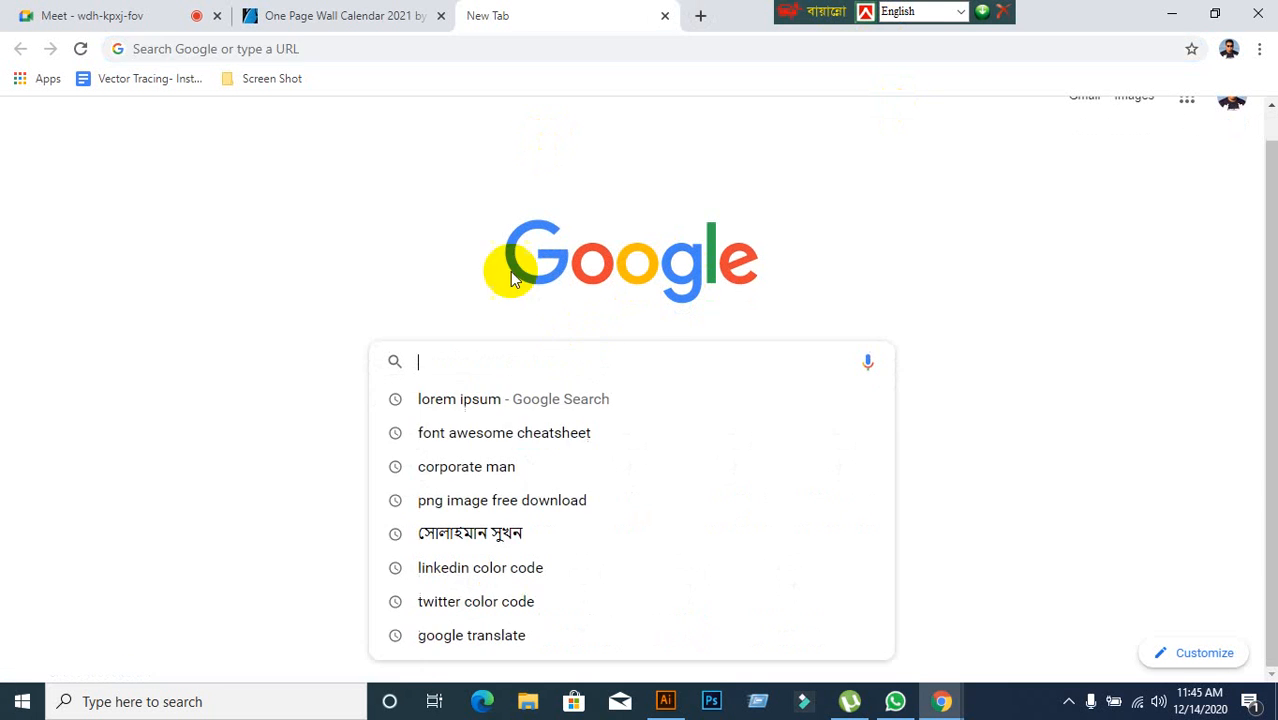
pyautogui.write('ti')
pyautogui.press('BackSpace')
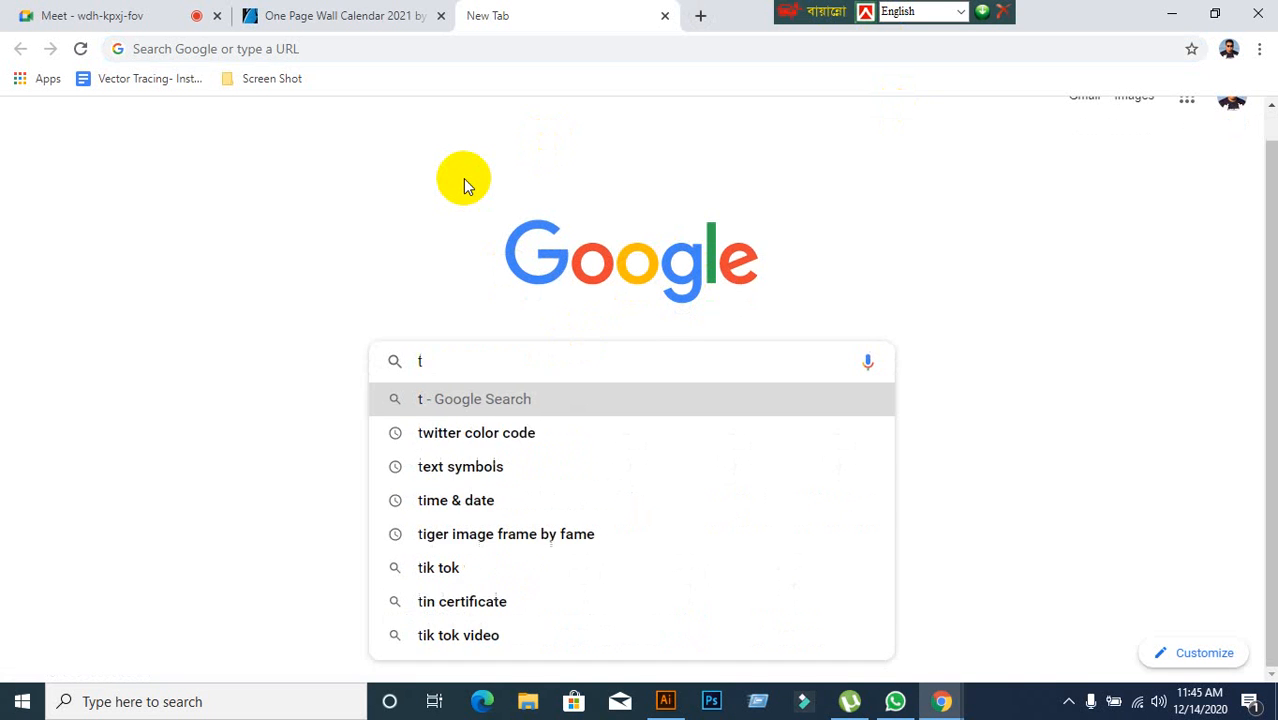
pyautogui.press('BackSpace')
pyautogui.write('ti')
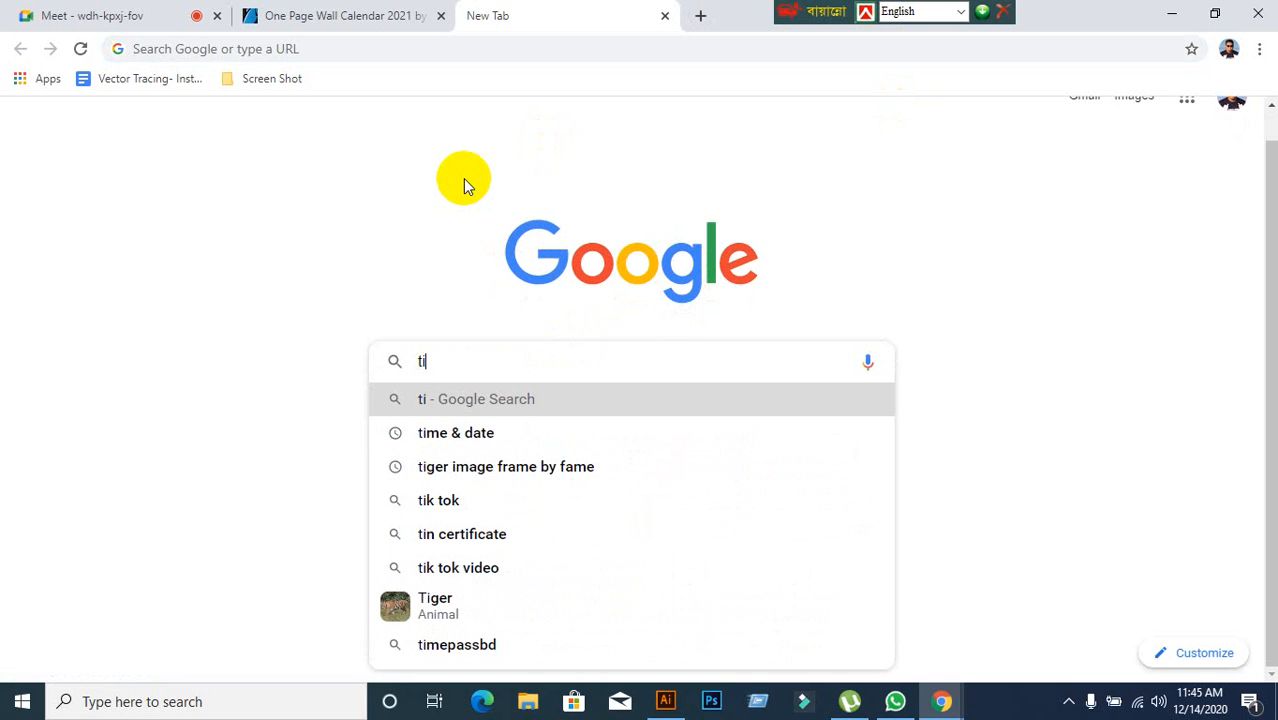
pyautogui.write('em')
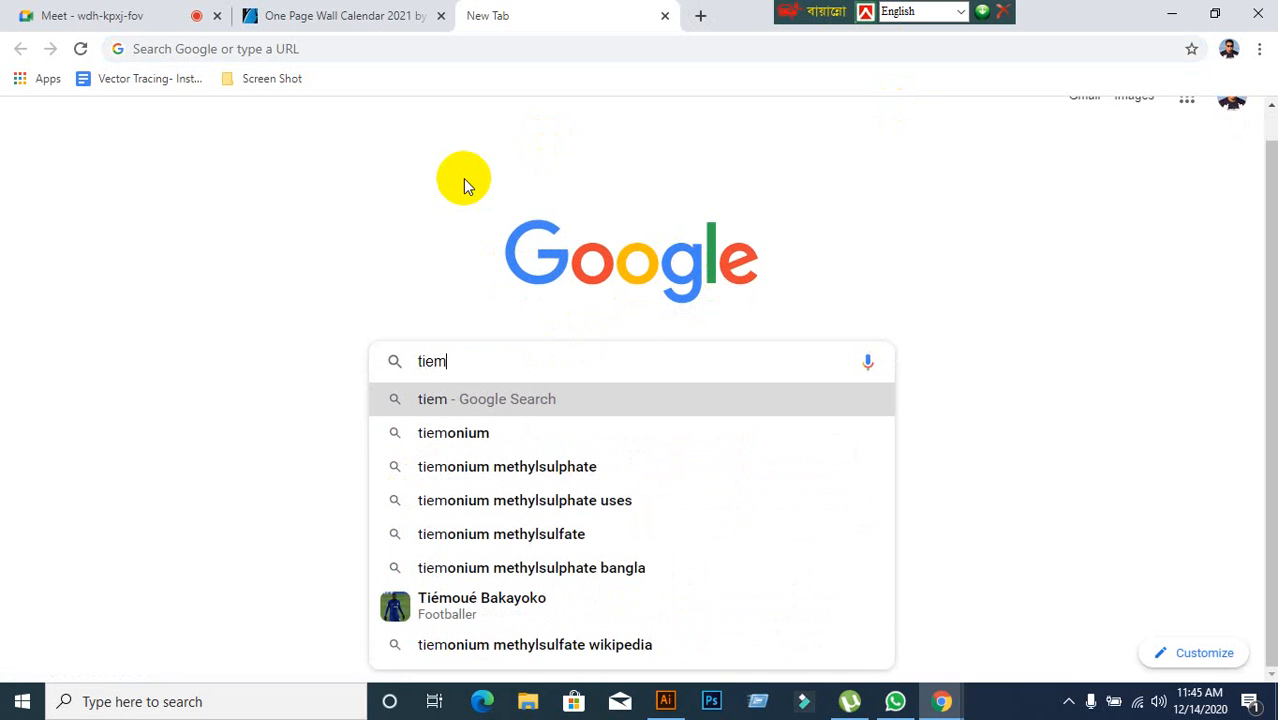
pyautogui.write('e')
pyautogui.press('BackSpace')
pyautogui.press('BackSpace')
pyautogui.press('BackSpace')
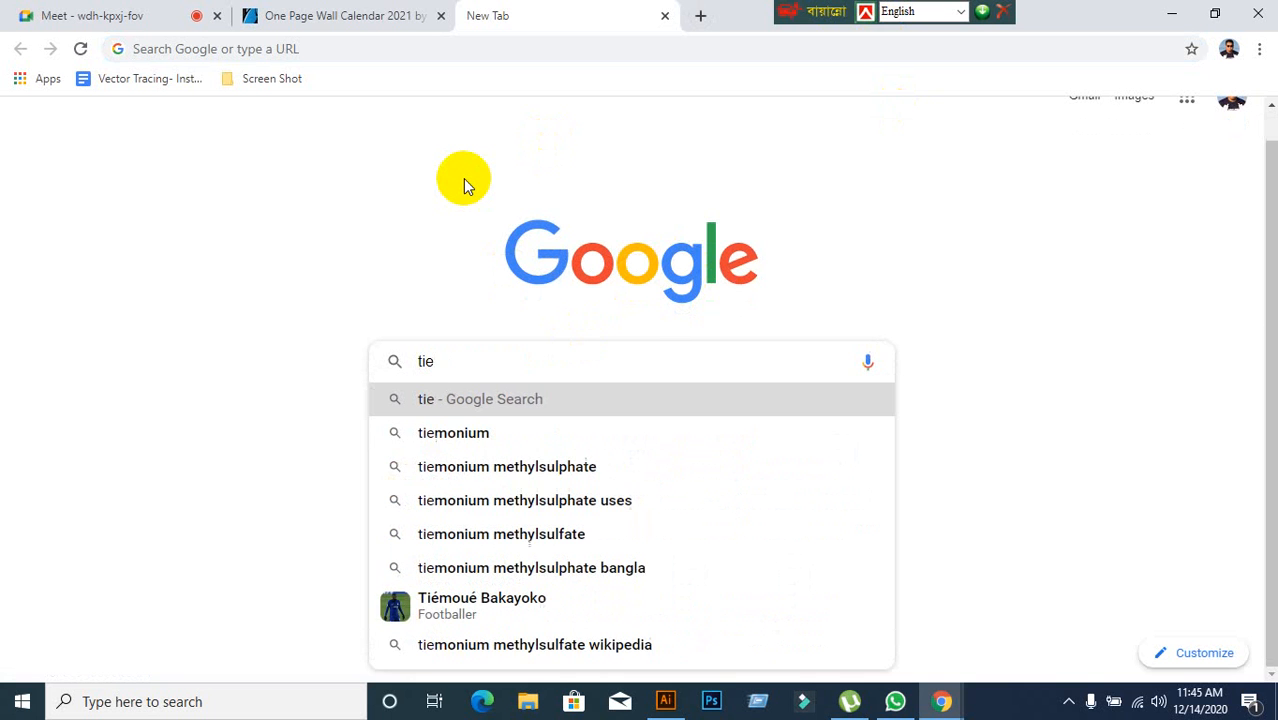
pyautogui.write('me')
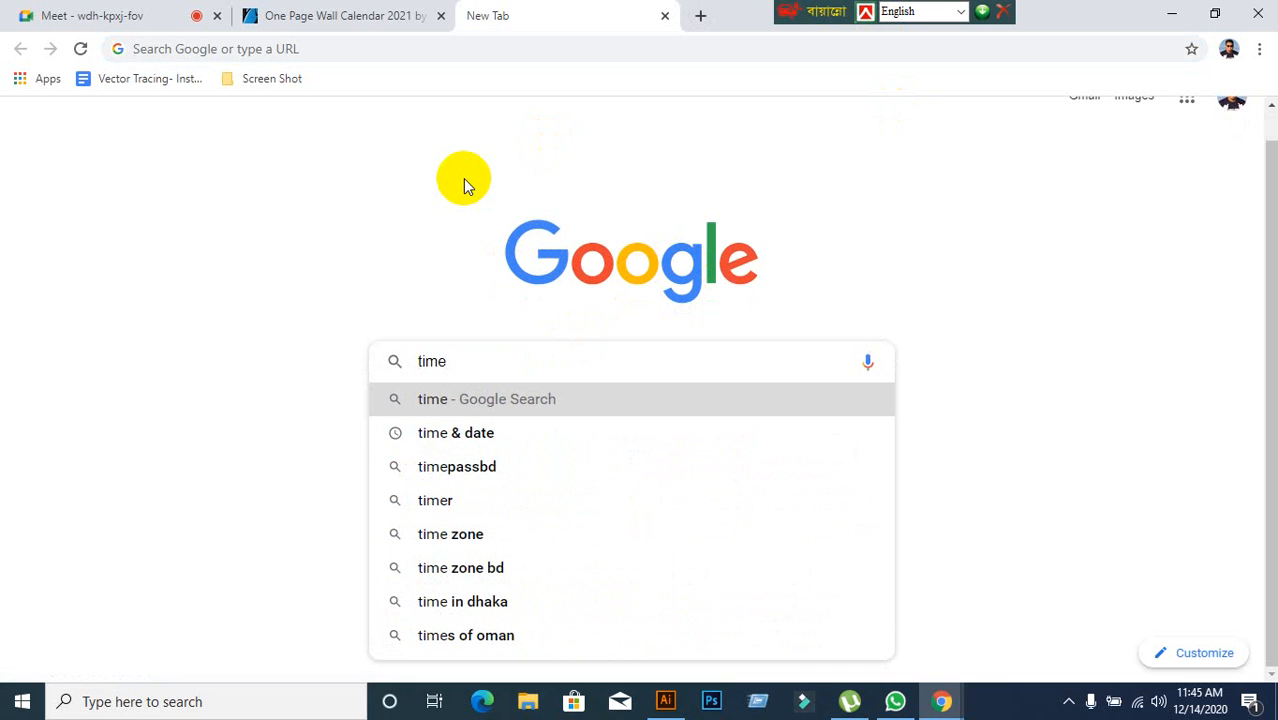
pyautogui.click(440, 433)
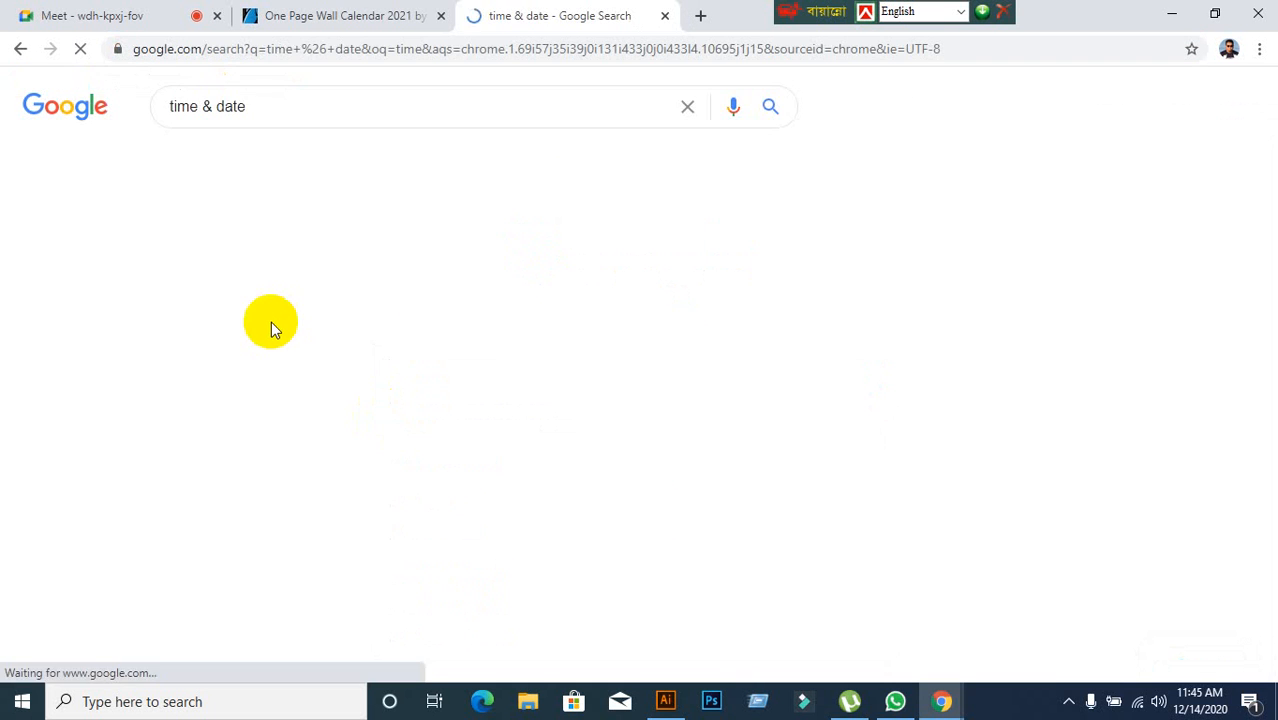
# Step: Open the TimeAndDate.com website from the search results and go to its Calendar 2021 page
pyautogui.scroll(-2, 545, 390)
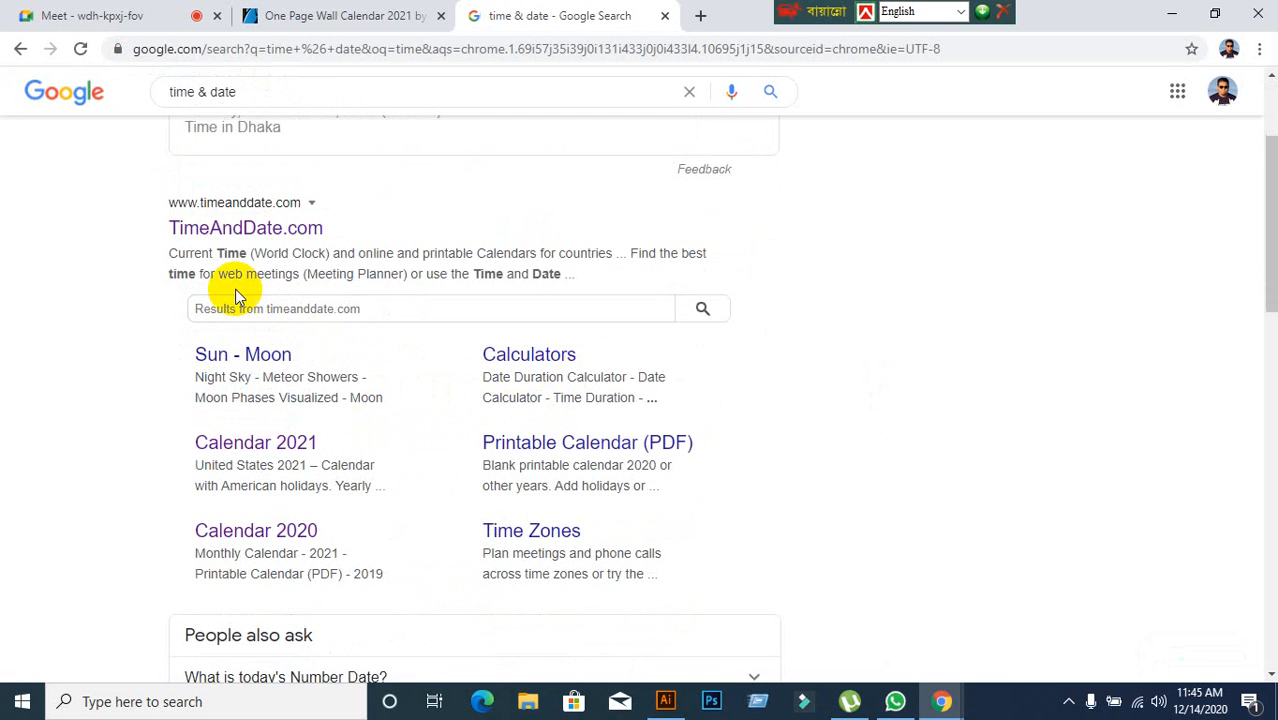
pyautogui.click(228, 232)
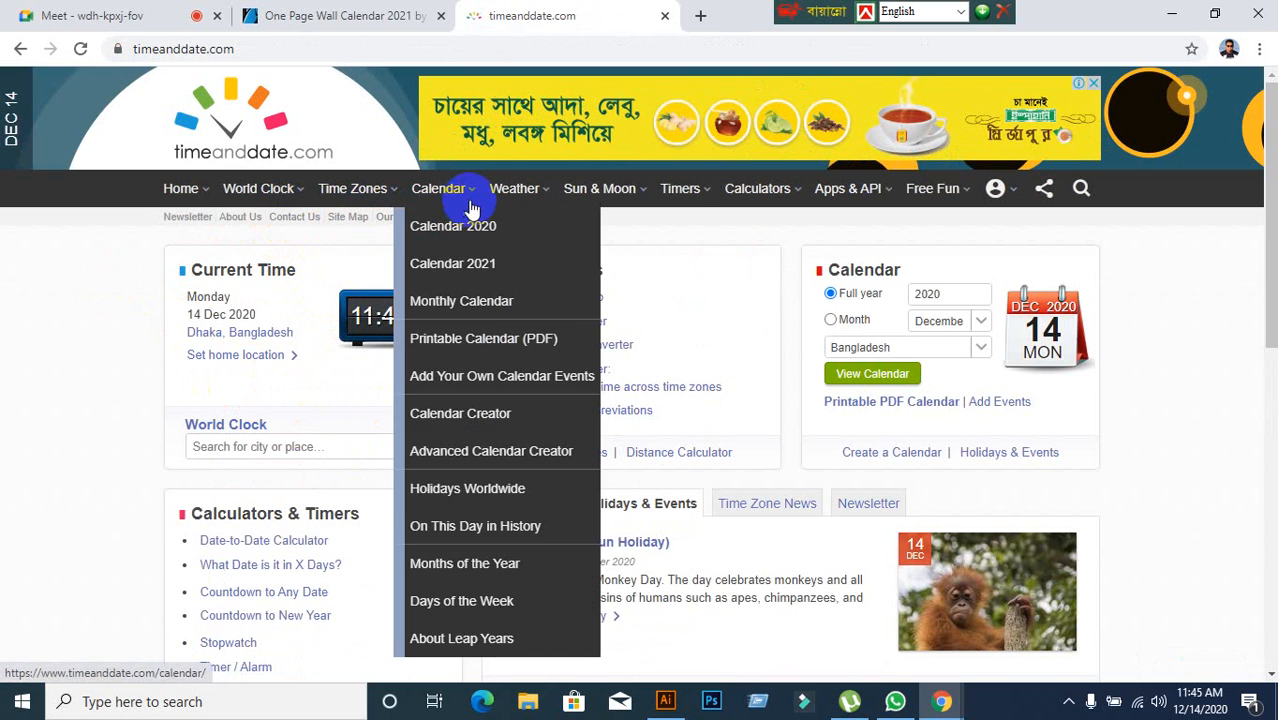
pyautogui.moveTo(465, 197)
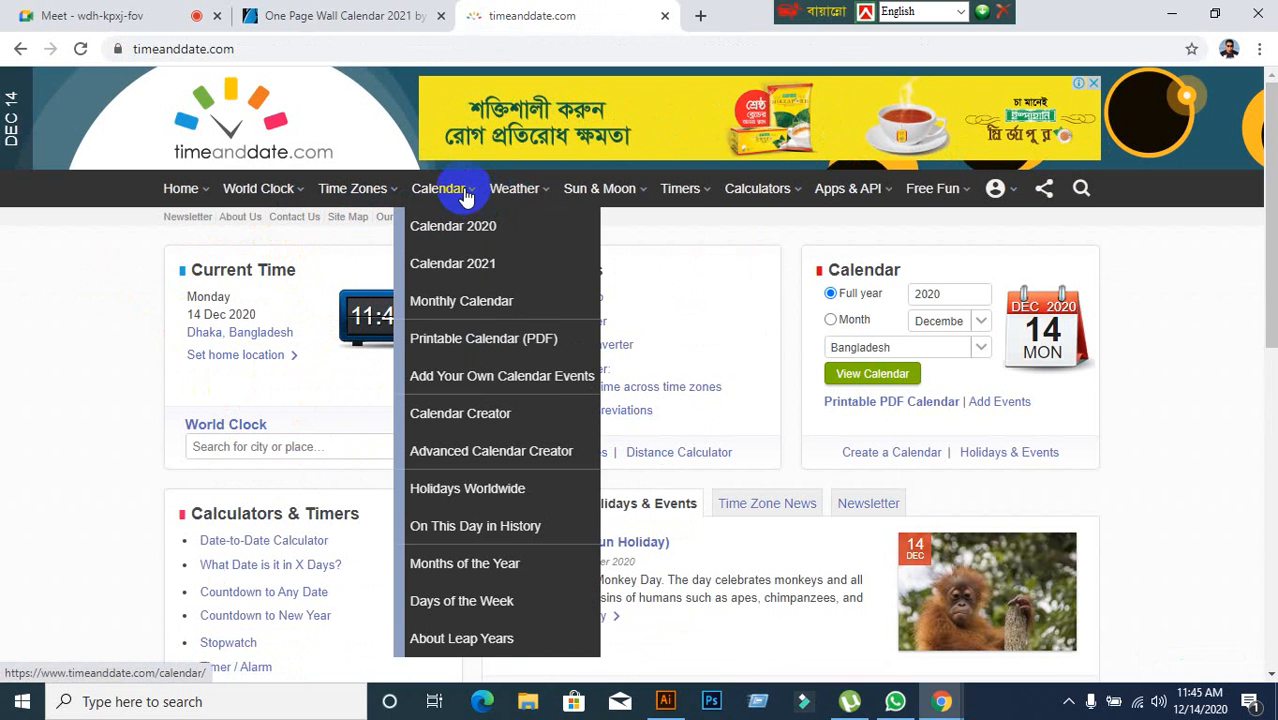
pyautogui.click(478, 265)
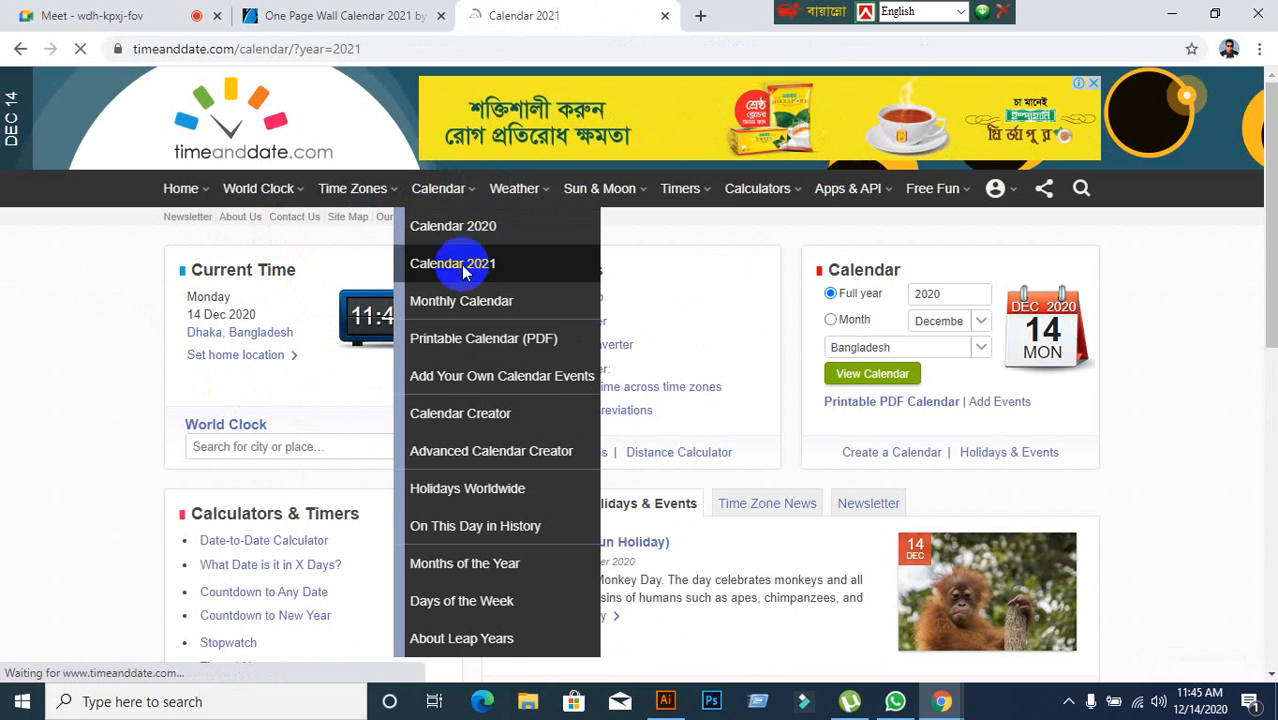
# Step: Examine the 2021 Bangladesh calendar from January to December as a reference for the month layouts
pyautogui.scroll(-6, 224, 378)
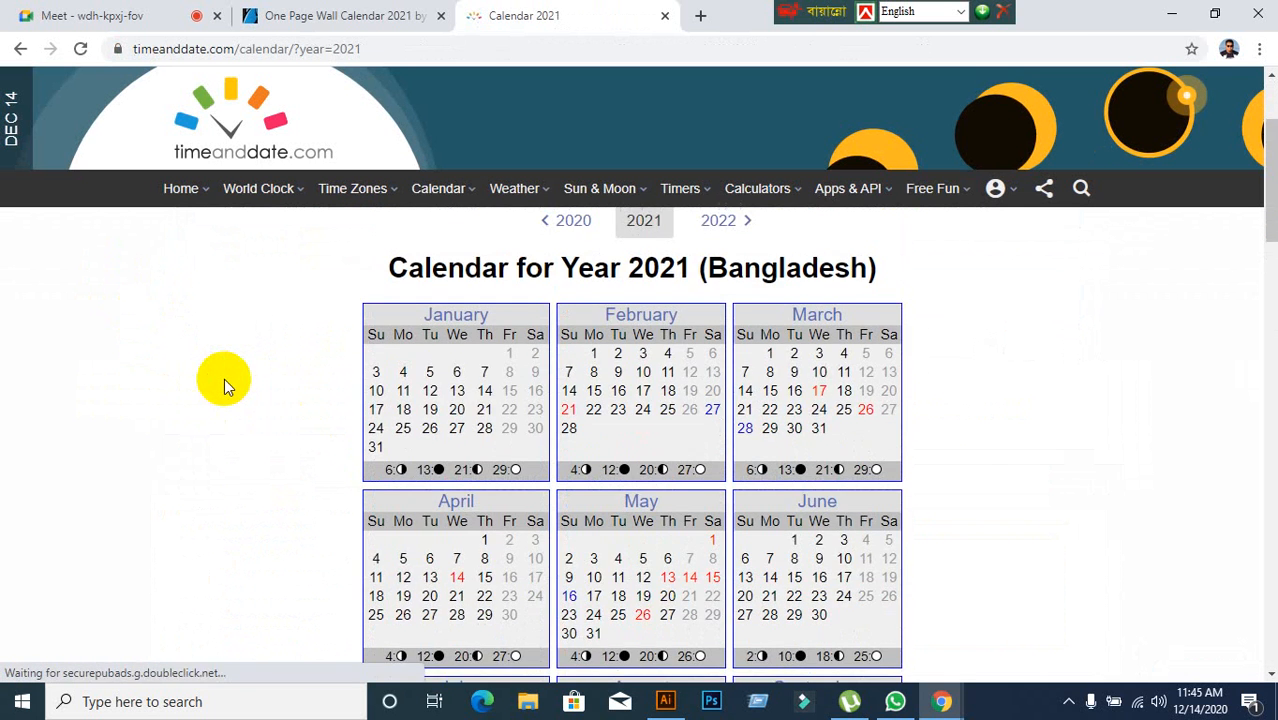
pyautogui.scroll(5, 224, 378)
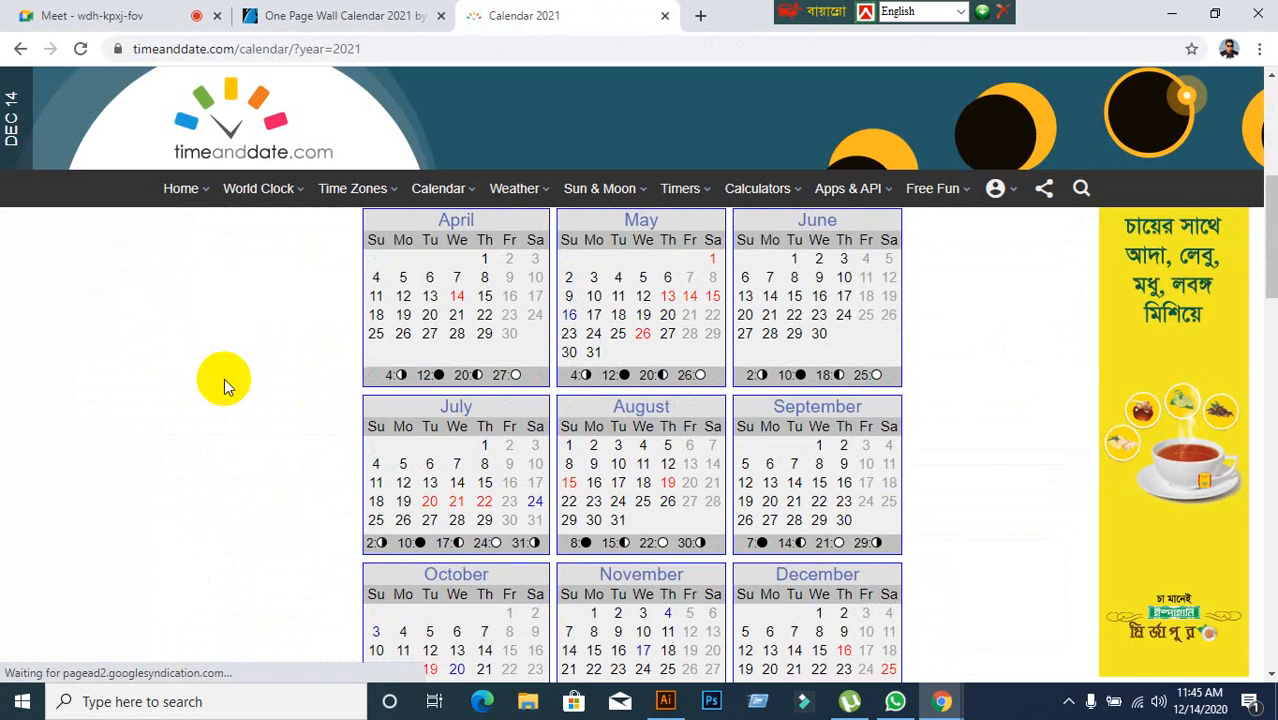
pyautogui.scroll(1, 224, 378)
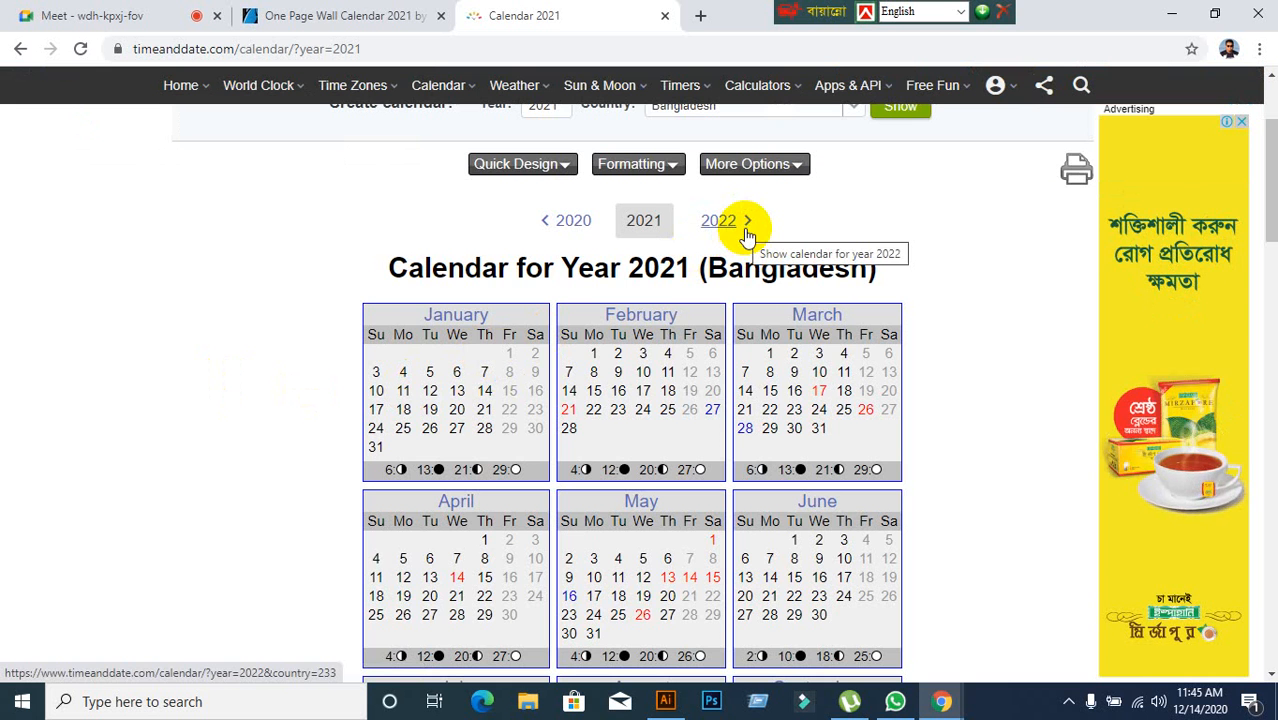
pyautogui.scroll(1, 845, 453)
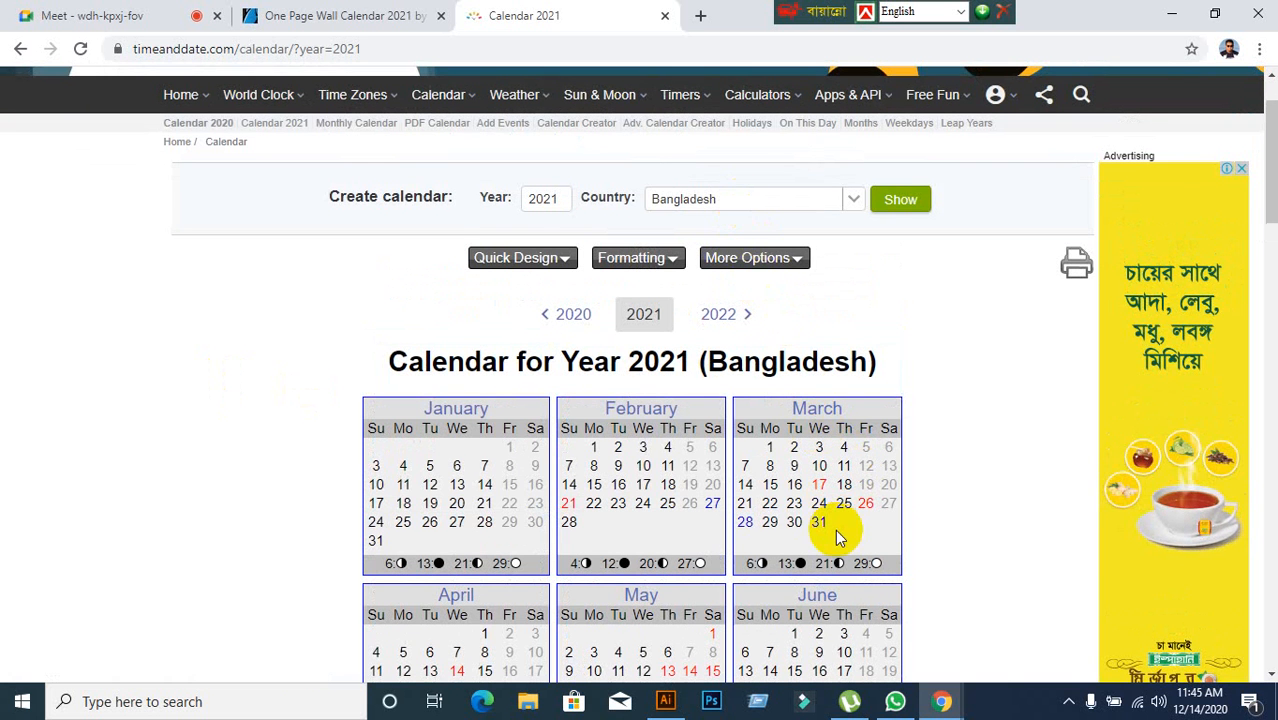
pyautogui.scroll(-1, 835, 529)
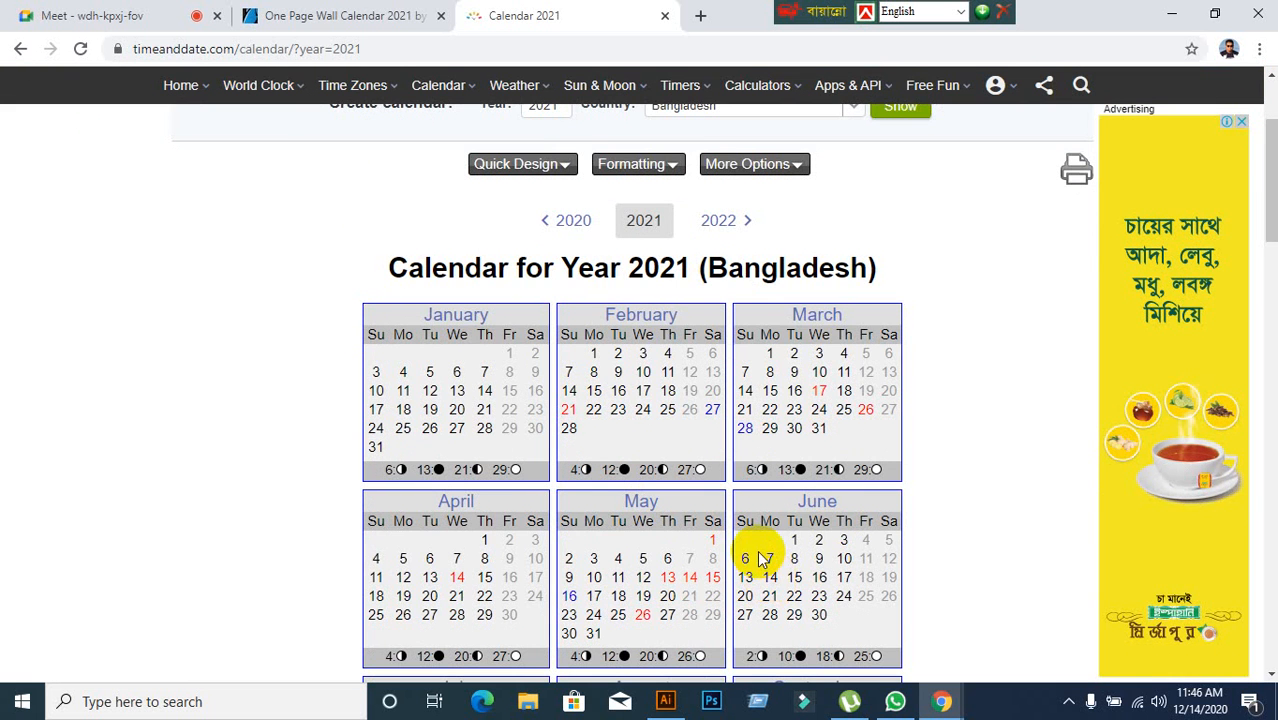
pyautogui.scroll(-2, 760, 558)
pyautogui.scroll(-2, 760, 558)
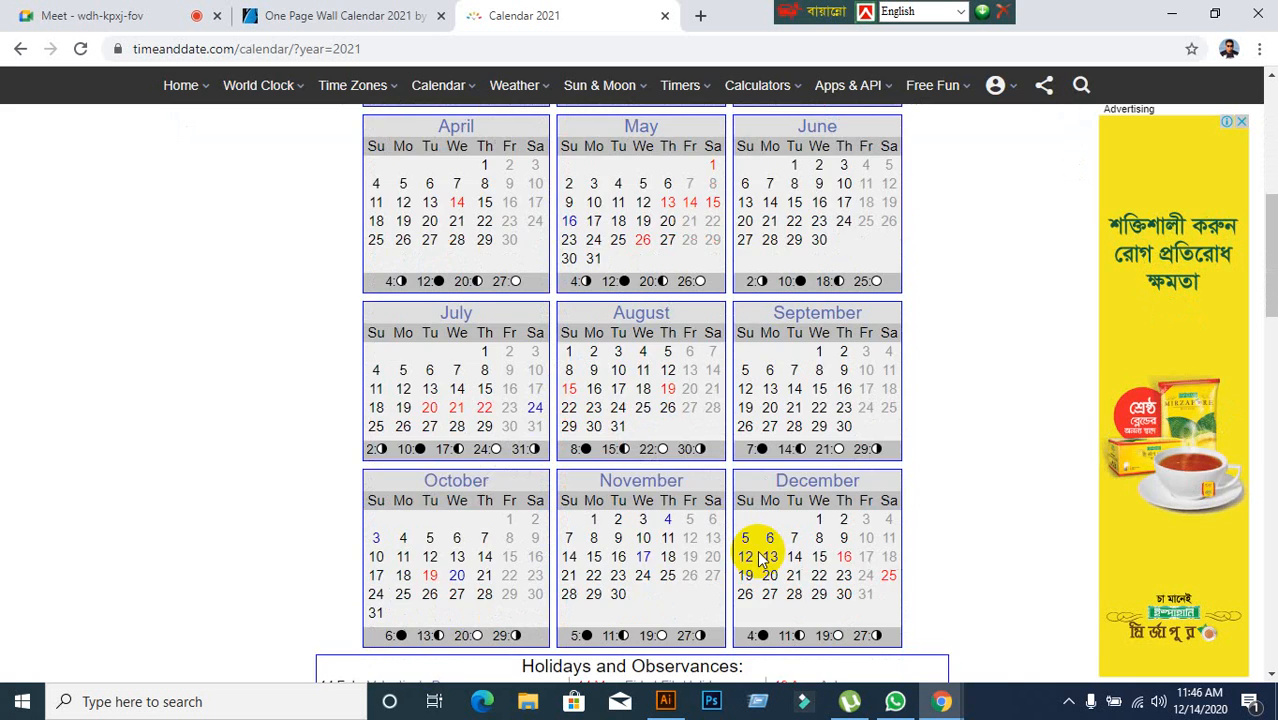
pyautogui.scroll(6, 760, 558)
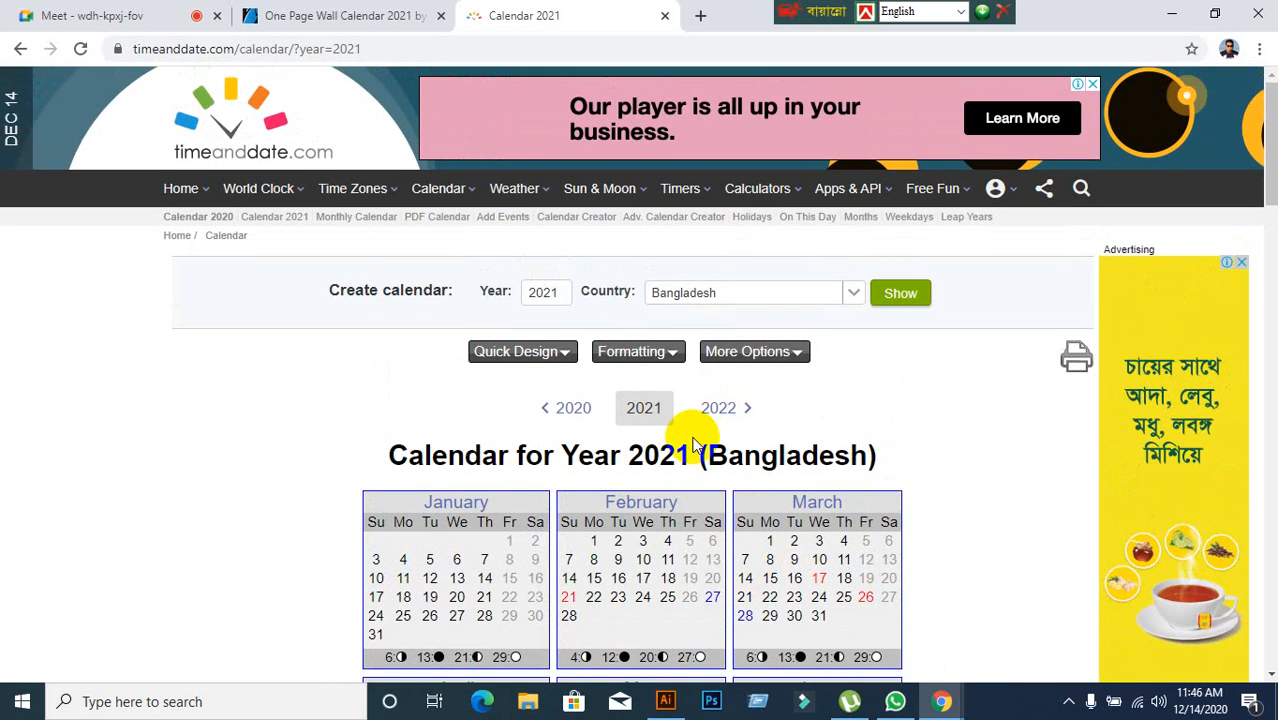
# Step: Check which countries are offered for the yearly calendar, keeping Bangladesh as the country
pyautogui.scroll(-2, 690, 450)
pyautogui.scroll(1, 700, 400)
pyautogui.click(849, 200)
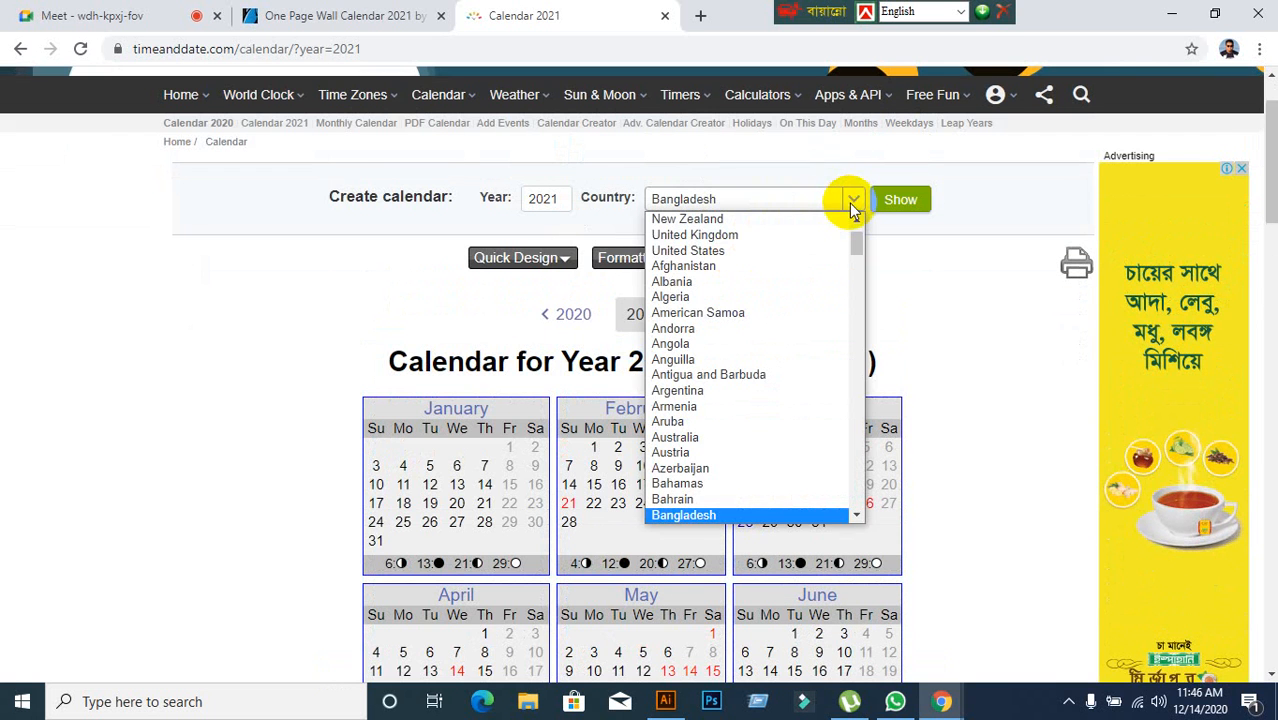
pyautogui.scroll(1, 743, 232)
pyautogui.click(852, 196)
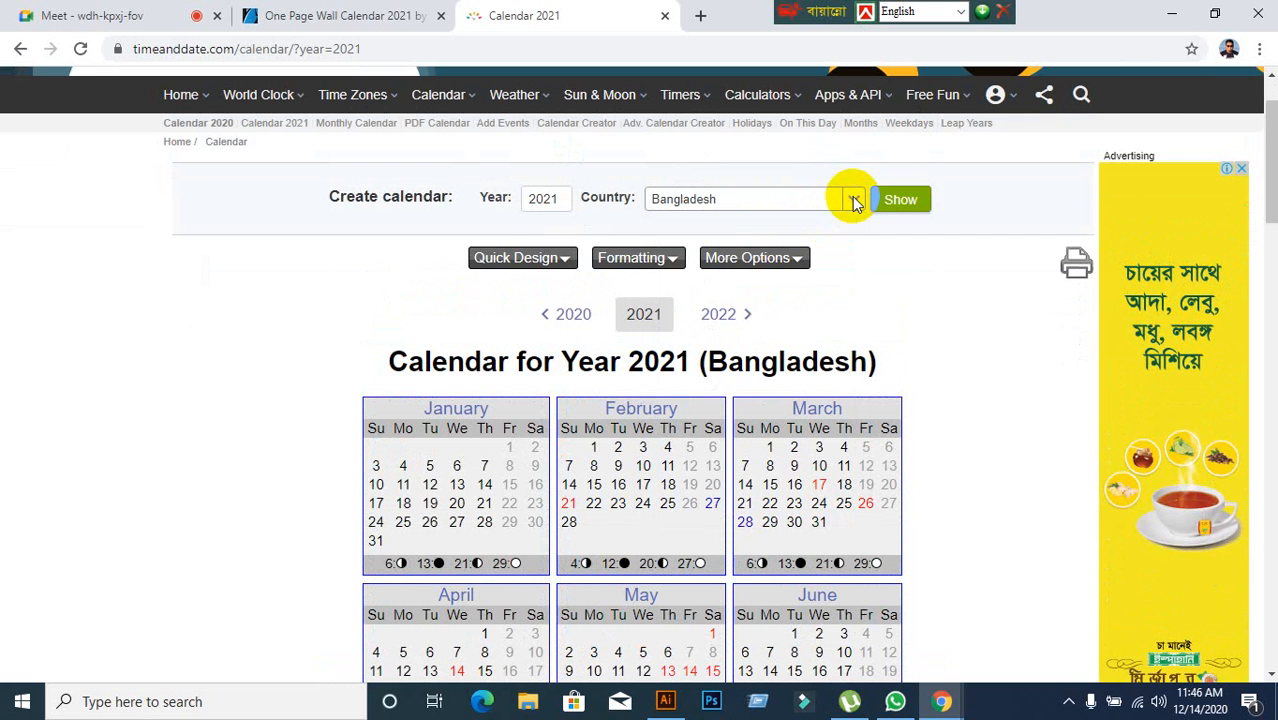
# Step: Review the 2021 month grids together with the Holidays and Observances list below them
pyautogui.scroll(-2, 727, 457)
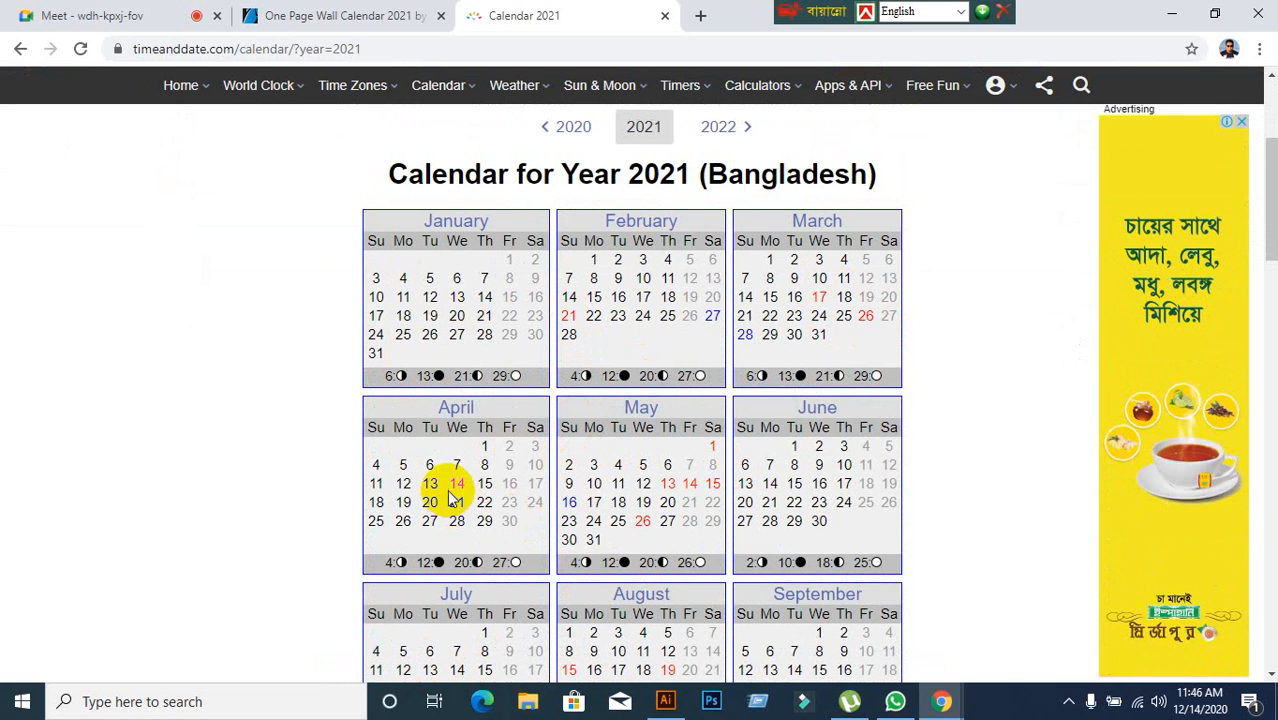
pyautogui.scroll(-1, 517, 550)
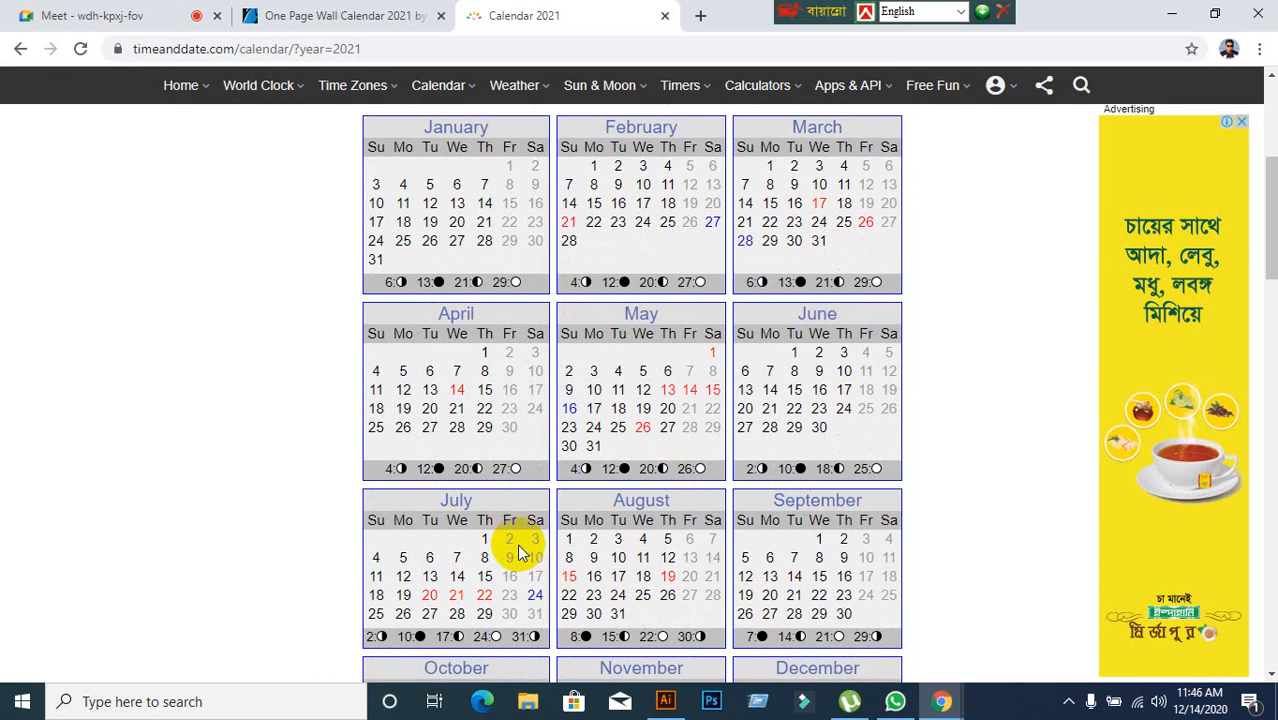
pyautogui.scroll(-6, 531, 498)
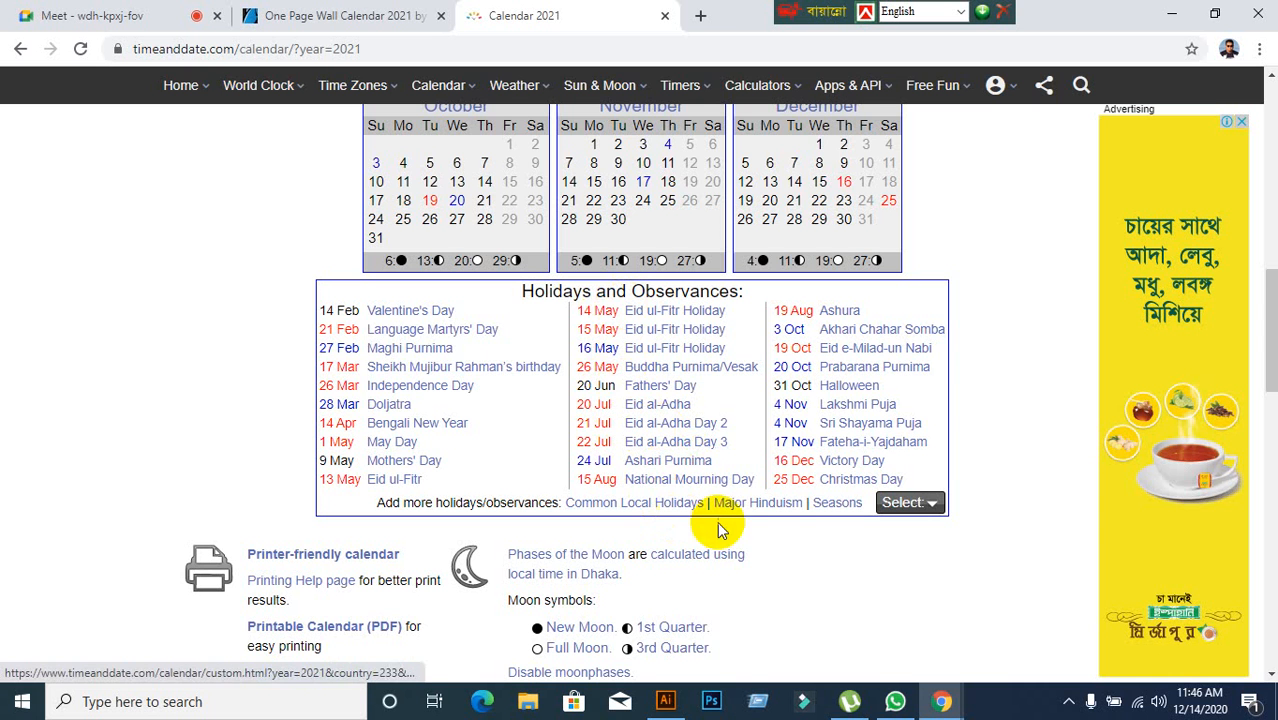
pyautogui.scroll(1, 785, 505)
pyautogui.scroll(4, 785, 505)
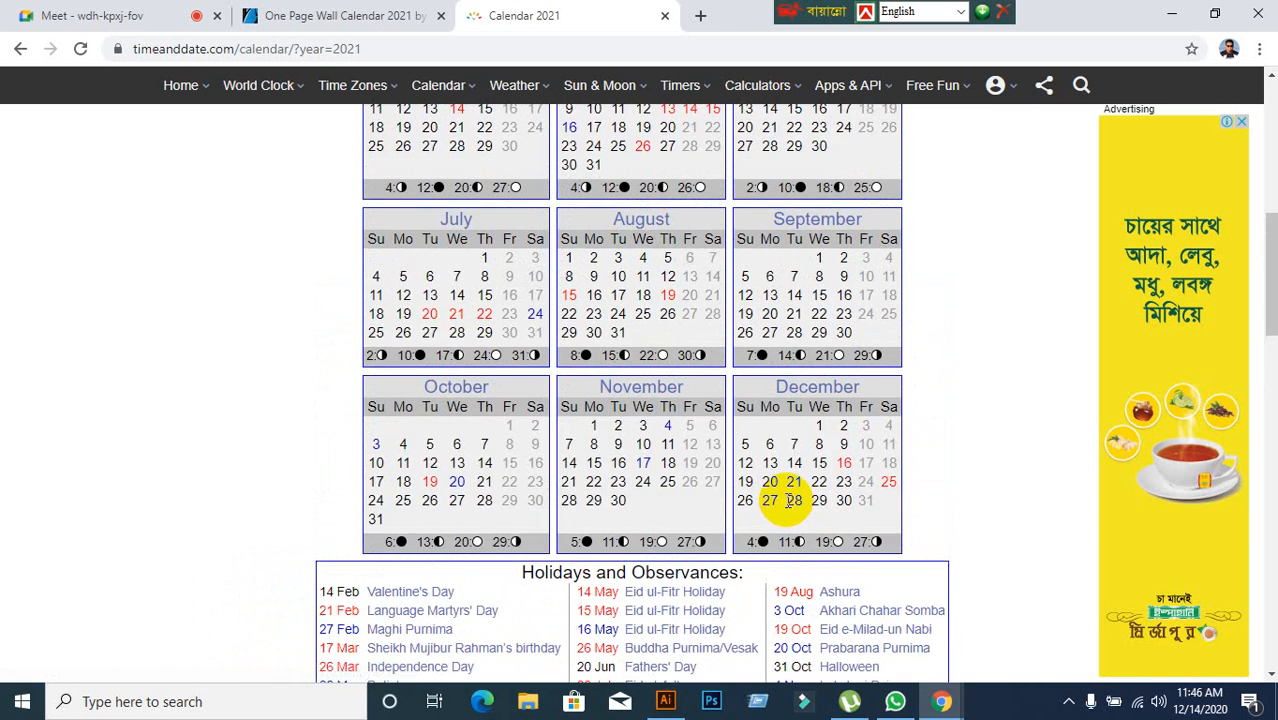
pyautogui.moveTo(310, 86)
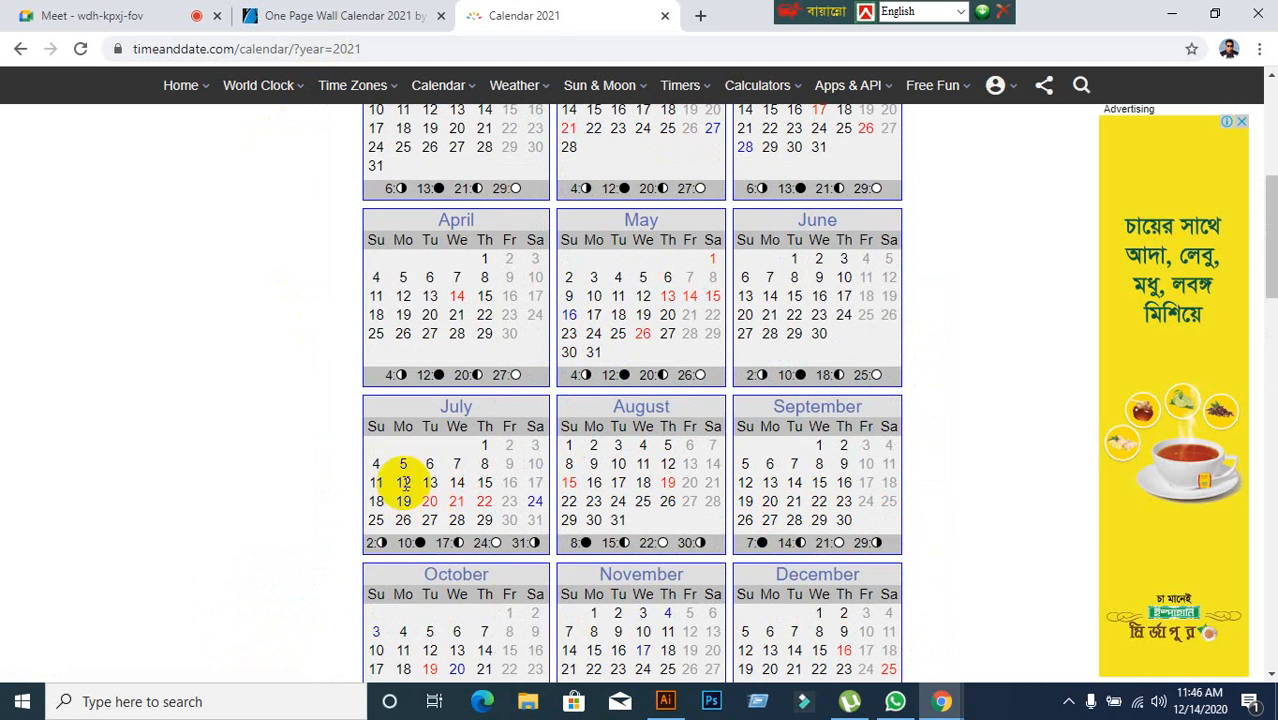
pyautogui.scroll(1, 625, 555)
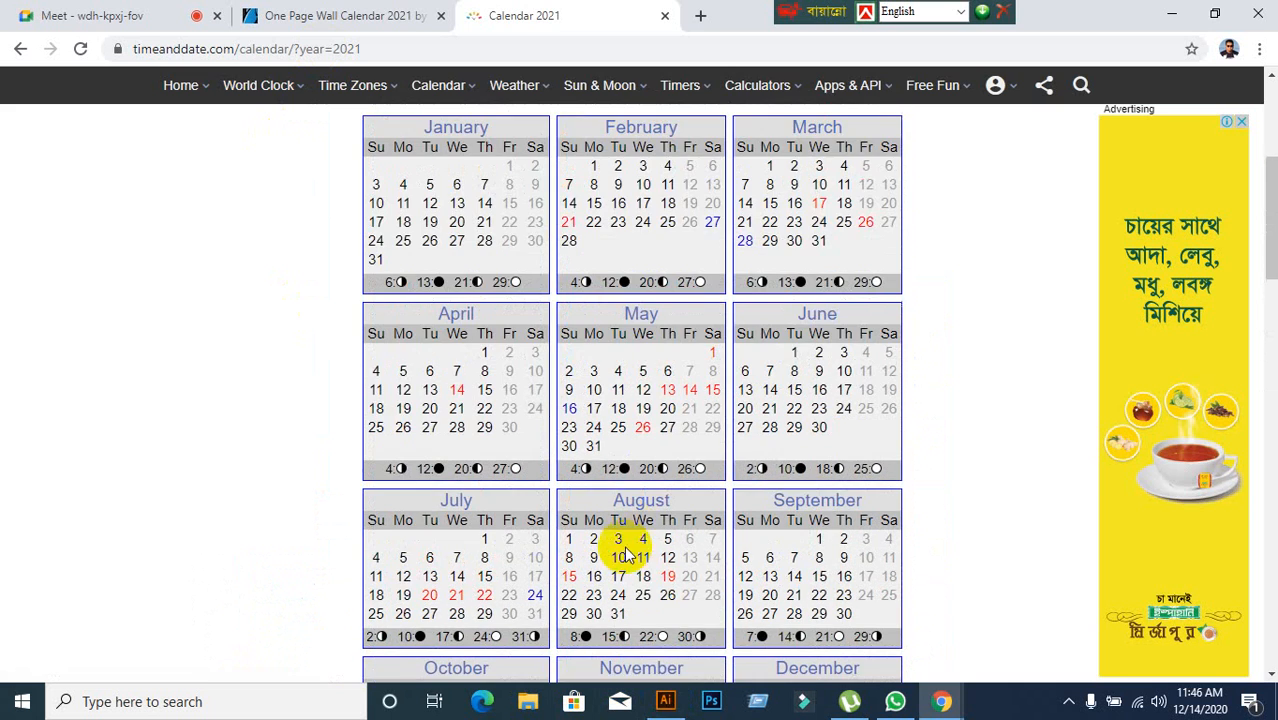
# Step: Switch to Illustrator and shift the January dates in the first grid so that 1 falls on Friday
pyautogui.click(665, 701)
pyautogui.scroll(2, 421, 216)
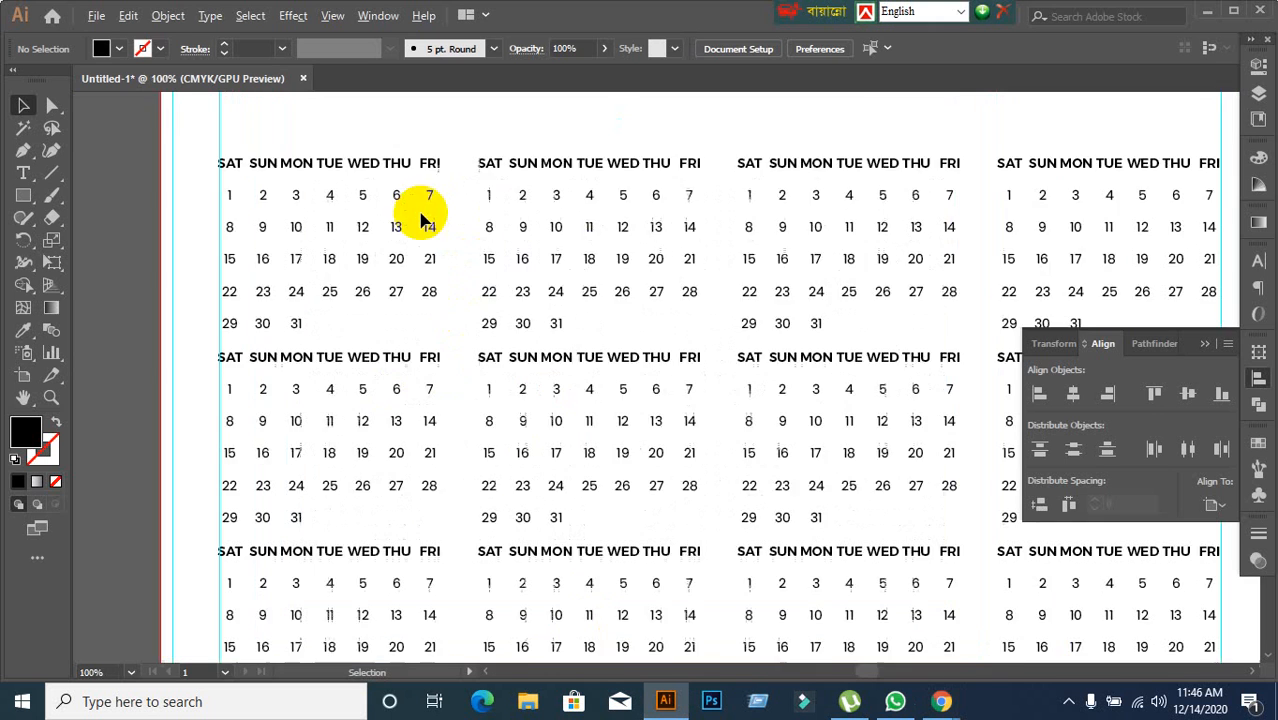
pyautogui.scroll(-1, 411, 218)
pyautogui.moveTo(304, 221); pyautogui.dragTo(390, 249)
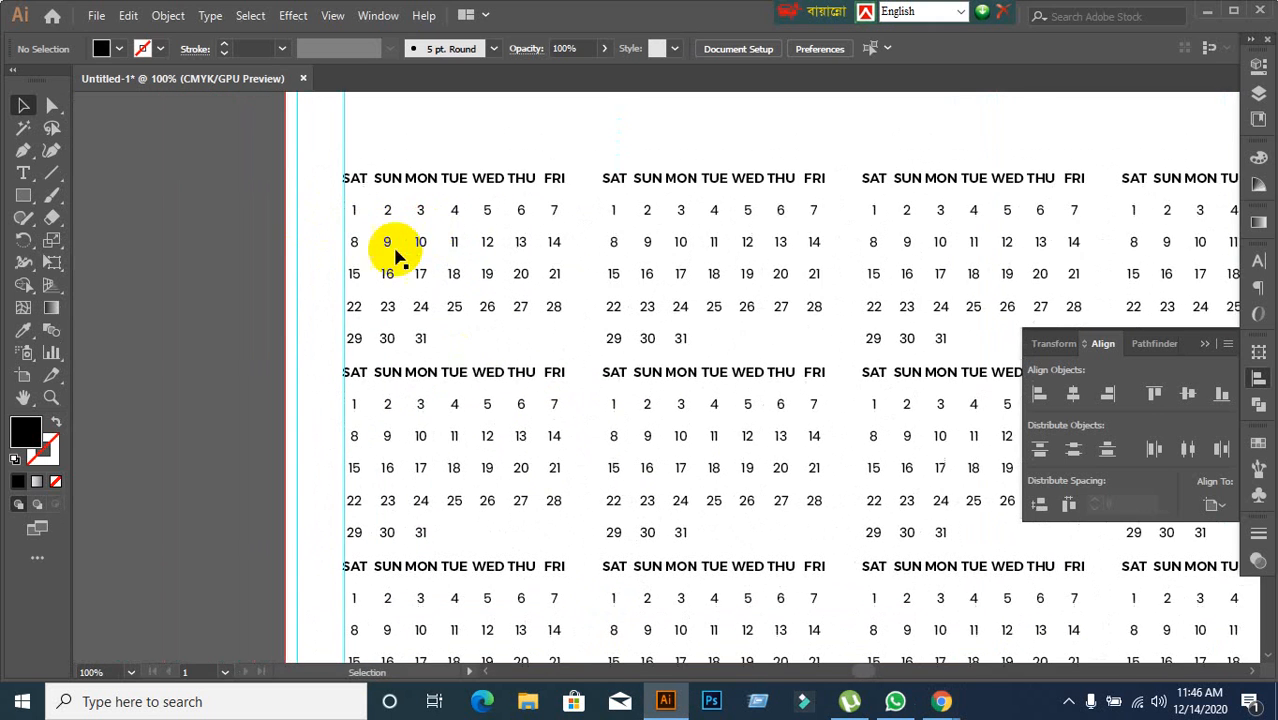
pyautogui.scroll(1, 385, 250)
pyautogui.click(346, 190)
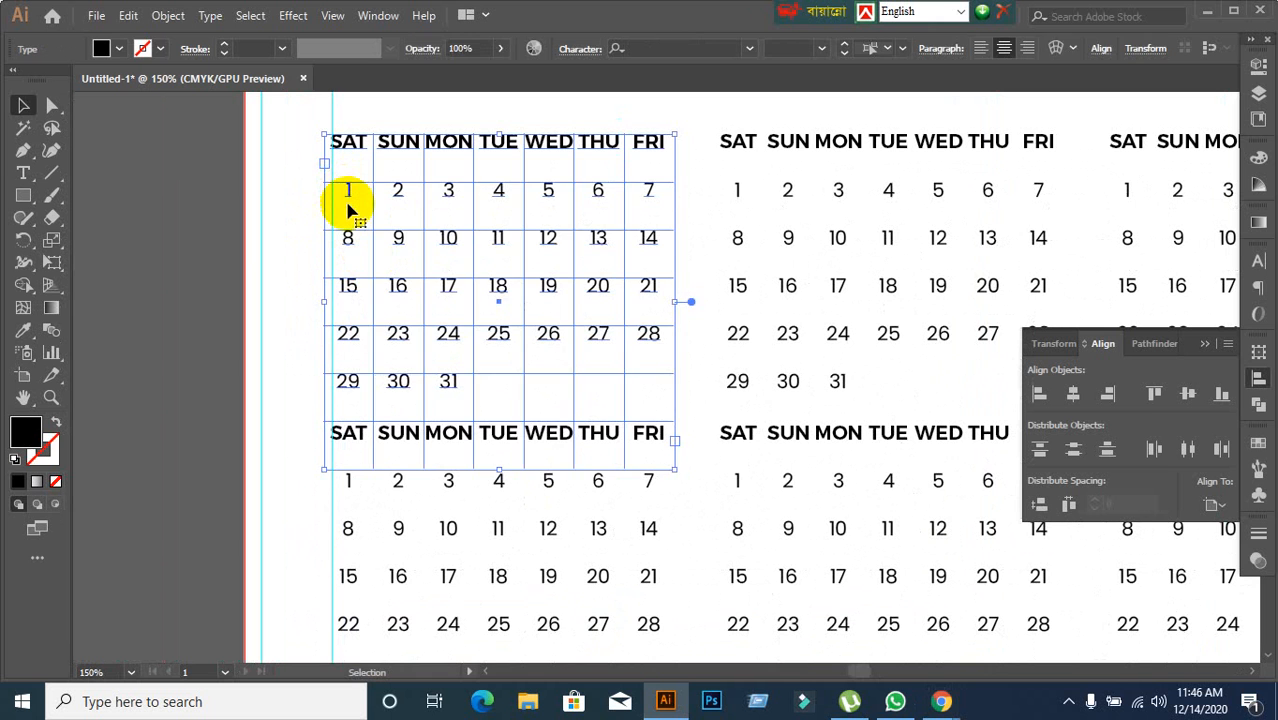
pyautogui.doubleClick(346, 190)
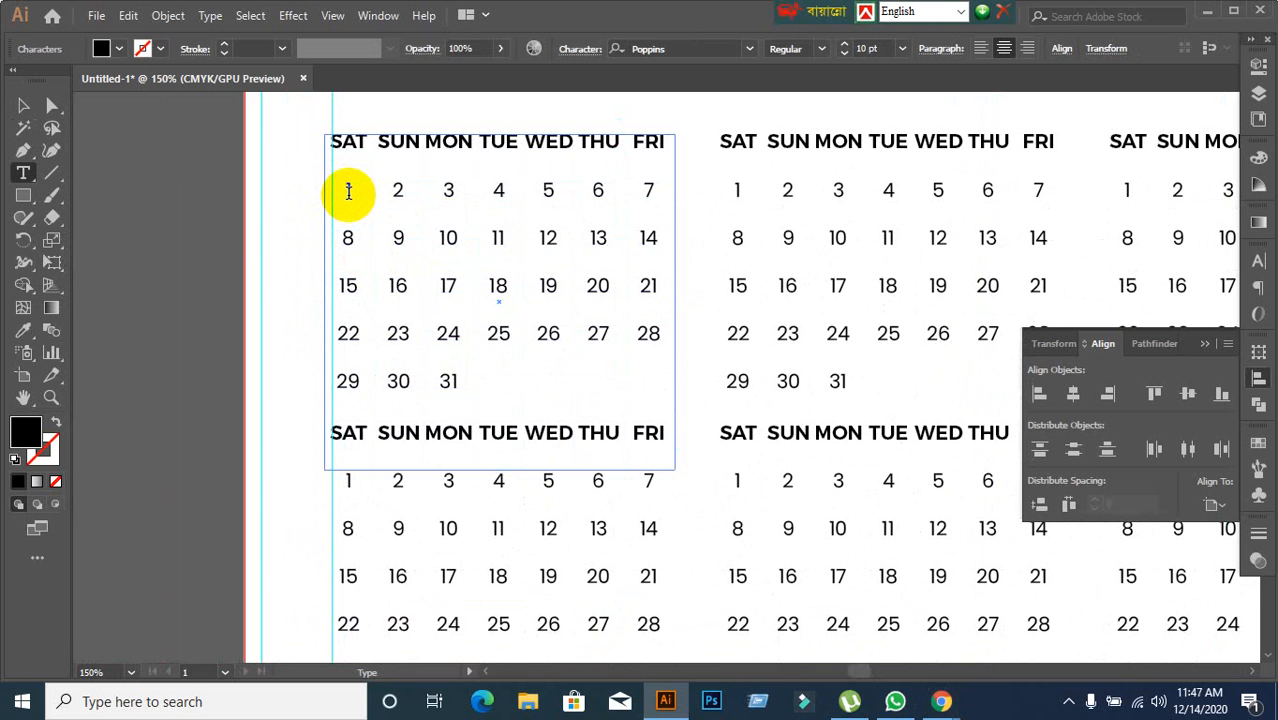
pyautogui.click(22, 105)
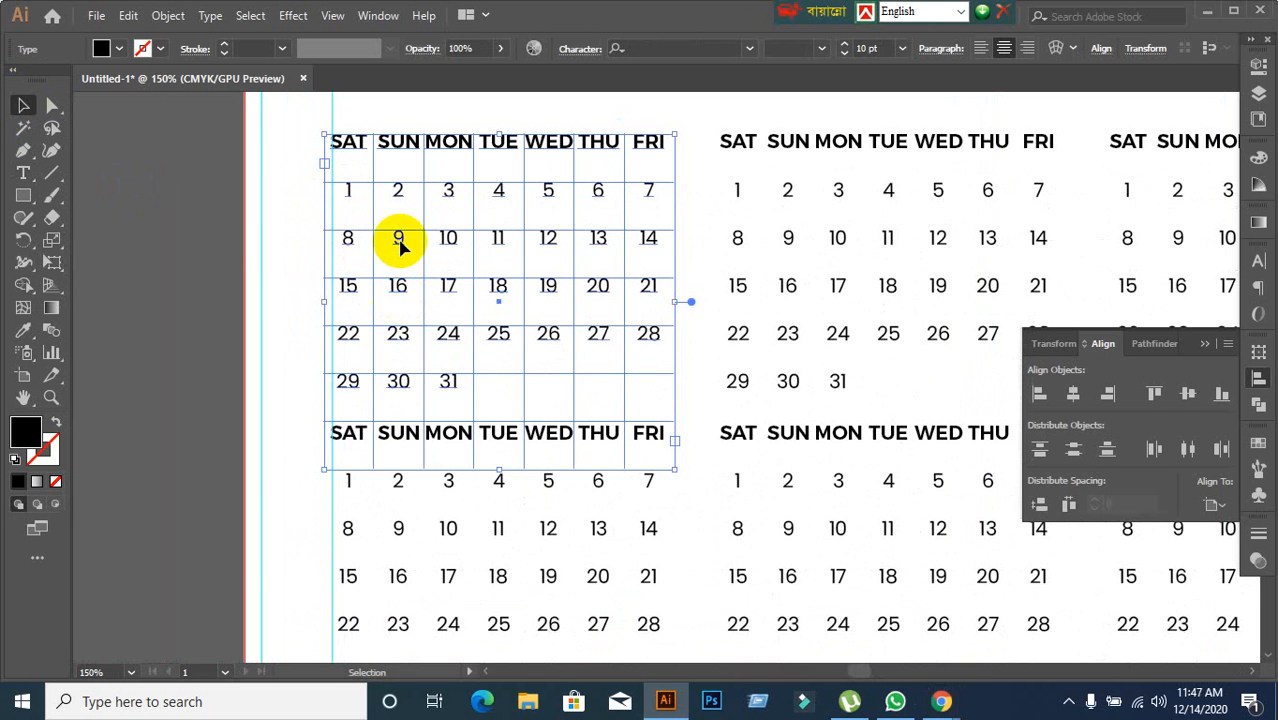
pyautogui.doubleClick(347, 191)
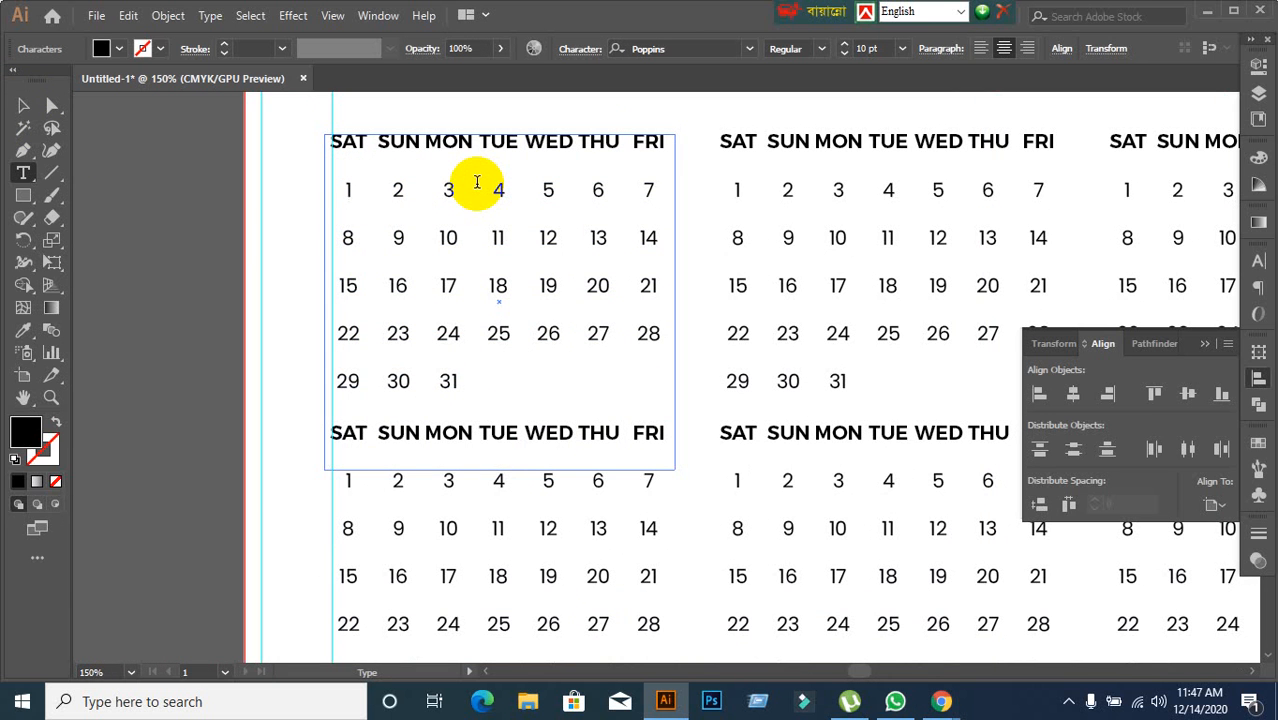
pyautogui.press('Tab')
pyautogui.press('Tab')
pyautogui.press('Tab')
pyautogui.press('Tab')
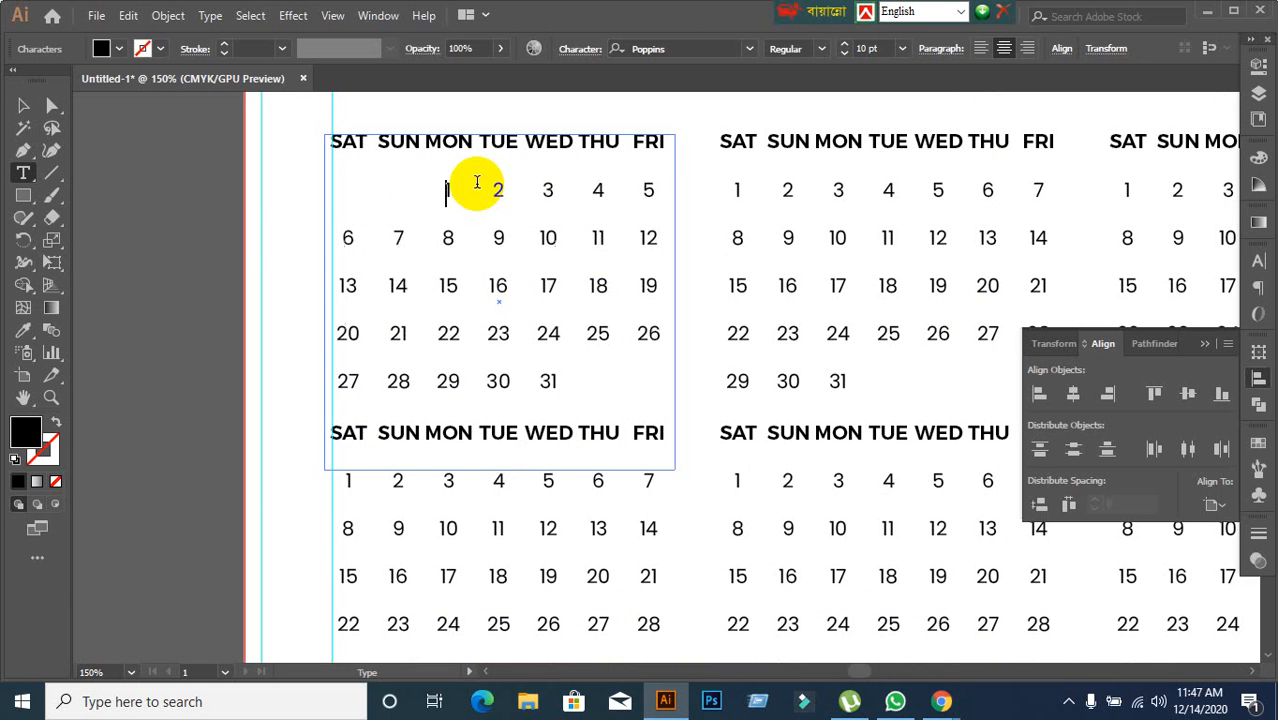
pyautogui.press('Tab')
pyautogui.press('Tab')
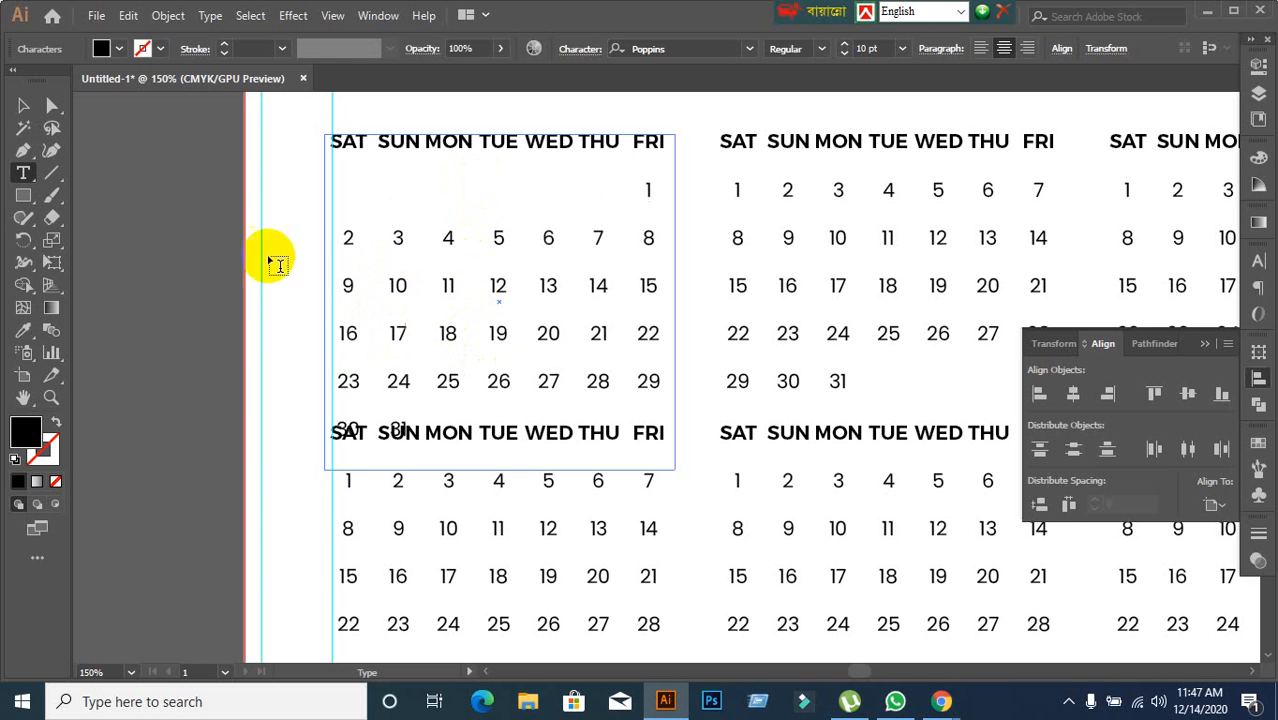
pyautogui.click(26, 106)
pyautogui.click(133, 293)
# Step: Move the top row of four month grids up to clear the weekday headers of the row below
pyautogui.scroll(-3, 380, 332)
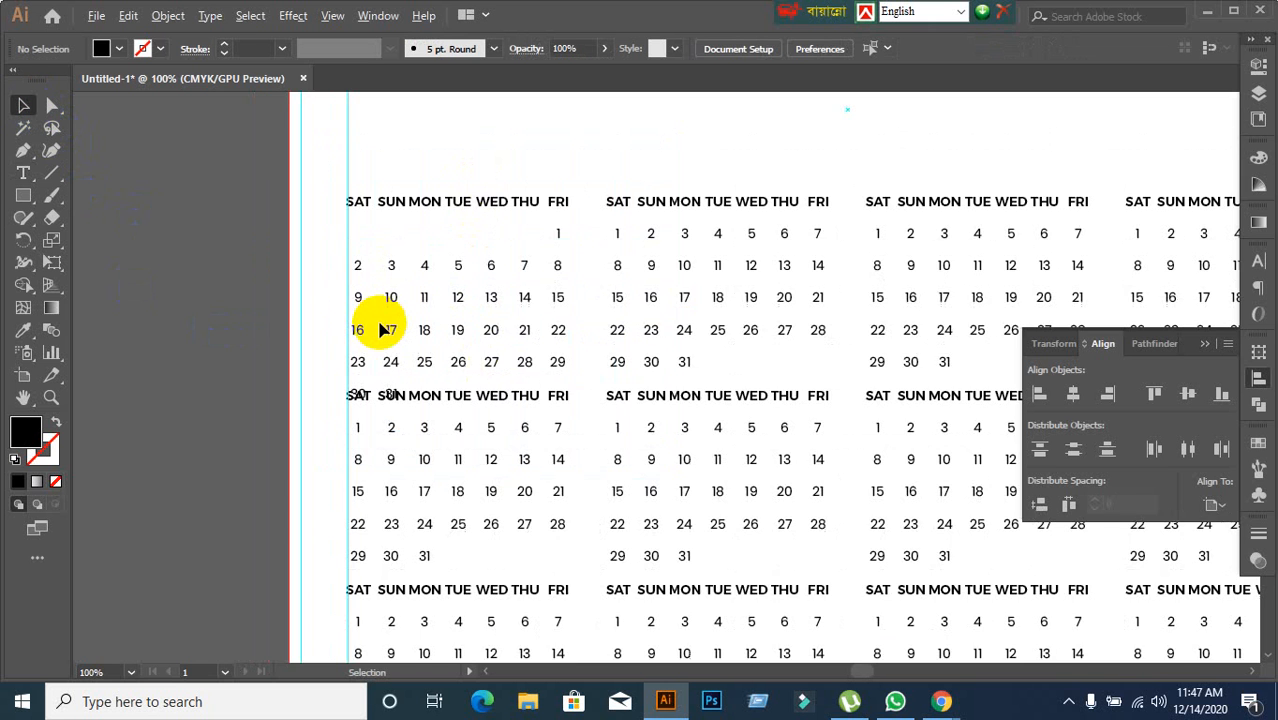
pyautogui.moveTo(245, 245); pyautogui.dragTo(950, 324)
pyautogui.moveTo(825, 258); pyautogui.dragTo(821, 172)
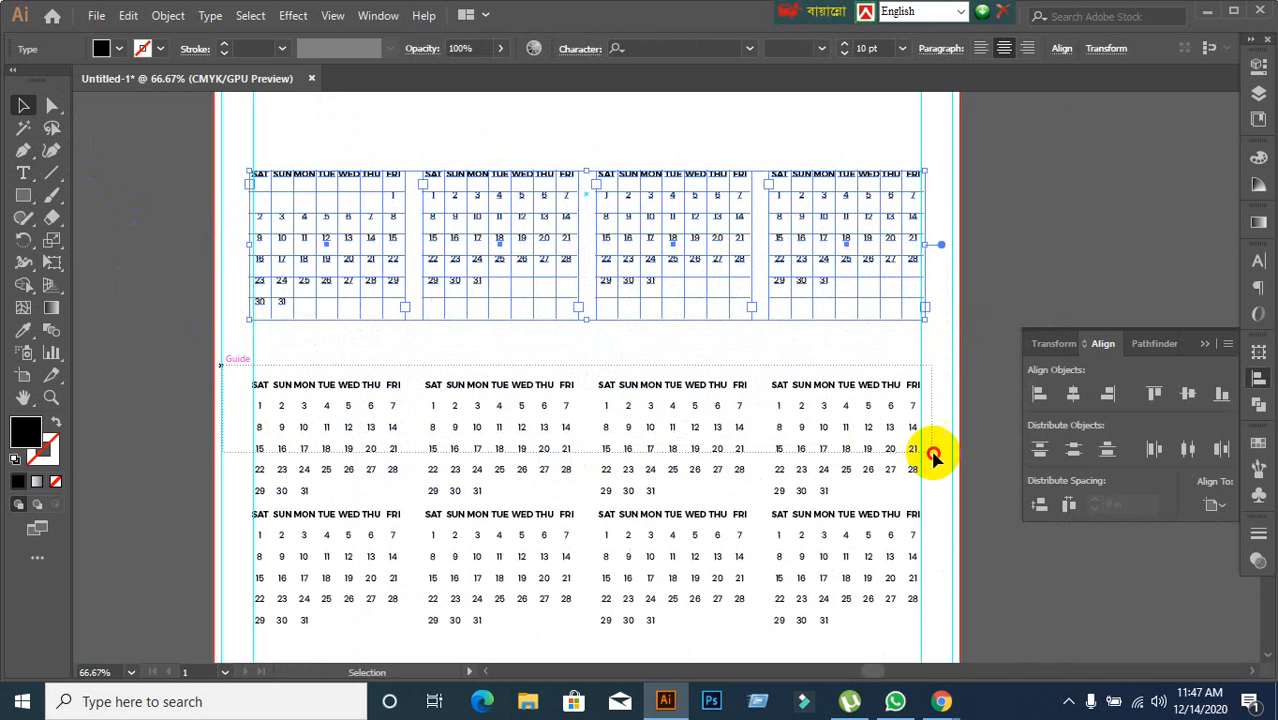
# Step: Move the middle row of four month grids up, about midway between the top and bottom rows
pyautogui.click(932, 450)
pyautogui.moveTo(772, 386); pyautogui.dragTo(775, 355)
pyautogui.hotkey('ctrl', 'z')
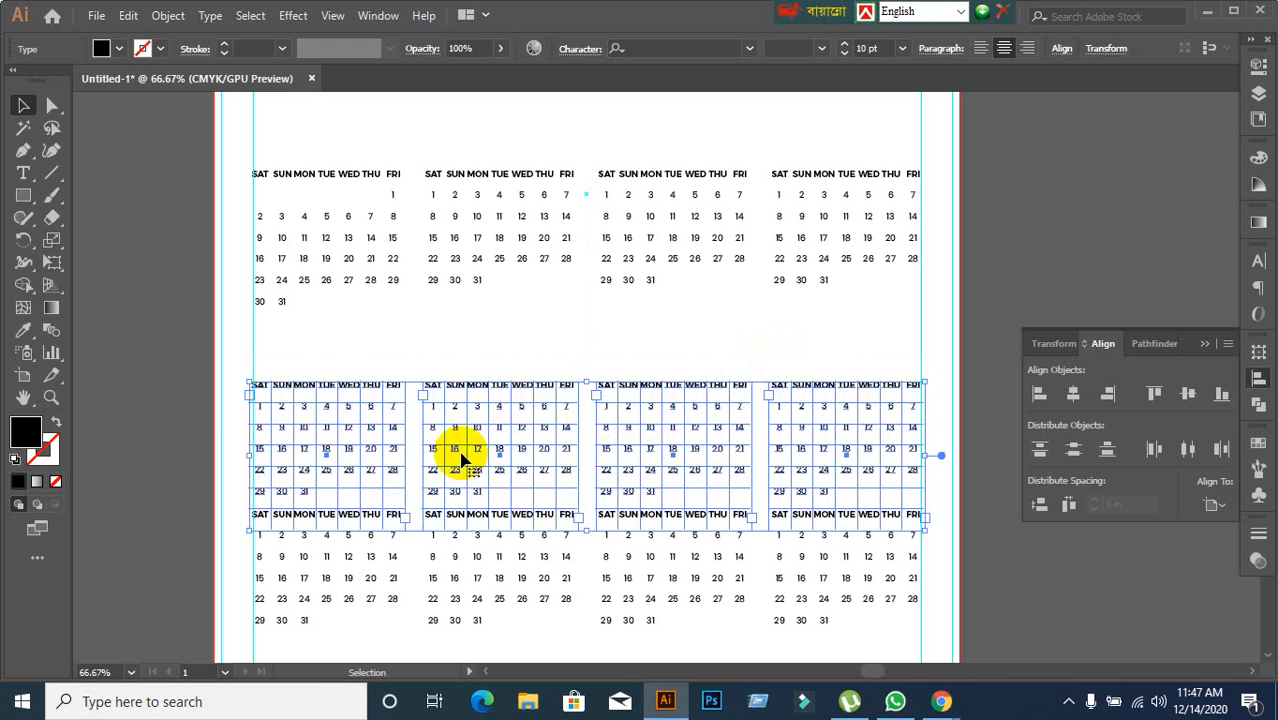
pyautogui.click(208, 420)
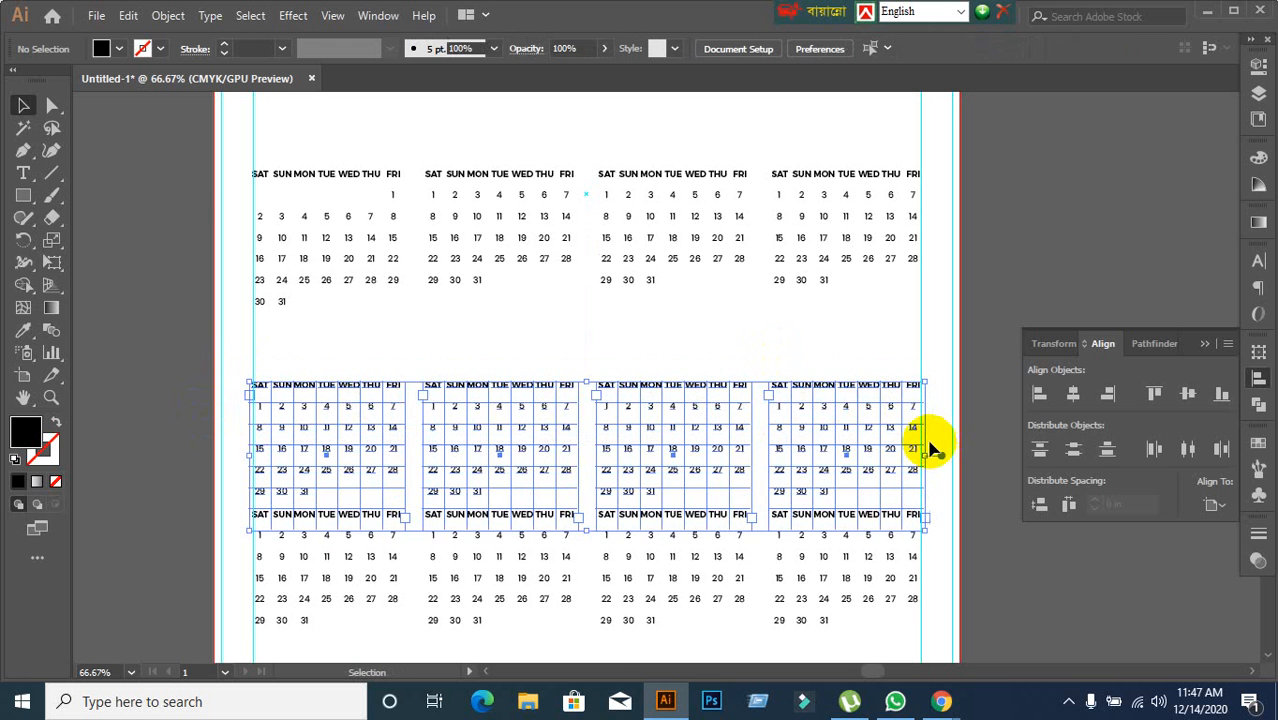
pyautogui.moveTo(827, 394); pyautogui.dragTo(830, 342)
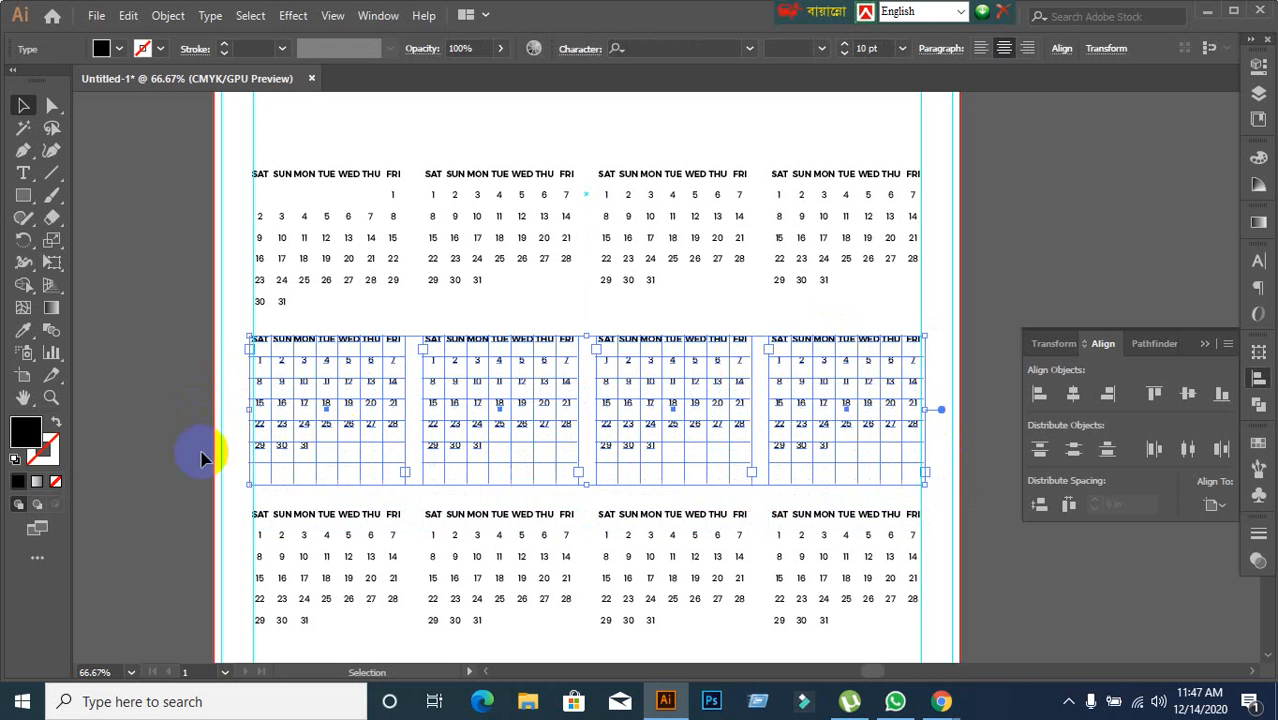
pyautogui.click(194, 450)
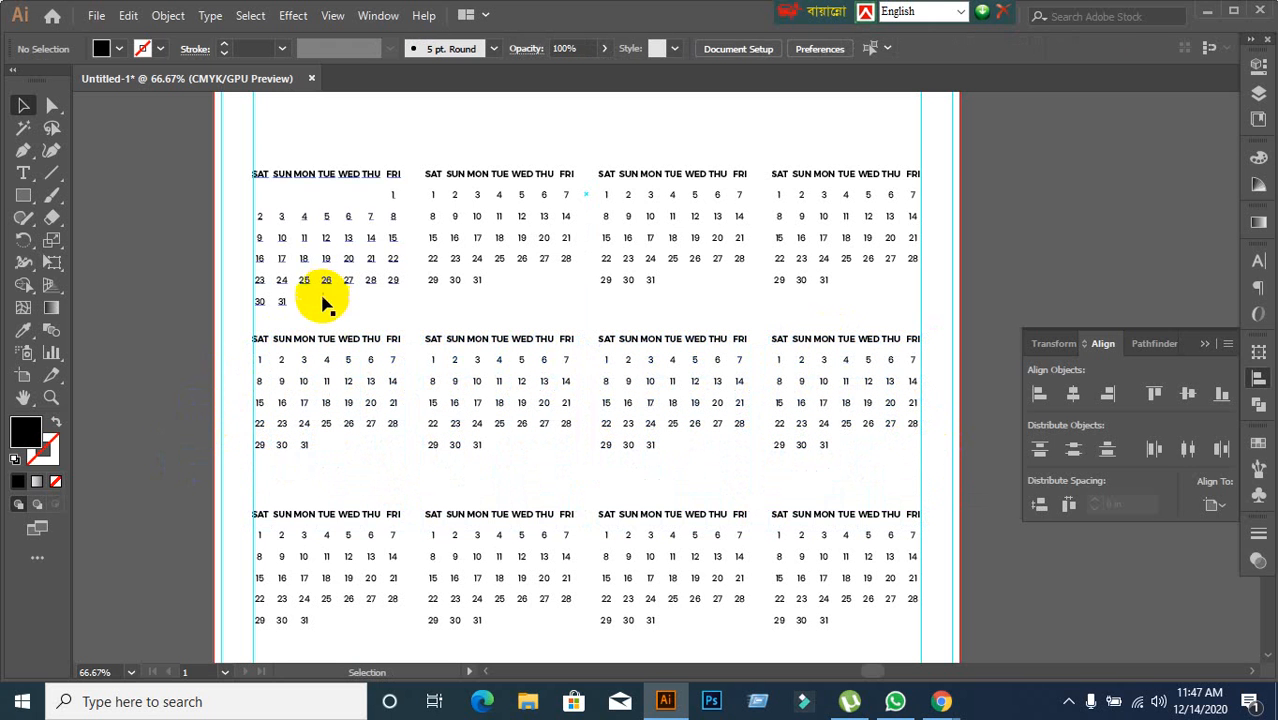
# Step: Shift the February dates so that 1 falls on Monday, and delete dates 29, 30 and 31
pyautogui.scroll(1, 440, 220)
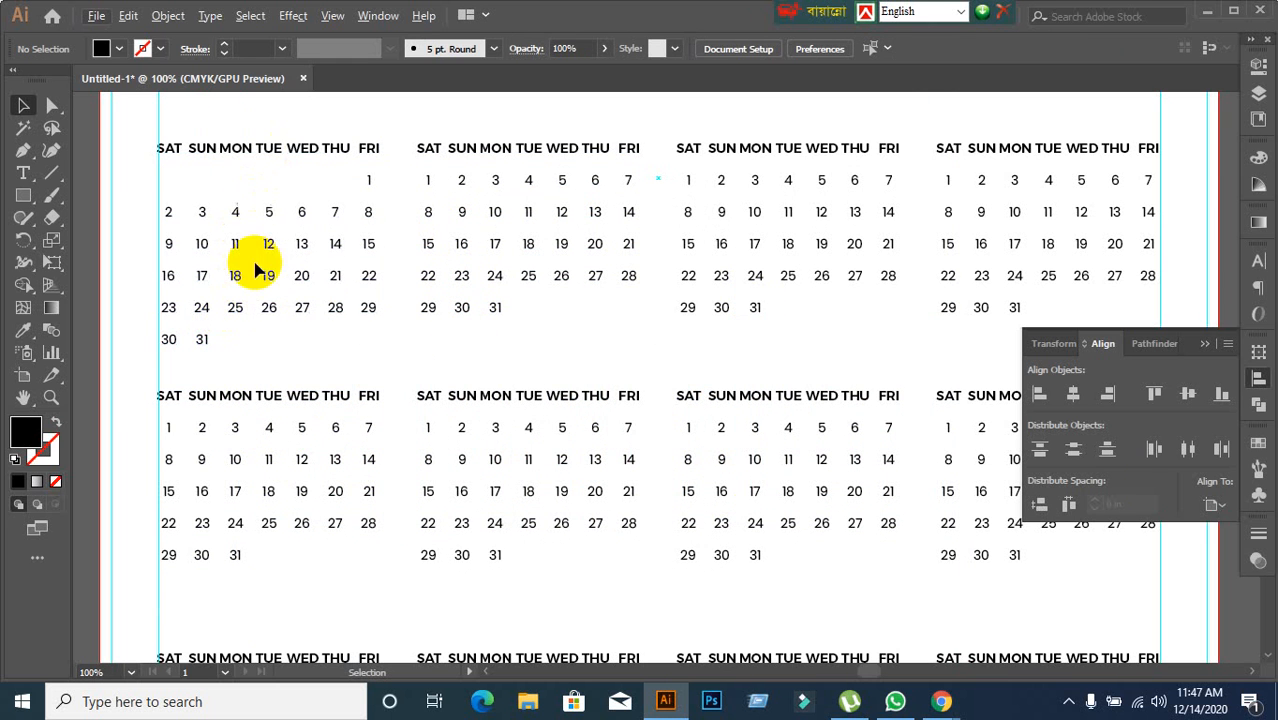
pyautogui.click(428, 184)
pyautogui.doubleClick(426, 180)
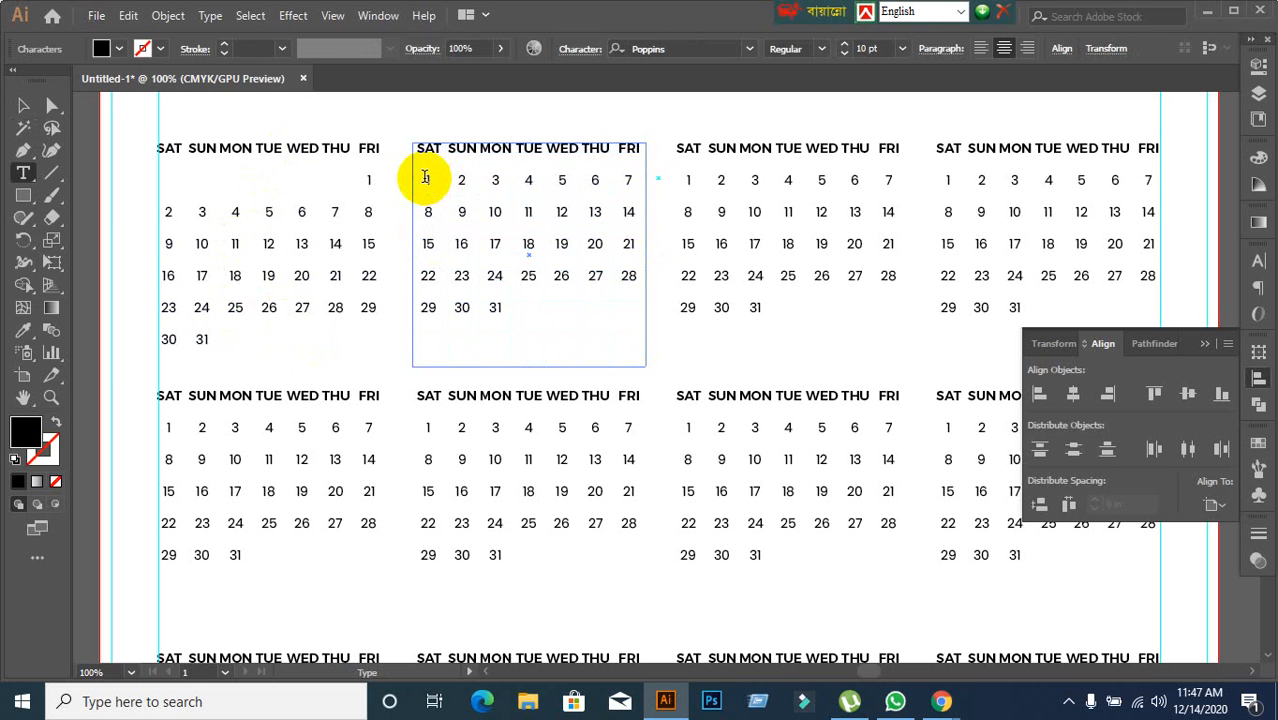
pyautogui.press('Tab')
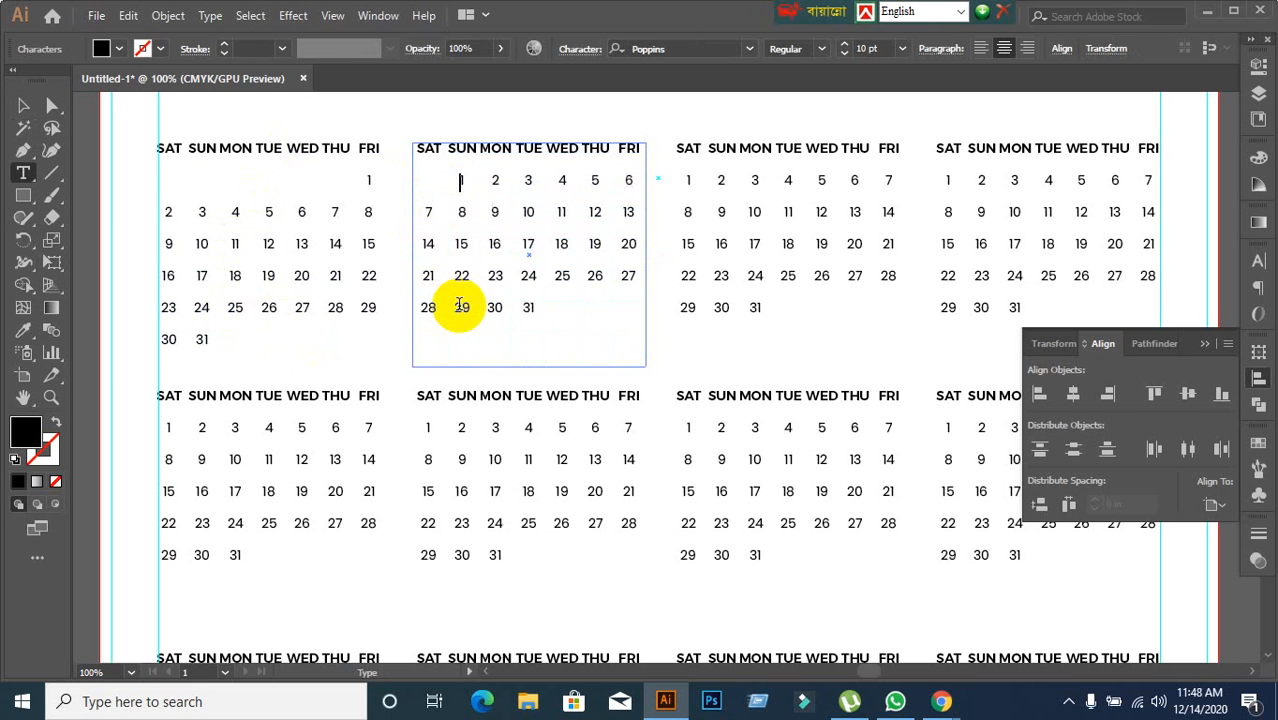
pyautogui.press('Tab')
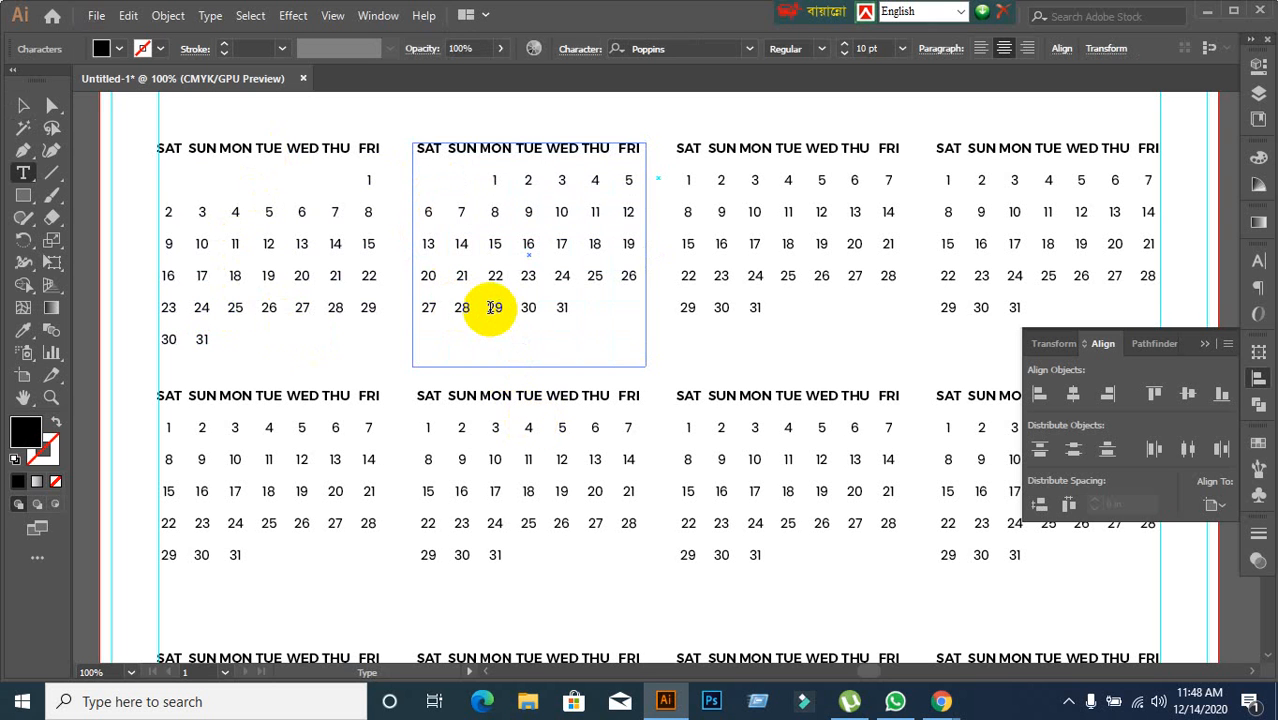
pyautogui.moveTo(494, 307); pyautogui.dragTo(600, 325)
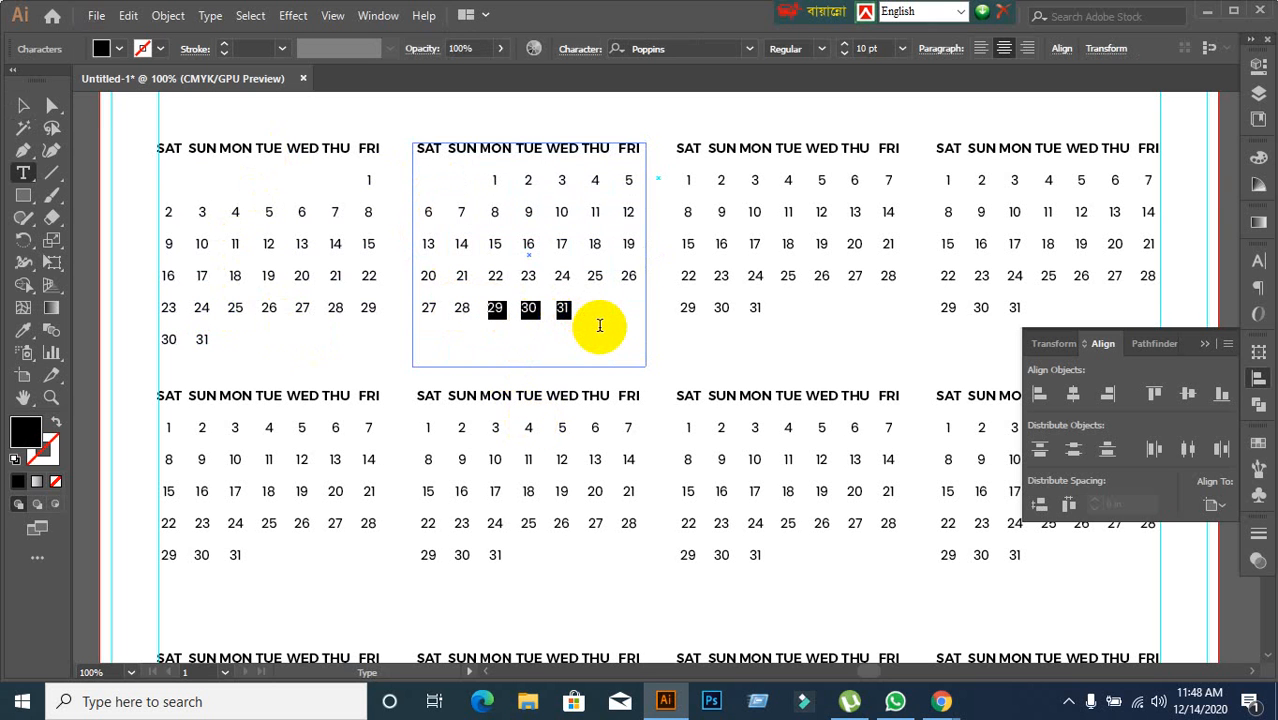
pyautogui.press('BackSpace')
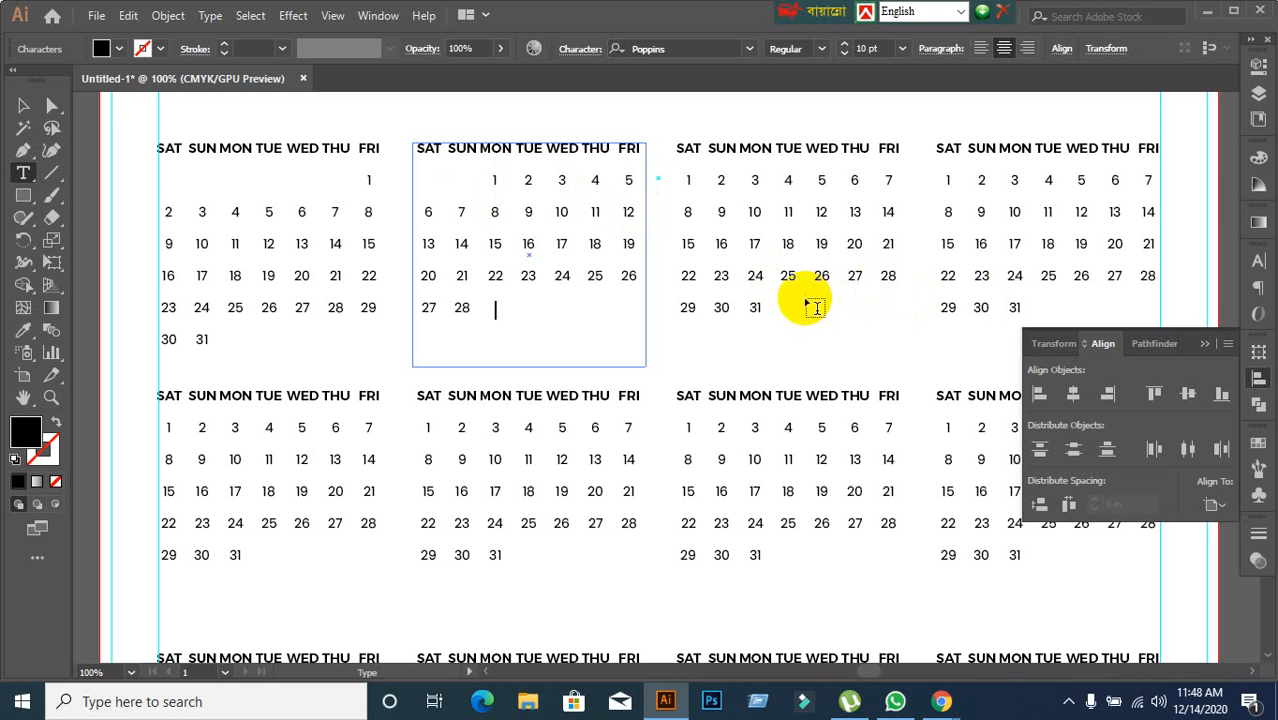
# Step: Shift the March dates in the third grid of the top row so that 1 falls on Monday
pyautogui.click(687, 178)
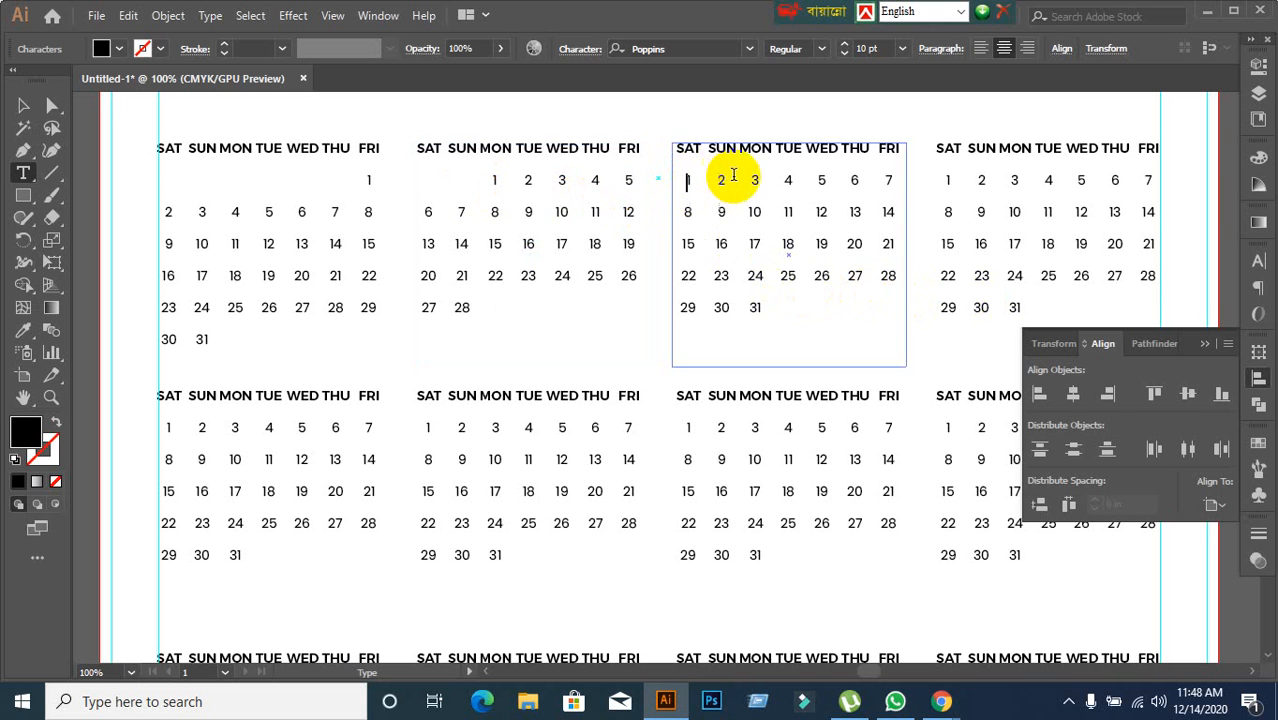
pyautogui.press('Tab')
pyautogui.press('Tab')
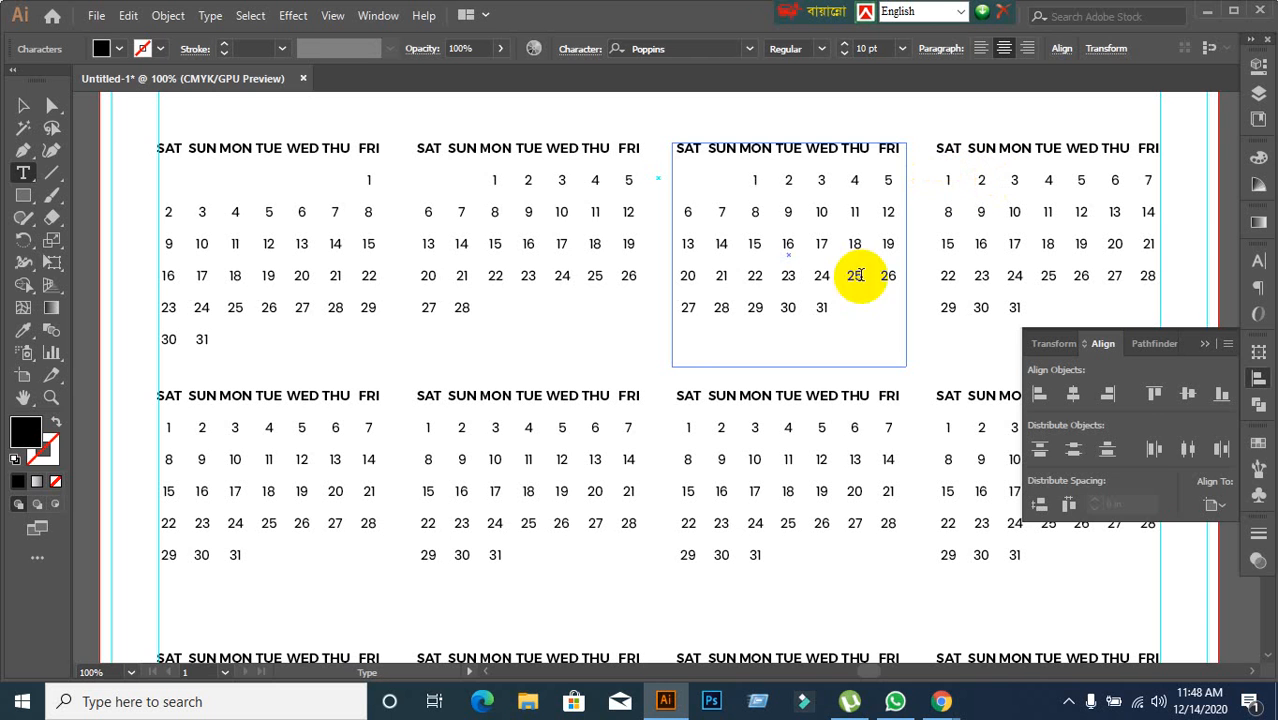
pyautogui.click(17, 106)
# Step: Shift the April dates in the fourth grid so that 1 falls on Thursday, and delete date 31
pyautogui.click(1047, 214)
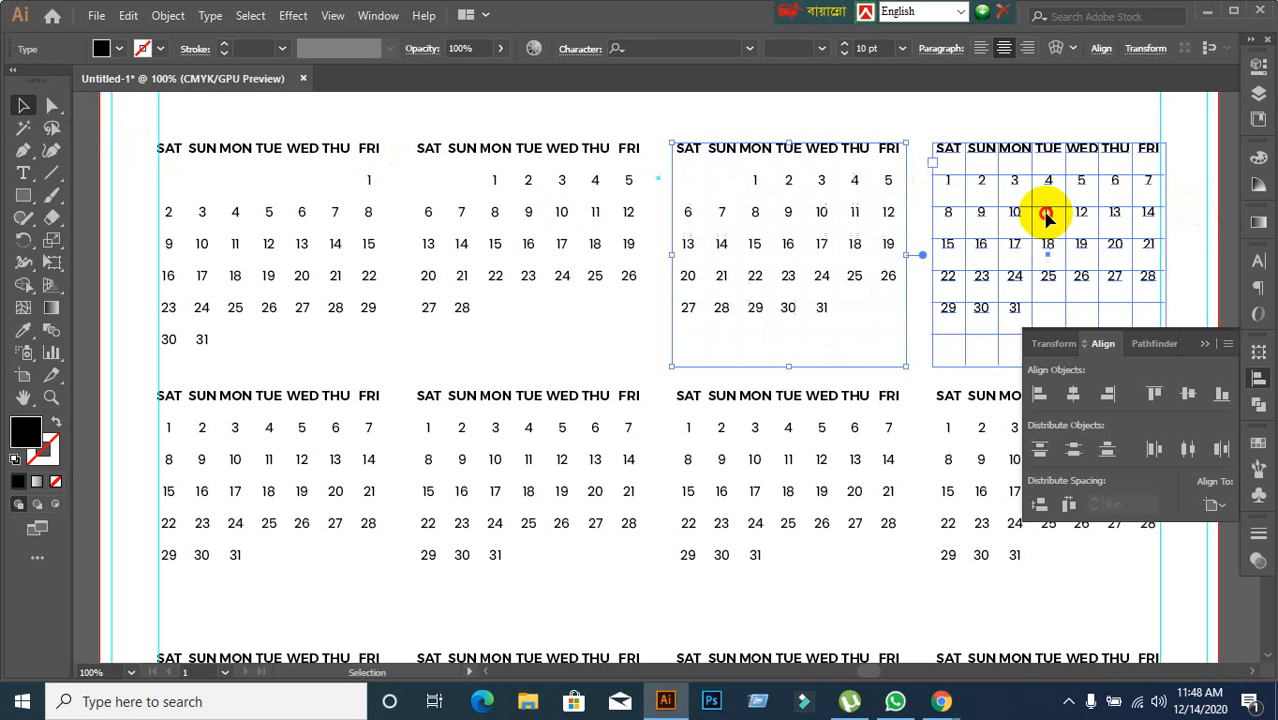
pyautogui.doubleClick(950, 182)
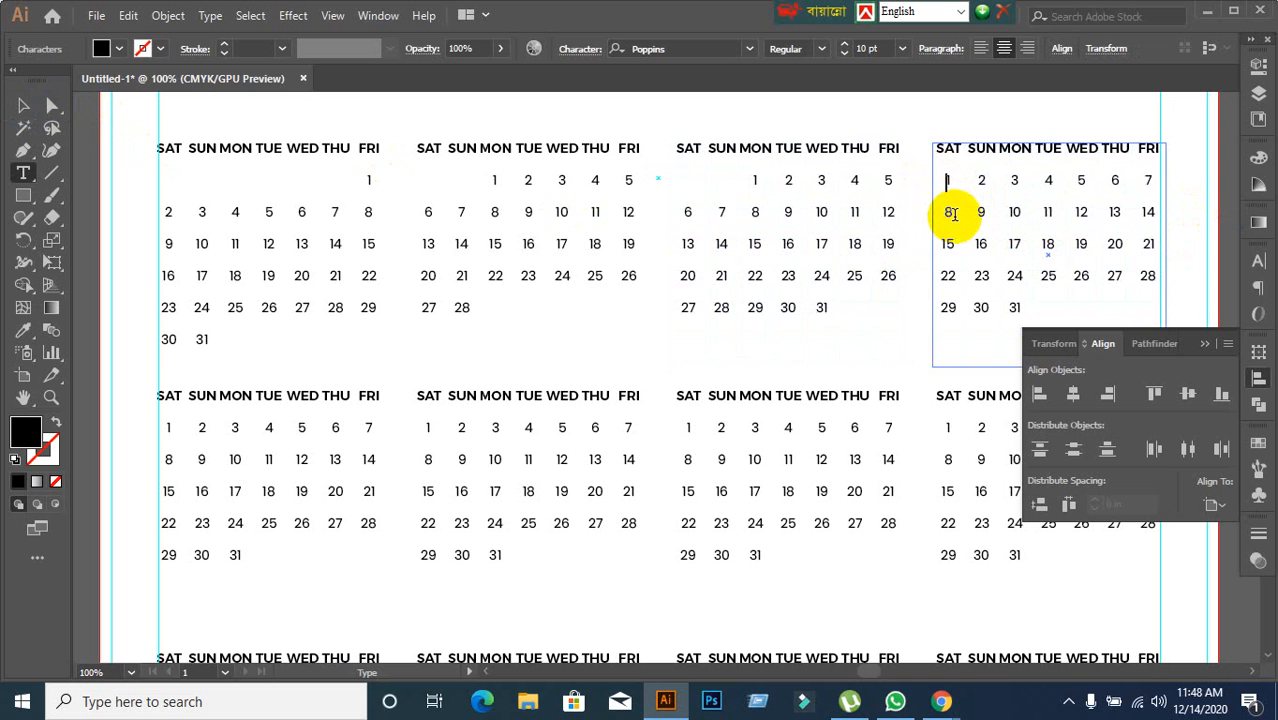
pyautogui.press('Tab')
pyautogui.press('Tab')
pyautogui.press('Tab')
pyautogui.press('Tab')
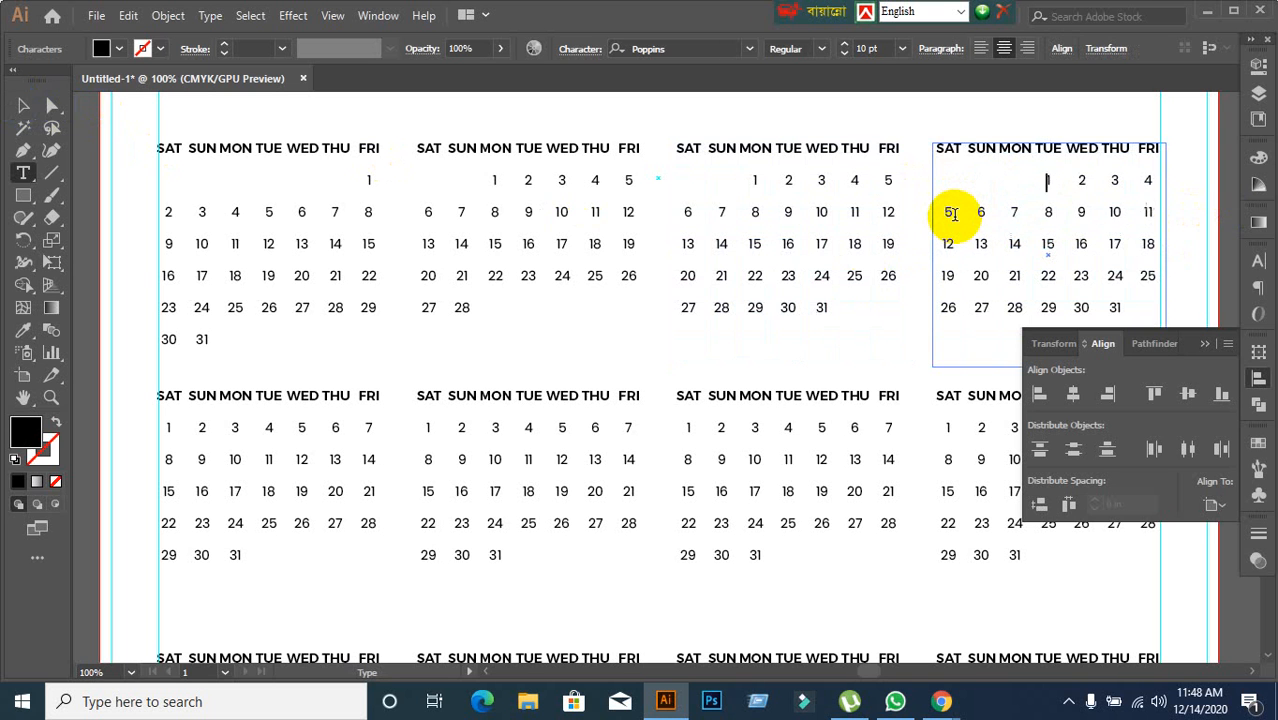
pyautogui.press('Tab')
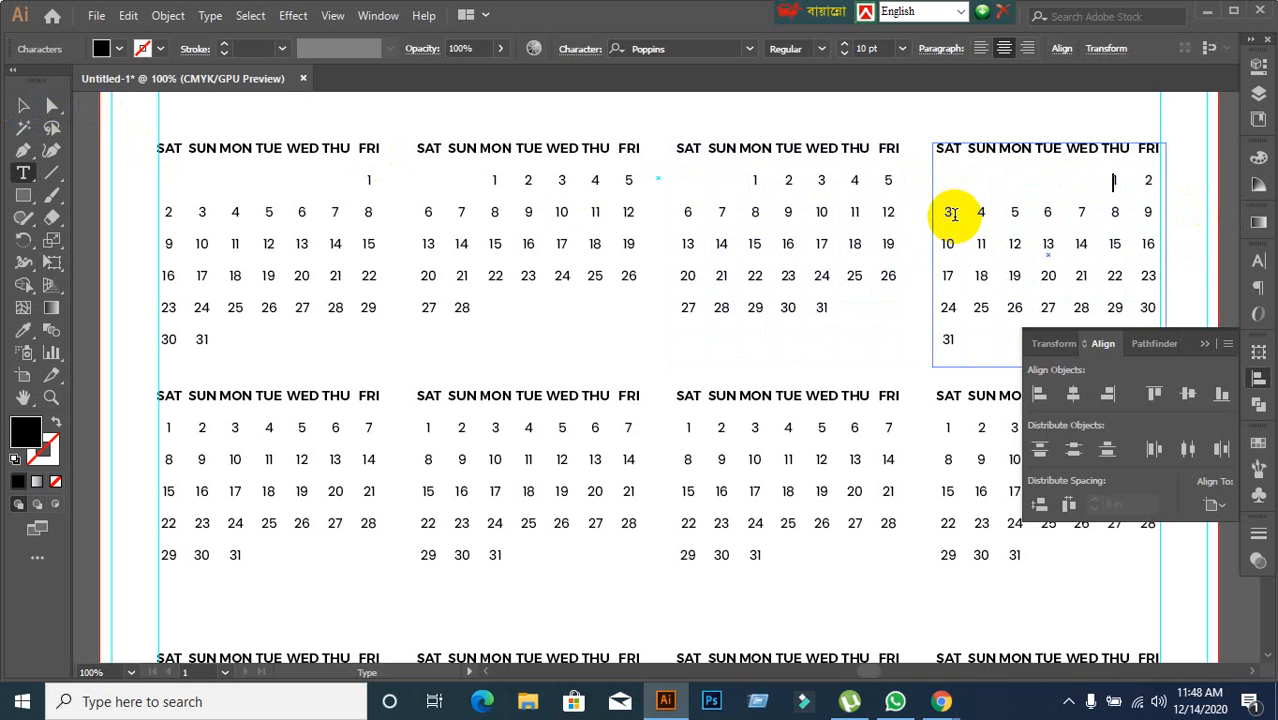
pyautogui.doubleClick(942, 337)
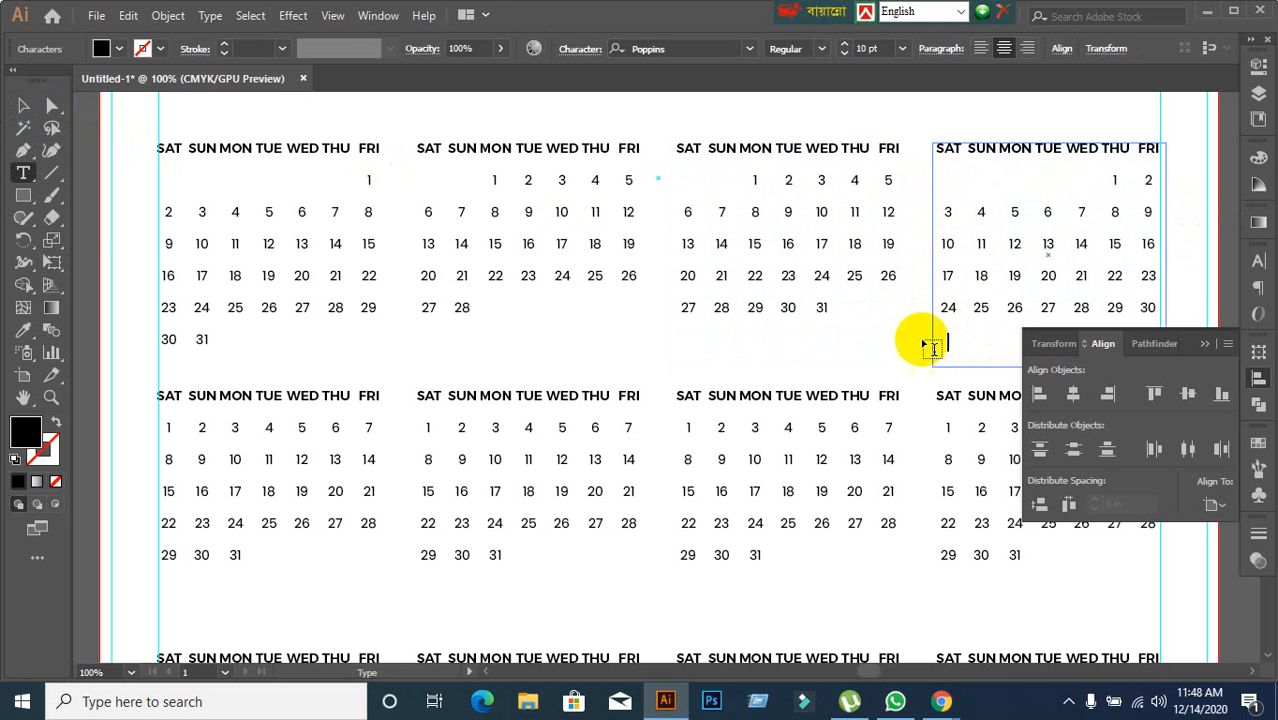
pyautogui.scroll(-2, 693, 362)
pyautogui.scroll(-1, 697, 367)
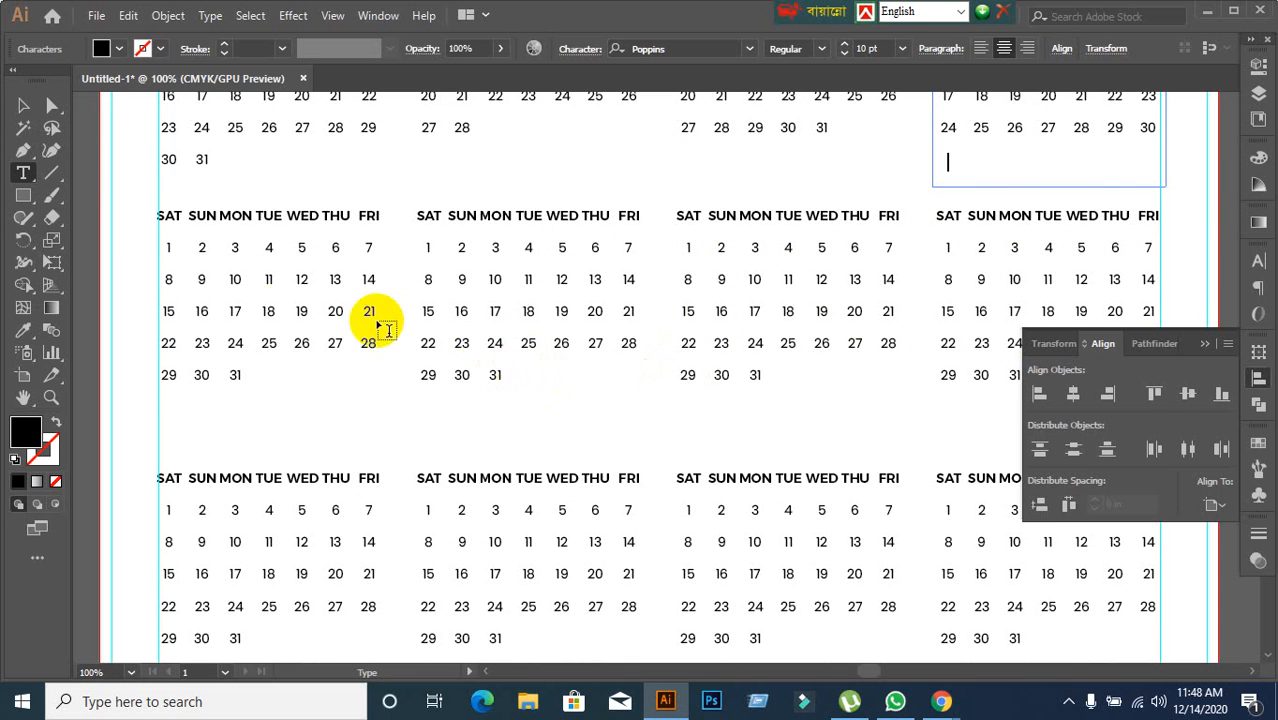
pyautogui.scroll(1, 483, 322)
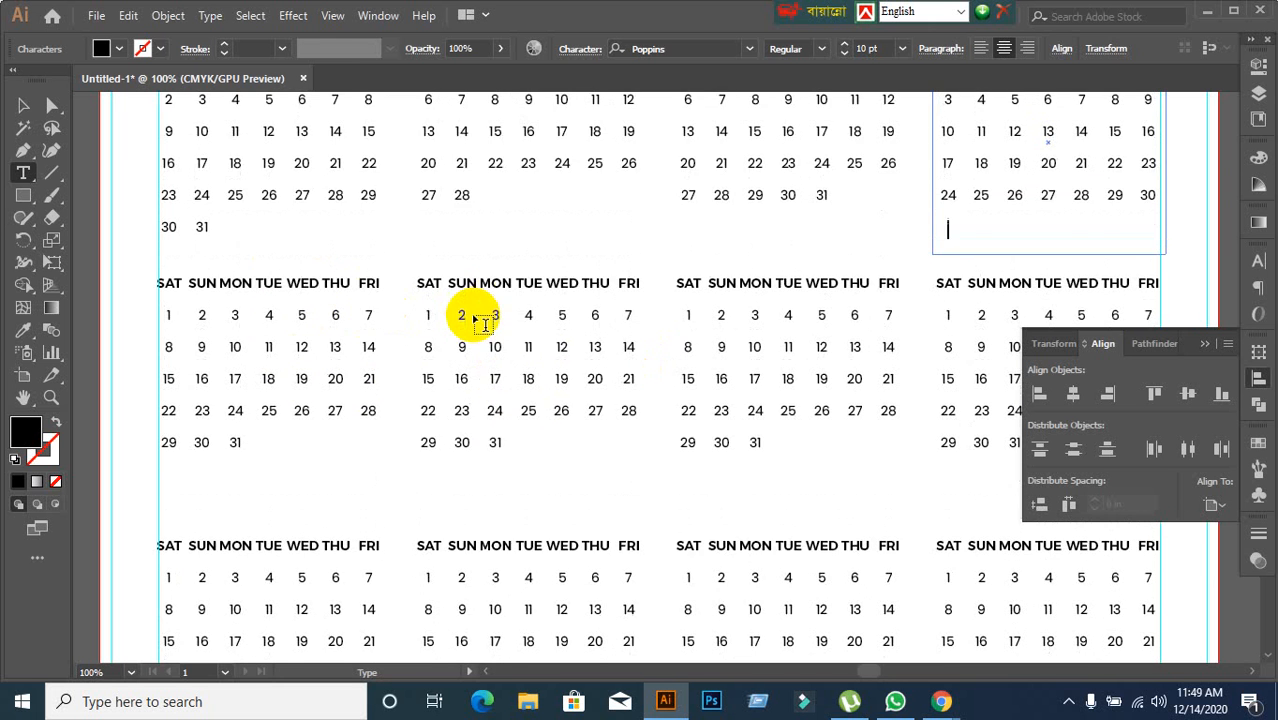
pyautogui.scroll(1, 483, 322)
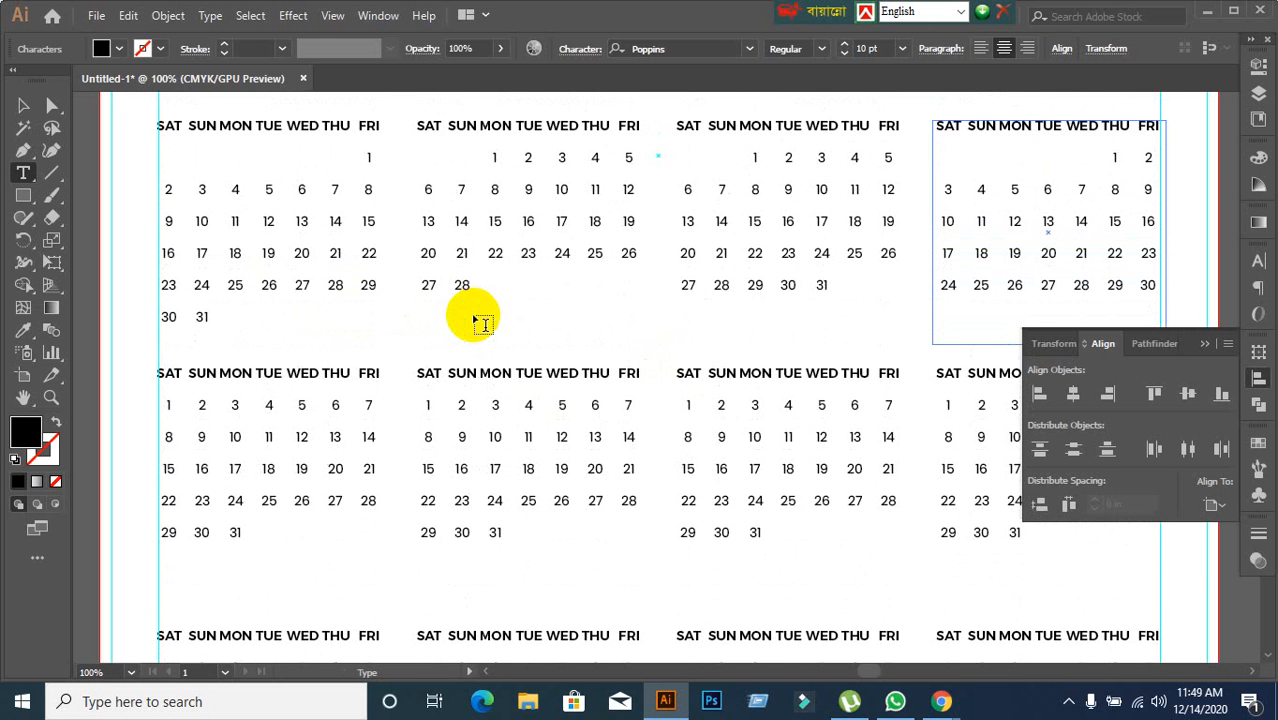
pyautogui.scroll(-1, 483, 322)
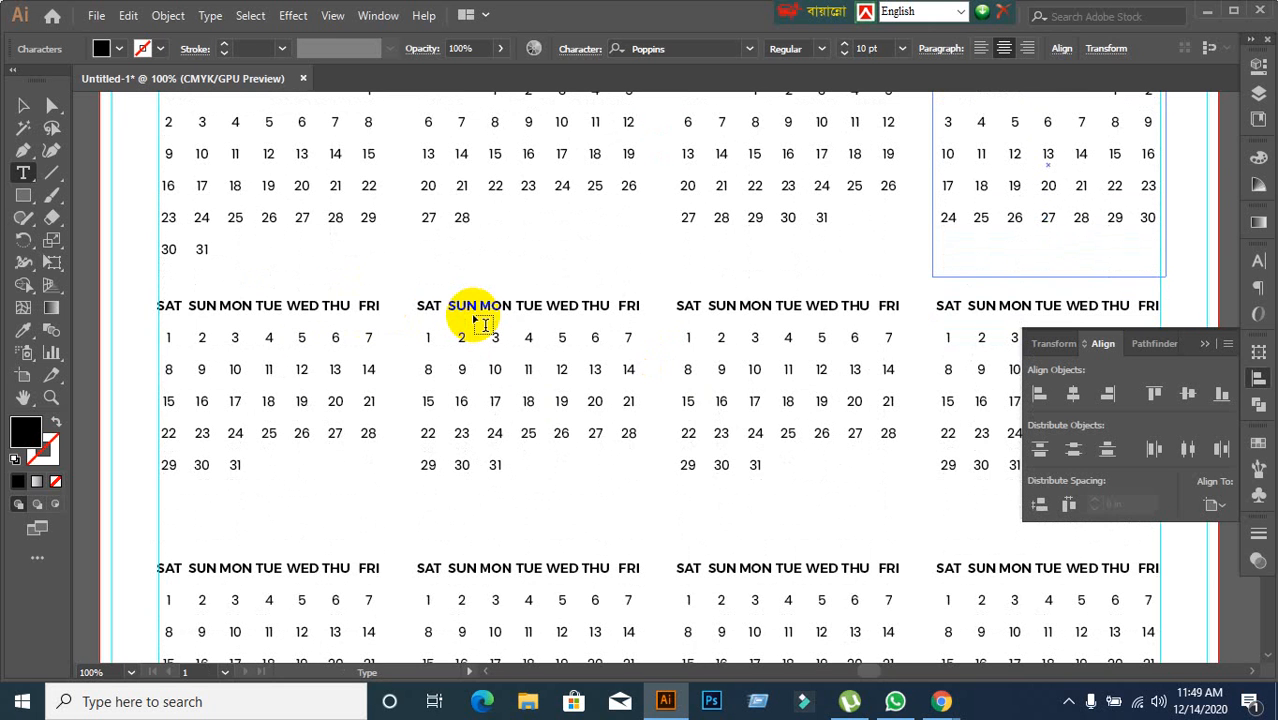
pyautogui.scroll(1, 378, 362)
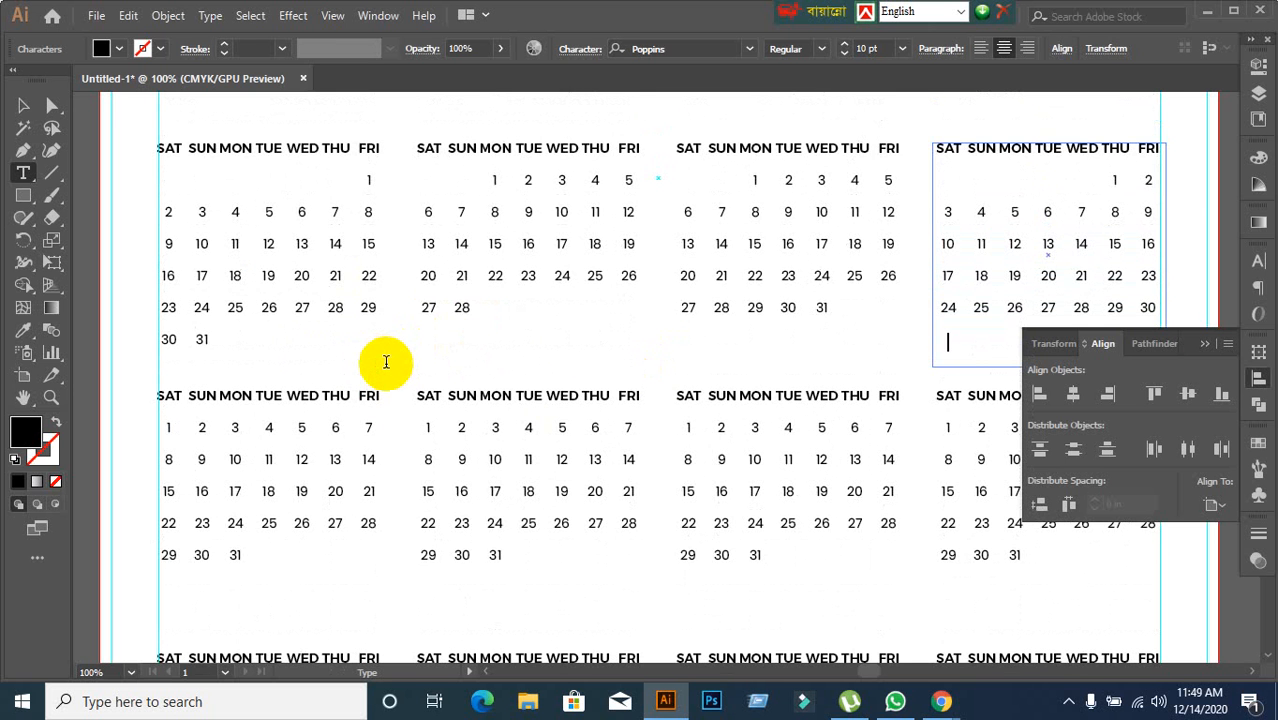
pyautogui.scroll(-1, 384, 362)
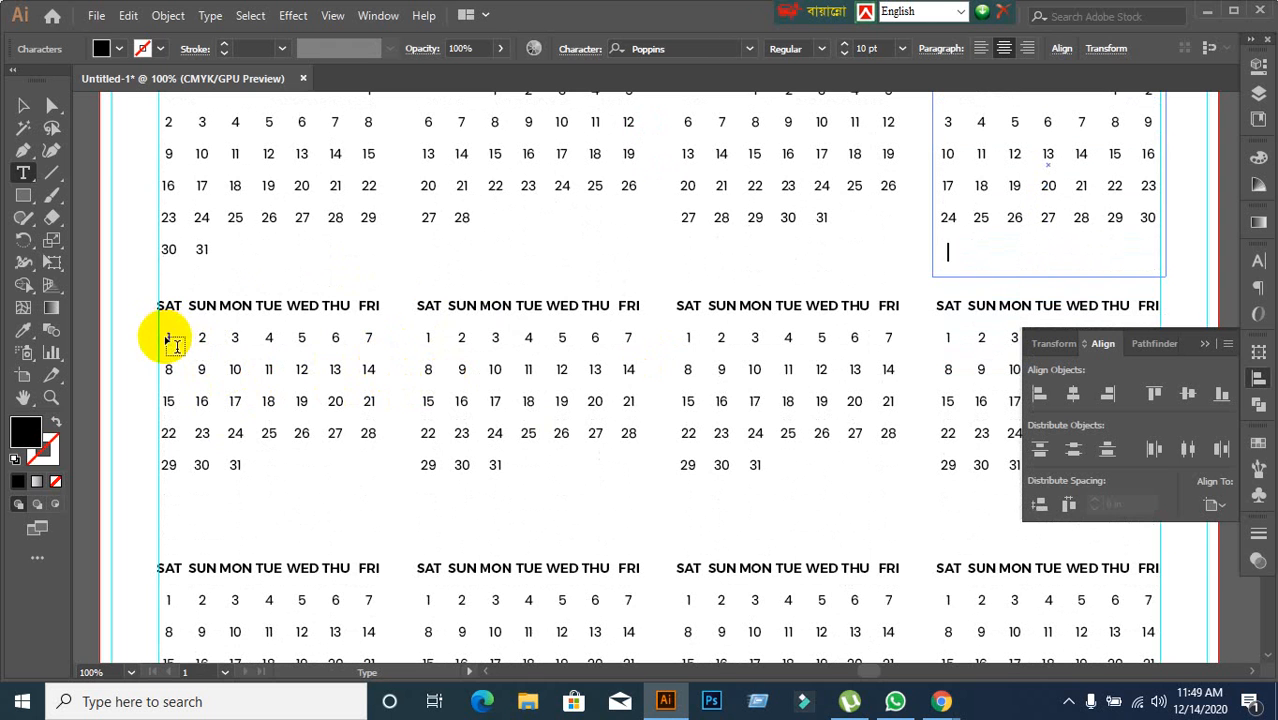
pyautogui.click(23, 106)
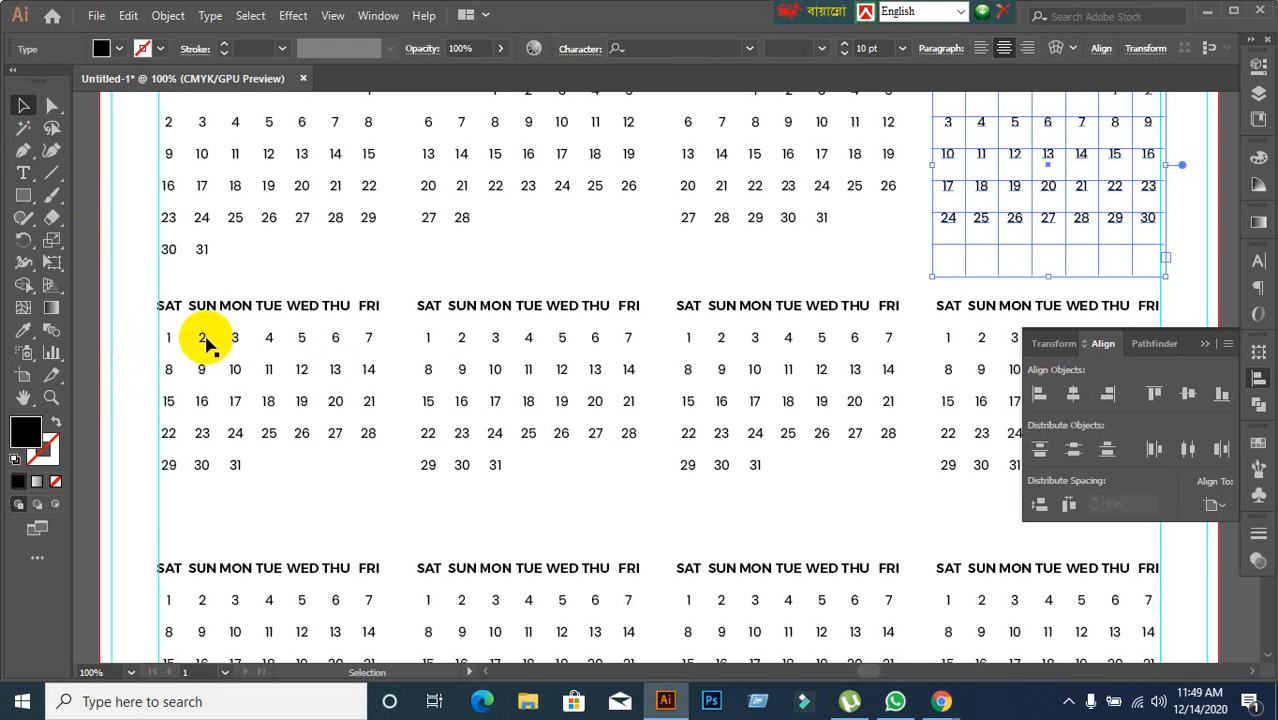
pyautogui.click(205, 341)
pyautogui.doubleClick(167, 343)
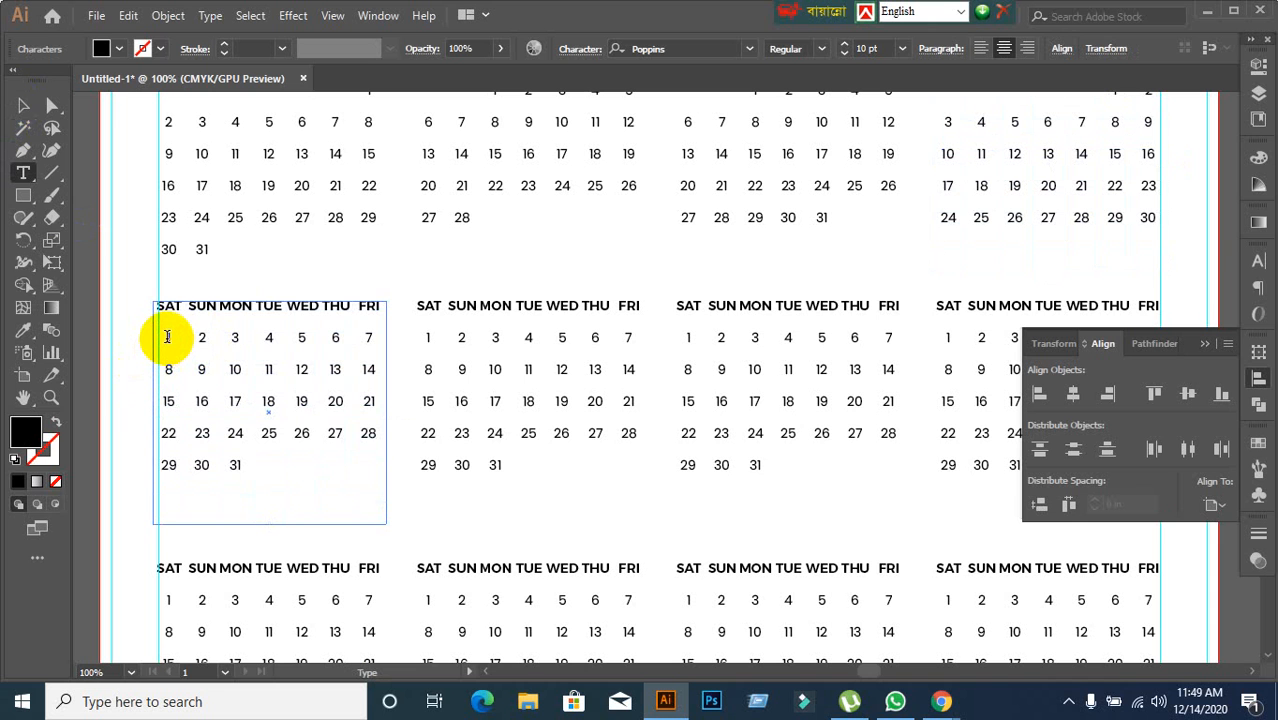
pyautogui.press('Tab')
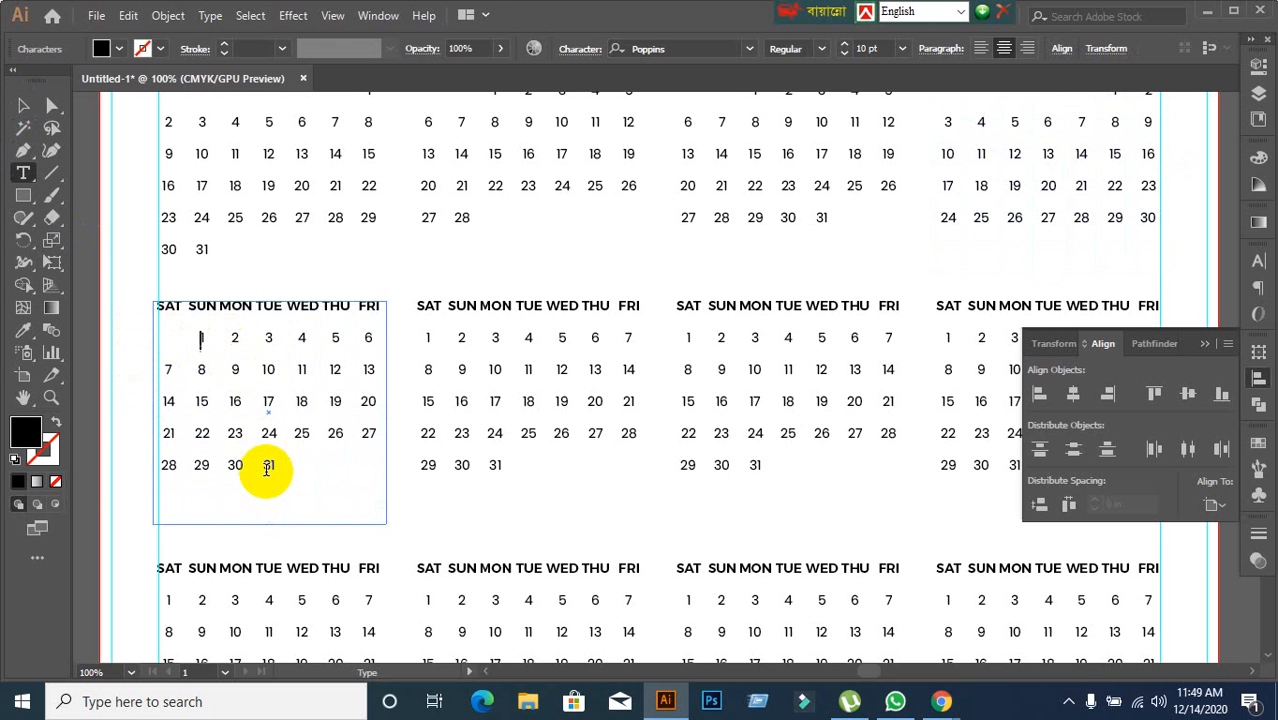
pyautogui.scroll(3, 572, 416)
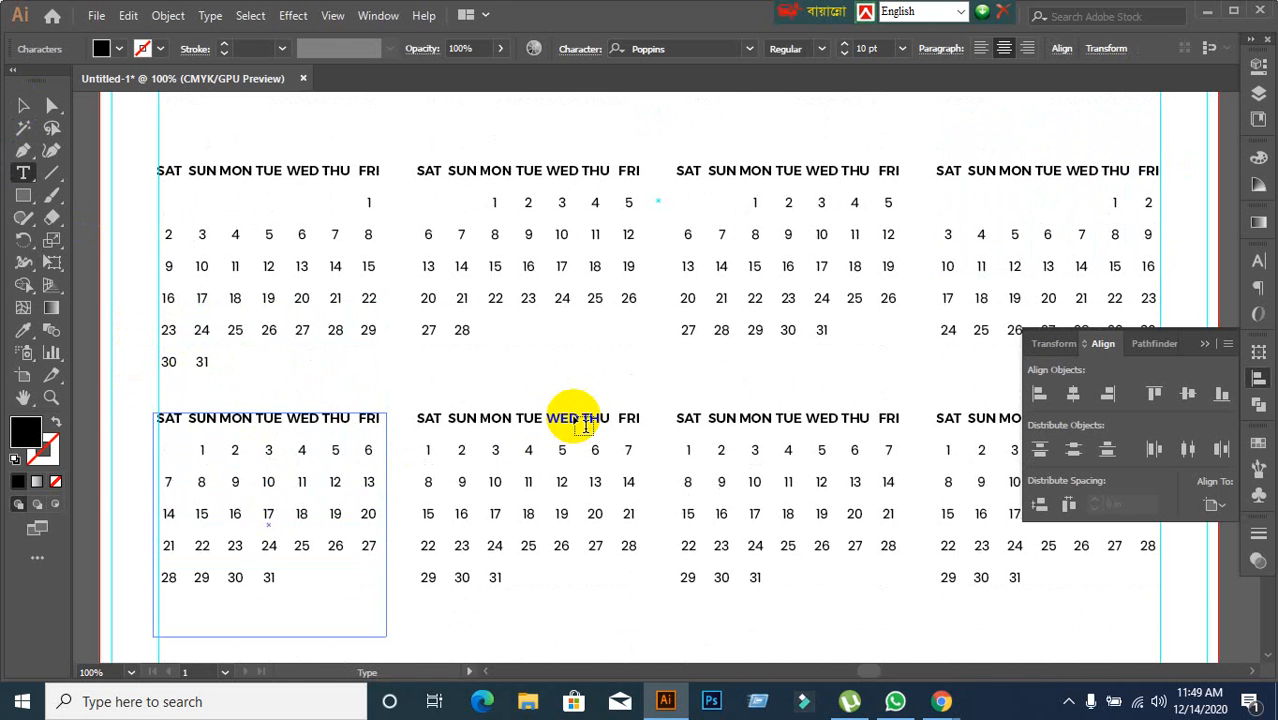
pyautogui.scroll(-1, 585, 427)
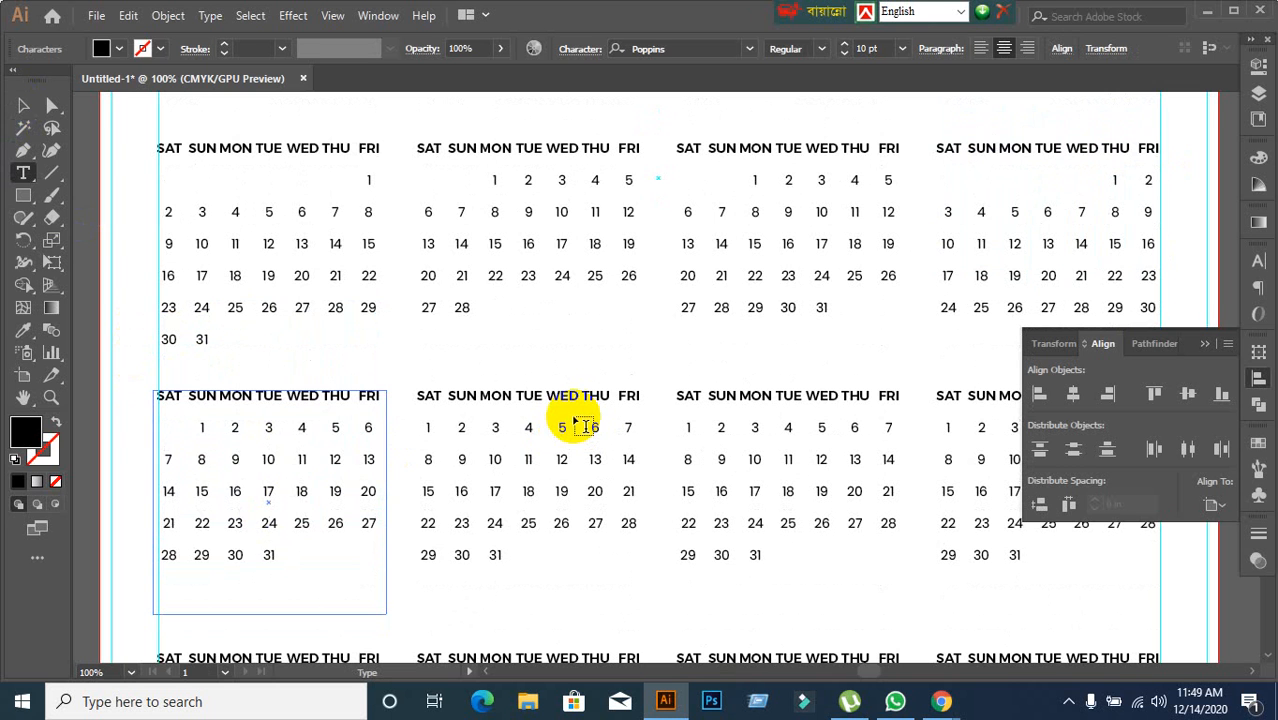
pyautogui.press('BackSpace')
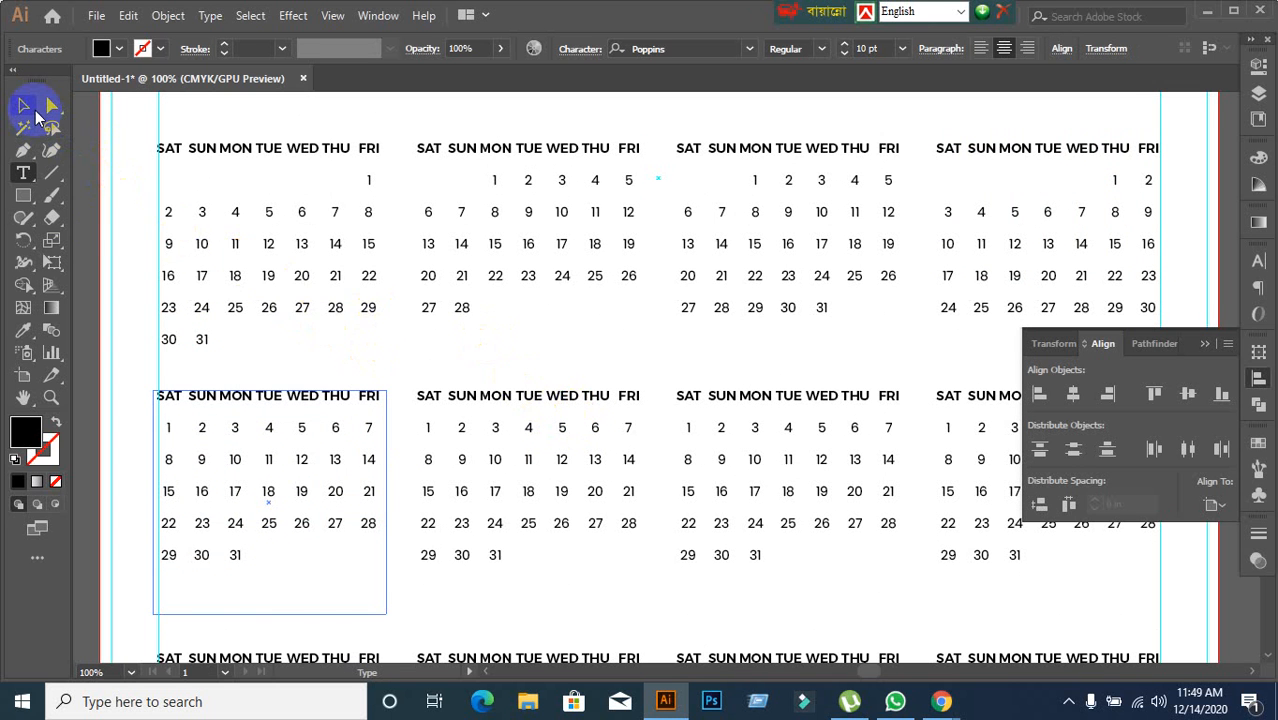
pyautogui.click(33, 112)
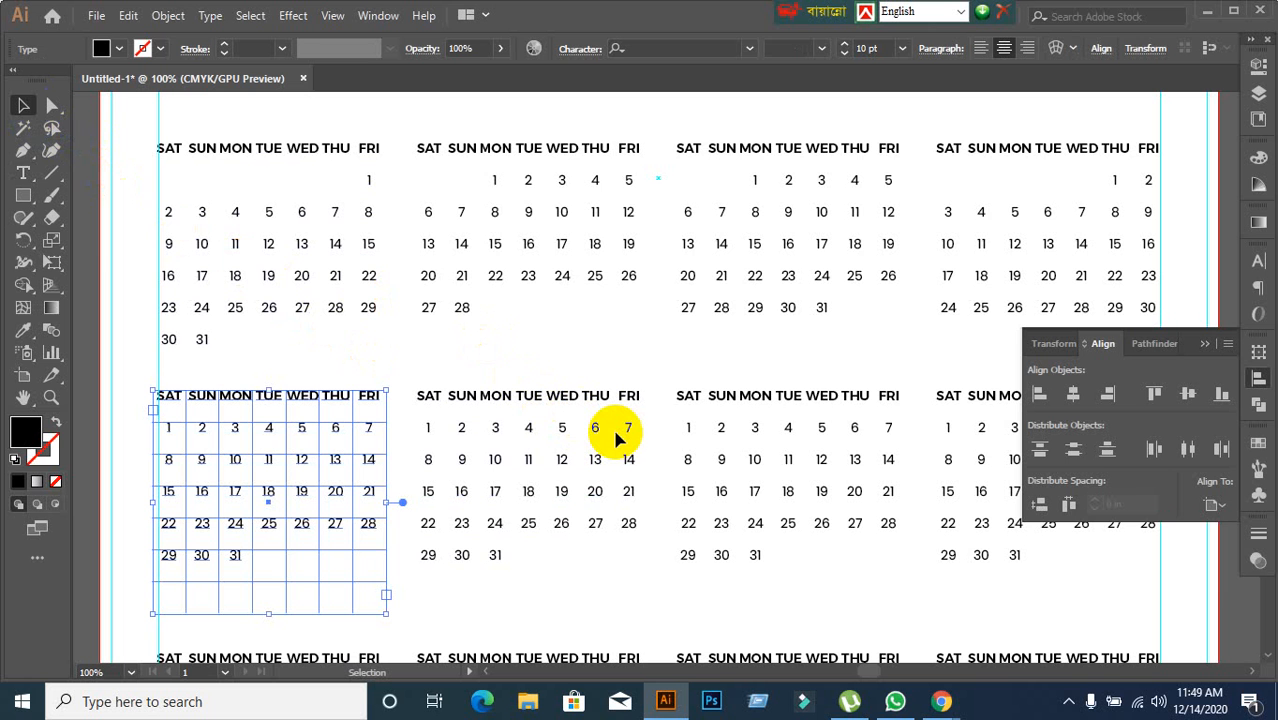
# Step: Shift the June dates in the second grid of the middle row so that 1 falls on Tuesday, and delete date 31
pyautogui.scroll(-3, 533, 522)
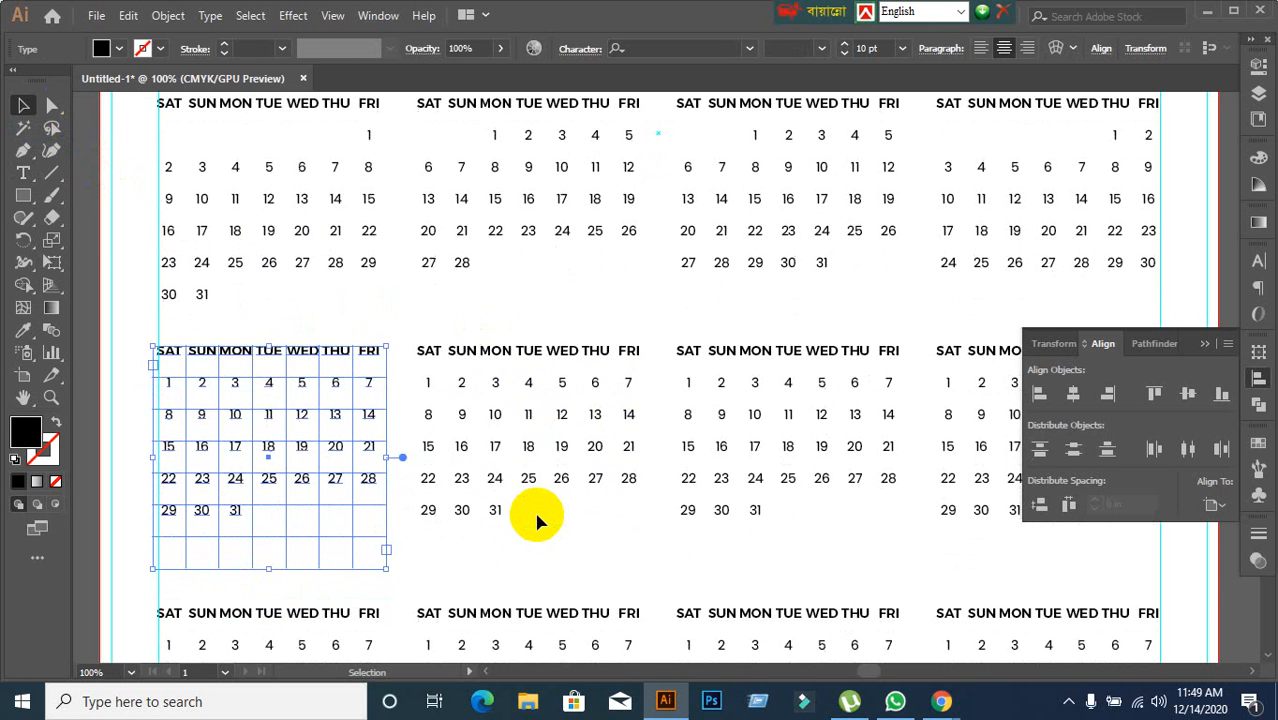
pyautogui.scroll(5, 537, 522)
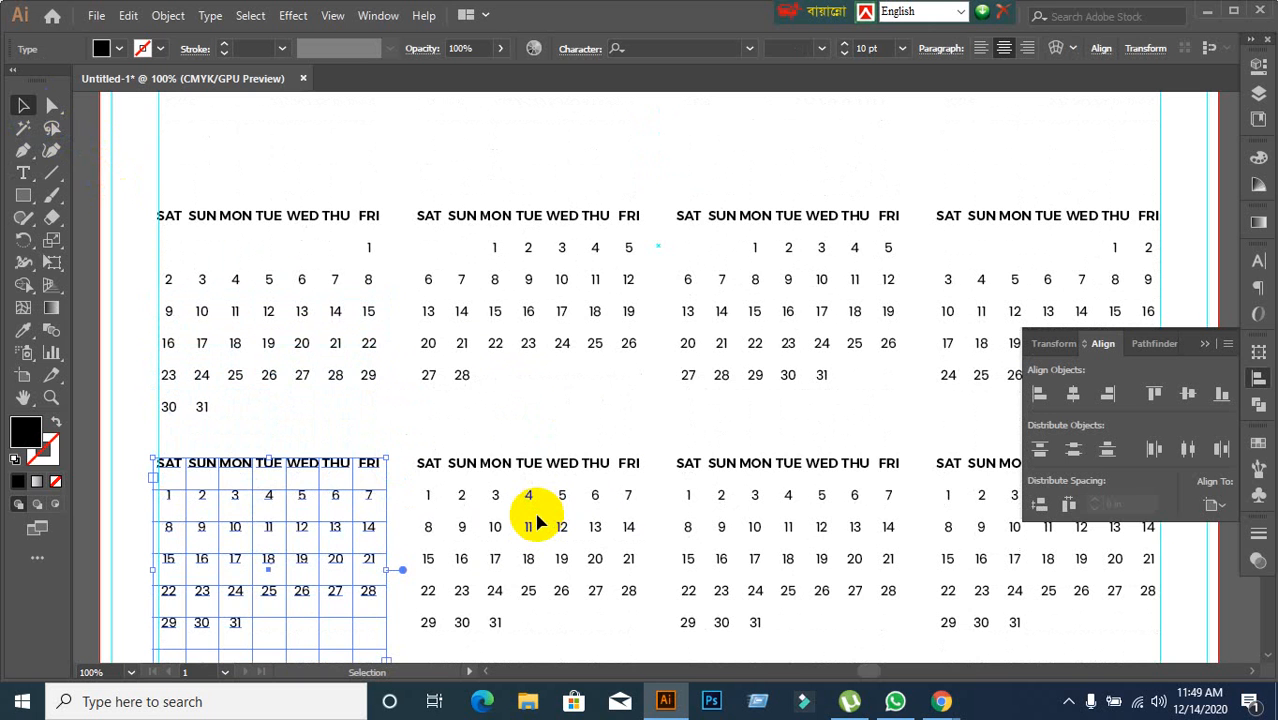
pyautogui.scroll(-6, 537, 522)
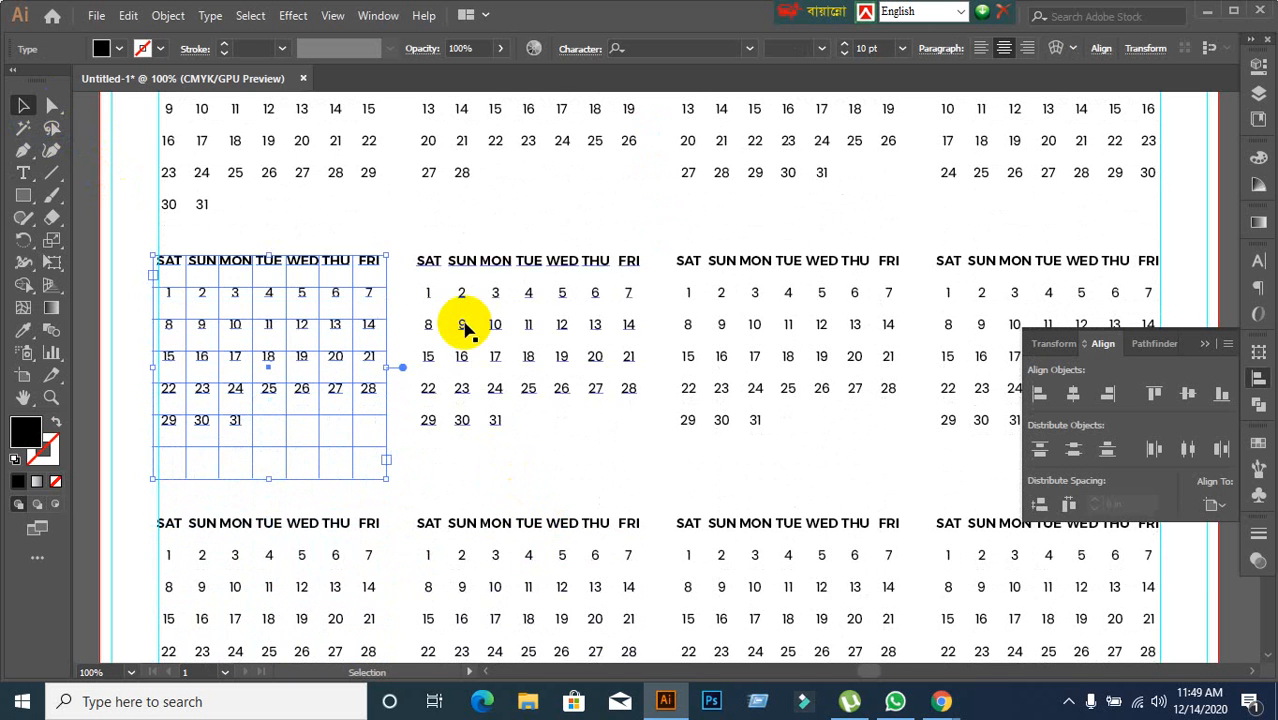
pyautogui.click(484, 276)
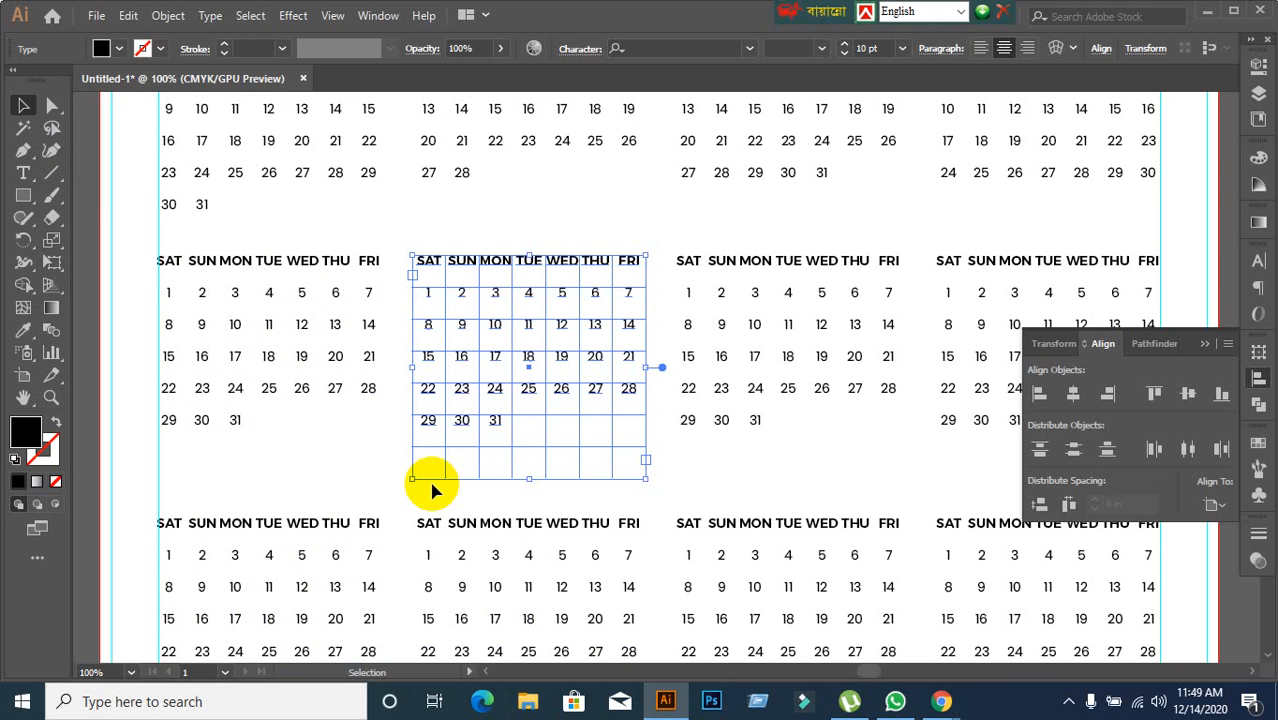
pyautogui.doubleClick(427, 289)
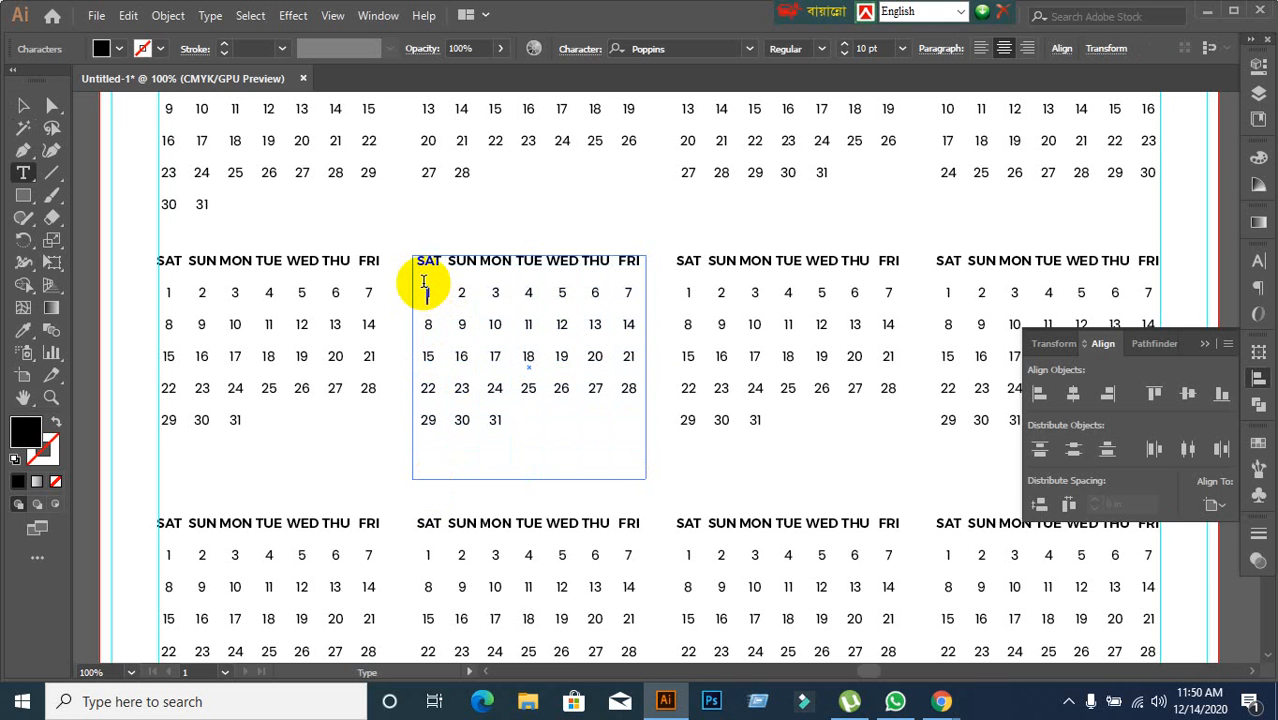
pyautogui.press('Tab')
pyautogui.press('Tab')
pyautogui.press('Tab')
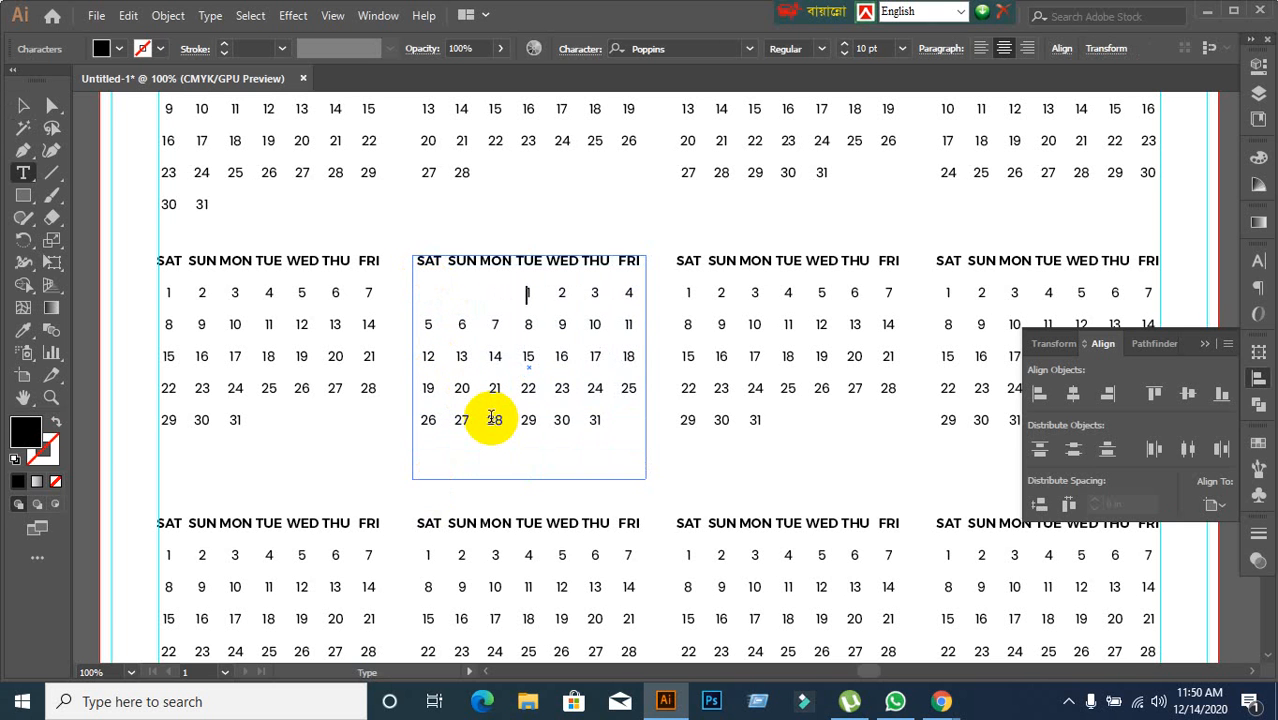
pyautogui.doubleClick(592, 421)
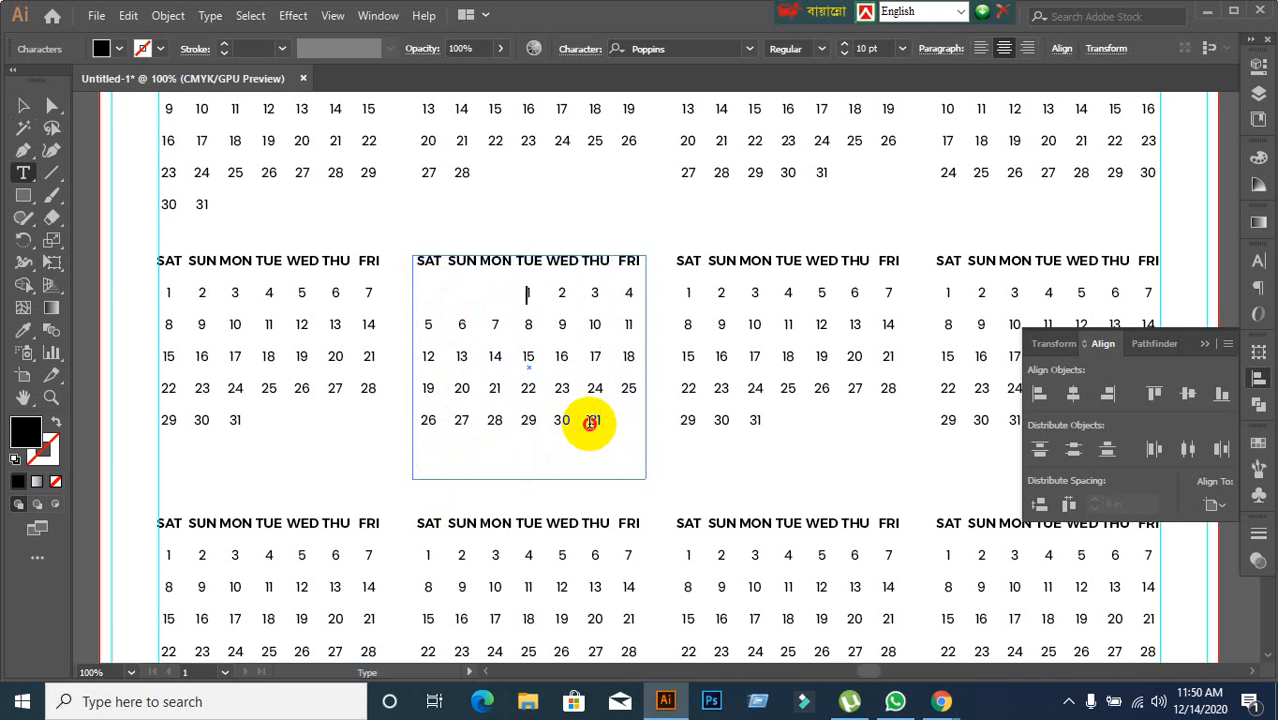
pyautogui.press('BackSpace')
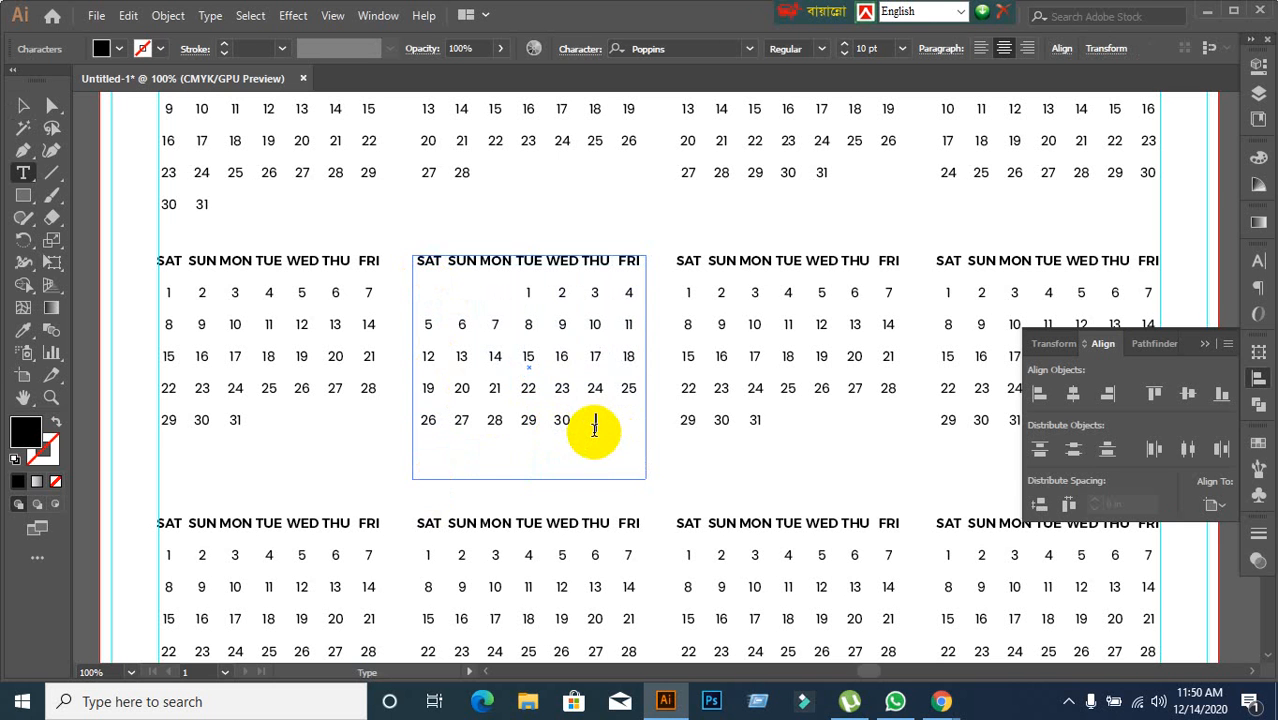
pyautogui.click(23, 105)
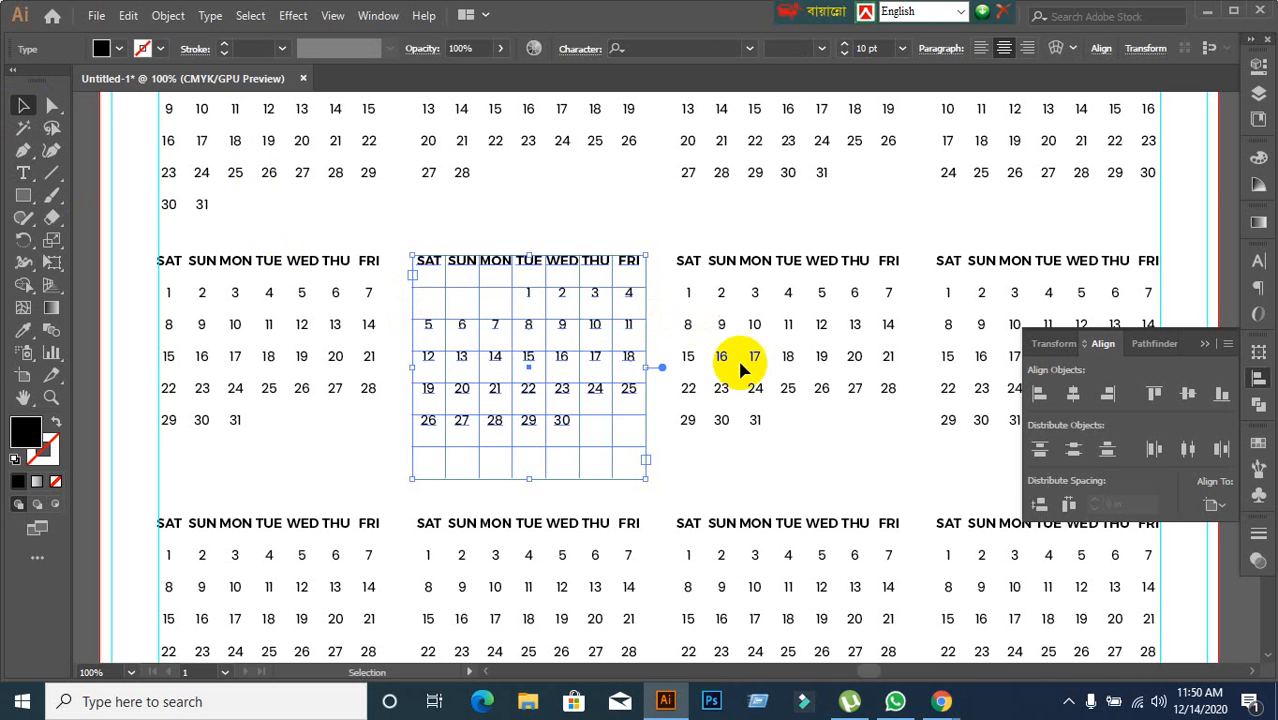
# Step: Shift the July dates in the third grid of the middle row so that 1 falls on Thursday
pyautogui.click(747, 268)
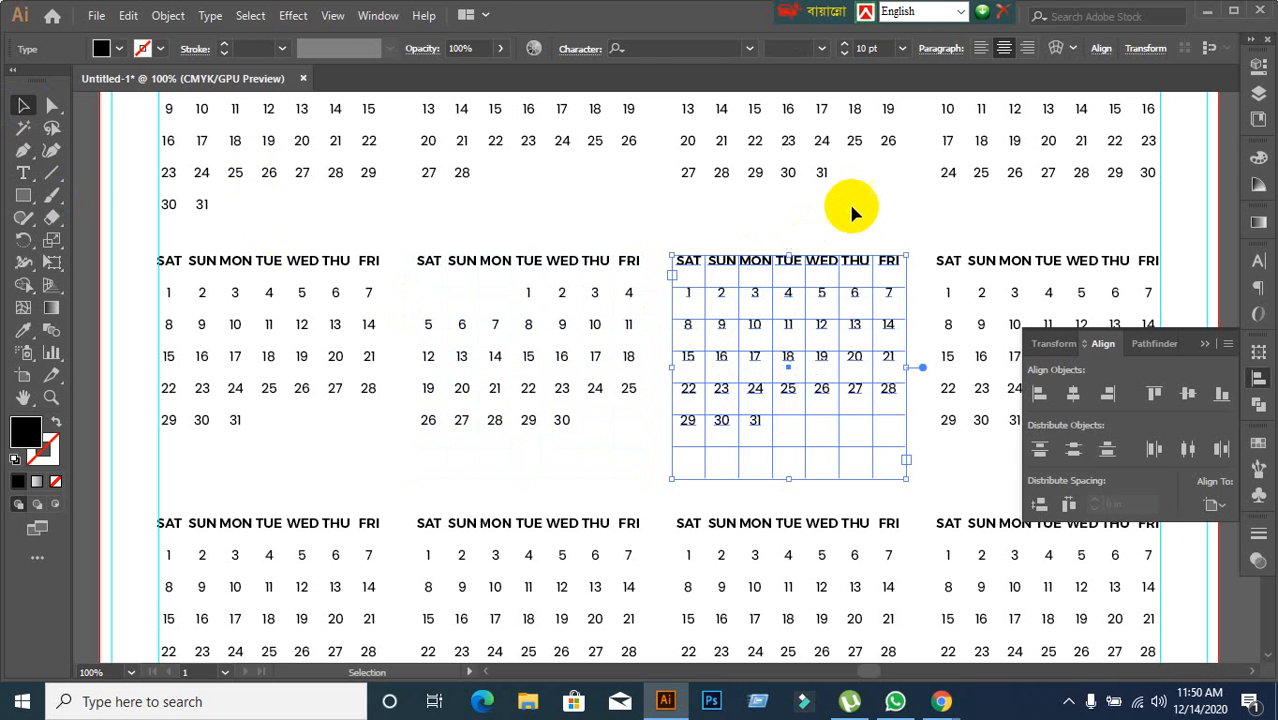
pyautogui.scroll(5, 618, 258)
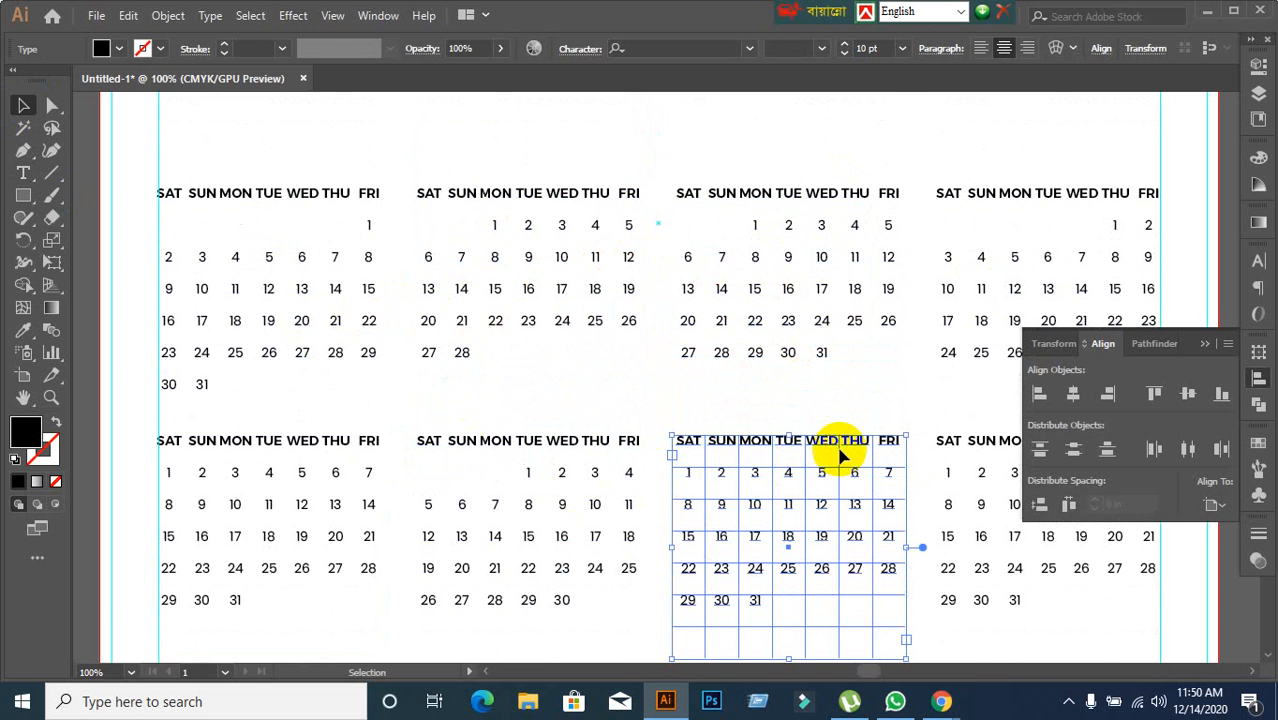
pyautogui.moveTo(835, 443); pyautogui.dragTo(737, 287)
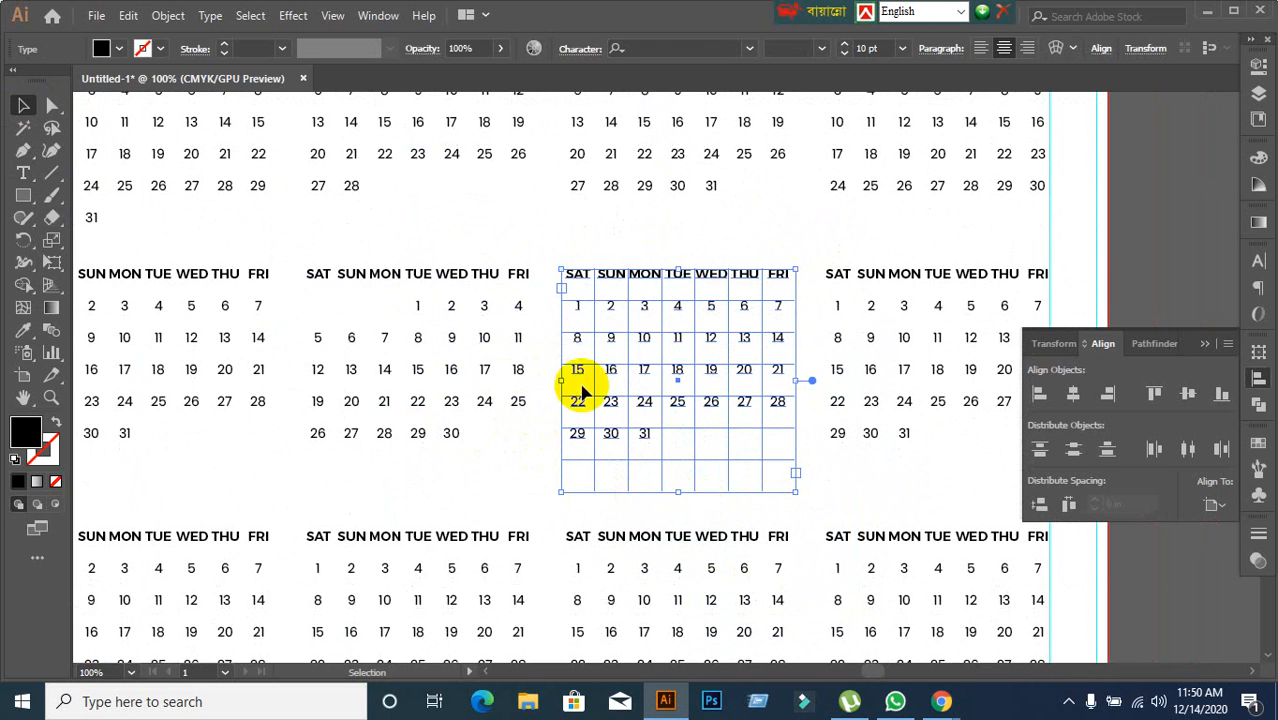
pyautogui.doubleClick(577, 308)
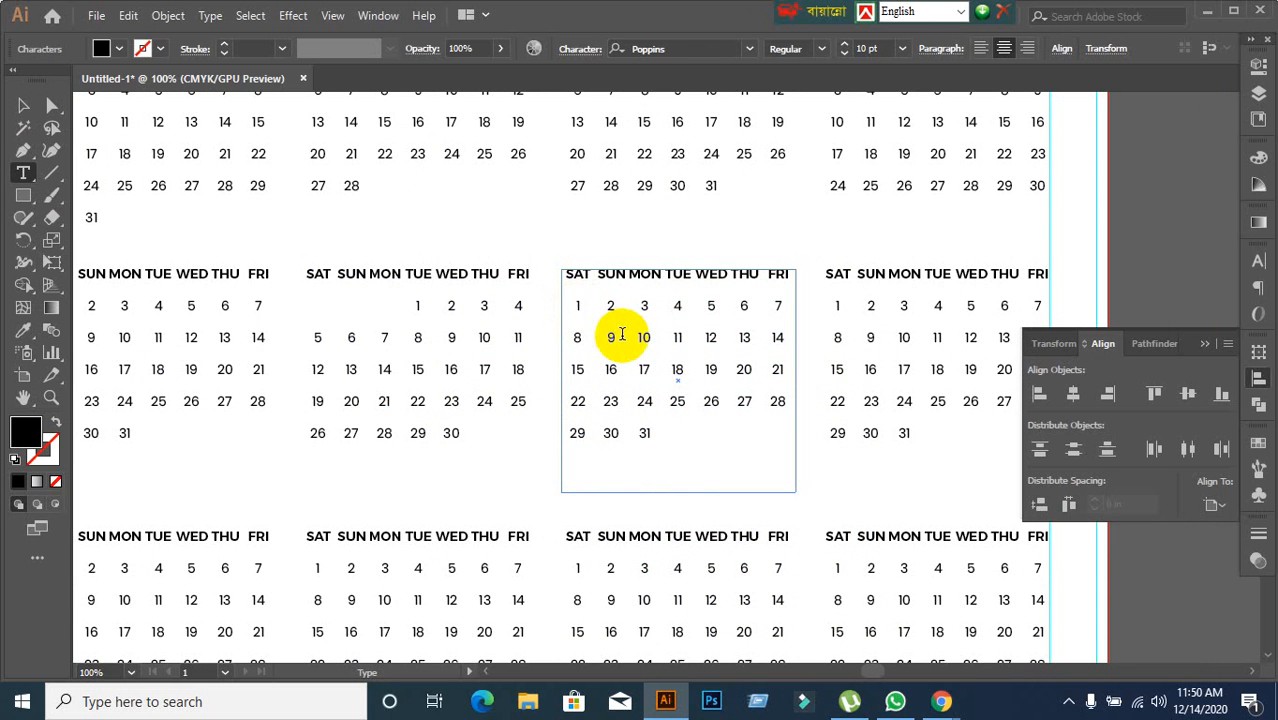
pyautogui.press('Delete')
pyautogui.press('Delete')
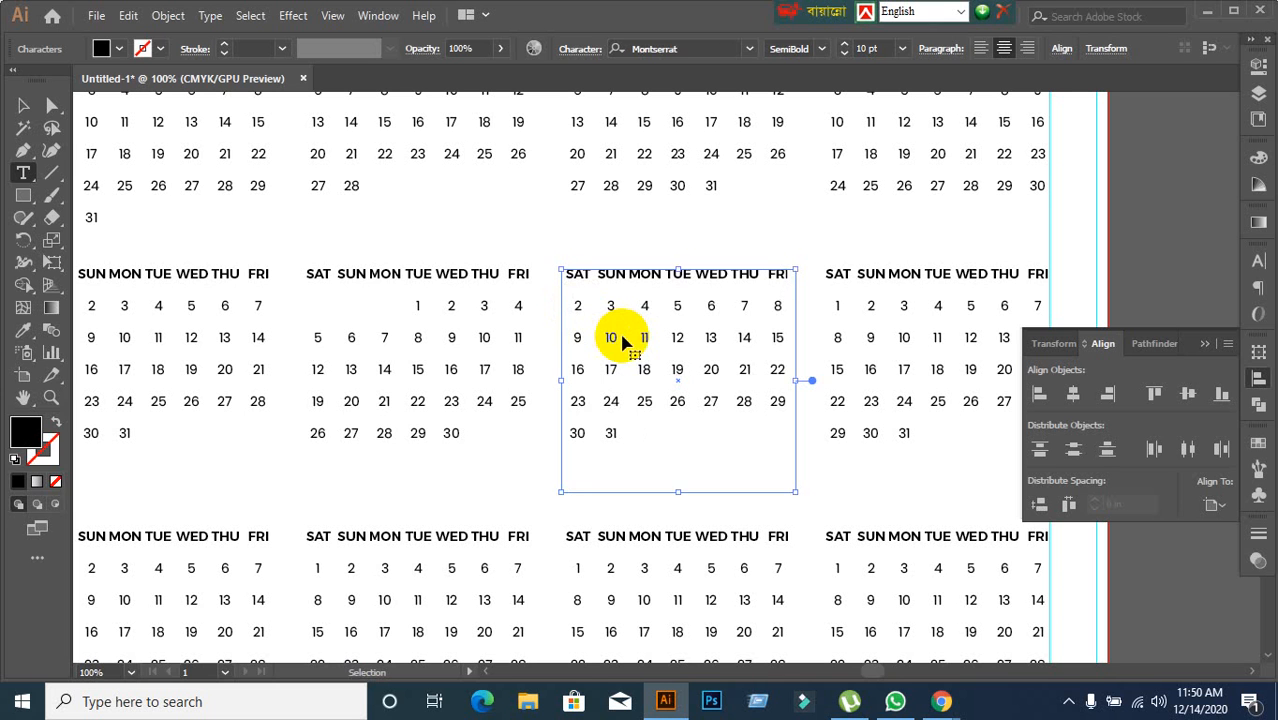
pyautogui.hotkey('ctrl', 'z')
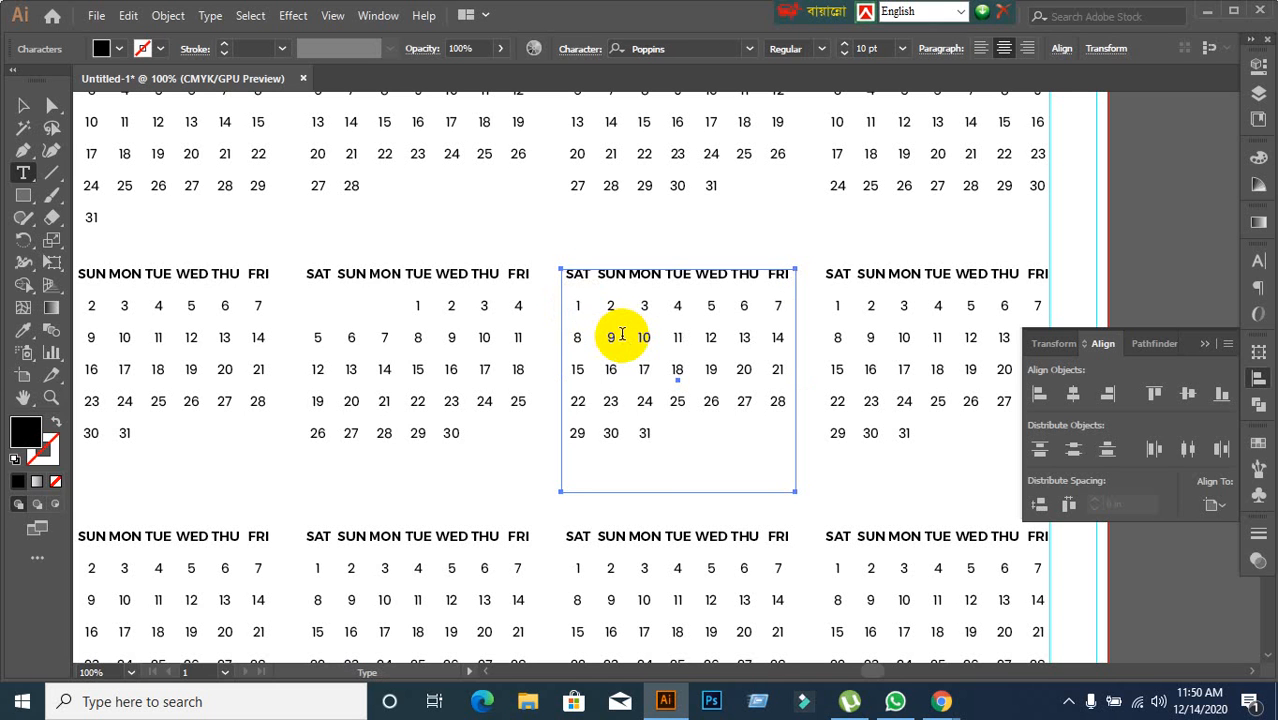
pyautogui.press('Tab')
pyautogui.press('Tab')
pyautogui.press('Tab')
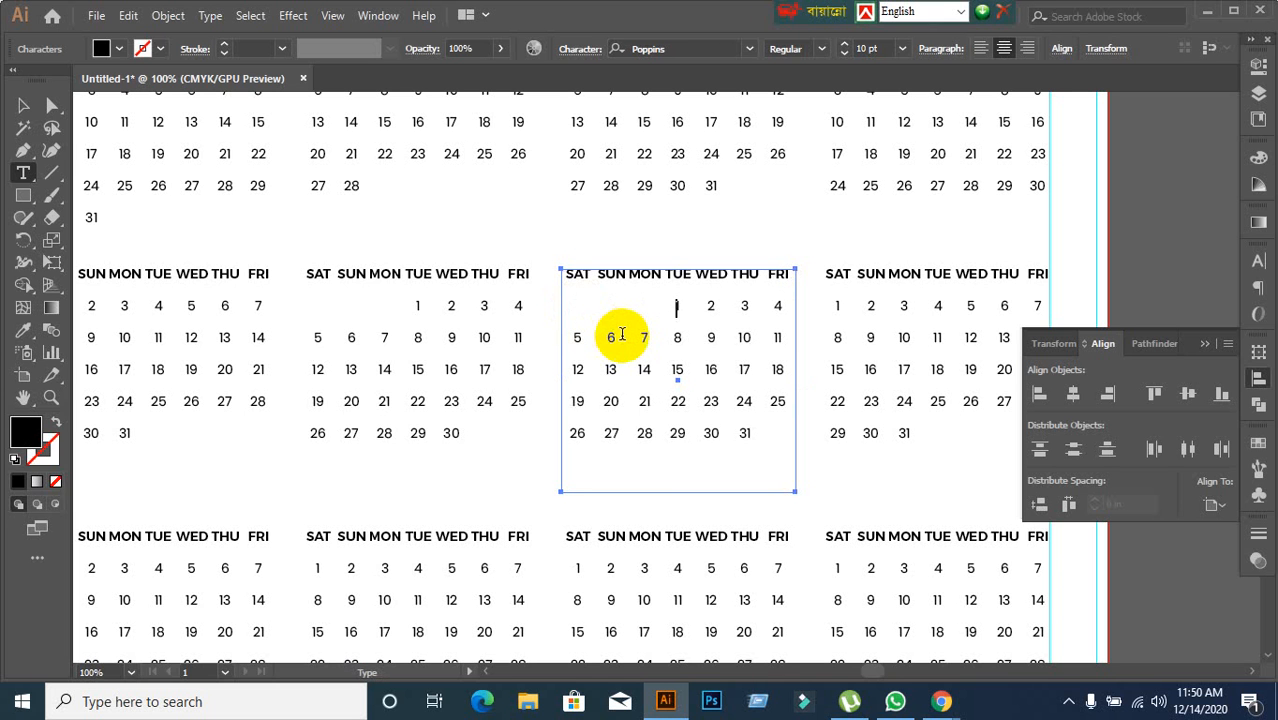
pyautogui.press('BackSpace')
pyautogui.press('BackSpace')
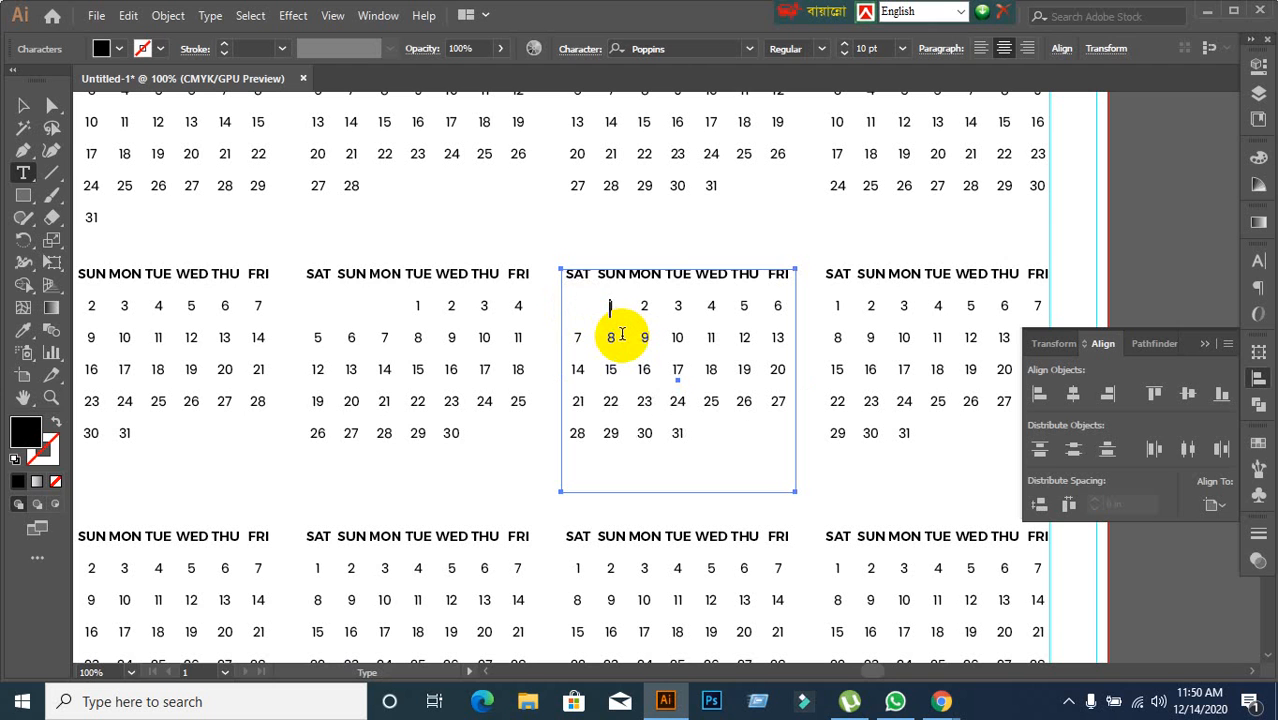
pyautogui.press('Tab')
pyautogui.press('Tab')
pyautogui.press('Tab')
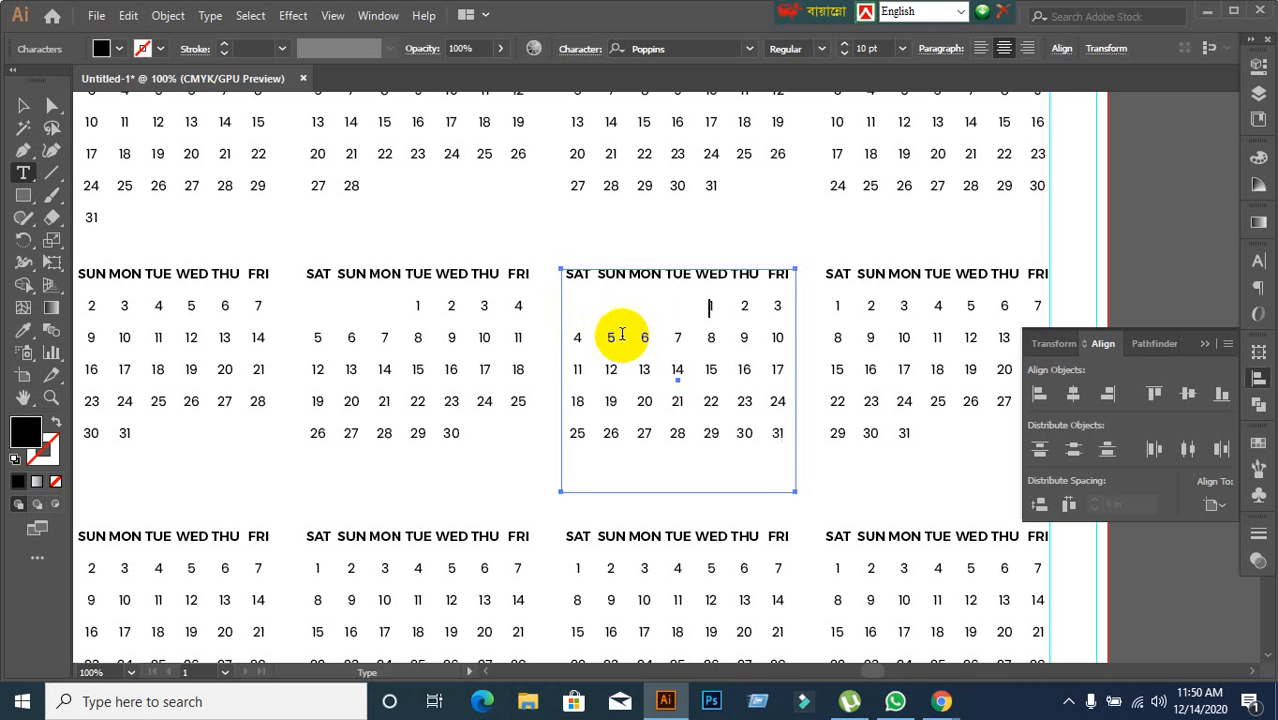
pyautogui.press('BackSpace')
pyautogui.press('BackSpace')
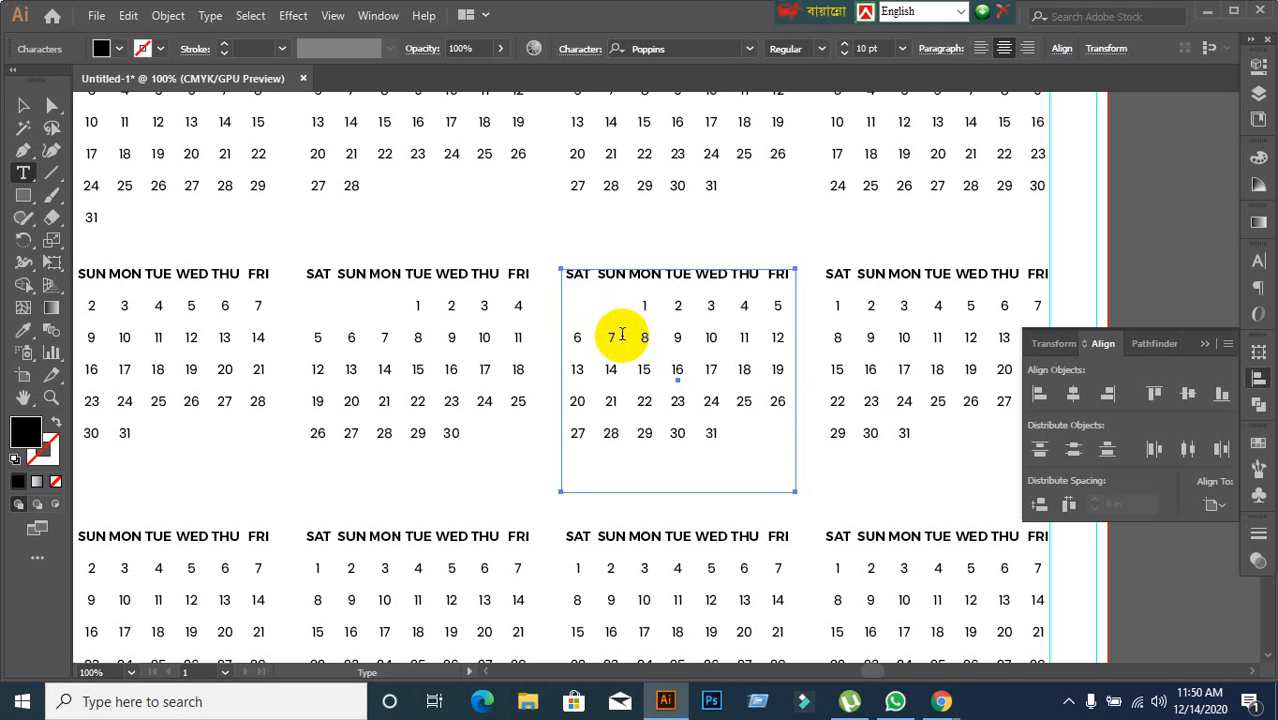
pyautogui.press('Tab')
pyautogui.press('Tab')
pyautogui.press('Tab')
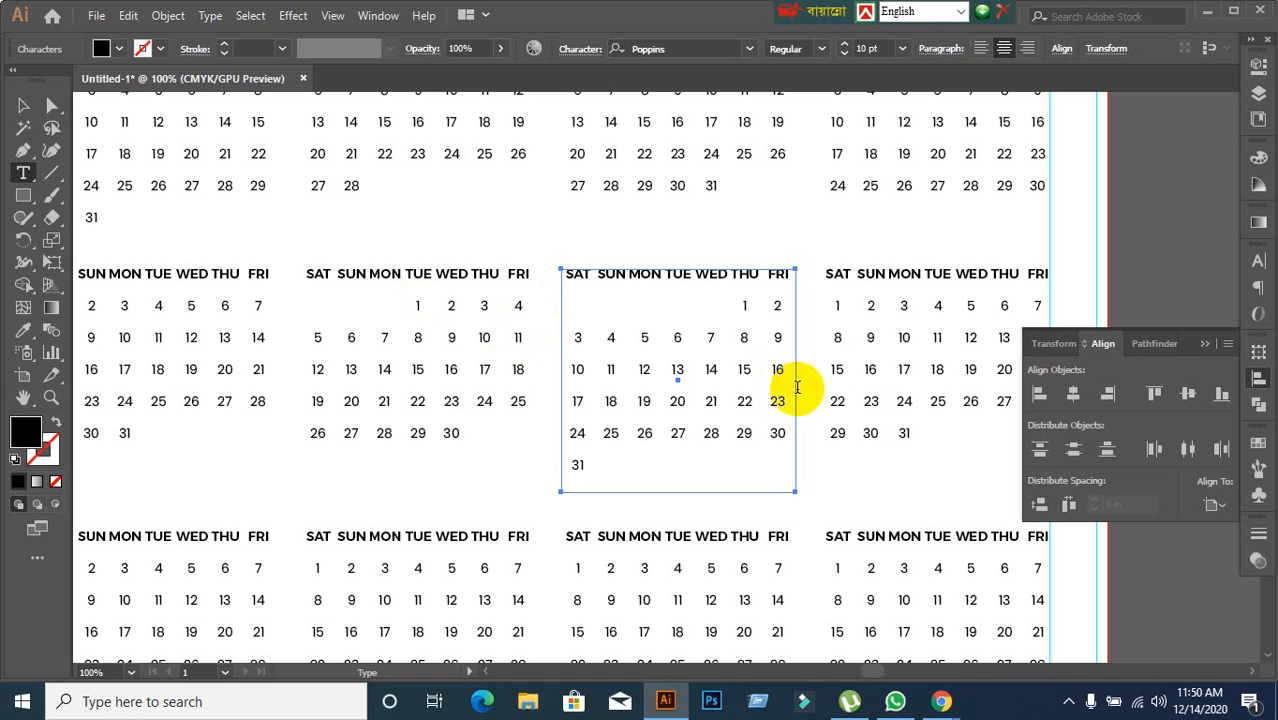
# Step: Shift the August dates in the fourth grid of the middle row so that 1 falls on Sunday
pyautogui.click(836, 299)
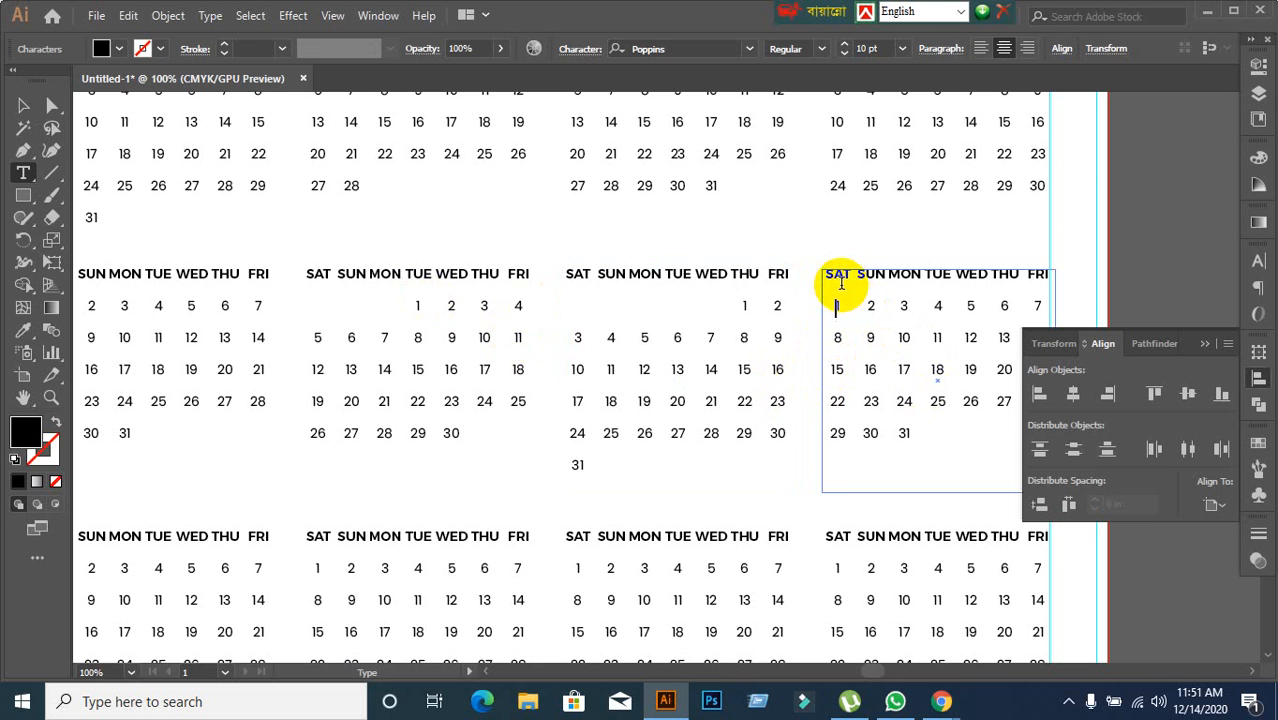
pyautogui.press('Tab')
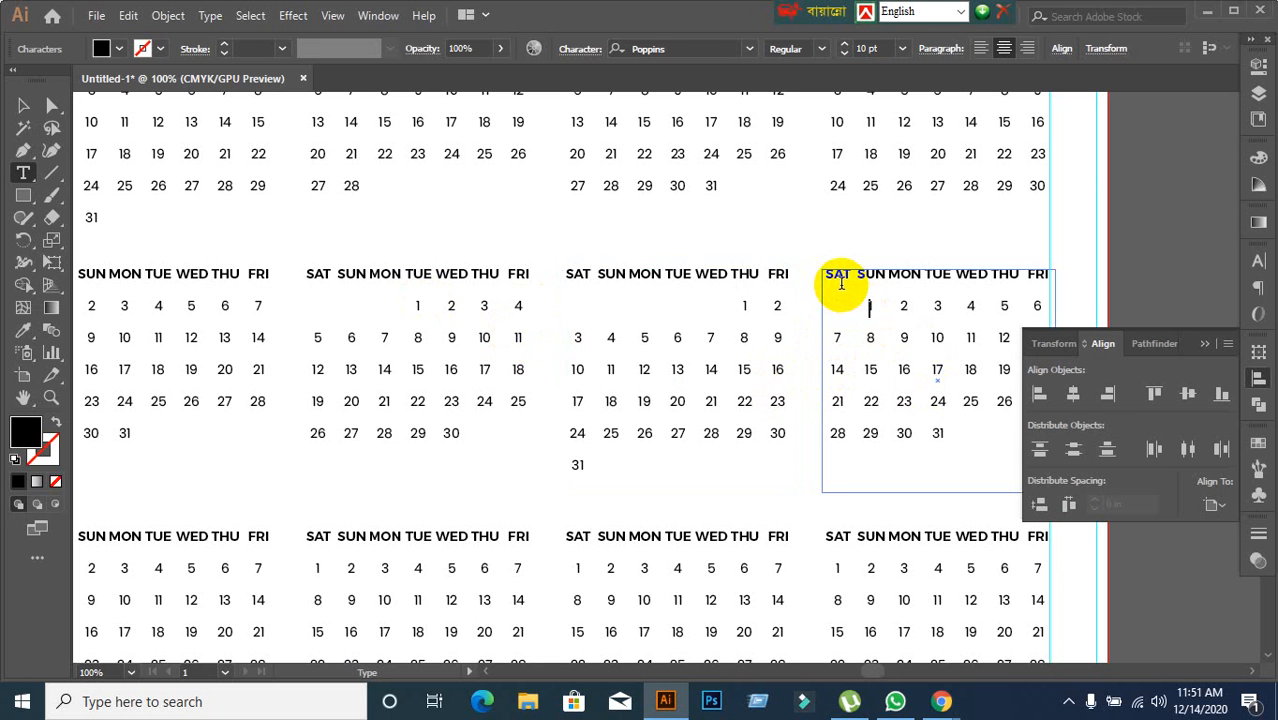
# Step: Shift the September dates in the first grid of the bottom row so that 1 falls on Wednesday, and delete date 31
pyautogui.click(28, 104)
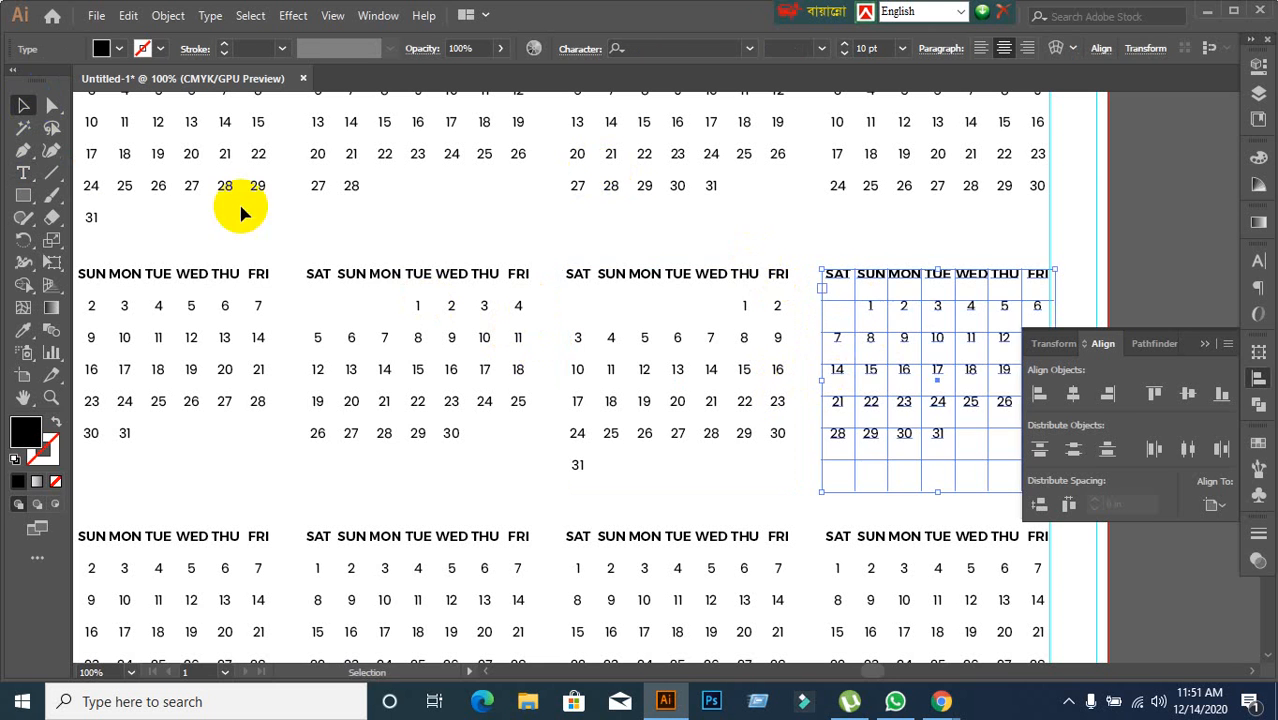
pyautogui.scroll(-1, 652, 398)
pyautogui.moveTo(405, 470); pyautogui.dragTo(460, 284)
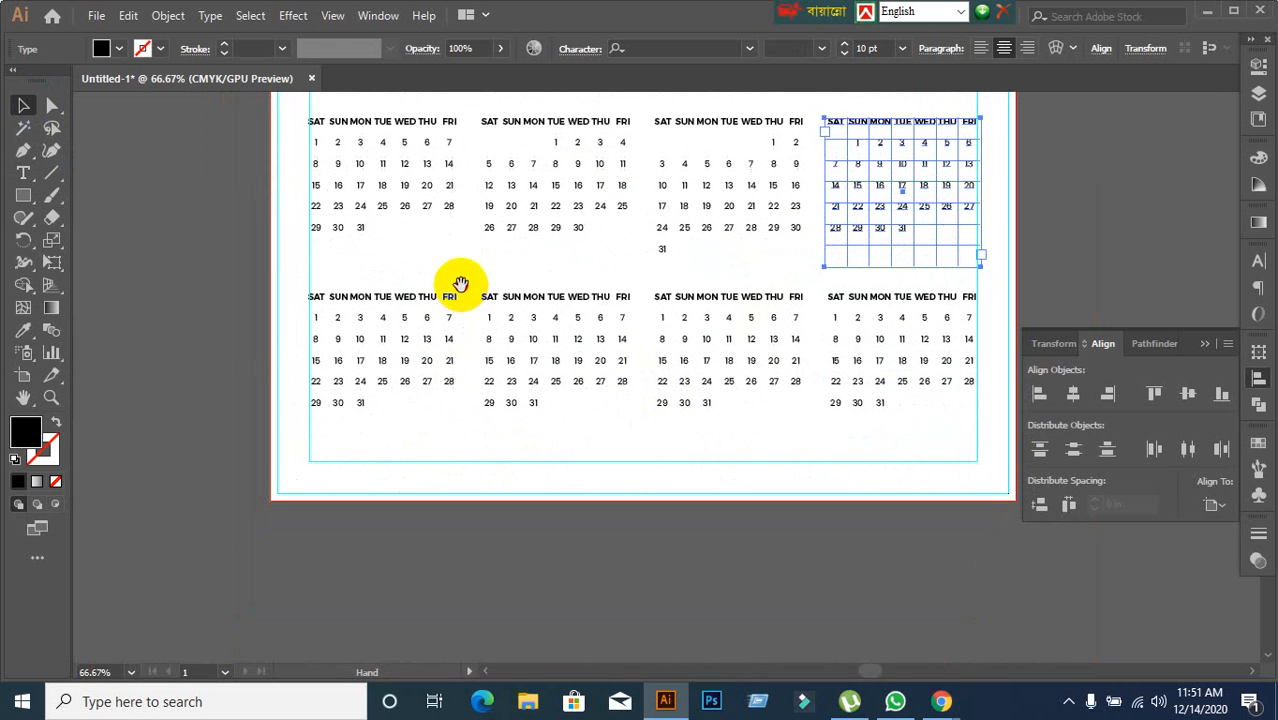
pyautogui.click(1094, 262)
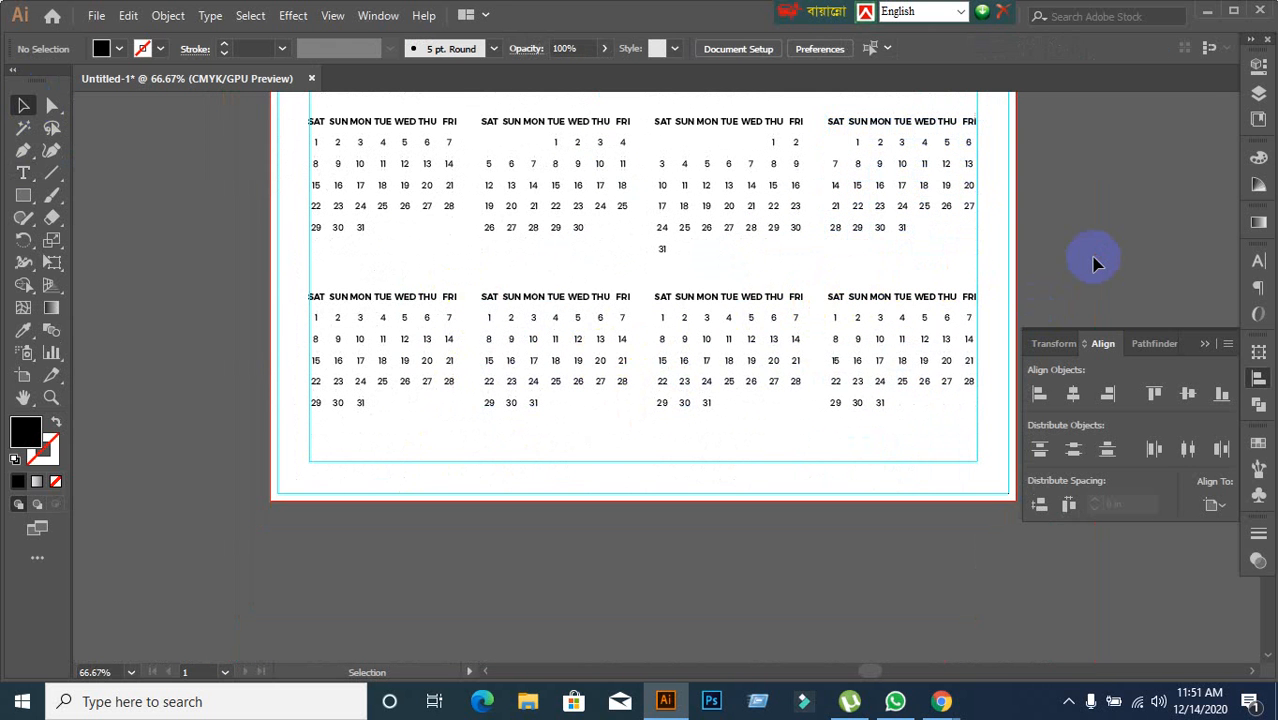
pyautogui.press('alt')
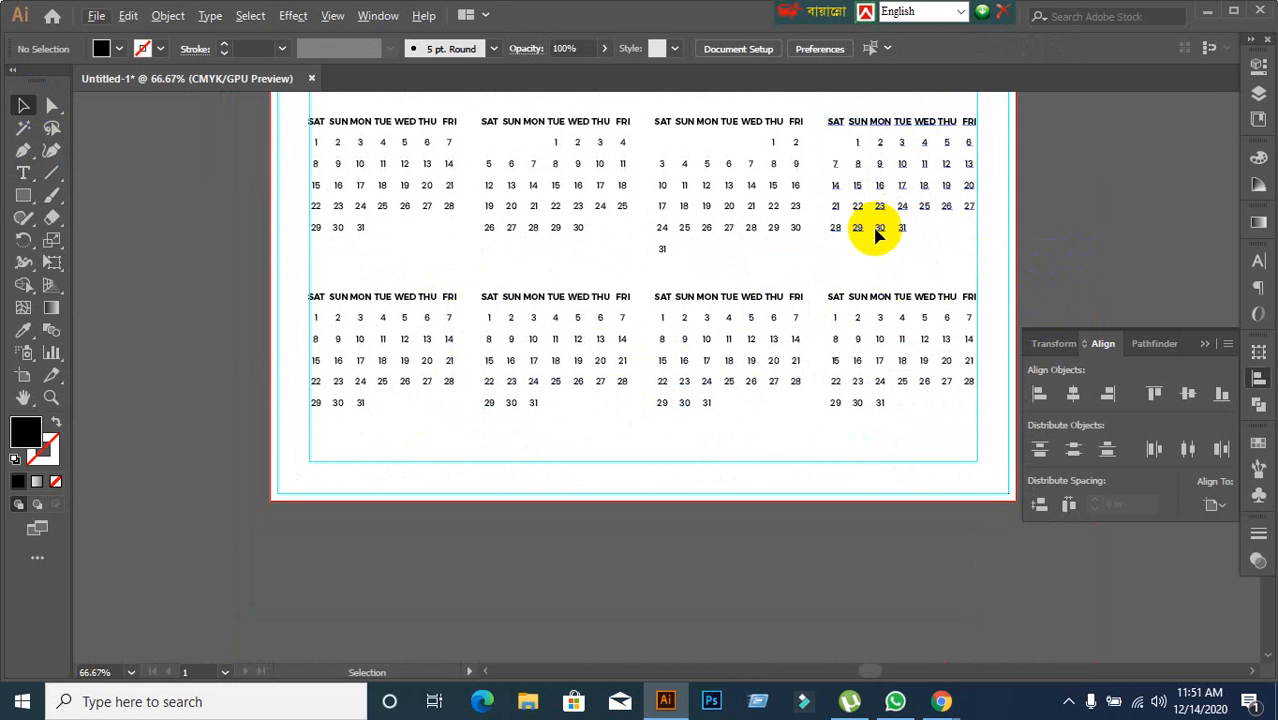
pyautogui.click(858, 163)
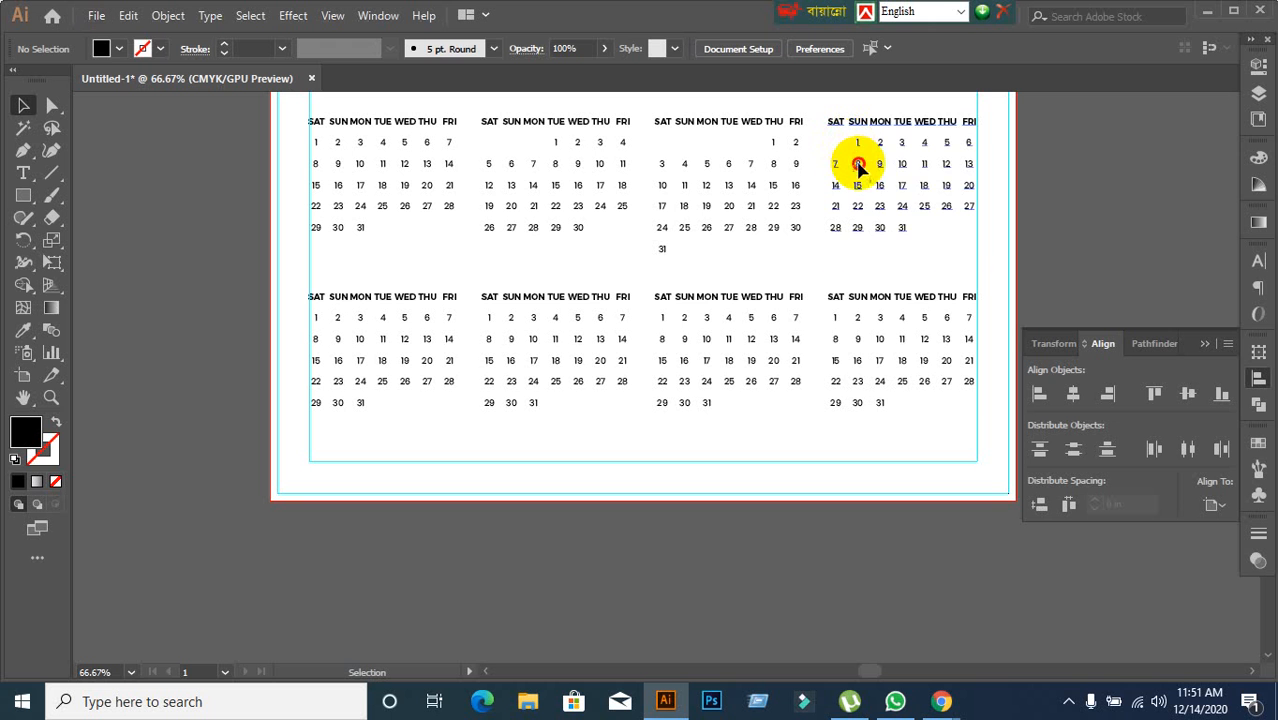
pyautogui.click(1055, 252)
pyautogui.scroll(2, 271, 323)
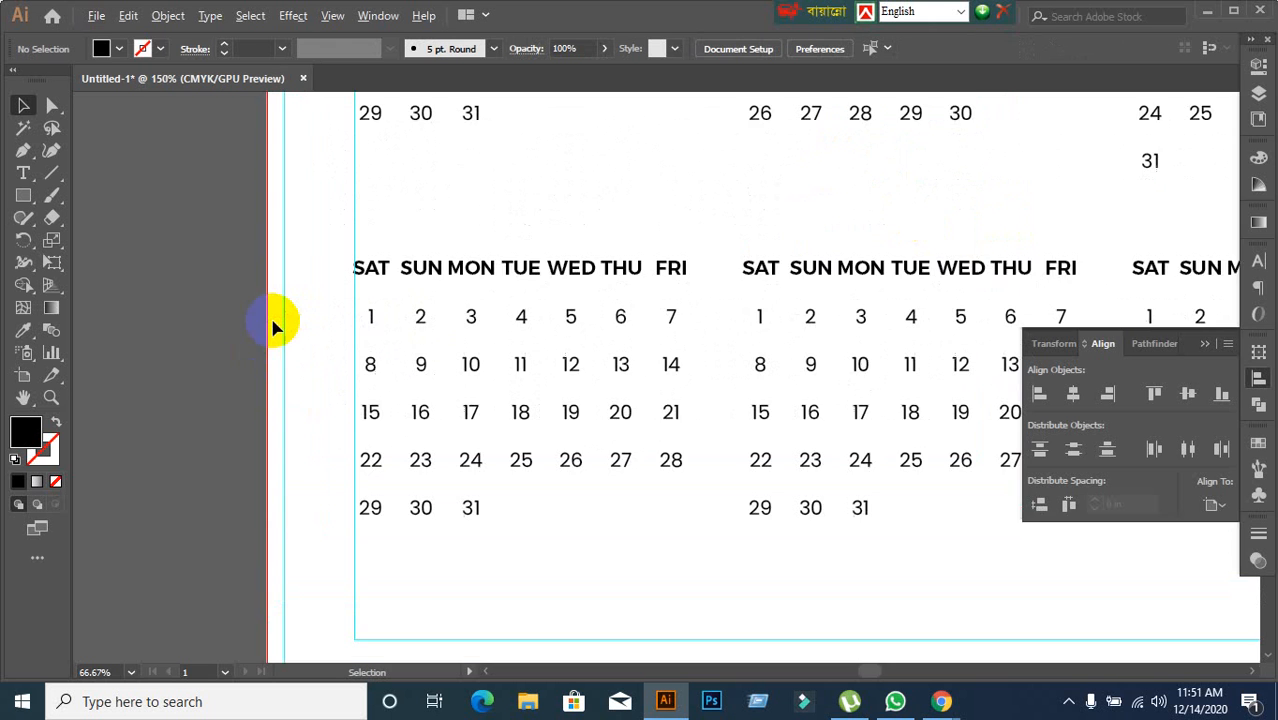
pyautogui.click(372, 318)
pyautogui.click(366, 317)
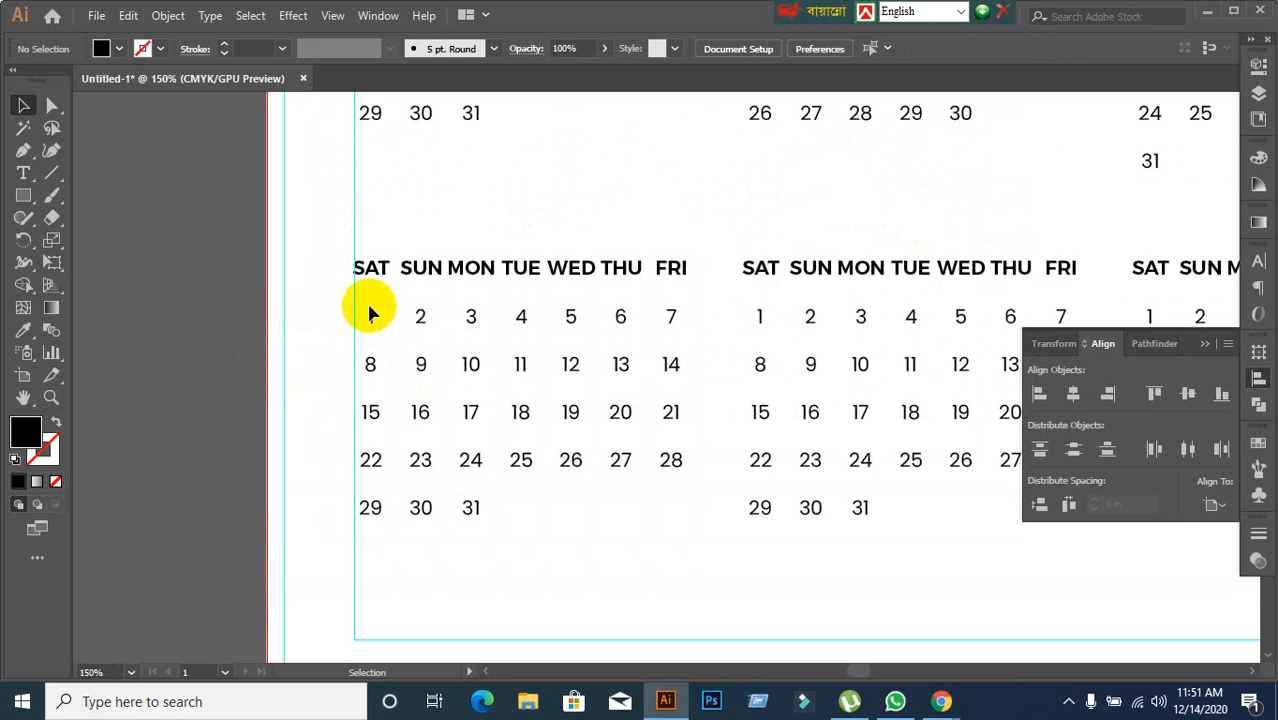
pyautogui.click(371, 320)
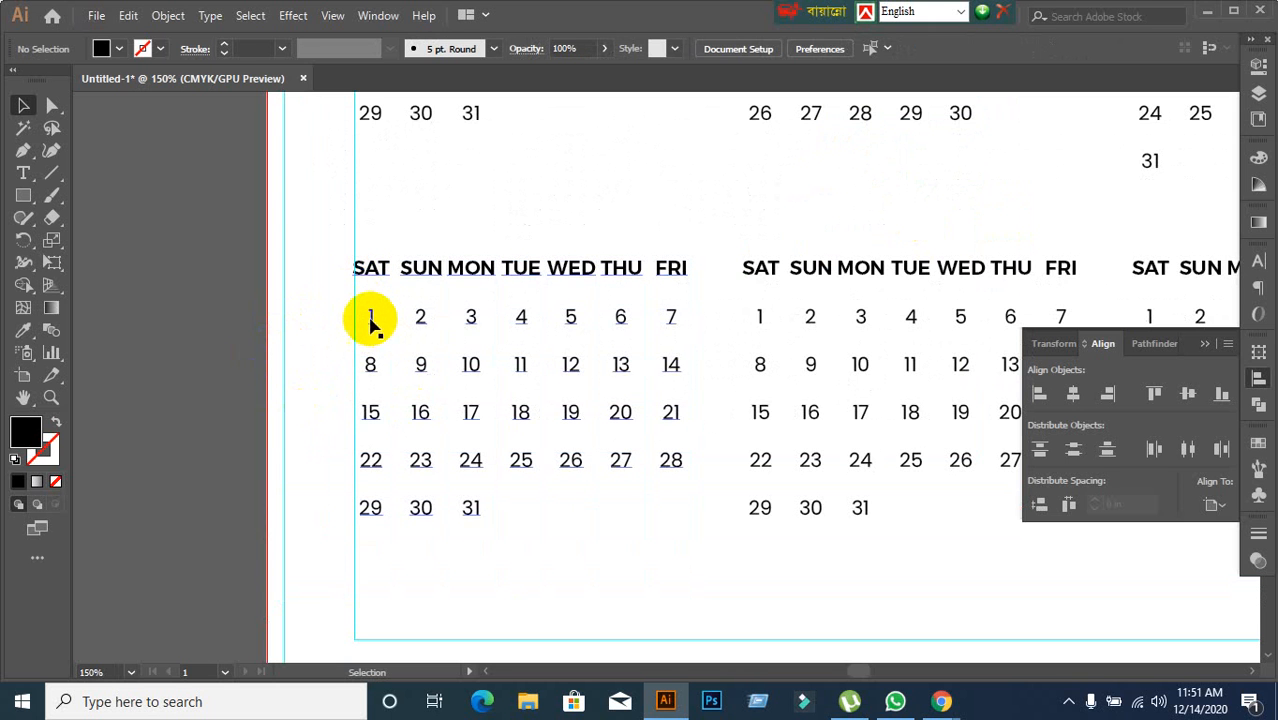
pyautogui.doubleClick(370, 318)
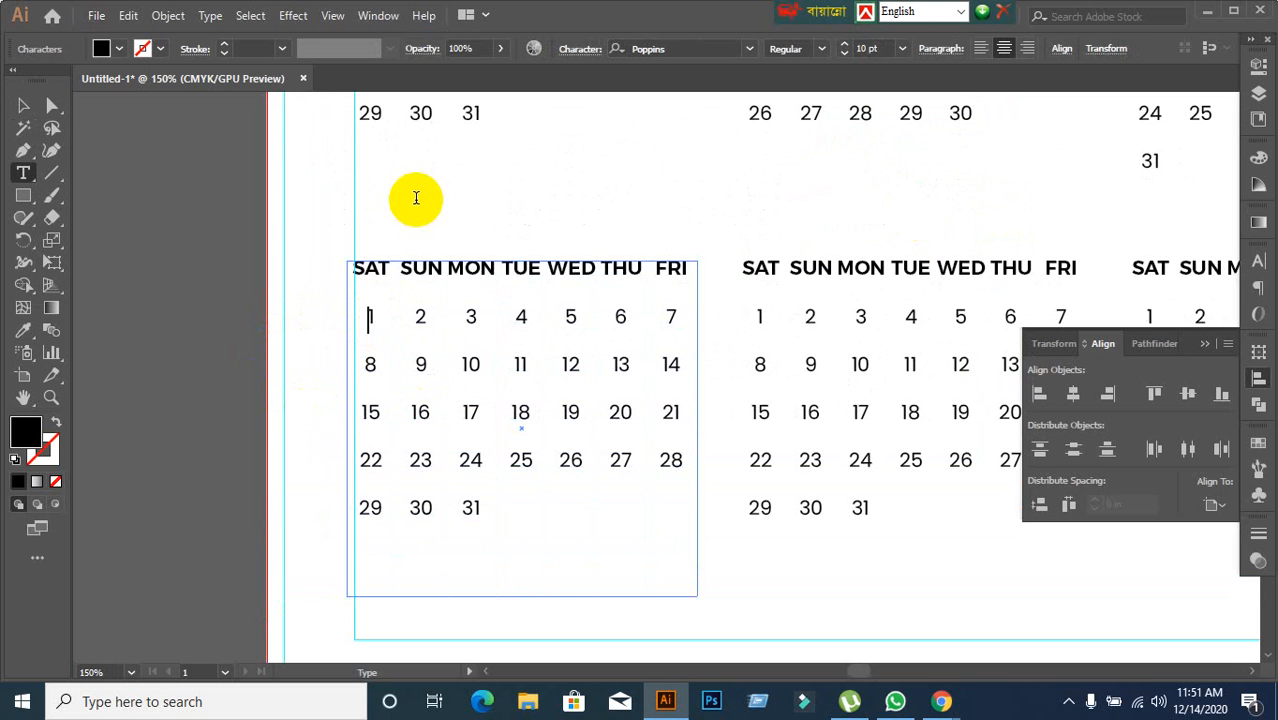
pyautogui.press('Tab')
pyautogui.press('Tab')
pyautogui.press('Tab')
pyautogui.press('Tab')
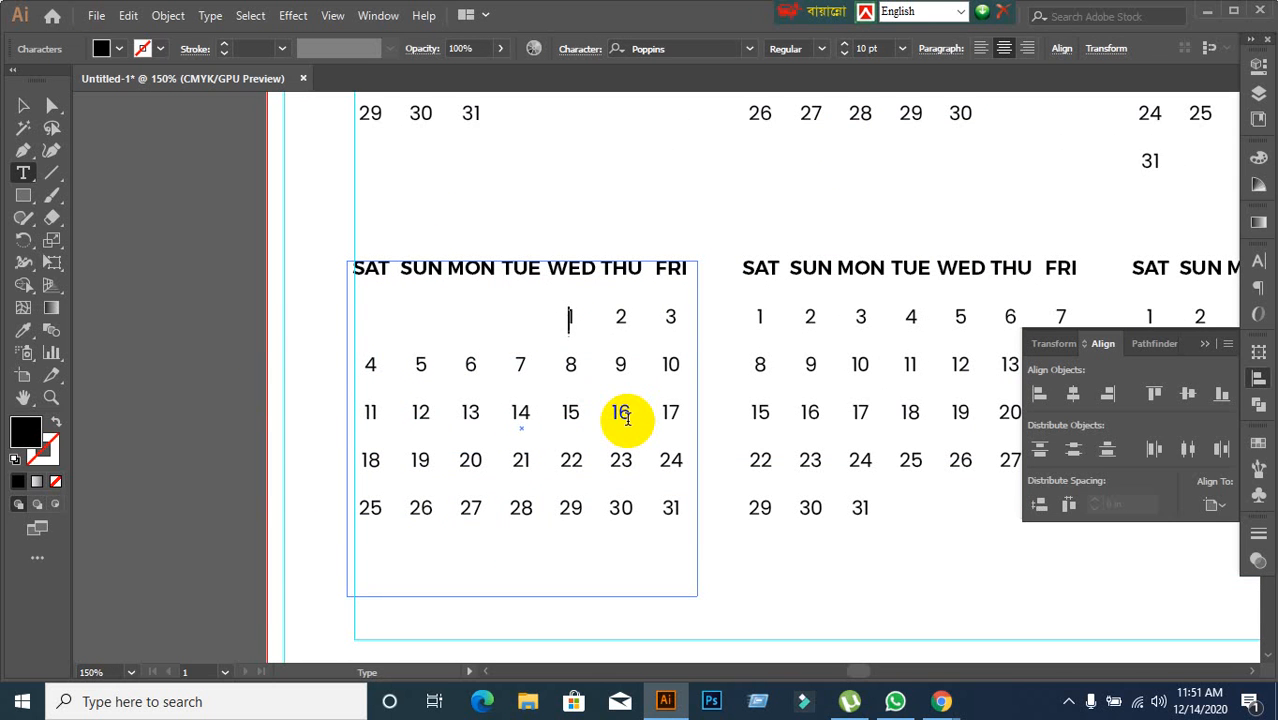
pyautogui.moveTo(656, 506); pyautogui.dragTo(679, 513)
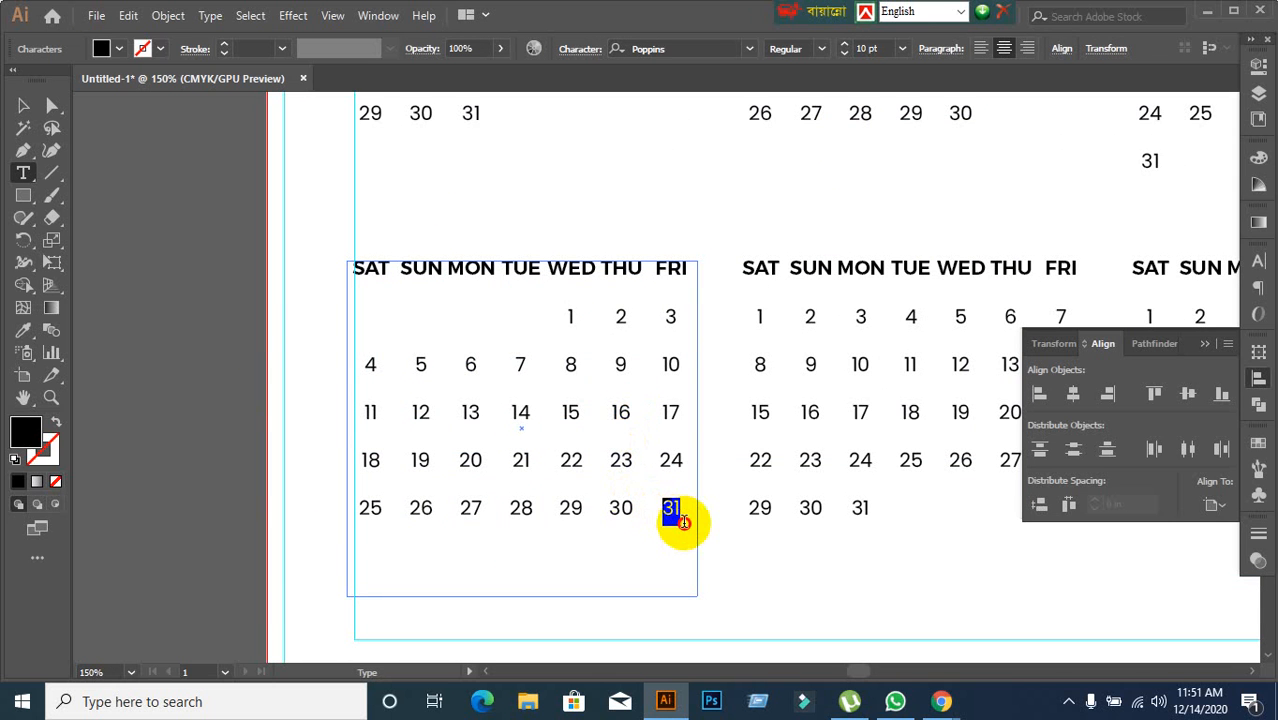
pyautogui.press('BackSpace')
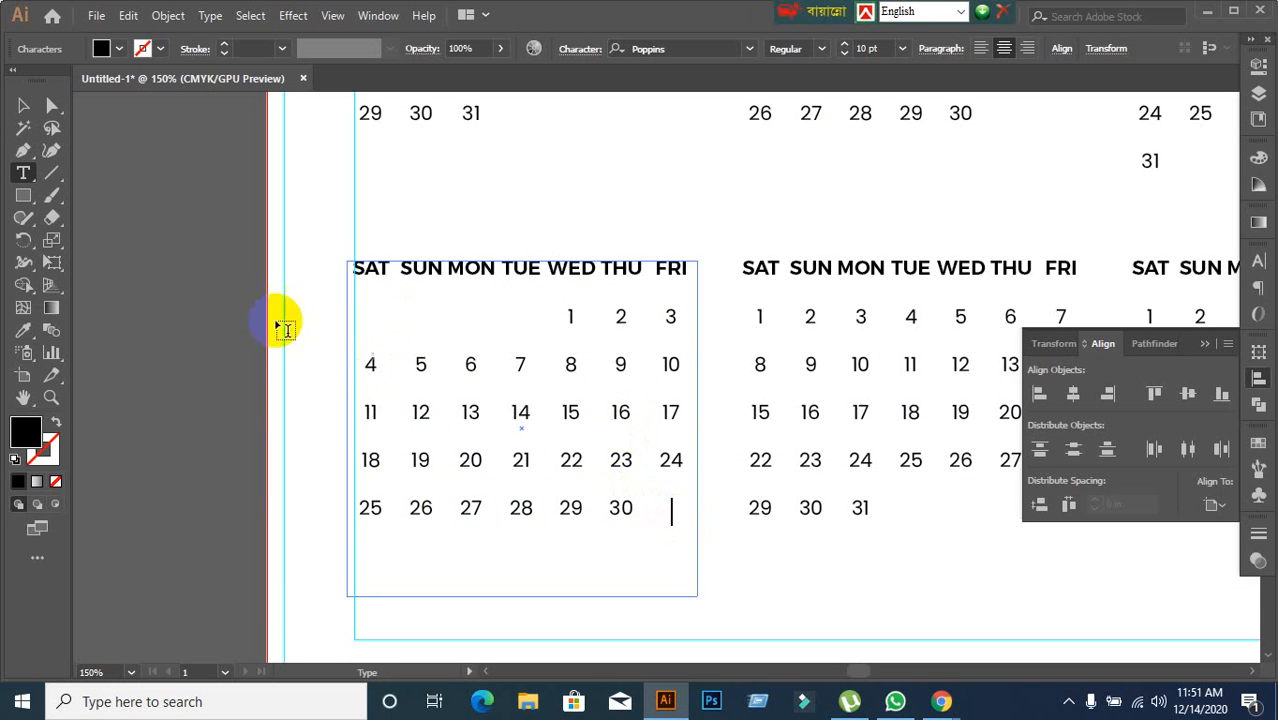
pyautogui.click(24, 106)
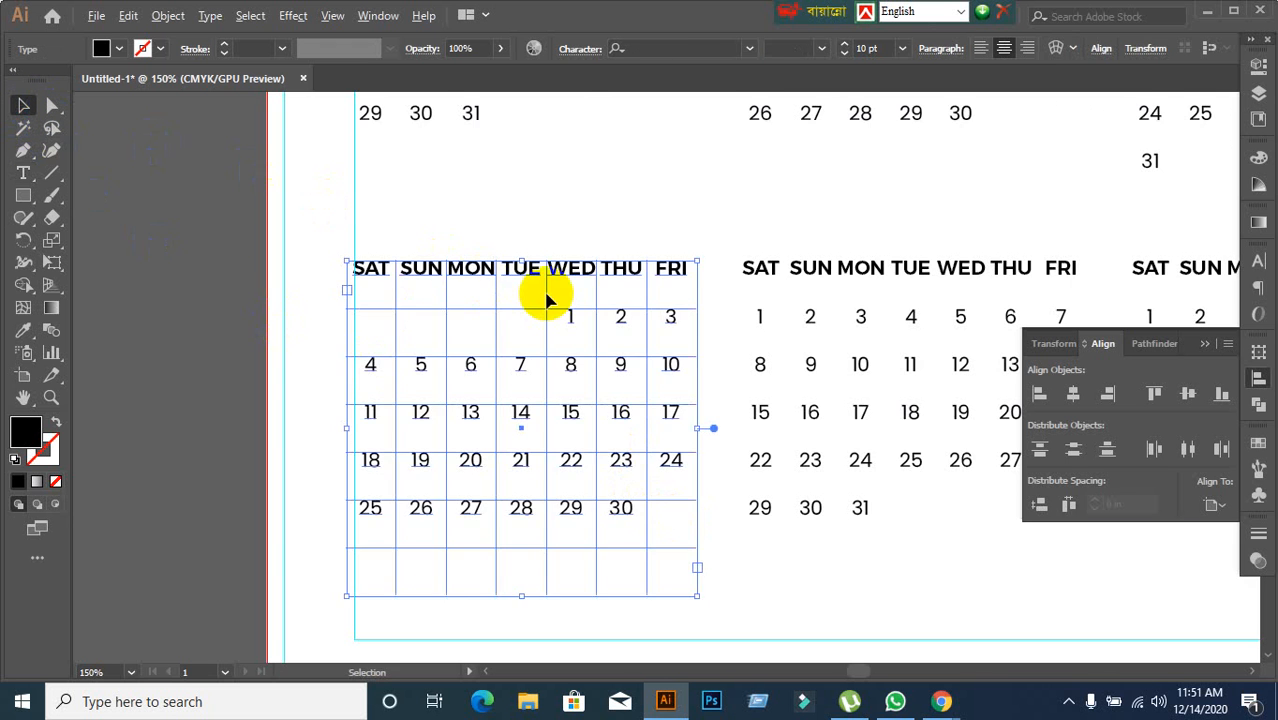
# Step: Shift the October dates in the second grid of the bottom row so that 1 falls on Friday
pyautogui.scroll(-1, 545, 293)
pyautogui.moveTo(641, 246); pyautogui.dragTo(491, 214)
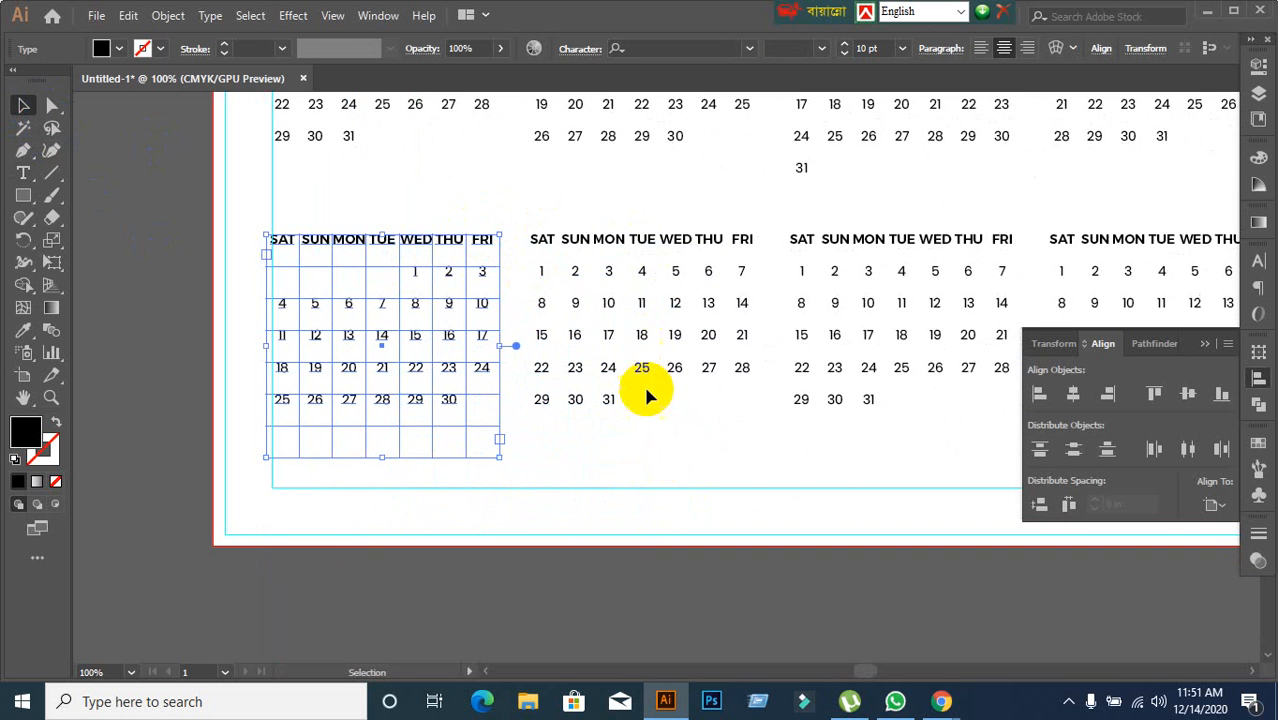
pyautogui.click(660, 462)
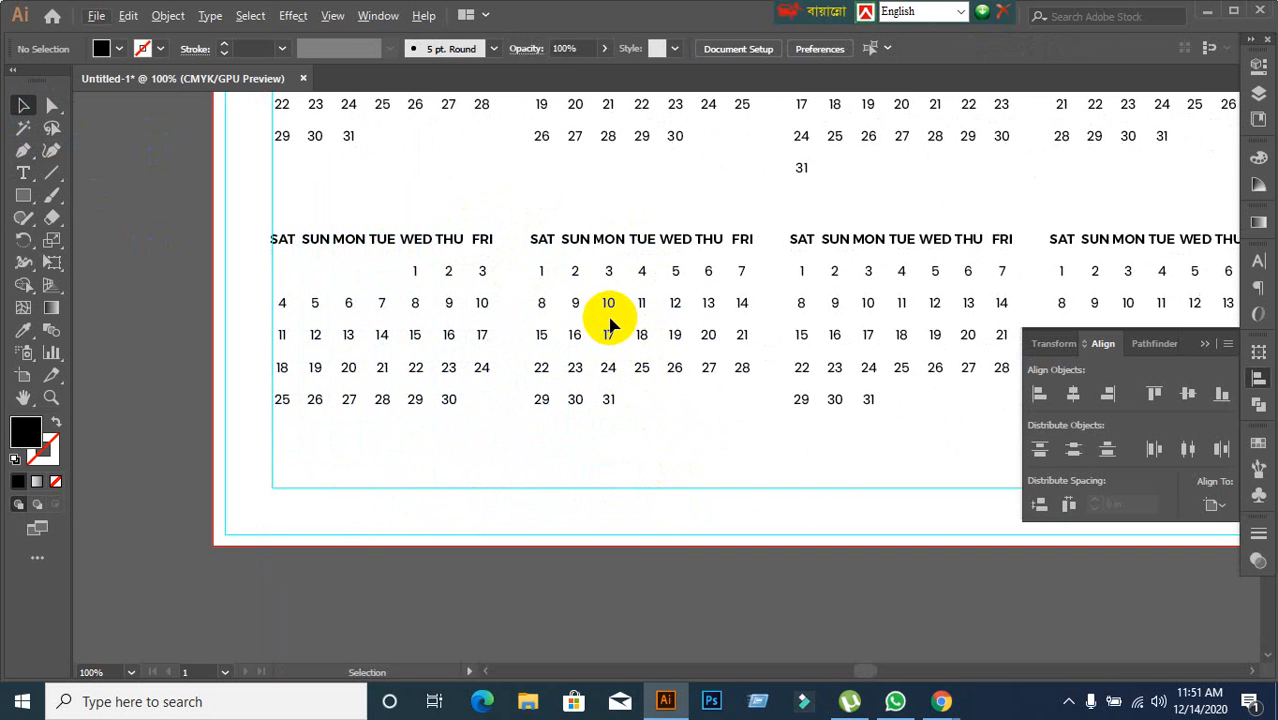
pyautogui.moveTo(540, 271); pyautogui.dragTo(566, 305)
pyautogui.hotkey('ctrl', 'z')
pyautogui.click(582, 444)
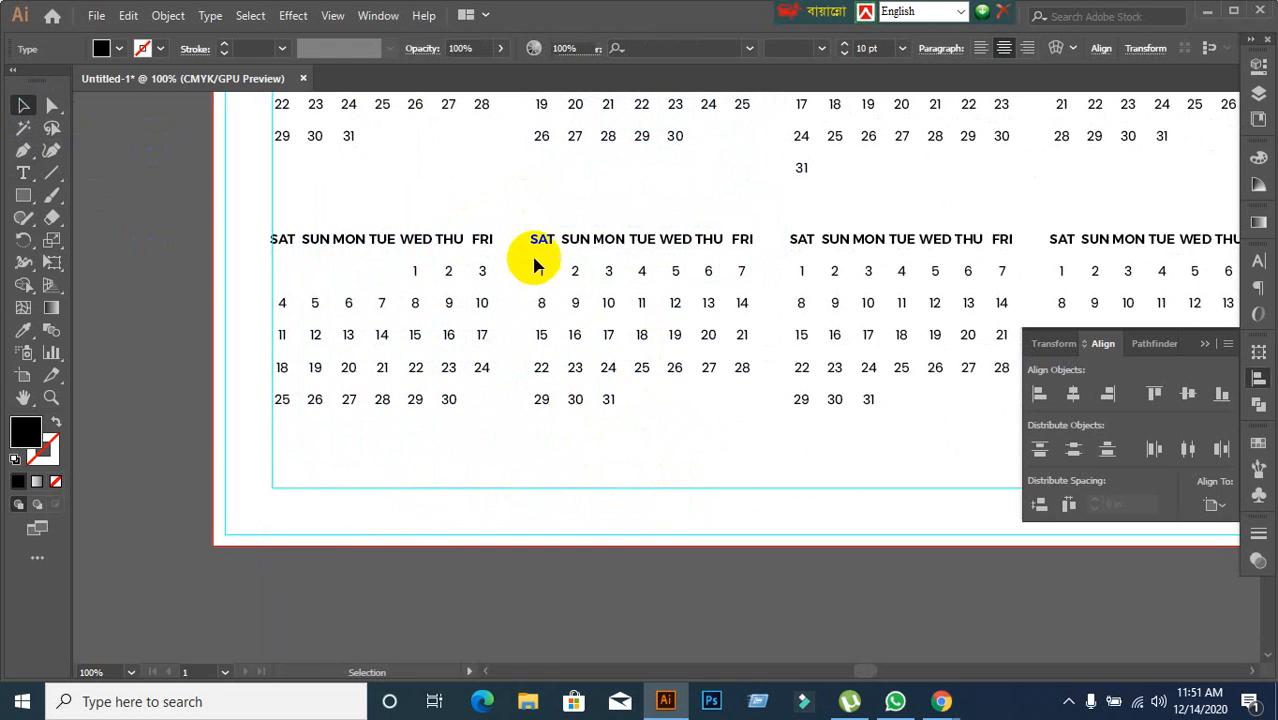
pyautogui.click(534, 243)
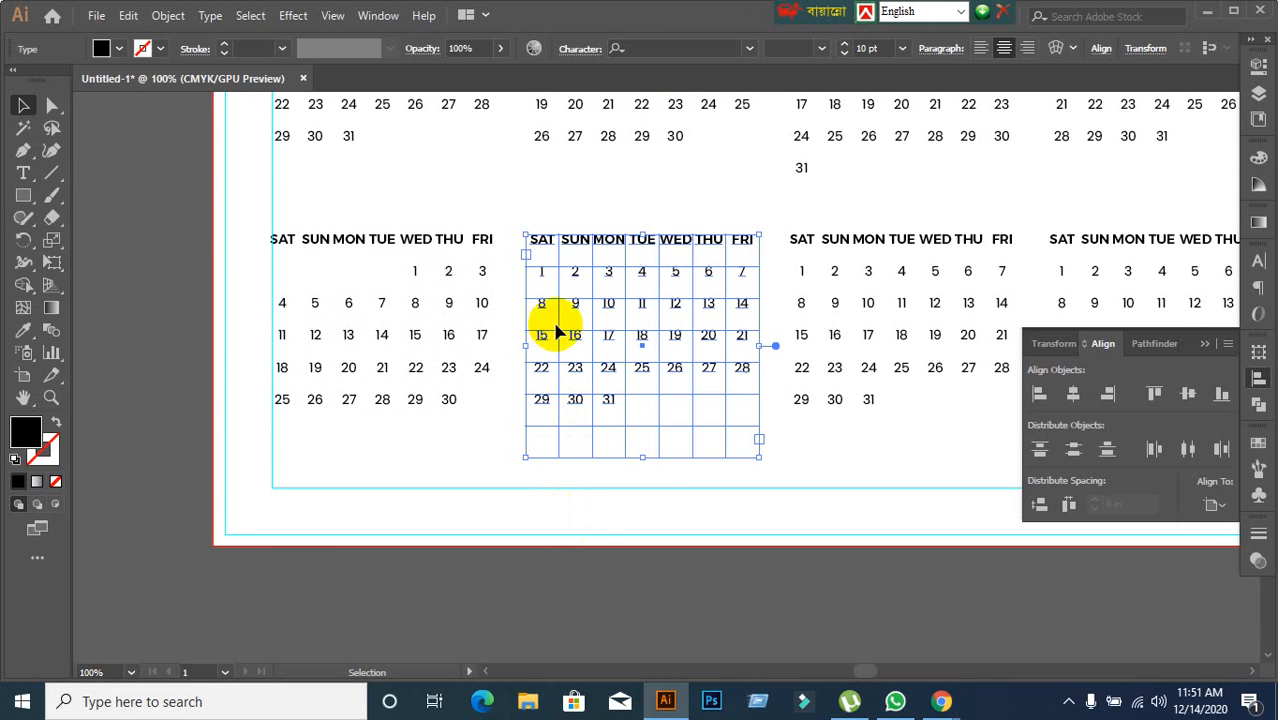
pyautogui.doubleClick(540, 285)
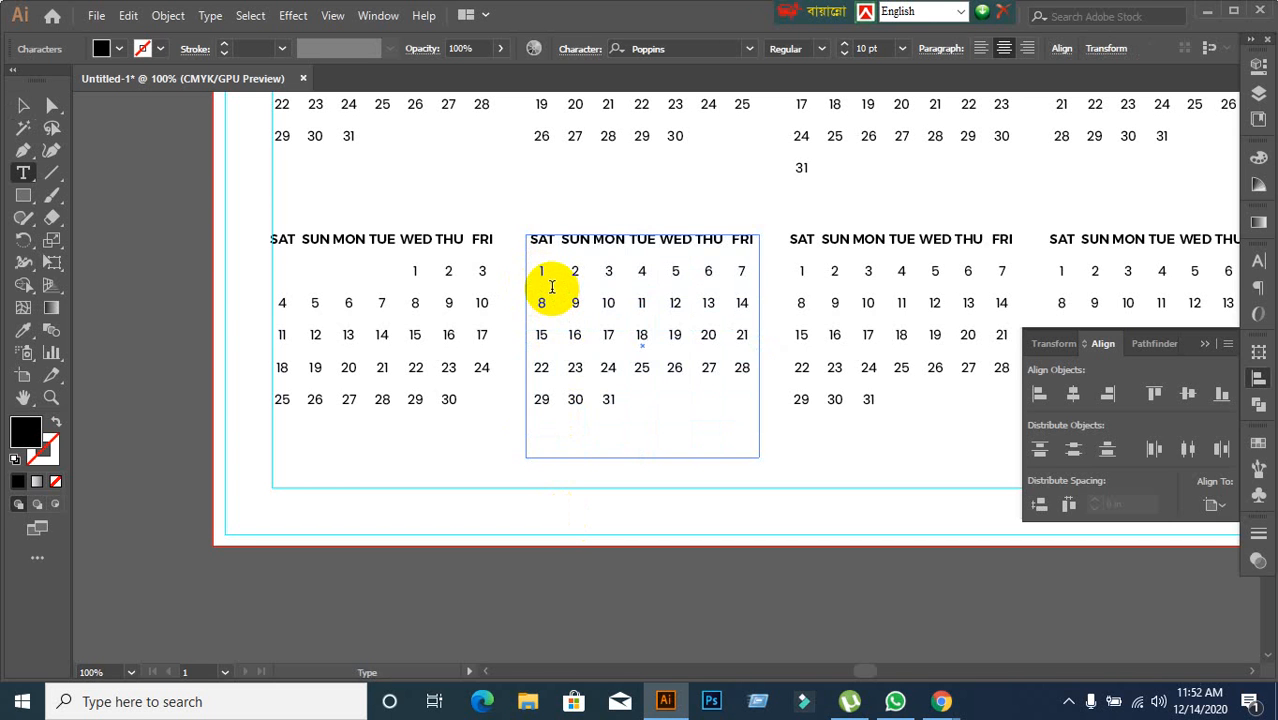
pyautogui.press('Tab')
pyautogui.press('Tab')
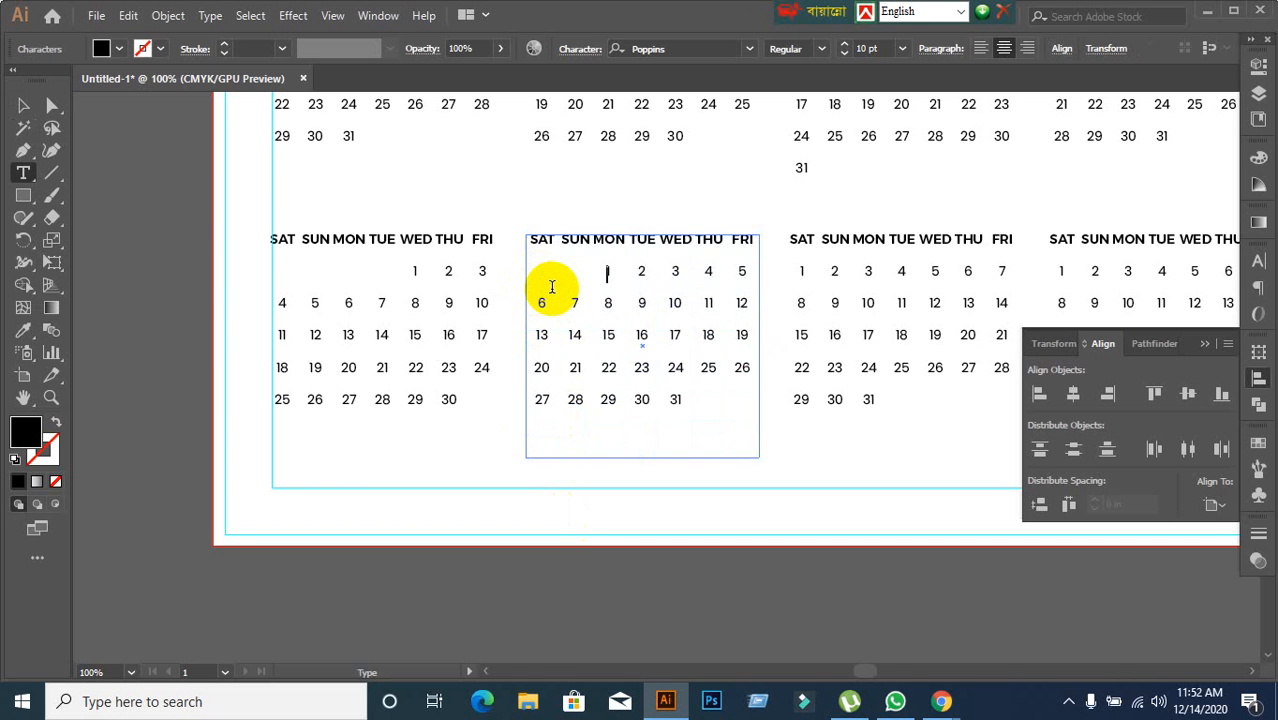
pyautogui.press('Tab')
pyautogui.press('Tab')
pyautogui.press('Tab')
pyautogui.press('Tab')
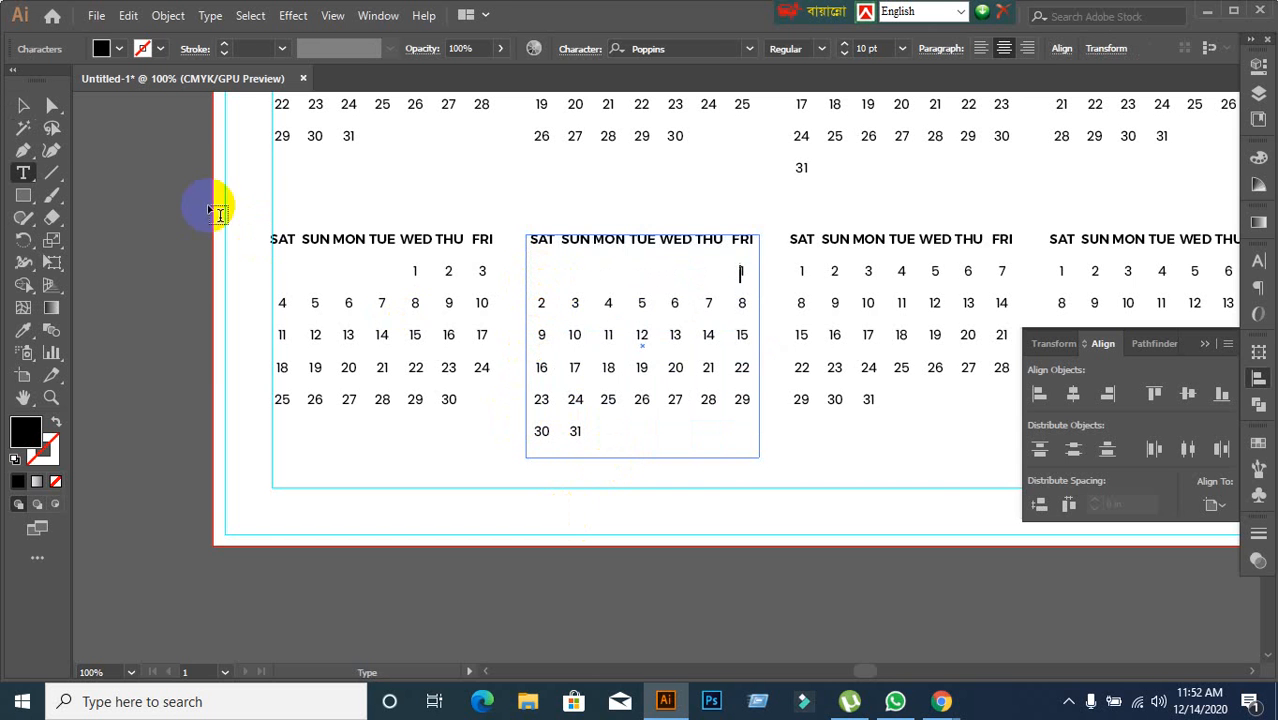
pyautogui.click(22, 108)
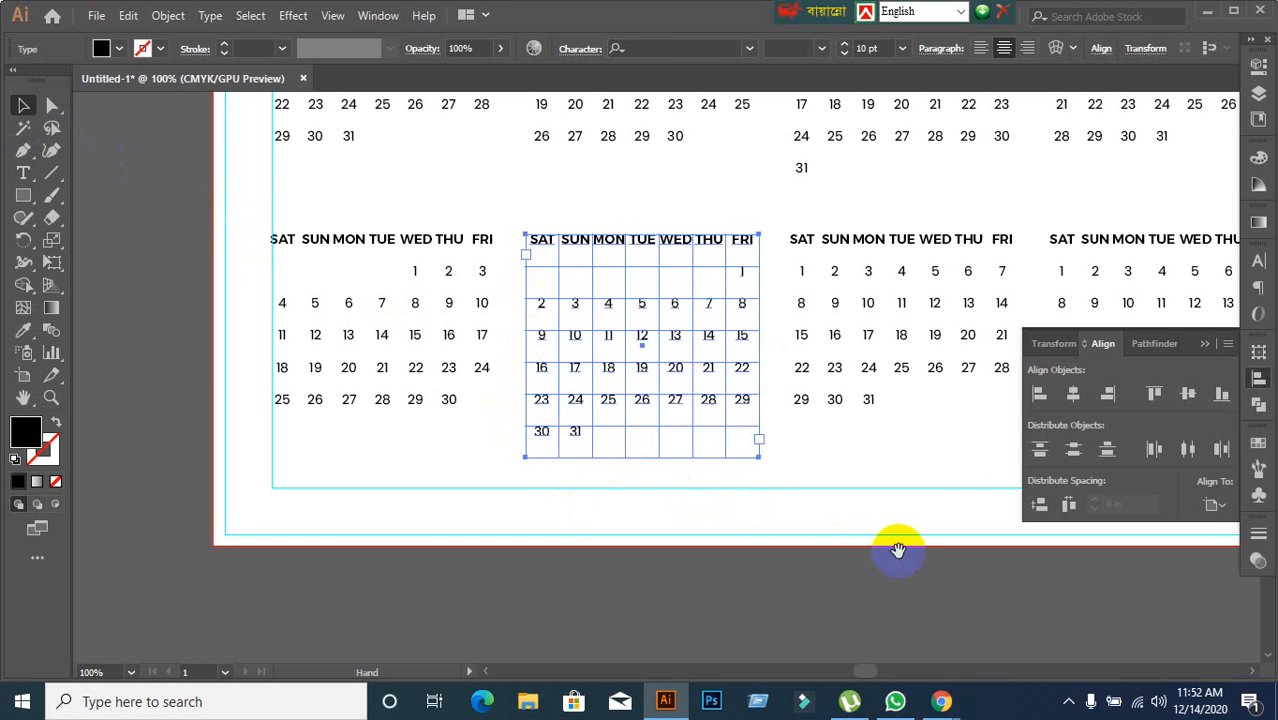
# Step: Shift the November dates in the third grid of the bottom row so that 1 falls on Monday, and delete date 31
pyautogui.moveTo(899, 543); pyautogui.dragTo(628, 505)
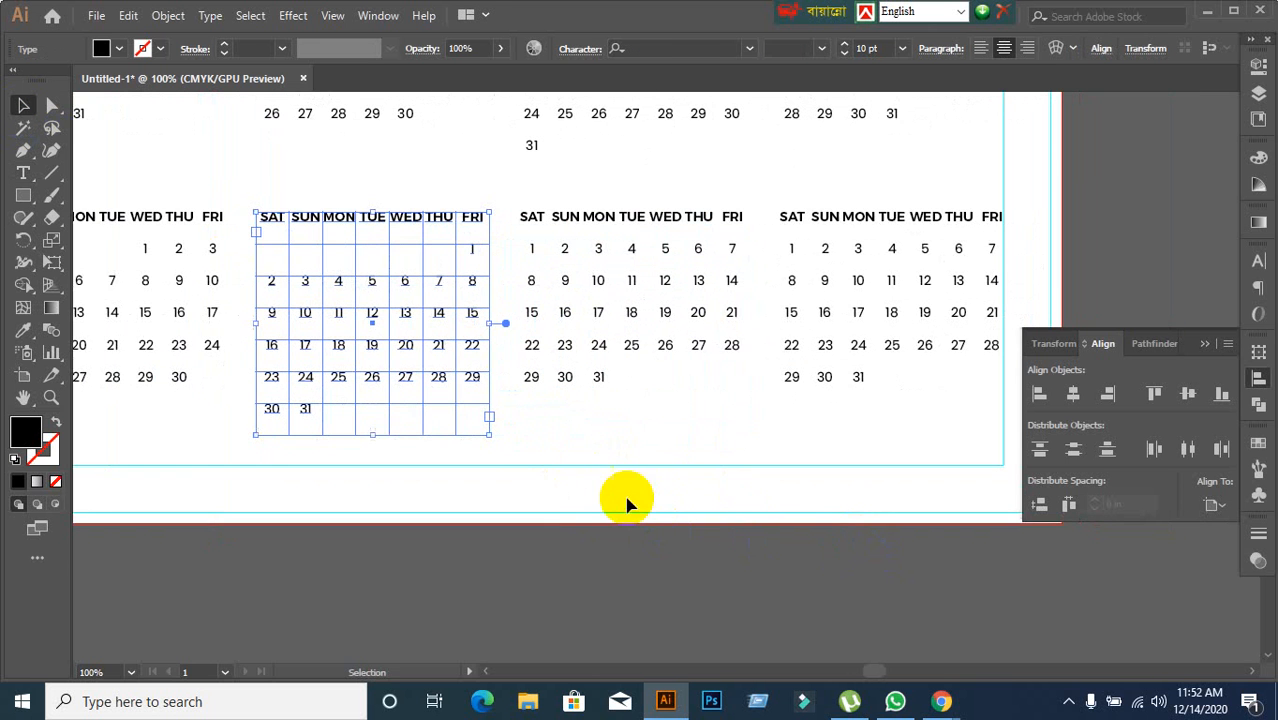
pyautogui.scroll(1, 573, 448)
pyautogui.scroll(-1, 582, 447)
pyautogui.click(585, 456)
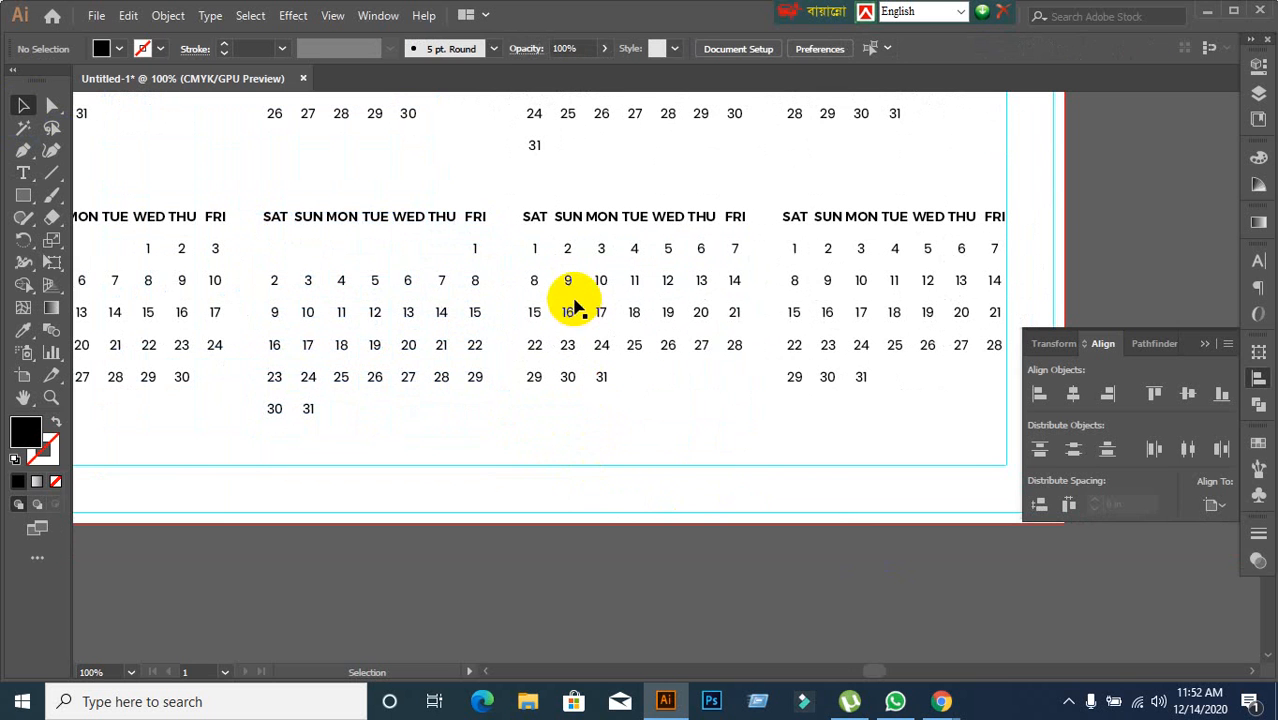
pyautogui.click(571, 288)
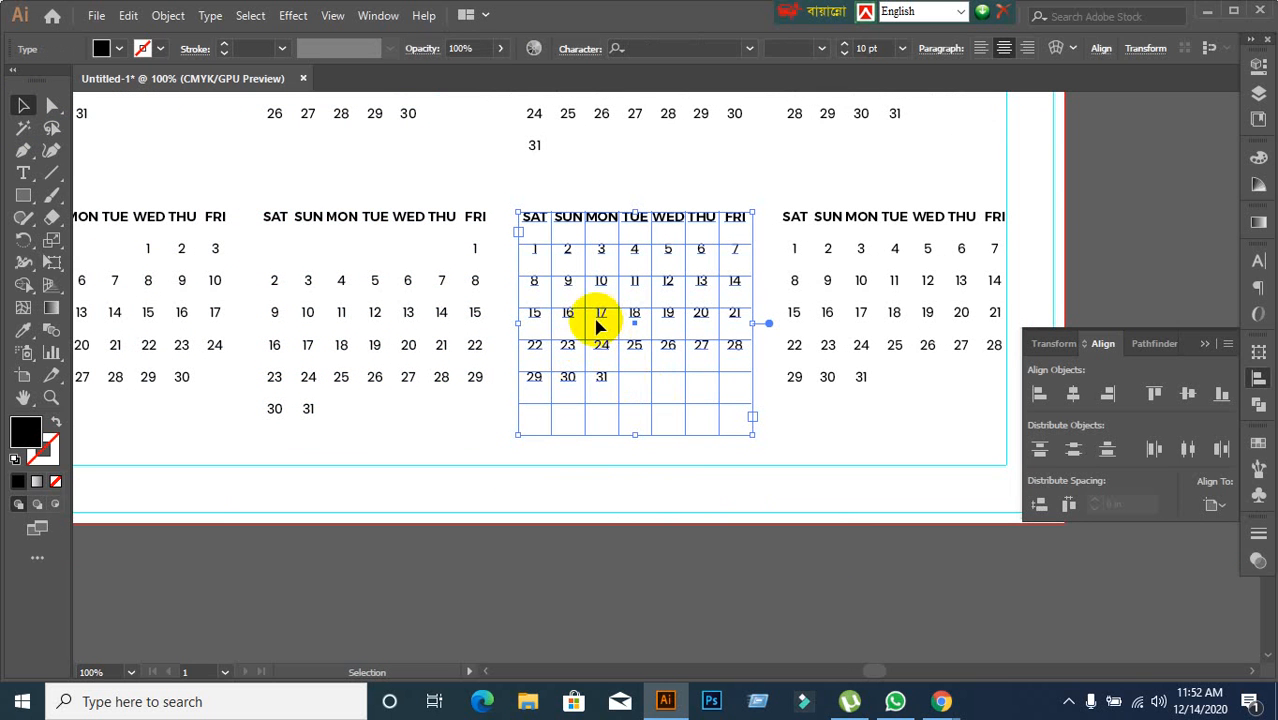
pyautogui.doubleClick(535, 250)
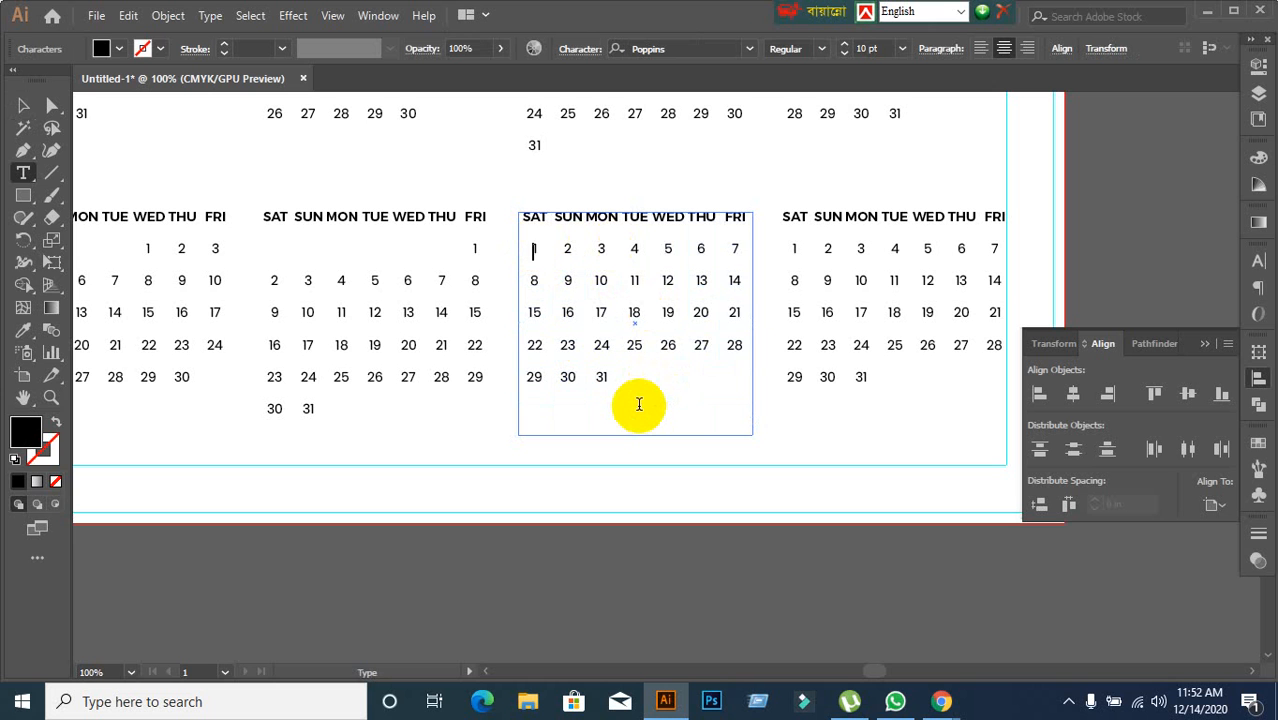
pyautogui.press('Tab')
pyautogui.press('Tab')
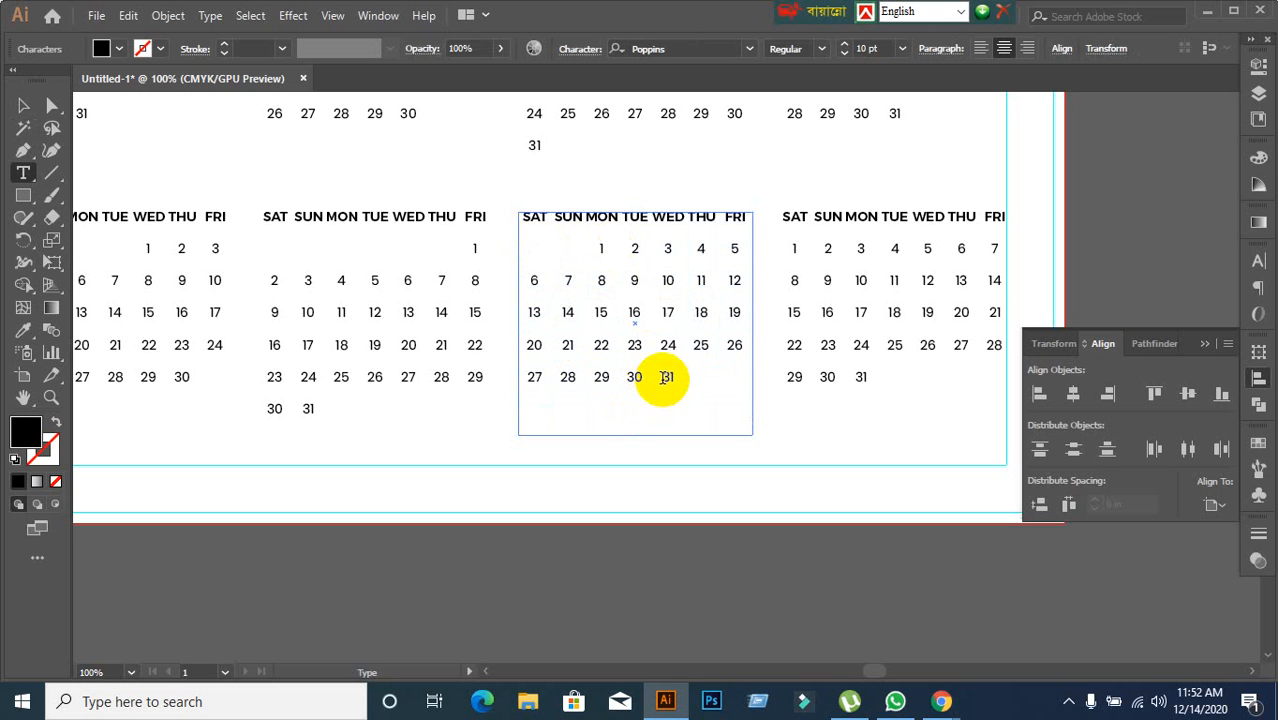
pyautogui.doubleClick(663, 378)
pyautogui.press('BackSpace')
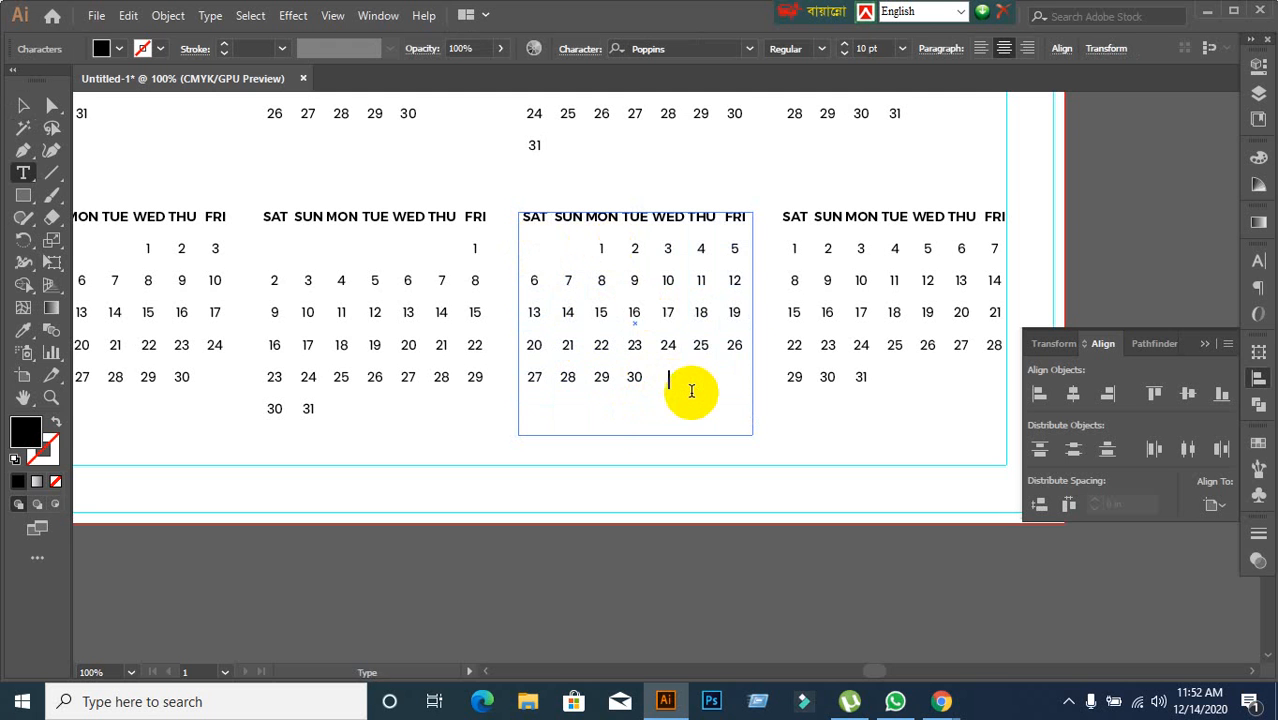
pyautogui.click(22, 108)
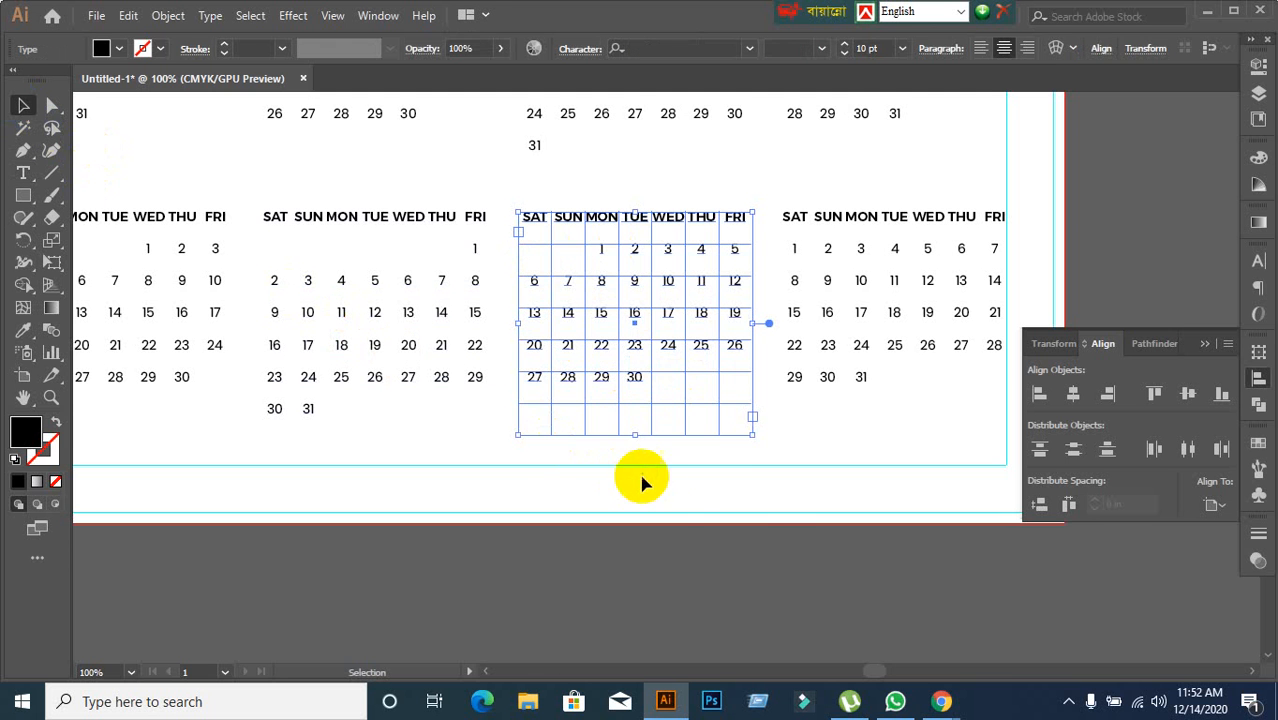
# Step: Shift the December dates in the fourth grid of the bottom row so that 1 falls on Wednesday
pyautogui.click(742, 508)
pyautogui.moveTo(780, 508); pyautogui.dragTo(650, 508)
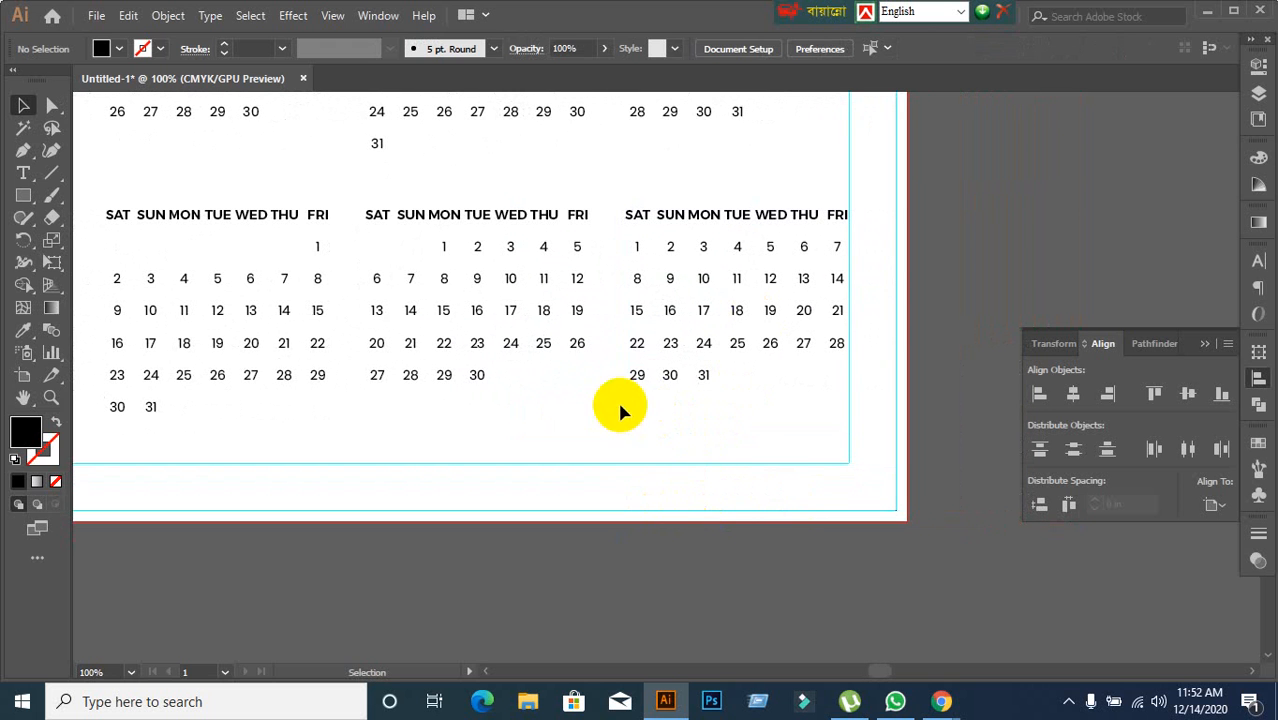
pyautogui.click(641, 251)
pyautogui.doubleClick(638, 250)
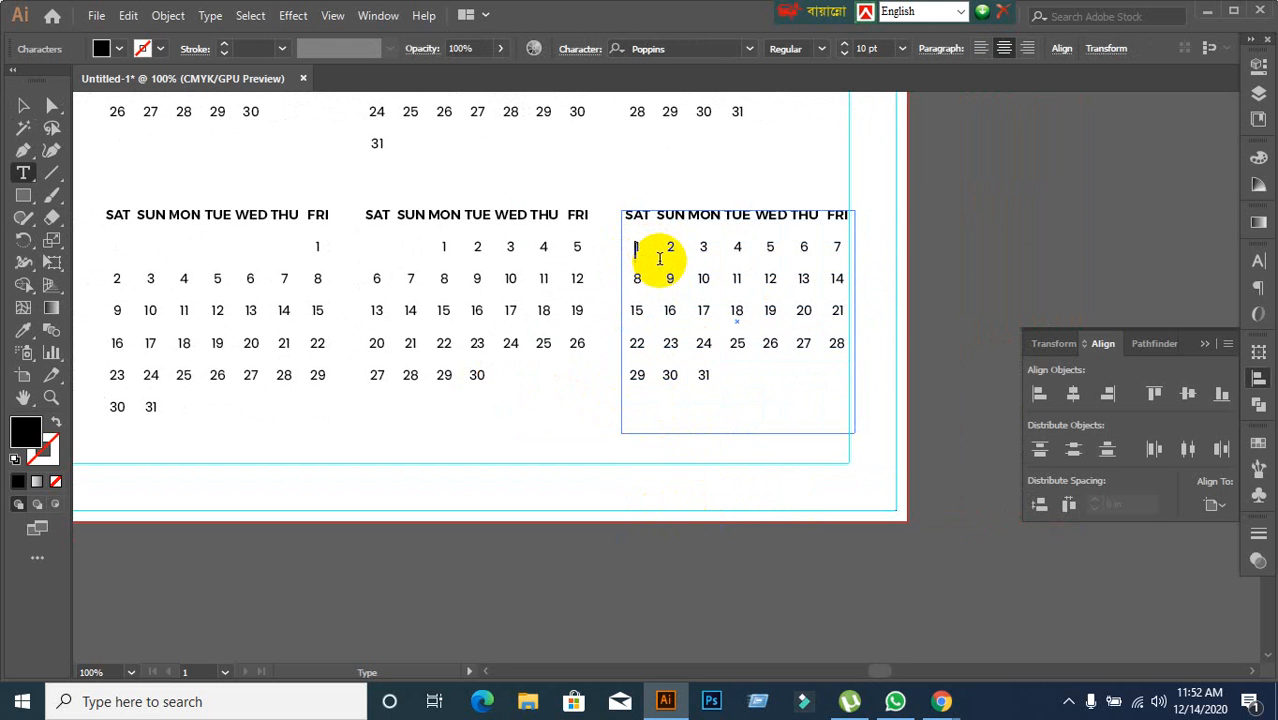
pyautogui.press('Tab')
pyautogui.press('Tab')
pyautogui.press('Tab')
pyautogui.press('Tab')
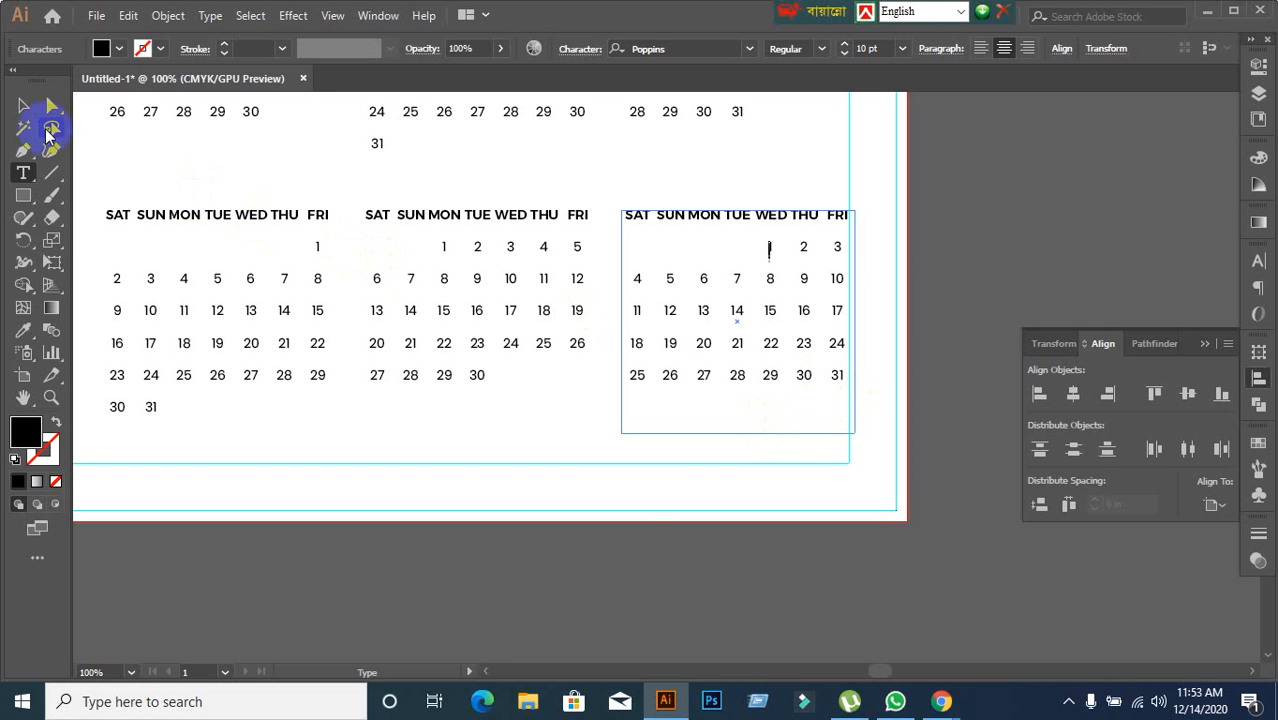
pyautogui.click(19, 106)
pyautogui.click(665, 545)
# Step: Compare the twelve month grids with the reference calendar design, and examine the January and May grids up close
pyautogui.hotkey('ctrl', '-')
pyautogui.hotkey('ctrl', '-')
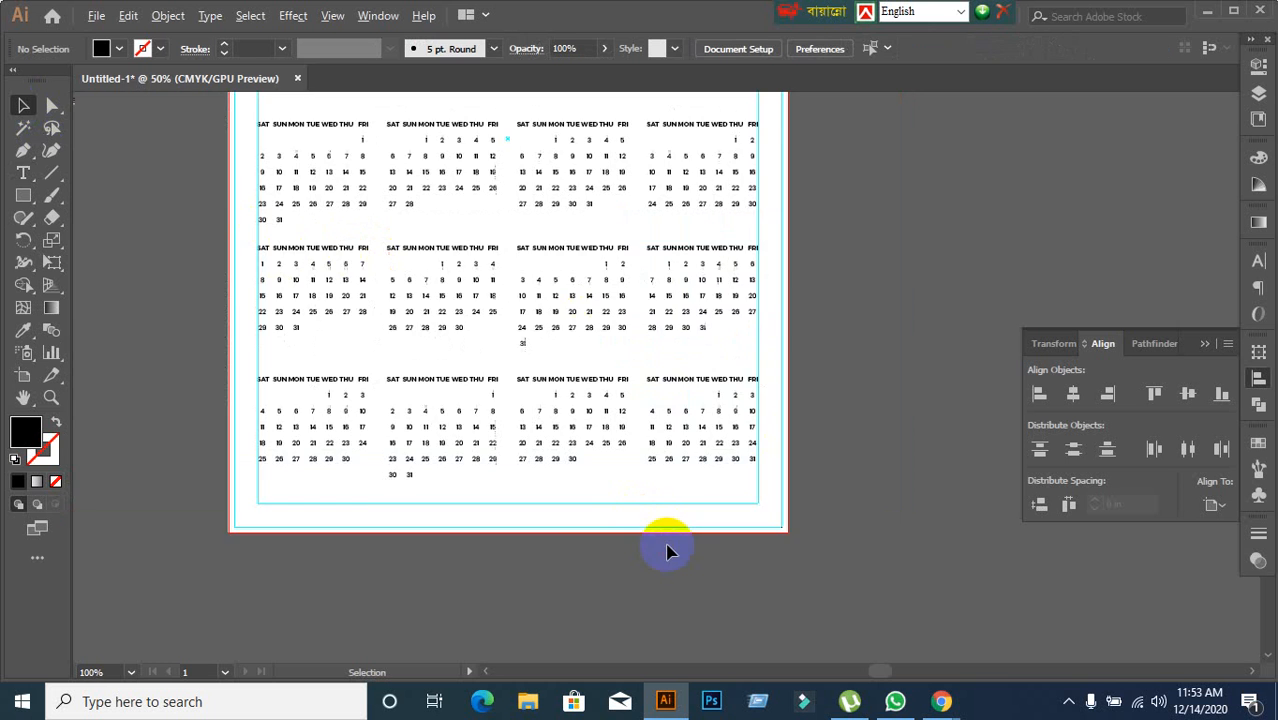
pyautogui.hotkey('ctrl', '-')
pyautogui.moveTo(414, 491); pyautogui.dragTo(737, 516)
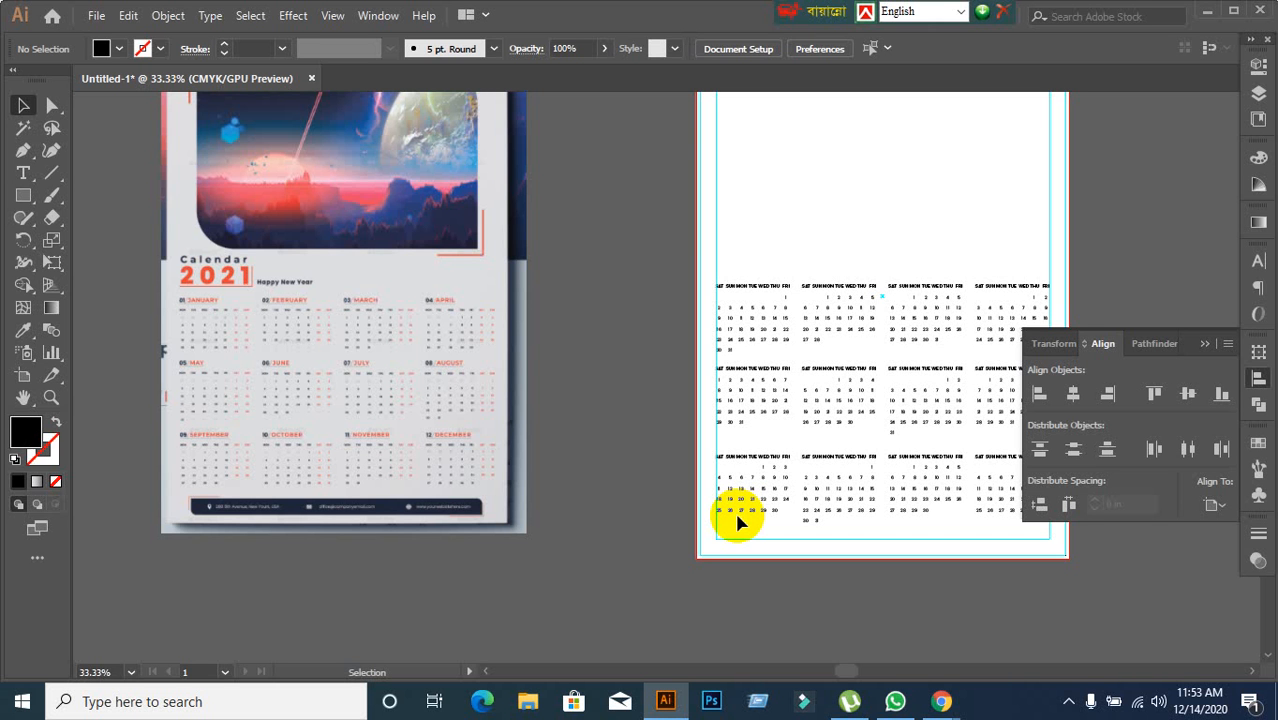
pyautogui.click(747, 291)
pyautogui.scroll(1, 668, 395)
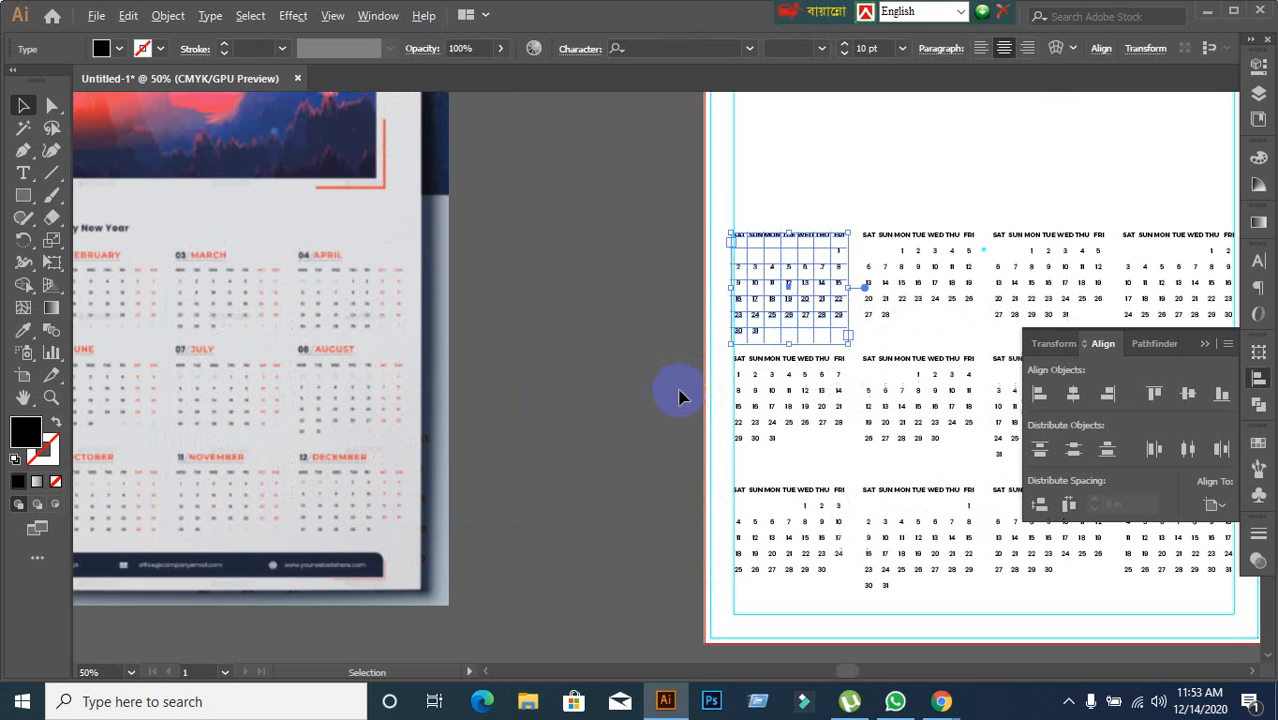
pyautogui.moveTo(679, 391); pyautogui.dragTo(549, 352)
pyautogui.scroll(2, 673, 321)
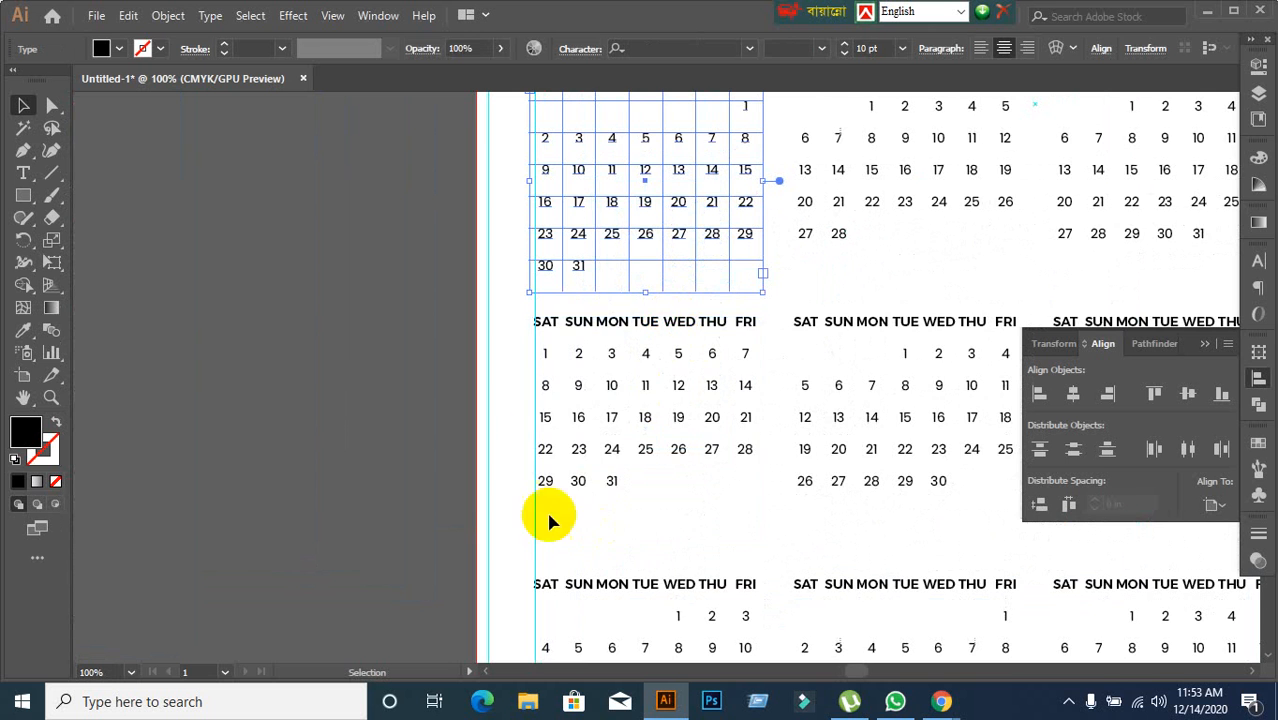
# Step: Examine the date layout of the twelve month grids, checking the September and December grids in the bottom row
pyautogui.scroll(-2, 538, 465)
pyautogui.scroll(-2, 529, 465)
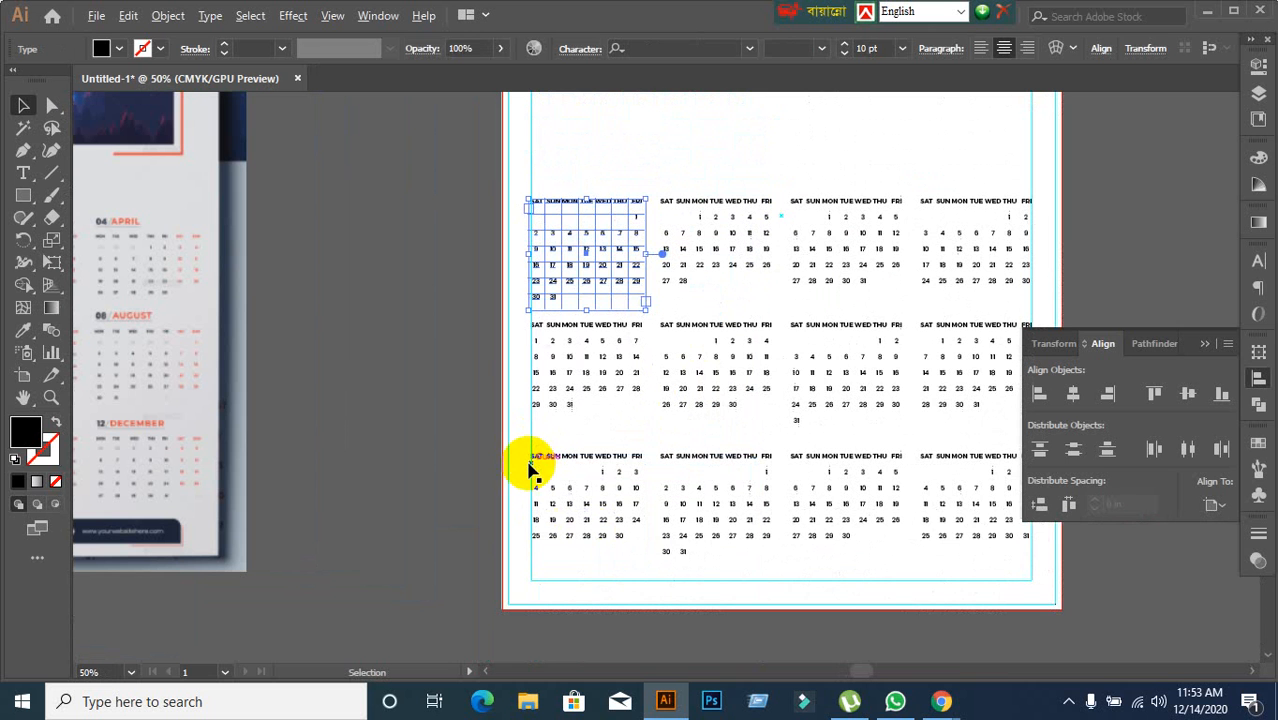
pyautogui.click(955, 512)
pyautogui.click(975, 510)
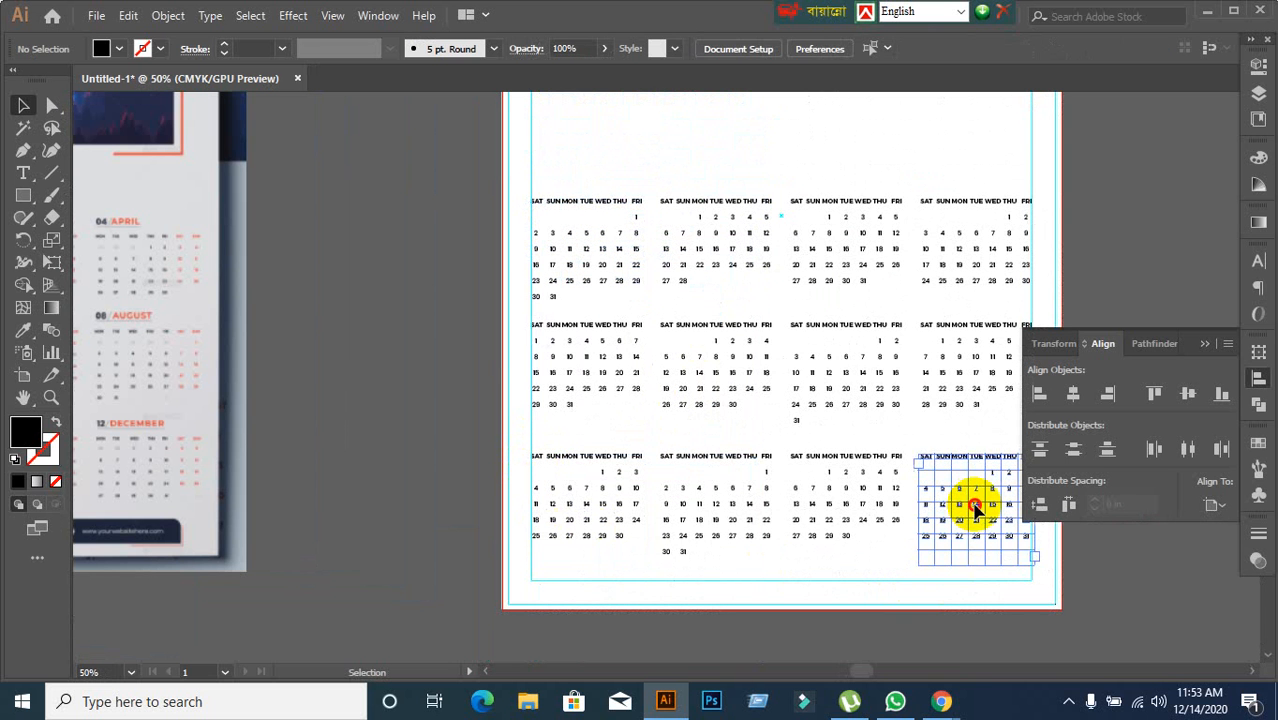
pyautogui.click(748, 545)
pyautogui.click(625, 545)
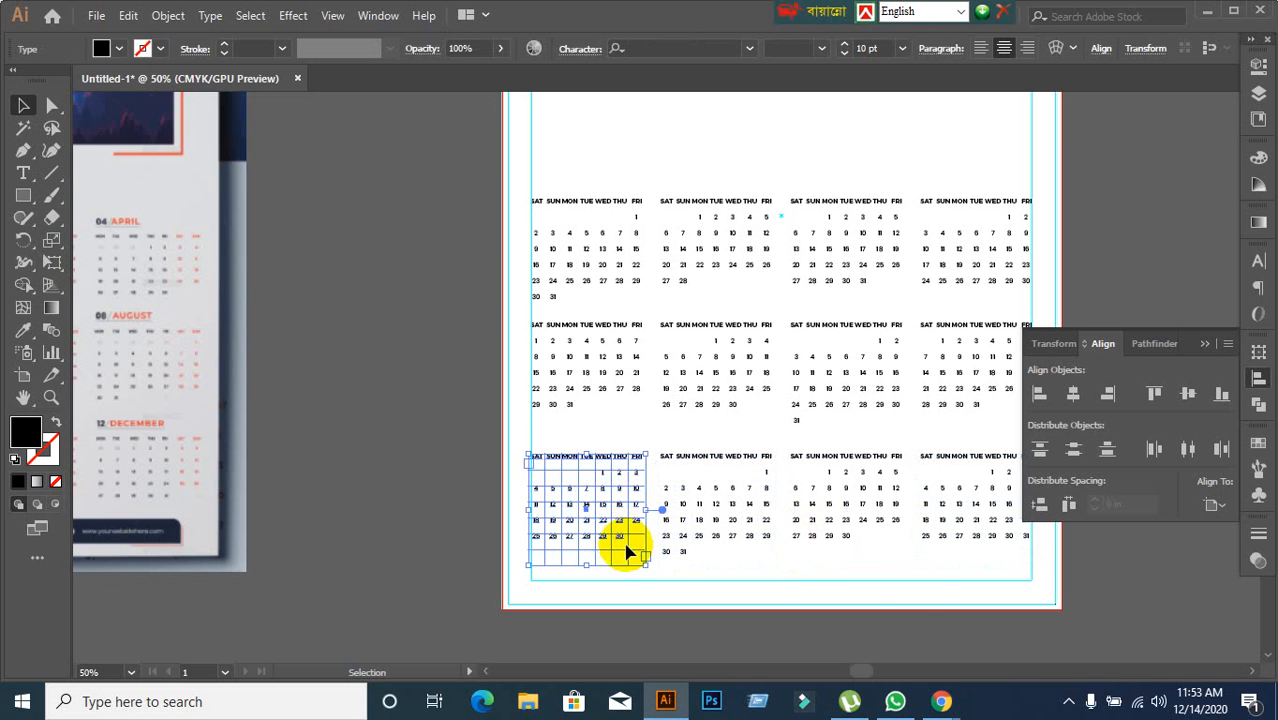
pyautogui.click(908, 593)
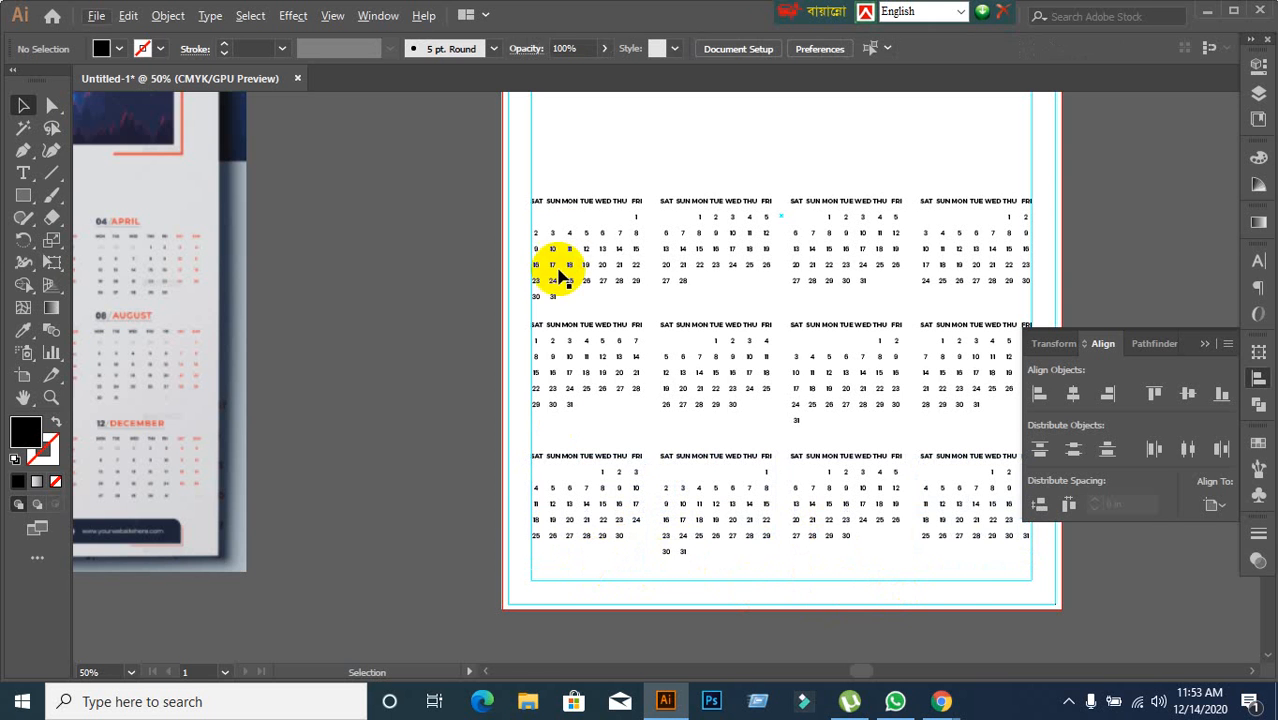
pyautogui.scroll(1, 516, 314)
pyautogui.scroll(-1, 518, 314)
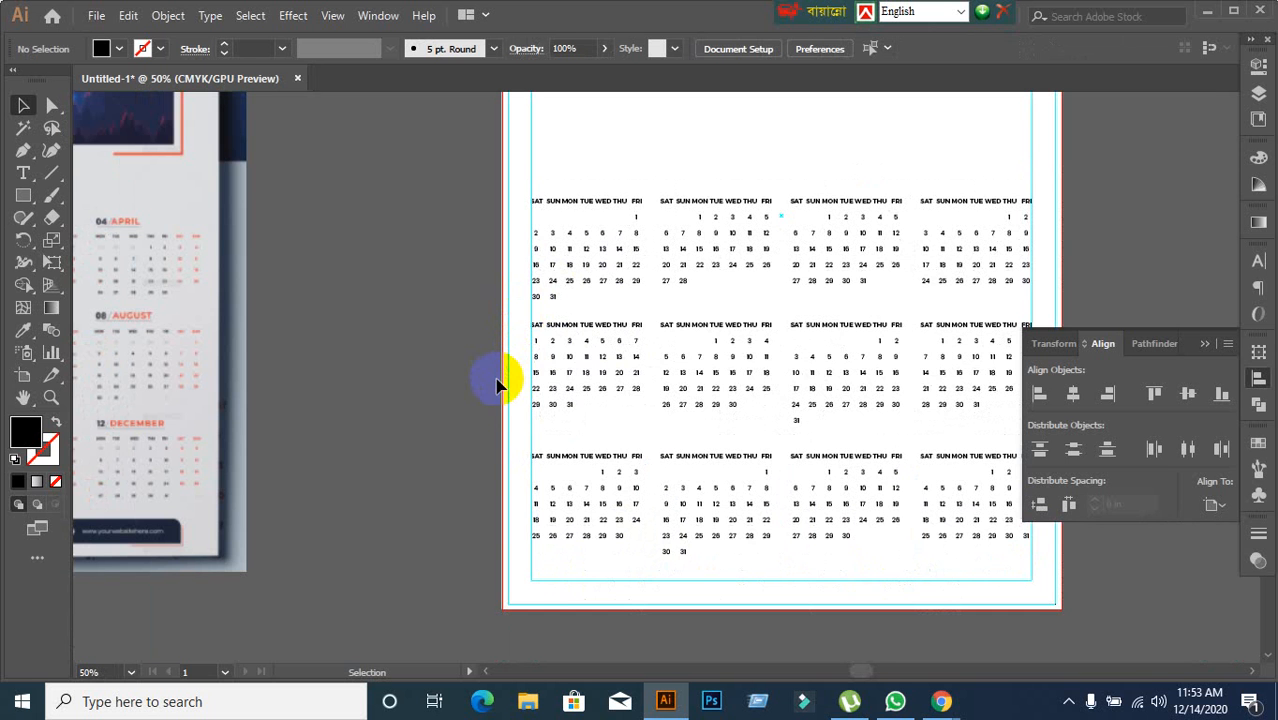
pyautogui.scroll(1, 1055, 567)
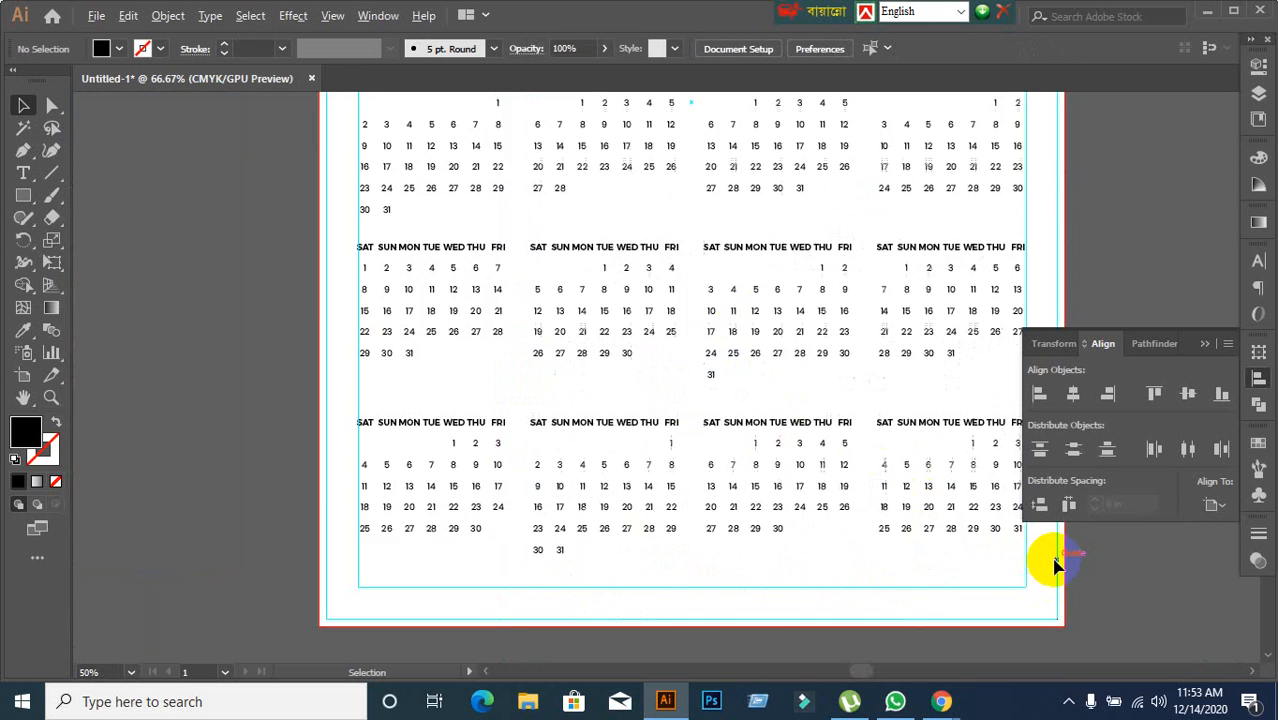
pyautogui.scroll(1, 1055, 567)
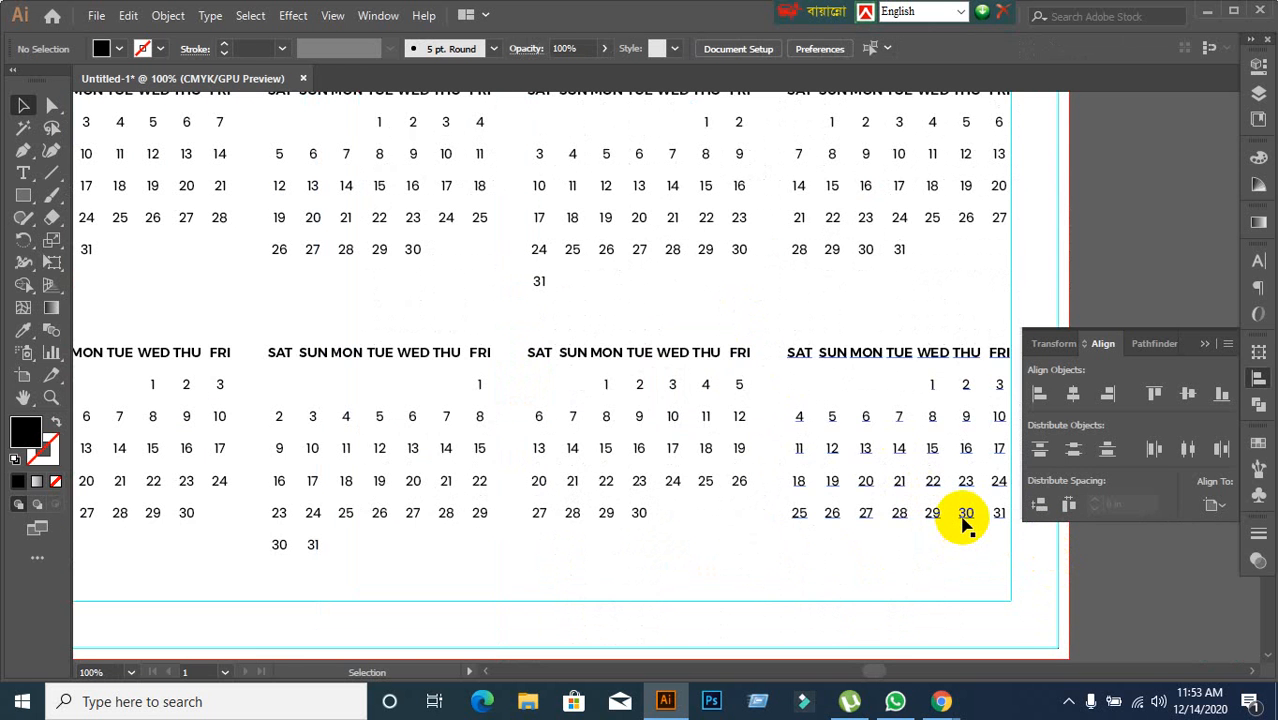
# Step: Compare the overall arrangement of the twelve month grids with the reference calendar design
pyautogui.scroll(-2, 965, 522)
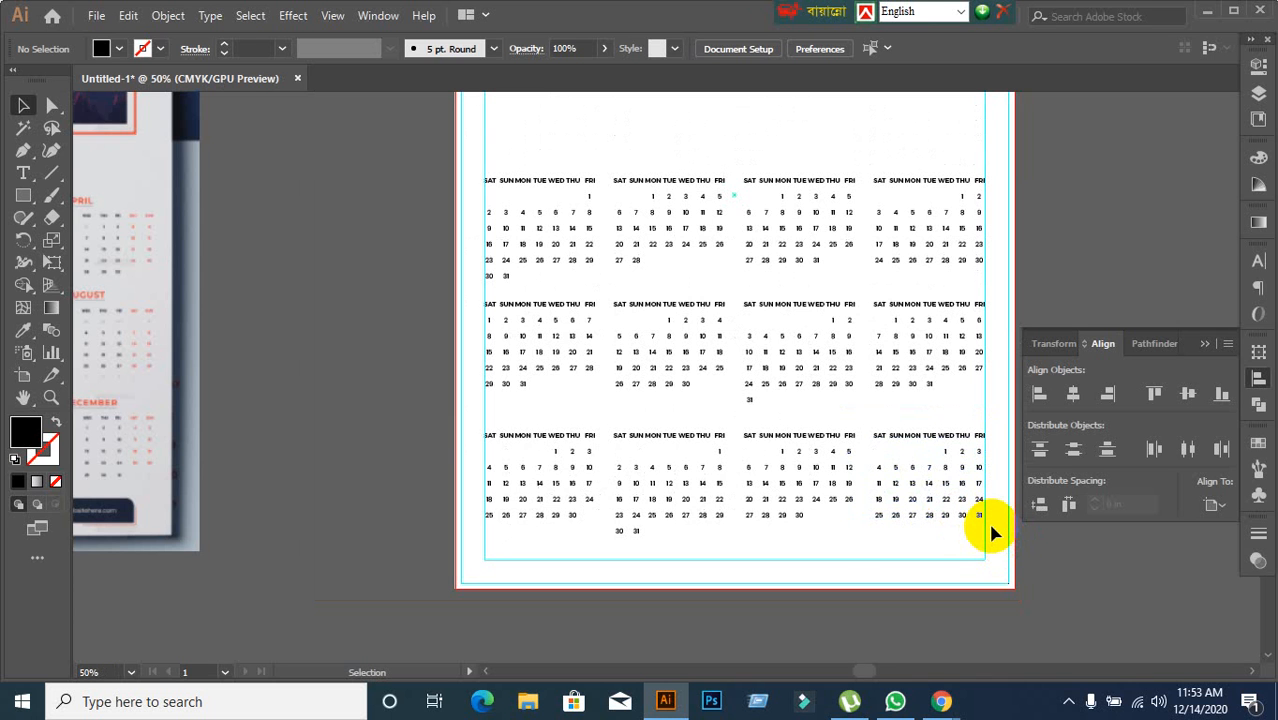
pyautogui.scroll(-1, 987, 528)
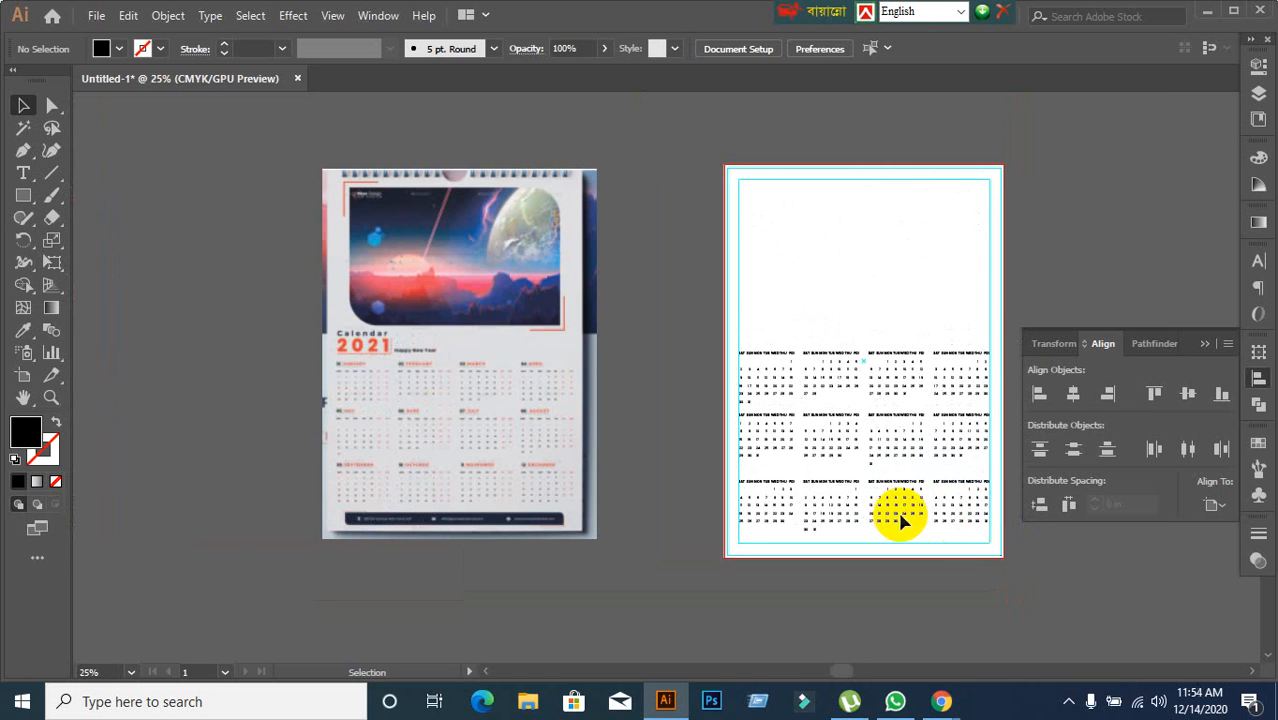
pyautogui.scroll(1, 870, 515)
pyautogui.moveTo(675, 410); pyautogui.dragTo(933, 399)
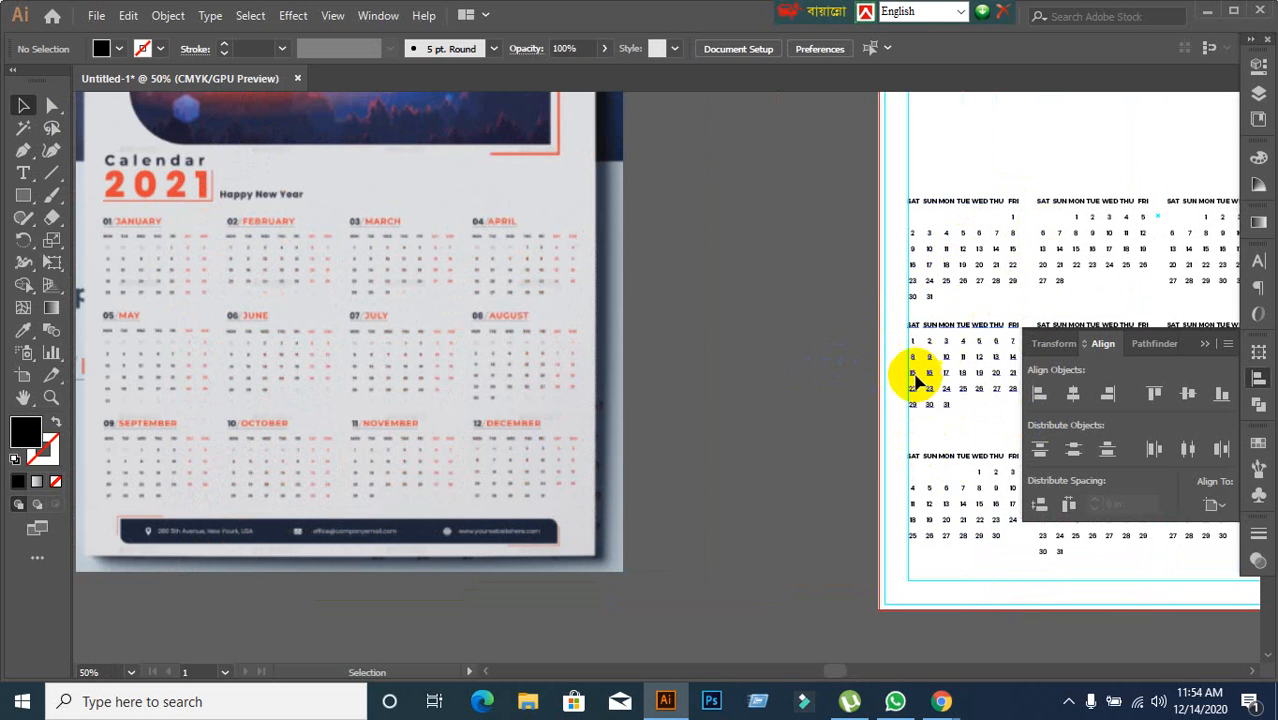
pyautogui.scroll(-2, 913, 394)
pyautogui.hscroll(3, 880, 480)
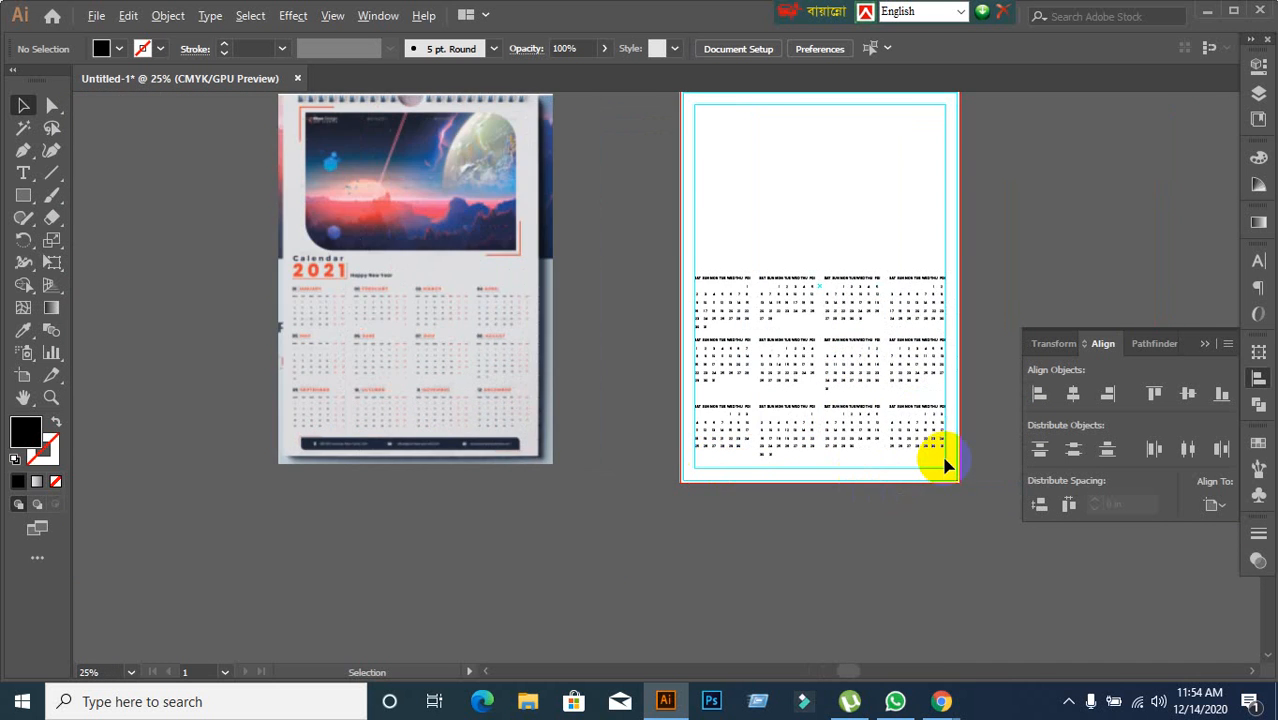
pyautogui.scroll(2, 941, 456)
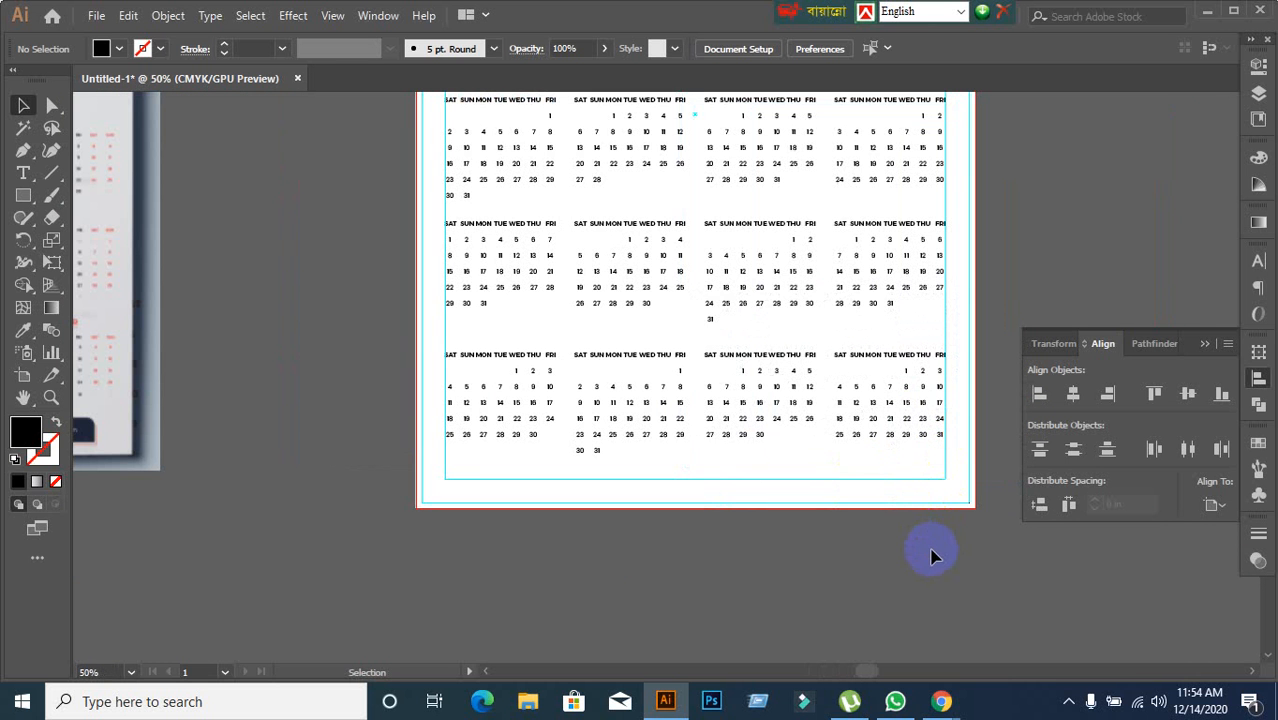
pyautogui.scroll(2, 927, 511)
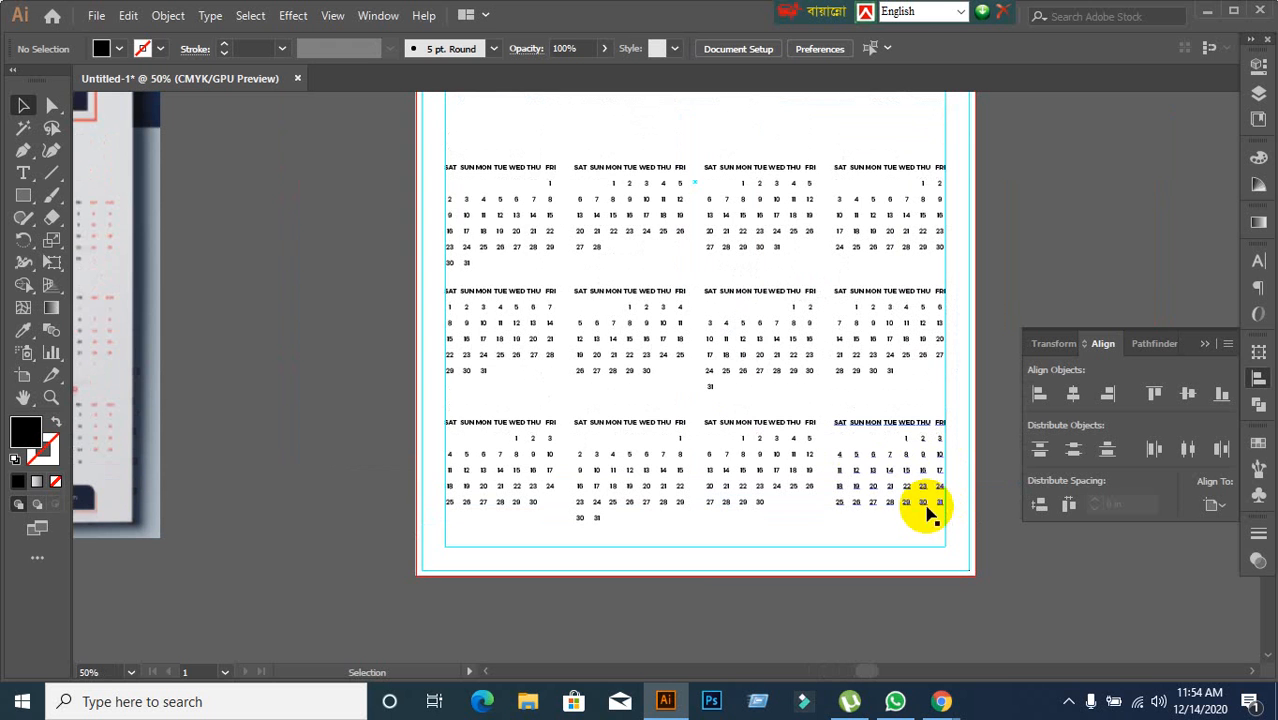
# Step: Check the January grid, and examine the December grid up close to verify the weekday of date 1
pyautogui.click(498, 233)
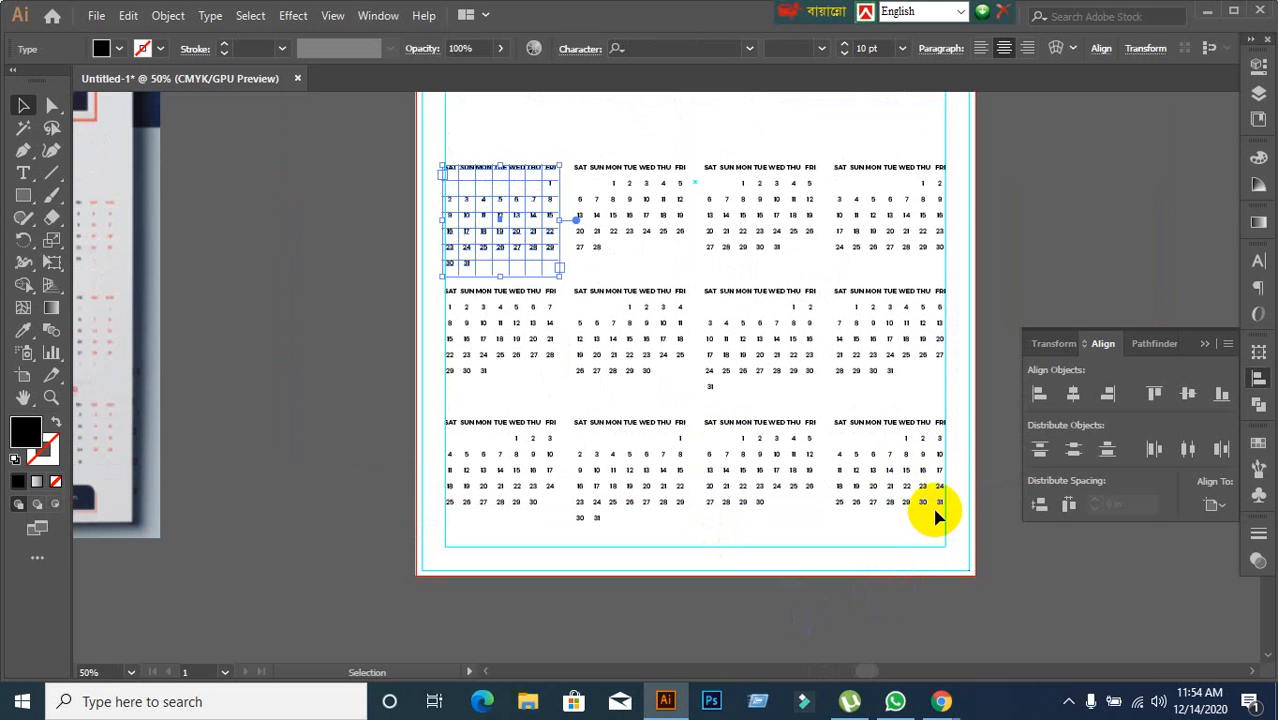
pyautogui.click(1004, 531)
pyautogui.scroll(2, 893, 437)
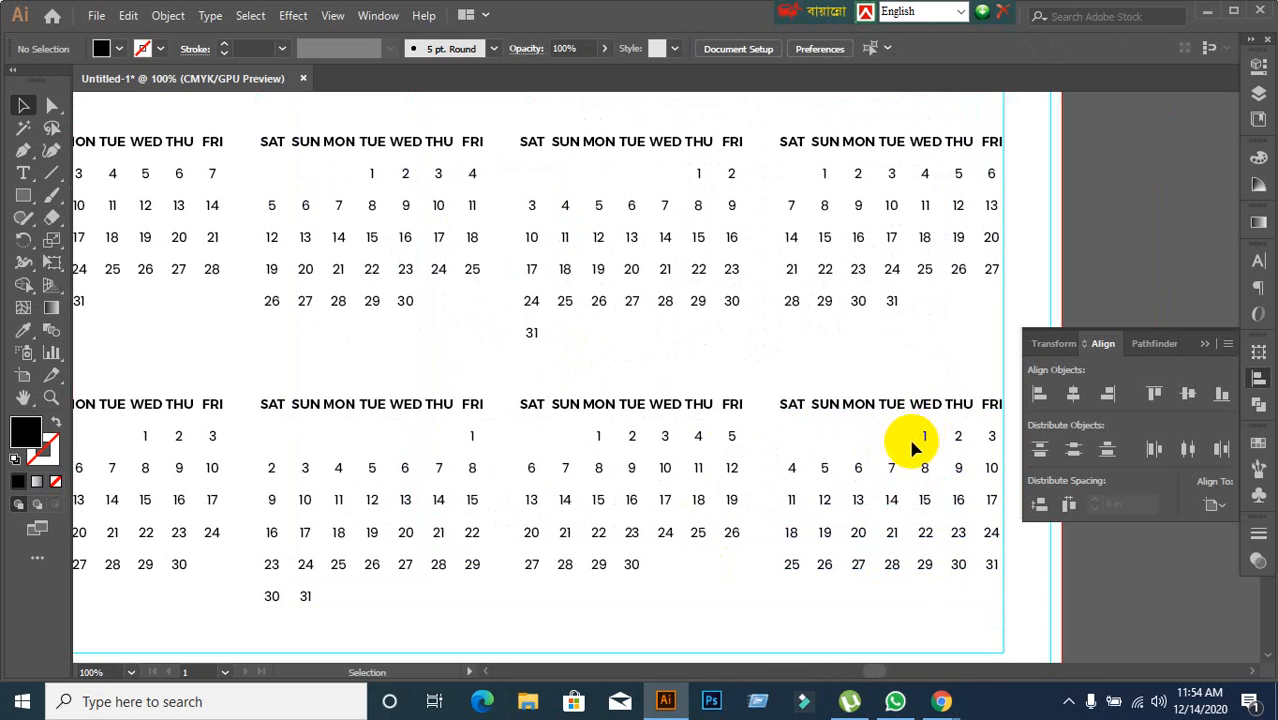
pyautogui.click(920, 441)
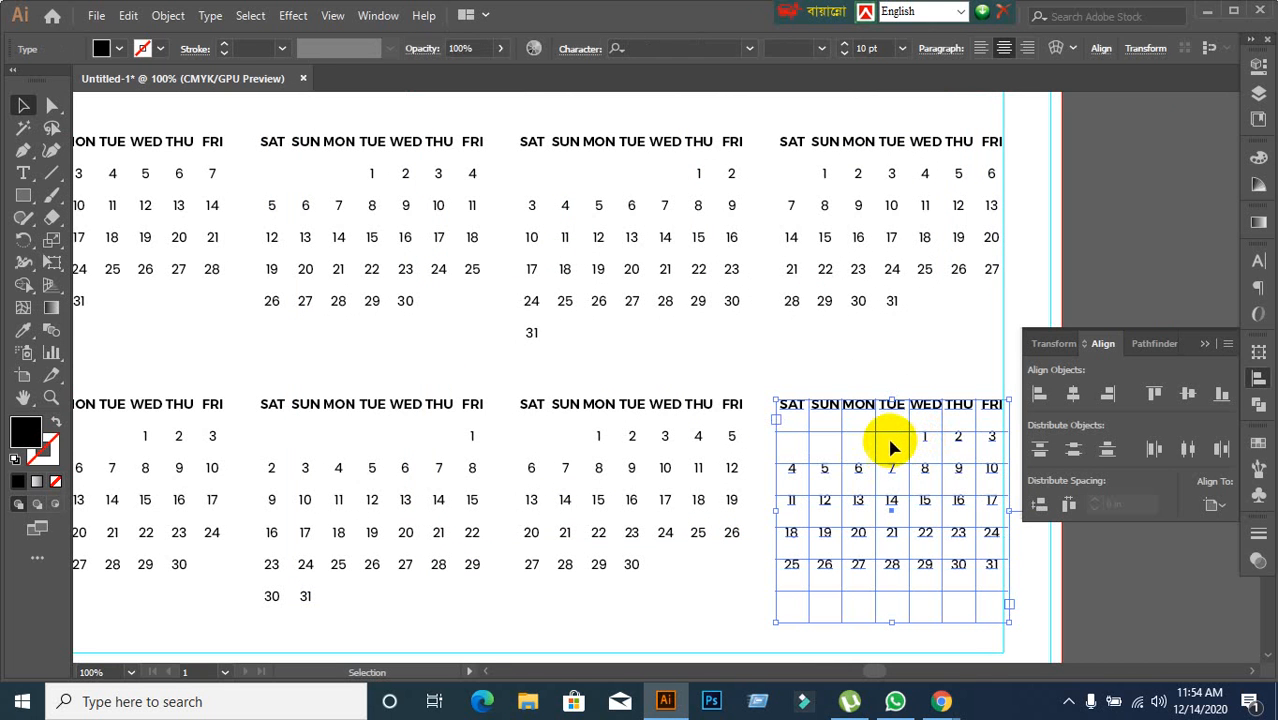
pyautogui.click(886, 434)
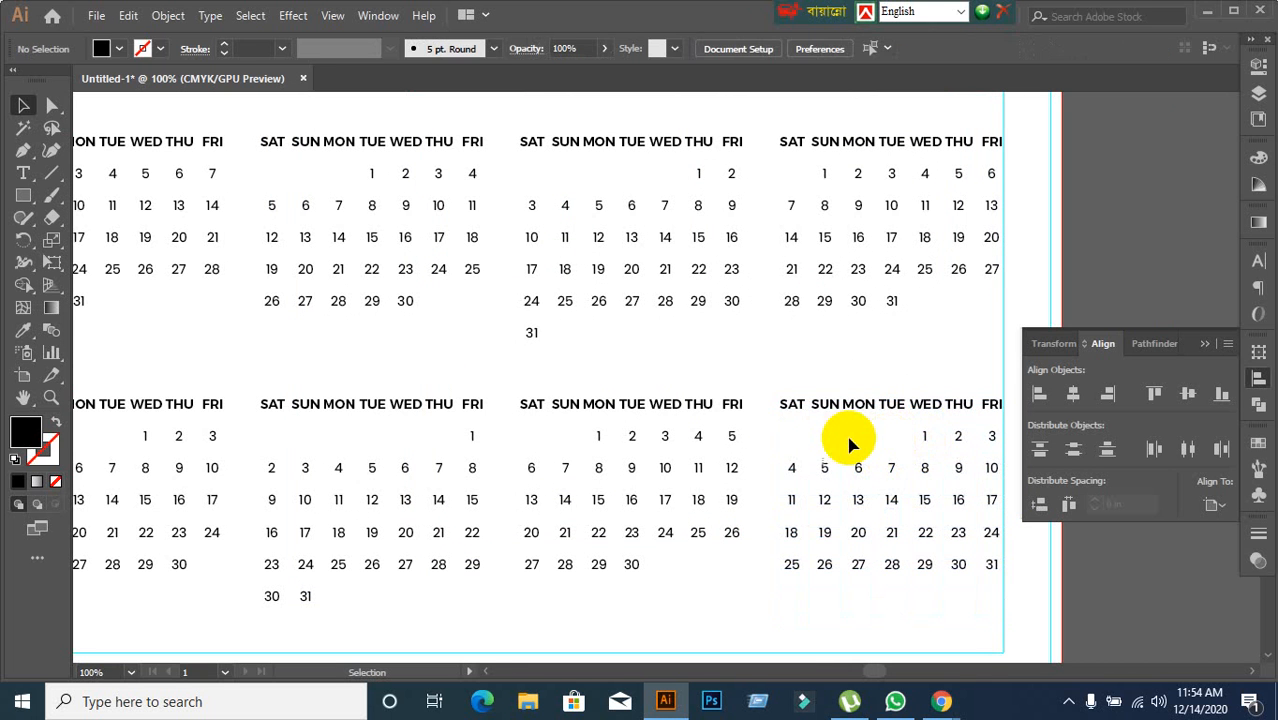
pyautogui.click(922, 438)
pyautogui.scroll(2, 815, 468)
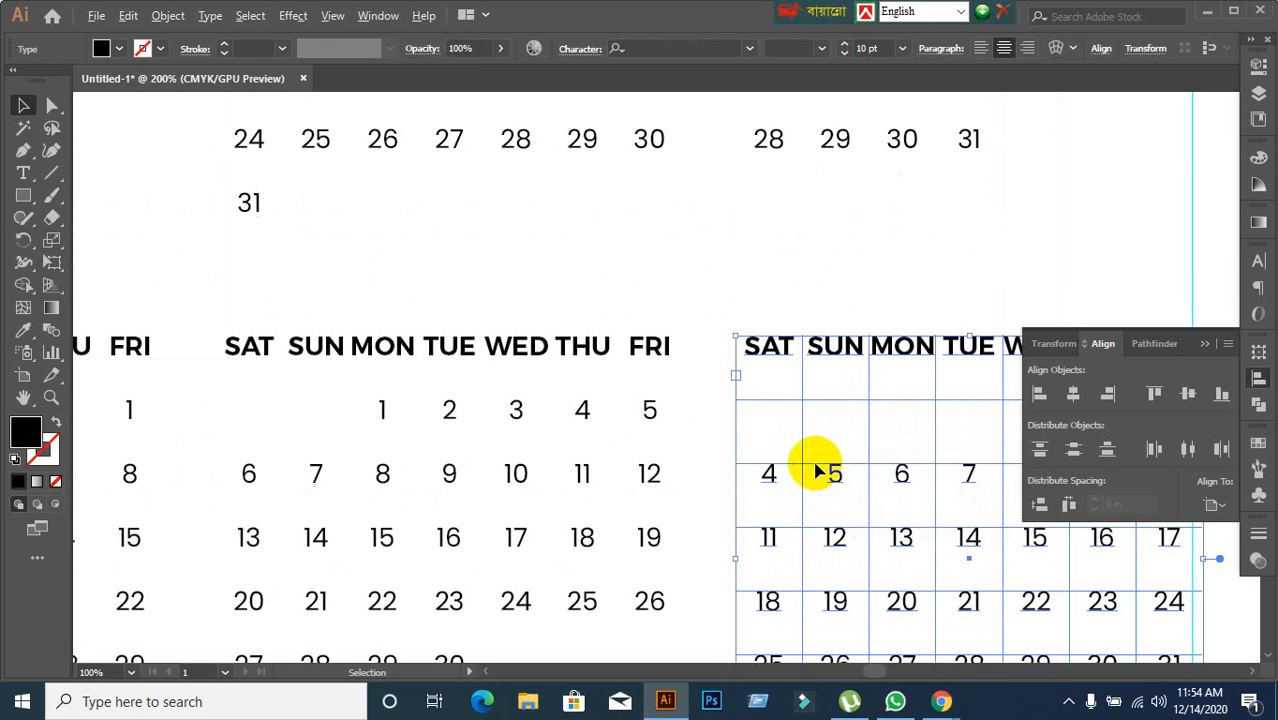
pyautogui.scroll(-2, 815, 468)
pyautogui.scroll(1, 927, 471)
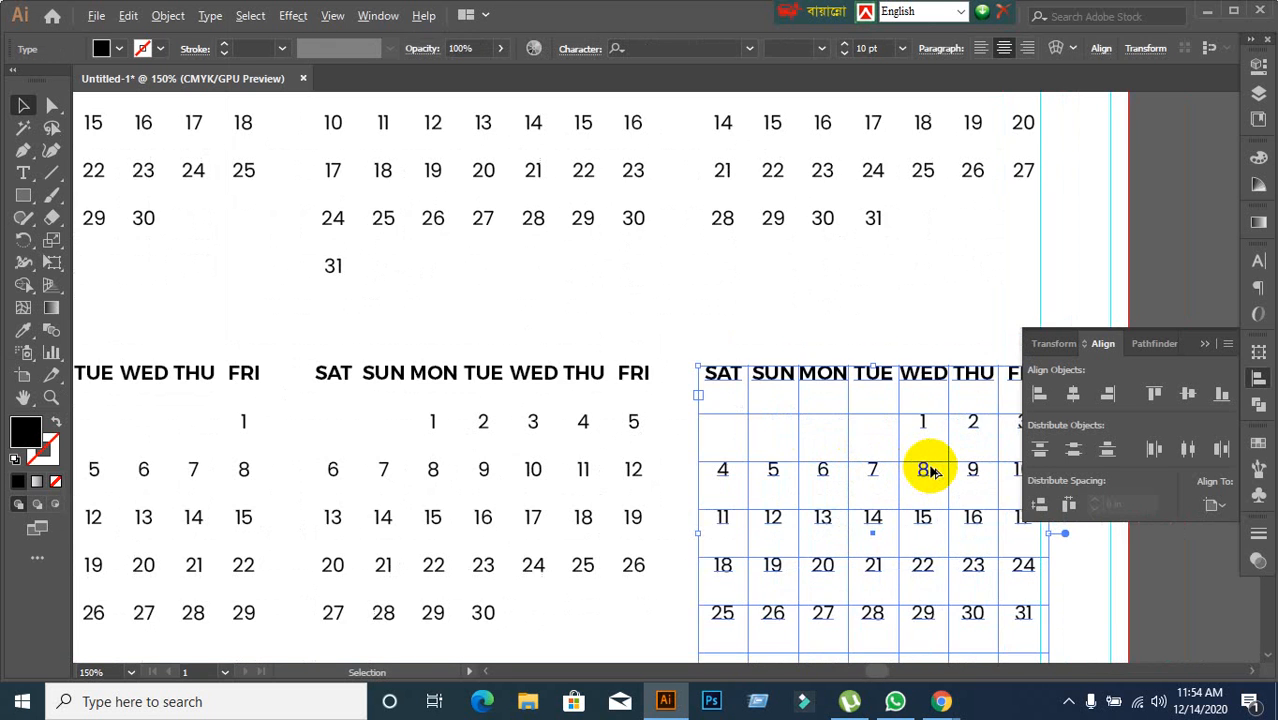
pyautogui.scroll(-1, 928, 472)
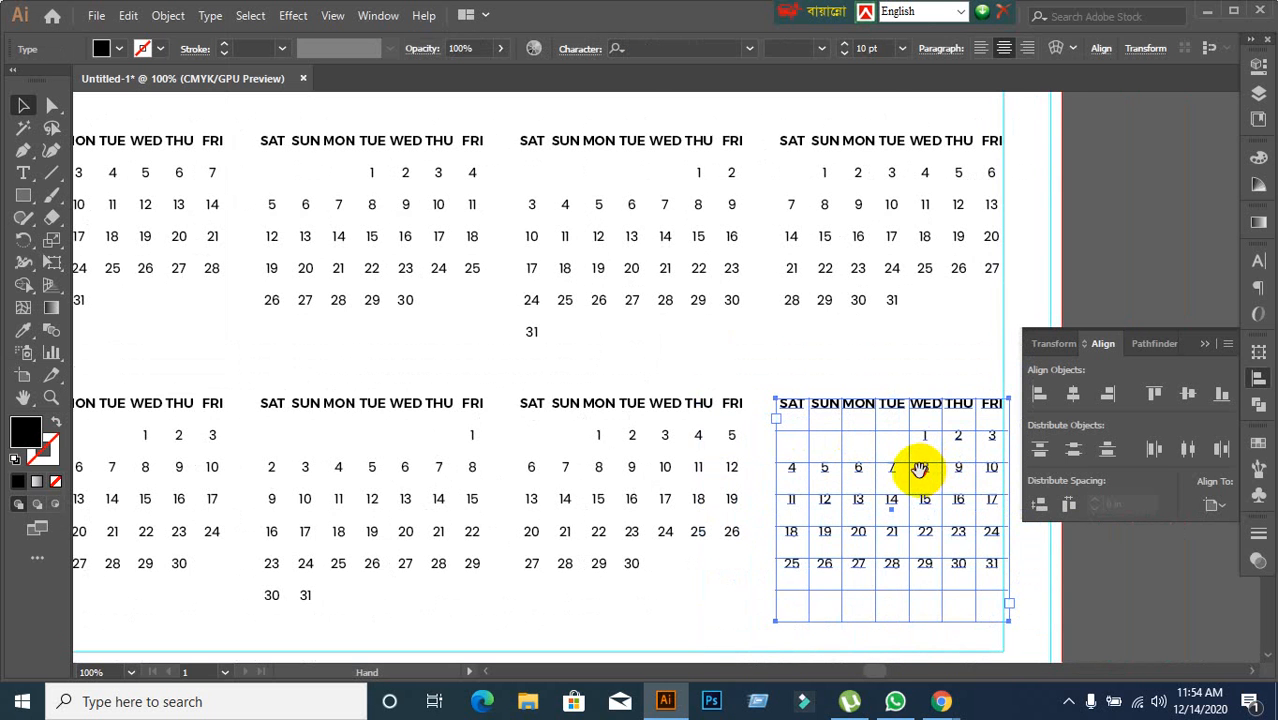
pyautogui.moveTo(921, 470); pyautogui.dragTo(831, 404)
pyautogui.click(1000, 560)
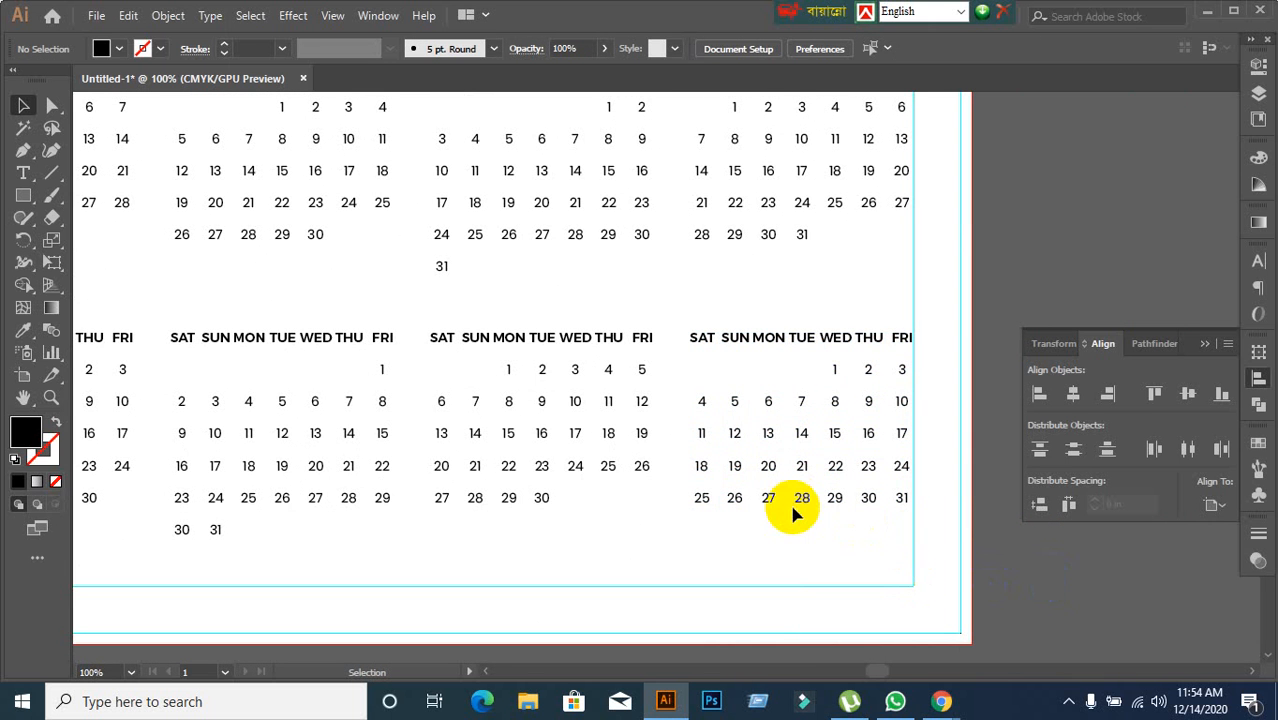
# Step: Examine the September and October grids up close, checking that October's first weekday follows on from September's last date
pyautogui.scroll(-1, 797, 516)
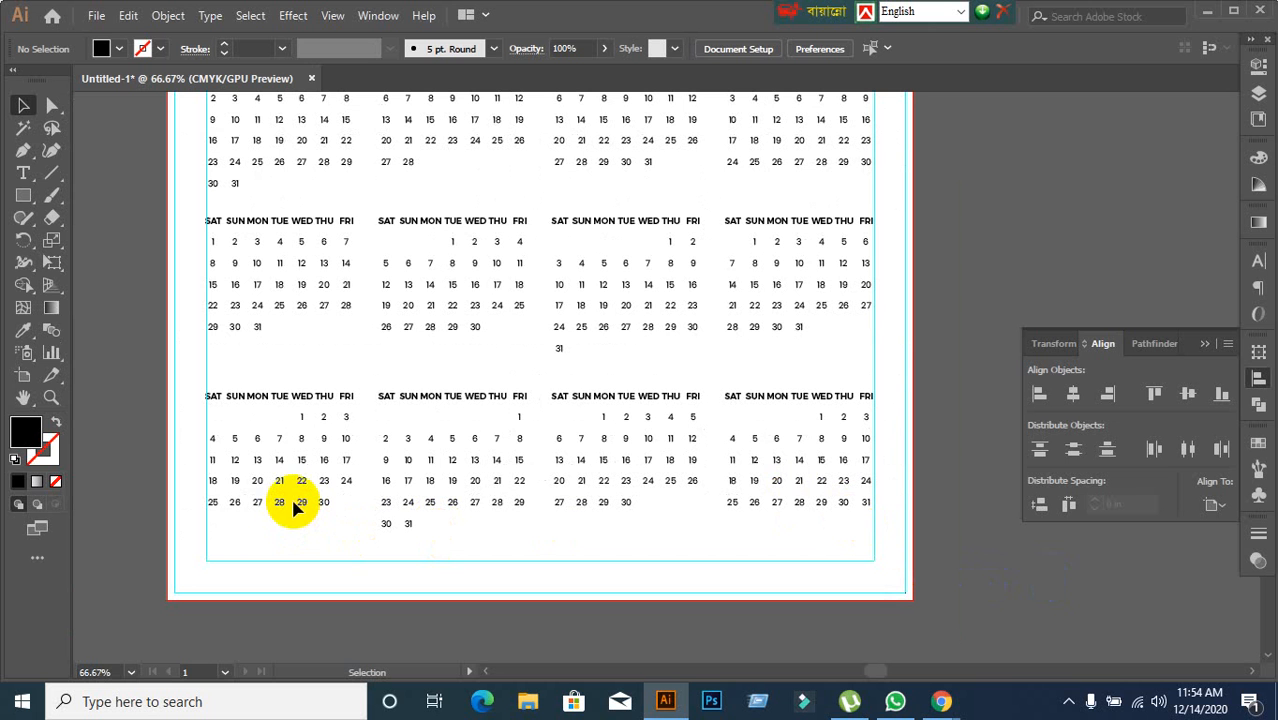
pyautogui.moveTo(176, 470); pyautogui.dragTo(285, 542)
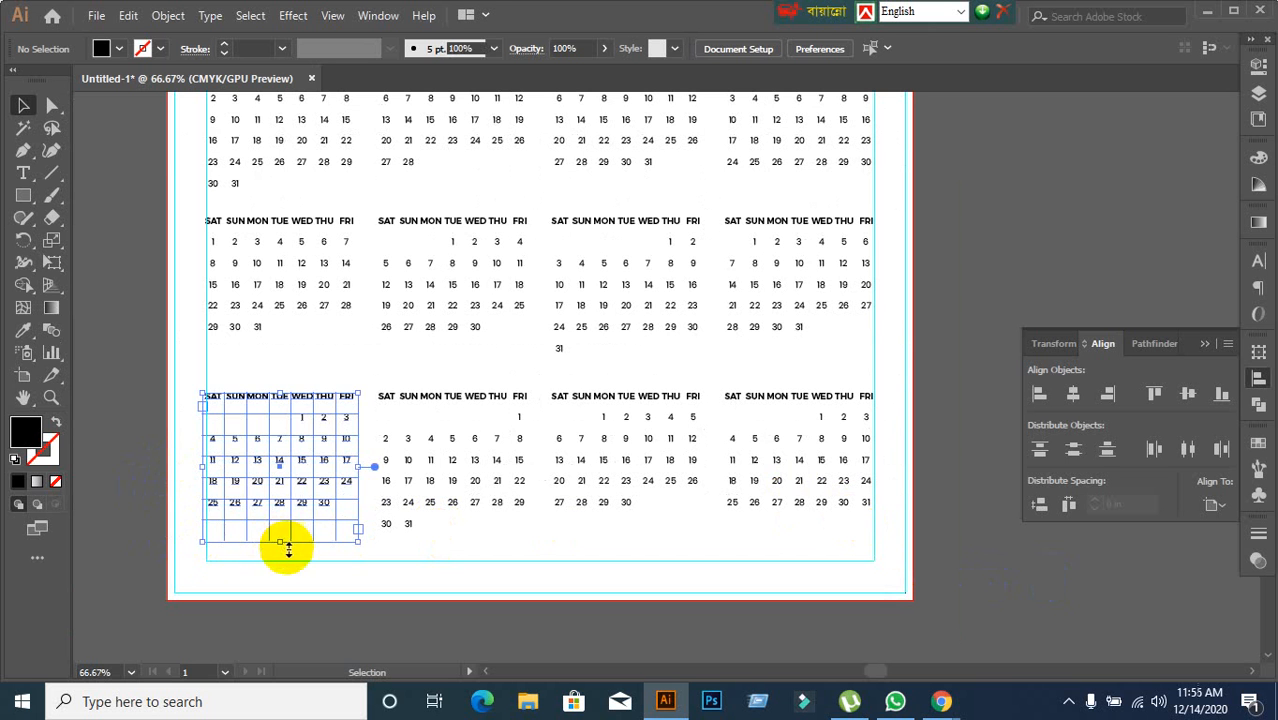
pyautogui.scroll(3, 240, 540)
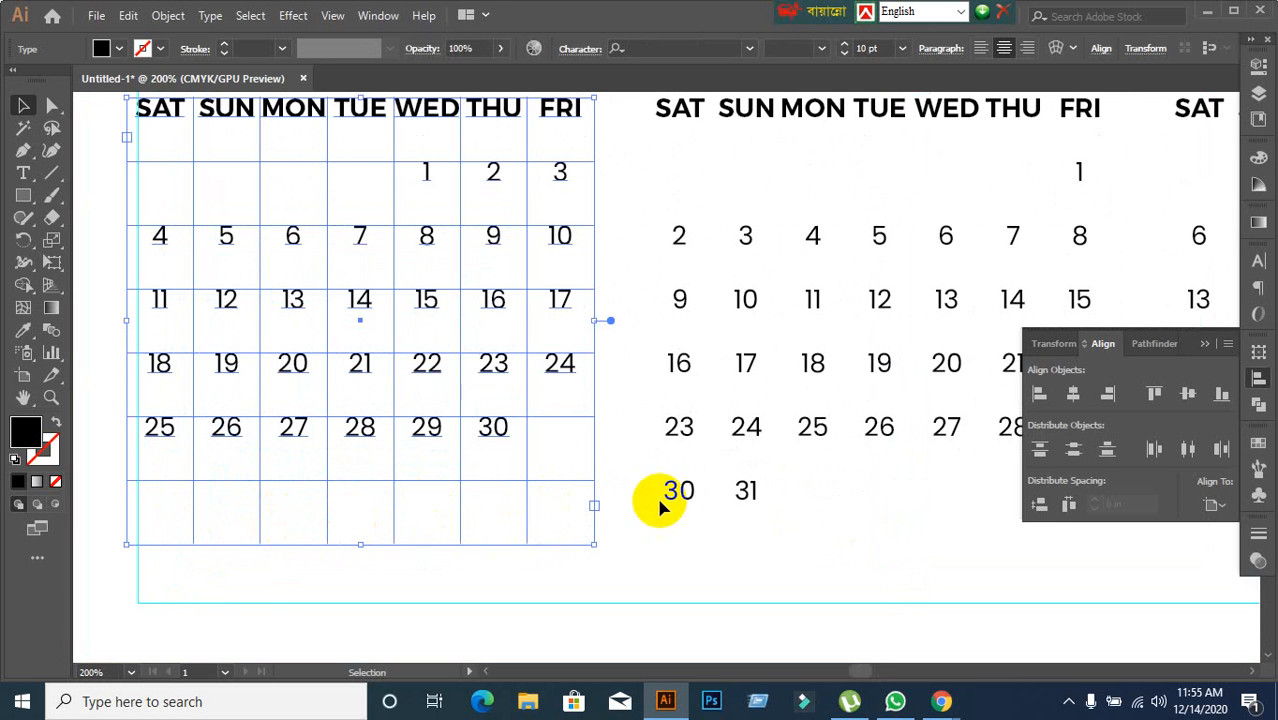
pyautogui.doubleClick(505, 430)
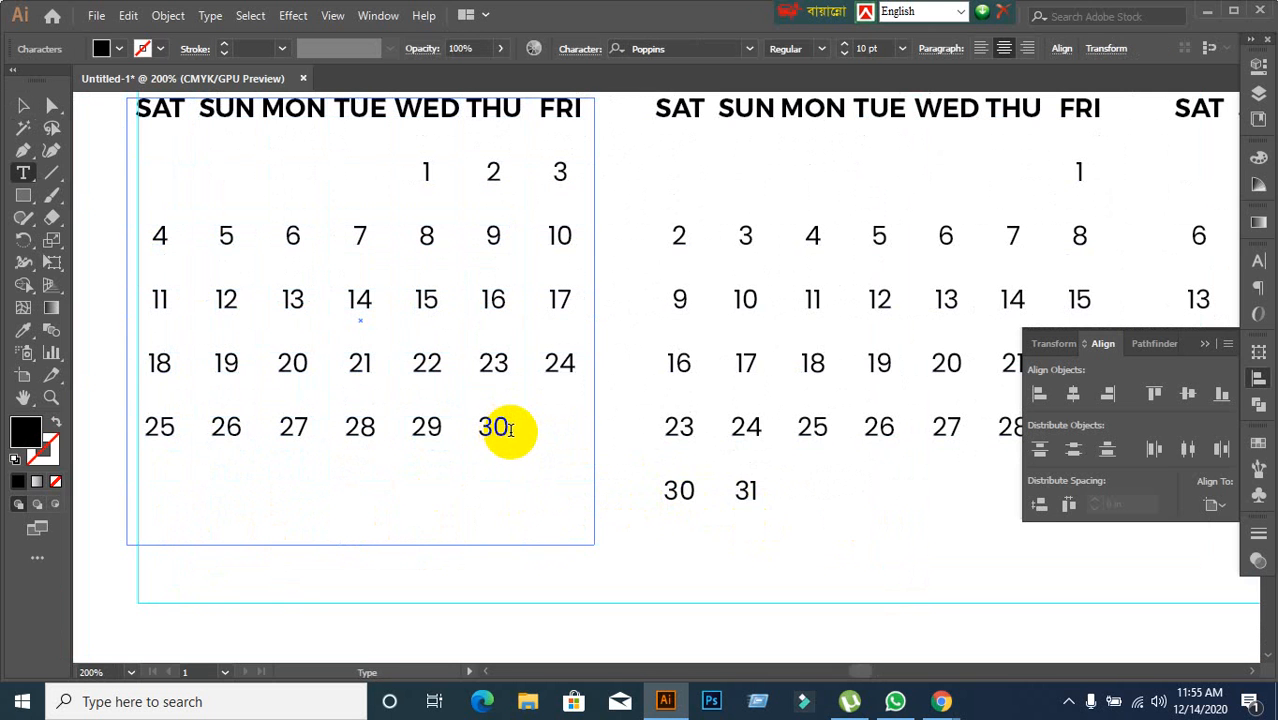
pyautogui.click(23, 105)
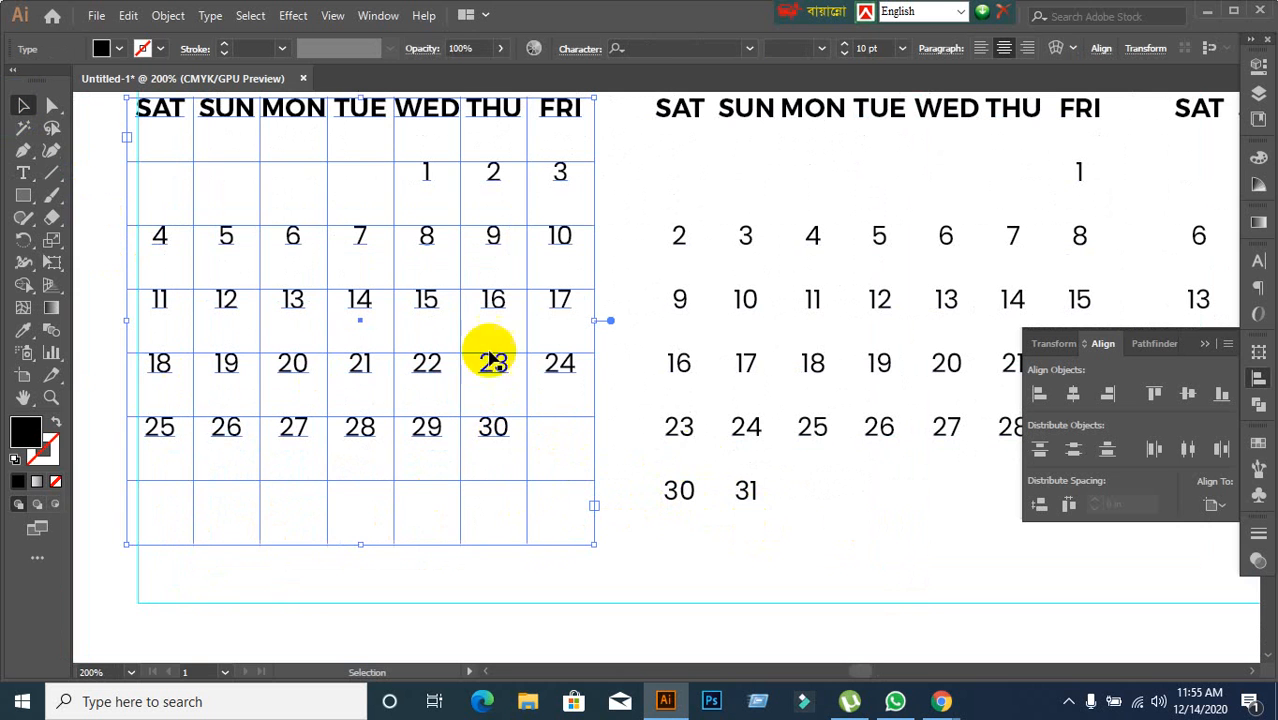
pyautogui.click(766, 493)
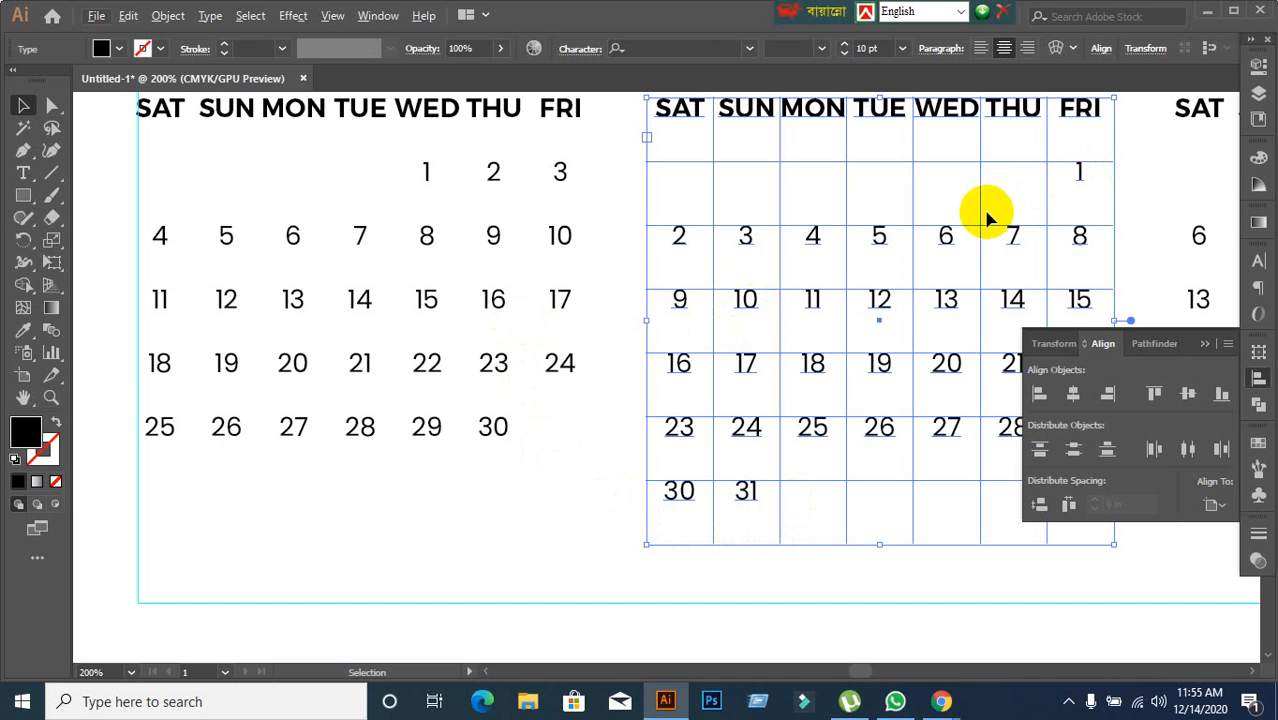
pyautogui.doubleClick(1079, 177)
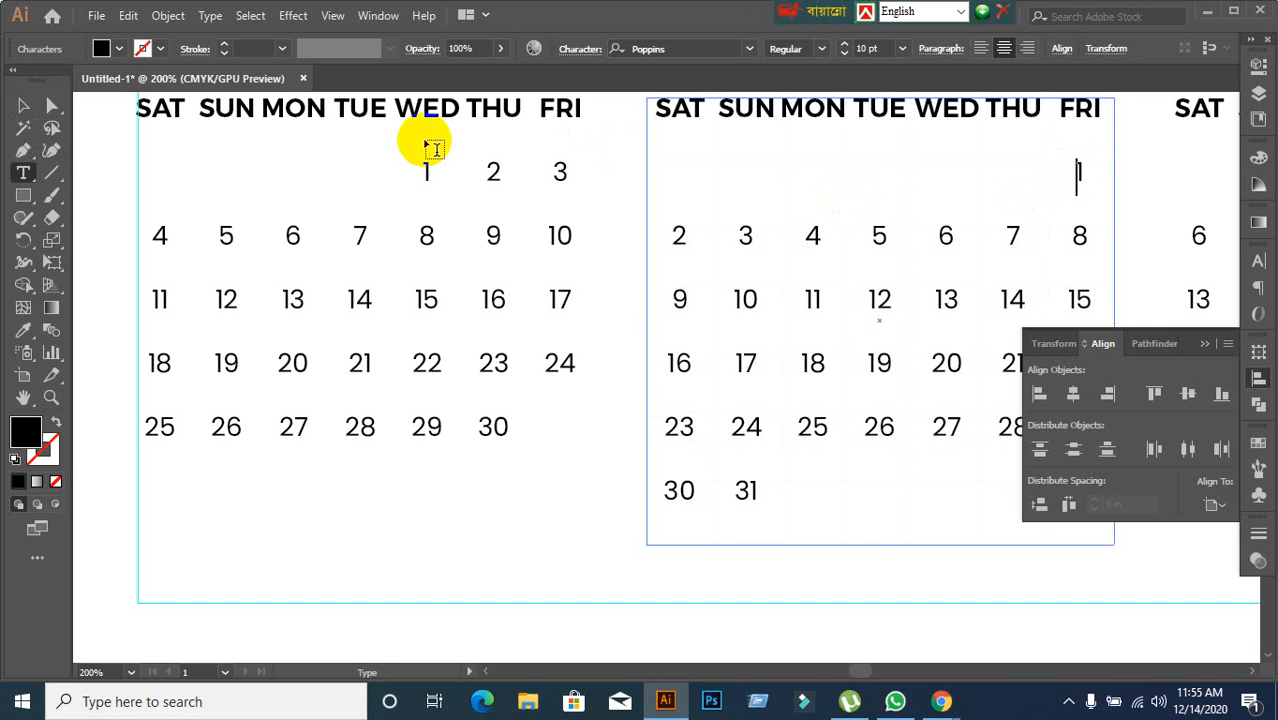
pyautogui.click(23, 105)
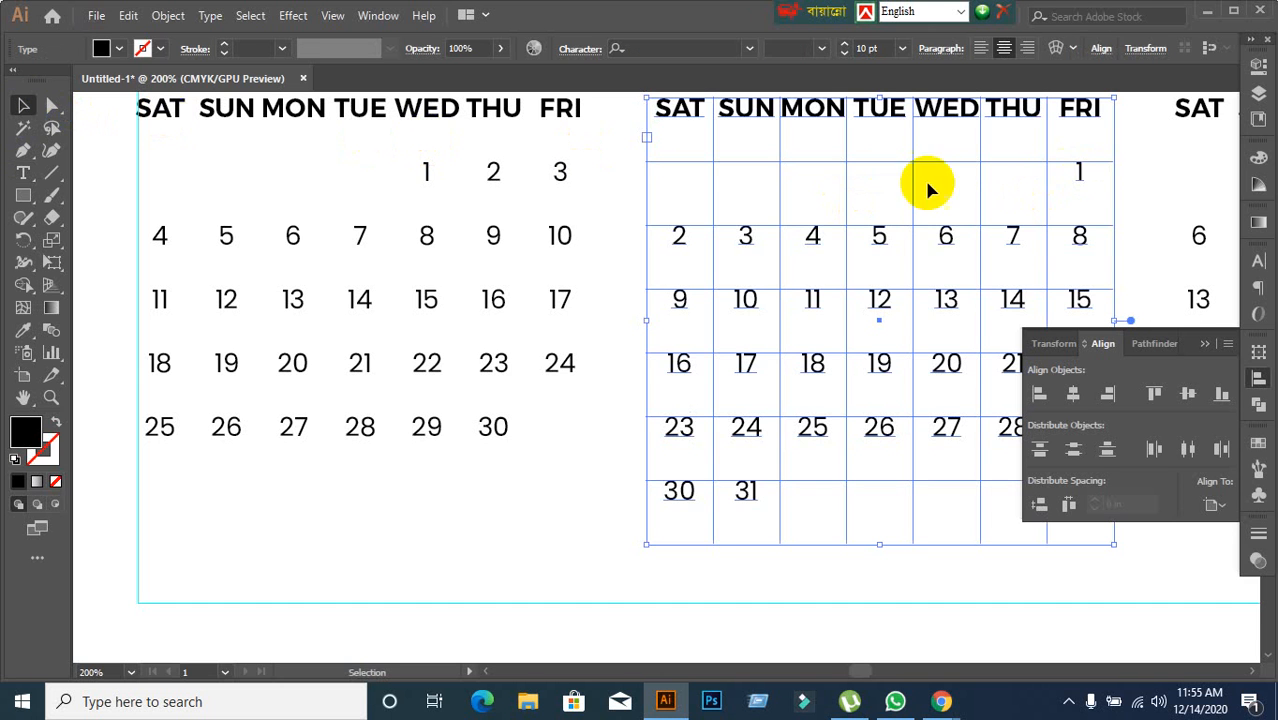
pyautogui.doubleClick(1080, 172)
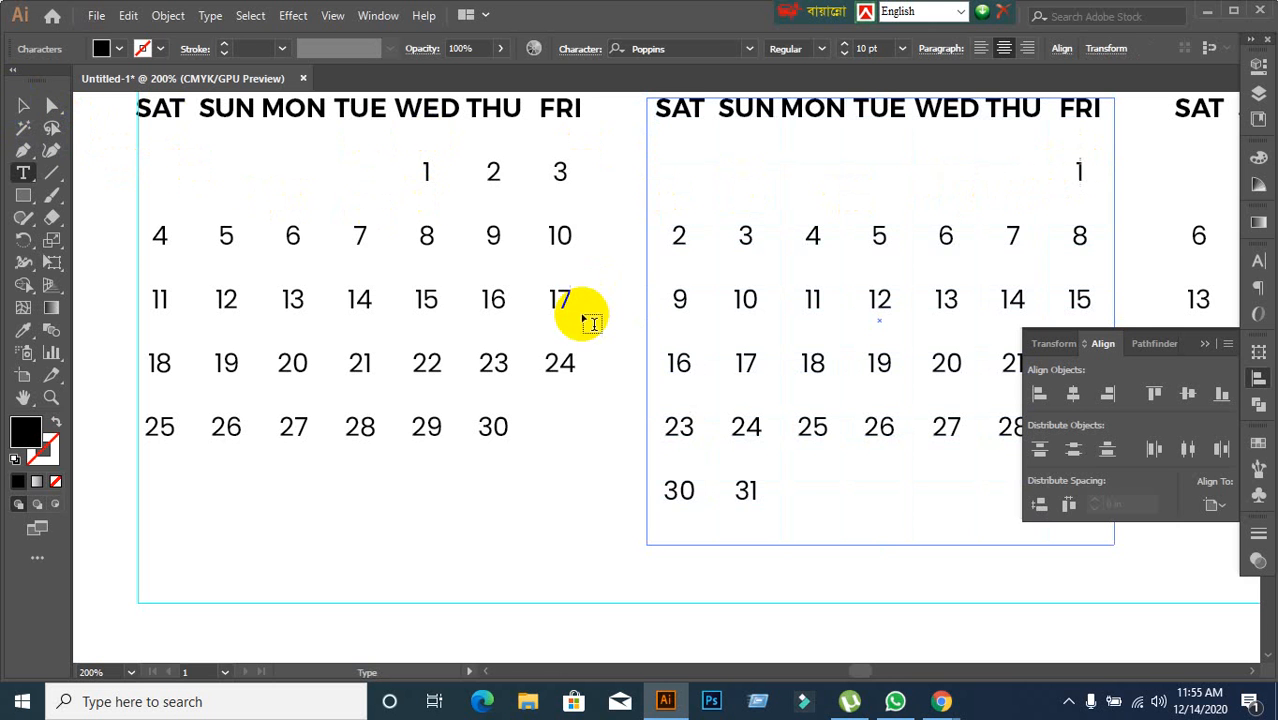
pyautogui.click(23, 108)
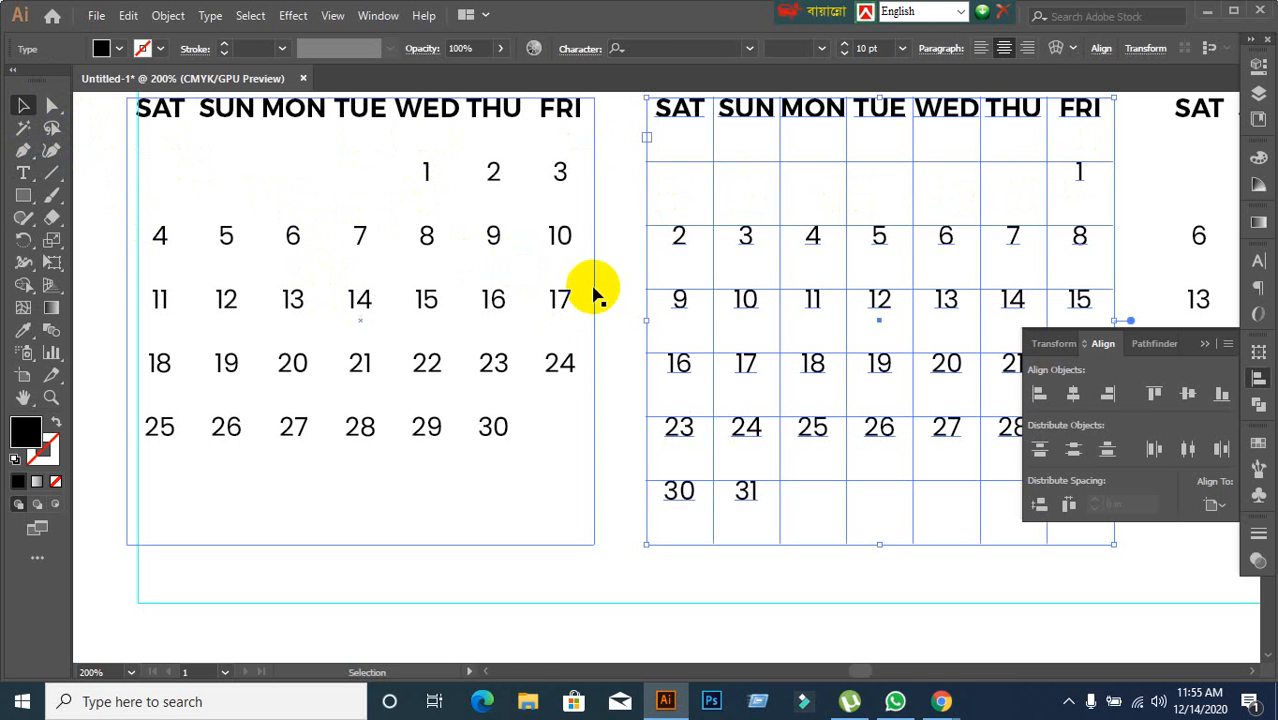
pyautogui.moveTo(620, 327); pyautogui.dragTo(520, 341)
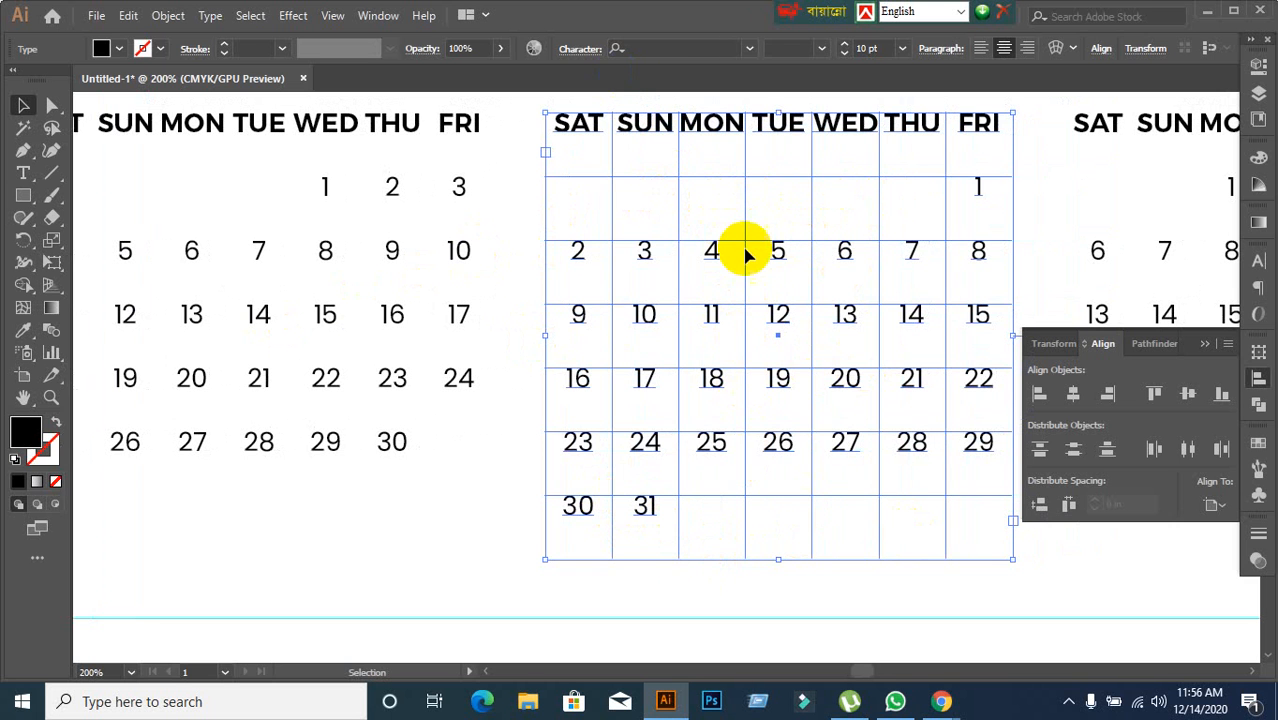
pyautogui.click(950, 600)
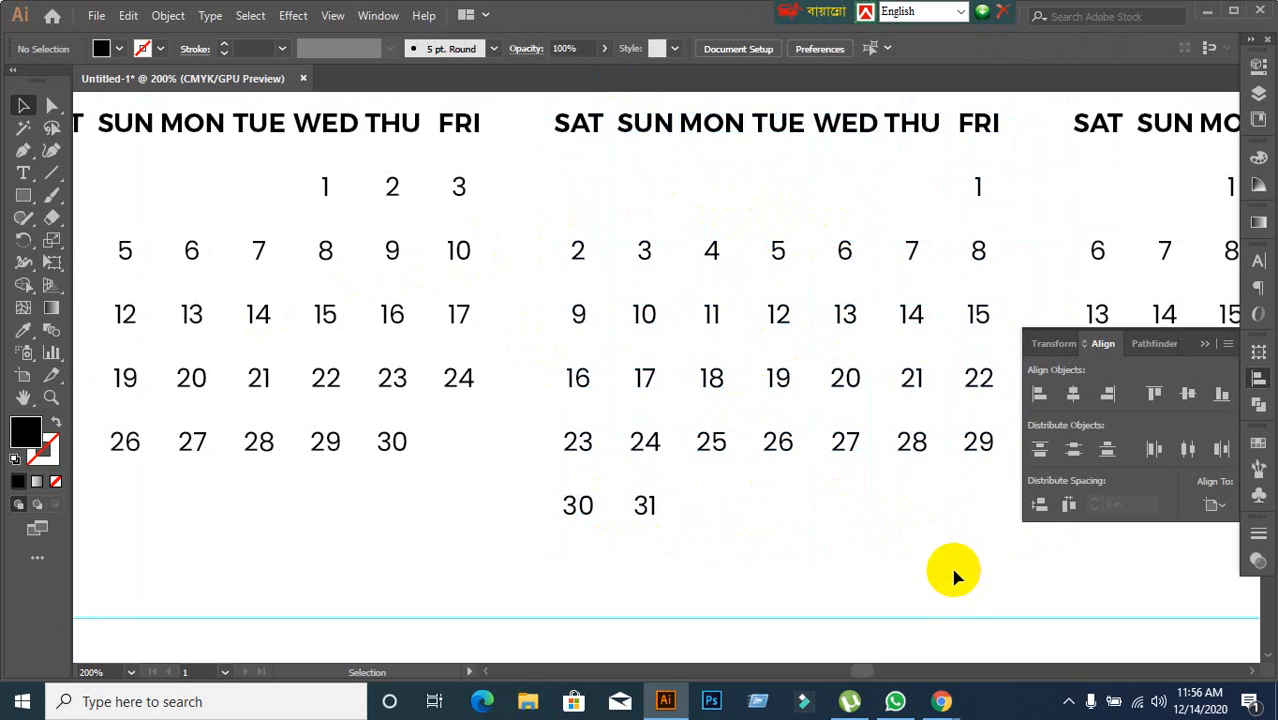
pyautogui.scroll(-1, 956, 571)
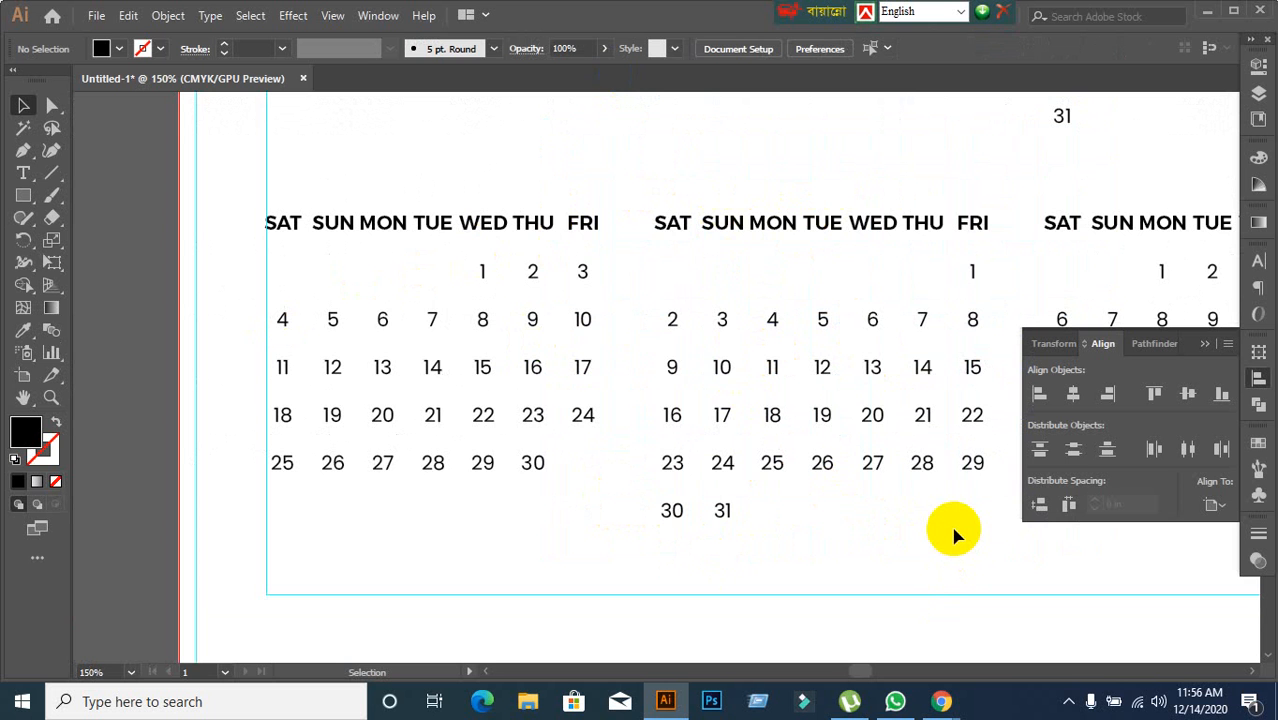
pyautogui.scroll(-2, 770, 371)
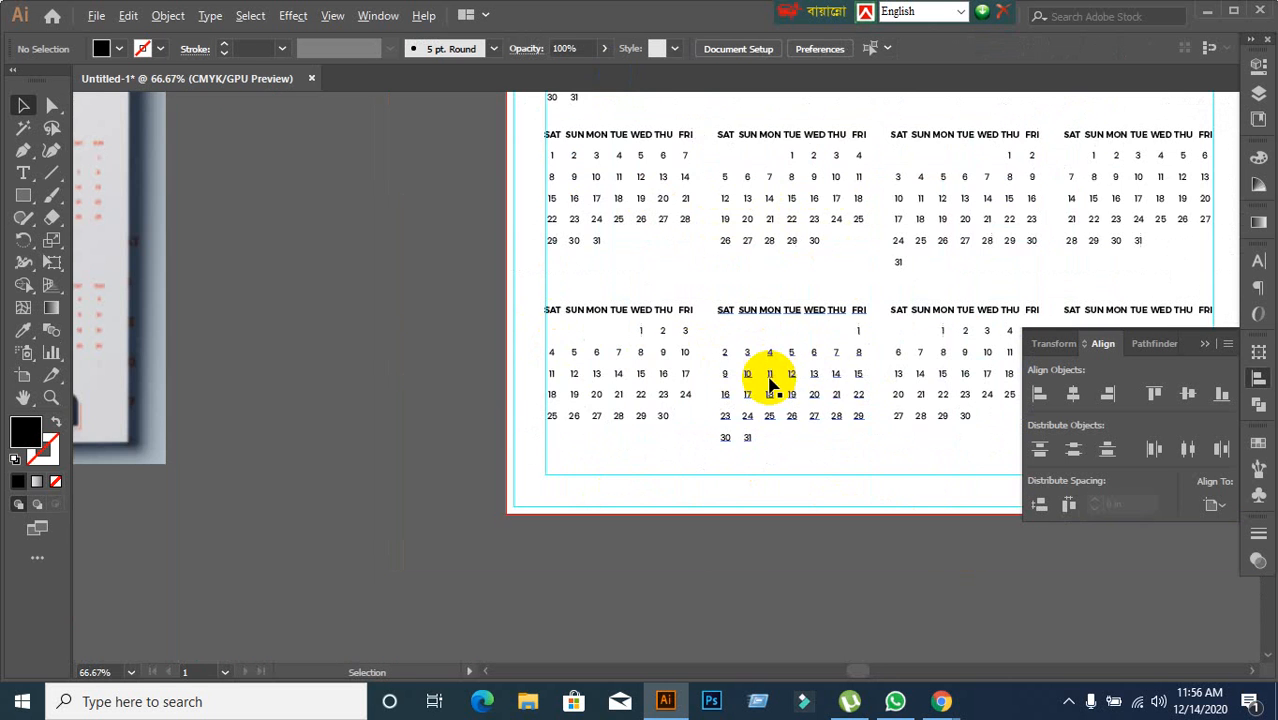
# Step: Examine the month grids in the reference calendar up close and compare them with the artboard's grids
pyautogui.moveTo(423, 346); pyautogui.dragTo(907, 405)
pyautogui.moveTo(642, 357); pyautogui.dragTo(765, 428)
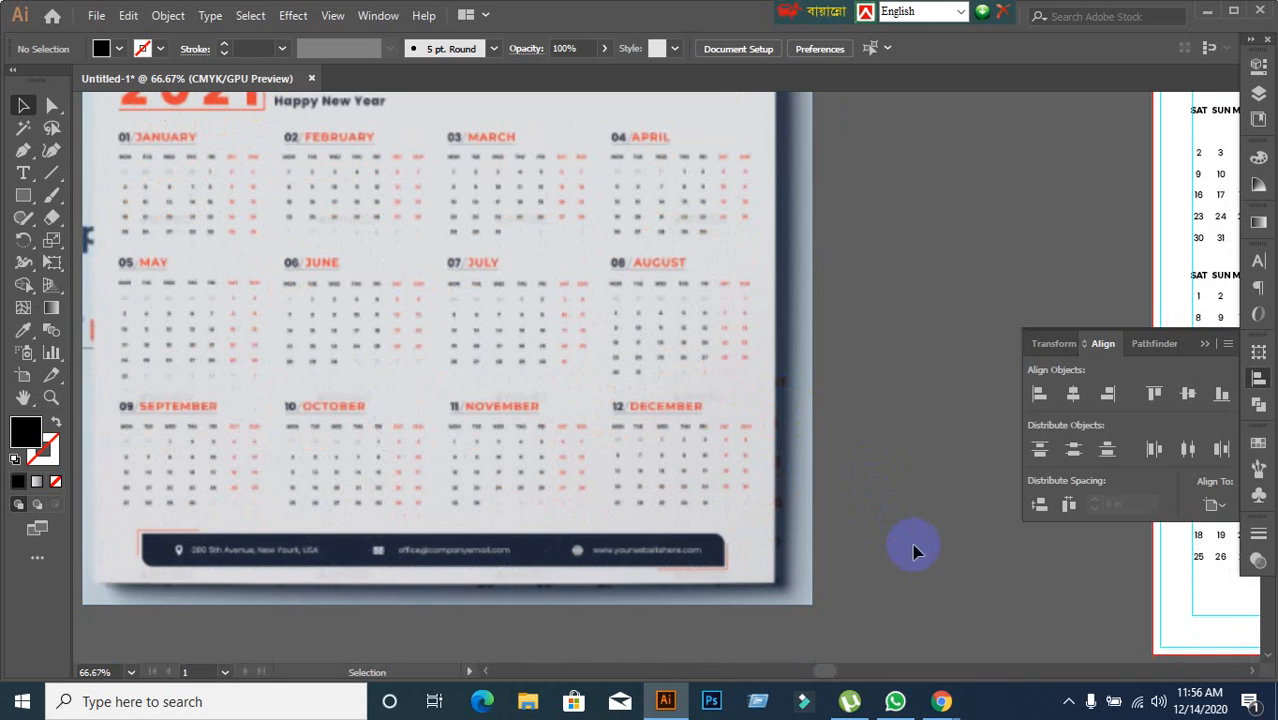
pyautogui.scroll(2, 590, 165)
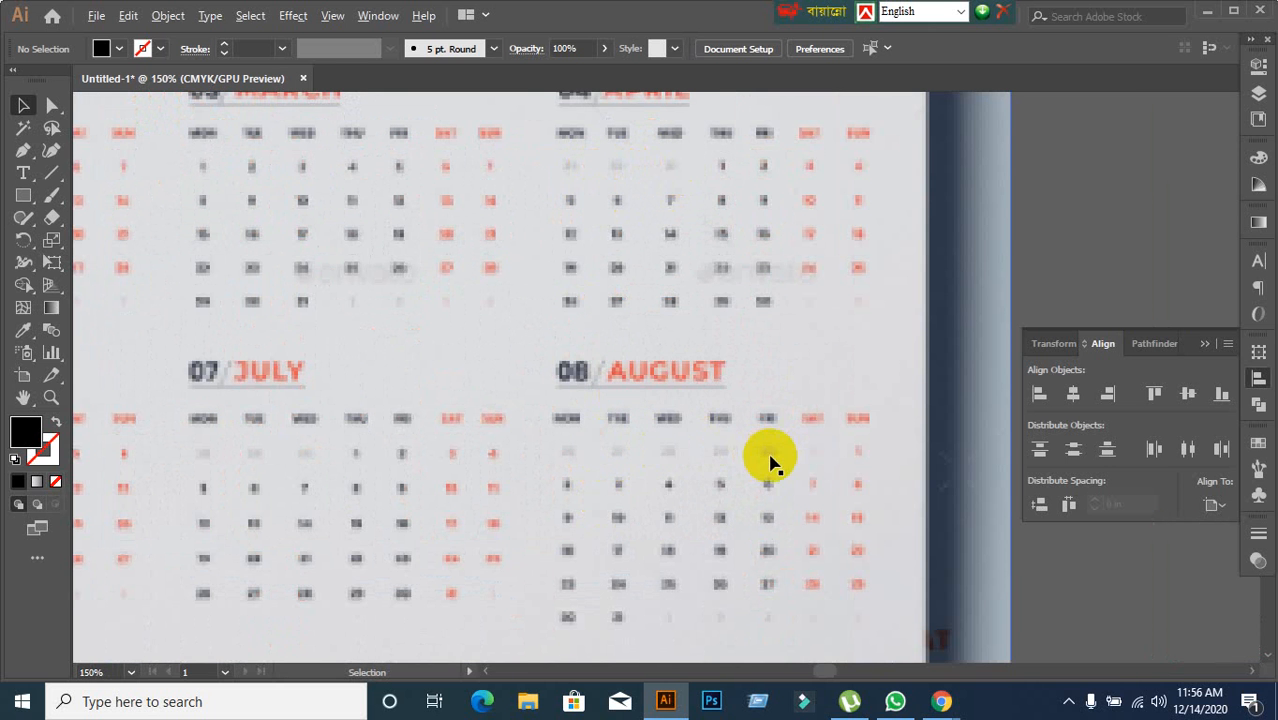
pyautogui.scroll(-2, 770, 460)
pyautogui.scroll(-2, 770, 460)
pyautogui.moveTo(860, 516); pyautogui.dragTo(377, 394)
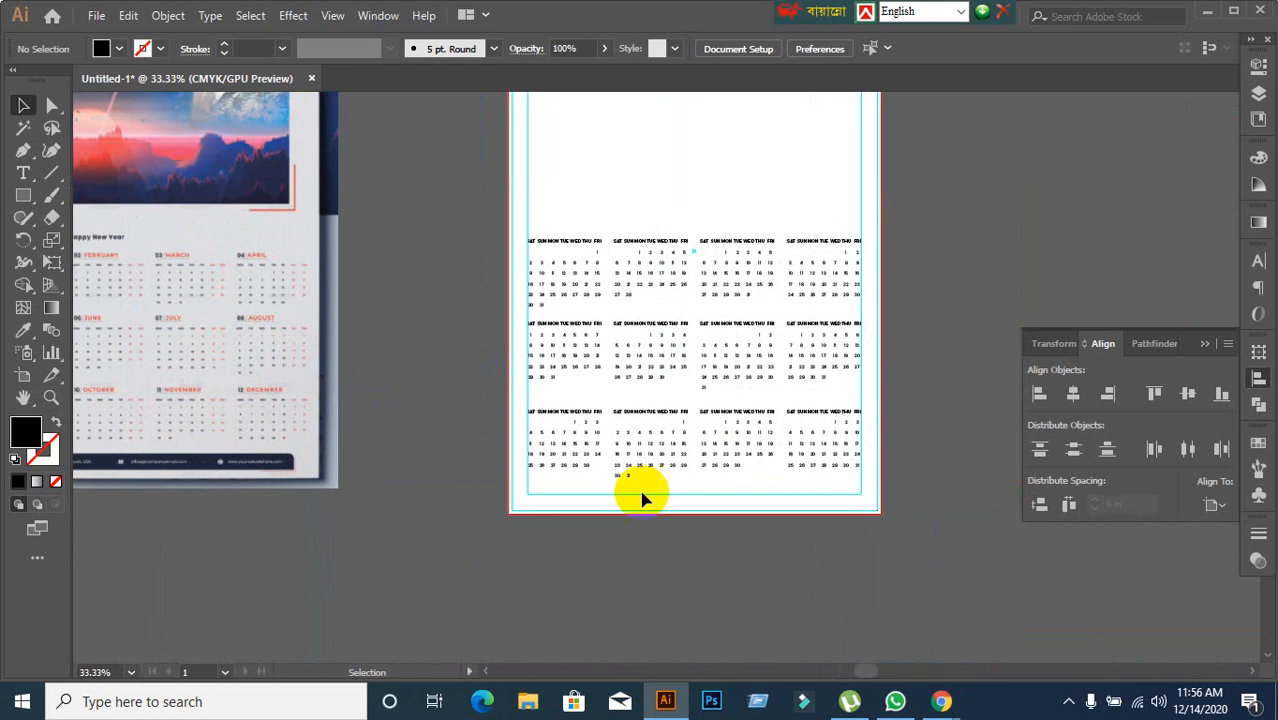
# Step: Switch to Chrome and open the Pikbest website in a new tab
pyautogui.click(941, 699)
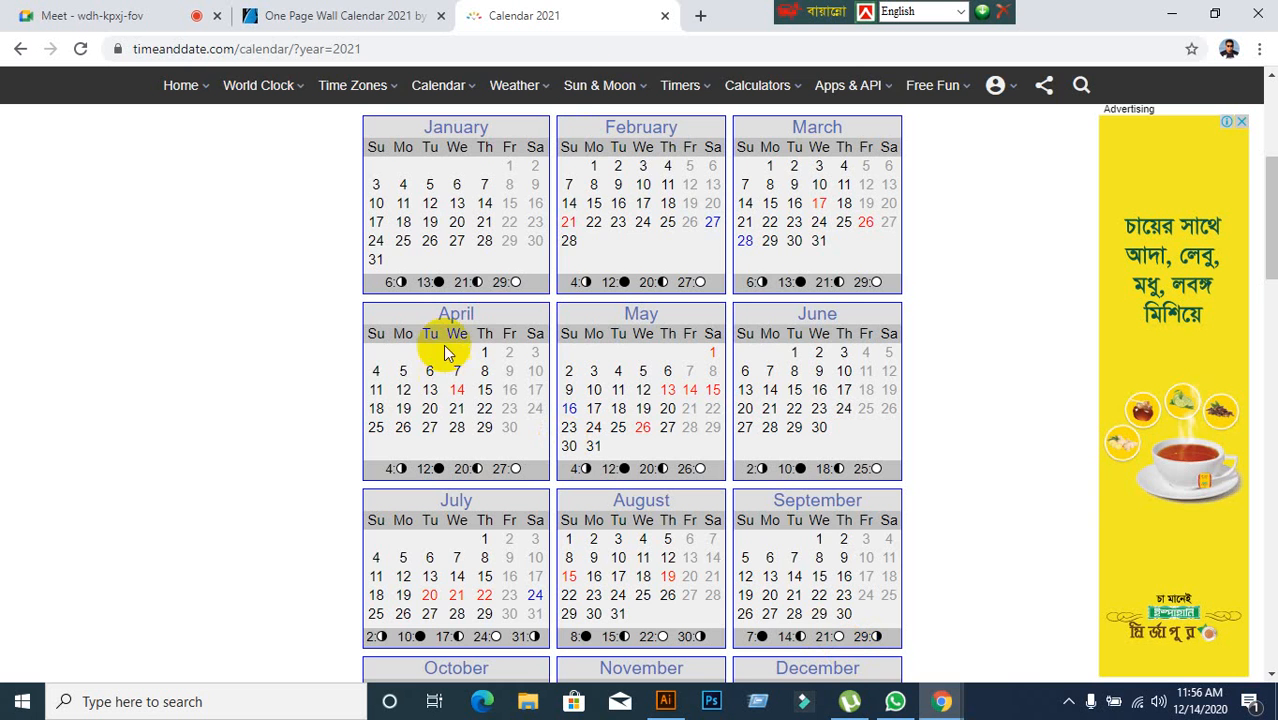
pyautogui.click(700, 15)
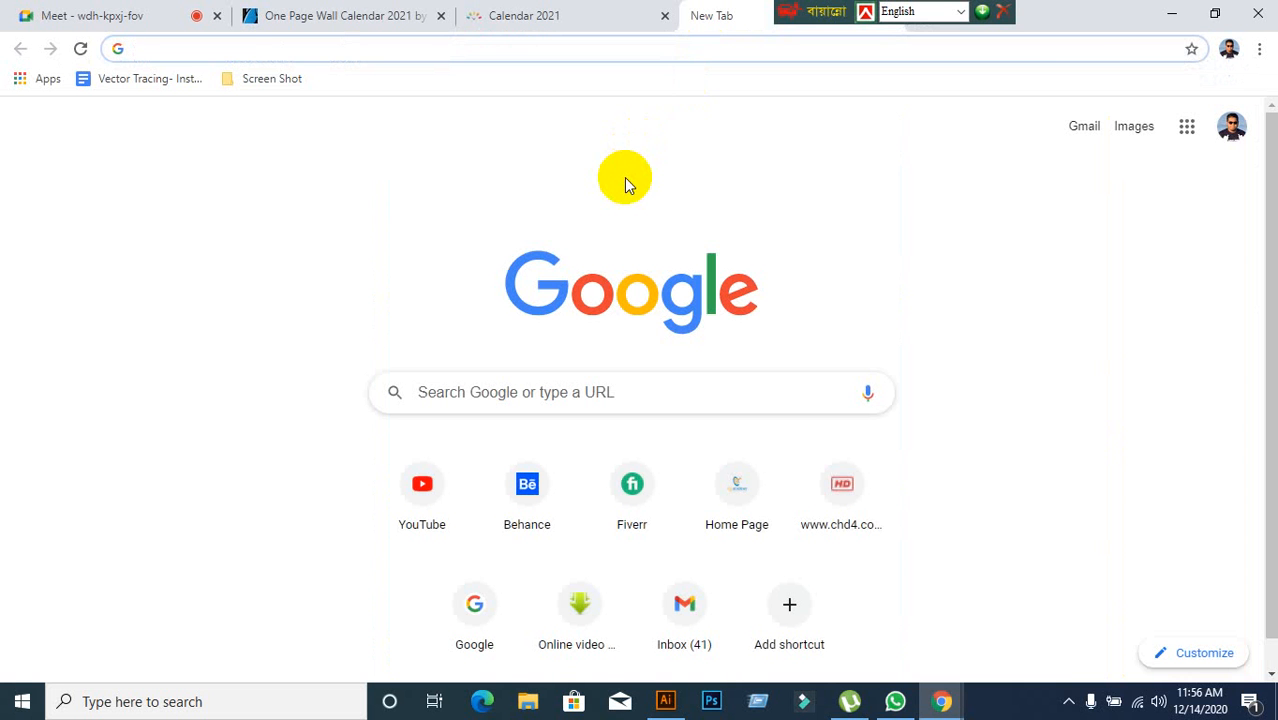
pyautogui.write('www.p')
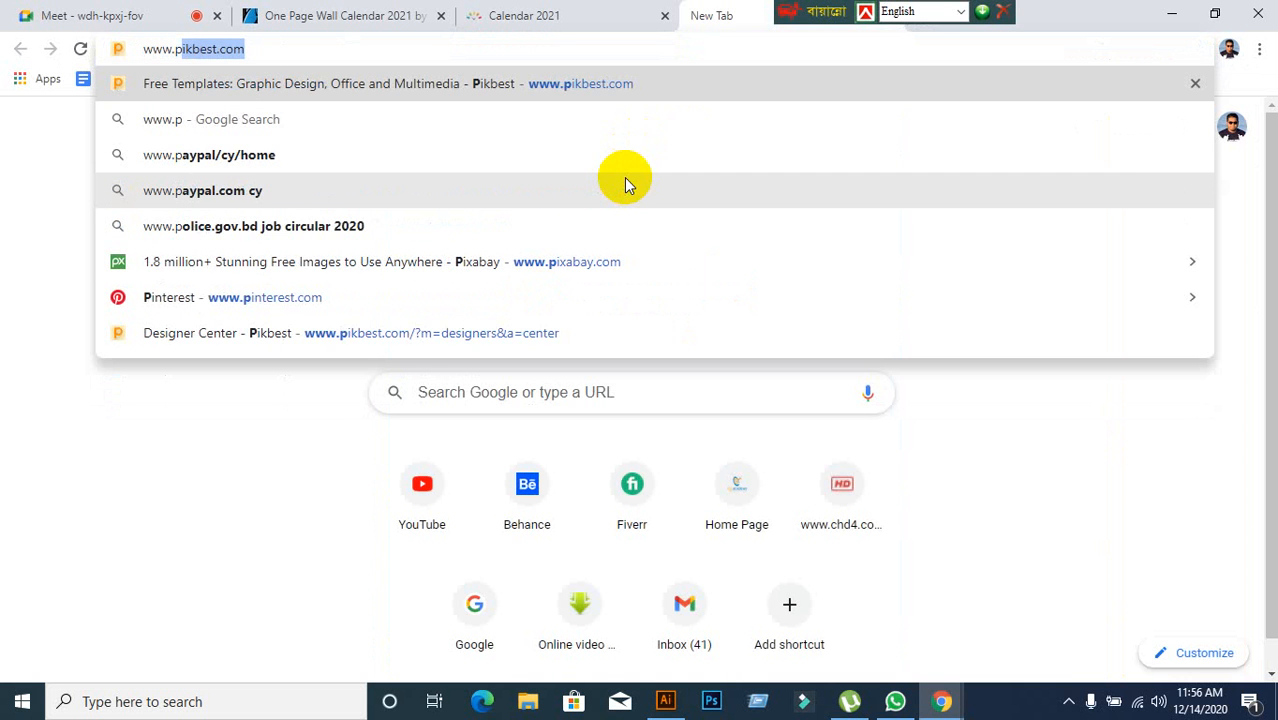
pyautogui.press('Return')
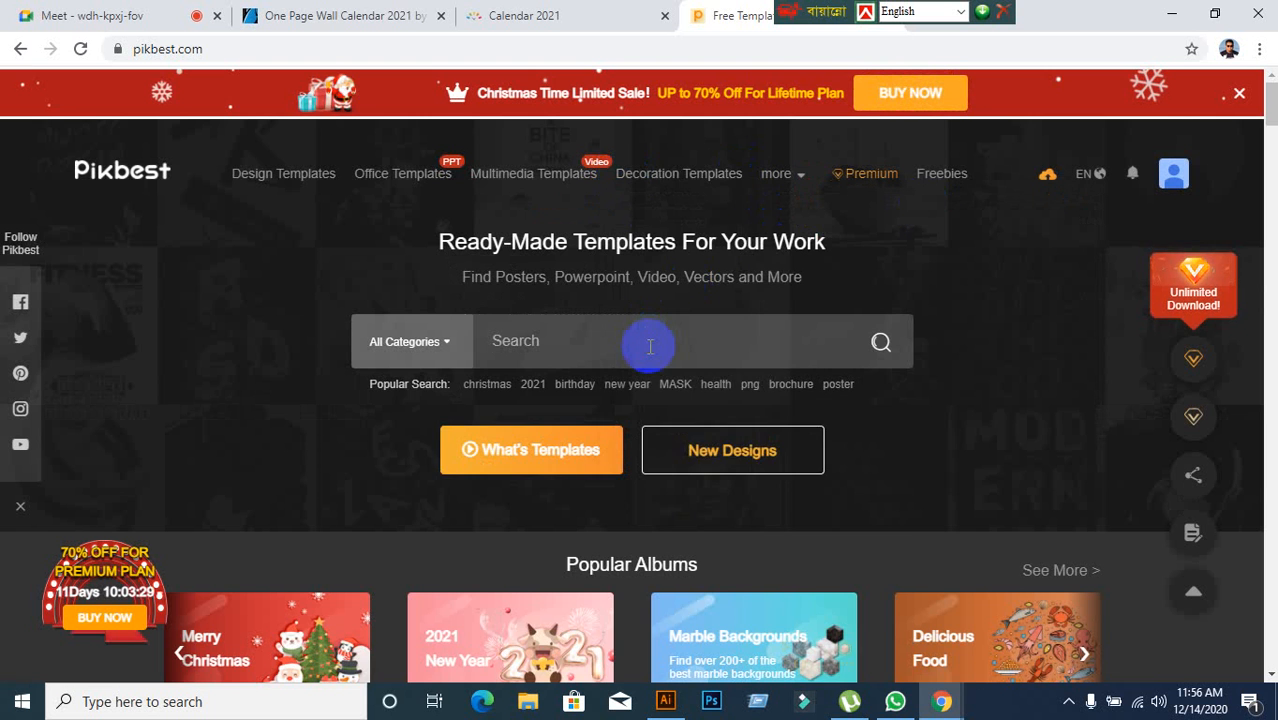
# Step: Search the Pikbest template library for "calendar 2021"
pyautogui.click(650, 346)
pyautogui.write('c')
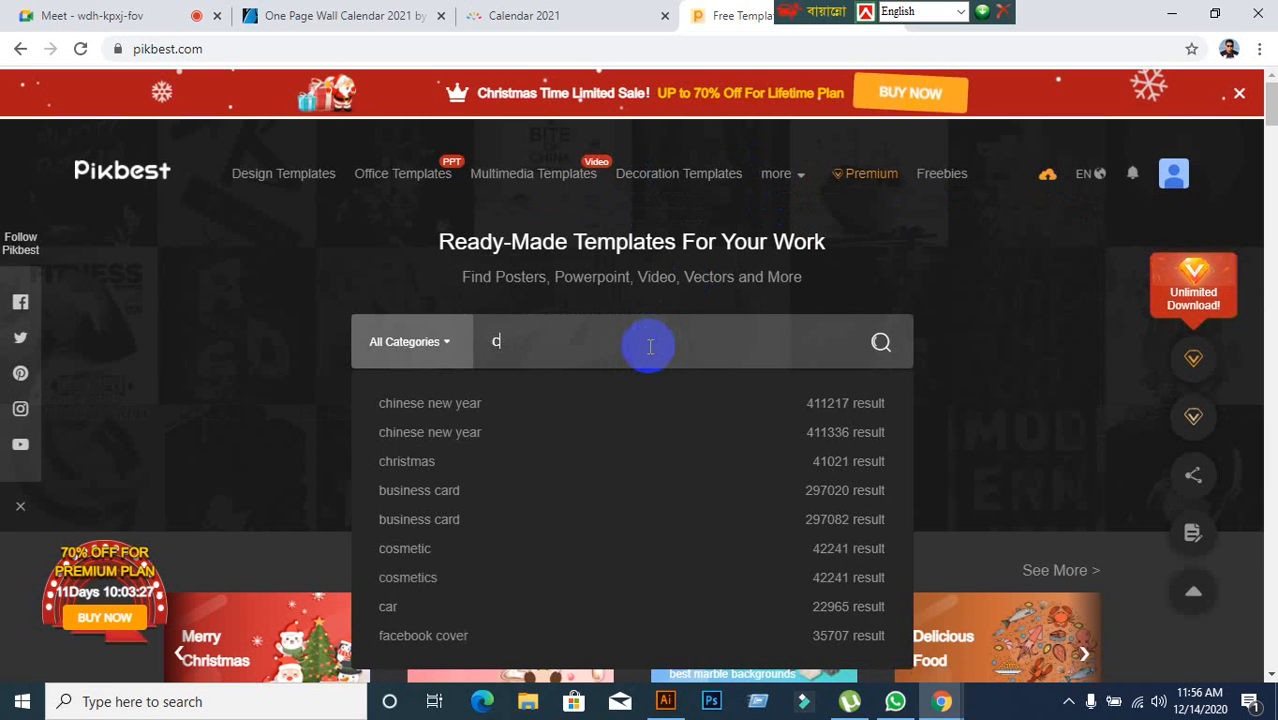
pyautogui.write('al')
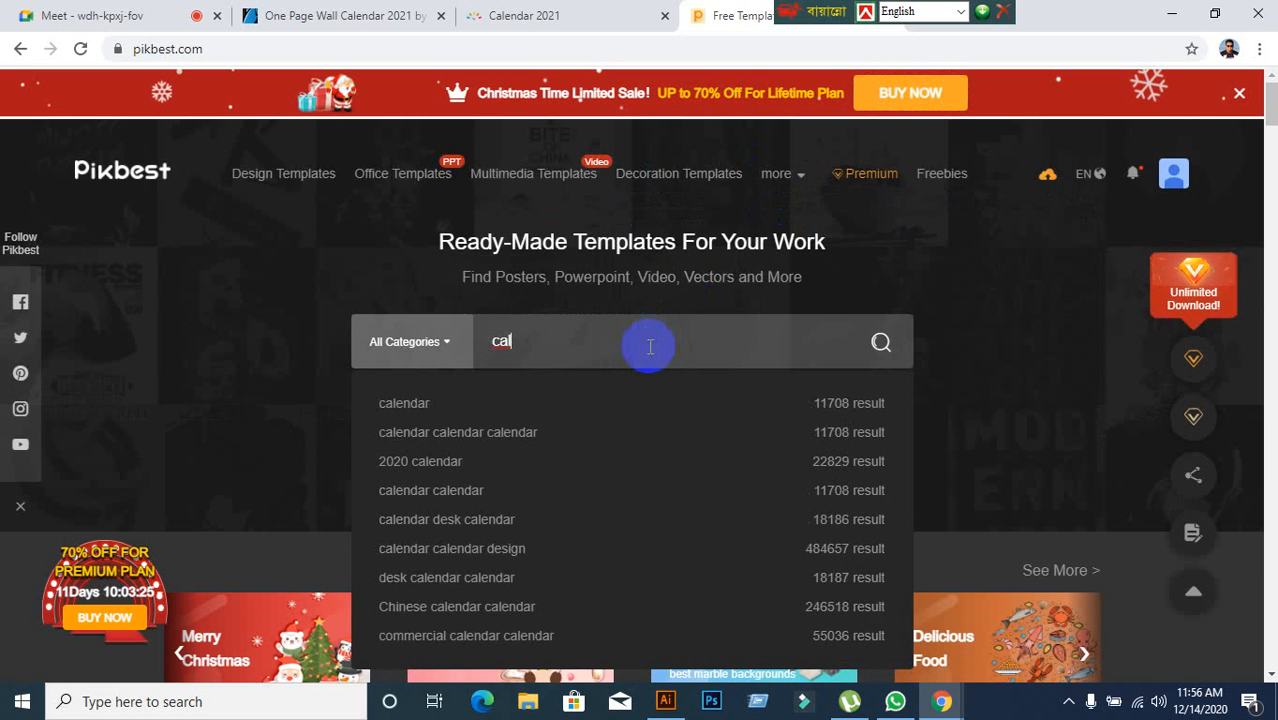
pyautogui.write('end')
pyautogui.write('ar')
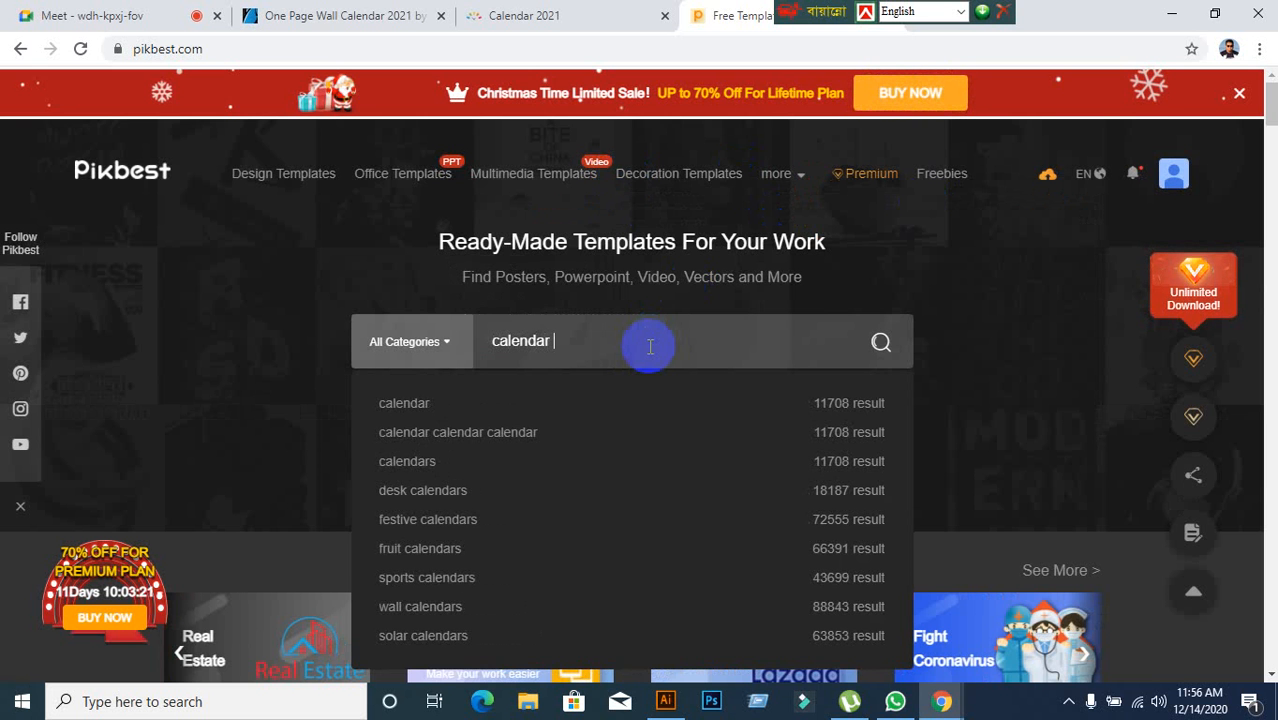
pyautogui.write(' 2021')
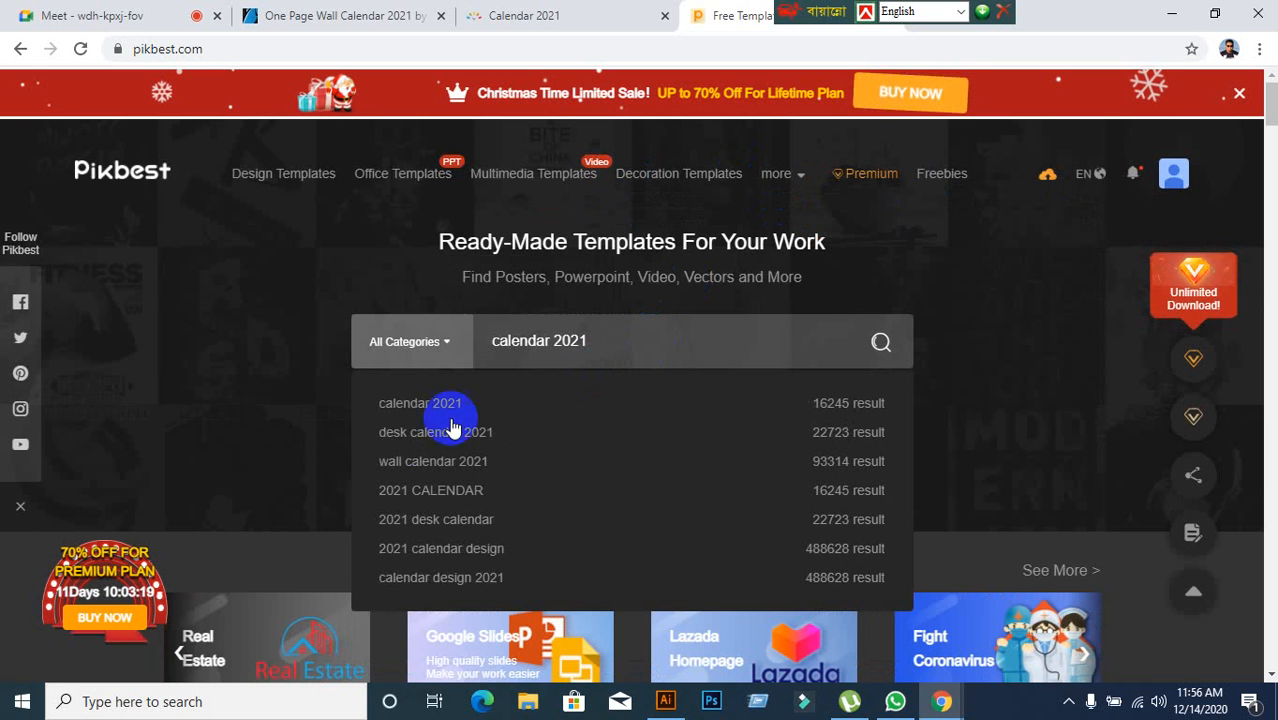
pyautogui.click(434, 409)
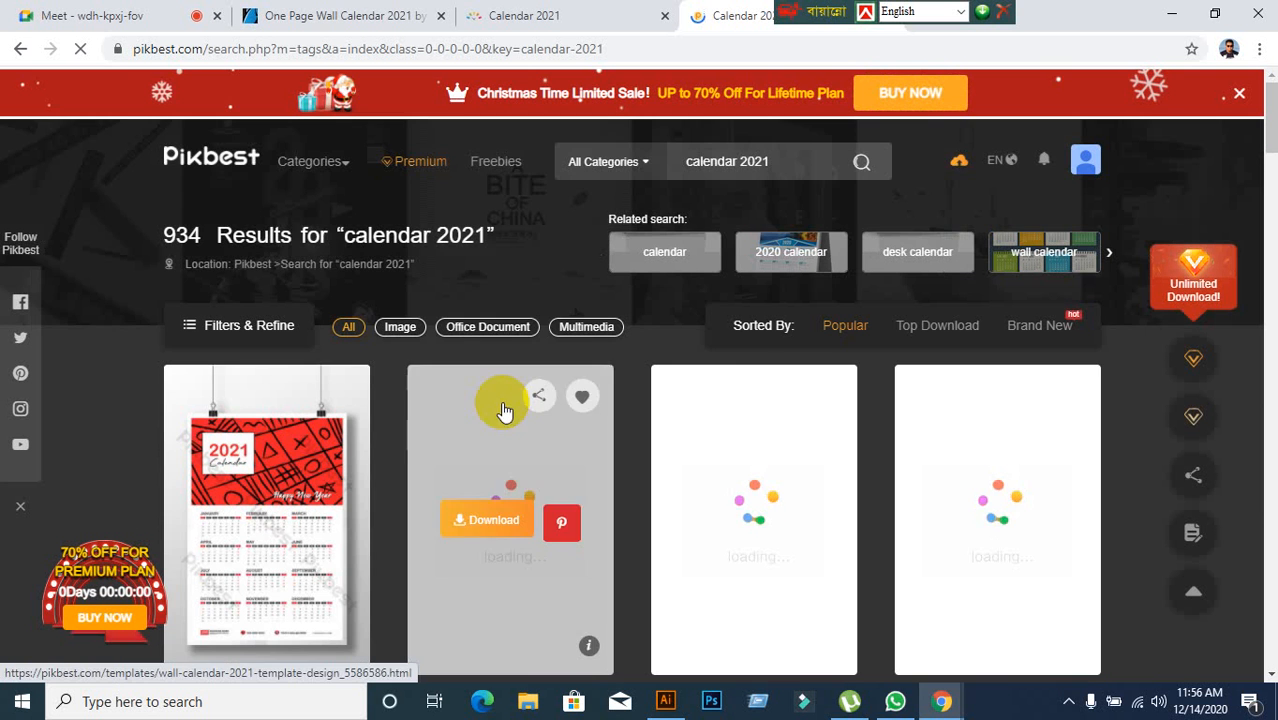
# Step: Browse the calendar 2021 search results to examine how the wall calendar templates arrange their month grids
pyautogui.scroll(-2, 633, 380)
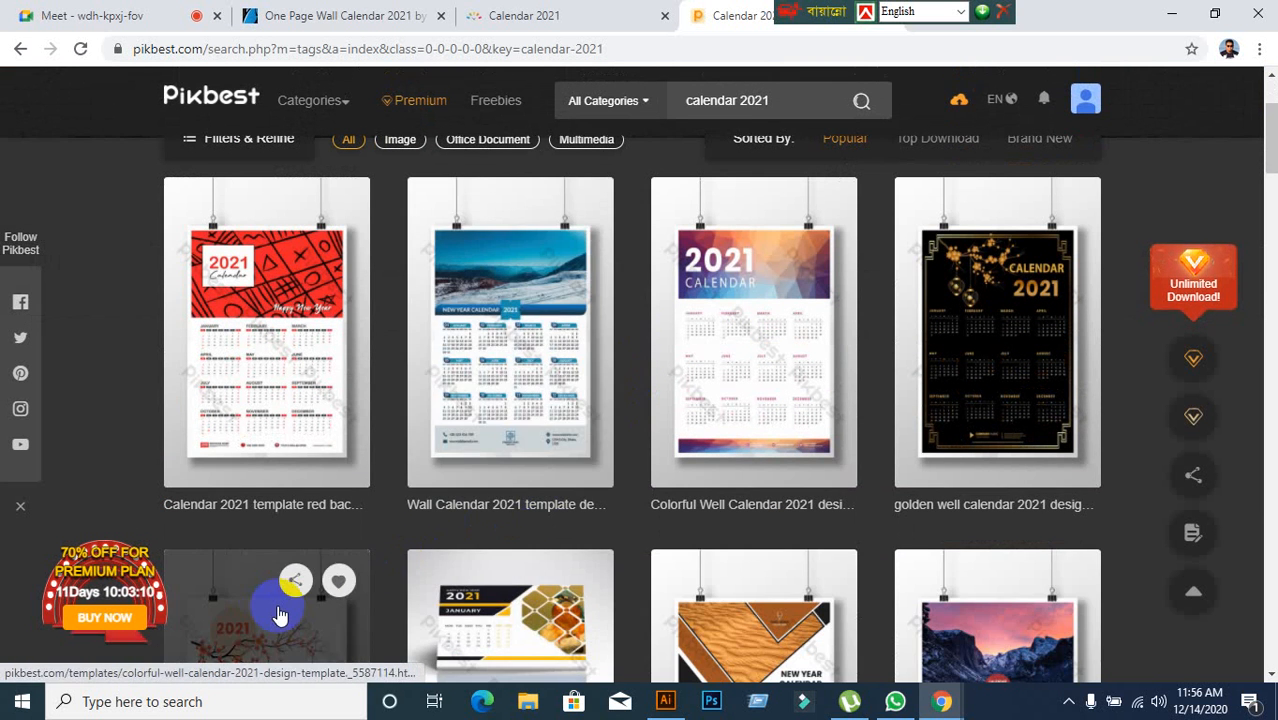
pyautogui.scroll(-2, 422, 550)
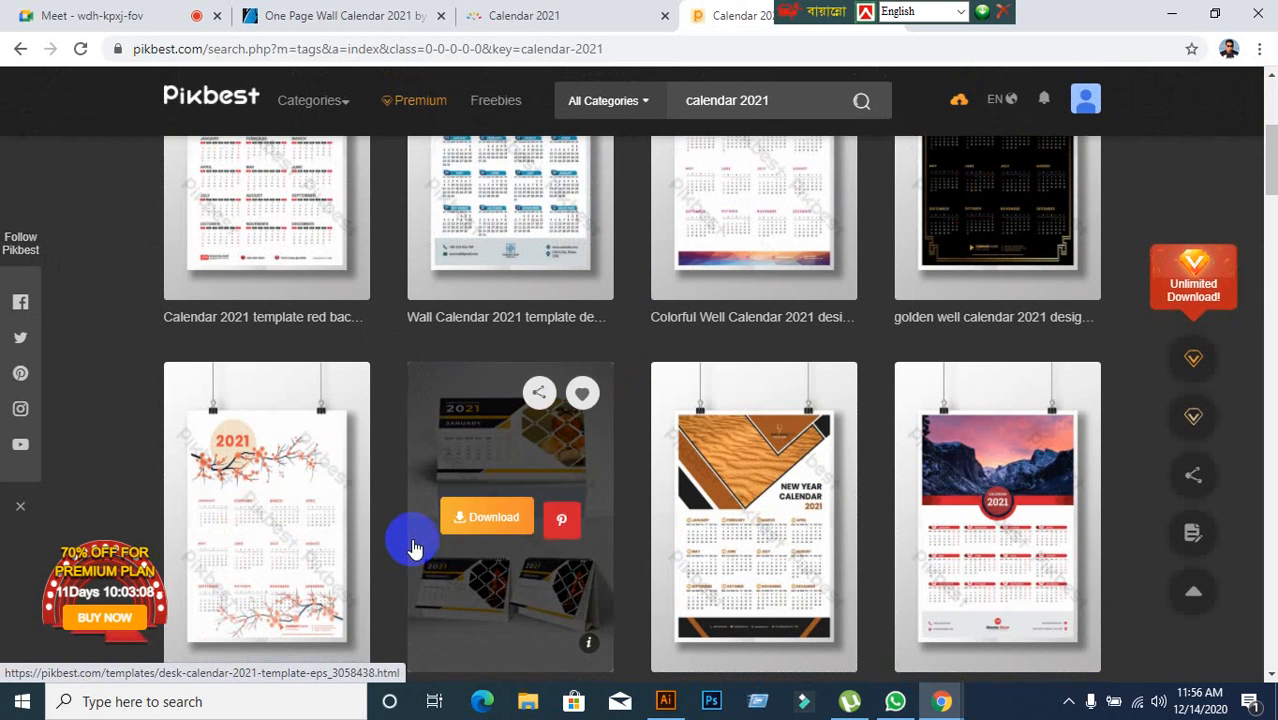
pyautogui.scroll(-1, 340, 485)
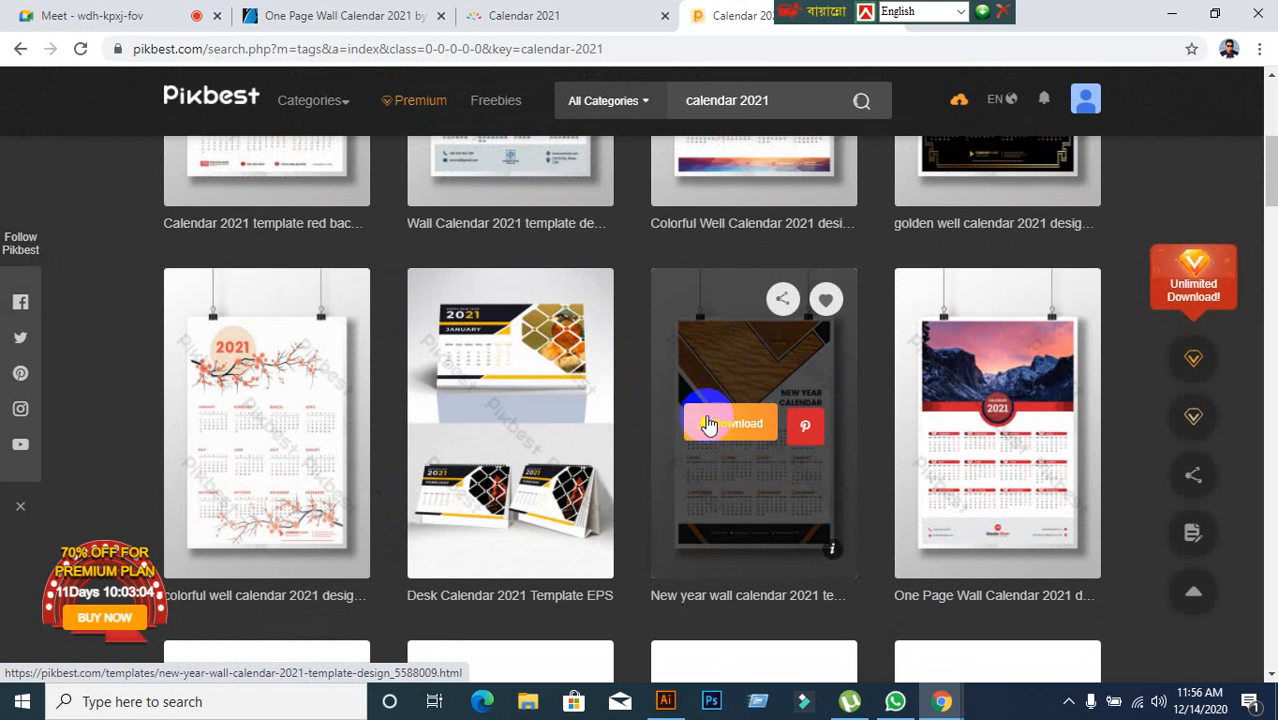
pyautogui.scroll(-2, 510, 408)
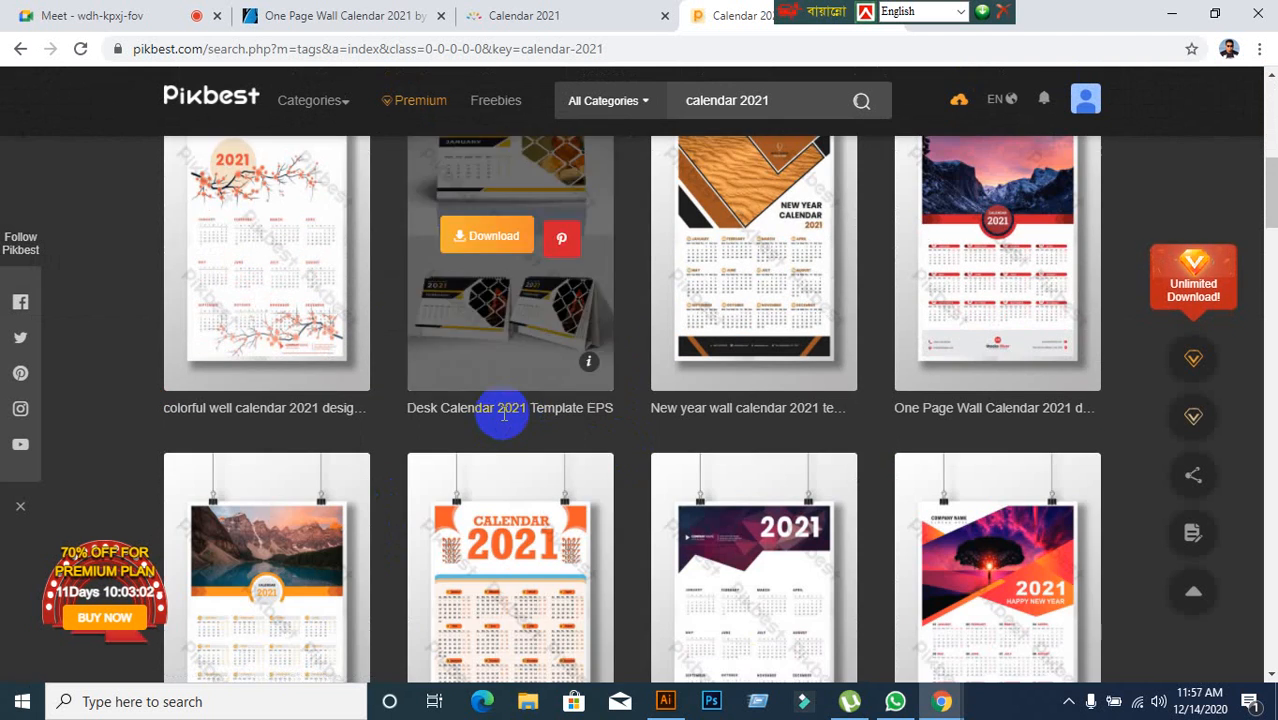
pyautogui.scroll(-1, 505, 420)
pyautogui.scroll(3, 503, 420)
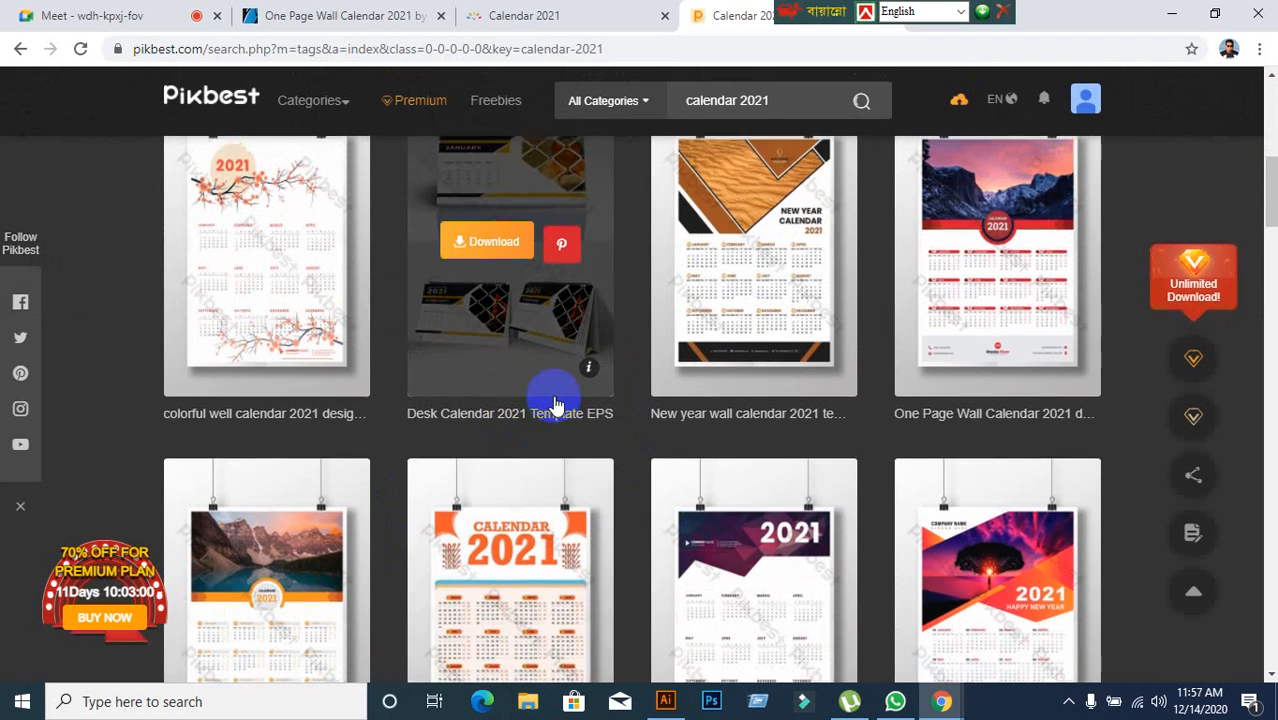
pyautogui.scroll(-1, 600, 408)
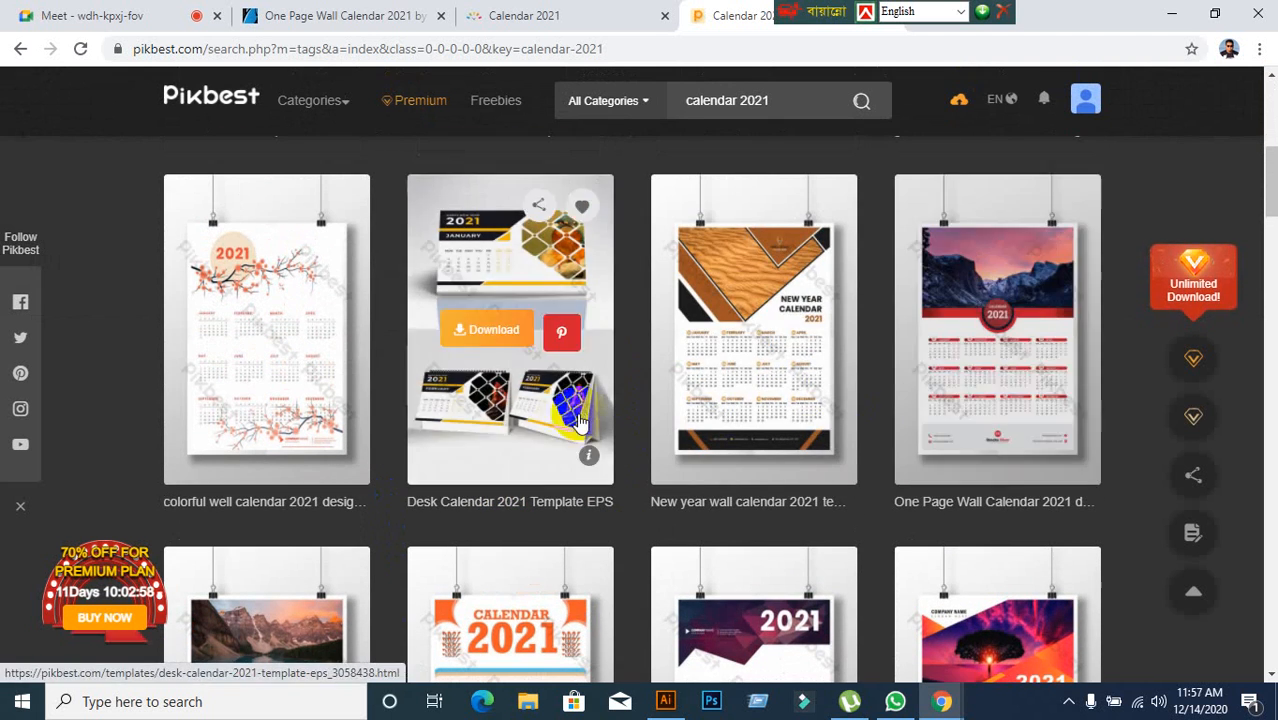
pyautogui.scroll(3, 274, 394)
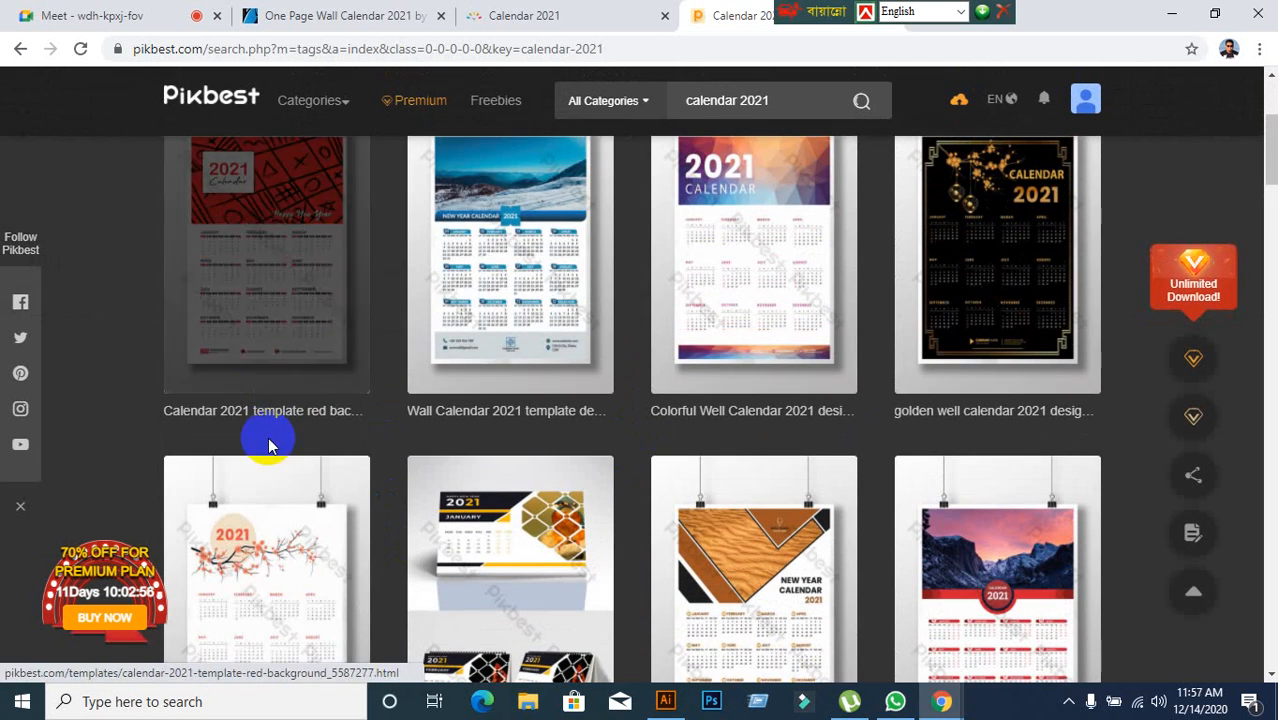
pyautogui.scroll(-3, 700, 408)
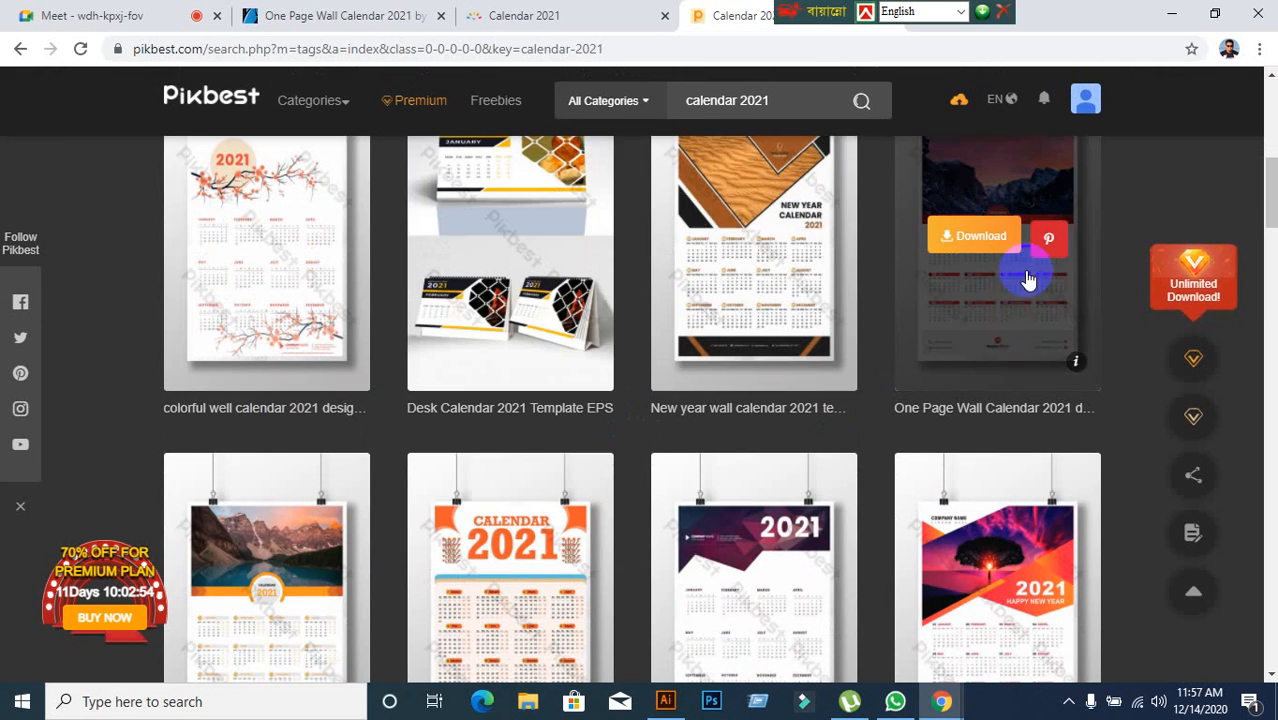
# Step: Open the One Page Wall Calendar 2021 design with the red band and examine the month grids in its enlarged preview
pyautogui.click(1022, 311)
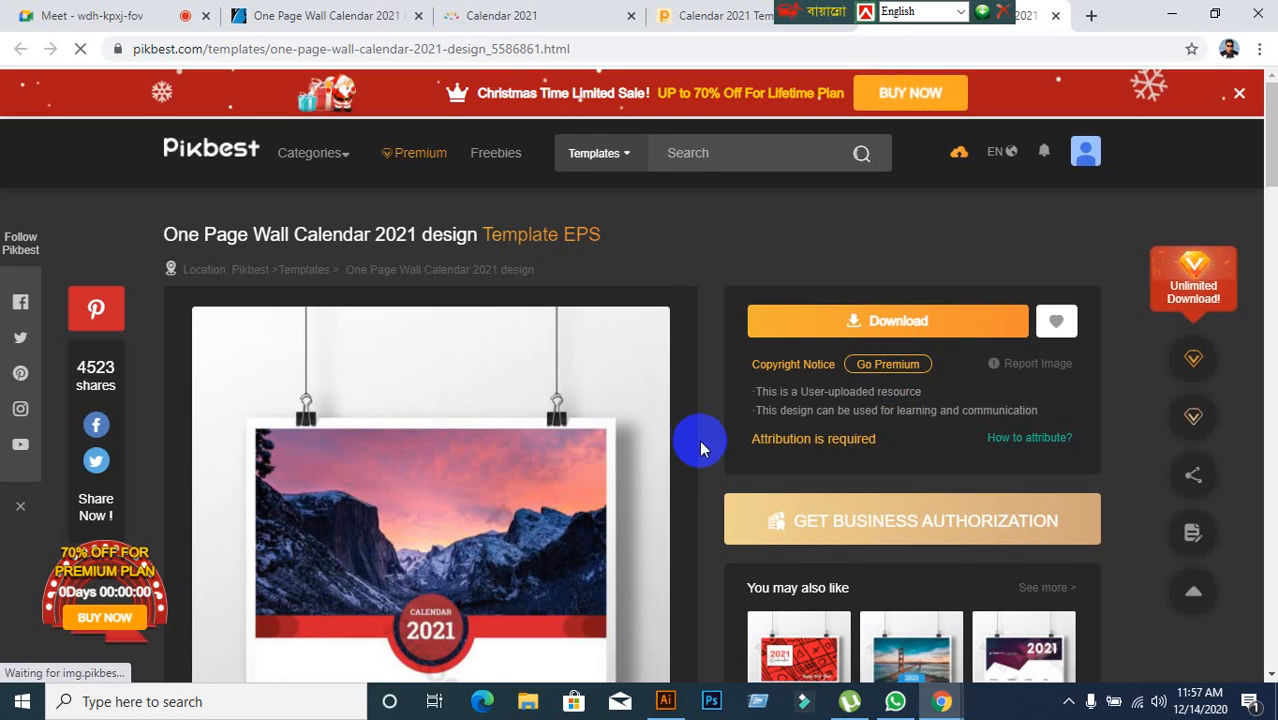
pyautogui.scroll(-3, 698, 440)
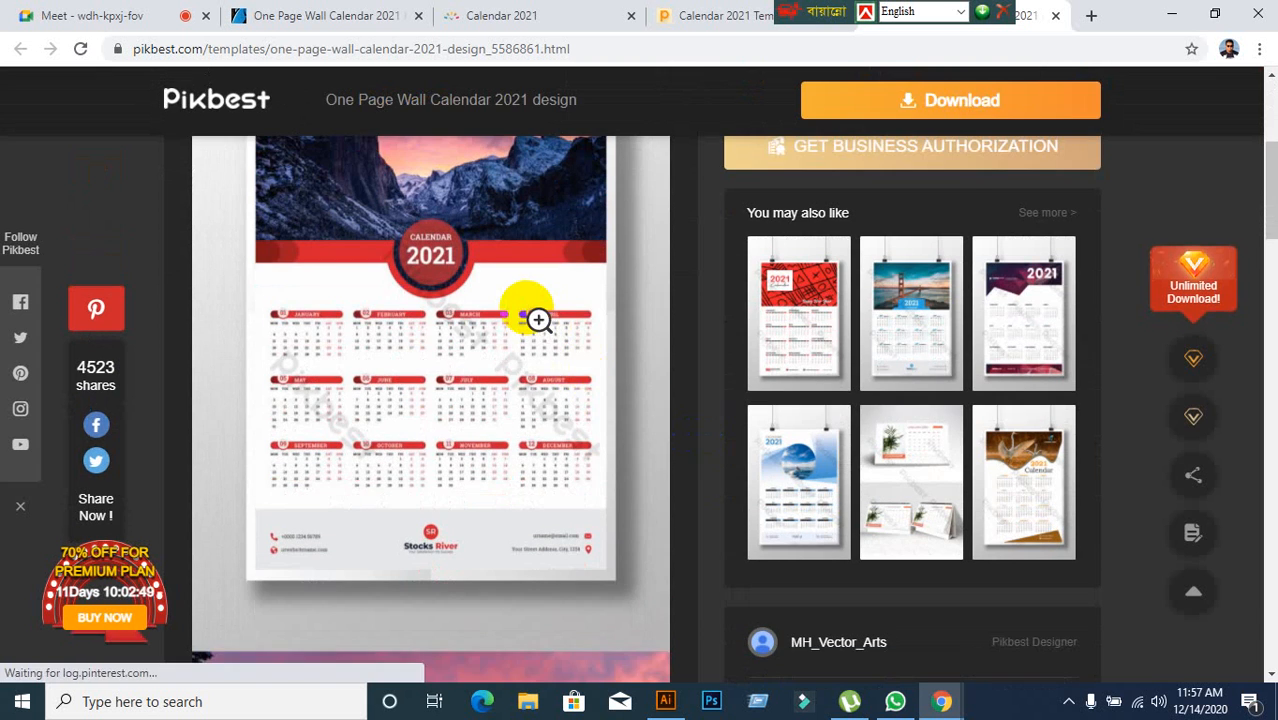
pyautogui.click(538, 319)
pyautogui.scroll(-5, 706, 504)
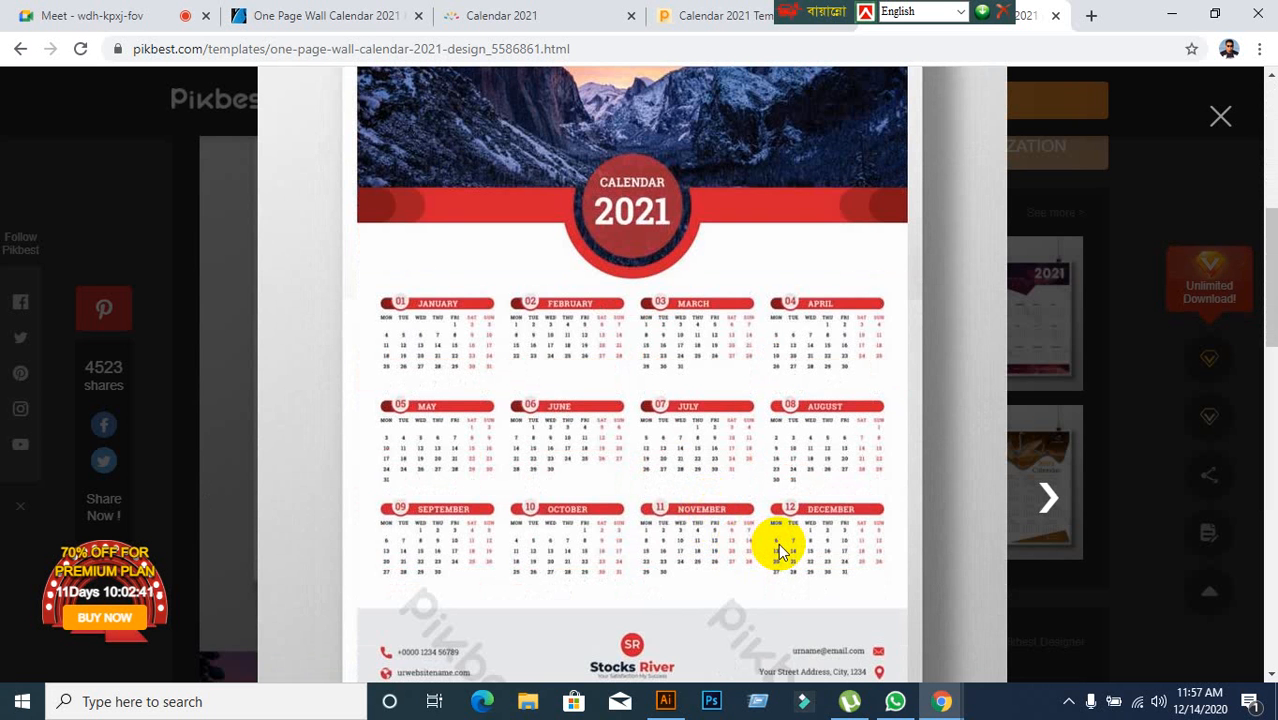
pyautogui.scroll(-2, 780, 550)
pyautogui.click(1218, 120)
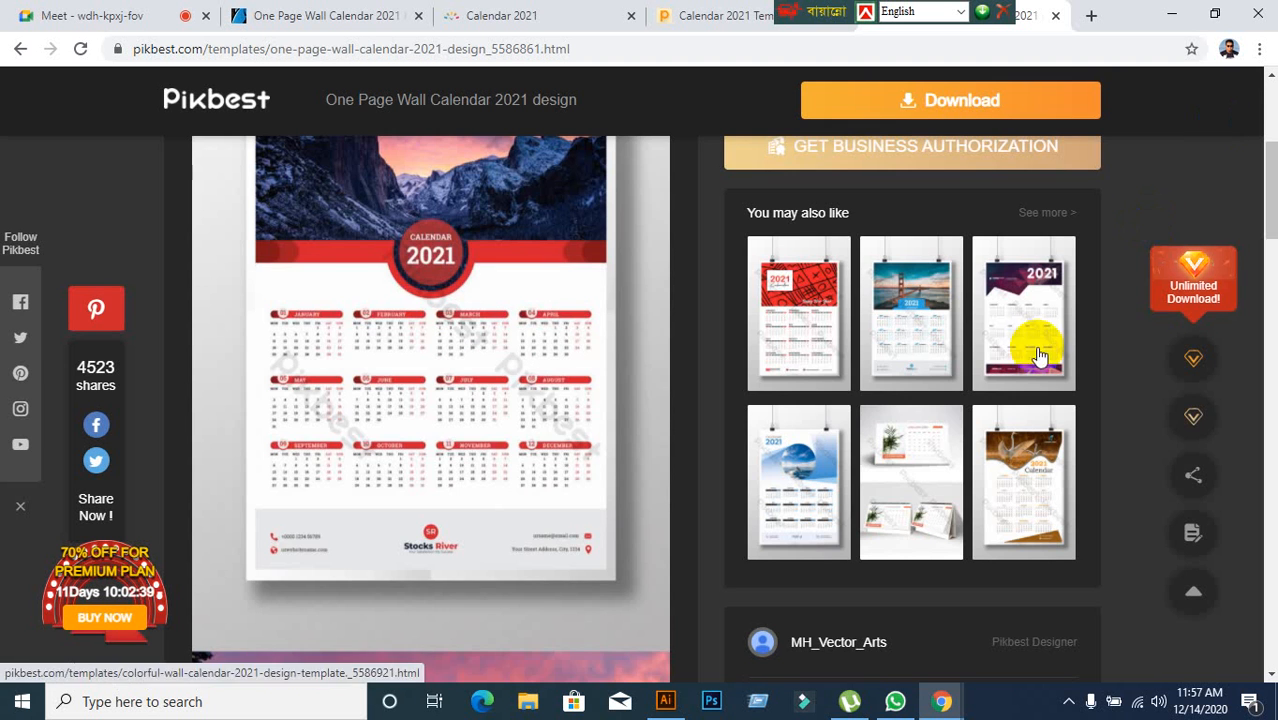
# Step: Return to Illustrator and compare the reference calendar's layout with the artboard's month grids
pyautogui.click(670, 698)
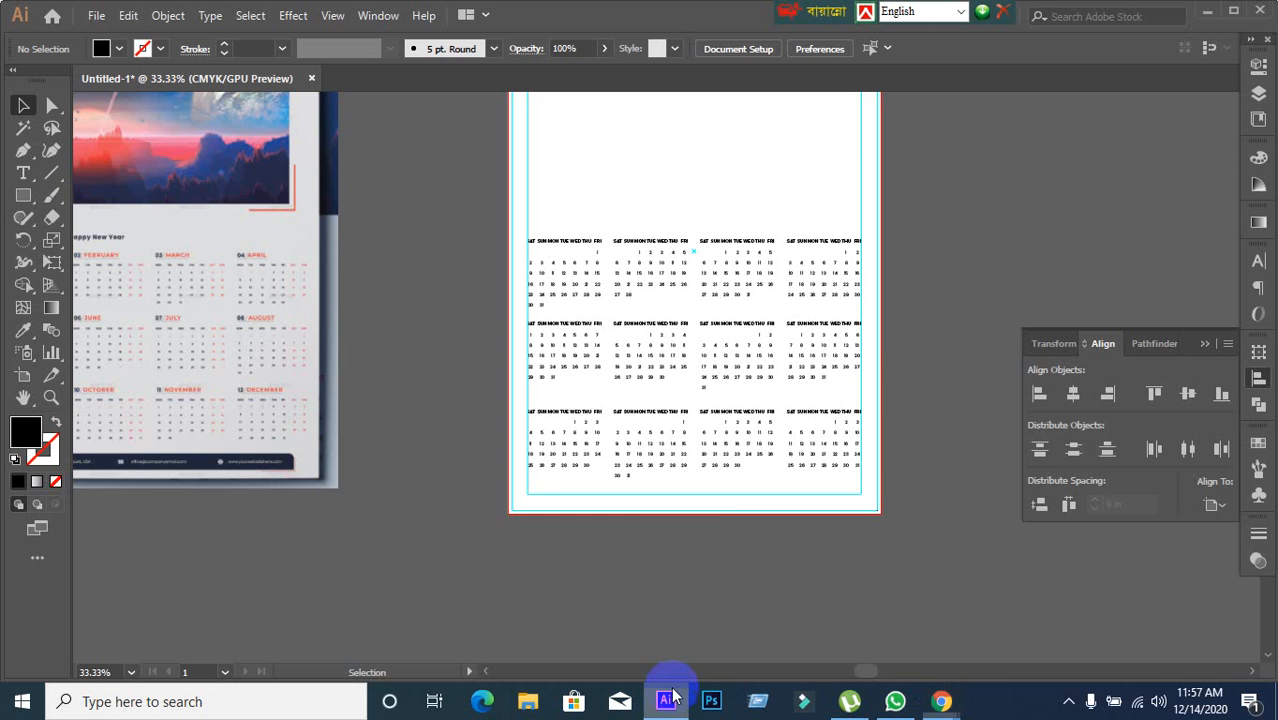
pyautogui.scroll(-1, 696, 526)
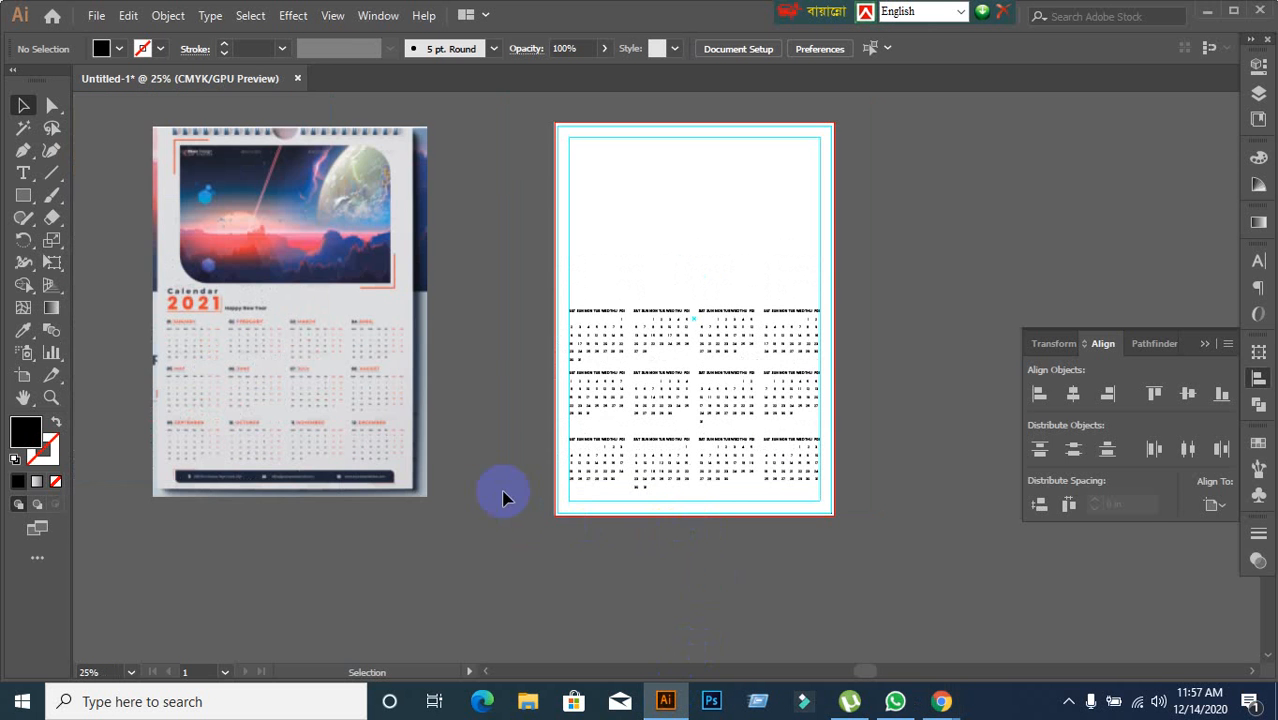
pyautogui.scroll(1, 490, 441)
pyautogui.press('space')
pyautogui.moveTo(515, 429); pyautogui.dragTo(791, 404)
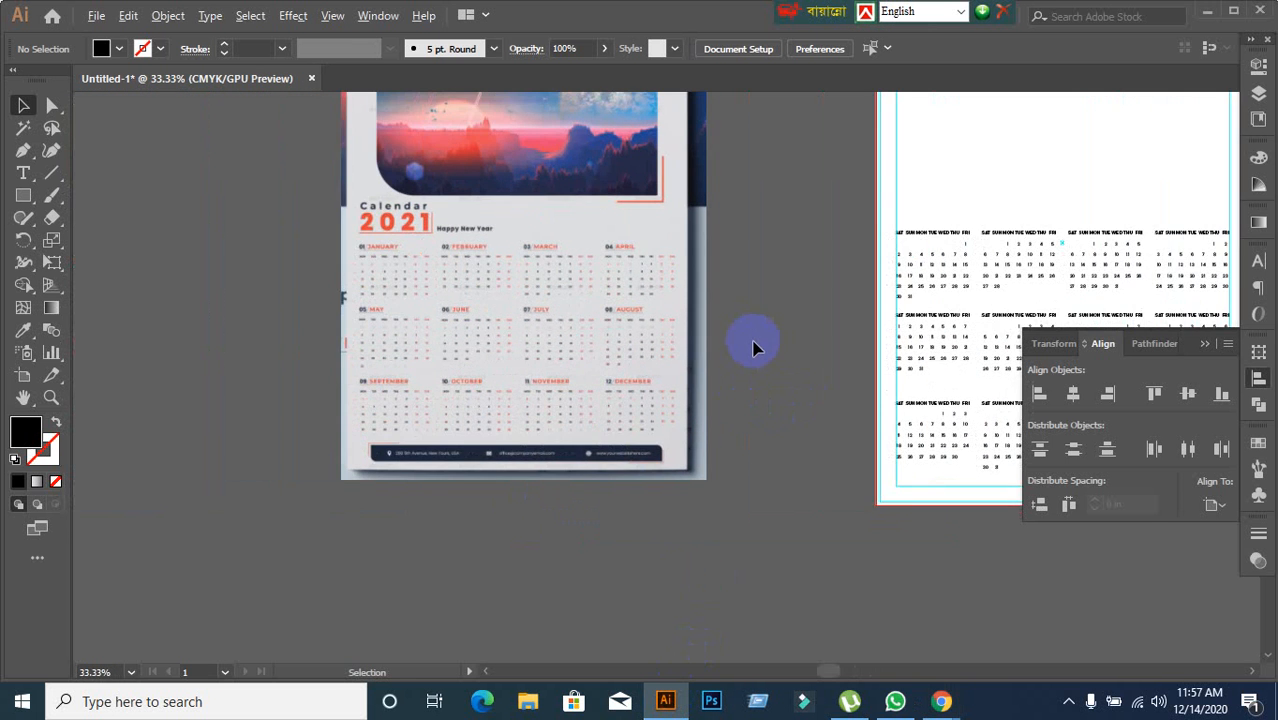
pyautogui.scroll(-1, 755, 347)
pyautogui.moveTo(770, 357); pyautogui.dragTo(479, 348)
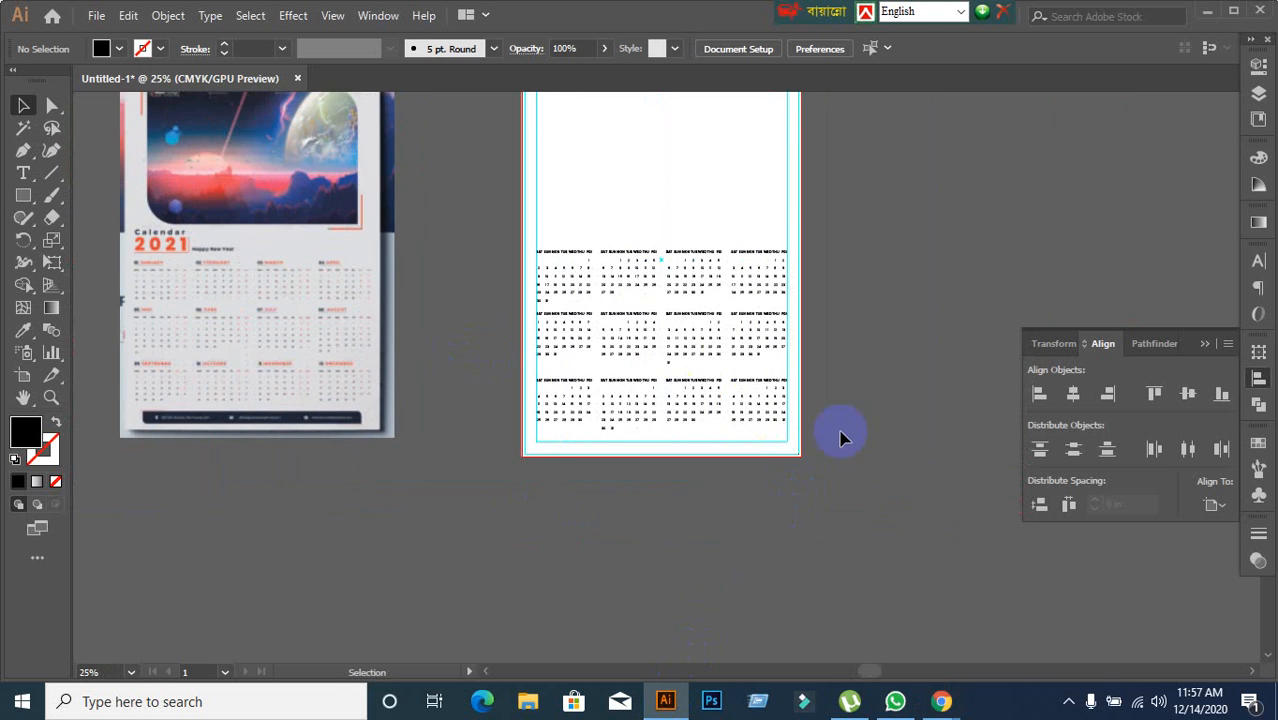
# Step: Examine the rows of month grids up close, inspecting the extent of the January grid's text frames
pyautogui.scroll(1, 840, 432)
pyautogui.scroll(3, 876, 174)
pyautogui.scroll(-2, 896, 270)
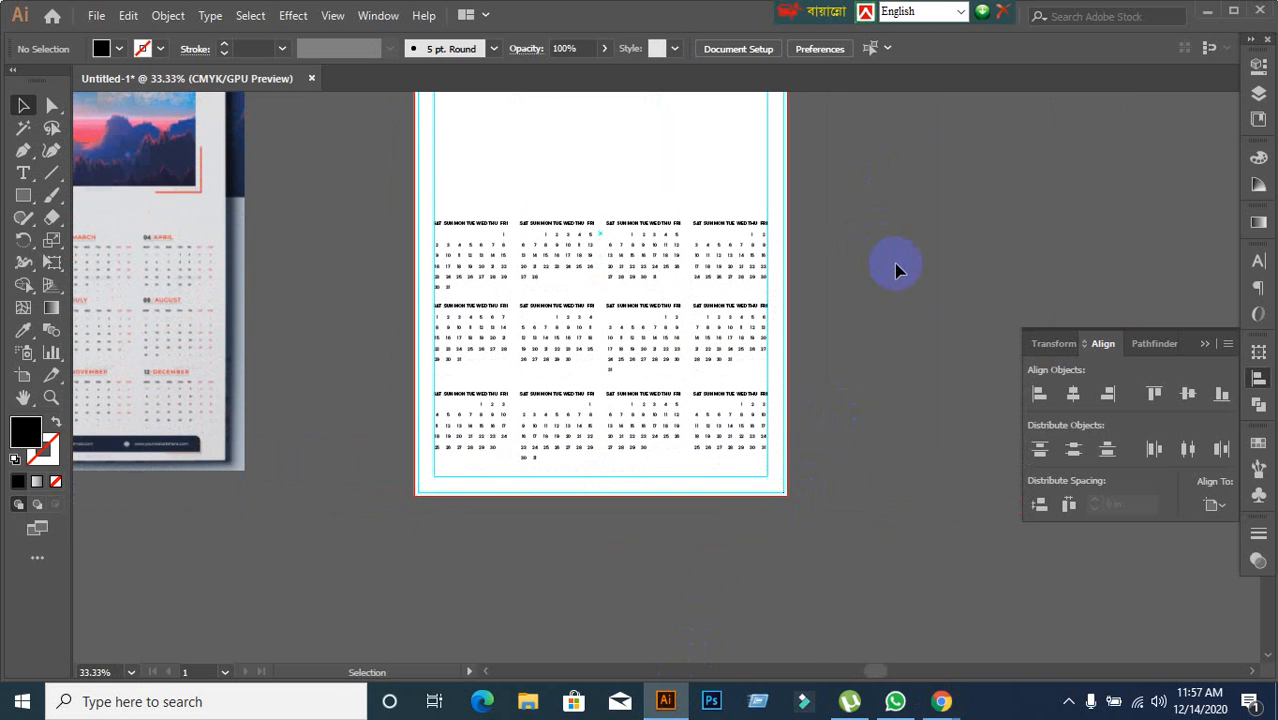
pyautogui.scroll(-2, 491, 405)
pyautogui.scroll(2, 456, 208)
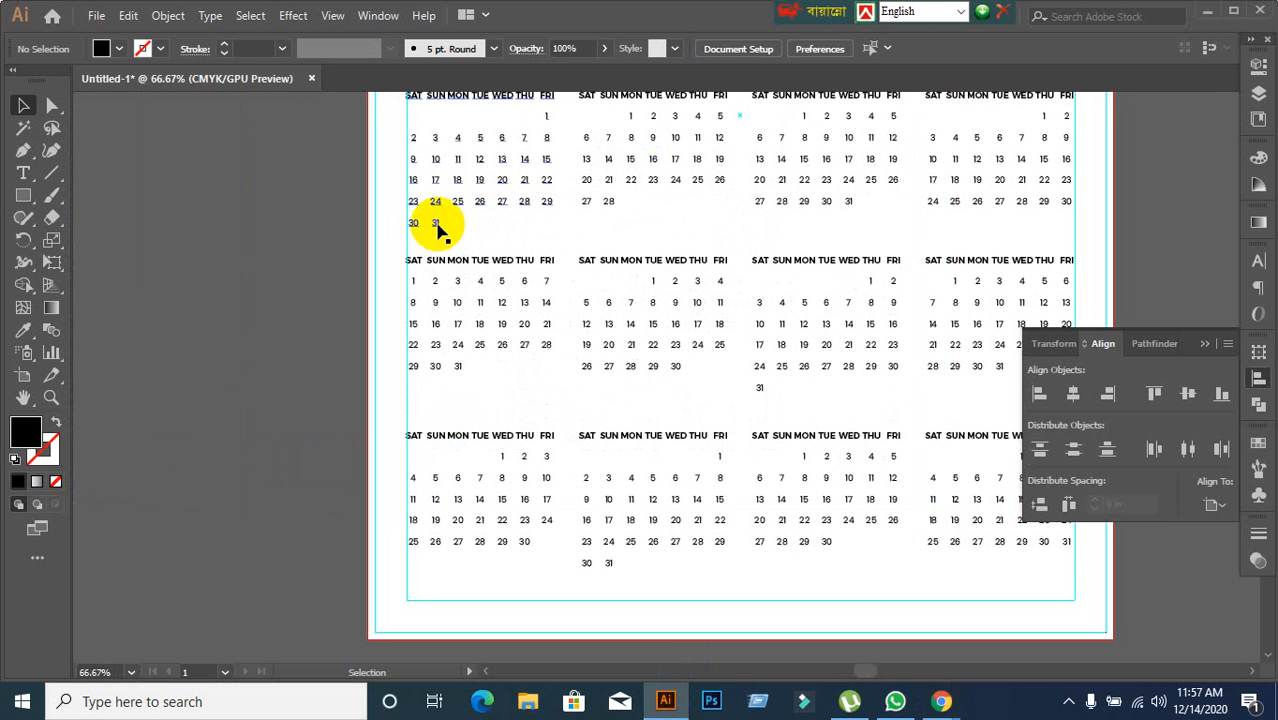
pyautogui.click(440, 230)
pyautogui.scroll(1, 448, 222)
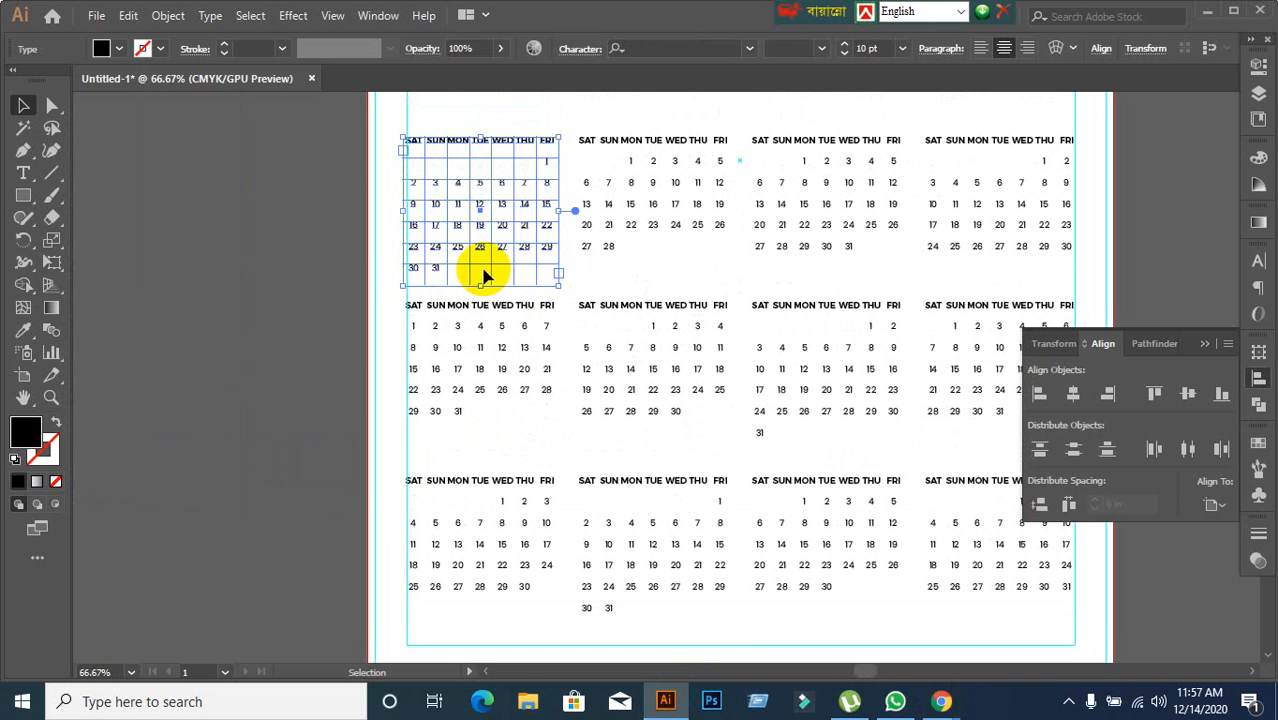
pyautogui.scroll(-2, 314, 323)
pyautogui.click(265, 359)
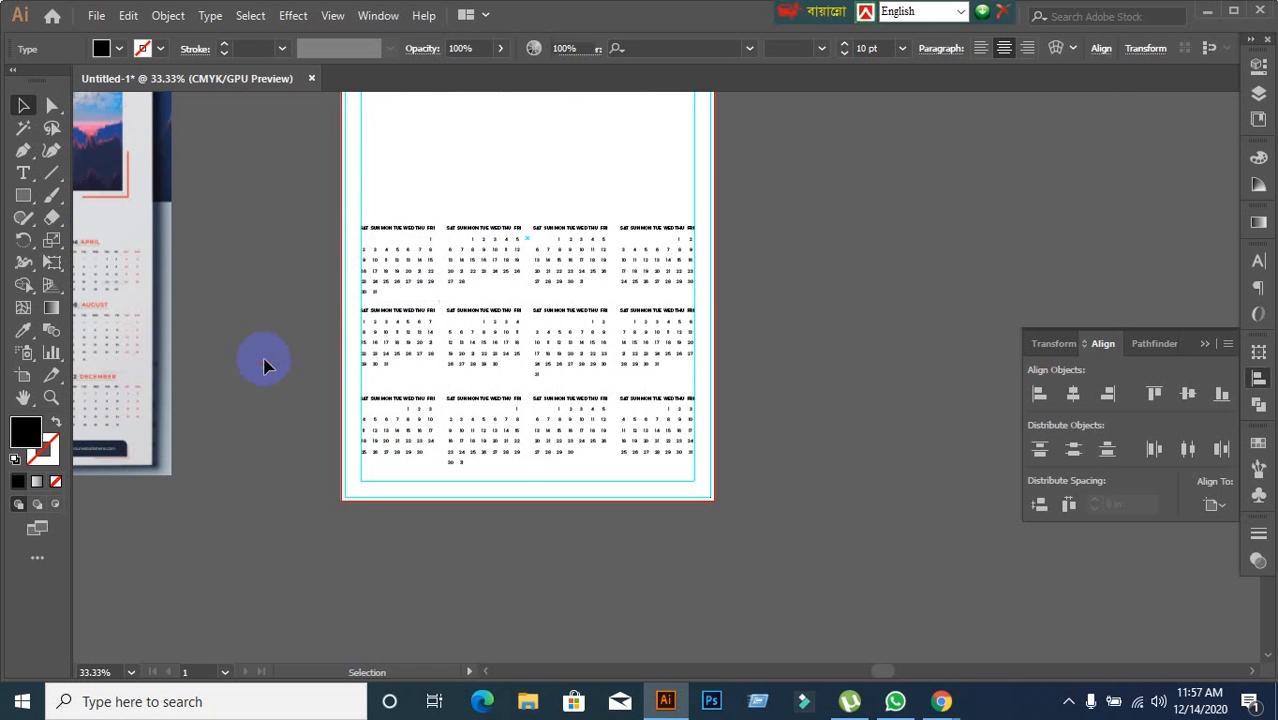
# Step: Add the heading text "01 JANUARY" above the first month grid
pyautogui.scroll(1, 371, 328)
pyautogui.moveTo(298, 330); pyautogui.dragTo(668, 359)
pyautogui.scroll(2, 778, 318)
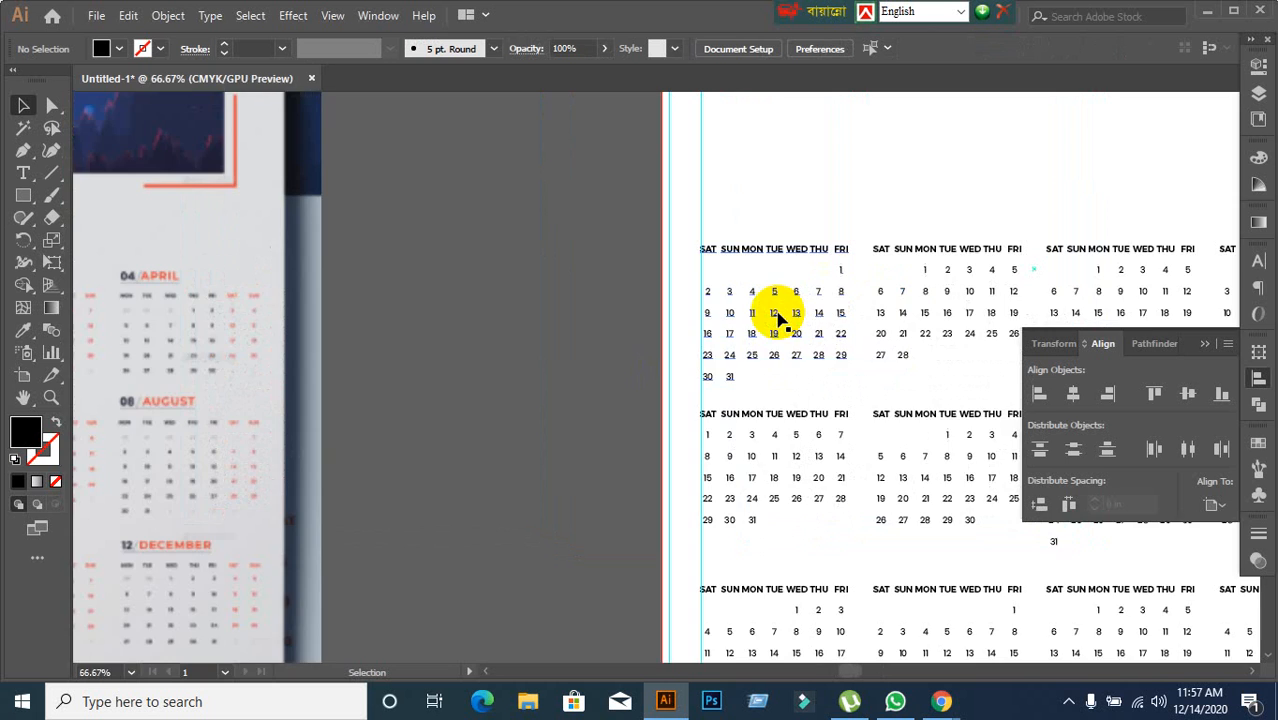
pyautogui.scroll(-2, 778, 320)
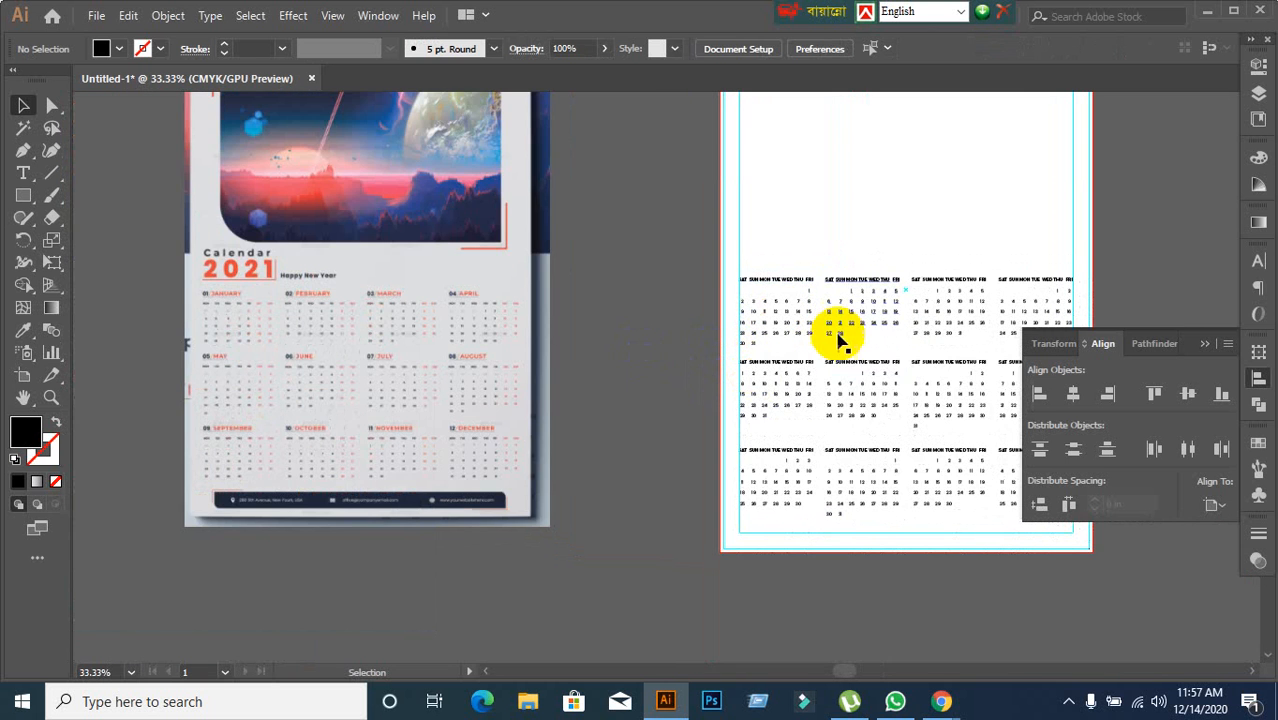
pyautogui.scroll(1, 839, 334)
pyautogui.click(20, 173)
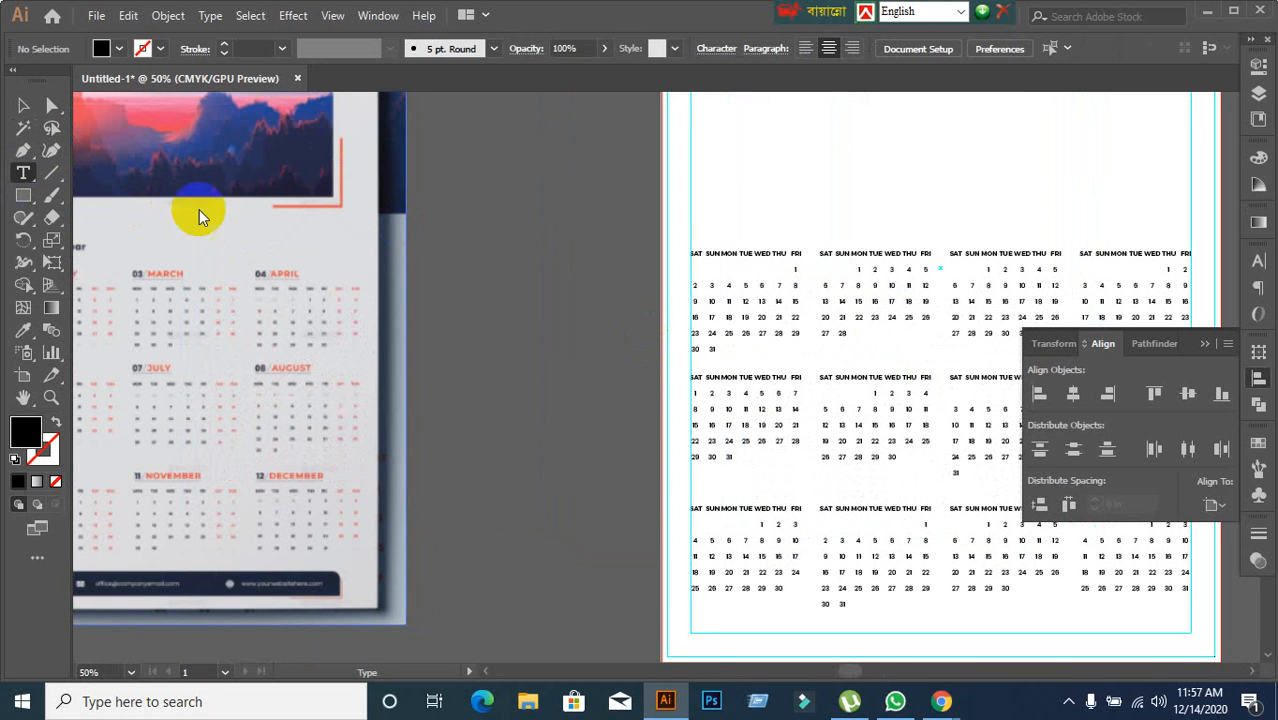
pyautogui.click(705, 220)
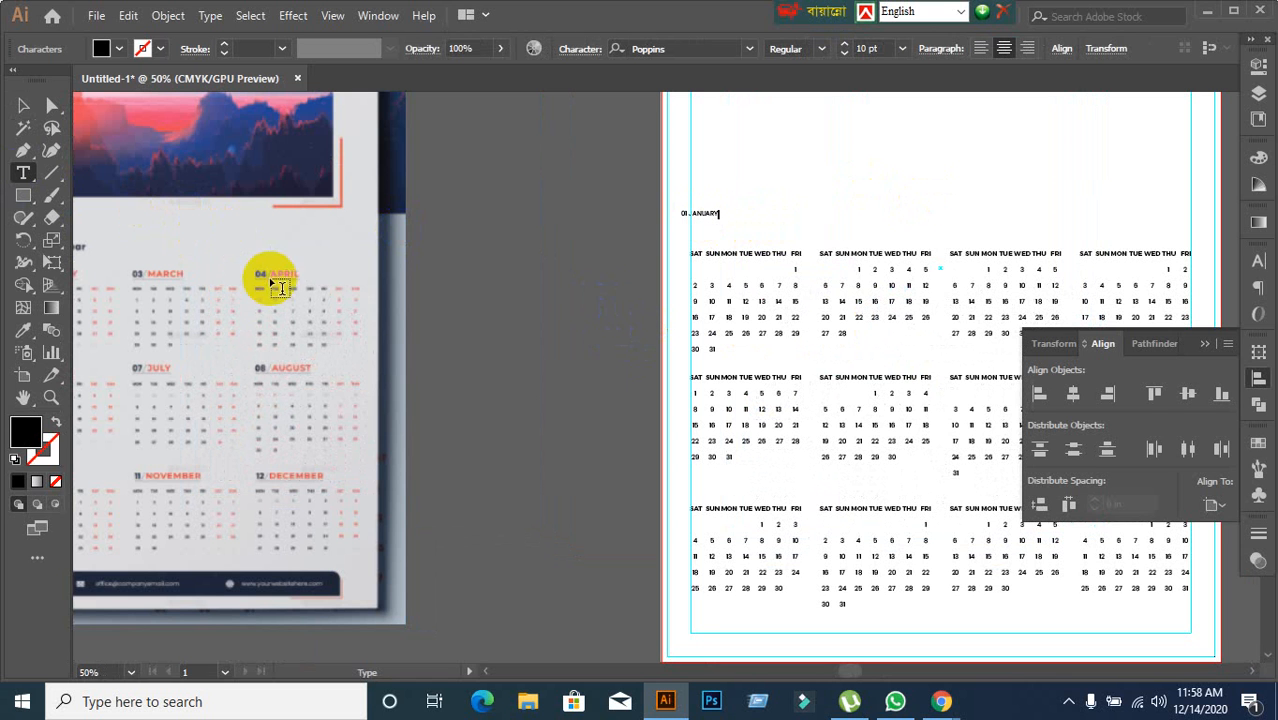
pyautogui.click(23, 105)
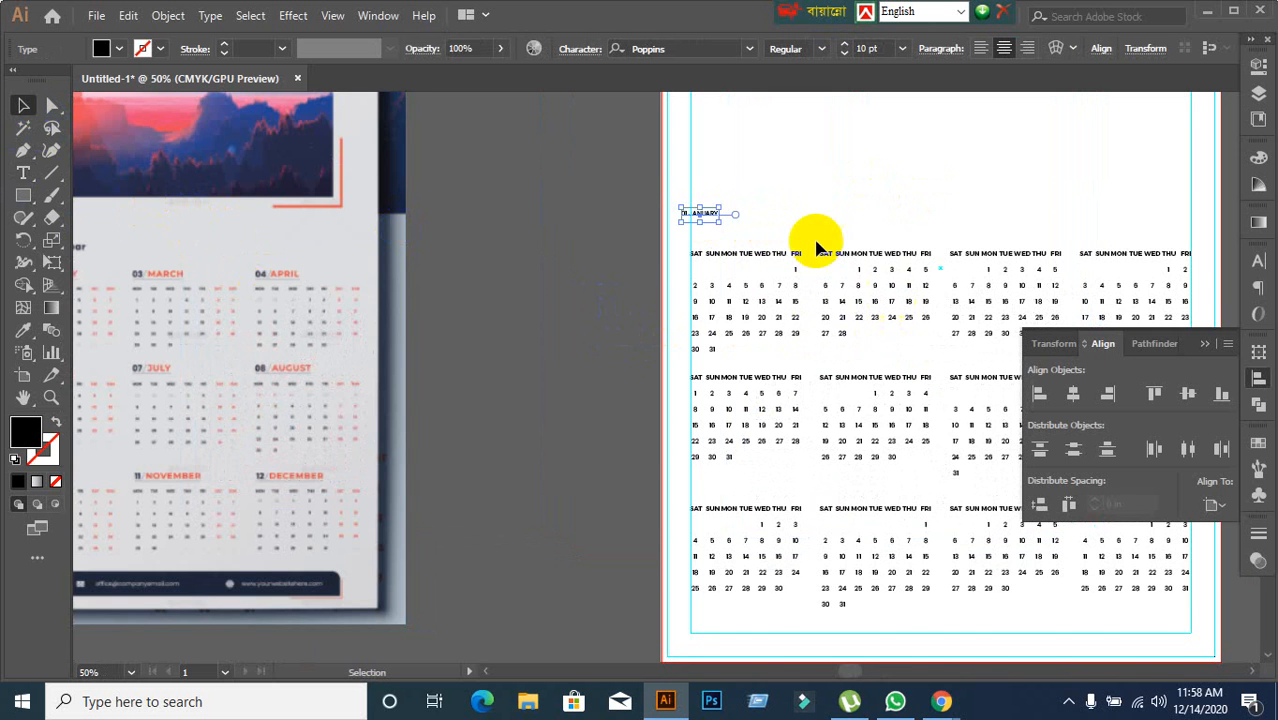
# Step: Move the 01 JANUARY heading directly above the January grid's weekday row, starting at the left margin guide
pyautogui.scroll(2, 800, 240)
pyautogui.moveTo(614, 200); pyautogui.dragTo(637, 241)
pyautogui.scroll(-2, 503, 316)
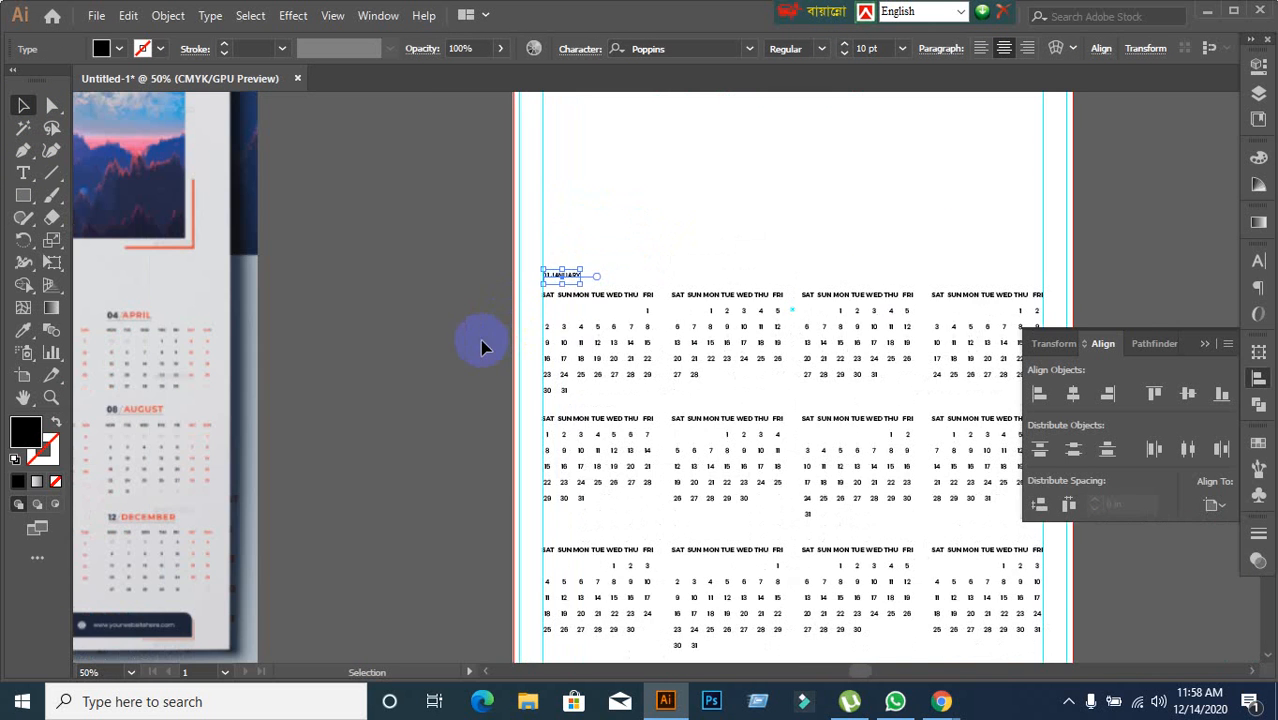
pyautogui.moveTo(481, 346); pyautogui.dragTo(551, 223)
pyautogui.scroll(1, 676, 195)
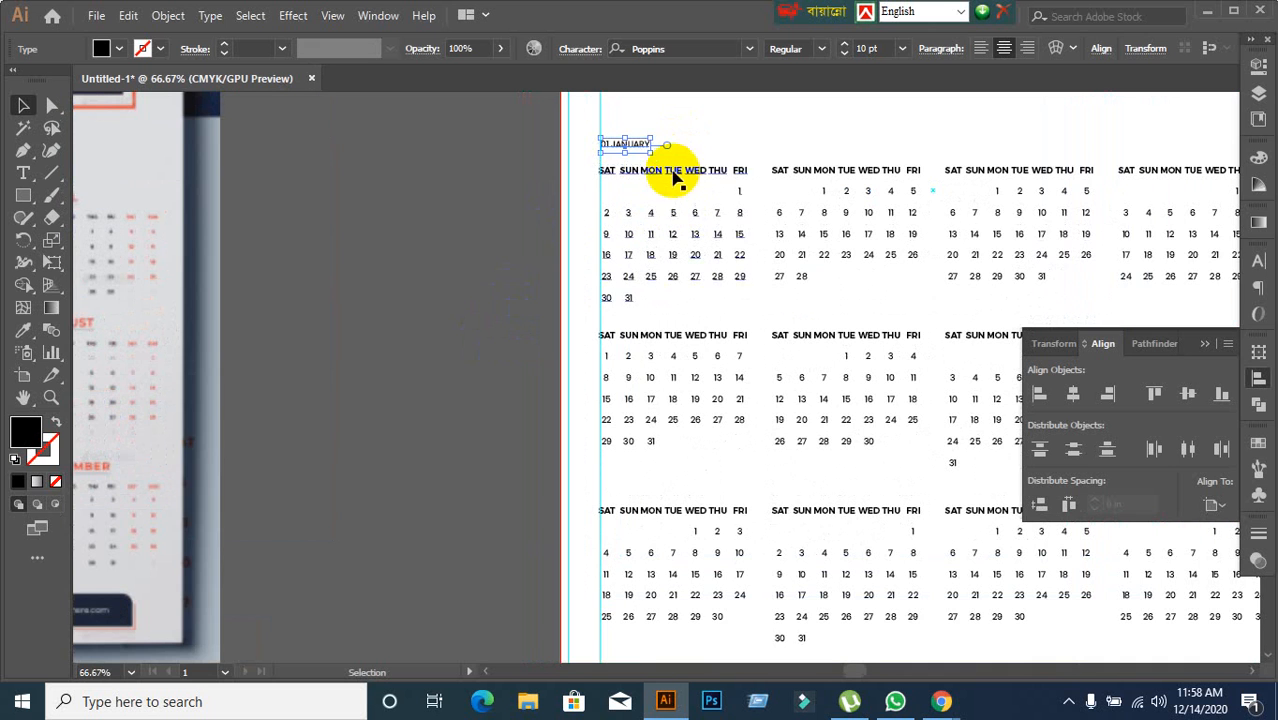
# Step: Set the 01 JANUARY heading to Poppins Bold at 19 pt
pyautogui.click(1258, 262)
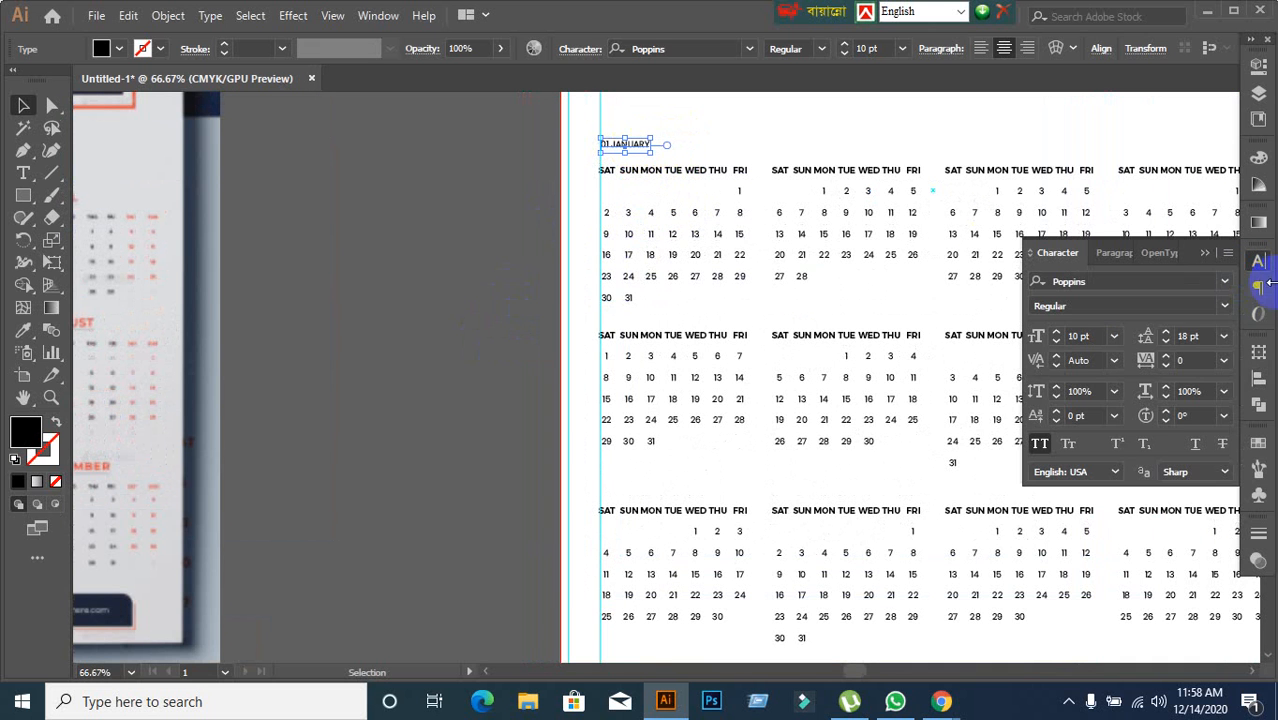
pyautogui.click(1226, 312)
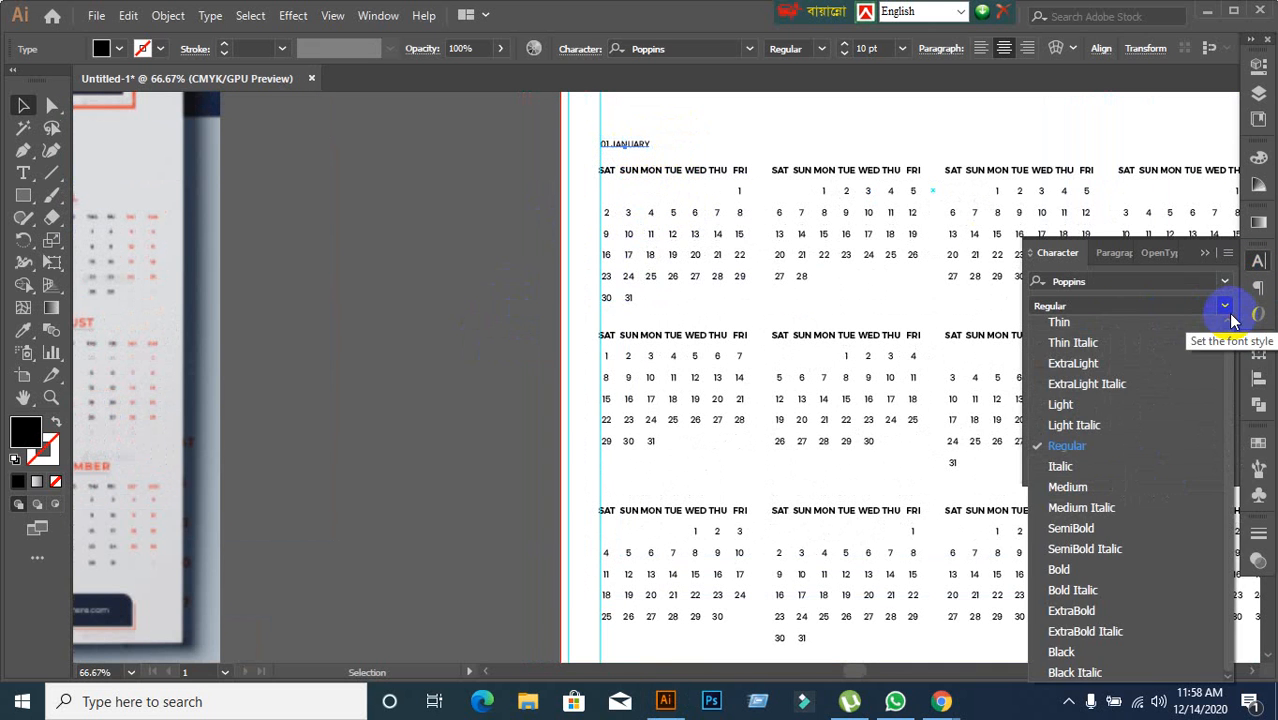
pyautogui.click(1050, 568)
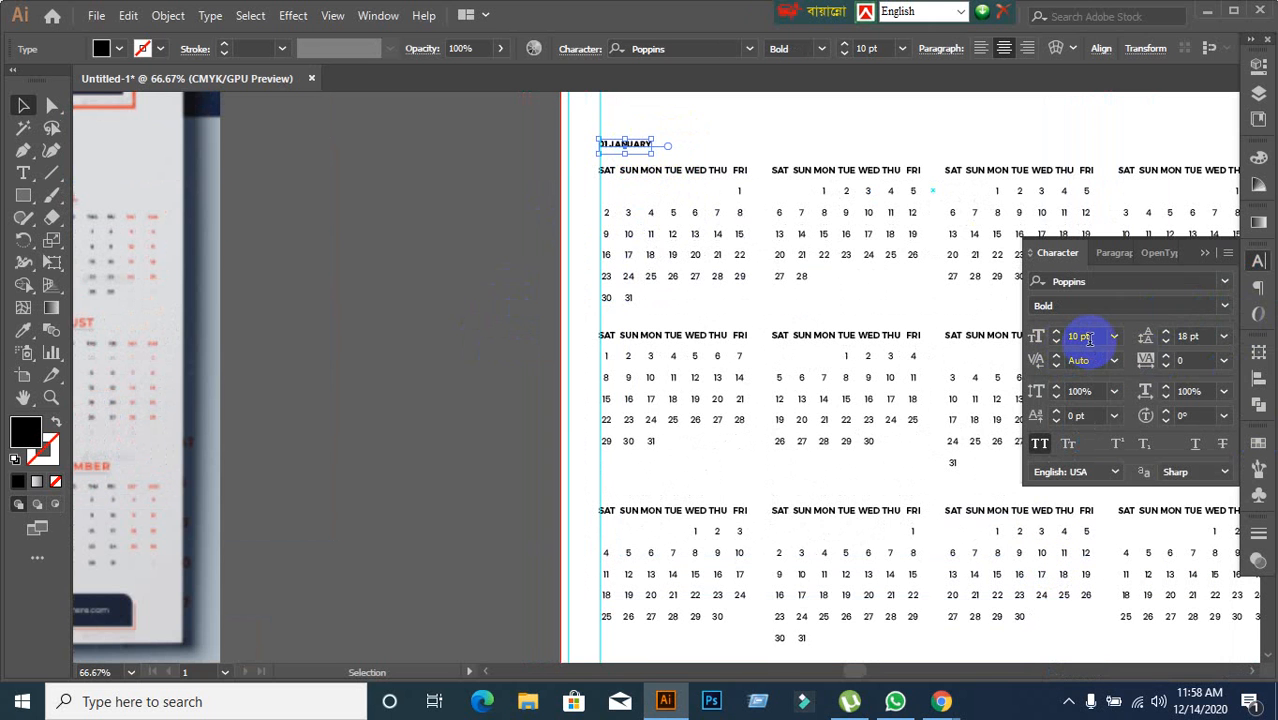
pyautogui.write('12')
pyautogui.press('Return')
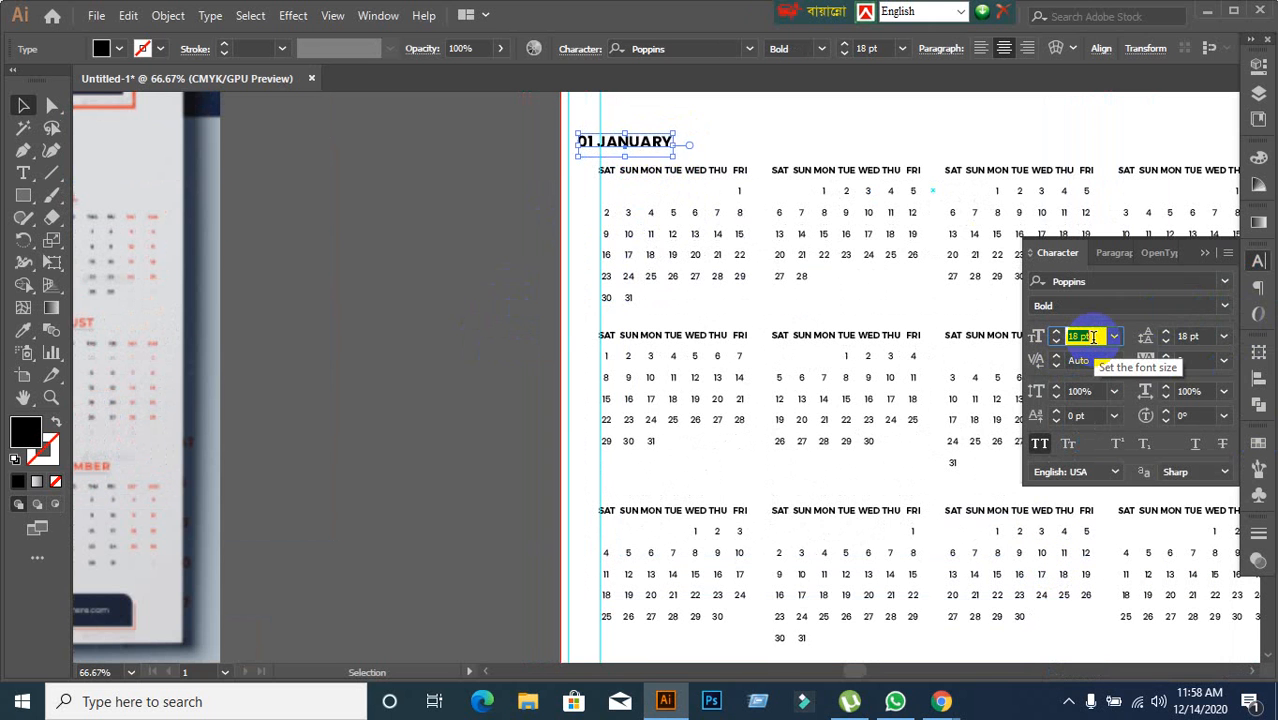
pyautogui.press('Up')
pyautogui.click(356, 342)
pyautogui.scroll(-1, 613, 237)
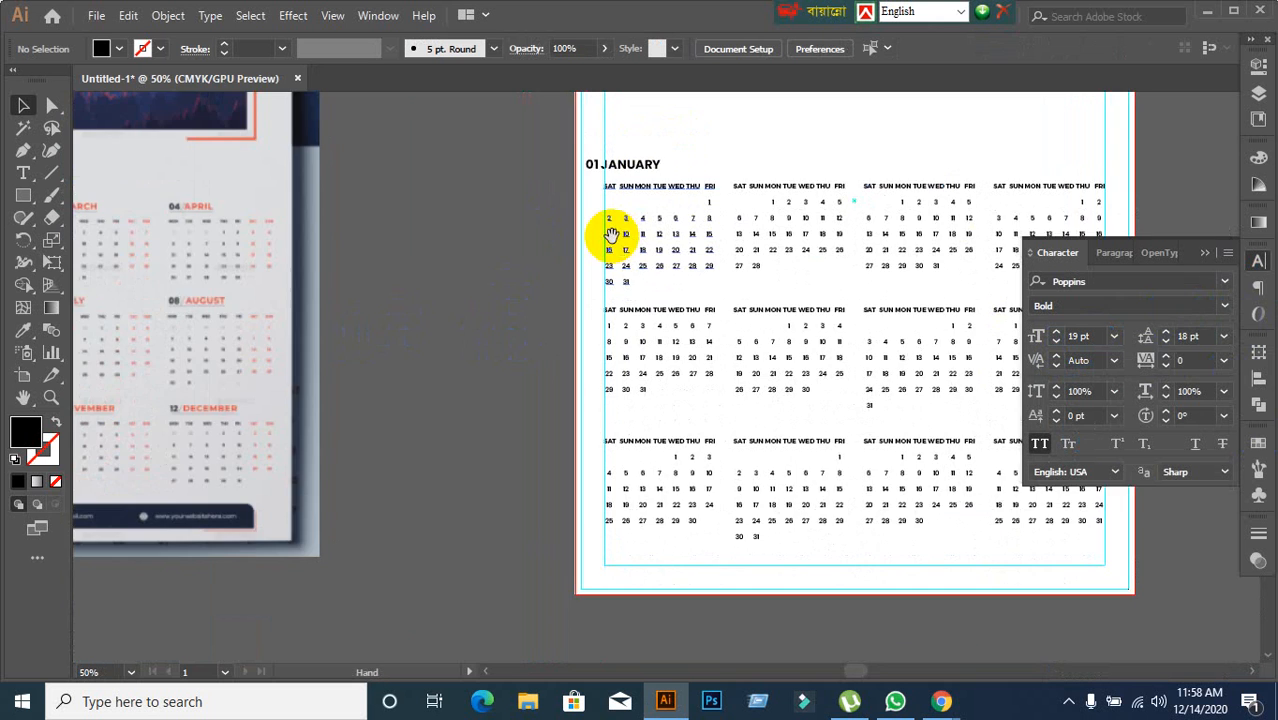
# Step: Reposition the enlarged 01 JANUARY heading close above the weekday row, near the left margin guide
pyautogui.scroll(2, 414, 248)
pyautogui.click(413, 185)
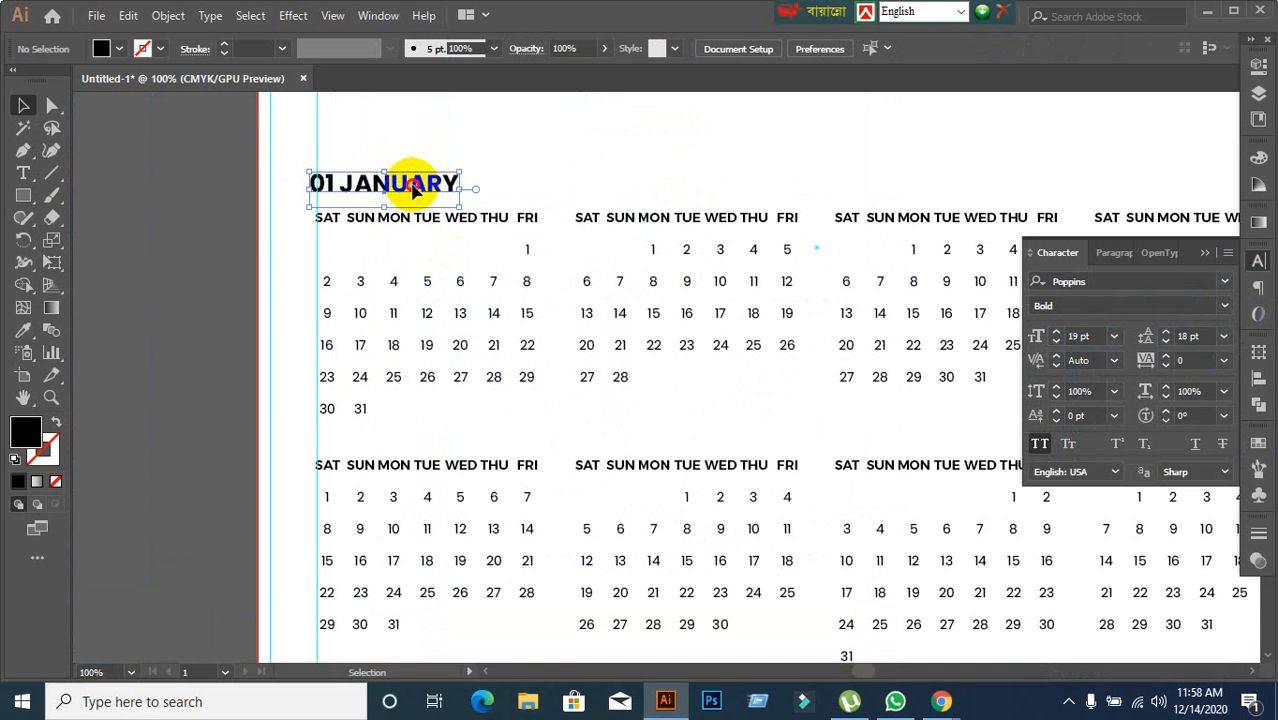
pyautogui.click(172, 258)
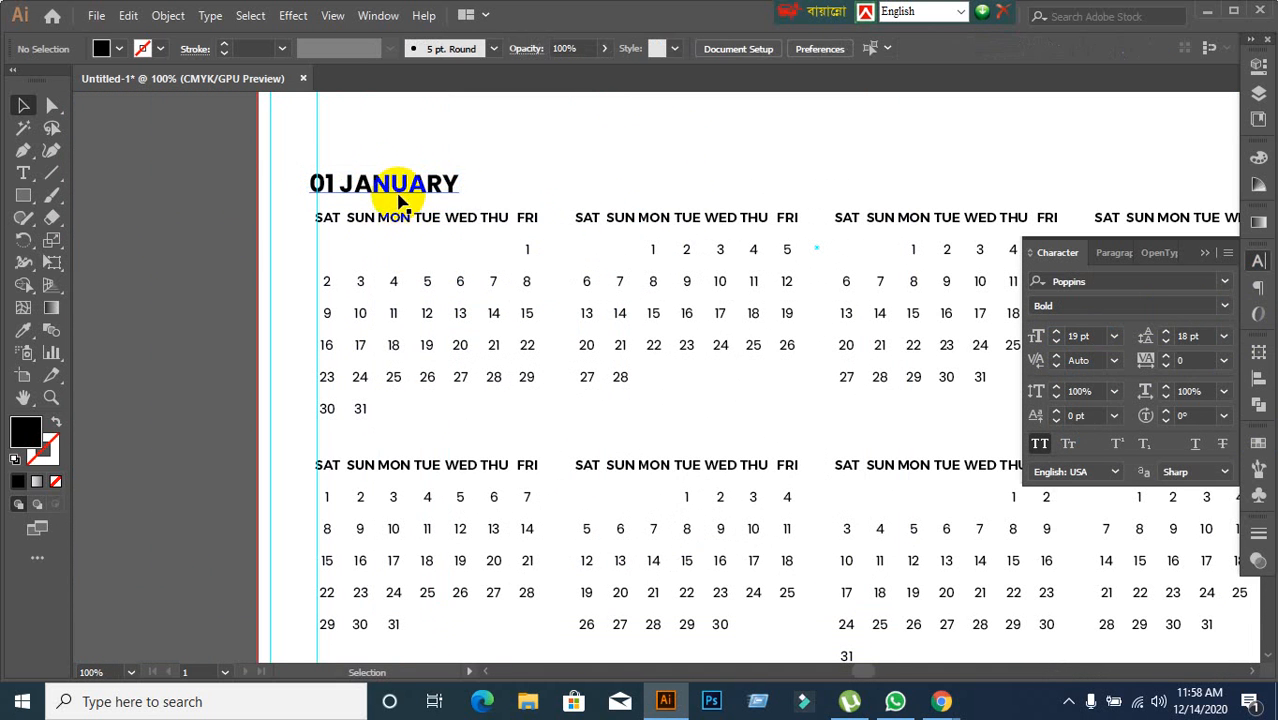
pyautogui.moveTo(398, 200)
pyautogui.mouseDown()
pyautogui.moveTo(420, 192)
pyautogui.moveTo(407, 198)
pyautogui.mouseUp()
pyautogui.click(201, 287)
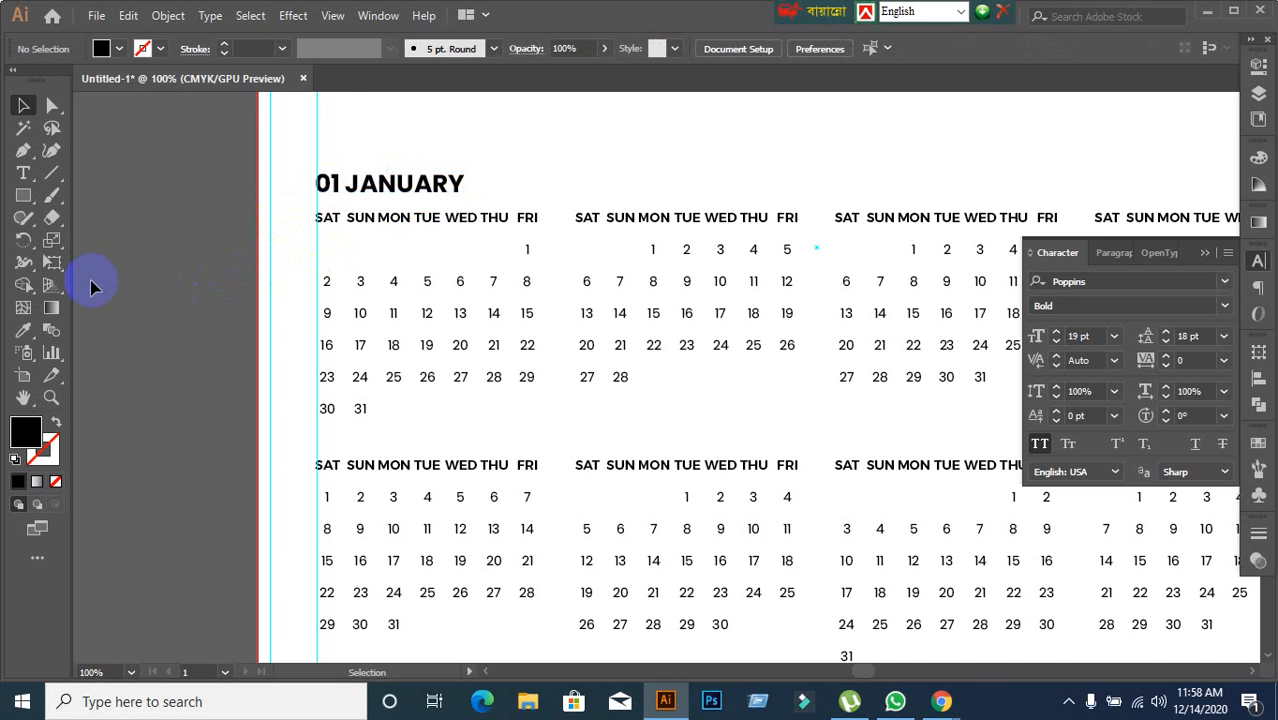
pyautogui.scroll(1, 246, 251)
pyautogui.moveTo(440, 140); pyautogui.dragTo(443, 145)
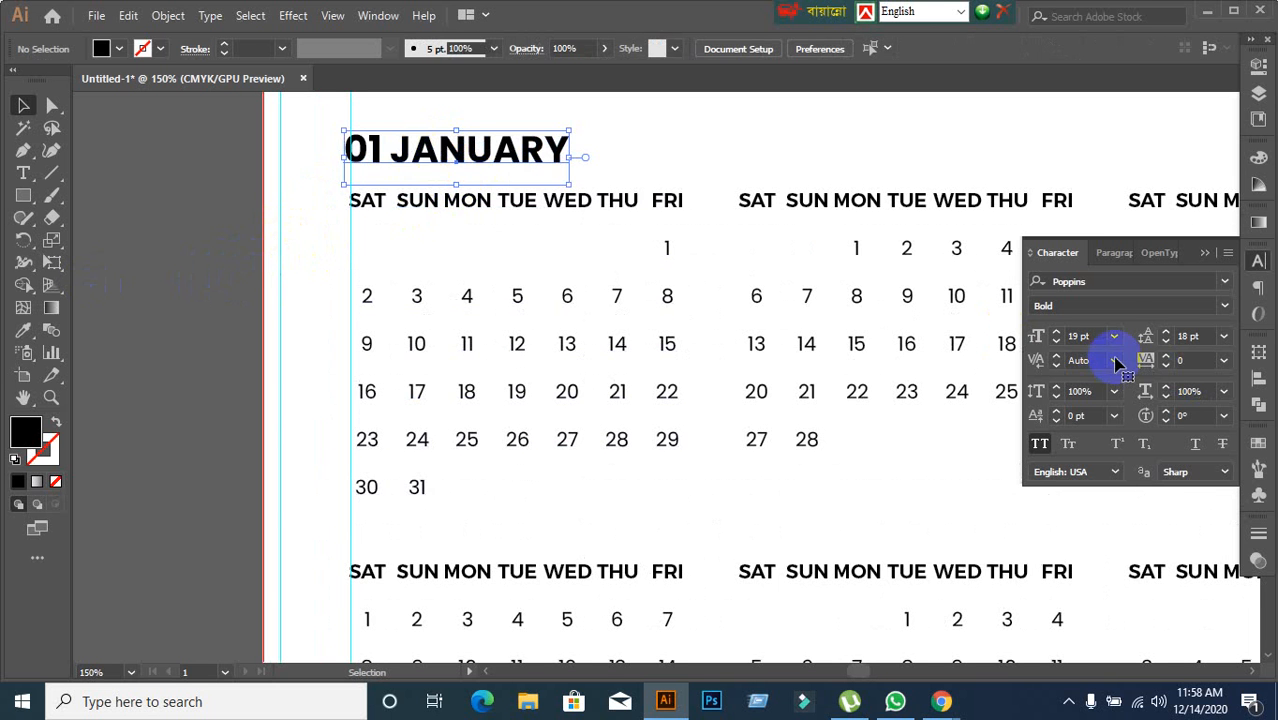
pyautogui.click(679, 145)
pyautogui.scroll(-2, 717, 262)
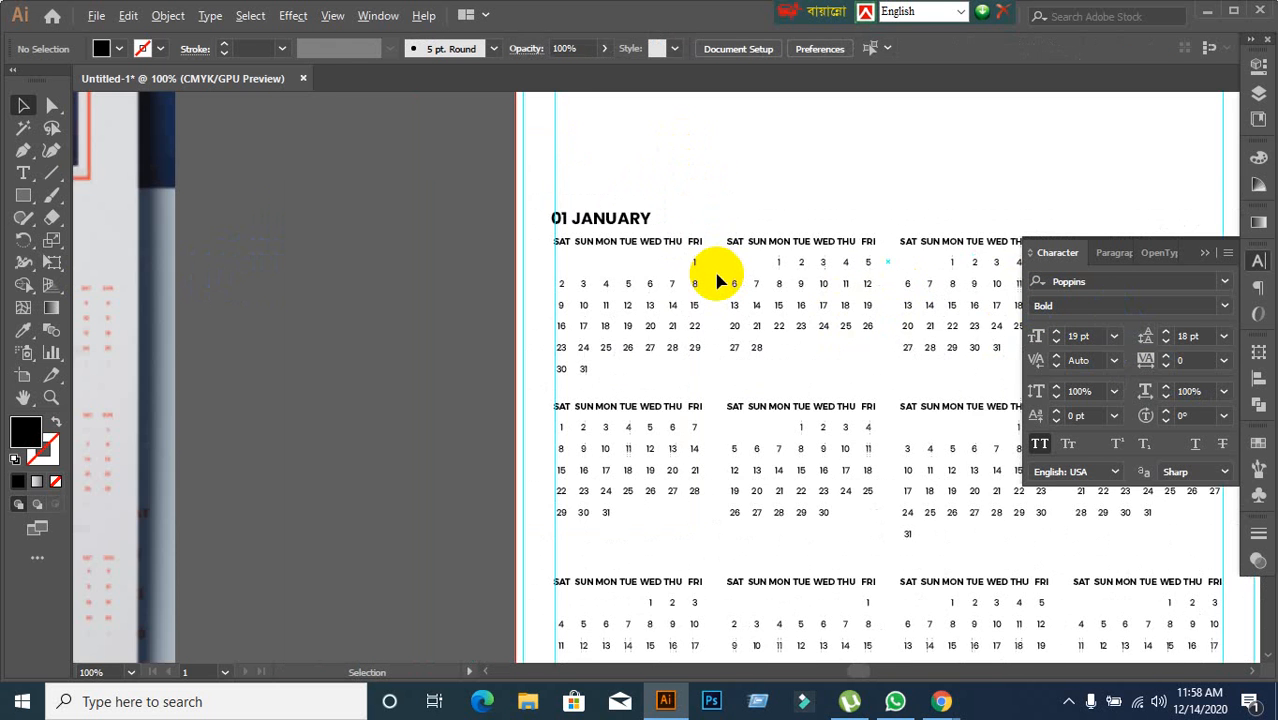
# Step: Examine the March grid's text frame and the extent of the 01 JANUARY heading relative to the weekday row
pyautogui.scroll(-1, 717, 282)
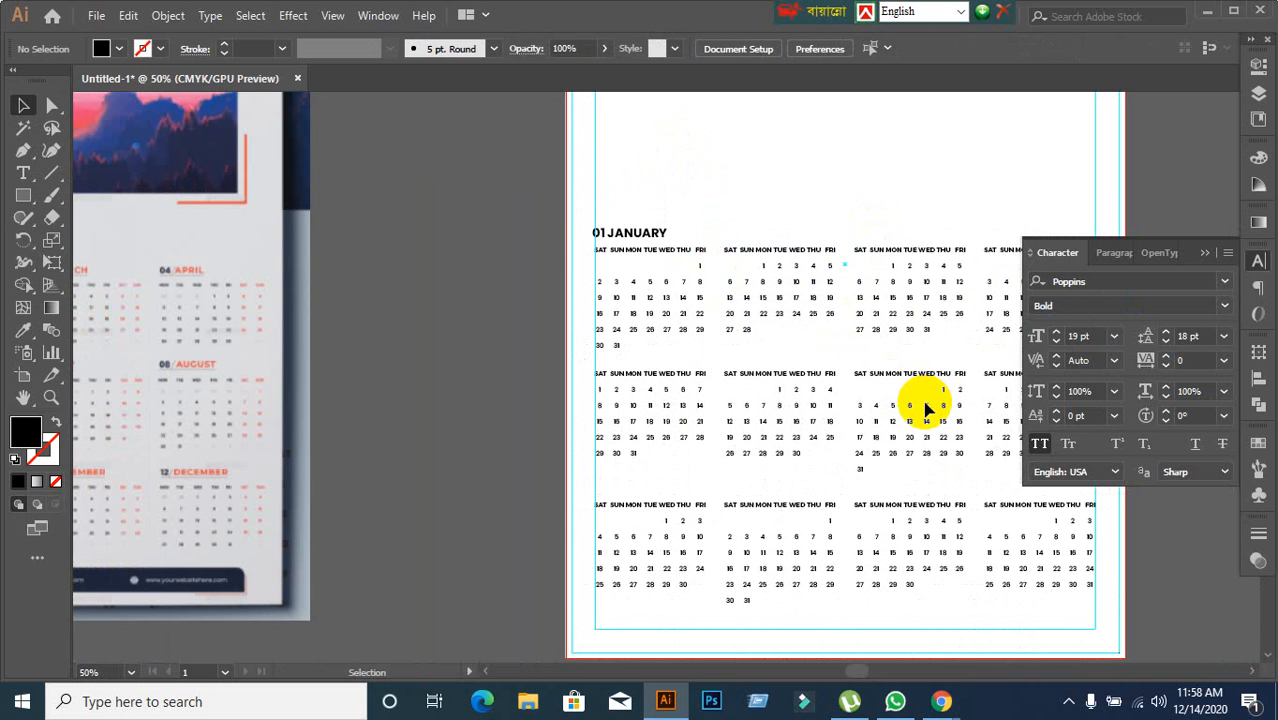
pyautogui.scroll(2, 933, 257)
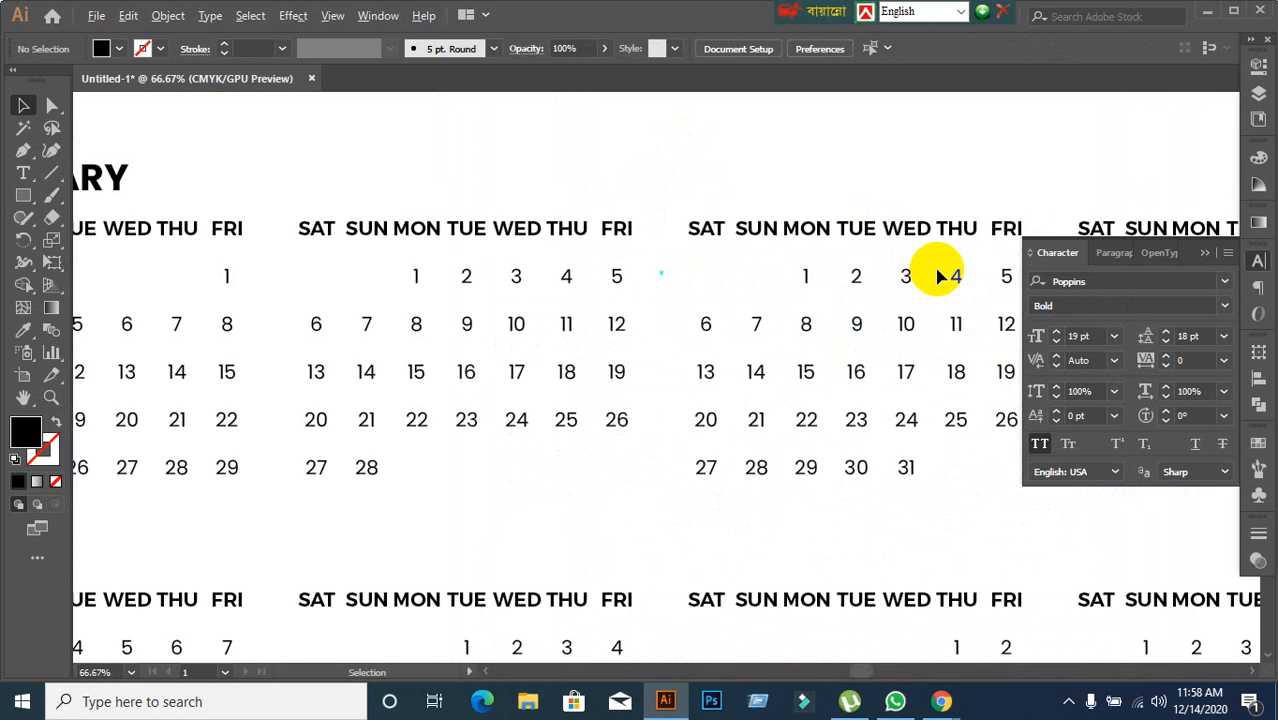
pyautogui.scroll(4, 940, 276)
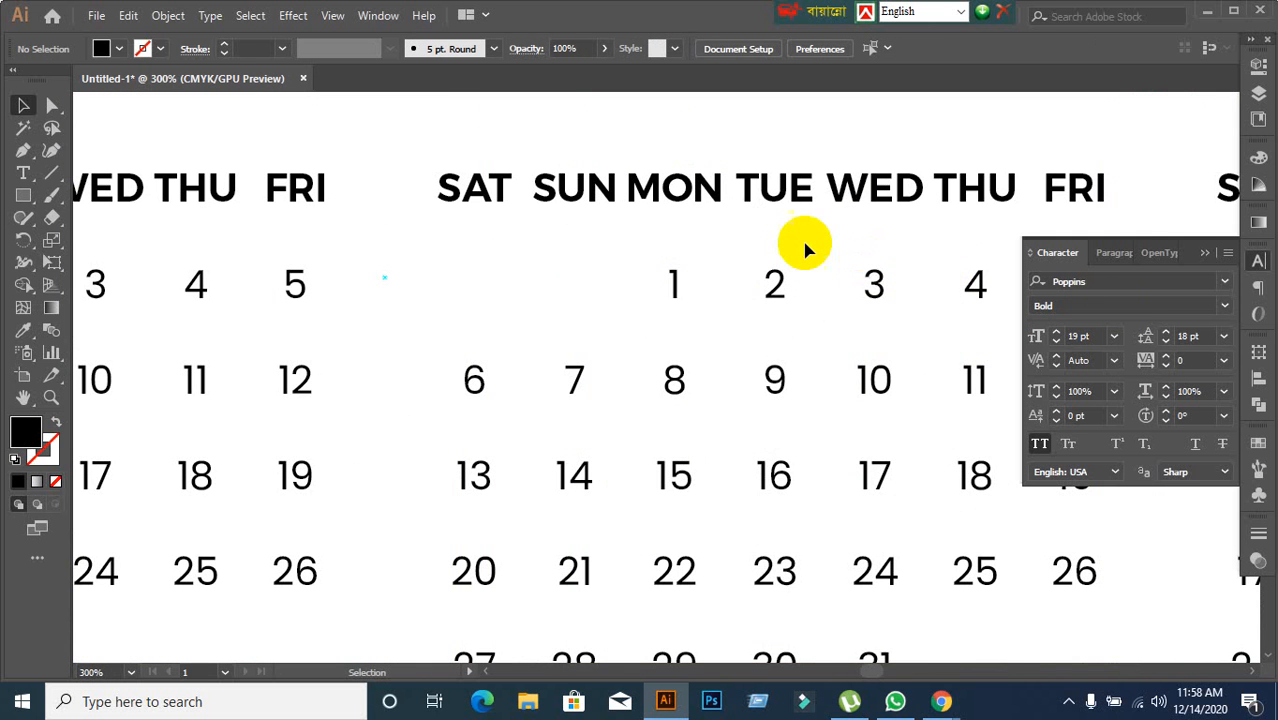
pyautogui.click(776, 210)
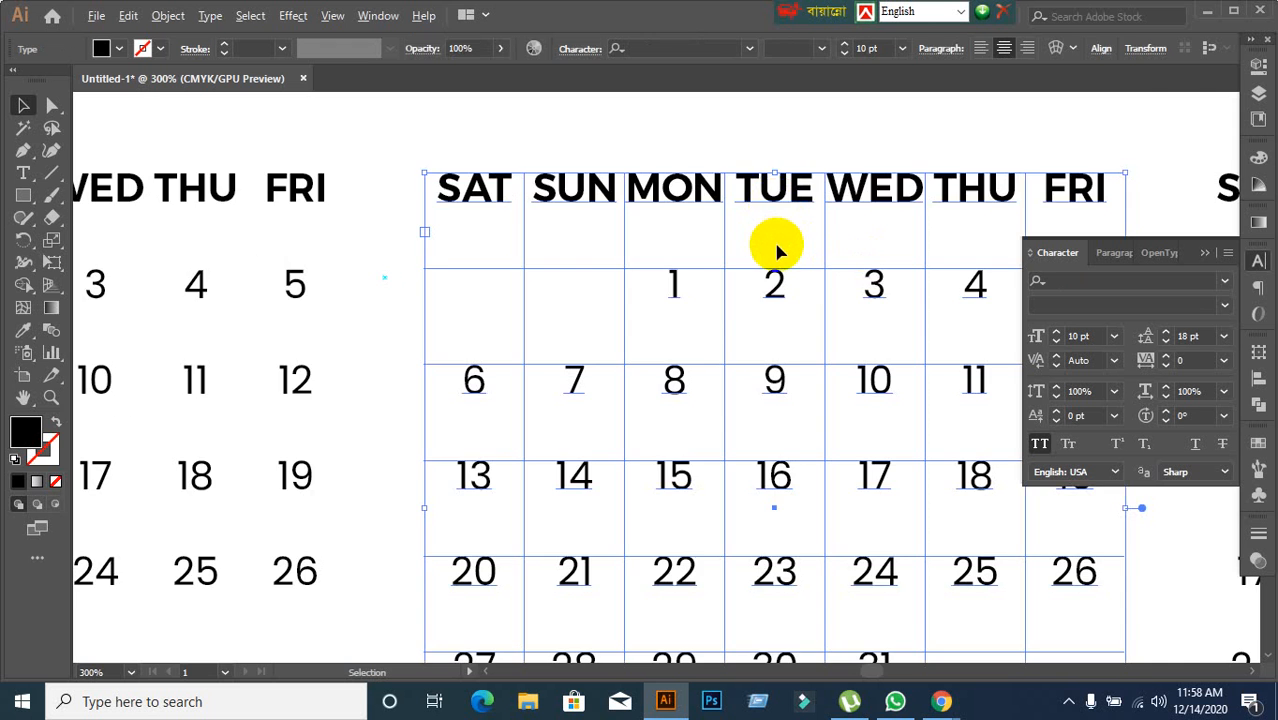
pyautogui.scroll(-3, 776, 245)
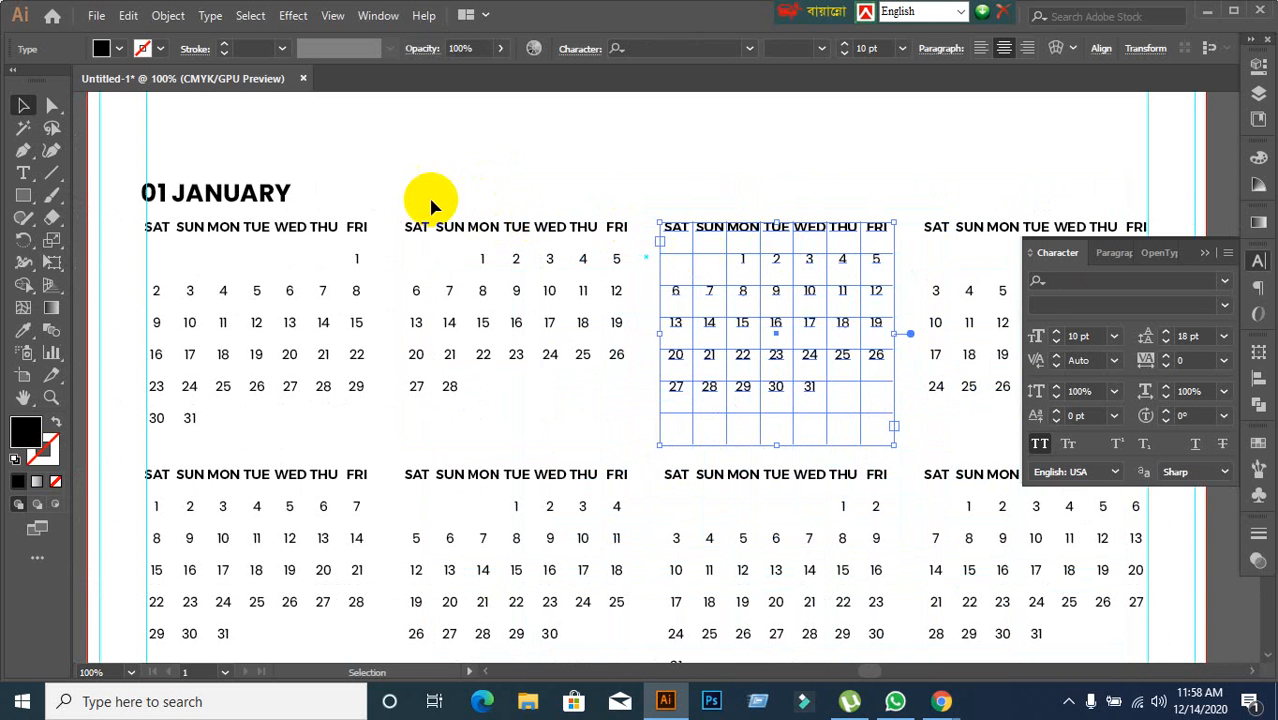
pyautogui.click(277, 200)
pyautogui.click(344, 200)
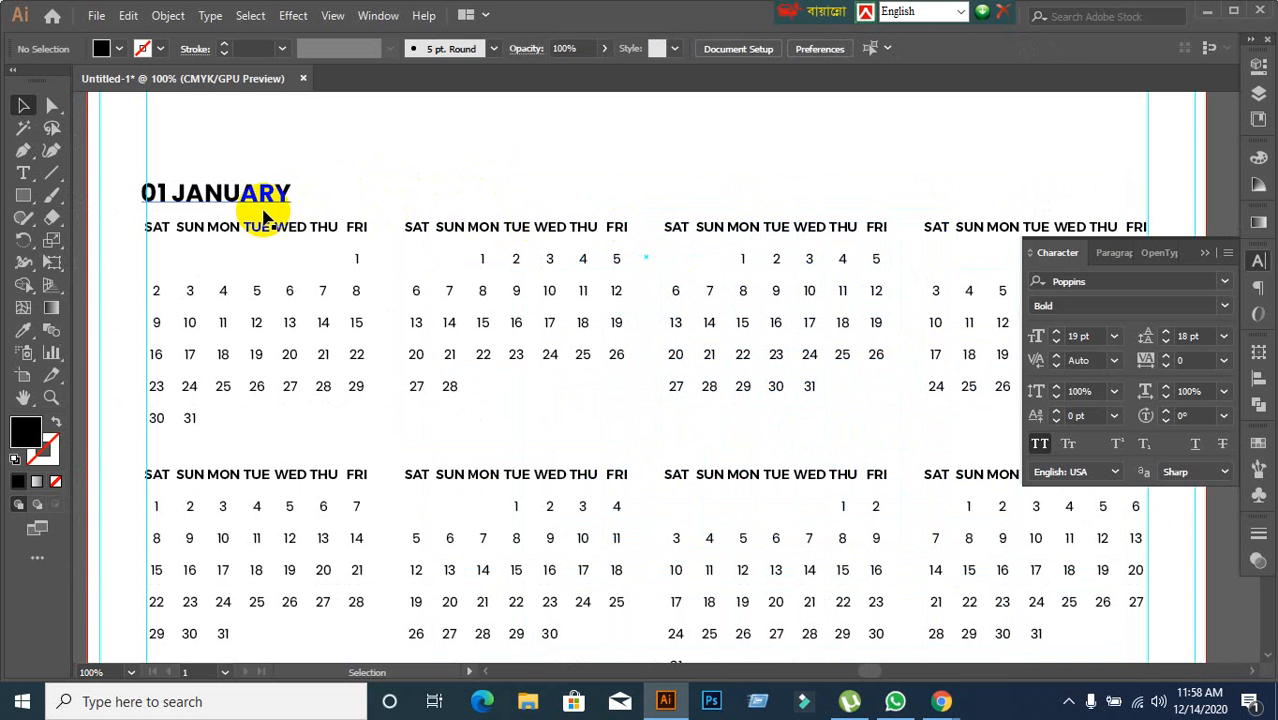
pyautogui.click(262, 203)
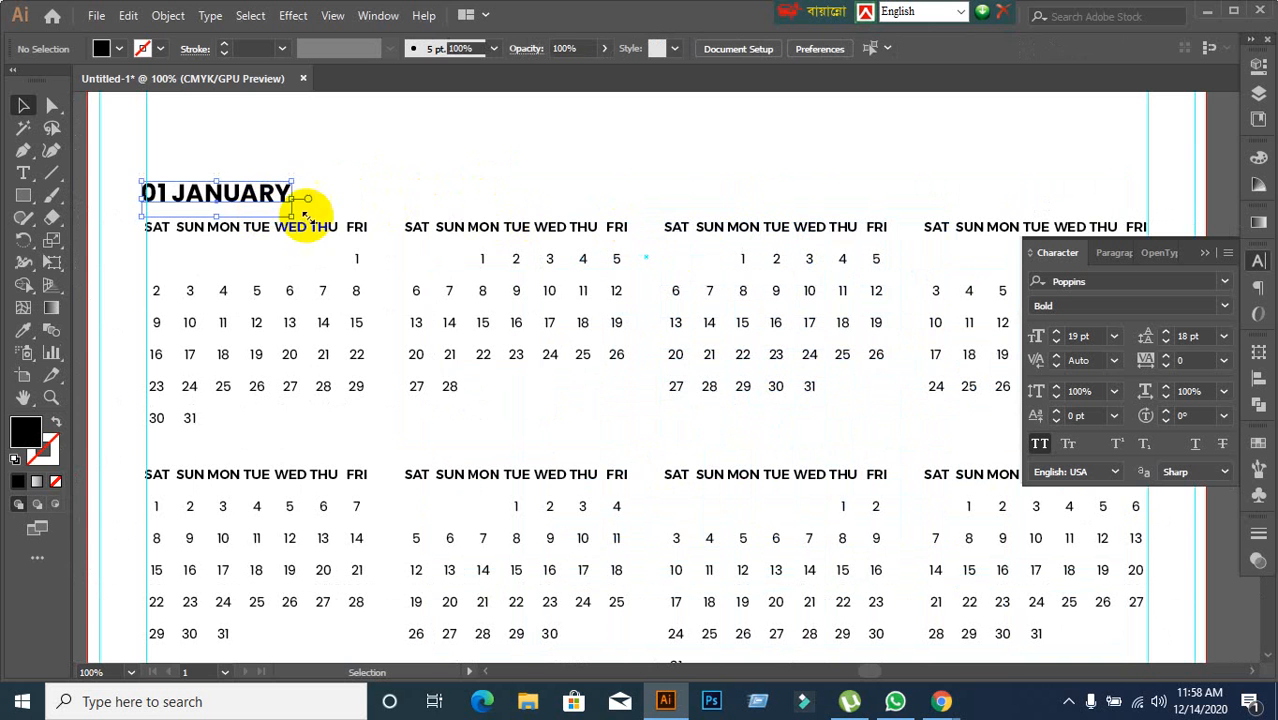
pyautogui.click(518, 170)
# Step: Examine the weekday headers and dates of the February and March grids and the spacing between the month rows
pyautogui.scroll(-2, 513, 285)
pyautogui.scroll(1, 520, 305)
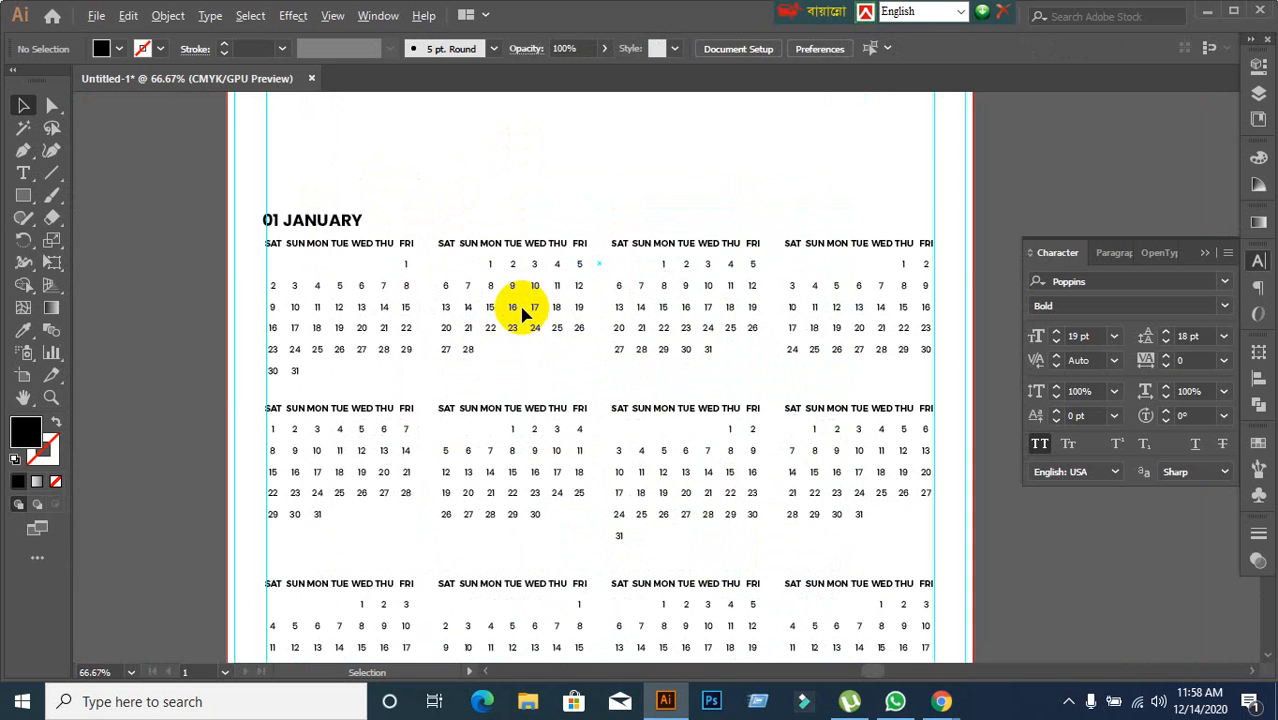
pyautogui.scroll(2, 522, 313)
pyautogui.scroll(-2, 542, 245)
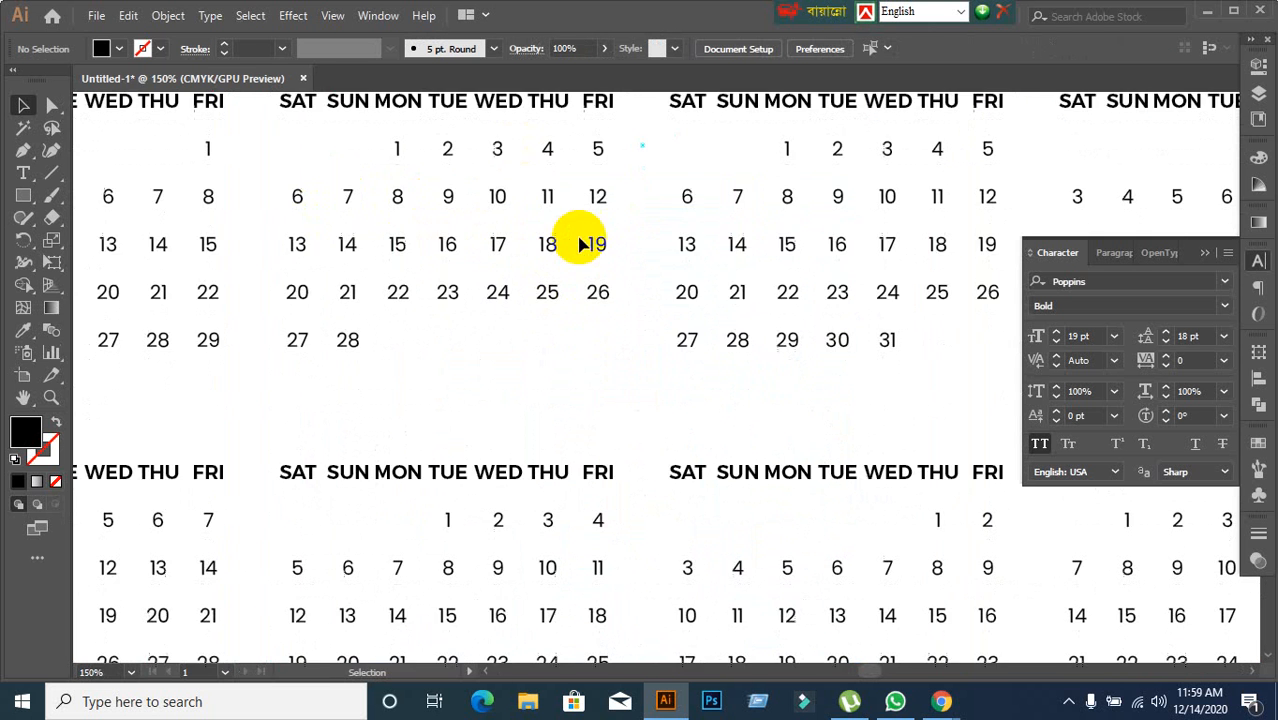
pyautogui.scroll(3, 735, 170)
pyautogui.scroll(1, 870, 185)
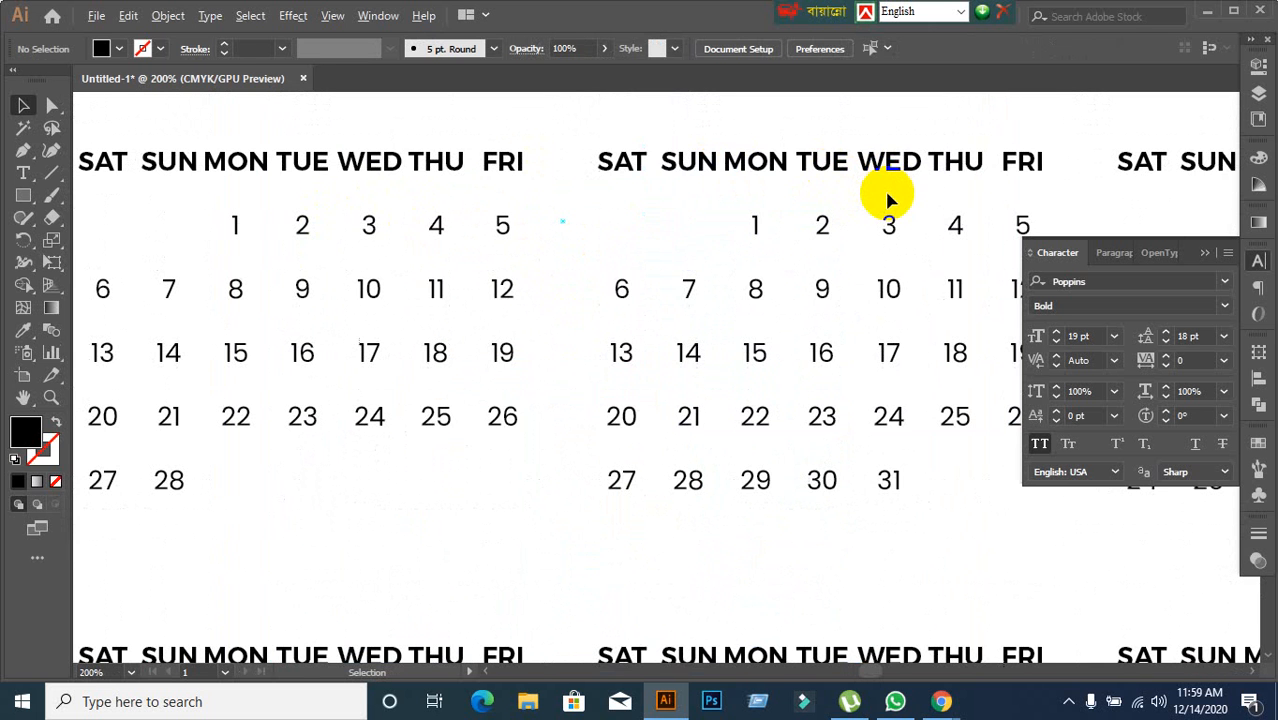
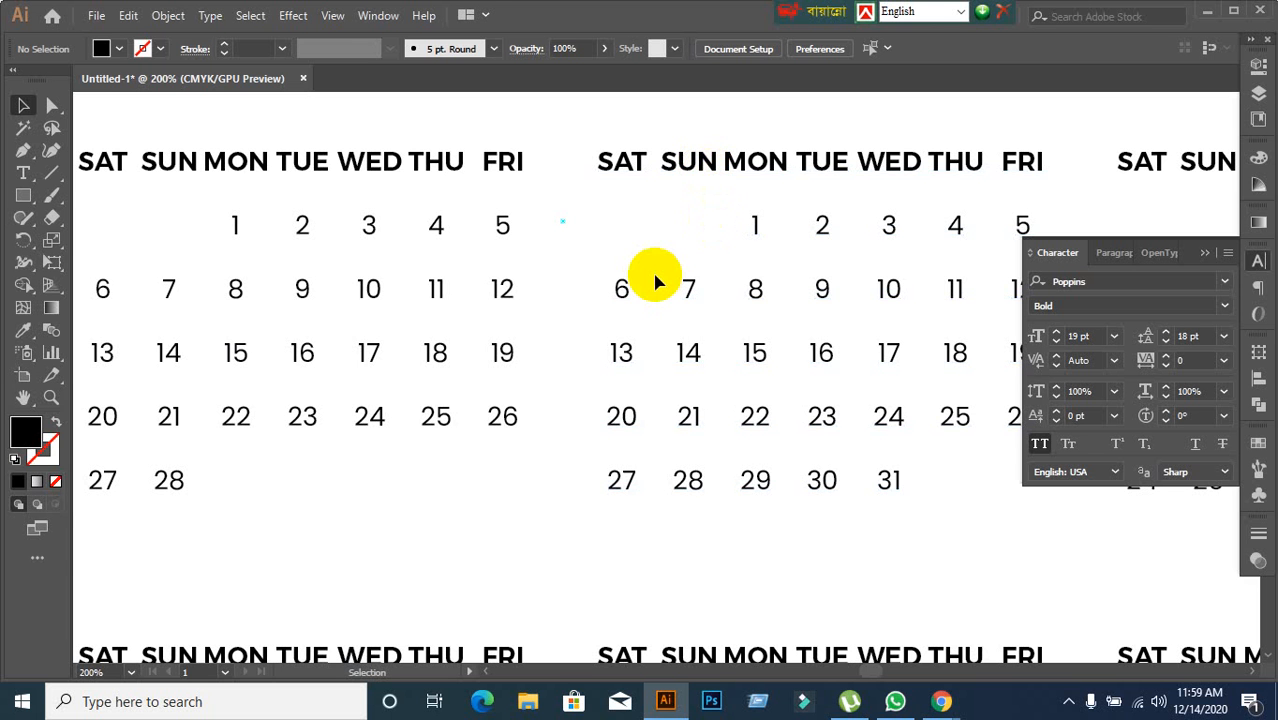
pyautogui.scroll(-3, 655, 283)
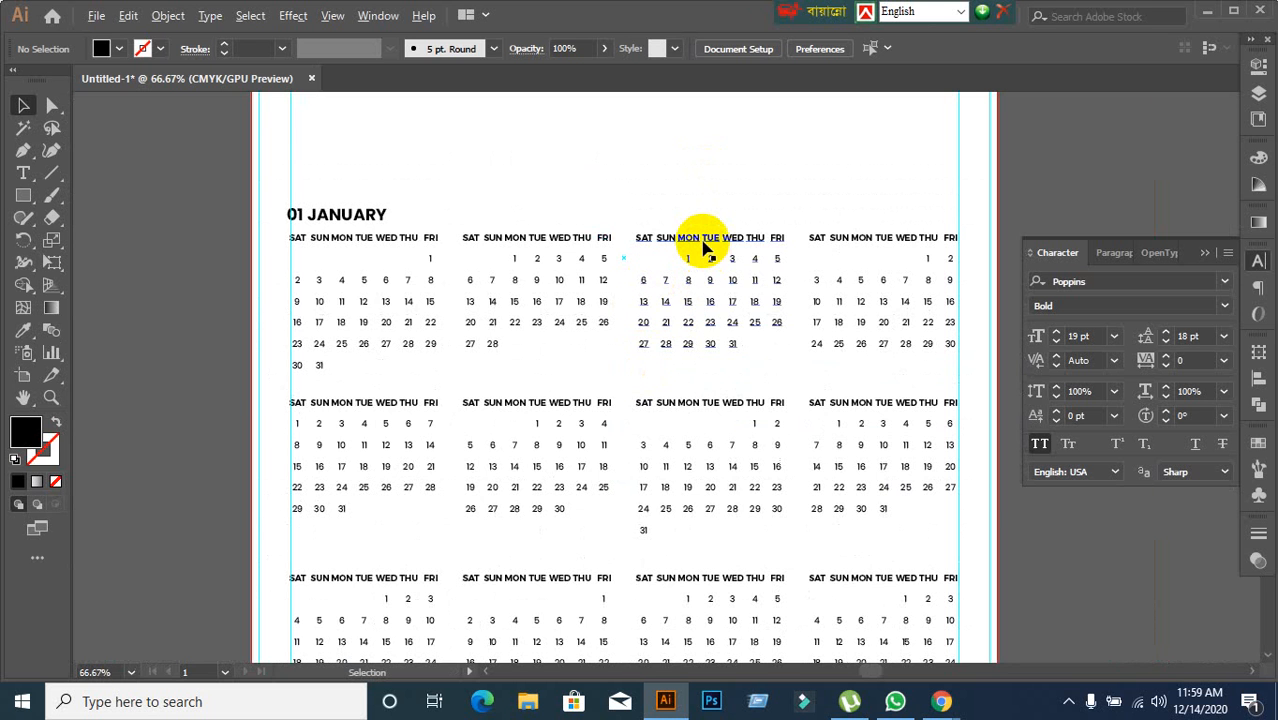
pyautogui.scroll(1, 700, 250)
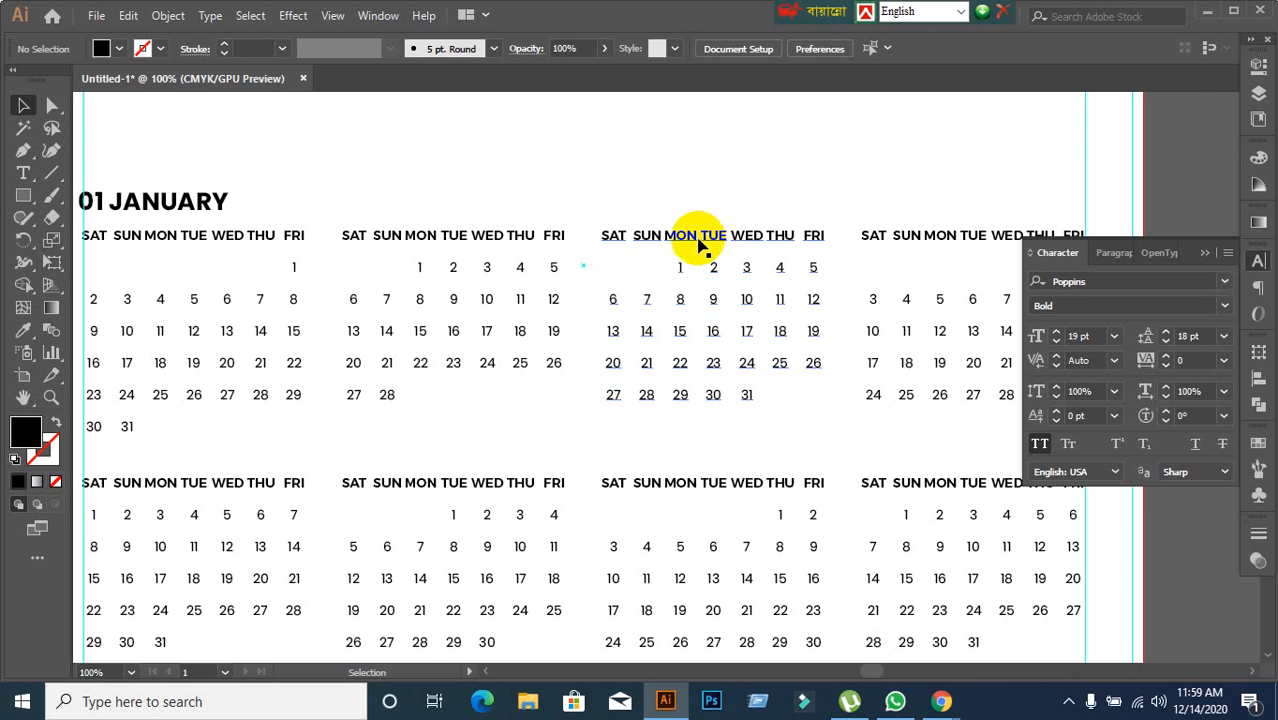
pyautogui.moveTo(456, 257); pyautogui.dragTo(628, 171)
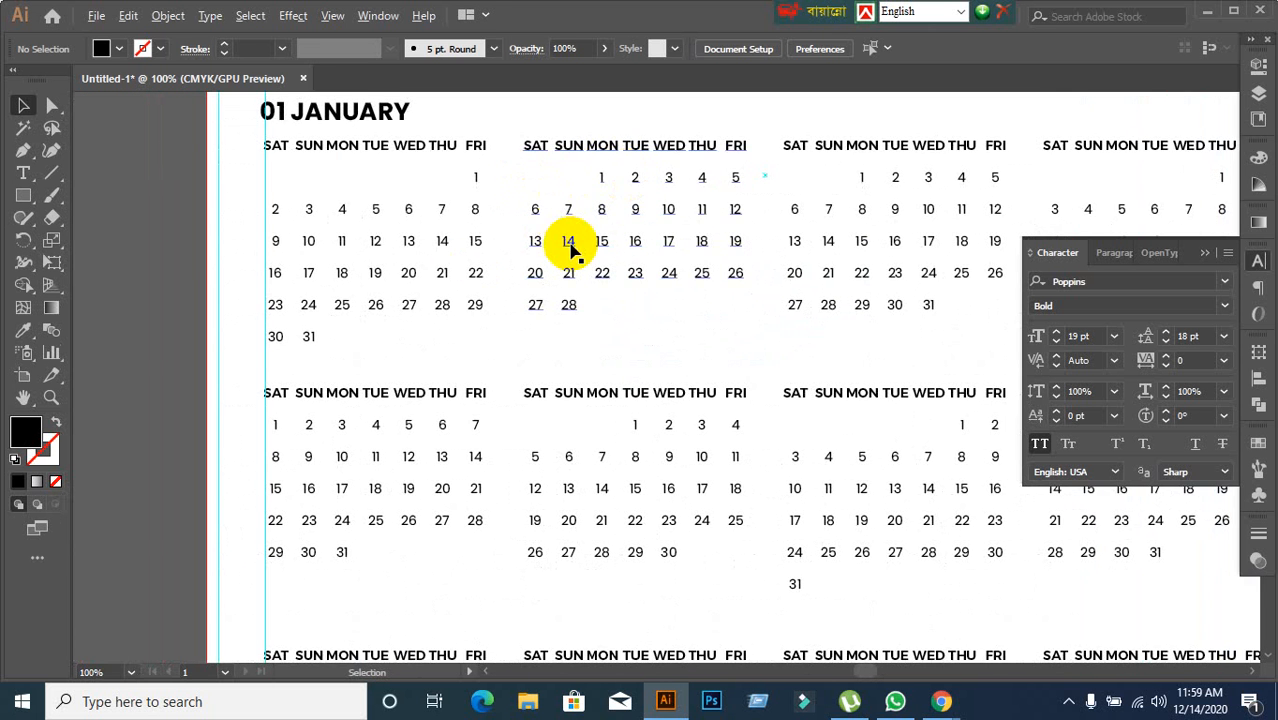
pyautogui.scroll(-1, 570, 245)
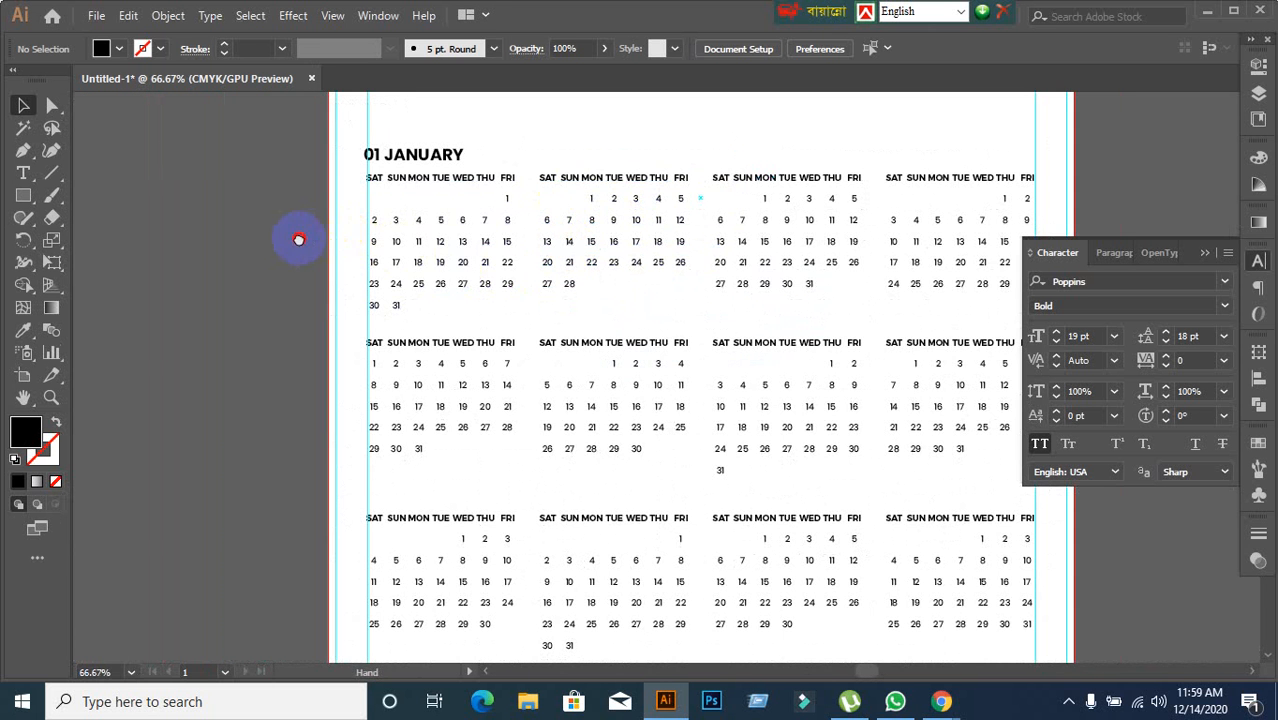
# Step: Set the 01 JANUARY heading's font weight to Poppins ExtraBold
pyautogui.moveTo(298, 240); pyautogui.dragTo(340, 236)
pyautogui.scroll(1, 491, 220)
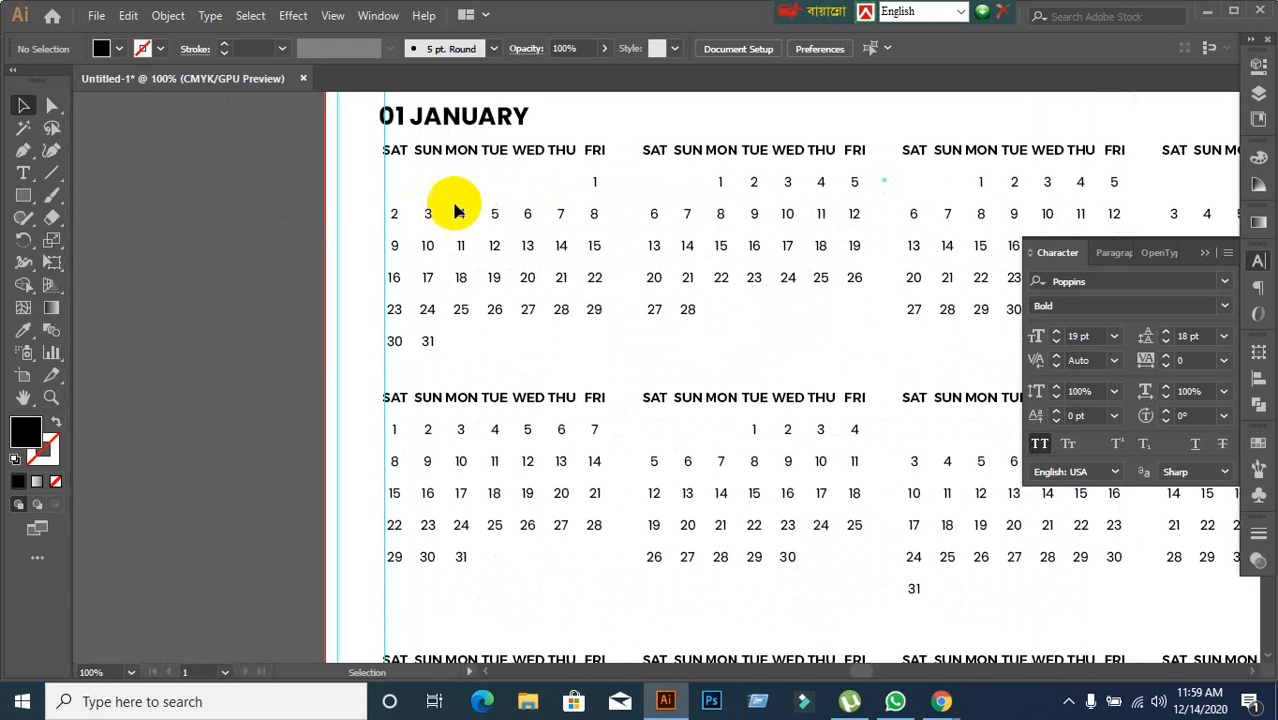
pyautogui.scroll(1, 476, 173)
pyautogui.moveTo(478, 160)
pyautogui.mouseDown()
pyautogui.moveTo(499, 163)
pyautogui.moveTo(456, 149)
pyautogui.moveTo(486, 160)
pyautogui.mouseUp()
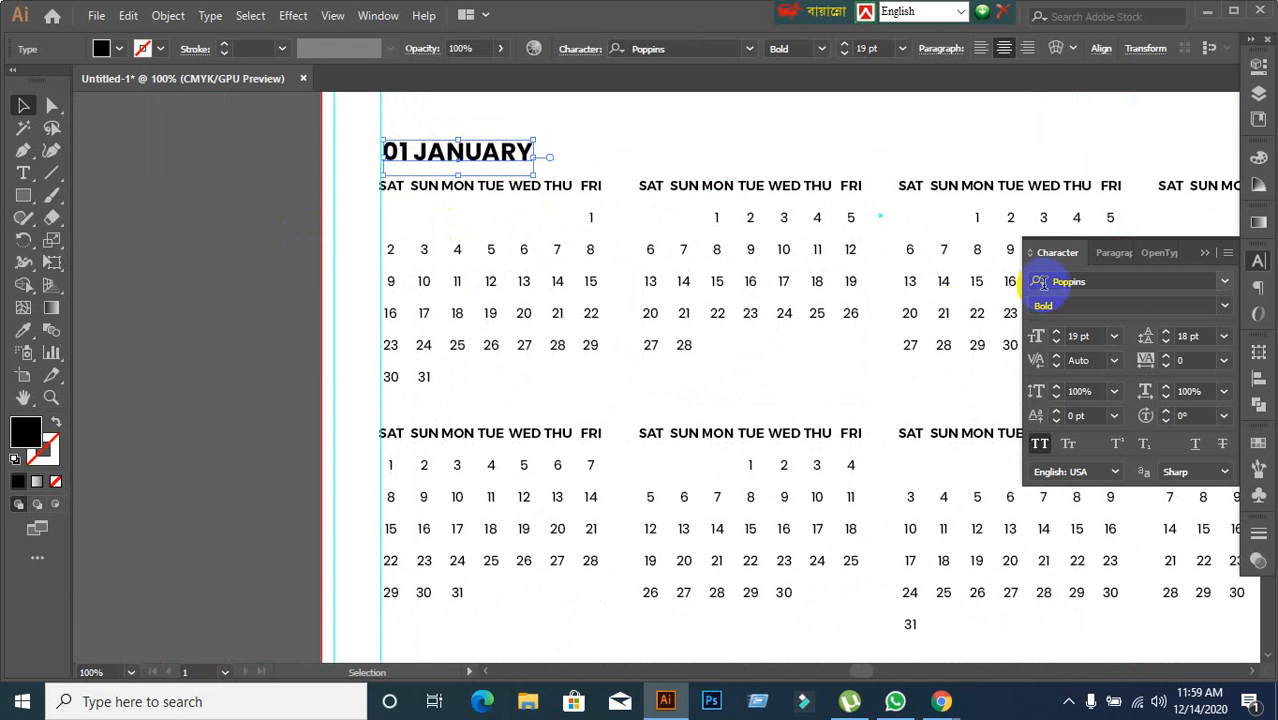
pyautogui.click(1220, 306)
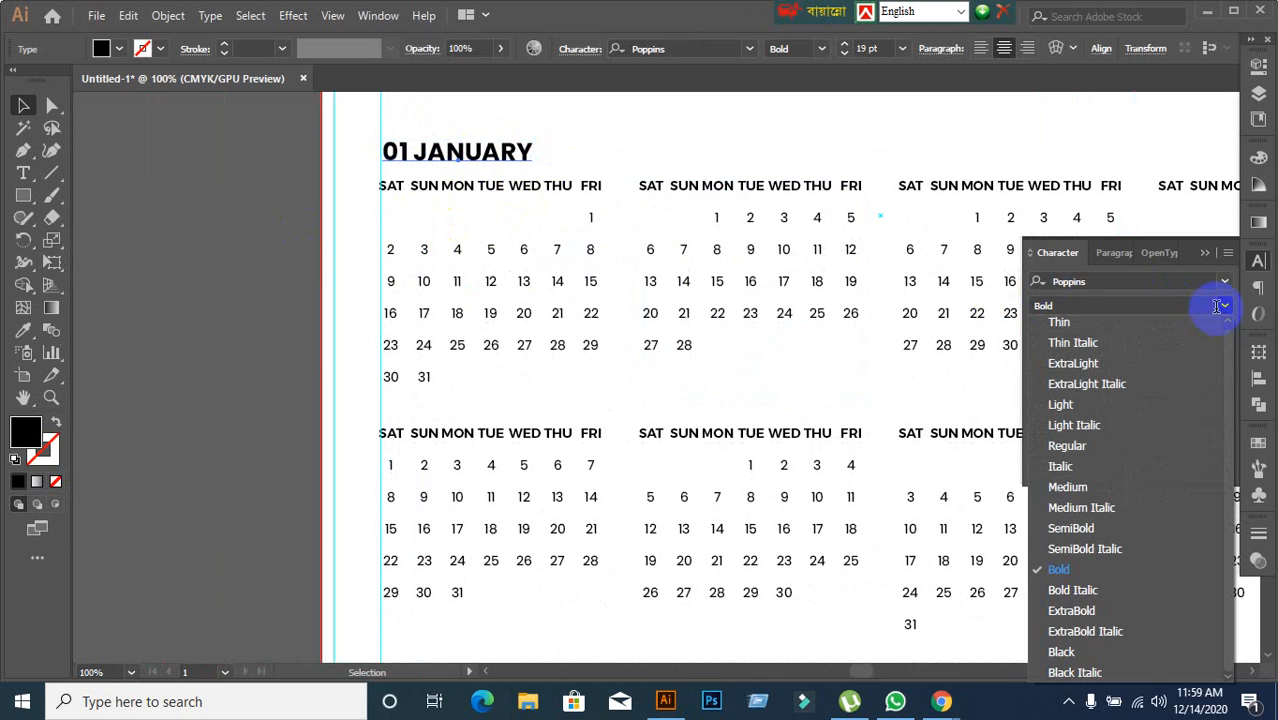
pyautogui.click(1070, 611)
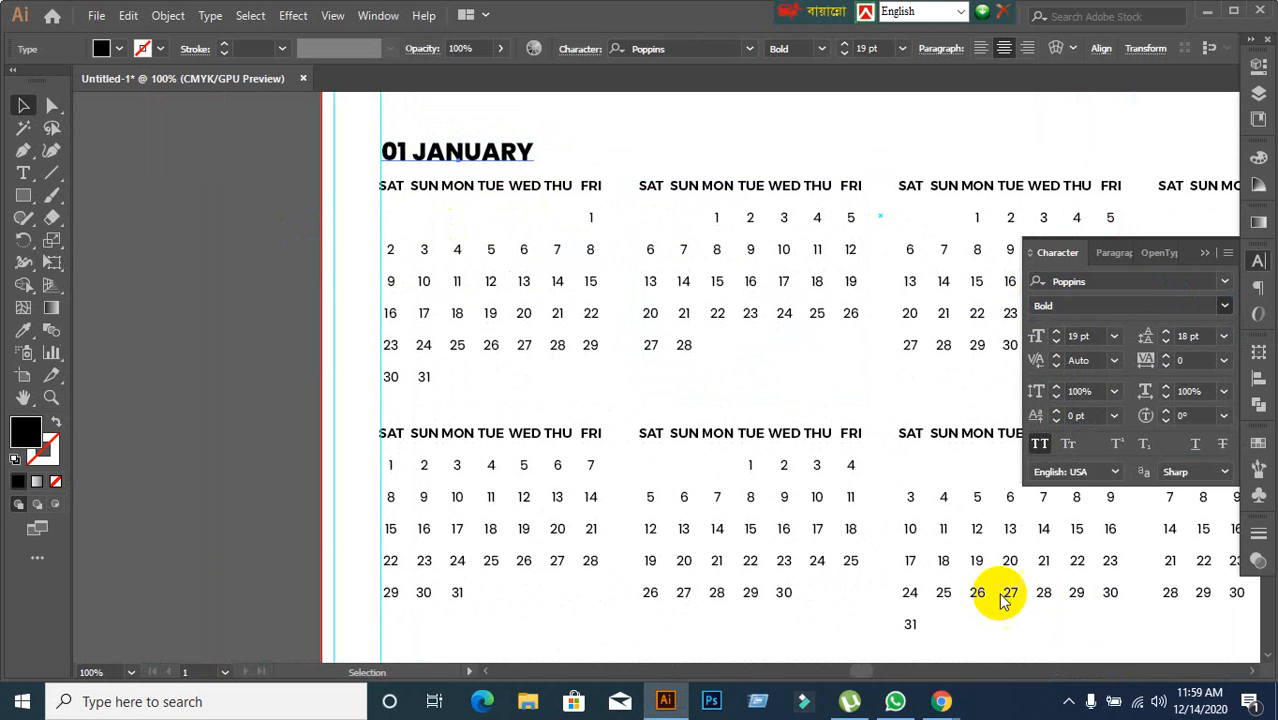
pyautogui.click(506, 162)
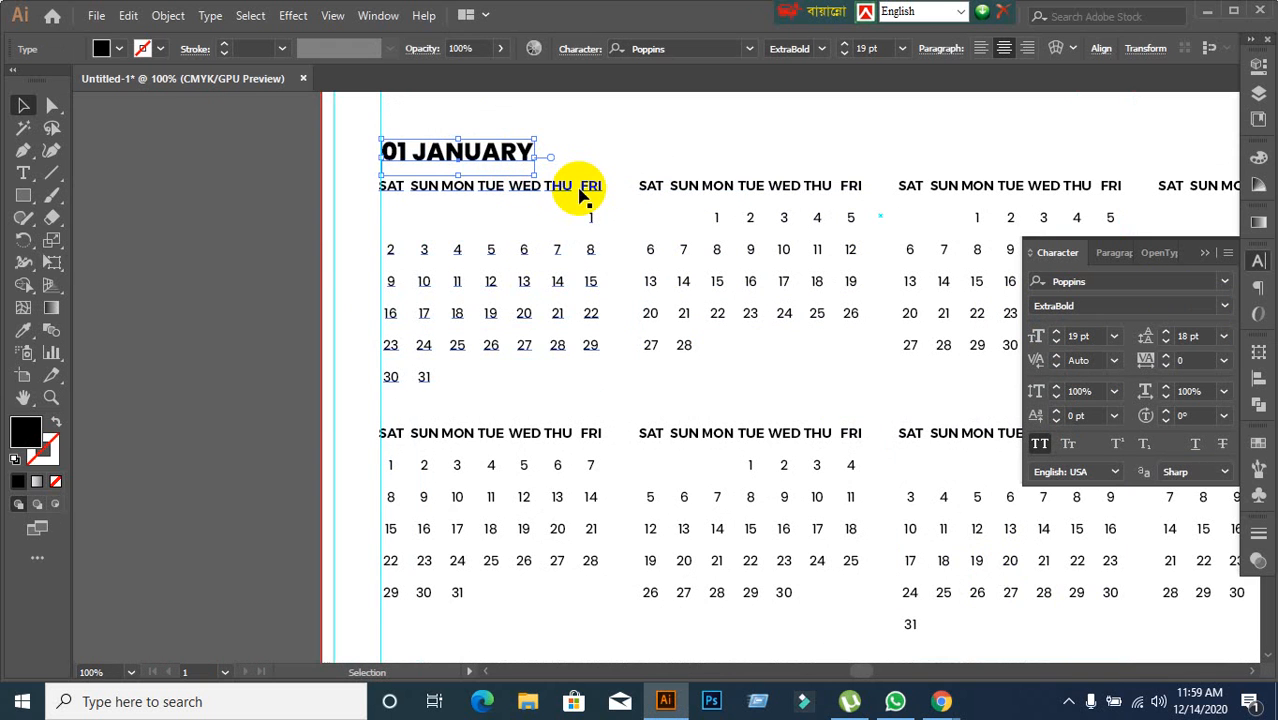
pyautogui.click(208, 313)
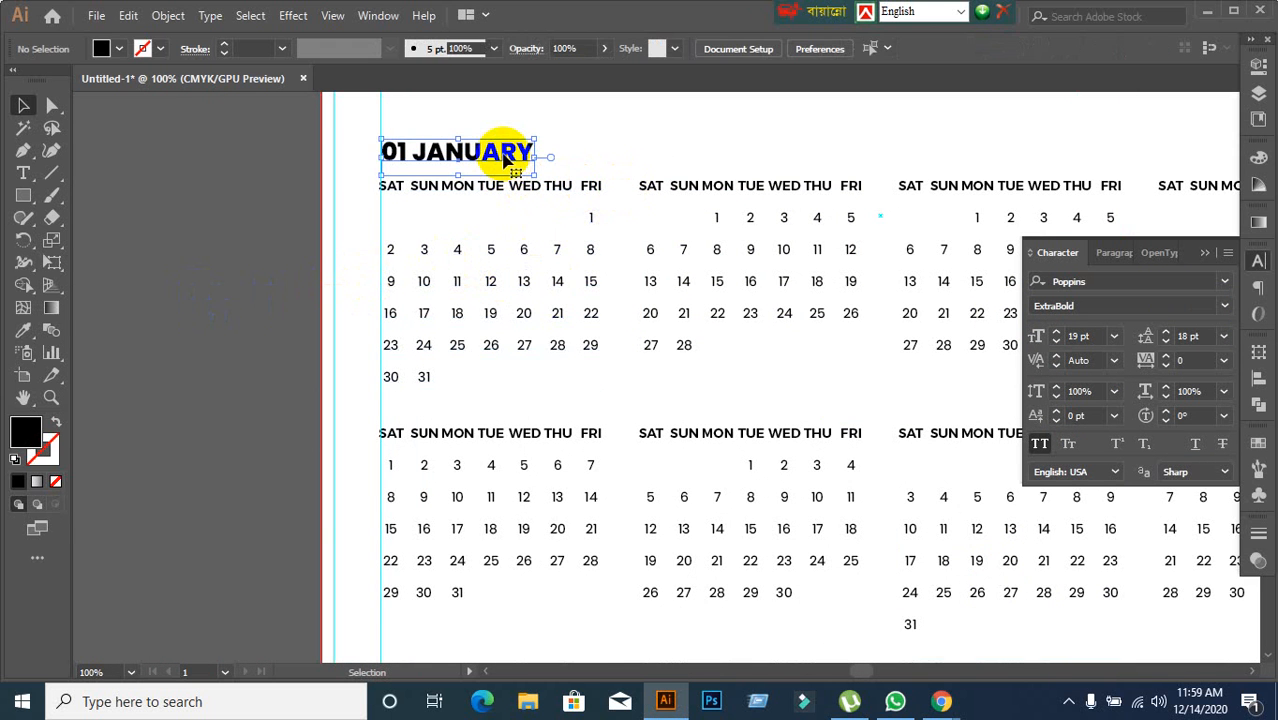
# Step: Duplicate the 01 JANUARY heading across the first row so one copy sits above each of the other three month grids
pyautogui.moveTo(506, 155); pyautogui.dragTo(1021, 157)
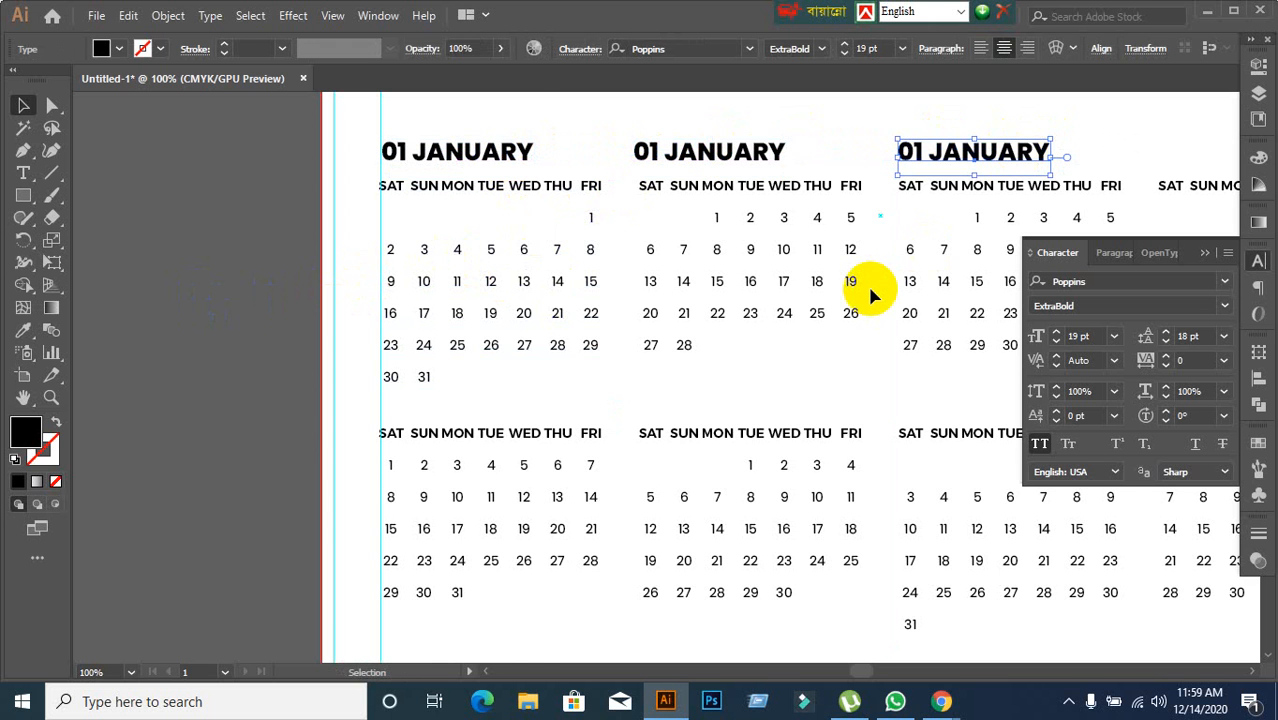
pyautogui.scroll(-1, 867, 283)
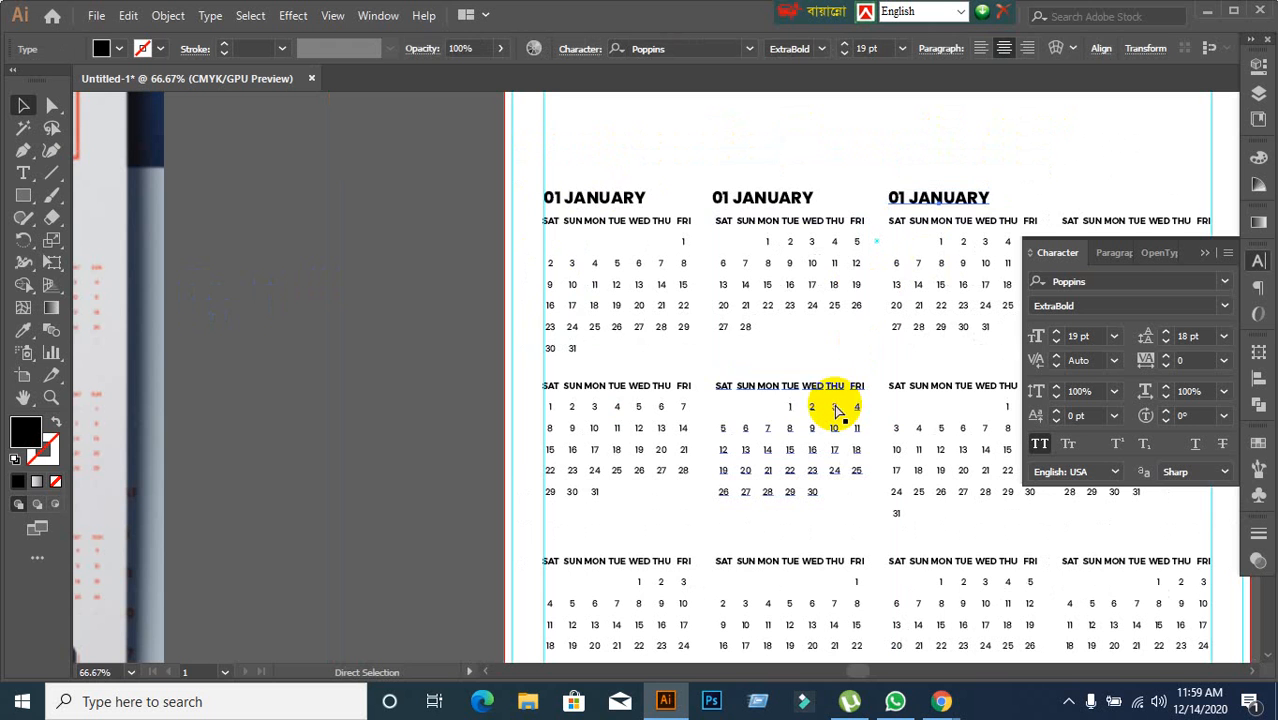
pyautogui.hotkey('ctrl', 'd')
pyautogui.scroll(-1, 612, 362)
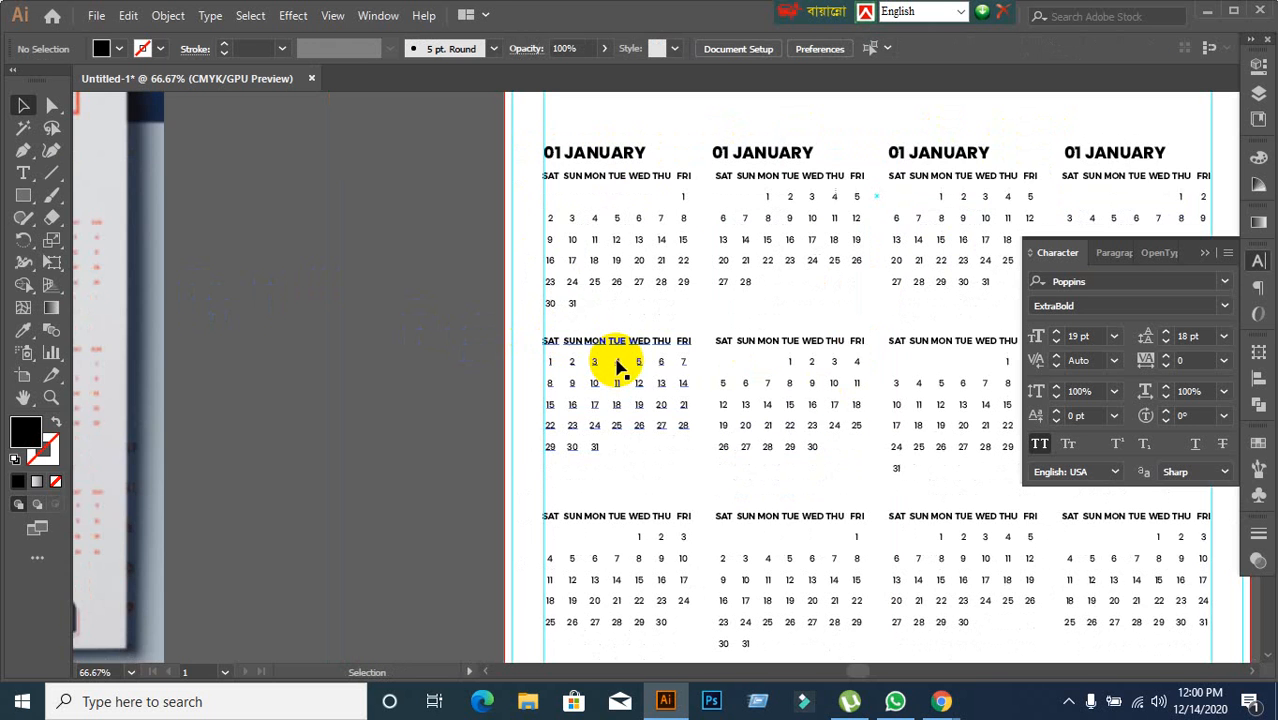
# Step: Copy the row of four 01 JANUARY headings straight down above the weekday rows of the second and third month rows
pyautogui.hscroll(2, 610, 357)
pyautogui.moveTo(466, 140); pyautogui.dragTo(1092, 168)
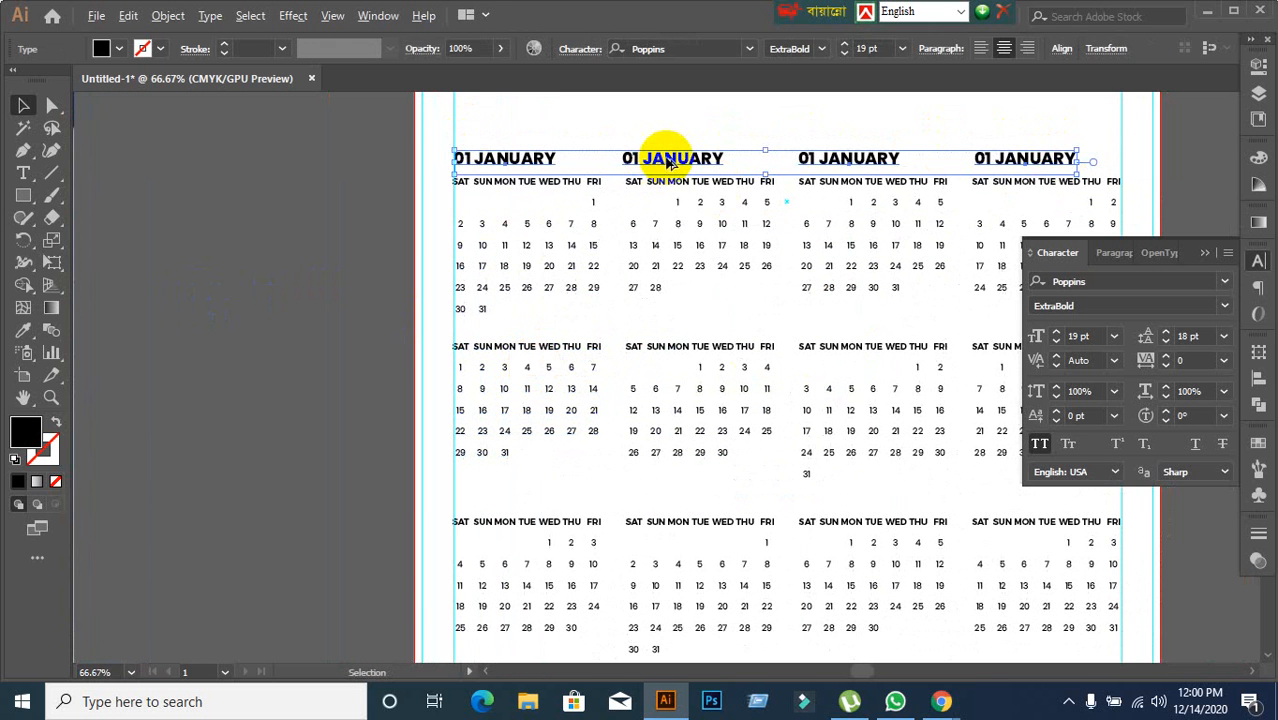
pyautogui.moveTo(667, 165); pyautogui.dragTo(645, 469)
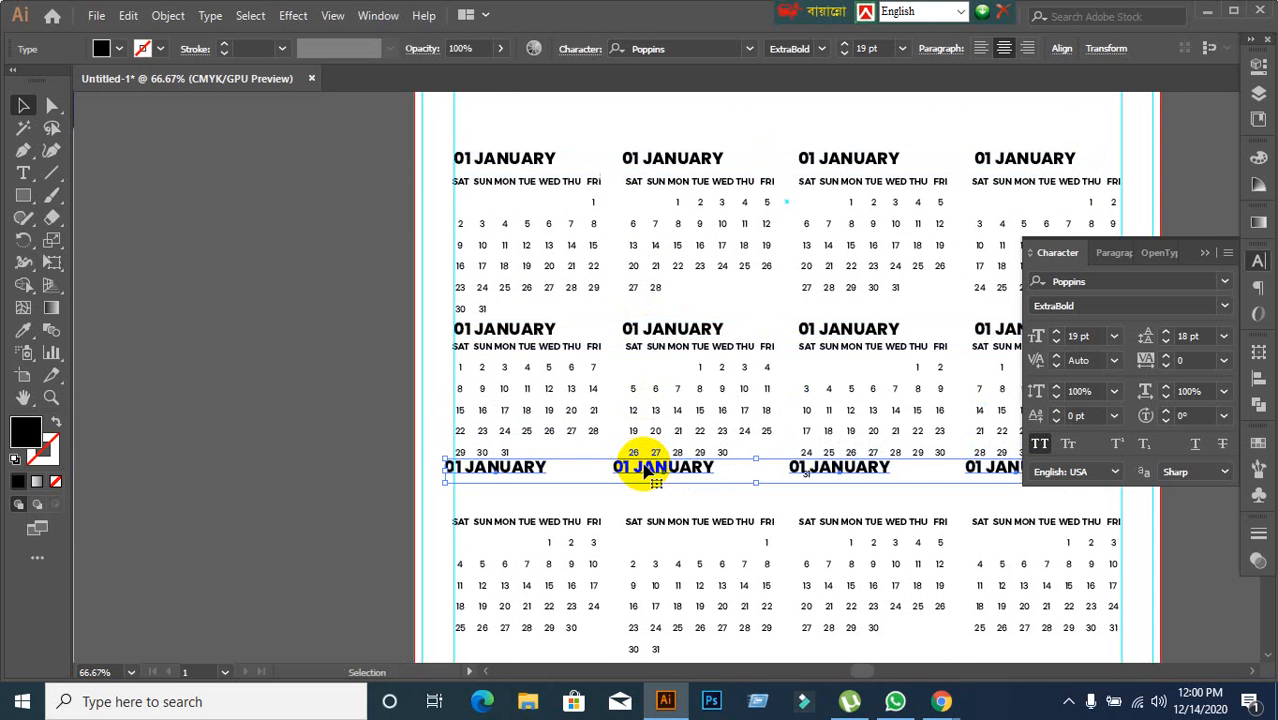
pyautogui.hotkey('ctrl', 'z')
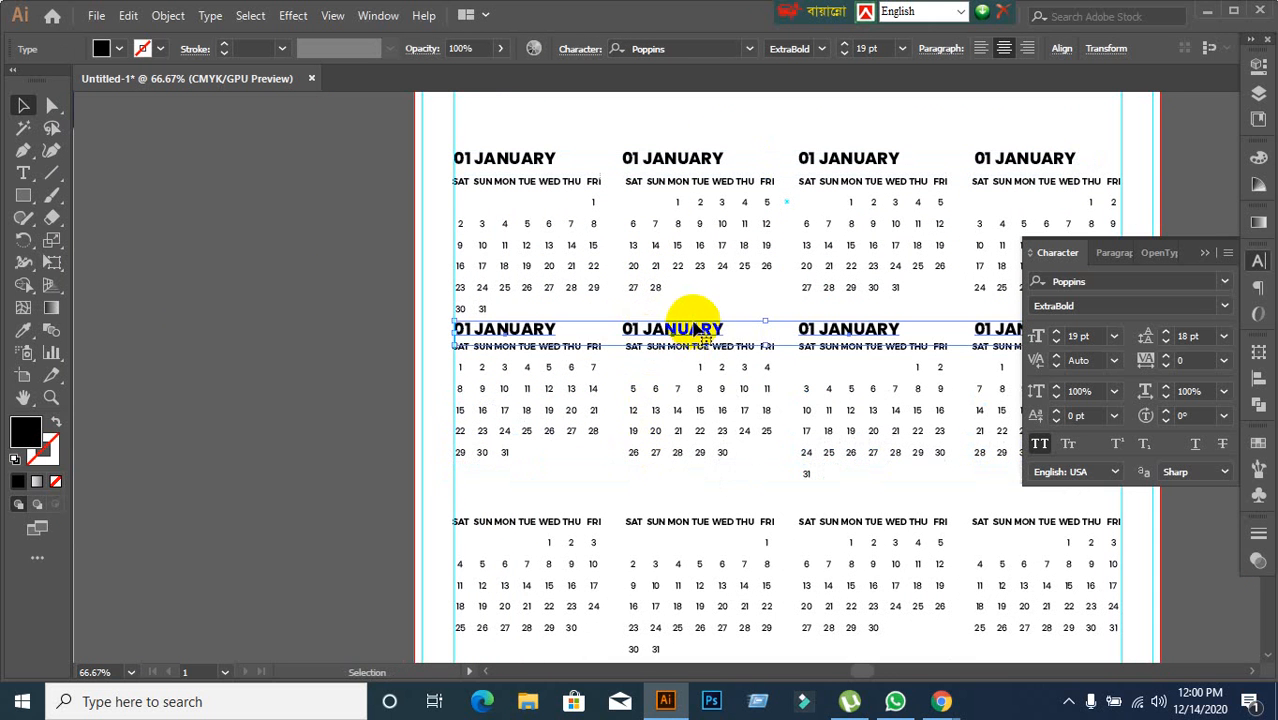
pyautogui.moveTo(697, 330); pyautogui.dragTo(686, 498)
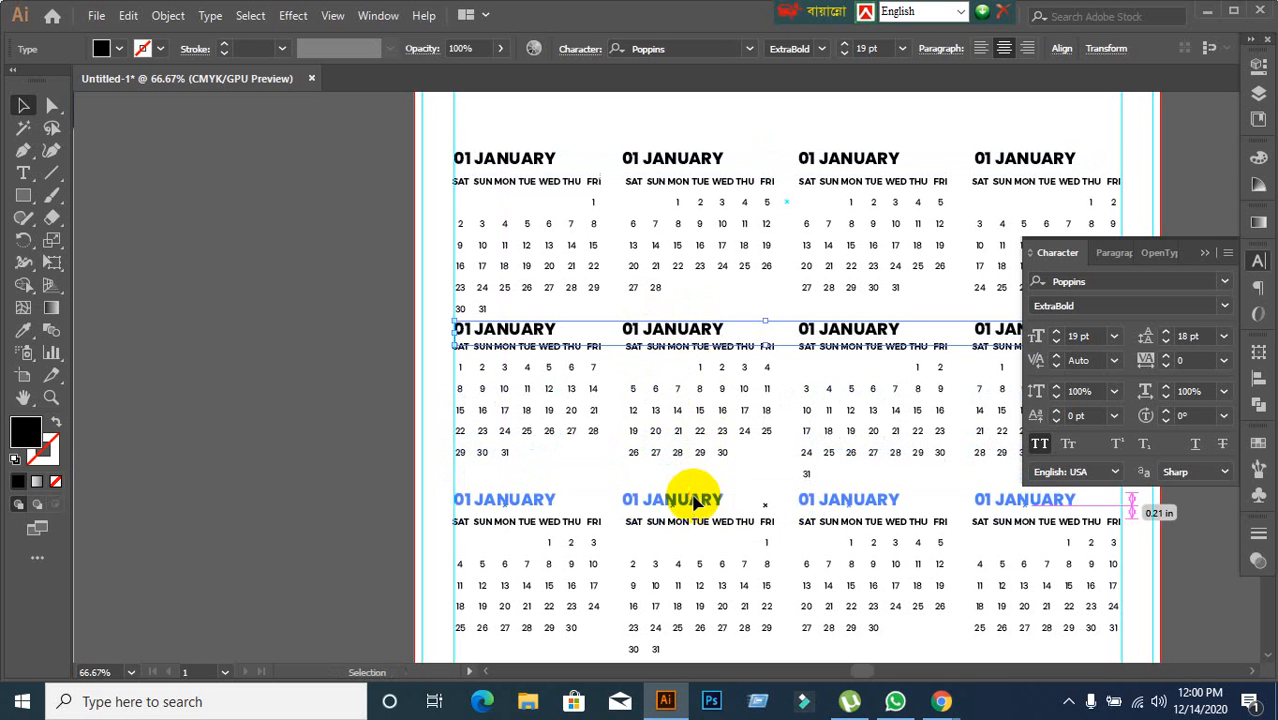
pyautogui.click(371, 366)
pyautogui.scroll(-2, 684, 283)
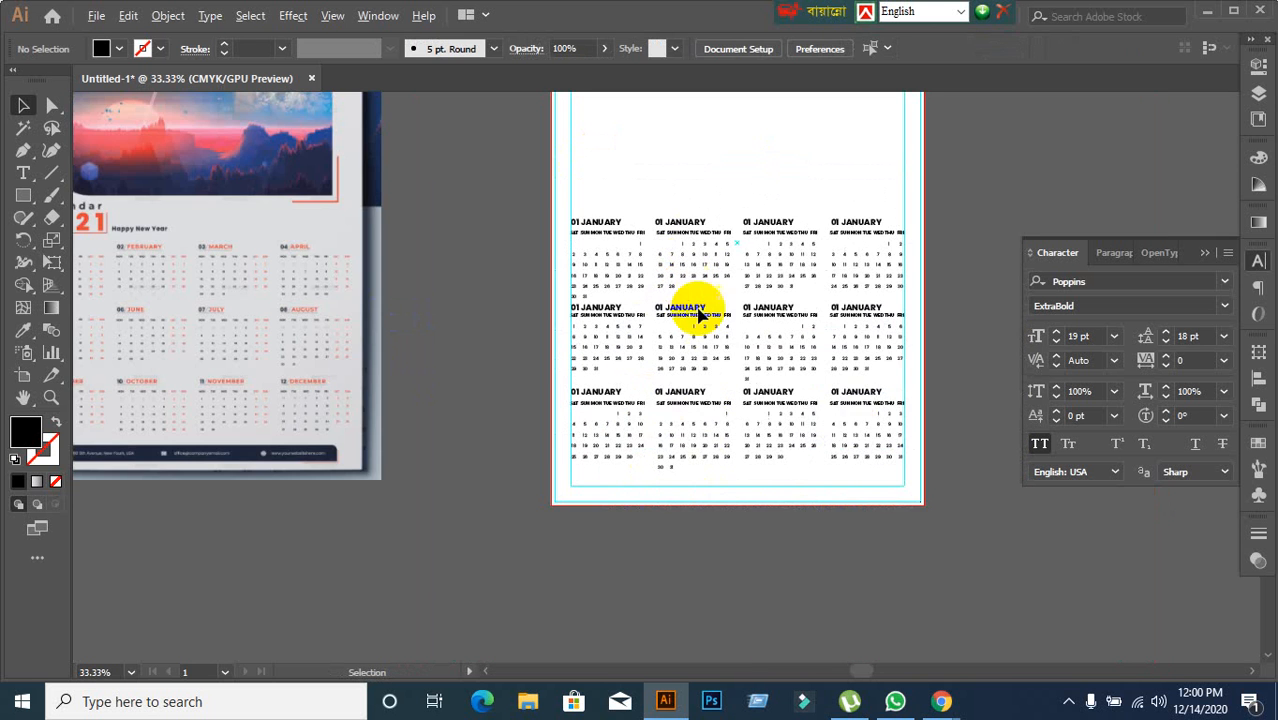
pyautogui.moveTo(860, 436); pyautogui.dragTo(814, 462)
pyautogui.scroll(2, 937, 259)
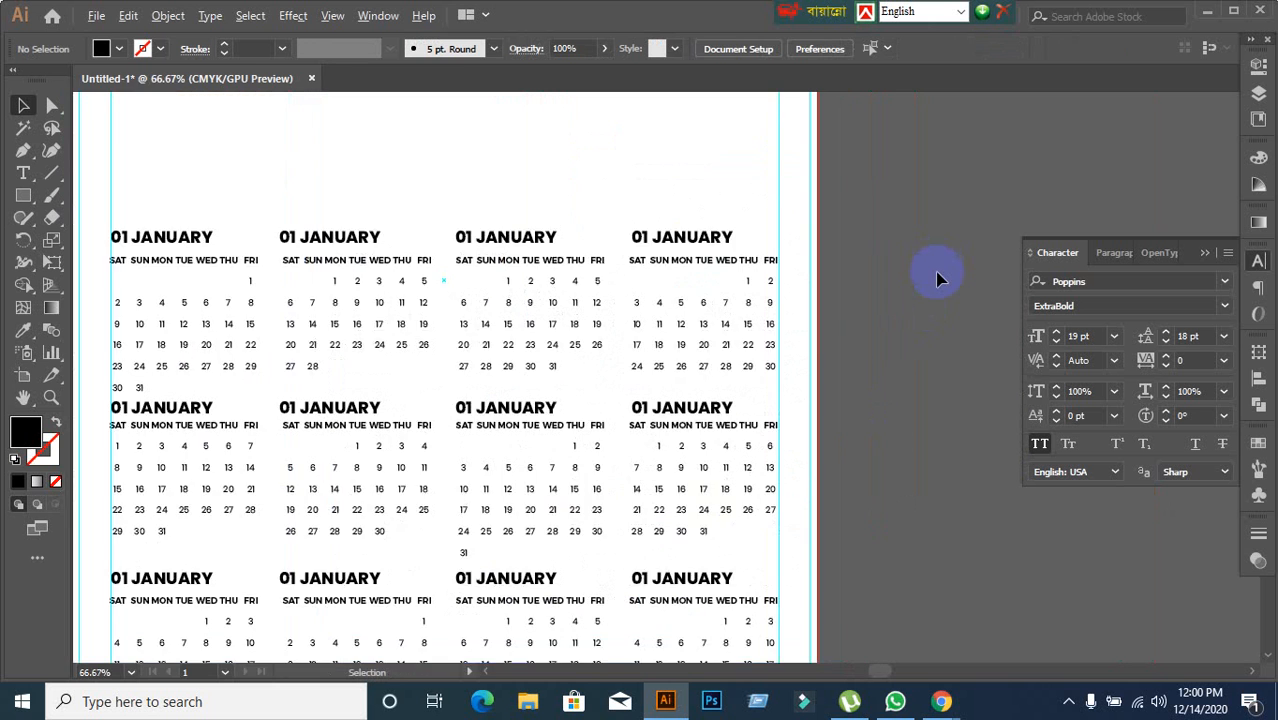
pyautogui.scroll(-2, 937, 262)
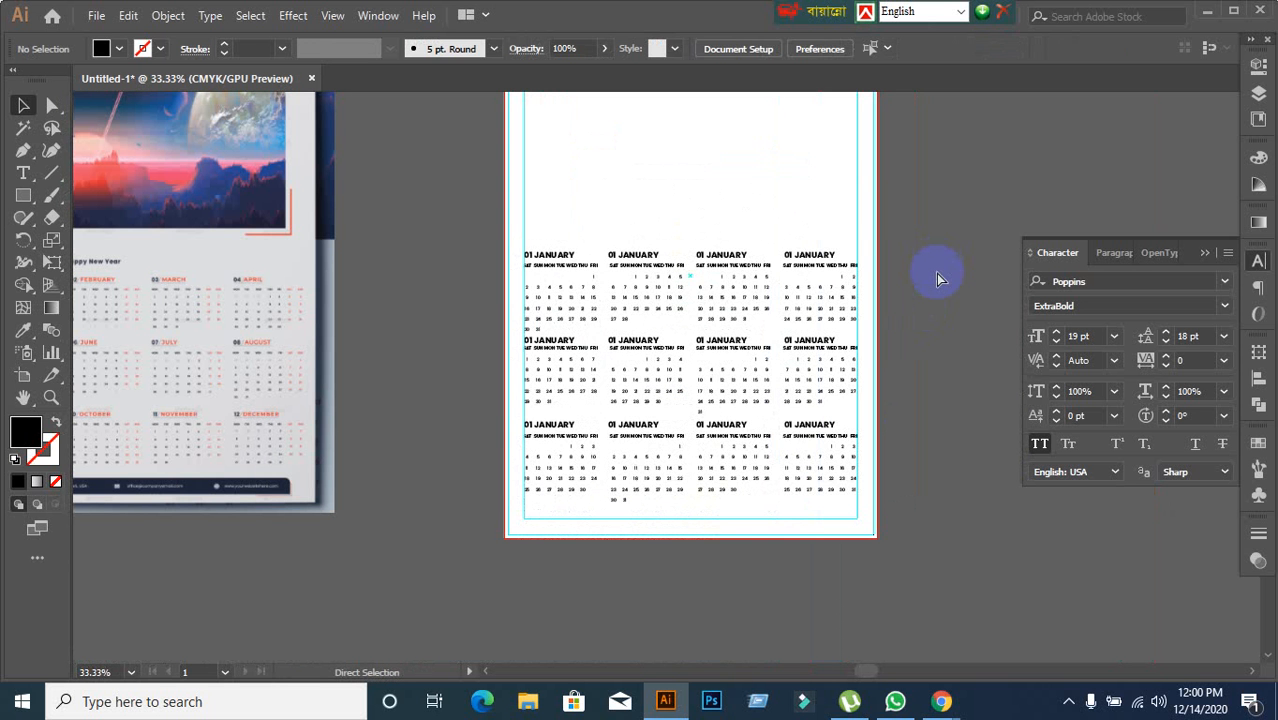
pyautogui.hotkey('ctrl', 'a')
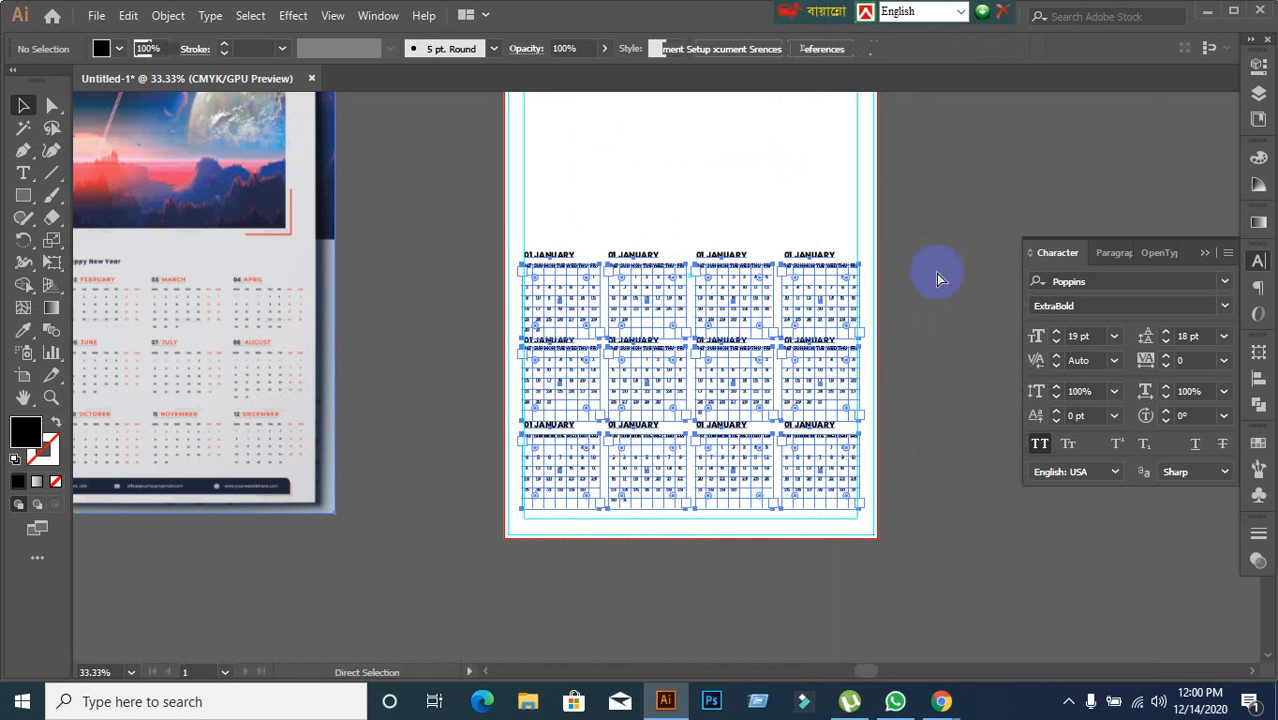
pyautogui.rightClick(810, 287)
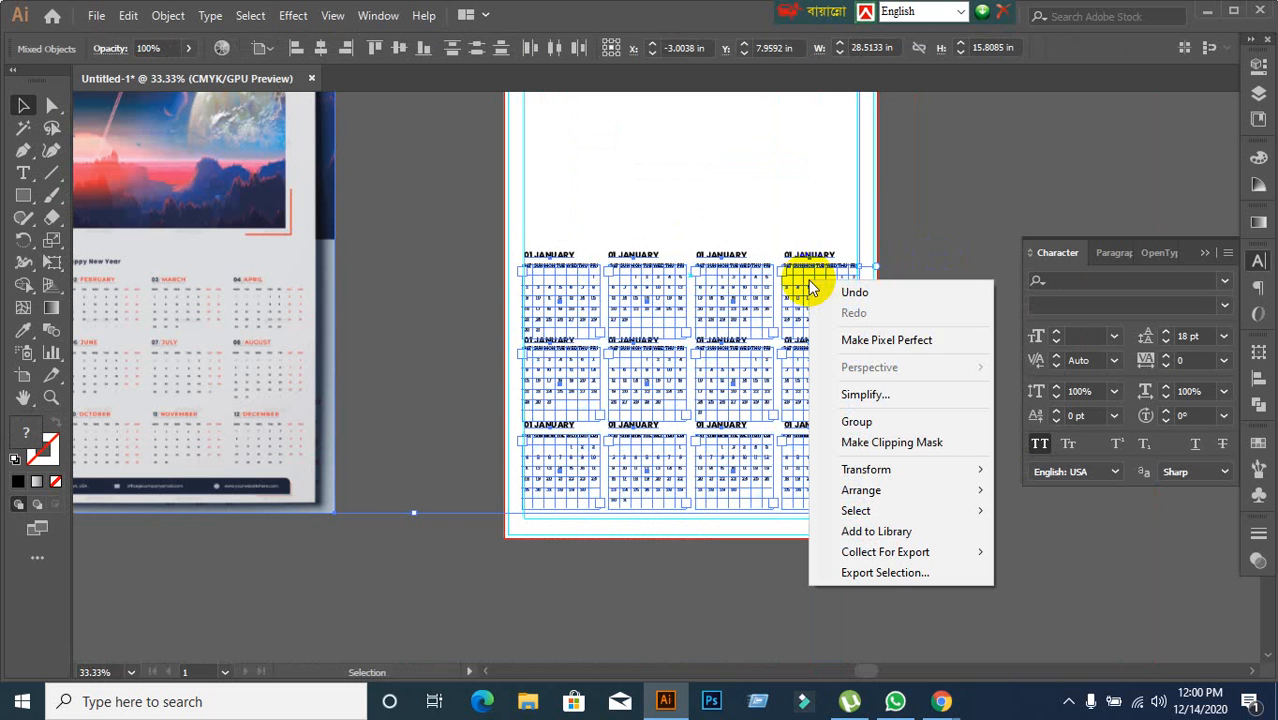
pyautogui.click(980, 232)
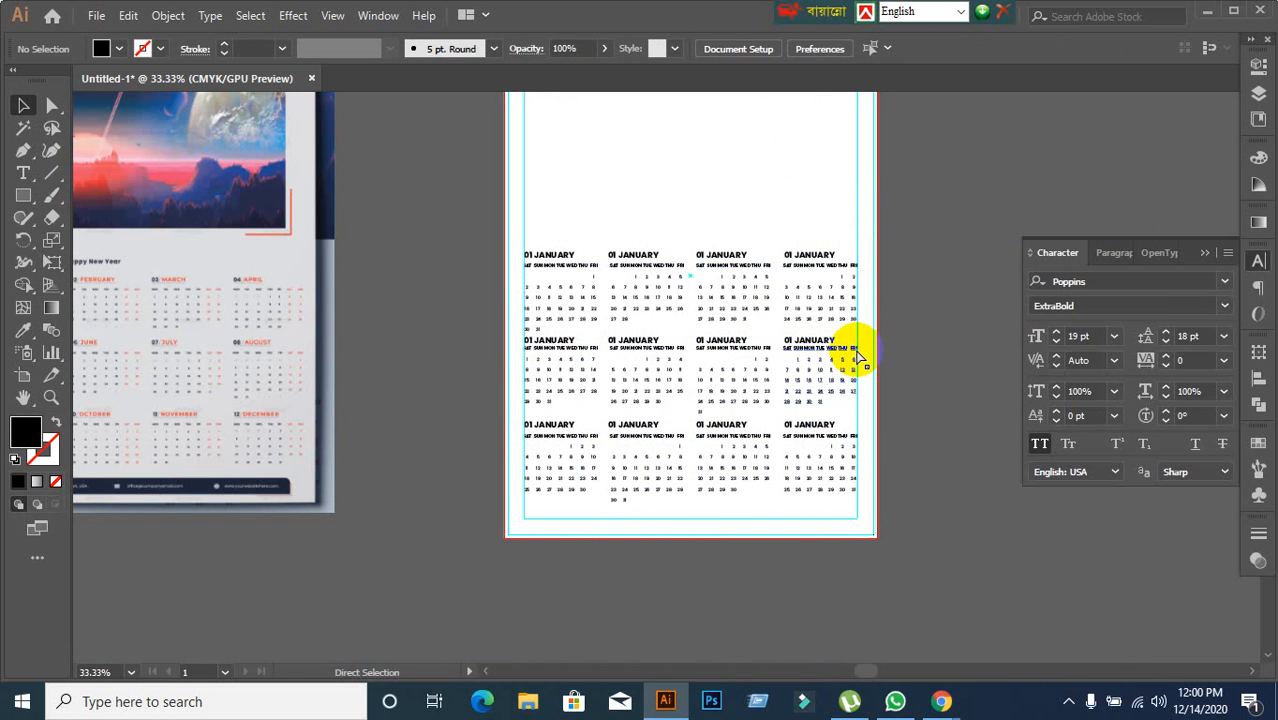
pyautogui.hotkey('ctrl', 'a')
pyautogui.rightClick(636, 332)
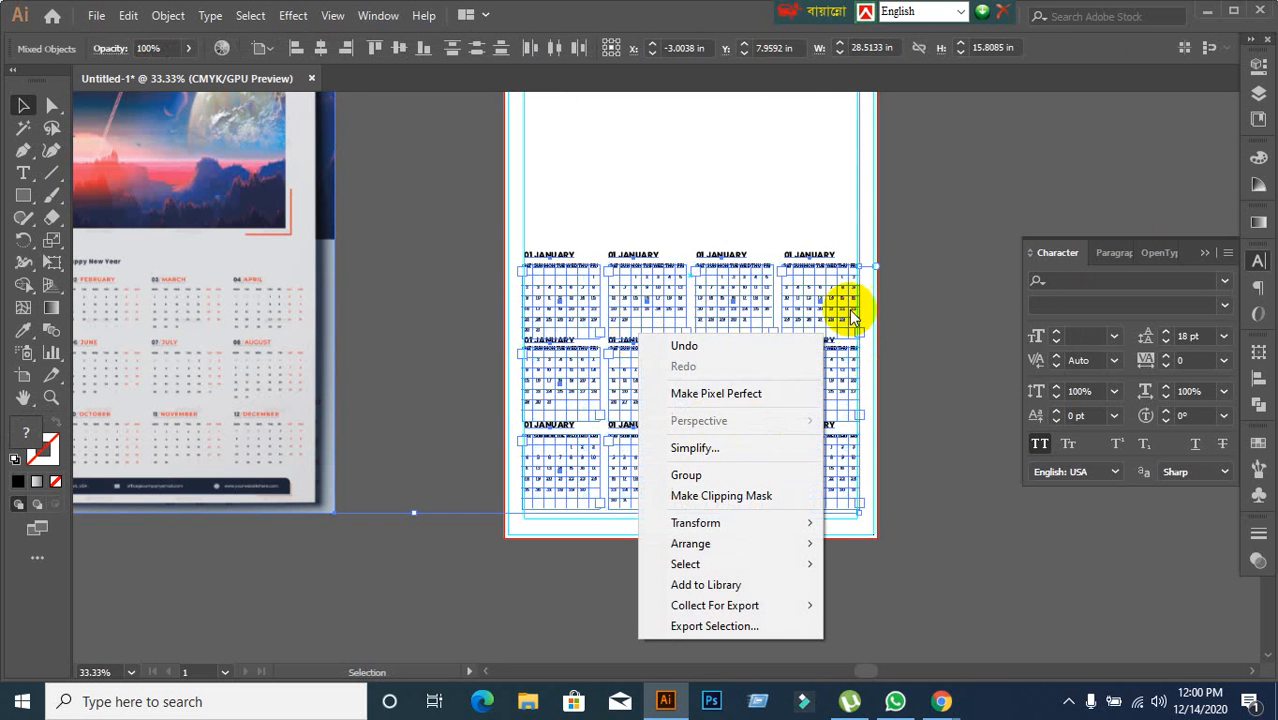
pyautogui.click(927, 234)
# Step: Convert all of the calendar's text to outlines
pyautogui.hotkey('ctrl', 'a')
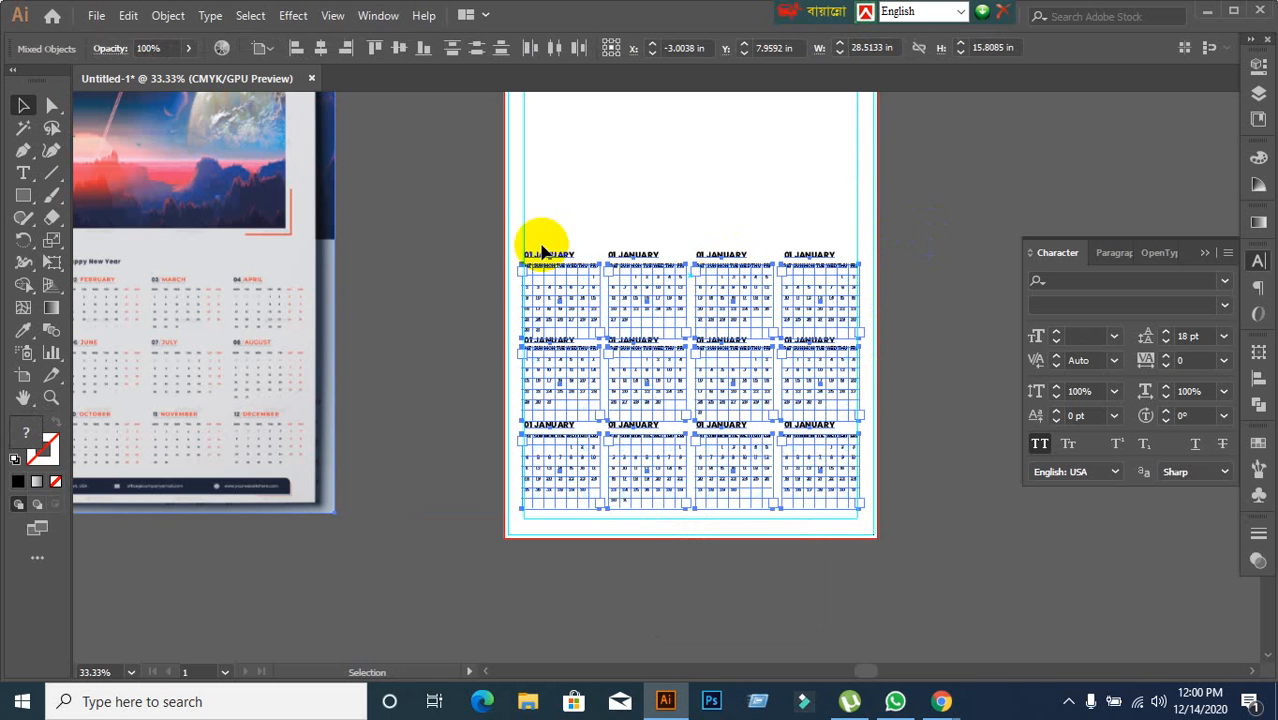
pyautogui.click(208, 17)
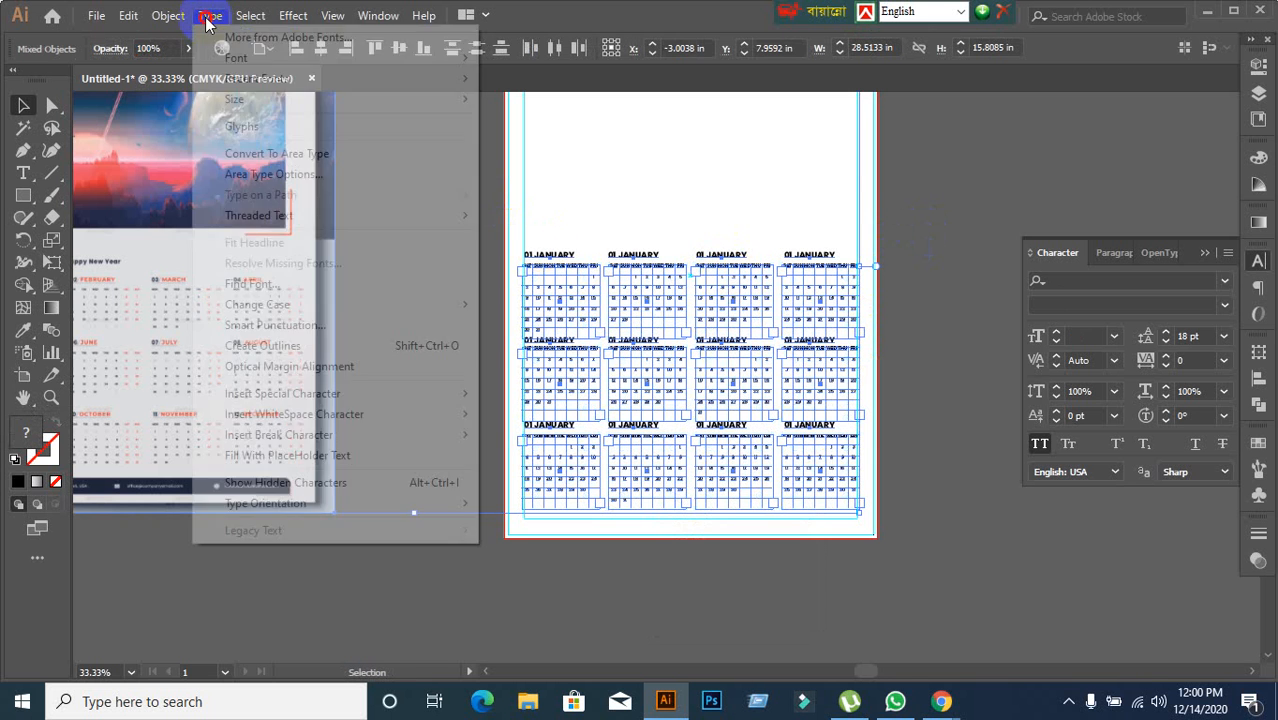
pyautogui.click(265, 345)
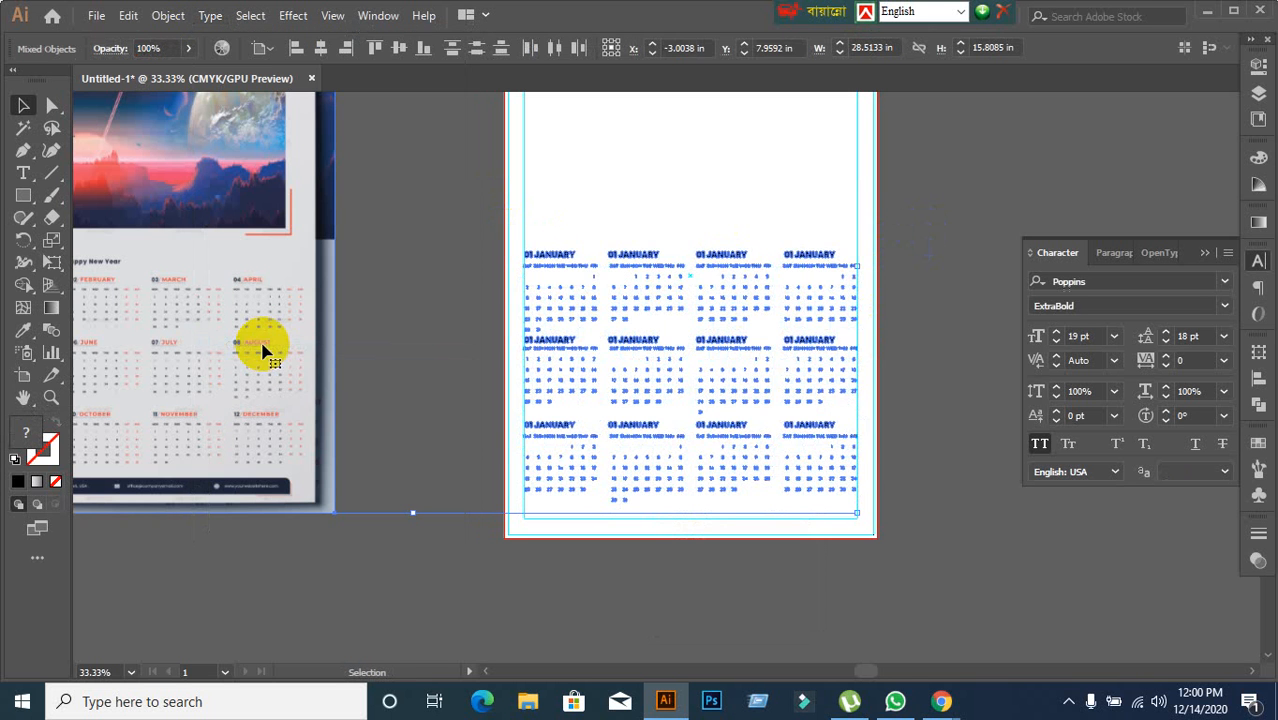
pyautogui.click(441, 287)
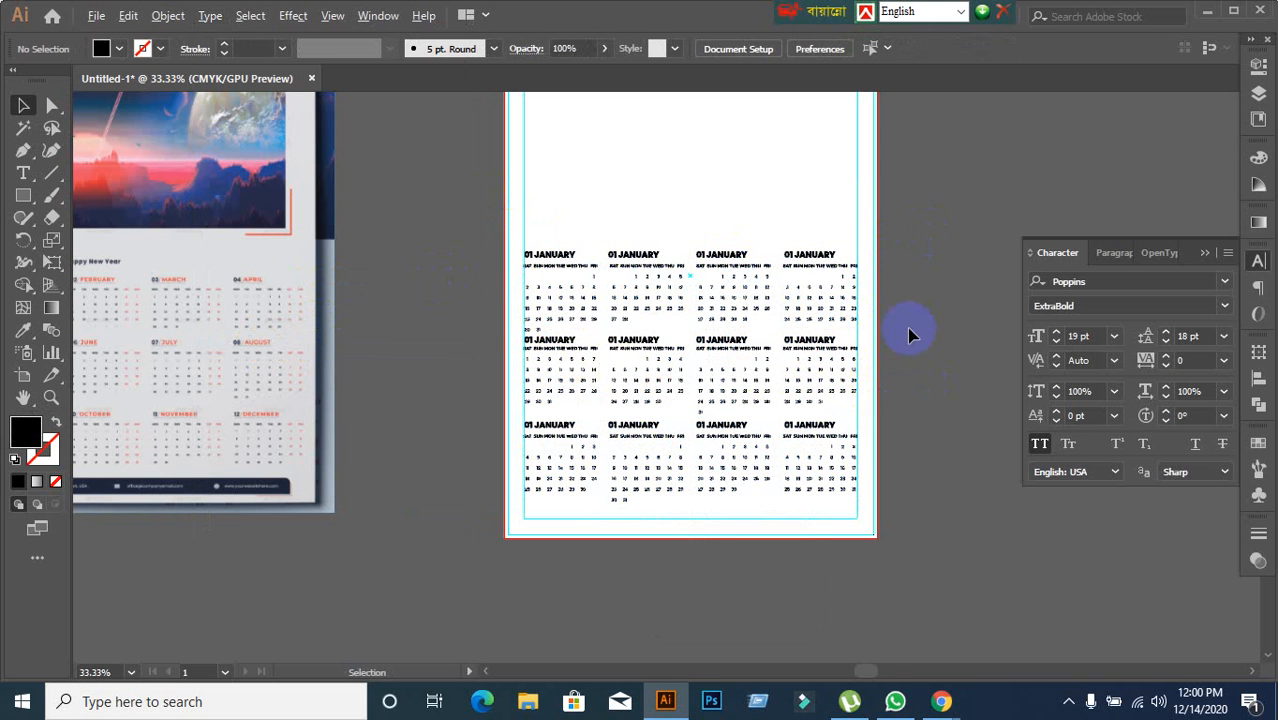
# Step: Check the outlined month heading, then undo the conversion so the calendar text is editable again
pyautogui.scroll(2, 909, 330)
pyautogui.moveTo(889, 308); pyautogui.dragTo(982, 285)
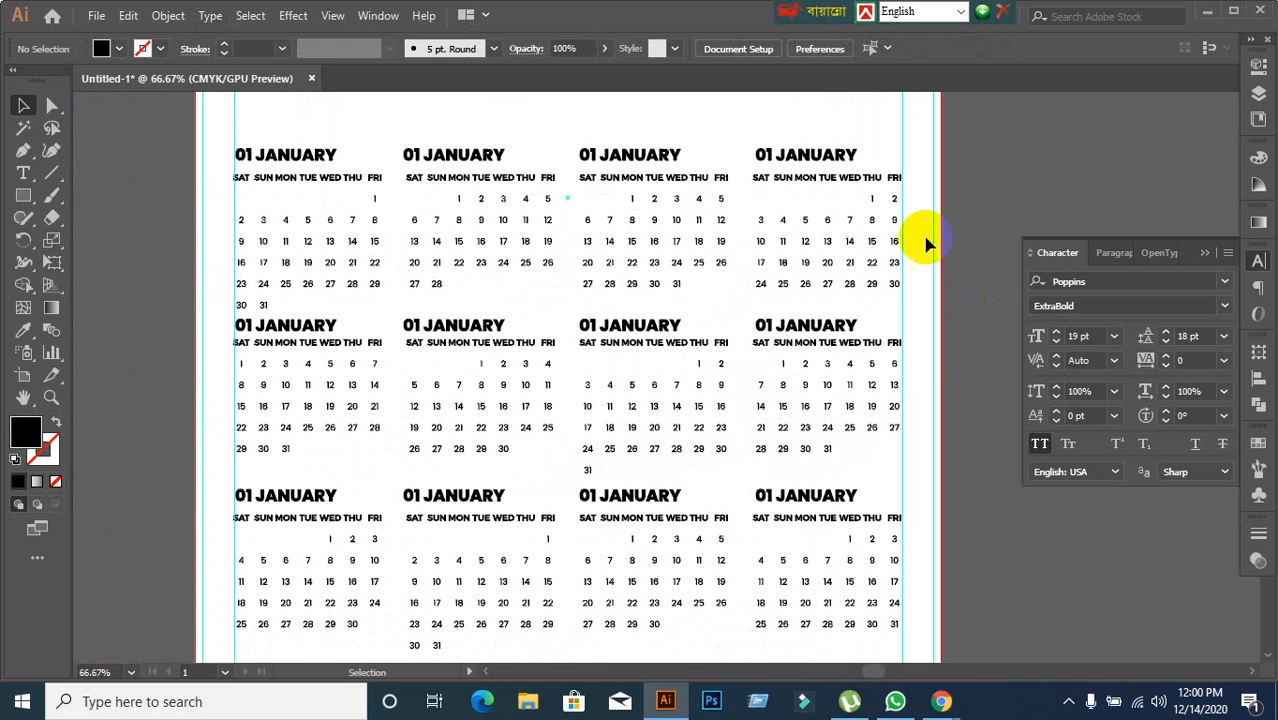
pyautogui.click(322, 158)
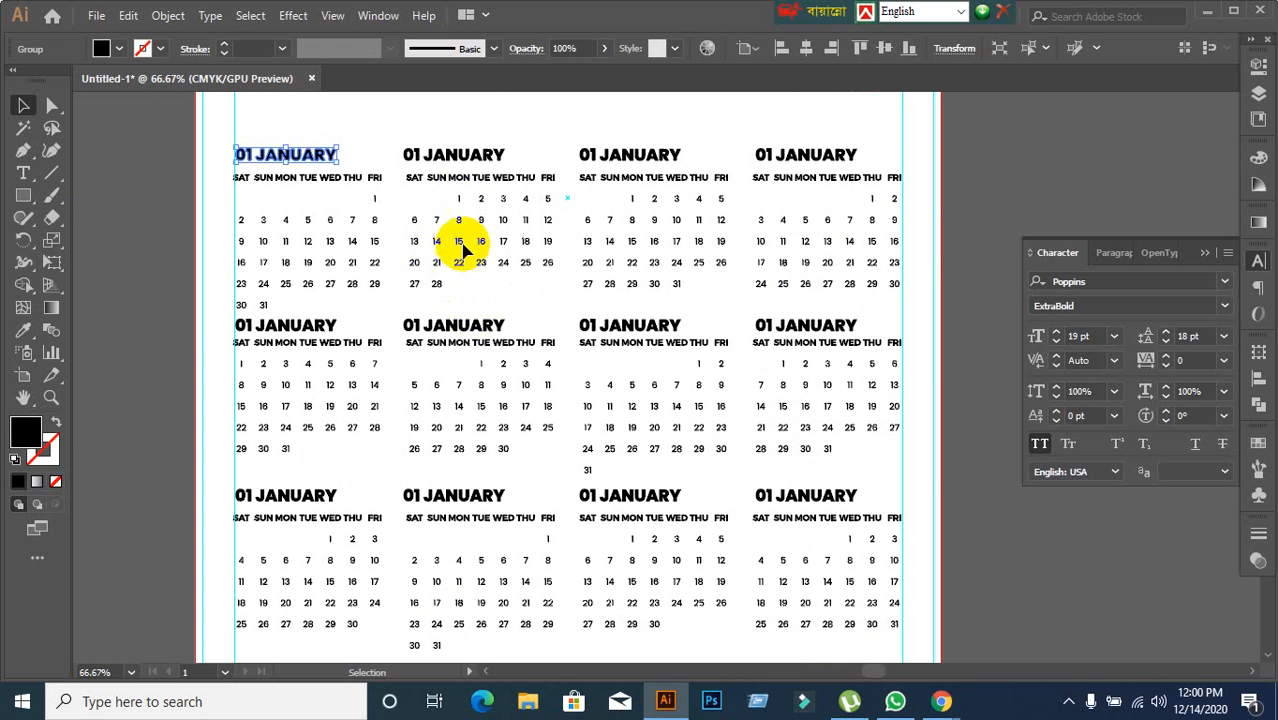
pyautogui.click(1004, 208)
pyautogui.hotkey('ctrl', 'a')
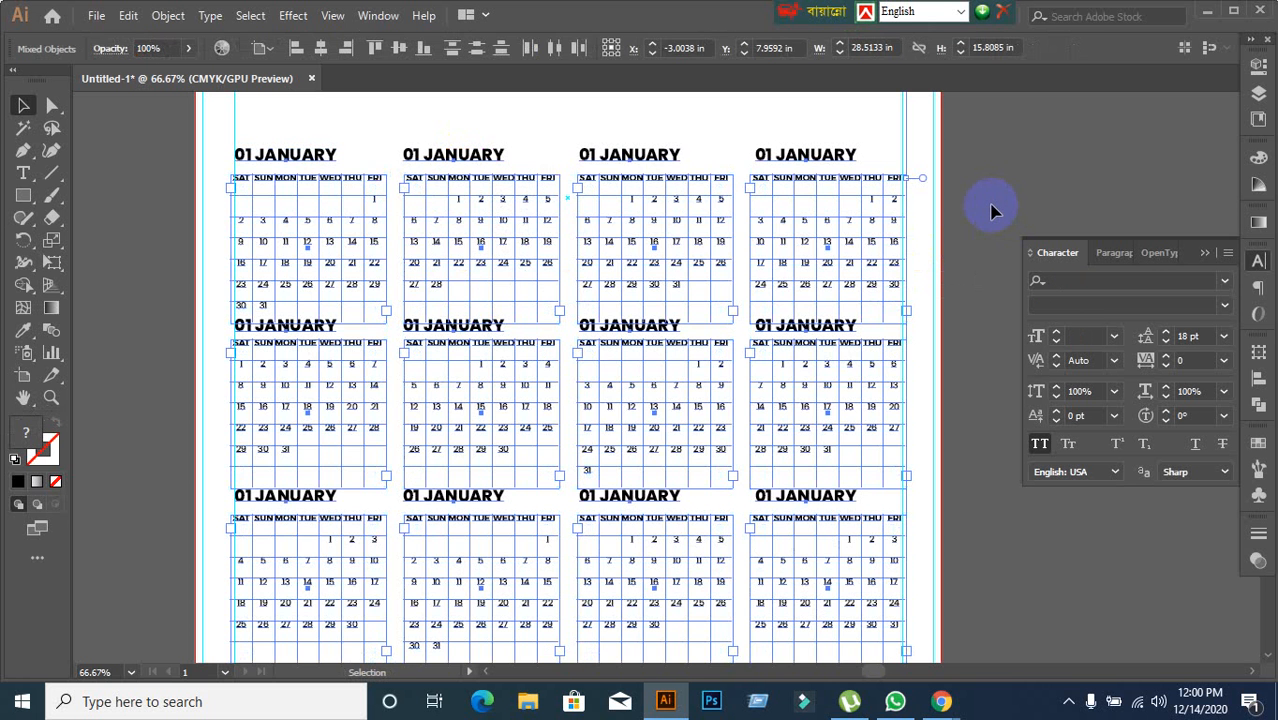
pyautogui.click(984, 205)
# Step: Left-align the paragraph of the first month heading and move the heading back over its date grid
pyautogui.click(257, 157)
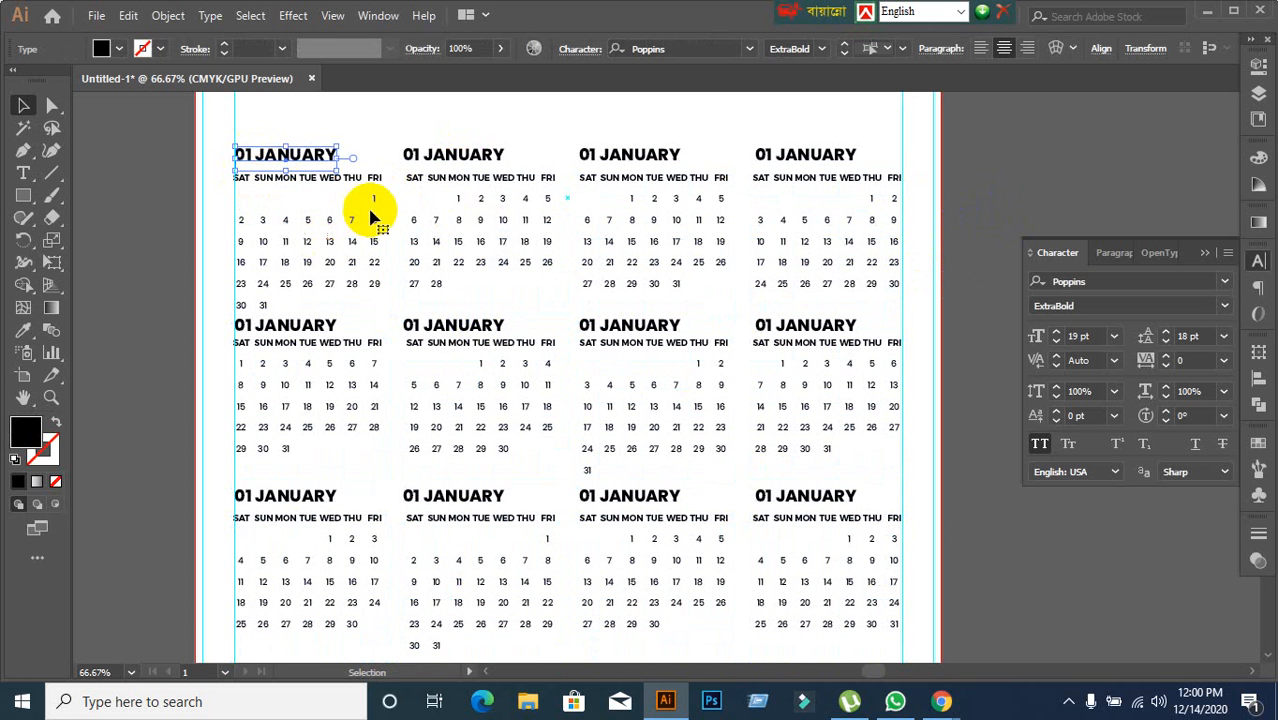
pyautogui.click(445, 157)
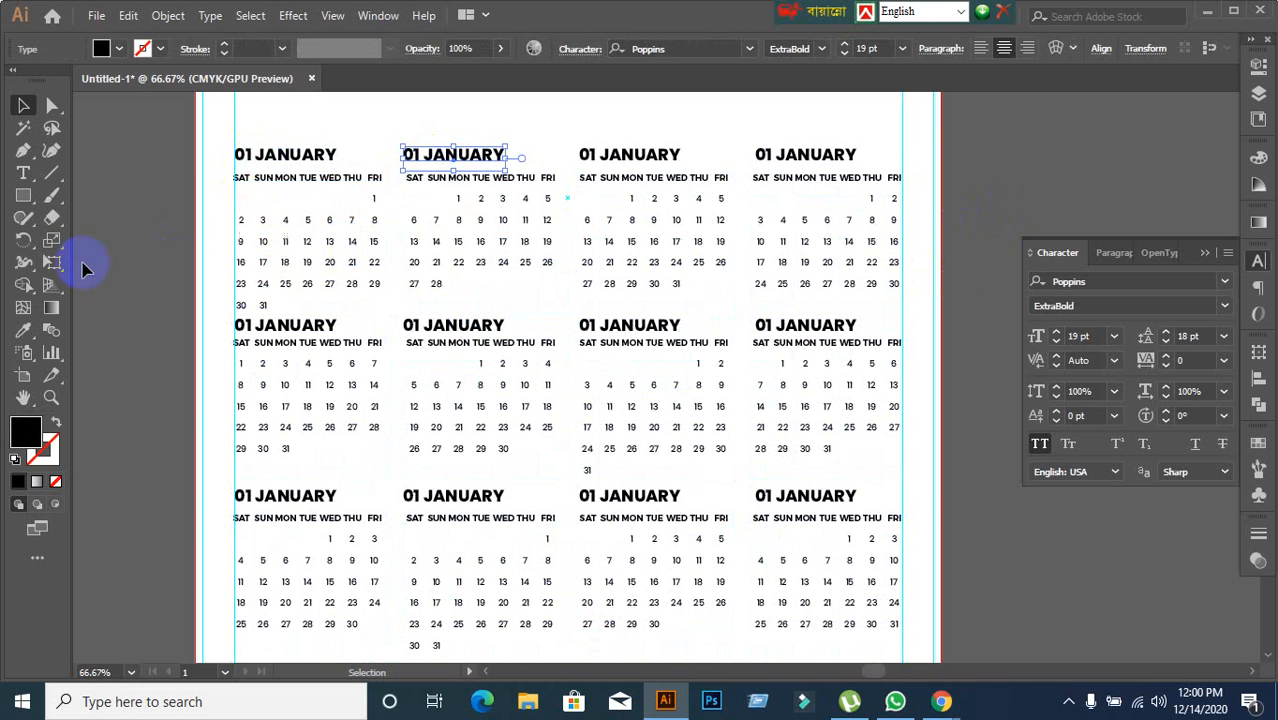
pyautogui.click(214, 228)
pyautogui.scroll(1, 237, 203)
pyautogui.click(310, 134)
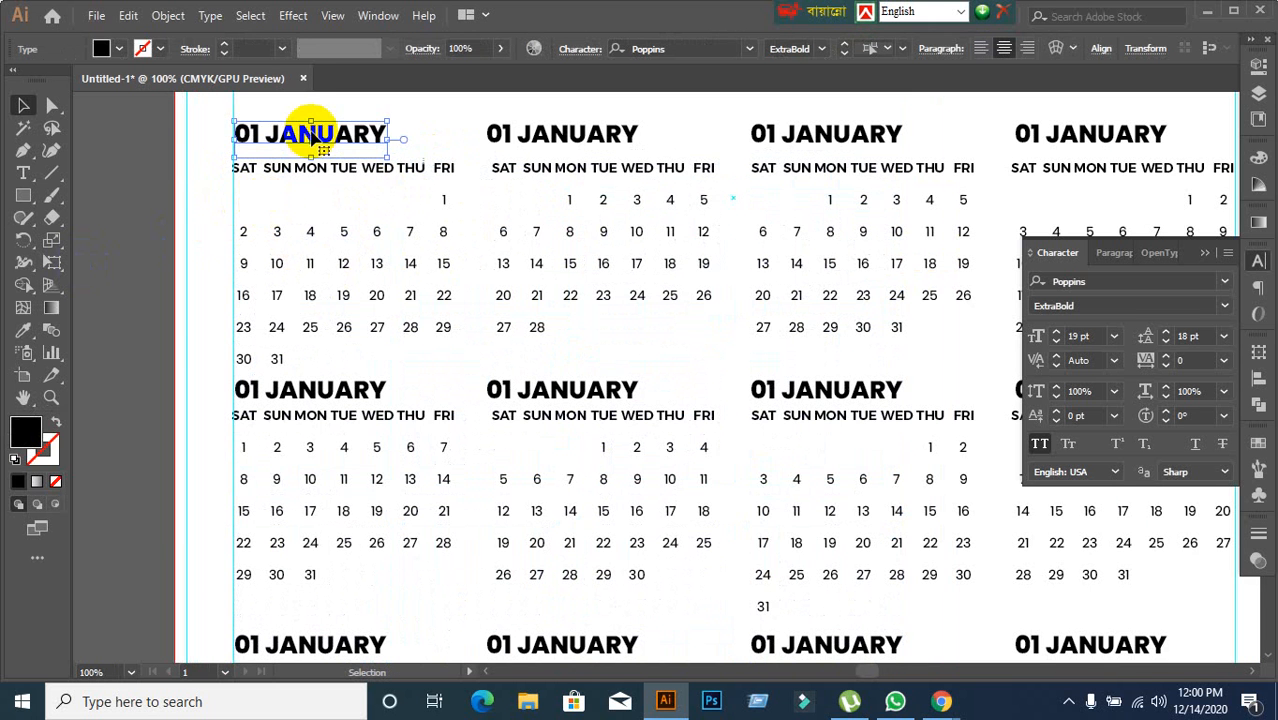
pyautogui.click(1115, 252)
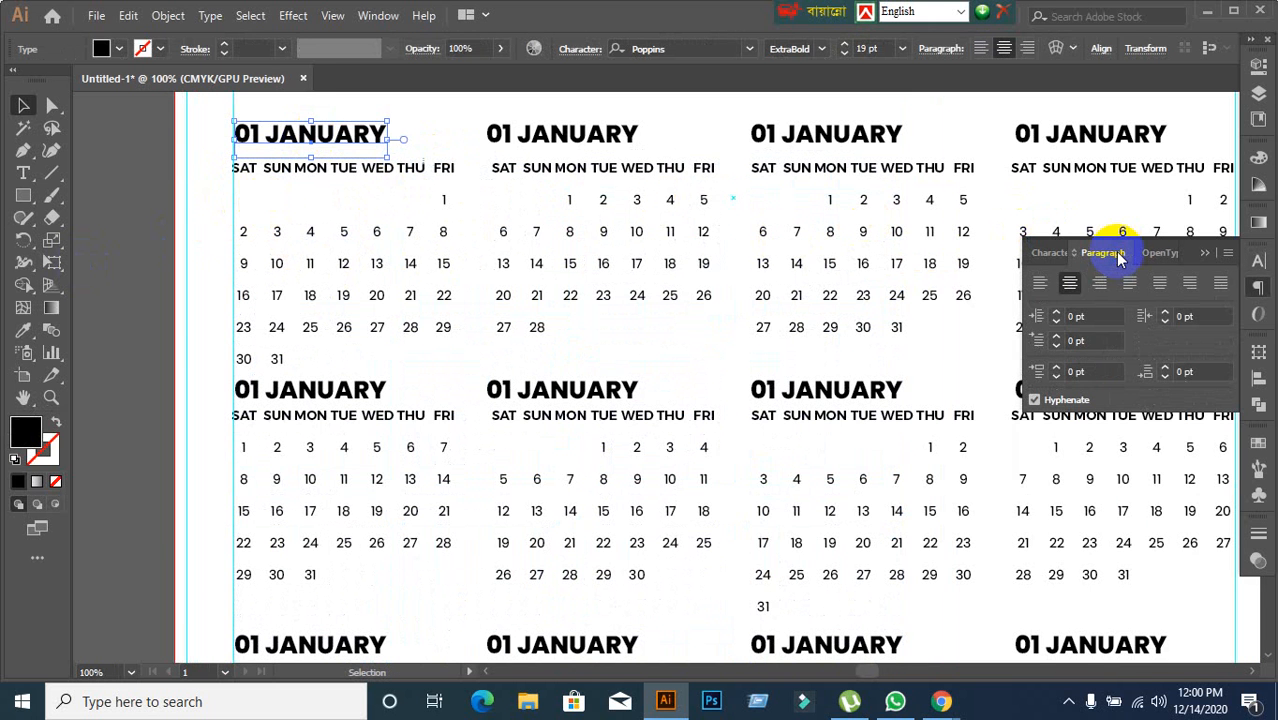
pyautogui.click(1040, 283)
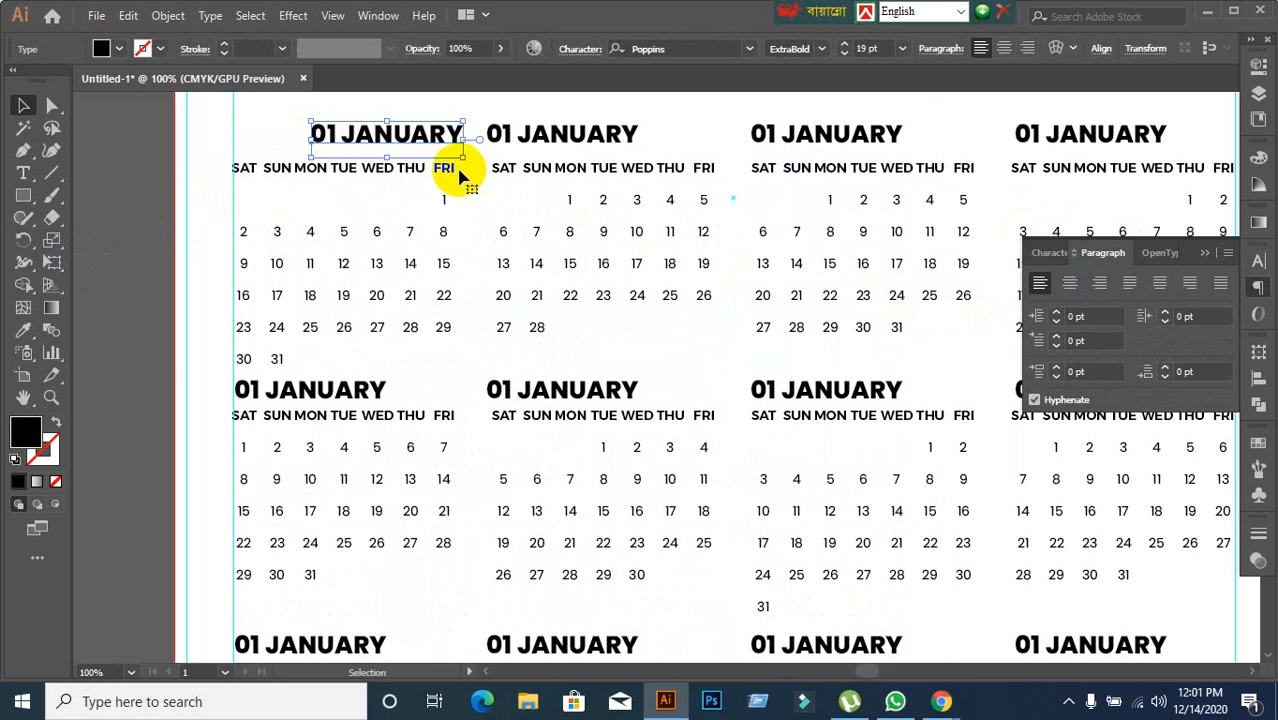
pyautogui.moveTo(396, 137); pyautogui.dragTo(340, 134)
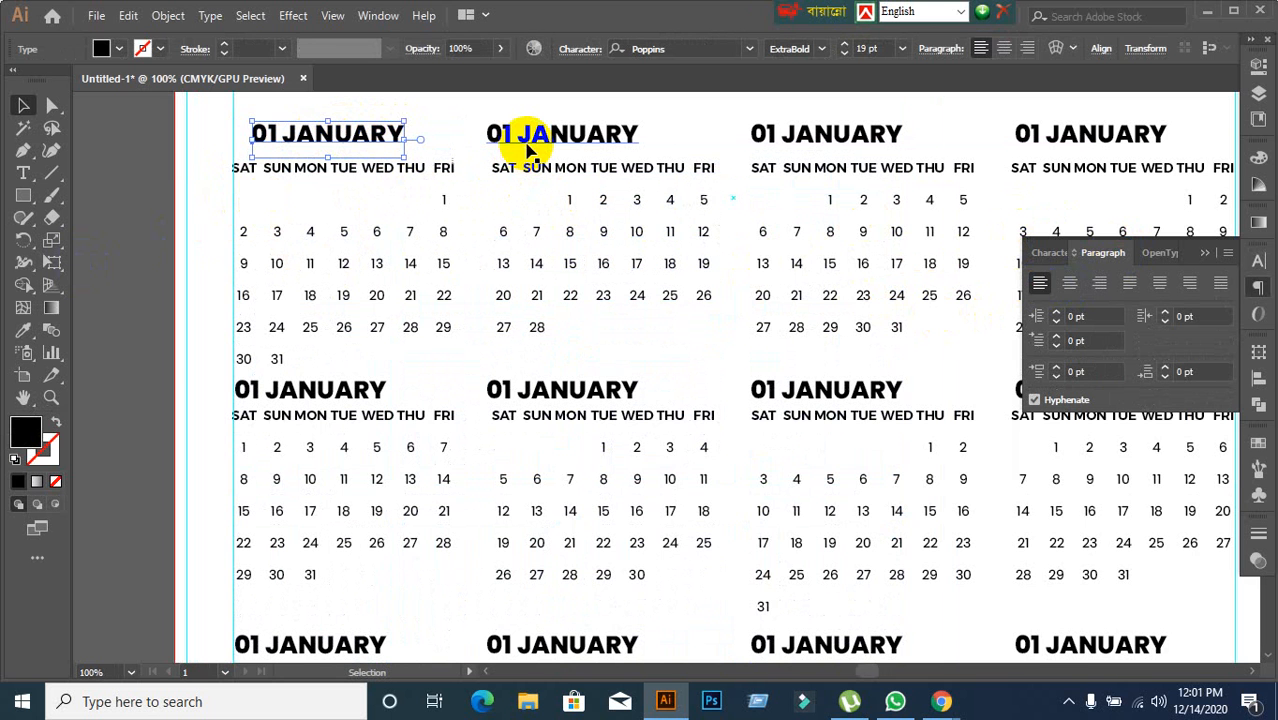
# Step: Set left paragraph alignment for the other three month headings in the first row and all four in the second row
pyautogui.click(527, 145)
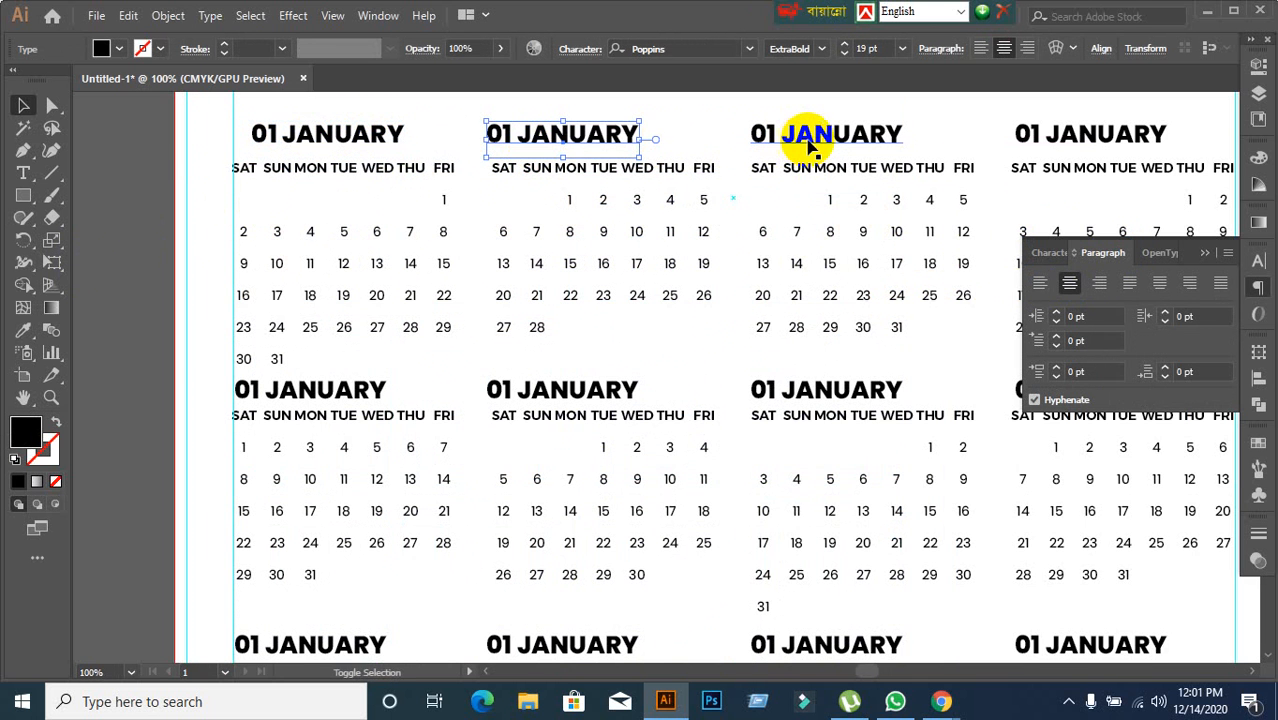
pyautogui.keyDown('shift'); pyautogui.click(872, 152); pyautogui.keyUp('shift')
pyautogui.keyDown('shift'); pyautogui.click(1058, 148); pyautogui.keyUp('shift')
pyautogui.scroll(-1, 845, 271)
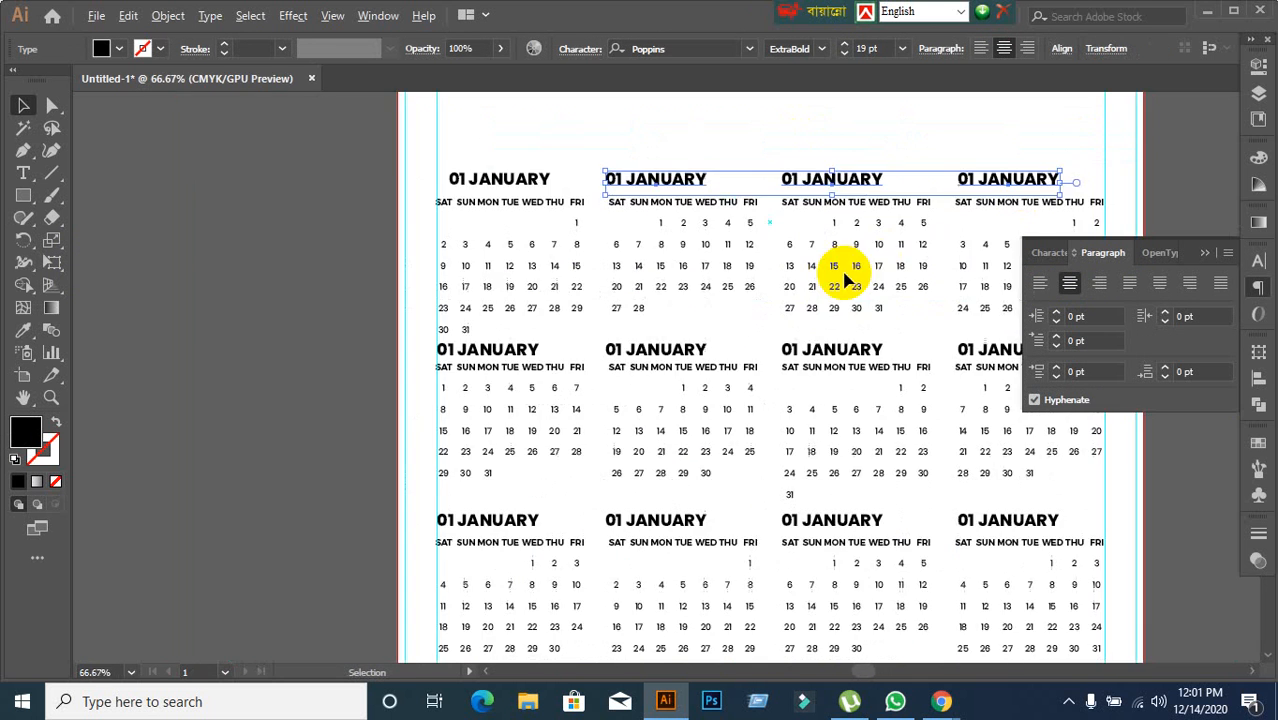
pyautogui.keyDown('shift'); pyautogui.click(493, 345); pyautogui.keyUp('shift')
pyautogui.keyDown('shift'); pyautogui.click(615, 347); pyautogui.keyUp('shift')
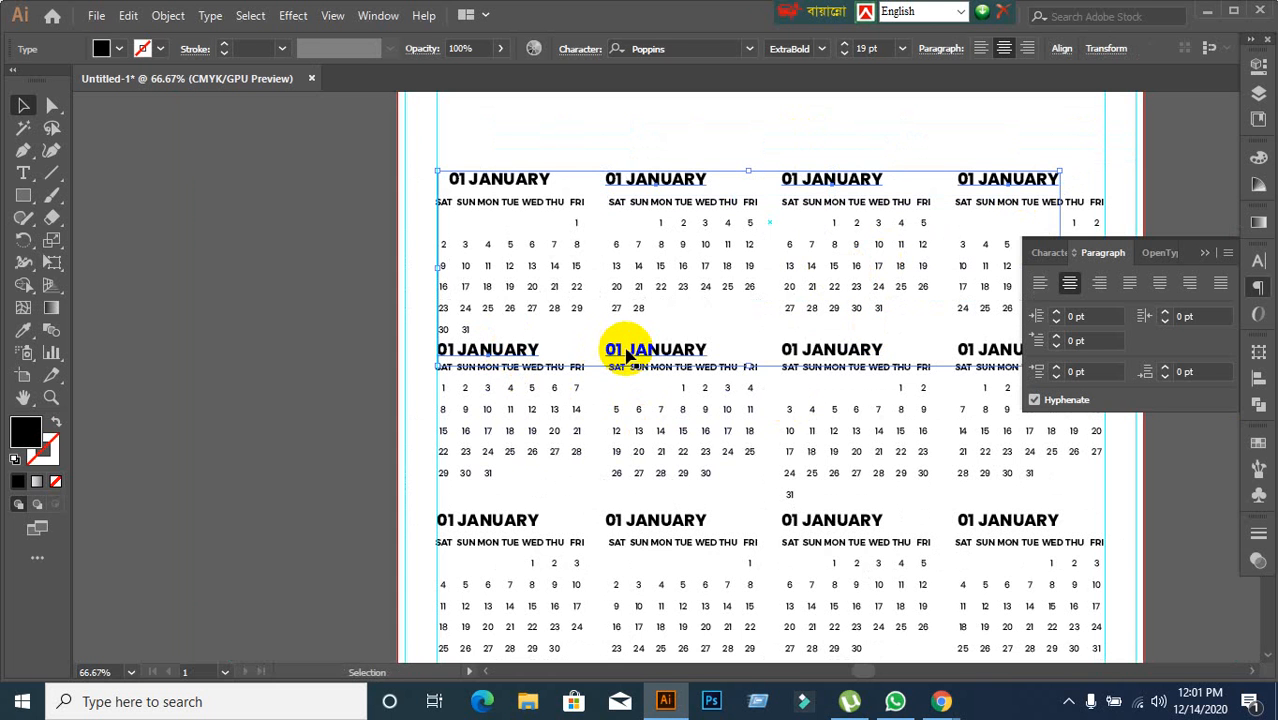
pyautogui.keyDown('shift'); pyautogui.click(790, 352); pyautogui.keyUp('shift')
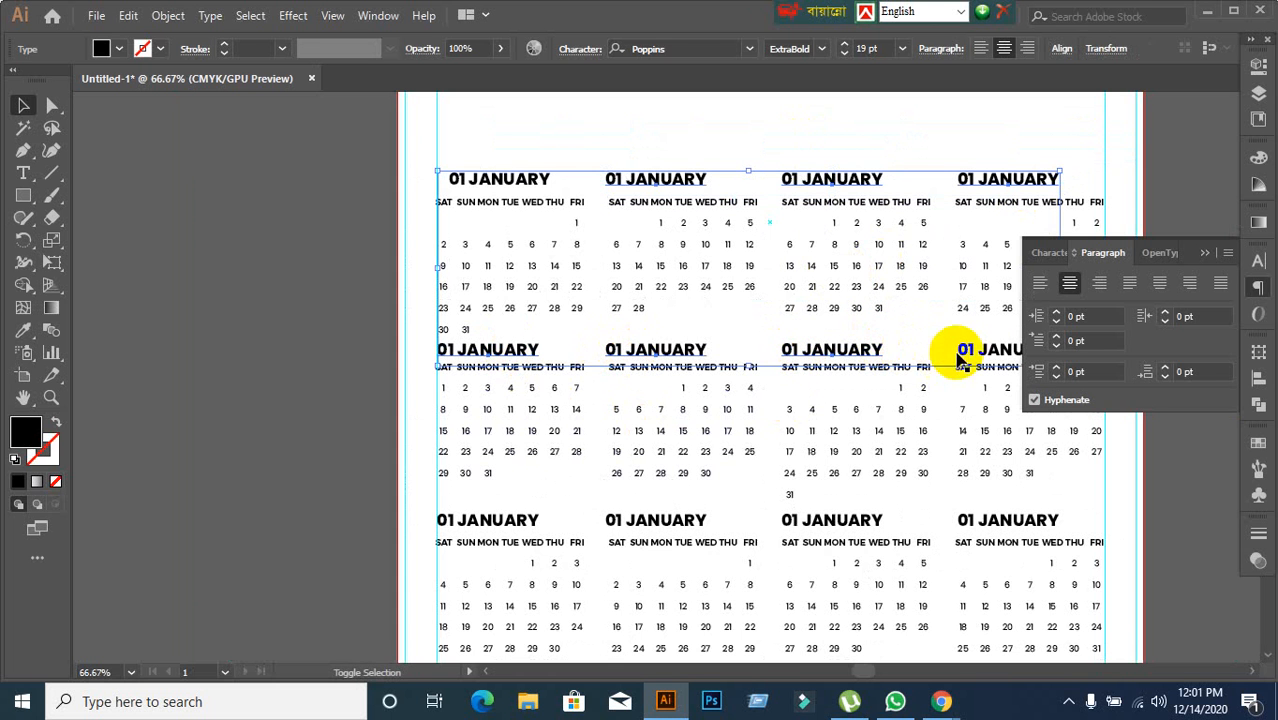
pyautogui.keyDown('shift'); pyautogui.click(985, 350); pyautogui.keyUp('shift')
pyautogui.click(1040, 283)
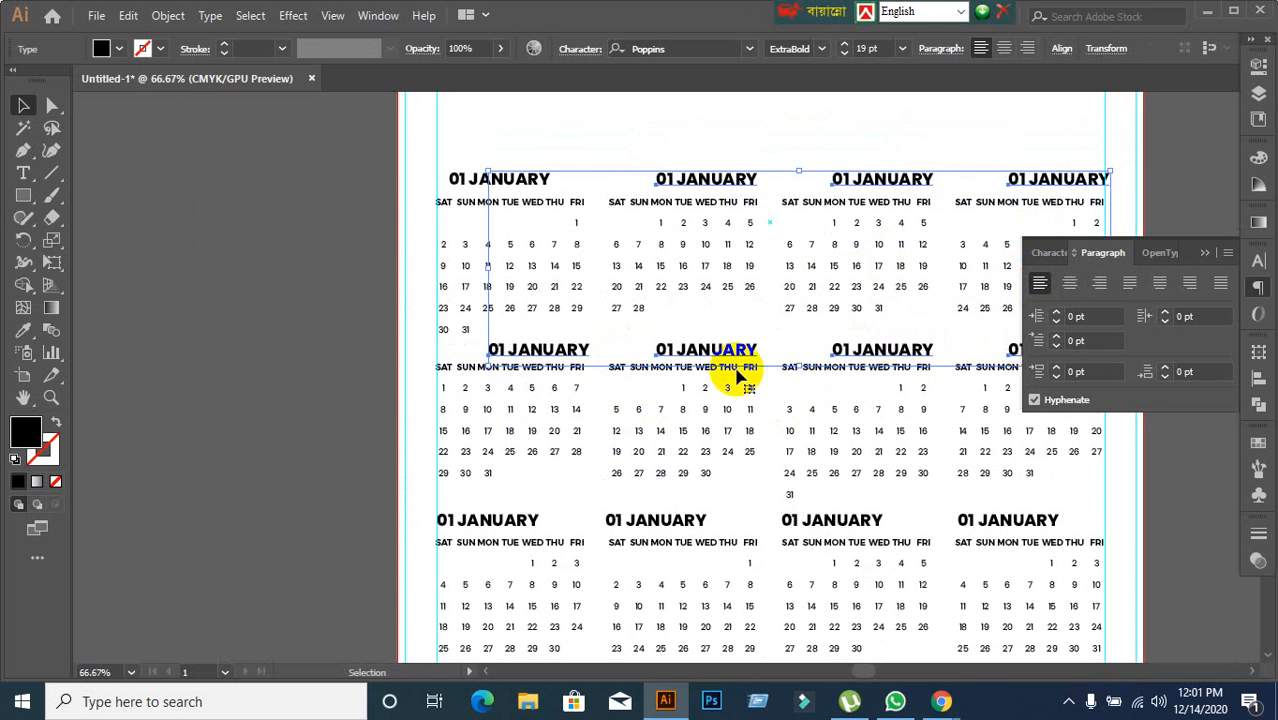
pyautogui.click(322, 348)
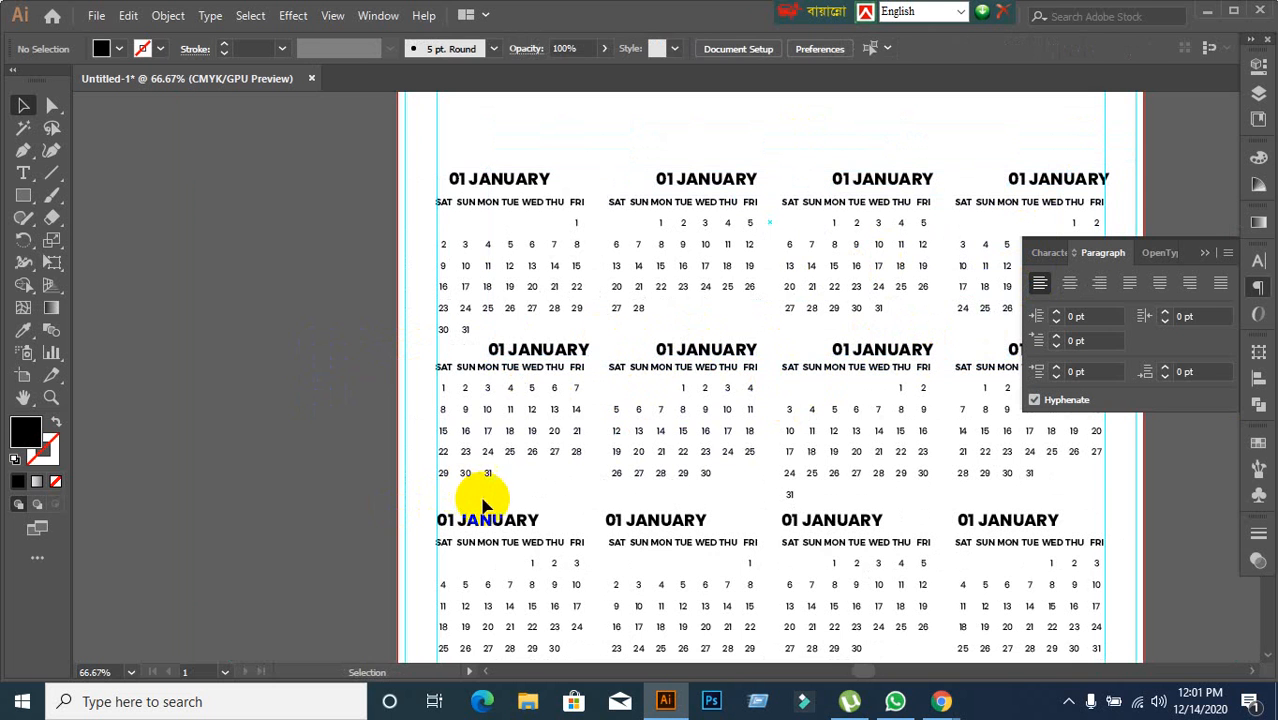
# Step: Set left paragraph alignment for the four month headings in the third row
pyautogui.click(500, 525)
pyautogui.keyDown('shift'); pyautogui.click(655, 521); pyautogui.keyUp('shift')
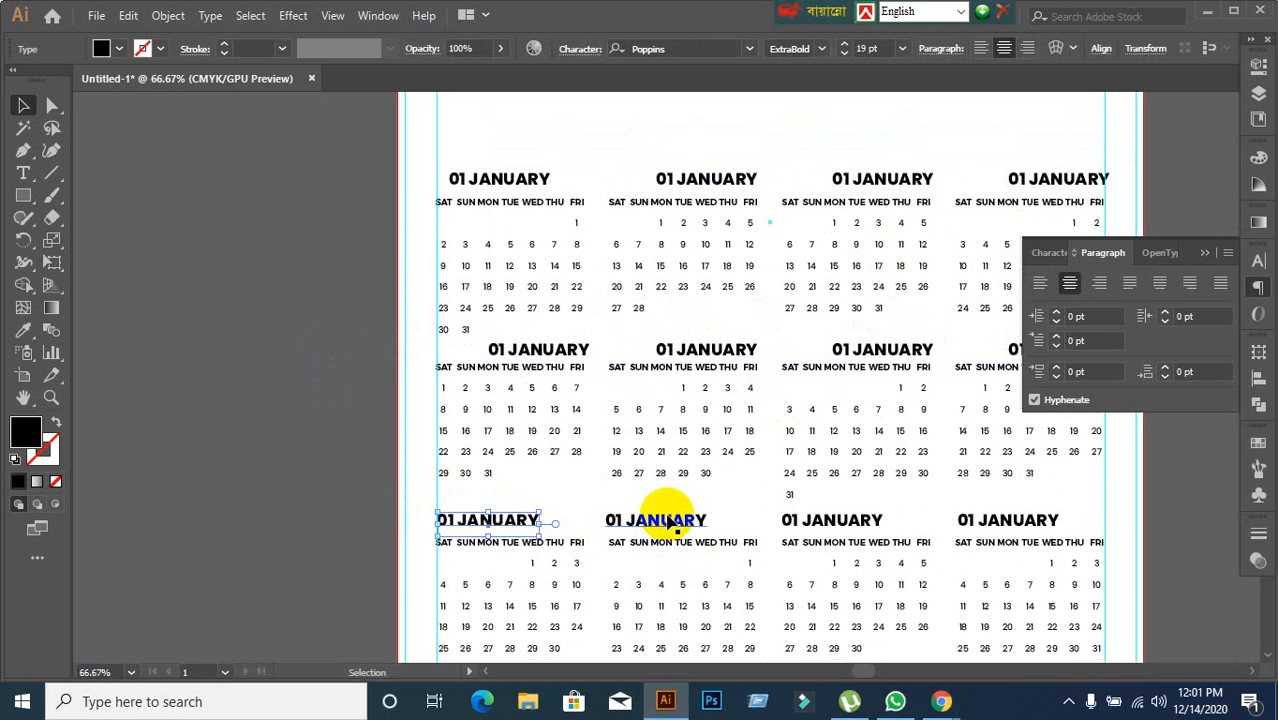
pyautogui.keyDown('shift'); pyautogui.click(850, 522); pyautogui.keyUp('shift')
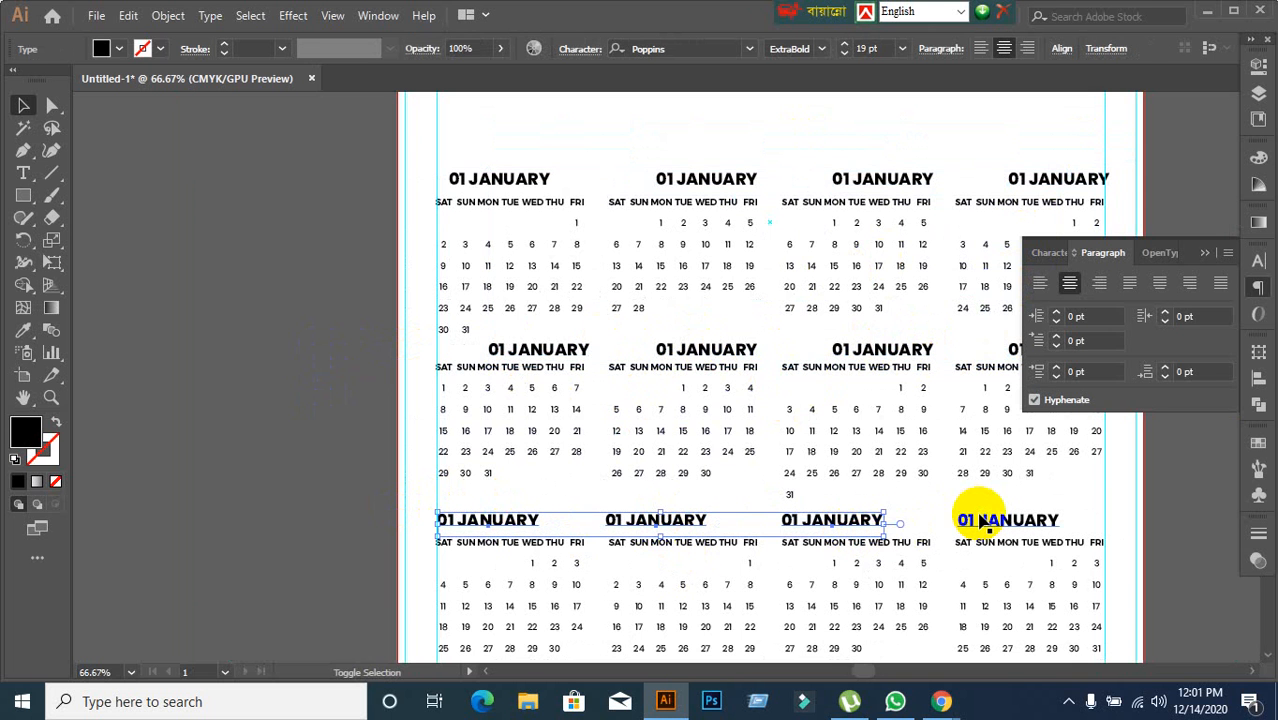
pyautogui.keyDown('shift'); pyautogui.click(967, 516); pyautogui.keyUp('shift')
pyautogui.click(1040, 284)
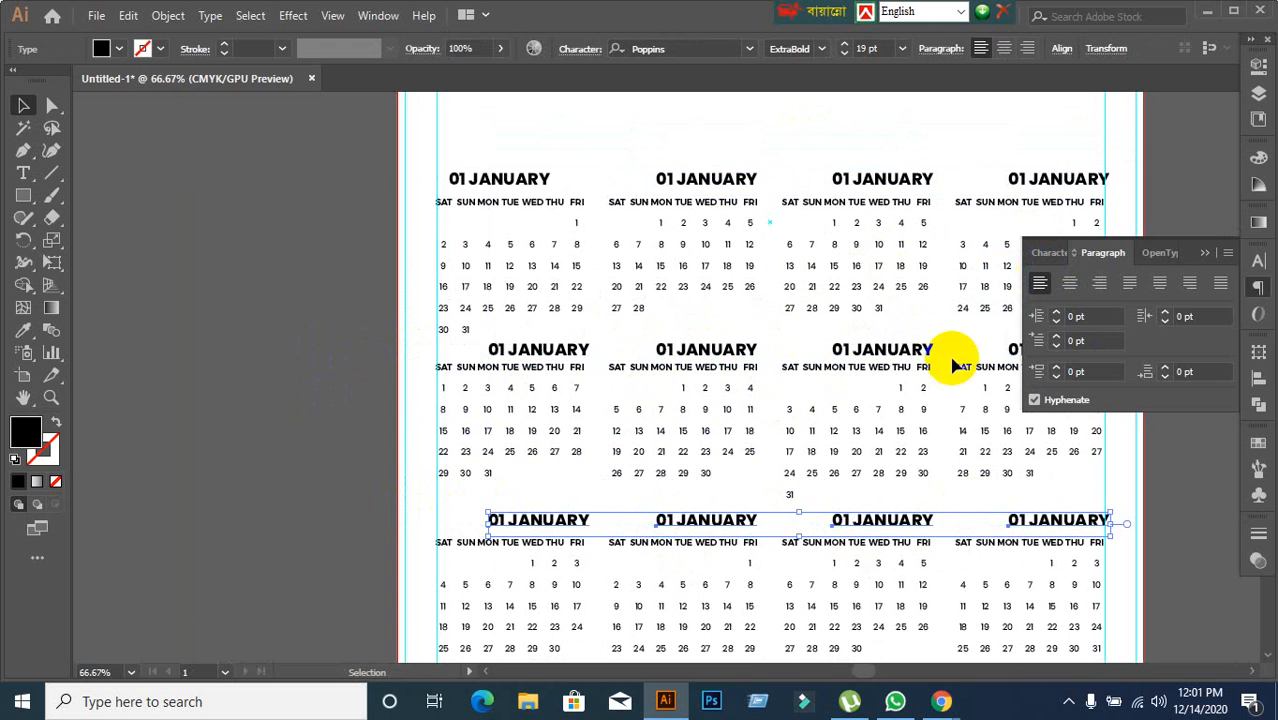
pyautogui.click(328, 428)
# Step: Shift the first row's second heading slightly left and replace its month name with FEBRUARY
pyautogui.scroll(1, 559, 257)
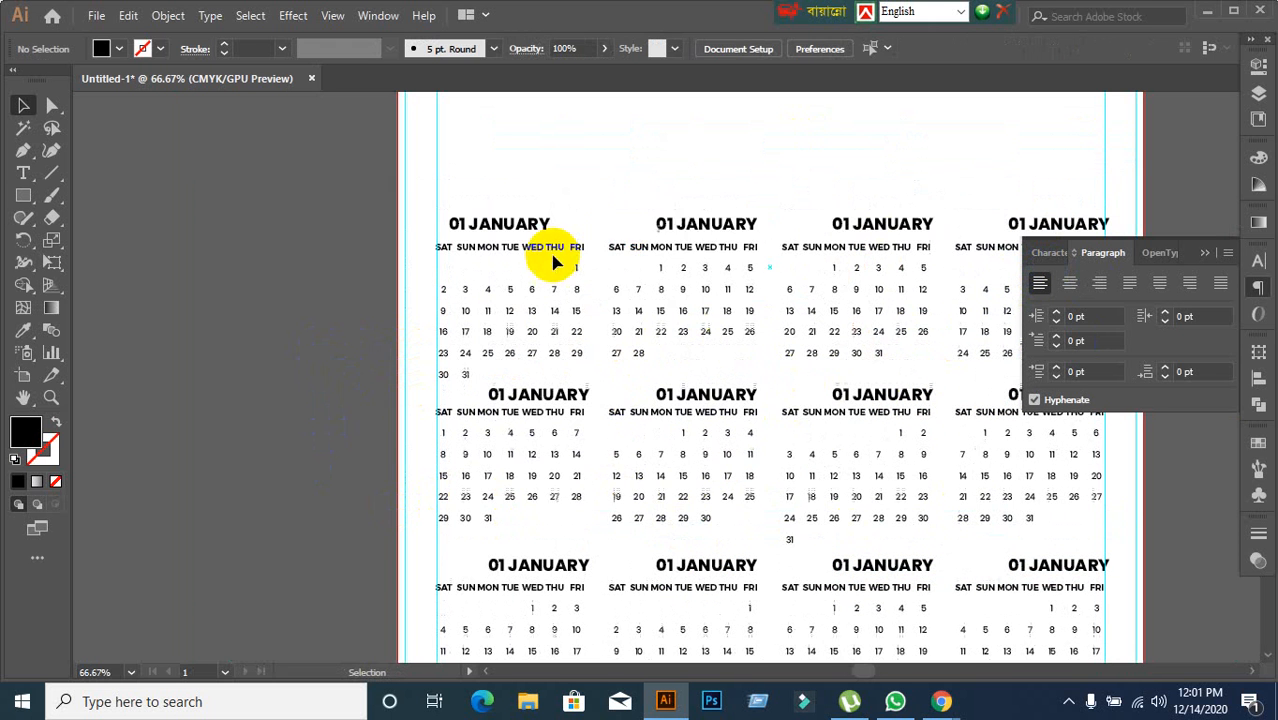
pyautogui.moveTo(700, 228); pyautogui.dragTo(677, 228)
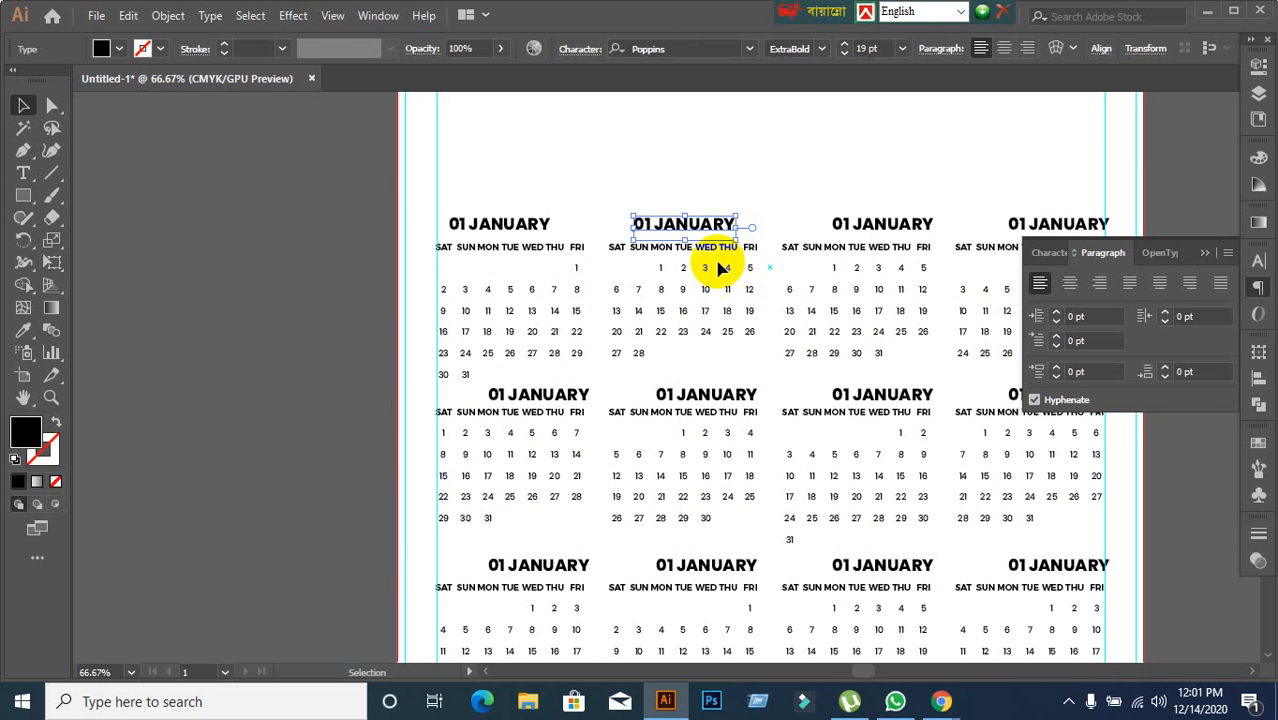
pyautogui.doubleClick(662, 222)
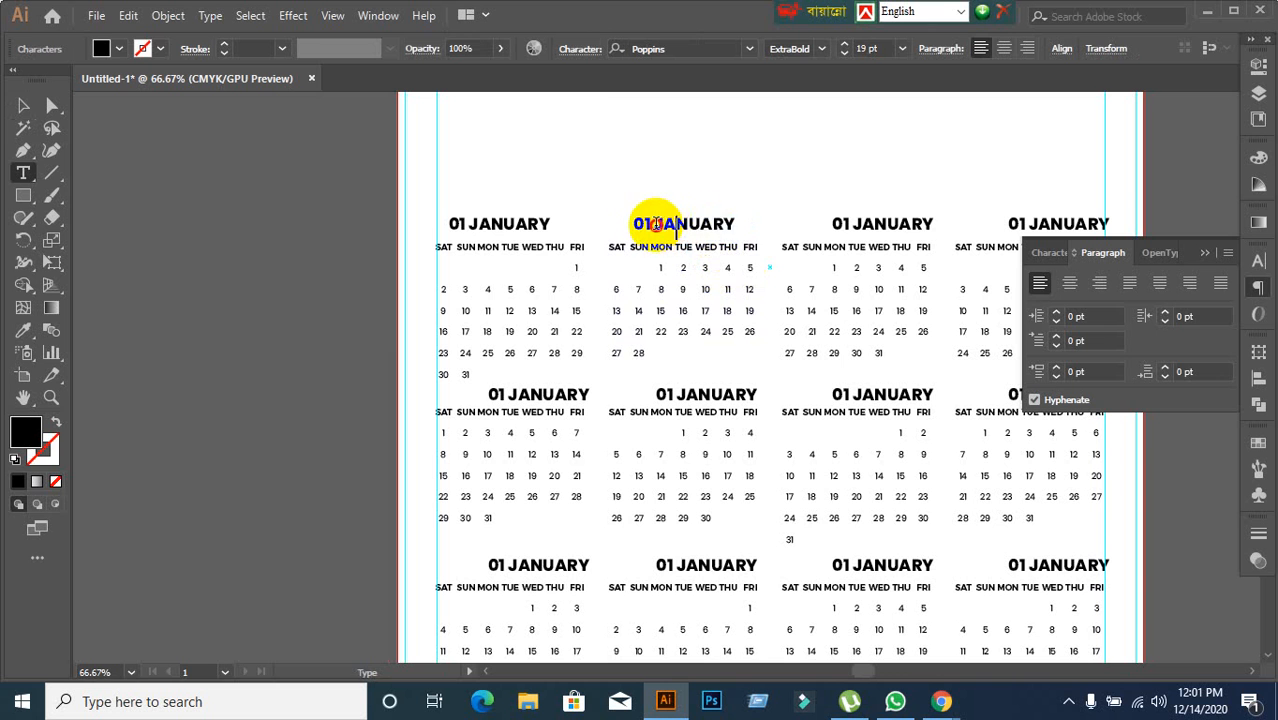
pyautogui.moveTo(654, 224); pyautogui.dragTo(782, 255)
pyautogui.write('F')
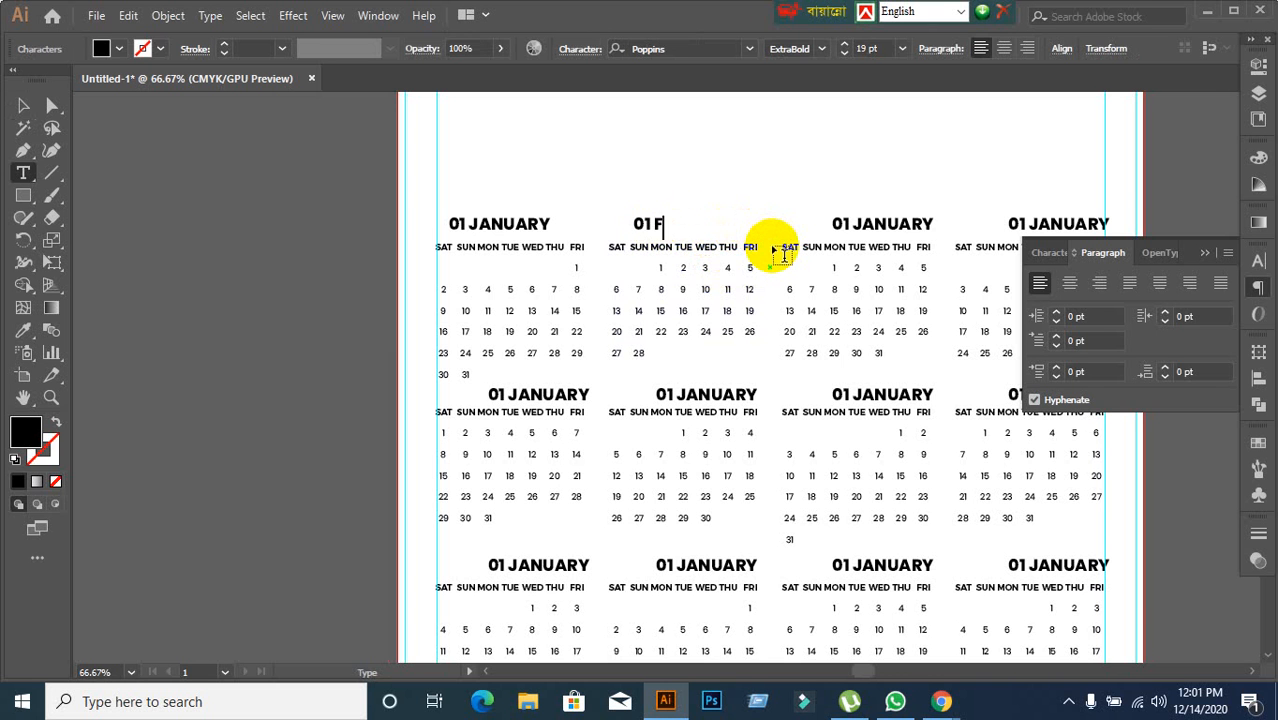
pyautogui.write('EBRUARY')
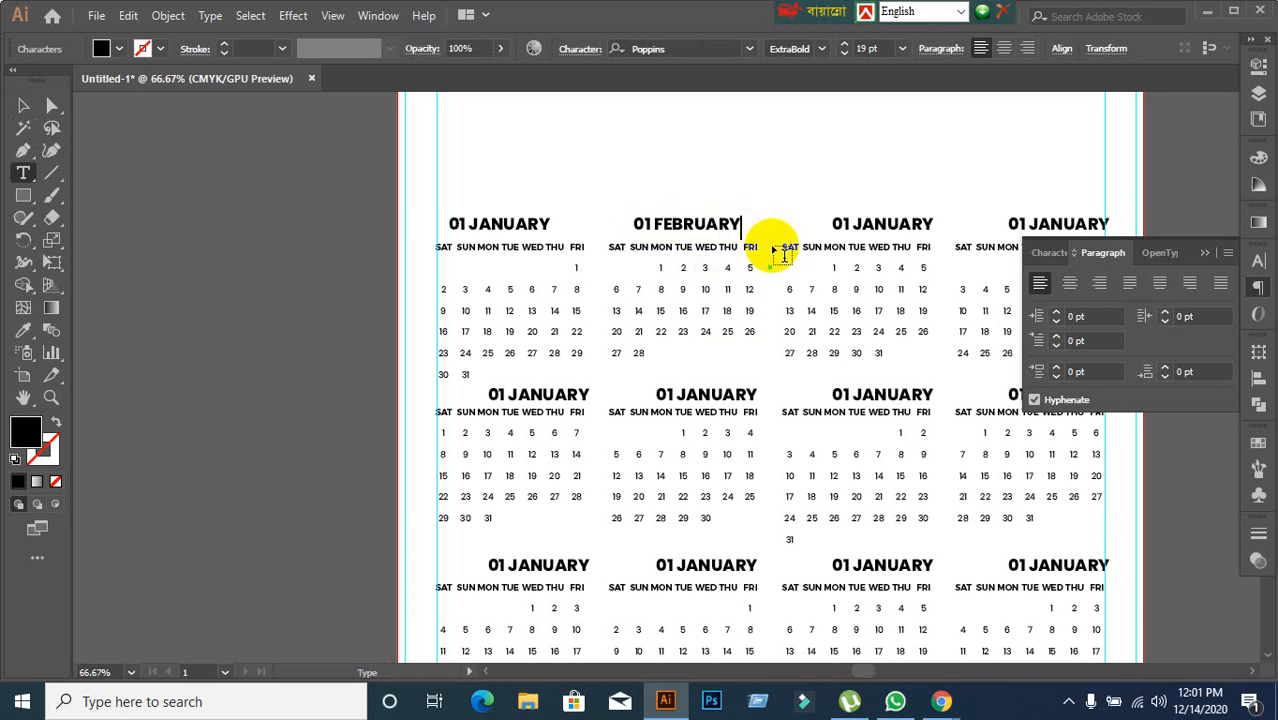
# Step: Replace the month names in the first row's third and fourth headings with MARCH and APRIL
pyautogui.moveTo(851, 224); pyautogui.dragTo(941, 224)
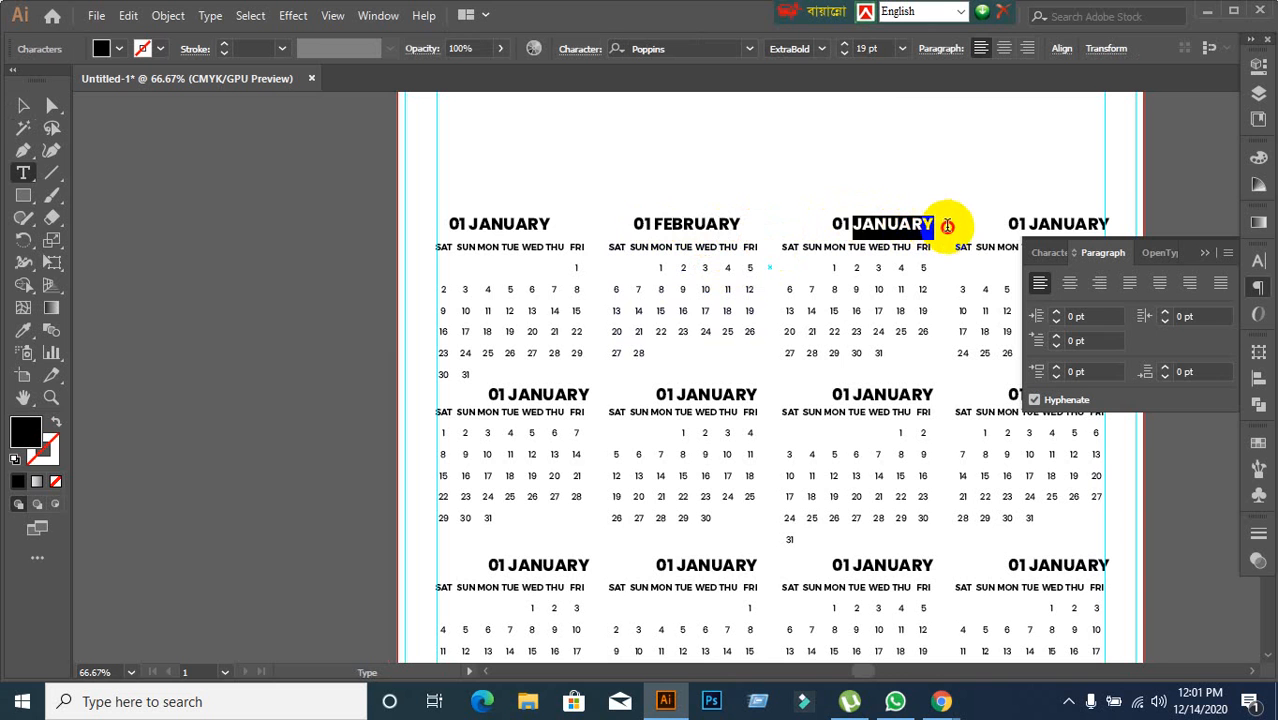
pyautogui.write('MARCH')
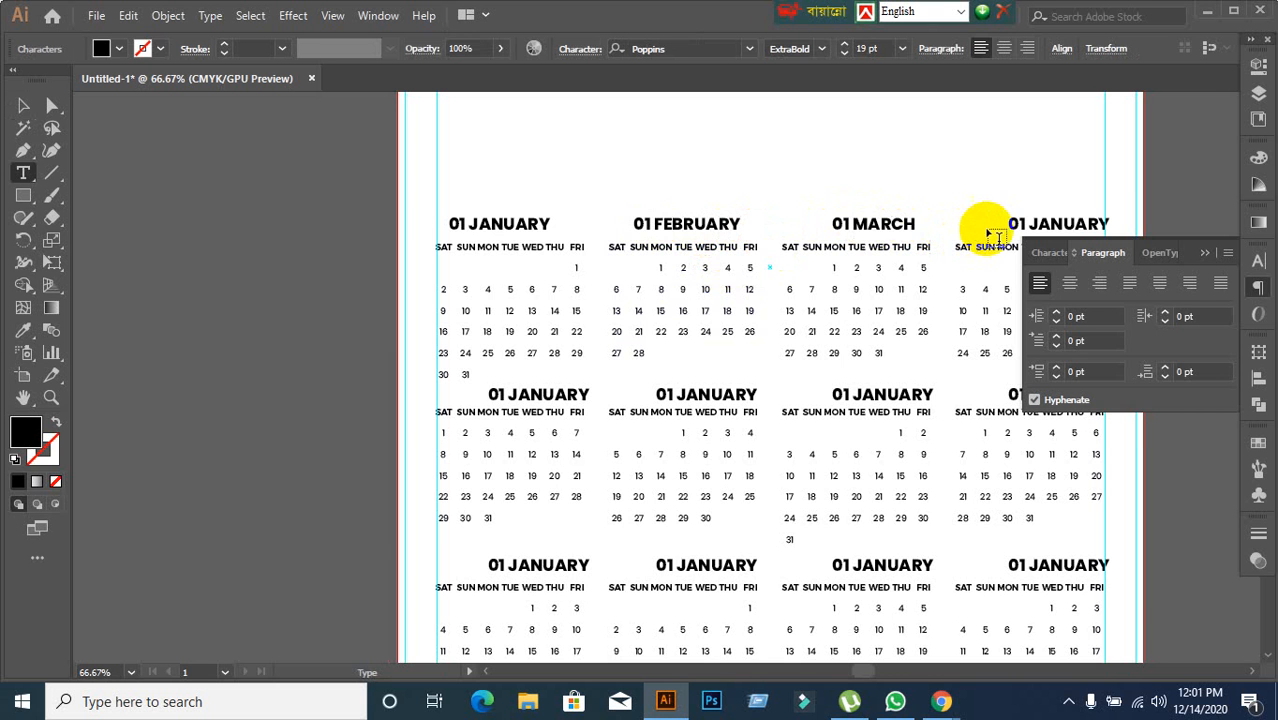
pyautogui.moveTo(1028, 222); pyautogui.dragTo(1142, 232)
pyautogui.write('APRIL')
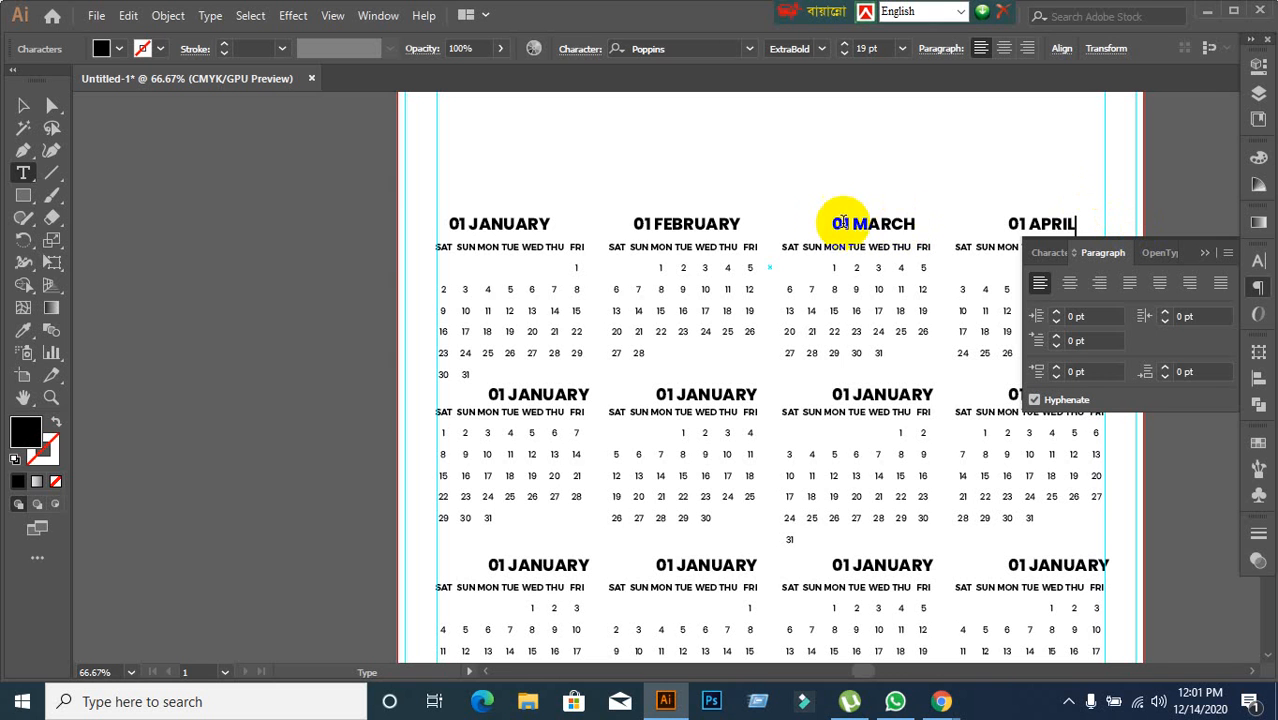
# Step: Change the numbers in the FEBRUARY, MARCH and APRIL headings to 02, 03 and 04
pyautogui.doubleClick(651, 225)
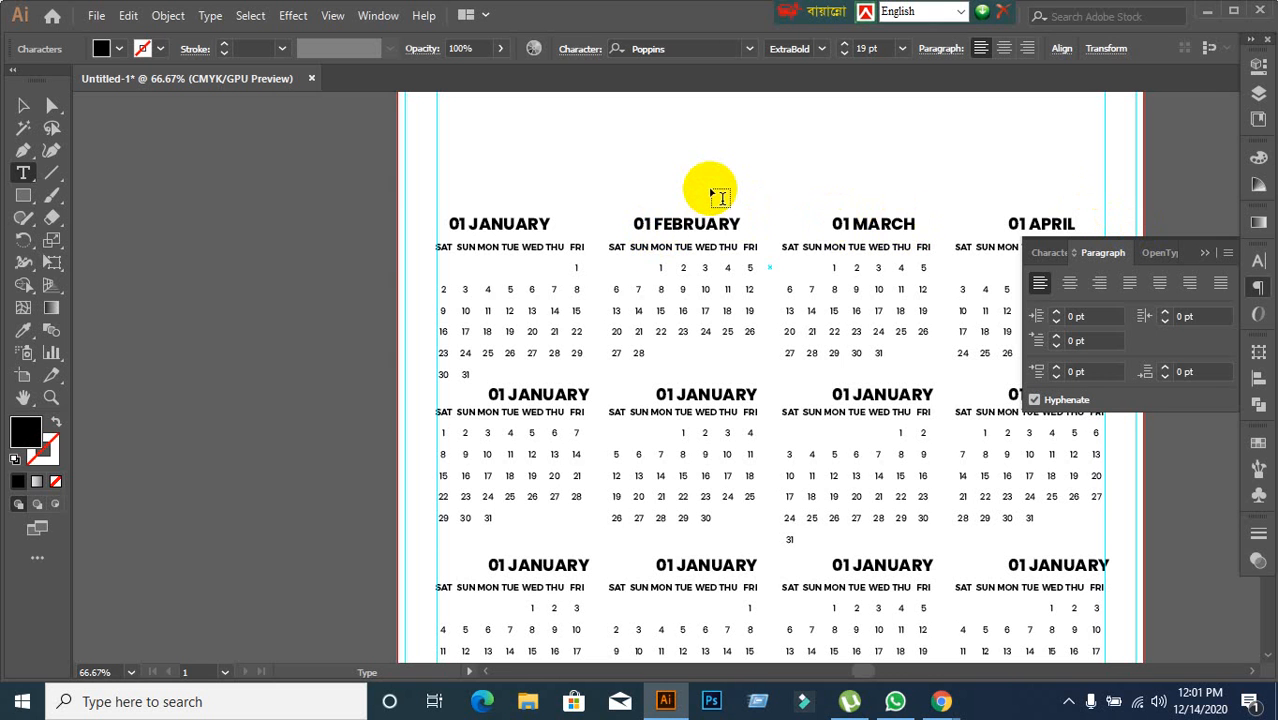
pyautogui.press('BackSpace')
pyautogui.write('2')
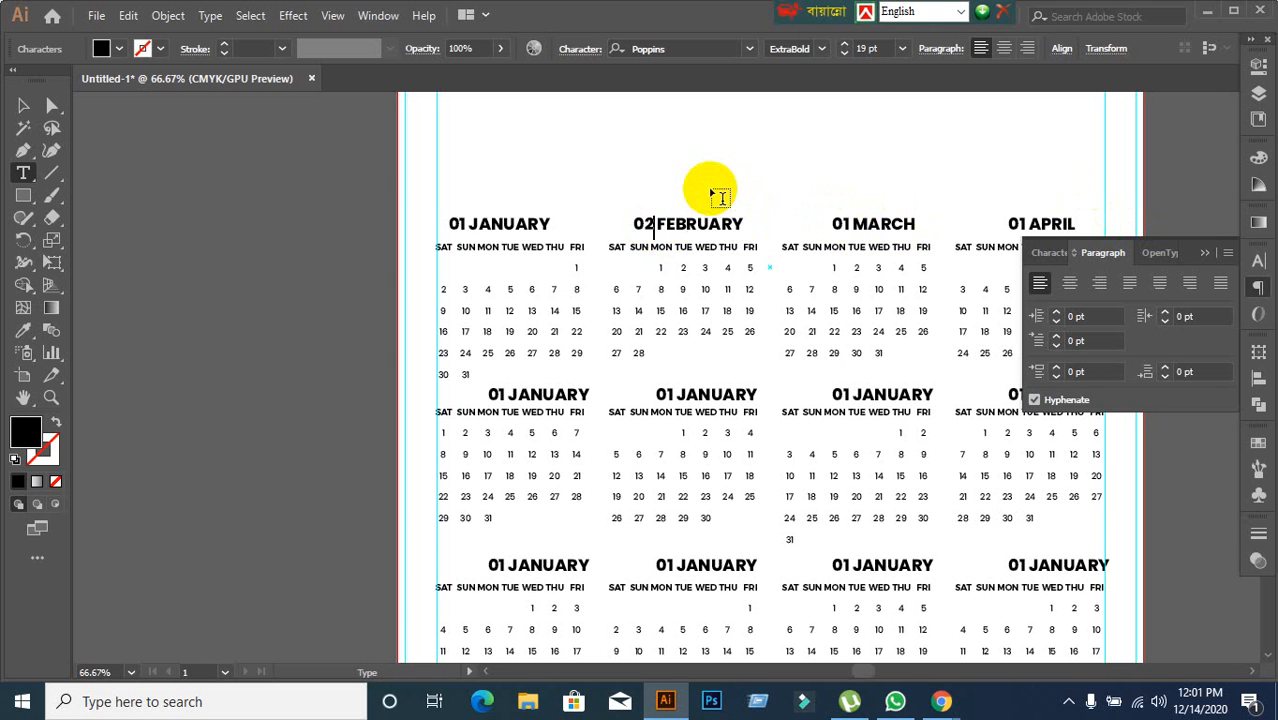
pyautogui.moveTo(836, 222); pyautogui.dragTo(855, 220)
pyautogui.click(847, 222)
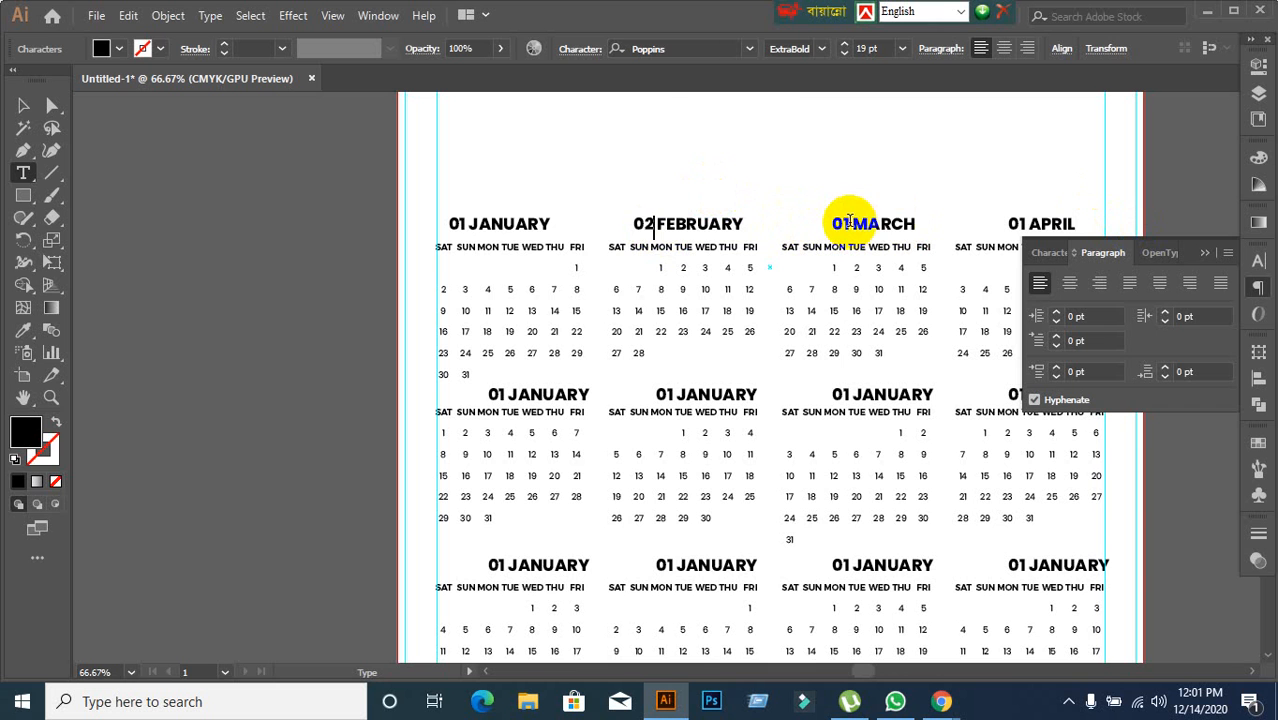
pyautogui.press('BackSpace')
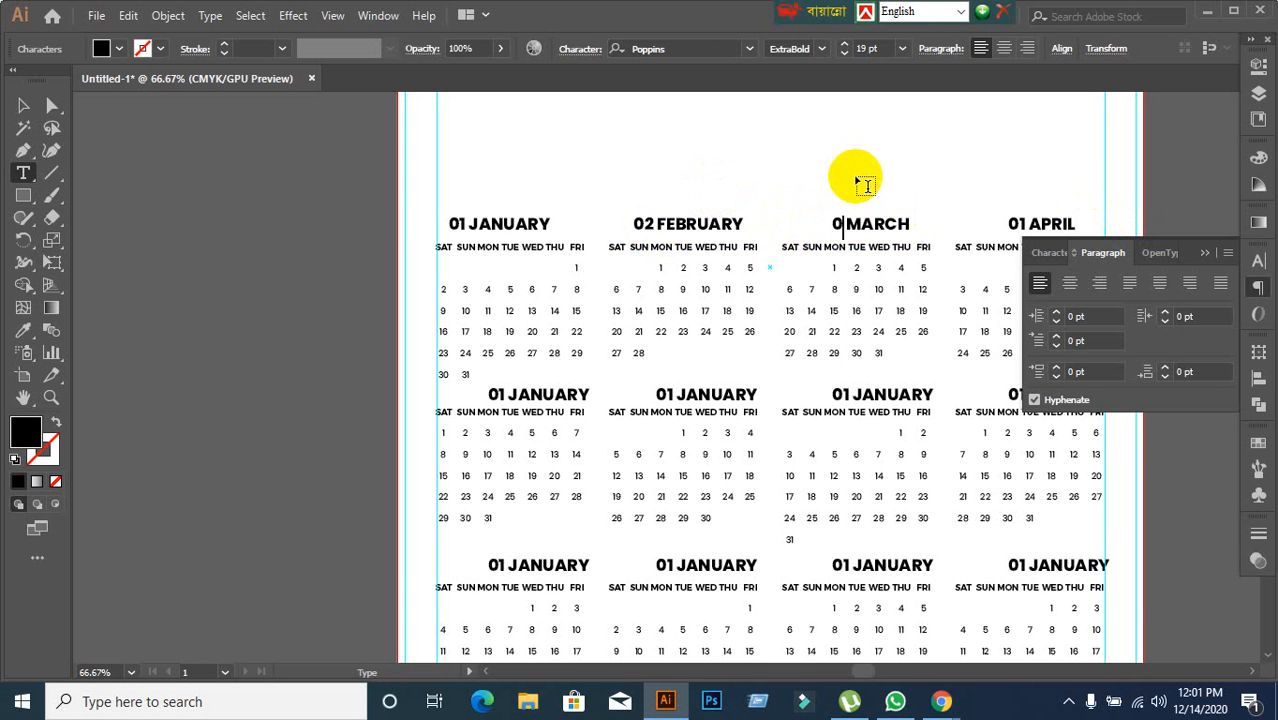
pyautogui.write('3')
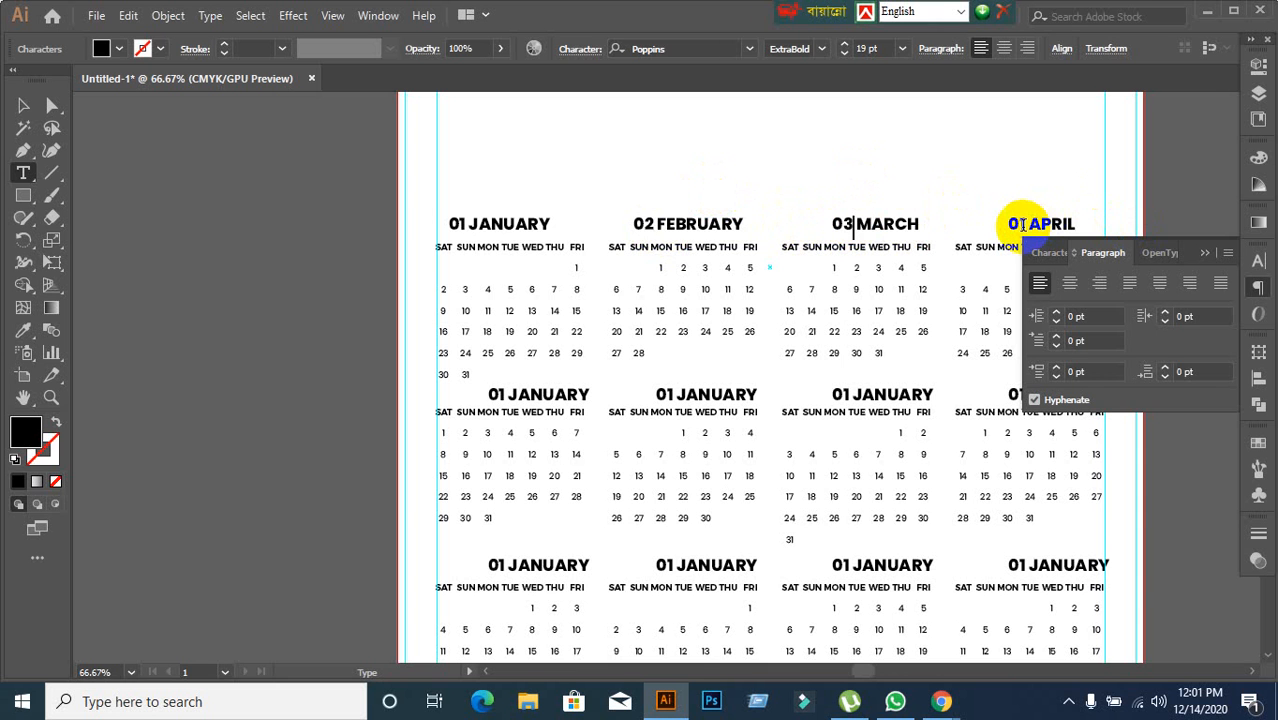
pyautogui.click(1022, 224)
pyautogui.press('BackSpace')
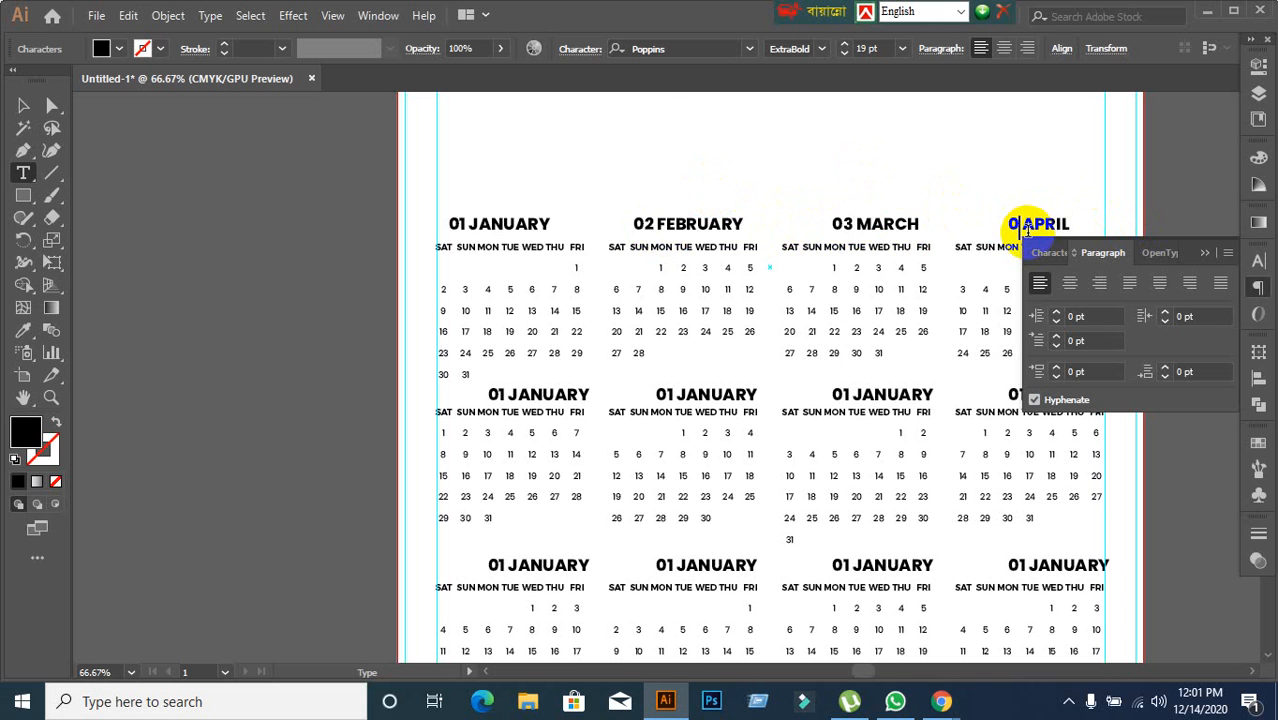
pyautogui.write('4')
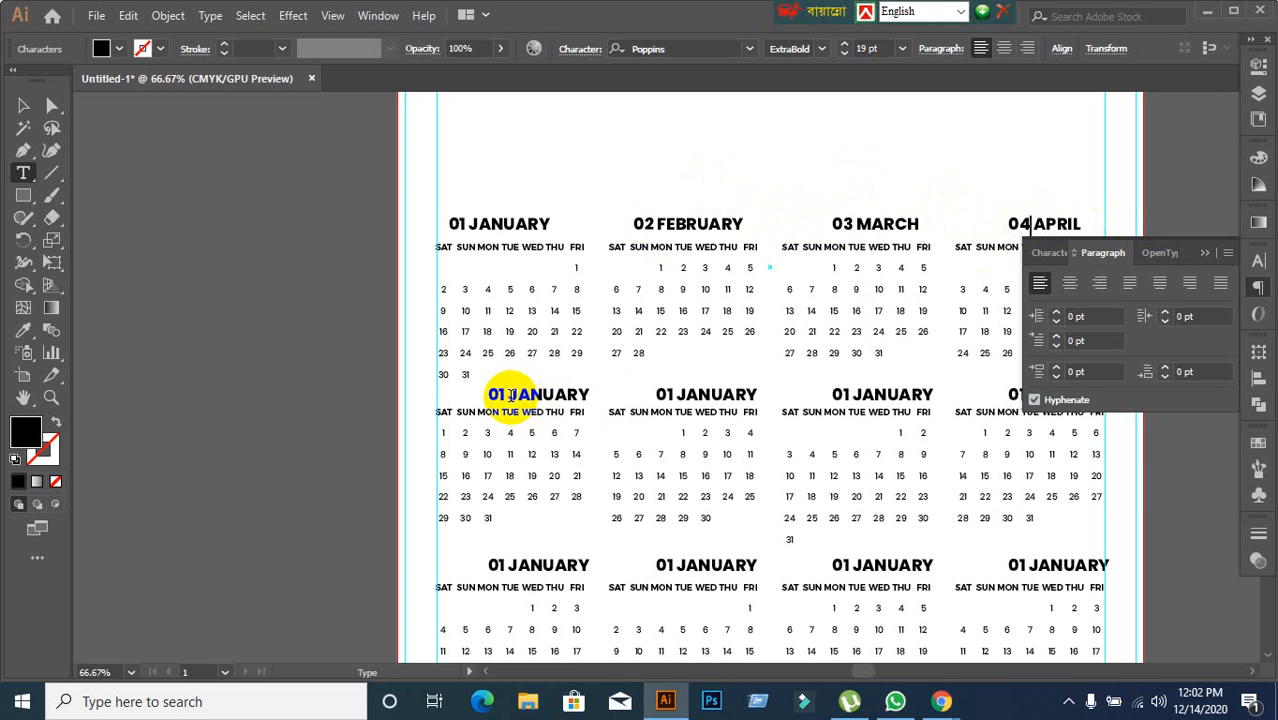
# Step: Replace the text of the second row's first month heading with 05 MAY
pyautogui.click(501, 393)
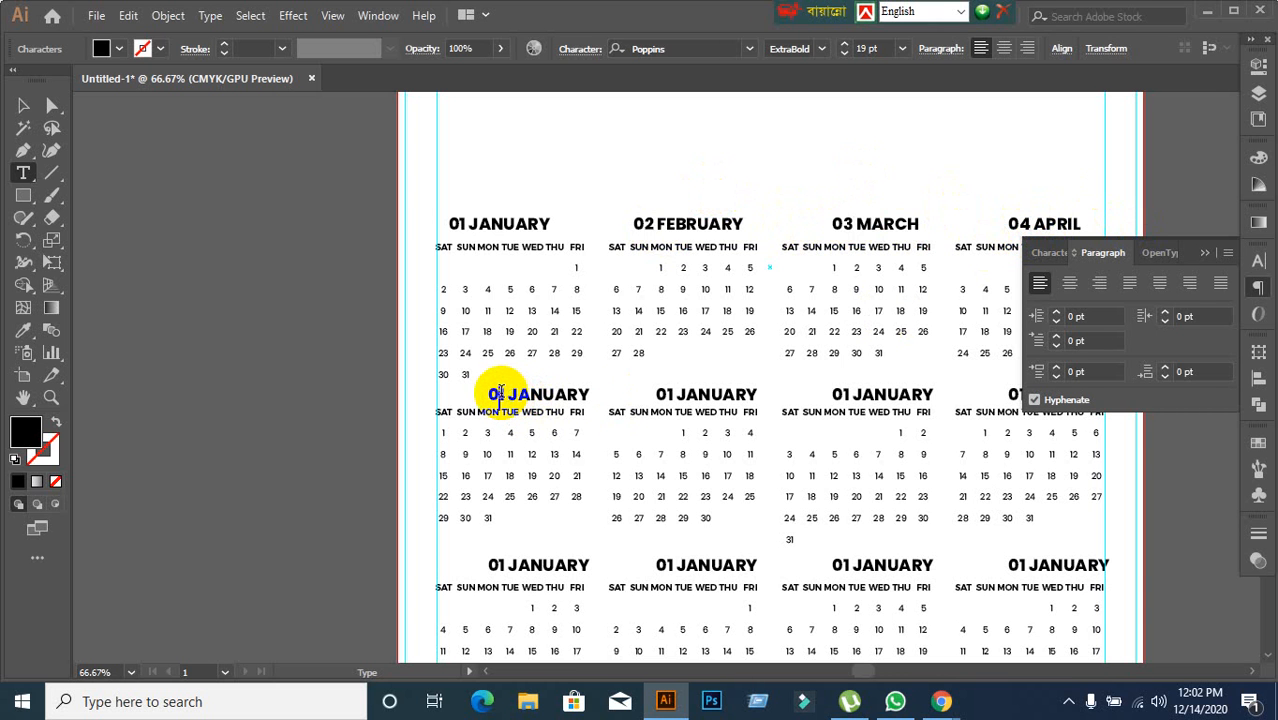
pyautogui.write('0')
pyautogui.press('BackSpace')
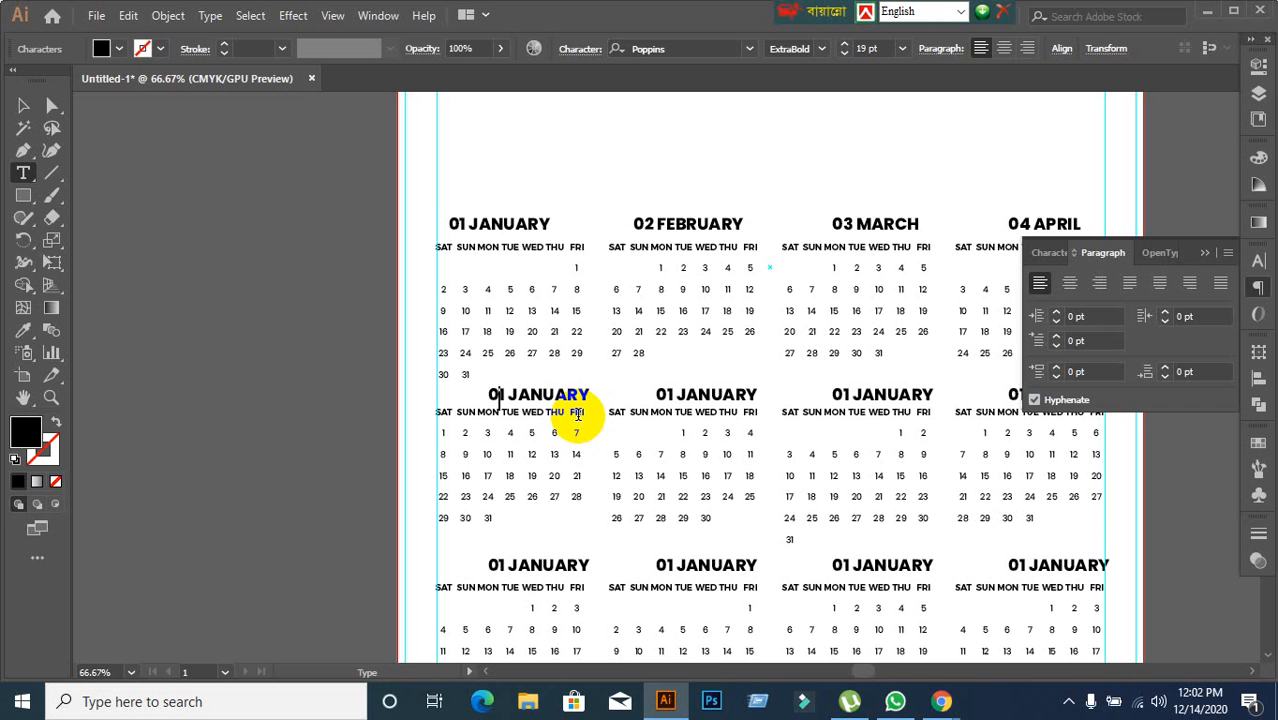
pyautogui.press('BackSpace')
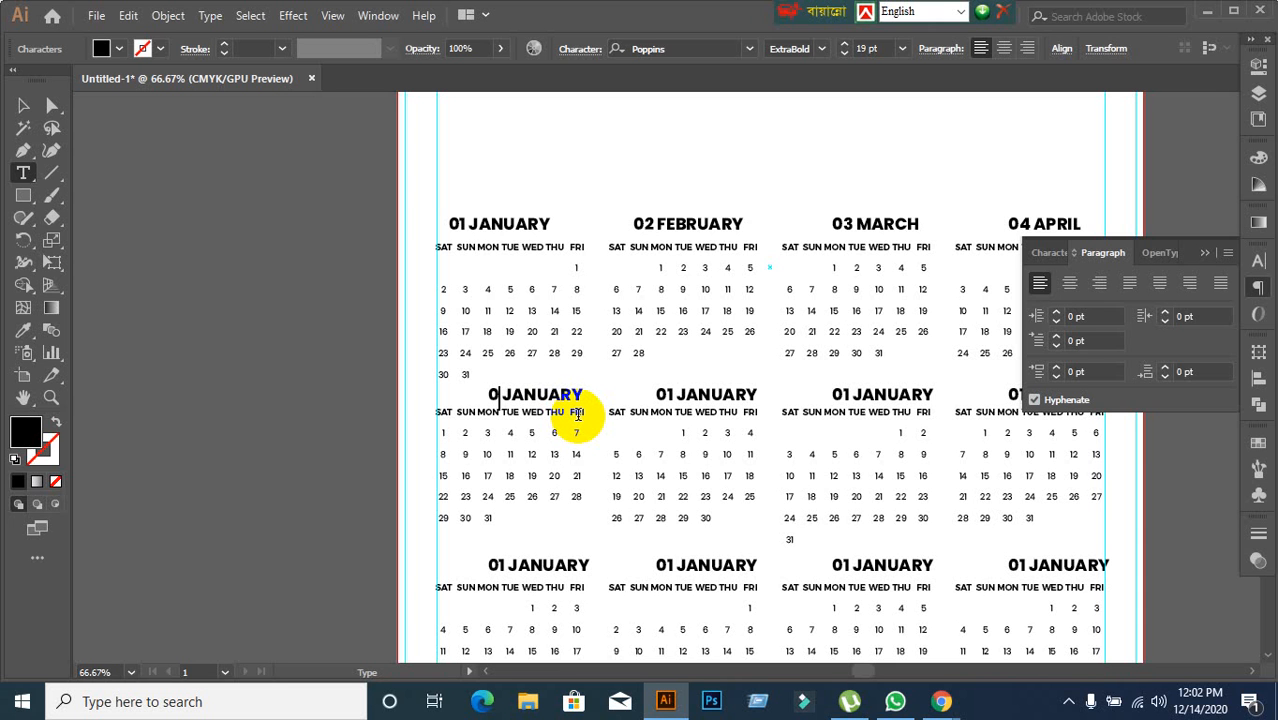
pyautogui.write('5')
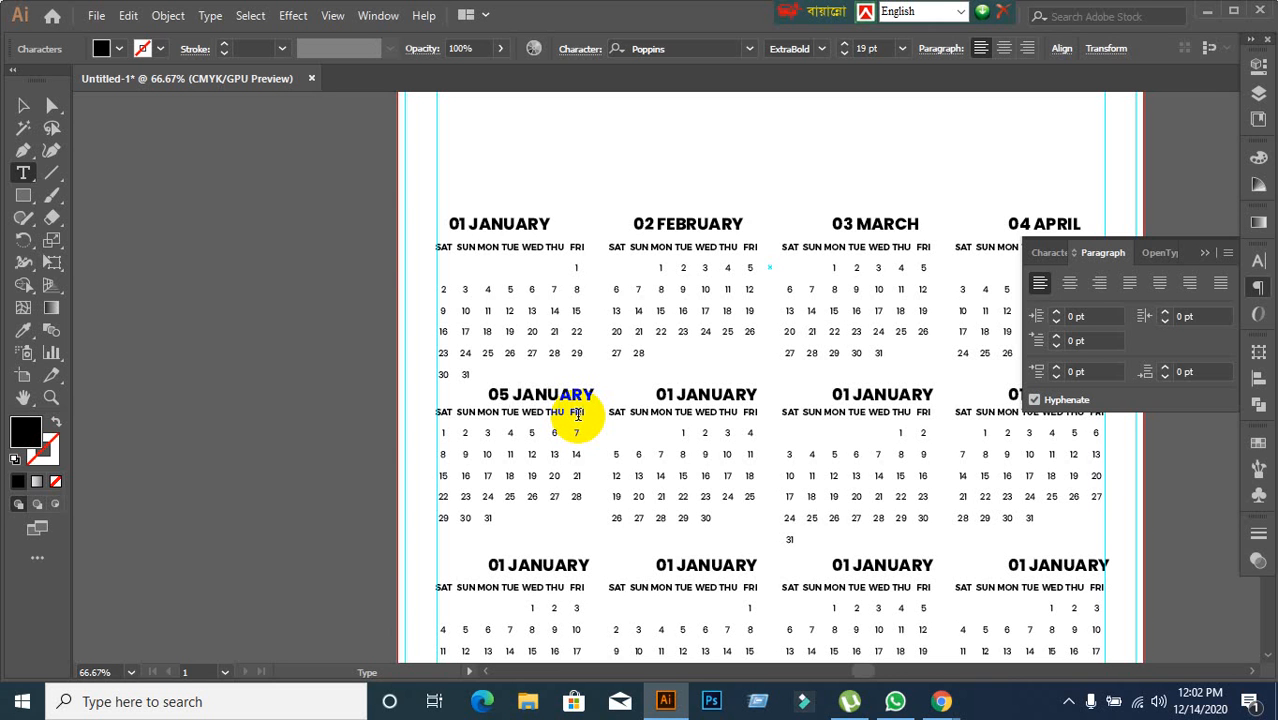
pyautogui.press('BackSpace')
pyautogui.press('BackSpace')
pyautogui.press('BackSpace')
pyautogui.press('BackSpace')
pyautogui.press('BackSpace')
pyautogui.press('BackSpace')
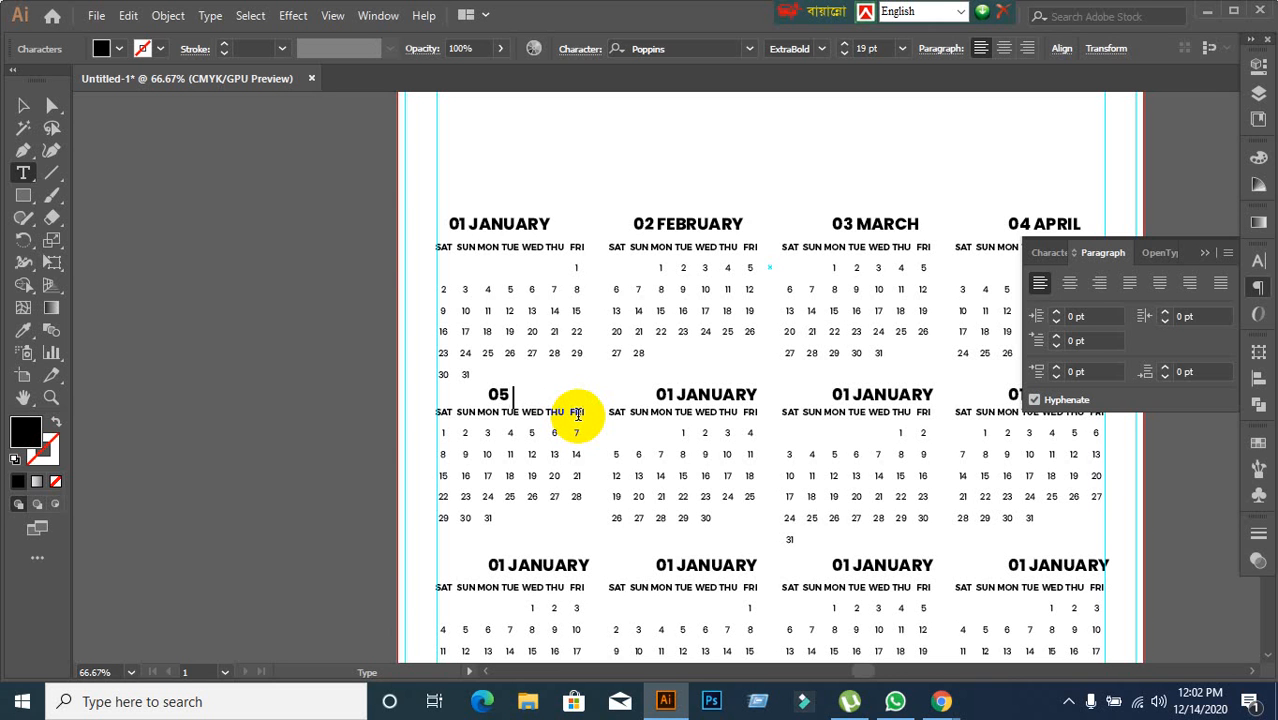
pyautogui.write('MAY')
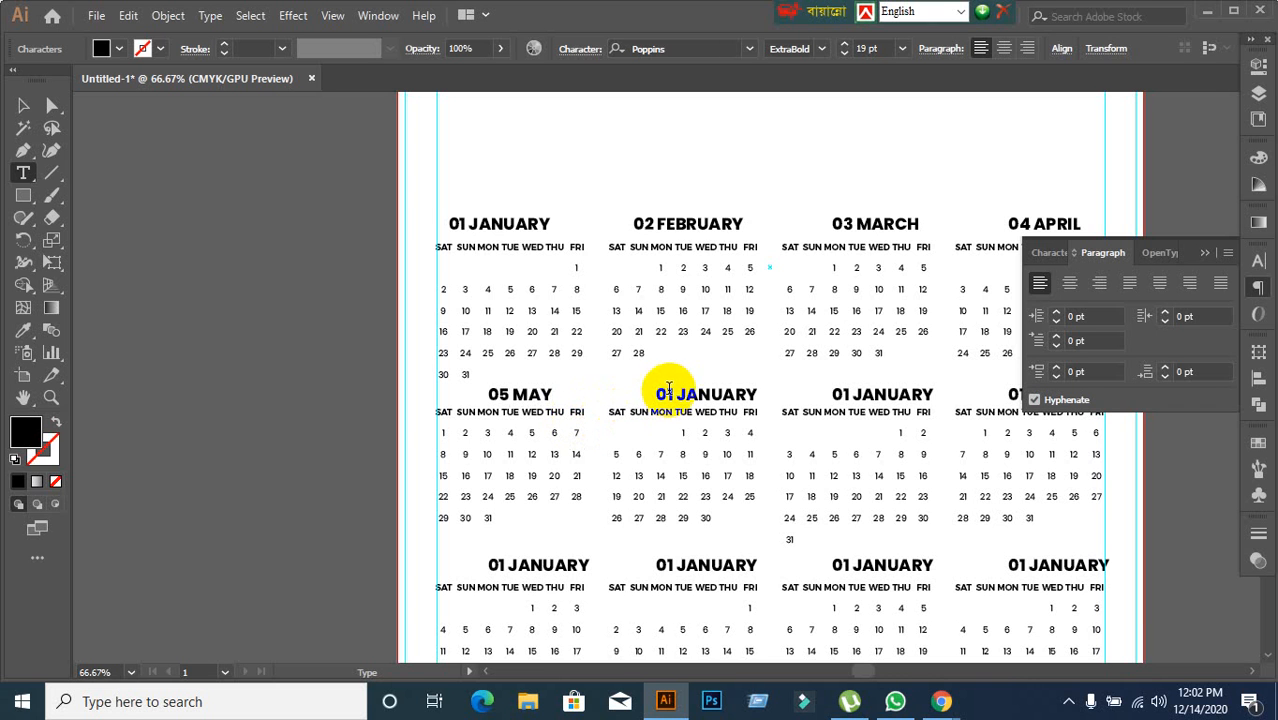
# Step: Replace the text of the second row's second month heading with 06 JUNE
pyautogui.click(674, 394)
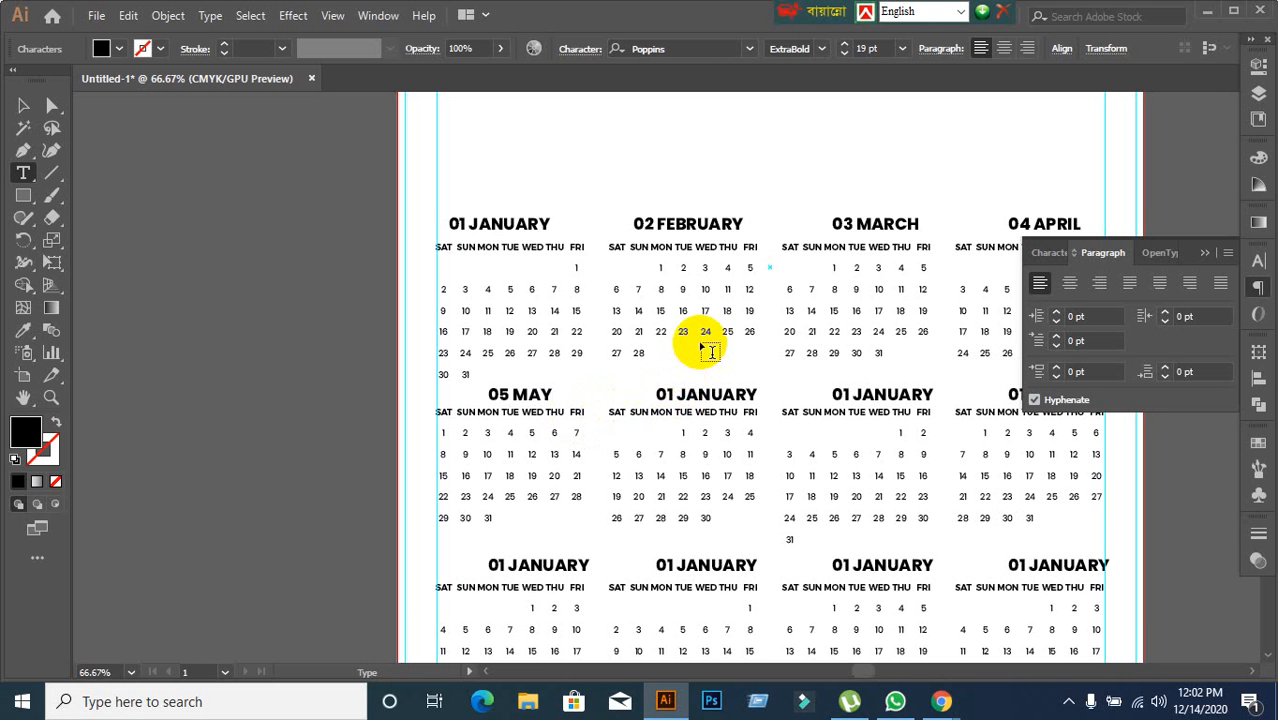
pyautogui.press('BackSpace')
pyautogui.press('BackSpace')
pyautogui.write('06')
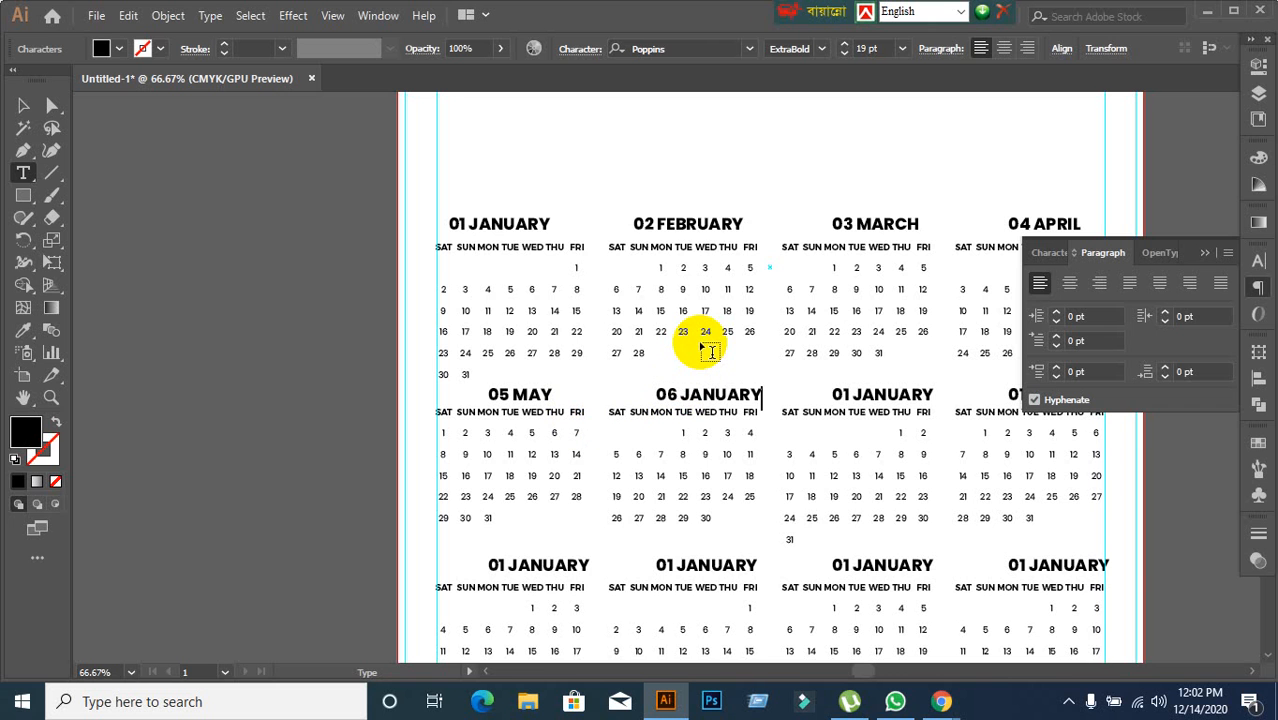
pyautogui.press('BackSpace')
pyautogui.press('BackSpace')
pyautogui.press('BackSpace')
pyautogui.press('BackSpace')
pyautogui.press('BackSpace')
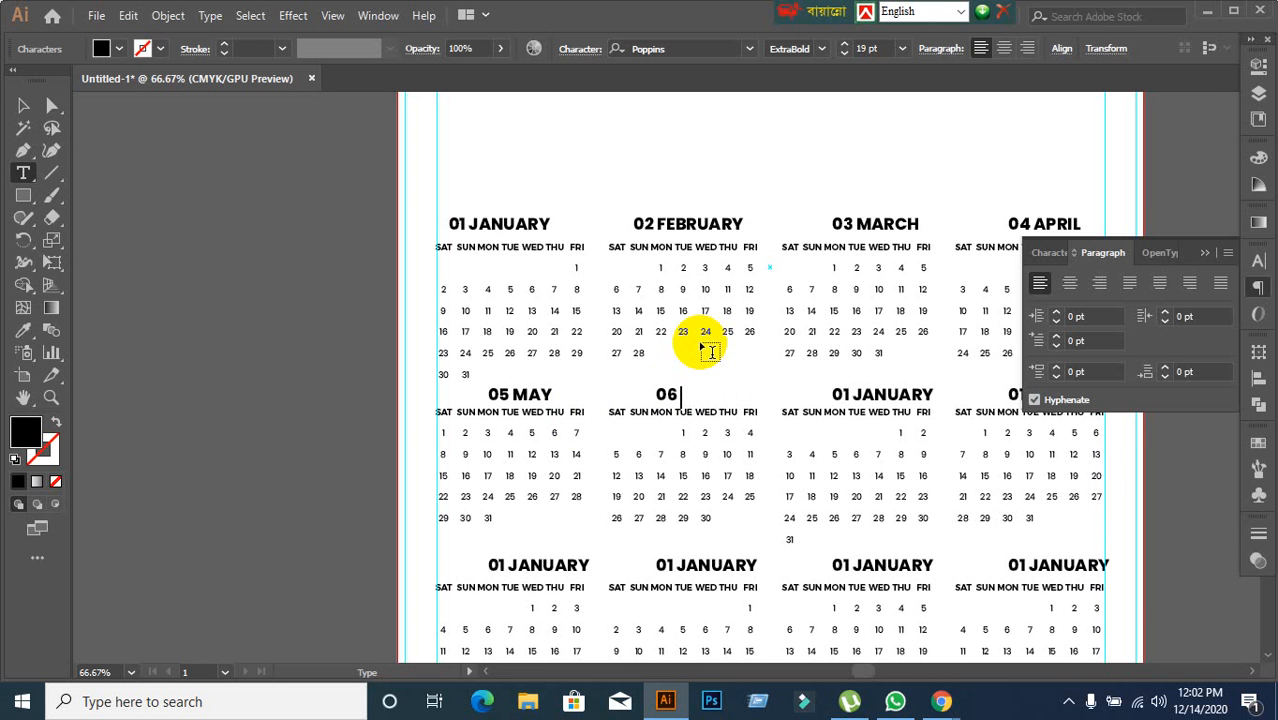
pyautogui.write('JUNE')
# Step: Replace the text of the second row's third month heading with 07 JULY
pyautogui.doubleClick(866, 396)
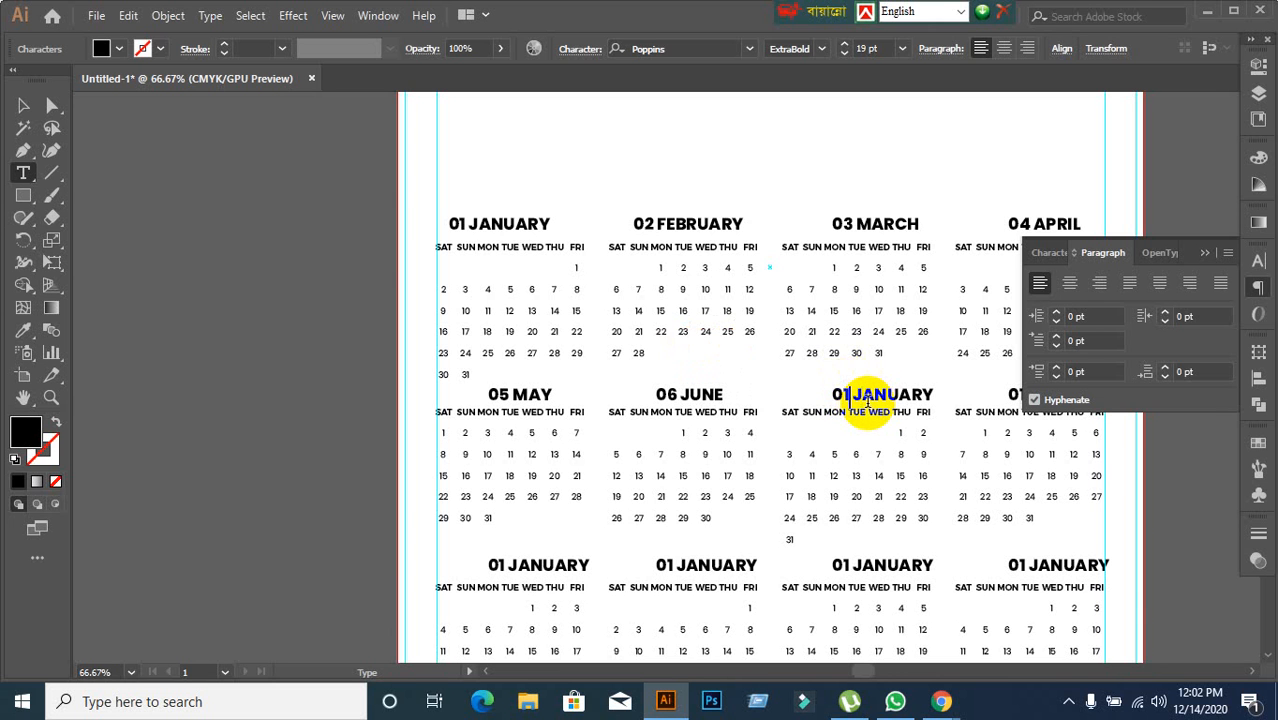
pyautogui.press('BackSpace')
pyautogui.press('BackSpace')
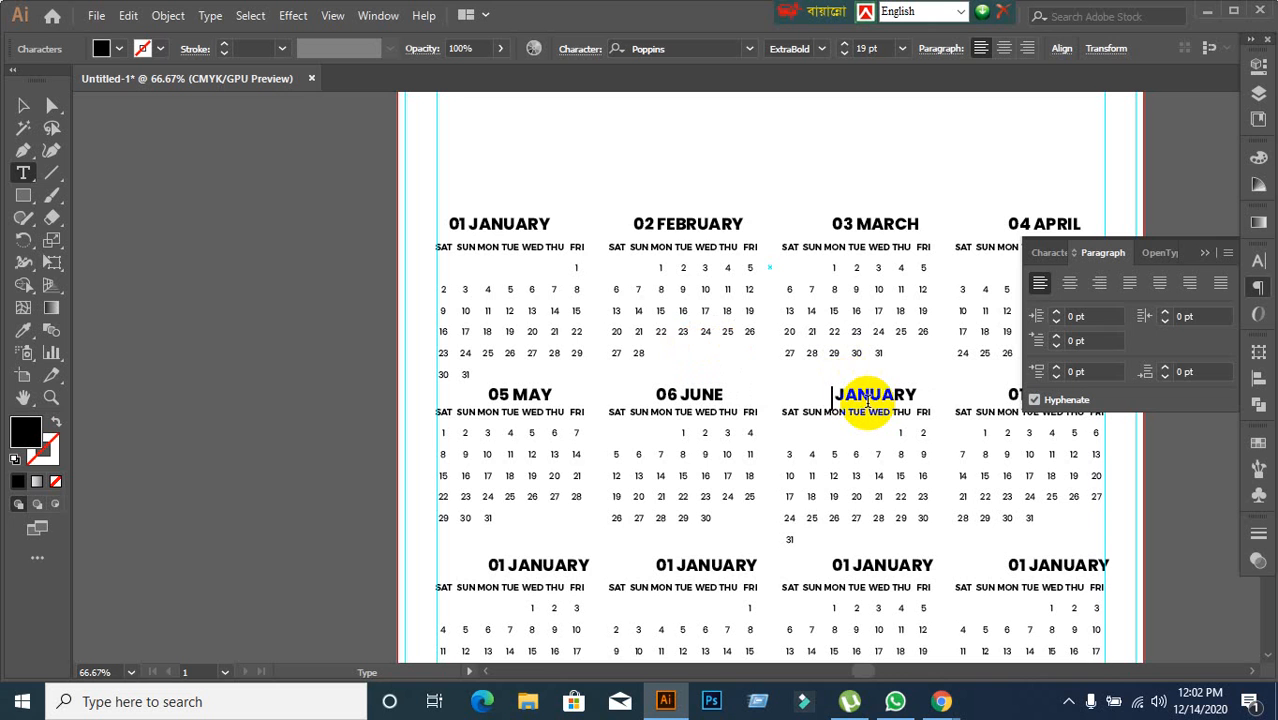
pyautogui.write('07')
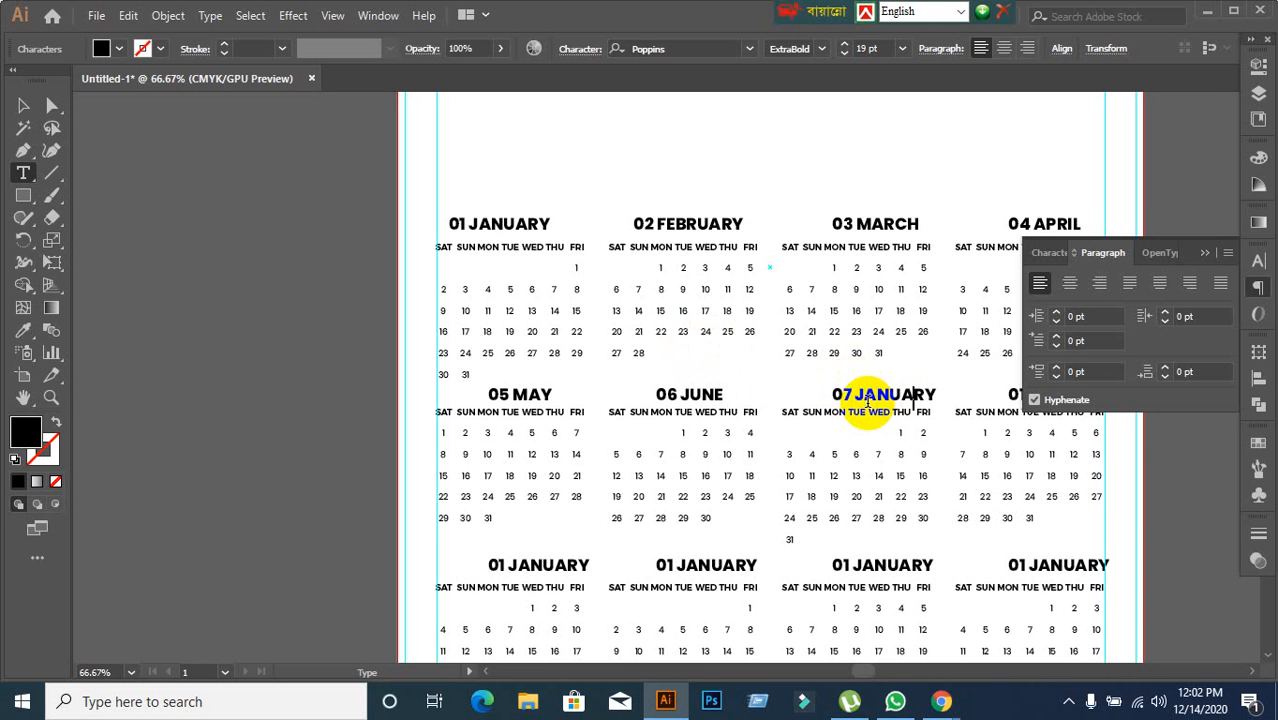
pyautogui.press('BackSpace')
pyautogui.press('BackSpace')
pyautogui.press('BackSpace')
pyautogui.press('BackSpace')
pyautogui.press('BackSpace')
pyautogui.press('BackSpace')
pyautogui.press('BackSpace')
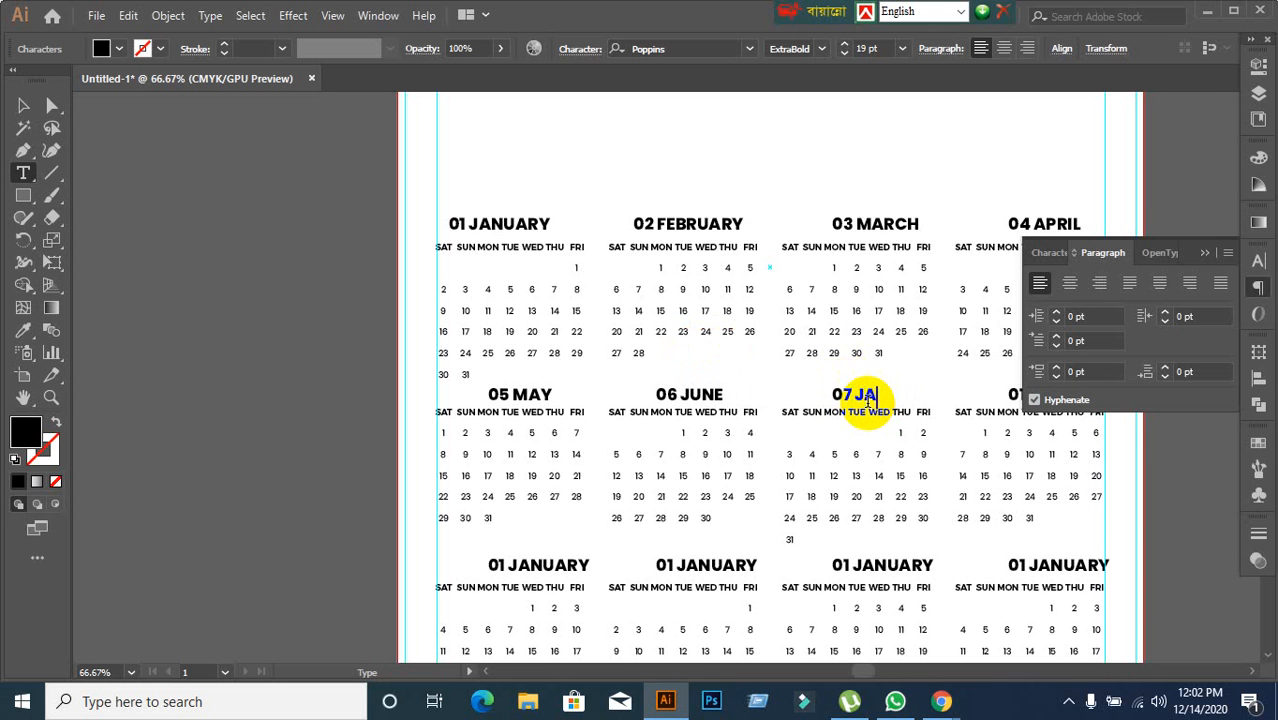
pyautogui.write('JULY')
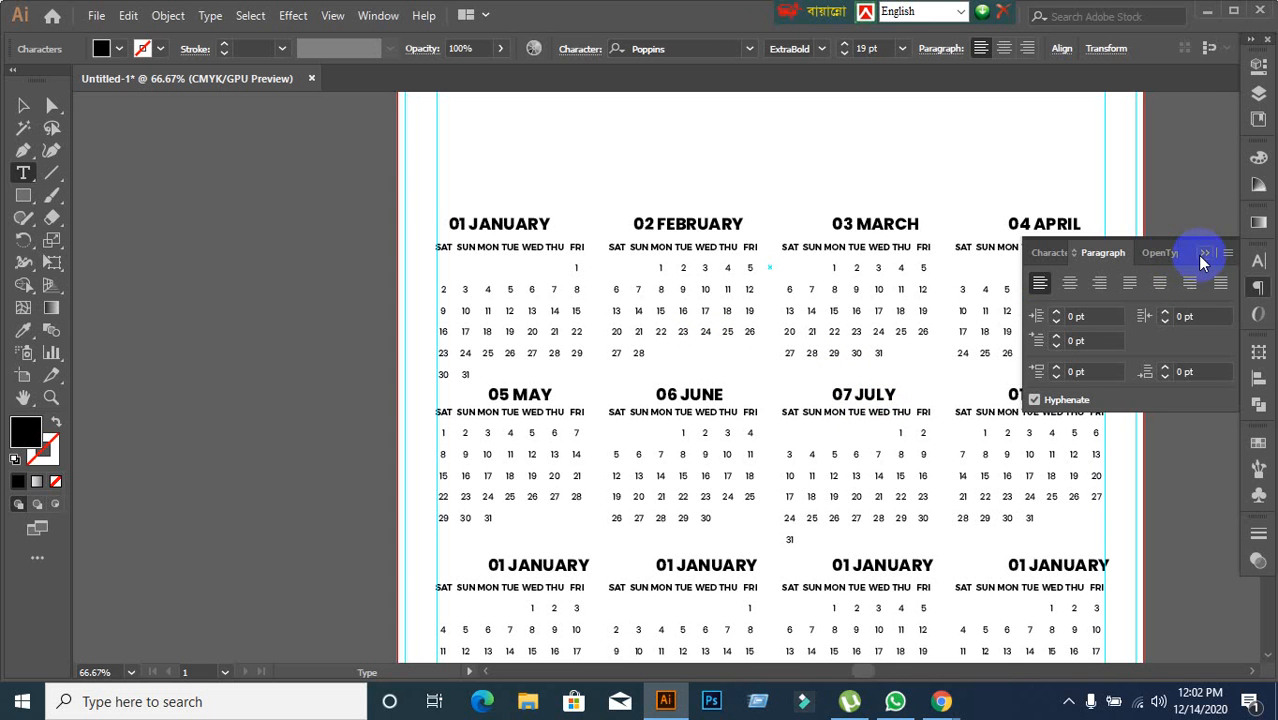
# Step: Collapse the paragraph settings covering the artboard and replace the second row's fourth month heading with 08 AUGUST
pyautogui.click(1204, 253)
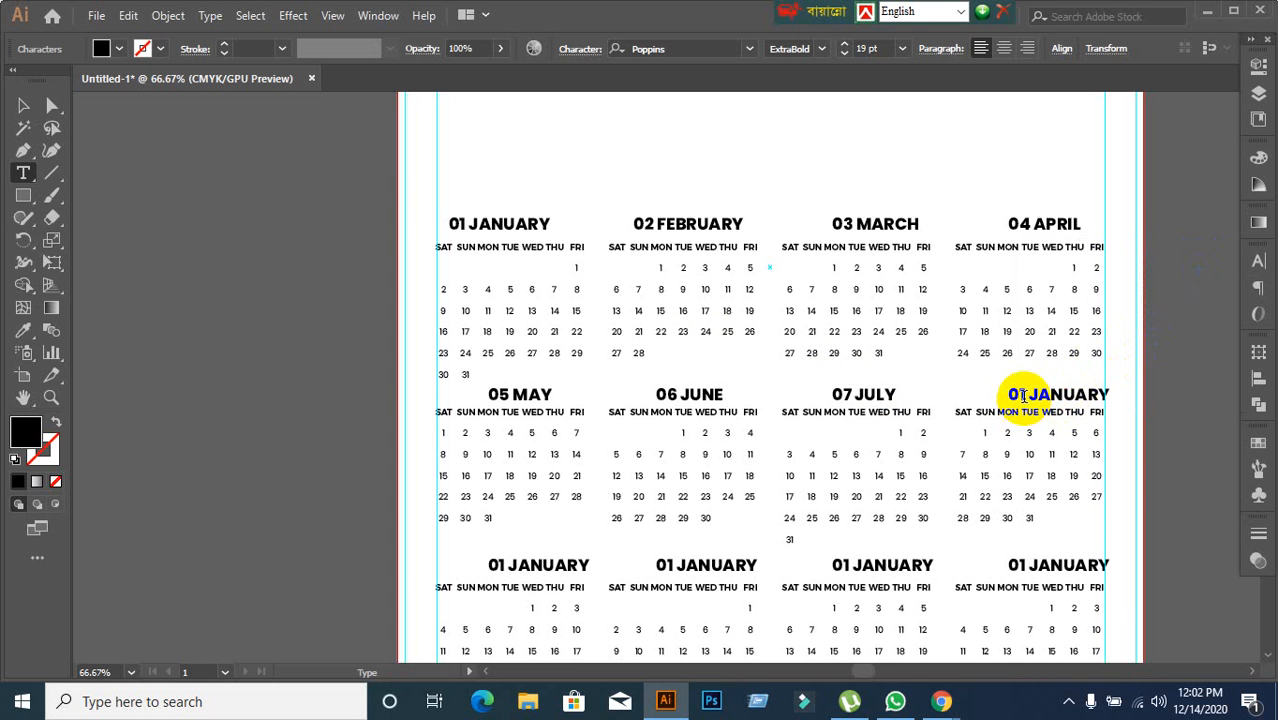
pyautogui.click(1023, 395)
pyautogui.press('BackSpace')
pyautogui.press('BackSpace')
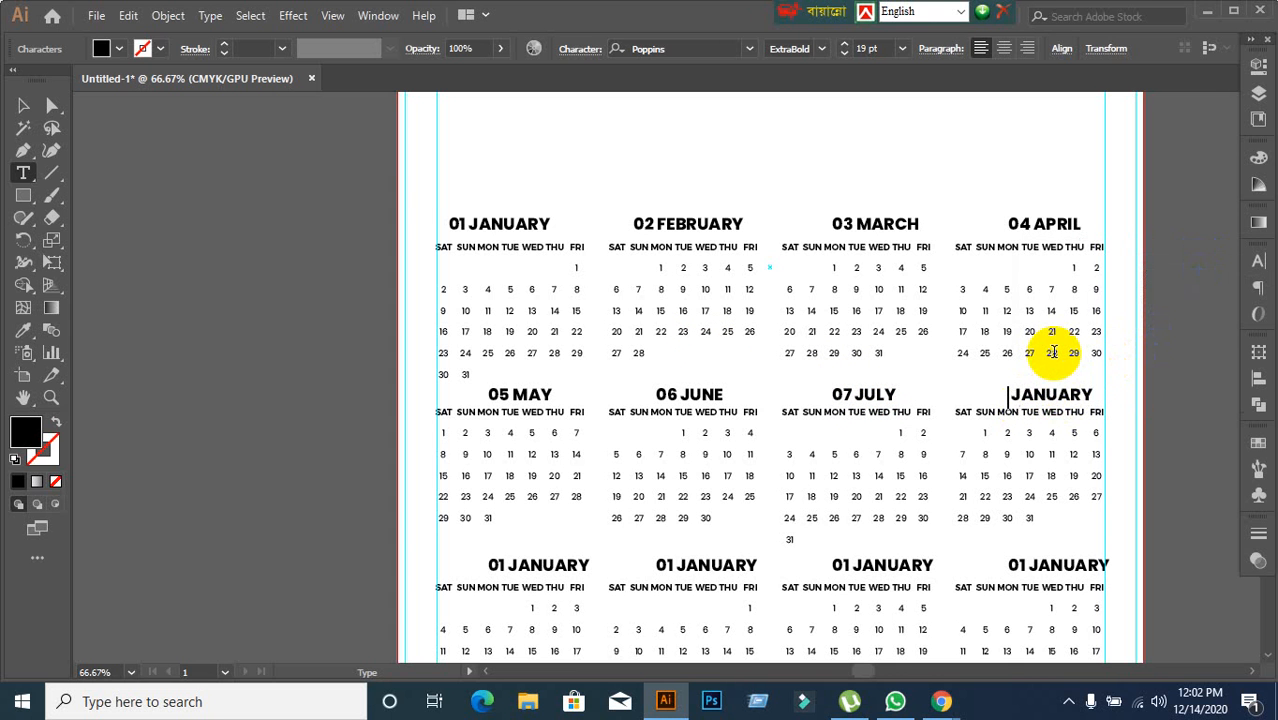
pyautogui.write('0 ')
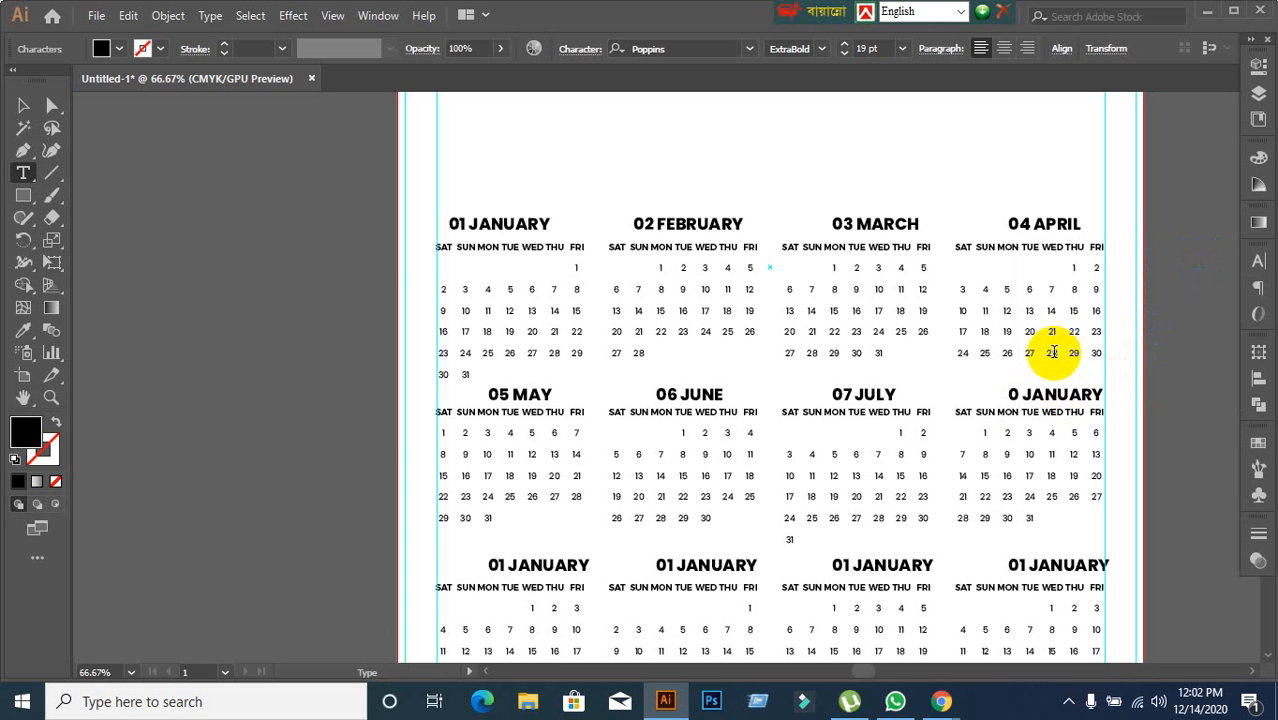
pyautogui.write('8')
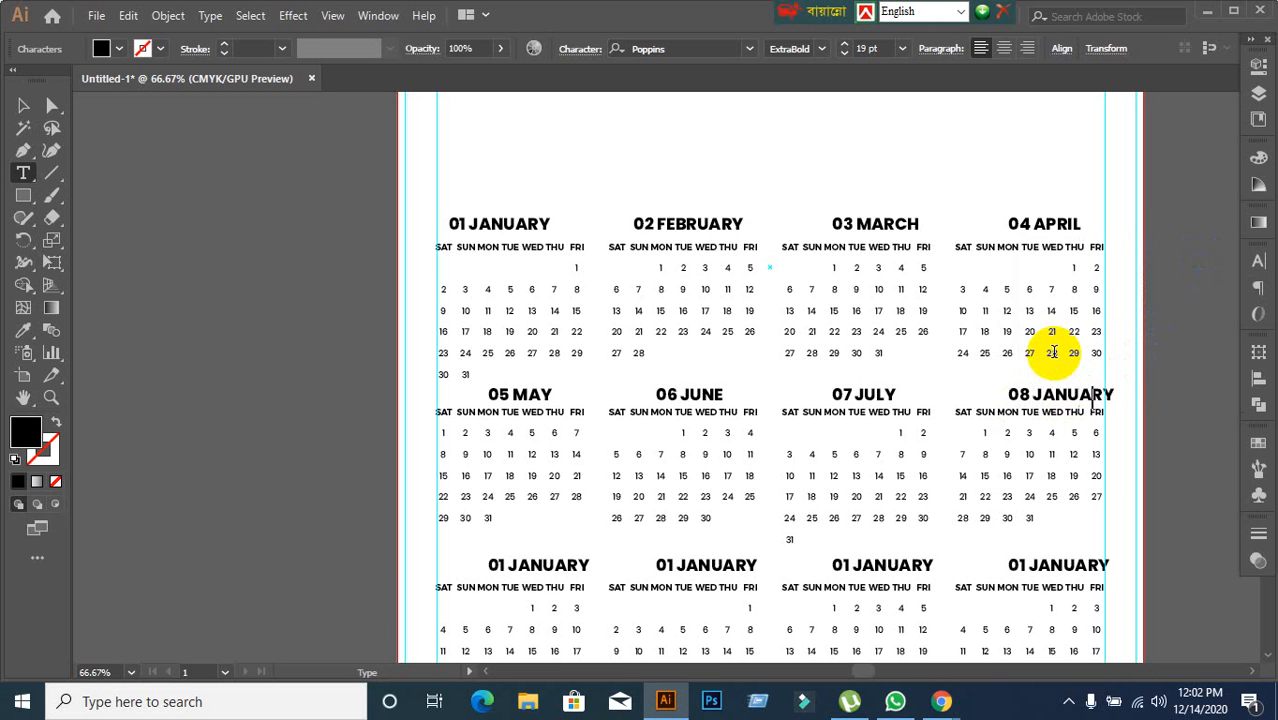
pyautogui.press('BackSpace')
pyautogui.press('BackSpace')
pyautogui.press('BackSpace')
pyautogui.press('BackSpace')
pyautogui.press('BackSpace')
pyautogui.press('BackSpace')
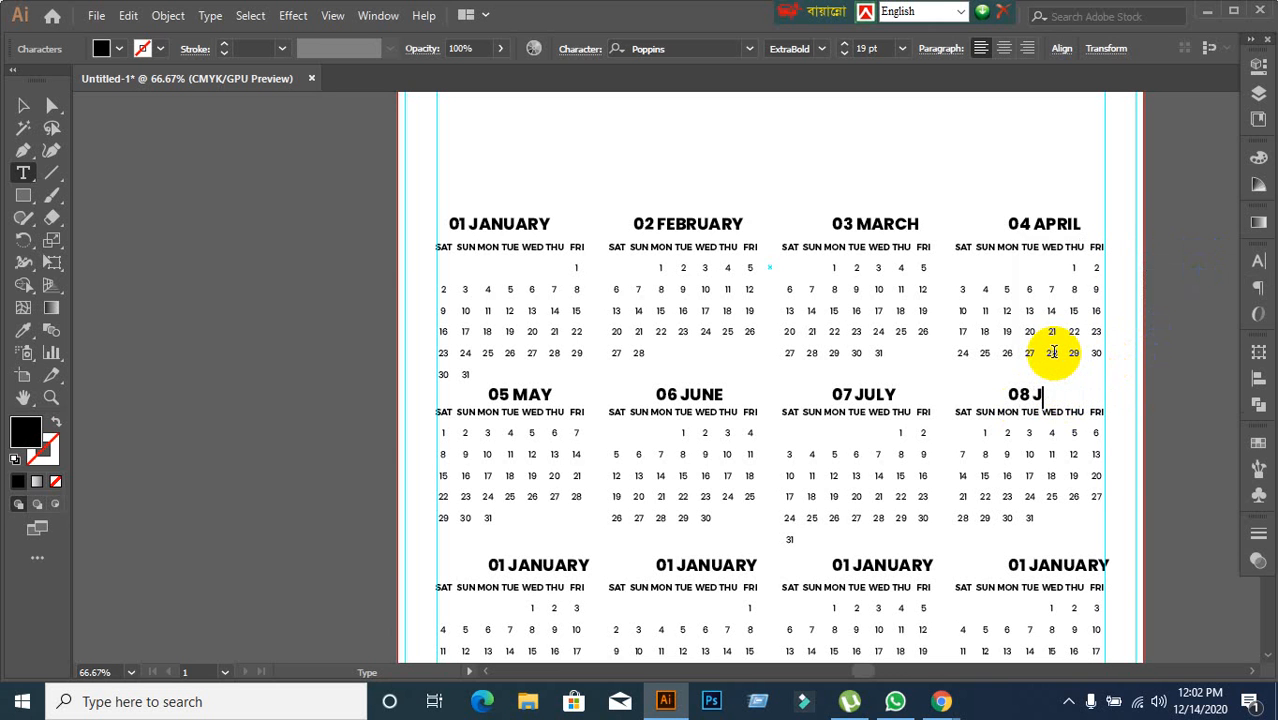
pyautogui.write('AUGUST')
# Step: Replace the text of the third row's first month heading with 09 SEPTEMBER
pyautogui.scroll(-3, 665, 570)
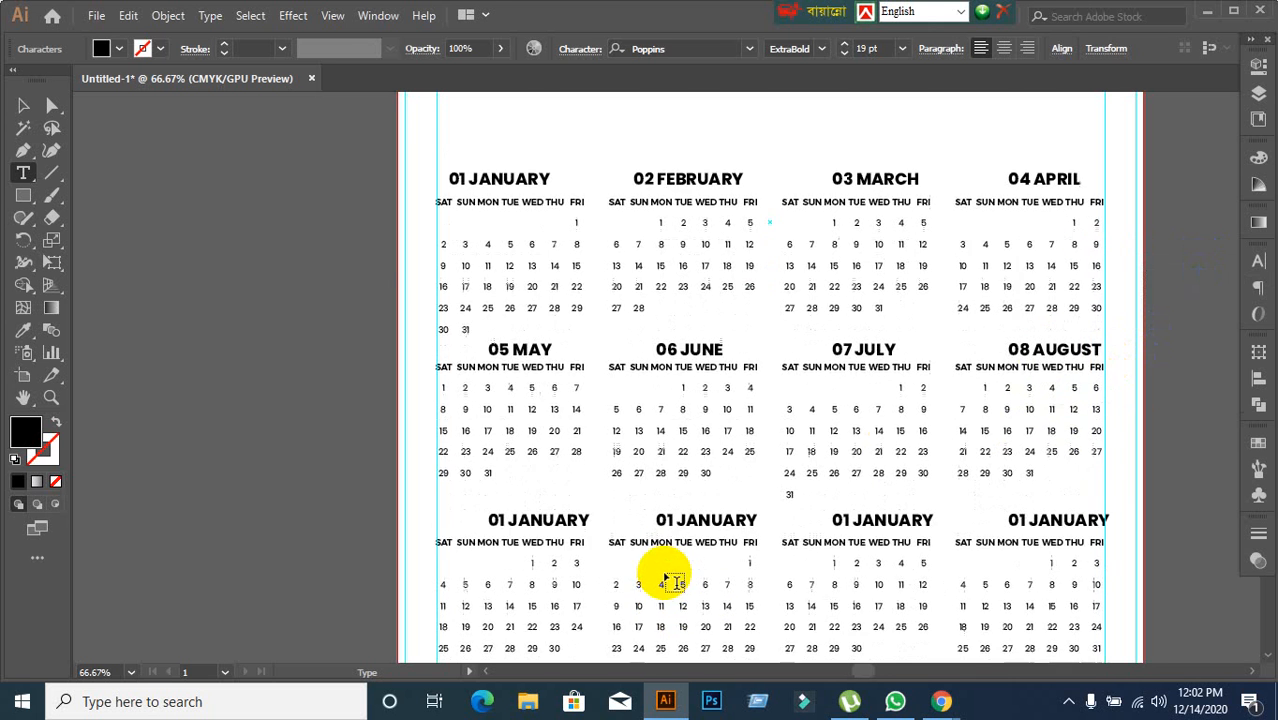
pyautogui.click(505, 430)
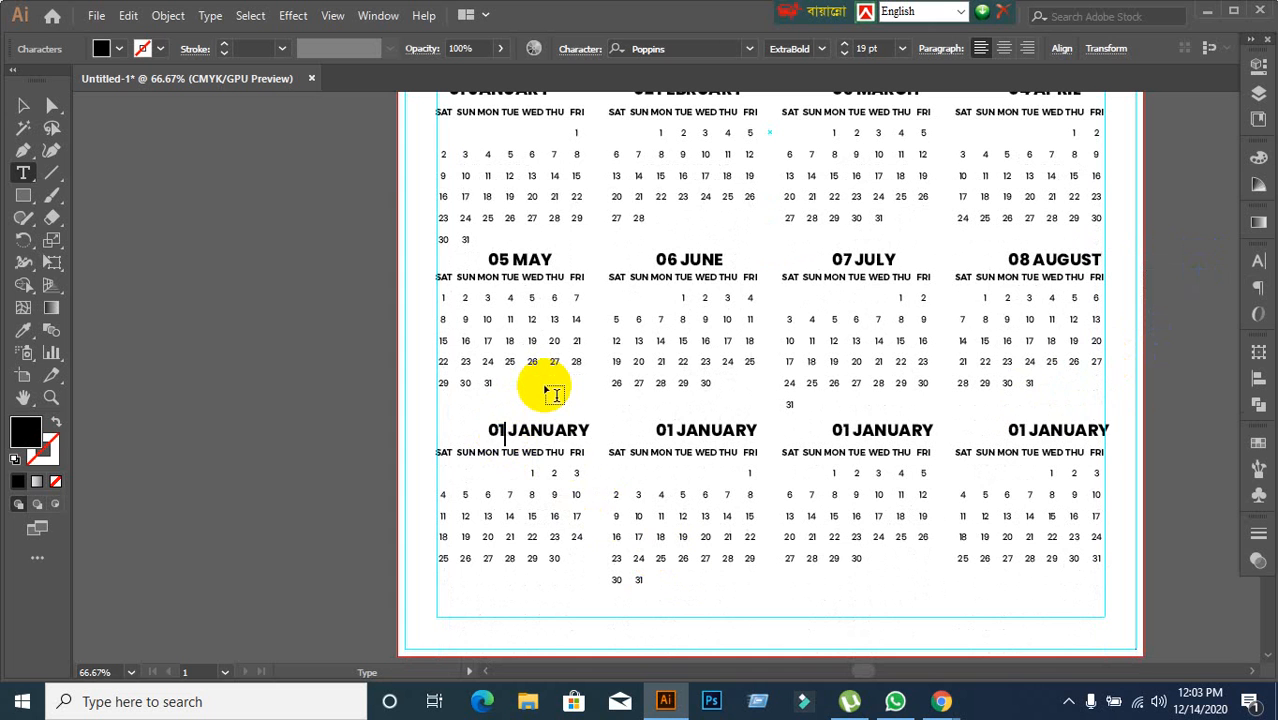
pyautogui.press('BackSpace')
pyautogui.press('BackSpace')
pyautogui.write('09')
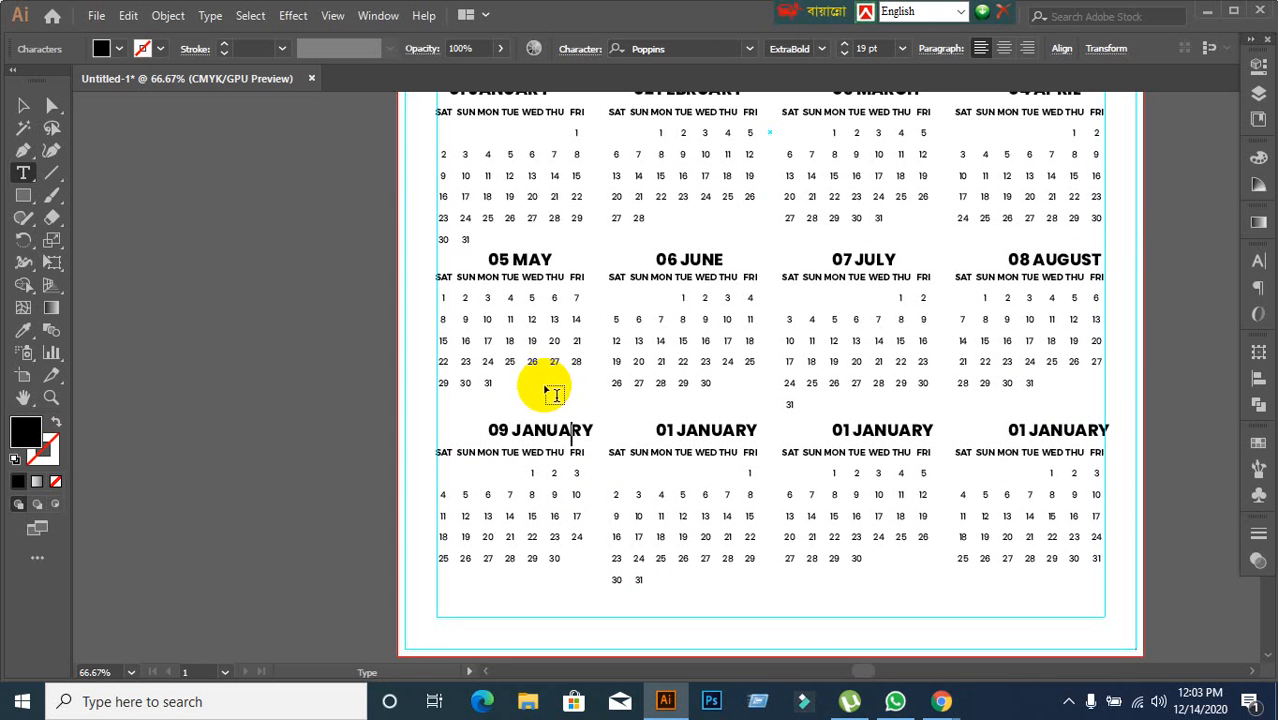
pyautogui.press('BackSpace')
pyautogui.press('BackSpace')
pyautogui.press('BackSpace')
pyautogui.press('BackSpace')
pyautogui.press('BackSpace')
pyautogui.press('BackSpace')
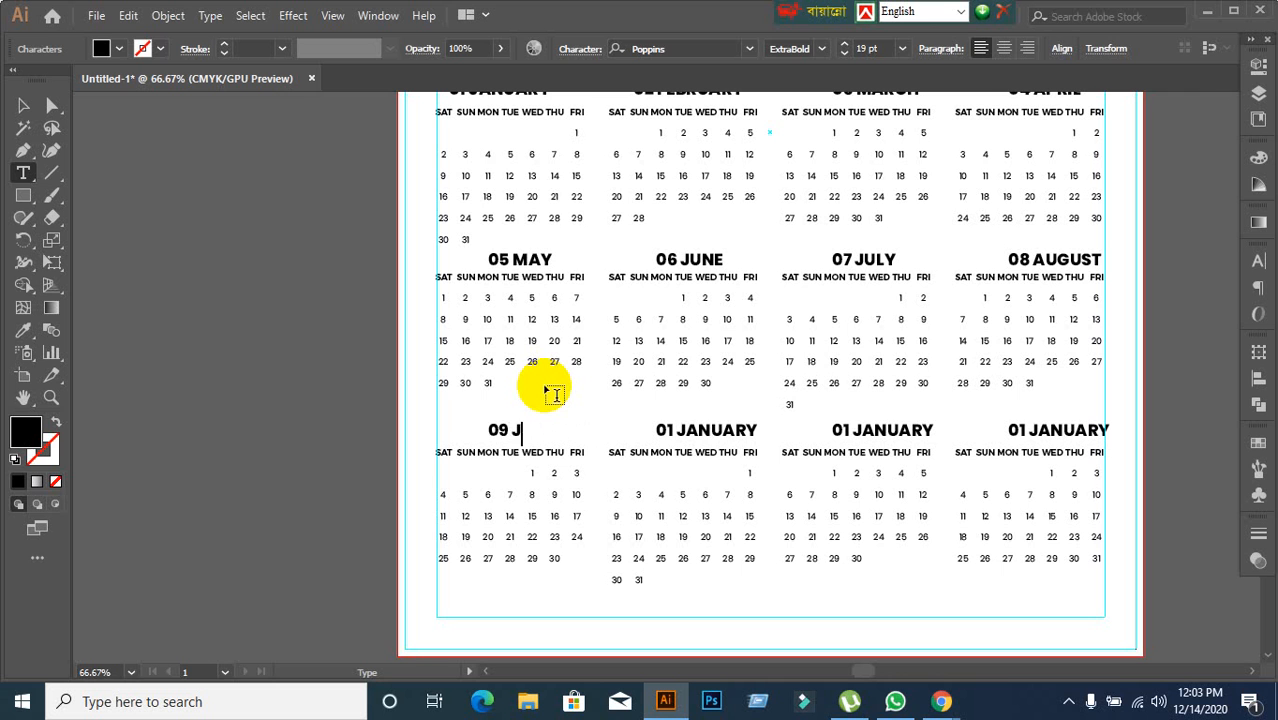
pyautogui.write('SEPTEMBER')
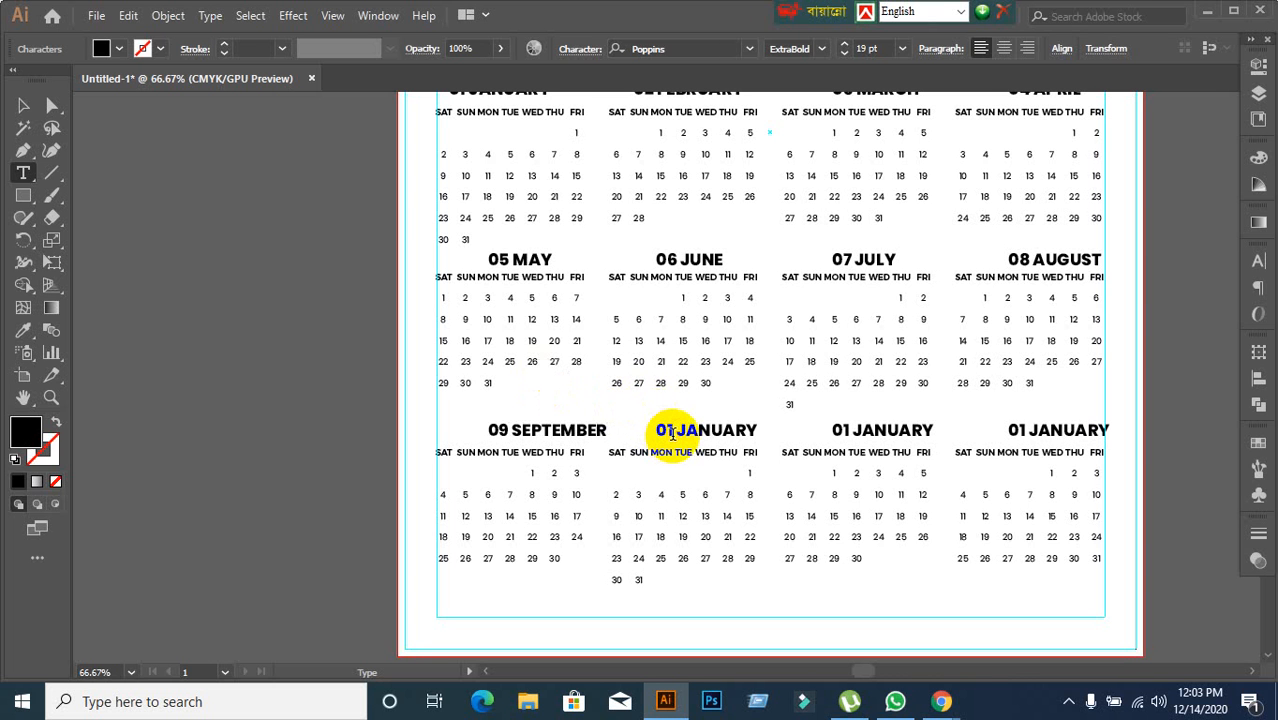
# Step: Replace the text of the third row's second month heading with 10 OCTOBER
pyautogui.click(673, 432)
pyautogui.press('BackSpace')
pyautogui.press('BackSpace')
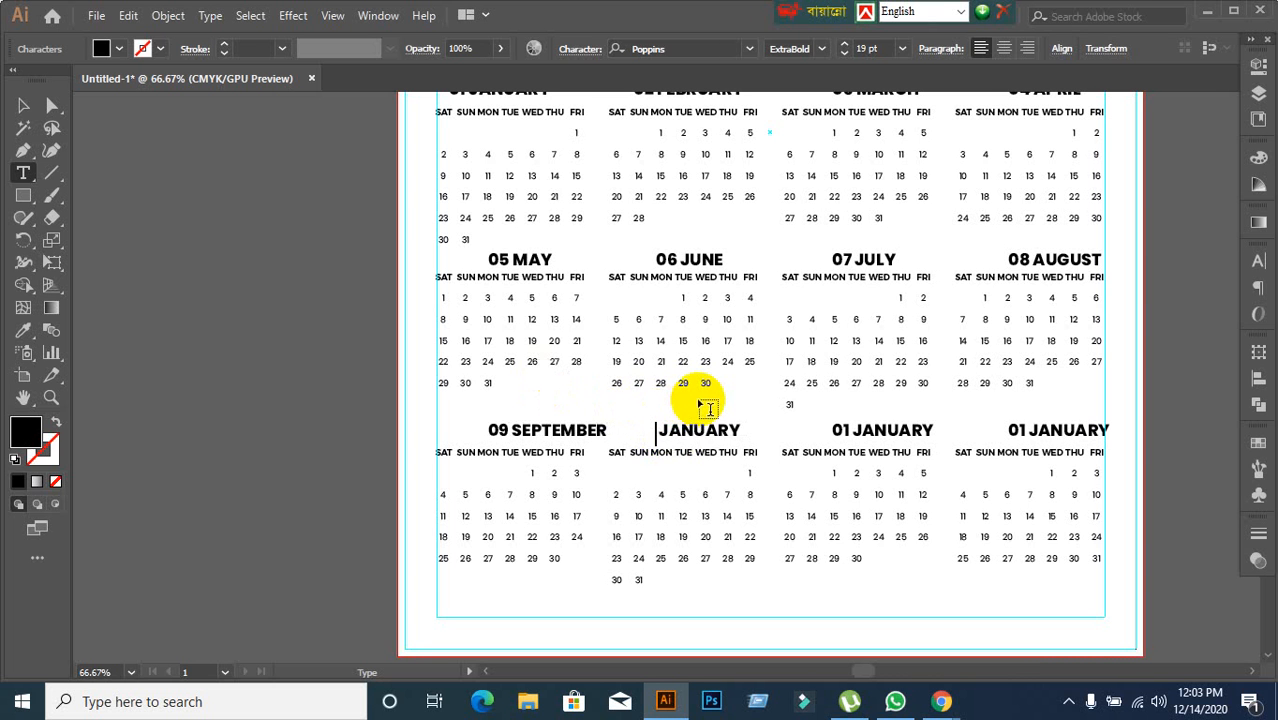
pyautogui.write('10 OCTOBER')
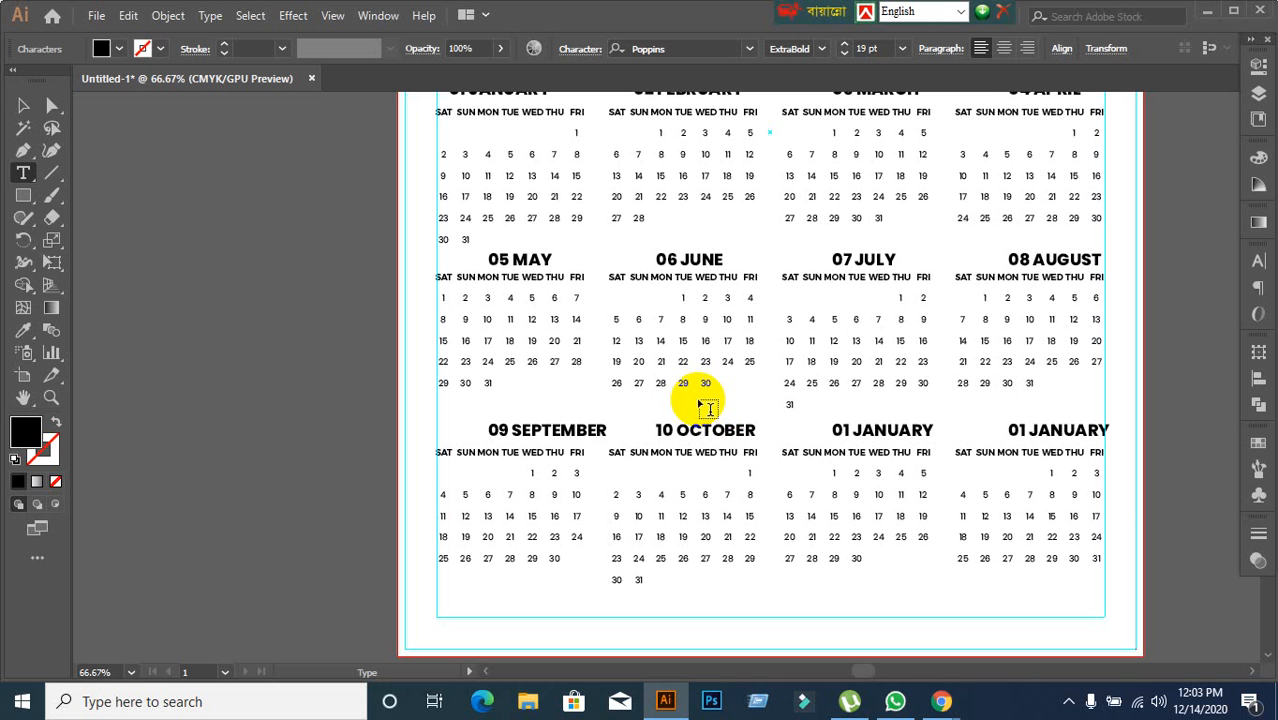
# Step: Replace the text of the third row's third month heading with 11 NOVEMBER
pyautogui.doubleClick(840, 432)
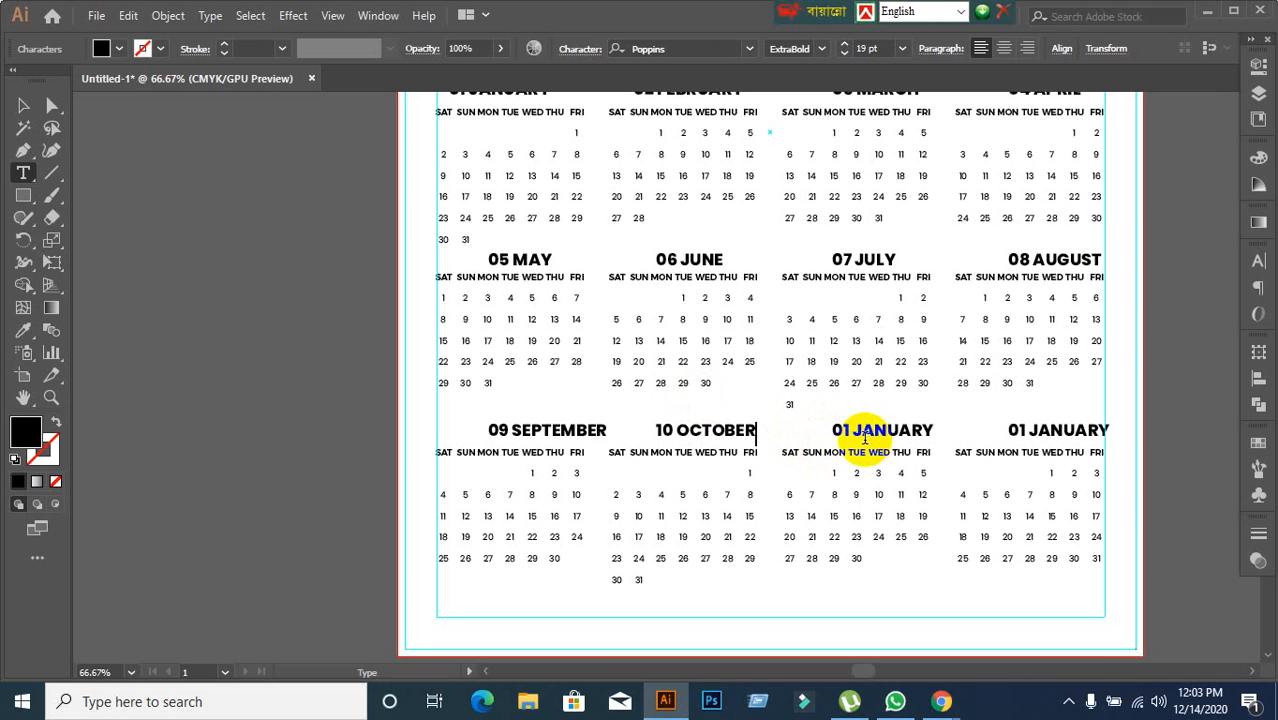
pyautogui.moveTo(851, 430); pyautogui.dragTo(893, 418)
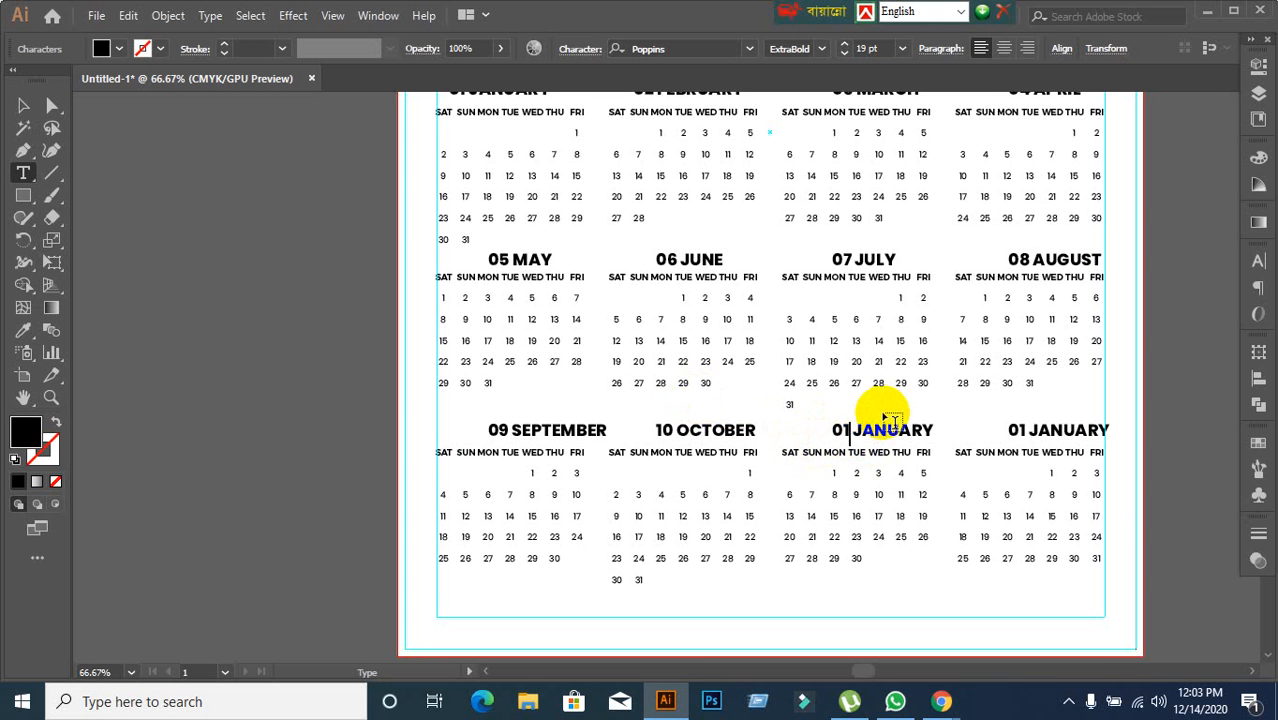
pyautogui.press('BackSpace')
pyautogui.press('BackSpace')
pyautogui.write('11 NOVEMBER')
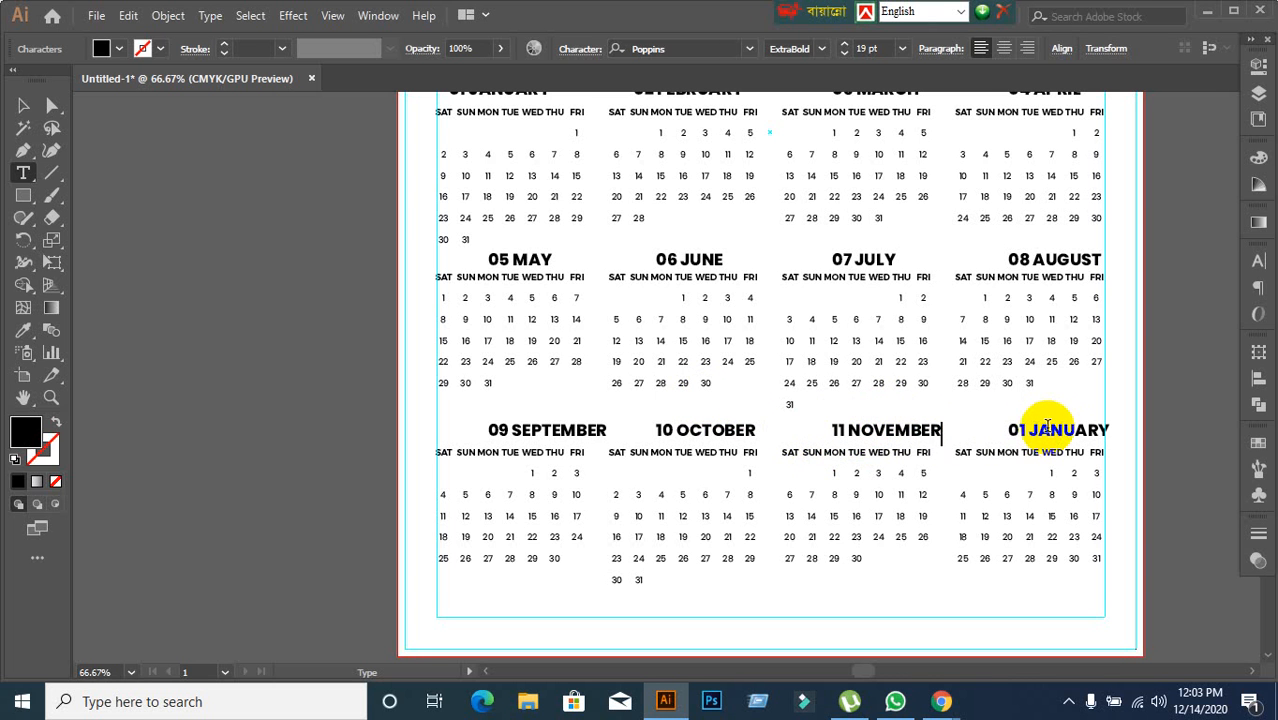
# Step: Replace the text of the third row's fourth month heading with 12 DECEMBER and finish text editing
pyautogui.moveTo(1030, 429); pyautogui.dragTo(1133, 452)
pyautogui.write('DECEMBER')
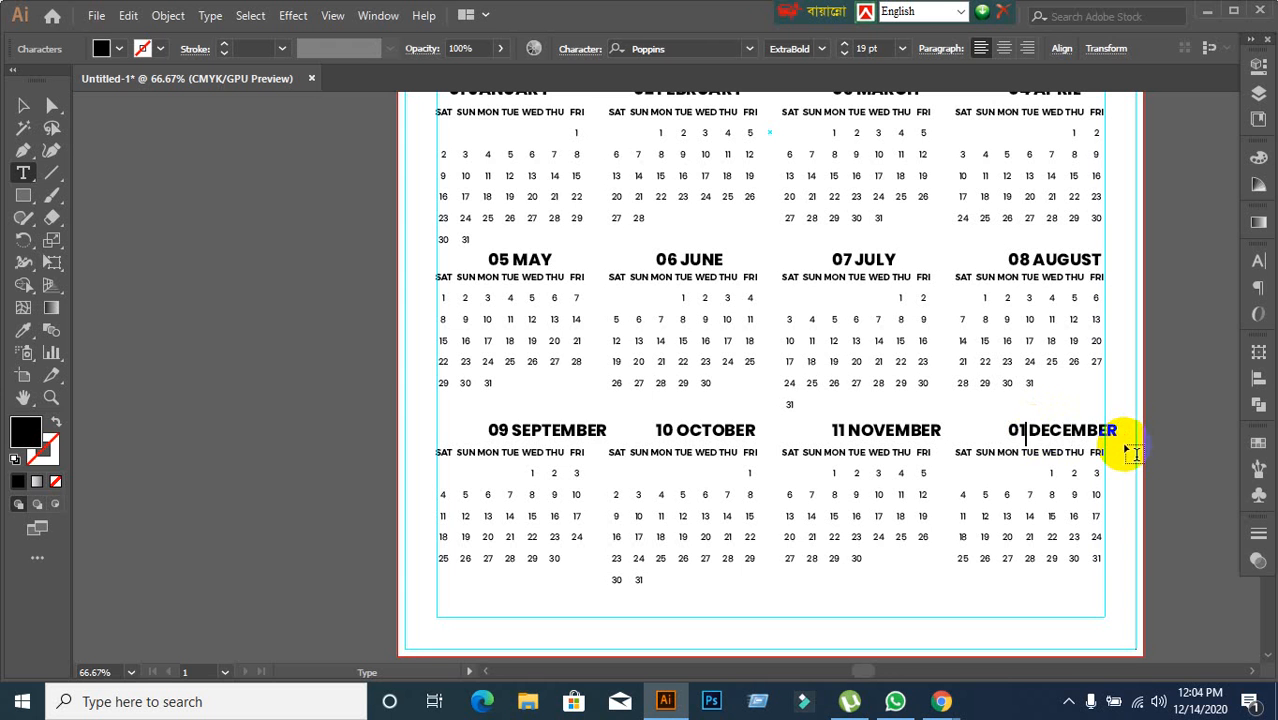
pyautogui.press('BackSpace')
pyautogui.press('BackSpace')
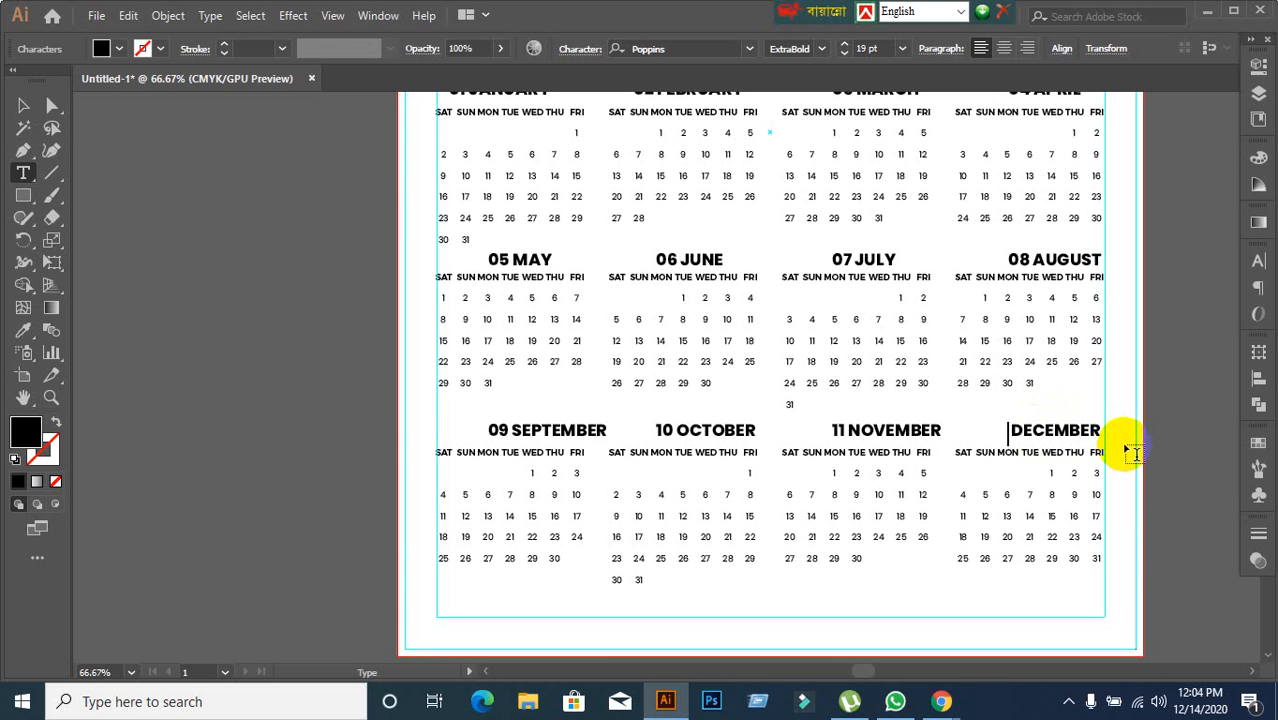
pyautogui.write('12')
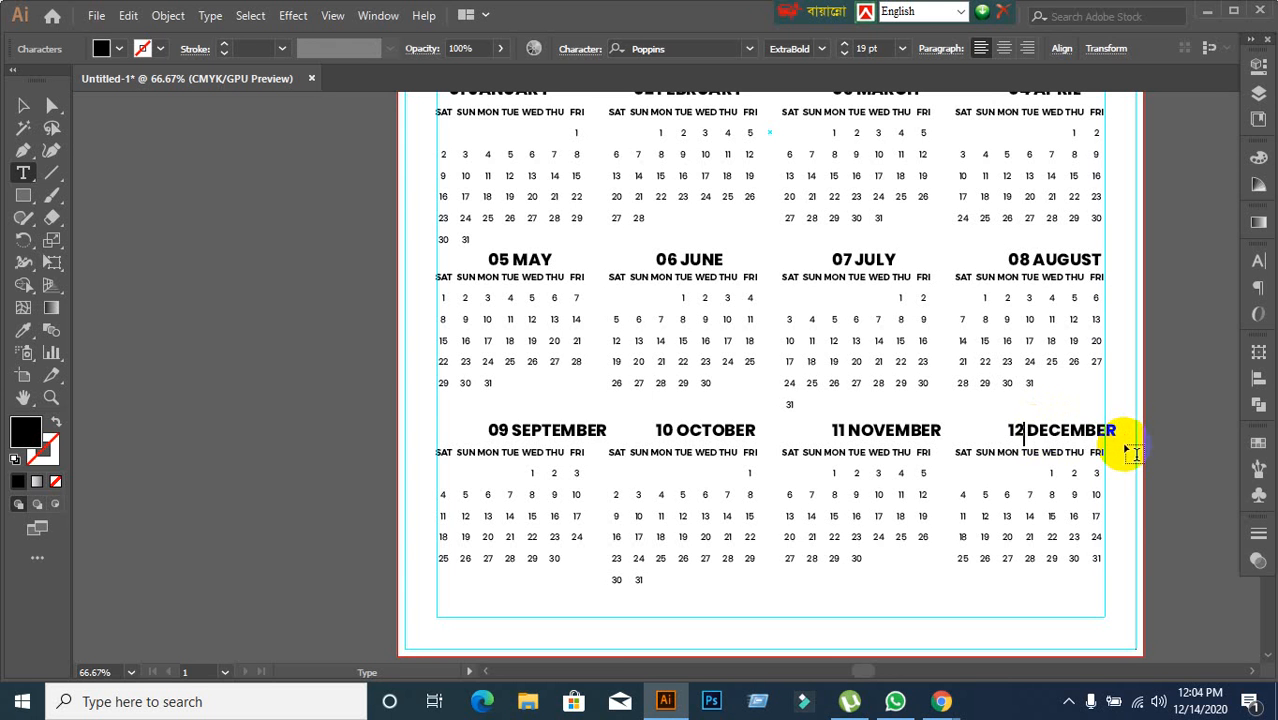
pyautogui.click(23, 105)
# Step: Compare the headings and date grids on the artboard with the reference calendar's month layout
pyautogui.scroll(-3, 333, 342)
pyautogui.hscroll(-6, 393, 362)
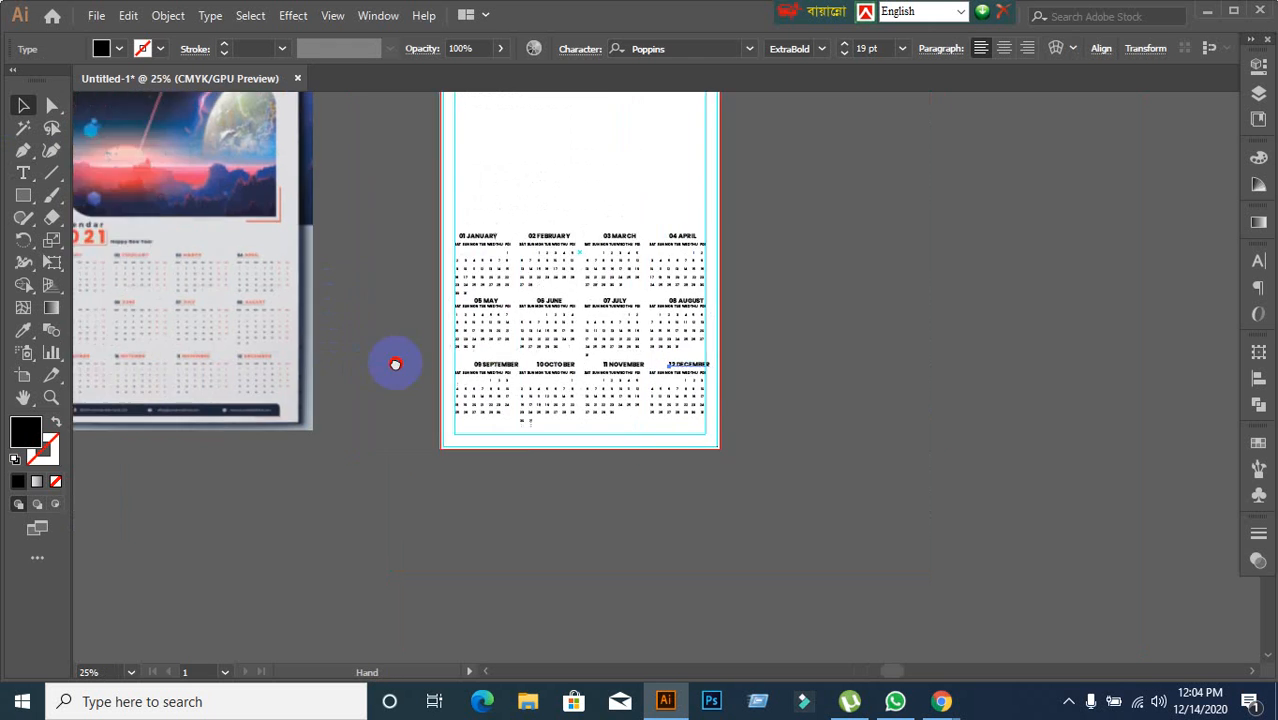
pyautogui.scroll(2, 522, 413)
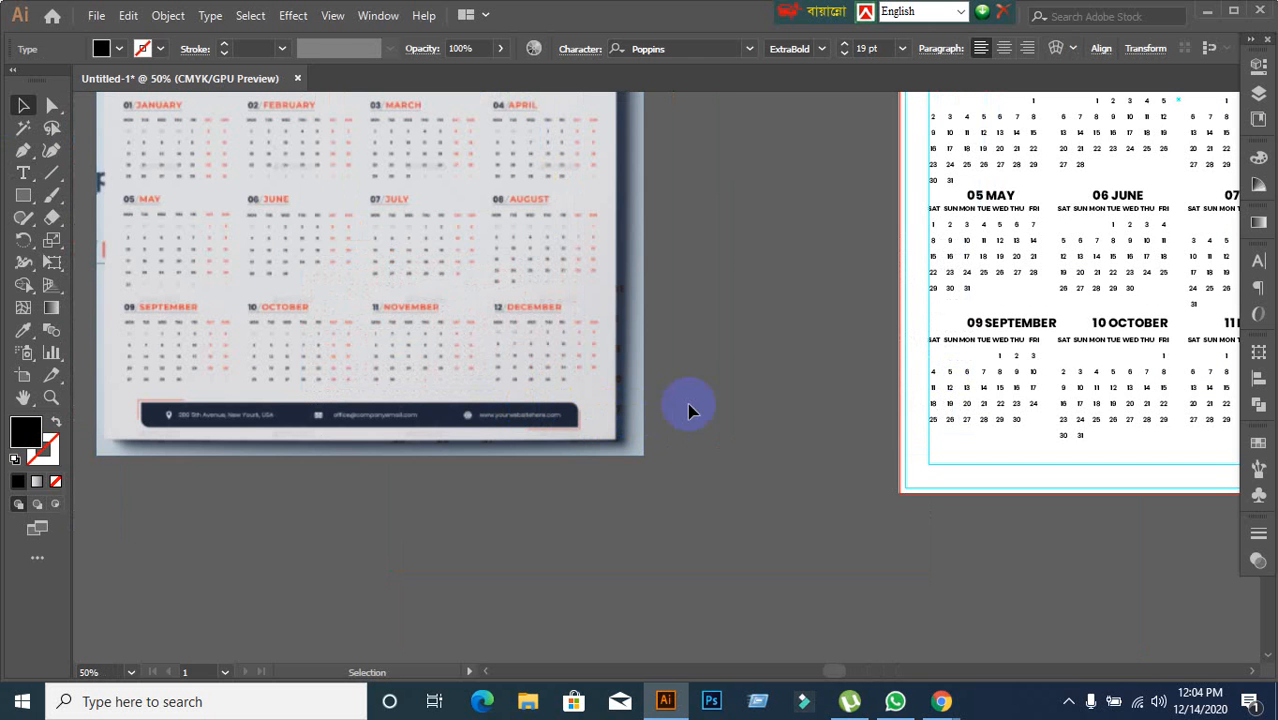
pyautogui.moveTo(733, 398); pyautogui.dragTo(305, 422)
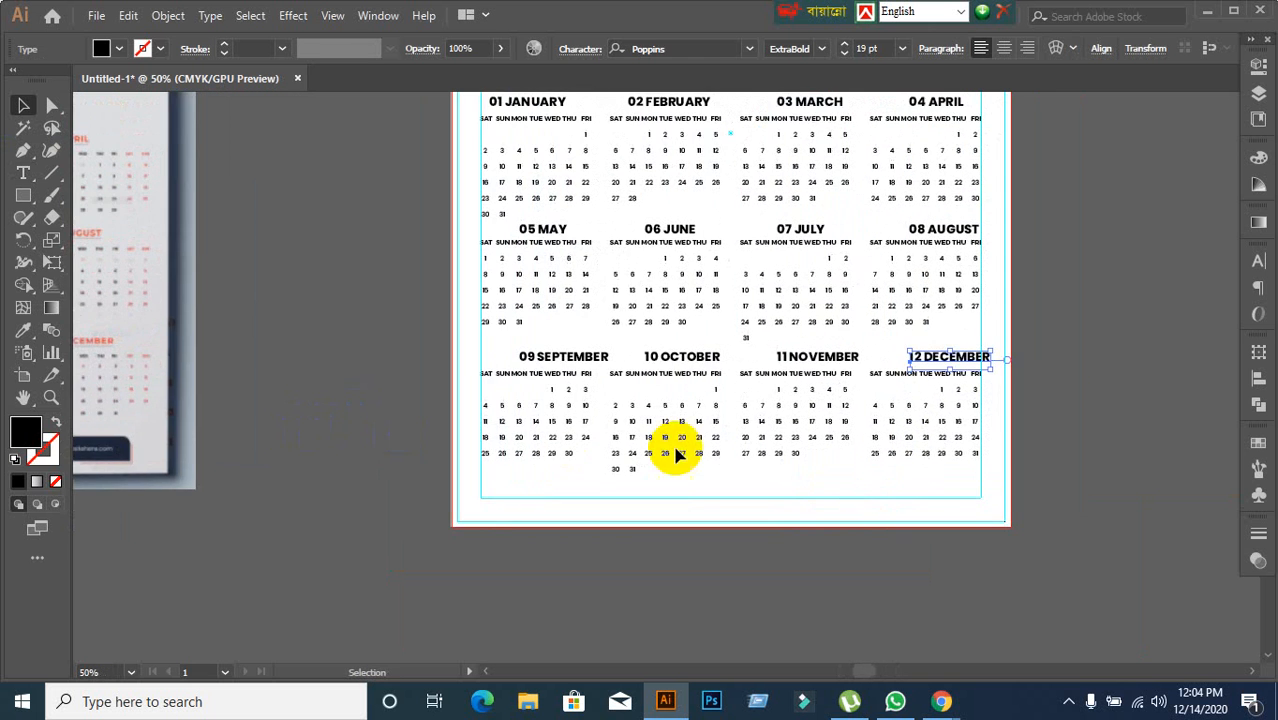
pyautogui.click(380, 352)
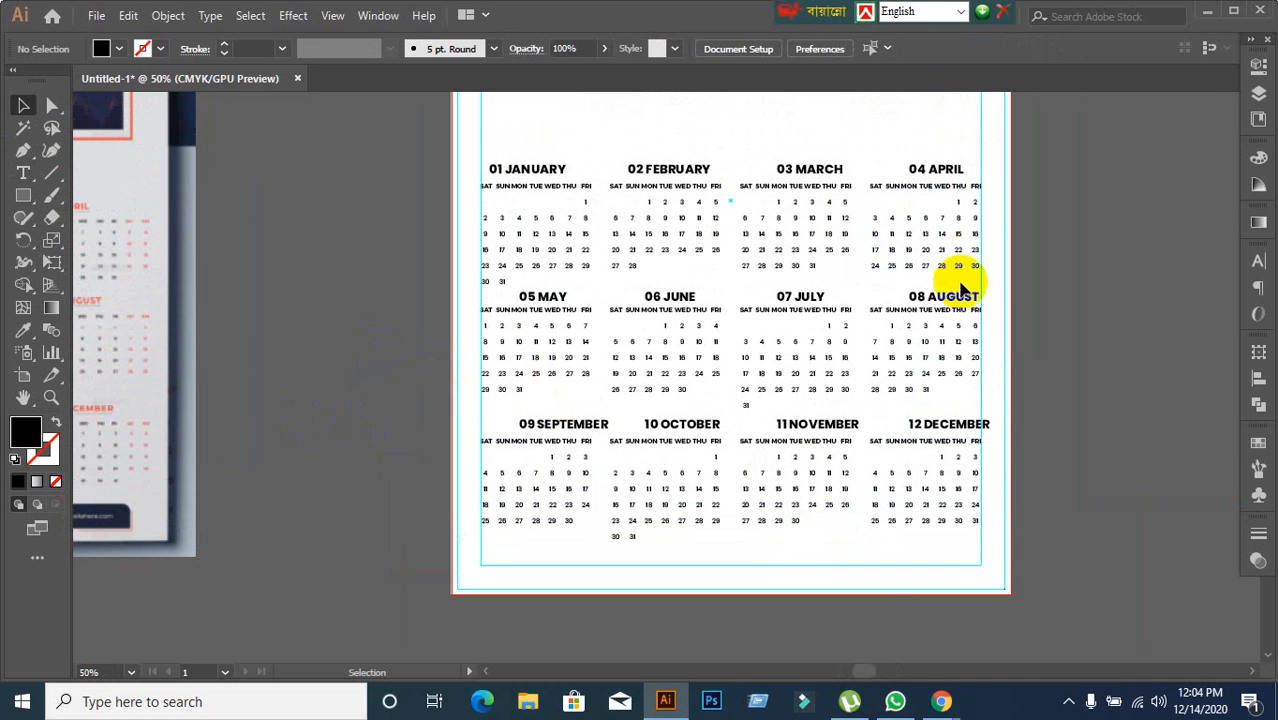
pyautogui.moveTo(571, 180); pyautogui.dragTo(407, 265)
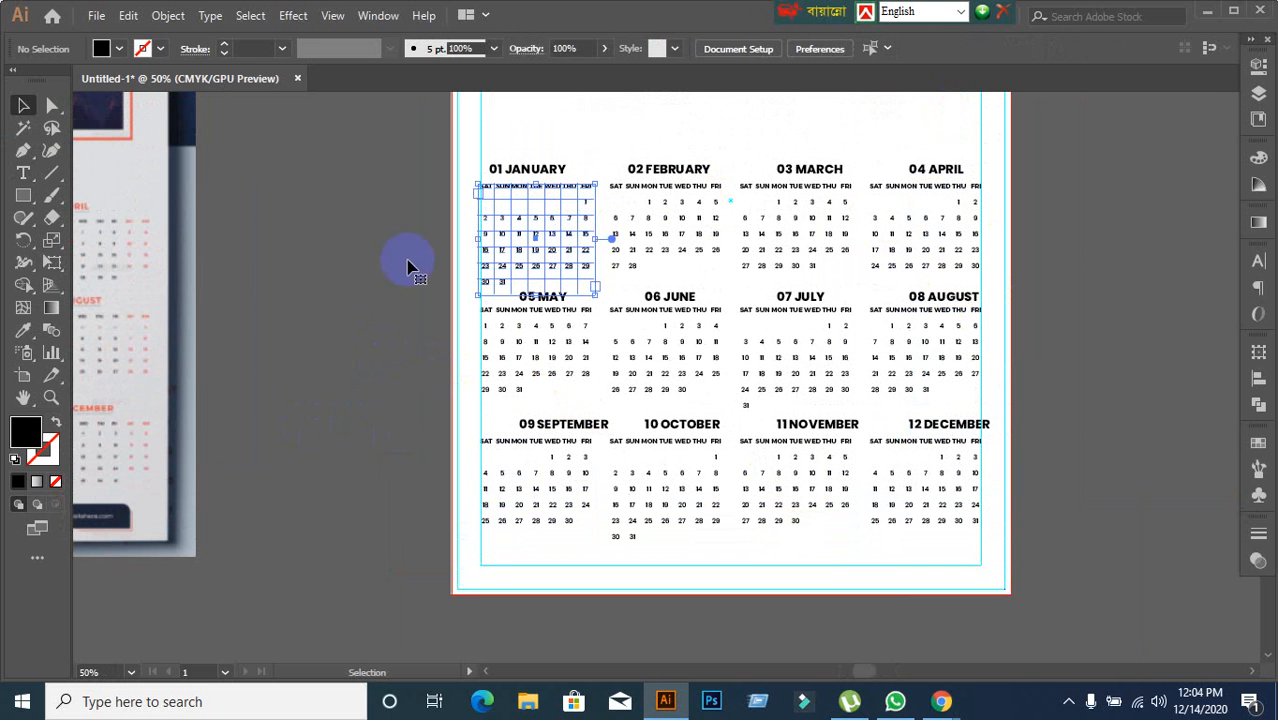
pyautogui.click(370, 372)
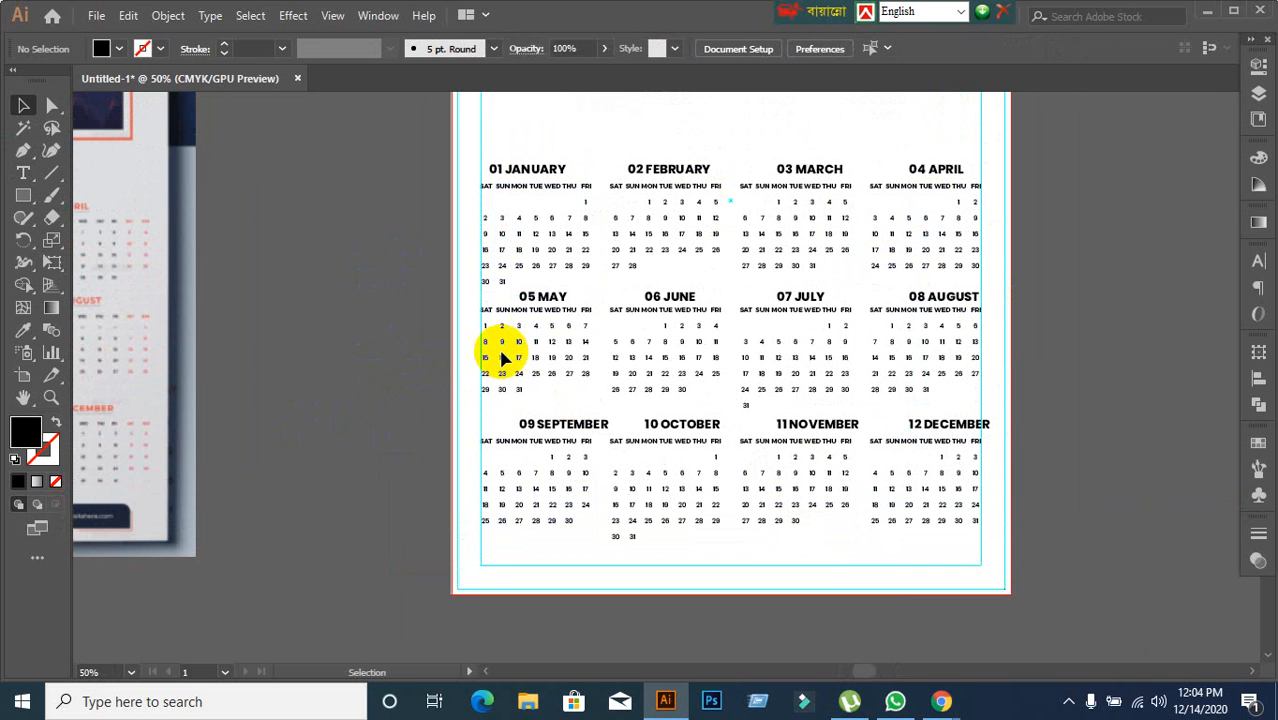
pyautogui.moveTo(512, 374); pyautogui.dragTo(383, 438)
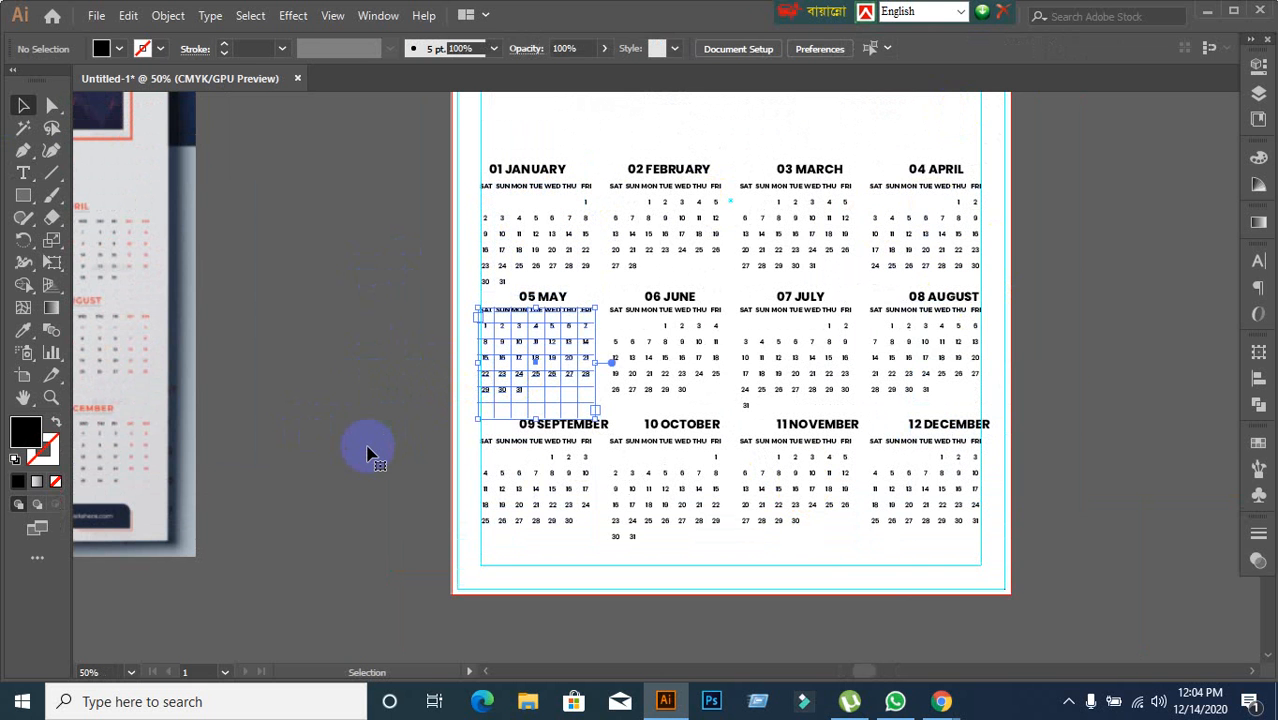
pyautogui.click(367, 453)
# Step: Convert all the calendar text to outlines and check the January date grid as a group
pyautogui.hotkey('ctrl', 'a')
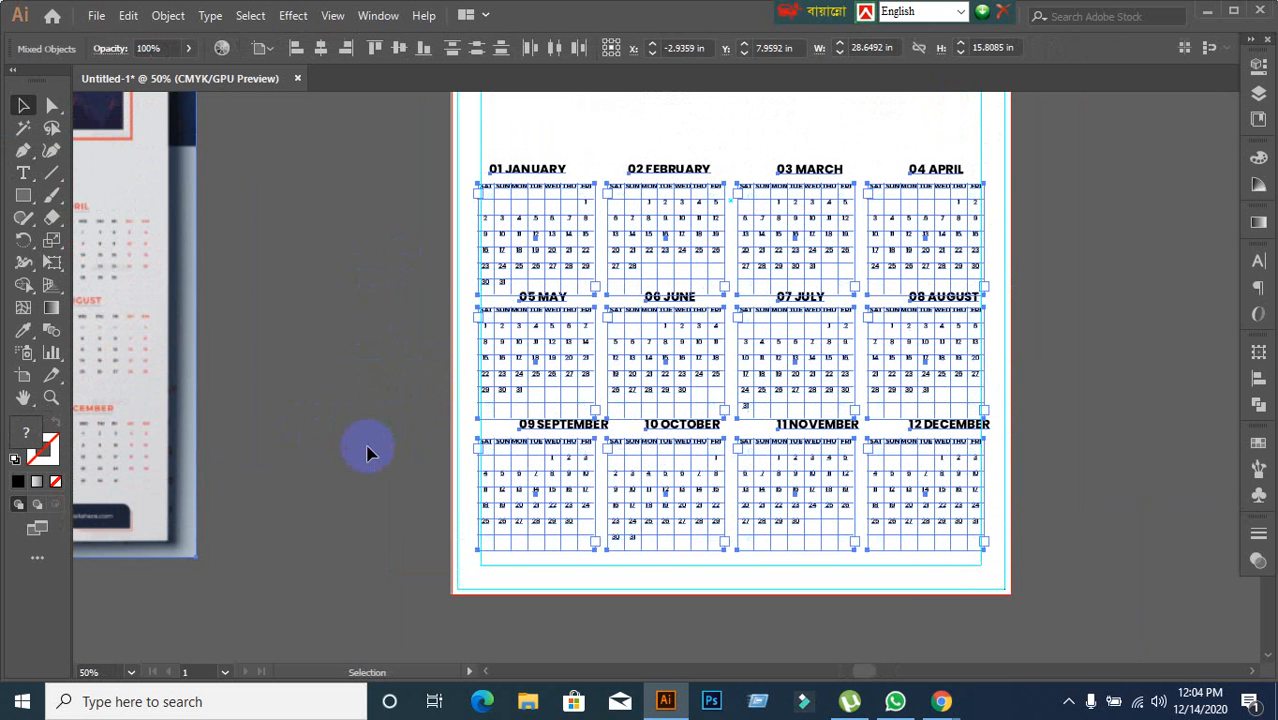
pyautogui.click(207, 17)
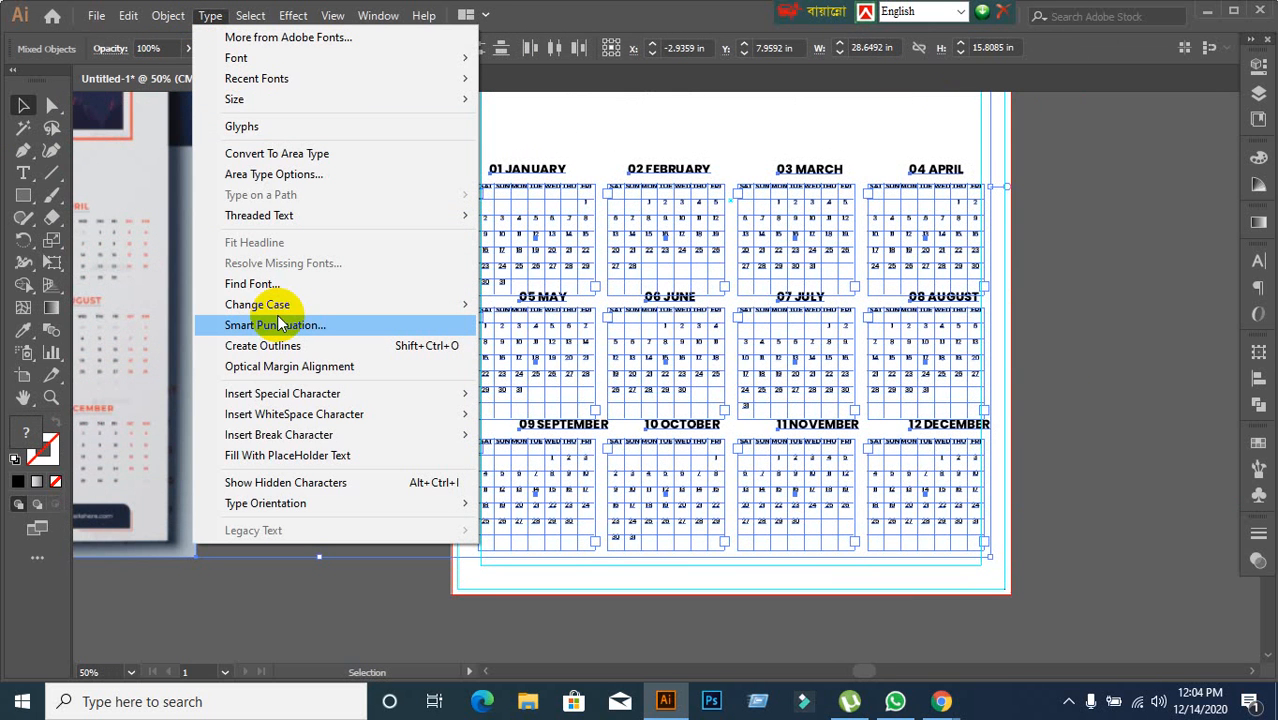
pyautogui.click(322, 345)
pyautogui.click(325, 374)
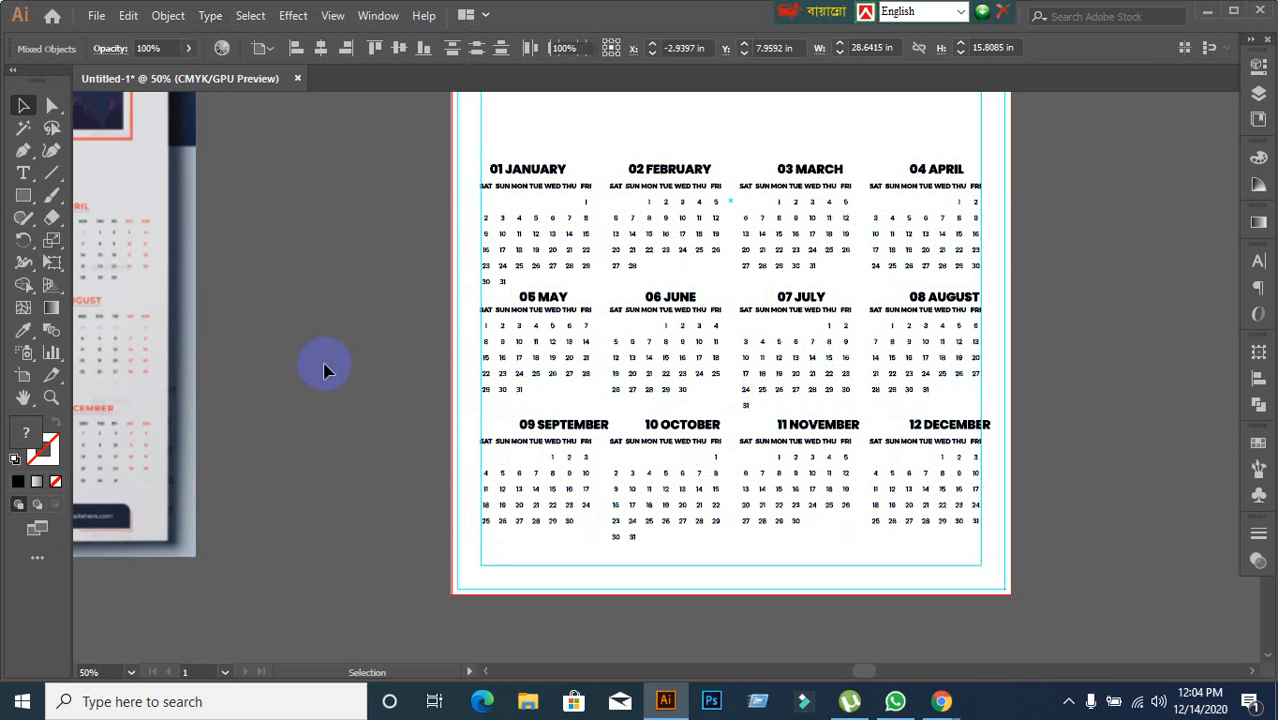
pyautogui.scroll(2, 548, 185)
pyautogui.click(536, 200)
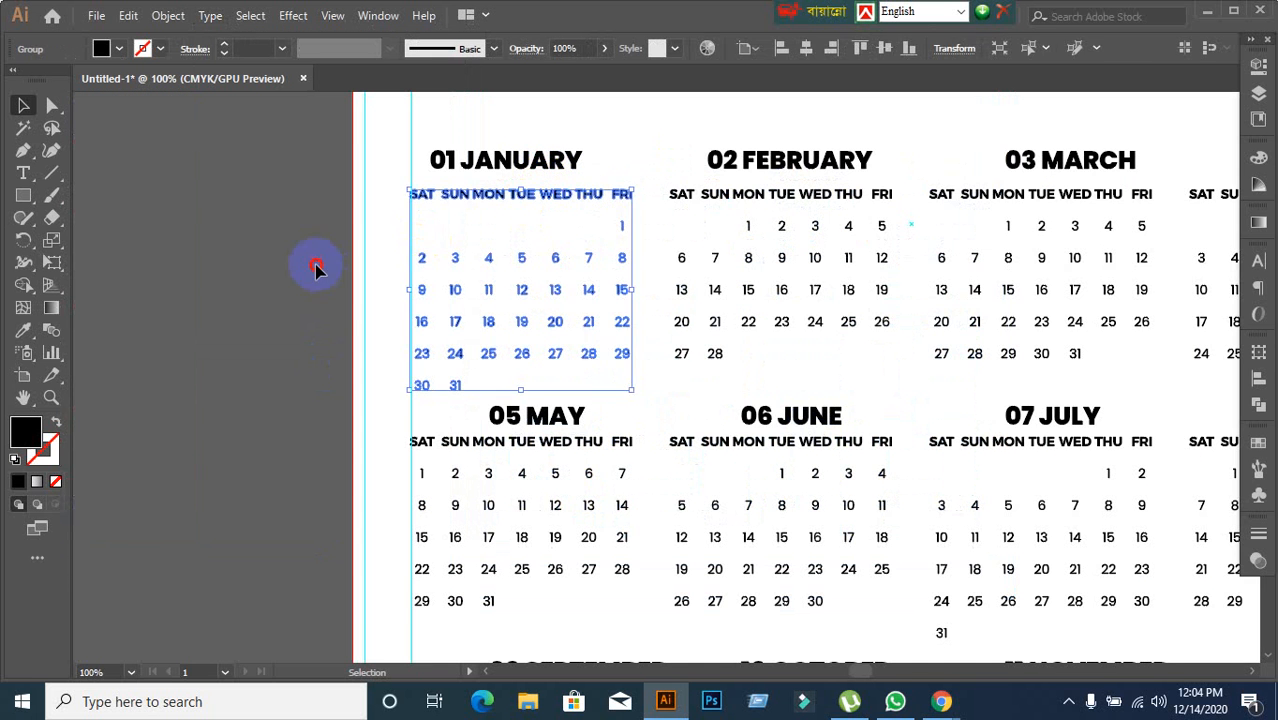
pyautogui.click(352, 292)
pyautogui.scroll(-1, 390, 321)
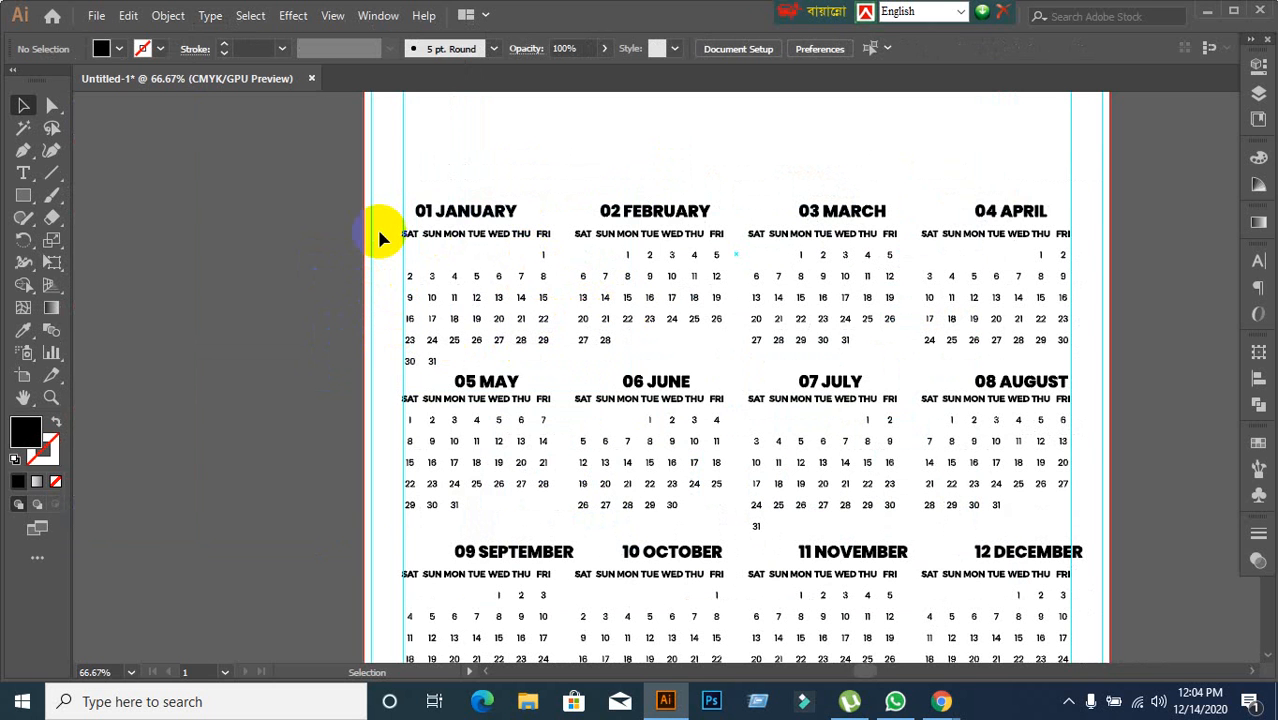
pyautogui.click(490, 209)
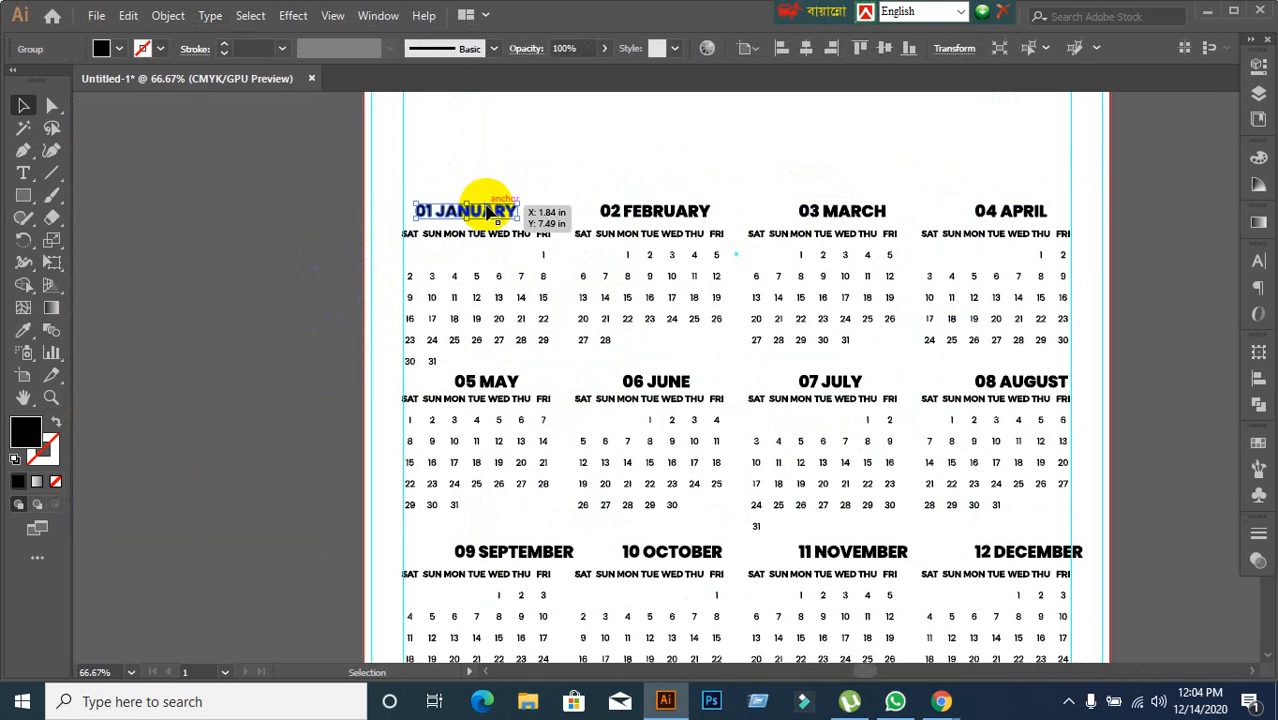
pyautogui.keyDown('shift'); pyautogui.click(670, 212); pyautogui.keyUp('shift')
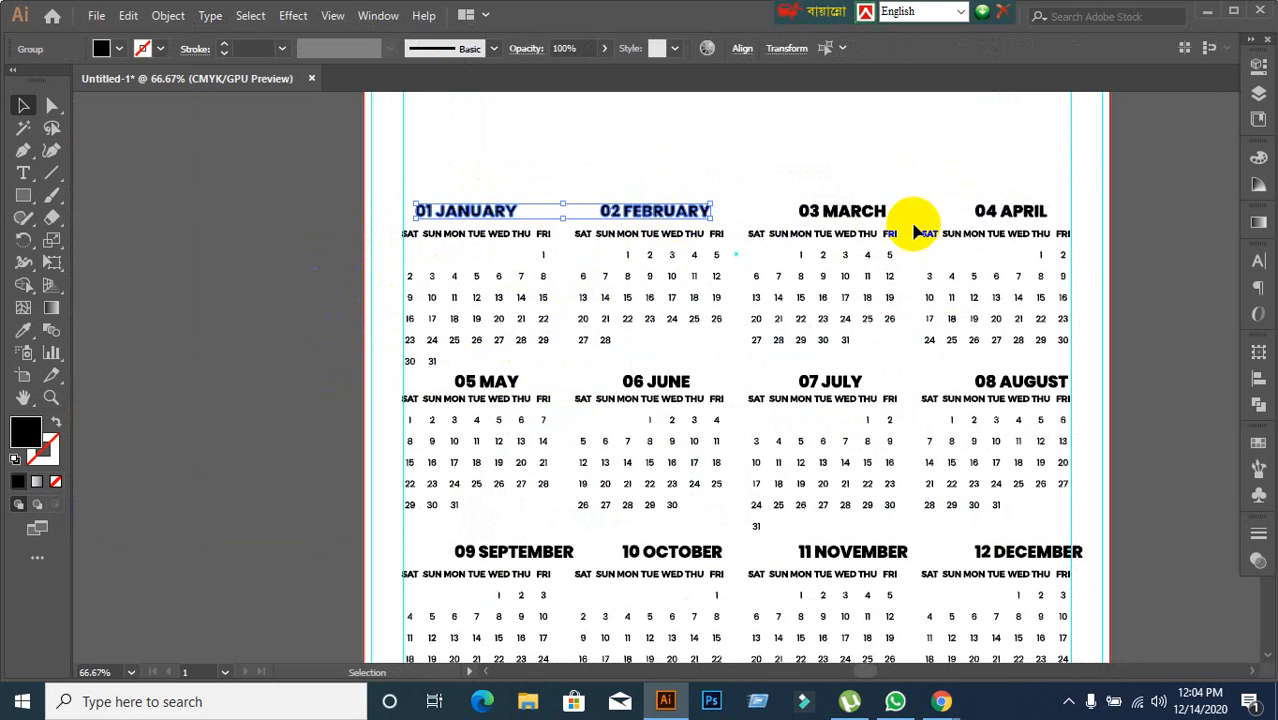
pyautogui.keyDown('shift'); pyautogui.click(862, 211); pyautogui.keyUp('shift')
pyautogui.keyDown('shift'); pyautogui.click(1000, 215); pyautogui.keyUp('shift')
pyautogui.keyDown('shift'); pyautogui.click(490, 380); pyautogui.keyUp('shift')
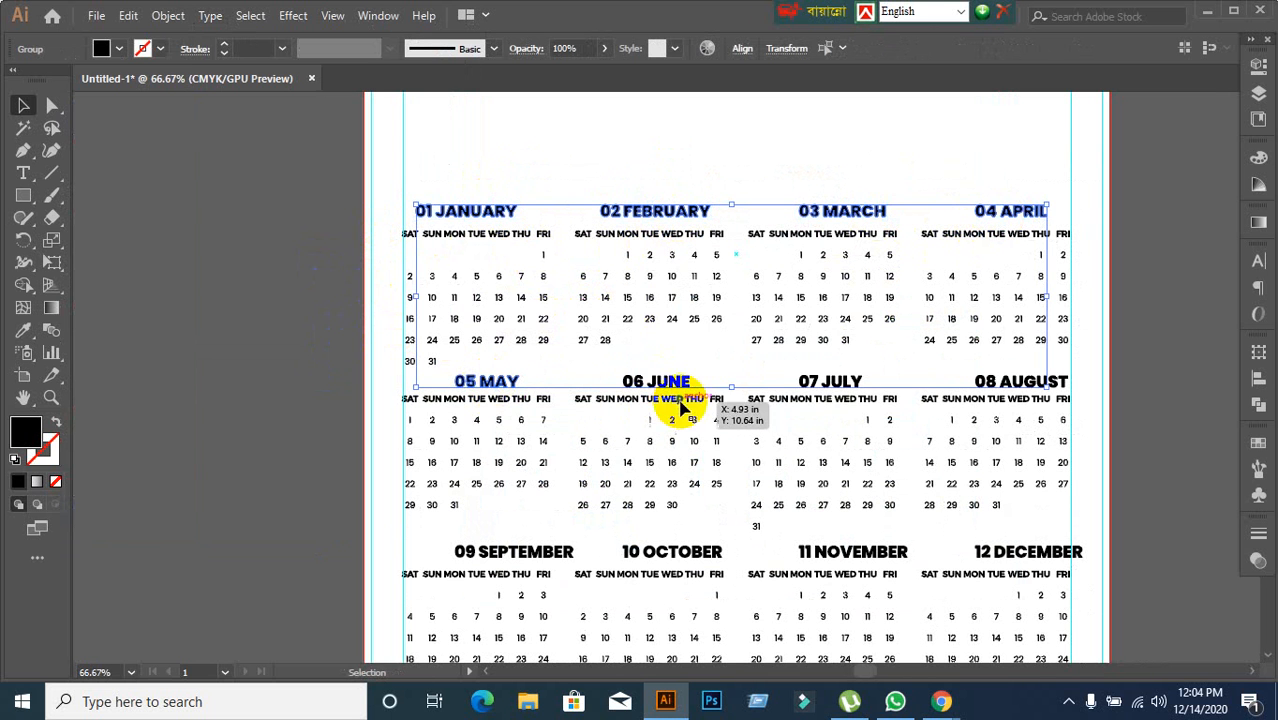
pyautogui.click(756, 106)
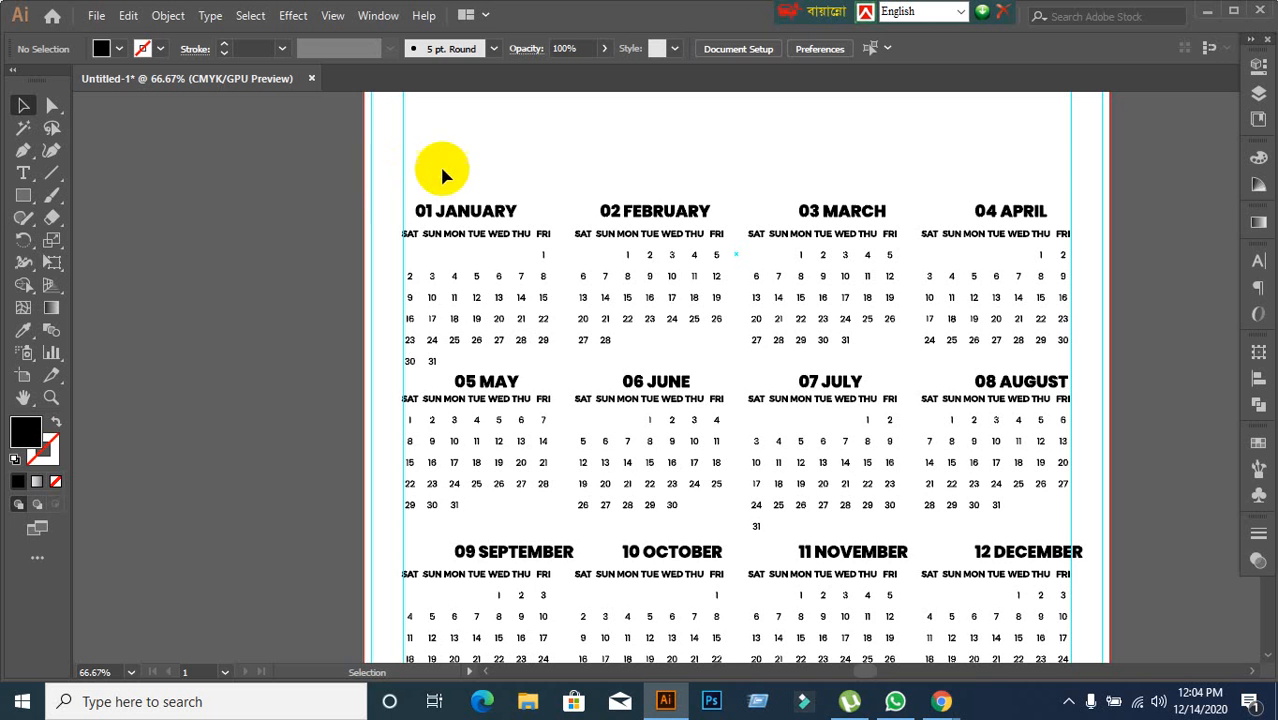
# Step: Delete the outlined month headings above all three rows of date grids, January through December
pyautogui.moveTo(441, 170); pyautogui.dragTo(1130, 214)
pyautogui.press('Delete')
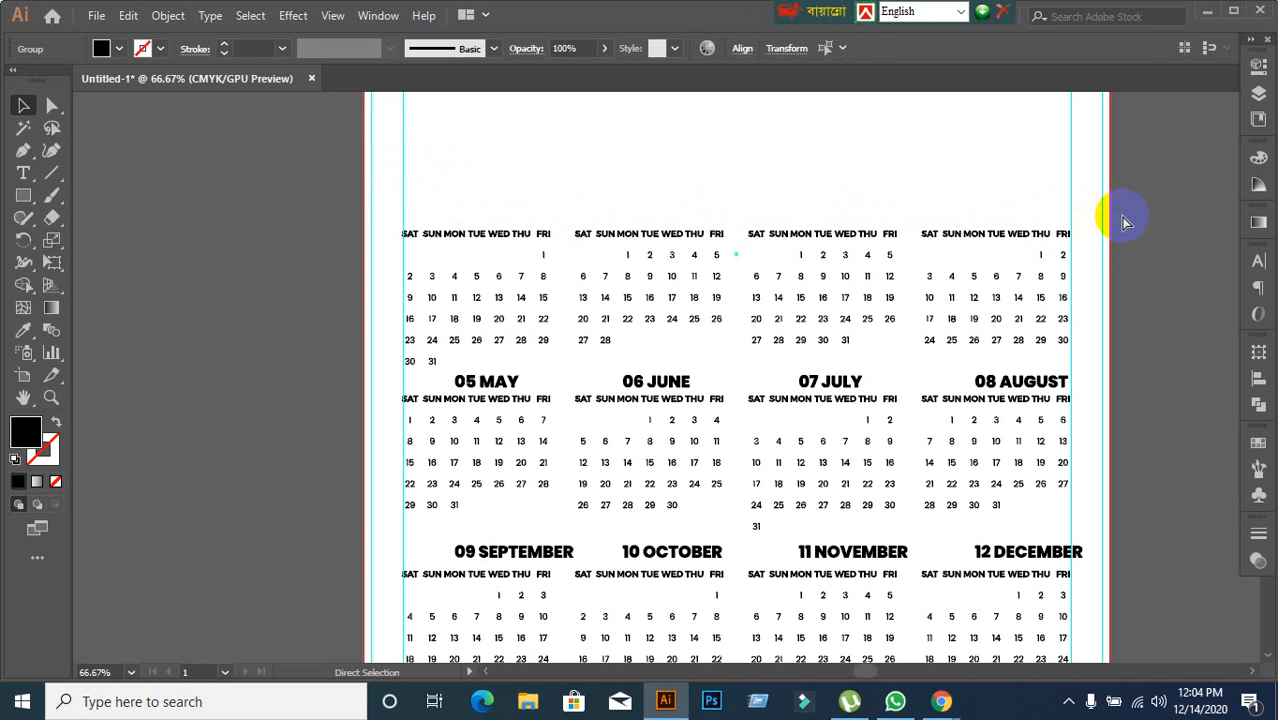
pyautogui.moveTo(433, 371); pyautogui.dragTo(1181, 385)
pyautogui.press('Delete')
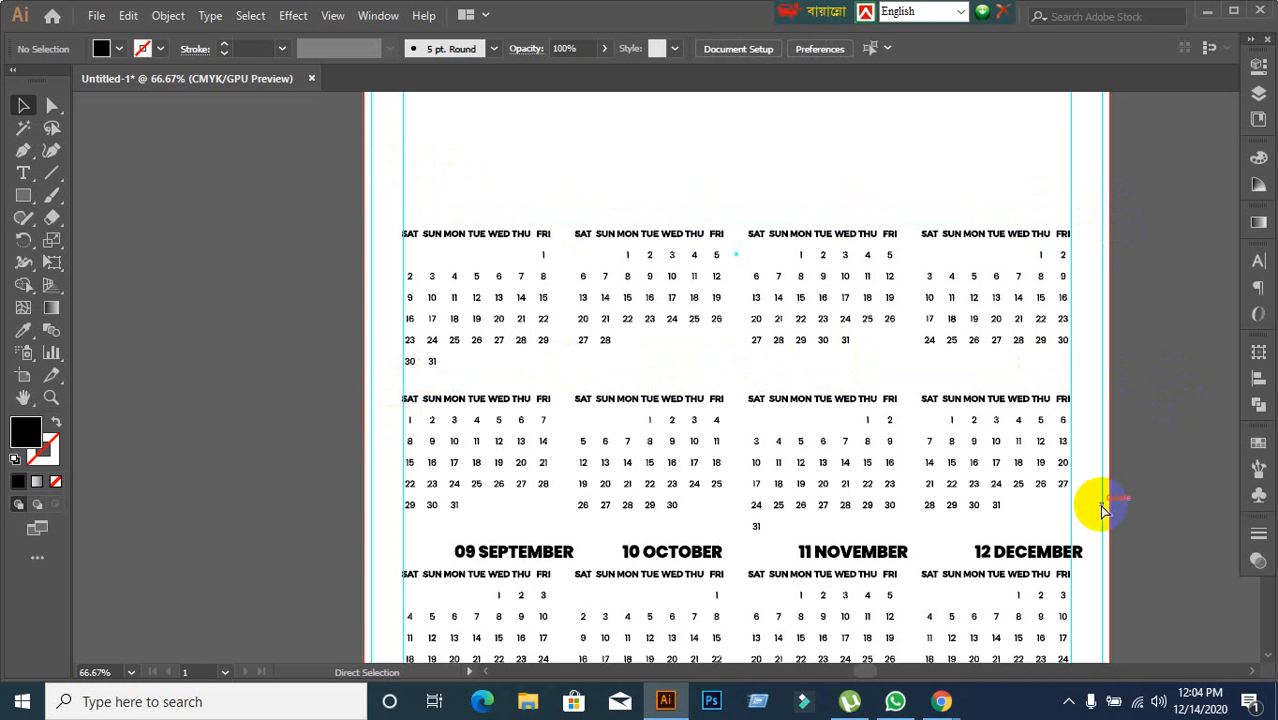
pyautogui.scroll(-1, 932, 528)
pyautogui.scroll(-3, 932, 528)
pyautogui.moveTo(427, 453); pyautogui.dragTo(1132, 483)
pyautogui.click(1146, 488)
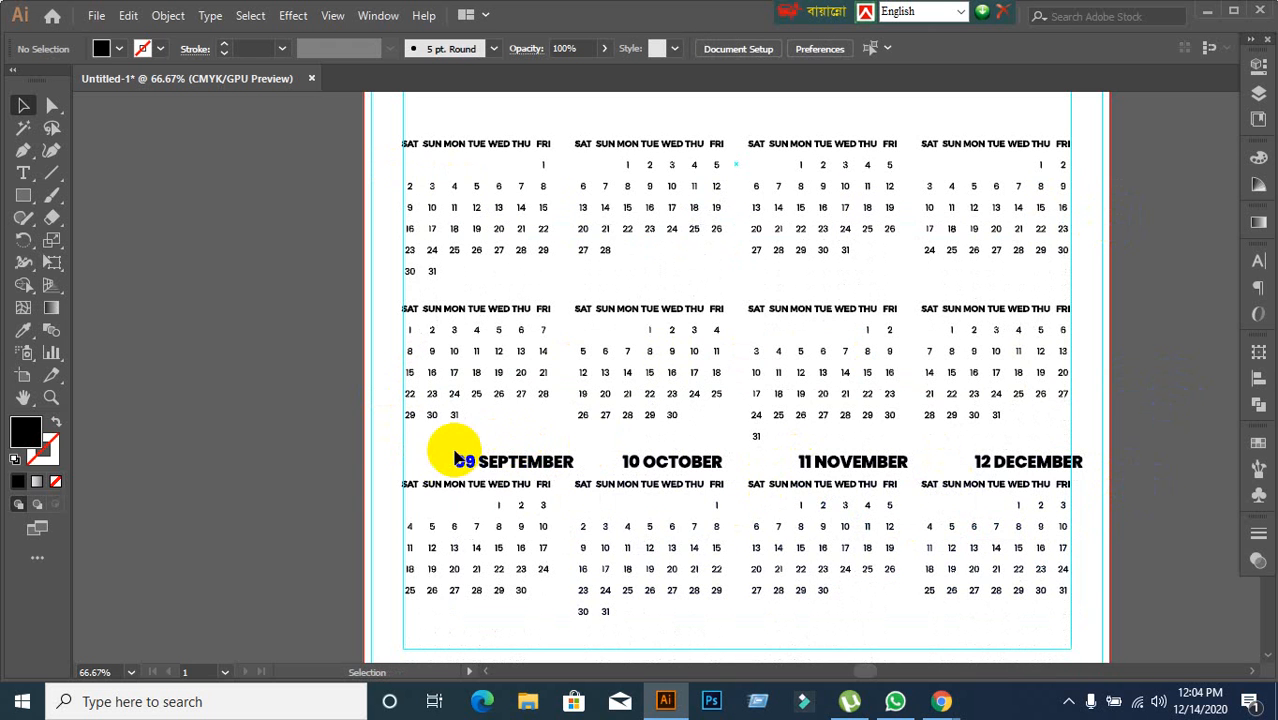
pyautogui.moveTo(440, 446); pyautogui.dragTo(1169, 495)
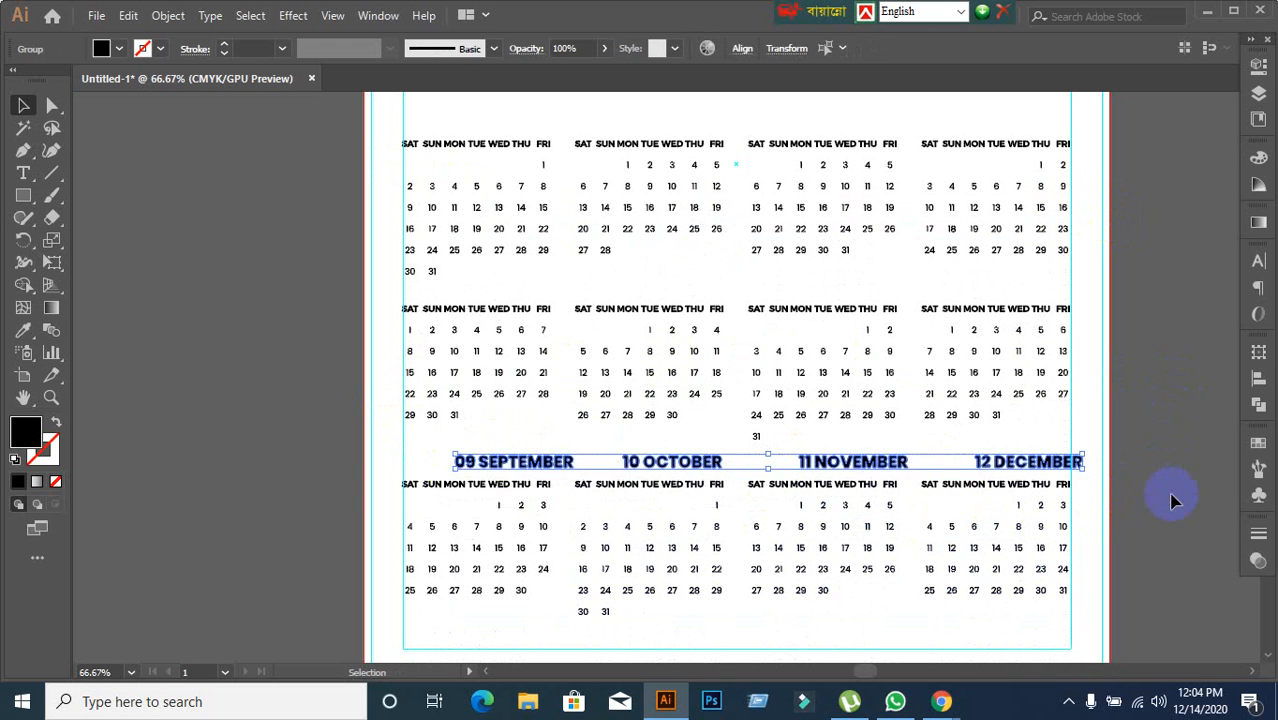
pyautogui.press('Delete')
# Step: Ungroup the outlined date grid of January, the first month in the first row
pyautogui.scroll(1, 366, 165)
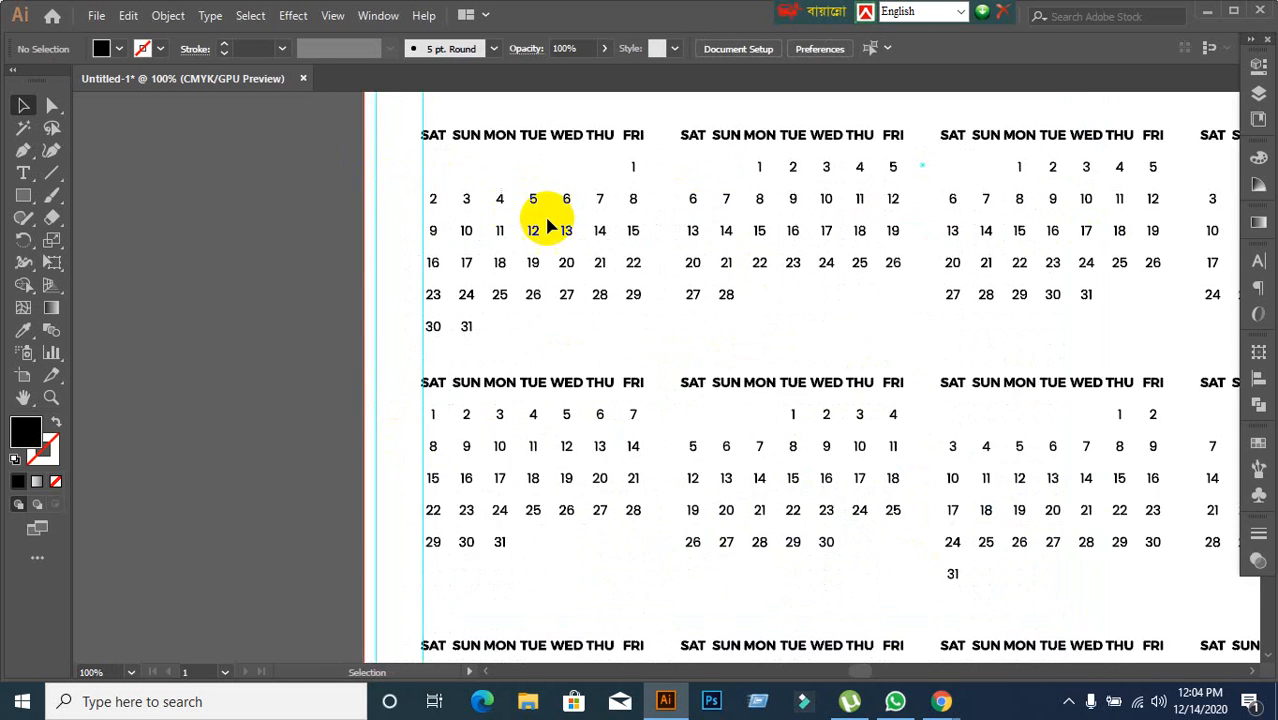
pyautogui.scroll(1, 542, 222)
pyautogui.click(412, 245)
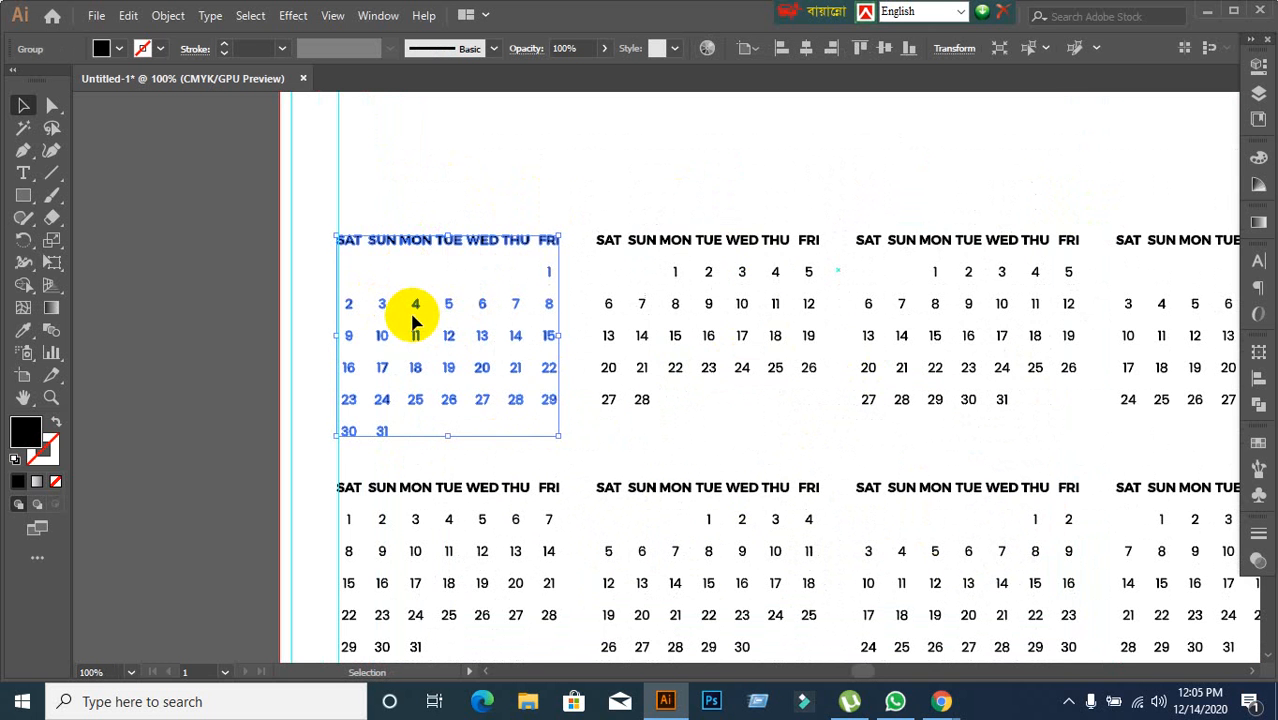
pyautogui.rightClick(399, 245)
pyautogui.click(470, 402)
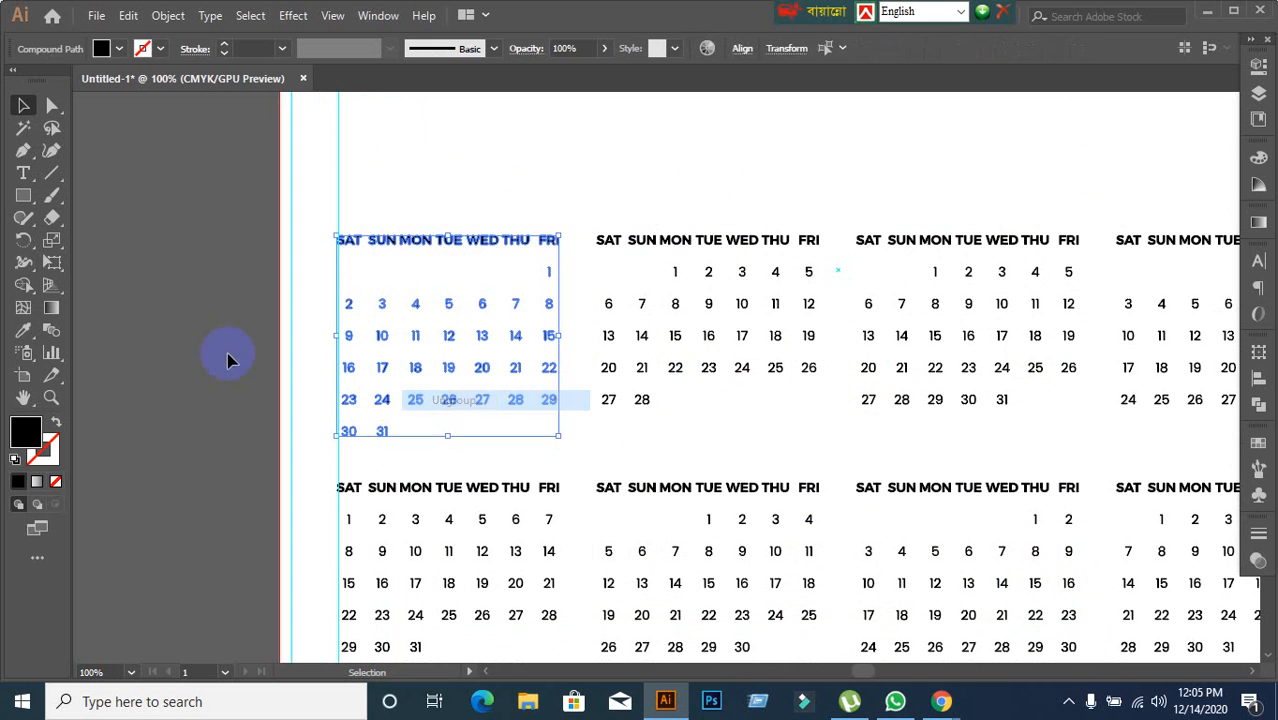
pyautogui.click(182, 324)
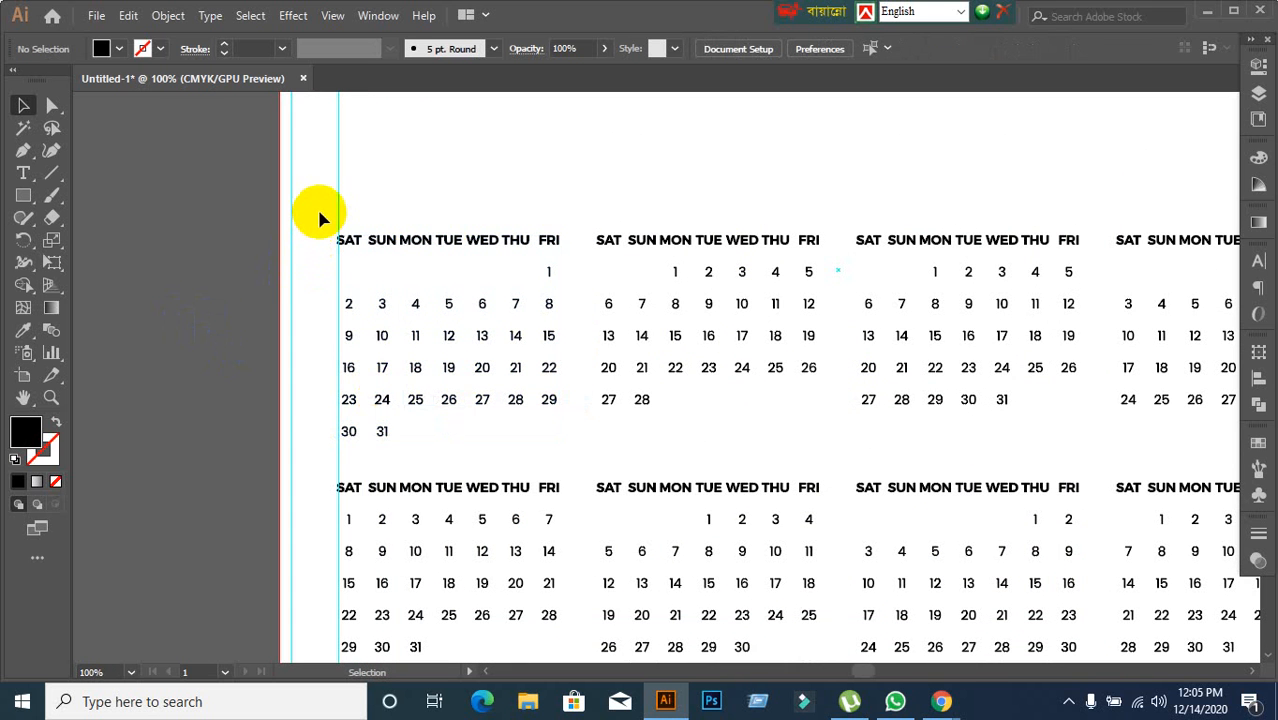
# Step: Group January's SAT label with its column of dates, and the SUN label with its column as a separate group
pyautogui.moveTo(319, 213); pyautogui.dragTo(354, 436)
pyautogui.hotkey('ctrl', 'g')
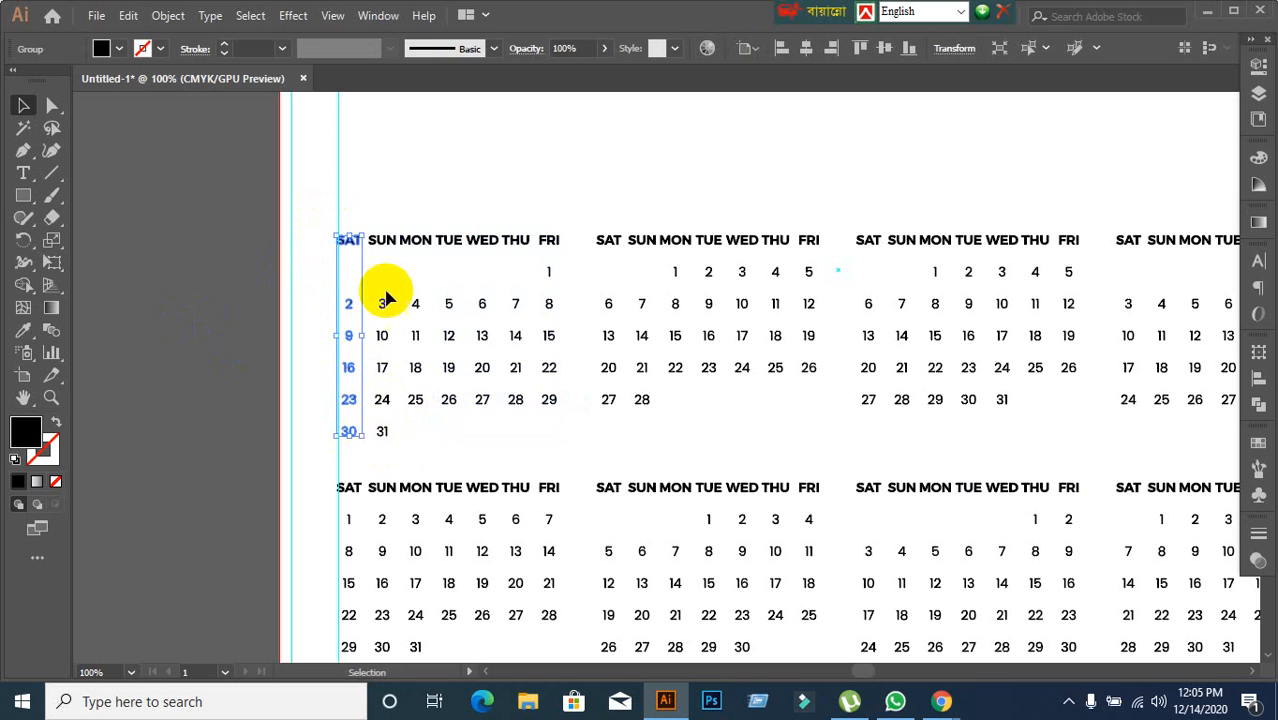
pyautogui.moveTo(377, 212); pyautogui.dragTo(385, 449)
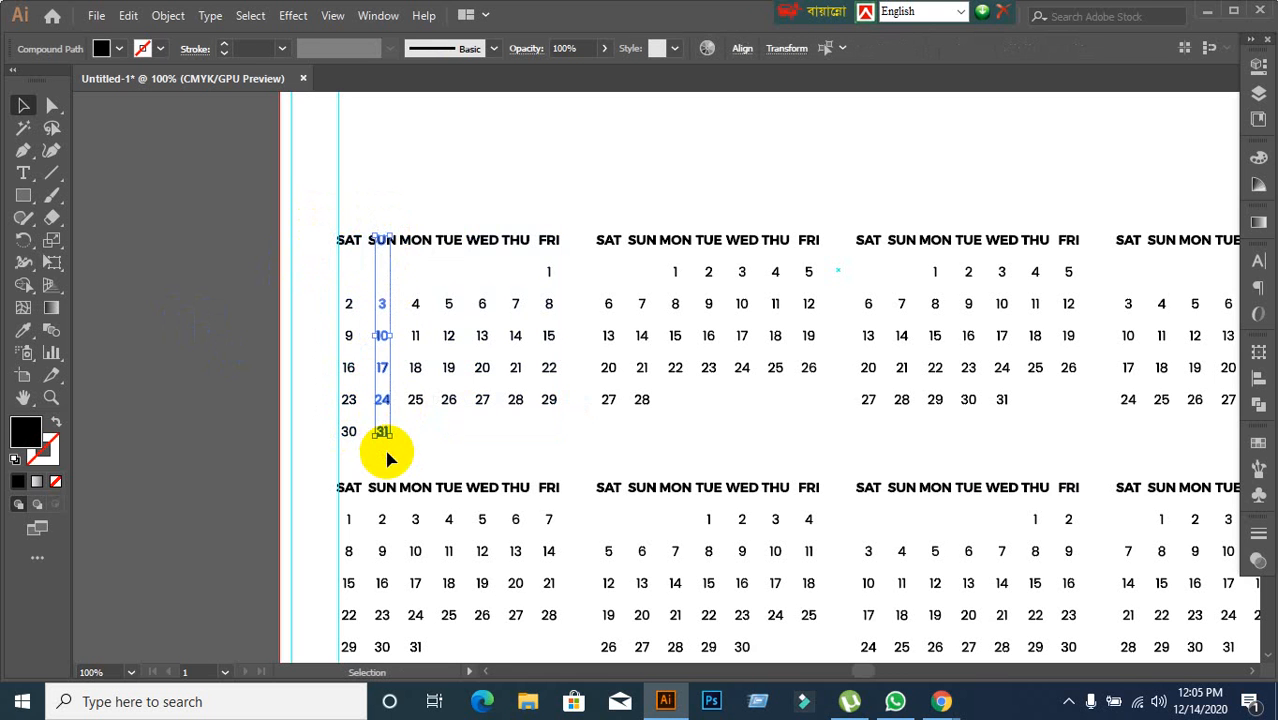
pyautogui.click(383, 200)
pyautogui.moveTo(365, 218); pyautogui.dragTo(418, 436)
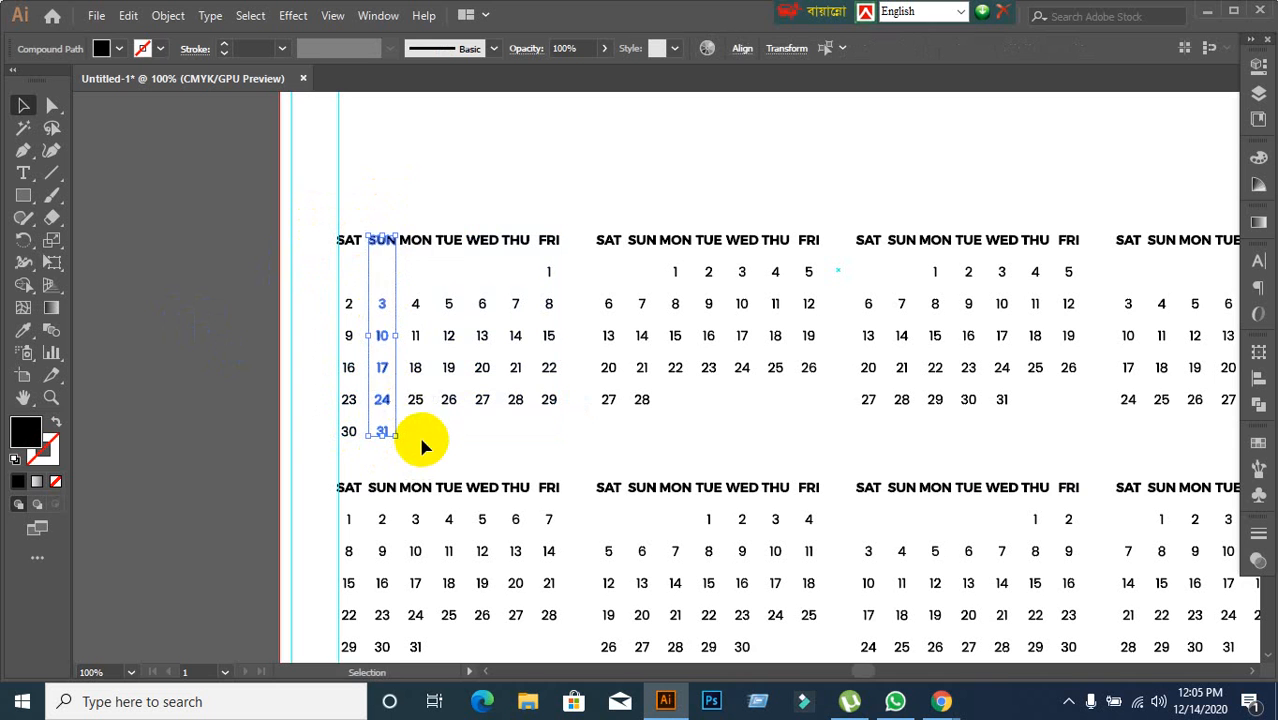
# Step: Group January's MON column and TUE column separately, each weekday label together with its dates
pyautogui.moveTo(400, 222); pyautogui.dragTo(434, 434)
pyautogui.press('ctrl')
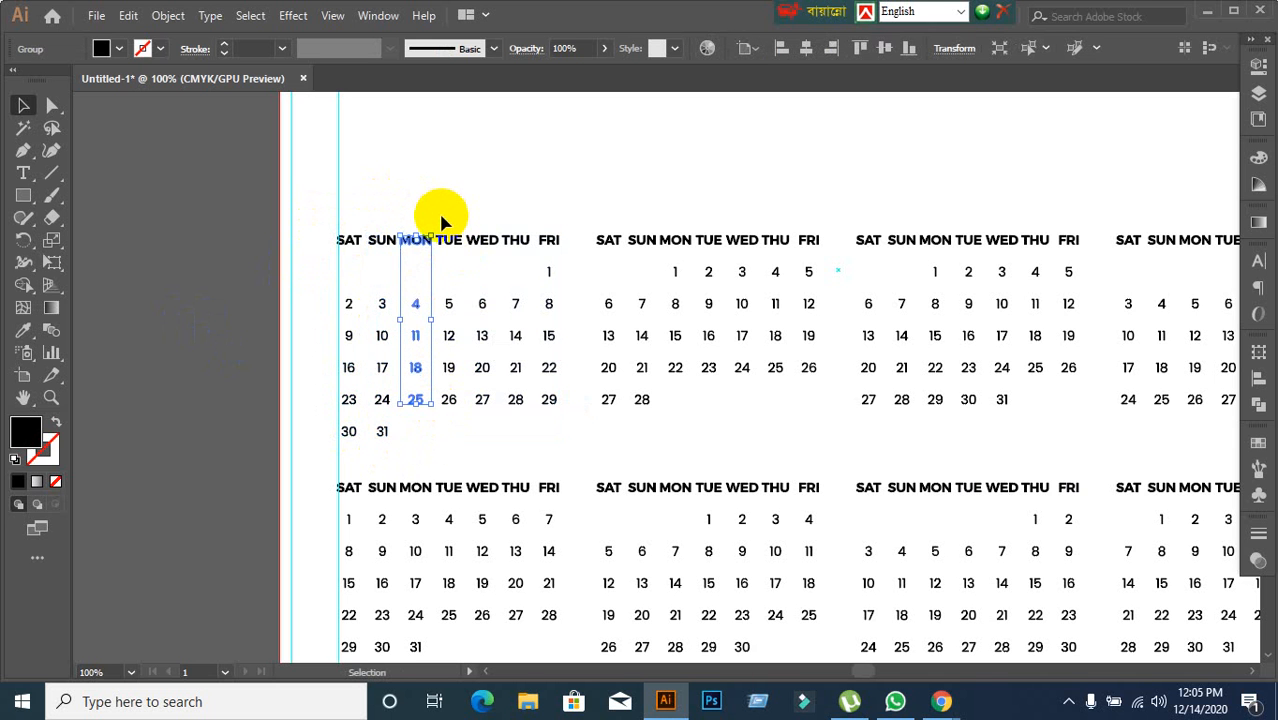
pyautogui.moveTo(444, 222); pyautogui.dragTo(463, 430)
pyautogui.hotkey('ctrl', 'g')
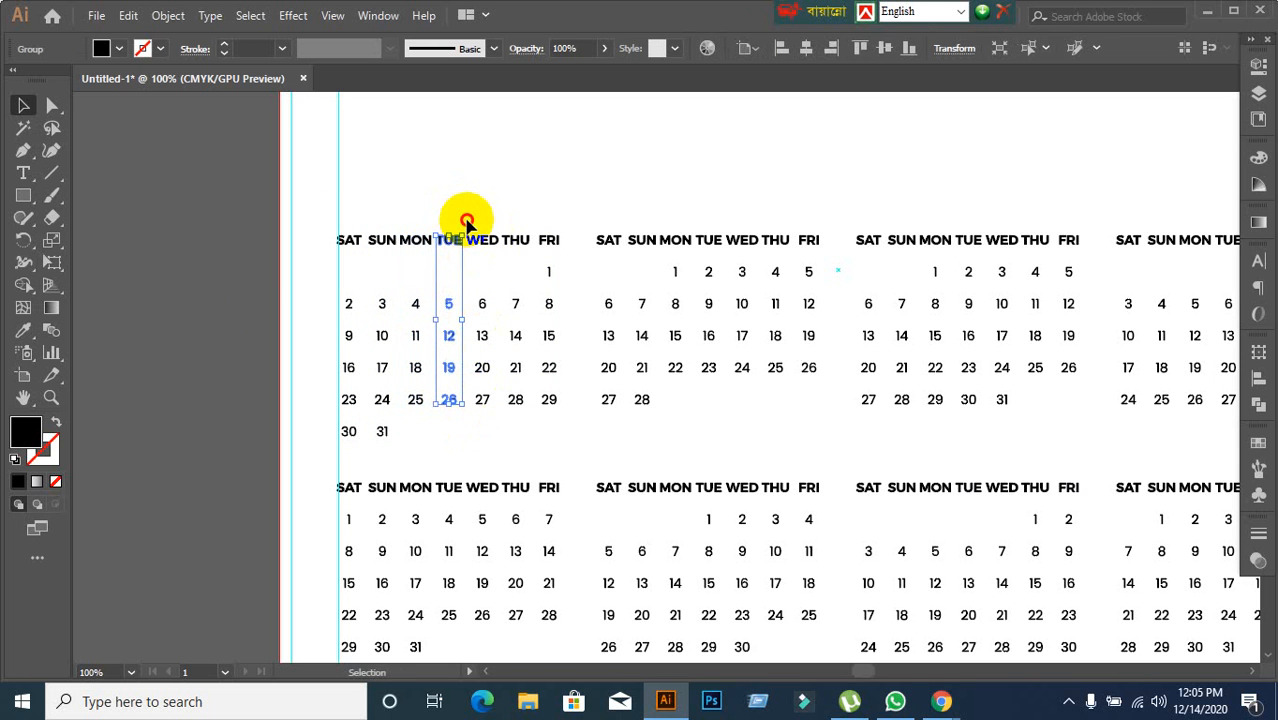
# Step: Group January's WED, THU and FRI columns separately, each weekday label together with its dates
pyautogui.moveTo(466, 219); pyautogui.dragTo(506, 268)
pyautogui.click(520, 137)
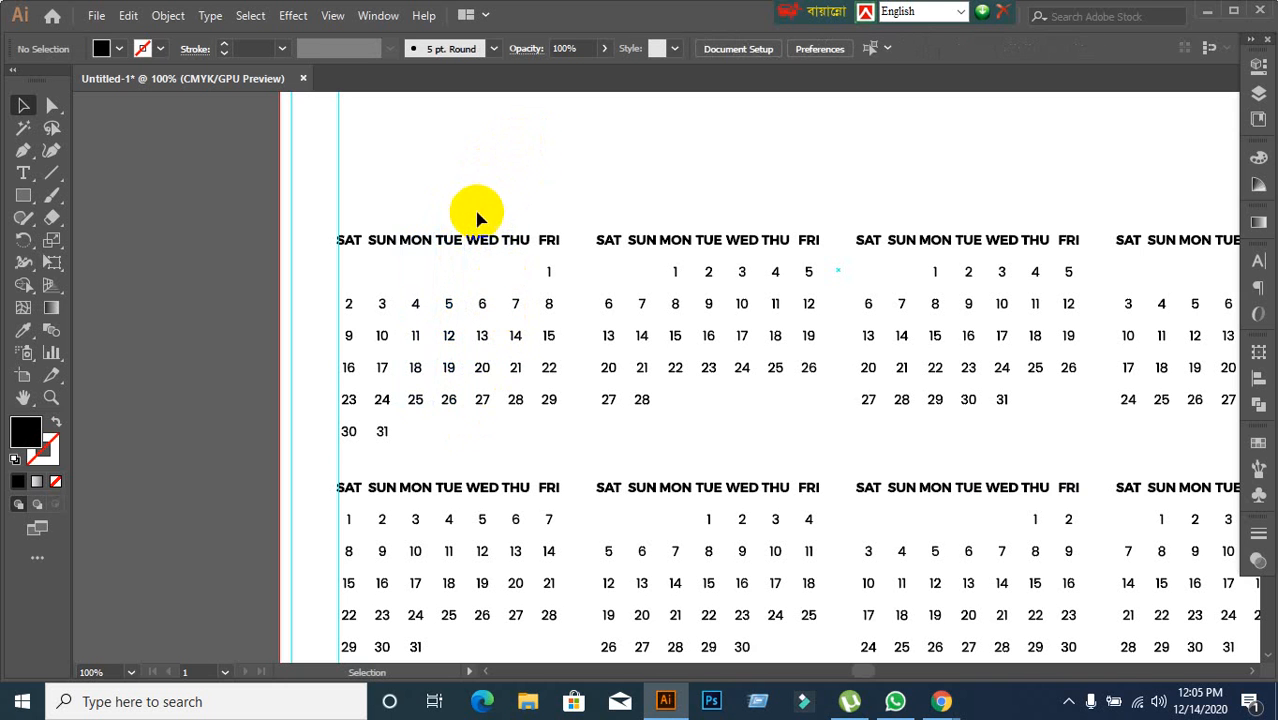
pyautogui.moveTo(467, 224); pyautogui.dragTo(491, 422)
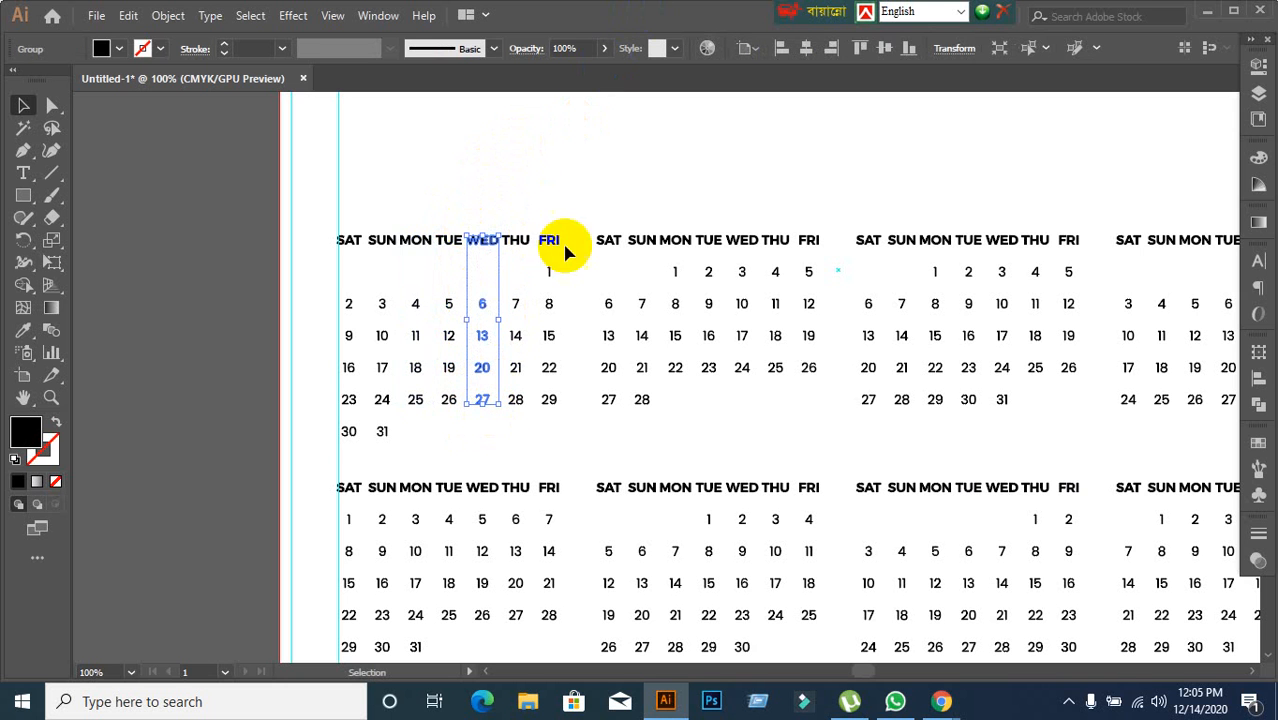
pyautogui.click(527, 204)
pyautogui.moveTo(510, 222); pyautogui.dragTo(523, 420)
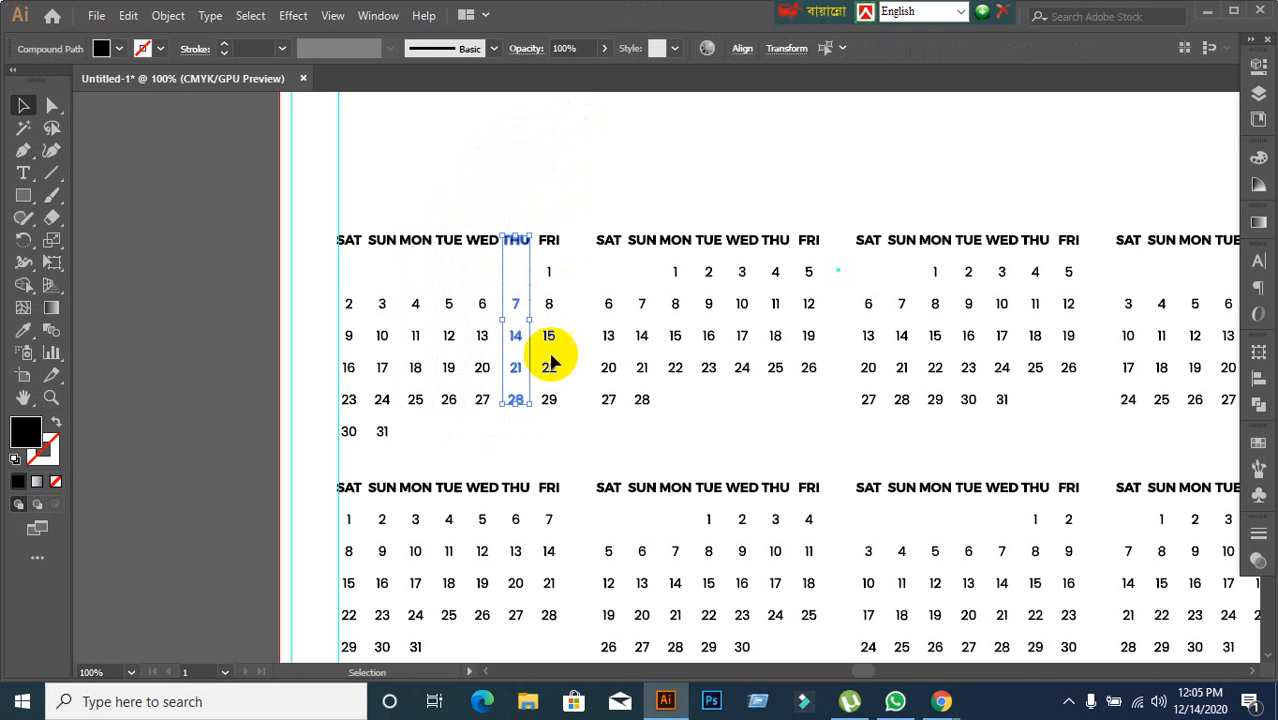
pyautogui.click(575, 204)
pyautogui.moveTo(540, 222); pyautogui.dragTo(564, 422)
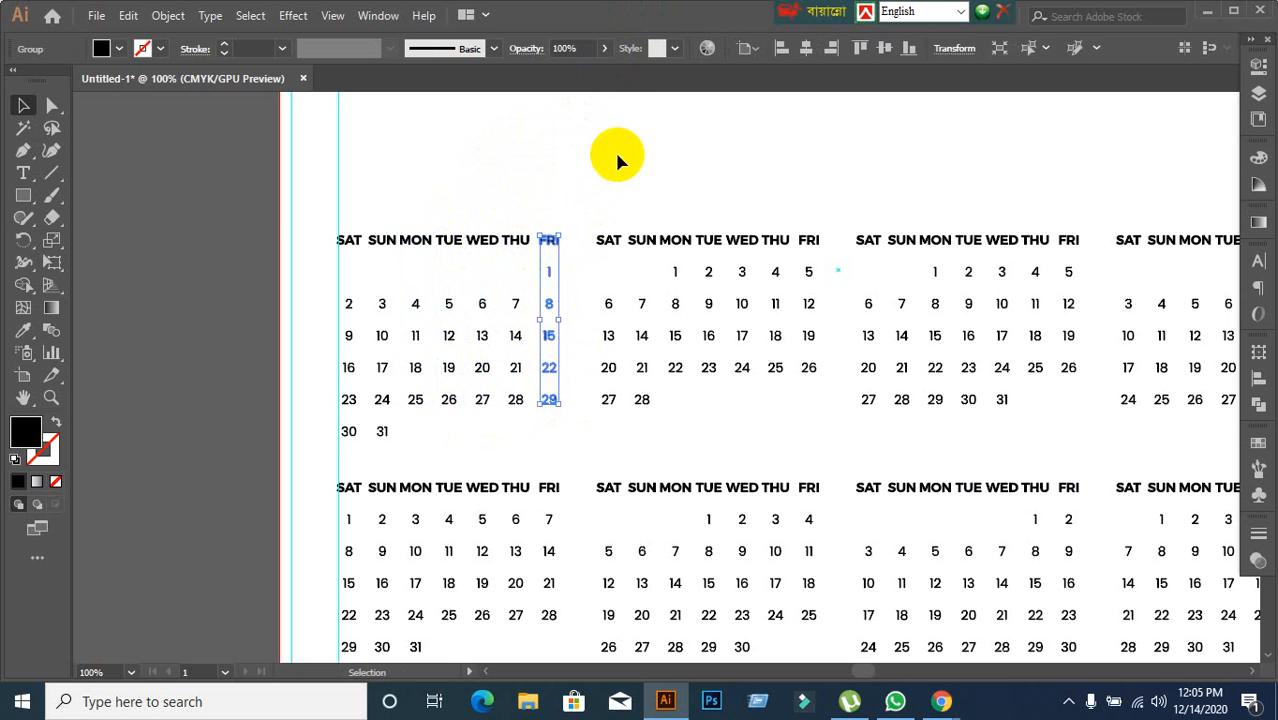
pyautogui.click(614, 152)
# Step: Distribute January's seven weekday column groups with equal horizontal spacing, aligned to the selection instead of the artboard
pyautogui.moveTo(310, 215); pyautogui.dragTo(522, 424)
pyautogui.click(513, 160)
pyautogui.moveTo(321, 217); pyautogui.dragTo(562, 432)
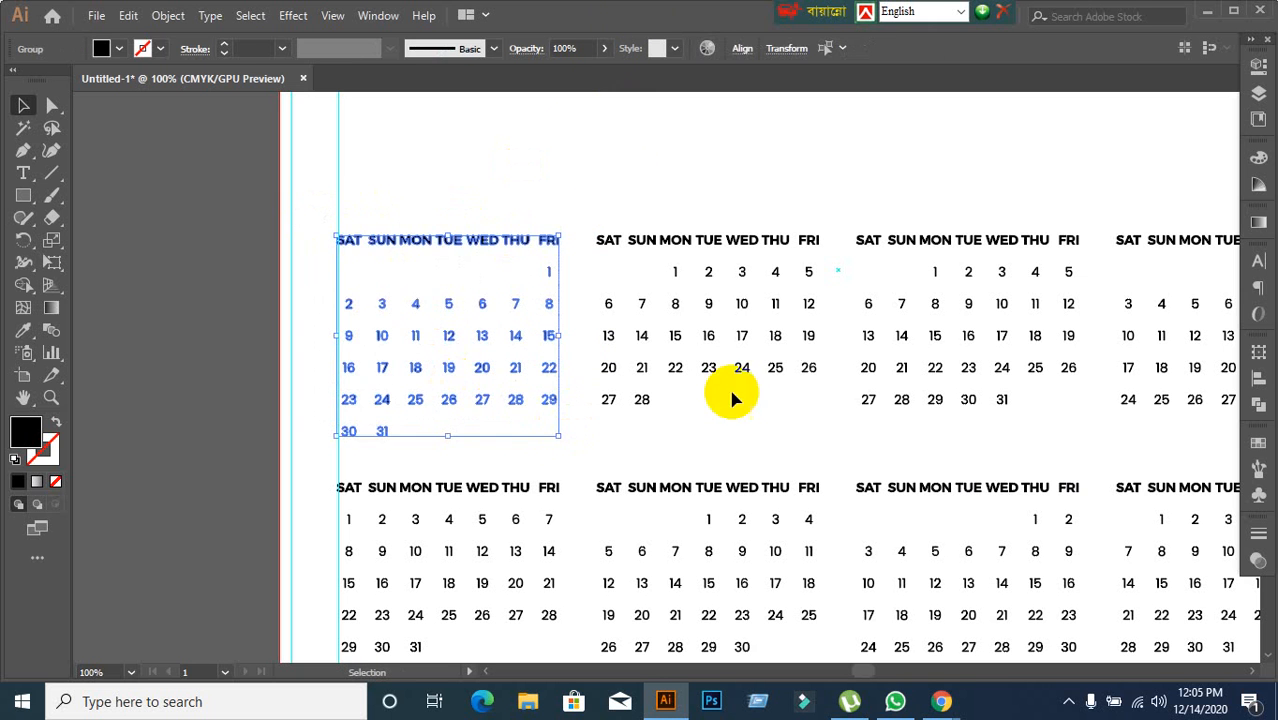
pyautogui.click(1257, 264)
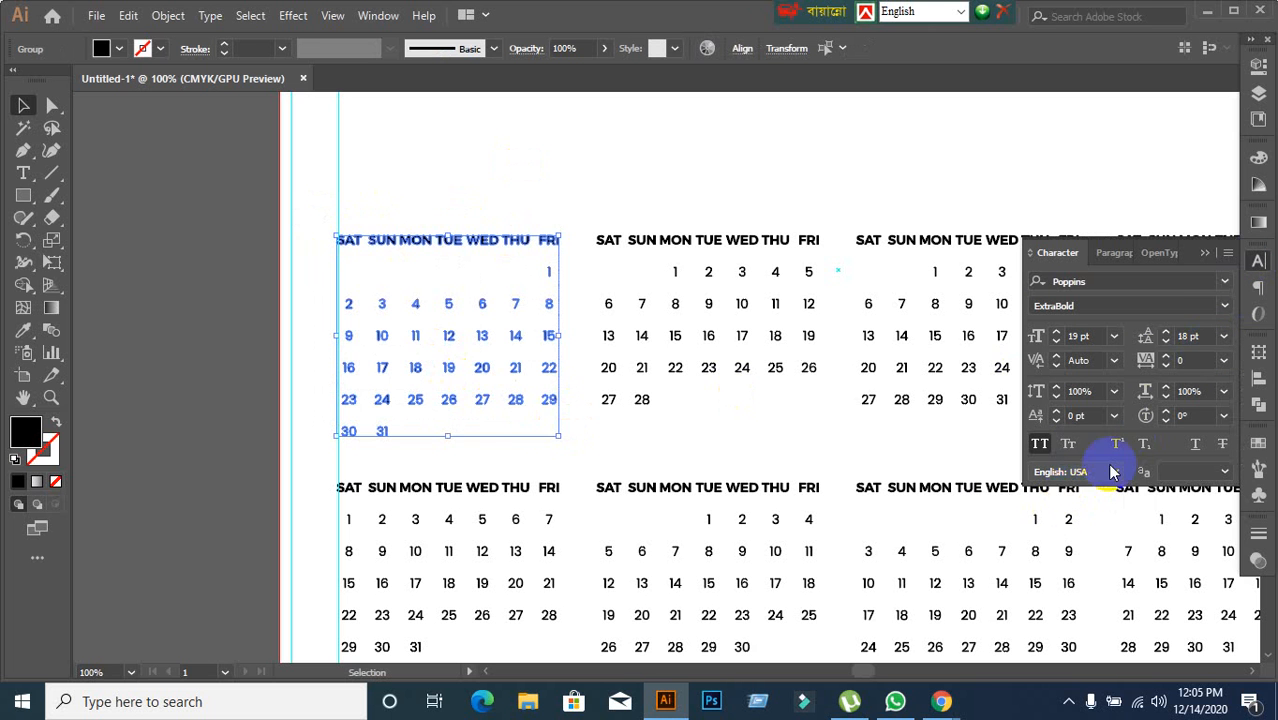
pyautogui.click(1258, 378)
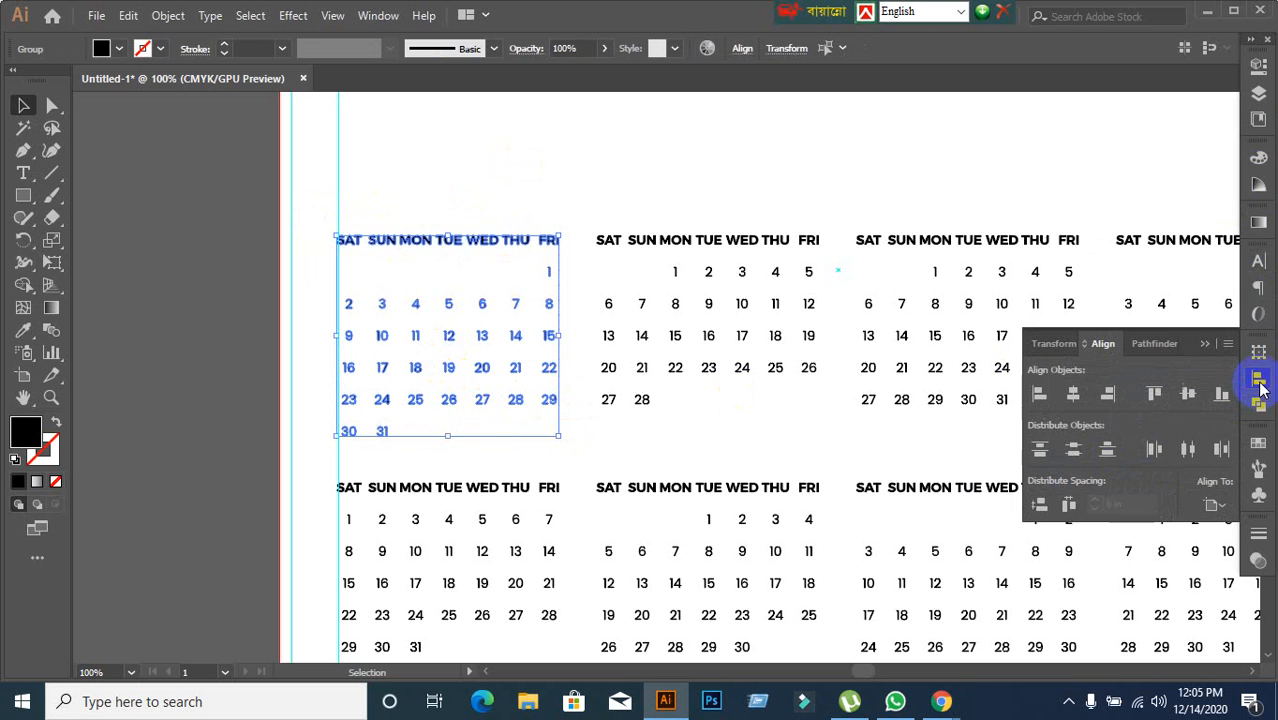
pyautogui.click(1068, 505)
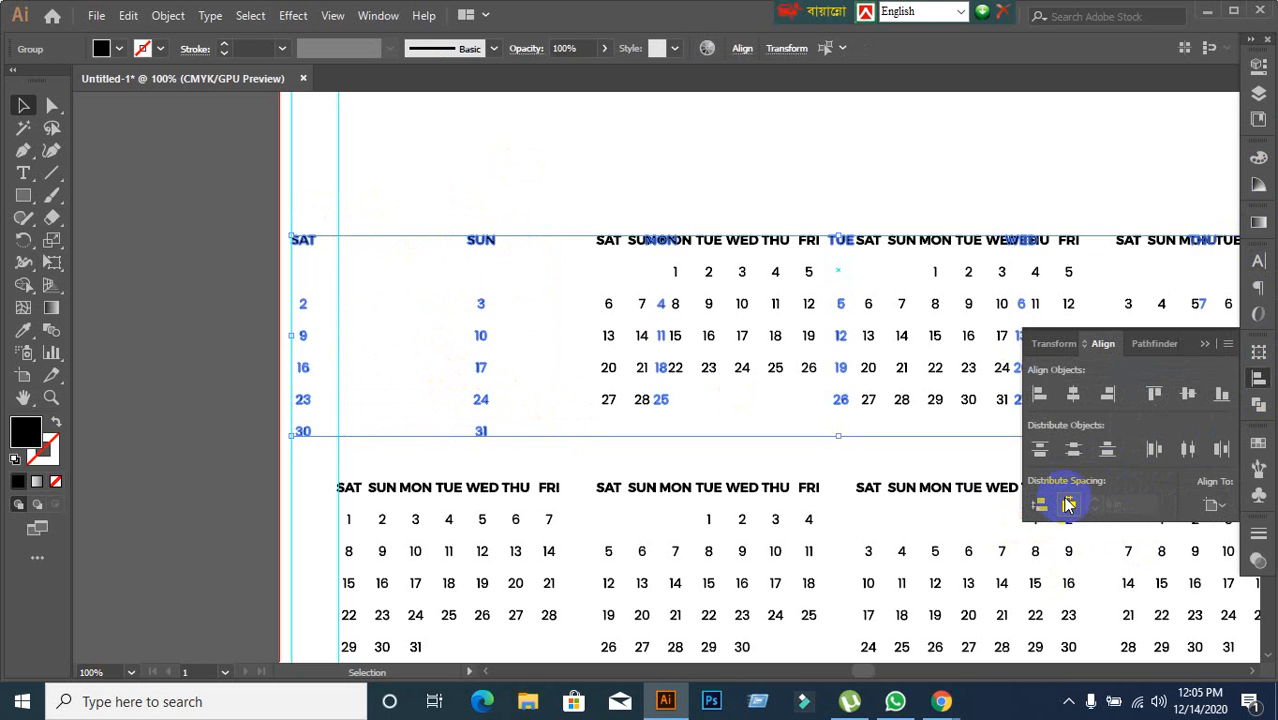
pyautogui.hotkey('ctrl', 'z')
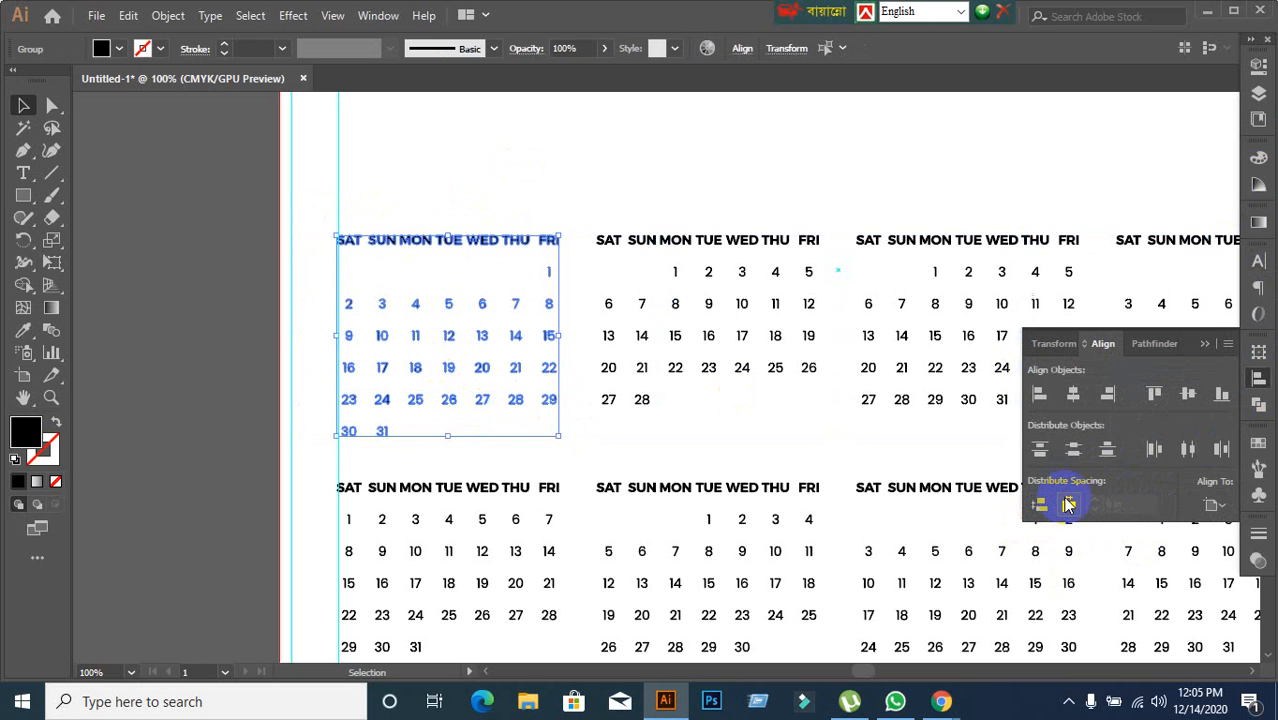
pyautogui.click(1213, 508)
pyautogui.click(1165, 530)
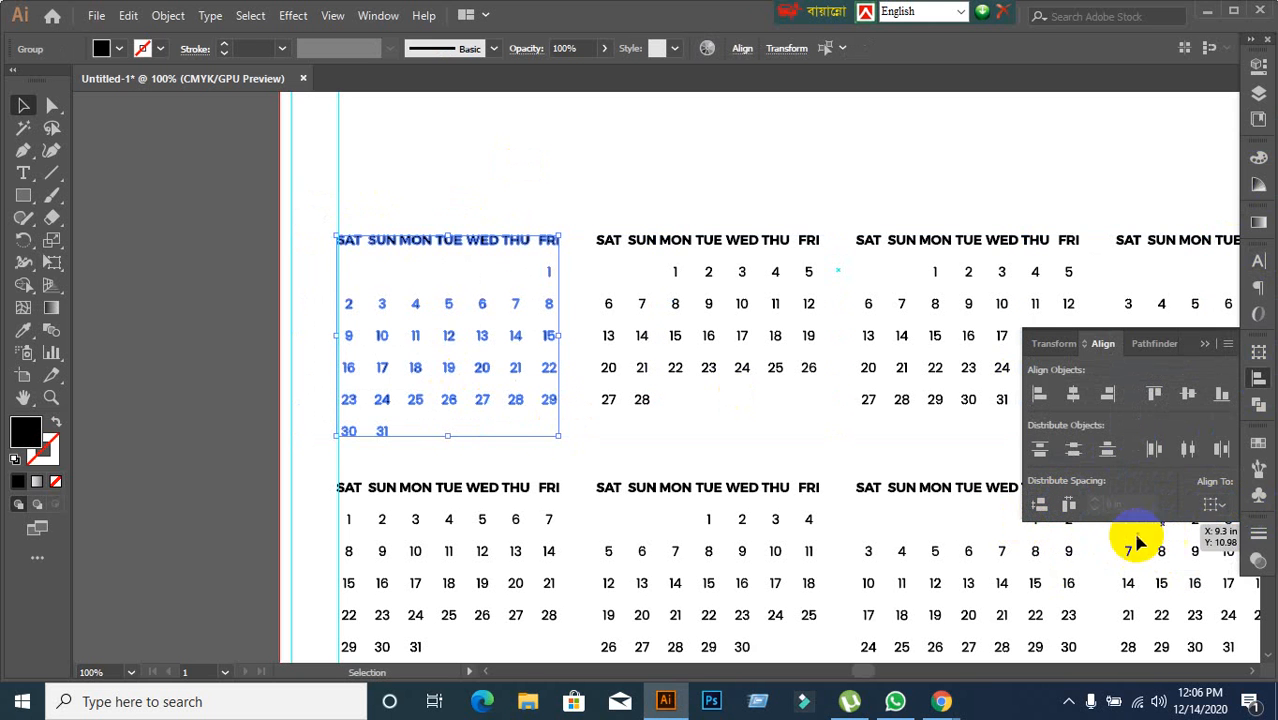
pyautogui.click(1068, 505)
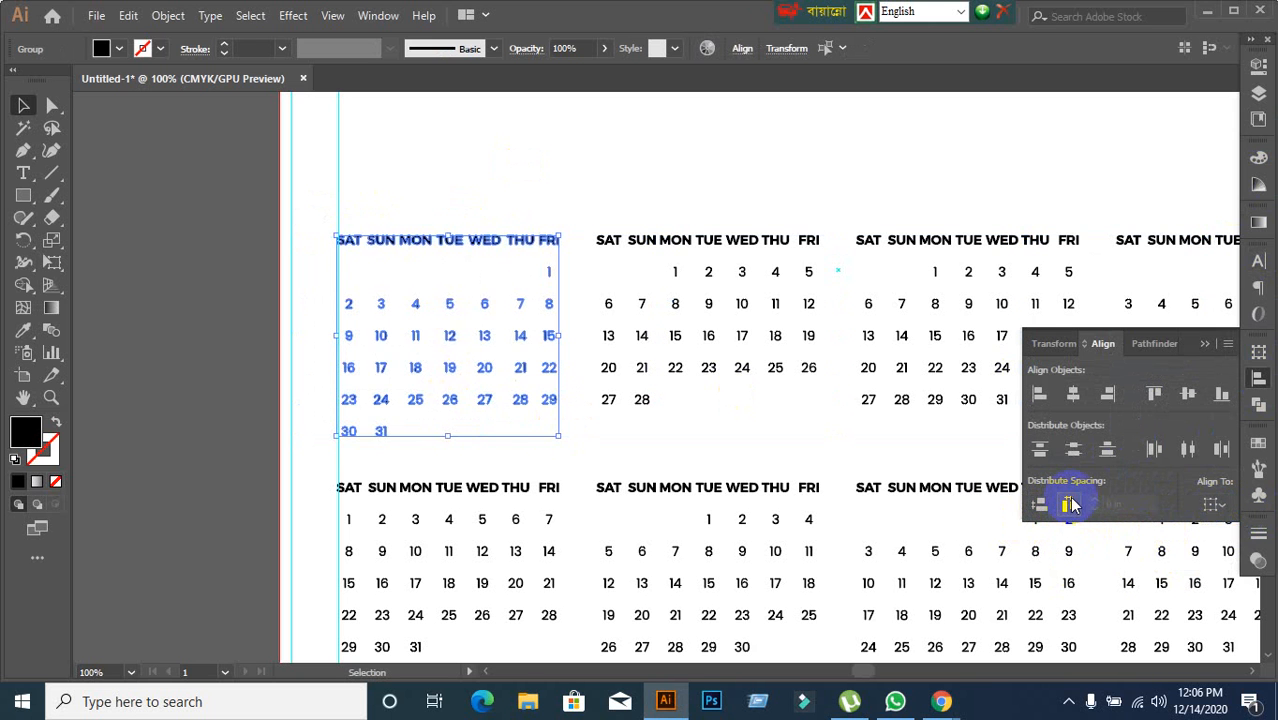
pyautogui.click(600, 178)
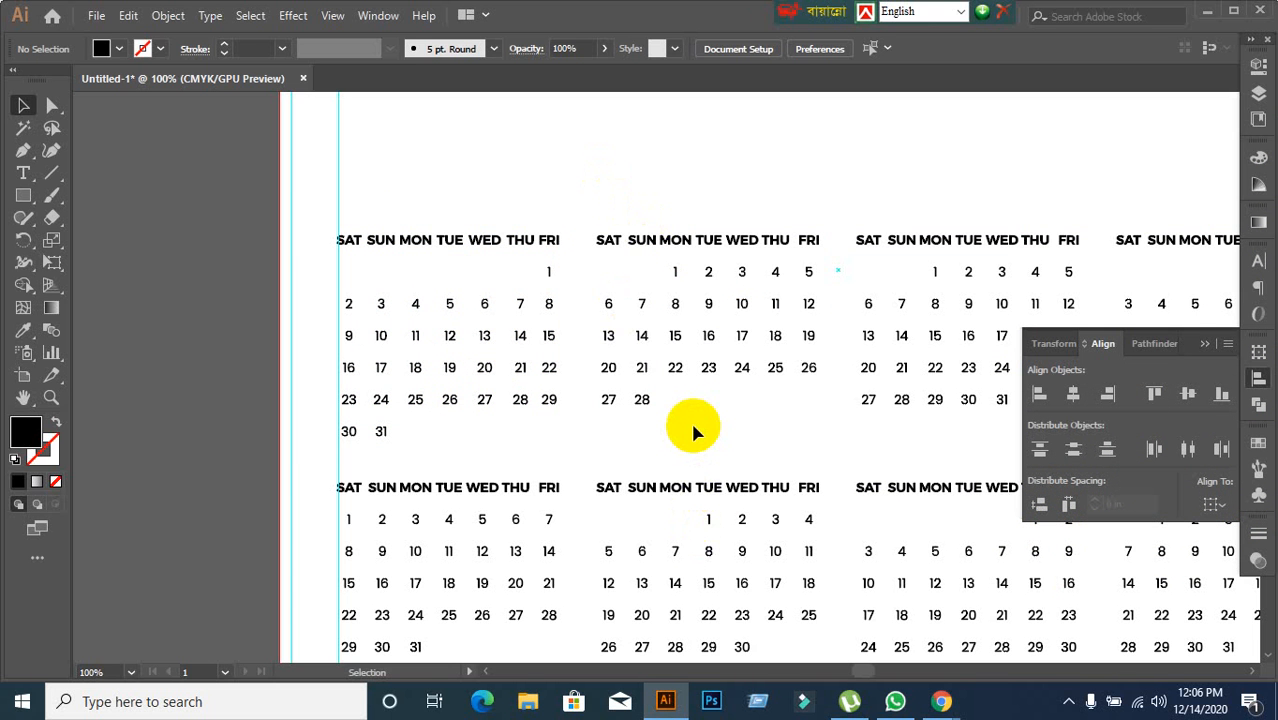
# Step: Group all of January's spaced weekday columns into a single group
pyautogui.moveTo(690, 419); pyautogui.dragTo(610, 386)
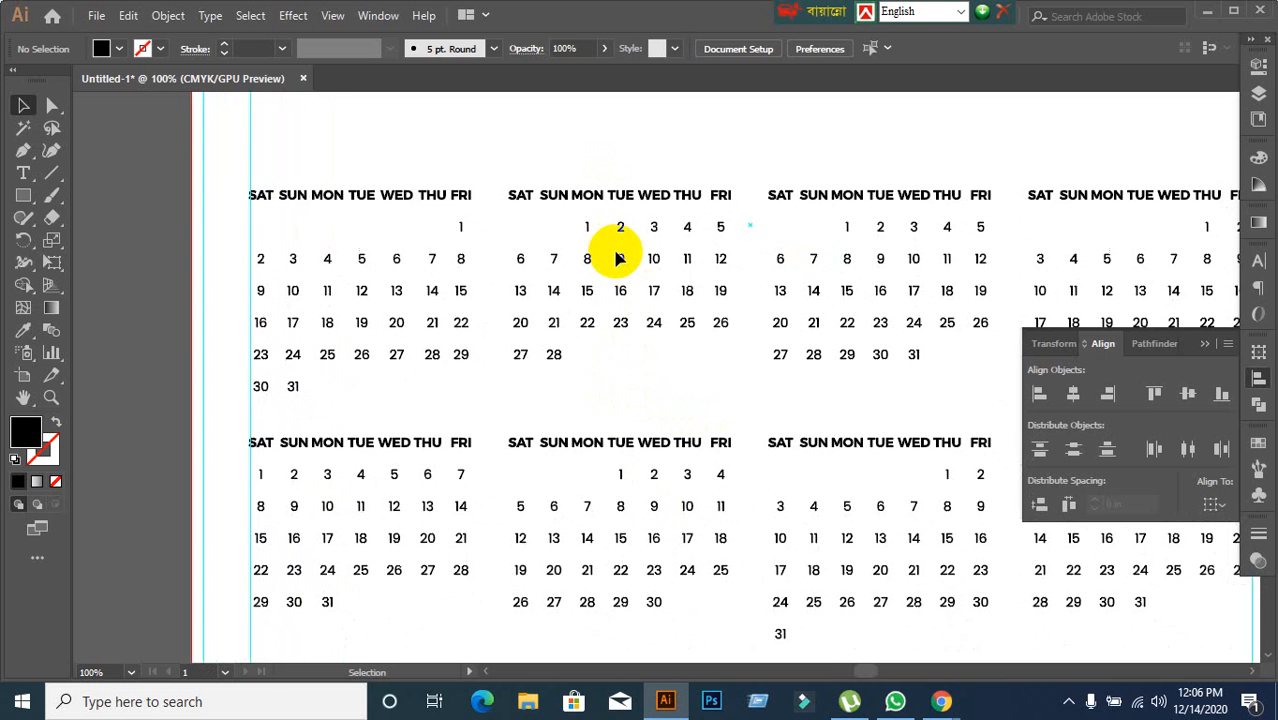
pyautogui.scroll(1, 608, 214)
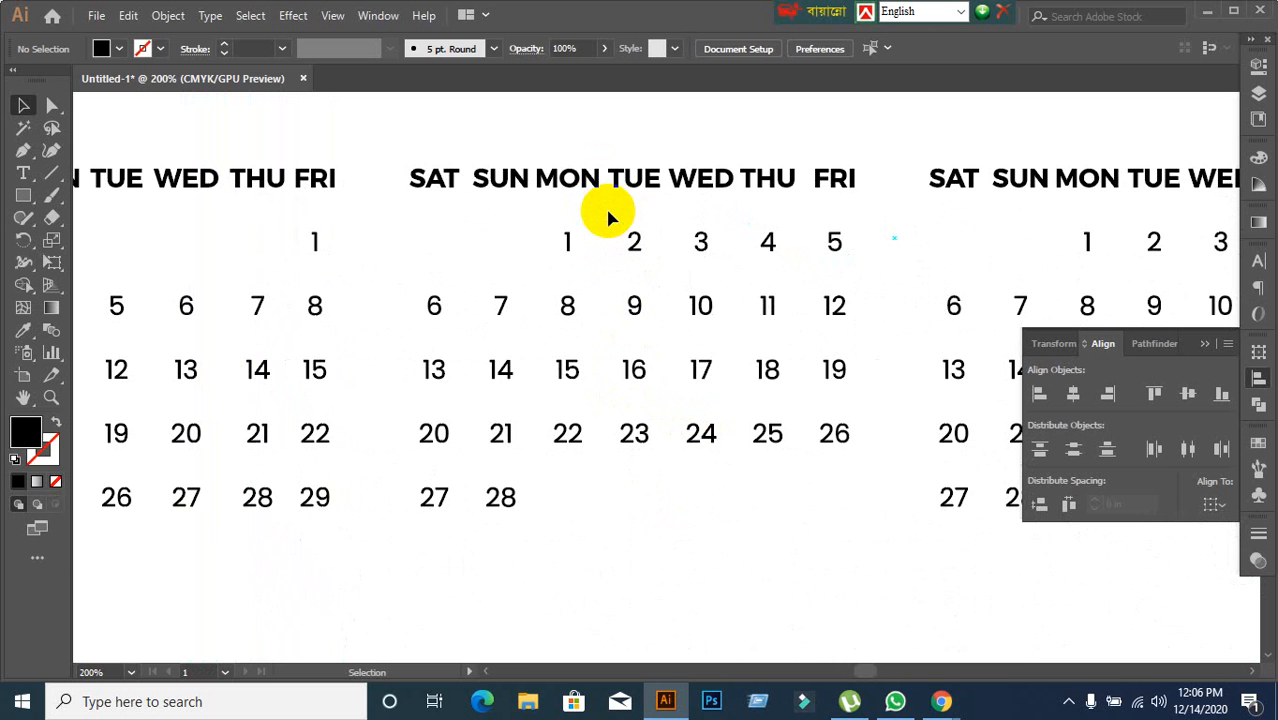
pyautogui.scroll(-1, 605, 206)
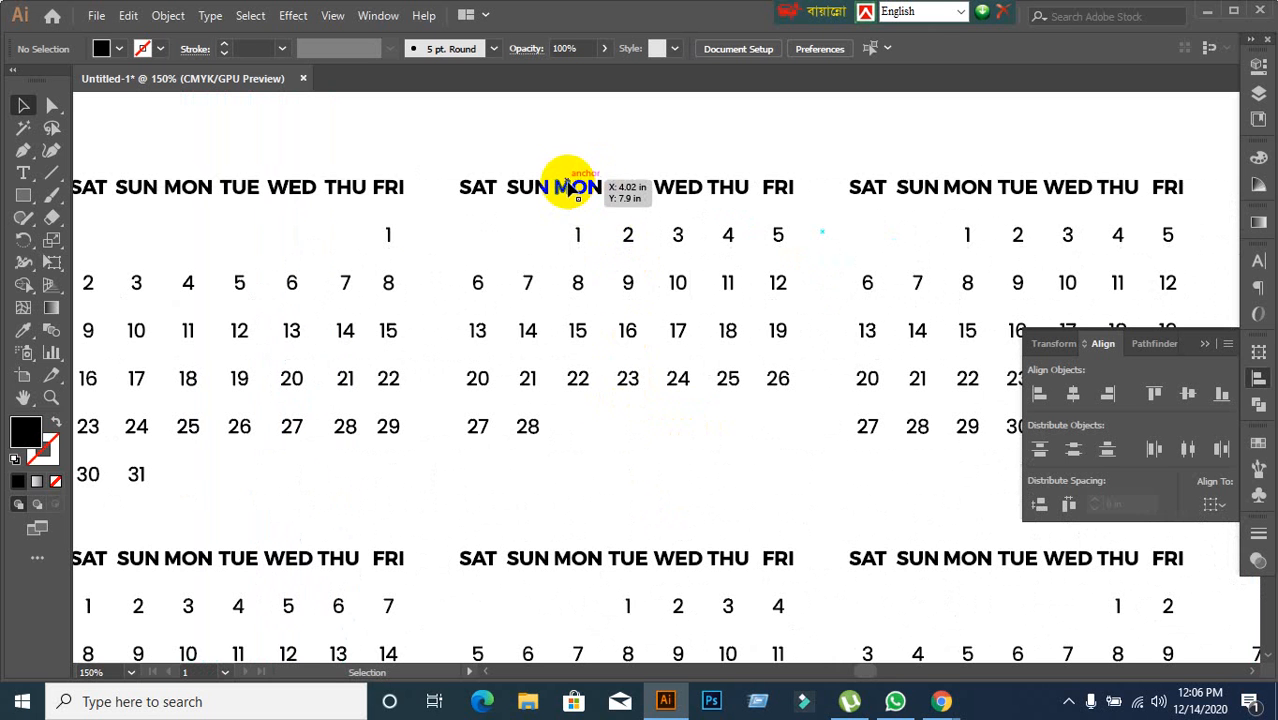
pyautogui.scroll(-2, 530, 150)
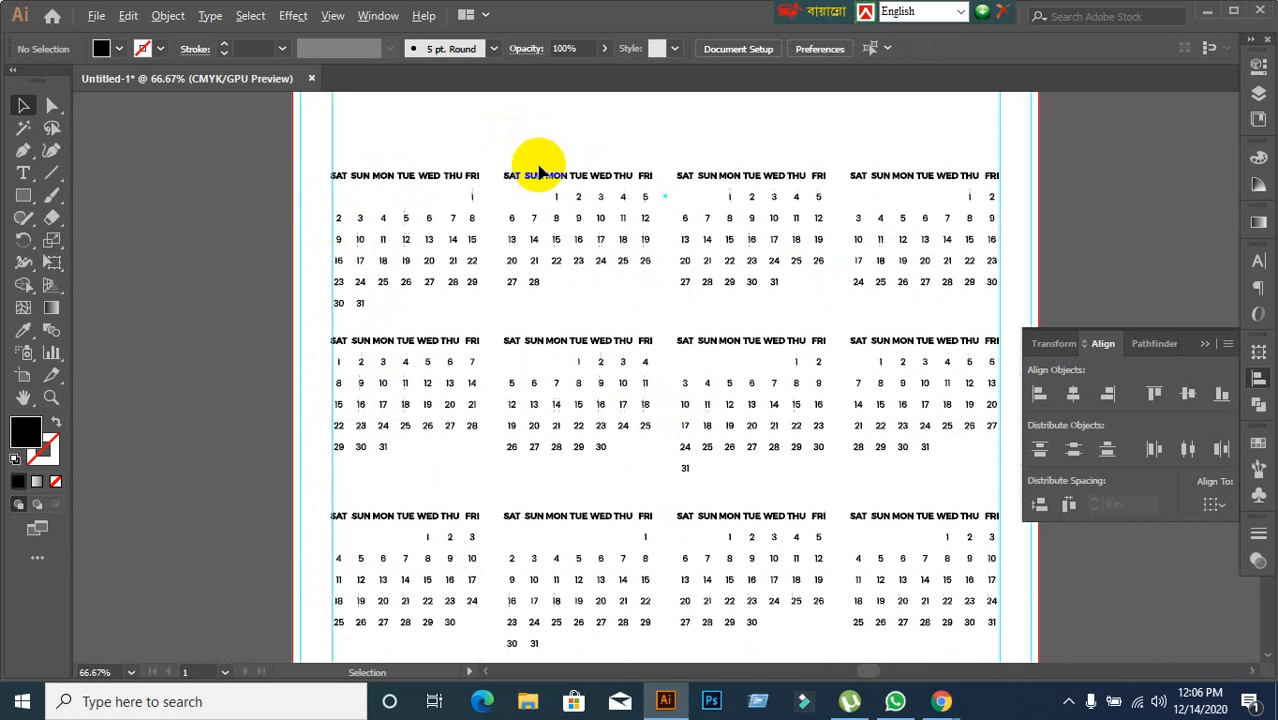
pyautogui.moveTo(290, 163); pyautogui.dragTo(492, 318)
pyautogui.hotkey('ctrl', 'g')
pyautogui.click(213, 305)
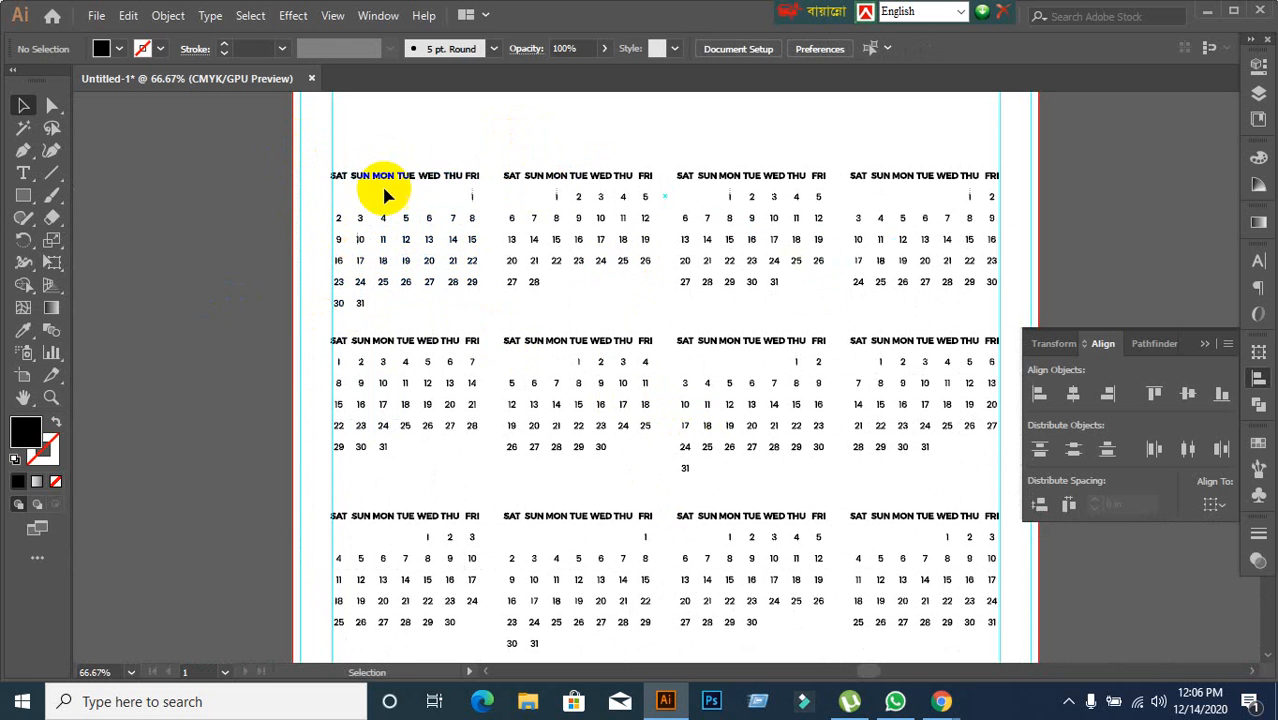
pyautogui.moveTo(396, 180); pyautogui.dragTo(225, 140)
pyautogui.hotkey('ctrl', 'z')
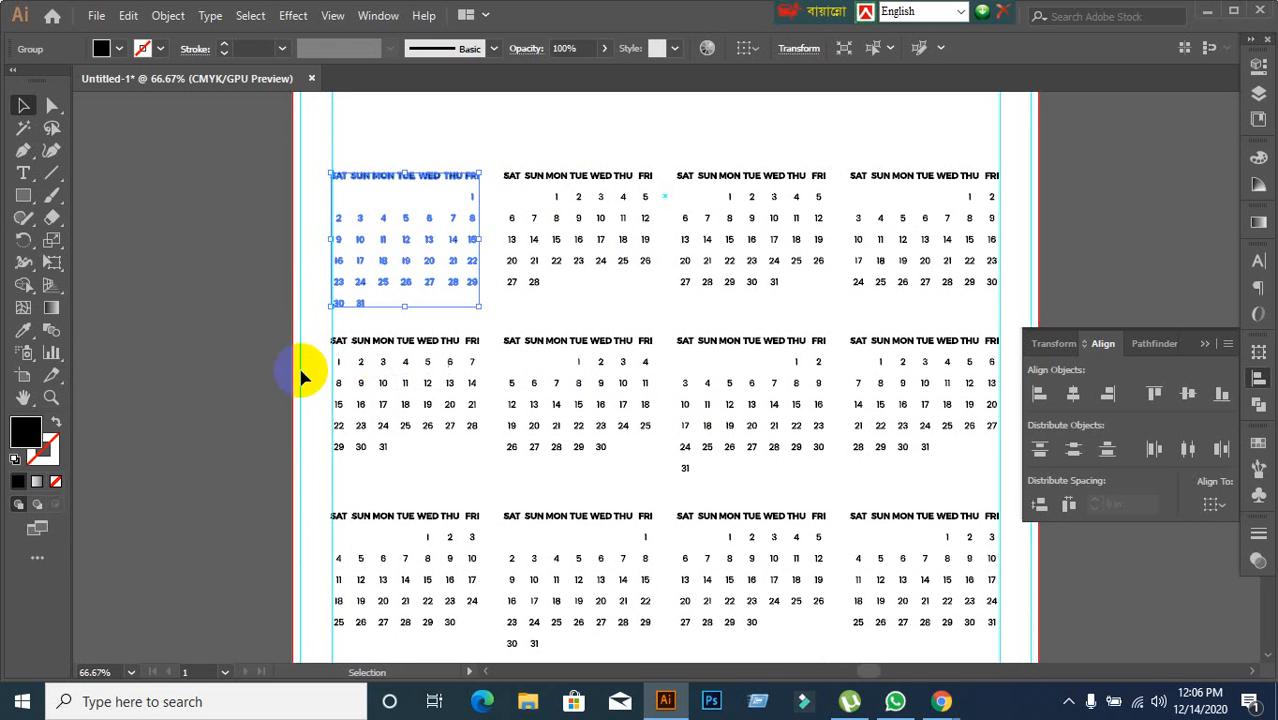
pyautogui.click(286, 369)
# Step: Ungroup the outlined date grid of February, the second month in the first row
pyautogui.scroll(1, 601, 271)
pyautogui.moveTo(551, 288); pyautogui.dragTo(576, 412)
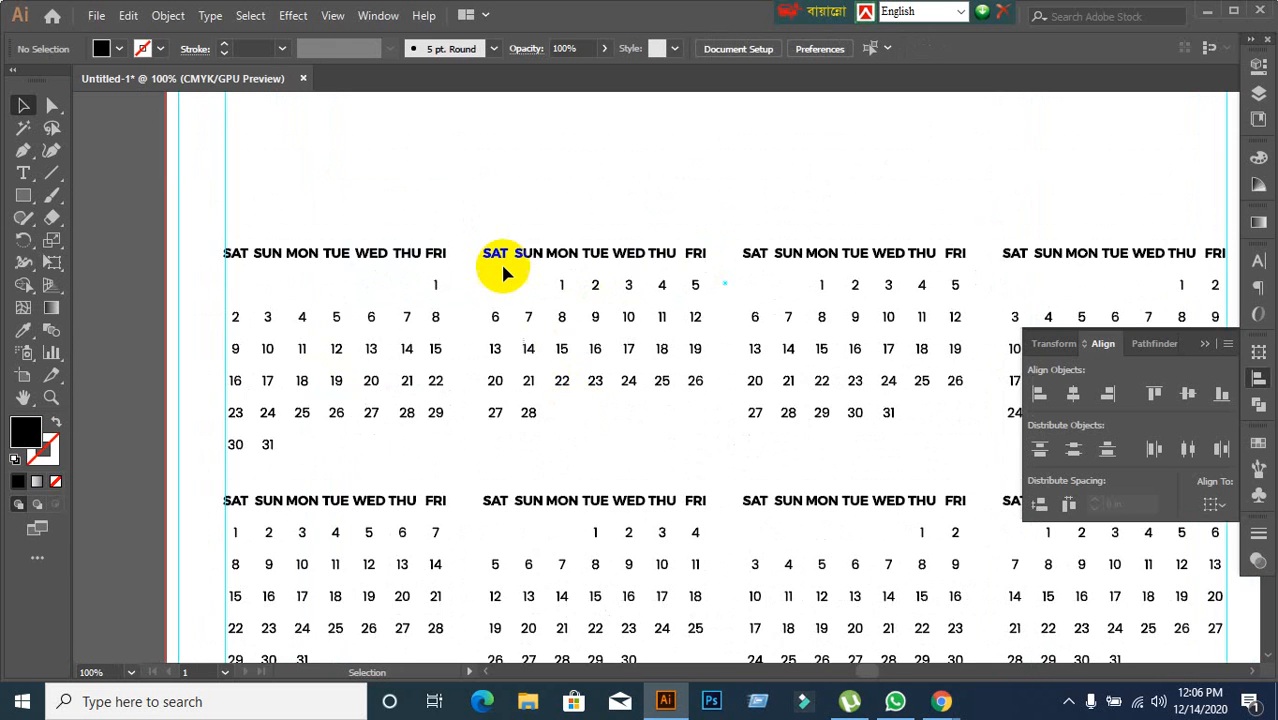
pyautogui.click(500, 259)
pyautogui.rightClick(500, 259)
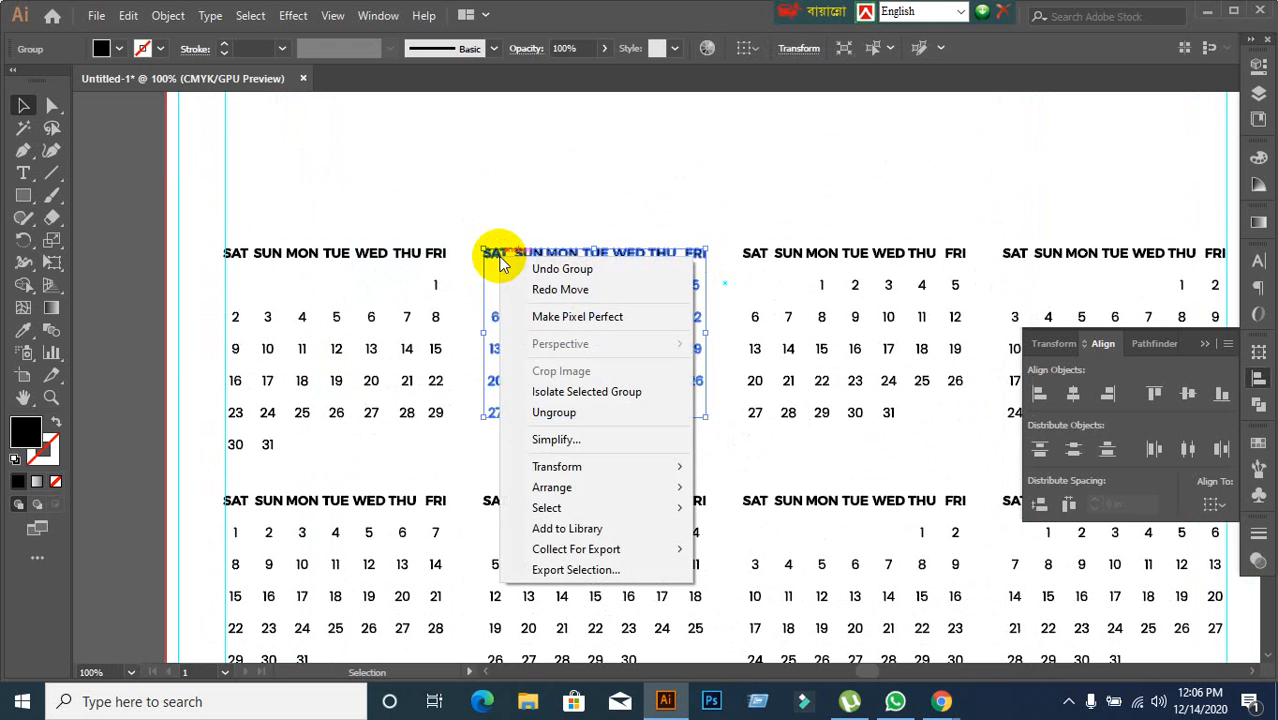
pyautogui.click(548, 413)
pyautogui.click(522, 223)
# Step: Group February's SAT label with its column of dates, and the SUN label with its column as a separate group
pyautogui.moveTo(481, 237); pyautogui.dragTo(510, 438)
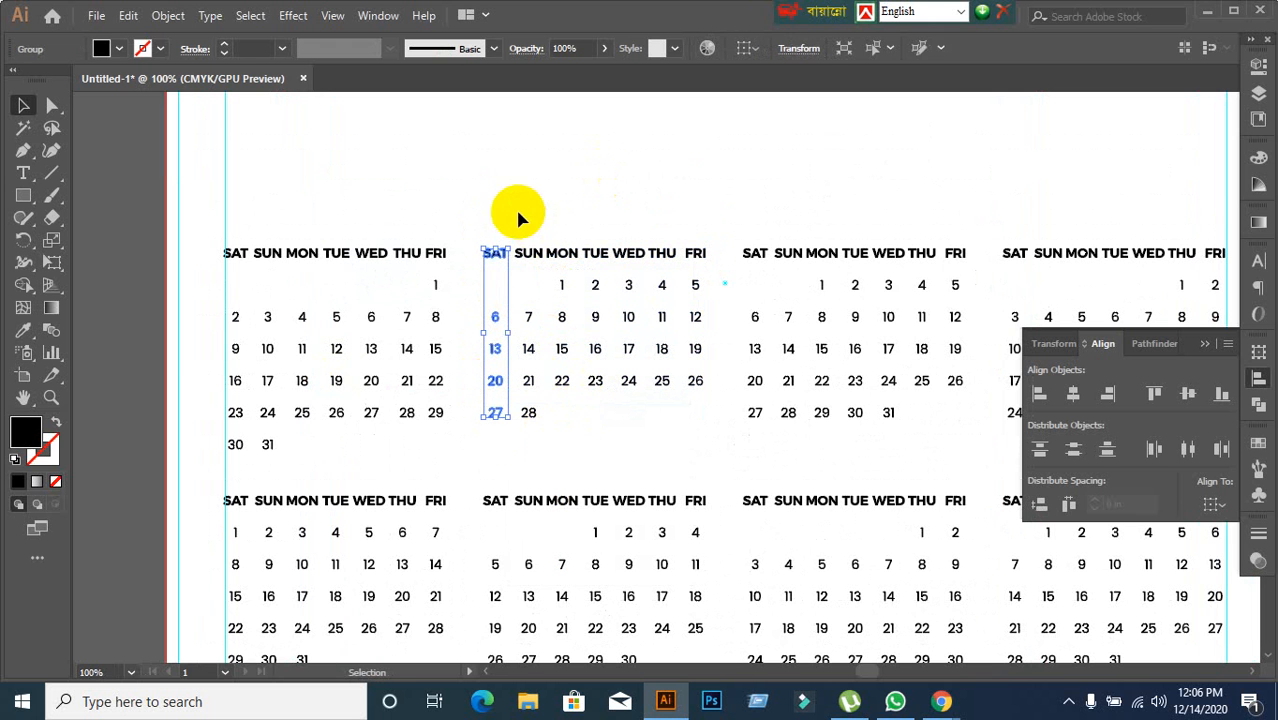
pyautogui.moveTo(516, 213); pyautogui.dragTo(560, 405)
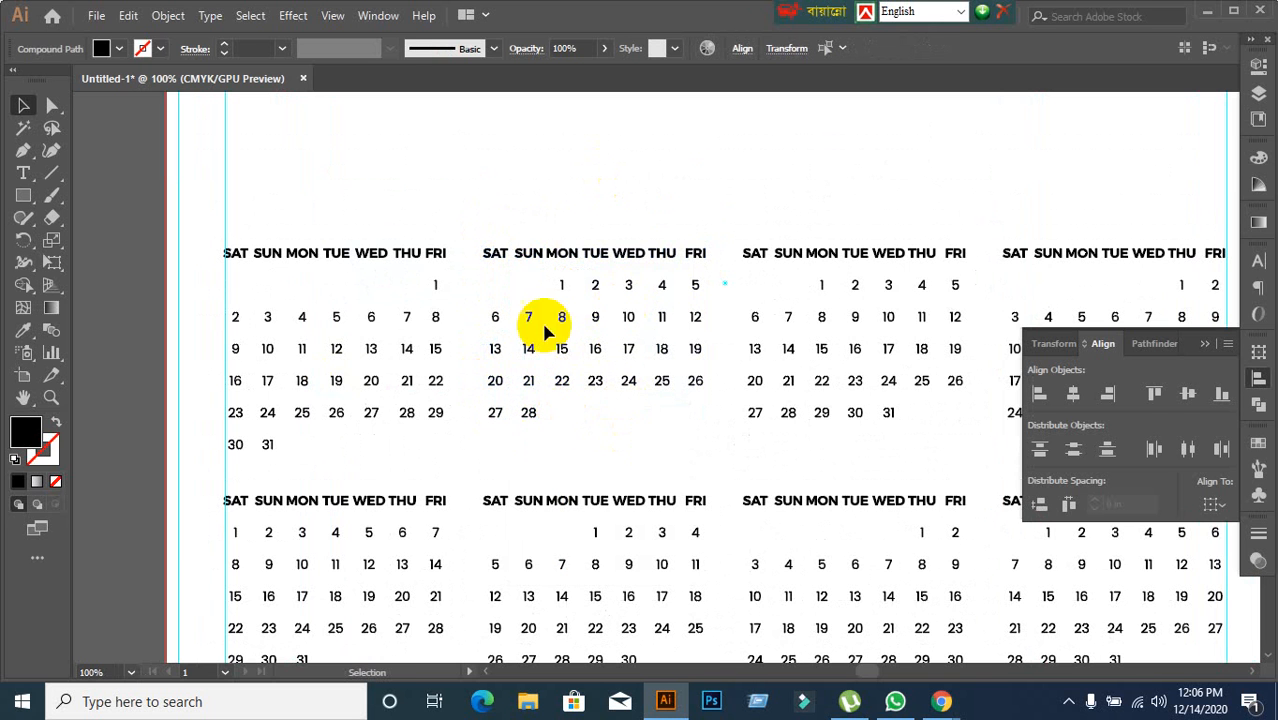
pyautogui.moveTo(521, 231); pyautogui.dragTo(540, 415)
pyautogui.moveTo(540, 432); pyautogui.dragTo(541, 432)
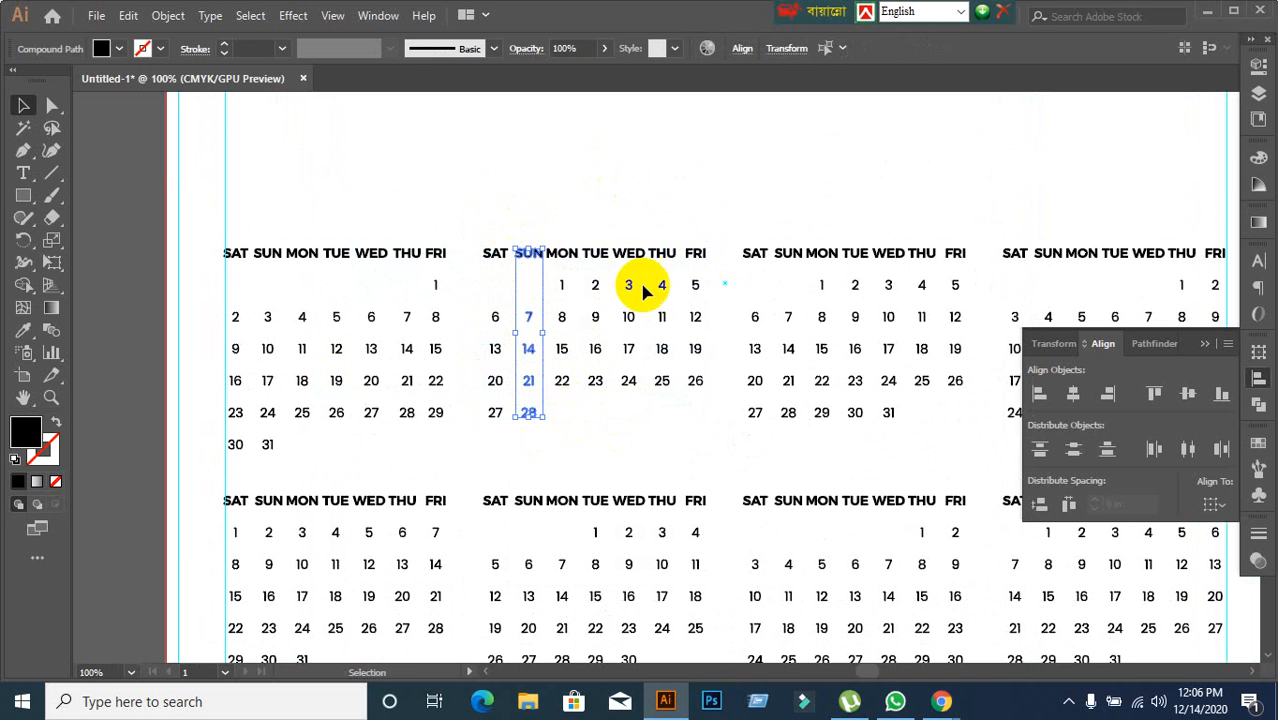
# Step: Group February's MON, TUE and WED columns separately, each weekday label together with its dates
pyautogui.scroll(-2, 628, 285)
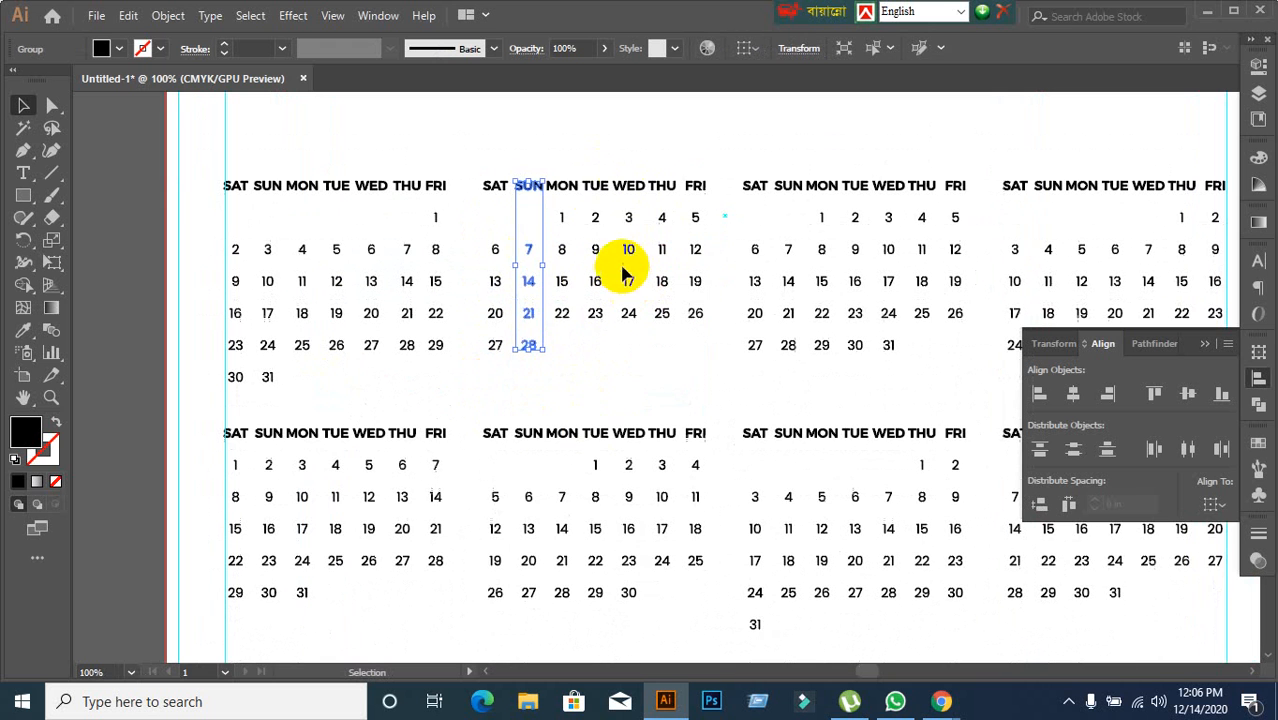
pyautogui.click(562, 160)
pyautogui.moveTo(545, 175); pyautogui.dragTo(575, 347)
pyautogui.press('v')
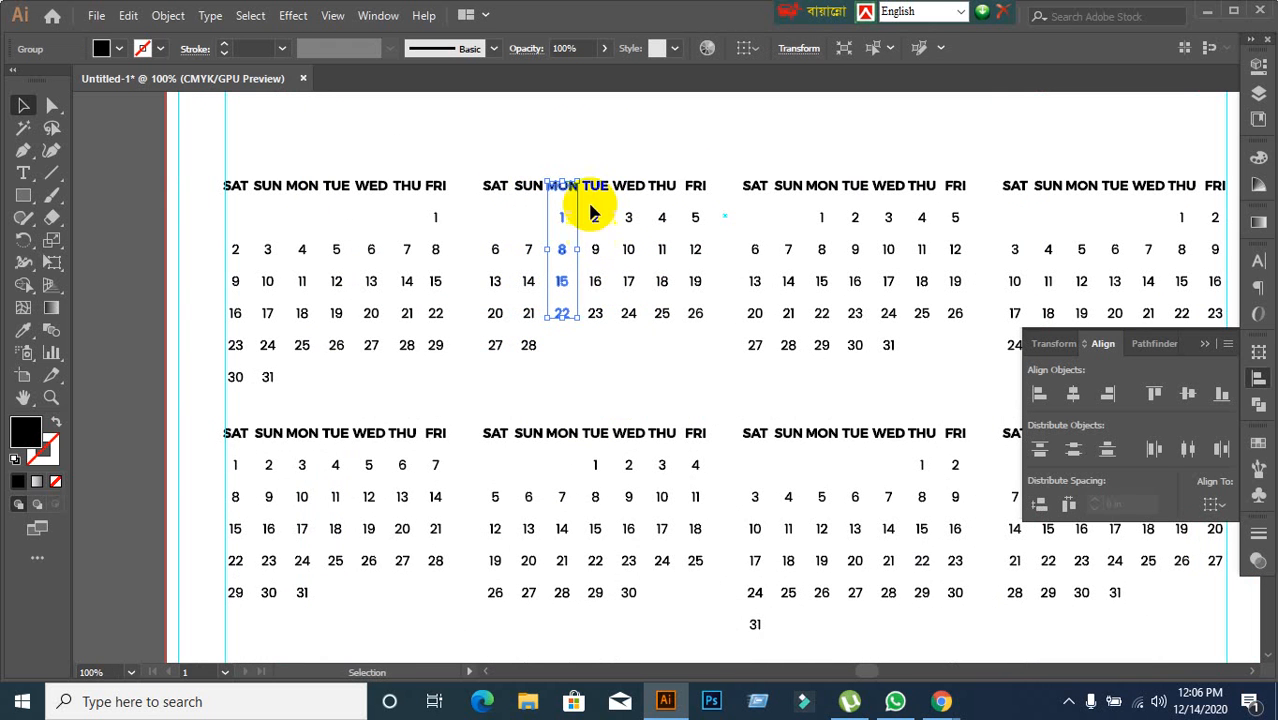
pyautogui.moveTo(586, 160); pyautogui.dragTo(607, 318)
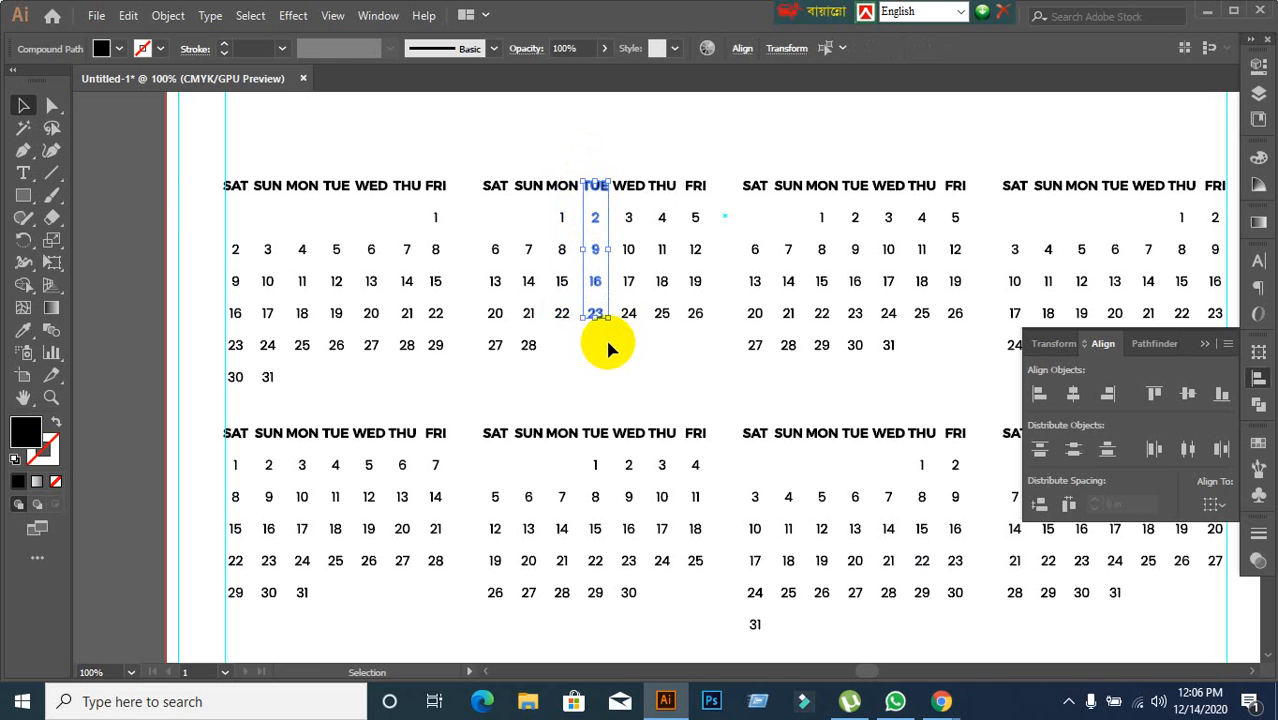
pyautogui.moveTo(617, 160); pyautogui.dragTo(643, 335)
pyautogui.press('v')
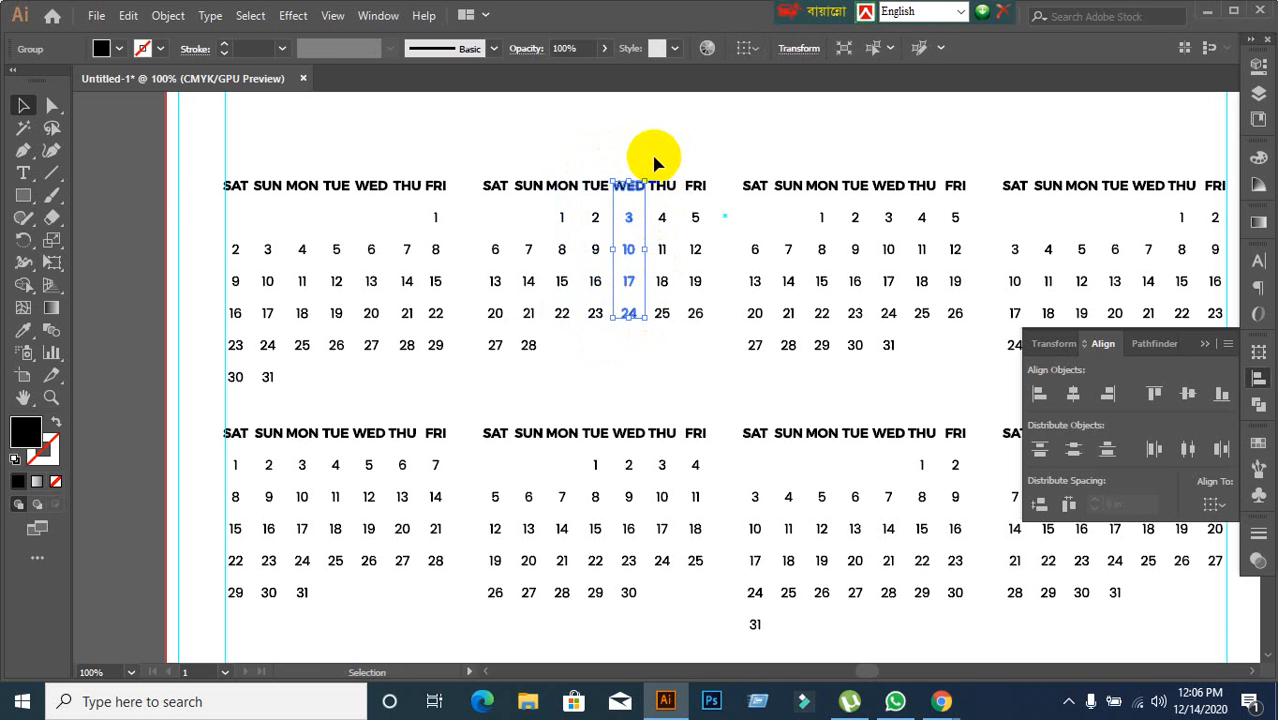
pyautogui.moveTo(654, 162); pyautogui.dragTo(670, 340)
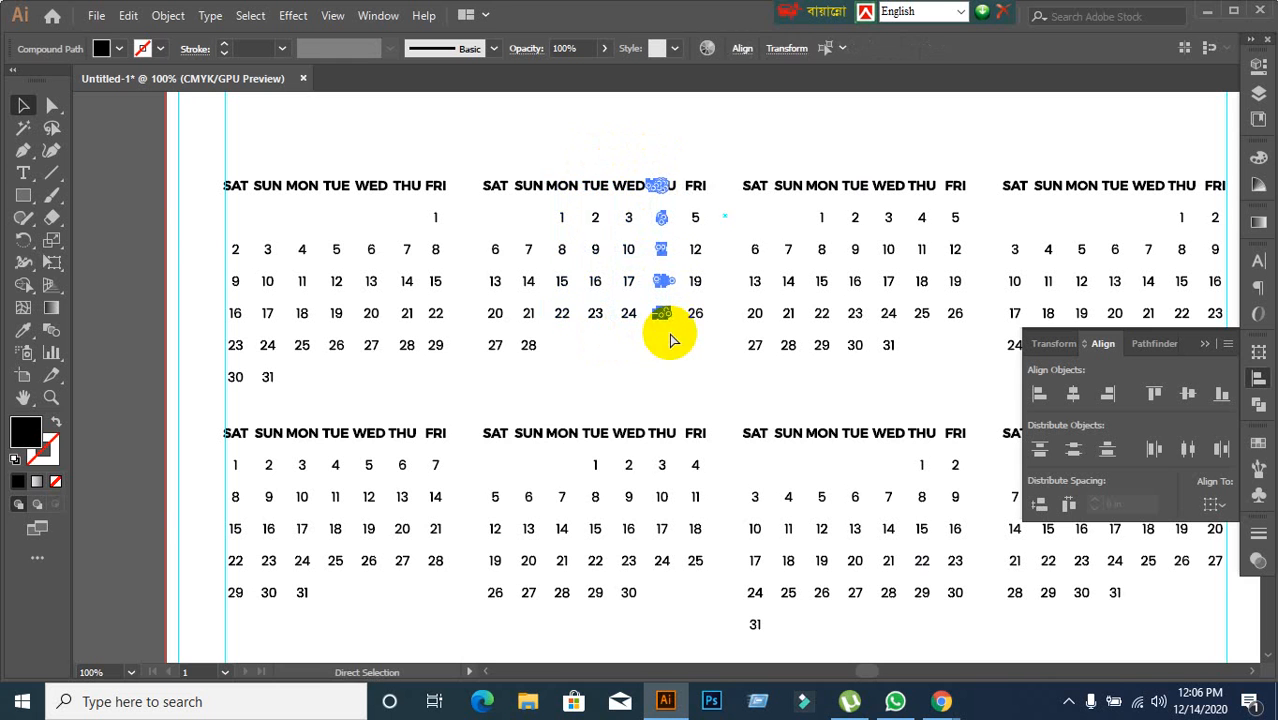
pyautogui.press('v')
pyautogui.click(736, 134)
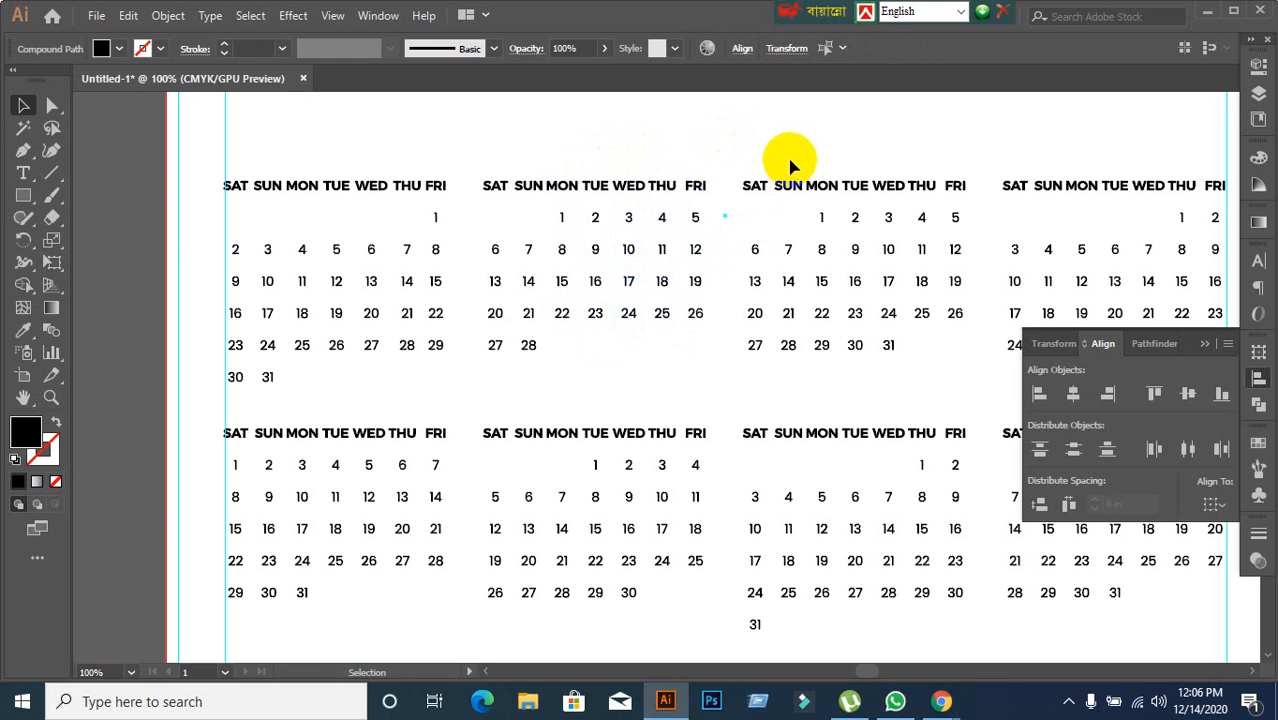
pyautogui.hotkey('ctrl', 'z')
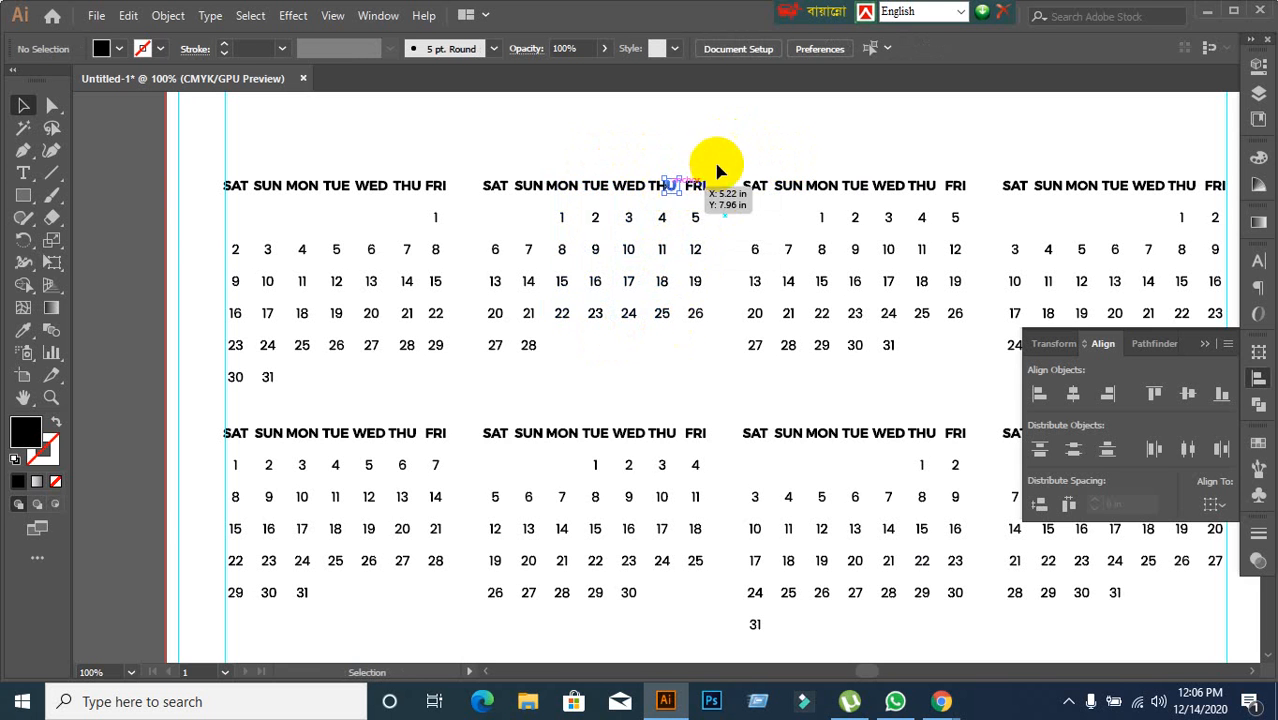
pyautogui.click(622, 185)
pyautogui.moveTo(595, 200); pyautogui.dragTo(515, 195)
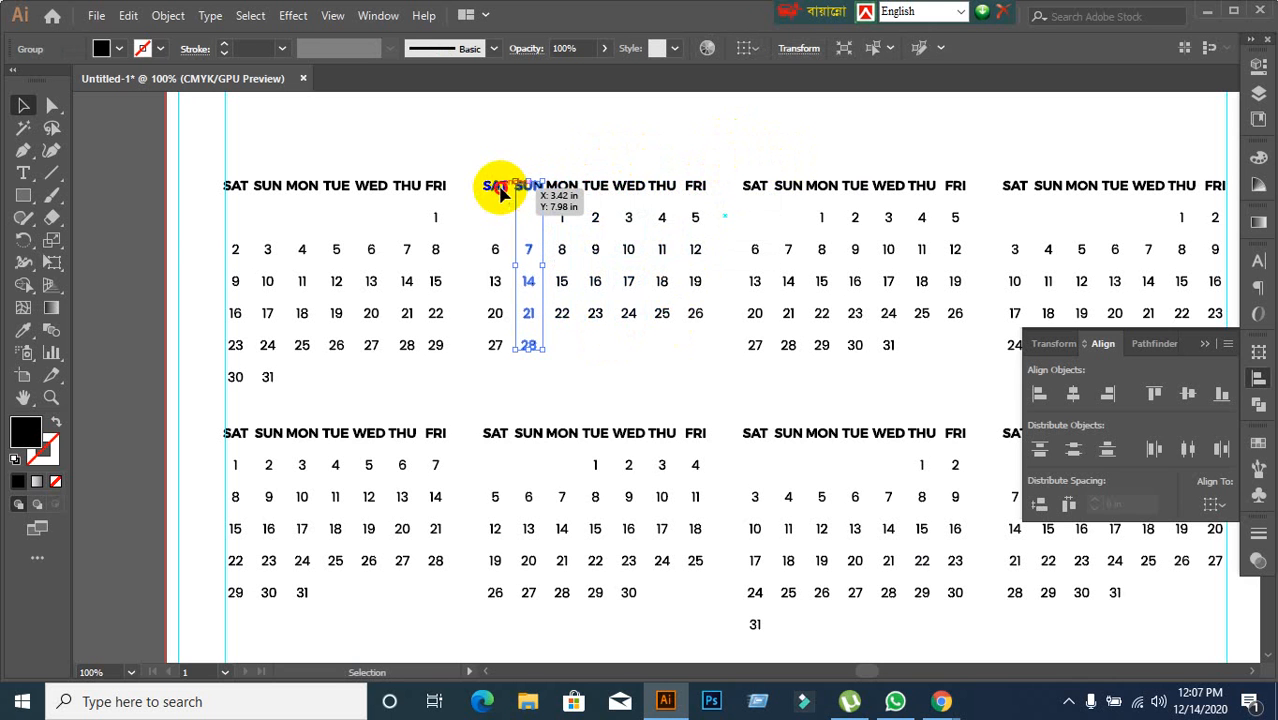
pyautogui.click(501, 189)
pyautogui.click(672, 152)
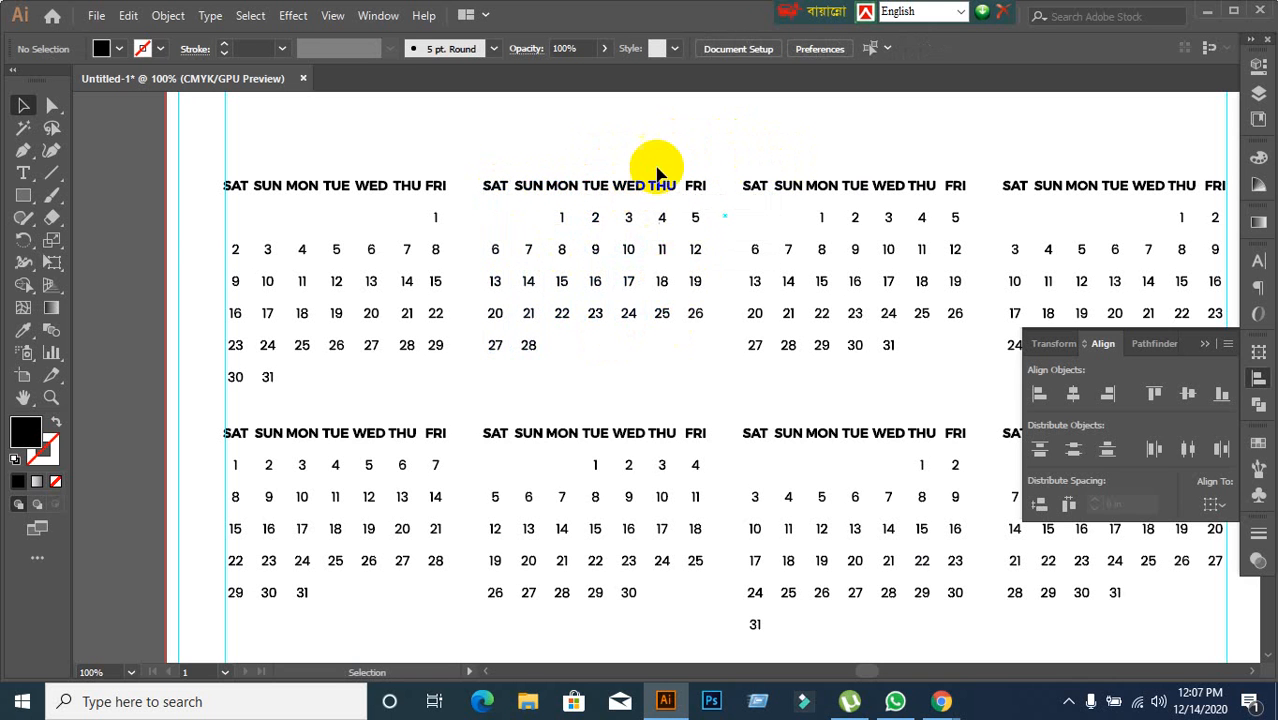
# Step: Group February's THU column and FRI column separately, each weekday label together with its dates
pyautogui.moveTo(649, 166); pyautogui.dragTo(686, 357)
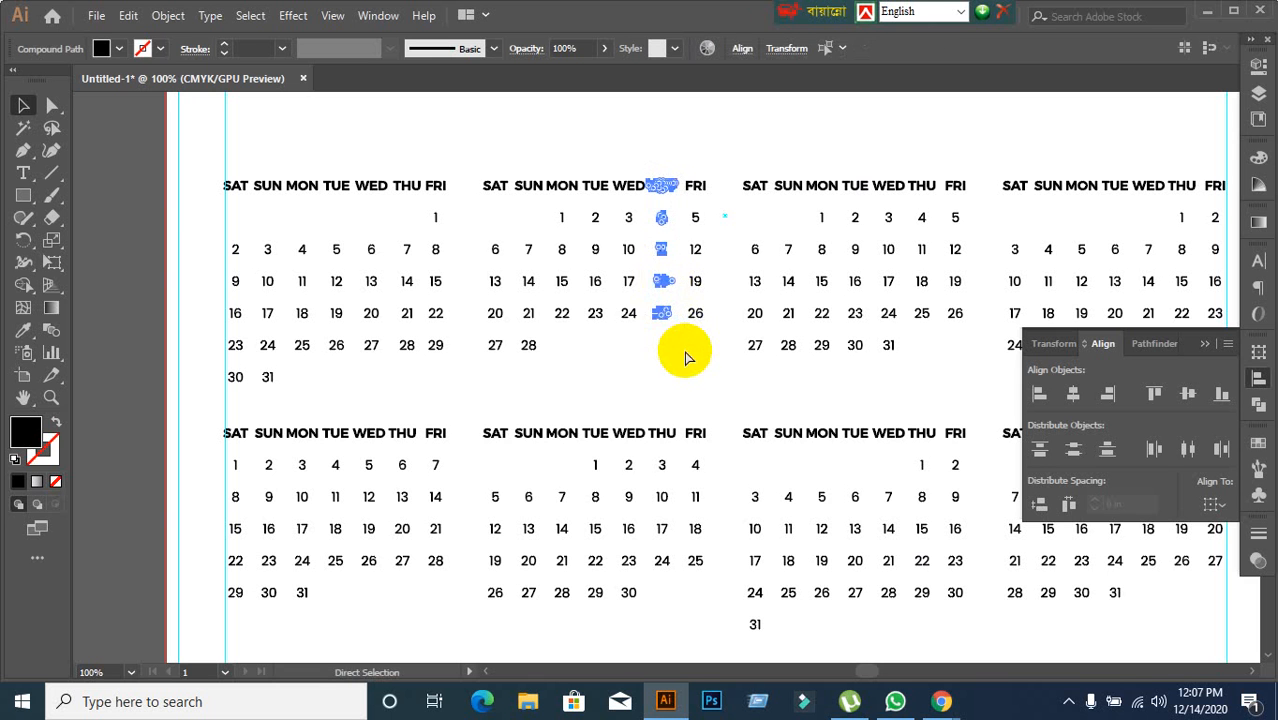
pyautogui.moveTo(685, 166); pyautogui.dragTo(710, 357)
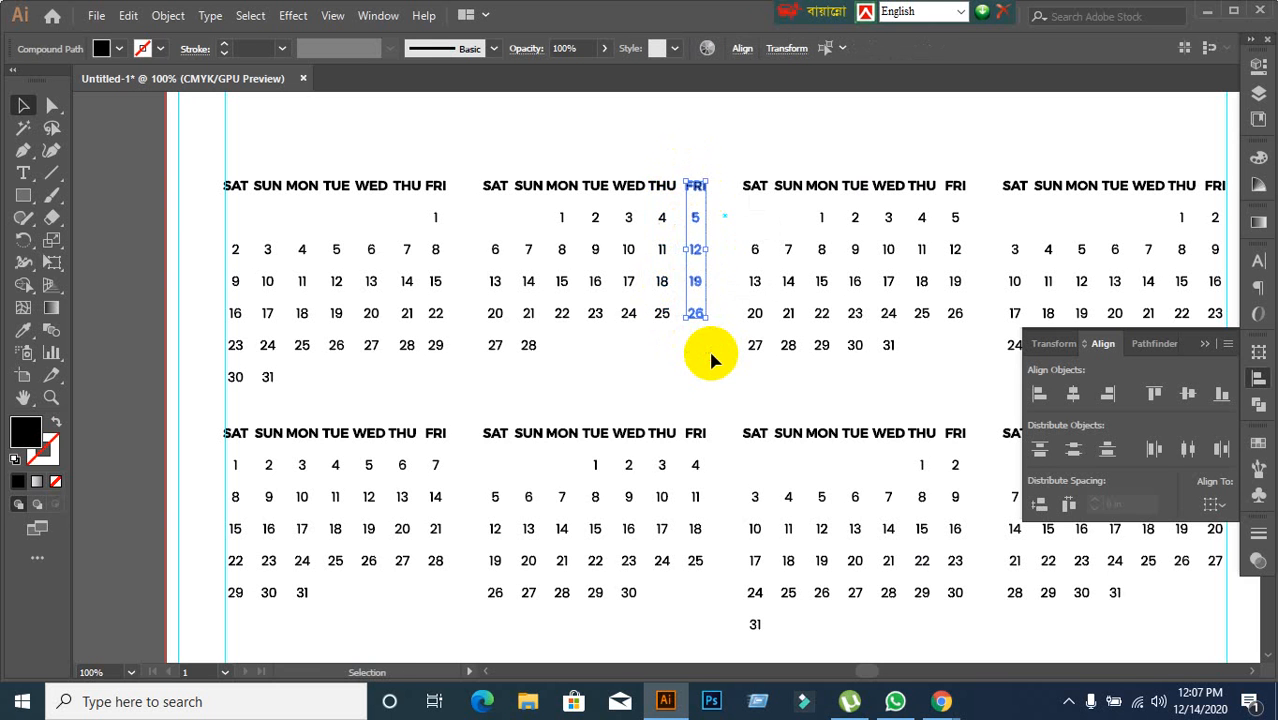
pyautogui.hotkey('ctrl', 'g')
pyautogui.click(628, 143)
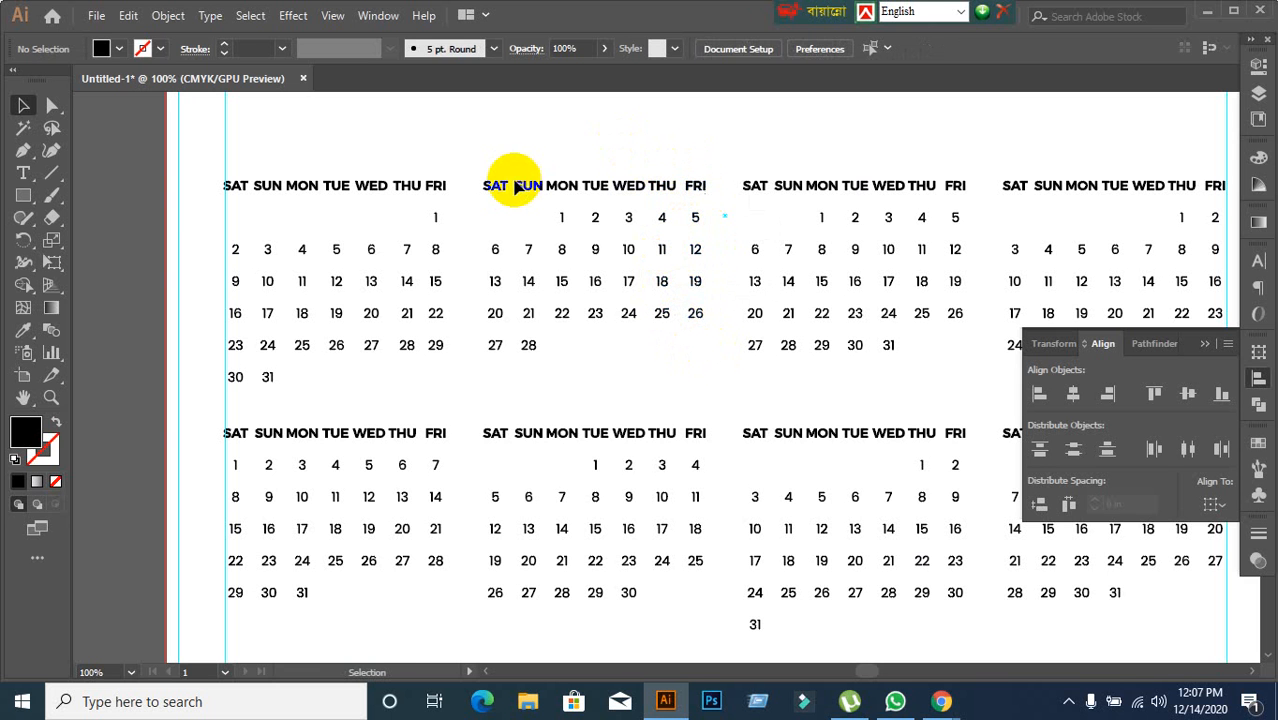
# Step: Distribute February's seven weekday columns with even horizontal spacing and group them into one month block
pyautogui.click(492, 188)
pyautogui.click(528, 137)
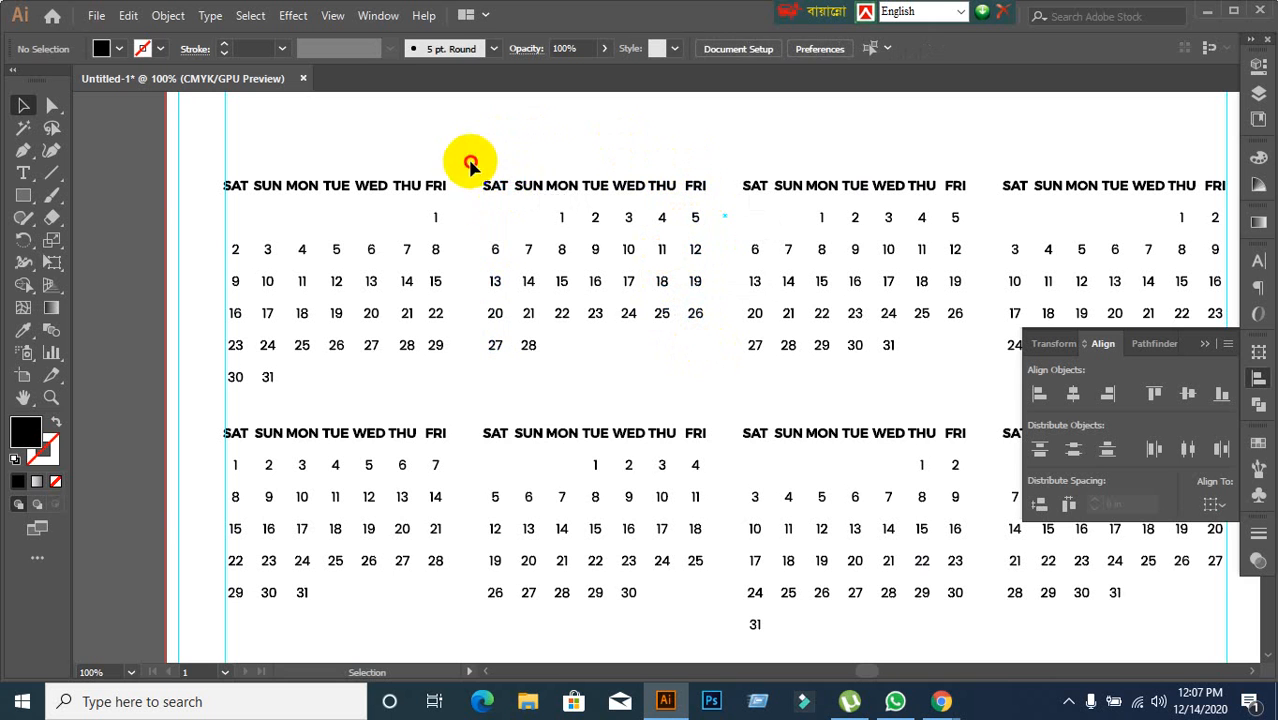
pyautogui.moveTo(470, 163); pyautogui.dragTo(696, 394)
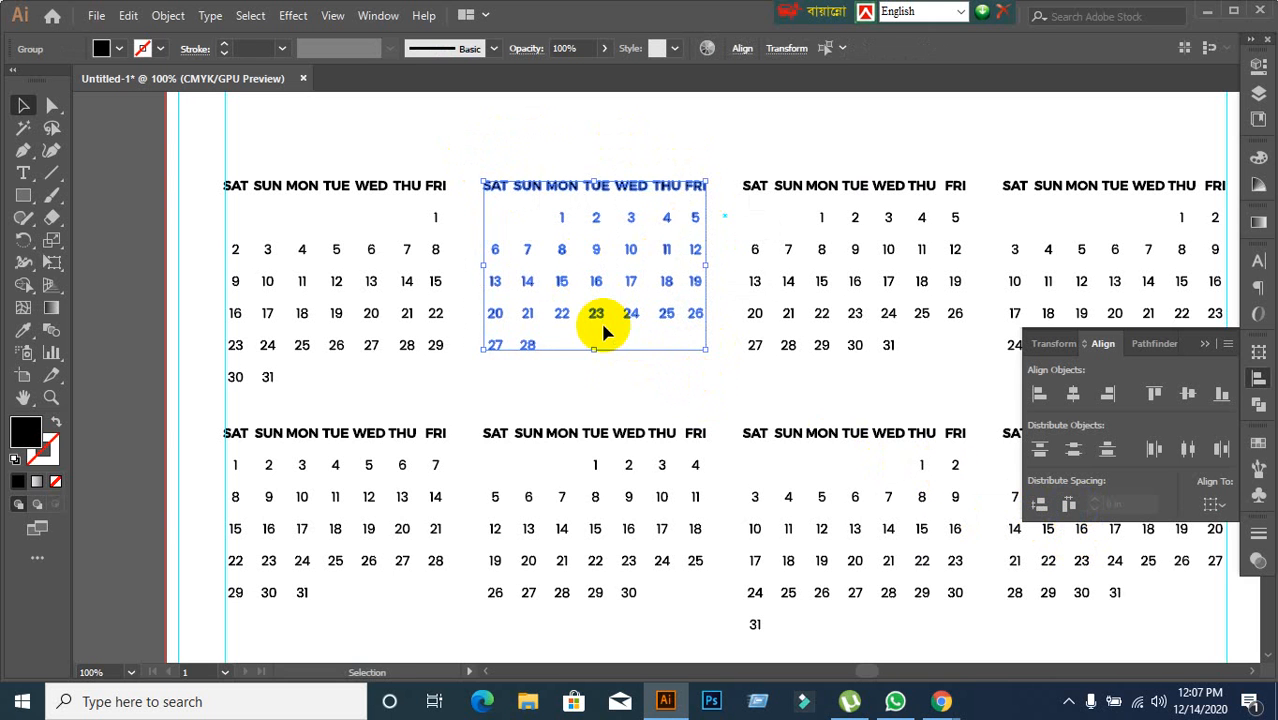
pyautogui.hotkey('ctrl', 'shift', 'o')
pyautogui.hotkey('ctrl', 'g')
pyautogui.click(633, 136)
pyautogui.click(566, 189)
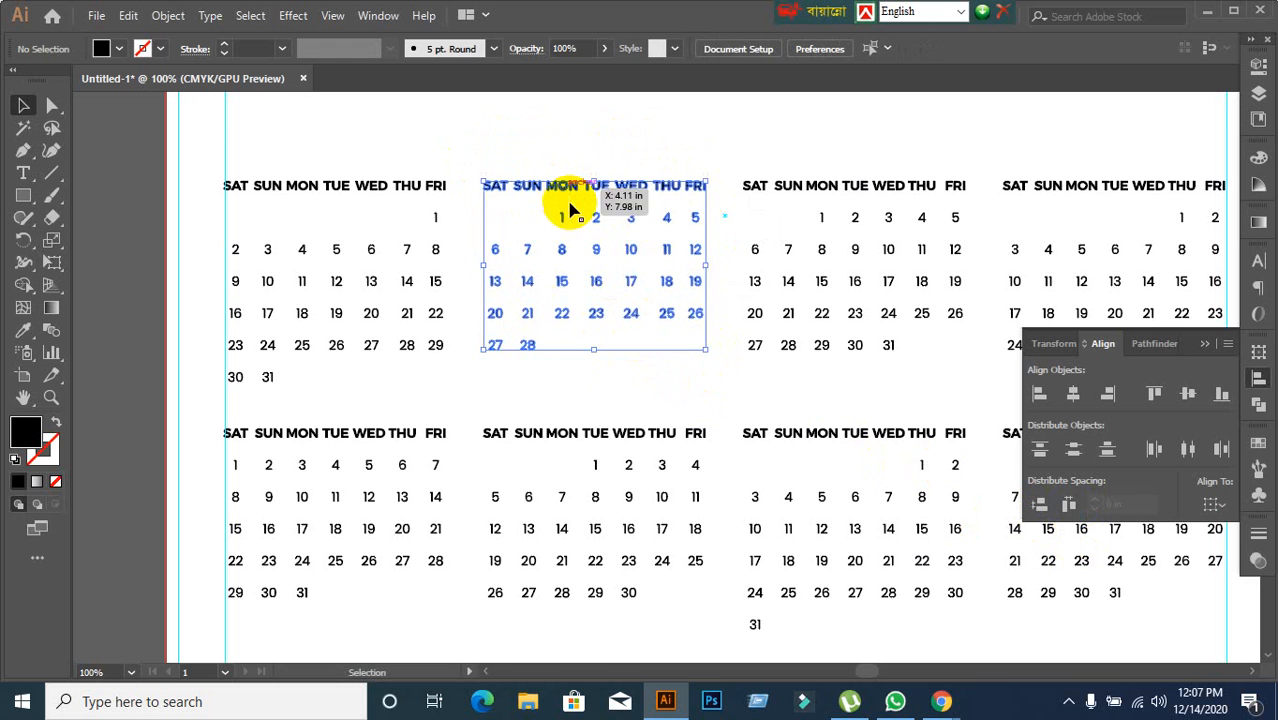
pyautogui.click(588, 160)
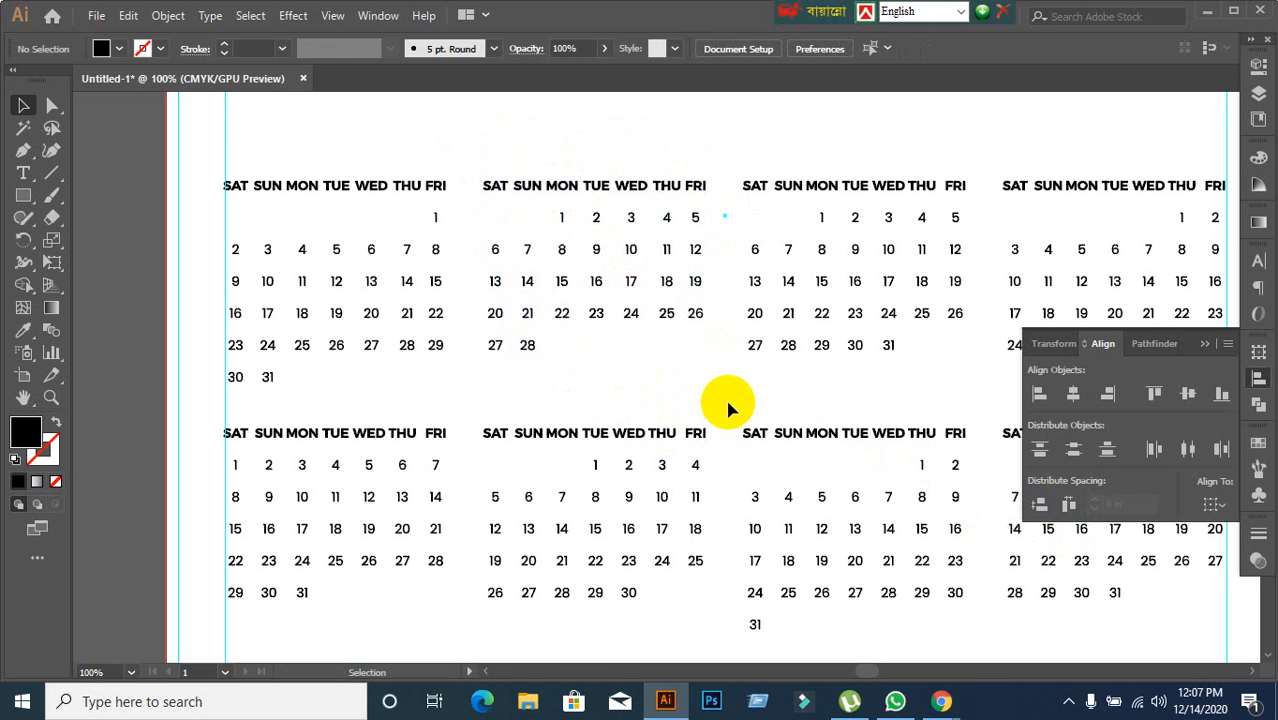
# Step: Ungroup the outlined date grid of March, the third month in the first row
pyautogui.moveTo(725, 396); pyautogui.dragTo(594, 388)
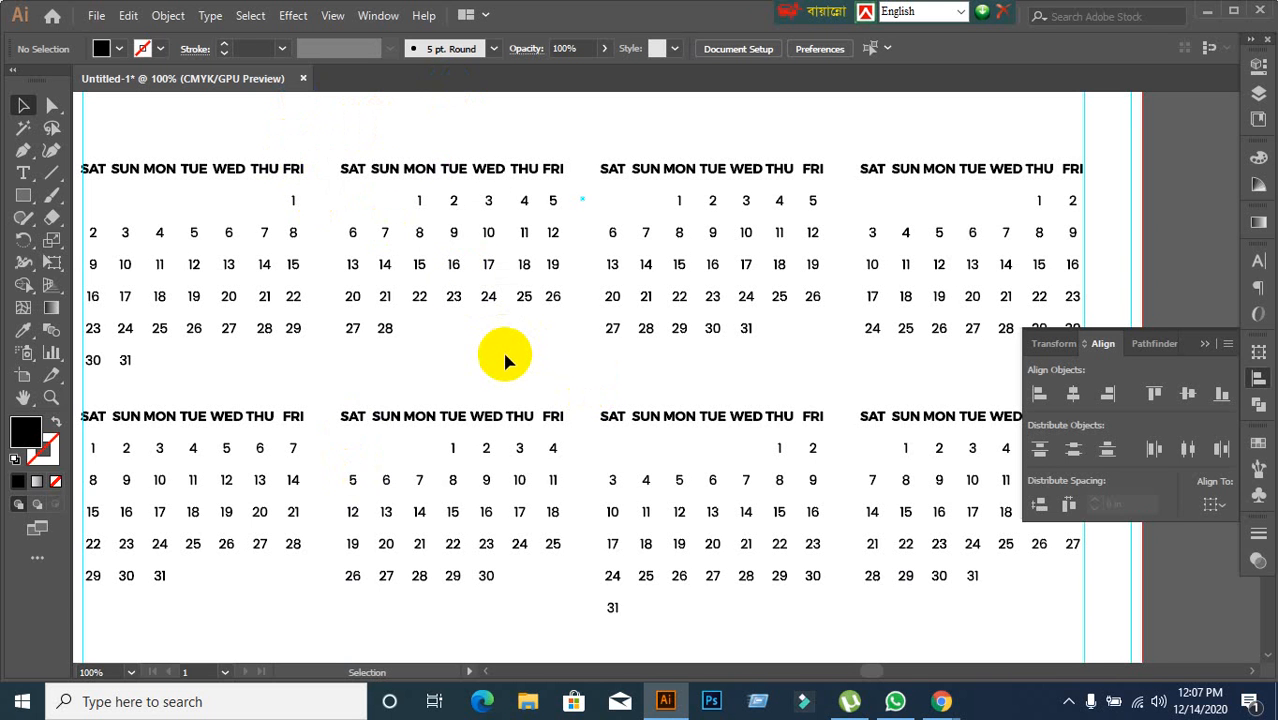
pyautogui.moveTo(687, 225); pyautogui.dragTo(539, 287)
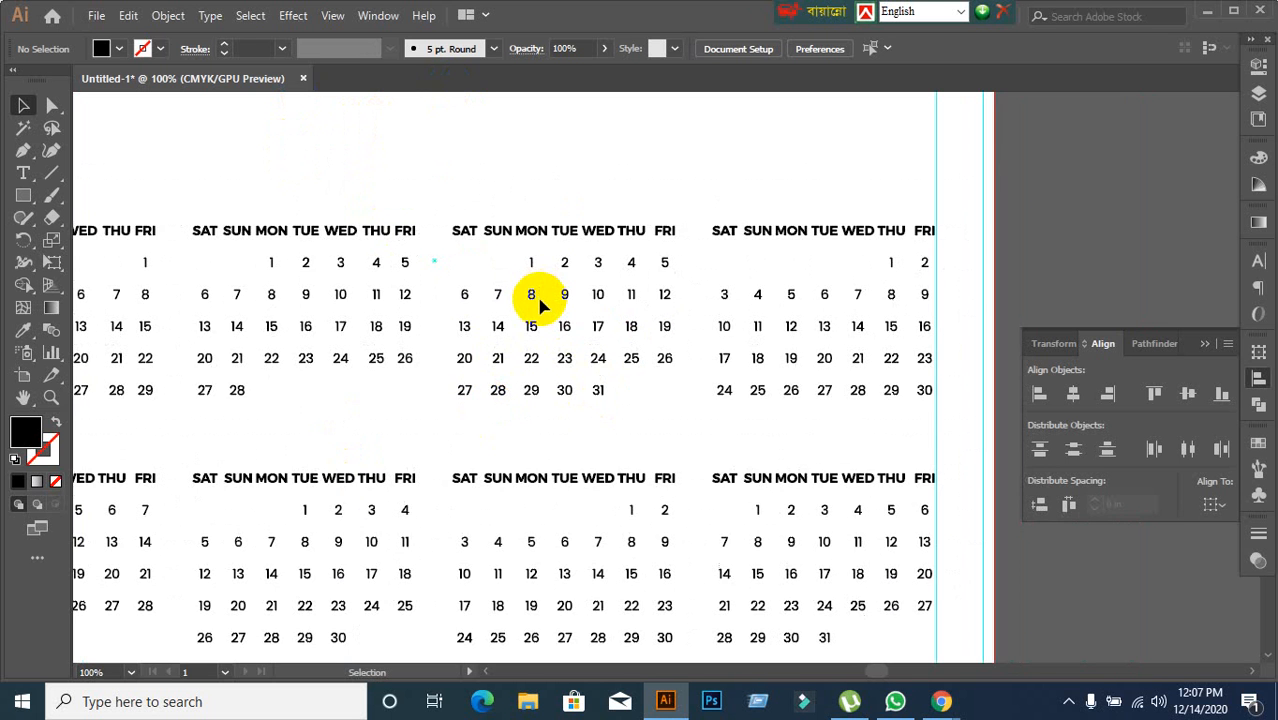
pyautogui.scroll(1, 556, 326)
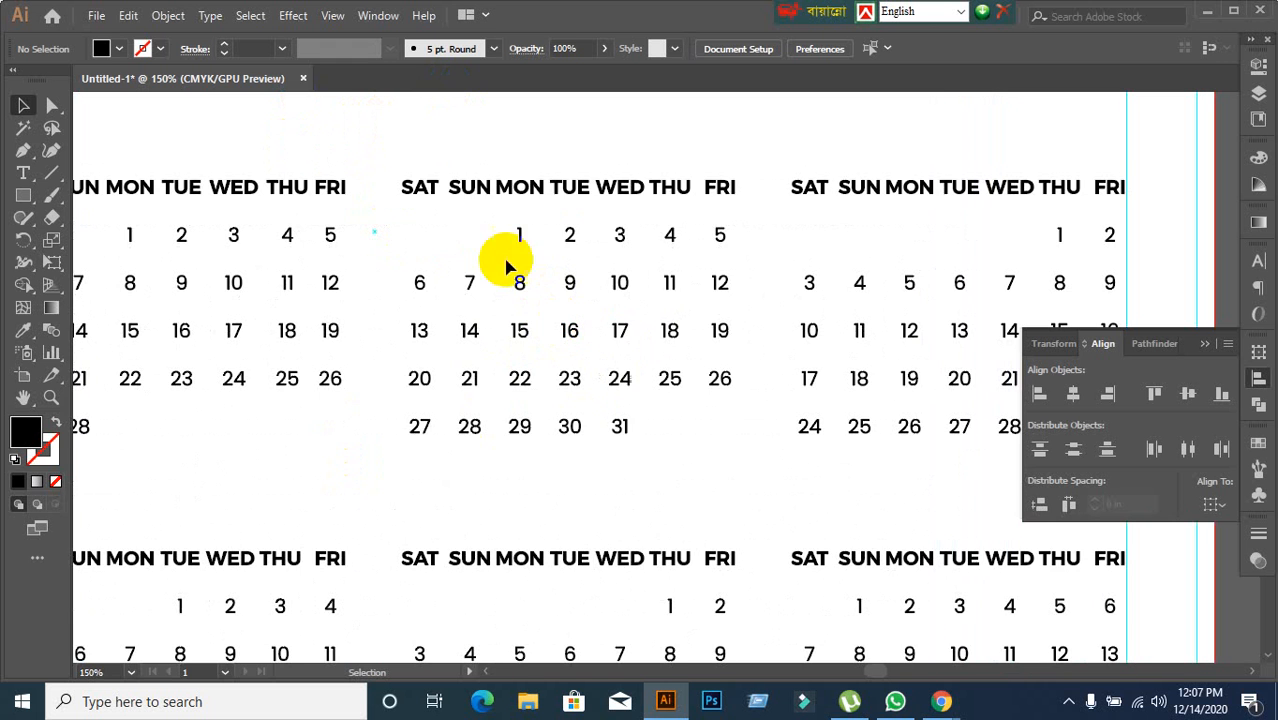
pyautogui.click(489, 193)
pyautogui.rightClick(493, 194)
pyautogui.click(545, 340)
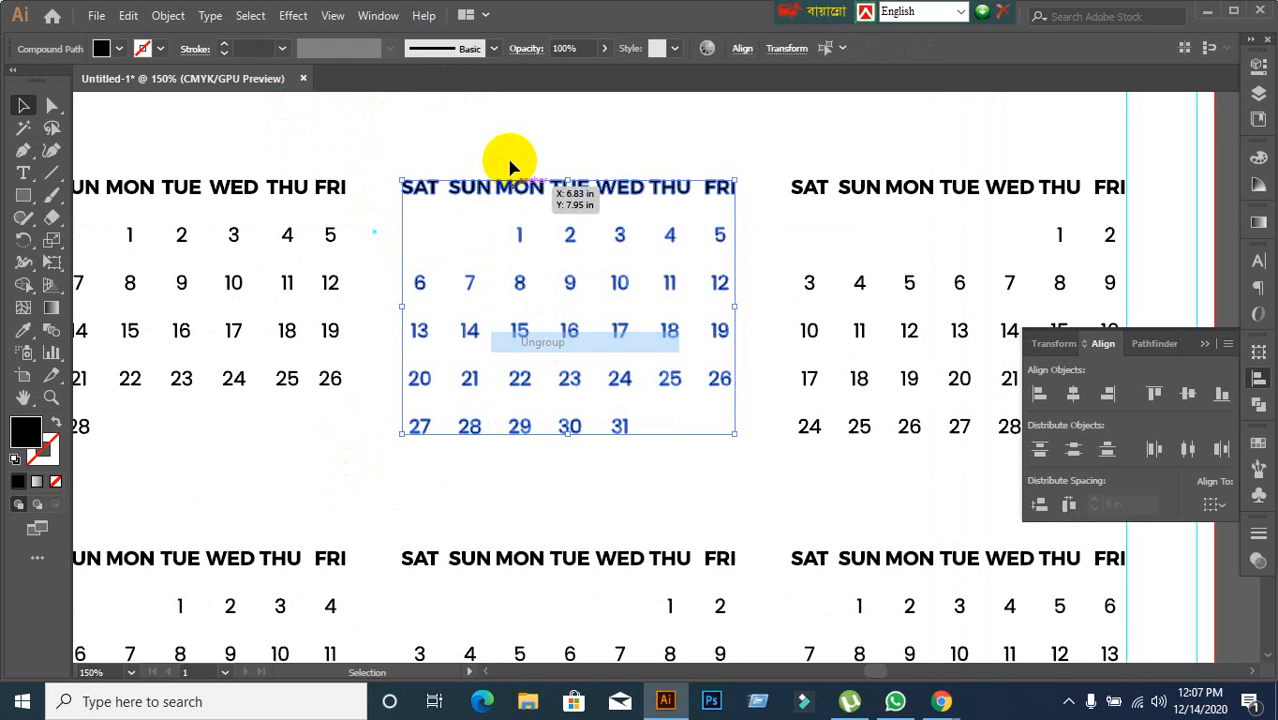
pyautogui.click(510, 165)
# Step: Group March's SAT label with its column of dates, and the SUN label with its column as a separate group
pyautogui.moveTo(400, 163); pyautogui.dragTo(440, 460)
pyautogui.hotkey('ctrl', 'g')
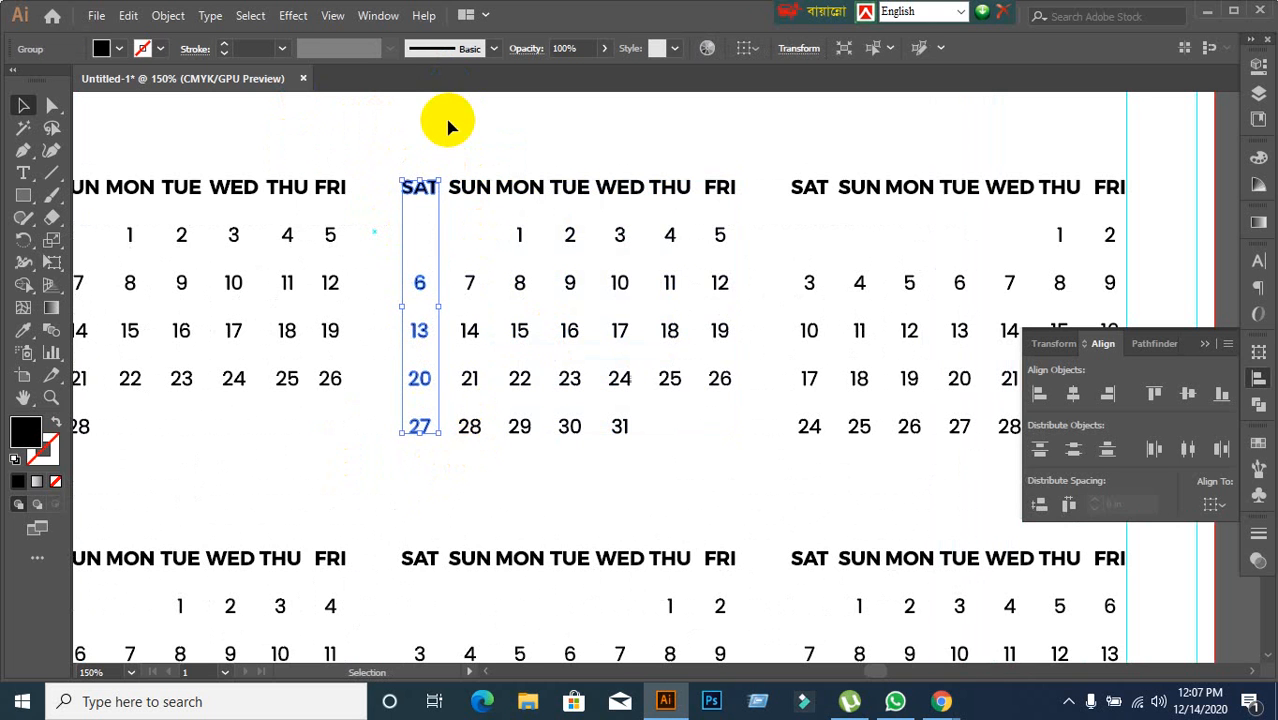
pyautogui.moveTo(448, 140); pyautogui.dragTo(490, 448)
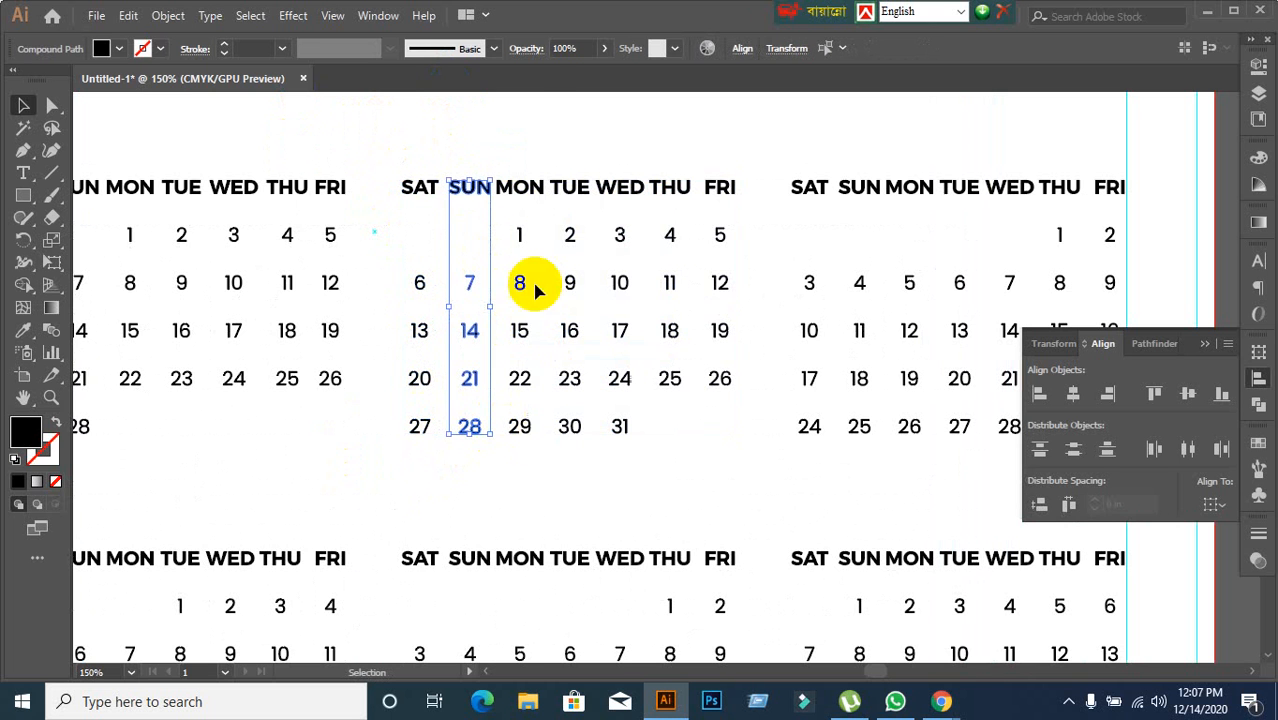
pyautogui.click(475, 203)
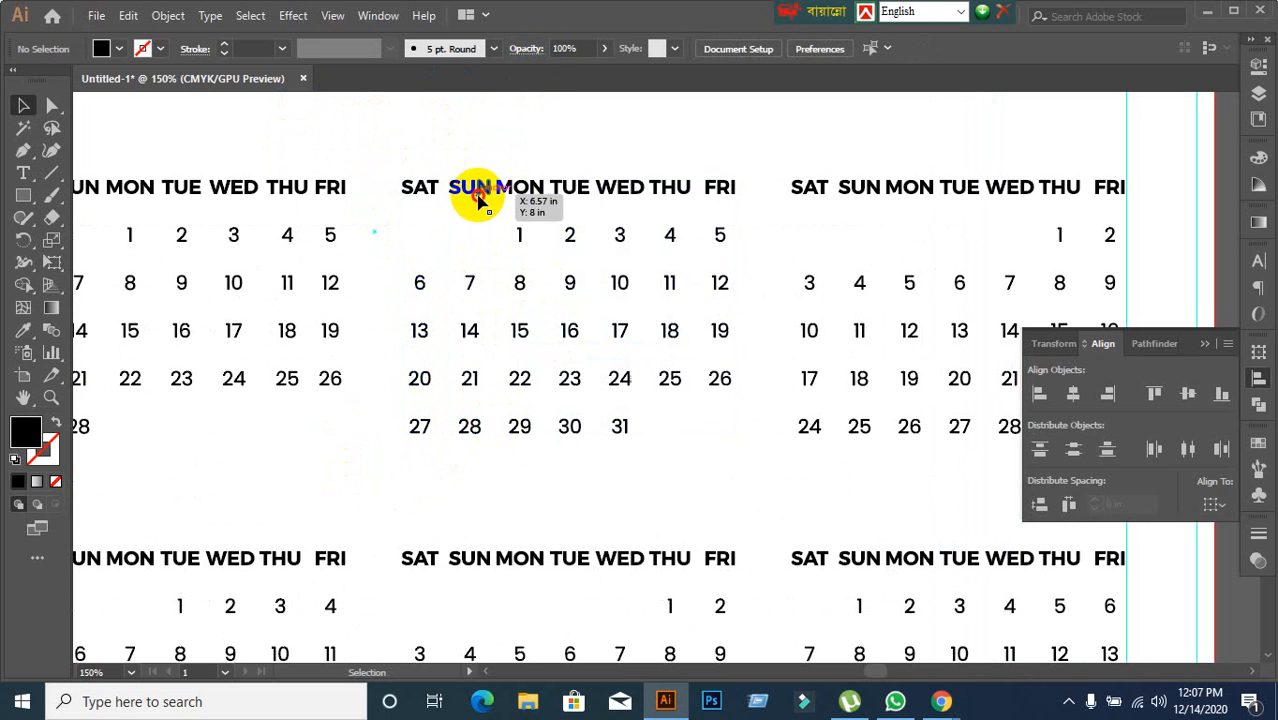
pyautogui.moveTo(447, 153); pyautogui.dragTo(491, 455)
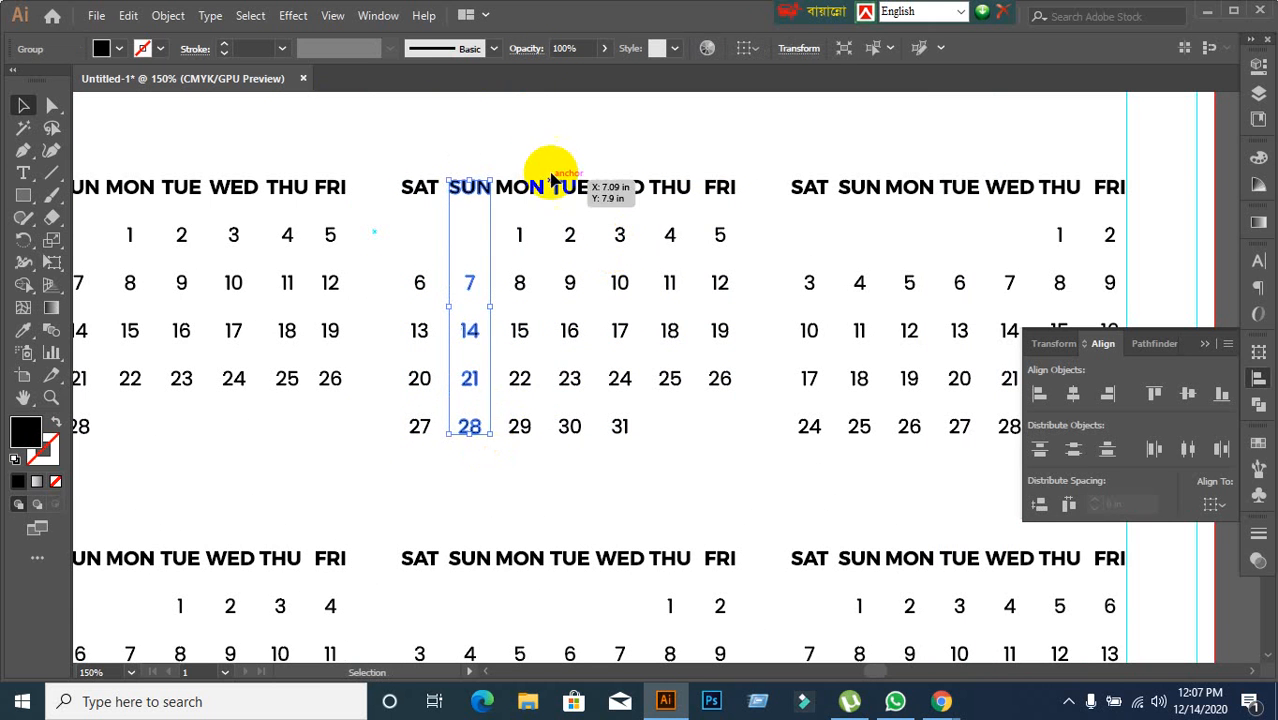
# Step: Group March's MON, TUE and WED columns separately, each weekday label together with its dates
pyautogui.press('a')
pyautogui.moveTo(501, 170); pyautogui.dragTo(545, 455)
pyautogui.press('v')
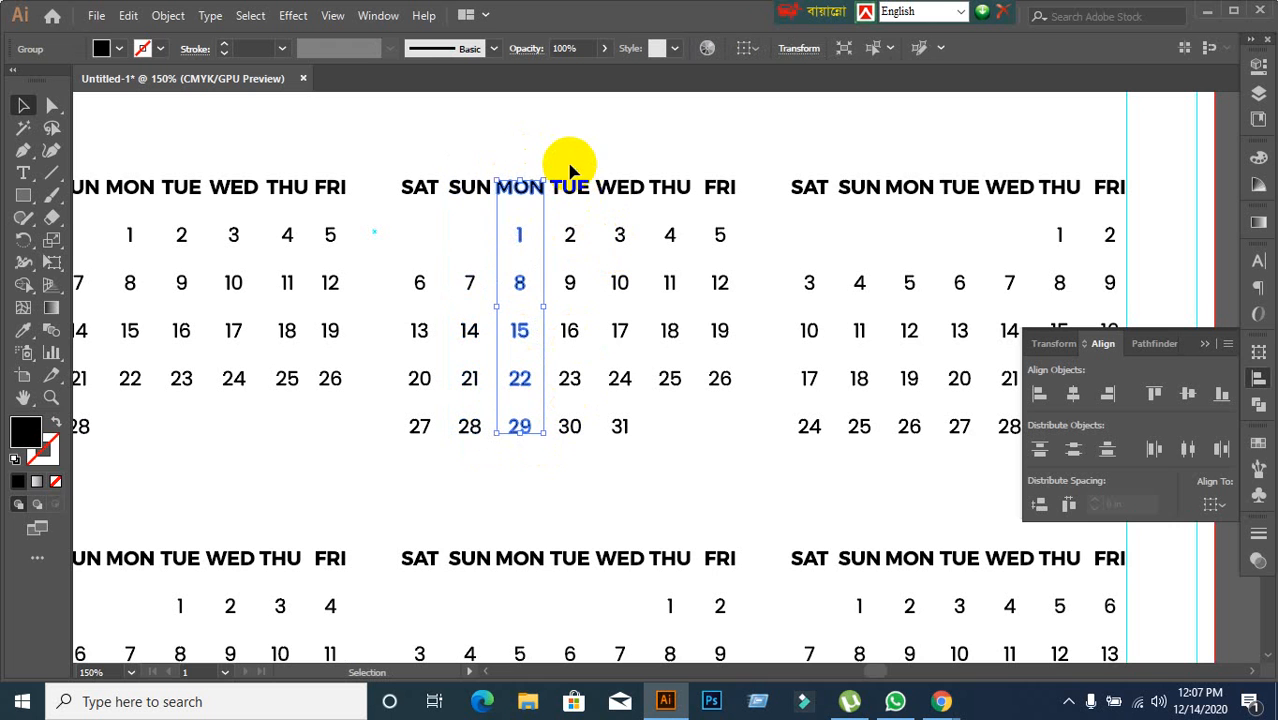
pyautogui.moveTo(555, 168); pyautogui.dragTo(587, 469)
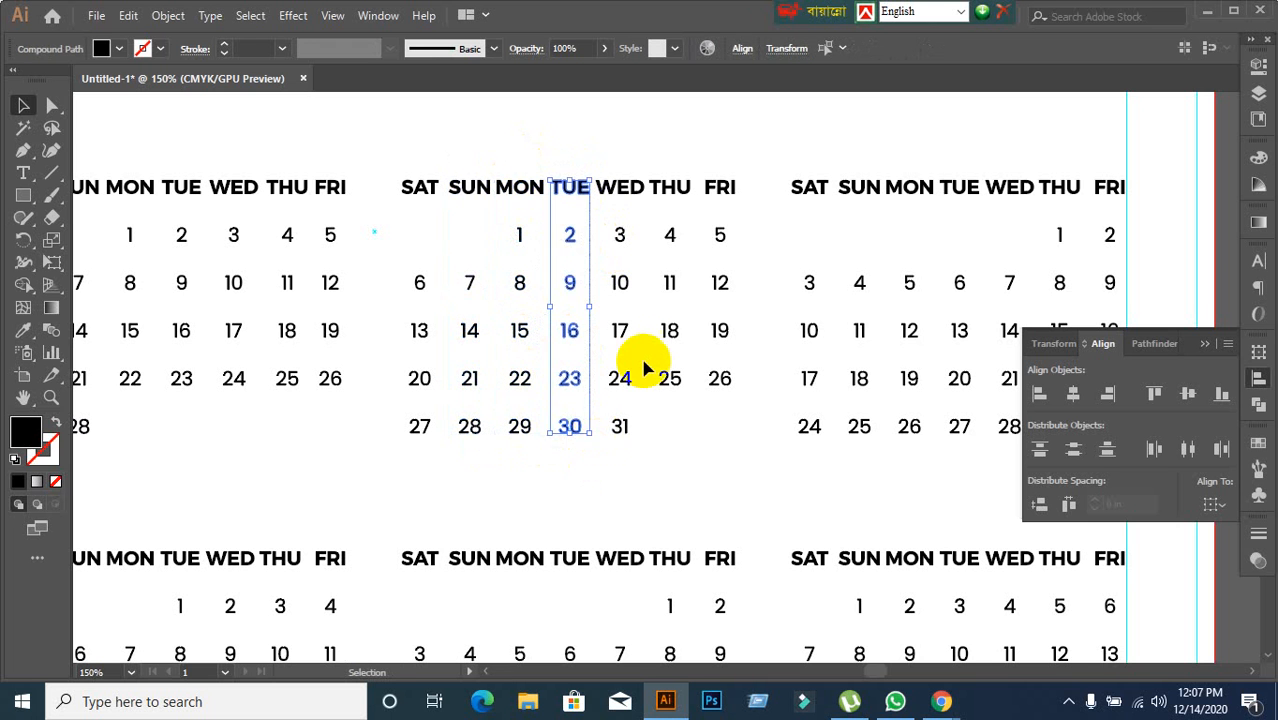
pyautogui.hotkey('ctrl', 'g')
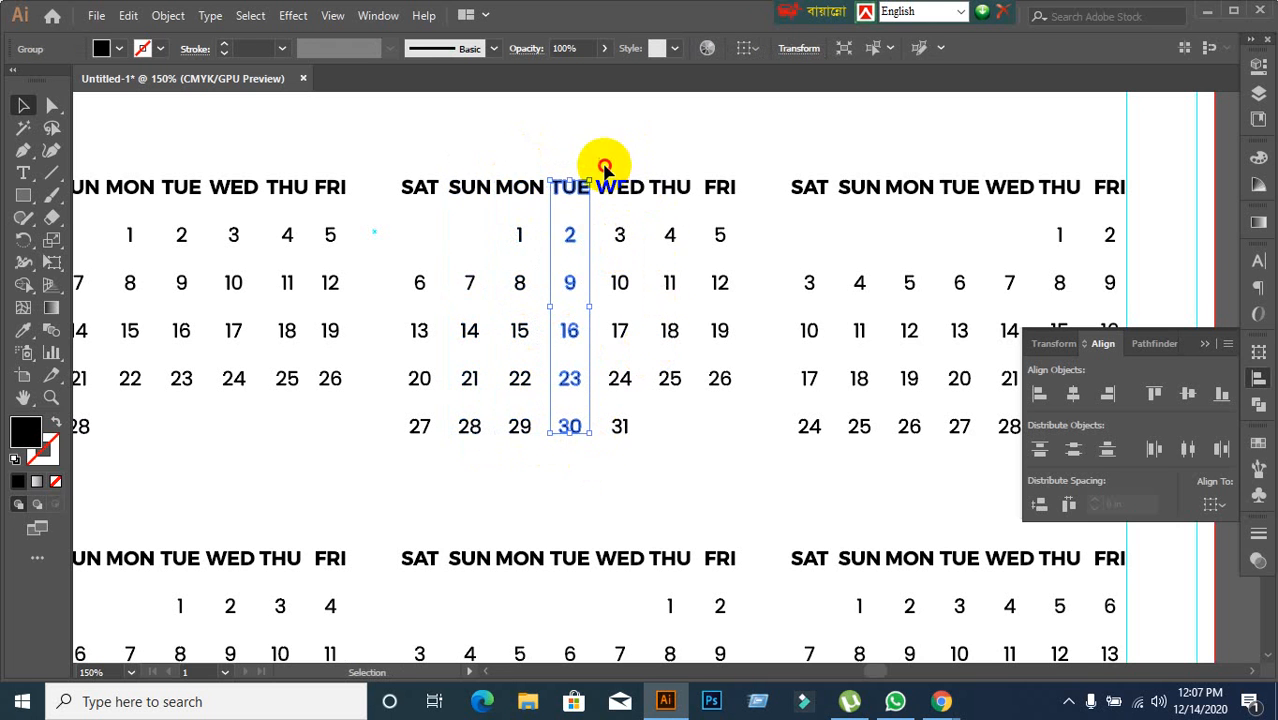
pyautogui.moveTo(604, 170); pyautogui.dragTo(632, 472)
pyautogui.hotkey('ctrl', 'g')
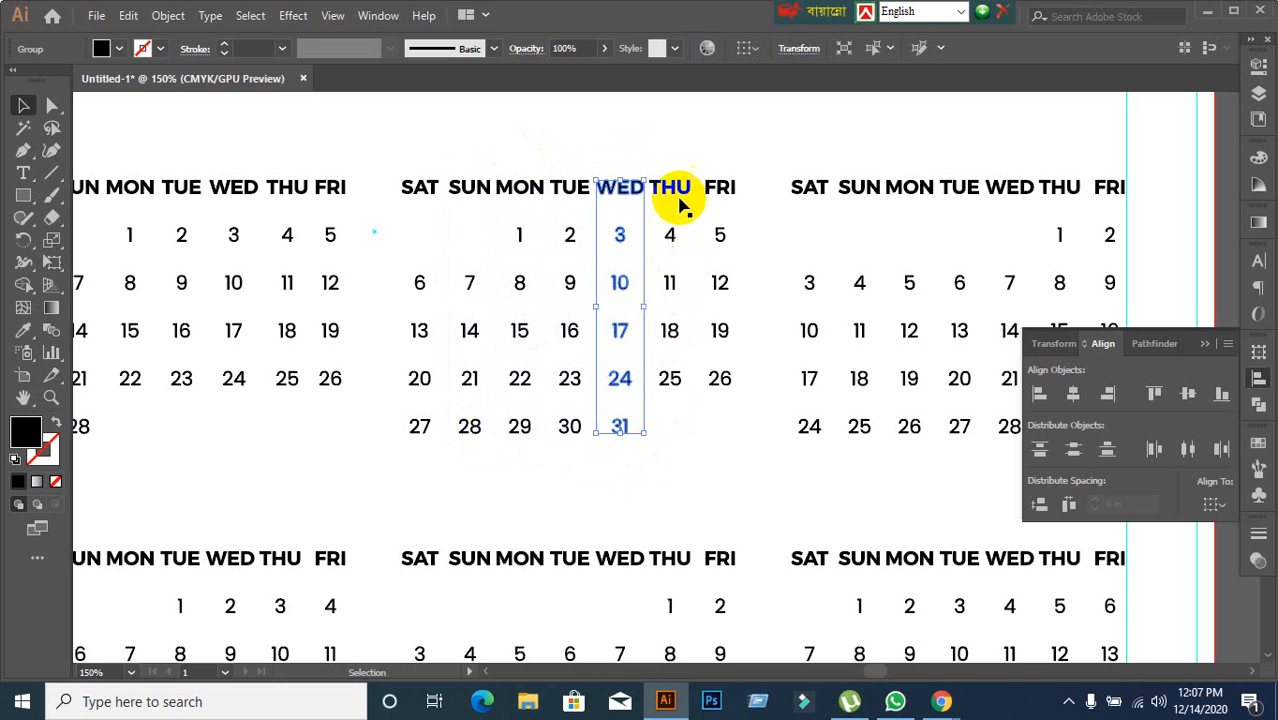
# Step: Group March's THU column and FRI column separately, each weekday label together with its dates
pyautogui.moveTo(653, 163); pyautogui.dragTo(688, 442)
pyautogui.press('a')
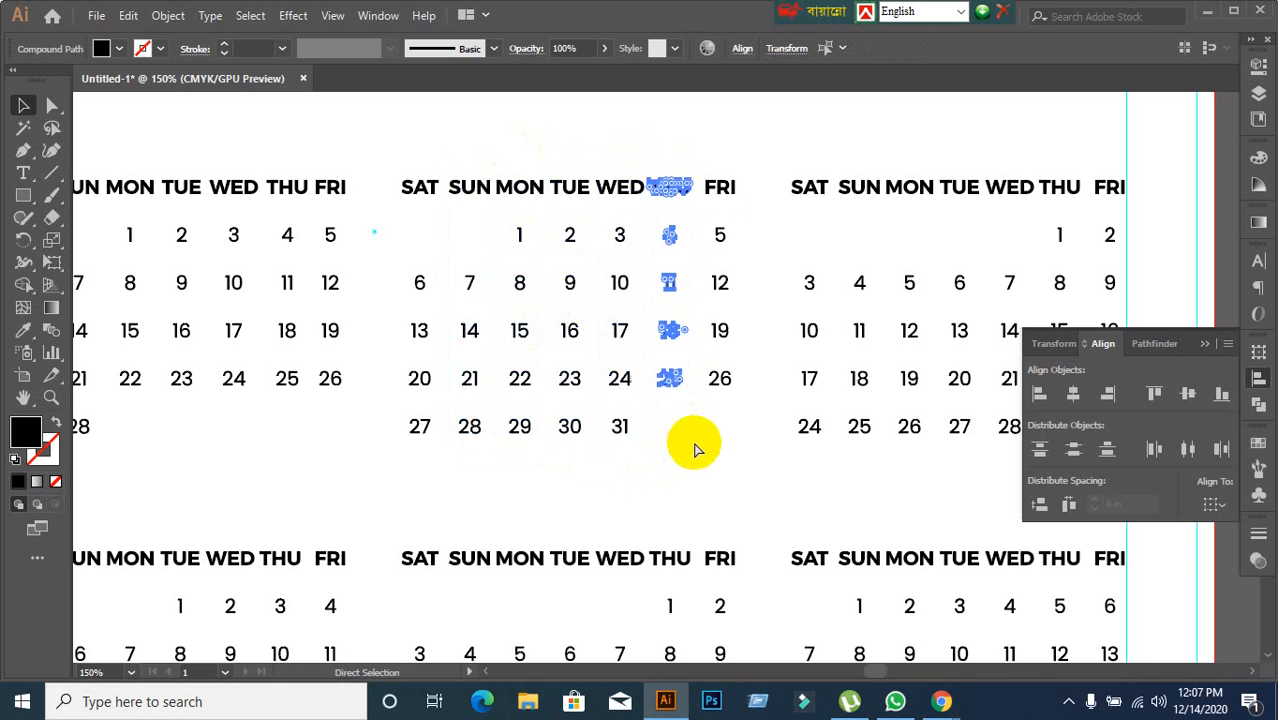
pyautogui.hotkey('ctrl', 'g')
pyautogui.press('v')
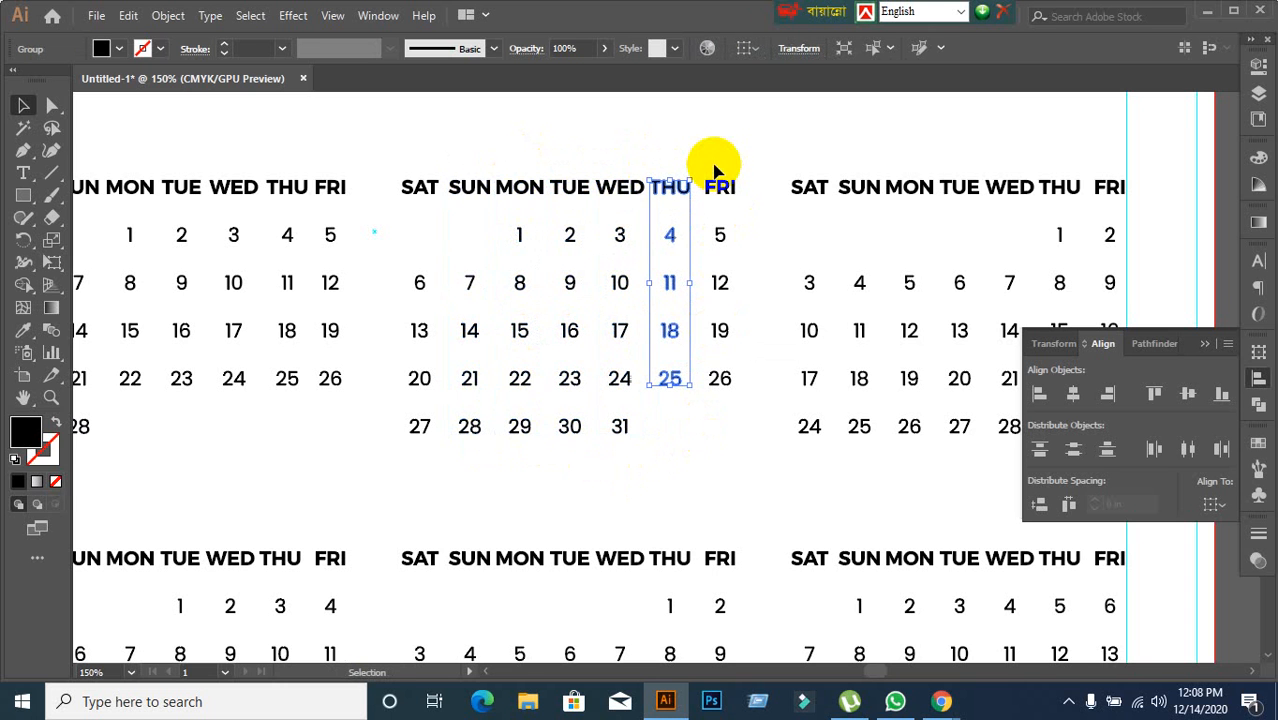
pyautogui.moveTo(708, 165); pyautogui.dragTo(745, 433)
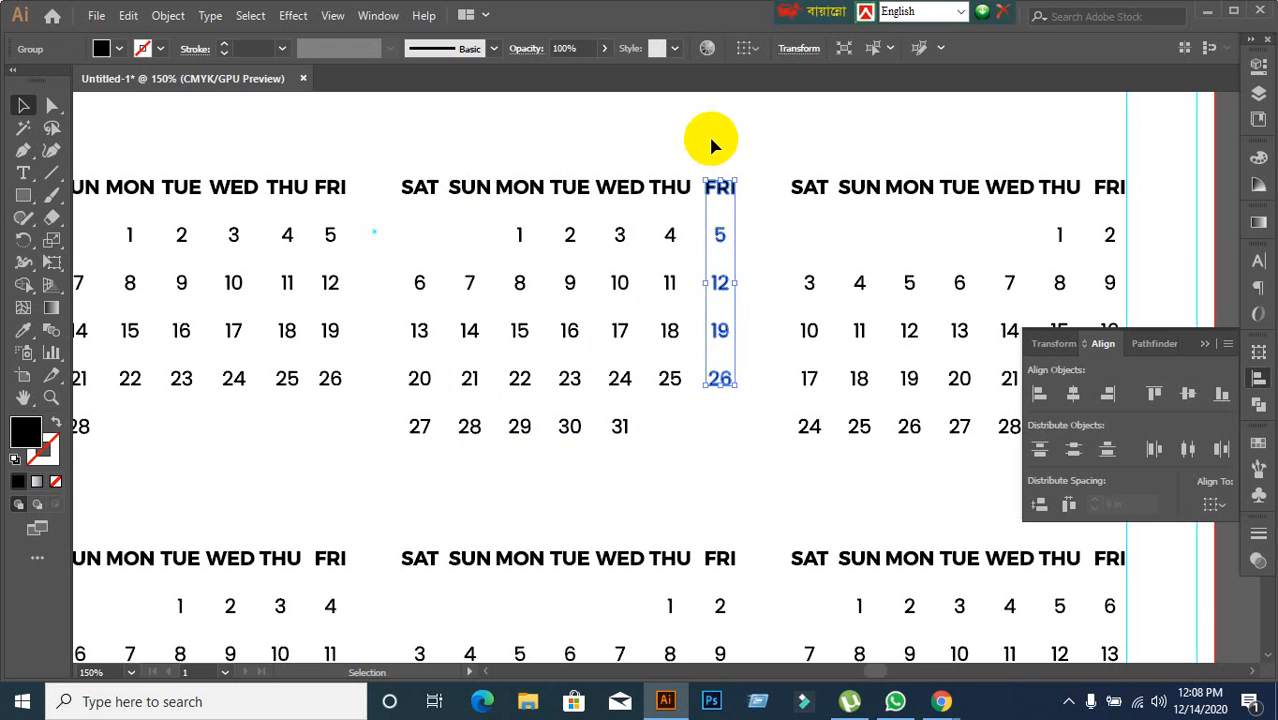
# Step: Distribute March's seven weekday columns with even horizontal spacing and group them into one month block
pyautogui.click(398, 155)
pyautogui.moveTo(398, 155); pyautogui.dragTo(720, 434)
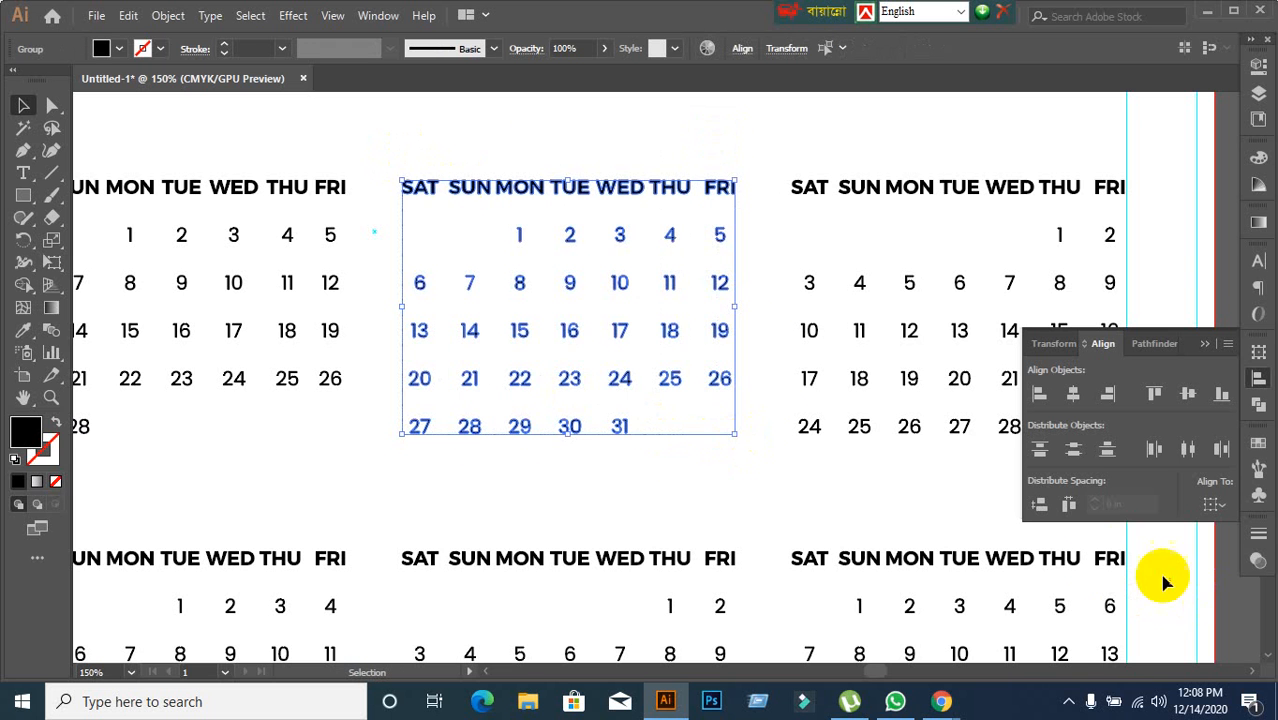
pyautogui.click(1069, 505)
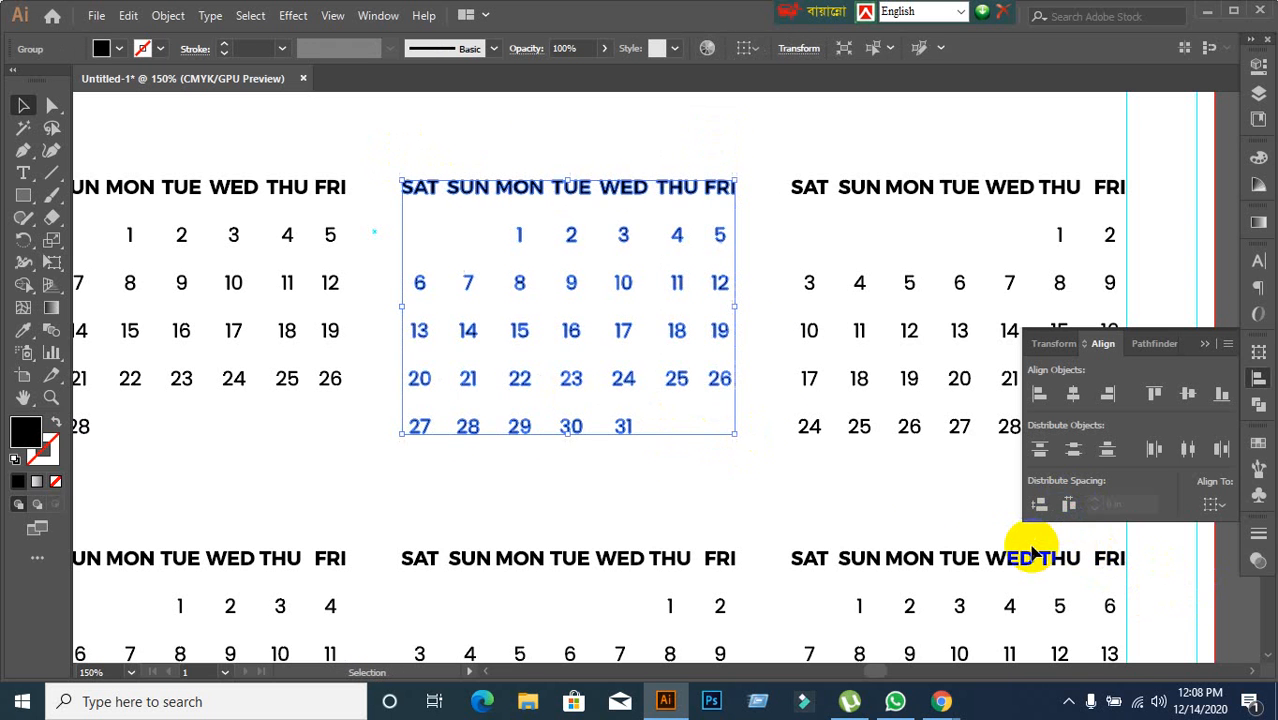
pyautogui.click(779, 474)
pyautogui.click(628, 432)
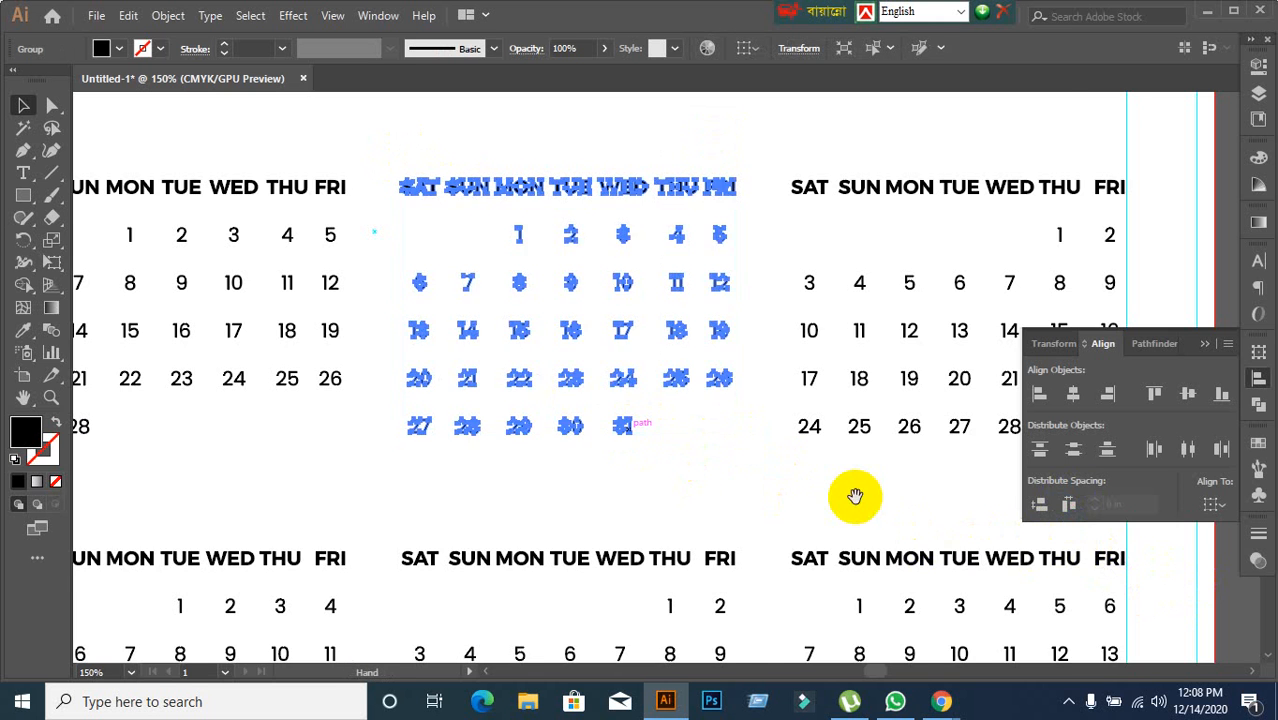
# Step: Ungroup the outlined date grid of April, the fourth month in the first row
pyautogui.moveTo(853, 499); pyautogui.dragTo(619, 491)
pyautogui.click(605, 145)
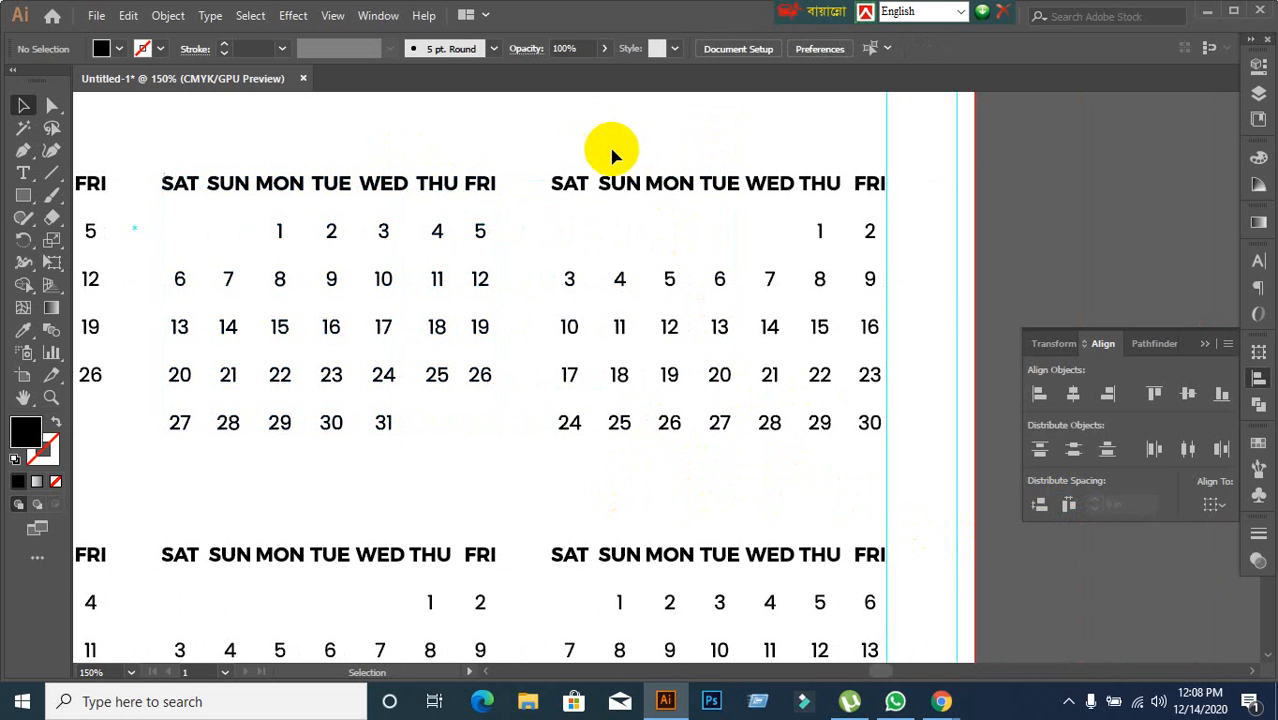
pyautogui.click(700, 334)
pyautogui.rightClick(652, 186)
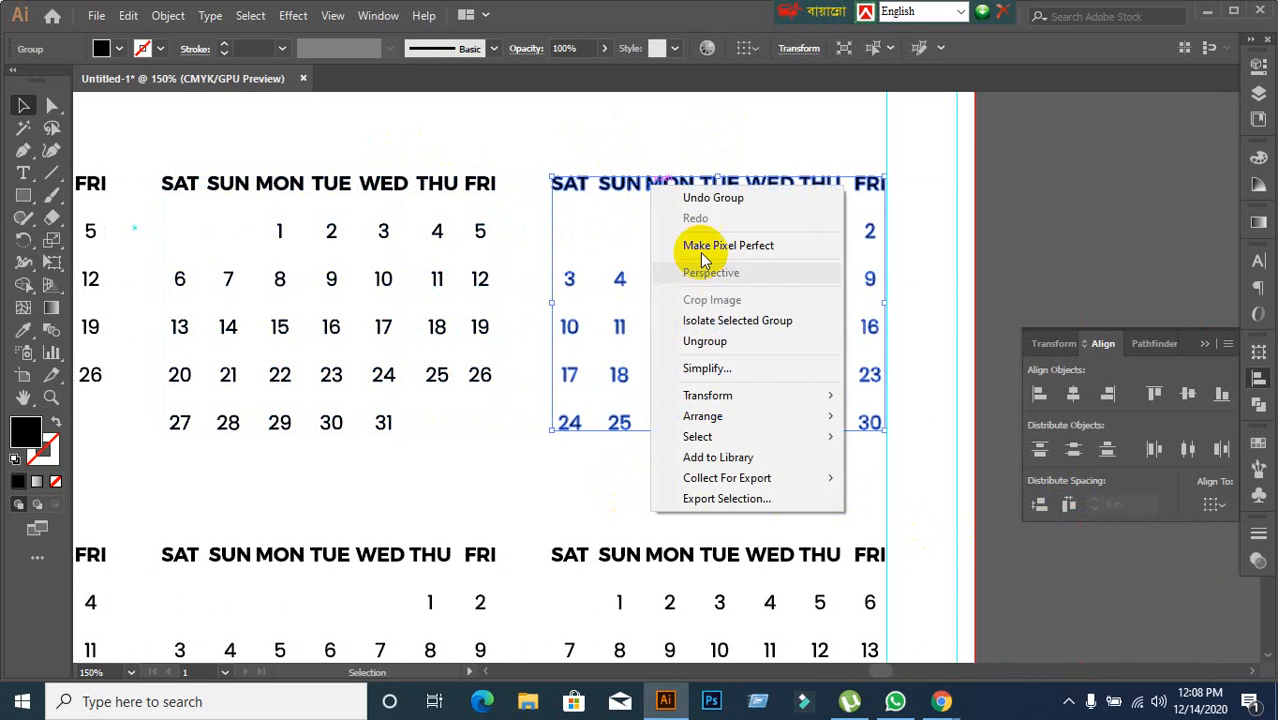
pyautogui.click(722, 341)
pyautogui.click(633, 134)
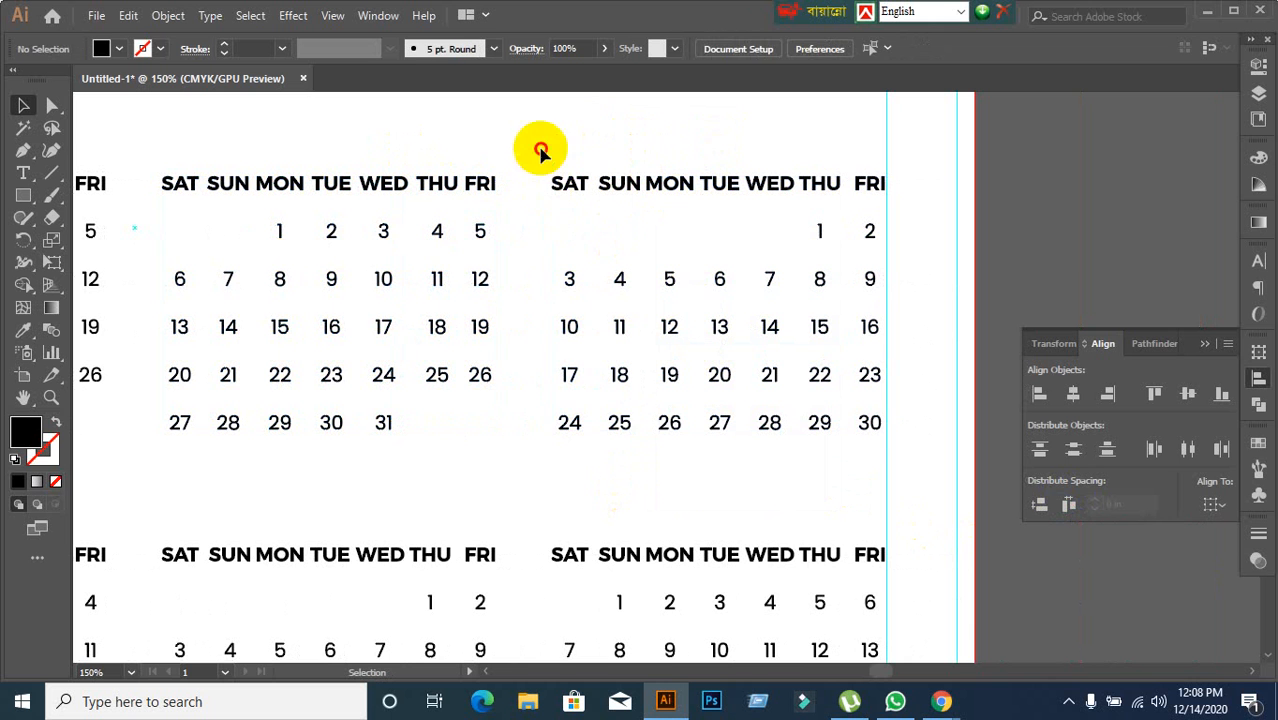
# Step: Group April's SAT label with its column of dates, and the SUN label with its column as a separate group
pyautogui.moveTo(540, 150); pyautogui.dragTo(587, 455)
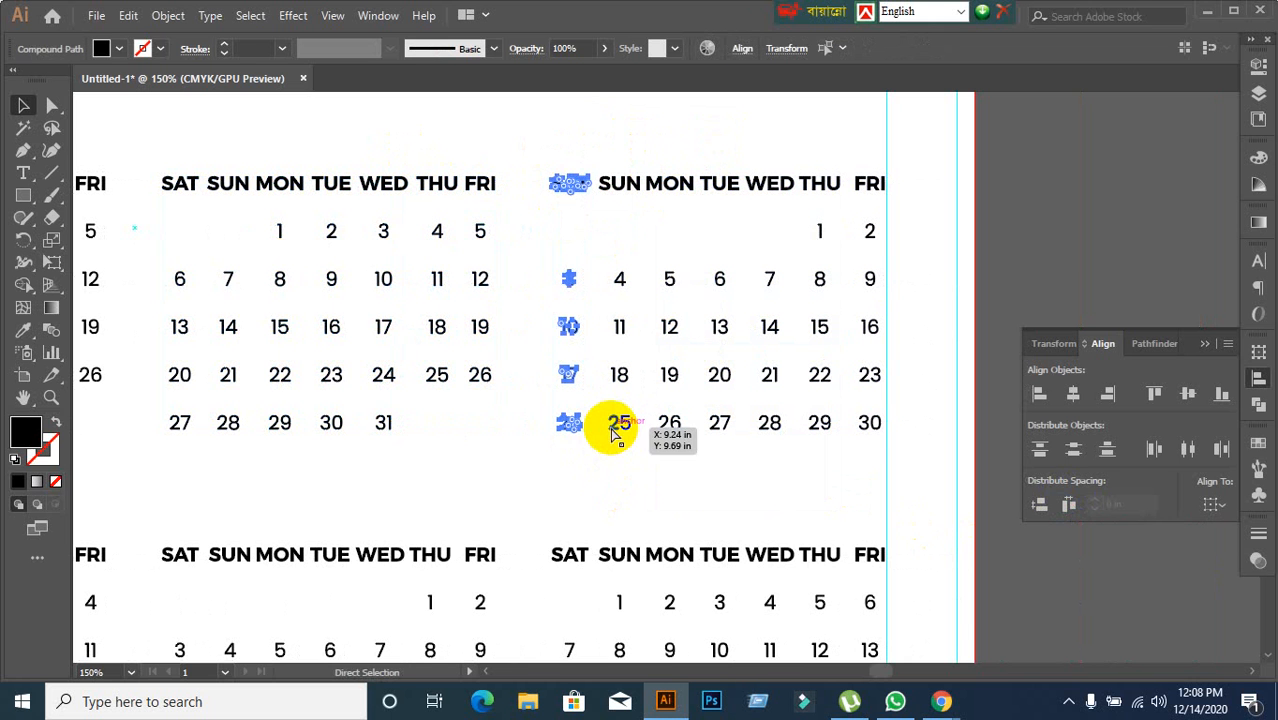
pyautogui.press('v')
pyautogui.moveTo(595, 140); pyautogui.dragTo(650, 448)
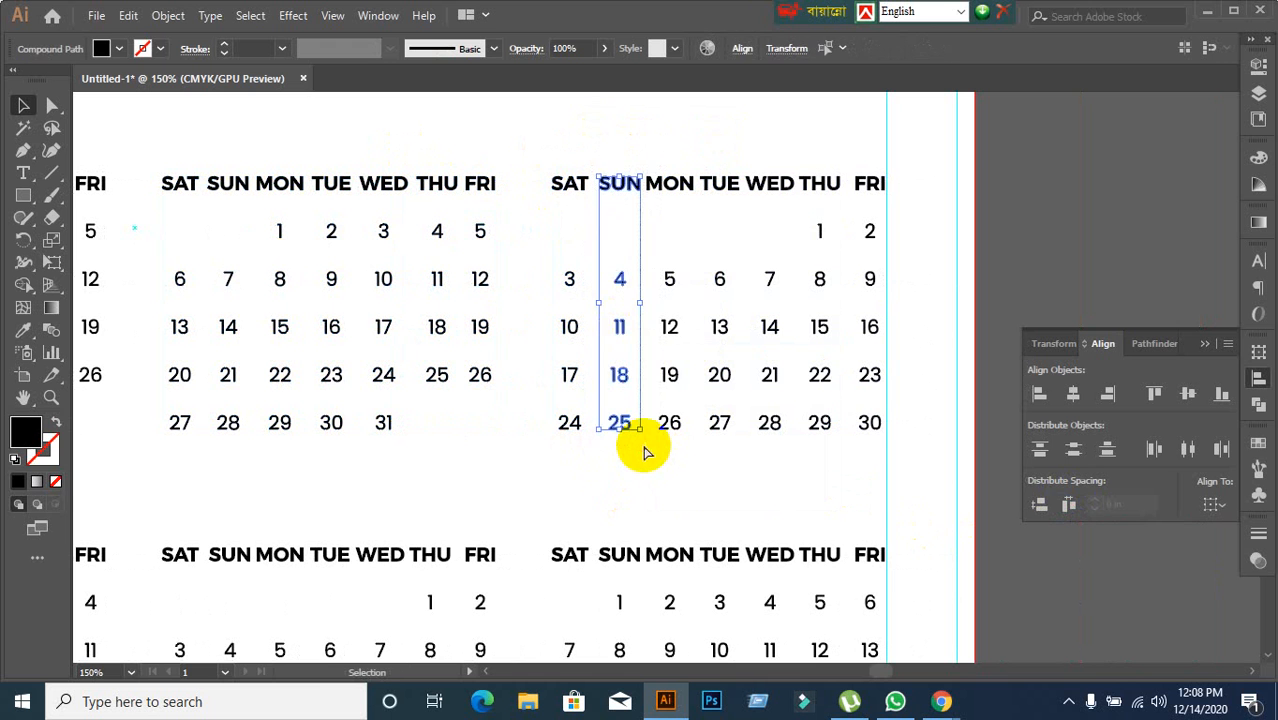
# Step: Group April's MON, TUE and WED columns separately, each weekday label together with its dates
pyautogui.moveTo(650, 163); pyautogui.dragTo(690, 462)
pyautogui.moveTo(704, 157); pyautogui.dragTo(733, 440)
pyautogui.press('a')
pyautogui.press('v')
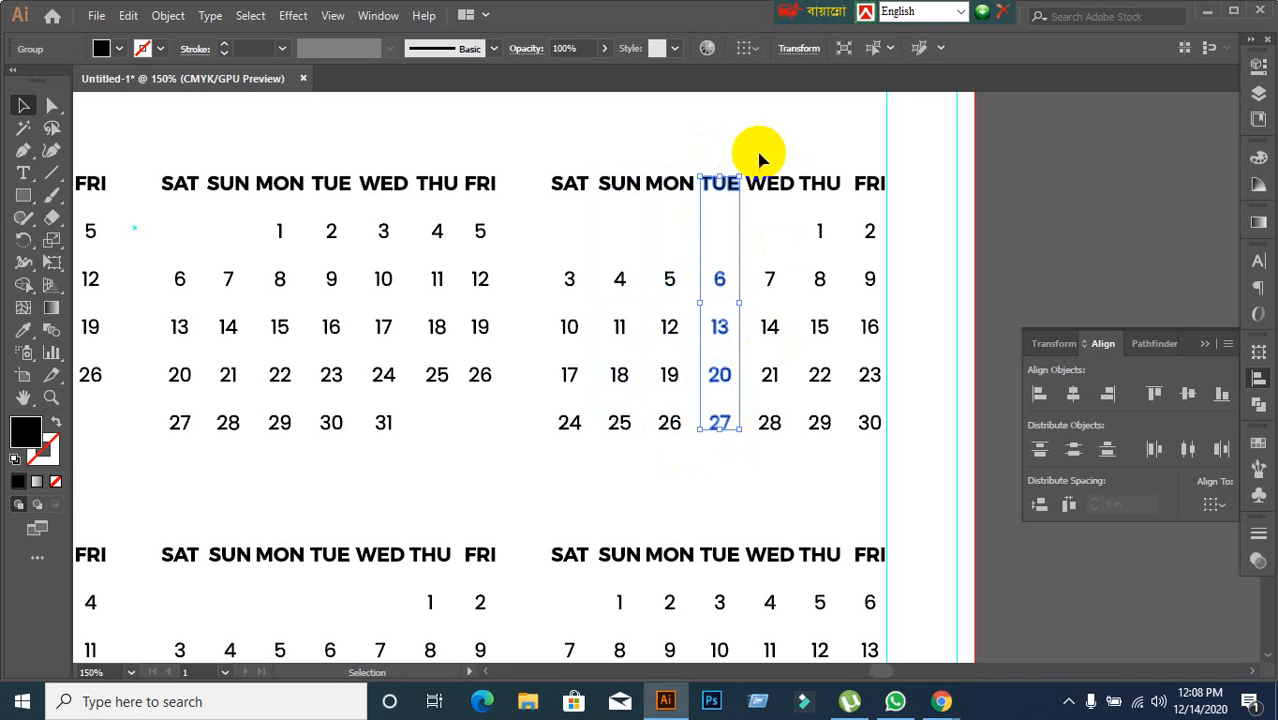
pyautogui.moveTo(747, 148); pyautogui.dragTo(794, 455)
pyautogui.press('a')
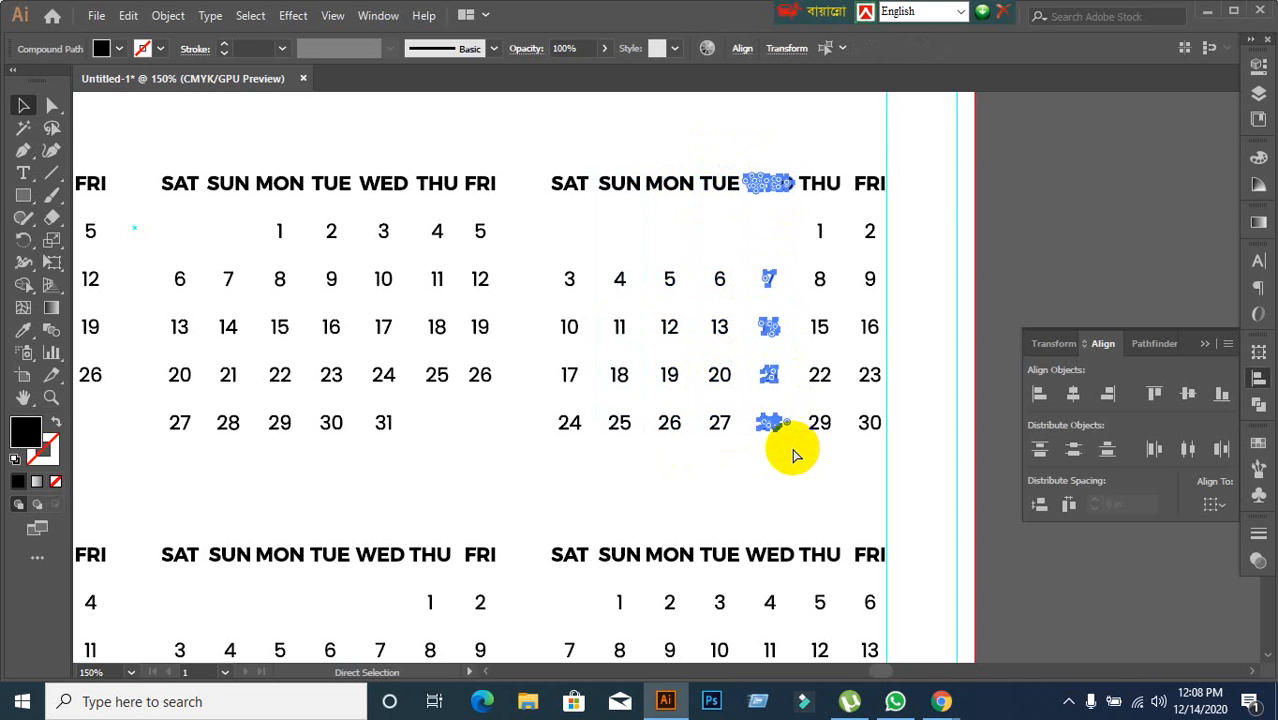
pyautogui.press('v')
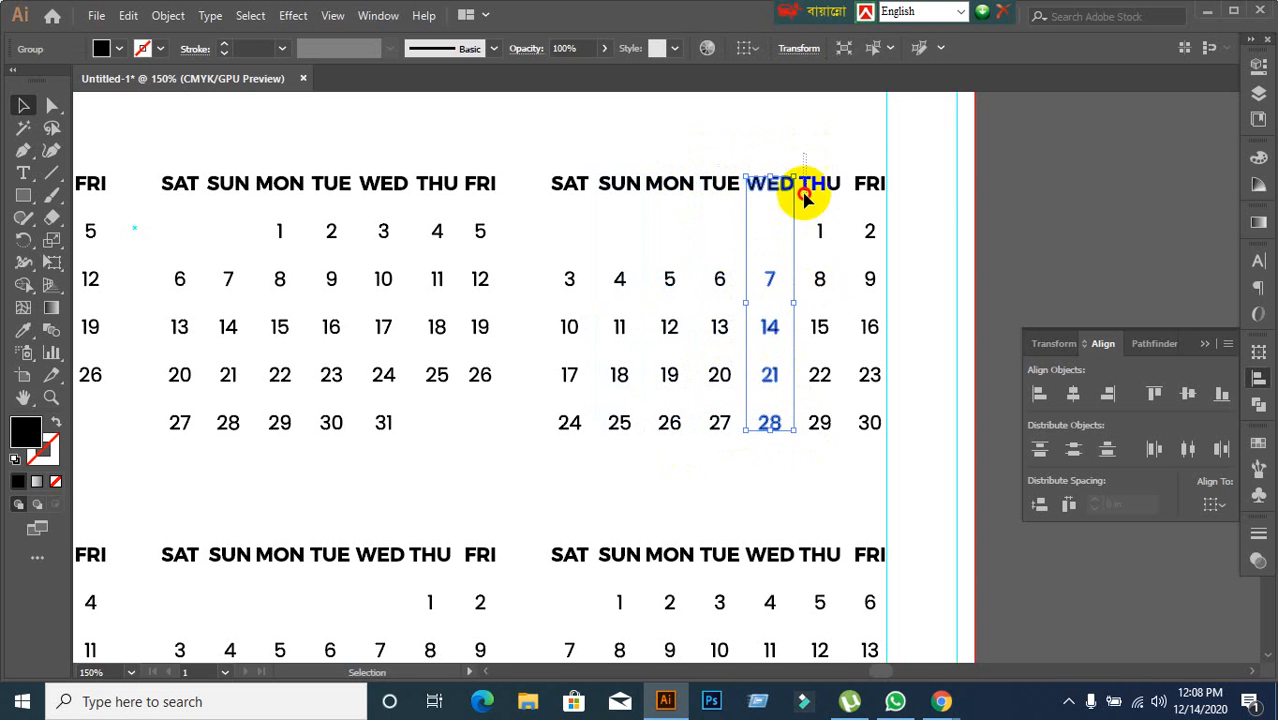
# Step: Group April's THU column and FRI column separately, each weekday label together with its dates
pyautogui.moveTo(806, 156); pyautogui.dragTo(836, 465)
pyautogui.press('a')
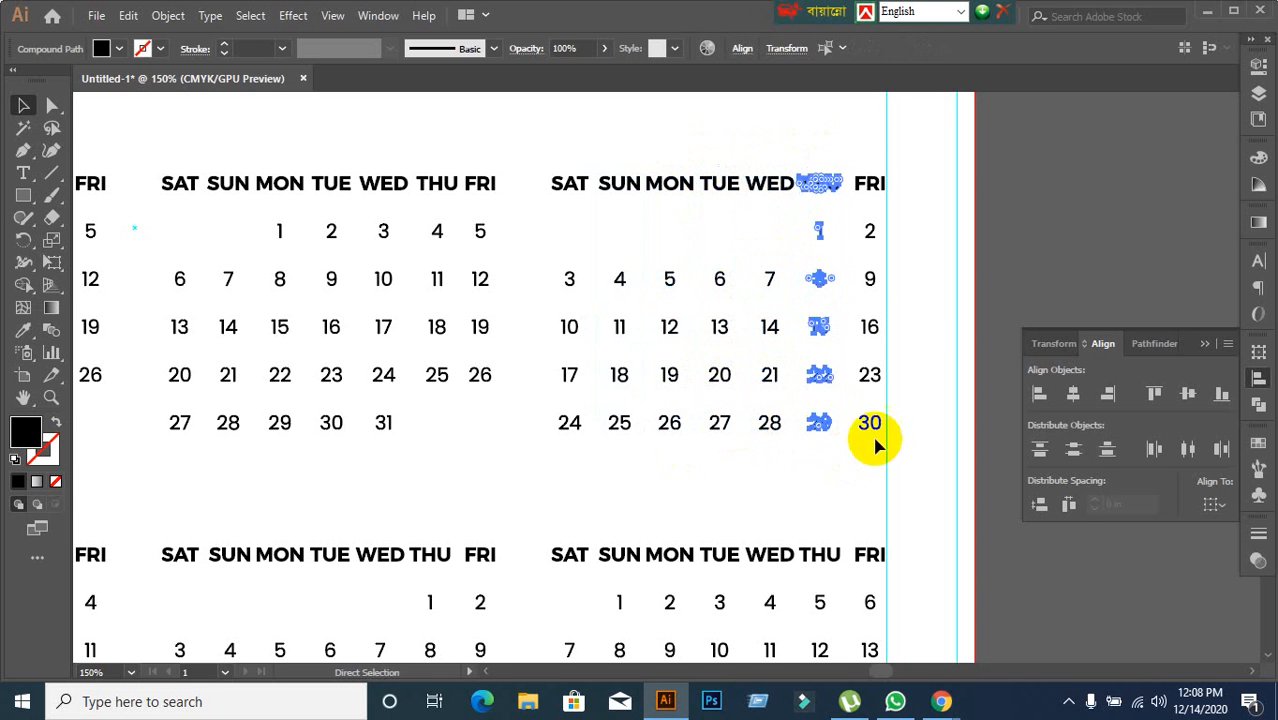
pyautogui.press('v')
pyautogui.moveTo(863, 165); pyautogui.dragTo(927, 500)
pyautogui.press('a')
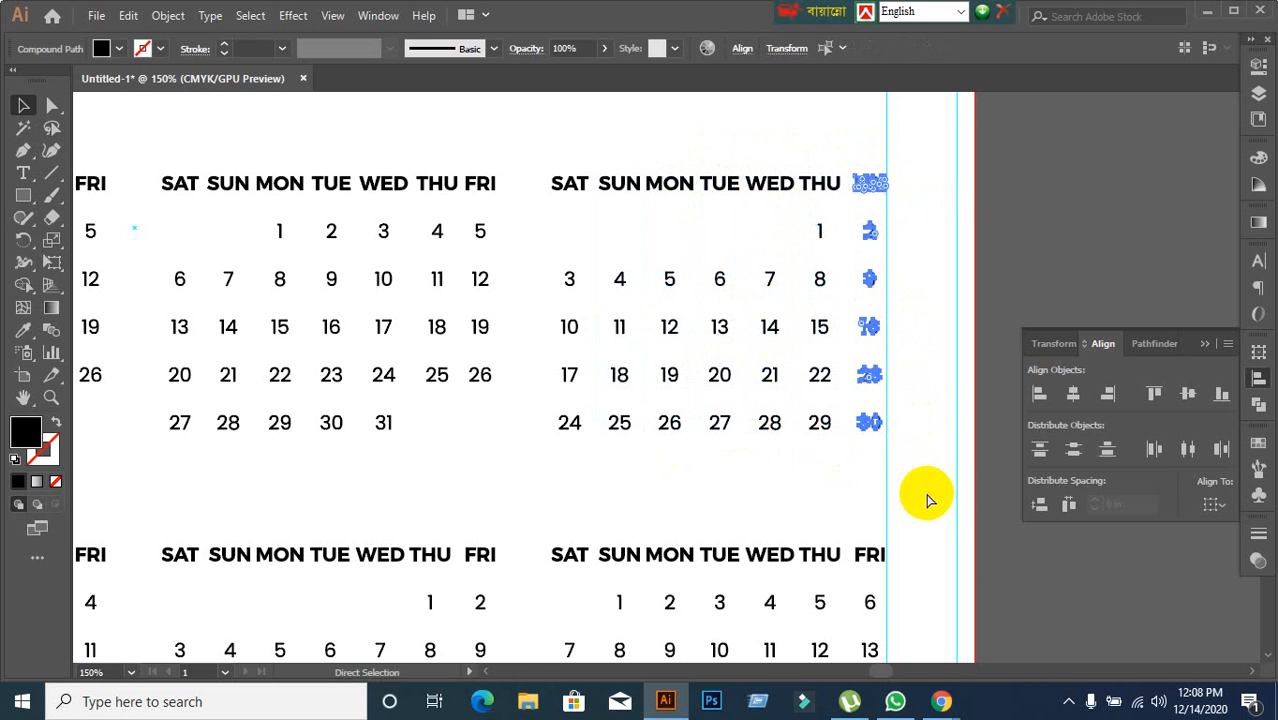
pyautogui.hotkey('ctrl', 'g')
# Step: Distribute April's seven weekday columns with even horizontal spacing and group them into one month block
pyautogui.click(897, 287)
pyautogui.moveTo(555, 153); pyautogui.dragTo(961, 442)
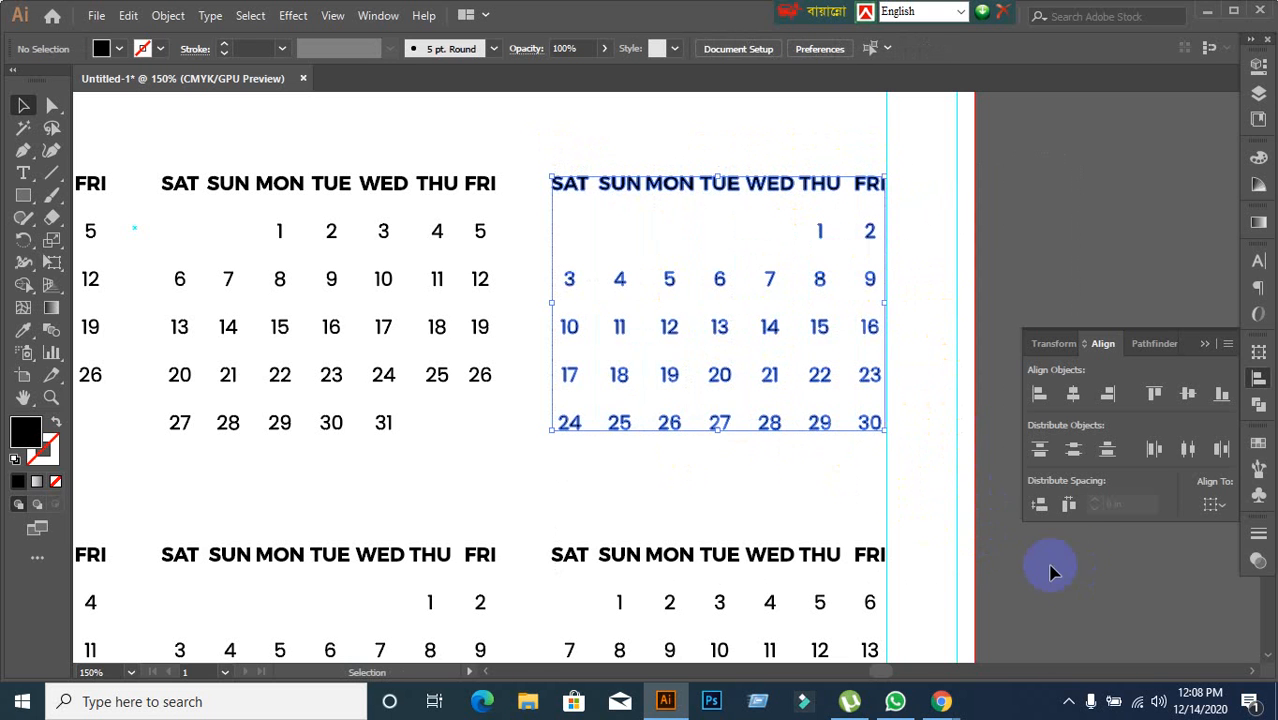
pyautogui.click(1070, 507)
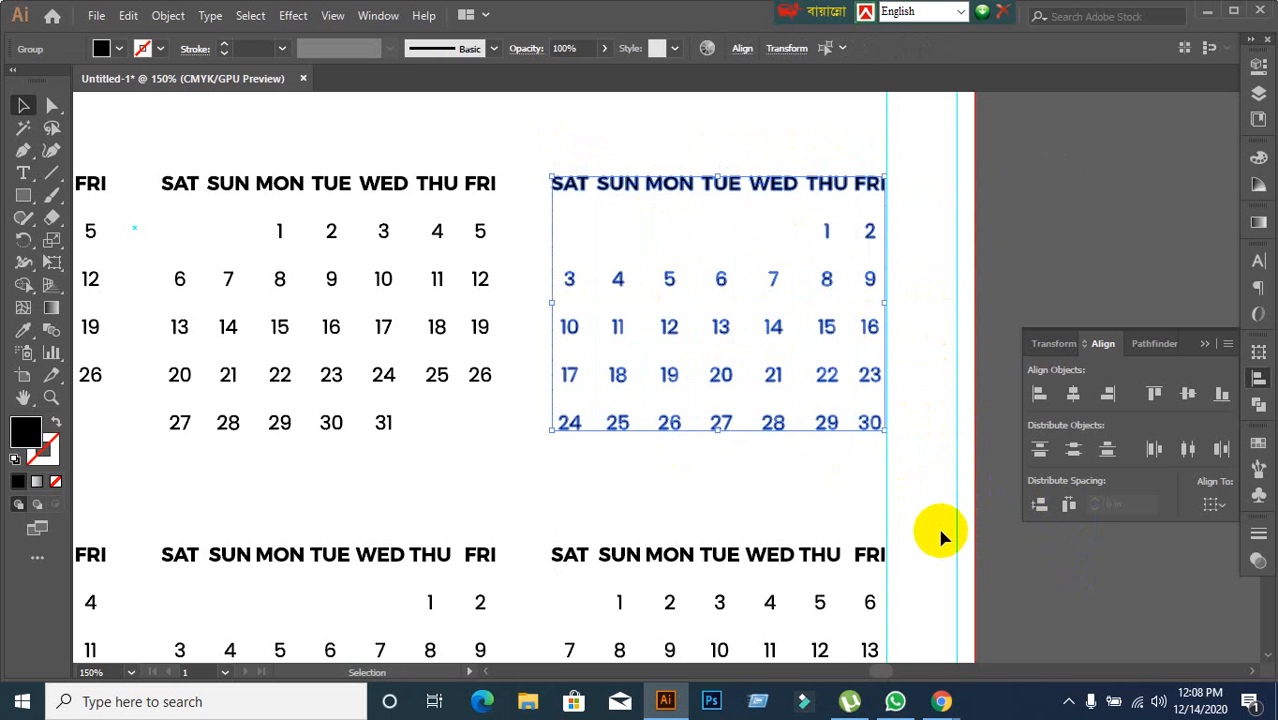
pyautogui.click(765, 496)
pyautogui.click(722, 430)
pyautogui.click(697, 536)
pyautogui.scroll(-2, 698, 487)
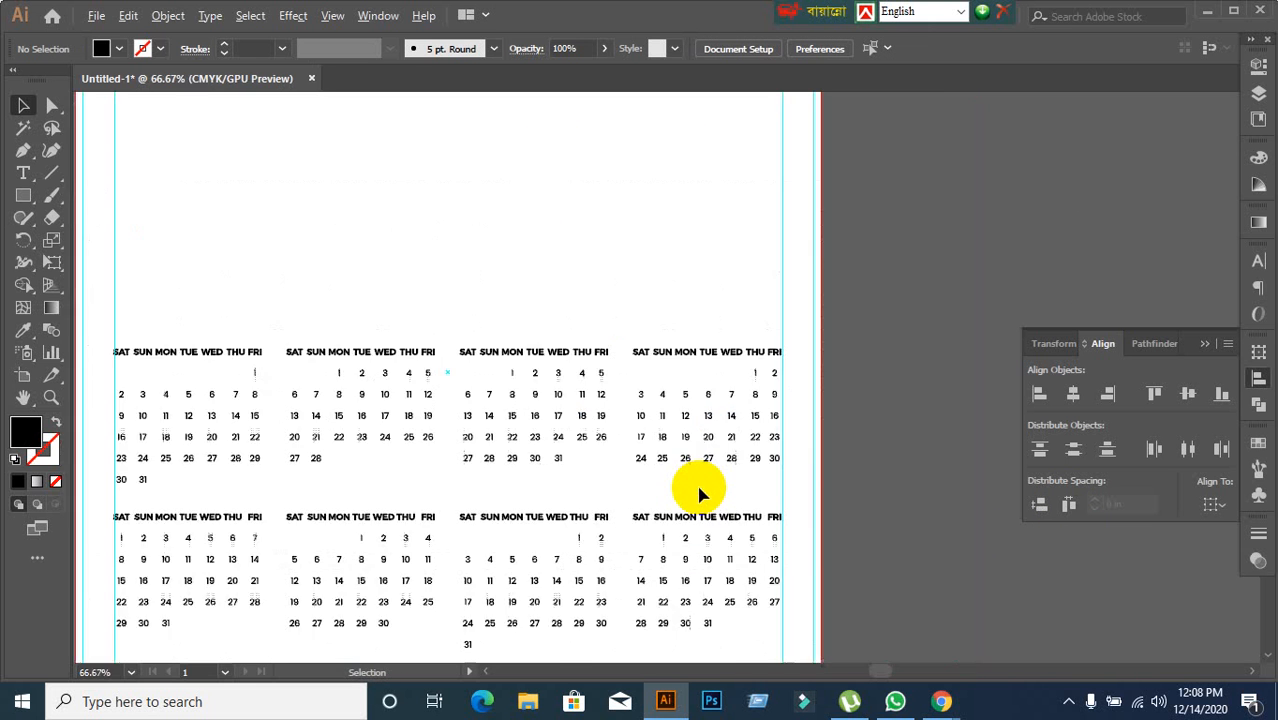
# Step: Ungroup the May month block in the second row so its labels and dates can be regrouped
pyautogui.scroll(2, 590, 400)
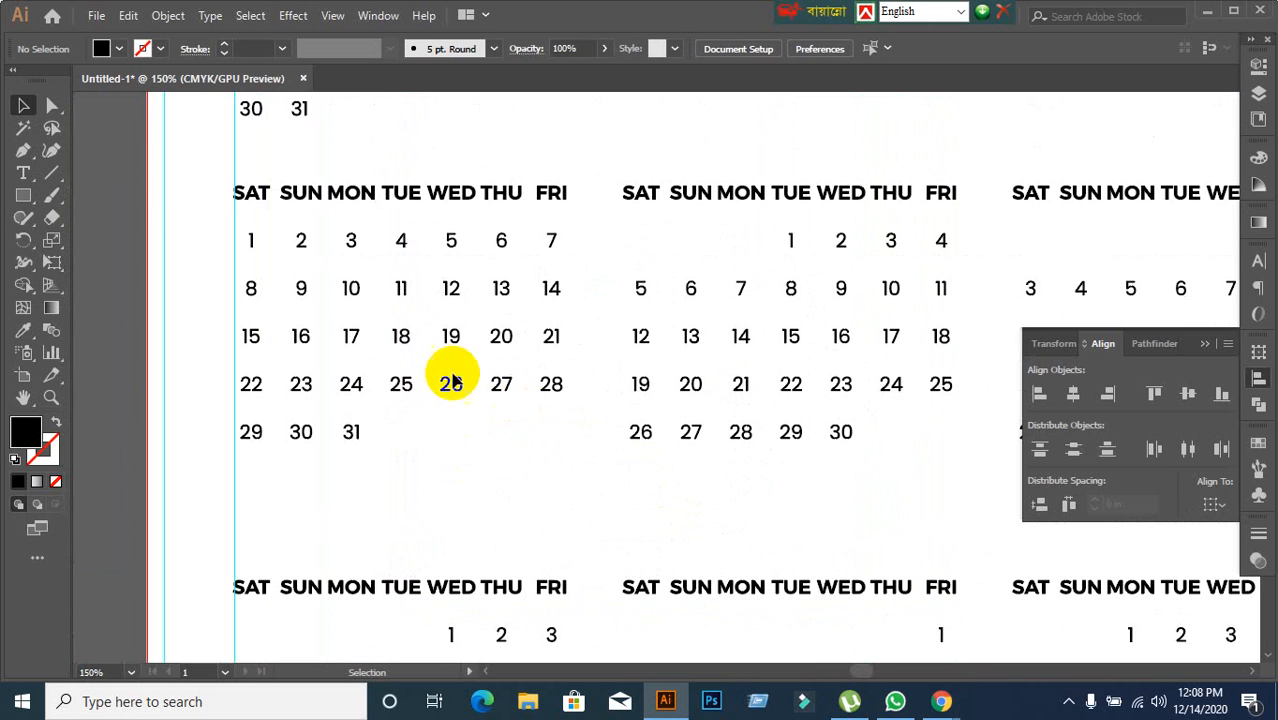
pyautogui.rightClick(247, 194)
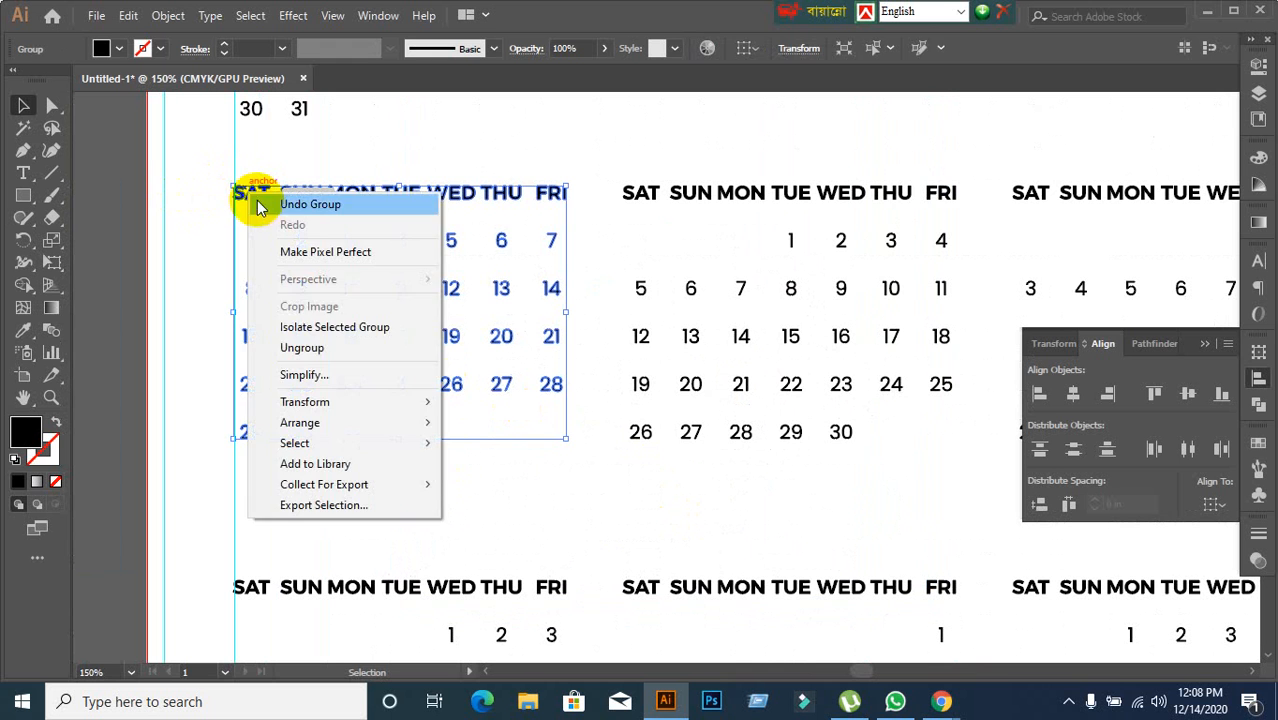
pyautogui.click(301, 347)
pyautogui.click(211, 170)
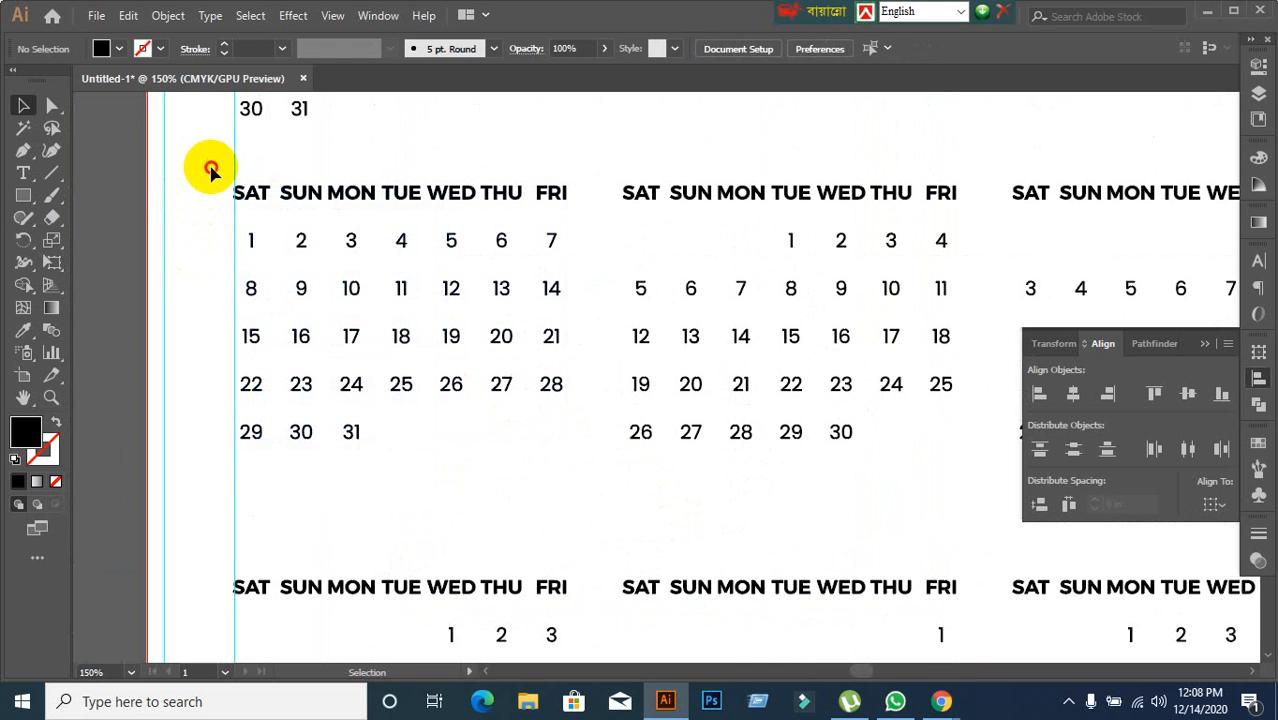
# Step: Group May's SAT, SUN and MON columns separately, each weekday label together with its dates
pyautogui.moveTo(211, 170); pyautogui.dragTo(271, 476)
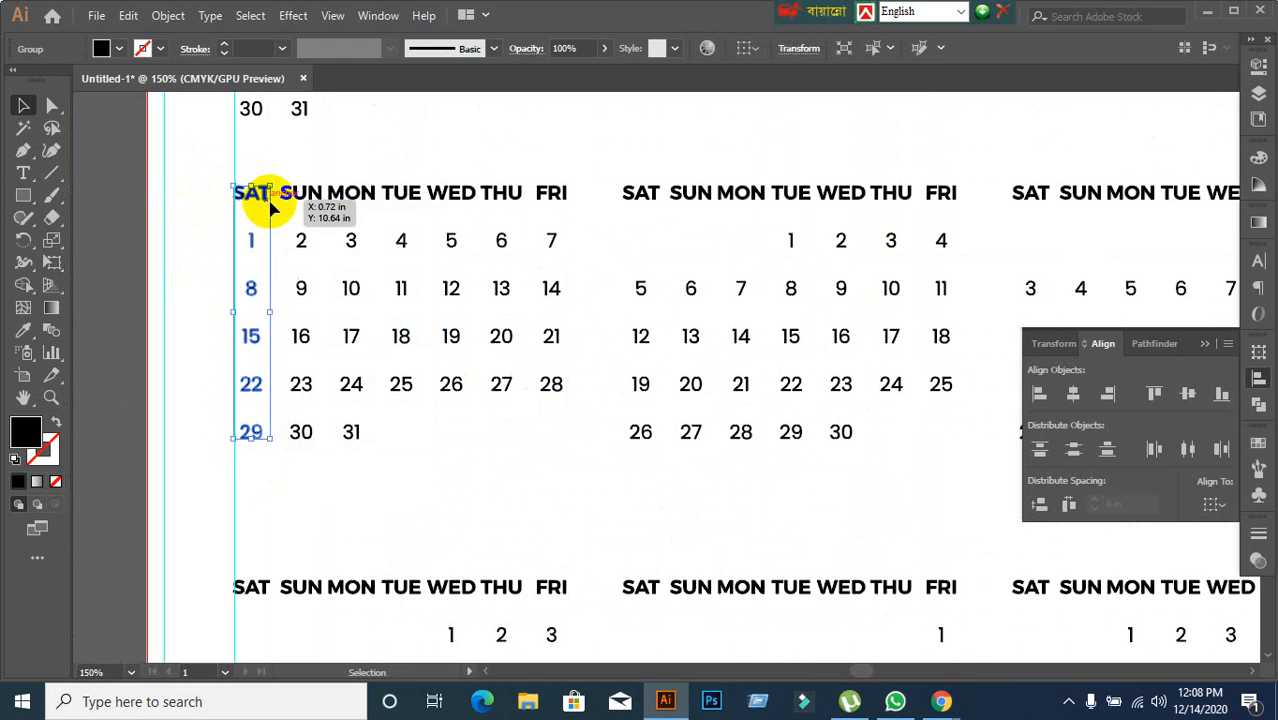
pyautogui.moveTo(287, 172); pyautogui.dragTo(337, 491)
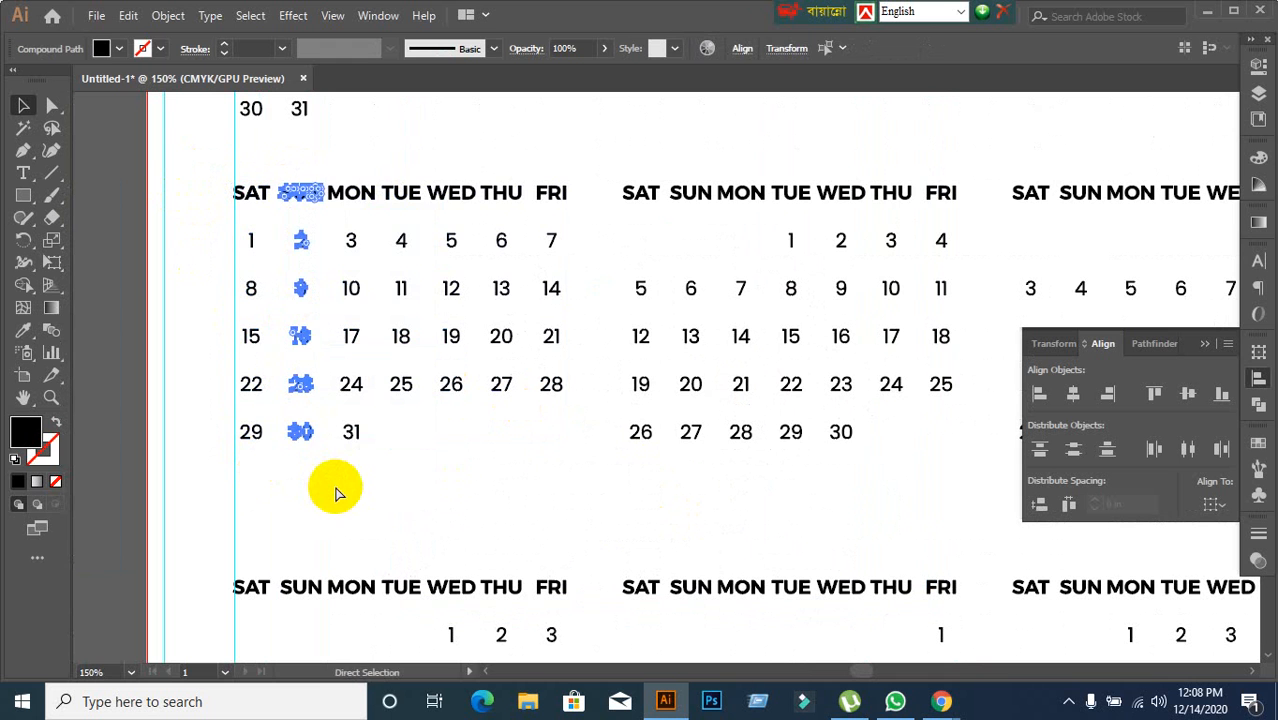
pyautogui.press('v')
pyautogui.moveTo(326, 174); pyautogui.dragTo(375, 459)
pyautogui.hotkey('ctrl', 'g')
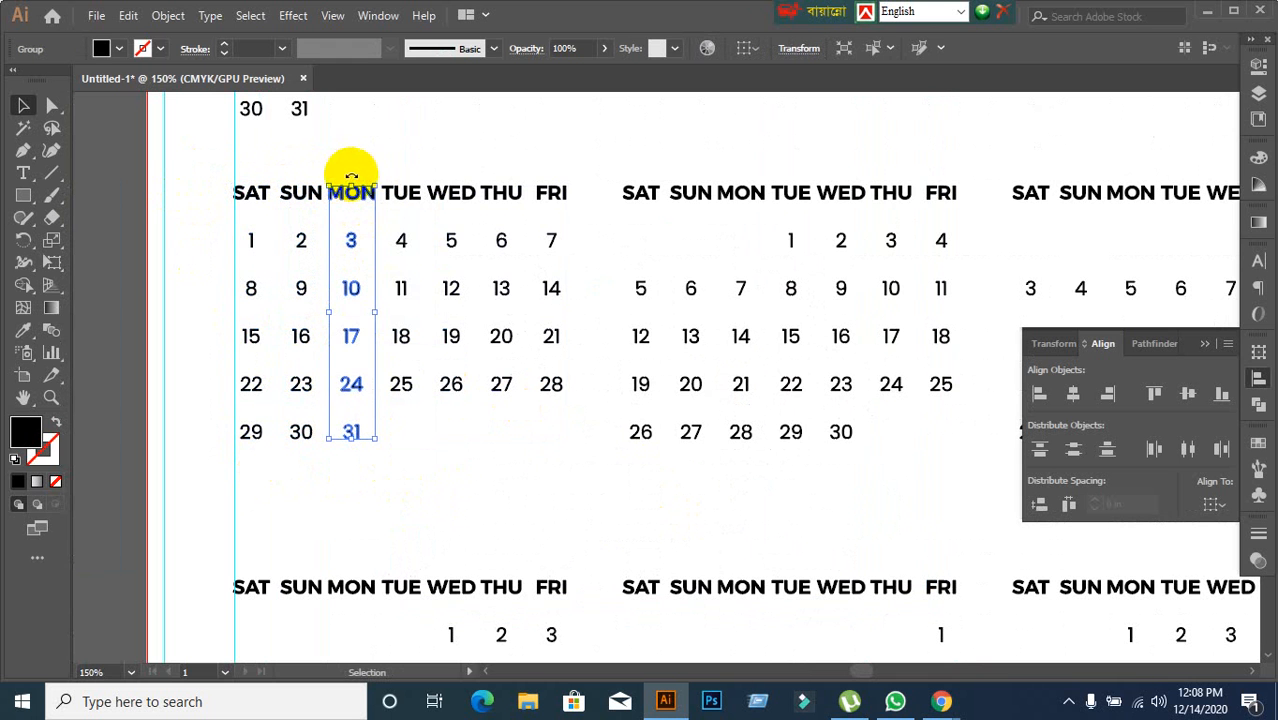
# Step: Group May's TUE column and WED column separately, each weekday label together with its dates, and undo the accidental rotation of WED
pyautogui.moveTo(385, 171); pyautogui.dragTo(434, 434)
pyautogui.press('a')
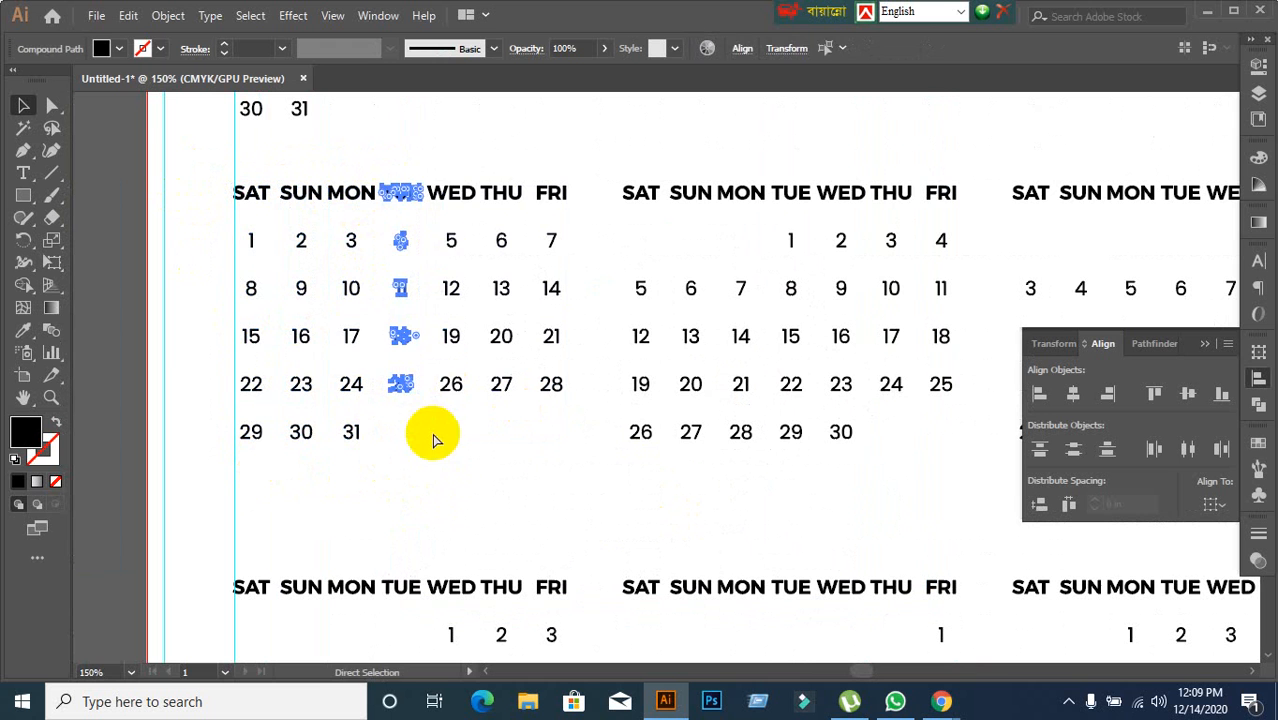
pyautogui.press('v')
pyautogui.moveTo(434, 171); pyautogui.dragTo(470, 427)
pyautogui.press('a')
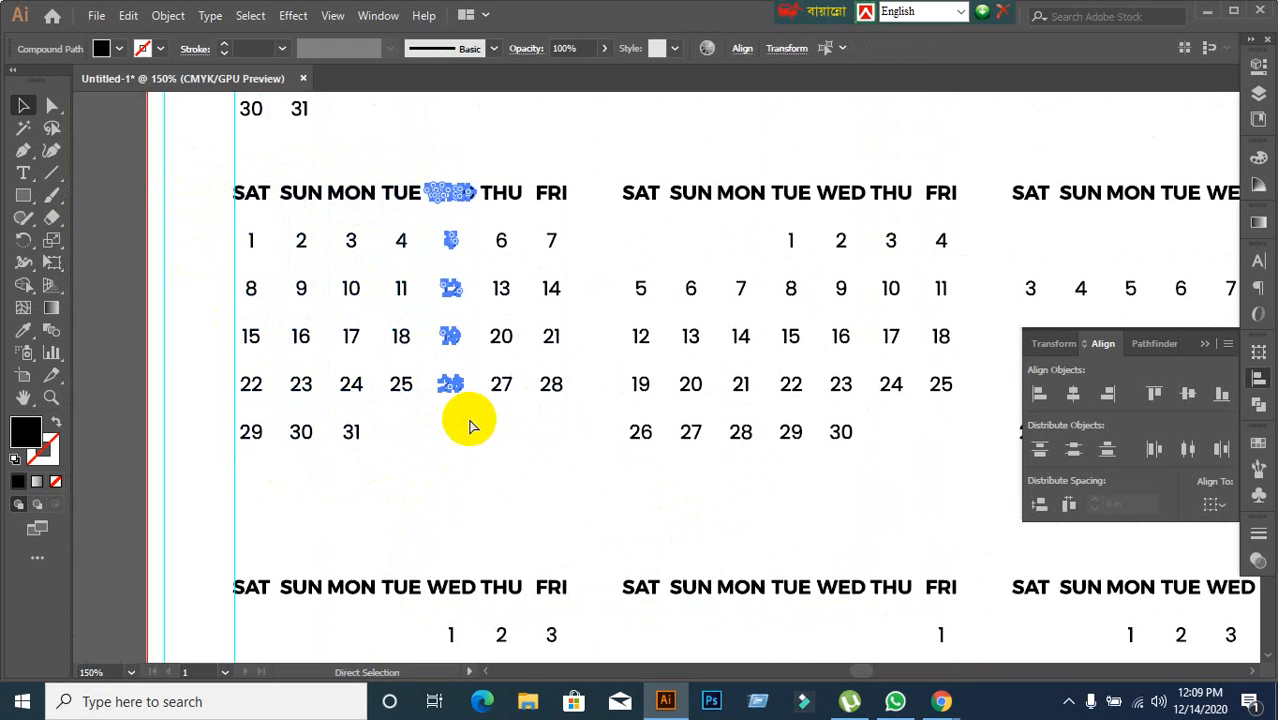
pyautogui.press('v')
pyautogui.moveTo(491, 171); pyautogui.dragTo(503, 250)
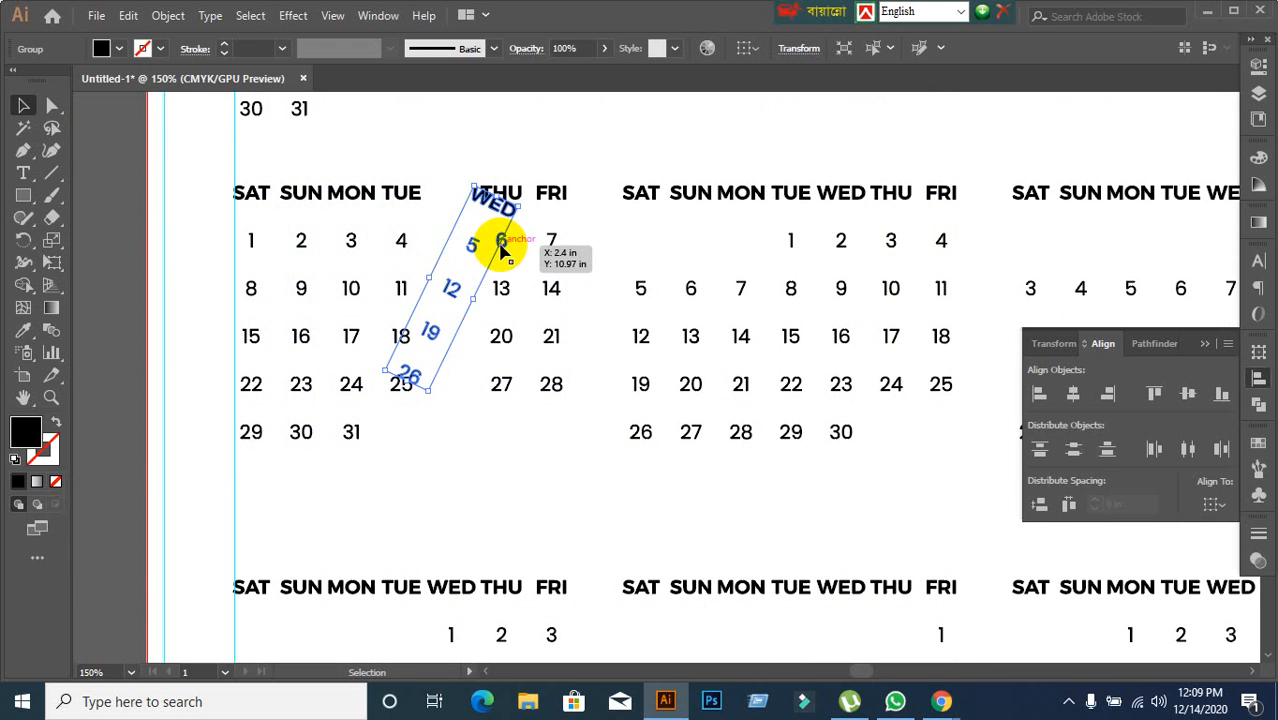
pyautogui.hotkey('ctrl', 'z')
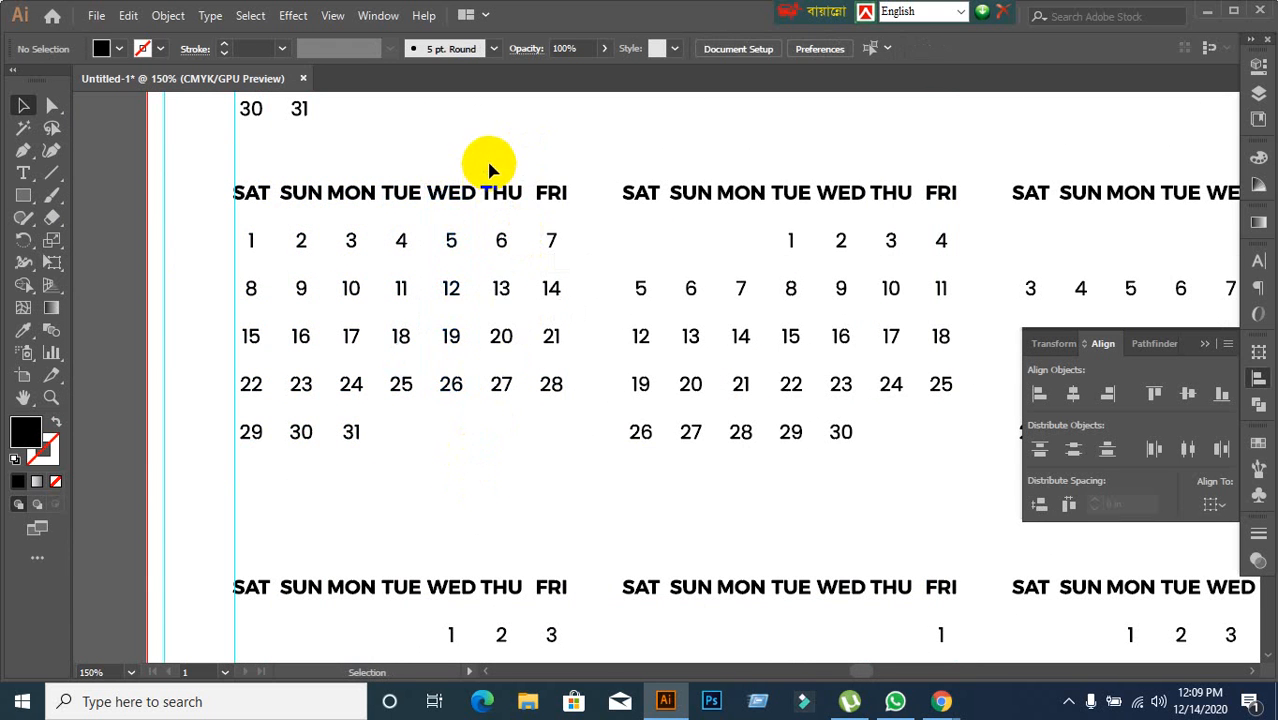
# Step: Group May's THU column and FRI column separately, each weekday label together with its dates
pyautogui.moveTo(480, 168); pyautogui.dragTo(524, 401)
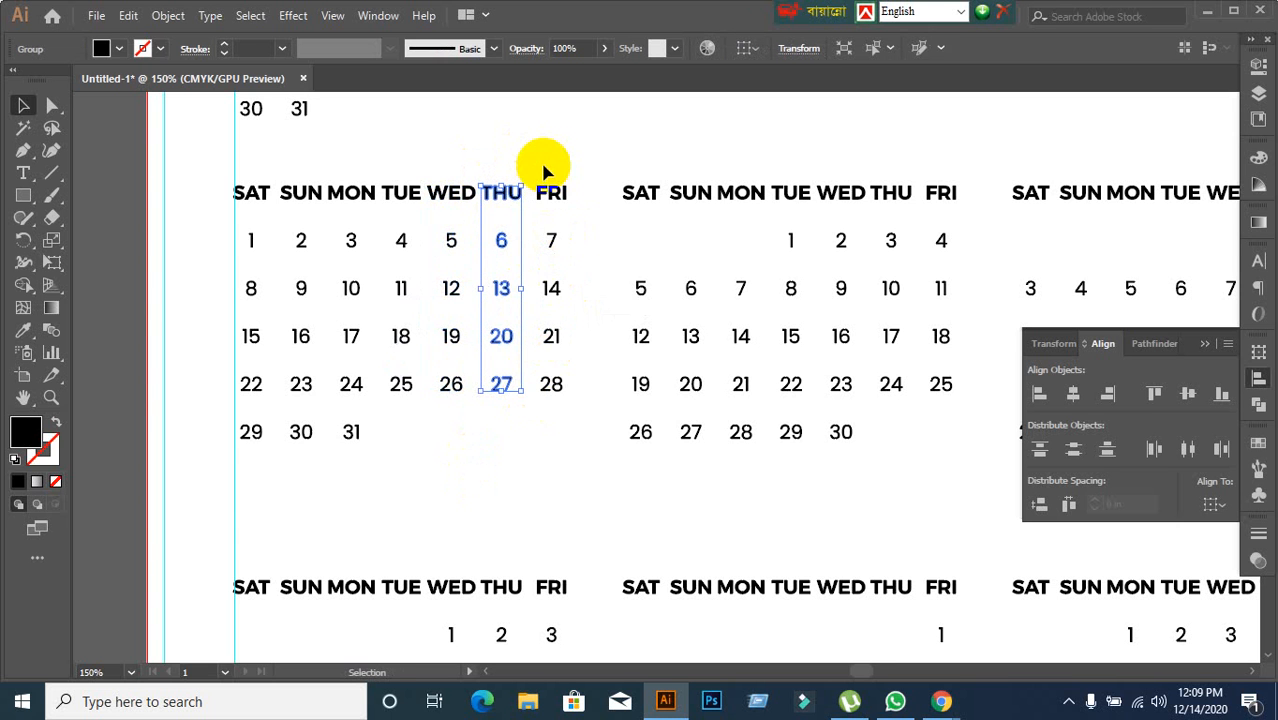
pyautogui.moveTo(533, 172); pyautogui.dragTo(595, 441)
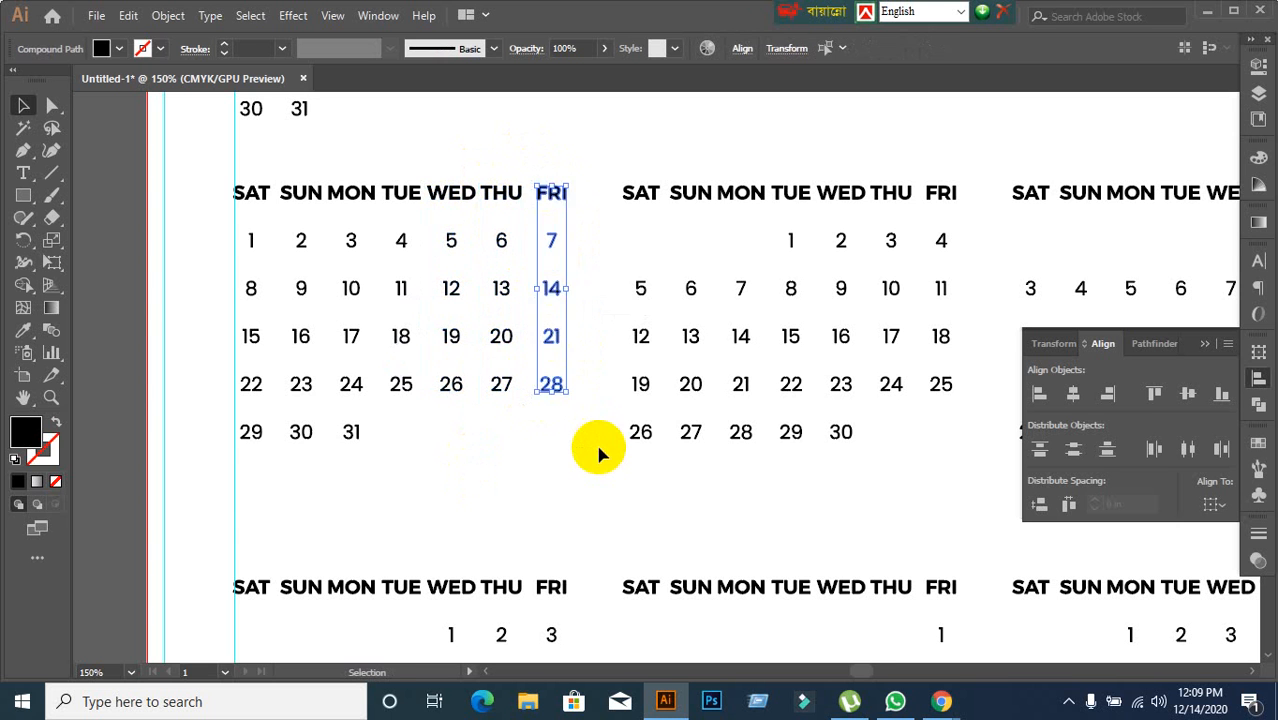
pyautogui.hotkey('ctrl', 'shift', 'o')
pyautogui.press('a')
pyautogui.hotkey('ctrl', 'g')
pyautogui.click(541, 504)
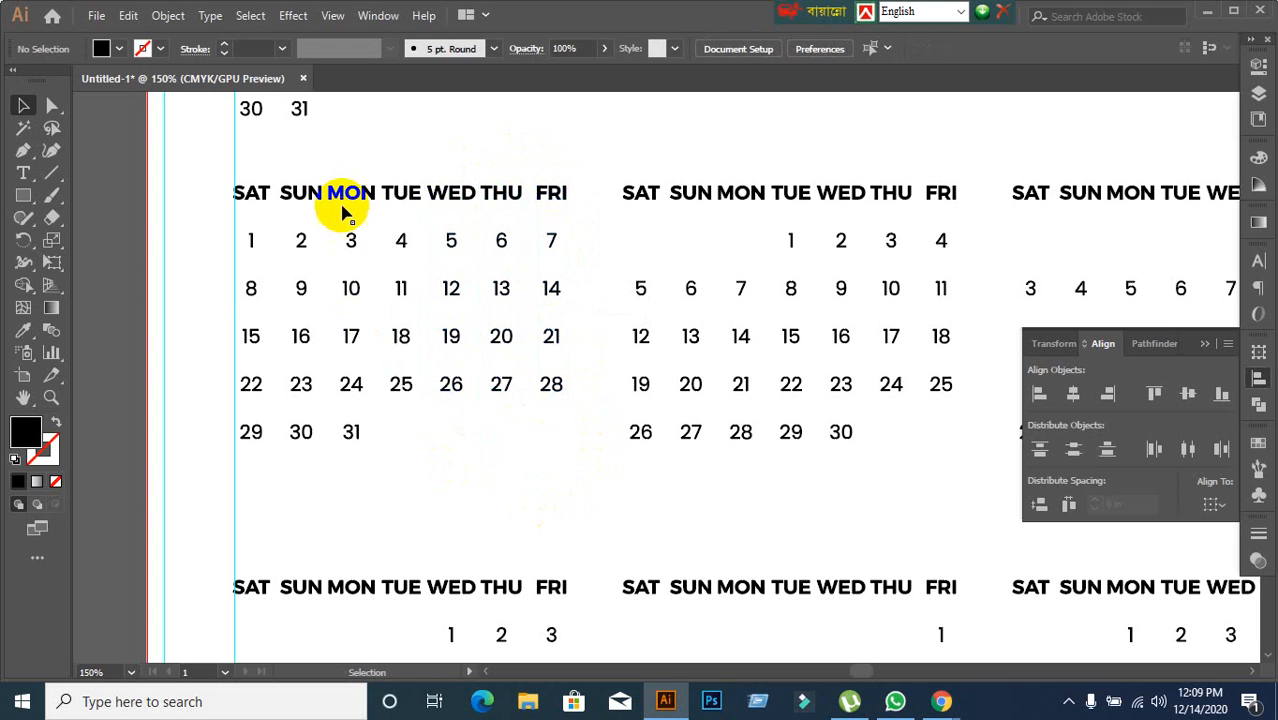
# Step: Distribute May's seven weekday columns with even horizontal spacing and group them into one month block
pyautogui.click(352, 197)
pyautogui.click(371, 151)
pyautogui.moveTo(308, 242); pyautogui.dragTo(551, 471)
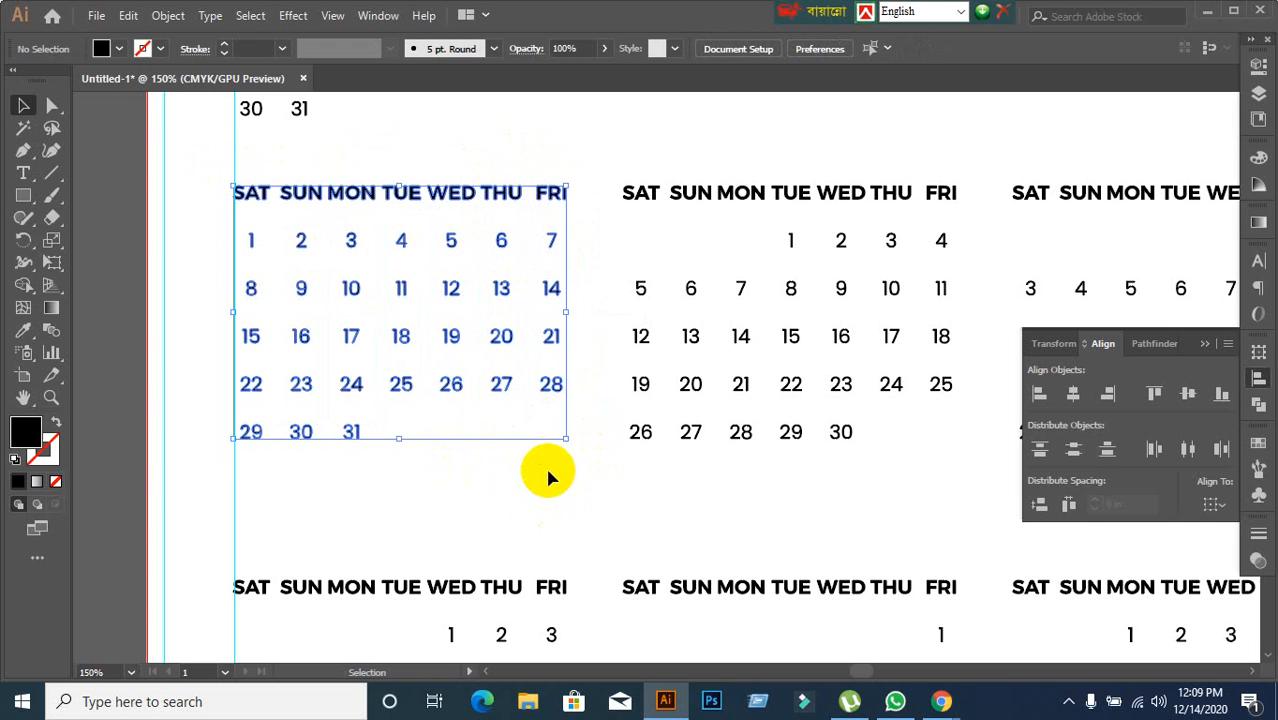
pyautogui.click(1064, 502)
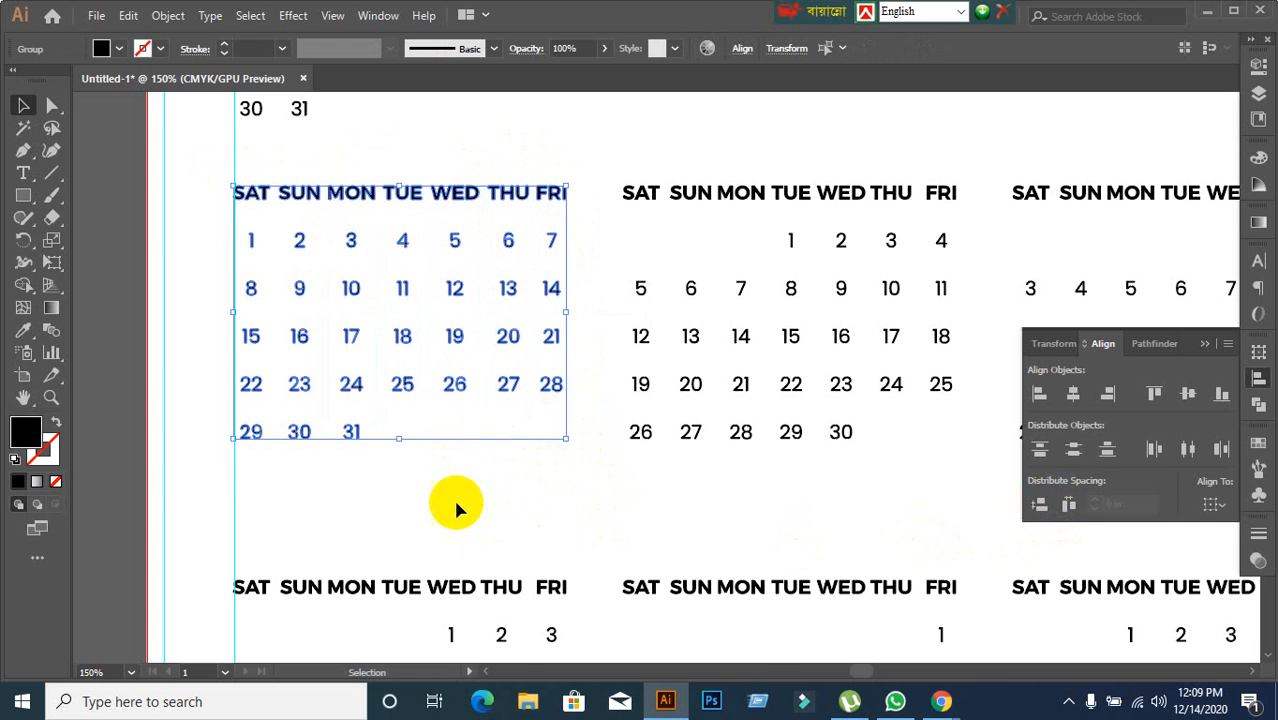
pyautogui.hotkey('ctrl', 'g')
pyautogui.click(456, 499)
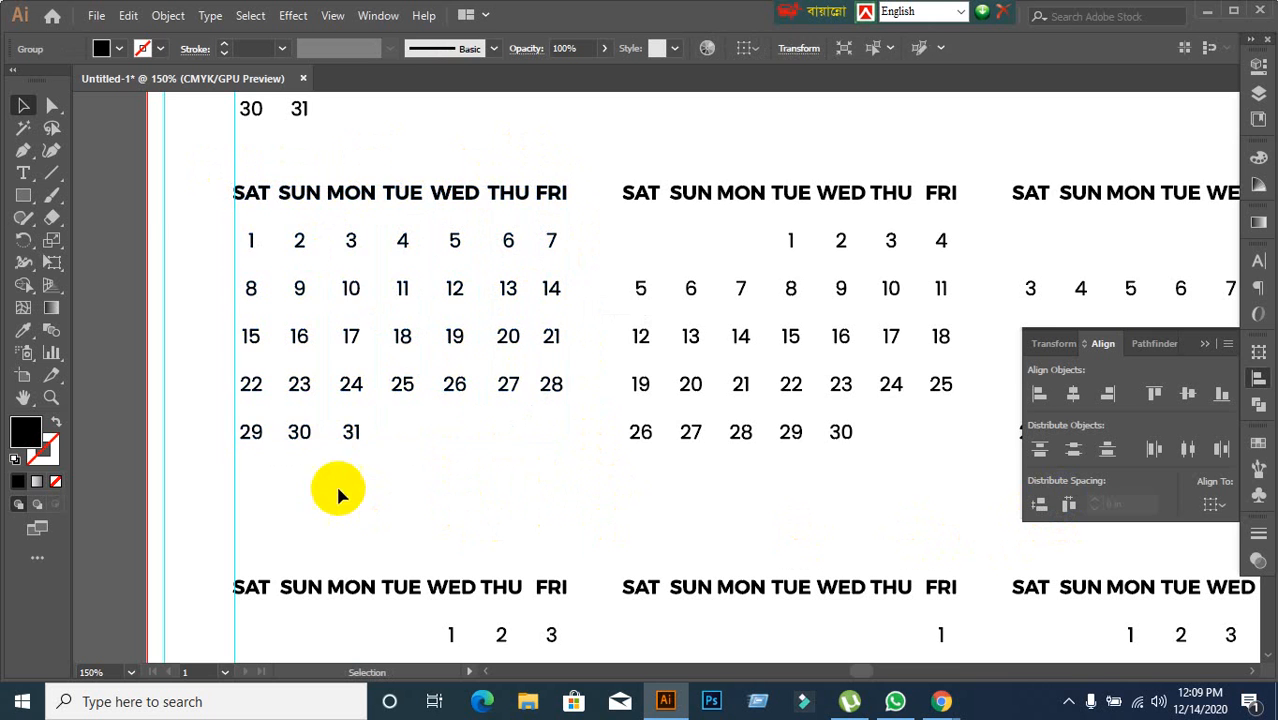
# Step: Check the grouping of the May and June blocks and look over the whole twelve-month layout
pyautogui.click(351, 431)
pyautogui.click(499, 505)
pyautogui.scroll(-1, 499, 505)
pyautogui.moveTo(602, 519); pyautogui.dragTo(288, 461)
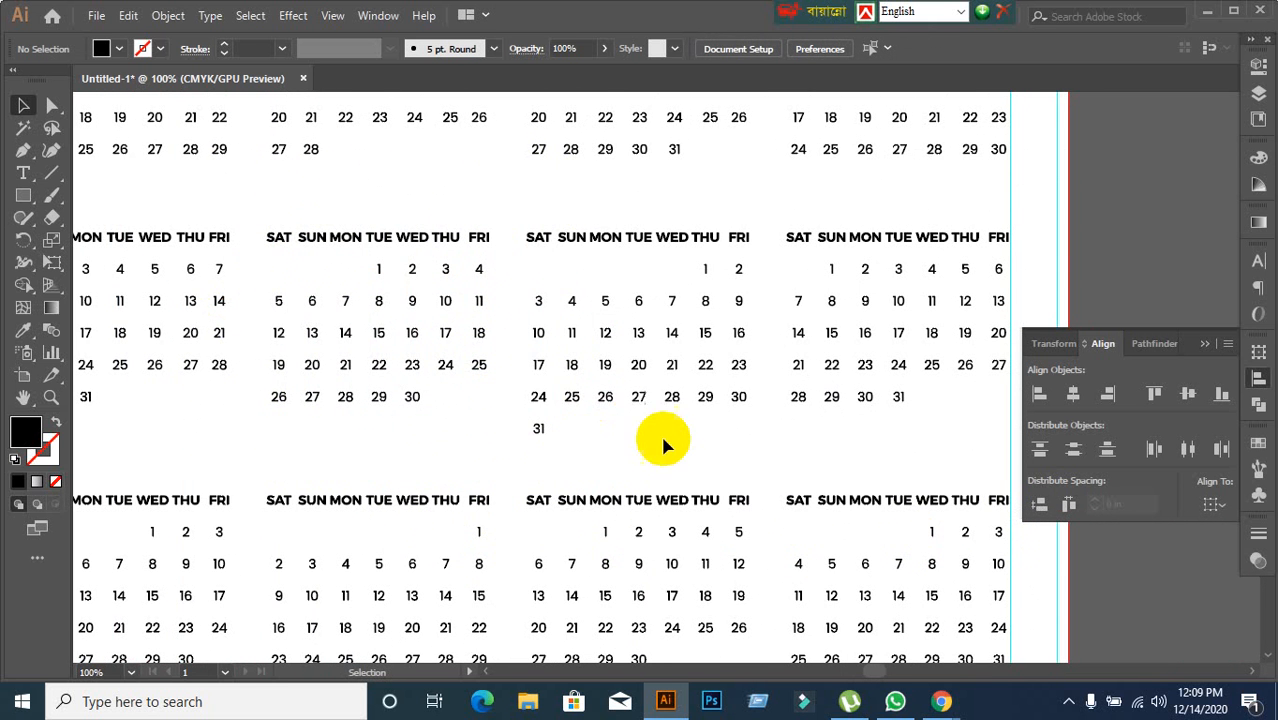
pyautogui.click(343, 312)
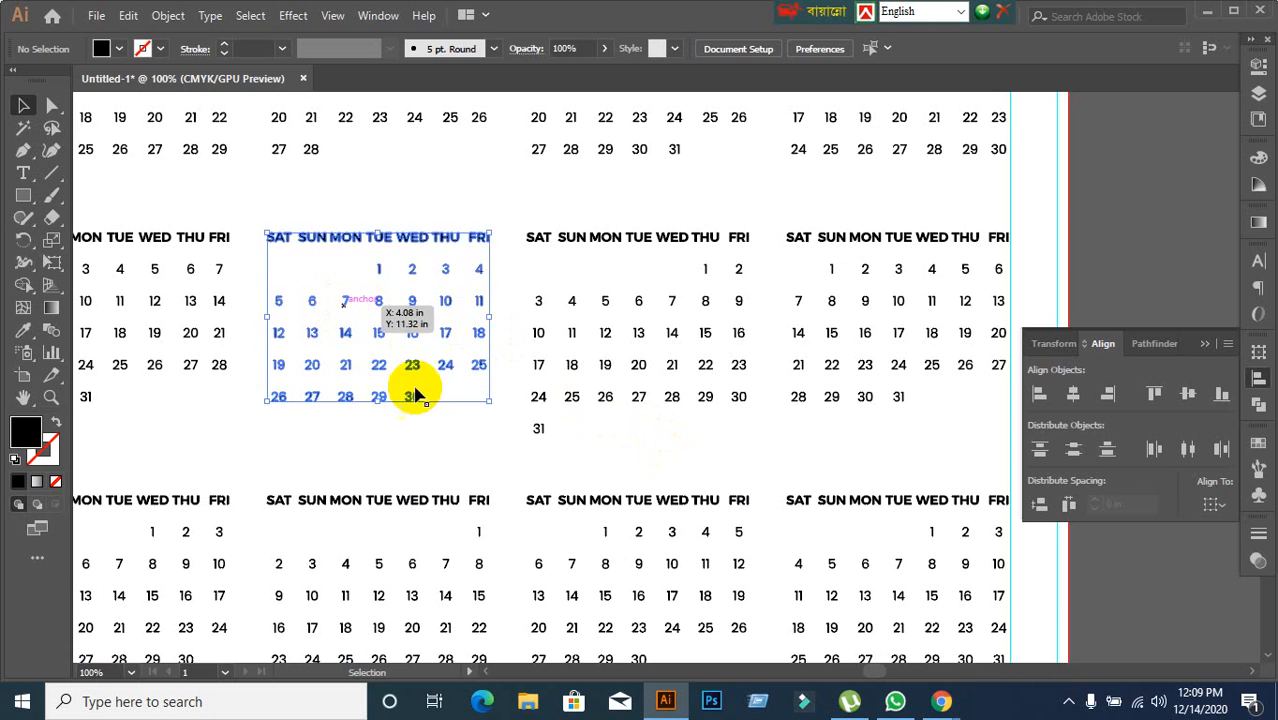
pyautogui.click(428, 448)
pyautogui.scroll(-2, 428, 448)
pyautogui.moveTo(282, 427); pyautogui.dragTo(500, 423)
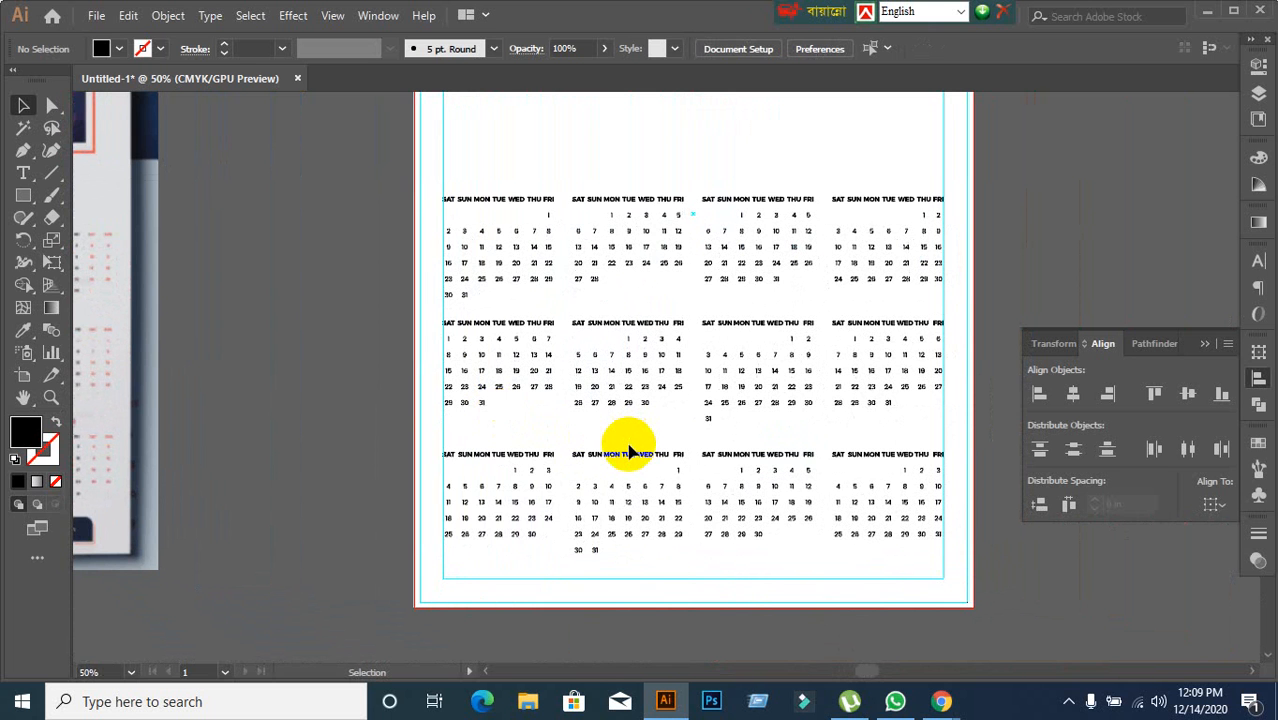
# Step: Show all hidden objects to bring back the twelve month titles, and deselect them
pyautogui.scroll(-1, 629, 452)
pyautogui.hotkey('ctrl', 'alt', '3')
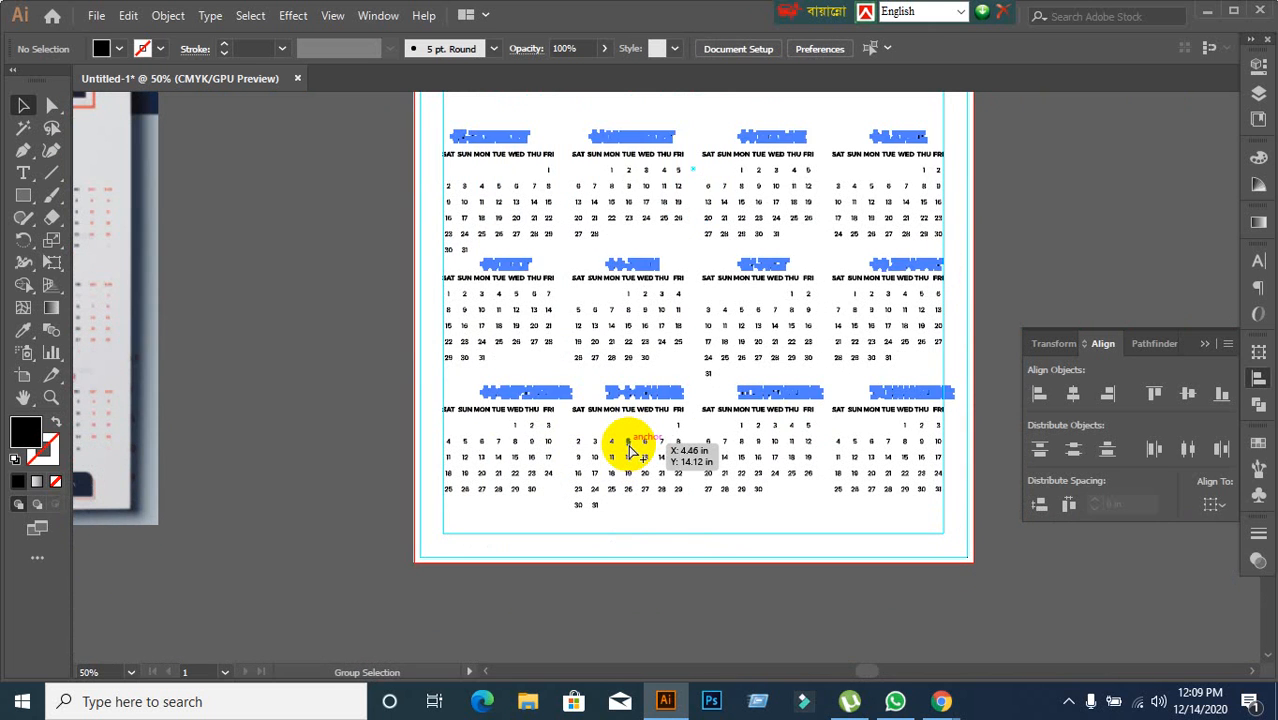
pyautogui.click(347, 285)
# Step: Move the 01 JANUARY title slightly down, closer to its weekday row
pyautogui.scroll(1, 358, 250)
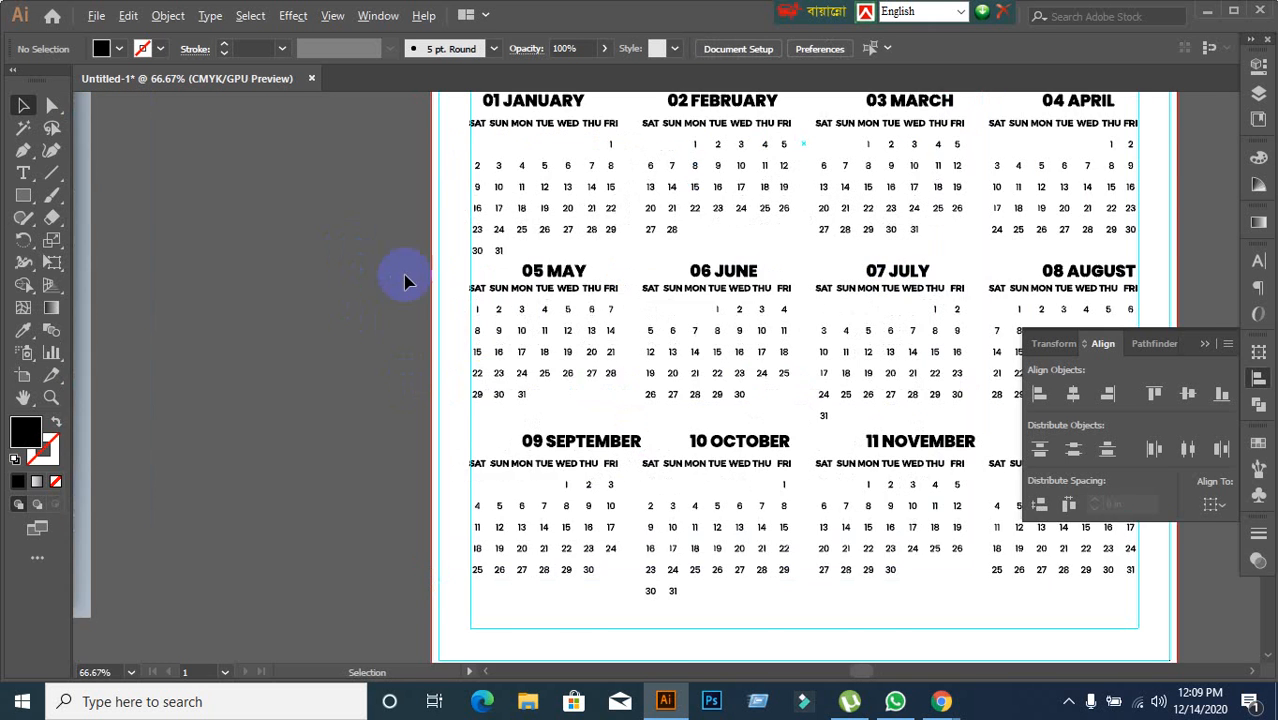
pyautogui.moveTo(408, 277); pyautogui.dragTo(442, 351)
pyautogui.scroll(1, 425, 292)
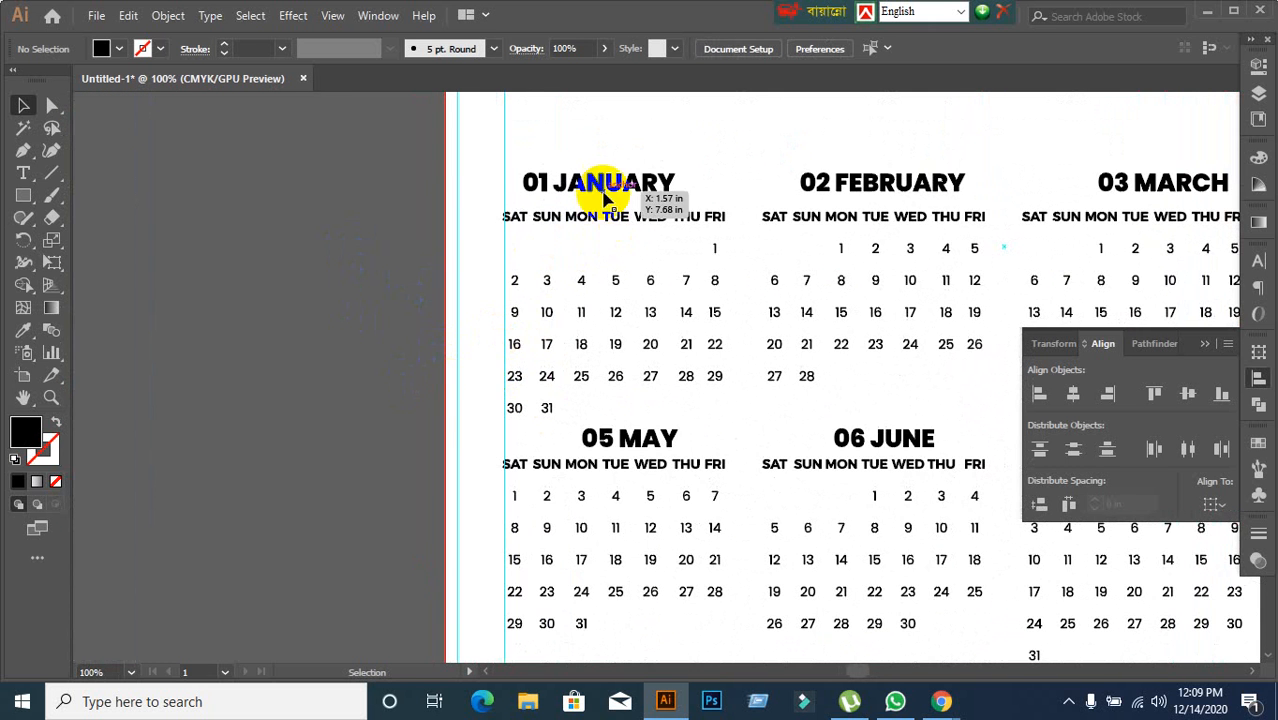
pyautogui.click(584, 278)
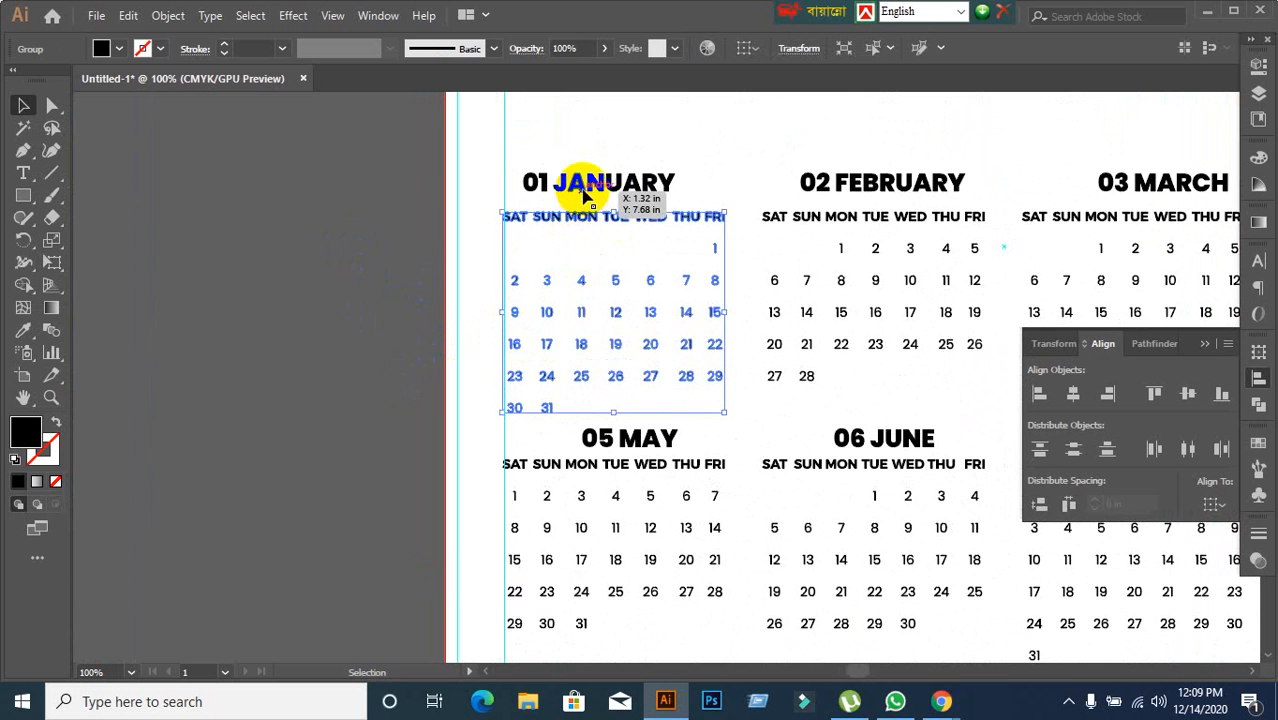
pyautogui.click(419, 297)
pyautogui.scroll(-2, 419, 297)
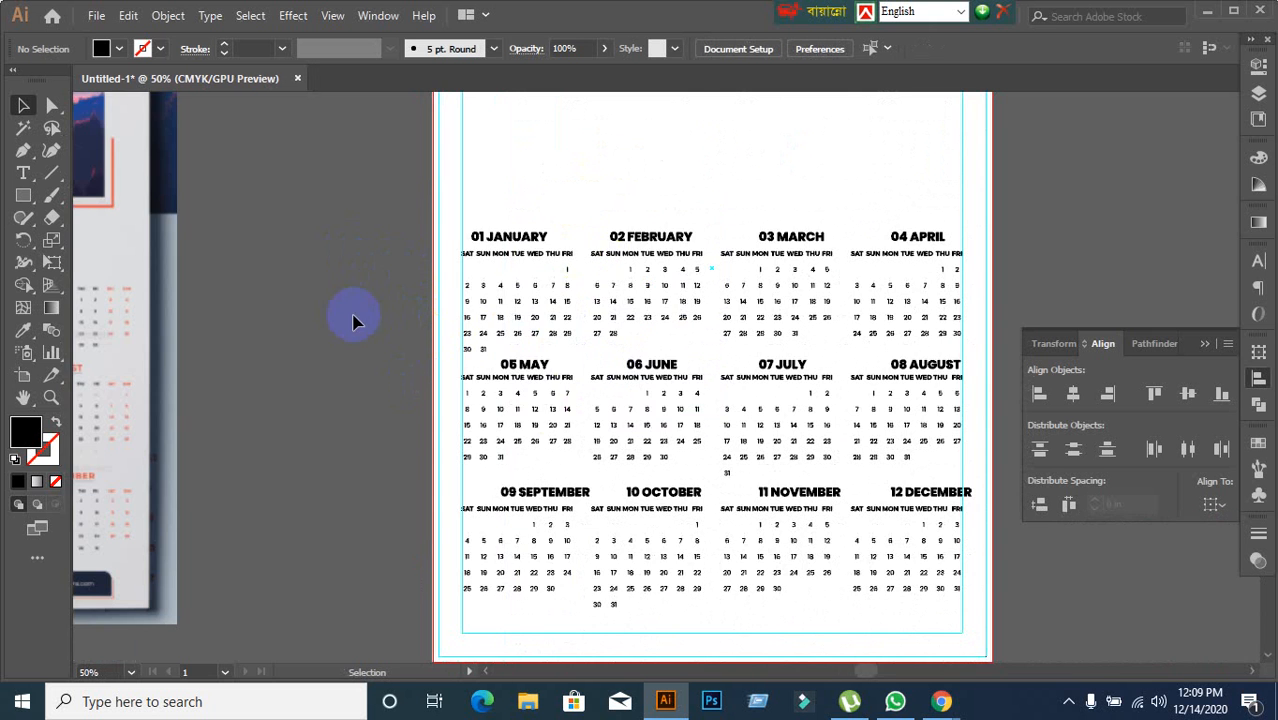
pyautogui.moveTo(354, 320); pyautogui.dragTo(425, 300)
pyautogui.scroll(2, 630, 265)
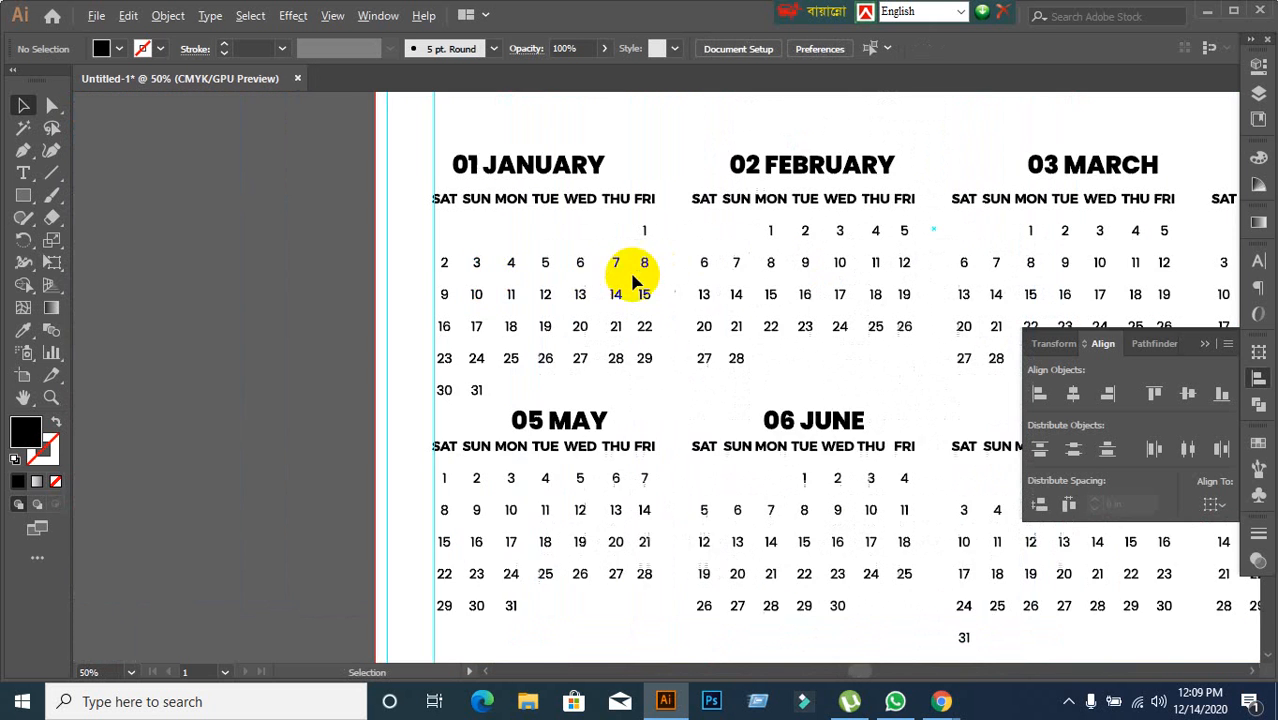
pyautogui.moveTo(459, 258); pyautogui.dragTo(457, 294)
pyautogui.moveTo(523, 213); pyautogui.dragTo(526, 222)
pyautogui.click(320, 348)
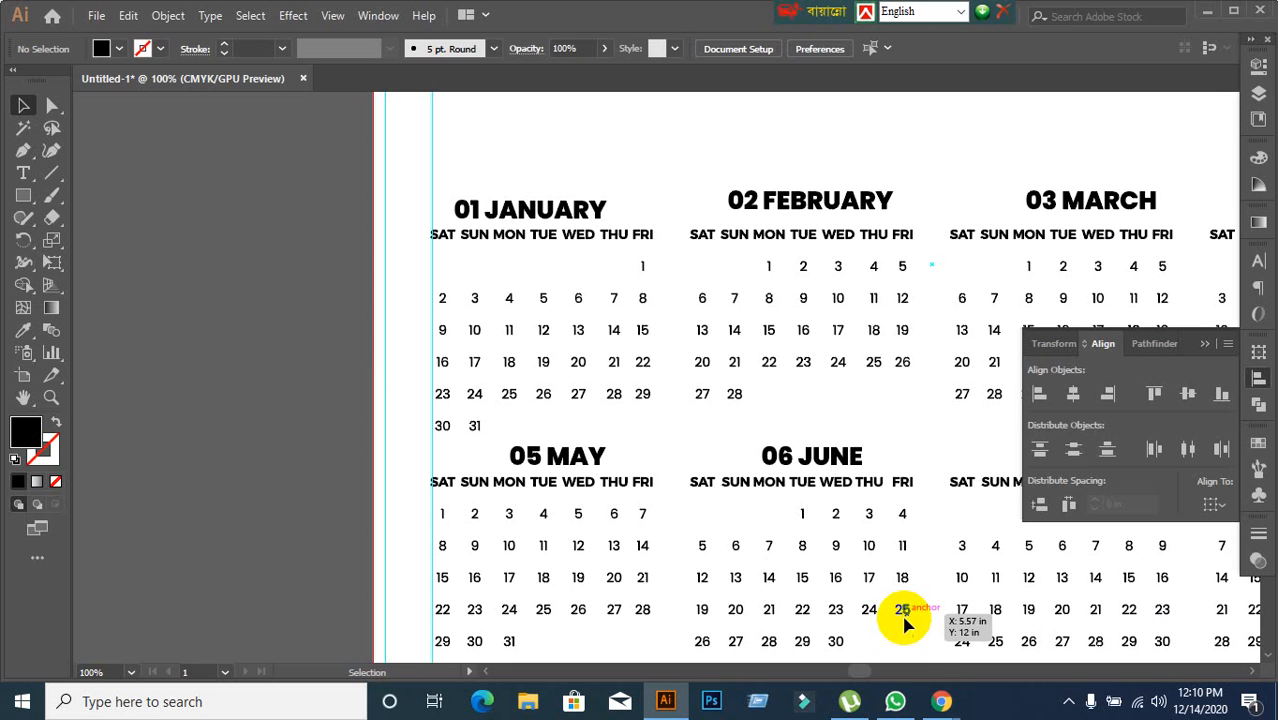
# Step: Switch to Chrome, close the Google Meet tab and return to Illustrator
pyautogui.moveTo(941, 705)
pyautogui.click(827, 633)
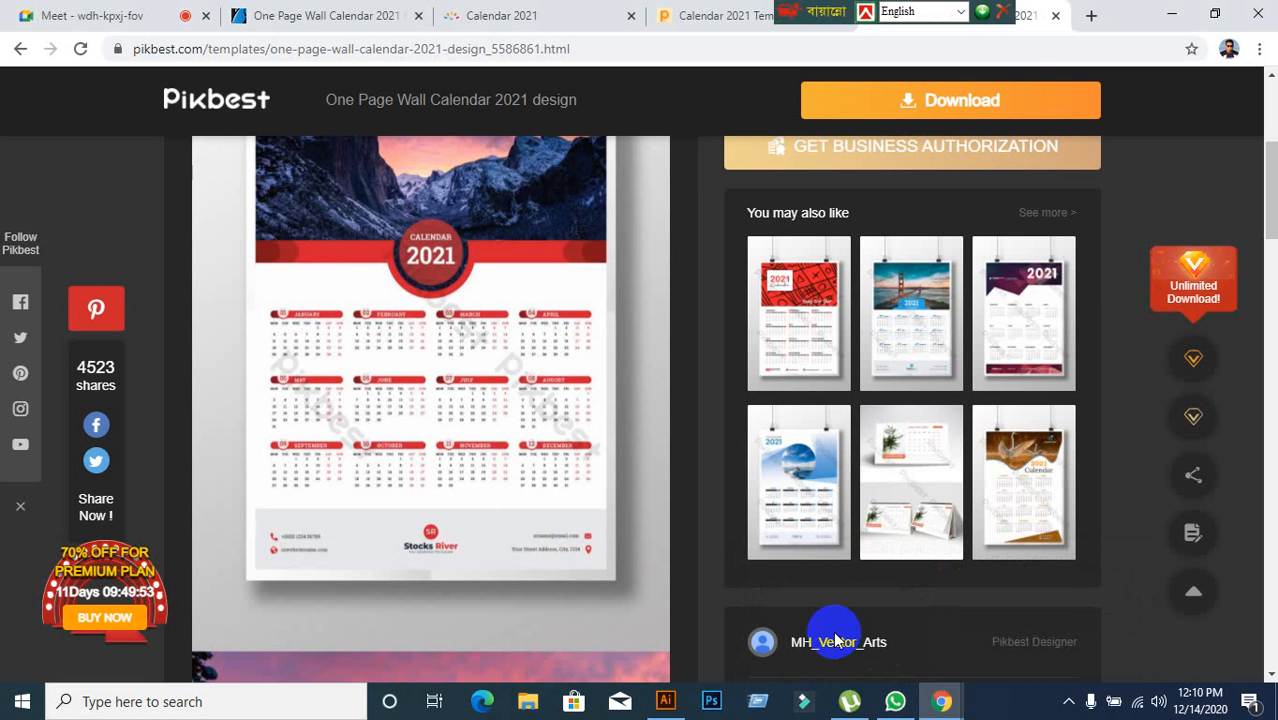
pyautogui.click(129, 27)
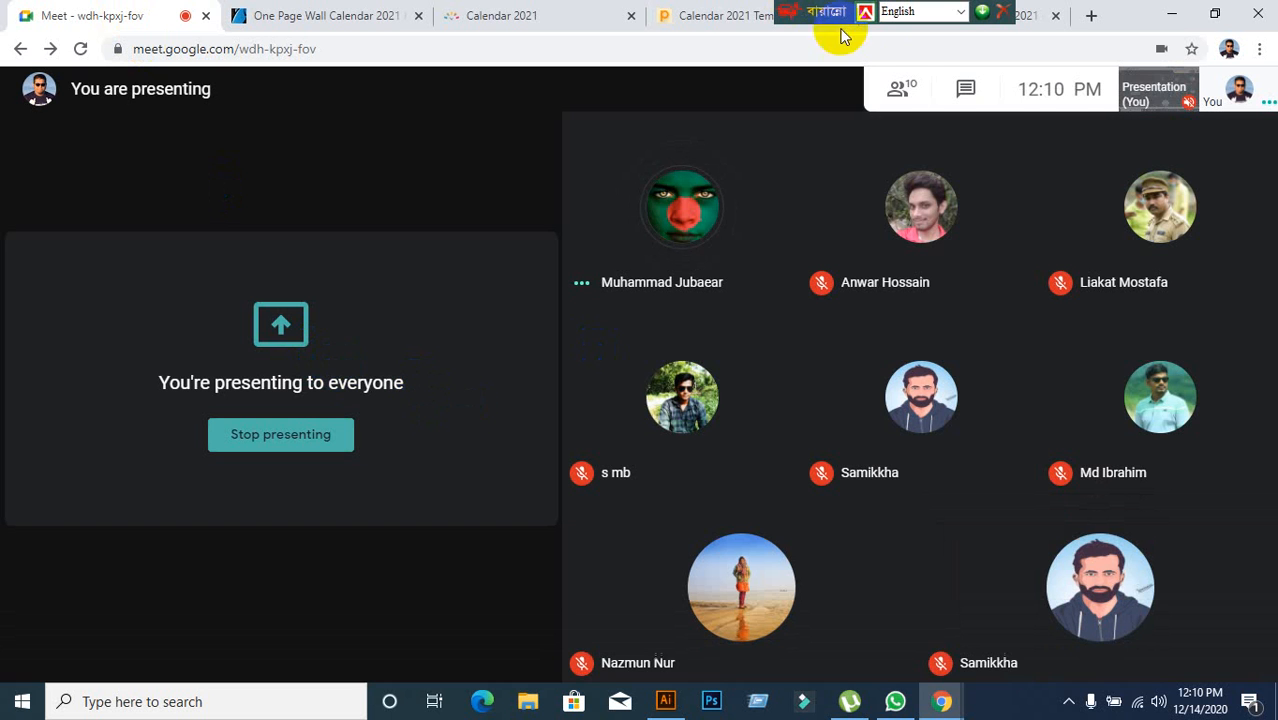
pyautogui.moveTo(828, 10); pyautogui.dragTo(562, 8)
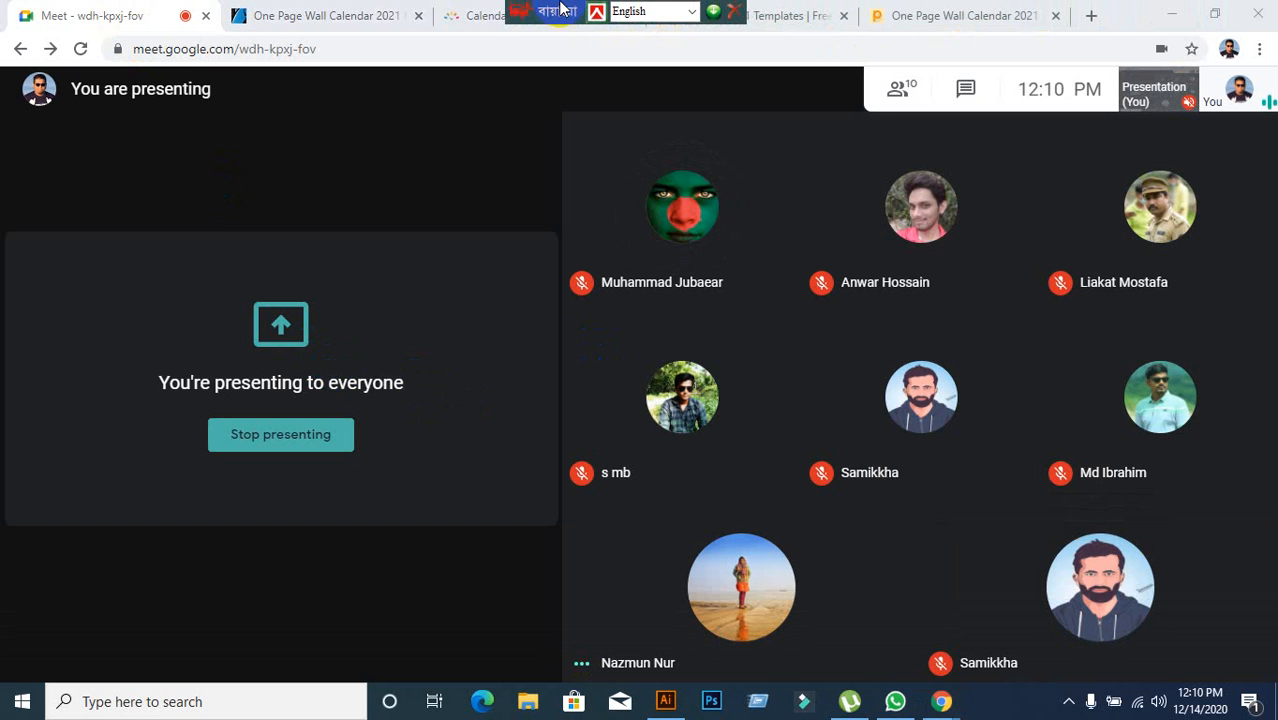
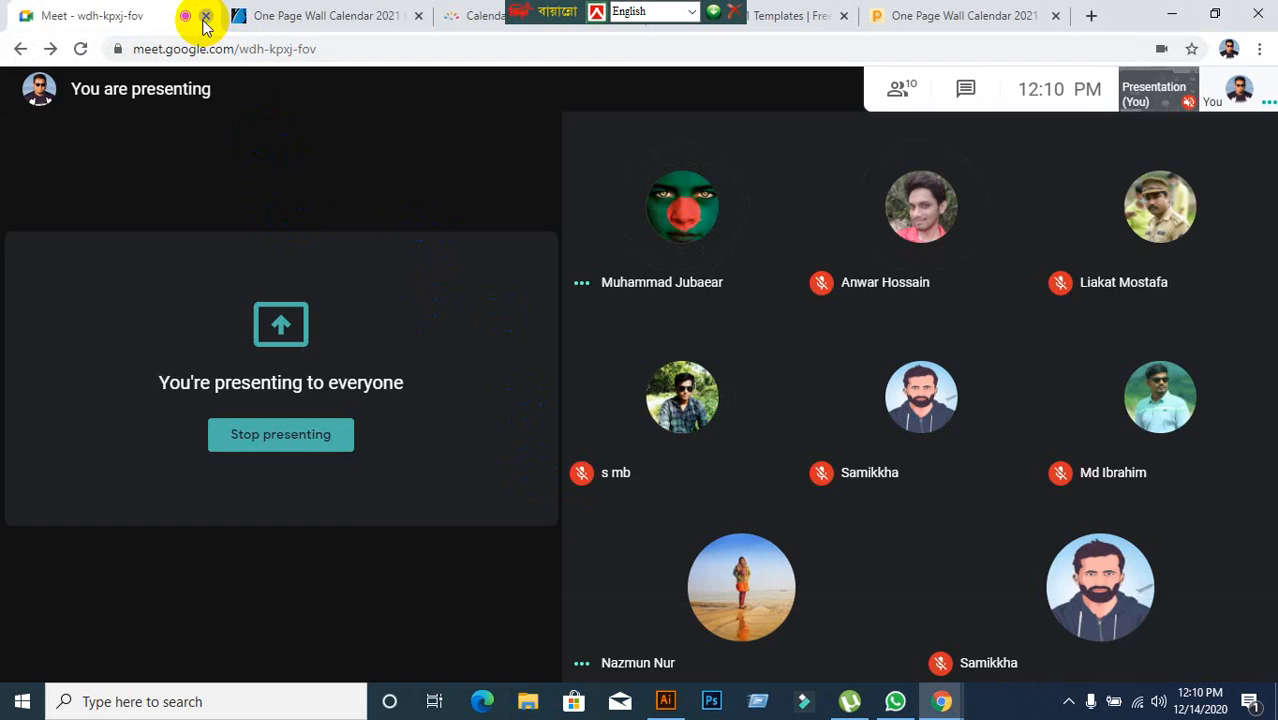
pyautogui.click(205, 17)
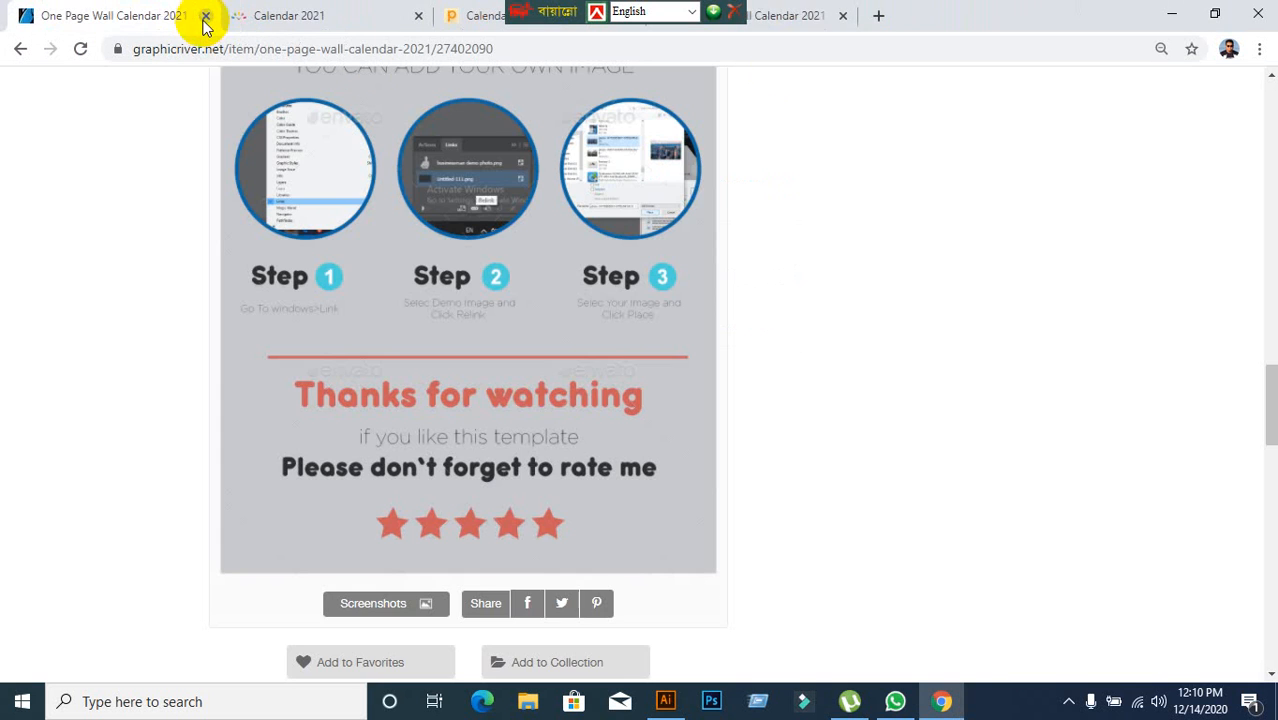
pyautogui.click(1166, 22)
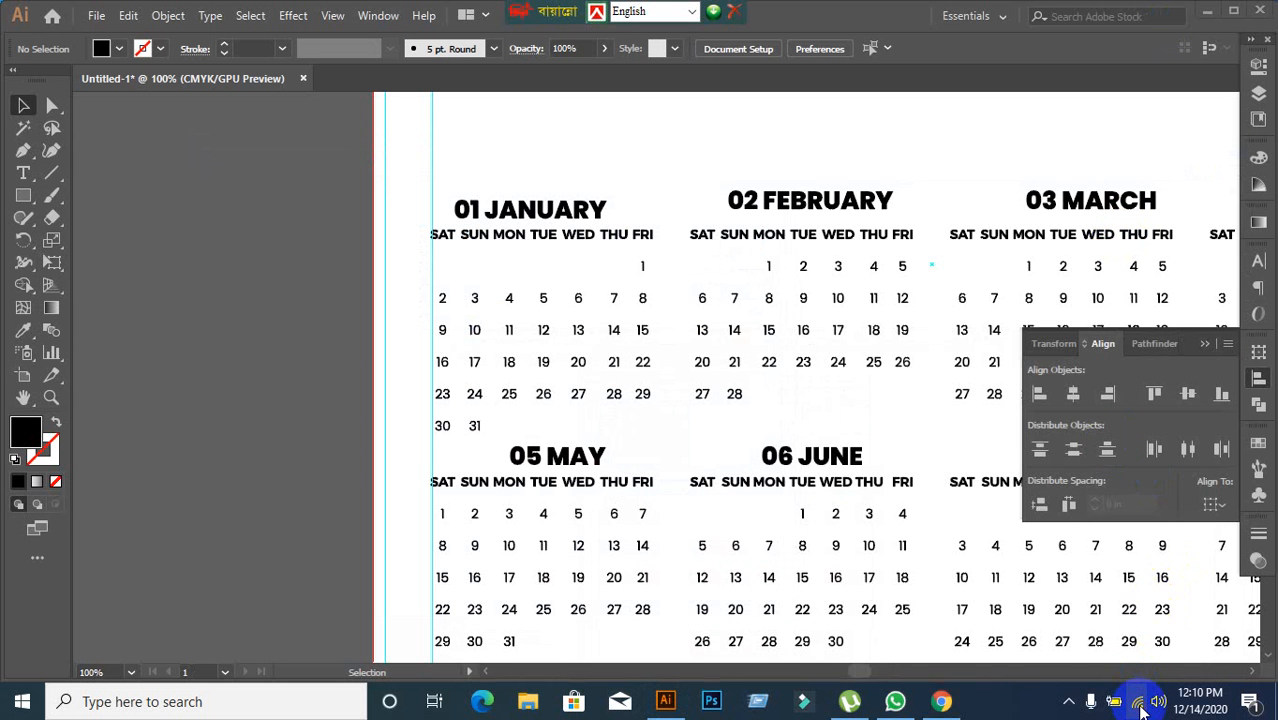
# Step: Disconnect the computer from its current Wi-Fi network and reconnect to the same network
pyautogui.click(1140, 704)
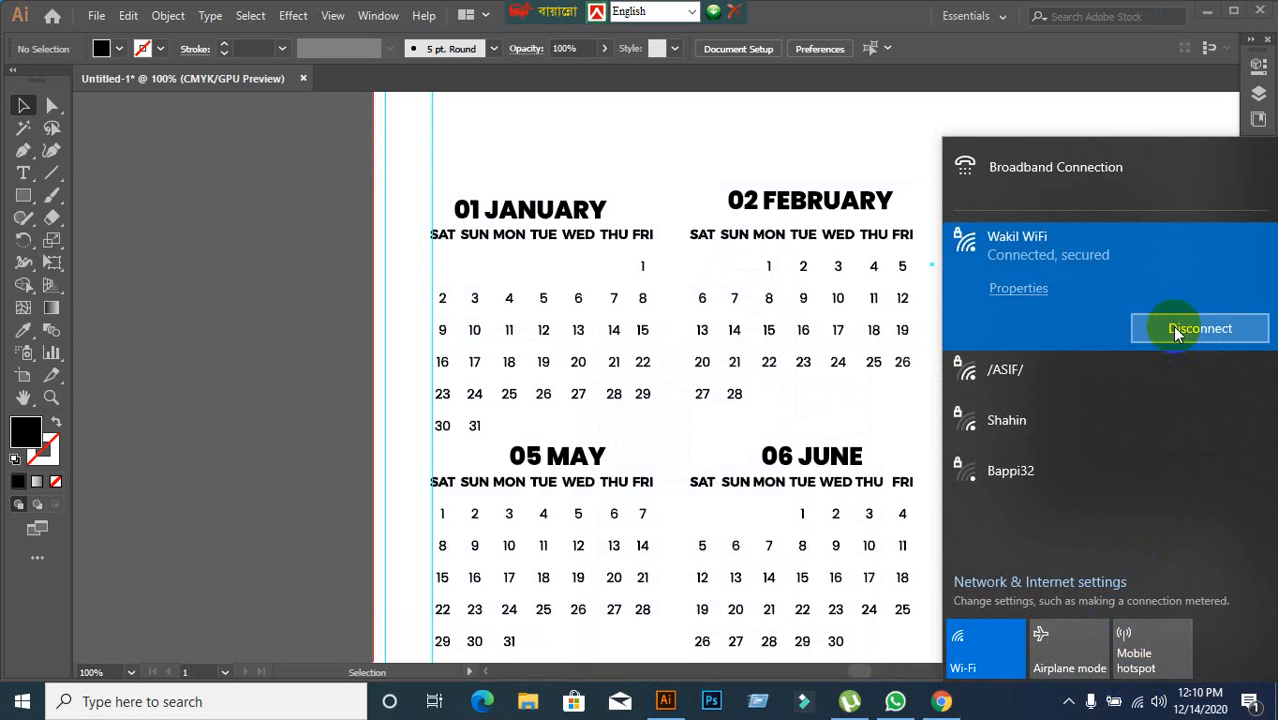
pyautogui.click(1175, 331)
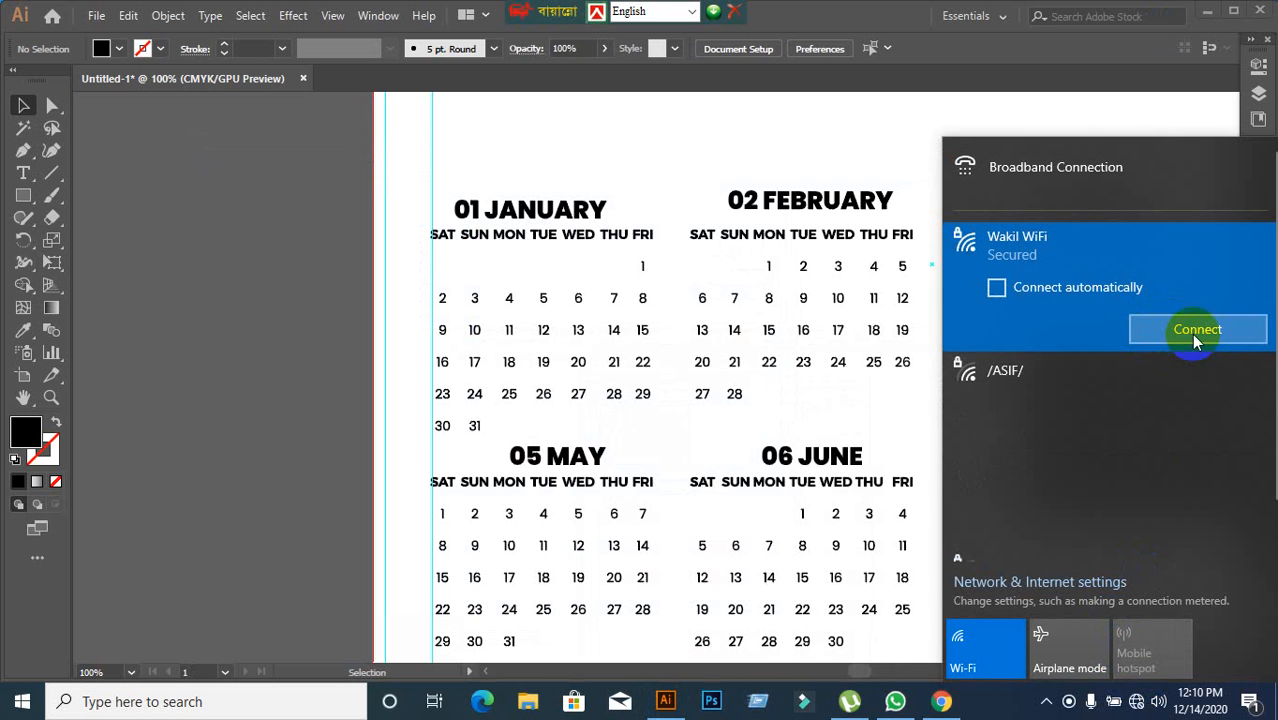
pyautogui.click(1197, 332)
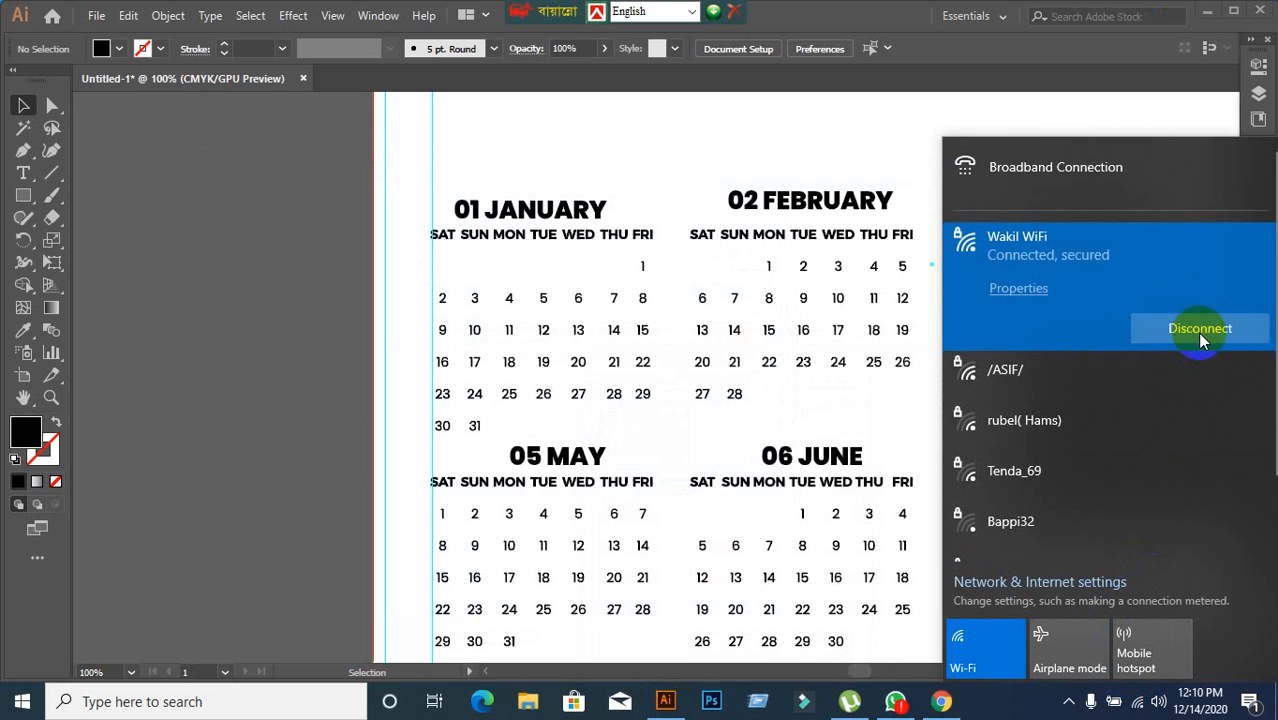
# Step: Switch to Chrome and load the Google Meet call's join page in a new tab
pyautogui.click(941, 701)
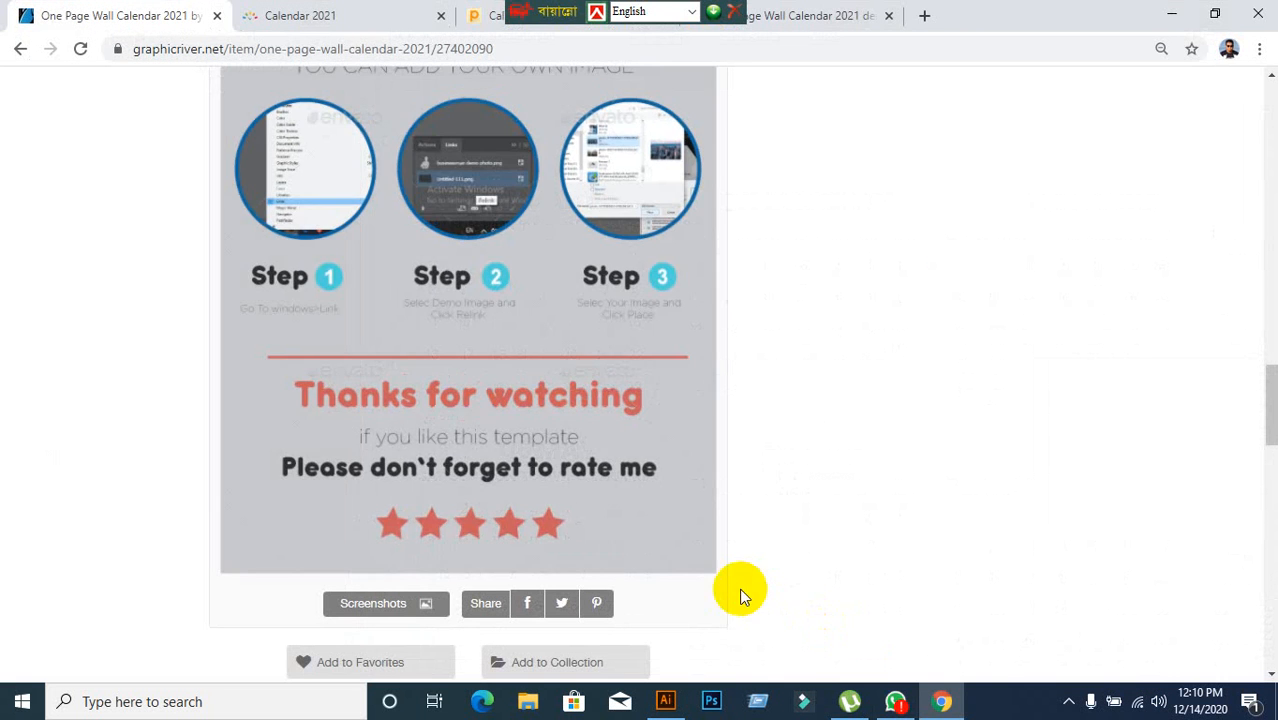
pyautogui.moveTo(564, 10); pyautogui.dragTo(1133, 10)
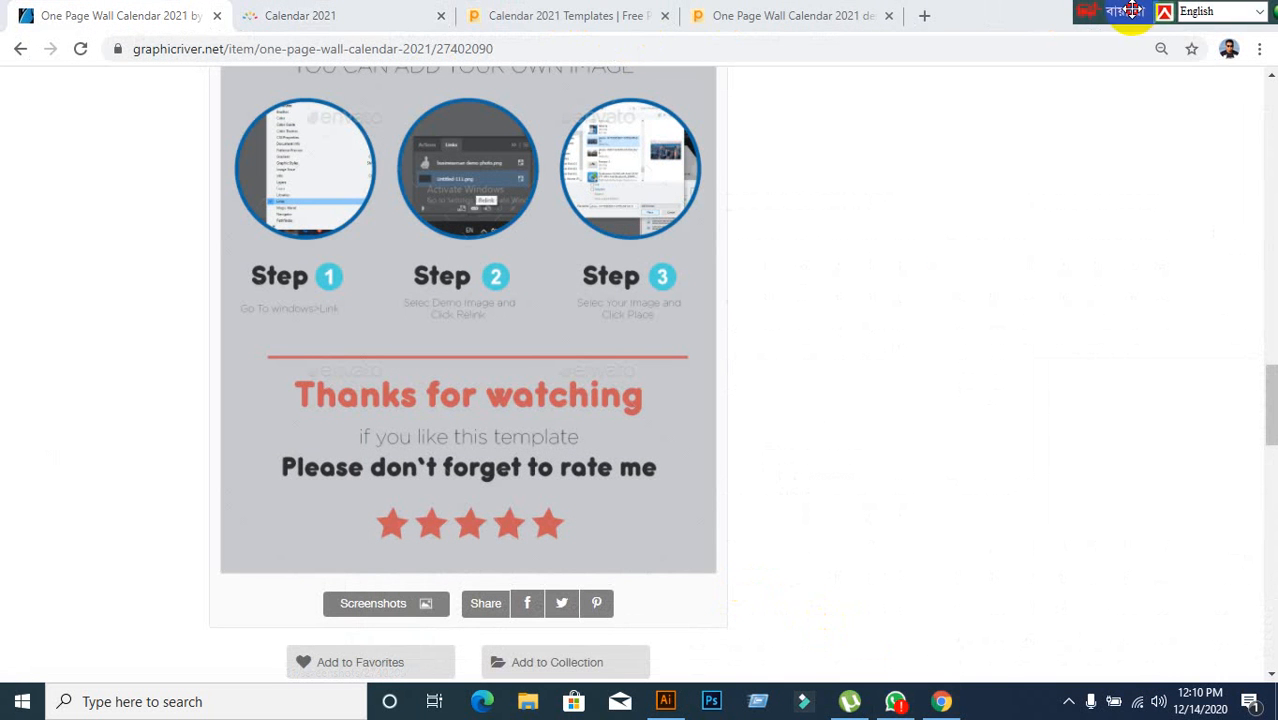
pyautogui.click(921, 17)
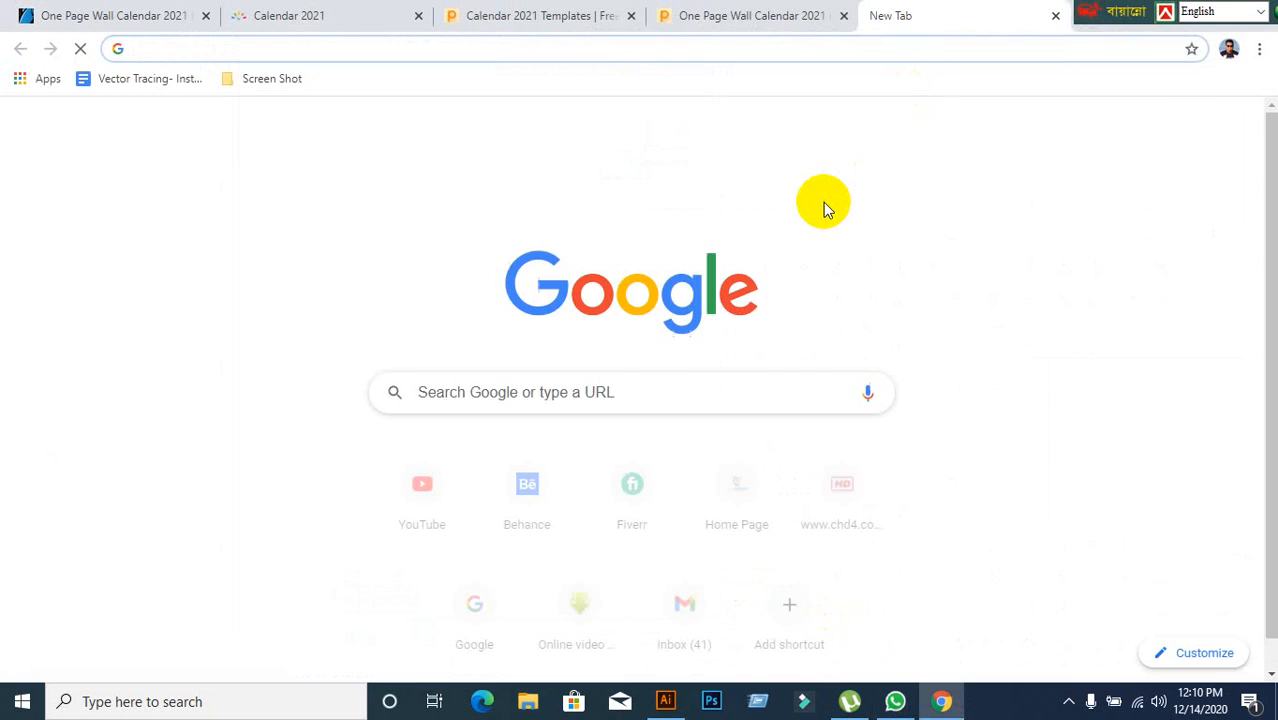
pyautogui.write('m')
pyautogui.press('Return')
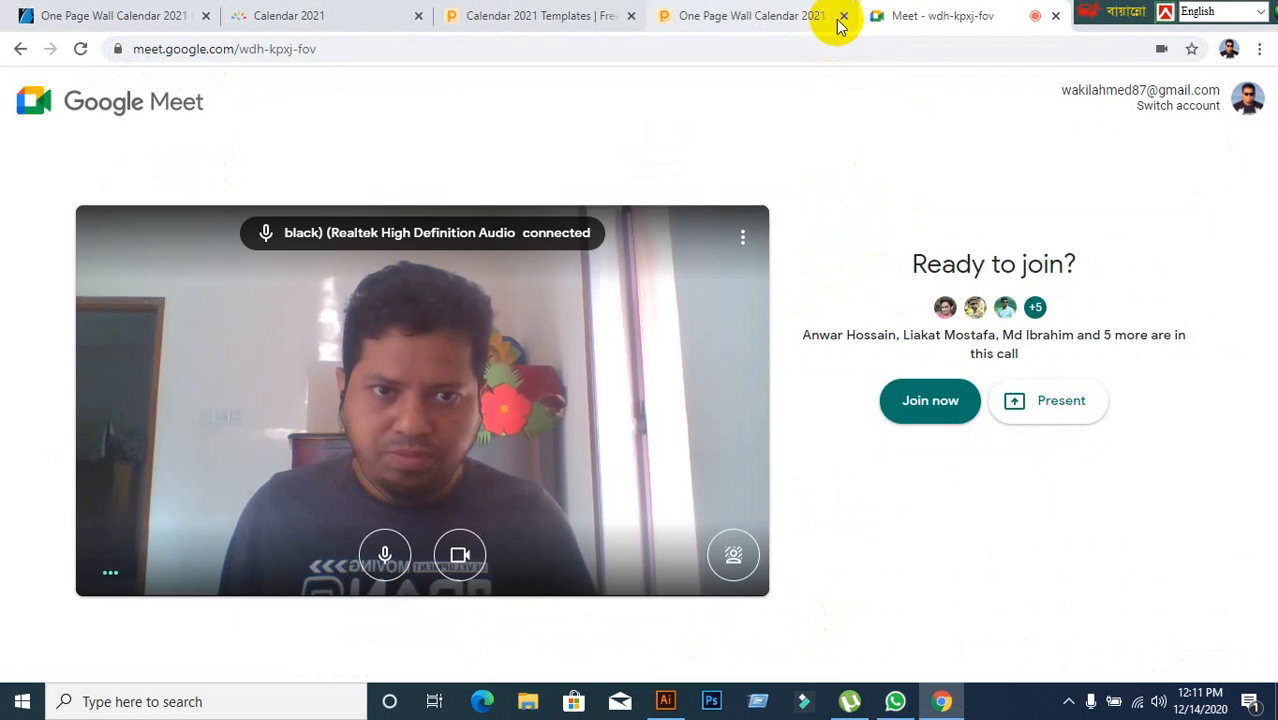
# Step: Close the Calendar 2021 Templates tab, the One Page Wall Calendar 2021 tab beside it, and the timeanddate Calendar 2021 tab
pyautogui.click(843, 17)
pyautogui.click(631, 17)
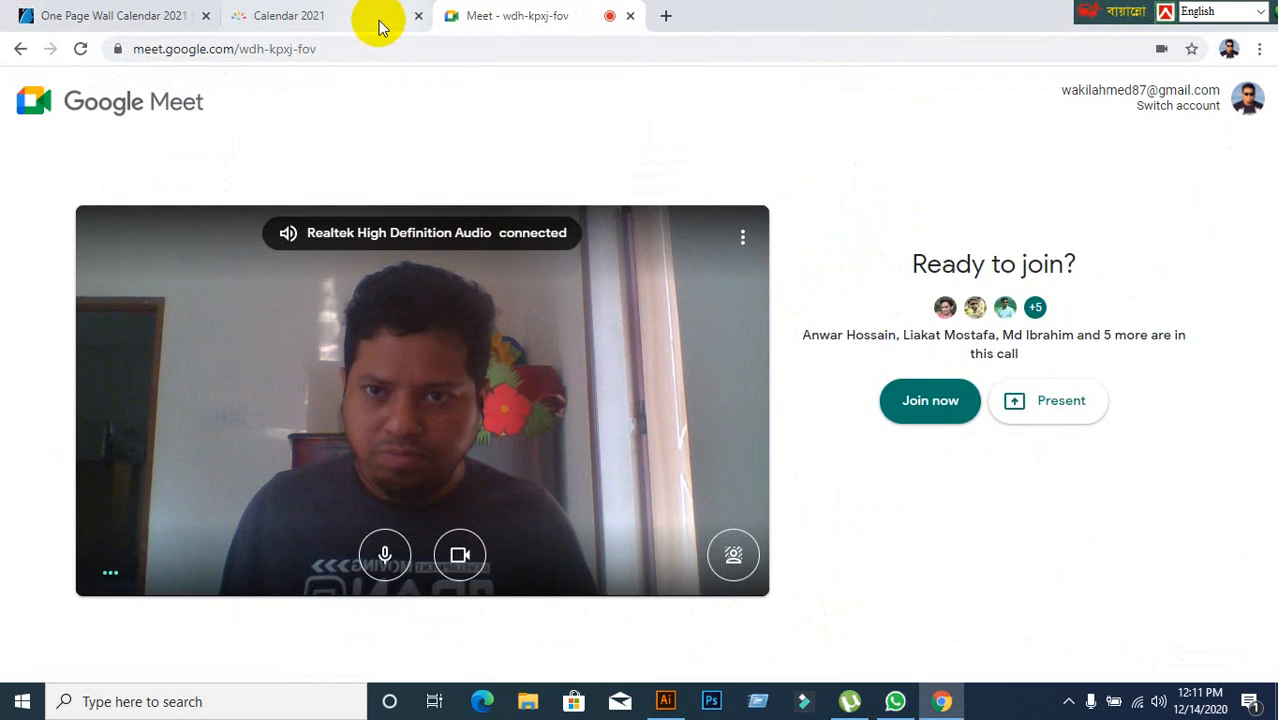
pyautogui.click(381, 20)
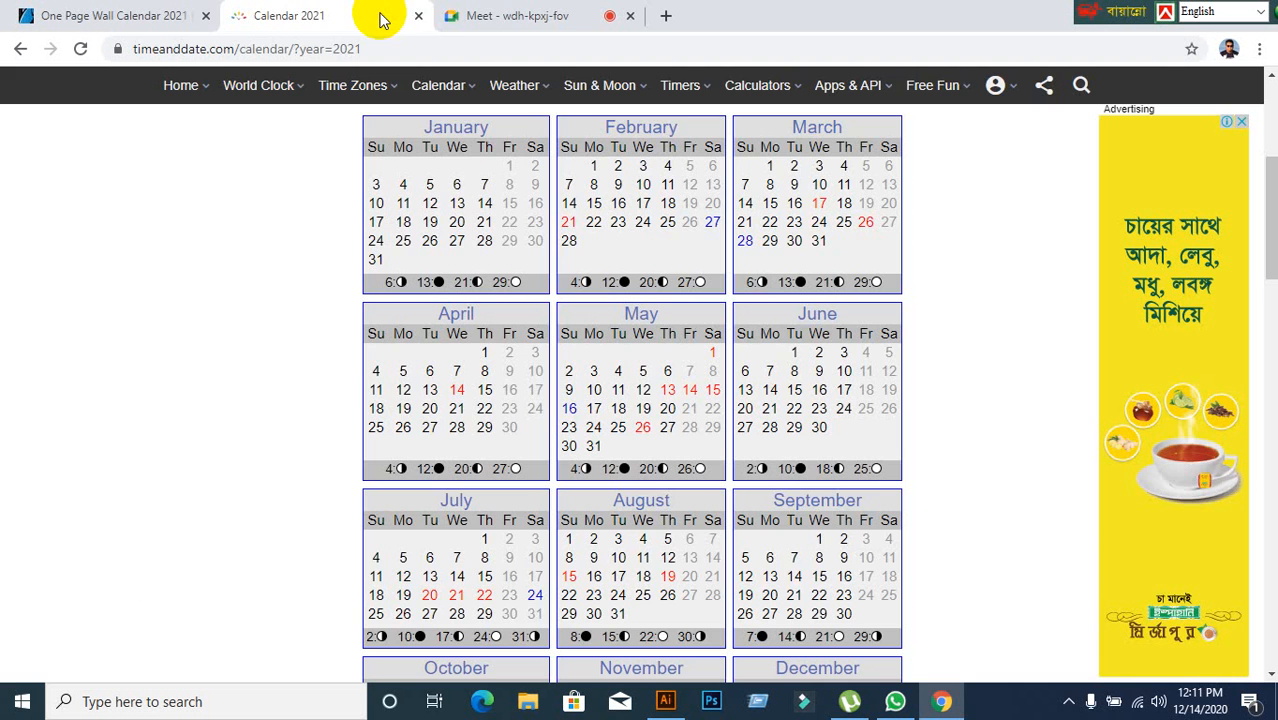
pyautogui.click(495, 17)
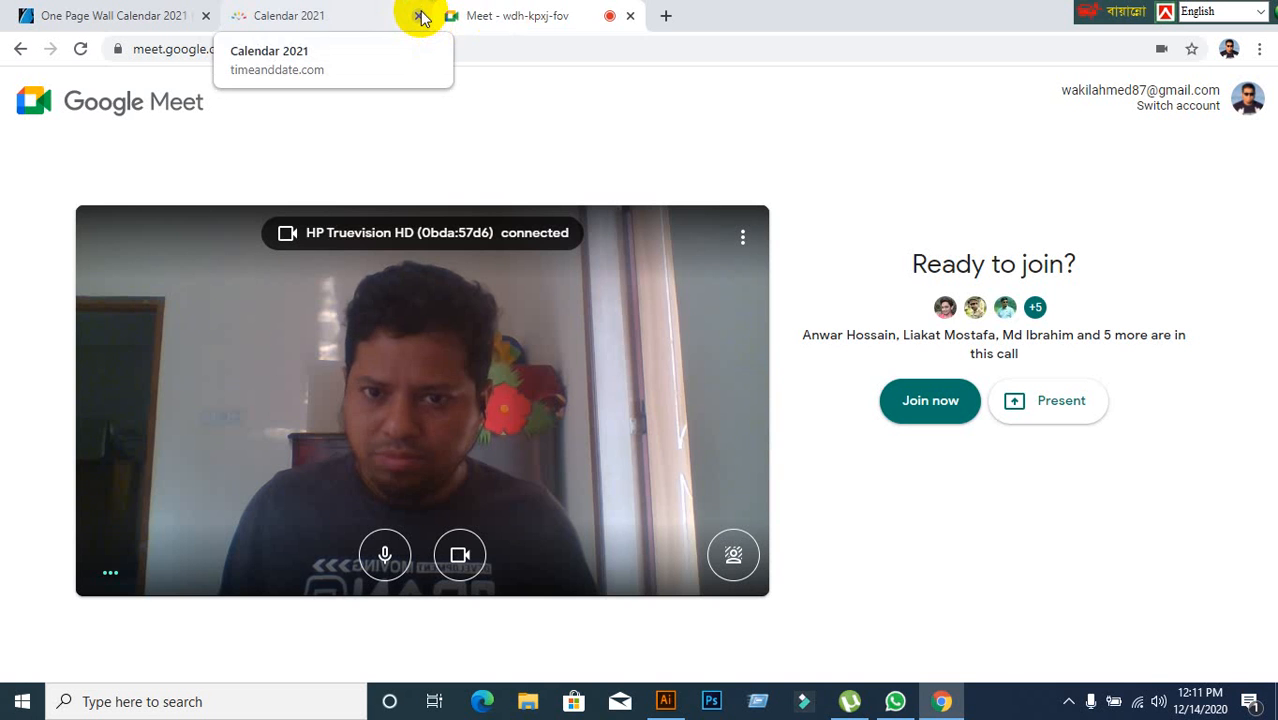
pyautogui.click(419, 17)
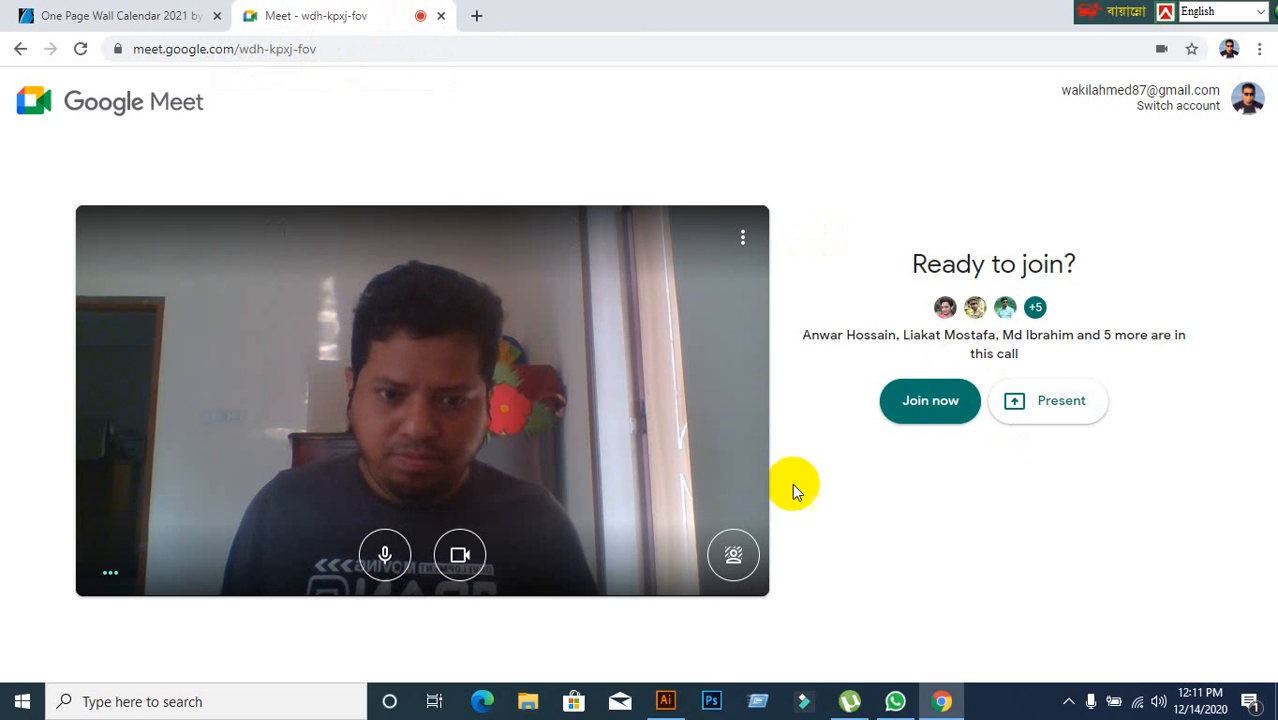
# Step: Join the Google Meet call with the camera turned off and the microphone unmuted
pyautogui.click(484, 555)
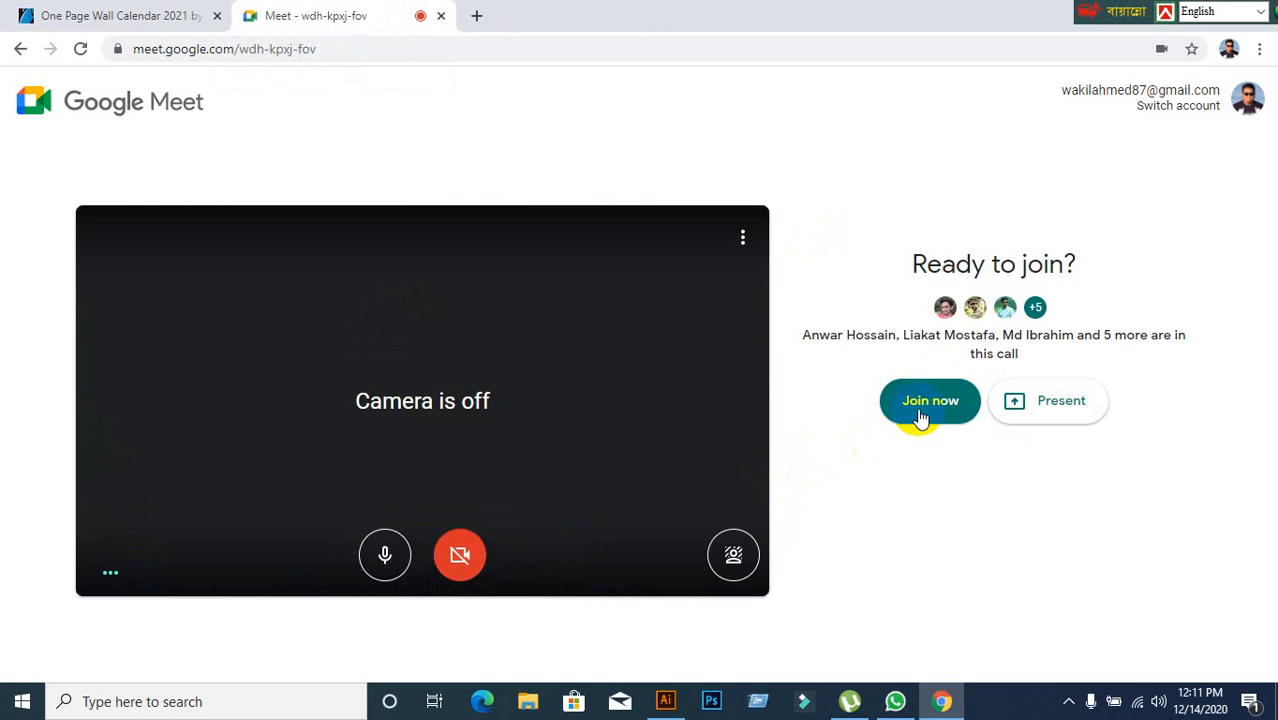
pyautogui.click(921, 412)
pyautogui.click(571, 648)
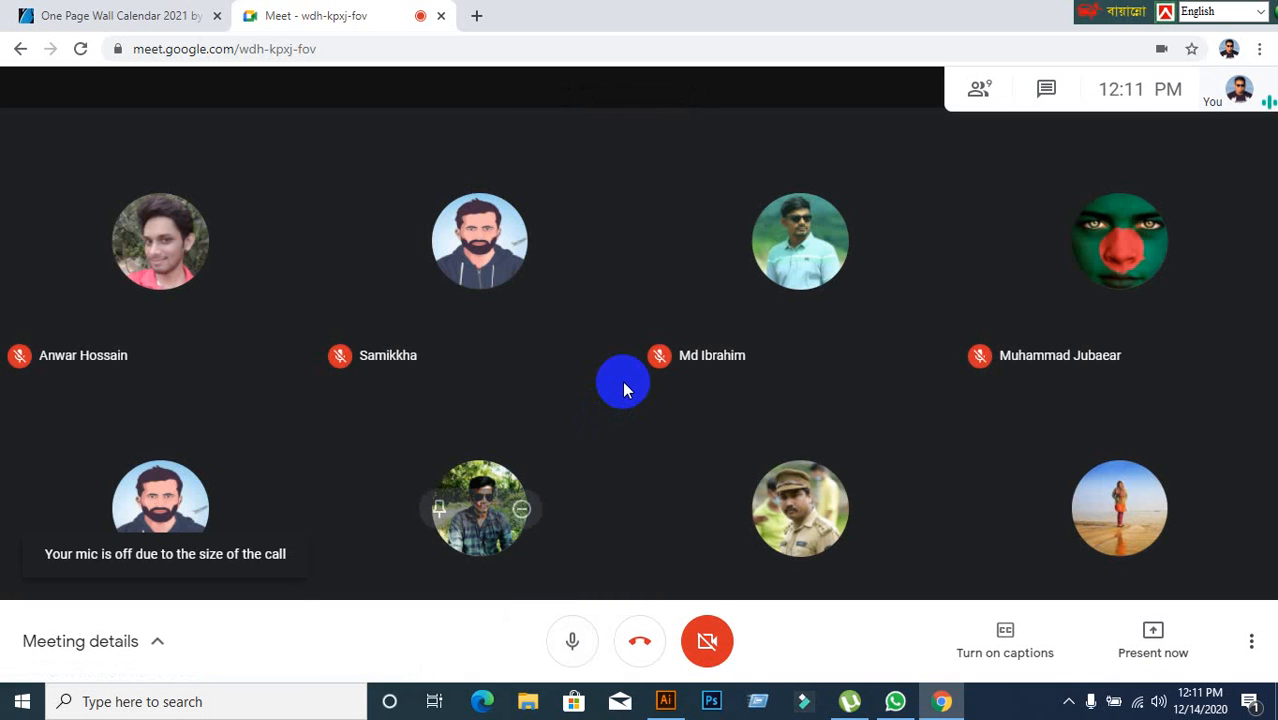
pyautogui.click(667, 704)
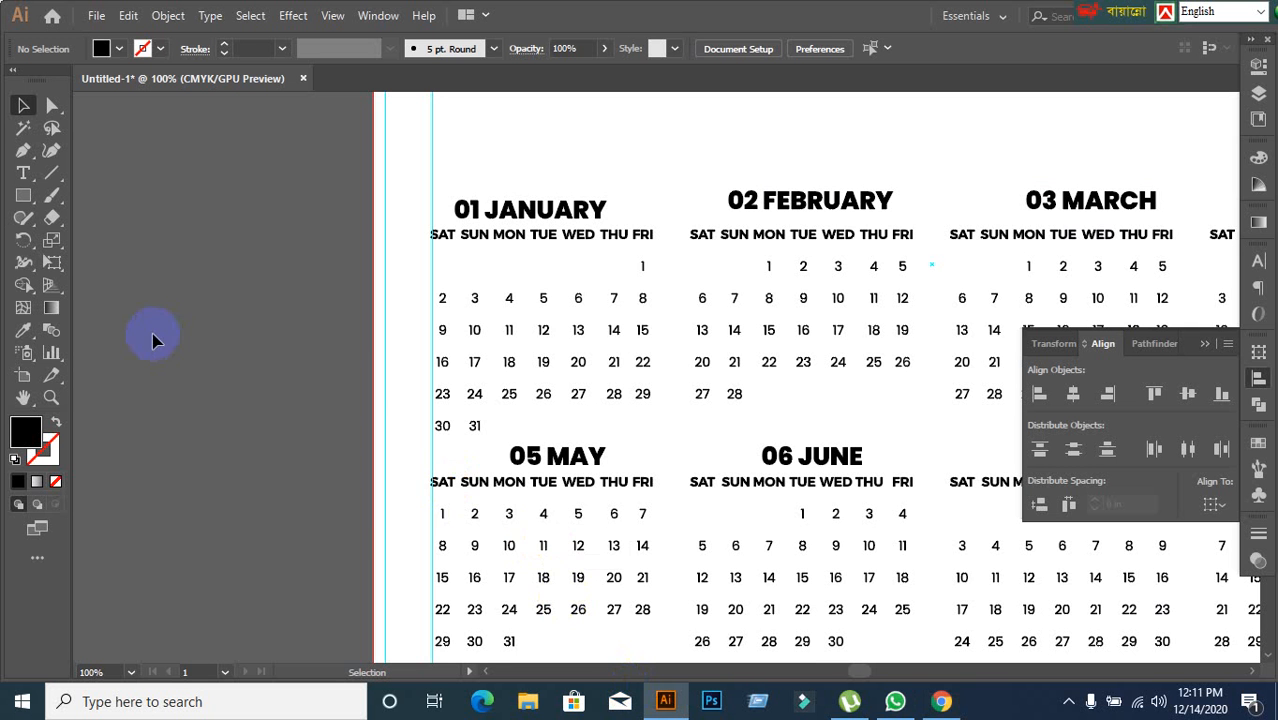
pyautogui.scroll(1, 491, 294)
pyautogui.scroll(-1, 493, 295)
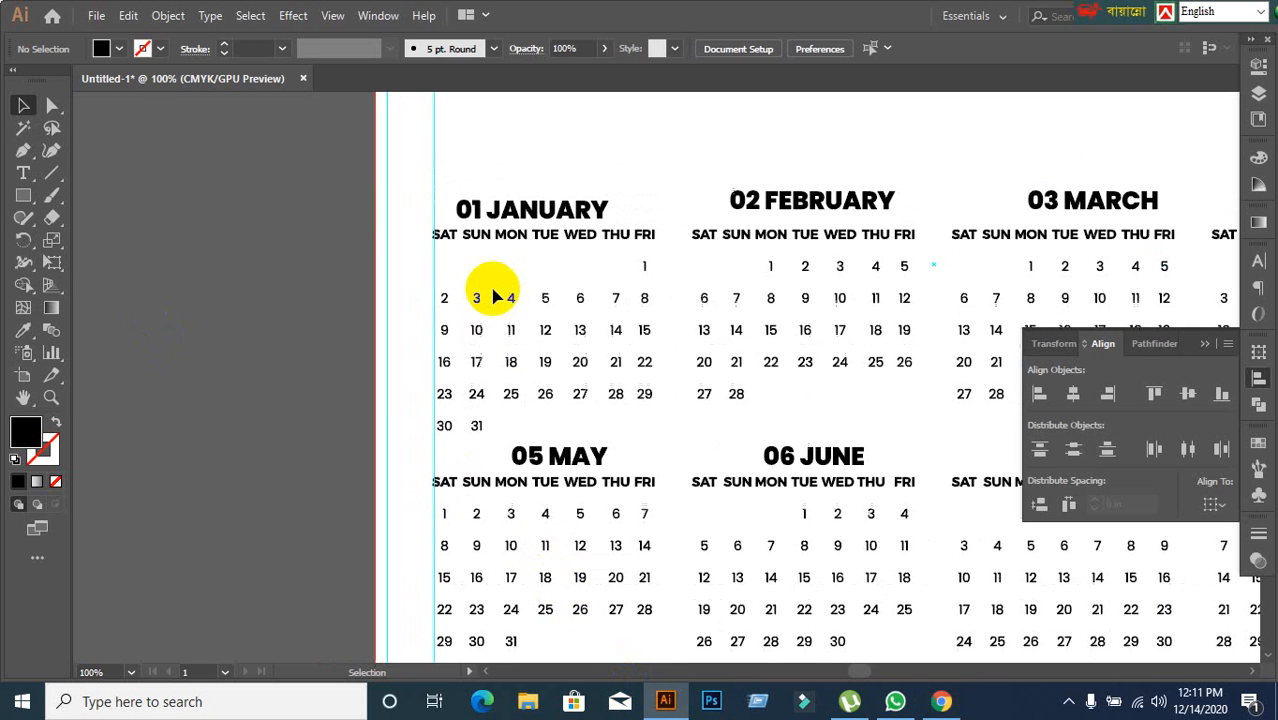
pyautogui.moveTo(476, 295); pyautogui.dragTo(528, 342)
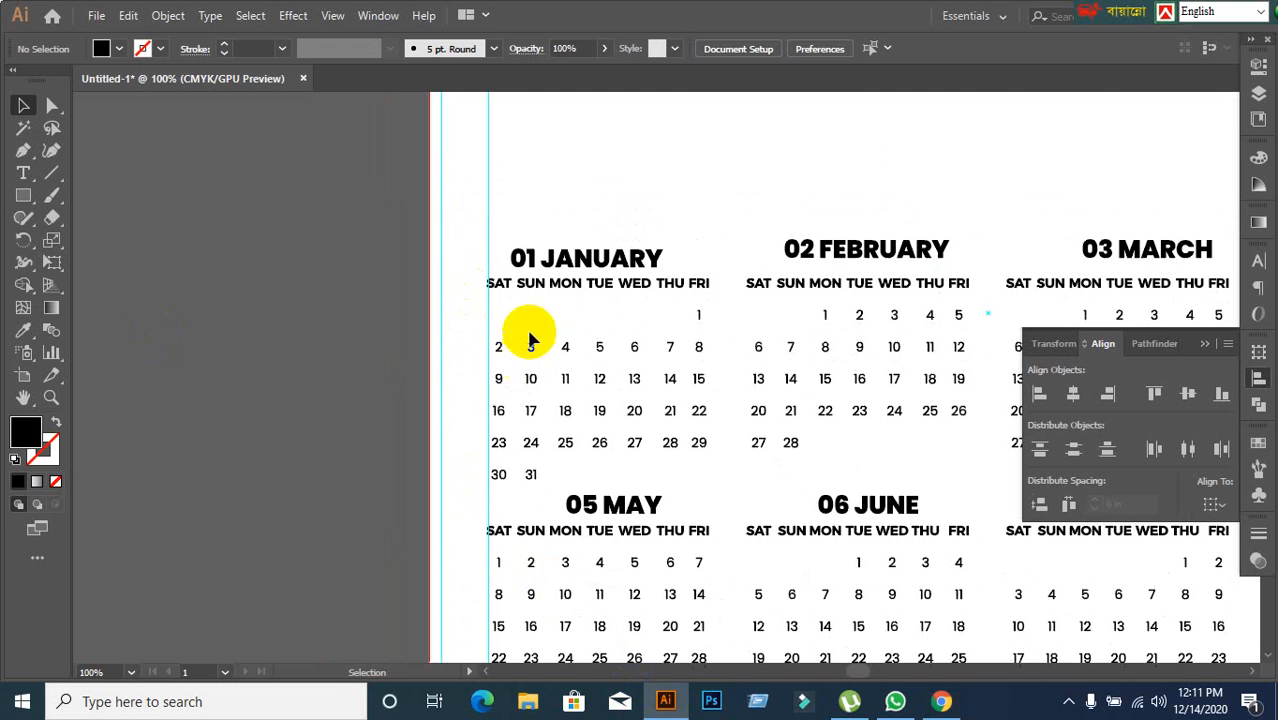
pyautogui.click(563, 267)
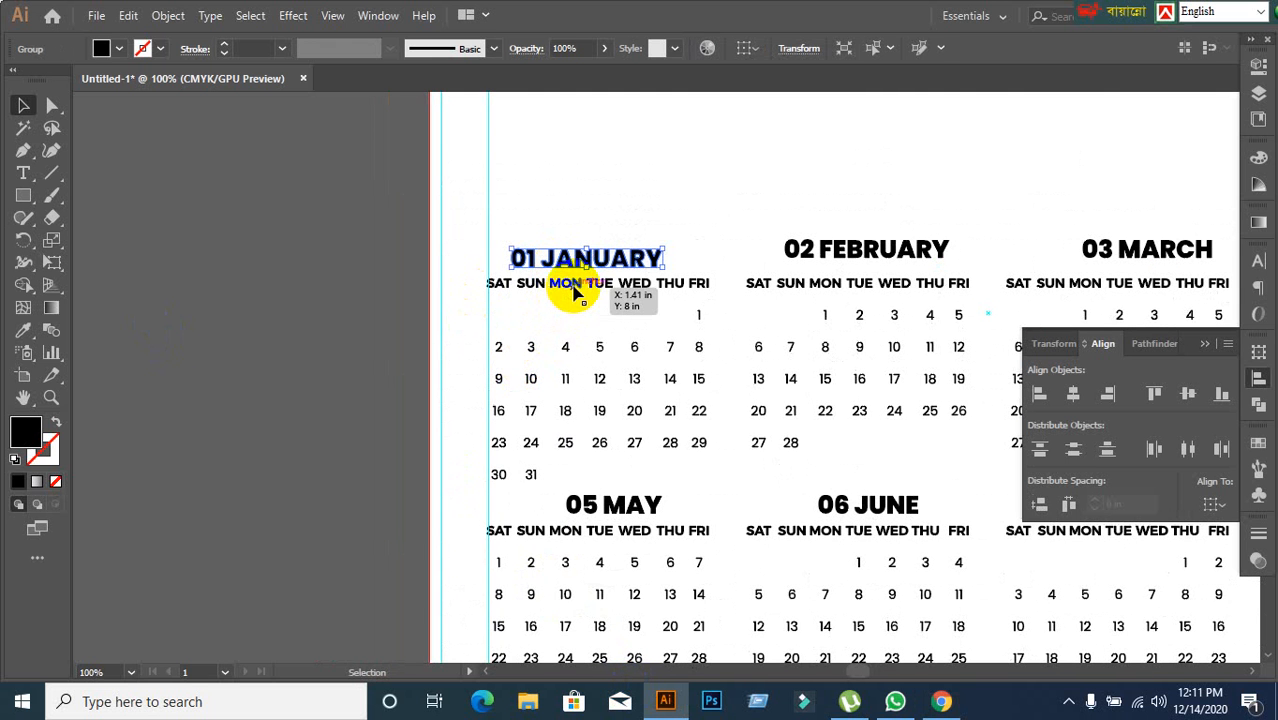
pyautogui.keyDown('shift'); pyautogui.click(575, 291); pyautogui.keyUp('shift')
pyautogui.hotkey('ctrl', 'shift', 'o')
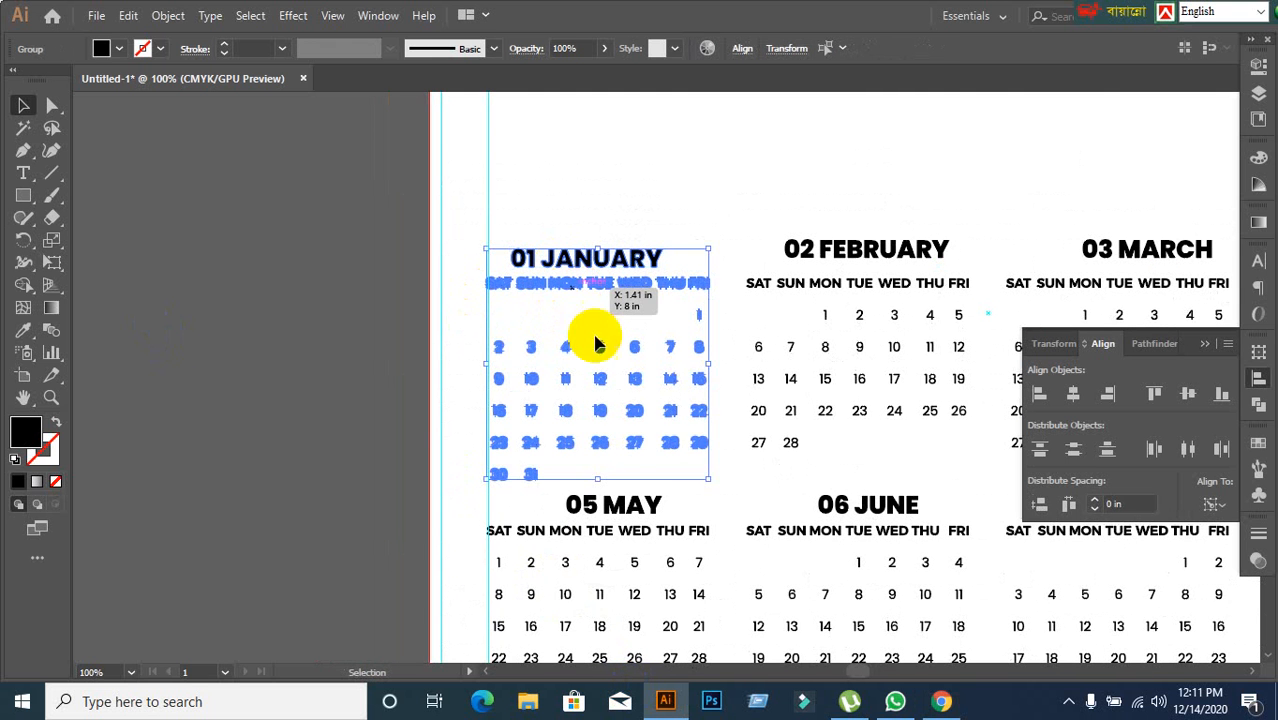
pyautogui.click(305, 408)
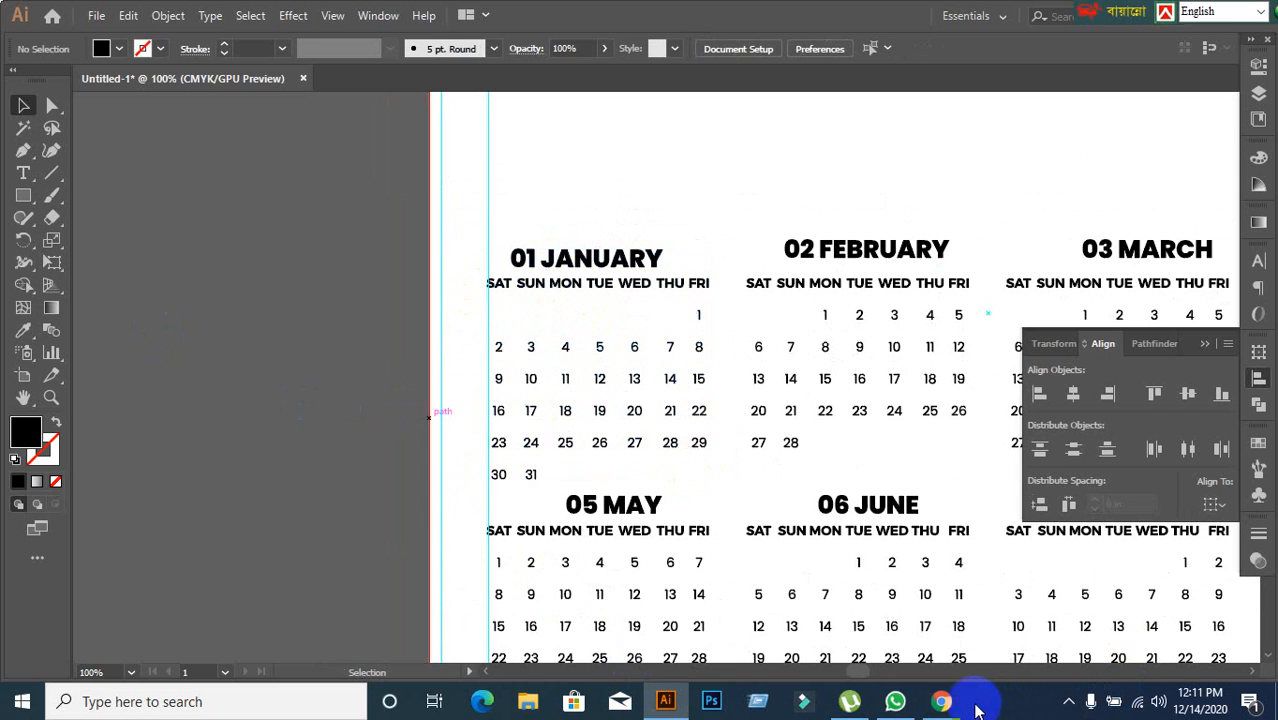
# Step: Switch to Chrome, present the entire screen in the Google Meet call and hide the sharing notice
pyautogui.click(941, 701)
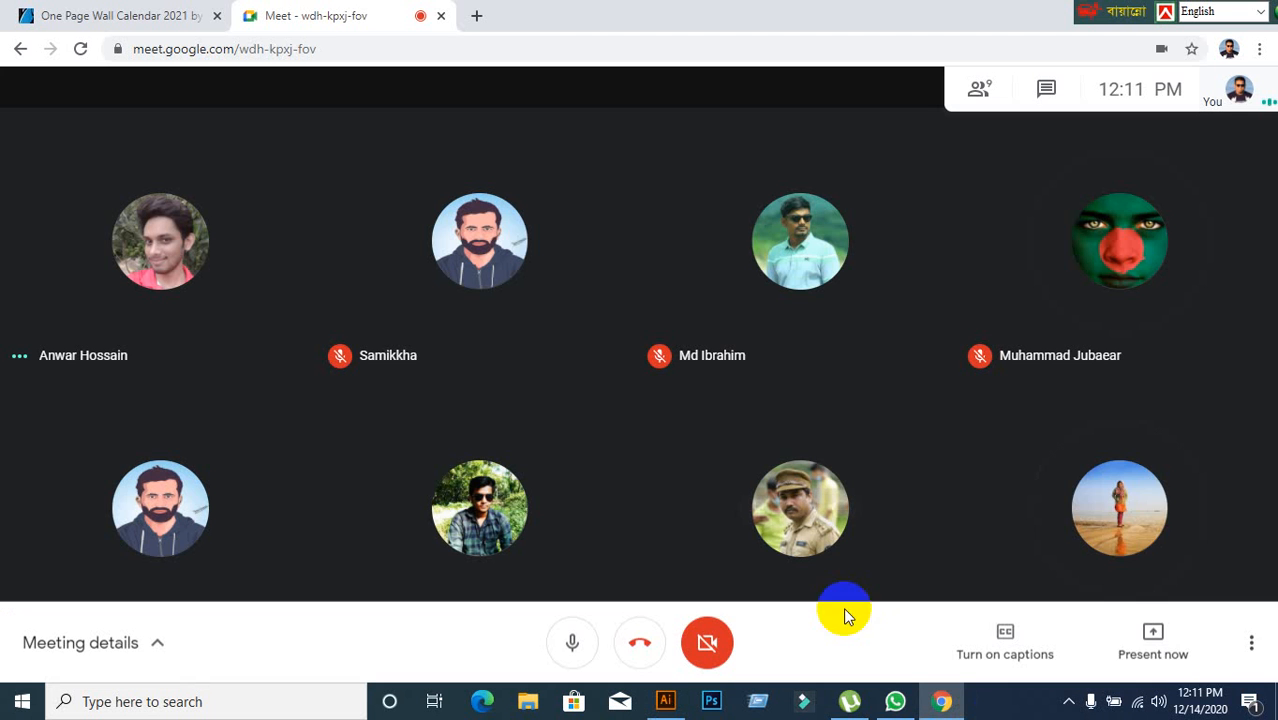
pyautogui.click(1172, 650)
pyautogui.click(1116, 480)
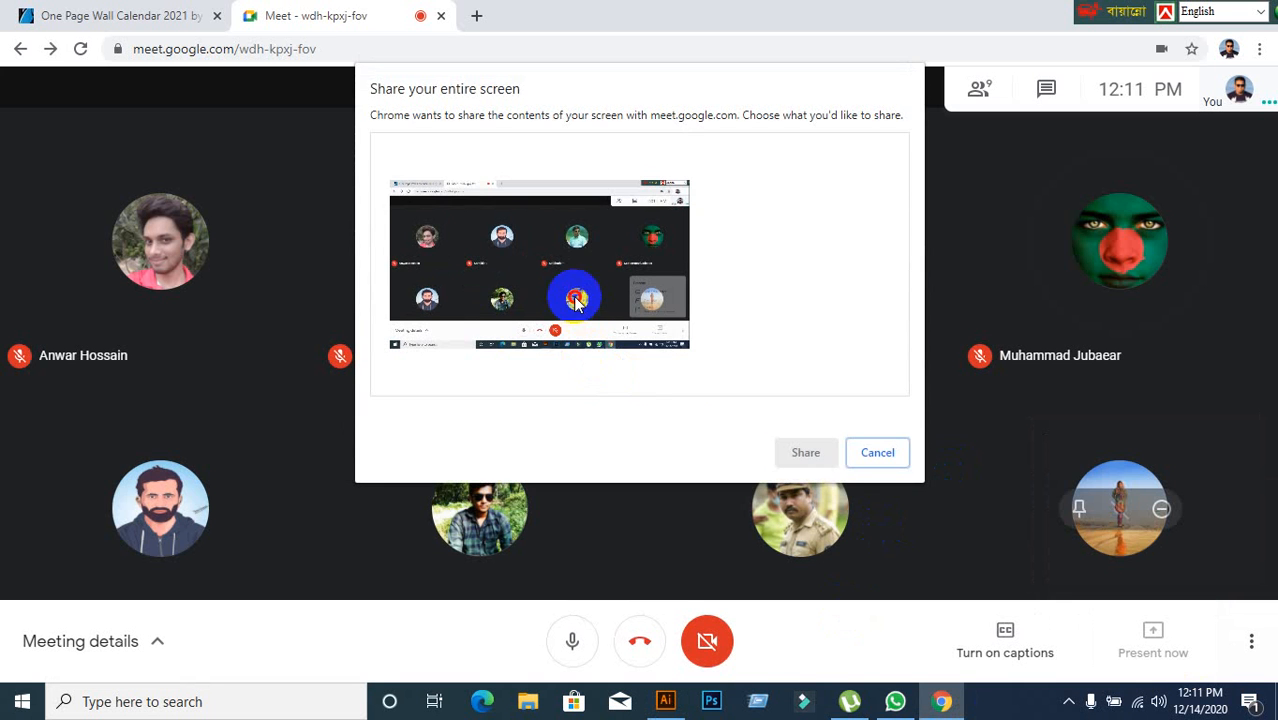
pyautogui.click(806, 452)
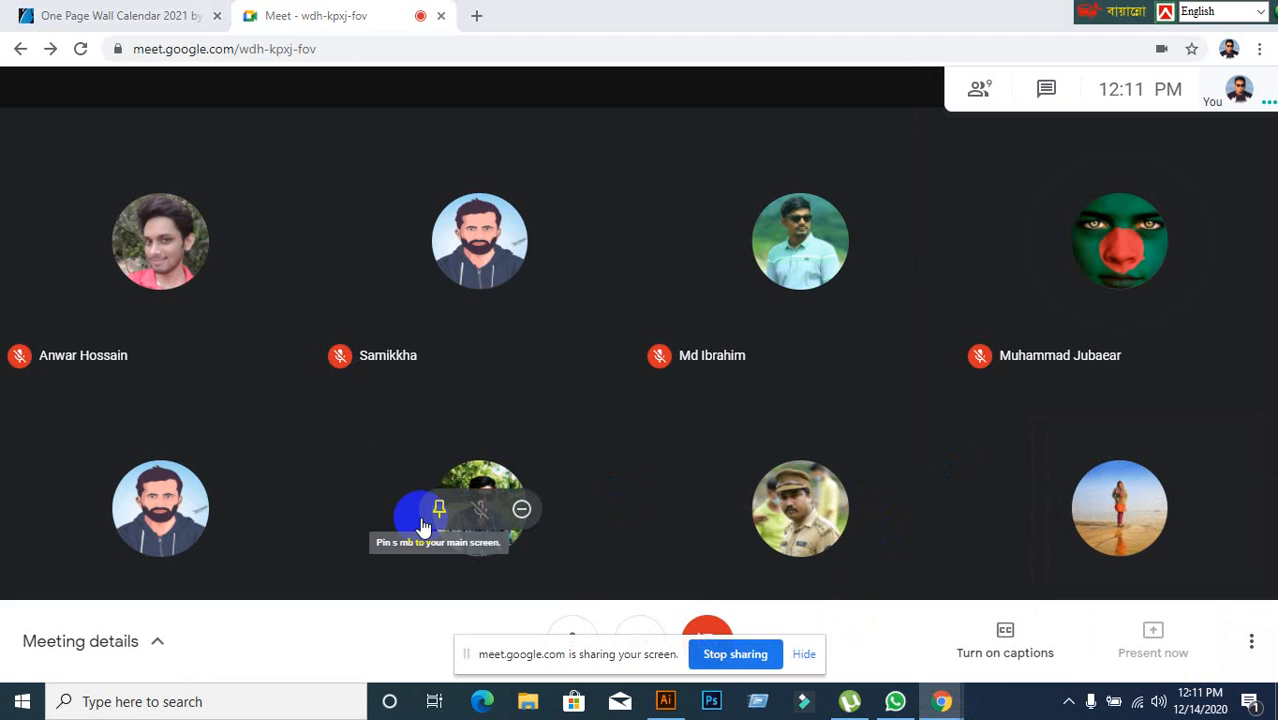
pyautogui.click(805, 656)
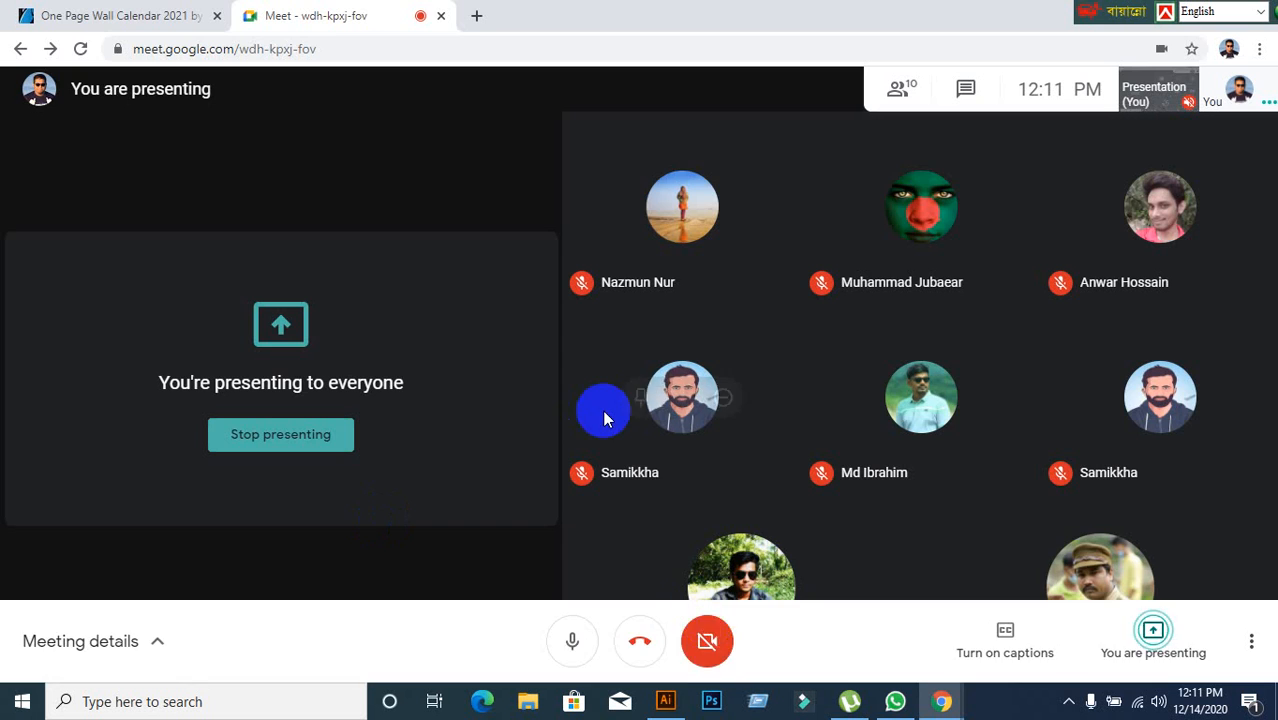
# Step: Switch to Illustrator and bring the January title and date grid into close view at 150%
pyautogui.click(665, 701)
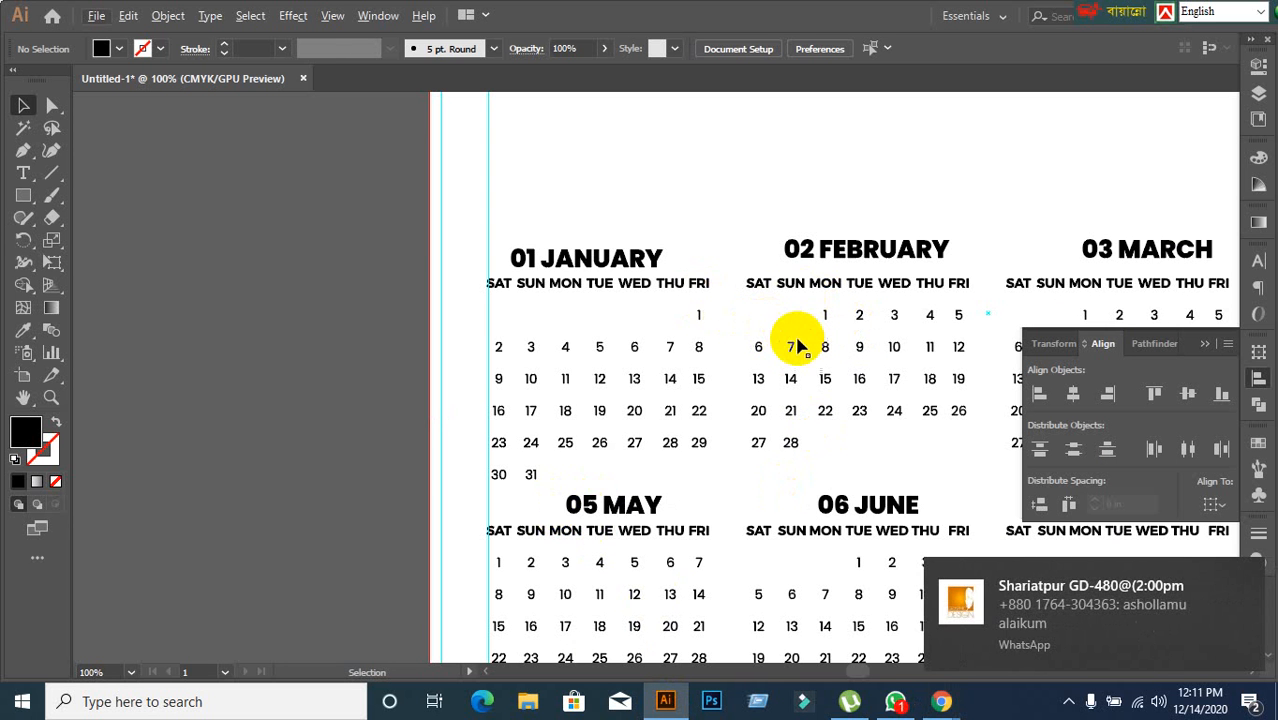
pyautogui.scroll(1, 709, 317)
pyautogui.scroll(-1, 709, 317)
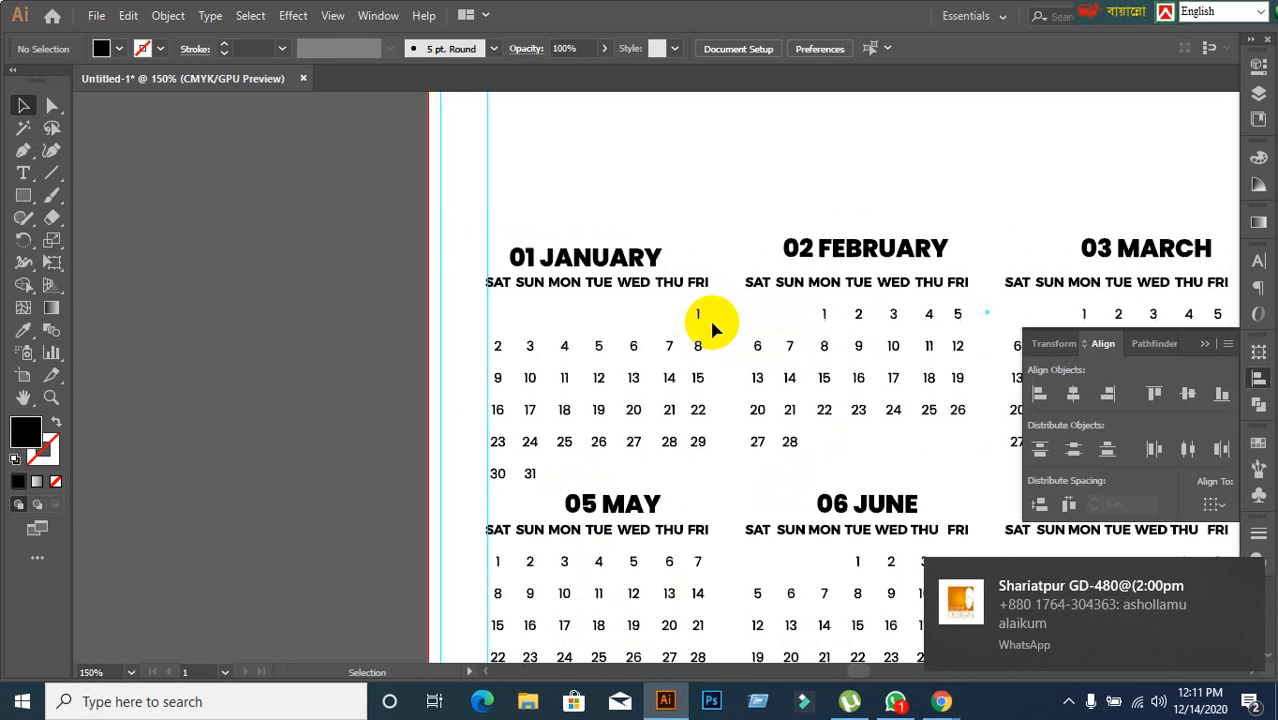
pyautogui.moveTo(636, 228); pyautogui.dragTo(531, 234)
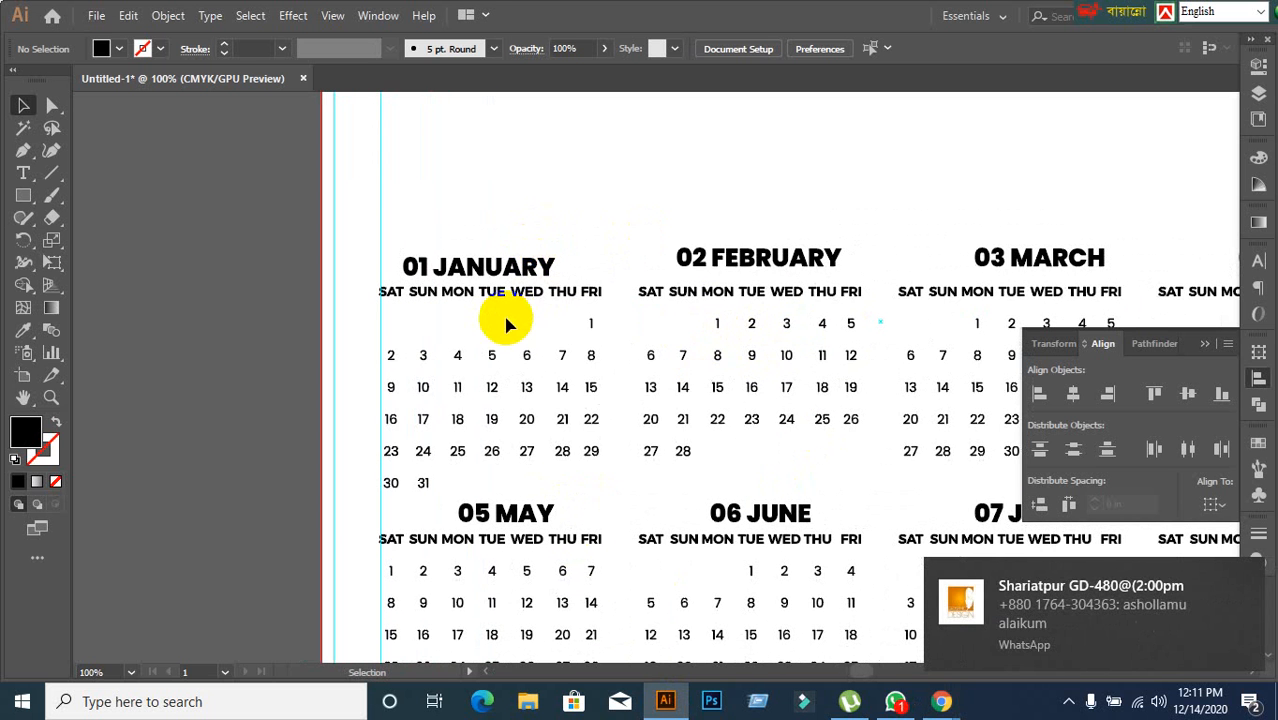
pyautogui.click(489, 278)
pyautogui.scroll(1, 500, 330)
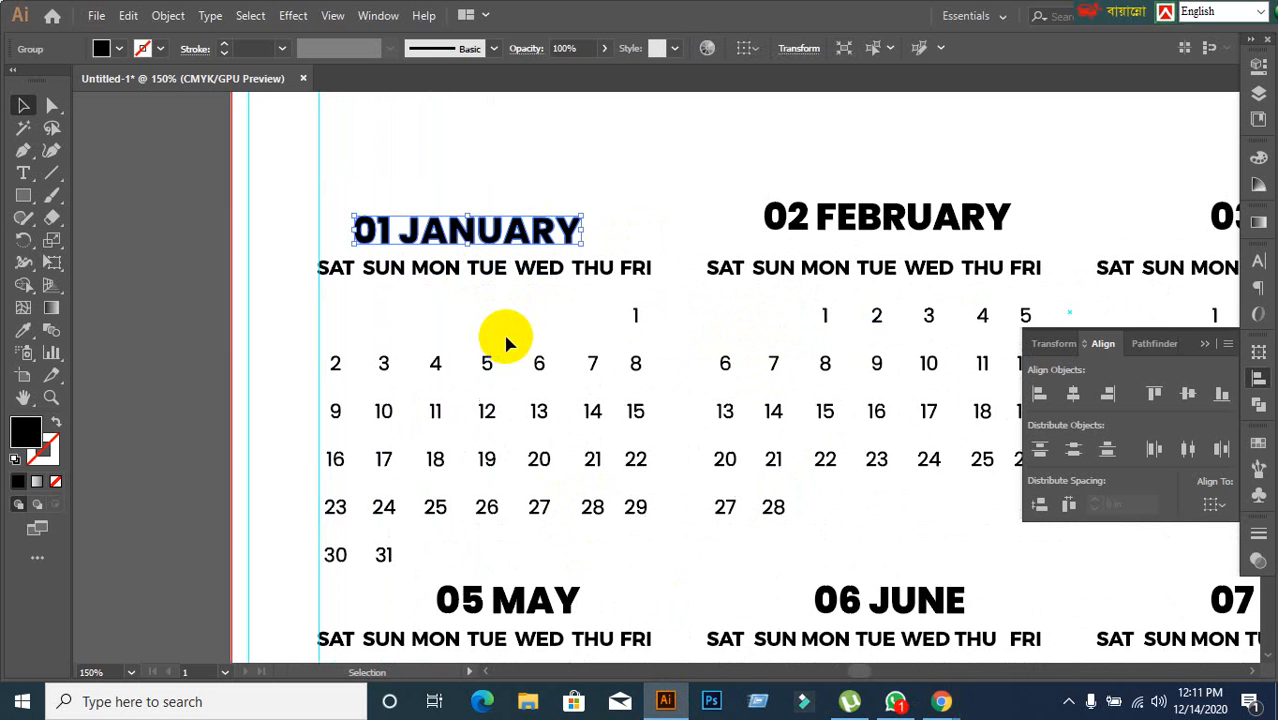
pyautogui.click(455, 275)
pyautogui.click(250, 345)
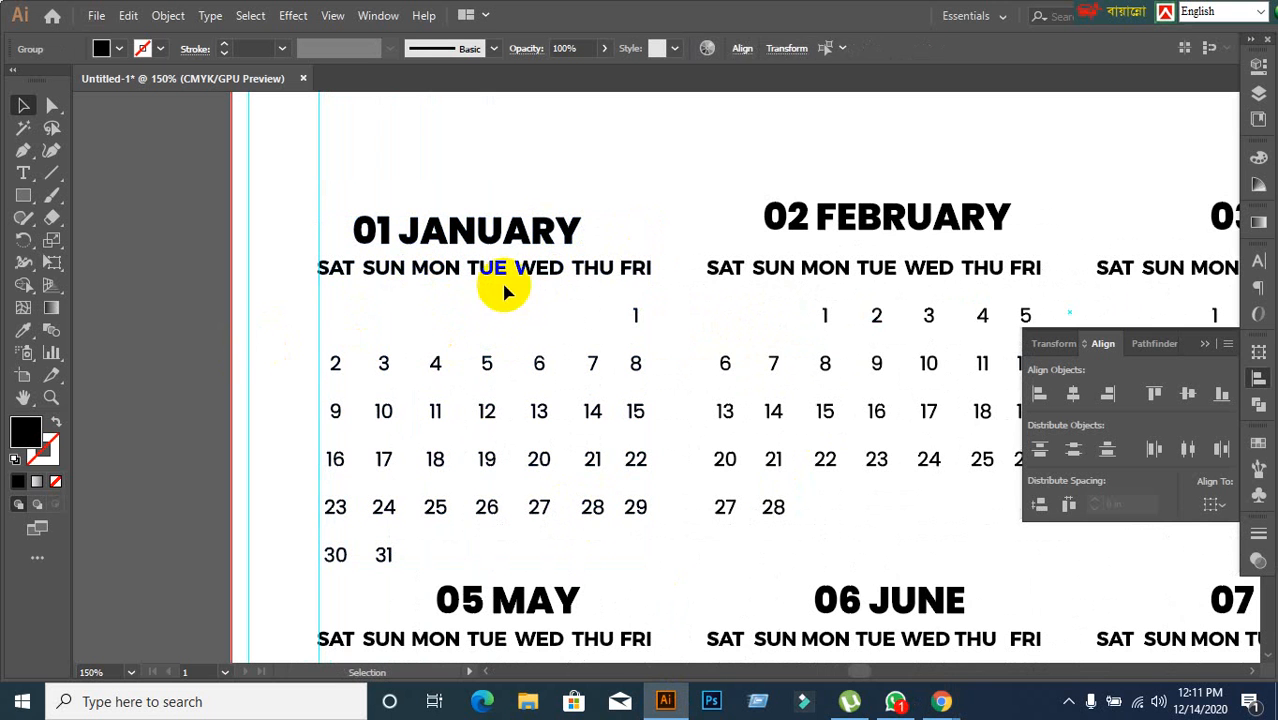
# Step: Left-align the 01 JANUARY title to January's date grid, using the grid as the key object, and deselect
pyautogui.click(484, 311)
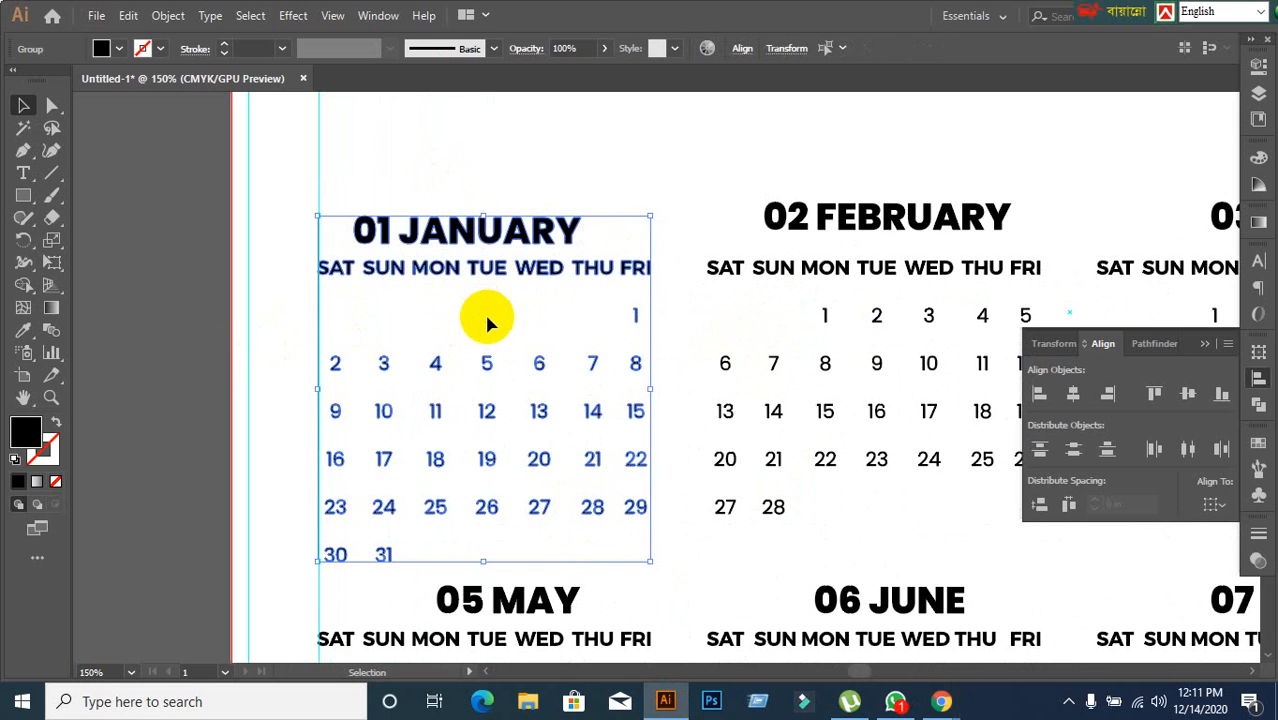
pyautogui.click(447, 277)
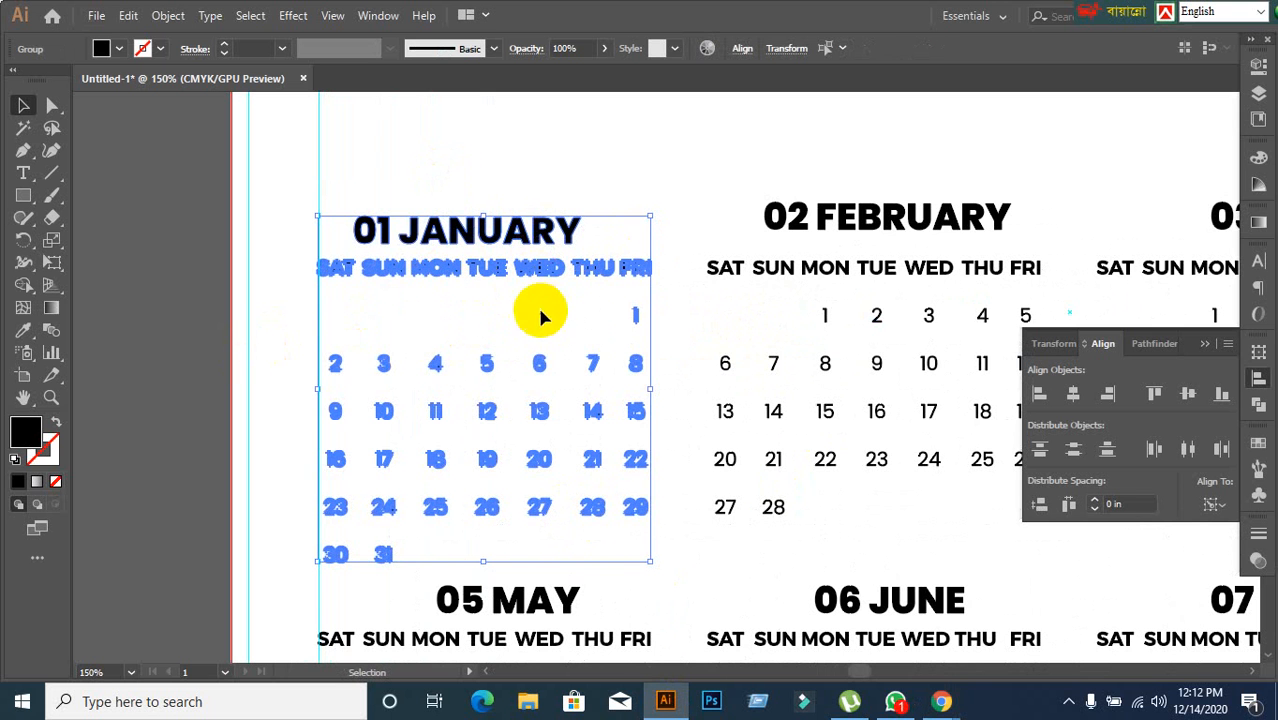
pyautogui.click(1087, 398)
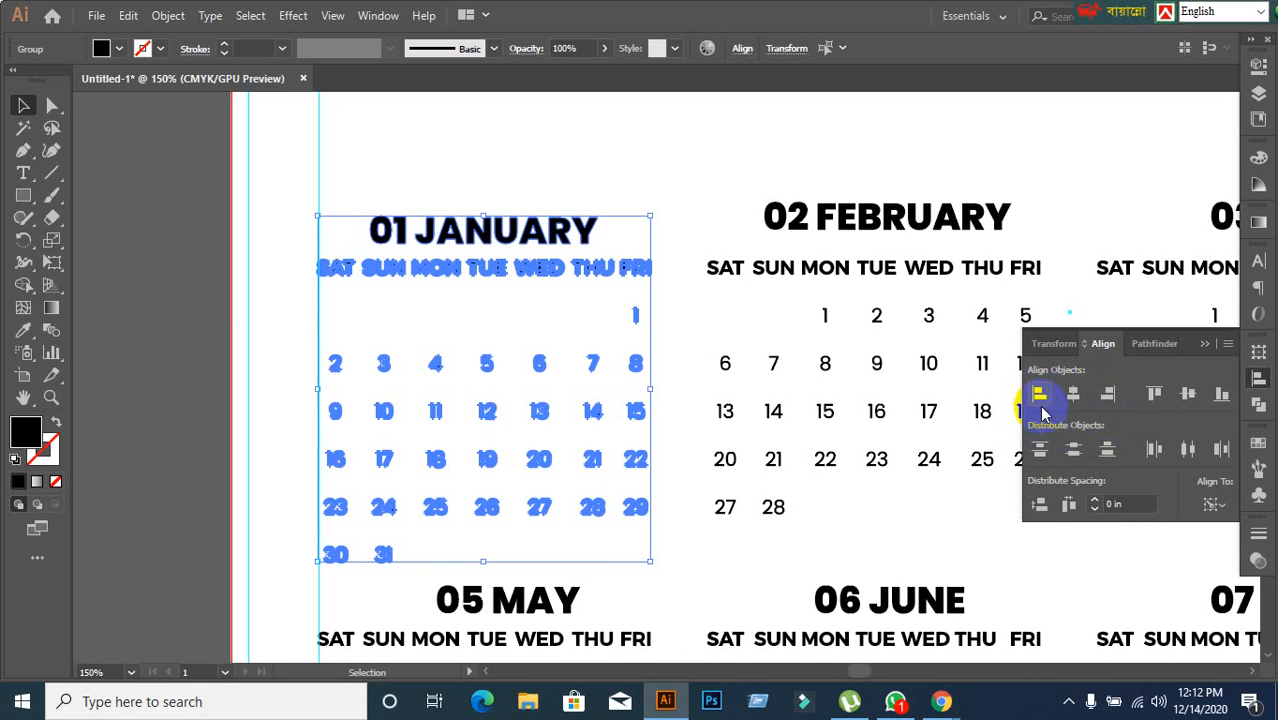
pyautogui.click(1038, 396)
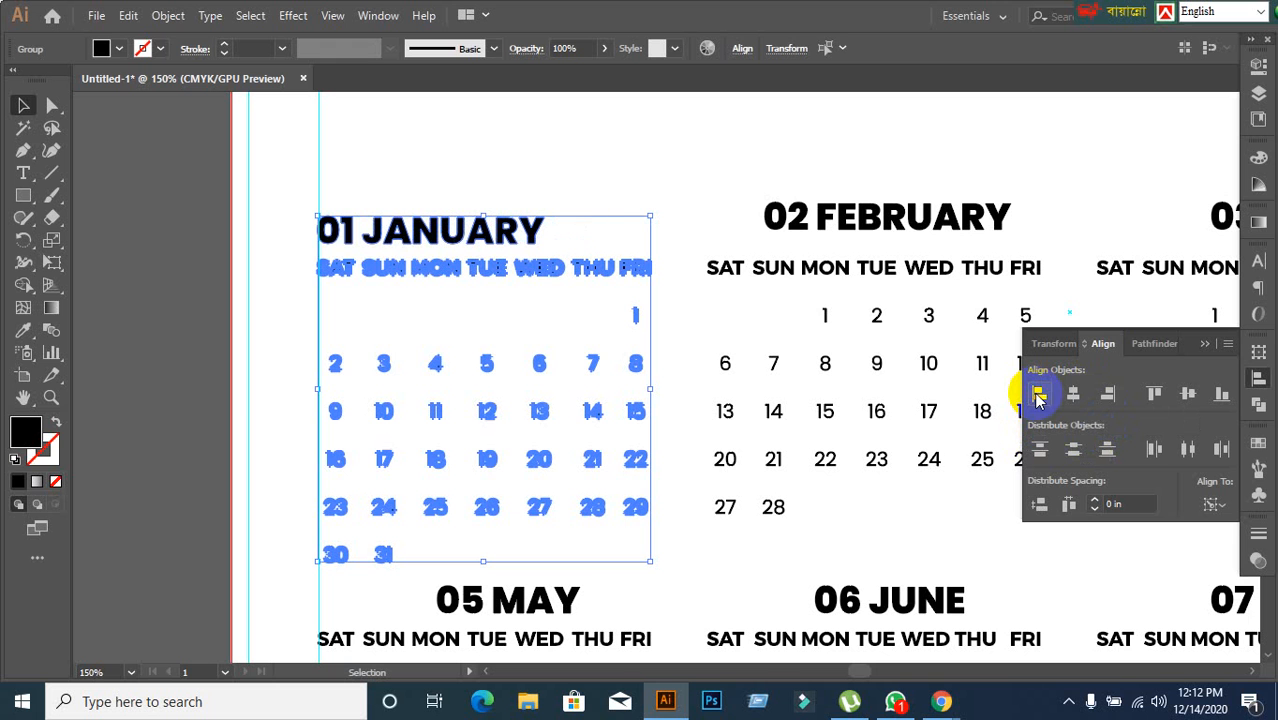
pyautogui.click(195, 354)
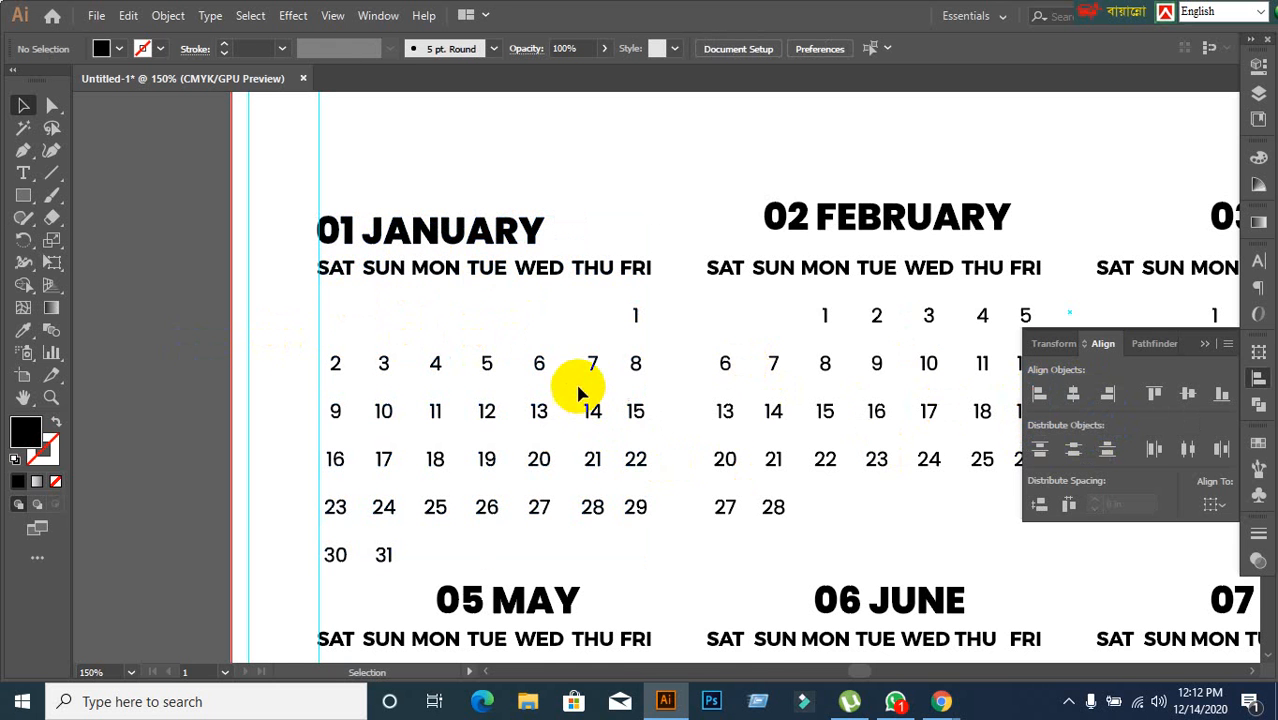
# Step: Align the 01 JANUARY to 04 APRIL titles on their vertical centres, using 01 JANUARY as the key object, and deselect
pyautogui.moveTo(582, 391); pyautogui.dragTo(502, 340)
pyautogui.scroll(-1, 602, 366)
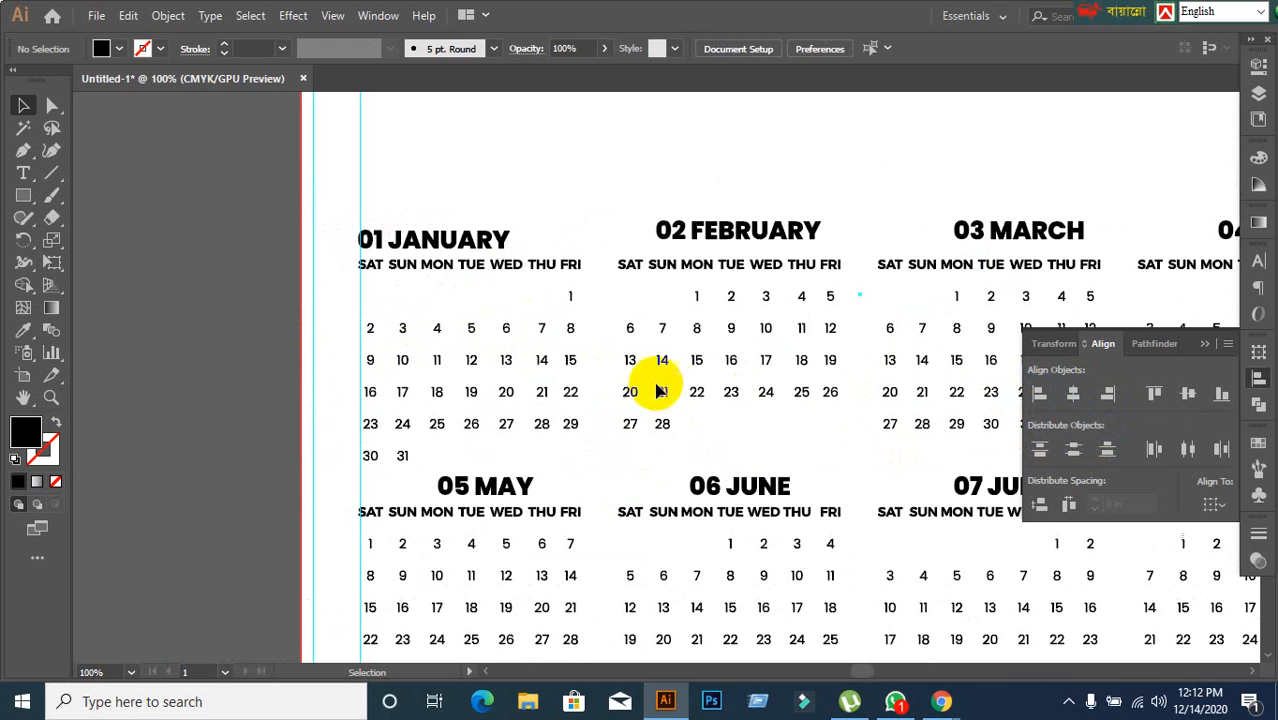
pyautogui.scroll(-1, 540, 300)
pyautogui.click(456, 268)
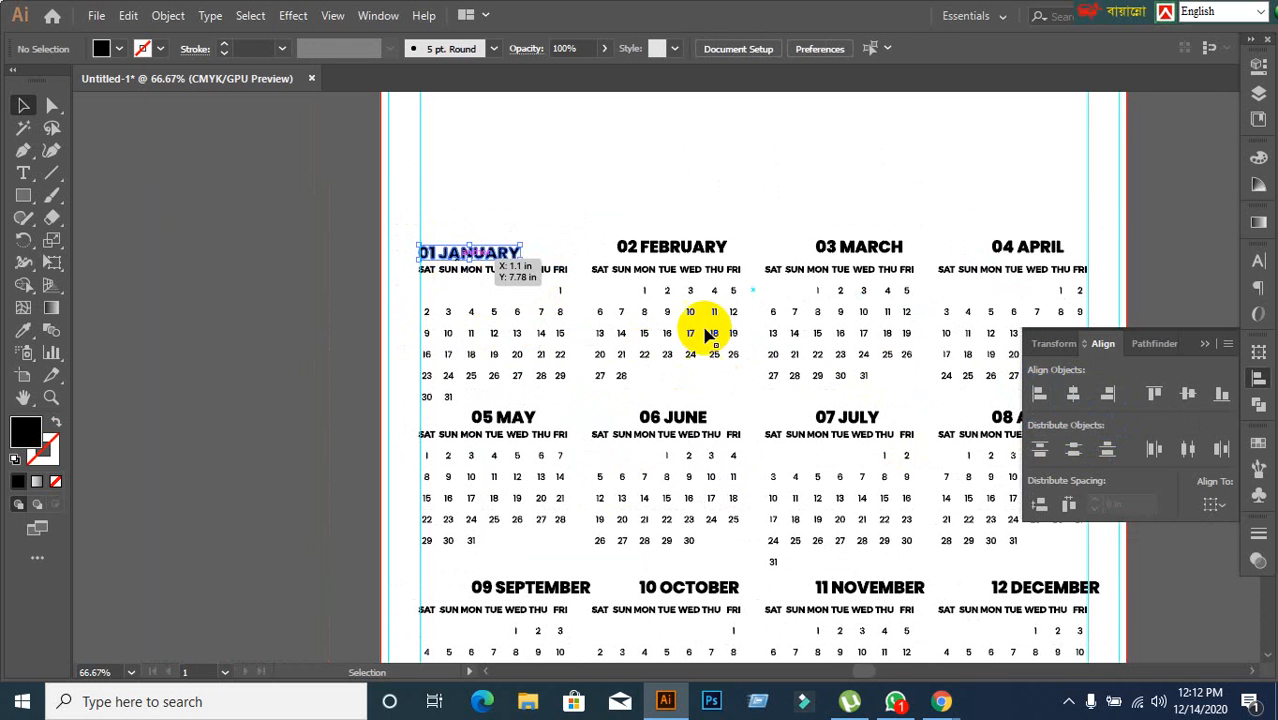
pyautogui.keyDown('shift'); pyautogui.click(696, 251); pyautogui.keyUp('shift')
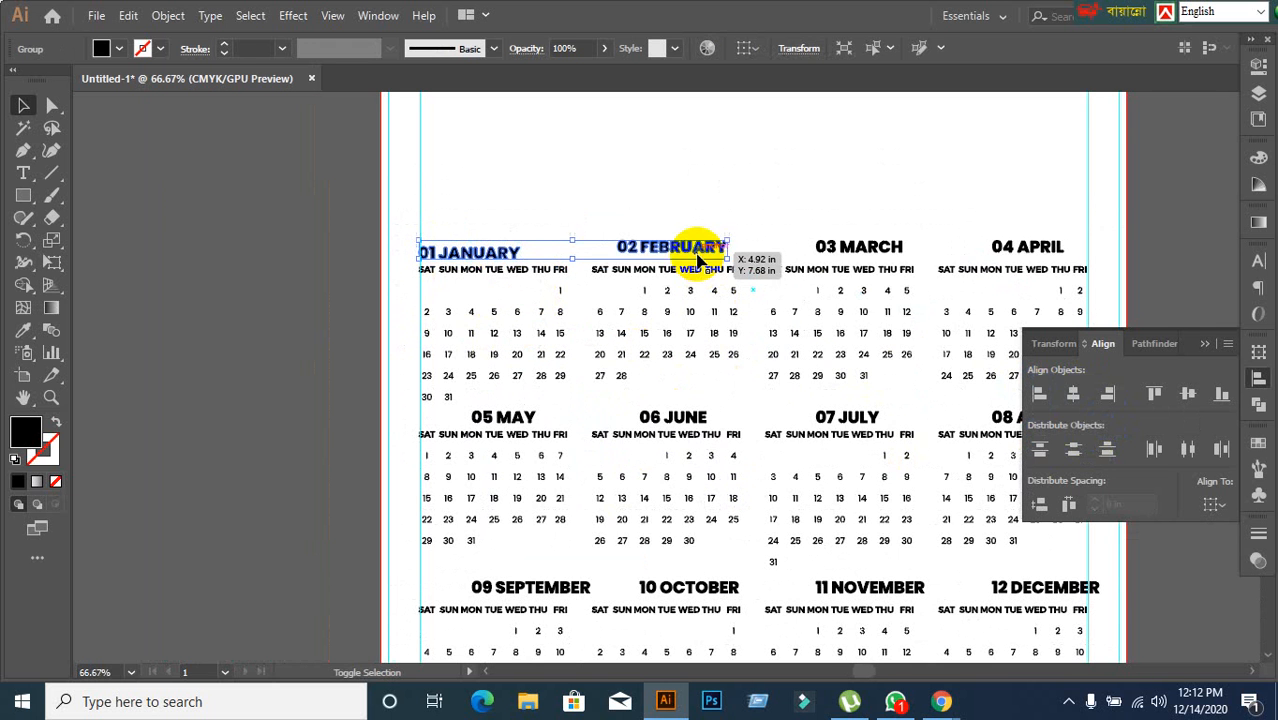
pyautogui.keyDown('shift'); pyautogui.click(856, 246); pyautogui.keyUp('shift')
pyautogui.keyDown('shift'); pyautogui.click(1022, 250); pyautogui.keyUp('shift')
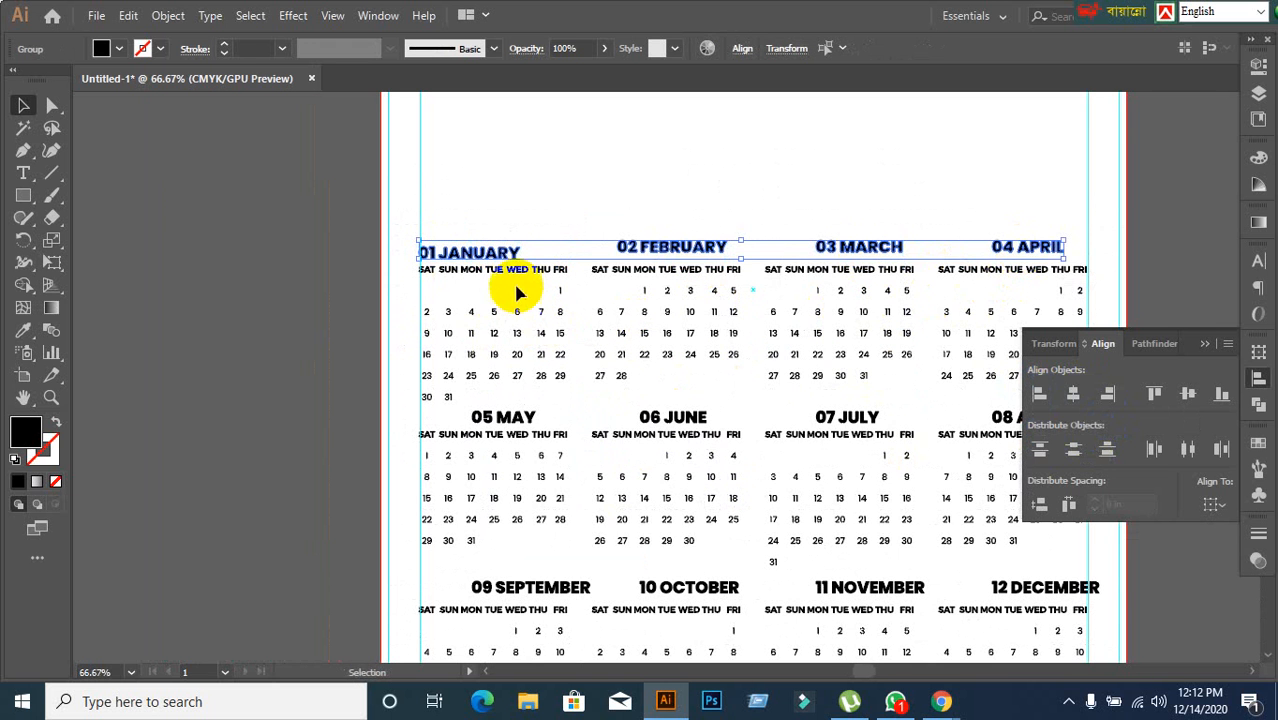
pyautogui.click(499, 251)
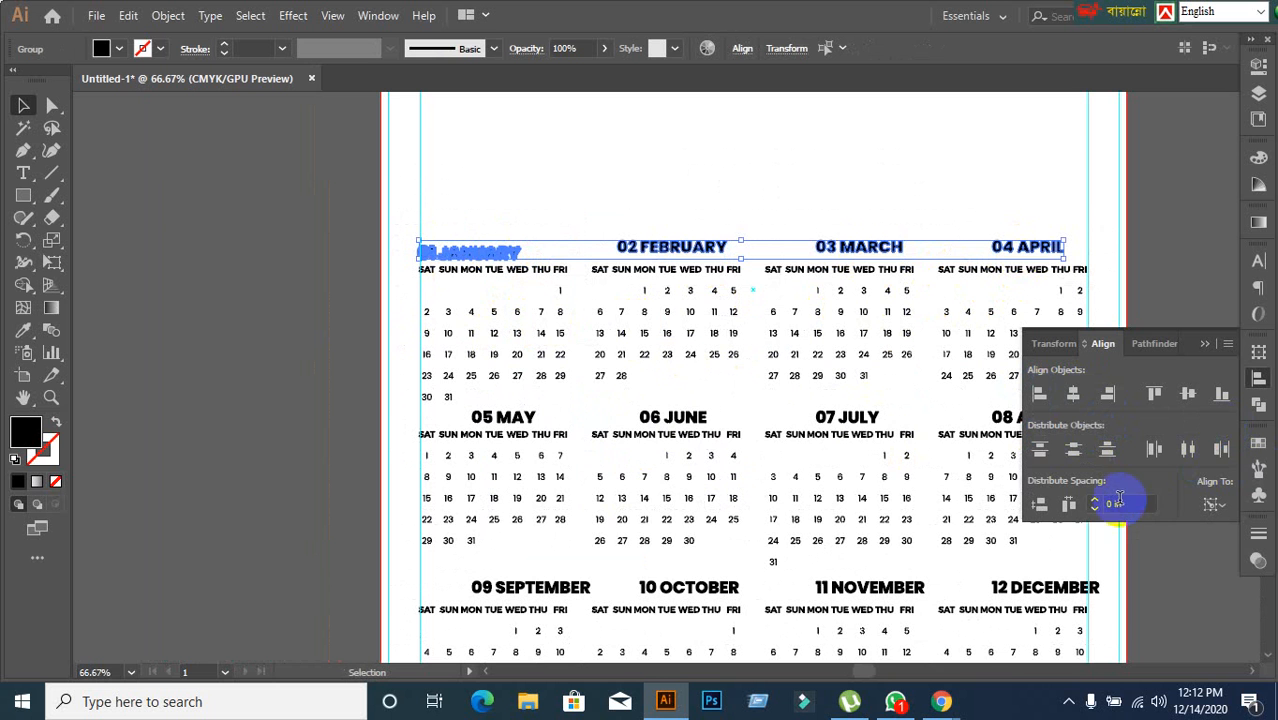
pyautogui.click(1190, 397)
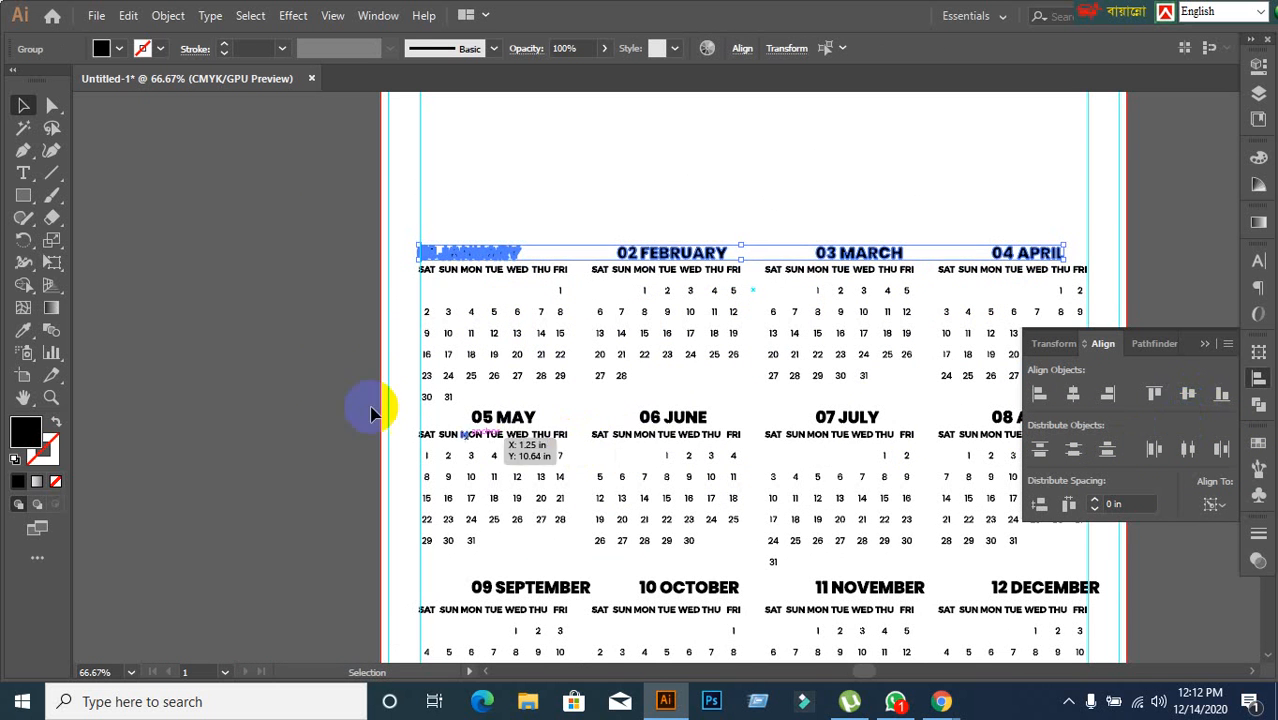
pyautogui.click(262, 360)
# Step: Left-align the 02 FEBRUARY title to February's date grid, using the grid as the key object
pyautogui.scroll(1, 690, 312)
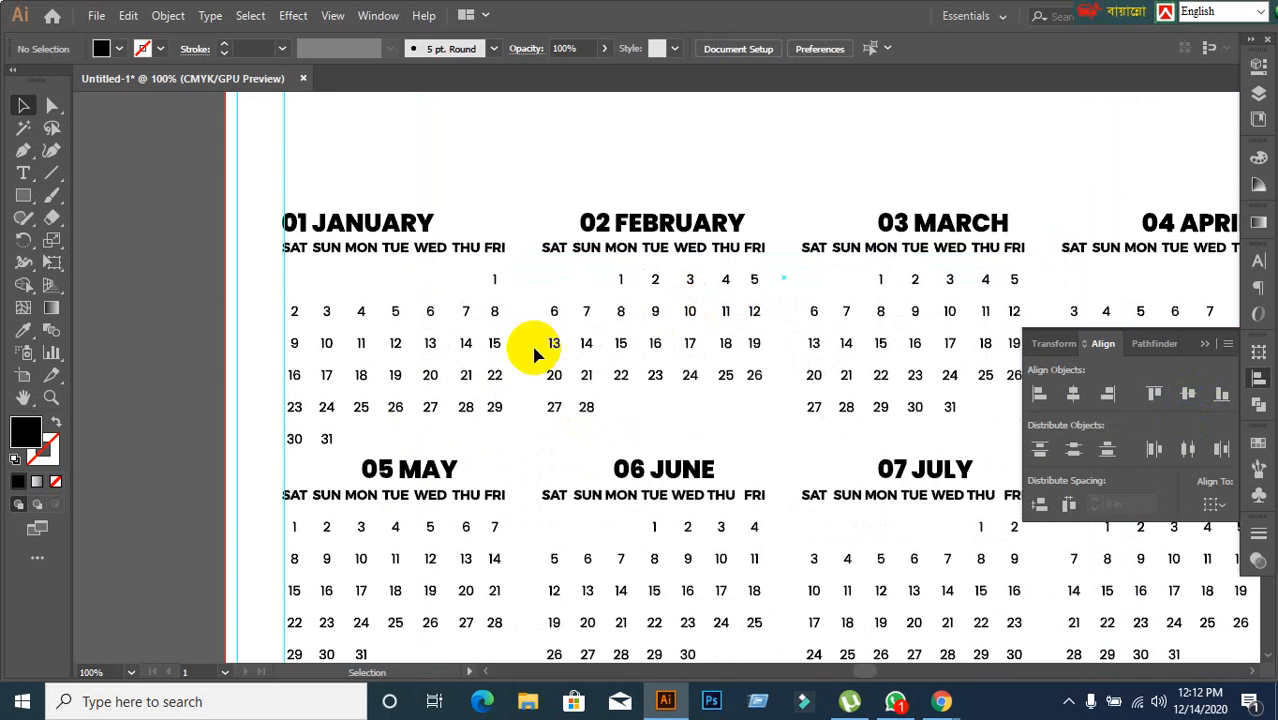
pyautogui.scroll(1, 607, 328)
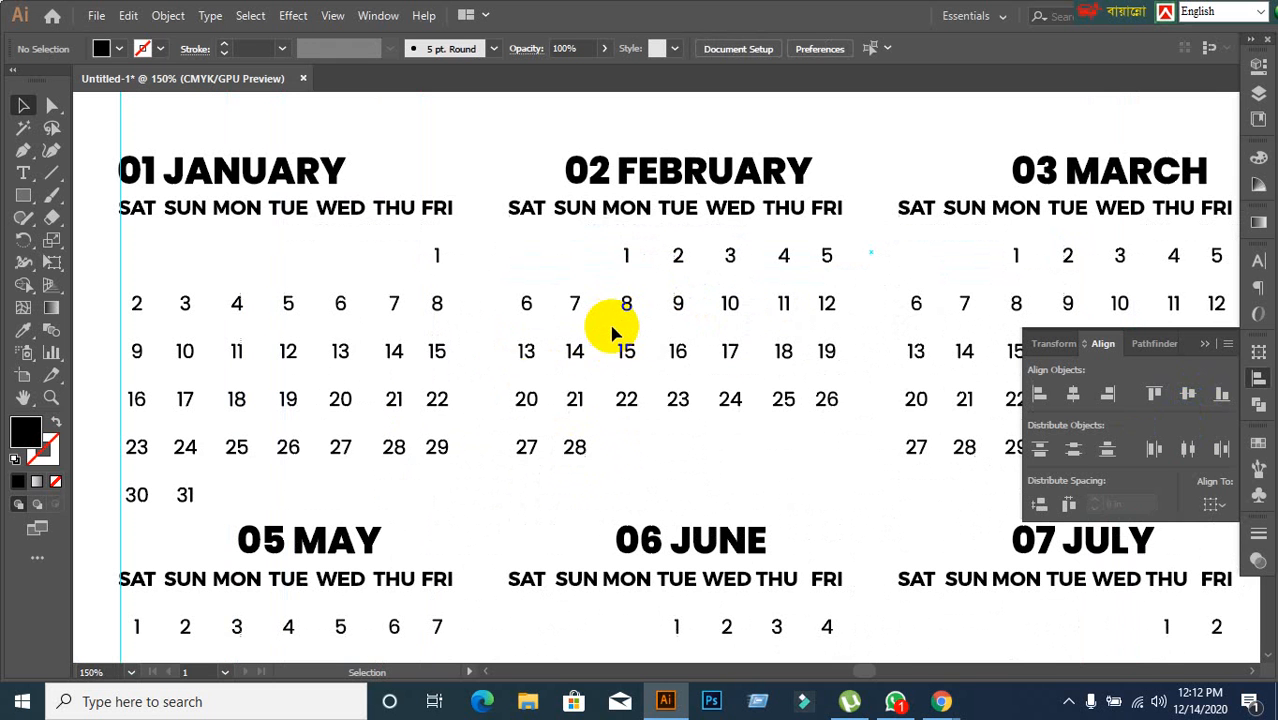
pyautogui.click(528, 222)
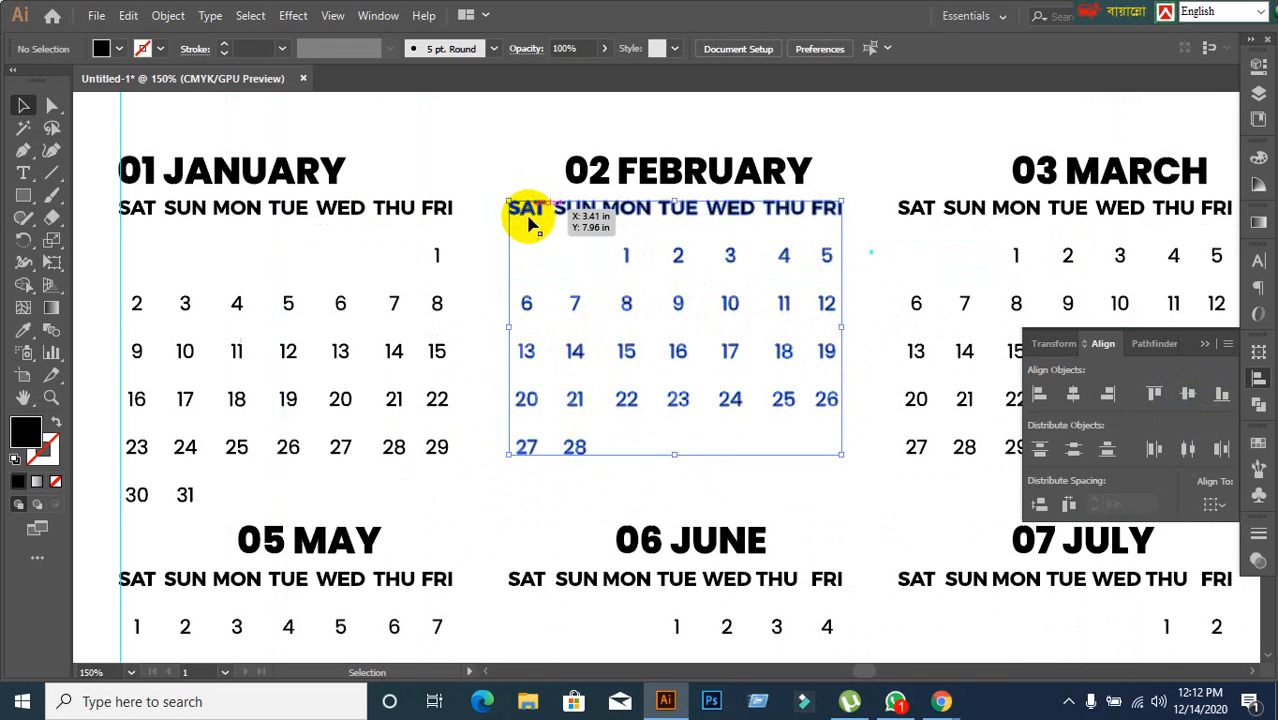
pyautogui.keyDown('shift'); pyautogui.click(645, 188); pyautogui.keyUp('shift')
pyautogui.keyDown('shift'); pyautogui.click(543, 220); pyautogui.keyUp('shift')
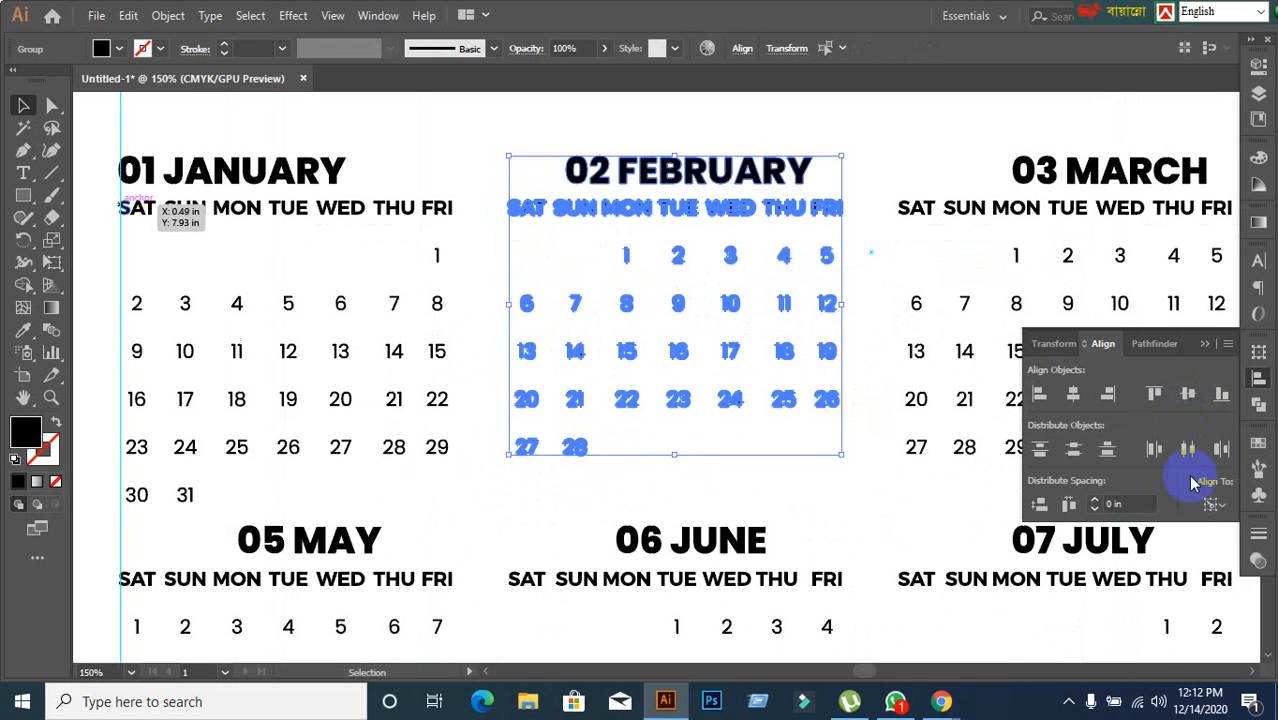
pyautogui.click(1040, 395)
# Step: Left-align the 03 MARCH title to March's date grid, using the grid as the key object, and deselect
pyautogui.click(1080, 222)
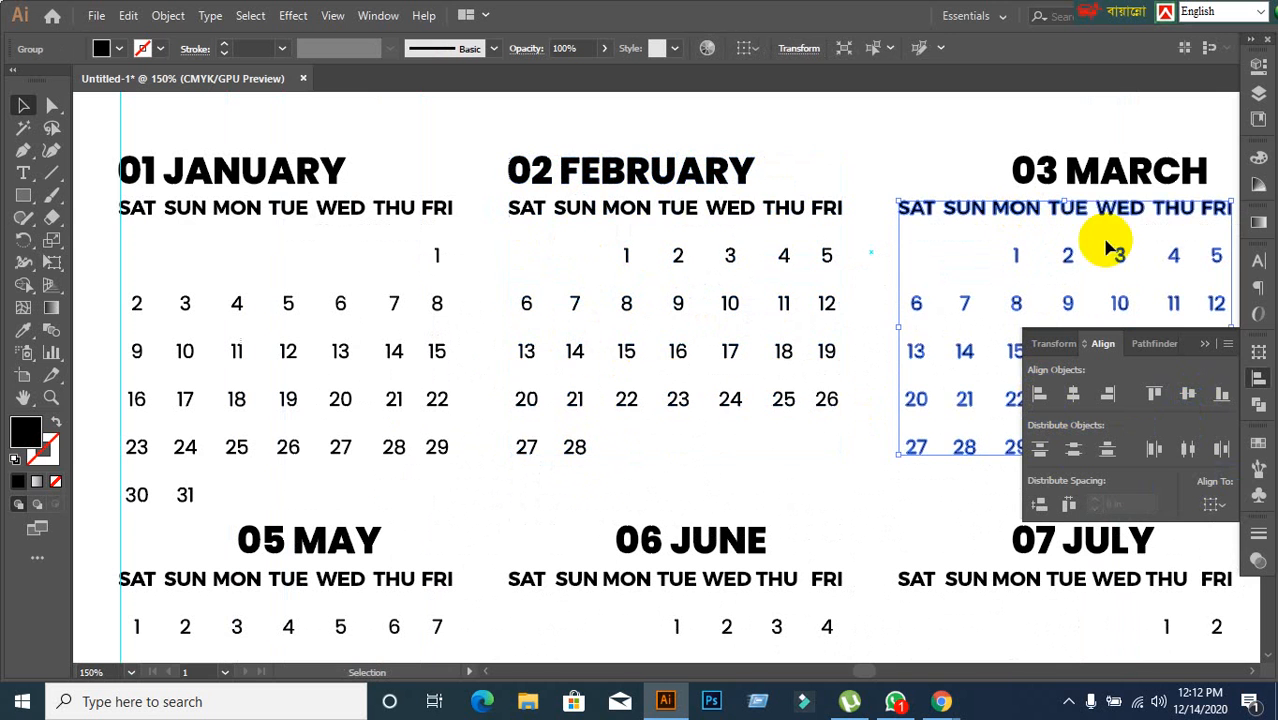
pyautogui.keyDown('shift'); pyautogui.click(1105, 188); pyautogui.keyUp('shift')
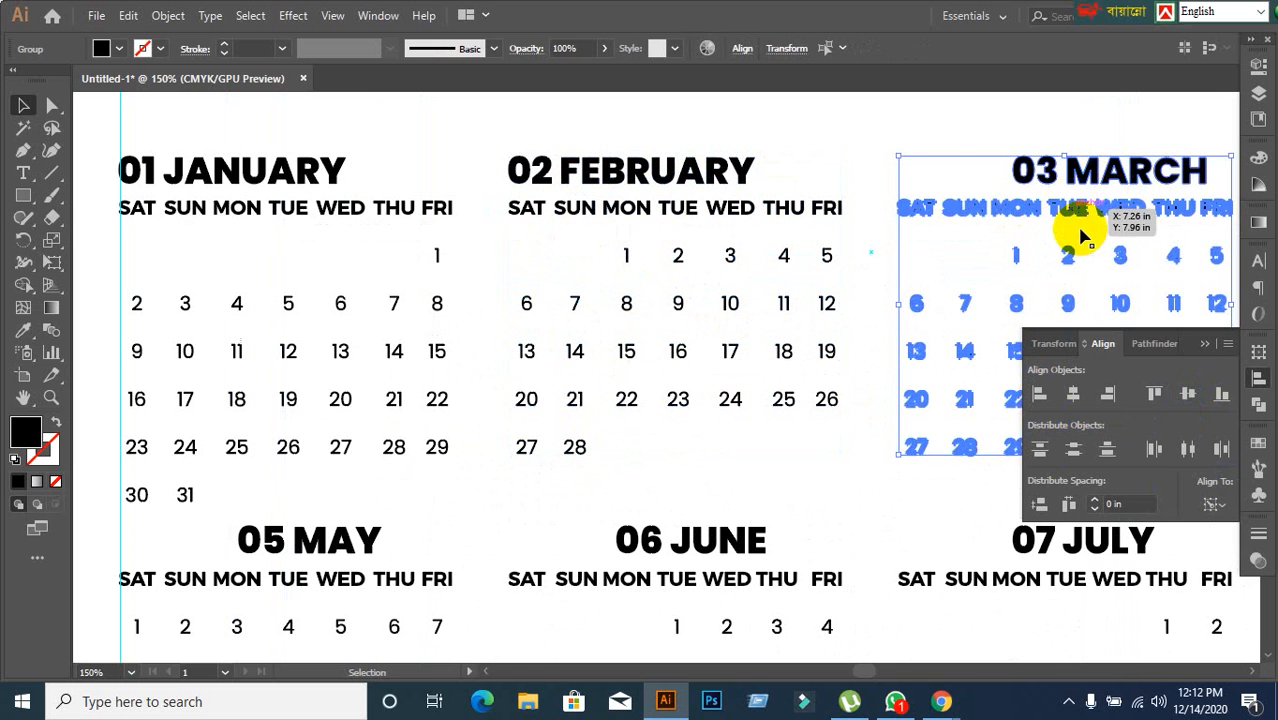
pyautogui.click(1040, 395)
pyautogui.scroll(-2, 918, 305)
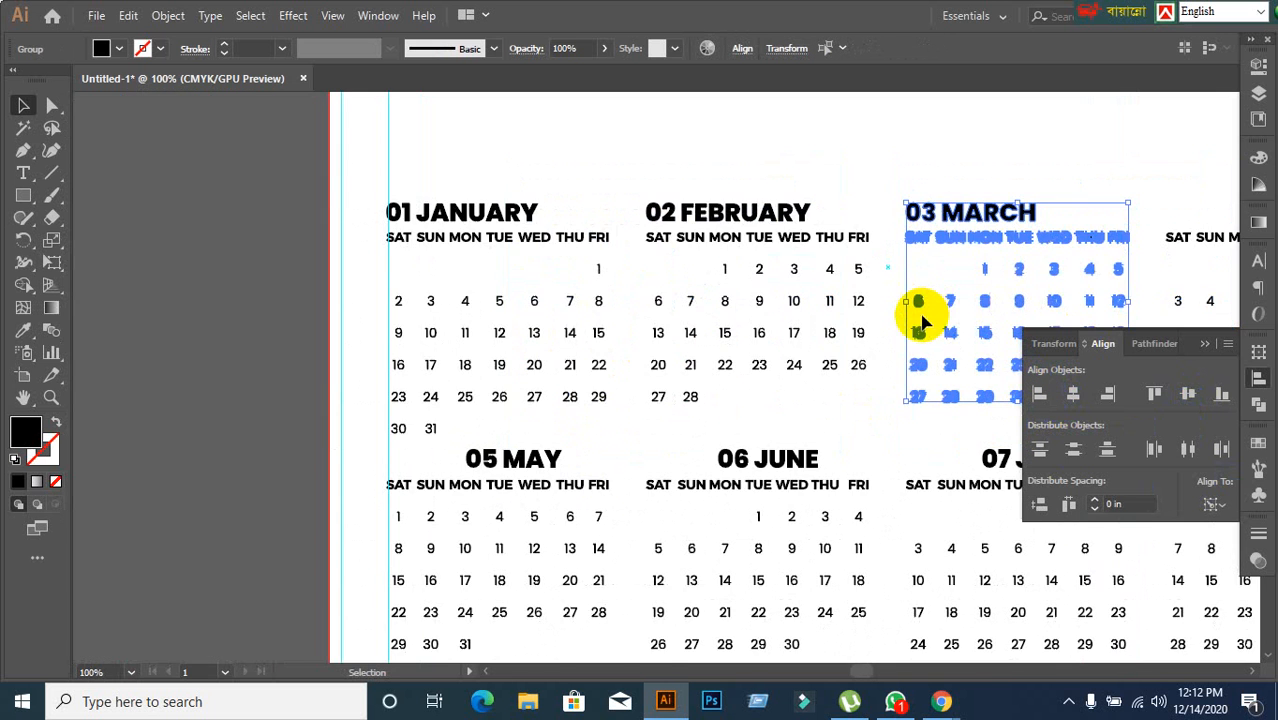
pyautogui.moveTo(918, 313); pyautogui.dragTo(465, 313)
pyautogui.click(940, 365)
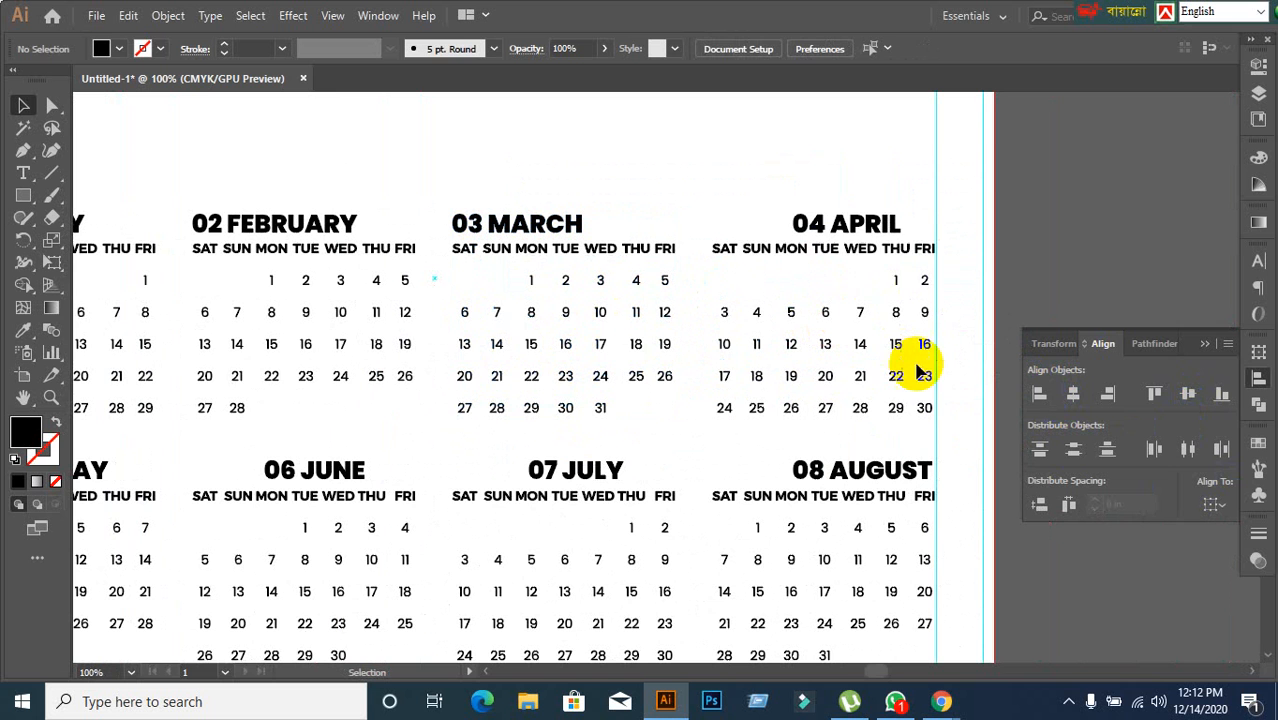
# Step: Left-align the 04 APRIL title to April's date grid, using the grid as the key object
pyautogui.click(842, 251)
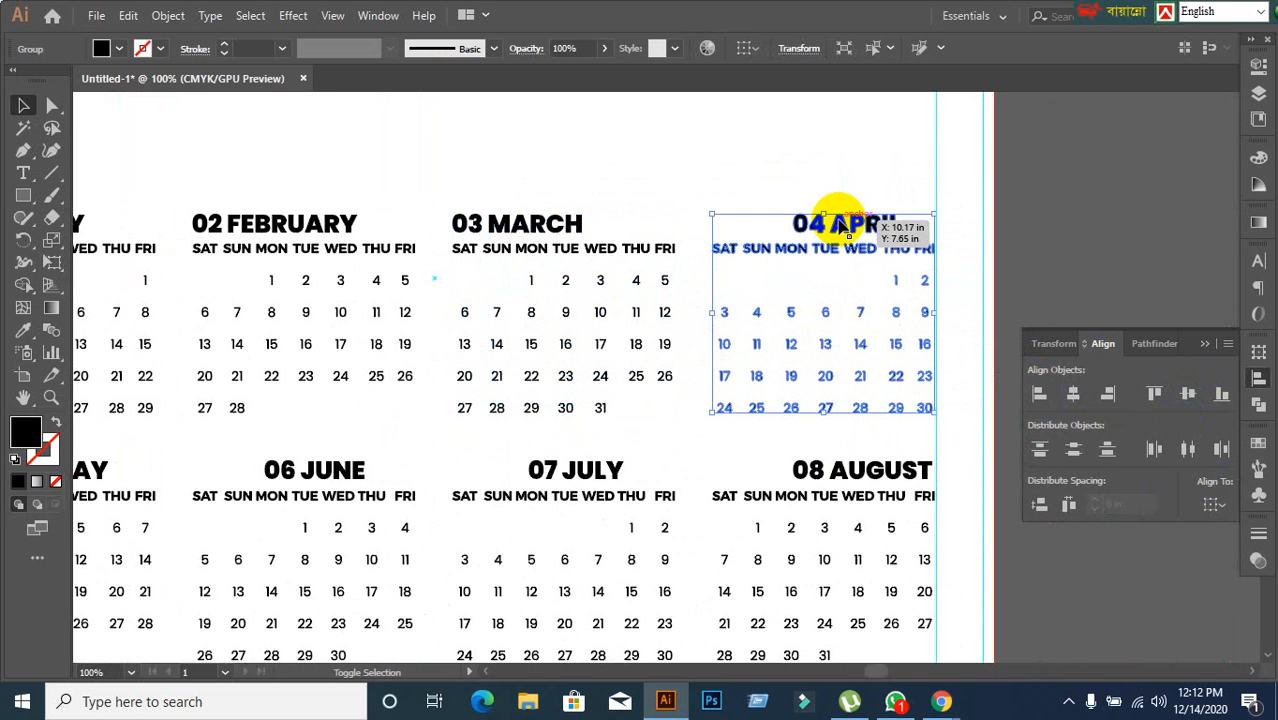
pyautogui.click(827, 247)
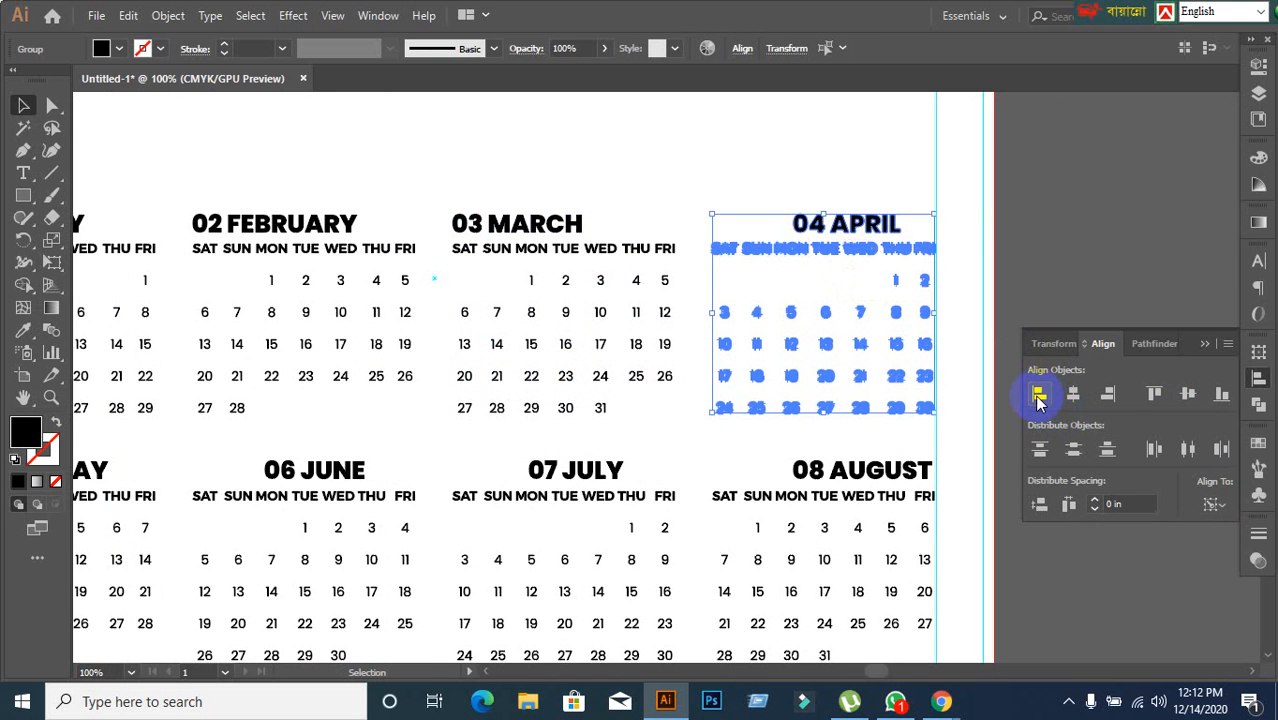
pyautogui.click(1038, 393)
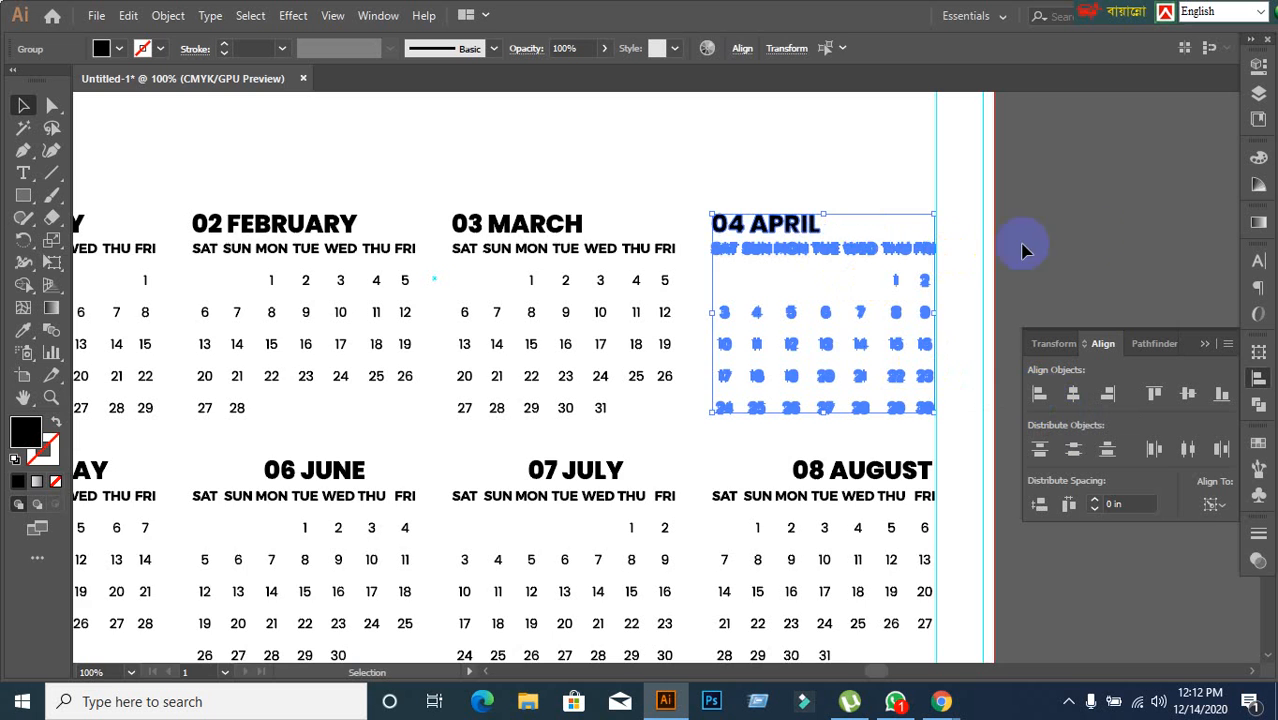
pyautogui.click(813, 322)
# Step: Move the reference calendar image from the left side of the artboard to the empty pasteboard on its right
pyautogui.scroll(-2, 813, 322)
pyautogui.moveTo(585, 448); pyautogui.dragTo(993, 437)
pyautogui.click(507, 447)
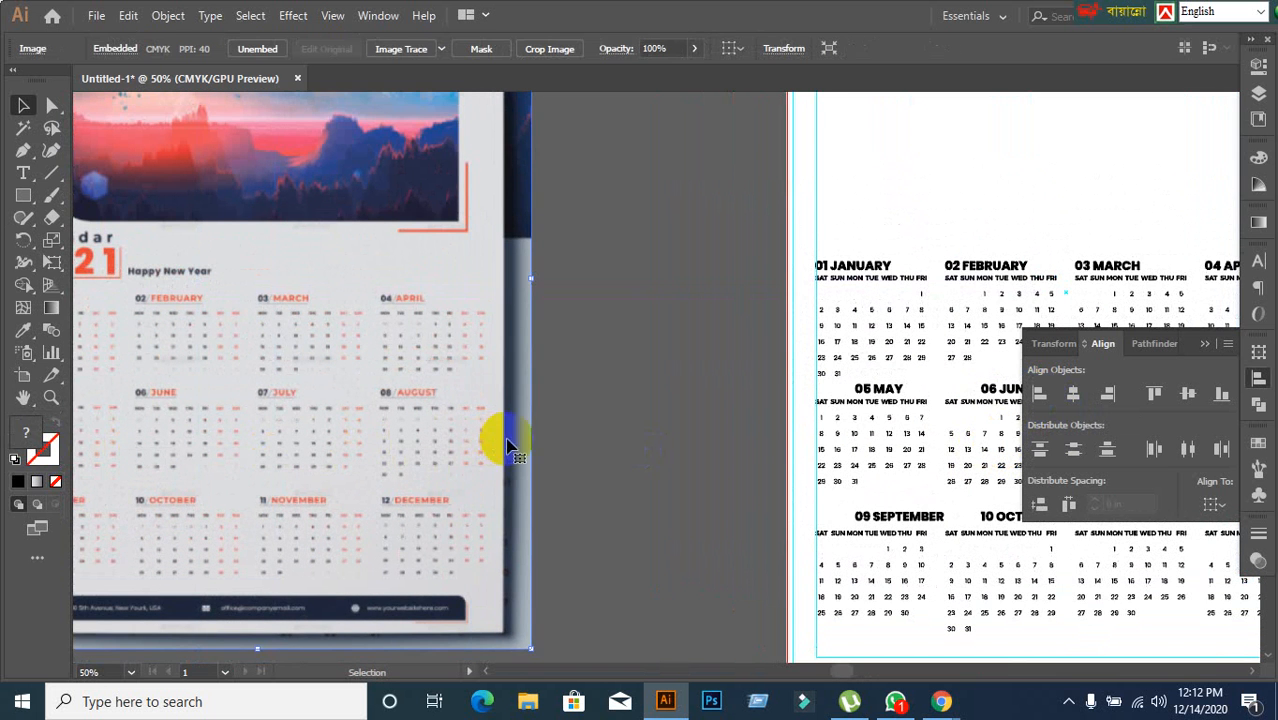
pyautogui.scroll(-2, 575, 432)
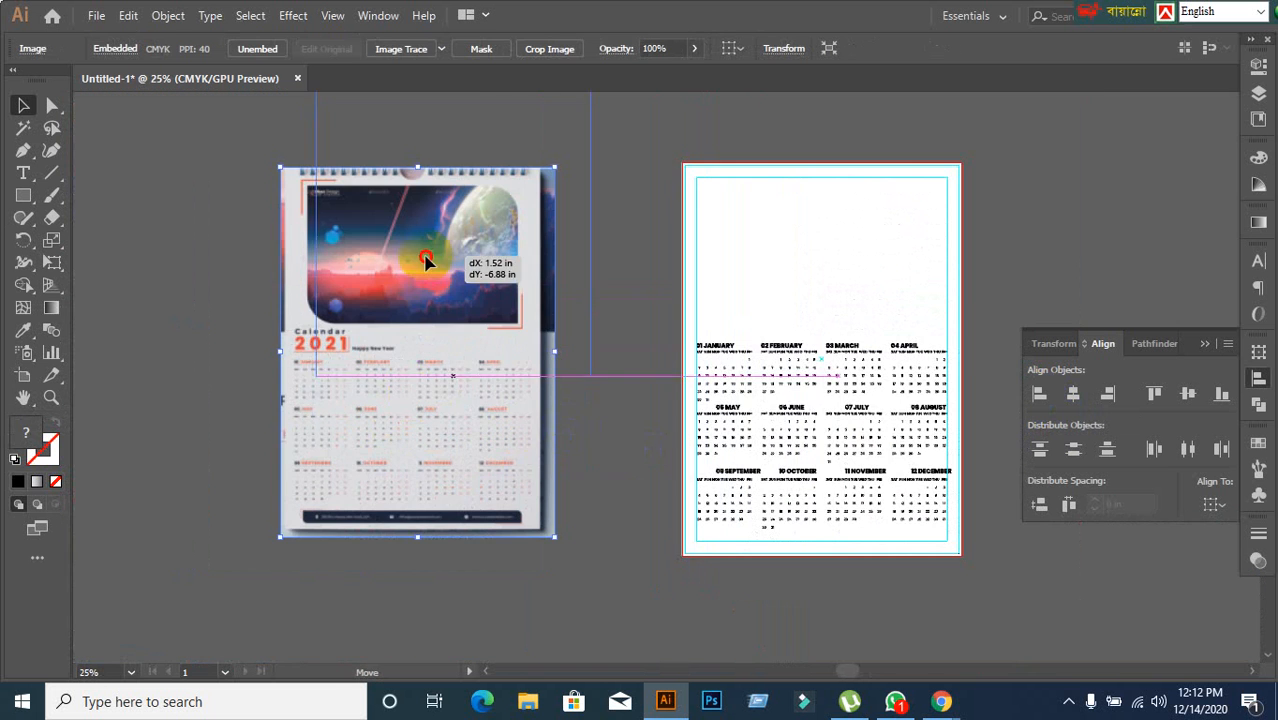
pyautogui.click(1258, 158)
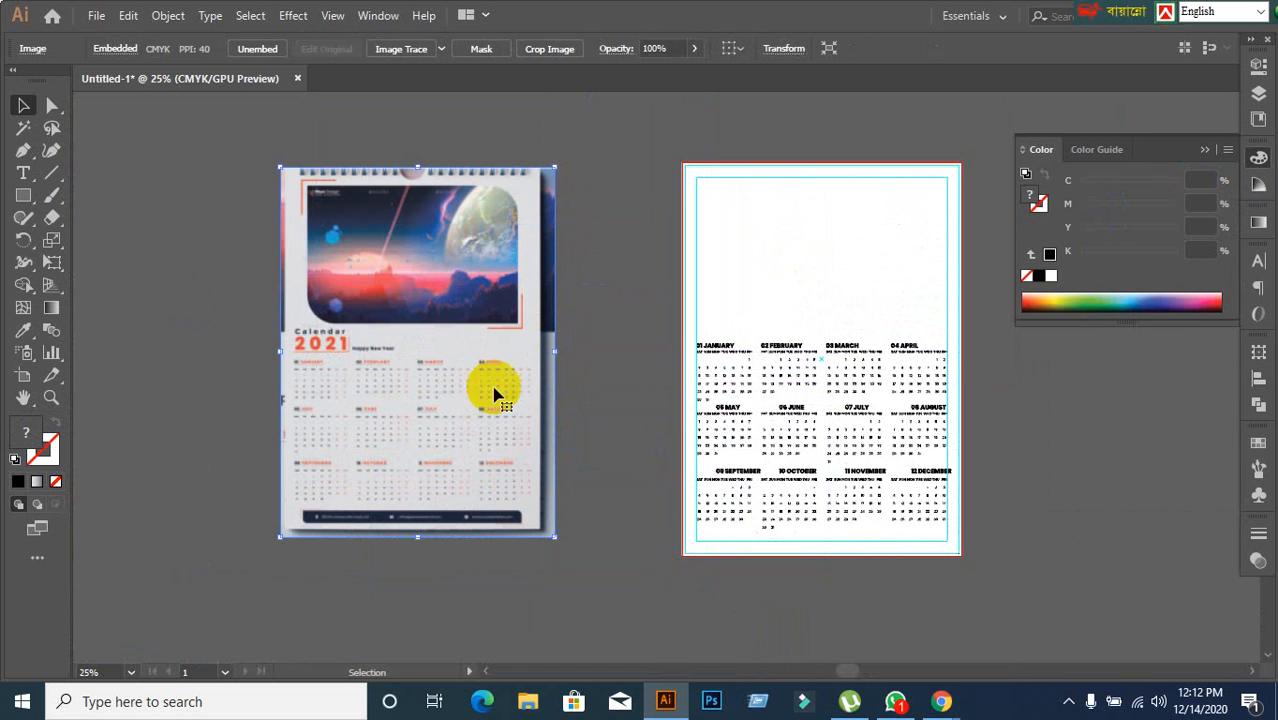
pyautogui.click(217, 500)
pyautogui.moveTo(356, 378); pyautogui.dragTo(1128, 474)
pyautogui.click(612, 460)
# Step: Duplicate the January to April row of titles and date grids onto the pasteboard left of the artboard and deselect
pyautogui.scroll(3, 797, 490)
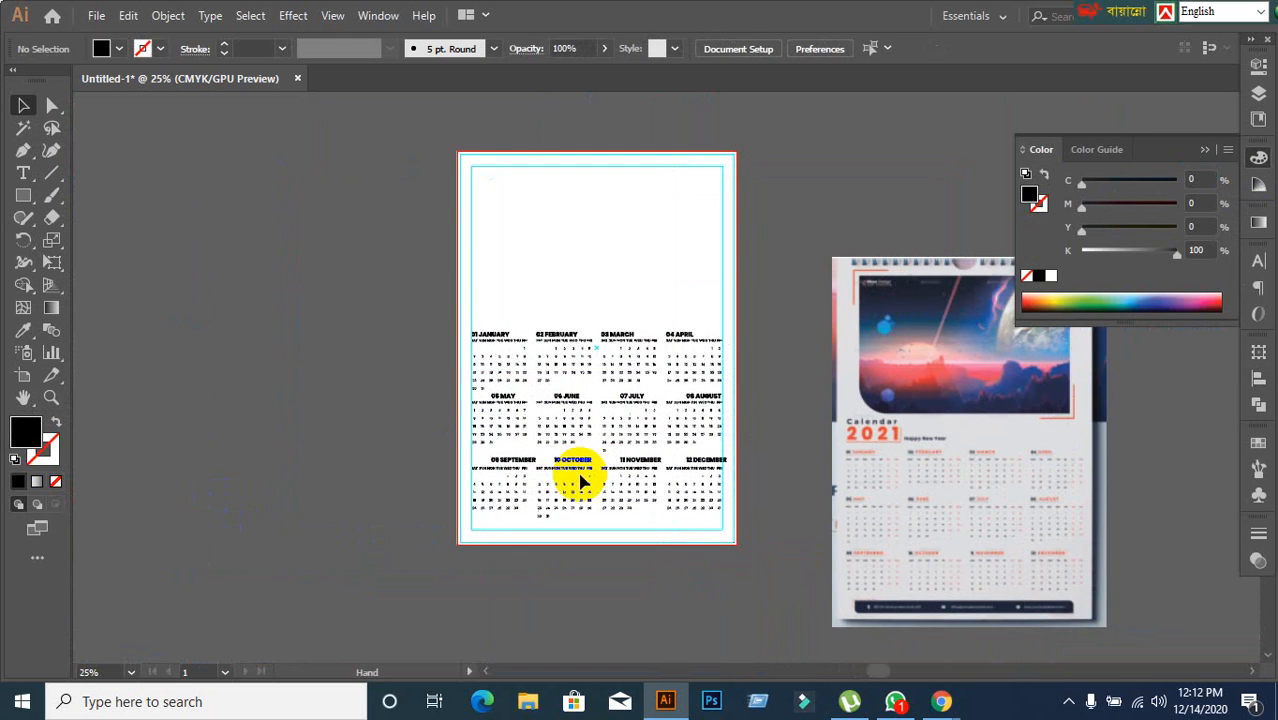
pyautogui.scroll(-1, 760, 372)
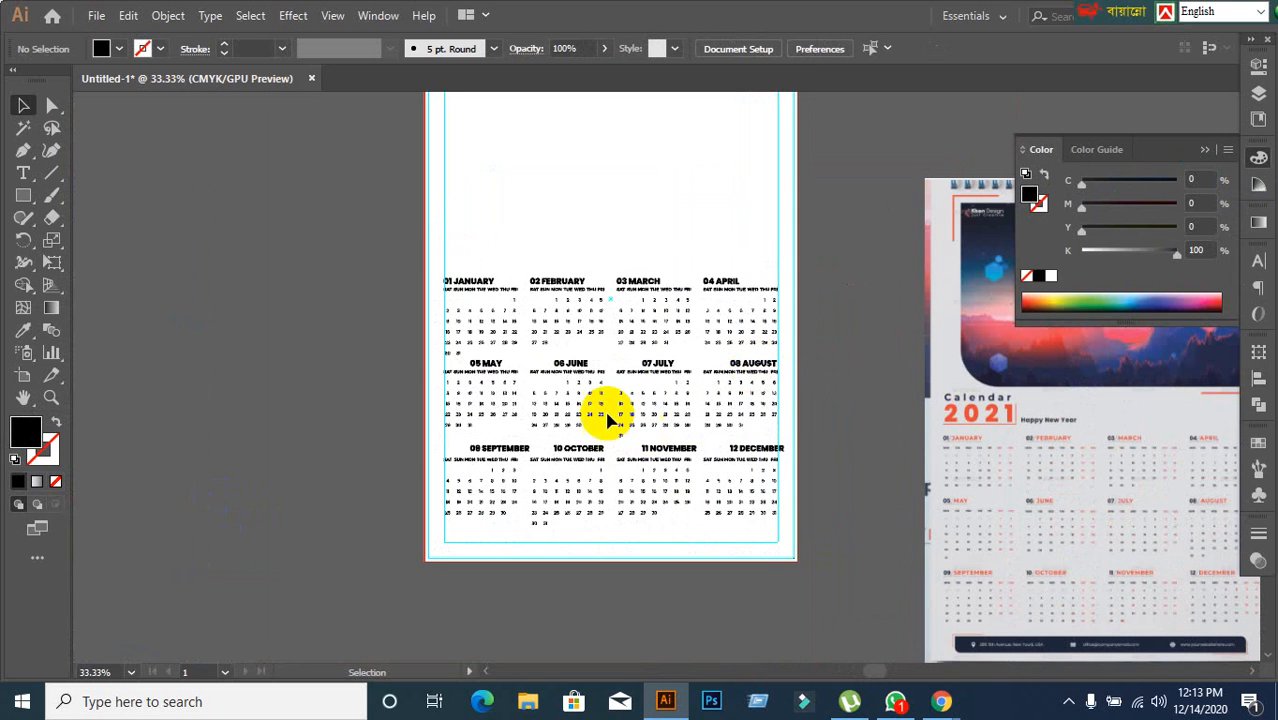
pyautogui.moveTo(410, 226); pyautogui.dragTo(813, 343)
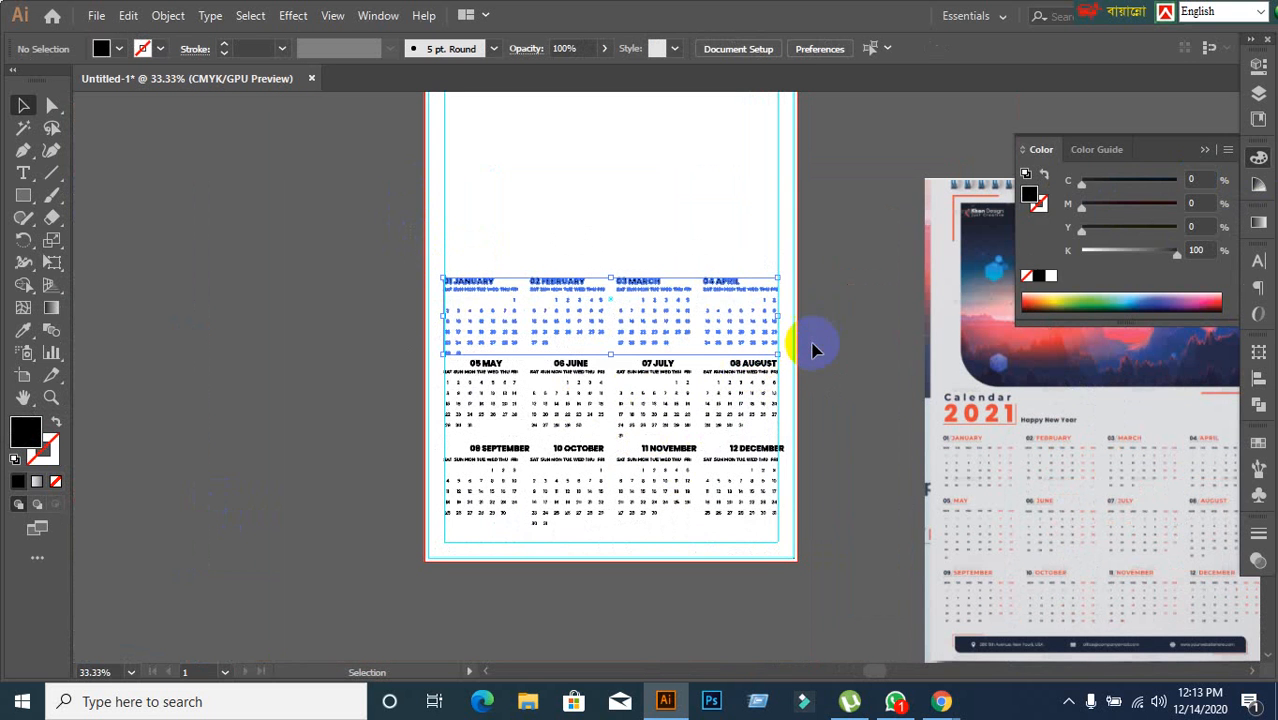
pyautogui.moveTo(731, 289); pyautogui.dragTo(377, 369)
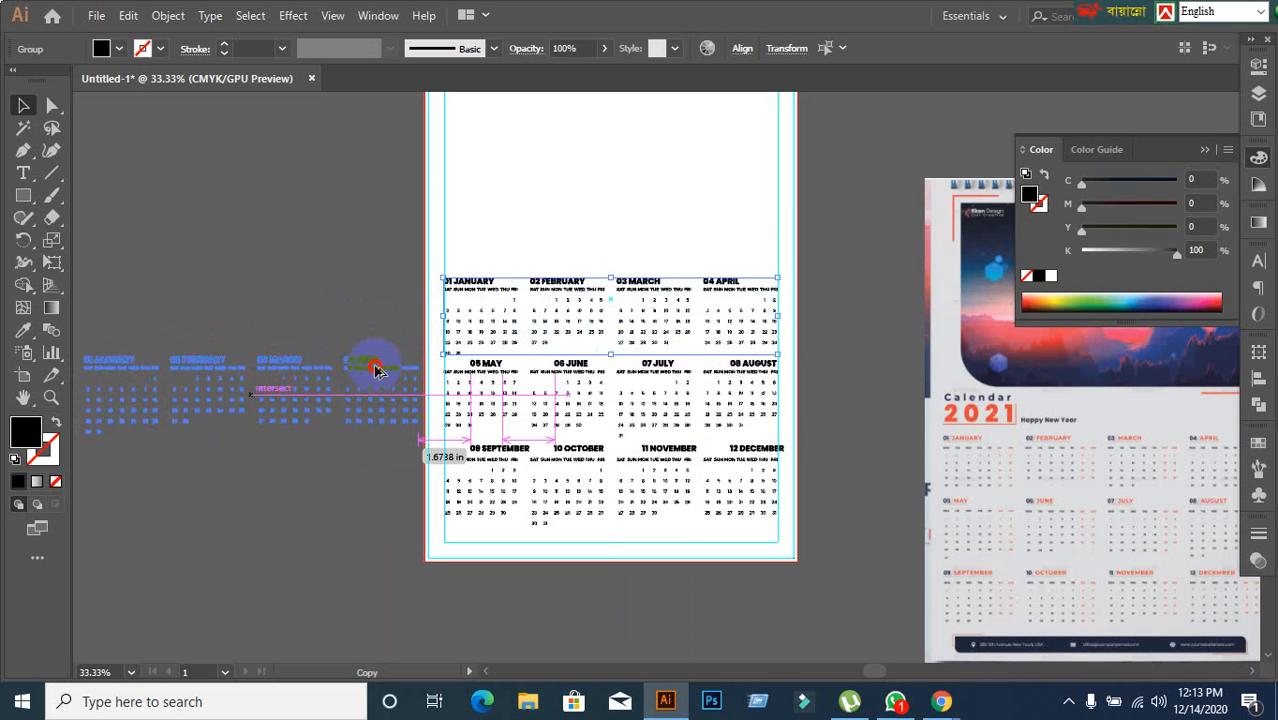
pyautogui.moveTo(377, 369); pyautogui.dragTo(378, 370)
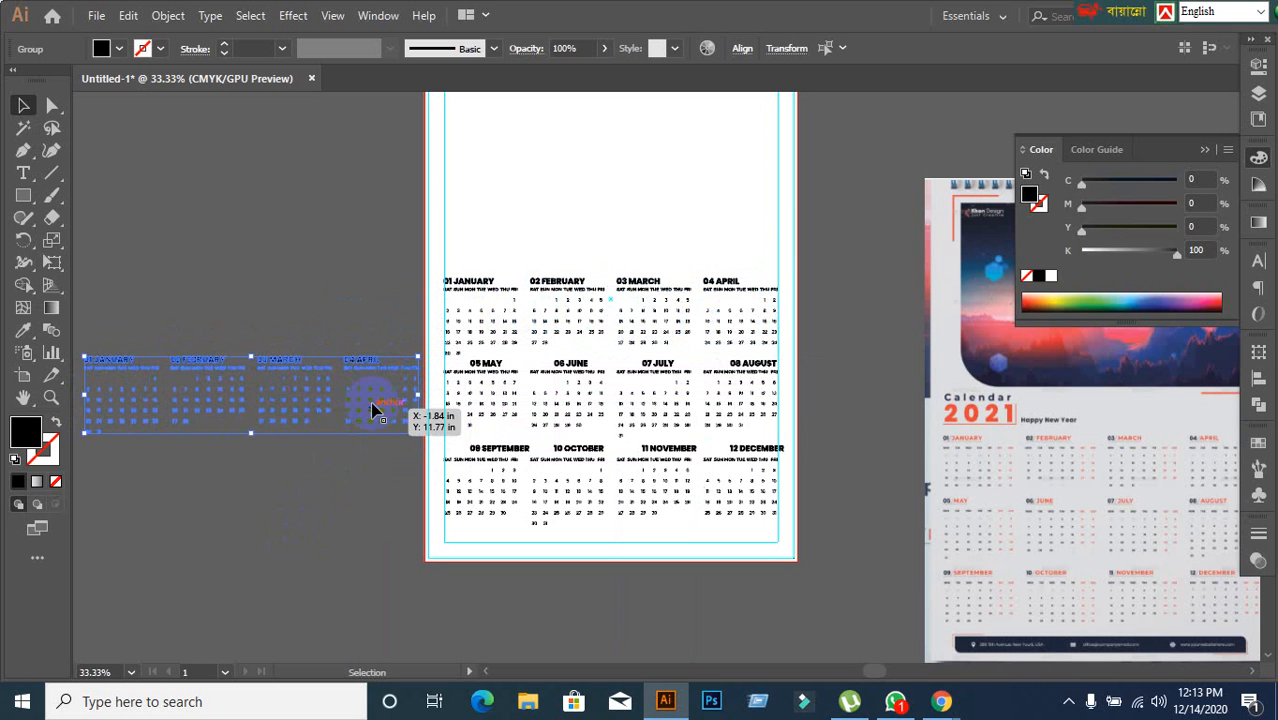
pyautogui.click(320, 548)
pyautogui.scroll(2, 621, 442)
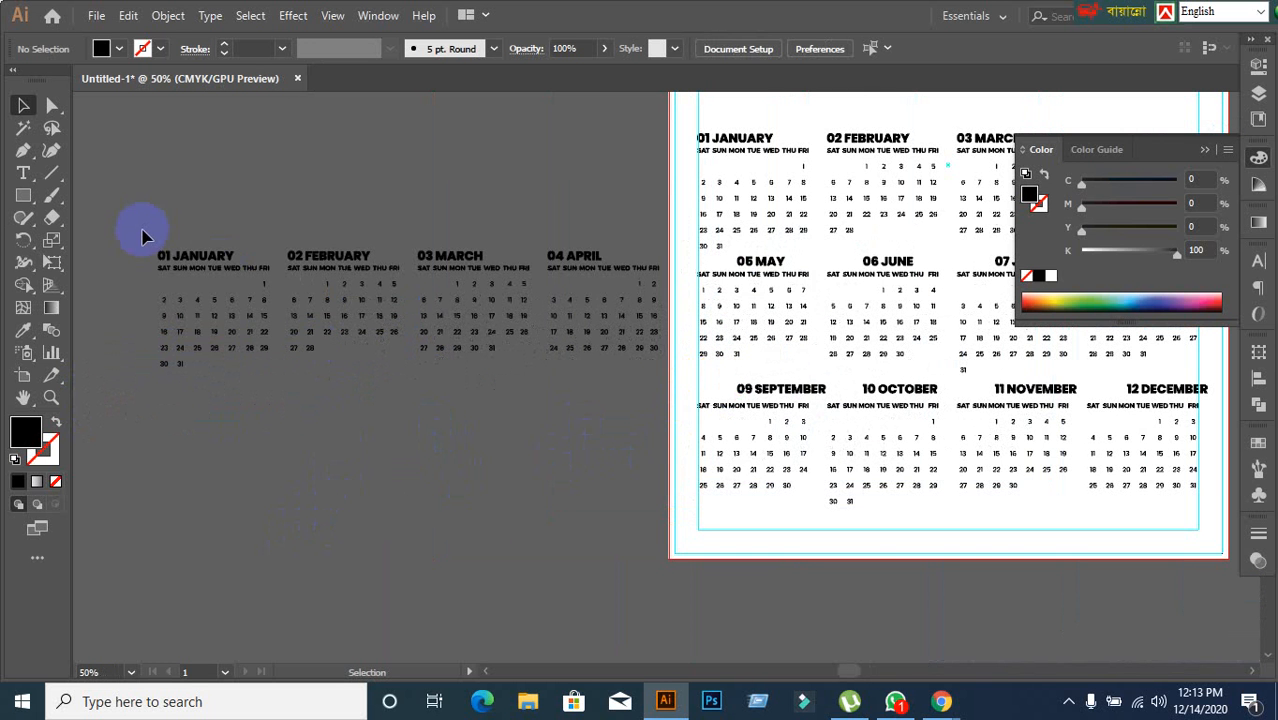
pyautogui.moveTo(655, 381); pyautogui.dragTo(597, 276)
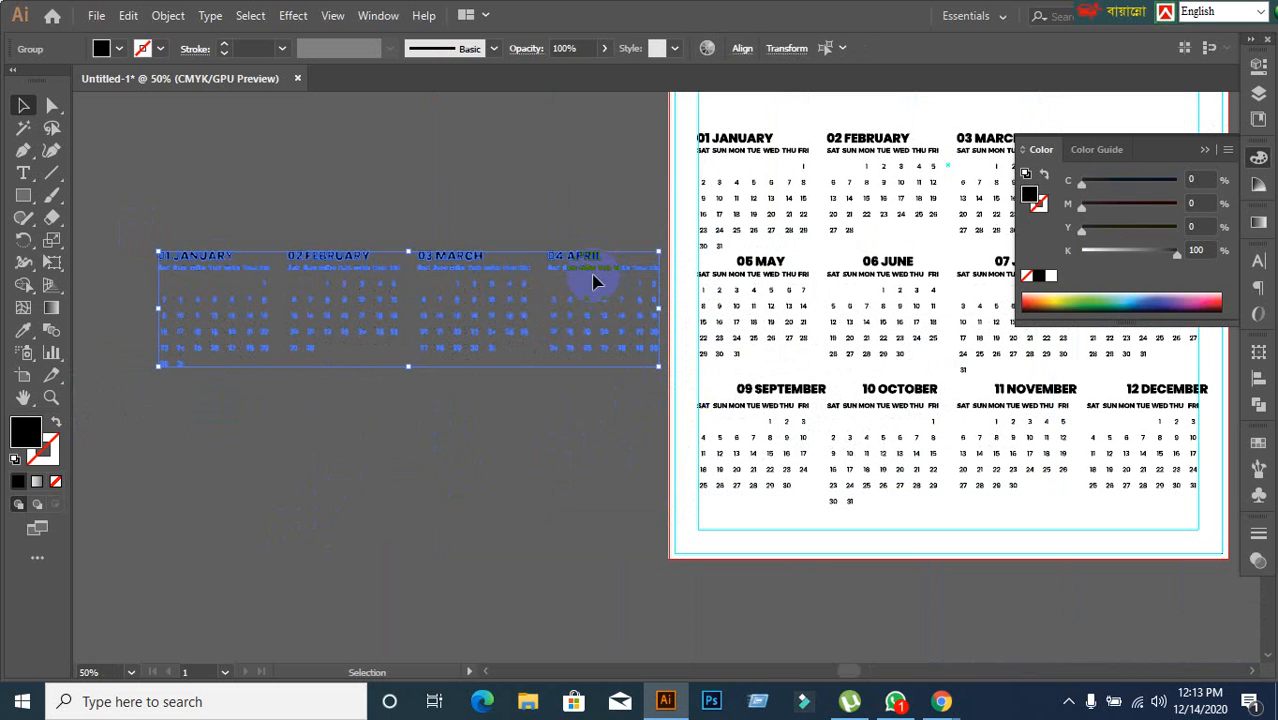
pyautogui.click(575, 470)
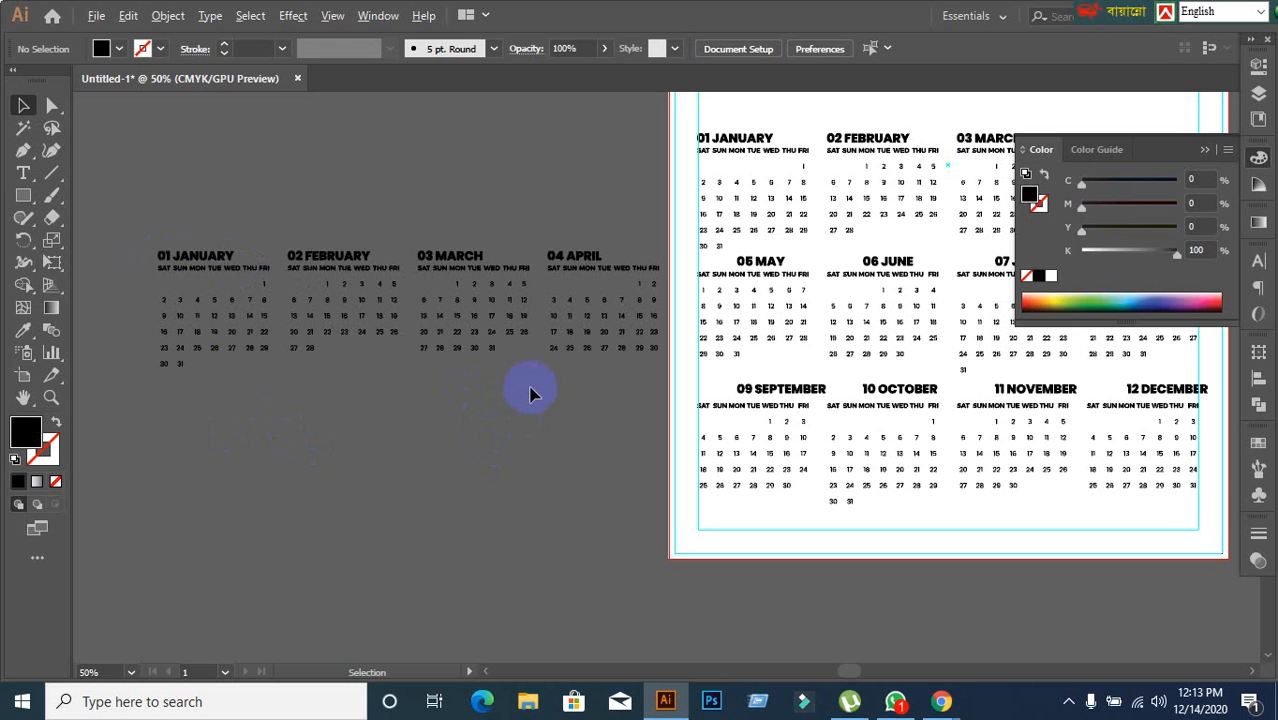
# Step: Vertically centre the 05 MAY to 08 AUGUST titles on the duplicated 01 JANUARY title, using it as the key object, and deselect
pyautogui.click(185, 262)
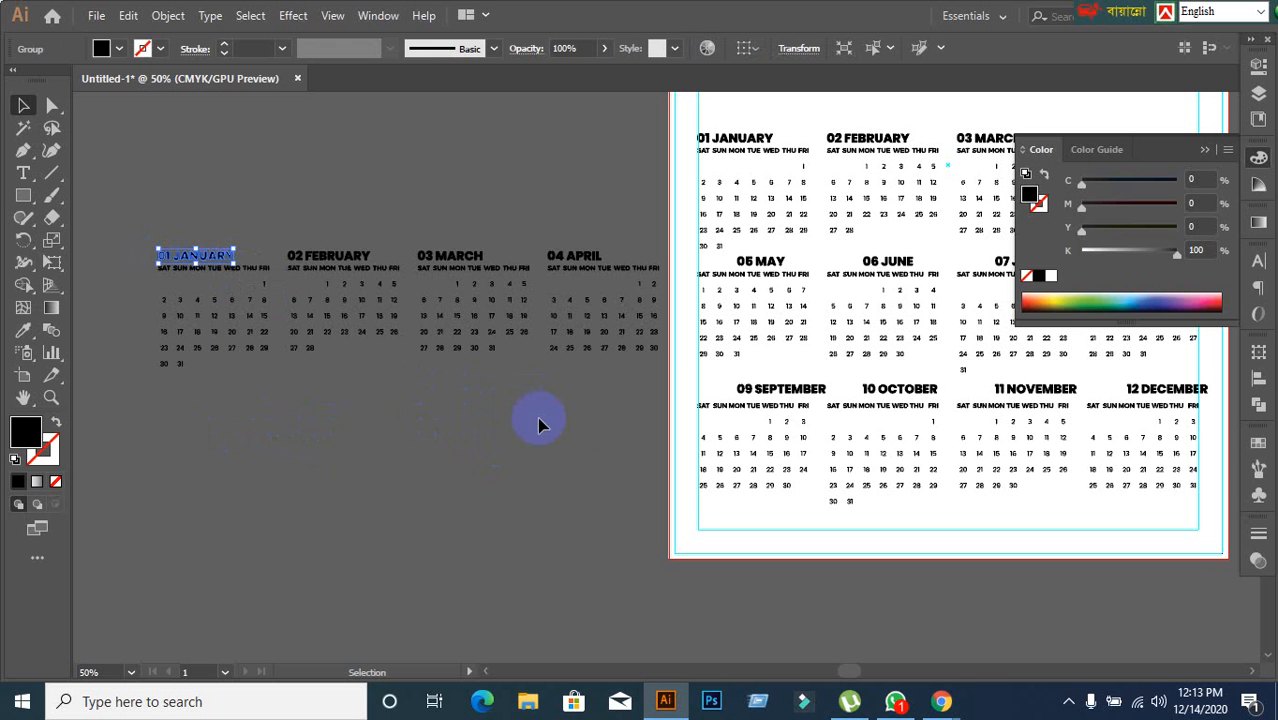
pyautogui.moveTo(538, 430); pyautogui.dragTo(433, 405)
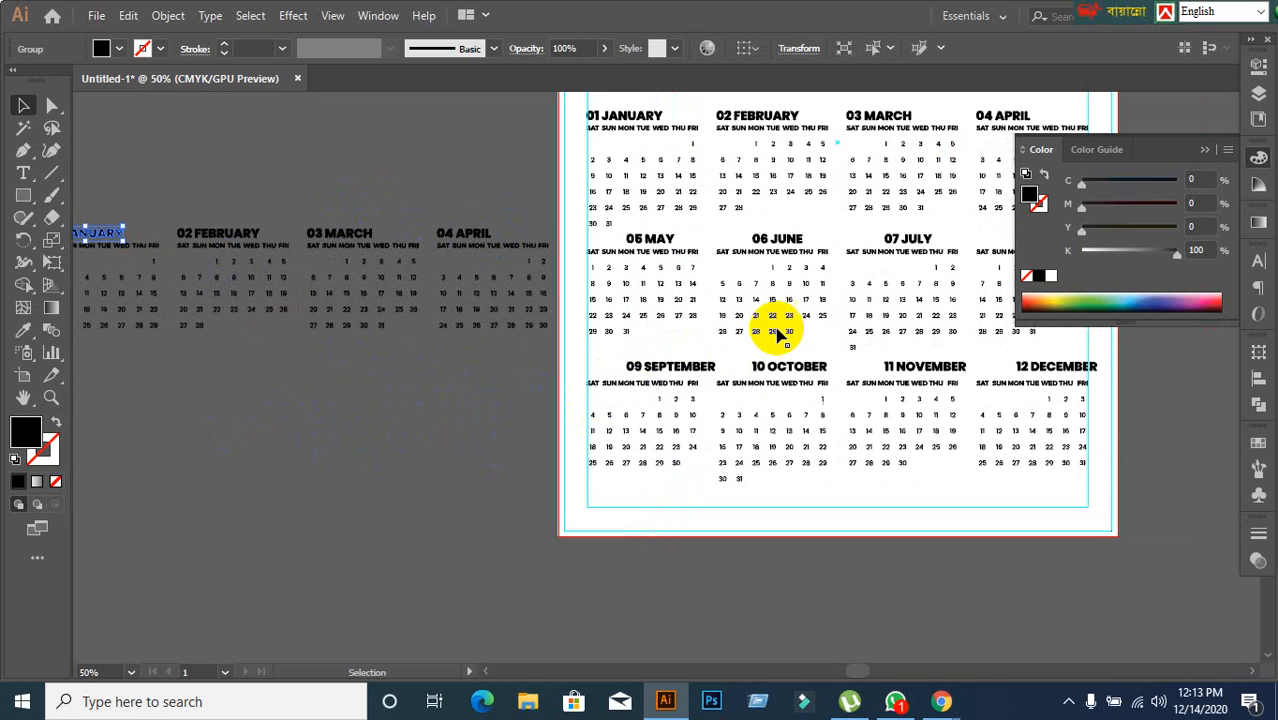
pyautogui.keyDown('shift'); pyautogui.click(664, 243); pyautogui.keyUp('shift')
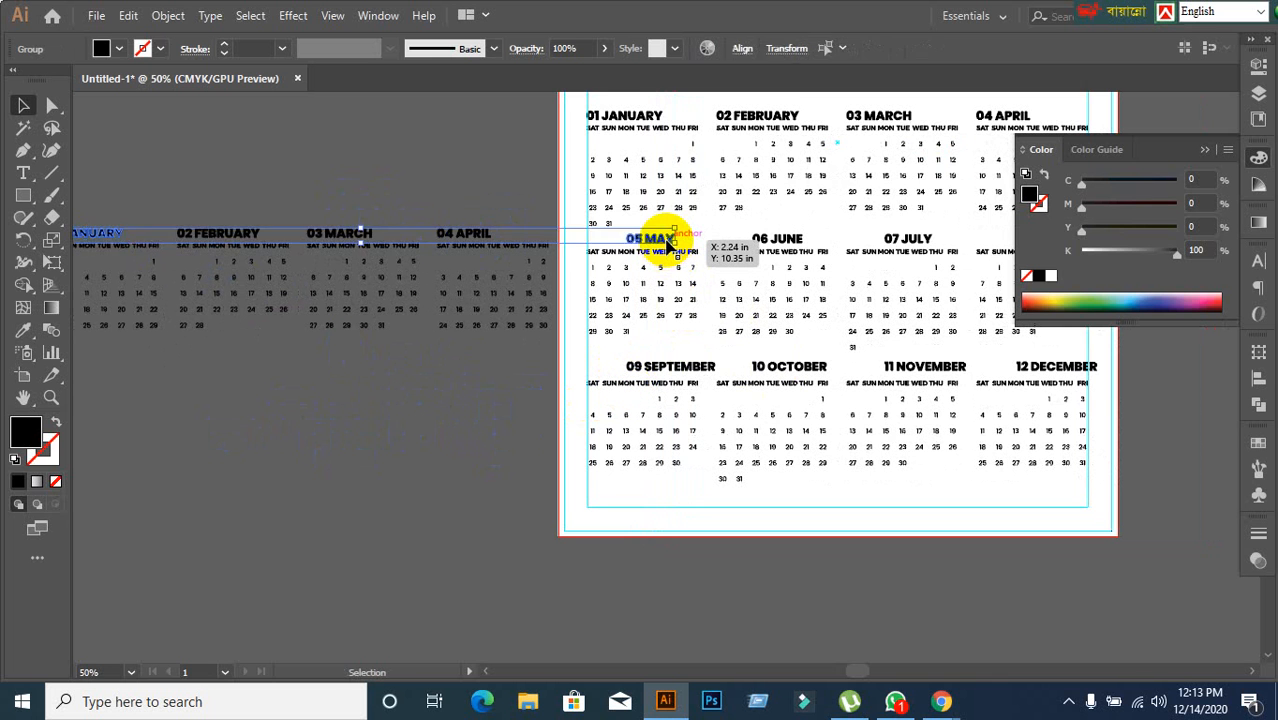
pyautogui.keyDown('shift'); pyautogui.click(787, 247); pyautogui.keyUp('shift')
pyautogui.keyDown('shift'); pyautogui.click(893, 256); pyautogui.keyUp('shift')
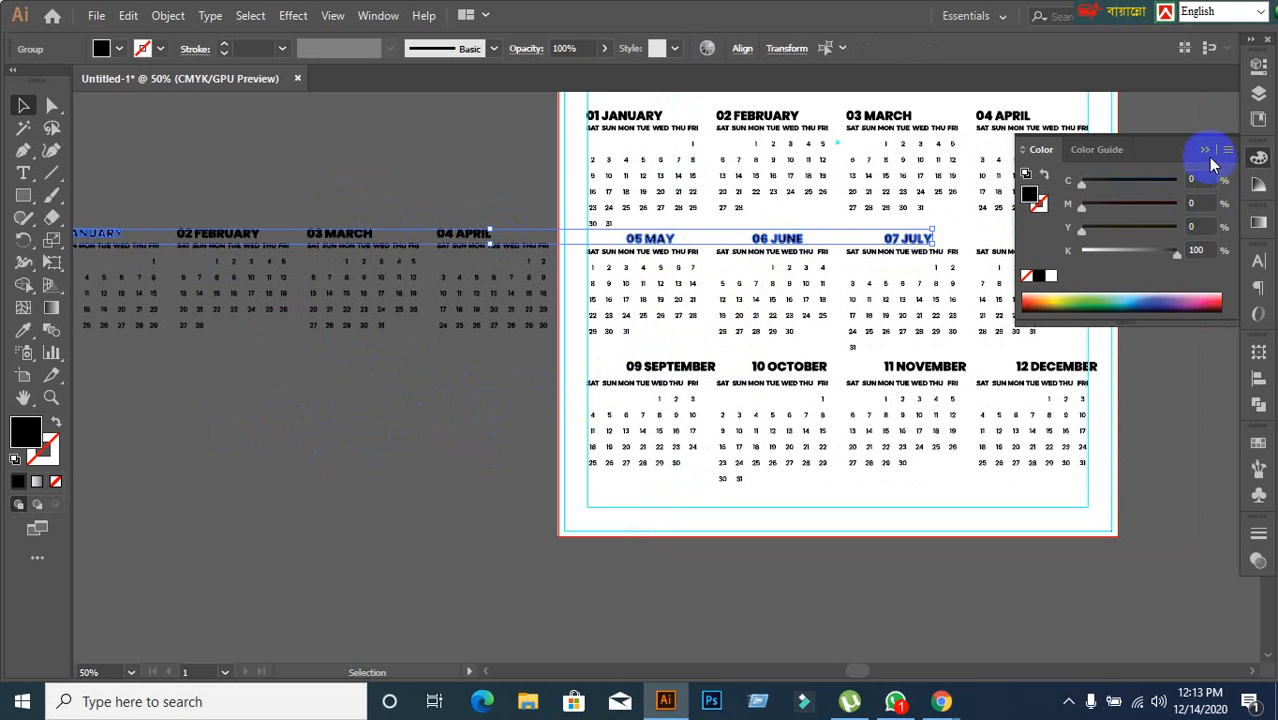
pyautogui.click(1206, 151)
pyautogui.keyDown('shift'); pyautogui.click(1072, 246); pyautogui.keyUp('shift')
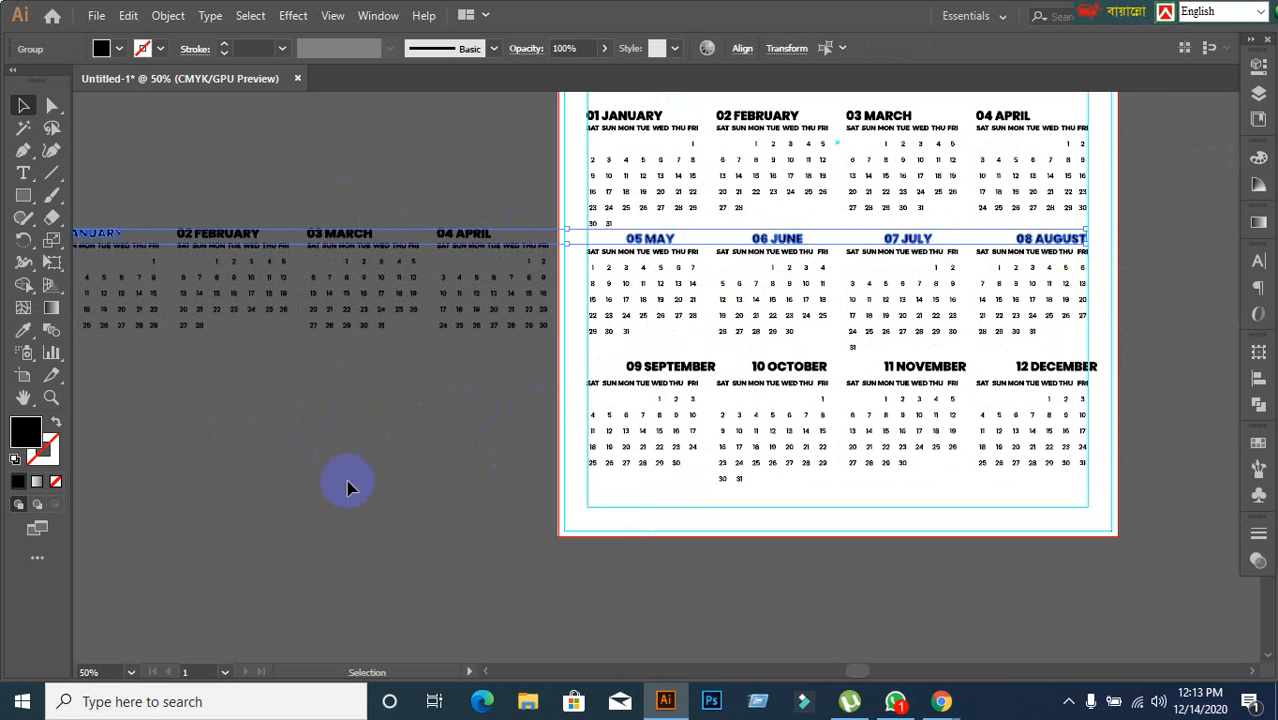
pyautogui.click(100, 238)
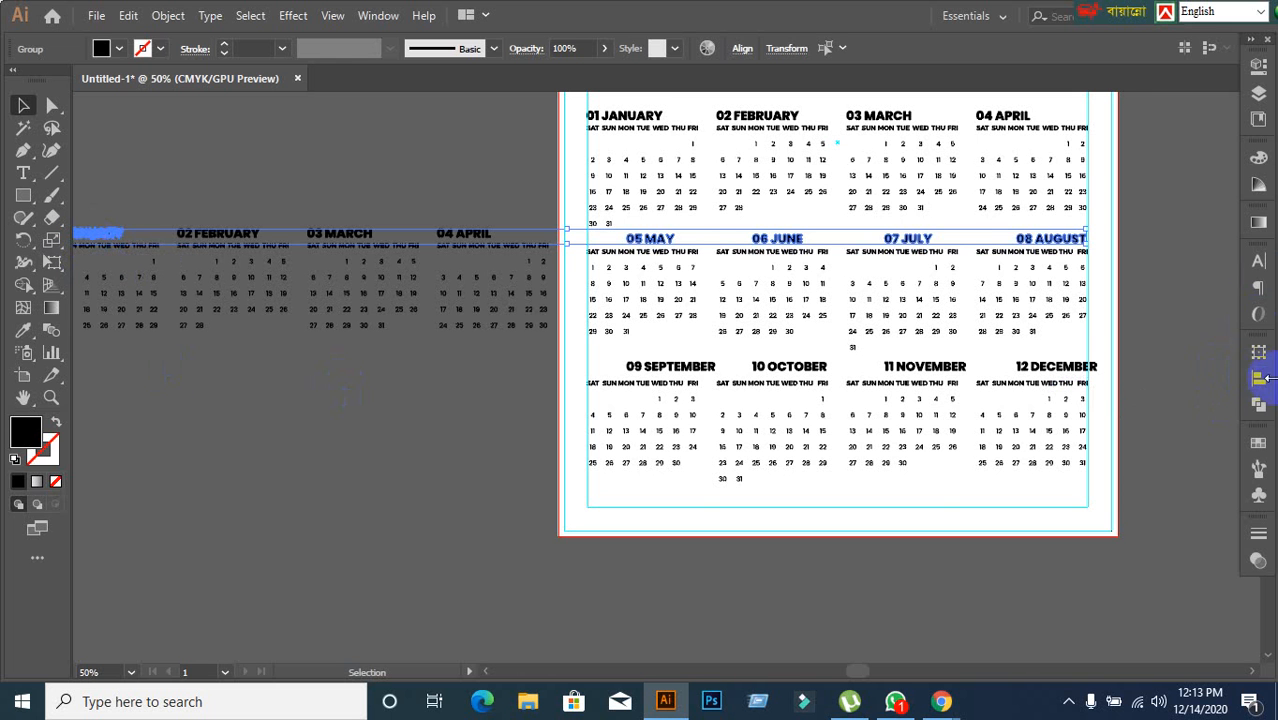
pyautogui.click(1259, 378)
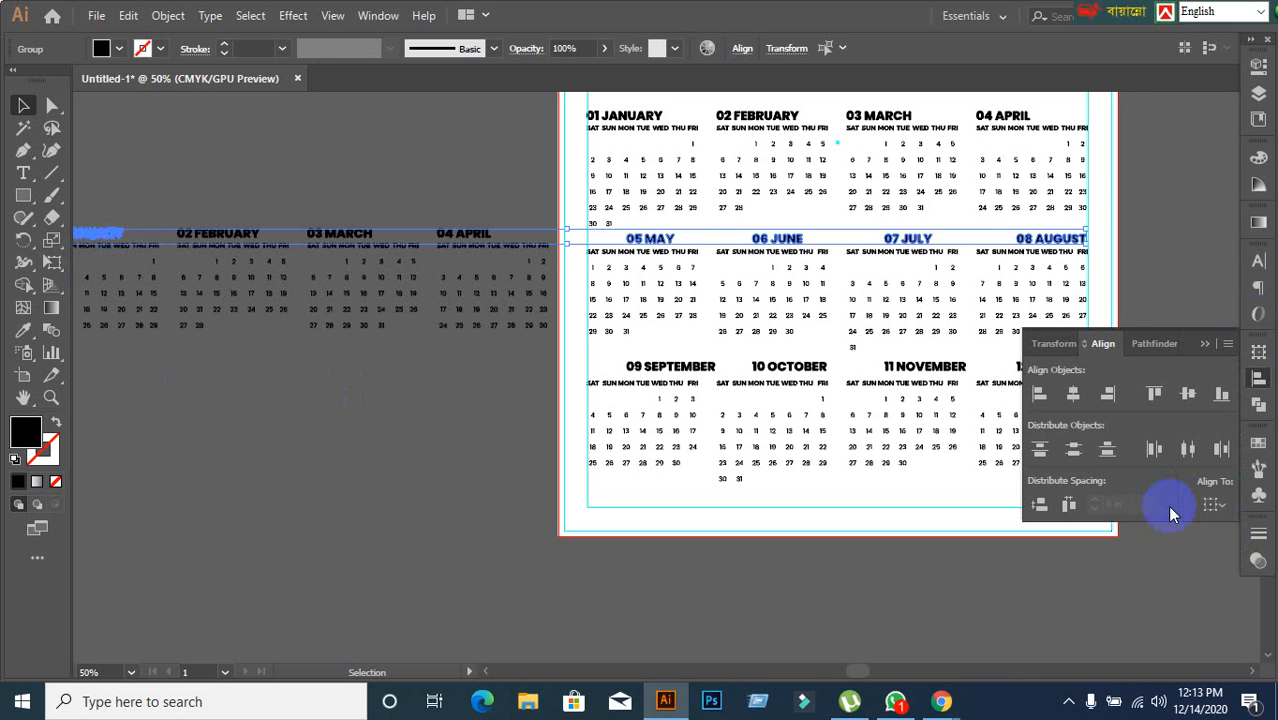
pyautogui.click(1188, 396)
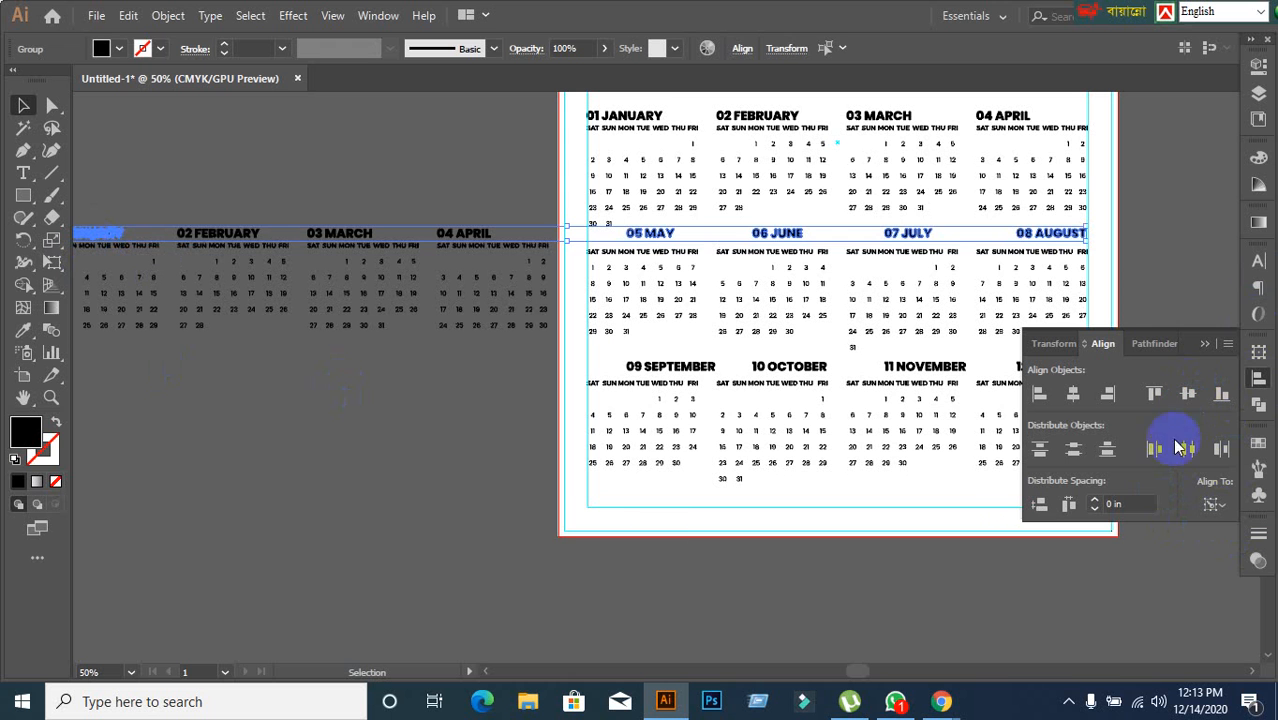
pyautogui.click(495, 551)
pyautogui.moveTo(376, 463); pyautogui.dragTo(451, 437)
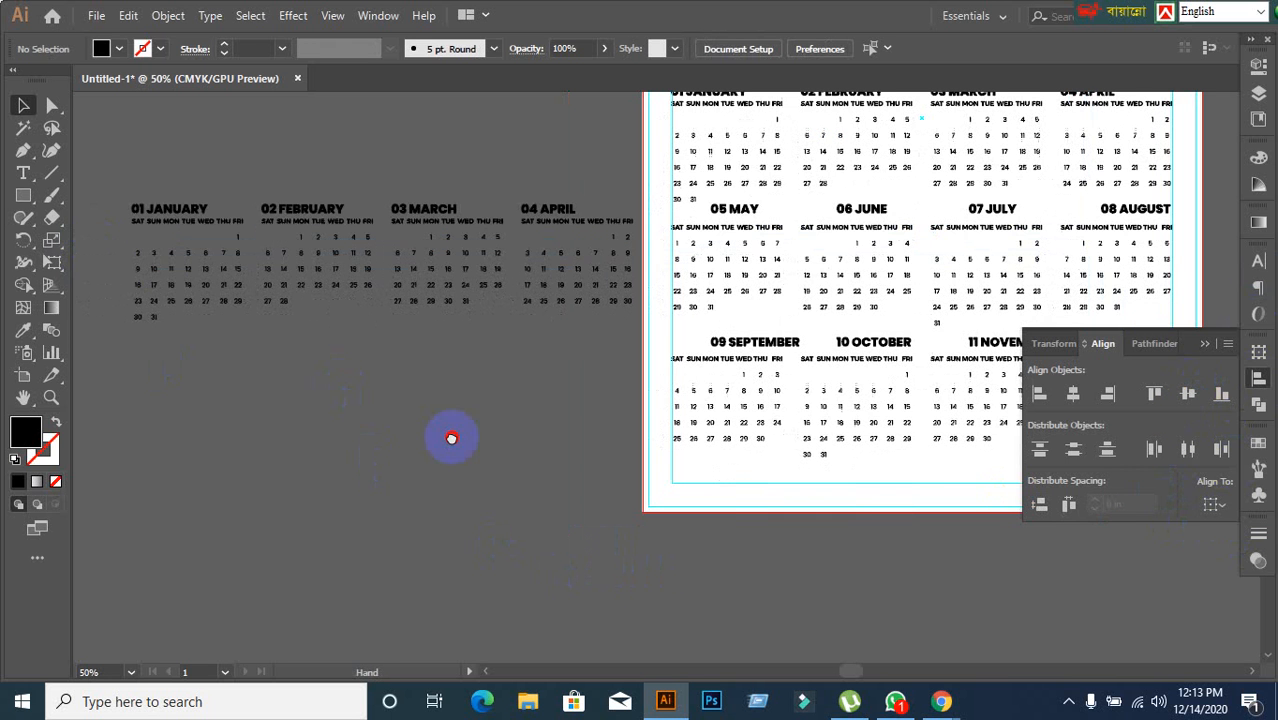
pyautogui.click(222, 297)
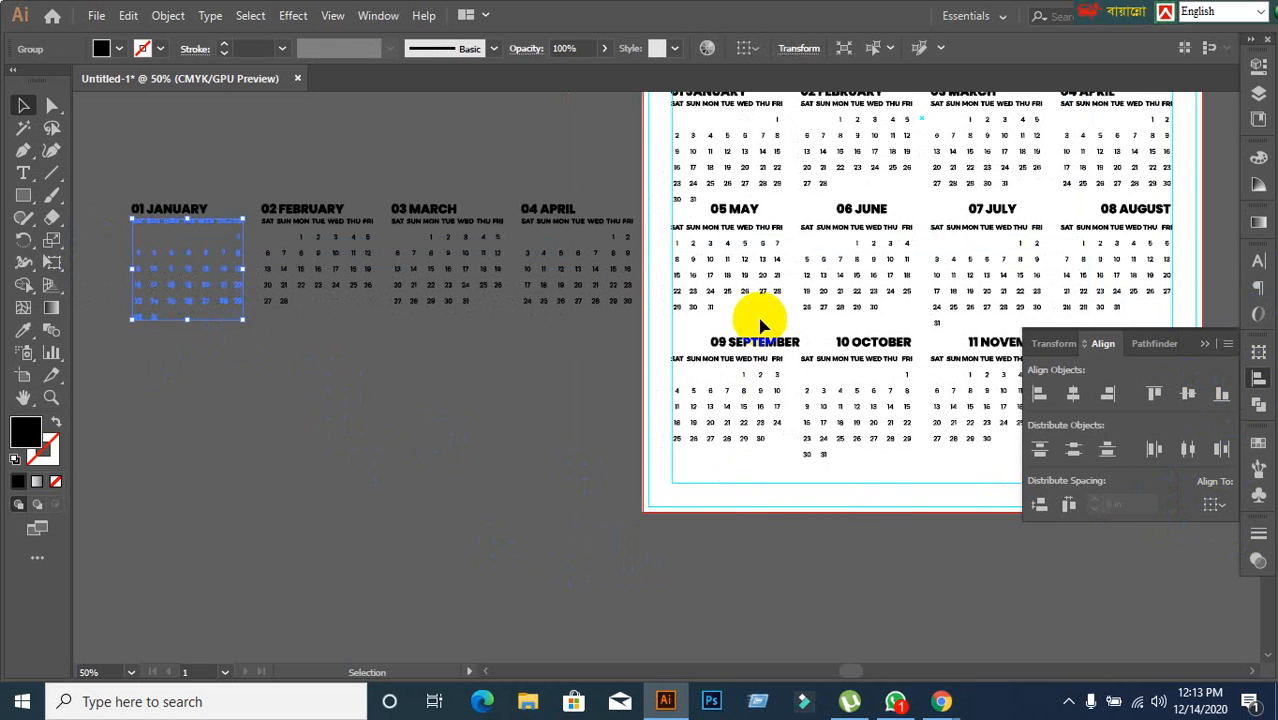
pyautogui.keyDown('shift'); pyautogui.click(735, 300); pyautogui.keyUp('shift')
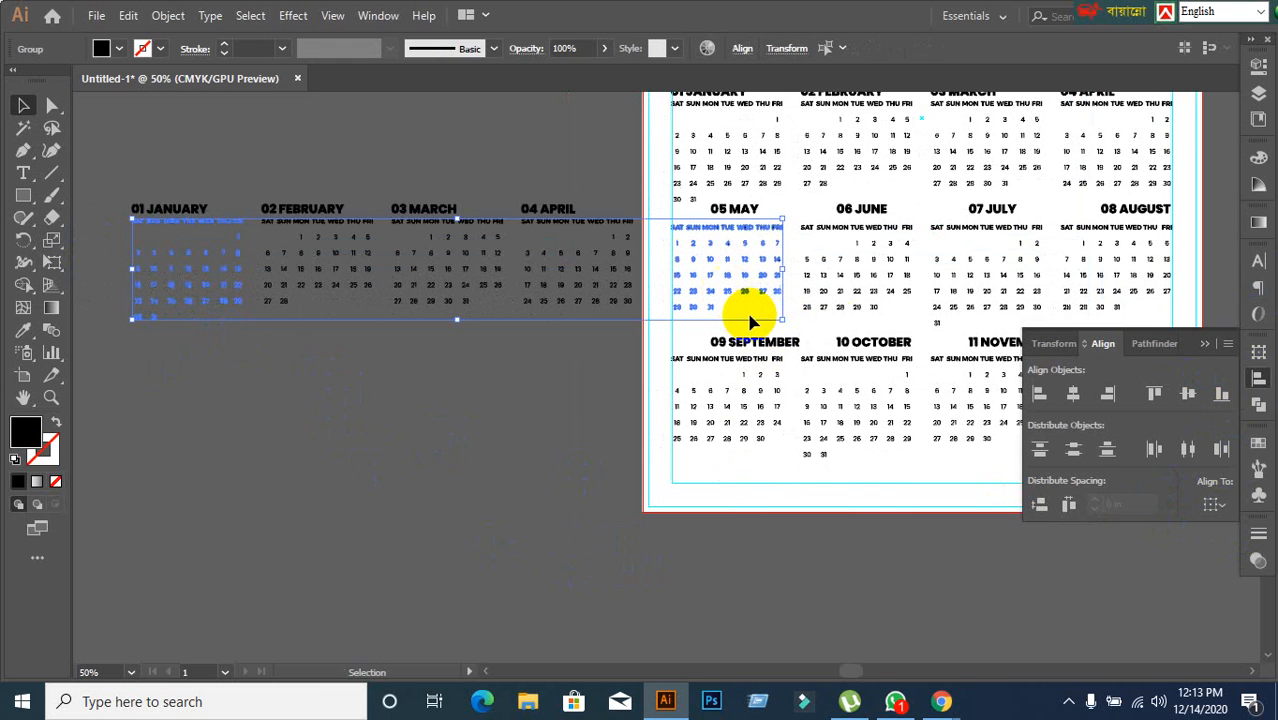
pyautogui.keyDown('shift'); pyautogui.click(890, 305); pyautogui.keyUp('shift')
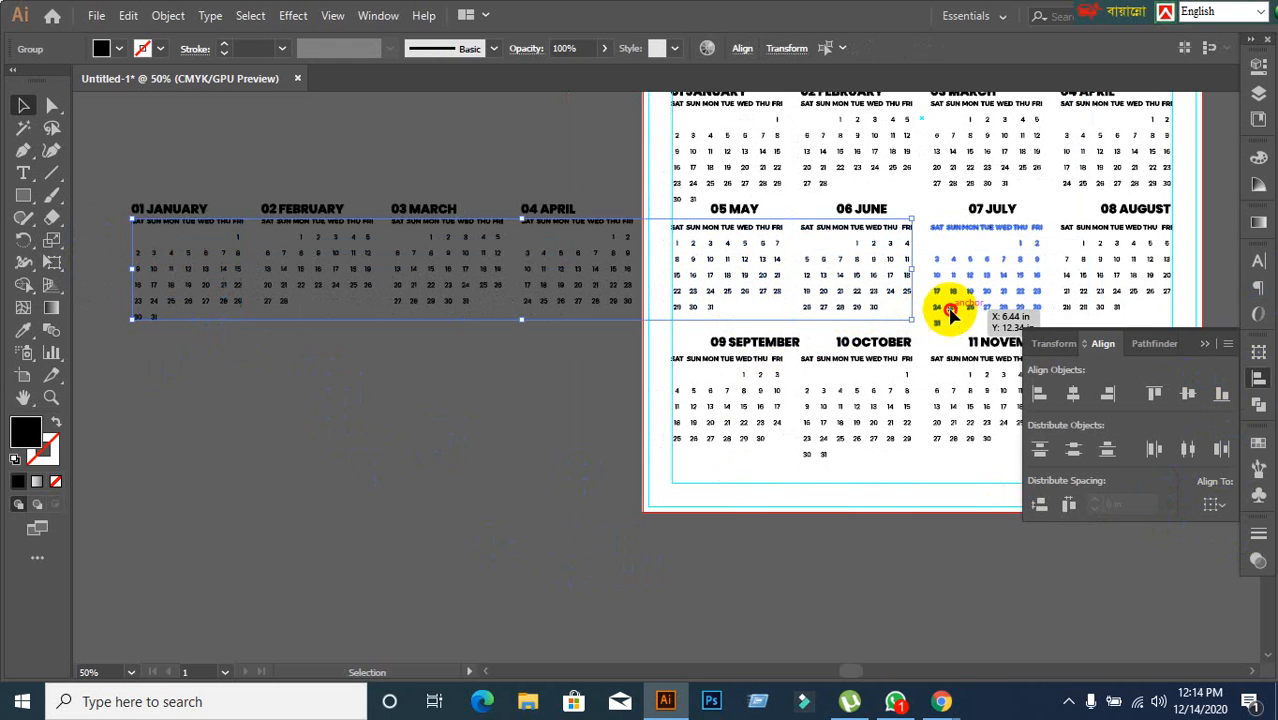
pyautogui.click(950, 308)
pyautogui.click(433, 424)
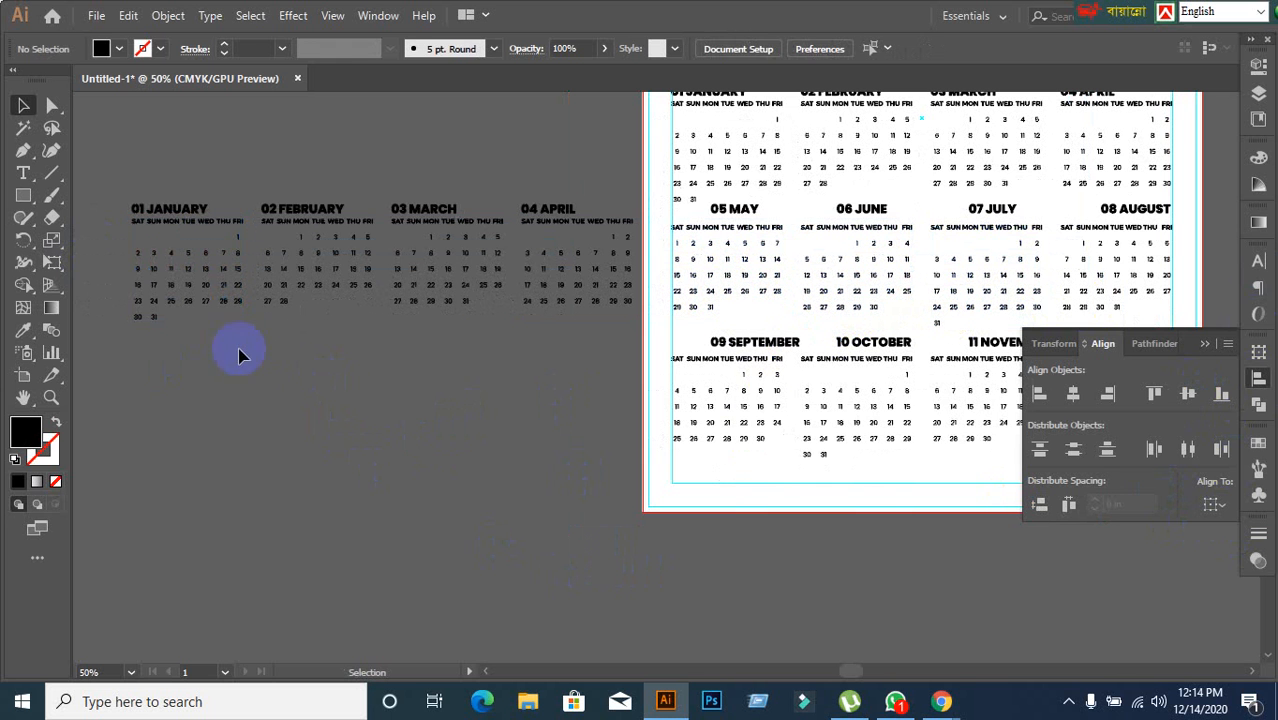
# Step: Top-align the May to August date grids to the duplicated January grid, using it as the key object, and deselect
pyautogui.moveTo(197, 314)
pyautogui.mouseDown()
pyautogui.moveTo(214, 357)
pyautogui.moveTo(770, 337)
pyautogui.moveTo(713, 285)
pyautogui.moveTo(828, 300)
pyautogui.moveTo(950, 288)
pyautogui.moveTo(1107, 300)
pyautogui.moveTo(178, 314)
pyautogui.mouseUp()
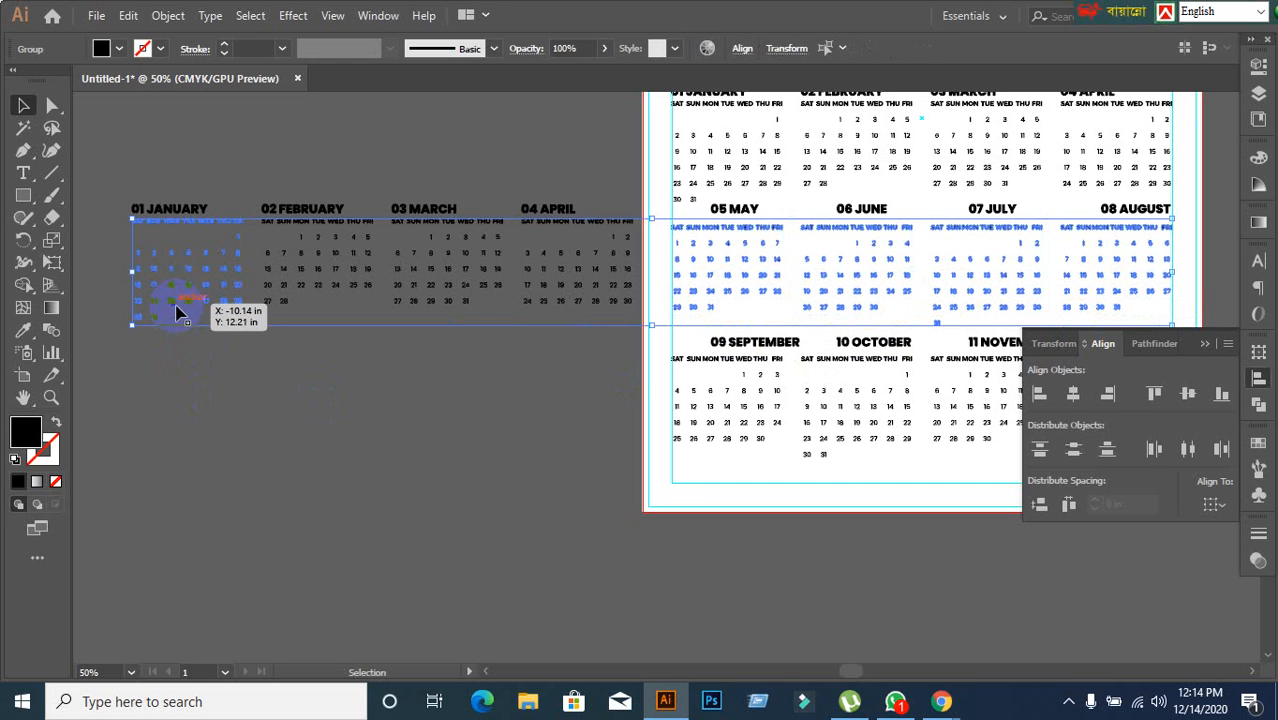
pyautogui.click(176, 314)
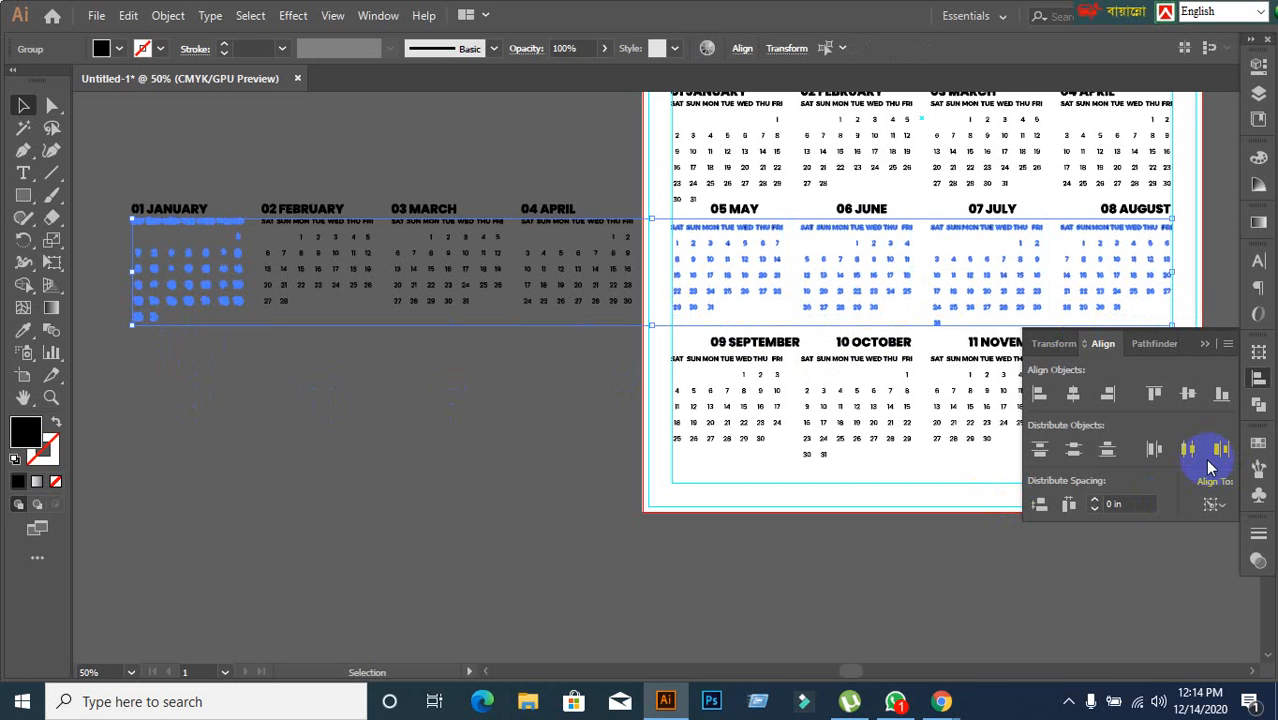
pyautogui.click(1155, 393)
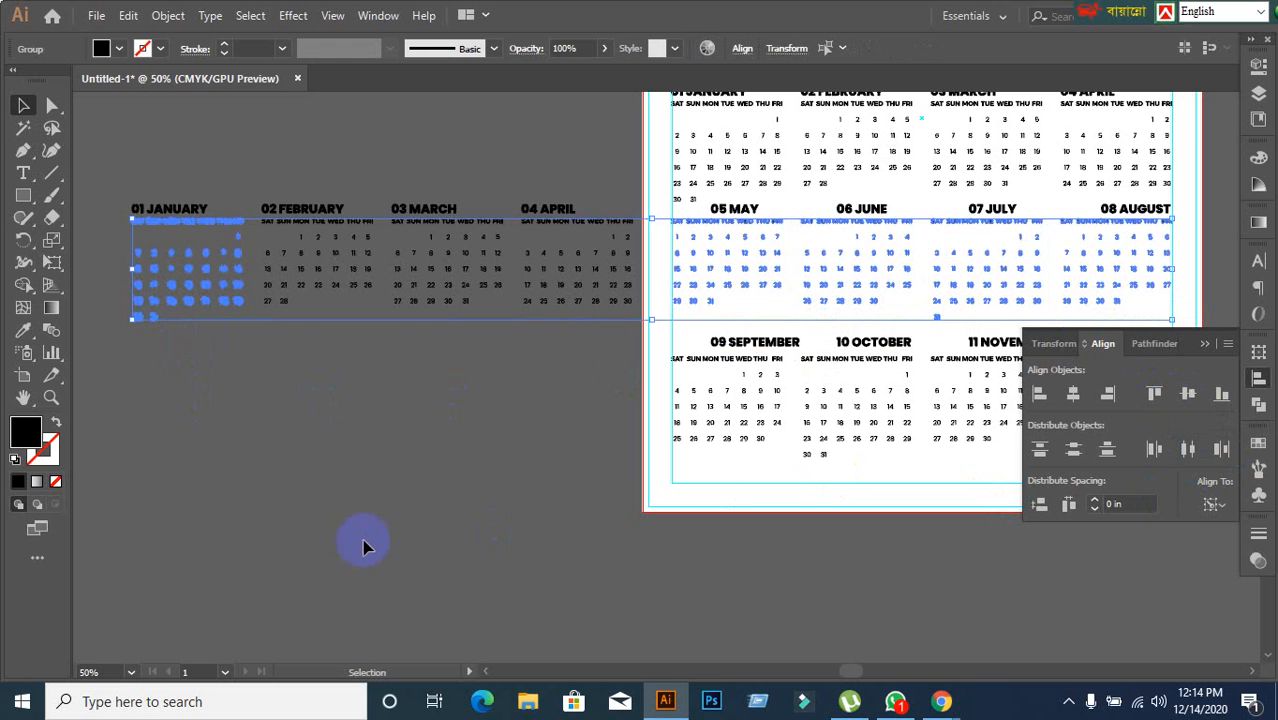
pyautogui.click(463, 492)
# Step: Move the duplicated January to April row down the pasteboard to about the level of the September to December row
pyautogui.scroll(3, 531, 486)
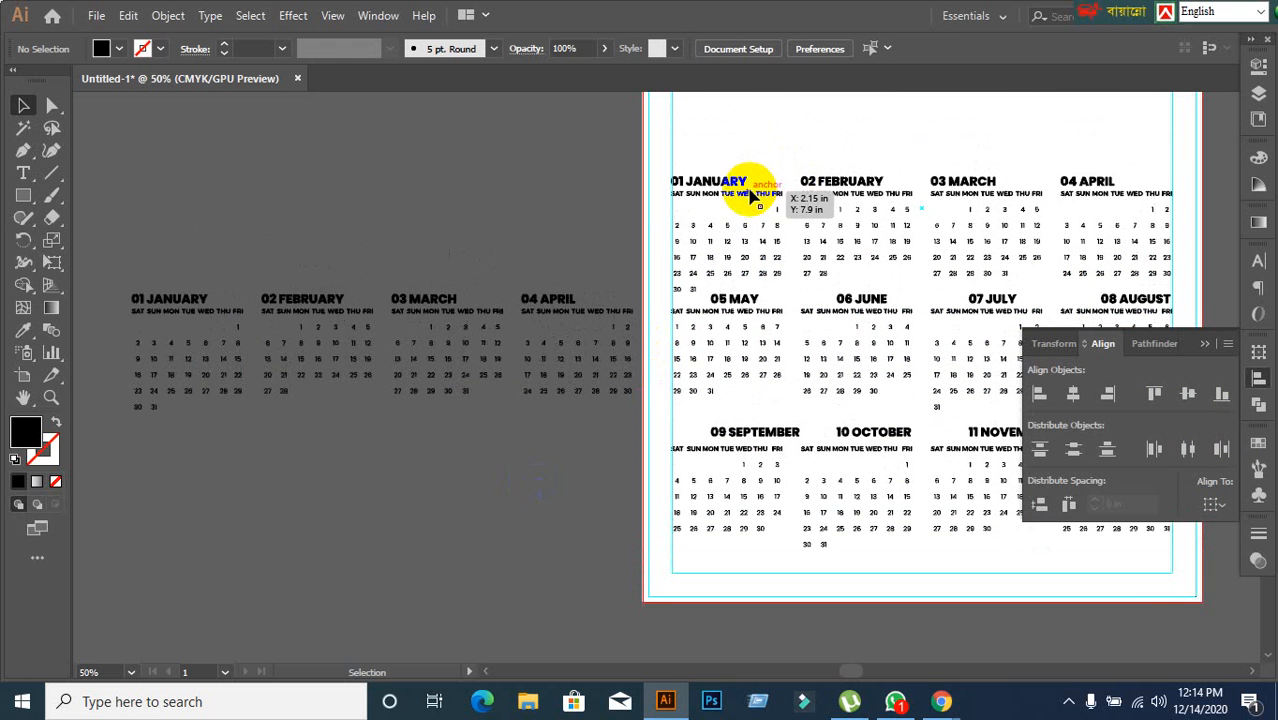
pyautogui.click(424, 513)
pyautogui.scroll(-3, 527, 485)
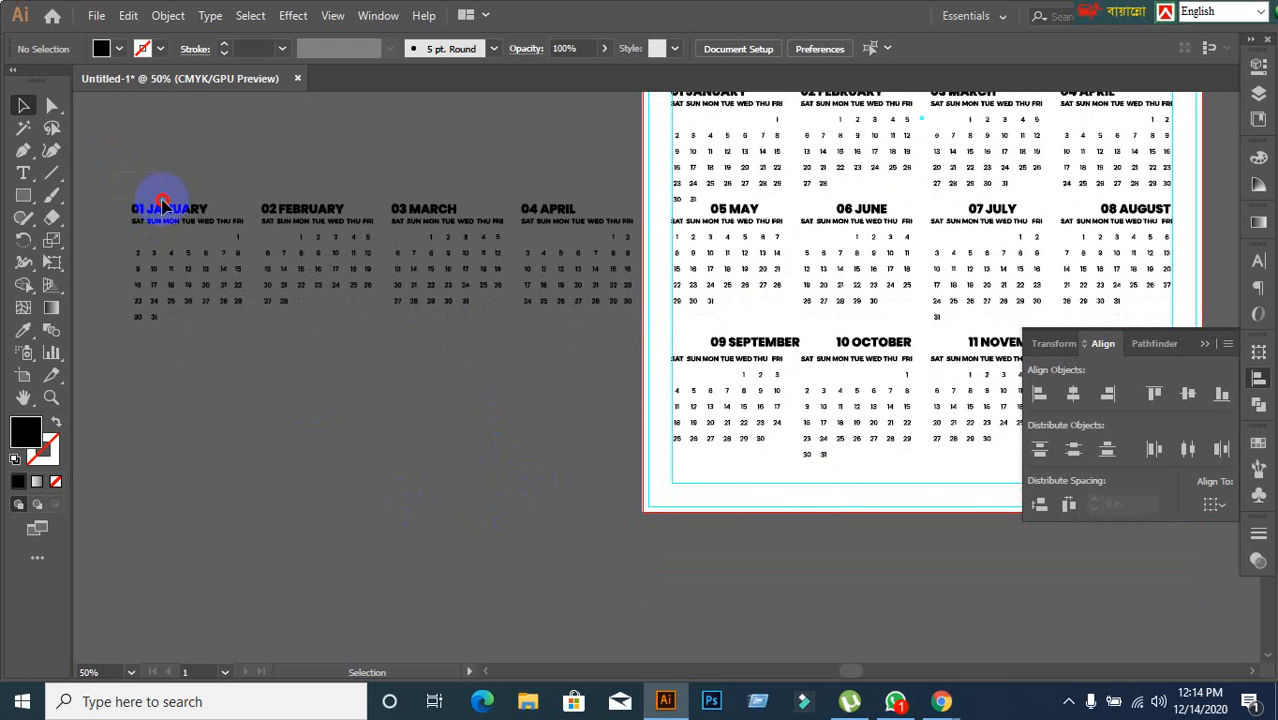
pyautogui.moveTo(611, 336); pyautogui.dragTo(611, 335)
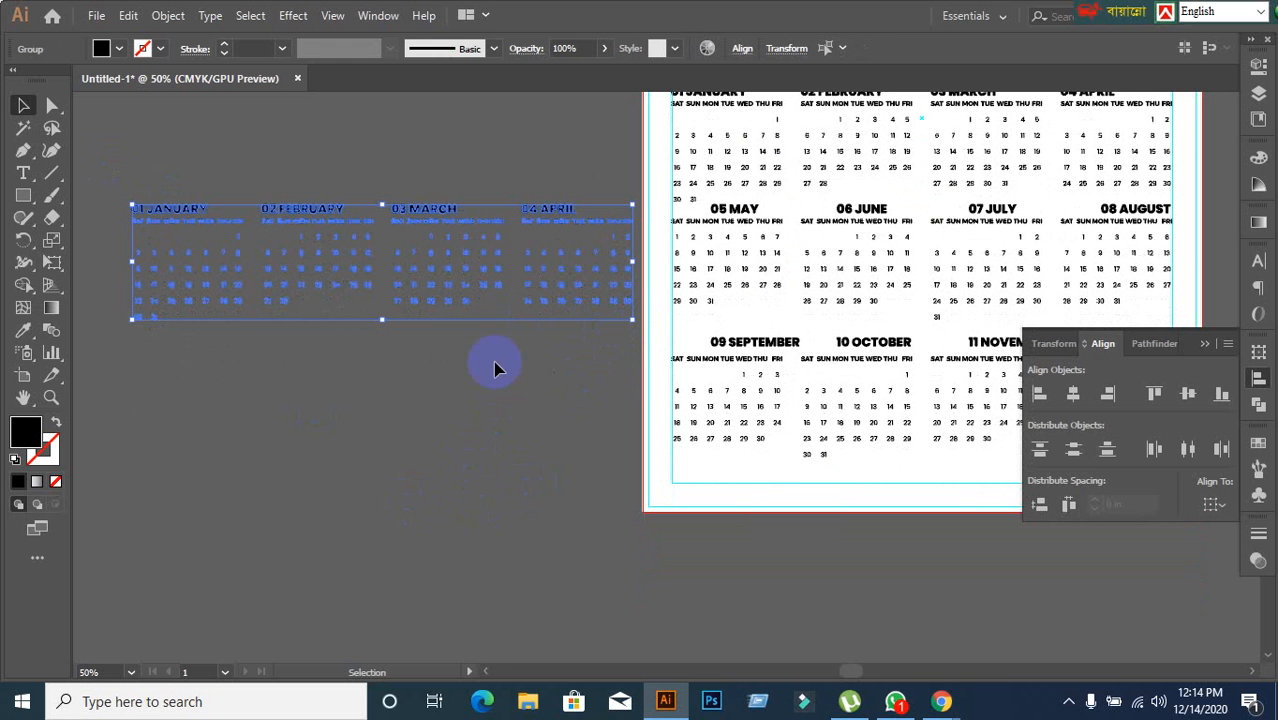
pyautogui.moveTo(544, 212); pyautogui.dragTo(511, 336)
pyautogui.click(485, 519)
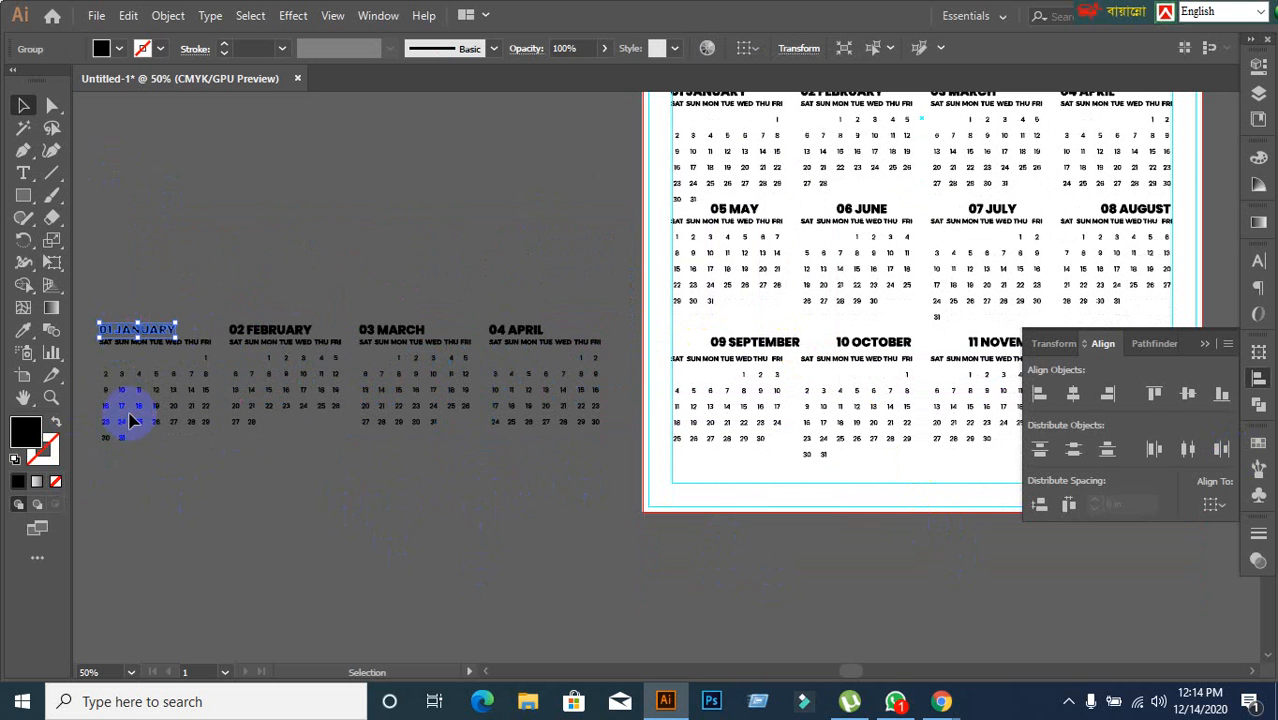
# Step: Vertically centre the 09 SEPTEMBER to 12 DECEMBER titles on the duplicated 01 JANUARY title, using it as the key object, and deselect
pyautogui.scroll(1, 984, 163)
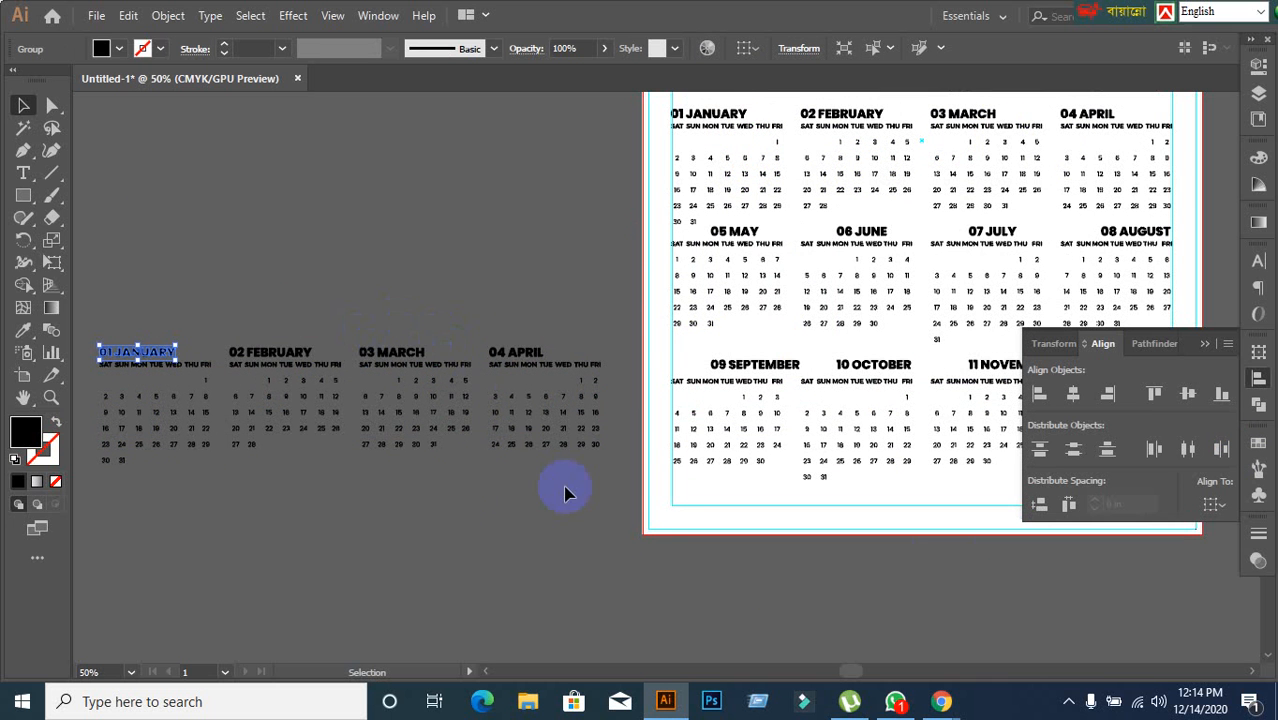
pyautogui.keyDown('shift'); pyautogui.click(775, 373); pyautogui.keyUp('shift')
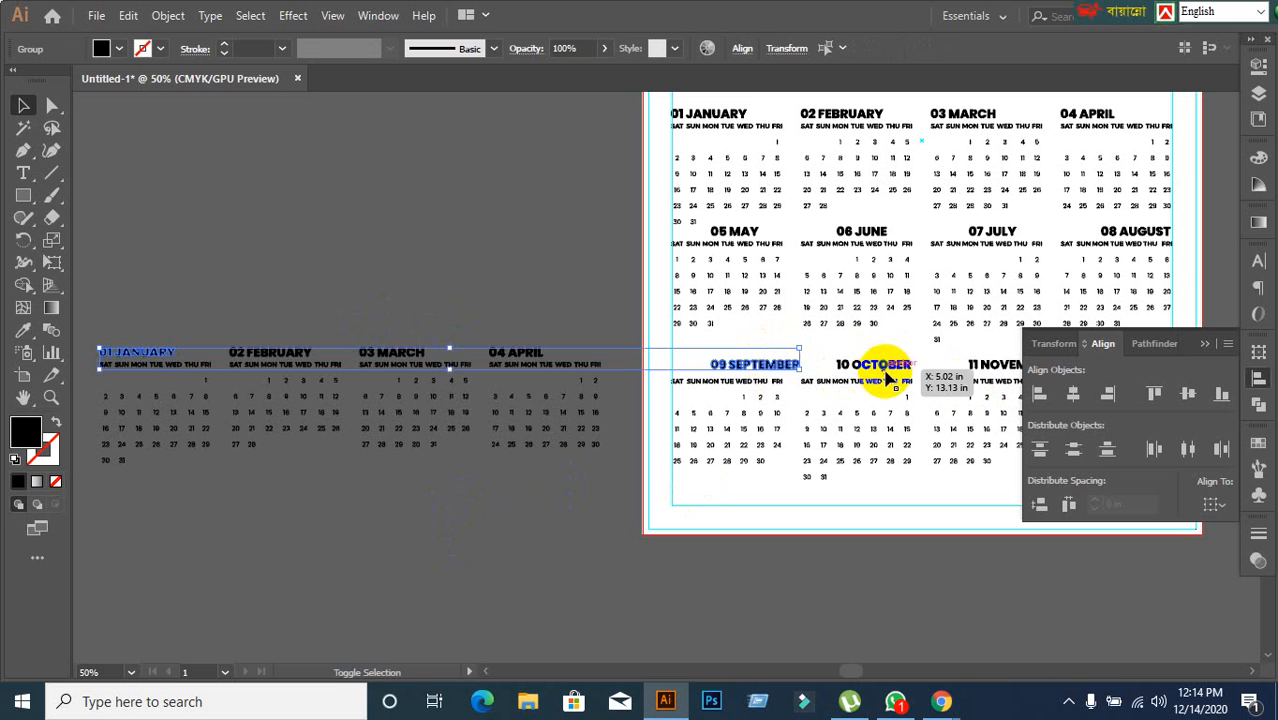
pyautogui.keyDown('shift'); pyautogui.click(872, 366); pyautogui.keyUp('shift')
pyautogui.keyDown('shift'); pyautogui.click(993, 369); pyautogui.keyUp('shift')
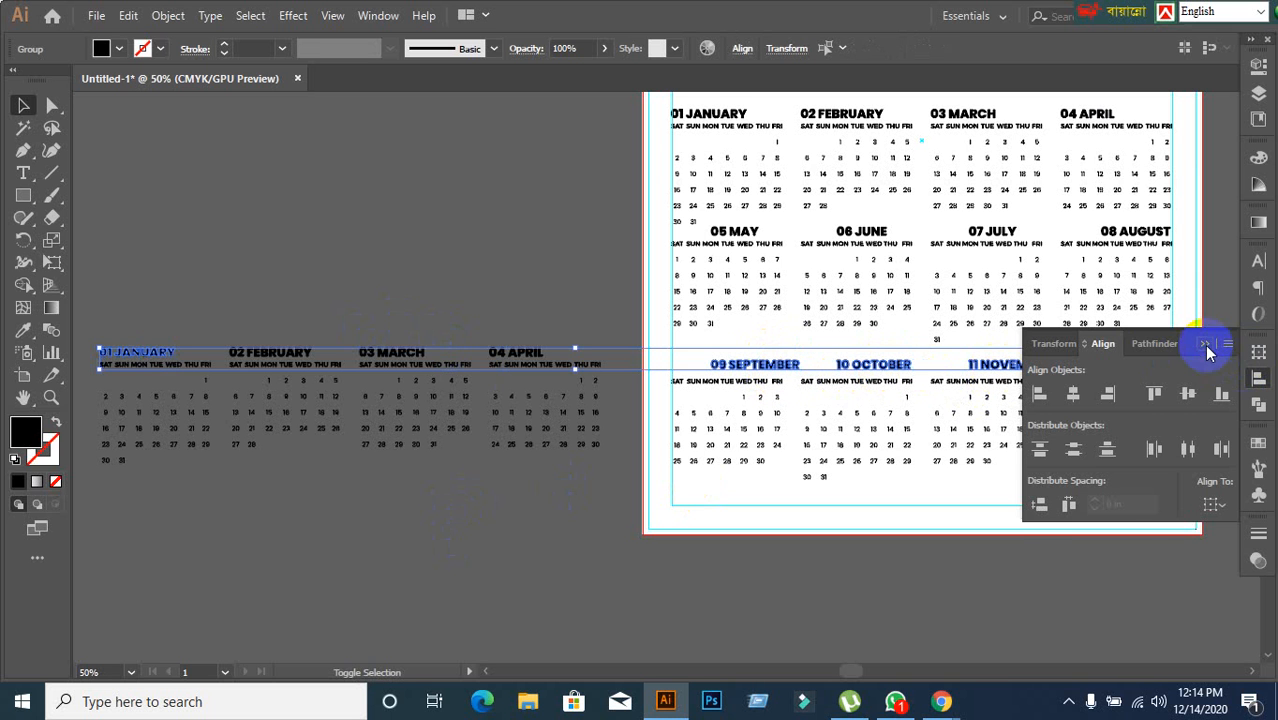
pyautogui.click(1207, 344)
pyautogui.keyDown('shift'); pyautogui.click(1141, 368); pyautogui.keyUp('shift')
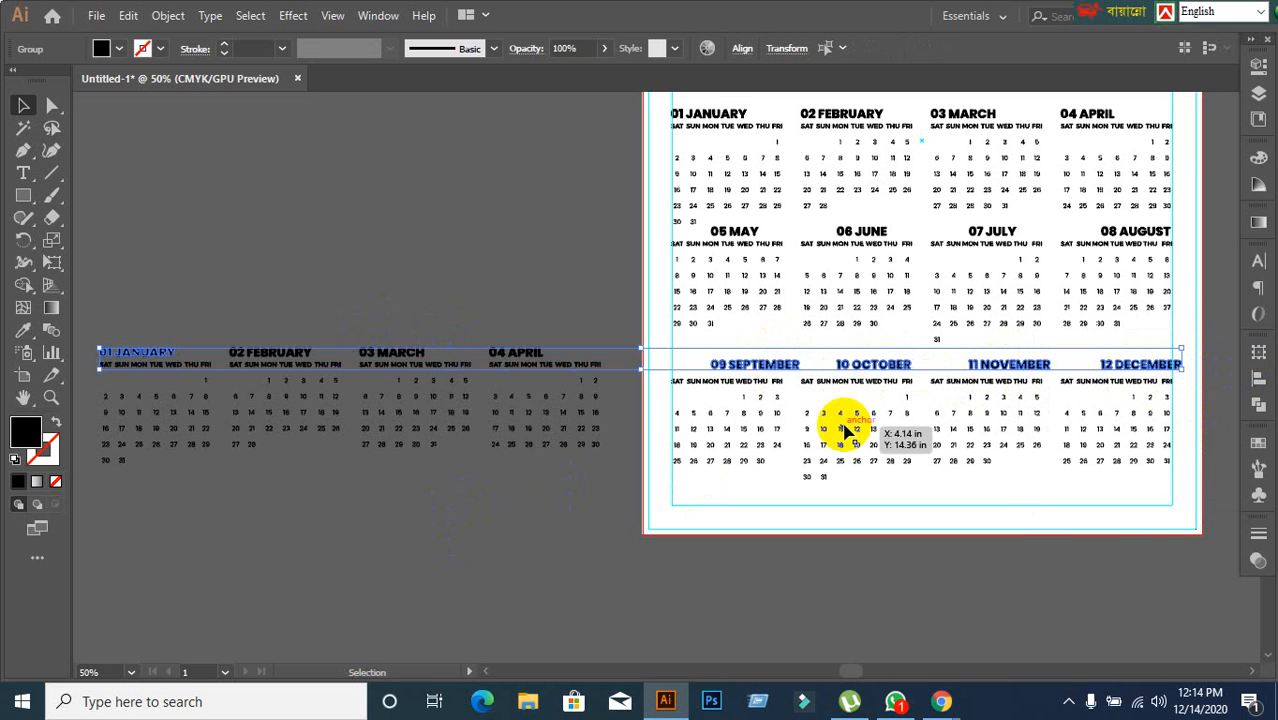
pyautogui.click(110, 356)
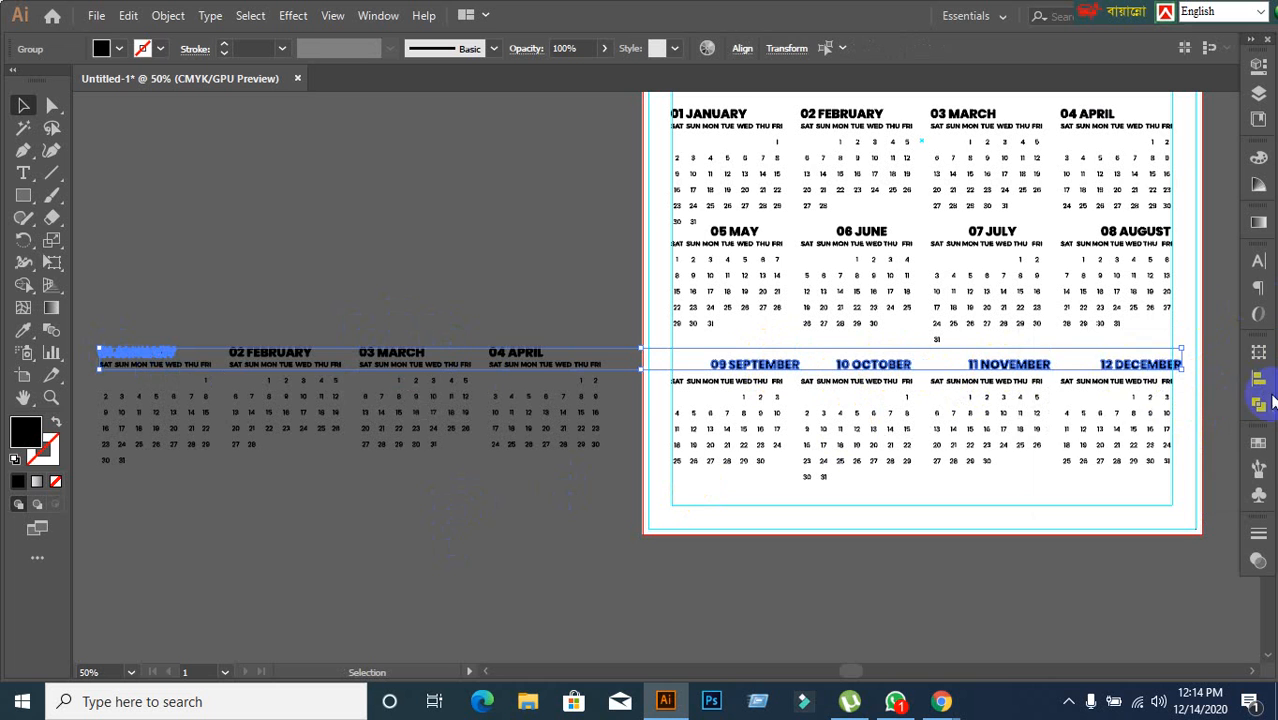
pyautogui.click(1262, 382)
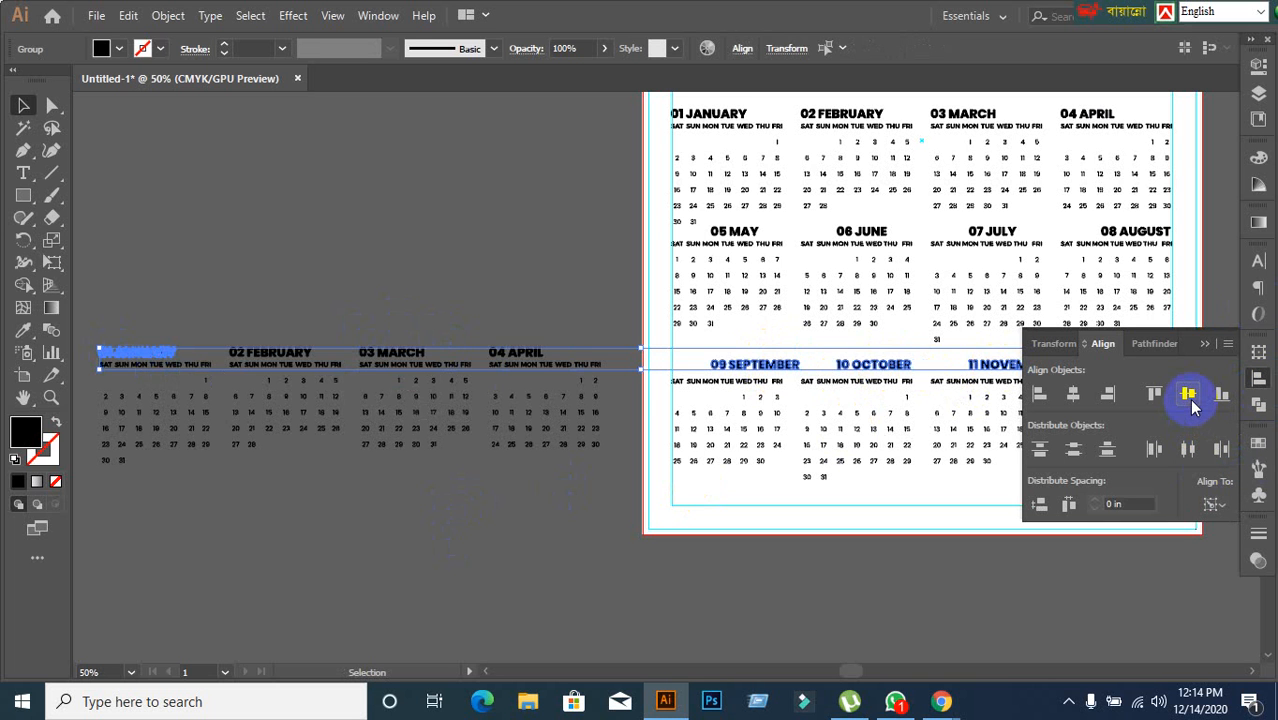
pyautogui.click(1190, 398)
pyautogui.click(426, 521)
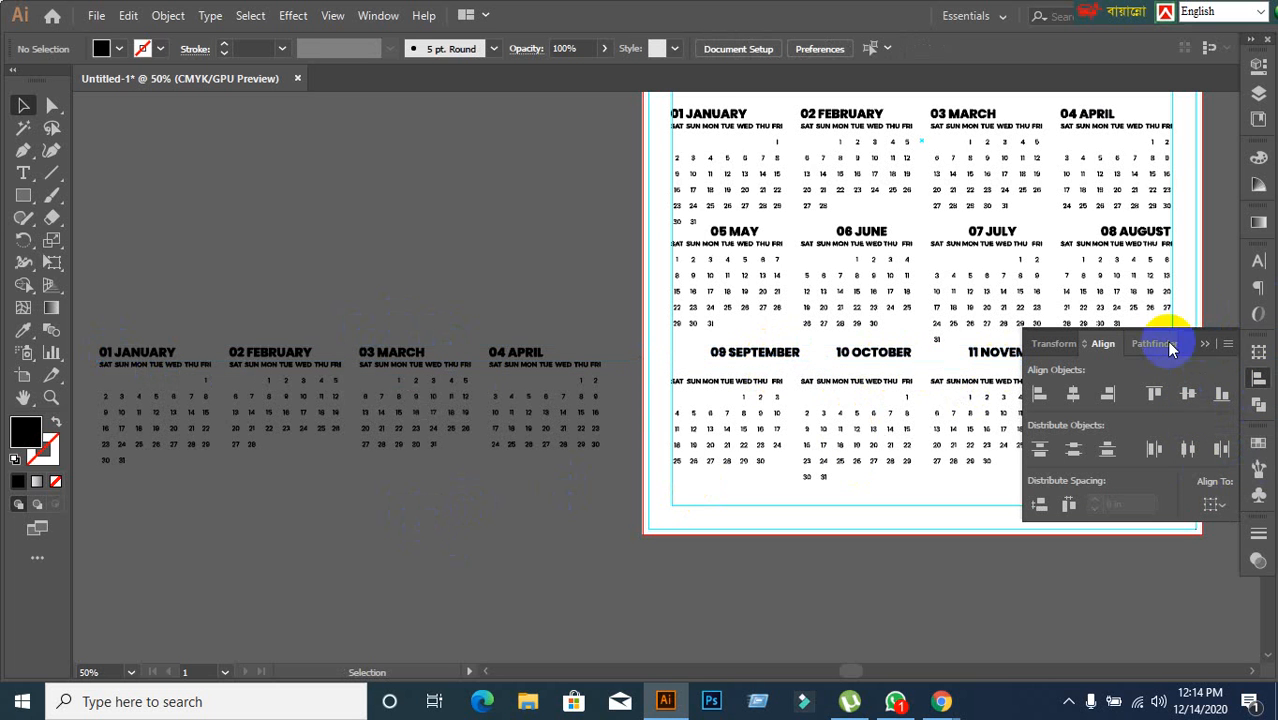
# Step: Top-align the September to December date grids to the duplicated January grid, using it as the key object, and deselect
pyautogui.click(1206, 344)
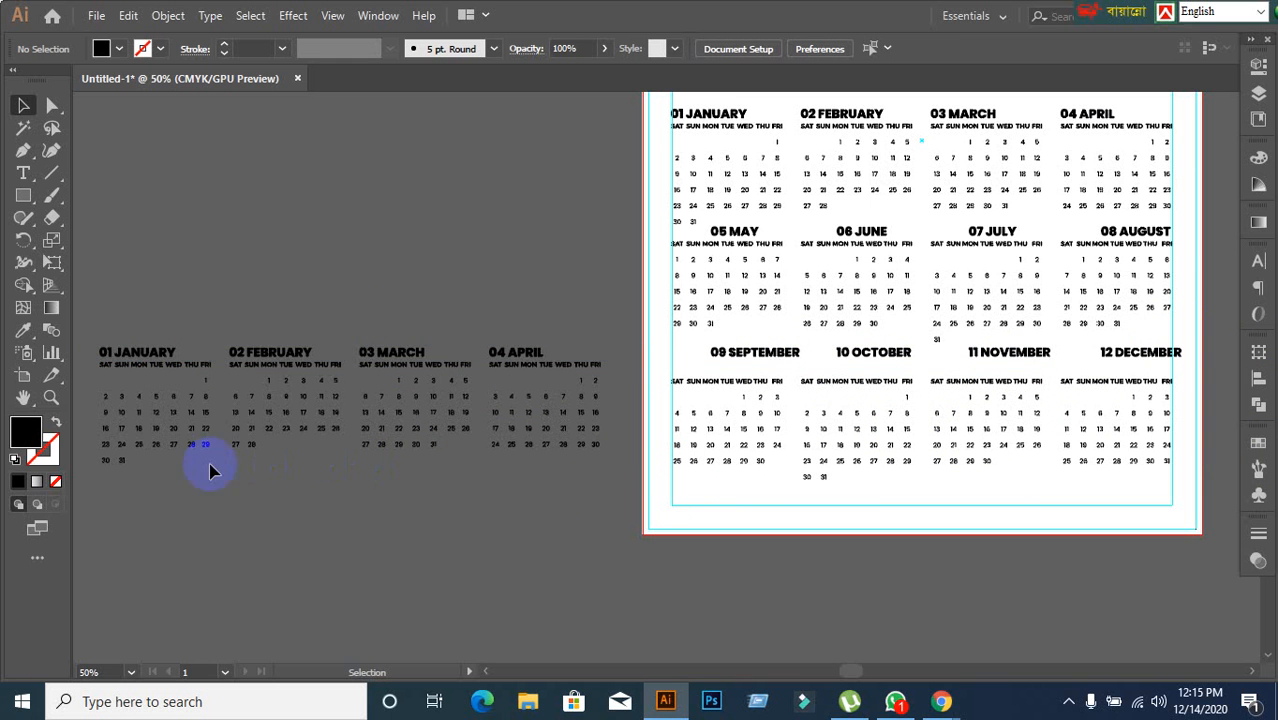
pyautogui.moveTo(210, 470); pyautogui.dragTo(163, 455)
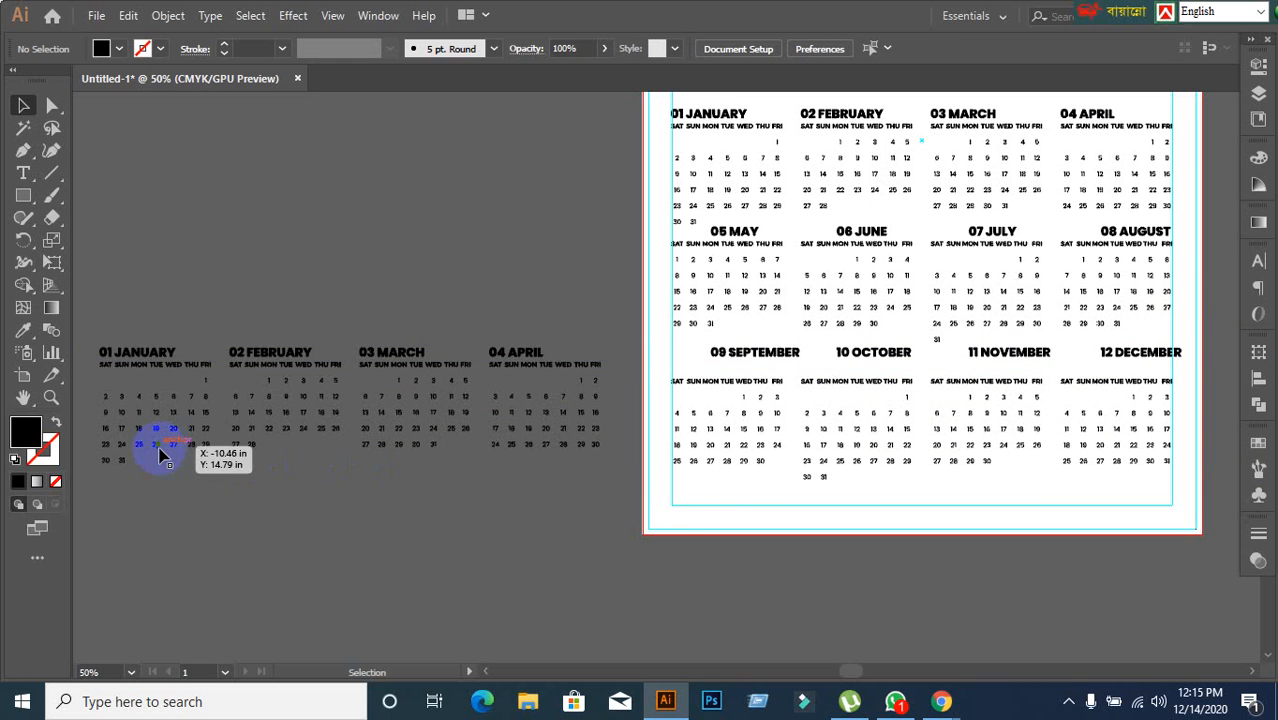
pyautogui.keyDown('shift'); pyautogui.click(746, 462); pyautogui.keyUp('shift')
pyautogui.keyDown('shift'); pyautogui.click(893, 468); pyautogui.keyUp('shift')
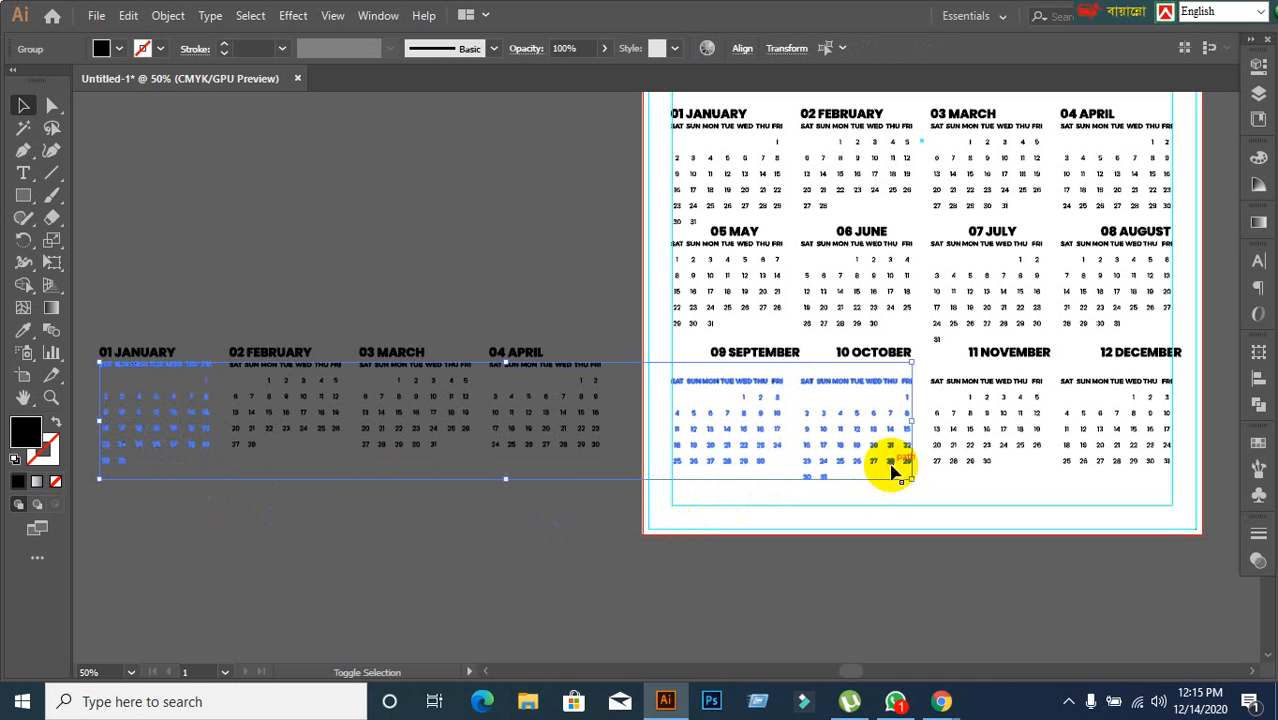
pyautogui.keyDown('shift'); pyautogui.click(987, 457); pyautogui.keyUp('shift')
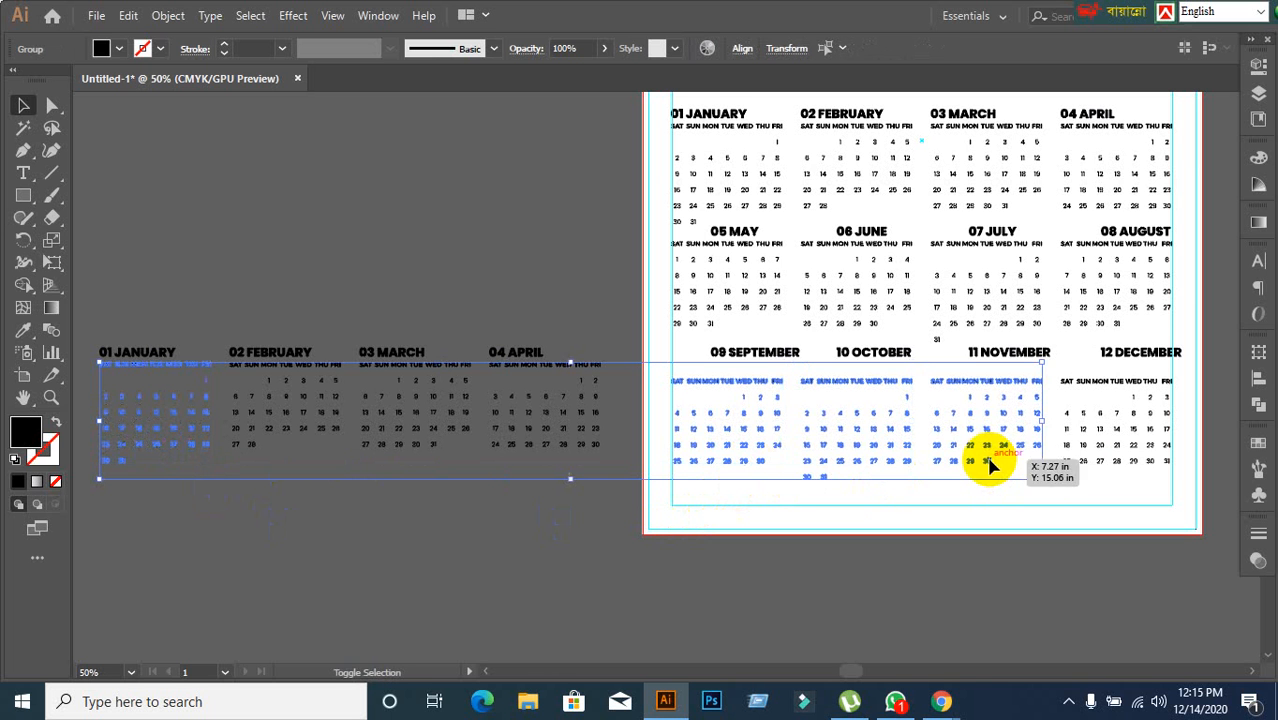
pyautogui.keyDown('shift'); pyautogui.click(1087, 472); pyautogui.keyUp('shift')
pyautogui.click(107, 451)
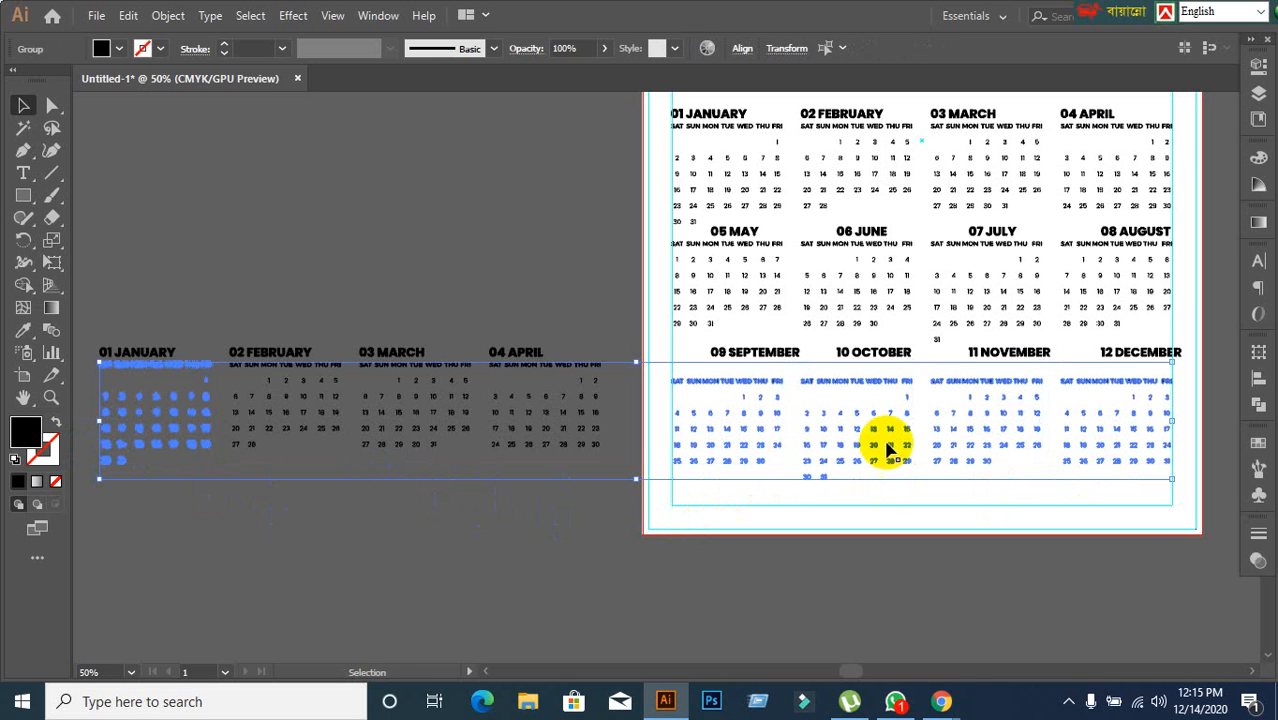
pyautogui.click(1258, 396)
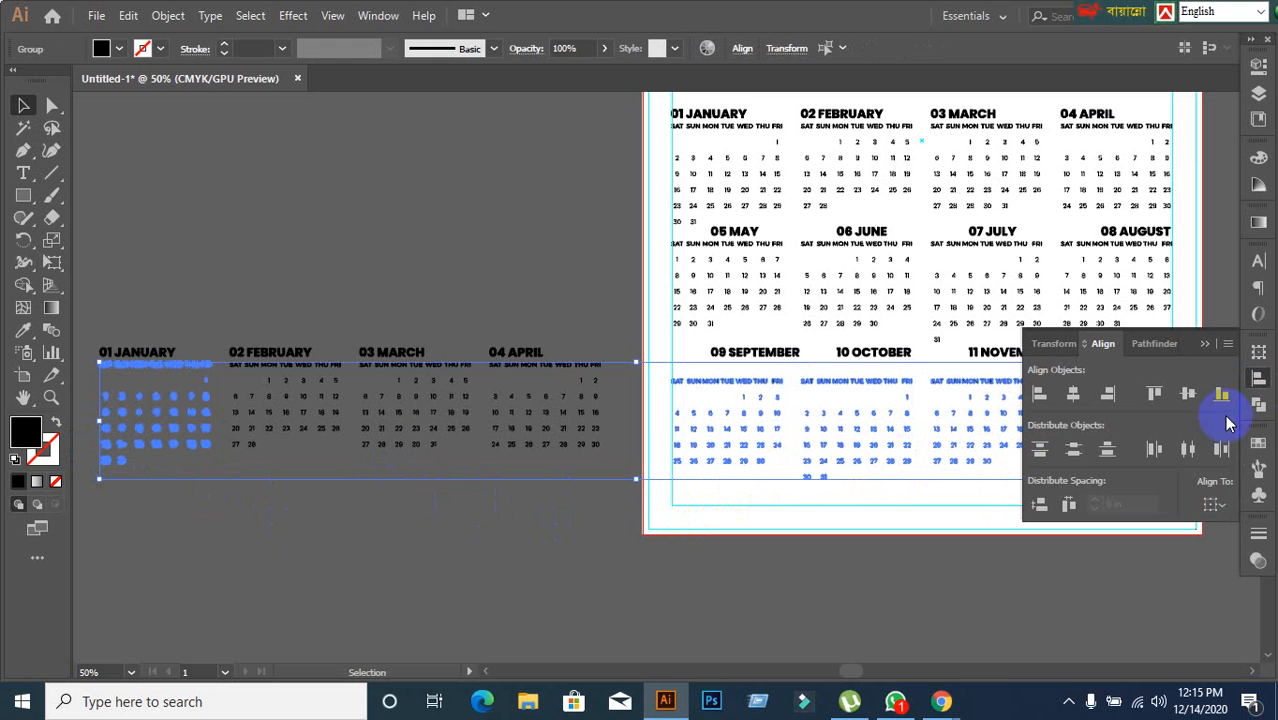
pyautogui.click(1161, 389)
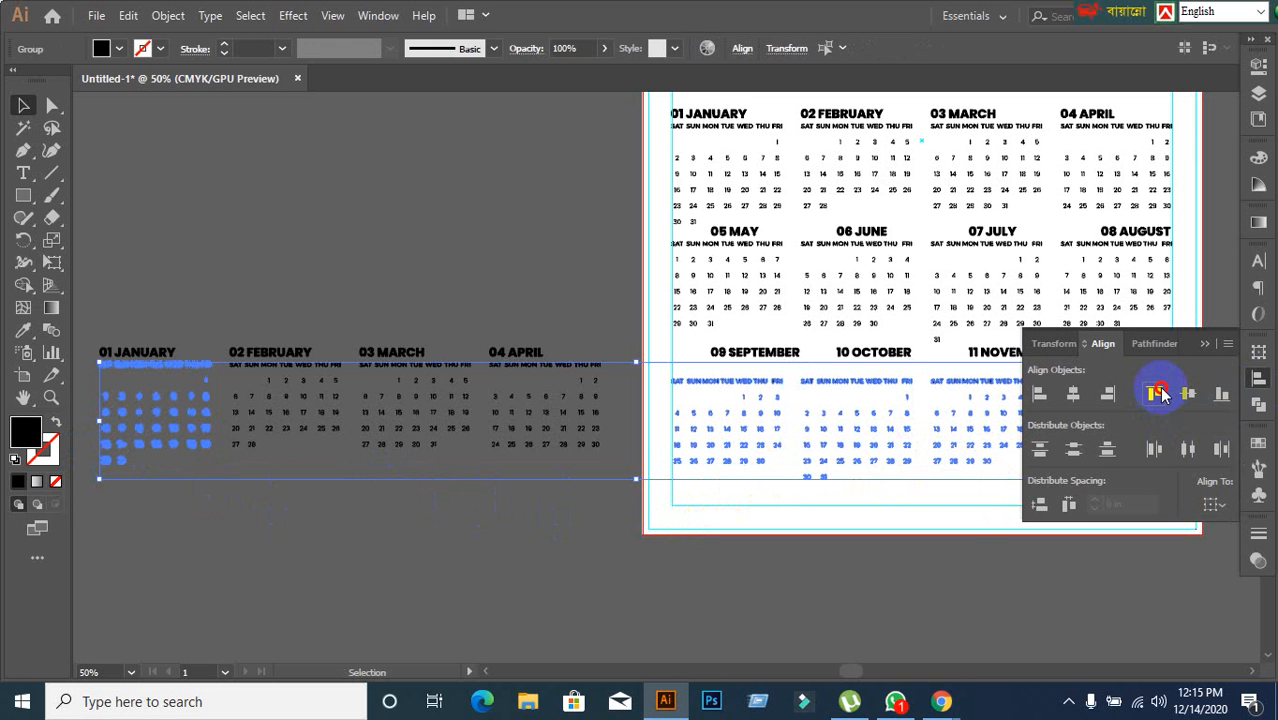
pyautogui.click(956, 562)
pyautogui.scroll(1, 730, 255)
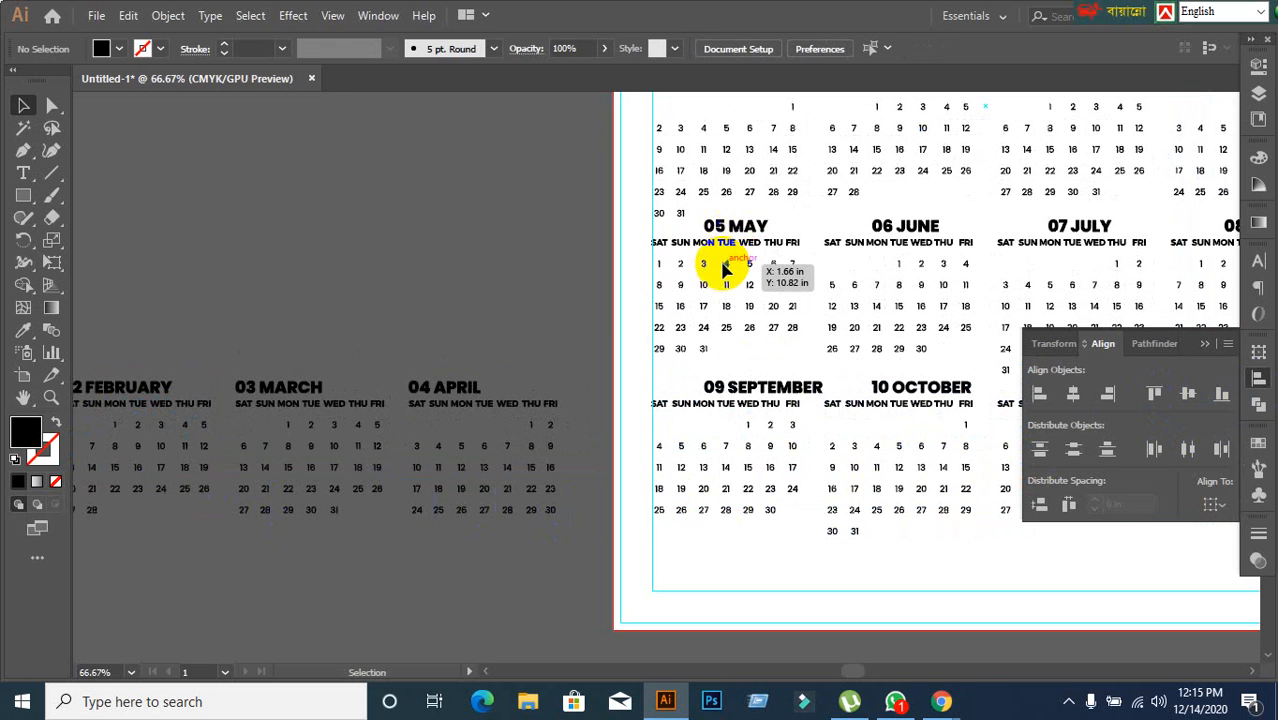
# Step: Left-align the 05 MAY title with the May date grid, using the grid as the key object
pyautogui.scroll(-1, 447, 388)
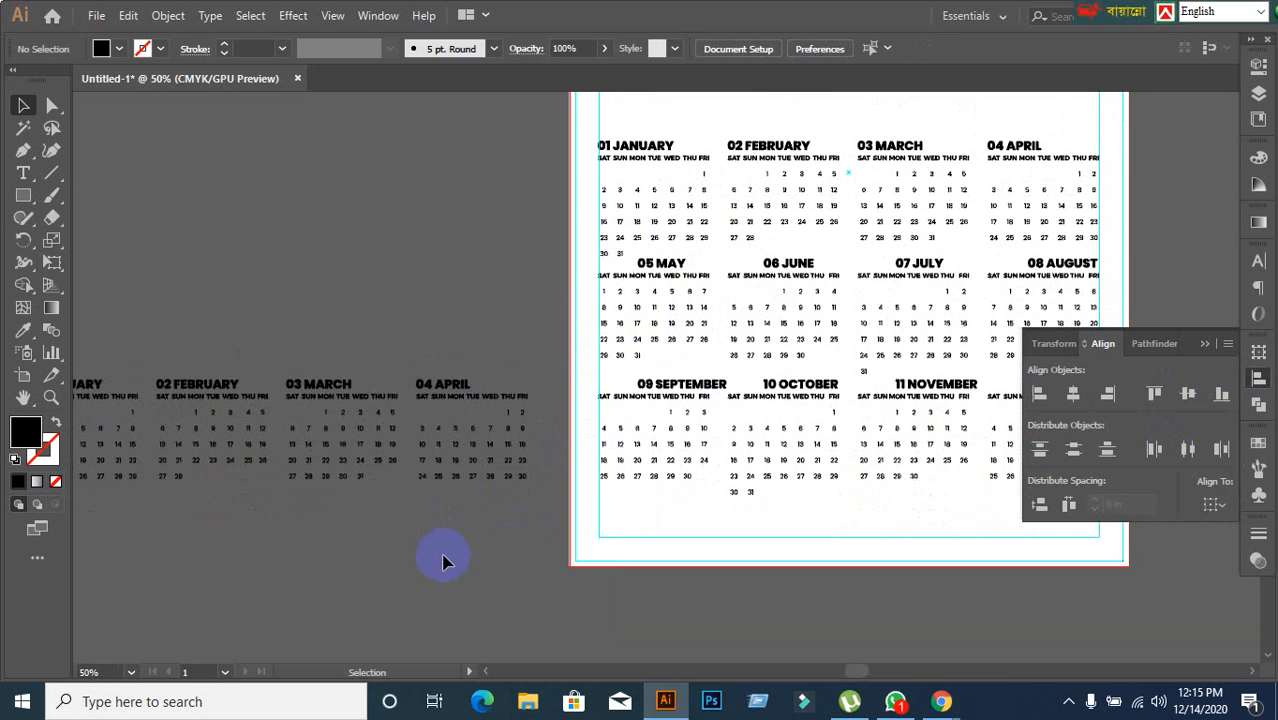
pyautogui.moveTo(443, 556); pyautogui.dragTo(580, 528)
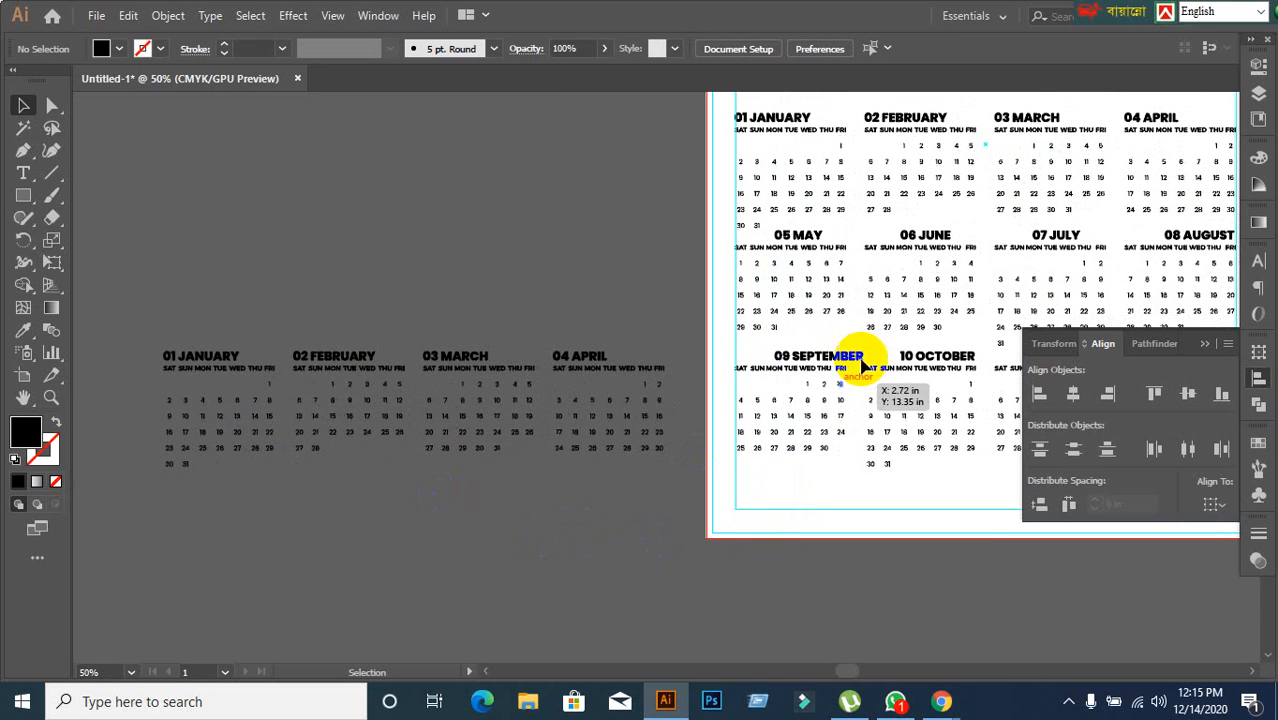
pyautogui.scroll(1, 876, 142)
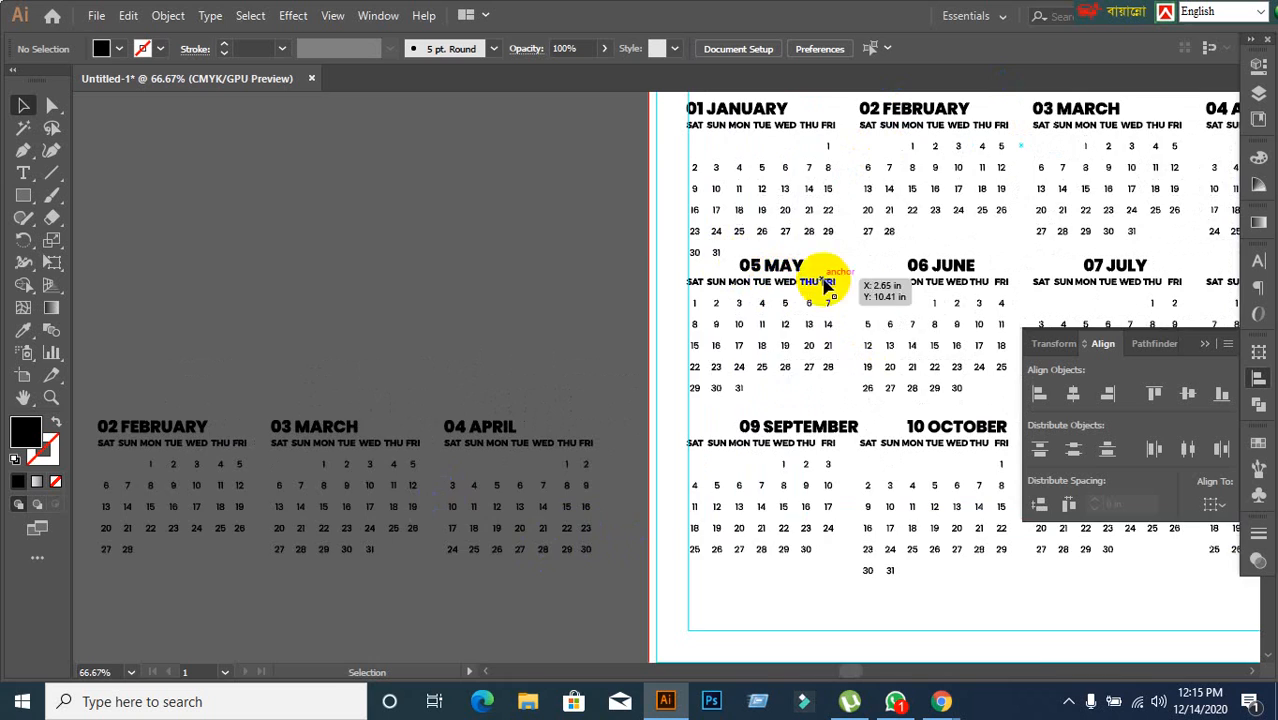
pyautogui.moveTo(866, 292); pyautogui.dragTo(632, 308)
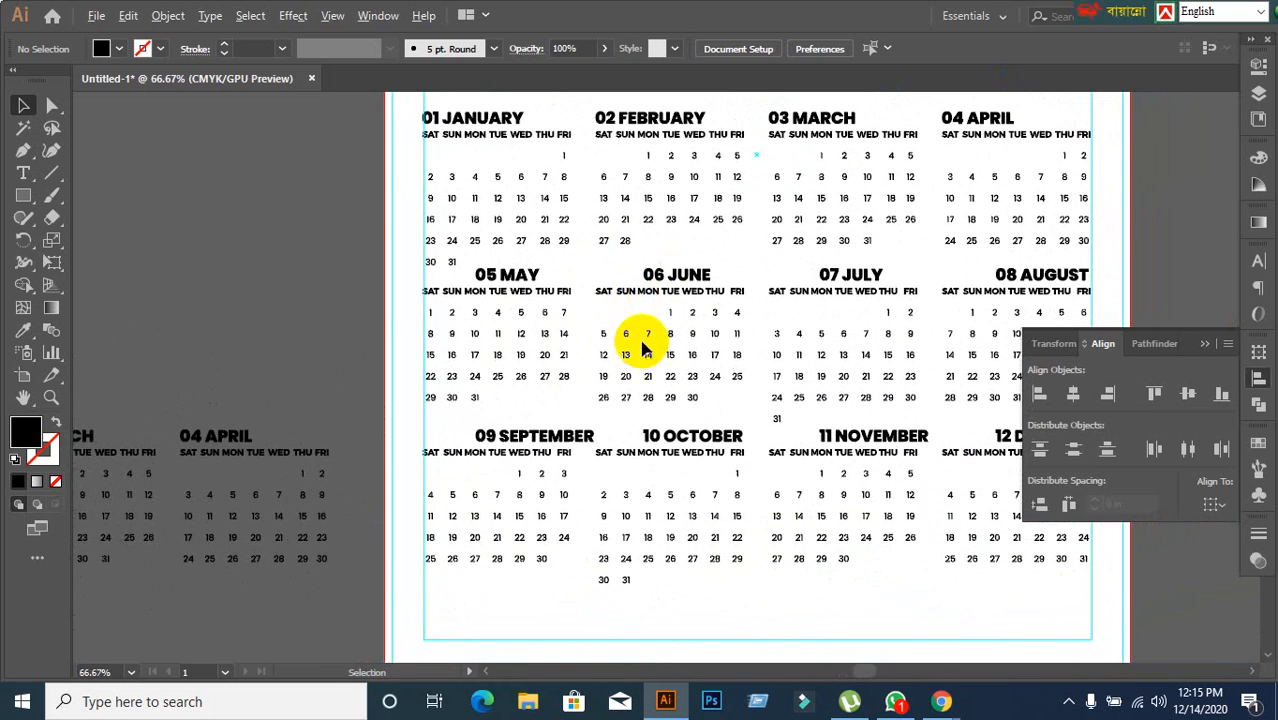
pyautogui.scroll(2, 642, 337)
pyautogui.scroll(-1, 608, 328)
pyautogui.scroll(-1, 617, 390)
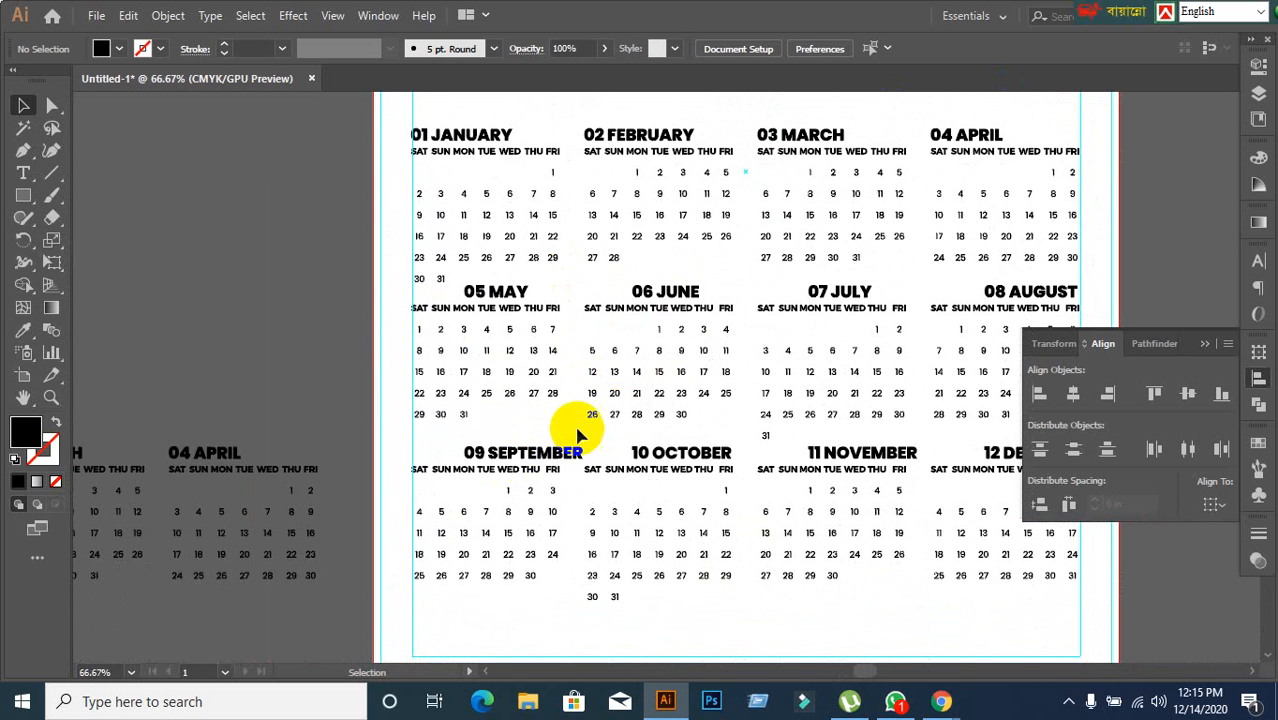
pyautogui.scroll(1, 510, 355)
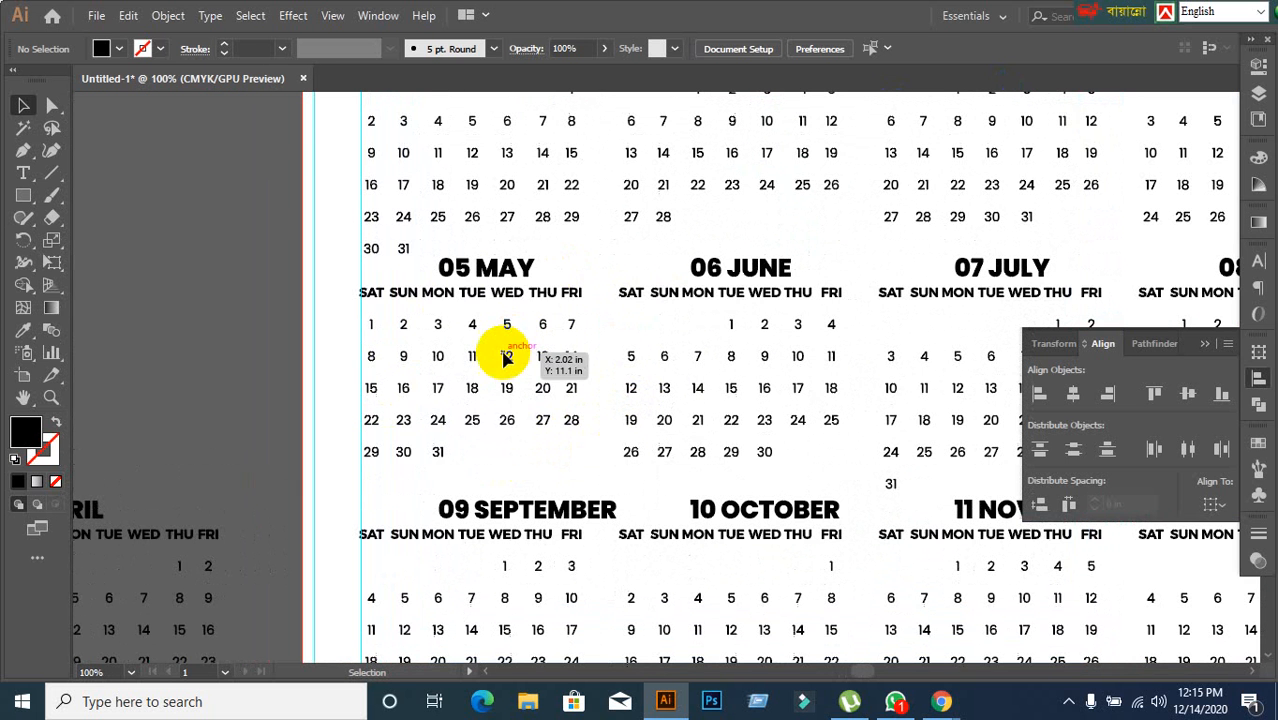
pyautogui.click(503, 272)
pyautogui.keyDown('shift'); pyautogui.click(478, 303); pyautogui.keyUp('shift')
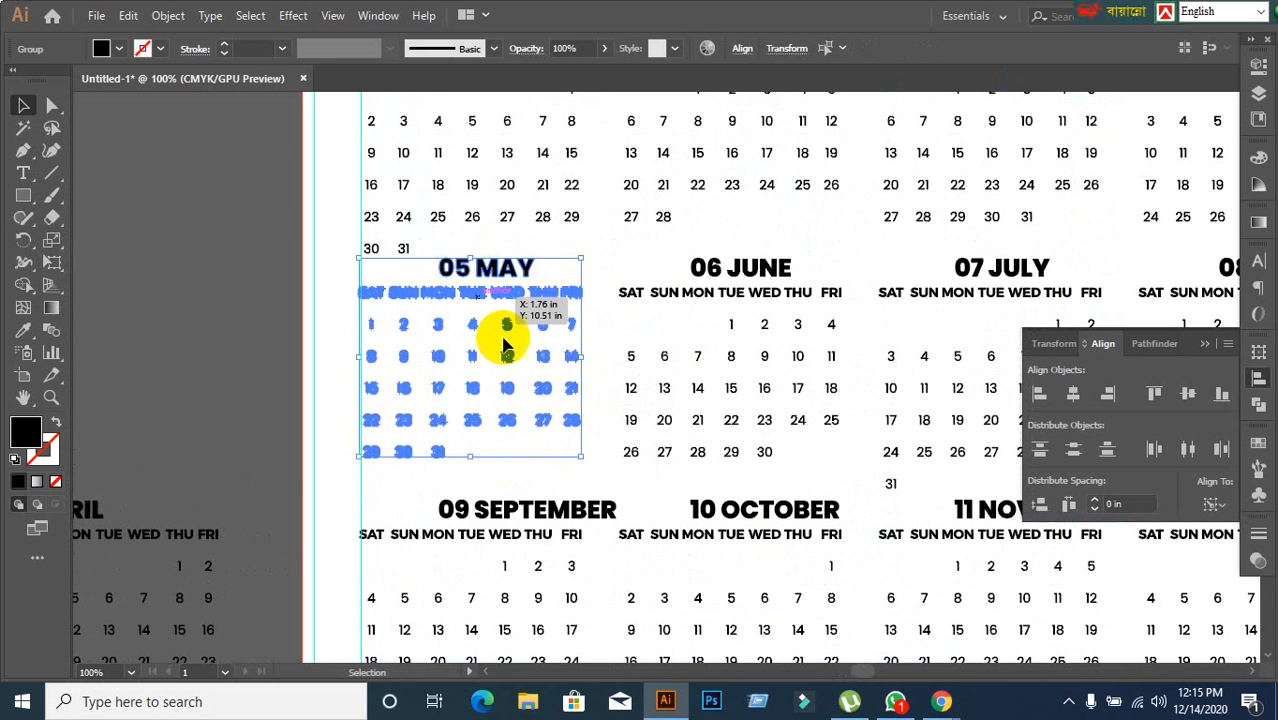
pyautogui.click(1040, 393)
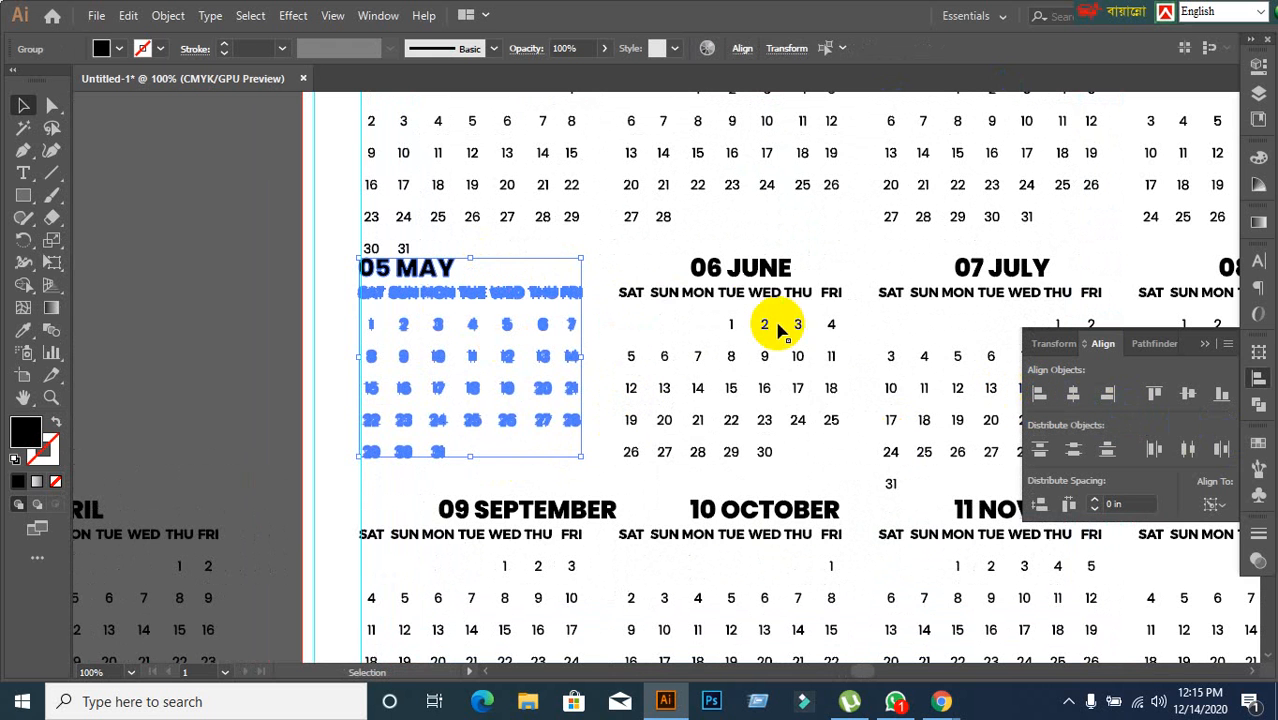
# Step: Left-align the 06 JUNE title with the June date grid, using the grid as the key object, and deselect
pyautogui.click(770, 322)
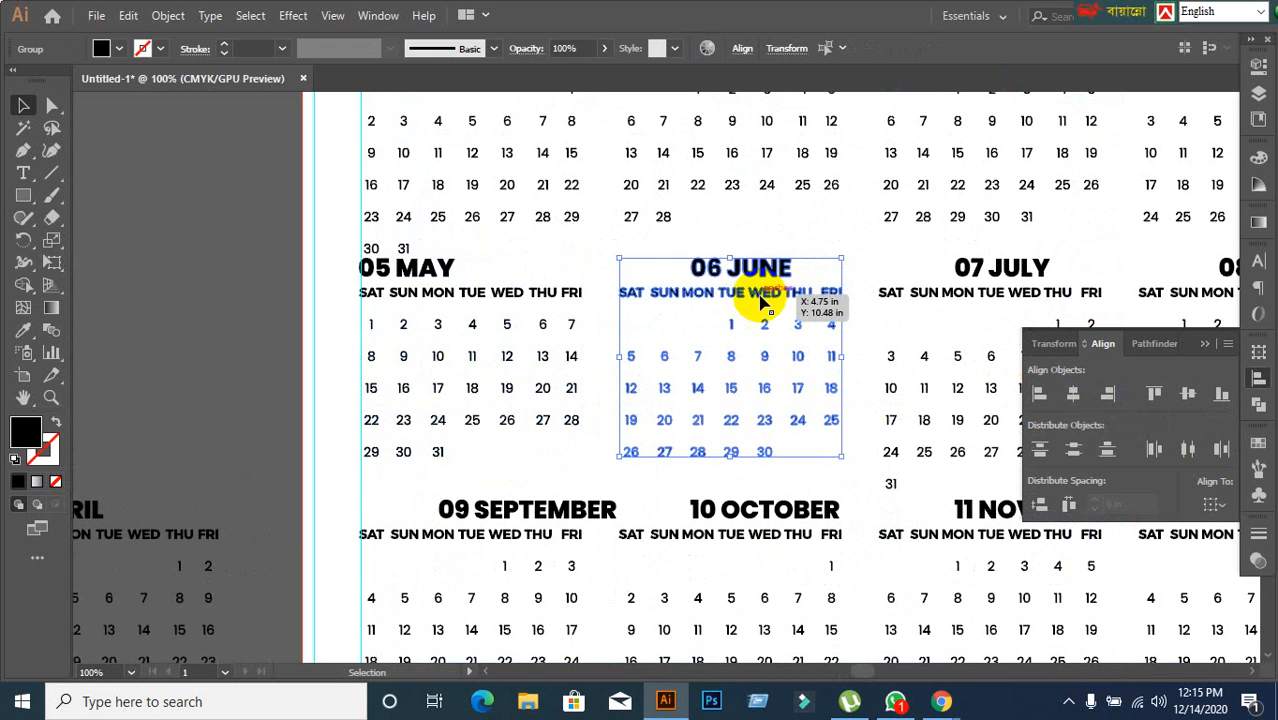
pyautogui.keyDown('shift'); pyautogui.click(765, 268); pyautogui.keyUp('shift')
pyautogui.click(1040, 394)
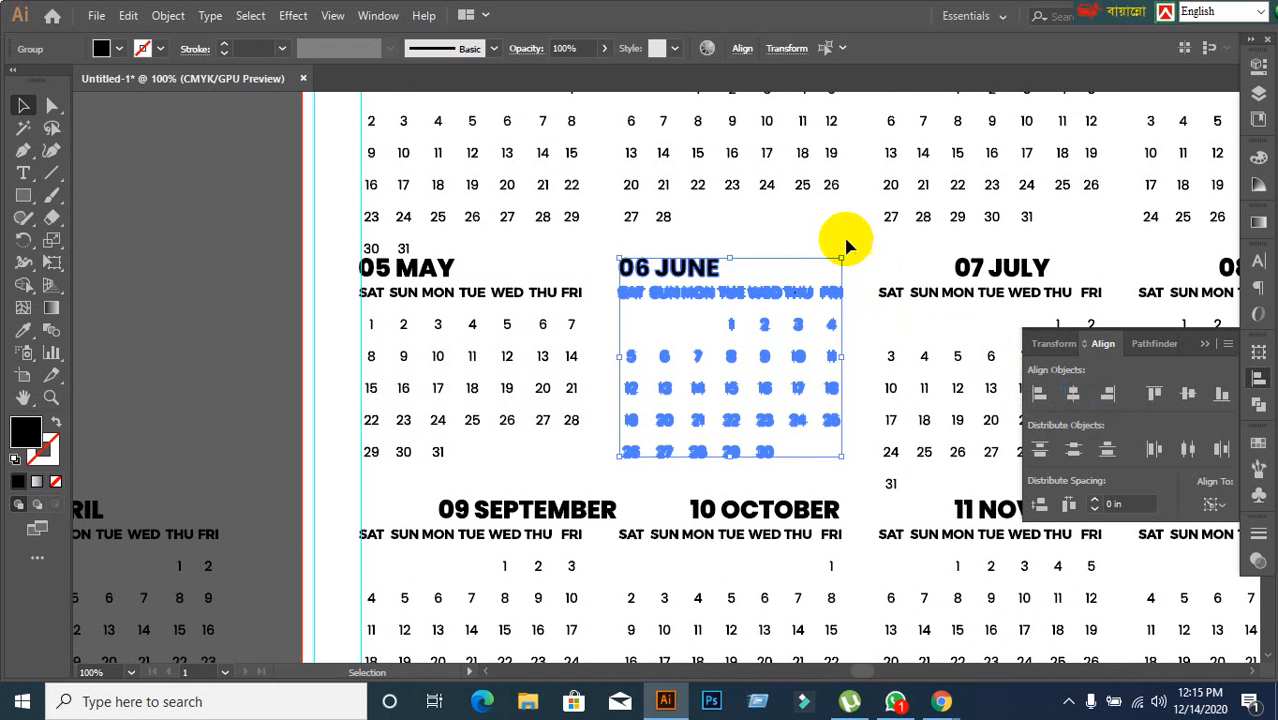
pyautogui.click(844, 246)
pyautogui.scroll(-1, 836, 371)
pyautogui.moveTo(918, 400); pyautogui.dragTo(730, 388)
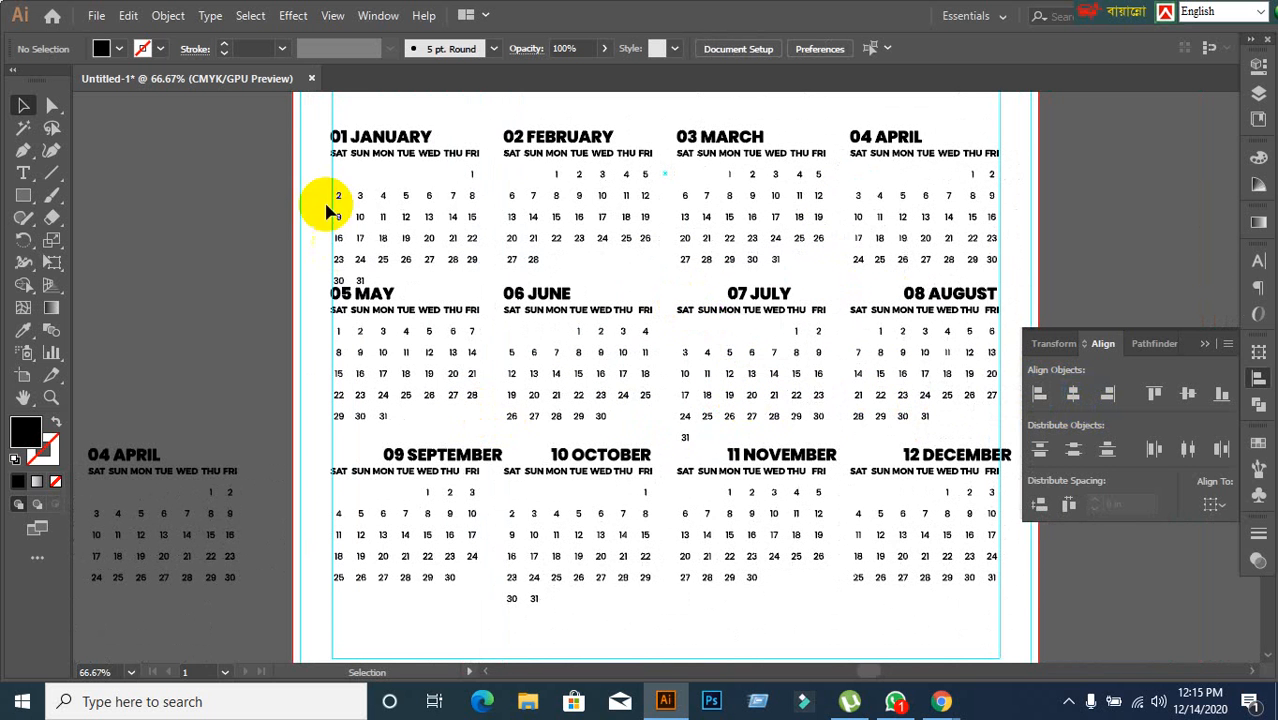
# Step: Left-align the 07 JULY title with the July date grid, using the grid as the key object
pyautogui.scroll(1, 770, 374)
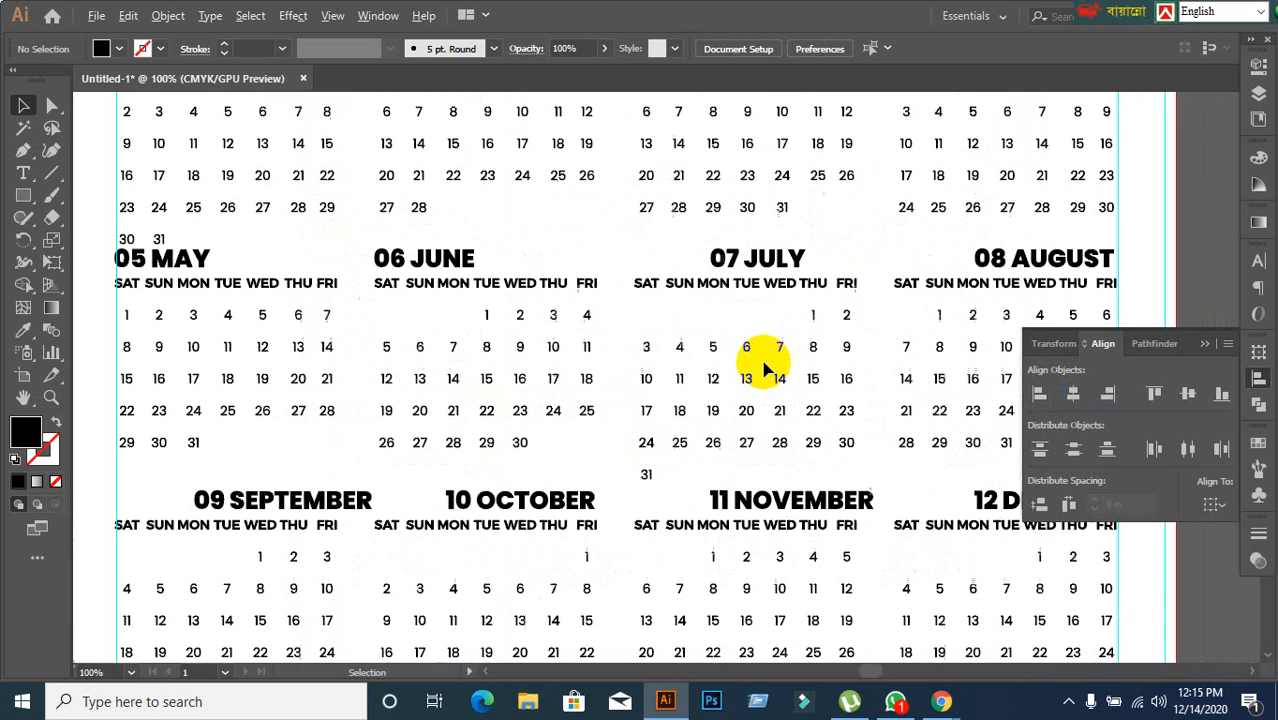
pyautogui.click(712, 293)
pyautogui.click(711, 292)
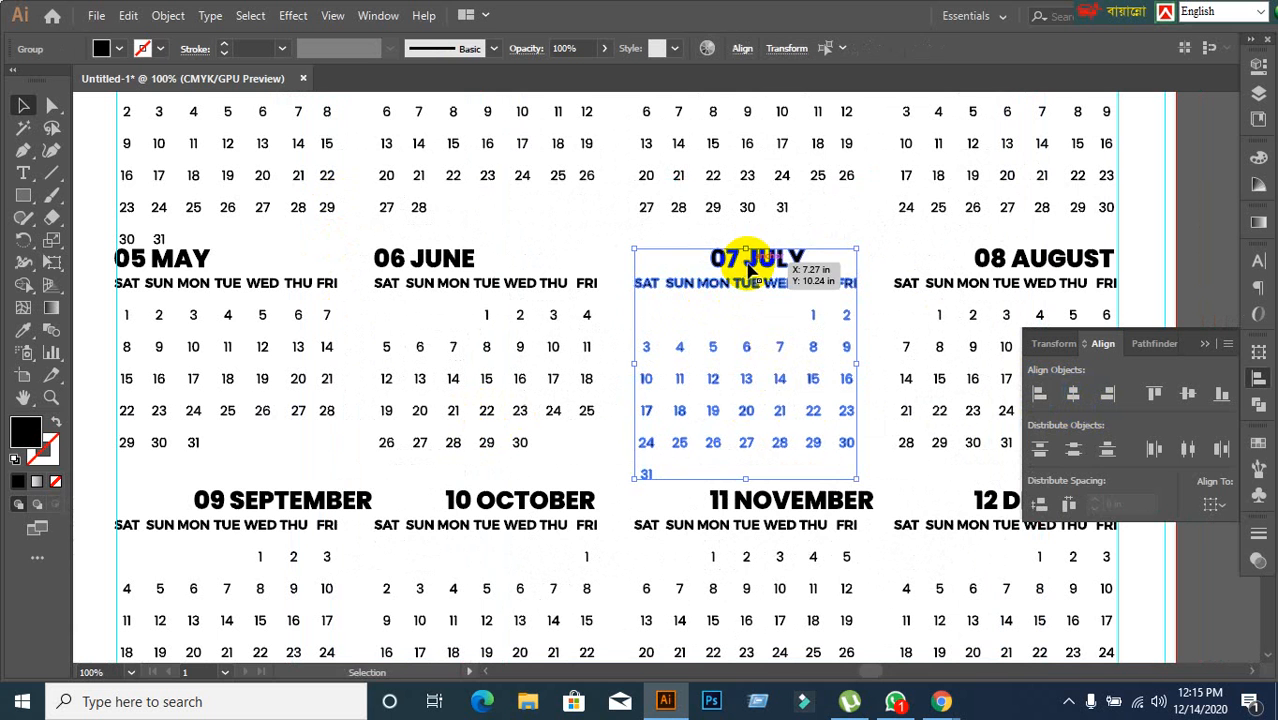
pyautogui.click(1039, 393)
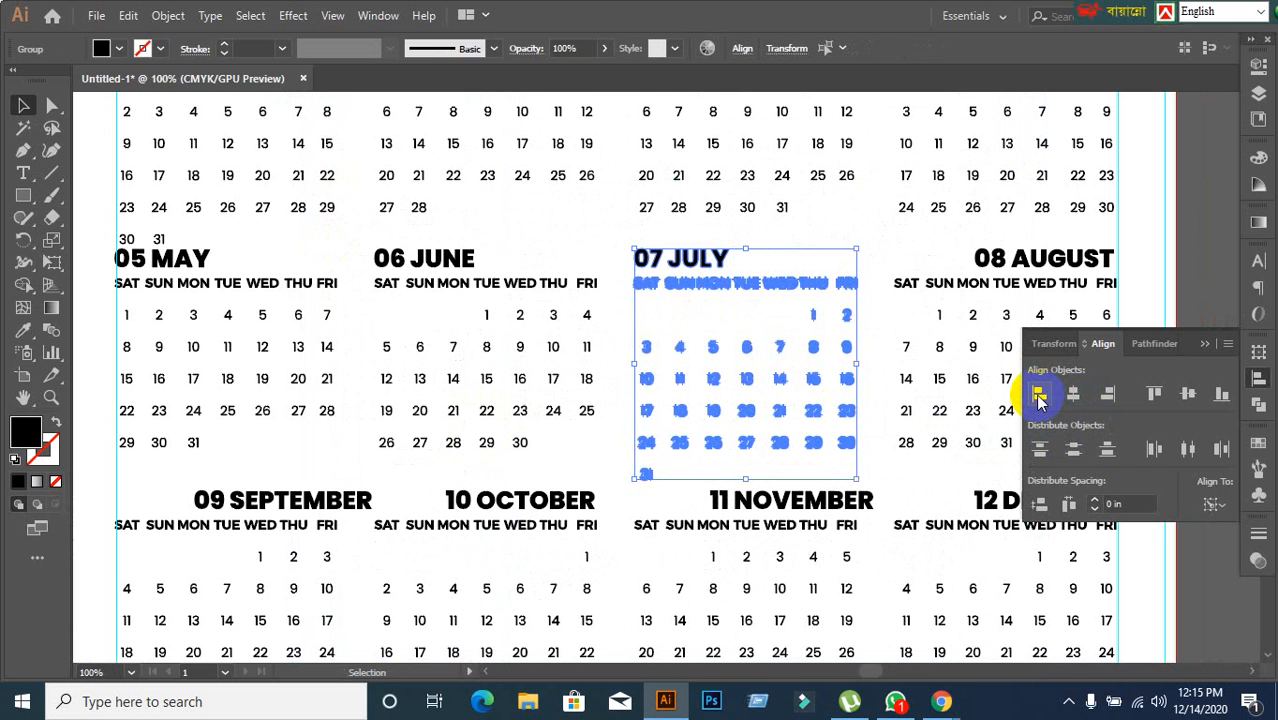
# Step: Left-align the 08 AUGUST title with the August date grid, using the grid as the key object, and deselect
pyautogui.click(947, 290)
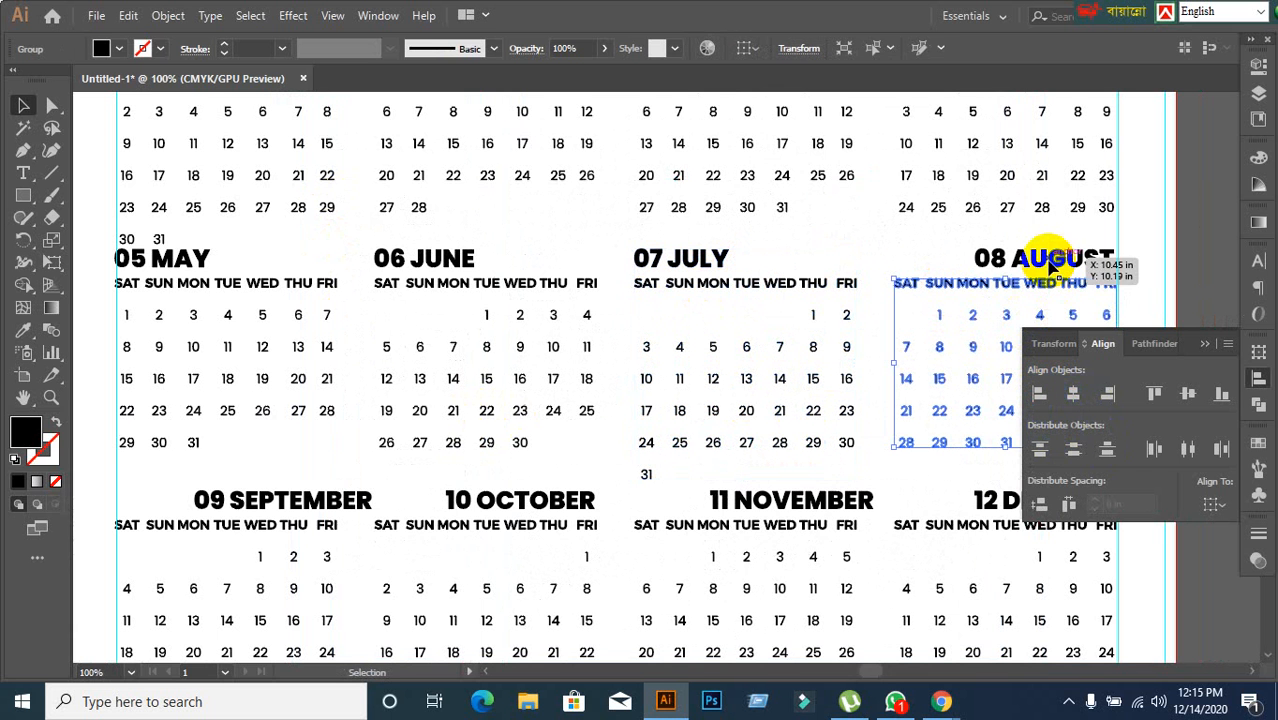
pyautogui.click(985, 285)
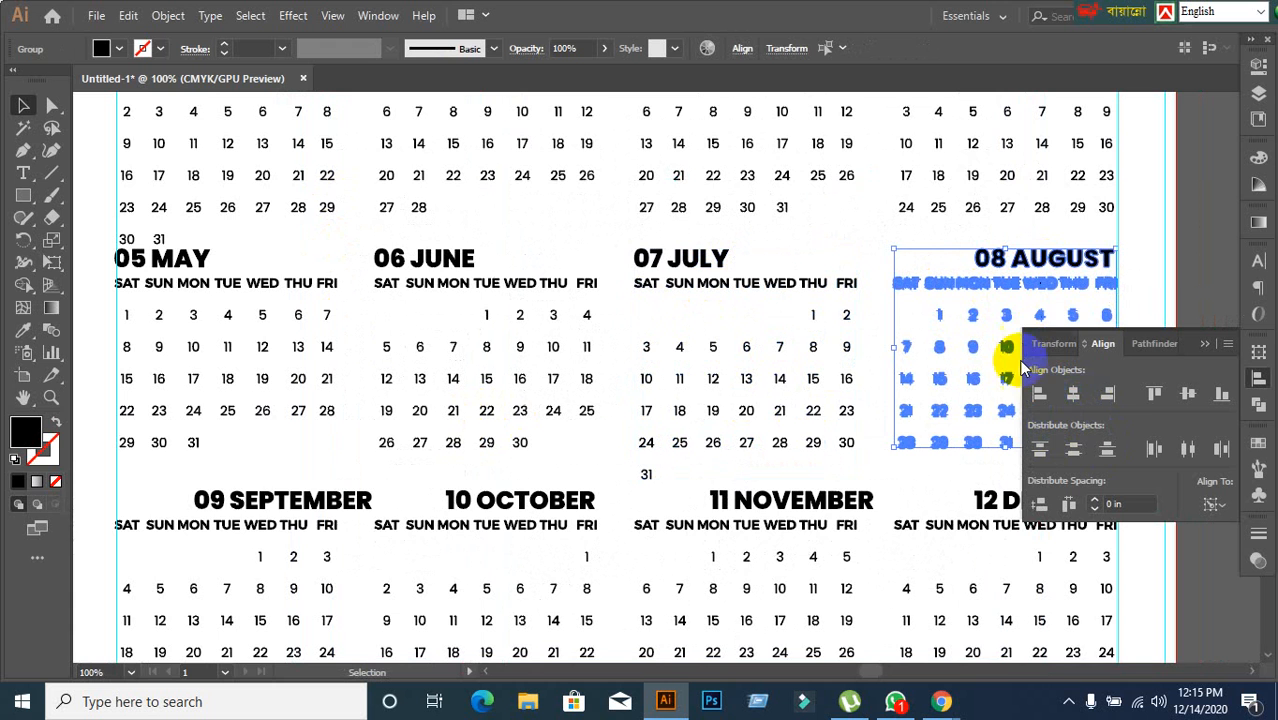
pyautogui.click(1039, 393)
pyautogui.click(850, 251)
pyautogui.scroll(-1, 848, 331)
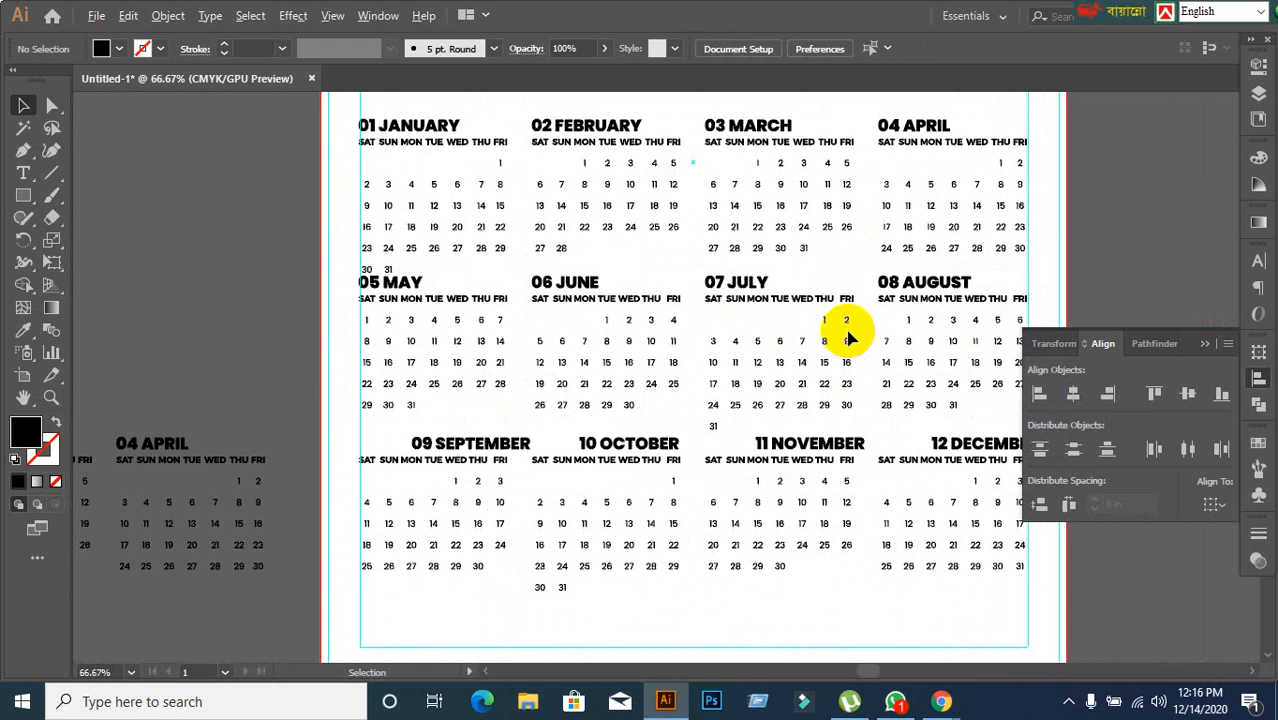
# Step: Left-align the 09 SEPTEMBER title with the September date grid, using the grid as the key object, and deselect
pyautogui.moveTo(594, 480); pyautogui.dragTo(707, 344)
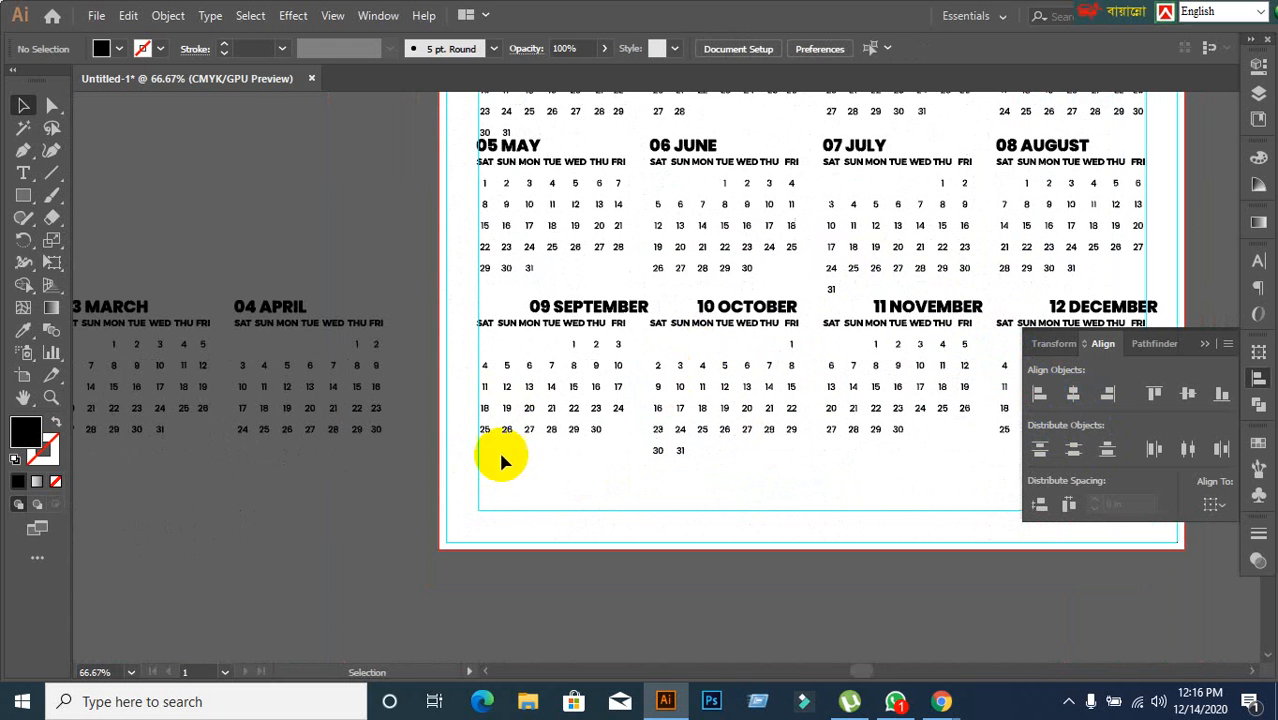
pyautogui.click(570, 330)
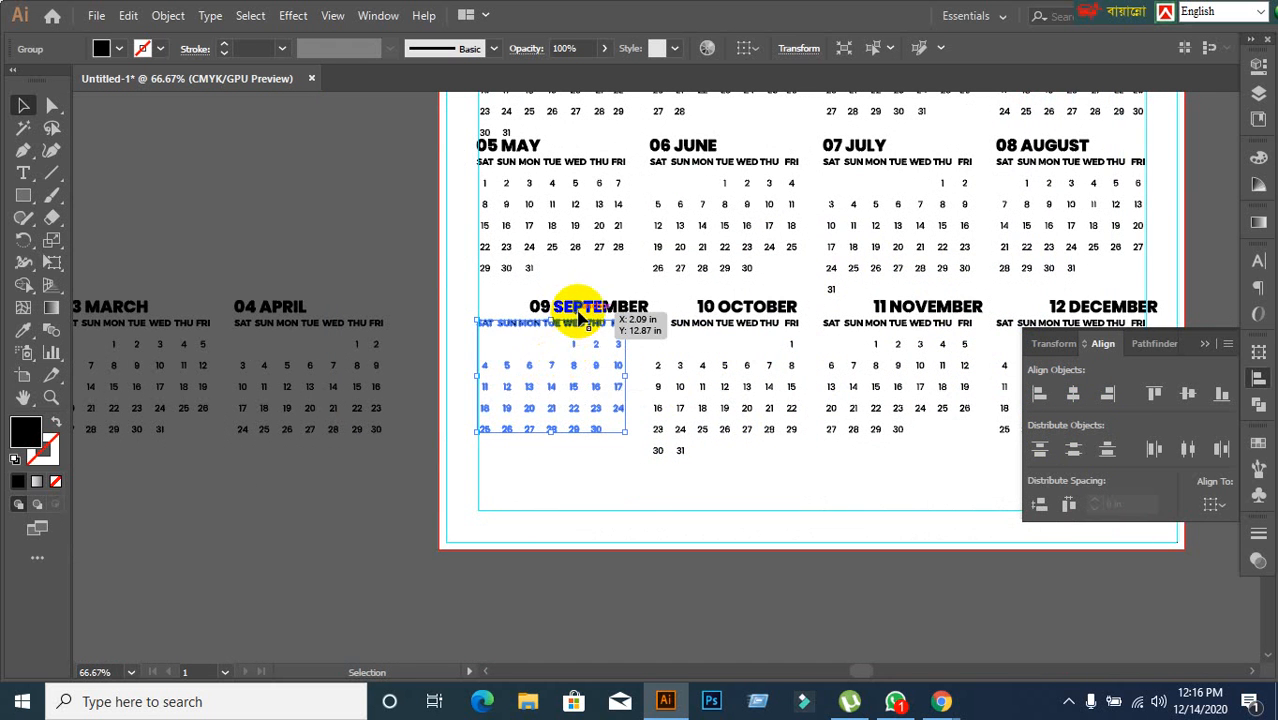
pyautogui.keyDown('shift'); pyautogui.click(577, 309); pyautogui.keyUp('shift')
pyautogui.moveTo(541, 333); pyautogui.dragTo(560, 348)
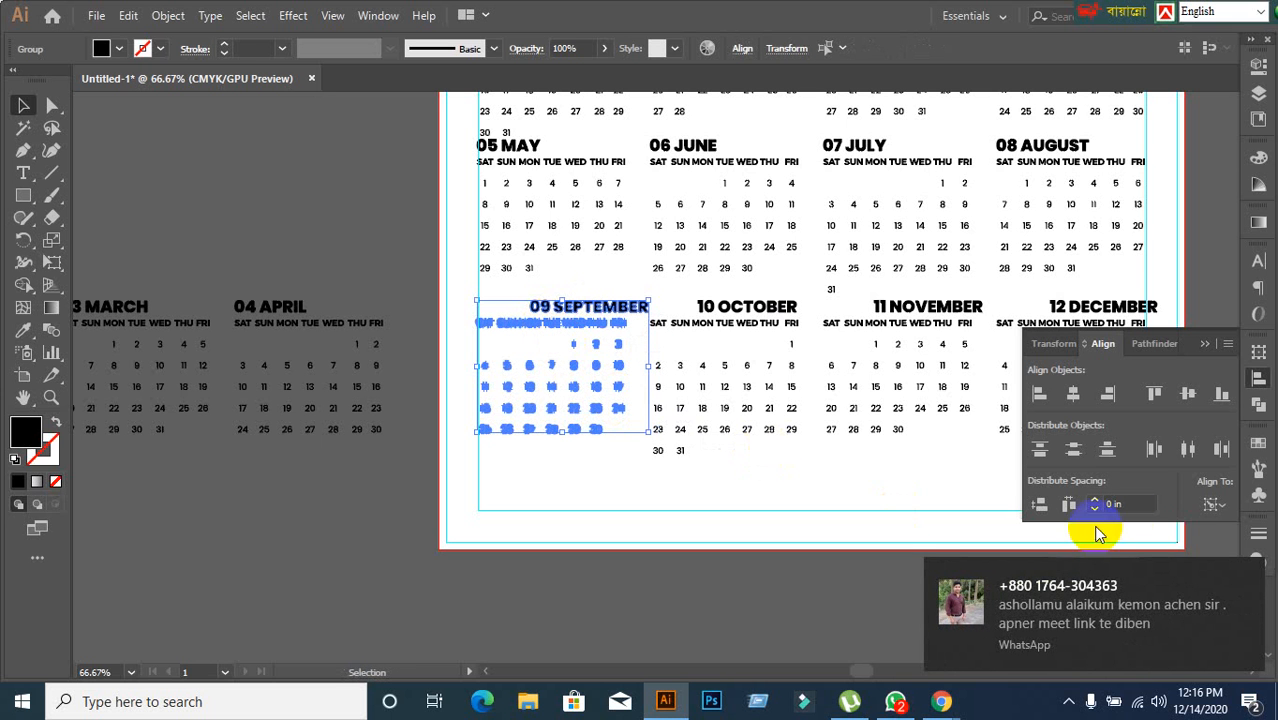
pyautogui.click(1062, 450)
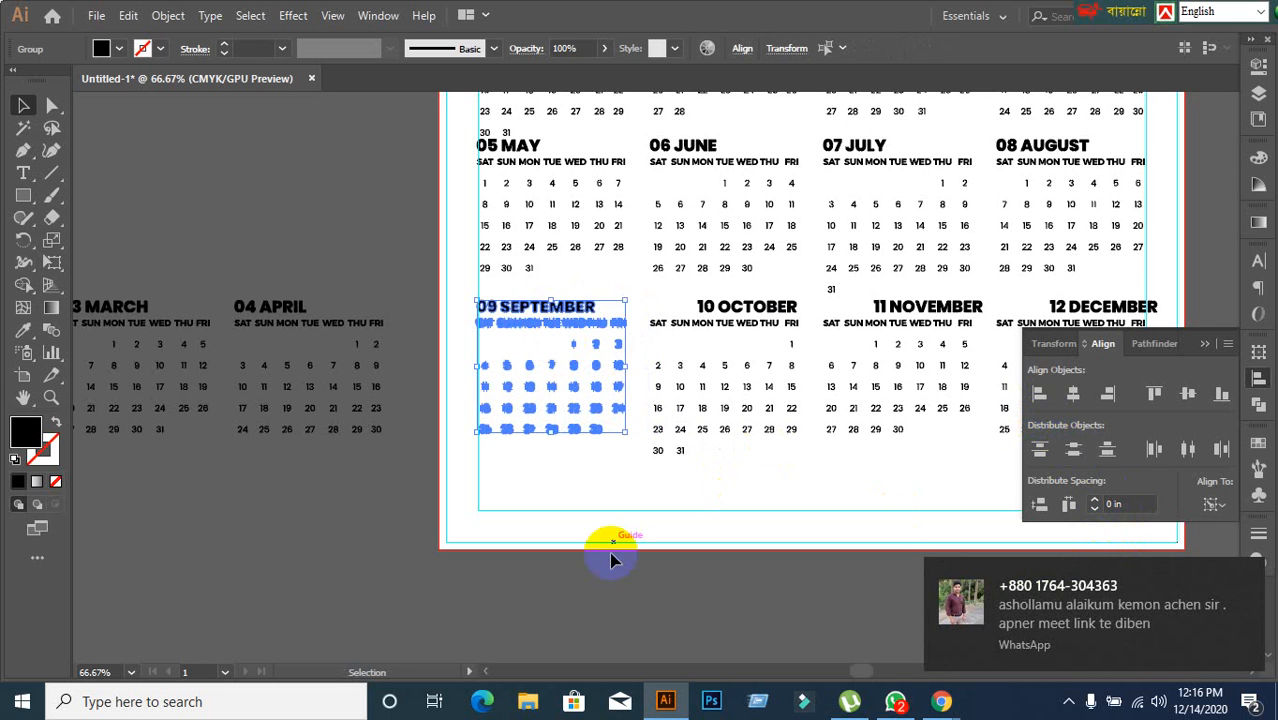
pyautogui.click(787, 526)
# Step: Left-align the 10 OCTOBER title with the October date grid, using the grid as the key object, and deselect
pyautogui.scroll(1, 855, 458)
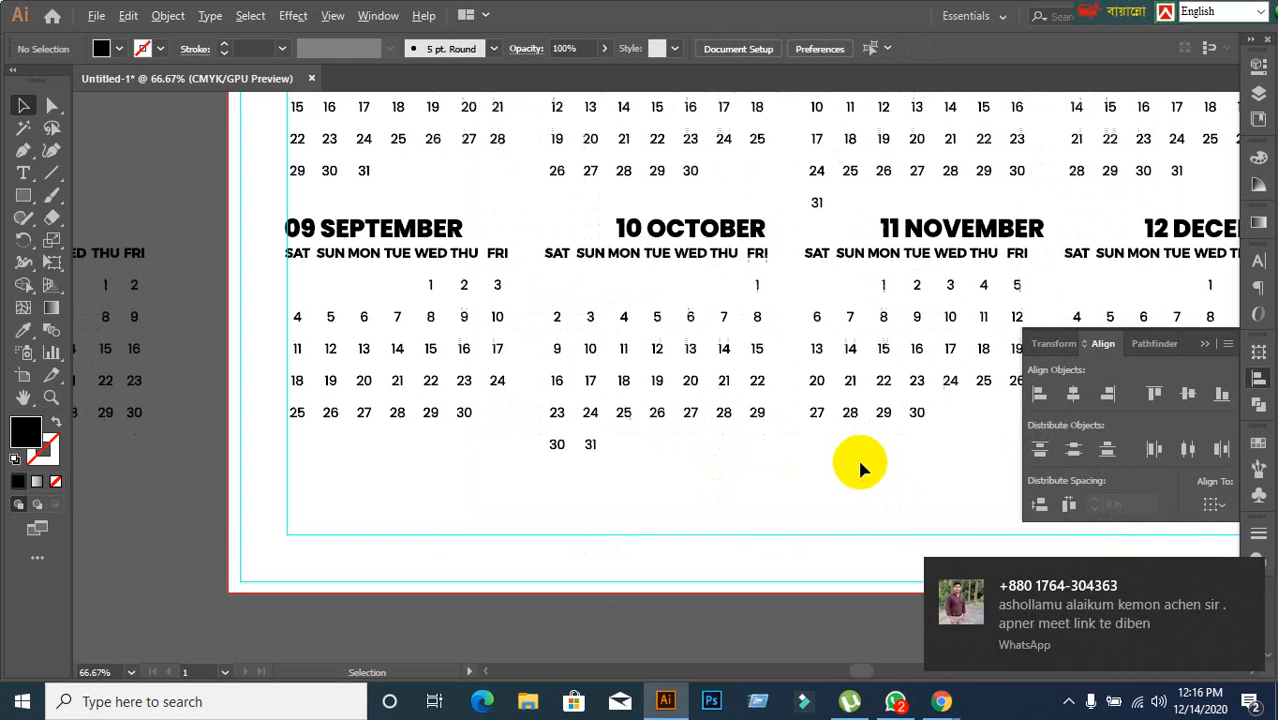
pyautogui.click(628, 265)
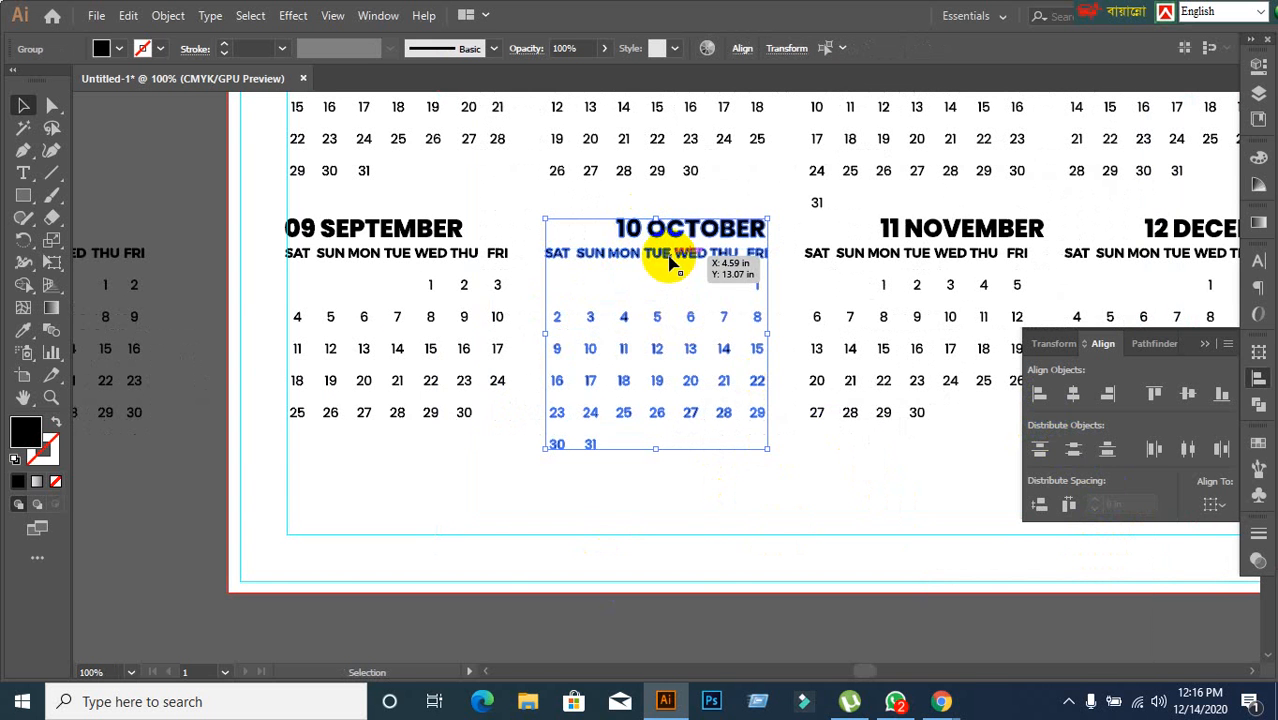
pyautogui.click(1078, 392)
pyautogui.click(1040, 394)
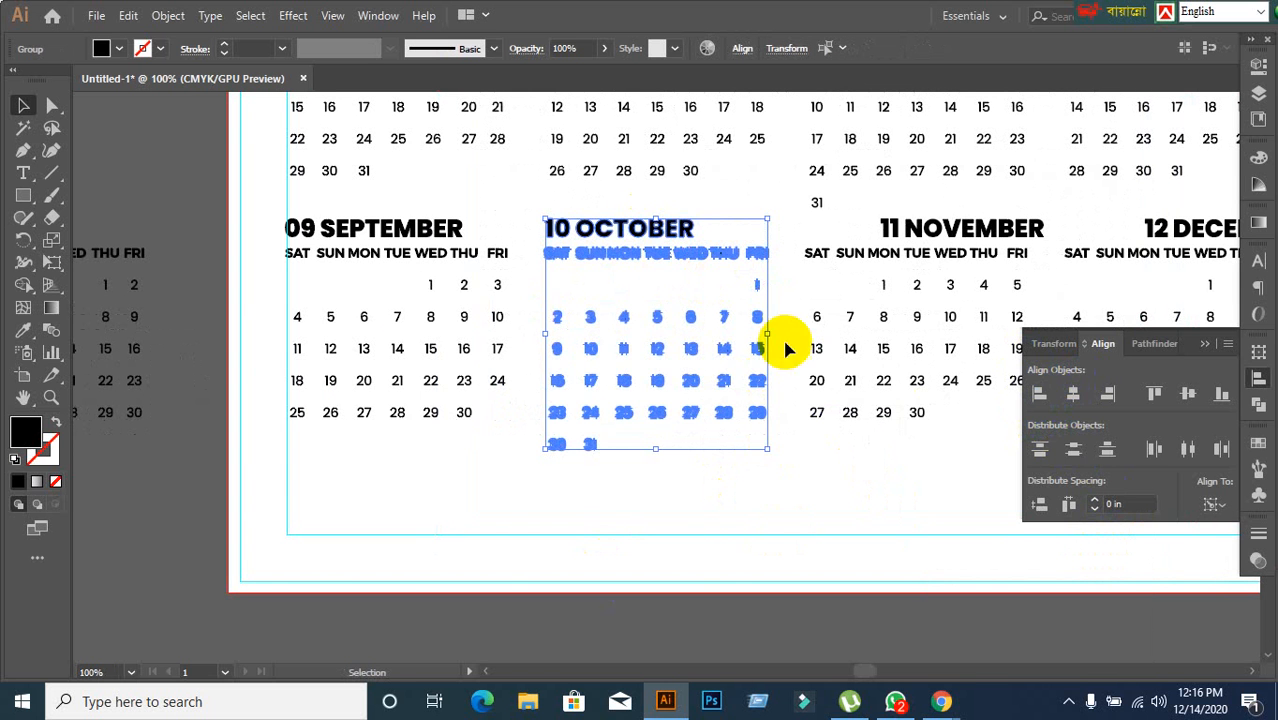
pyautogui.click(867, 523)
# Step: Left-align the 11 NOVEMBER title with the November date grid, using the grid as the key object, and deselect
pyautogui.click(850, 415)
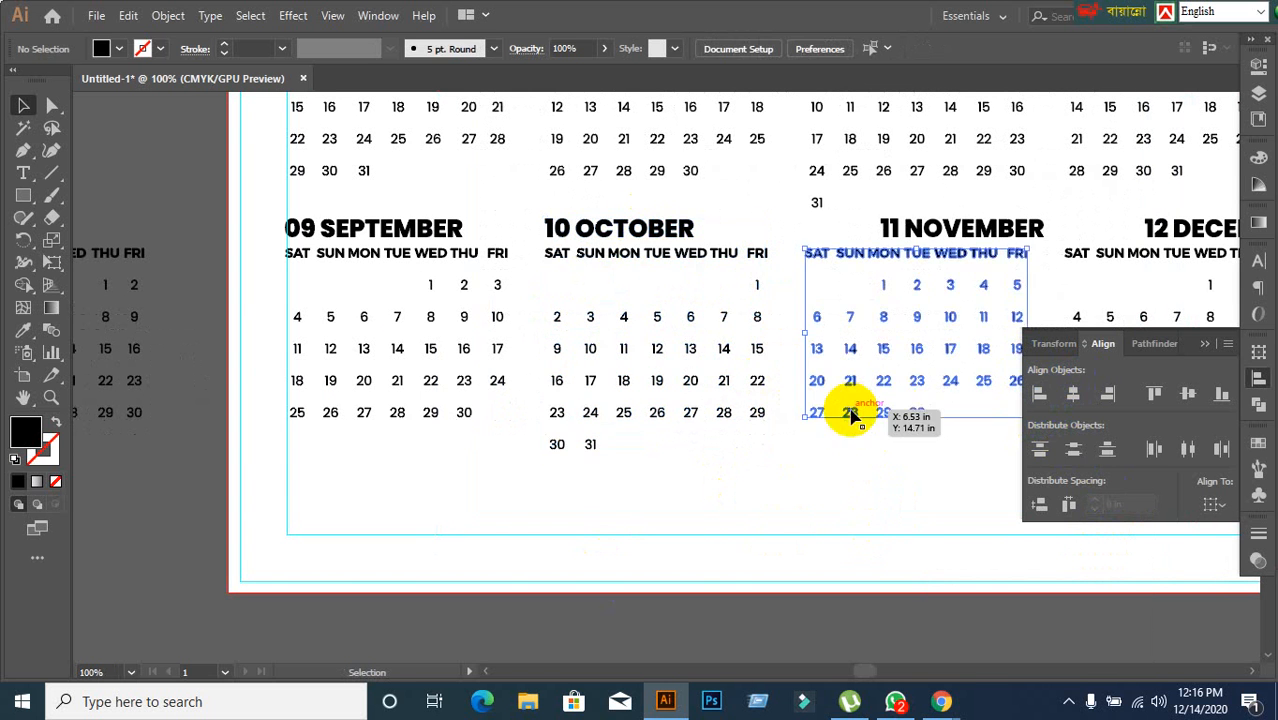
pyautogui.keyDown('shift'); pyautogui.click(921, 227); pyautogui.keyUp('shift')
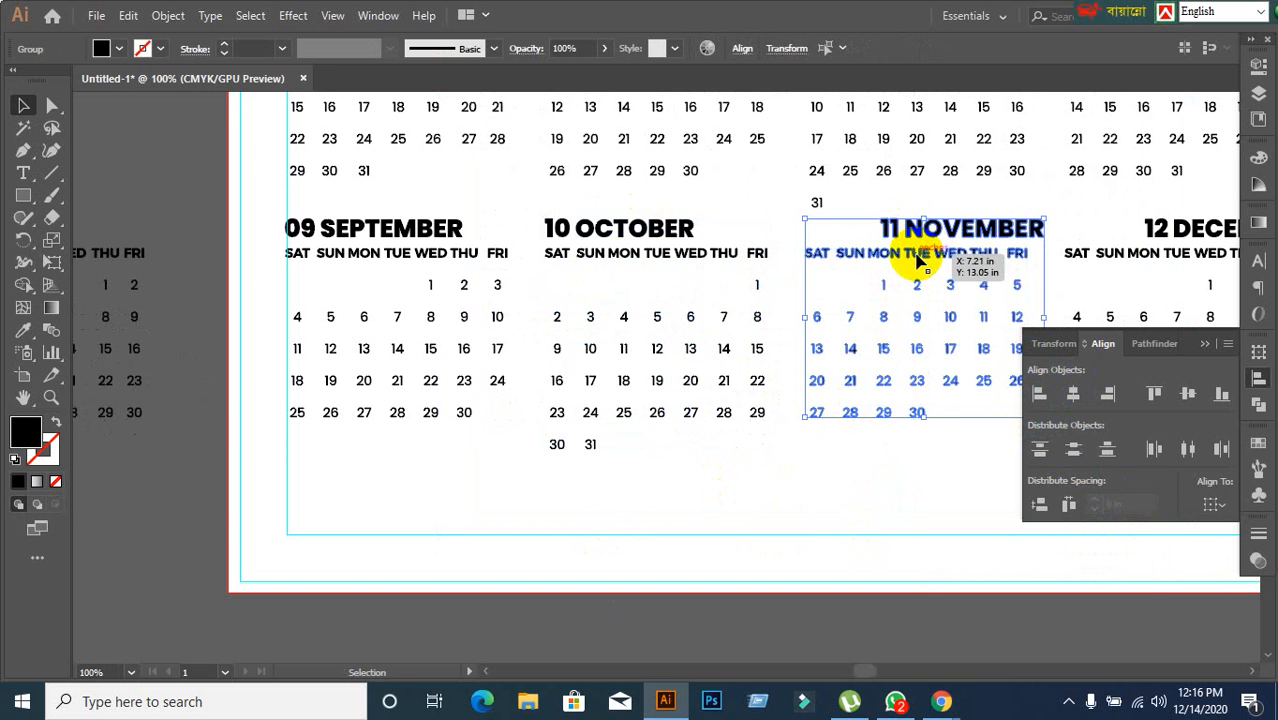
pyautogui.click(918, 257)
pyautogui.click(1046, 398)
pyautogui.scroll(-1, 801, 485)
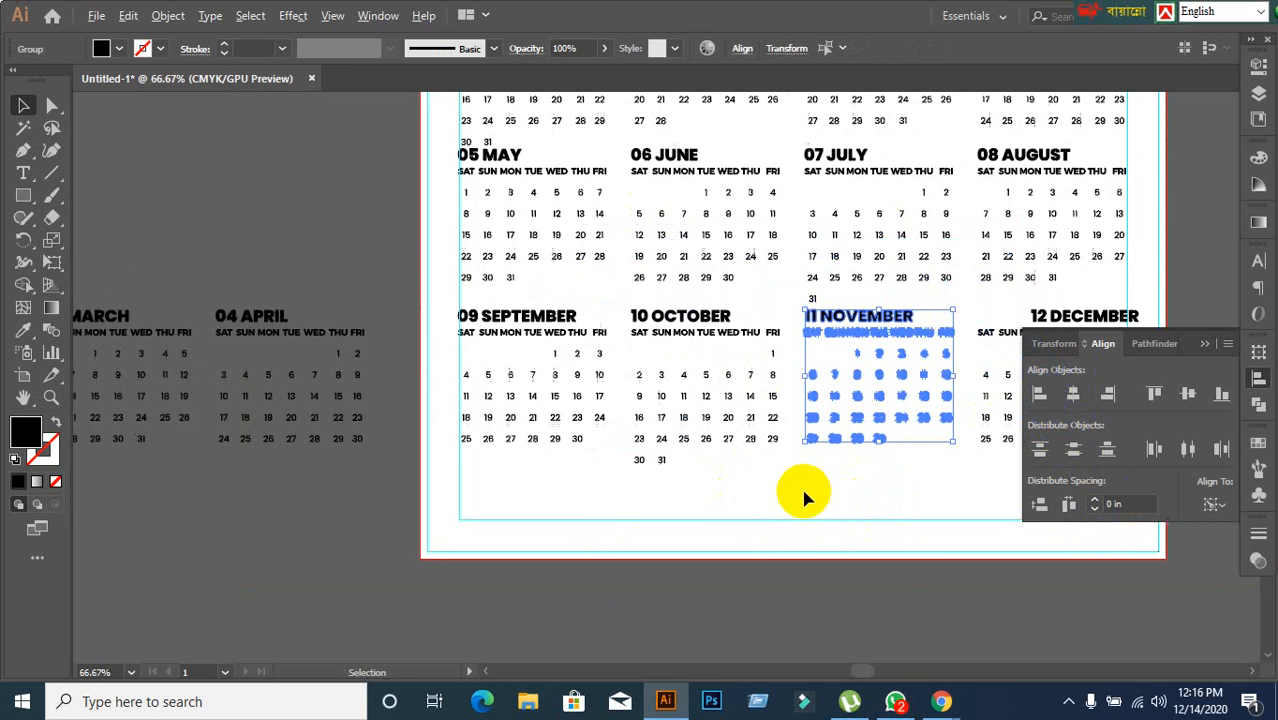
pyautogui.hscroll(3, 885, 490)
pyautogui.click(896, 486)
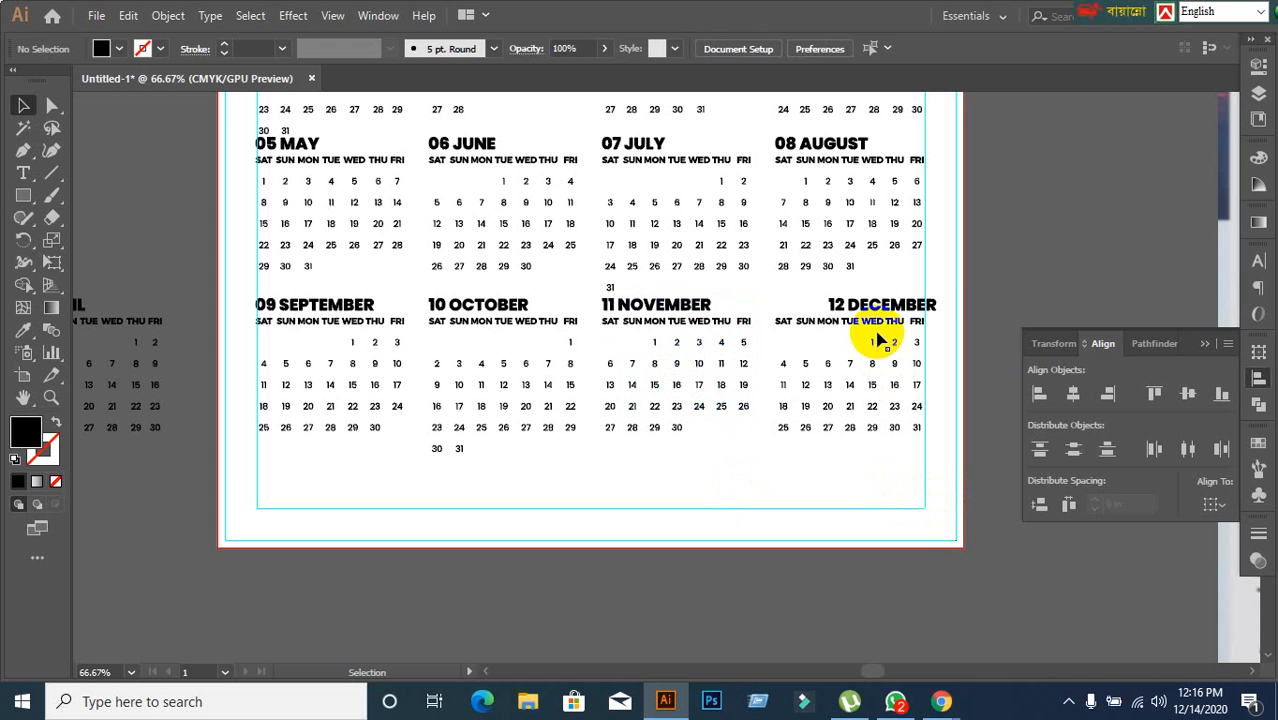
# Step: Left-align the 12 DECEMBER title with the December date grid, using the grid as the key object, and deselect
pyautogui.click(850, 306)
pyautogui.keyDown('shift'); pyautogui.click(848, 326); pyautogui.keyUp('shift')
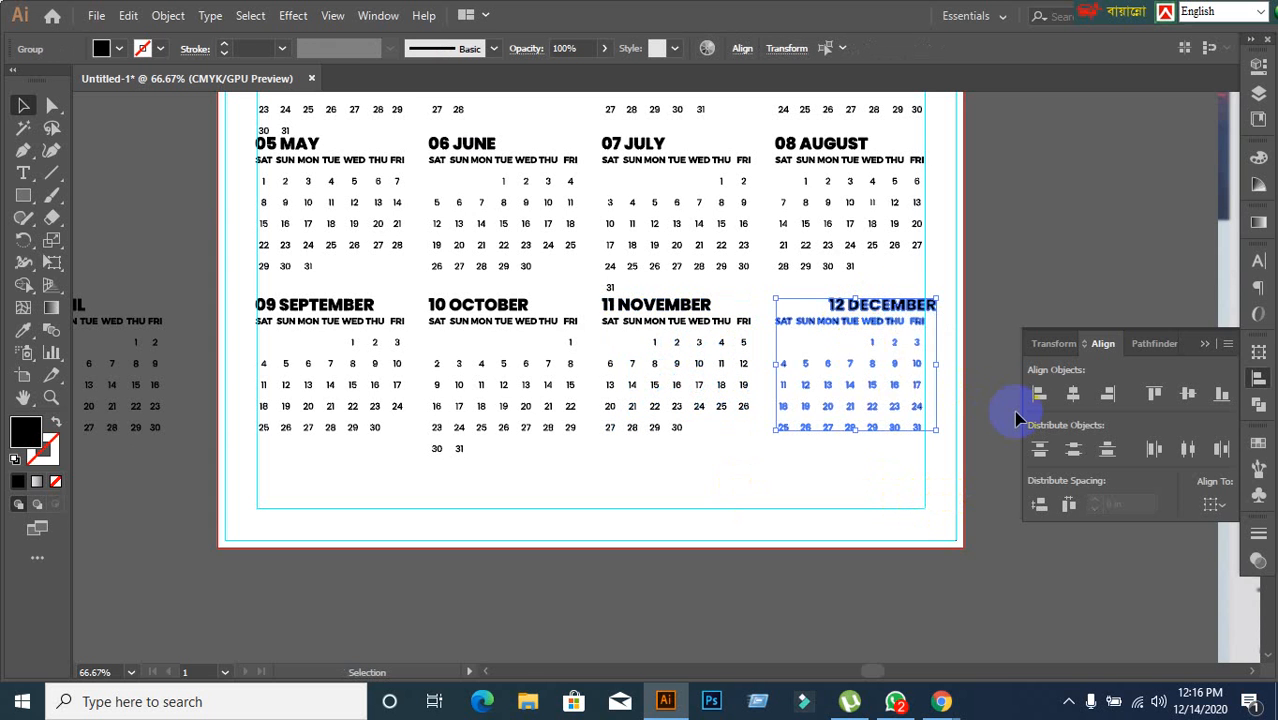
pyautogui.click(884, 330)
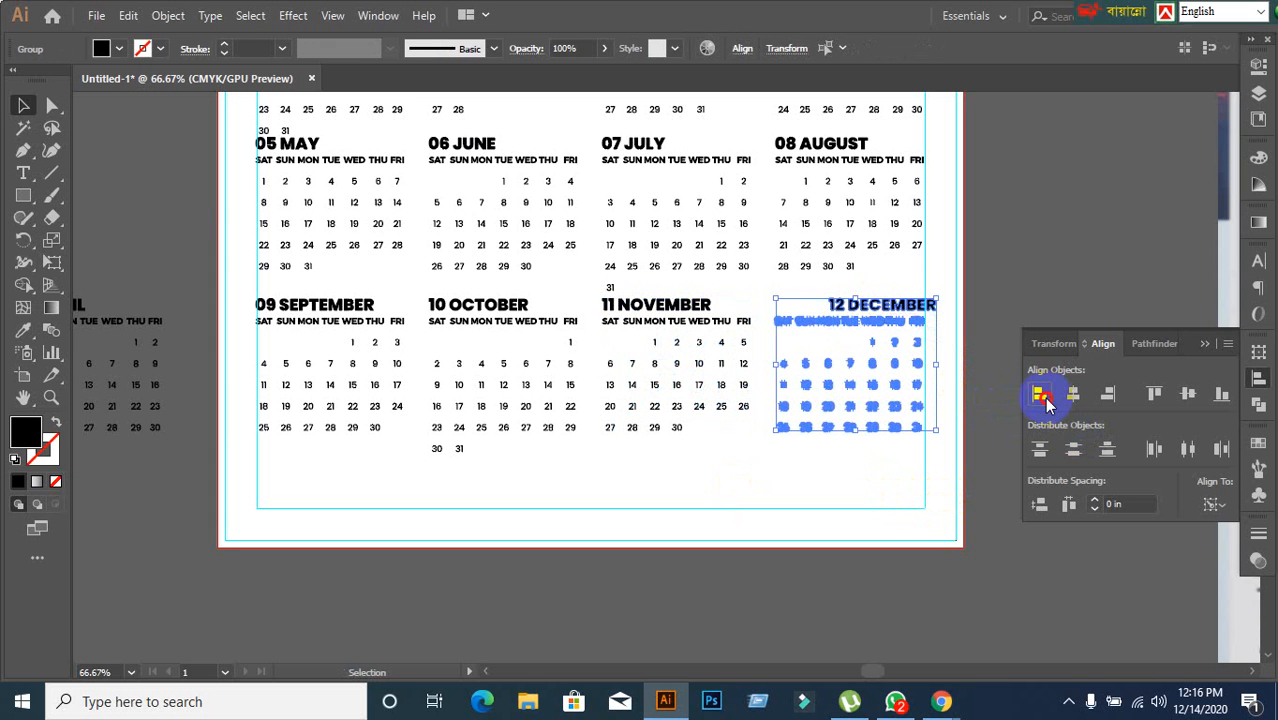
pyautogui.click(1040, 394)
pyautogui.click(936, 523)
# Step: Delete the duplicated January to April row from the pasteboard beside the page
pyautogui.hotkey('ctrl', '-')
pyautogui.hotkey('ctrl', '-')
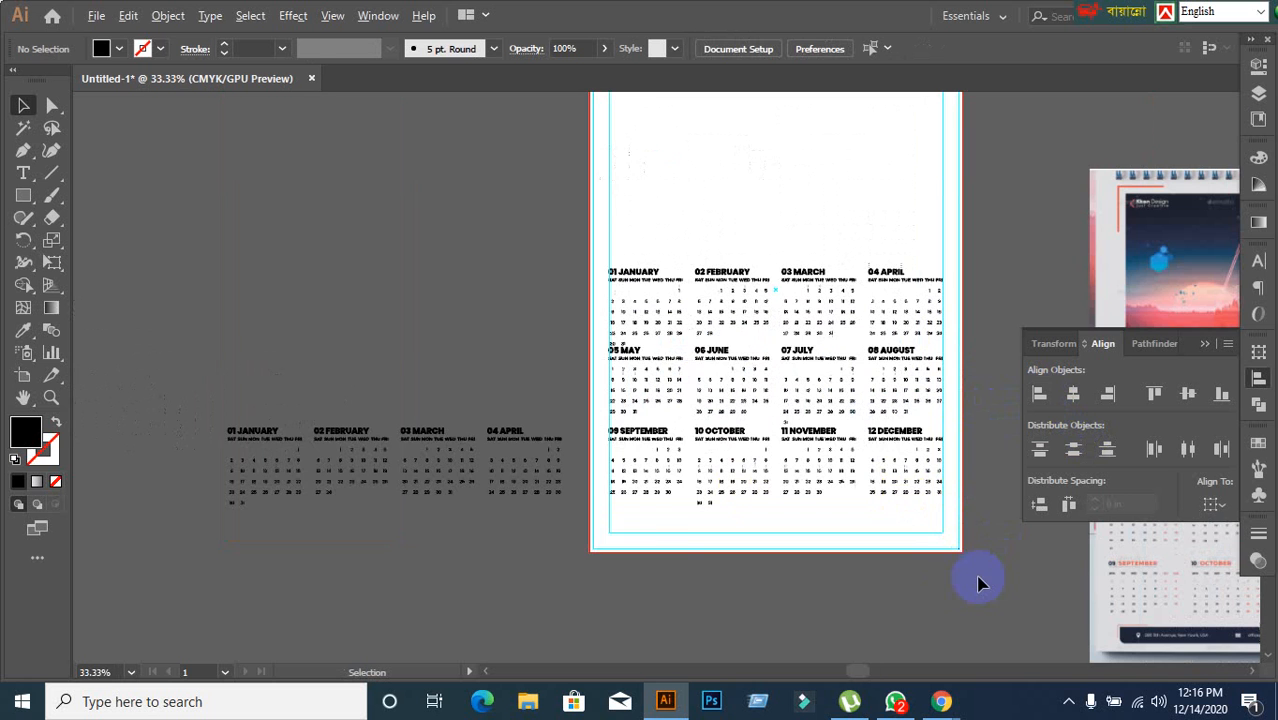
pyautogui.moveTo(570, 608); pyautogui.dragTo(568, 608)
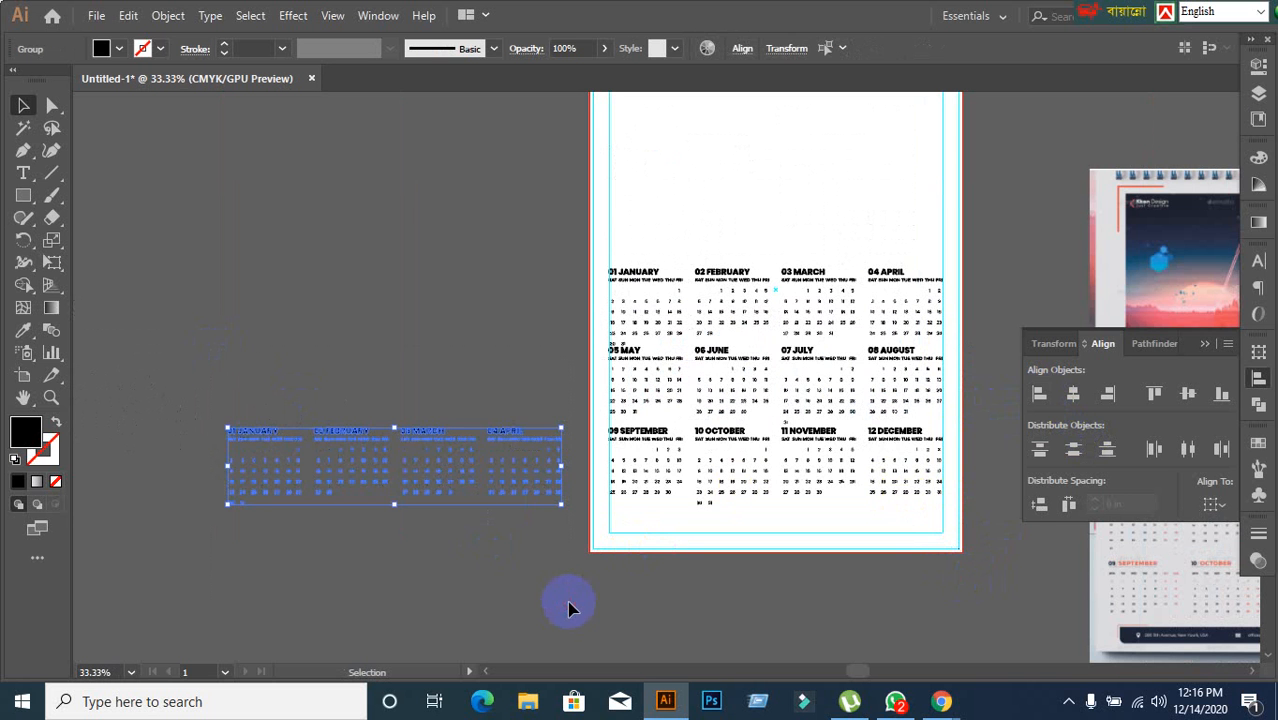
pyautogui.press('Delete')
pyautogui.scroll(2, 799, 291)
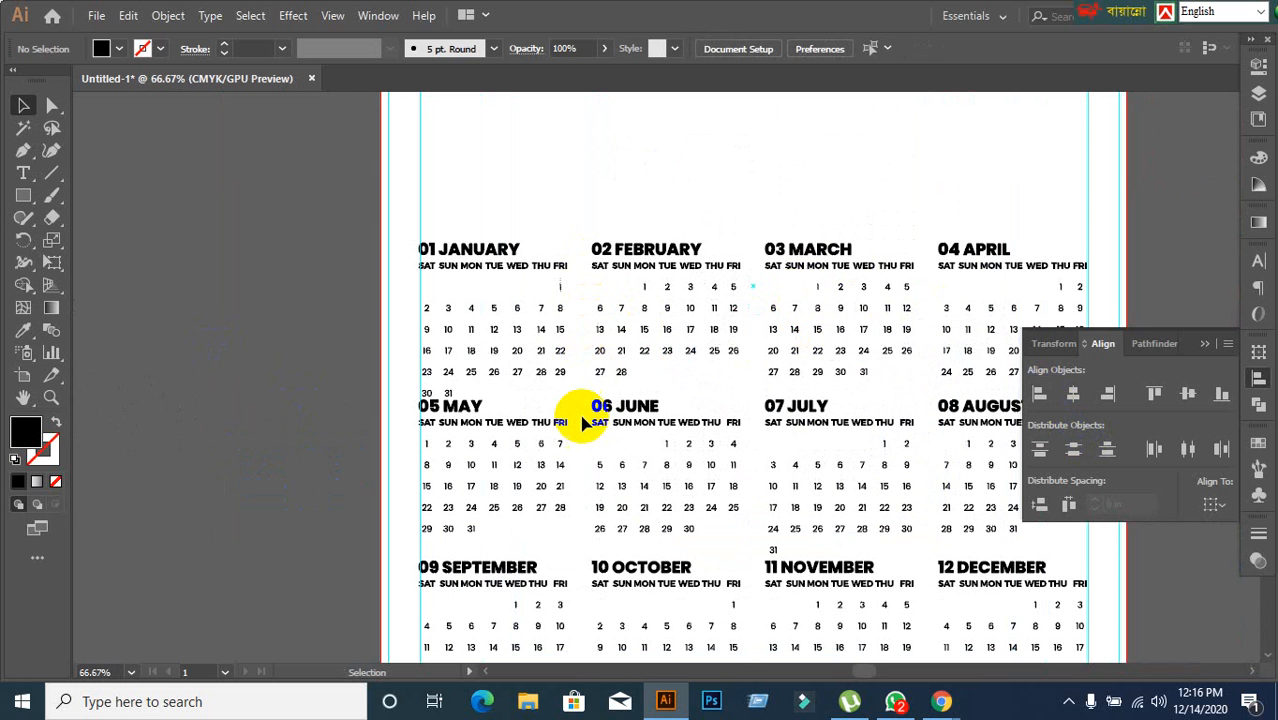
pyautogui.scroll(-3, 612, 480)
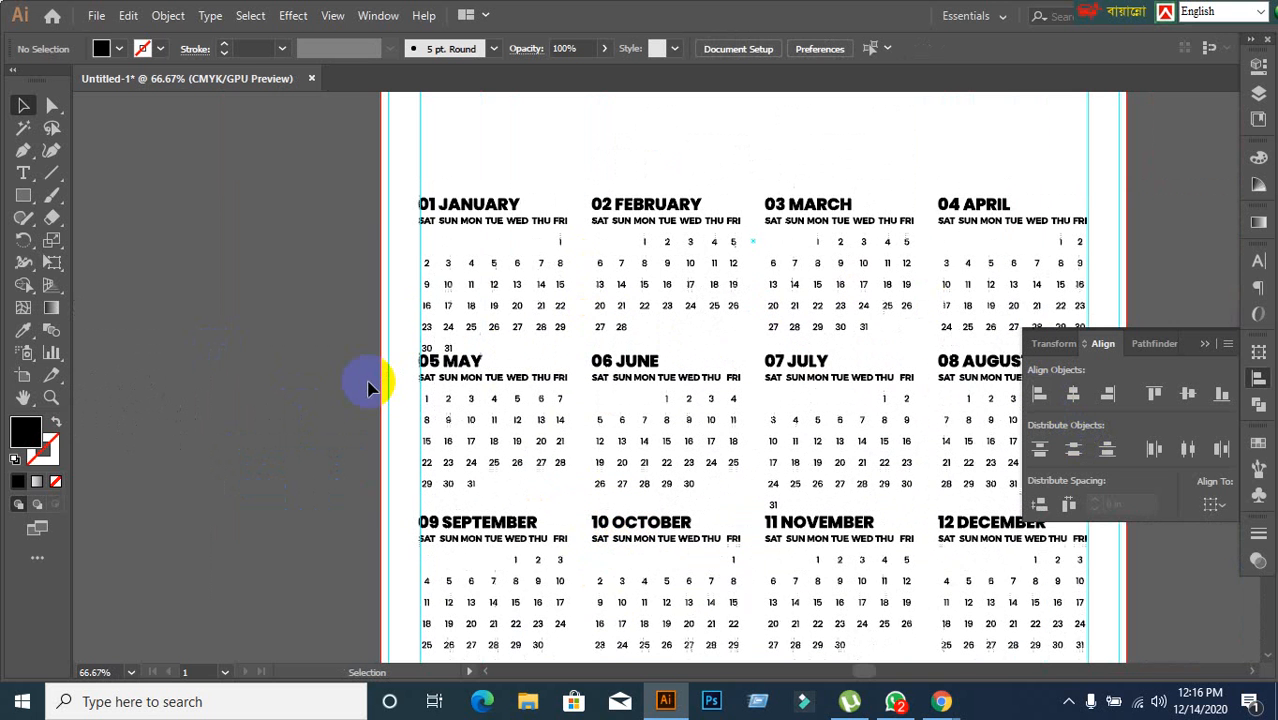
pyautogui.scroll(1, 455, 262)
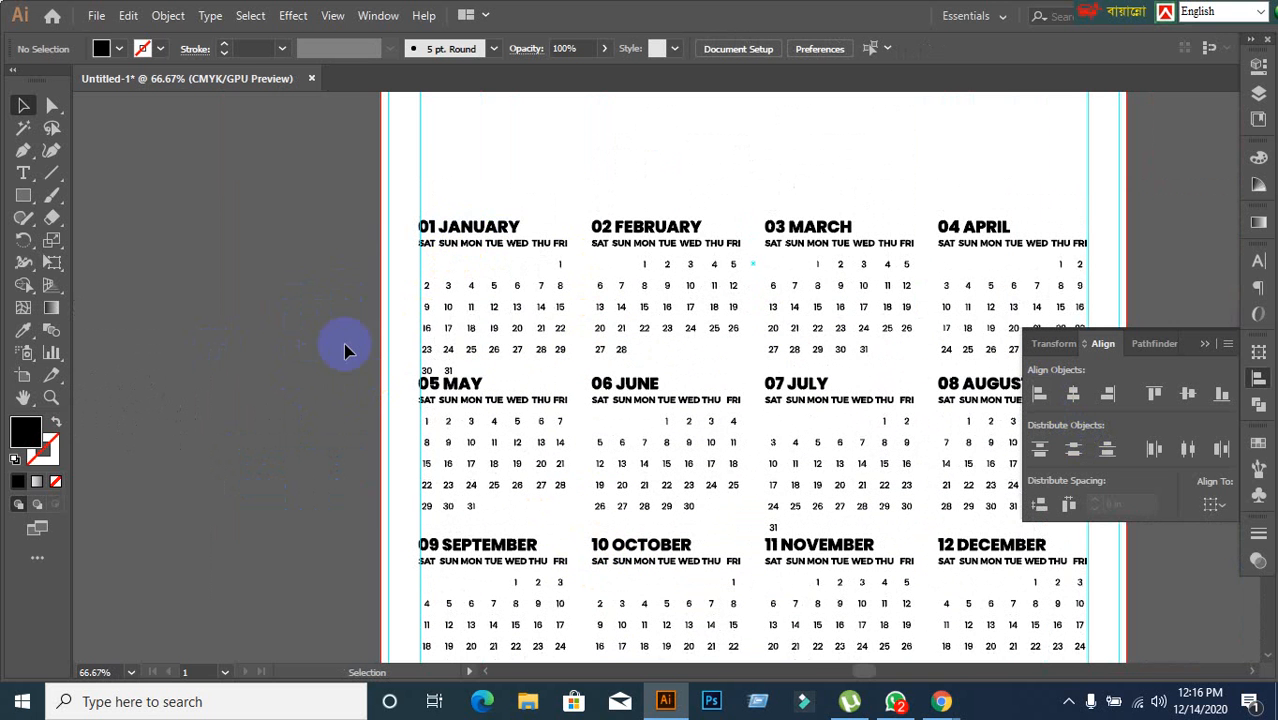
# Step: Group each month title with its date grid for January, February, March and April, making one group per month
pyautogui.moveTo(382, 201); pyautogui.dragTo(520, 330)
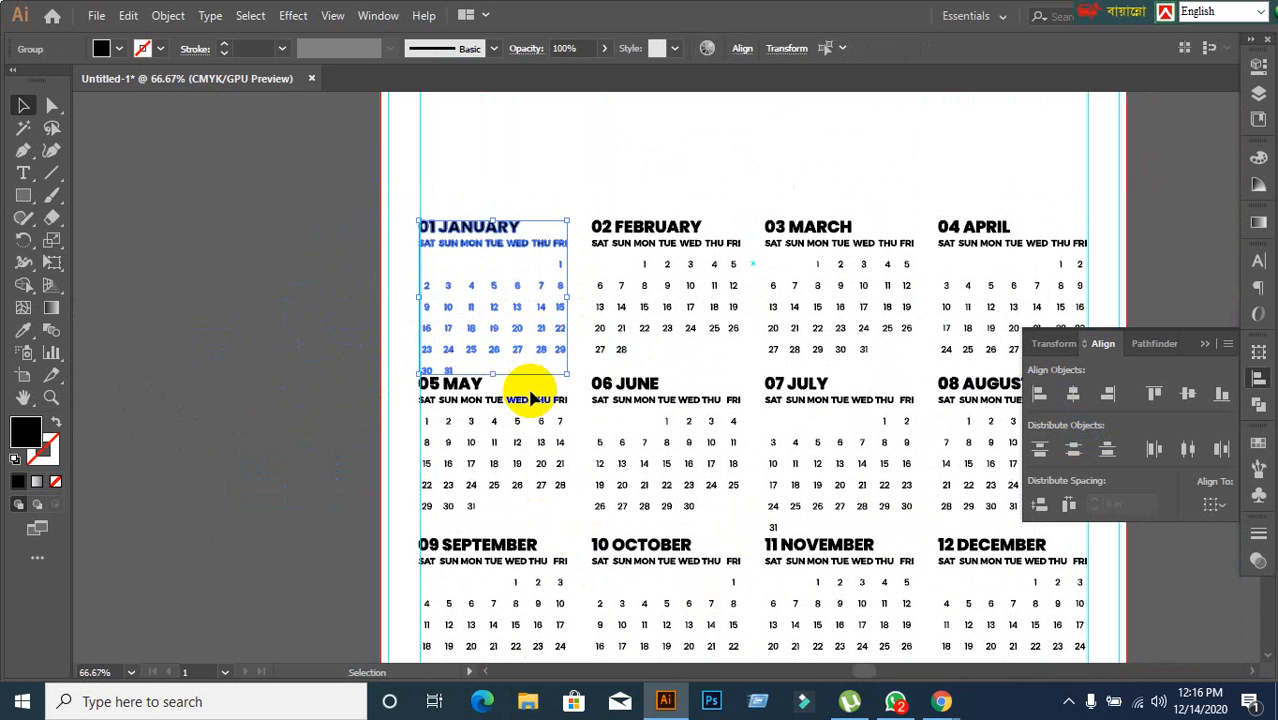
pyautogui.click(251, 362)
pyautogui.moveTo(486, 316); pyautogui.dragTo(551, 371)
pyautogui.click(685, 320)
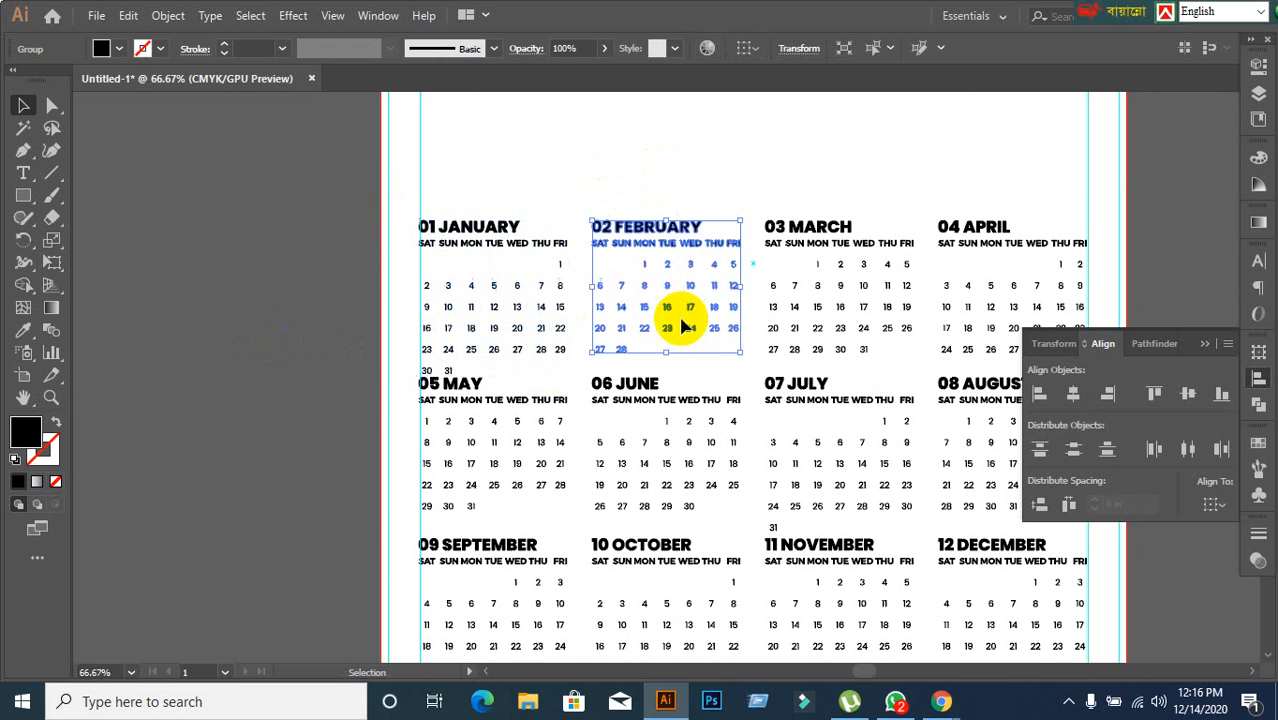
pyautogui.click(850, 341)
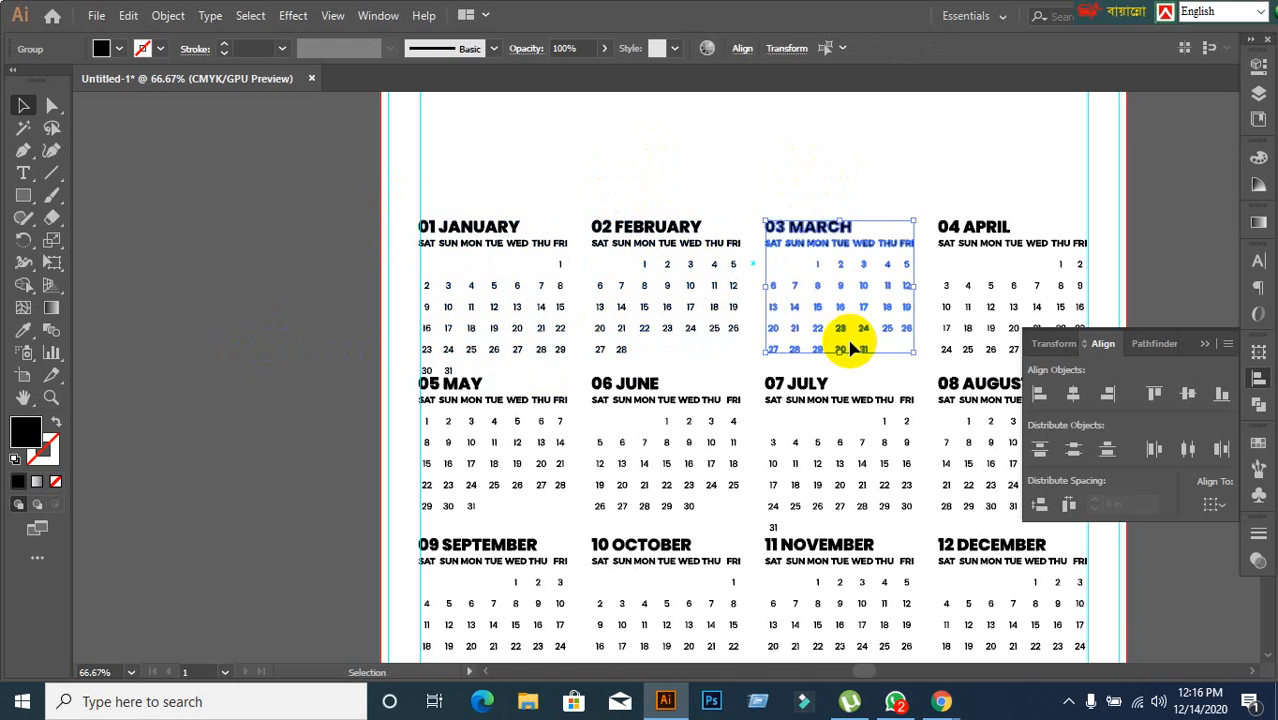
pyautogui.click(1021, 300)
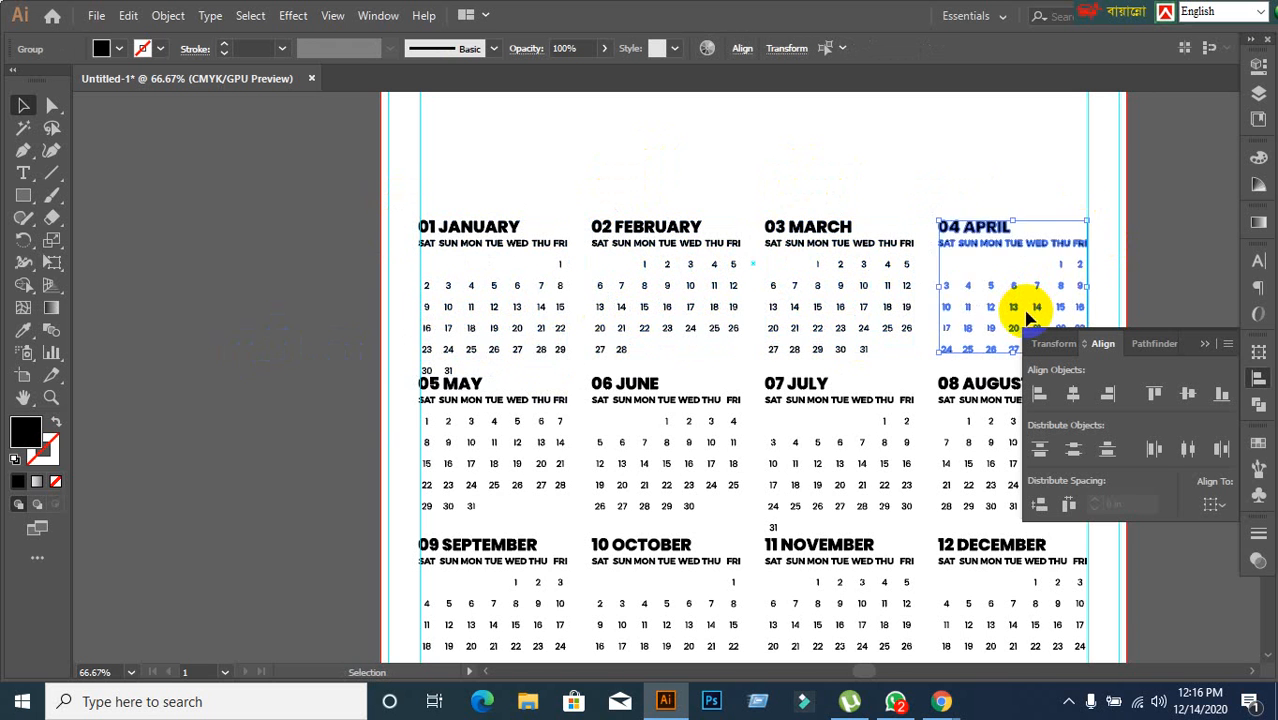
# Step: Group the title and date grid of May, June, July and August into a separate group for each month
pyautogui.scroll(-1, 560, 370)
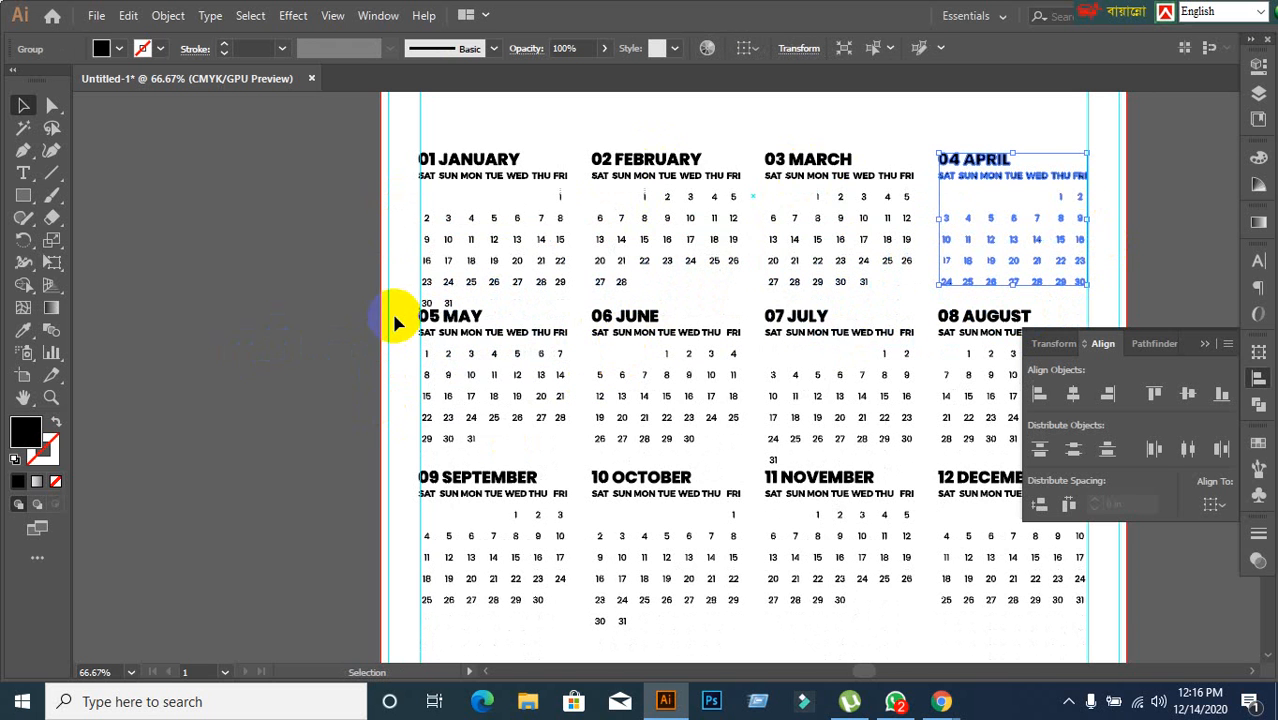
pyautogui.moveTo(433, 357); pyautogui.dragTo(483, 410)
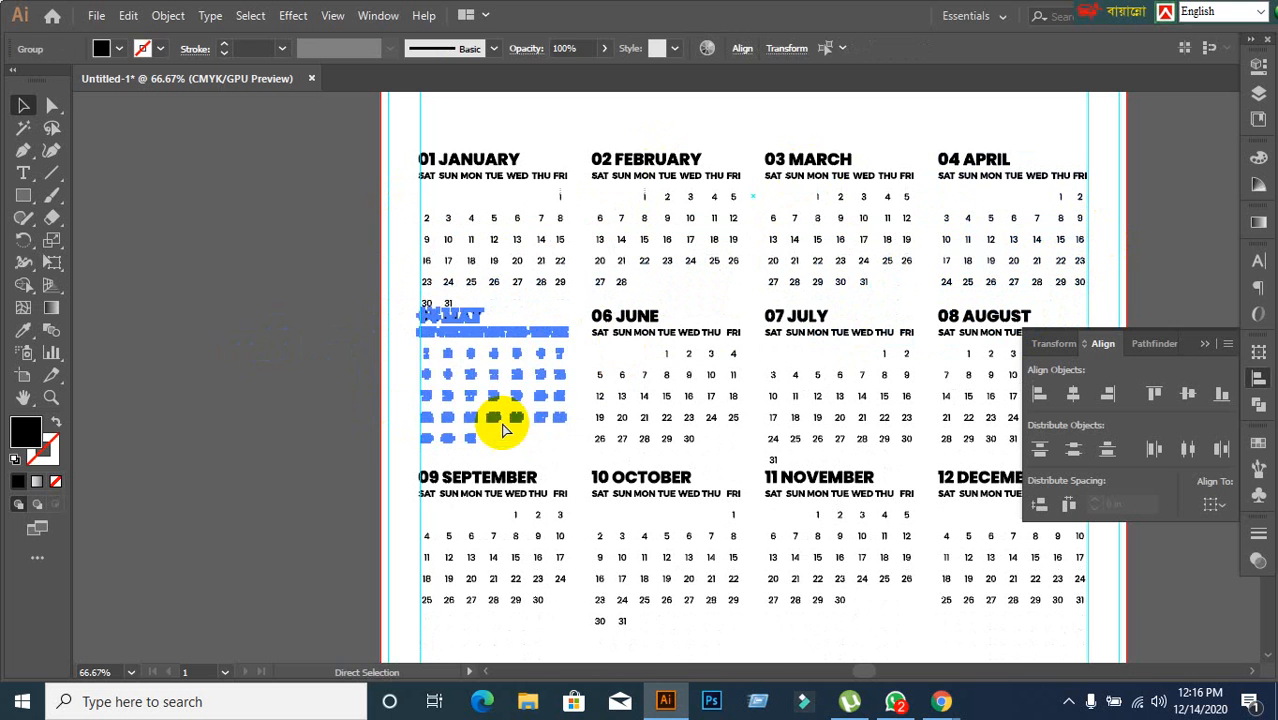
pyautogui.hotkey('ctrl', 'z')
pyautogui.click(330, 388)
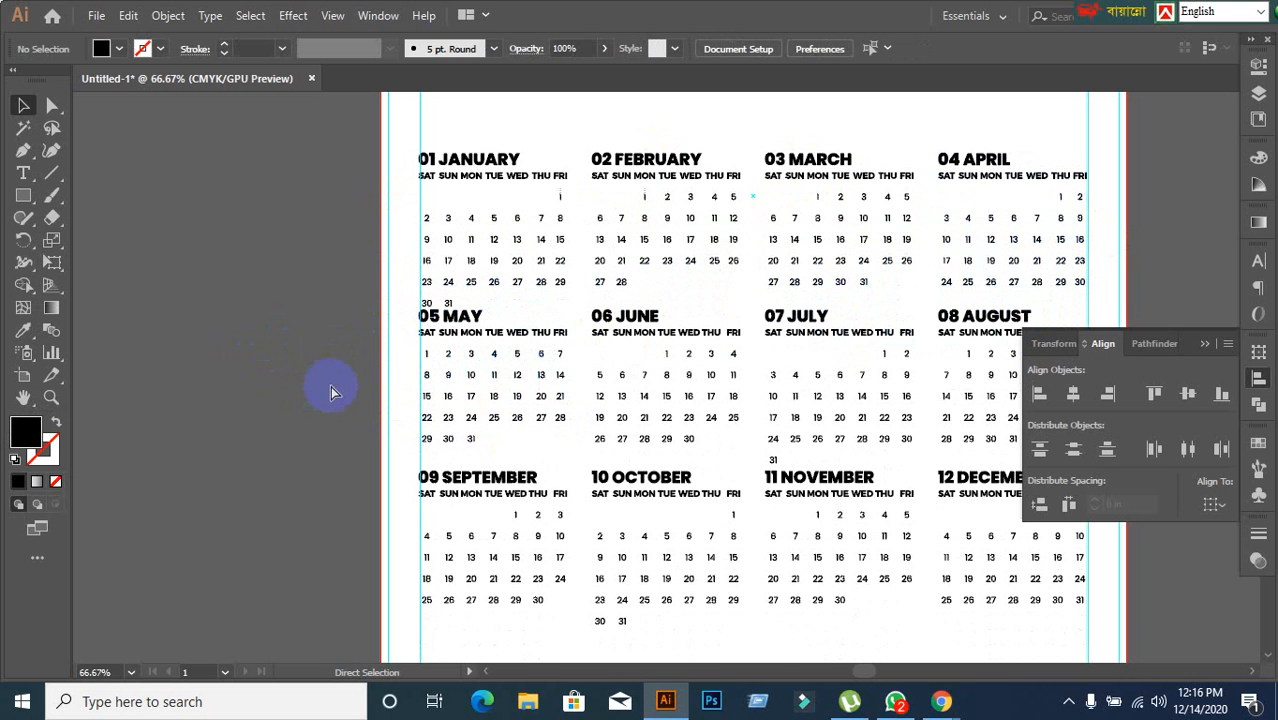
pyautogui.moveTo(470, 330); pyautogui.dragTo(465, 350)
pyautogui.click(371, 369)
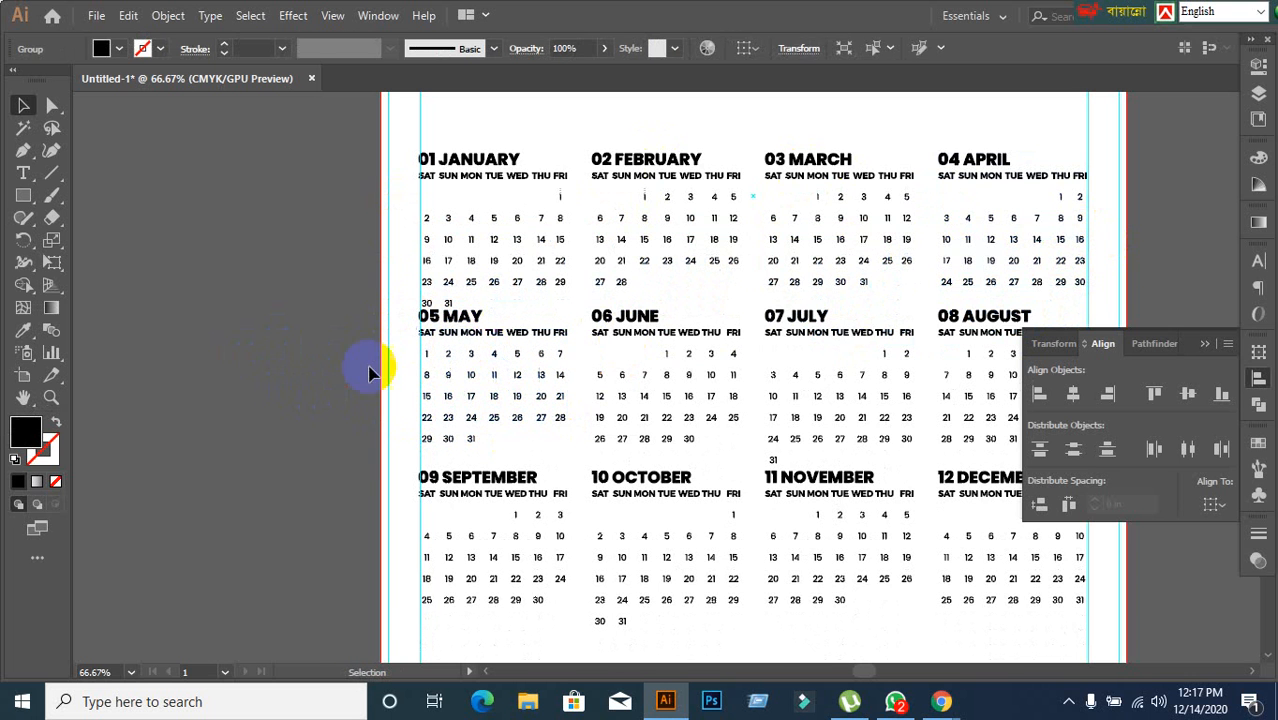
pyautogui.moveTo(395, 313); pyautogui.dragTo(503, 372)
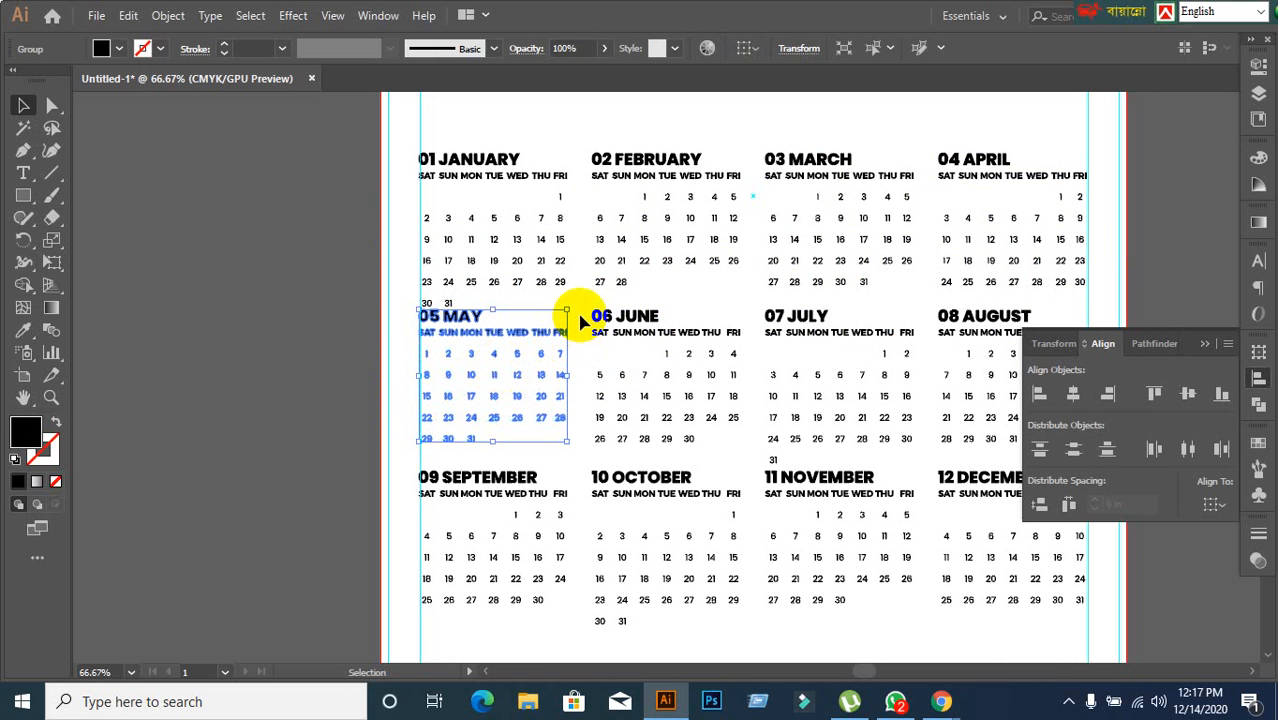
pyautogui.click(650, 388)
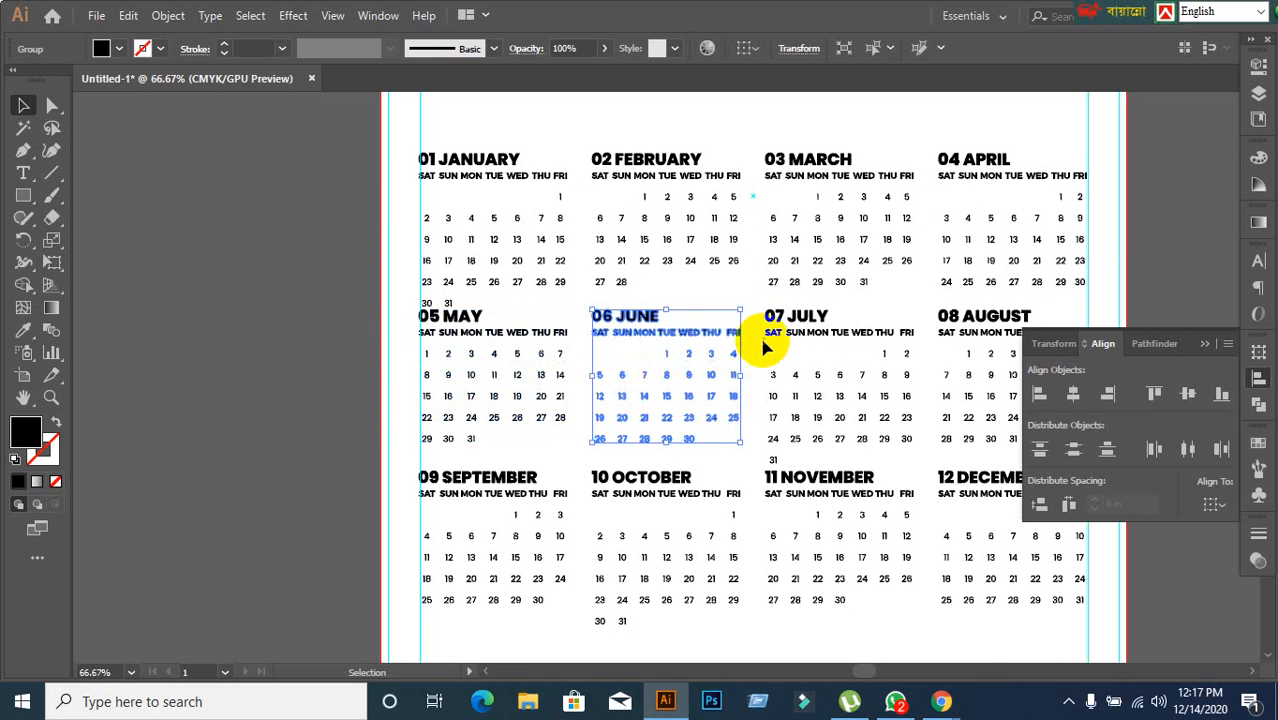
pyautogui.click(795, 375)
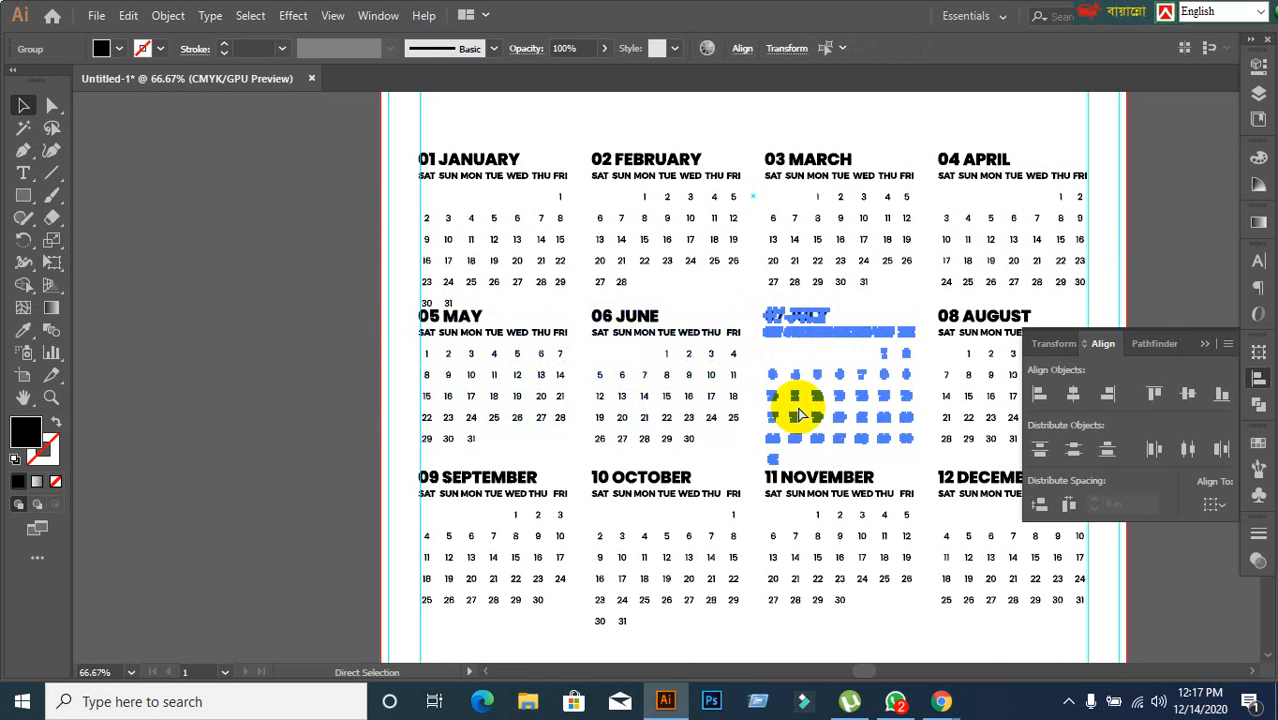
pyautogui.click(962, 356)
# Step: Group each title with its date grid for September, October, November and December as four separate groups, and deselect
pyautogui.scroll(-3, 699, 422)
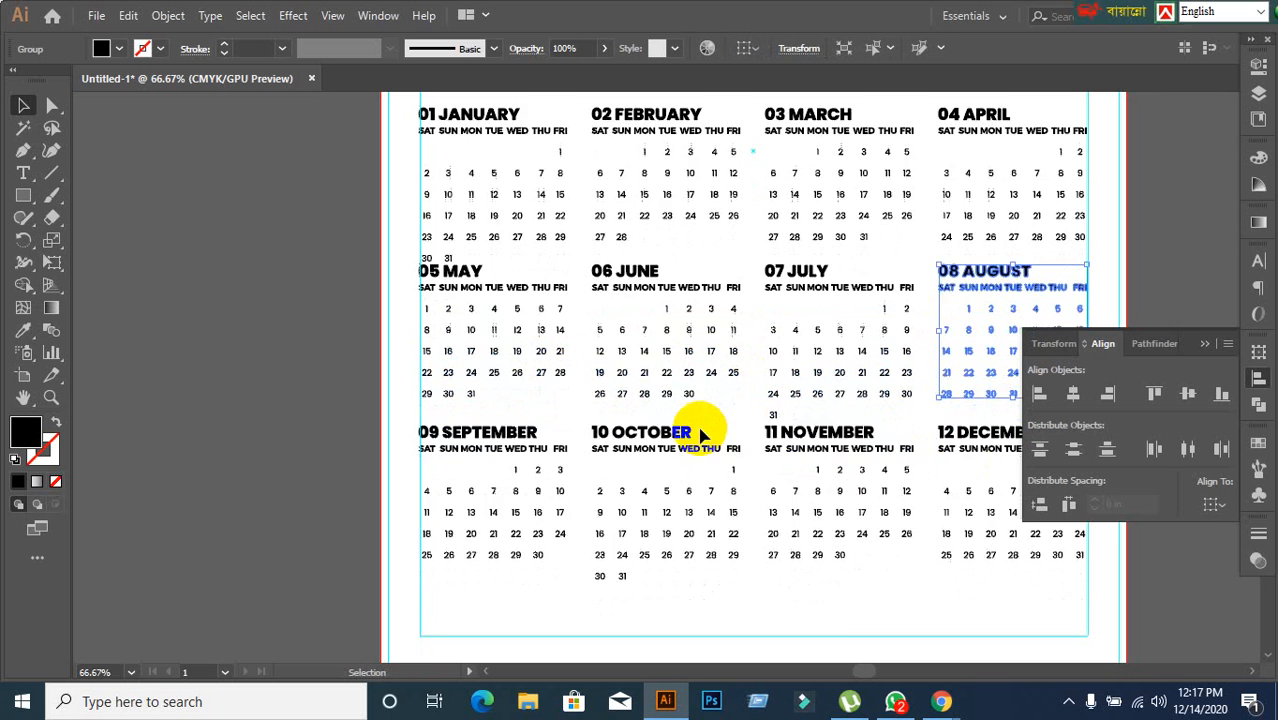
pyautogui.click(330, 447)
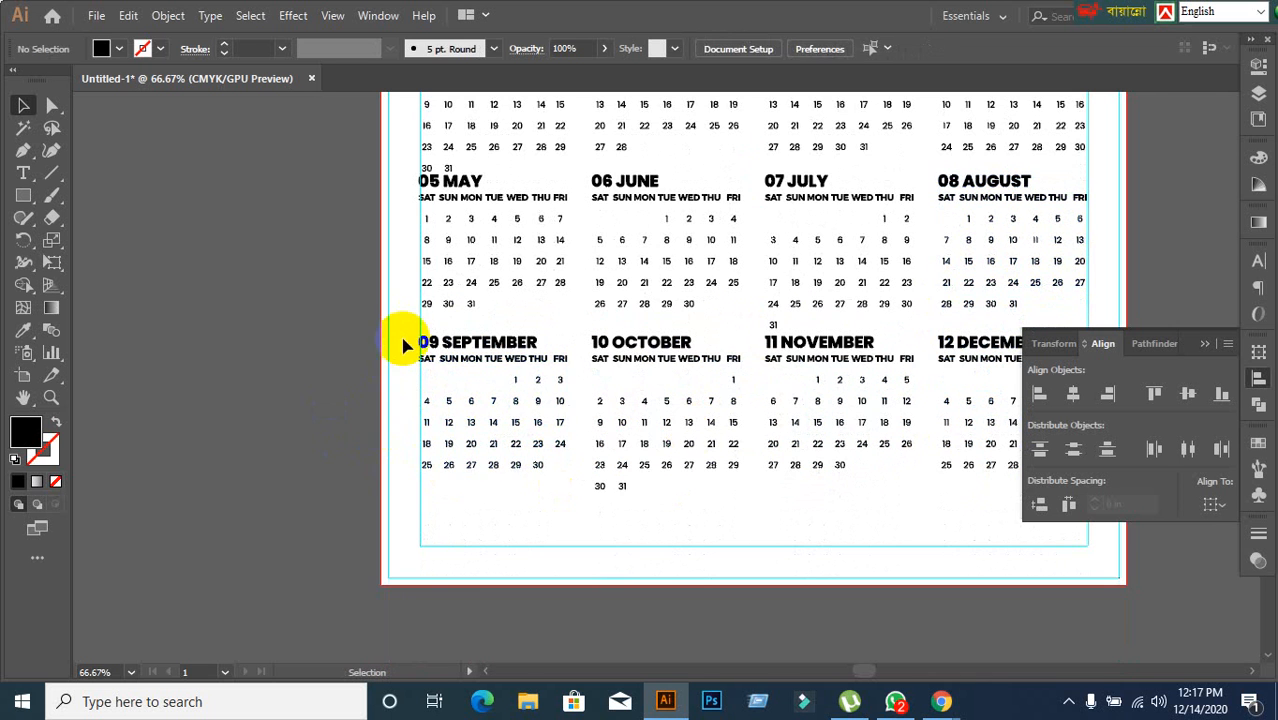
pyautogui.moveTo(402, 338); pyautogui.dragTo(449, 390)
pyautogui.hotkey('ctrl', 'g')
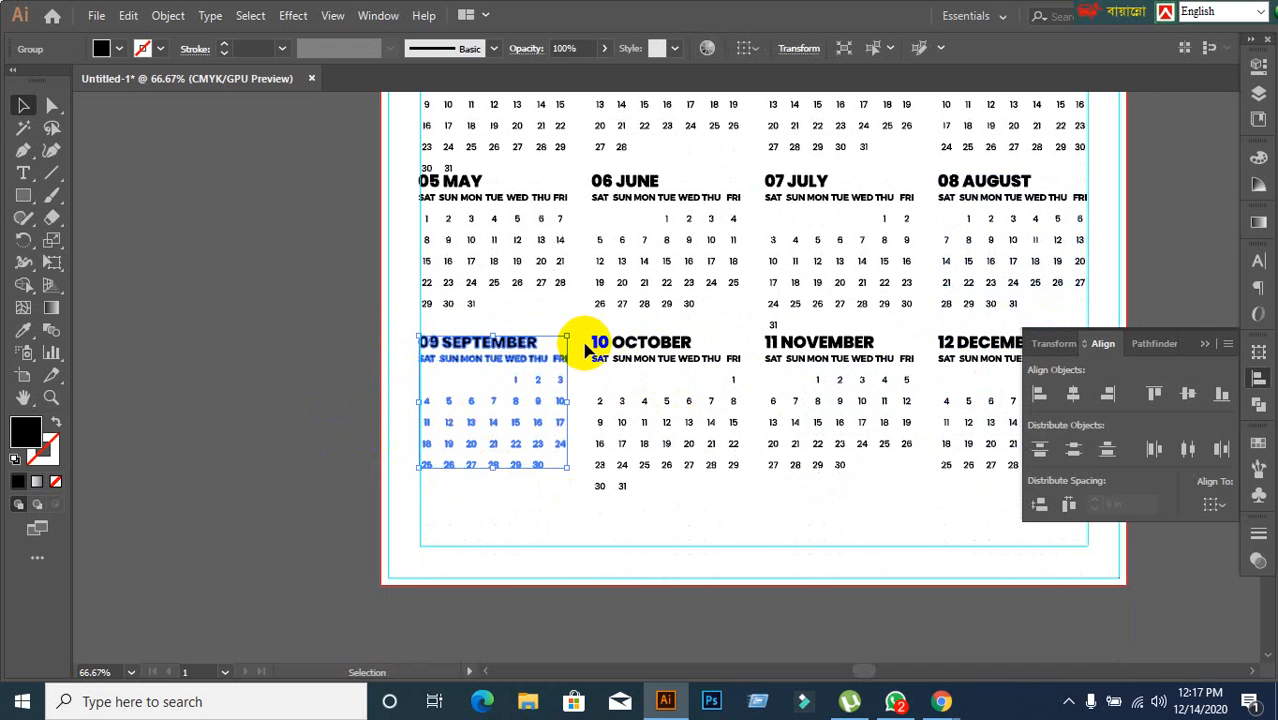
pyautogui.moveTo(588, 338); pyautogui.dragTo(665, 471)
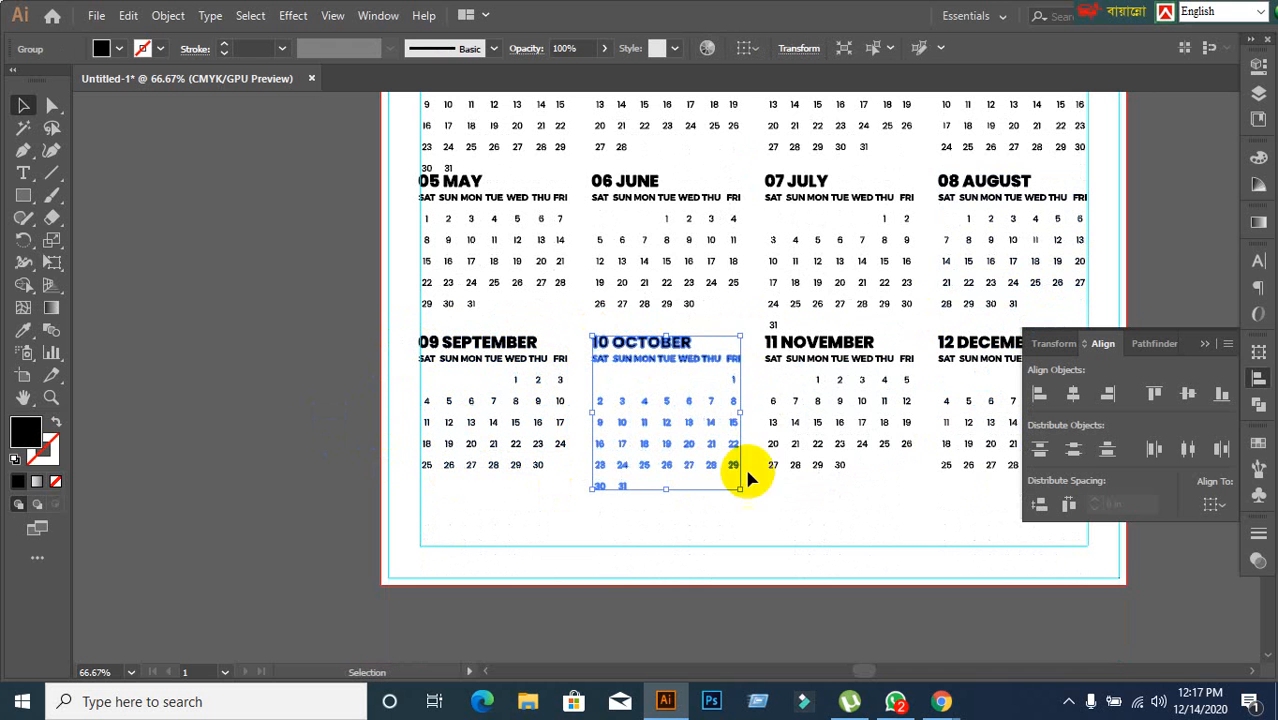
pyautogui.moveTo(759, 338); pyautogui.dragTo(856, 474)
pyautogui.hotkey('ctrl', 'g')
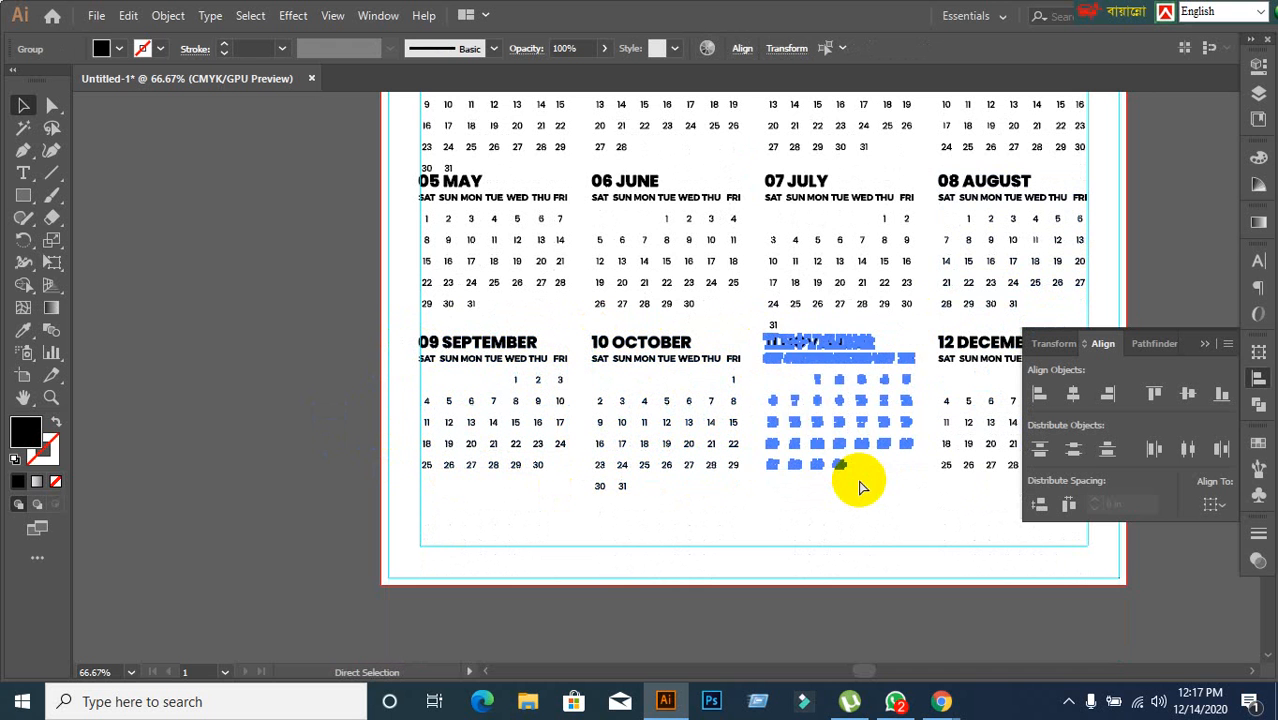
pyautogui.moveTo(934, 355); pyautogui.dragTo(1004, 508)
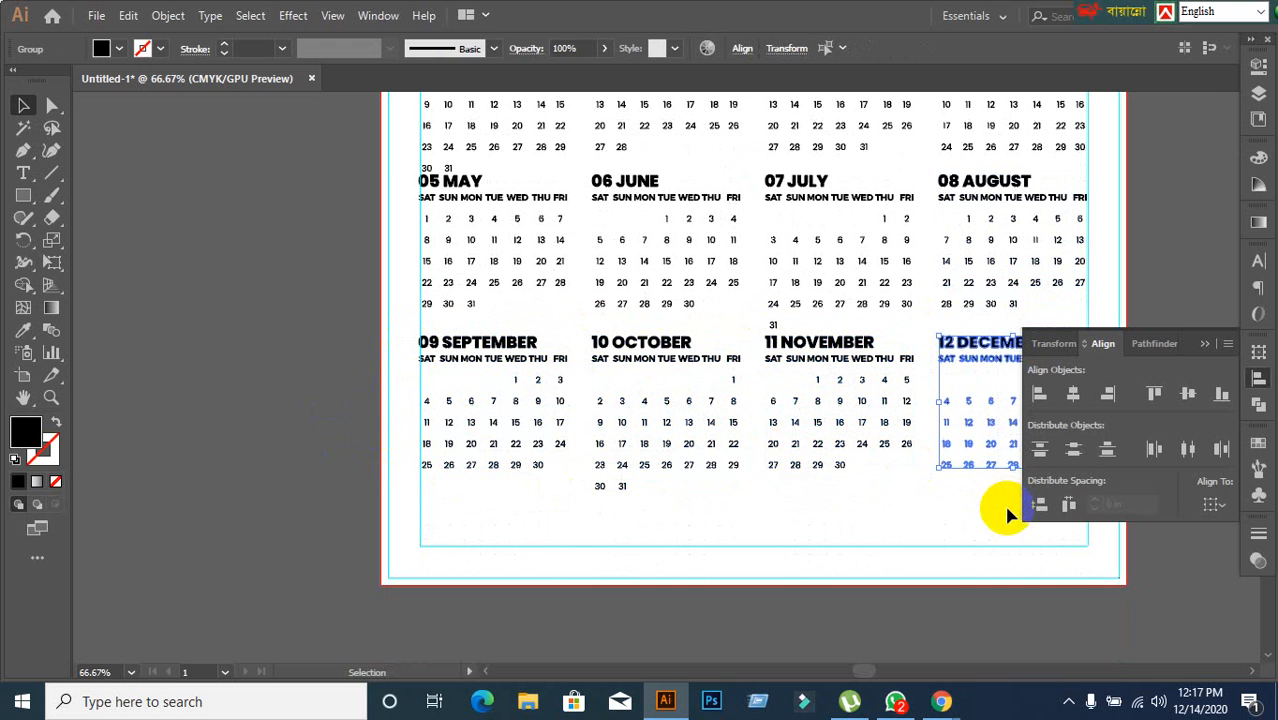
pyautogui.click(820, 606)
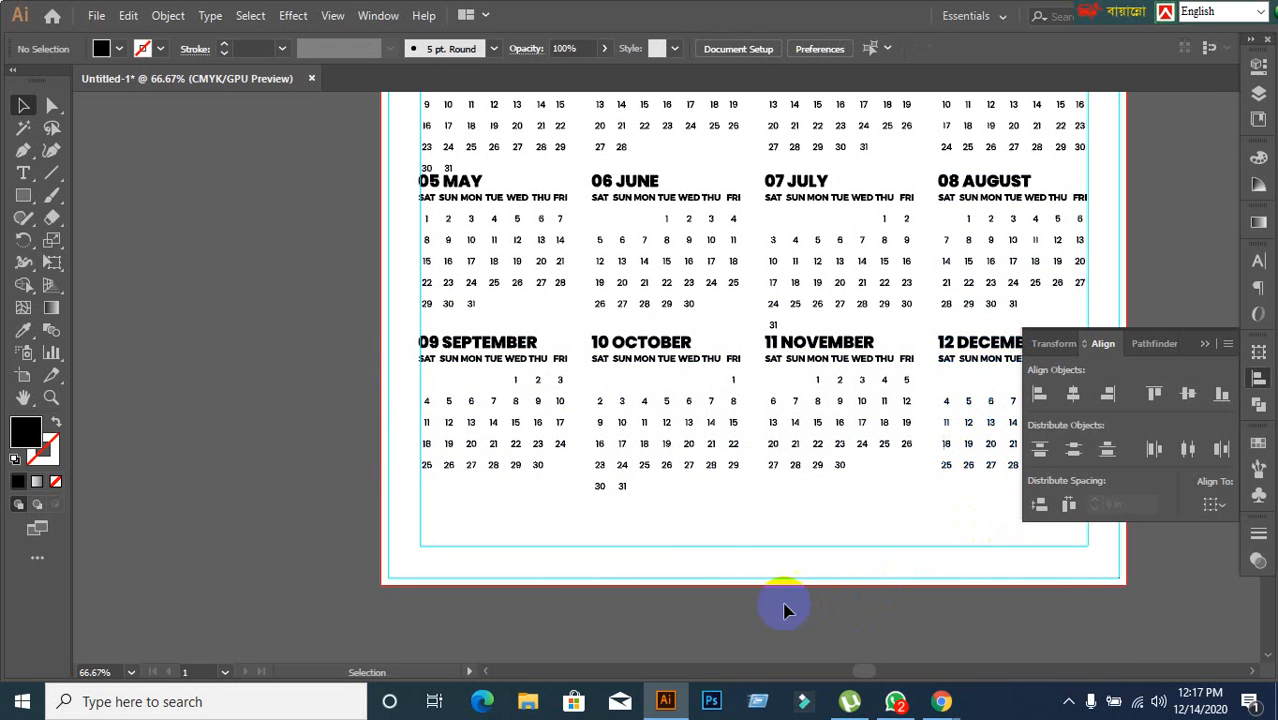
# Step: Check month by month, from December back to January, whether each title and date grid select together as one group
pyautogui.scroll(-1, 684, 542)
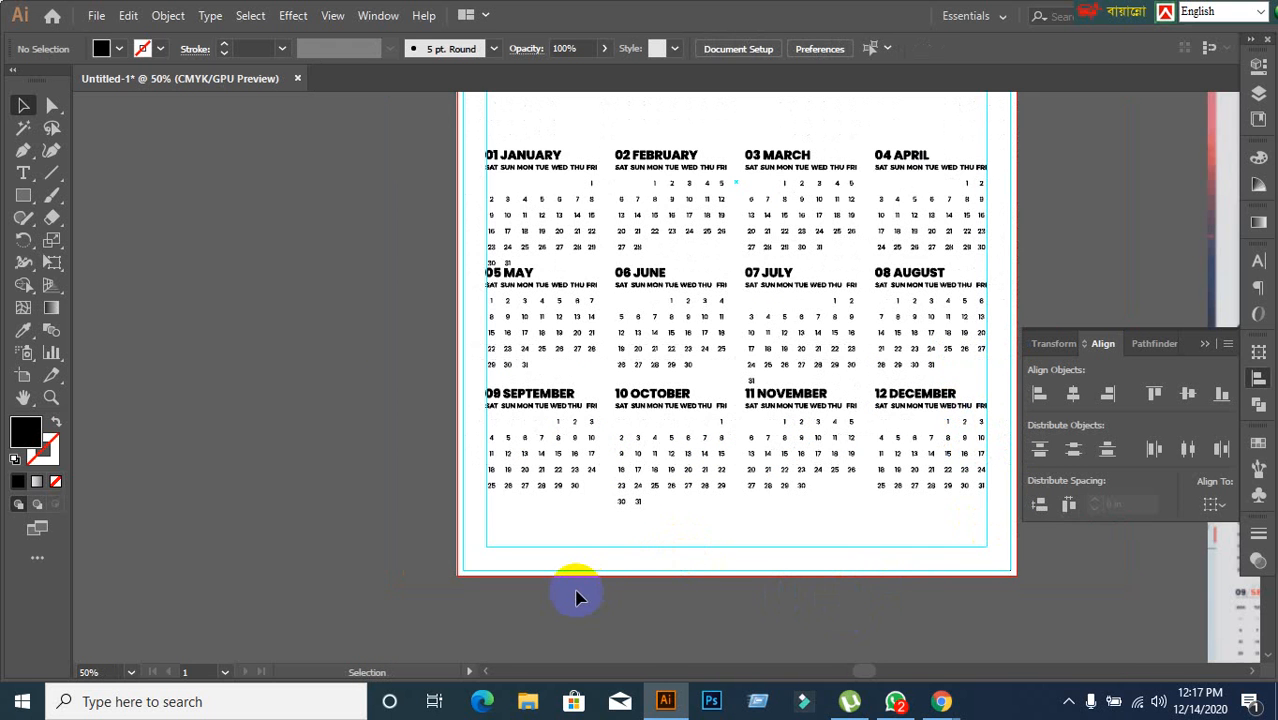
pyautogui.click(953, 402)
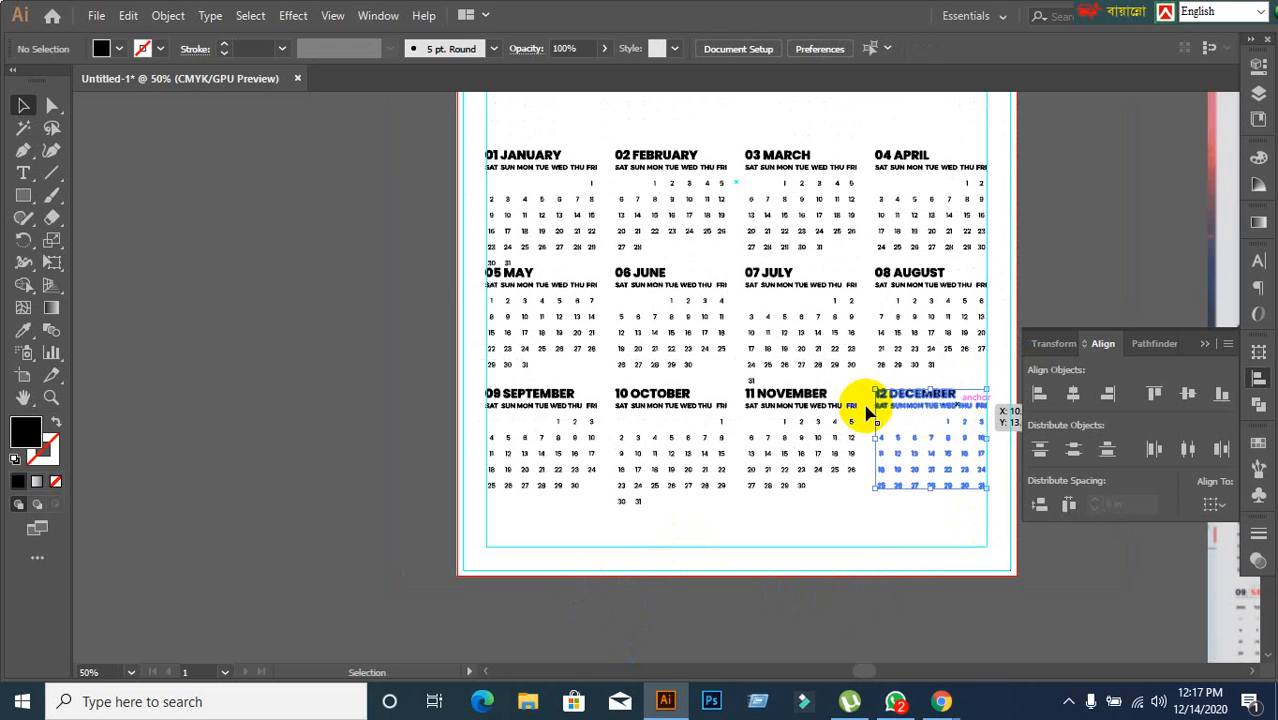
pyautogui.click(815, 397)
pyautogui.click(622, 400)
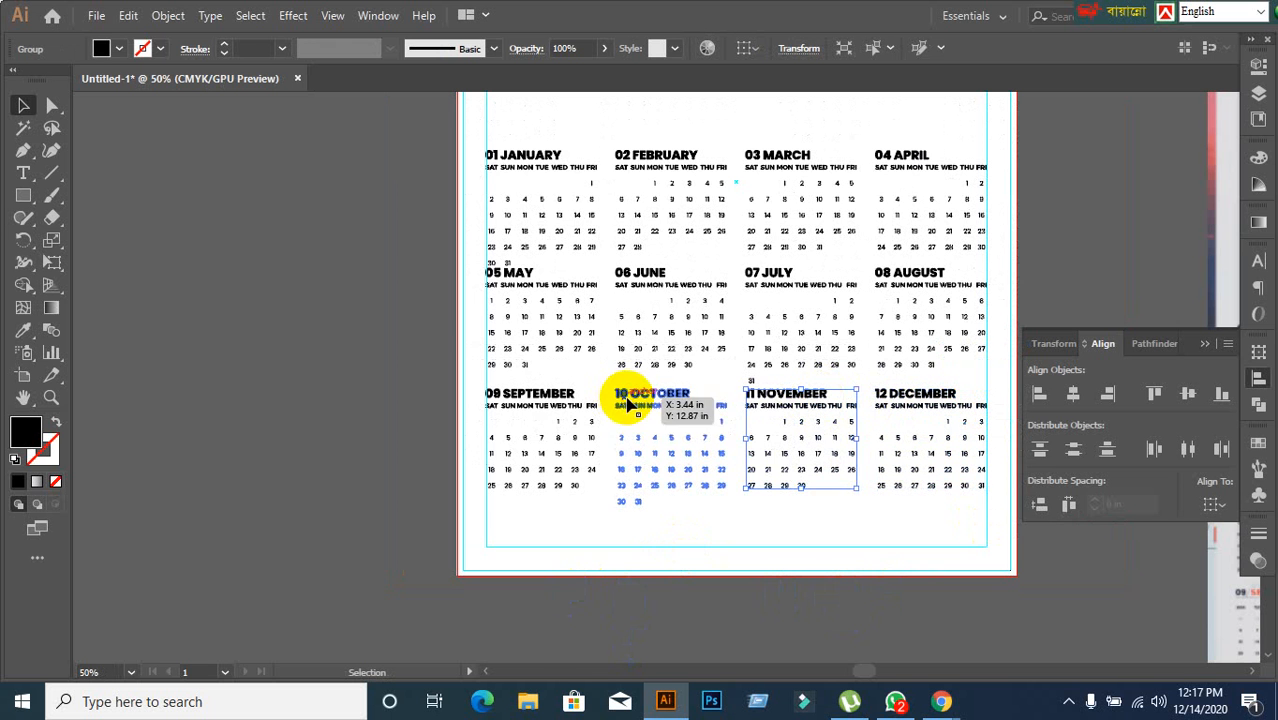
pyautogui.click(528, 420)
pyautogui.click(522, 285)
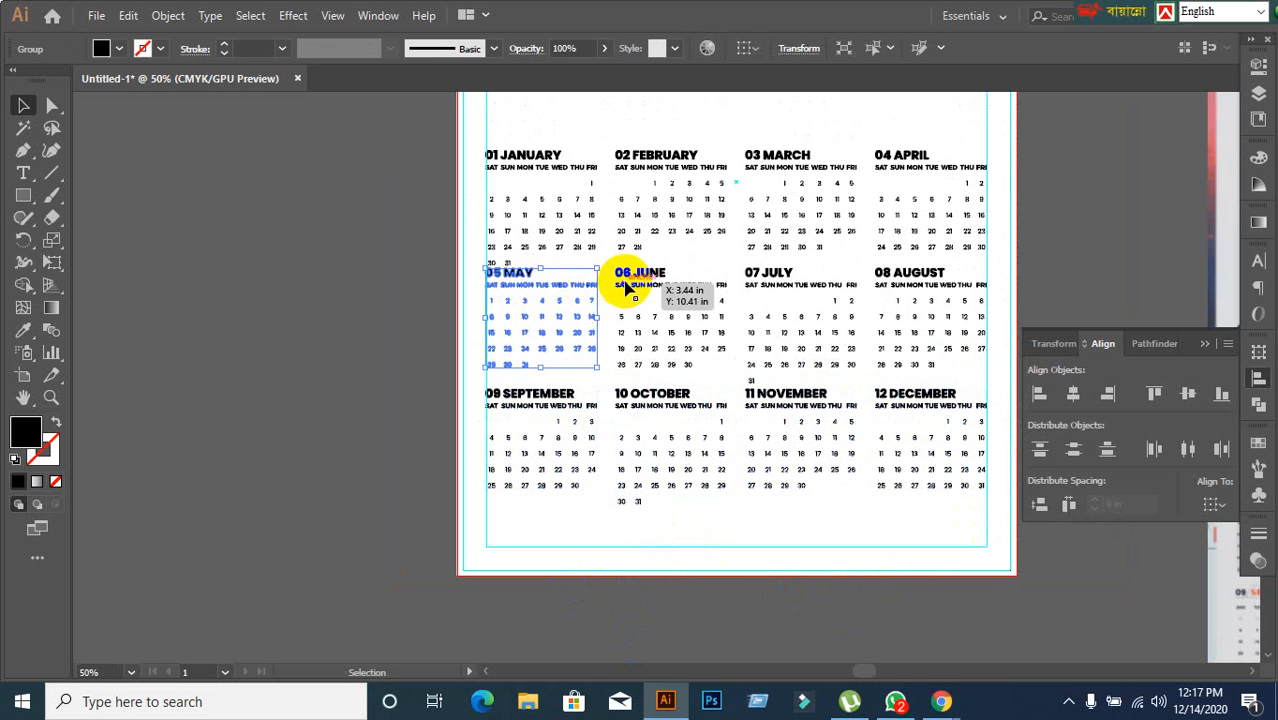
pyautogui.click(625, 288)
pyautogui.click(797, 280)
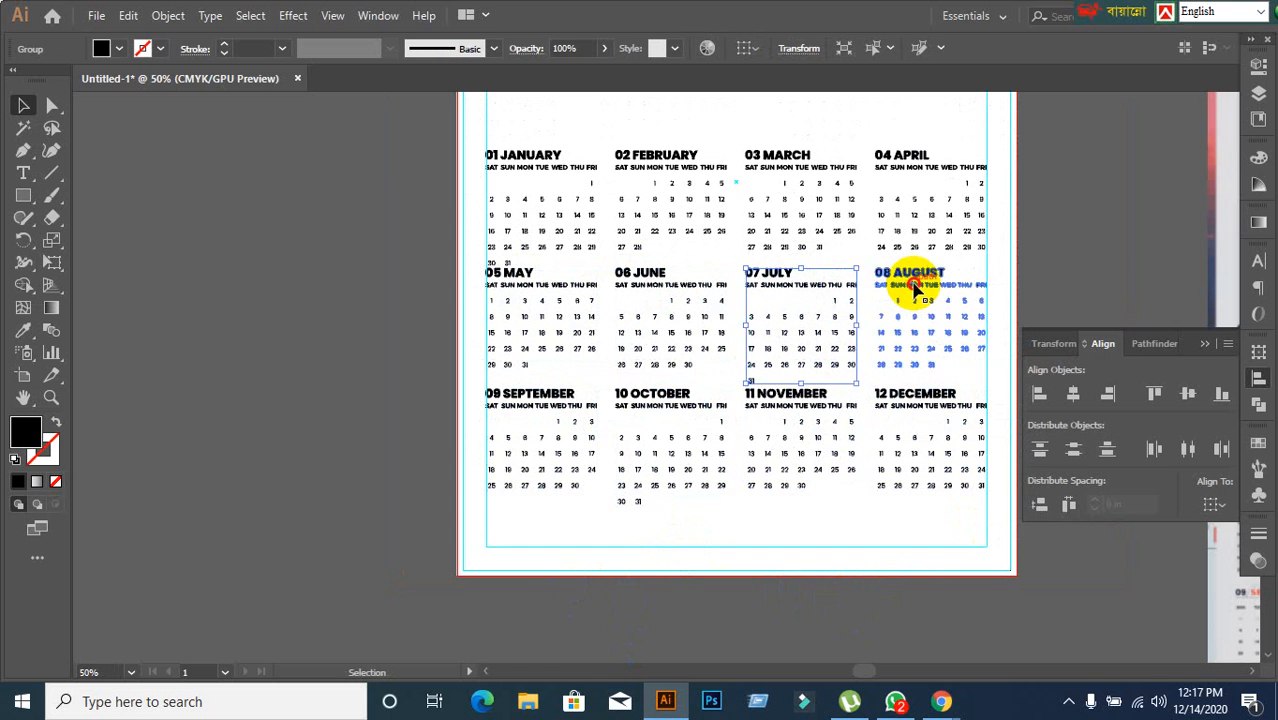
pyautogui.click(915, 288)
pyautogui.click(884, 160)
pyautogui.hotkey('ctrl', 'shift', 'a')
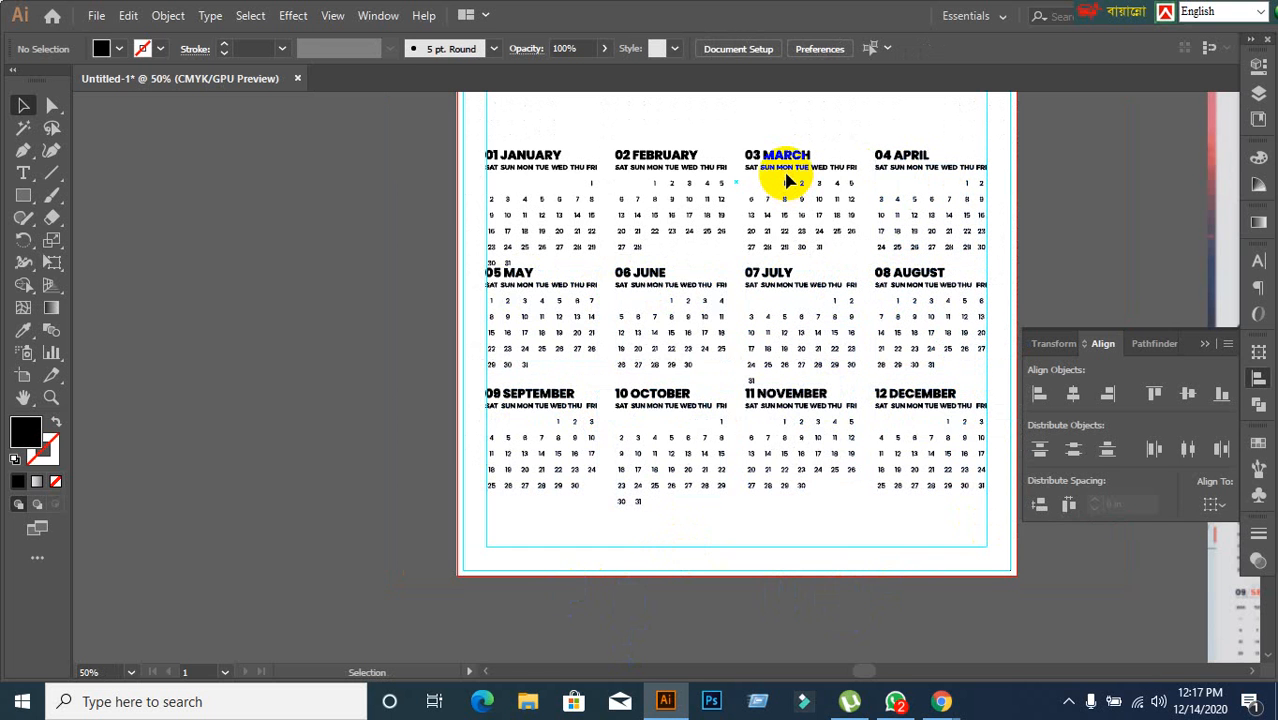
pyautogui.click(776, 178)
pyautogui.click(630, 185)
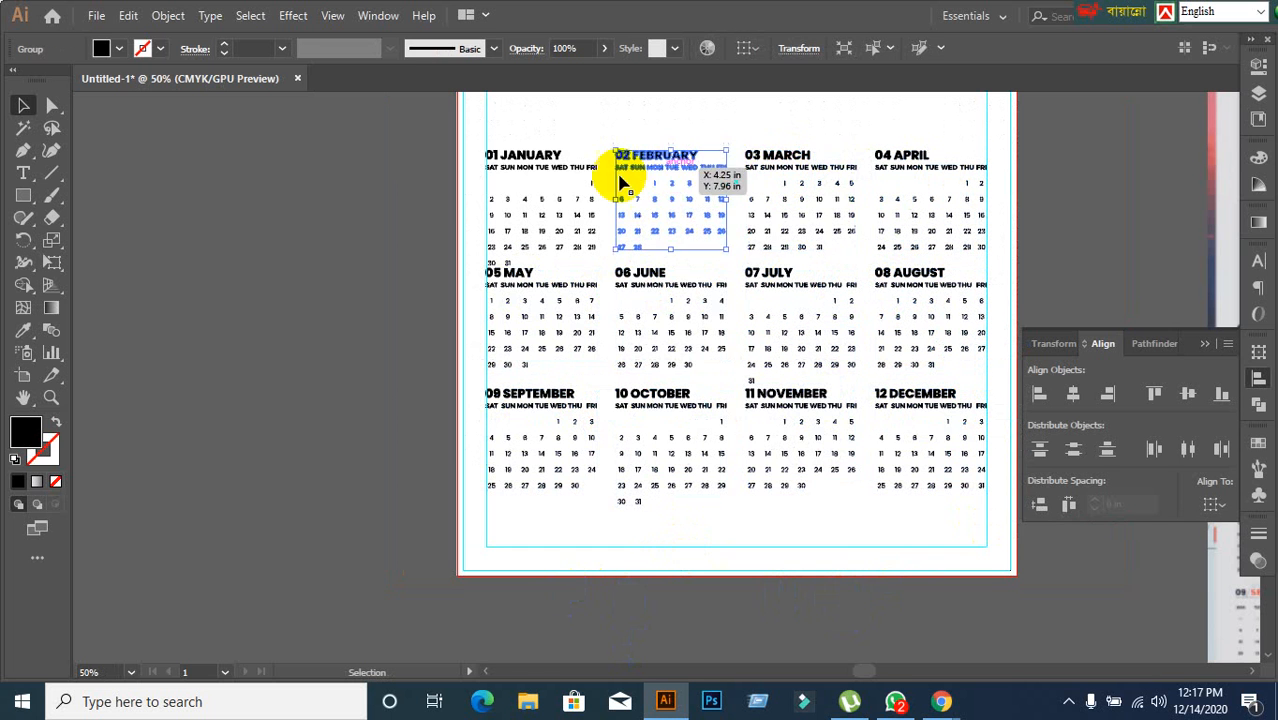
pyautogui.click(548, 188)
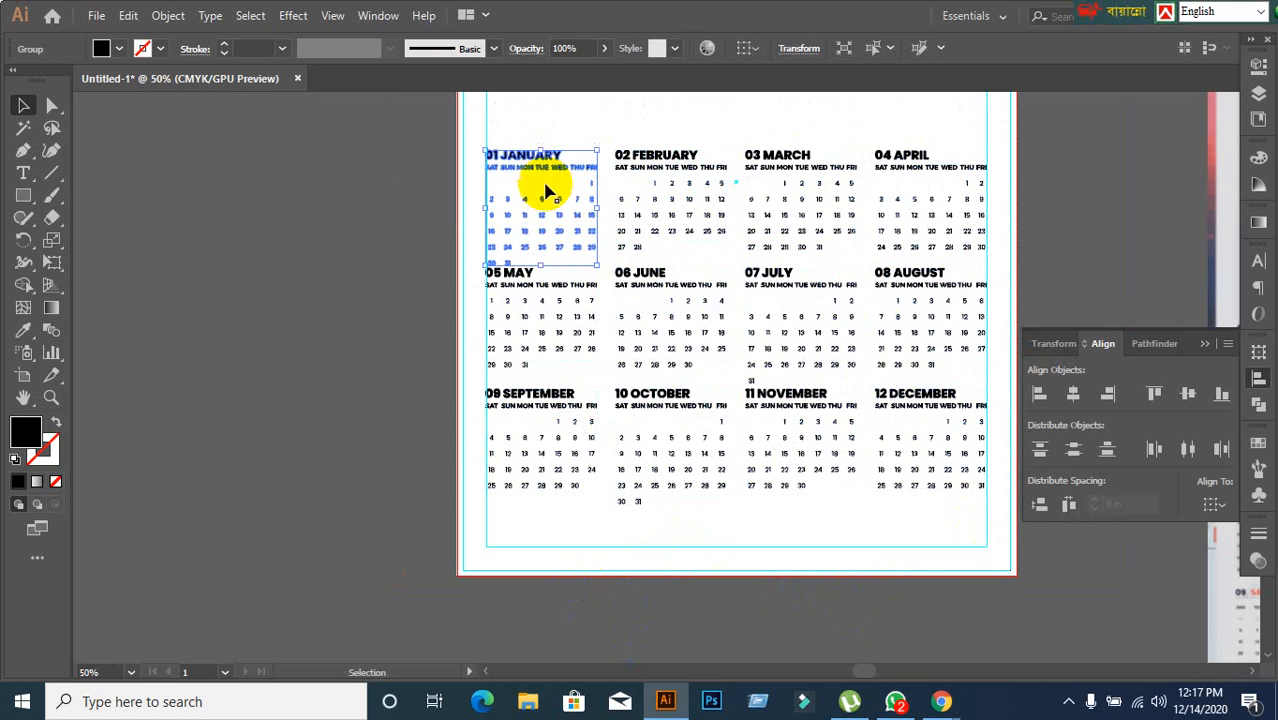
pyautogui.click(470, 213)
pyautogui.scroll(1, 685, 224)
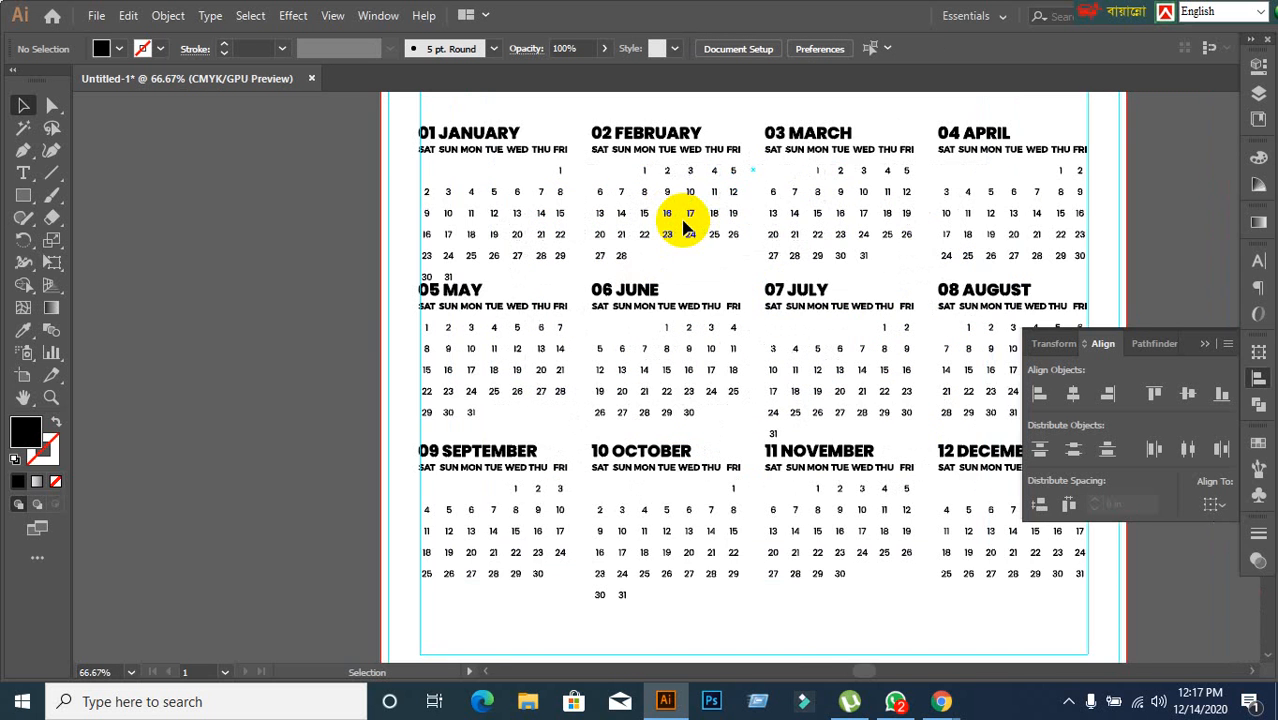
# Step: Group the twelve months into four vertical columns of three months each, from January–May–September to April–August–December, and deselect
pyautogui.scroll(-1, 685, 228)
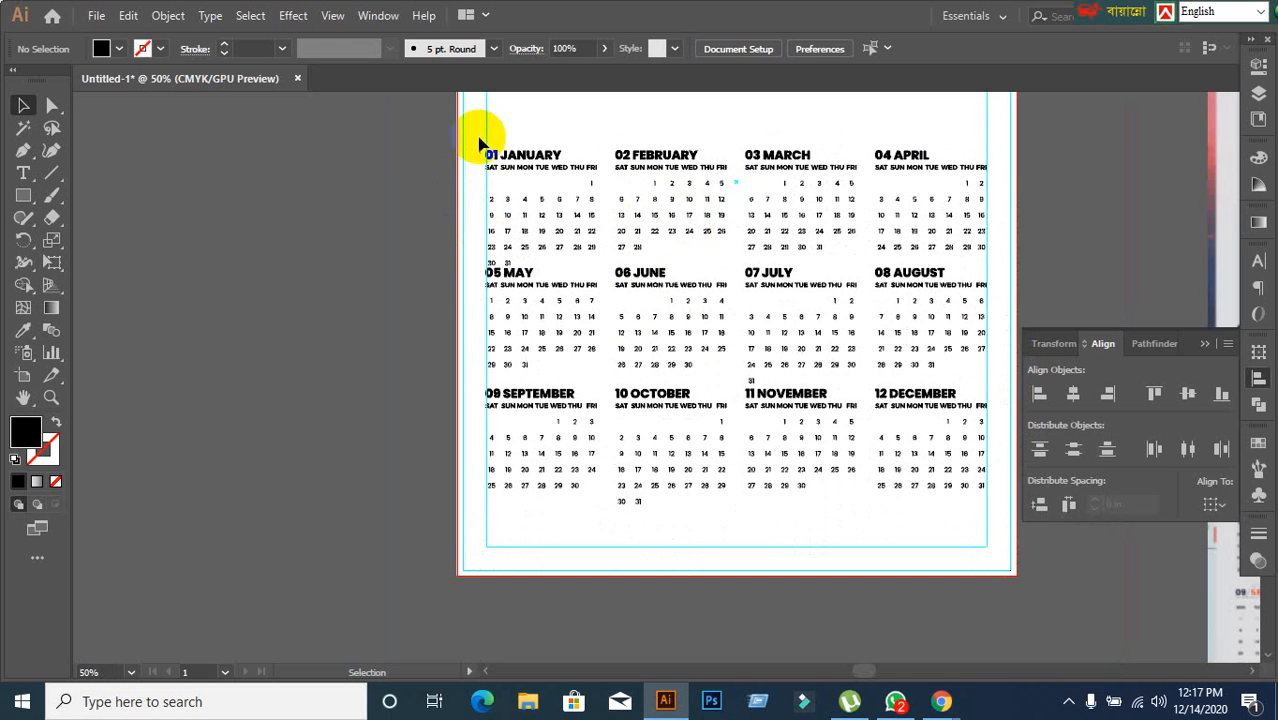
pyautogui.moveTo(479, 137); pyautogui.dragTo(534, 547)
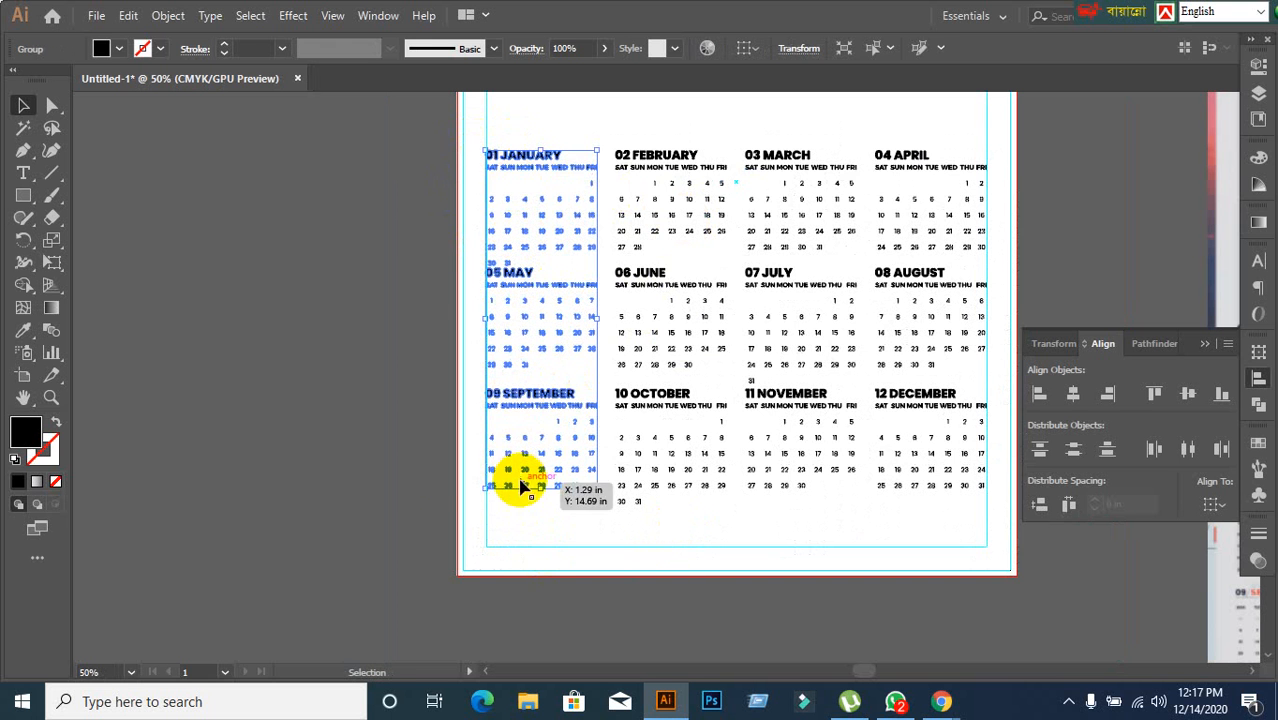
pyautogui.click(380, 433)
pyautogui.moveTo(663, 150); pyautogui.dragTo(696, 556)
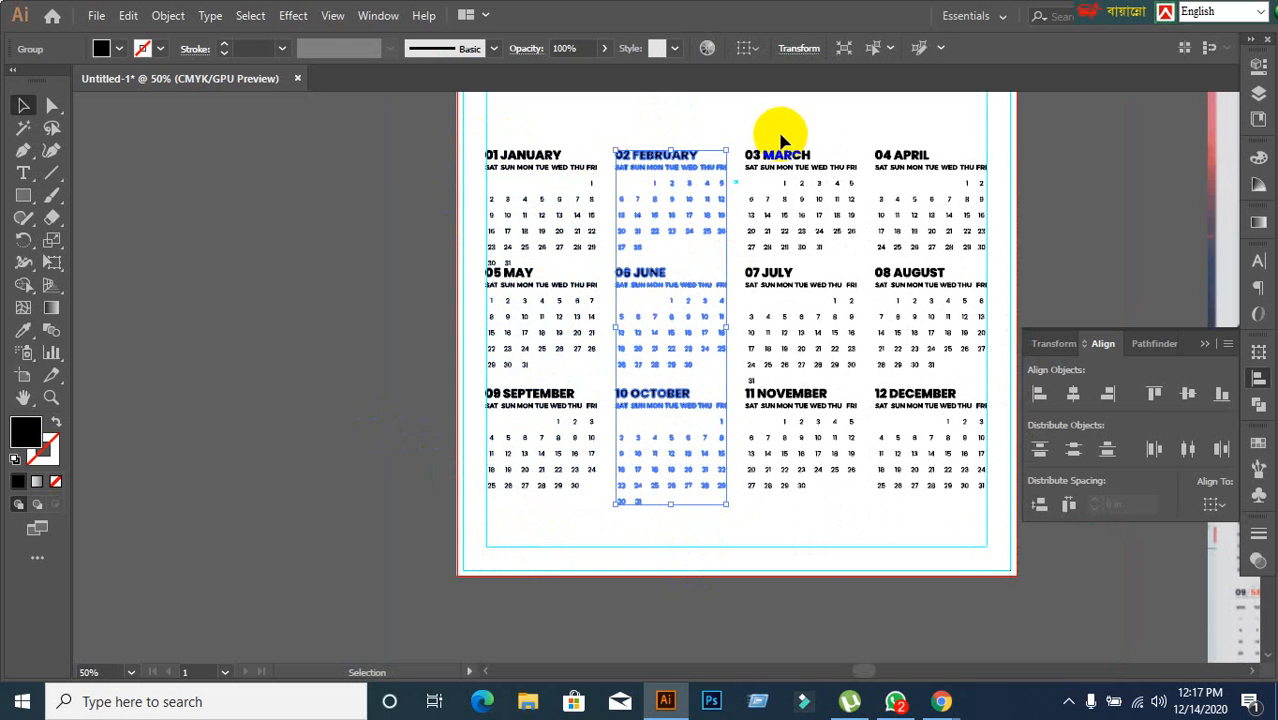
pyautogui.moveTo(776, 134); pyautogui.dragTo(816, 570)
pyautogui.hotkey('ctrl', 'g')
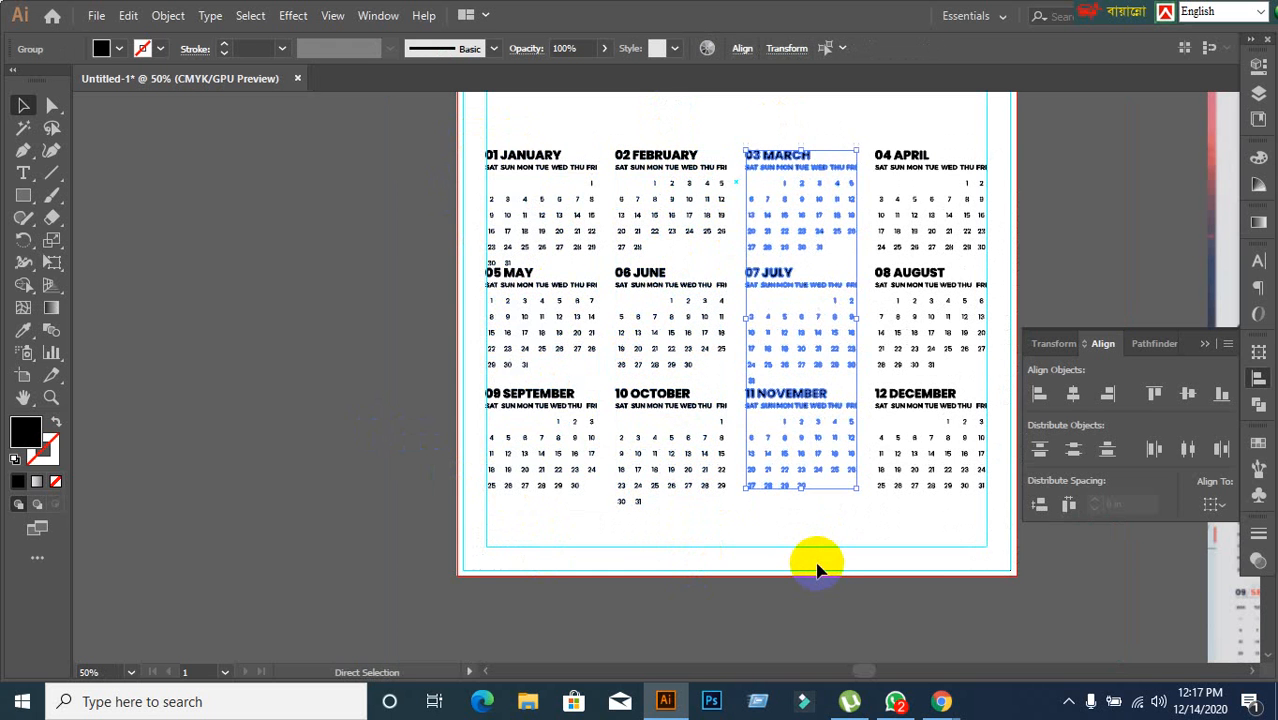
pyautogui.moveTo(893, 128); pyautogui.dragTo(964, 585)
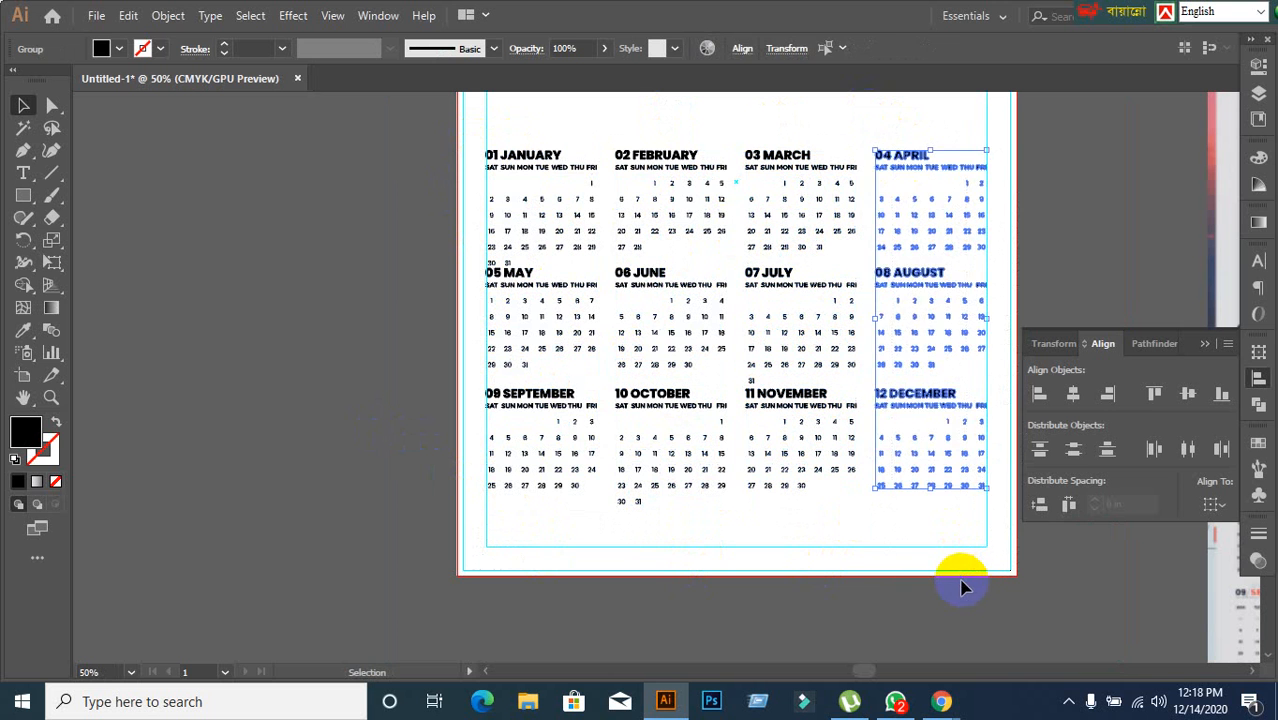
pyautogui.hotkey('ctrl', 'g')
pyautogui.click(962, 588)
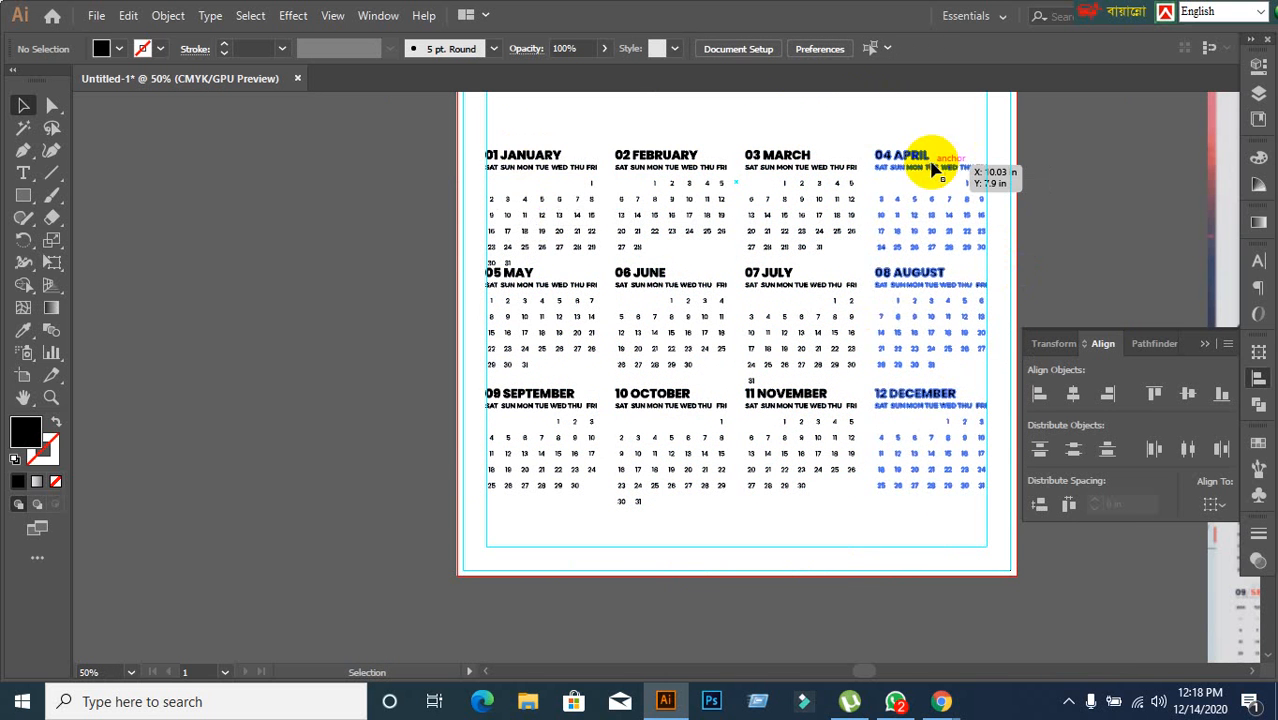
# Step: Distribute the four grouped month columns with equal horizontal spacing between them, and deselect
pyautogui.click(783, 163)
pyautogui.click(676, 180)
pyautogui.click(551, 191)
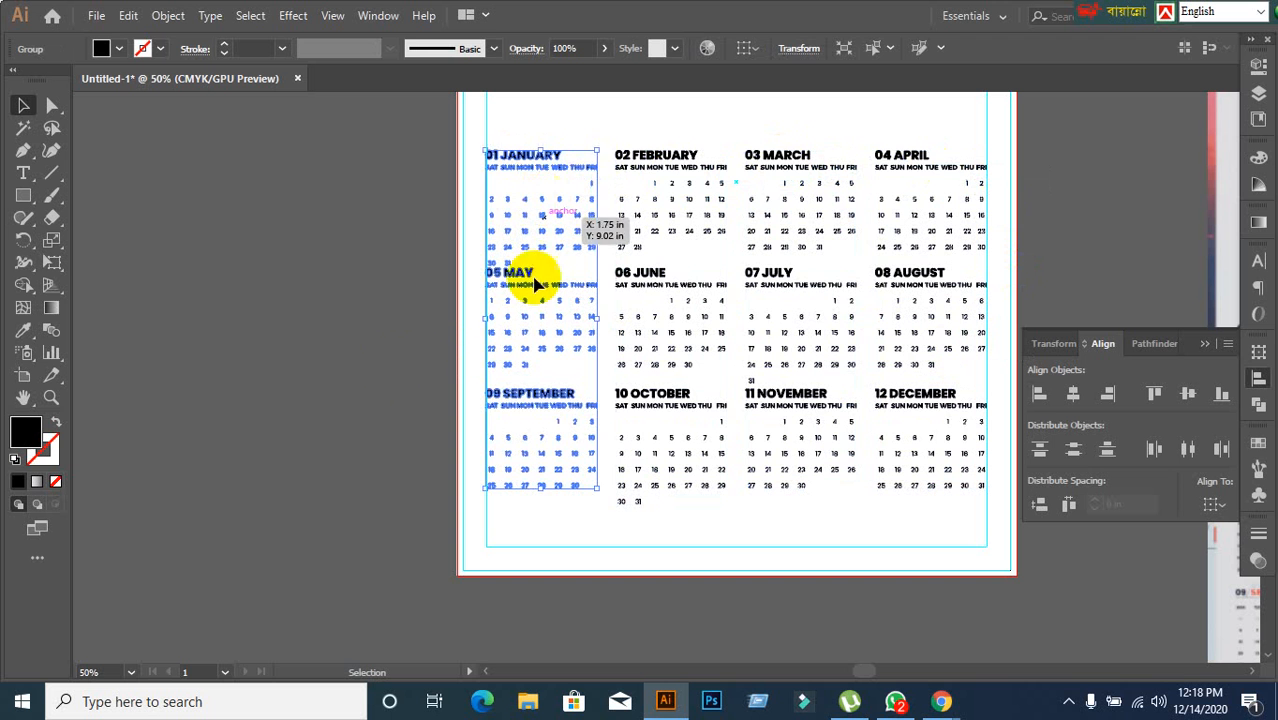
pyautogui.click(422, 243)
pyautogui.moveTo(397, 137); pyautogui.dragTo(970, 408)
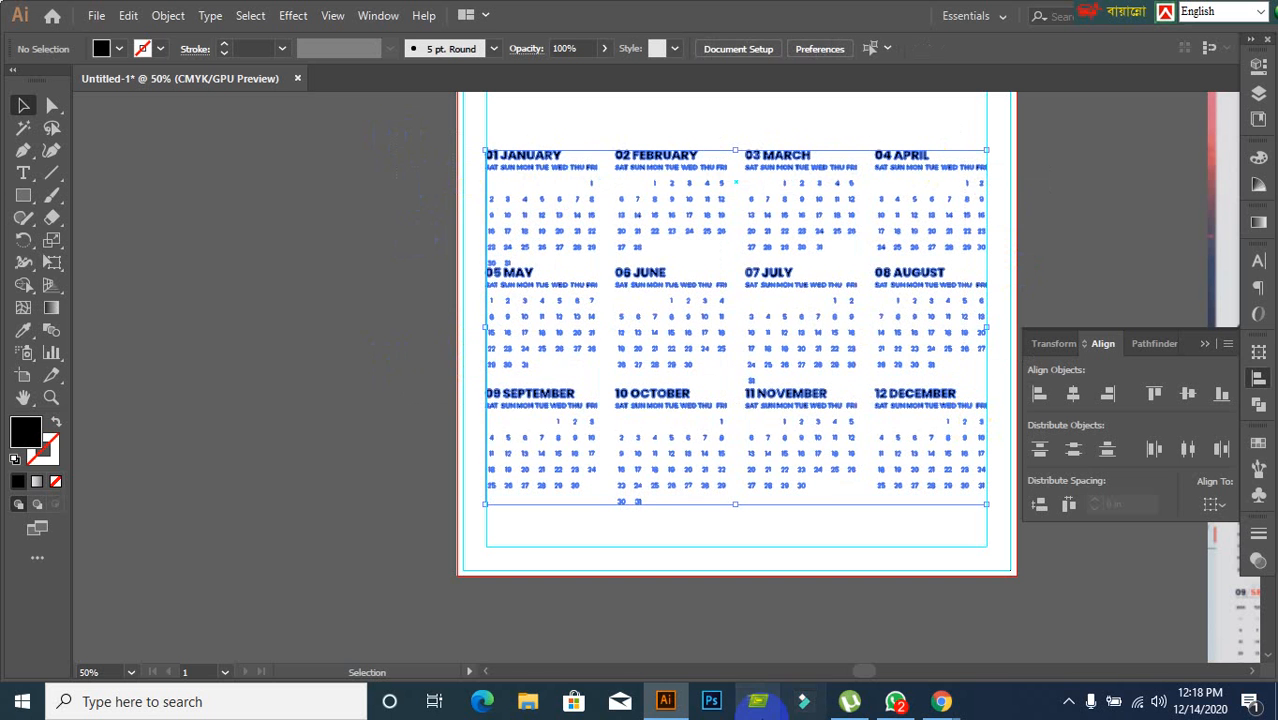
pyautogui.click(1069, 506)
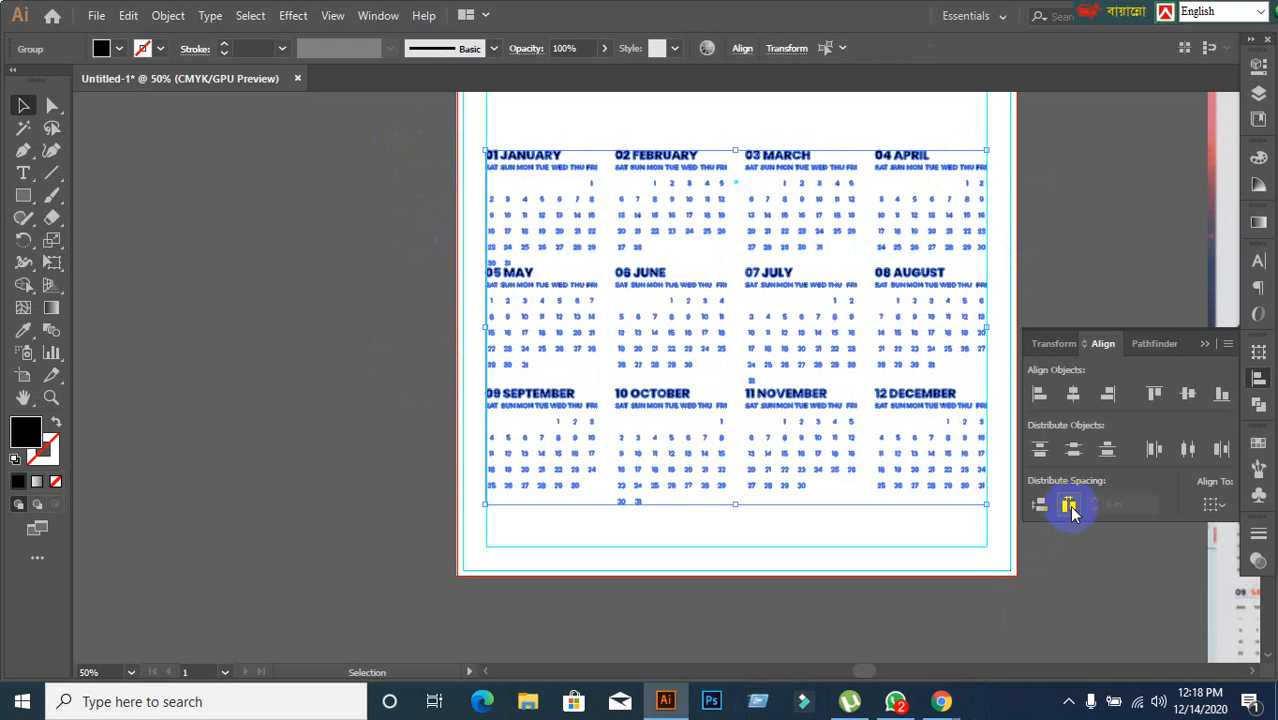
pyautogui.click(1002, 624)
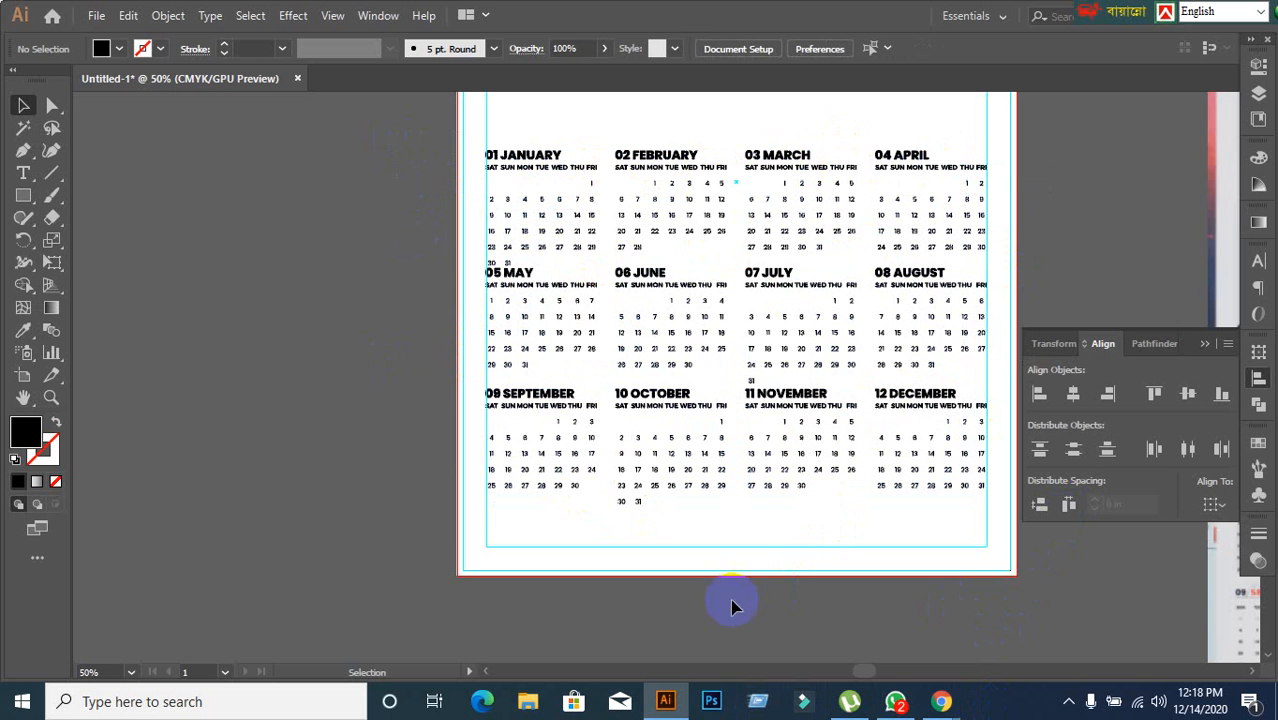
# Step: Ungroup the January–May–September column and the February–June–October column back into their separate month groups
pyautogui.click(539, 173)
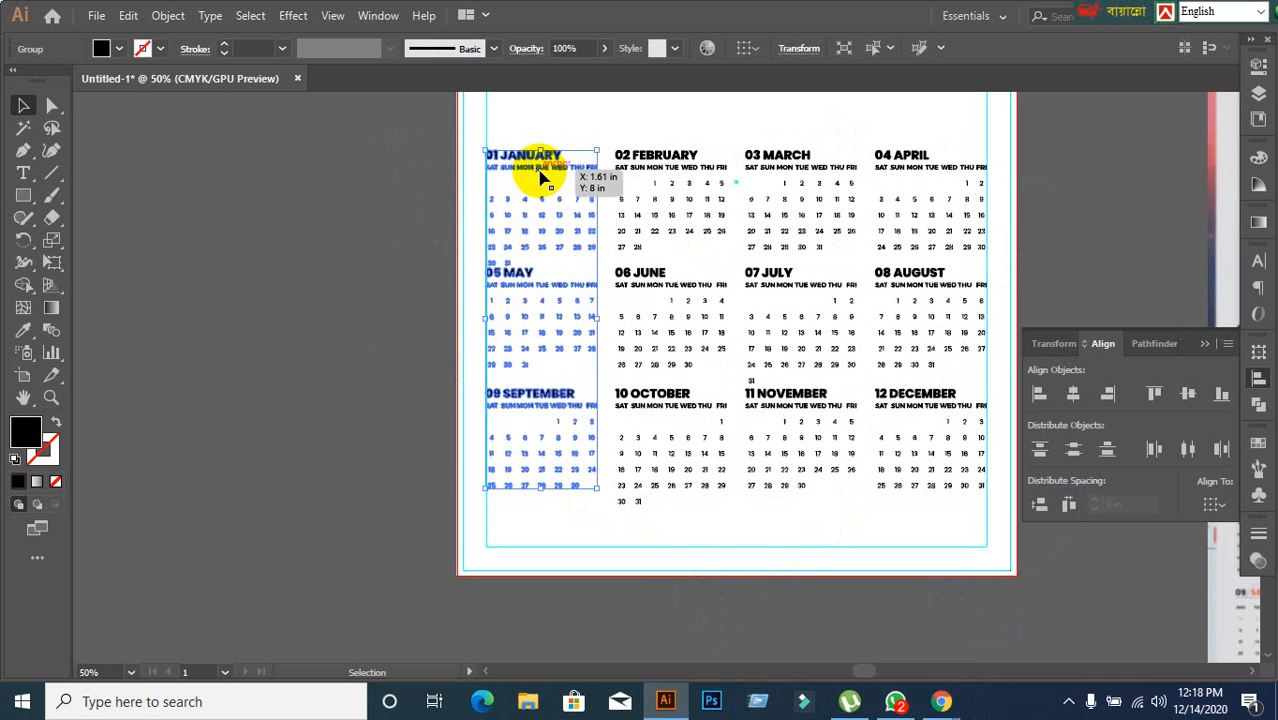
pyautogui.rightClick(539, 172)
pyautogui.click(594, 328)
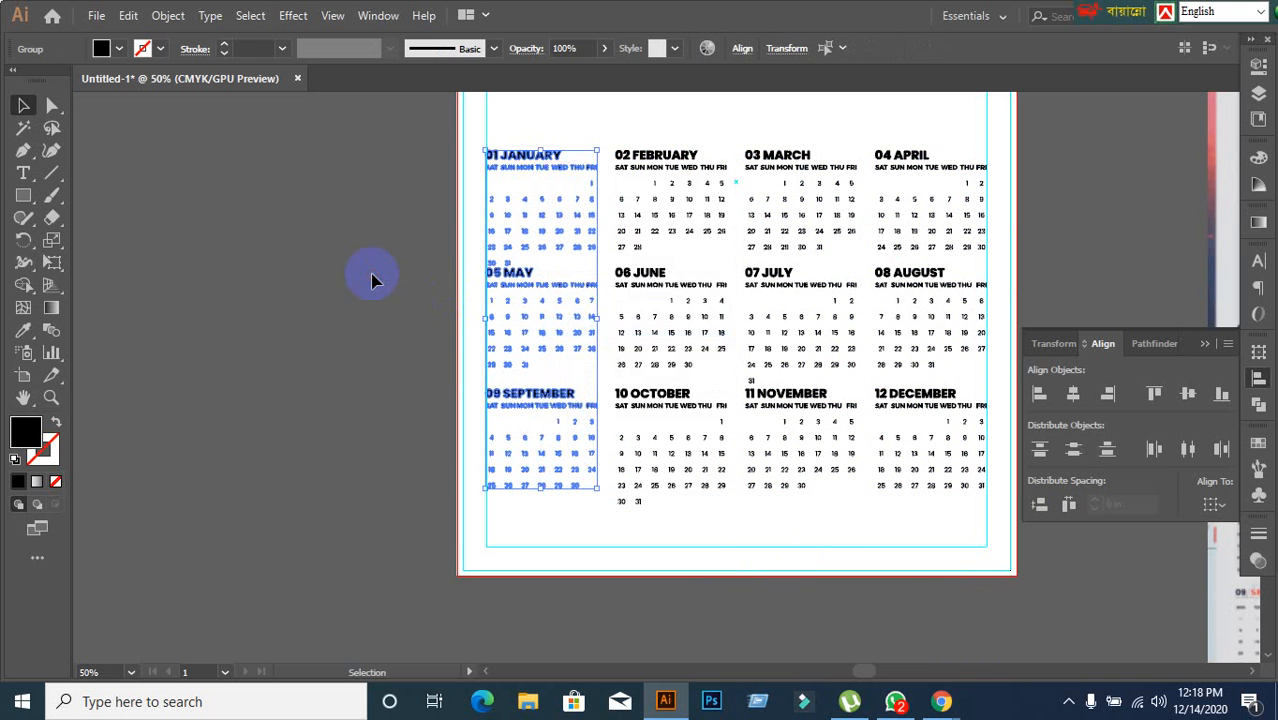
pyautogui.click(374, 277)
pyautogui.click(632, 172)
pyautogui.rightClick(632, 172)
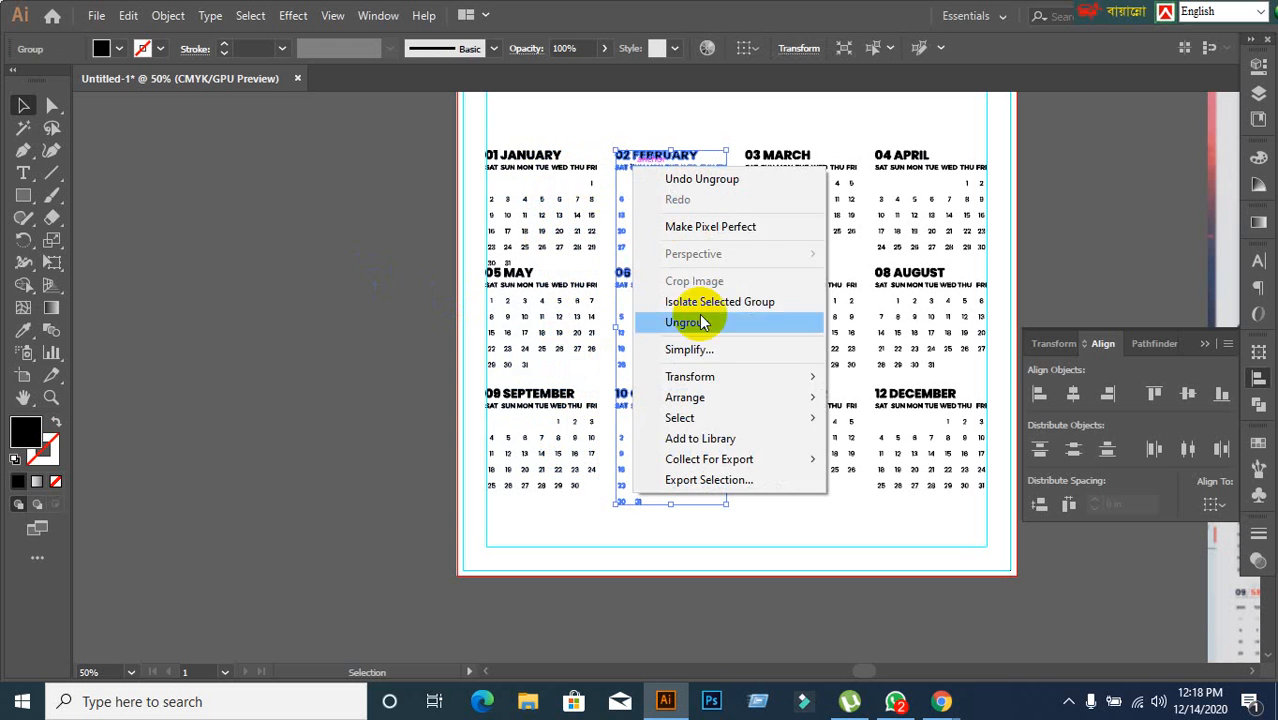
pyautogui.click(700, 323)
# Step: Ungroup the March–July–November column and the April–August–December column back into their separate month groups
pyautogui.click(783, 160)
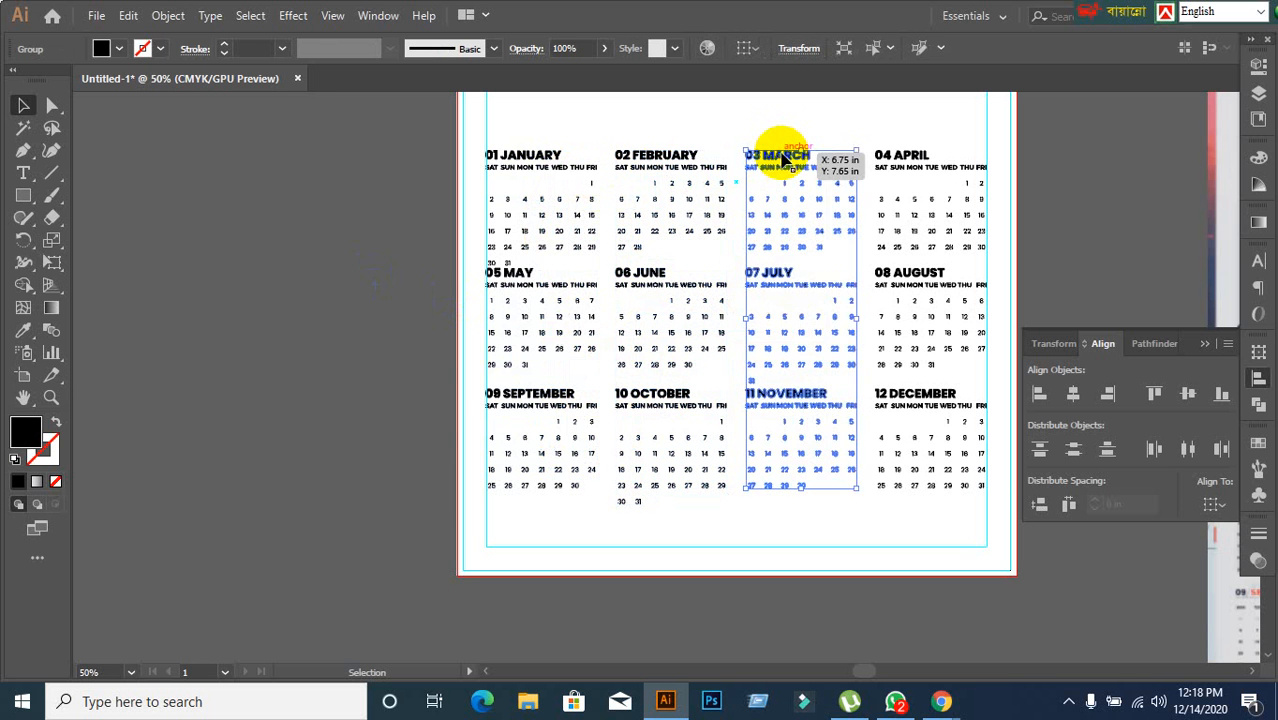
pyautogui.rightClick(780, 157)
pyautogui.click(855, 313)
pyautogui.click(910, 157)
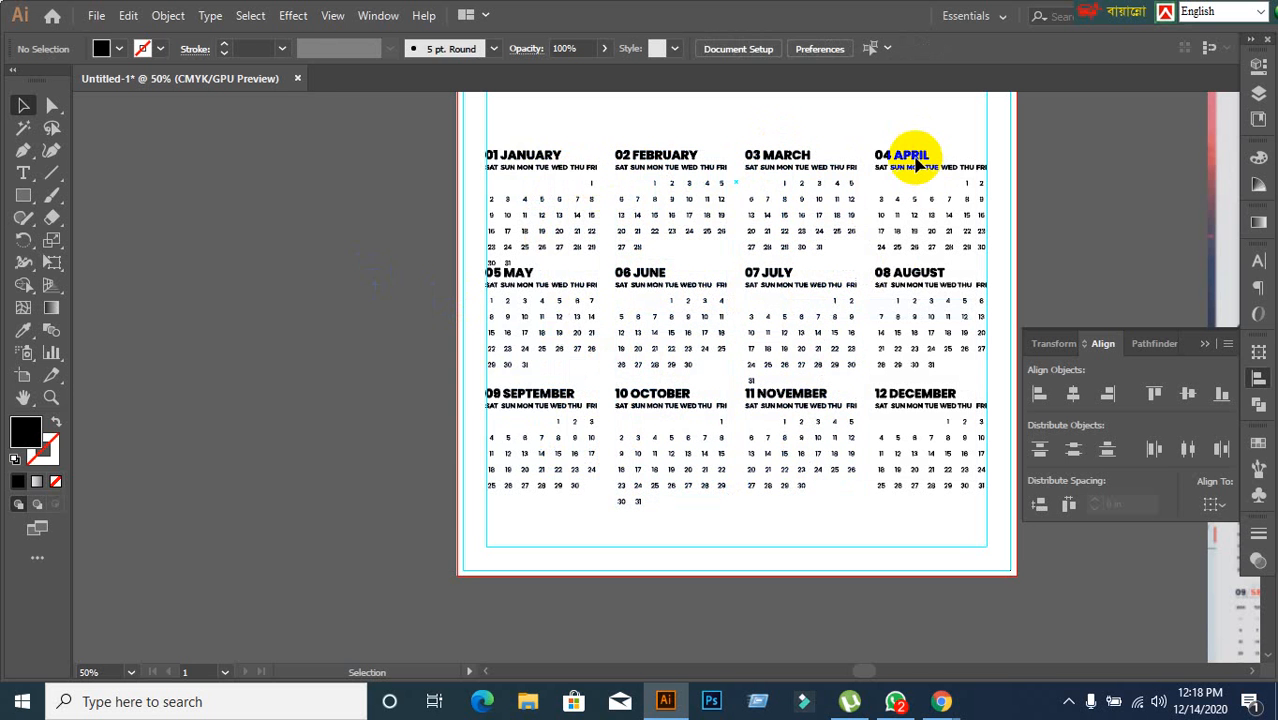
pyautogui.click(907, 160)
pyautogui.rightClick(912, 160)
pyautogui.click(972, 316)
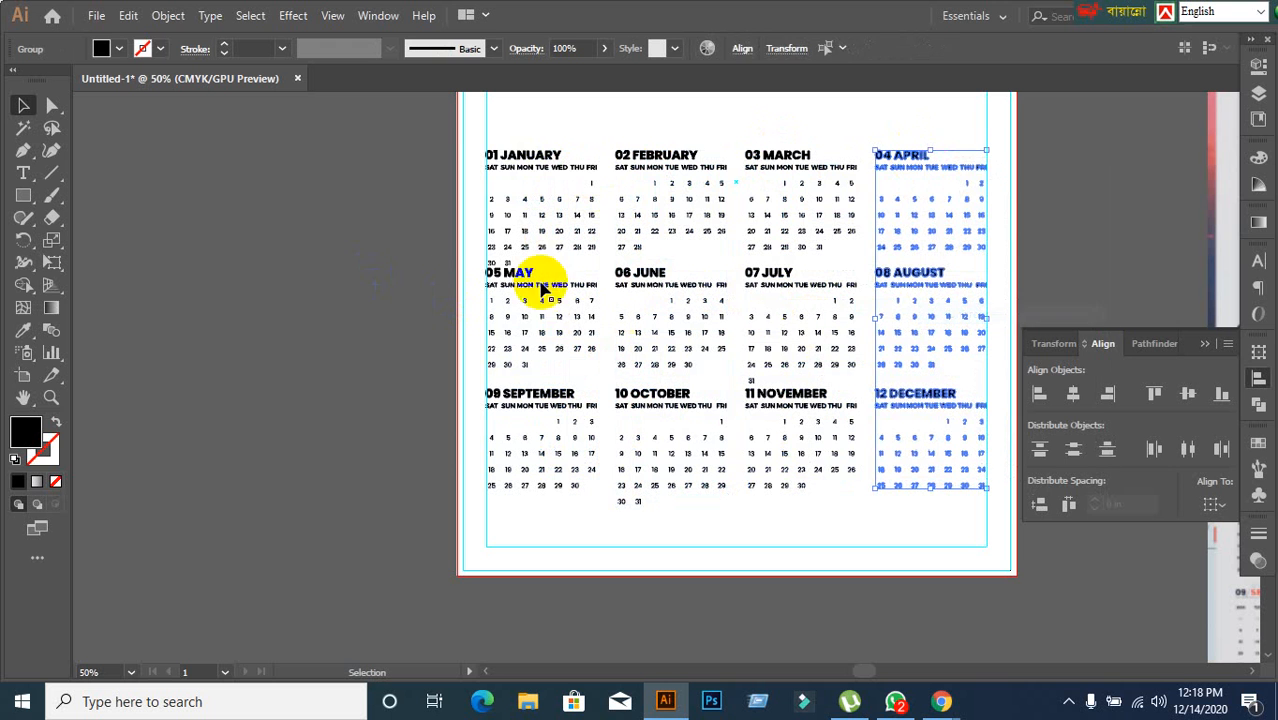
# Step: Group January, February, March and April into one horizontal row
pyautogui.click(420, 200)
pyautogui.moveTo(508, 170); pyautogui.dragTo(1068, 222)
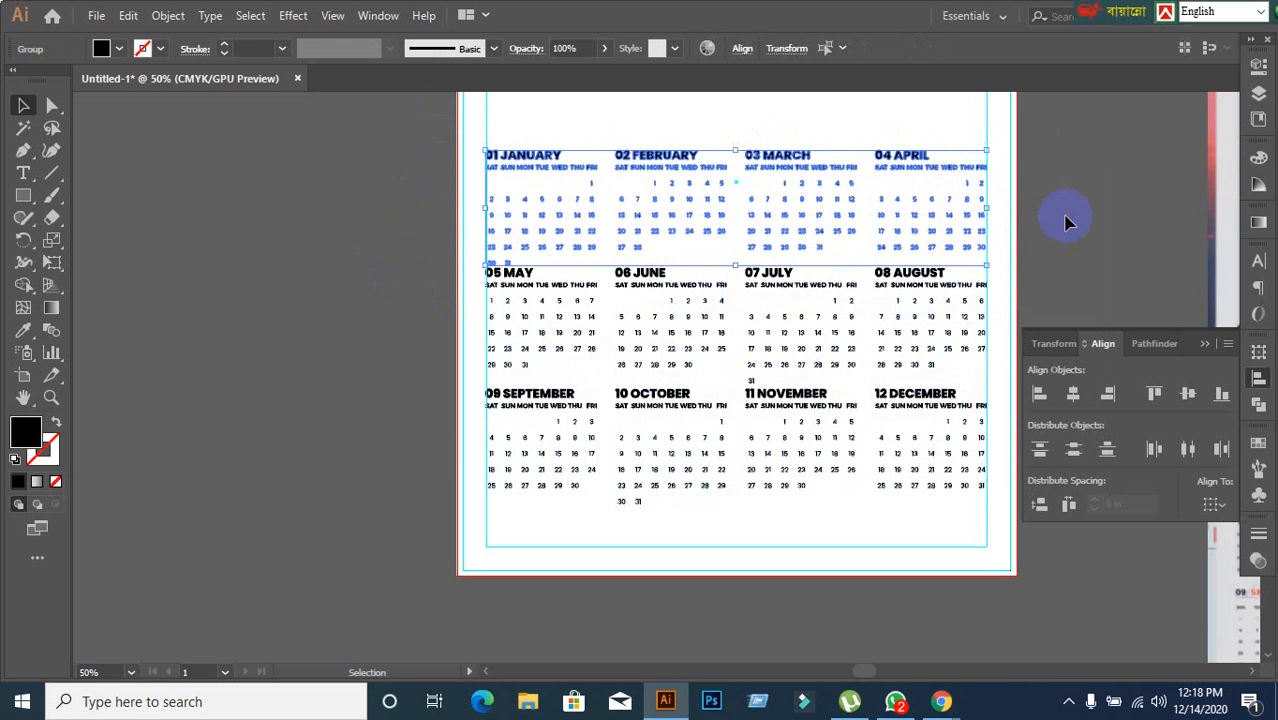
pyautogui.hotkey('ctrl', 'g')
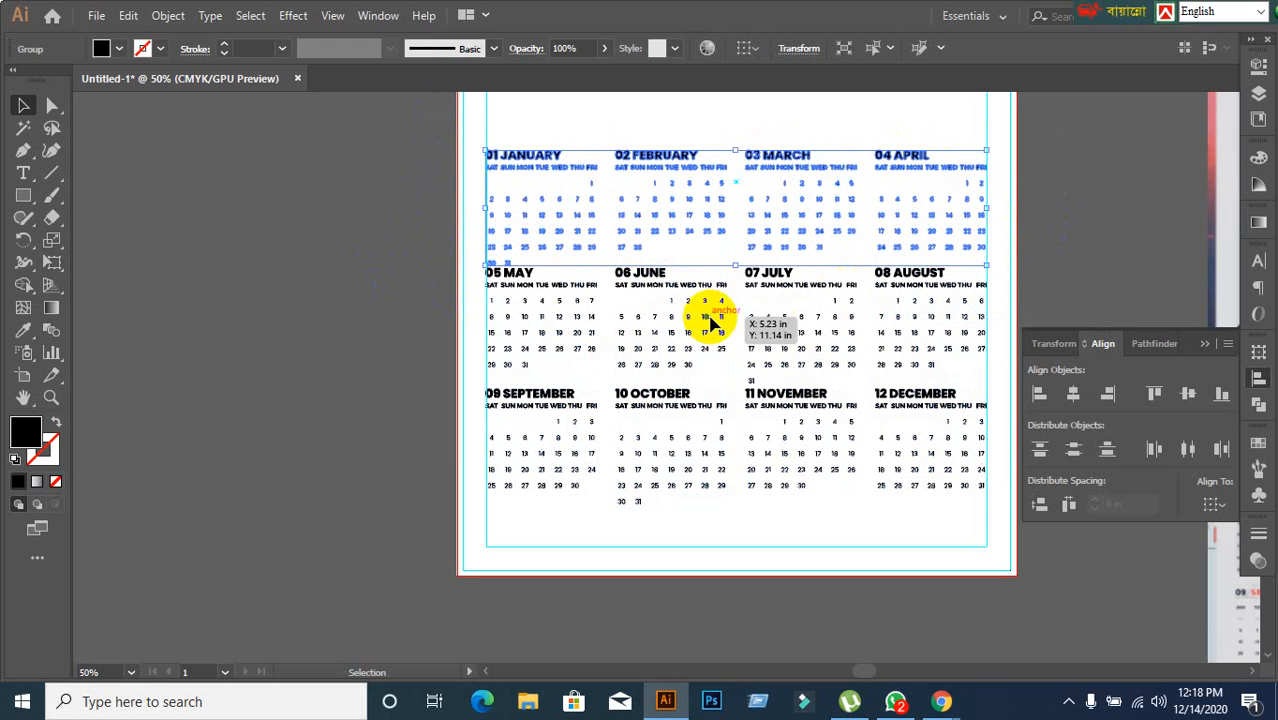
# Step: Select the May, June, July and August month groups together as the middle row
pyautogui.moveTo(704, 333); pyautogui.dragTo(1005, 338)
pyautogui.click(835, 556)
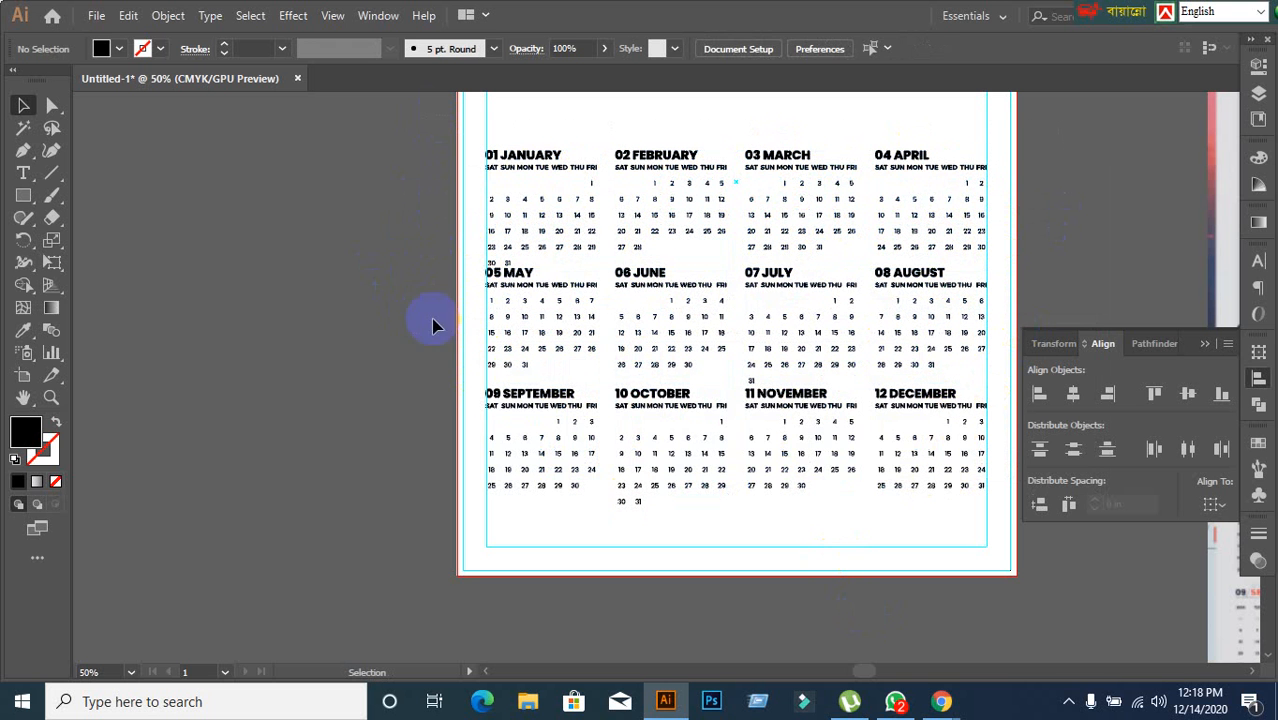
pyautogui.click(508, 287)
pyautogui.click(385, 377)
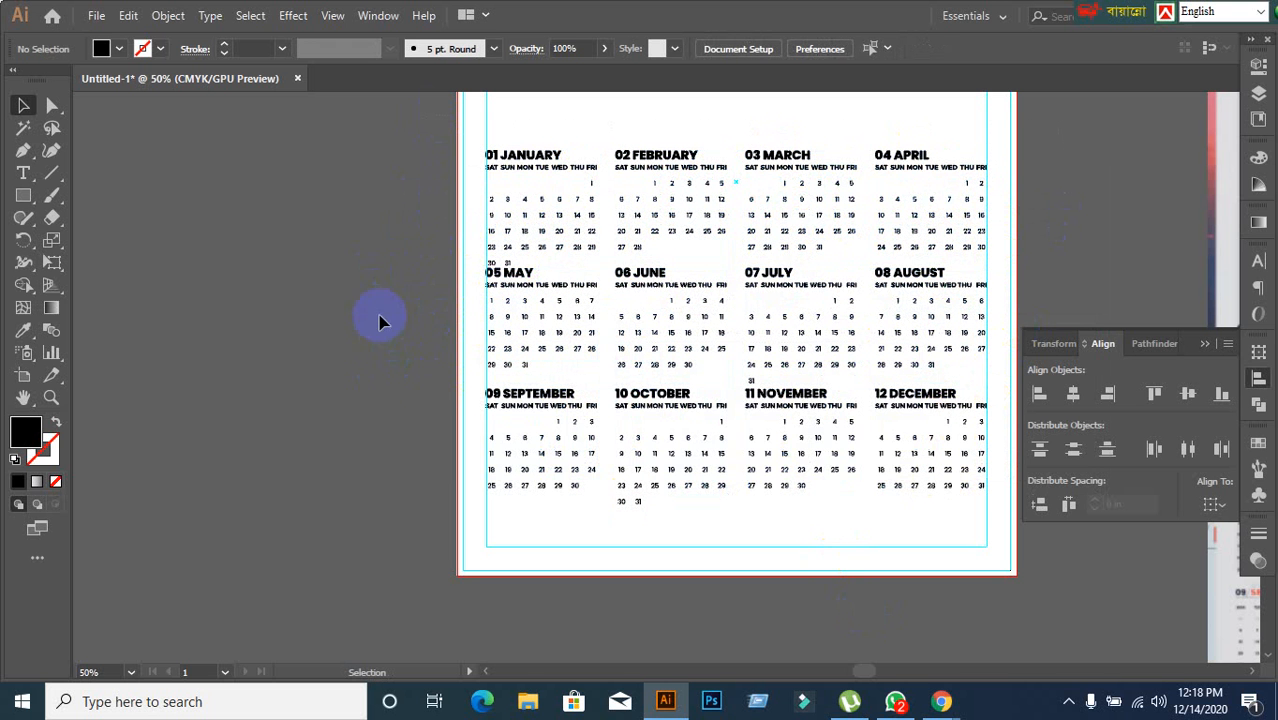
pyautogui.moveTo(811, 358); pyautogui.dragTo(1005, 342)
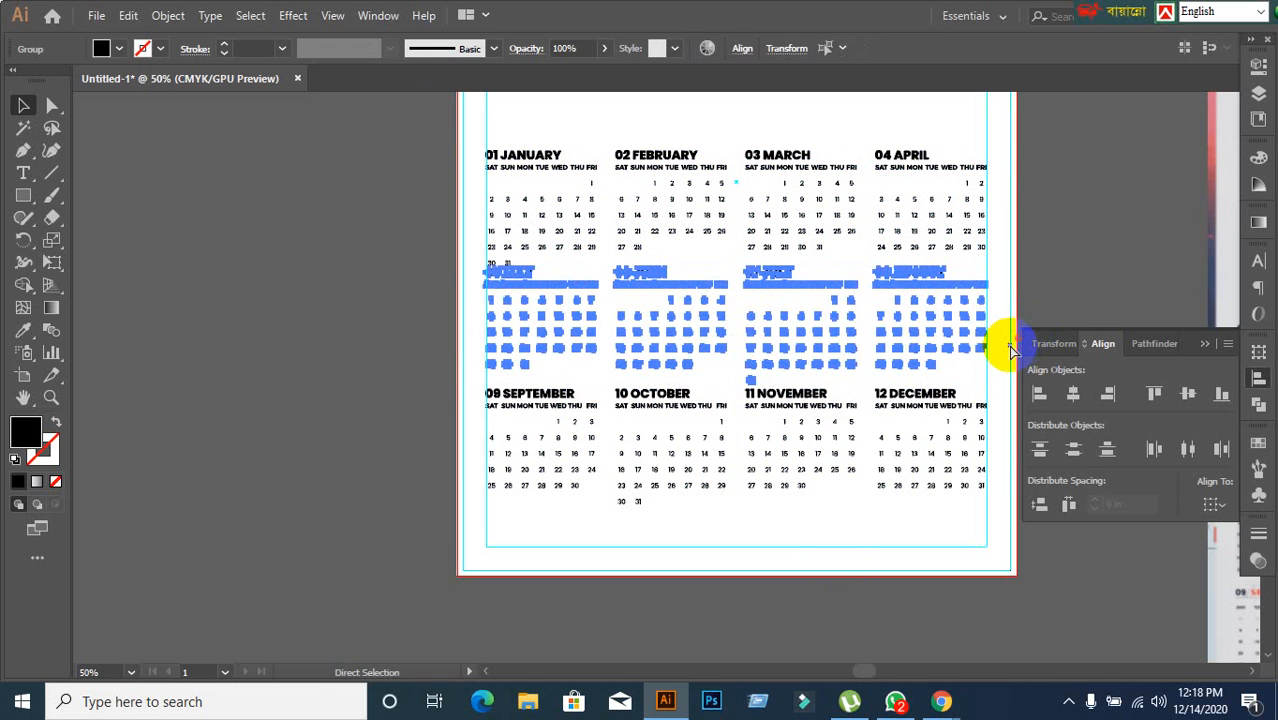
# Step: Move the September–December row down towards the bottom margin guide, and shift the May–August row down between its neighbouring rows
pyautogui.moveTo(442, 422); pyautogui.dragTo(1010, 455)
pyautogui.click(736, 543)
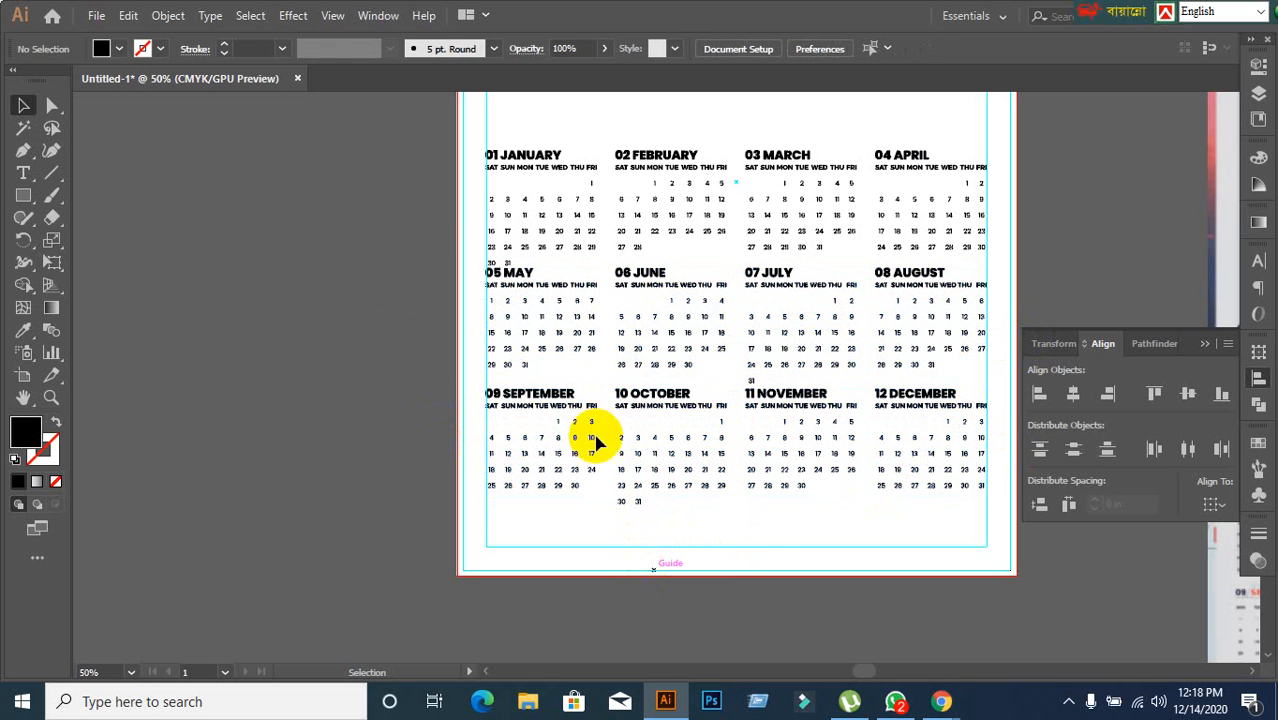
pyautogui.moveTo(627, 401); pyautogui.dragTo(627, 421)
pyautogui.moveTo(527, 284); pyautogui.dragTo(531, 300)
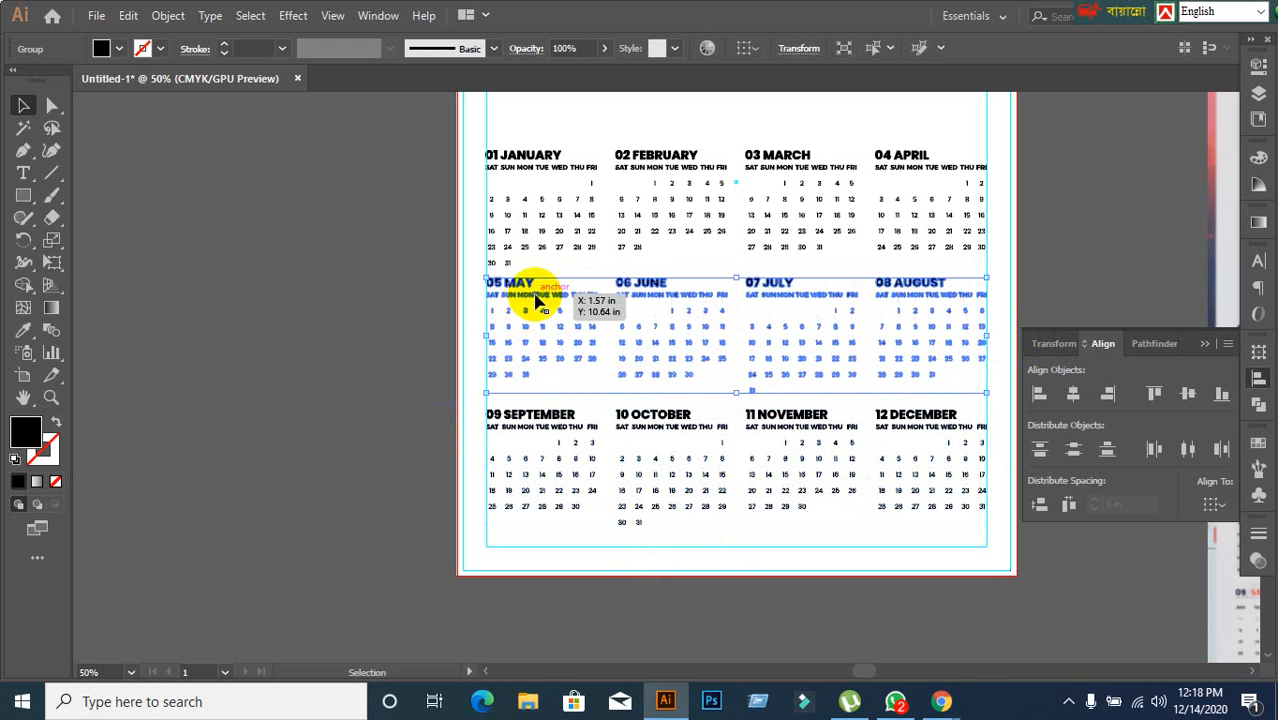
pyautogui.click(398, 343)
# Step: Distribute the vertical spacing evenly between the three rows of months
pyautogui.moveTo(413, 162); pyautogui.dragTo(736, 556)
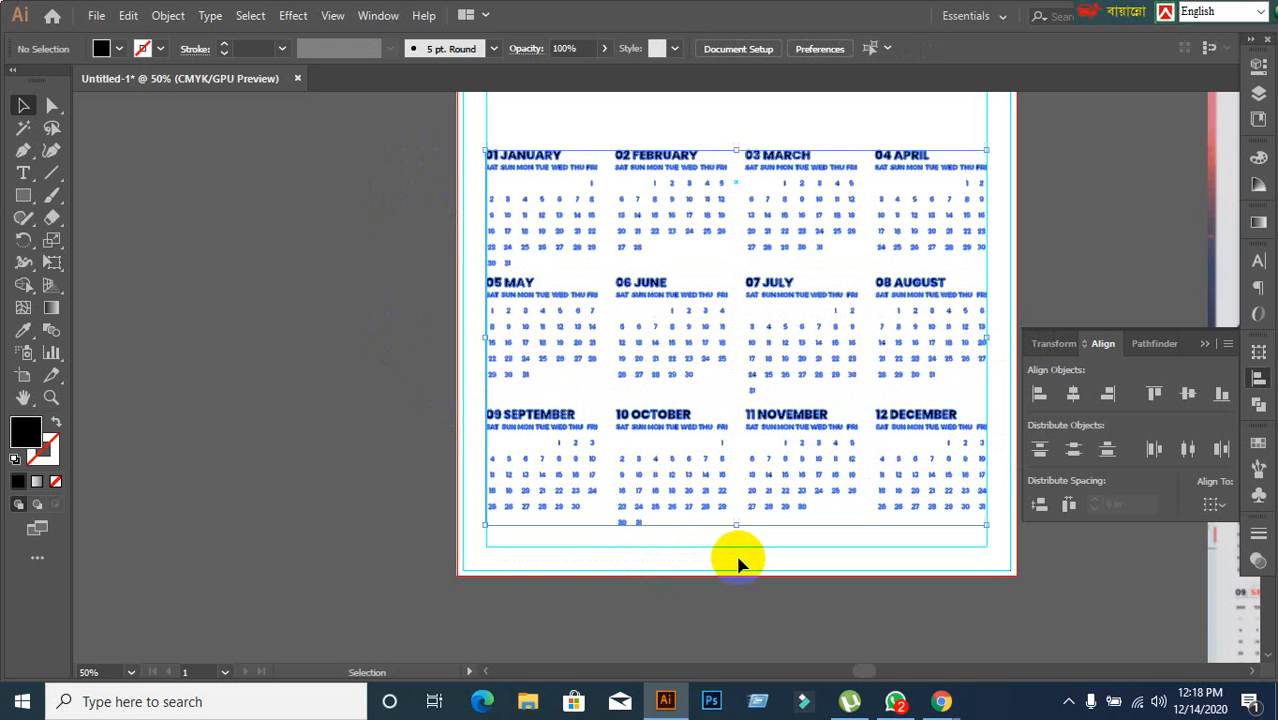
pyautogui.click(1043, 506)
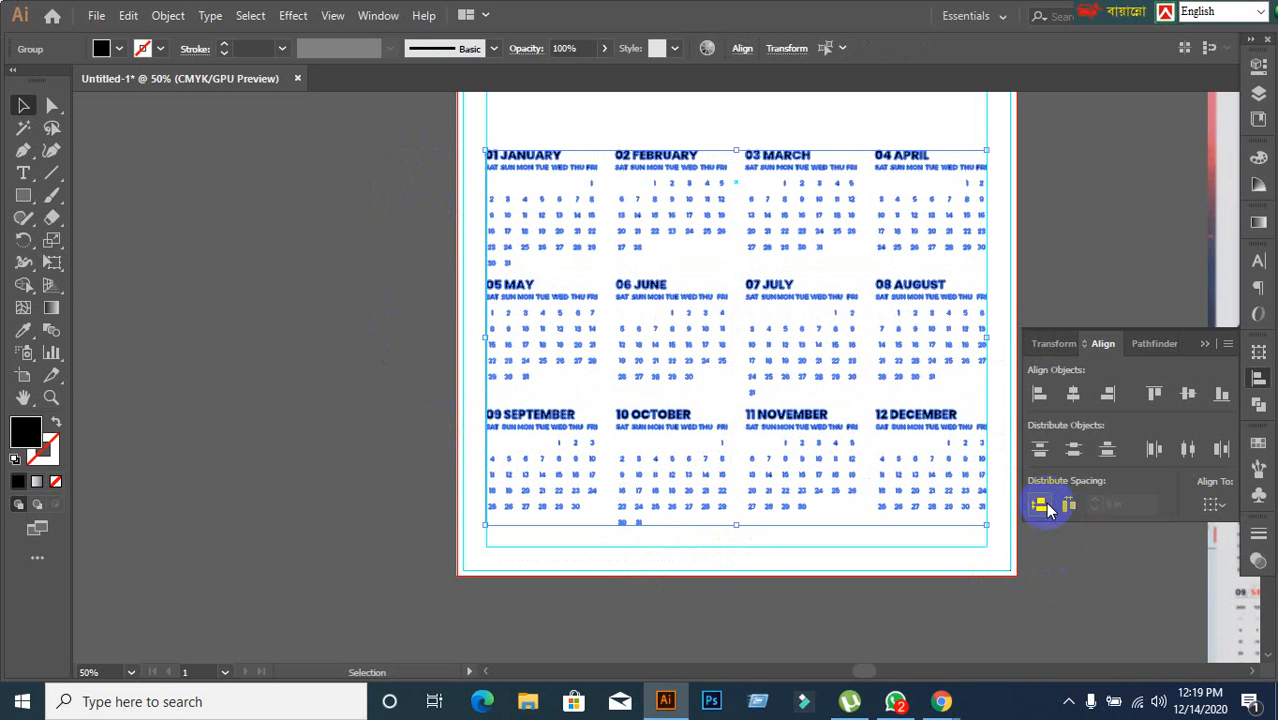
pyautogui.click(1015, 607)
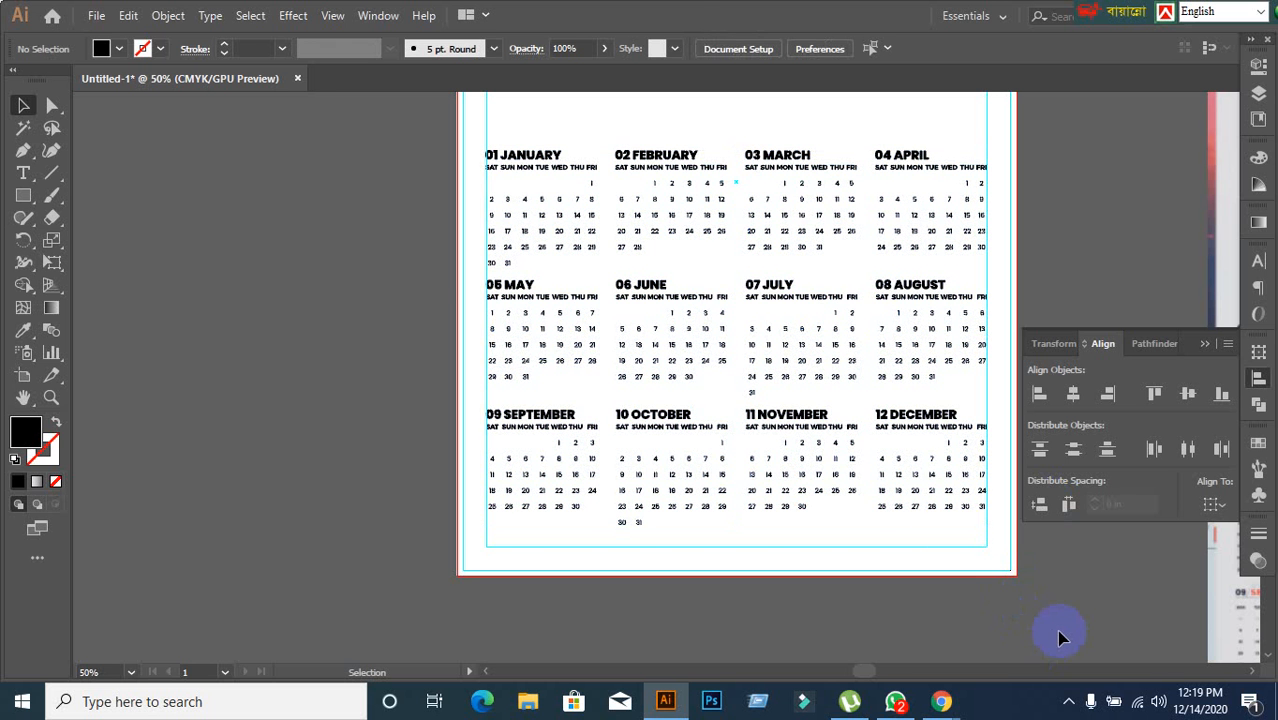
pyautogui.scroll(1, 714, 245)
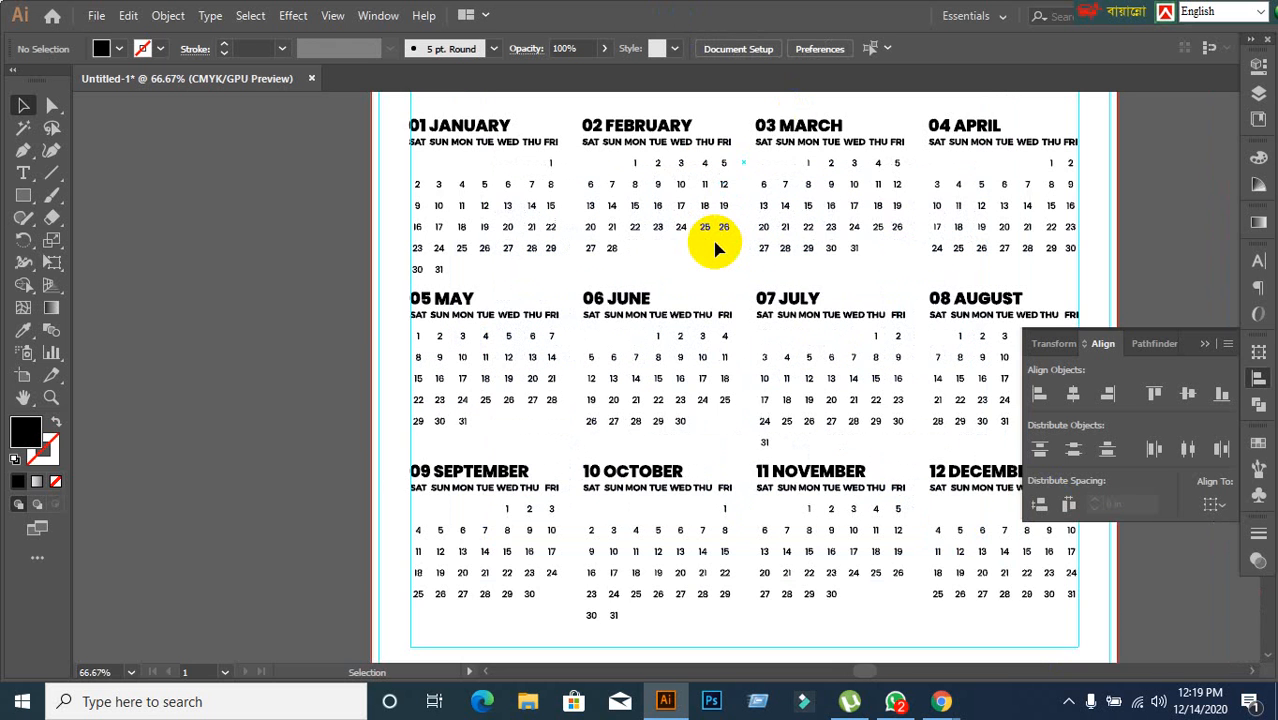
pyautogui.scroll(-1, 714, 245)
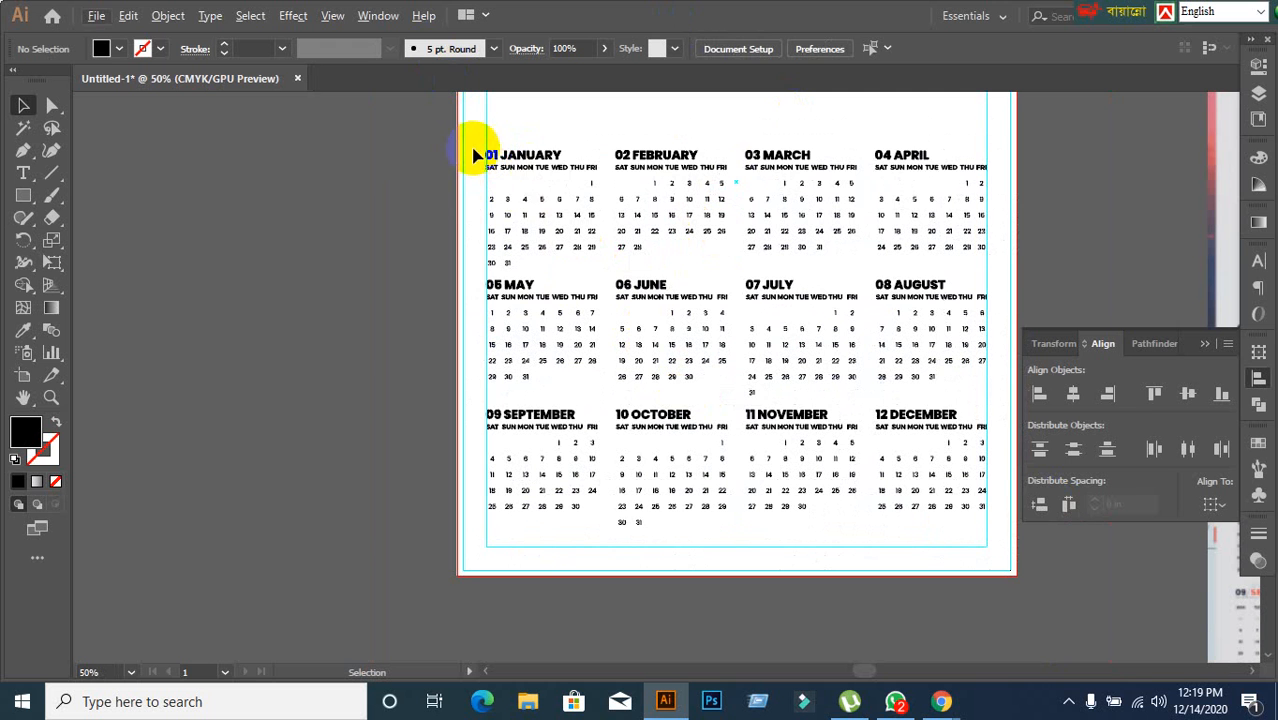
# Step: Ungroup the January–April row into separate month blocks
pyautogui.moveTo(472, 146); pyautogui.dragTo(1020, 518)
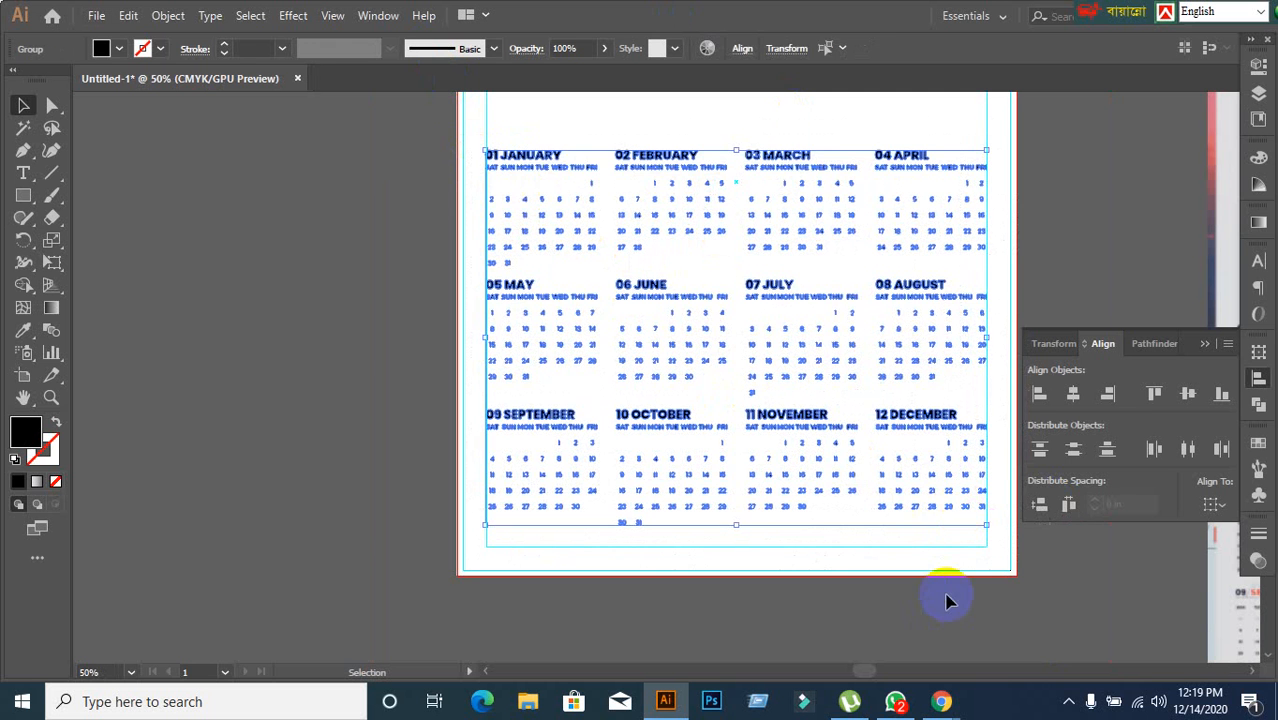
pyautogui.click(948, 600)
pyautogui.click(533, 157)
pyautogui.click(397, 247)
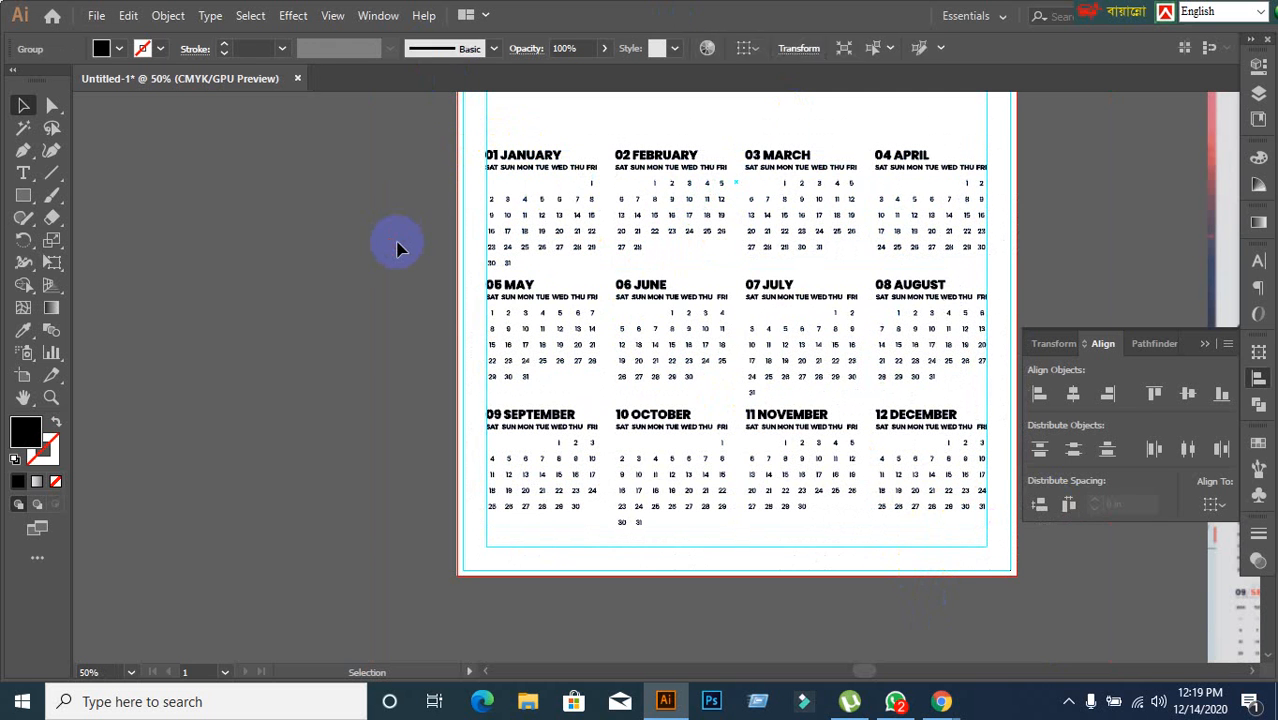
pyautogui.click(496, 328)
pyautogui.click(408, 337)
pyautogui.click(538, 170)
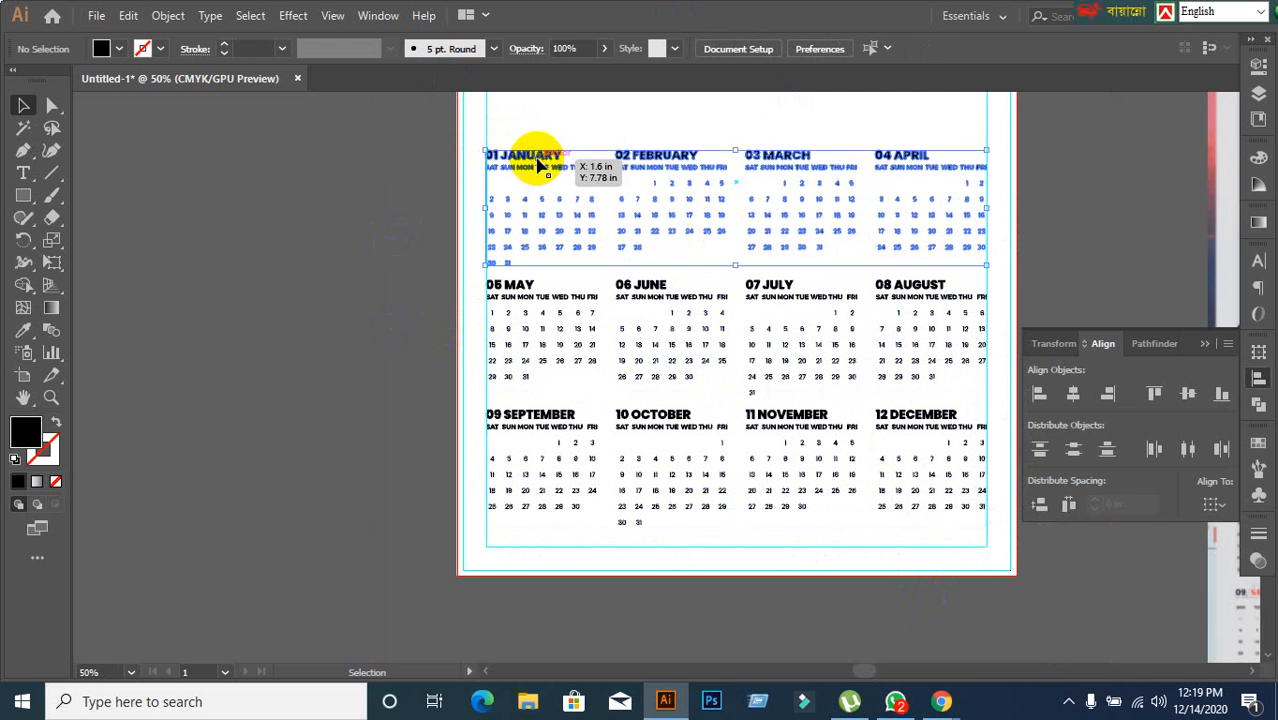
pyautogui.rightClick(543, 166)
pyautogui.click(591, 314)
pyautogui.click(363, 322)
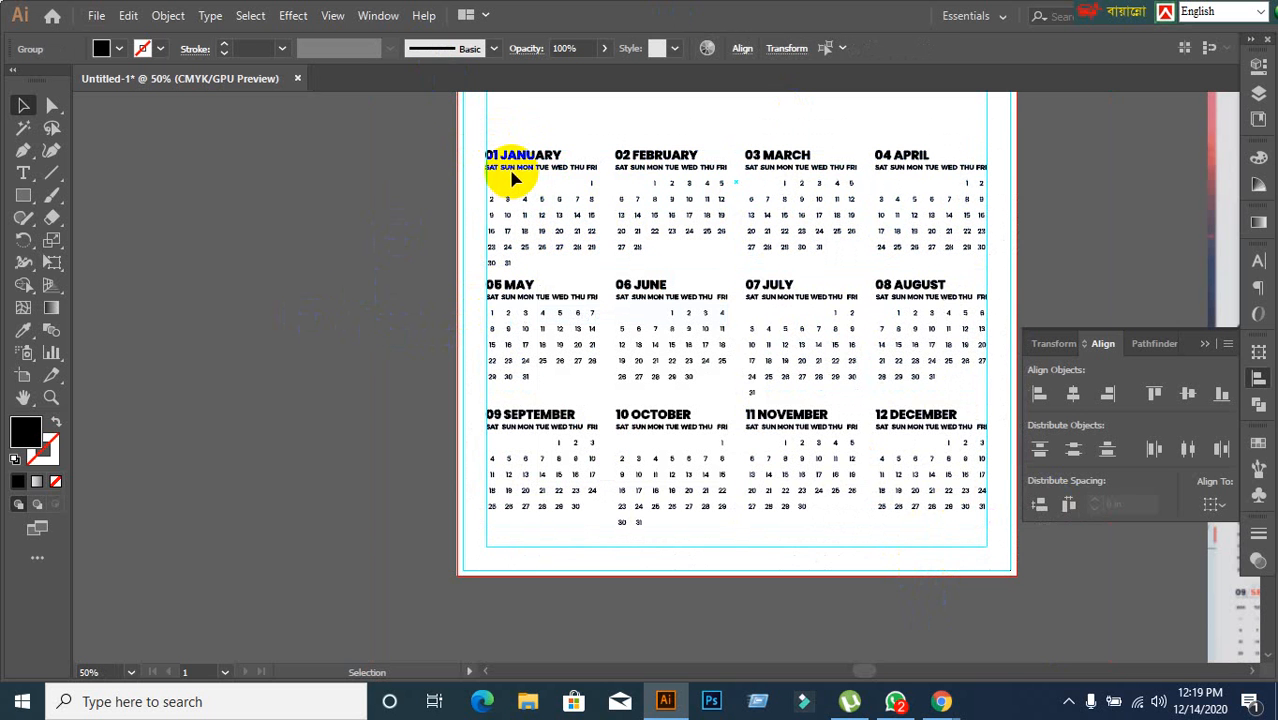
pyautogui.click(513, 177)
pyautogui.click(668, 160)
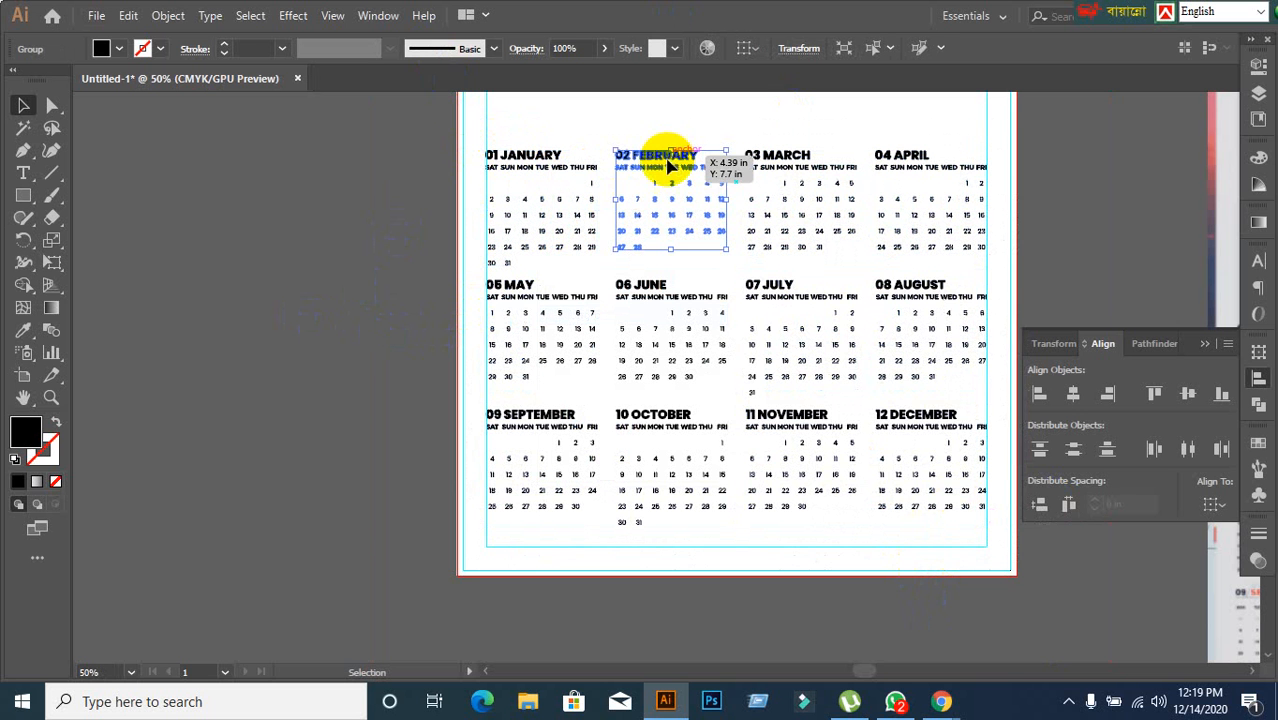
# Step: Ungroup the May–August row and the September–December row into separate month blocks
pyautogui.click(568, 308)
pyautogui.rightClick(567, 305)
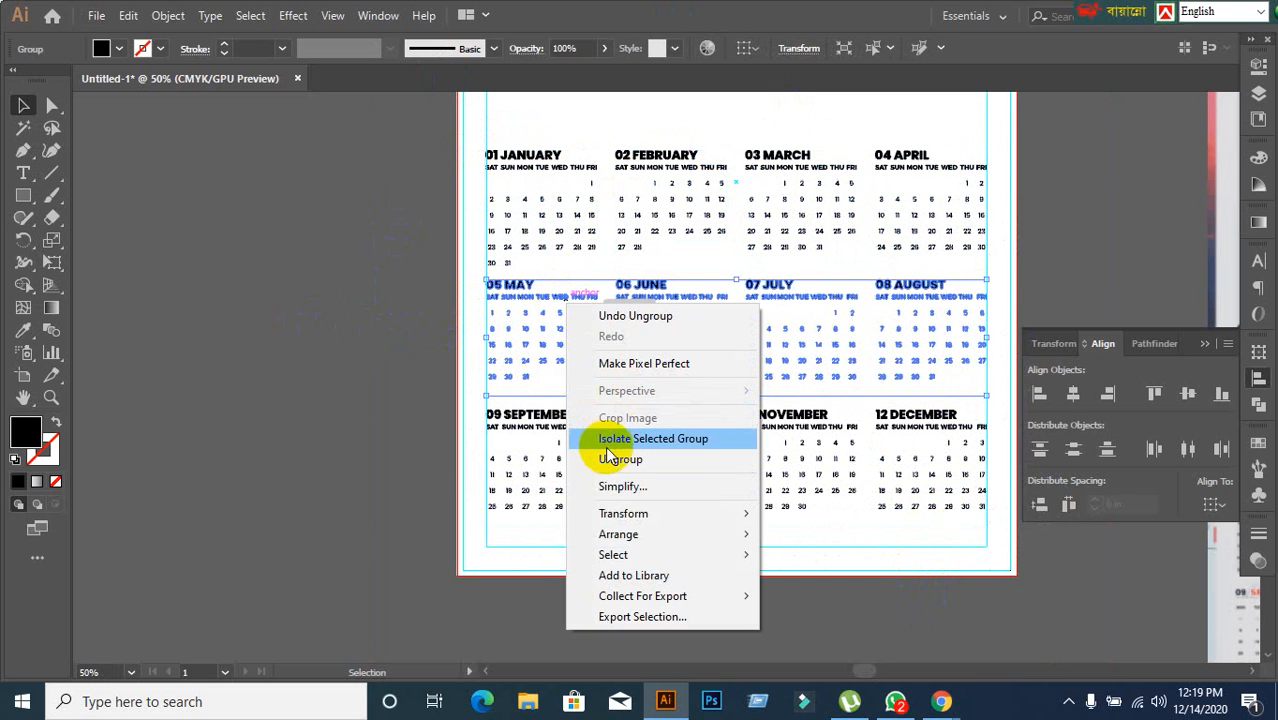
pyautogui.click(608, 461)
pyautogui.click(441, 456)
pyautogui.rightClick(535, 435)
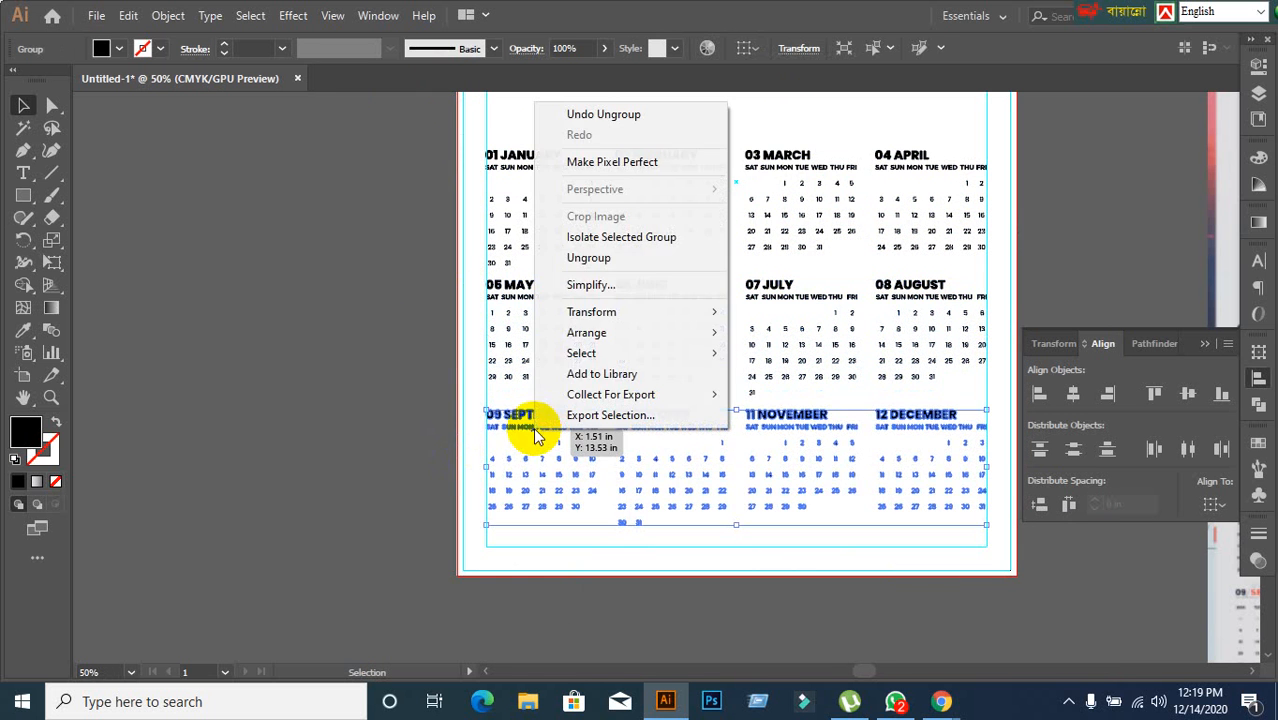
pyautogui.click(602, 258)
# Step: Move the reference calendar image next to the right edge of the artboard
pyautogui.scroll(-2, 516, 292)
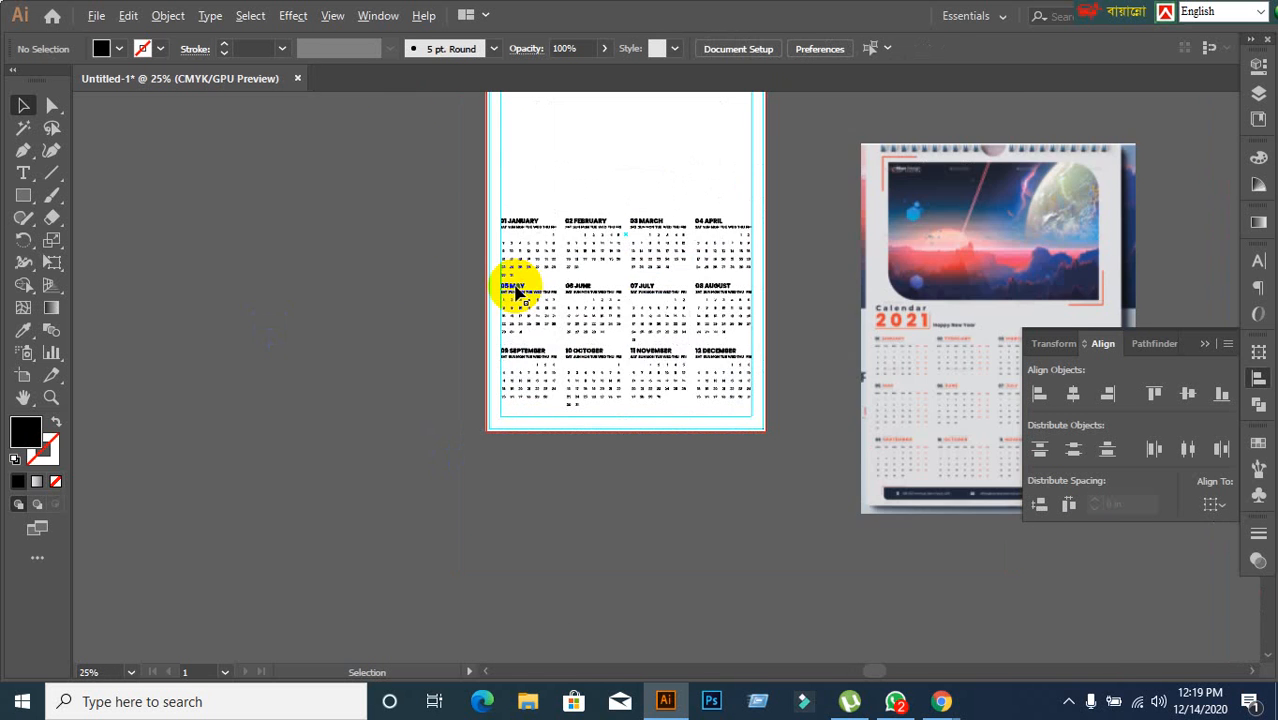
pyautogui.scroll(1, 437, 278)
pyautogui.moveTo(932, 338); pyautogui.dragTo(676, 310)
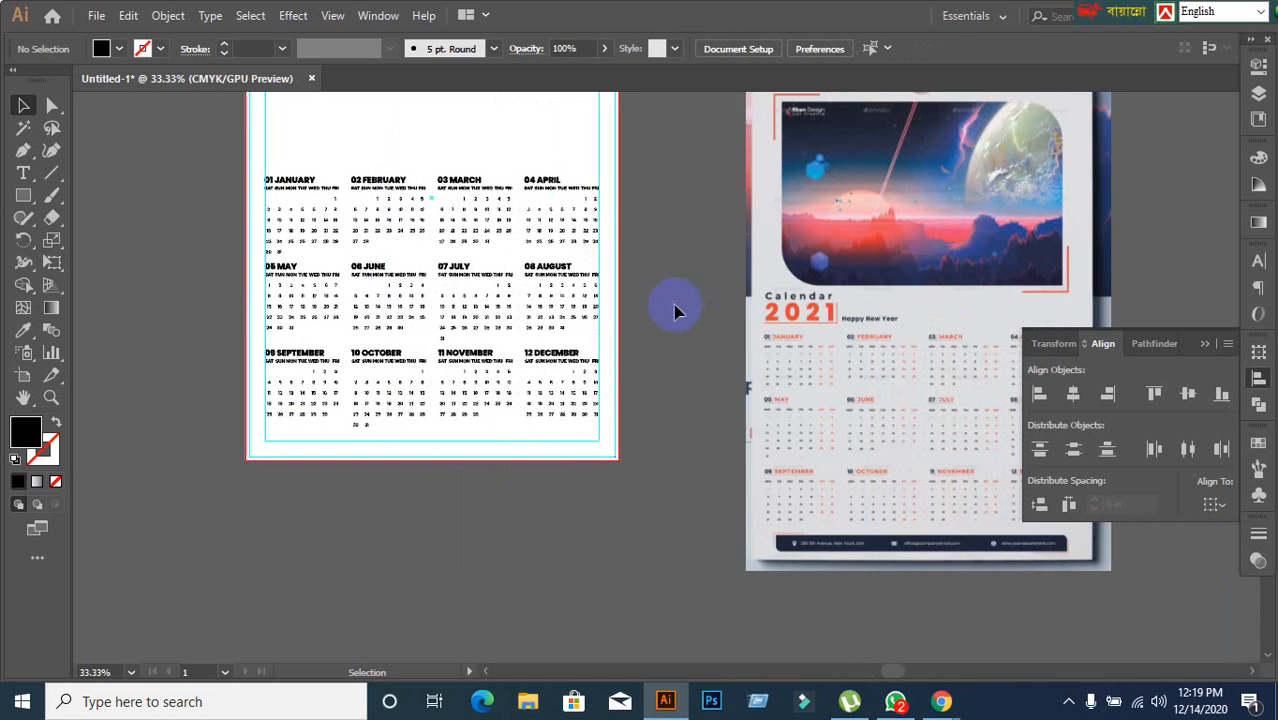
pyautogui.moveTo(885, 354); pyautogui.dragTo(761, 260)
pyautogui.click(716, 370)
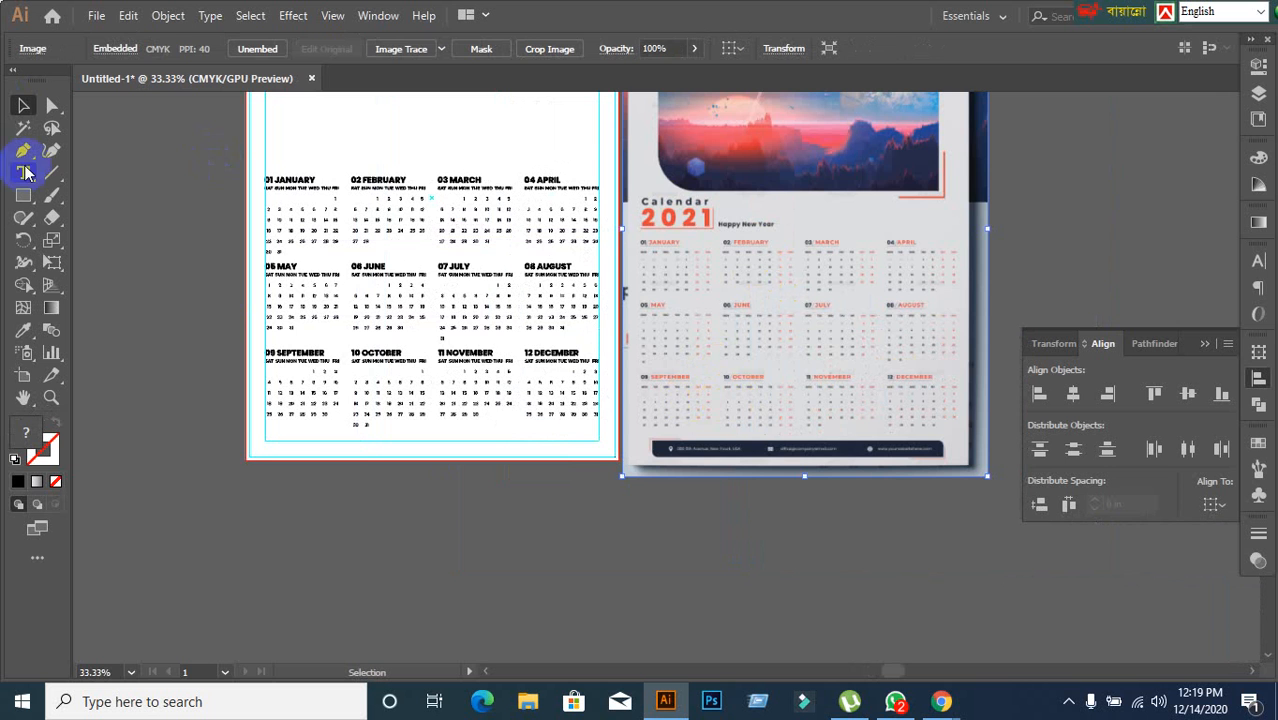
# Step: Add the two-line title "CALENDAR 2021" above the January block and move it down closer to the month grid
pyautogui.scroll(1, 200, 228)
pyautogui.scroll(2, 371, 322)
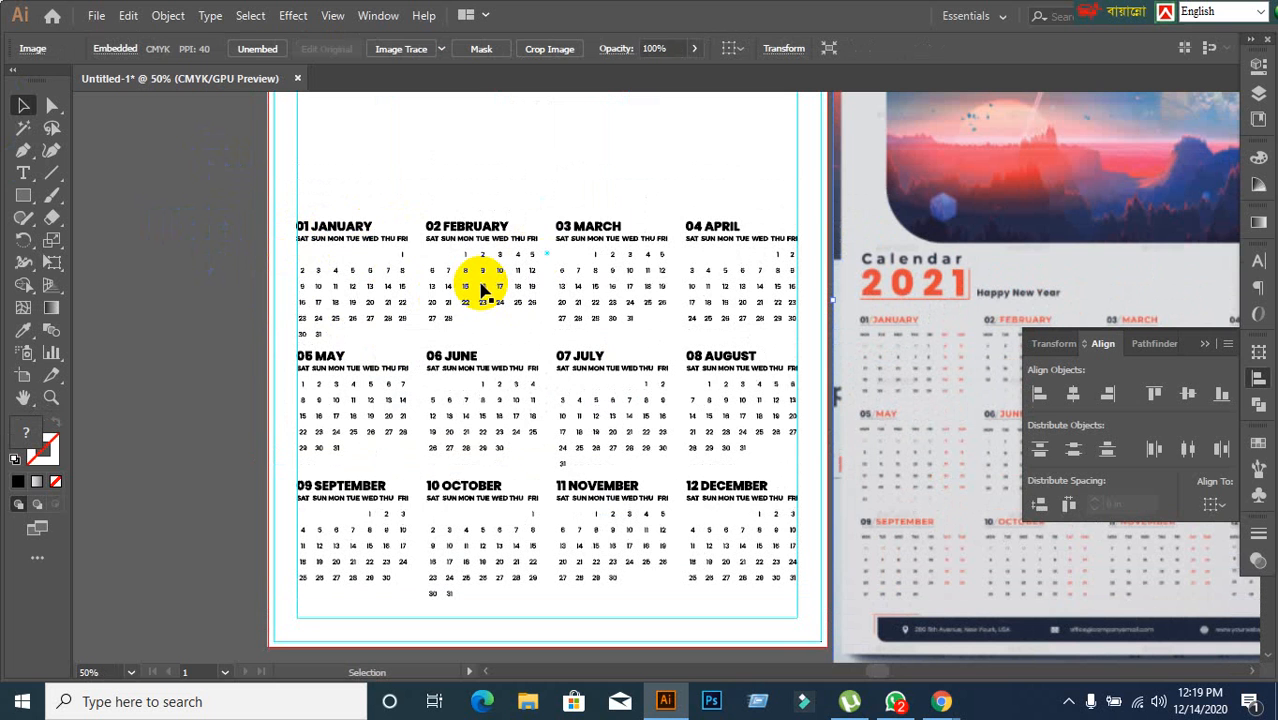
pyautogui.click(24, 175)
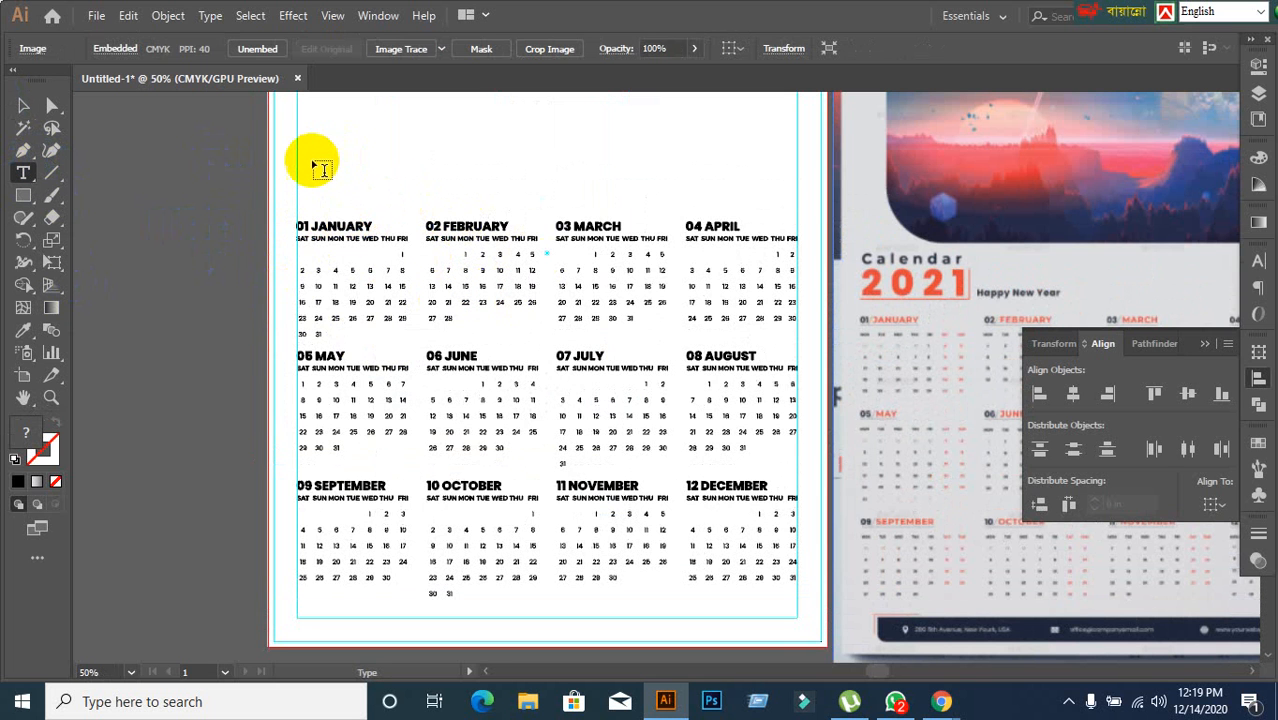
pyautogui.click(318, 160)
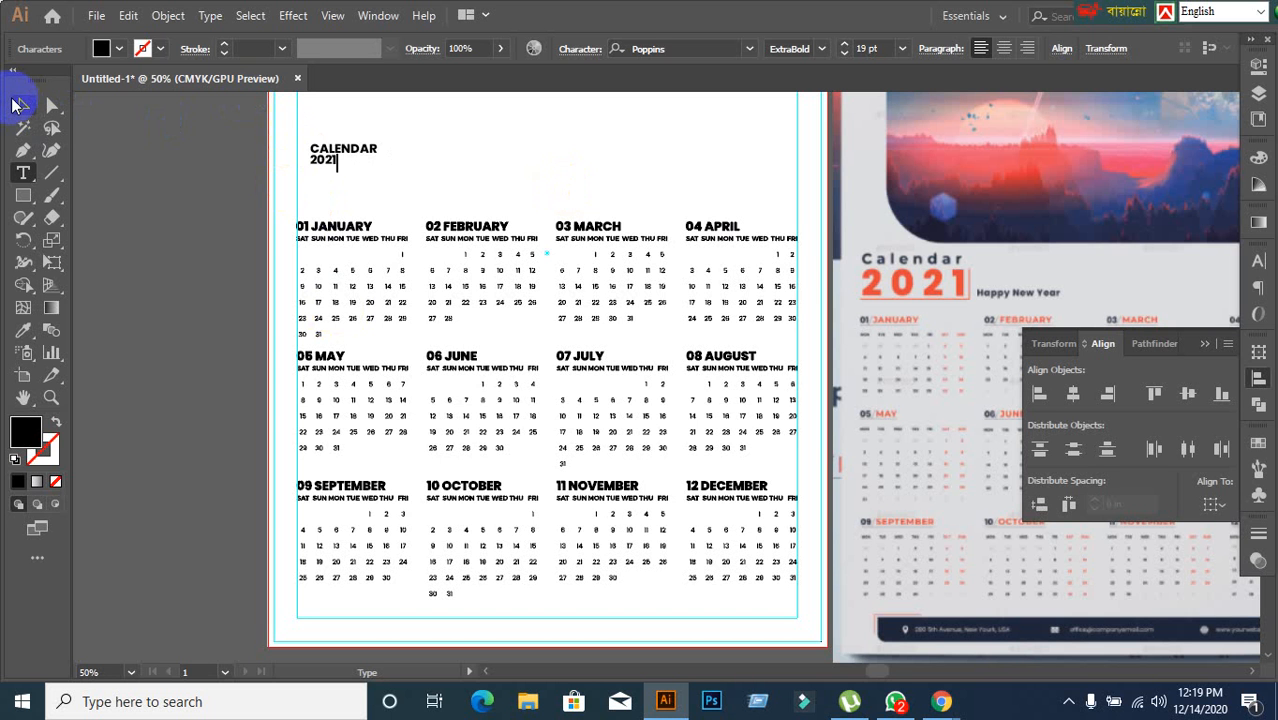
pyautogui.click(19, 104)
pyautogui.moveTo(340, 155); pyautogui.dragTo(342, 184)
# Step: Turn off All Caps for the calendar title and nudge it slightly closer to the January heading
pyautogui.click(1259, 263)
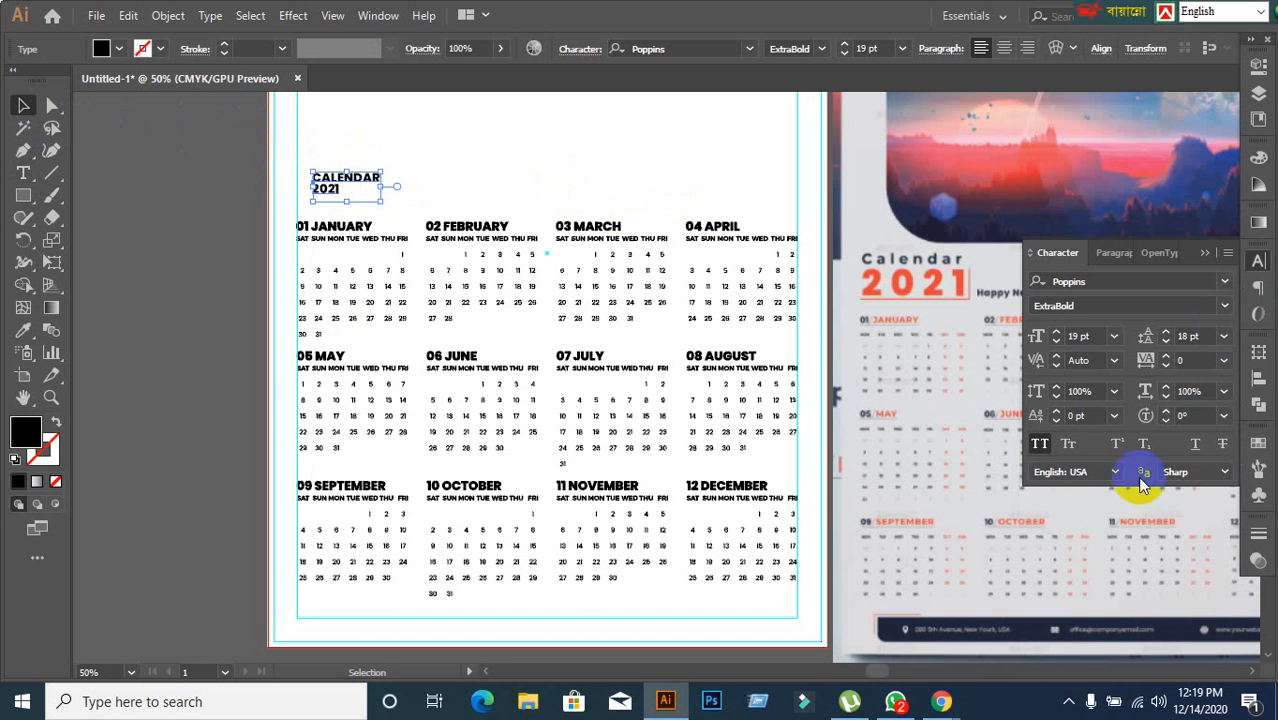
pyautogui.click(1041, 445)
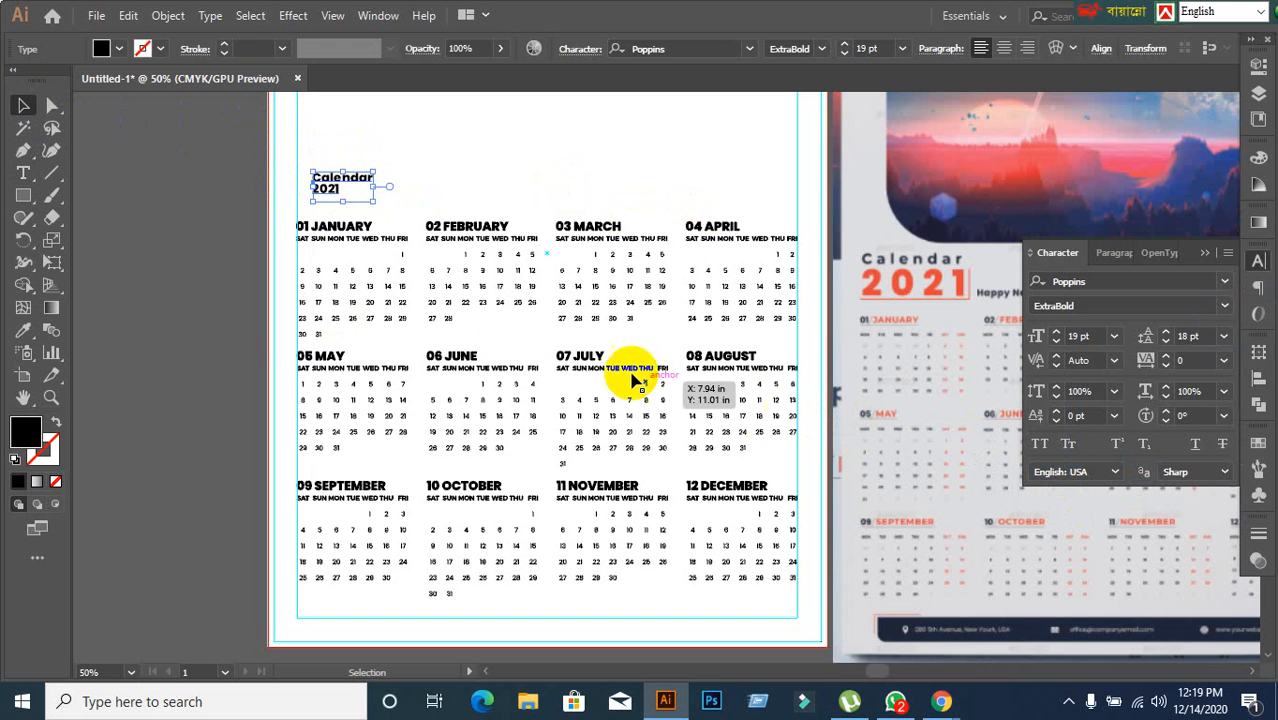
pyautogui.click(184, 310)
pyautogui.moveTo(328, 194); pyautogui.dragTo(323, 218)
pyautogui.scroll(1, 323, 202)
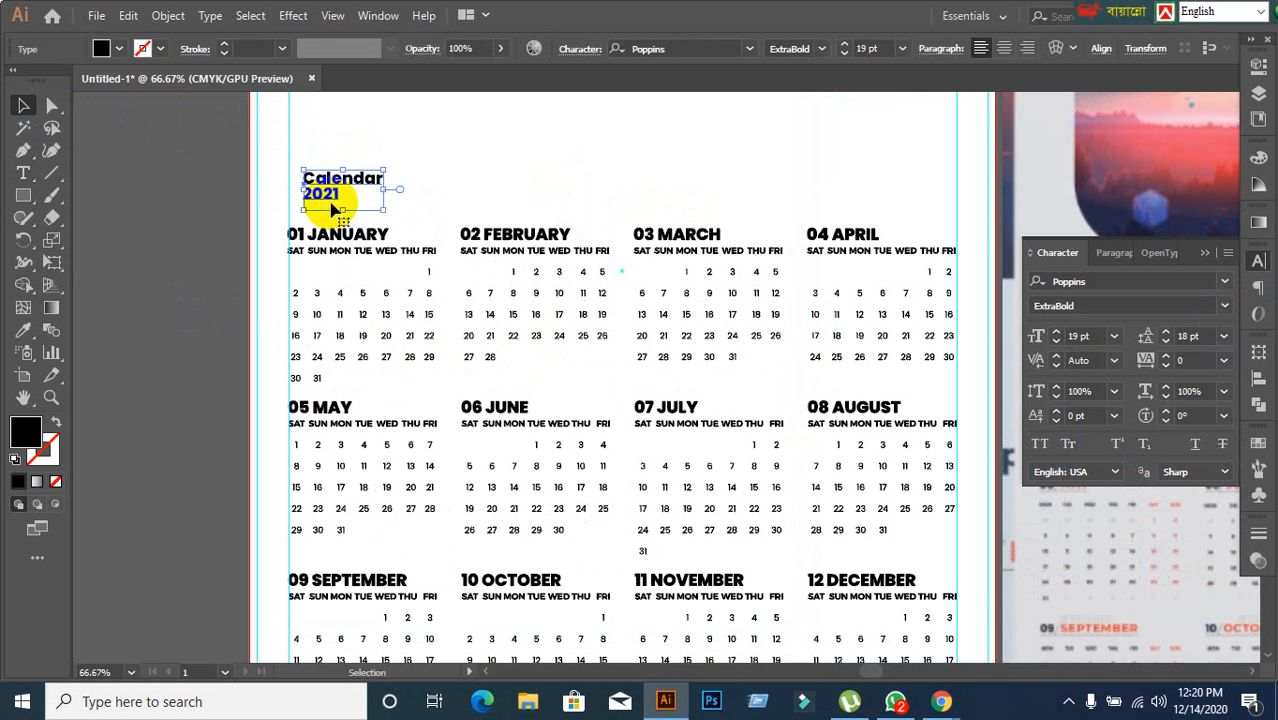
pyautogui.click(334, 201)
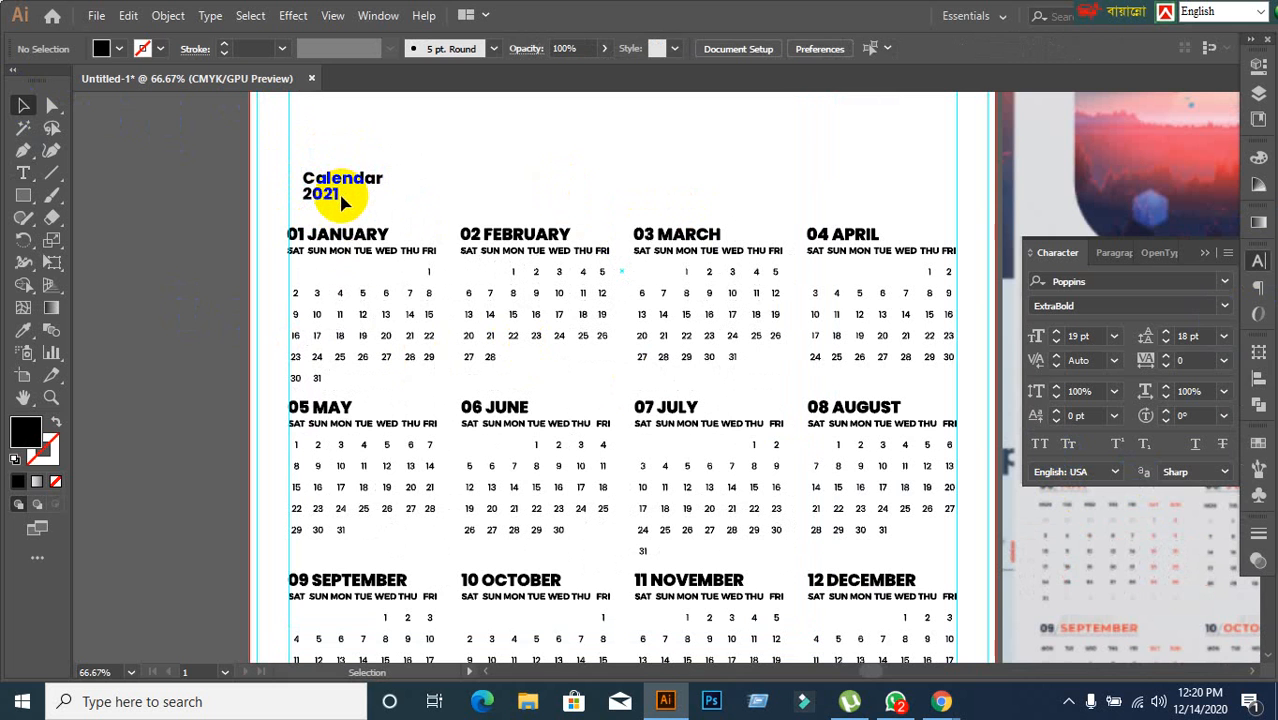
pyautogui.click(333, 201)
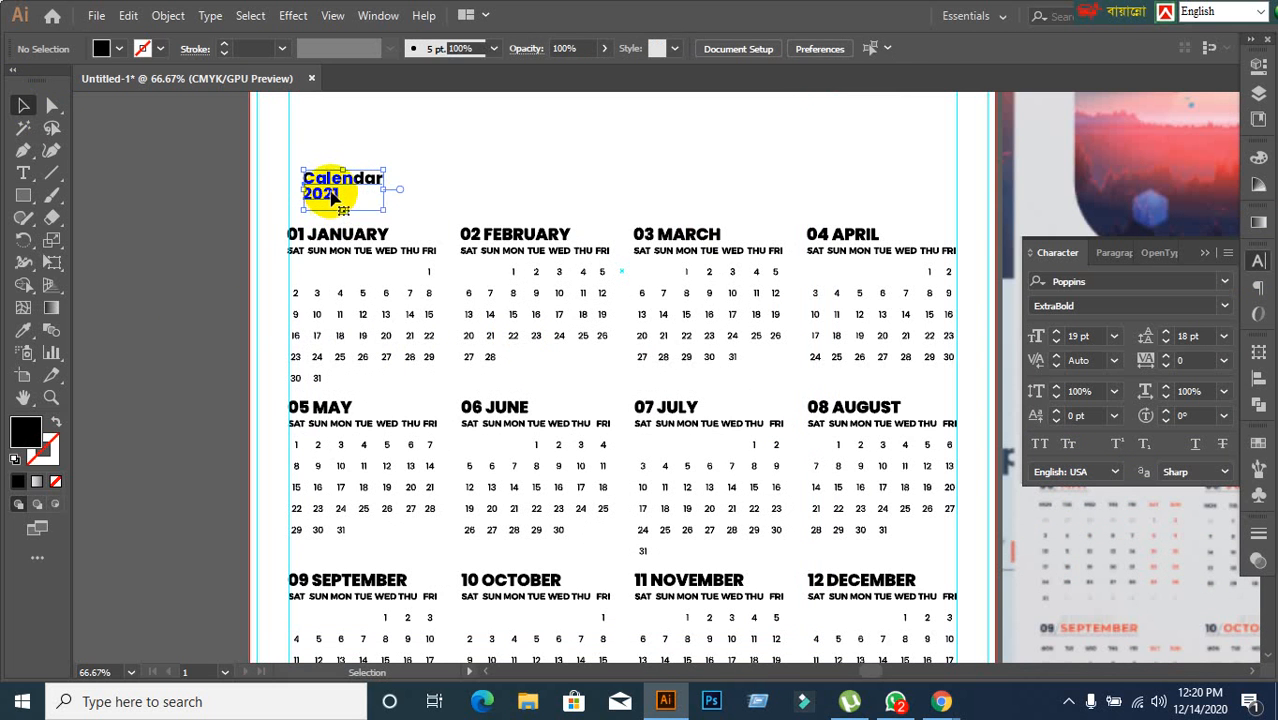
pyautogui.doubleClick(334, 200)
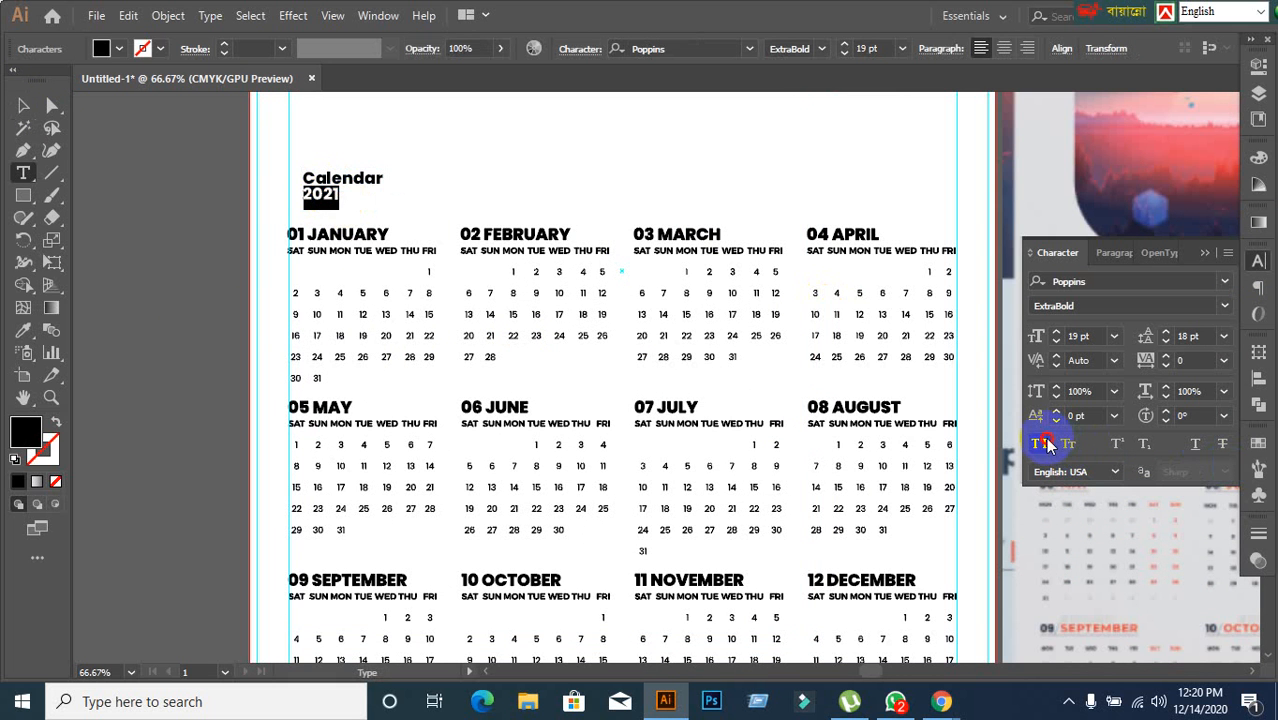
pyautogui.click(23, 105)
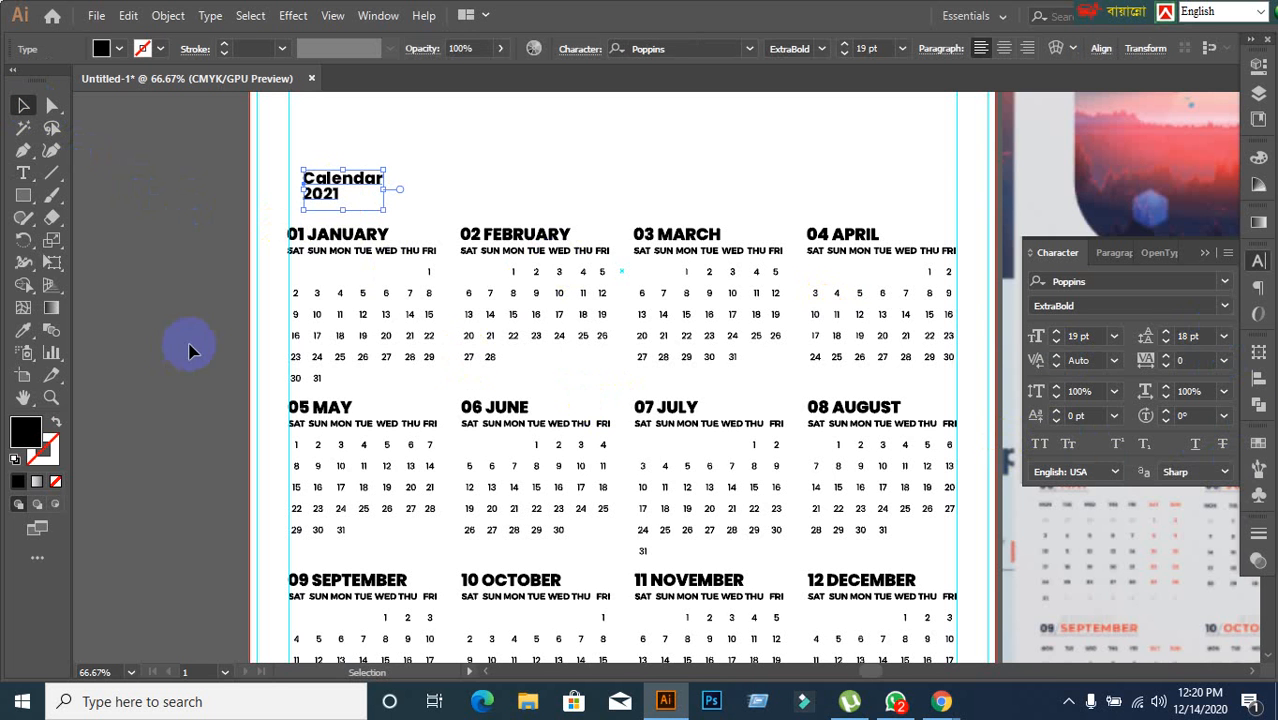
# Step: Increase the font size of the "Calendar 2021" title to 26 pt
pyautogui.click(1091, 337)
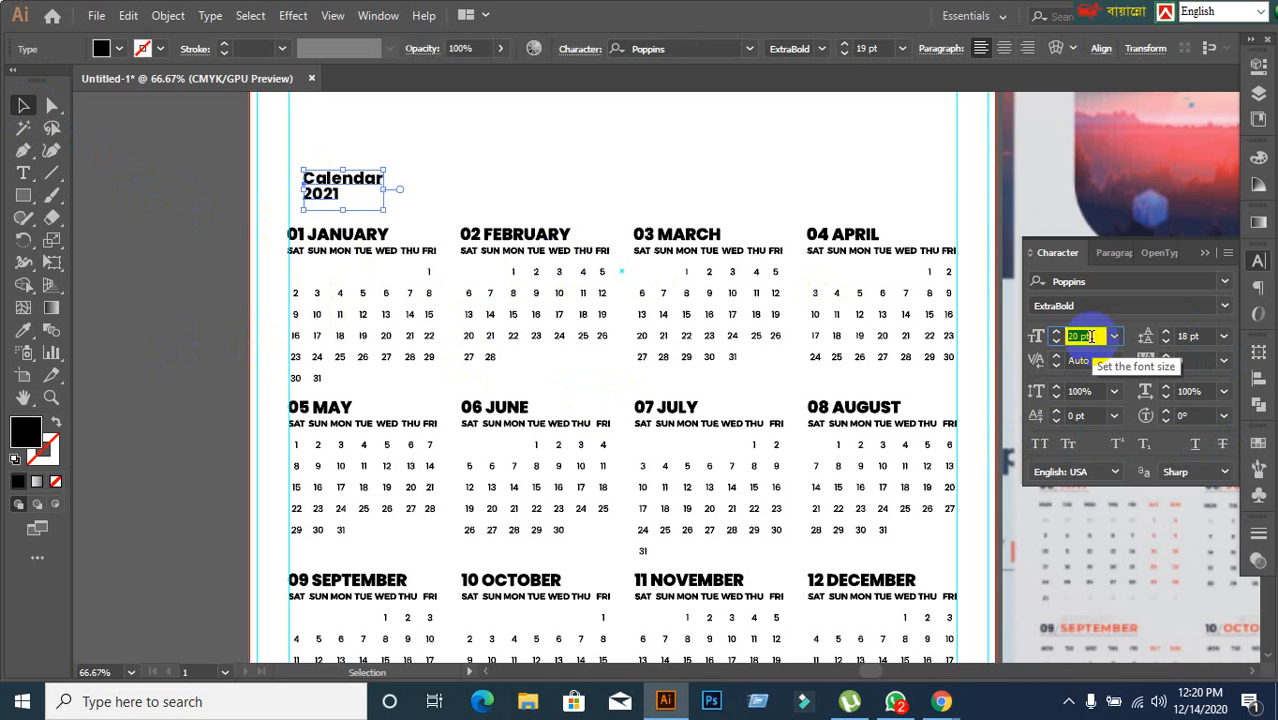
pyautogui.press('Up')
pyautogui.press('Up')
pyautogui.press('Up')
pyautogui.press('Up')
pyautogui.press('Up')
pyautogui.press('Up')
pyautogui.press('Up')
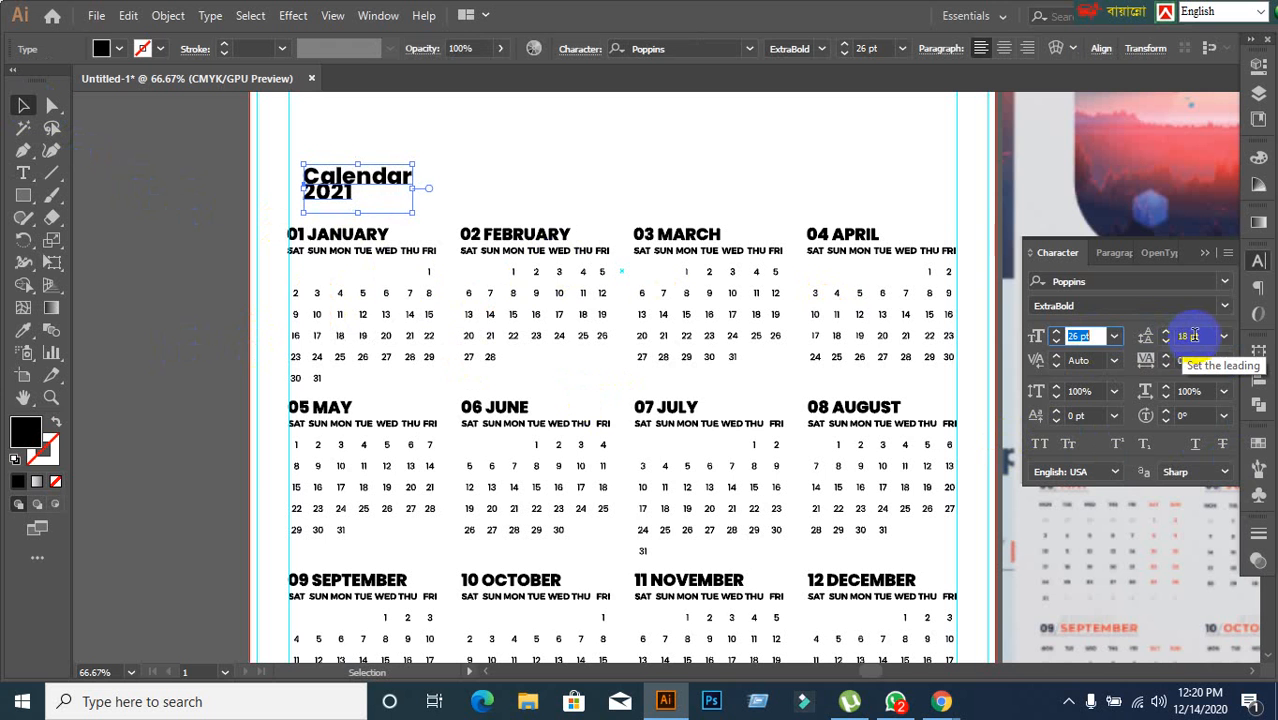
# Step: Set the leading of the "Calendar 2021" title to 28 pt
pyautogui.click(1208, 338)
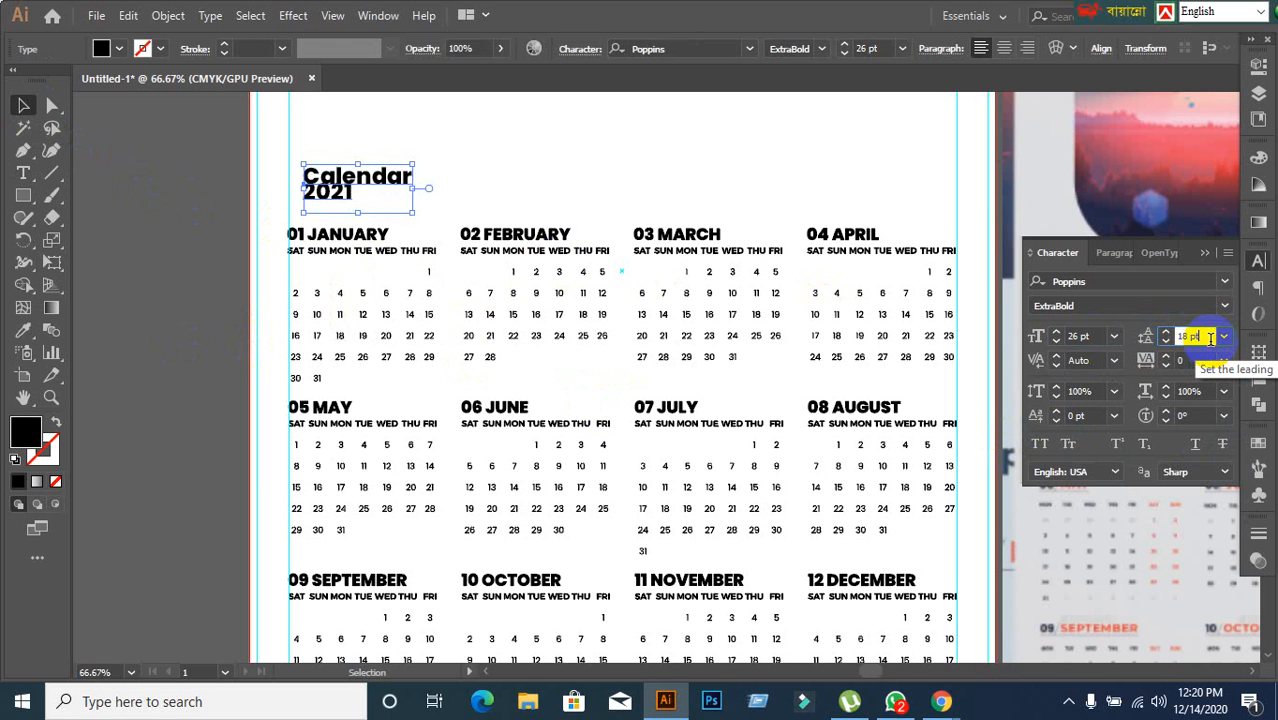
pyautogui.write('26')
pyautogui.press('Return')
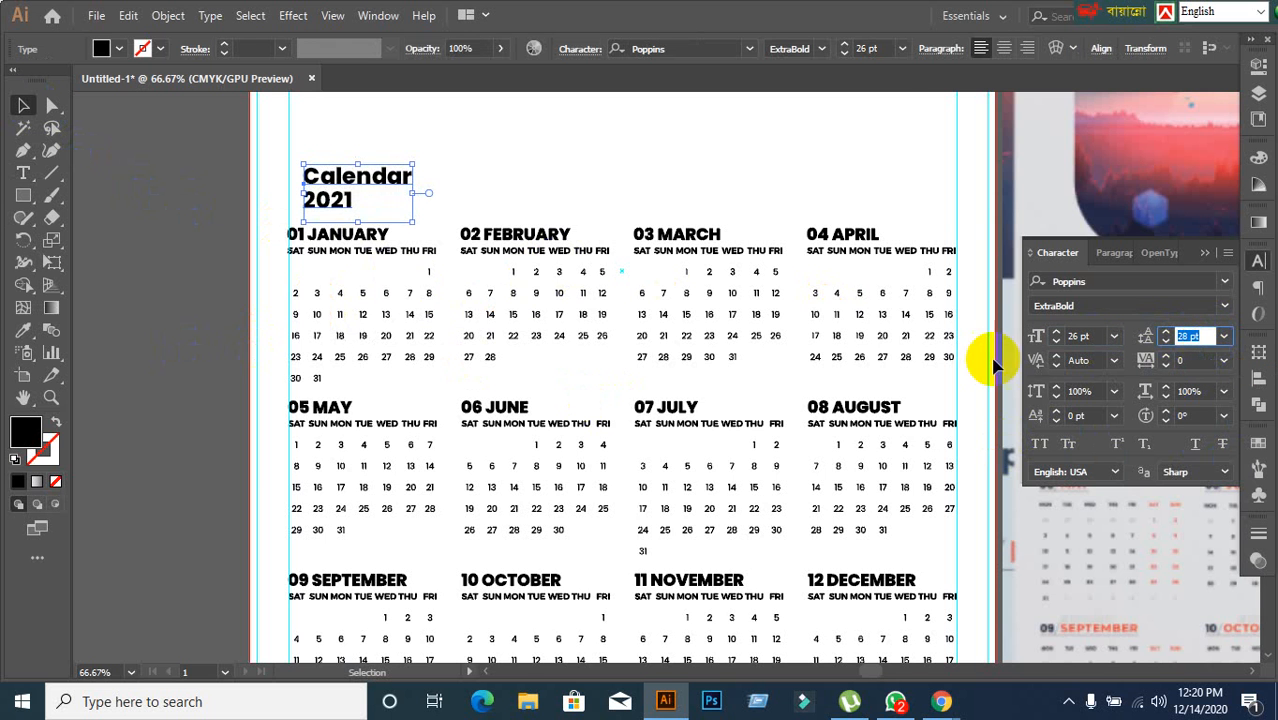
pyautogui.scroll(-2, 822, 331)
pyautogui.scroll(1, 840, 333)
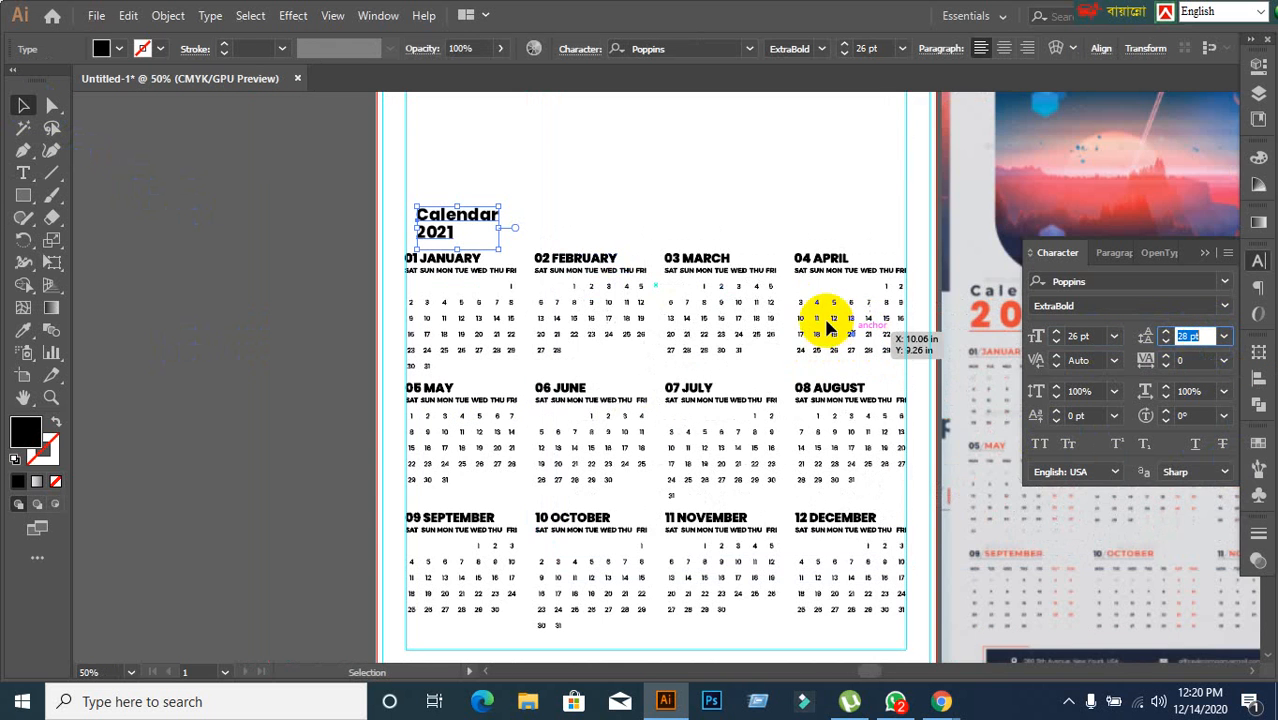
pyautogui.click(557, 216)
pyautogui.moveTo(586, 227); pyautogui.dragTo(512, 190)
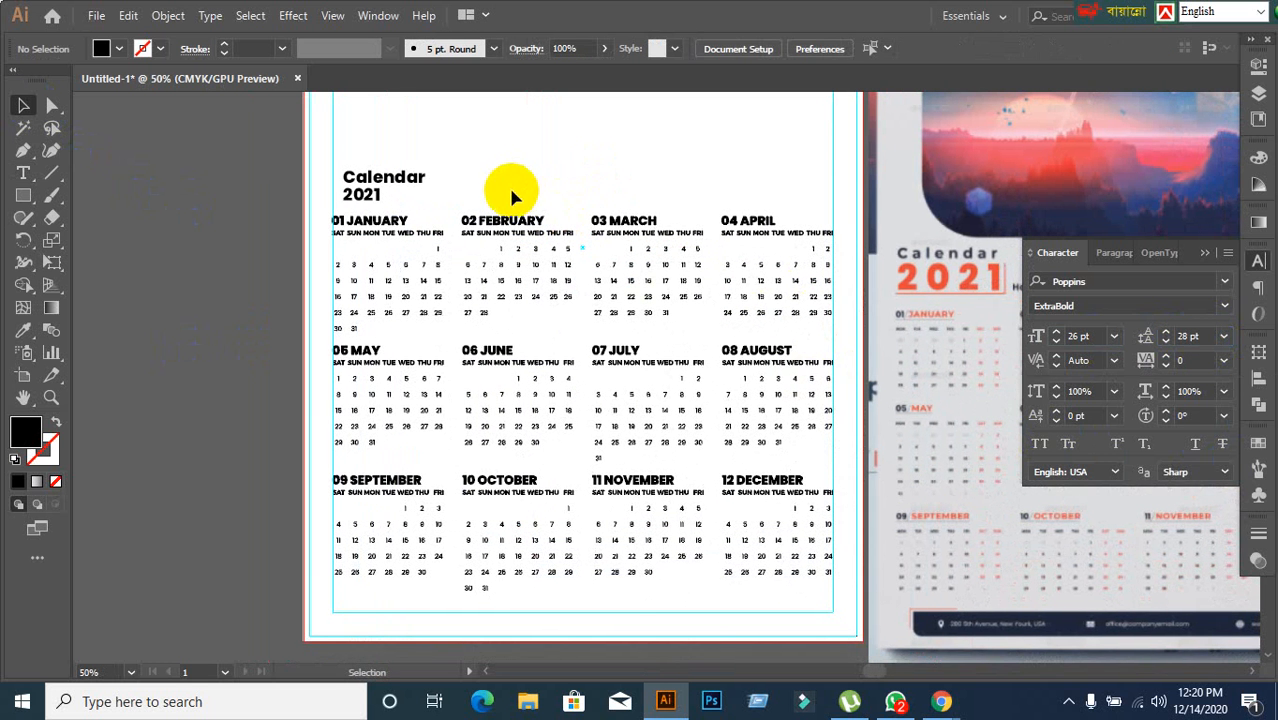
pyautogui.scroll(1, 428, 189)
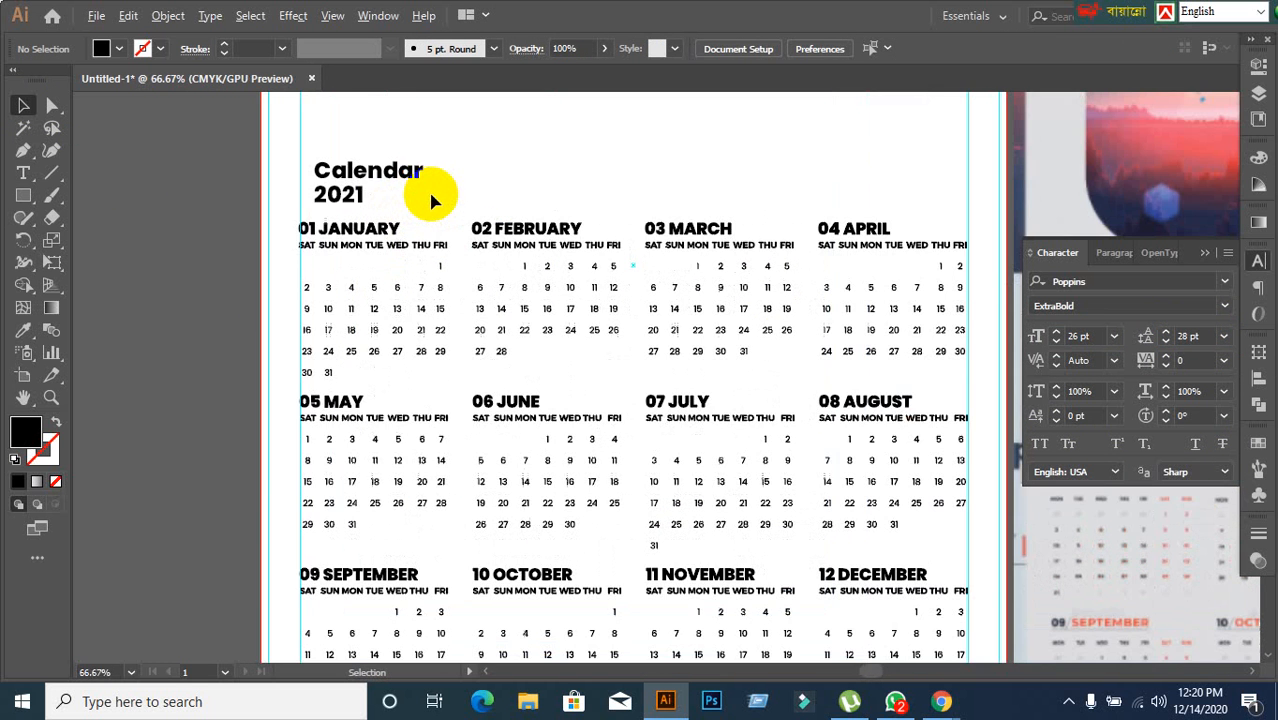
pyautogui.click(398, 183)
pyautogui.scroll(-1, 460, 210)
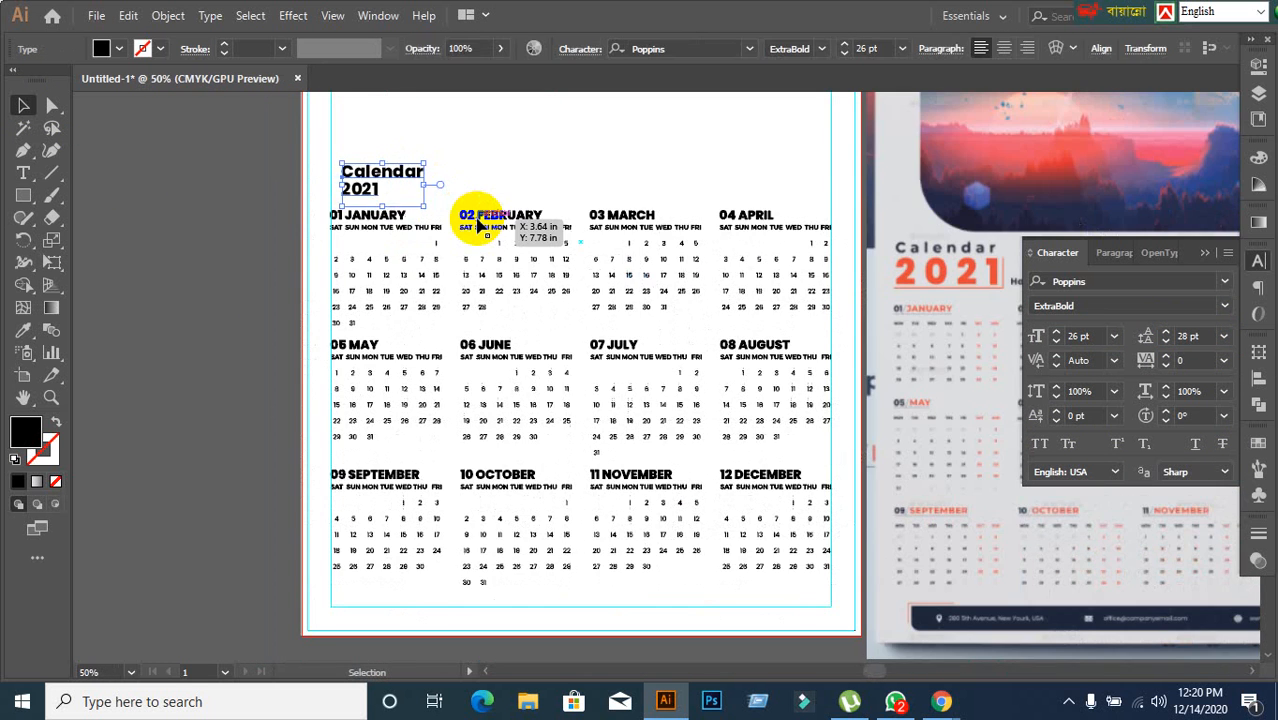
# Step: Change the font style of the two-line "Calendar 2021" title to Poppins SemiBold and compare it with the reference calendar
pyautogui.scroll(2, 480, 222)
pyautogui.moveTo(704, 294); pyautogui.dragTo(984, 285)
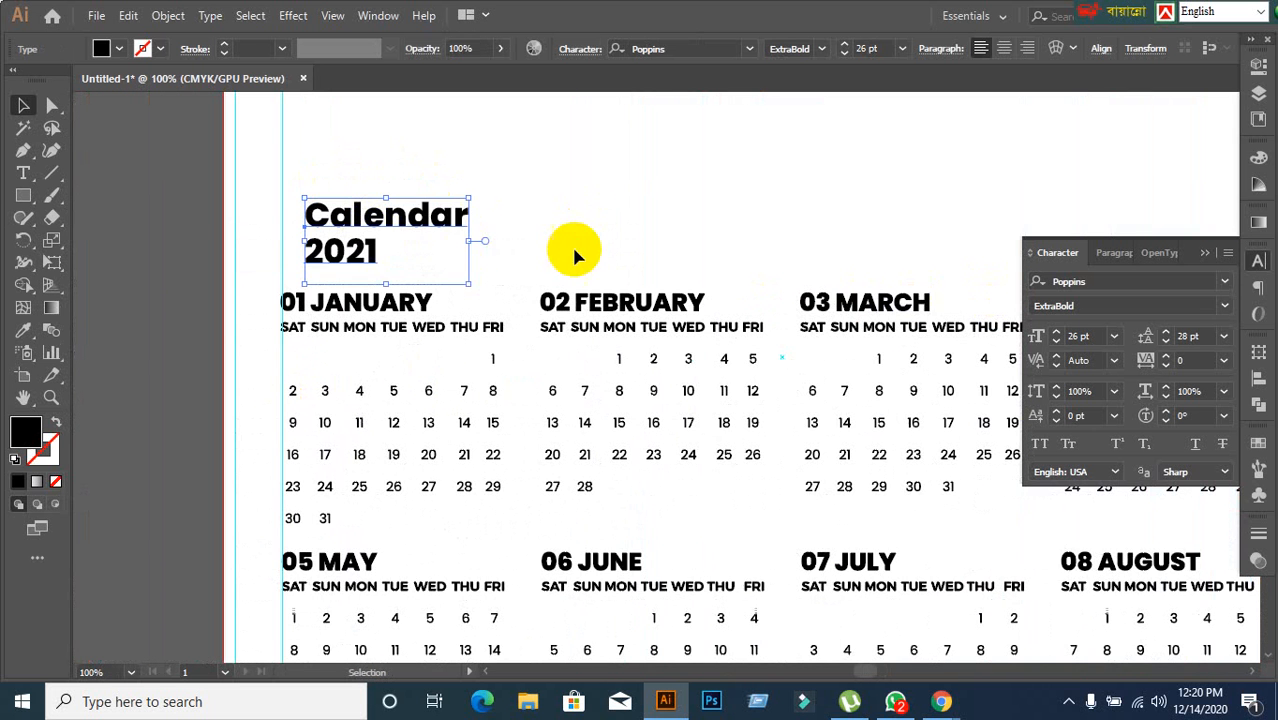
pyautogui.scroll(-2, 586, 223)
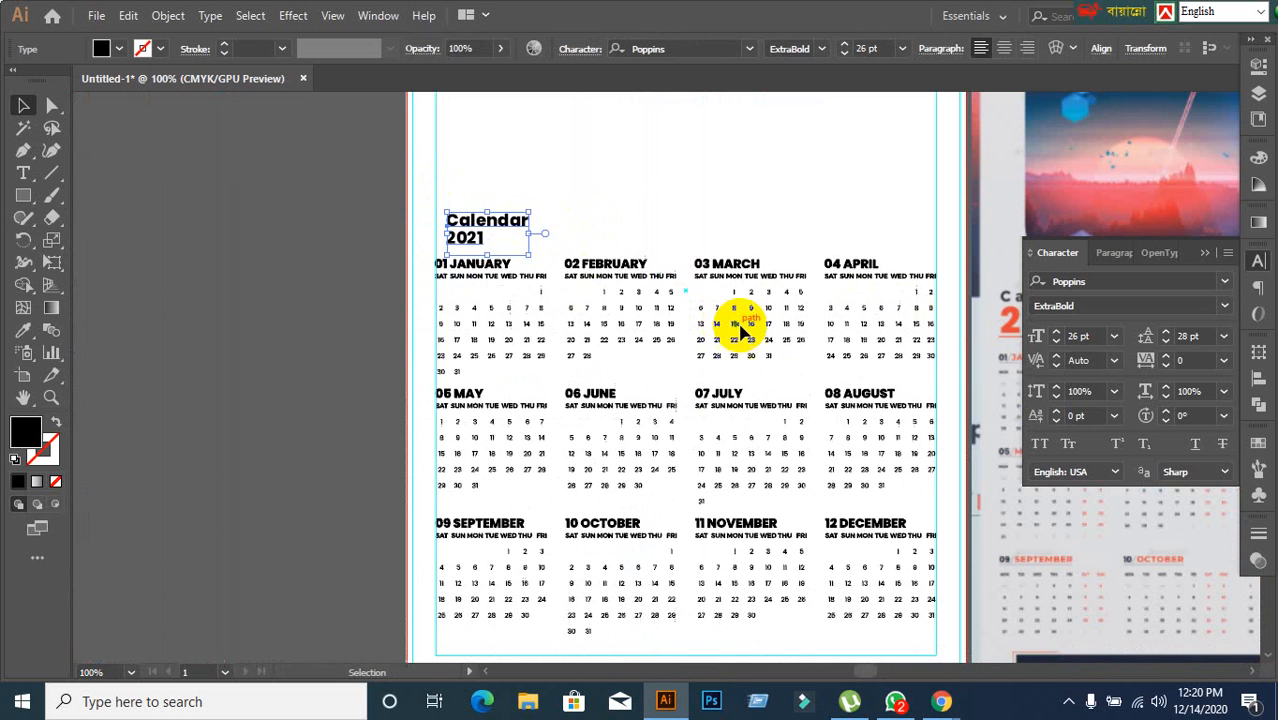
pyautogui.click(1225, 308)
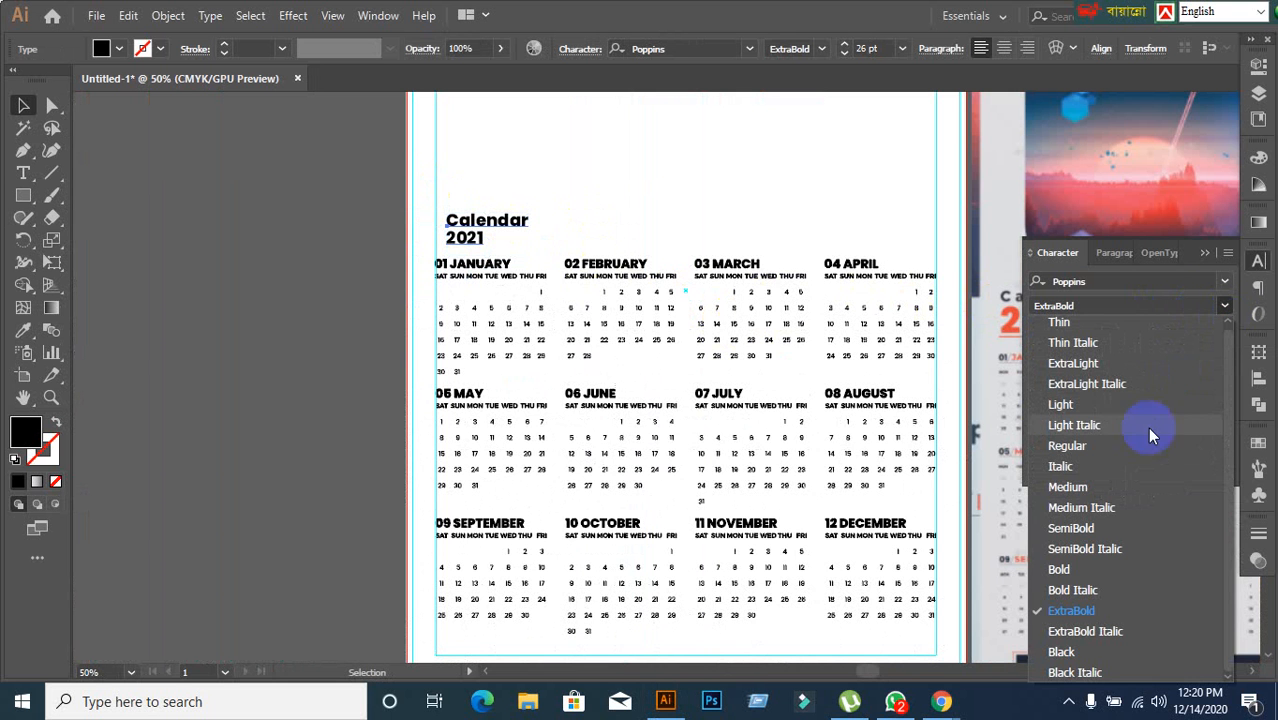
pyautogui.click(1100, 528)
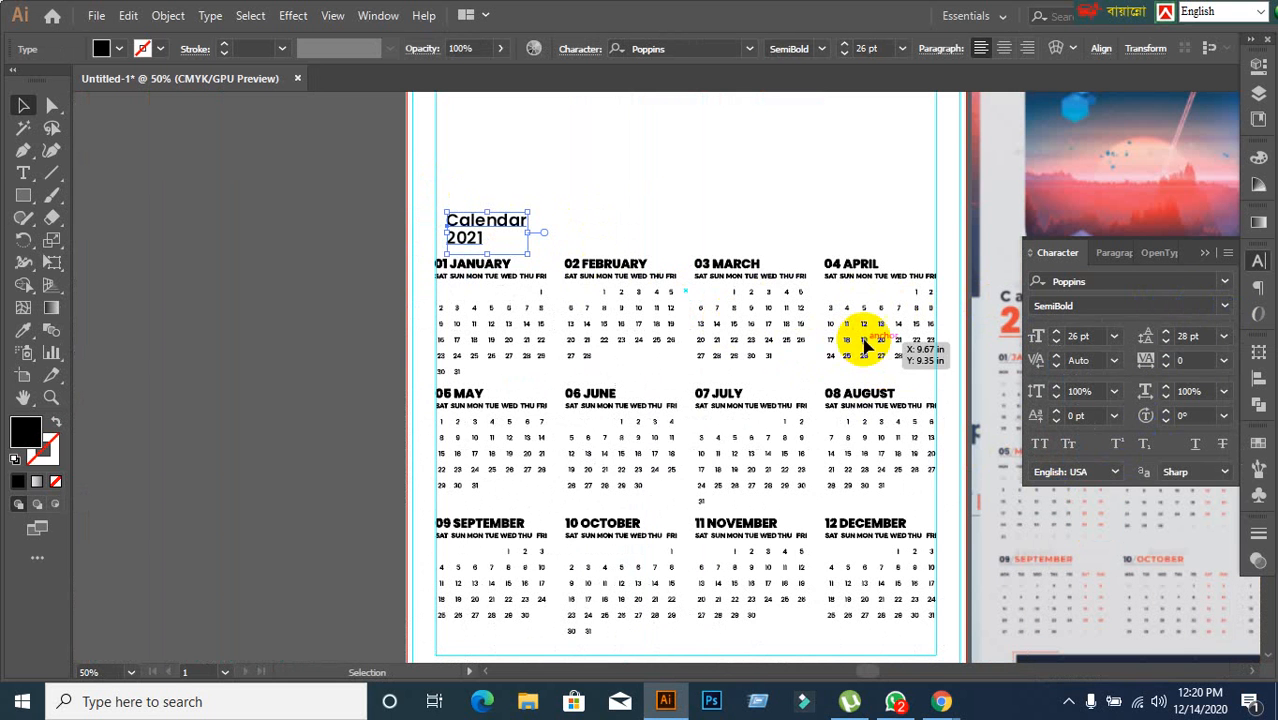
pyautogui.scroll(1, 740, 315)
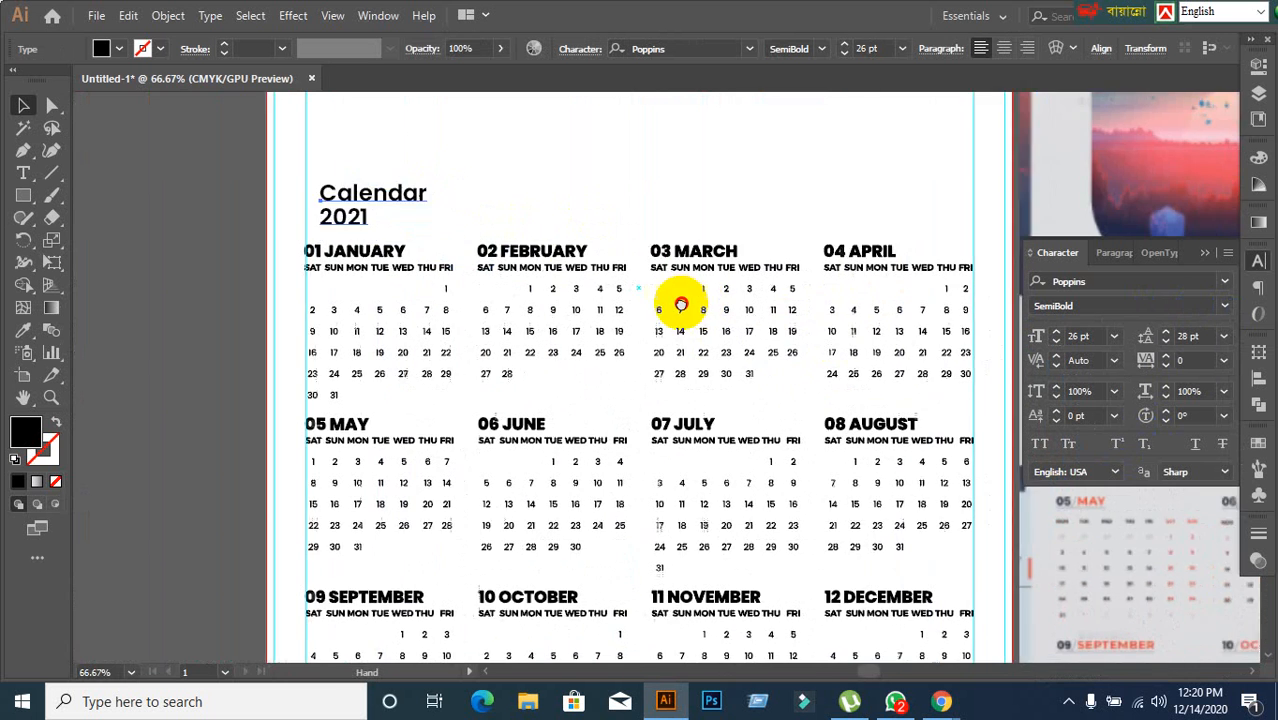
pyautogui.scroll(-2, 676, 297)
pyautogui.scroll(-1, 600, 336)
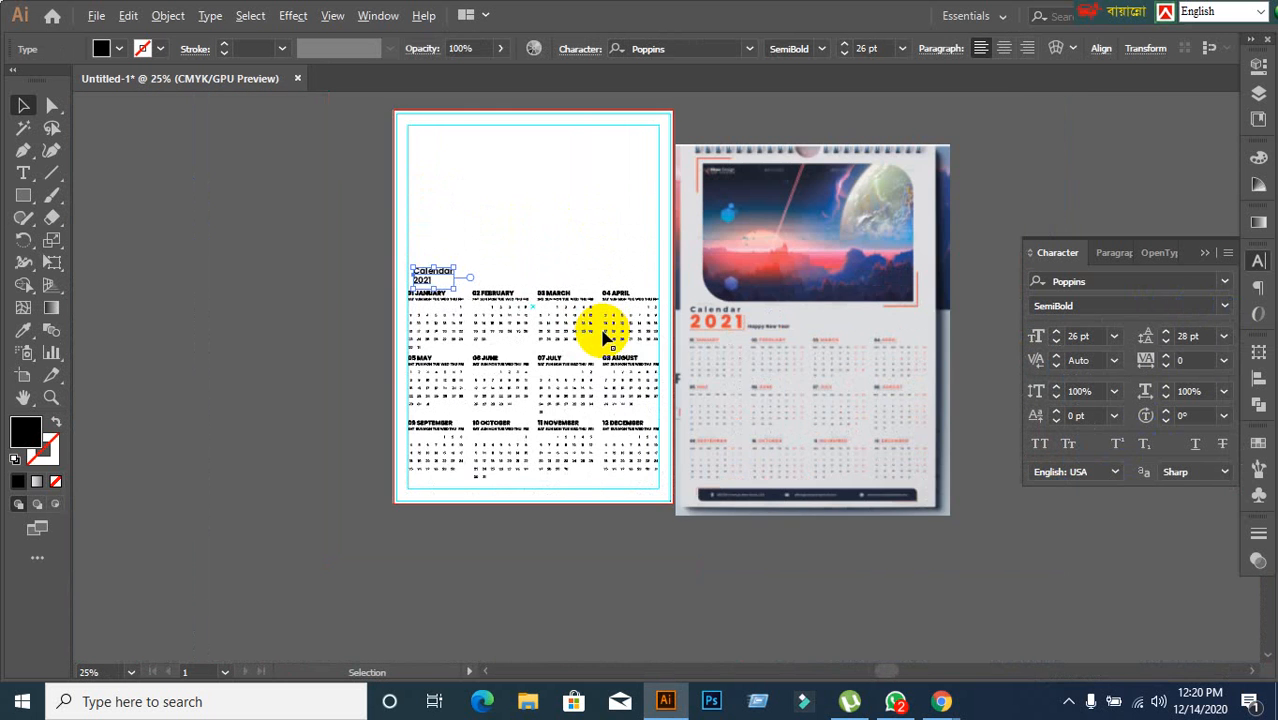
pyautogui.scroll(1, 700, 372)
pyautogui.scroll(1, 483, 296)
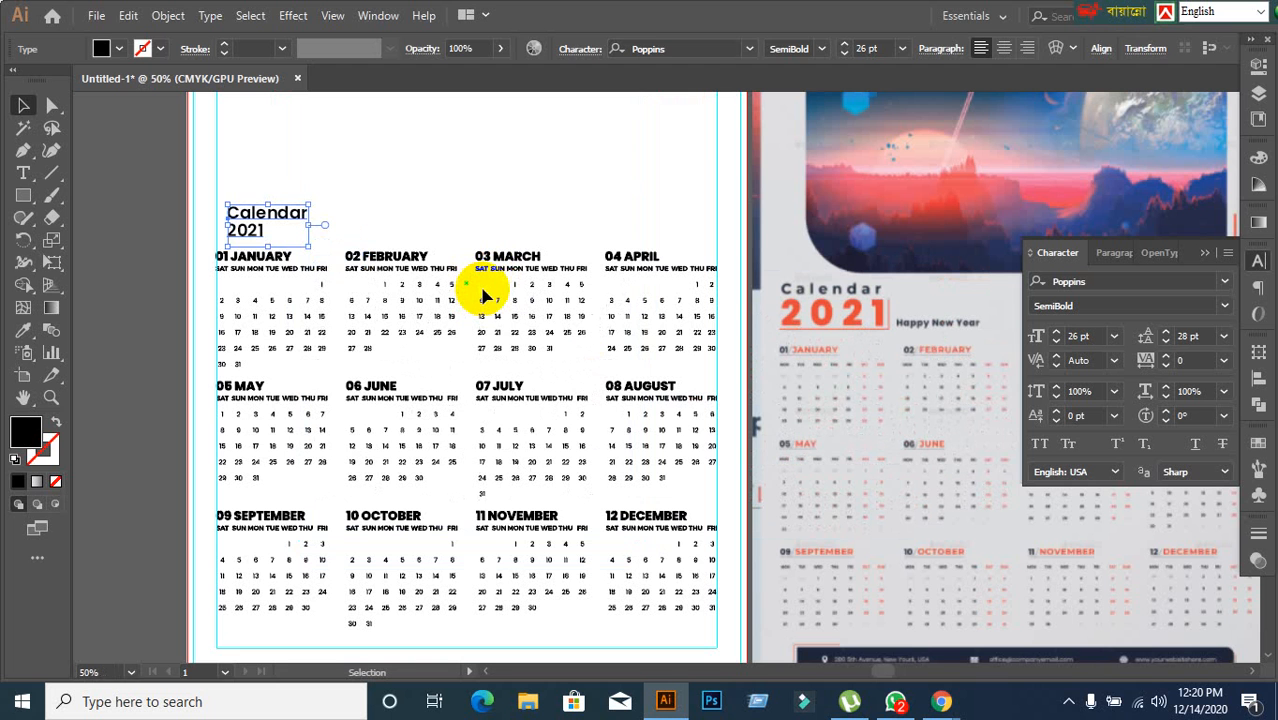
# Step: Delete the two-line "Calendar 2021" title above the January block
pyautogui.click(425, 182)
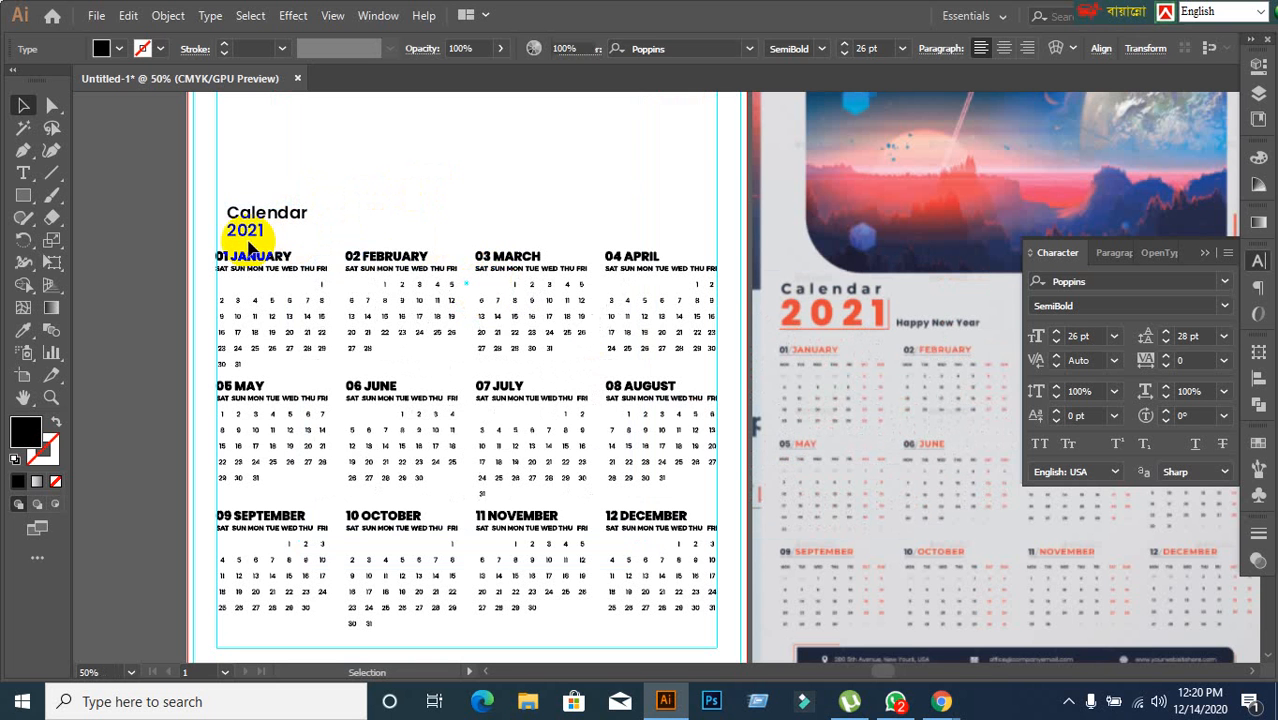
pyautogui.click(256, 243)
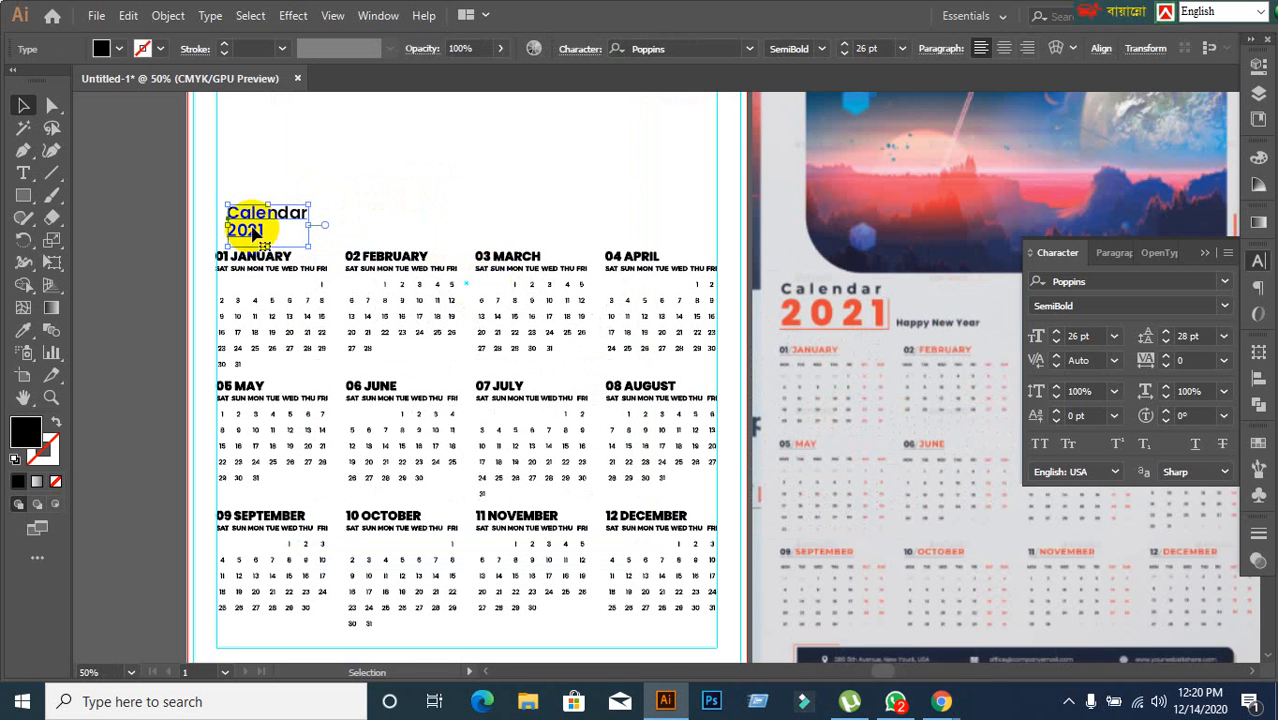
pyautogui.moveTo(256, 232); pyautogui.dragTo(392, 158)
pyautogui.scroll(-2, 388, 160)
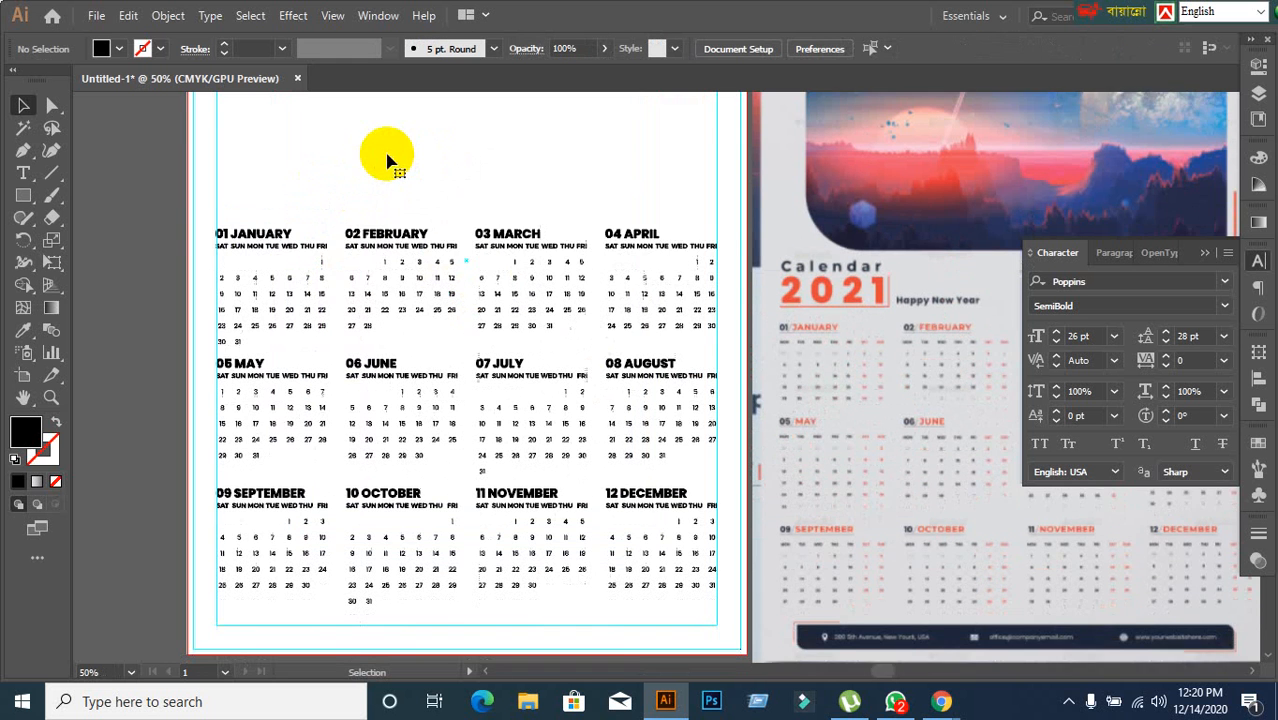
# Step: Add a separate single-line text "Calendar" in the empty area above the January block
pyautogui.moveTo(327, 270); pyautogui.dragTo(394, 250)
pyautogui.click(24, 172)
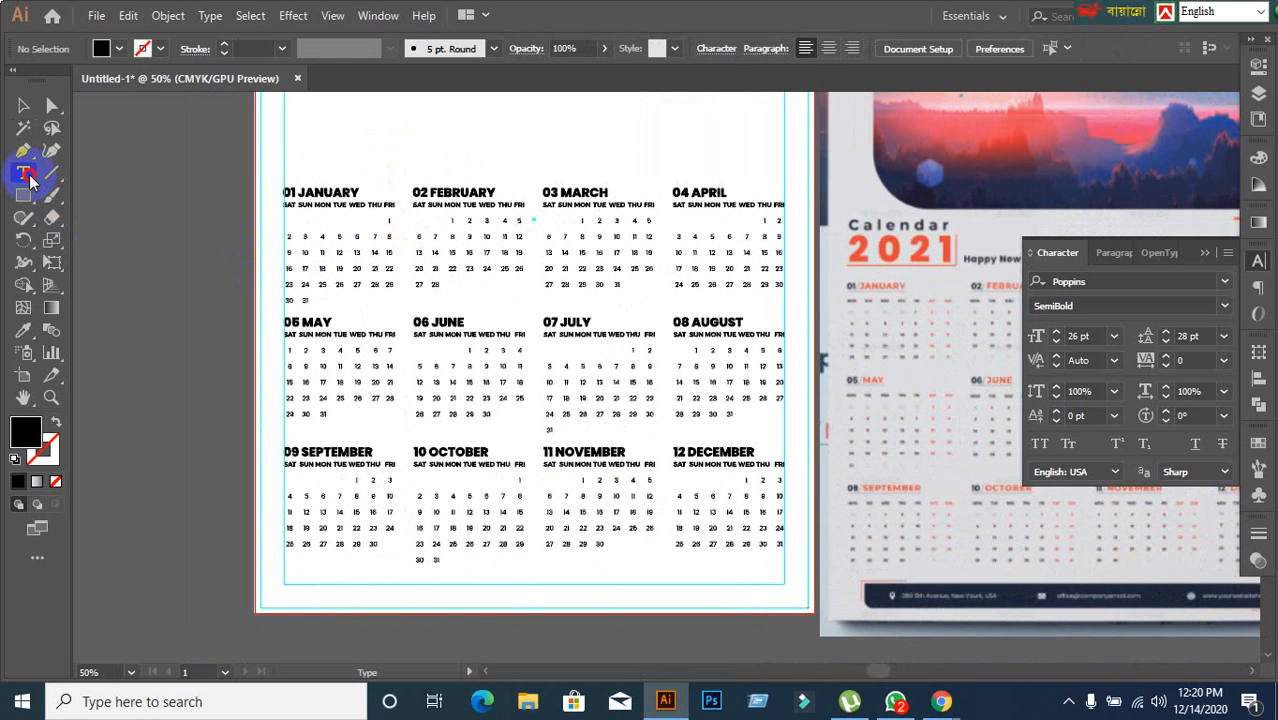
pyautogui.click(321, 144)
pyautogui.write('c')
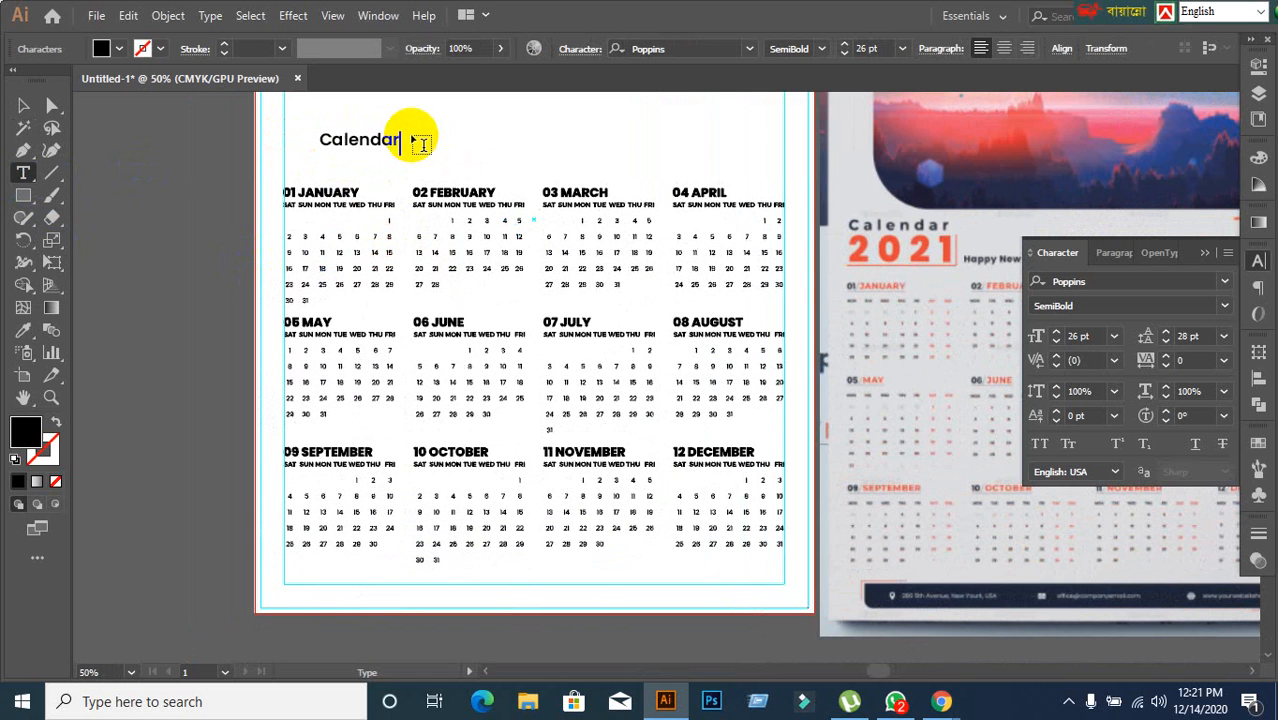
pyautogui.write('alendar')
pyautogui.click(24, 105)
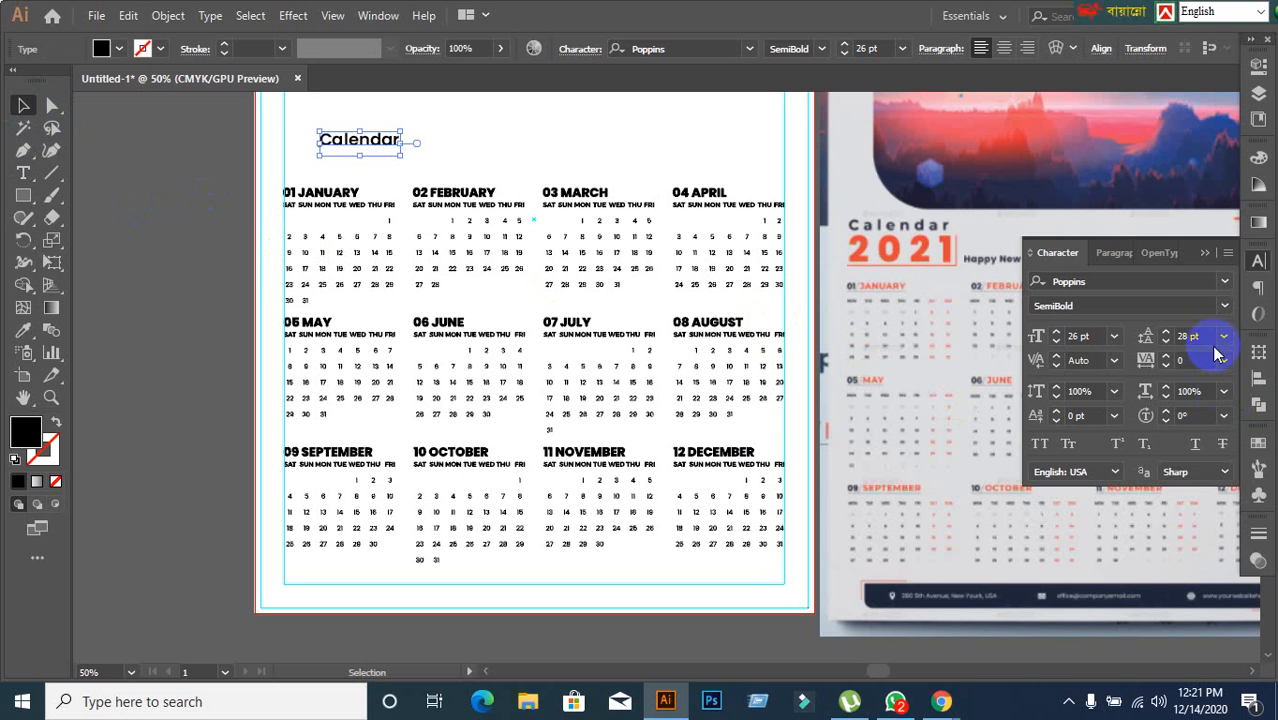
# Step: Set the tracking of the "Calendar" text to 300
pyautogui.click(1185, 361)
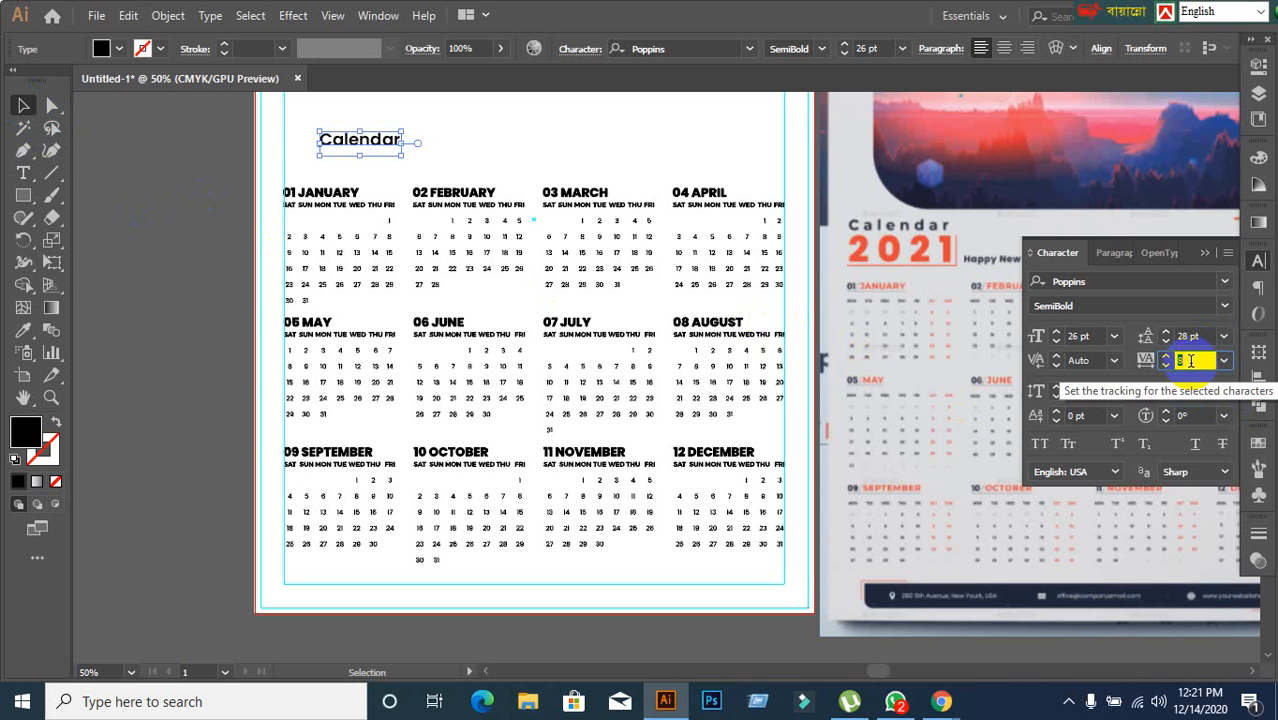
pyautogui.write('10')
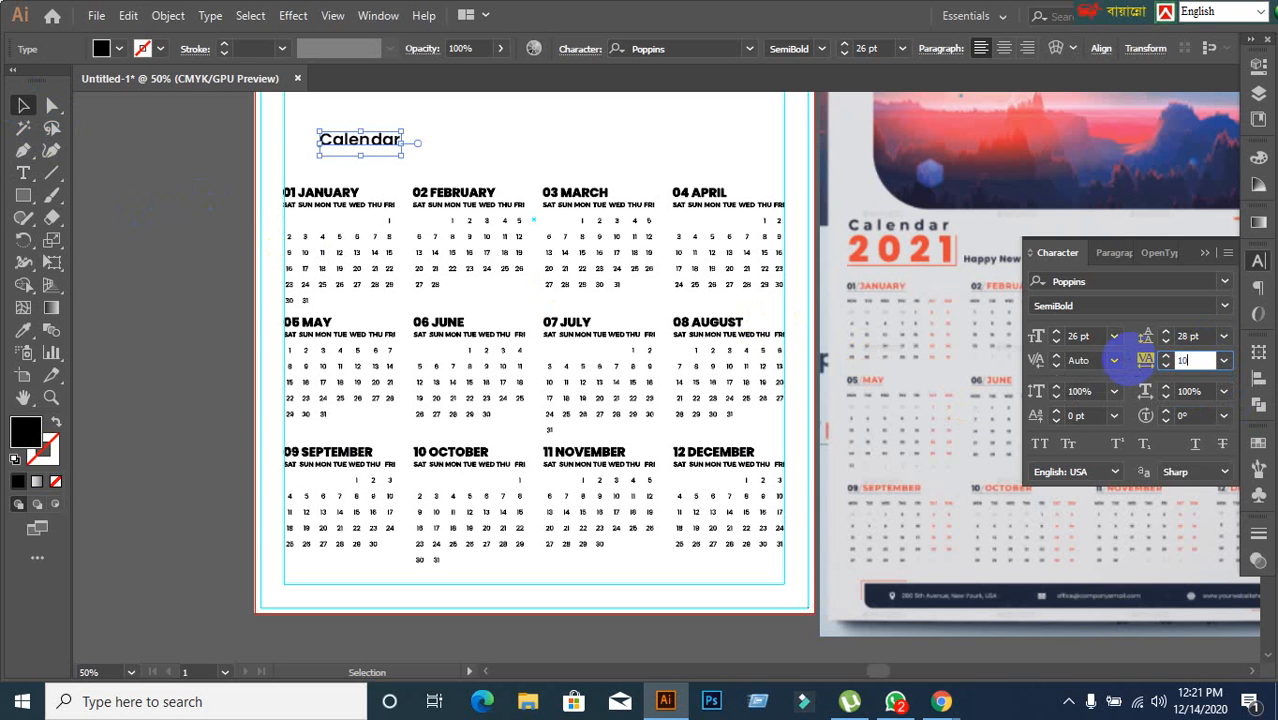
pyautogui.write('0')
pyautogui.press('Return')
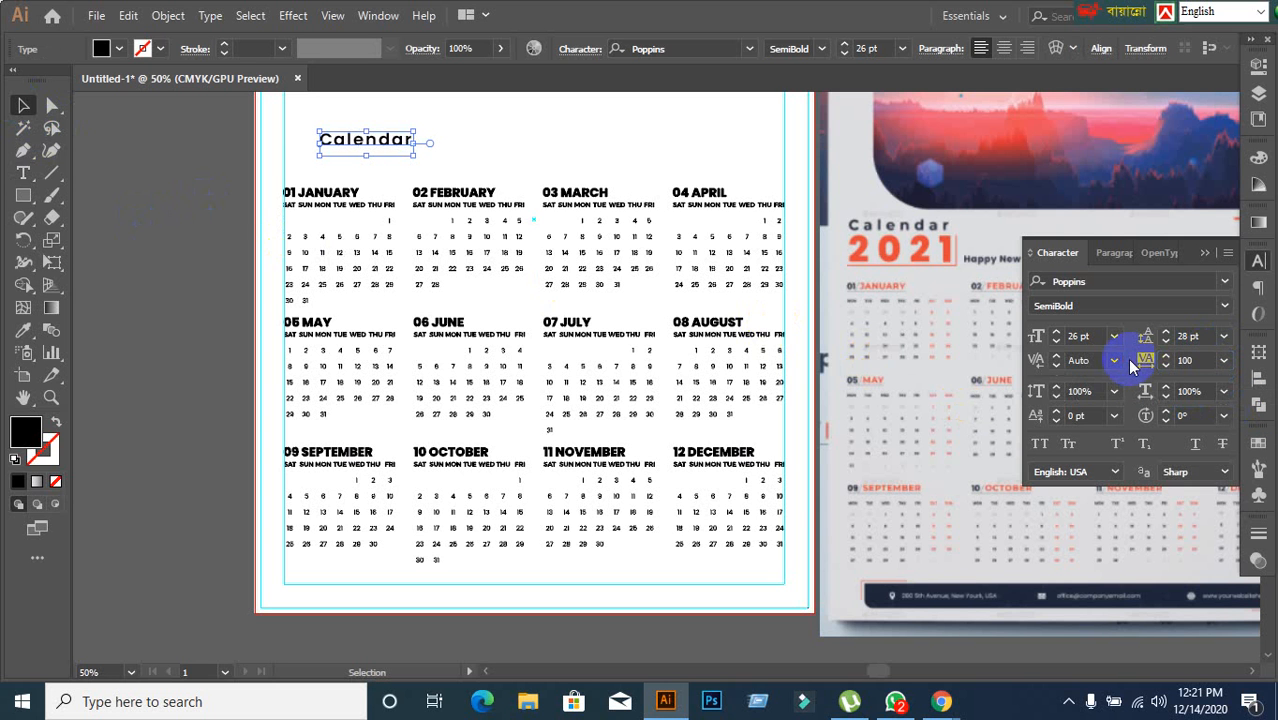
pyautogui.click(1203, 366)
pyautogui.click(1203, 360)
pyautogui.write('3')
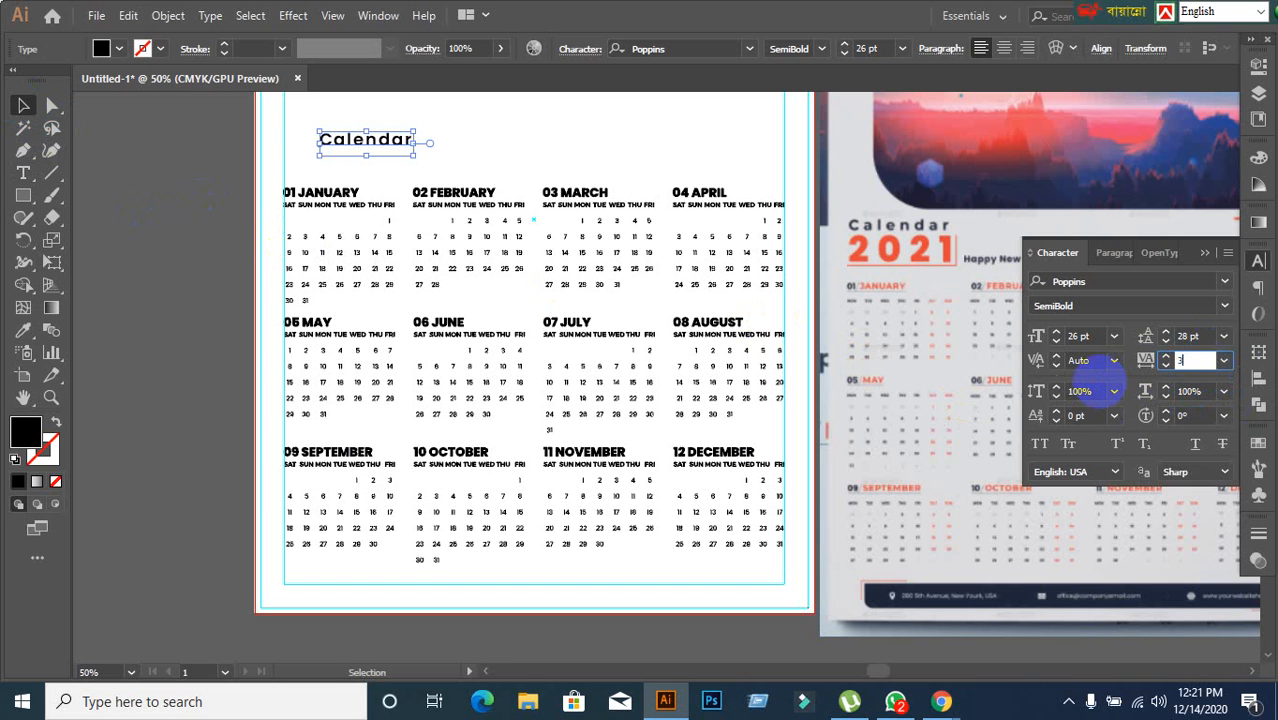
pyautogui.write('00')
pyautogui.press('Return')
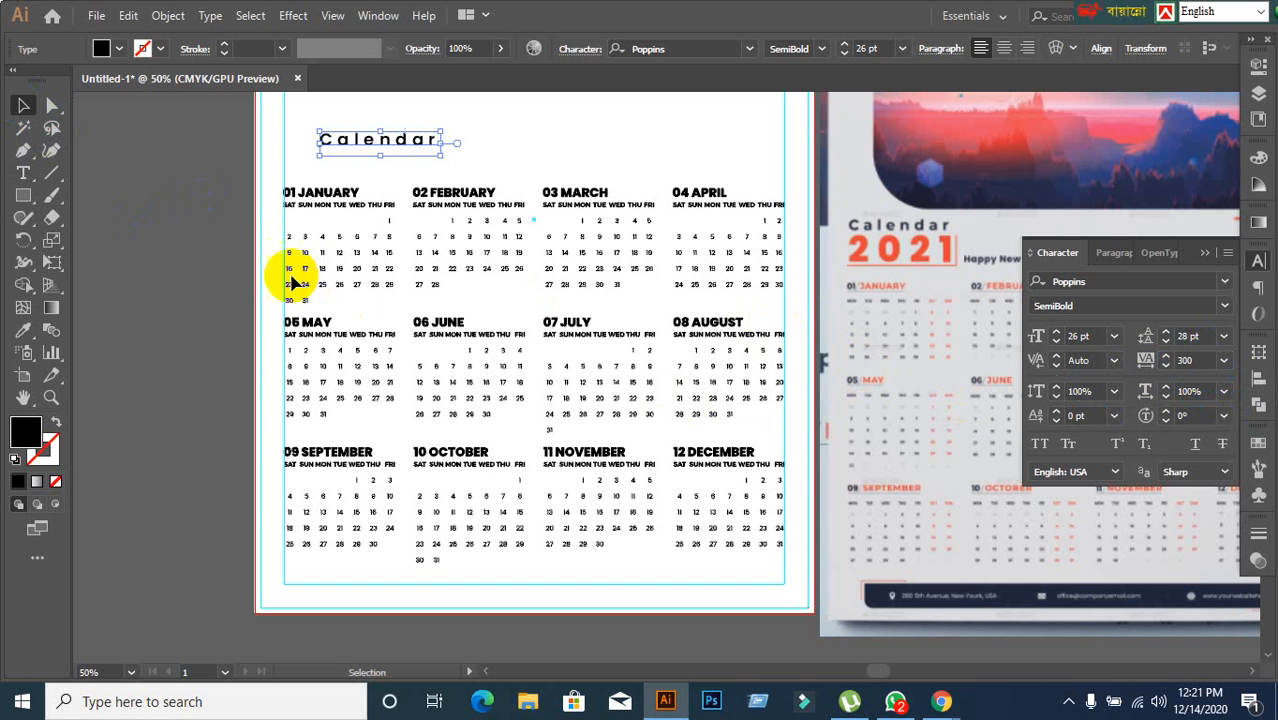
# Step: Move the "Calendar" text slightly up and align its start with the left margin guide above January
pyautogui.click(205, 253)
pyautogui.moveTo(387, 138); pyautogui.dragTo(342, 128)
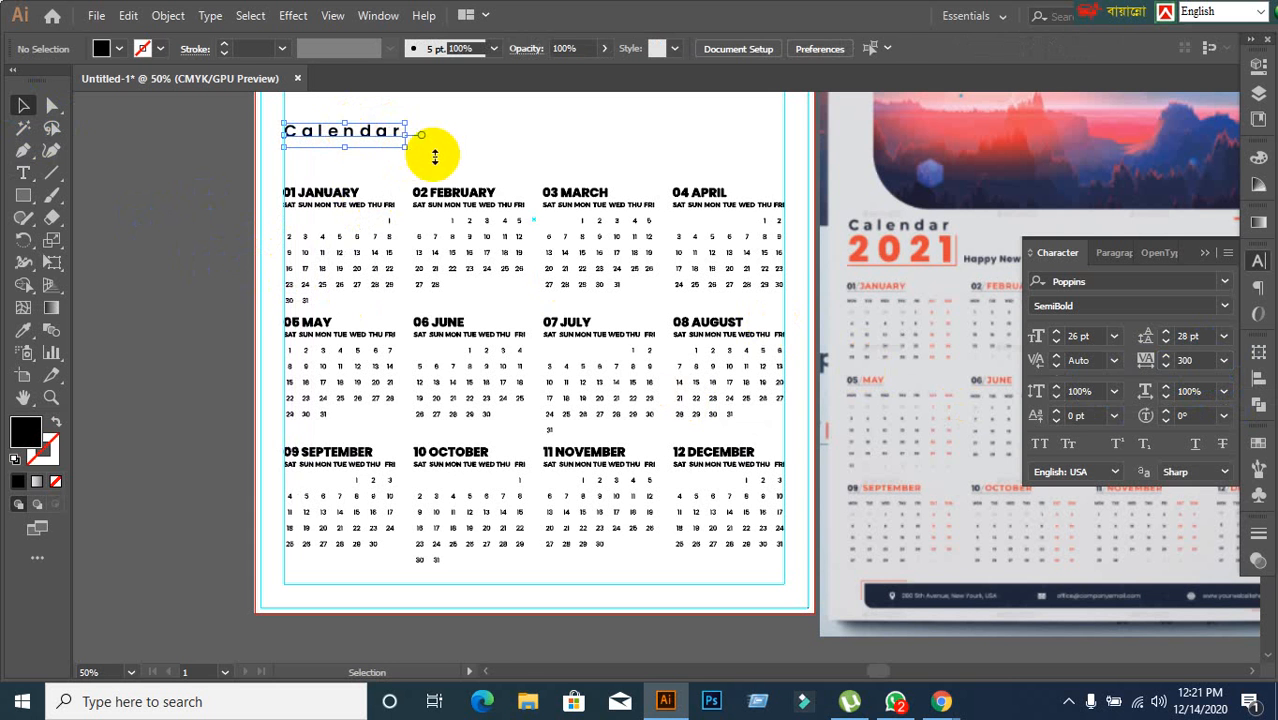
pyautogui.click(582, 157)
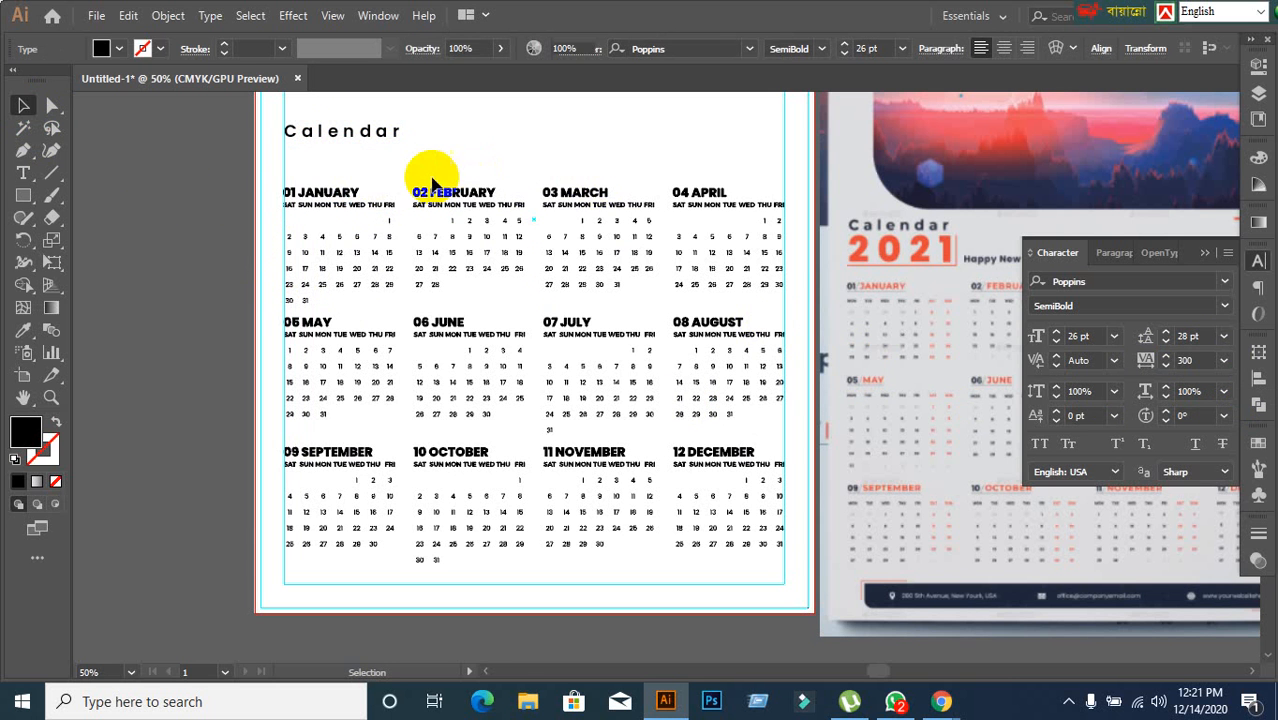
# Step: Increase the font size of the "Calendar" text to 29 pt
pyautogui.click(355, 146)
pyautogui.click(1094, 338)
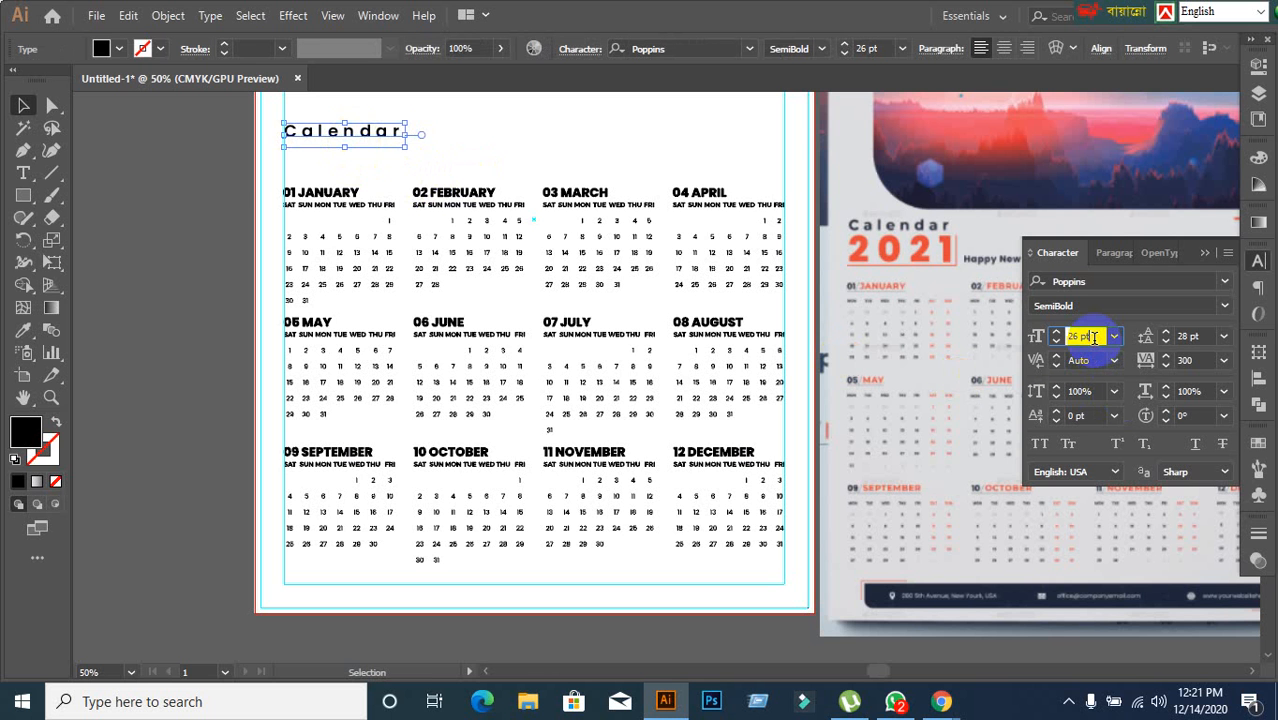
pyautogui.press('Up')
pyautogui.press('Up')
pyautogui.press('Up')
pyautogui.press('Down')
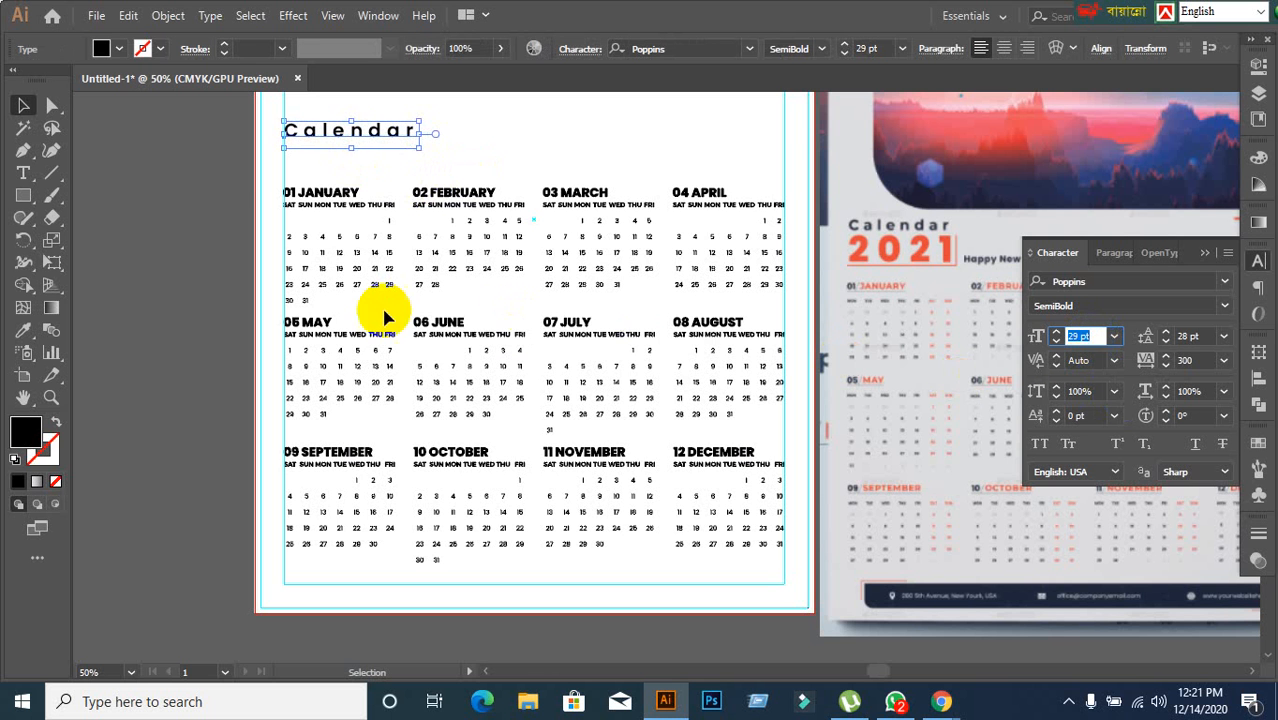
pyautogui.click(204, 241)
# Step: Add a separate text "2021" above the March block, level with the "Calendar" text
pyautogui.scroll(-1, 199, 209)
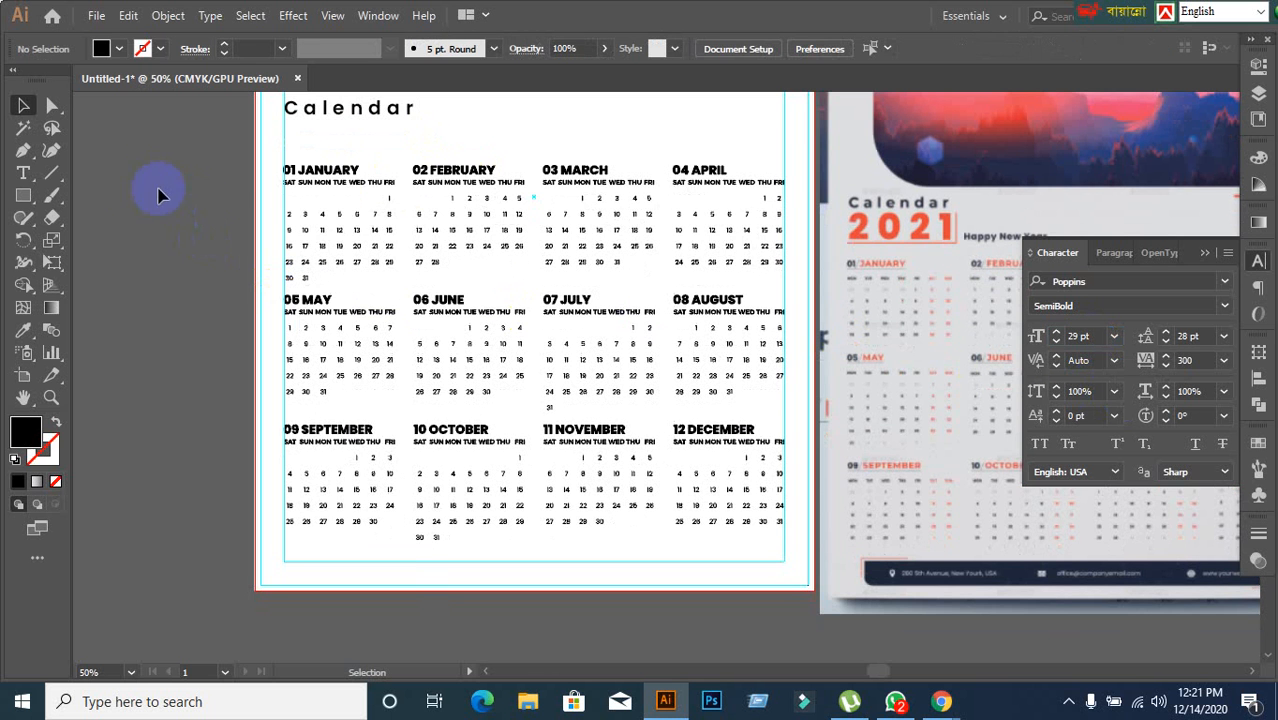
pyautogui.click(23, 173)
pyautogui.scroll(2, 173, 331)
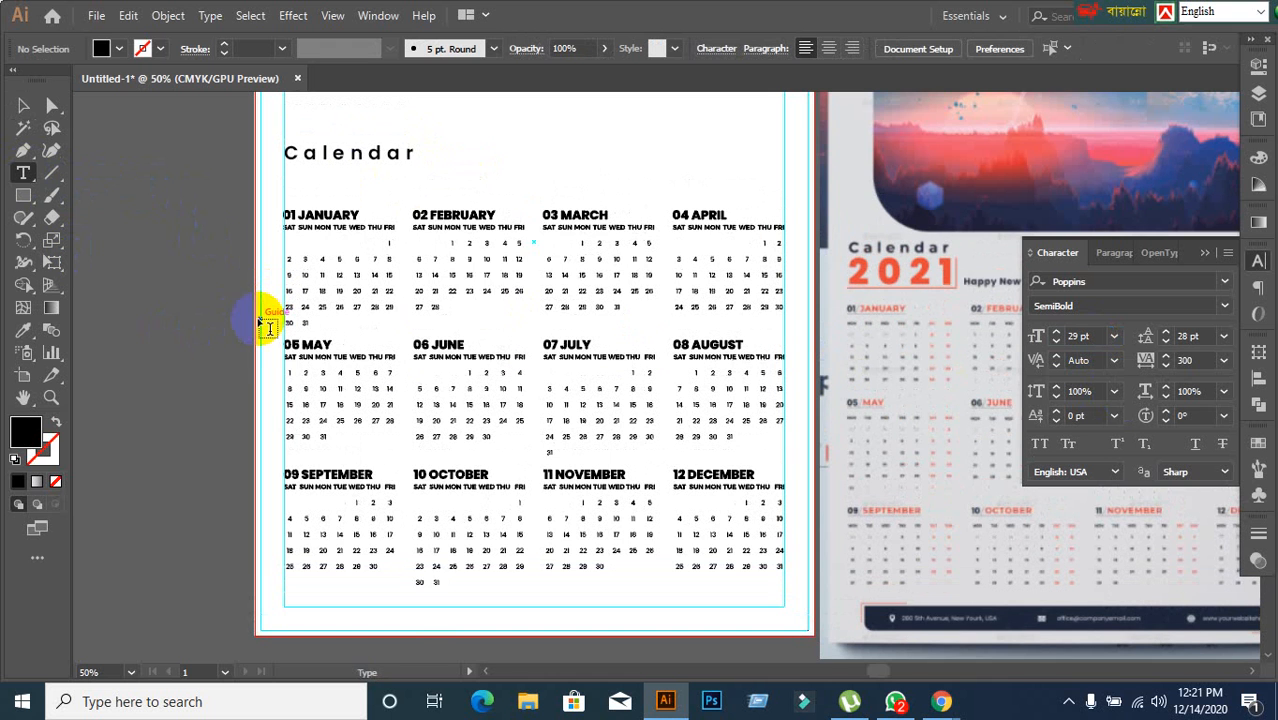
pyautogui.click(543, 152)
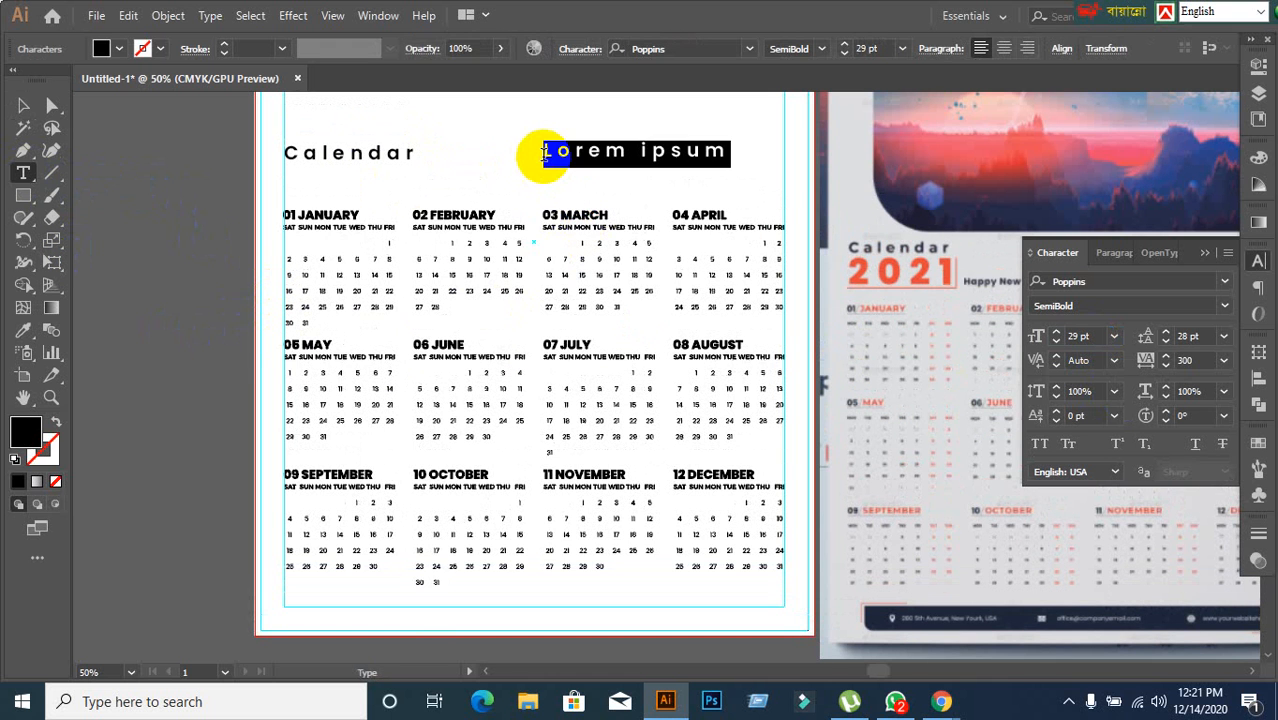
pyautogui.write('2021')
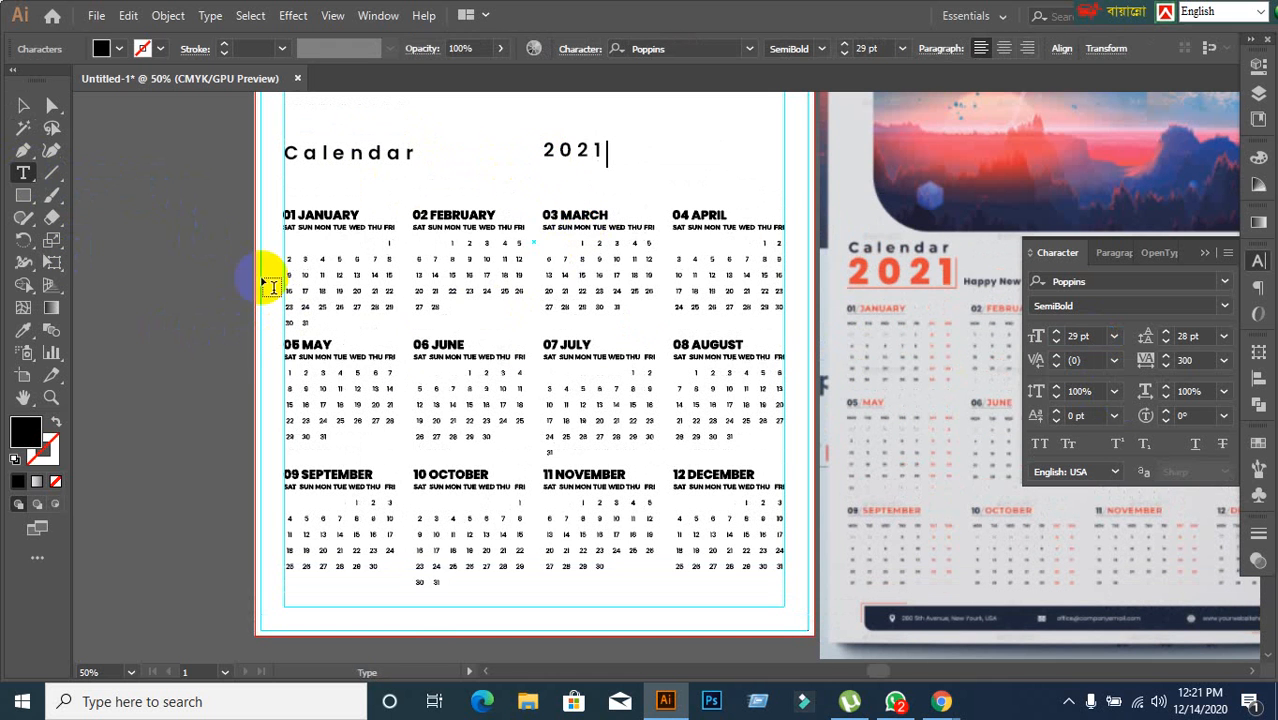
pyautogui.click(23, 105)
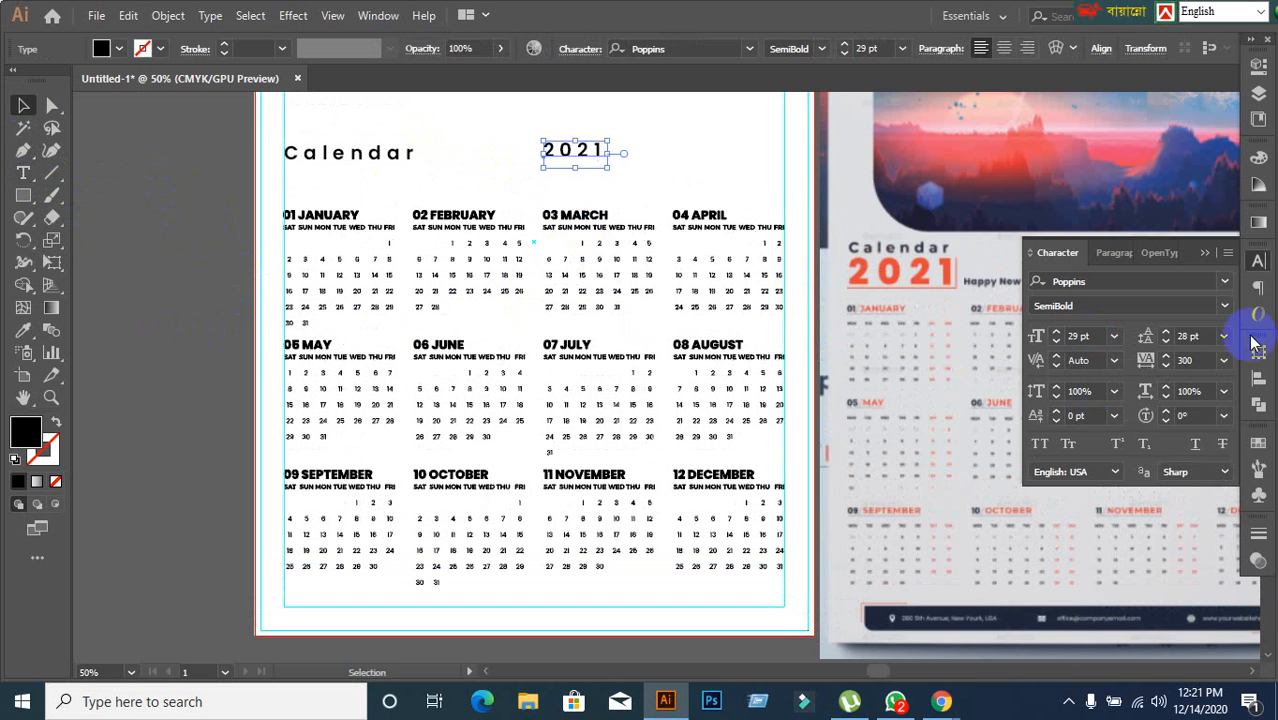
# Step: Set the "2021" text to a font size of 38 pt and the ExtraBold style
pyautogui.press('Up')
pyautogui.press('Up')
pyautogui.press('Up')
pyautogui.press('Up')
pyautogui.press('Up')
pyautogui.press('Up')
pyautogui.press('Up')
pyautogui.press('Up')
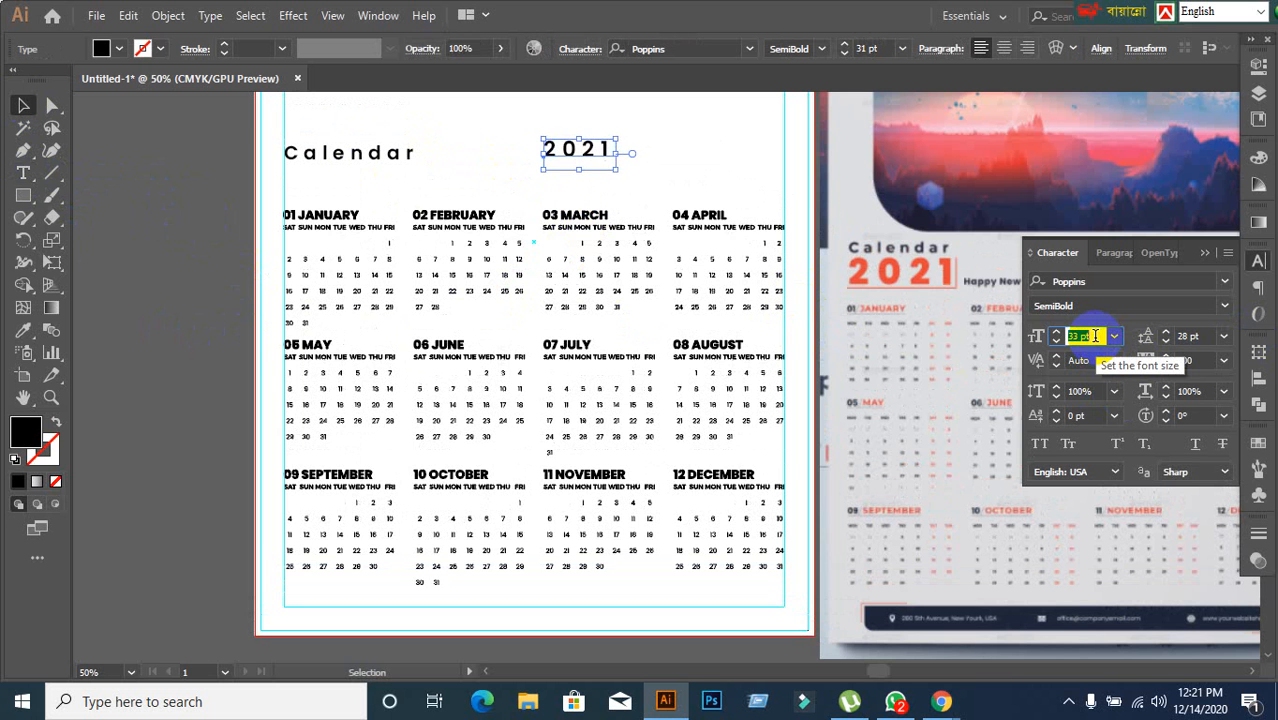
pyautogui.click(1224, 305)
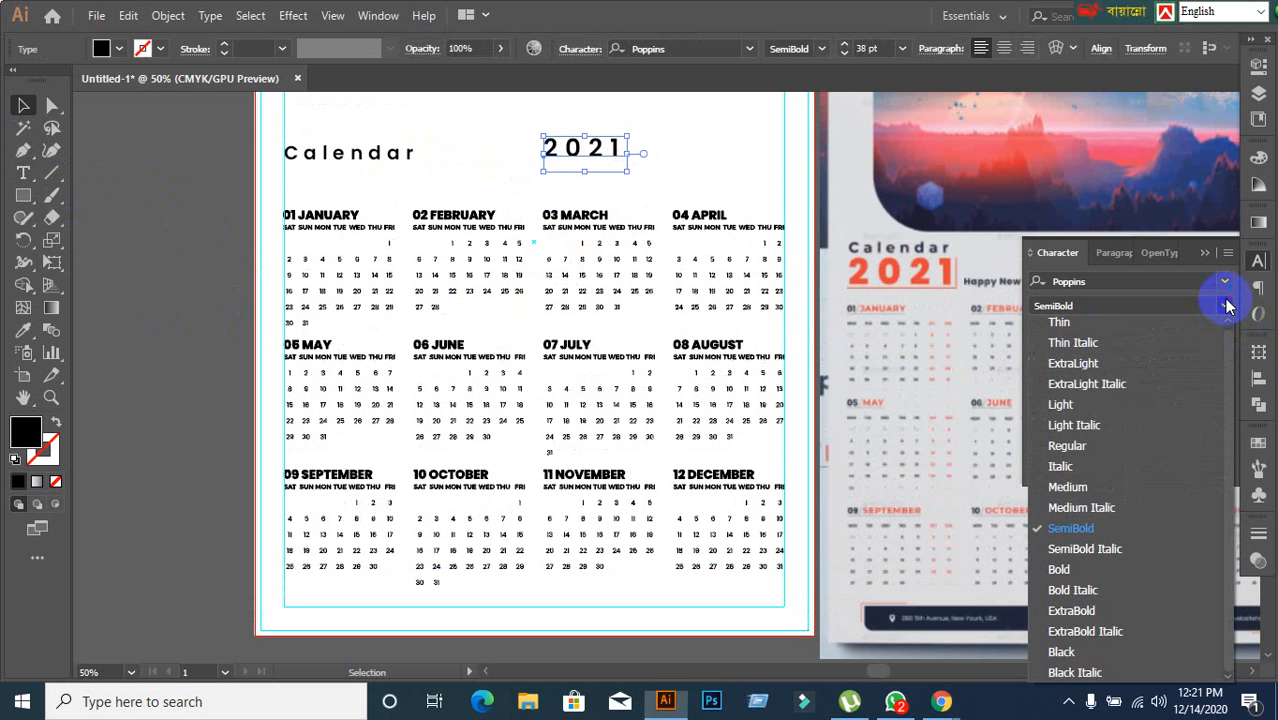
pyautogui.click(1071, 610)
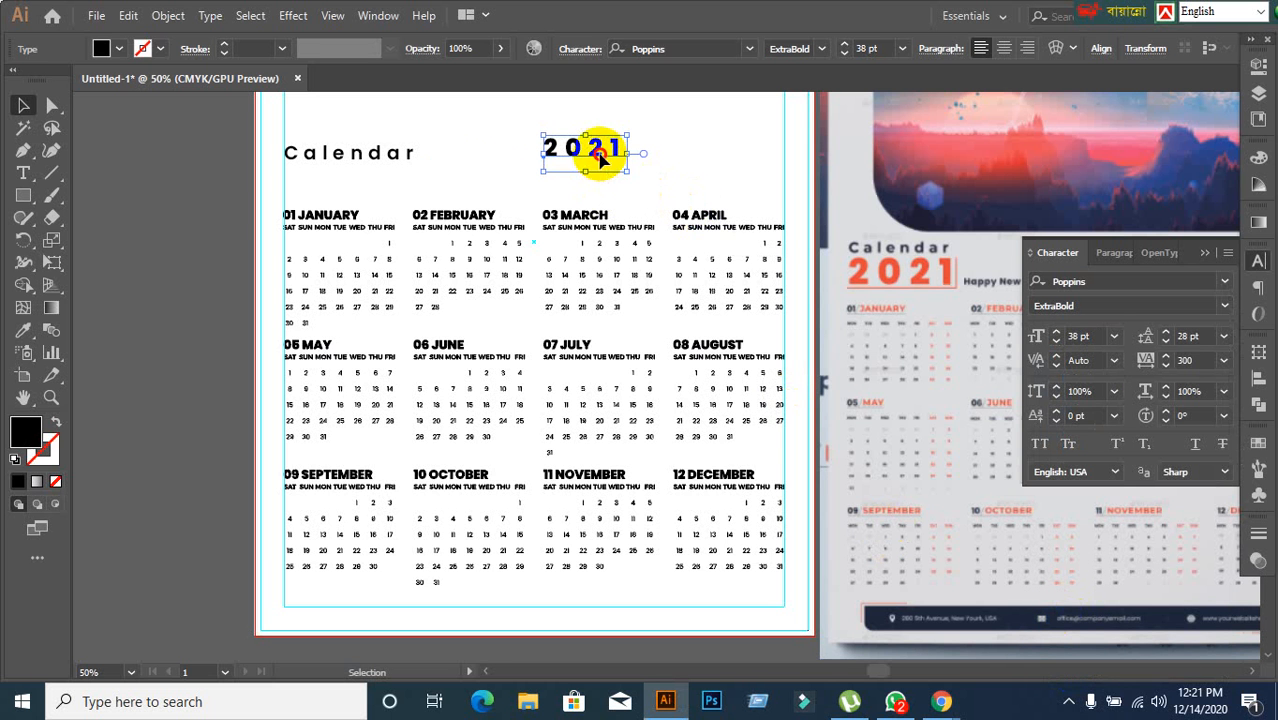
# Step: Place "2021" directly beneath "Calendar" at the left margin guide and enlarge it to 51 pt
pyautogui.moveTo(600, 155); pyautogui.dragTo(343, 189)
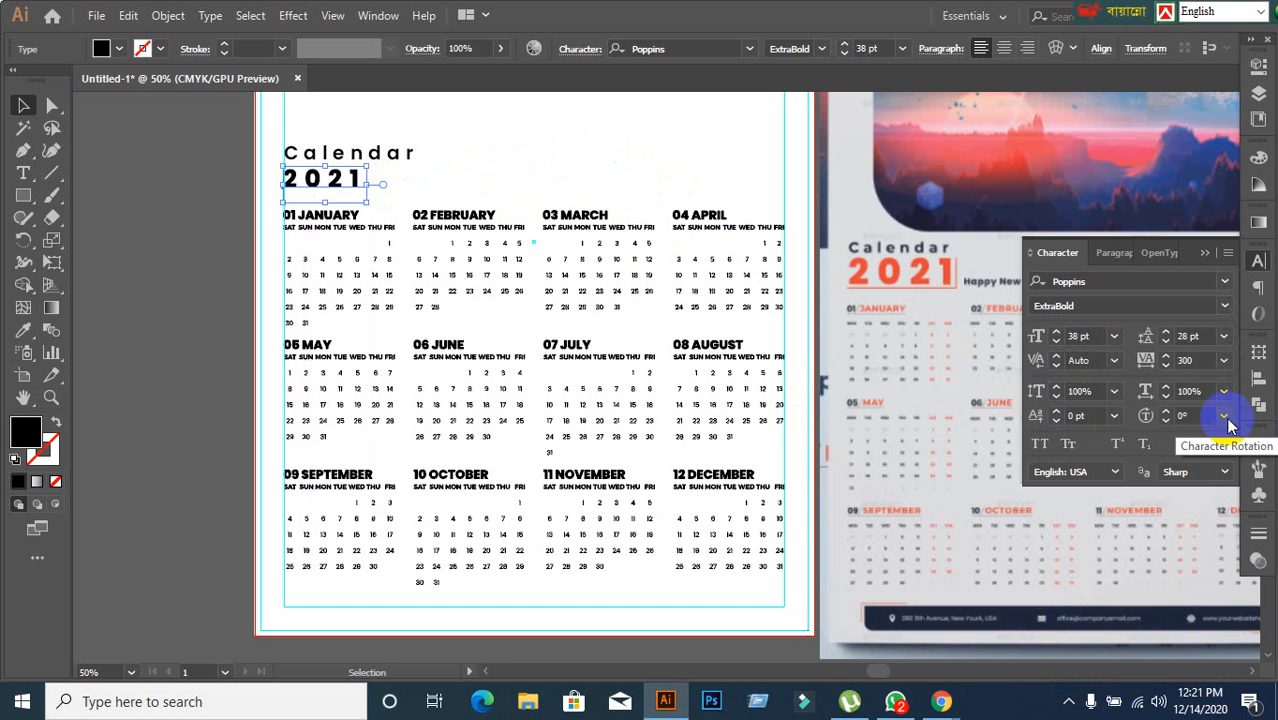
pyautogui.click(1096, 334)
pyautogui.scroll(13, 1096, 334)
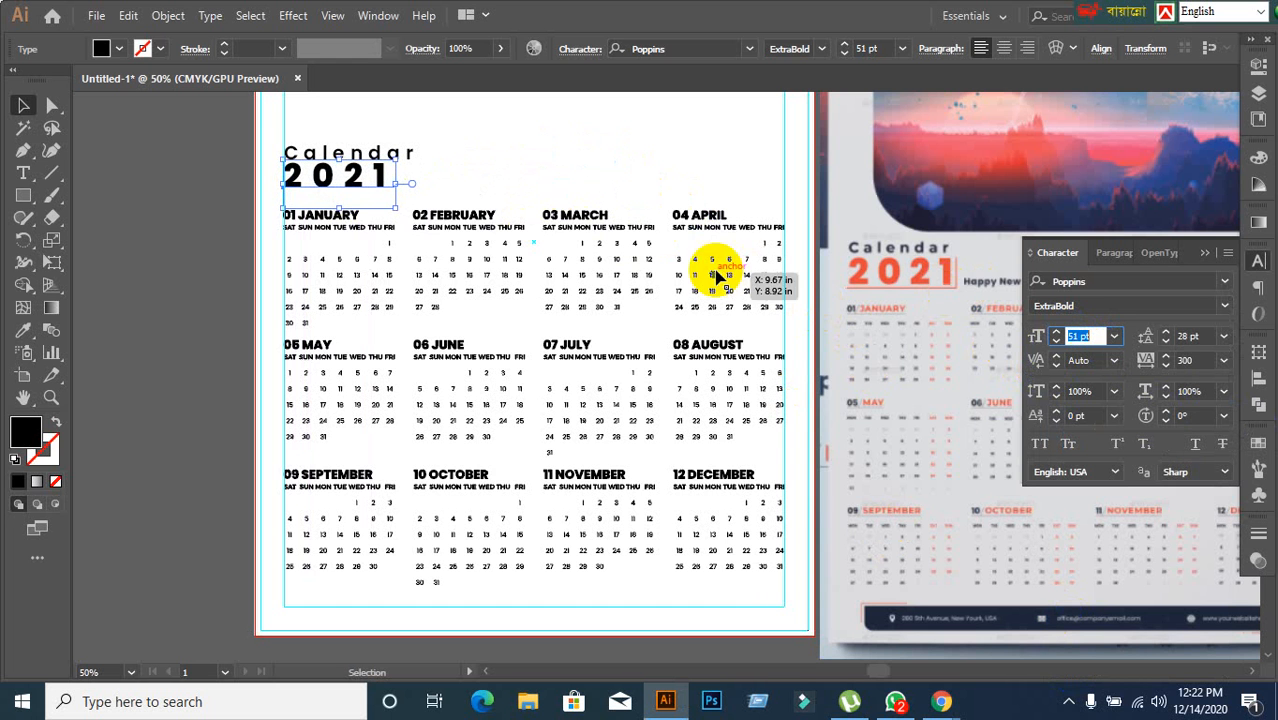
pyautogui.moveTo(355, 183); pyautogui.dragTo(355, 188)
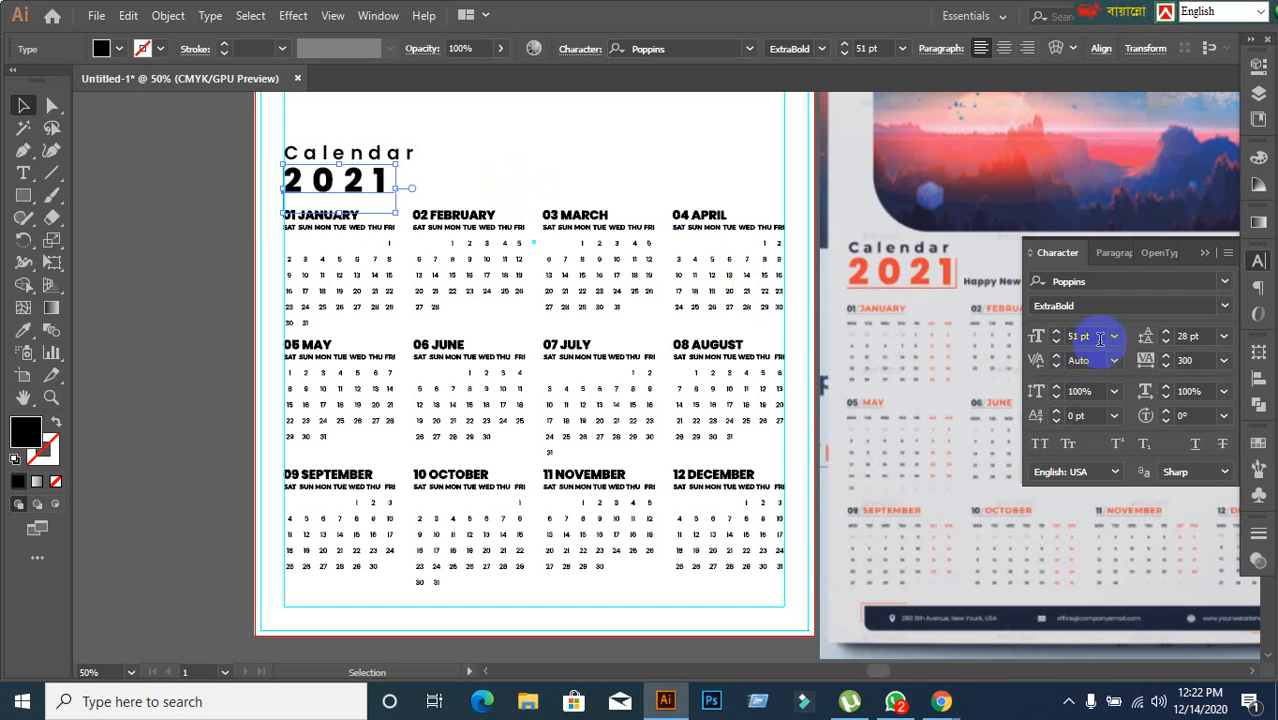
pyautogui.scroll(2, 1100, 340)
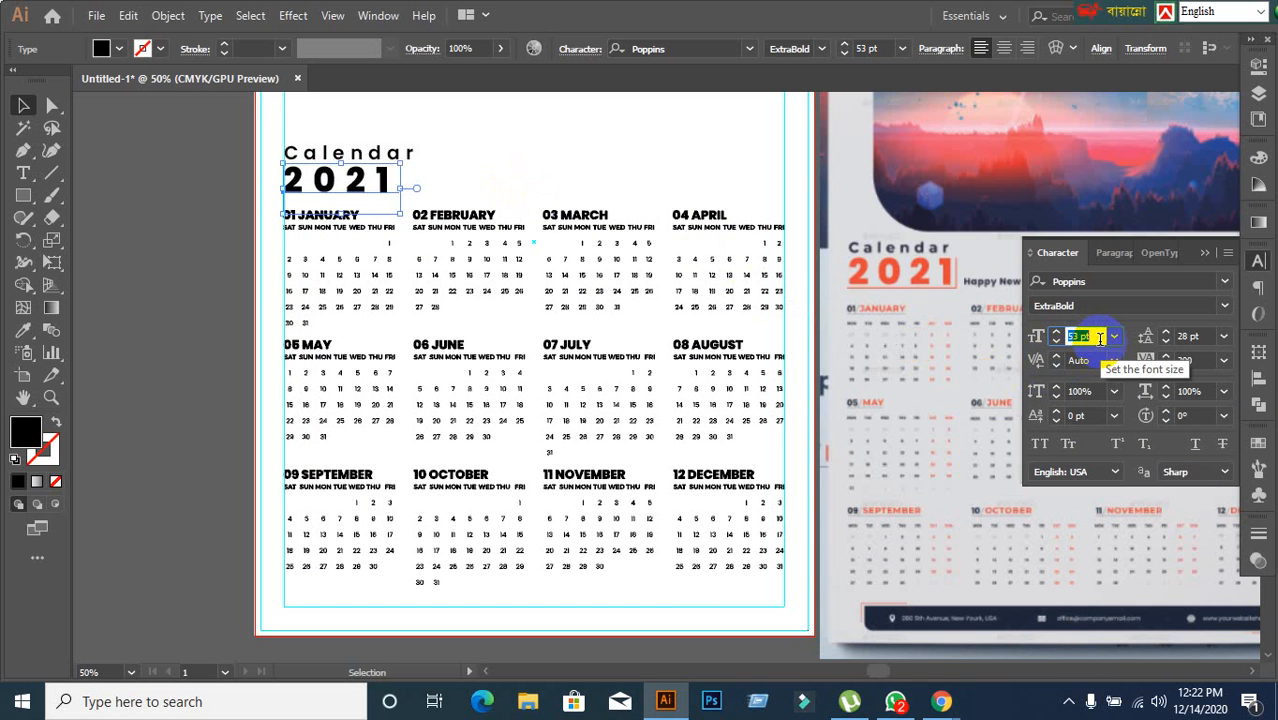
pyautogui.scroll(-2, 1100, 338)
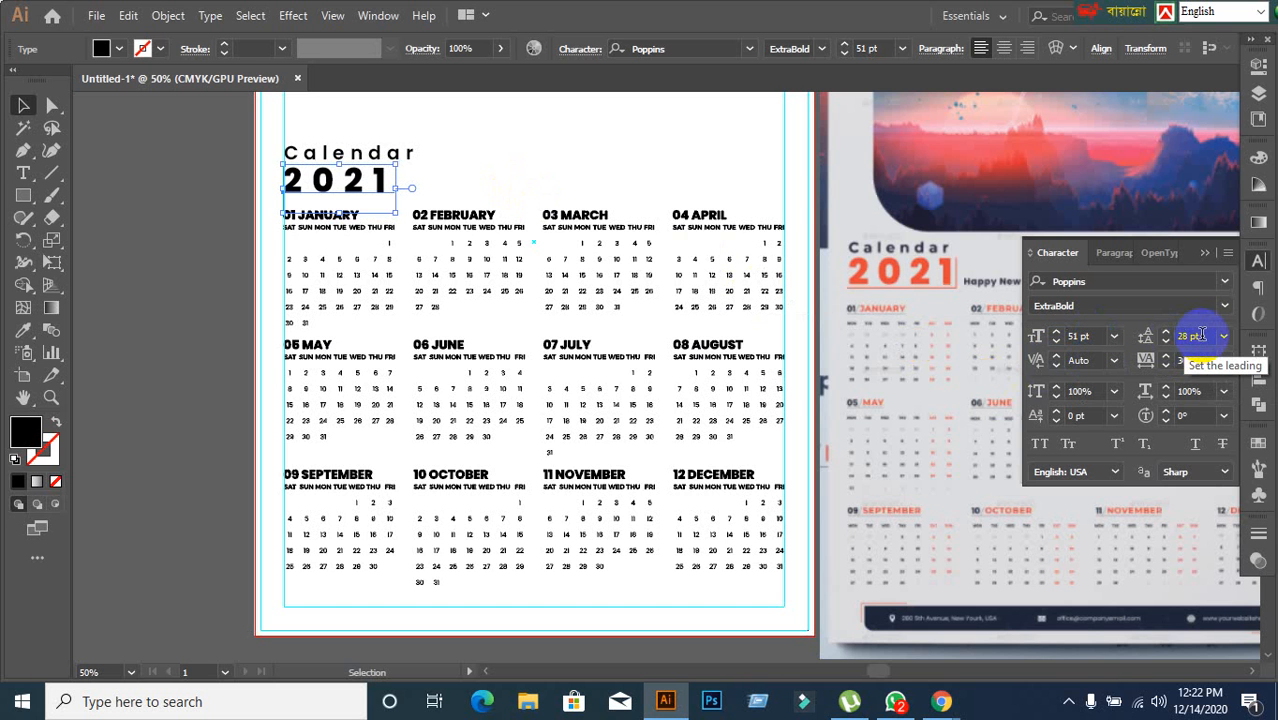
# Step: Widen the tracking of the "2021" text to 568 so it spans about the width of "Calendar"
pyautogui.click(1208, 359)
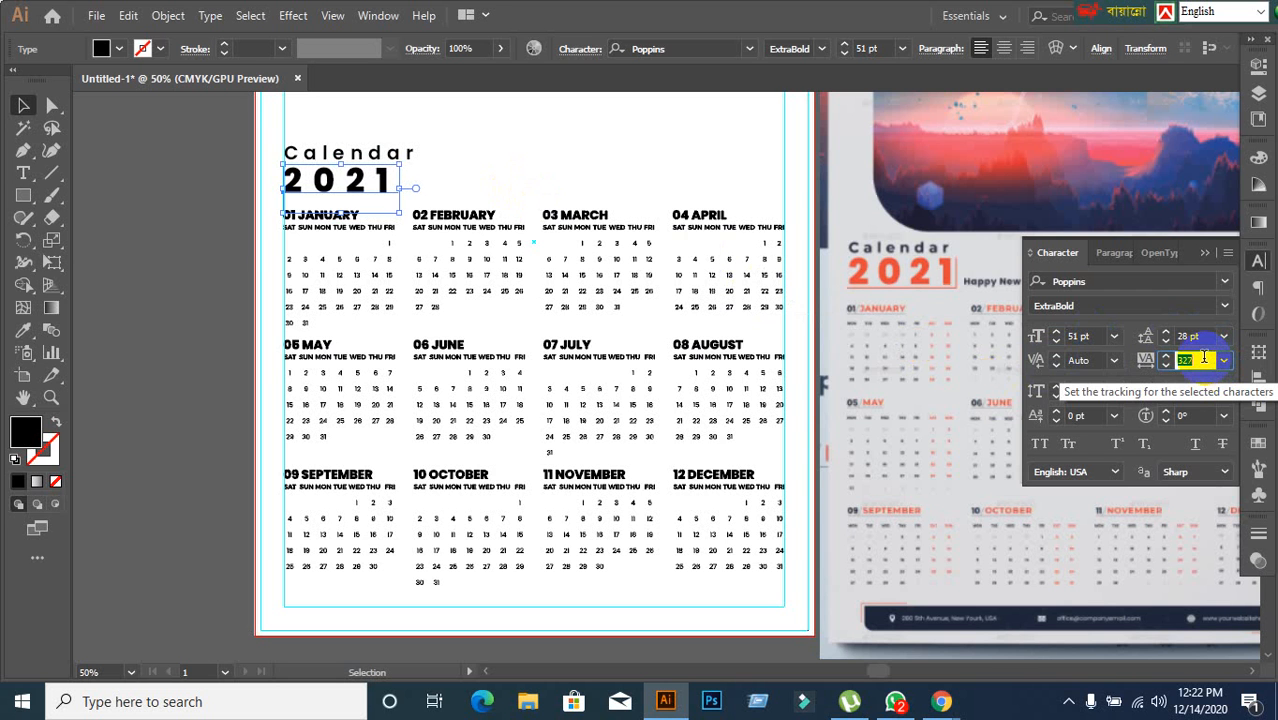
pyautogui.press('Up')
pyautogui.press('Up')
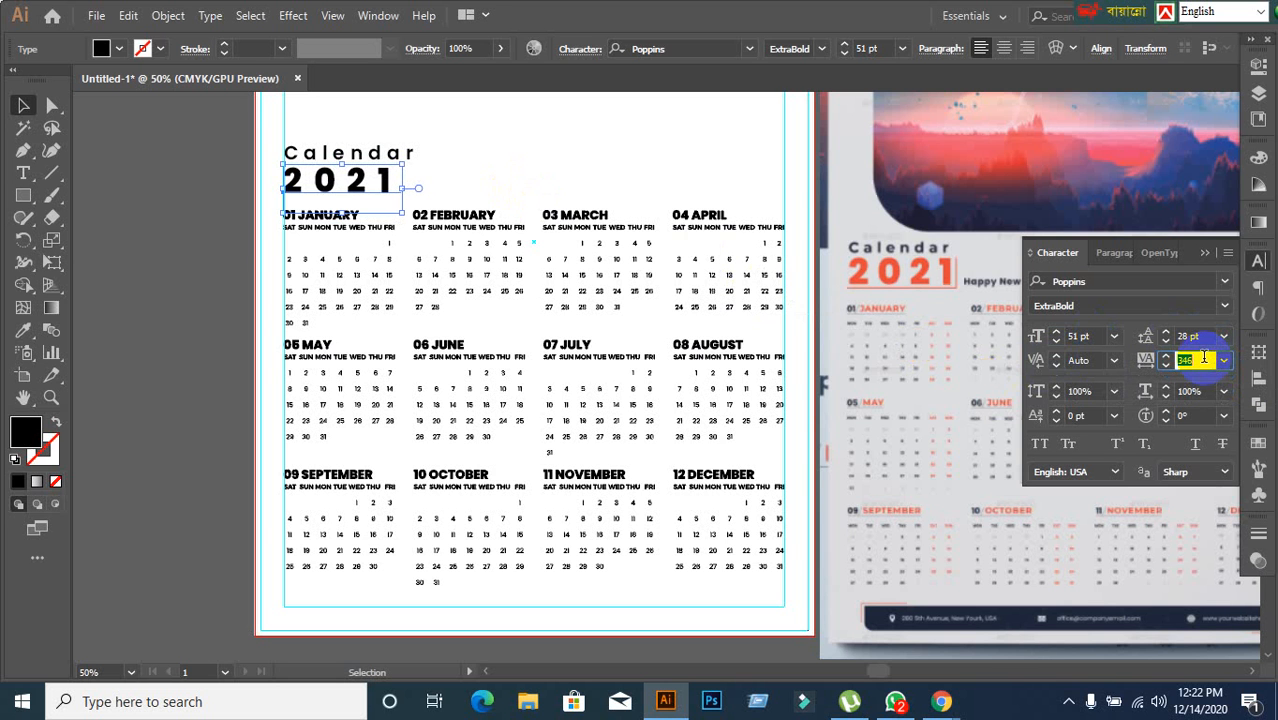
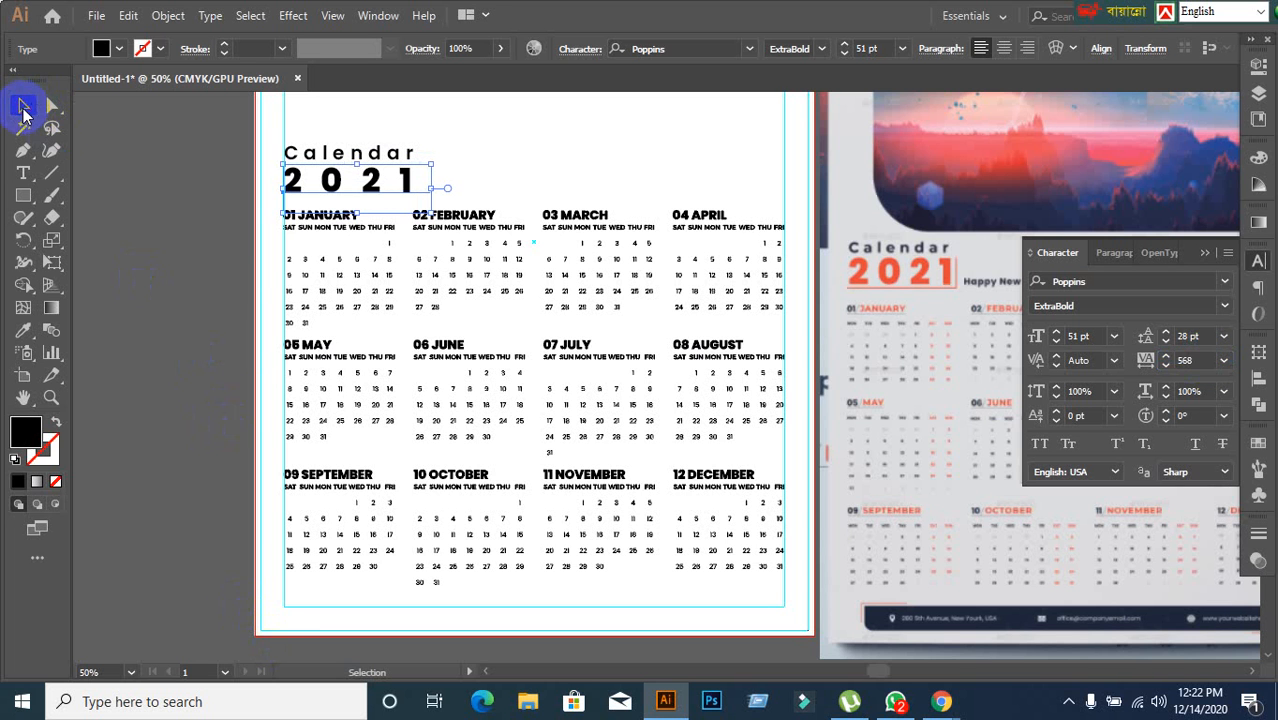
pyautogui.click(256, 322)
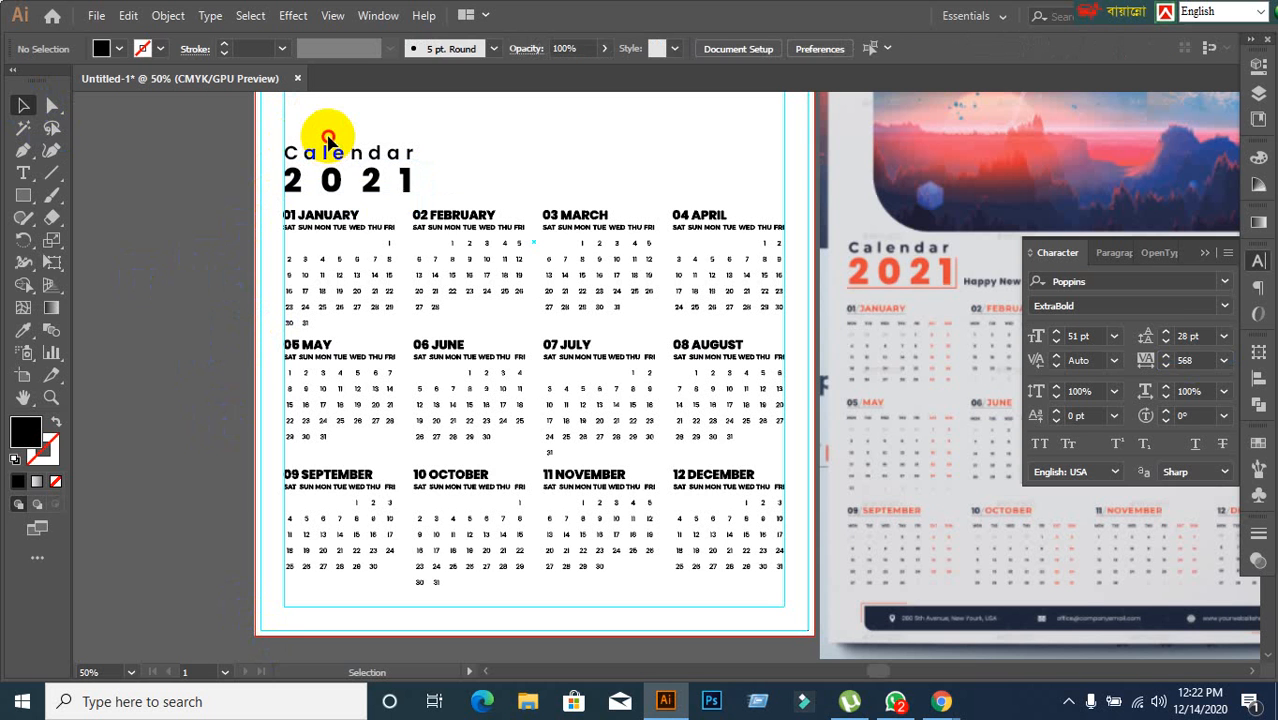
# Step: Try to recolour the "2021" text with the orange-red sampled from the reference image's title using the Eyedropper
pyautogui.click(371, 183)
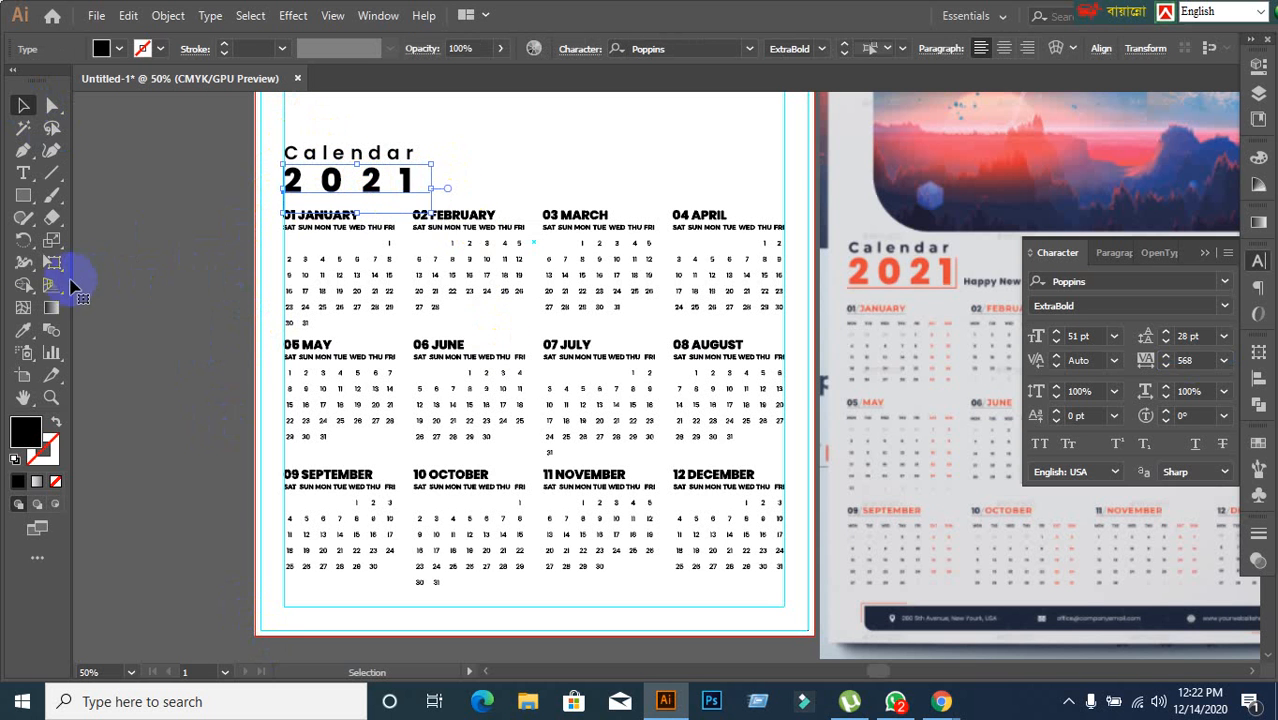
pyautogui.click(23, 330)
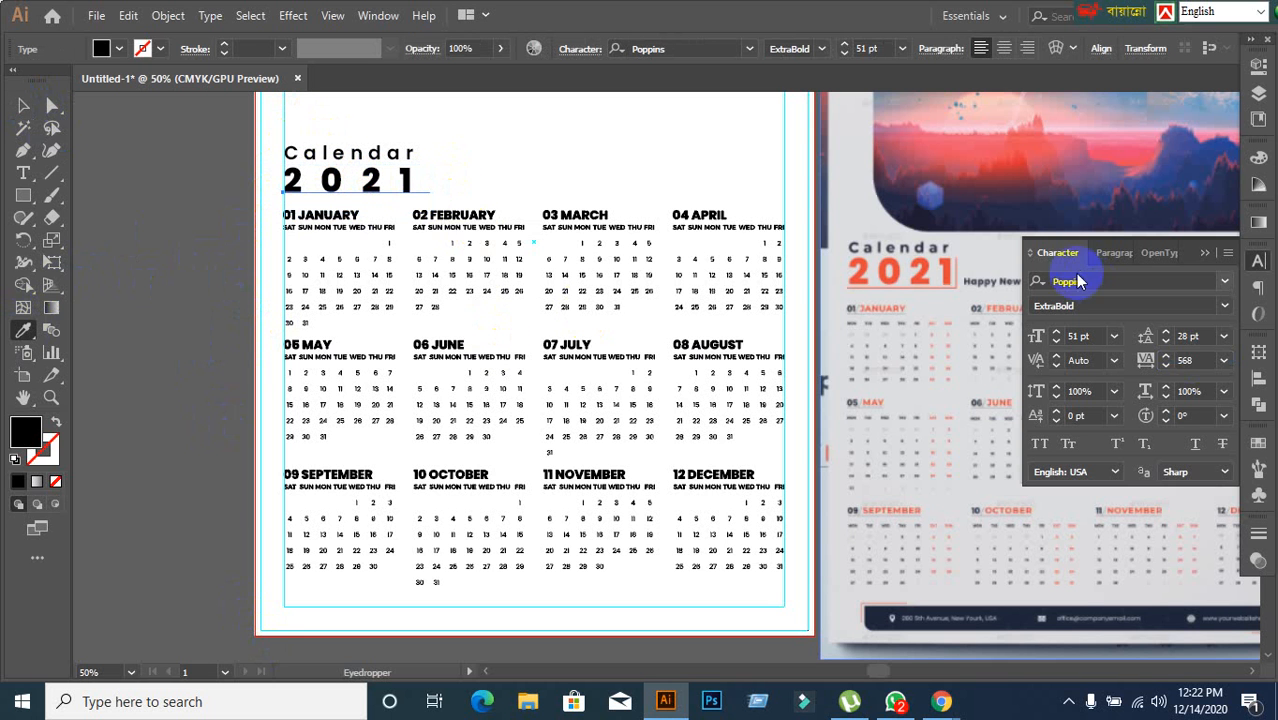
pyautogui.click(898, 262)
pyautogui.press('v')
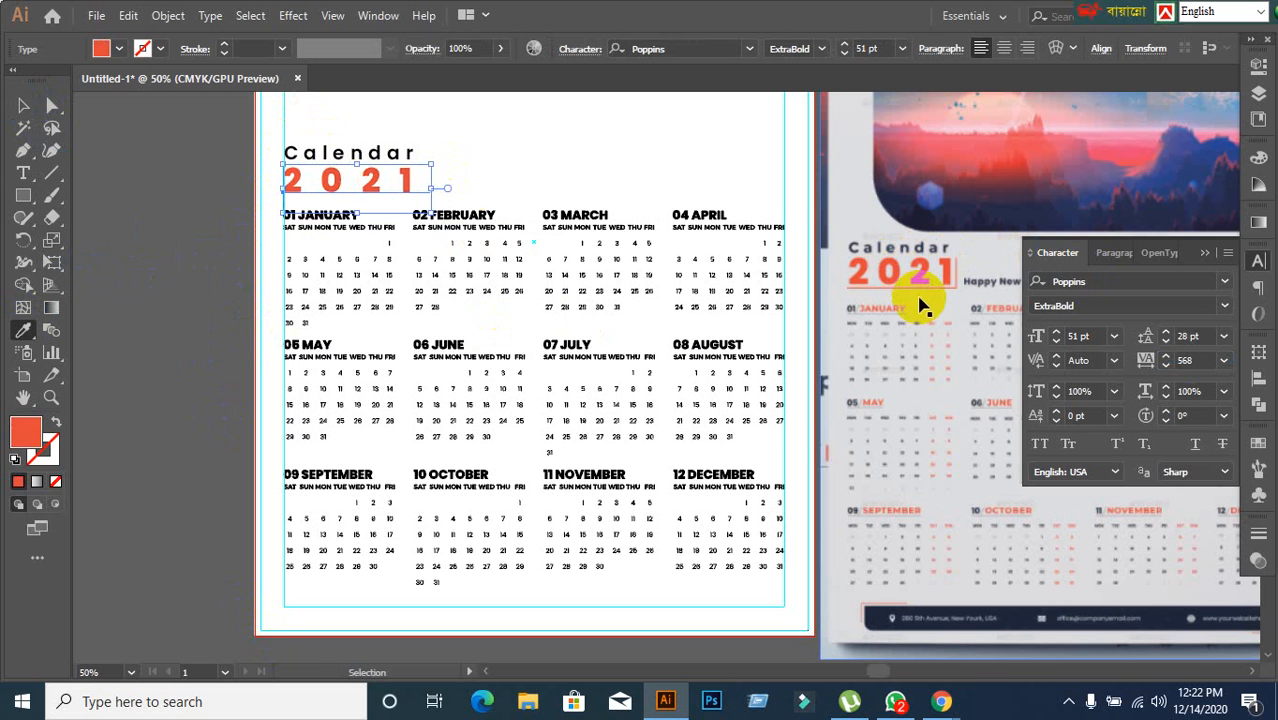
pyautogui.hotkey('ctrl', 'z')
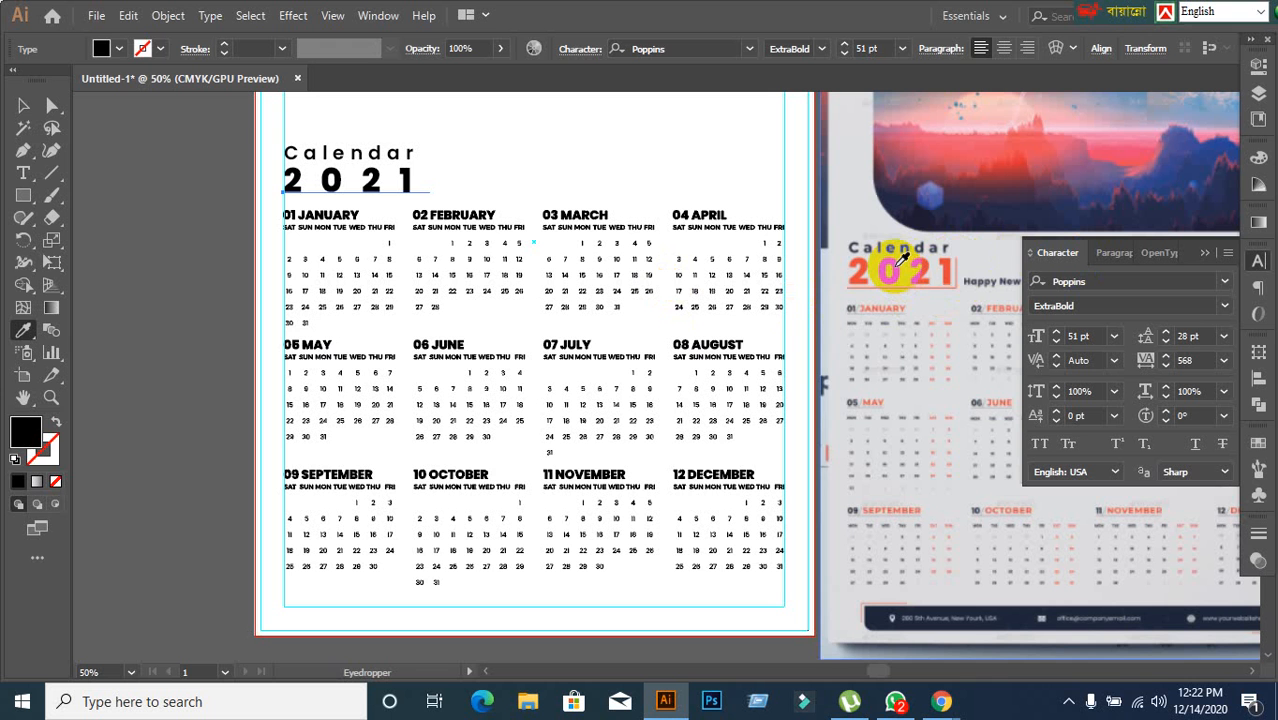
pyautogui.click(23, 106)
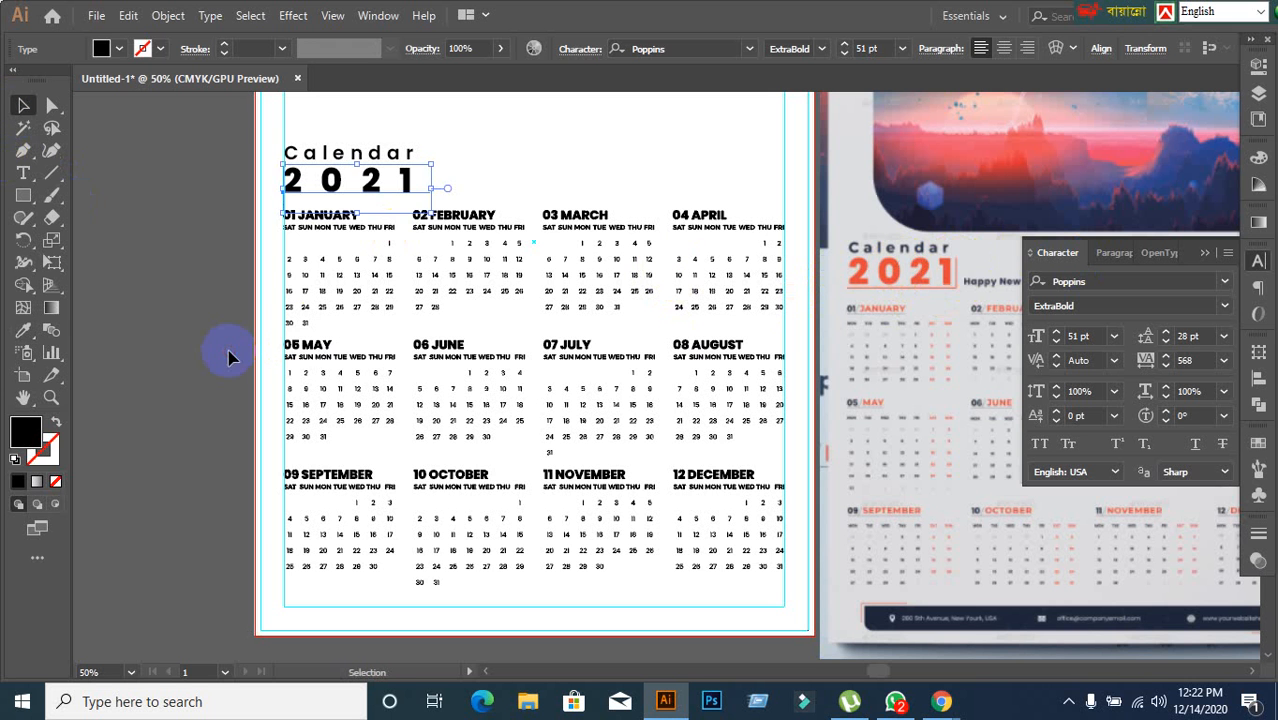
pyautogui.click(229, 350)
pyautogui.moveTo(352, 188); pyautogui.dragTo(370, 280)
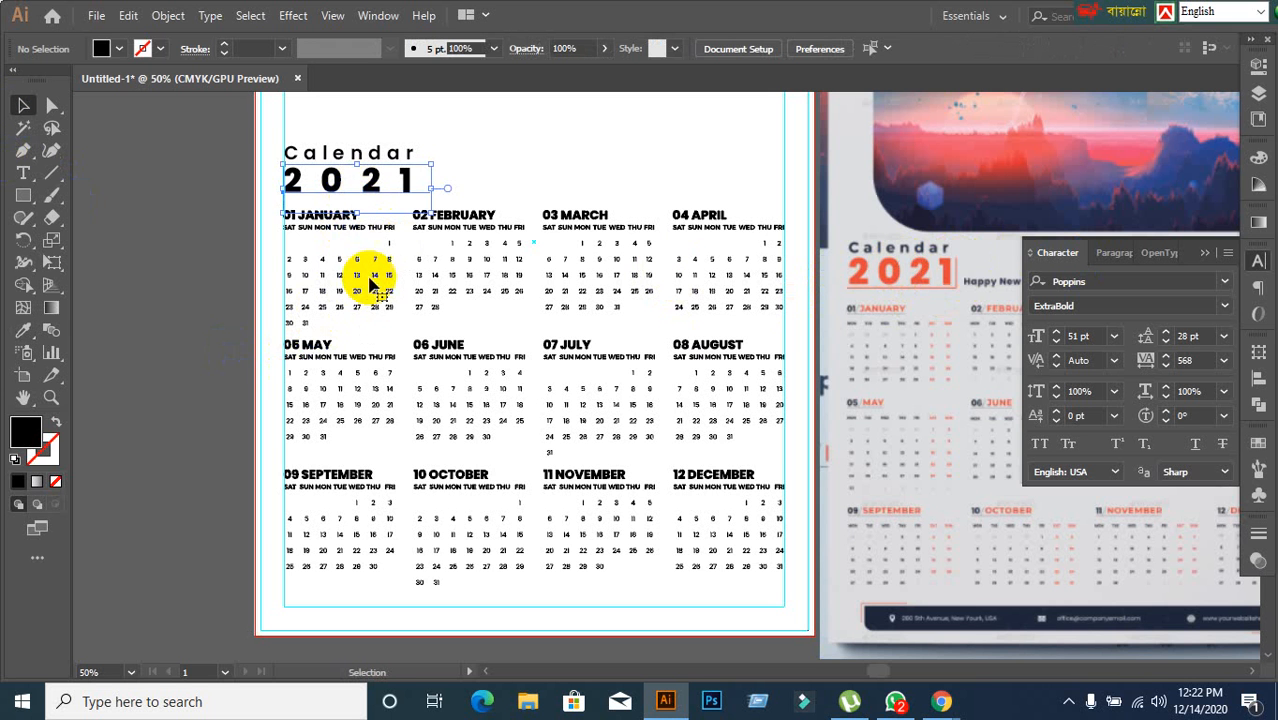
pyautogui.scroll(3, 513, 257)
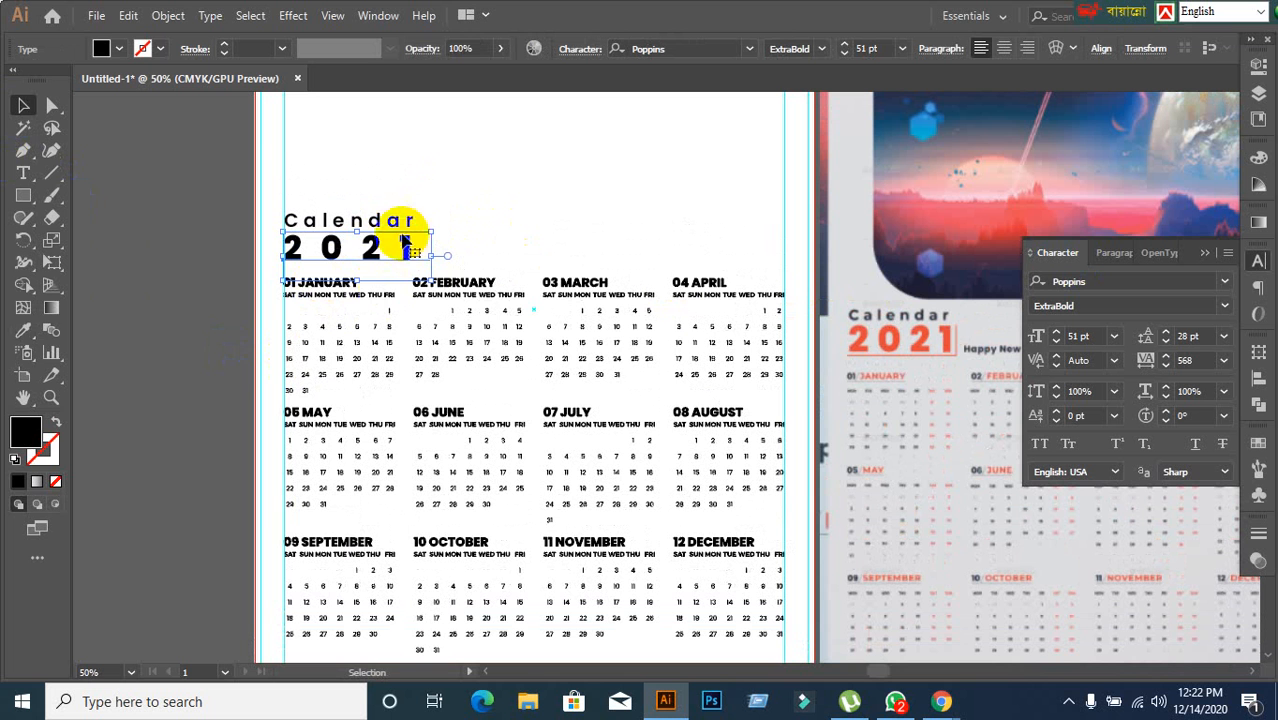
pyautogui.click(23, 330)
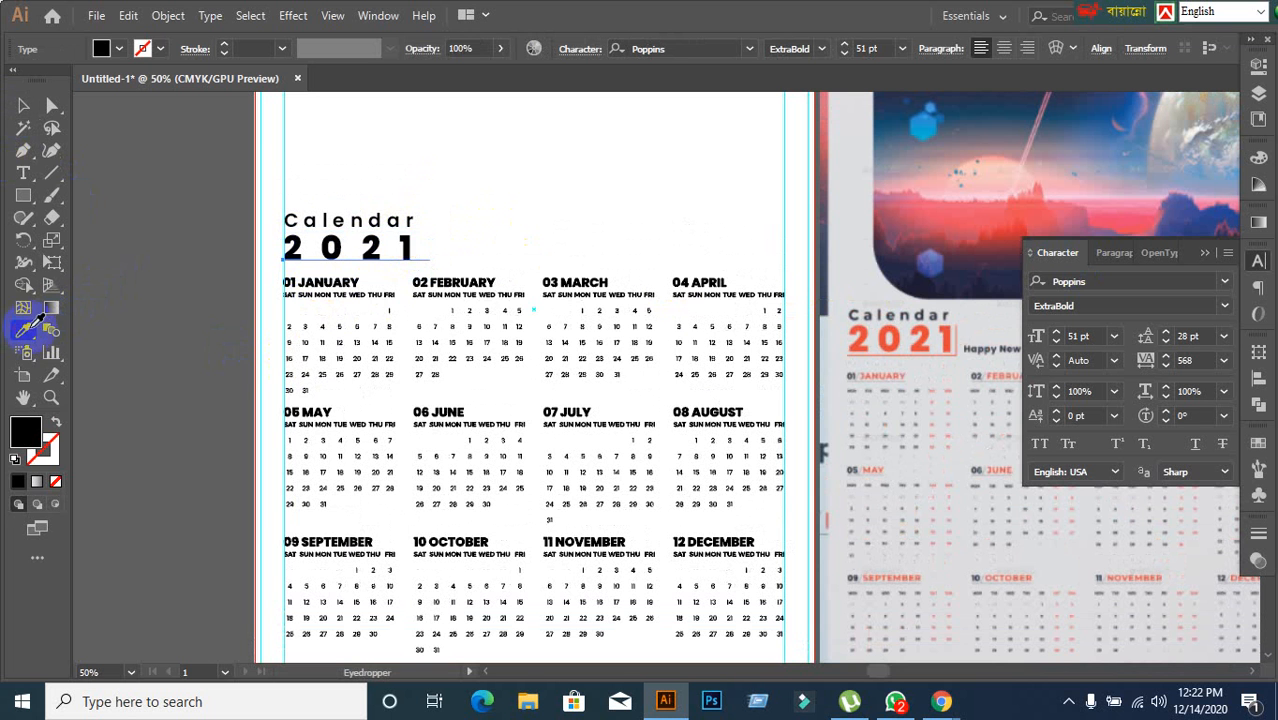
pyautogui.click(383, 214)
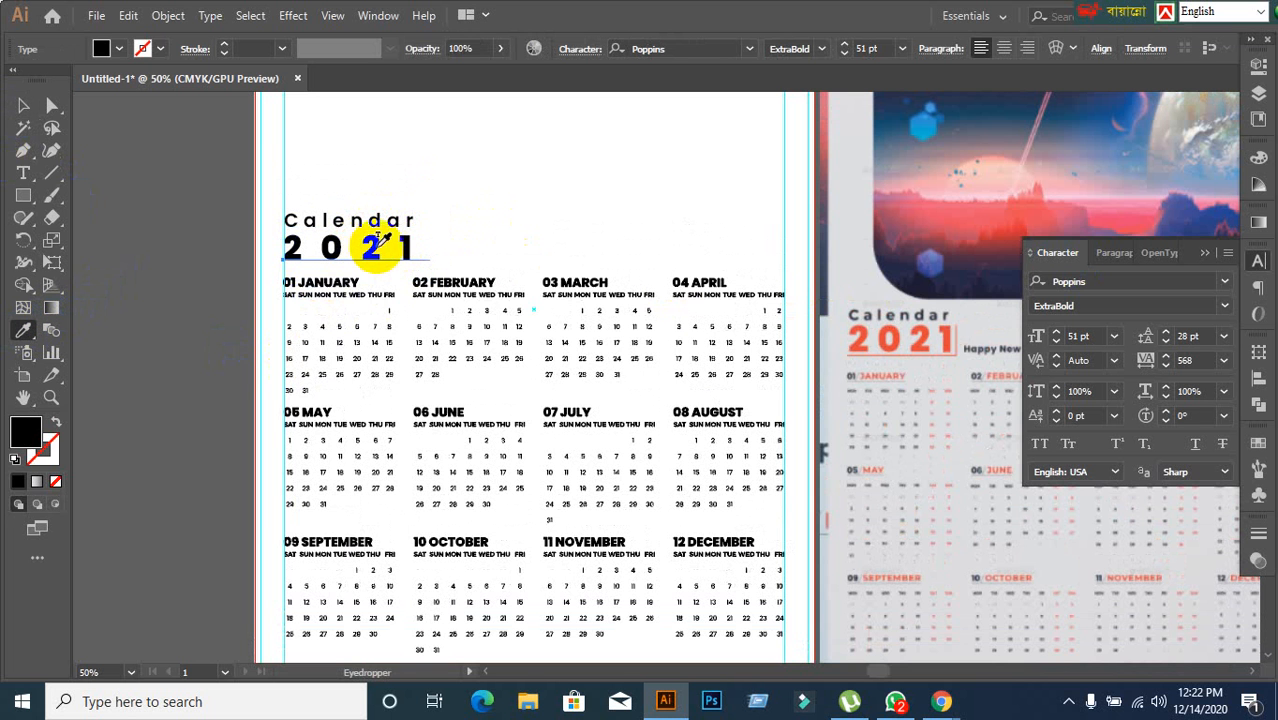
pyautogui.click(30, 107)
pyautogui.click(385, 217)
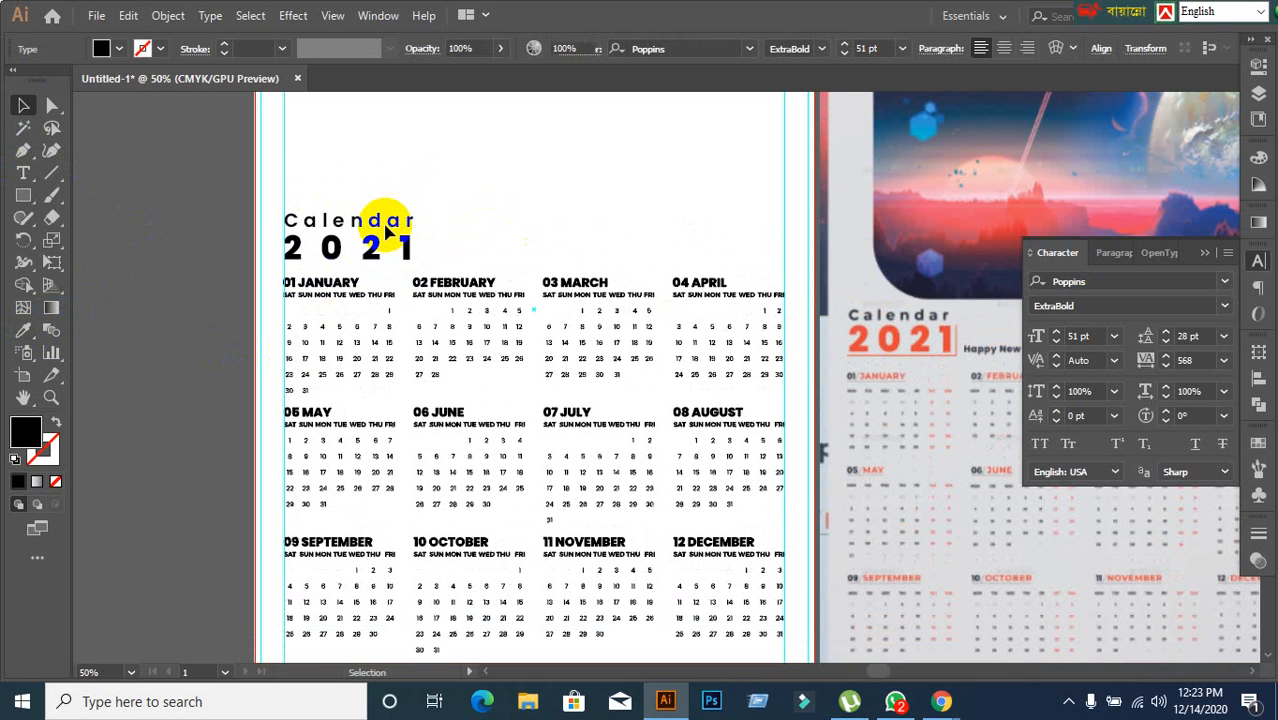
pyautogui.click(248, 300)
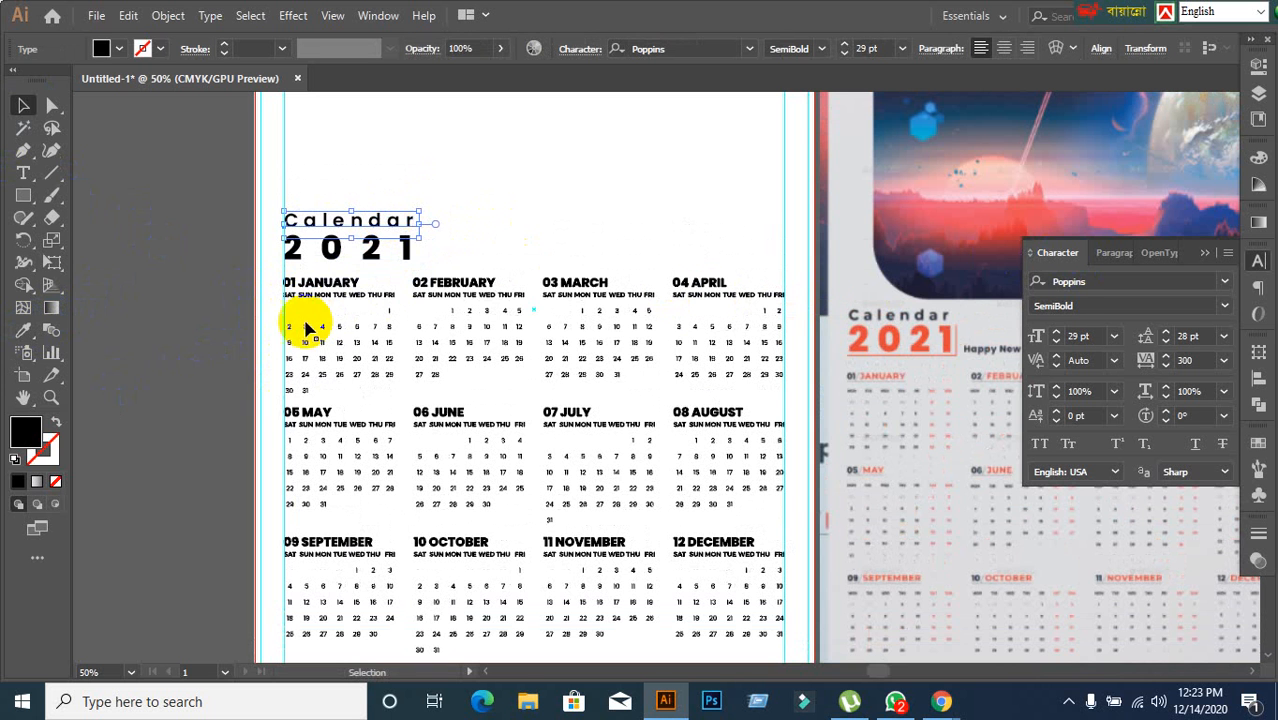
# Step: Try to copy the formatting of the "Calendar" text onto "2021" with the Eyedropper
pyautogui.click(372, 250)
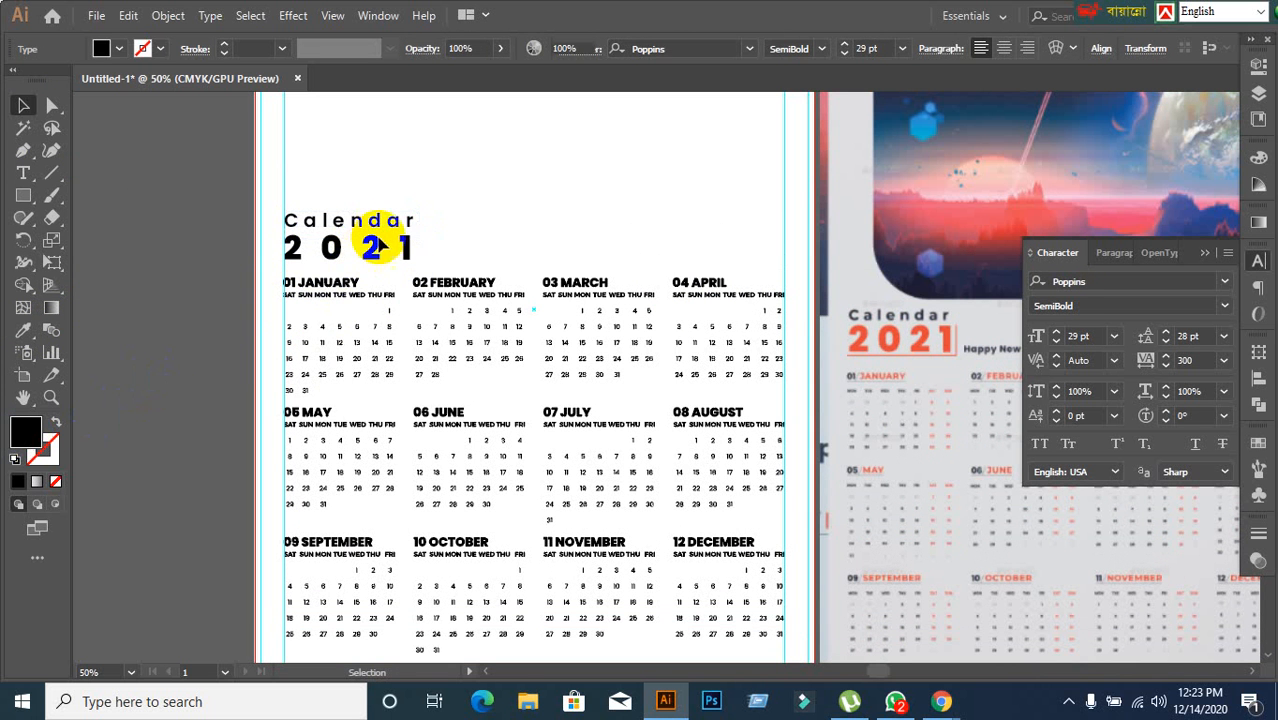
pyautogui.click(24, 331)
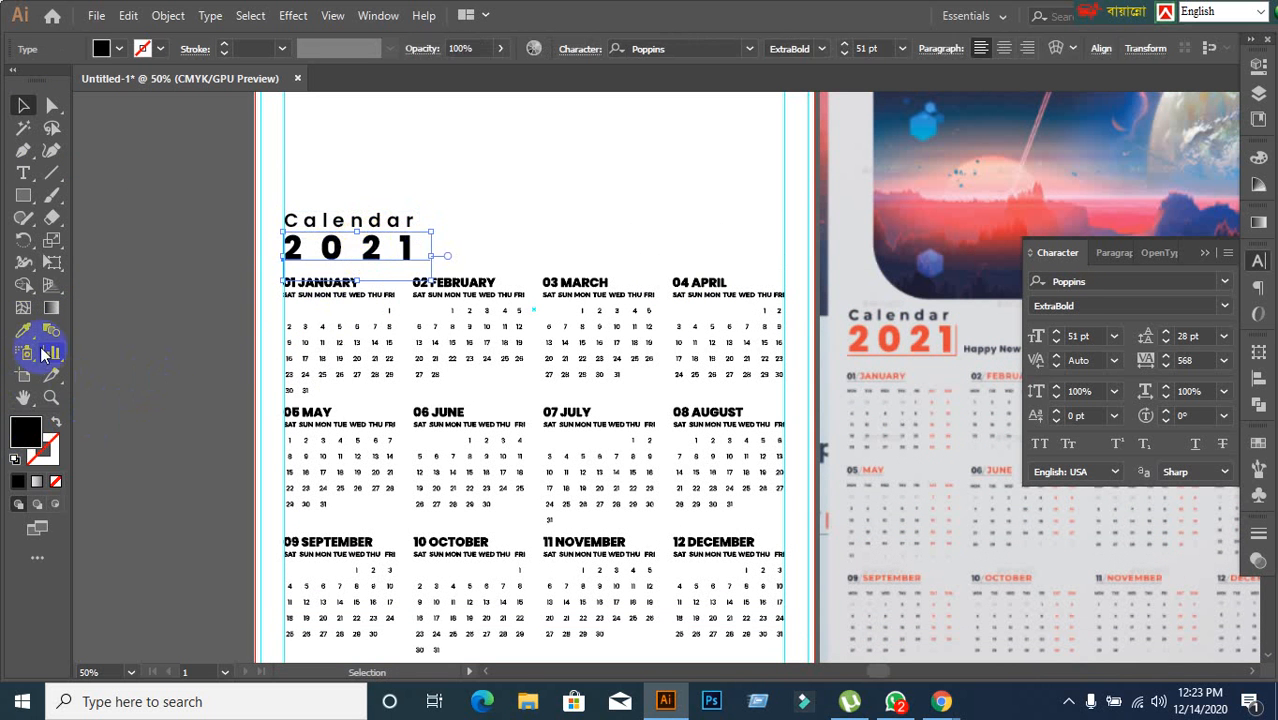
pyautogui.click(380, 214)
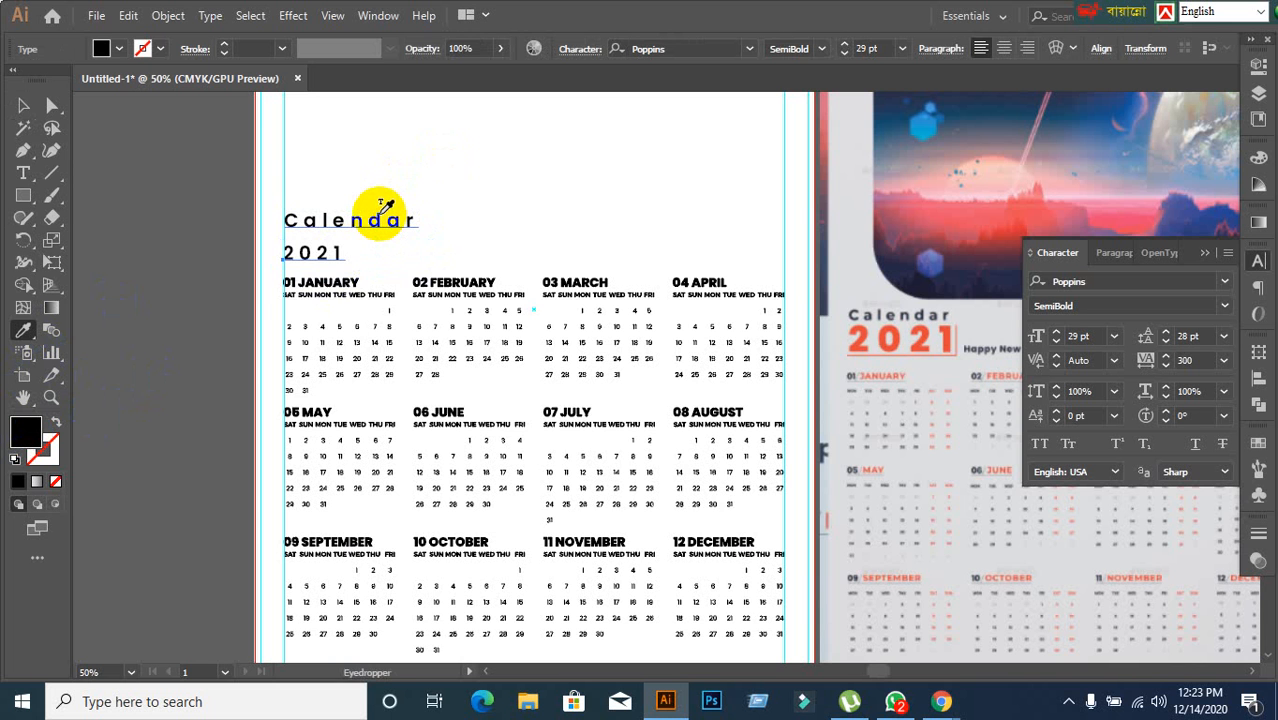
pyautogui.hotkey('ctrl', 'z')
pyautogui.click(23, 105)
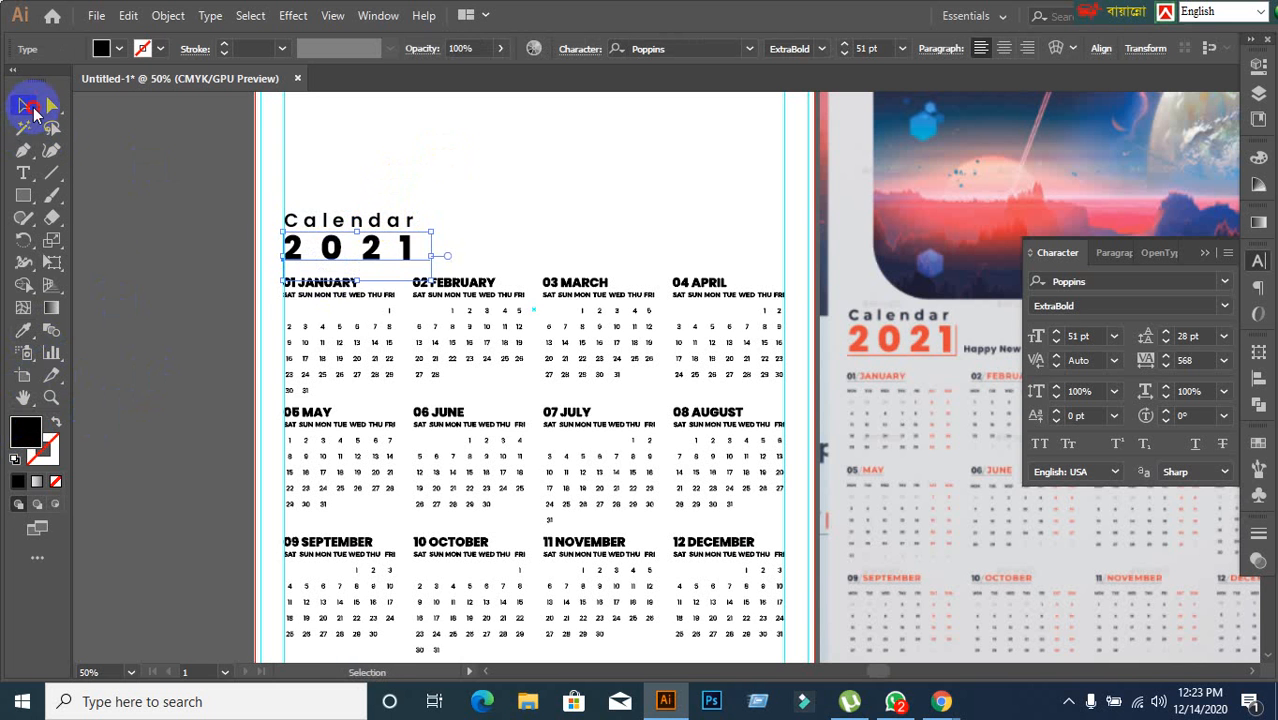
pyautogui.click(172, 308)
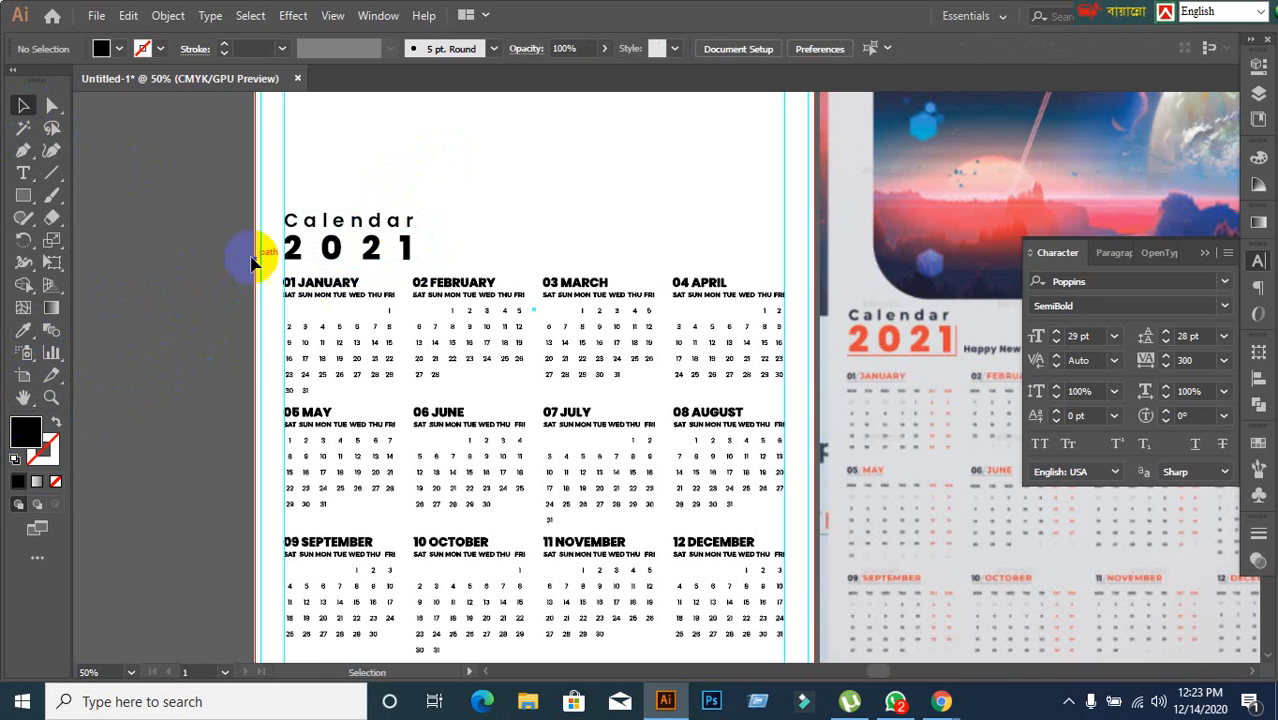
pyautogui.click(337, 226)
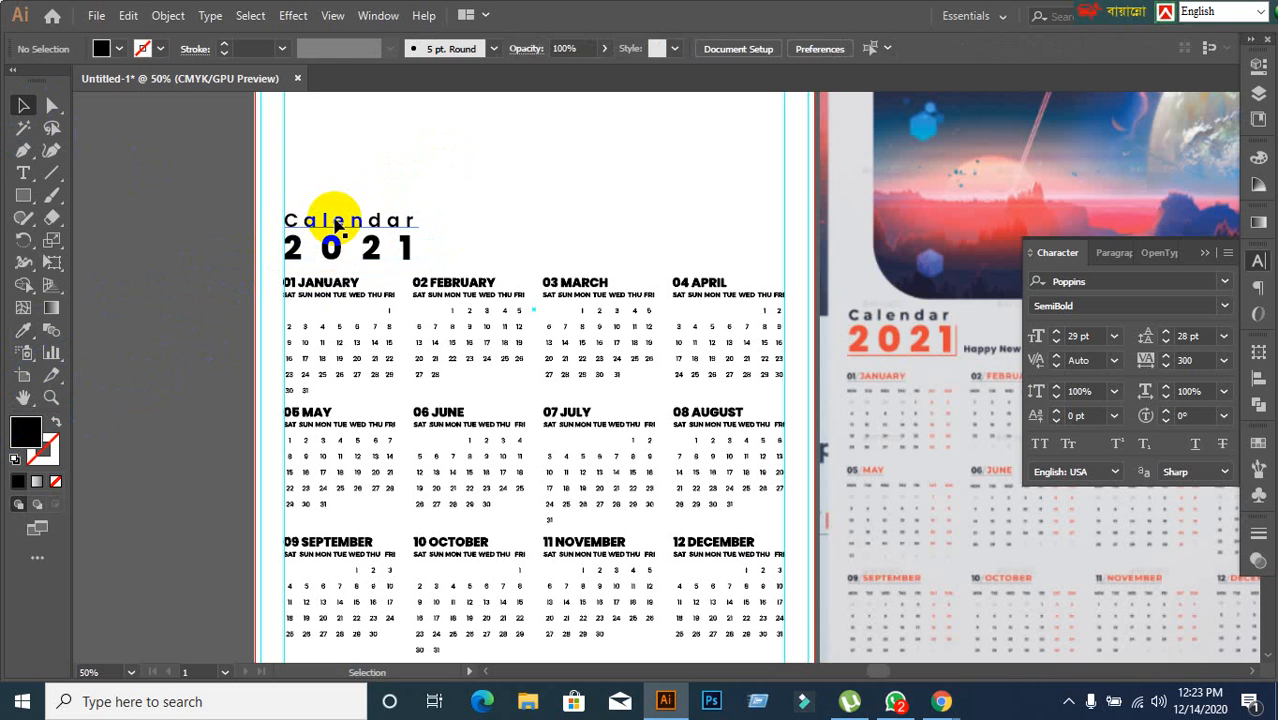
pyautogui.click(183, 307)
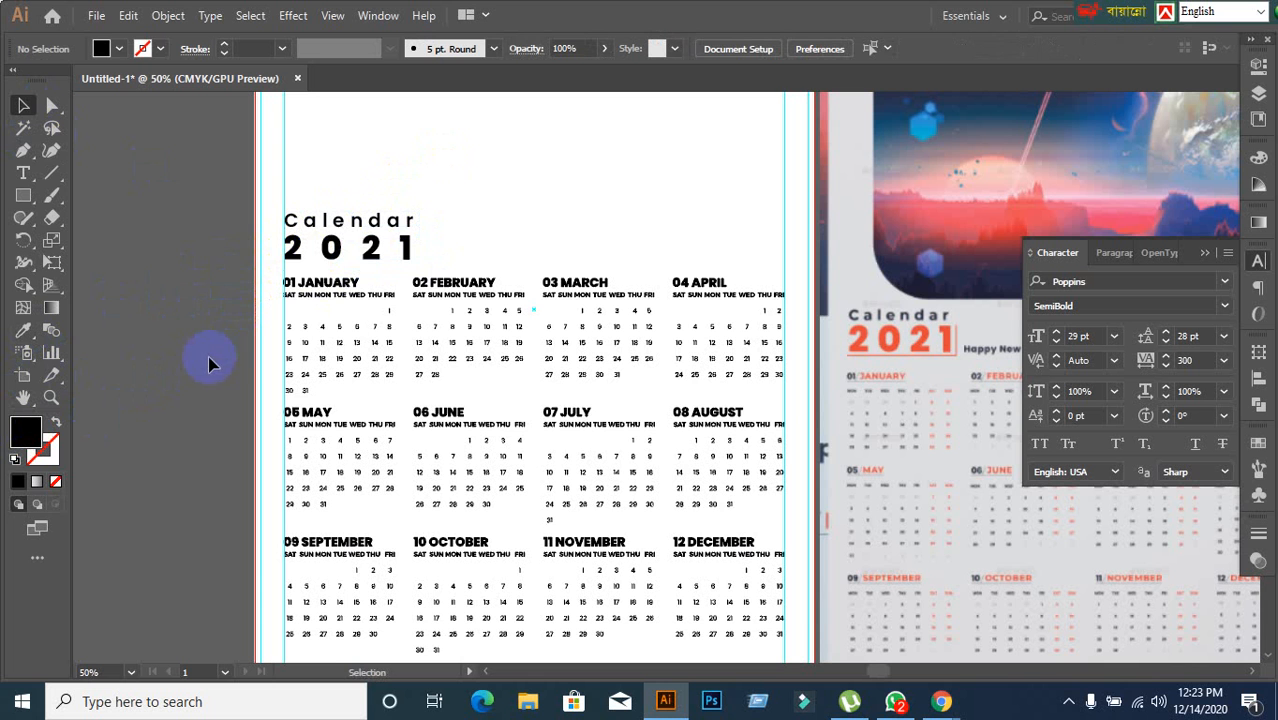
pyautogui.click(345, 254)
pyautogui.click(127, 291)
pyautogui.click(349, 261)
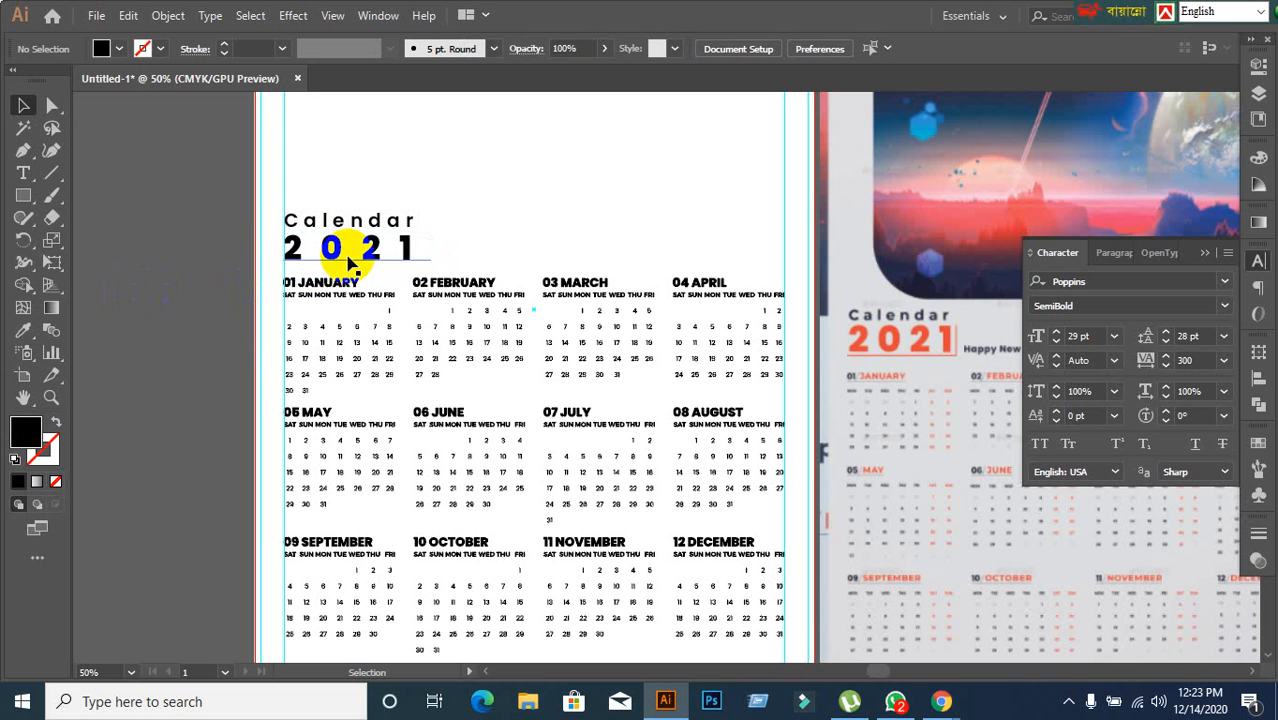
pyautogui.click(191, 285)
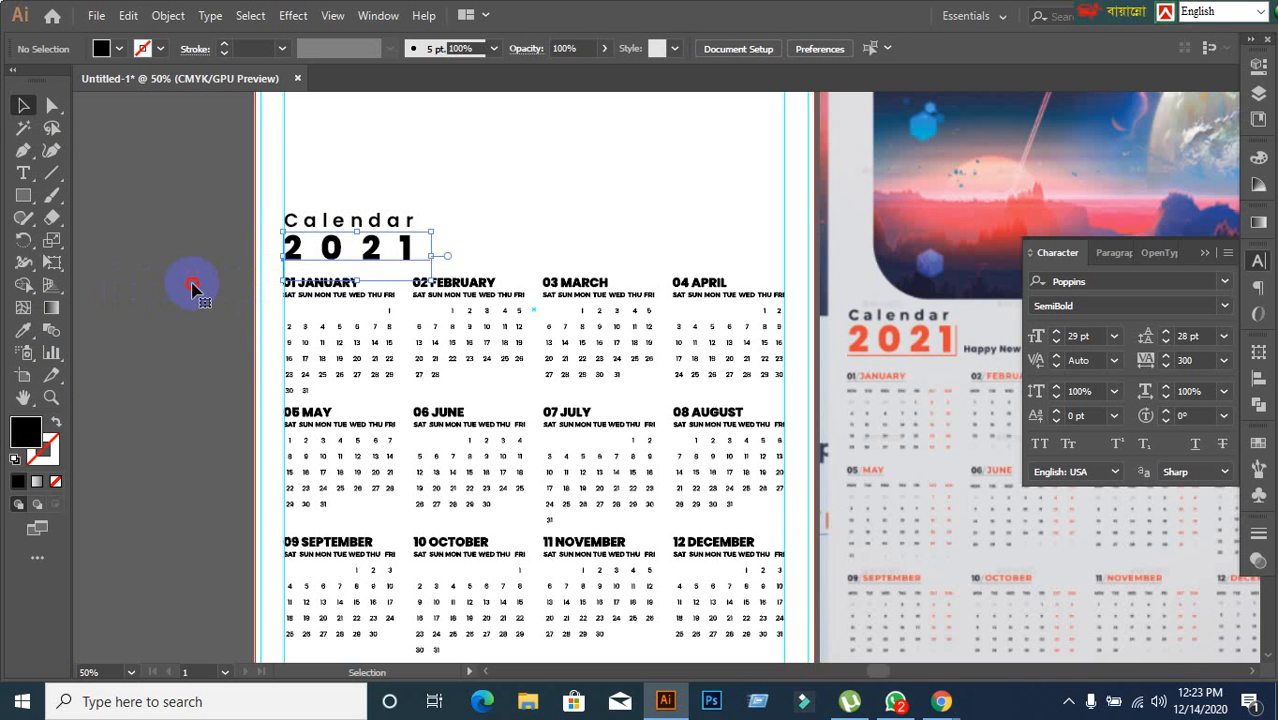
# Step: Set the fill of the "Calendar" text to the crimson colour #dd1951
pyautogui.click(345, 229)
pyautogui.doubleClick(26, 430)
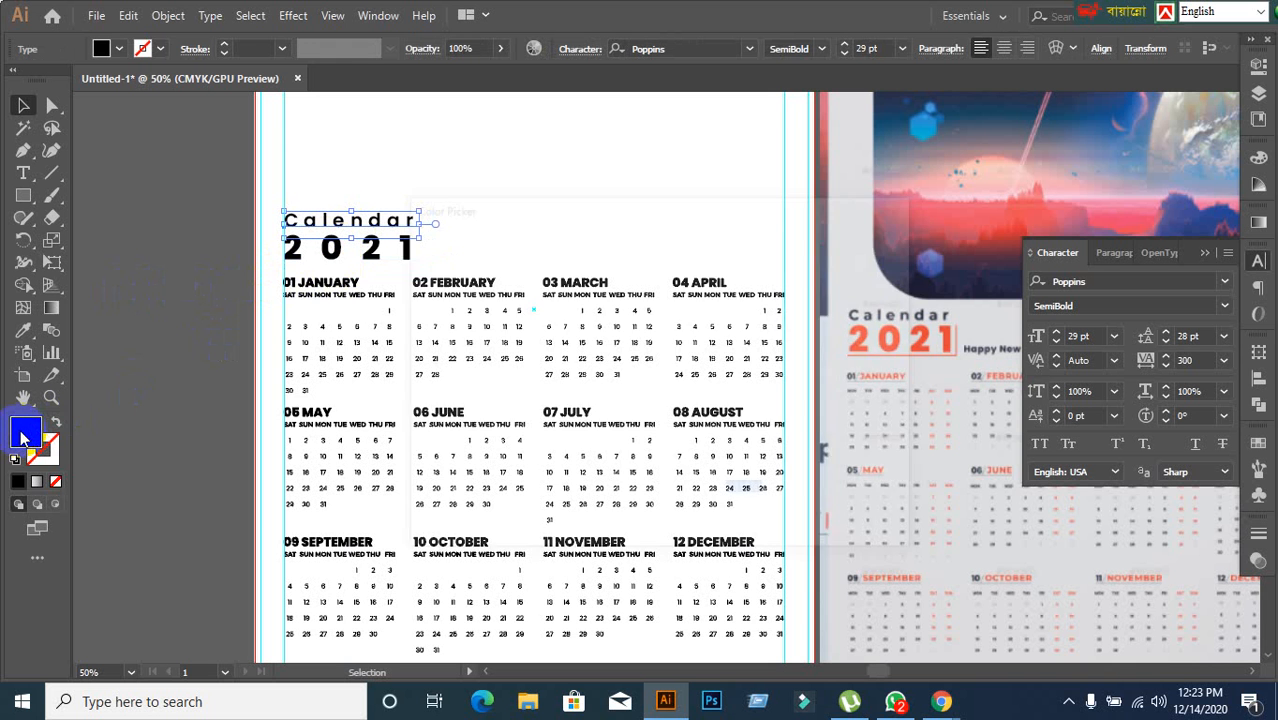
pyautogui.click(593, 342)
pyautogui.click(628, 289)
pyautogui.click(859, 266)
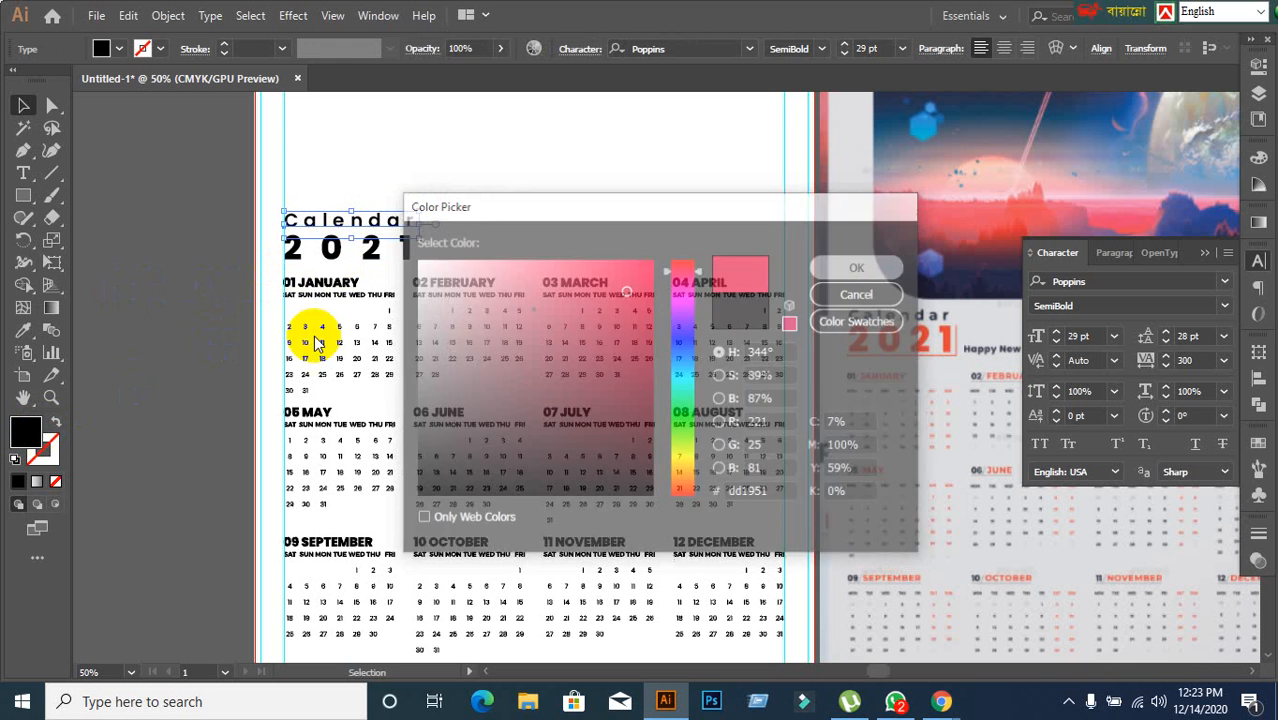
# Step: Try to give "2021" the crimson fill of the "Calendar" text by sampling it with the Eyedropper
pyautogui.click(327, 247)
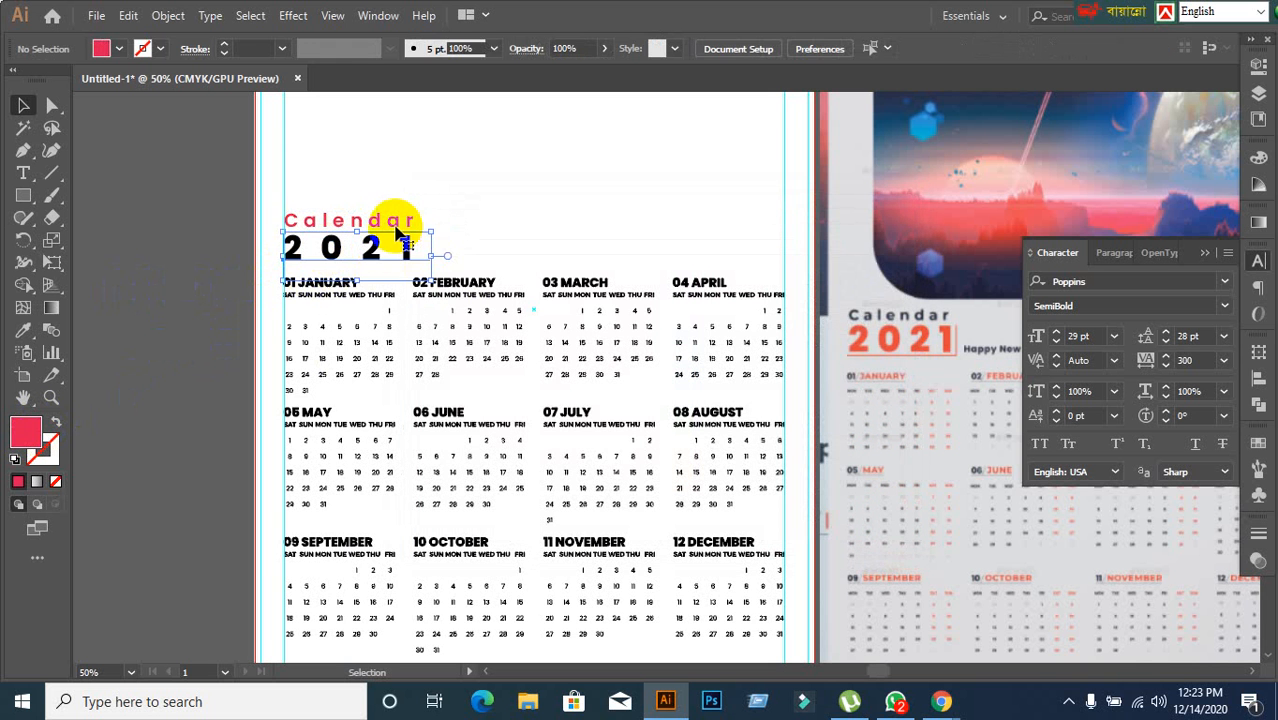
pyautogui.click(23, 329)
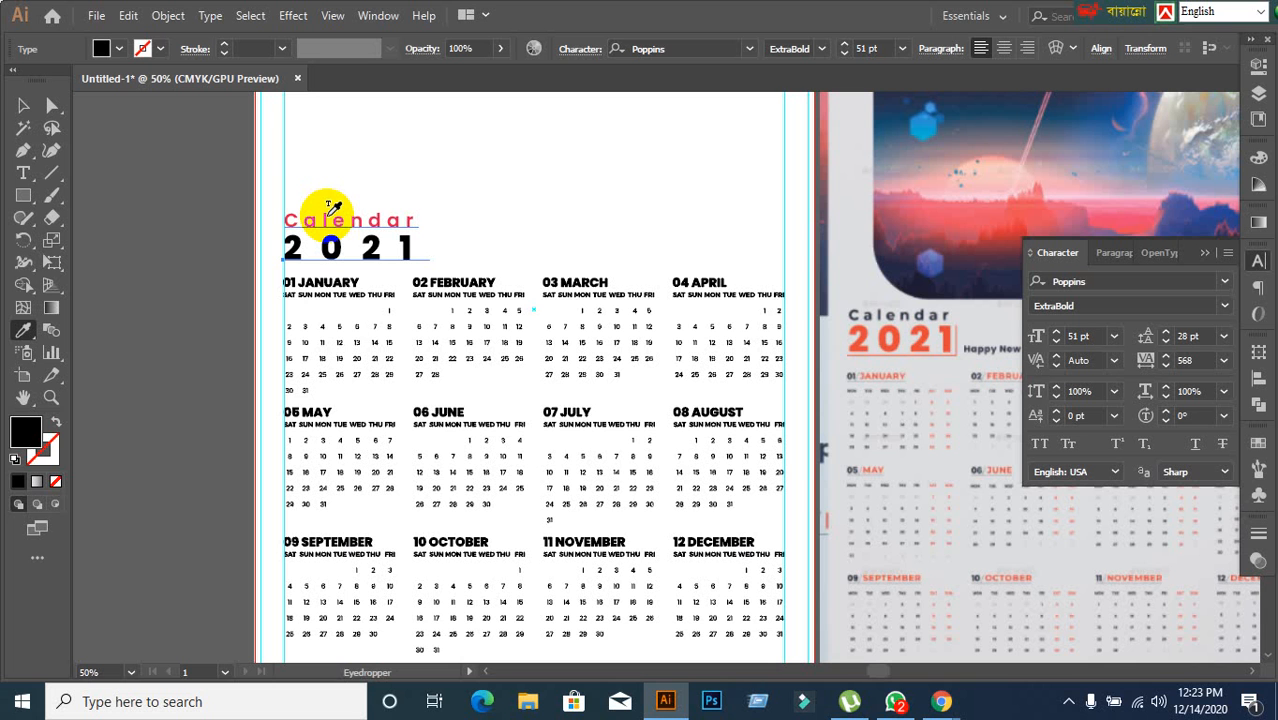
pyautogui.click(333, 207)
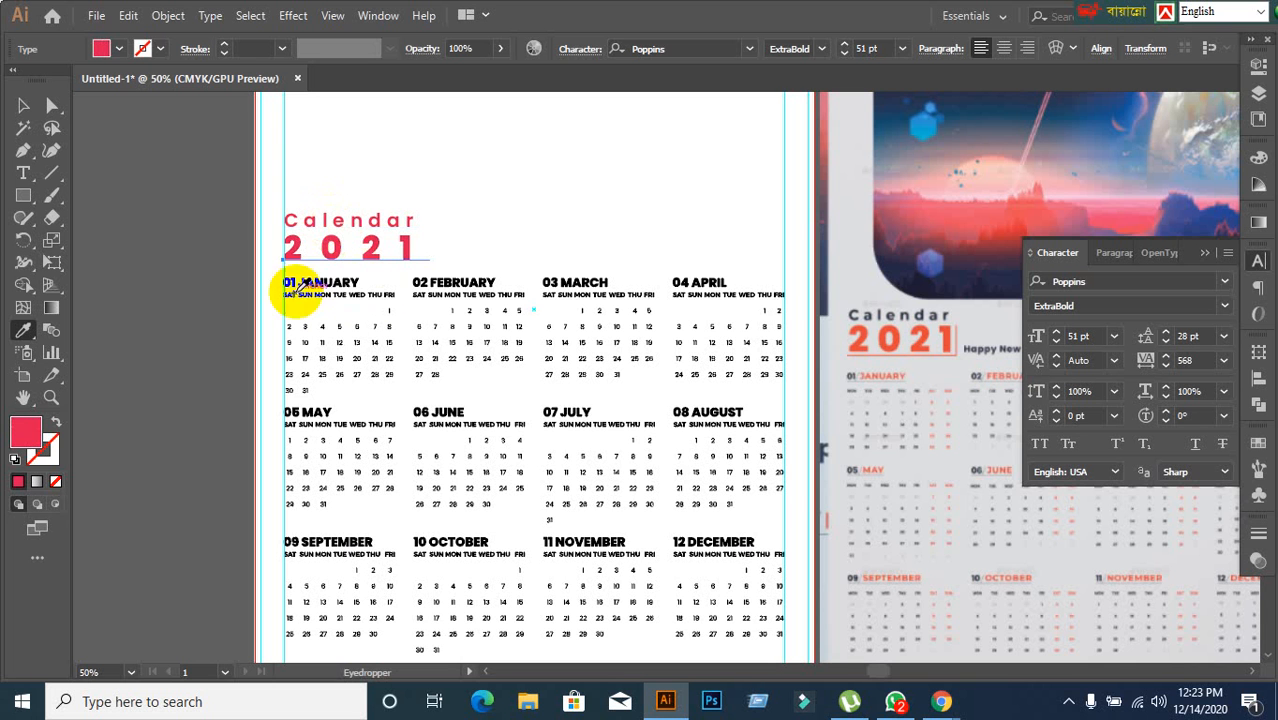
pyautogui.click(23, 106)
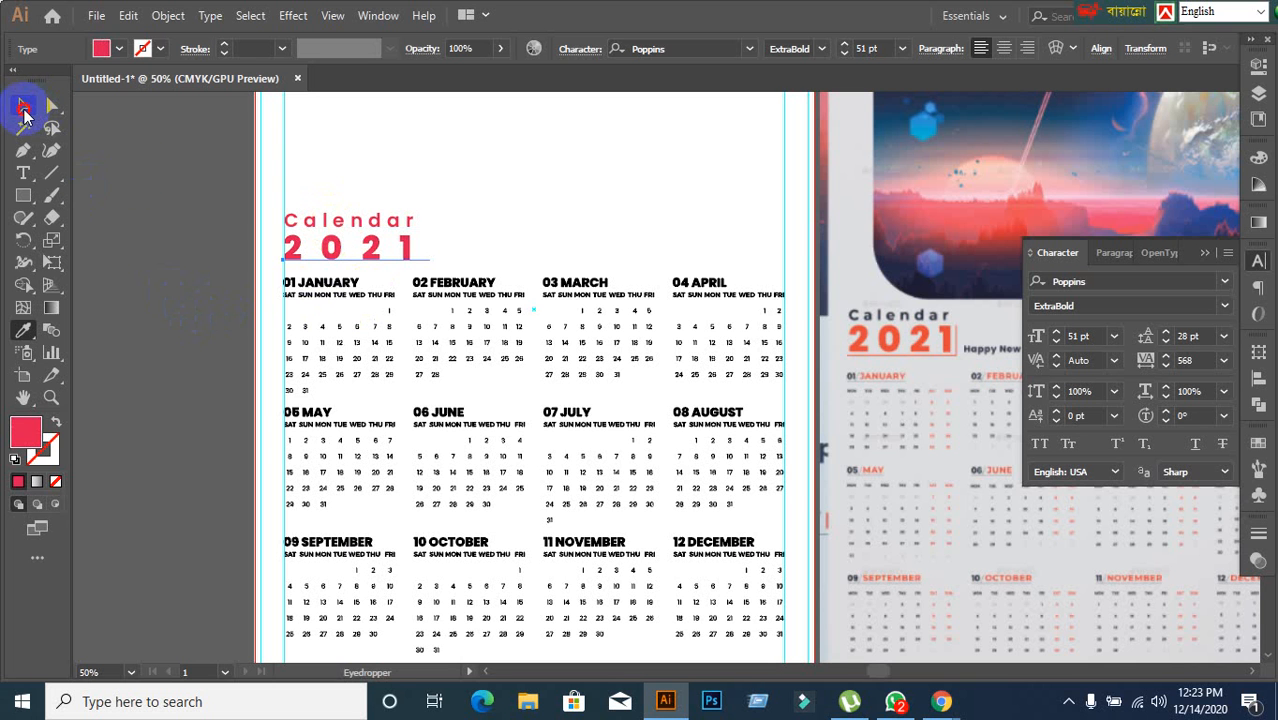
pyautogui.click(171, 217)
pyautogui.hotkey('ctrl', 'z')
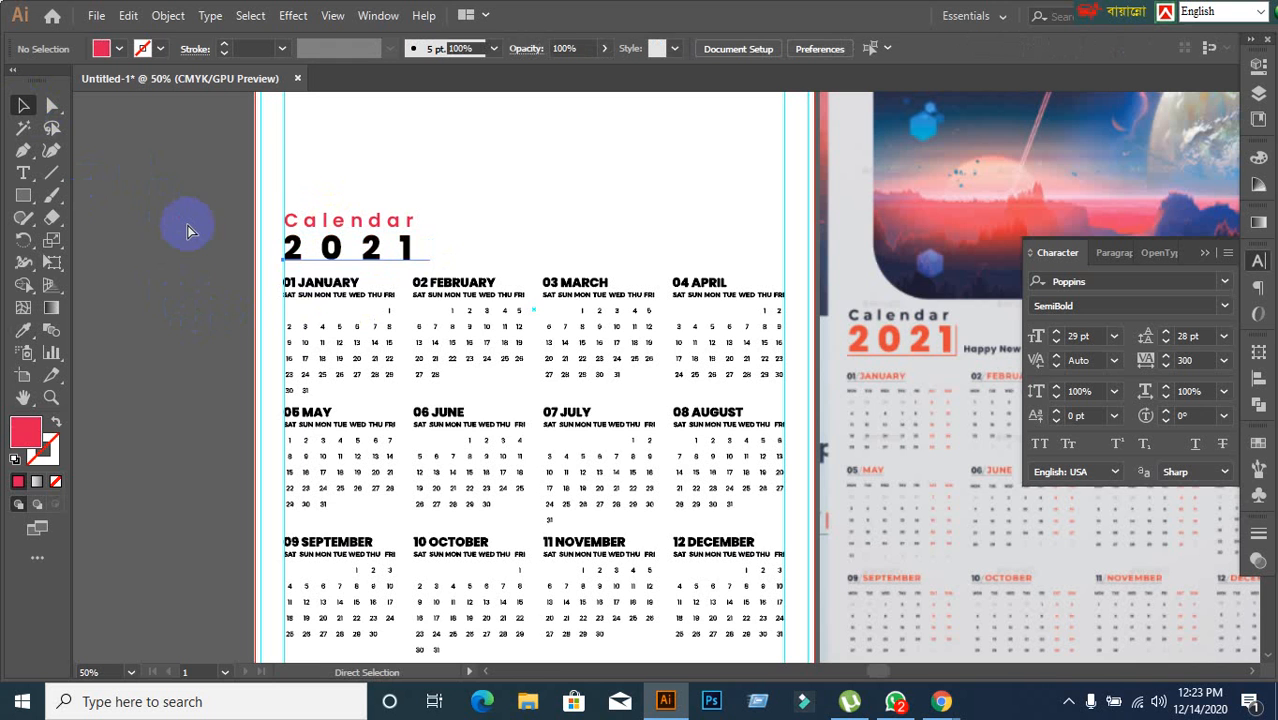
pyautogui.scroll(1, 403, 293)
pyautogui.scroll(-1, 403, 293)
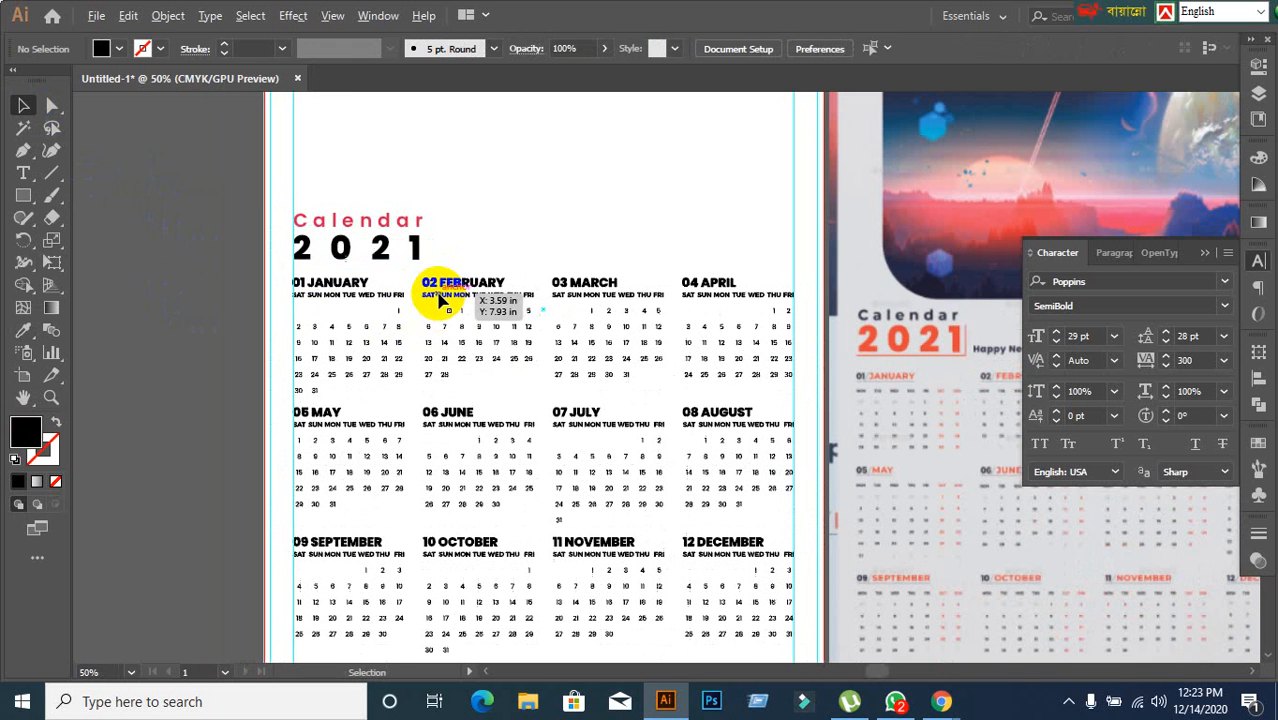
pyautogui.click(398, 228)
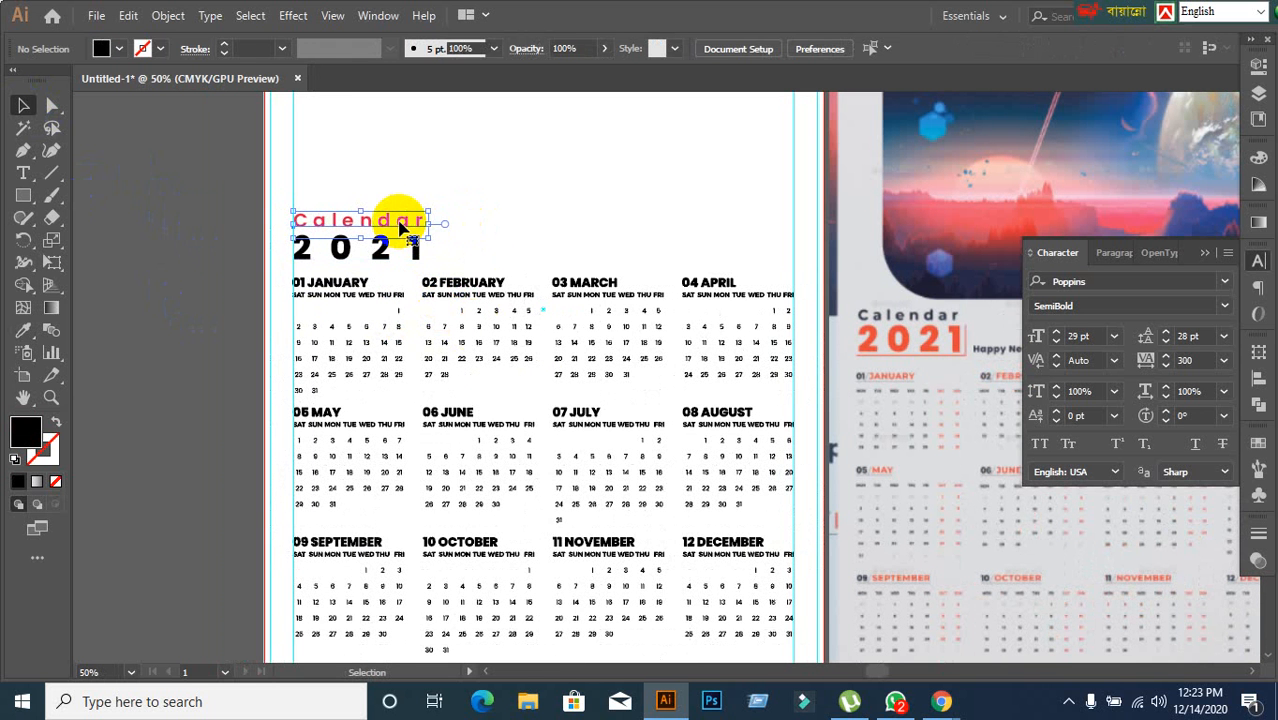
pyautogui.click(550, 230)
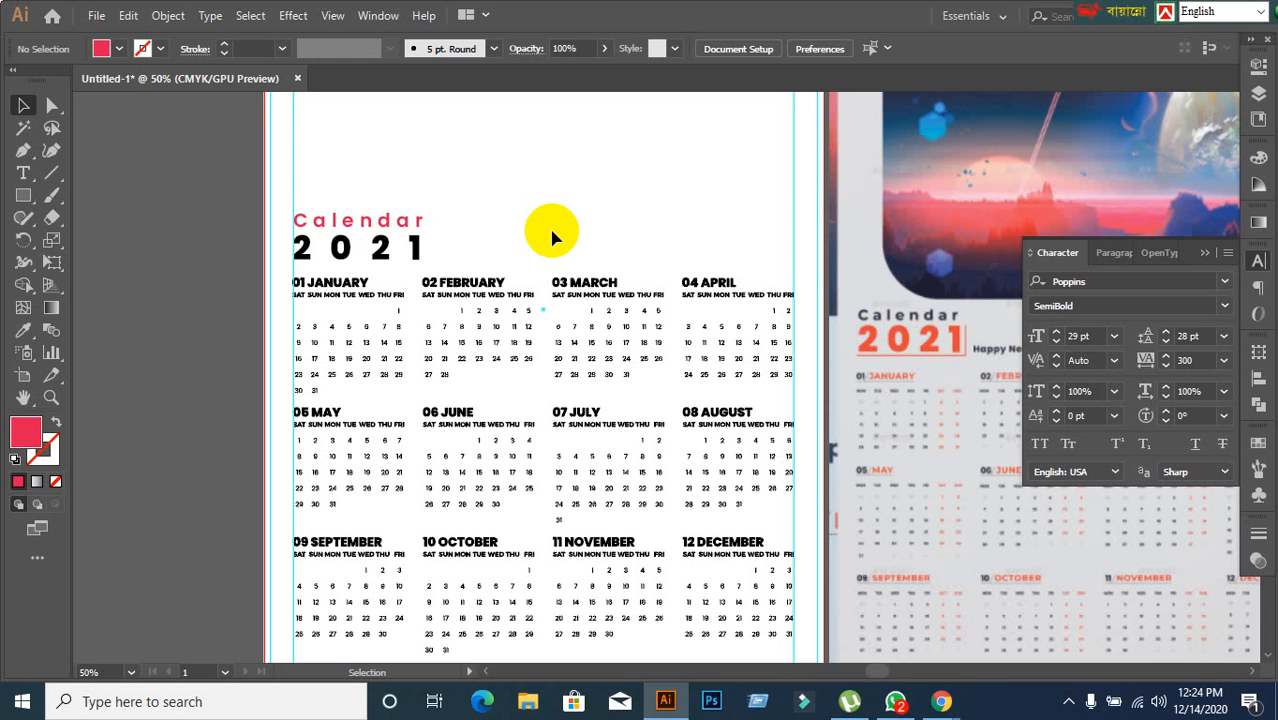
pyautogui.click(382, 235)
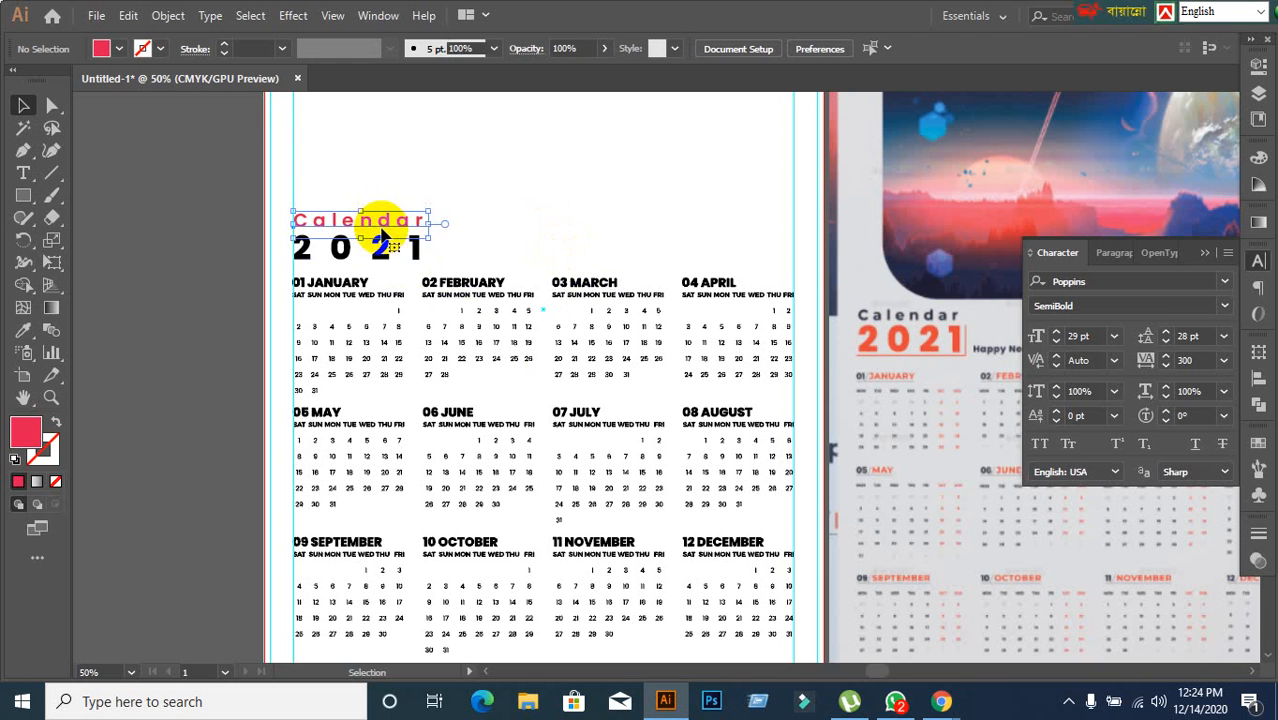
# Step: Recolour the "2021" text with the orange-red sampled from the reference image's "2021" using the Eyedropper
pyautogui.click(385, 248)
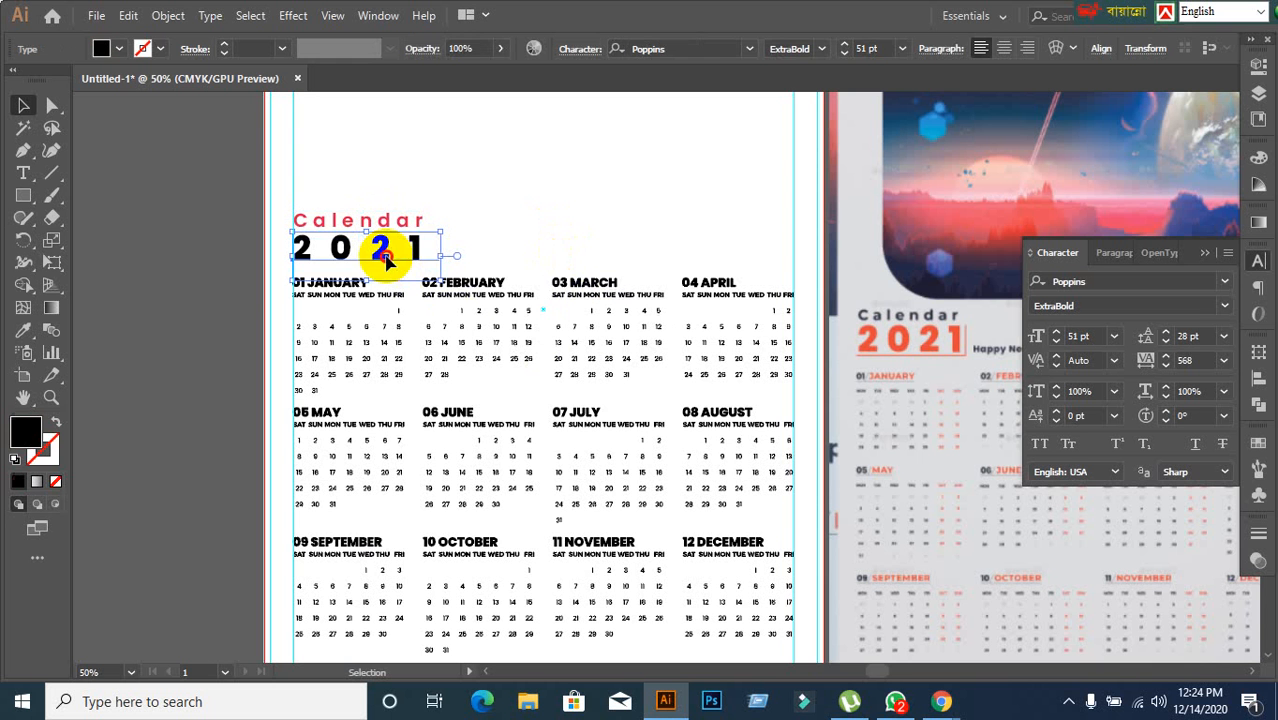
pyautogui.click(35, 332)
pyautogui.click(932, 343)
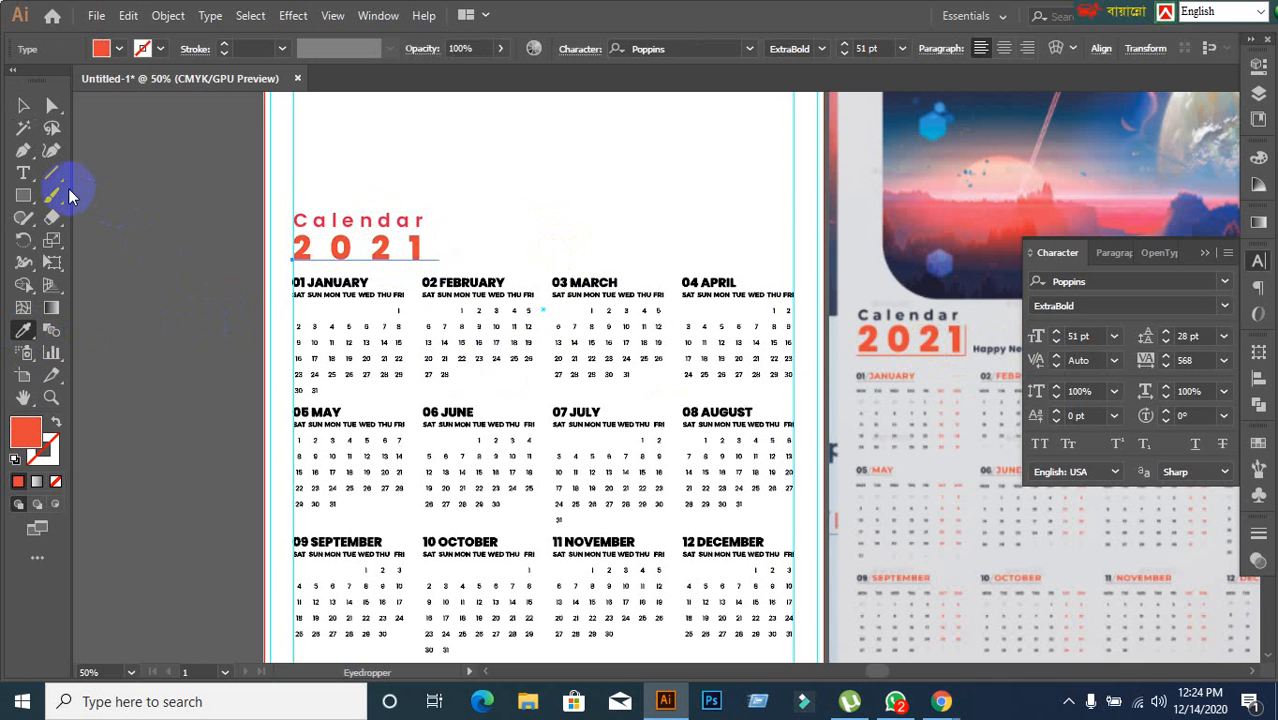
pyautogui.click(22, 106)
pyautogui.click(165, 243)
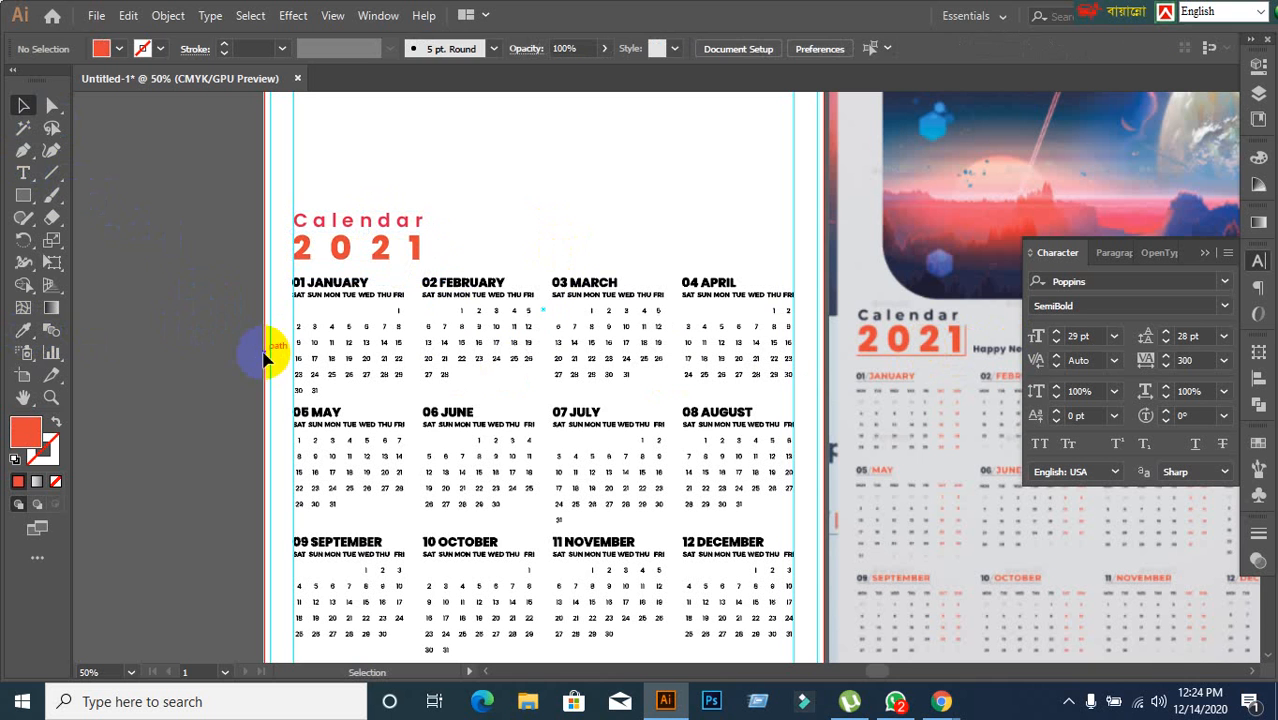
pyautogui.click(430, 250)
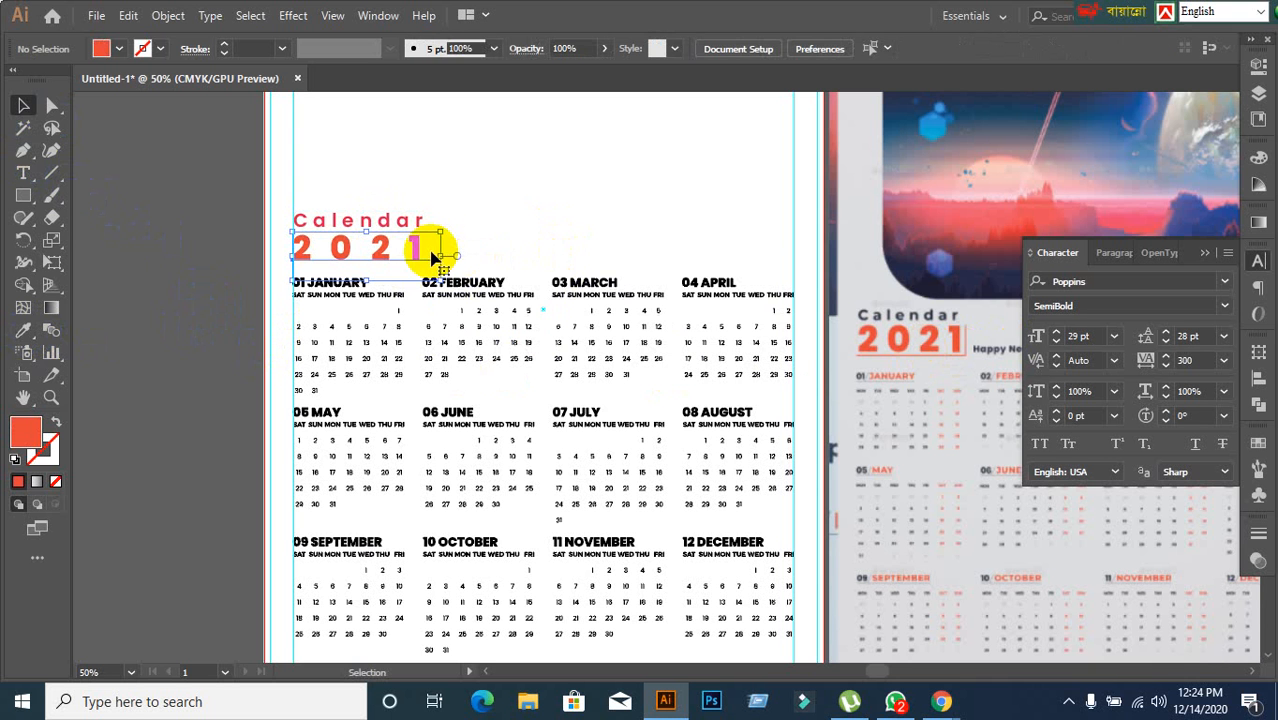
pyautogui.click(495, 232)
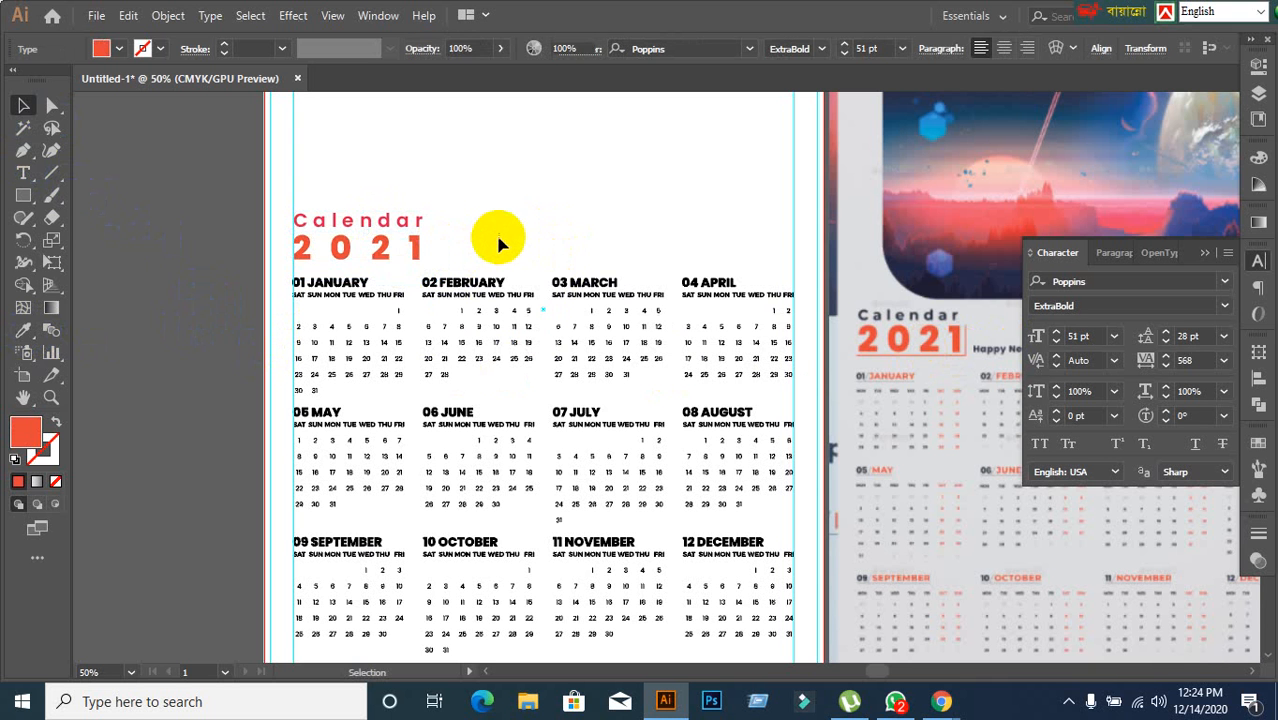
# Step: Draw an orange-red rectangle about 9.64 in wide and 4.81 in high above the "Calendar" title
pyautogui.scroll(-1, 537, 232)
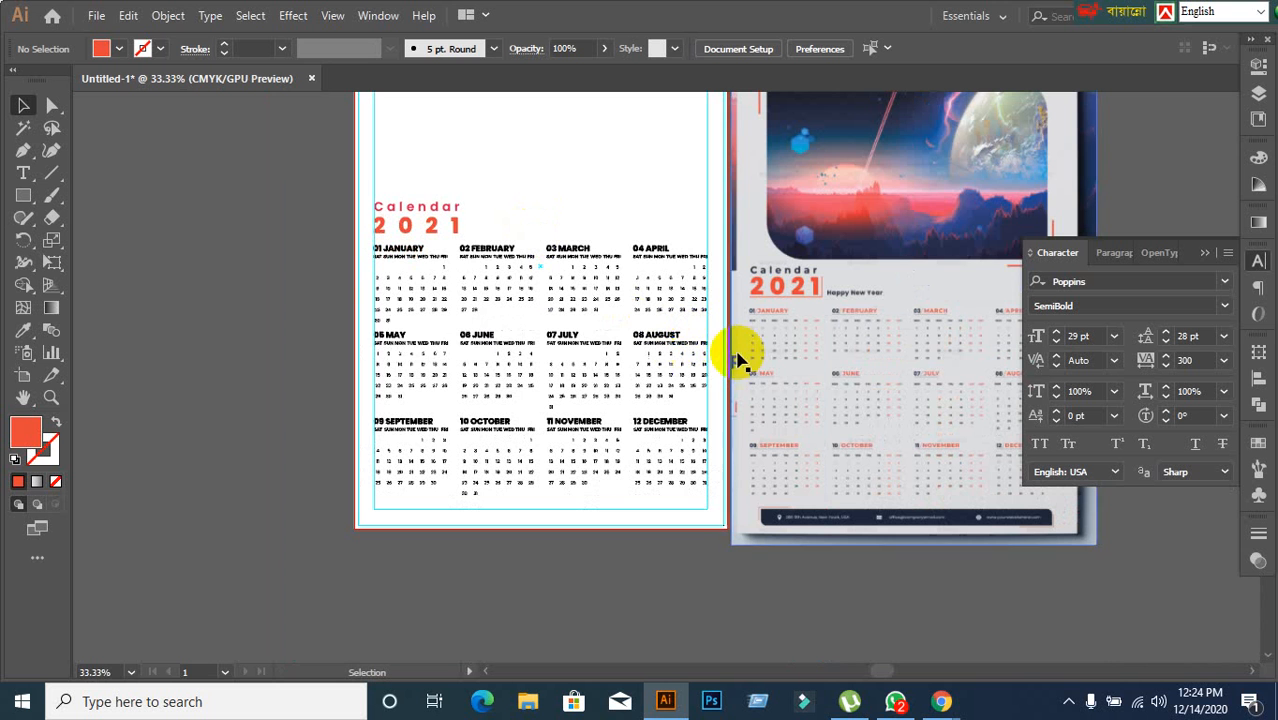
pyautogui.moveTo(695, 382); pyautogui.dragTo(593, 485)
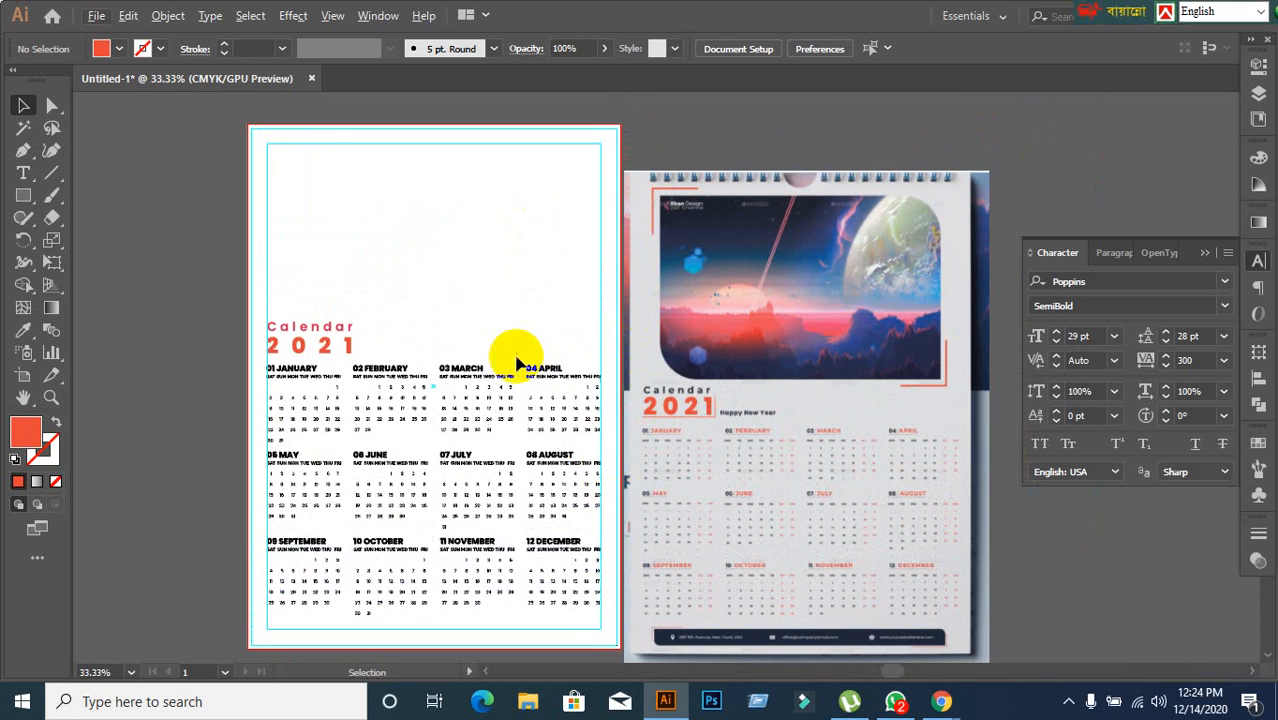
pyautogui.scroll(1, 768, 272)
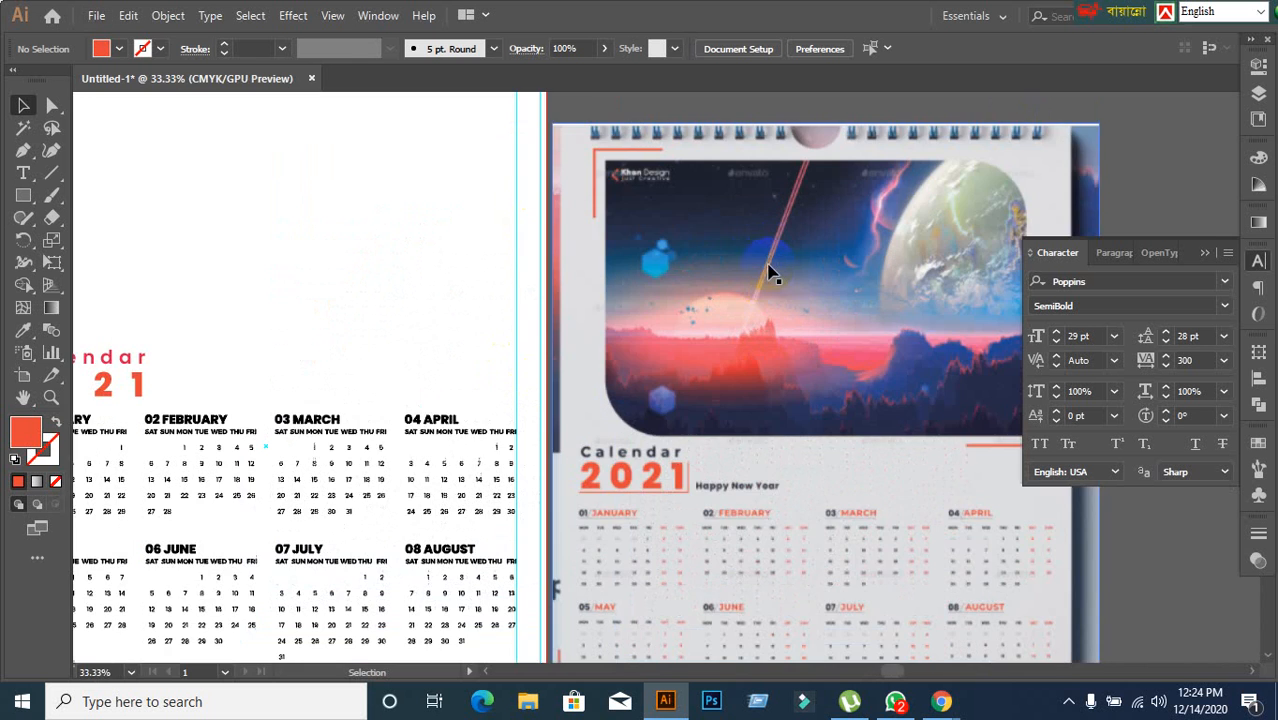
pyautogui.scroll(-1, 764, 336)
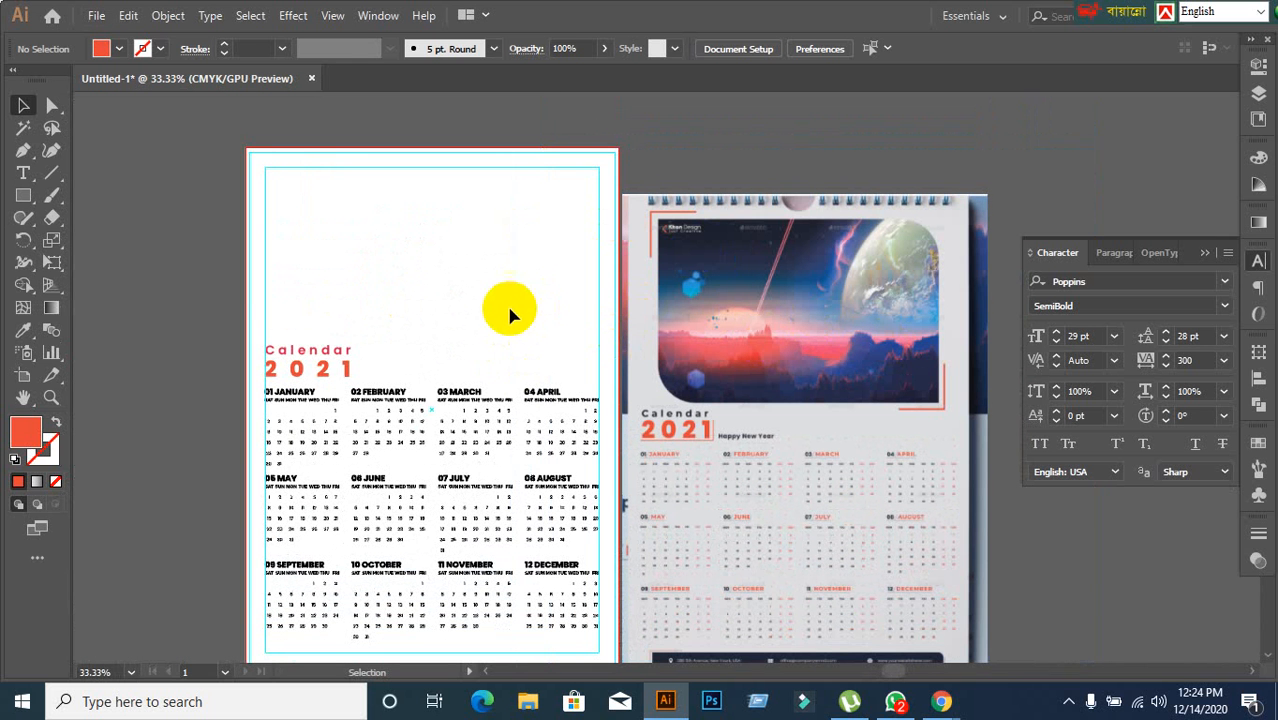
pyautogui.click(23, 195)
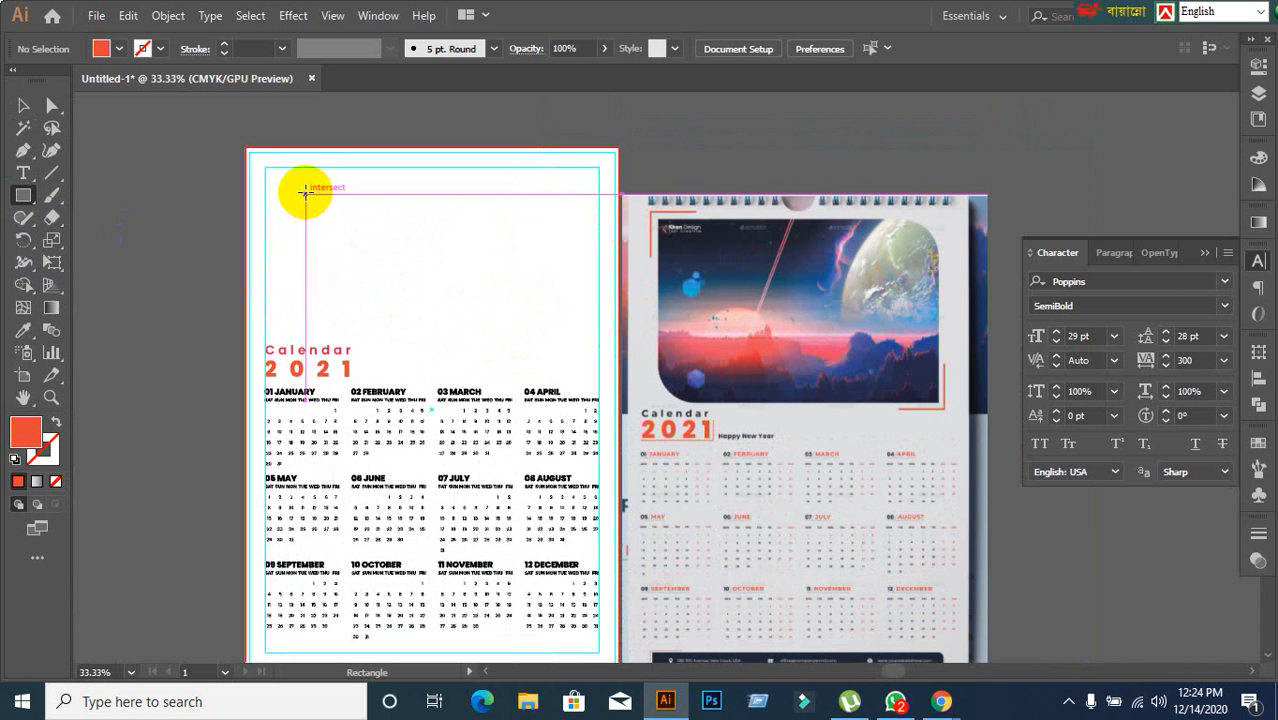
pyautogui.moveTo(305, 194); pyautogui.dragTo(585, 326)
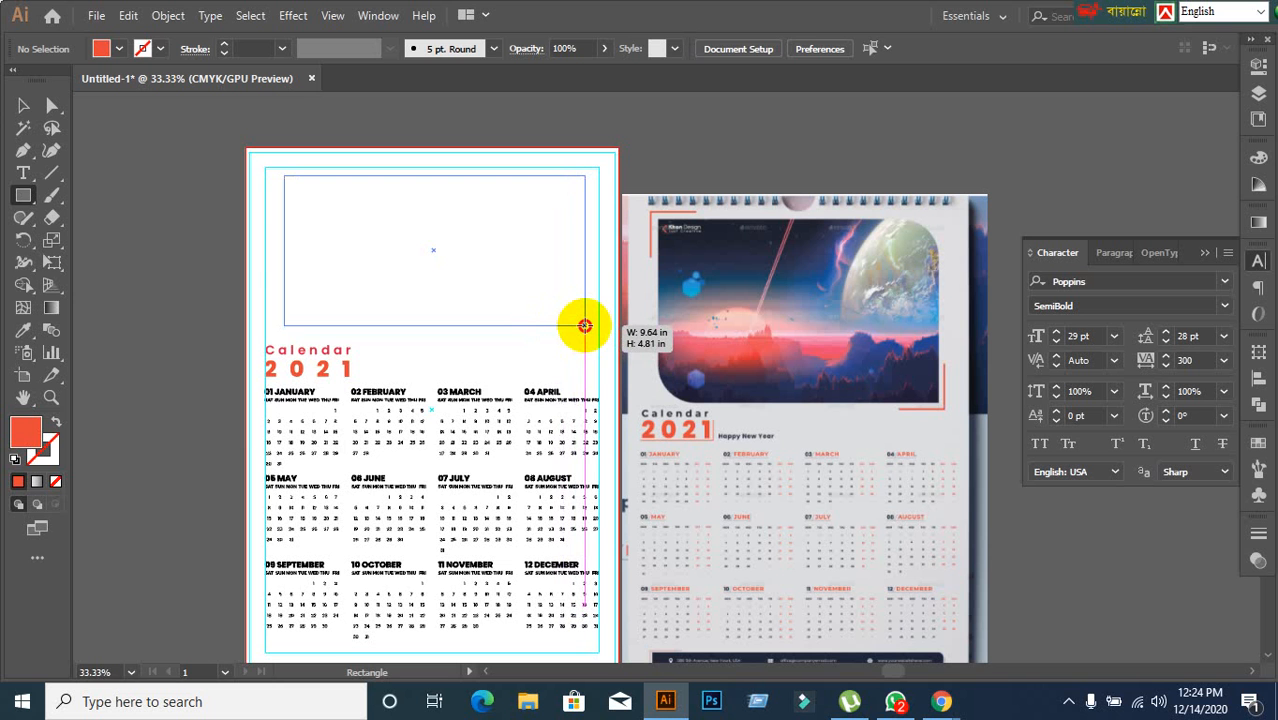
pyautogui.moveTo(585, 326); pyautogui.dragTo(585, 326)
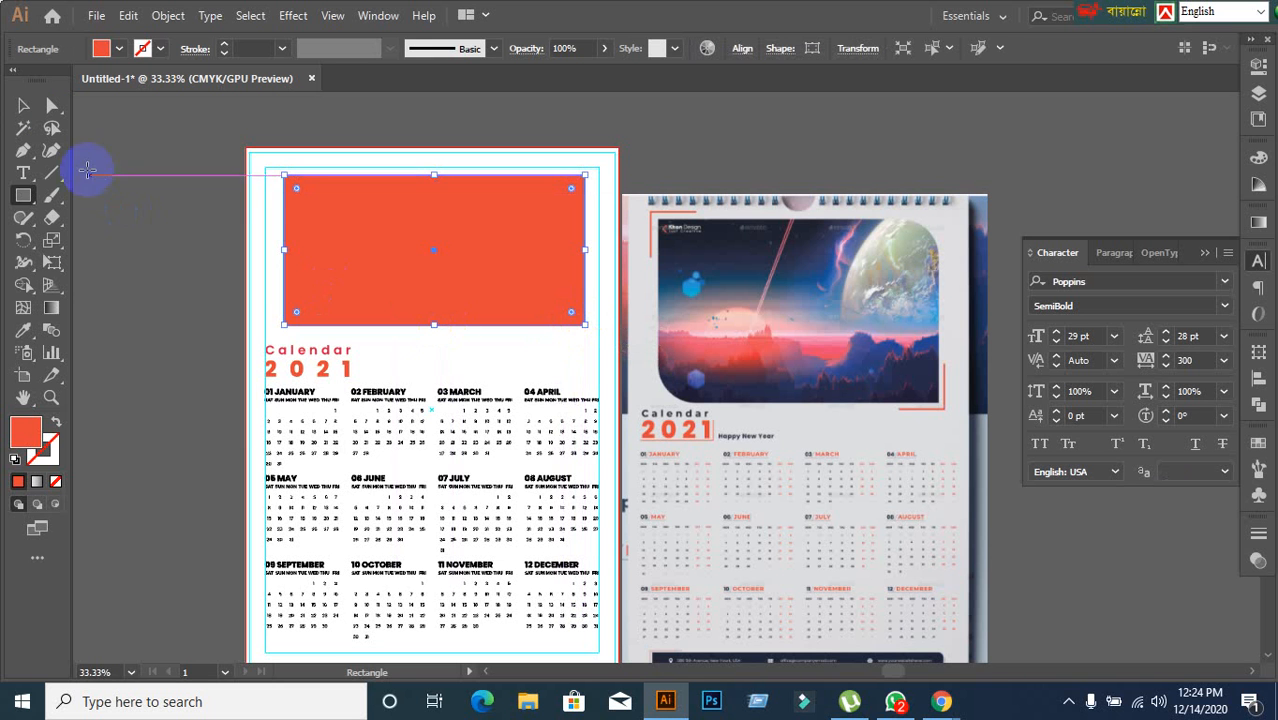
# Step: Round the rectangle's upper-right and lower-left corners strongly, leaving the other two corners square
pyautogui.click(23, 105)
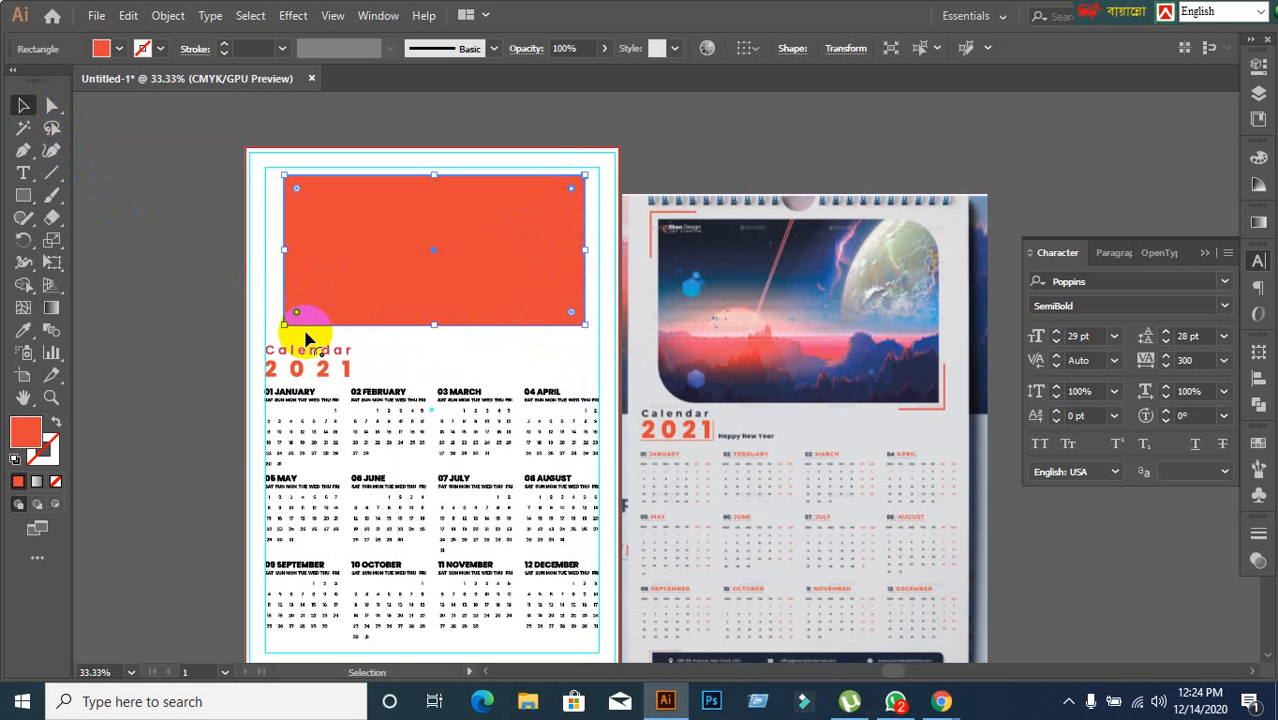
pyautogui.moveTo(298, 310); pyautogui.dragTo(328, 294)
pyautogui.click(164, 383)
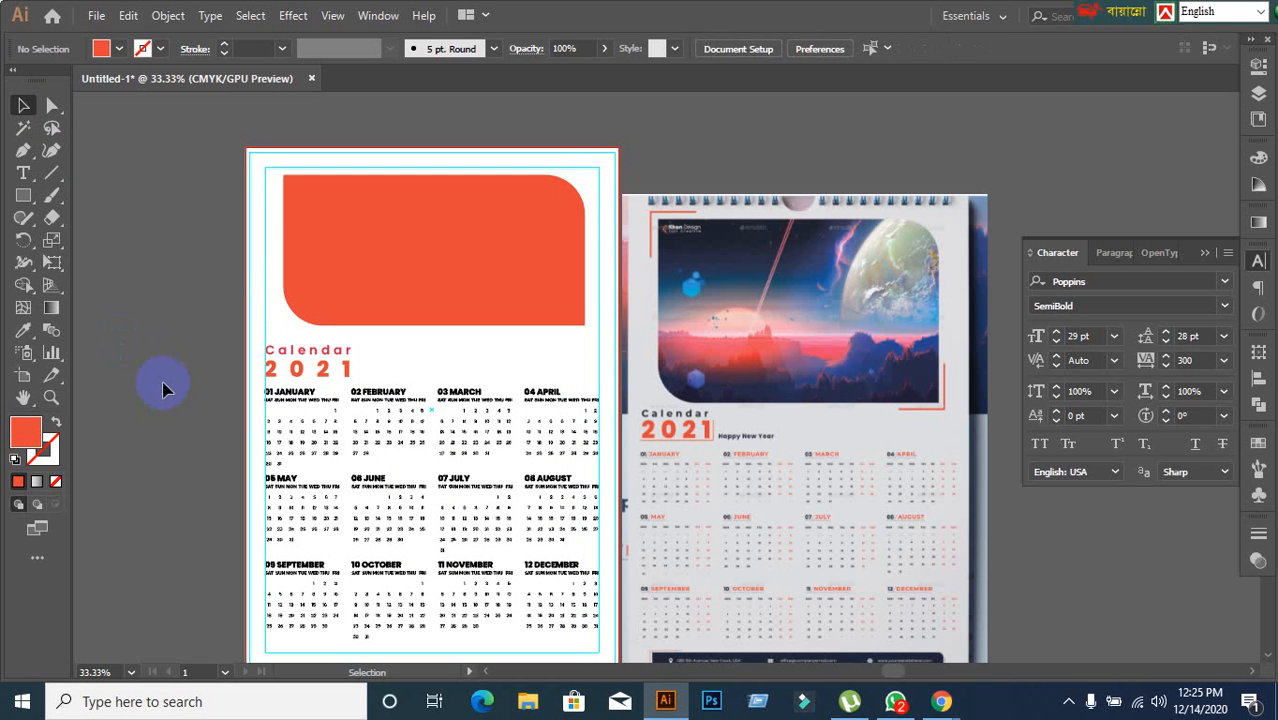
# Step: Examine the reference calendar's picture frame, month grid and footer bar and compare them with the page layout
pyautogui.scroll(-1, 208, 398)
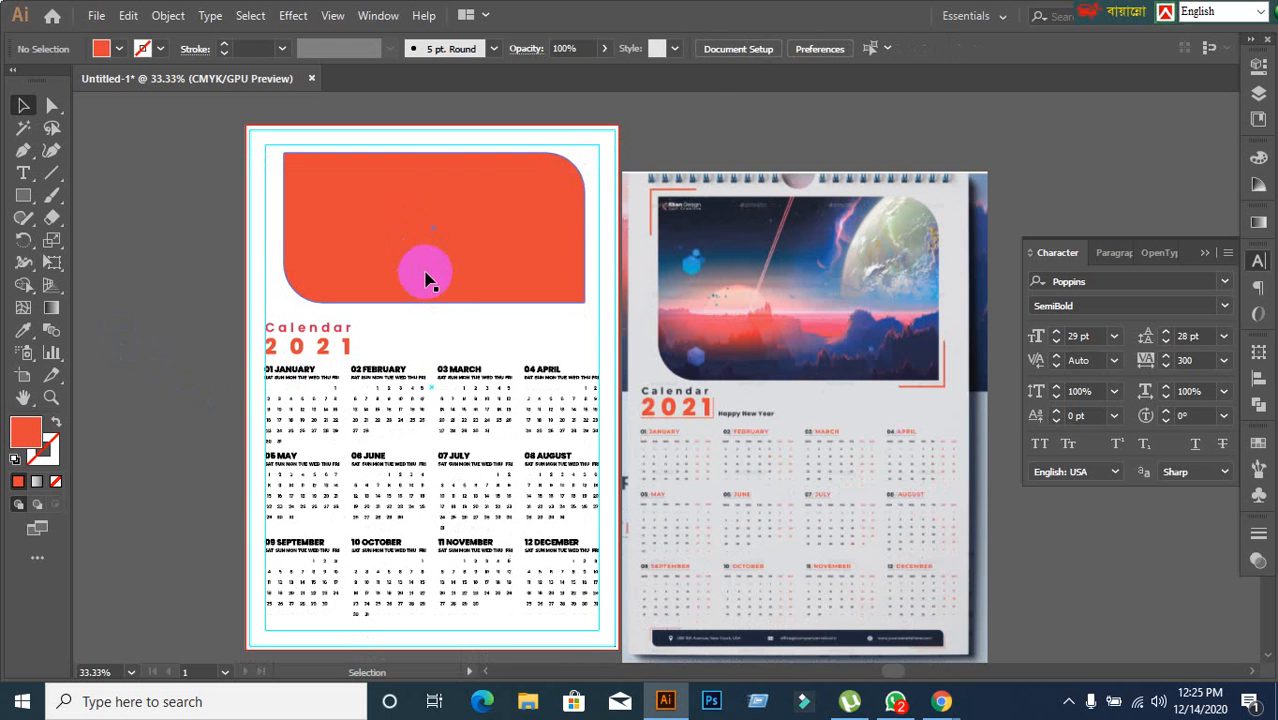
pyautogui.scroll(1, 425, 268)
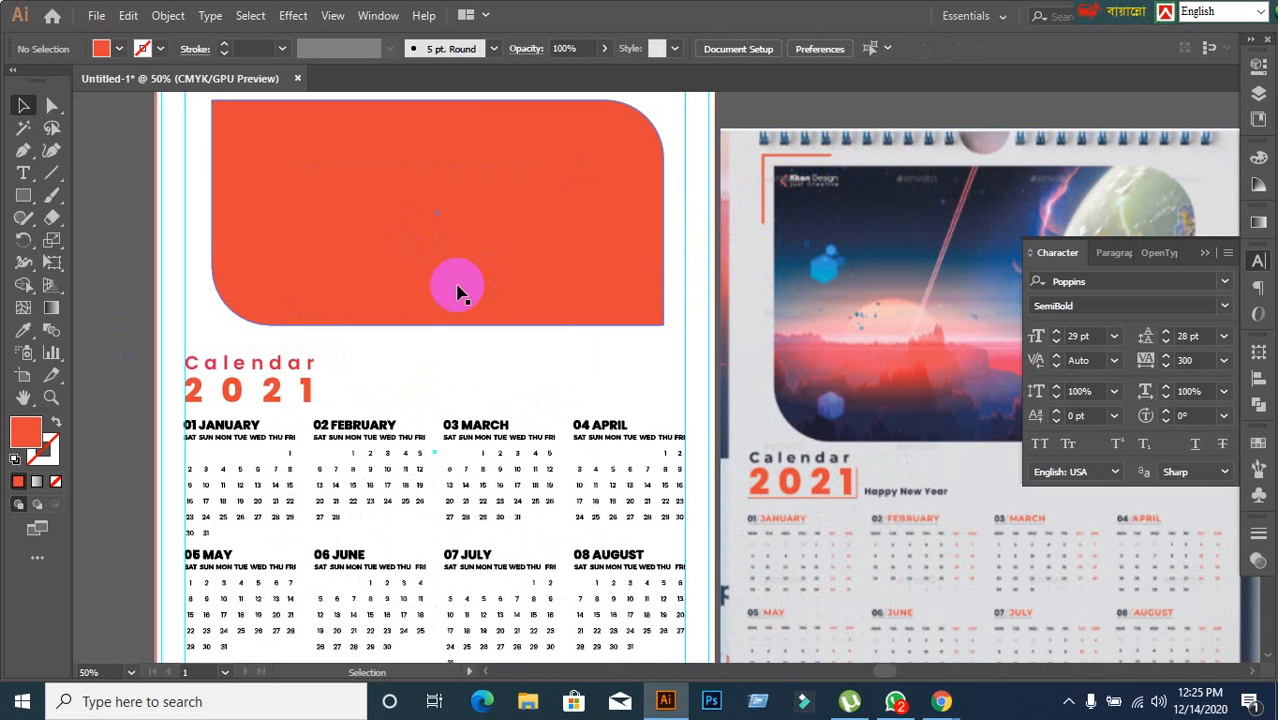
pyautogui.scroll(-1, 537, 333)
pyautogui.moveTo(219, 316); pyautogui.dragTo(211, 373)
pyautogui.scroll(-6, 748, 462)
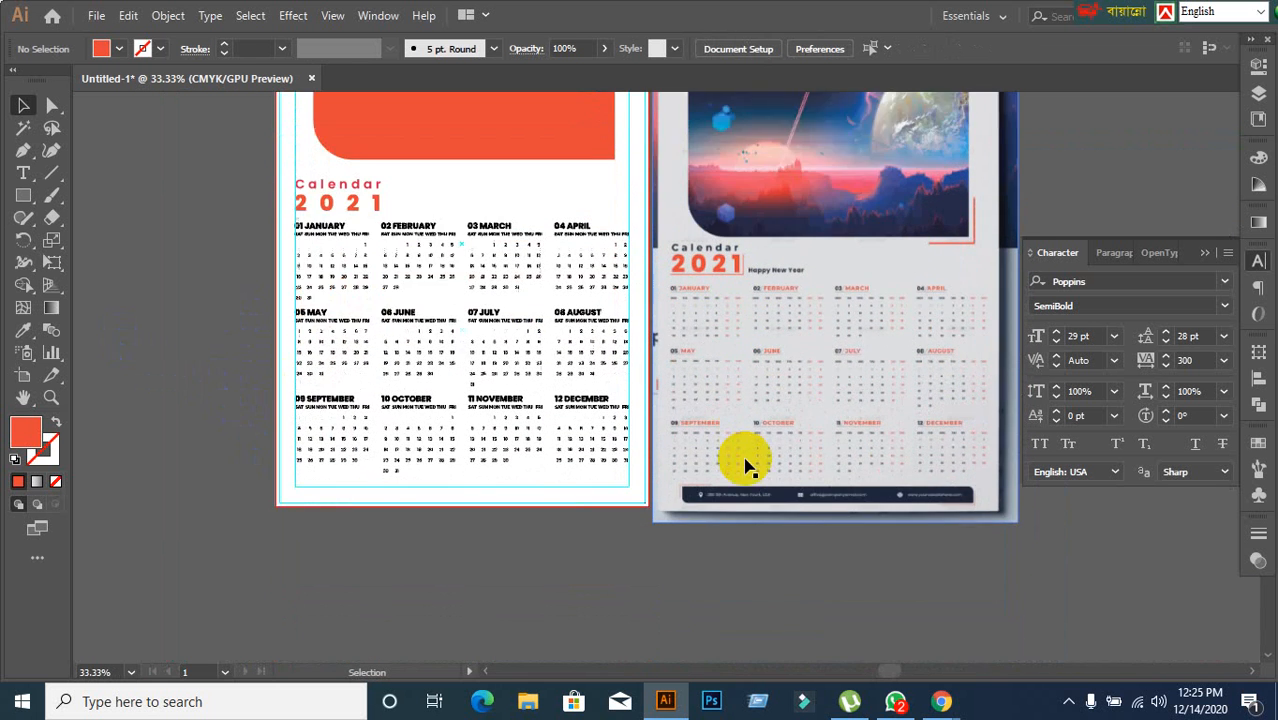
pyautogui.scroll(2, 886, 481)
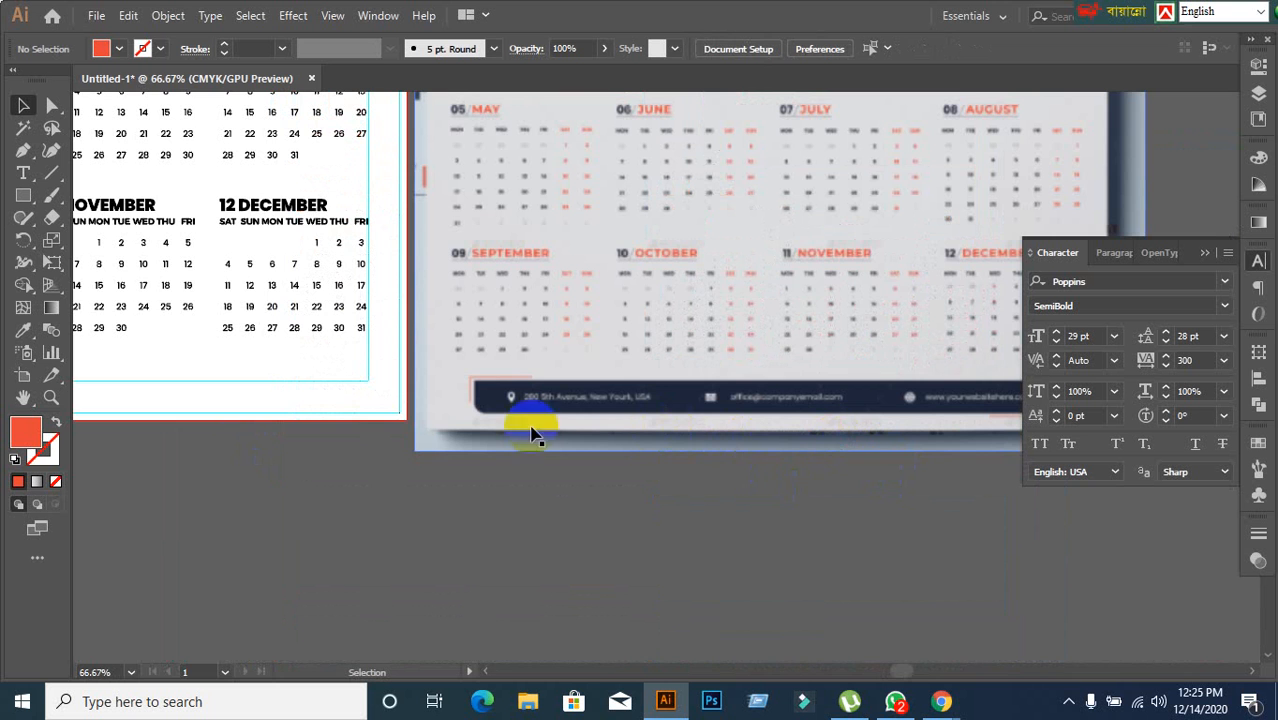
pyautogui.scroll(-2, 612, 435)
pyautogui.scroll(3, 648, 436)
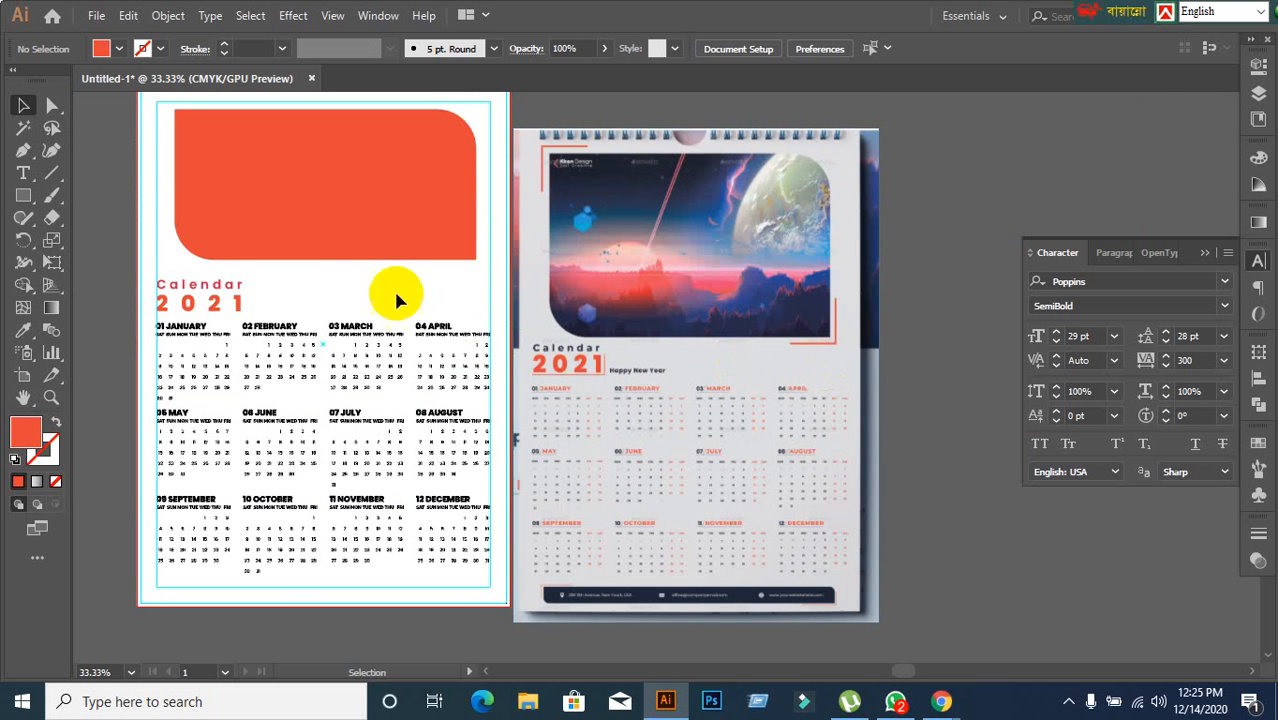
pyautogui.scroll(1, 241, 213)
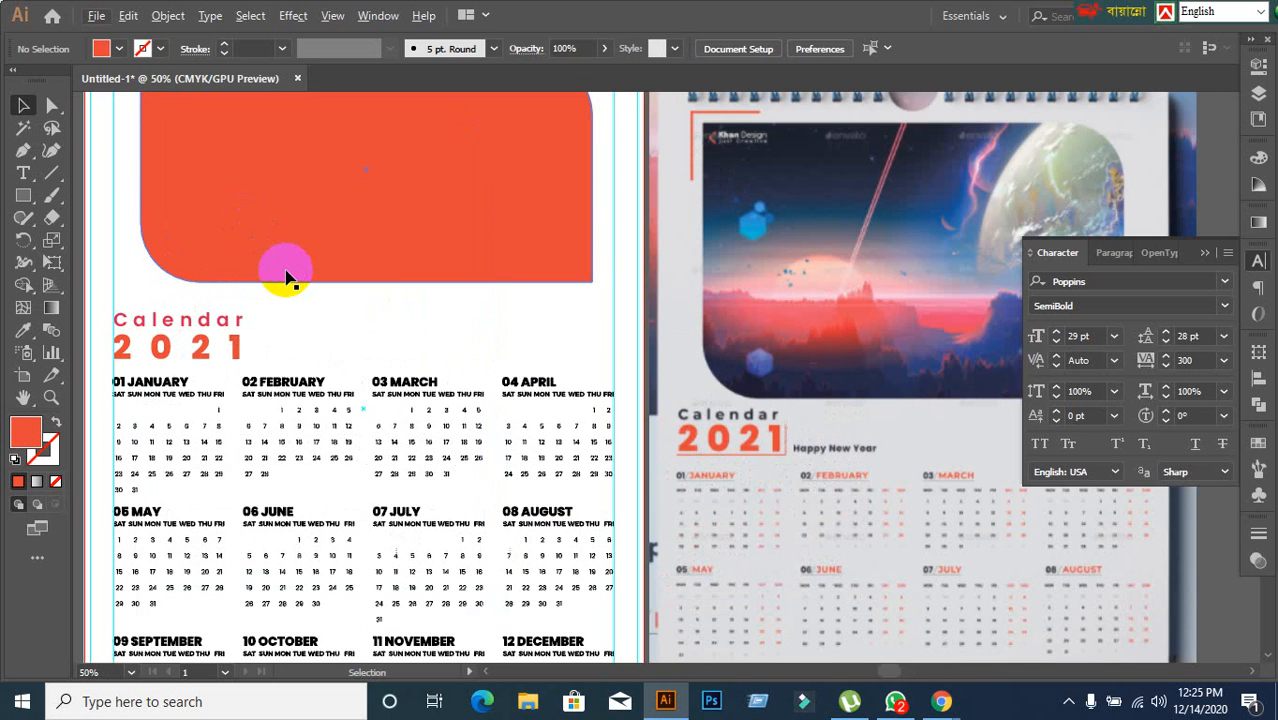
pyautogui.scroll(-1, 285, 271)
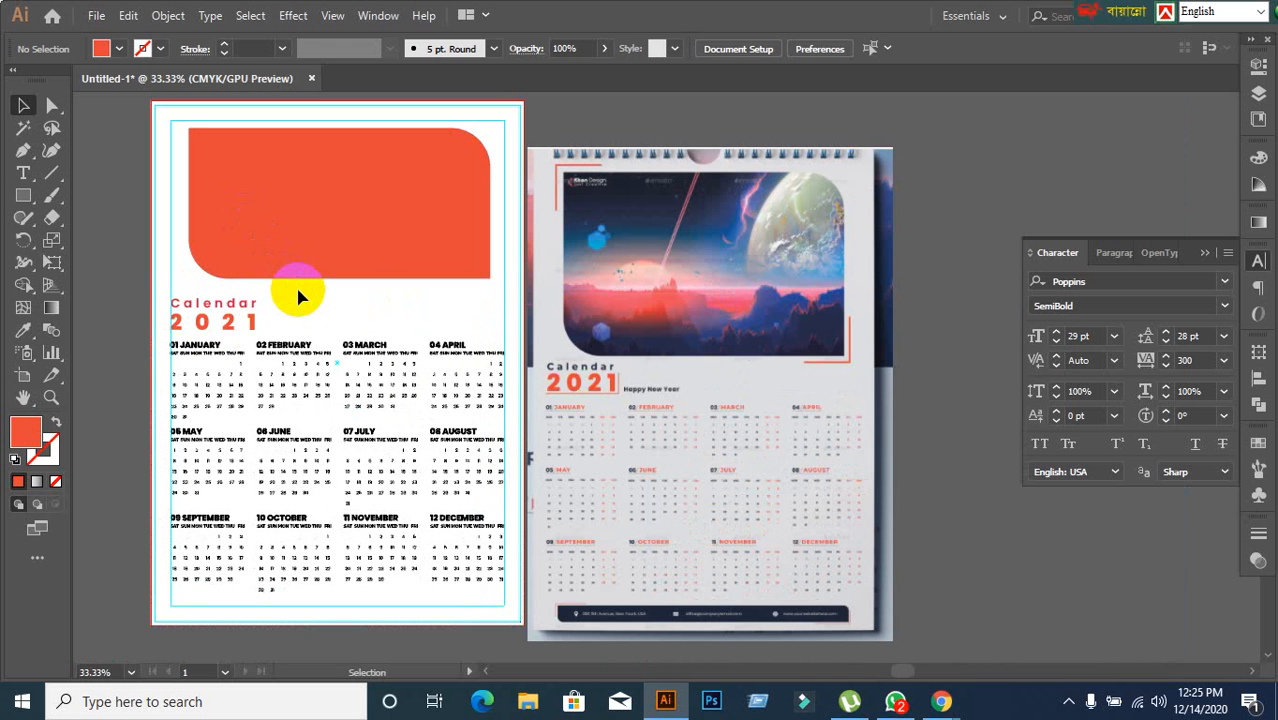
pyautogui.scroll(1, 298, 296)
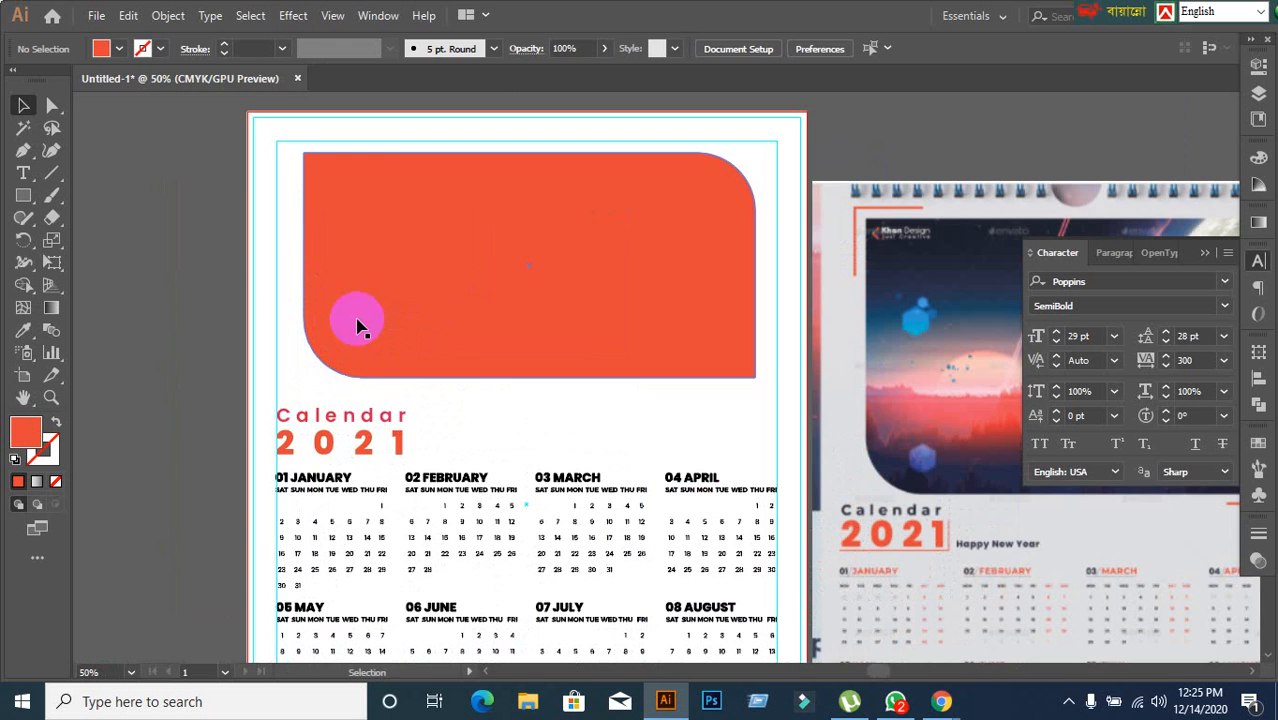
# Step: Offset the orange-red shape's path outward by 0.375 in with mitered joins and swap the offset copy's fill and stroke
pyautogui.click(478, 262)
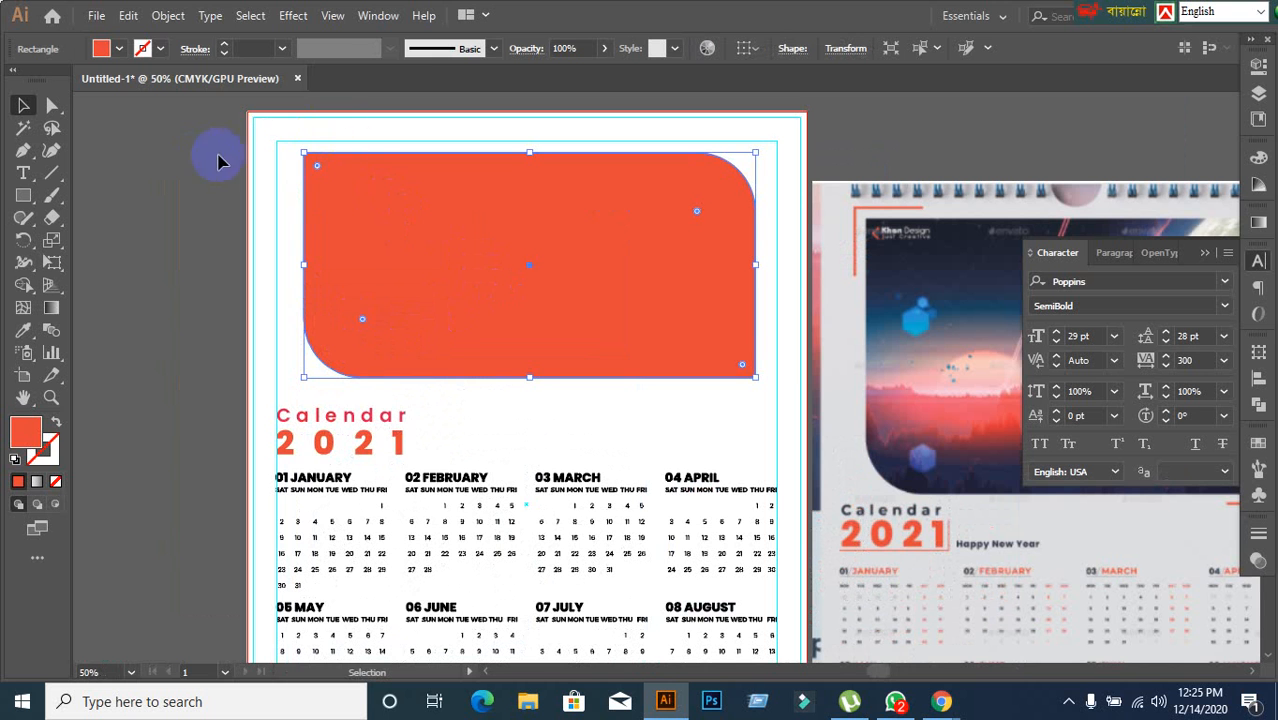
pyautogui.click(166, 15)
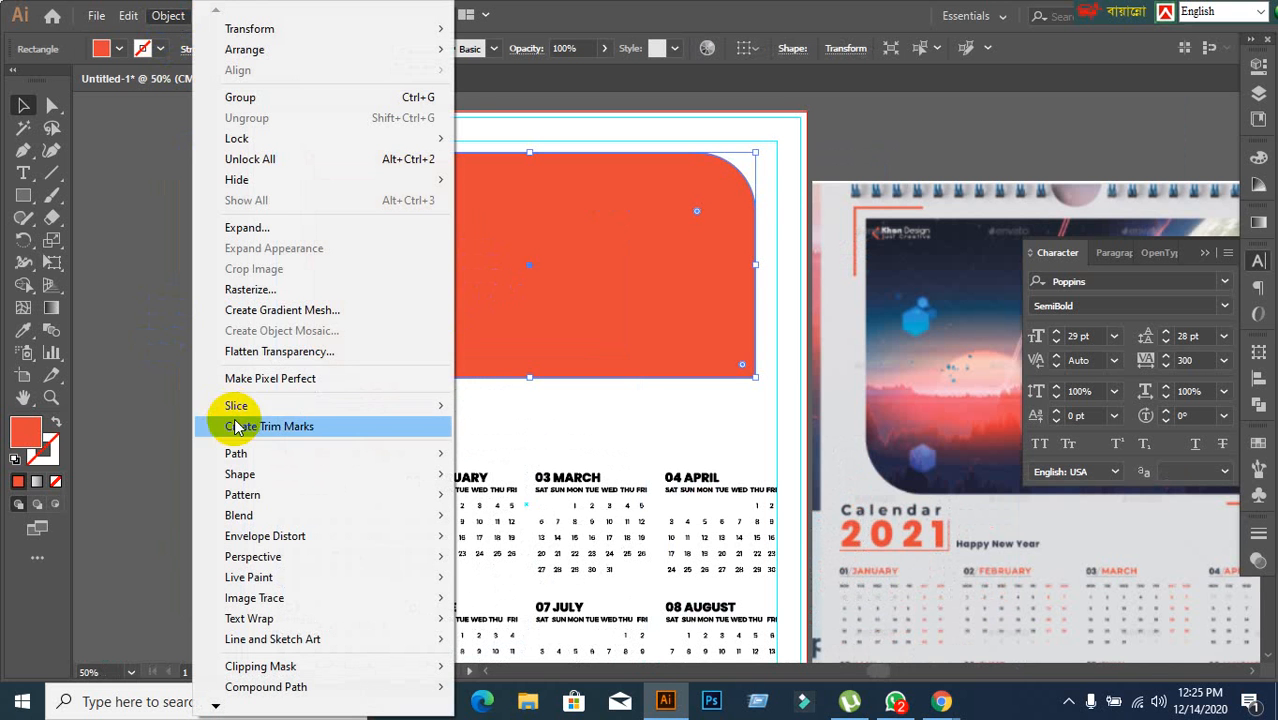
pyautogui.moveTo(250, 453)
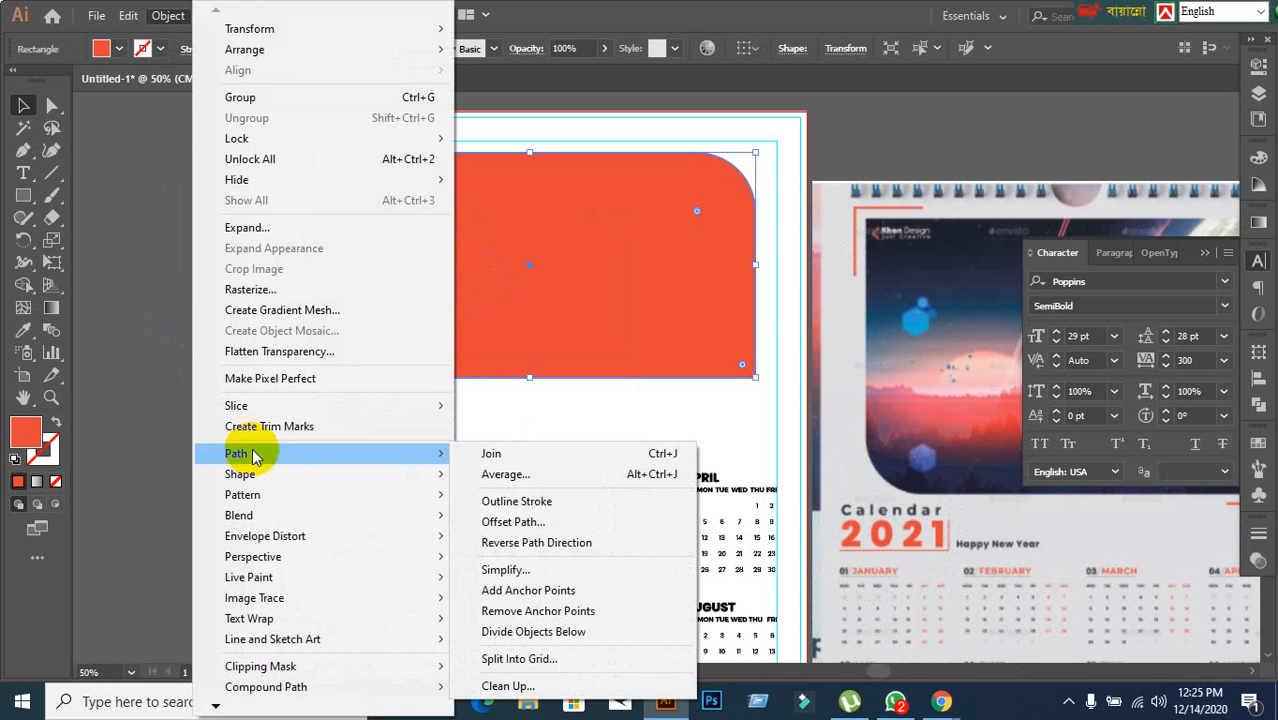
pyautogui.click(580, 522)
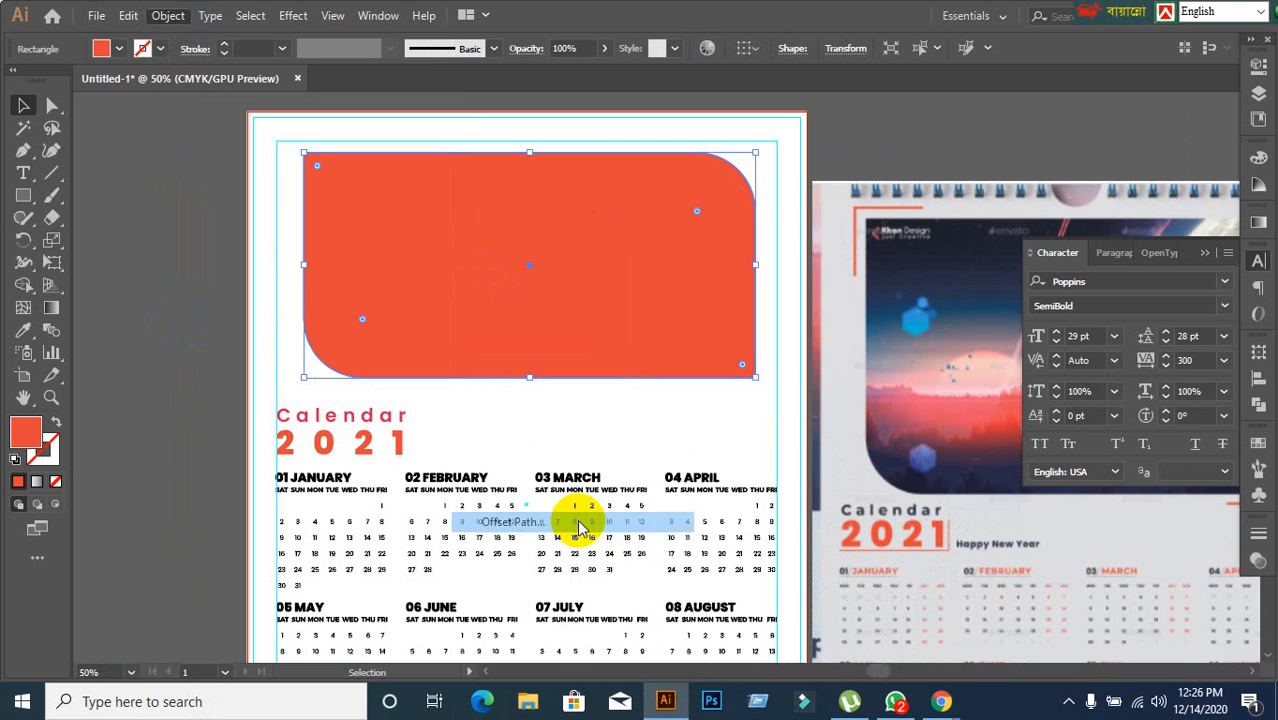
pyautogui.click(795, 376)
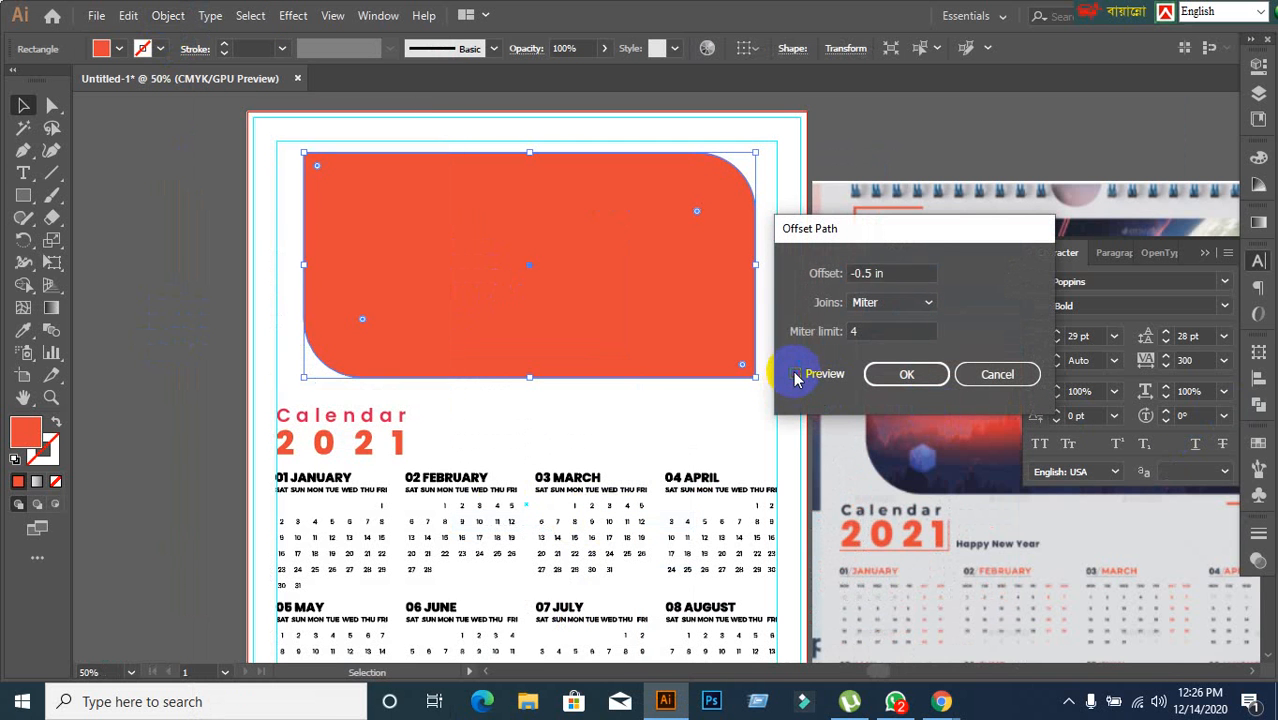
pyautogui.click(900, 274)
pyautogui.press('Up')
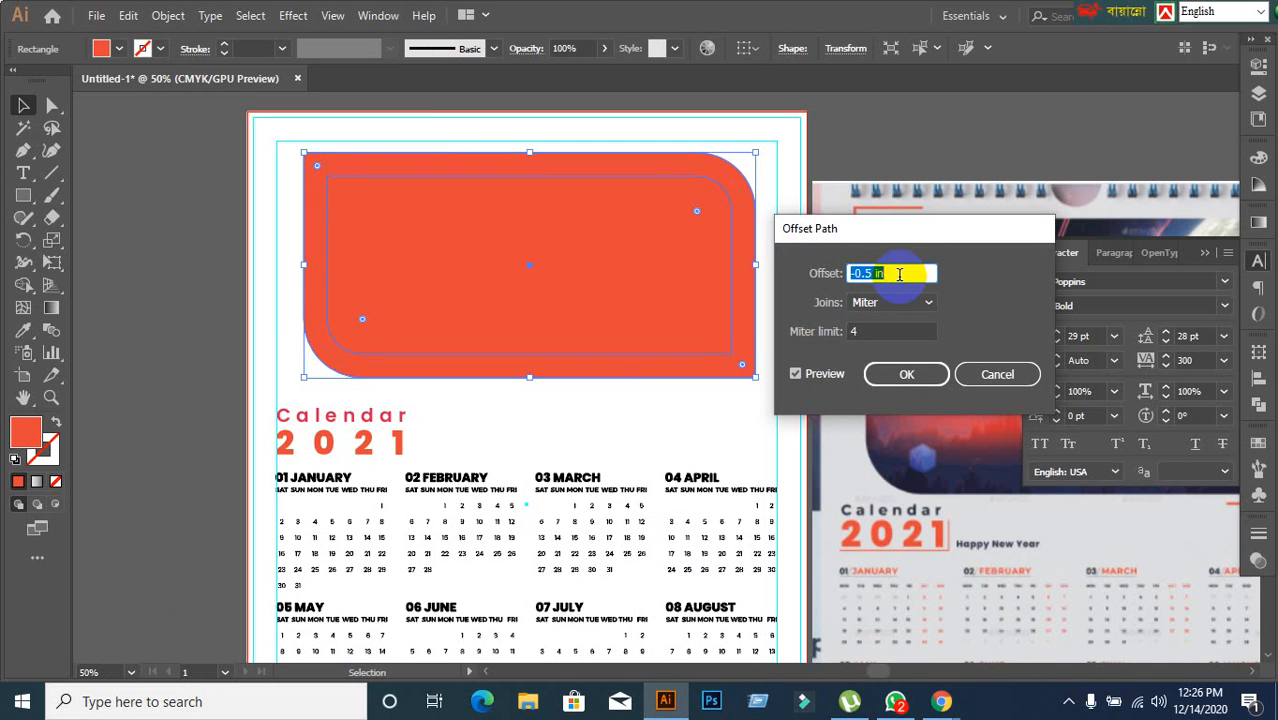
pyautogui.press('Up')
pyautogui.press('Up')
pyautogui.press('Up')
pyautogui.press('Up')
pyautogui.press('Up')
pyautogui.press('Up')
pyautogui.press('Up')
pyautogui.press('Up')
pyautogui.press('Up')
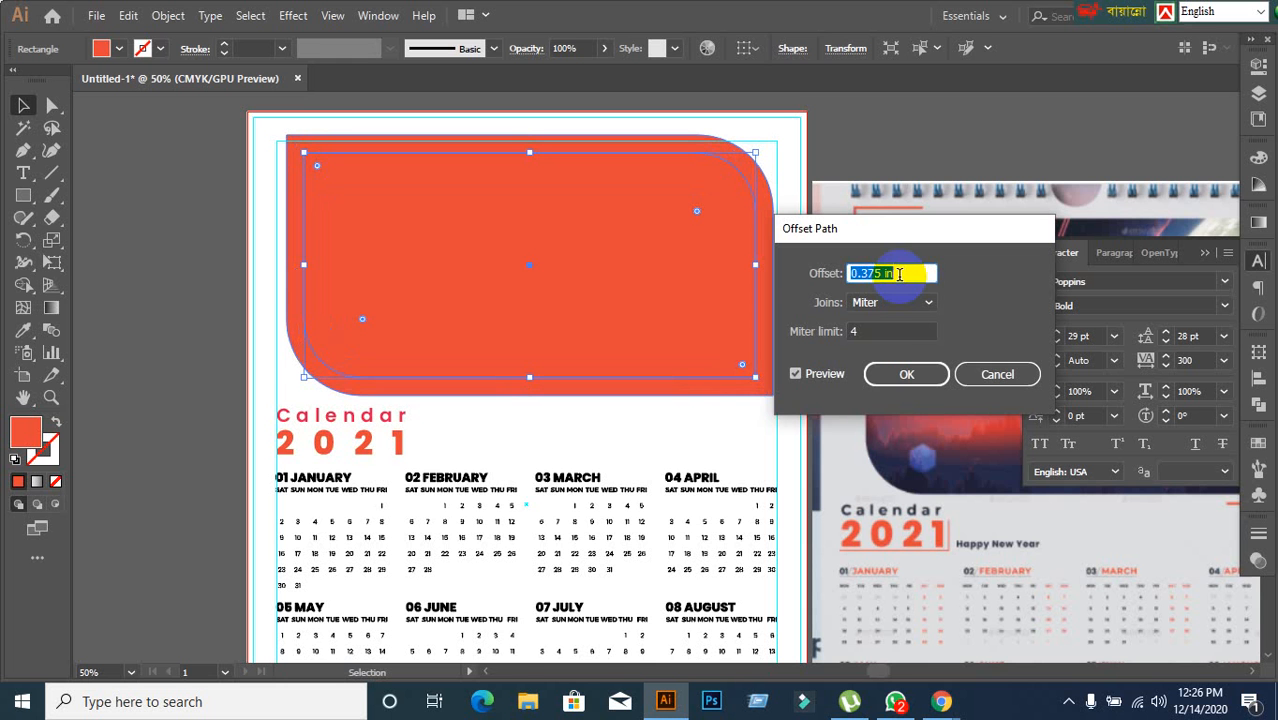
pyautogui.click(905, 374)
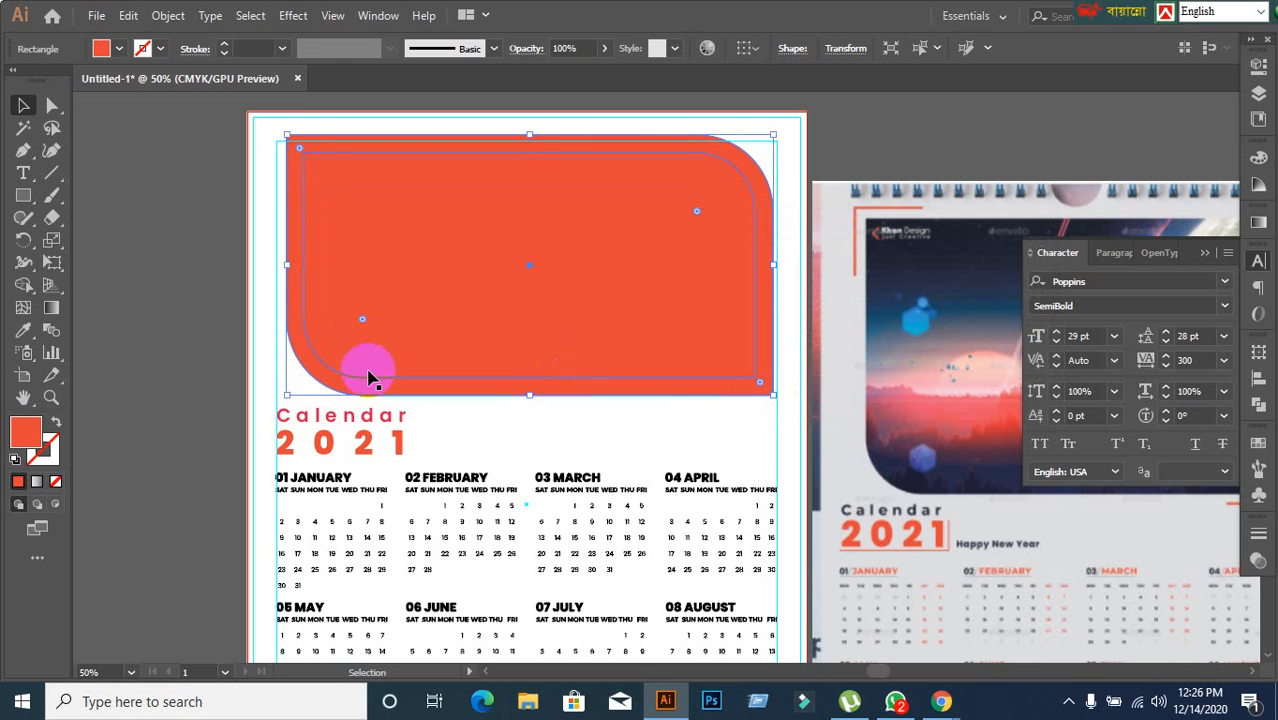
pyautogui.click(55, 421)
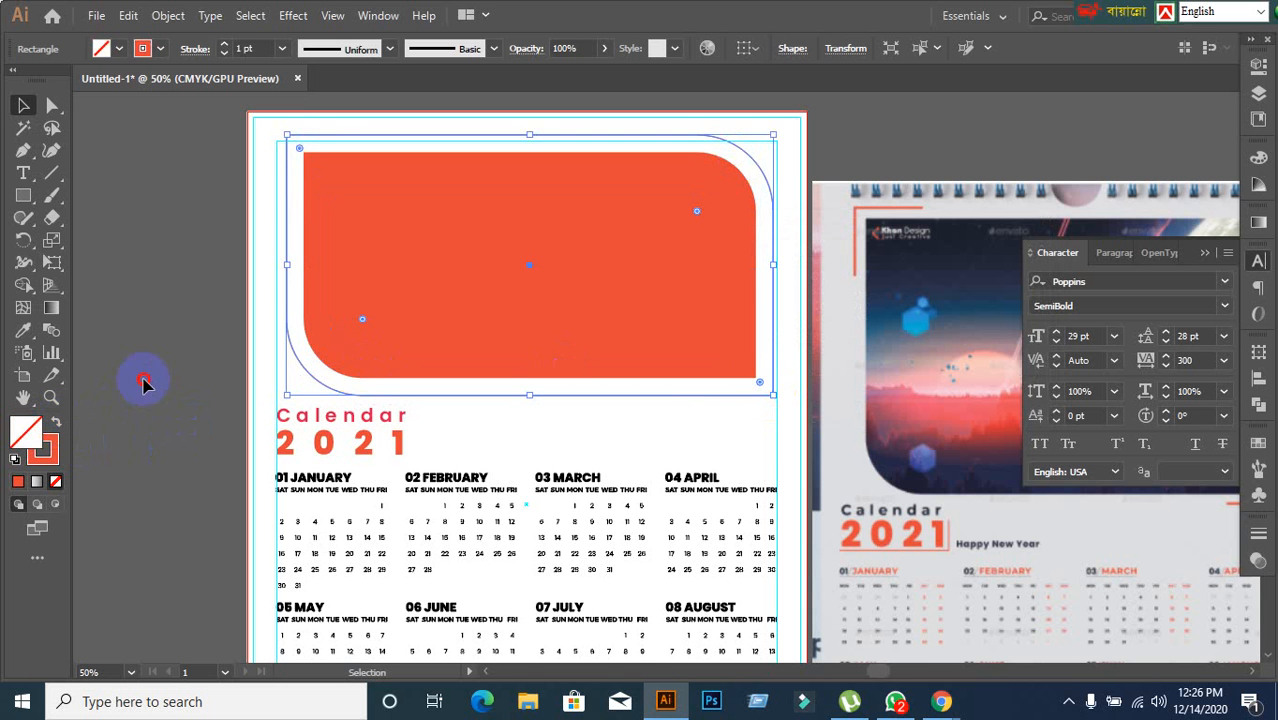
pyautogui.click(143, 382)
pyautogui.moveTo(510, 262); pyautogui.dragTo(661, 361)
pyautogui.hotkey('ctrl', 'z')
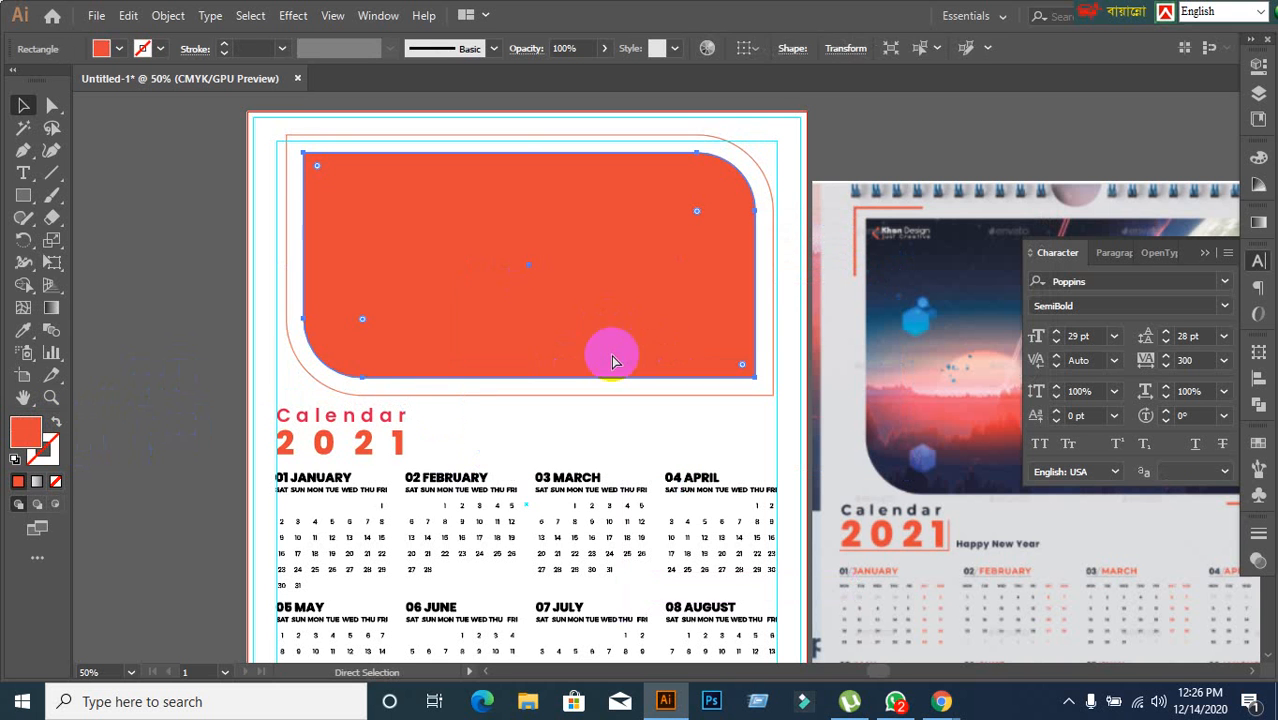
pyautogui.click(152, 342)
# Step: Set the stroke weight of the outline around the orange-red shape to 4 pt
pyautogui.click(380, 136)
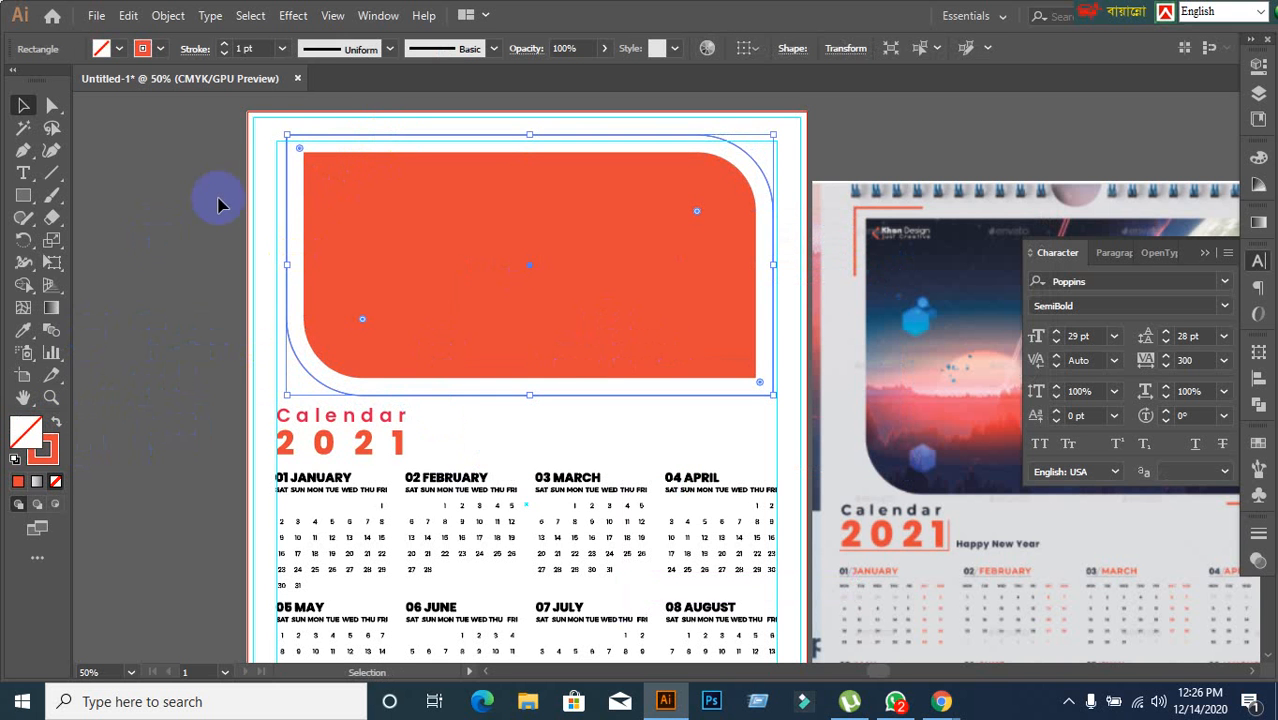
pyautogui.click(259, 48)
pyautogui.write('5')
pyautogui.press('Return')
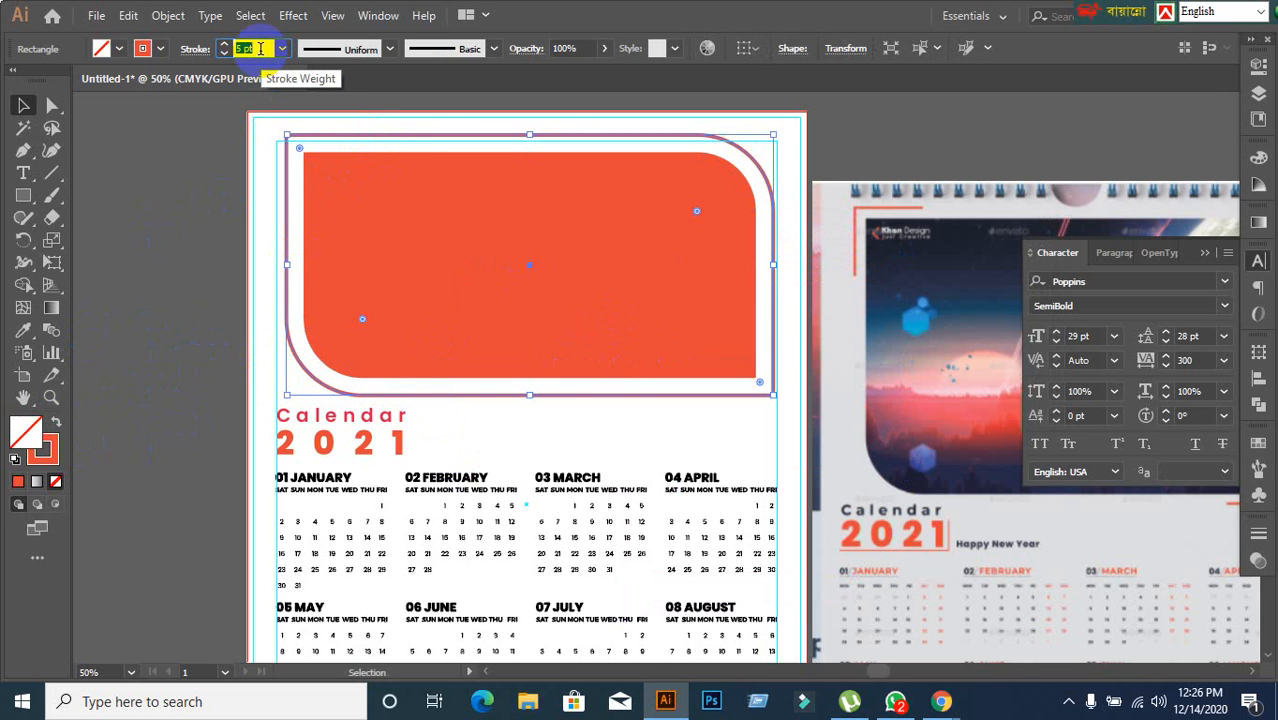
pyautogui.press('Down')
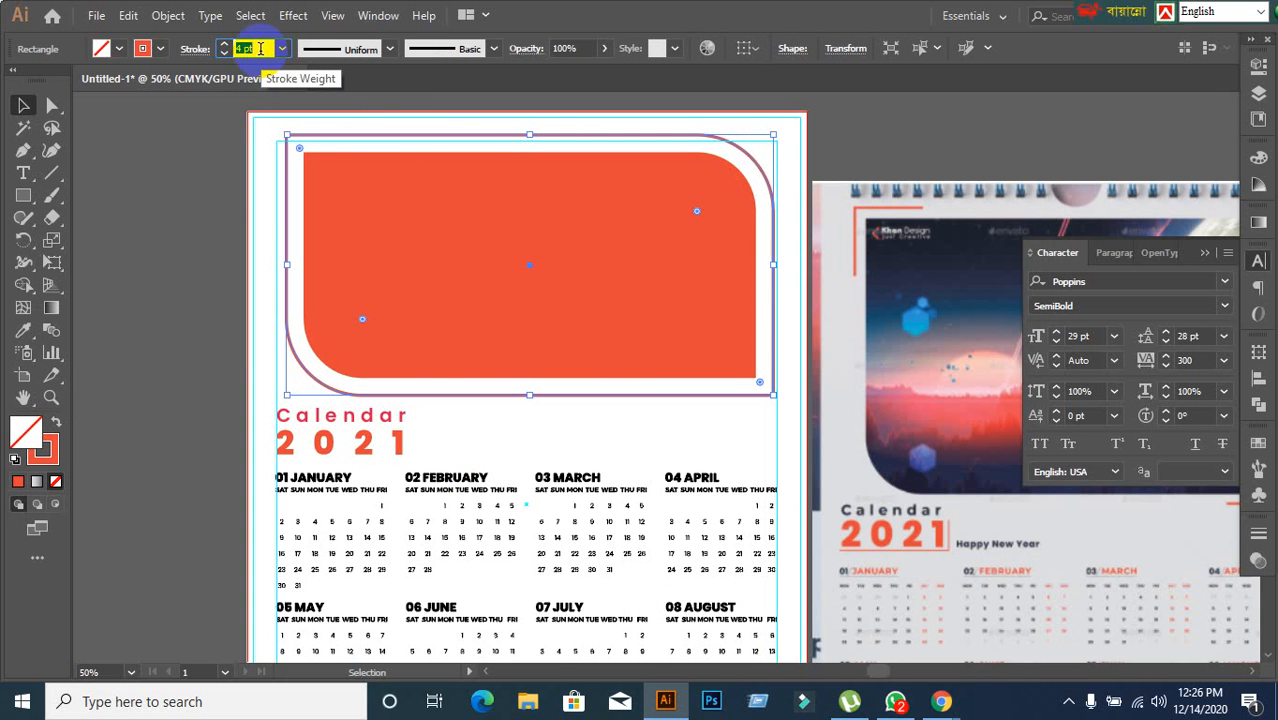
# Step: Expand the fill and stroke of the outline around the orange-red shape into a filled object
pyautogui.click(125, 228)
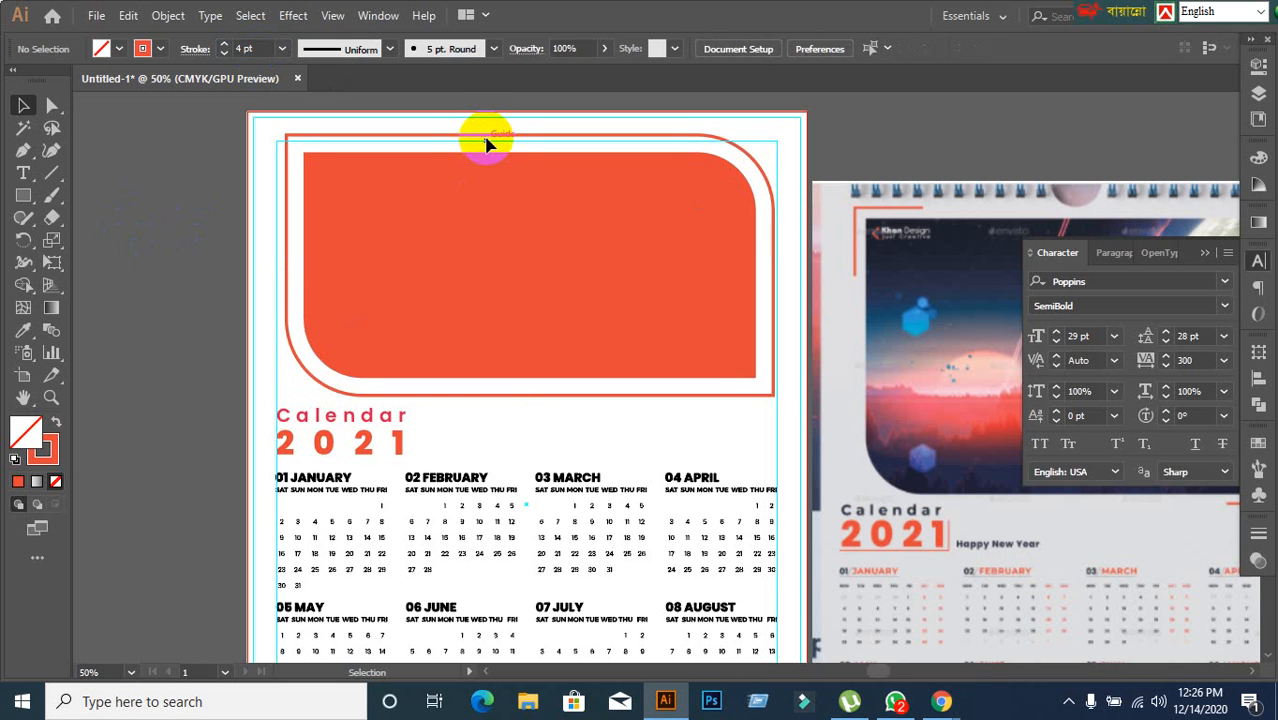
pyautogui.click(488, 140)
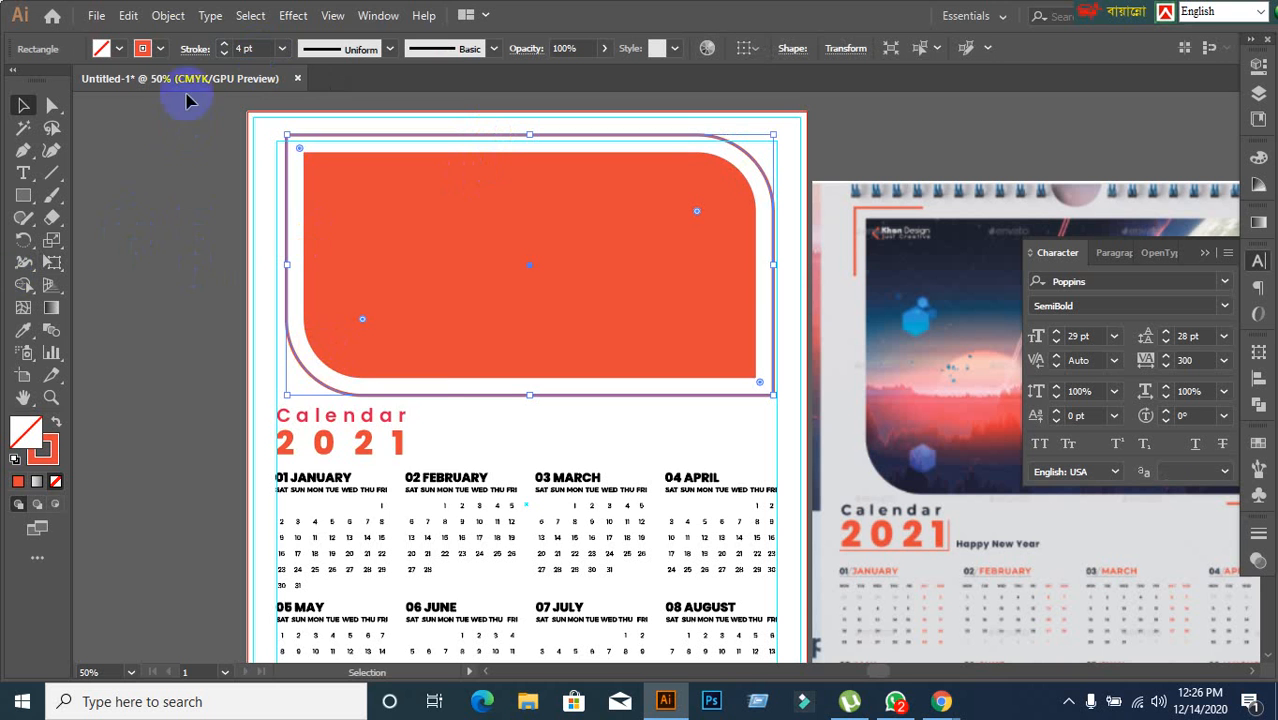
pyautogui.click(168, 15)
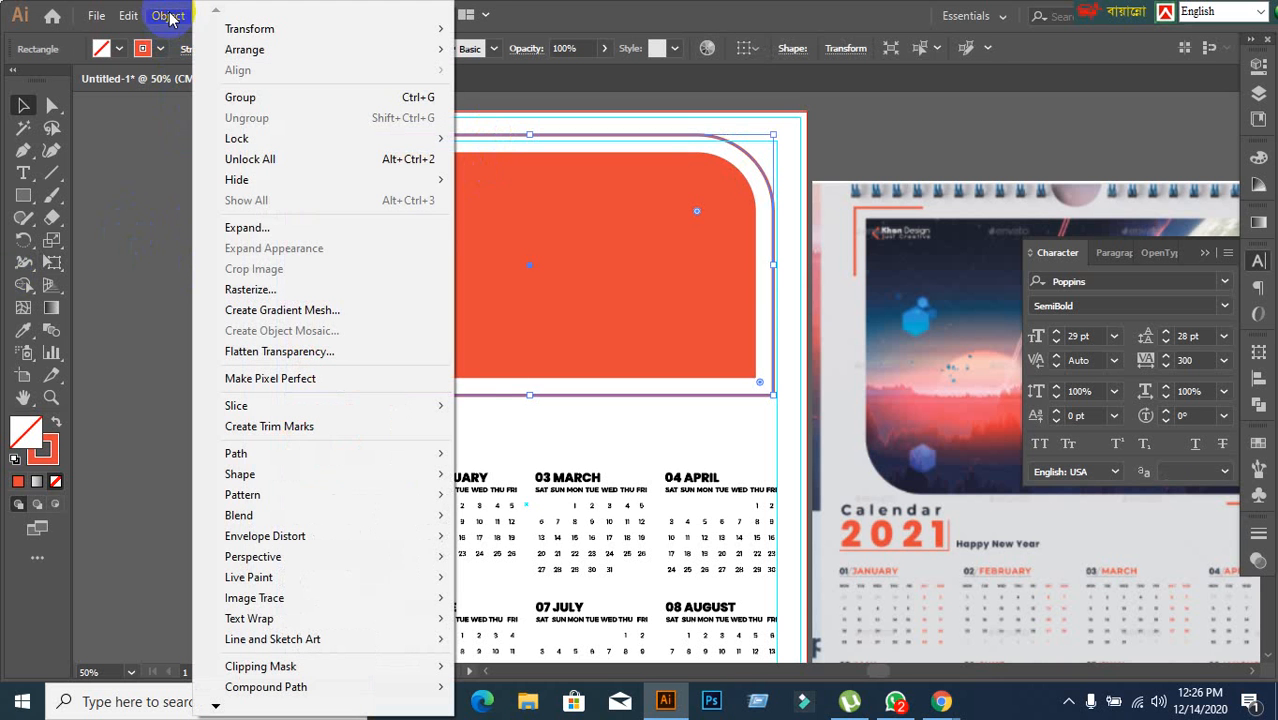
pyautogui.click(238, 229)
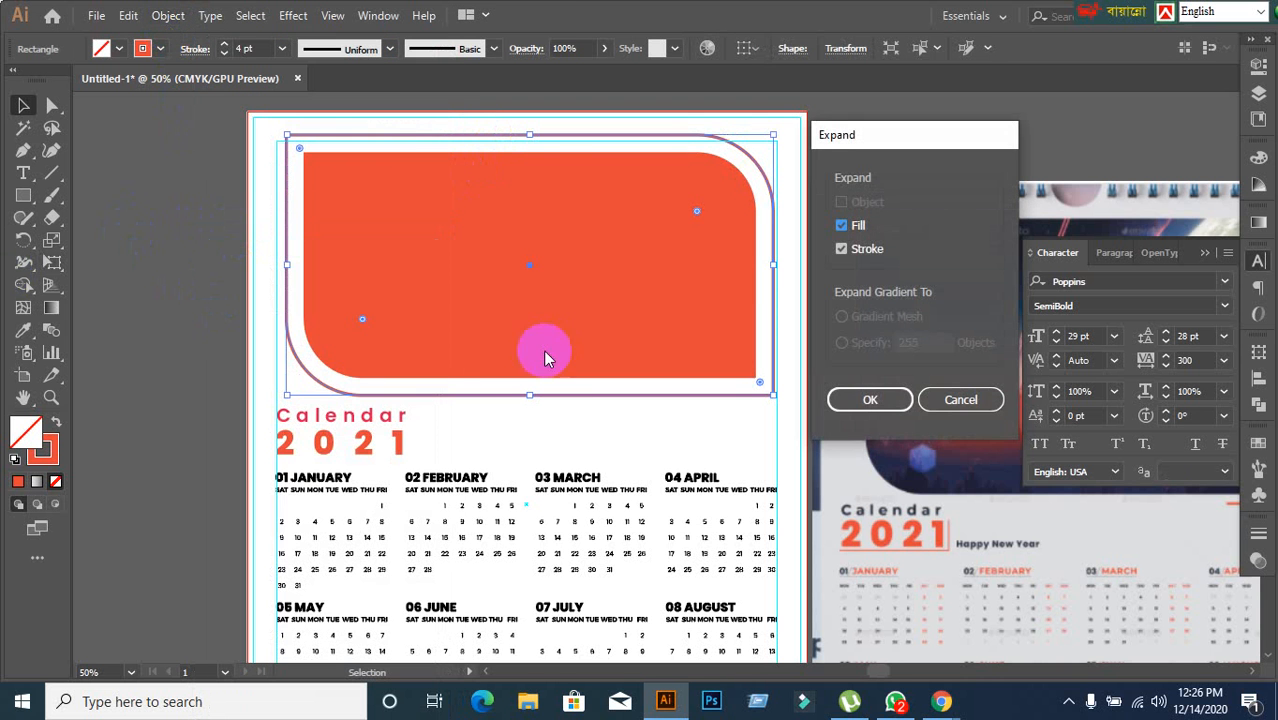
pyautogui.click(870, 400)
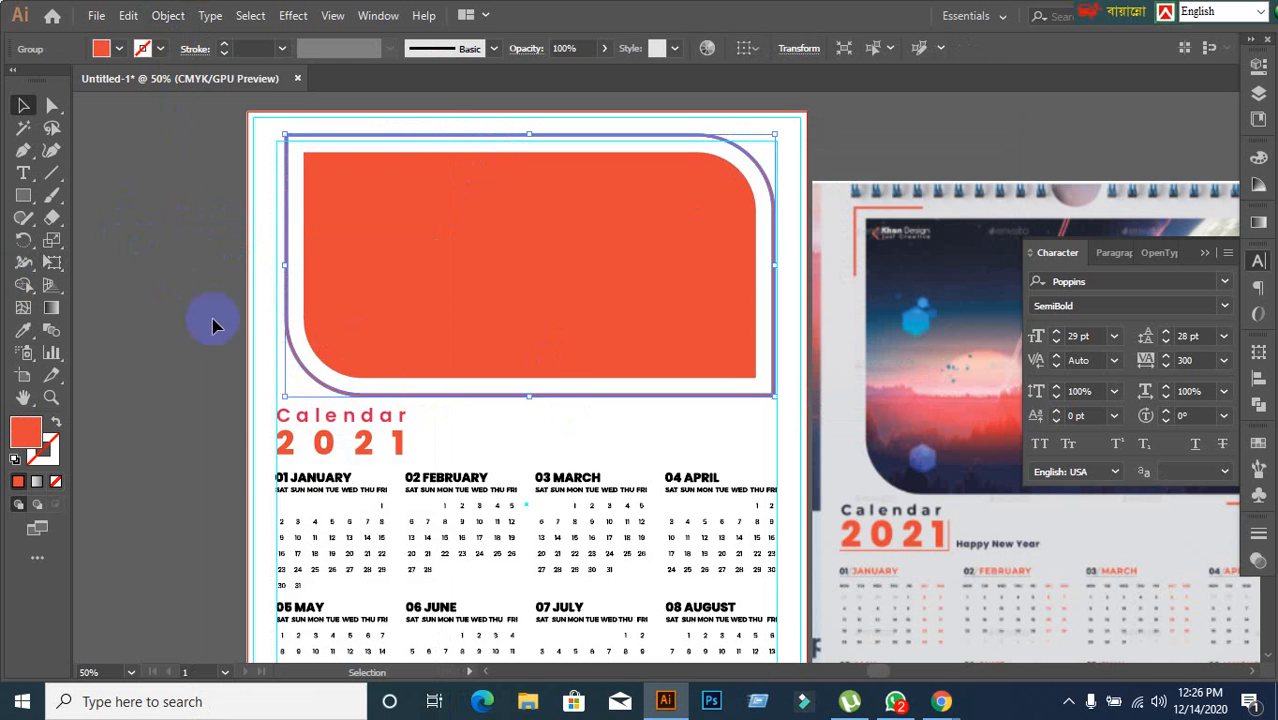
pyautogui.click(171, 285)
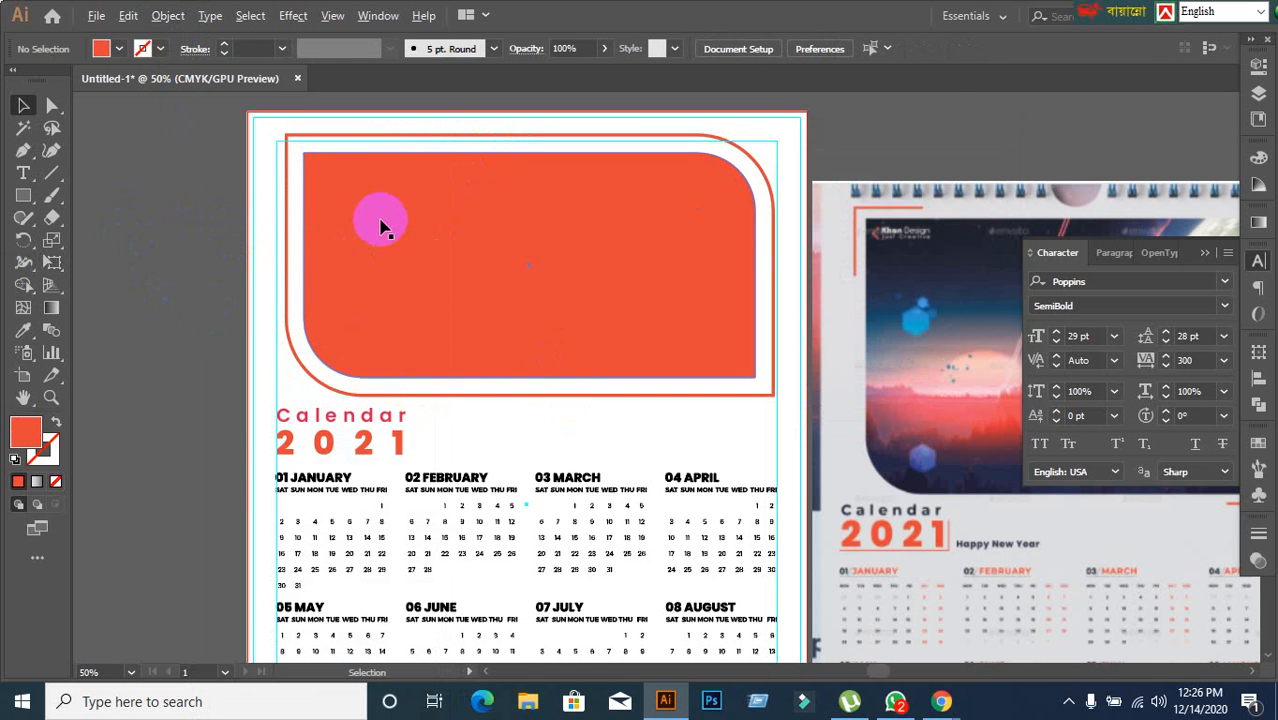
# Step: Show the rulers along the document's edges
pyautogui.scroll(1, 342, 214)
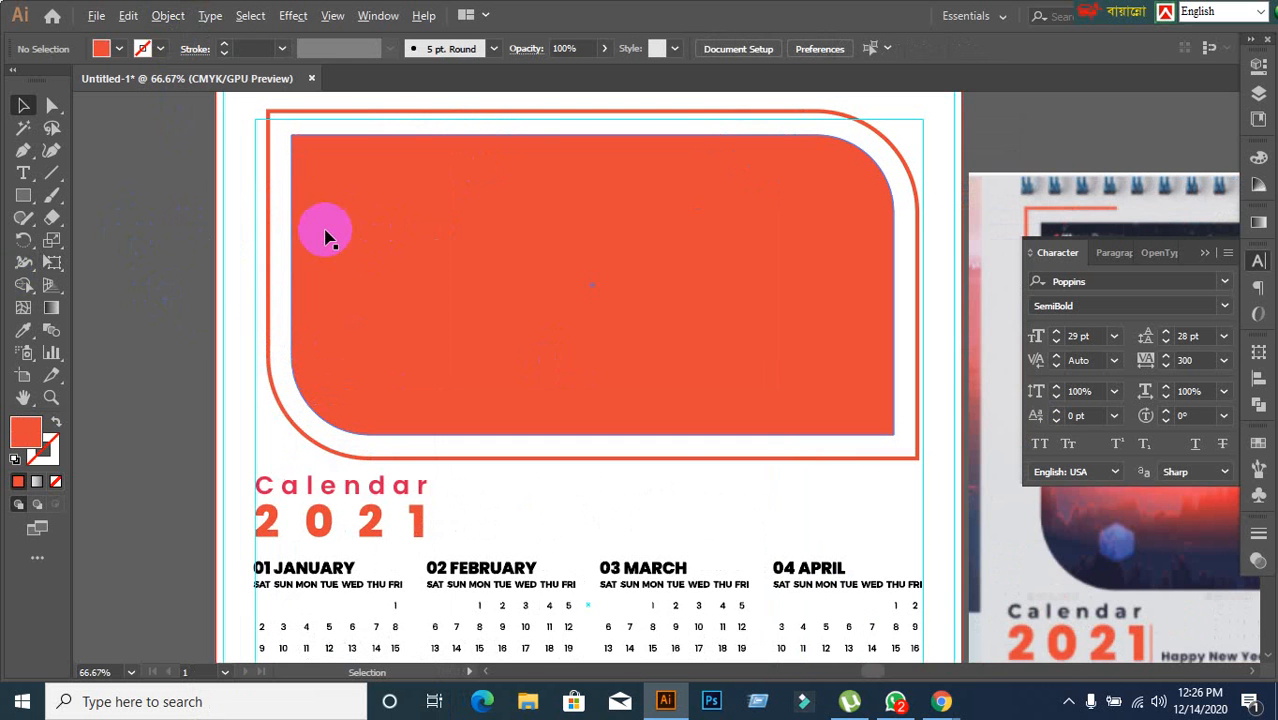
pyautogui.scroll(-1, 340, 232)
pyautogui.moveTo(481, 259); pyautogui.dragTo(468, 307)
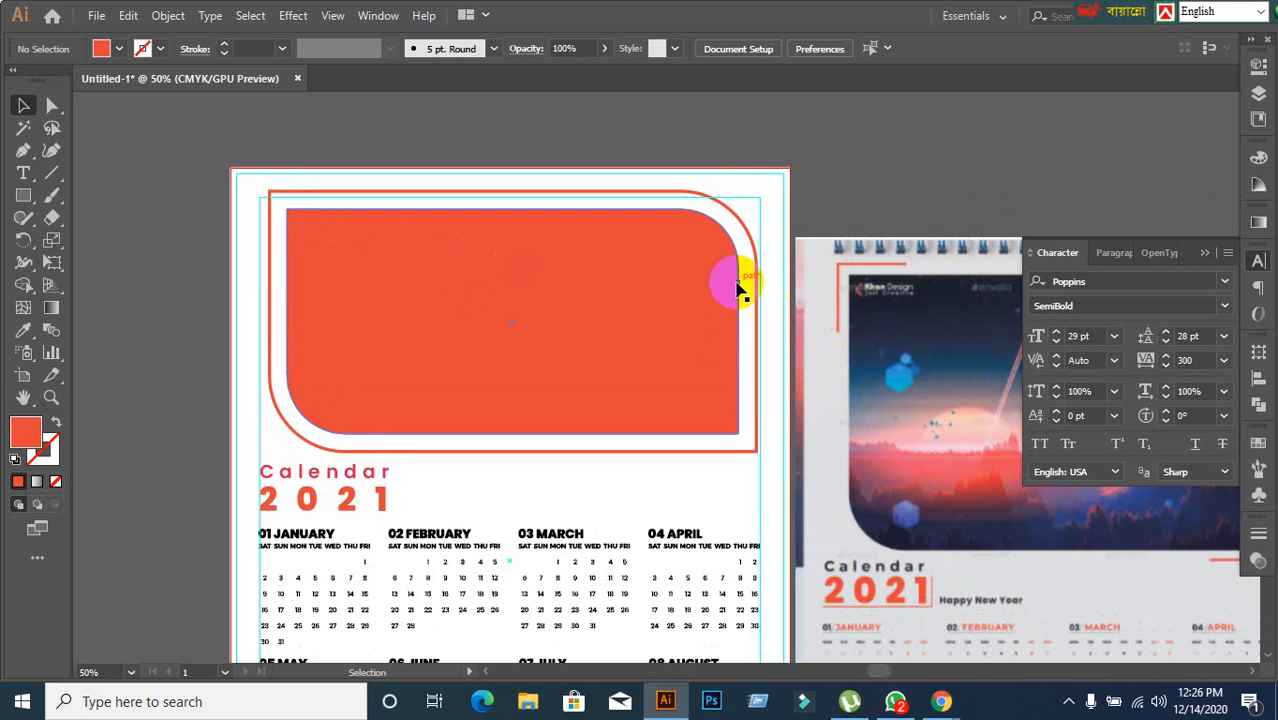
pyautogui.scroll(1, 286, 252)
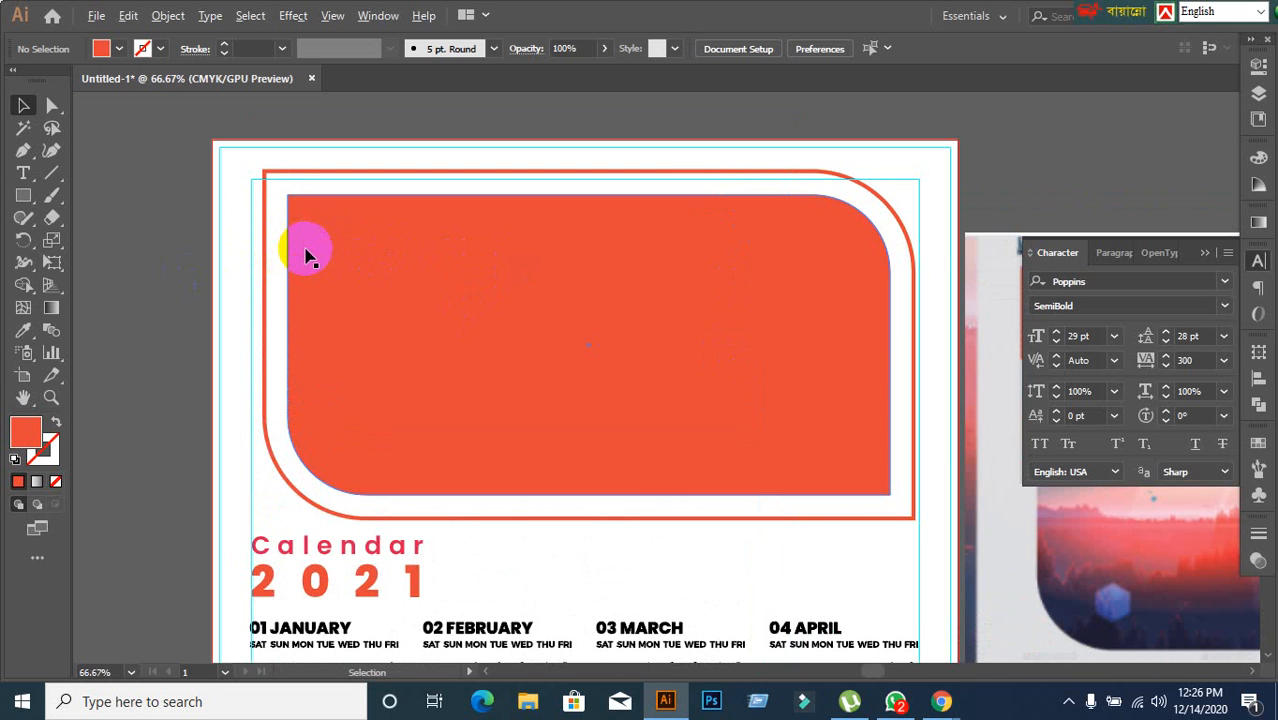
pyautogui.scroll(1, 300, 256)
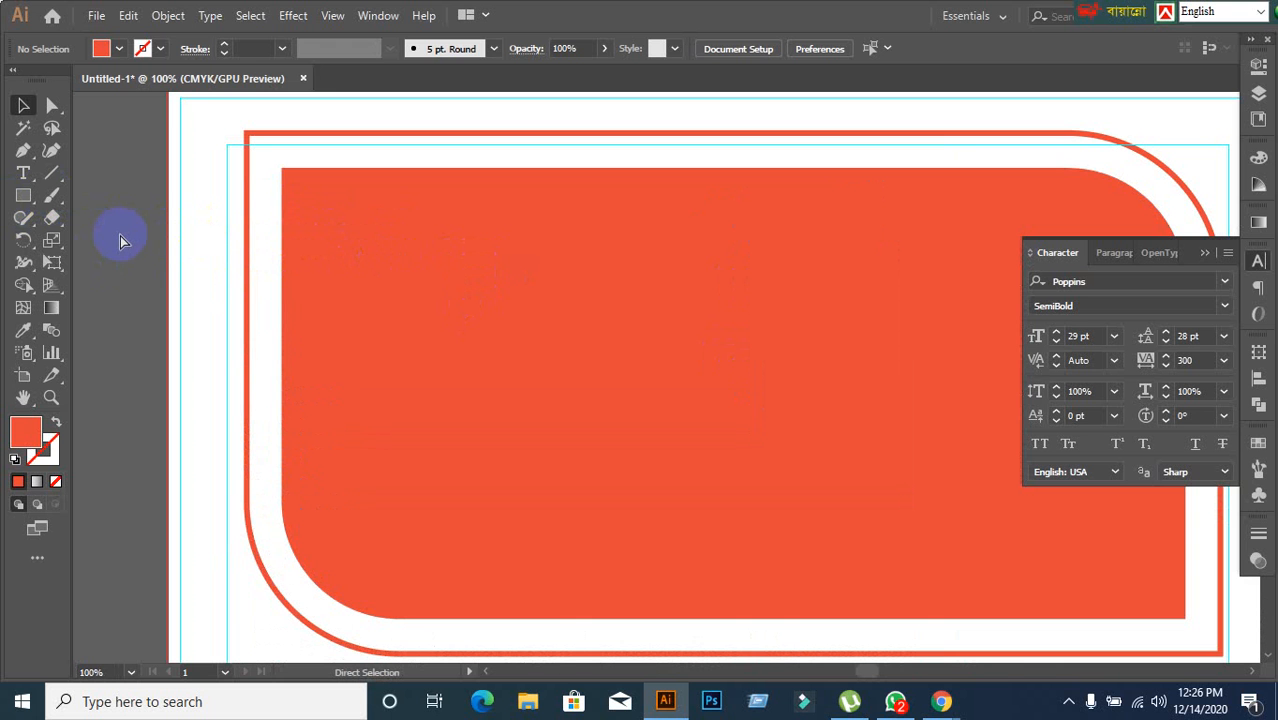
pyautogui.hotkey('ctrl', 'r')
pyautogui.scroll(-1, 196, 235)
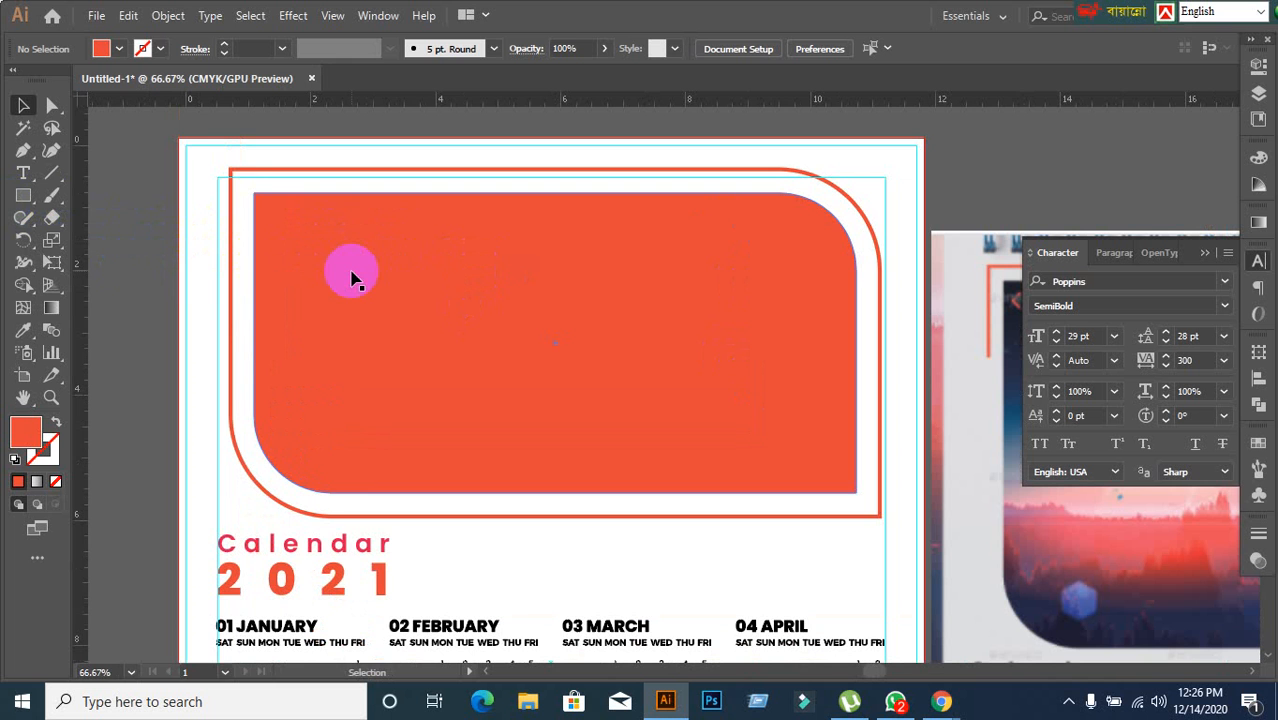
pyautogui.click(87, 207)
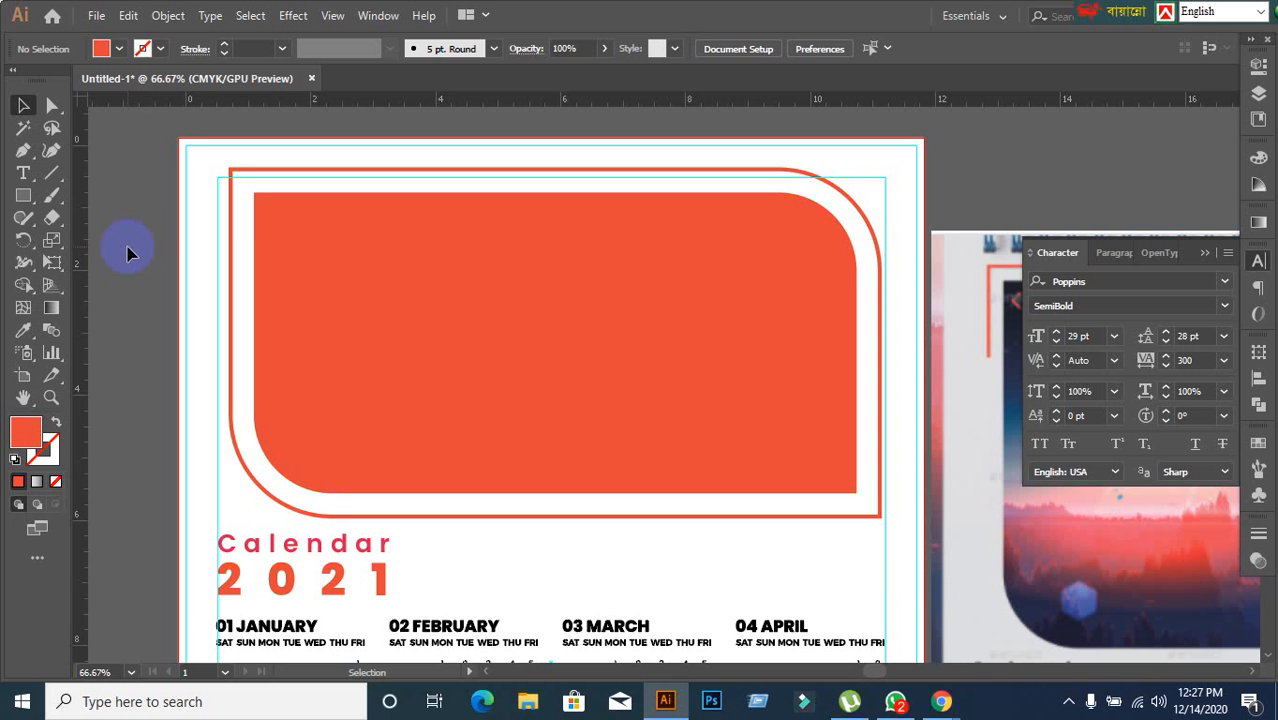
# Step: Draw a rectangle about 2.75 in wide and 0.35 in high on top of the frame outline's upper-left end
pyautogui.click(22, 197)
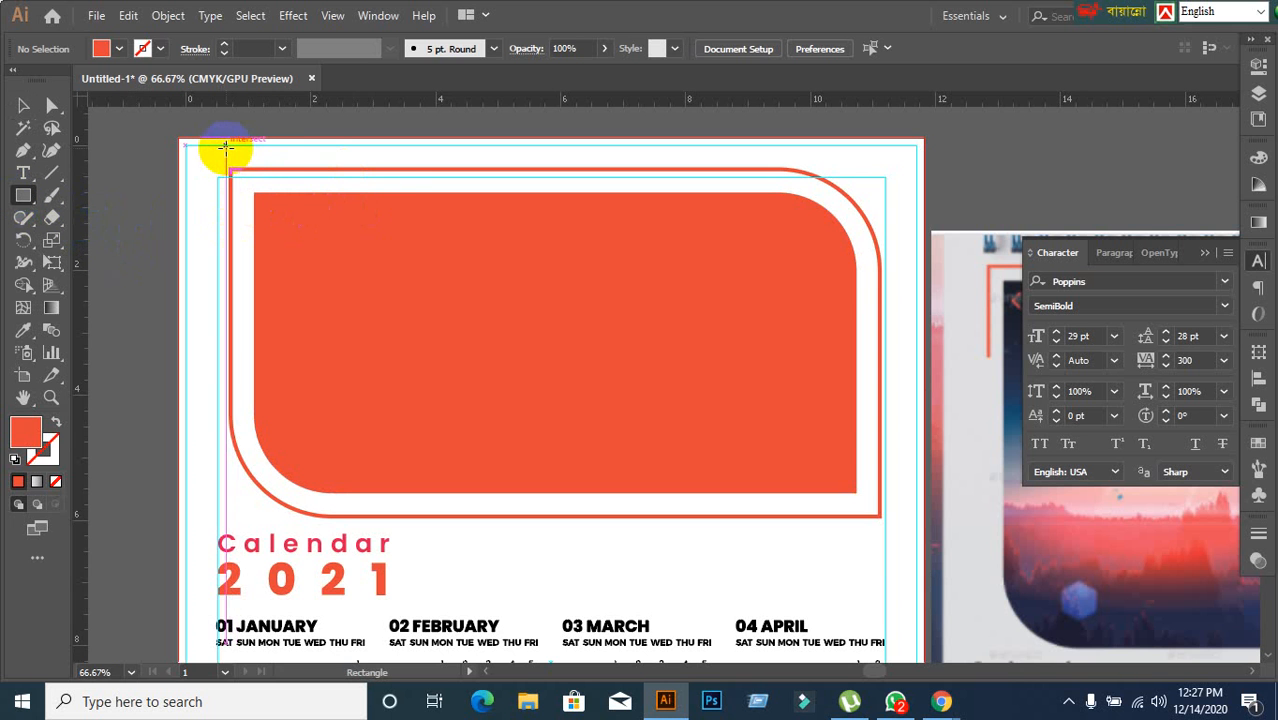
pyautogui.moveTo(230, 148); pyautogui.dragTo(399, 164)
pyautogui.scroll(2, 297, 183)
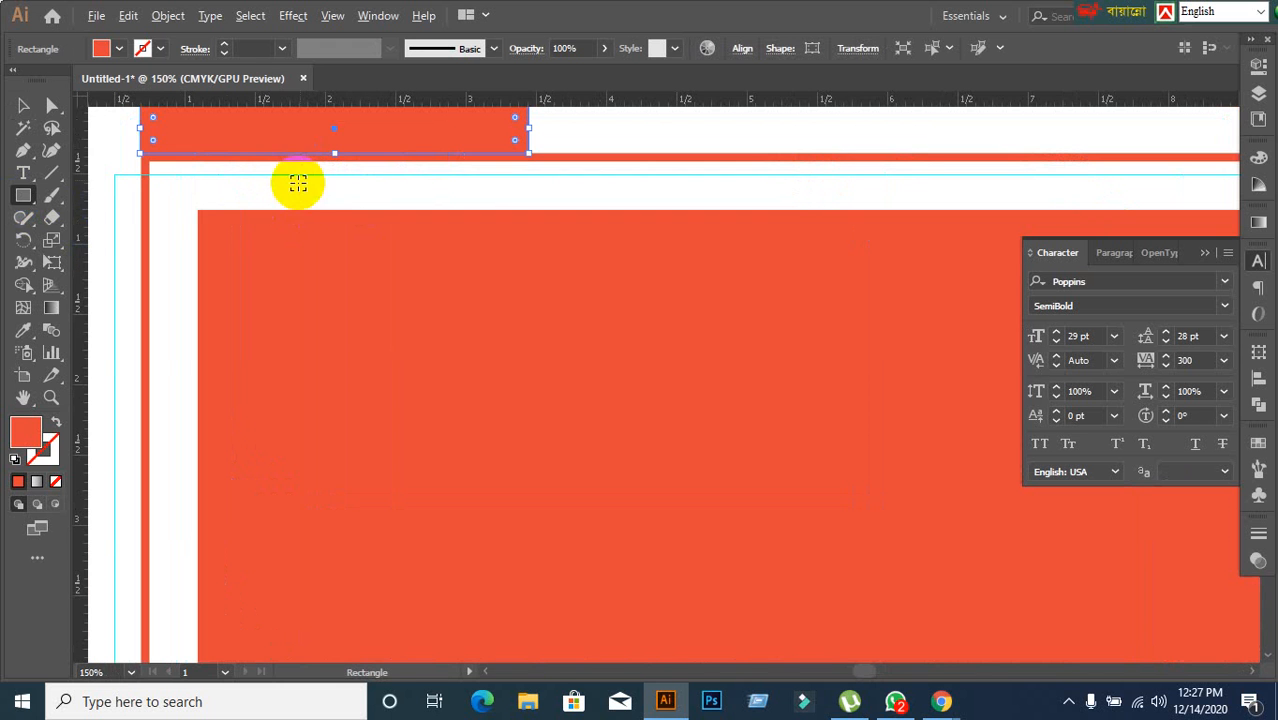
# Step: Align the left edges of the small rectangle and the frame outline
pyautogui.click(23, 106)
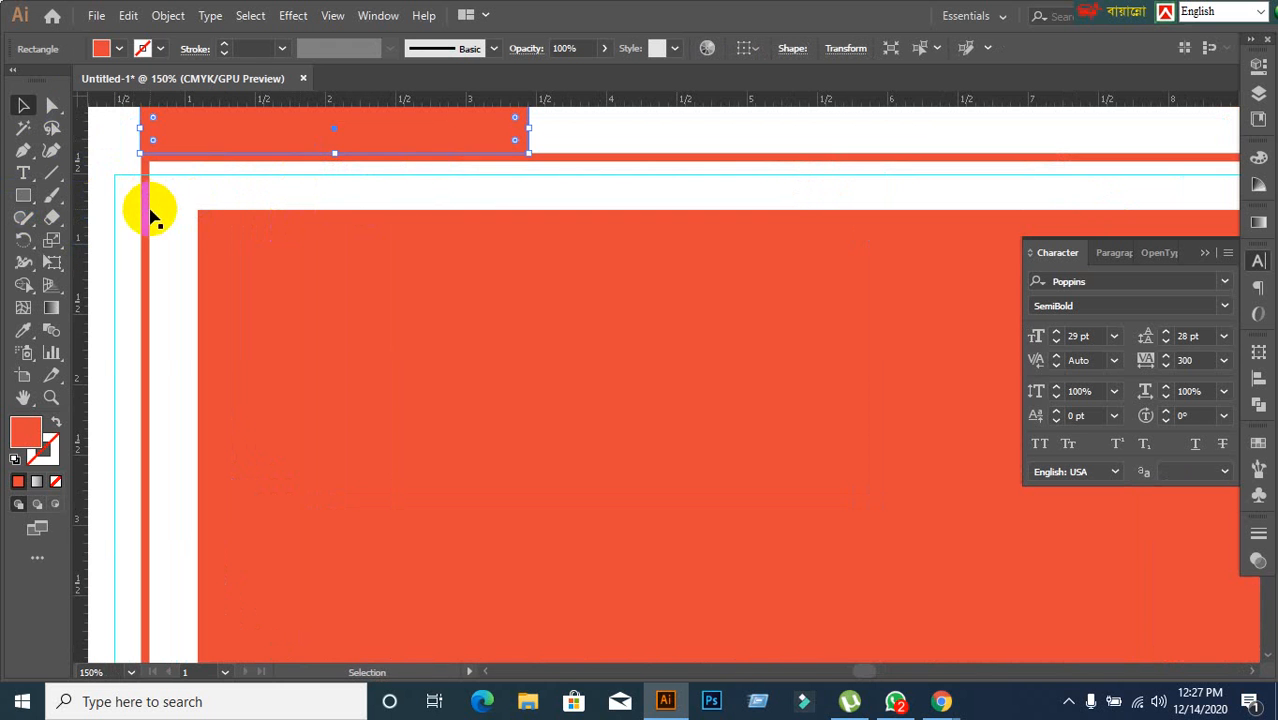
pyautogui.click(143, 220)
pyautogui.scroll(-2, 183, 203)
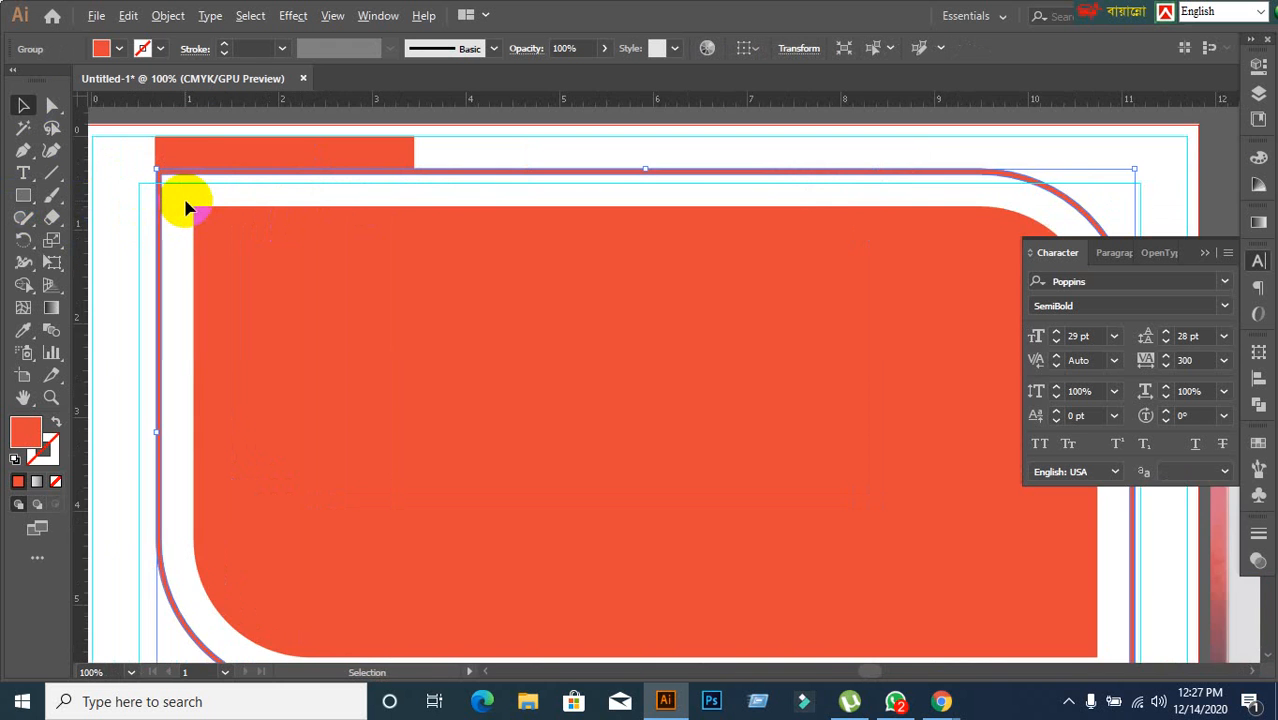
pyautogui.keyDown('shift'); pyautogui.click(198, 152); pyautogui.keyUp('shift')
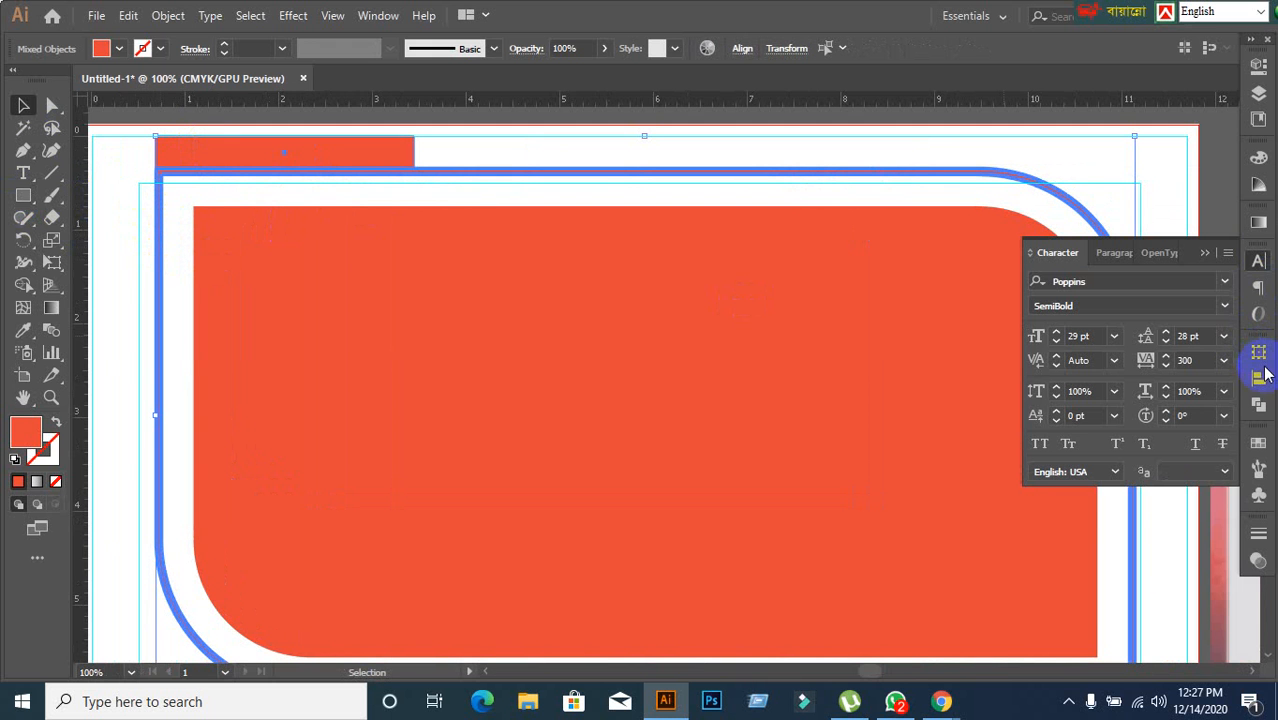
pyautogui.click(1261, 381)
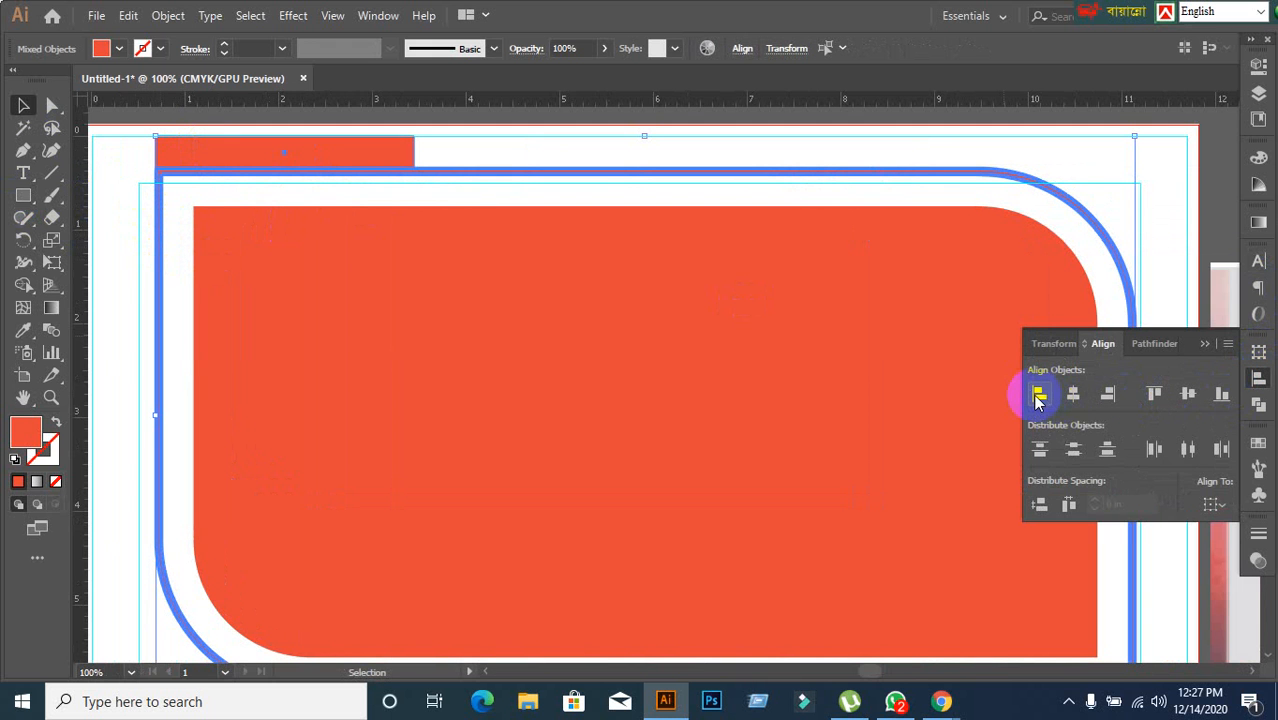
pyautogui.click(590, 150)
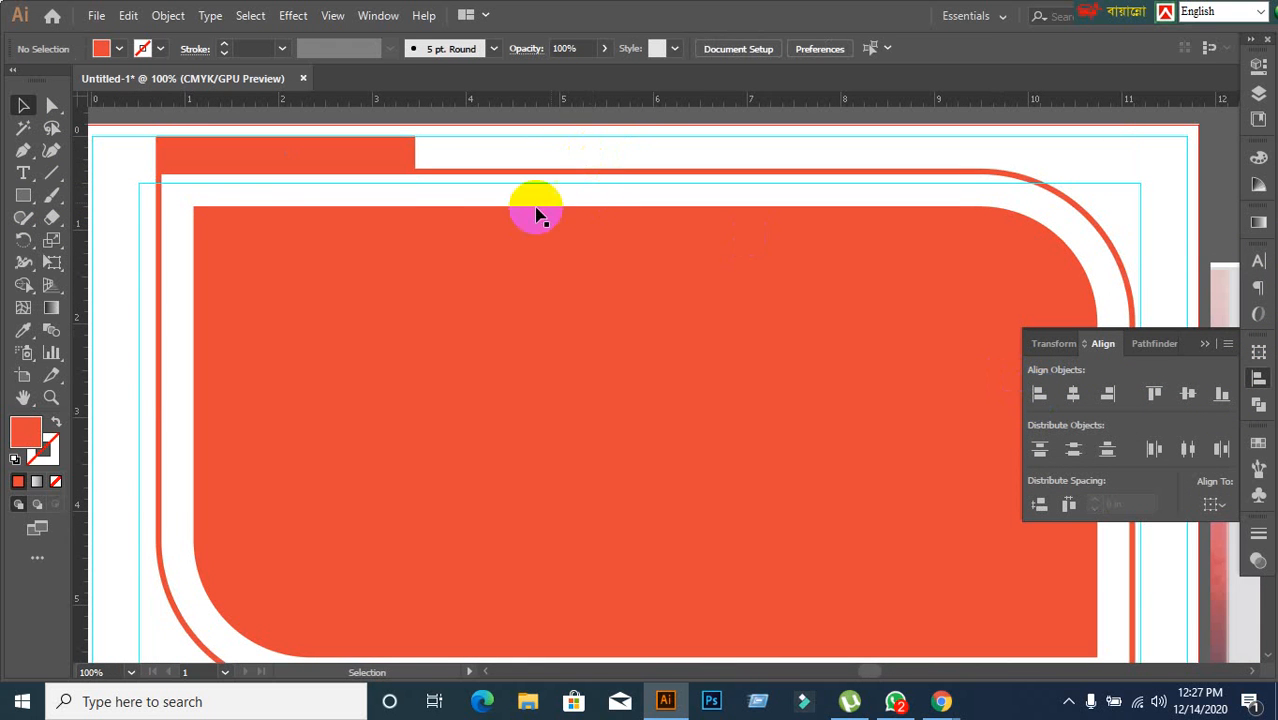
# Step: Place a vertical guide at the small rectangle's right edge
pyautogui.click(379, 162)
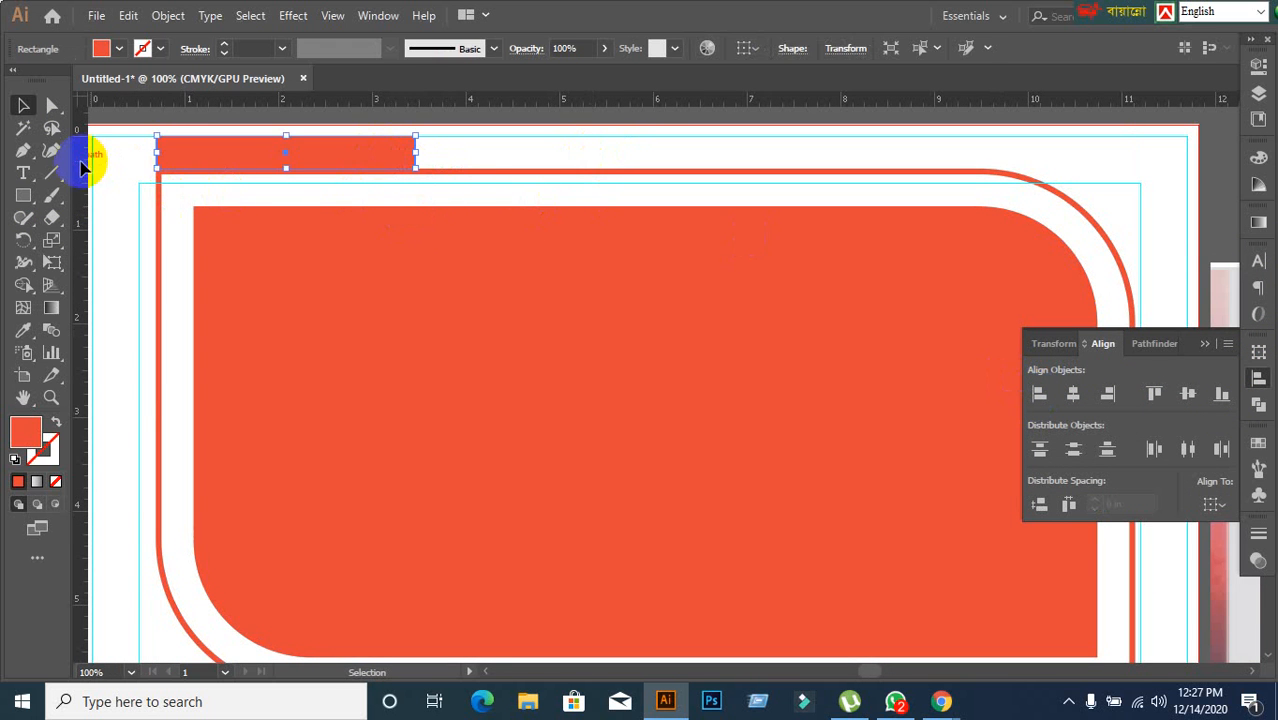
pyautogui.moveTo(84, 168); pyautogui.dragTo(414, 176)
pyautogui.click(462, 196)
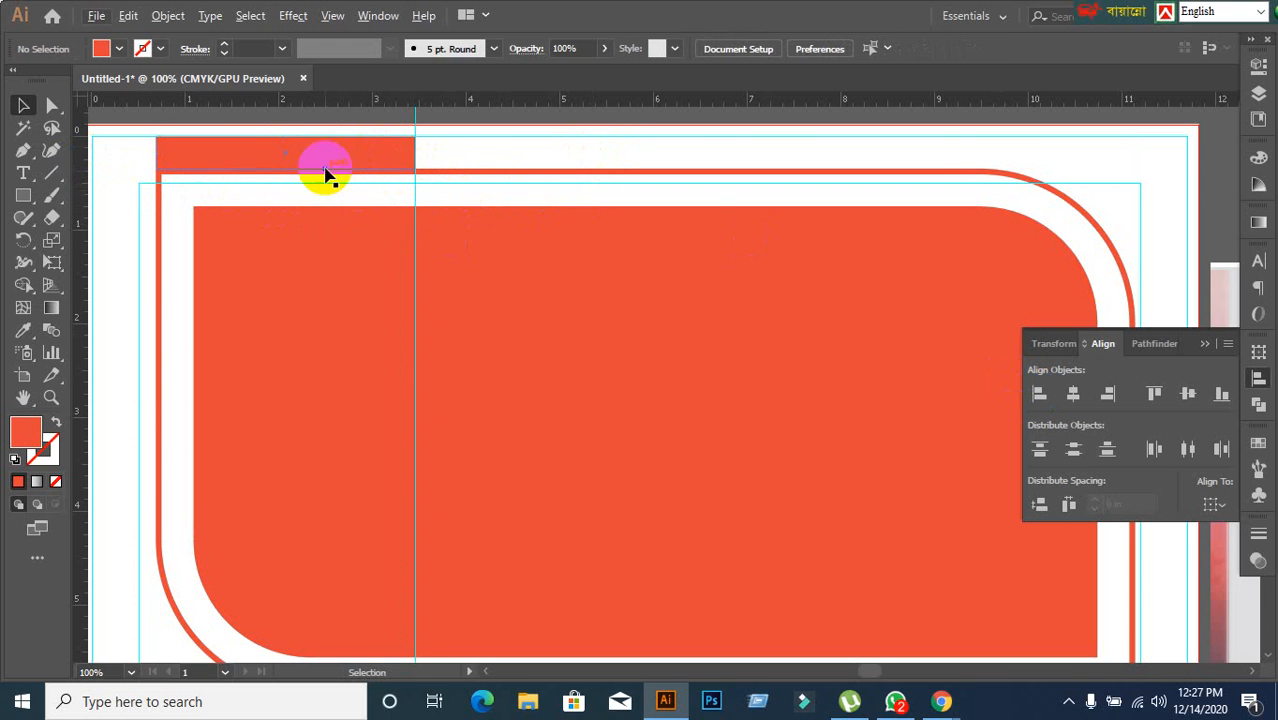
# Step: Rotate the small rectangle 90° to stand upright and move it onto the frame outline's left side
pyautogui.click(325, 170)
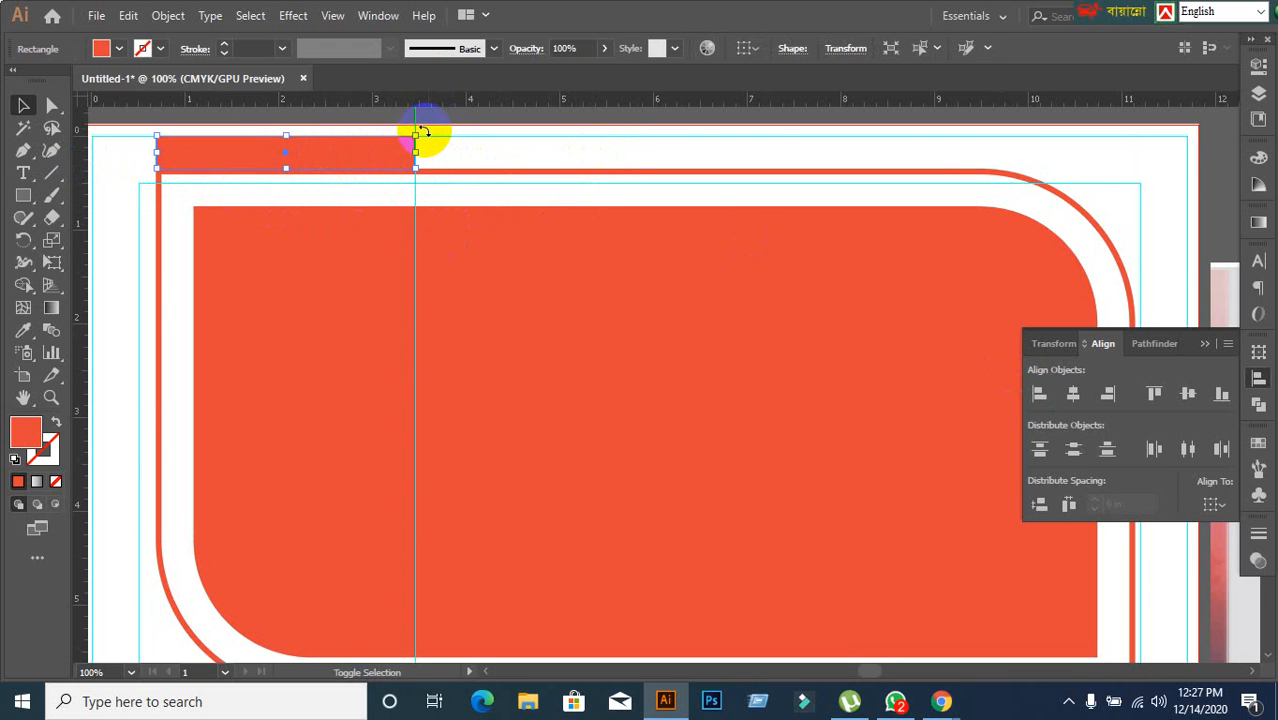
pyautogui.moveTo(424, 132); pyautogui.dragTo(320, 328)
pyautogui.scroll(-1, 451, 285)
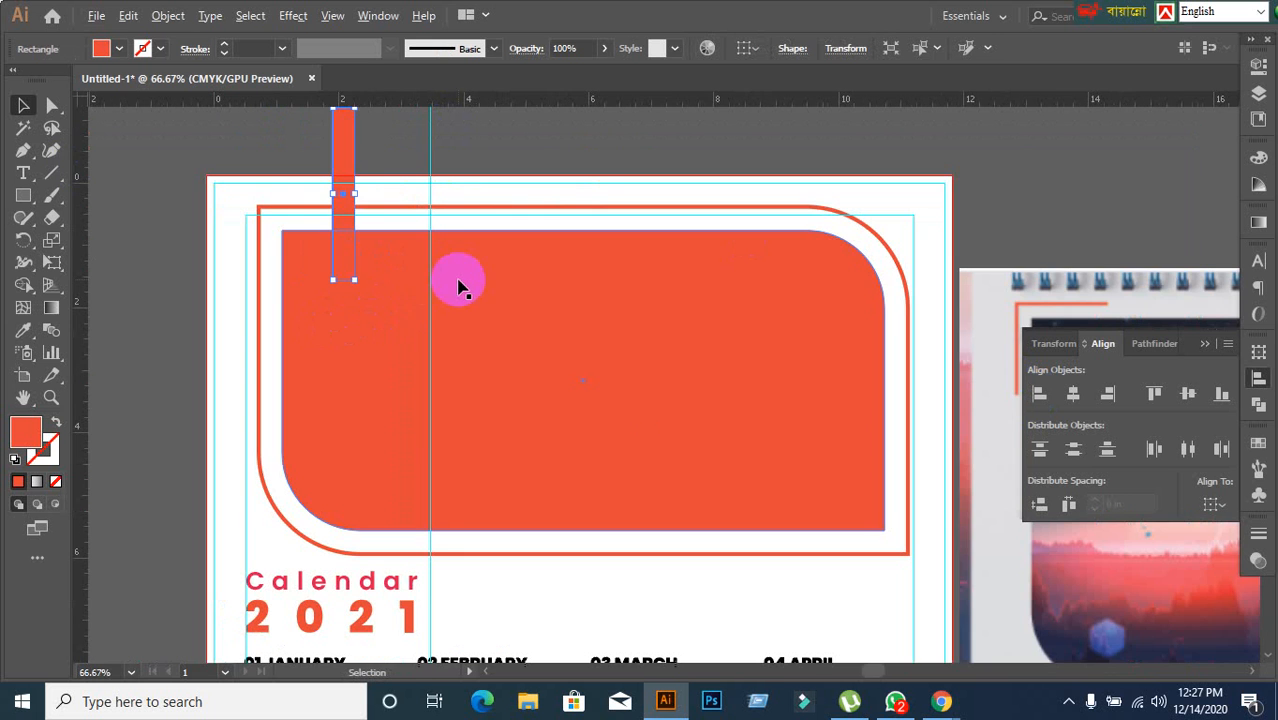
pyautogui.moveTo(343, 153); pyautogui.dragTo(253, 281)
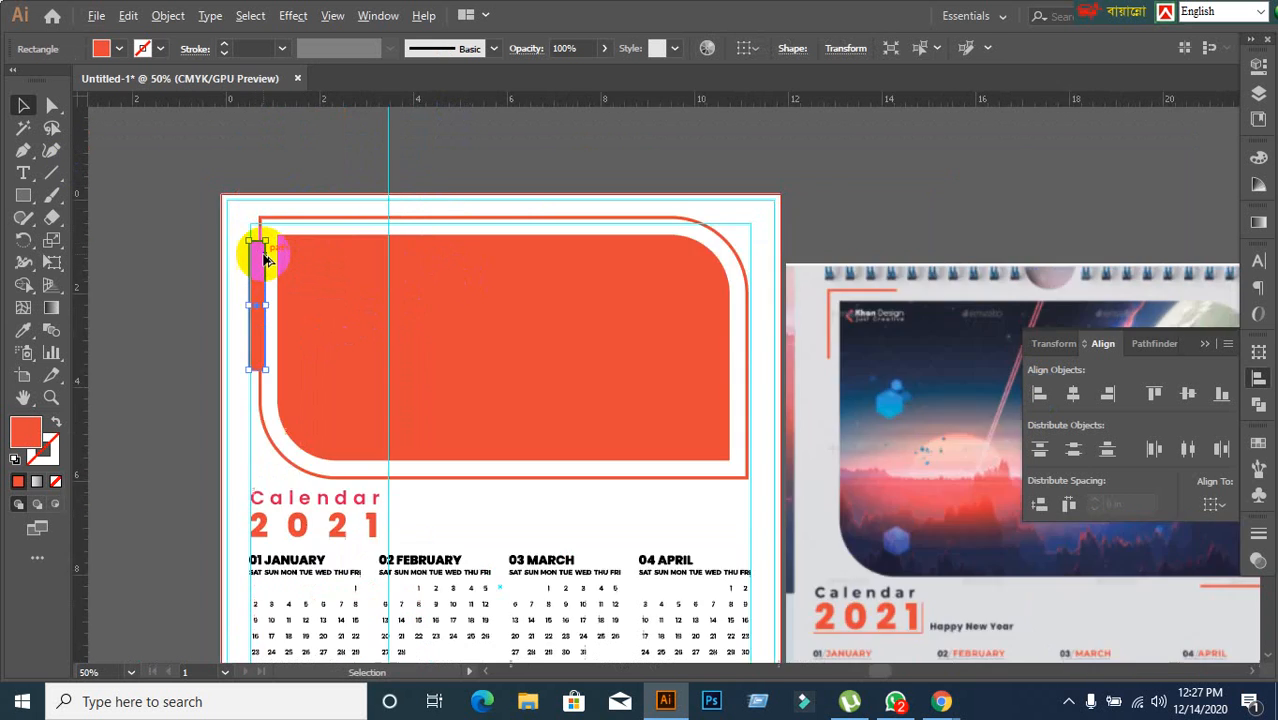
# Step: Align the top edges of the upright rectangle and the frame outline
pyautogui.scroll(2, 285, 265)
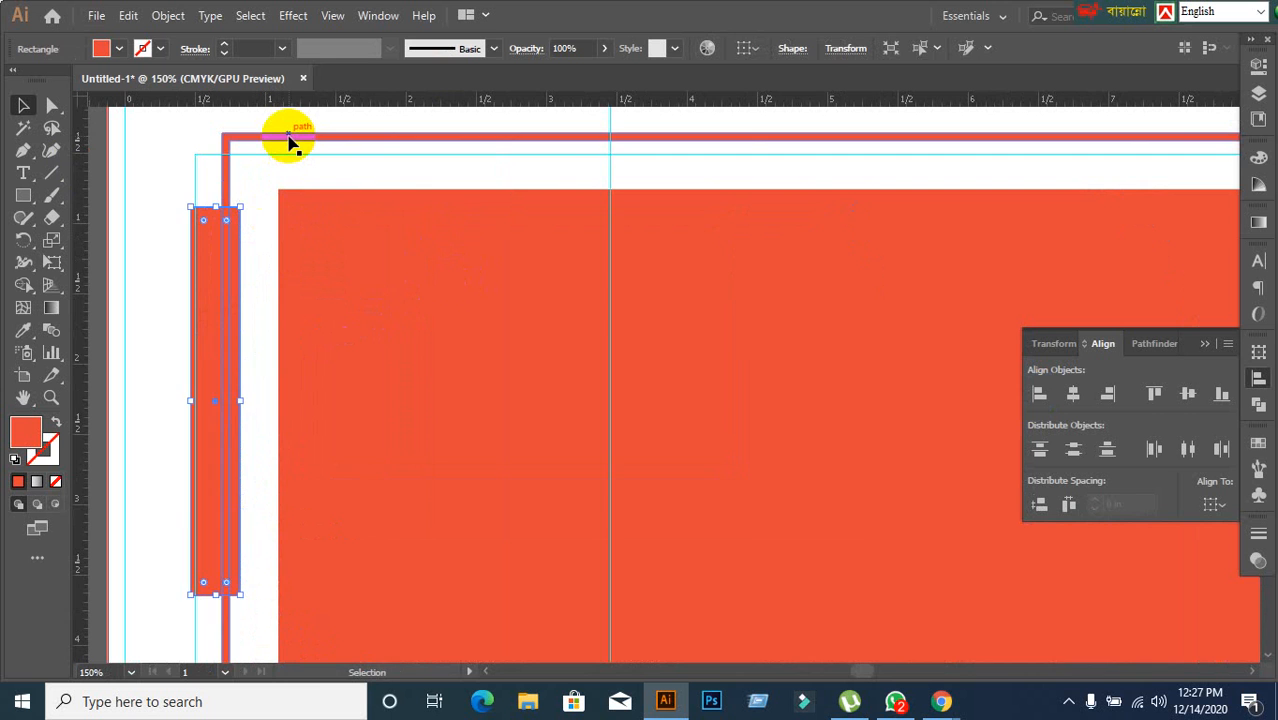
pyautogui.keyDown('shift'); pyautogui.click(288, 141); pyautogui.keyUp('shift')
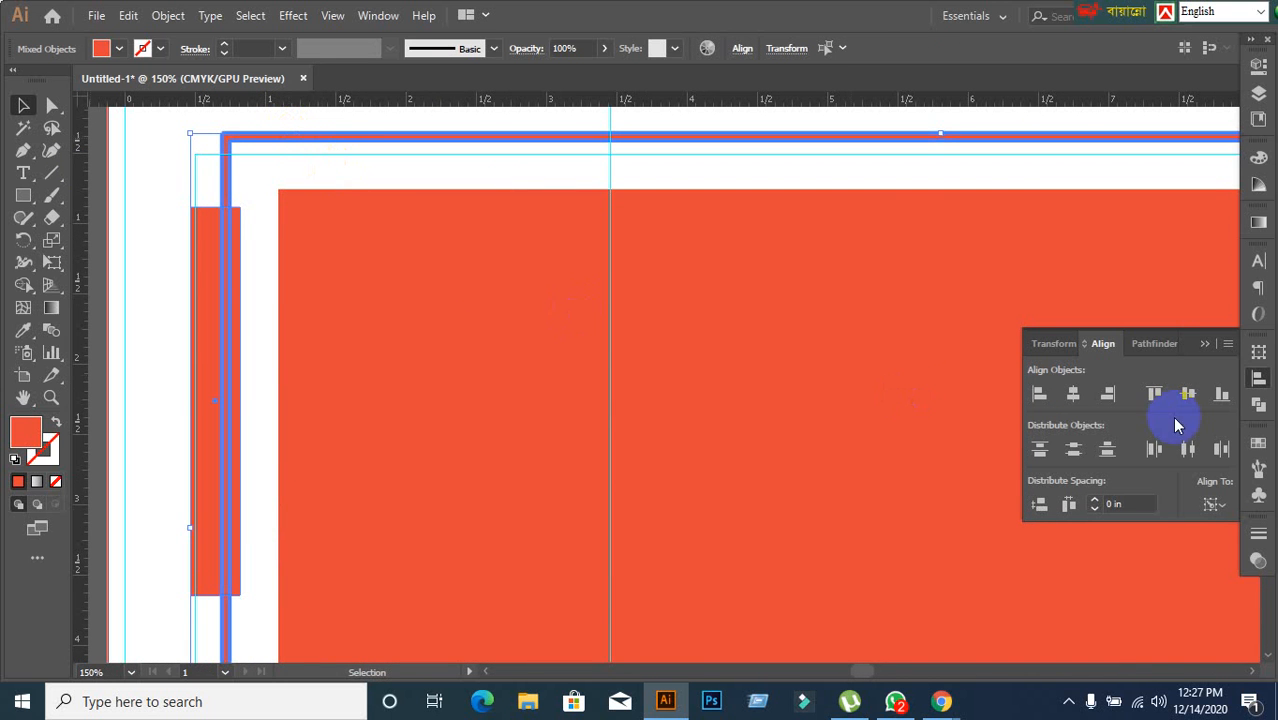
pyautogui.click(1140, 388)
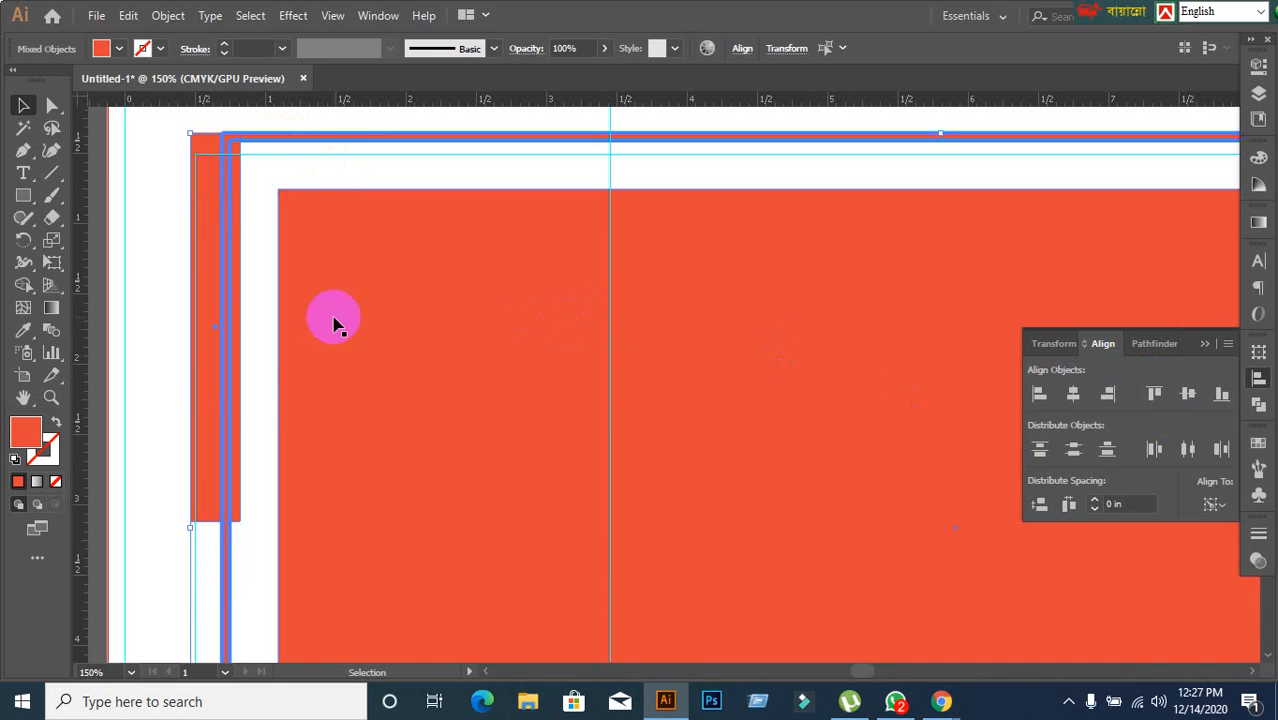
pyautogui.click(165, 351)
pyautogui.scroll(-1, 219, 378)
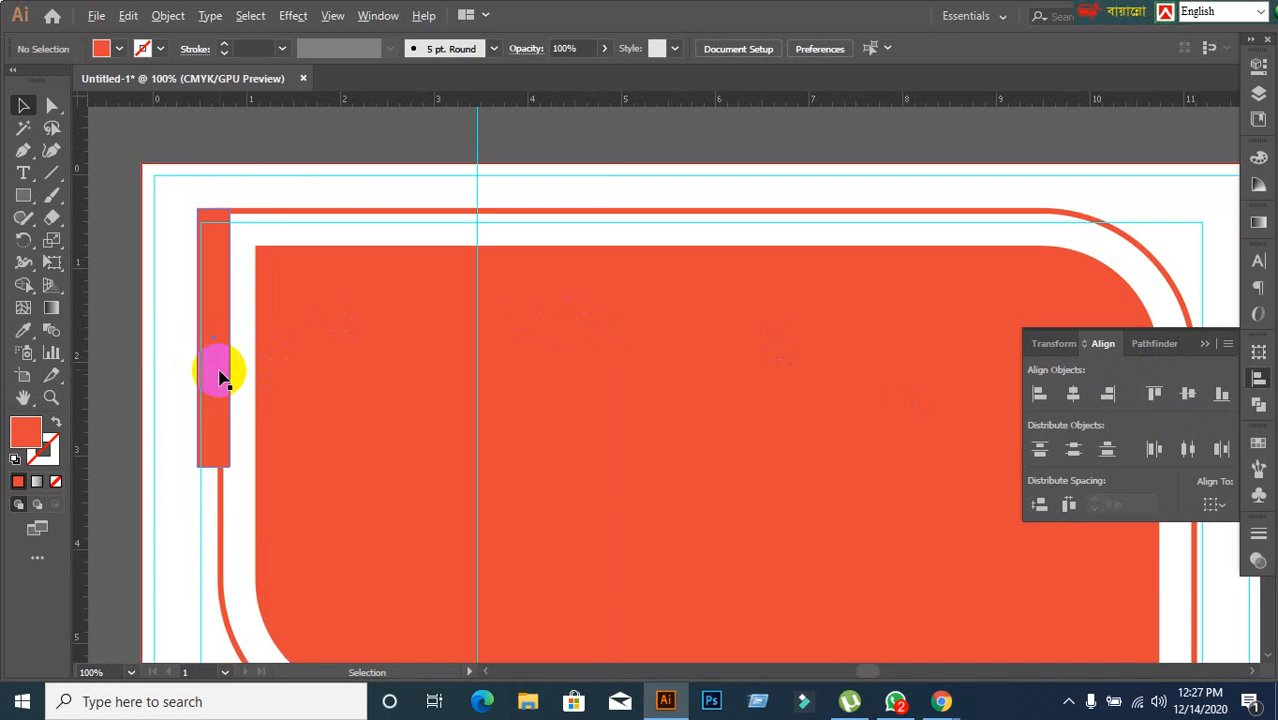
# Step: Place a horizontal guide at the upright rectangle's lower edge and delete the rectangle
pyautogui.click(221, 378)
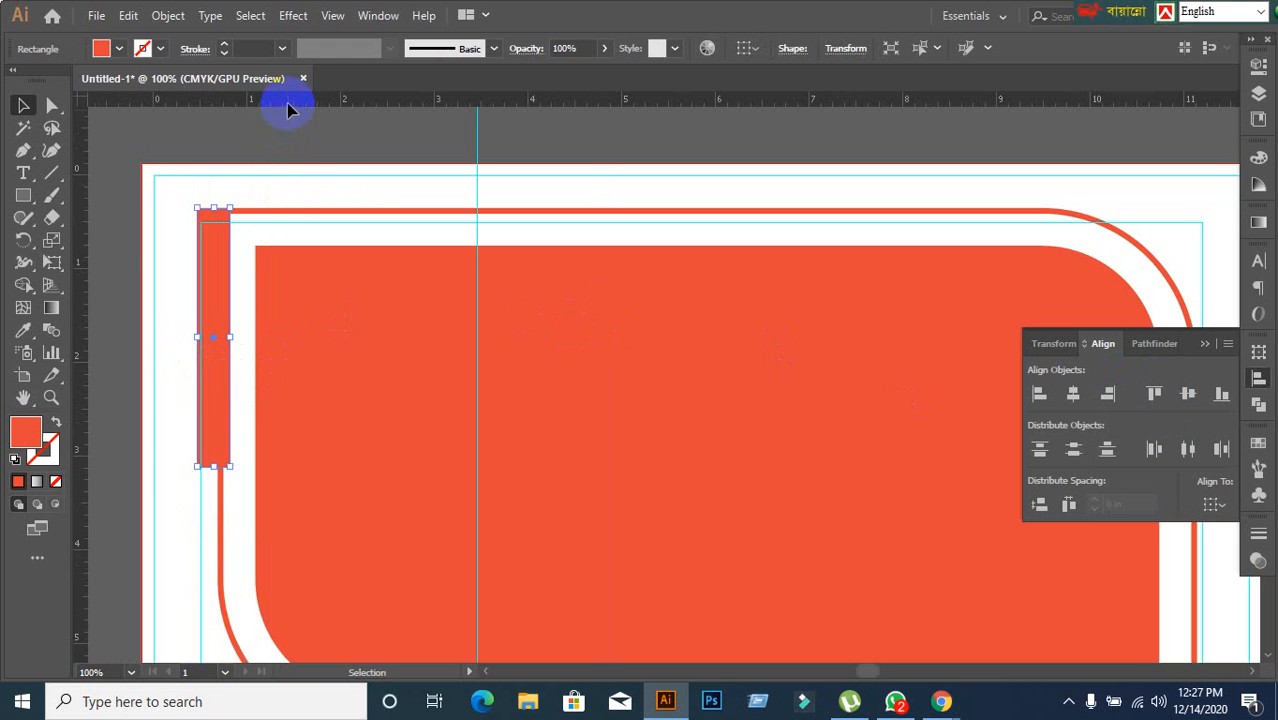
pyautogui.moveTo(287, 103); pyautogui.dragTo(223, 466)
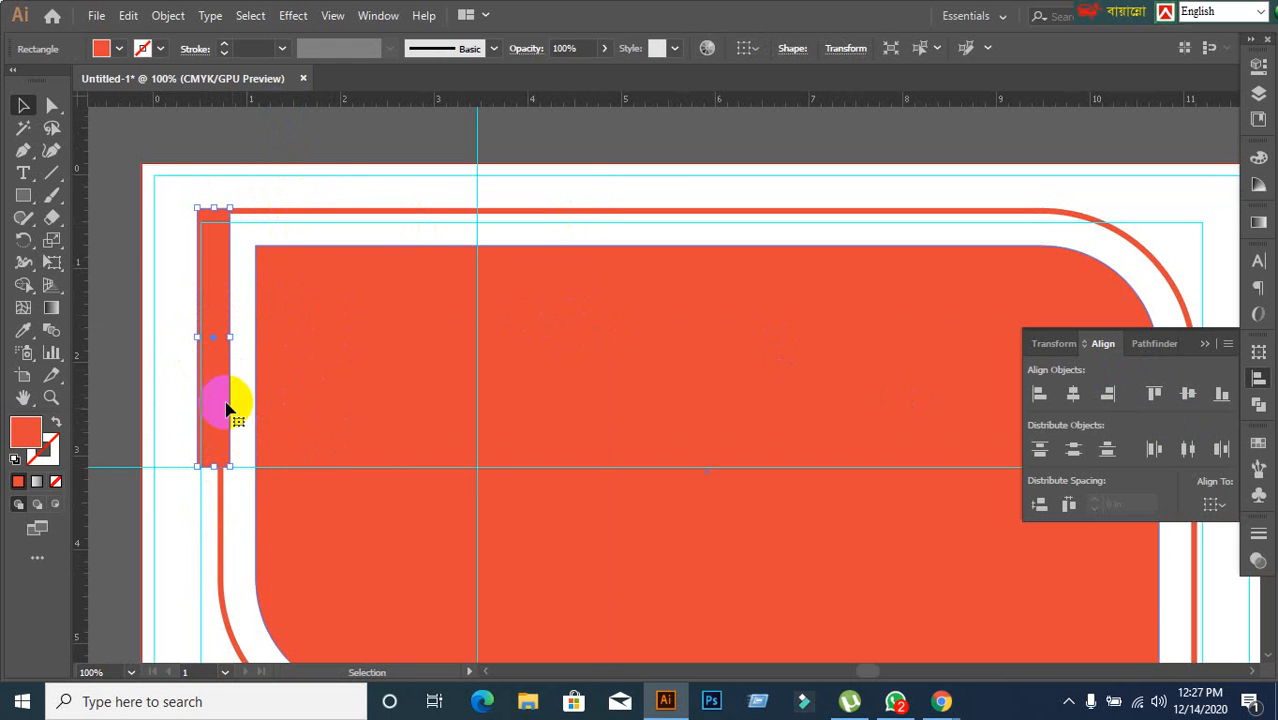
pyautogui.click(172, 361)
pyautogui.click(228, 383)
pyautogui.press('Delete')
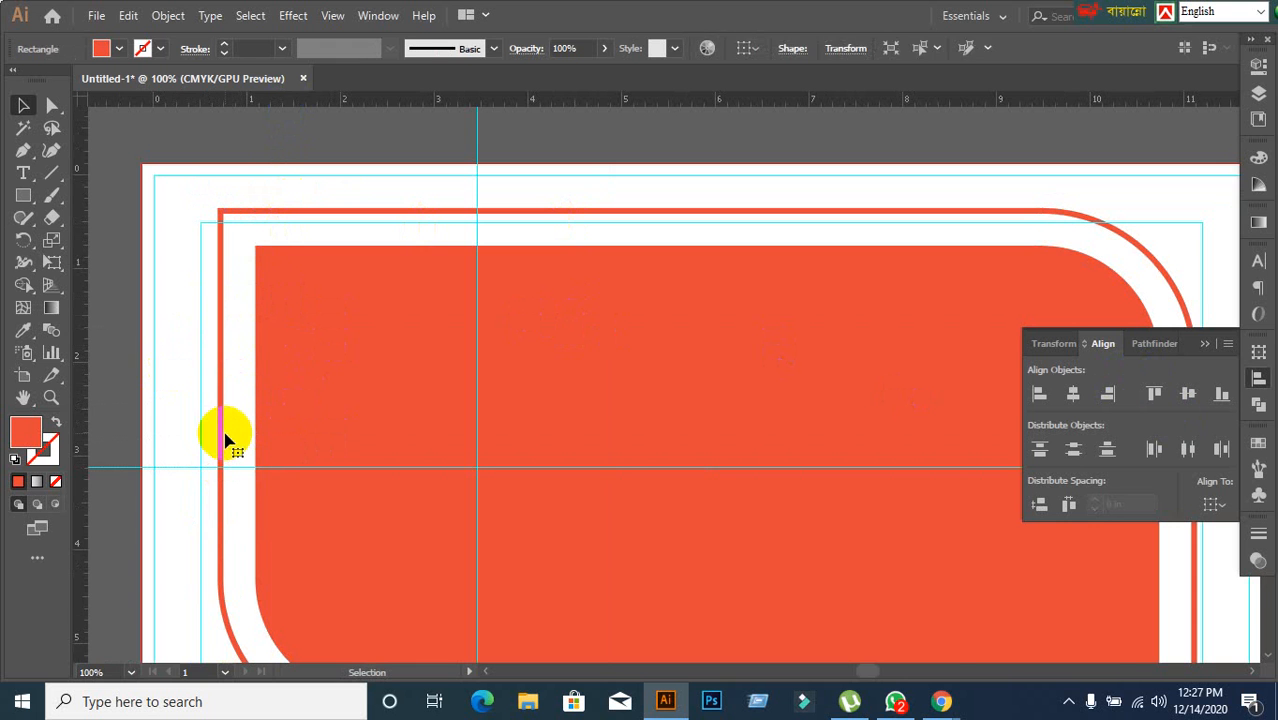
pyautogui.click(198, 420)
pyautogui.scroll(-1, 330, 378)
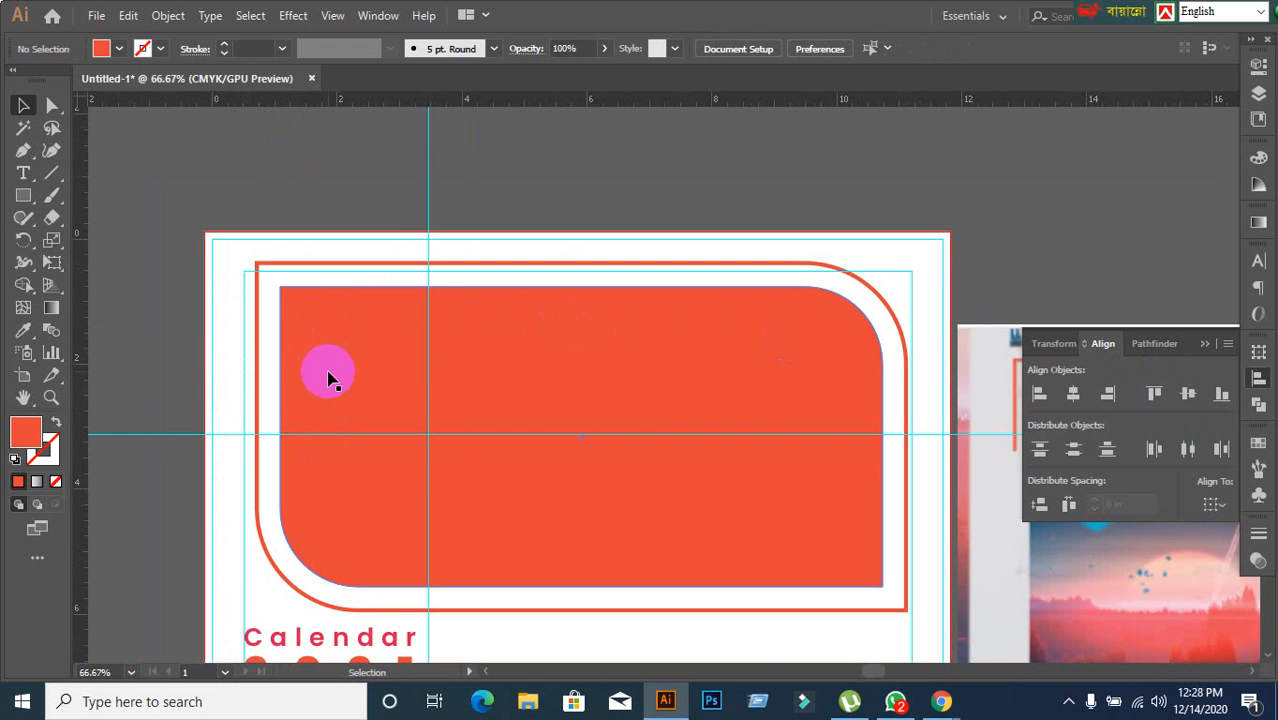
pyautogui.scroll(-1, 408, 379)
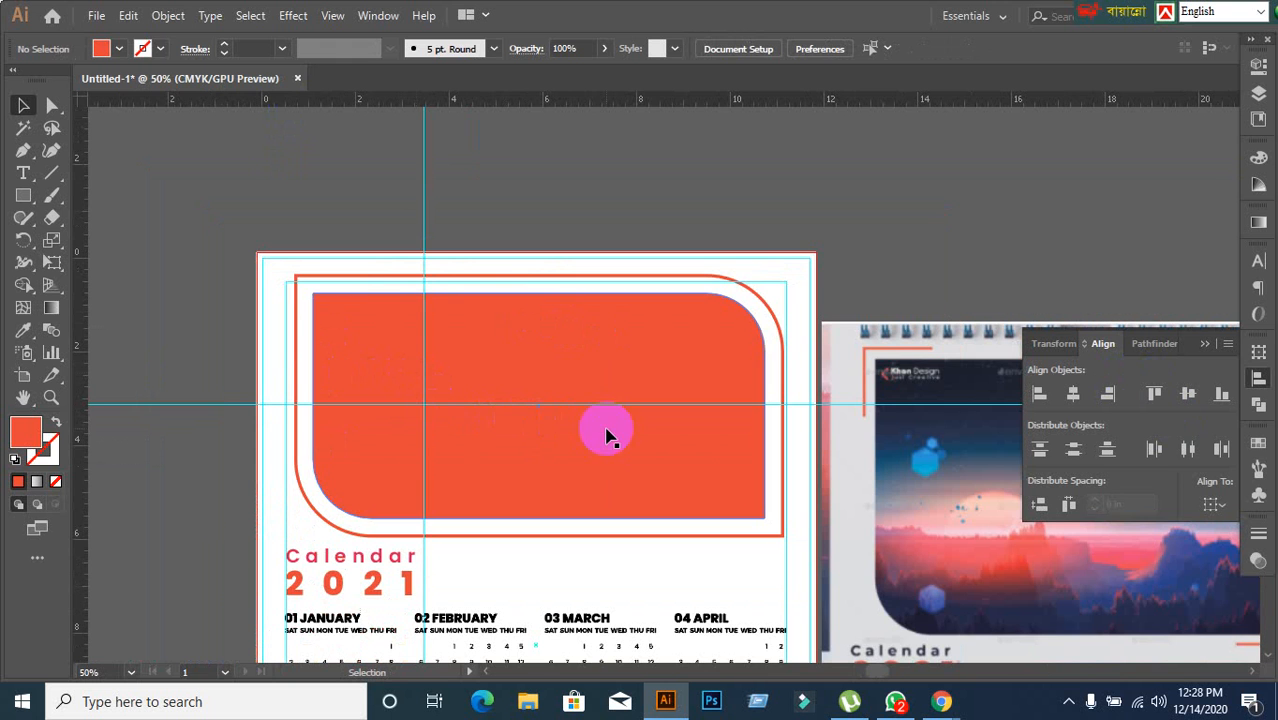
pyautogui.scroll(1, 405, 318)
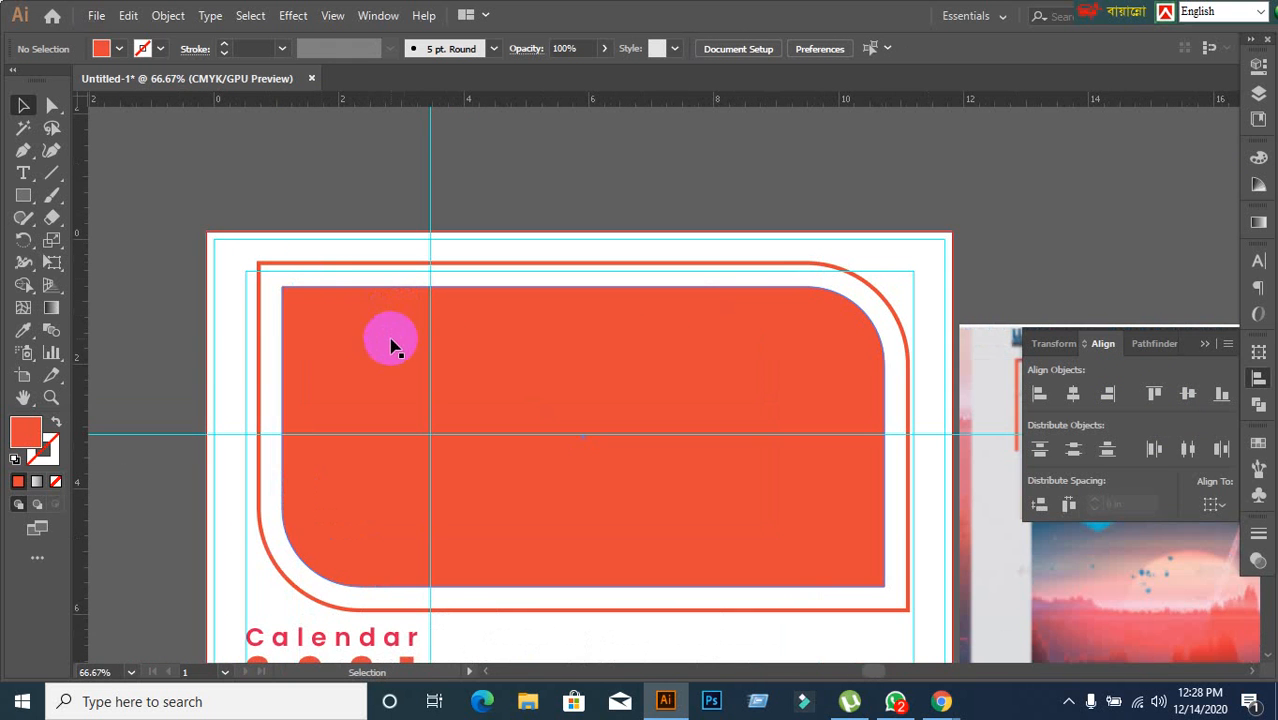
pyautogui.scroll(1, 425, 335)
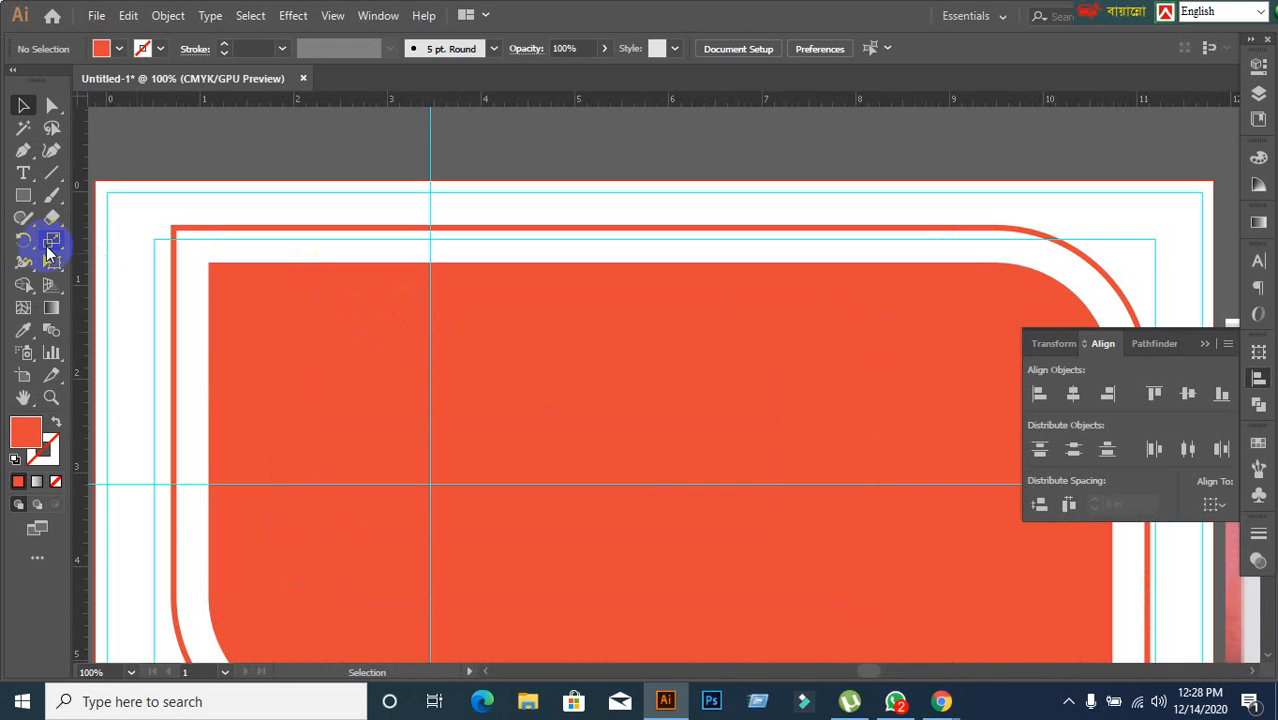
pyautogui.click(50, 175)
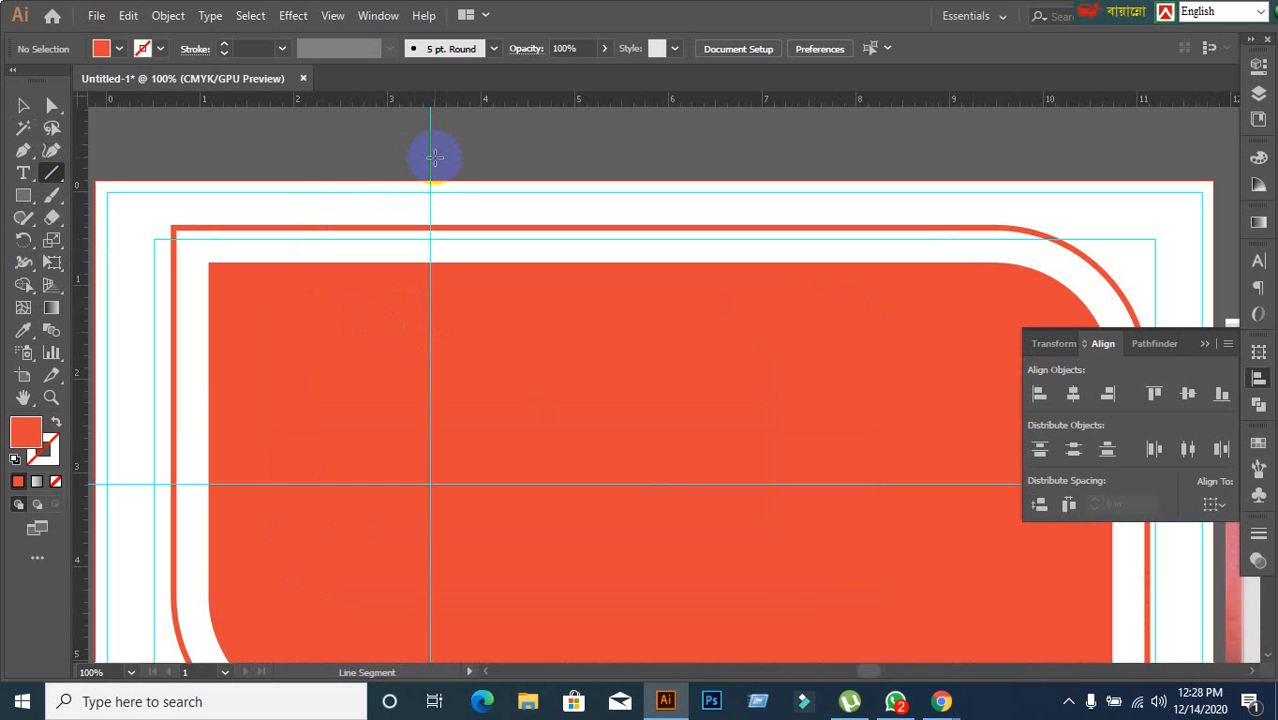
pyautogui.scroll(1, 428, 180)
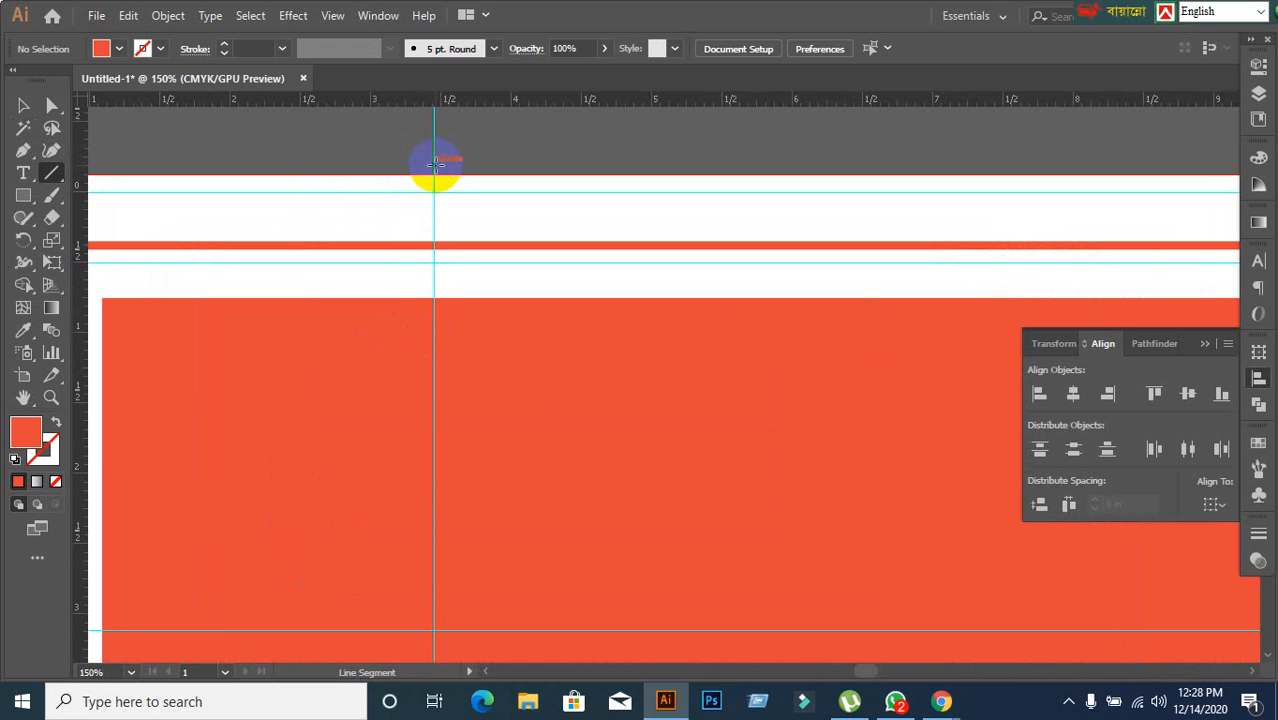
pyautogui.moveTo(433, 160); pyautogui.dragTo(433, 297)
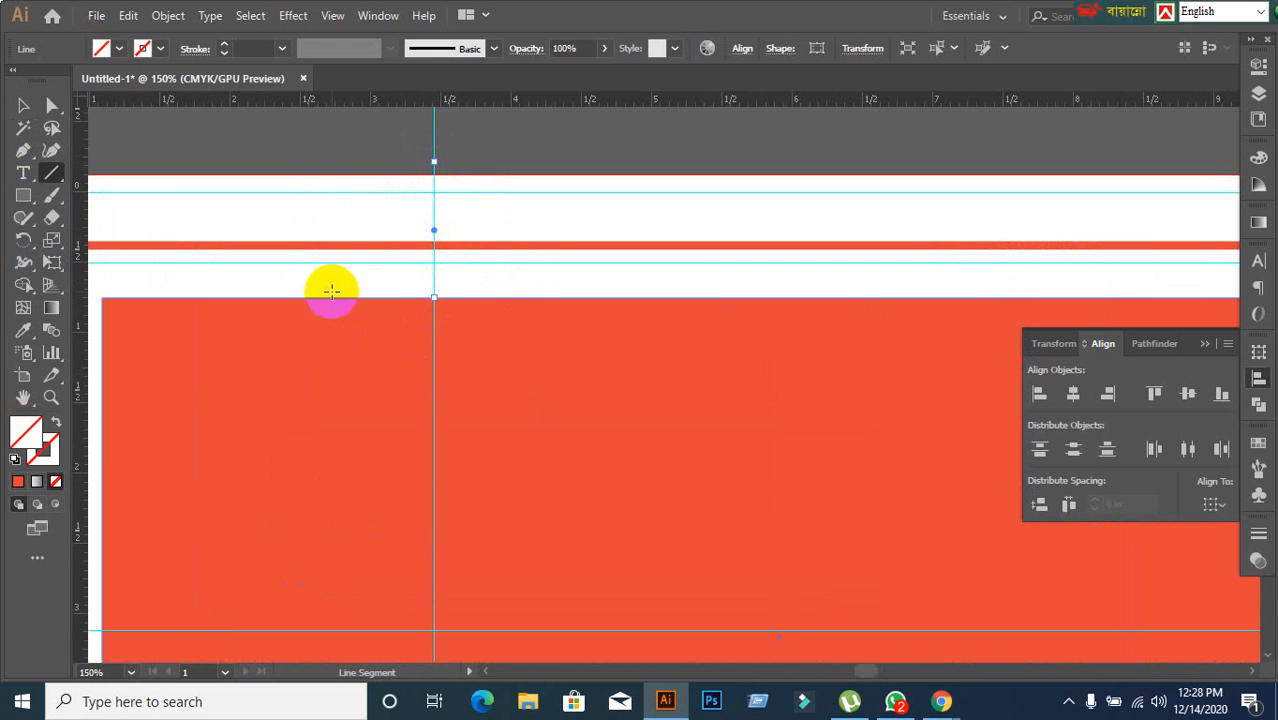
pyautogui.scroll(-2, 314, 360)
pyautogui.scroll(-1, 316, 363)
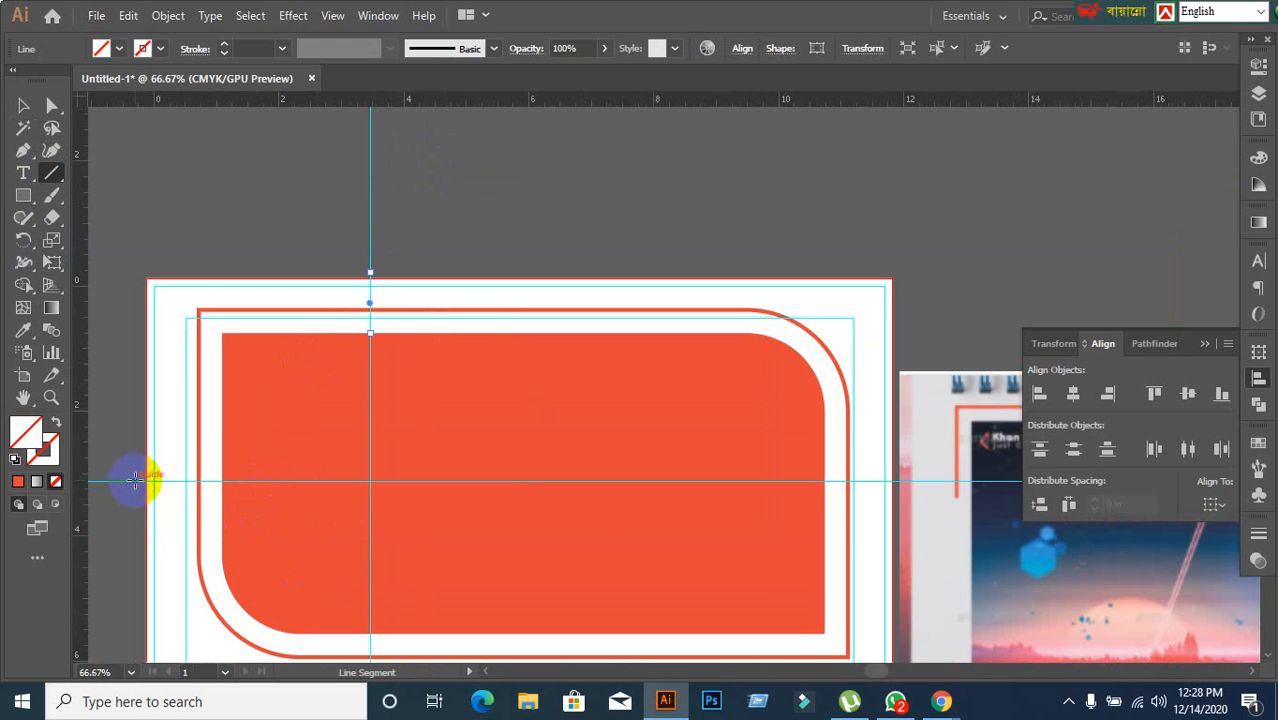
pyautogui.moveTo(135, 481); pyautogui.dragTo(201, 481)
pyautogui.hotkey('ctrl', 'z')
pyautogui.hotkey('ctrl', 'z')
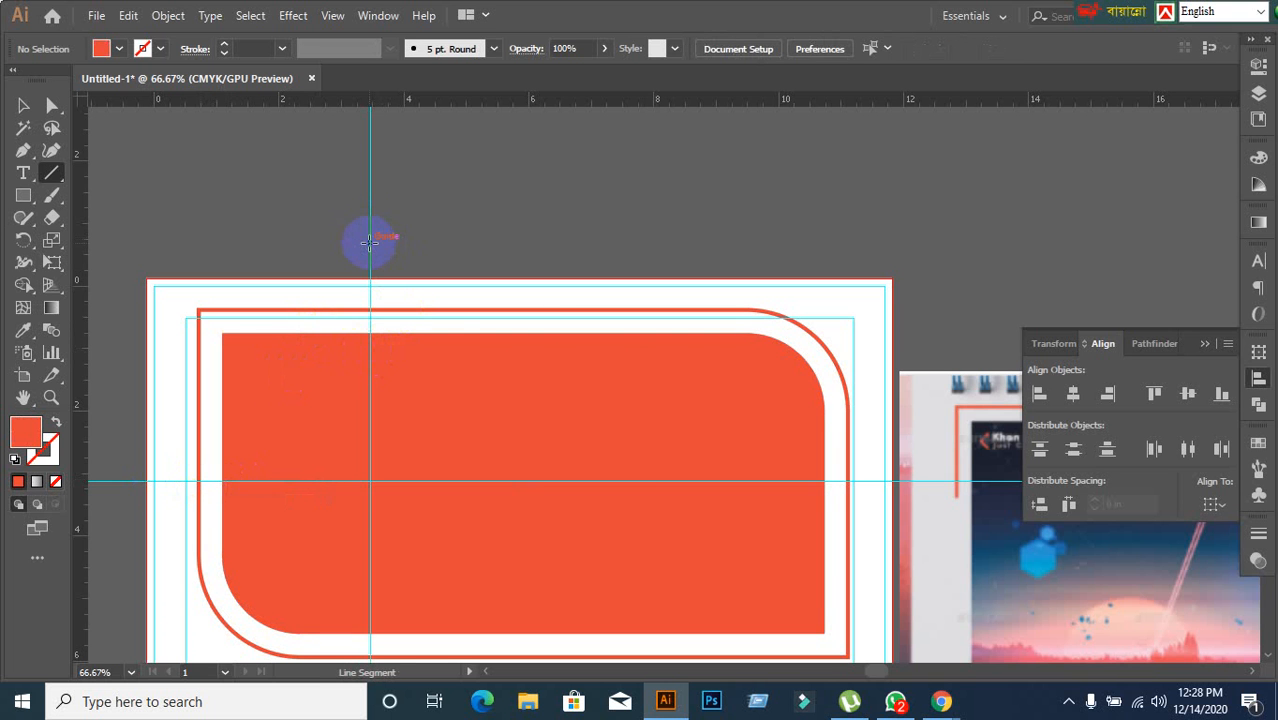
pyautogui.moveTo(370, 235); pyautogui.dragTo(370, 326)
pyautogui.hotkey('ctrl', 'z')
pyautogui.scroll(2, 386, 274)
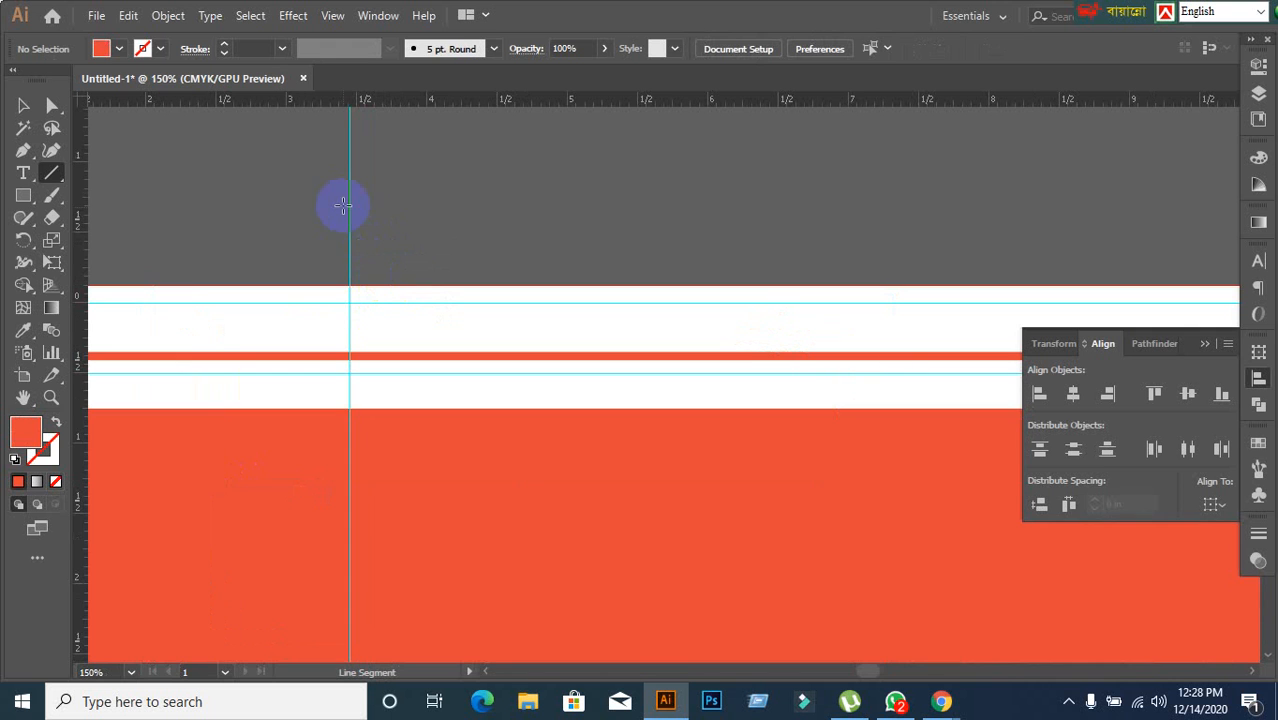
pyautogui.moveTo(350, 193); pyautogui.dragTo(362, 397)
pyautogui.hotkey('ctrl', 'z')
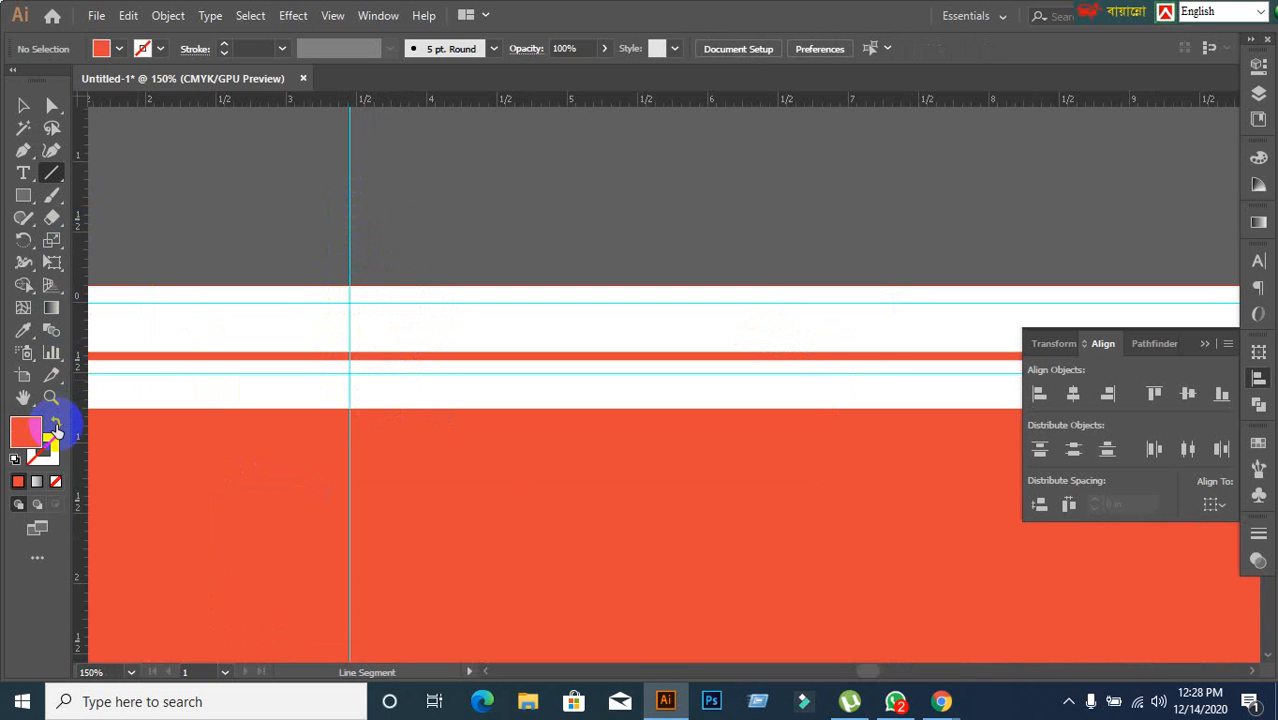
# Step: Swap the fill and stroke colours and draw a vertical line along the vertical guide, crossing the frame outline's top edge
pyautogui.click(56, 425)
pyautogui.click(43, 448)
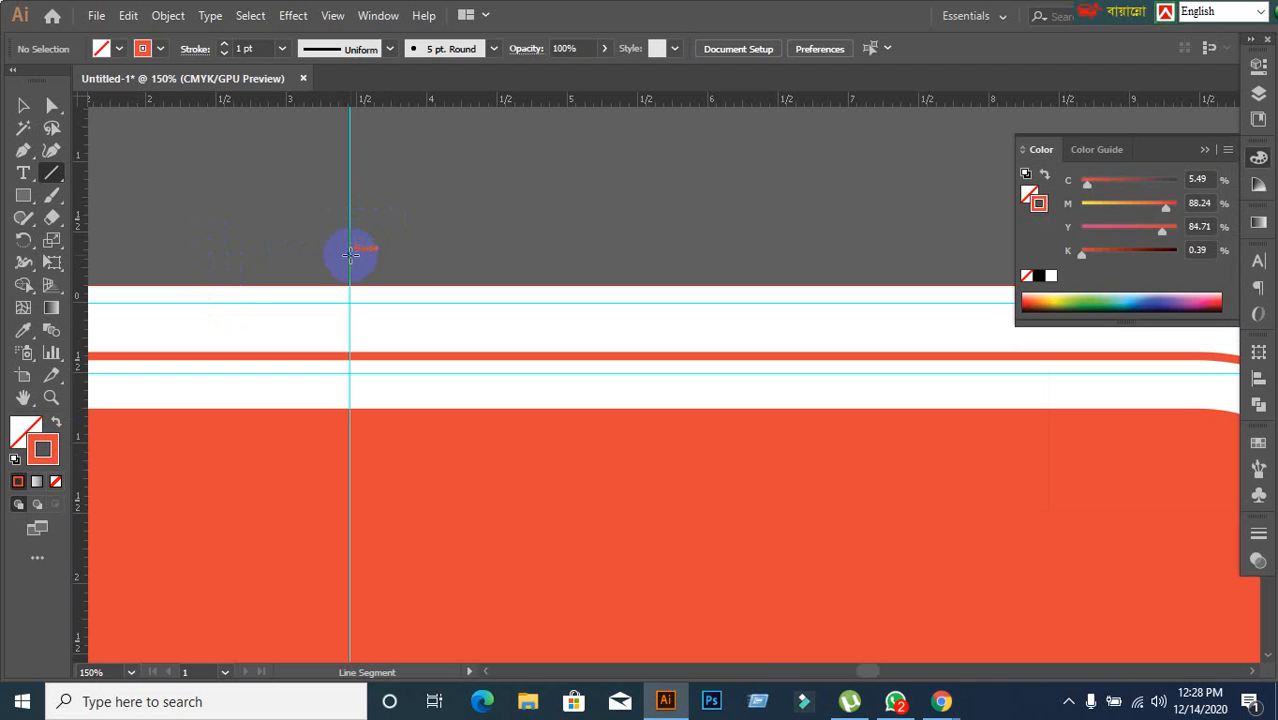
pyautogui.moveTo(350, 250)
pyautogui.mouseDown()
pyautogui.moveTo(320, 399)
pyautogui.moveTo(334, 401)
pyautogui.mouseUp()
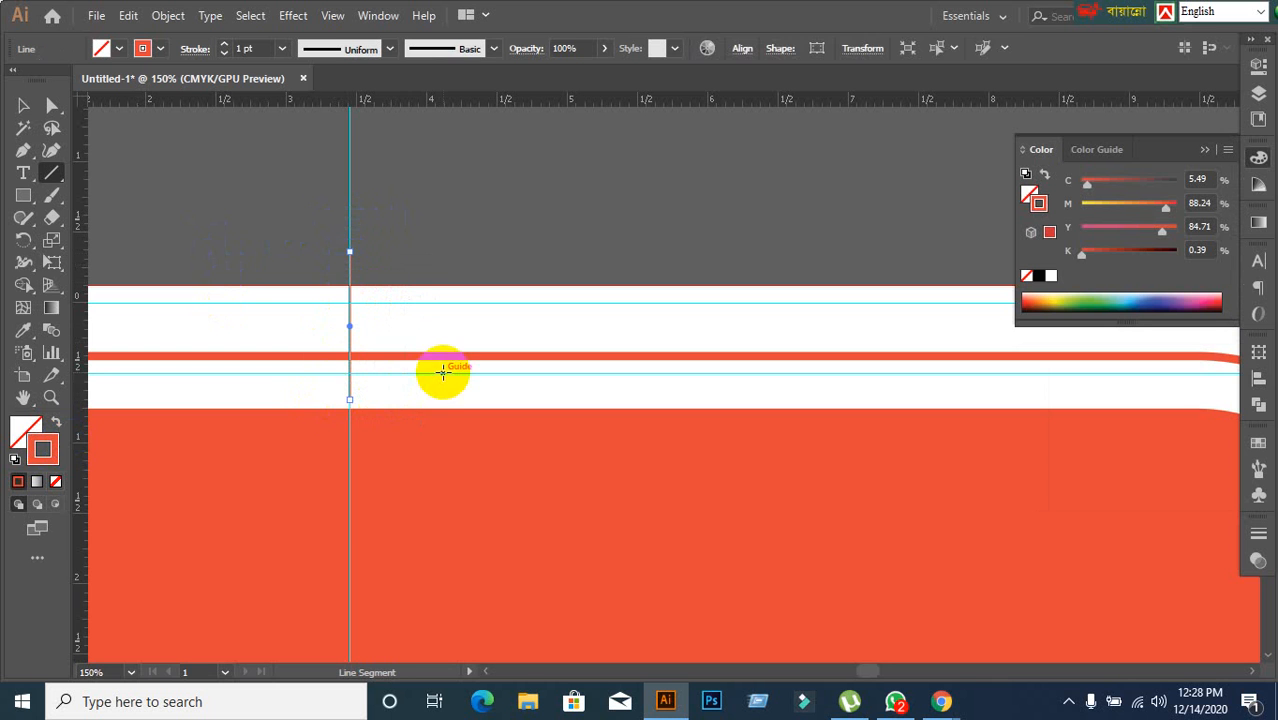
# Step: Draw a horizontal line along the horizontal guide, crossing the frame outline's left side
pyautogui.scroll(-2, 443, 361)
pyautogui.moveTo(385, 439); pyautogui.dragTo(537, 204)
pyautogui.scroll(1, 372, 356)
pyautogui.moveTo(240, 268); pyautogui.dragTo(407, 263)
# Step: Divide the frame outline with the two cutting lines using Pathfinder and ungroup the resulting pieces
pyautogui.click(26, 106)
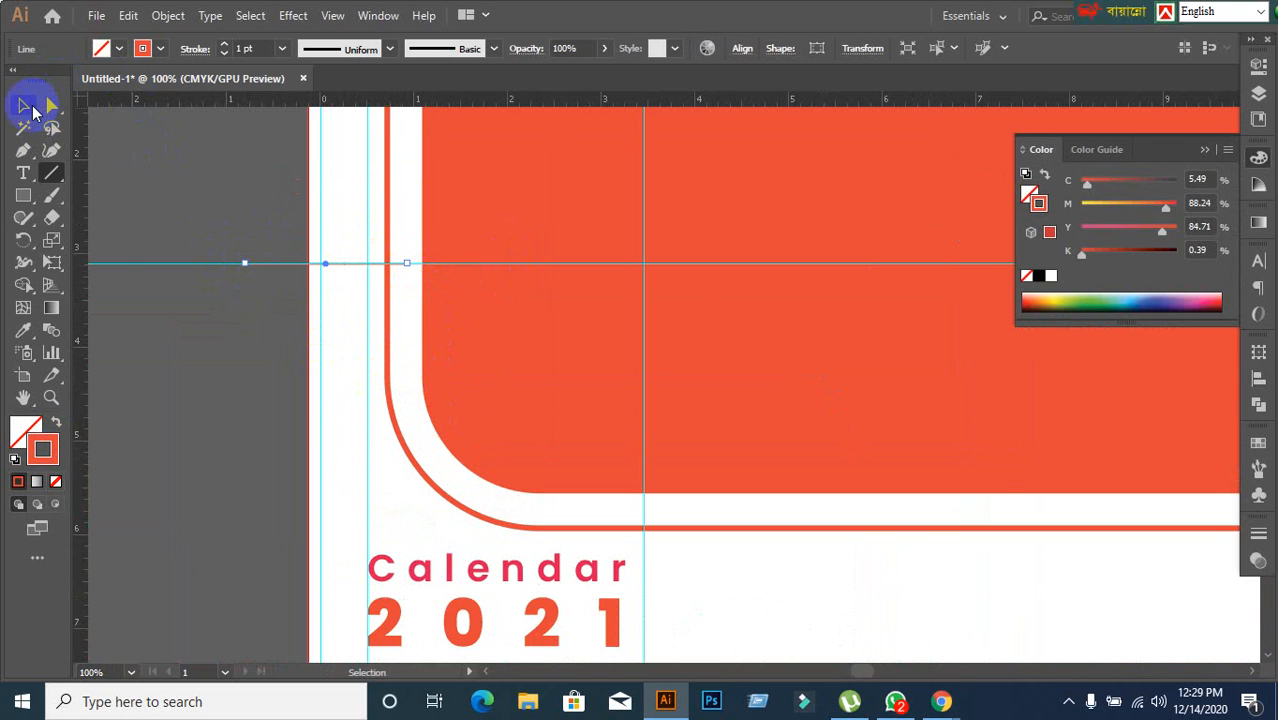
pyautogui.scroll(-1, 320, 380)
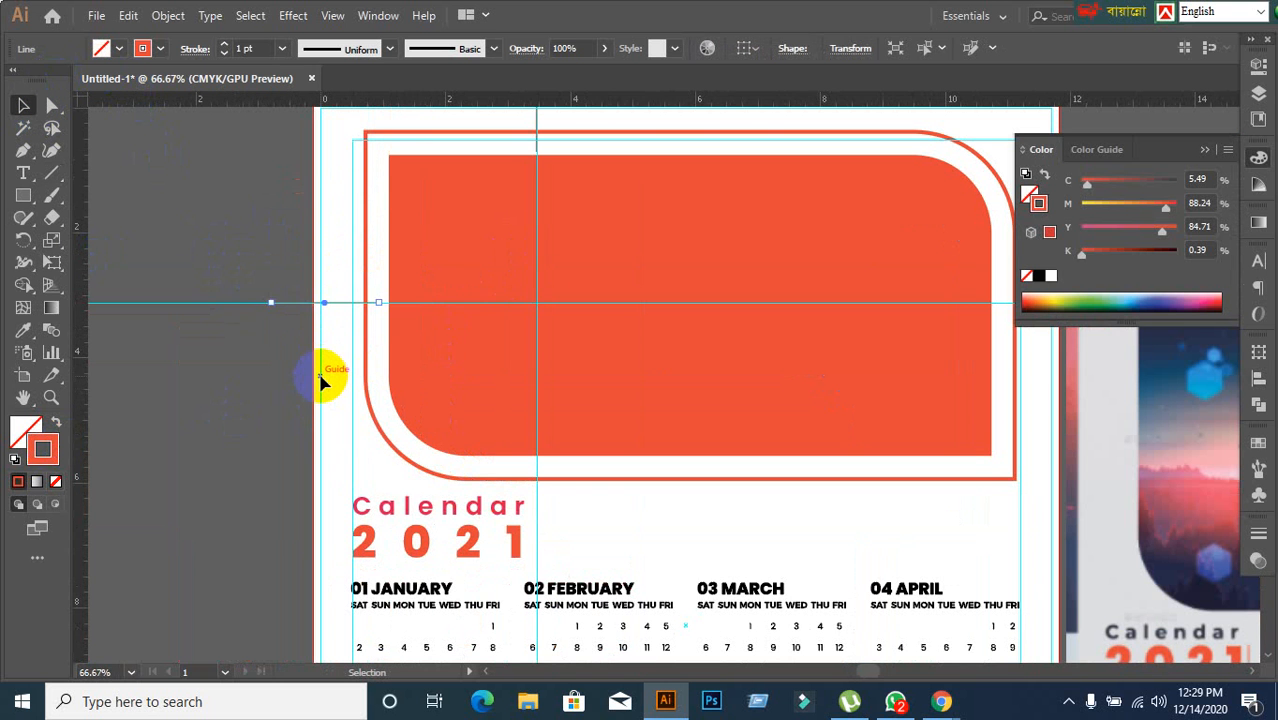
pyautogui.moveTo(293, 333); pyautogui.dragTo(373, 295)
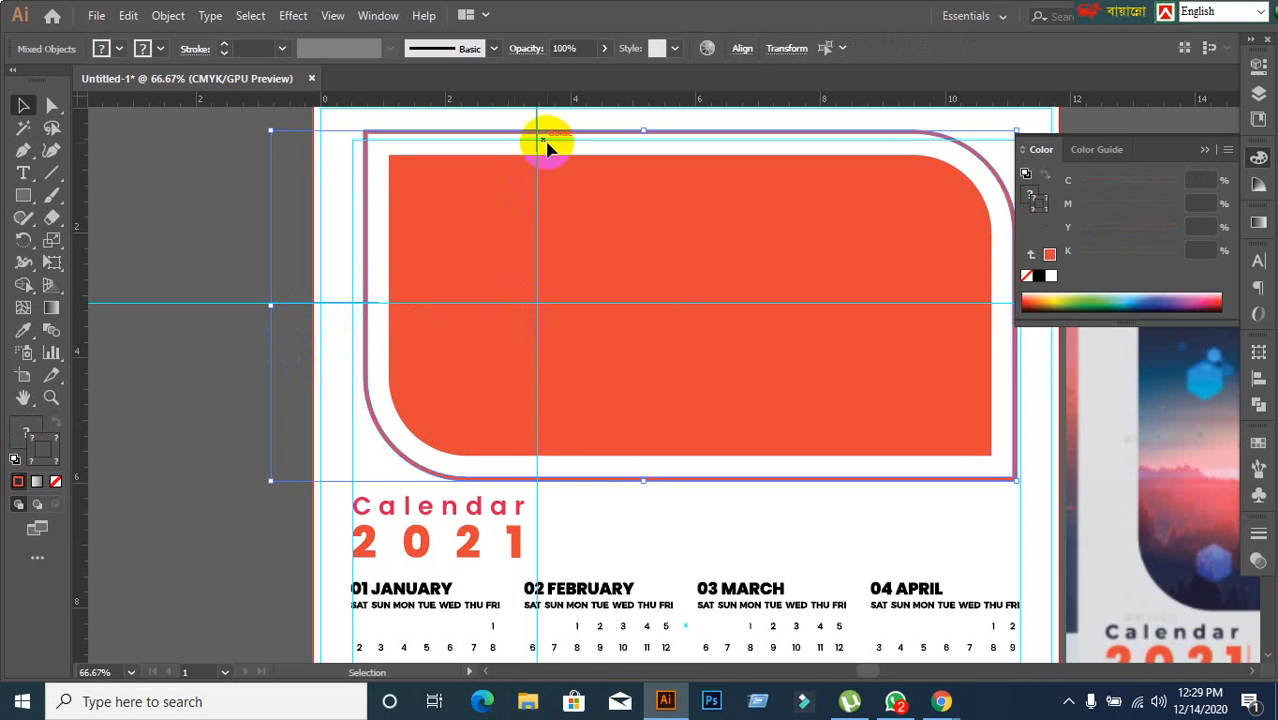
pyautogui.scroll(1, 530, 160)
pyautogui.moveTo(516, 166); pyautogui.dragTo(566, 197)
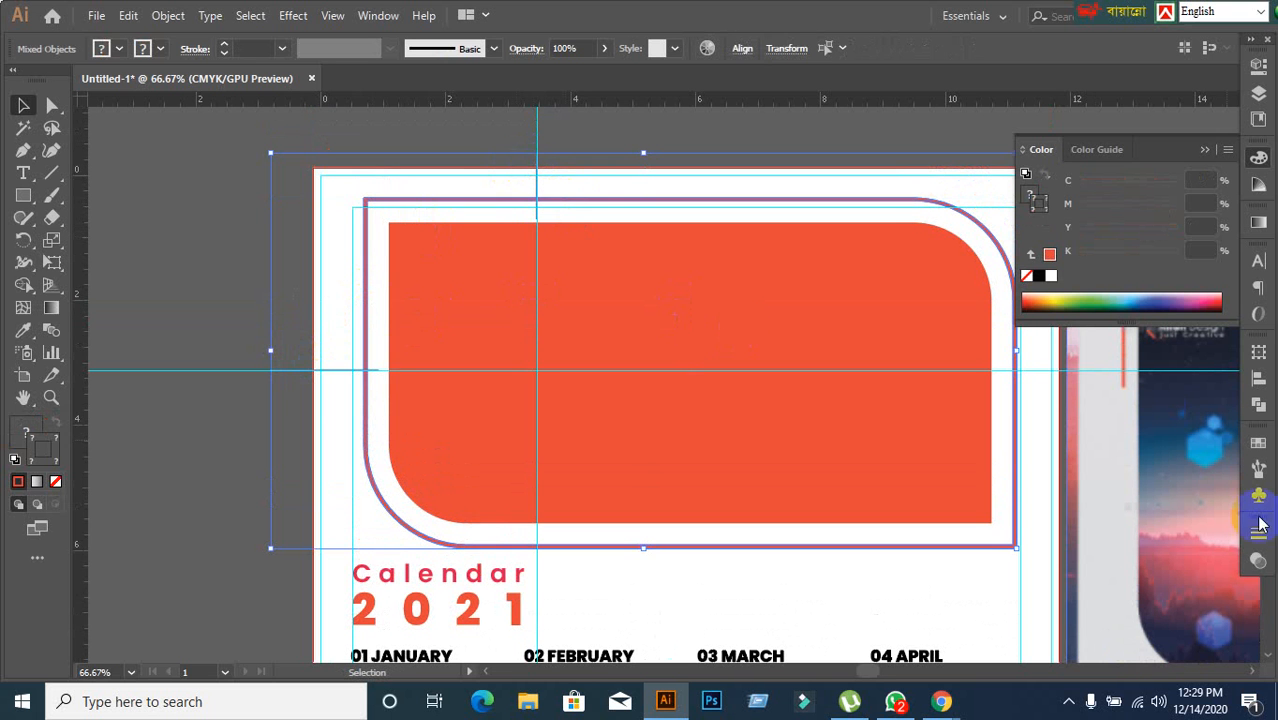
pyautogui.click(1259, 404)
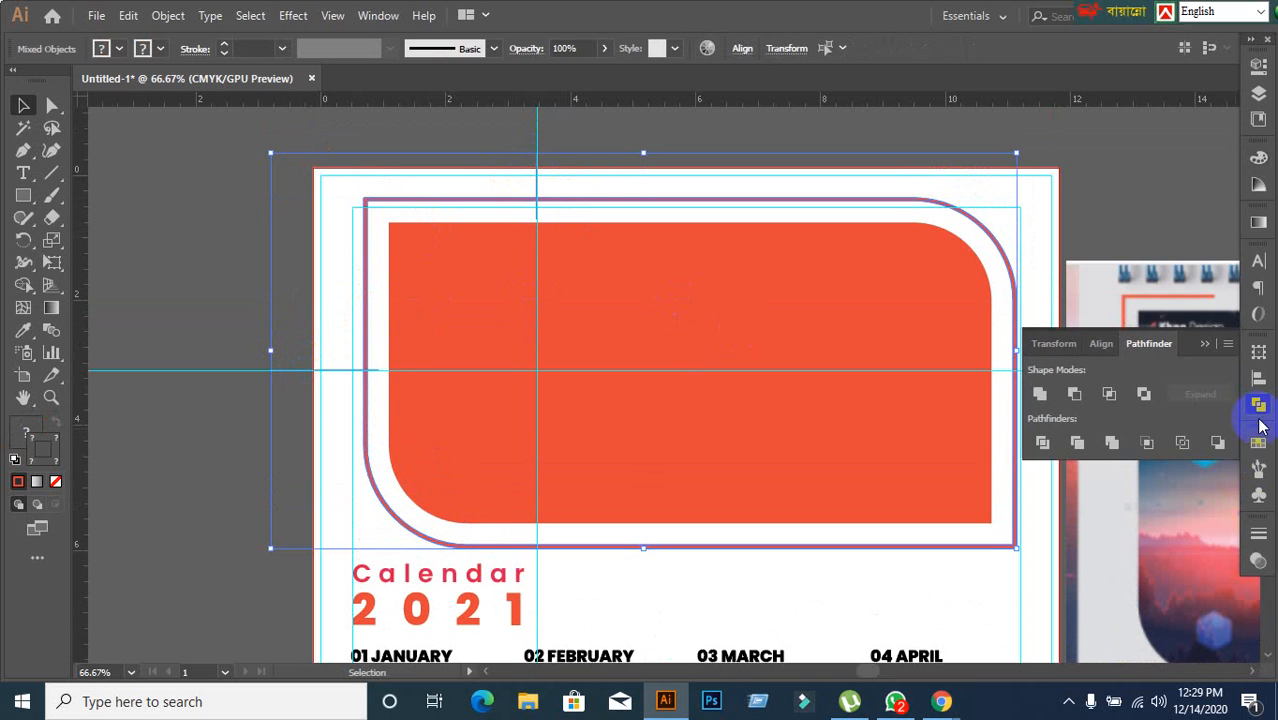
pyautogui.click(1043, 442)
pyautogui.click(813, 374)
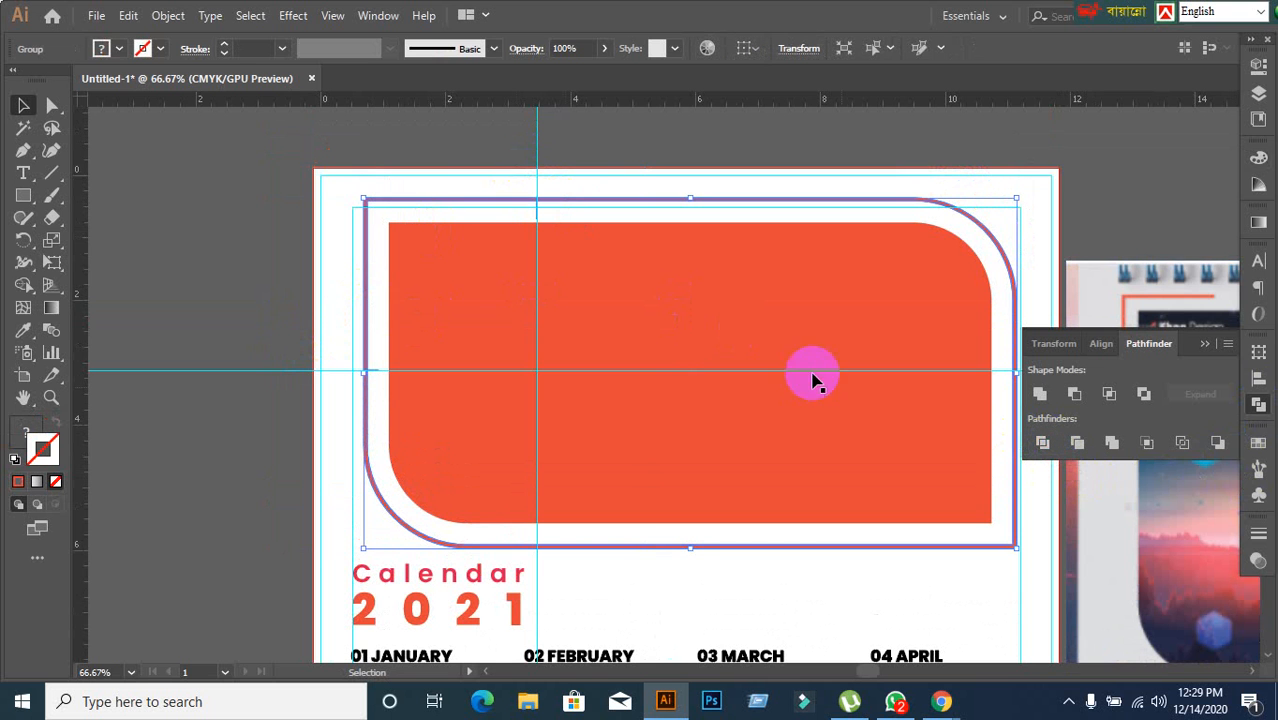
pyautogui.rightClick(414, 207)
pyautogui.click(464, 367)
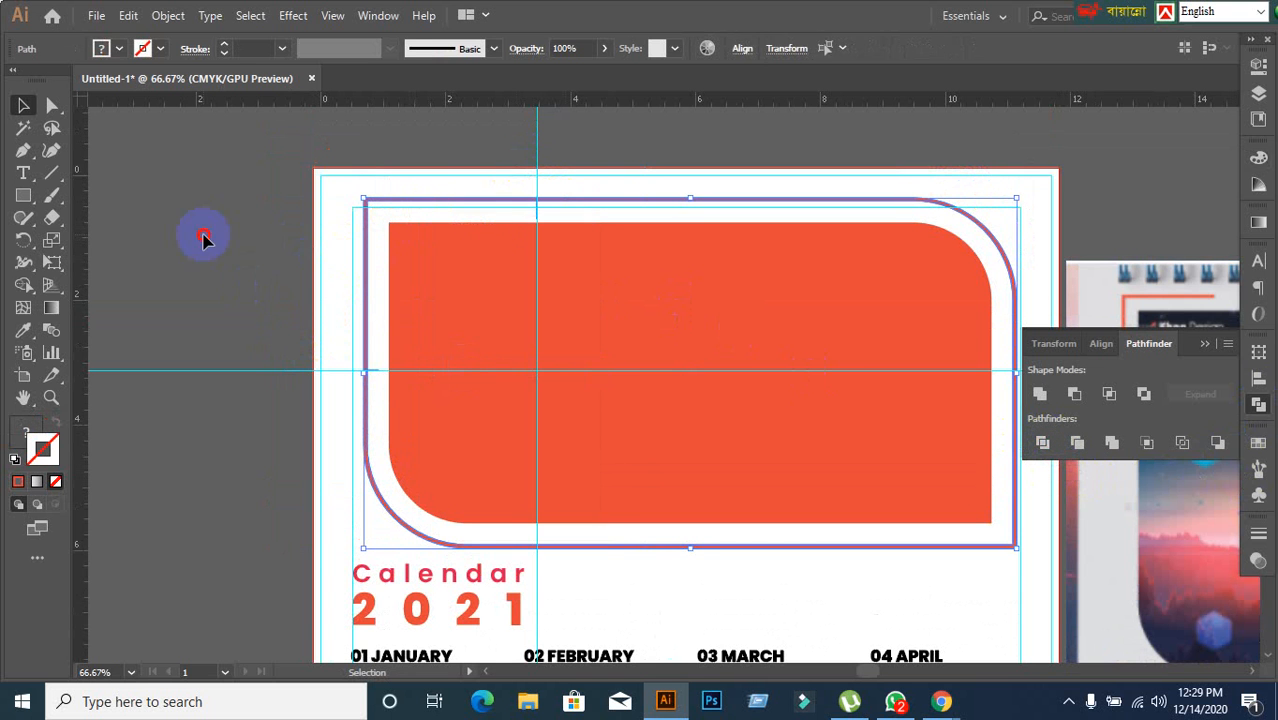
pyautogui.click(205, 237)
pyautogui.moveTo(354, 208); pyautogui.dragTo(278, 230)
pyautogui.press('a')
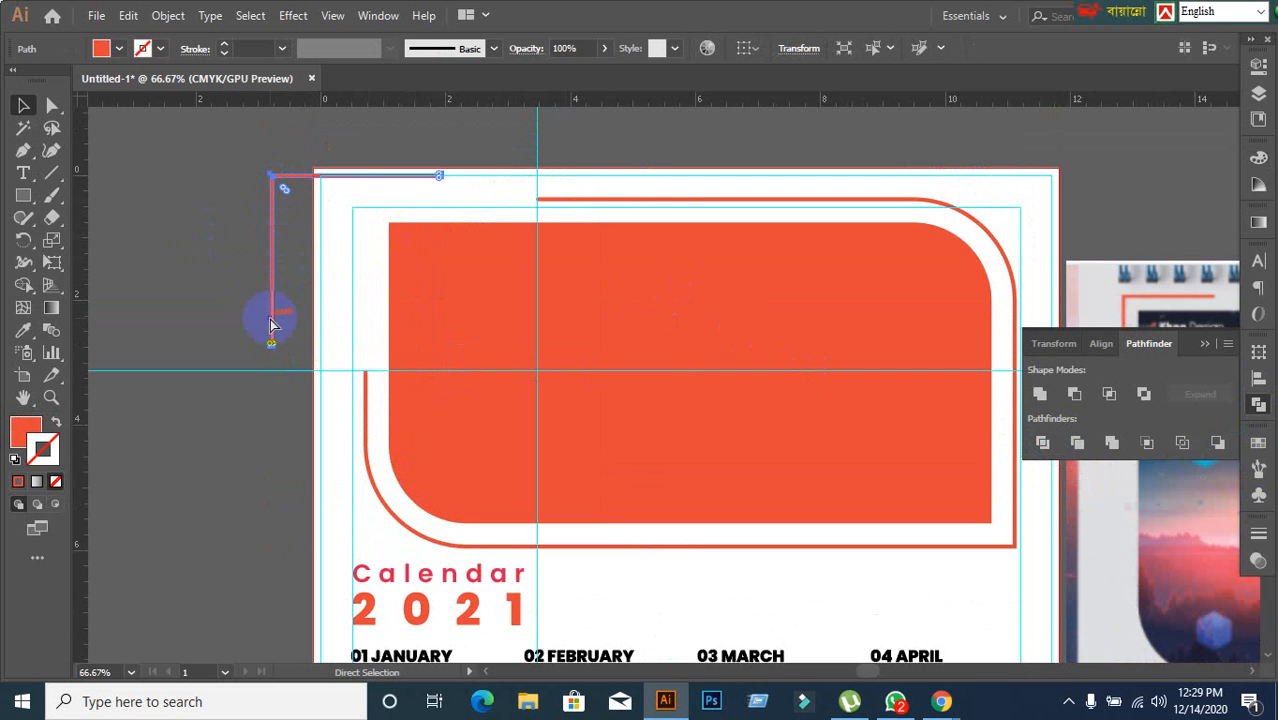
pyautogui.hotkey('ctrl', 'z')
pyautogui.click(198, 244)
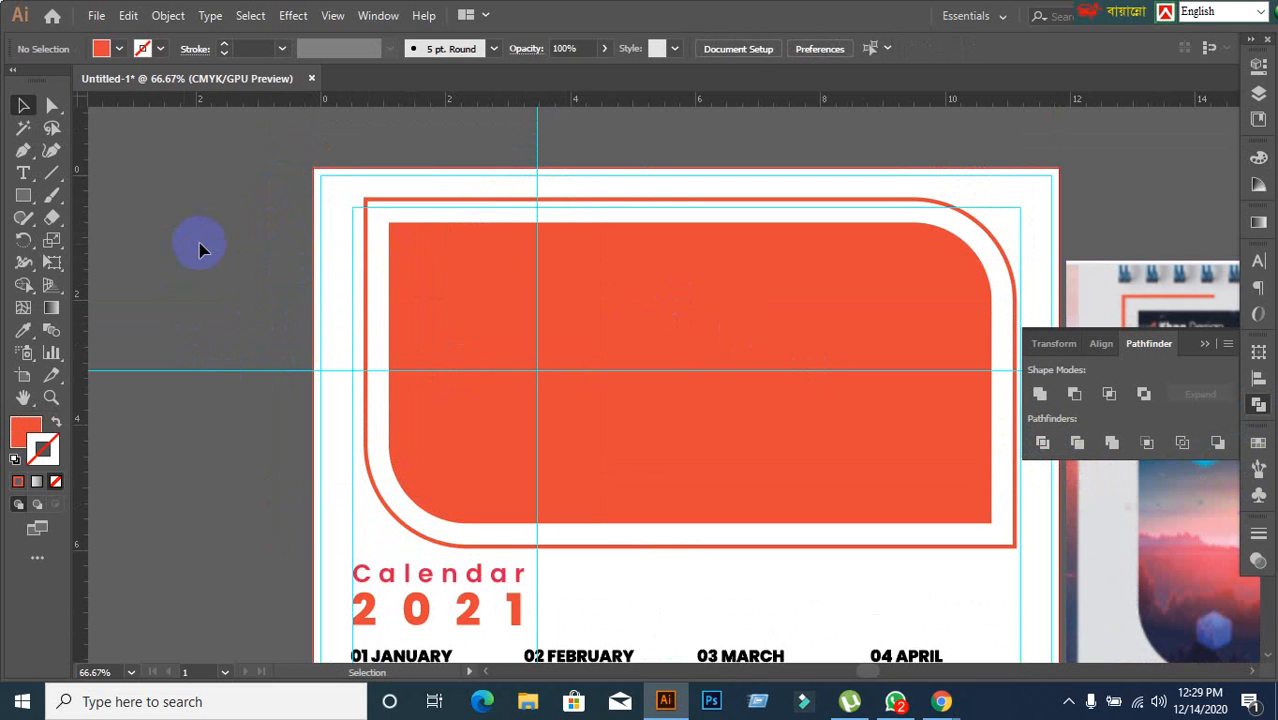
# Step: Fill the outline's upper-left corner piece with a green swatch
pyautogui.click(366, 210)
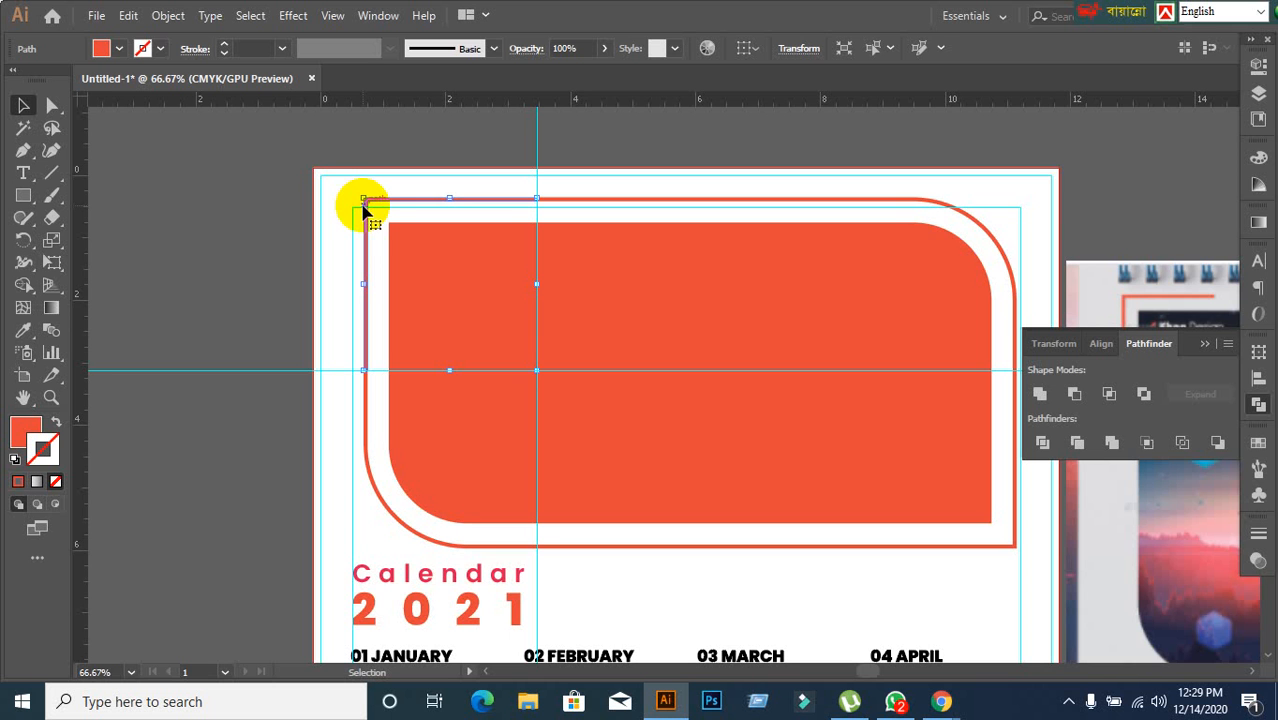
pyautogui.click(119, 49)
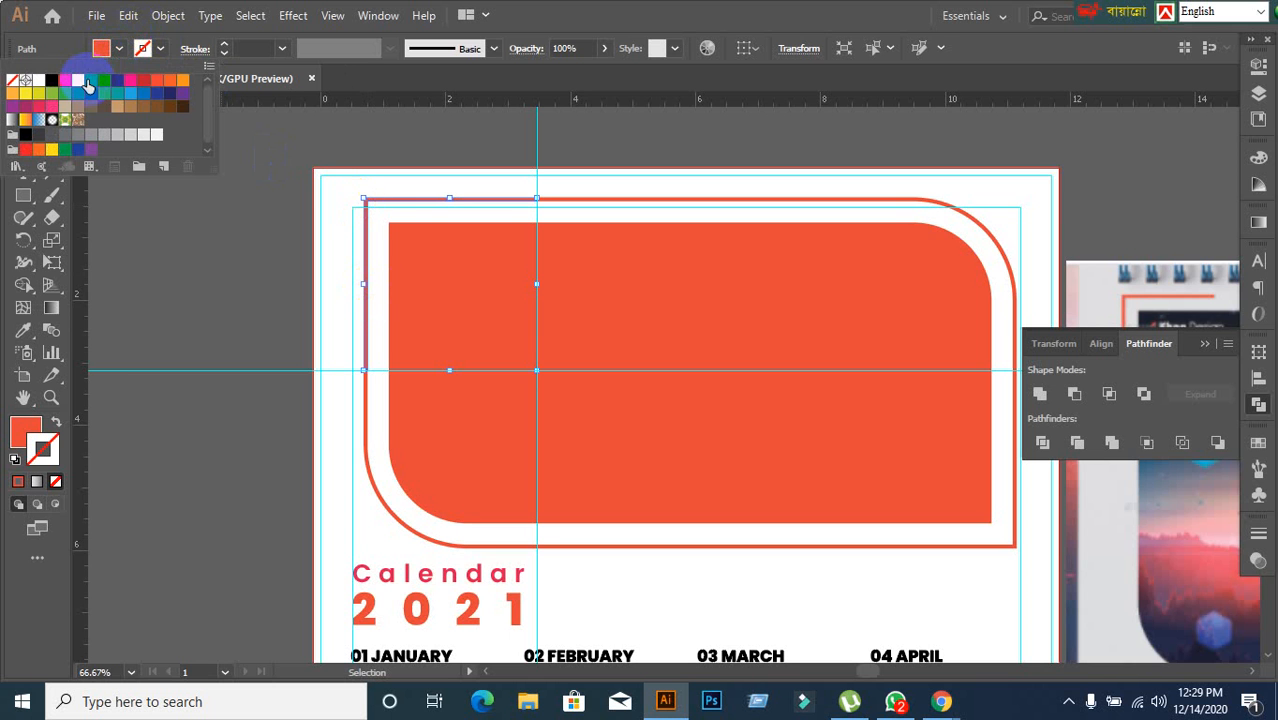
pyautogui.click(241, 249)
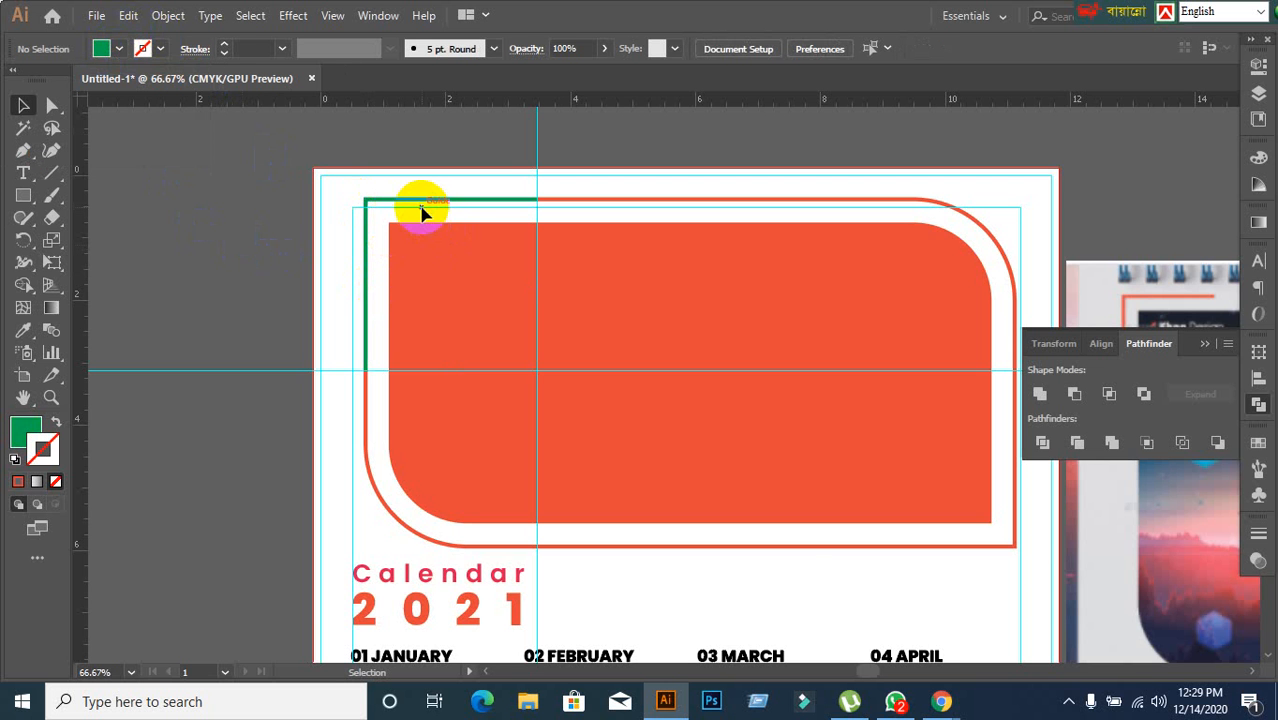
# Step: Copy the green corner piece to the frame's lower-right area and reflect the copy across the horizontal axis
pyautogui.moveTo(422, 205); pyautogui.dragTo(668, 308)
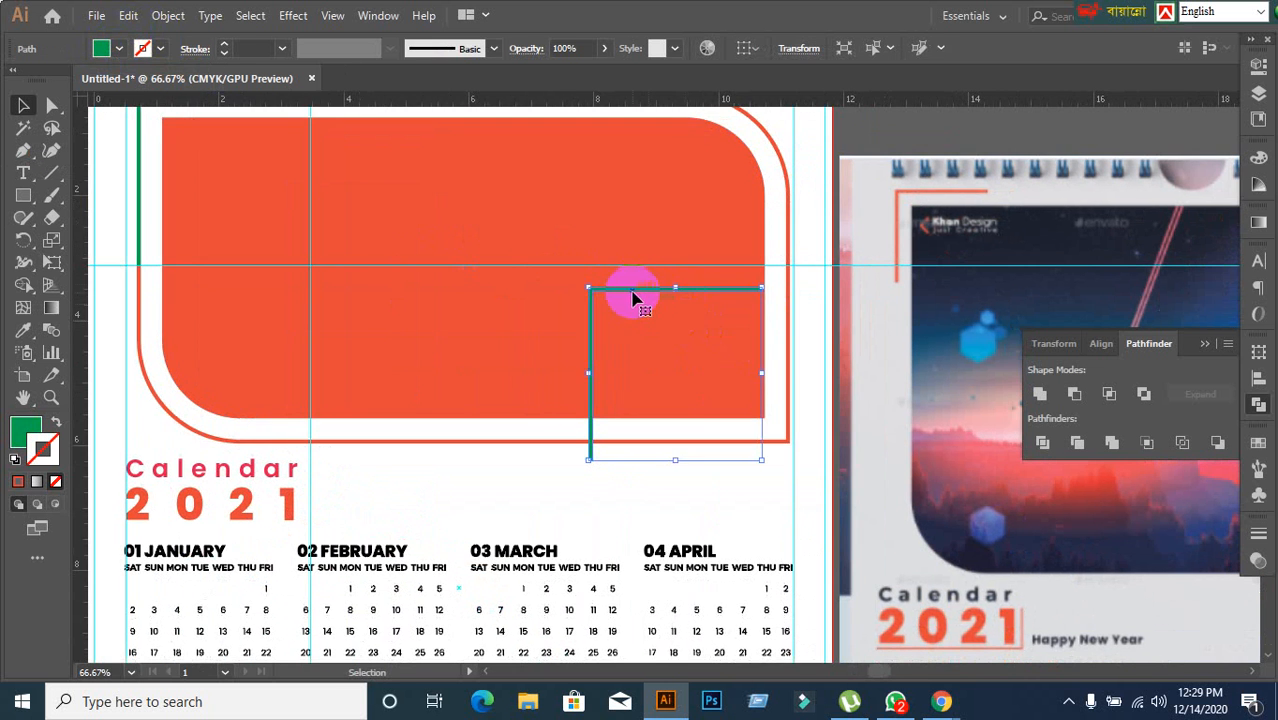
pyautogui.rightClick(630, 280)
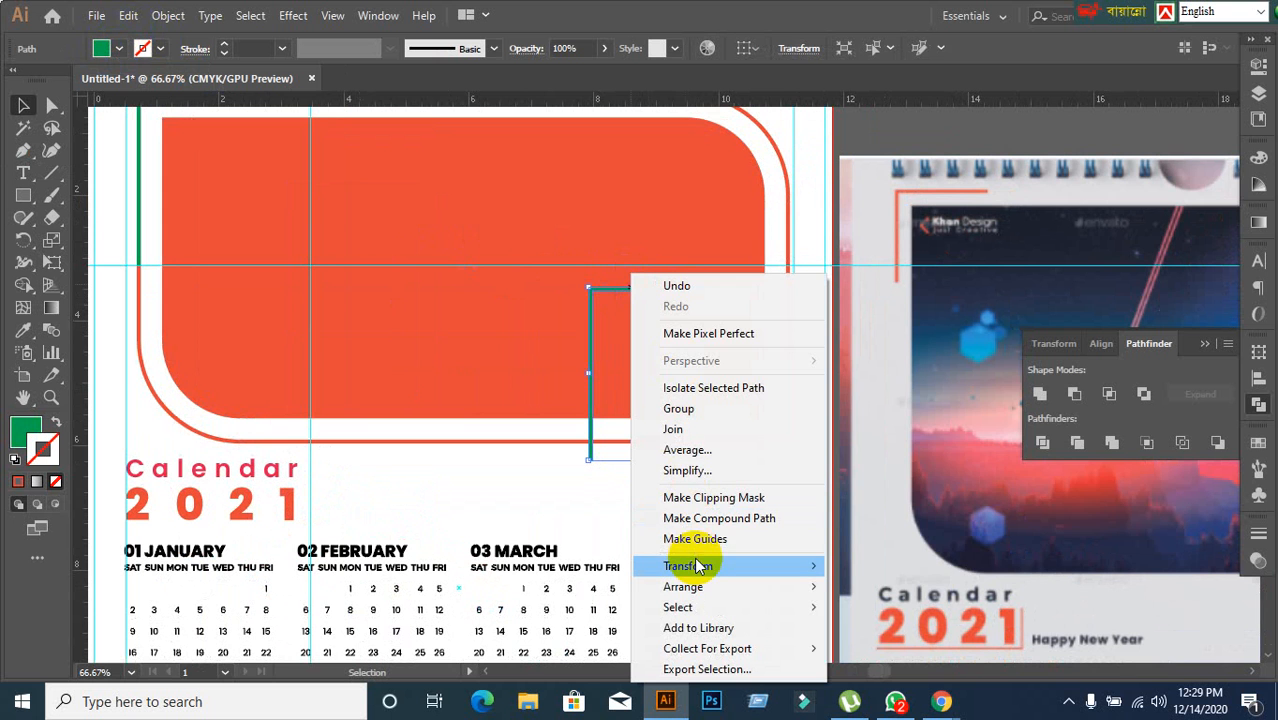
pyautogui.moveTo(697, 566)
pyautogui.click(878, 470)
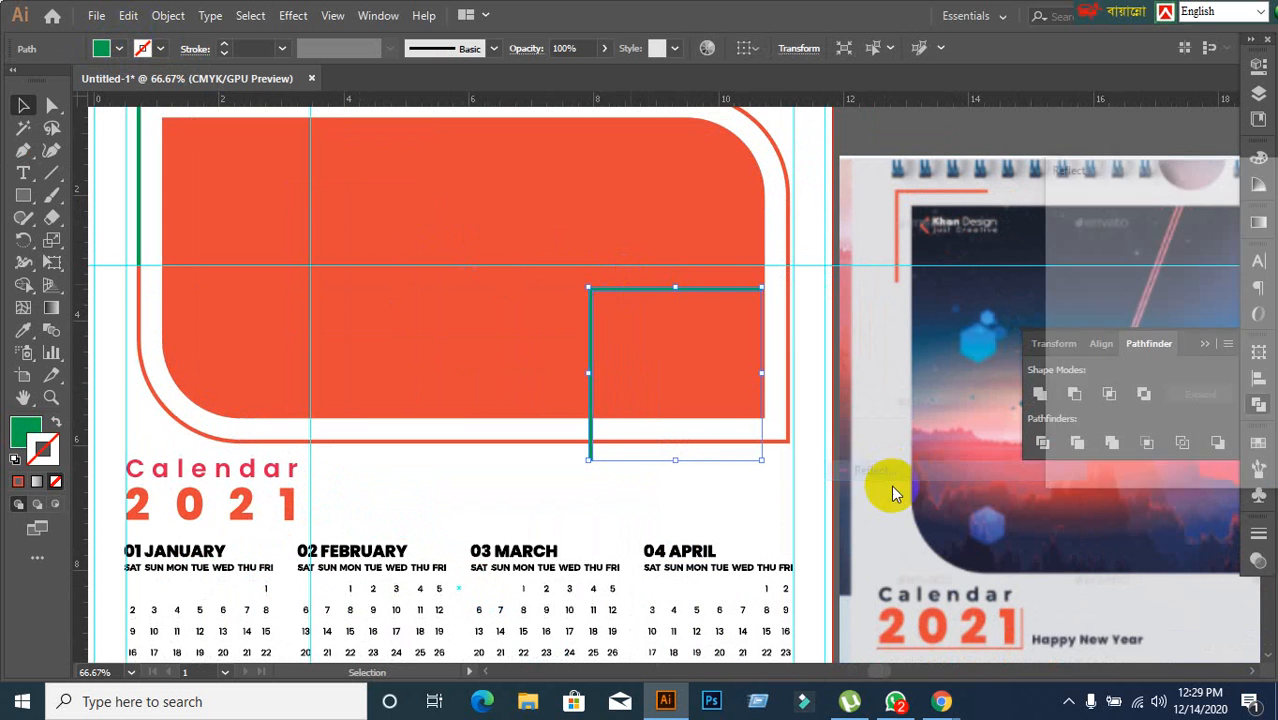
pyautogui.click(1063, 415)
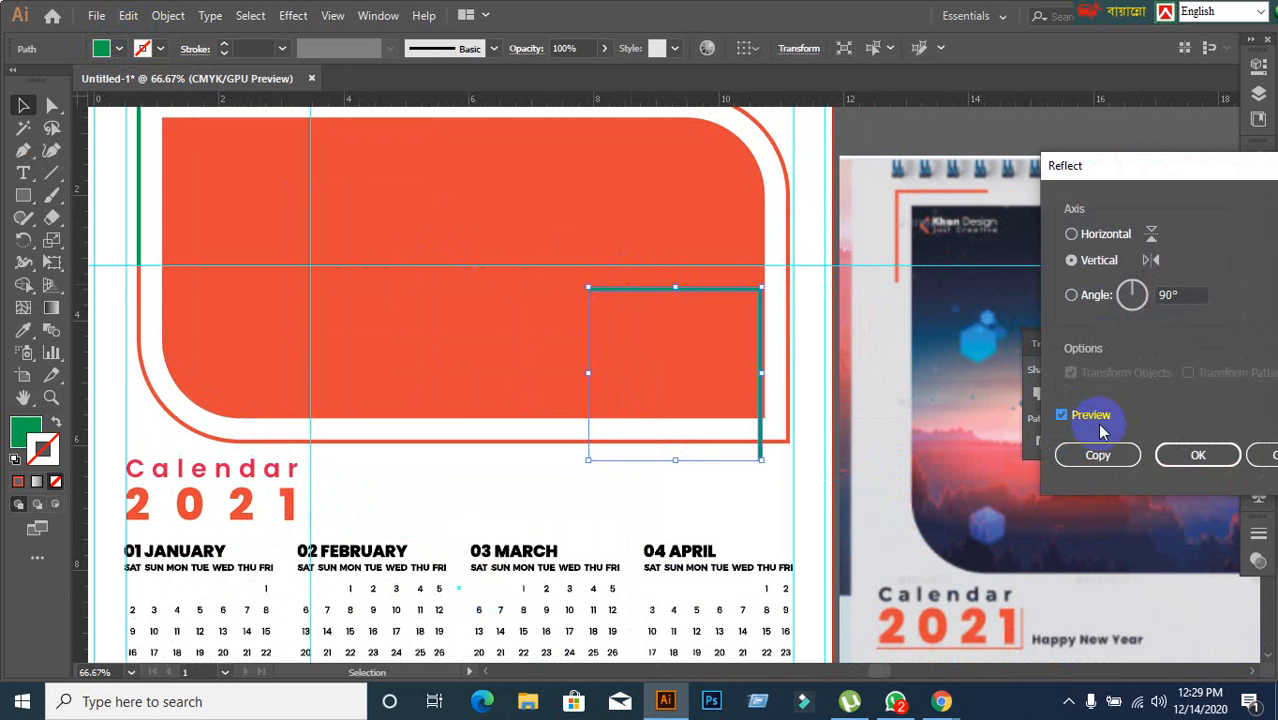
pyautogui.click(1086, 236)
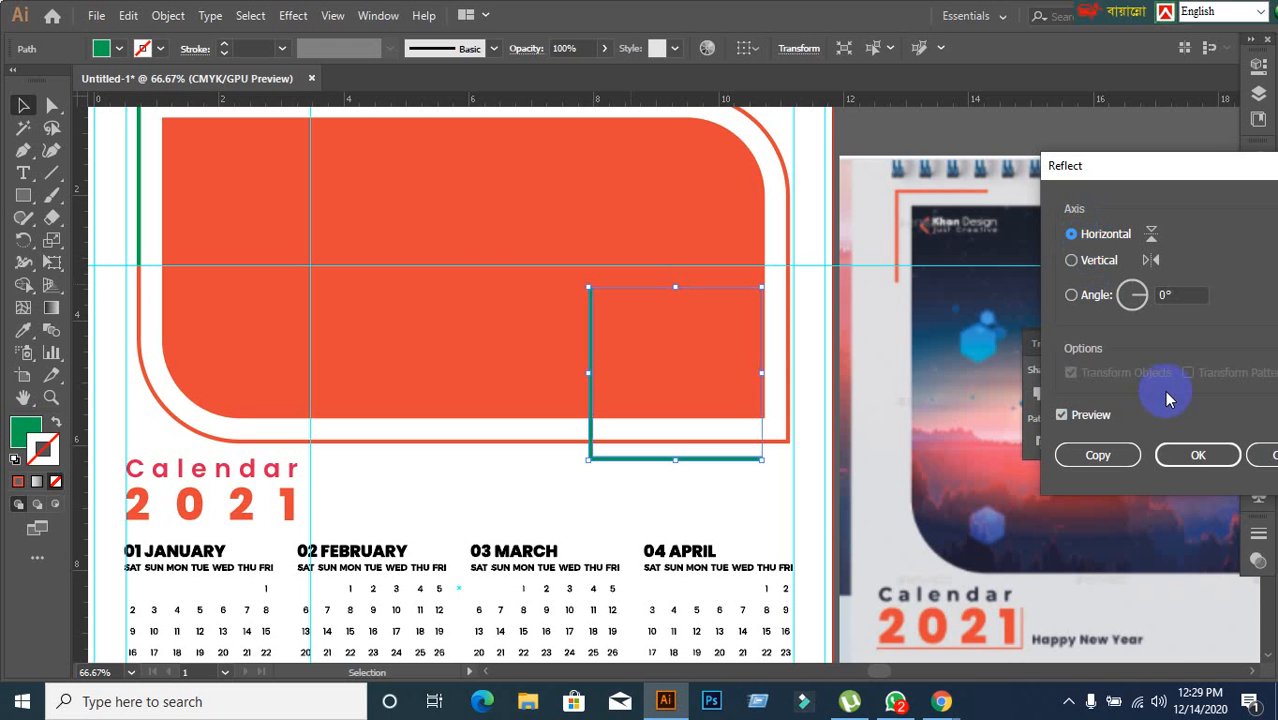
pyautogui.click(1188, 453)
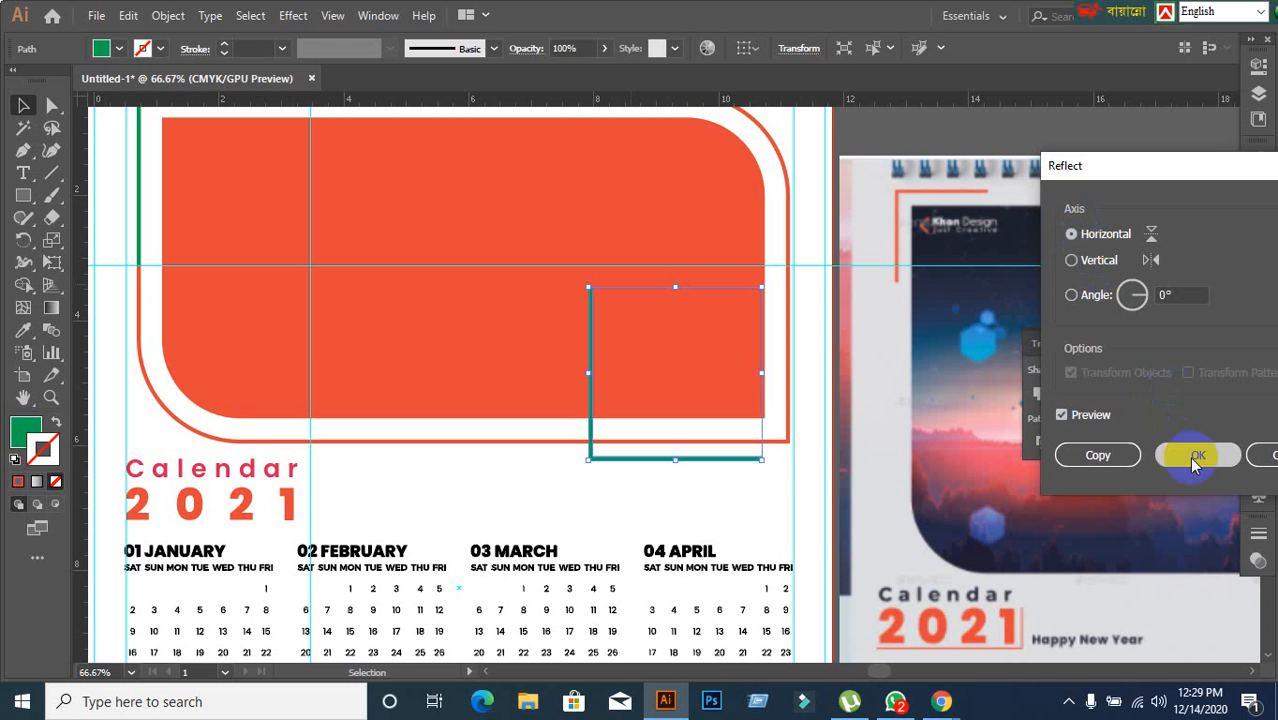
# Step: Reflect the green corner copy across the vertical axis
pyautogui.rightClick(696, 478)
pyautogui.moveTo(775, 357)
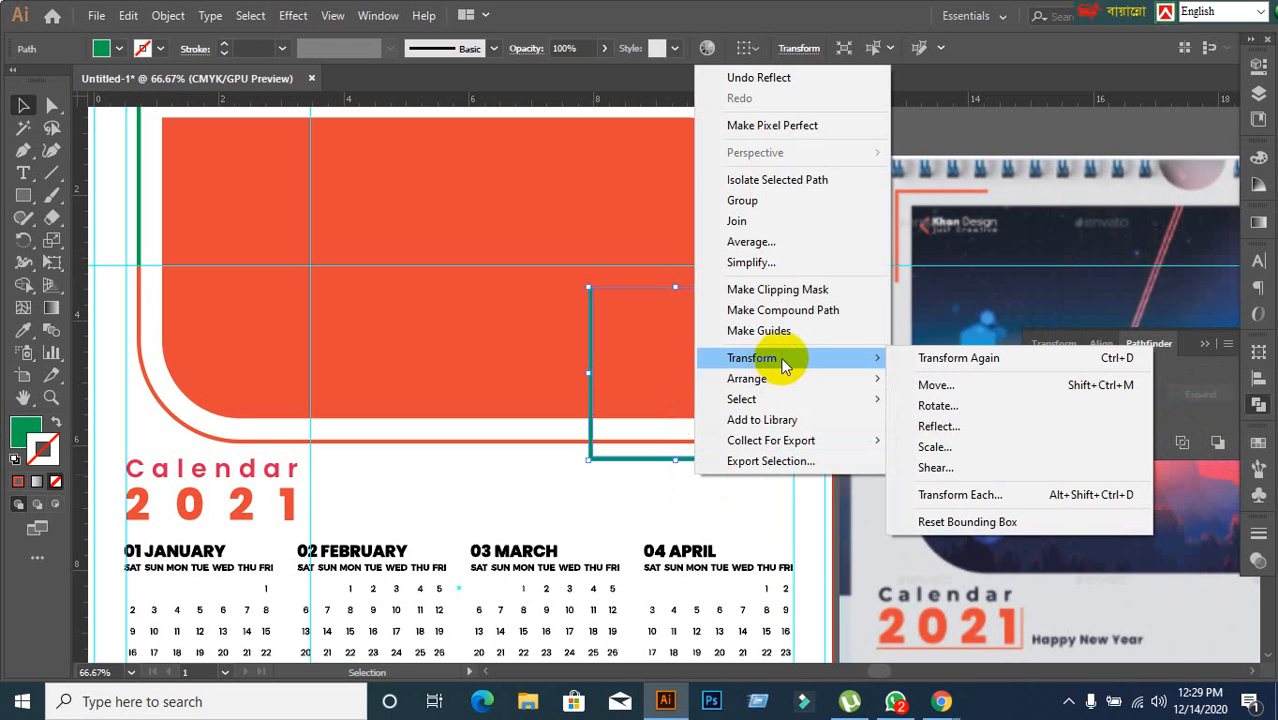
pyautogui.click(914, 424)
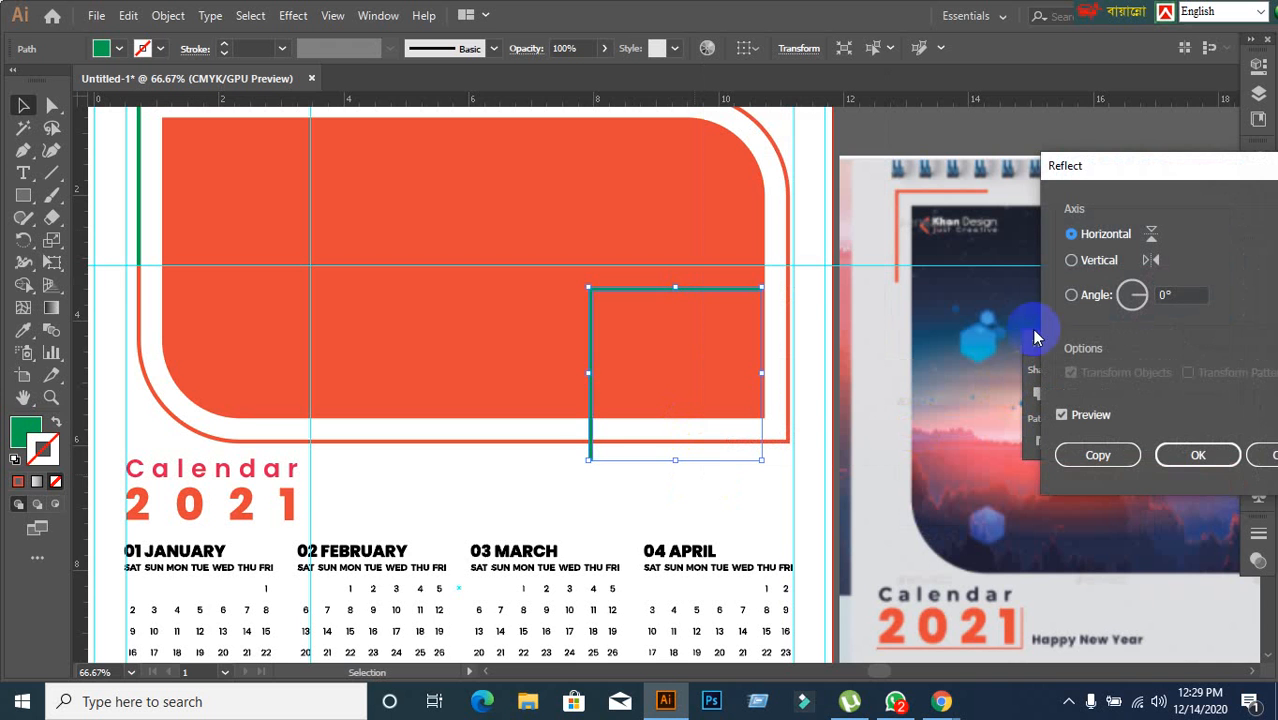
pyautogui.click(1086, 262)
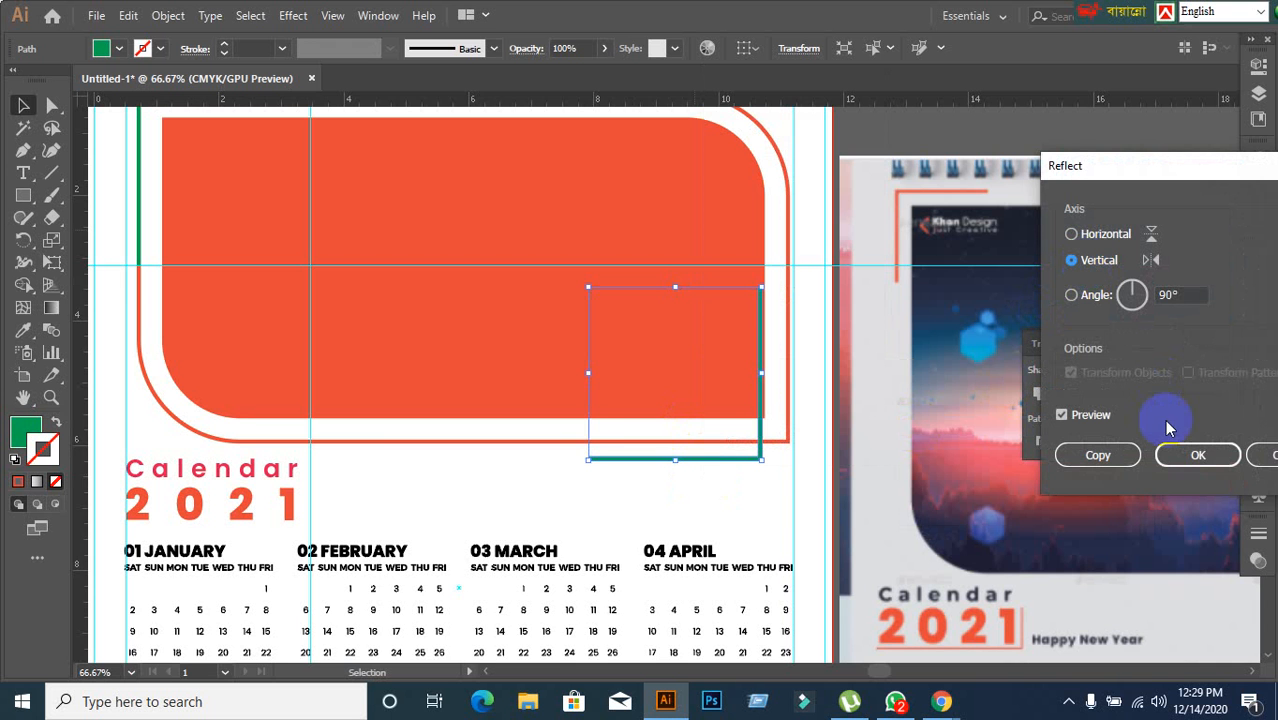
pyautogui.click(1196, 455)
# Step: Align the green corner copy to the bottom and right edges of the frame outline, keeping the outline as key object
pyautogui.keyDown('shift'); pyautogui.click(789, 441); pyautogui.keyUp('shift')
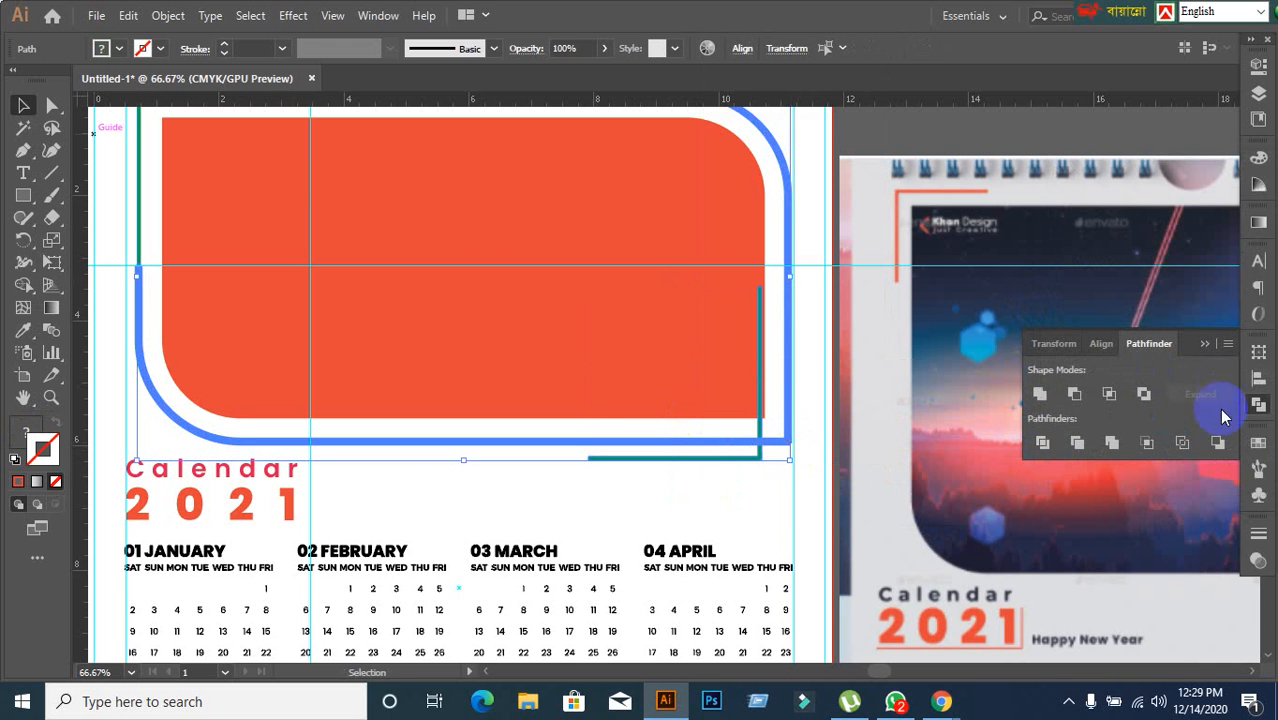
pyautogui.click(1262, 379)
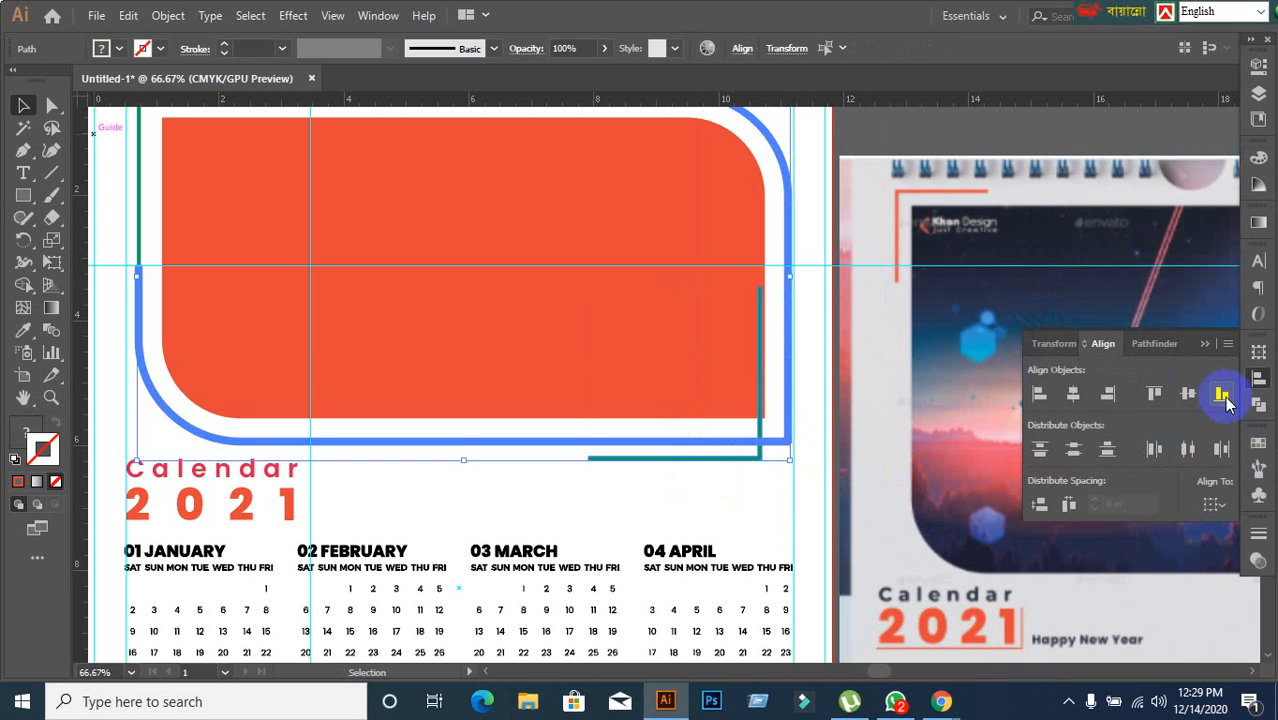
pyautogui.click(1222, 395)
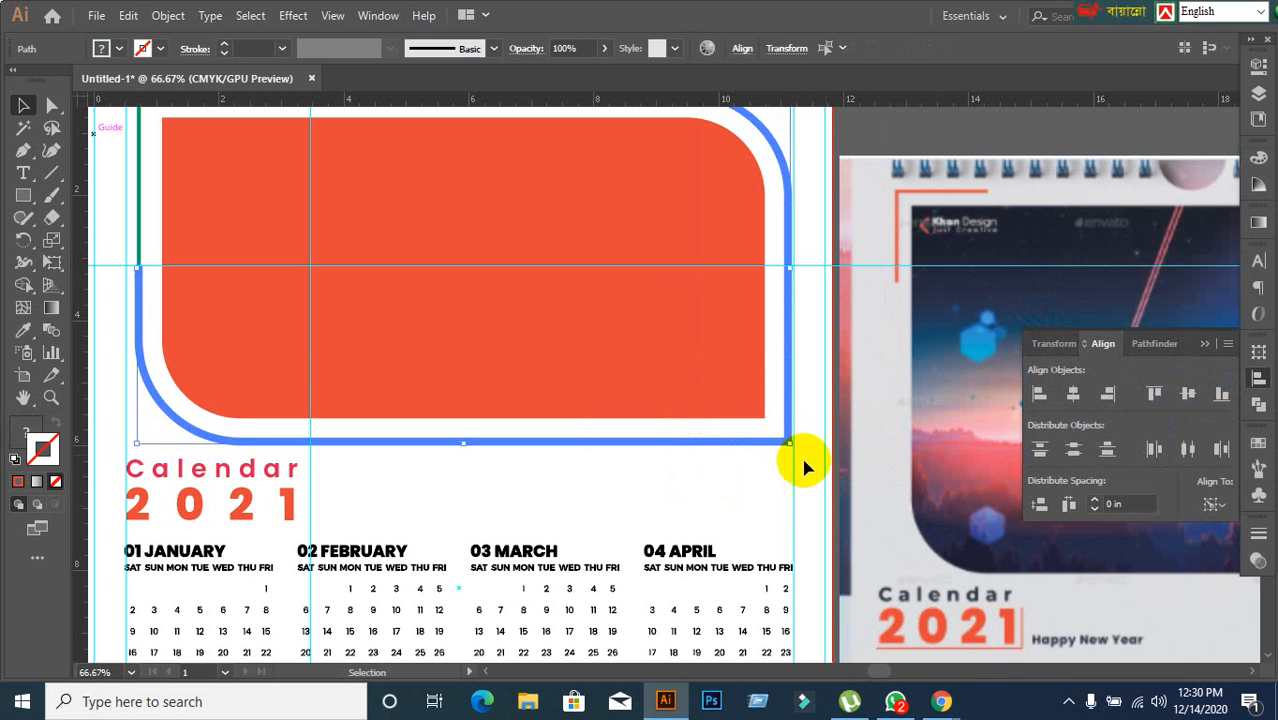
pyautogui.click(762, 476)
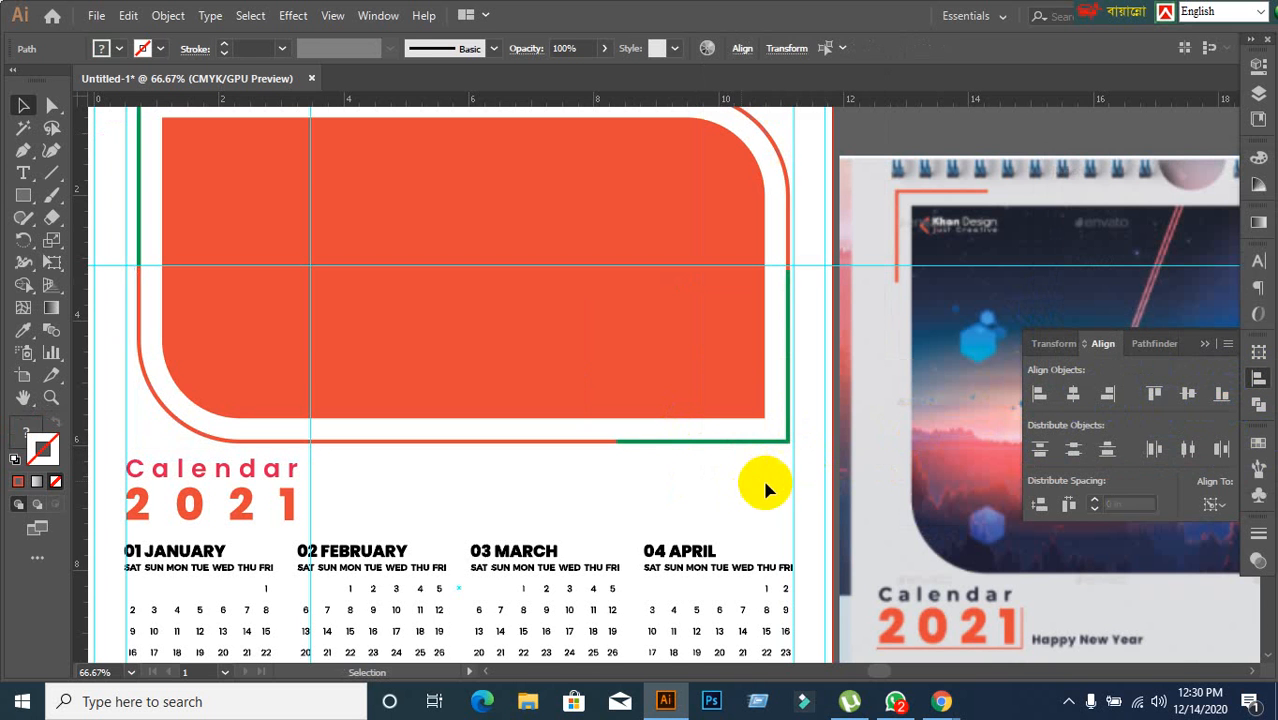
# Step: Delete the remaining orange frame outline, keeping only the two green corner accents
pyautogui.click(793, 190)
pyautogui.press('Delete')
pyautogui.scroll(-1, 793, 195)
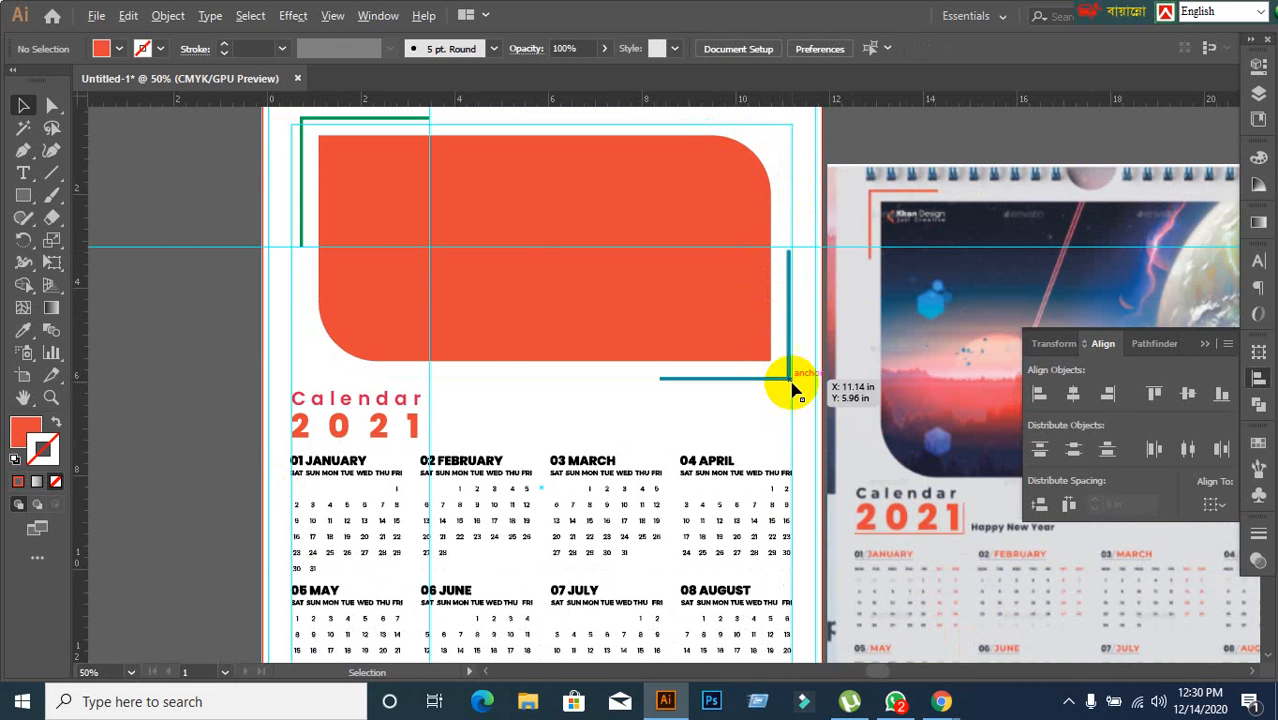
# Step: Compare the calendar's title, month blocks and corner accents with the reference design
pyautogui.scroll(-1, 786, 378)
pyautogui.moveTo(813, 405); pyautogui.dragTo(693, 251)
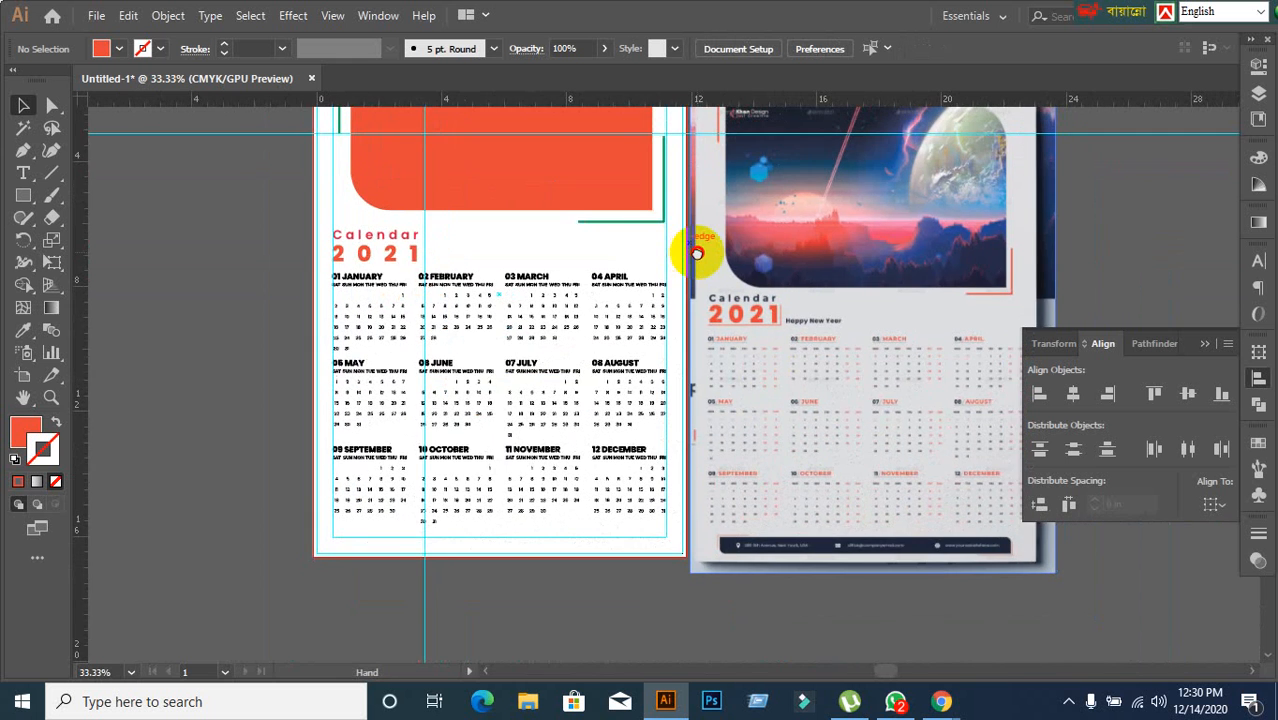
pyautogui.scroll(2, 693, 251)
pyautogui.scroll(1, 578, 470)
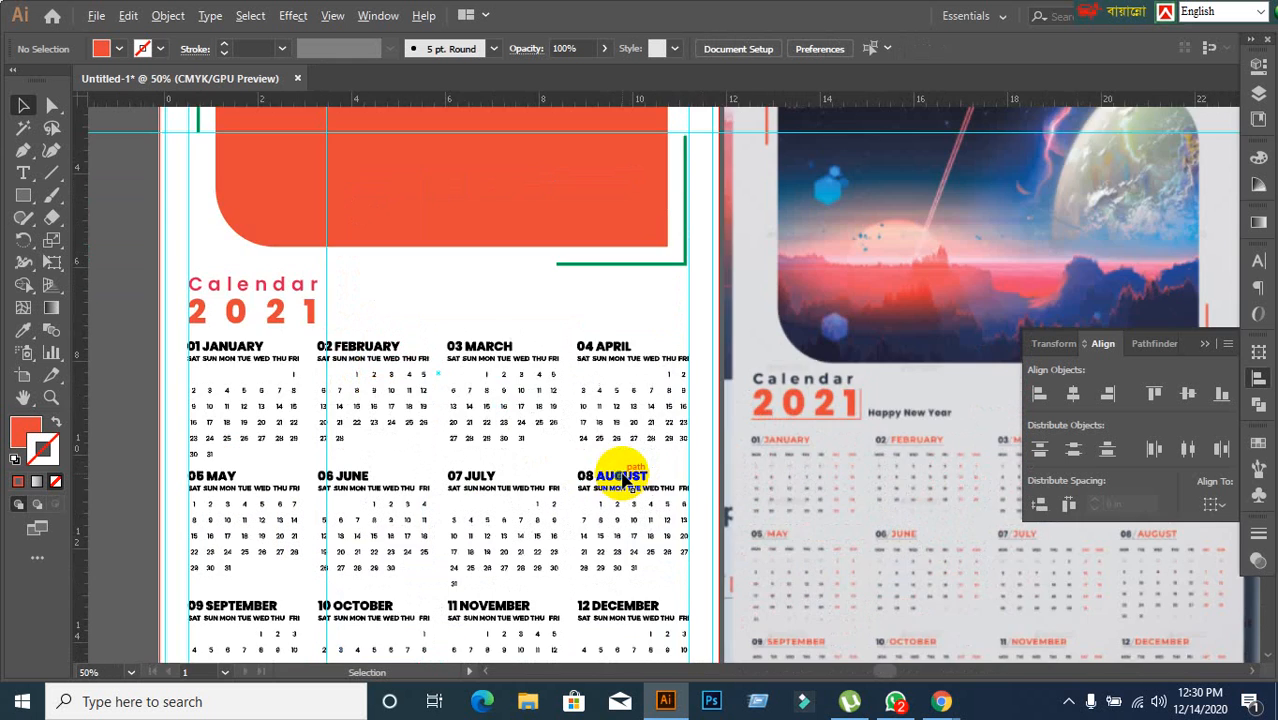
pyautogui.scroll(-1, 619, 471)
pyautogui.moveTo(571, 399); pyautogui.dragTo(542, 365)
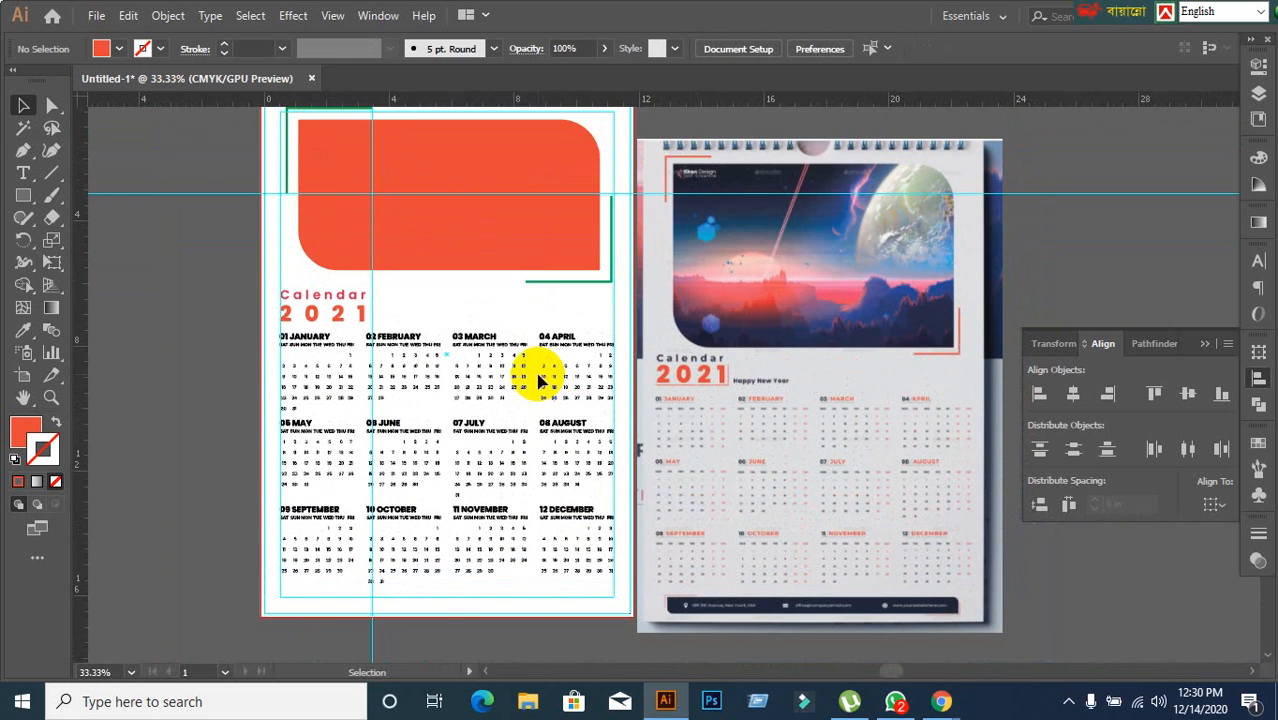
pyautogui.scroll(1, 607, 400)
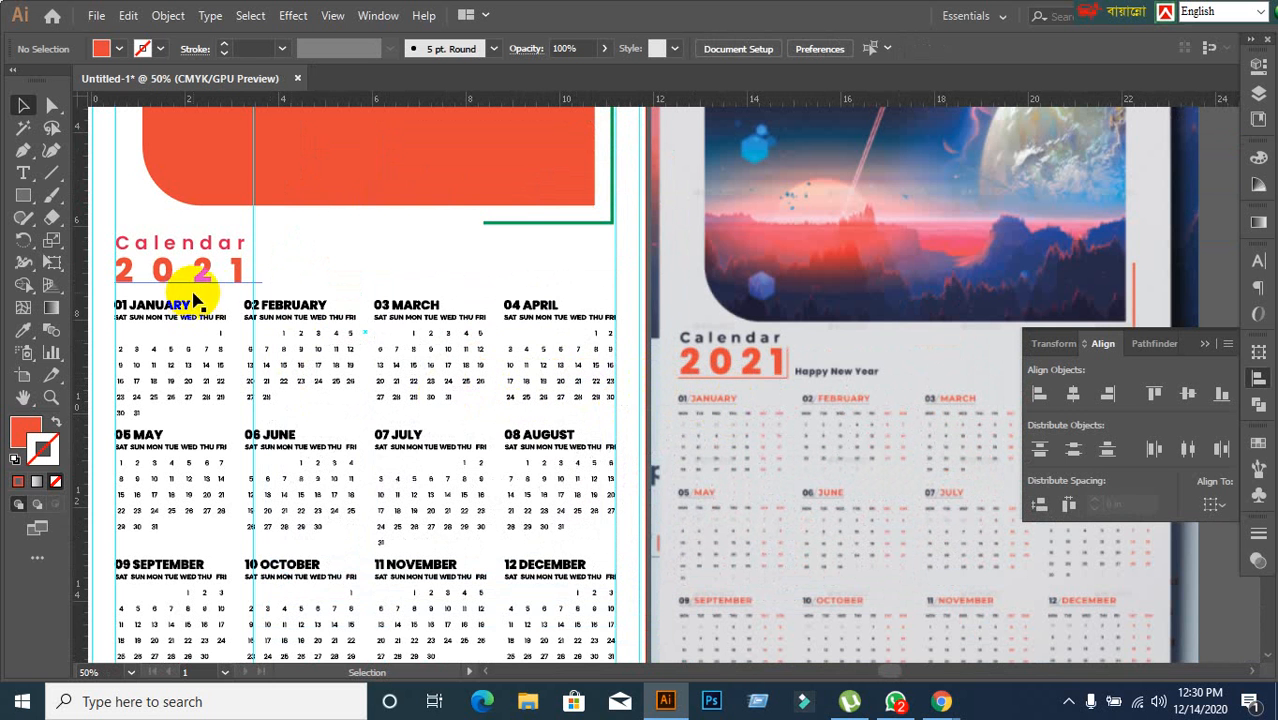
pyautogui.moveTo(240, 334); pyautogui.dragTo(329, 330)
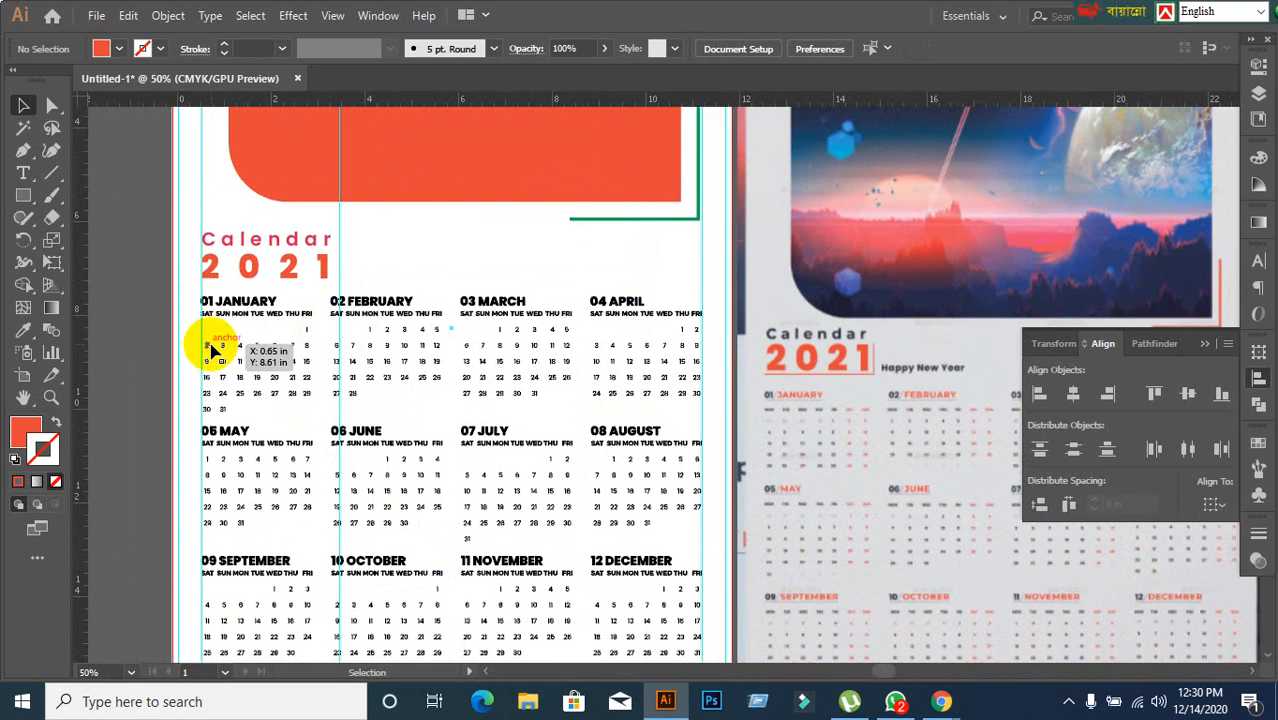
pyautogui.scroll(1, 217, 334)
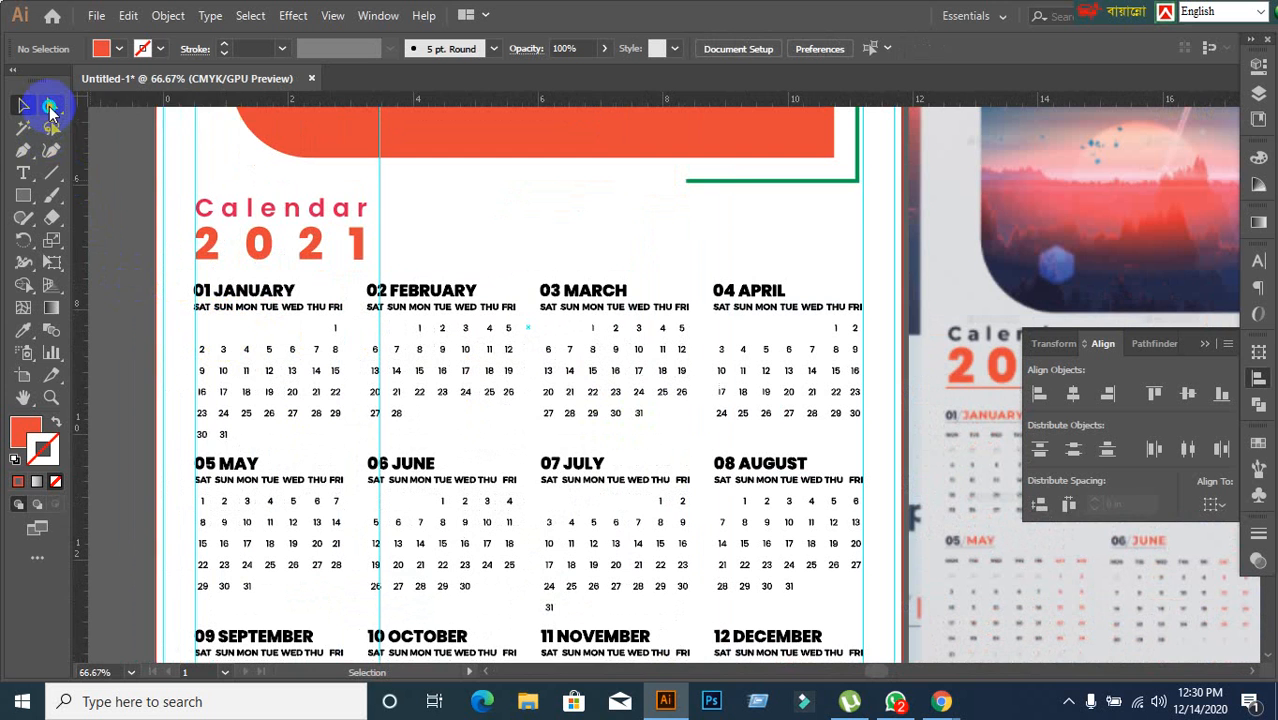
pyautogui.moveTo(52, 104); pyautogui.dragTo(134, 125)
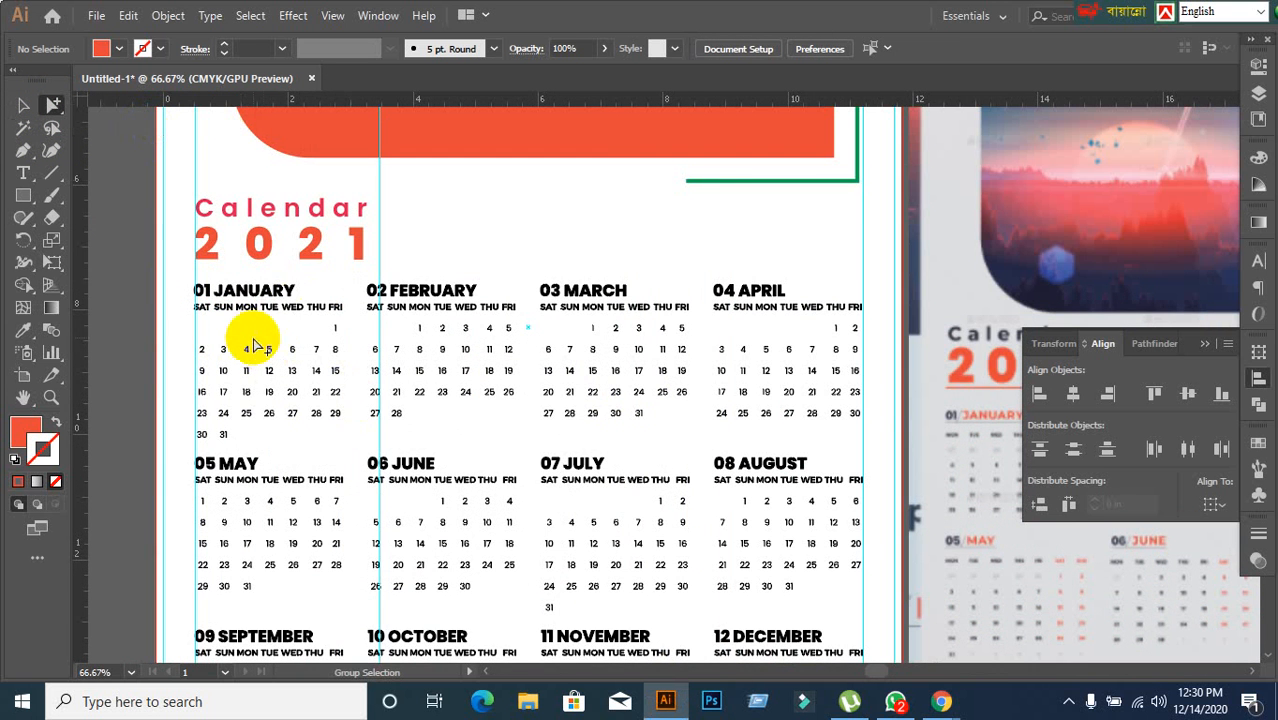
pyautogui.scroll(1, 241, 335)
pyautogui.scroll(-1, 313, 320)
pyautogui.scroll(3, 353, 330)
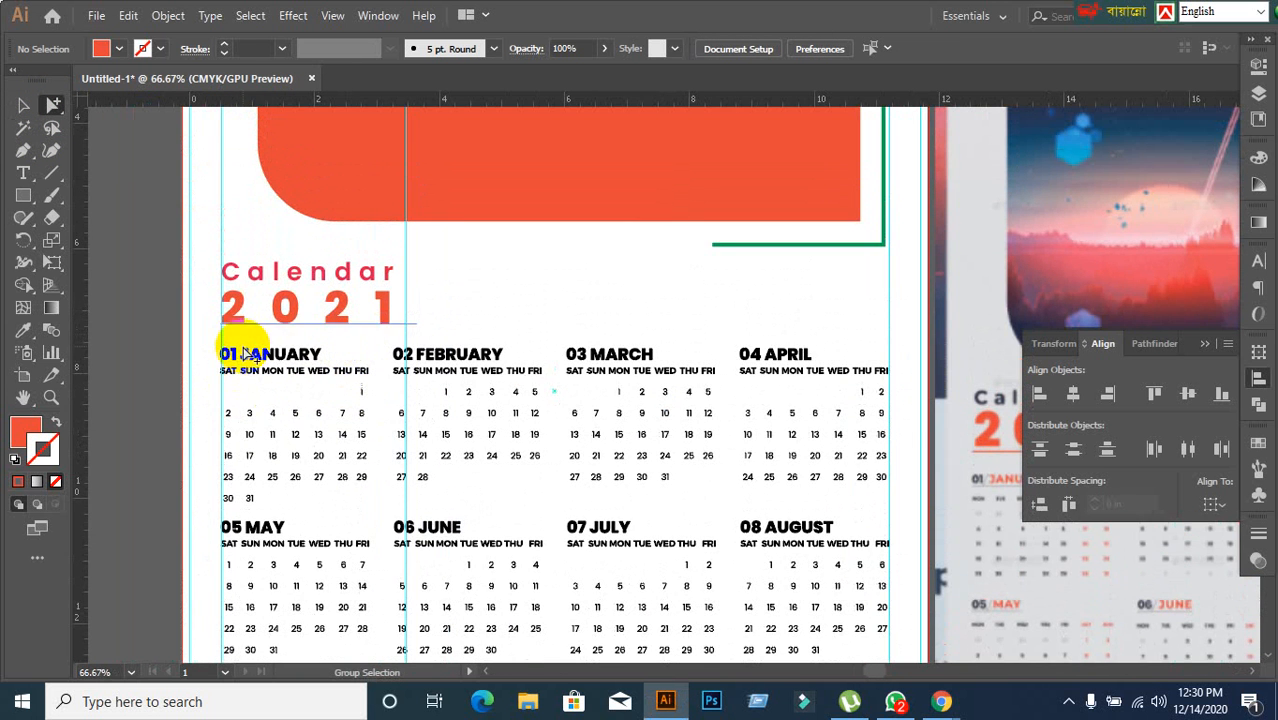
pyautogui.scroll(2, 336, 377)
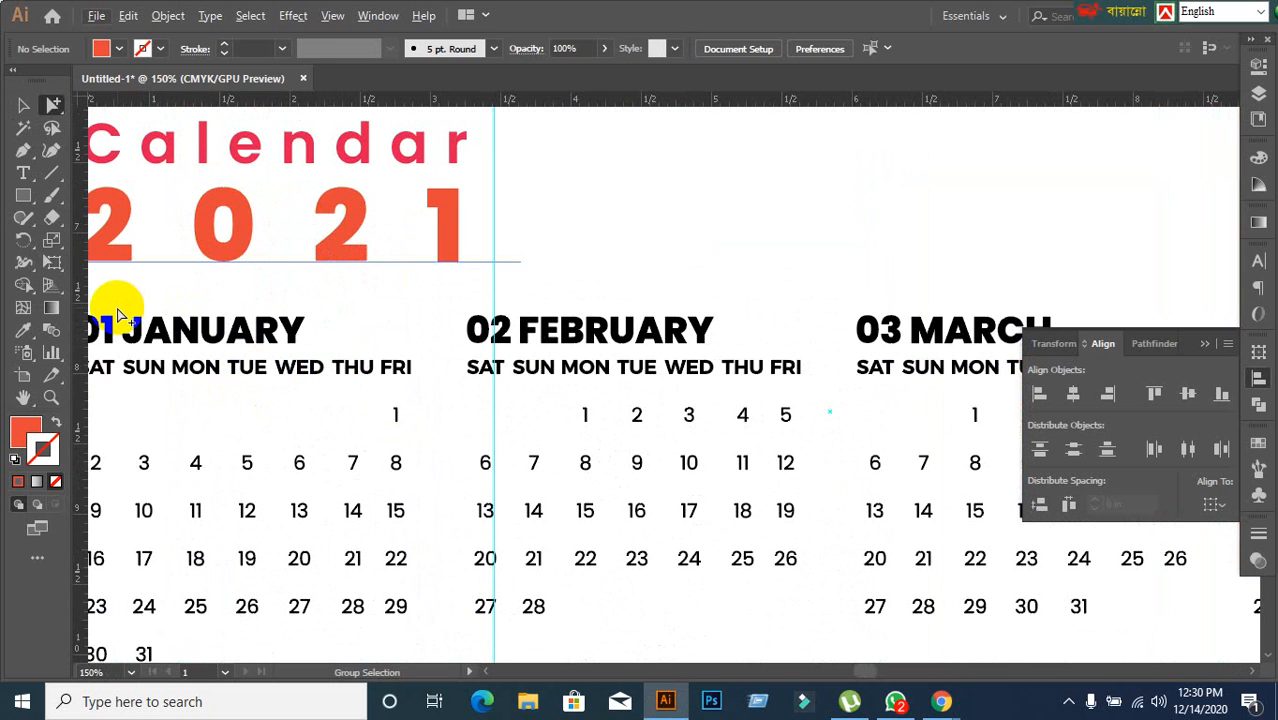
pyautogui.moveTo(127, 316); pyautogui.dragTo(285, 332)
pyautogui.hotkey('ctrl', 'z')
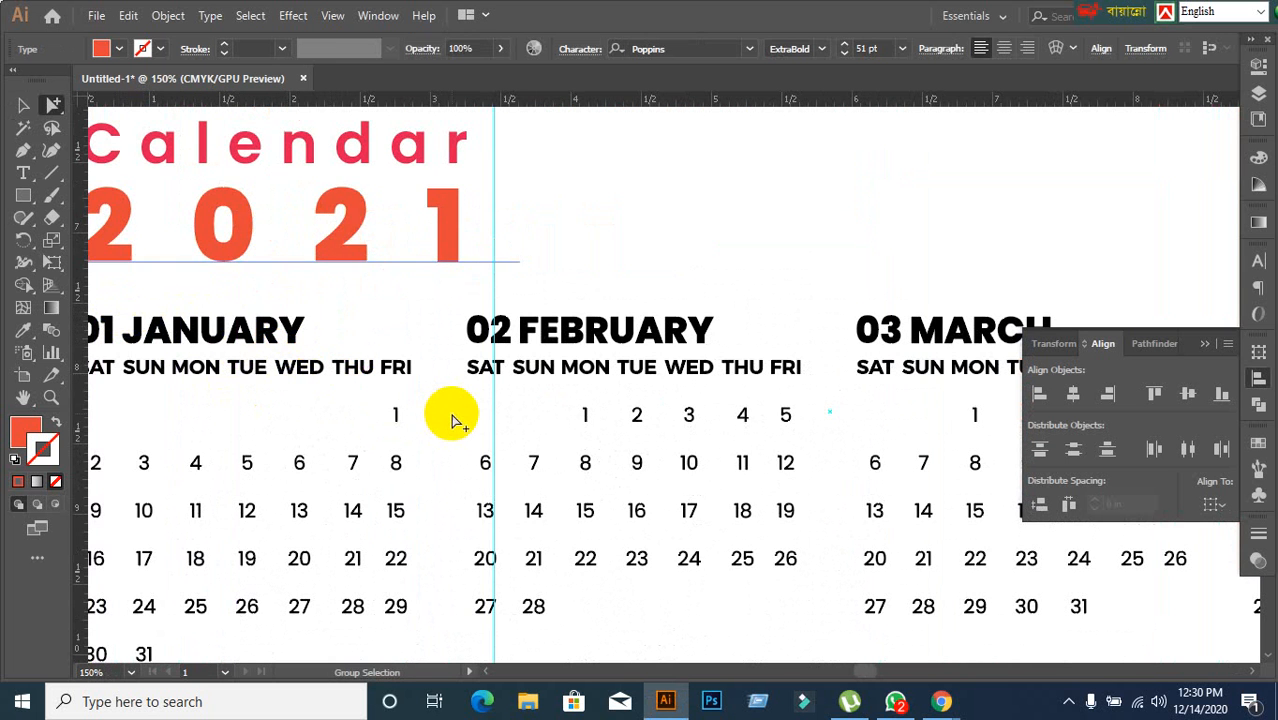
# Step: Unlock the guides and delete the single horizontal and vertical guides that cross the picture frame
pyautogui.scroll(-3, 453, 420)
pyautogui.scroll(-3, 453, 420)
pyautogui.scroll(2, 562, 519)
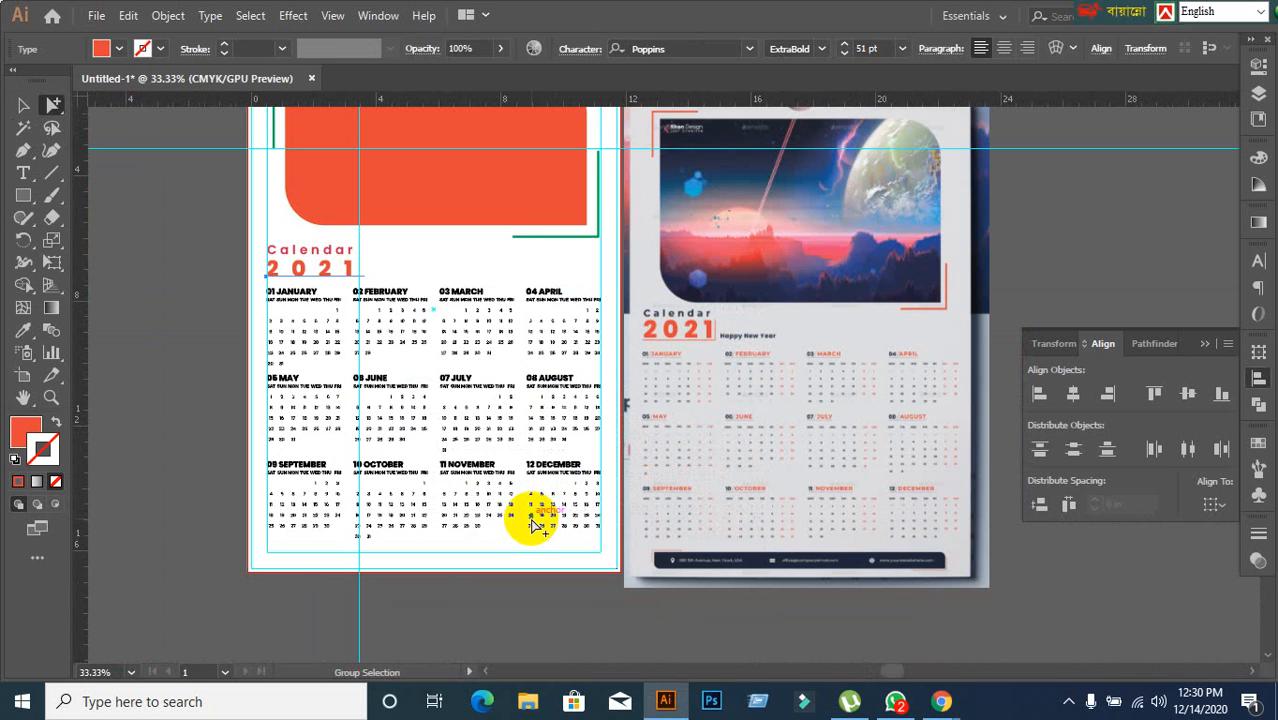
pyautogui.scroll(1, 400, 447)
pyautogui.click(20, 106)
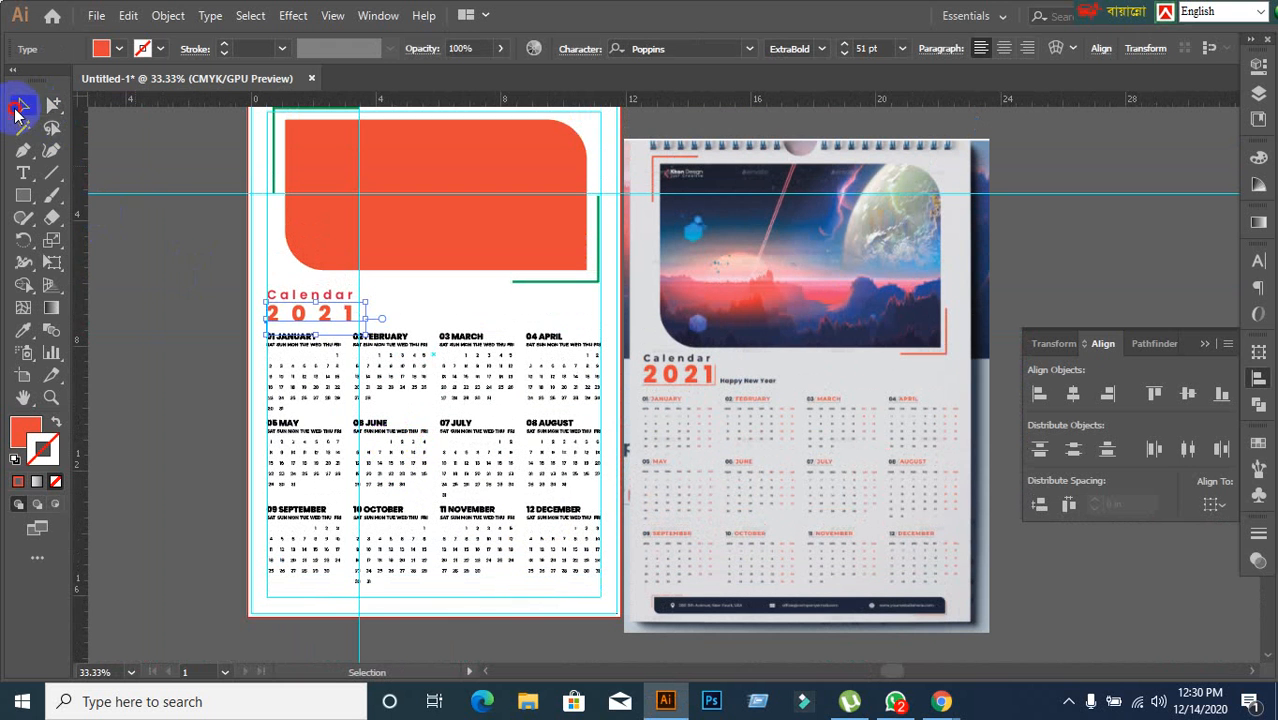
pyautogui.rightClick(170, 245)
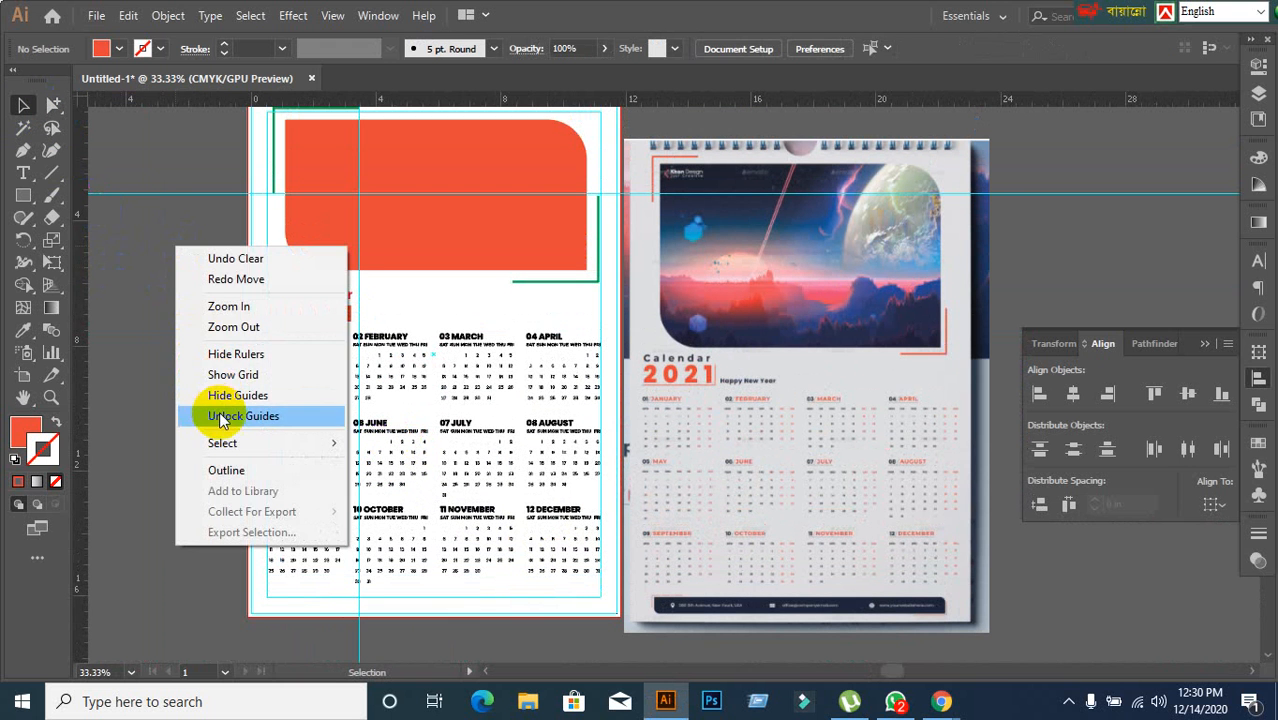
pyautogui.click(186, 414)
pyautogui.click(157, 194)
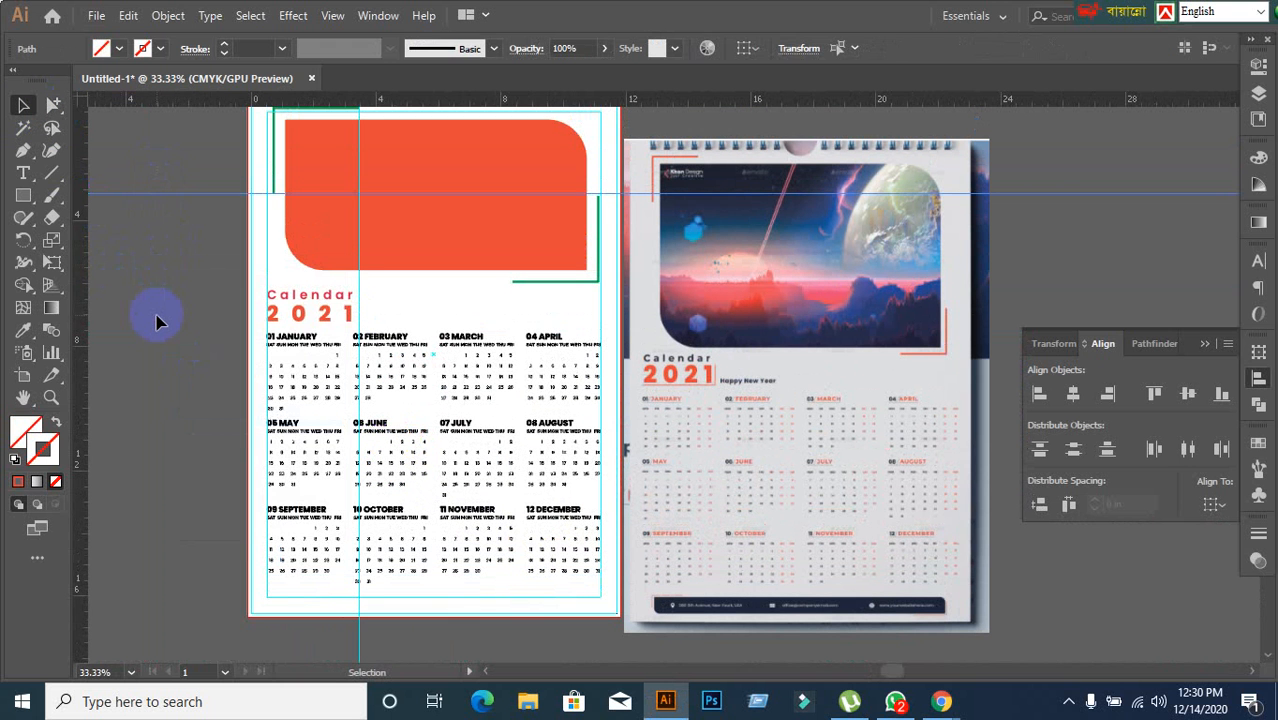
pyautogui.press('Delete')
# Step: Draw a long, thin footer rectangle below the last row of months, like the contact bar in the reference
pyautogui.scroll(-3, 170, 330)
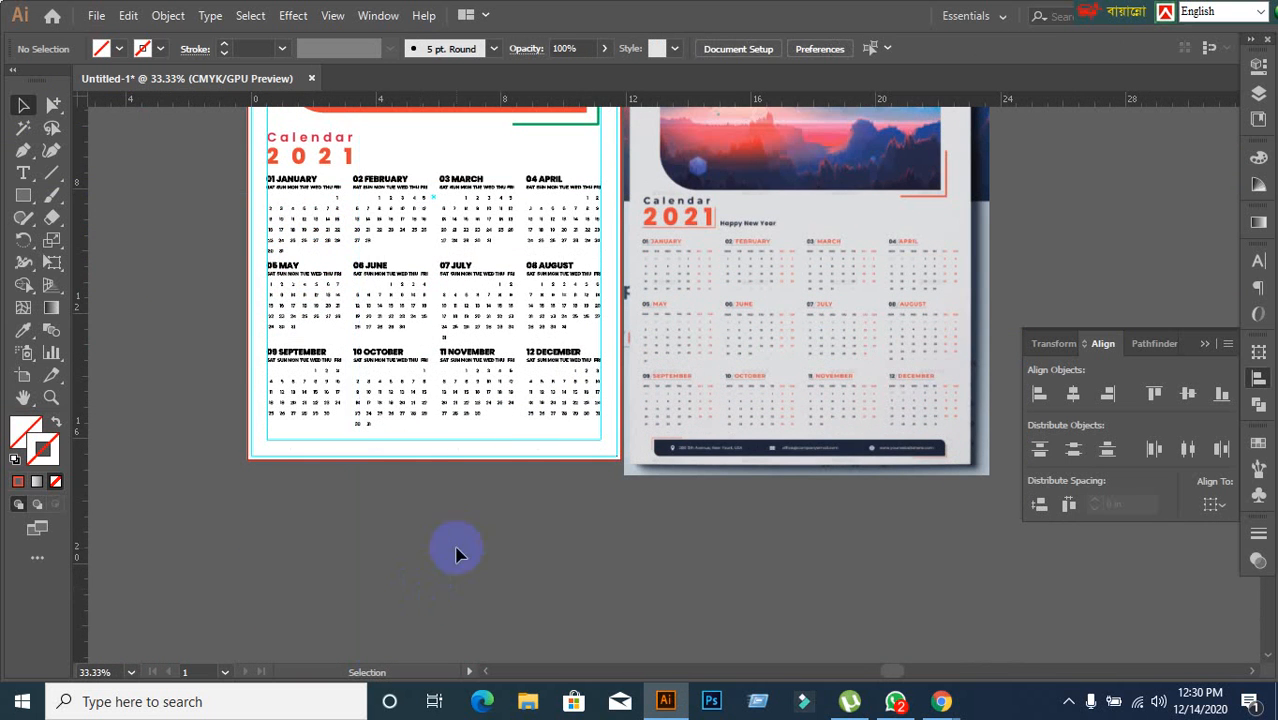
pyautogui.scroll(1, 878, 525)
pyautogui.scroll(1, 878, 525)
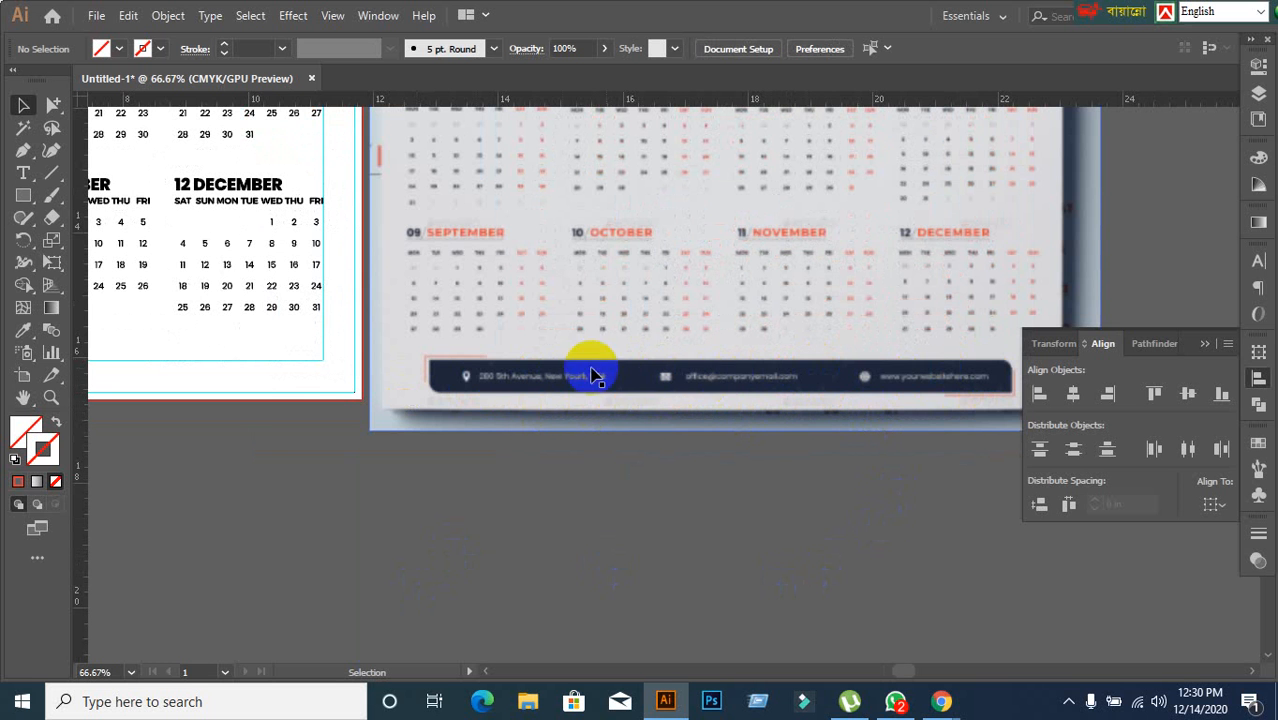
pyautogui.scroll(-2, 668, 408)
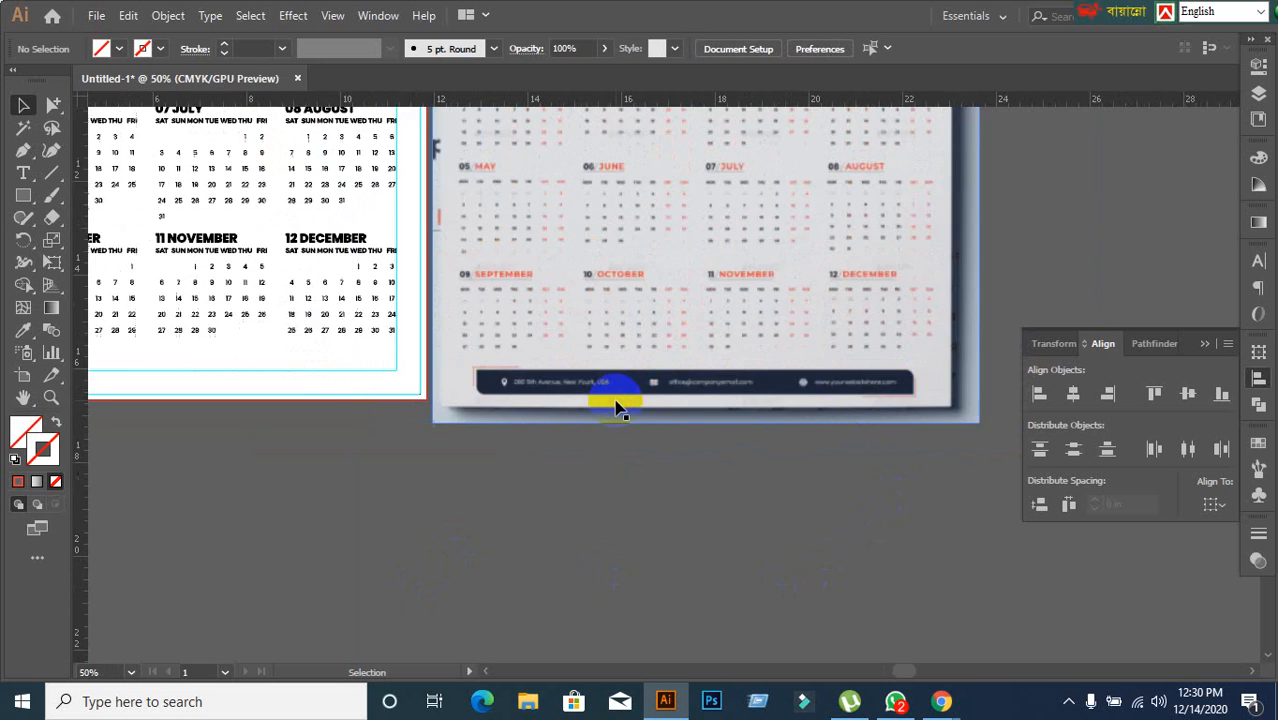
pyautogui.moveTo(425, 445); pyautogui.dragTo(542, 476)
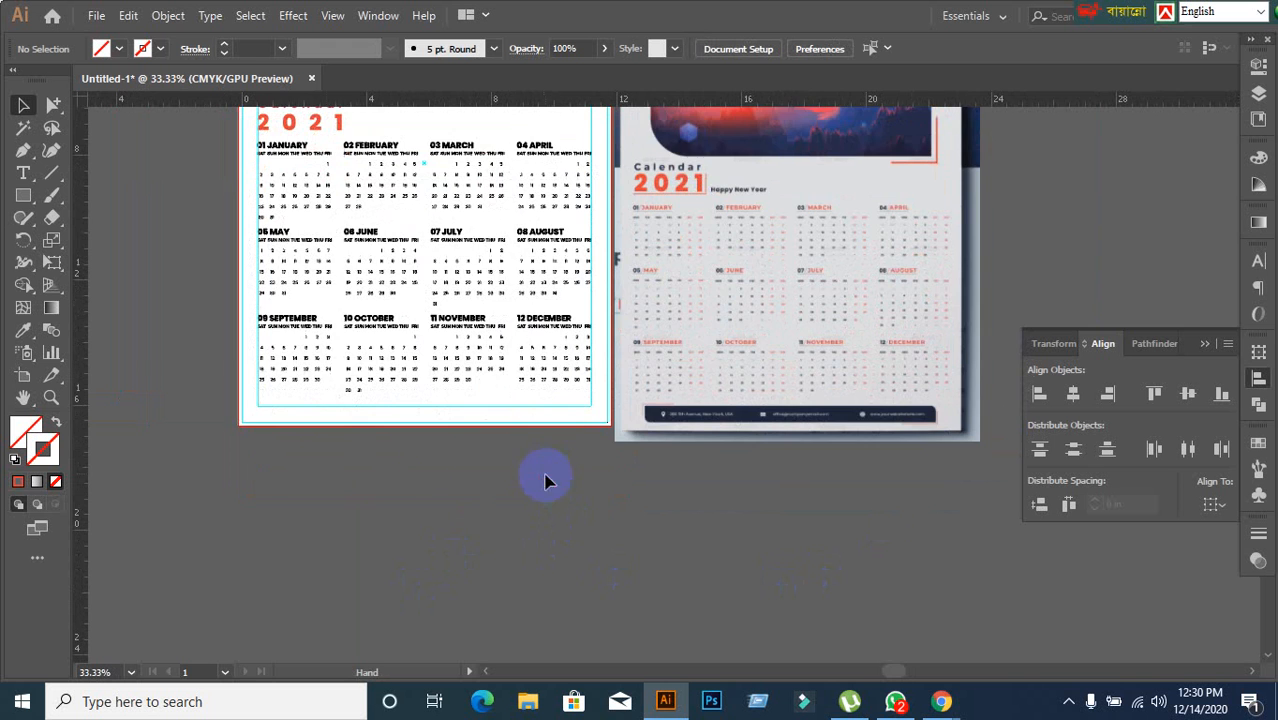
pyautogui.scroll(1, 335, 472)
pyautogui.click(24, 196)
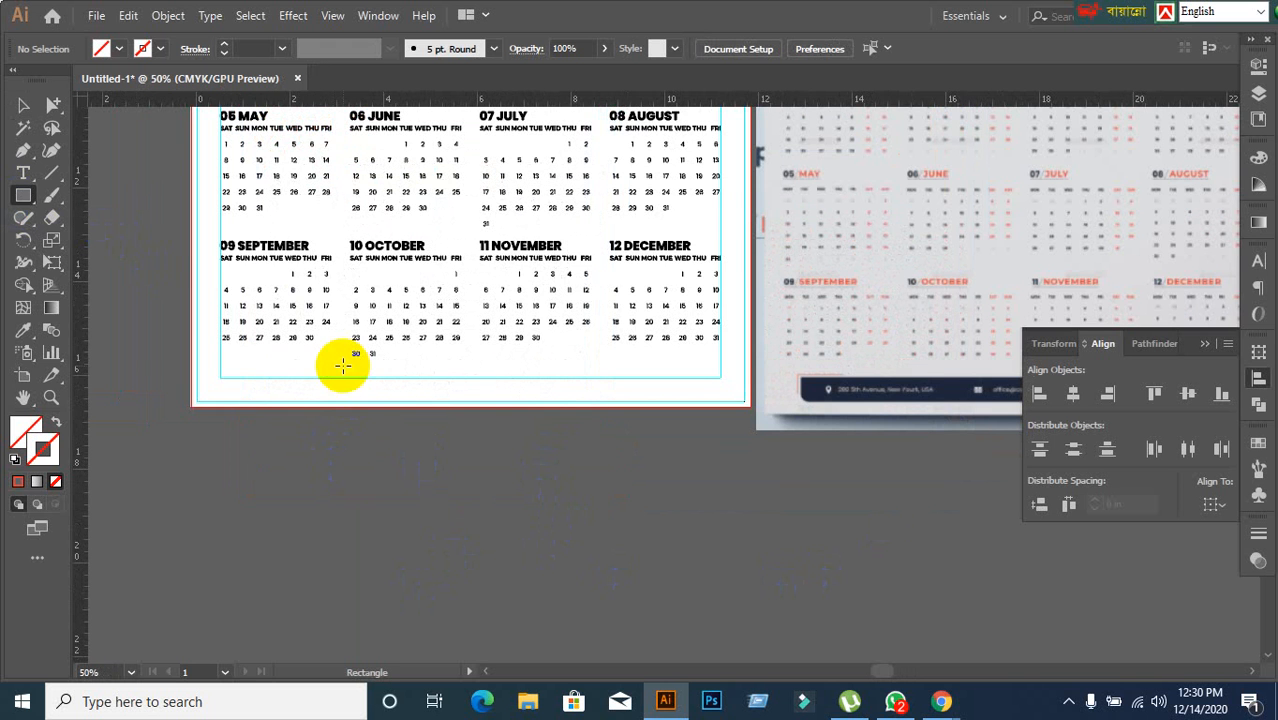
pyautogui.scroll(-2, 416, 407)
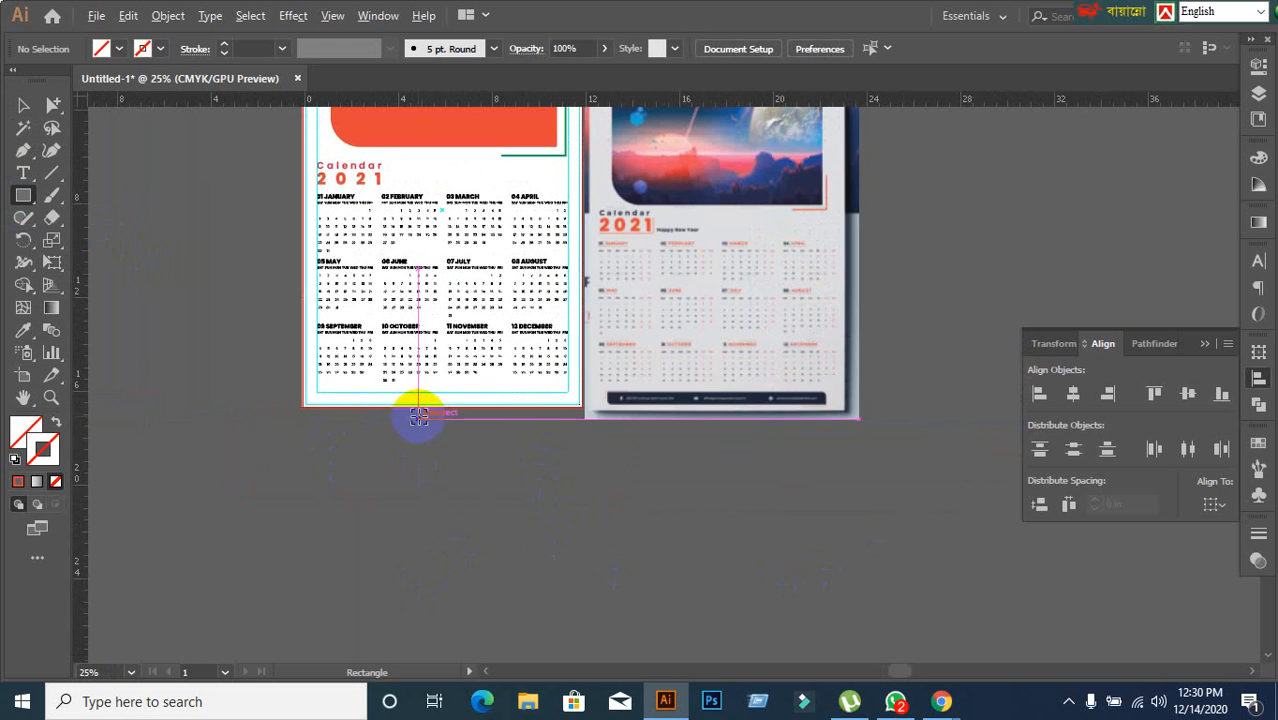
pyautogui.scroll(1, 420, 414)
pyautogui.press('v')
pyautogui.click(27, 193)
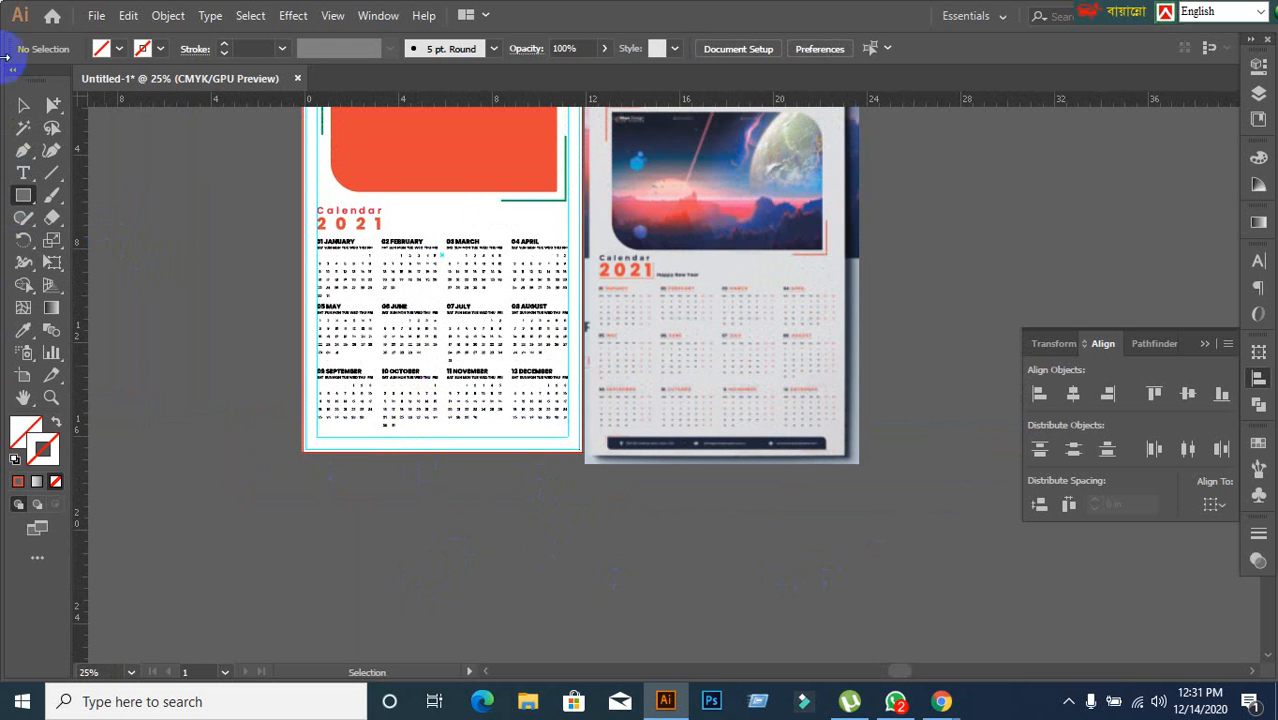
pyautogui.scroll(2, 366, 318)
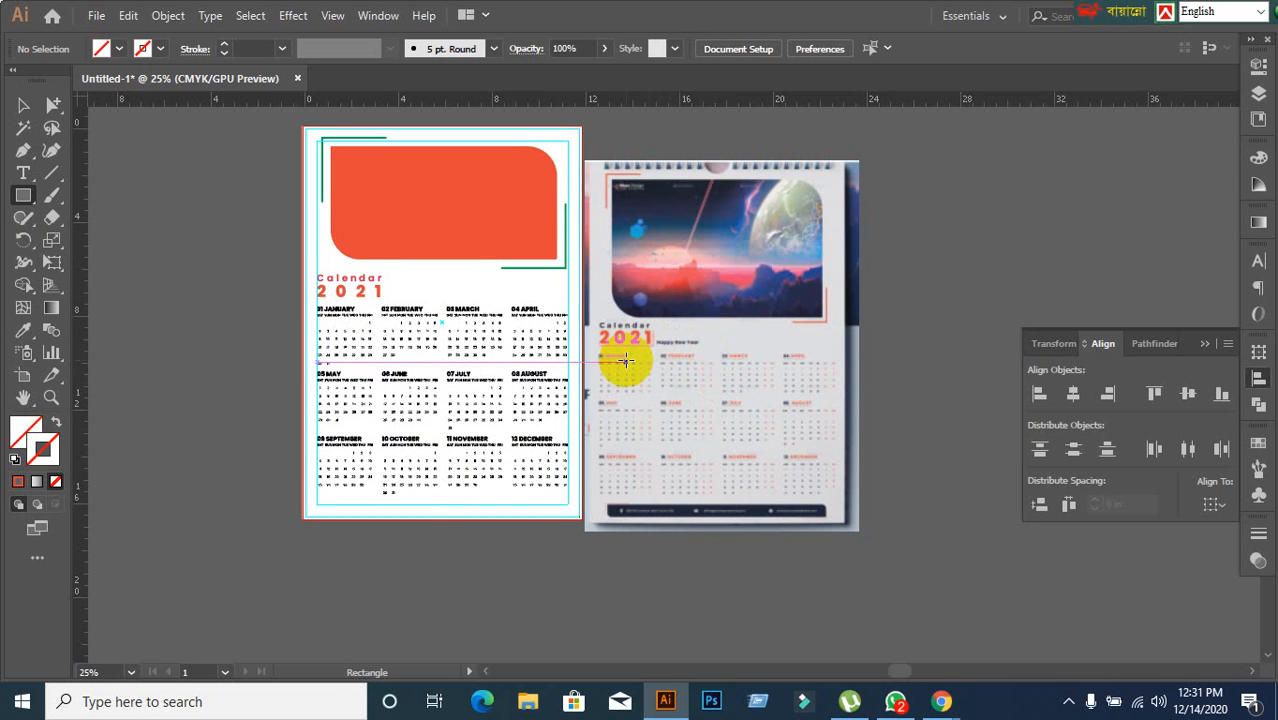
pyautogui.scroll(1, 414, 579)
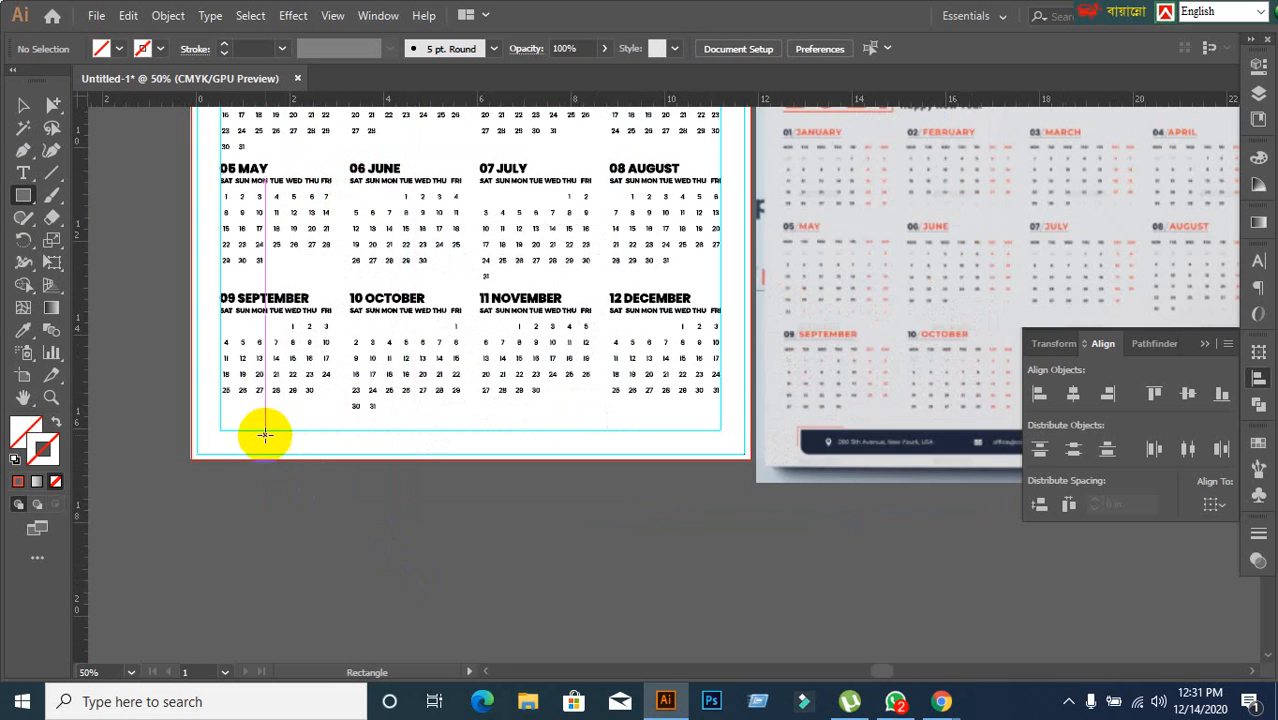
pyautogui.moveTo(231, 423); pyautogui.dragTo(713, 445)
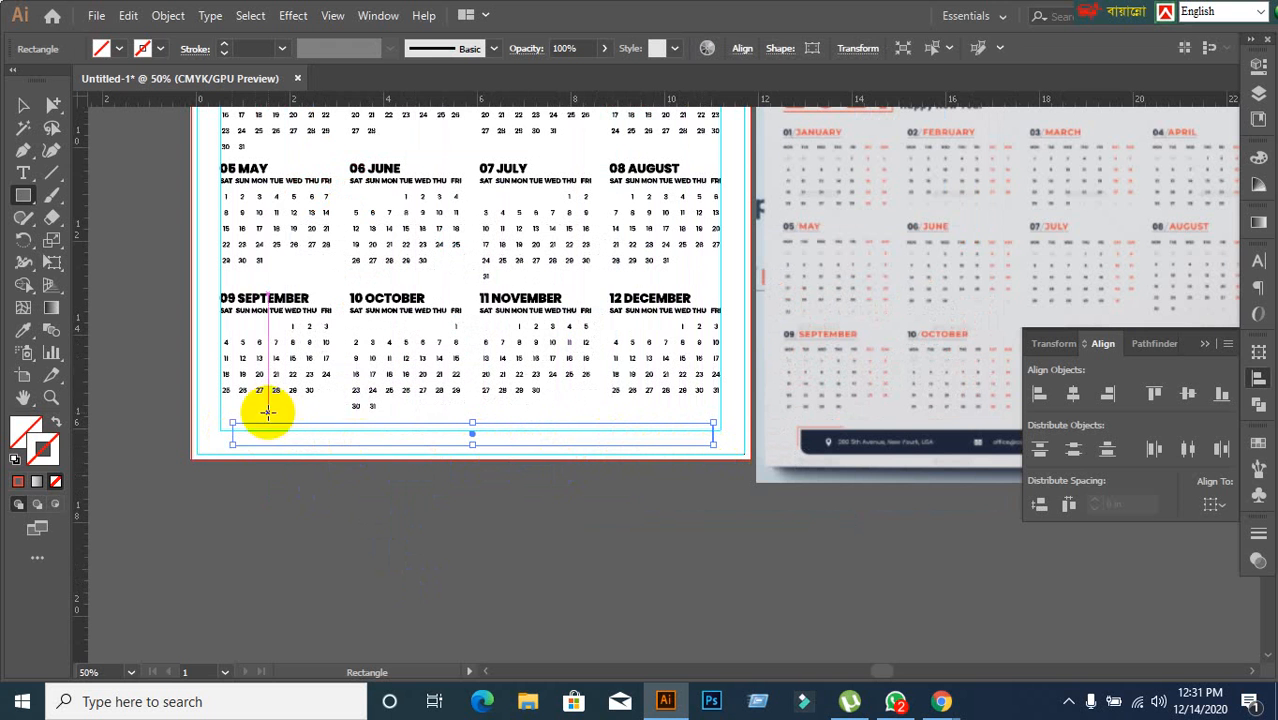
# Step: Fill the footer bar with orange-red and round its upper-right and lower-left corners
pyautogui.click(21, 108)
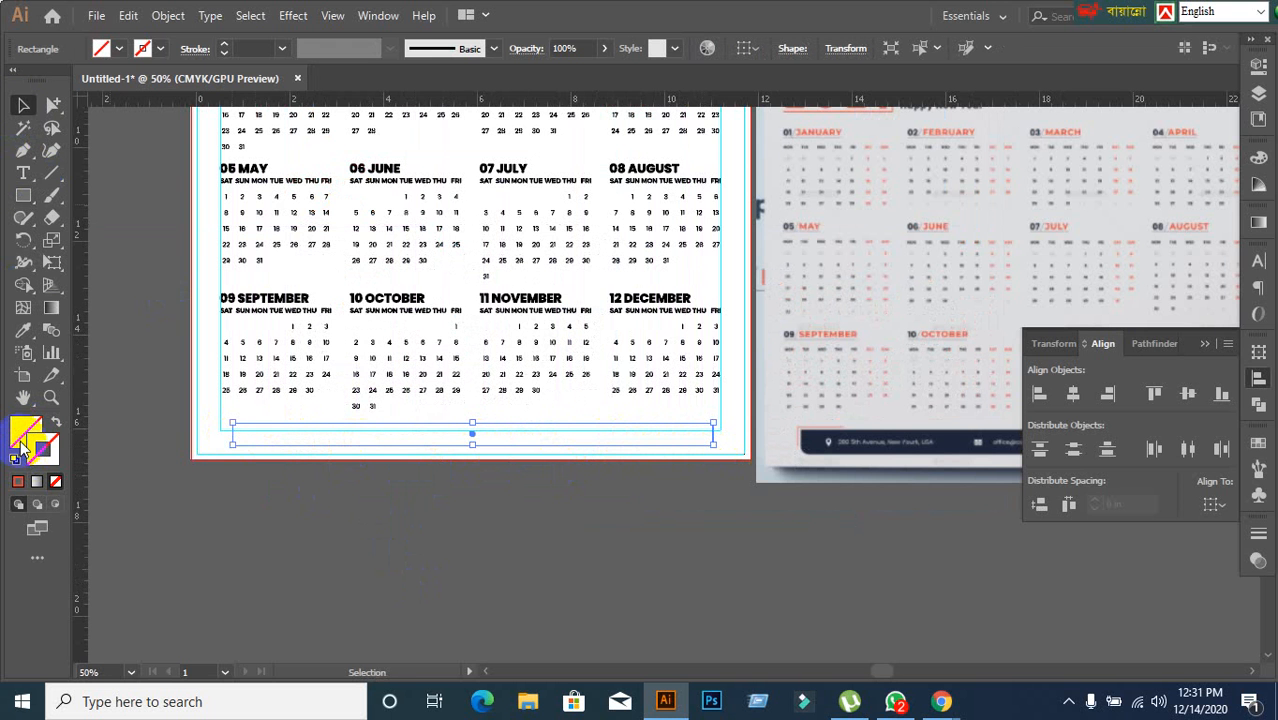
pyautogui.click(18, 481)
pyautogui.hotkey('ctrl', '=')
pyautogui.hotkey('ctrl', '=')
pyautogui.hotkey('ctrl', '=')
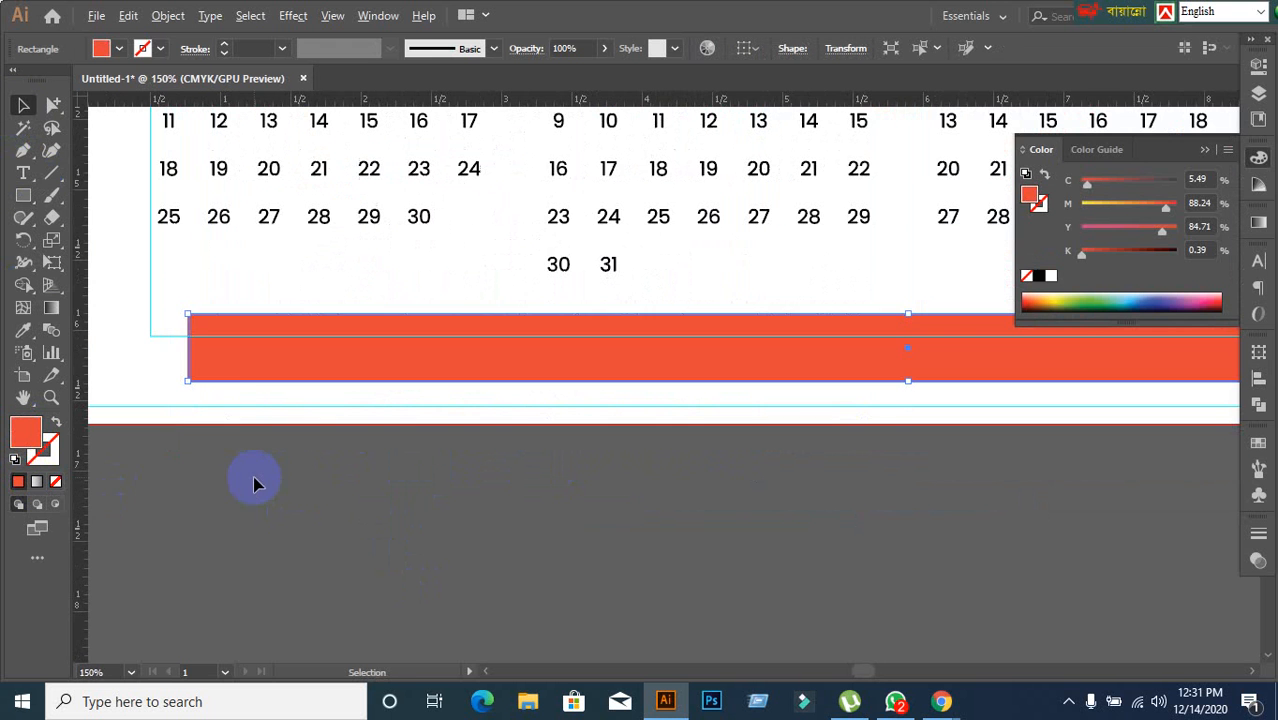
pyautogui.scroll(-1, 551, 503)
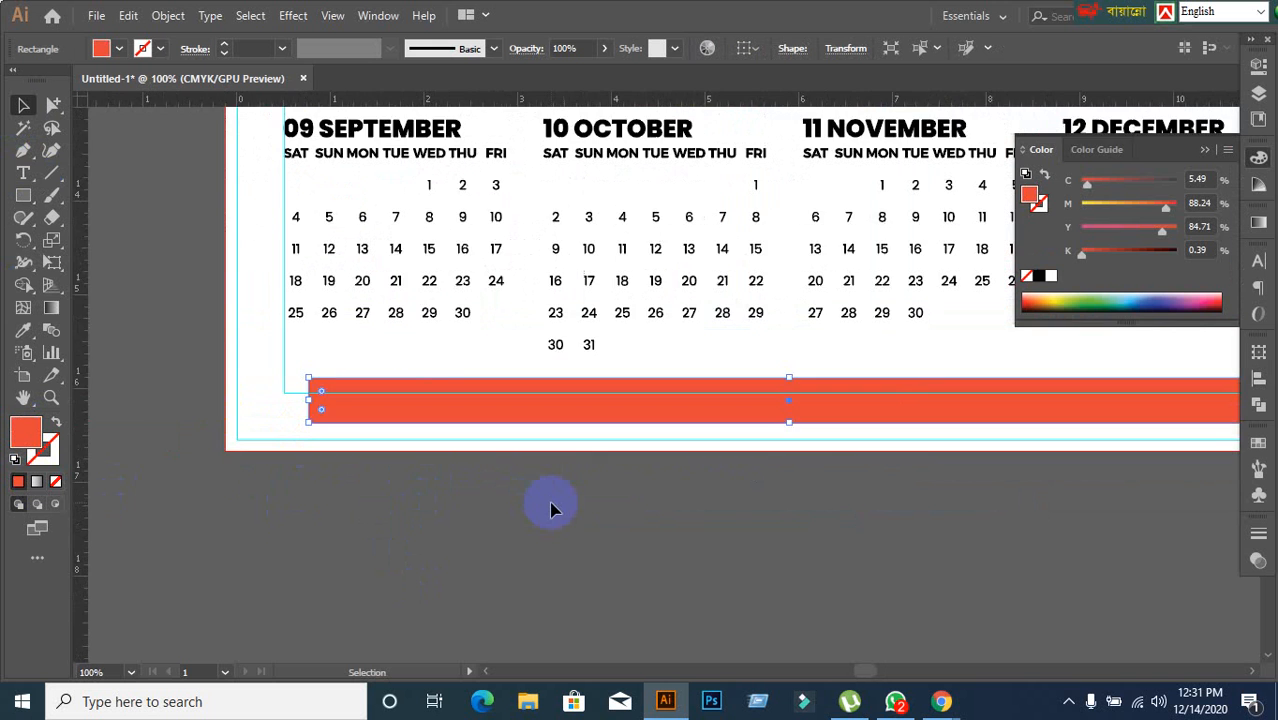
pyautogui.moveTo(559, 501); pyautogui.dragTo(419, 491)
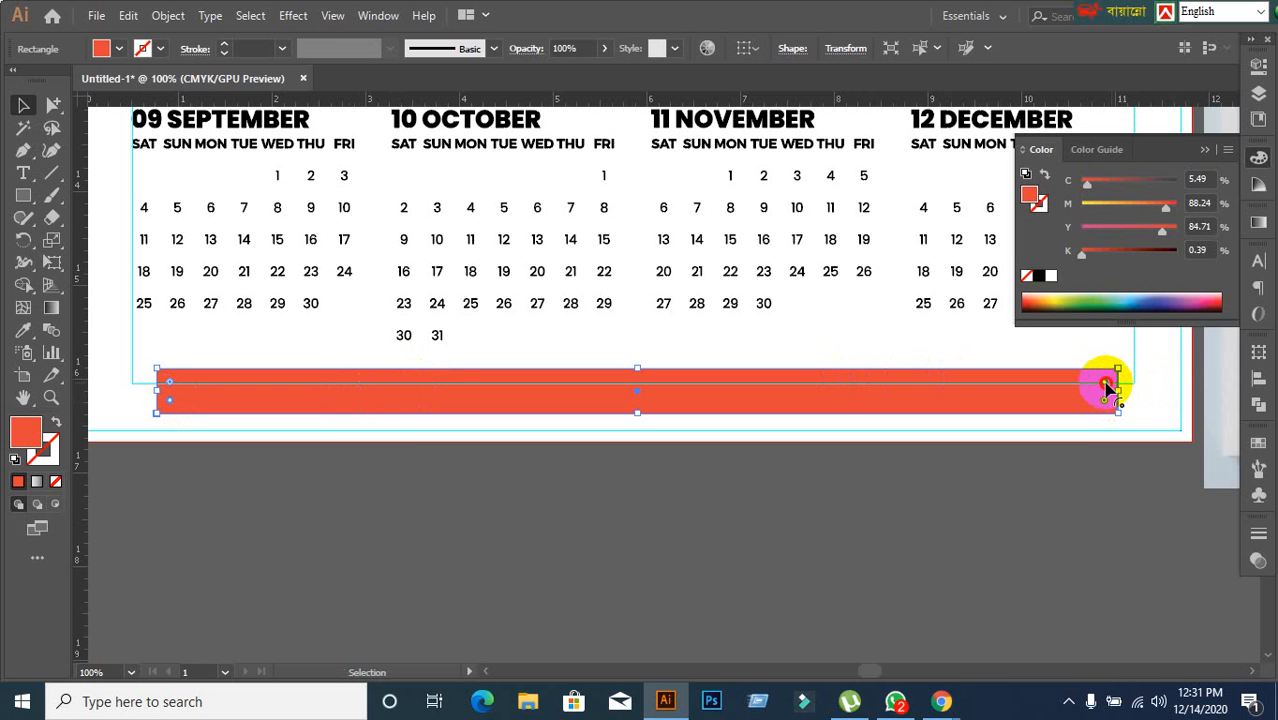
pyautogui.moveTo(1106, 385); pyautogui.dragTo(1088, 393)
pyautogui.click(1007, 485)
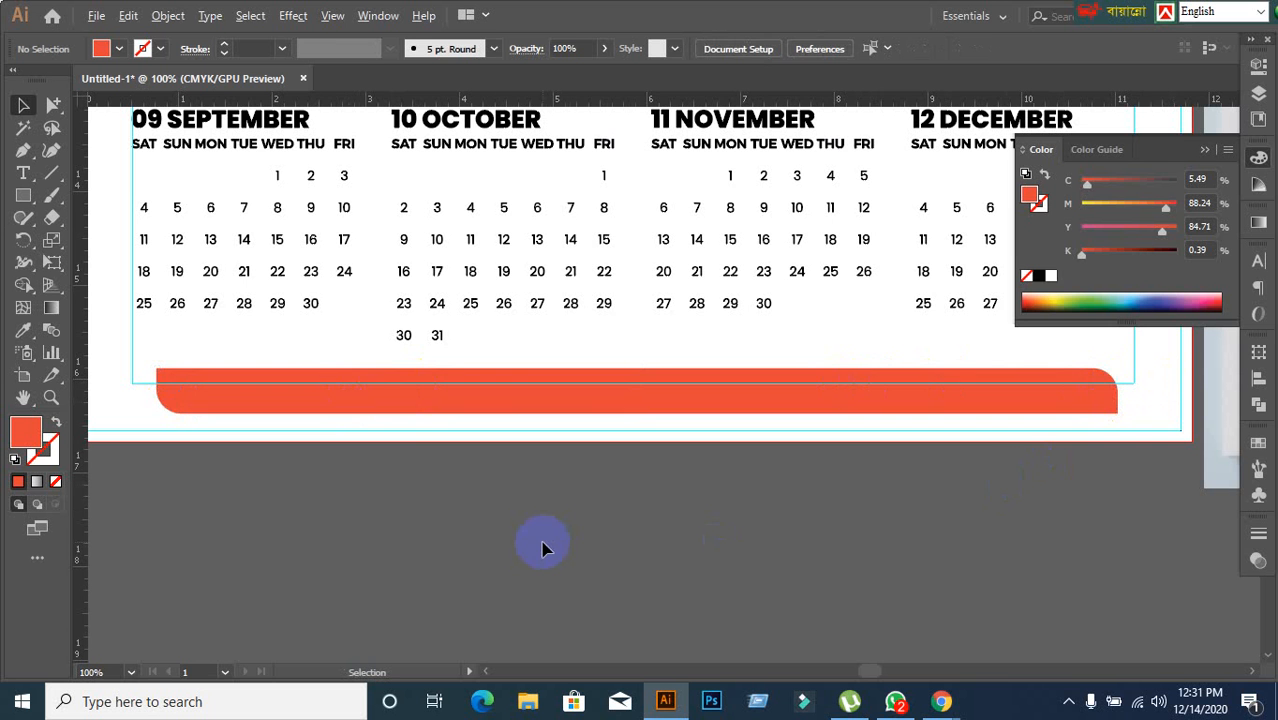
# Step: Convert the "Calendar" and "2021" title texts to outlines
pyautogui.scroll(-2, 542, 542)
pyautogui.moveTo(687, 582); pyautogui.dragTo(576, 555)
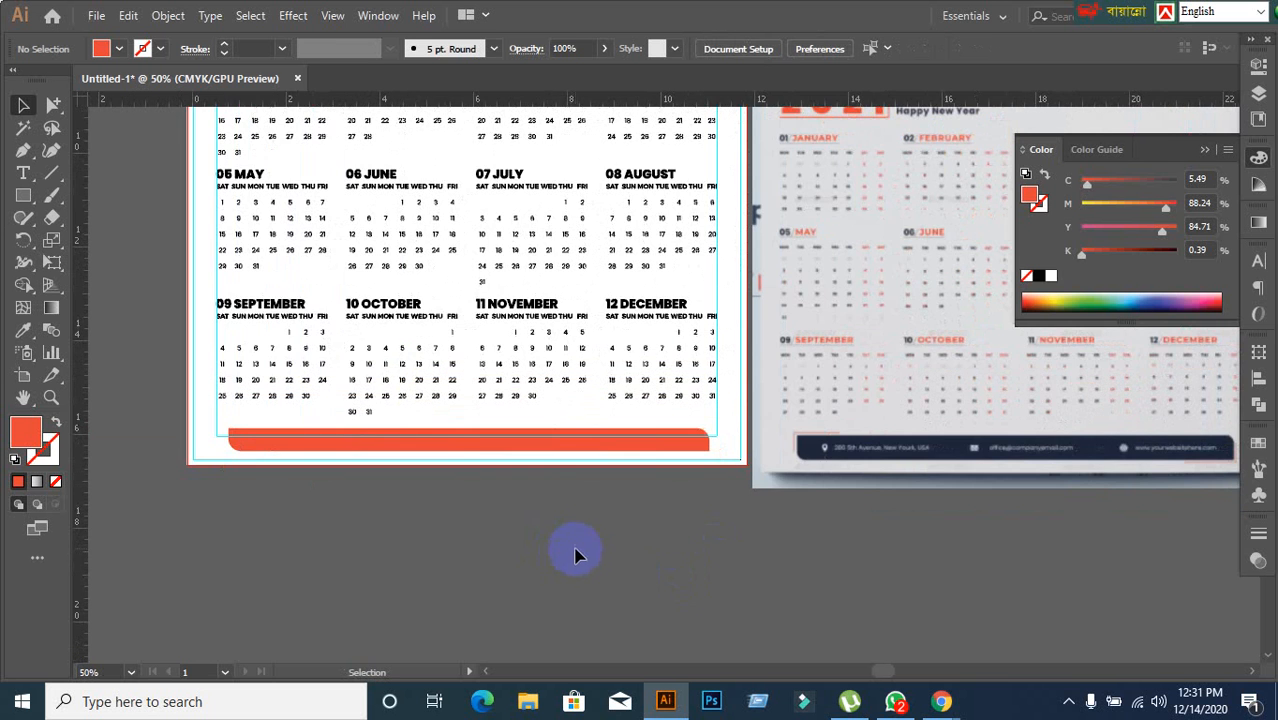
pyautogui.scroll(3, 496, 534)
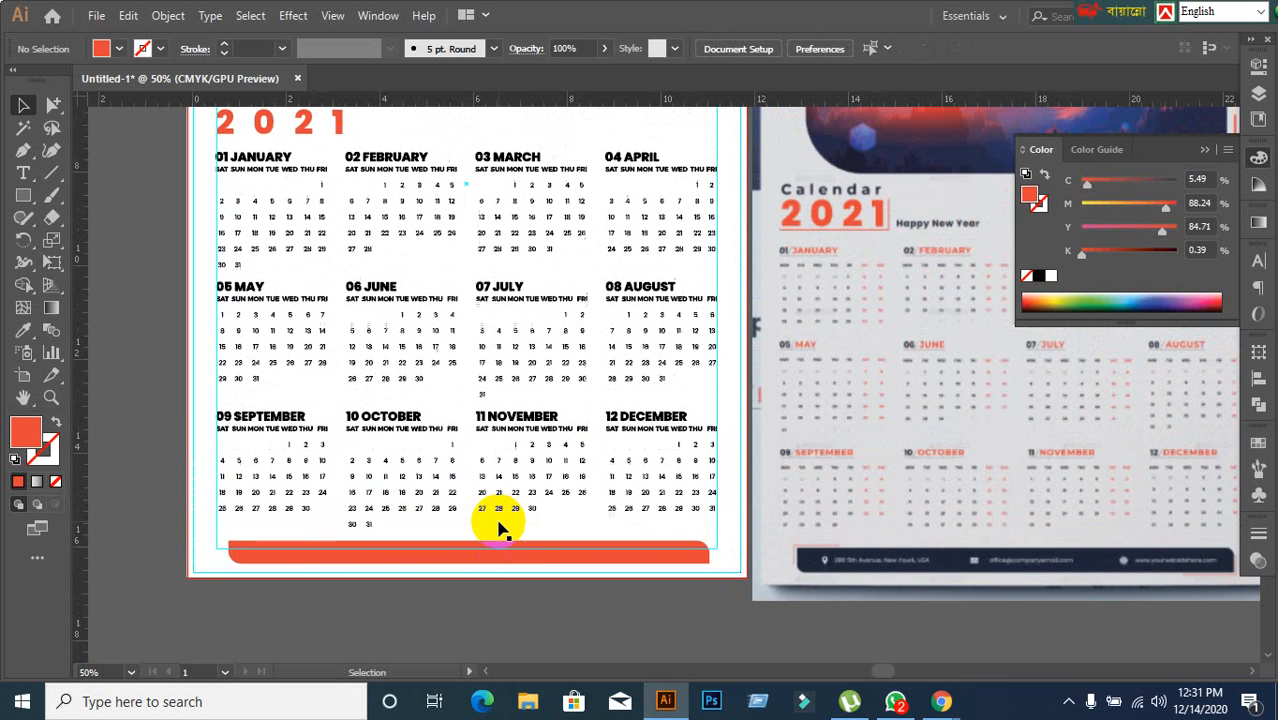
pyautogui.scroll(1, 522, 594)
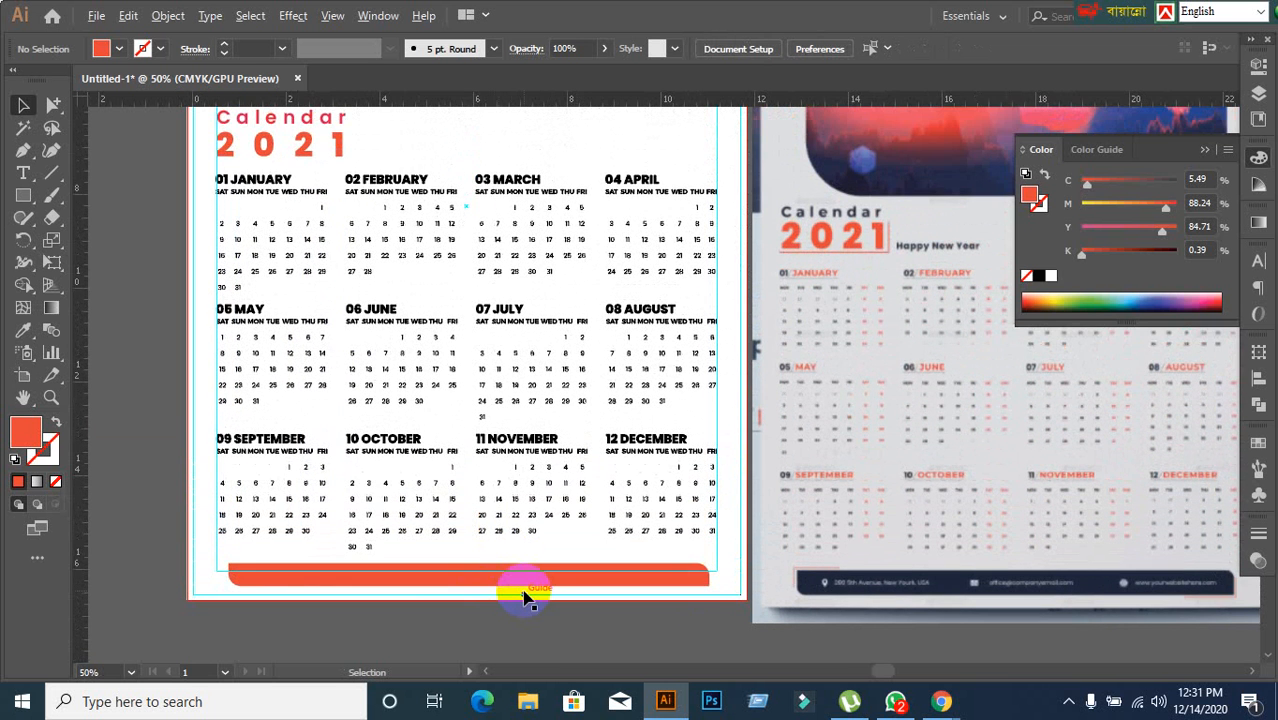
pyautogui.keyDown('alt'); pyautogui.scroll(-1, 522, 594); pyautogui.keyUp('alt')
pyautogui.keyDown('alt'); pyautogui.scroll(2, 522, 594); pyautogui.keyUp('alt')
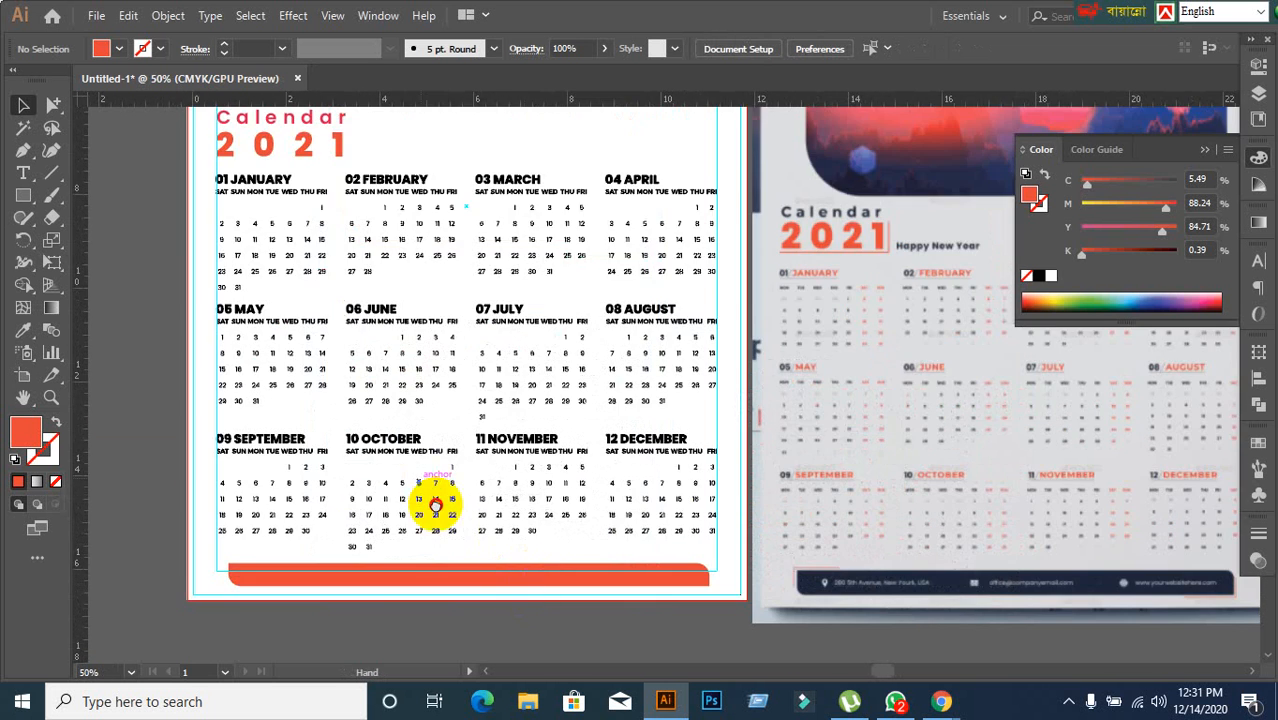
pyautogui.scroll(3, 428, 502)
pyautogui.click(467, 283)
pyautogui.click(240, 343)
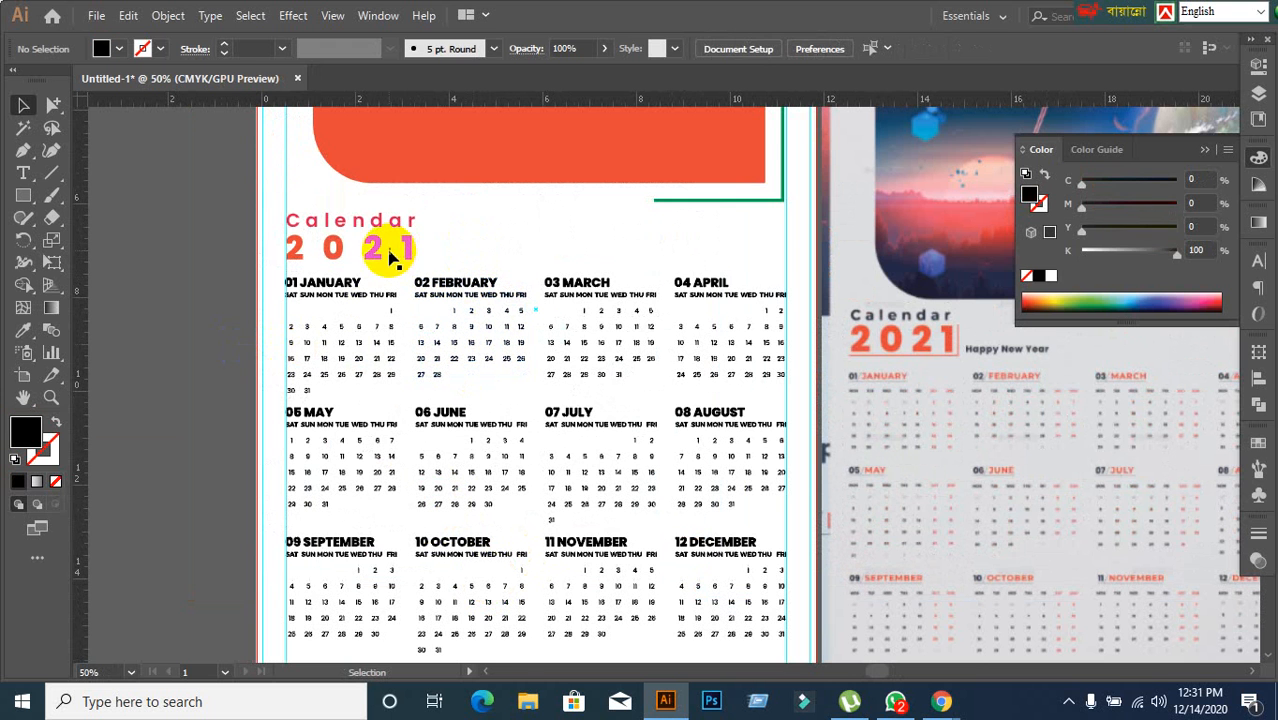
pyautogui.click(385, 255)
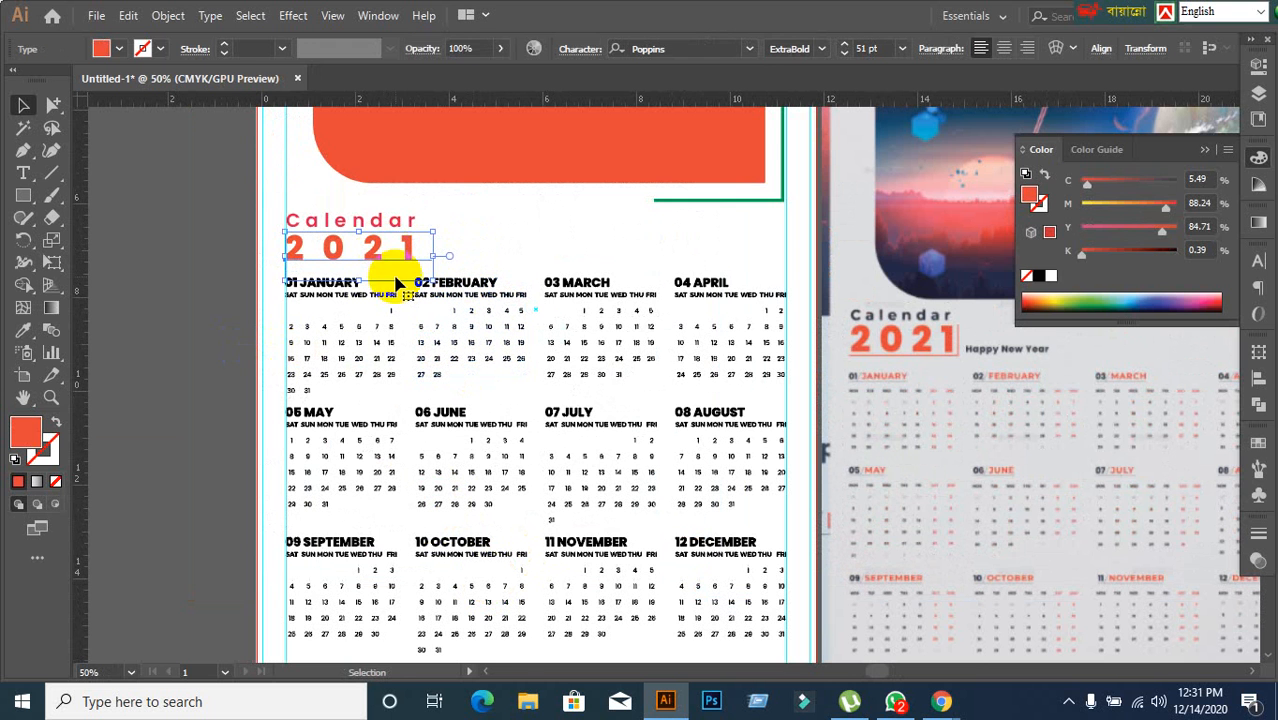
pyautogui.rightClick(330, 222)
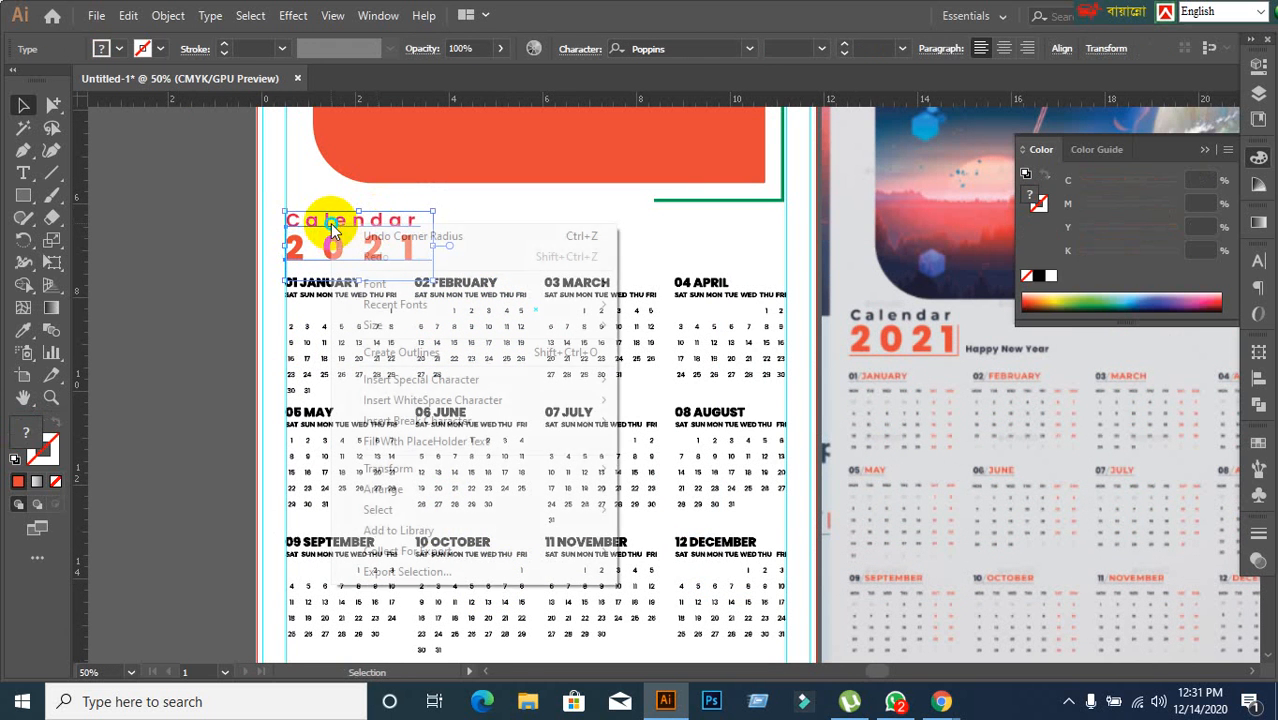
pyautogui.click(421, 352)
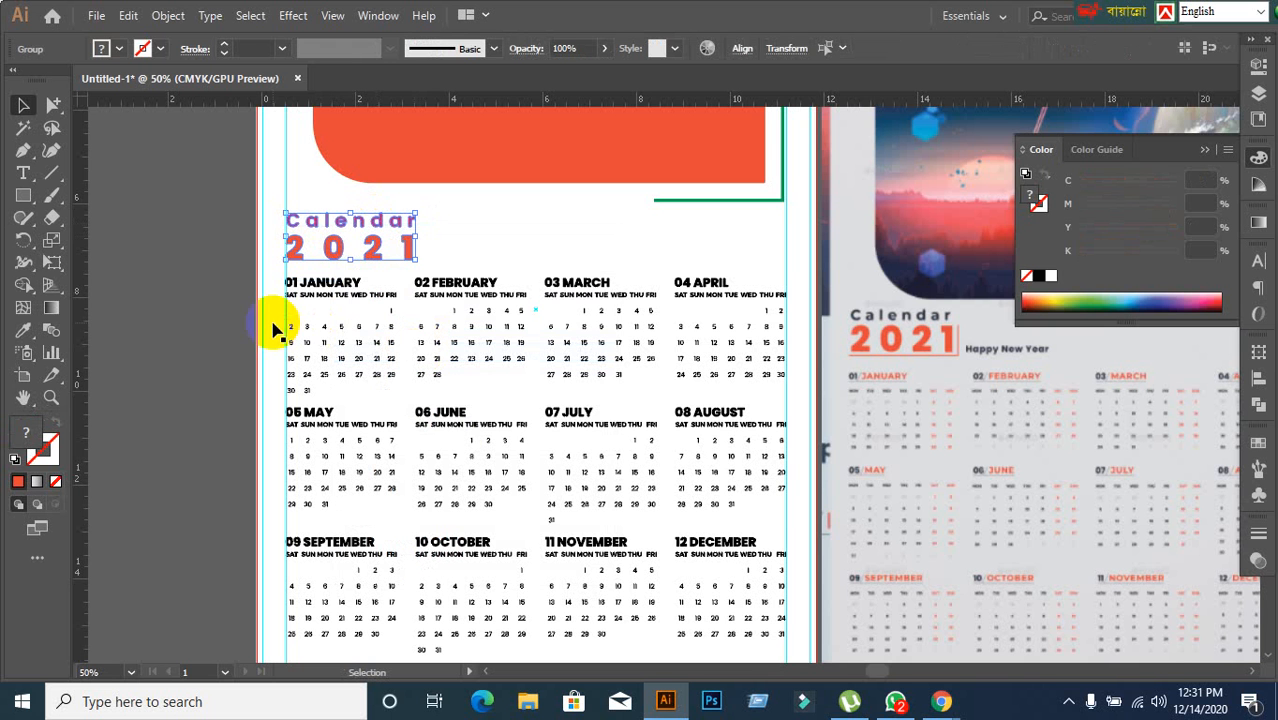
pyautogui.click(214, 291)
# Step: Recolour the corner accent at the picture frame's upper left with orange-red sampled from the reference's title
pyautogui.scroll(1, 265, 322)
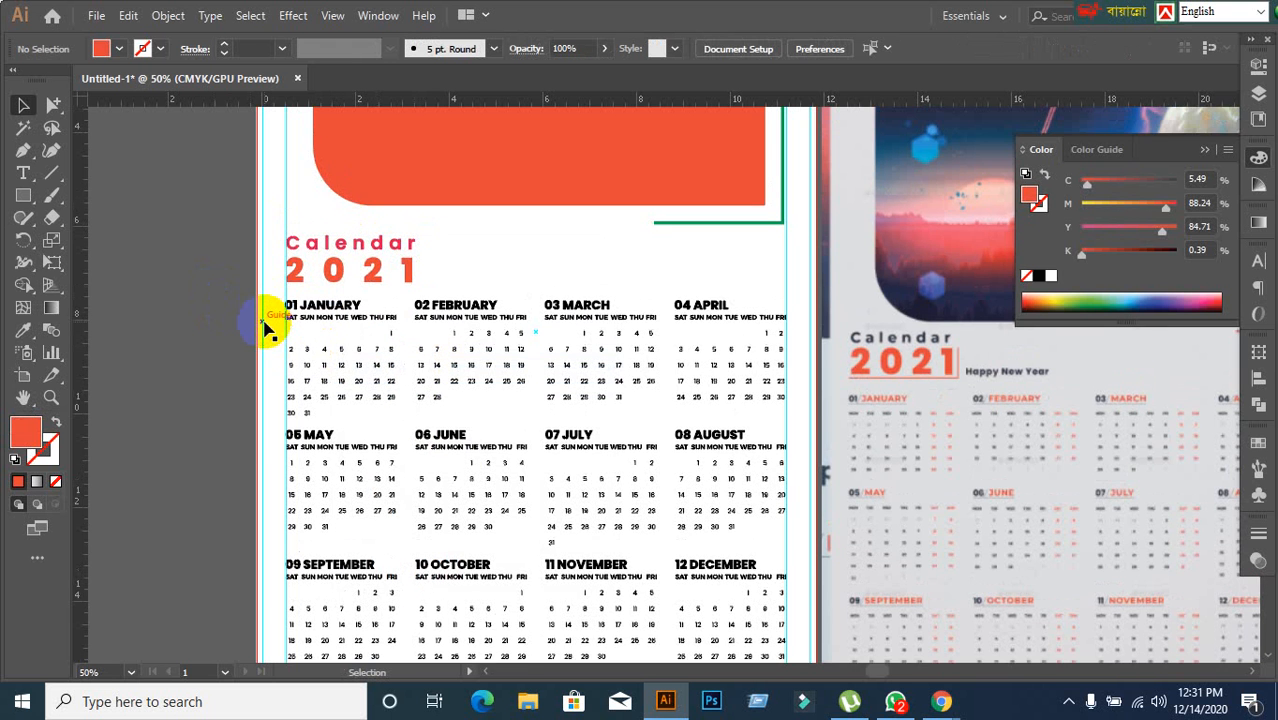
pyautogui.scroll(-1, 265, 322)
pyautogui.scroll(1, 245, 331)
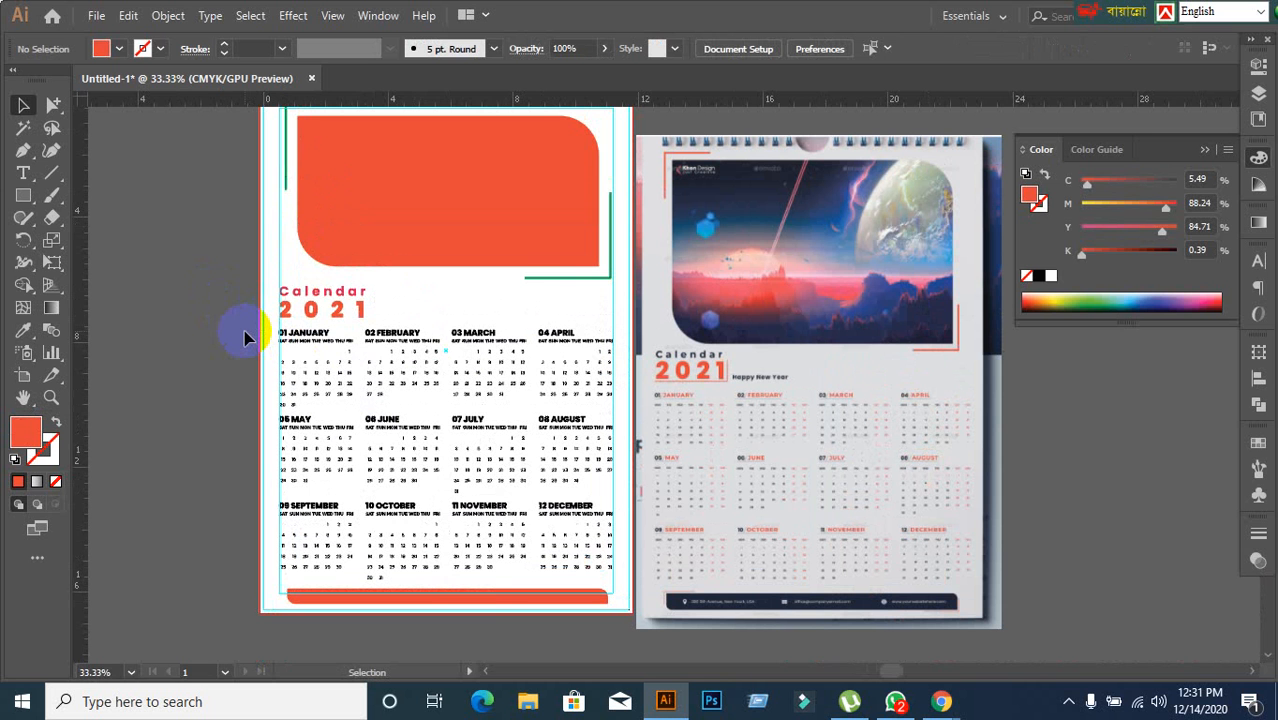
pyautogui.moveTo(370, 146)
pyautogui.mouseDown()
pyautogui.moveTo(340, 175)
pyautogui.moveTo(285, 171)
pyautogui.mouseUp()
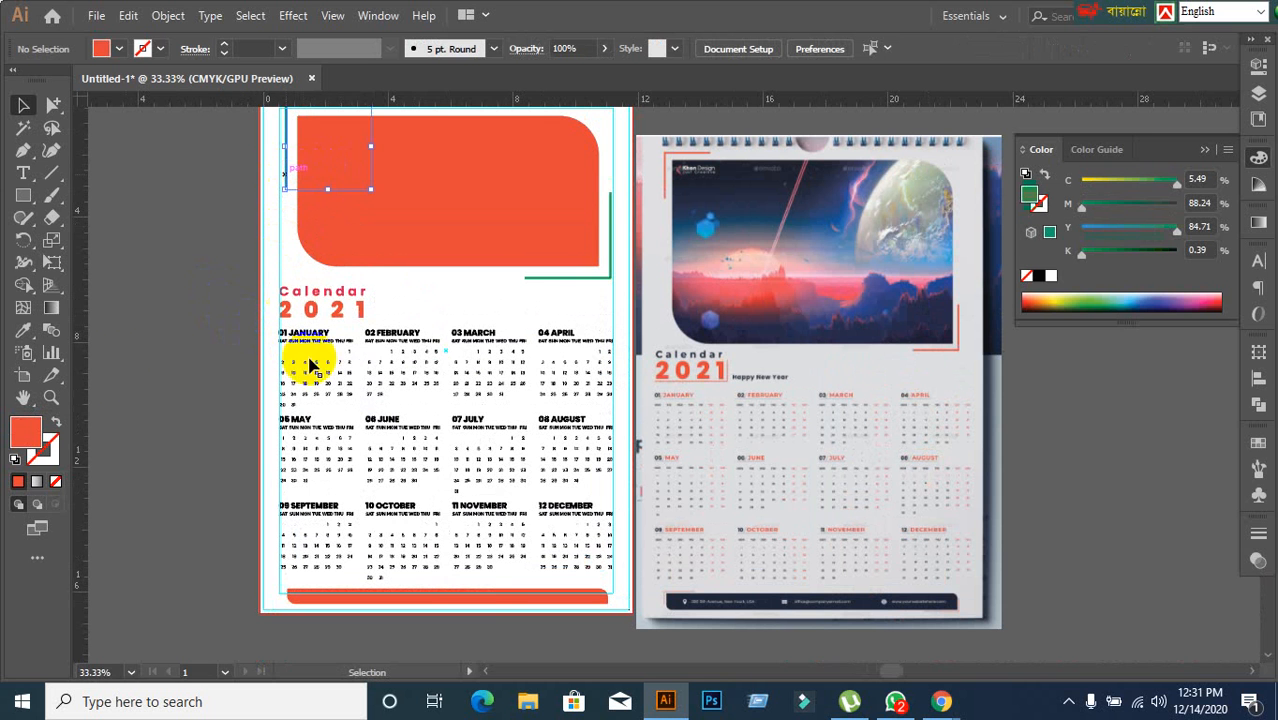
pyautogui.click(23, 331)
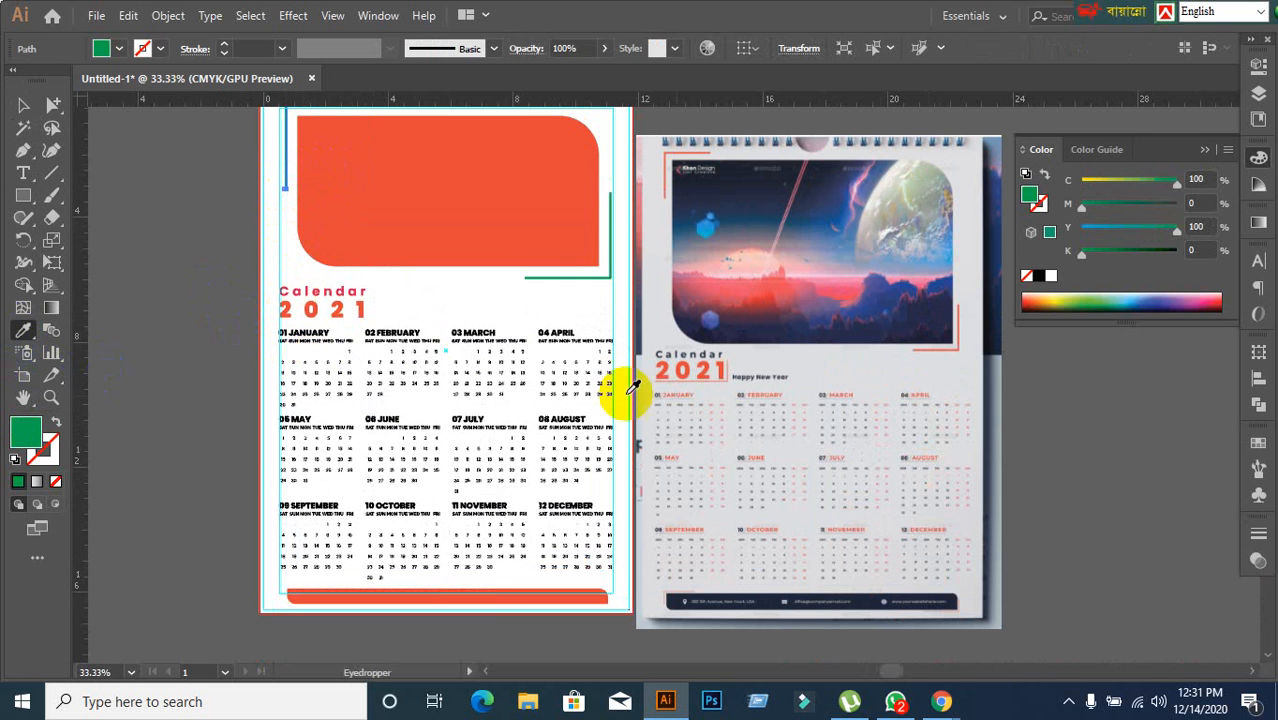
pyautogui.click(664, 355)
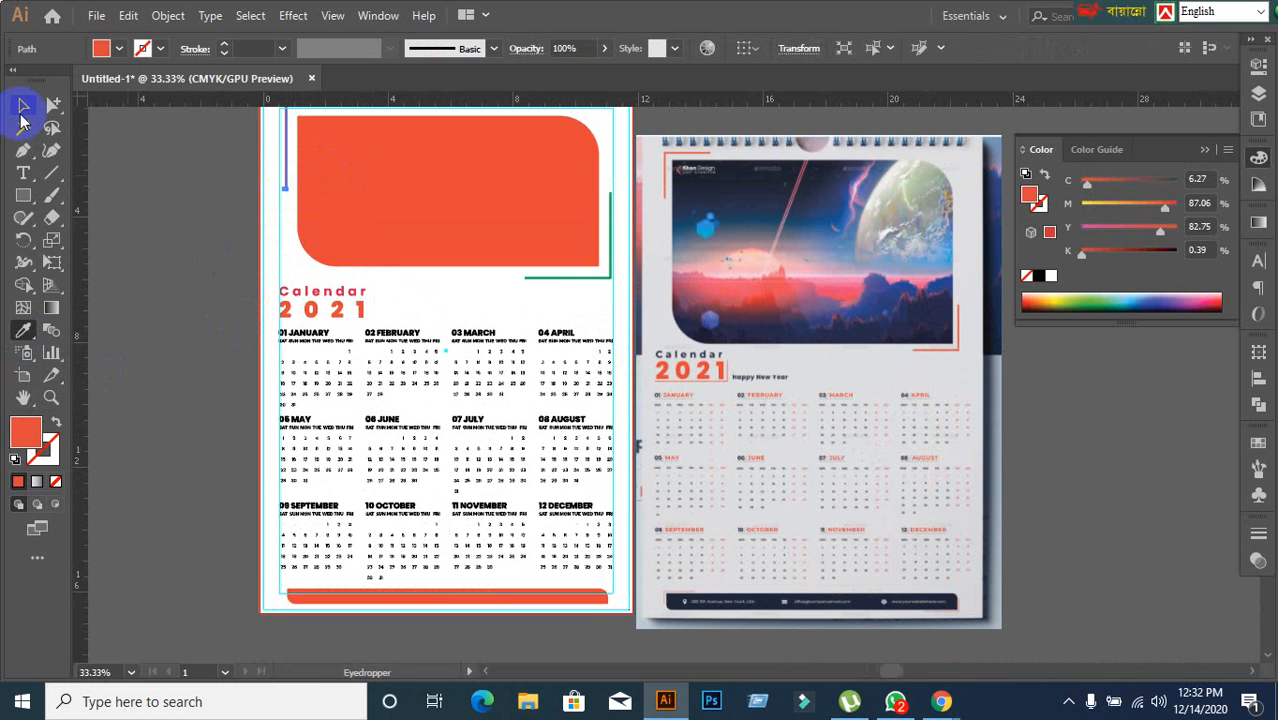
pyautogui.click(23, 106)
pyautogui.click(143, 163)
# Step: Recolour the corner accent at the picture frame's lower right with the orange-red of the 2021 title
pyautogui.click(593, 278)
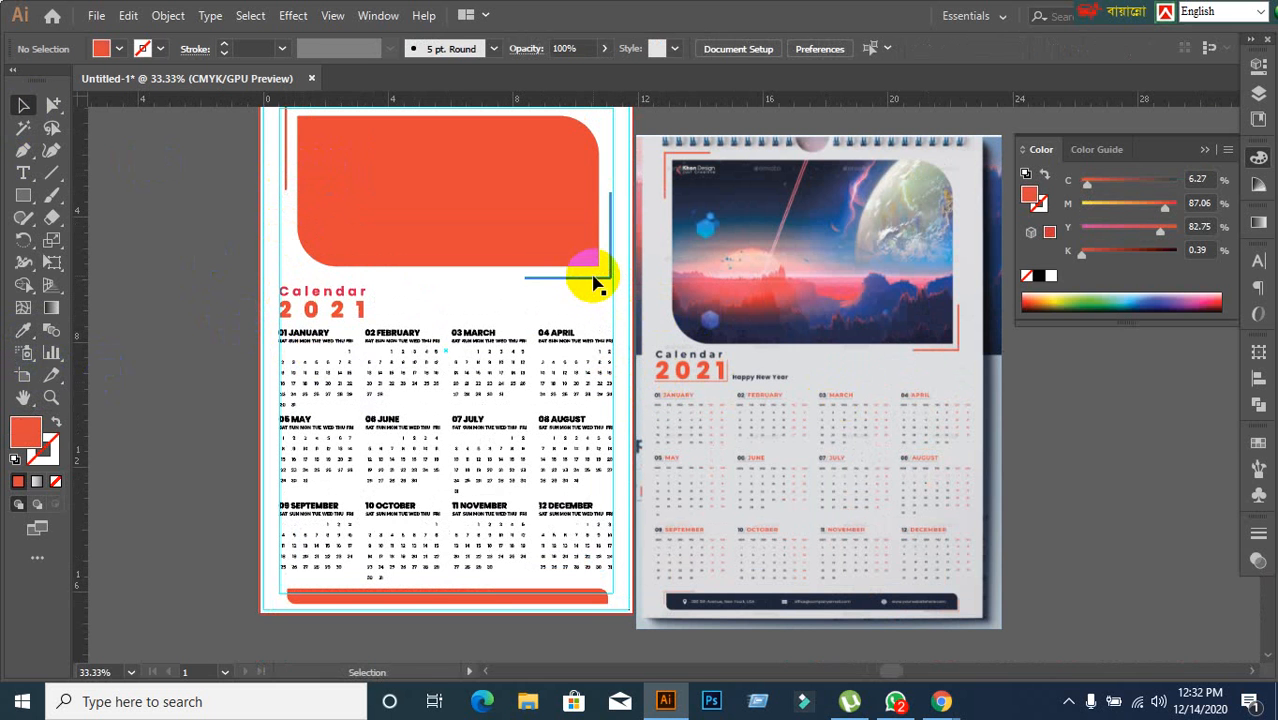
pyautogui.click(27, 330)
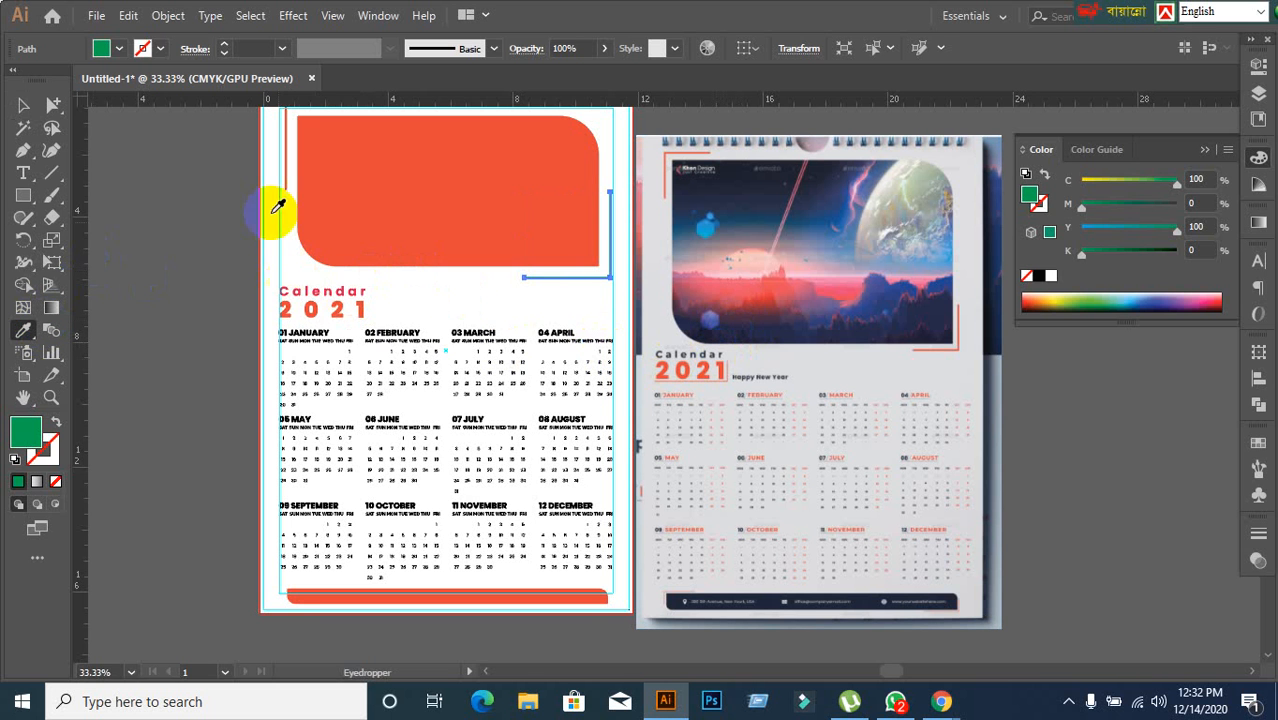
pyautogui.click(319, 310)
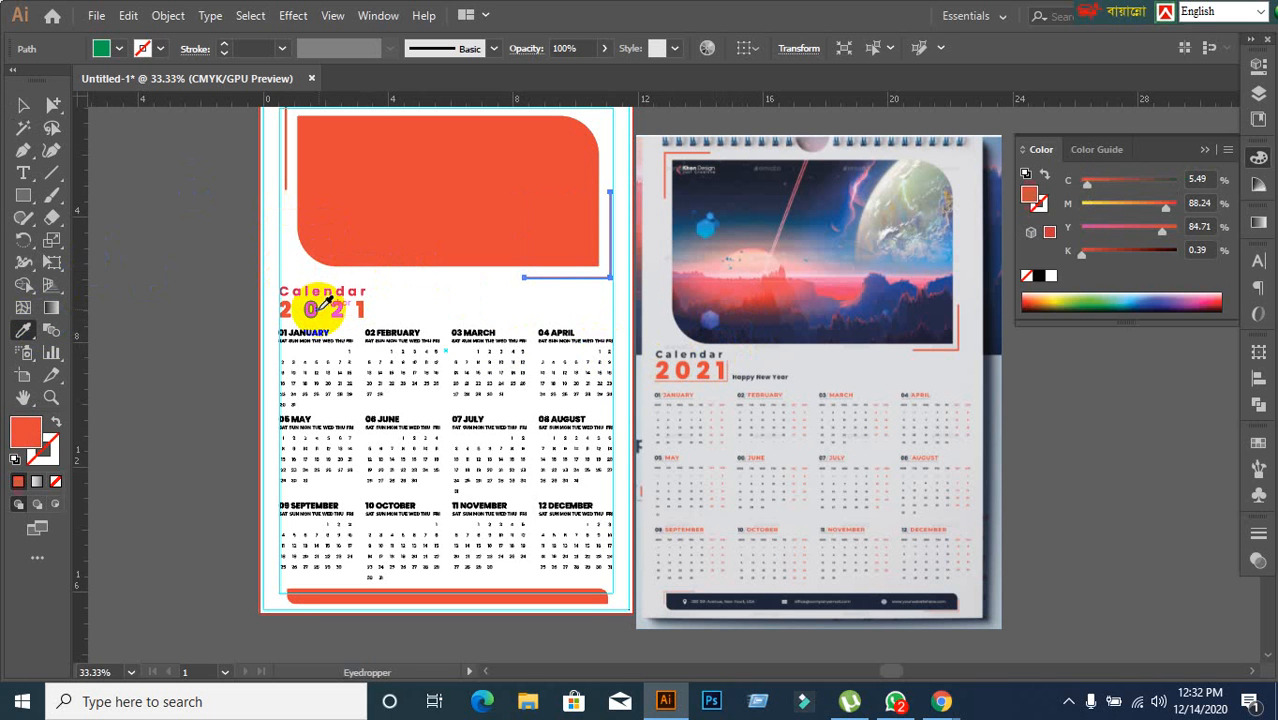
pyautogui.click(23, 105)
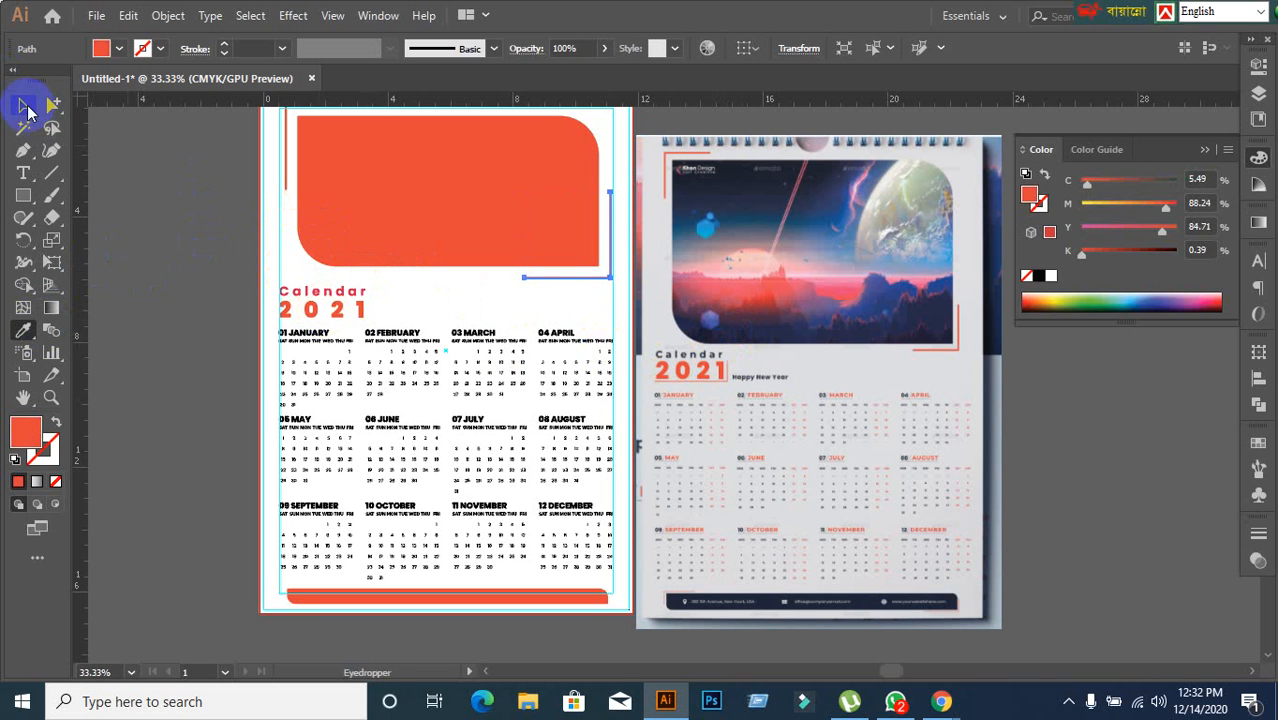
# Step: Match the upper-left corner accent's fill to the picture frame's orange-red with the Eyedropper
pyautogui.click(286, 175)
pyautogui.click(23, 330)
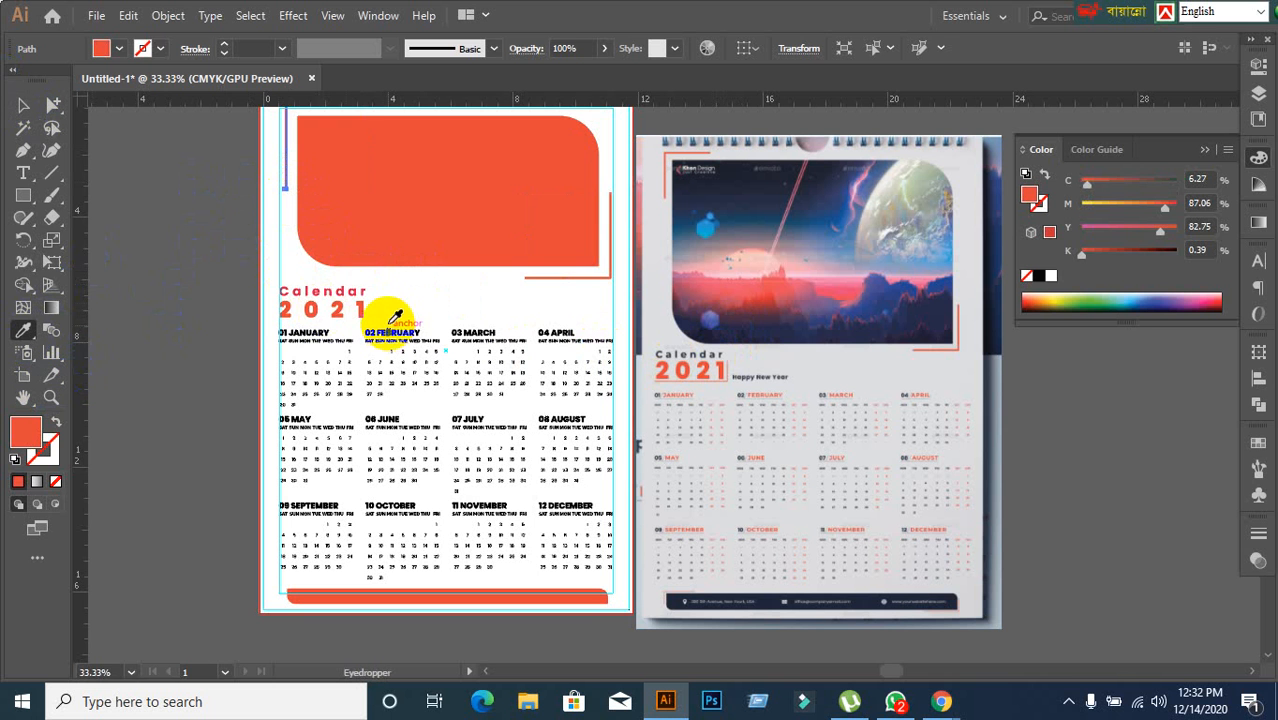
pyautogui.click(331, 296)
pyautogui.click(365, 194)
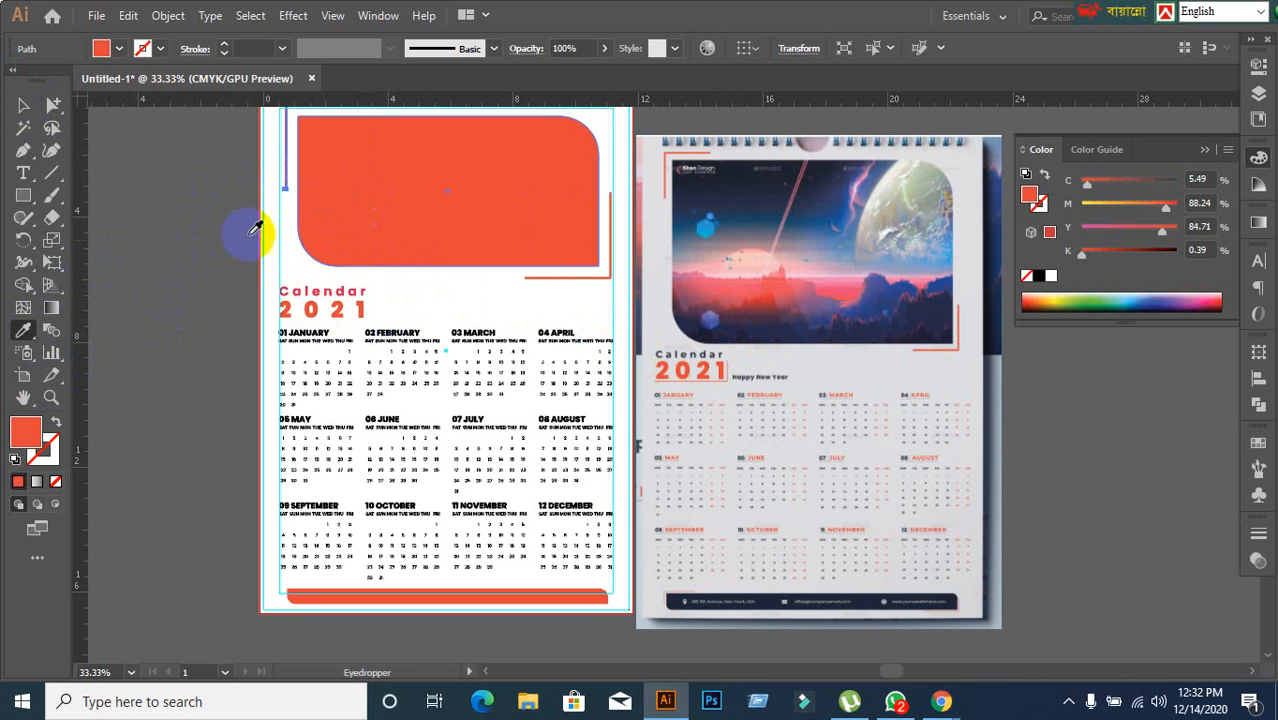
pyautogui.click(23, 105)
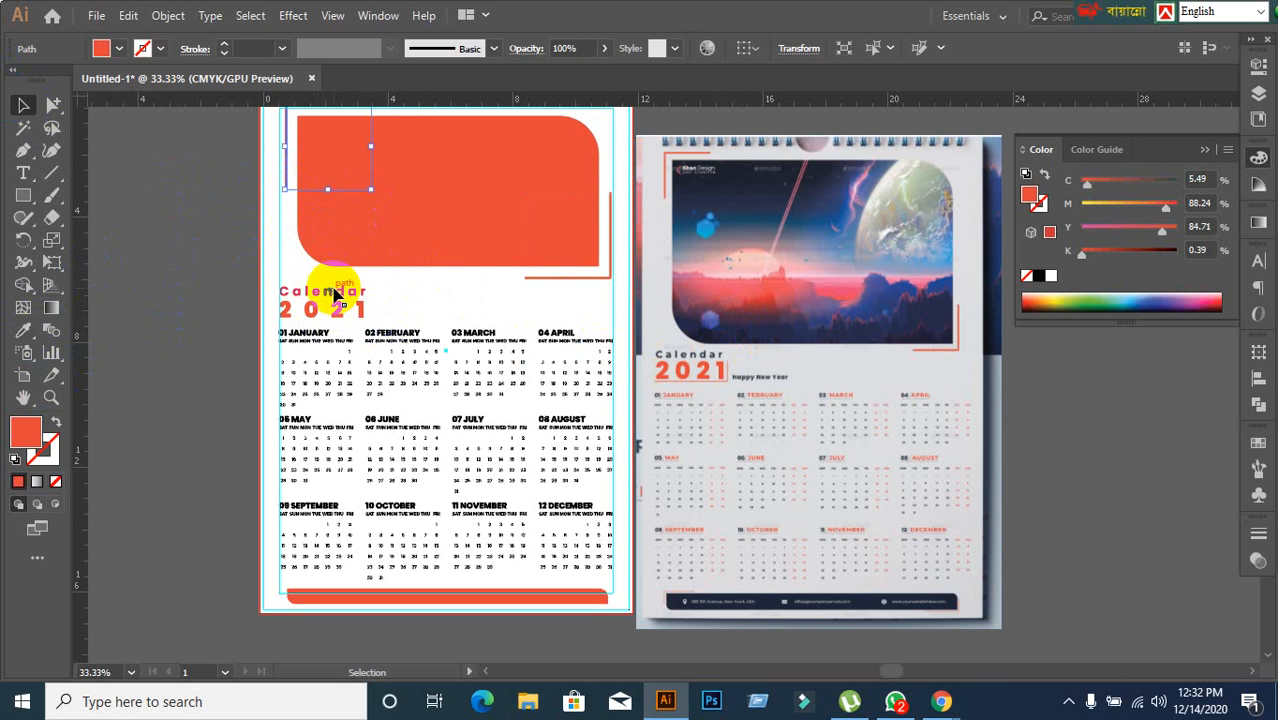
# Step: Fill the outlined word "Calendar" with dark grey #3f3f3f
pyautogui.click(336, 294)
pyautogui.click(418, 150)
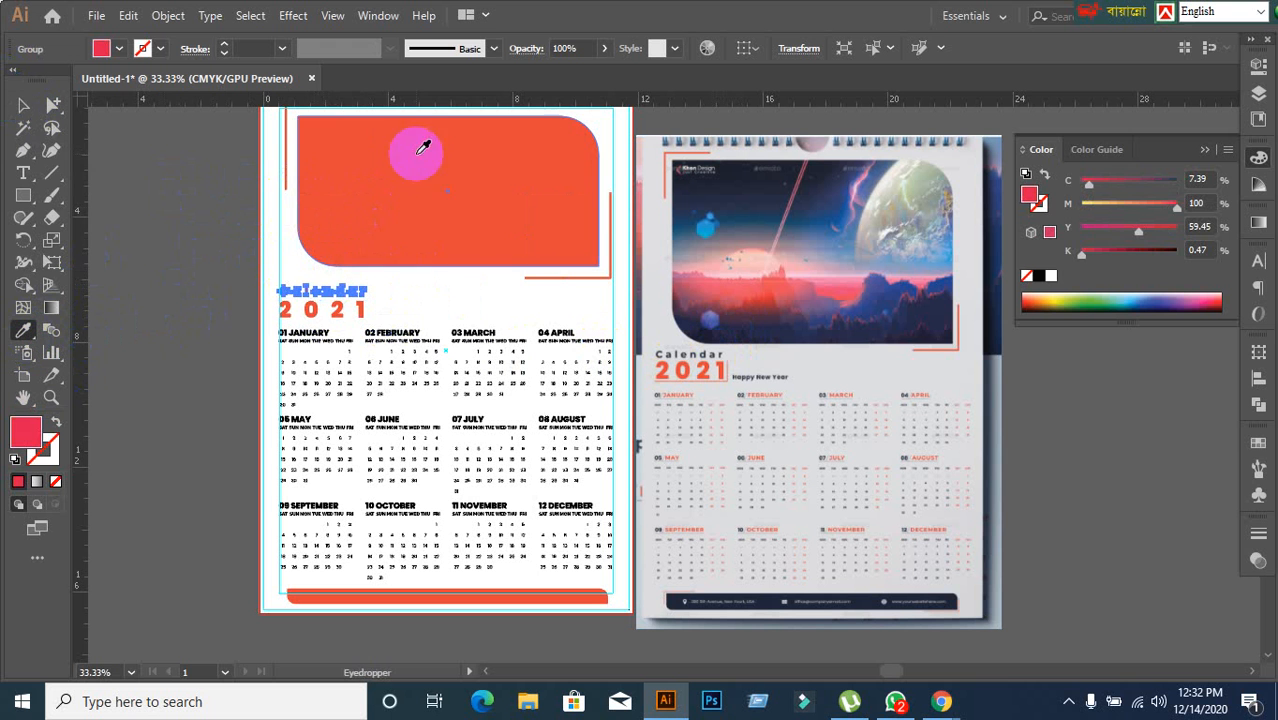
pyautogui.click(23, 106)
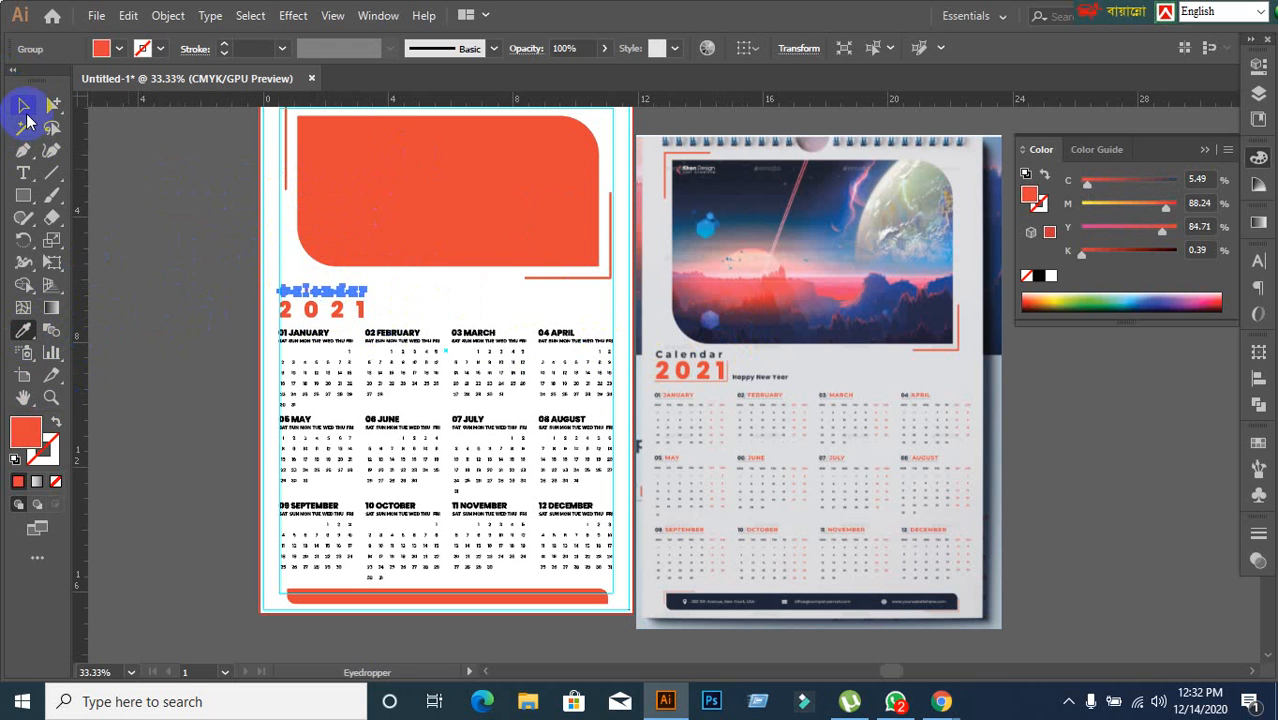
pyautogui.doubleClick(17, 450)
pyautogui.moveTo(563, 448)
pyautogui.mouseDown()
pyautogui.moveTo(522, 434)
pyautogui.moveTo(405, 437)
pyautogui.mouseUp()
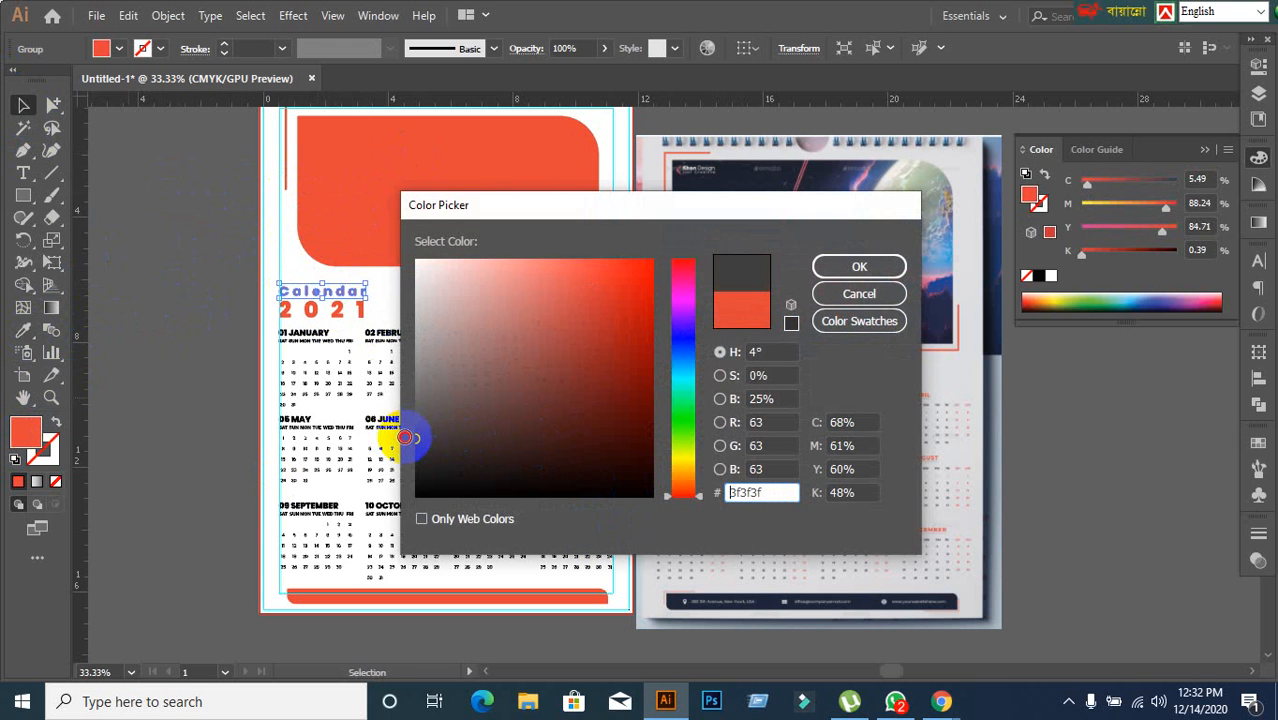
pyautogui.click(856, 268)
pyautogui.click(160, 400)
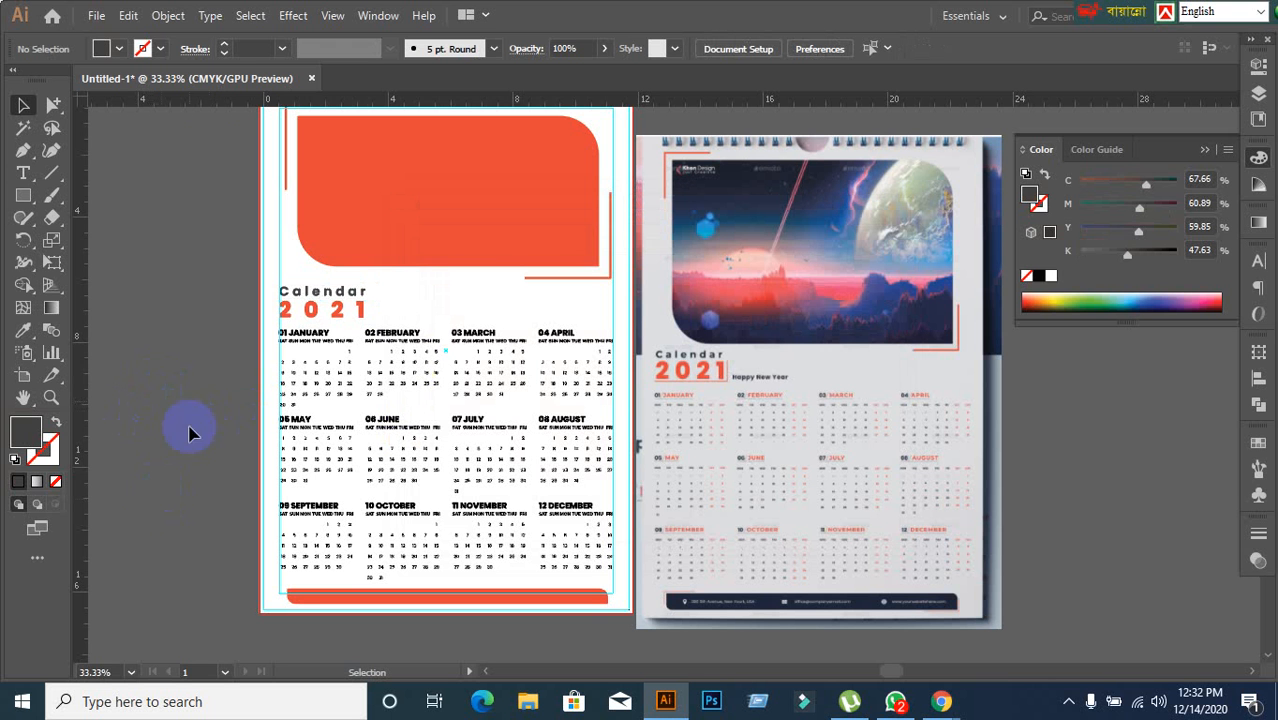
# Step: Undo the accidental move of the white background rectangle and lock the guides
pyautogui.scroll(1, 320, 400)
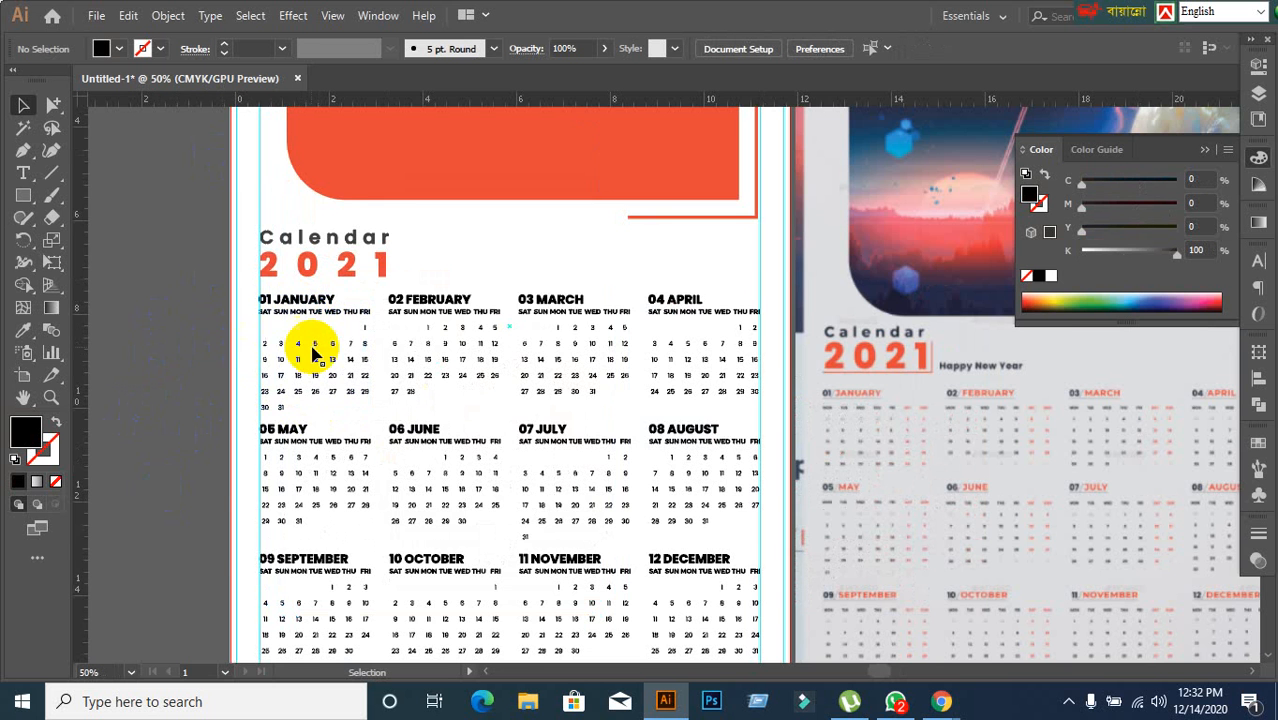
pyautogui.scroll(1, 310, 350)
pyautogui.scroll(-1, 350, 313)
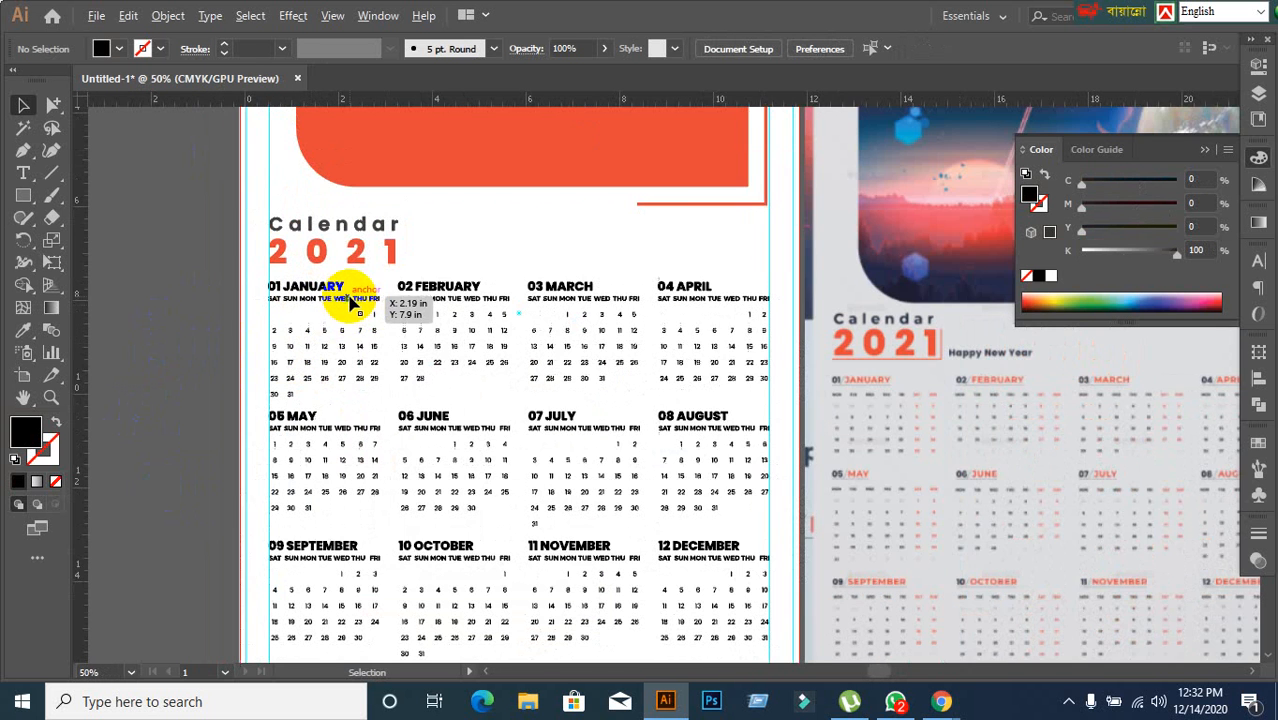
pyautogui.scroll(1, 278, 310)
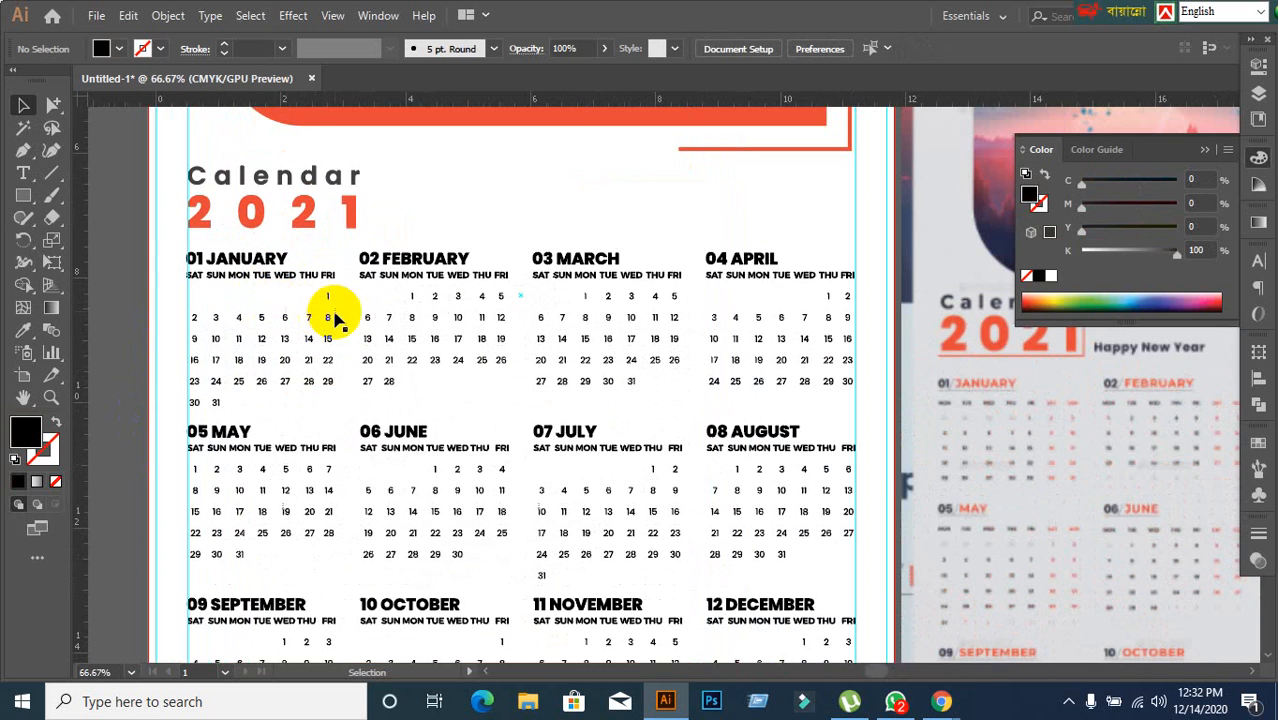
pyautogui.click(53, 104)
pyautogui.click(223, 252)
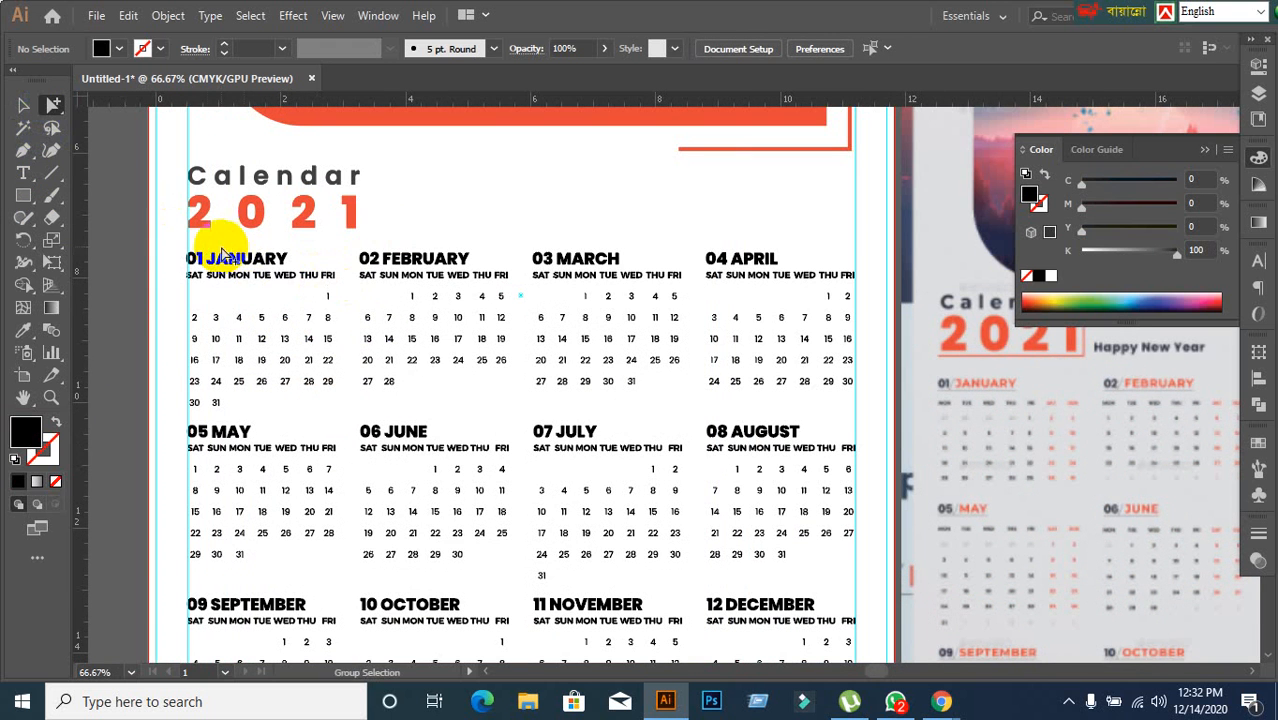
pyautogui.moveTo(207, 242); pyautogui.dragTo(277, 264)
pyautogui.hotkey('ctrl', 'z')
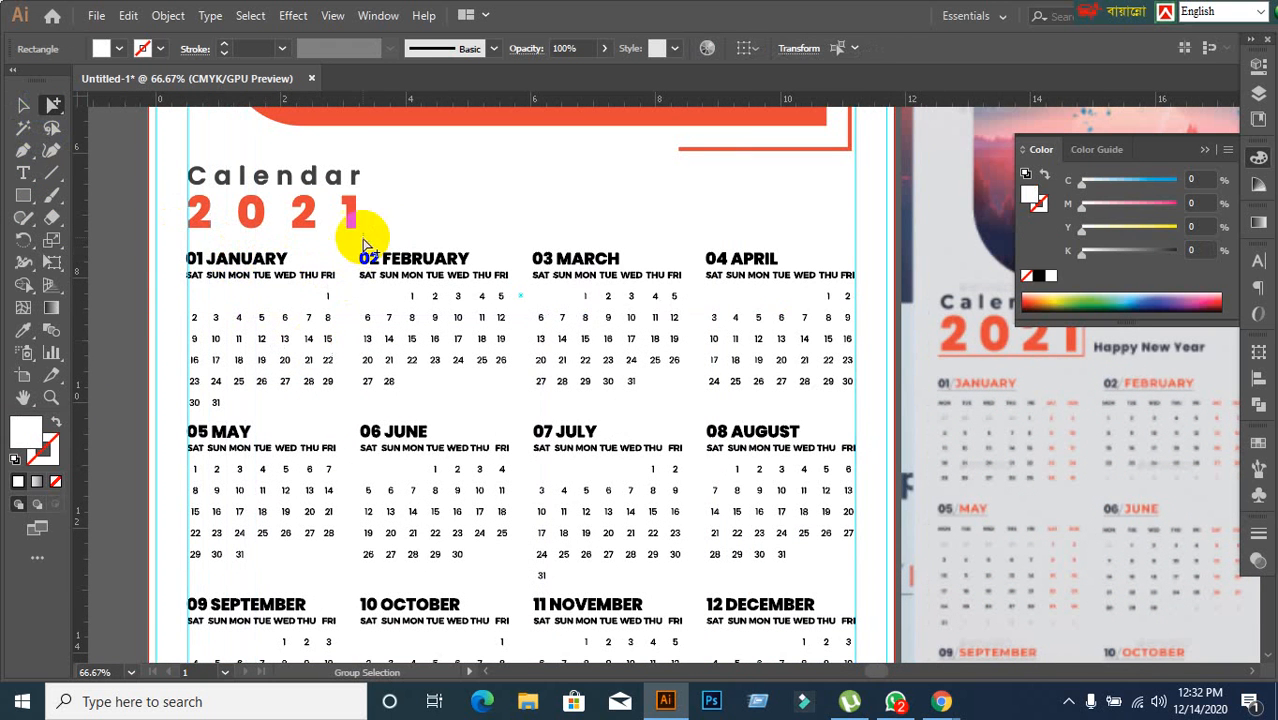
pyautogui.rightClick(476, 222)
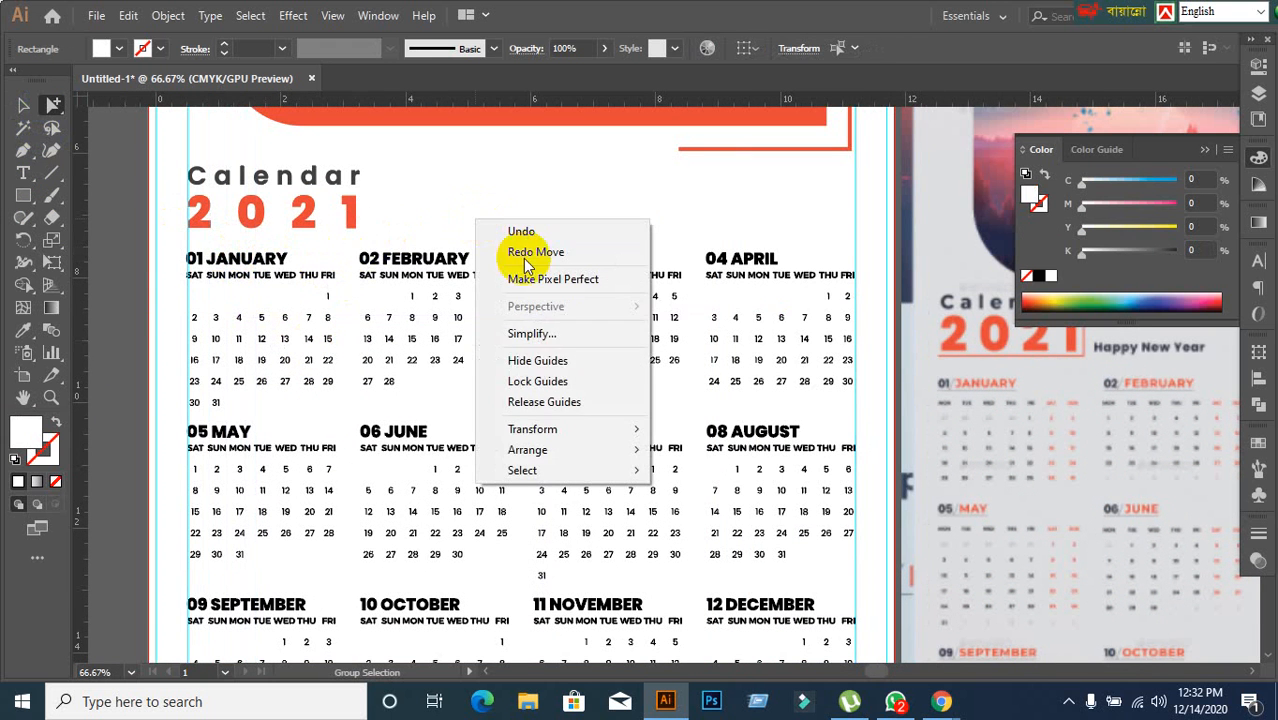
pyautogui.click(562, 374)
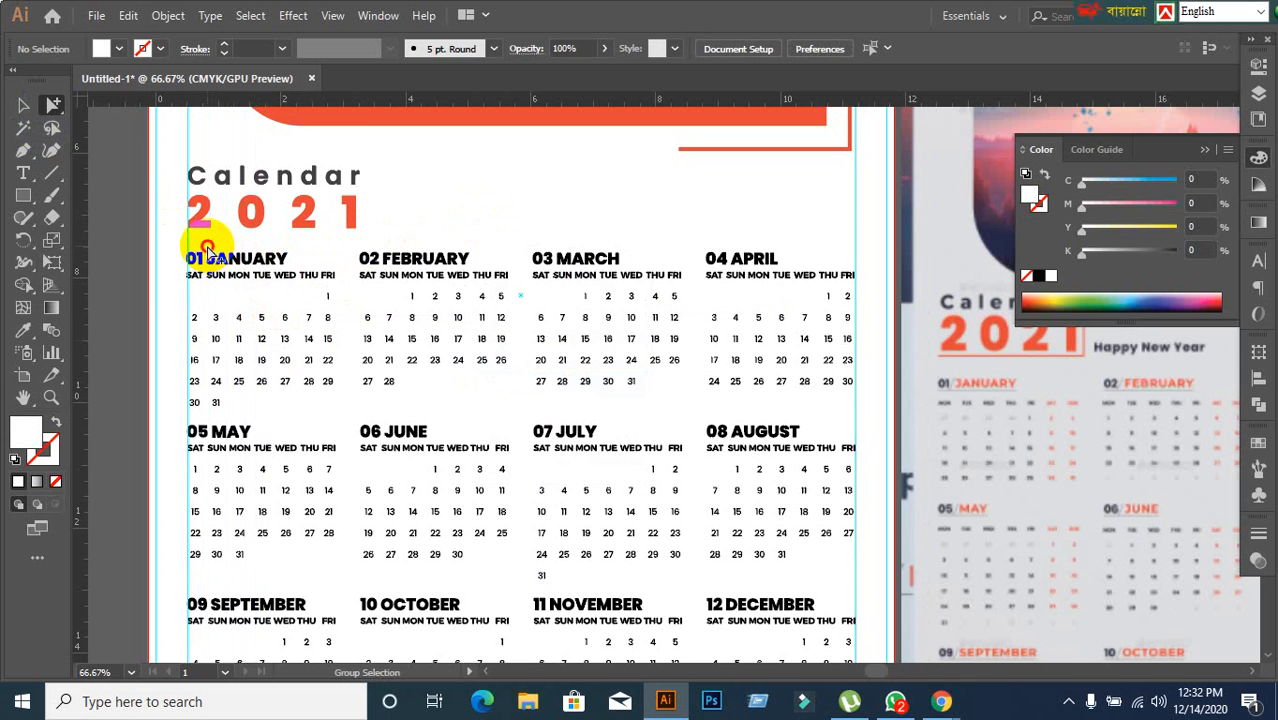
# Step: Select the month names January through August in the month headings, leaving out their 01 to 08 numbers
pyautogui.moveTo(207, 247); pyautogui.dragTo(318, 256)
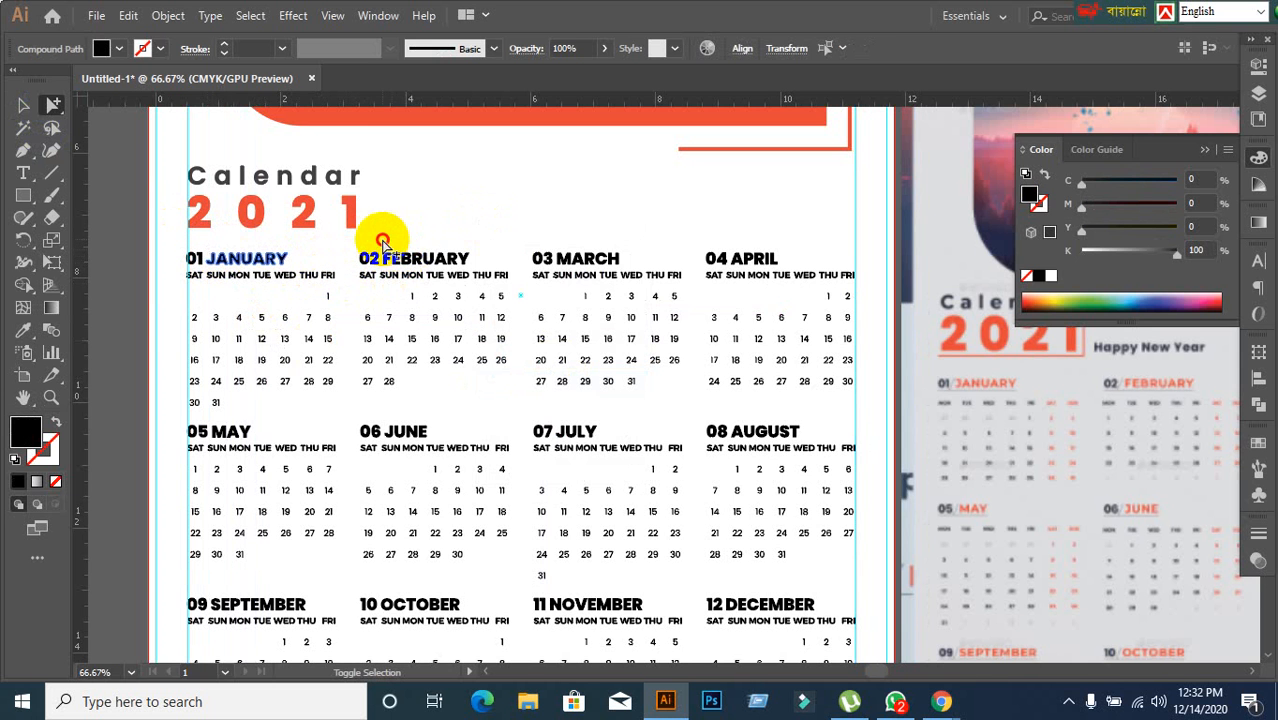
pyautogui.keyDown('shift'); pyautogui.click(465, 258); pyautogui.keyUp('shift')
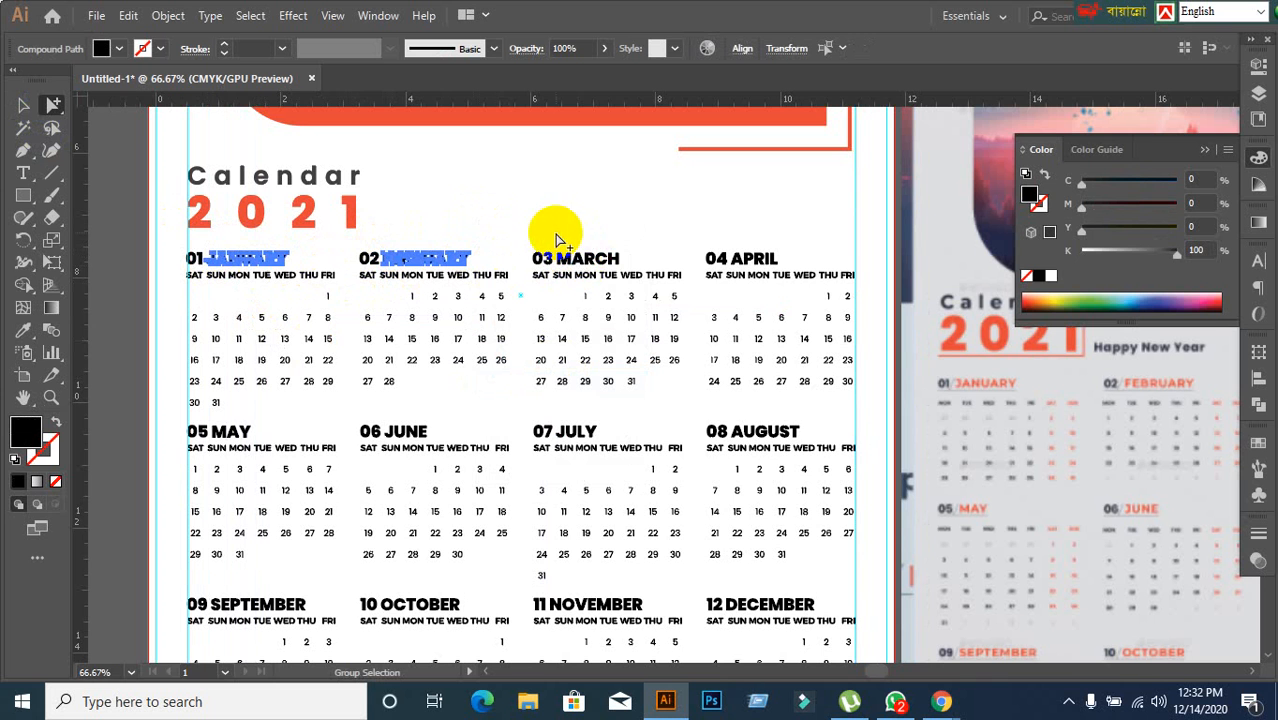
pyautogui.keyDown('shift'); pyautogui.click(570, 258); pyautogui.keyUp('shift')
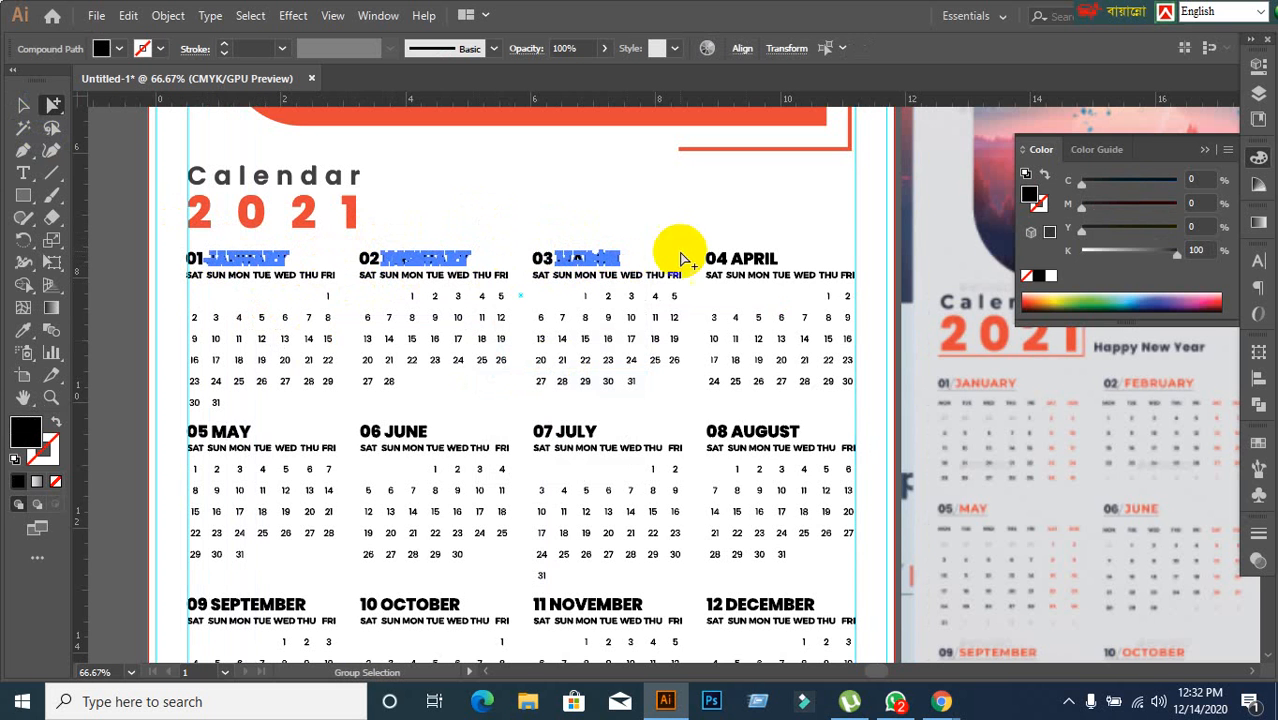
pyautogui.moveTo(738, 237); pyautogui.dragTo(801, 266)
pyautogui.scroll(-1, 638, 345)
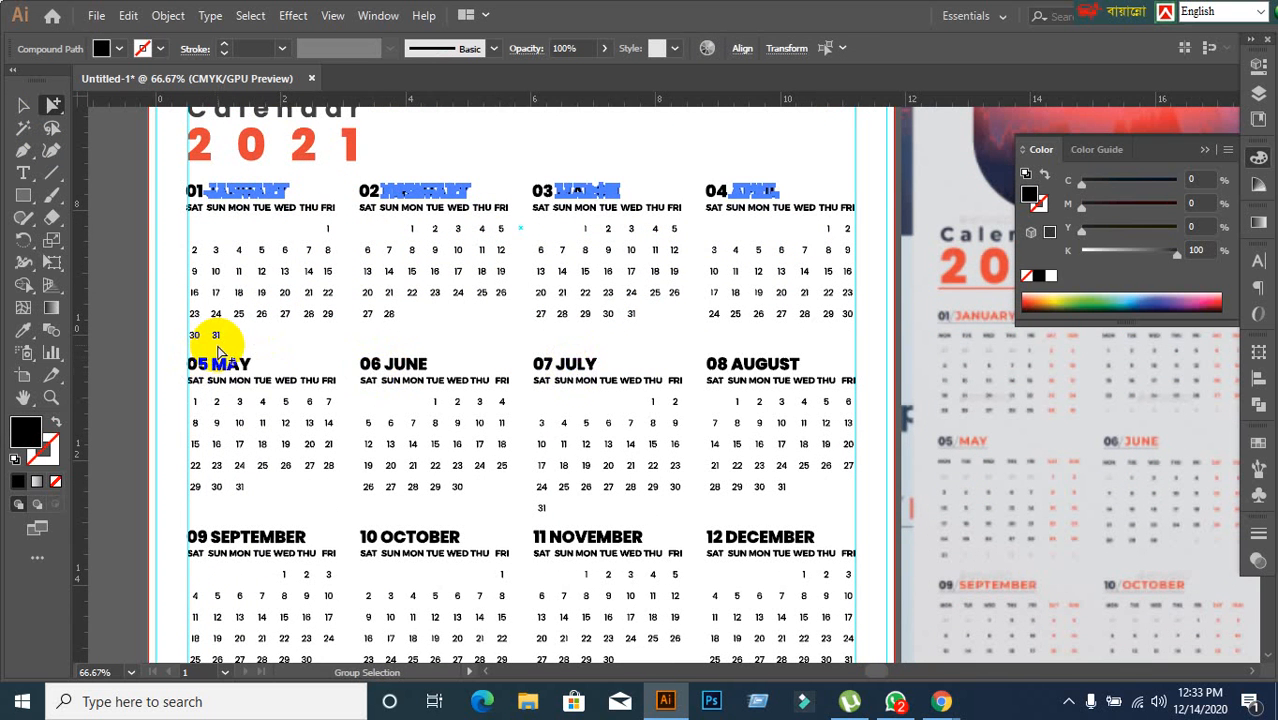
pyautogui.moveTo(212, 343); pyautogui.dragTo(264, 369)
pyautogui.moveTo(385, 343); pyautogui.dragTo(453, 370)
pyautogui.moveTo(553, 350); pyautogui.dragTo(618, 378)
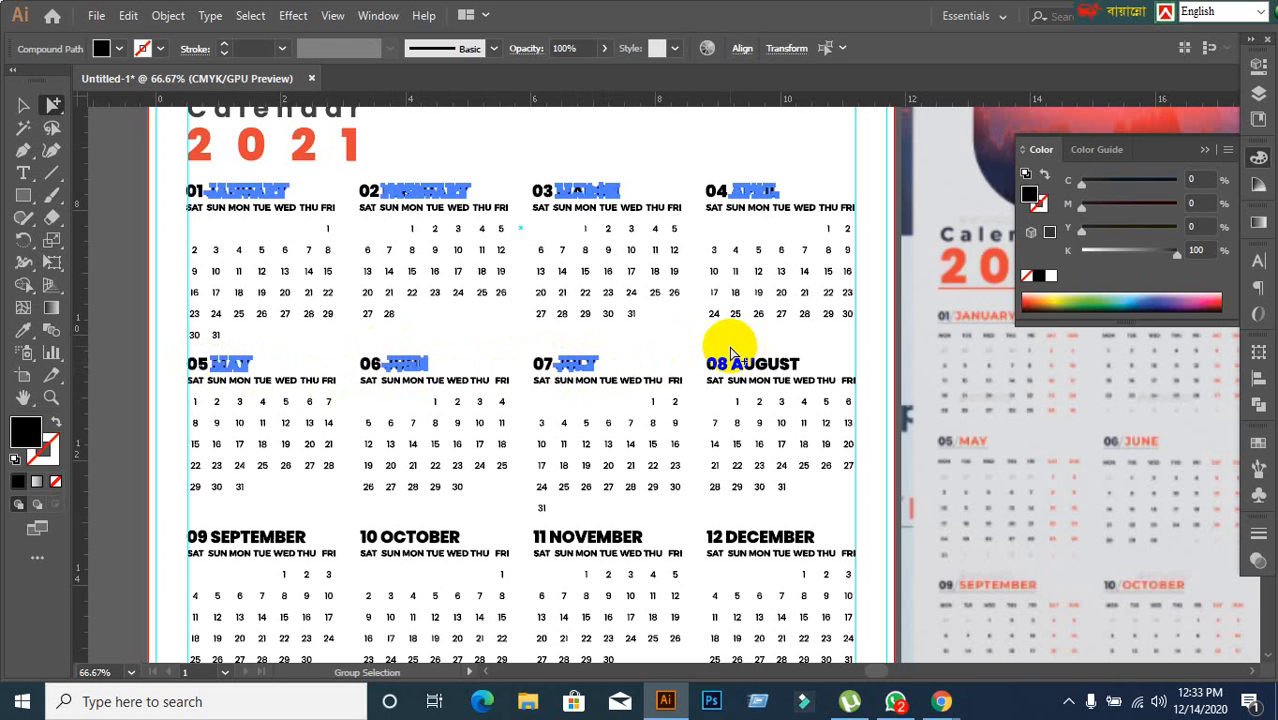
pyautogui.moveTo(730, 352); pyautogui.dragTo(830, 372)
# Step: Add the names September through December to the selection and fill all twelve with the picture frame's orange-red using the Eyedropper
pyautogui.scroll(-3, 508, 400)
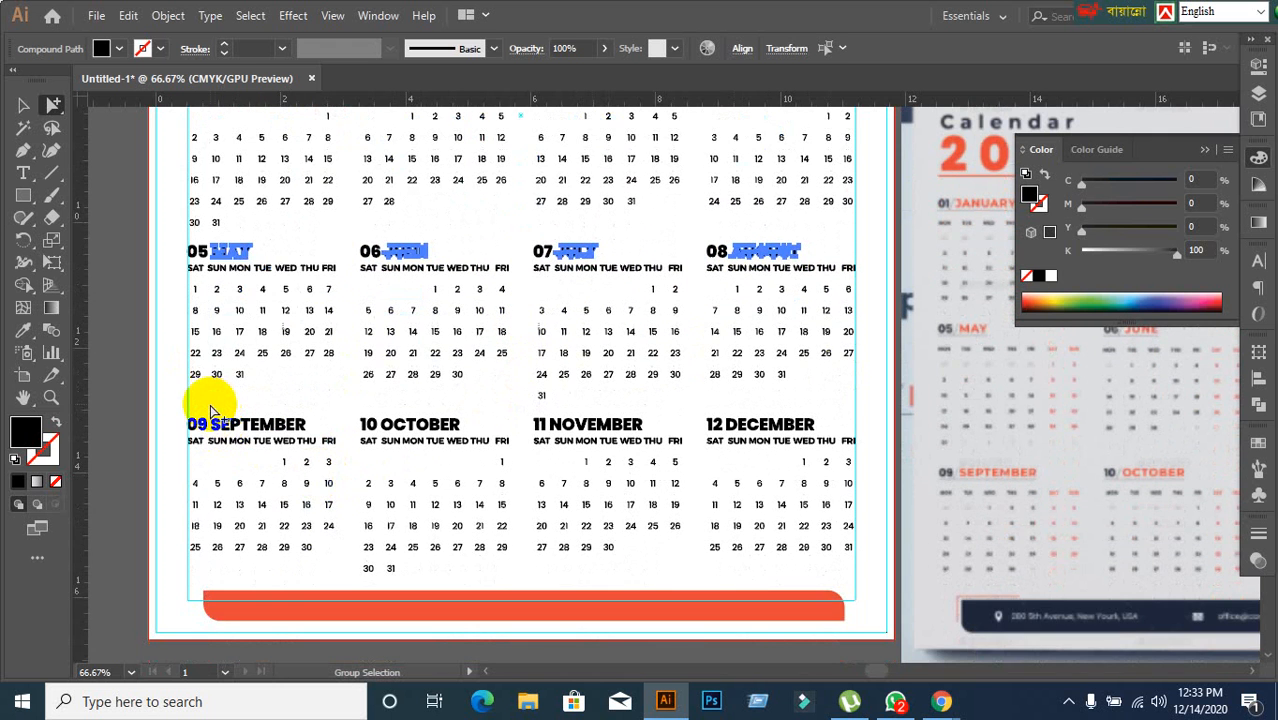
pyautogui.keyDown('shift'); pyautogui.click(303, 424); pyautogui.keyUp('shift')
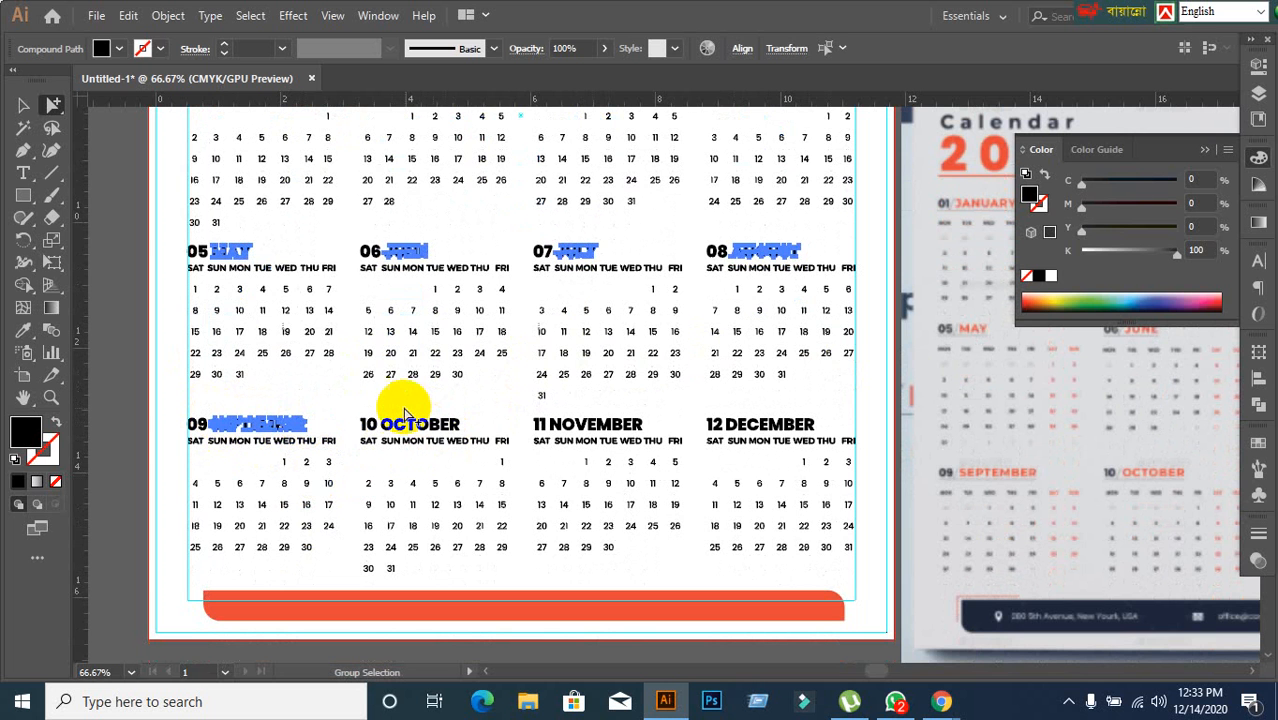
pyautogui.moveTo(383, 410); pyautogui.dragTo(464, 432)
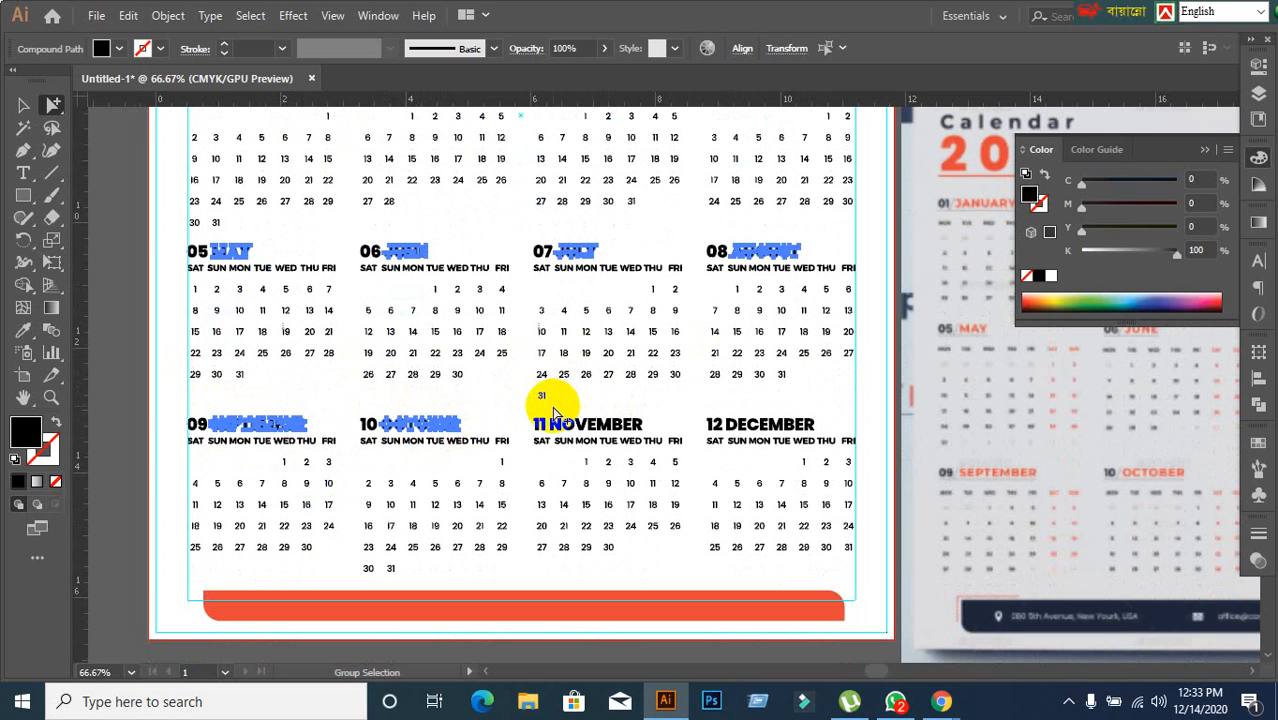
pyautogui.moveTo(555, 410); pyautogui.dragTo(826, 433)
pyautogui.scroll(6, 495, 410)
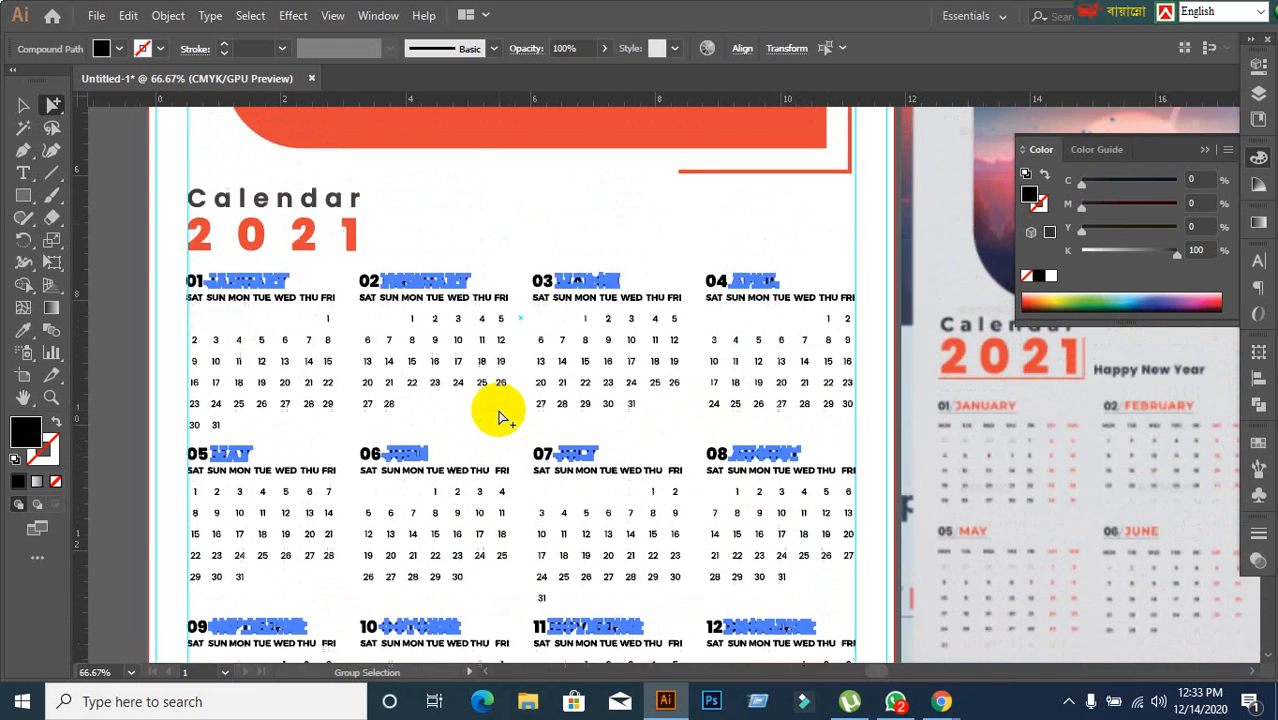
pyautogui.click(23, 330)
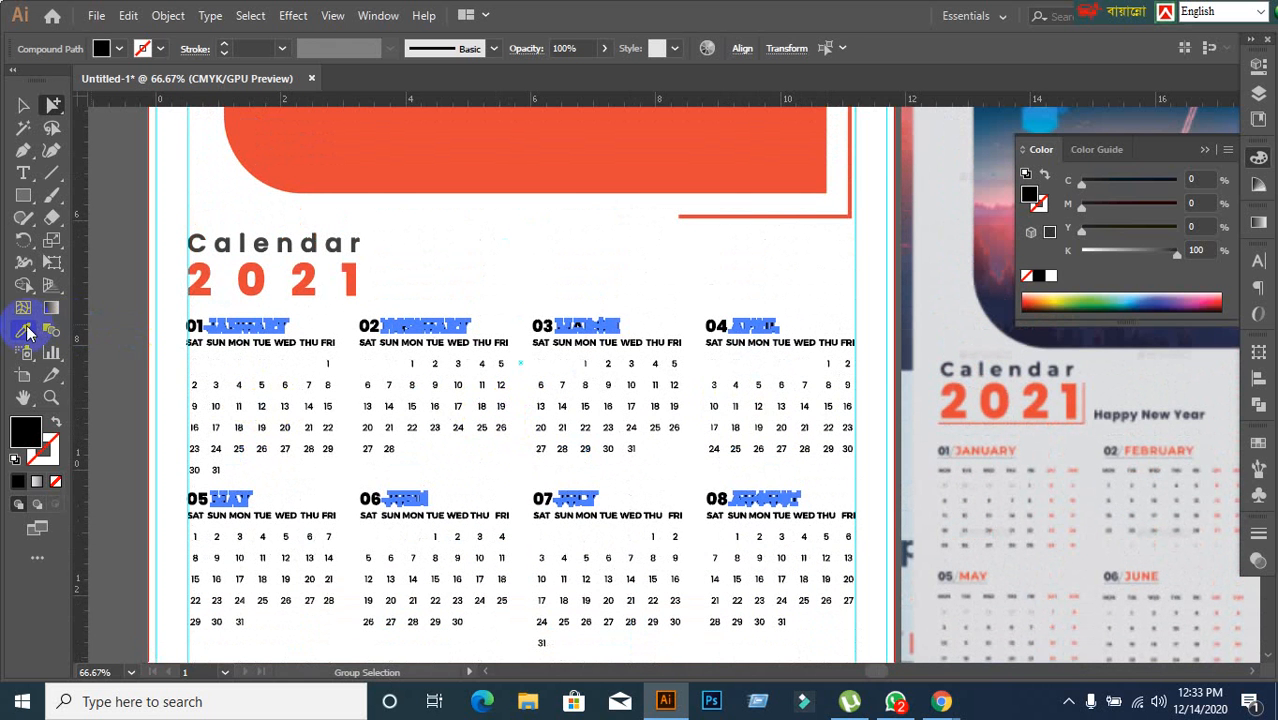
pyautogui.click(385, 143)
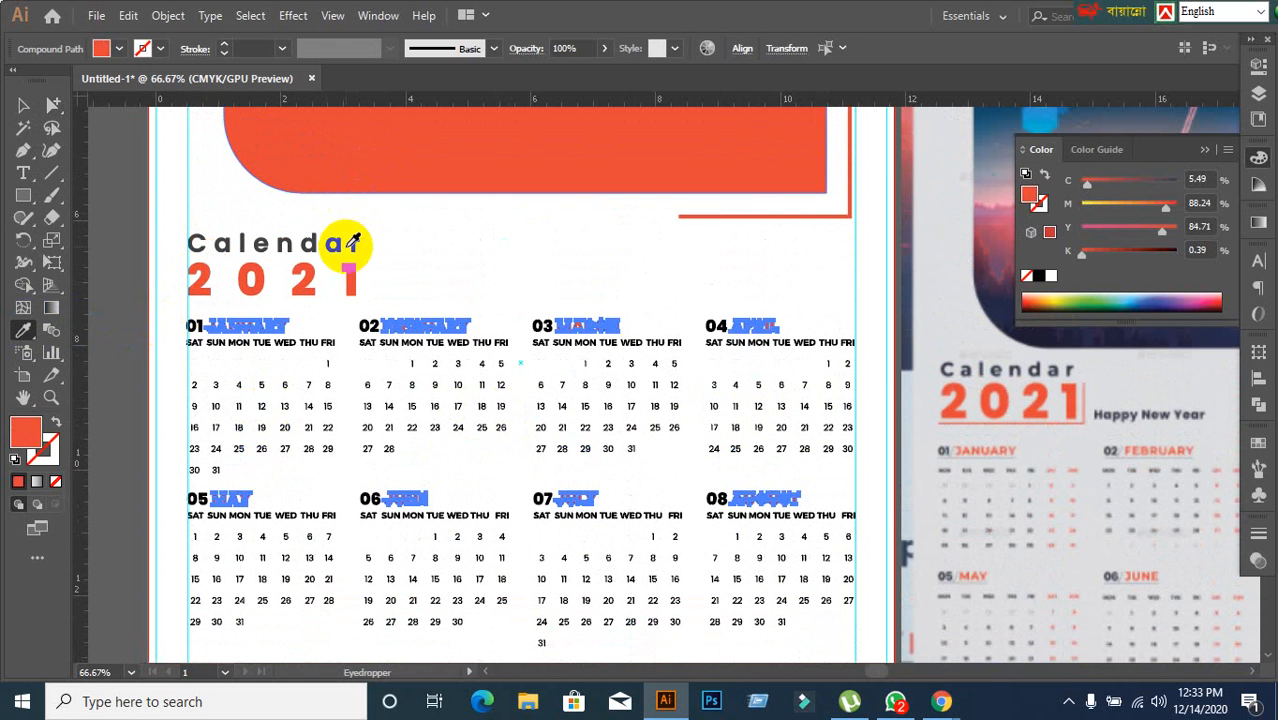
pyautogui.click(20, 105)
pyautogui.click(608, 262)
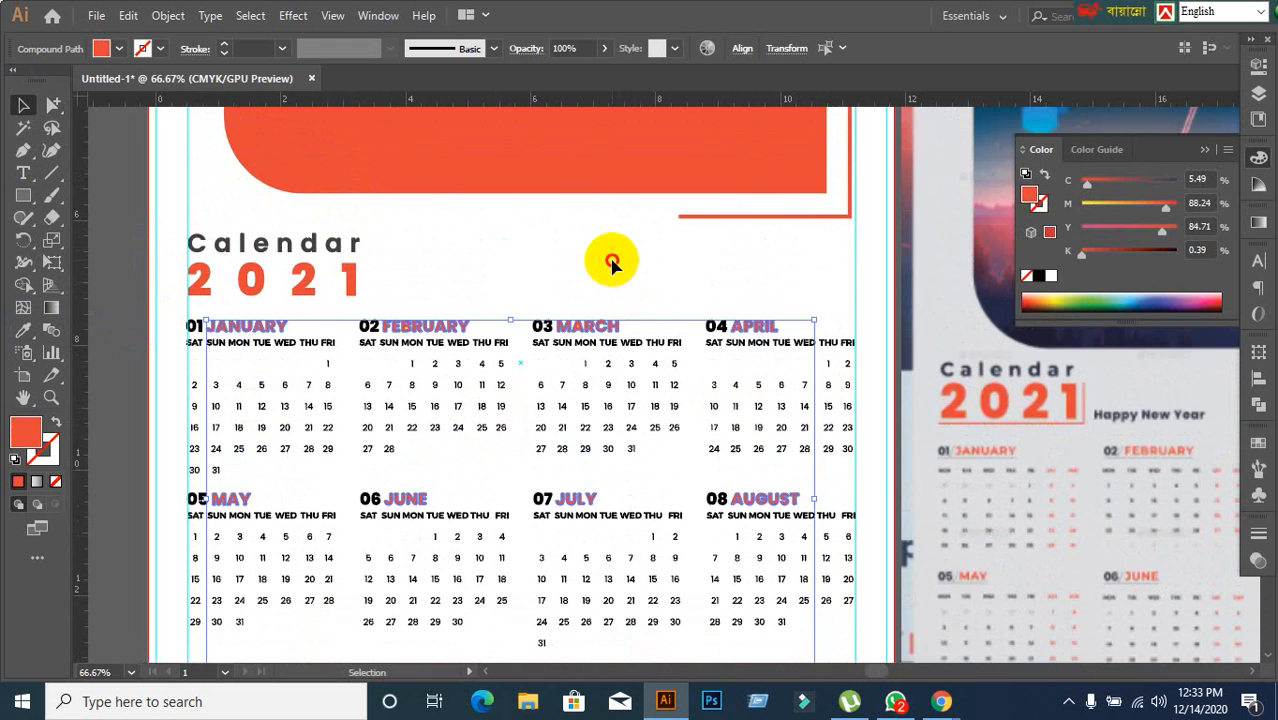
pyautogui.scroll(-4, 645, 531)
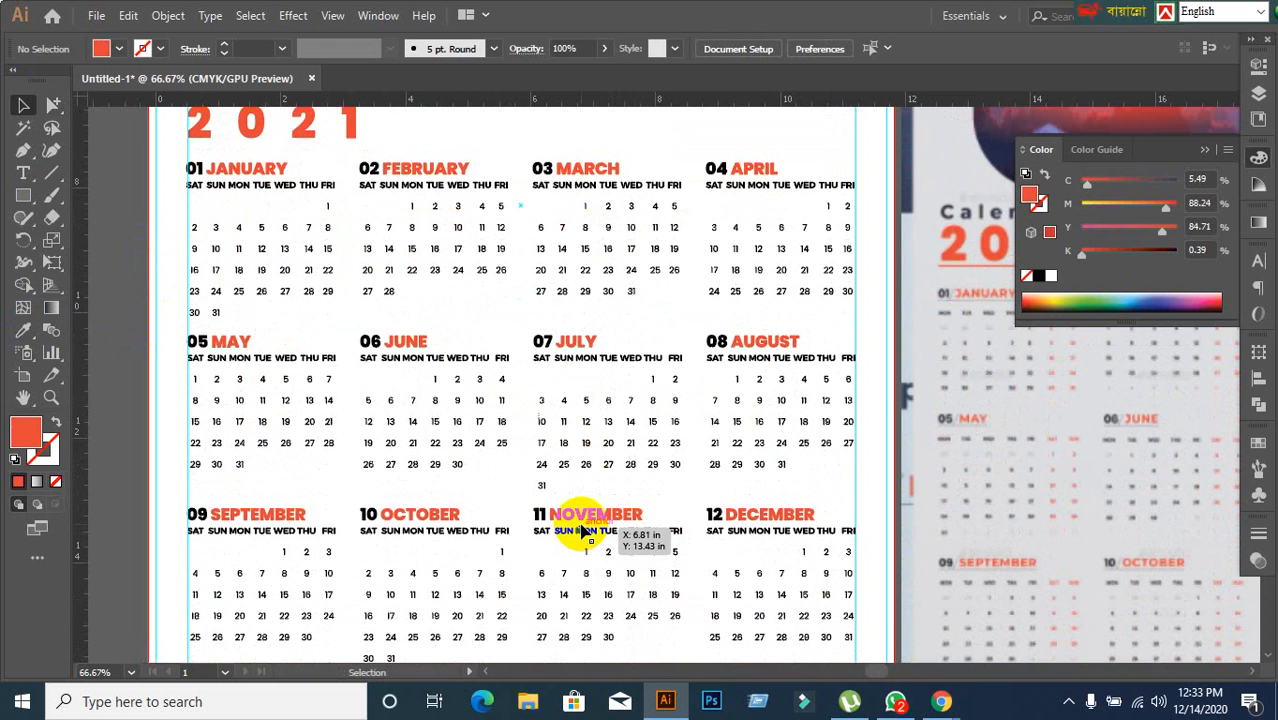
pyautogui.scroll(-1, 583, 532)
pyautogui.moveTo(584, 530); pyautogui.dragTo(441, 491)
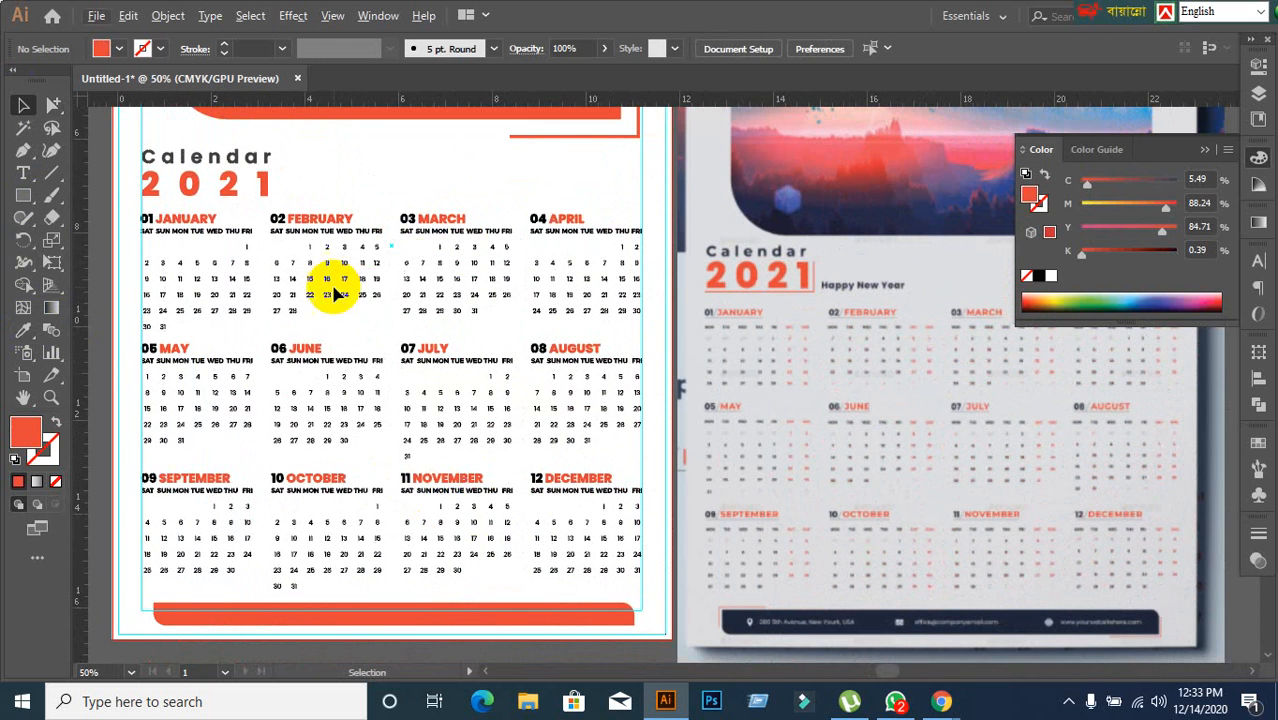
pyautogui.click(54, 105)
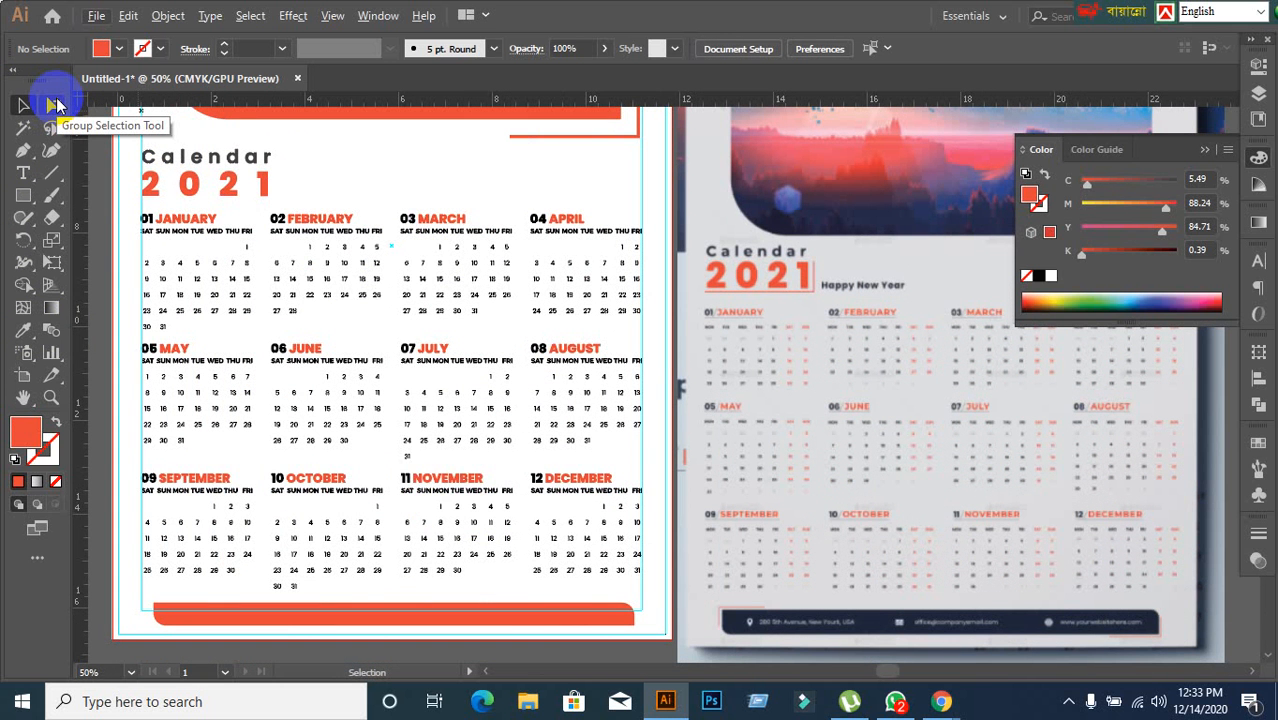
pyautogui.click(54, 105)
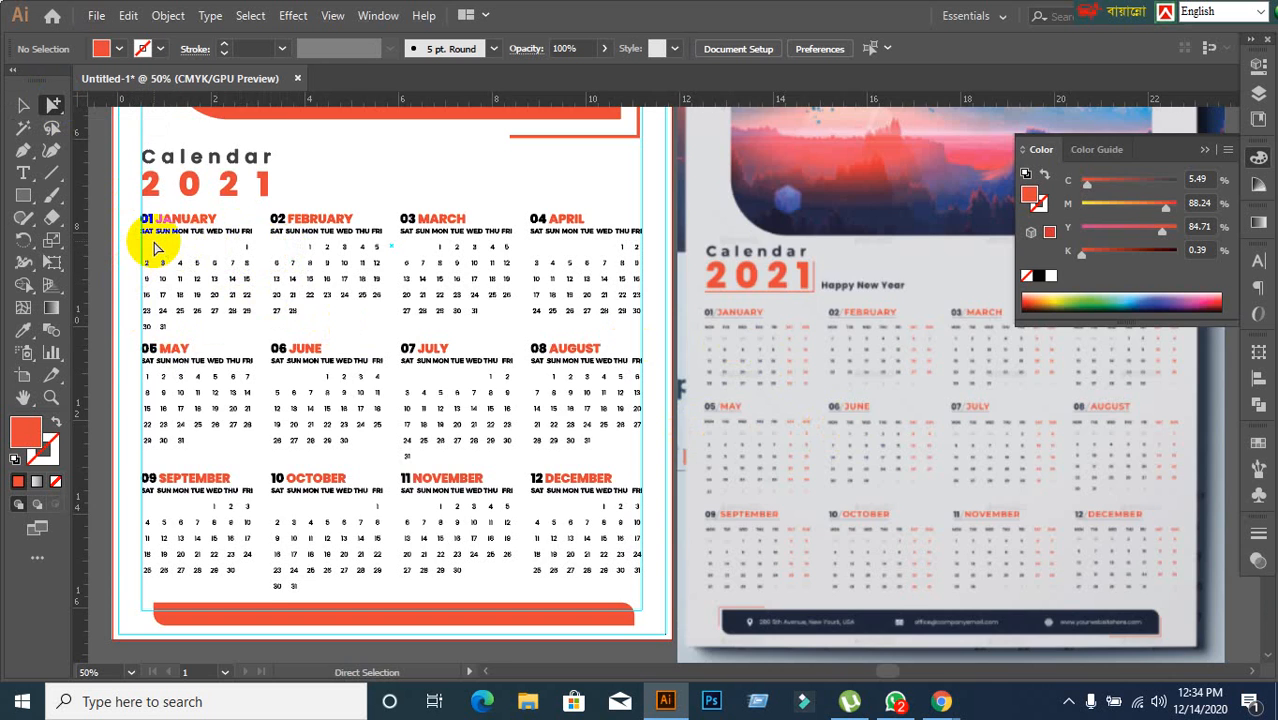
pyautogui.scroll(1, 155, 248)
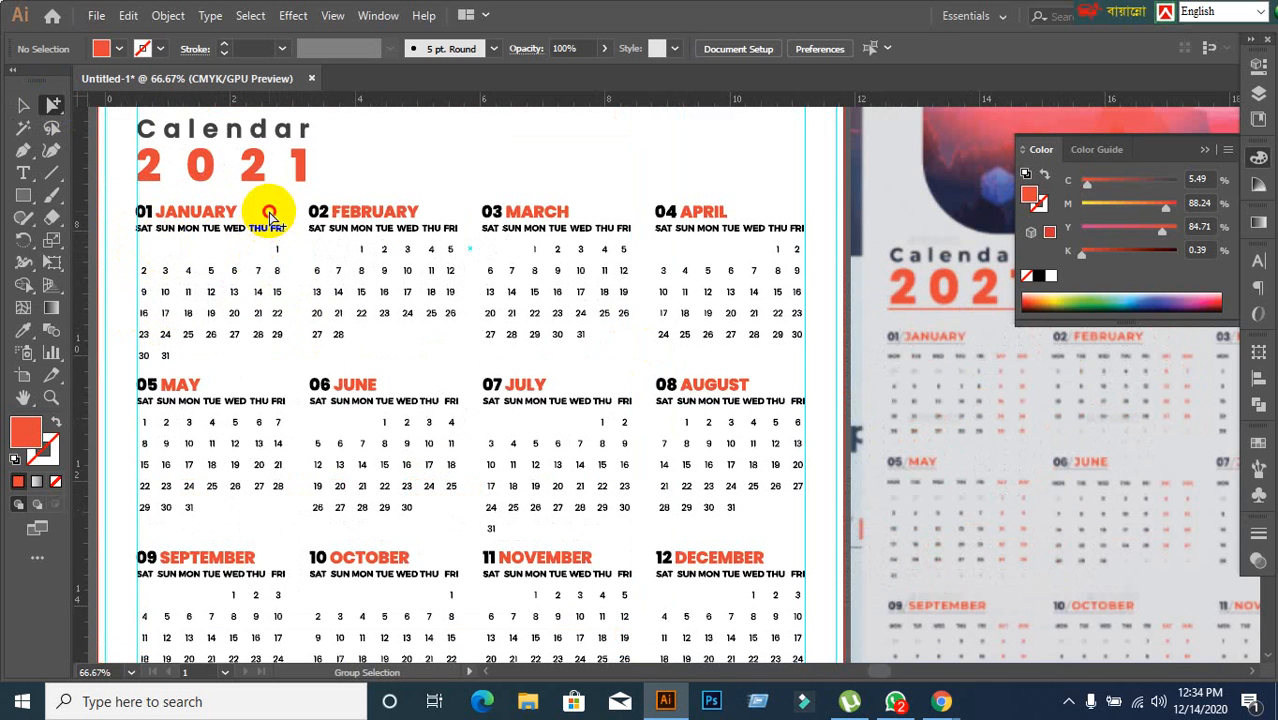
pyautogui.moveTo(269, 214); pyautogui.dragTo(297, 355)
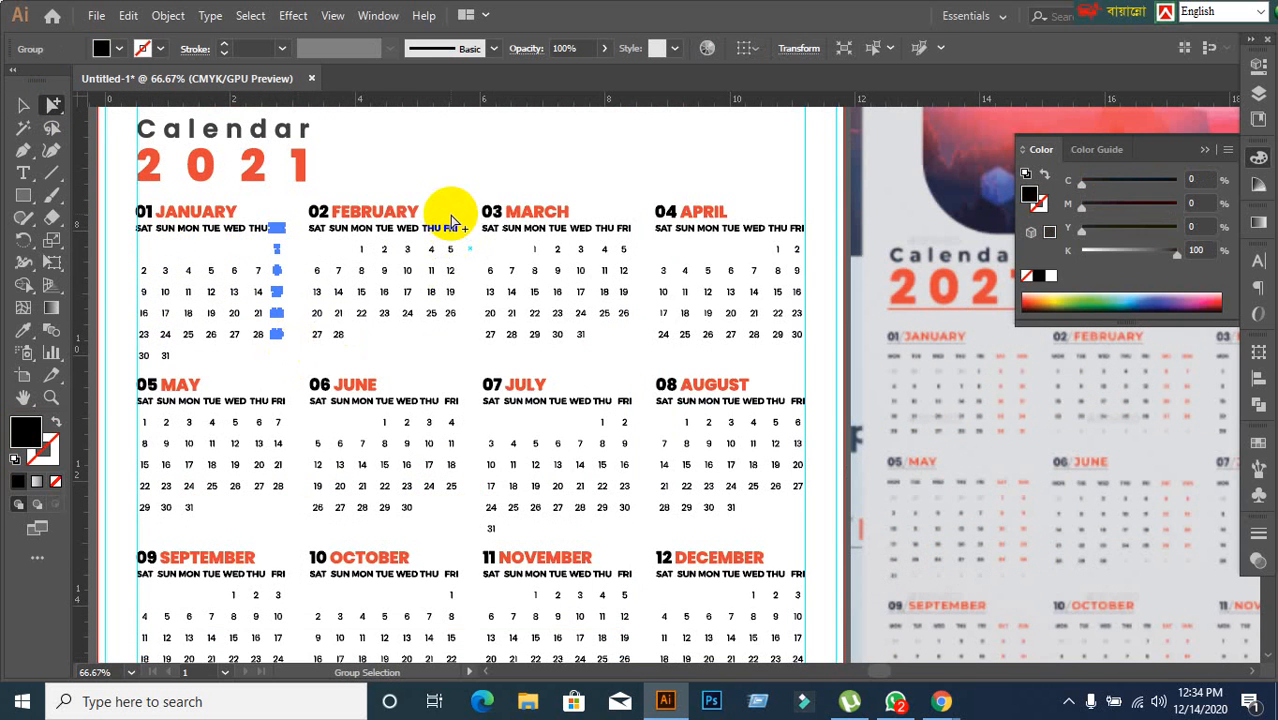
pyautogui.moveTo(941, 701)
pyautogui.click(820, 645)
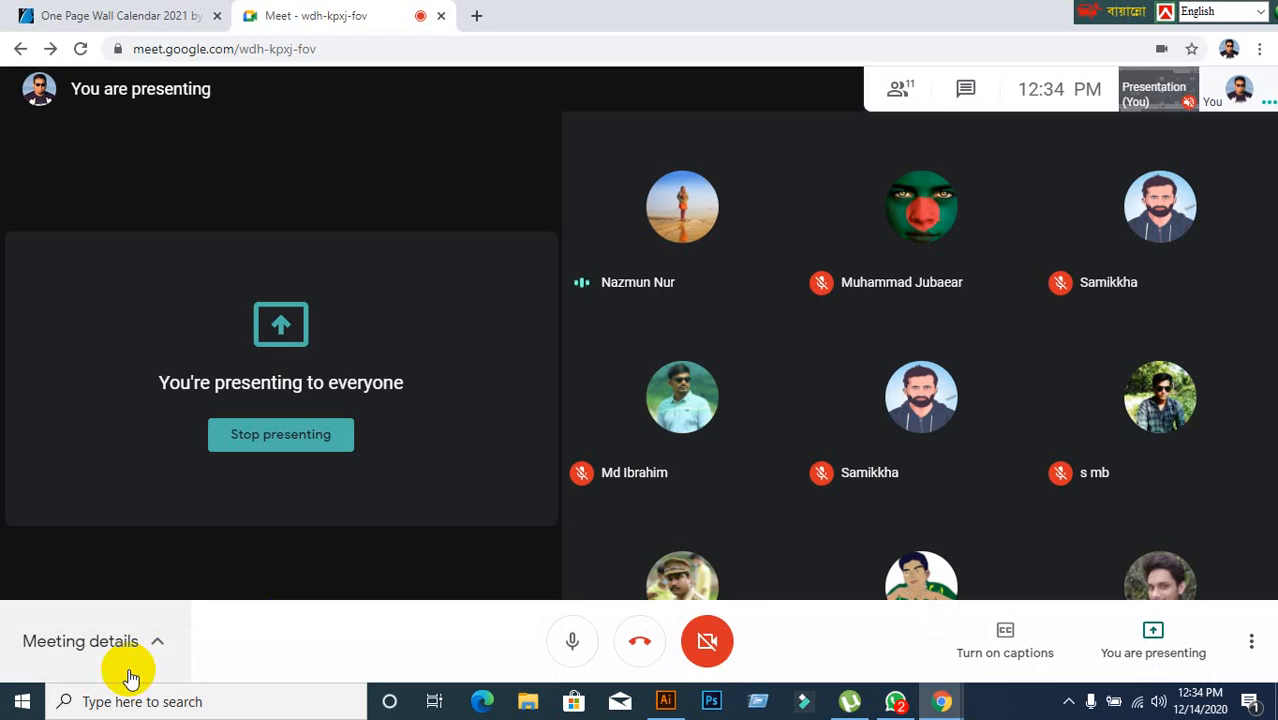
pyautogui.click(665, 701)
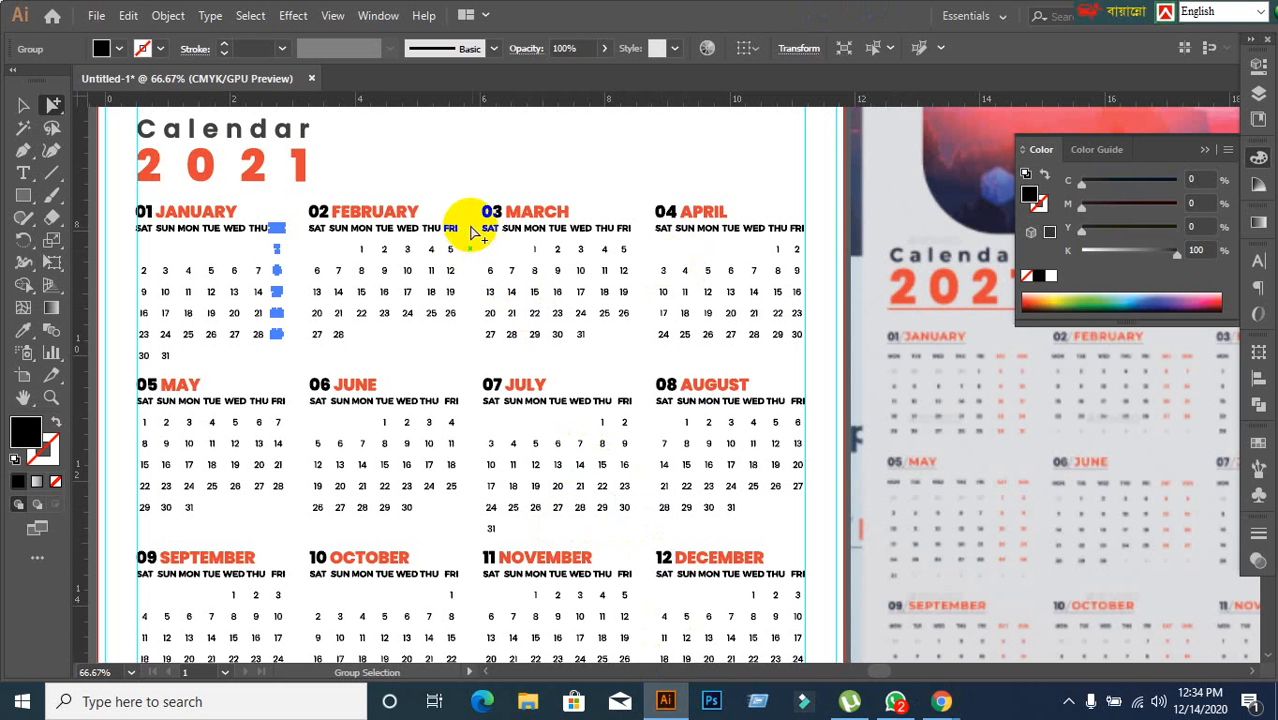
pyautogui.moveTo(442, 205); pyautogui.dragTo(478, 352)
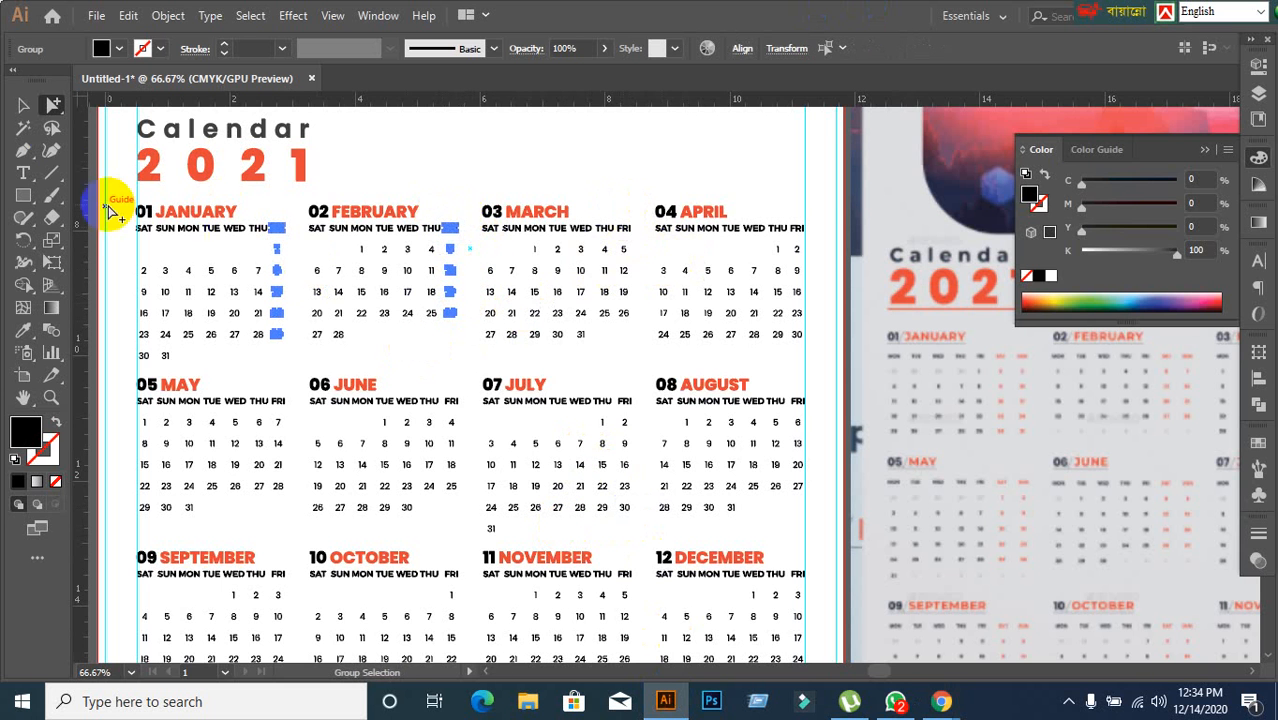
pyautogui.click(28, 108)
pyautogui.click(222, 251)
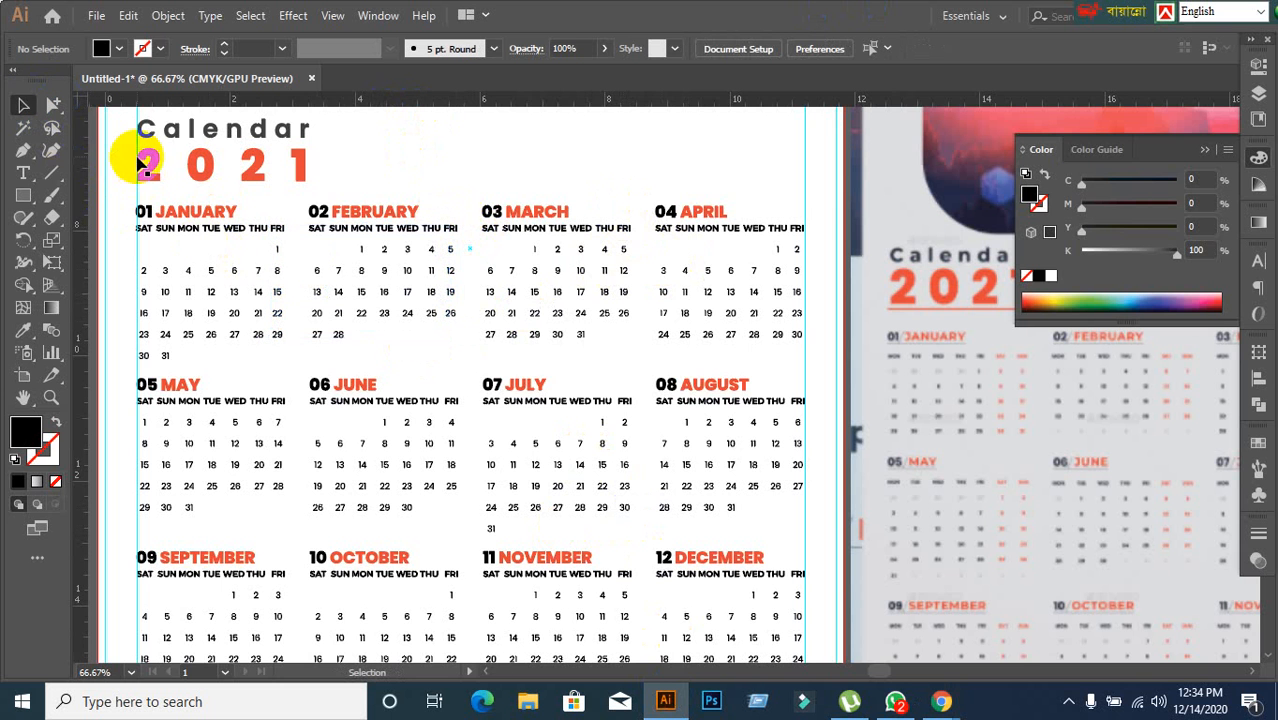
# Step: Select only the Friday columns, with their FRI headings and dates, in the January through April blocks
pyautogui.click(57, 103)
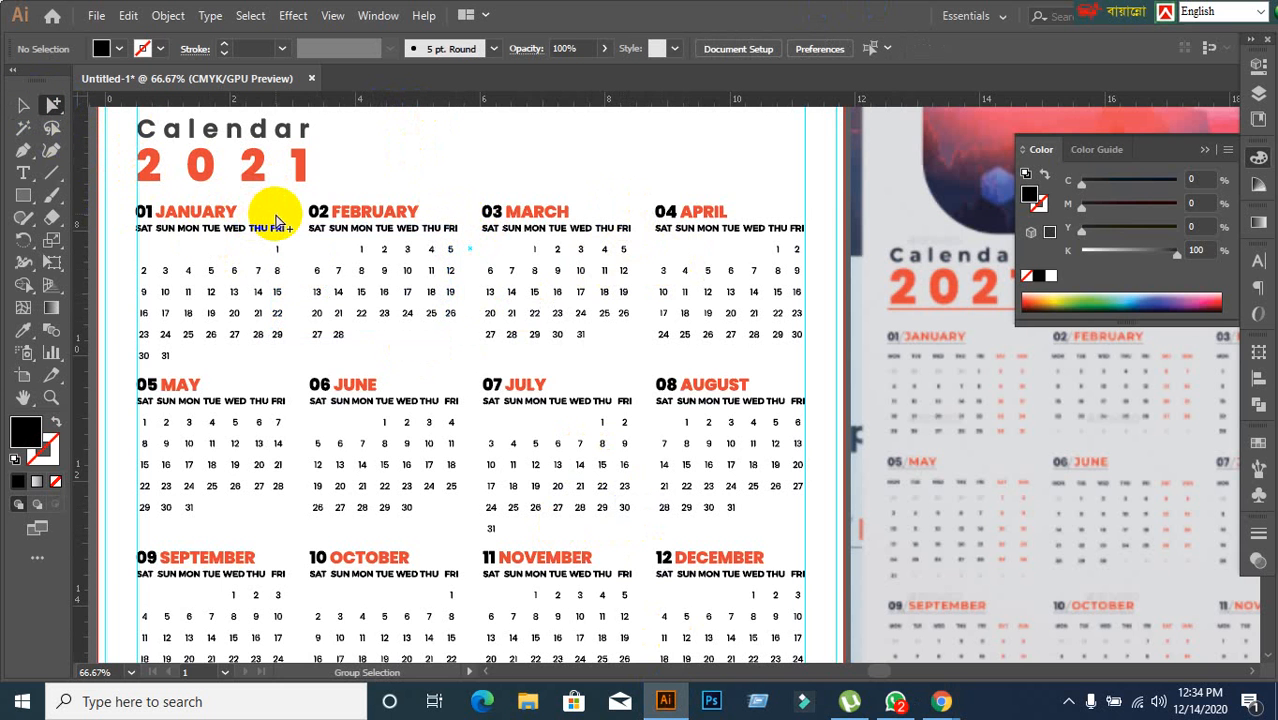
pyautogui.moveTo(267, 215); pyautogui.dragTo(296, 366)
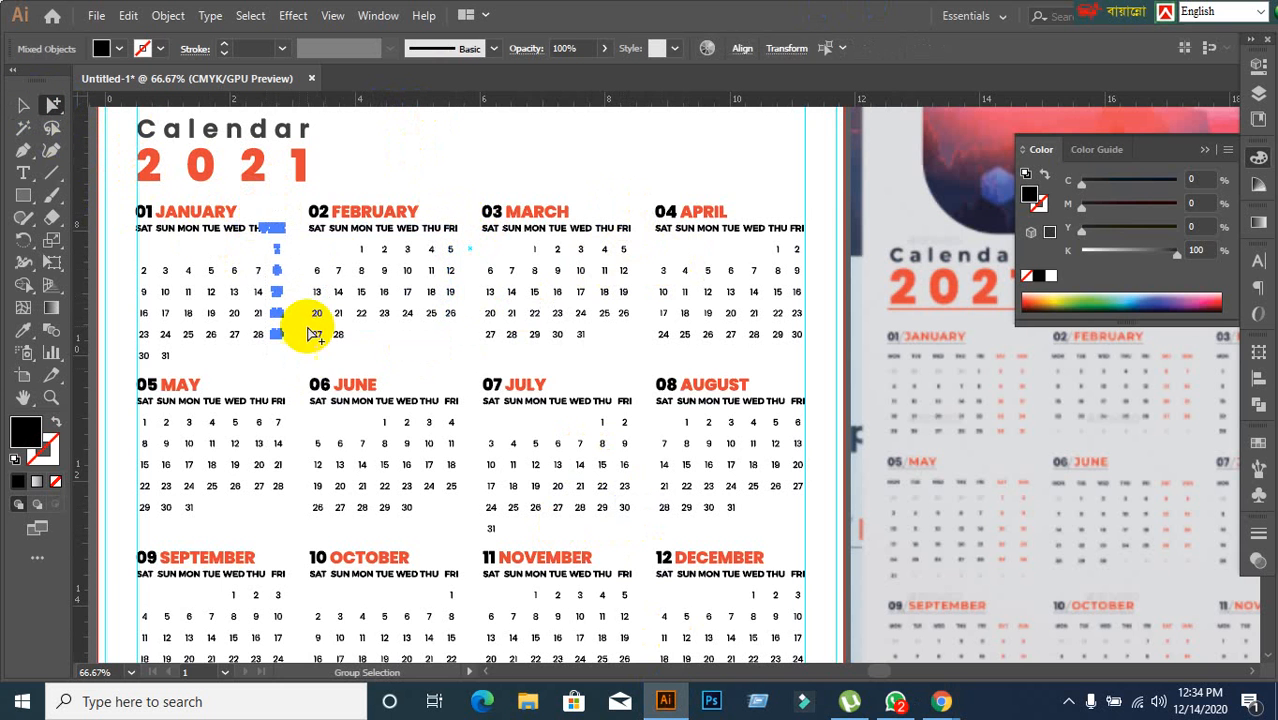
pyautogui.click(447, 156)
pyautogui.moveTo(270, 215); pyautogui.dragTo(308, 361)
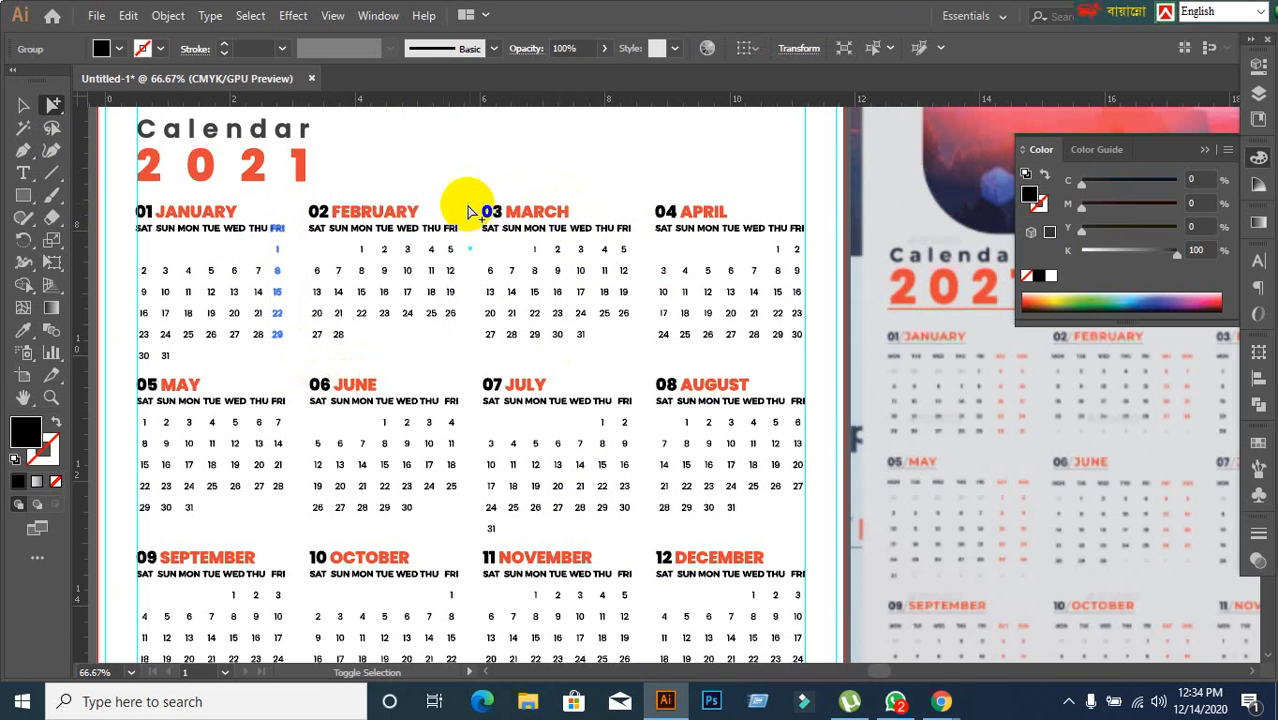
pyautogui.moveTo(447, 222); pyautogui.dragTo(463, 326)
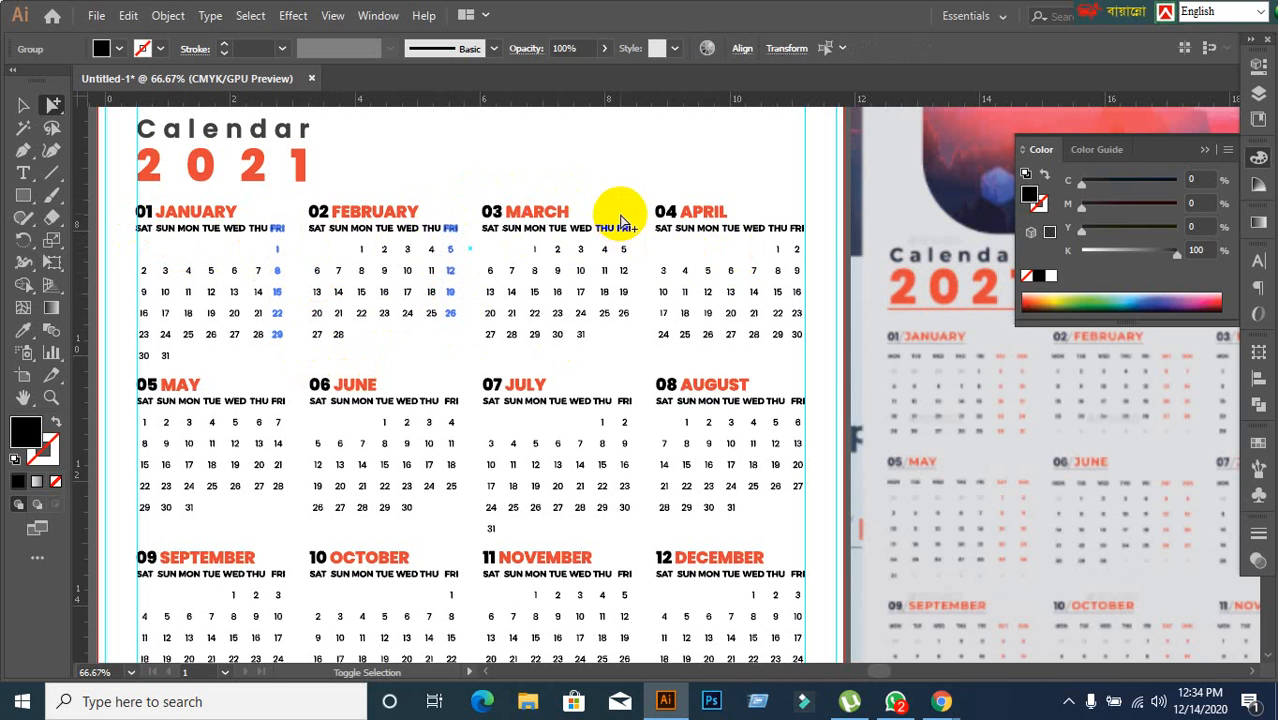
pyautogui.moveTo(617, 220); pyautogui.dragTo(633, 334)
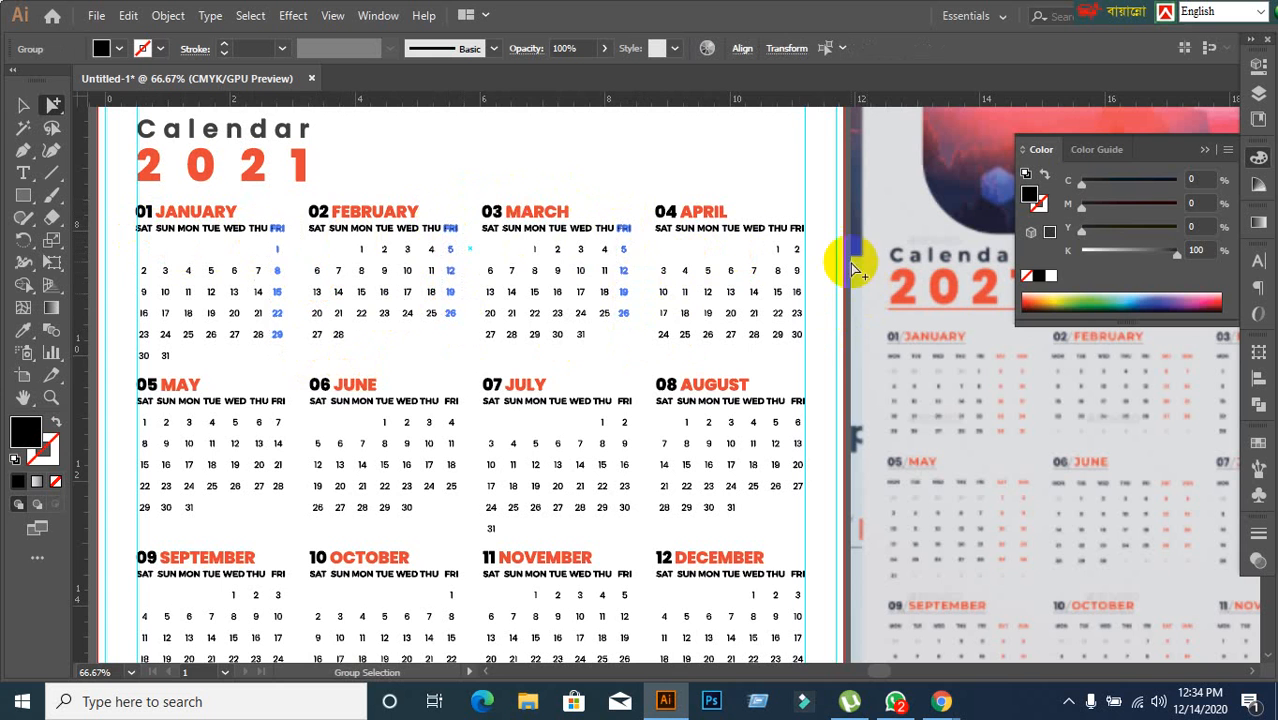
pyautogui.moveTo(790, 218); pyautogui.dragTo(822, 352)
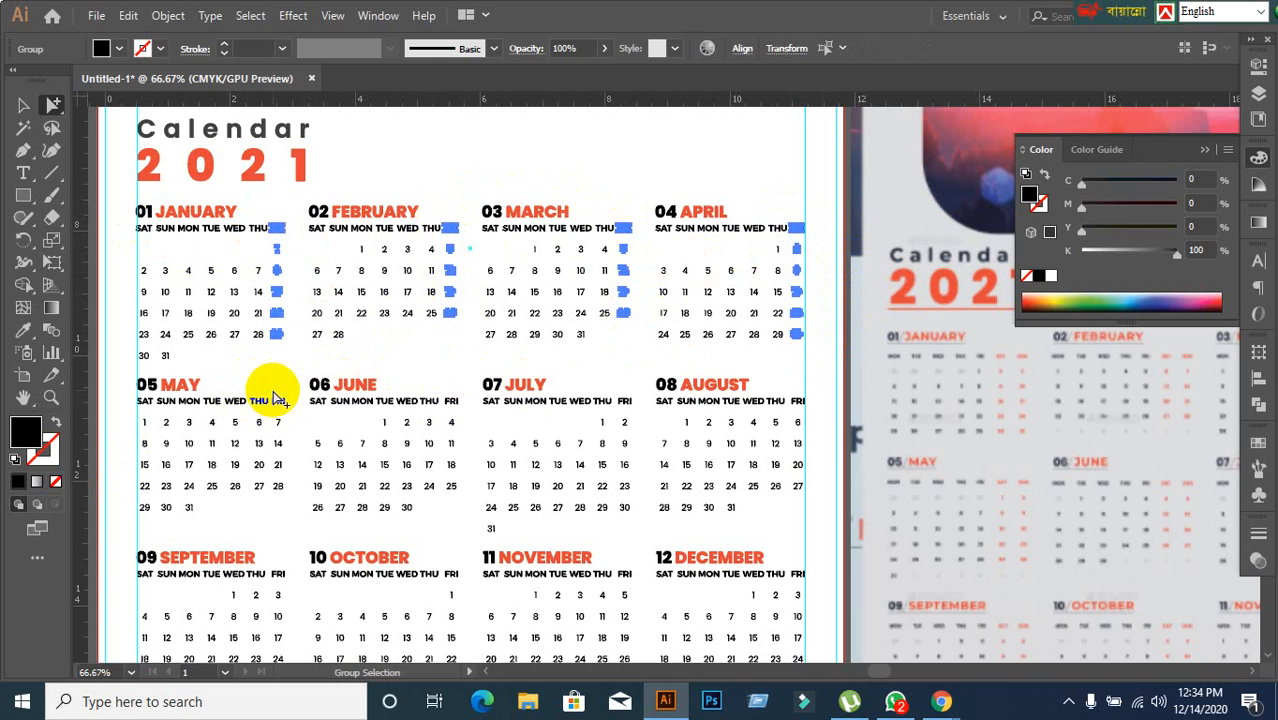
# Step: Add the Friday columns of the May, June, July and August blocks to the selection
pyautogui.moveTo(268, 391); pyautogui.dragTo(290, 512)
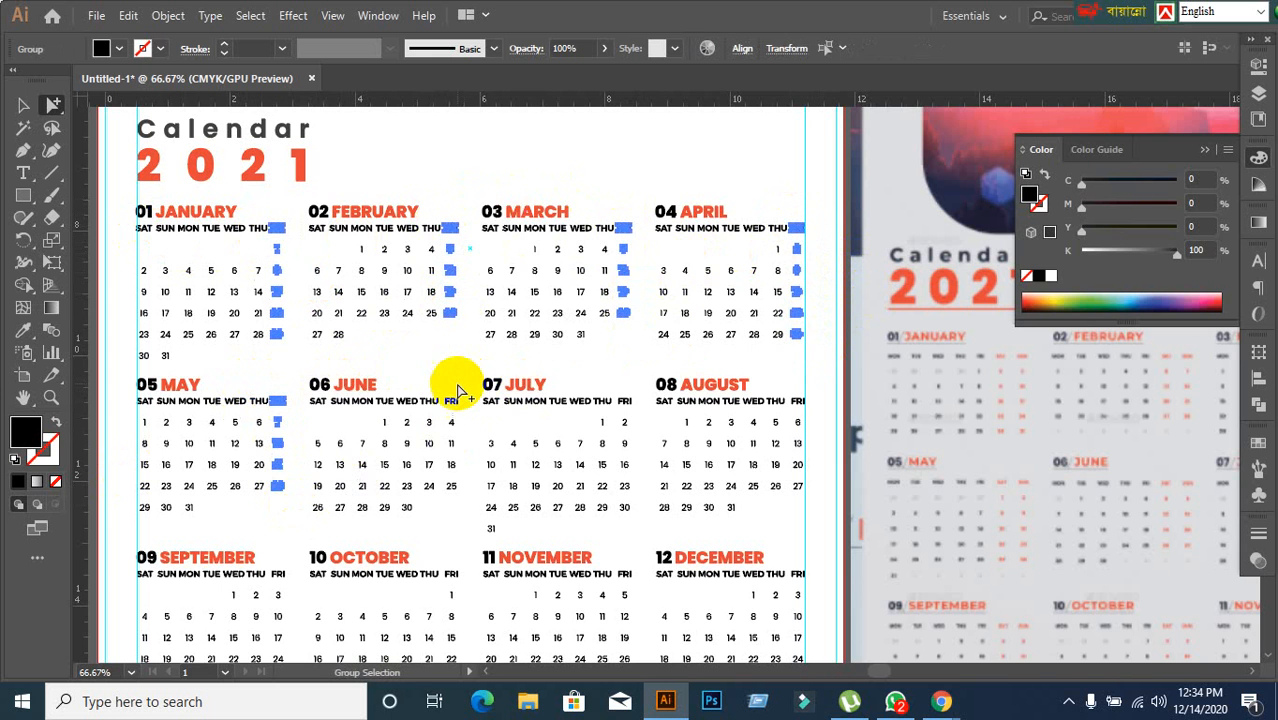
pyautogui.moveTo(445, 388); pyautogui.dragTo(475, 520)
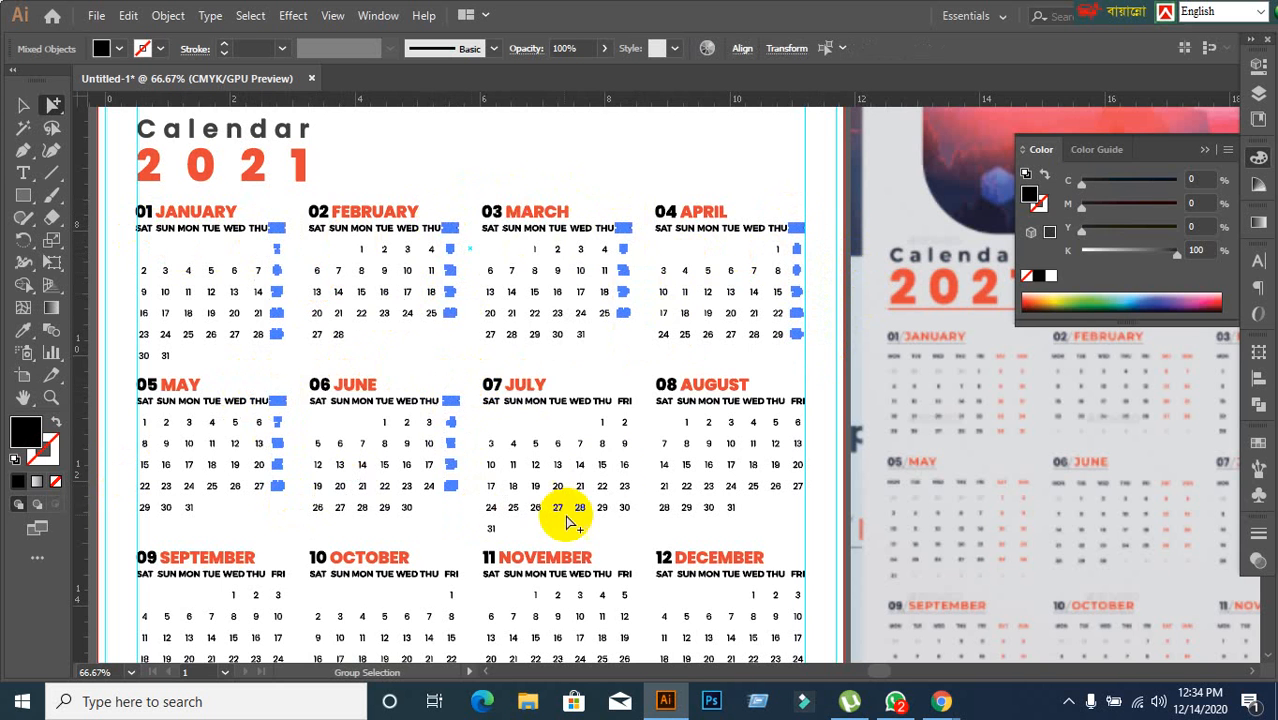
pyautogui.moveTo(617, 390); pyautogui.dragTo(645, 522)
pyautogui.click(795, 402)
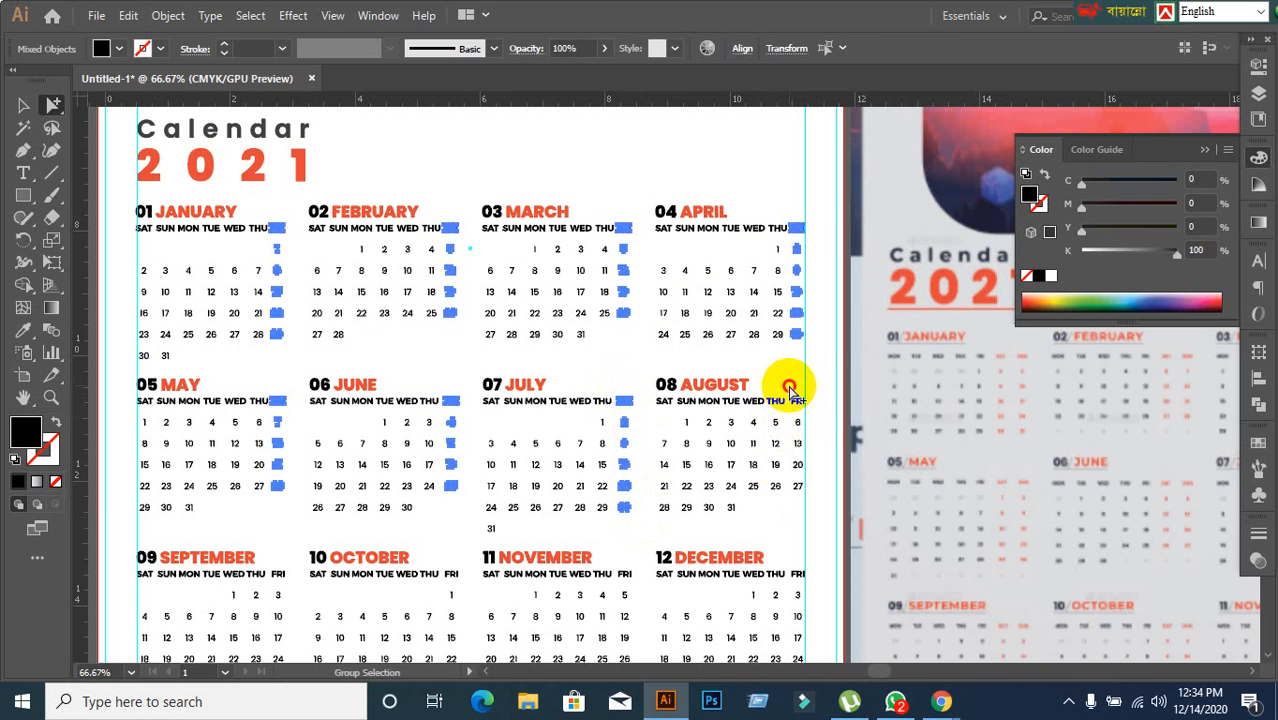
pyautogui.moveTo(790, 390); pyautogui.dragTo(824, 508)
# Step: Add the Friday columns of the September, October, November and December blocks to the selection
pyautogui.scroll(-3, 585, 417)
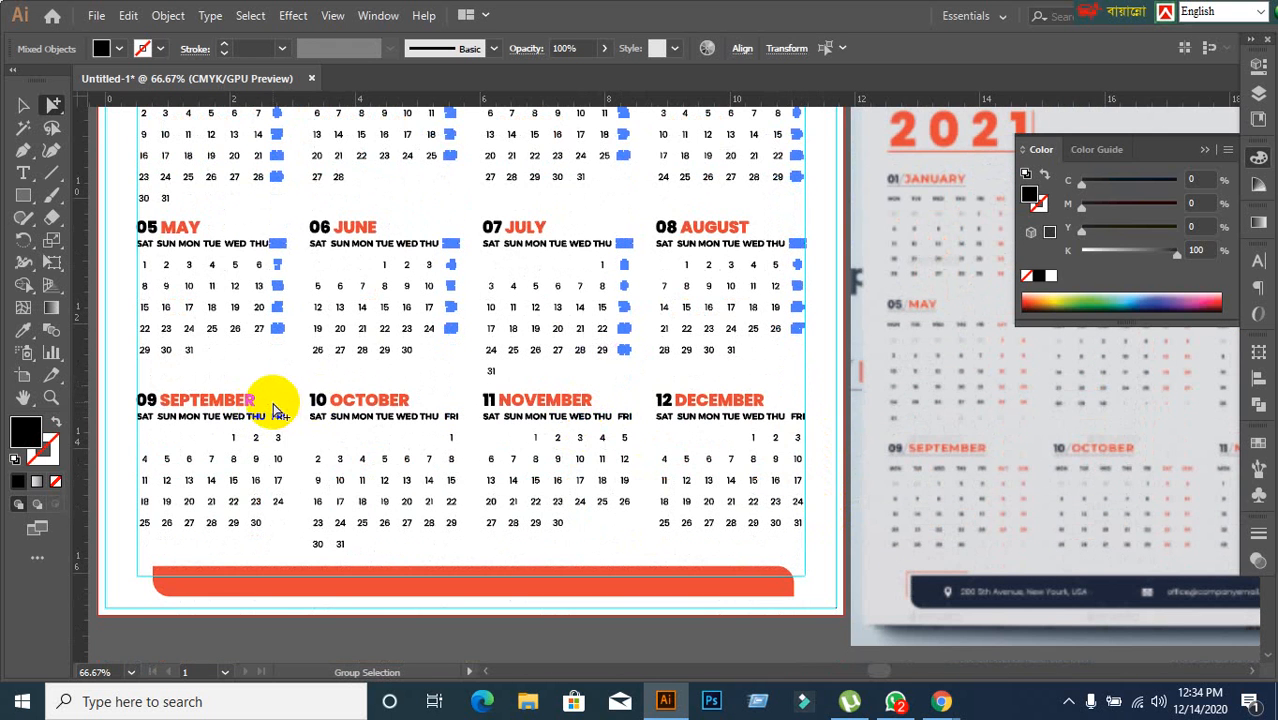
pyautogui.moveTo(276, 412); pyautogui.dragTo(296, 527)
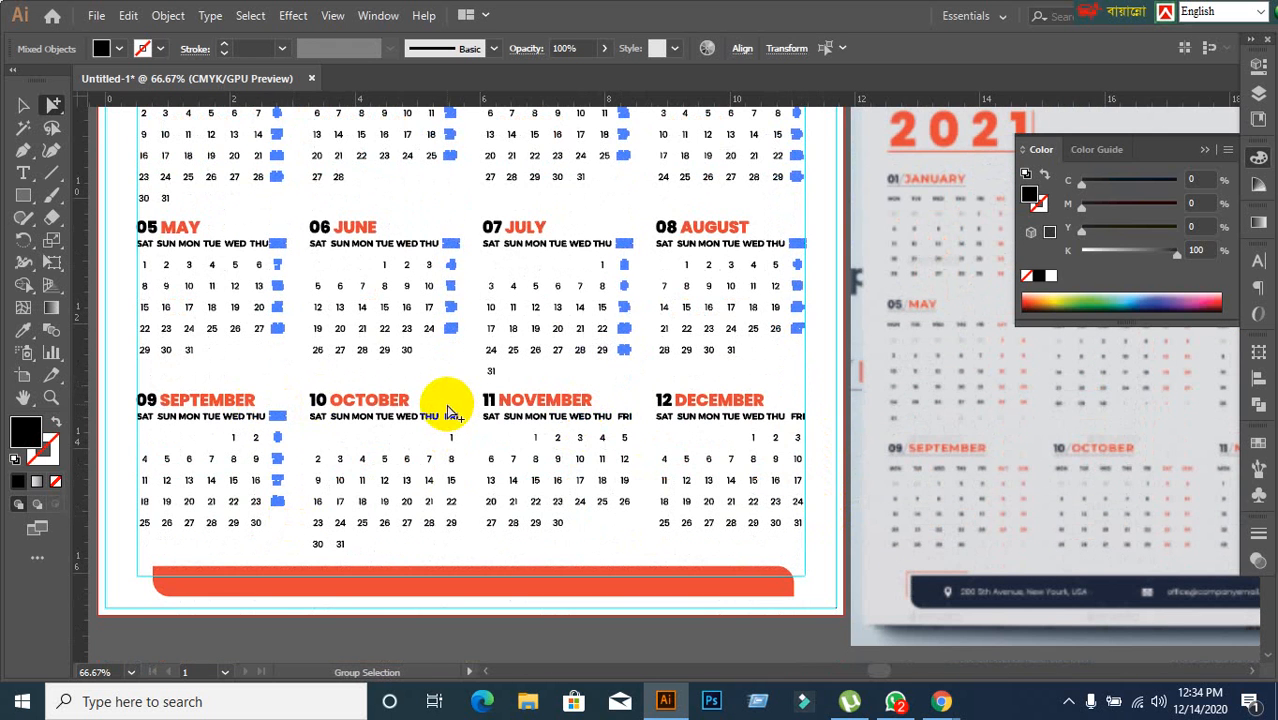
pyautogui.moveTo(447, 412); pyautogui.dragTo(491, 528)
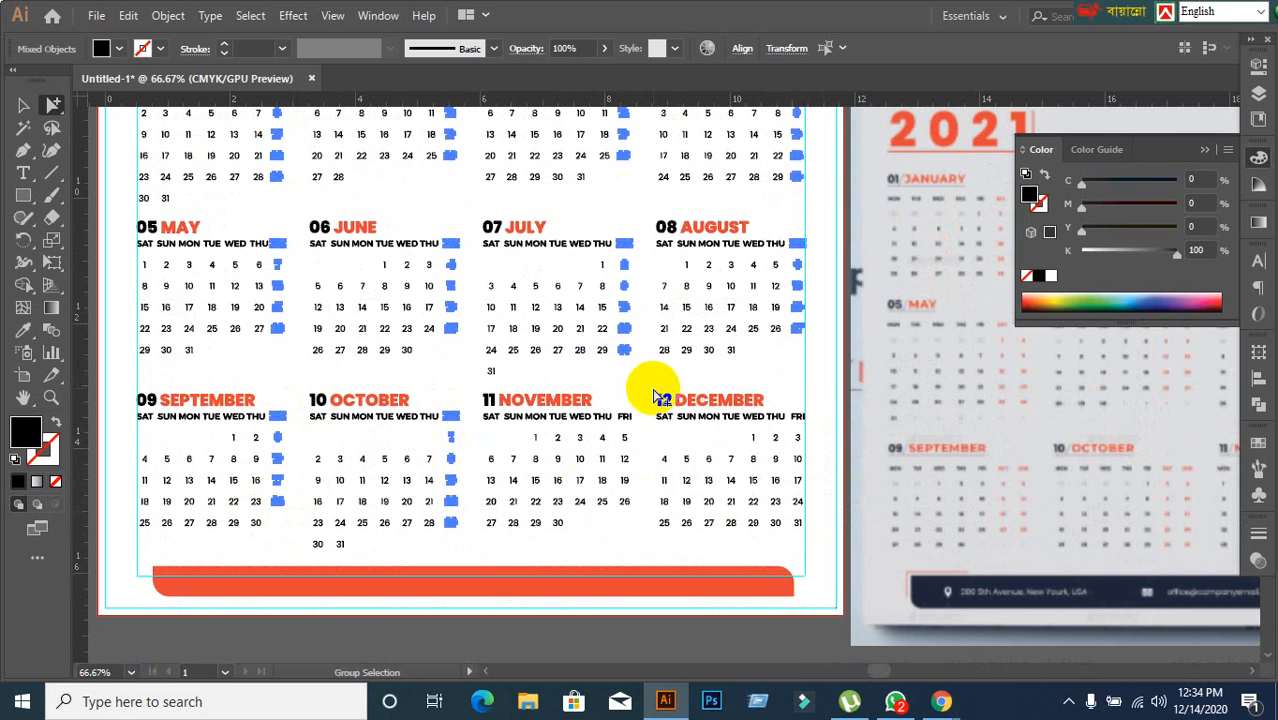
pyautogui.moveTo(620, 413); pyautogui.dragTo(642, 523)
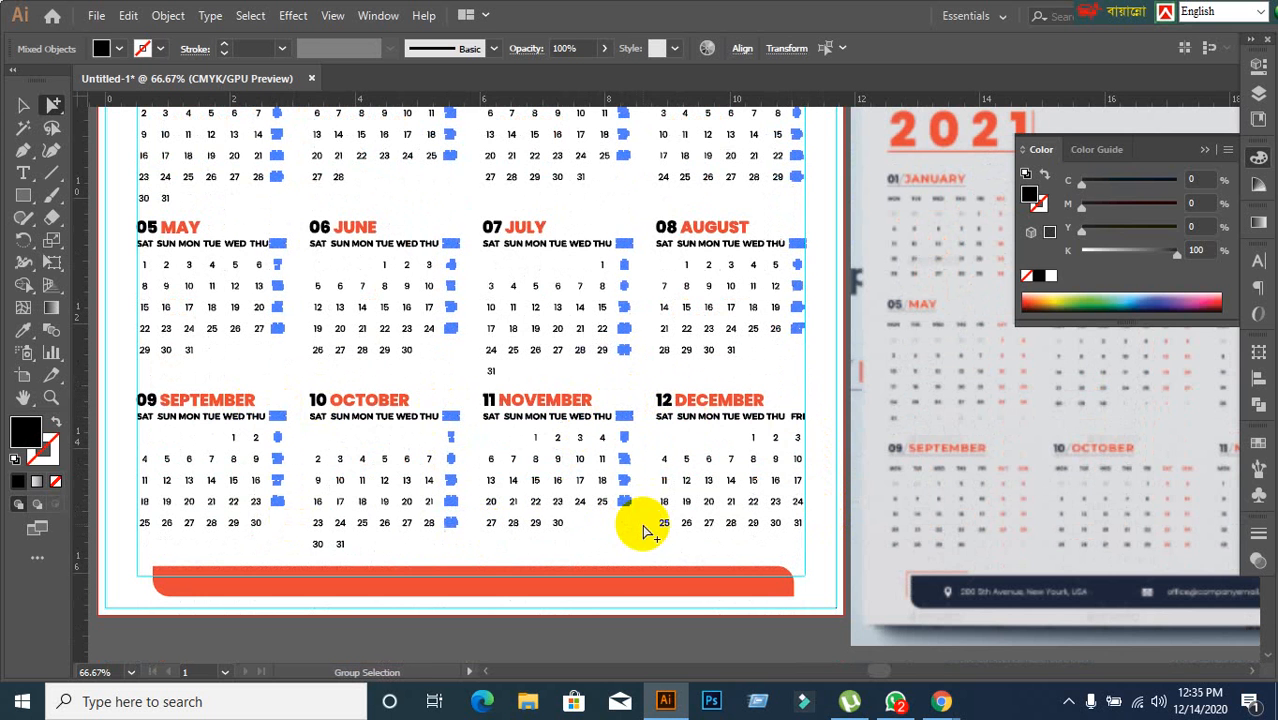
pyautogui.moveTo(787, 404); pyautogui.dragTo(814, 543)
# Step: Fill all selected Friday columns with the orange-red of the 2021 title using the Eyedropper, and deselect them
pyautogui.scroll(3, 650, 499)
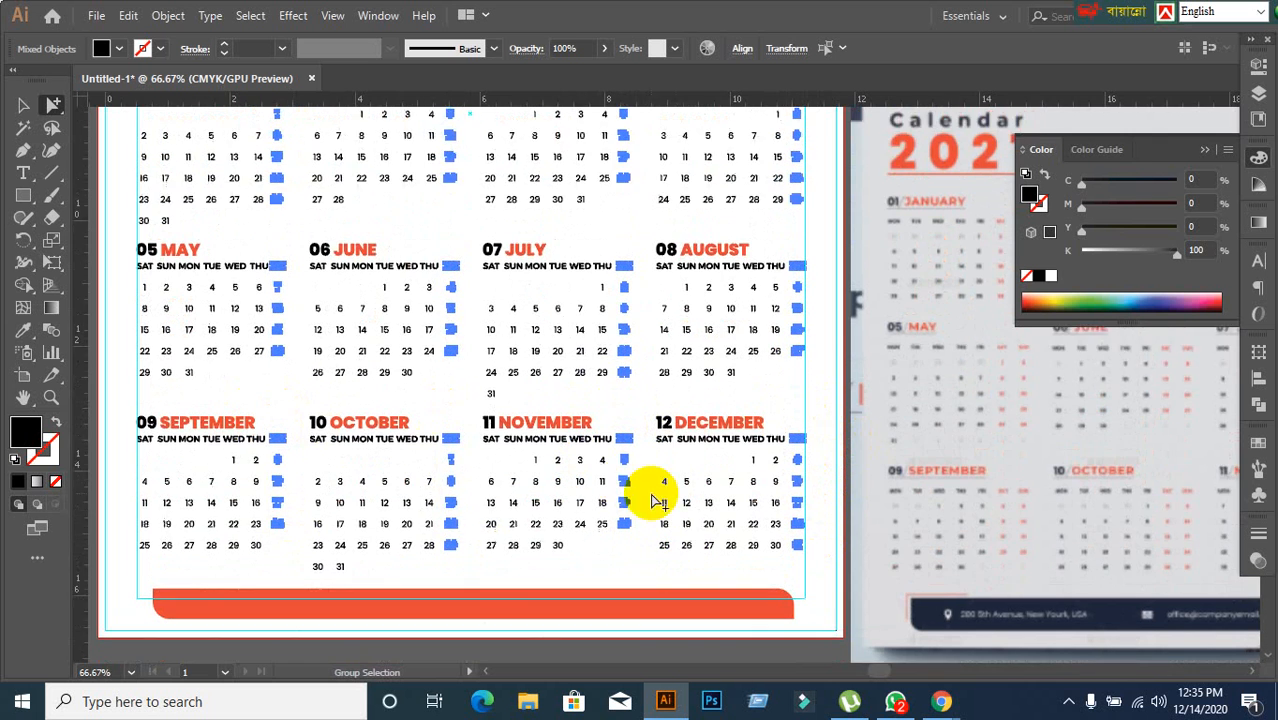
pyautogui.scroll(3, 505, 440)
pyautogui.scroll(1, 380, 380)
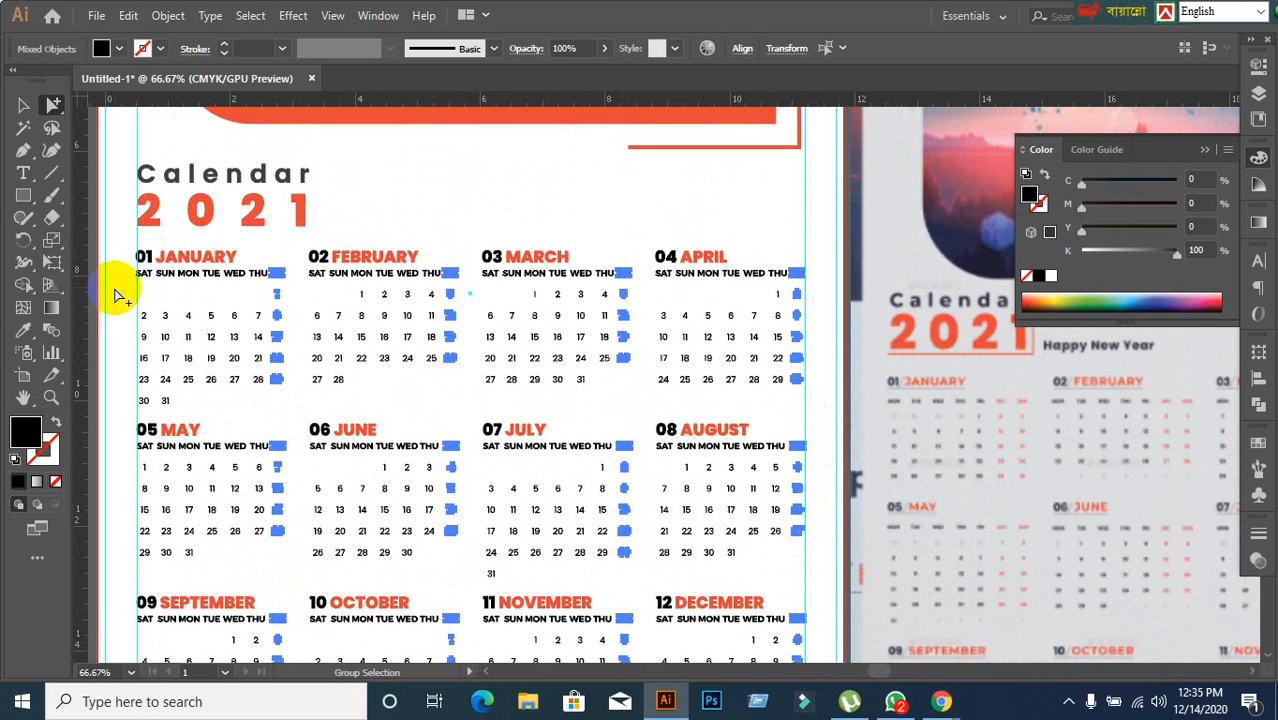
pyautogui.click(23, 330)
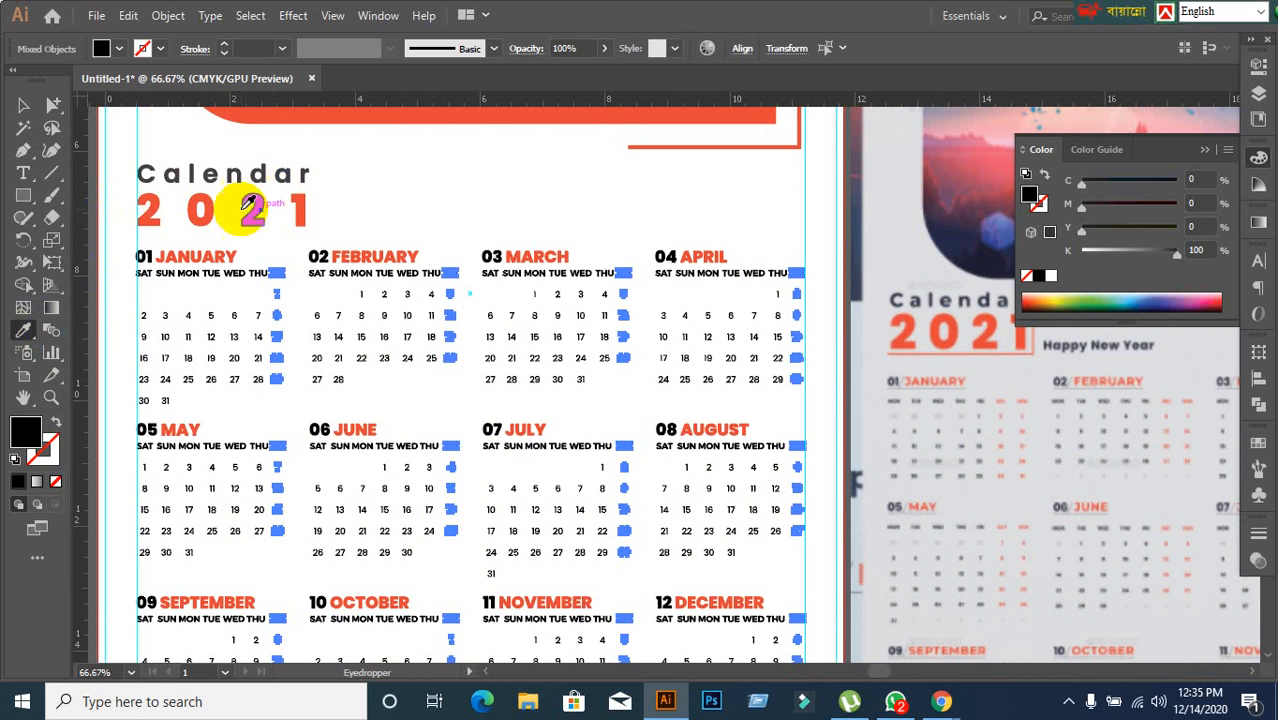
pyautogui.click(203, 198)
pyautogui.click(23, 104)
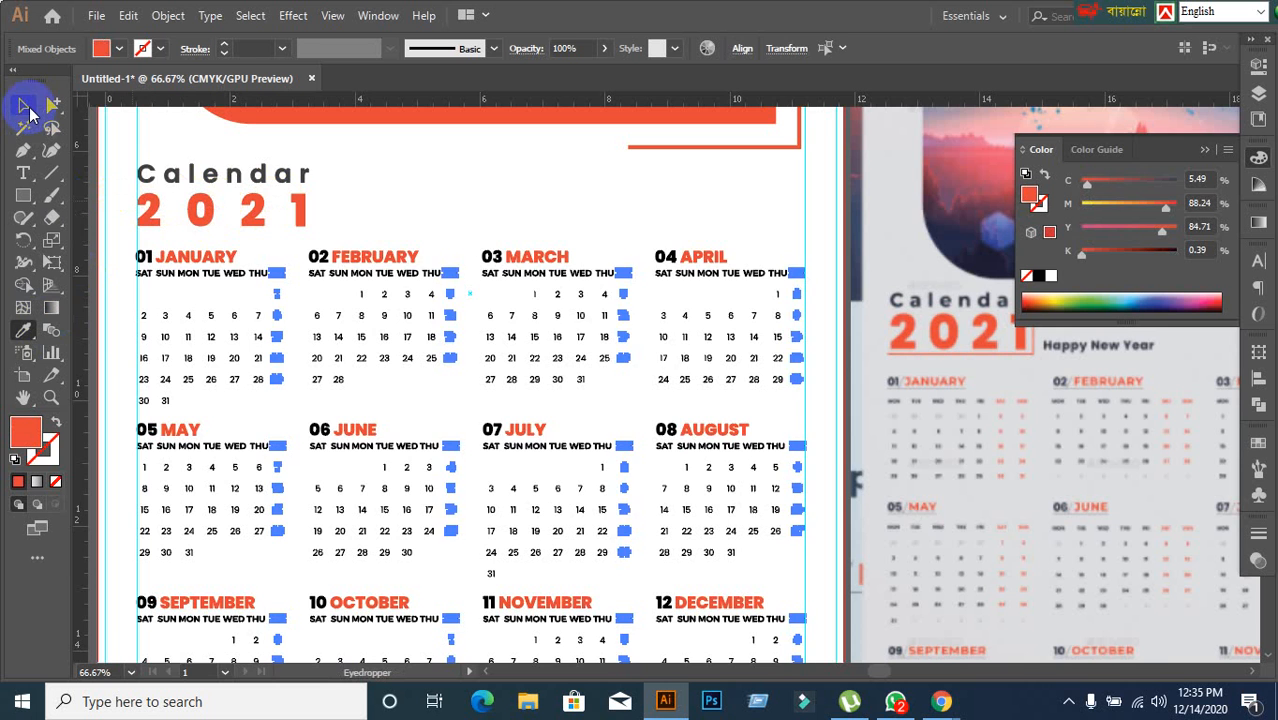
pyautogui.click(450, 160)
# Step: Select all twelve month blocks, January through December, and group them into one object
pyautogui.scroll(-1, 508, 400)
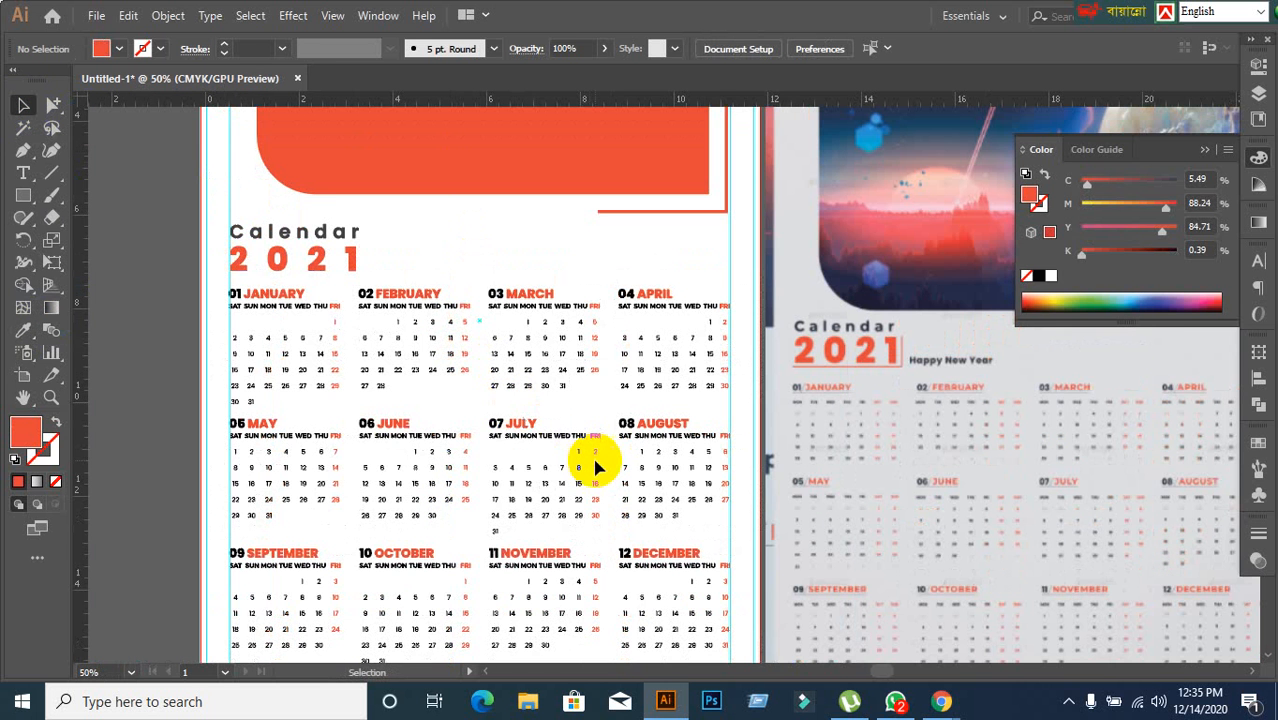
pyautogui.scroll(-1, 602, 465)
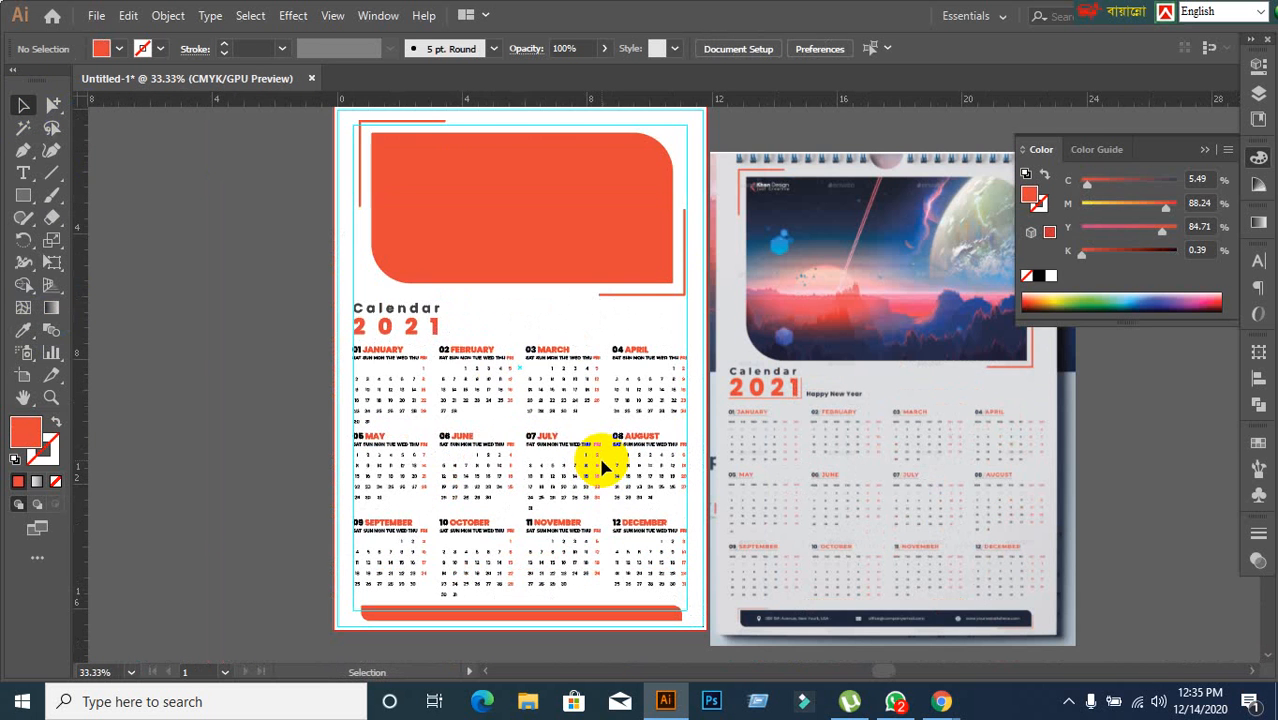
pyautogui.moveTo(602, 465); pyautogui.dragTo(546, 390)
pyautogui.scroll(1, 428, 380)
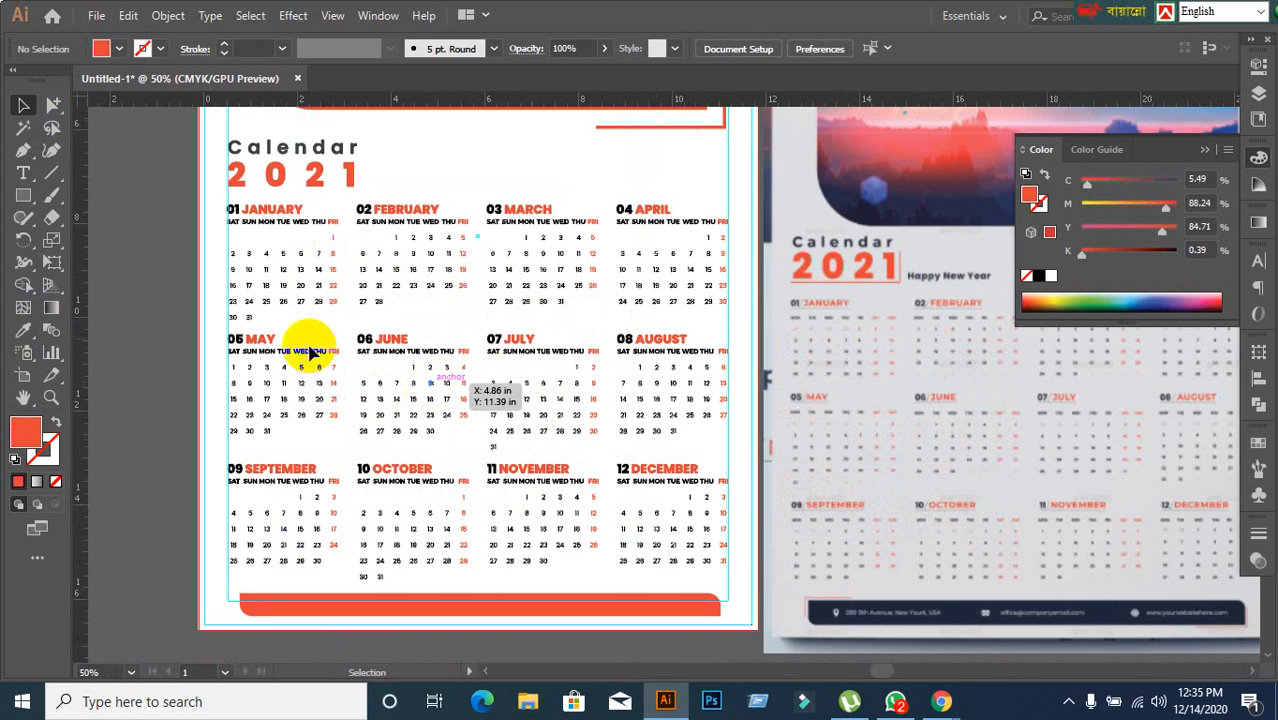
pyautogui.click(253, 287)
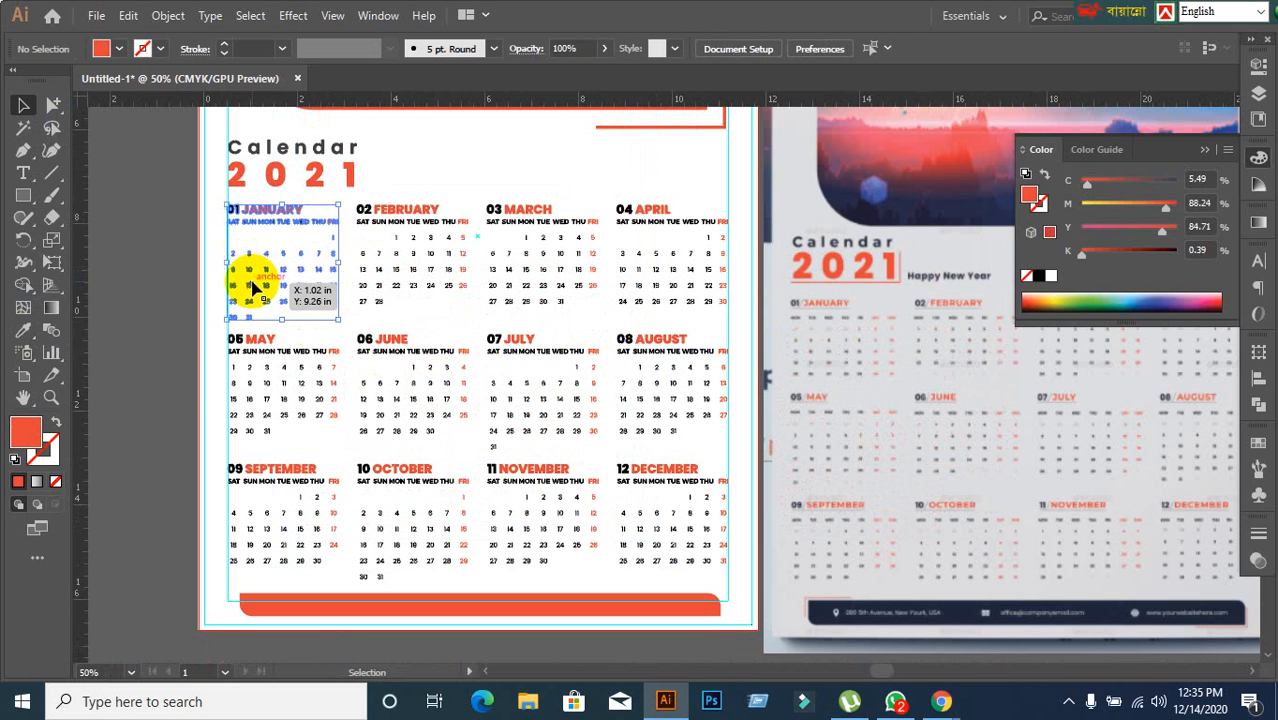
pyautogui.click(152, 332)
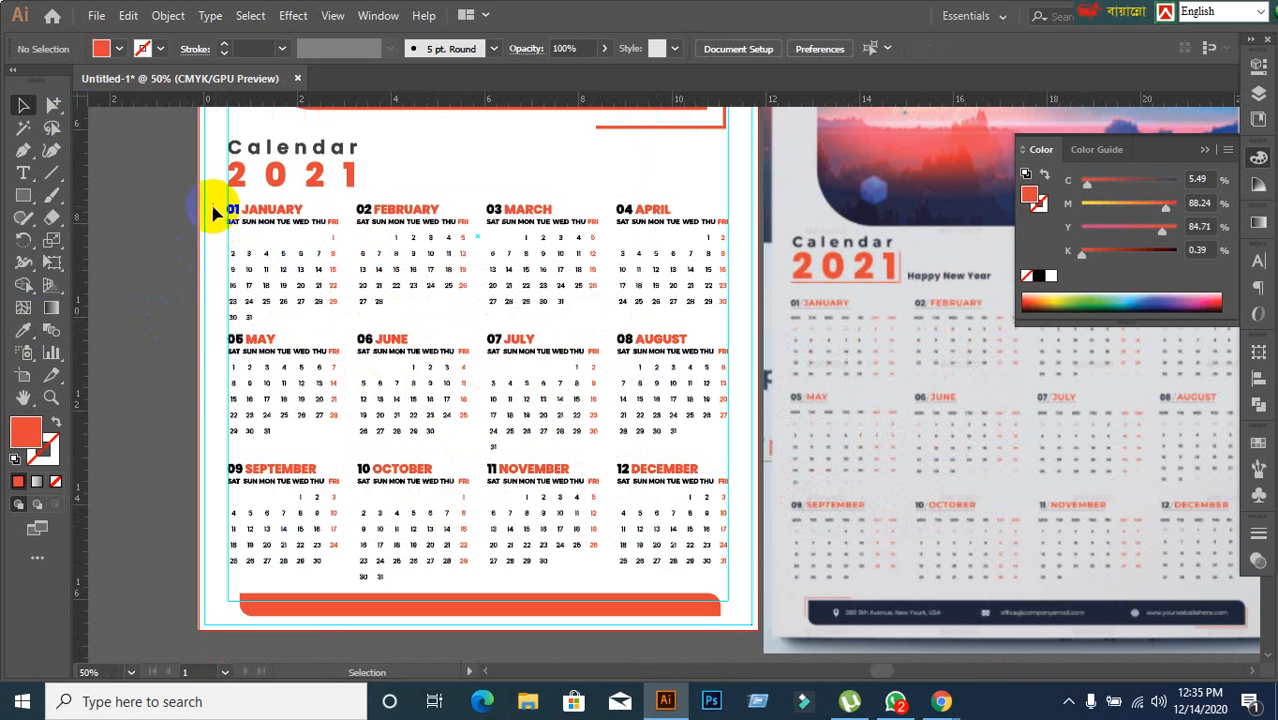
pyautogui.moveTo(213, 213); pyautogui.dragTo(735, 607)
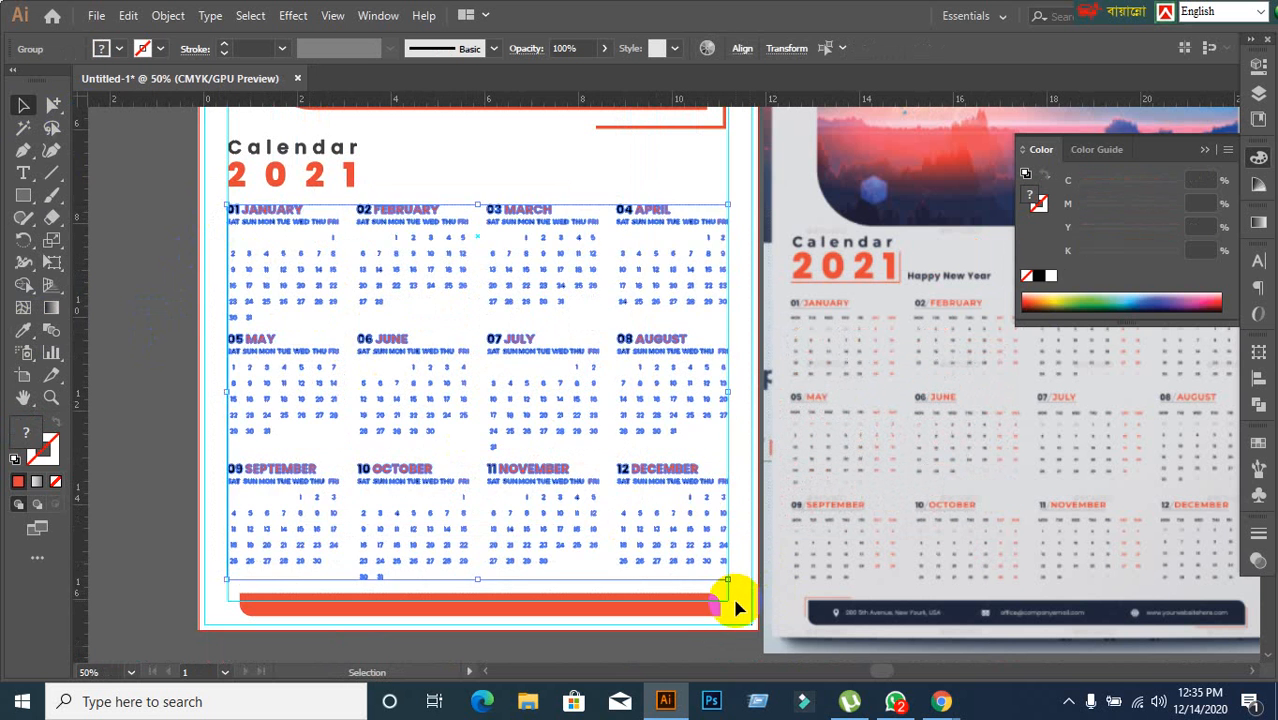
pyautogui.hotkey('ctrl', 'g')
pyautogui.click(198, 309)
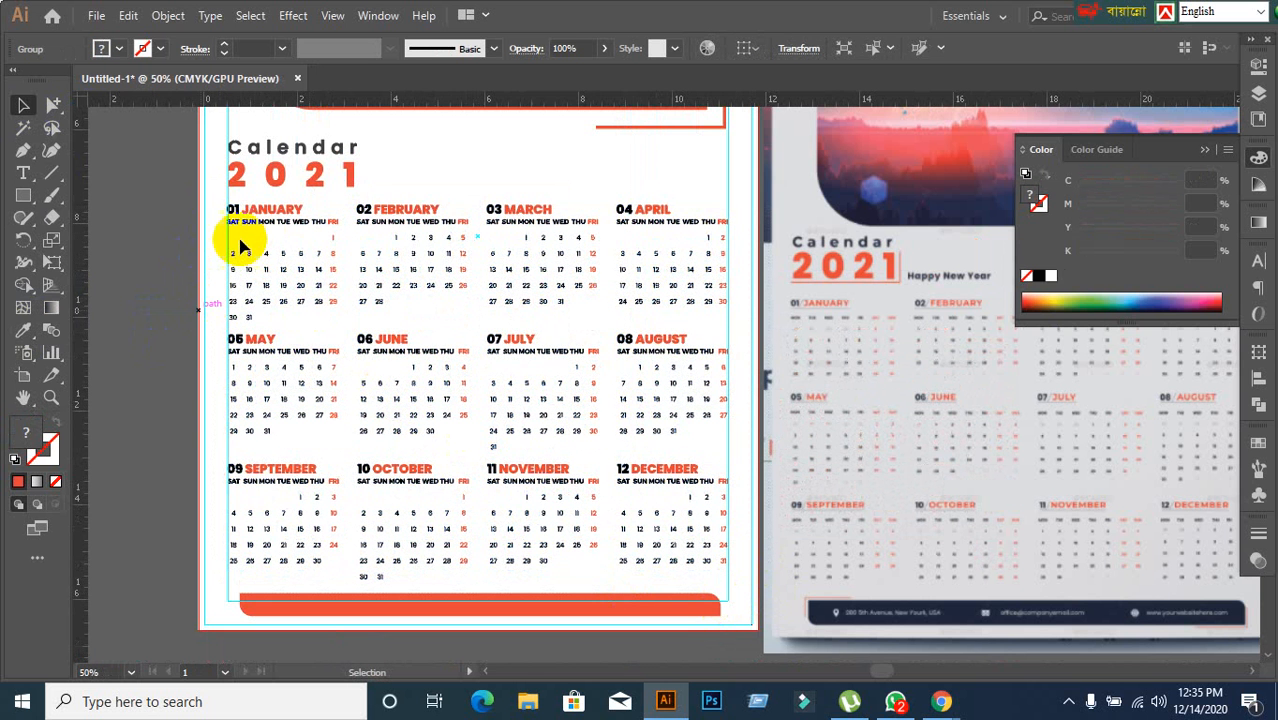
# Step: Align the grouped month grid to the artboard, centred horizontally
pyautogui.click(337, 262)
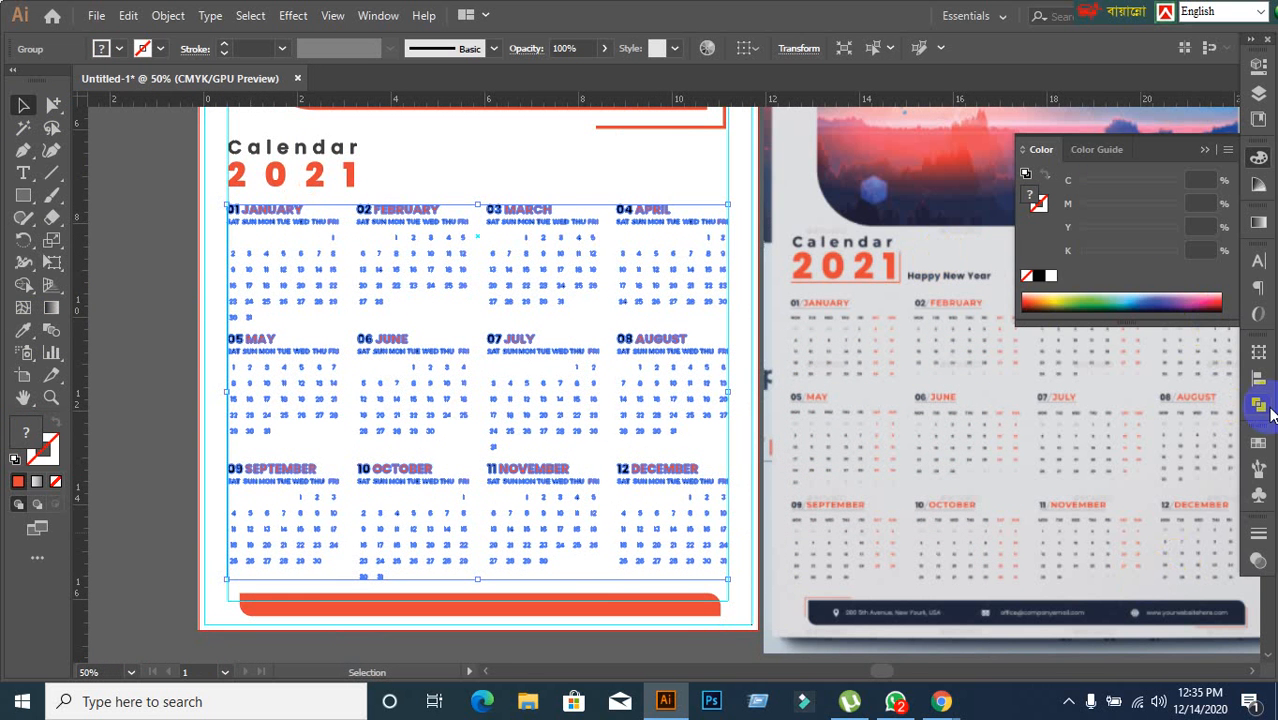
pyautogui.click(1259, 376)
pyautogui.click(1213, 505)
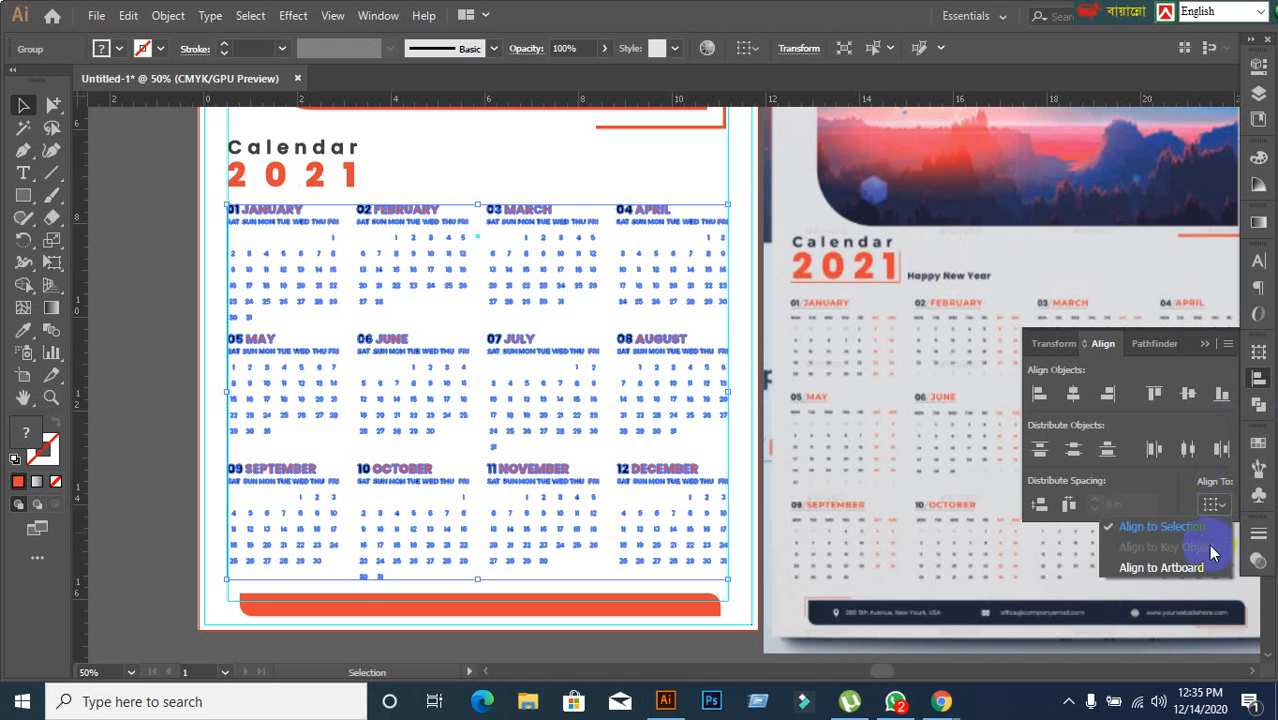
pyautogui.click(1185, 568)
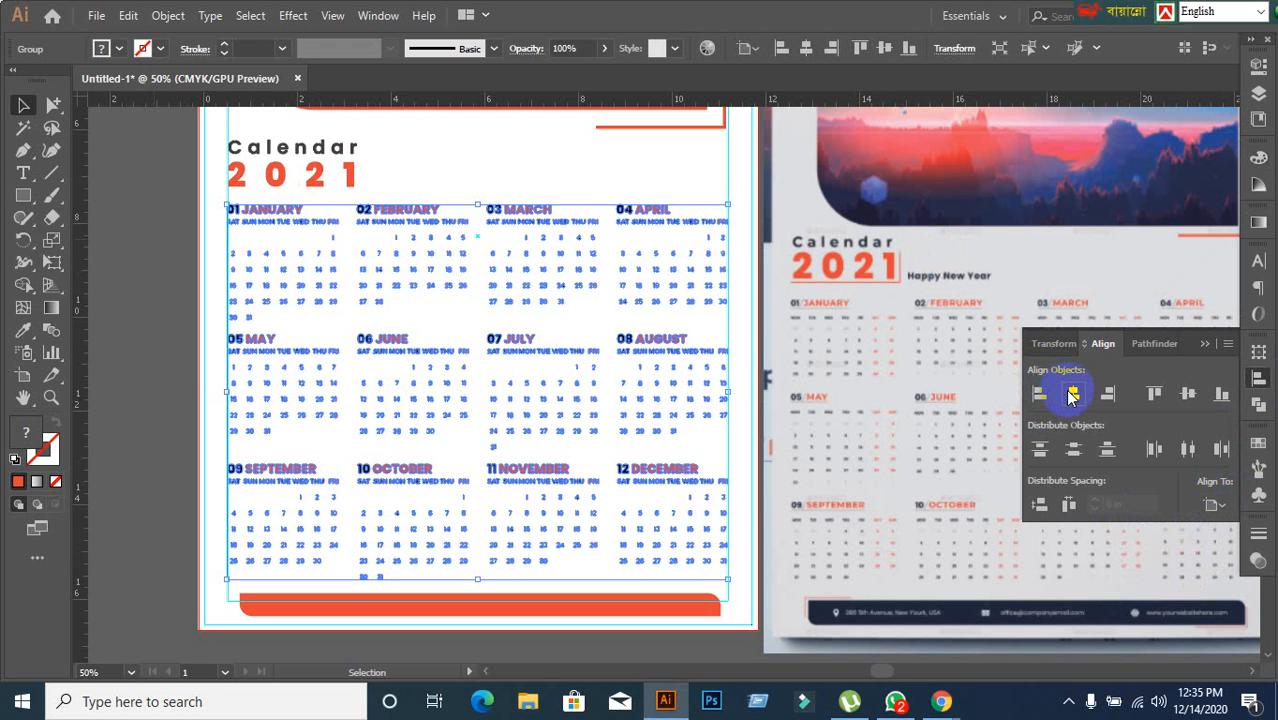
pyautogui.click(1072, 395)
pyautogui.click(137, 358)
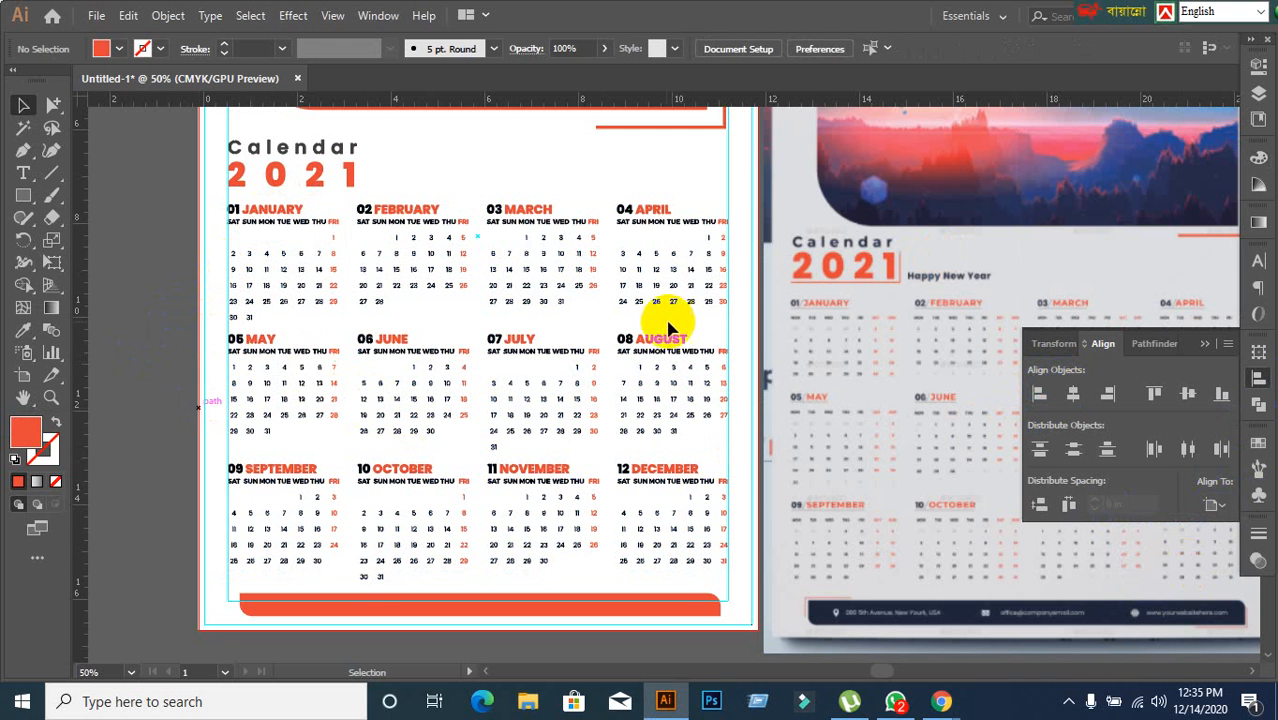
# Step: Look over the whole calendar page and switch to the Google Meet call in Chrome to check the meeting
pyautogui.scroll(1, 665, 330)
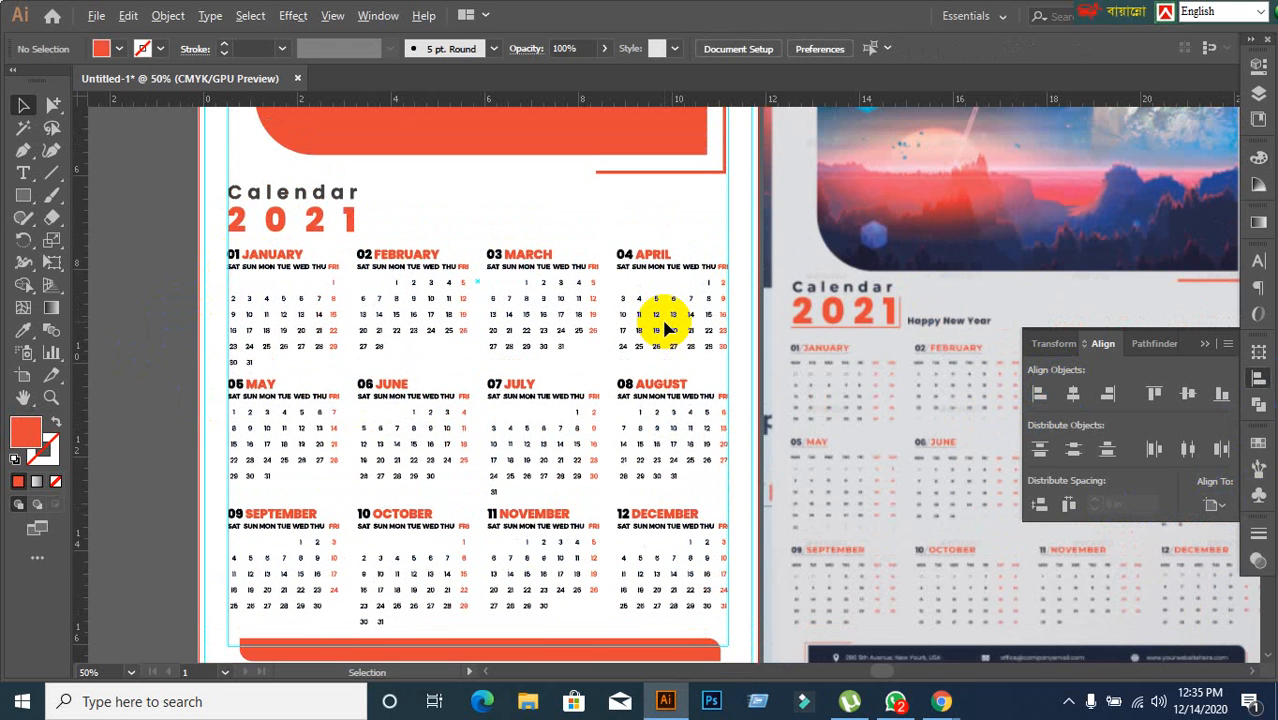
pyautogui.scroll(6, 665, 328)
pyautogui.scroll(-1, 665, 328)
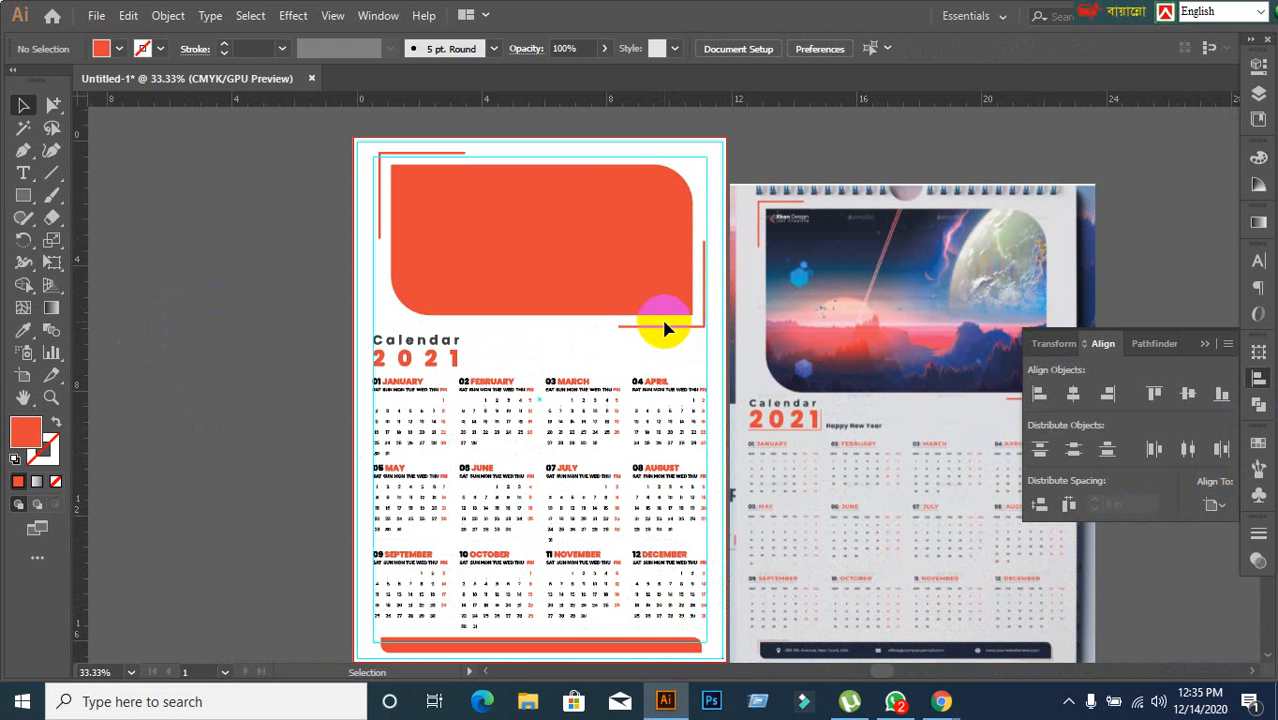
pyautogui.scroll(-3, 714, 406)
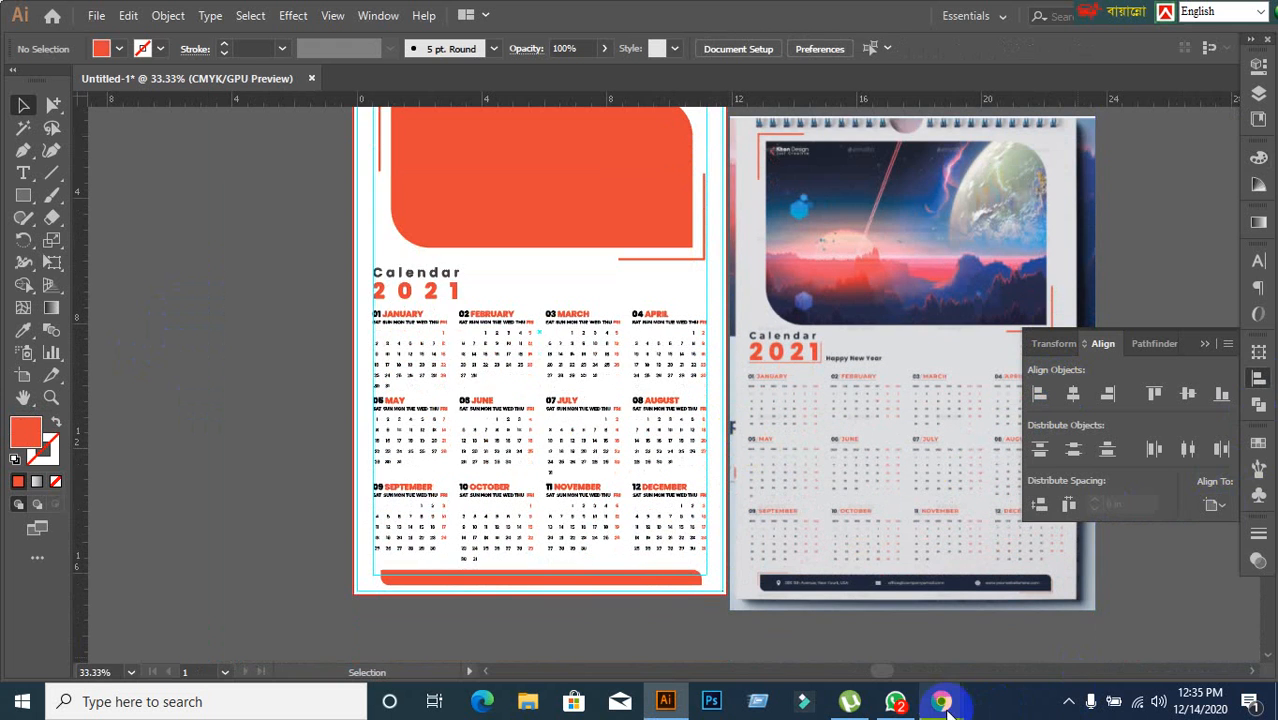
pyautogui.moveTo(941, 701)
pyautogui.click(847, 651)
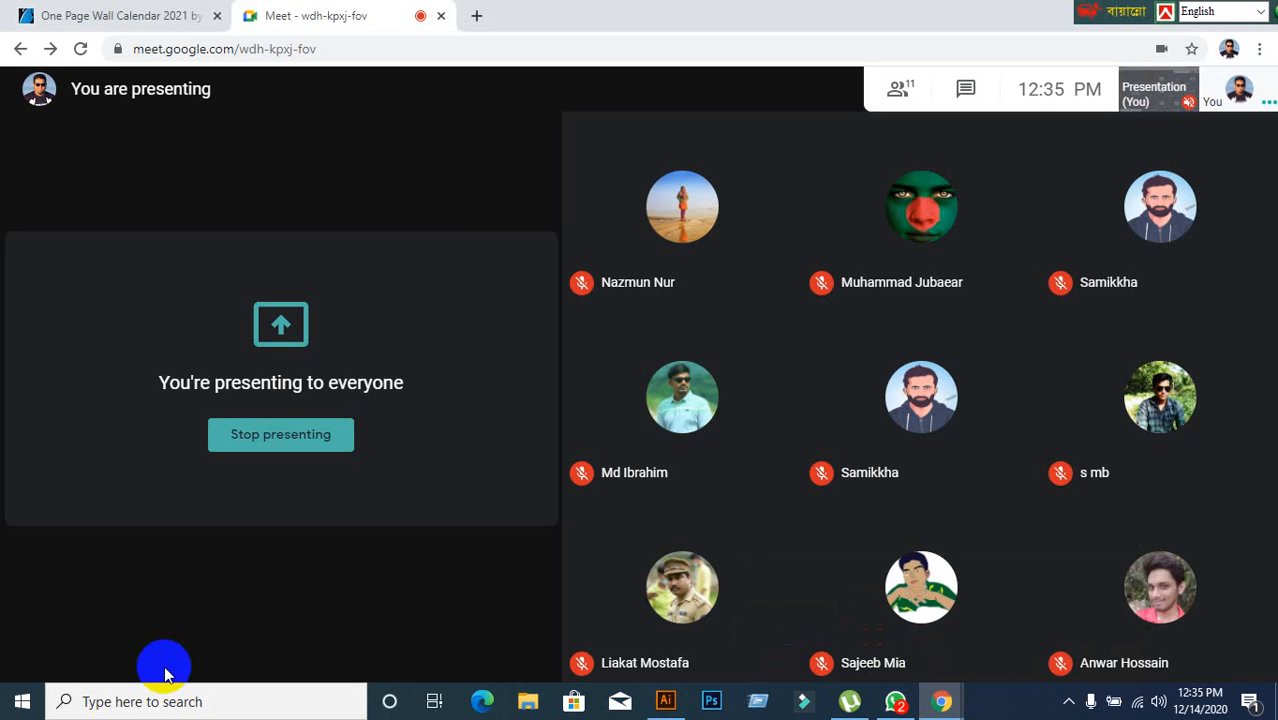
pyautogui.moveTo(195, 627)
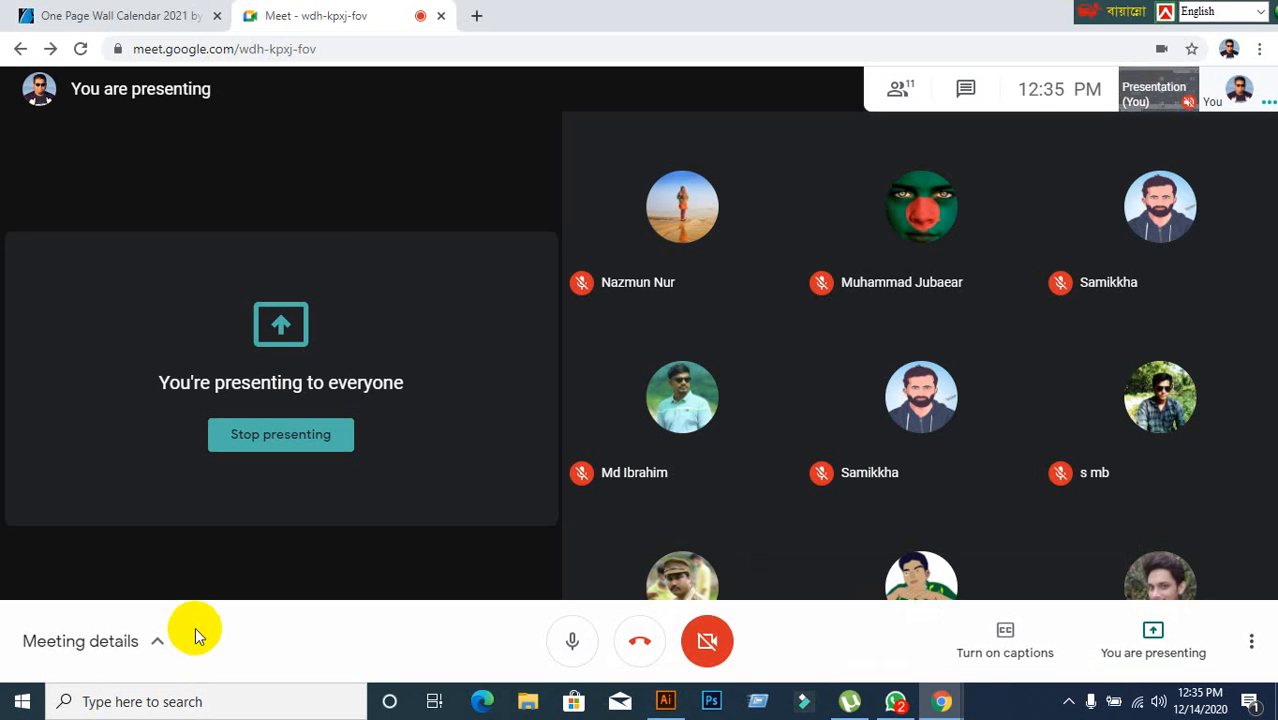
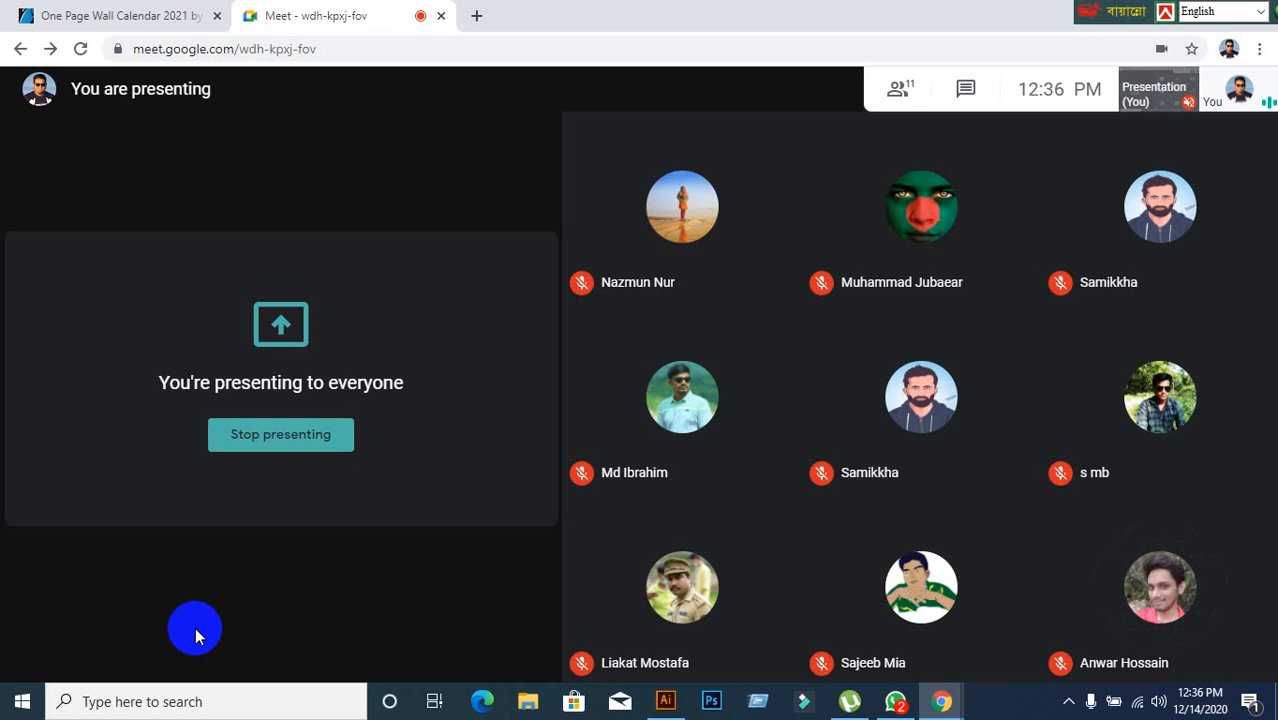
# Step: Switch back to Illustrator and compare the calendar layout with the reference image
pyautogui.click(660, 703)
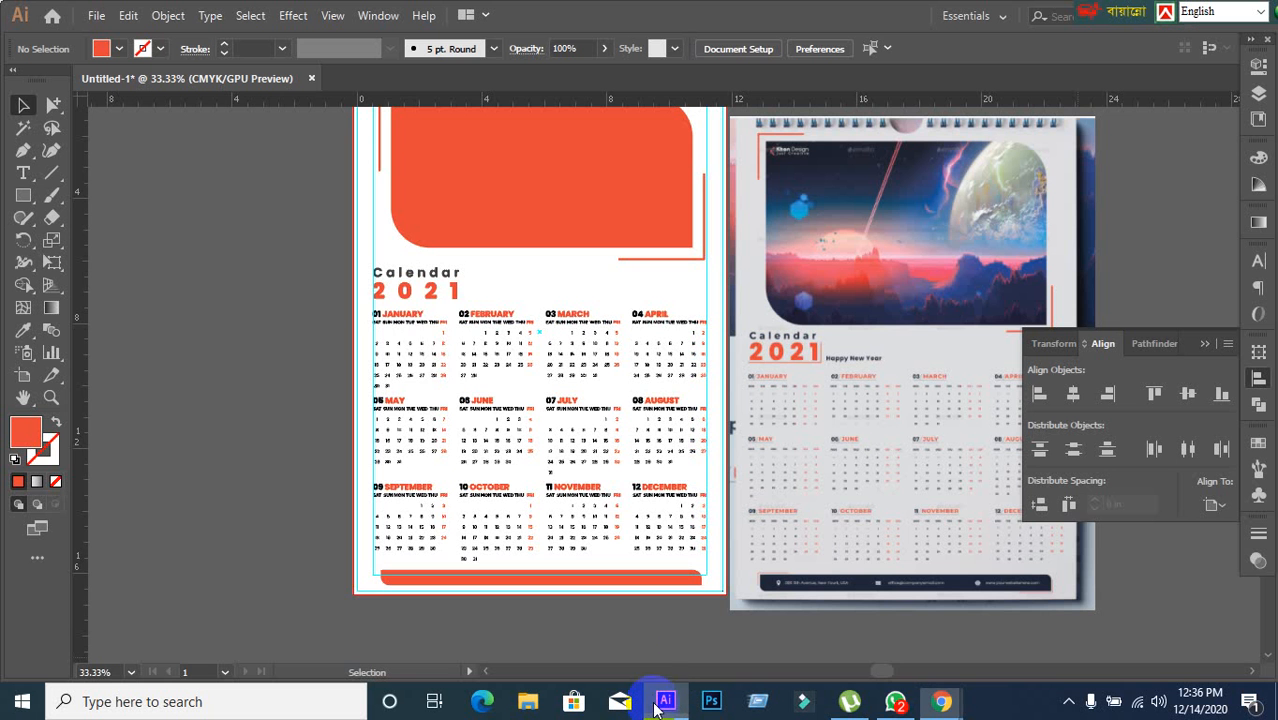
pyautogui.scroll(2, 797, 430)
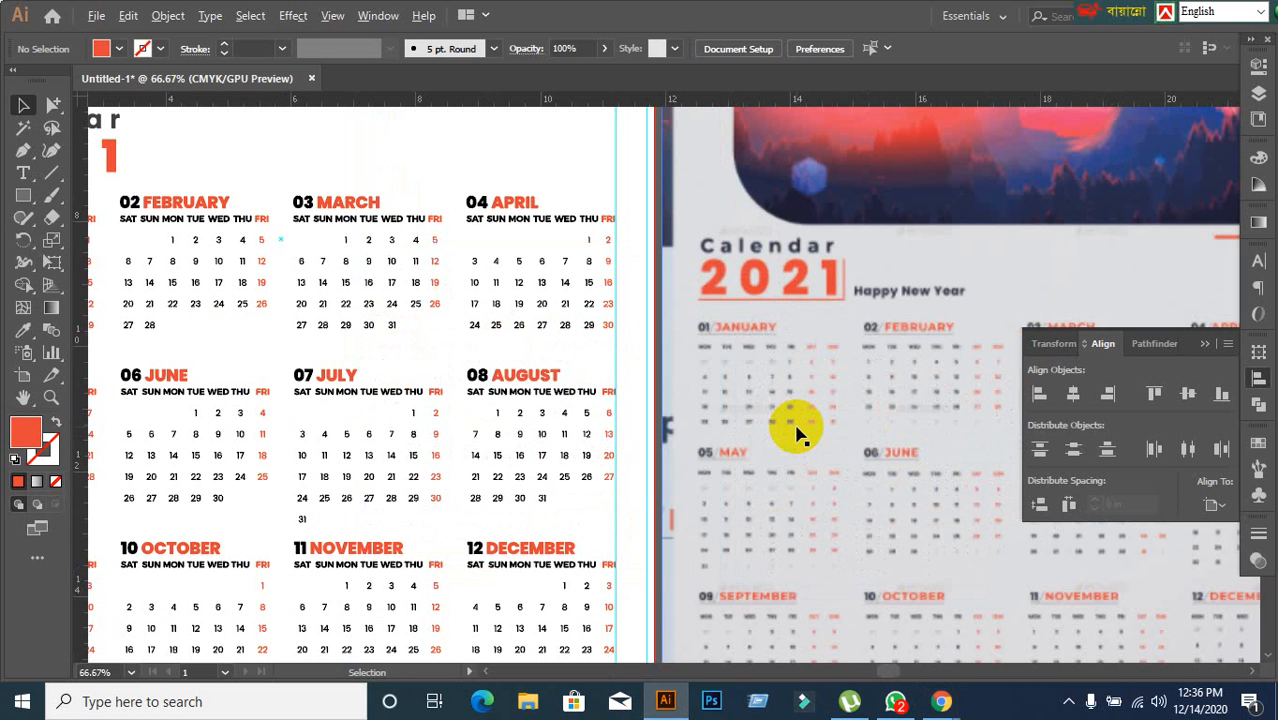
pyautogui.scroll(-1, 765, 370)
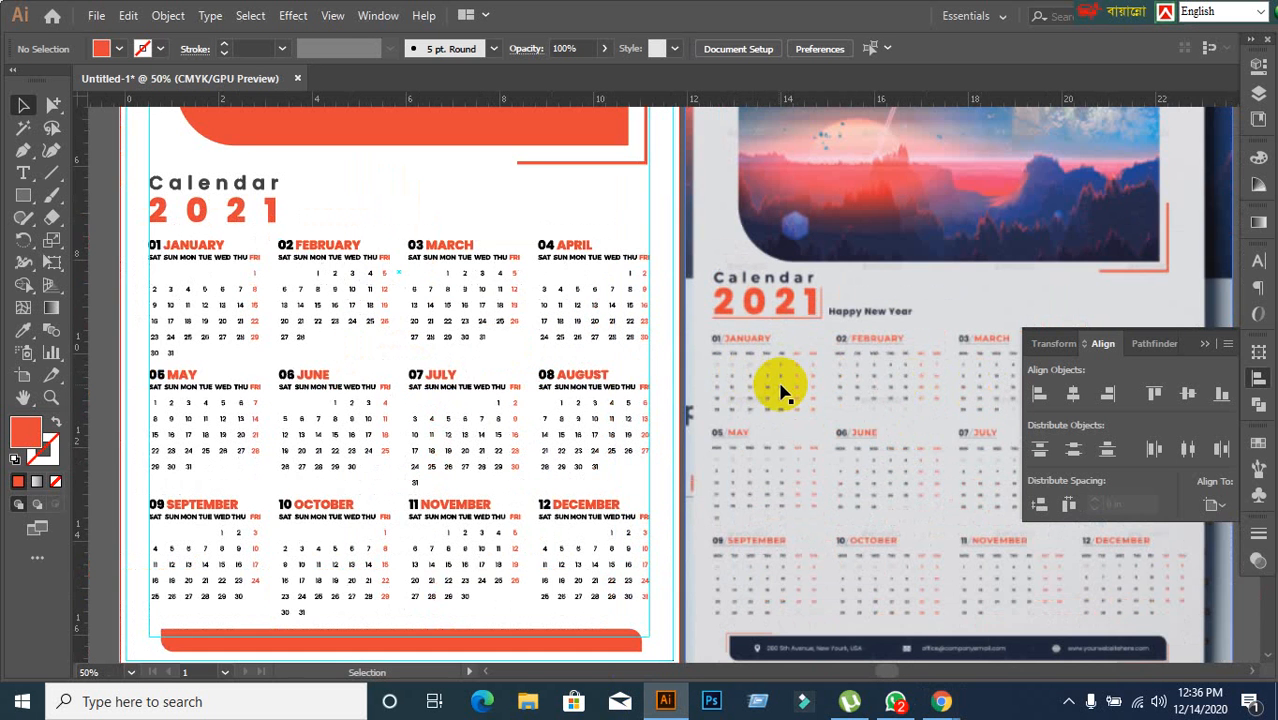
pyautogui.scroll(-1, 780, 385)
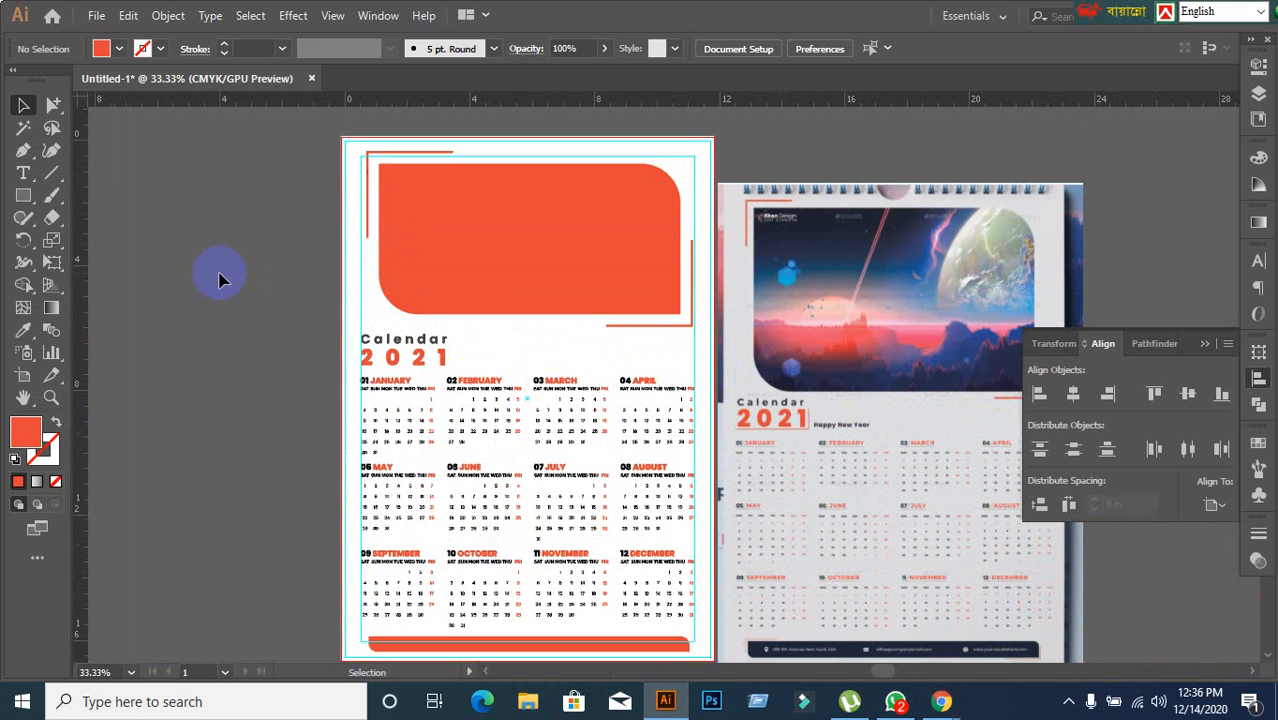
pyautogui.click(497, 236)
pyautogui.click(280, 275)
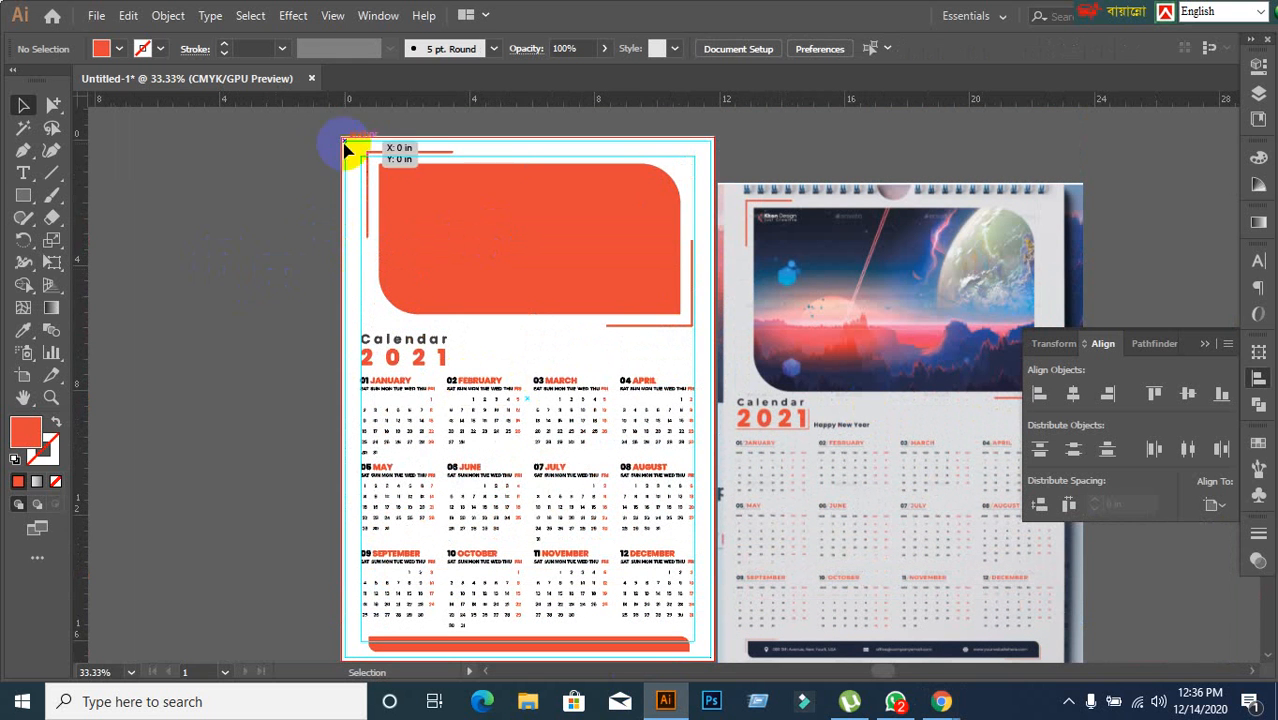
pyautogui.click(311, 79)
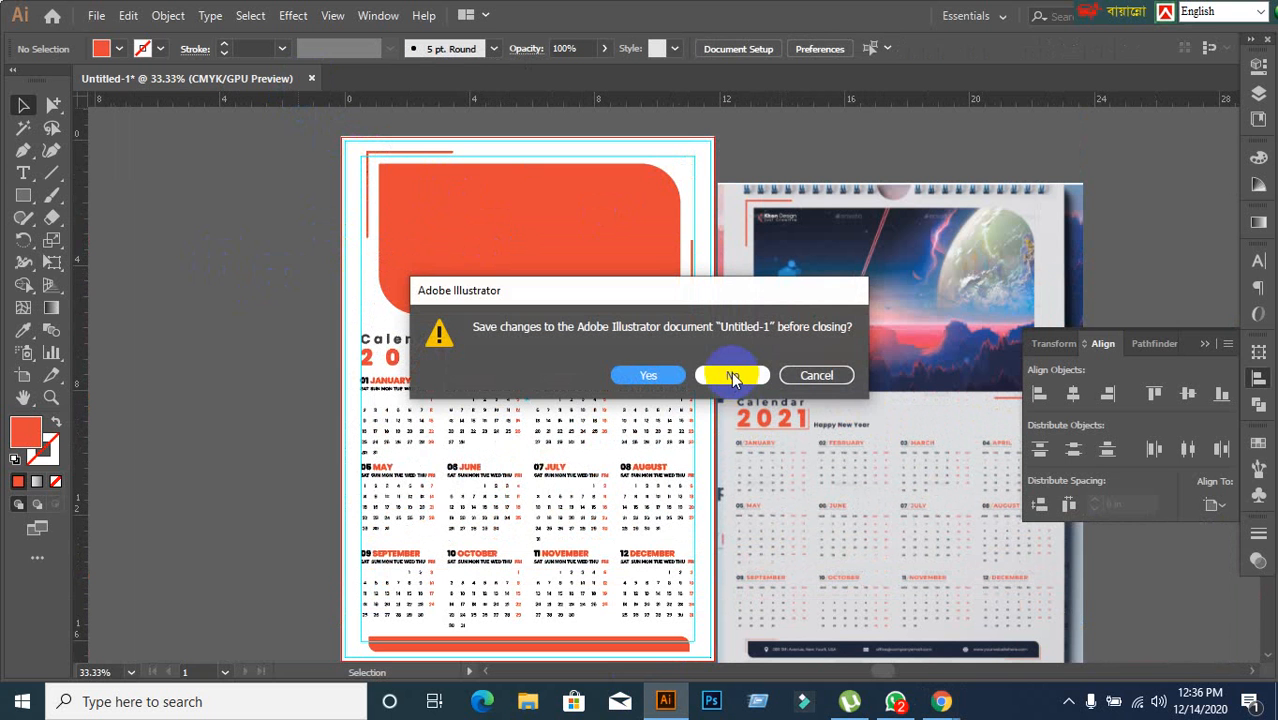
pyautogui.click(175, 409)
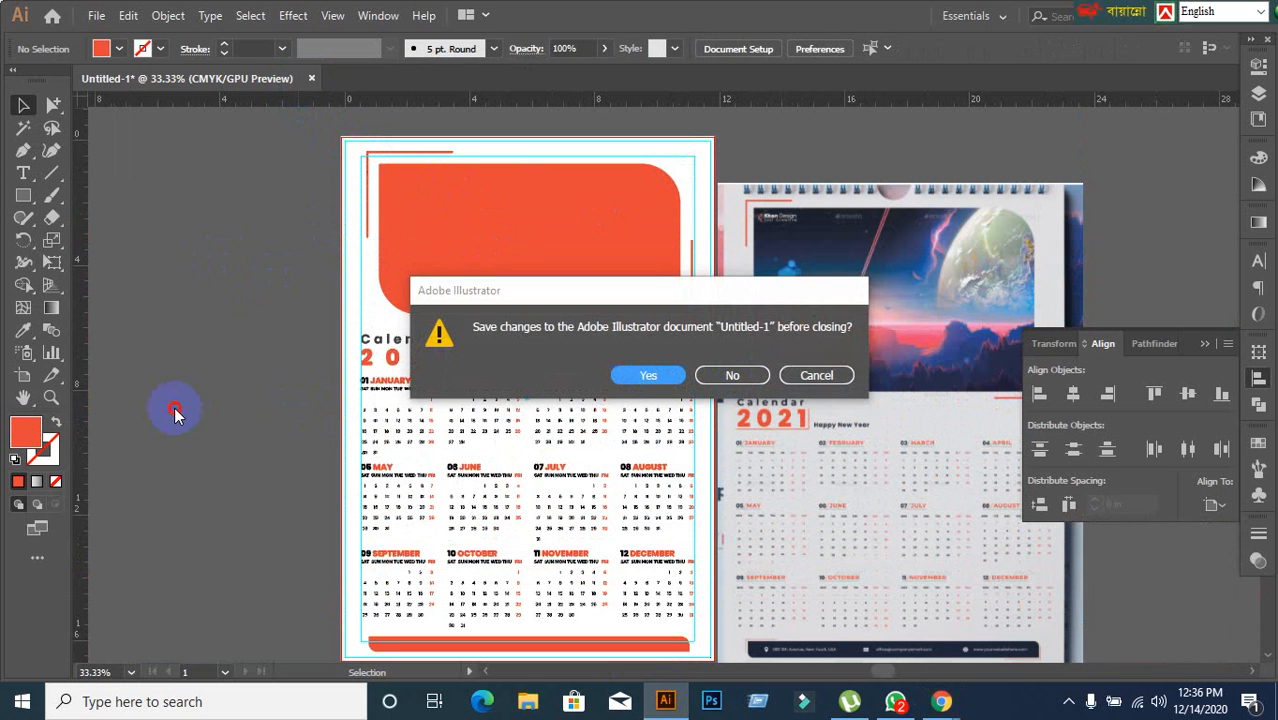
pyautogui.click(816, 375)
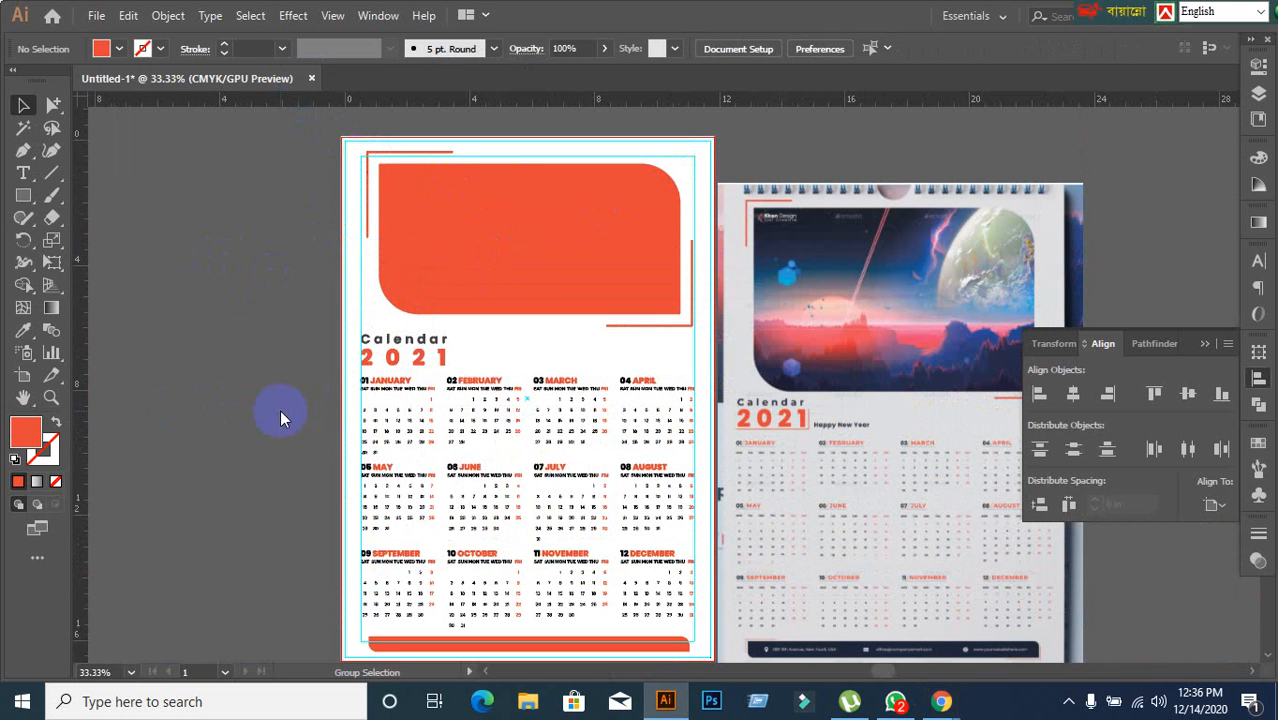
# Step: Save the document to the Desktop as Calendar2021 in Adobe Illustrator (*.AI) format, keeping the Illustrator CC version options
pyautogui.hotkey('ctrl', 's')
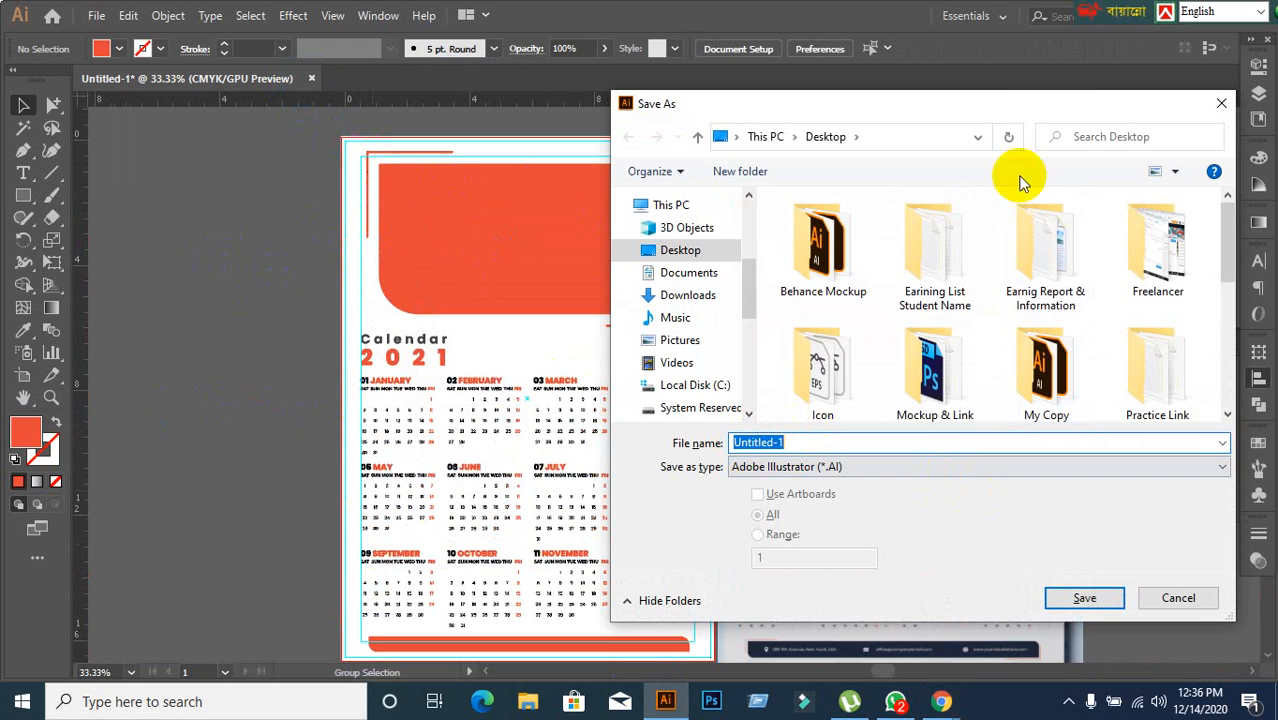
pyautogui.moveTo(1004, 115); pyautogui.dragTo(607, 149)
pyautogui.click(313, 279)
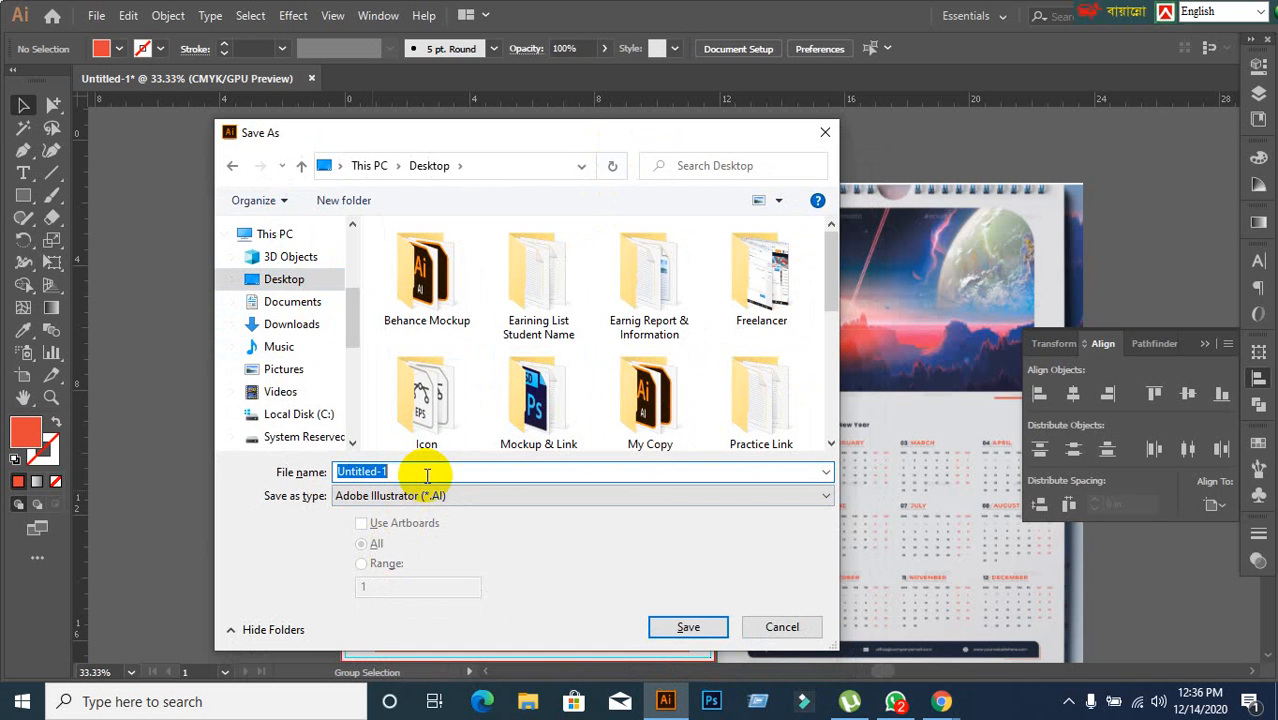
pyautogui.write('Calendar2021')
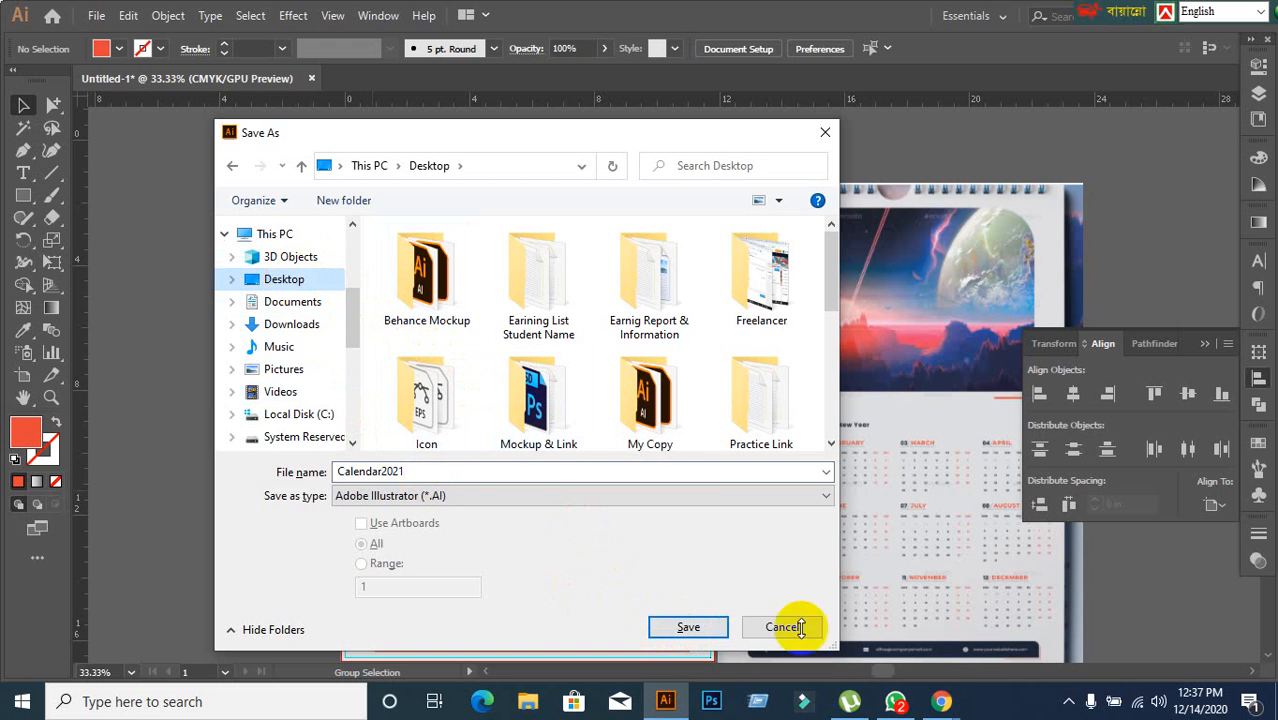
pyautogui.click(690, 628)
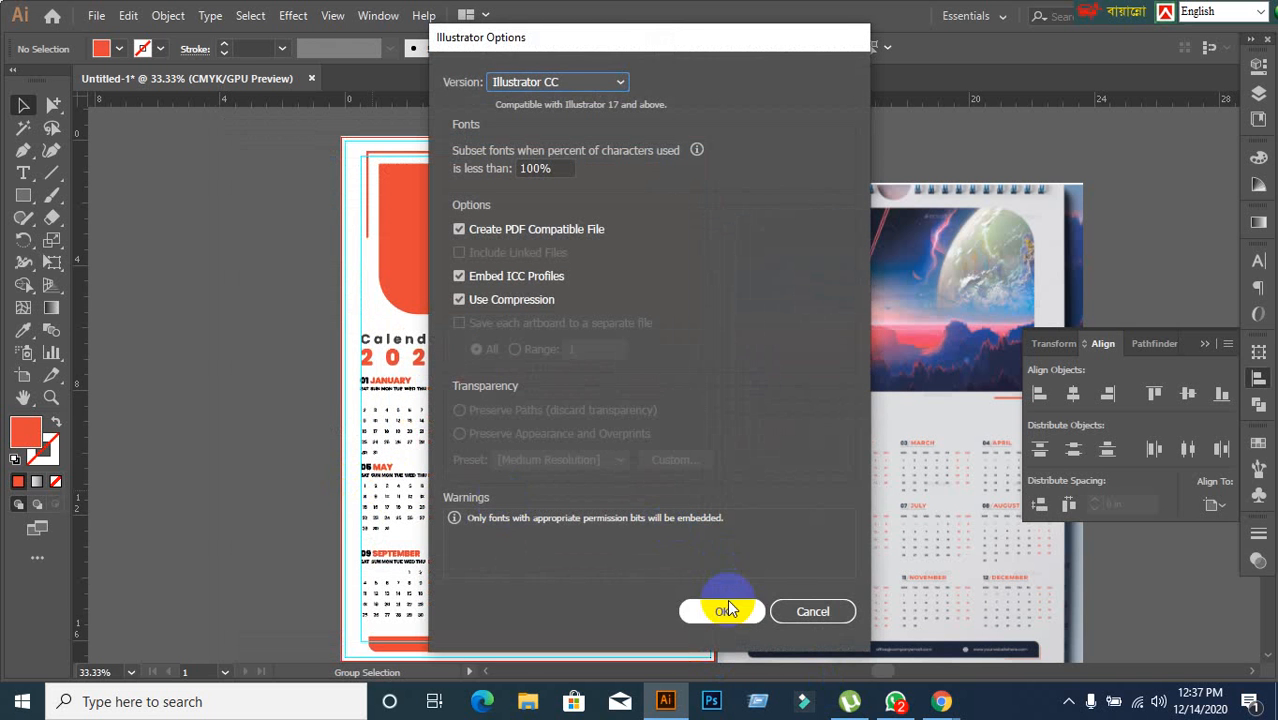
pyautogui.click(724, 611)
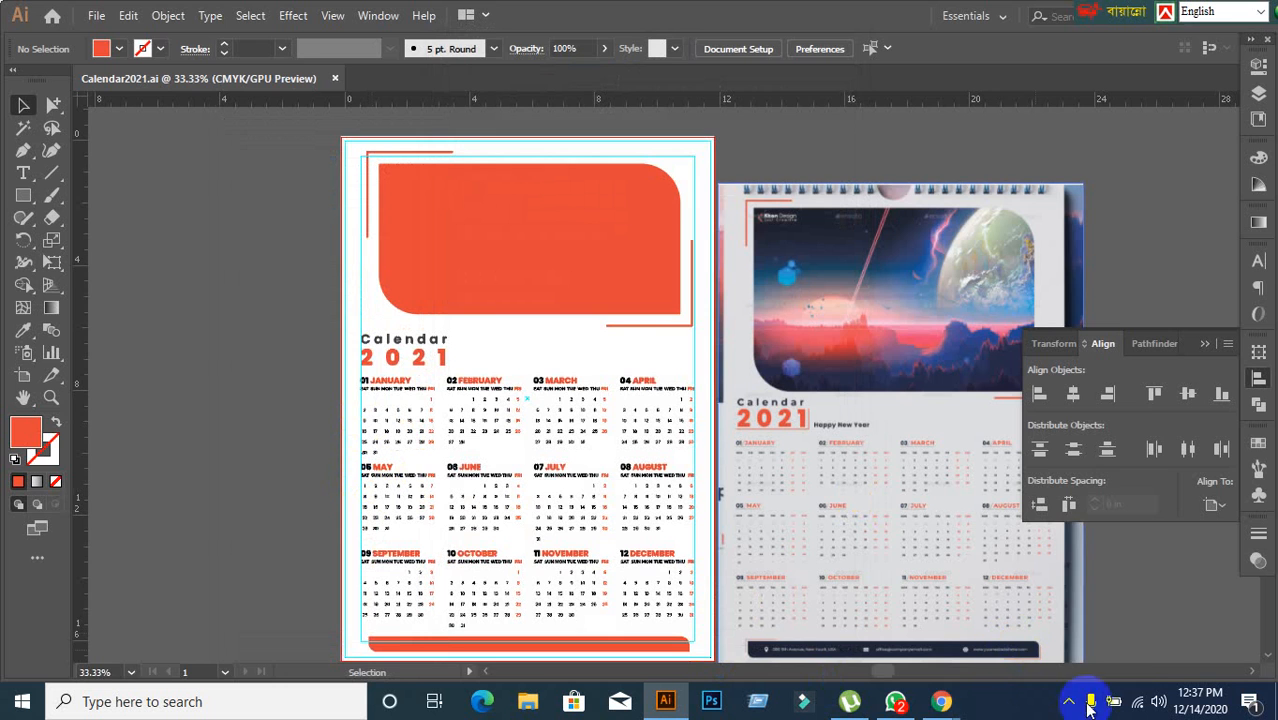
# Step: Switch to the Google Meet call in Chrome to check the participants, and return to the calendar in Illustrator
pyautogui.moveTo(941, 701)
pyautogui.click(842, 662)
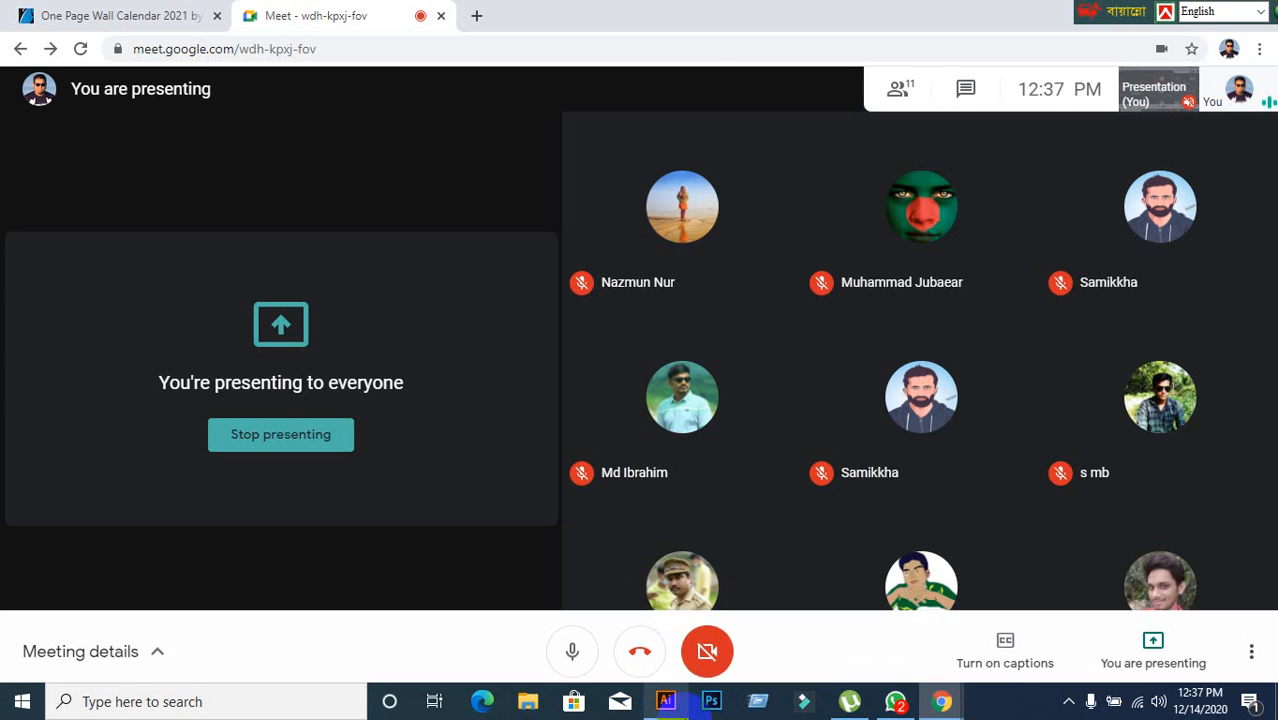
pyautogui.moveTo(666, 701)
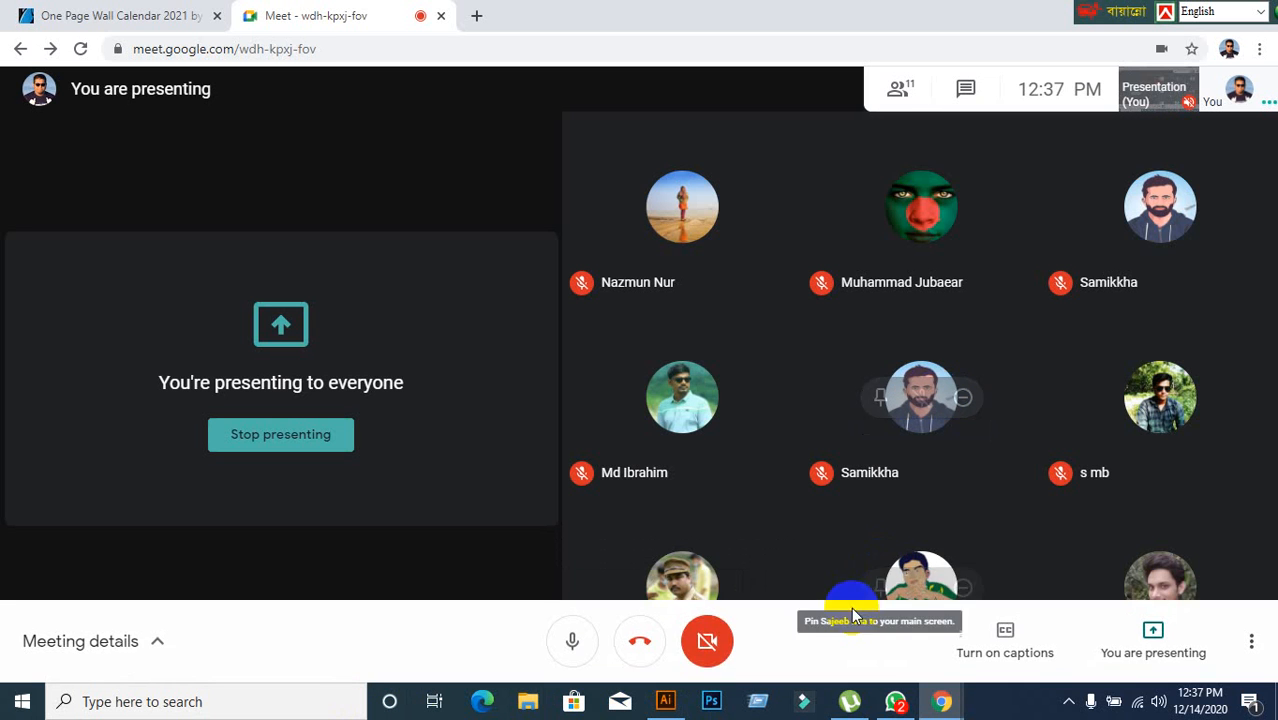
pyautogui.click(676, 701)
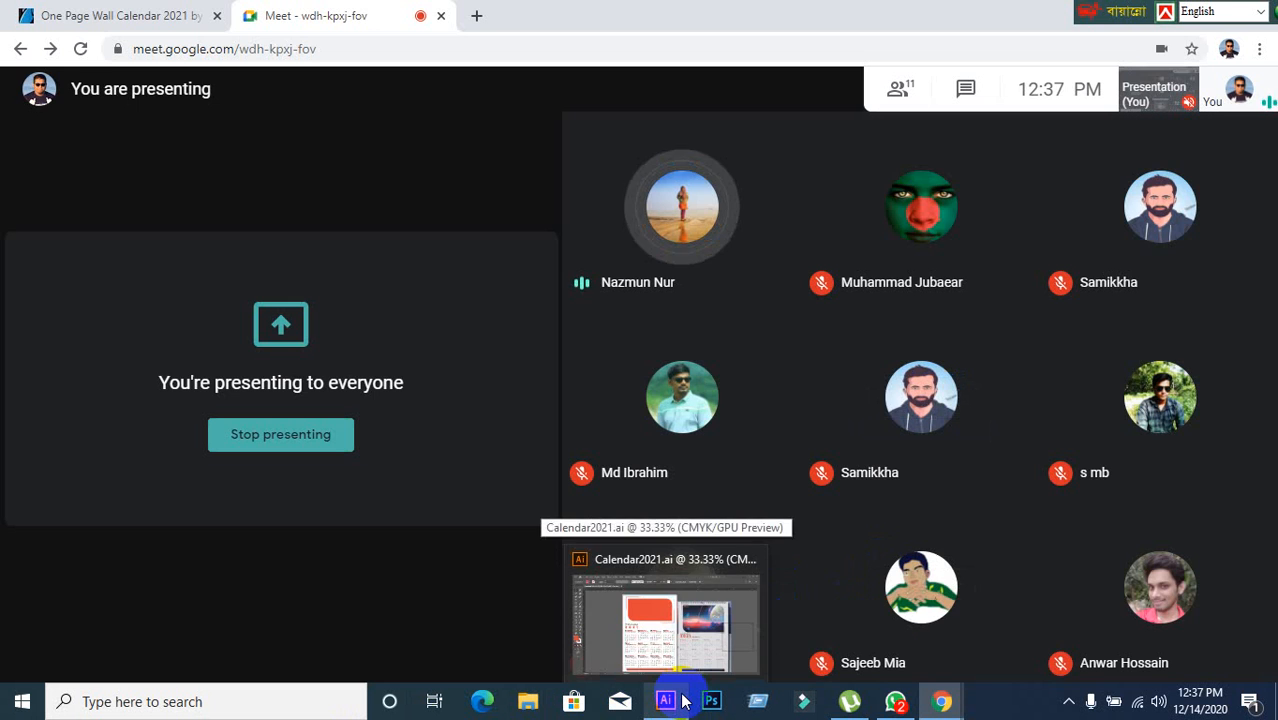
pyautogui.click(665, 610)
# Step: Close the Calendar2021.ai document and minimise the Illustrator window
pyautogui.click(210, 193)
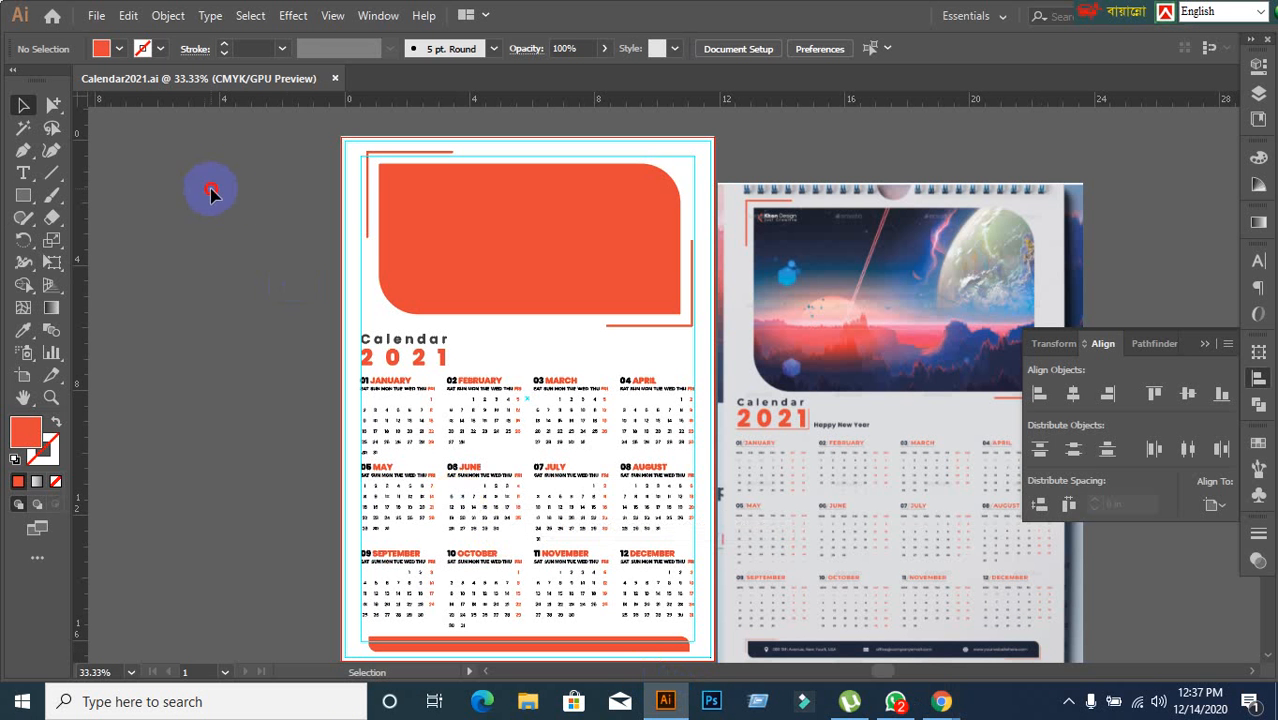
pyautogui.click(336, 78)
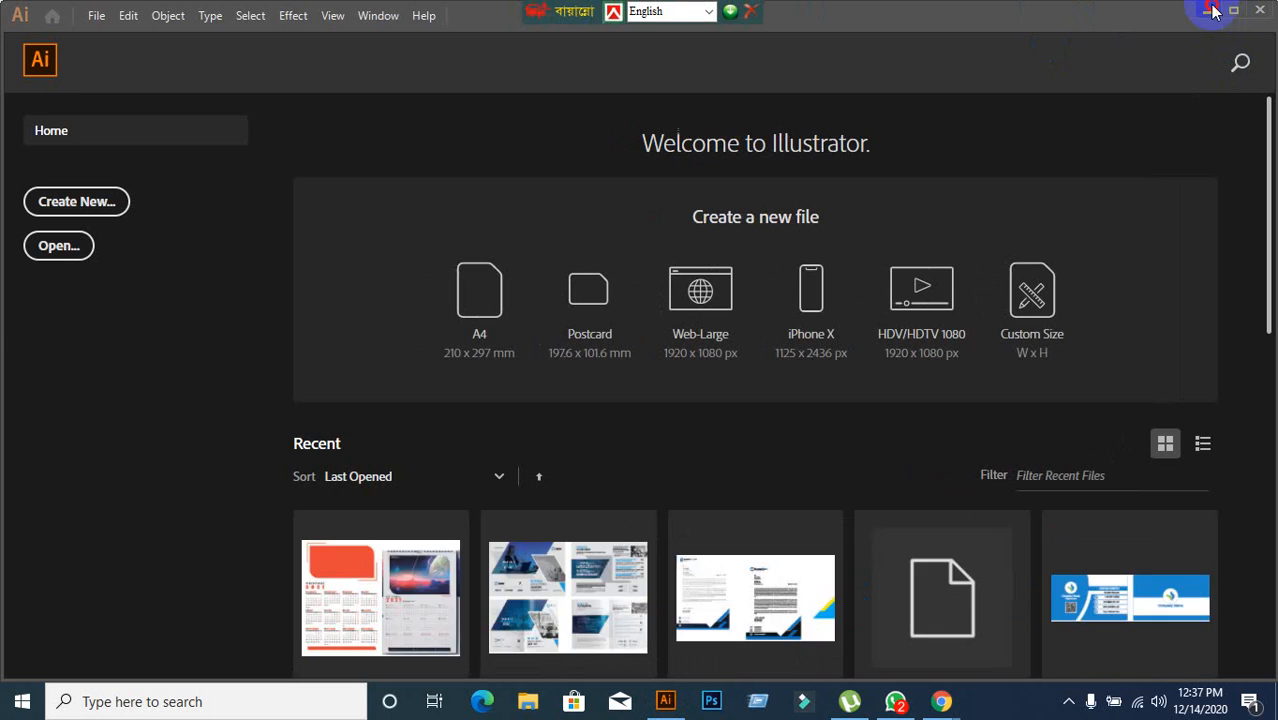
pyautogui.click(1207, 10)
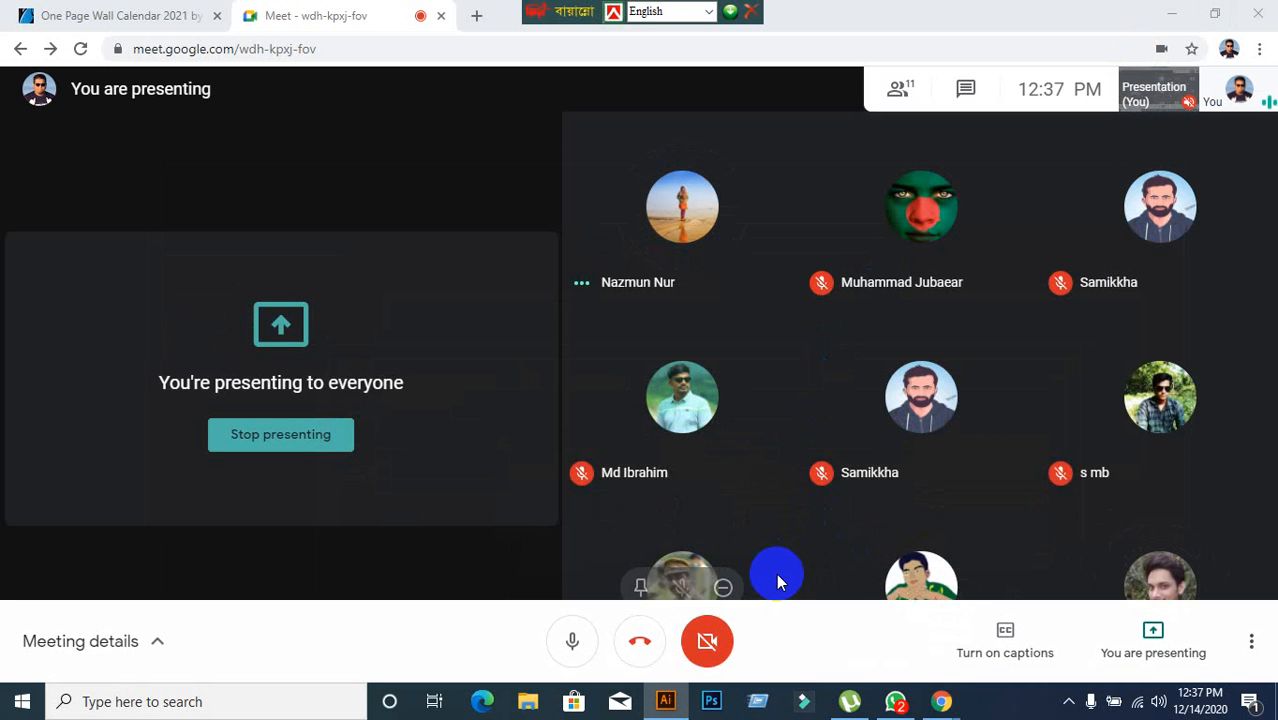
pyautogui.click(682, 706)
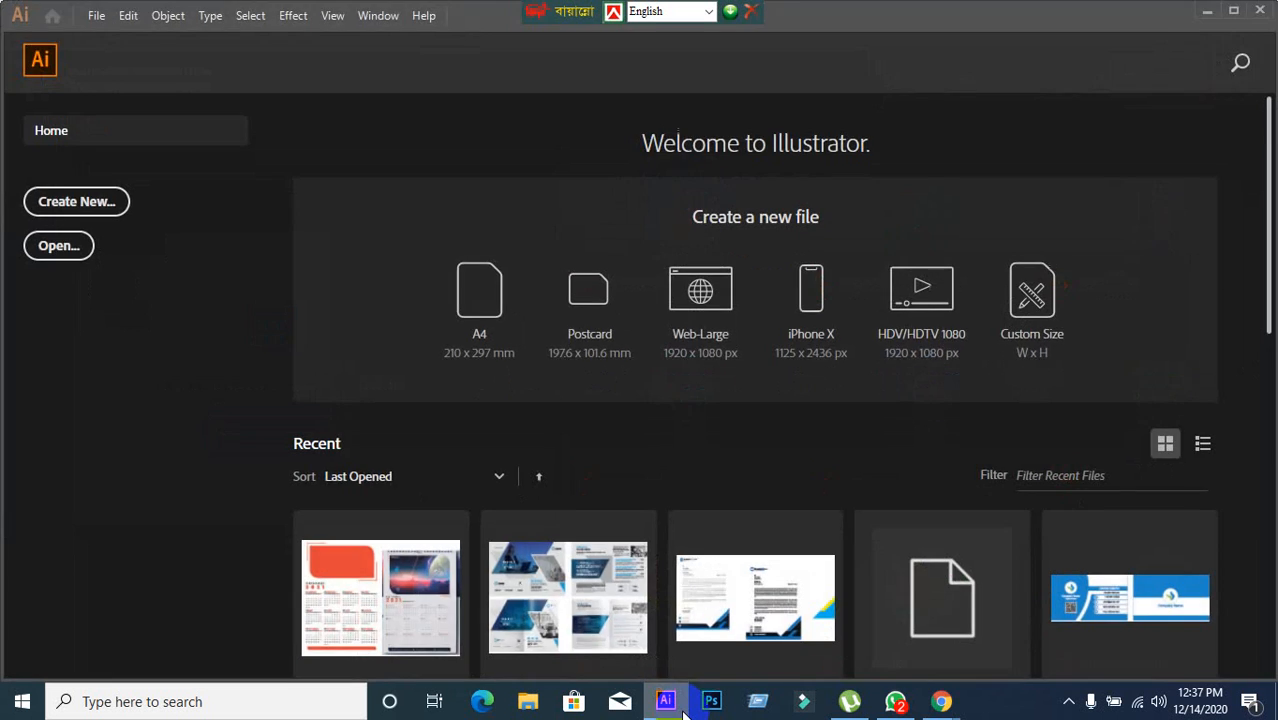
pyautogui.click(680, 705)
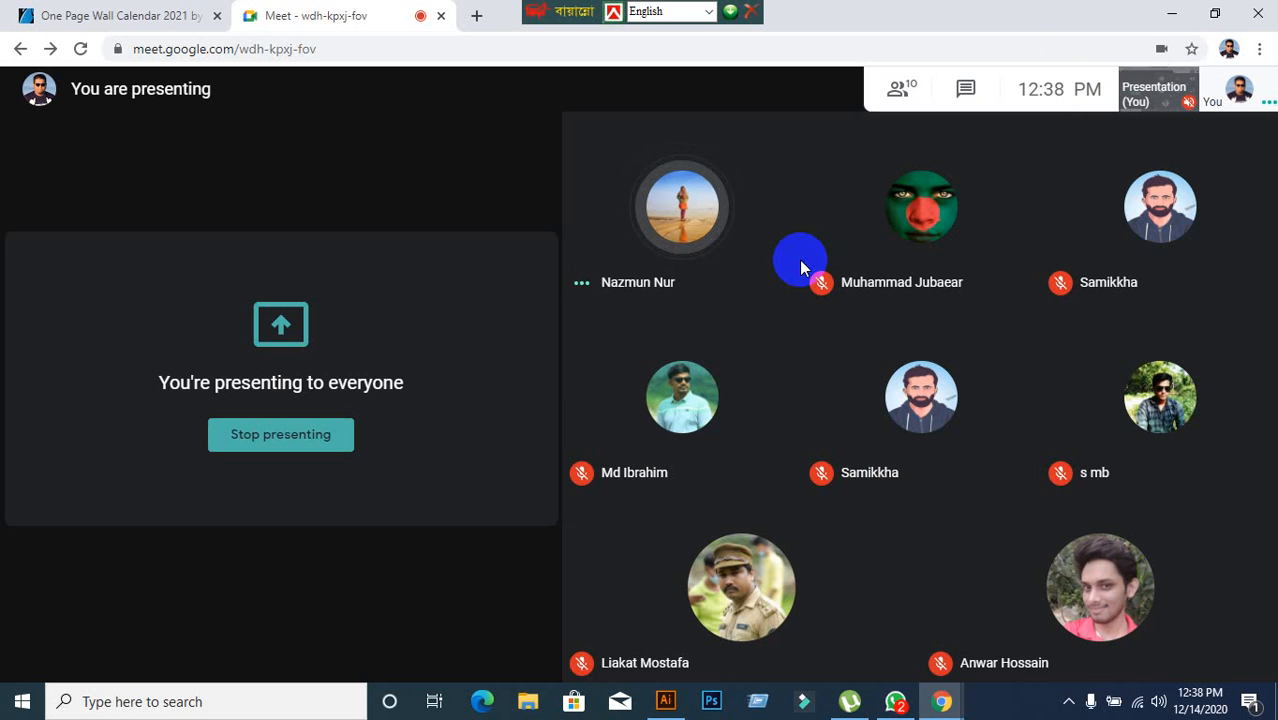
pyautogui.moveTo(882, 236)
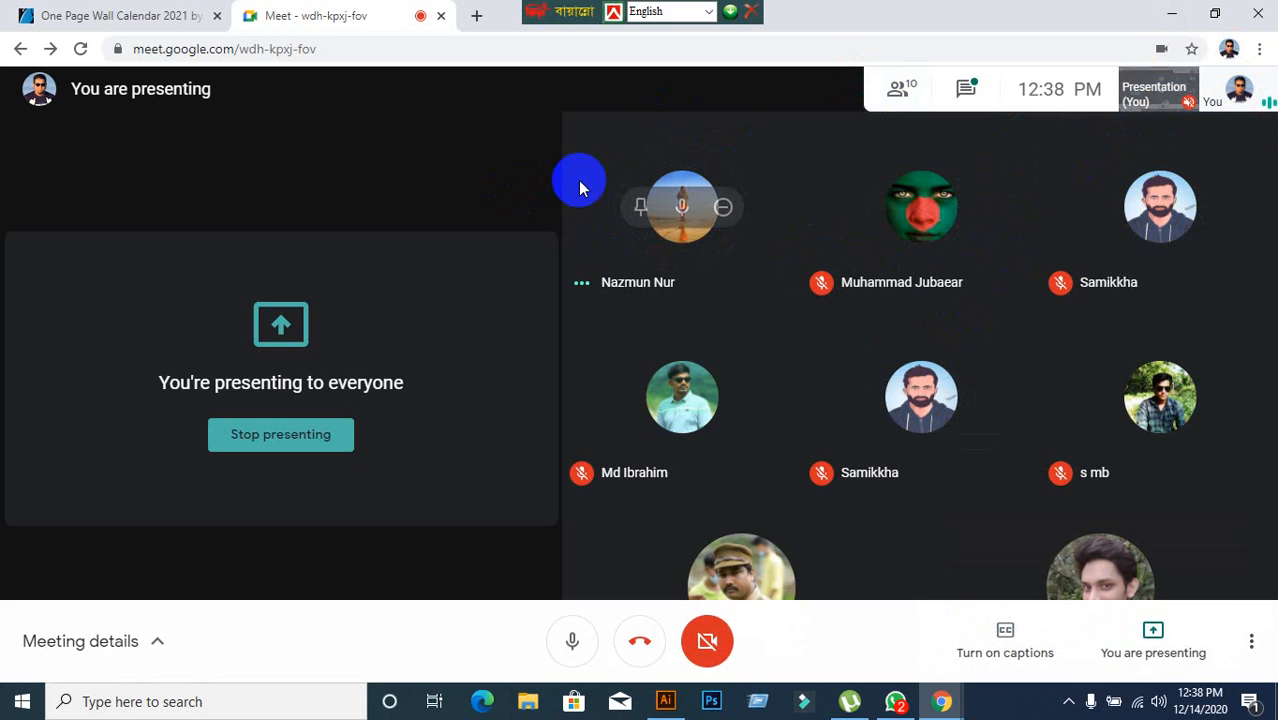
pyautogui.click(665, 701)
pyautogui.click(672, 703)
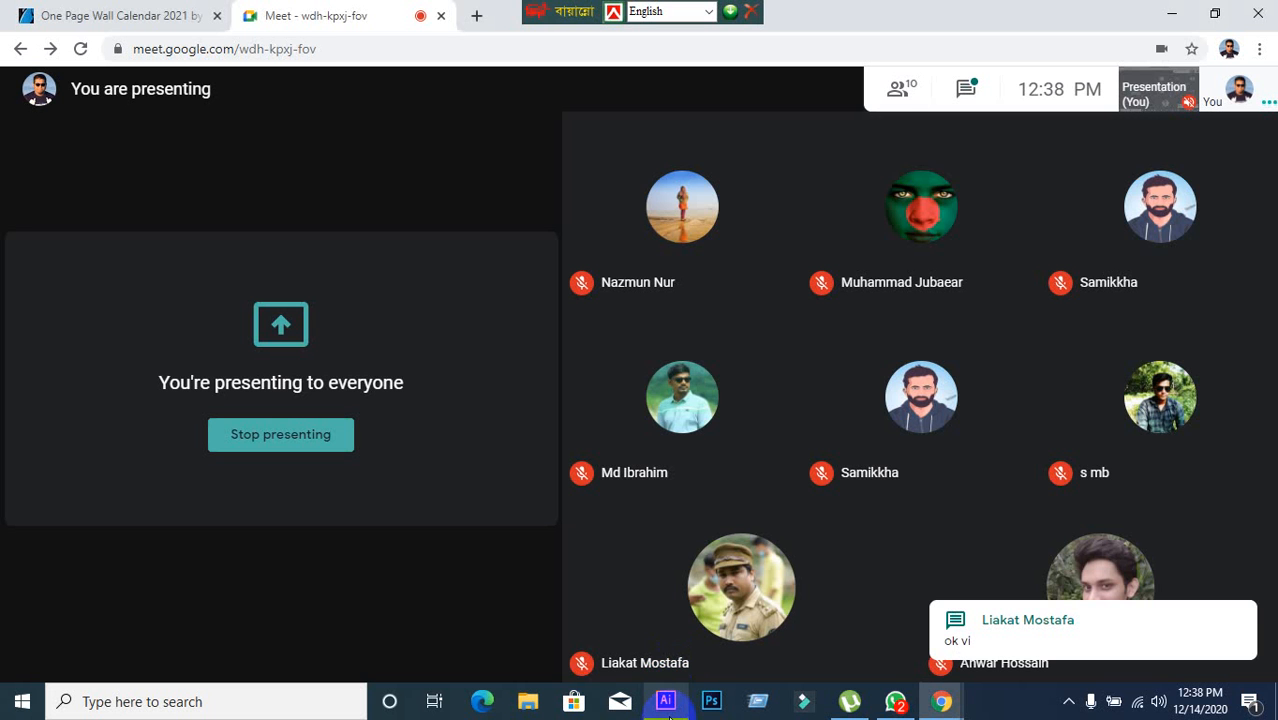
pyautogui.moveTo(670, 714)
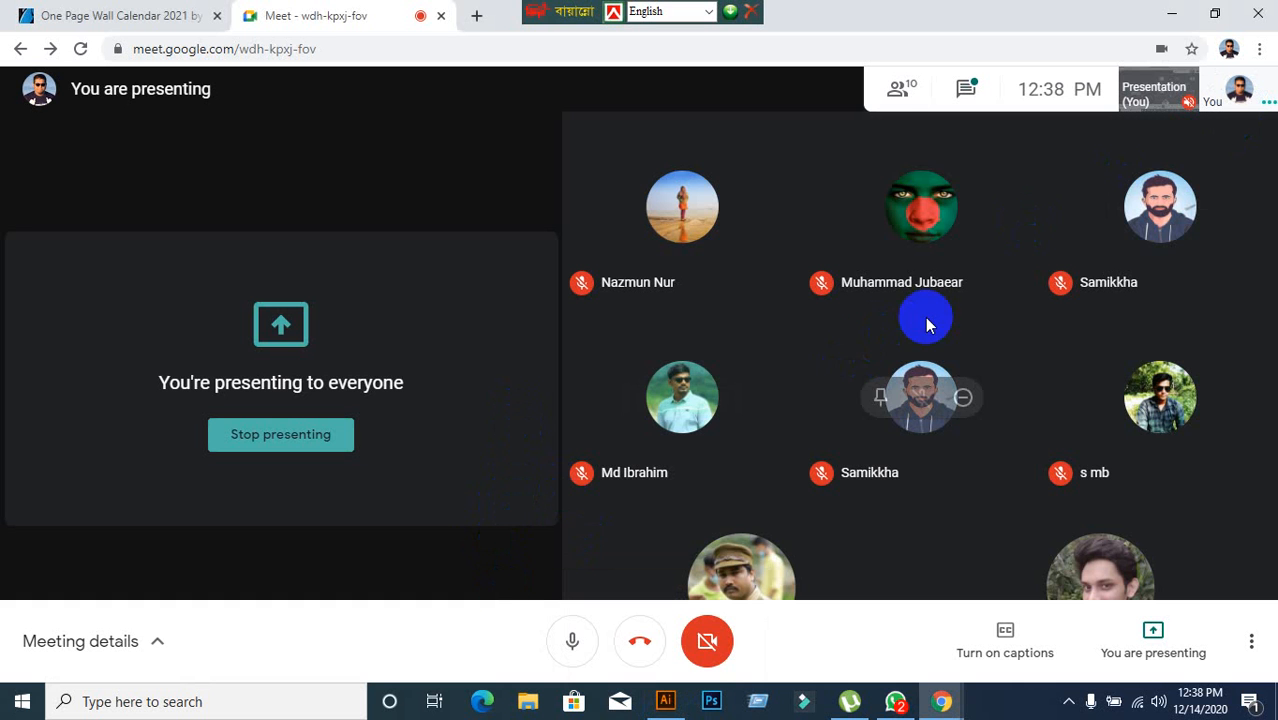
pyautogui.click(670, 714)
pyautogui.click(670, 714)
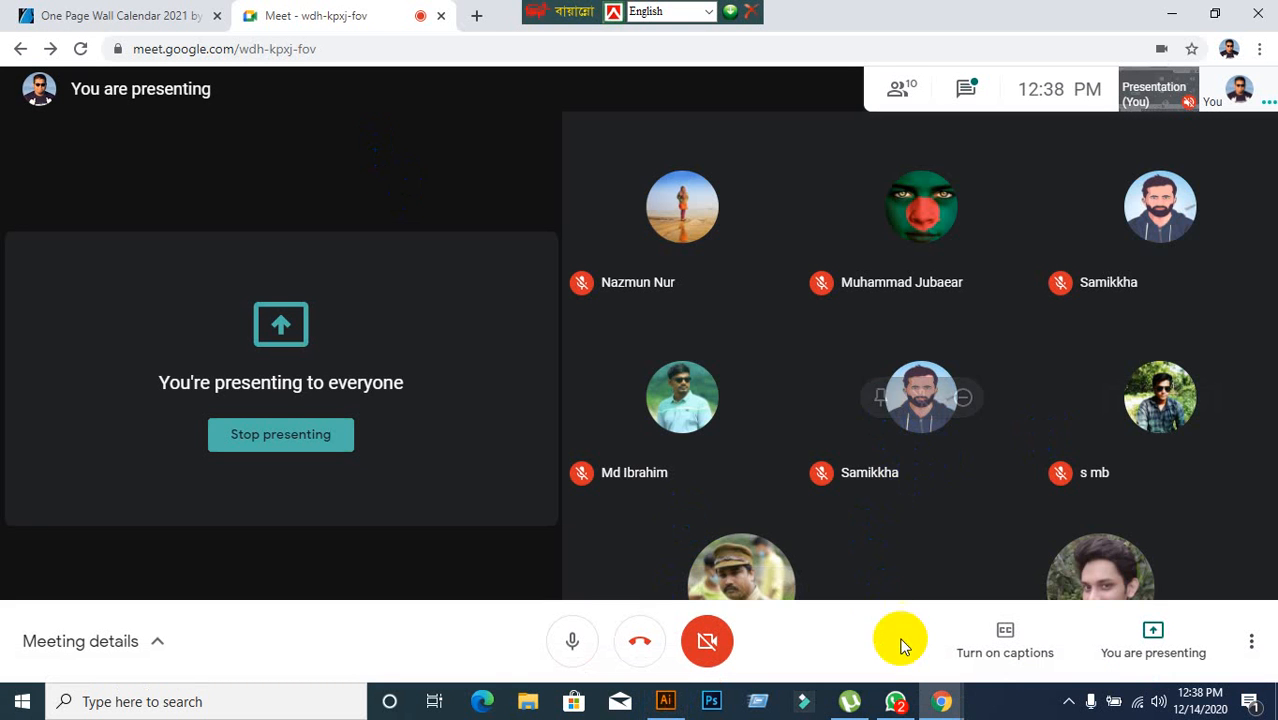
# Step: Switch to WhatsApp and open the student's Saturday conversation whose last entry is a deleted message
pyautogui.click(899, 712)
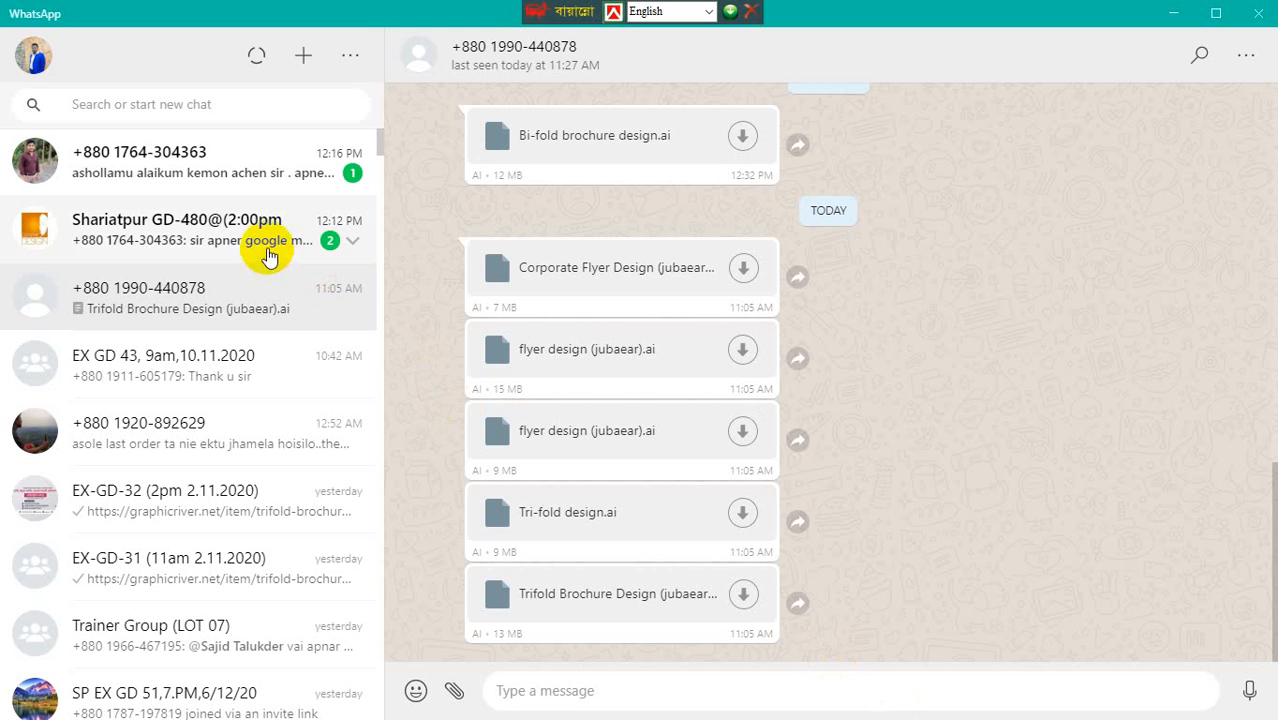
pyautogui.click(257, 309)
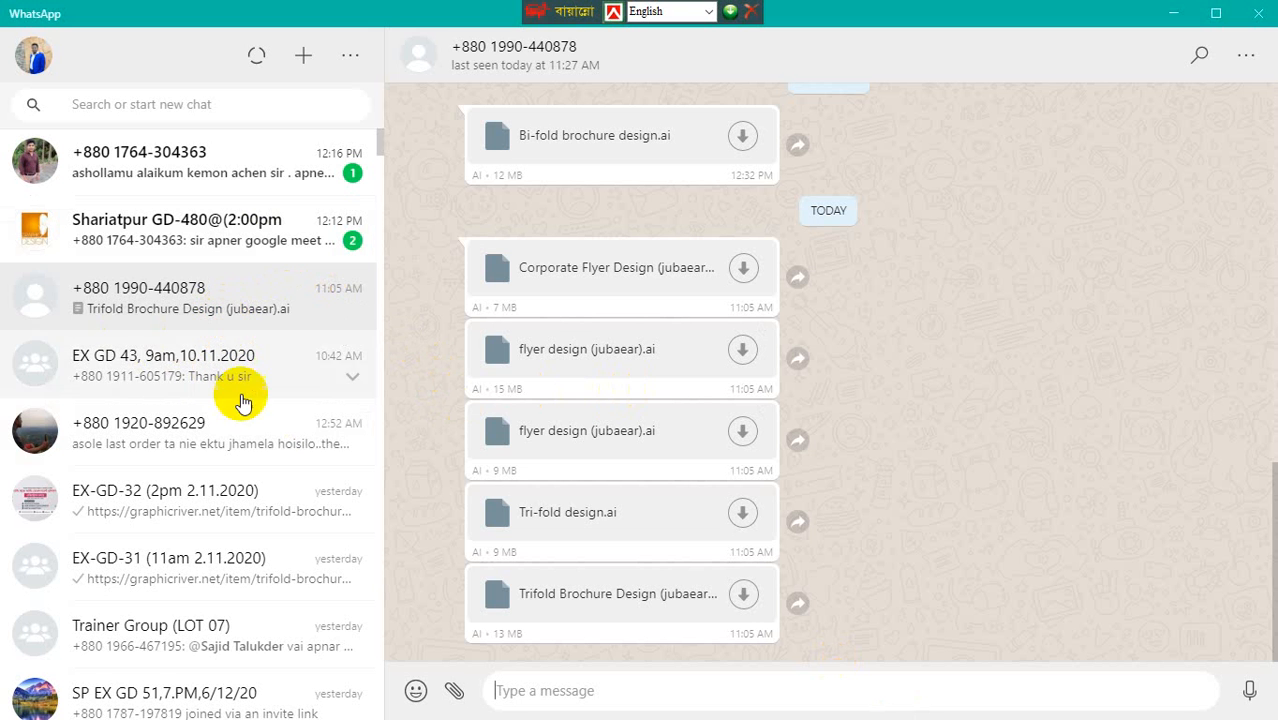
pyautogui.scroll(-5, 255, 430)
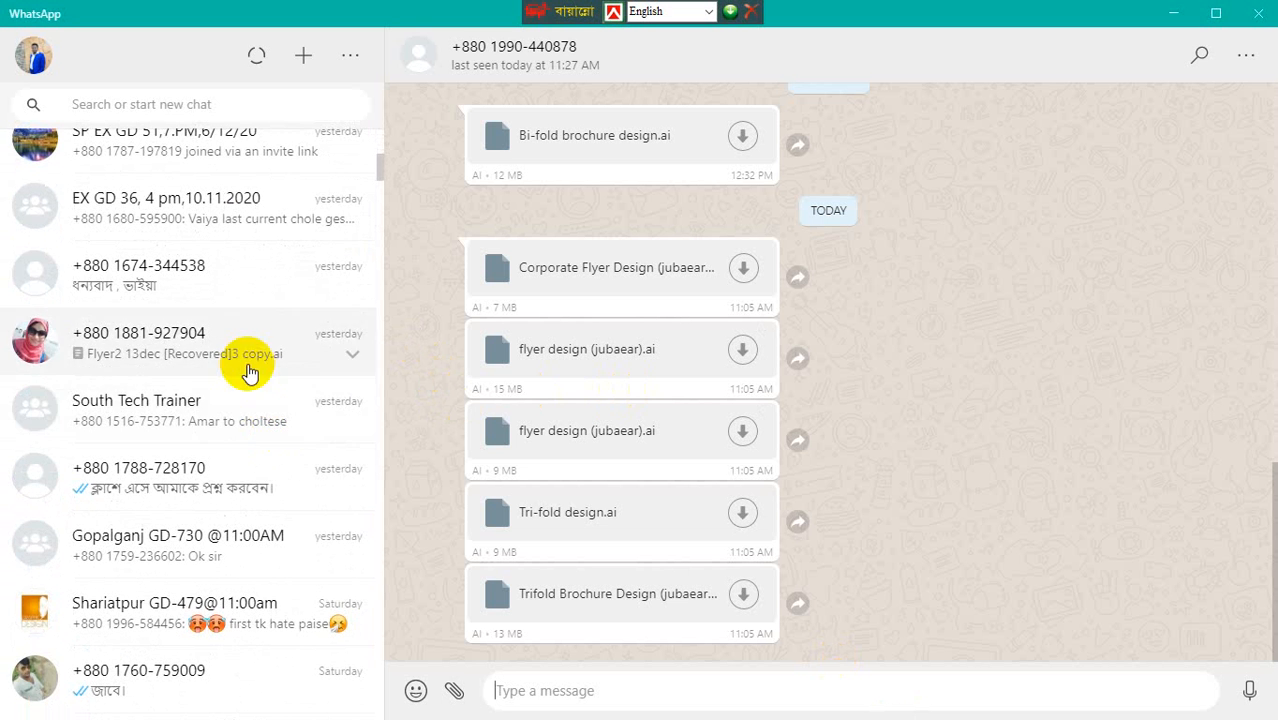
pyautogui.scroll(-2, 255, 368)
pyautogui.scroll(-3, 270, 393)
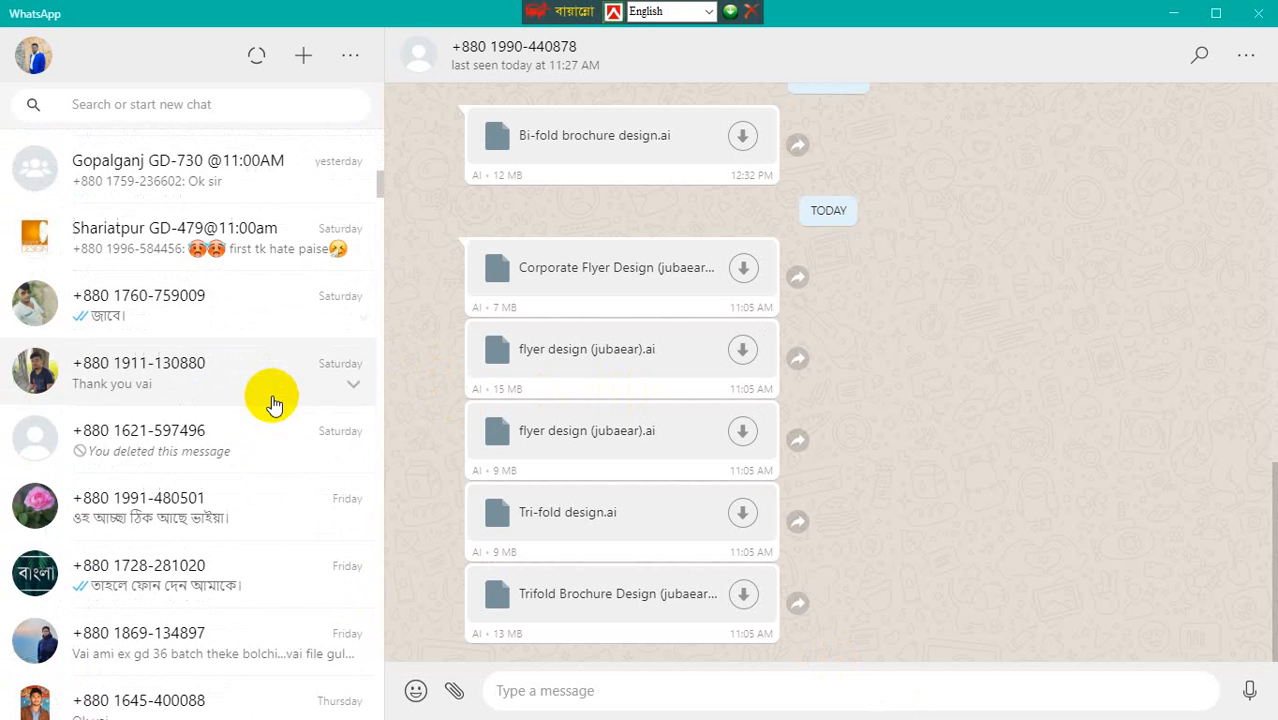
pyautogui.click(222, 434)
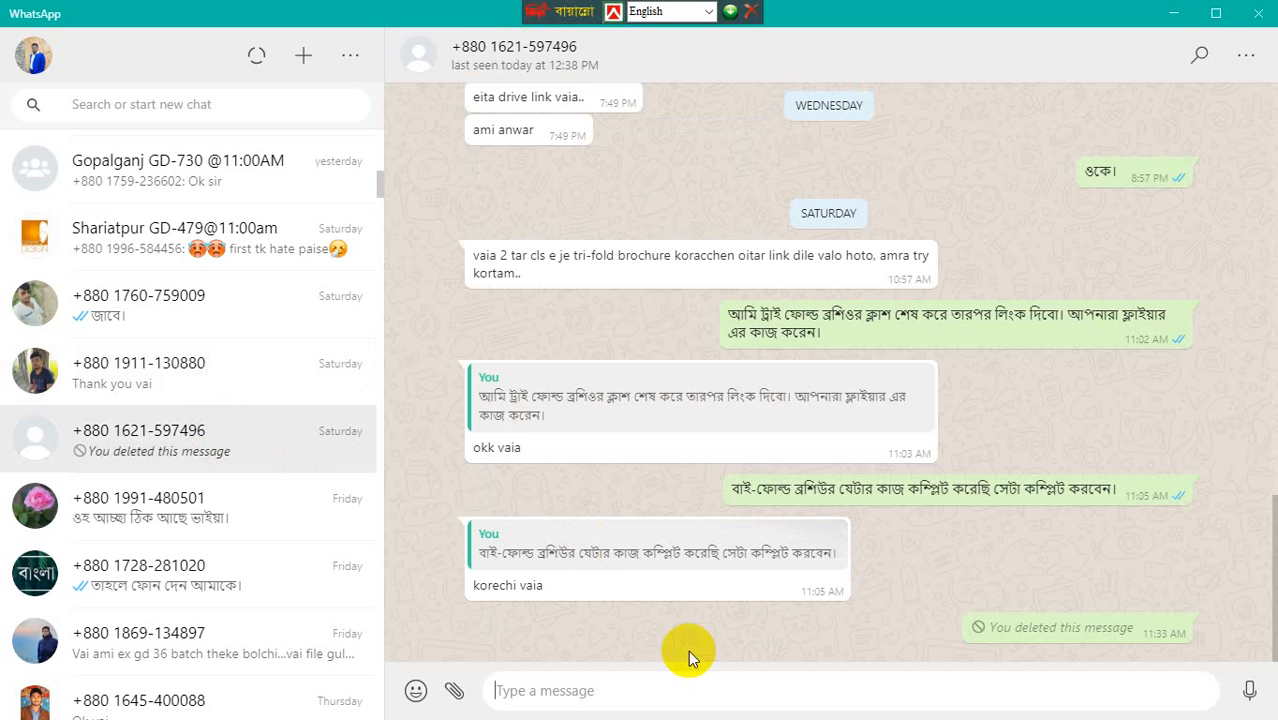
# Step: Open the Google Drive folder link from the Wednesday messages and move the floating language bar off the browser tabs
pyautogui.scroll(1, 841, 569)
pyautogui.scroll(3, 841, 569)
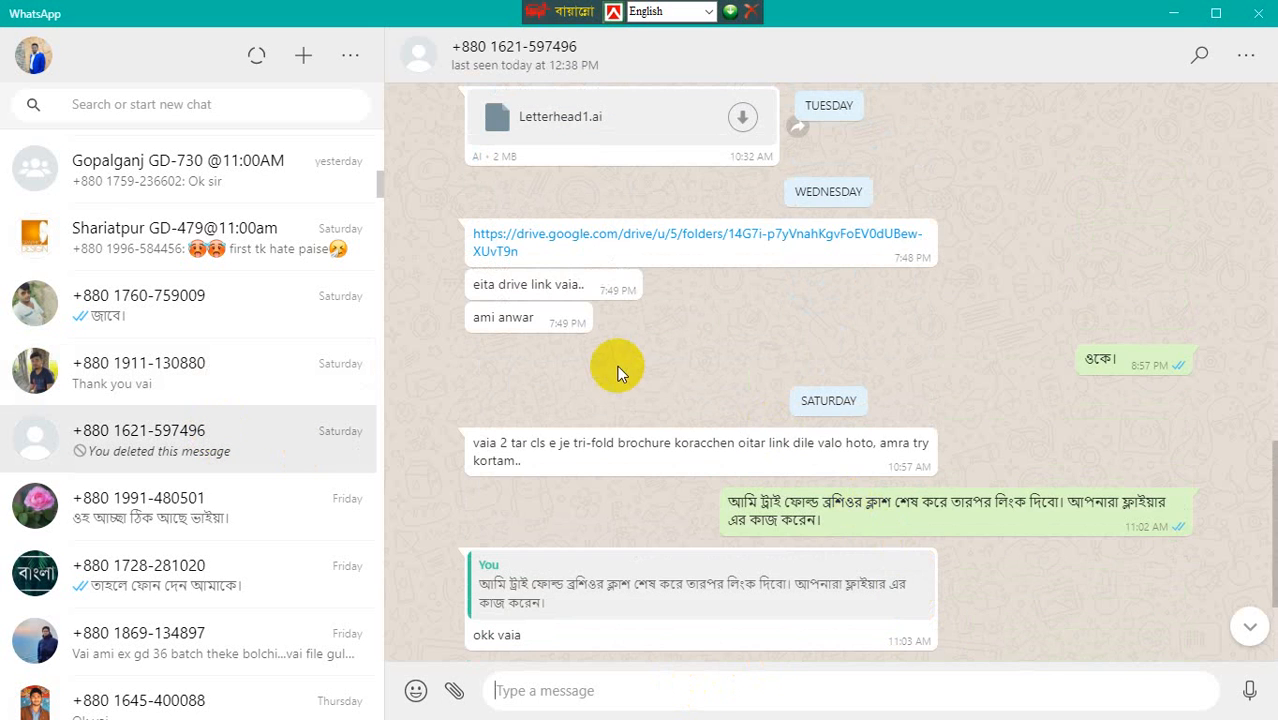
pyautogui.click(624, 245)
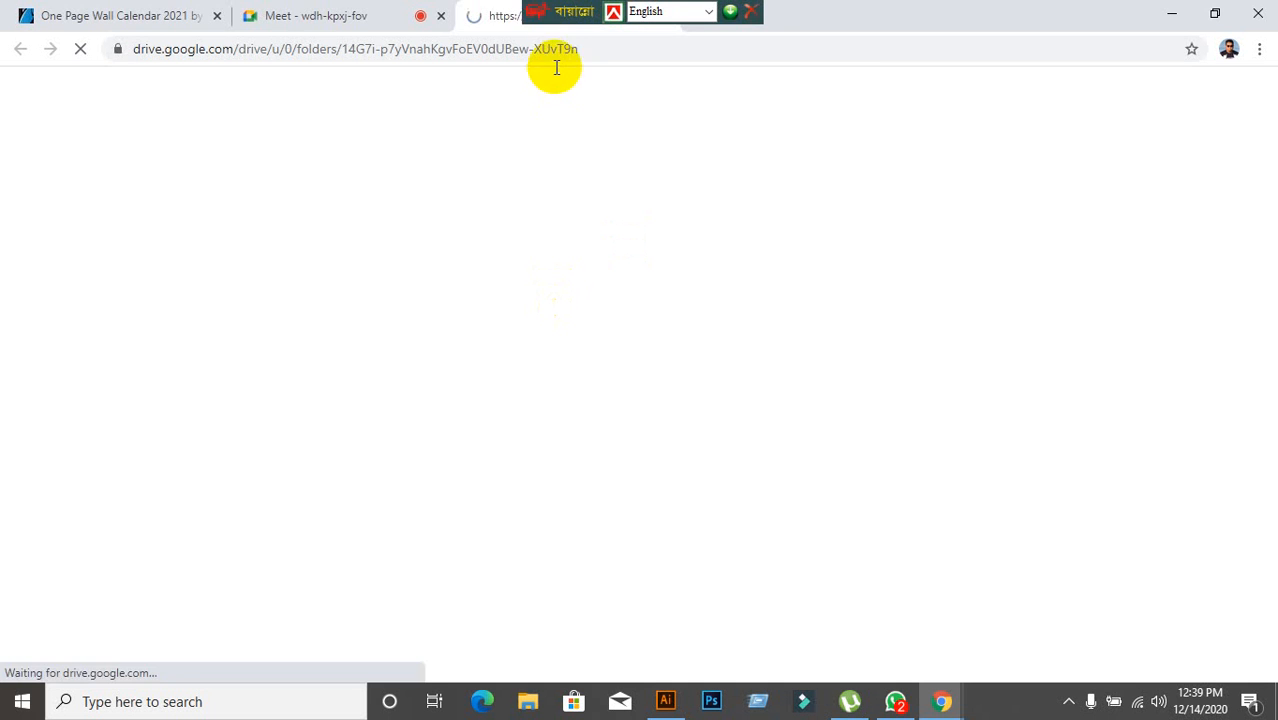
pyautogui.moveTo(540, 11); pyautogui.dragTo(1045, 10)
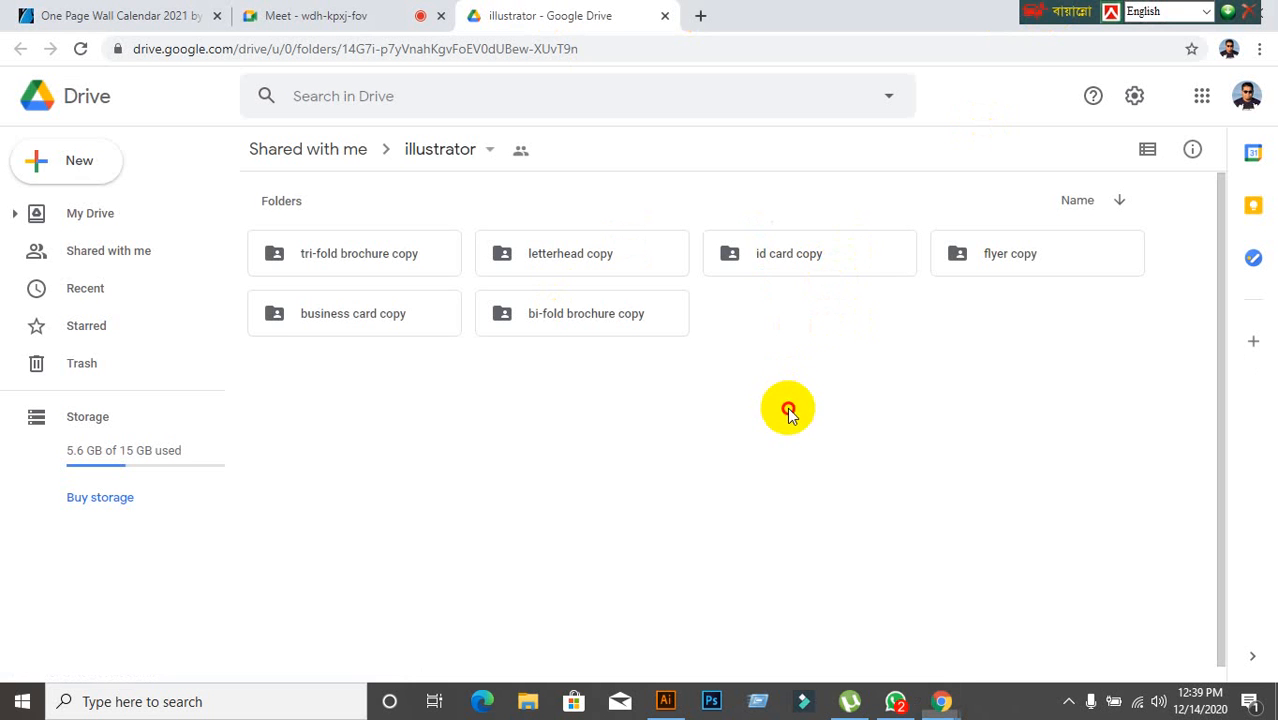
# Step: Download tri-fold brochure1.ai from the tri-fold brochure copy folder, accepting the download without a virus scan
pyautogui.doubleClick(353, 259)
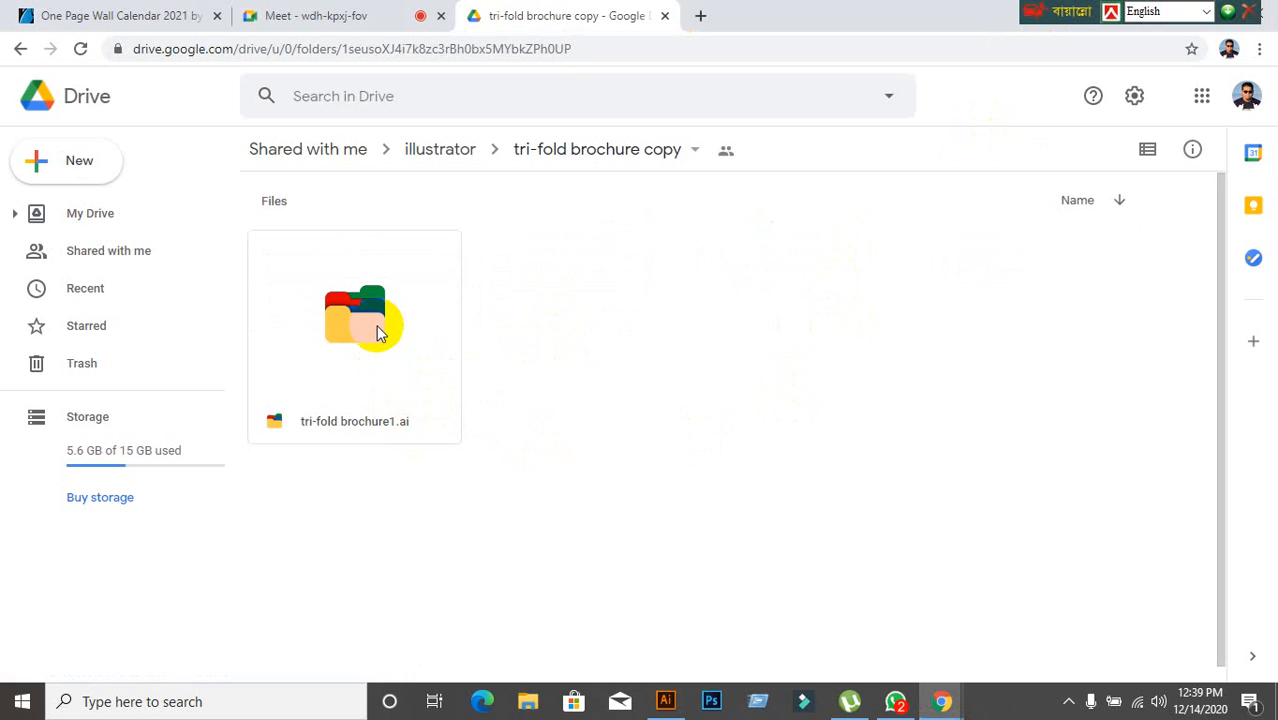
pyautogui.doubleClick(320, 390)
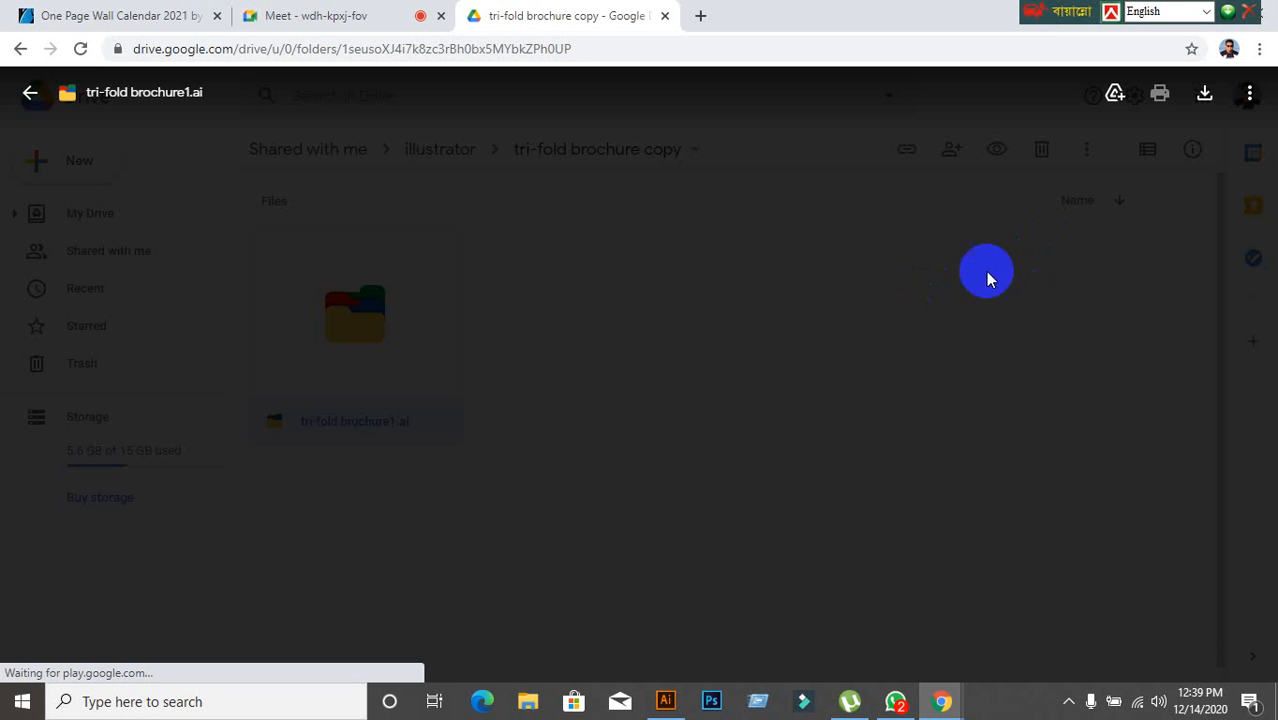
pyautogui.click(1206, 96)
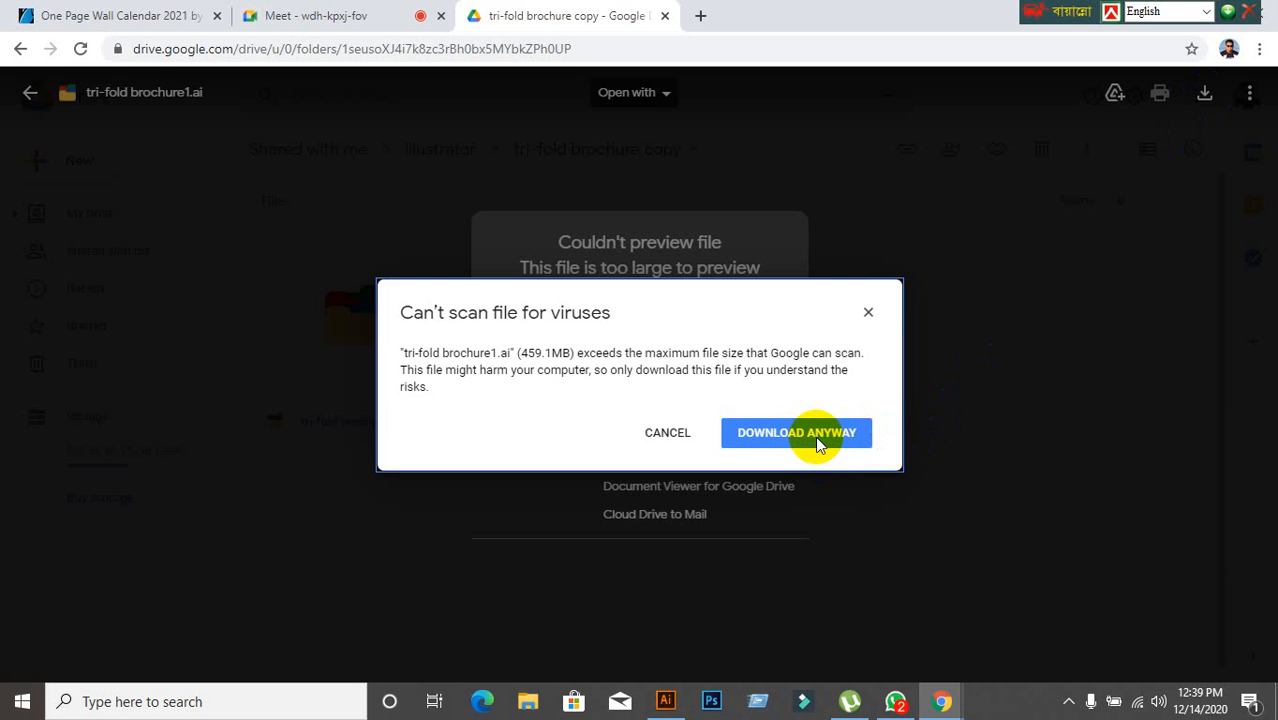
pyautogui.click(820, 436)
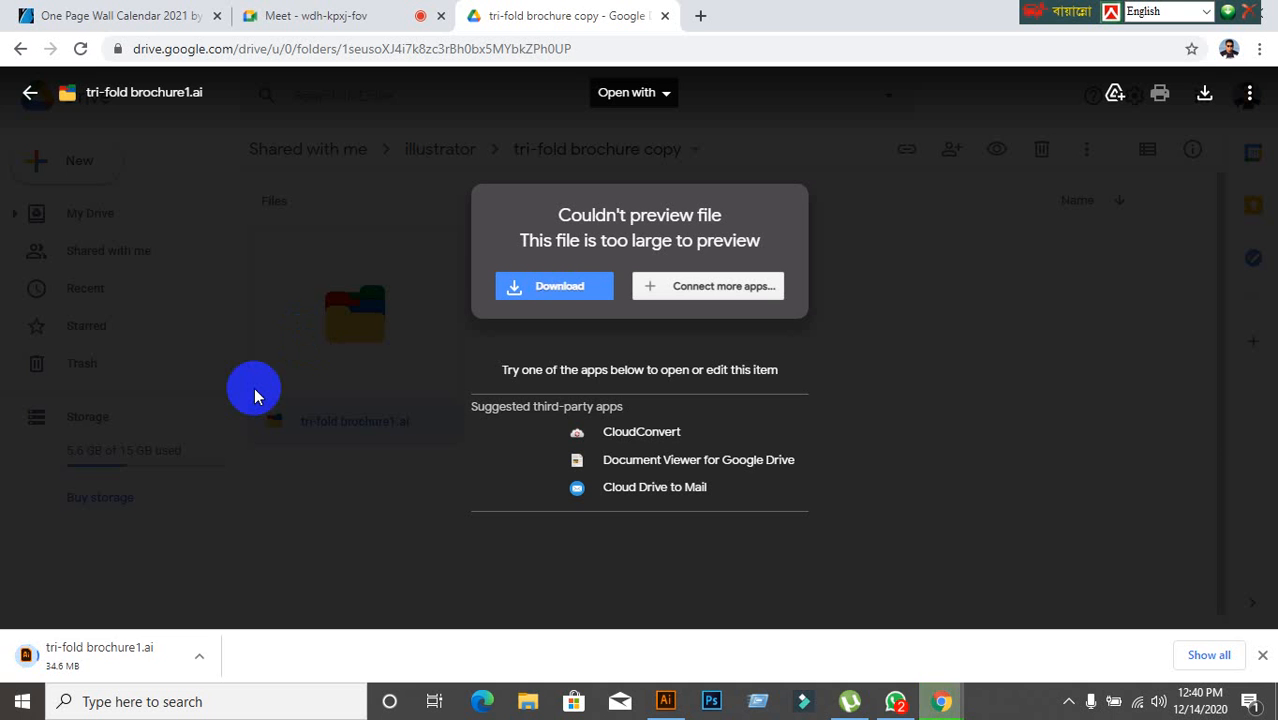
# Step: Check the Google Meet call and the brochure download's progress, and minimise Chrome to return to the WhatsApp conversation
pyautogui.click(310, 17)
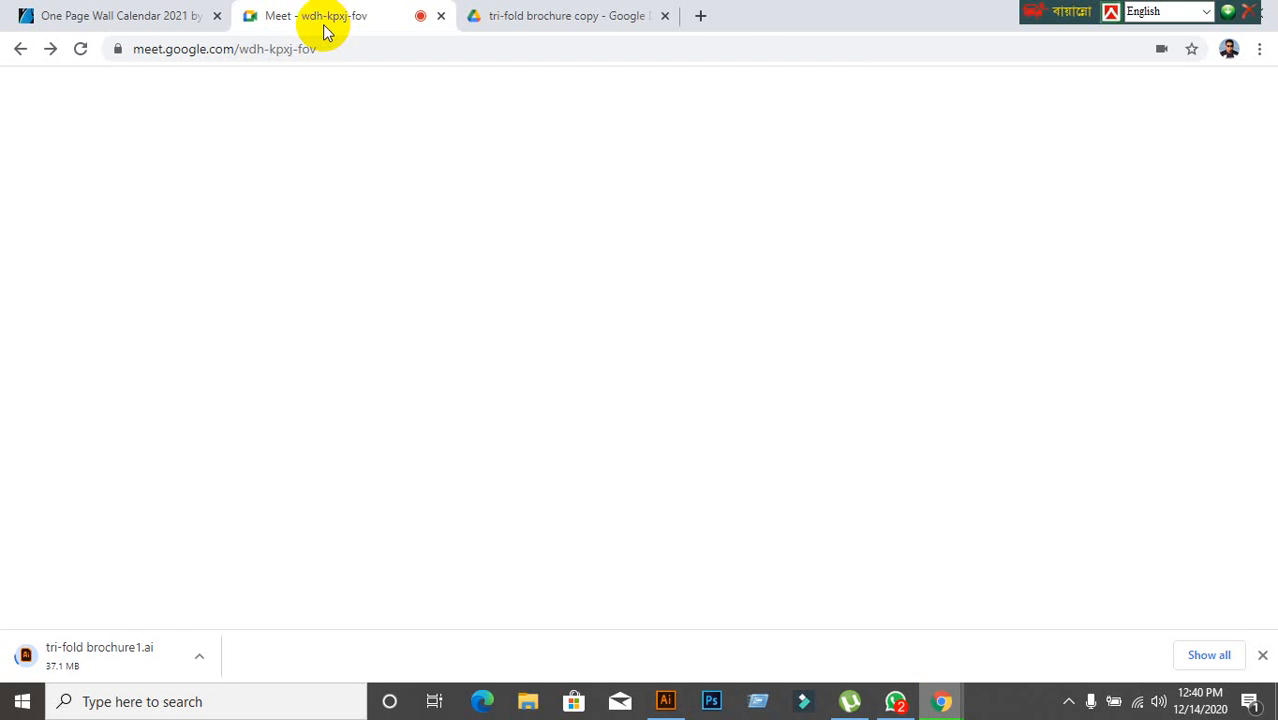
pyautogui.click(529, 29)
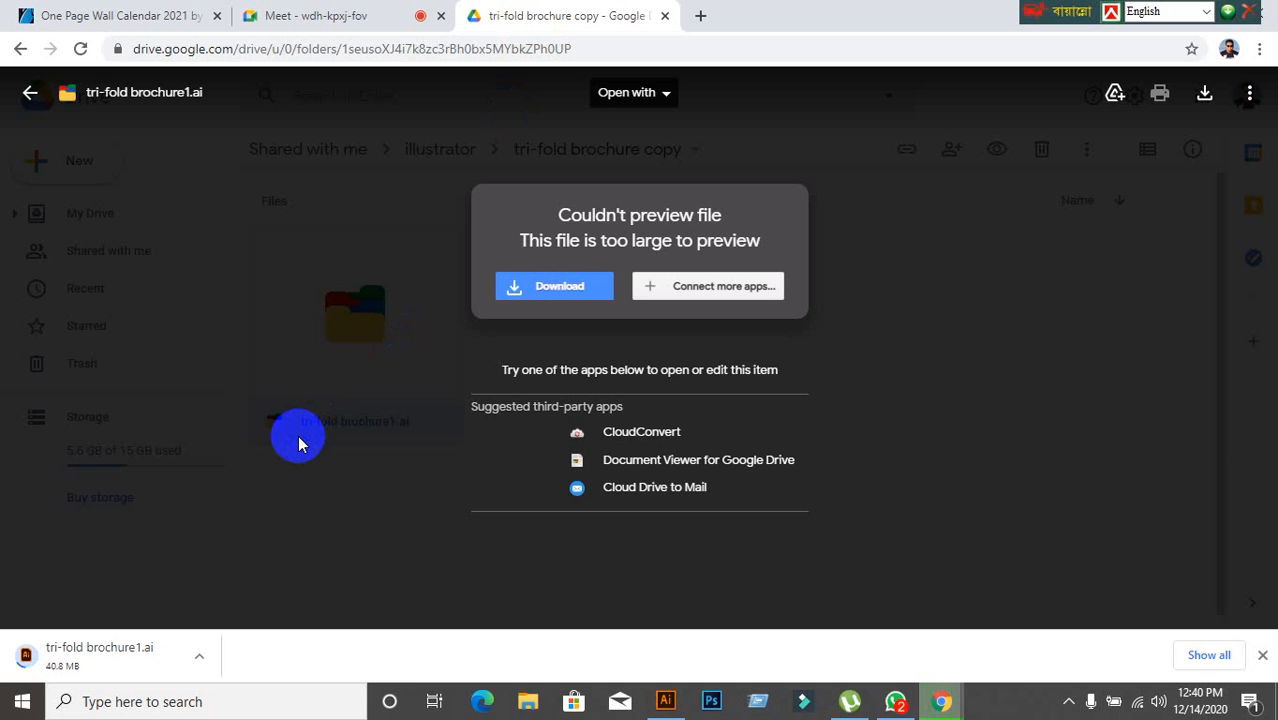
pyautogui.click(343, 28)
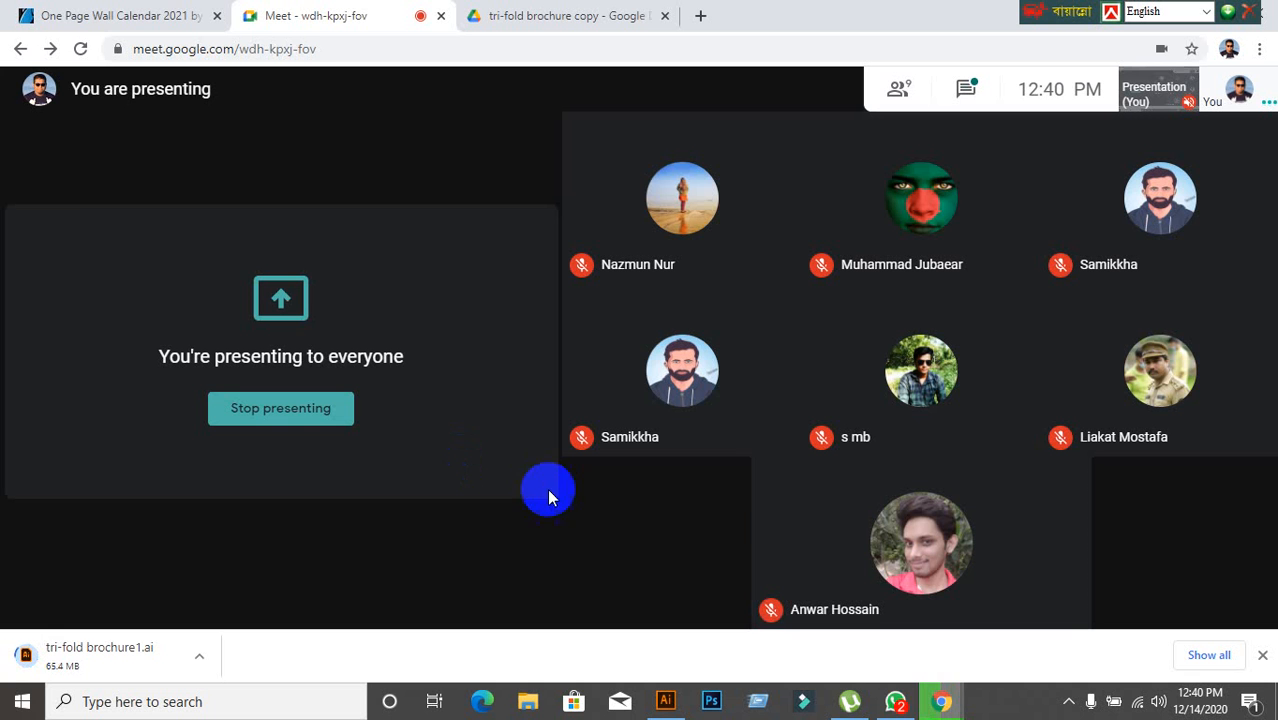
pyautogui.moveTo(592, 540)
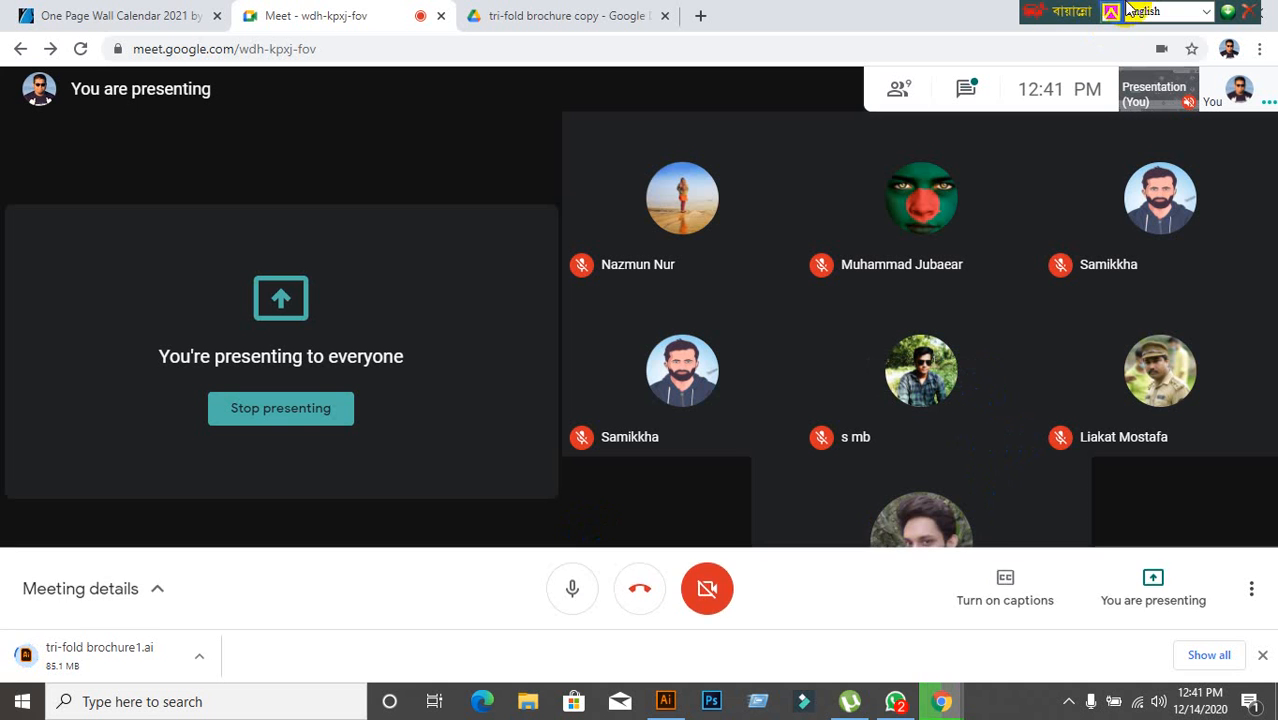
pyautogui.moveTo(1062, 10); pyautogui.dragTo(768, 10)
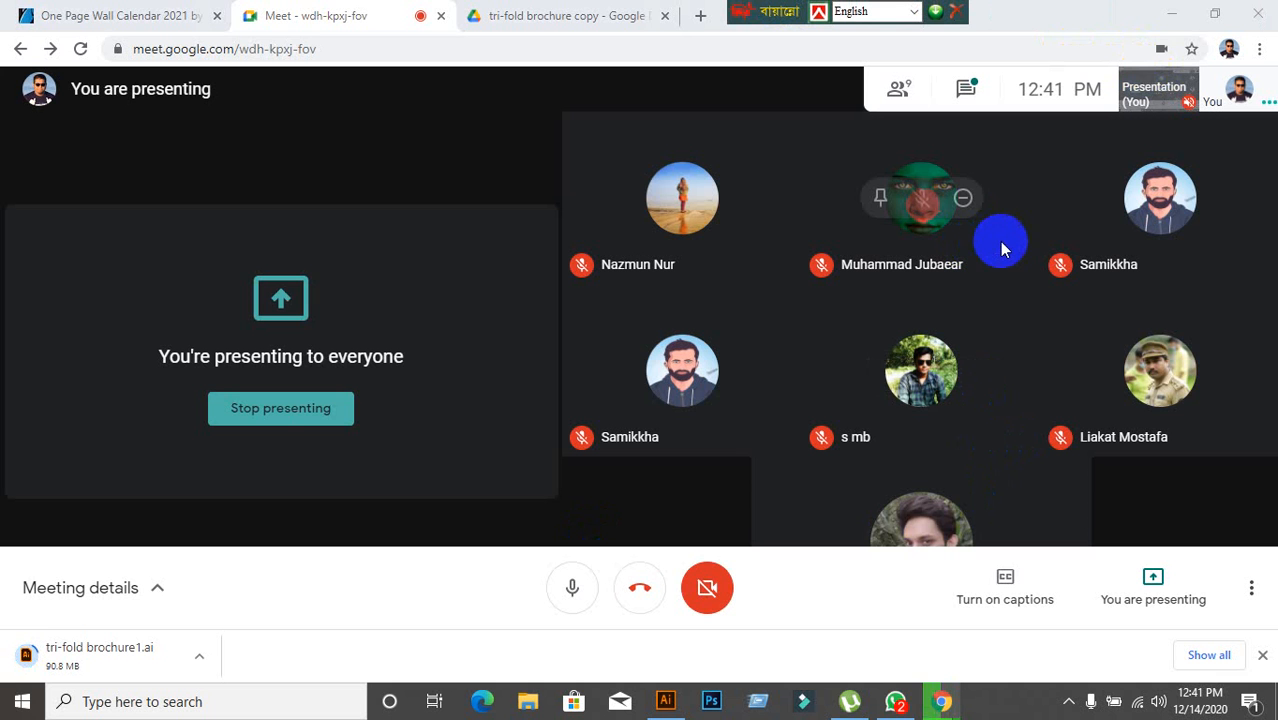
pyautogui.click(1162, 17)
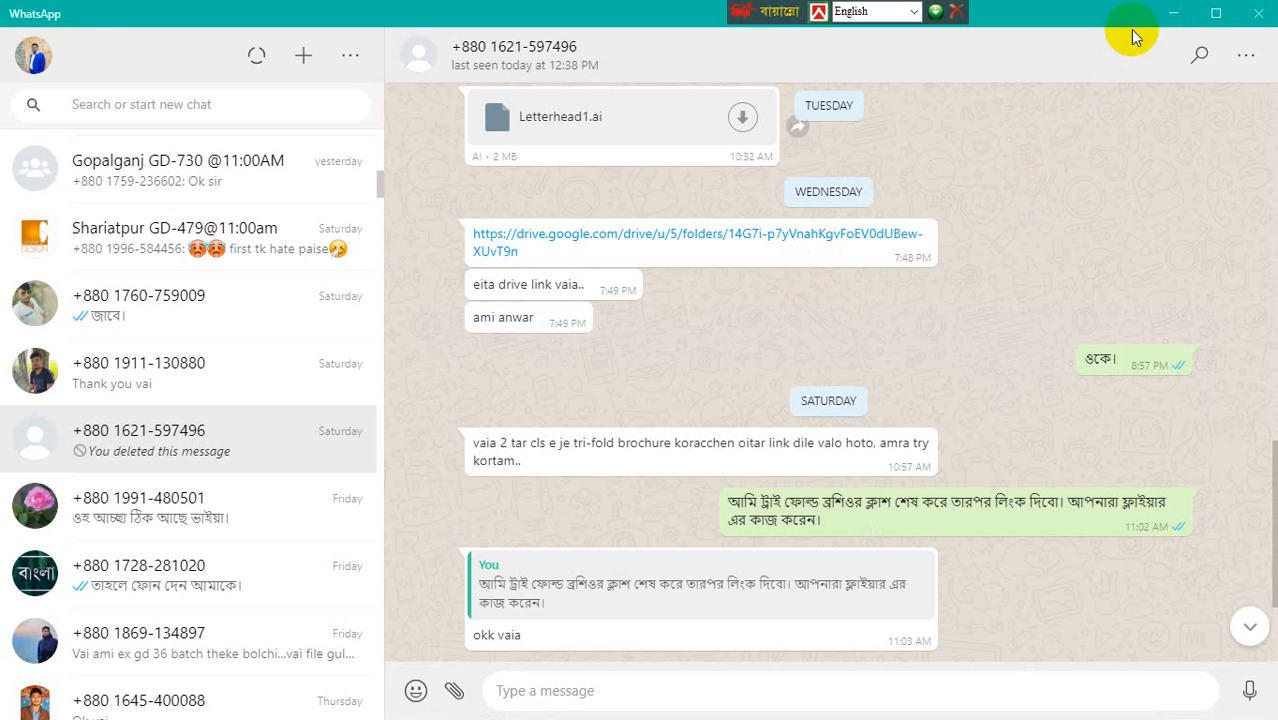
# Step: Minimise WhatsApp to reach the desktop and select the FastStone Capture shortcut
pyautogui.click(1175, 14)
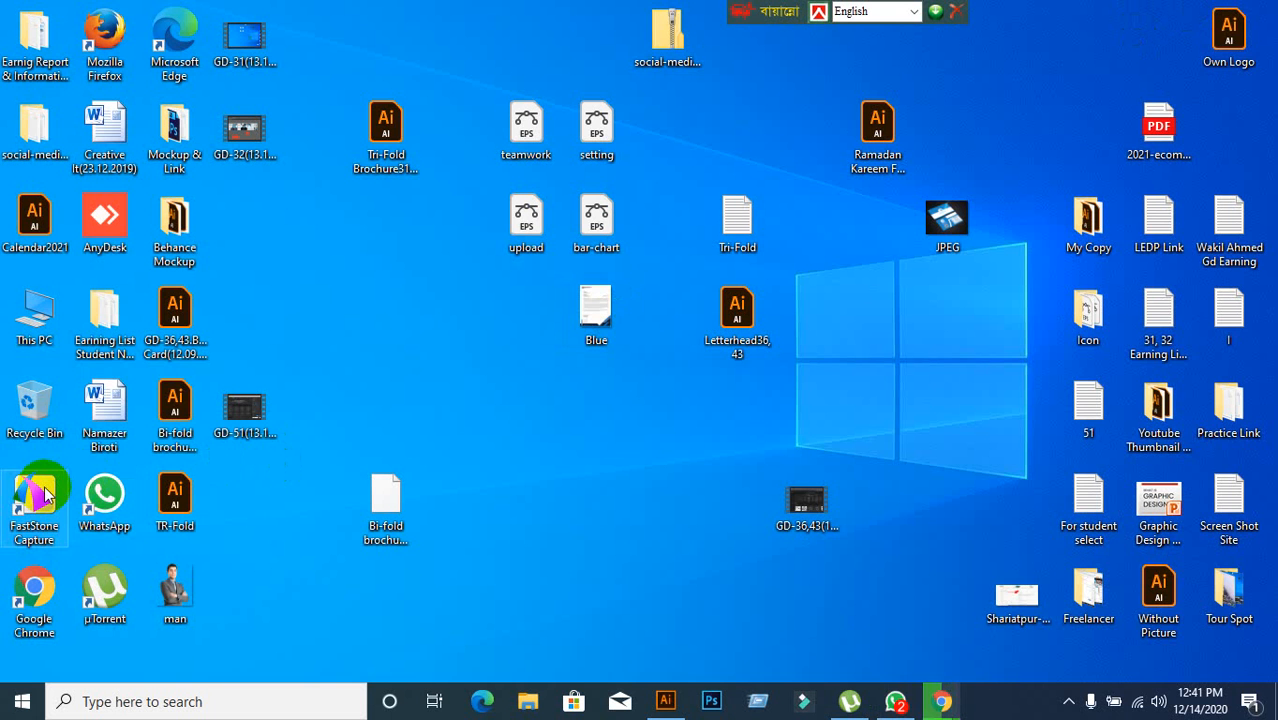
pyautogui.click(254, 507)
pyautogui.click(36, 510)
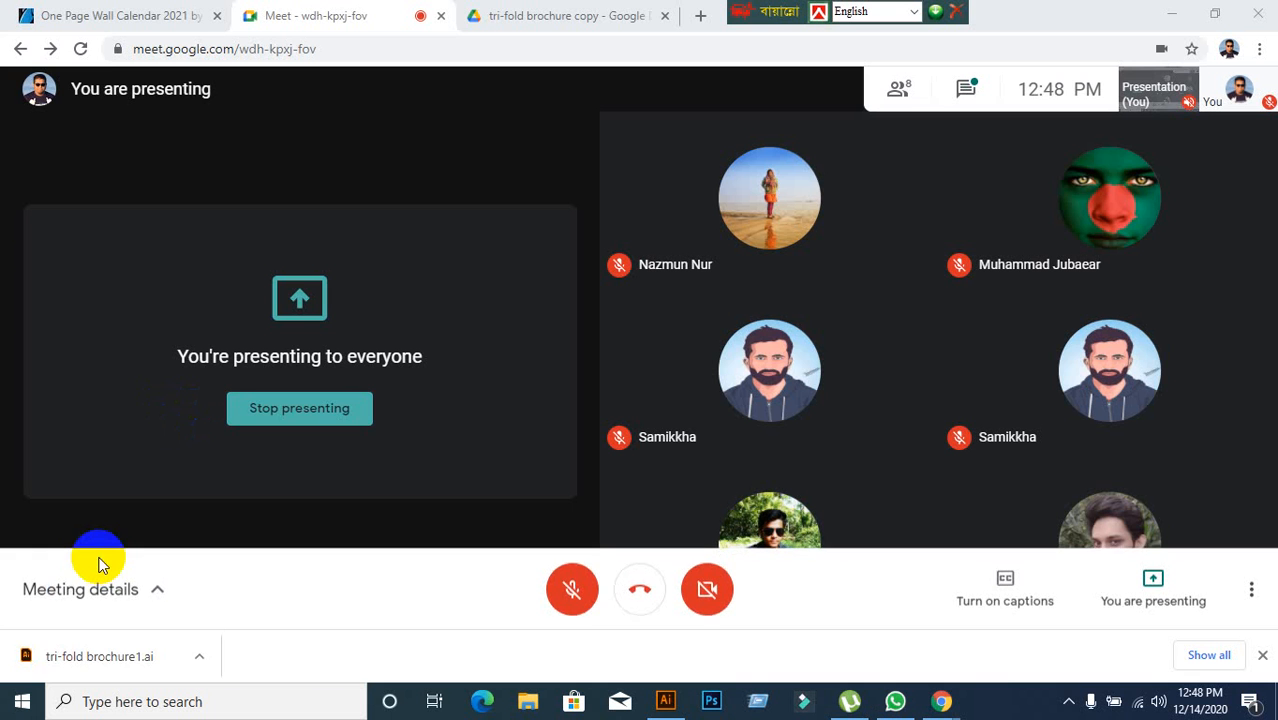
# Step: Unmute the microphone in the Meet call and open the downloaded tri-fold brochure1.ai in Illustrator, accepting the partially recovered file
pyautogui.click(572, 587)
pyautogui.moveTo(117, 662); pyautogui.dragTo(645, 48)
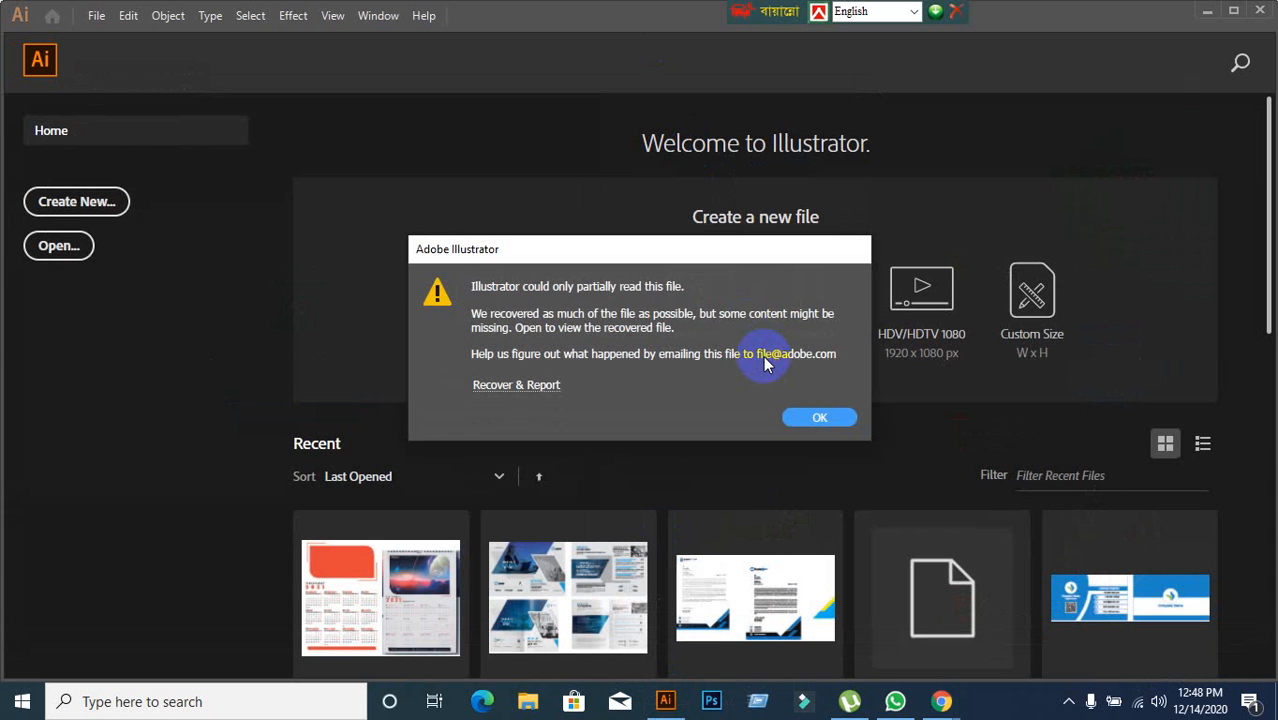
pyautogui.click(818, 418)
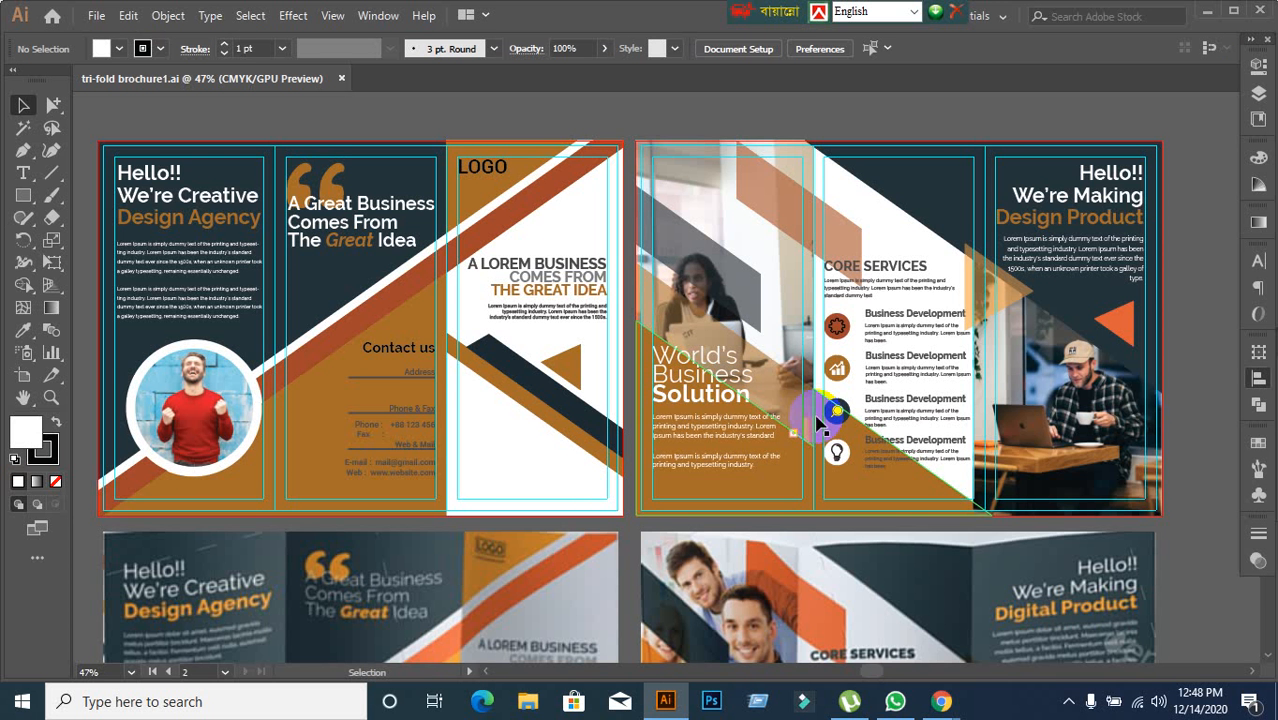
# Step: Compare the student's two brochure artboards with the reference brochure images placed below them
pyautogui.scroll(-2, 713, 415)
pyautogui.scroll(-4, 713, 415)
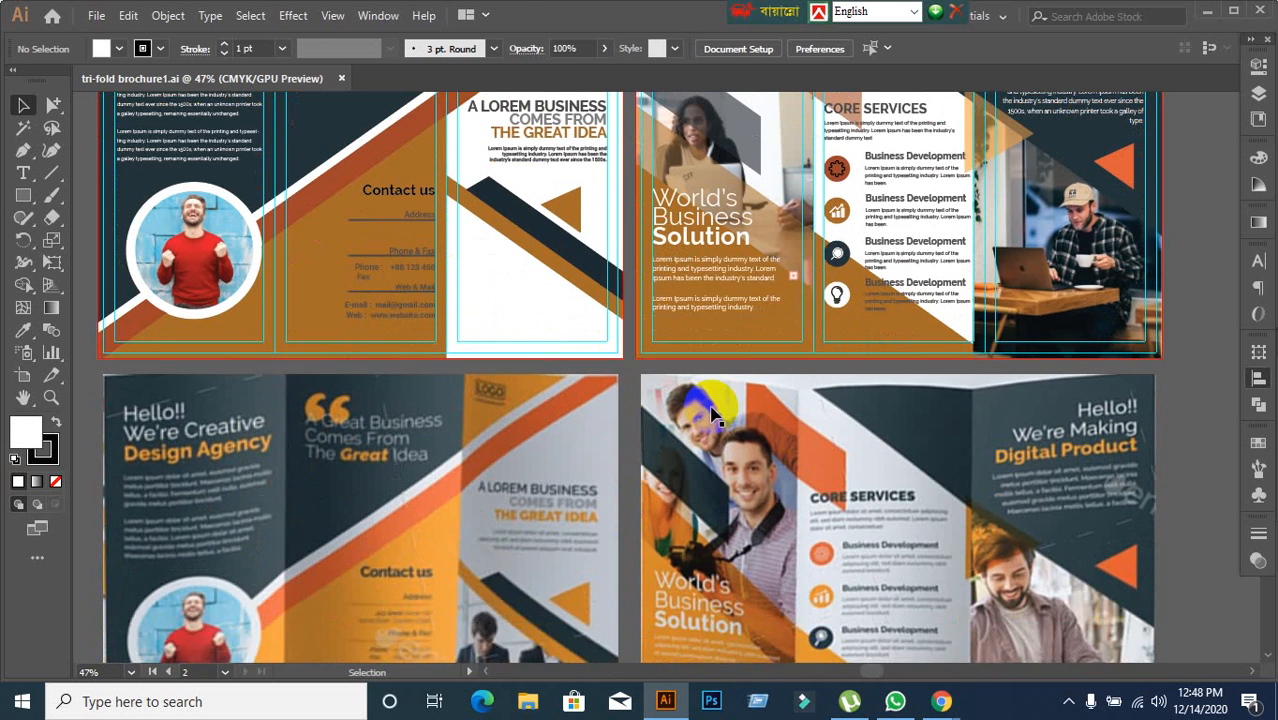
pyautogui.scroll(4, 680, 410)
pyautogui.press('space')
pyautogui.moveTo(518, 391); pyautogui.dragTo(655, 448)
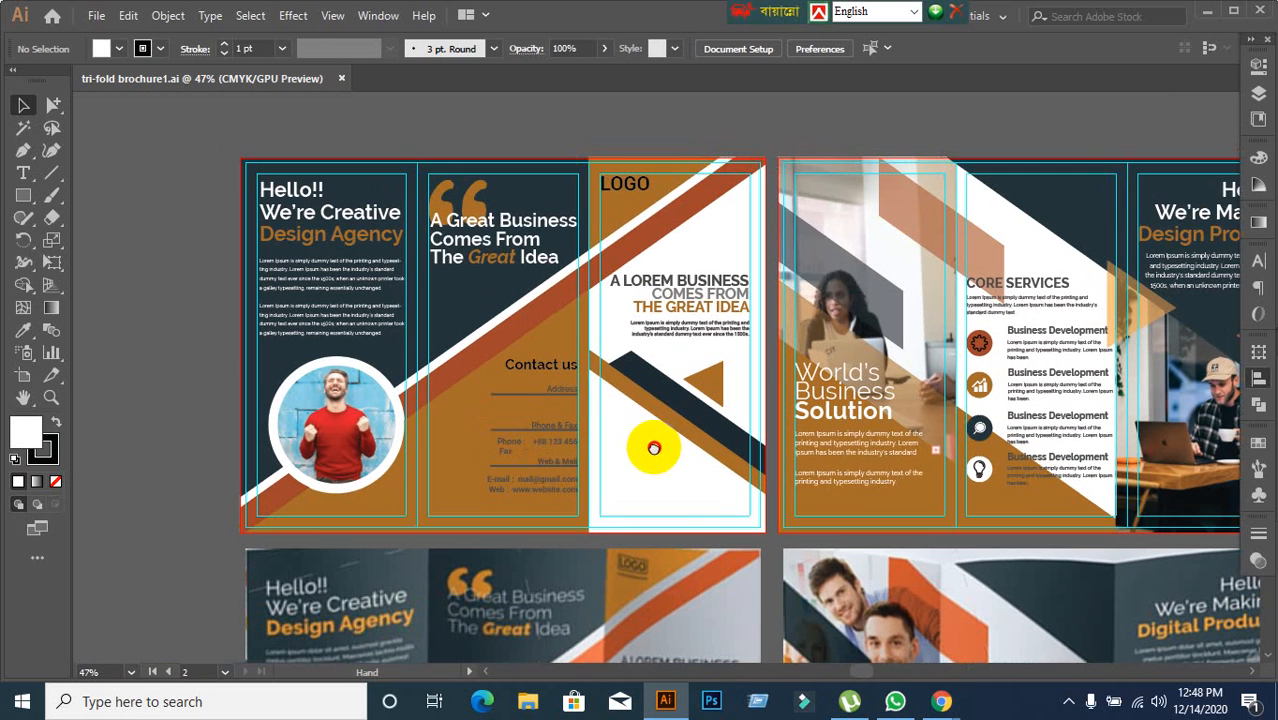
pyautogui.scroll(1, 220, 283)
# Step: Check the character settings of the body text under the "Design Agency" heading, and clear the selection
pyautogui.click(305, 285)
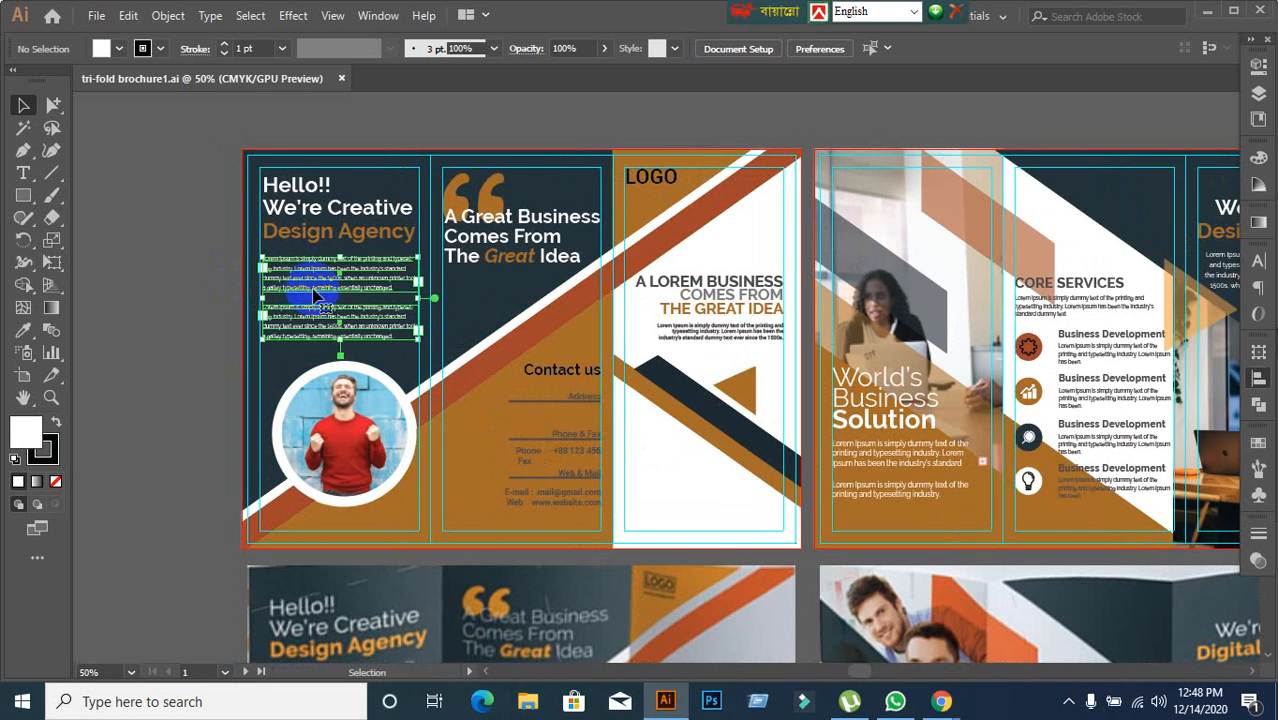
pyautogui.click(1257, 262)
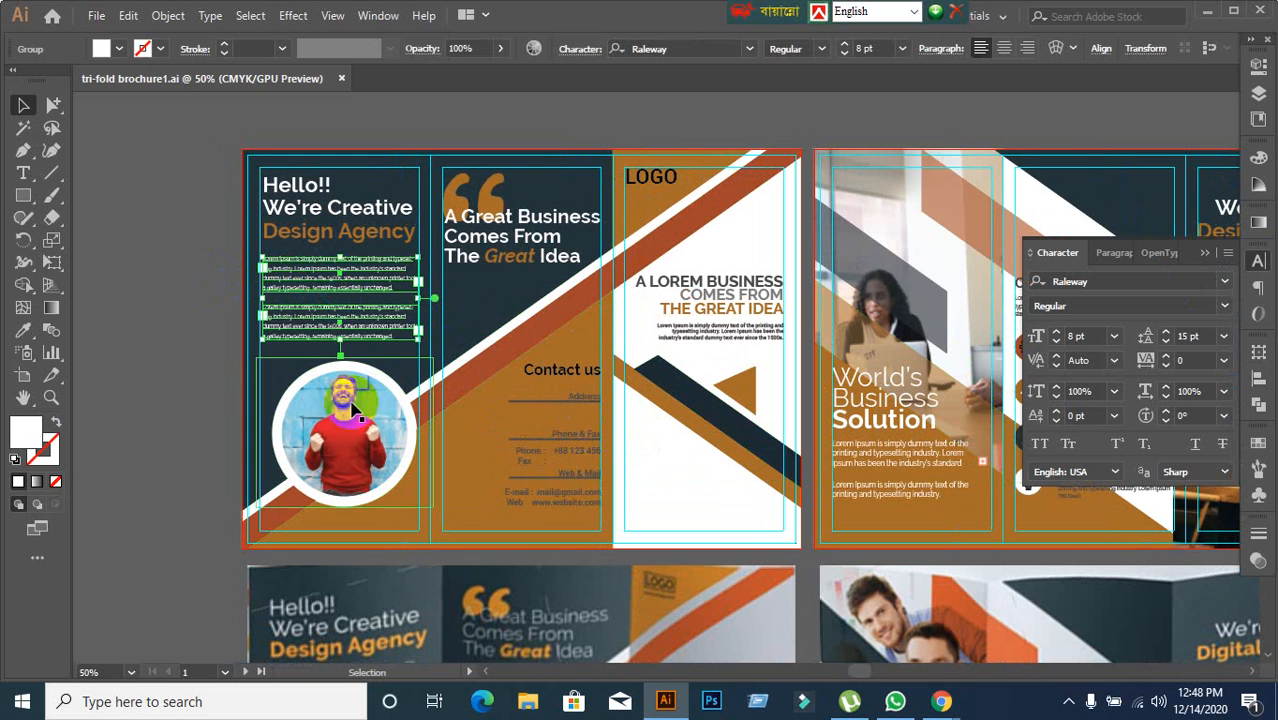
pyautogui.click(178, 373)
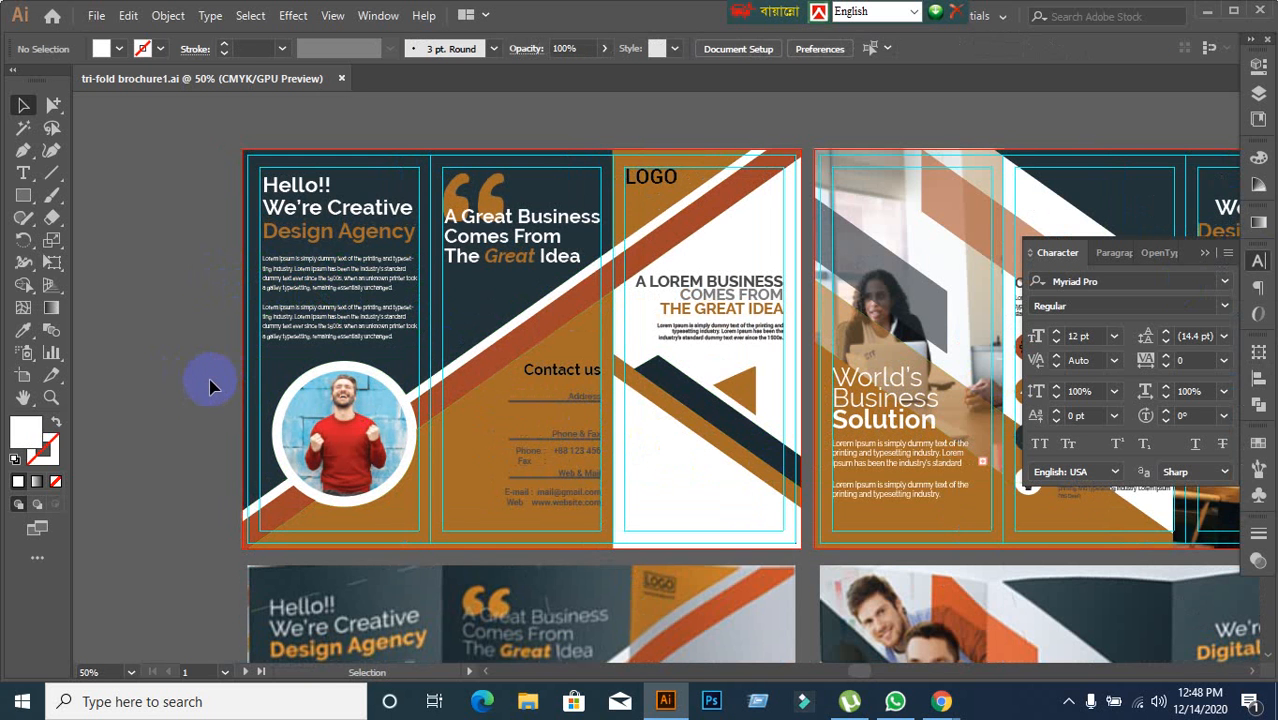
pyautogui.scroll(-1, 210, 386)
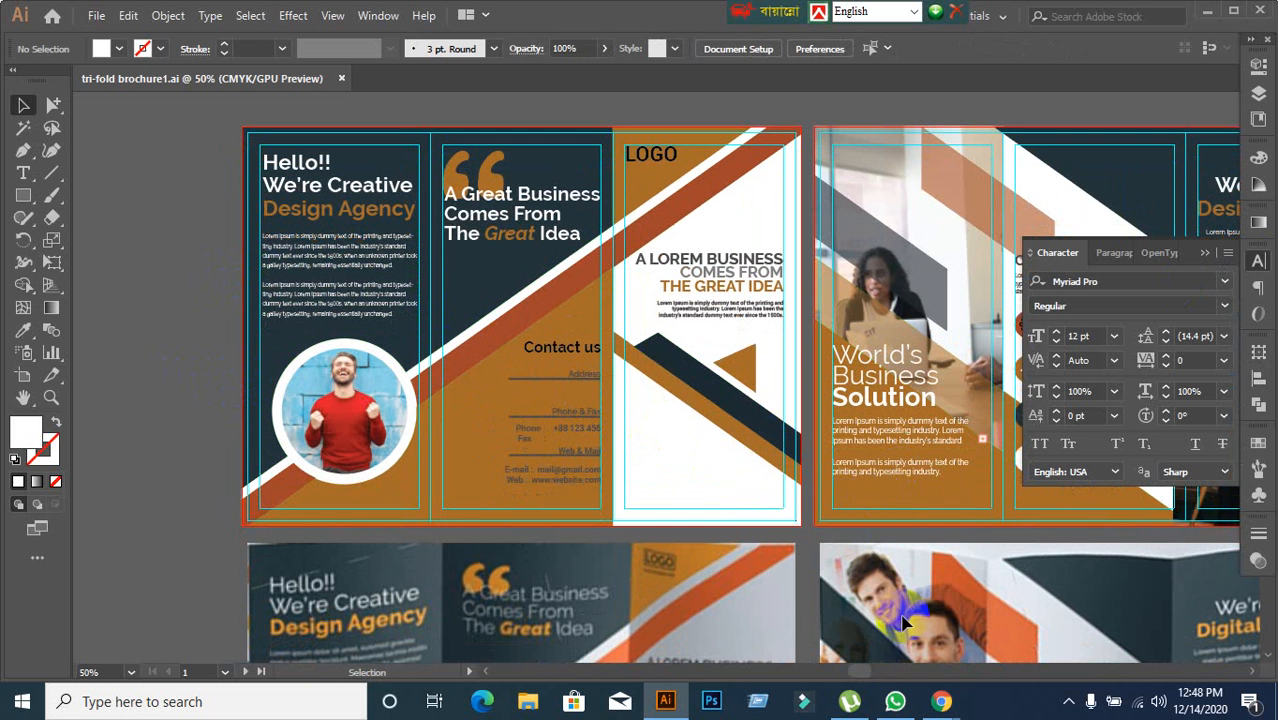
# Step: Switch to Chrome to check the Google Meet call, and minimise Chrome and Illustrator to return to the desktop
pyautogui.moveTo(941, 701)
pyautogui.click(856, 604)
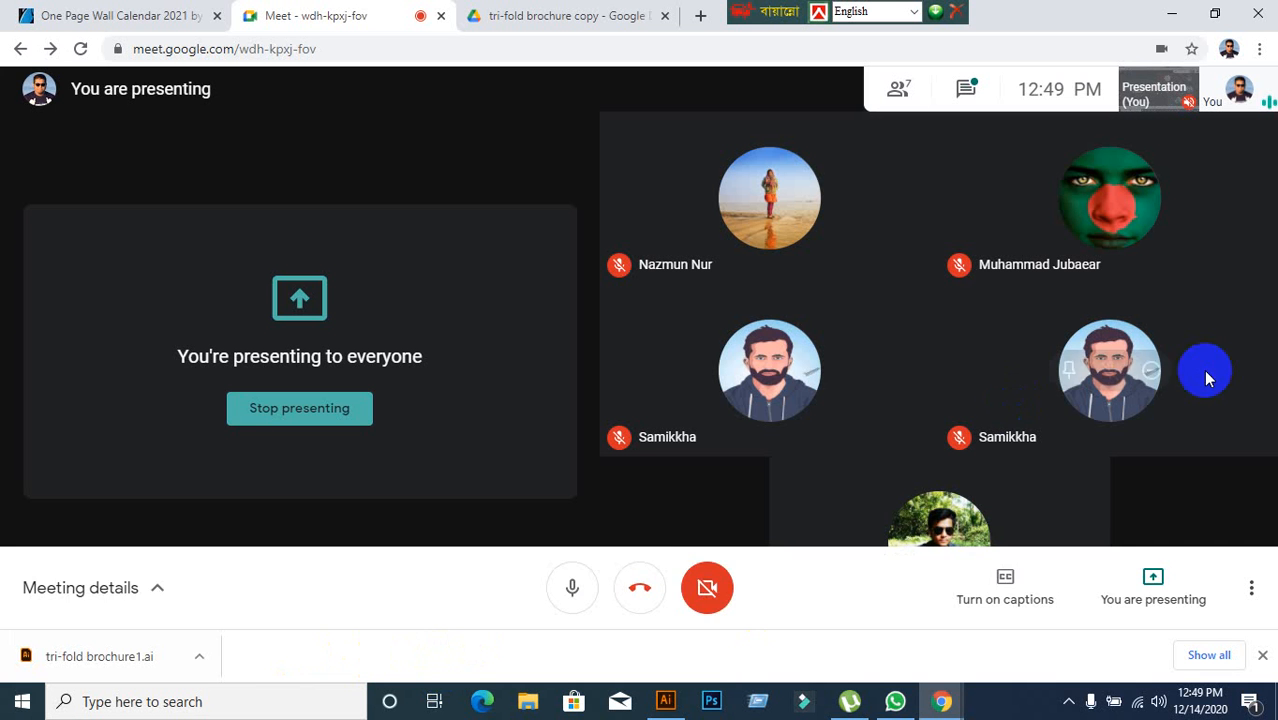
pyautogui.click(1172, 13)
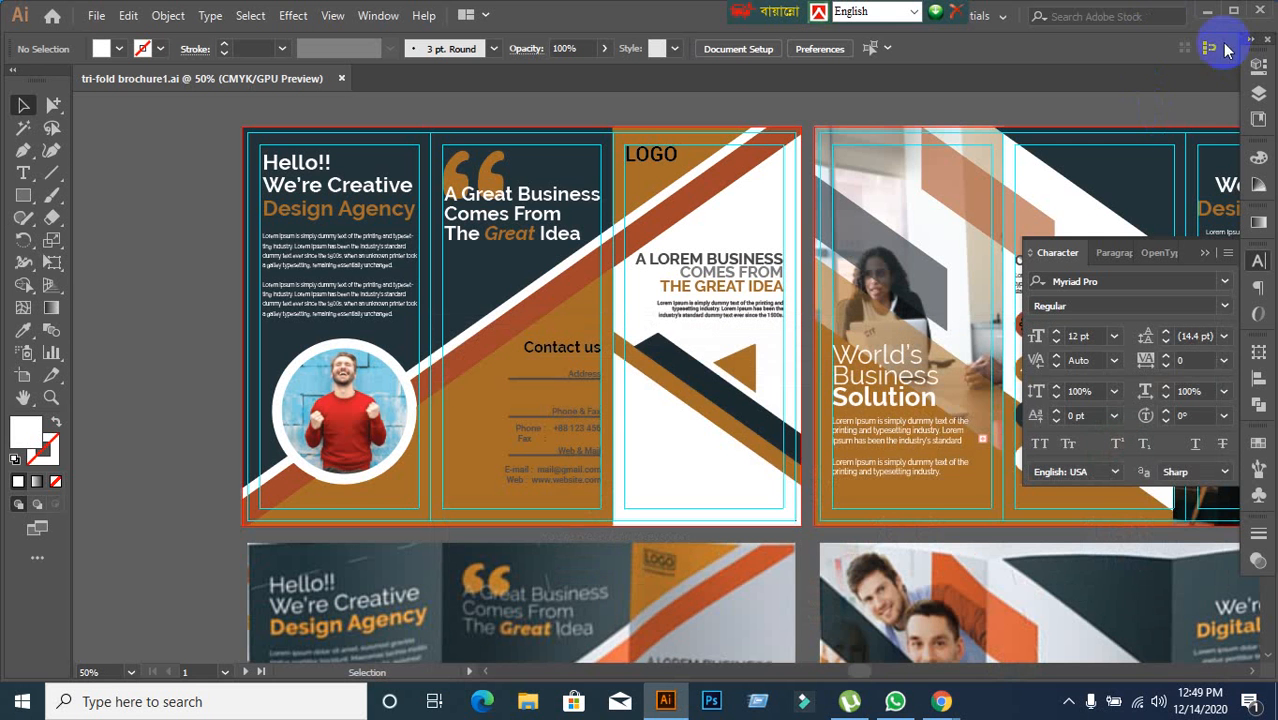
pyautogui.click(1208, 11)
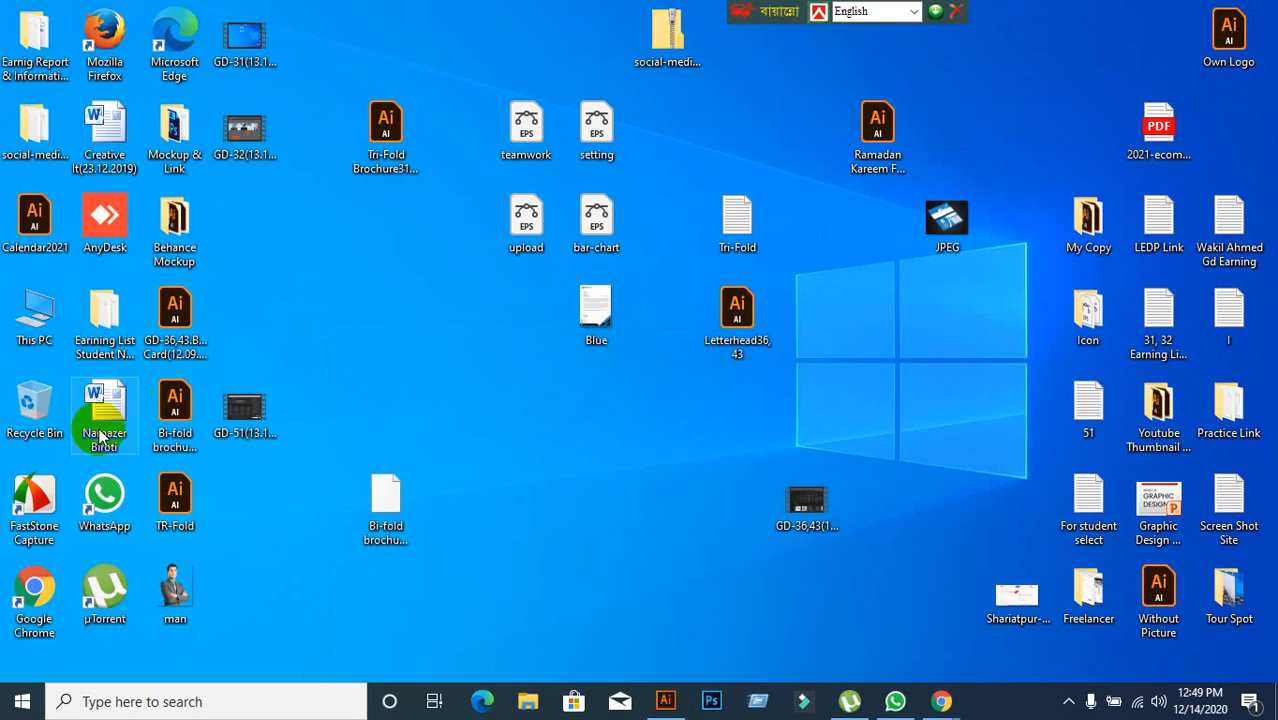